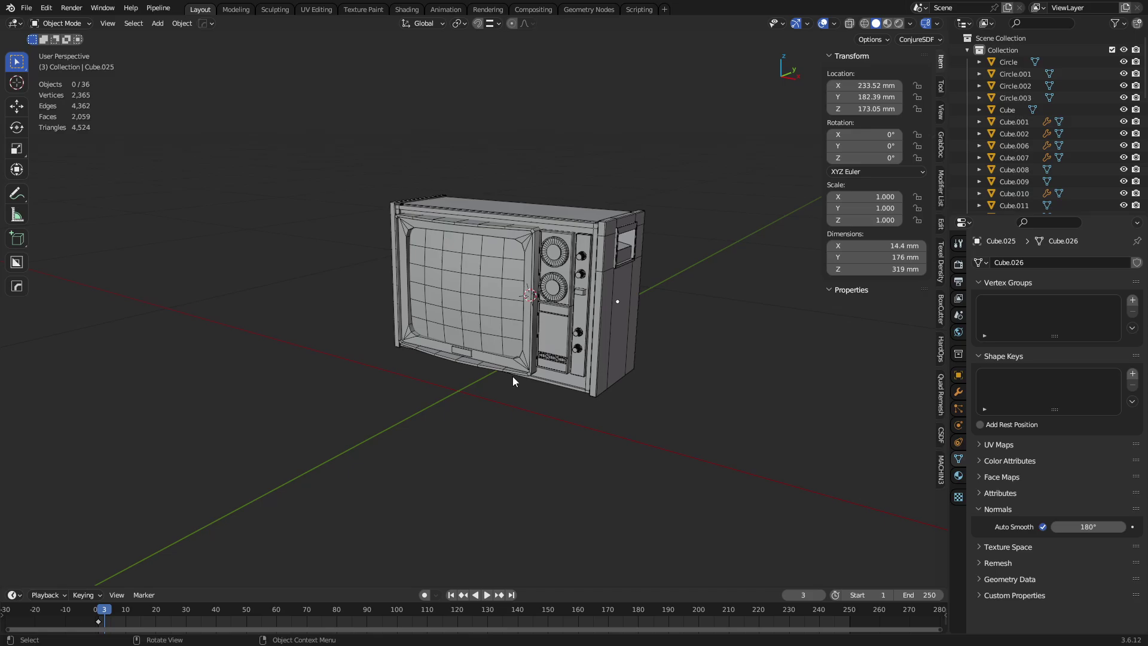
# Delete the oversized block object standing far away from the television.
pyautogui.moveTo(525, 396); pyautogui.dragTo(246, 180, button='middle')
pyautogui.click(246, 179)
pyautogui.press('x')
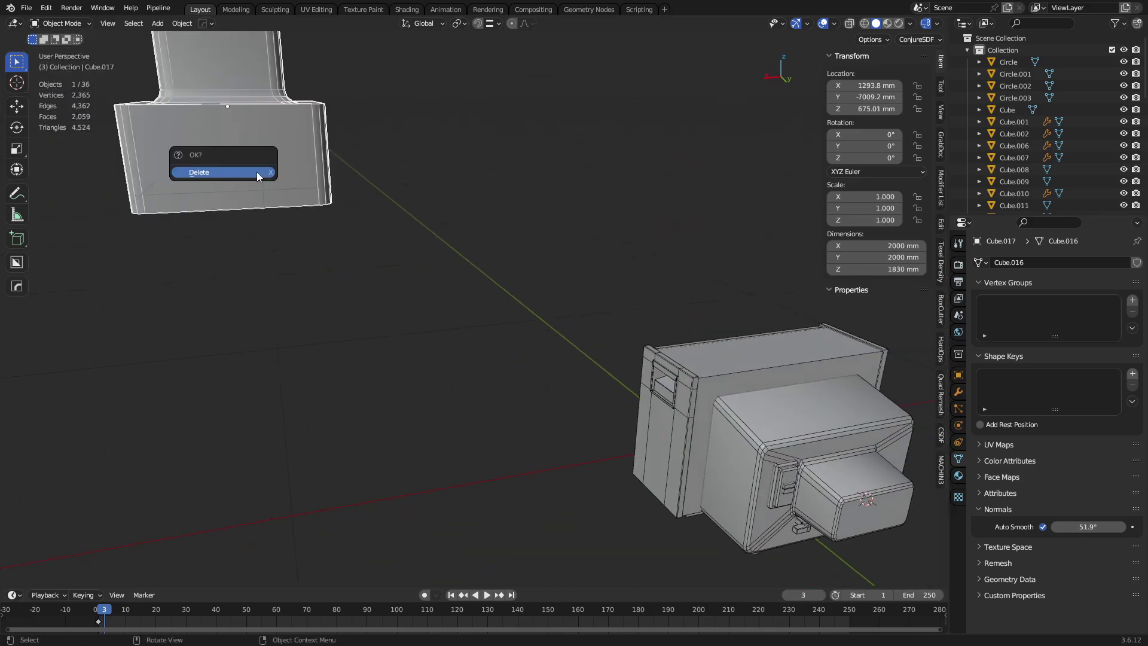
pyautogui.click(257, 171)
pyautogui.moveTo(561, 267); pyautogui.dragTo(580, 306, button='middle')
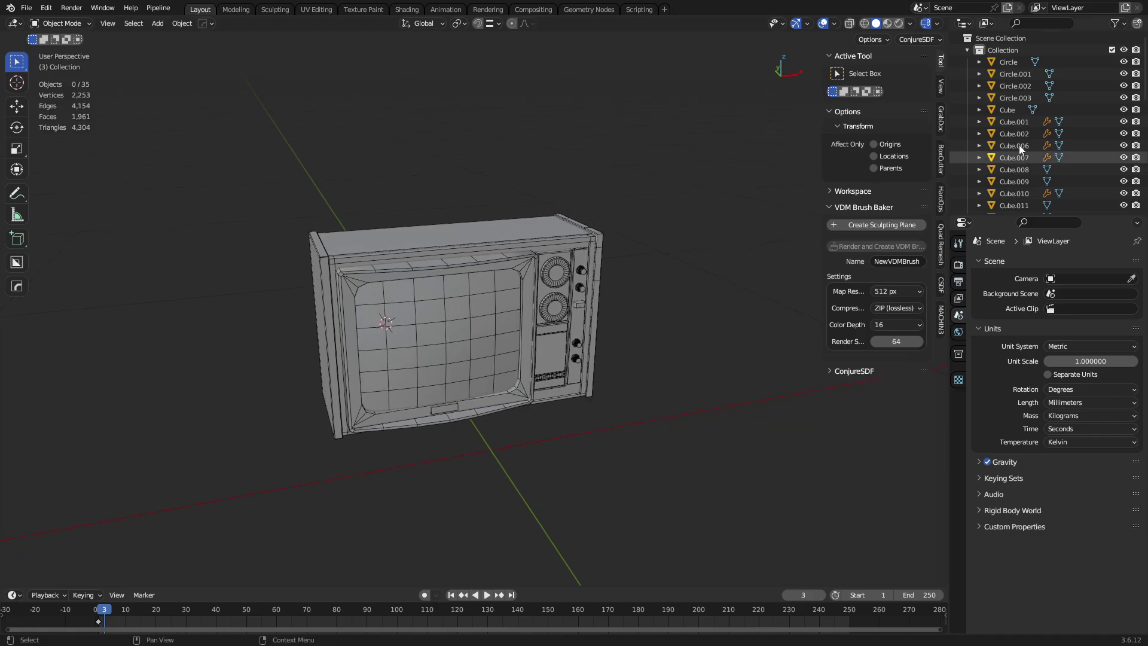
# Unhide the Manny scale-reference figure in the Collection and delete it.
pyautogui.scroll(-5, 1054, 136)
pyautogui.scroll(-5, 1054, 135)
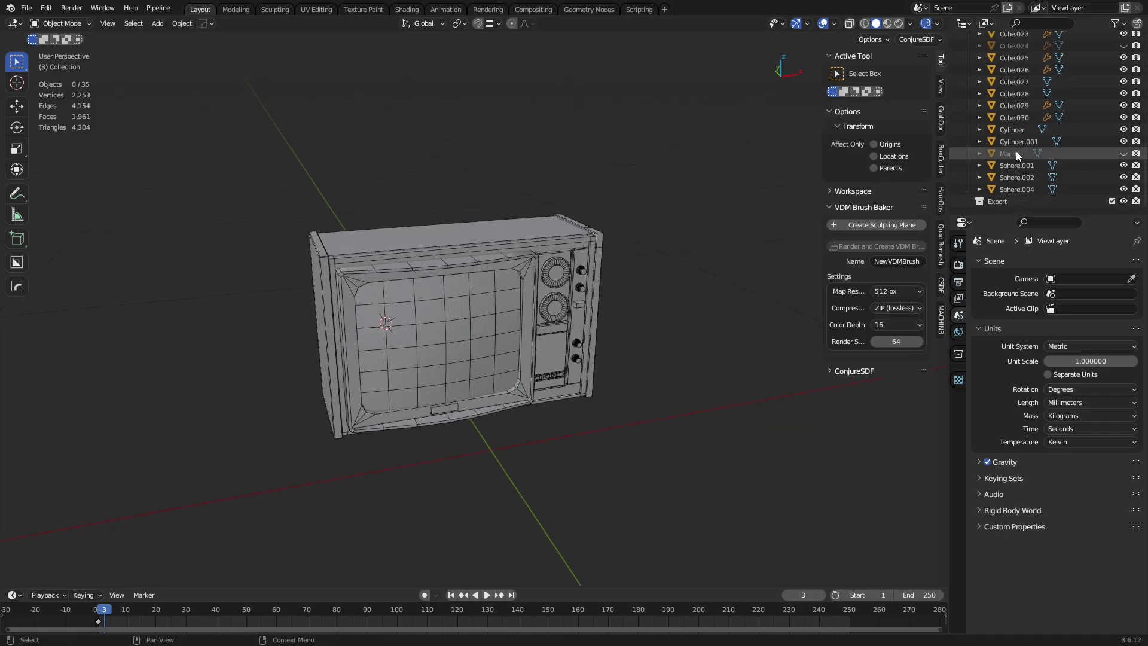
pyautogui.click(1124, 154)
pyautogui.moveTo(655, 233); pyautogui.dragTo(544, 185, button='middle')
pyautogui.click(544, 185)
pyautogui.press('x')
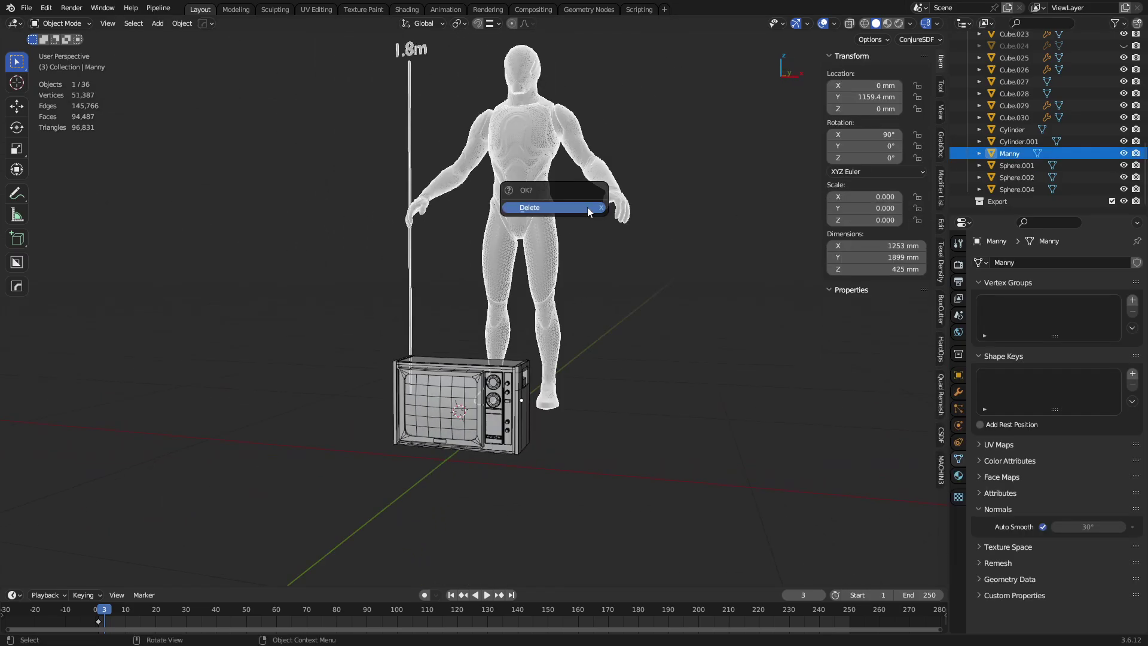
pyautogui.click(588, 207)
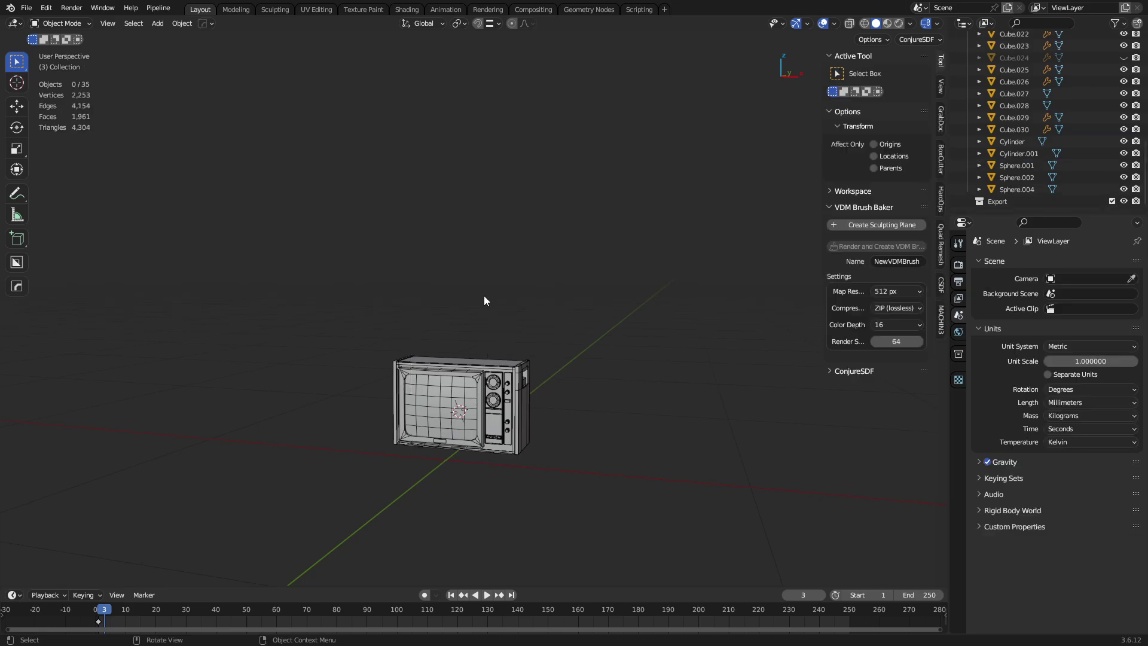
pyautogui.scroll(4, 487, 297)
pyautogui.moveTo(487, 297); pyautogui.dragTo(622, 365, button='middle')
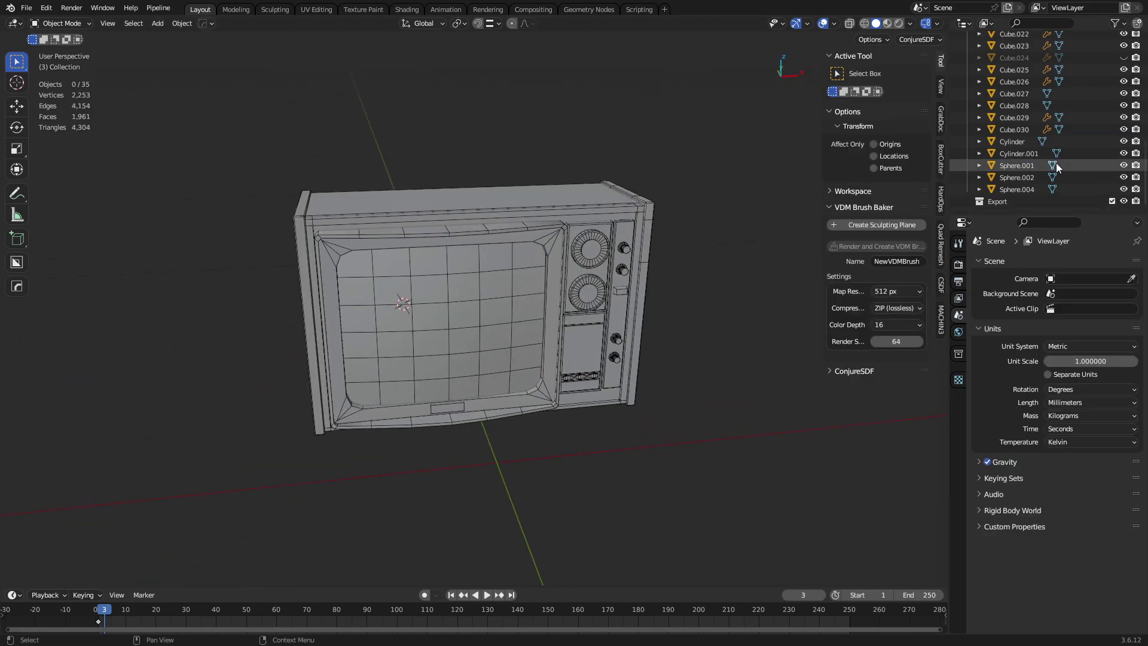
# Unhide the plain side panel Cube.024 and delete the overlapping side panel that has the handle cutout.
pyautogui.scroll(3, 1119, 144)
pyautogui.click(1124, 129)
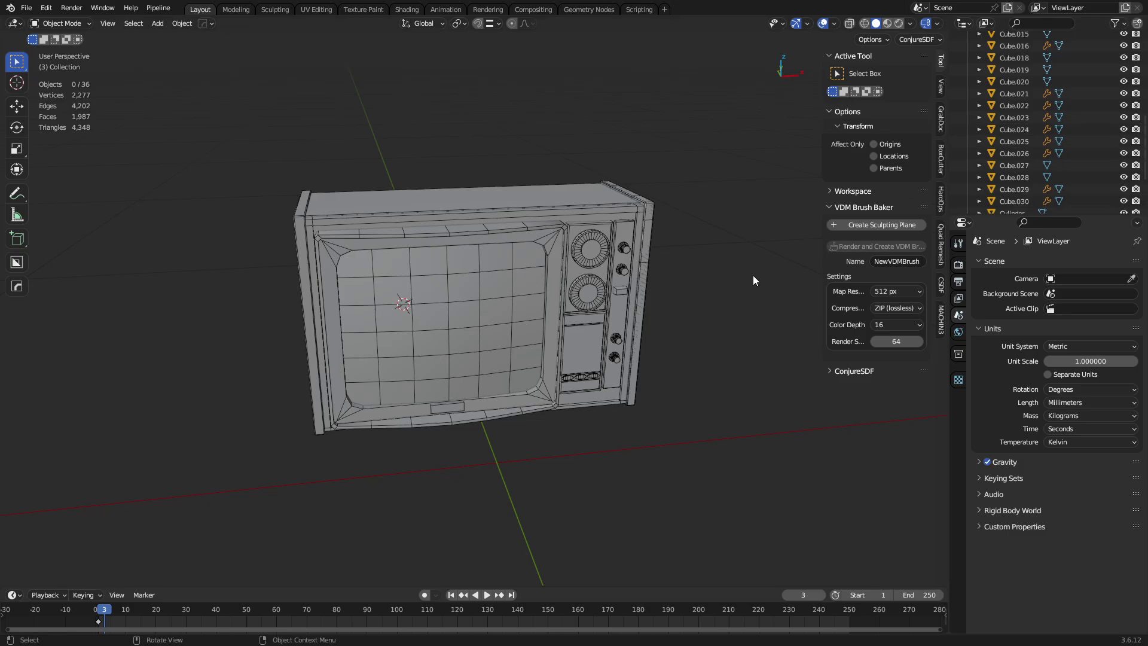
pyautogui.moveTo(753, 275); pyautogui.dragTo(545, 315, button='middle')
pyautogui.click(551, 320)
pyautogui.scroll(3, 593, 323)
pyautogui.press('Tab')
pyautogui.press('Tab')
pyautogui.press('x')
pyautogui.click(545, 289)
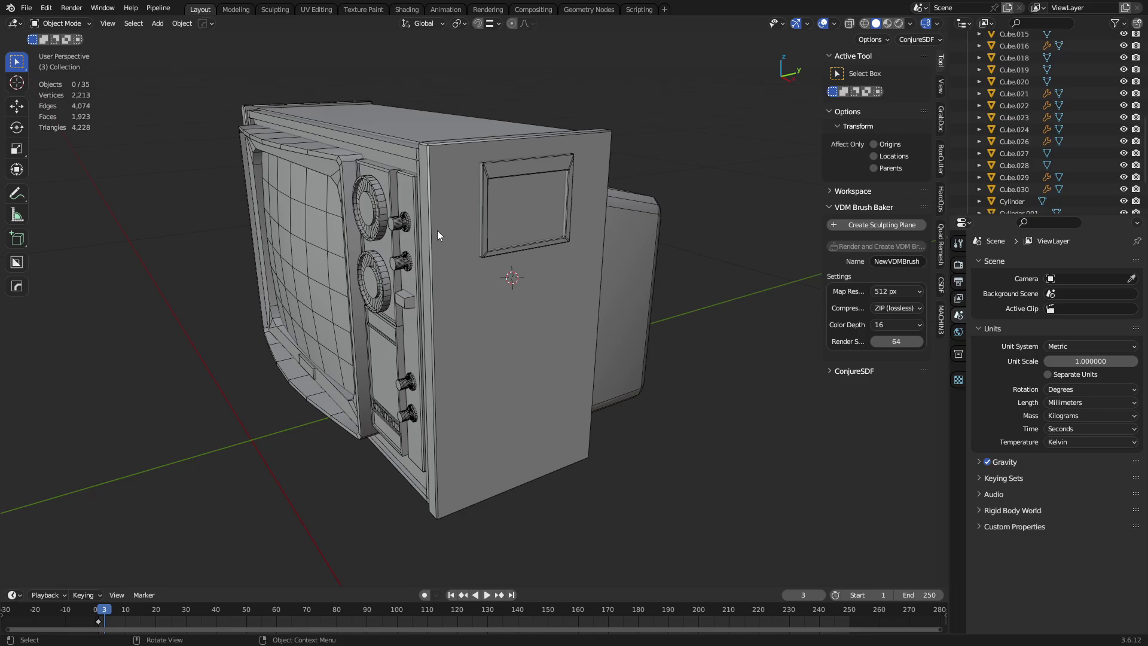
# Examine the television's separate parts from the front, side, back and underside.
pyautogui.moveTo(422, 275); pyautogui.dragTo(569, 287, button='middle')
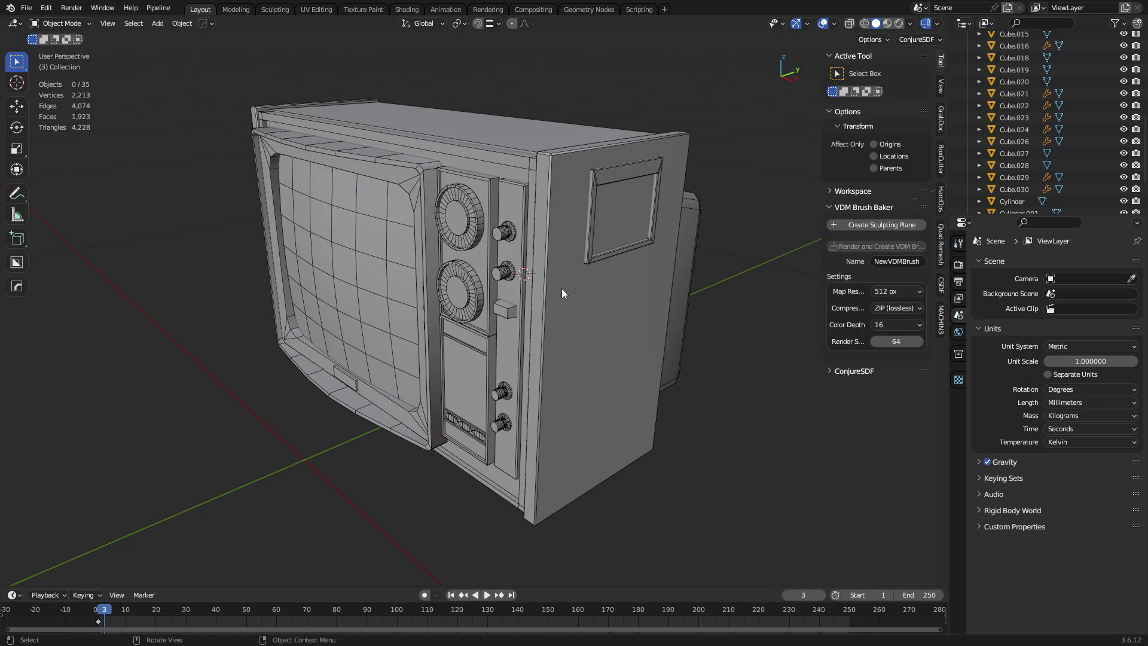
pyautogui.moveTo(554, 273); pyautogui.dragTo(511, 337, button='middle')
pyautogui.scroll(2, 527, 311)
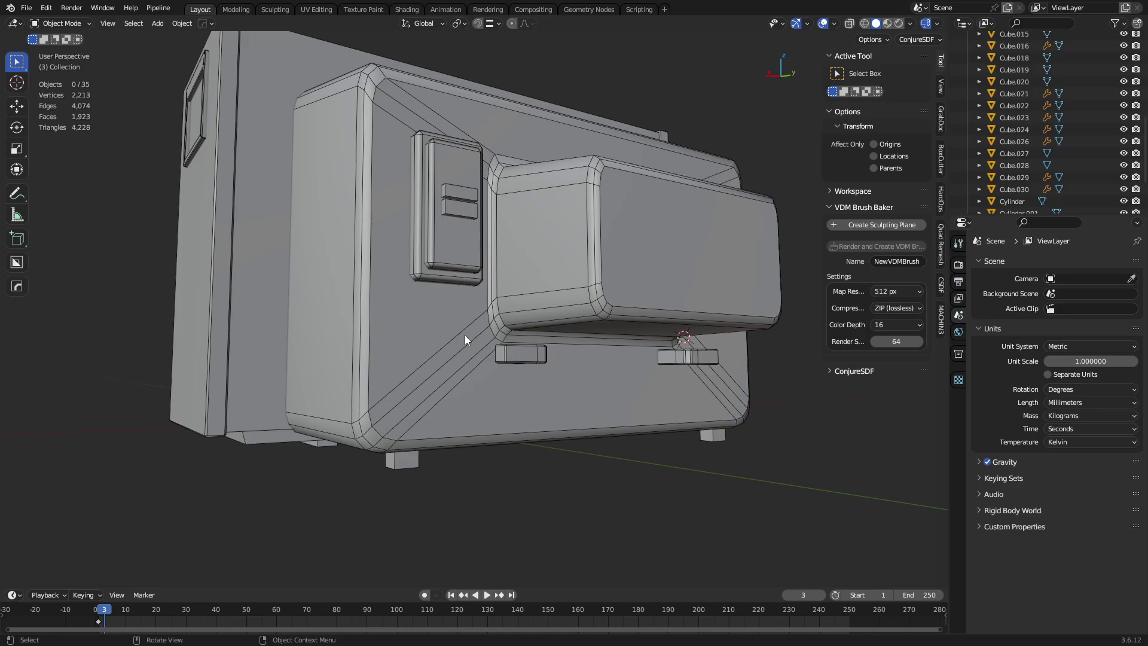
pyautogui.moveTo(465, 335); pyautogui.dragTo(378, 329, button='middle')
pyautogui.scroll(2, 411, 279)
pyautogui.moveTo(412, 280); pyautogui.dragTo(461, 338, button='middle')
pyautogui.scroll(2, 420, 279)
pyautogui.click(420, 278)
pyautogui.moveTo(420, 278); pyautogui.dragTo(451, 313, button='middle')
pyautogui.click(348, 254)
pyautogui.moveTo(328, 258); pyautogui.dragTo(443, 179, button='middle')
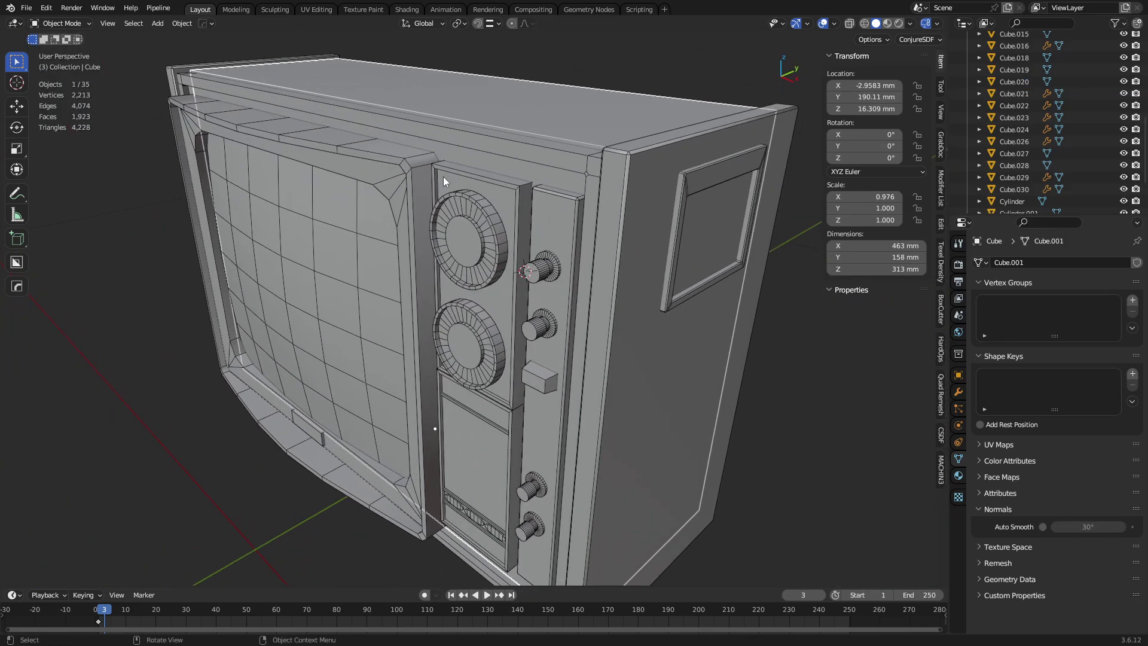
pyautogui.moveTo(353, 207); pyautogui.dragTo(502, 225, button='middle')
# Inspect the front frame's inner corner and its Bevel modifier settings.
pyautogui.click(525, 173)
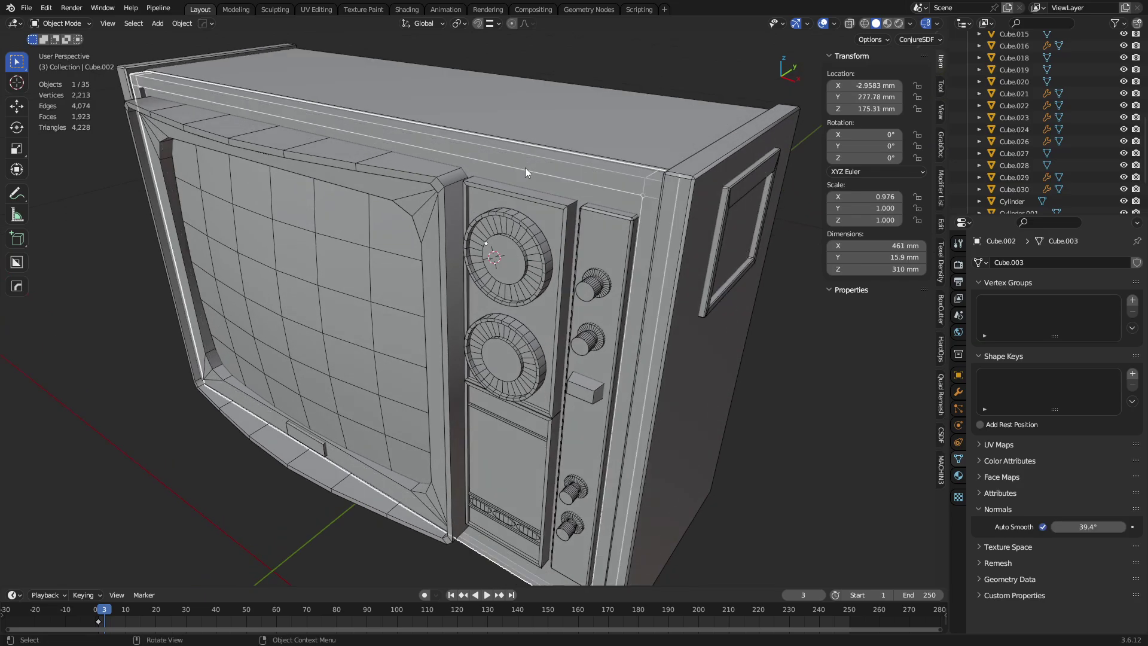
pyautogui.moveTo(650, 213); pyautogui.dragTo(684, 195, button='middle')
pyautogui.keyDown('alt'); pyautogui.middleClick(682, 196); pyautogui.keyUp('alt')
pyautogui.scroll(5, 501, 321)
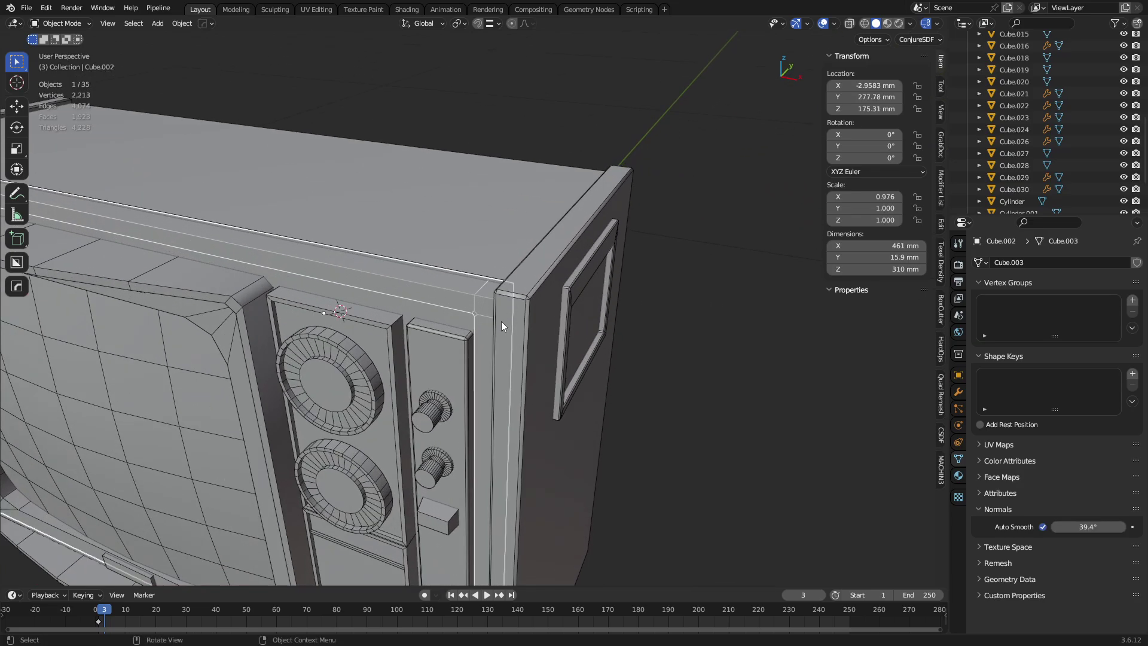
pyautogui.moveTo(480, 359); pyautogui.dragTo(948, 410, button='middle')
pyautogui.click(958, 392)
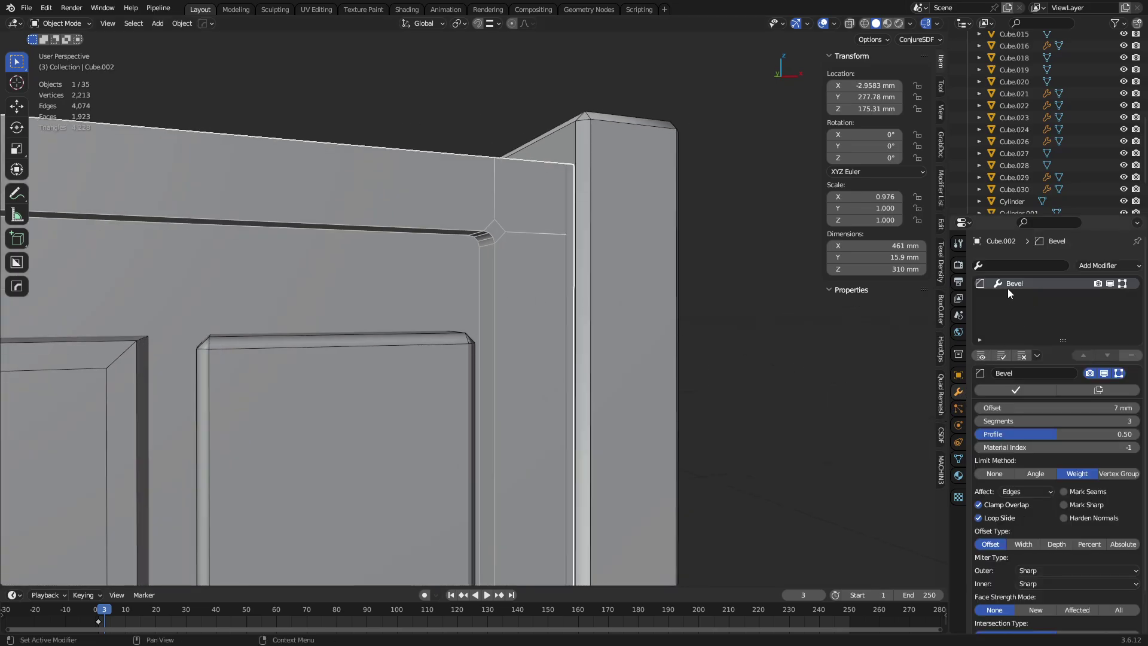
pyautogui.moveTo(525, 245); pyautogui.dragTo(486, 260, button='middle')
pyautogui.scroll(-7, 486, 260)
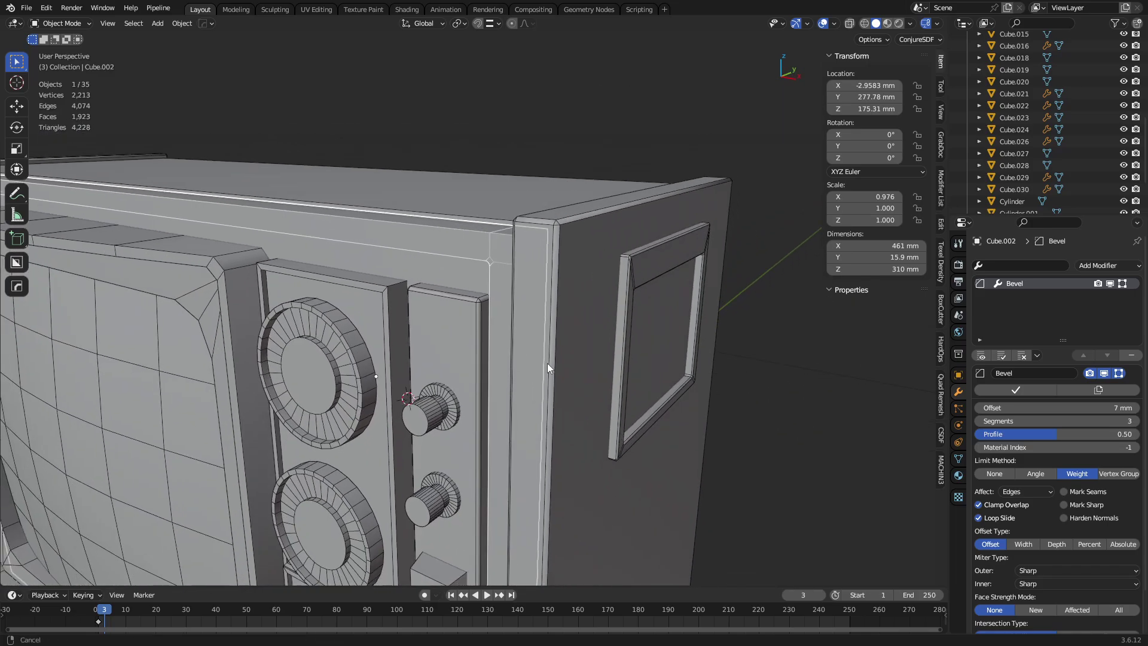
pyautogui.scroll(-5, 536, 357)
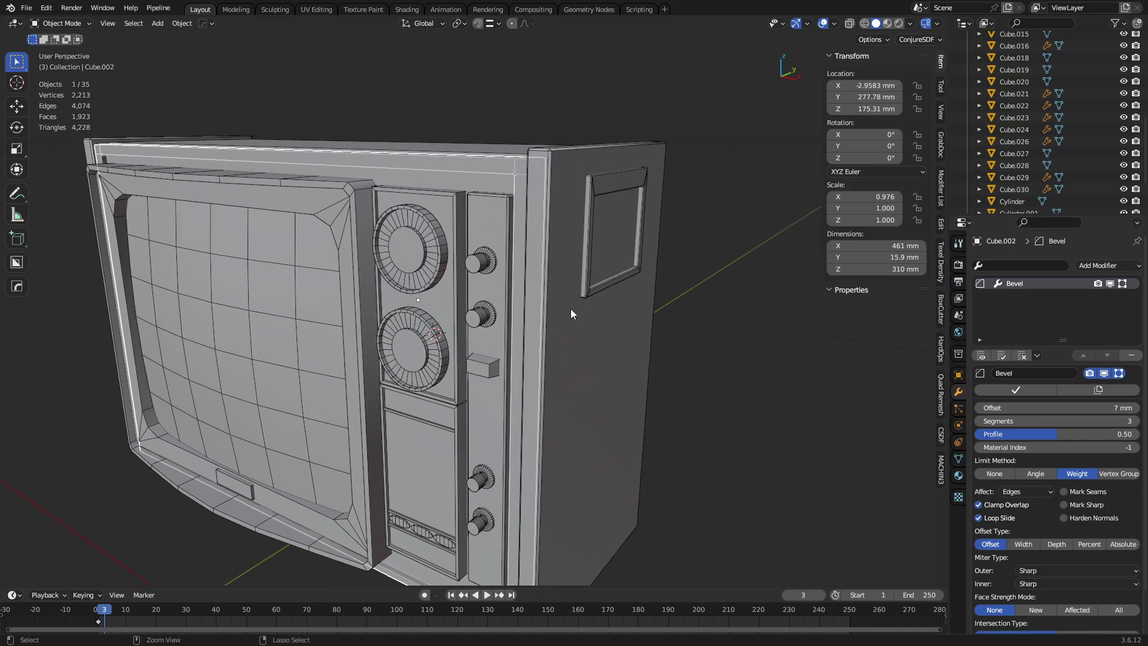
pyautogui.moveTo(567, 354); pyautogui.dragTo(562, 322, button='middle')
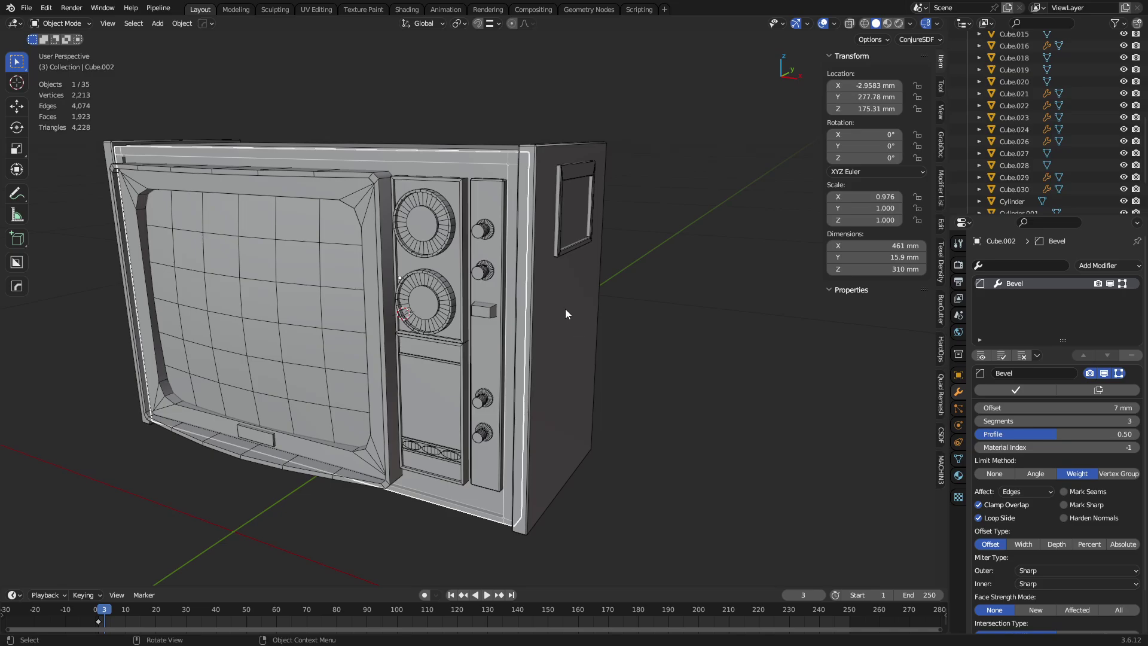
# Select the narrow knob panel and compare it with its Bevel modifier's viewport display off and on.
pyautogui.scroll(6, 507, 313)
pyautogui.press('a')
pyautogui.press('a')
pyautogui.moveTo(500, 313)
pyautogui.mouseDown(button='middle')
pyautogui.moveTo(562, 304)
pyautogui.moveTo(439, 281)
pyautogui.moveTo(494, 357)
pyautogui.moveTo(514, 311)
pyautogui.mouseUp(button='middle')
pyautogui.click(439, 281)
pyautogui.scroll(3, 439, 281)
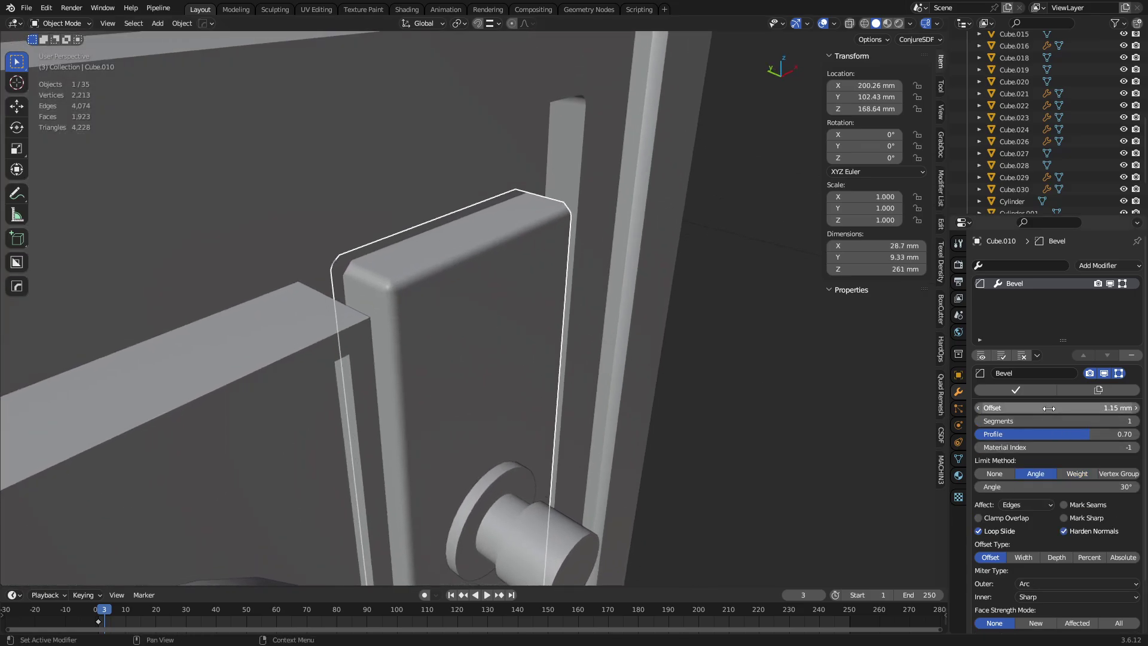
pyautogui.click(1104, 372)
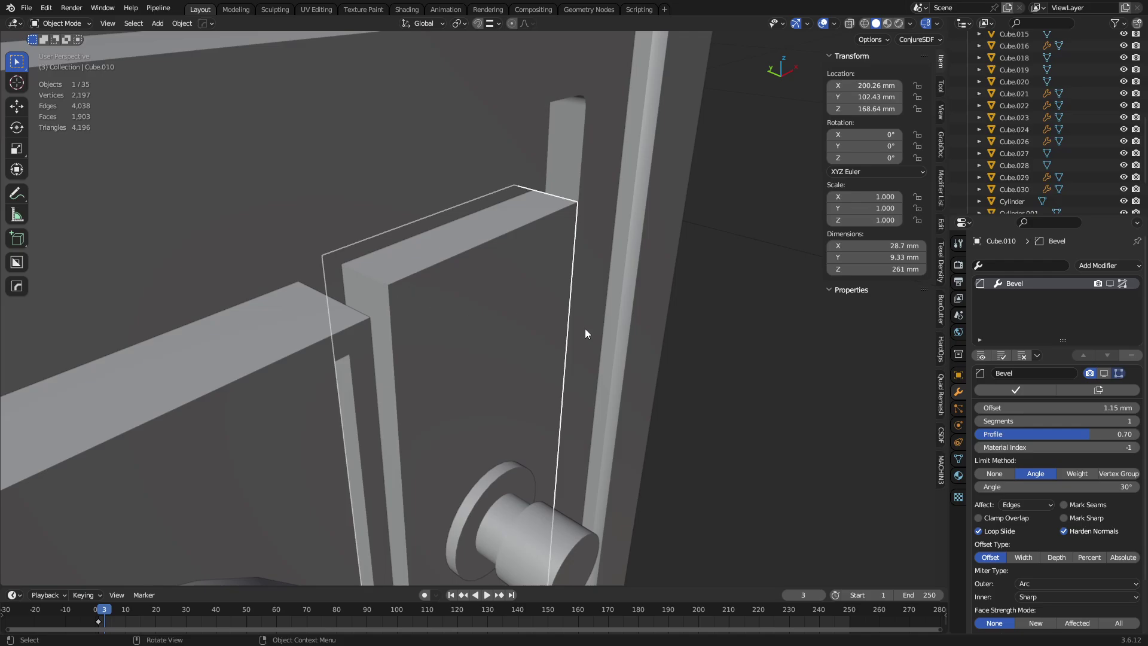
pyautogui.click(1106, 373)
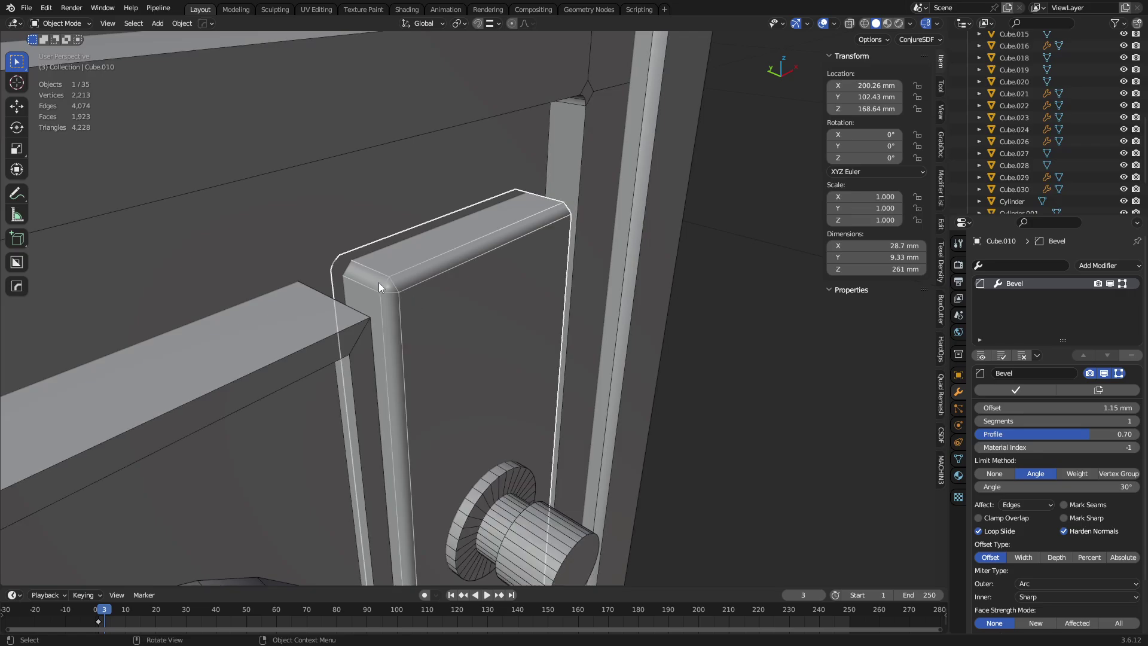
# Hide the wireframe and switch the knob panel bevel's Harden Normals option off and back on to compare the shading.
pyautogui.hotkey('shift', 'alt', 'z')
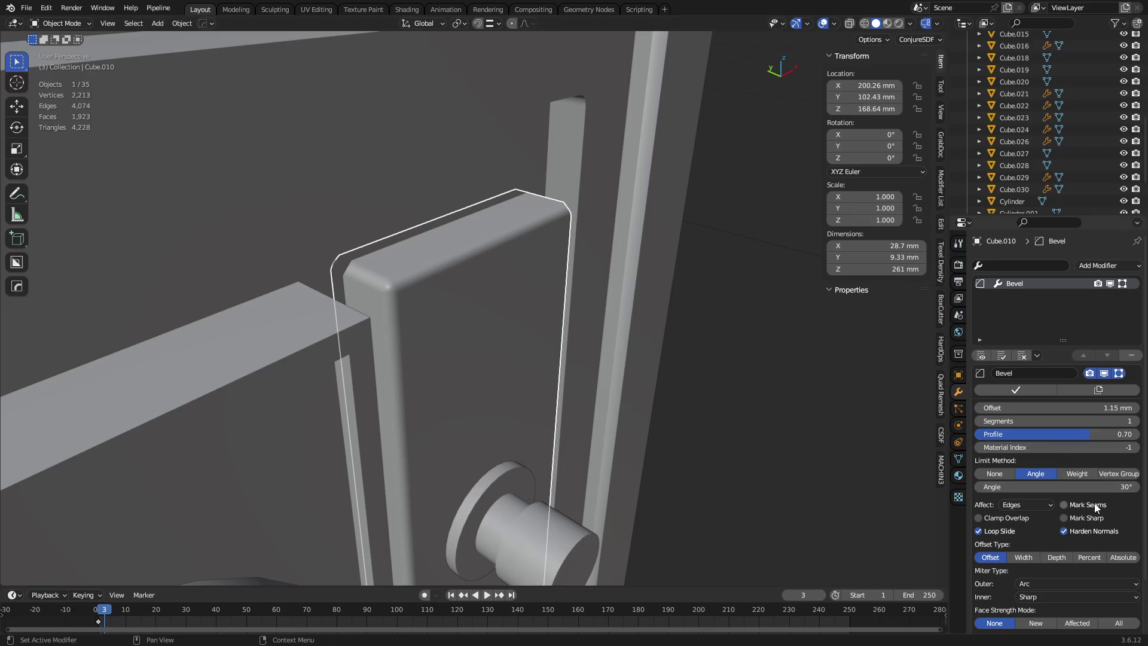
pyautogui.click(1083, 535)
pyautogui.click(1083, 534)
pyautogui.click(1082, 534)
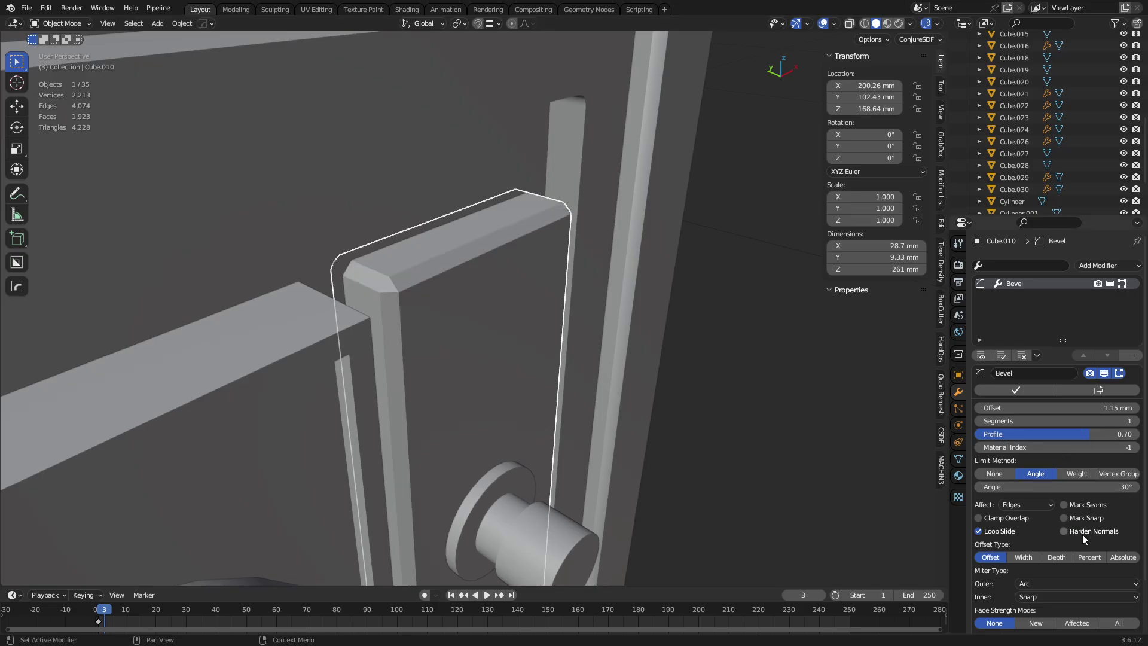
pyautogui.click(1082, 533)
pyautogui.click(1083, 533)
pyautogui.click(1083, 533)
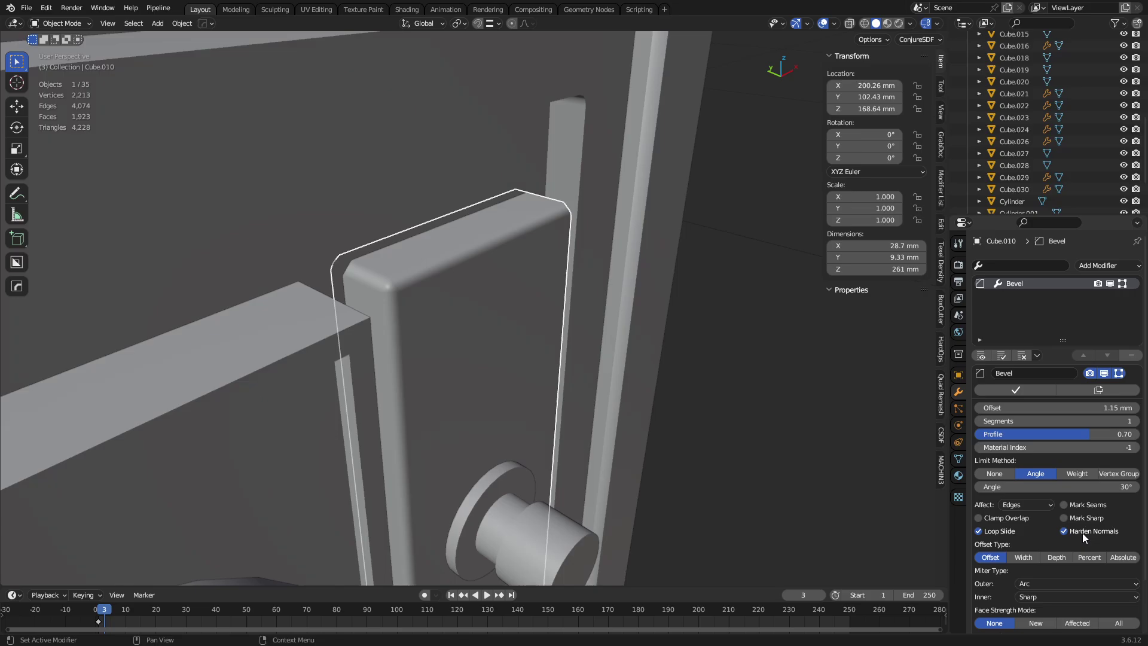
# Examine the knob panel's bevel shading up close, then with the wireframe displayed again.
pyautogui.moveTo(598, 467); pyautogui.dragTo(417, 205, button='middle')
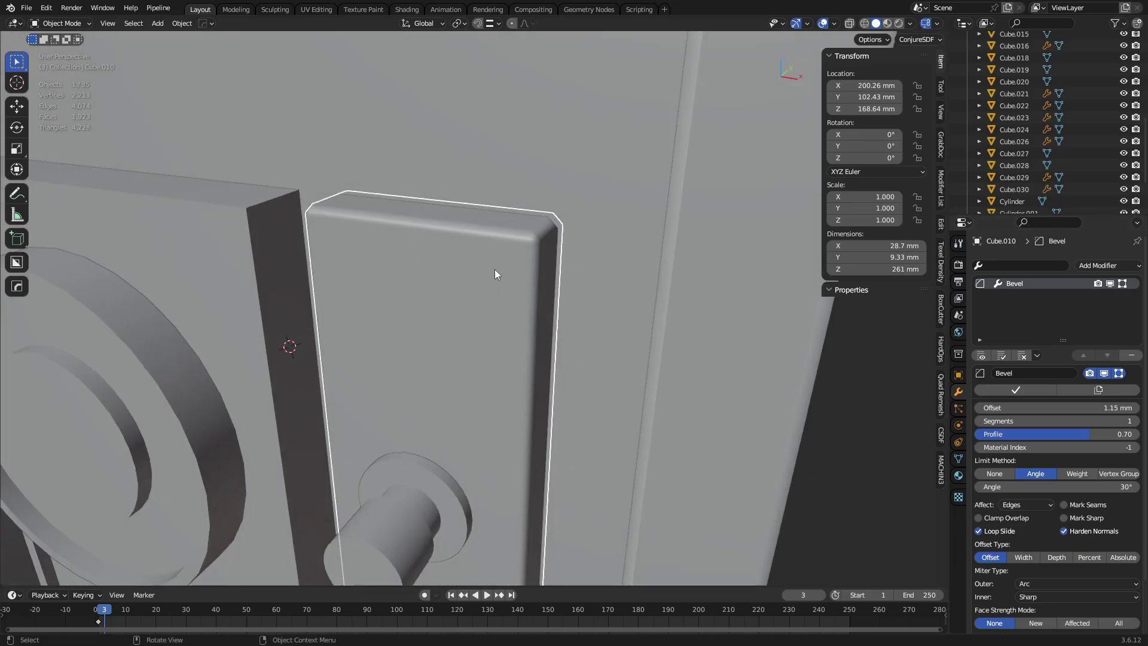
pyautogui.scroll(-3, 494, 281)
pyautogui.hotkey('shift', 'z')
pyautogui.moveTo(489, 293); pyautogui.dragTo(523, 285, button='middle')
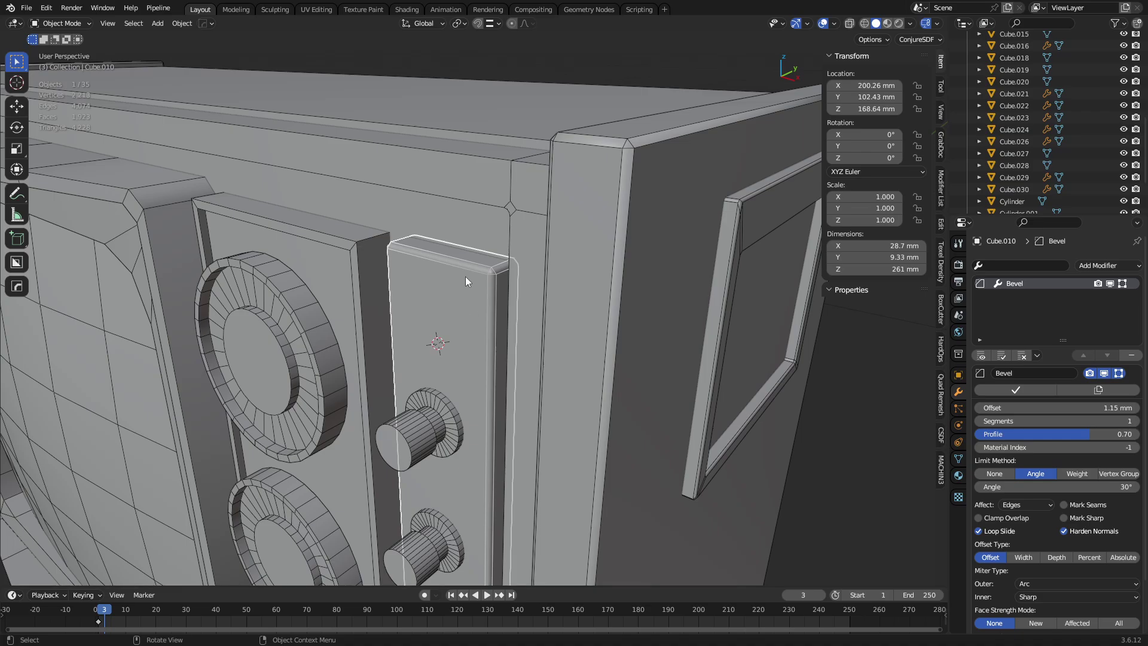
pyautogui.moveTo(465, 274); pyautogui.dragTo(490, 318, button='middle')
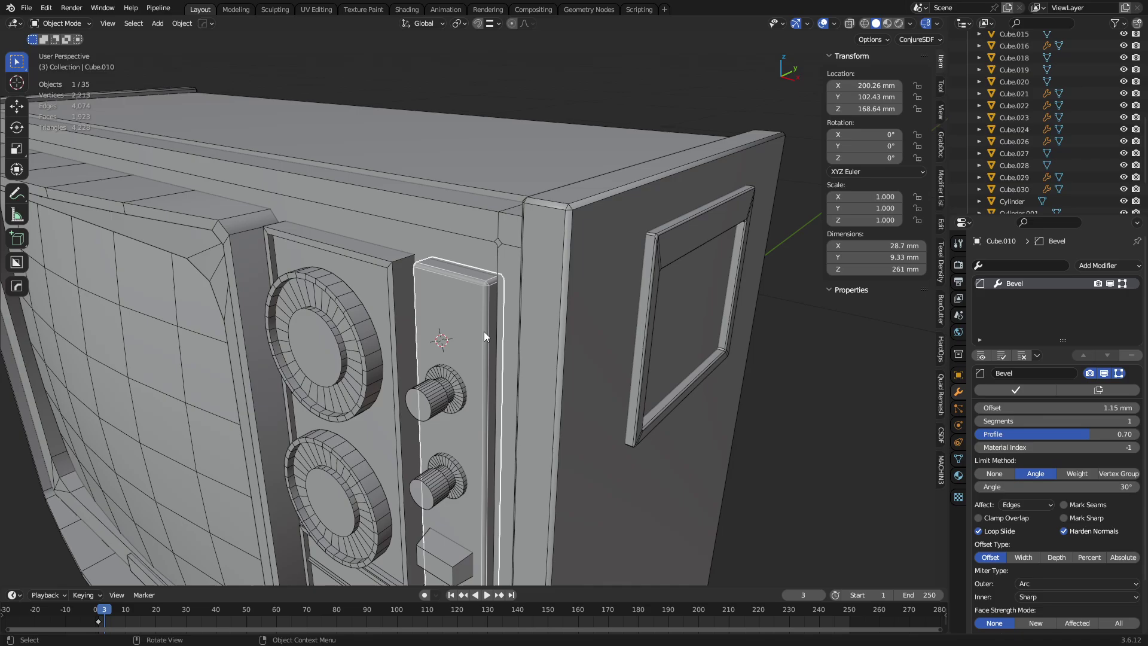
pyautogui.moveTo(483, 331)
pyautogui.mouseDown(button='middle')
pyautogui.moveTo(533, 322)
pyautogui.moveTo(489, 328)
pyautogui.moveTo(495, 322)
pyautogui.mouseUp(button='middle')
pyautogui.scroll(-1, 505, 321)
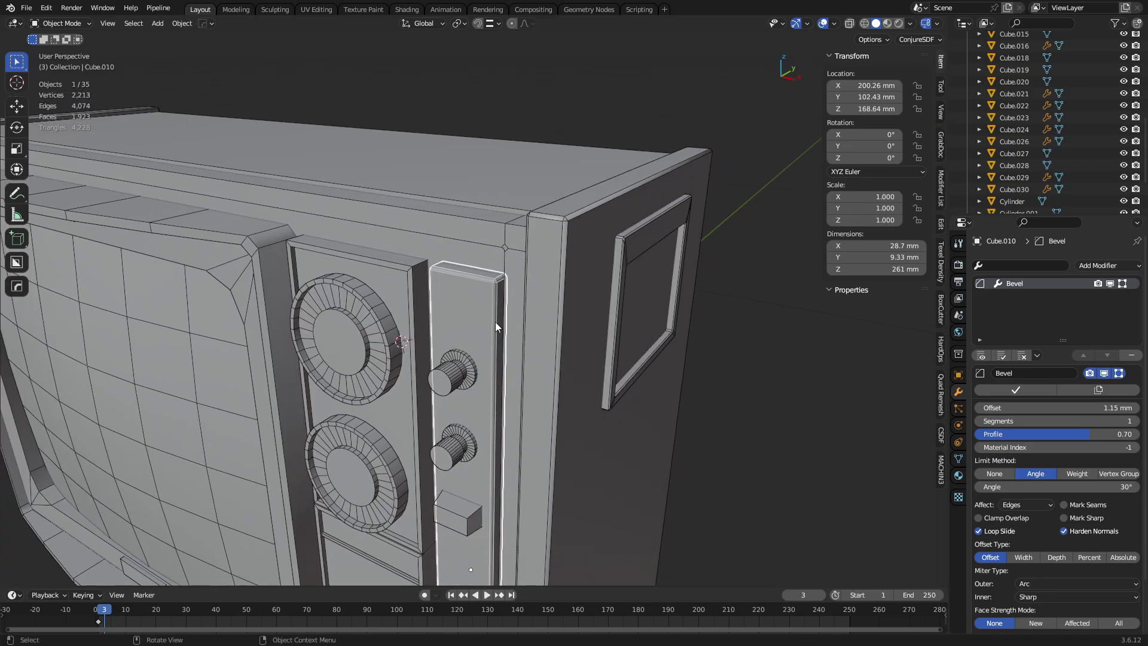
pyautogui.scroll(-2, 497, 326)
pyautogui.moveTo(499, 332); pyautogui.dragTo(633, 285, button='middle')
# Duplicate all television parts in place and convert the duplicates to mesh, merging UVs.
pyautogui.click(539, 254)
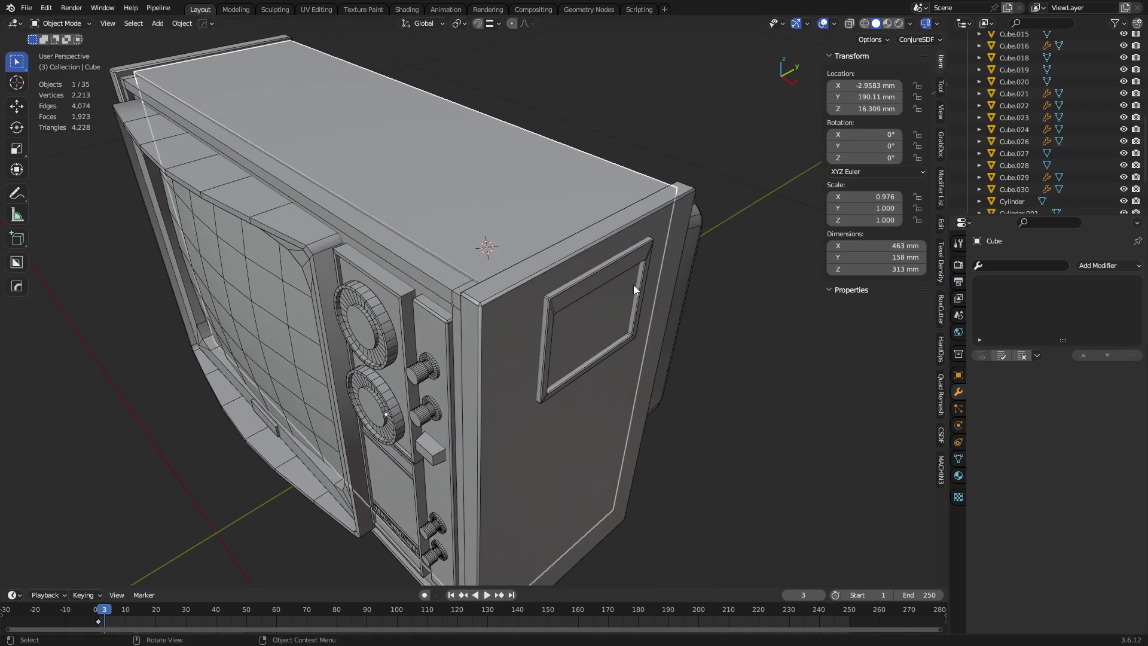
pyautogui.moveTo(507, 259); pyautogui.dragTo(522, 278, button='middle')
pyautogui.press('a')
pyautogui.scroll(-3, 433, 325)
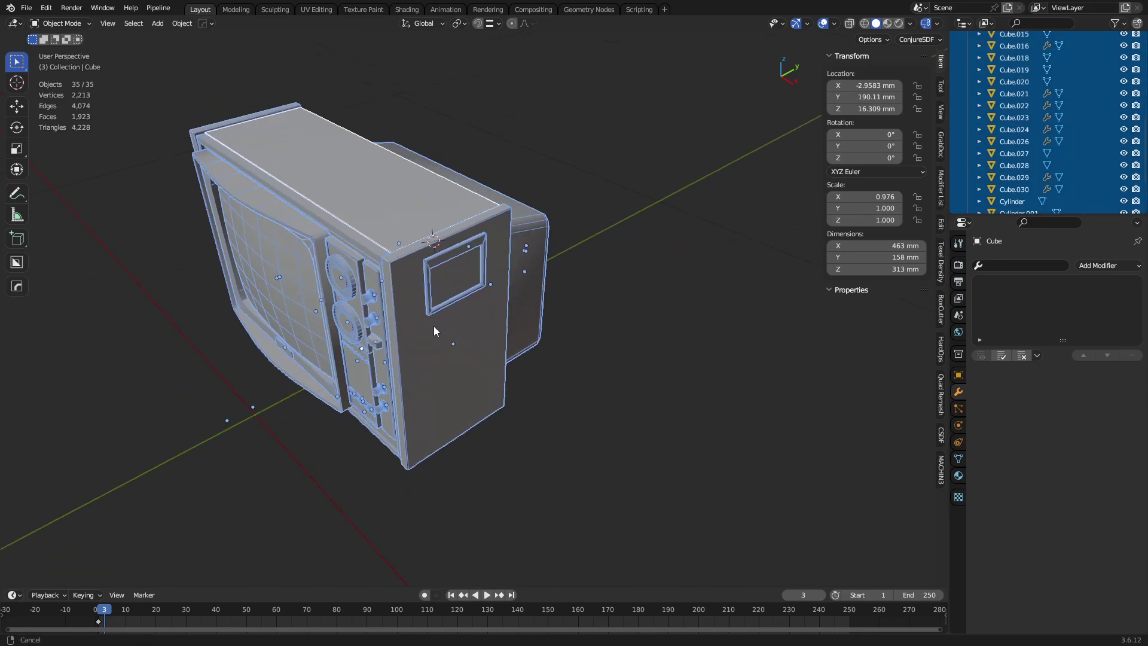
pyautogui.scroll(2, 478, 323)
pyautogui.hotkey('shift', 'd')
pyautogui.rightClick(490, 317)
pyautogui.rightClick(490, 317)
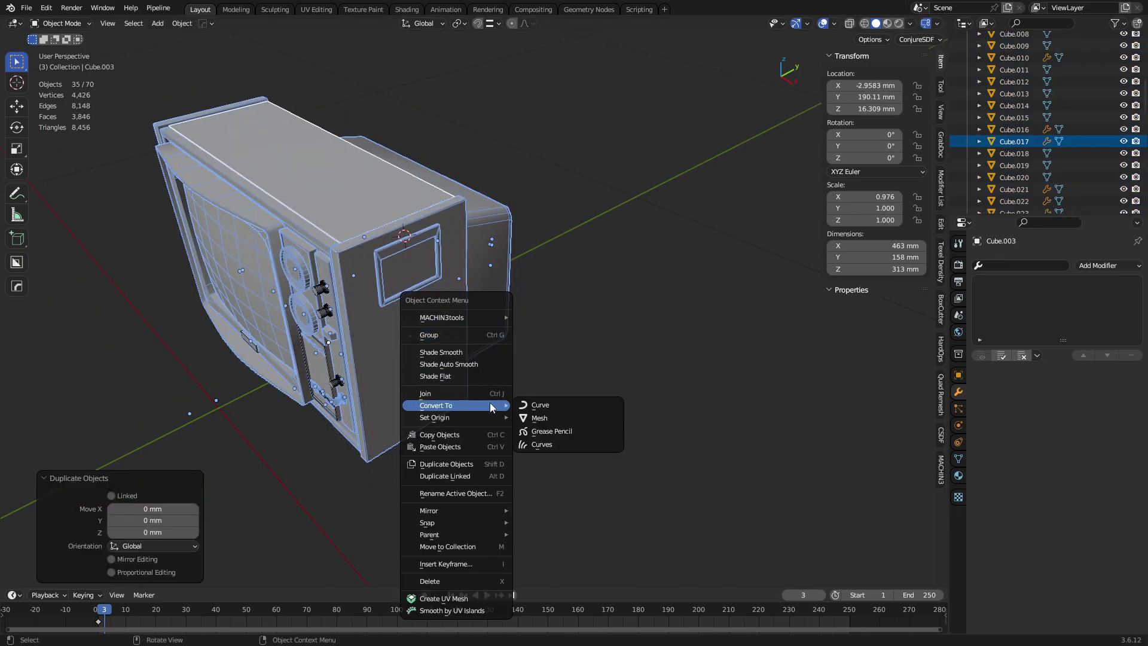
pyautogui.rightClick(553, 379)
pyautogui.moveTo(550, 427)
pyautogui.click(581, 440)
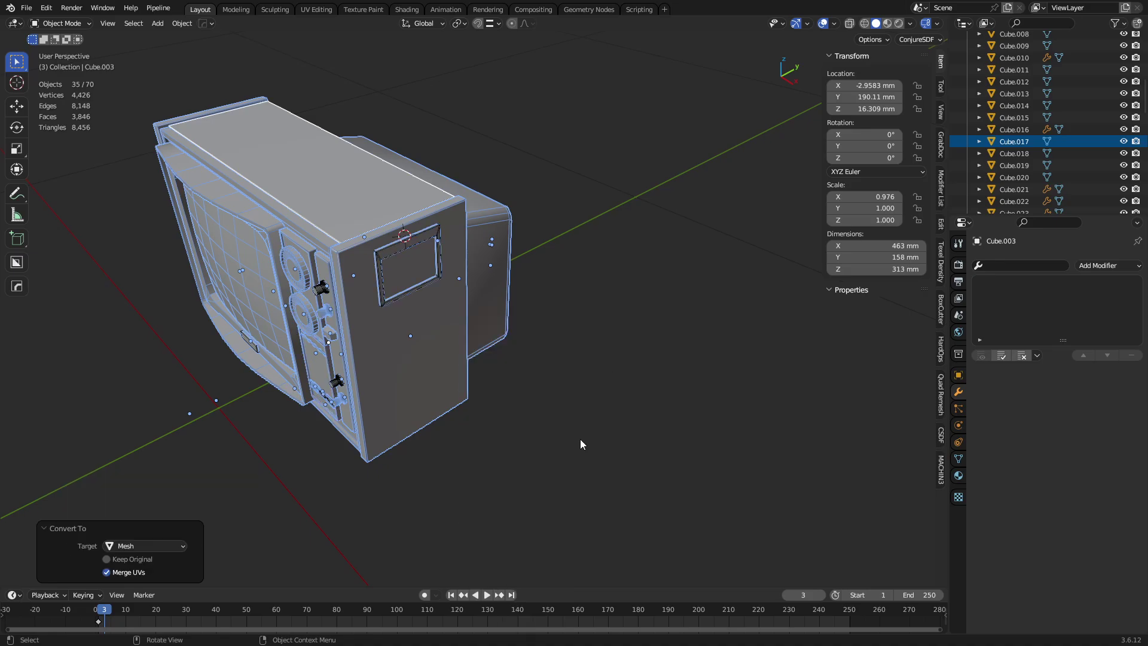
# Move the duplicated television about 755 mm along the global Y axis and center the view on it.
pyautogui.press('g')
pyautogui.press('y')
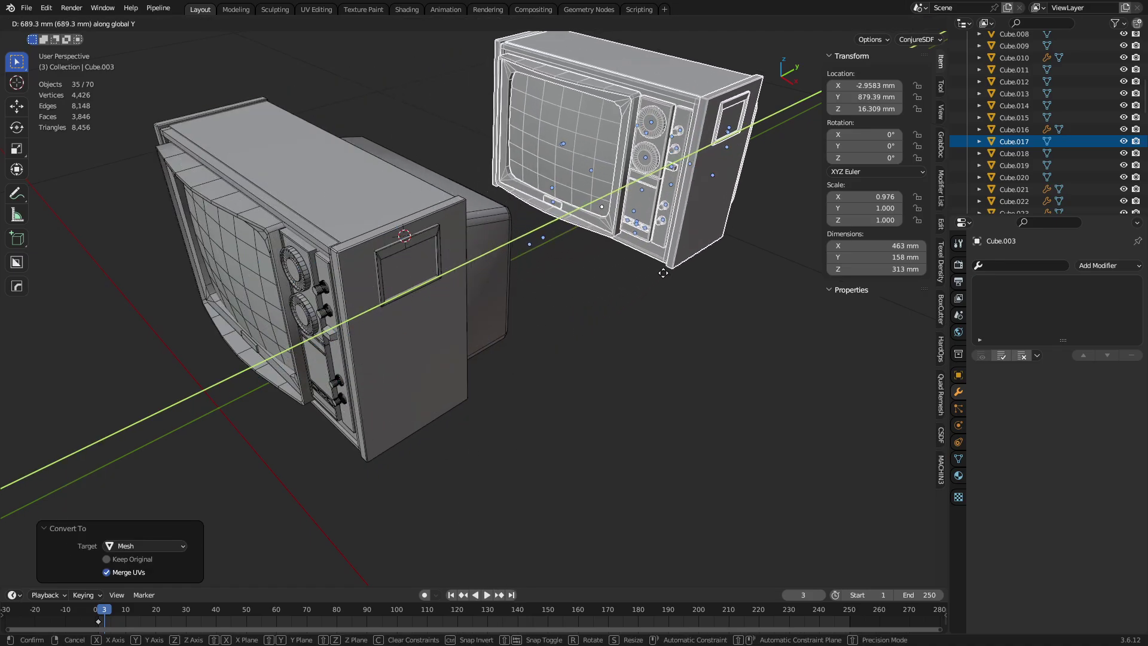
pyautogui.click(677, 253)
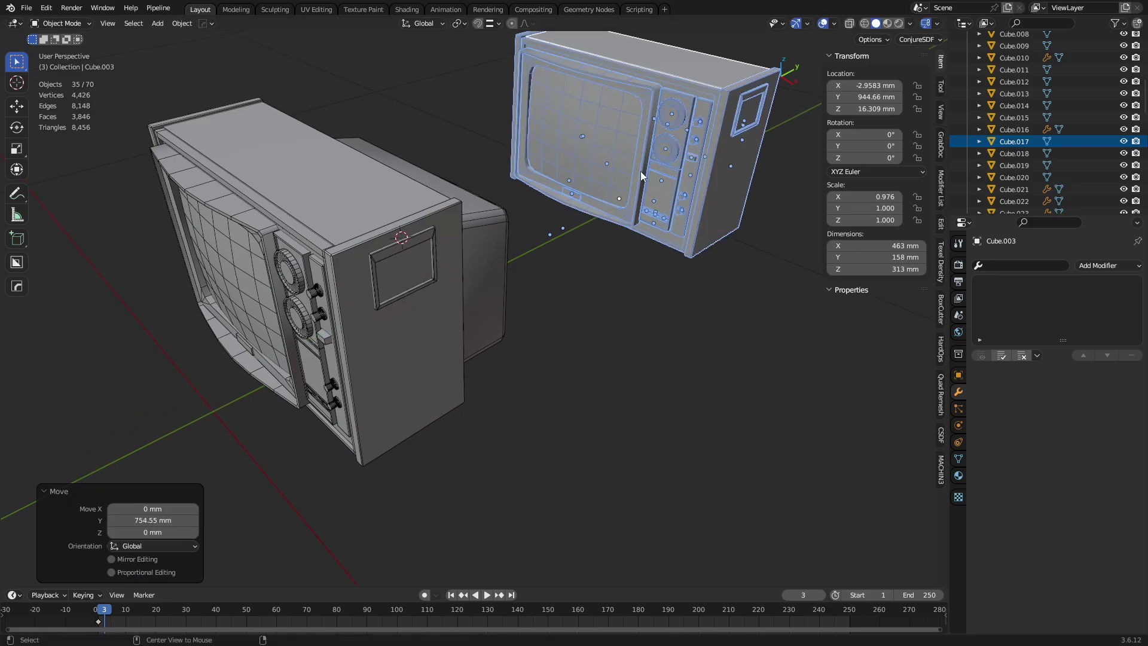
pyautogui.press('KP_Decimal')
pyautogui.press('KP_3')
pyautogui.moveTo(317, 279); pyautogui.dragTo(459, 304, button='middle')
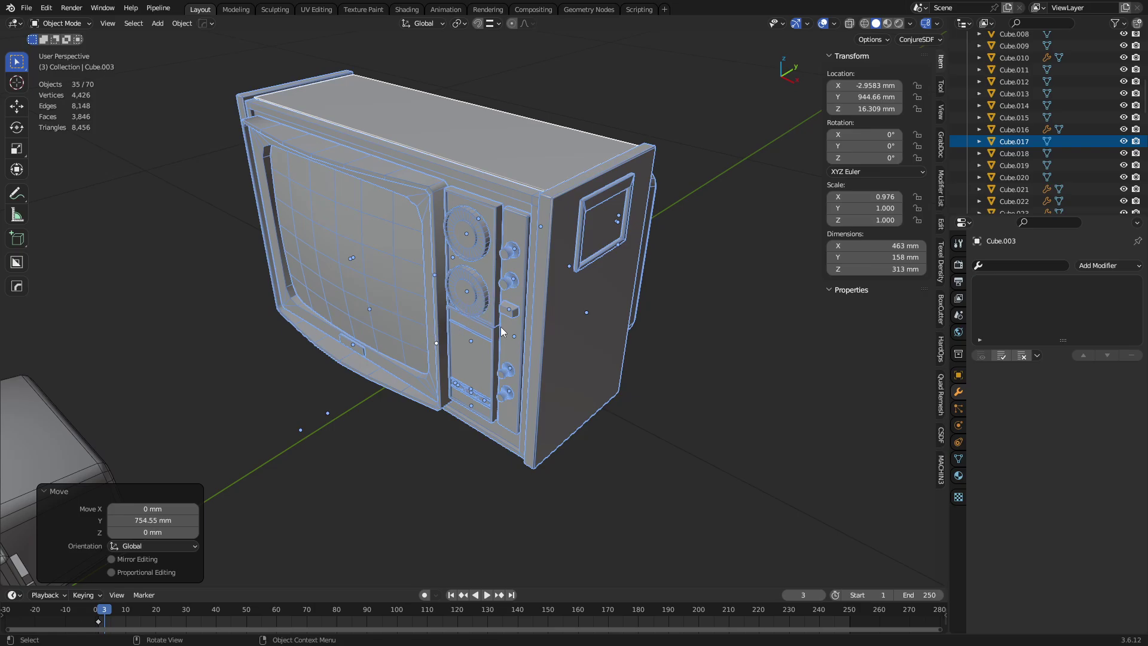
pyautogui.moveTo(503, 330); pyautogui.dragTo(445, 334, button='middle')
# Join the duplicated television parts into one object and enter Edit Mode on it.
pyautogui.hotkey('ctrl', 'j')
pyautogui.hotkey('ctrl', 'Tab')
pyautogui.click(554, 335)
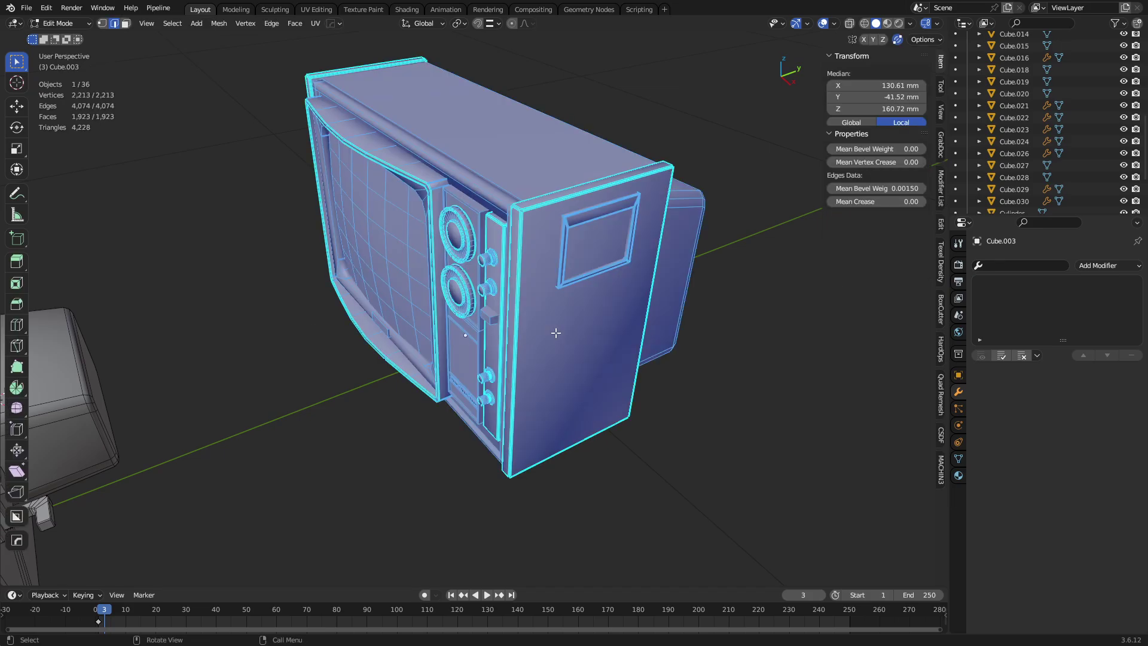
# Unwrap the whole joined television with Smart UV Project, using an island margin of 0.040.
pyautogui.press('u')
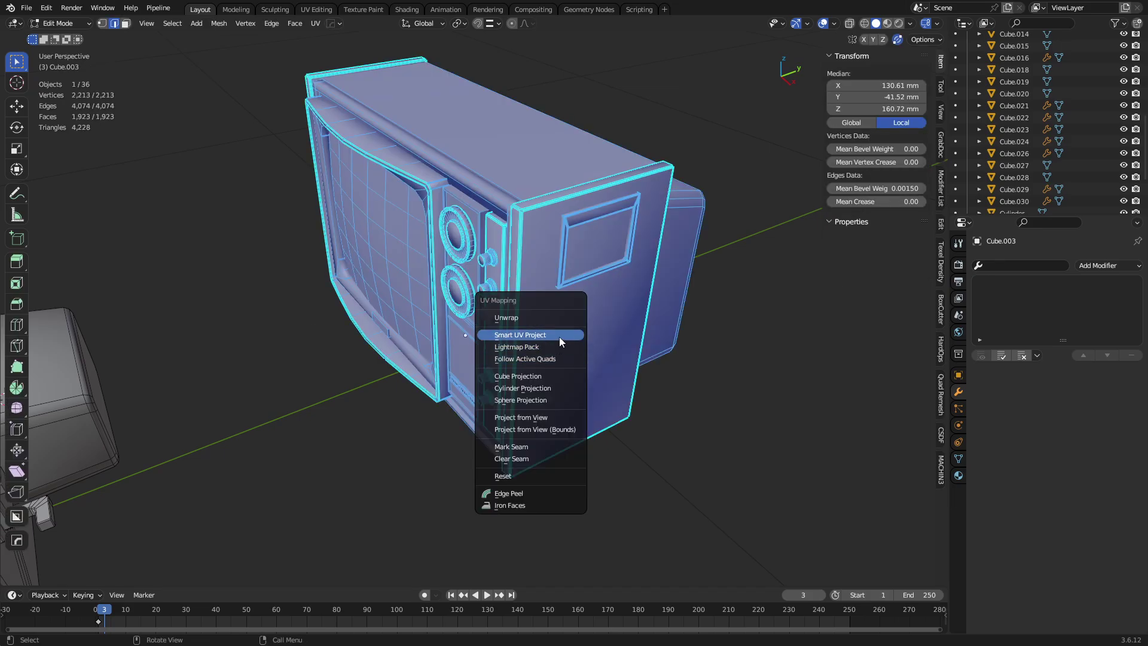
pyautogui.click(559, 336)
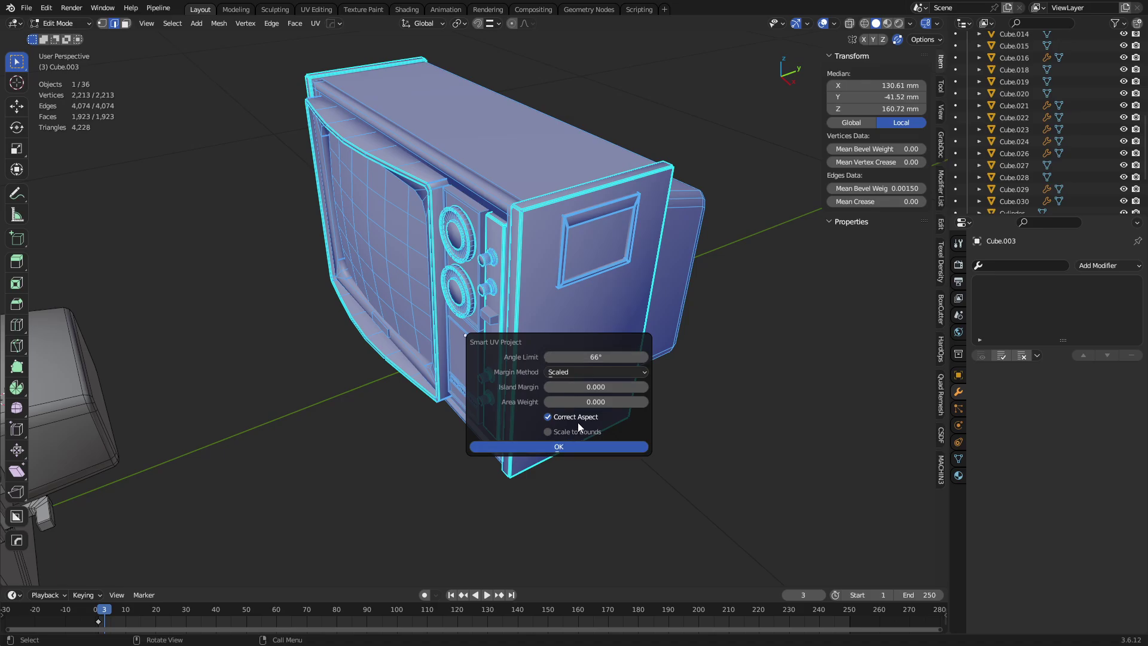
pyautogui.moveTo(583, 387)
pyautogui.mouseDown()
pyautogui.moveTo(604, 387)
pyautogui.moveTo(594, 387)
pyautogui.mouseUp()
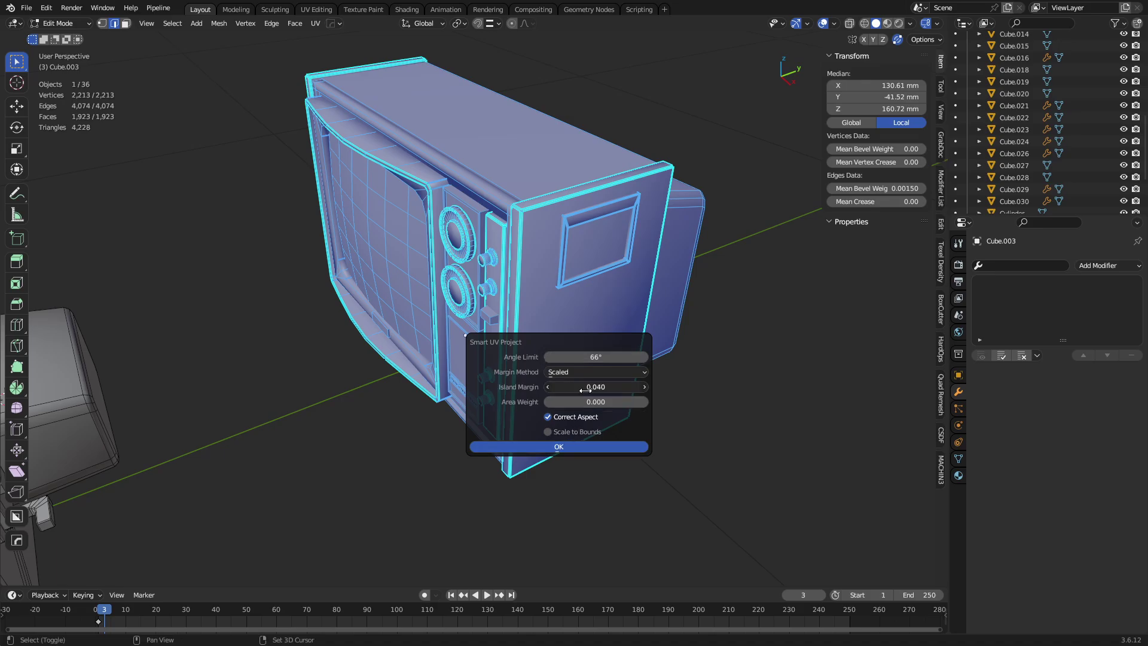
pyautogui.click(587, 446)
# In the UV Editing workspace, unwrap the television again with Smart UV Project, setting the island margin to 0.007.
pyautogui.click(300, 10)
pyautogui.scroll(6, 300, 382)
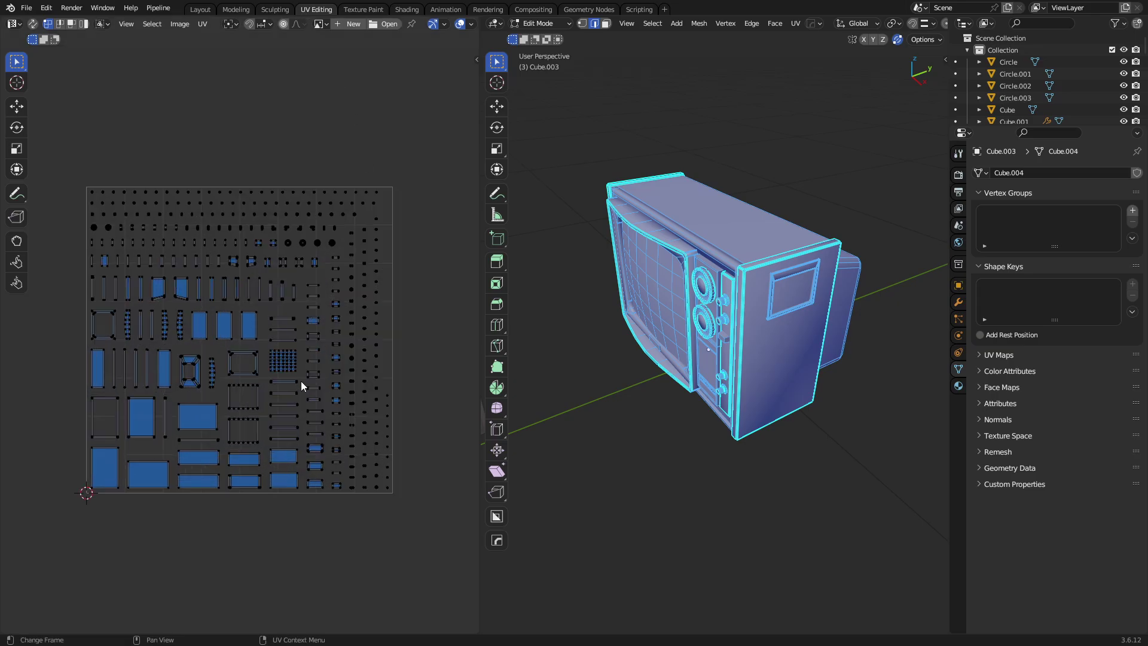
pyautogui.press('u')
pyautogui.click(652, 356)
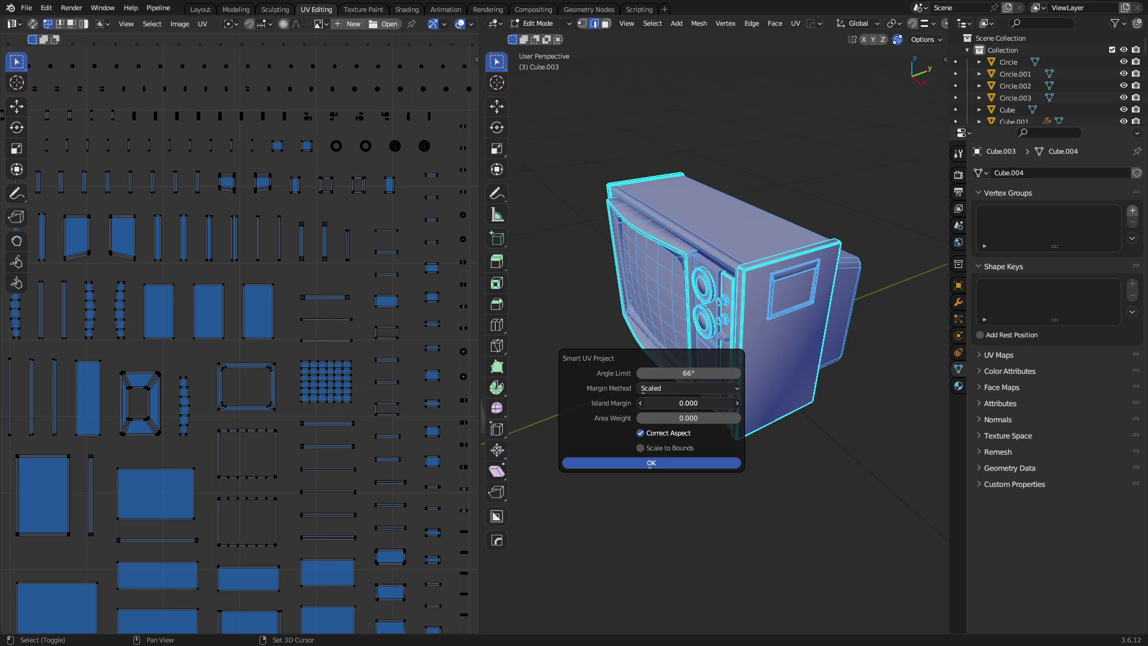
pyautogui.click(656, 461)
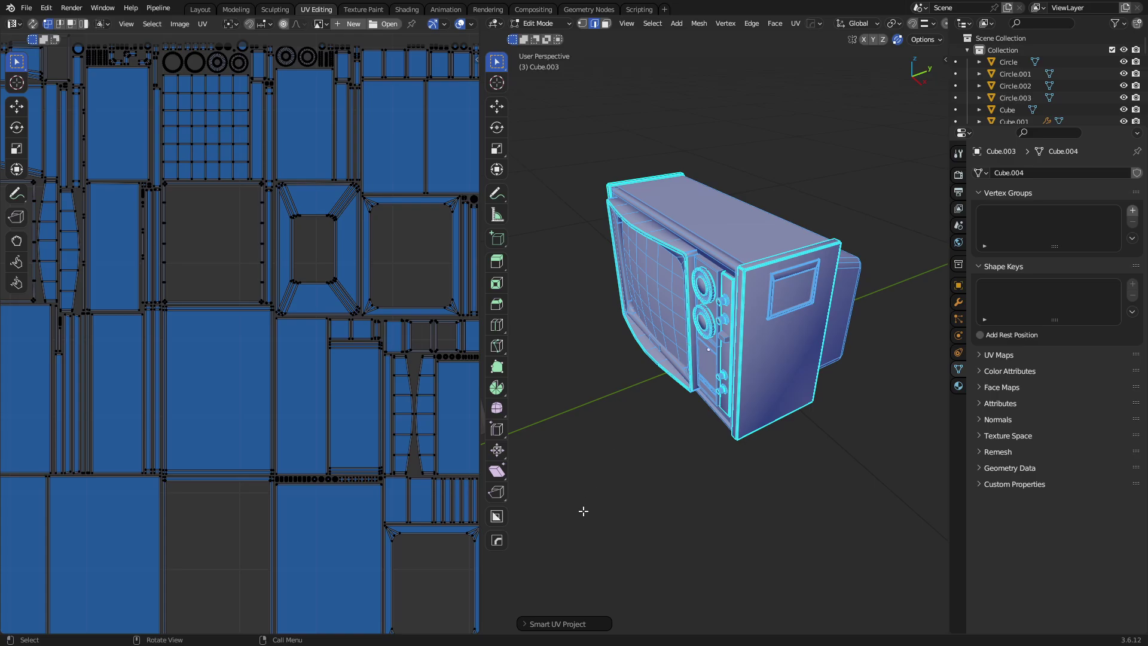
pyautogui.click(556, 623)
pyautogui.moveTo(633, 581); pyautogui.dragTo(633, 547)
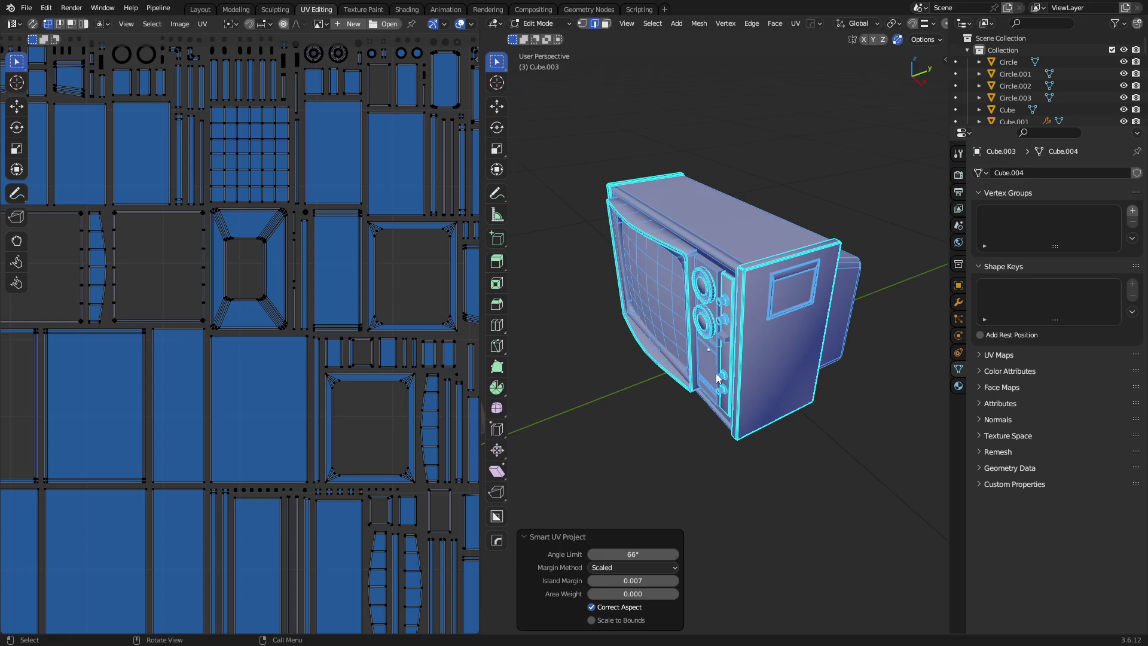
# Return the television to Object Mode and clear its custom split normals data.
pyautogui.press('Tab')
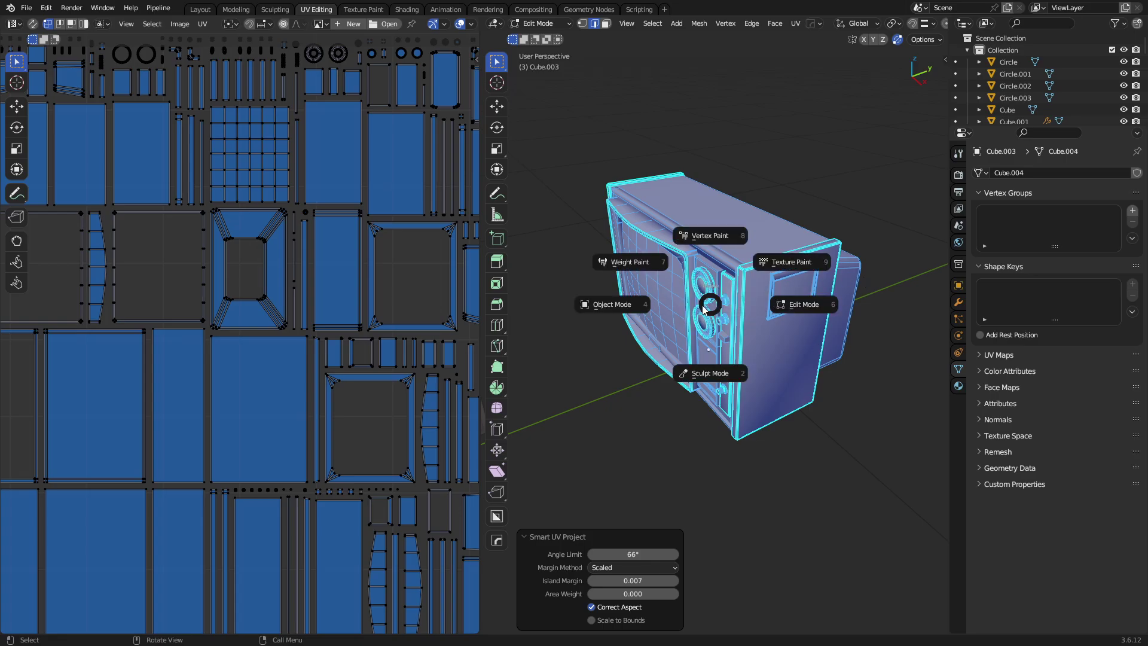
pyautogui.scroll(3, 730, 324)
pyautogui.moveTo(758, 319); pyautogui.dragTo(773, 336, button='middle')
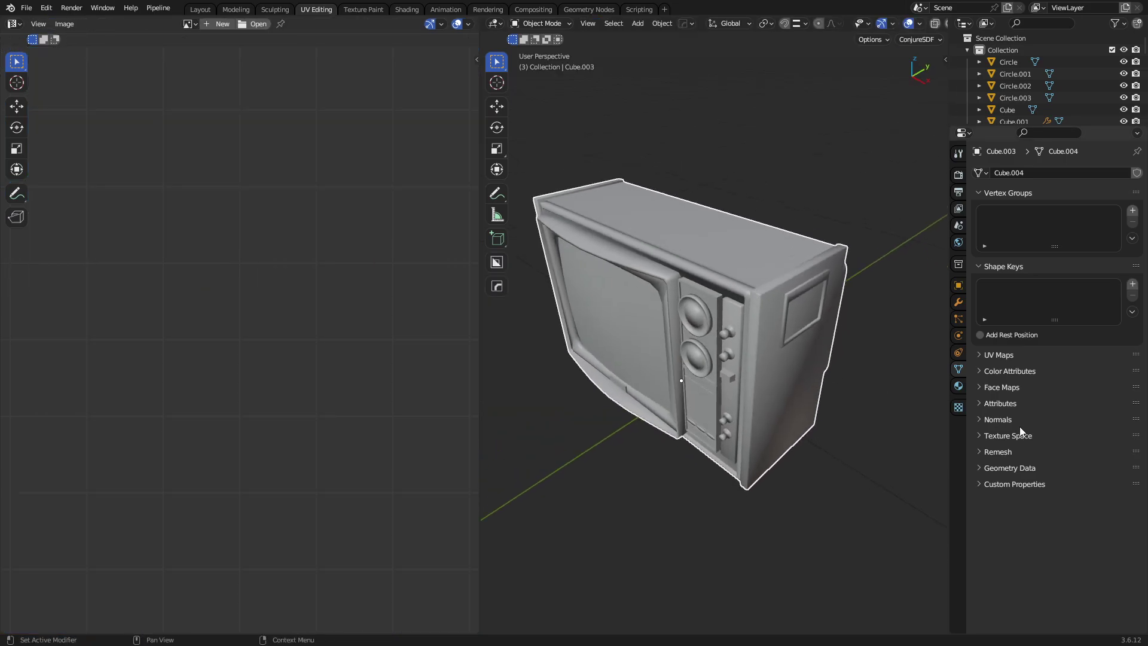
pyautogui.click(1007, 468)
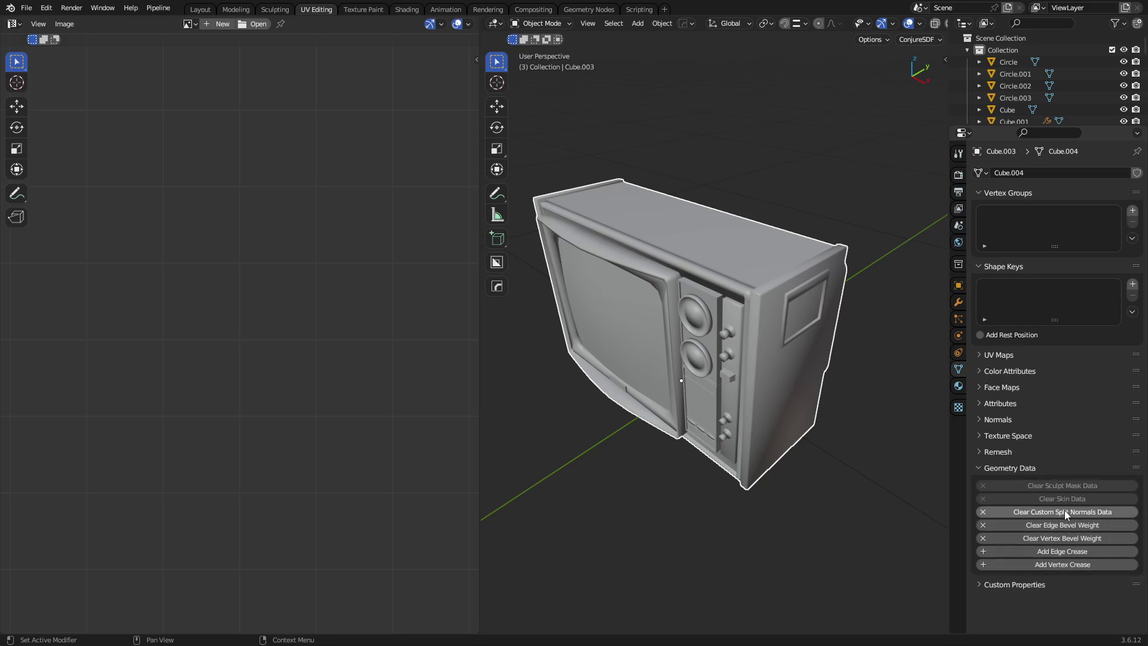
pyautogui.press('Tab')
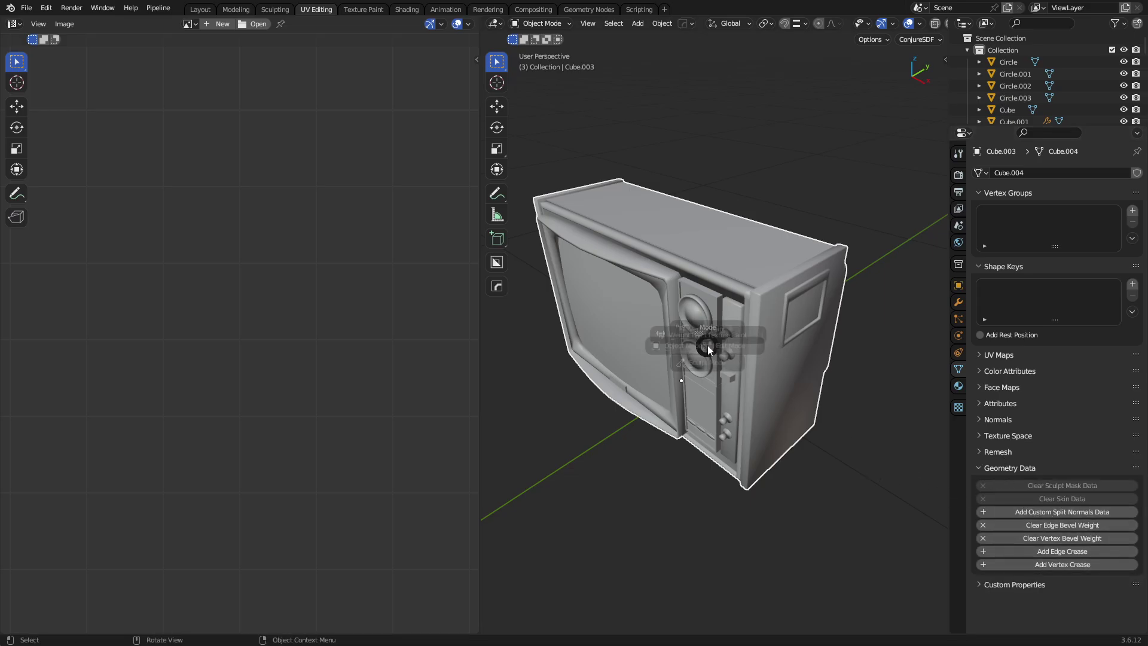
pyautogui.press('Tab')
# Apply Shade Auto Smooth to the television and clear the sharp marks from all its edges, ending in Object Mode.
pyautogui.rightClick(778, 322)
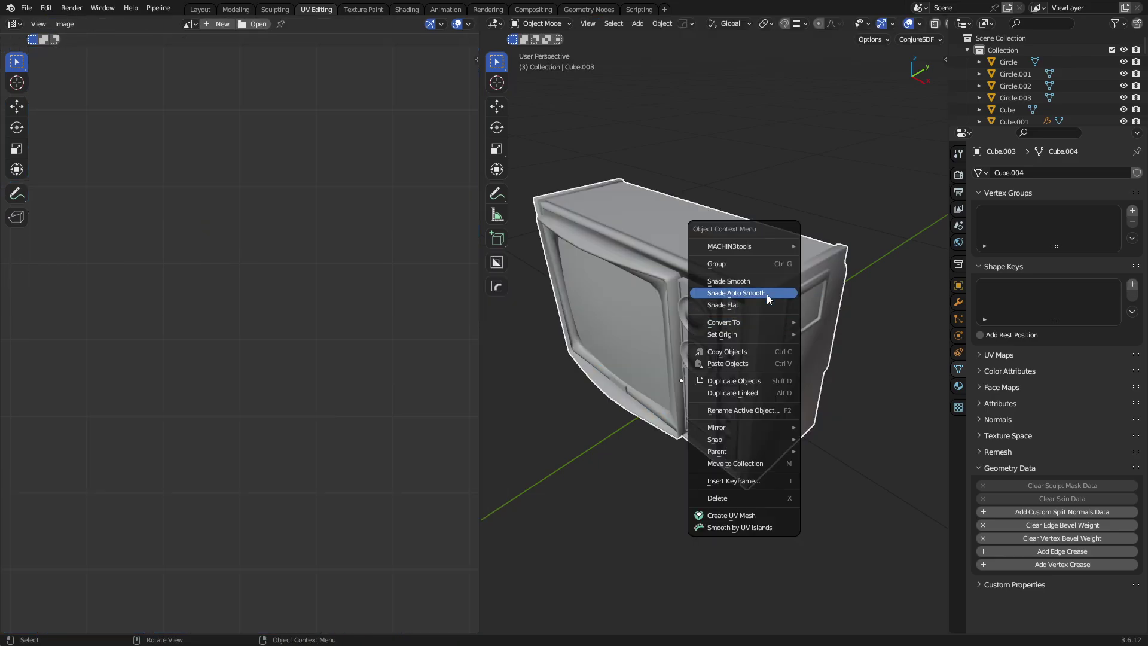
pyautogui.click(767, 295)
pyautogui.press('Tab')
pyautogui.rightClick(751, 371)
pyautogui.click(751, 370)
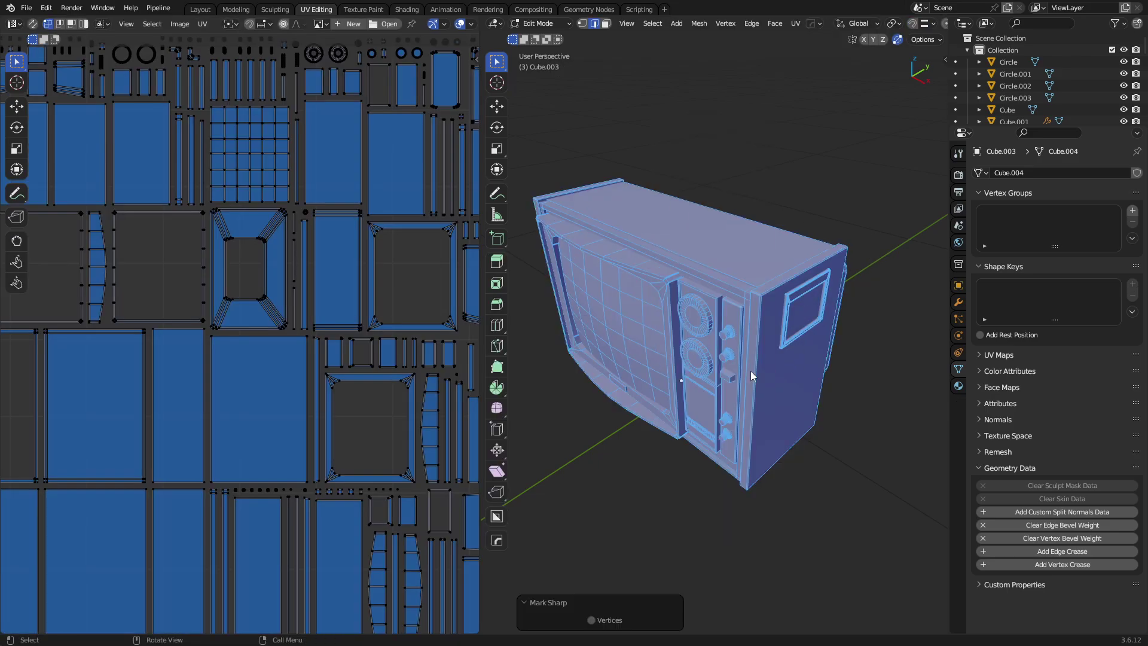
pyautogui.press('Tab')
pyautogui.moveTo(781, 349); pyautogui.dragTo(752, 347, button='middle')
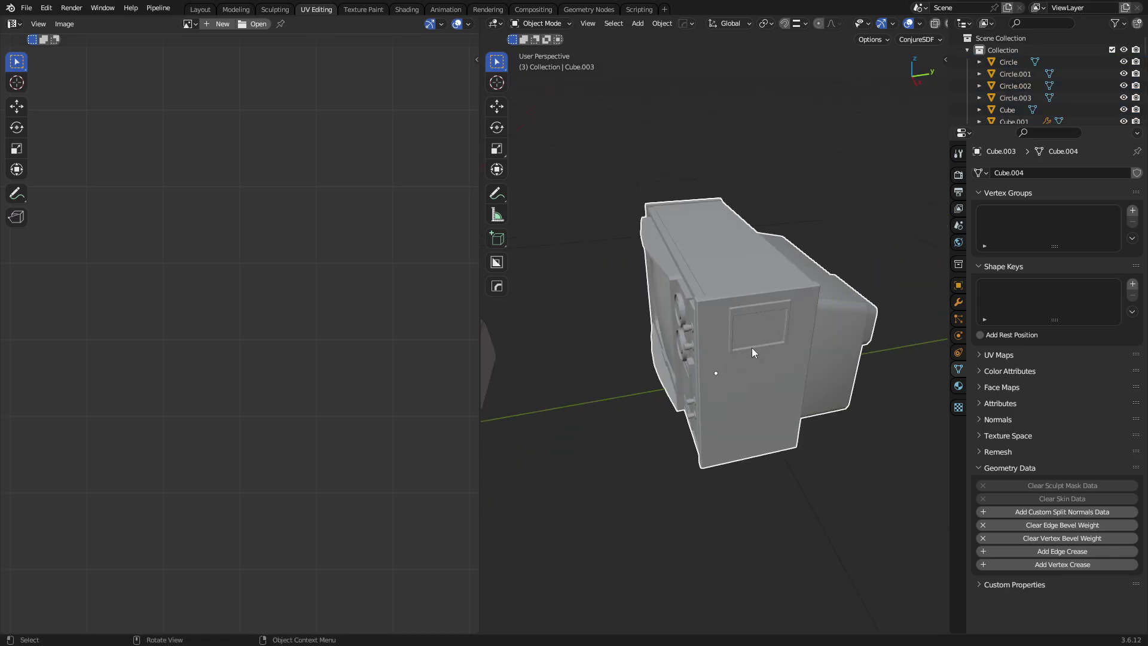
# Enter Edit Mode on the television and set the TexTools bake mode to AO.
pyautogui.press('Tab')
pyautogui.press('n')
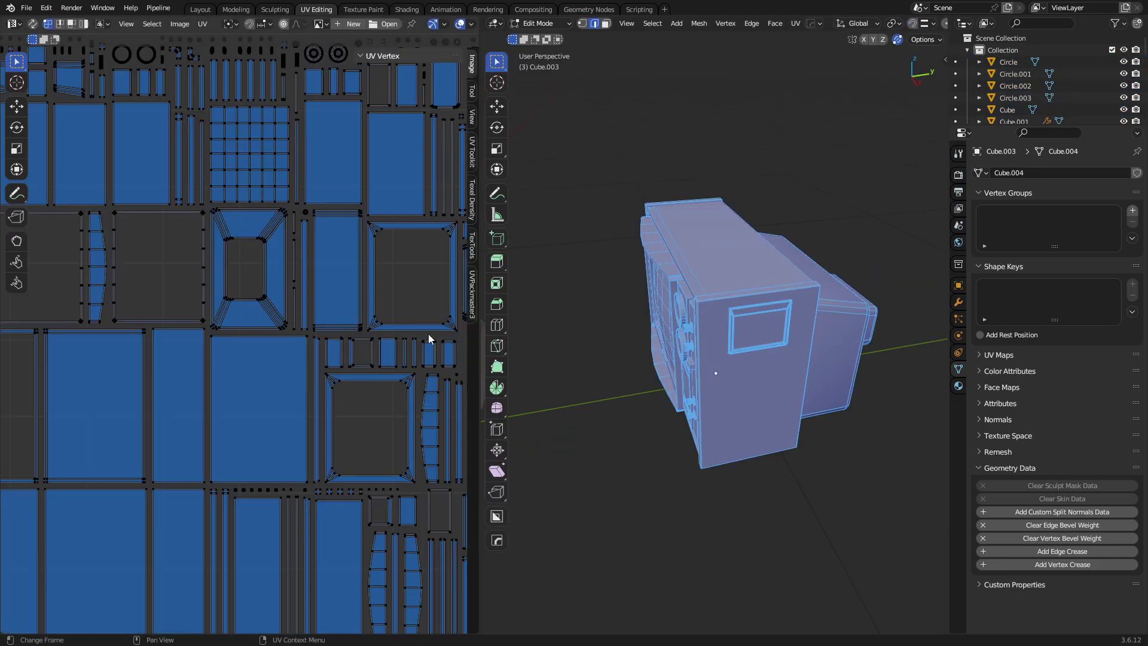
pyautogui.click(473, 250)
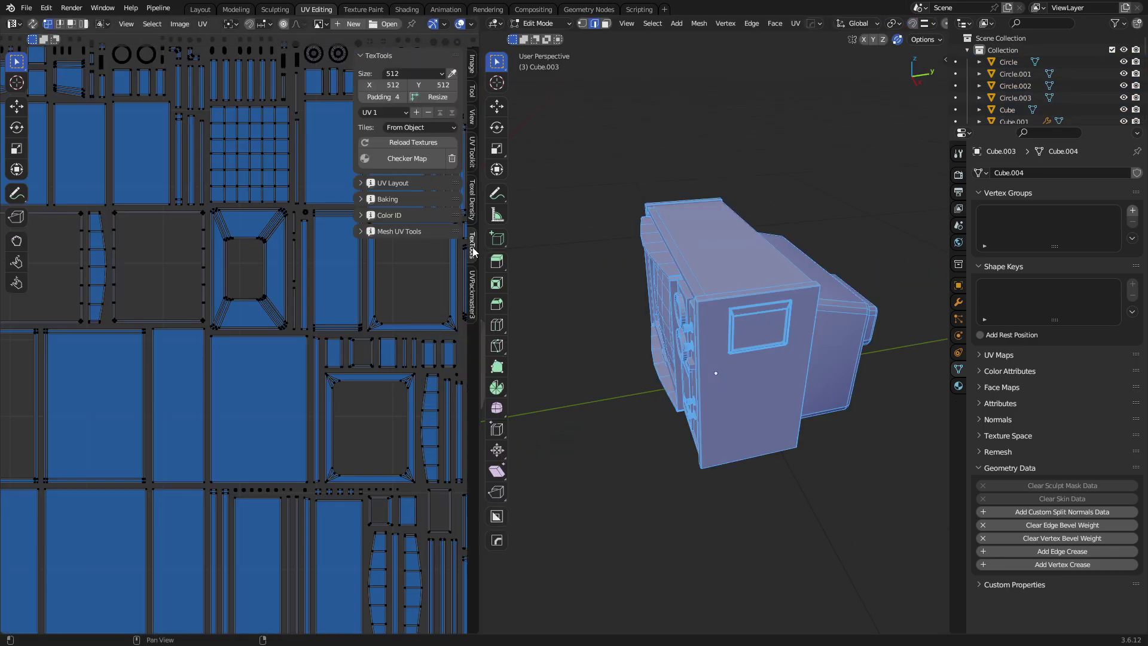
pyautogui.click(361, 183)
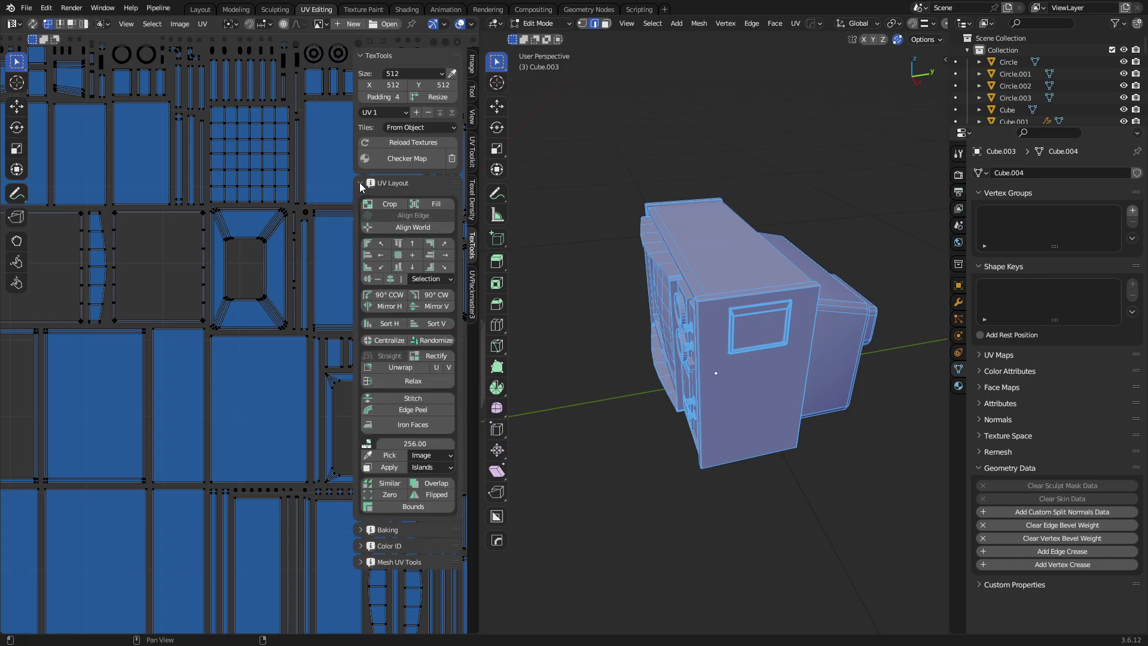
pyautogui.click(362, 183)
pyautogui.click(362, 199)
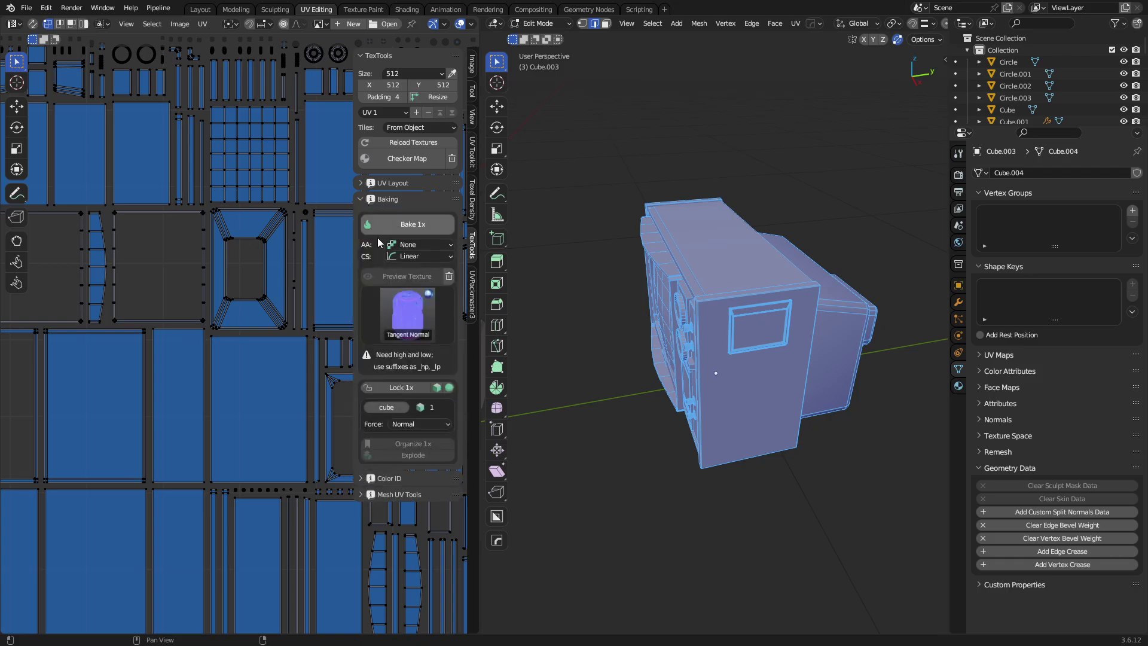
pyautogui.click(417, 323)
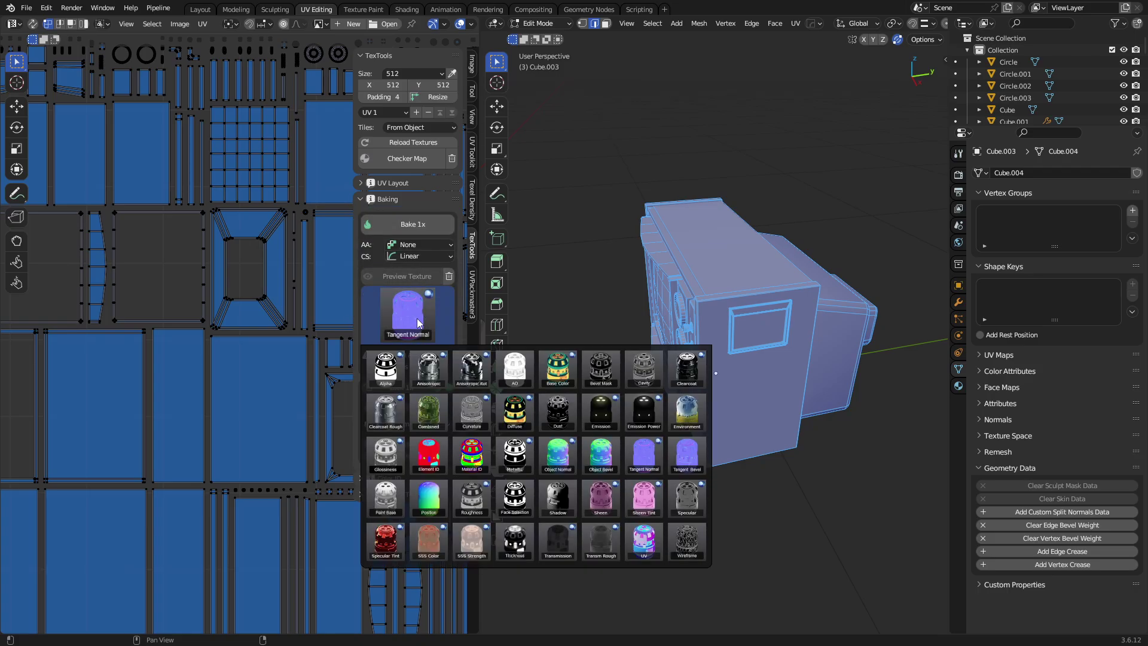
pyautogui.click(518, 376)
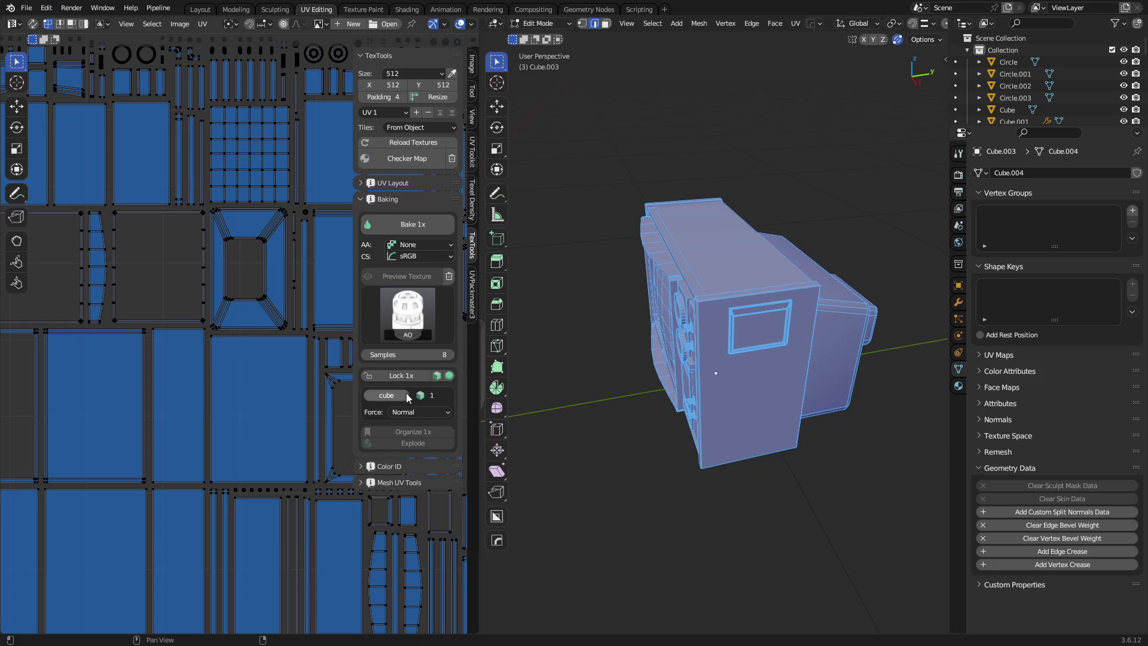
# Set the TexTools texture size to 1024 and the AO samples to 80, and bake the map.
pyautogui.click(424, 74)
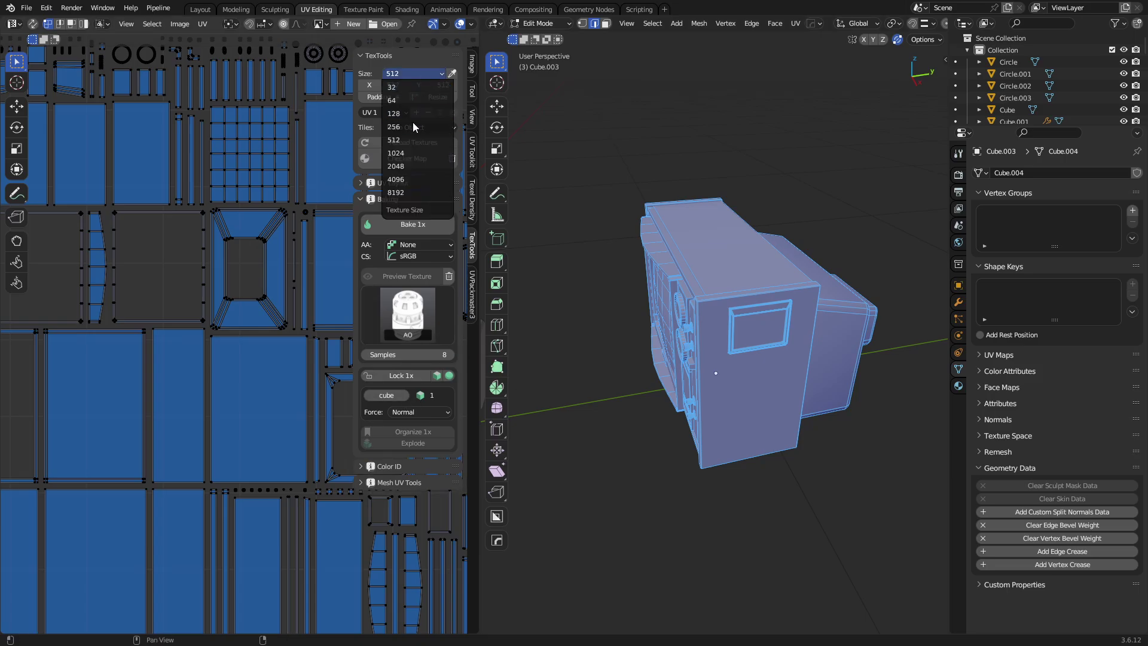
pyautogui.click(412, 153)
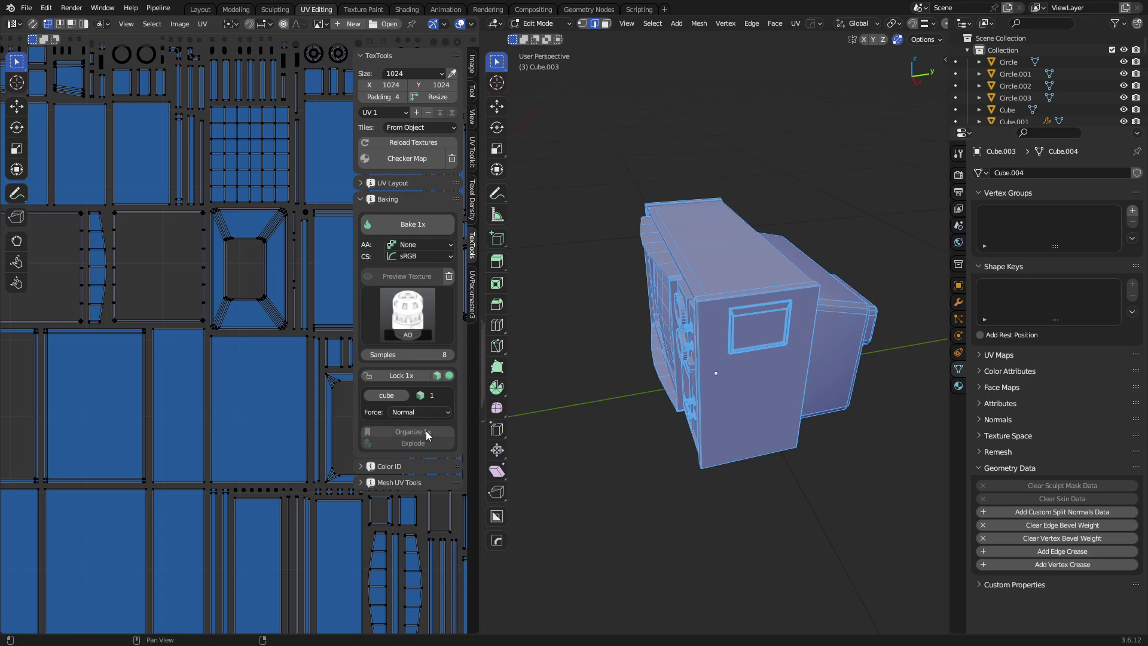
pyautogui.click(412, 356)
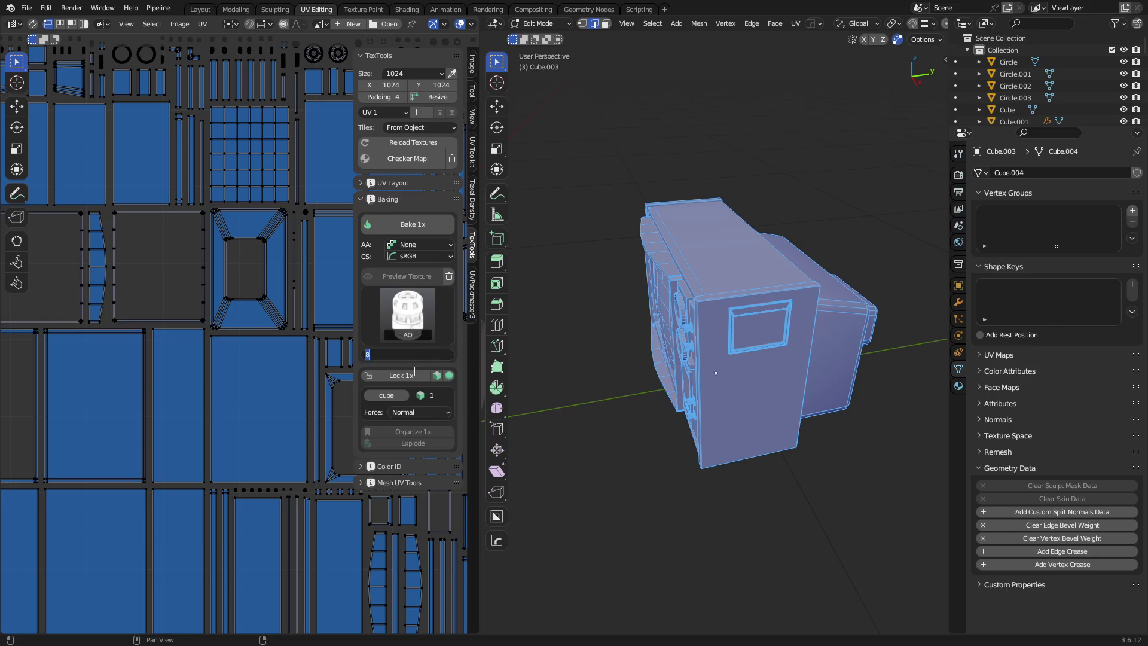
pyautogui.write('80')
pyautogui.press('Return')
pyautogui.click(432, 223)
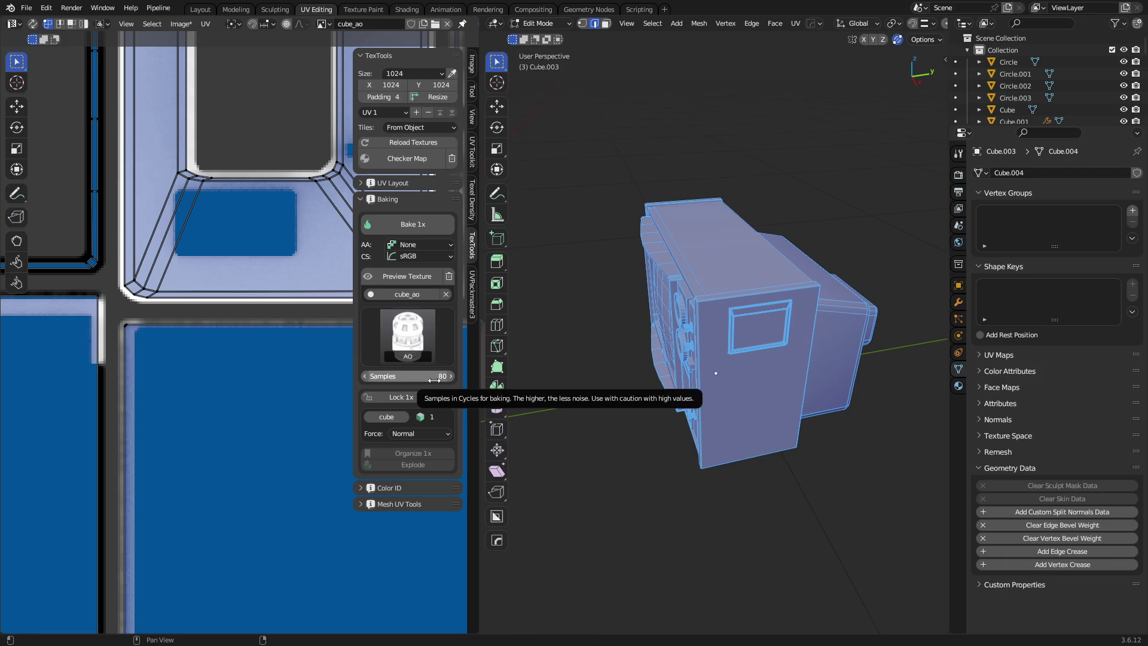
# Leave Edit Mode and display the baked AO image full-screen without the UV overlay.
pyautogui.scroll(-5, 243, 363)
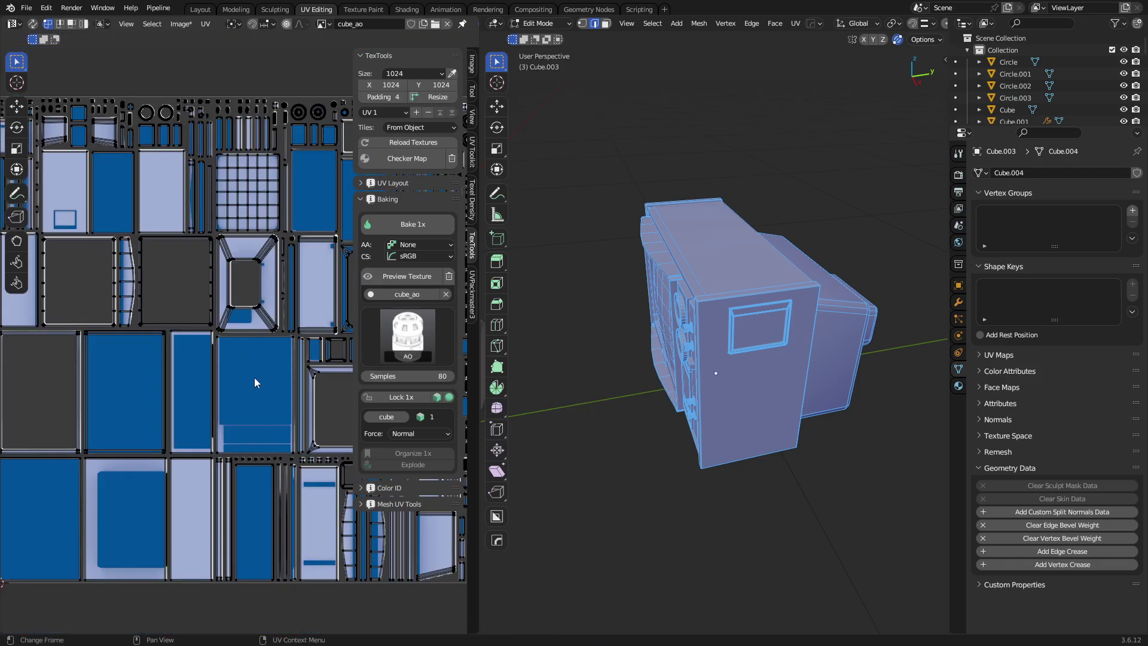
pyautogui.press('Tab')
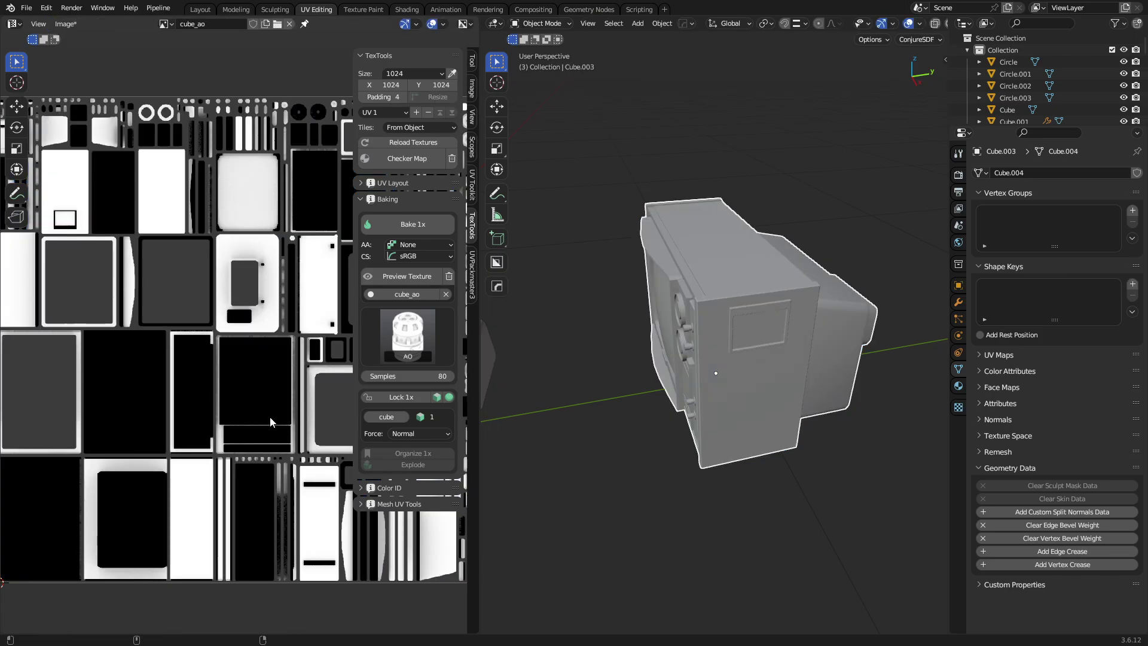
pyautogui.hotkey('ctrl', 'alt', 'space')
# Examine the baked AO map for dark or noisy islands, both up close across the layout and as a whole.
pyautogui.scroll(6, 646, 365)
pyautogui.moveTo(462, 446); pyautogui.dragTo(592, 280, button='middle')
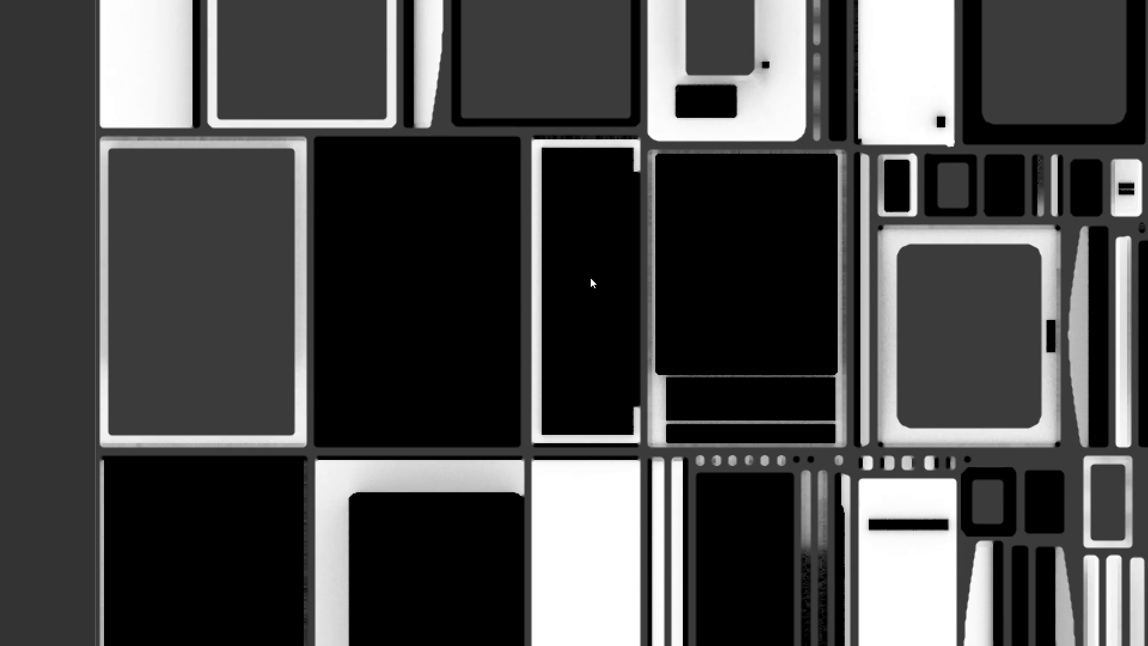
pyautogui.scroll(3, 593, 280)
pyautogui.moveTo(327, 214); pyautogui.dragTo(449, 338, button='middle')
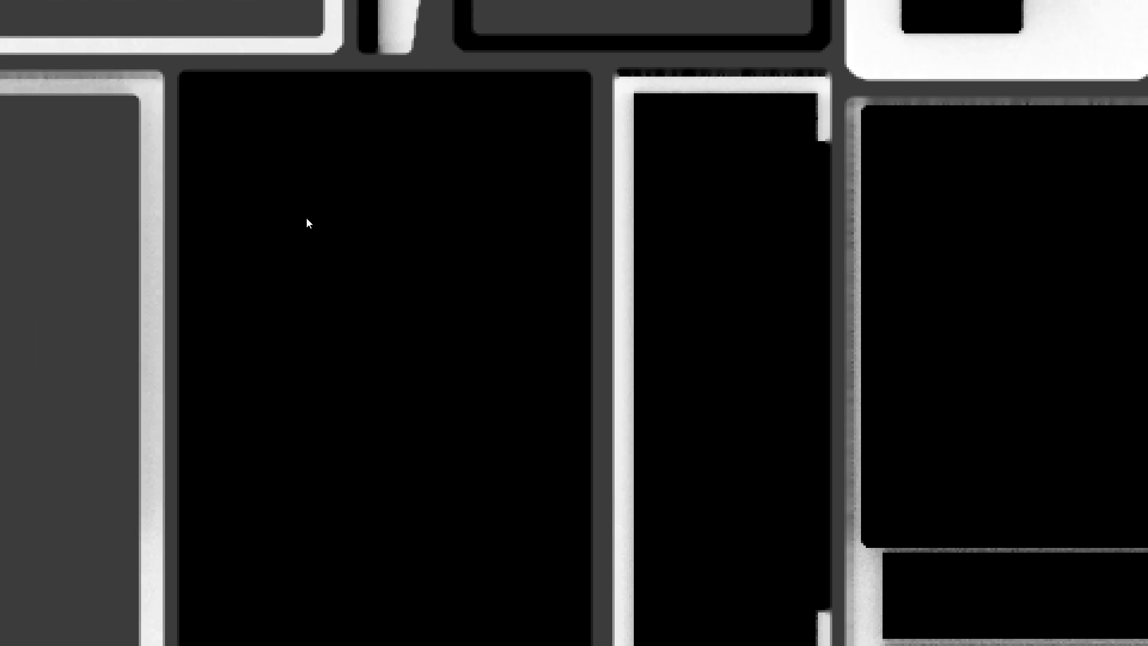
pyautogui.moveTo(631, 271); pyautogui.dragTo(375, 245, button='middle')
pyautogui.scroll(-1, 374, 246)
pyautogui.keyDown('ctrl'); pyautogui.hscroll(5, 505, 261); pyautogui.keyUp('ctrl')
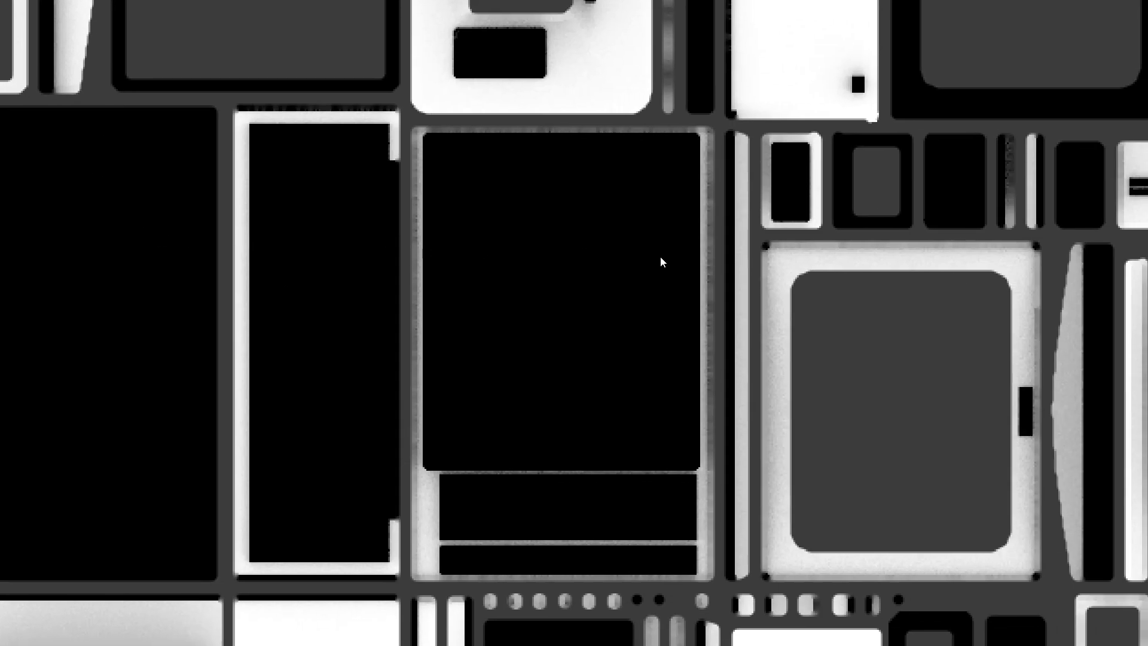
pyautogui.keyDown('ctrl'); pyautogui.hscroll(5, 508, 290); pyautogui.keyUp('ctrl')
pyautogui.keyDown('ctrl'); pyautogui.hscroll(-2, 478, 359); pyautogui.keyUp('ctrl')
pyautogui.keyDown('shift'); pyautogui.scroll(-2, 478, 359); pyautogui.keyUp('shift')
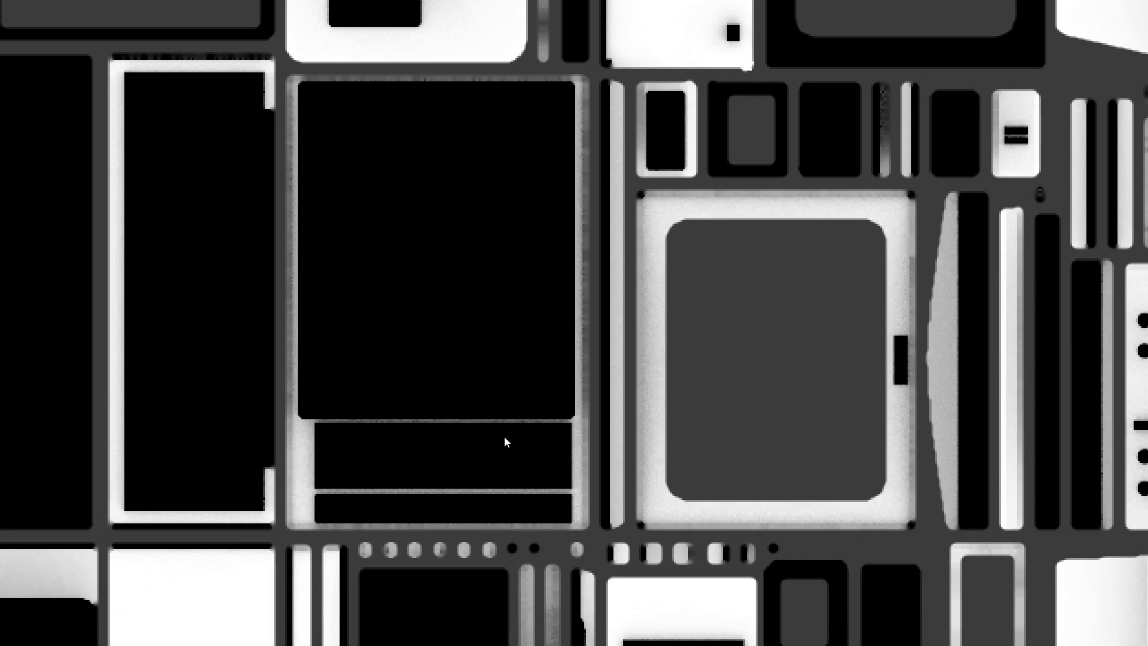
pyautogui.scroll(2, 497, 406)
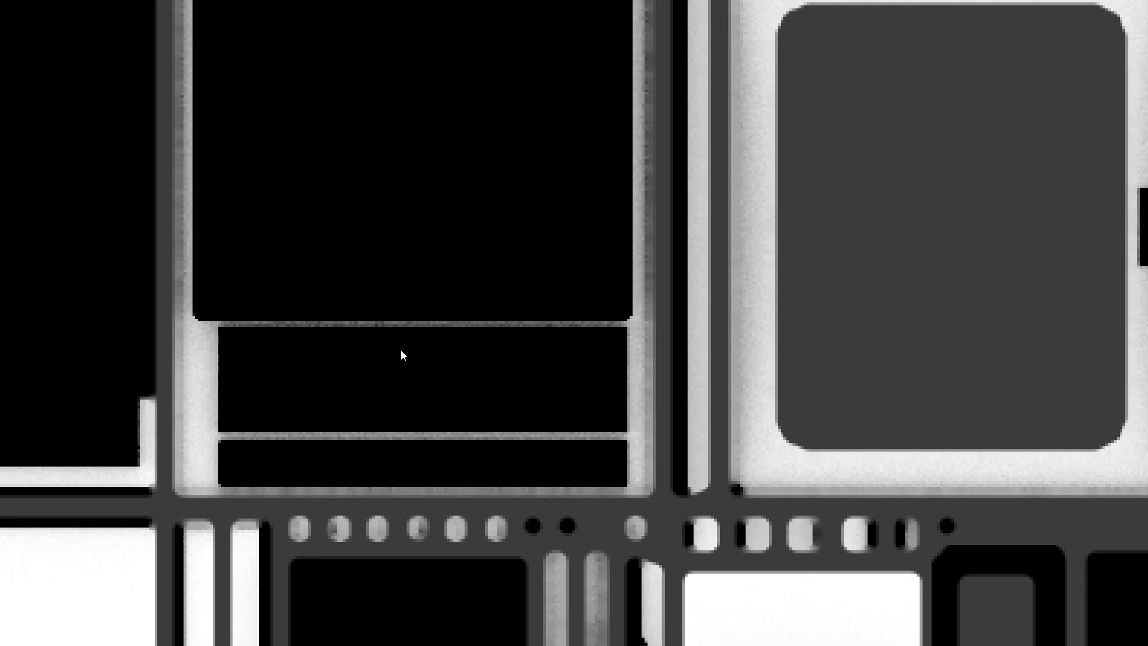
pyautogui.keyDown('ctrl'); pyautogui.hscroll(8, 402, 354); pyautogui.keyUp('ctrl')
pyautogui.keyDown('shift'); pyautogui.scroll(8, 403, 353); pyautogui.keyUp('shift')
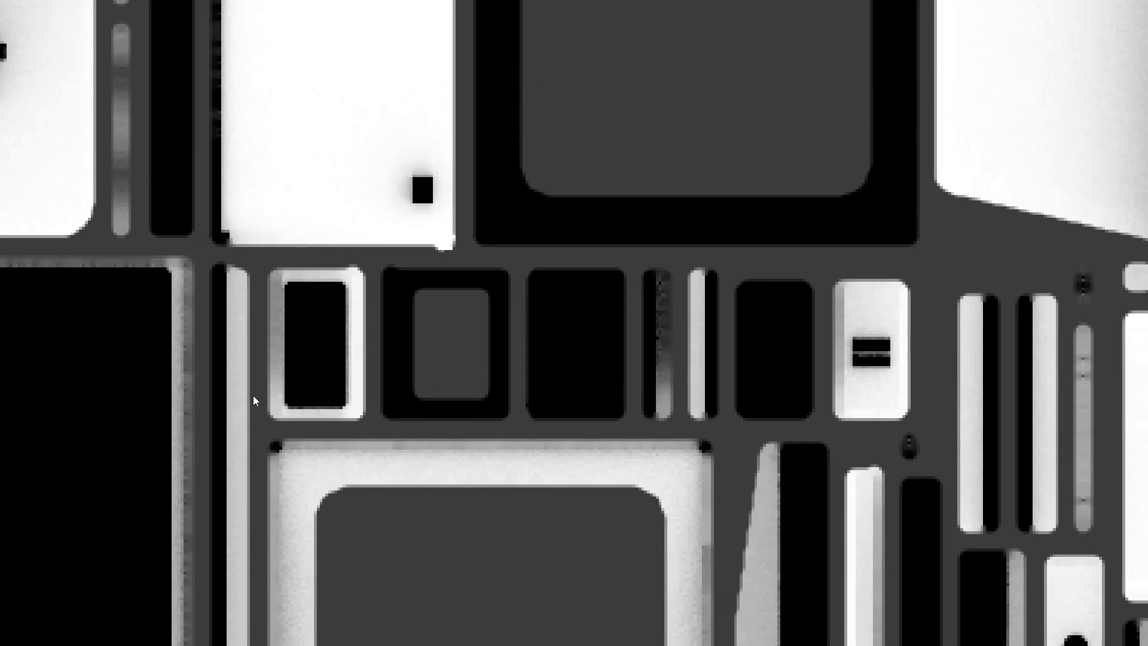
pyautogui.keyDown('ctrl'); pyautogui.moveTo(532, 307); pyautogui.dragTo(439, 453, button='middle'); pyautogui.keyUp('ctrl')
pyautogui.keyDown('ctrl'); pyautogui.moveTo(466, 243); pyautogui.dragTo(466, 422, button='middle'); pyautogui.keyUp('ctrl')
pyautogui.scroll(12, 598, 407)
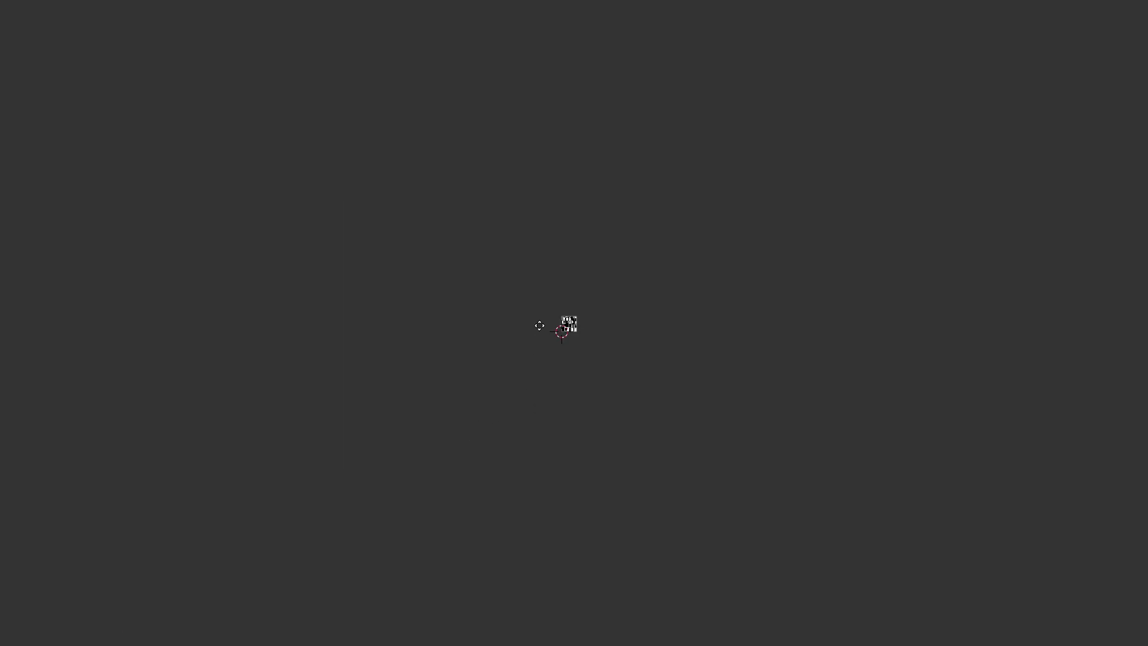
pyautogui.scroll(2, 600, 332)
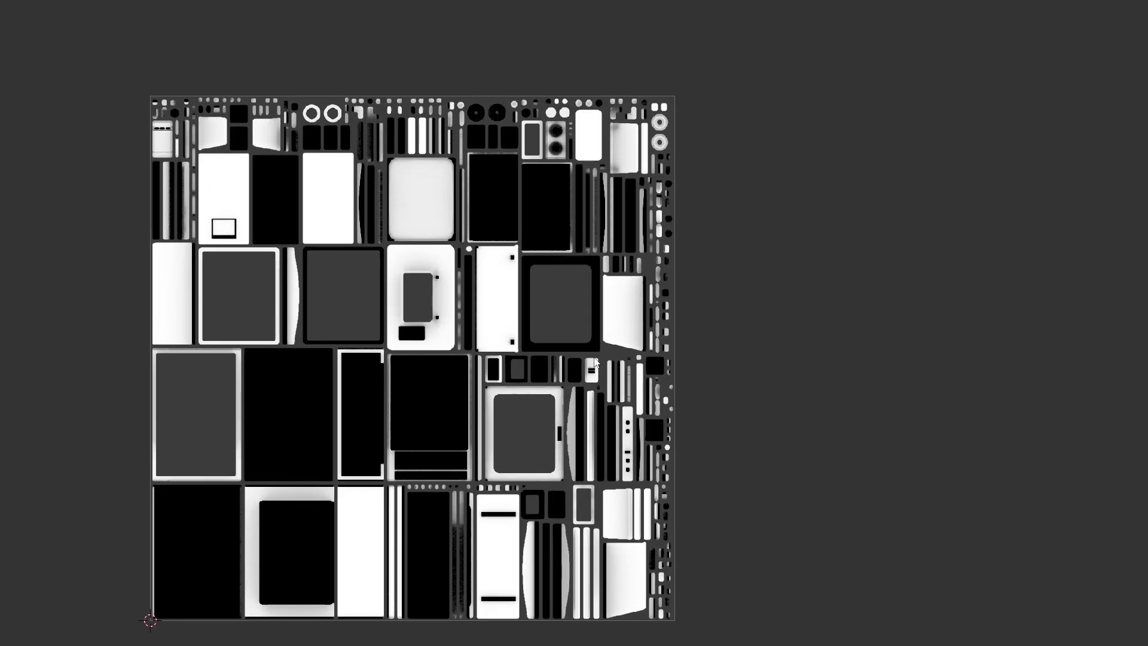
pyautogui.moveTo(331, 198); pyautogui.dragTo(405, 172, button='middle')
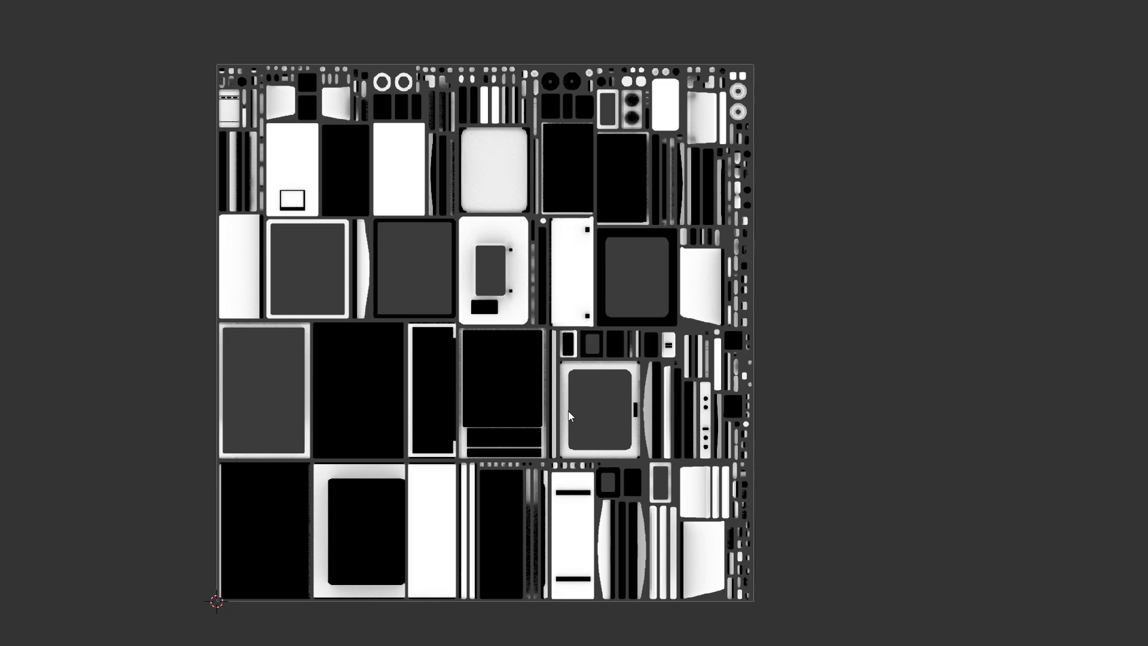
# Close the full-screen AO image, switch to the Layout workspace and delete the joined television mesh.
pyautogui.hotkey('ctrl', 'alt', 'space')
pyautogui.moveTo(670, 404); pyautogui.dragTo(704, 363, button='middle')
pyautogui.scroll(5, 672, 343)
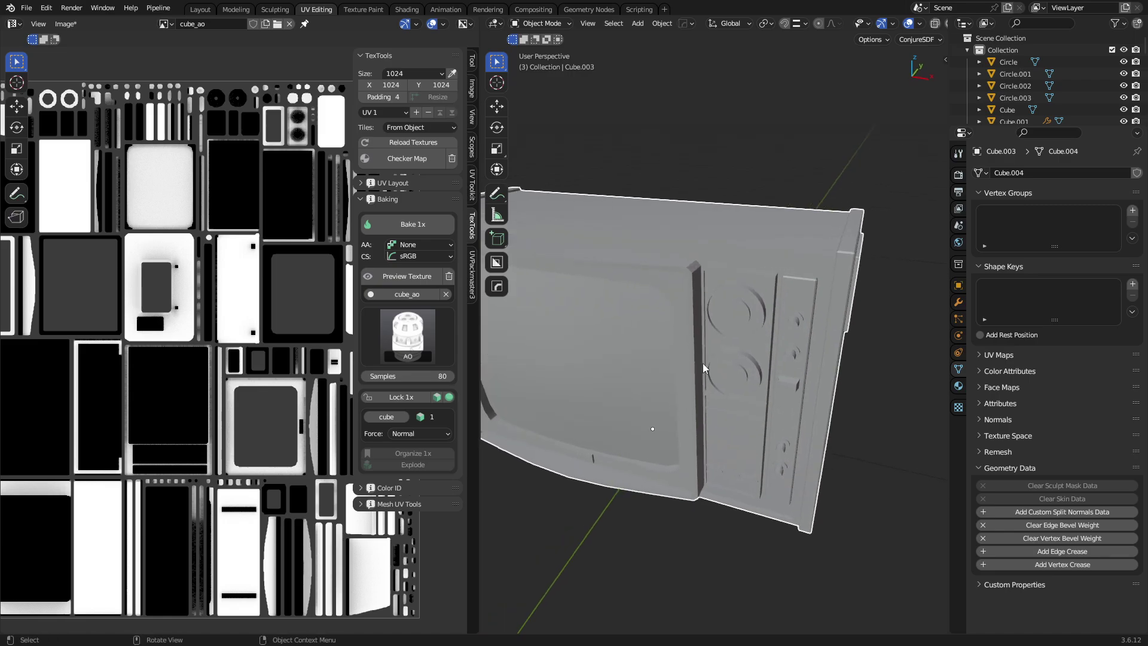
pyautogui.click(200, 9)
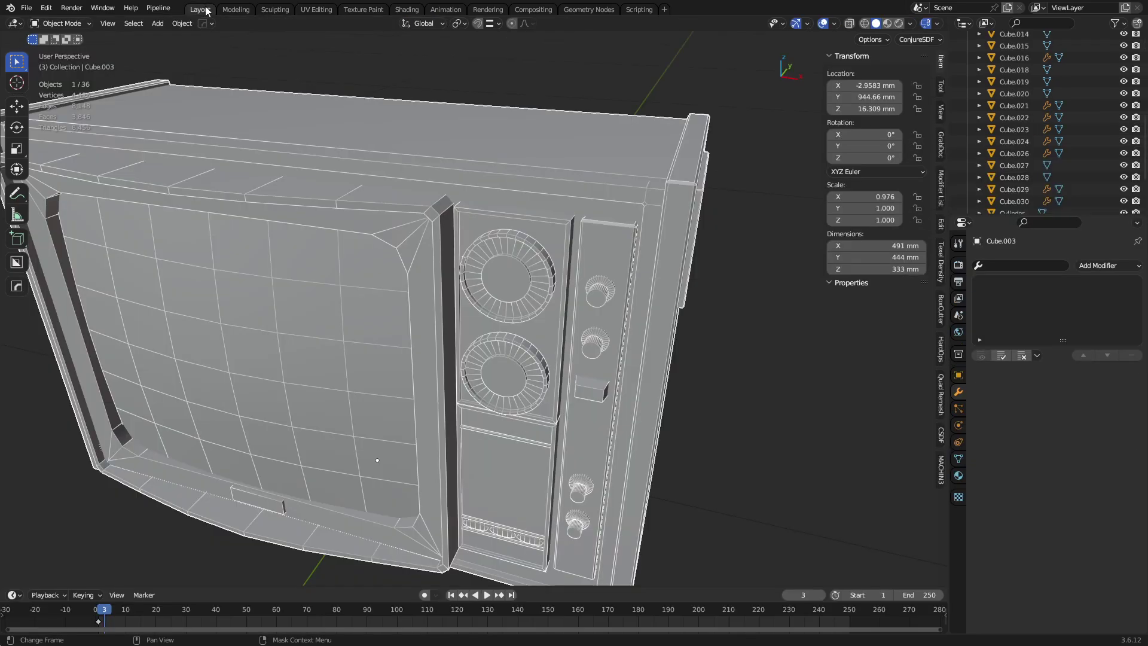
pyautogui.scroll(-5, 529, 354)
pyautogui.press('x')
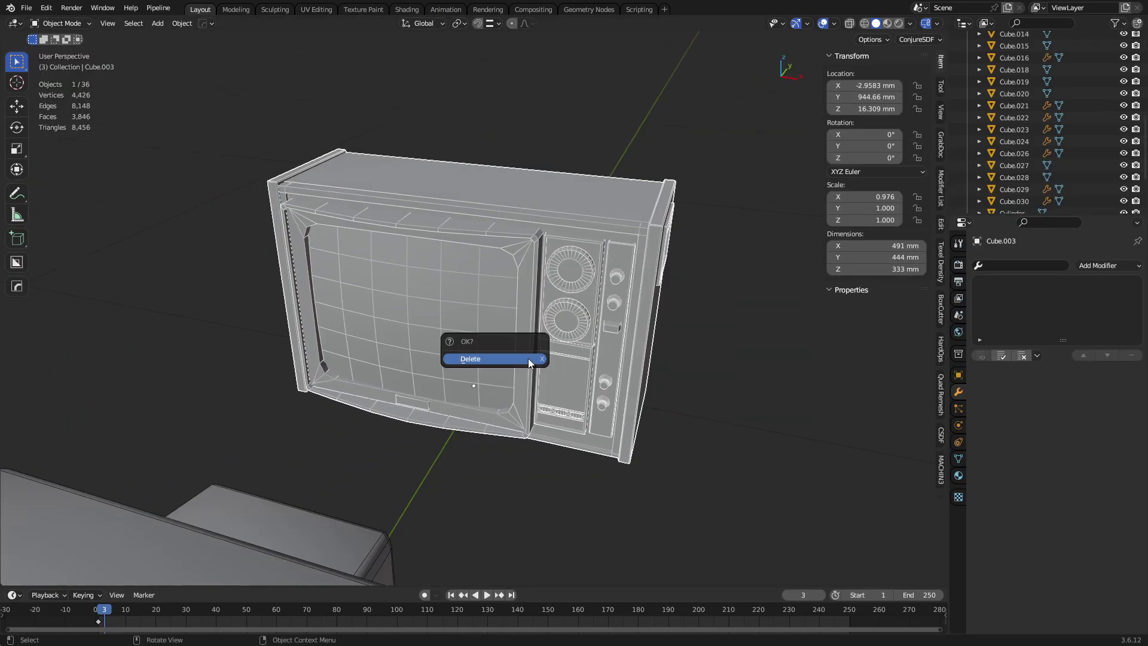
pyautogui.click(528, 357)
# Try pulling the curved picture screen forward along global Y, and delete that screen object.
pyautogui.scroll(10, 371, 430)
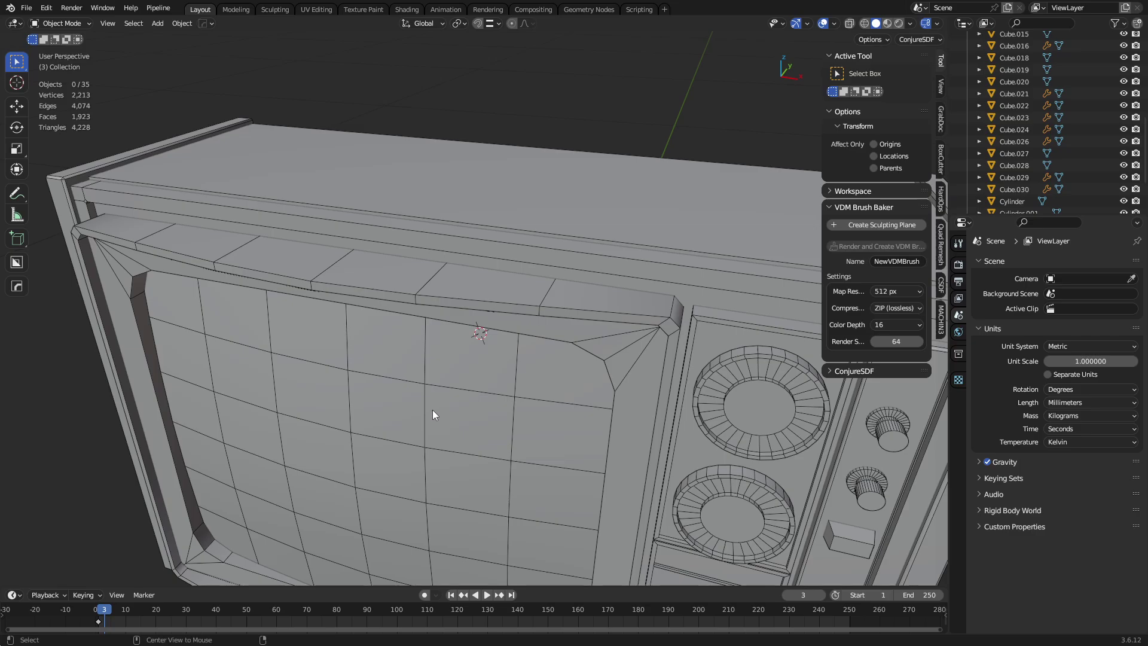
pyautogui.click(482, 425)
pyautogui.scroll(-5, 537, 336)
pyautogui.press('g')
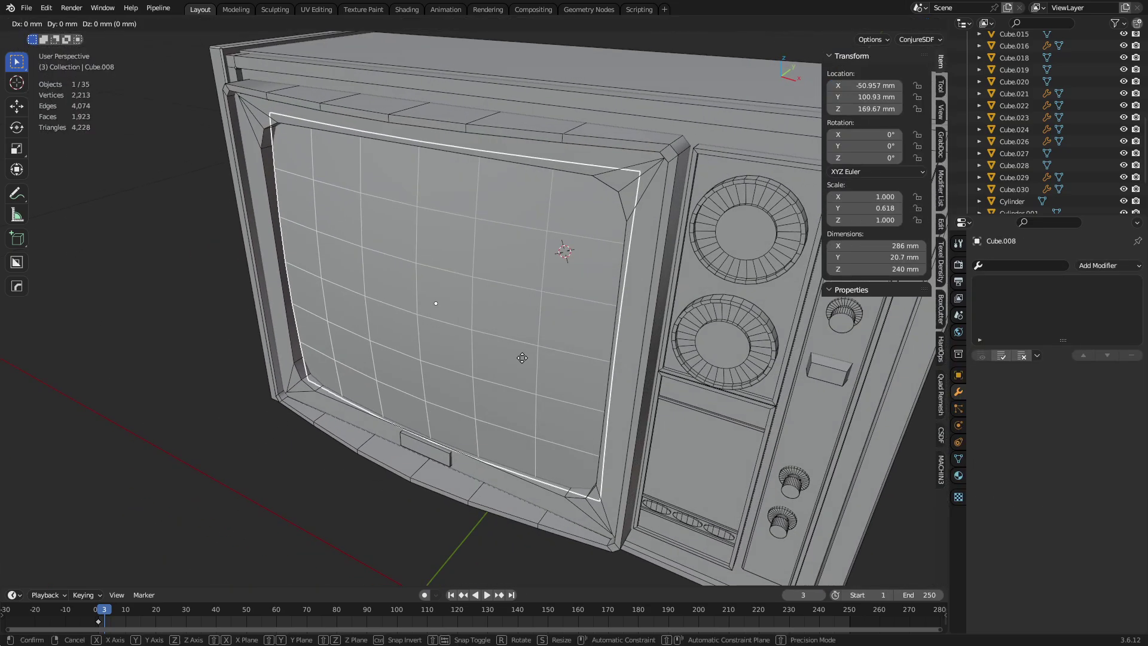
pyautogui.press('y')
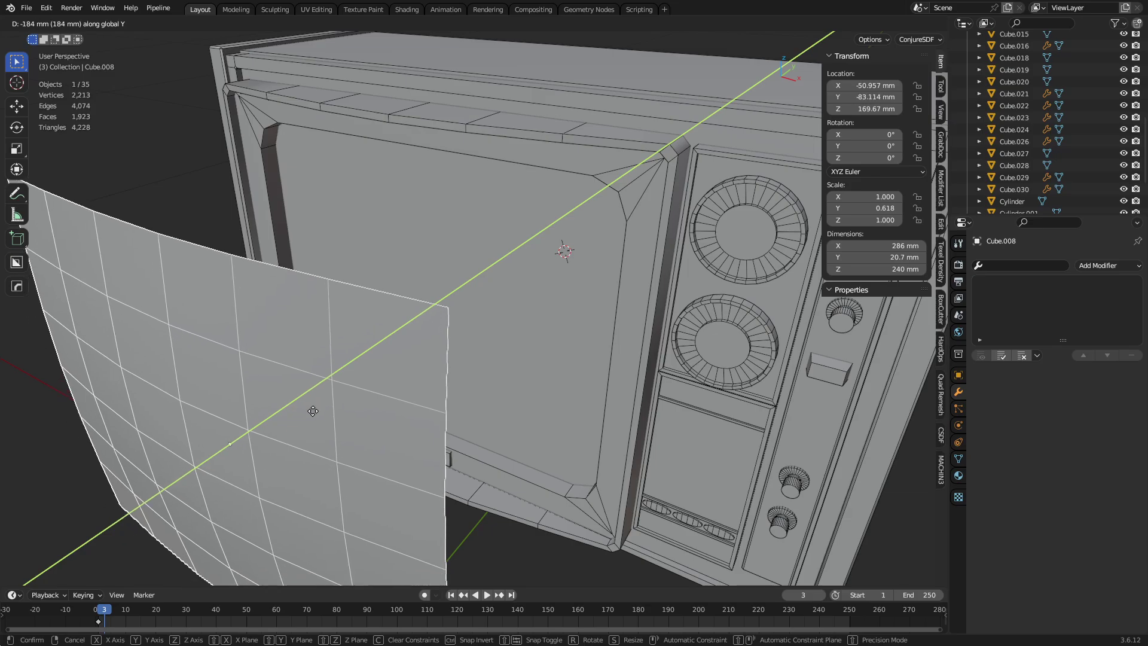
pyautogui.press('Escape')
pyautogui.press('Delete')
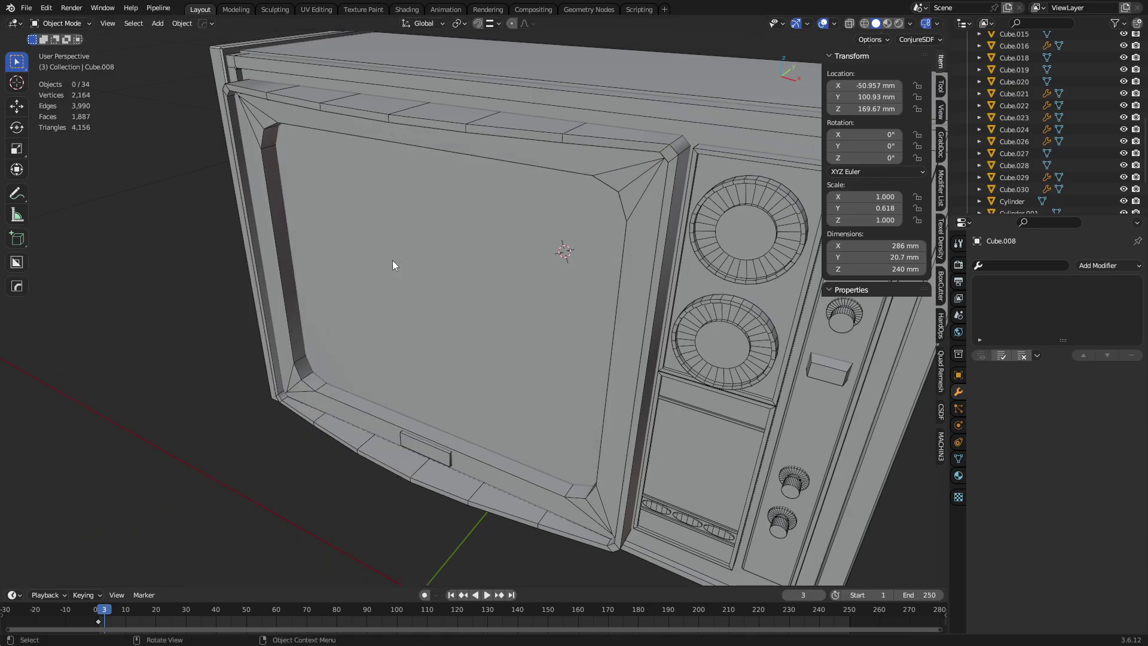
# Select the front panel's large face in Edit Mode and examine how much of it lies behind the screen frame and controls.
pyautogui.click(392, 260)
pyautogui.press('Tab')
pyautogui.click(437, 267)
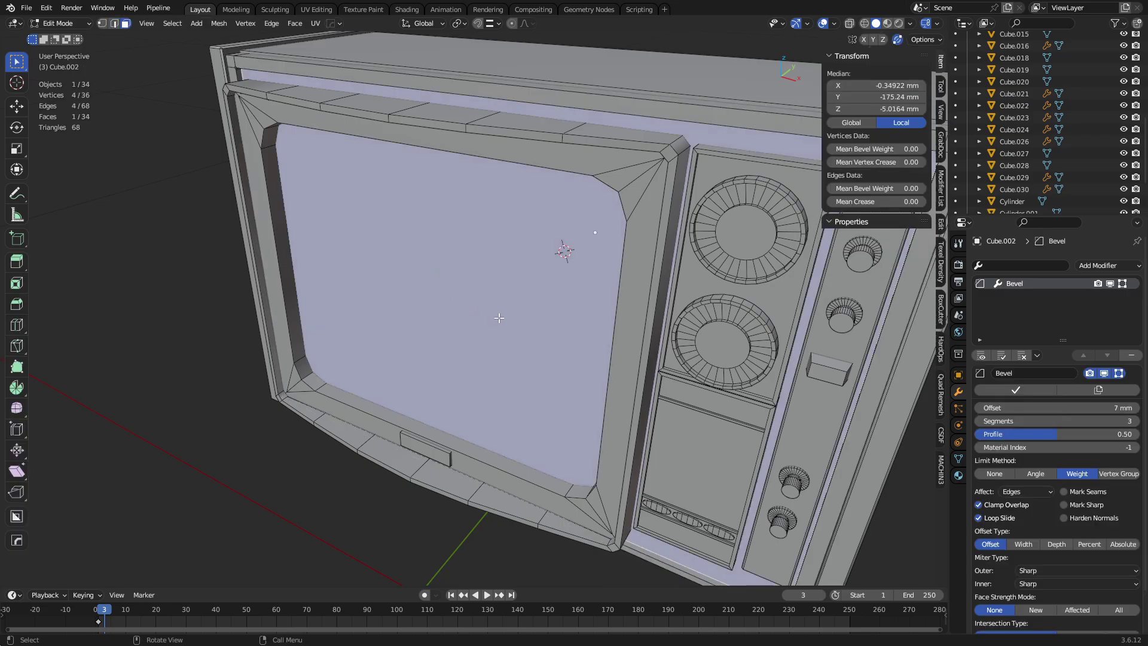
pyautogui.moveTo(497, 318); pyautogui.dragTo(526, 272, button='middle')
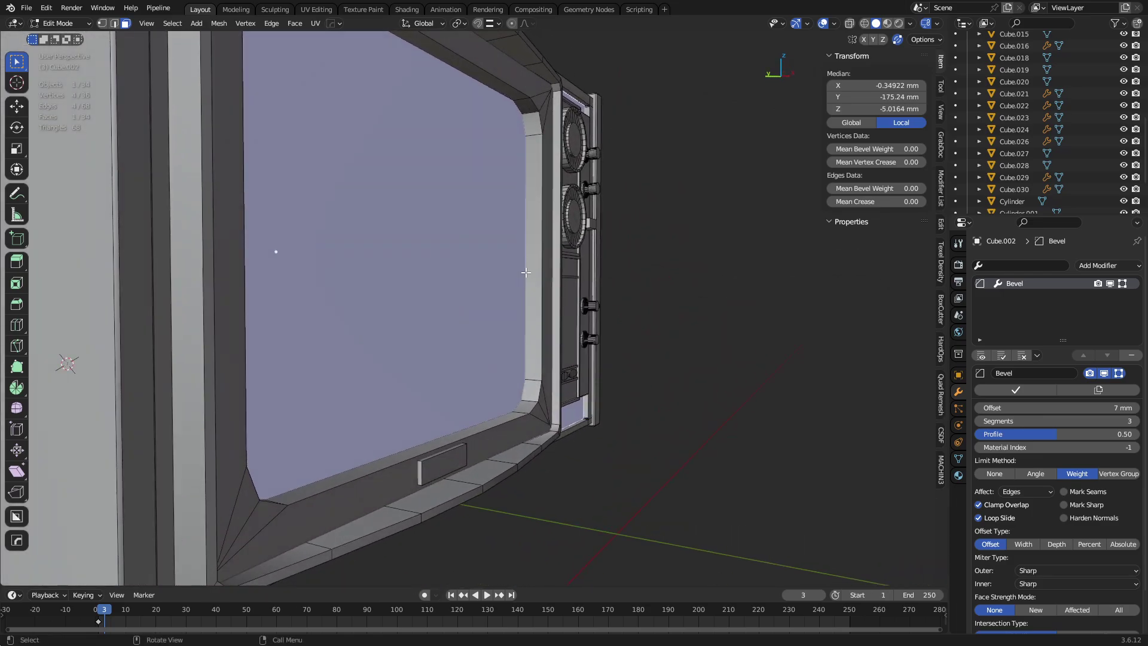
pyautogui.moveTo(539, 346); pyautogui.dragTo(512, 341, button='middle')
pyautogui.keyDown('shift'); pyautogui.moveTo(619, 336); pyautogui.dragTo(568, 341, button='middle'); pyautogui.keyUp('shift')
pyautogui.moveTo(708, 342); pyautogui.dragTo(500, 331, button='middle')
pyautogui.hotkey('ctrl', 'Tab')
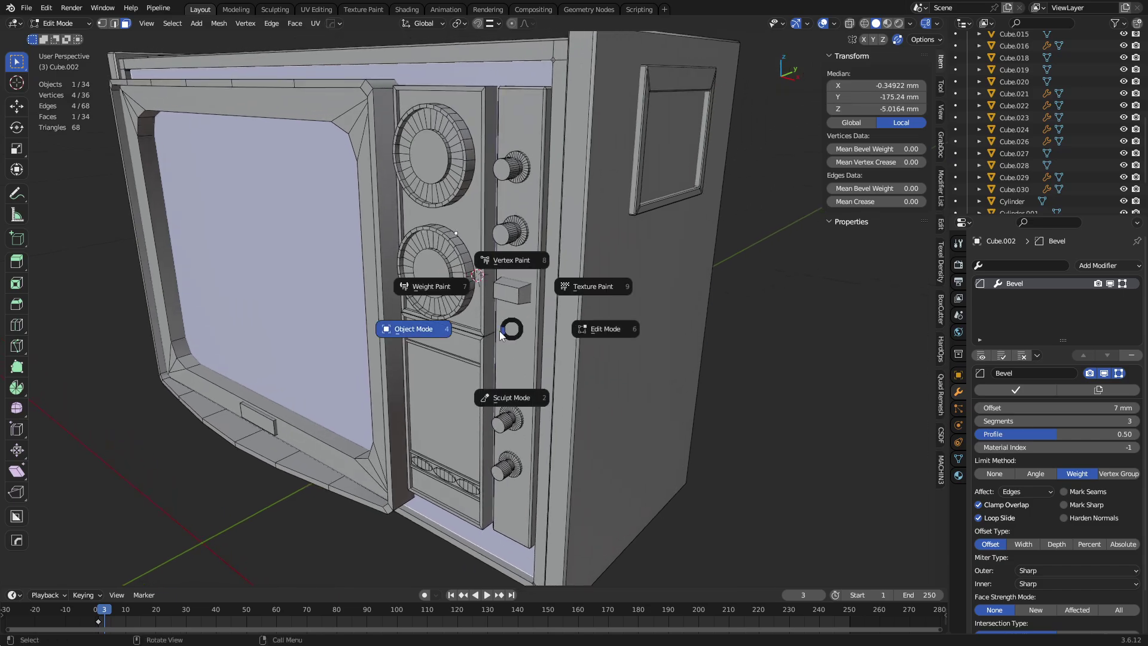
pyautogui.click(500, 331)
pyautogui.moveTo(522, 293); pyautogui.dragTo(456, 321, button='middle')
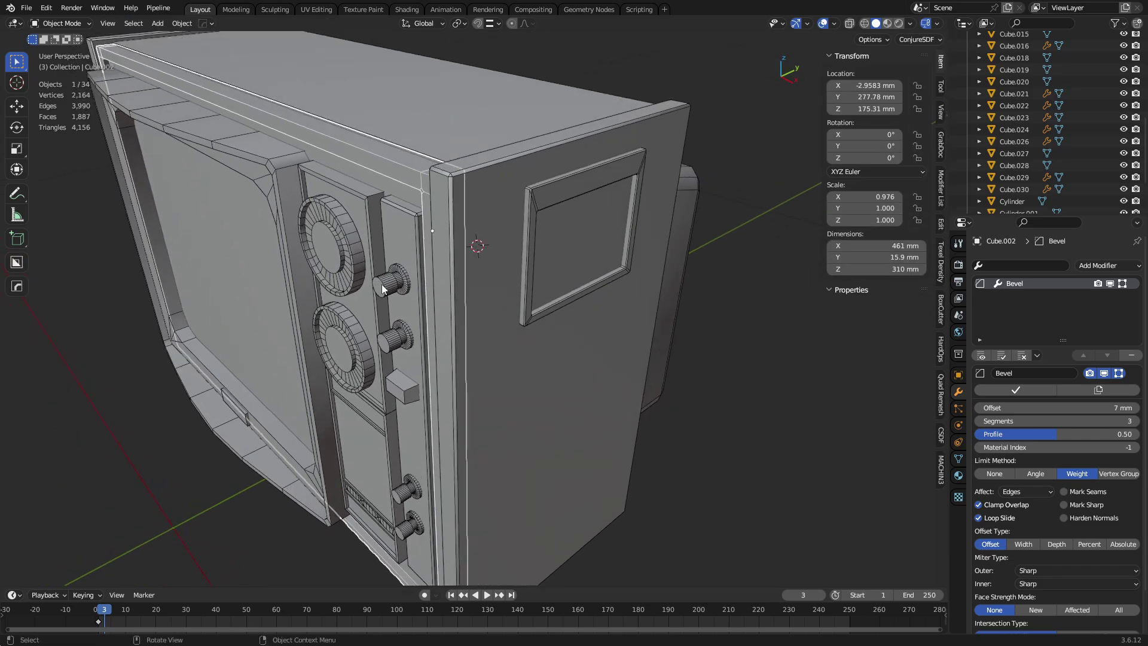
# Split the front panel's large face from its mesh, try moving it out in front of the television and undo the move.
pyautogui.hotkey('ctrl', 'Tab')
pyautogui.moveTo(381, 285); pyautogui.dragTo(479, 332, button='middle')
pyautogui.click(454, 285)
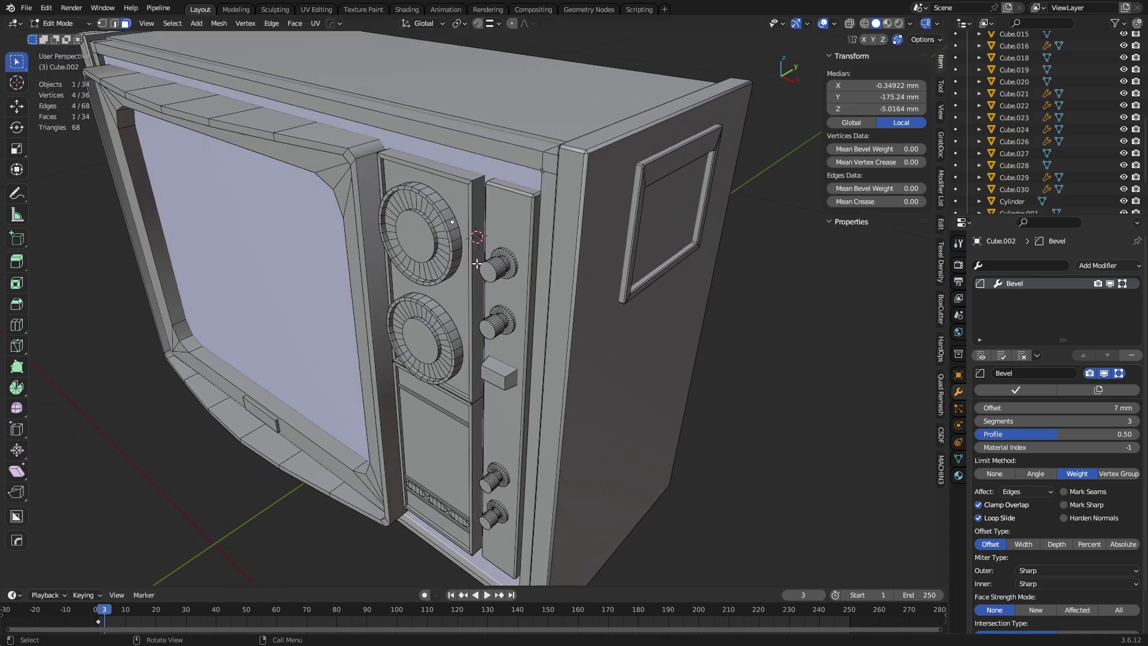
pyautogui.scroll(-4, 479, 333)
pyautogui.press('y')
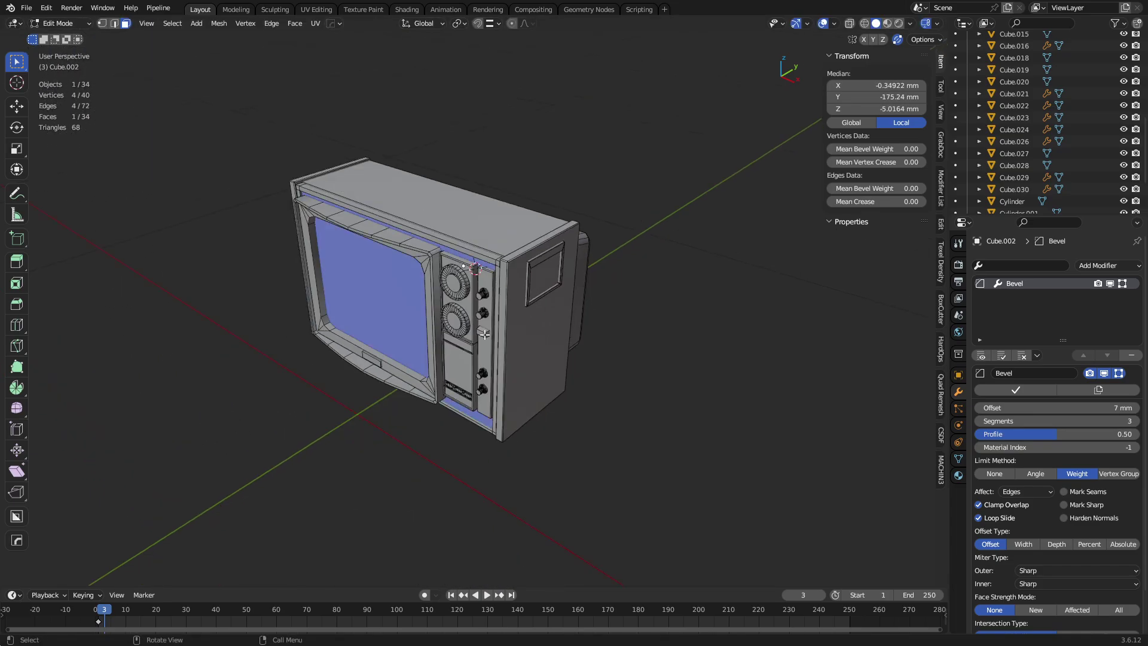
pyautogui.press('g')
pyautogui.click(421, 371)
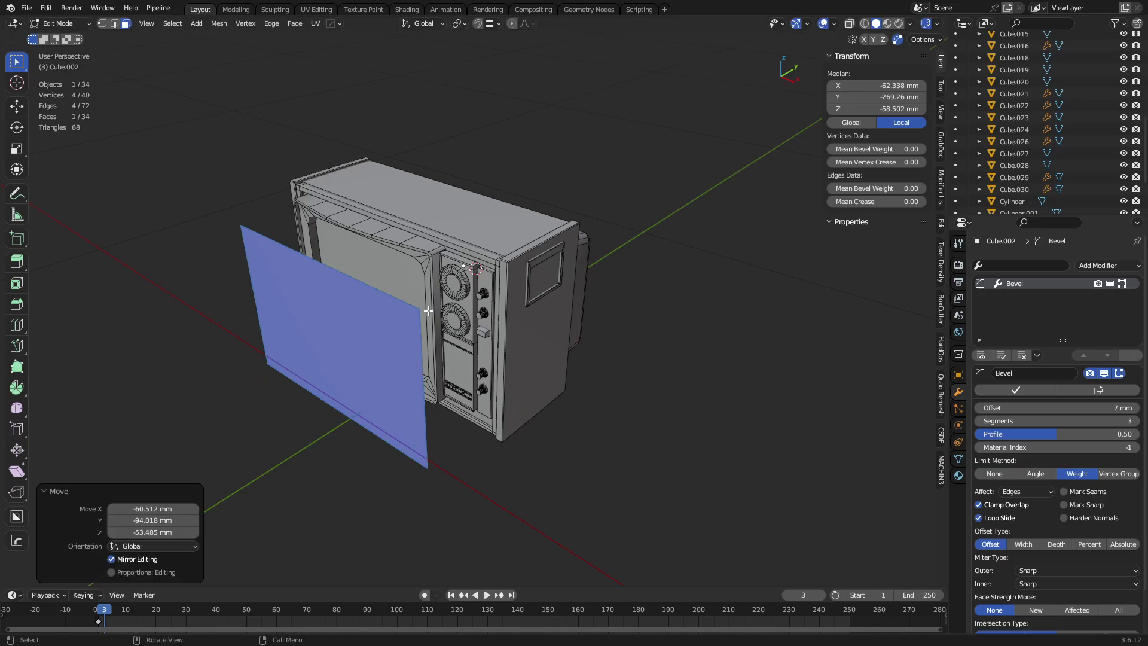
pyautogui.hotkey('ctrl', 'z')
# Inspect the front panel around the split face, merge its vertices back together and leave Edit Mode.
pyautogui.moveTo(465, 325); pyautogui.dragTo(503, 293, button='middle')
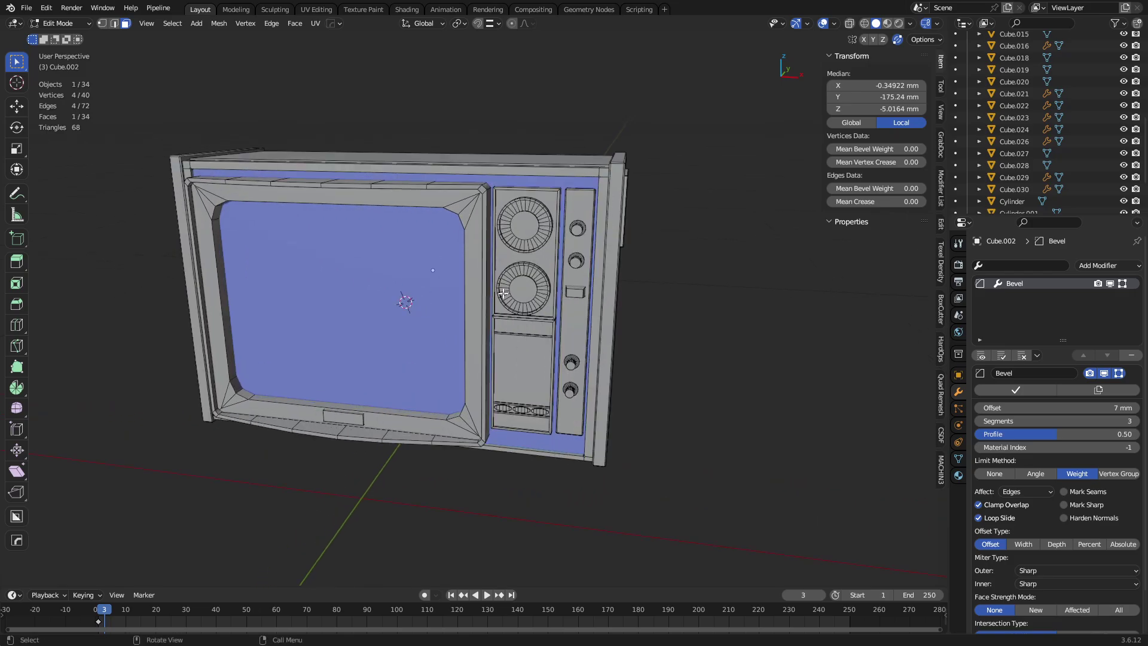
pyautogui.scroll(1, 506, 294)
pyautogui.moveTo(573, 223); pyautogui.dragTo(384, 194, button='middle')
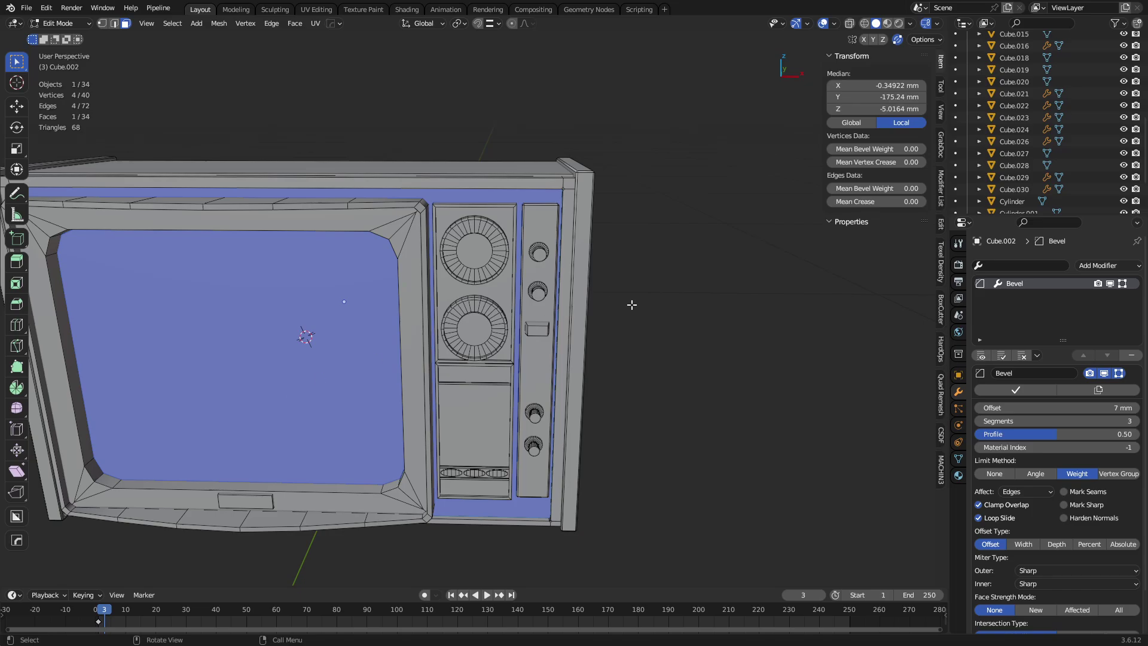
pyautogui.moveTo(633, 305); pyautogui.dragTo(351, 320, button='middle')
pyautogui.moveTo(291, 119); pyautogui.dragTo(515, 299, button='middle')
pyautogui.press('Tab')
pyautogui.moveTo(452, 318); pyautogui.dragTo(383, 242, button='middle')
pyautogui.press('Tab')
pyautogui.press('m')
pyautogui.click(601, 291)
pyautogui.press('Tab')
pyautogui.click(528, 300)
# Mark the front end and the length of the rear housing's lower corner bevel with annotation strokes, and erase them.
pyautogui.scroll(3, 496, 242)
pyautogui.scroll(3, 496, 241)
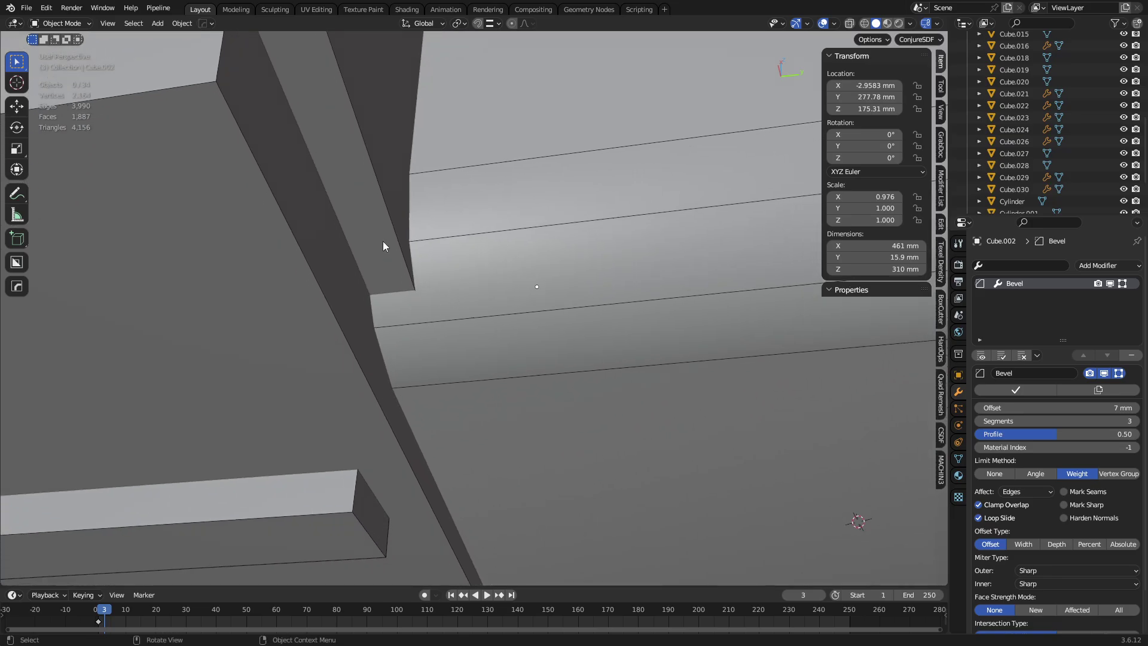
pyautogui.click(17, 193)
pyautogui.moveTo(369, 293); pyautogui.dragTo(423, 294)
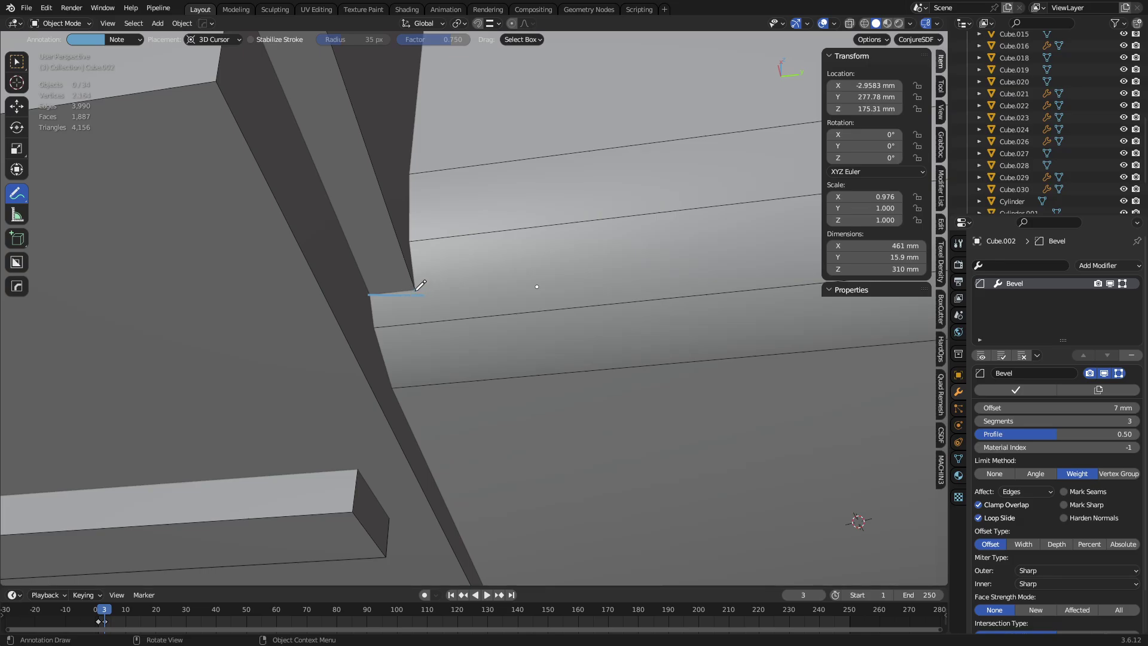
pyautogui.moveTo(383, 295)
pyautogui.keyDown('ctrl'); pyautogui.mouseDown()
pyautogui.moveTo(428, 292)
pyautogui.moveTo(413, 297)
pyautogui.mouseUp(); pyautogui.keyUp('ctrl')
pyautogui.scroll(-2, 475, 278)
pyautogui.moveTo(475, 277); pyautogui.dragTo(437, 343, button='middle')
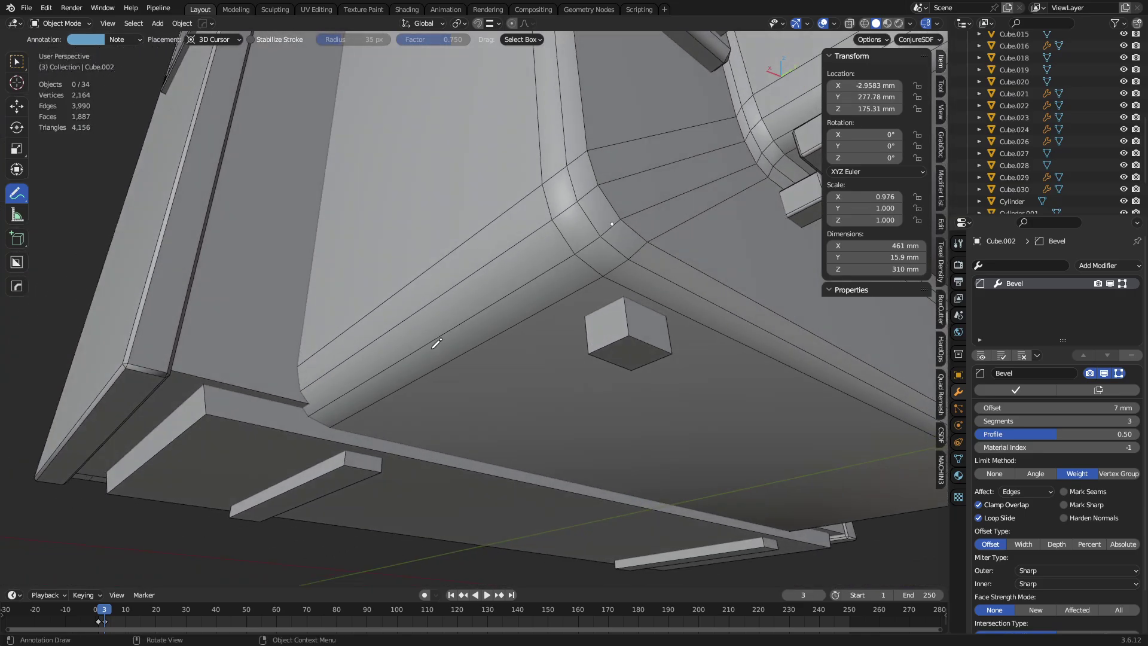
pyautogui.moveTo(340, 379); pyautogui.dragTo(560, 239)
pyautogui.moveTo(356, 371)
pyautogui.keyDown('ctrl'); pyautogui.mouseDown()
pyautogui.moveTo(467, 282)
pyautogui.moveTo(577, 225)
pyautogui.mouseUp(); pyautogui.keyUp('ctrl')
pyautogui.click(16, 62)
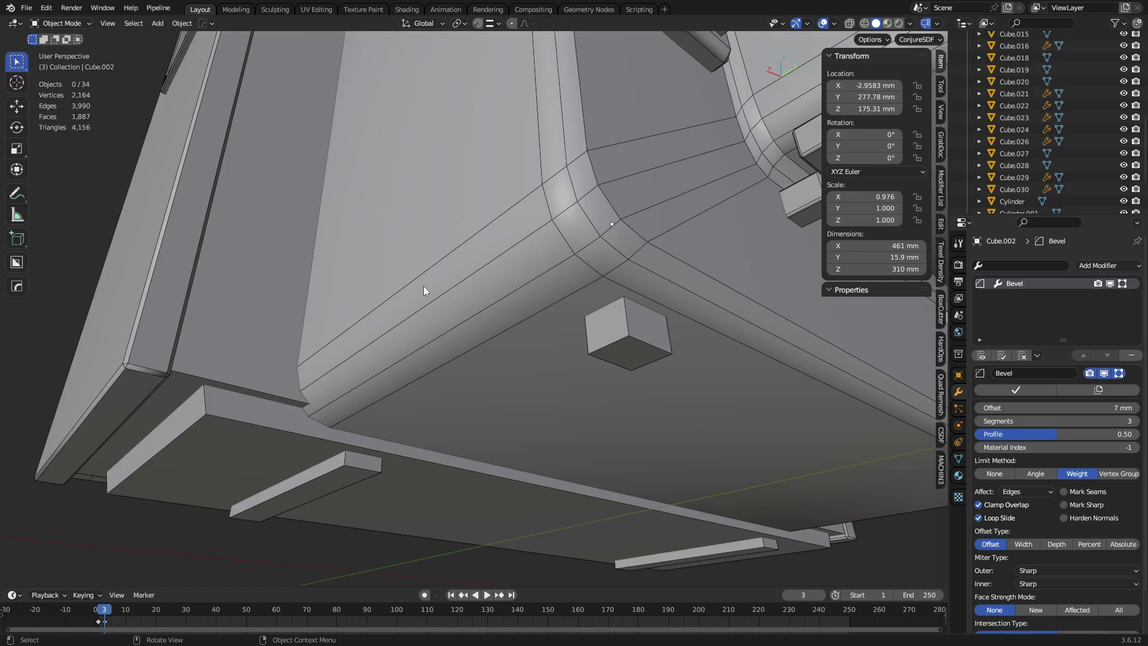
# Enter Edit Mode on the rounded rear housing and select the three long faces of its lower corner bevel.
pyautogui.click(424, 286)
pyautogui.scroll(4, 492, 289)
pyautogui.hotkey('ctrl', 'Tab')
pyautogui.click(558, 297)
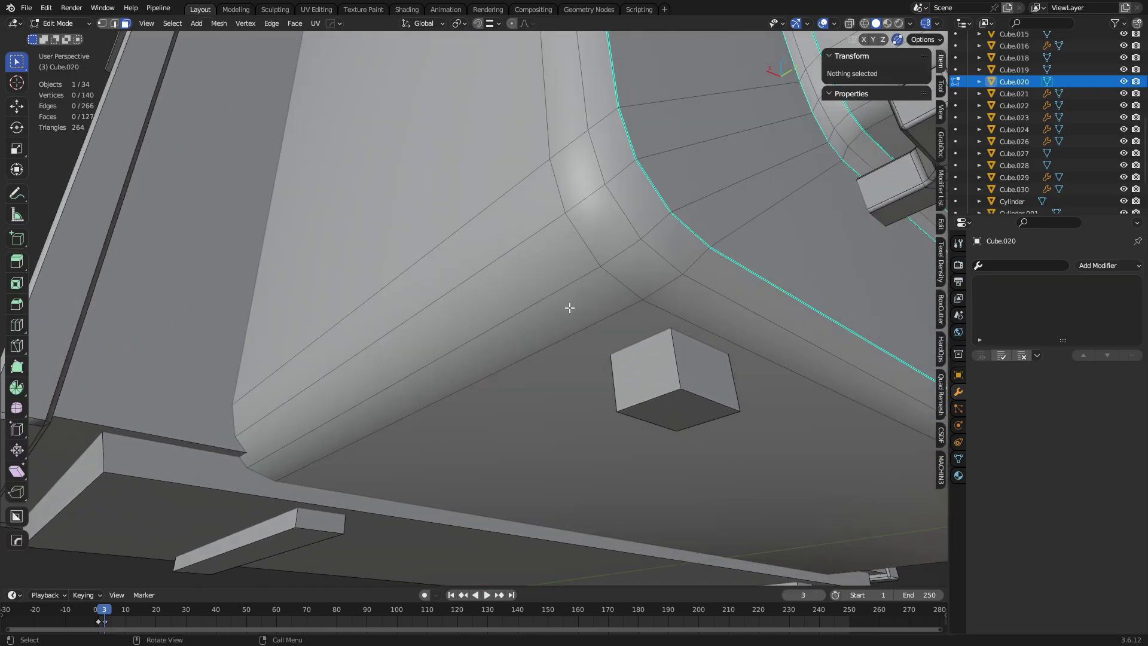
pyautogui.click(430, 443)
pyautogui.keyDown('shift'); pyautogui.click(442, 365); pyautogui.keyUp('shift')
pyautogui.keyDown('shift'); pyautogui.click(499, 237); pyautogui.keyUp('shift')
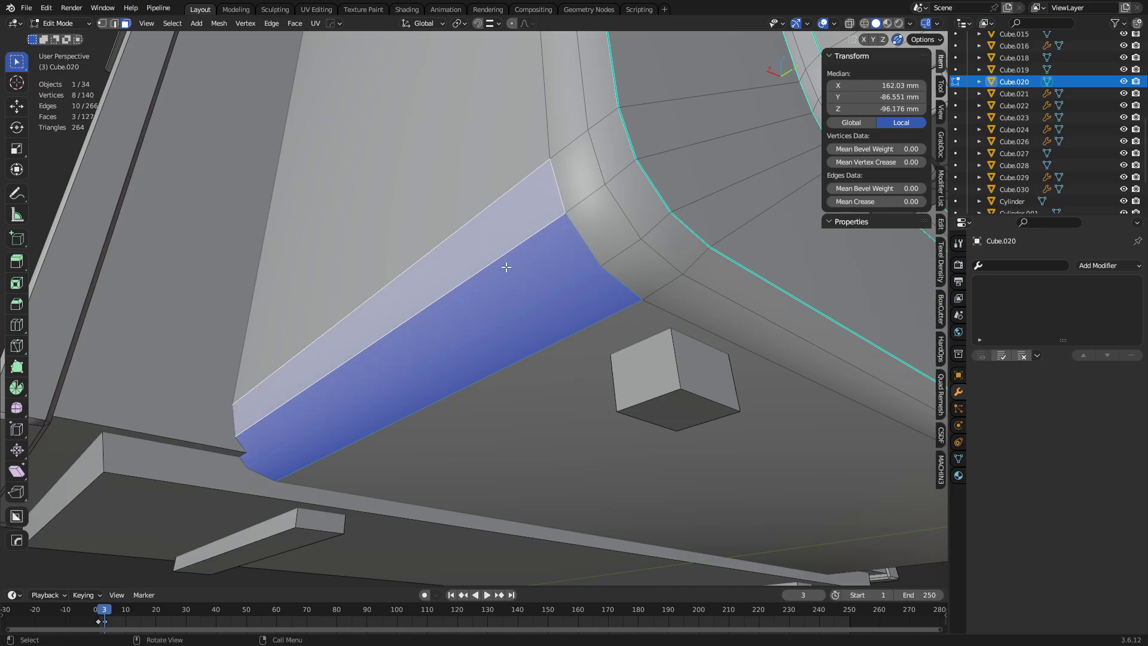
# Examine the bevel's segmentation by selecting its four lengthwise edges, and narrow the selection to the two middle ones.
pyautogui.press('2')
pyautogui.click(487, 268)
pyautogui.keyDown('shift'); pyautogui.click(517, 314); pyautogui.keyUp('shift')
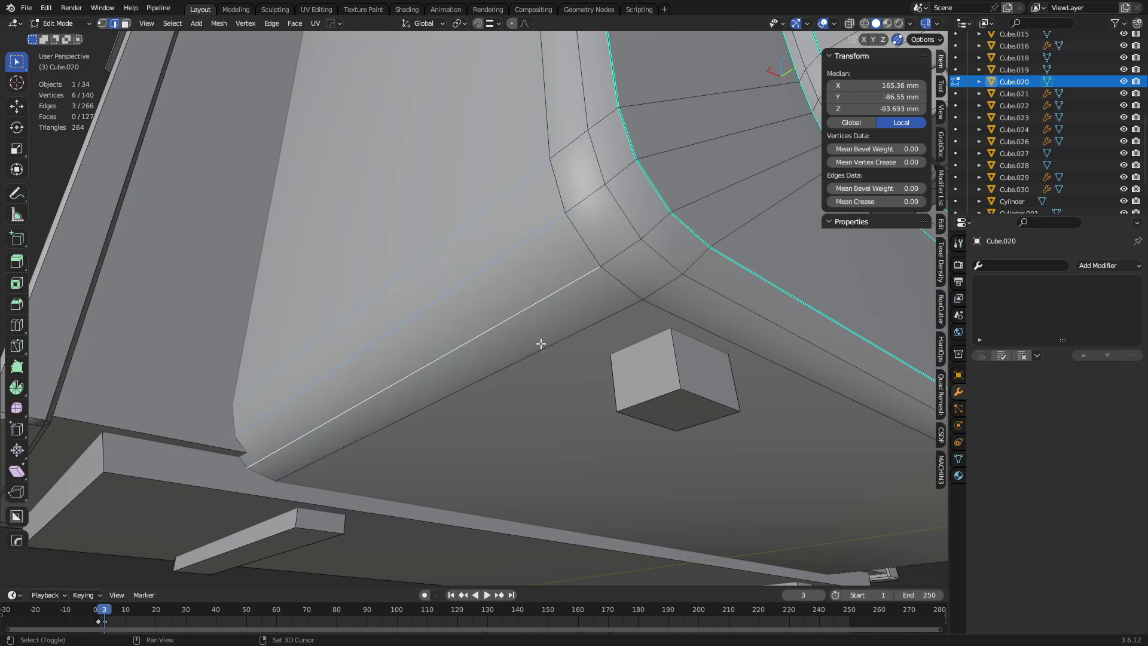
pyautogui.keyDown('shift'); pyautogui.click(540, 345); pyautogui.keyUp('shift')
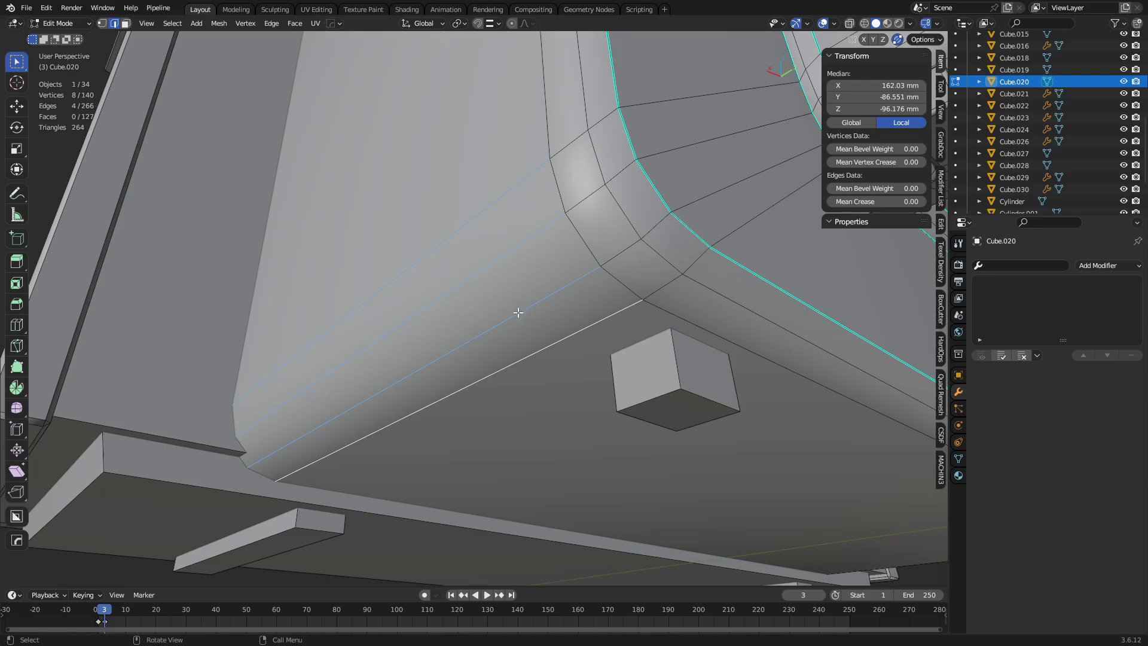
pyautogui.hotkey('ctrl', 'r')
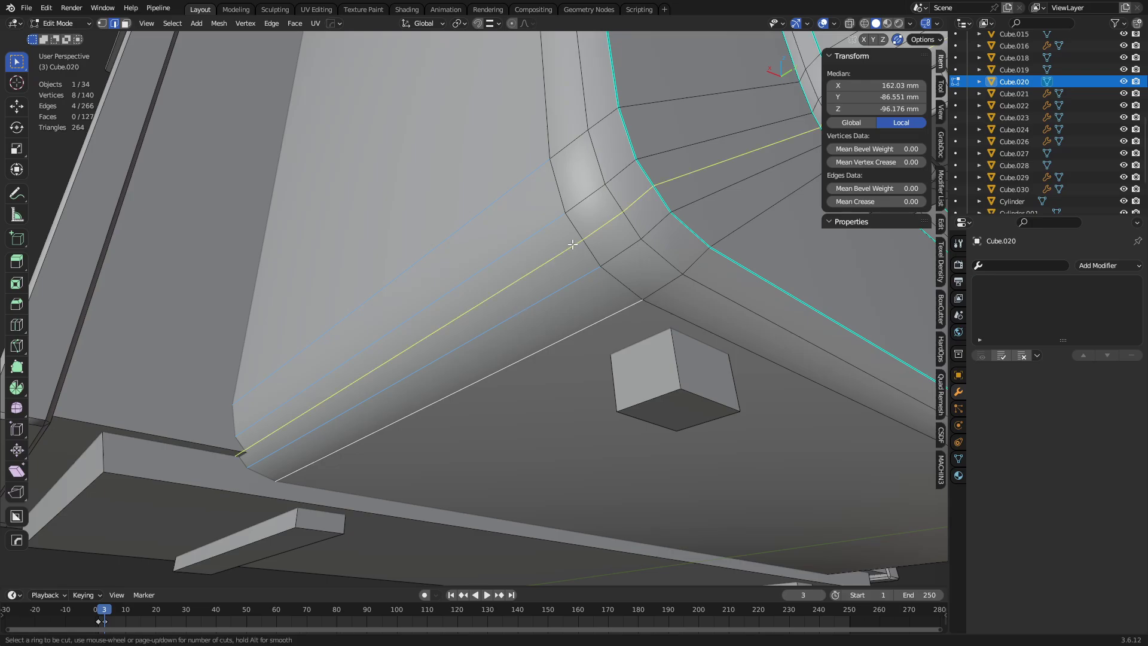
pyautogui.press('Escape')
pyautogui.click(562, 272)
pyautogui.keyDown('shift'); pyautogui.click(497, 259); pyautogui.keyUp('shift')
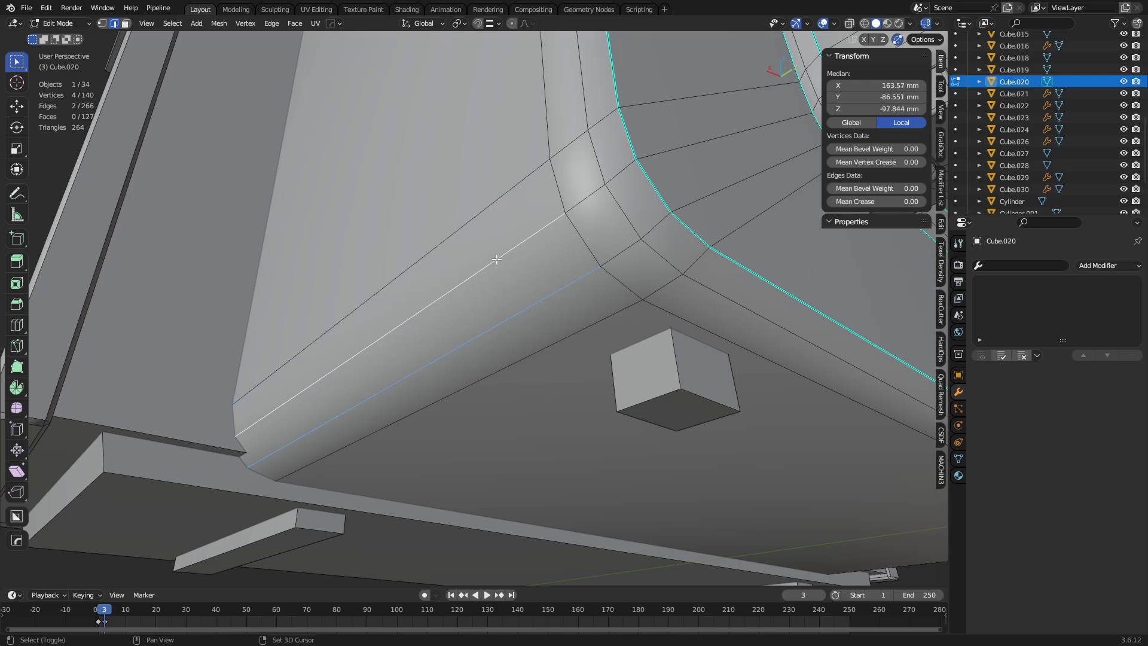
# Merge the two middle vertices at the rear end of the lower corner bevel at their center.
pyautogui.press('1')
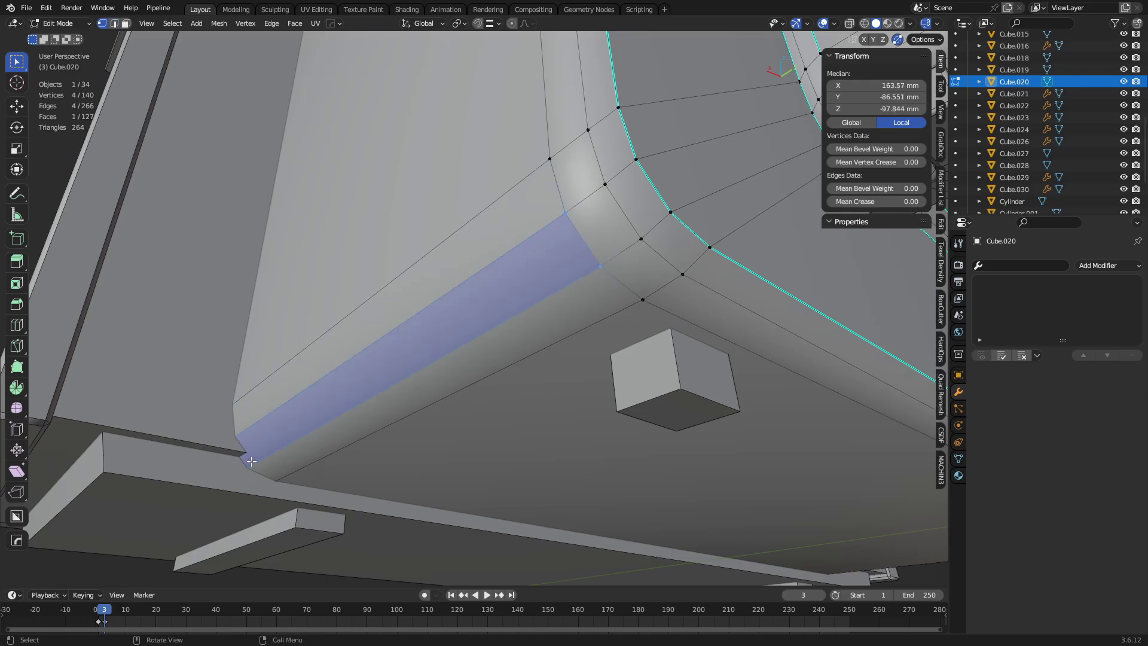
pyautogui.hotkey('alt', 'a')
pyautogui.click(584, 282)
pyautogui.keyDown('shift'); pyautogui.click(588, 286); pyautogui.keyUp('shift')
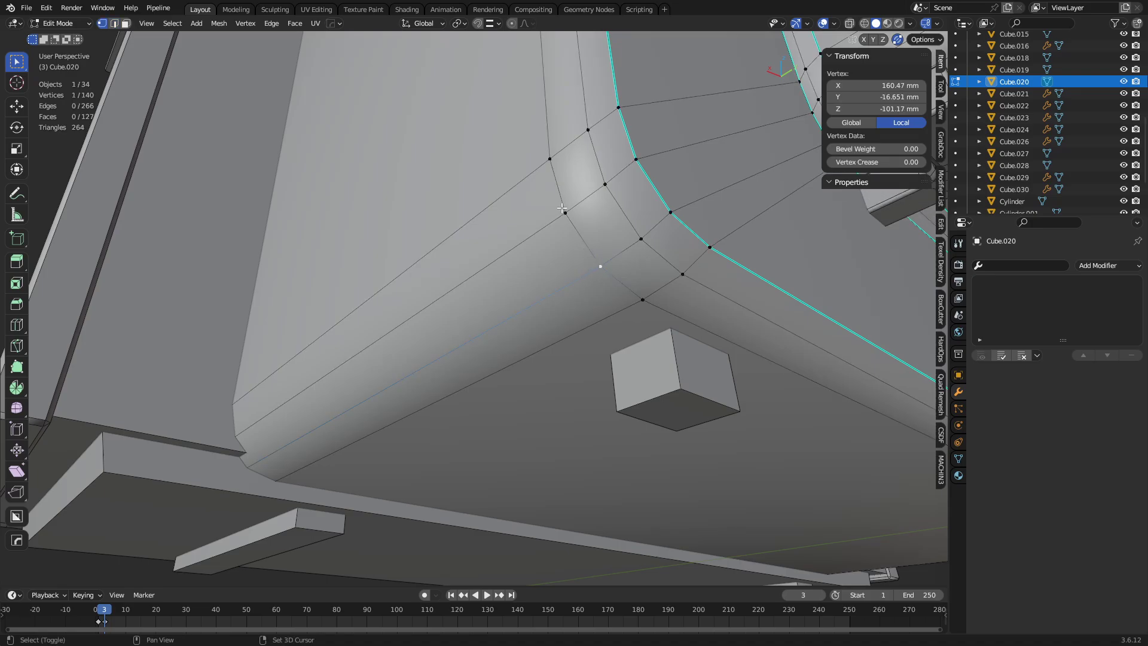
pyautogui.press('1')
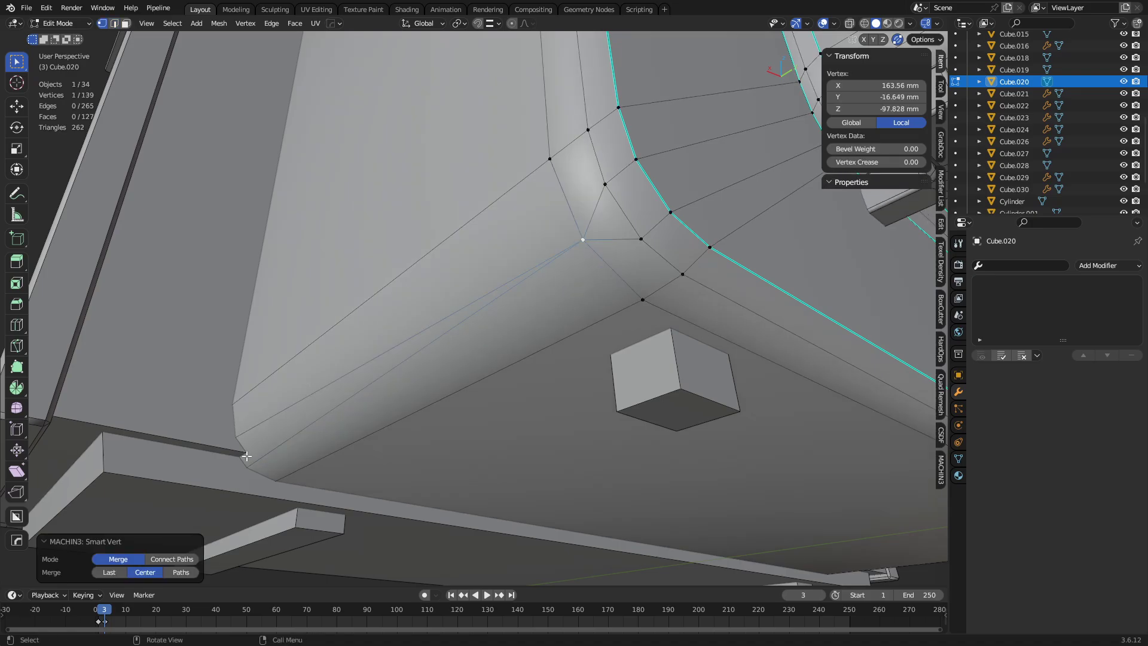
# Select the two middle vertices at the bevel's front end using X-ray, and merge them at center.
pyautogui.click(239, 466)
pyautogui.hotkey('alt', 'z')
pyautogui.keyDown('shift'); pyautogui.click(429, 433); pyautogui.keyUp('shift')
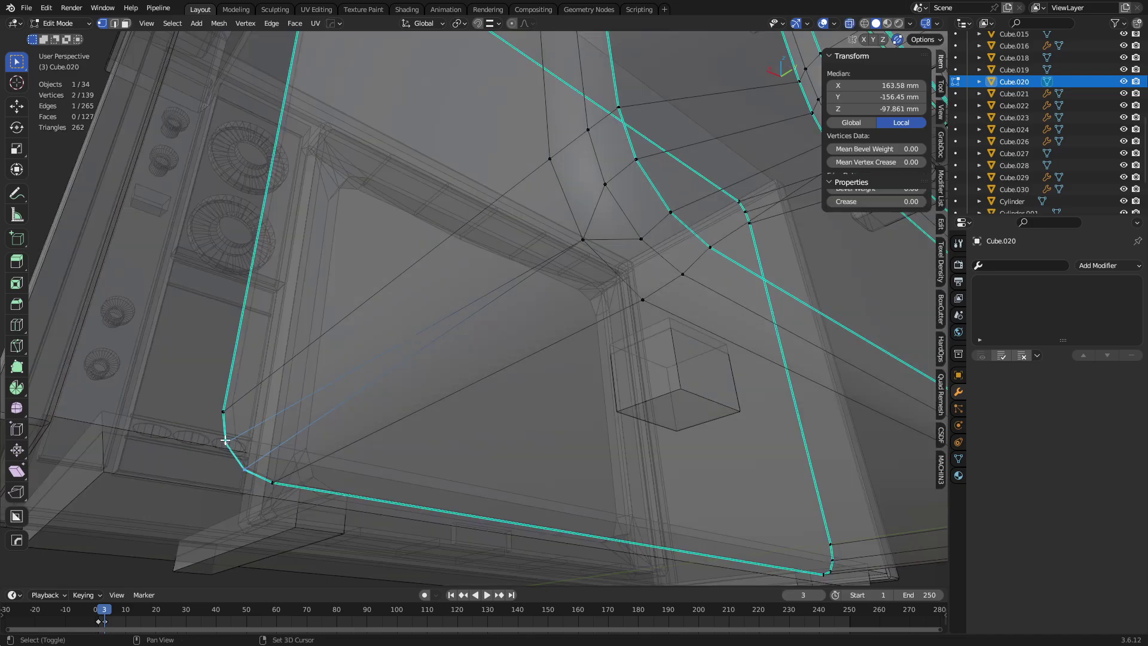
pyautogui.hotkey('alt', 'z')
pyautogui.press('m')
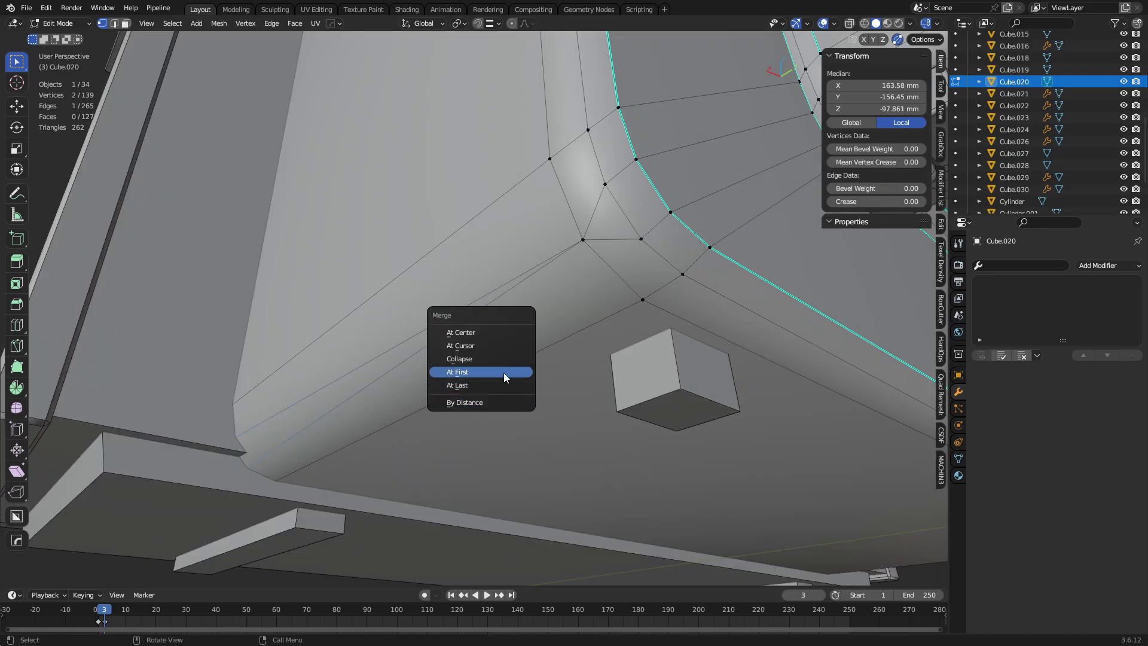
pyautogui.click(497, 333)
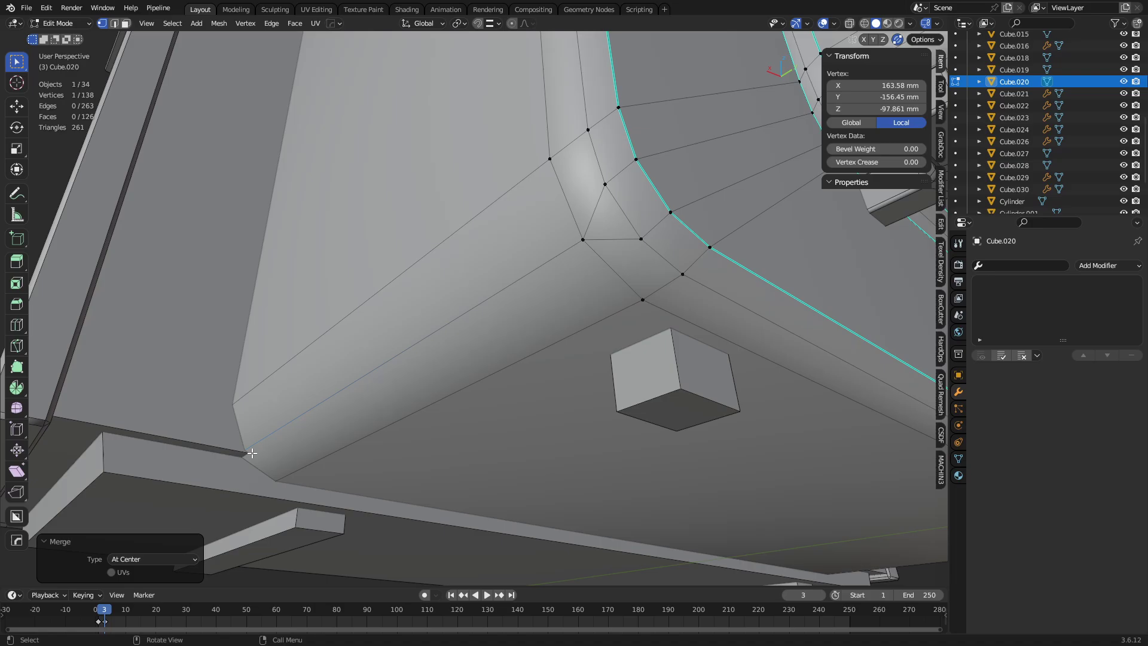
# Select the bevel's three remaining lengthwise edges and examine the simplified corner from the rear of the television.
pyautogui.press('2')
pyautogui.click(441, 247)
pyautogui.keyDown('shift'); pyautogui.click(469, 309); pyautogui.keyUp('shift')
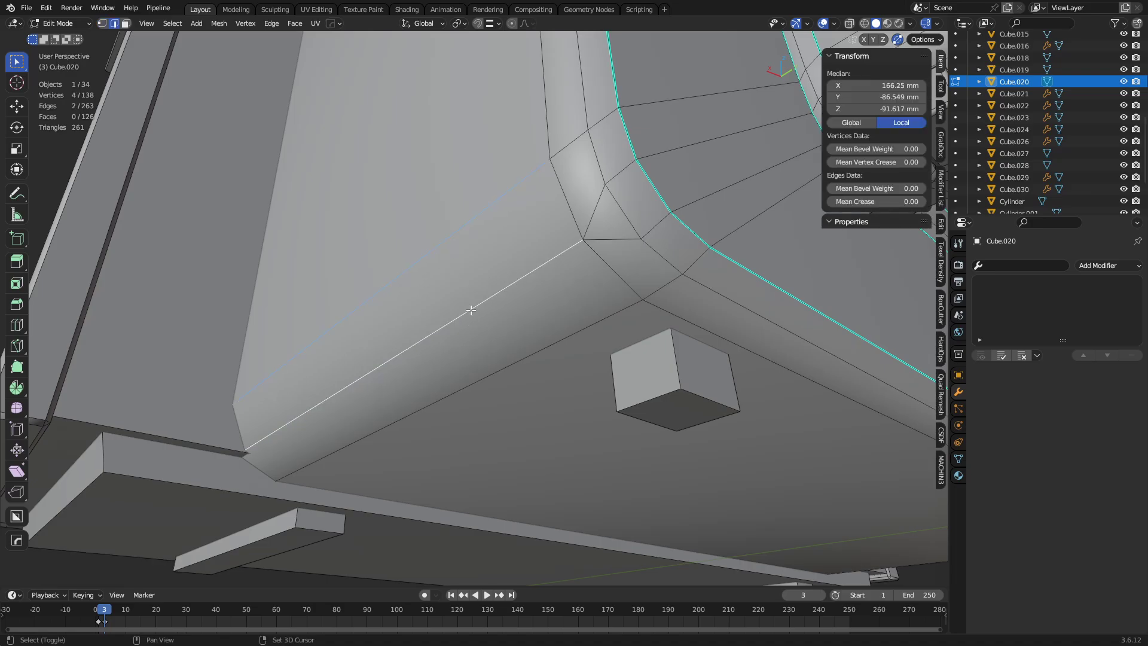
pyautogui.keyDown('shift'); pyautogui.click(503, 366); pyautogui.keyUp('shift')
pyautogui.moveTo(503, 366); pyautogui.dragTo(536, 280, button='middle')
pyautogui.scroll(3, 556, 268)
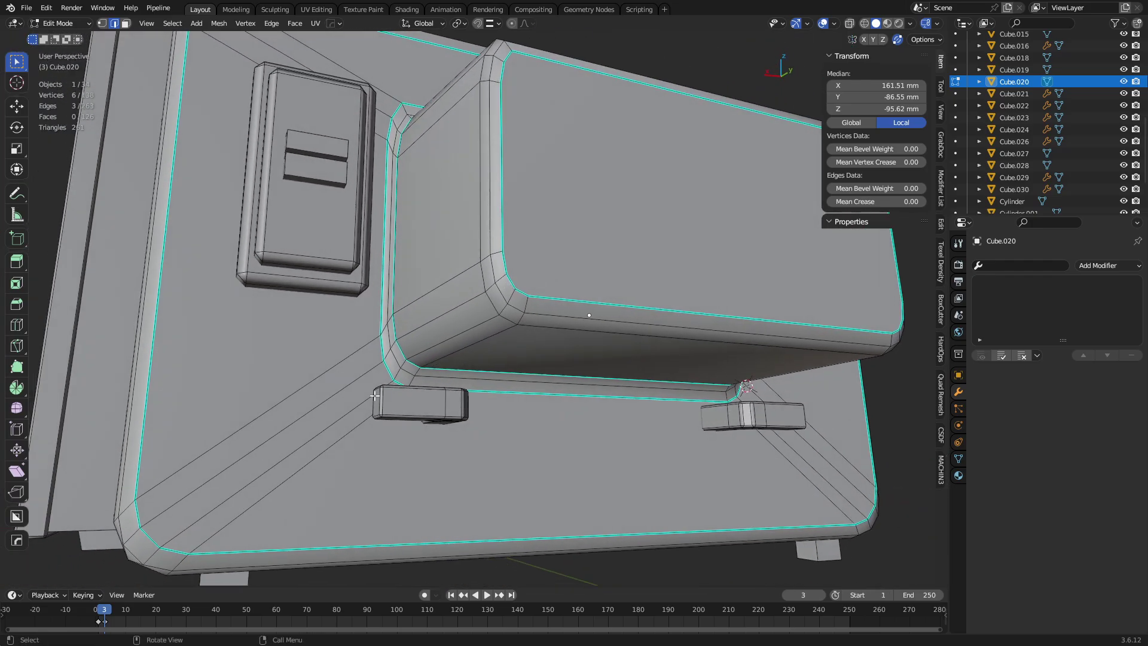
pyautogui.moveTo(374, 396); pyautogui.dragTo(609, 410, button='middle')
pyautogui.scroll(3, 609, 410)
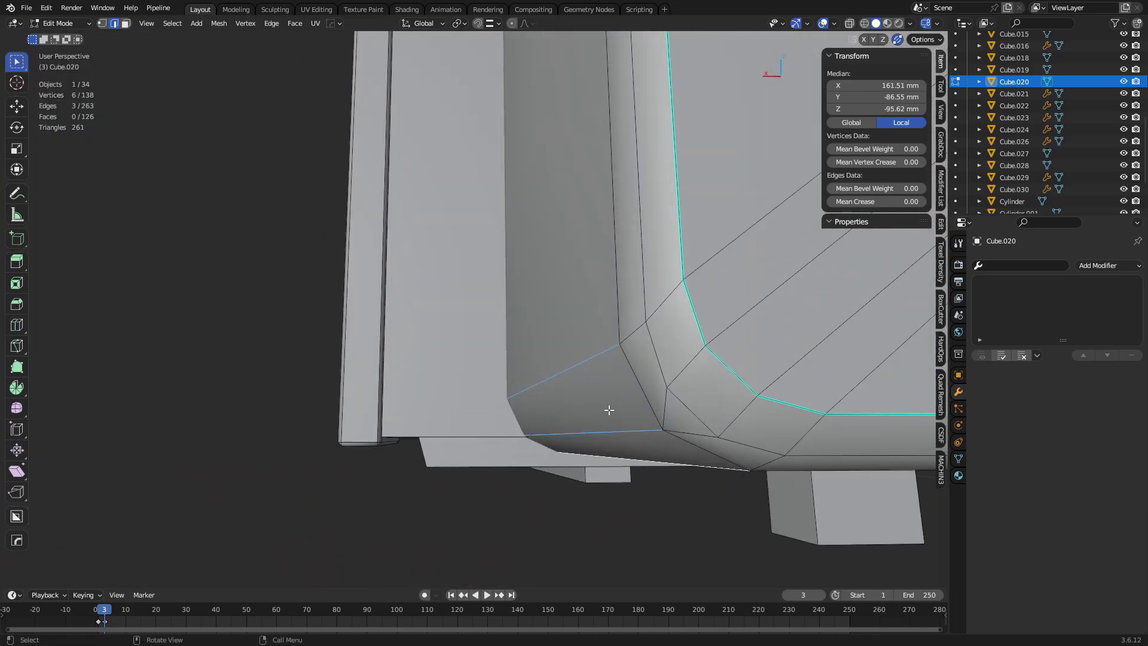
# Undo the vertex merges at the rear and front ends of the lower corner bevel.
pyautogui.scroll(-3, 609, 410)
pyautogui.moveTo(503, 318); pyautogui.dragTo(397, 209, button='middle')
pyautogui.scroll(4, 448, 326)
pyautogui.scroll(1, 448, 326)
pyautogui.scroll(2, 397, 209)
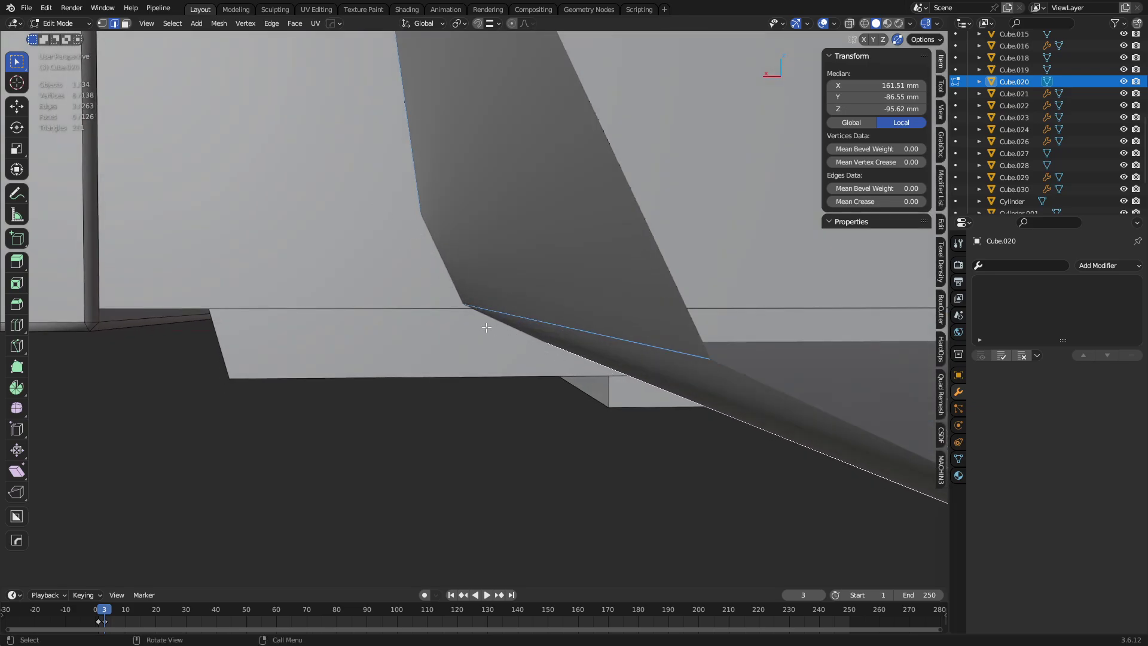
pyautogui.hotkey('ctrl', 'z')
pyautogui.hotkey('ctrl', 'z')
pyautogui.hotkey('ctrl', 'z')
pyautogui.hotkey('ctrl', 'z')
pyautogui.hotkey('ctrl', 'z')
pyautogui.hotkey('ctrl', 'z')
pyautogui.hotkey('ctrl', 'z')
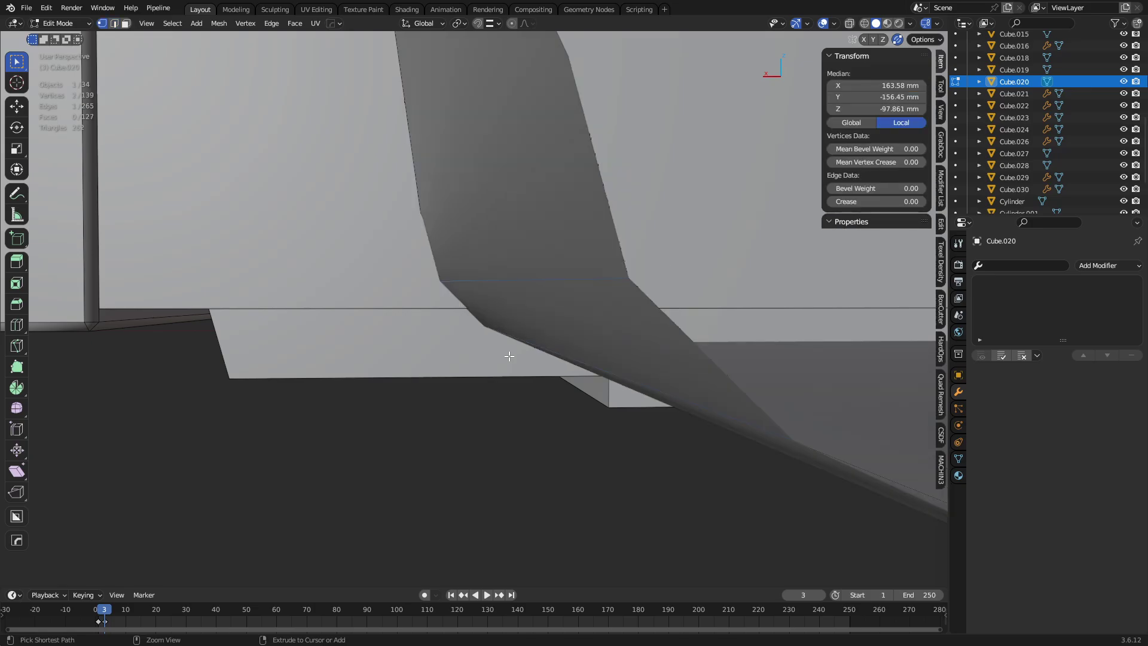
pyautogui.scroll(-3, 483, 365)
pyautogui.moveTo(441, 387); pyautogui.dragTo(516, 319, button='middle')
pyautogui.hotkey('ctrl', 'z')
pyautogui.hotkey('ctrl', 'z')
pyautogui.hotkey('ctrl', 'z')
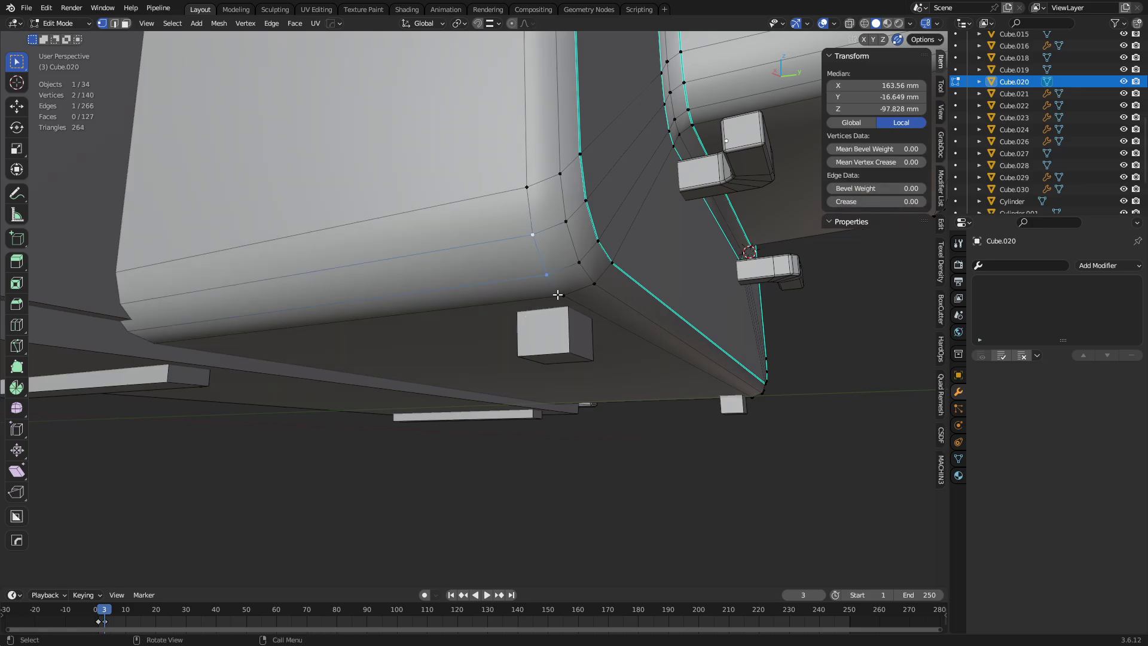
pyautogui.moveTo(536, 246); pyautogui.dragTo(415, 389, button='middle')
pyautogui.scroll(3, 454, 379)
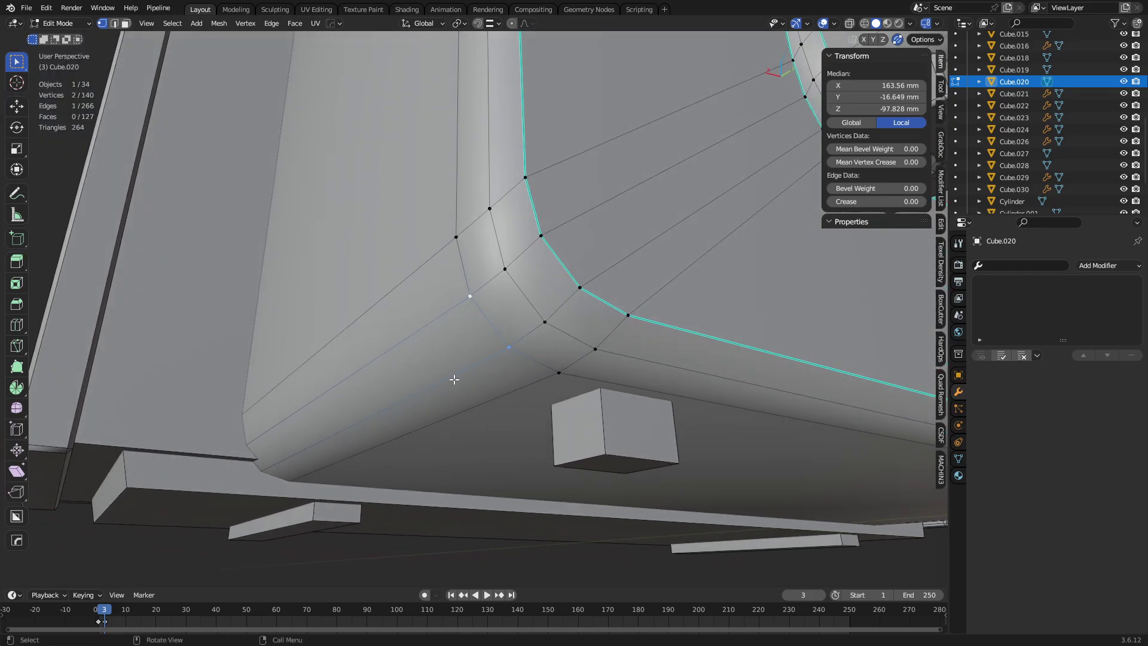
pyautogui.press('k')
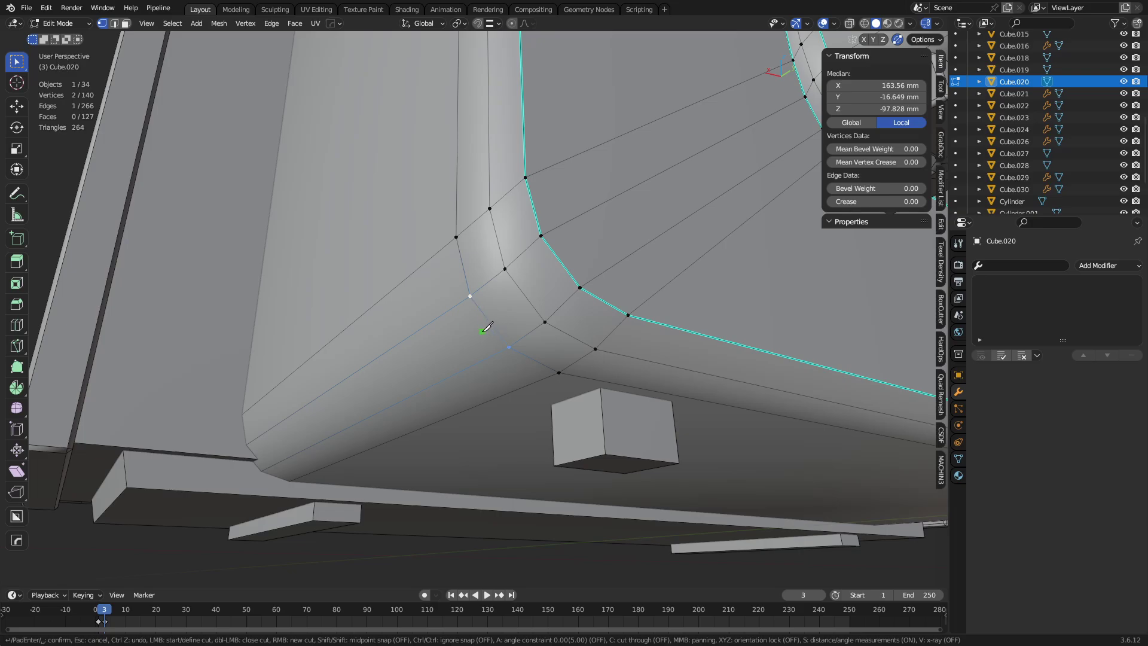
pyautogui.press('Escape')
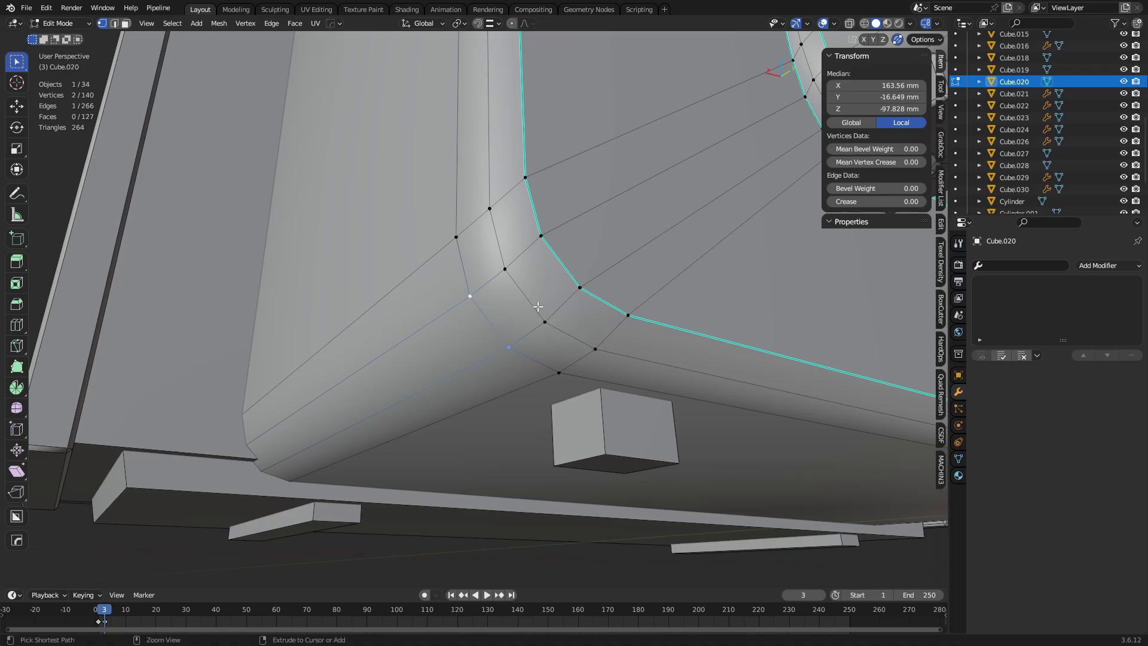
pyautogui.moveTo(538, 296); pyautogui.dragTo(622, 274, button='middle')
pyautogui.hotkey('ctrl', 'r')
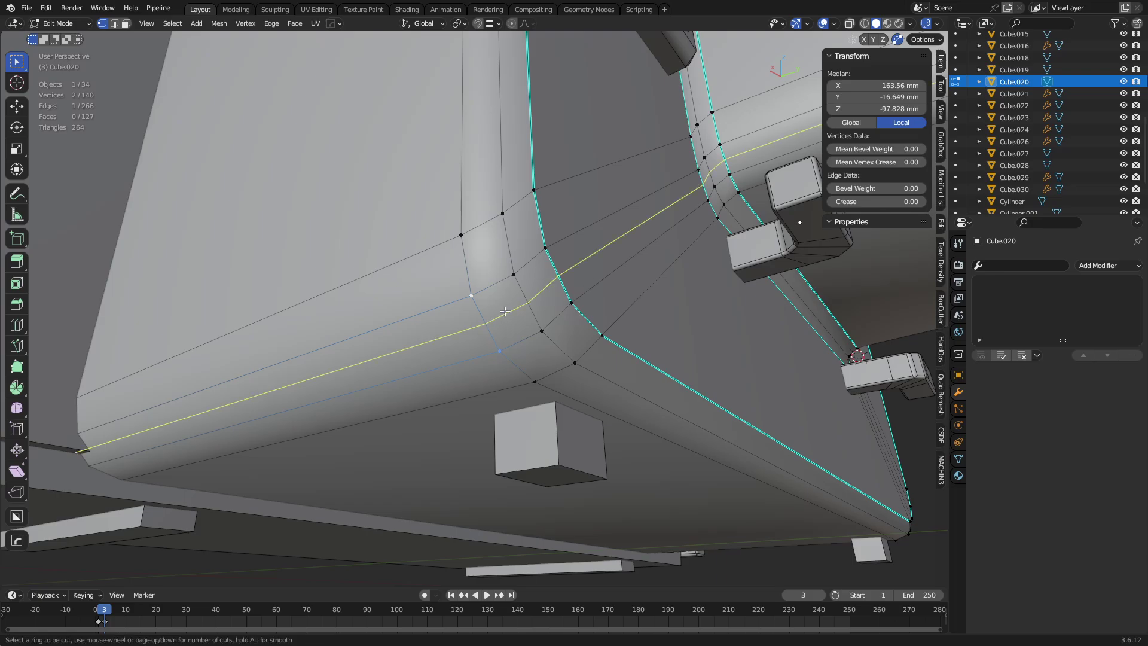
pyautogui.press('Escape')
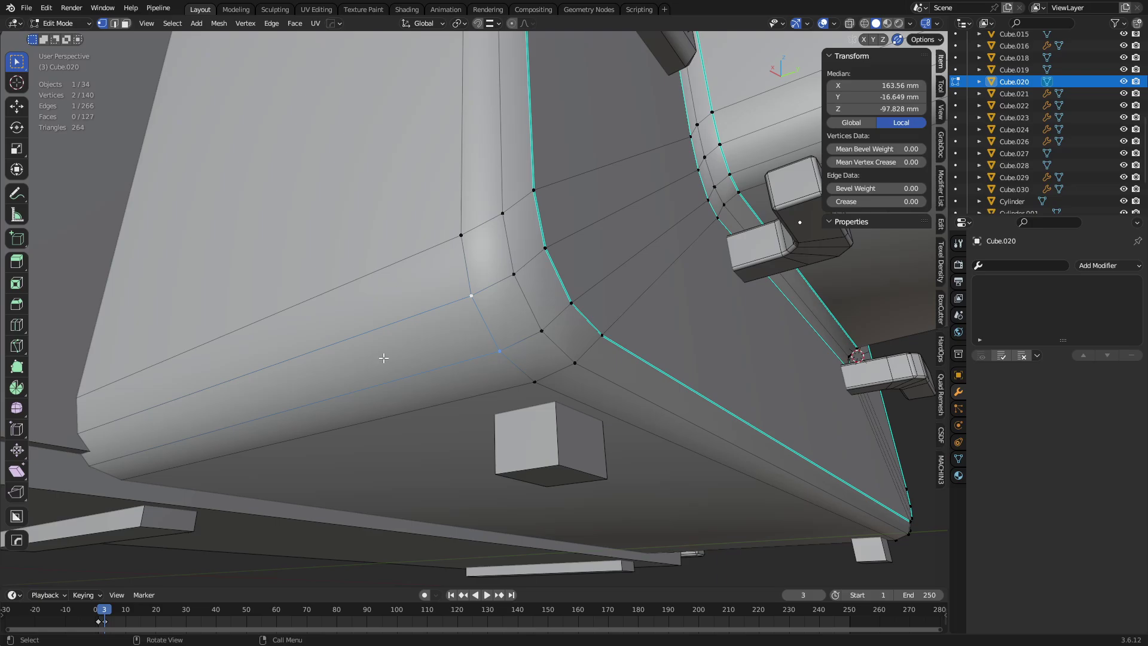
# Try a single centered loop cut along the middle of the lower corner bevel, and undo it.
pyautogui.moveTo(384, 358); pyautogui.dragTo(436, 361, button='middle')
pyautogui.hotkey('ctrl', 'r')
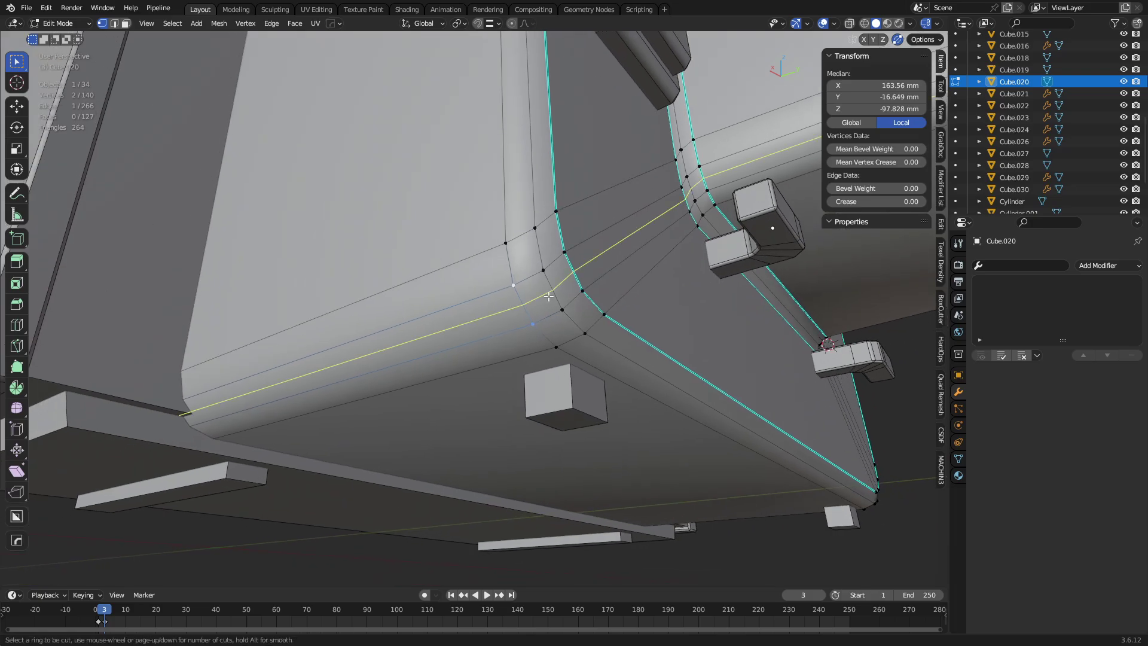
pyautogui.click(549, 296)
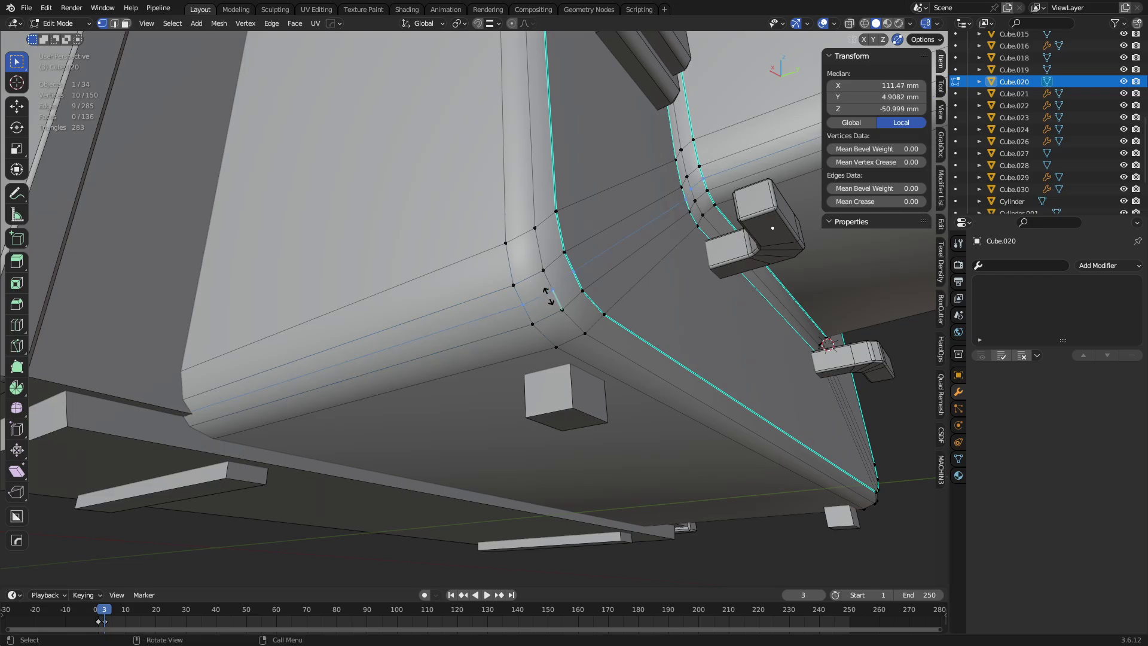
pyautogui.rightClick(547, 303)
pyautogui.moveTo(597, 286); pyautogui.dragTo(647, 195, button='middle')
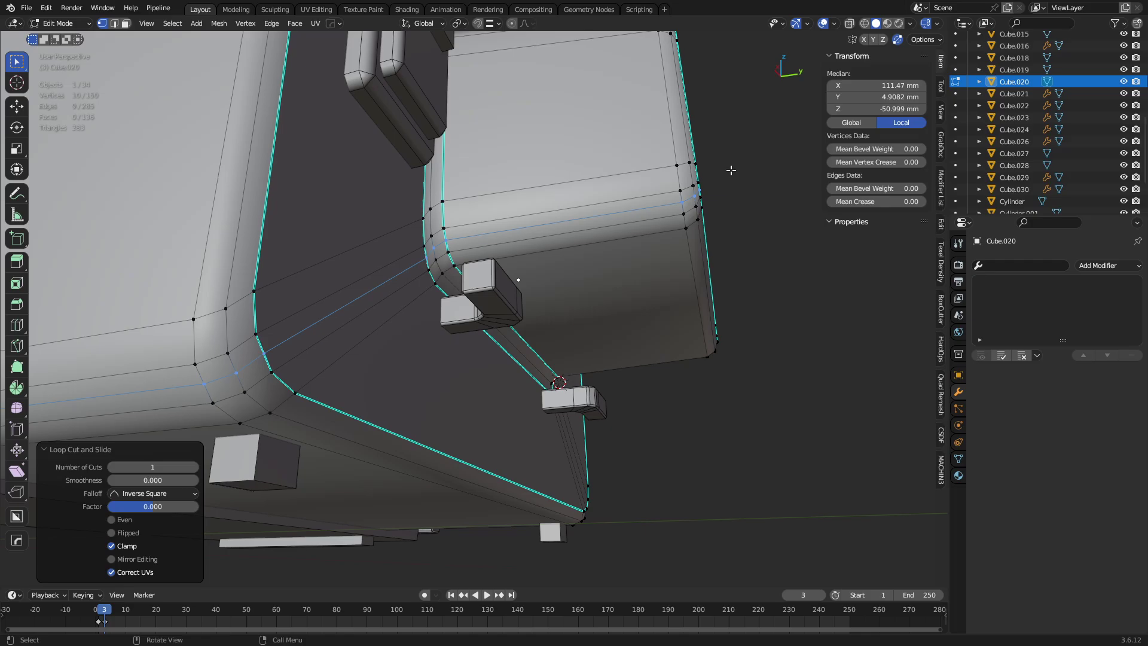
pyautogui.moveTo(731, 169); pyautogui.dragTo(555, 351, button='middle')
pyautogui.moveTo(540, 307); pyautogui.dragTo(572, 333, button='middle')
pyautogui.hotkey('ctrl', 'z')
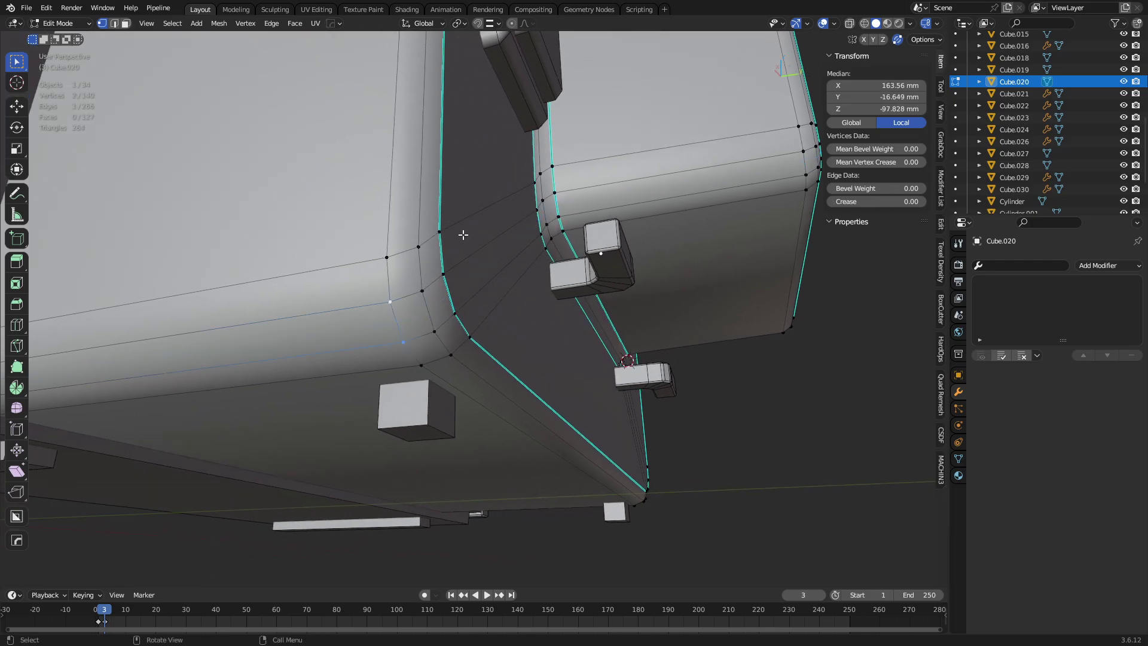
# Return to Object Mode, clear the selection, and examine the rear housing's rounded corners from below, behind and the side.
pyautogui.scroll(-3, 464, 305)
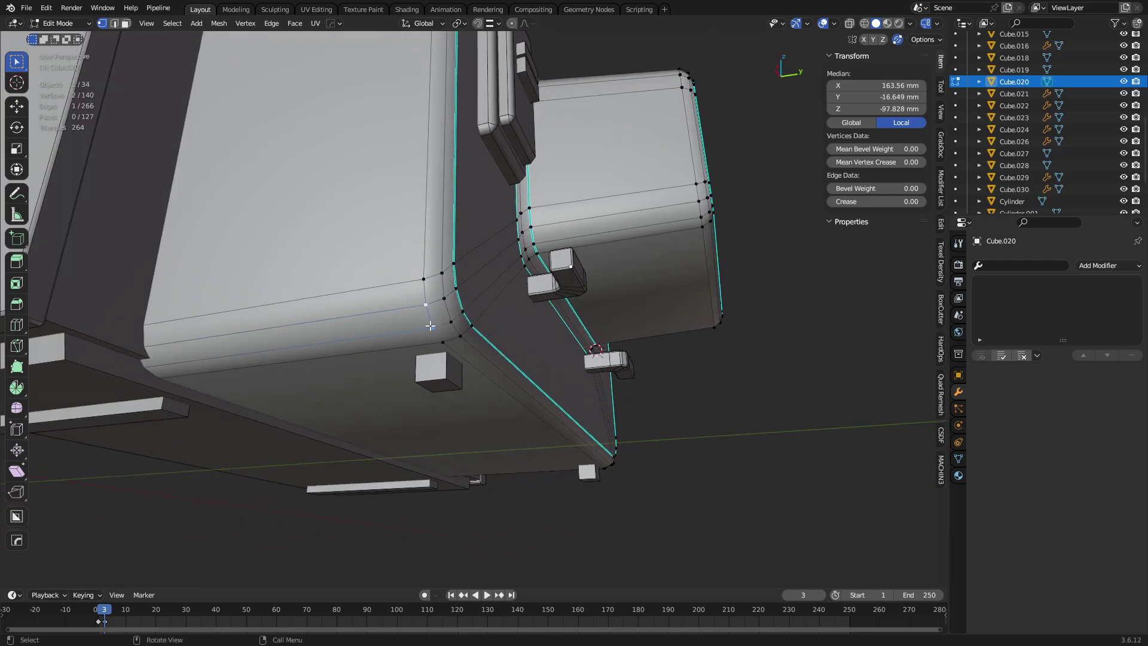
pyautogui.moveTo(463, 305); pyautogui.dragTo(482, 335, button='middle')
pyautogui.press('Tab')
pyautogui.click(295, 352)
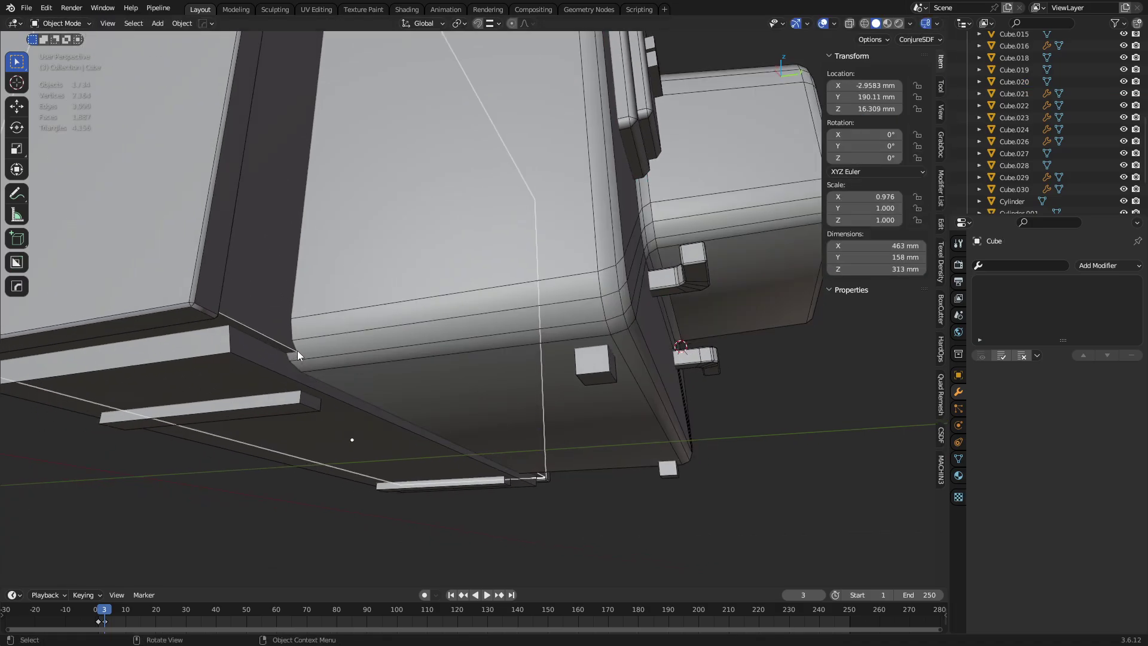
pyautogui.moveTo(313, 366); pyautogui.dragTo(504, 292, button='middle')
pyautogui.hotkey('alt', 'a')
pyautogui.moveTo(507, 206); pyautogui.dragTo(486, 254, button='middle')
pyautogui.moveTo(486, 254); pyautogui.dragTo(480, 272, button='middle')
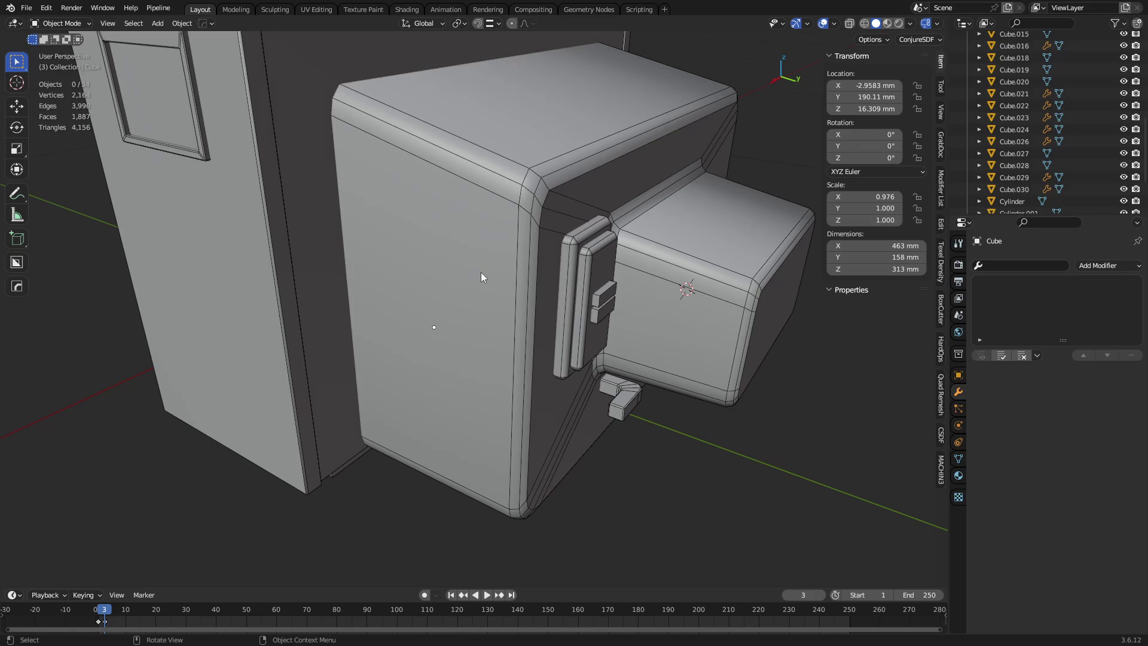
pyautogui.moveTo(417, 278); pyautogui.dragTo(535, 242, button='middle')
# Select the recessed box in the television's side panel and check its normals with the Face Orientation overlay.
pyautogui.click(461, 251)
pyautogui.click(541, 253)
pyautogui.click(835, 25)
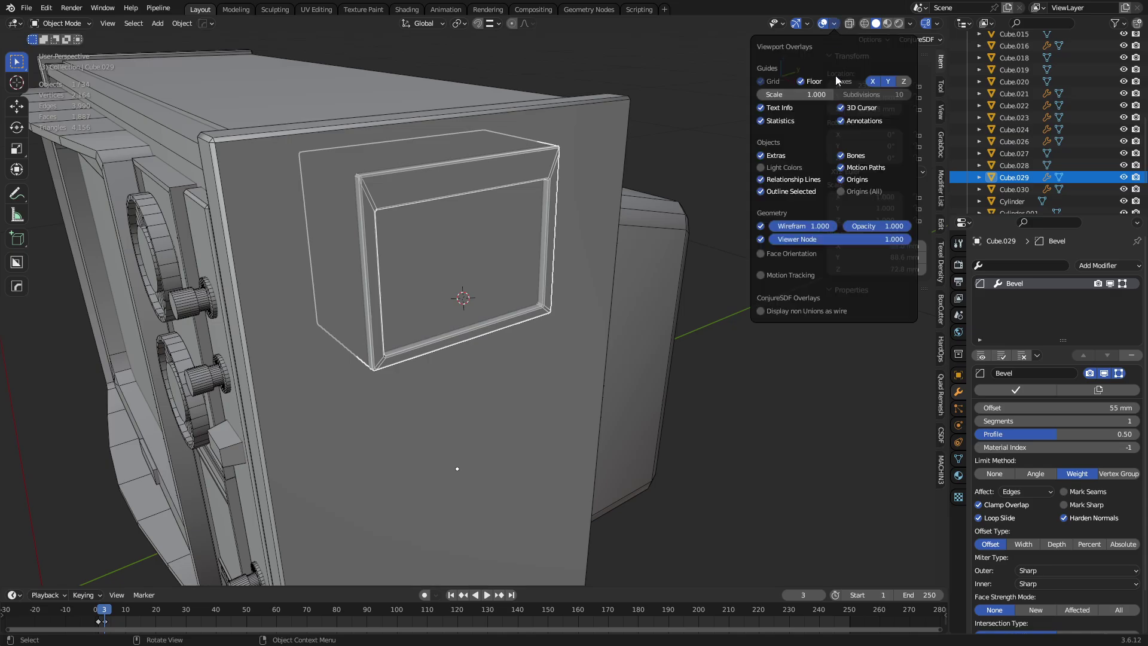
pyautogui.click(795, 256)
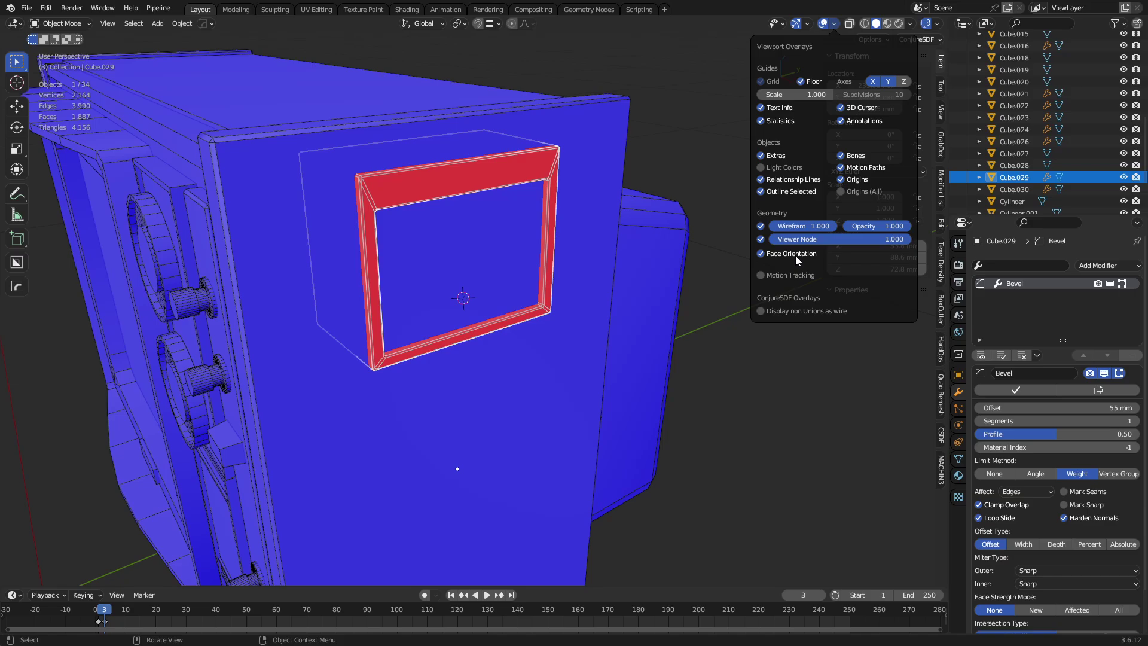
pyautogui.click(796, 256)
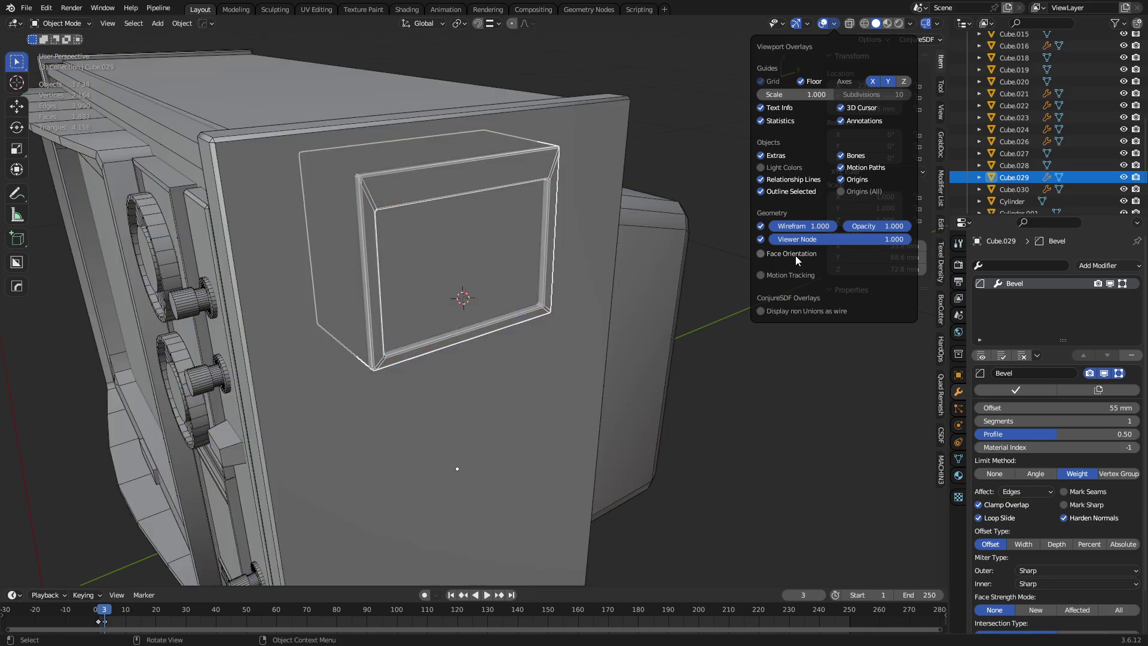
pyautogui.click(911, 24)
pyautogui.click(889, 254)
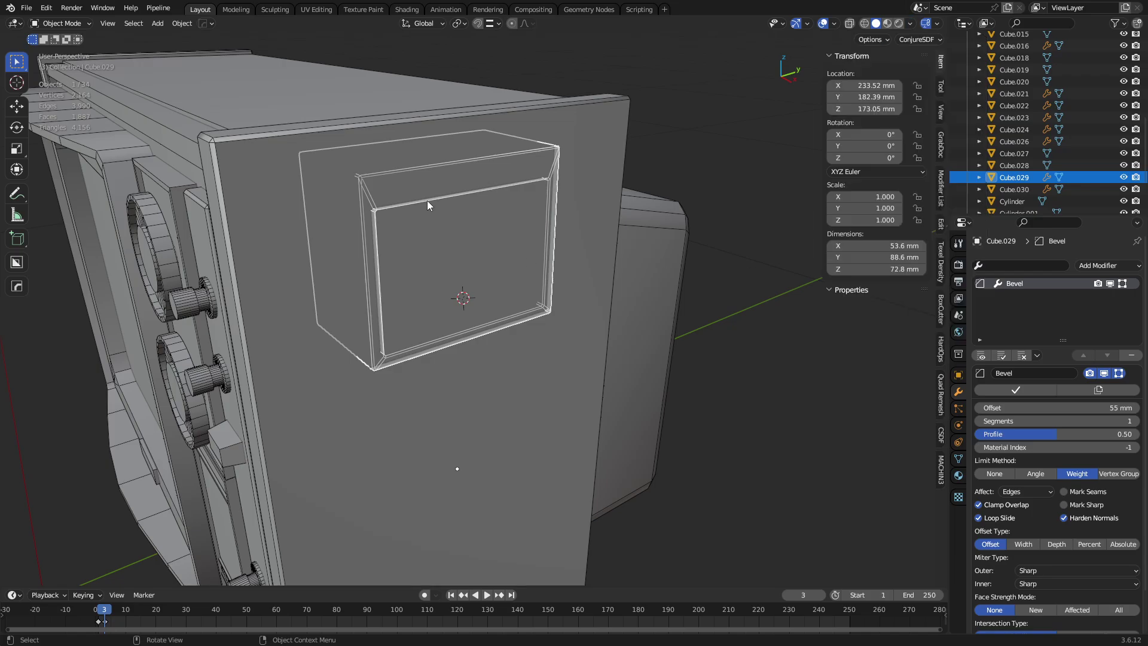
# Flip the normals of all faces of the recessed box in the side panel, and return to Object Mode.
pyautogui.click(538, 308)
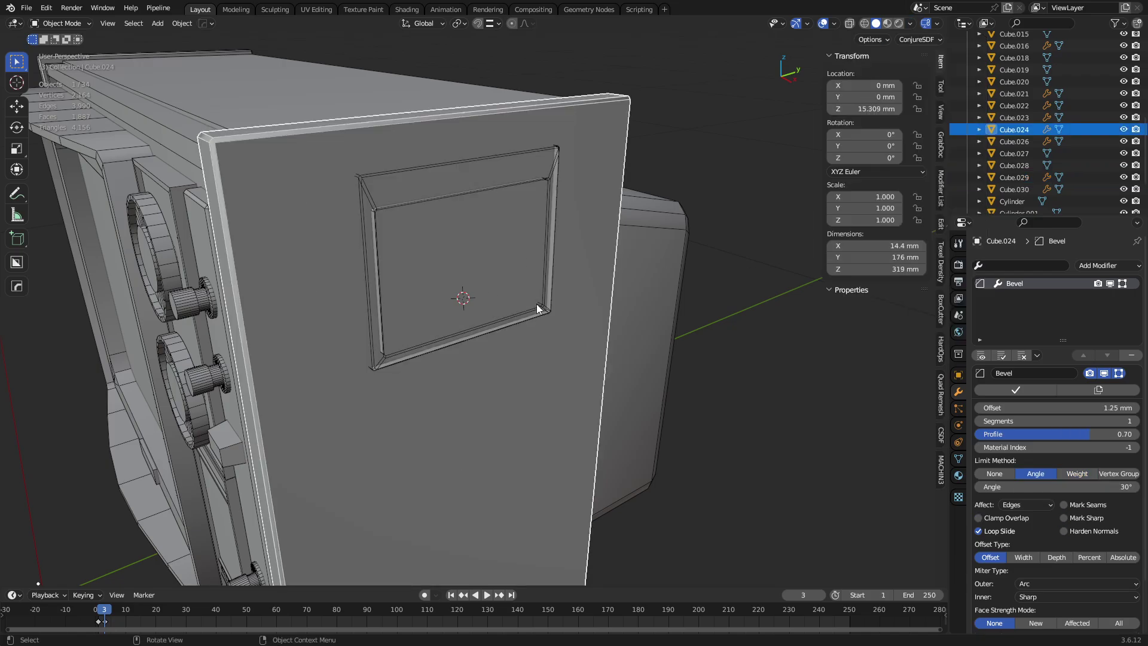
pyautogui.click(540, 307)
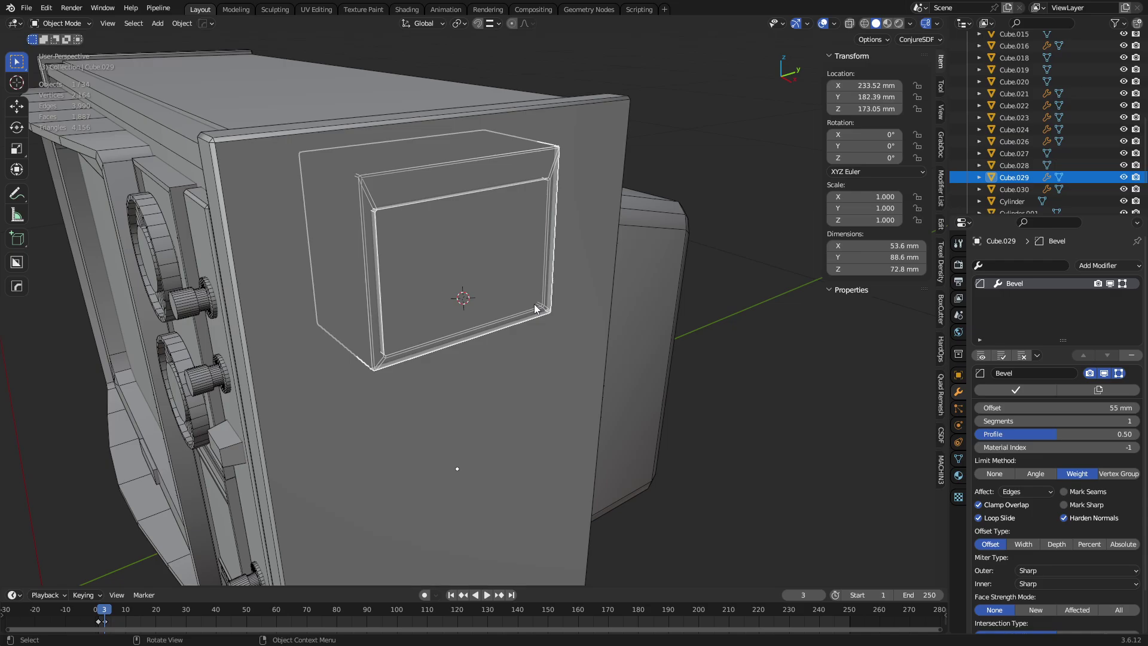
pyautogui.scroll(5, 537, 310)
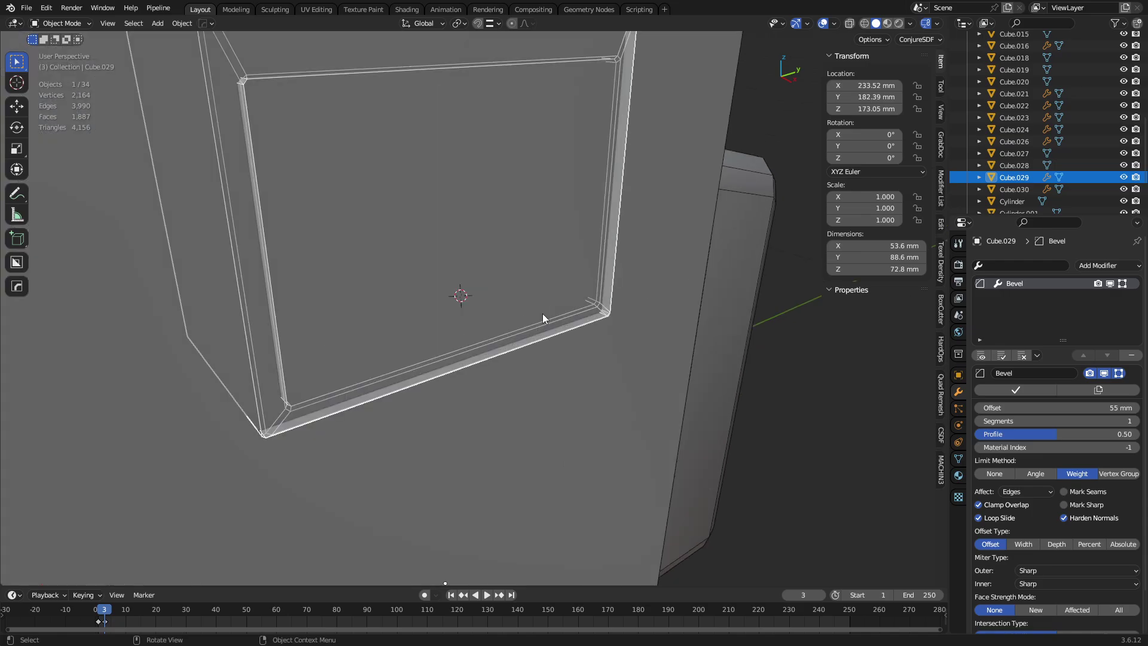
pyautogui.press('g')
pyautogui.rightClick(533, 313)
pyautogui.press('Tab')
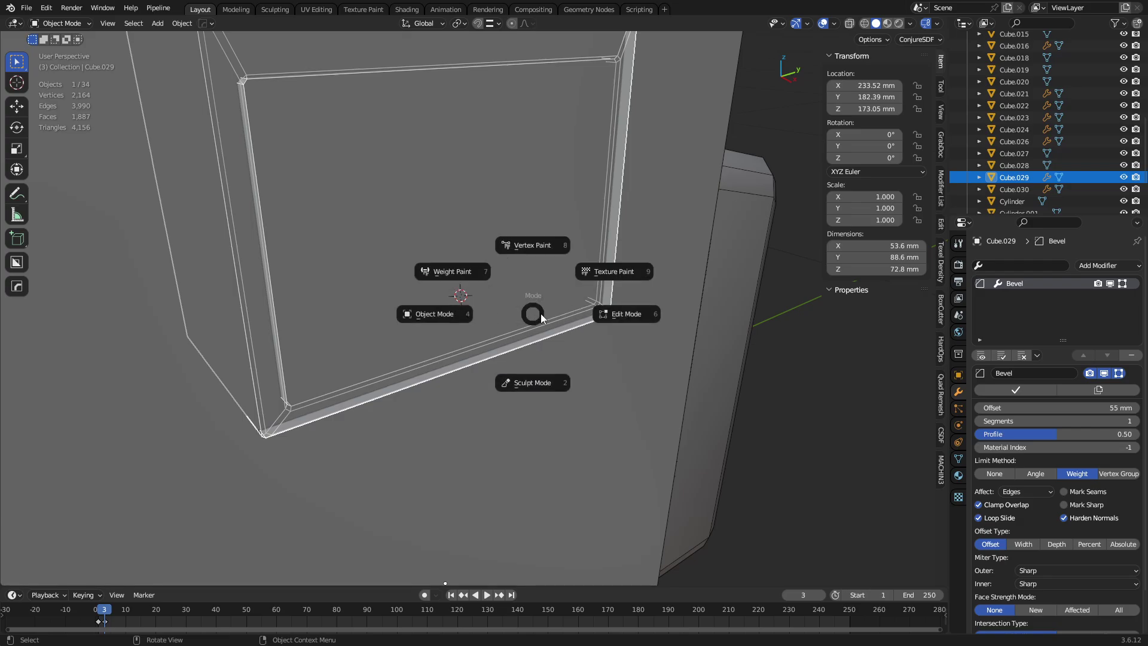
pyautogui.click(640, 313)
pyautogui.rightClick(655, 299)
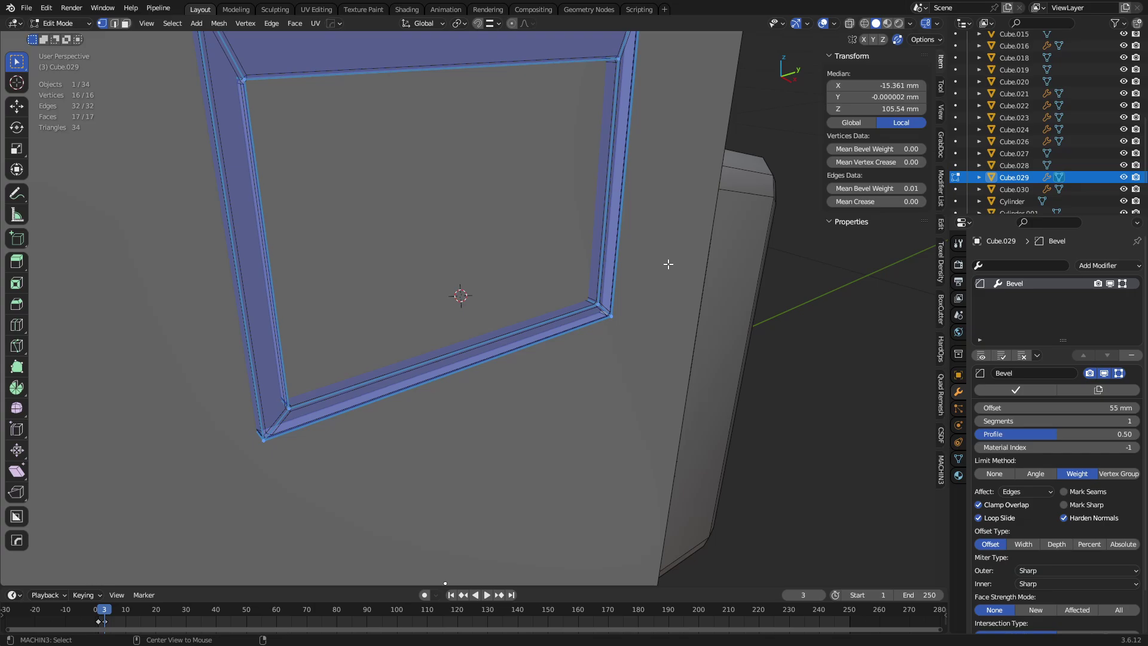
pyautogui.hotkey('alt', 'n')
pyautogui.click(641, 213)
pyautogui.press('Tab')
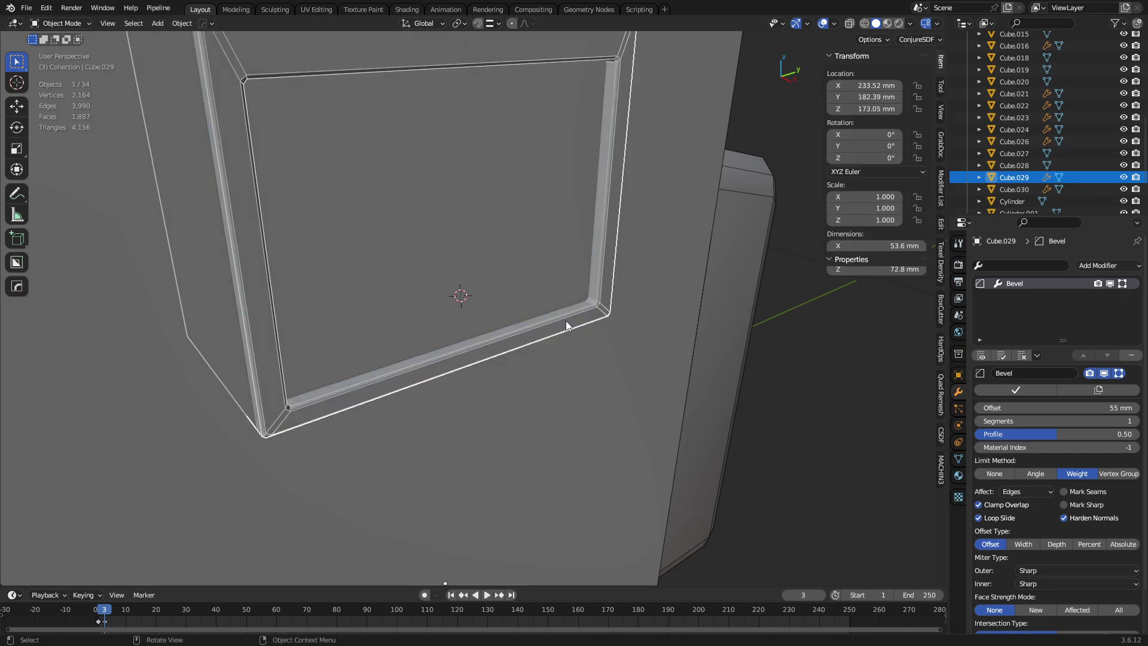
# Select the side panel and shift it temporarily to inspect the recessed box behind it, cancelling the move.
pyautogui.click(506, 272)
pyautogui.scroll(-5, 506, 272)
pyautogui.scroll(2, 472, 292)
pyautogui.scroll(3, 404, 293)
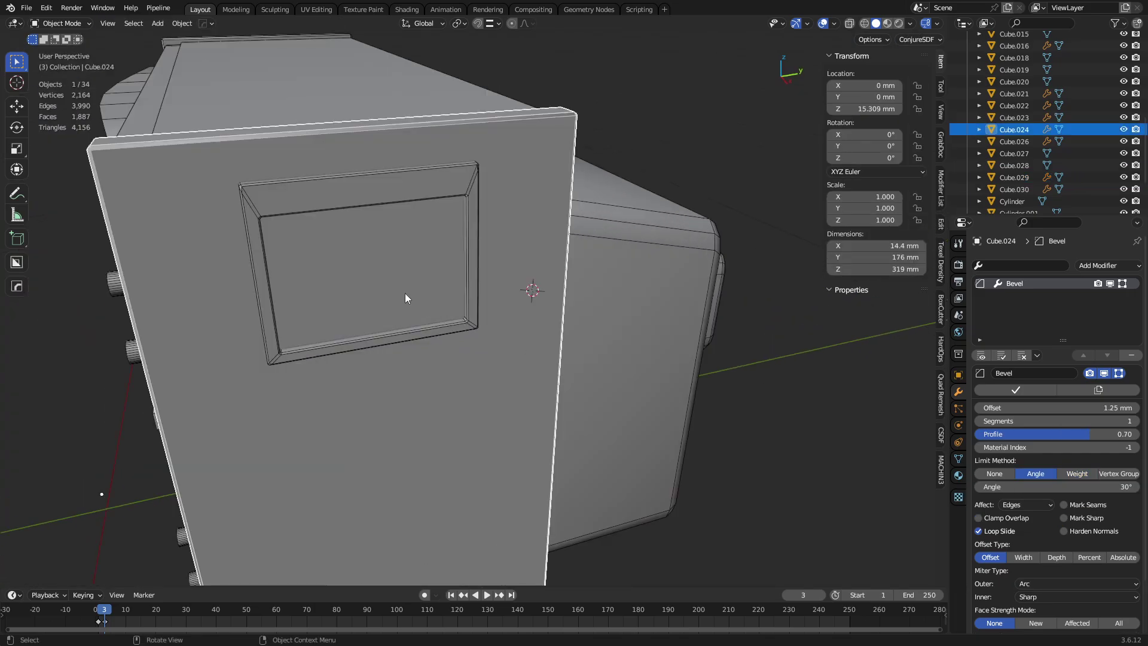
pyautogui.click(404, 294)
pyautogui.click(404, 293)
pyautogui.press('g')
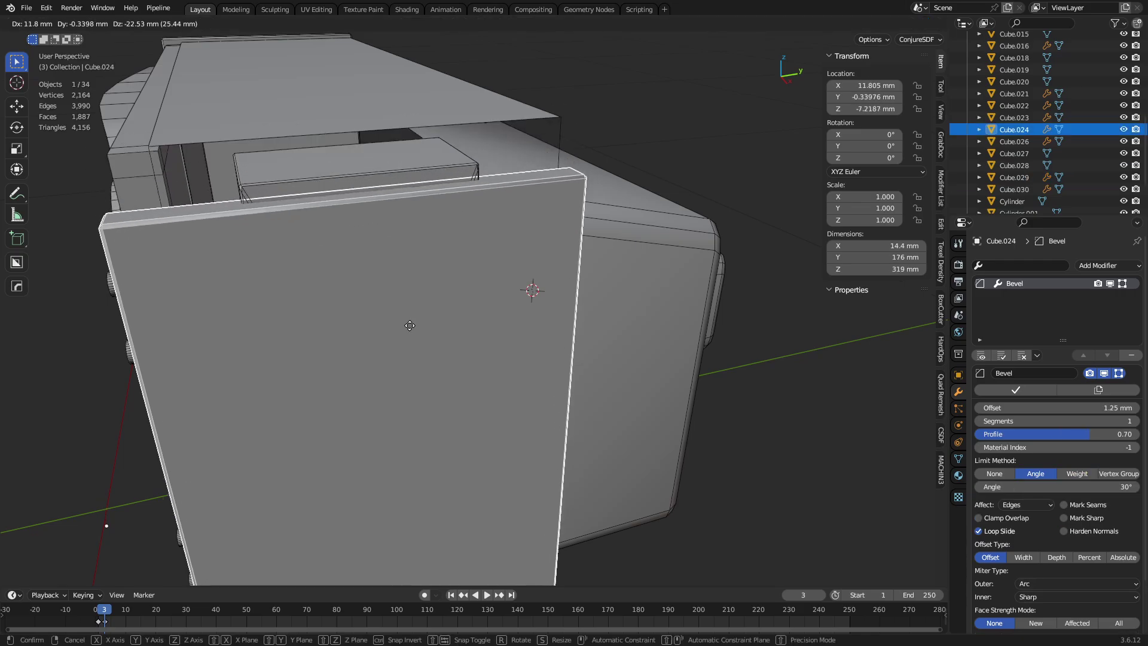
pyautogui.rightClick(457, 352)
# Examine in X-ray how the recessed box sits behind the side panel, and check the panel with another cancelled move.
pyautogui.moveTo(456, 352)
pyautogui.mouseDown(button='middle')
pyautogui.moveTo(443, 335)
pyautogui.moveTo(468, 333)
pyautogui.mouseUp(button='middle')
pyautogui.hotkey('alt', 'z')
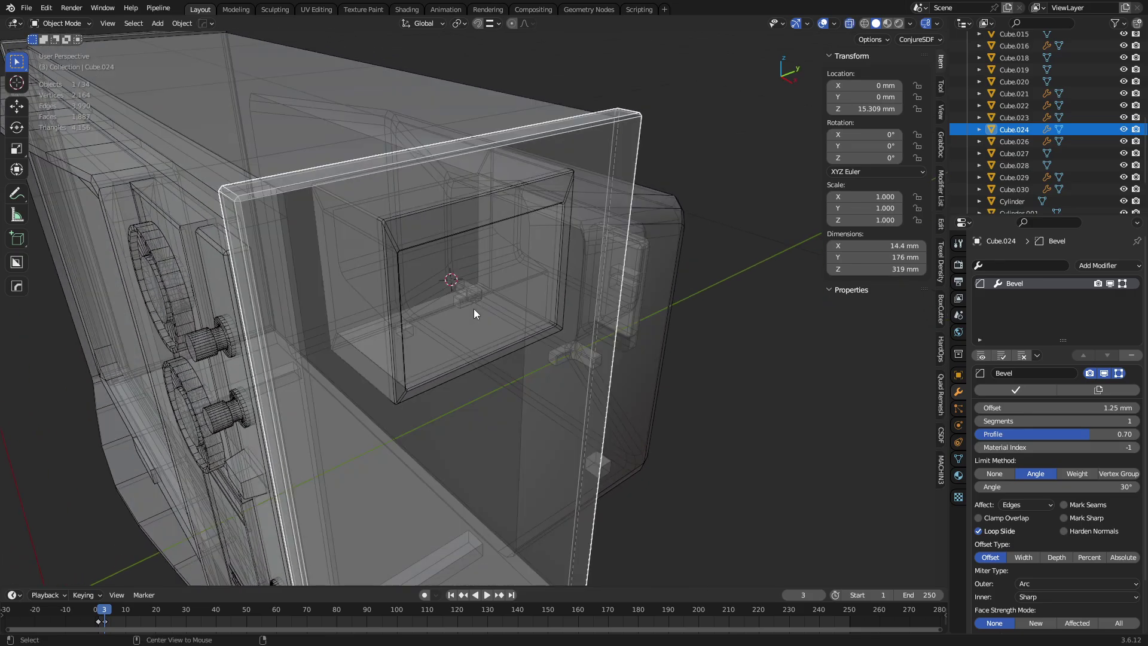
pyautogui.click(453, 357)
pyautogui.click(410, 323)
pyautogui.moveTo(421, 340); pyautogui.dragTo(416, 353, button='middle')
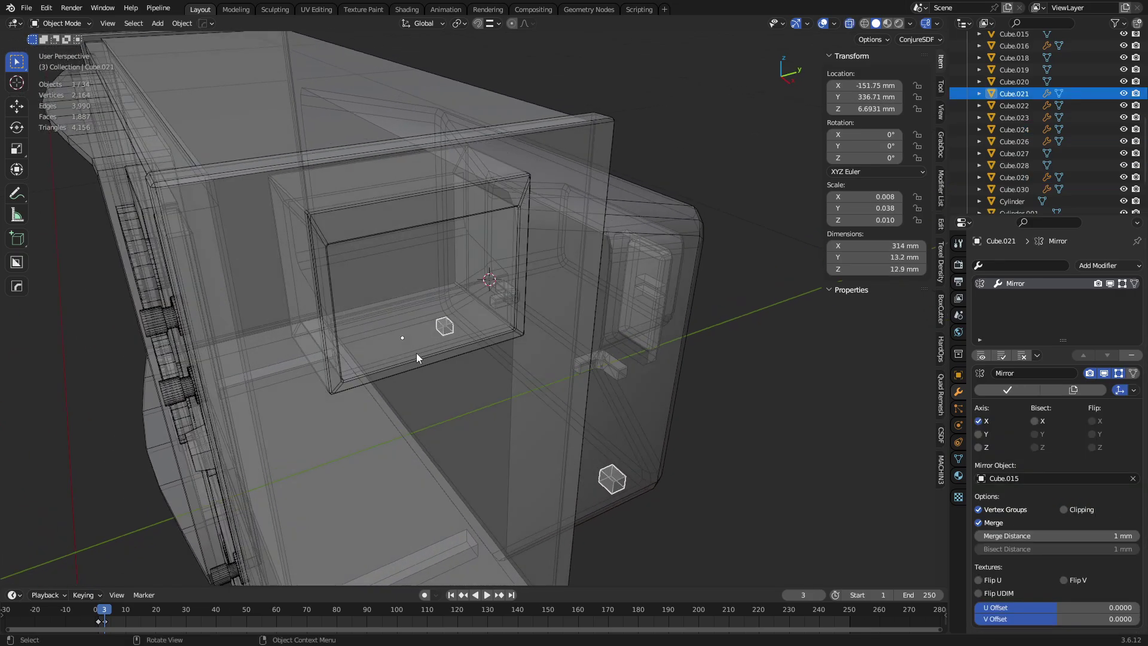
pyautogui.hotkey('alt', 'z')
pyautogui.scroll(-2, 301, 273)
pyautogui.moveTo(301, 273); pyautogui.dragTo(295, 303, button='middle')
pyautogui.scroll(-4, 489, 289)
pyautogui.press('g')
pyautogui.rightClick(449, 300)
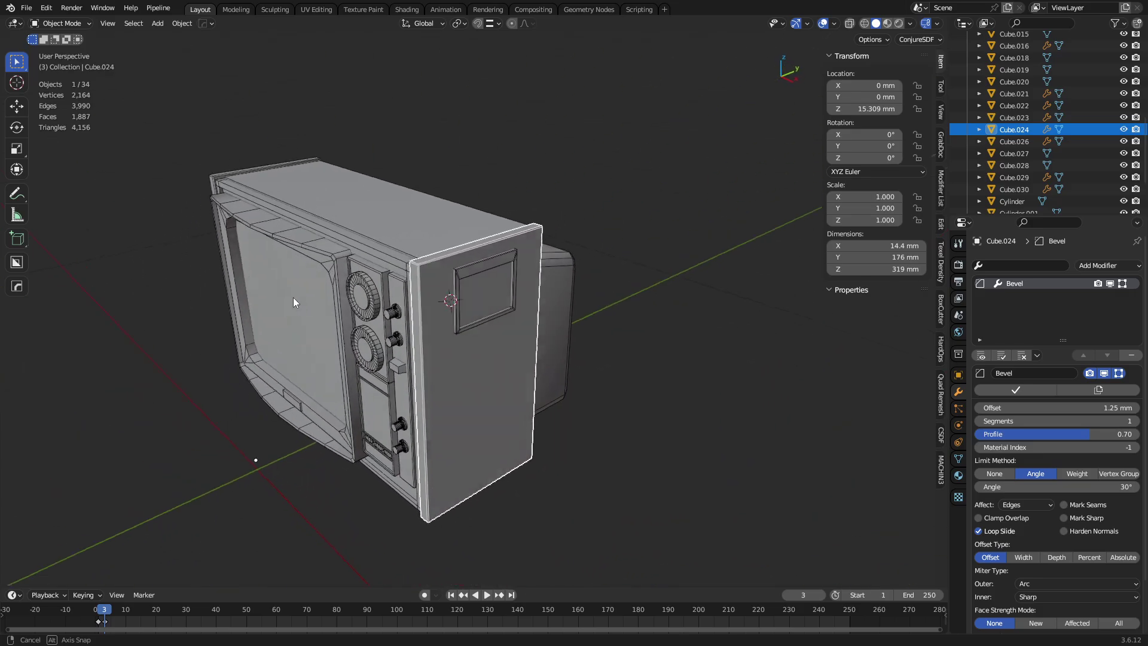
# Open the side panel in Edit Mode with X-ray enabled so the recess behind it can be traced.
pyautogui.scroll(6, 529, 310)
pyautogui.moveTo(421, 229)
pyautogui.mouseDown(button='middle')
pyautogui.moveTo(400, 260)
pyautogui.moveTo(551, 287)
pyautogui.moveTo(519, 315)
pyautogui.moveTo(482, 313)
pyautogui.moveTo(500, 282)
pyautogui.moveTo(397, 235)
pyautogui.moveTo(420, 231)
pyautogui.mouseUp(button='middle')
pyautogui.hotkey('ctrl', 'Tab')
pyautogui.click(508, 307)
pyautogui.hotkey('alt', 'z')
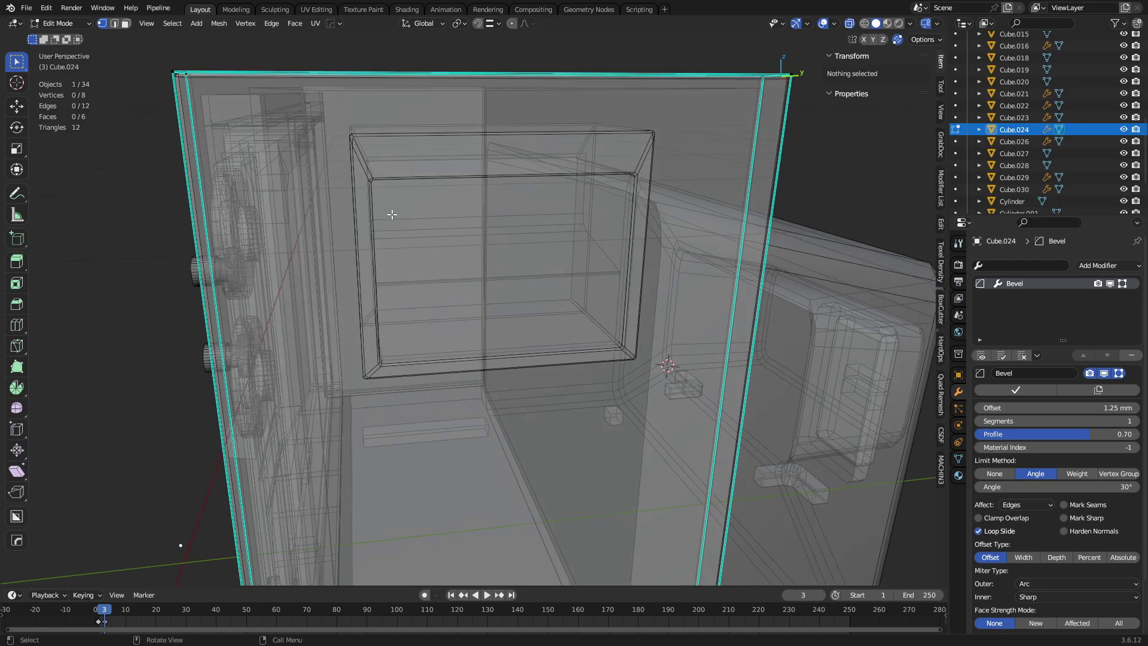
pyautogui.press('k')
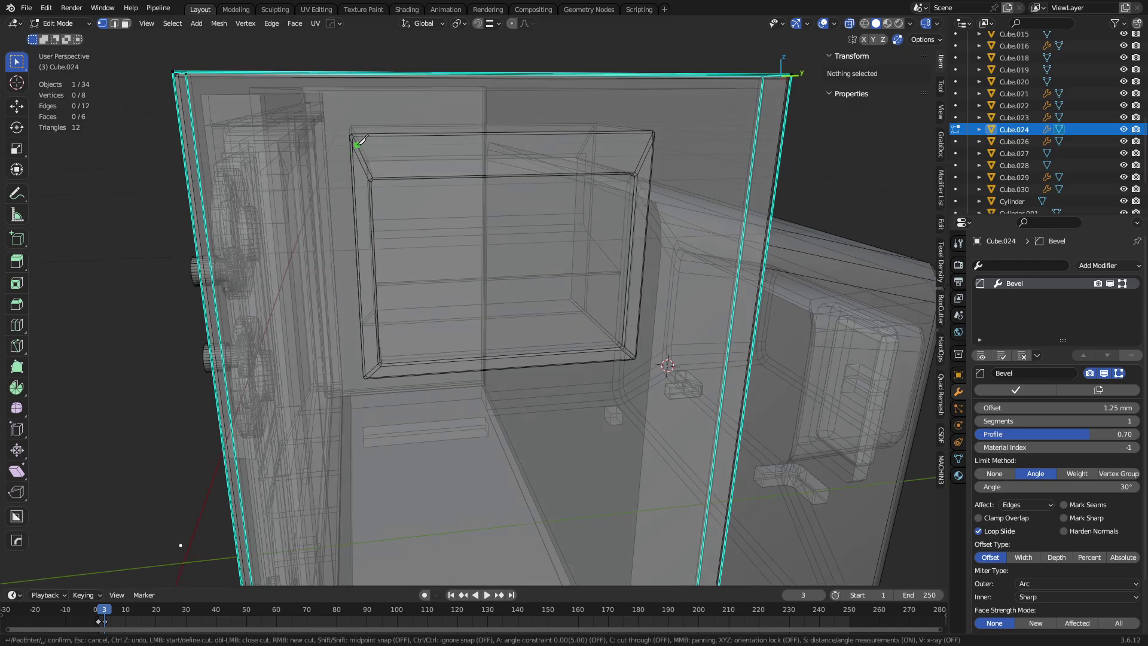
pyautogui.click(358, 144)
pyautogui.press('Escape')
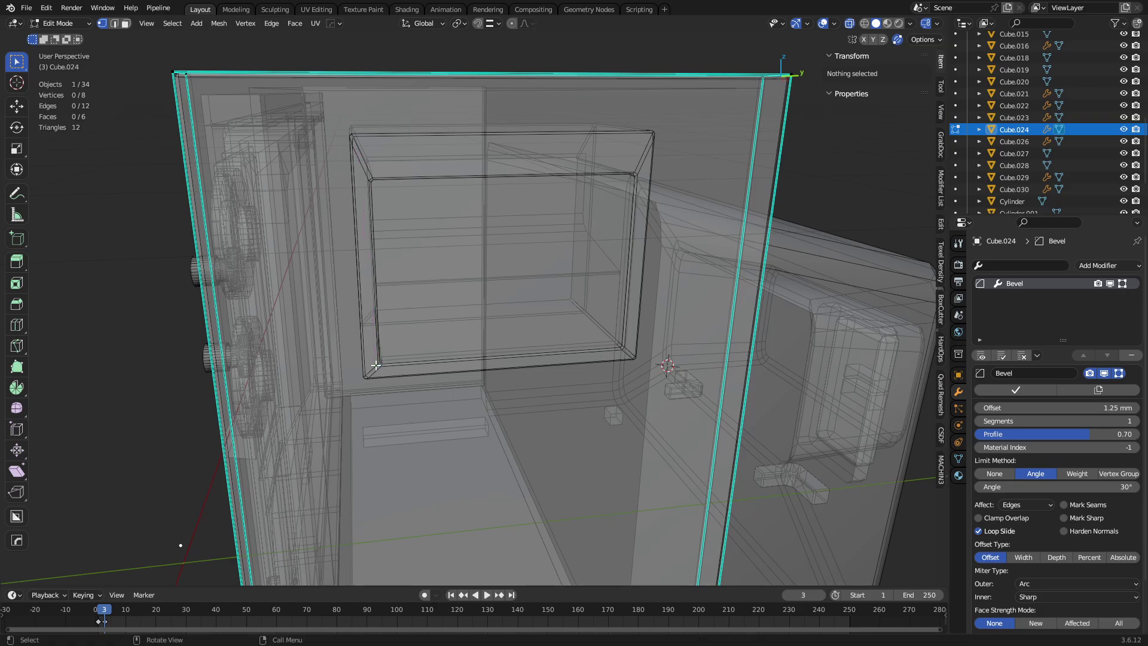
pyautogui.moveTo(376, 365); pyautogui.dragTo(419, 251, button='middle')
pyautogui.press('Tab')
pyautogui.hotkey('alt', 'z')
pyautogui.hotkey('alt', 'z')
pyautogui.press('Tab')
pyautogui.press('k')
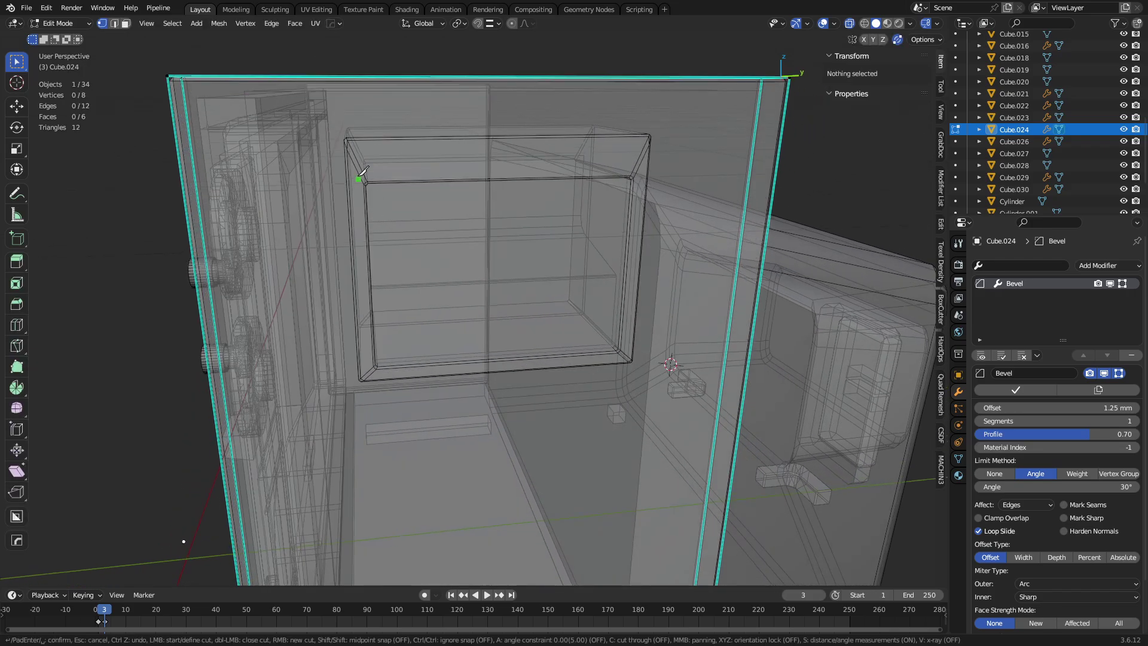
pyautogui.click(353, 147)
pyautogui.press('z')
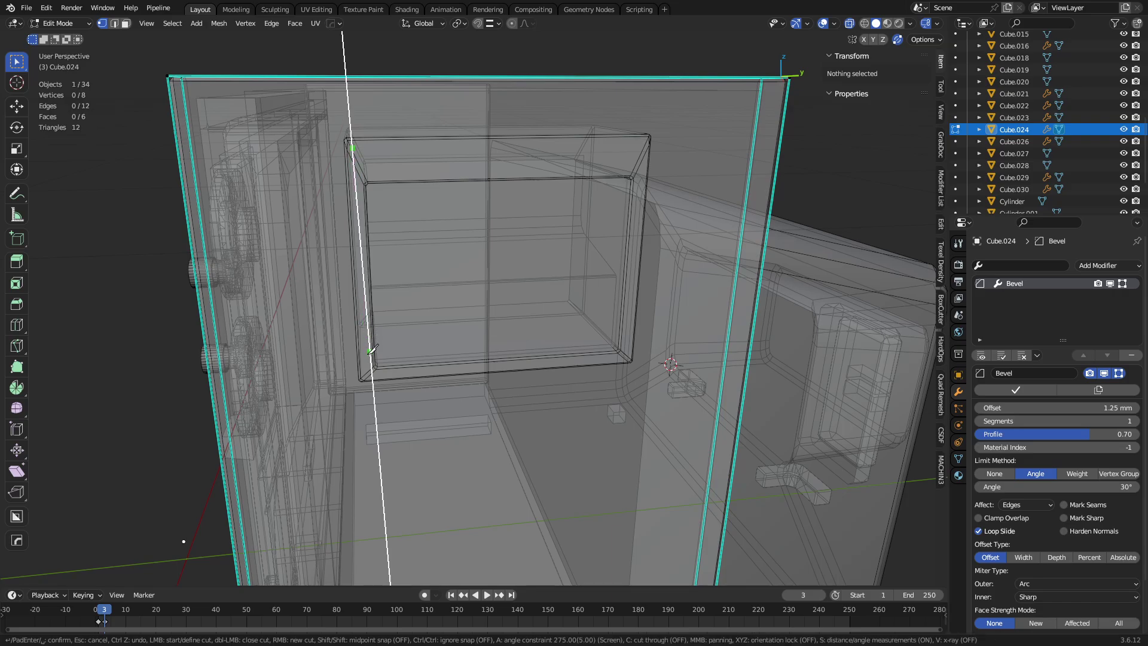
pyautogui.press('z')
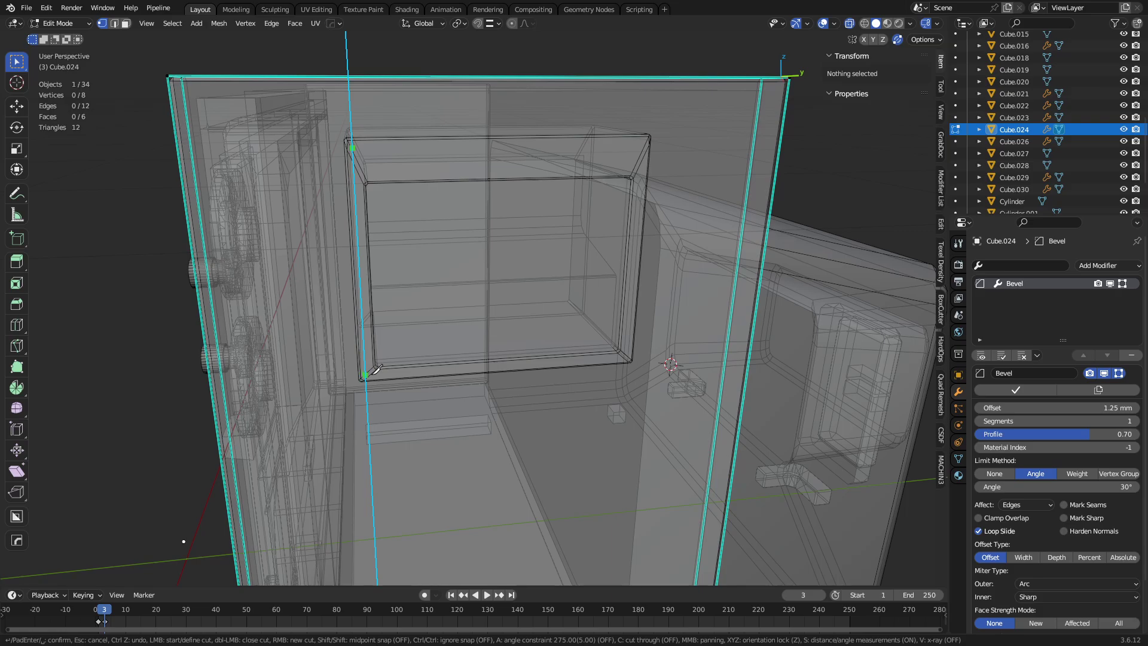
pyautogui.press('Escape')
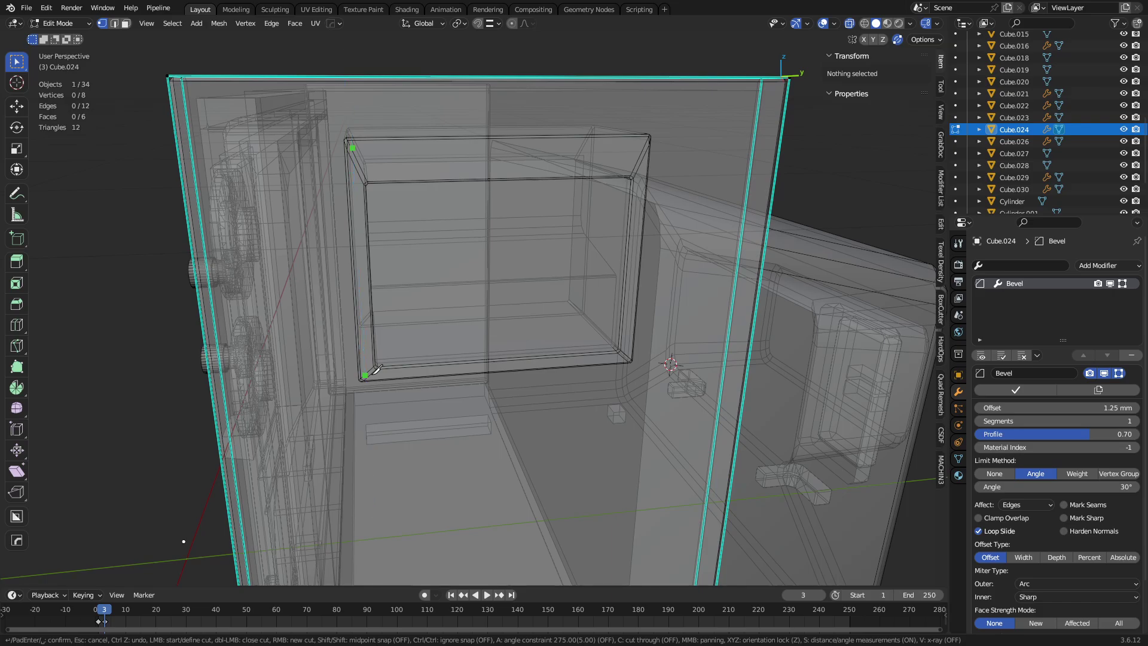
# Start a knife cut on the side panel at the recess's upper-left corner, tracing its left edge along Z and lower edge along Y.
pyautogui.press('k')
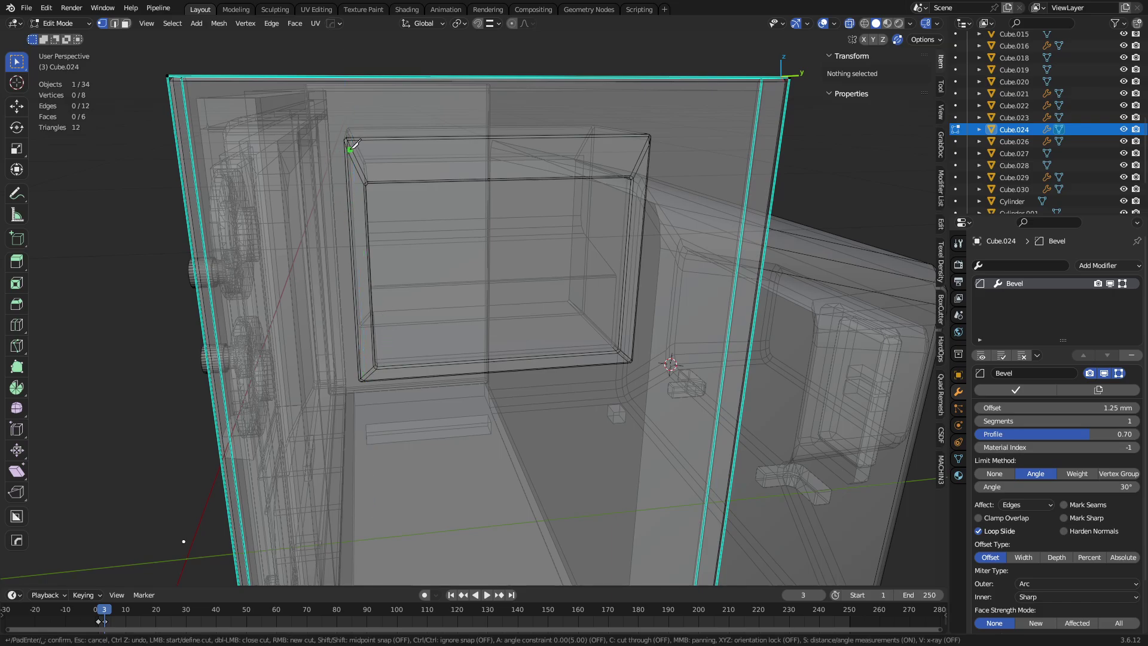
pyautogui.click(351, 144)
pyautogui.press('z')
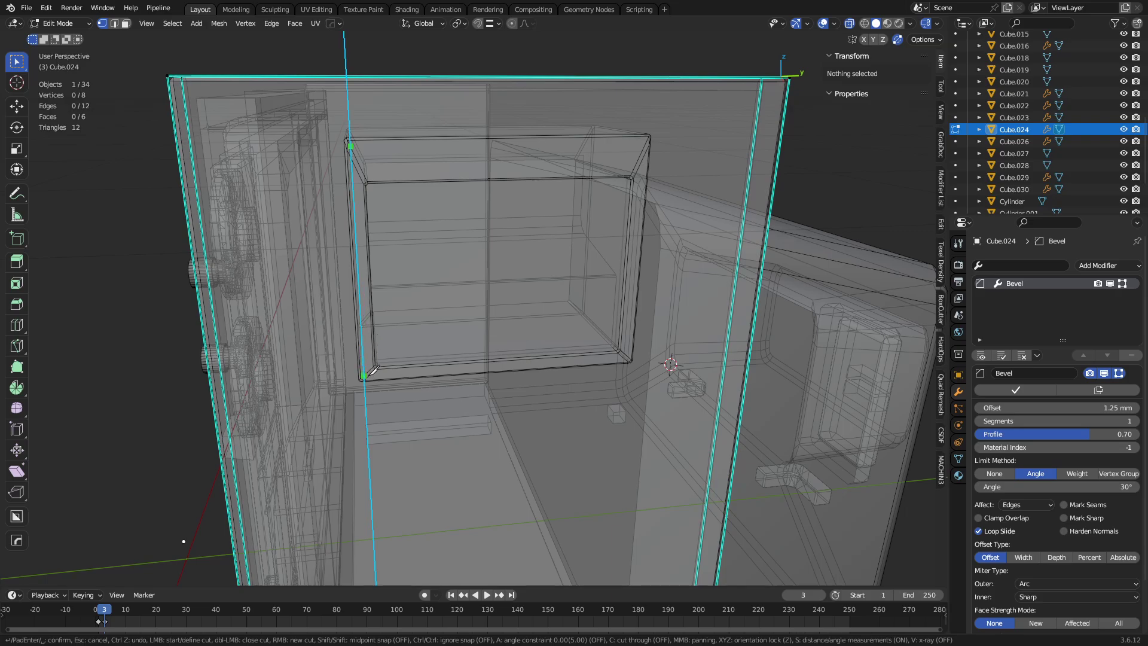
pyautogui.press('z')
pyautogui.click(364, 375)
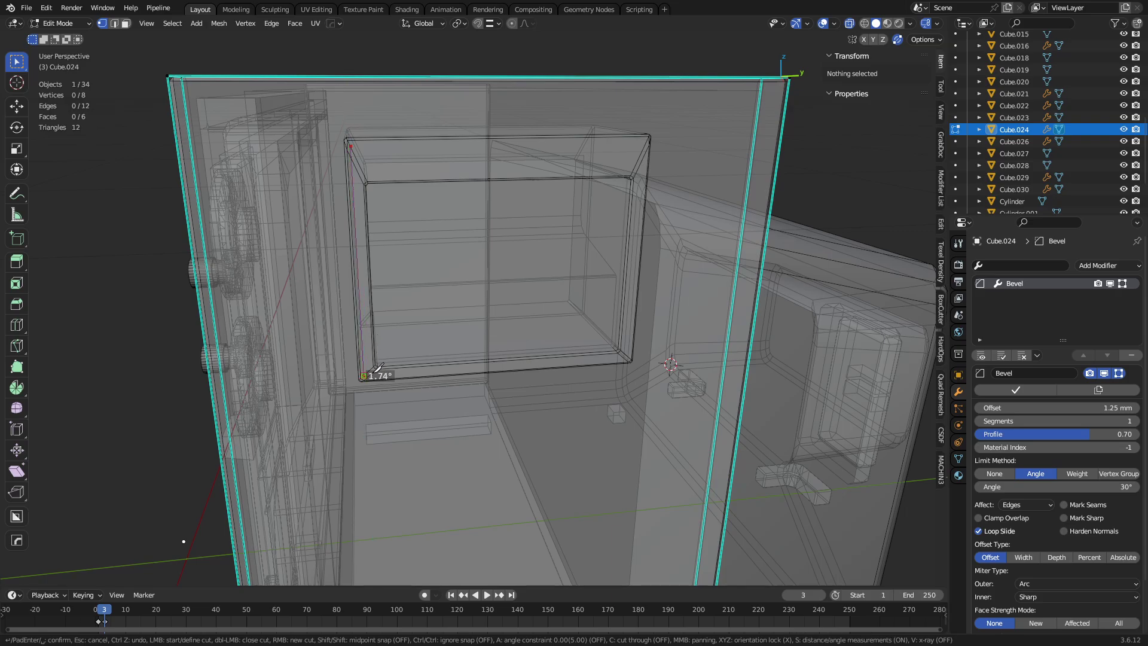
pyautogui.press('y')
pyautogui.click(629, 358)
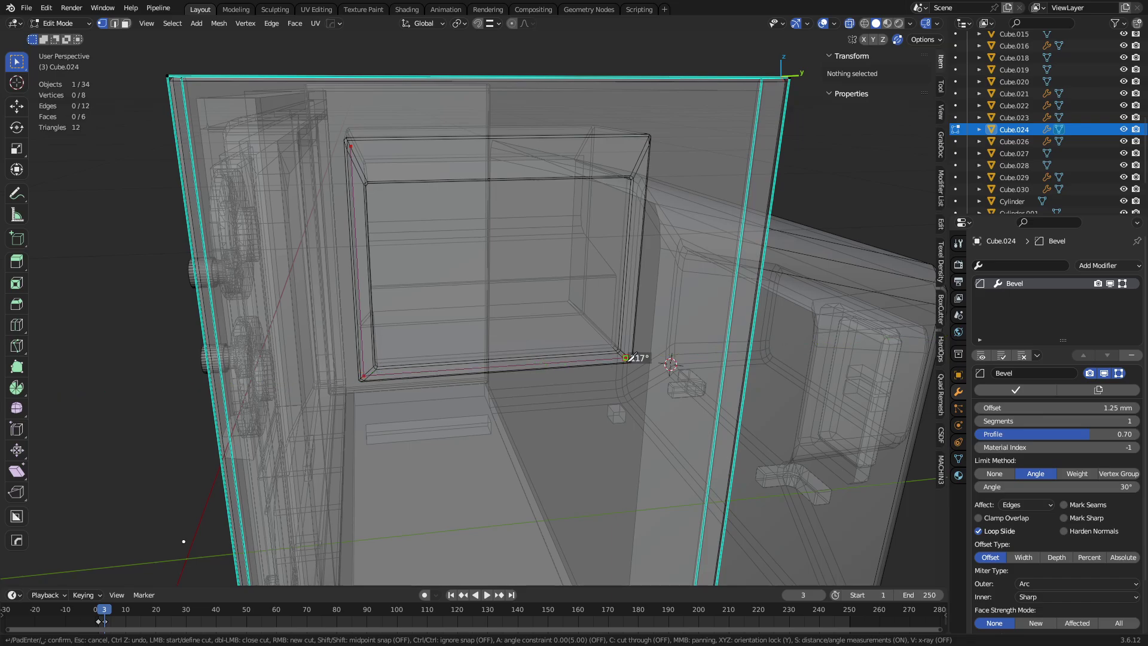
# Complete the rectangular knife cut along the recess's right and upper edges, and dissolve the stray vertex above the upper-right corner.
pyautogui.press('z')
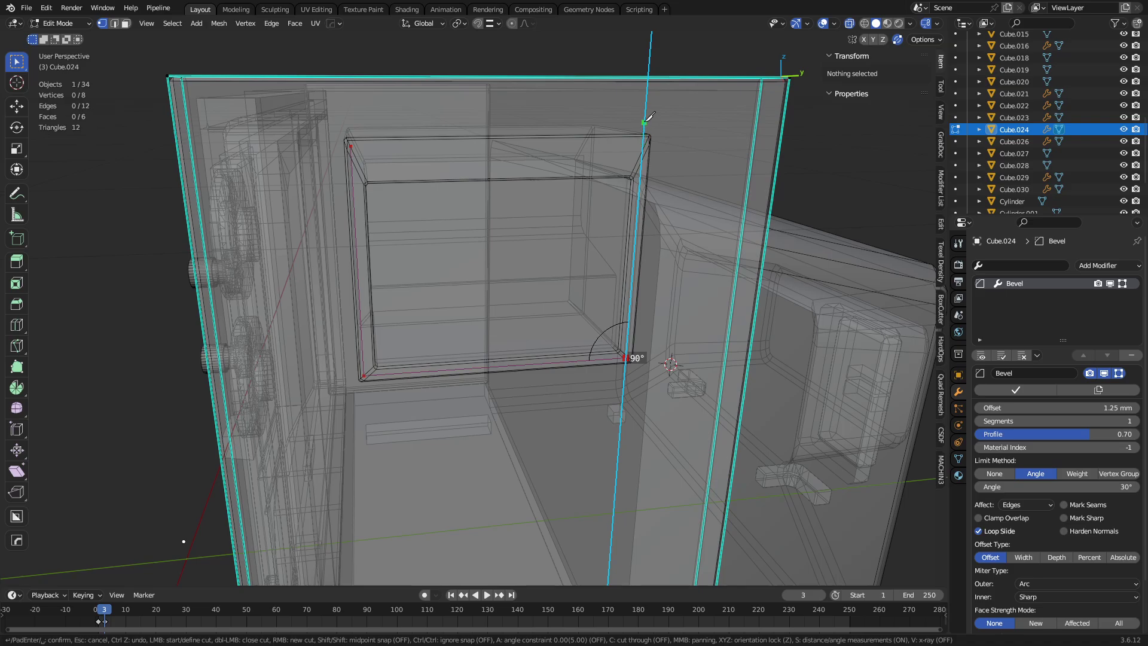
pyautogui.click(644, 122)
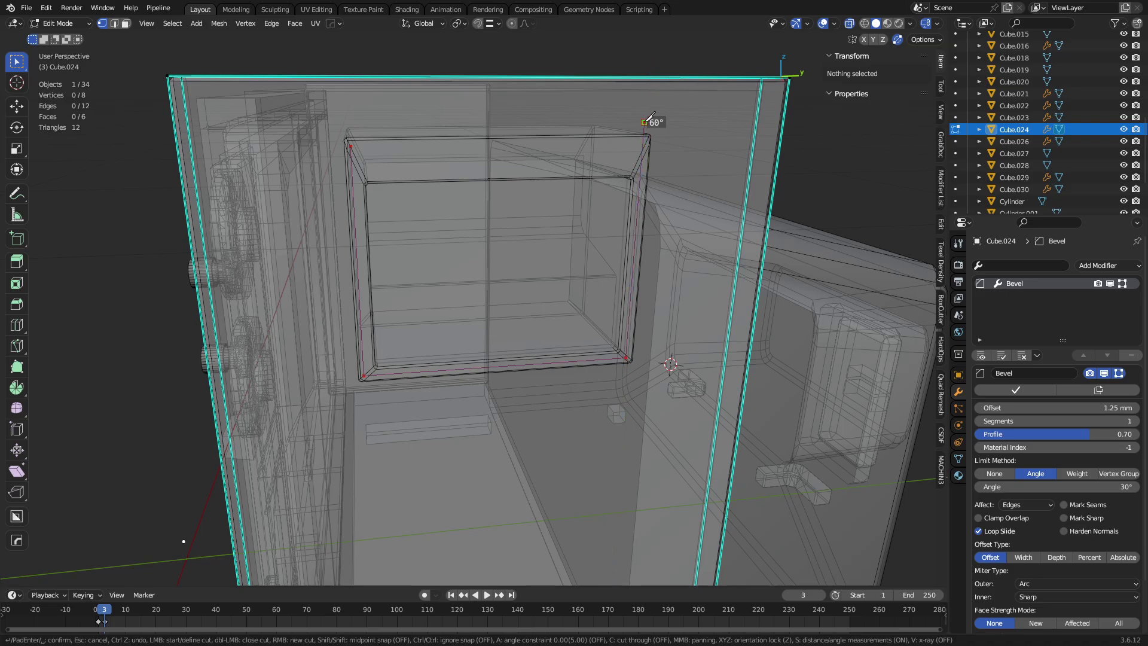
pyautogui.click(352, 146)
pyautogui.press('x')
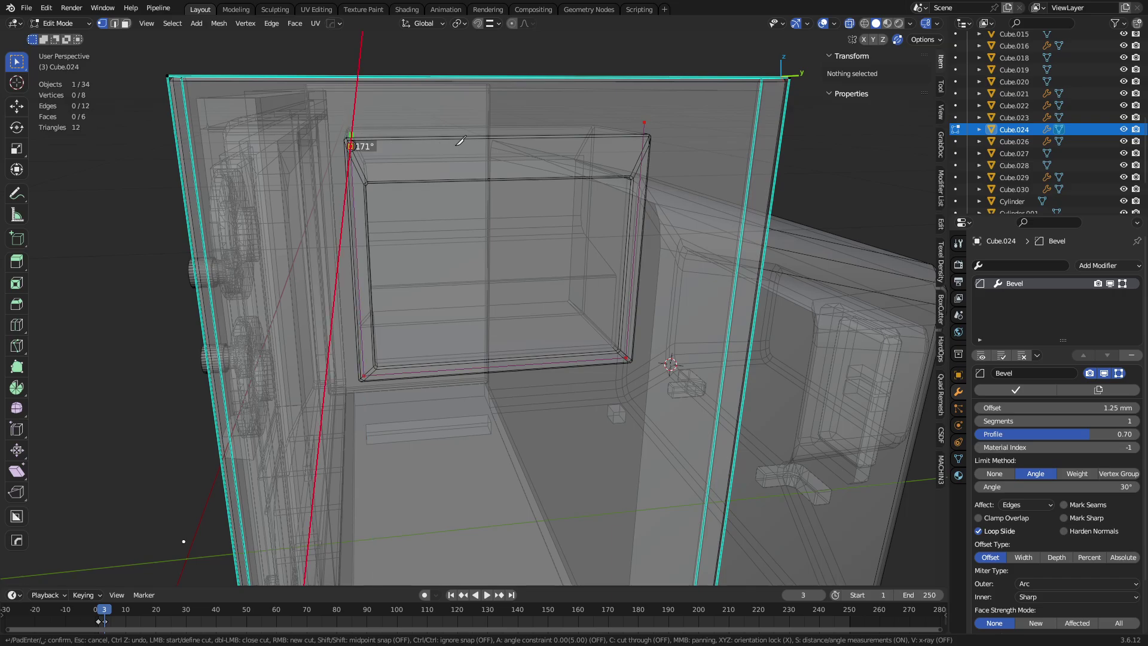
pyautogui.press('y')
pyautogui.click(641, 144)
pyautogui.press('Return')
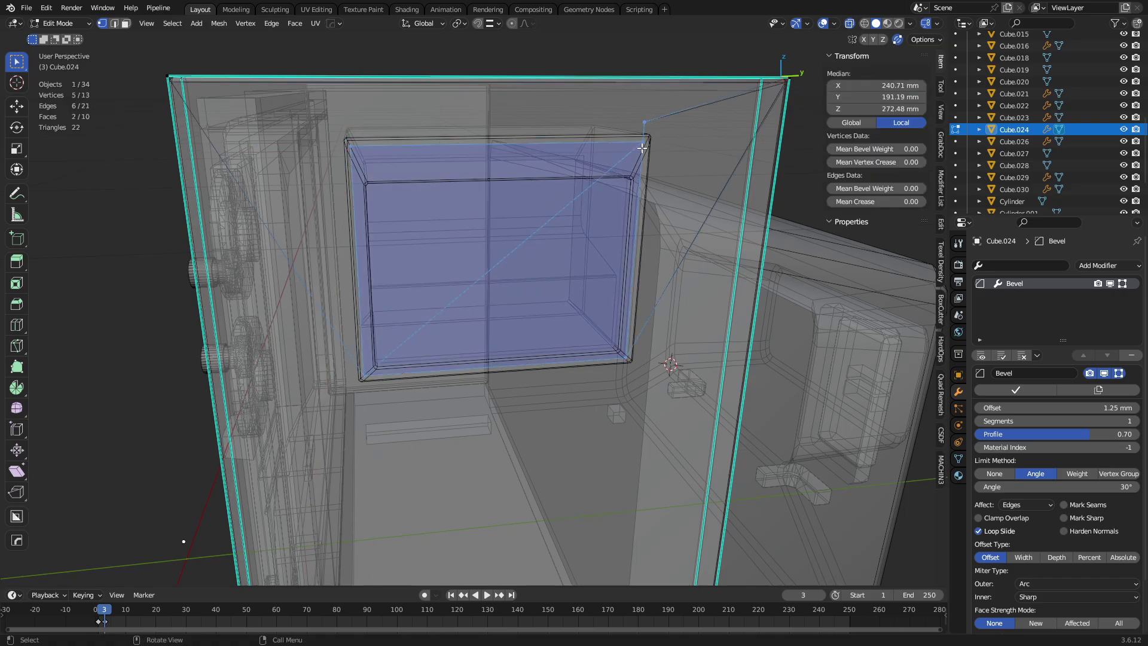
pyautogui.click(646, 121)
pyautogui.hotkey('ctrl', 'x')
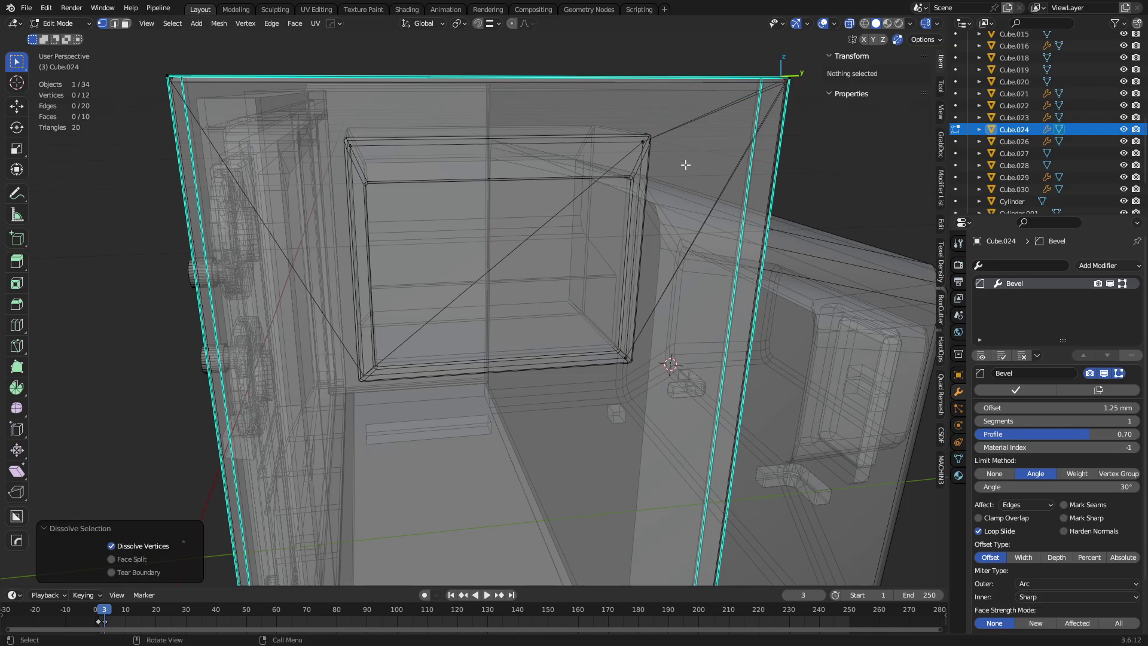
# Delete the two triangular side-panel faces covering the recess, turn off X-ray, and return to Object Mode.
pyautogui.hotkey('alt', 'z')
pyautogui.hotkey('alt', 'z')
pyautogui.press('3')
pyautogui.click(473, 241)
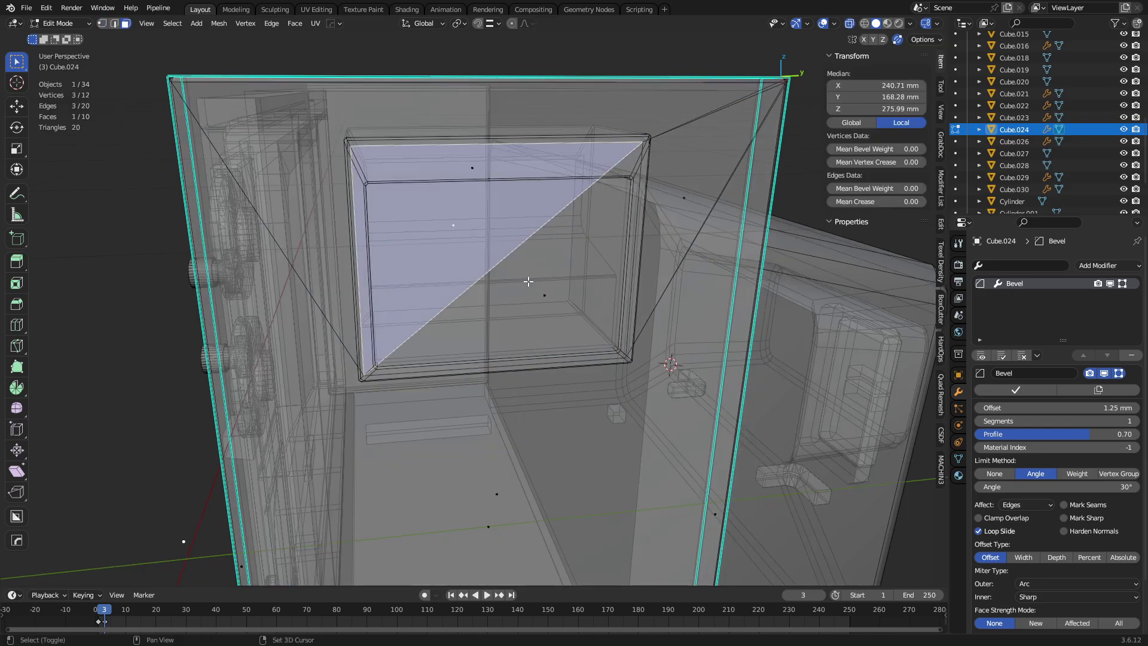
pyautogui.keyDown('shift'); pyautogui.click(630, 249); pyautogui.keyUp('shift')
pyautogui.press('x')
pyautogui.click(632, 249)
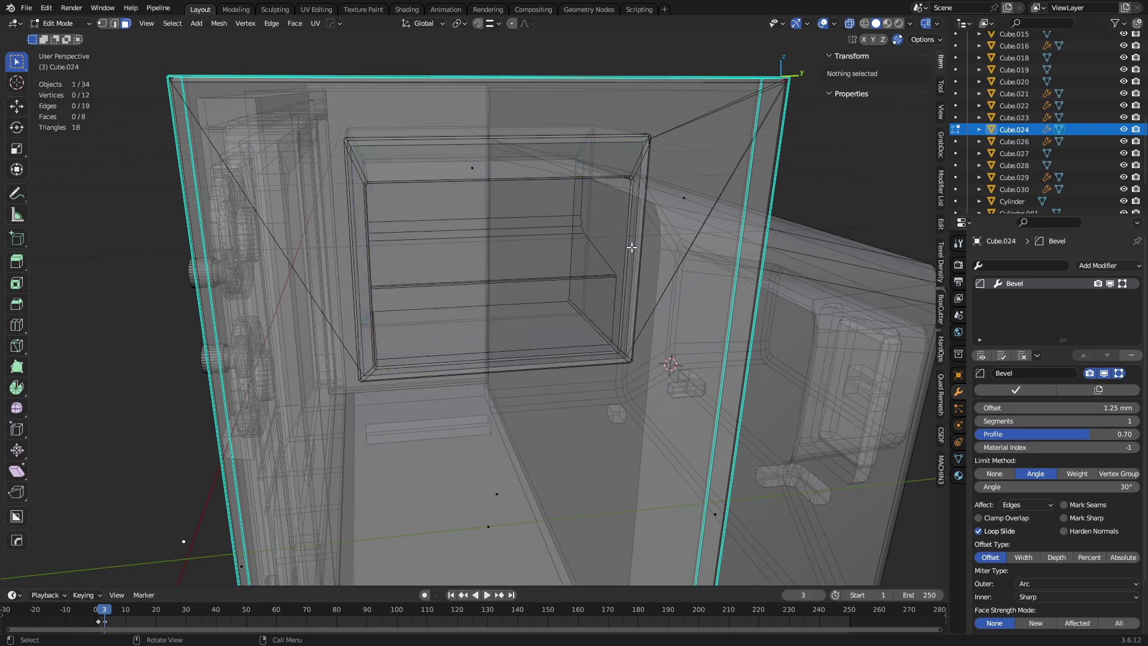
pyautogui.hotkey('alt', 'z')
pyautogui.hotkey('ctrl', 'Tab')
pyautogui.click(548, 282)
# Flip the normals of all faces of the stepped insert inside the recess, return to Object Mode, and deselect everything.
pyautogui.moveTo(595, 332); pyautogui.dragTo(417, 300, button='middle')
pyautogui.click(404, 318)
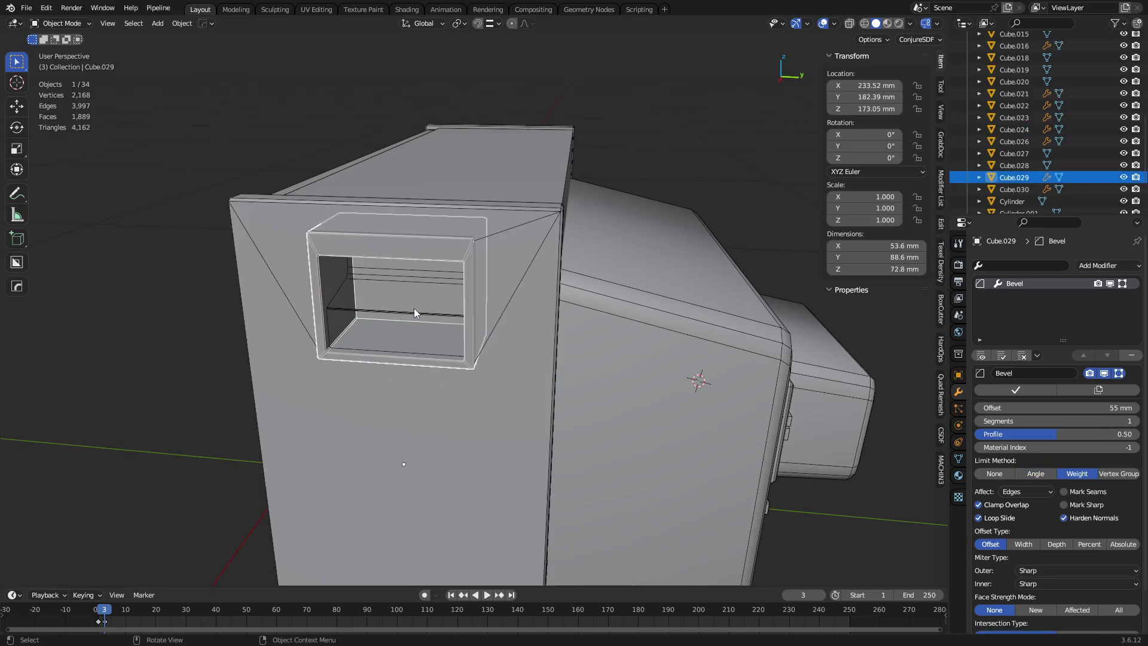
pyautogui.click(412, 313)
pyautogui.press('`')
pyautogui.click(455, 346)
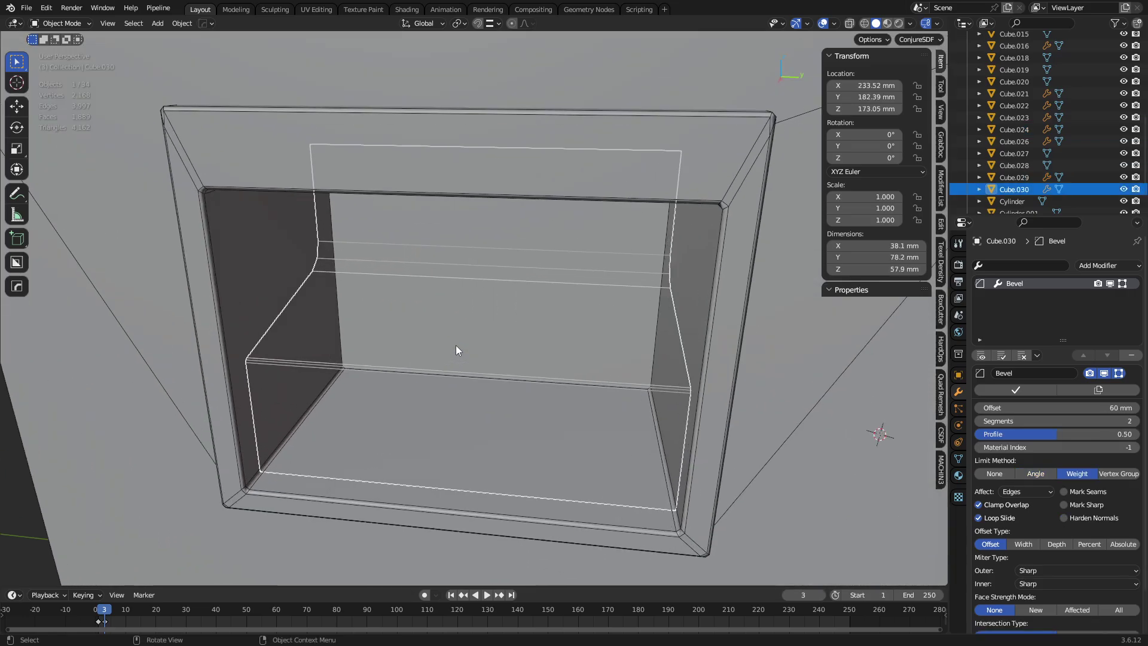
pyautogui.press('Tab')
pyautogui.press('a')
pyautogui.rightClick(614, 346)
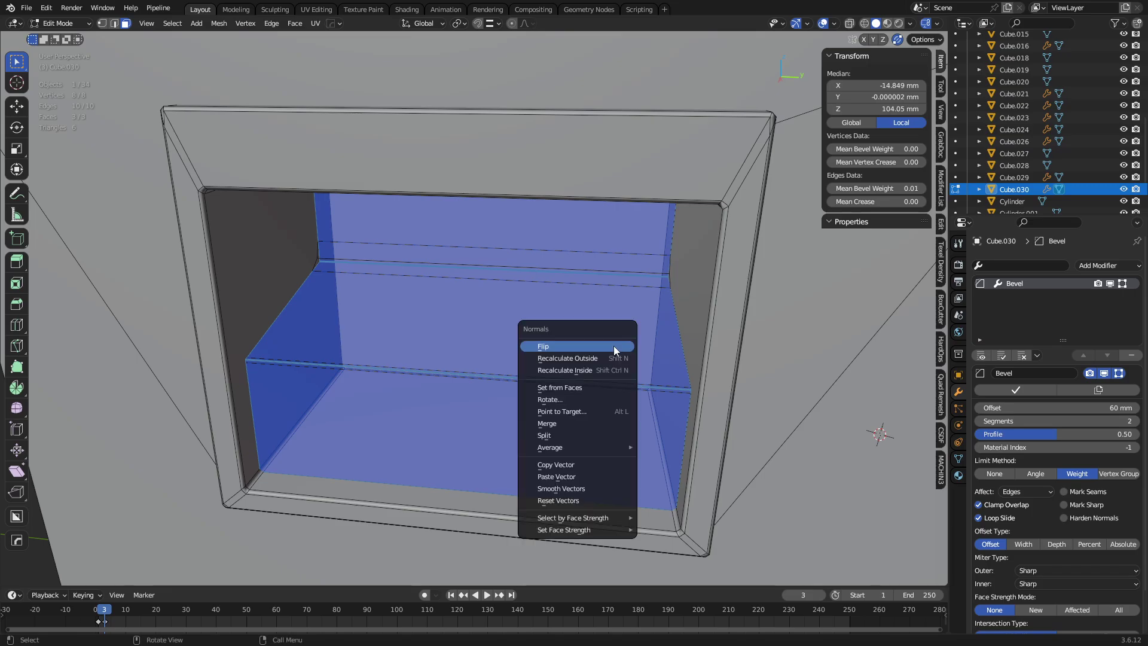
pyautogui.press('Escape')
pyautogui.press('Tab')
pyautogui.press('a')
pyautogui.hotkey('alt', 'a')
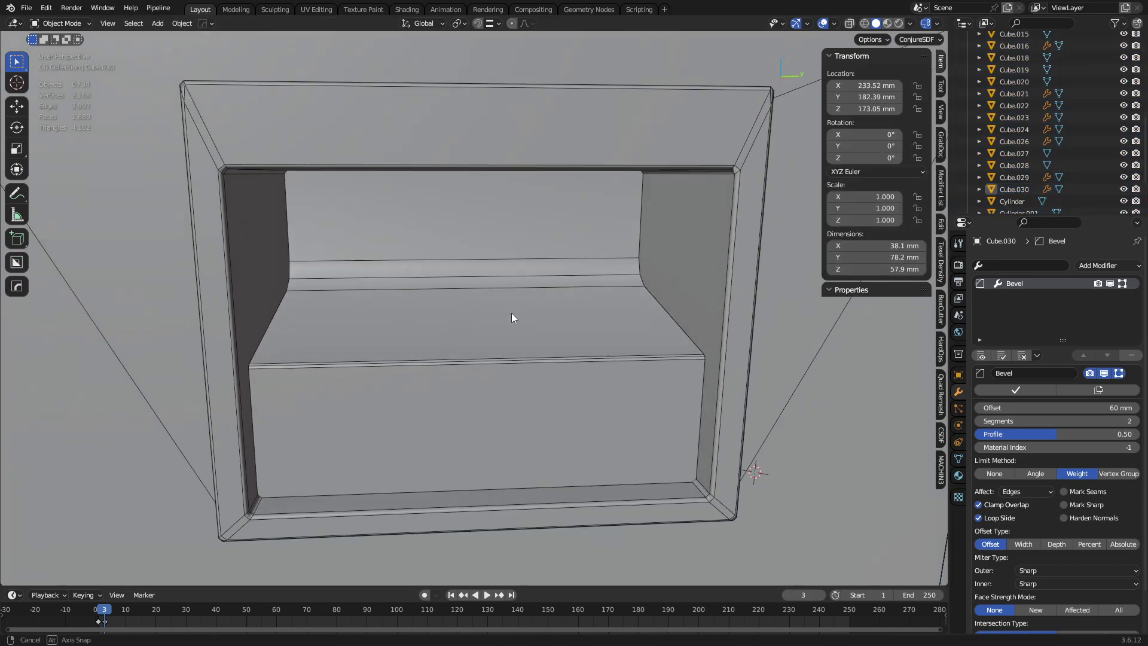
# Look at the television's upper corner from the front and enable Cavity in the viewport shading.
pyautogui.scroll(-4, 513, 319)
pyautogui.moveTo(485, 380); pyautogui.dragTo(771, 331, button='middle')
pyautogui.scroll(7, 520, 211)
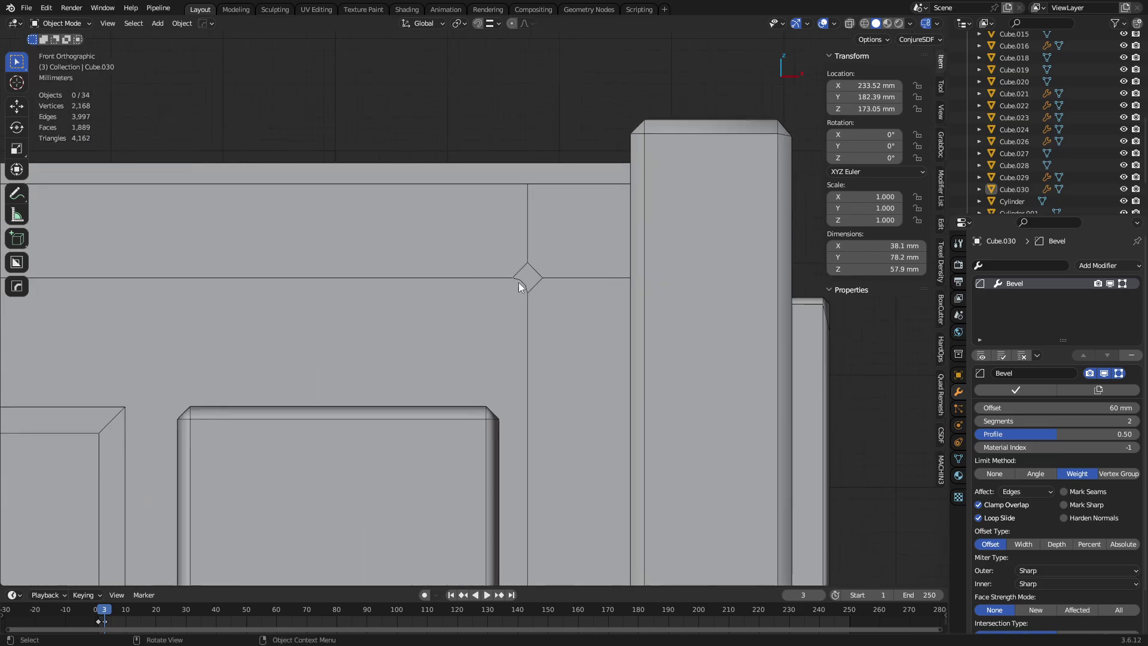
pyautogui.click(833, 27)
pyautogui.click(911, 24)
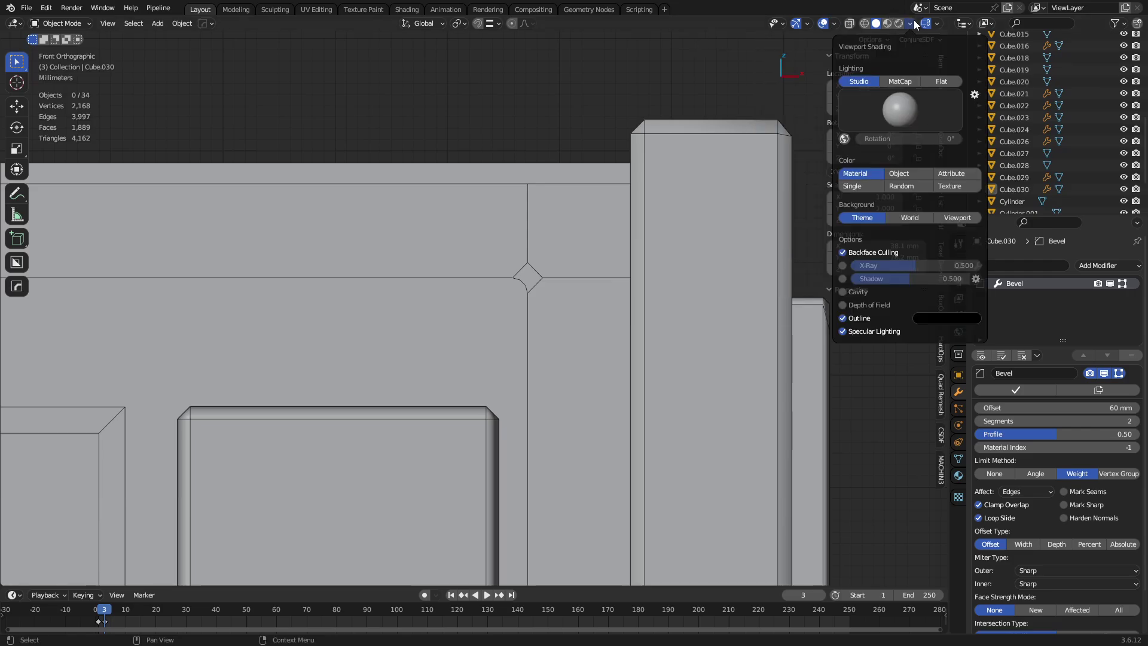
pyautogui.click(843, 292)
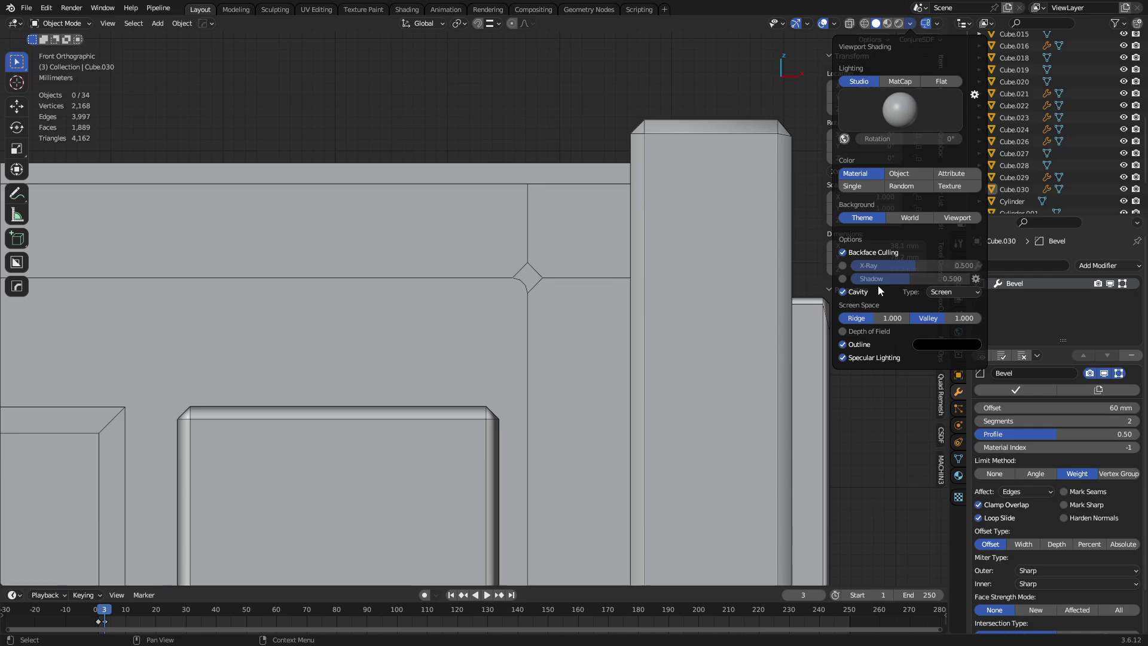
# Set the viewport cavity type to Both so world-space and screen-space shading are combined.
pyautogui.moveTo(658, 328)
pyautogui.mouseDown(button='middle')
pyautogui.moveTo(523, 346)
pyautogui.moveTo(510, 333)
pyautogui.moveTo(528, 354)
pyautogui.moveTo(572, 336)
pyautogui.moveTo(562, 304)
pyautogui.moveTo(581, 306)
pyautogui.moveTo(566, 310)
pyautogui.mouseUp(button='middle')
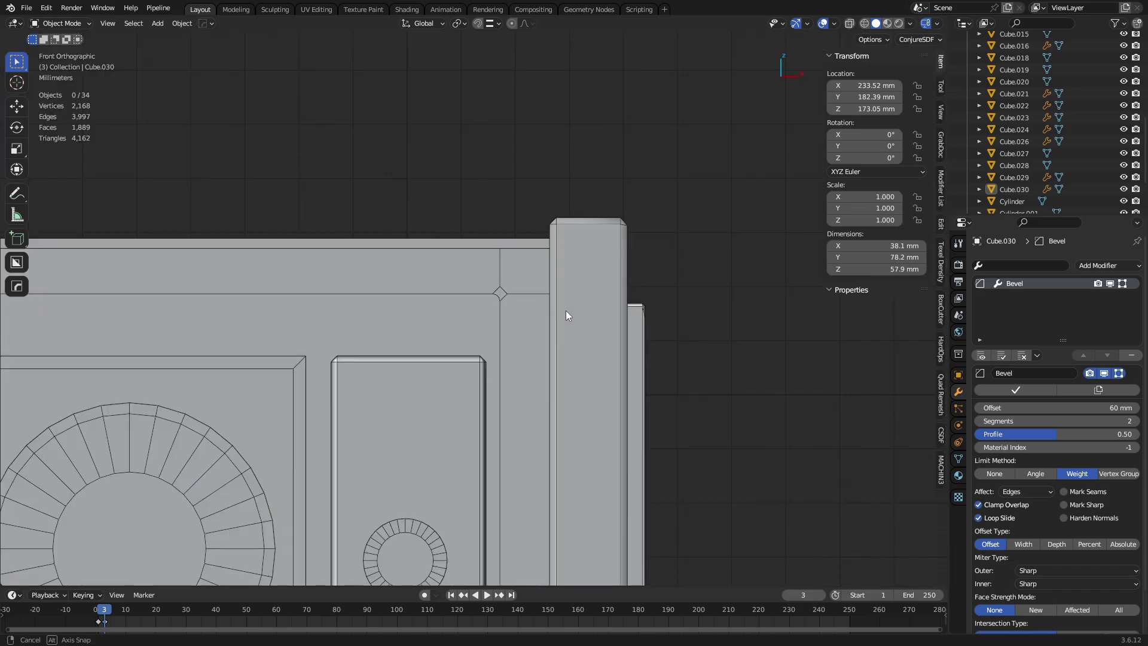
pyautogui.click(911, 24)
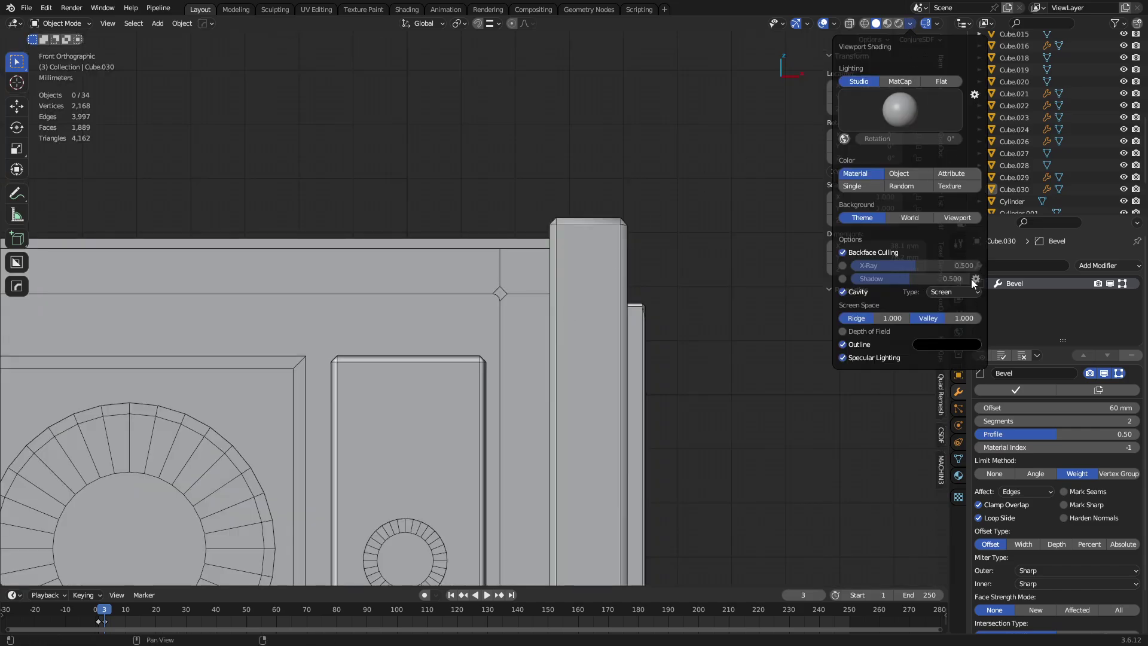
pyautogui.click(975, 279)
pyautogui.click(940, 293)
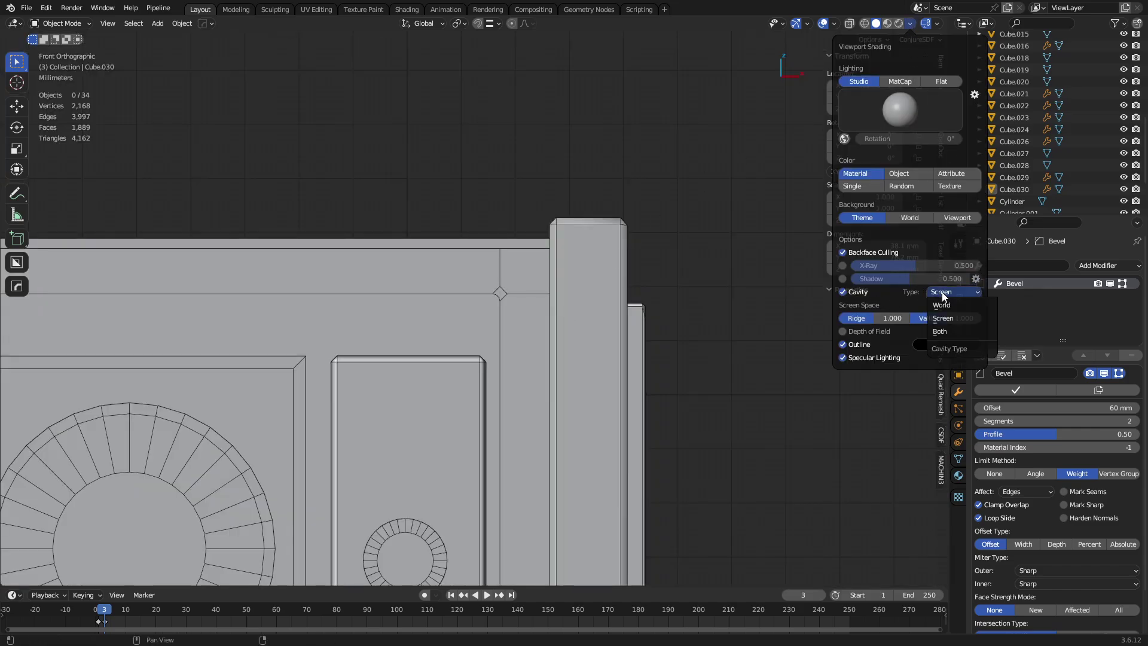
pyautogui.click(975, 290)
pyautogui.click(953, 329)
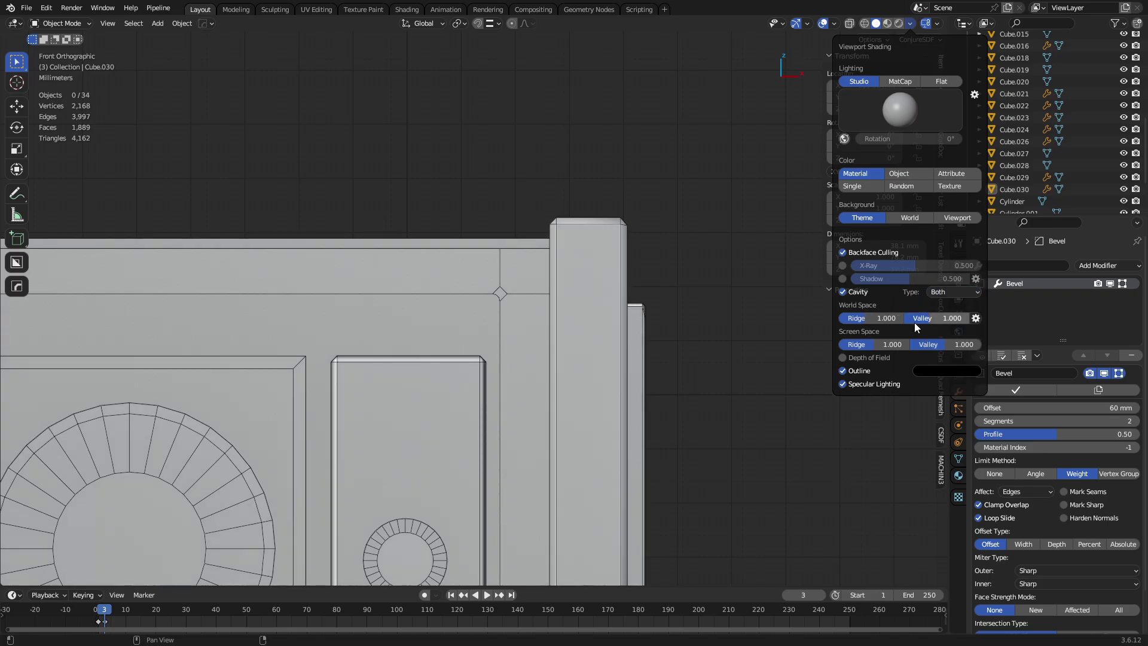
pyautogui.scroll(2, 558, 310)
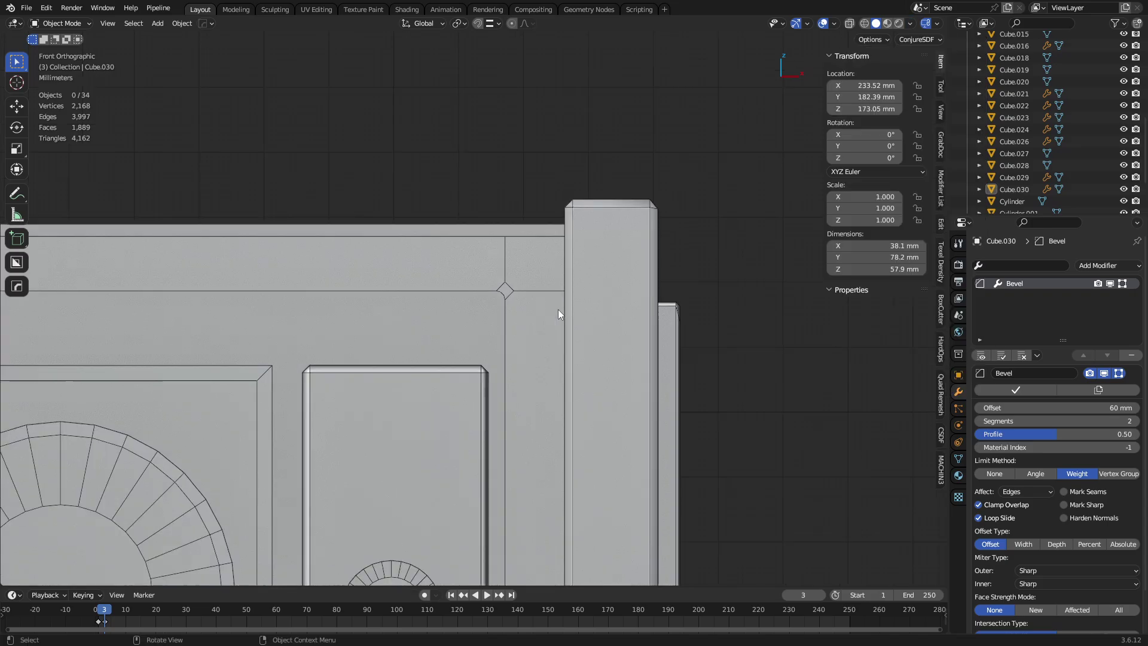
# Reset the world-space and screen-space cavity ridge values to 0.
pyautogui.click(910, 24)
pyautogui.press('BackSpace')
pyautogui.press('BackSpace')
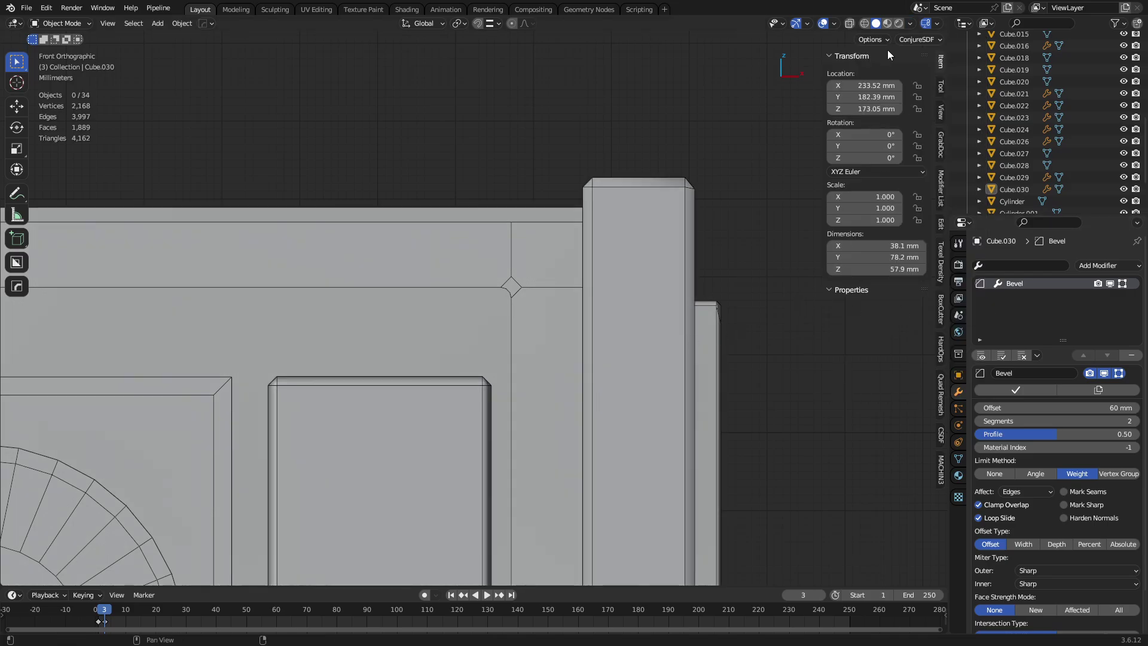
# Reduce the world-space cavity distance to tighten the shading around the recessed gaps.
pyautogui.click(909, 23)
pyautogui.click(976, 319)
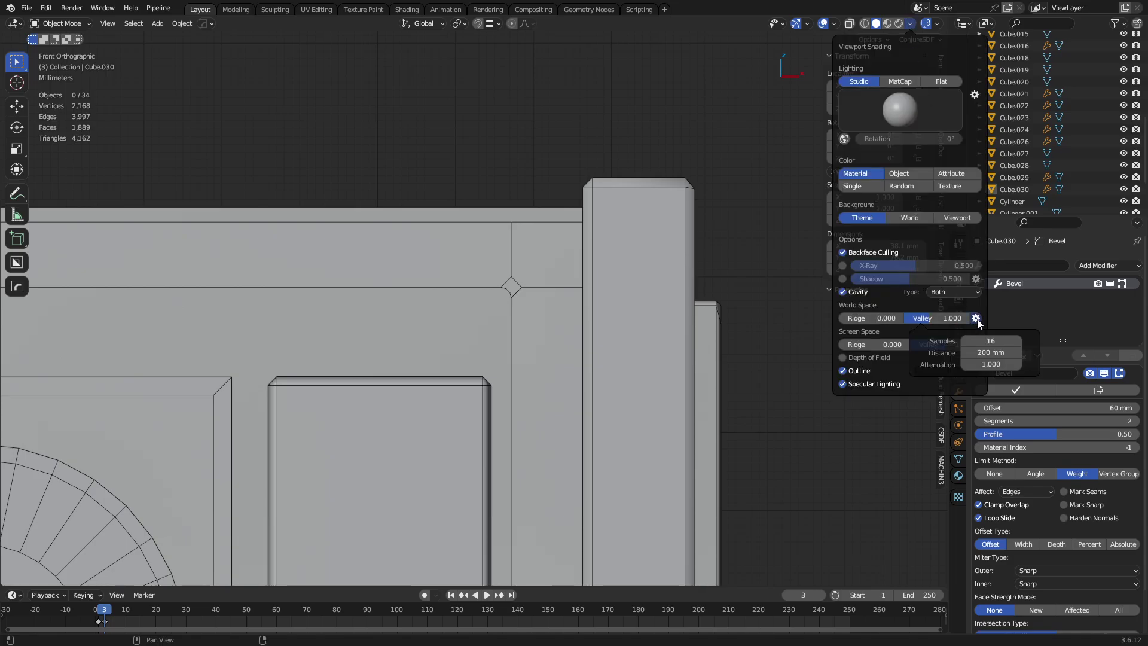
pyautogui.click(1003, 351)
pyautogui.write('0')
pyautogui.press('Return')
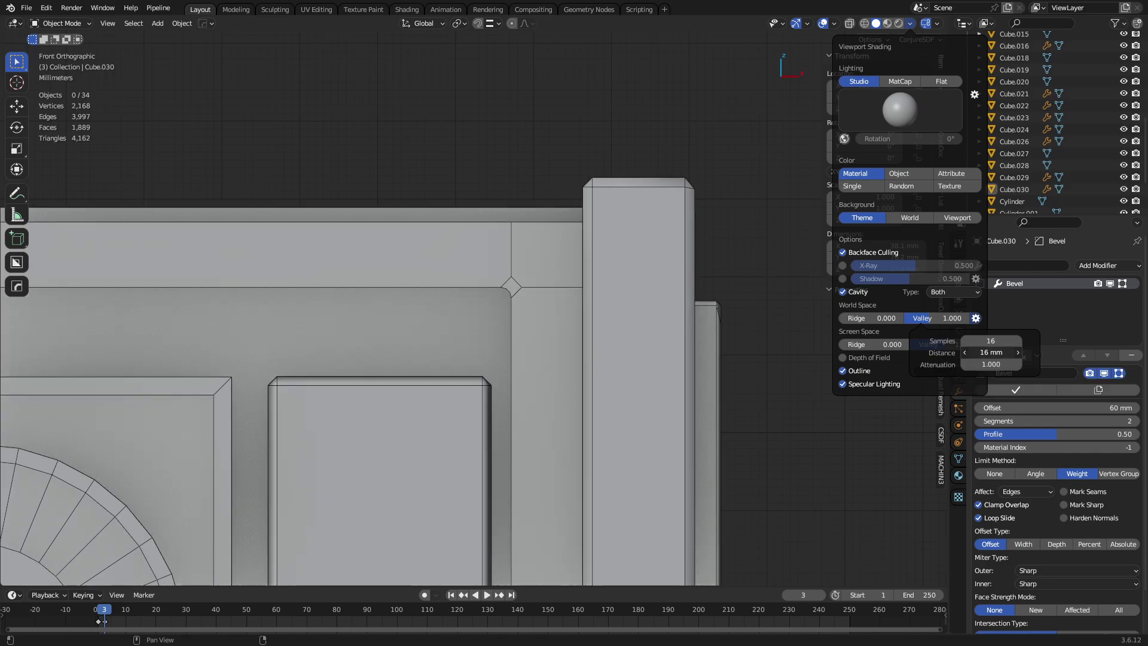
pyautogui.moveTo(991, 352); pyautogui.dragTo(1003, 352)
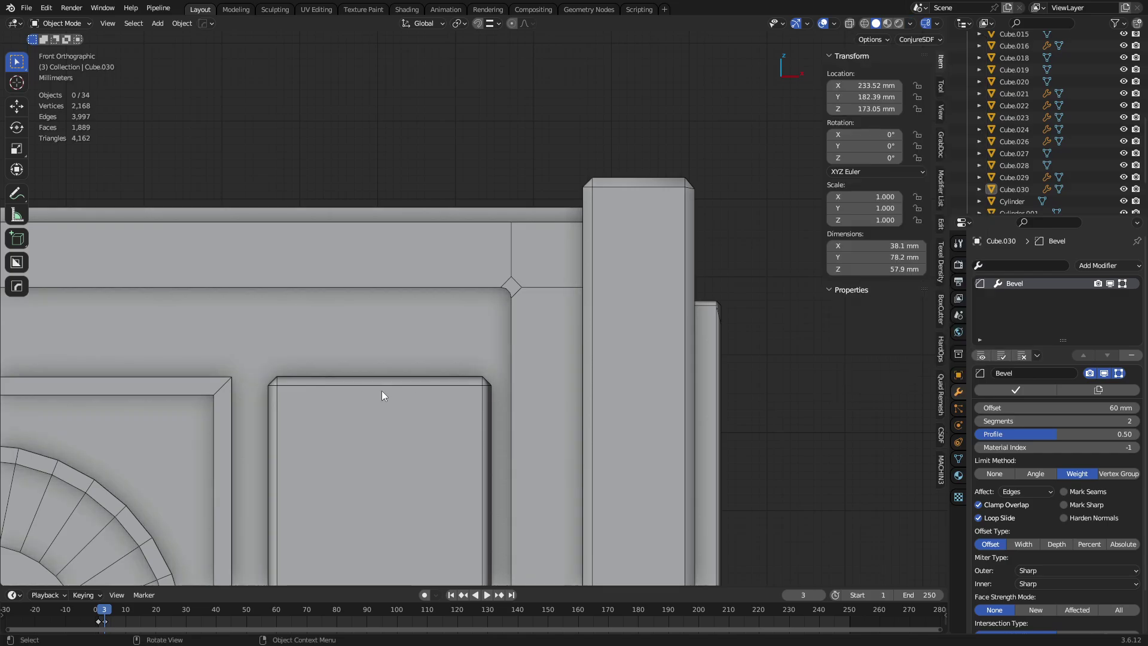
# Examine the cavity-shaded gaps and the rounded inner corner of the television's front frame.
pyautogui.scroll(-5, 512, 361)
pyautogui.scroll(1, 666, 288)
pyautogui.moveTo(666, 289)
pyautogui.mouseDown(button='middle')
pyautogui.moveTo(489, 353)
pyautogui.moveTo(661, 302)
pyautogui.mouseUp(button='middle')
pyautogui.scroll(8, 623, 284)
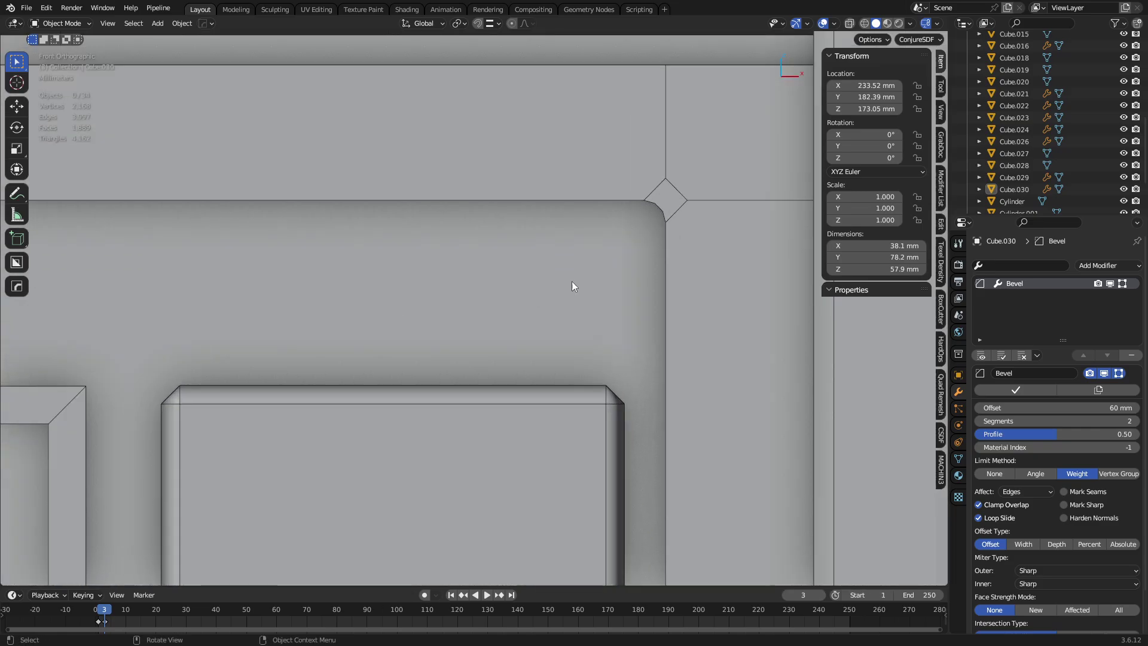
pyautogui.press('Tab')
pyautogui.keyDown('shift'); pyautogui.moveTo(731, 294); pyautogui.dragTo(684, 315, button='middle'); pyautogui.keyUp('shift')
pyautogui.press('Tab')
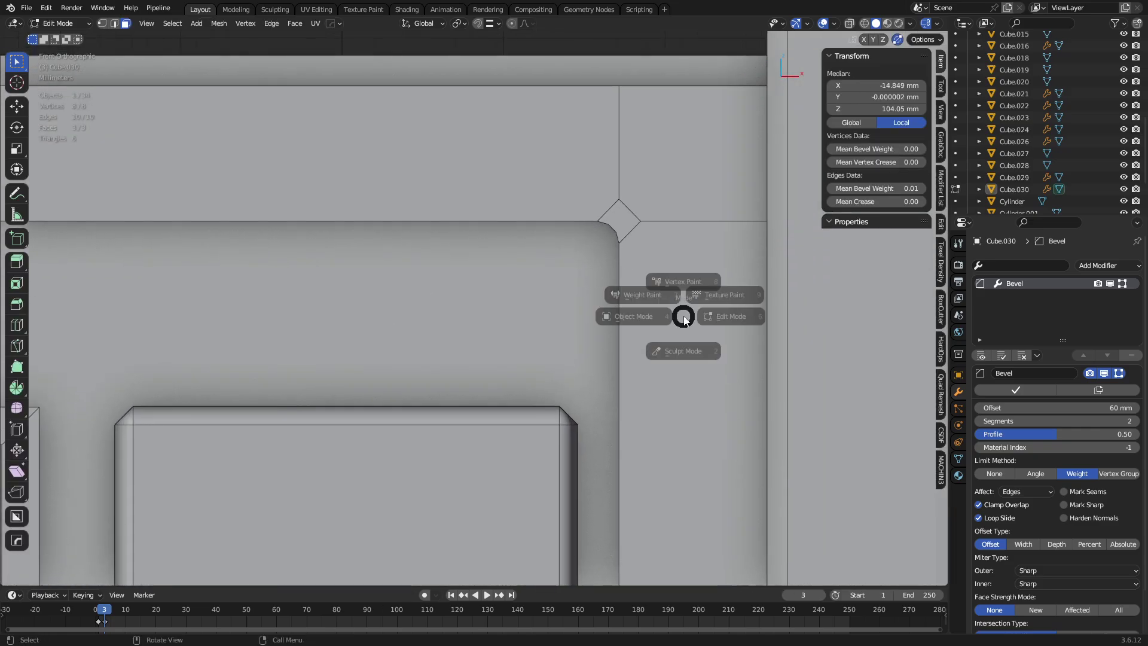
# Open the front frame in Edit Mode, examine its rounded inner corner in perspective, and return to Object Mode.
pyautogui.click(632, 299)
pyautogui.press('Tab')
pyautogui.click(670, 299)
pyautogui.moveTo(597, 316)
pyautogui.mouseDown(button='middle')
pyautogui.moveTo(684, 315)
pyautogui.moveTo(633, 339)
pyautogui.moveTo(685, 379)
pyautogui.moveTo(595, 328)
pyautogui.mouseUp(button='middle')
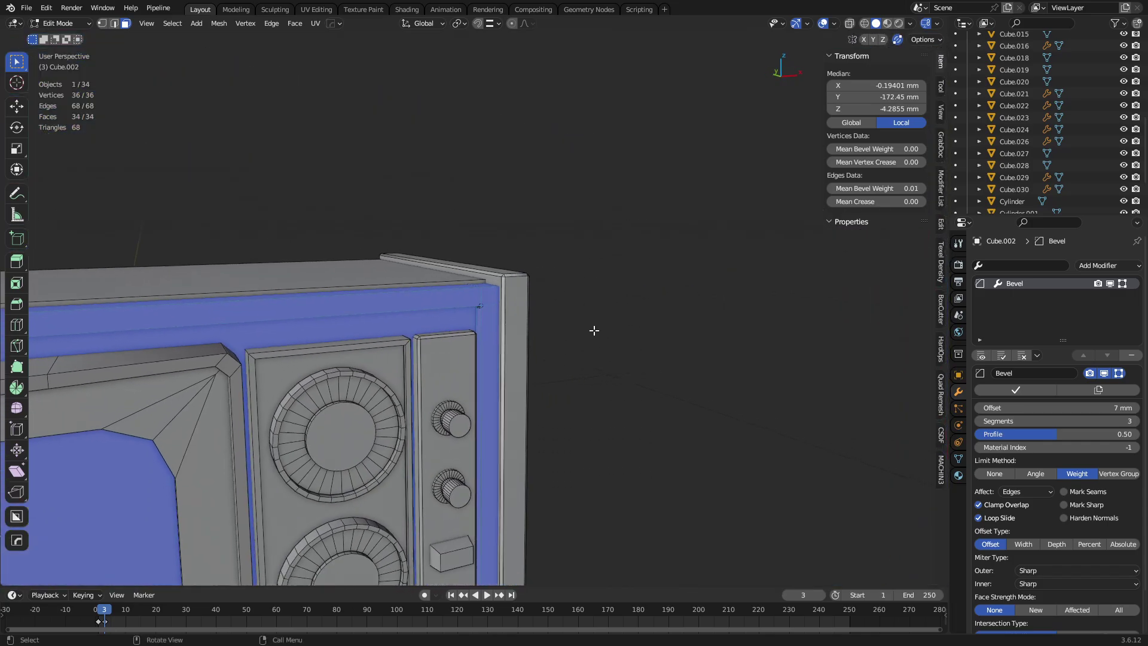
pyautogui.scroll(5, 595, 328)
pyautogui.press('Tab')
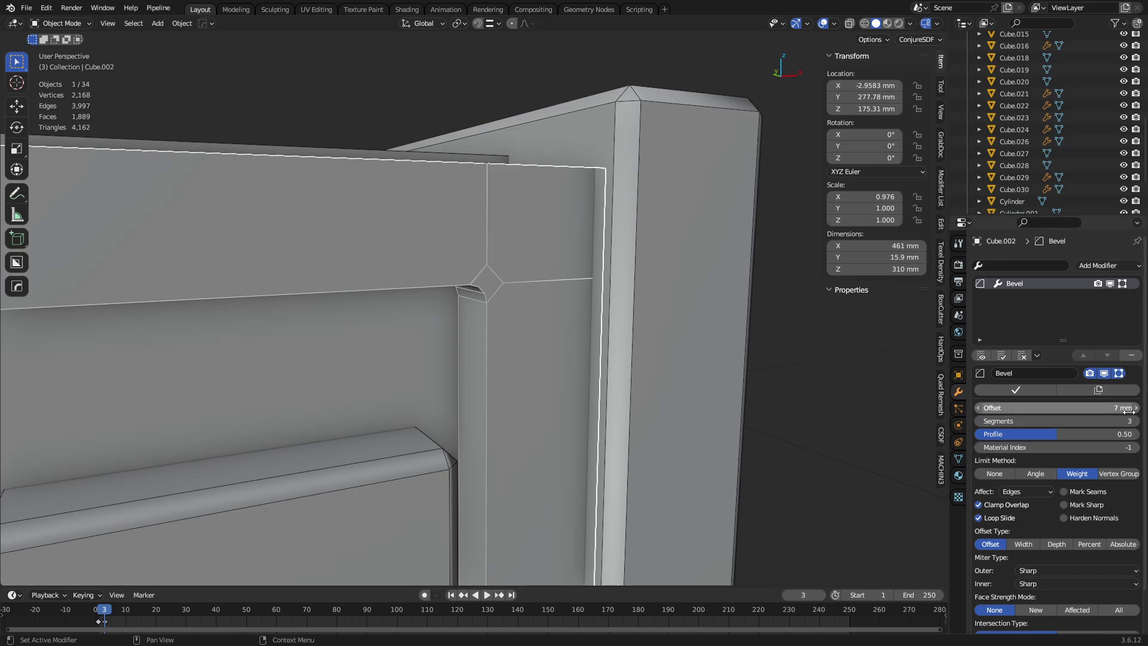
# Set the front frame's Bevel modifier to 2 segments, trying a single segment and undoing it.
pyautogui.scroll(5, 440, 275)
pyautogui.moveTo(488, 295); pyautogui.dragTo(462, 234, button='middle')
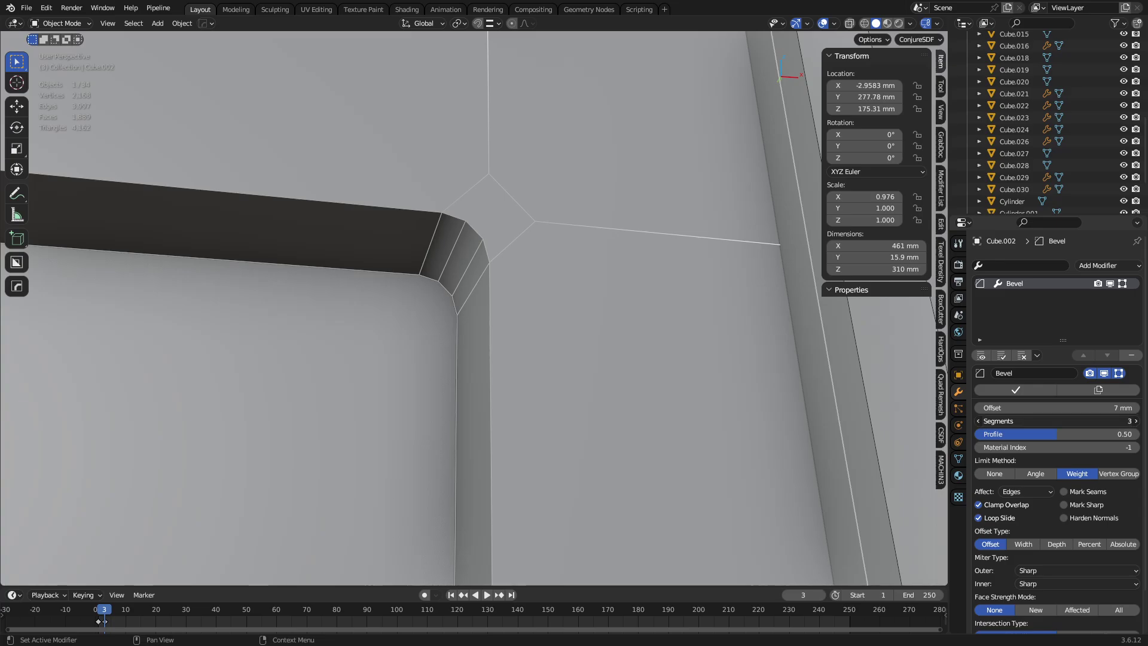
pyautogui.press('Return')
pyautogui.moveTo(457, 268); pyautogui.dragTo(429, 330, button='middle')
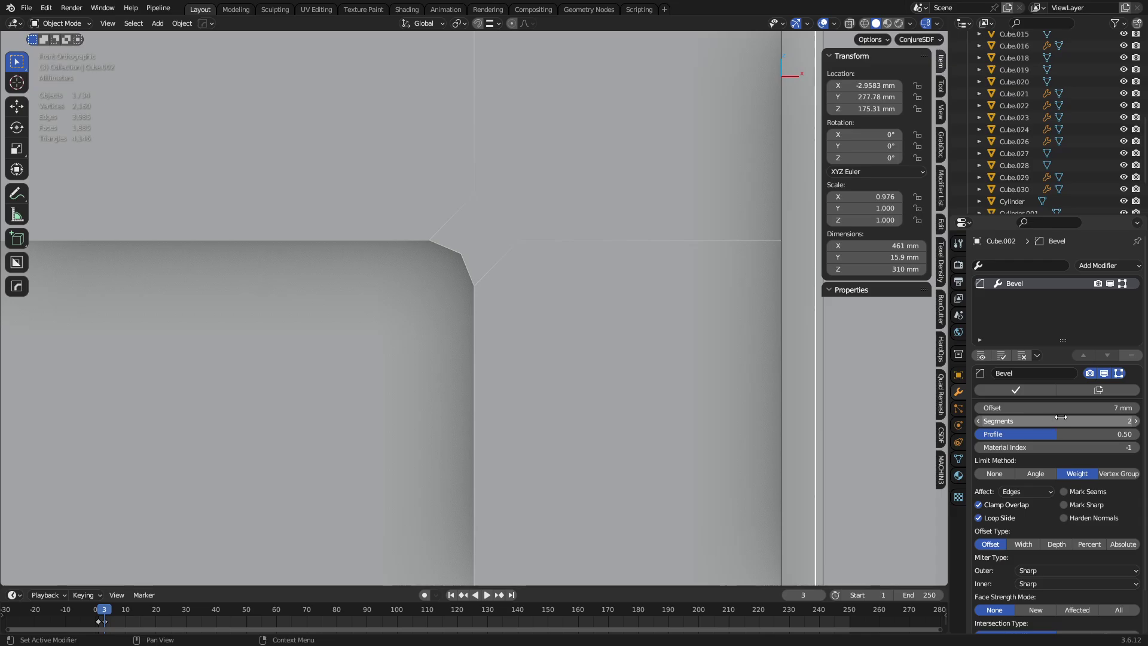
pyautogui.click(979, 421)
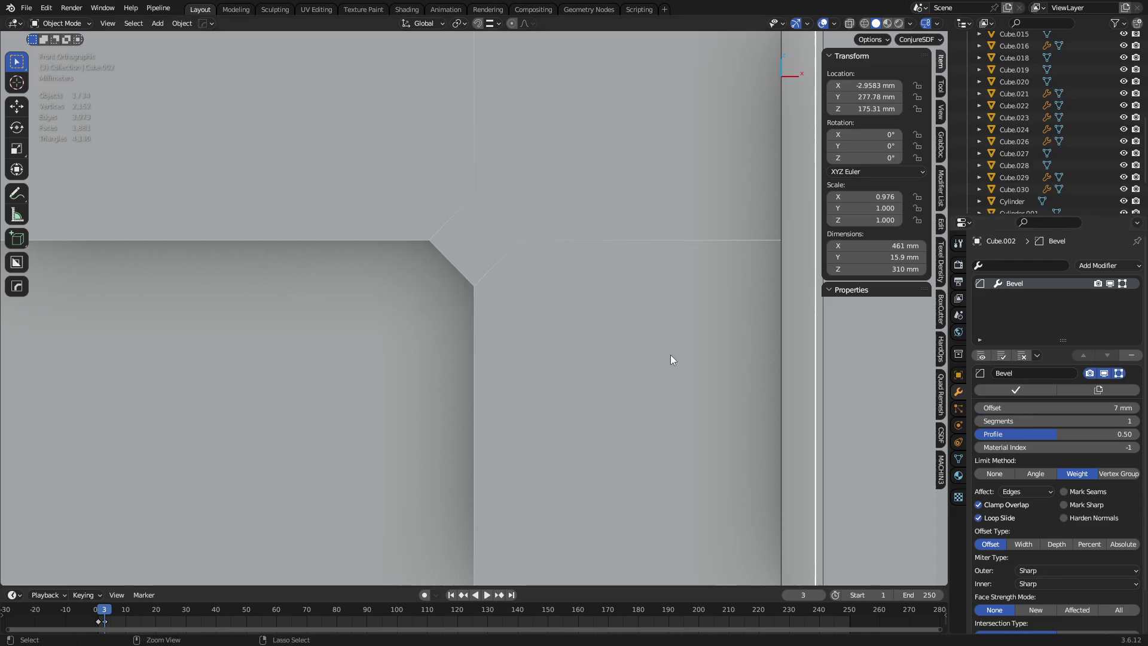
pyautogui.hotkey('ctrl', 'z')
# Select the recess frame on the television's side and turn off its Bevel modifier's viewport display.
pyautogui.scroll(-4, 646, 373)
pyautogui.moveTo(644, 380); pyautogui.dragTo(561, 354, button='middle')
pyautogui.scroll(-3, 600, 332)
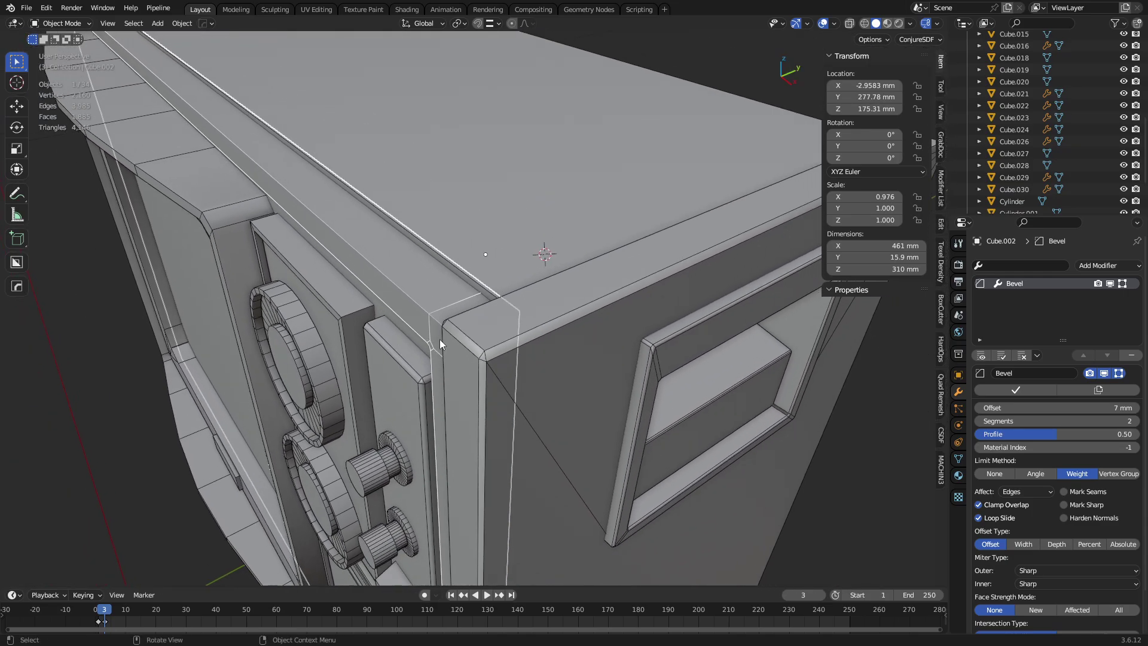
pyautogui.moveTo(478, 336); pyautogui.dragTo(371, 362, button='middle')
pyautogui.keyDown('shift'); pyautogui.moveTo(655, 297); pyautogui.dragTo(576, 254, button='middle'); pyautogui.keyUp('shift')
pyautogui.hotkey('alt', 'a')
pyautogui.click(577, 253)
pyautogui.scroll(3, 589, 347)
pyautogui.moveTo(590, 346); pyautogui.dragTo(633, 248, button='middle')
pyautogui.scroll(2, 623, 292)
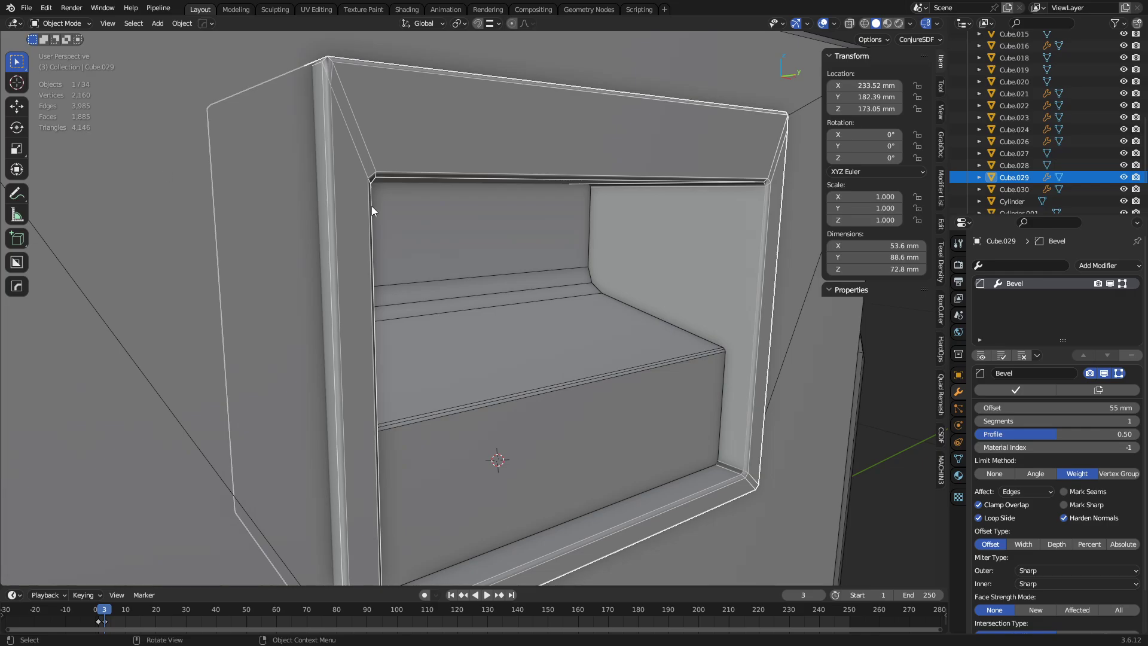
pyautogui.click(1106, 374)
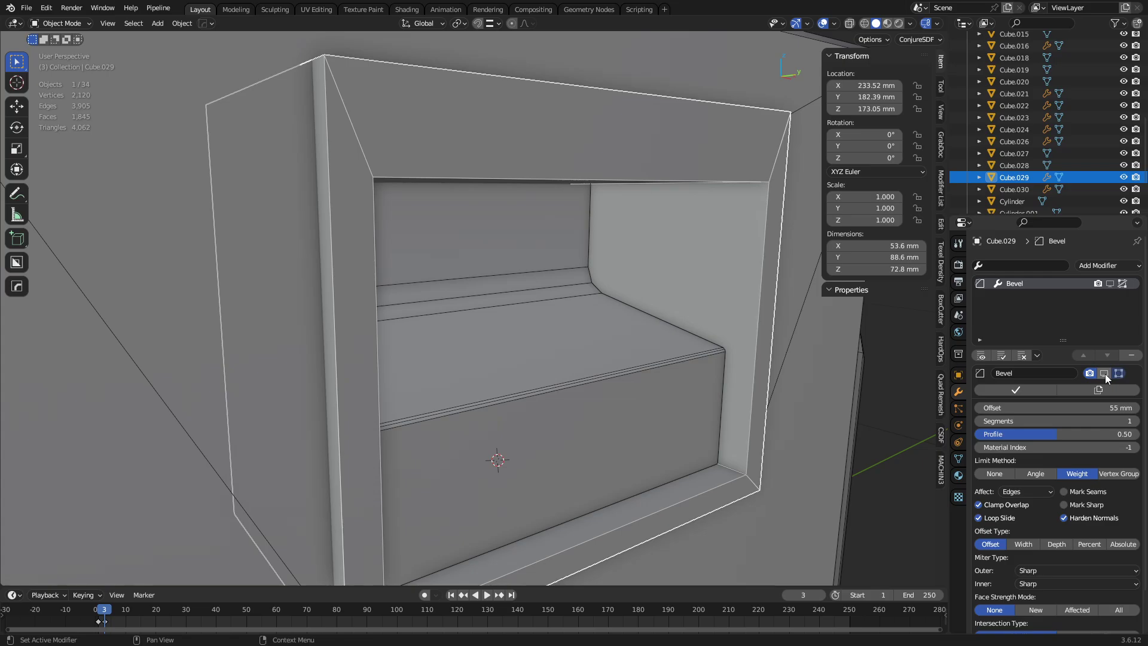
pyautogui.scroll(-3, 731, 393)
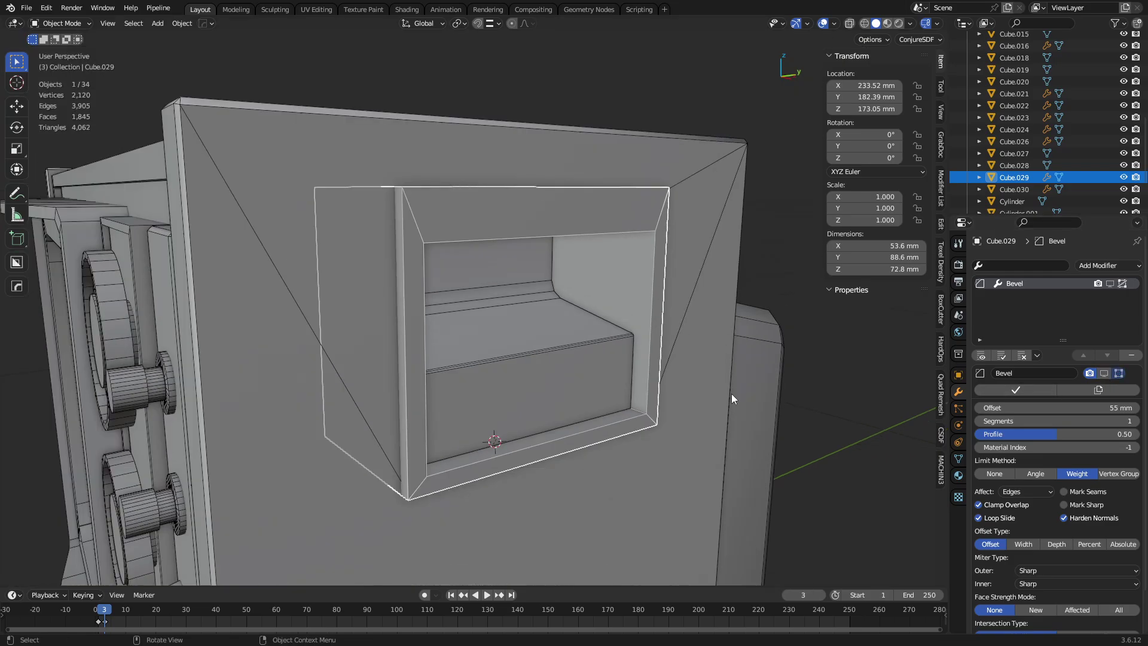
# Select the stepped insert inside the side recess.
pyautogui.scroll(3, 731, 394)
pyautogui.moveTo(615, 403); pyautogui.dragTo(544, 329, button='middle')
pyautogui.keyDown('shift'); pyautogui.click(521, 332); pyautogui.keyUp('shift')
pyautogui.click(544, 329)
pyautogui.press('g')
pyautogui.rightClick(547, 336)
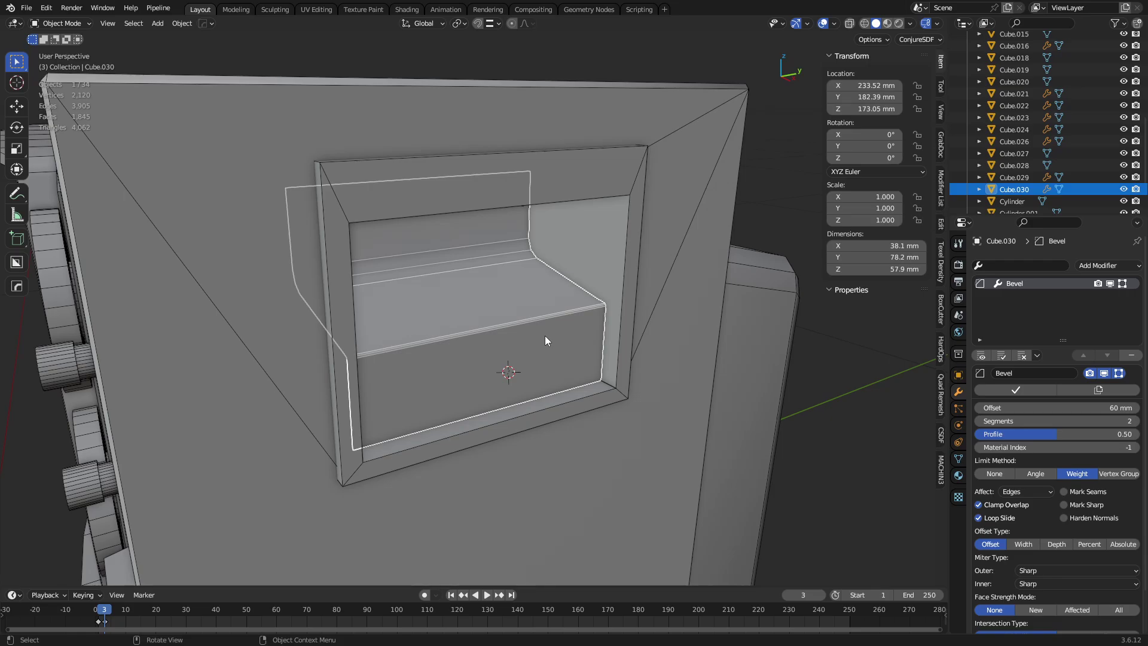
pyautogui.press('g')
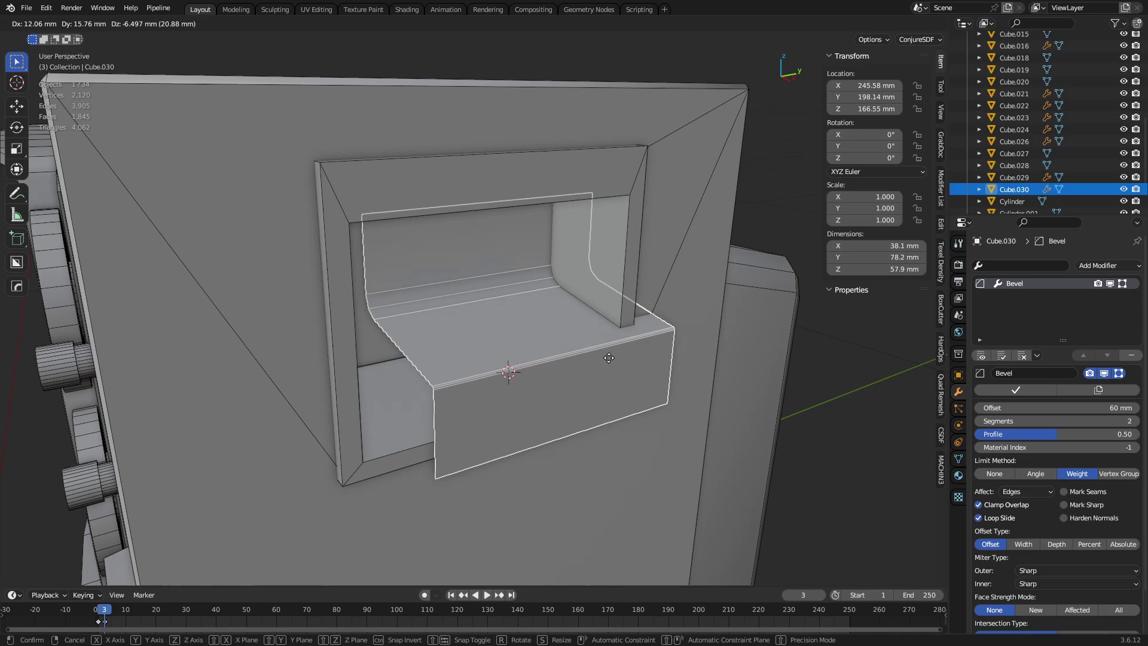
pyautogui.rightClick(561, 356)
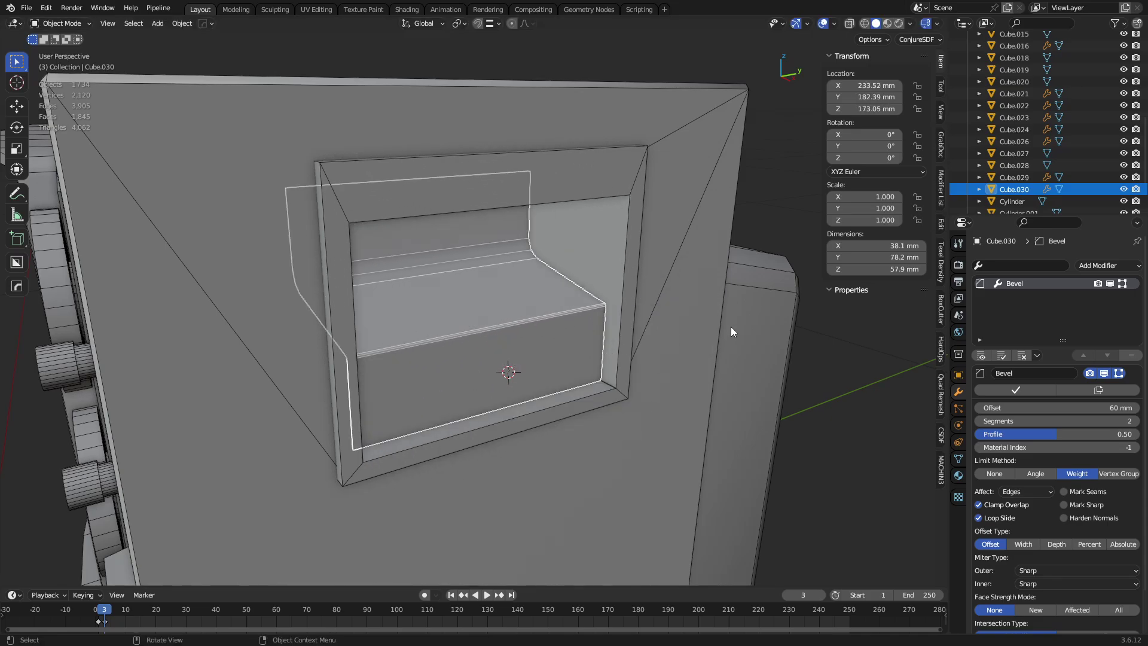
pyautogui.press('g')
pyautogui.rightClick(670, 329)
pyautogui.press('z')
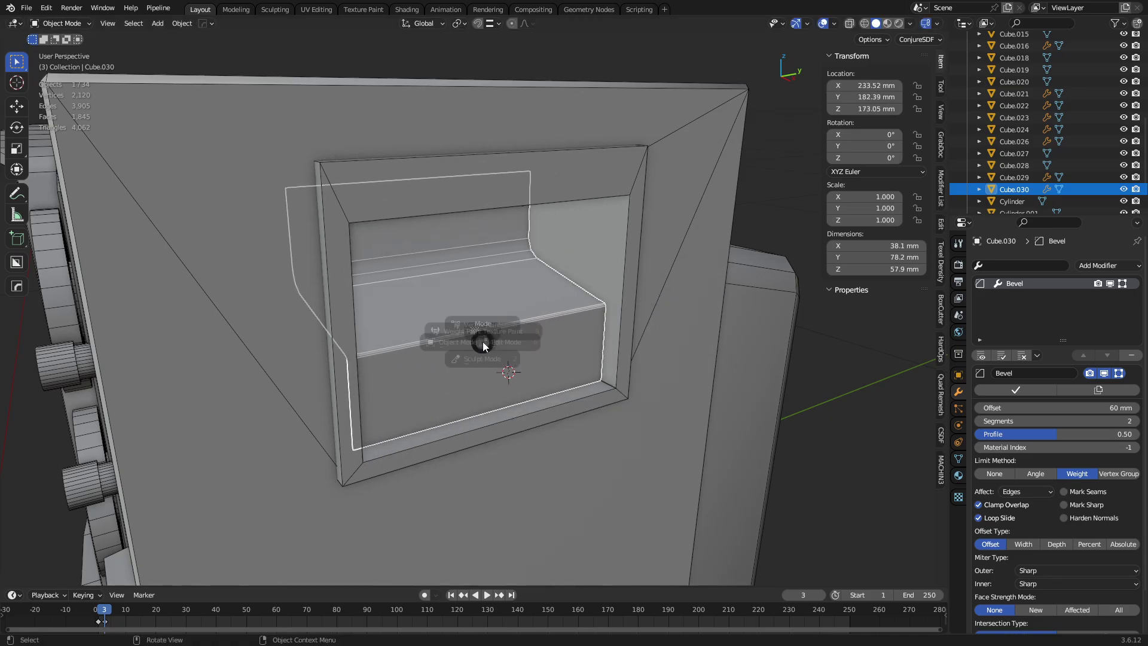
# Remove the Bevel modifier from the stepped insert inside the recess.
pyautogui.click(1131, 355)
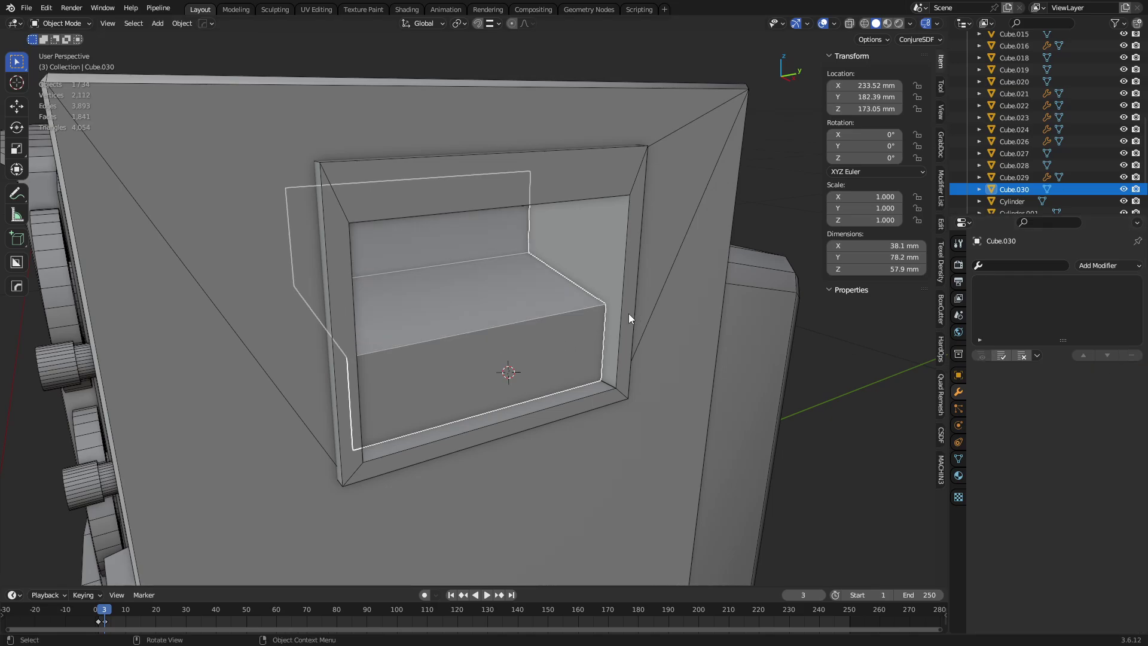
pyautogui.moveTo(572, 324); pyautogui.dragTo(446, 317, button='middle')
pyautogui.scroll(2, 446, 317)
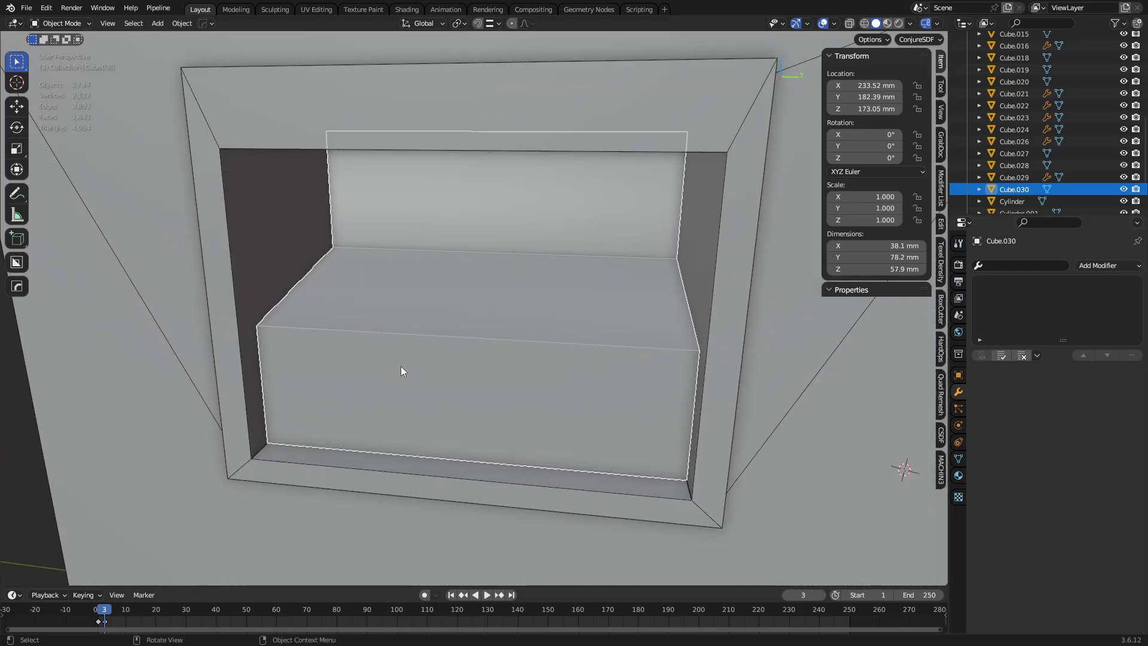
pyautogui.press('g')
pyautogui.rightClick(400, 366)
# Open the side recess frame in Edit Mode and examine its inner side face around the insert.
pyautogui.click(307, 468)
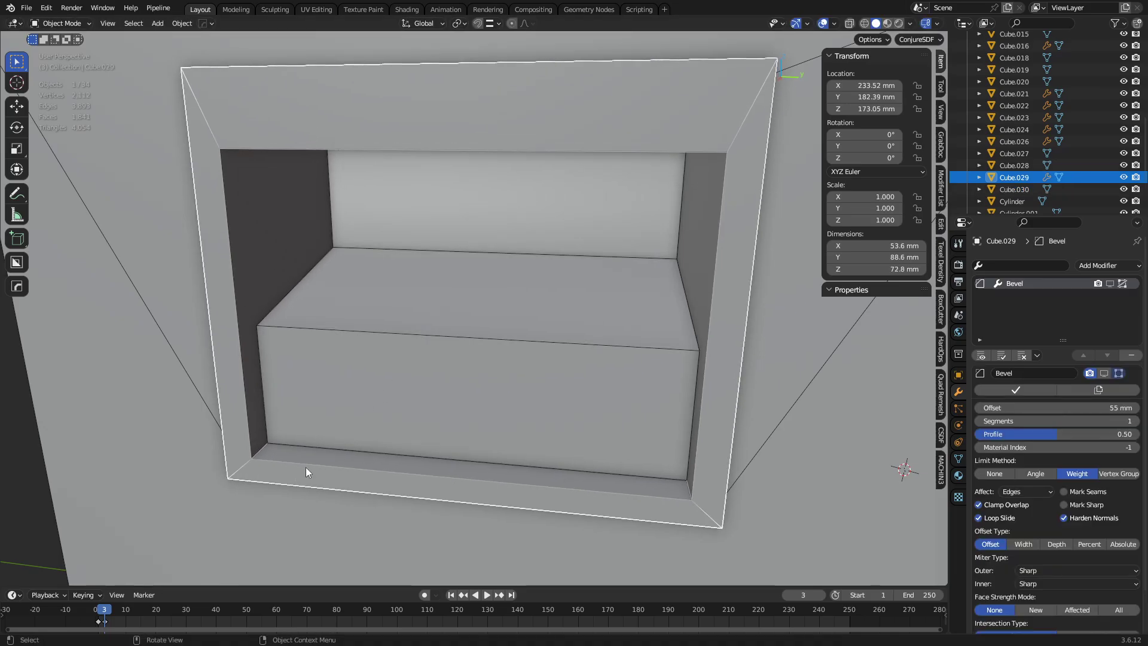
pyautogui.click(182, 357)
pyautogui.scroll(-3, 182, 357)
pyautogui.moveTo(182, 357); pyautogui.dragTo(443, 391, button='middle')
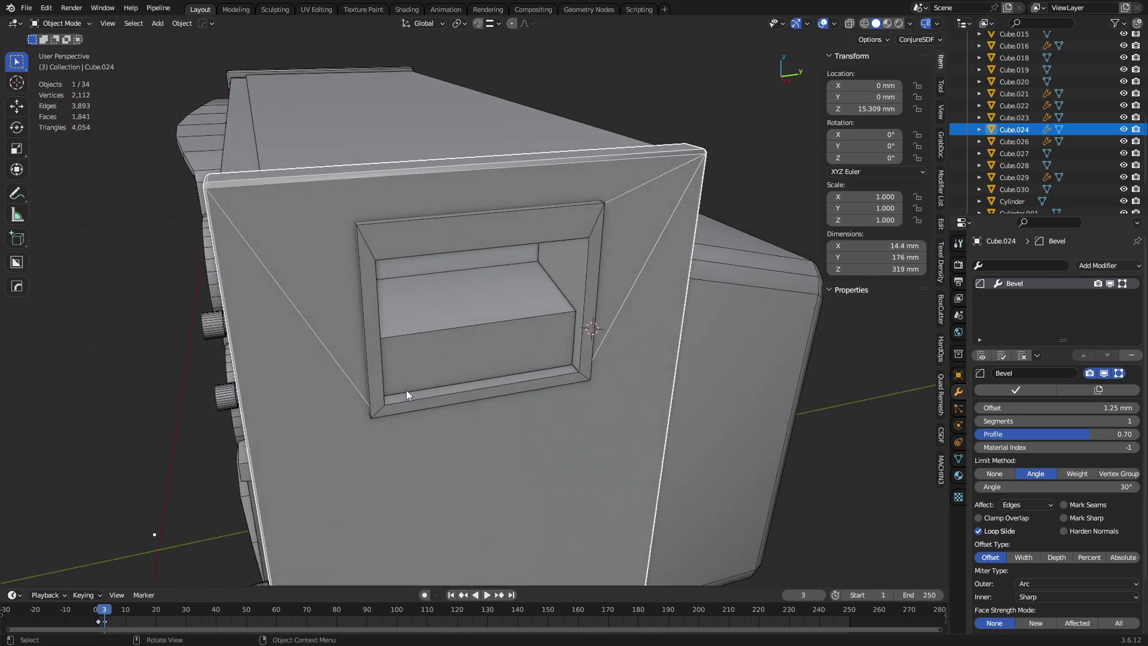
pyautogui.click(552, 268)
pyautogui.press('Tab')
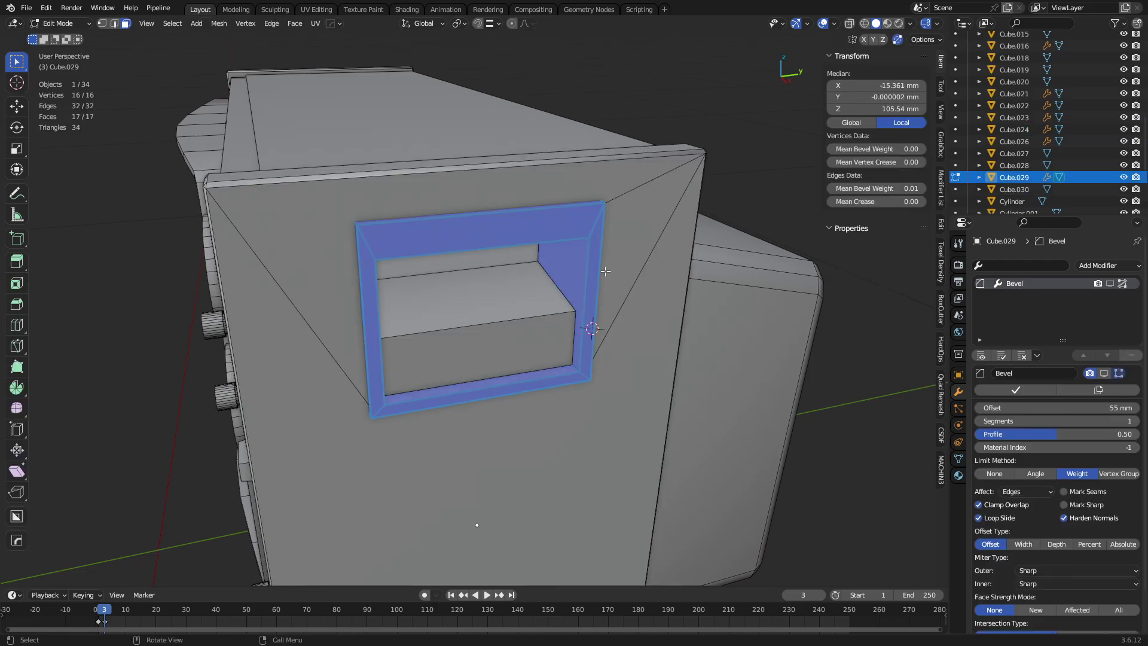
pyautogui.click(569, 267)
pyautogui.scroll(4, 571, 272)
pyautogui.keyDown('shift'); pyautogui.moveTo(613, 353); pyautogui.dragTo(538, 350, button='middle'); pyautogui.keyUp('shift')
pyautogui.moveTo(538, 350); pyautogui.dragTo(616, 308, button='middle')
pyautogui.press('1')
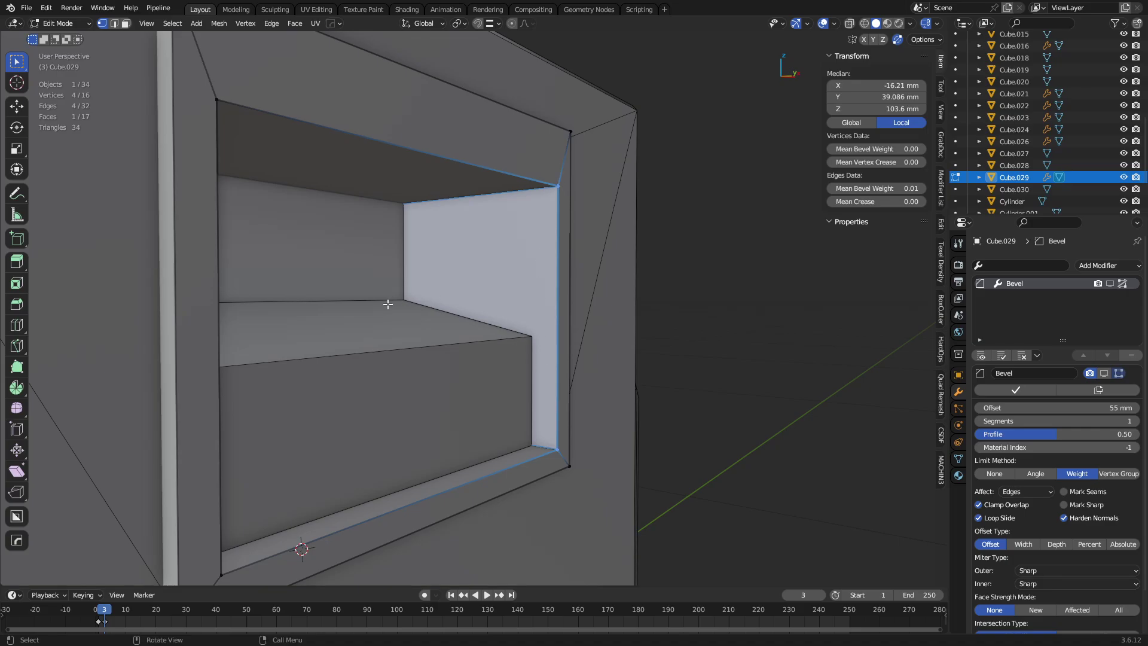
pyautogui.scroll(-3, 264, 341)
pyautogui.moveTo(259, 180); pyautogui.dragTo(390, 228, button='middle')
pyautogui.hotkey('alt', 'q')
pyautogui.press('3')
pyautogui.click(391, 228)
pyautogui.press('g')
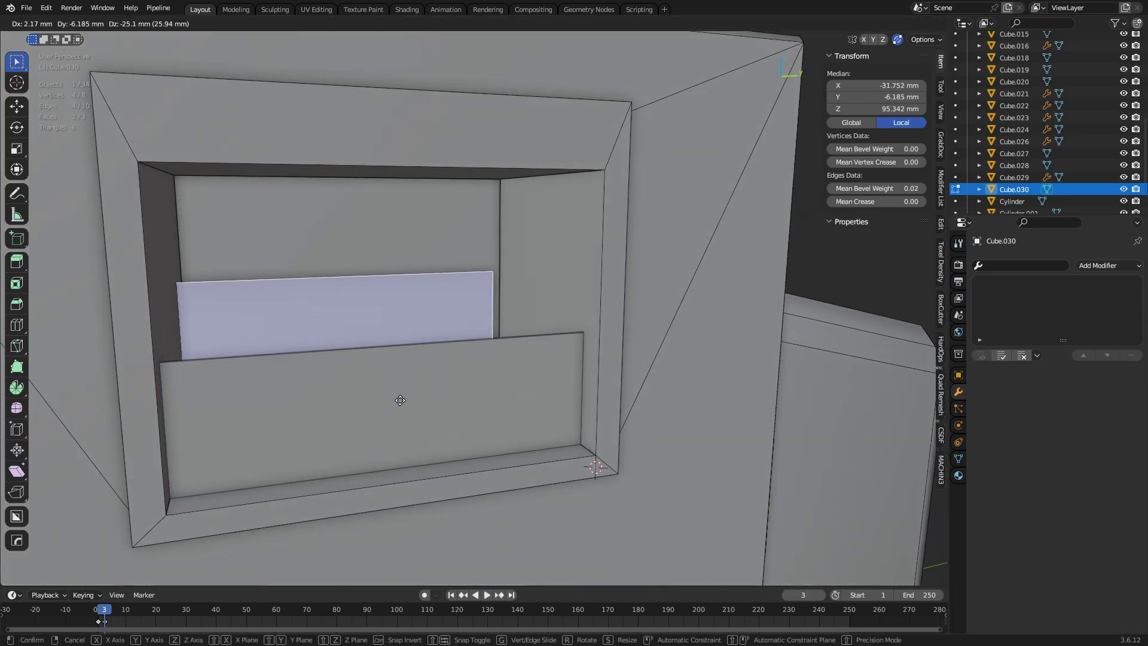
pyautogui.press('Escape')
pyautogui.rightClick(497, 339)
pyautogui.click(497, 339)
pyautogui.moveTo(497, 339); pyautogui.dragTo(395, 383, button='middle')
pyautogui.press('Tab')
pyautogui.scroll(-3, 396, 381)
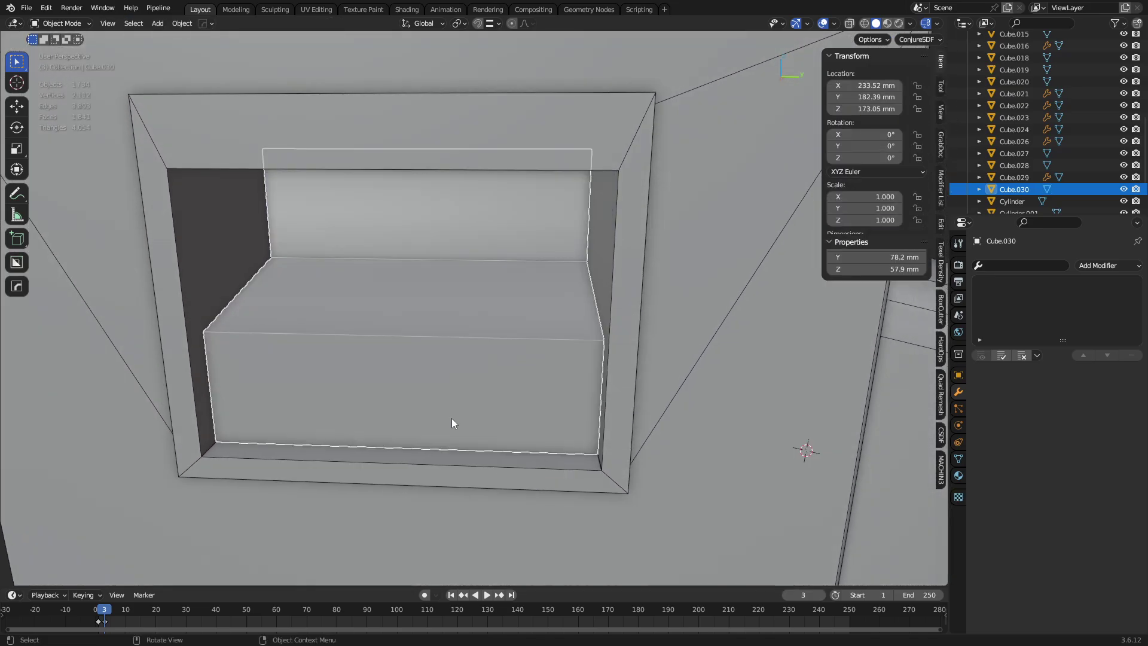
# Open the recess frame in Edit Mode and select its hidden rear inner face in an X-ray back view.
pyautogui.click(339, 461)
pyautogui.hotkey('ctrl', 'Tab')
pyautogui.click(386, 462)
pyautogui.hotkey('alt', 'z')
pyautogui.click(426, 276)
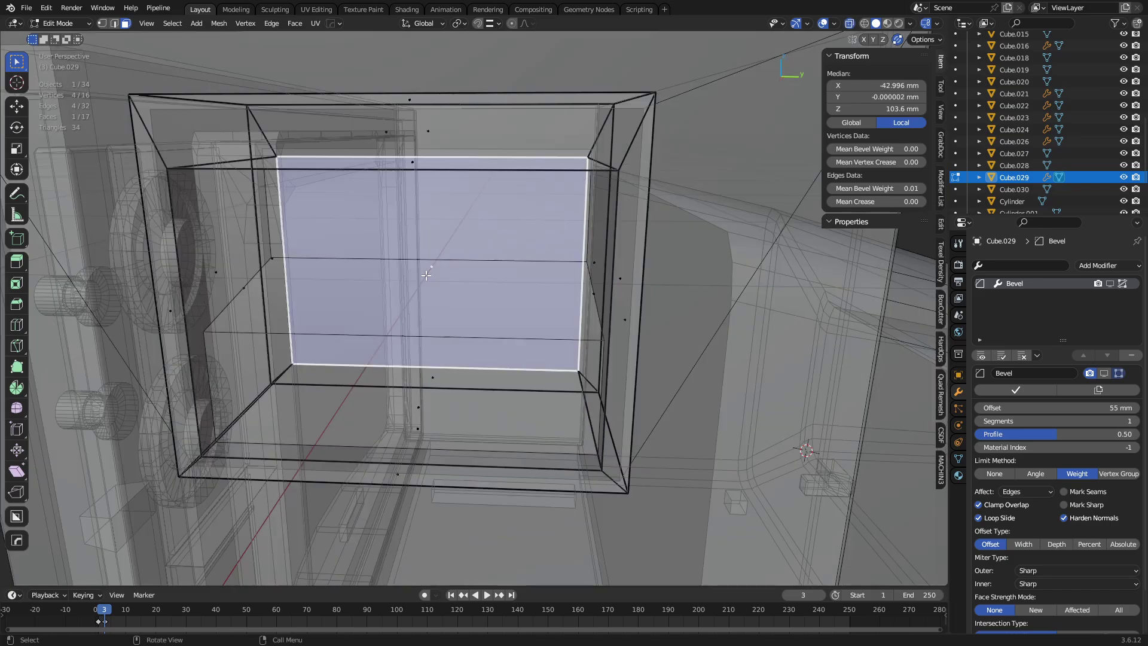
pyautogui.moveTo(564, 298)
pyautogui.mouseDown(button='middle')
pyautogui.moveTo(577, 374)
pyautogui.moveTo(692, 354)
pyautogui.moveTo(595, 365)
pyautogui.moveTo(512, 333)
pyautogui.mouseUp(button='middle')
pyautogui.hotkey('alt', 'z')
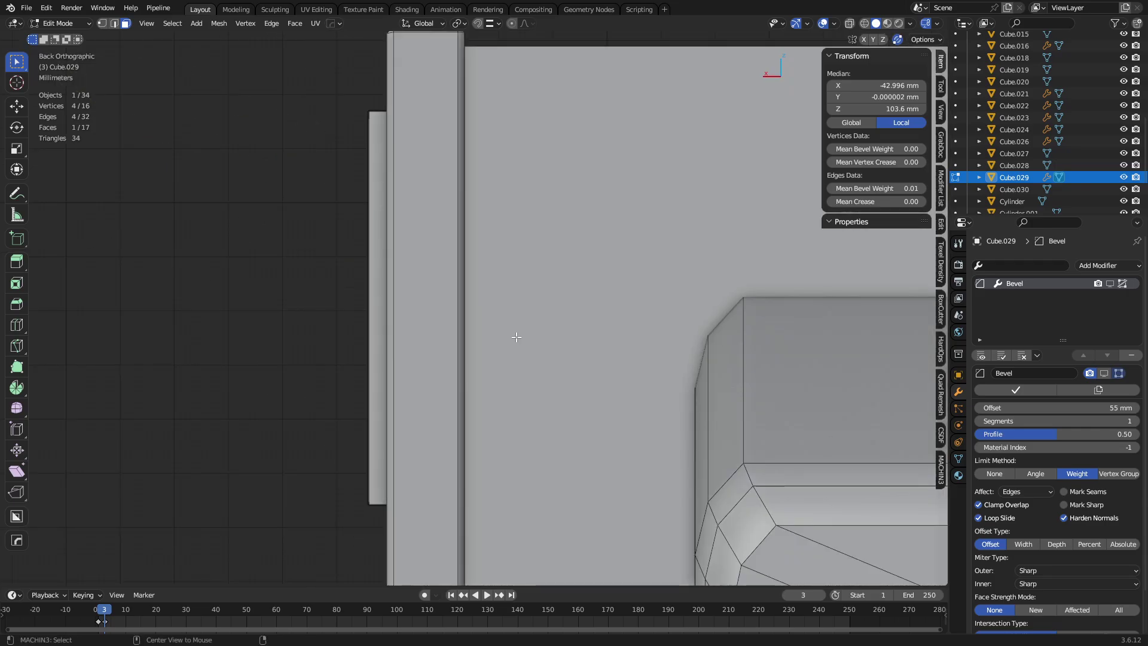
pyautogui.hotkey('alt', 'z')
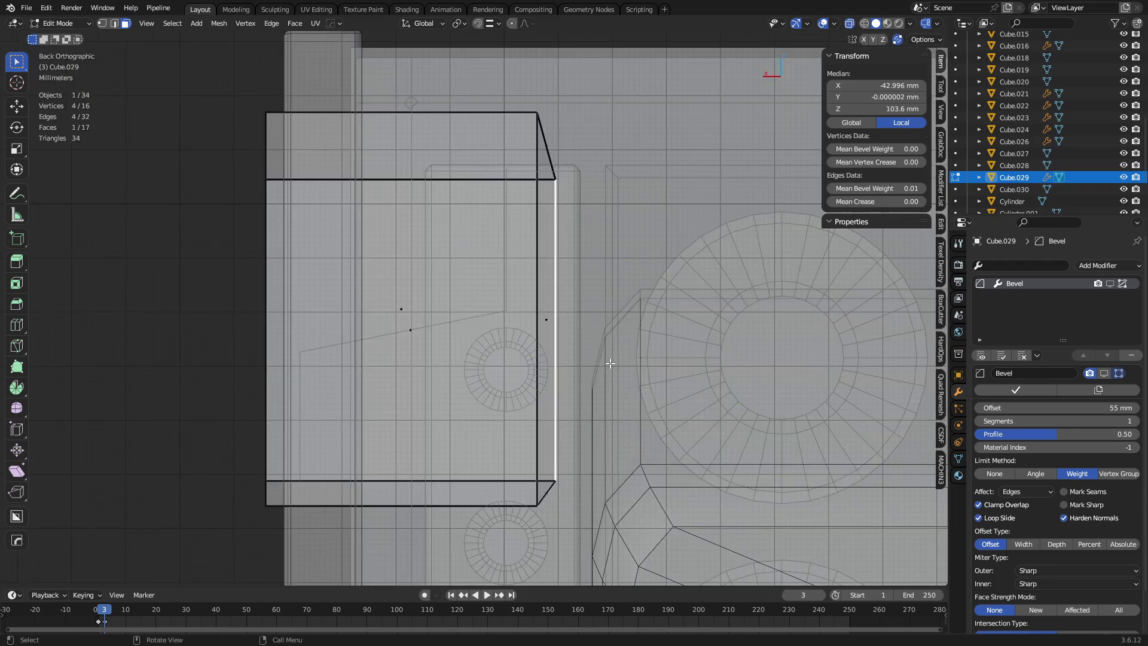
pyautogui.press('g')
pyautogui.press('x')
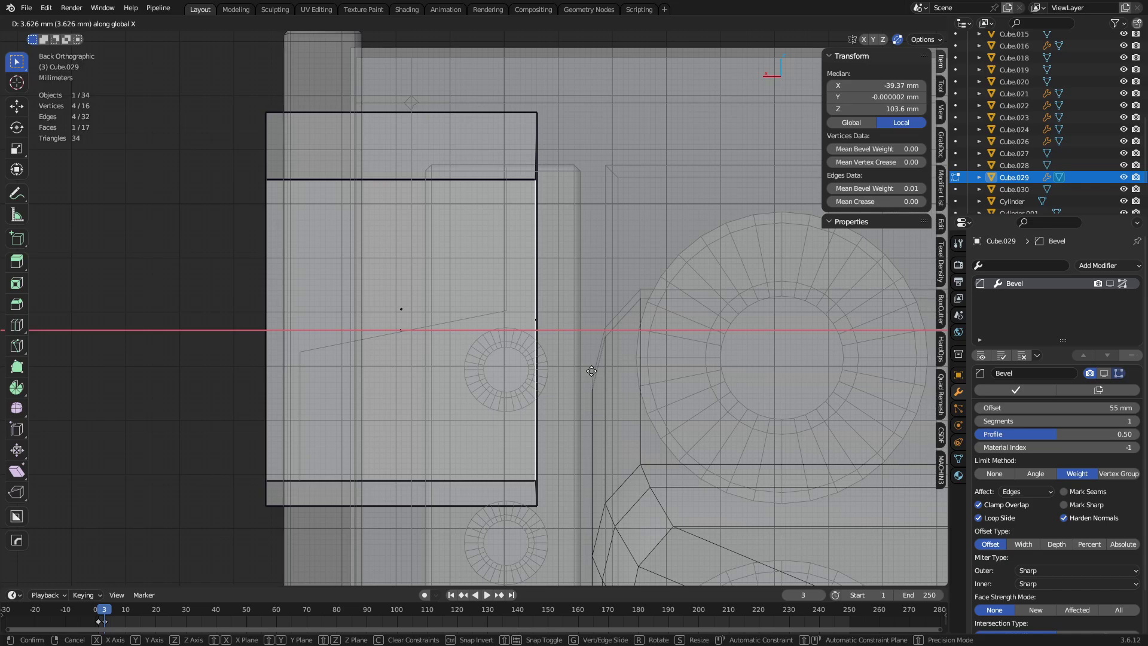
pyautogui.click(591, 372)
# Grow the selection to the surrounding rear faces, flatten them along X with scale 0, and shift them about 5.5 mm along X.
pyautogui.press('ctrl+KP_Add')
pyautogui.press('s')
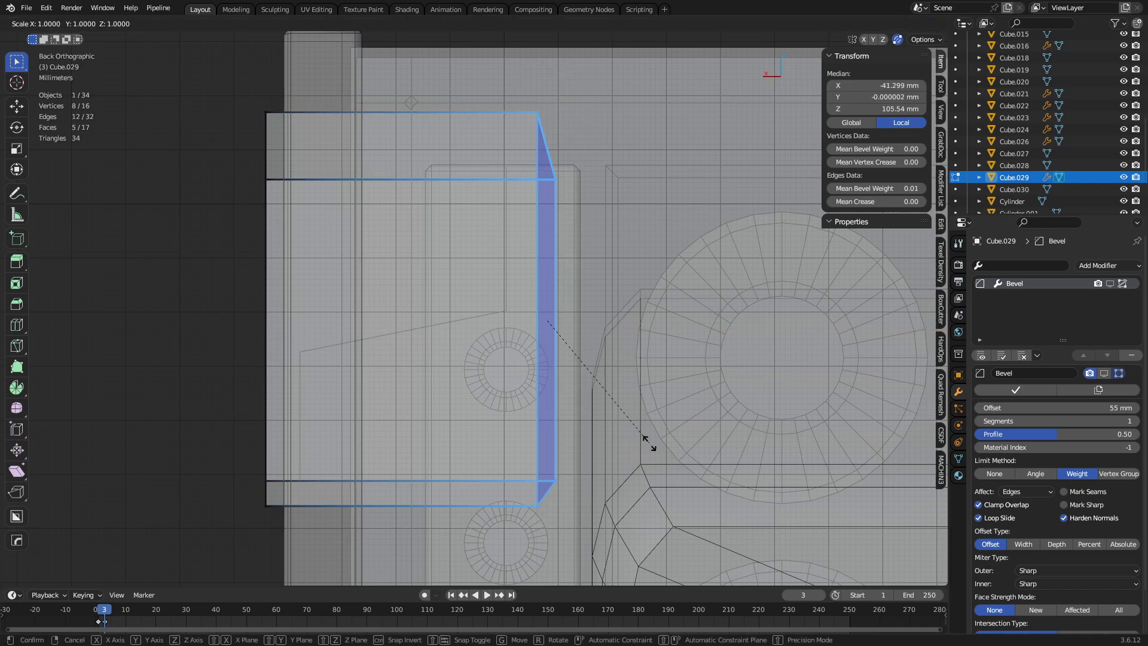
pyautogui.press('x')
pyautogui.press('0')
pyautogui.press('Return')
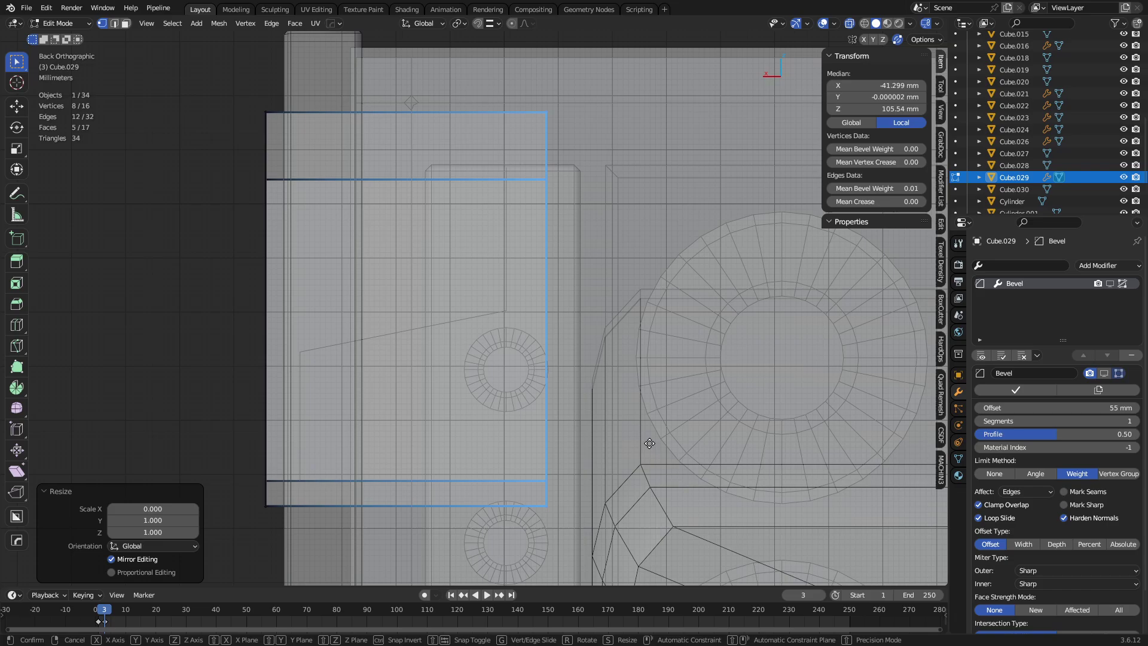
pyautogui.press('g')
pyautogui.press('x')
pyautogui.click(360, 445)
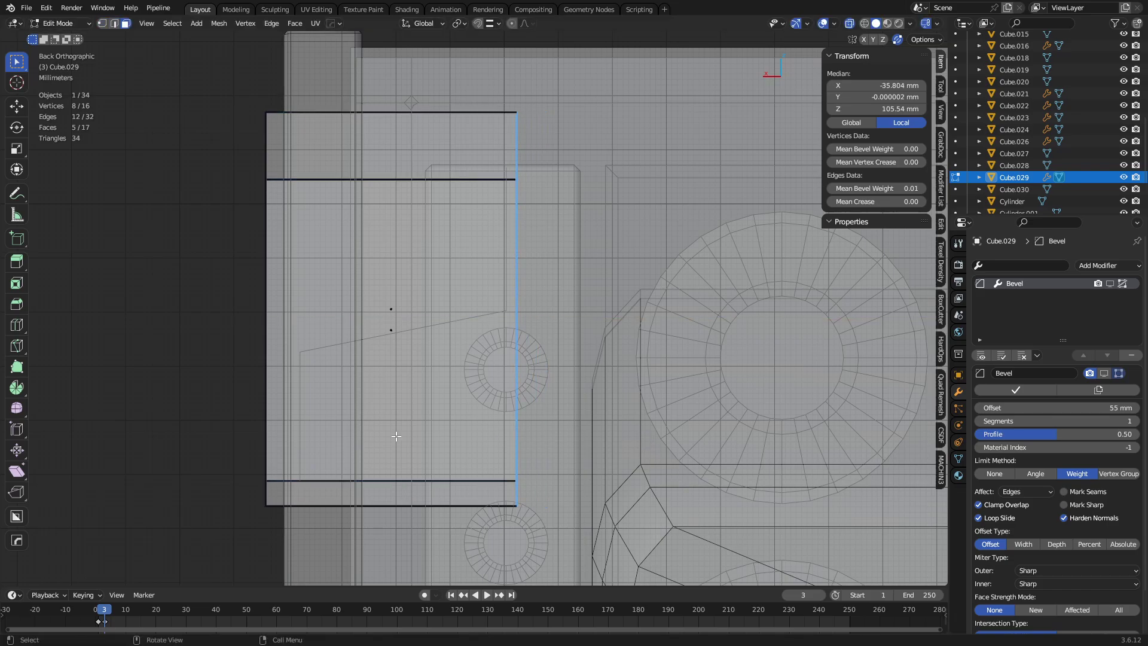
# Delete the flattened hidden rear faces of the recess frame.
pyautogui.moveTo(448, 429); pyautogui.dragTo(544, 394, button='middle')
pyautogui.hotkey('alt', 'z')
pyautogui.press('x')
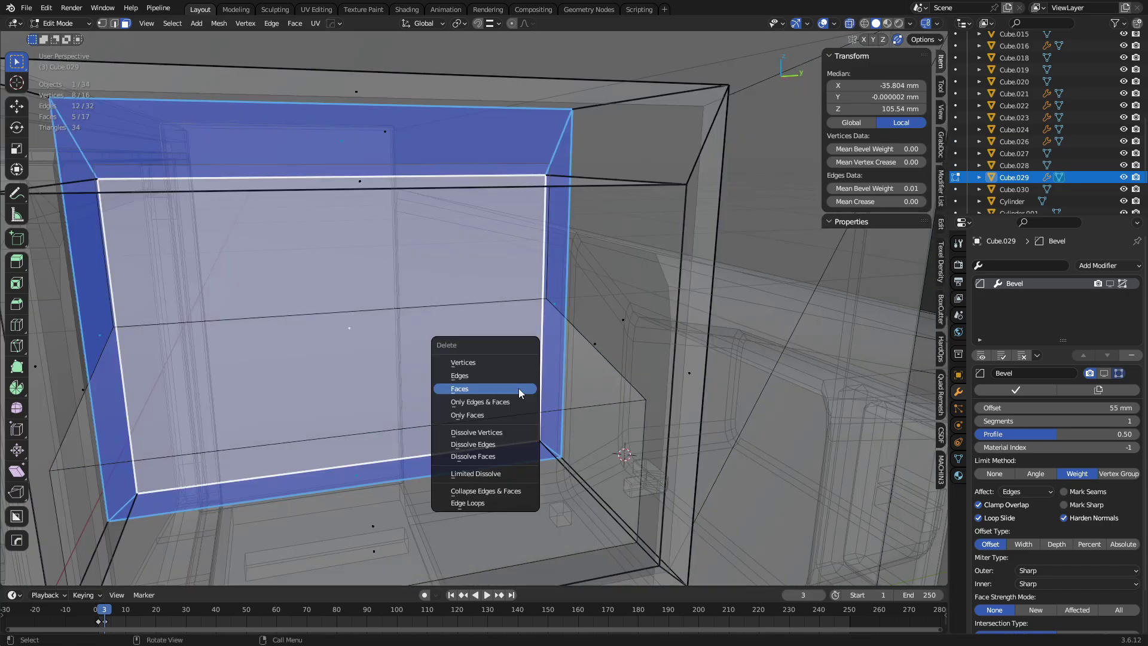
pyautogui.click(519, 392)
pyautogui.scroll(-4, 526, 398)
pyautogui.hotkey('alt', 'z')
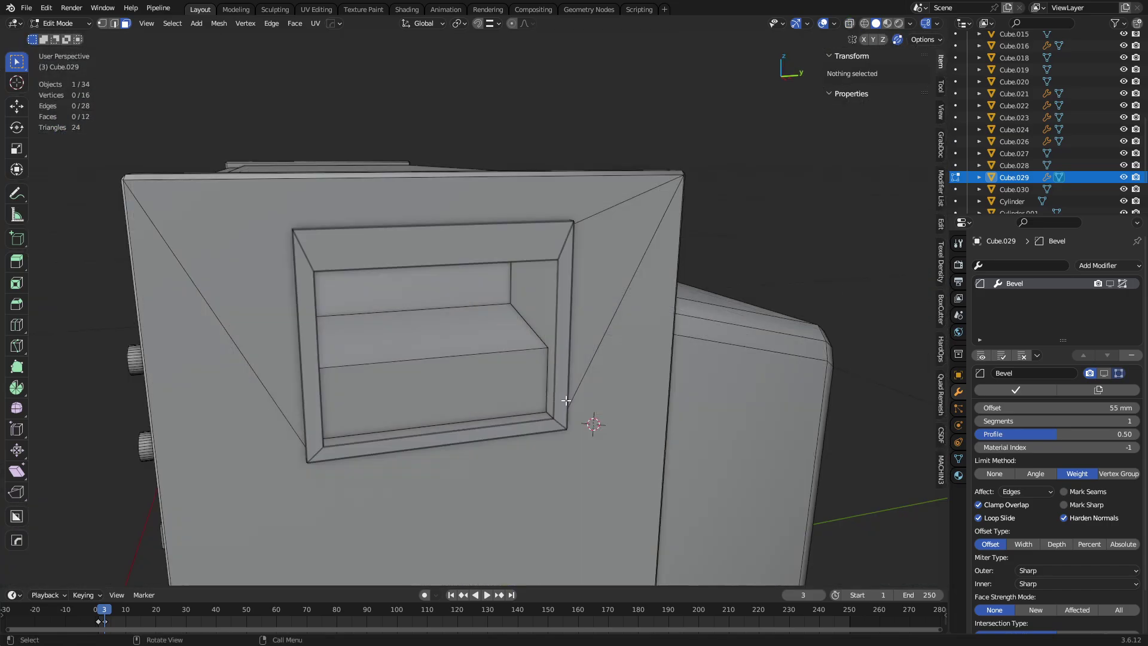
# Set the mean bevel weight of all the recess frame's edges to 0 and clear their sharp marks.
pyautogui.hotkey('ctrl', 'Tab')
pyautogui.click(537, 403)
pyautogui.hotkey('ctrl', 'Tab')
pyautogui.click(545, 404)
pyautogui.press('a')
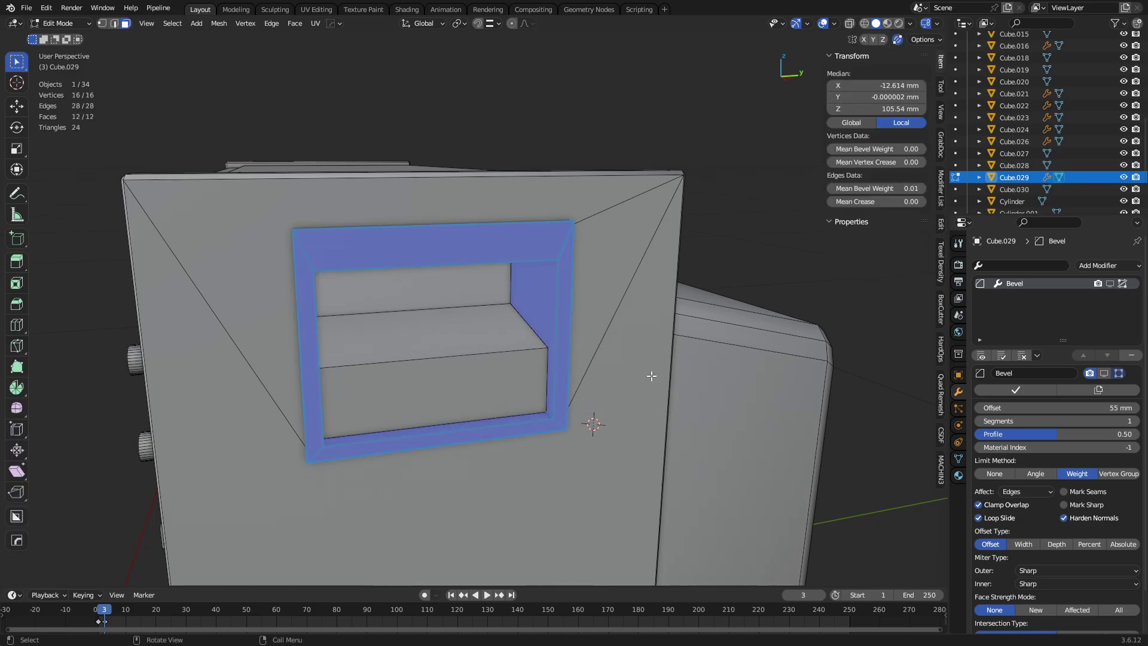
pyautogui.moveTo(911, 191); pyautogui.dragTo(933, 190)
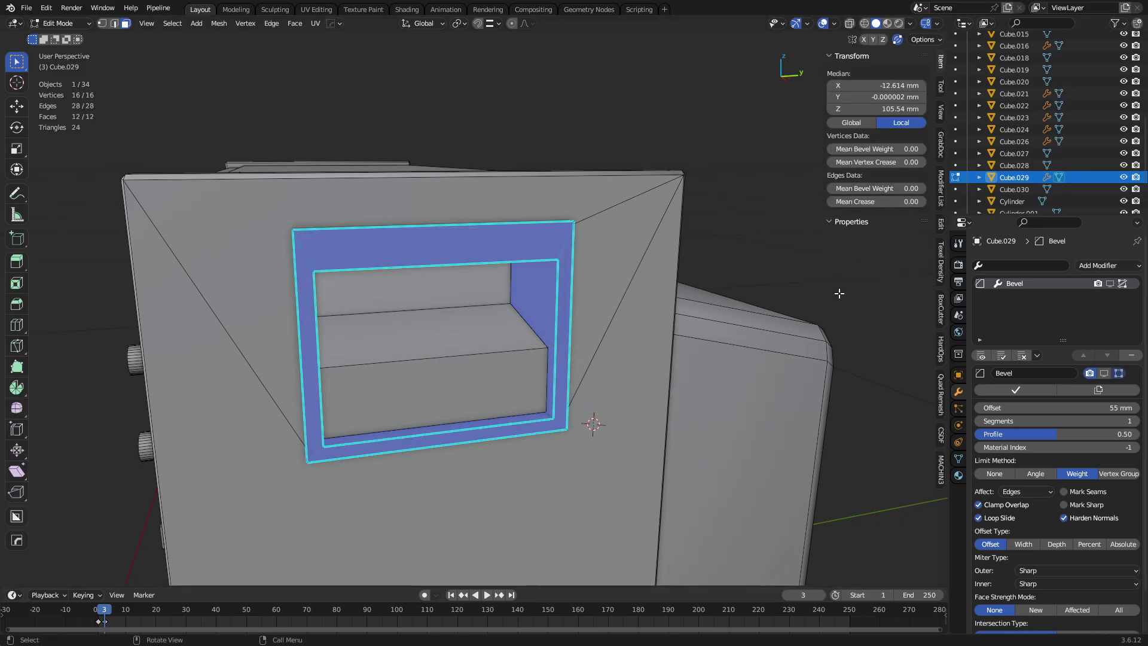
pyautogui.hotkey('ctrl', 'e')
pyautogui.click(702, 307)
pyautogui.press('Tab')
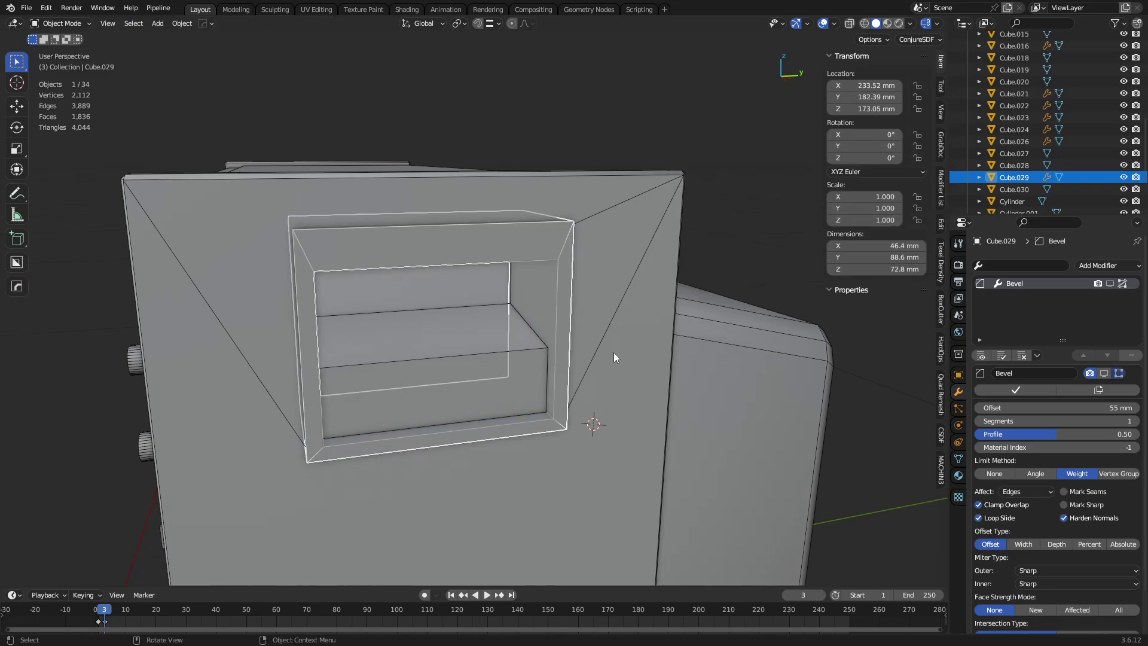
# Open the stepped insert in Edit Mode and set the mean bevel weight of all its edges to 0.
pyautogui.hotkey('alt', 'a')
pyautogui.moveTo(491, 316); pyautogui.dragTo(417, 328, button='middle')
pyautogui.click(418, 328)
pyautogui.press('Tab')
pyautogui.click(476, 328)
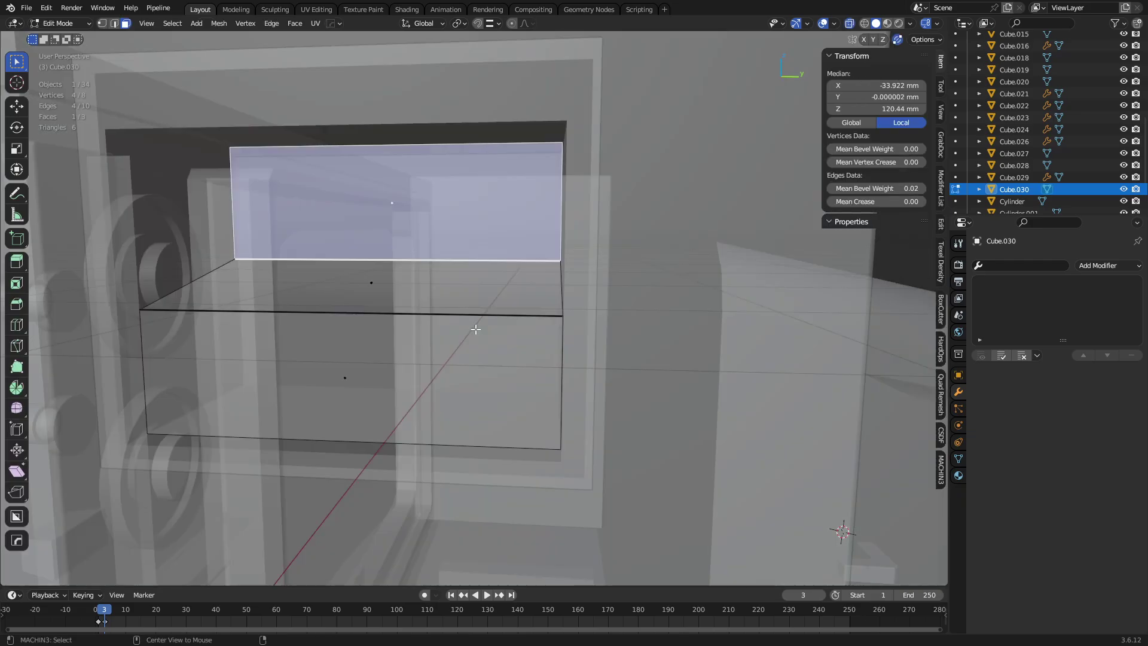
pyautogui.press('a')
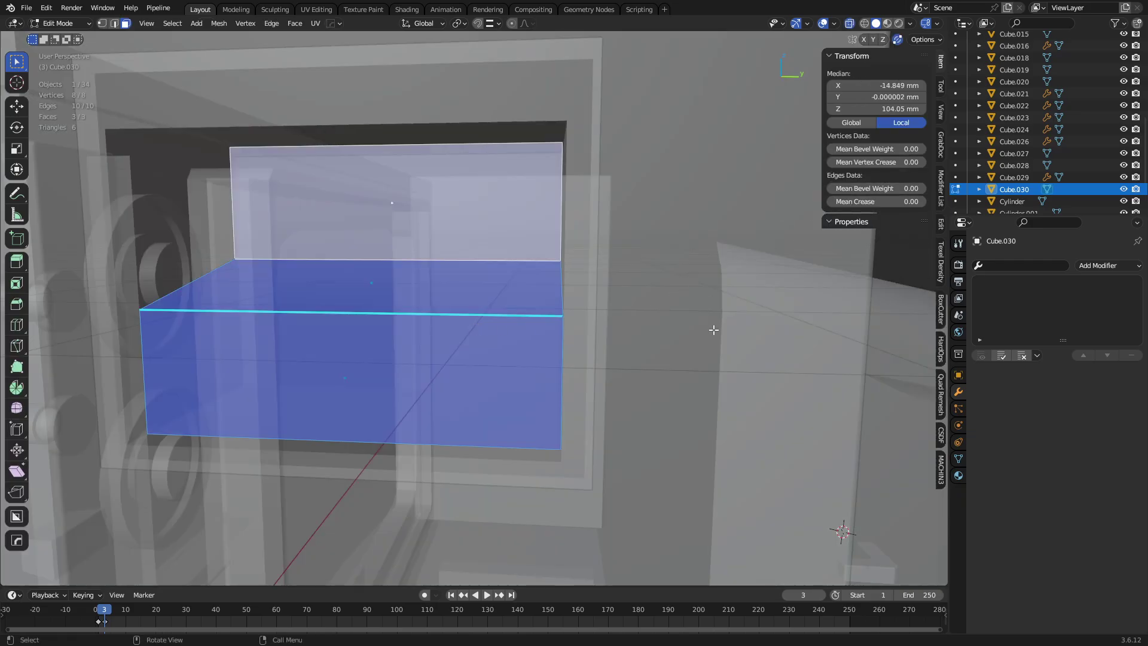
pyautogui.press('Tab')
pyautogui.click(718, 325)
# Clear the sharp marks from all the insert's edges, return to Object Mode, and turn off X-ray.
pyautogui.hotkey('ctrl', 'e')
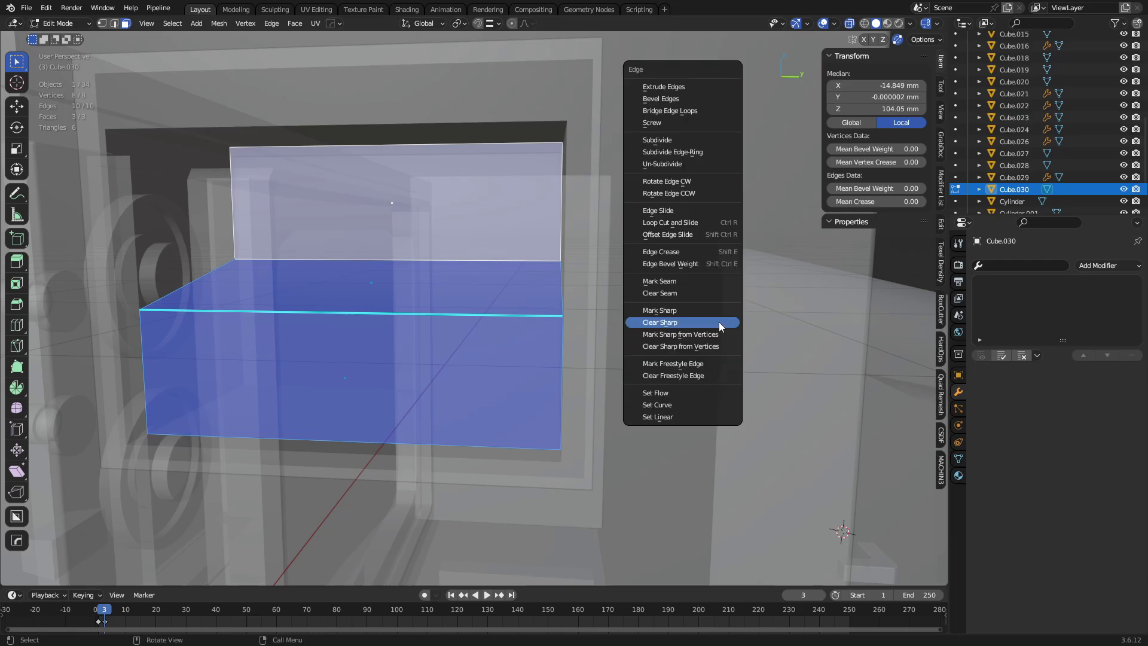
pyautogui.click(719, 324)
pyautogui.press('Tab')
pyautogui.click(653, 328)
pyautogui.press('a')
pyautogui.press('a')
pyautogui.hotkey('alt', 'z')
pyautogui.scroll(-4, 649, 328)
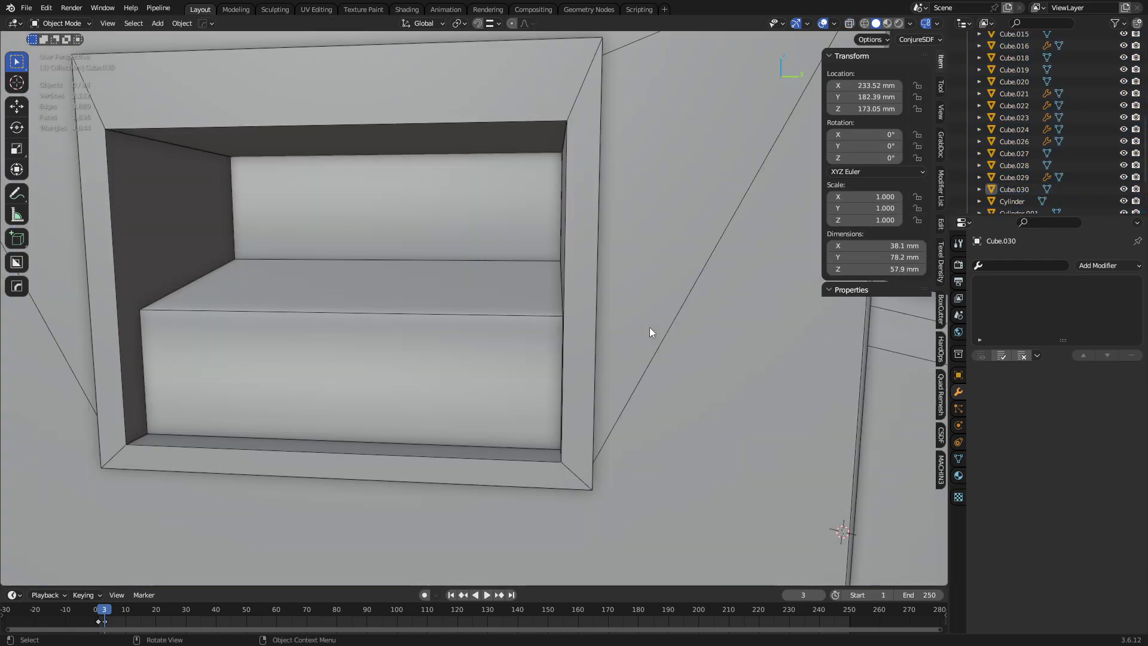
# Open the recess frame in Edit Mode and select one of its upper outer corner edges.
pyautogui.moveTo(650, 328)
pyautogui.mouseDown(button='middle')
pyautogui.moveTo(625, 332)
pyautogui.moveTo(668, 353)
pyautogui.moveTo(640, 342)
pyautogui.mouseUp(button='middle')
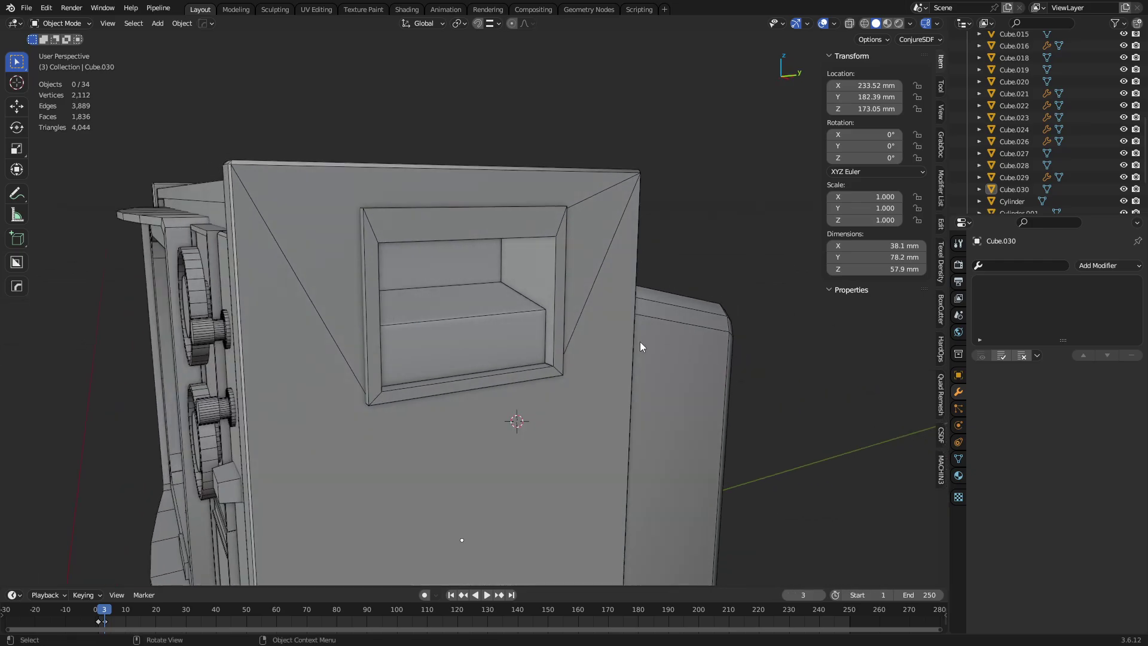
pyautogui.moveTo(582, 295); pyautogui.dragTo(426, 288, button='middle')
pyautogui.scroll(3, 426, 289)
pyautogui.click(431, 269)
pyautogui.scroll(2, 432, 274)
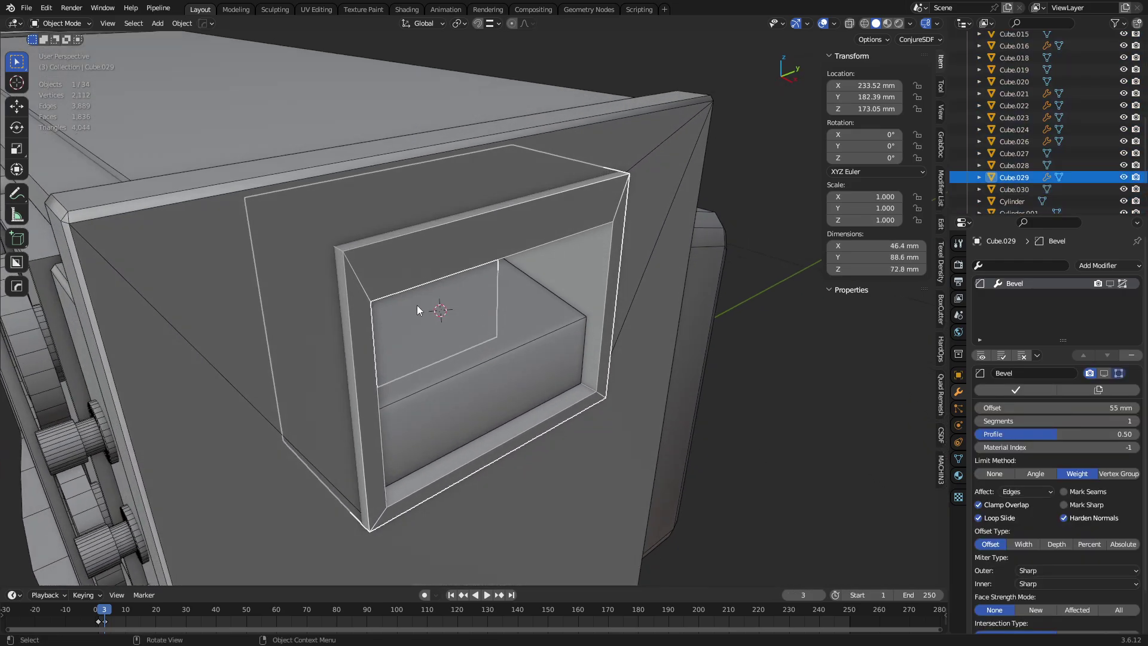
pyautogui.press('Tab')
pyautogui.click(502, 306)
pyautogui.hotkey('ctrl', 'b')
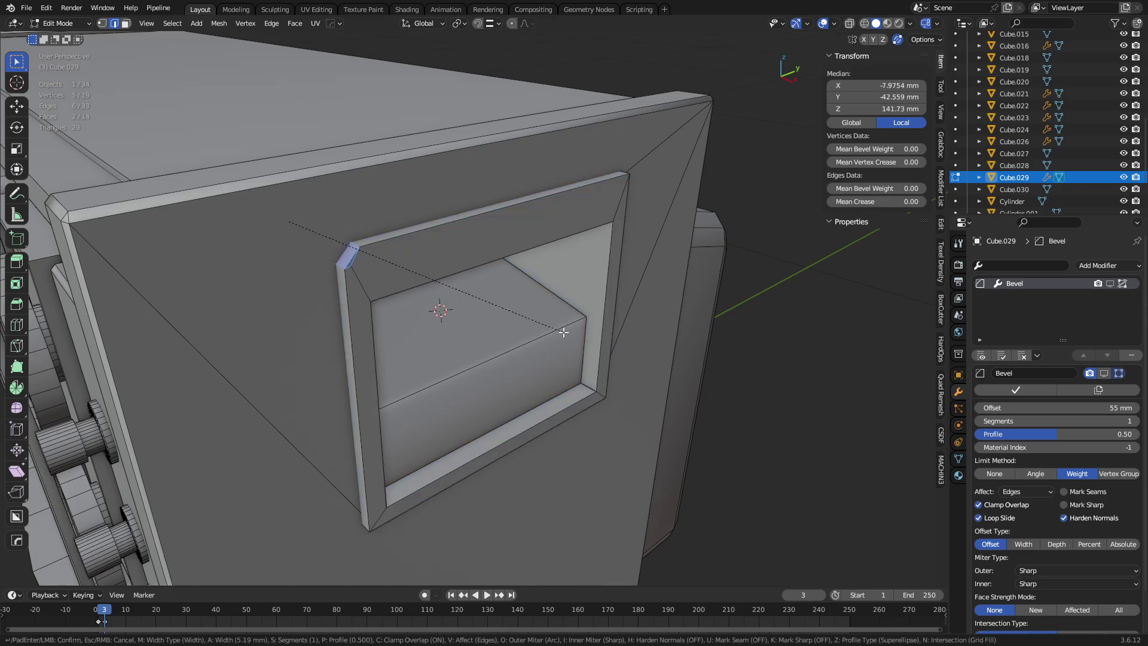
pyautogui.scroll(2, 564, 333)
pyautogui.press('Escape')
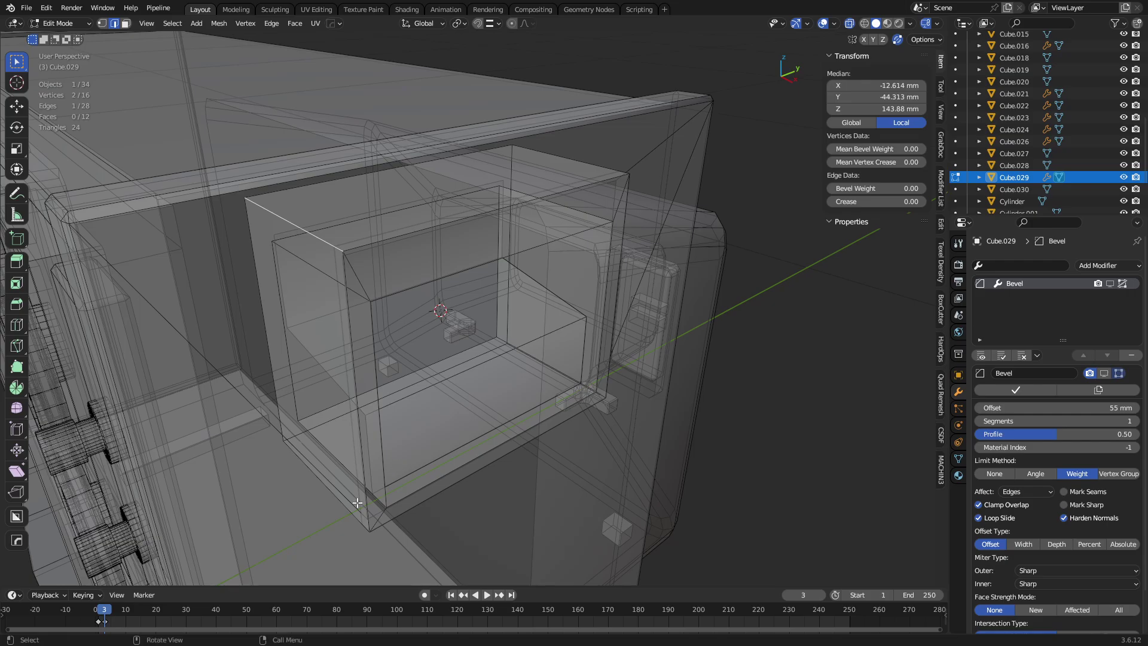
# Select all four outer corner edges of the recess frame and bevel them slightly with two segments.
pyautogui.hotkey('alt', 'z')
pyautogui.keyDown('shift'); pyautogui.click(341, 502); pyautogui.keyUp('shift')
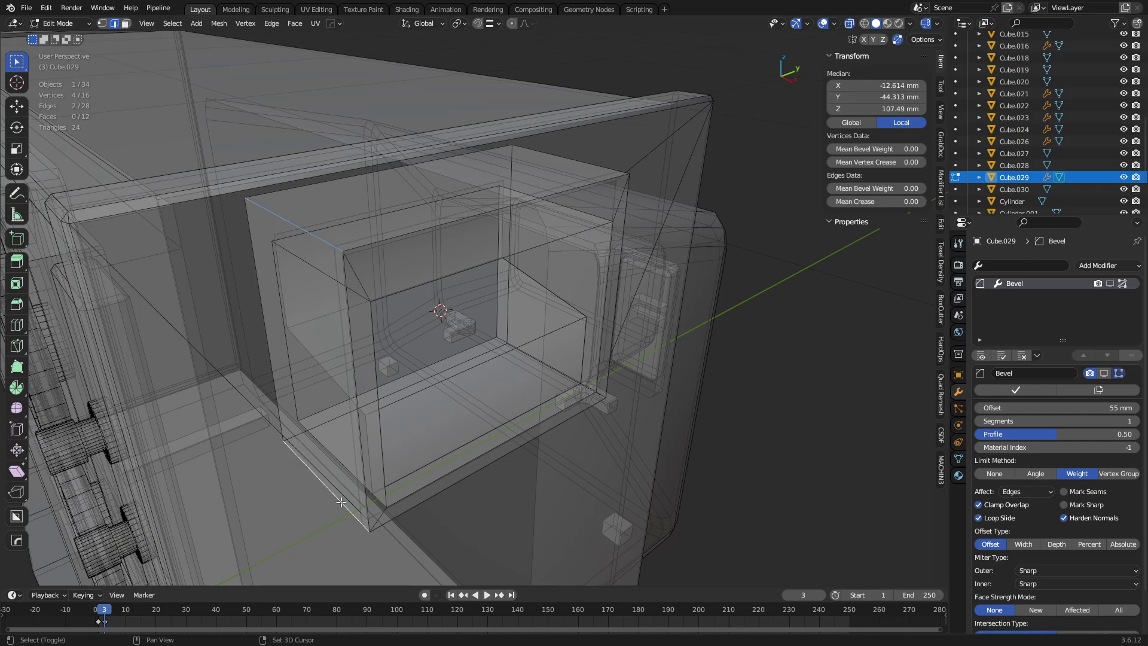
pyautogui.moveTo(341, 502); pyautogui.dragTo(515, 426, button='middle')
pyautogui.hotkey('alt', 'z')
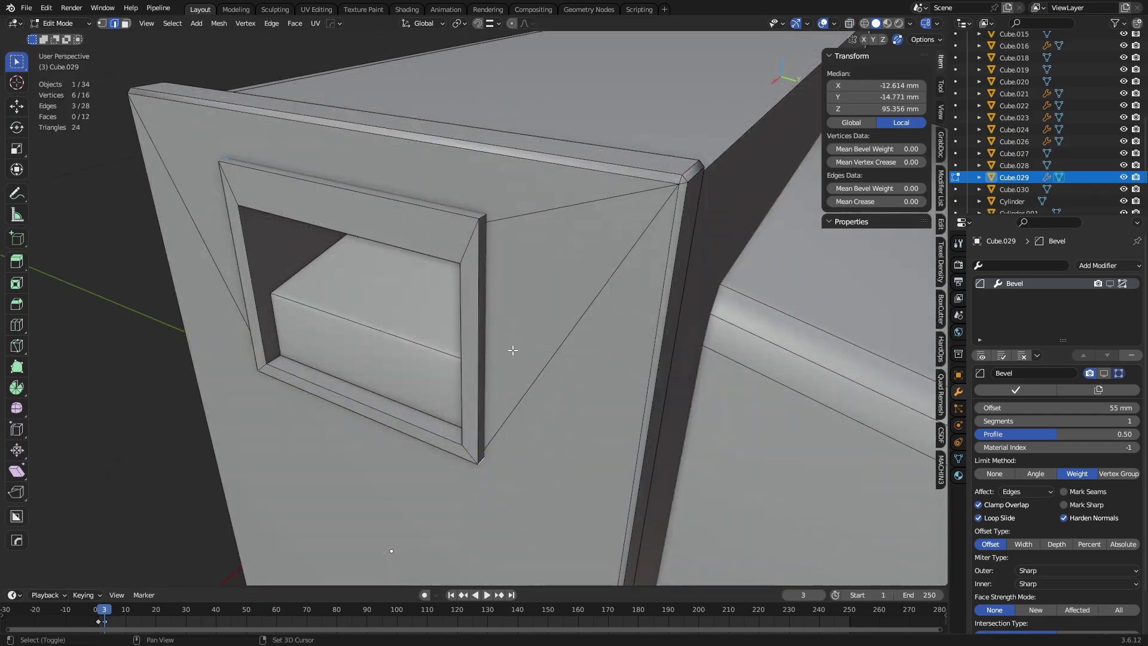
pyautogui.moveTo(512, 350); pyautogui.dragTo(472, 198, button='middle')
pyautogui.moveTo(482, 234); pyautogui.dragTo(631, 314, button='middle')
pyautogui.hotkey('alt', 'z')
pyautogui.hotkey('ctrl', 'b')
pyautogui.scroll(1, 565, 297)
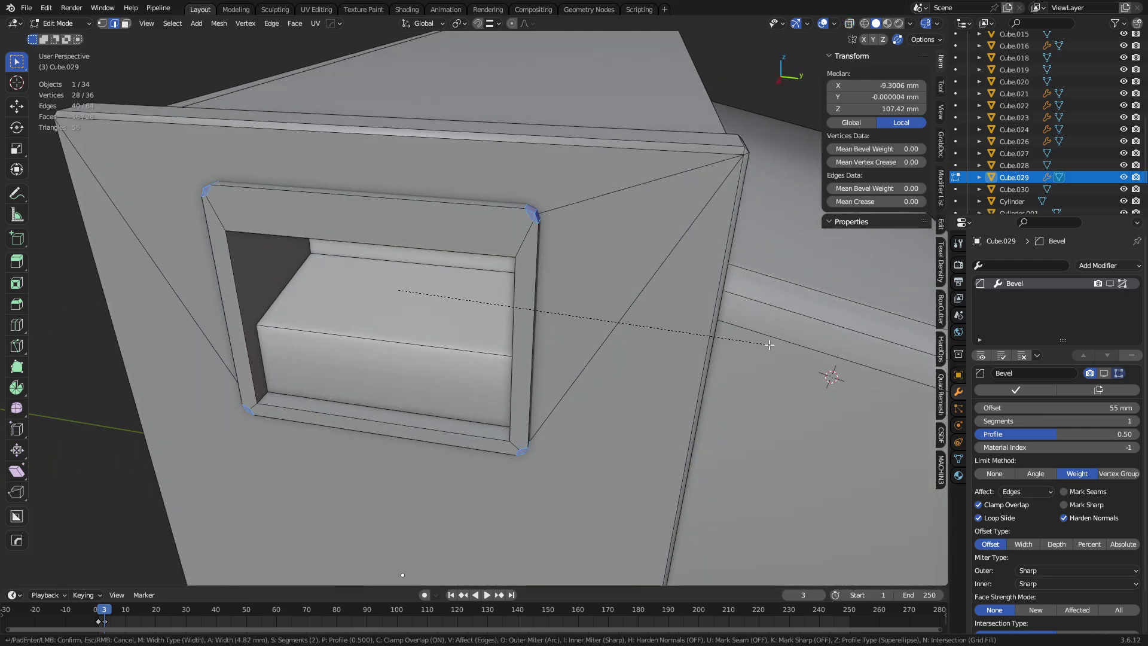
pyautogui.click(566, 297)
# Try to dissolve the recess frame's front rim faces together with its bevelled corner faces.
pyautogui.moveTo(518, 292); pyautogui.dragTo(325, 246, button='middle')
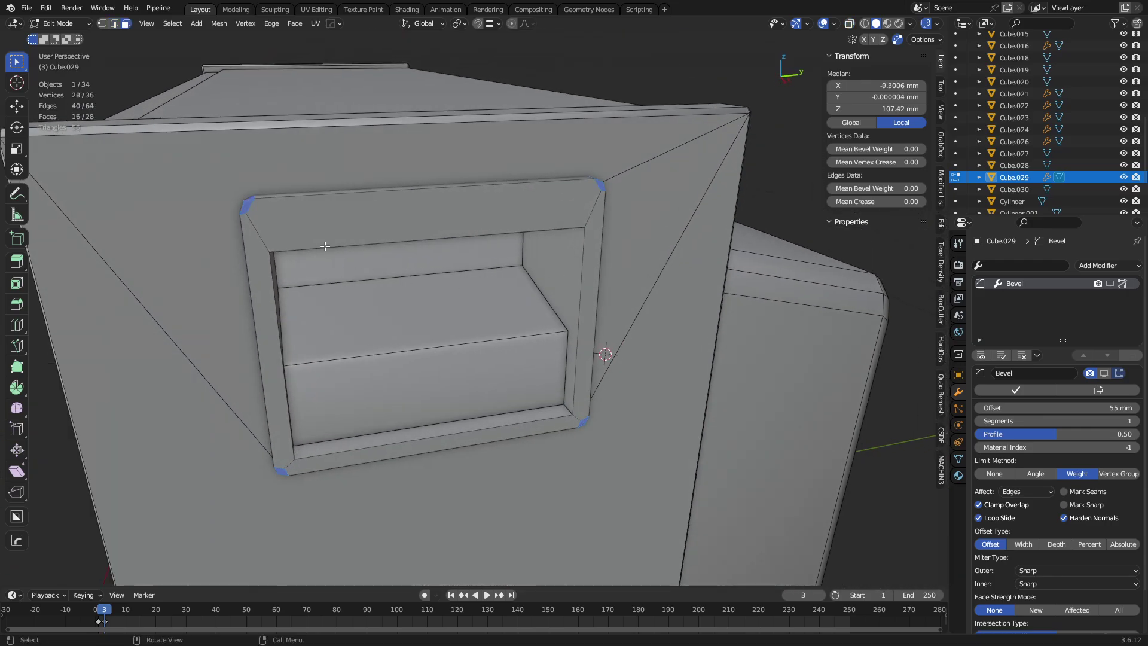
pyautogui.keyDown('shift'); pyautogui.click(259, 241); pyautogui.keyUp('shift')
pyautogui.keyDown('shift'); pyautogui.click(283, 220); pyautogui.keyUp('shift')
pyautogui.keyDown('shift'); pyautogui.click(441, 451); pyautogui.keyUp('shift')
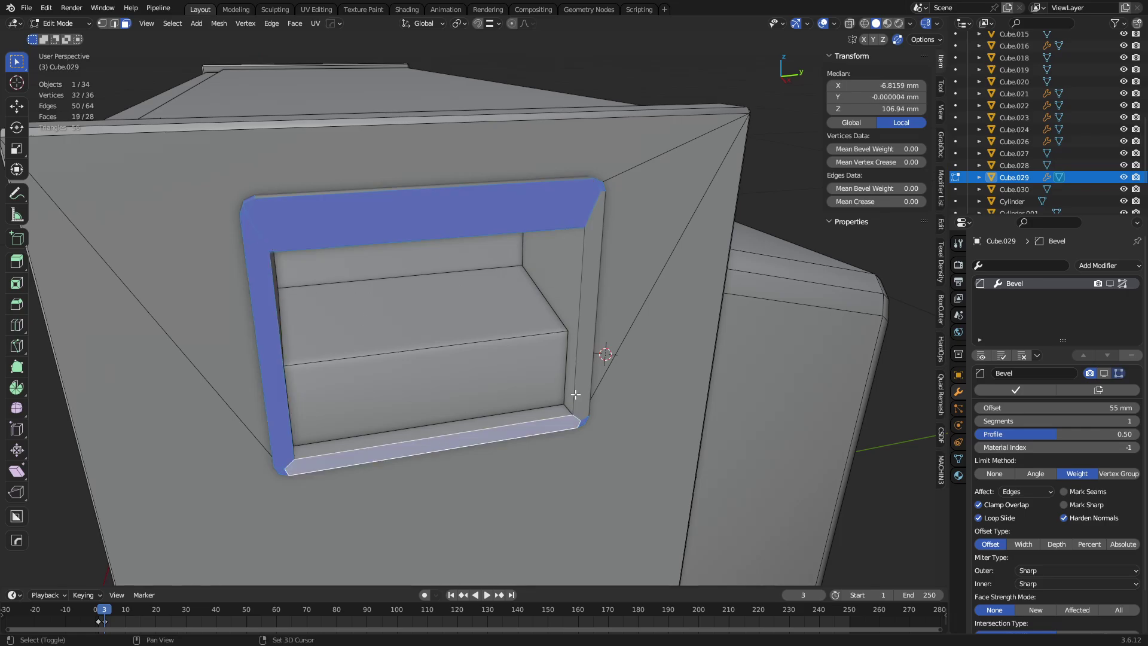
pyautogui.moveTo(587, 381)
pyautogui.mouseDown(button='middle')
pyautogui.moveTo(451, 403)
pyautogui.moveTo(407, 156)
pyautogui.moveTo(438, 179)
pyautogui.moveTo(423, 326)
pyautogui.moveTo(442, 426)
pyautogui.moveTo(658, 335)
pyautogui.moveTo(556, 275)
pyautogui.mouseUp(button='middle')
pyautogui.hotkey('alt', 'z')
pyautogui.press('c')
pyautogui.click(392, 129)
pyautogui.rightClick(415, 132)
pyautogui.press('c')
pyautogui.middleClick(411, 129)
pyautogui.rightClick(442, 426)
pyautogui.hotkey('alt', 'z')
pyautogui.scroll(2, 638, 323)
pyautogui.hotkey('ctrl', 'x')
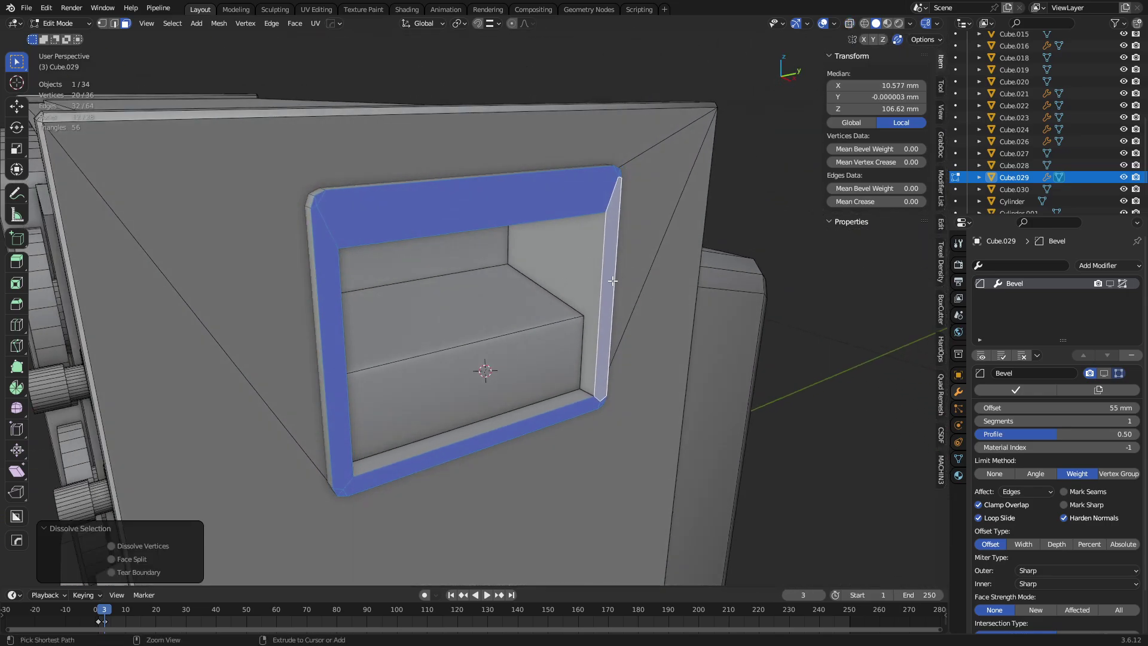
pyautogui.rightClick(343, 225)
# Select the inner edge of the frame's upper rim in edge selection mode.
pyautogui.moveTo(496, 255); pyautogui.dragTo(526, 302, button='middle')
pyautogui.press('2')
pyautogui.press('3')
pyautogui.click(430, 236)
pyautogui.press('2')
pyautogui.click(432, 241)
pyautogui.moveTo(434, 251); pyautogui.dragTo(526, 238, button='middle')
pyautogui.hotkey('ctrl', 'Tab')
pyautogui.click(461, 269)
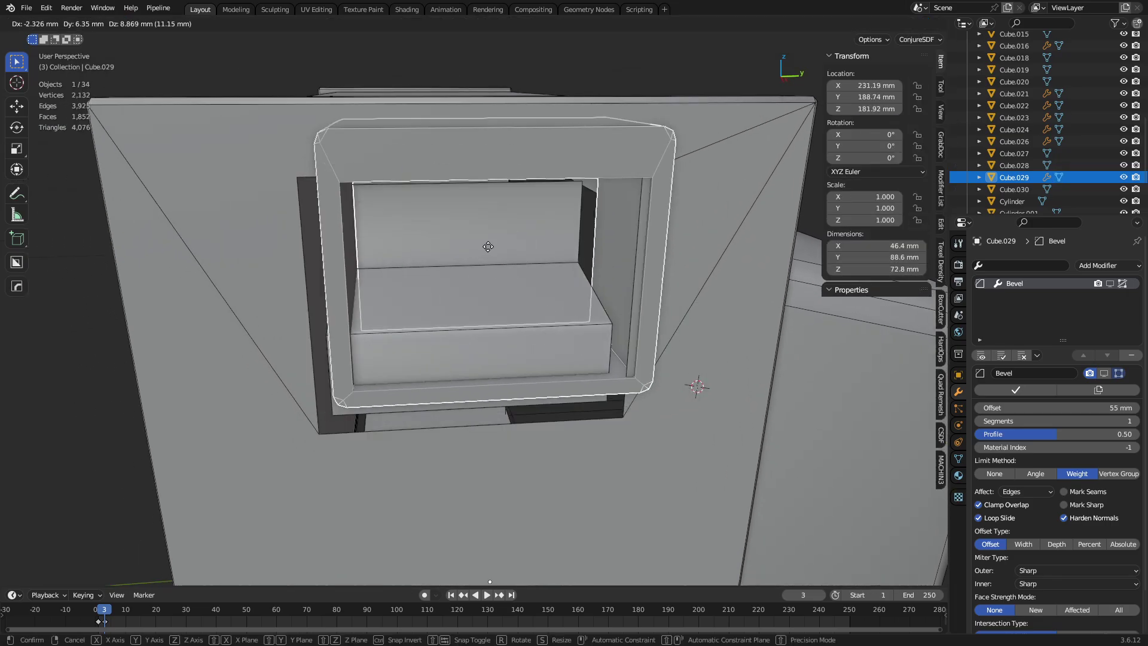
pyautogui.hotkey('ctrl', 'Tab')
pyautogui.click(507, 271)
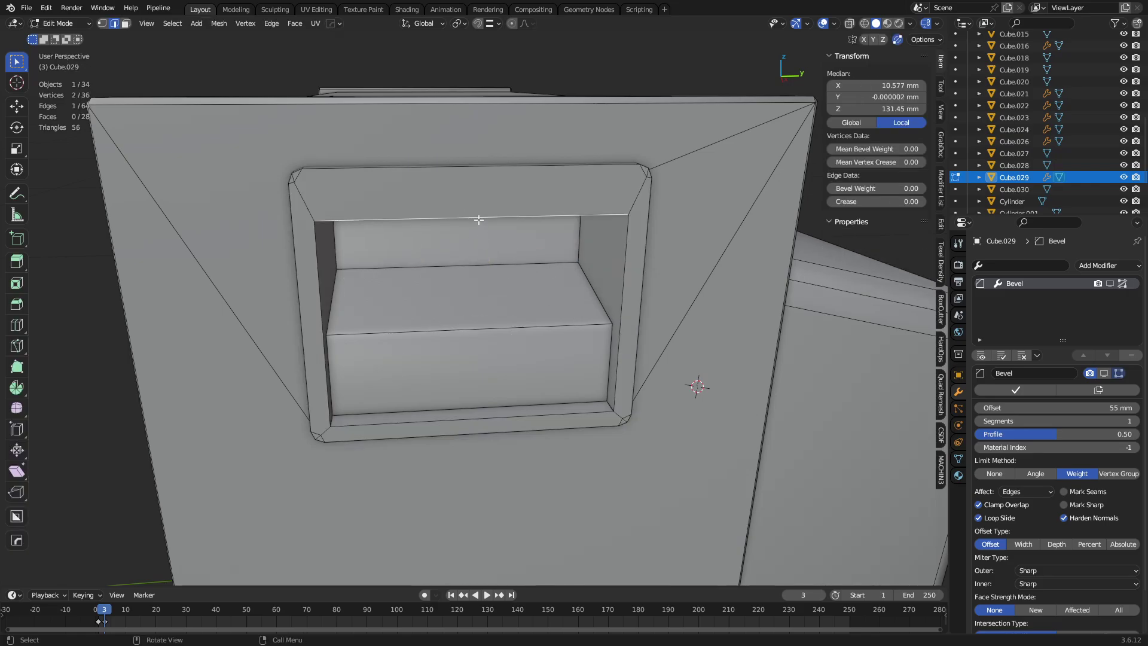
# Snap the 3D cursor to the selected upper inner edge and set the frame's origin to the 3D cursor.
pyautogui.hotkey('shift', 's')
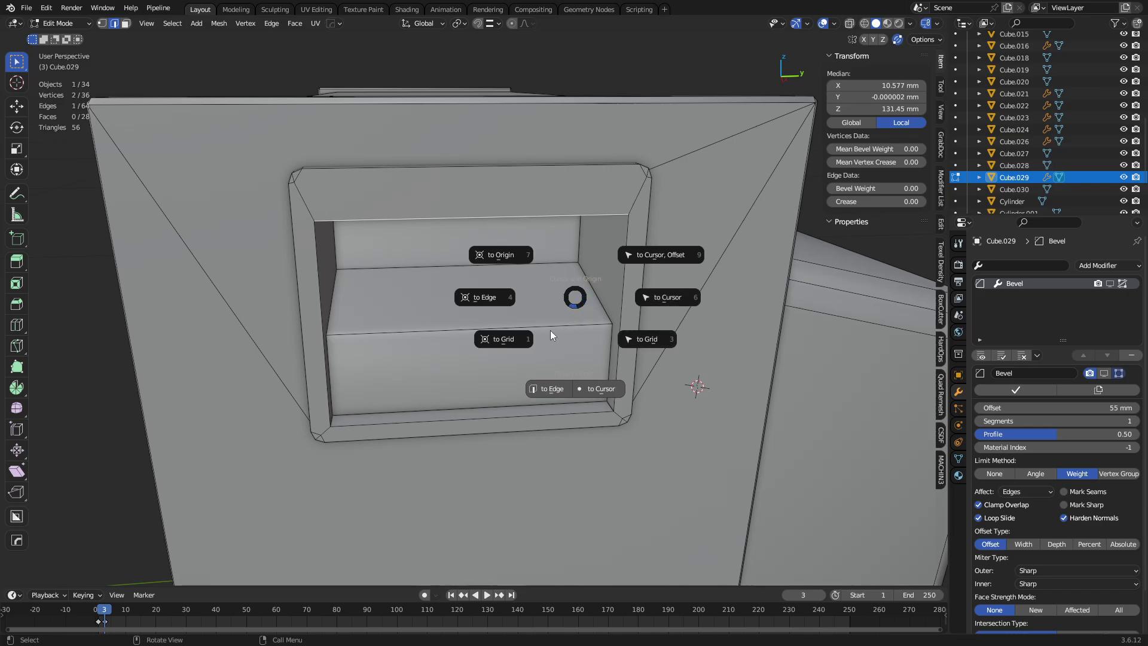
pyautogui.click(495, 304)
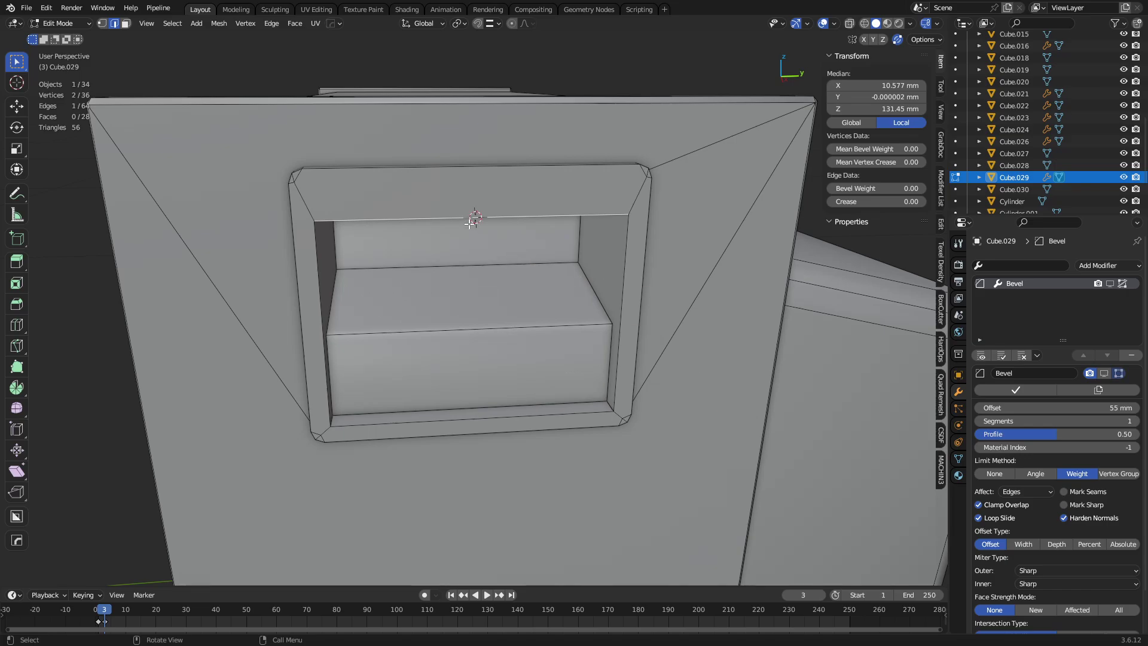
pyautogui.hotkey('ctrl', 'Tab')
pyautogui.click(461, 246)
pyautogui.click(187, 24)
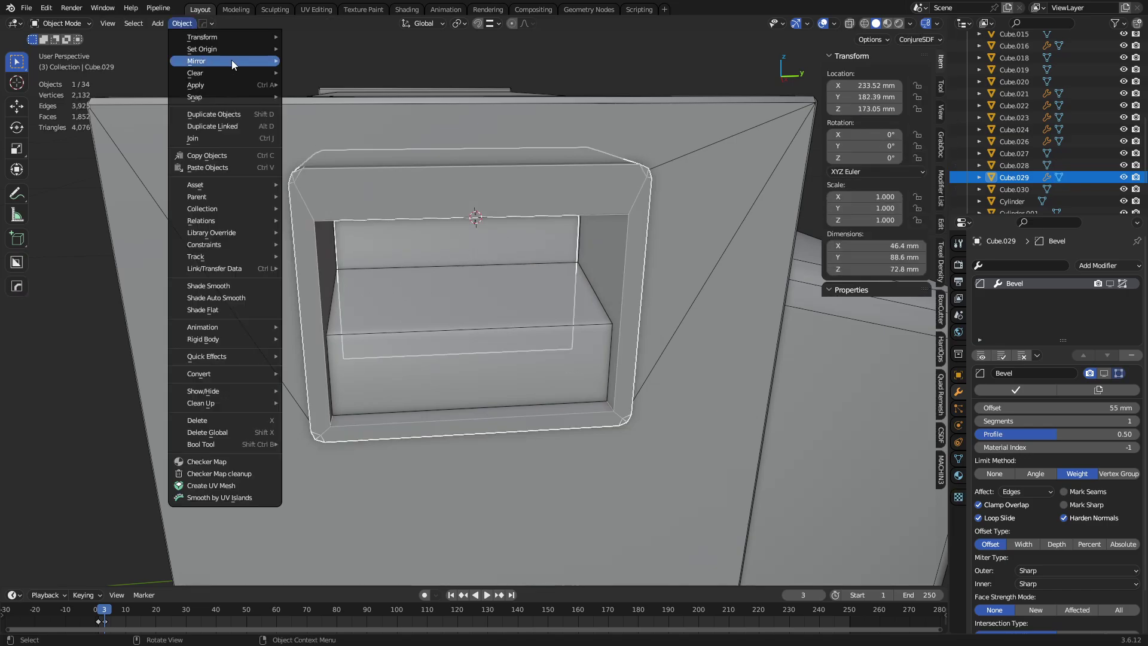
pyautogui.moveTo(234, 52)
pyautogui.click(363, 71)
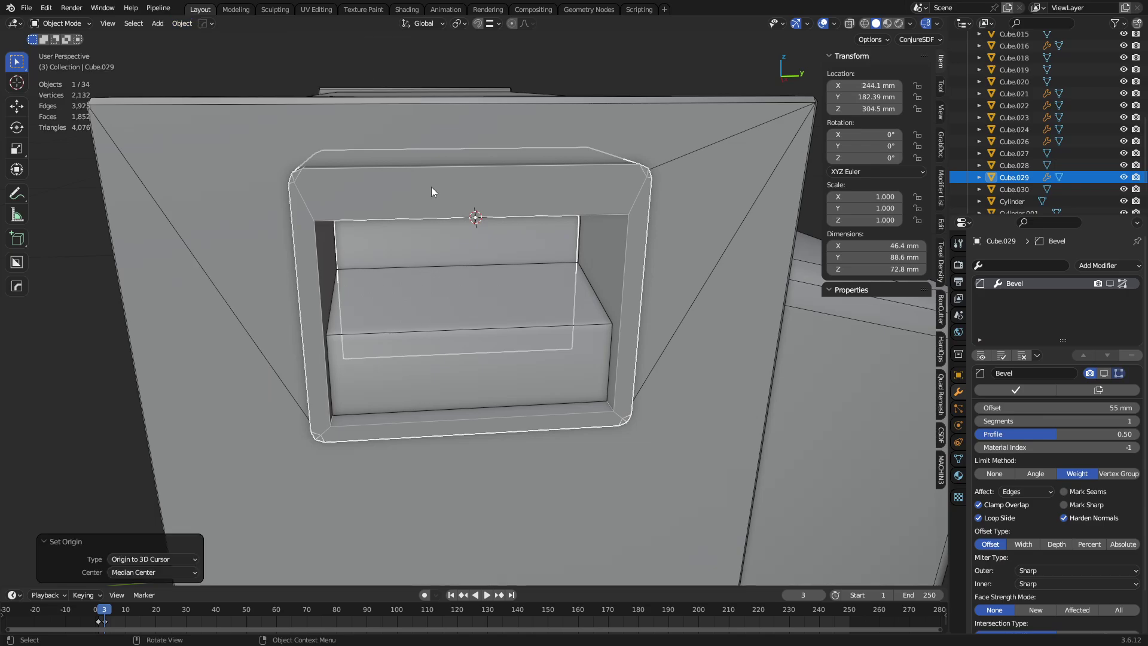
# Select the frame's entire mesh in Edit Mode and symmetrize it along Y from negative to positive.
pyautogui.press('Tab')
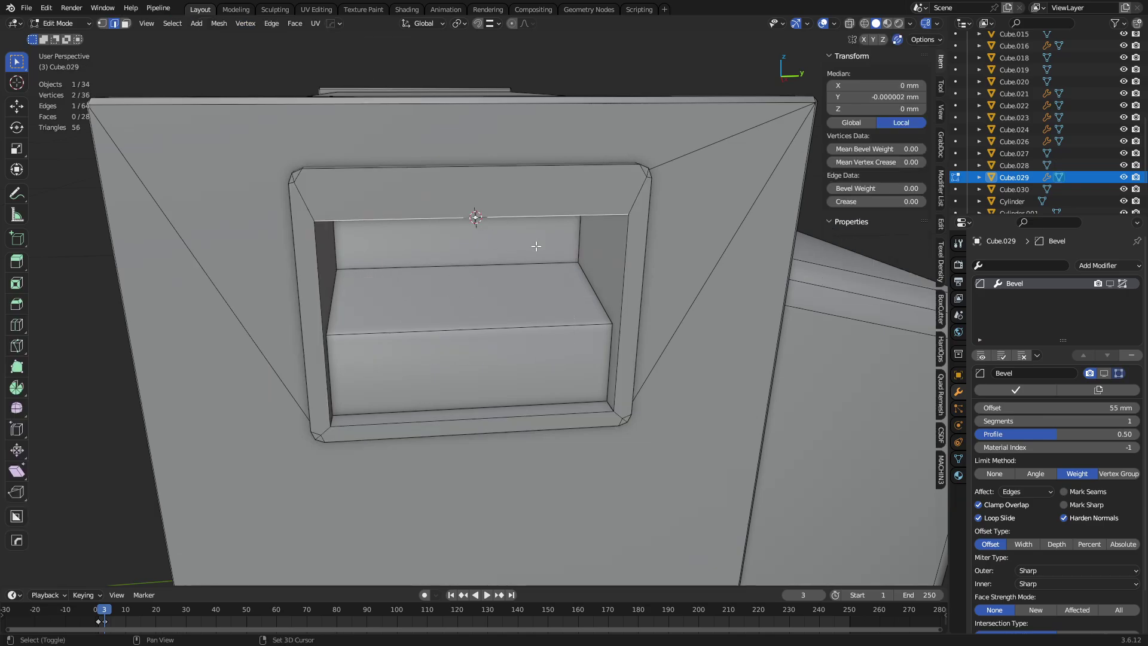
pyautogui.hotkey('shift', 's')
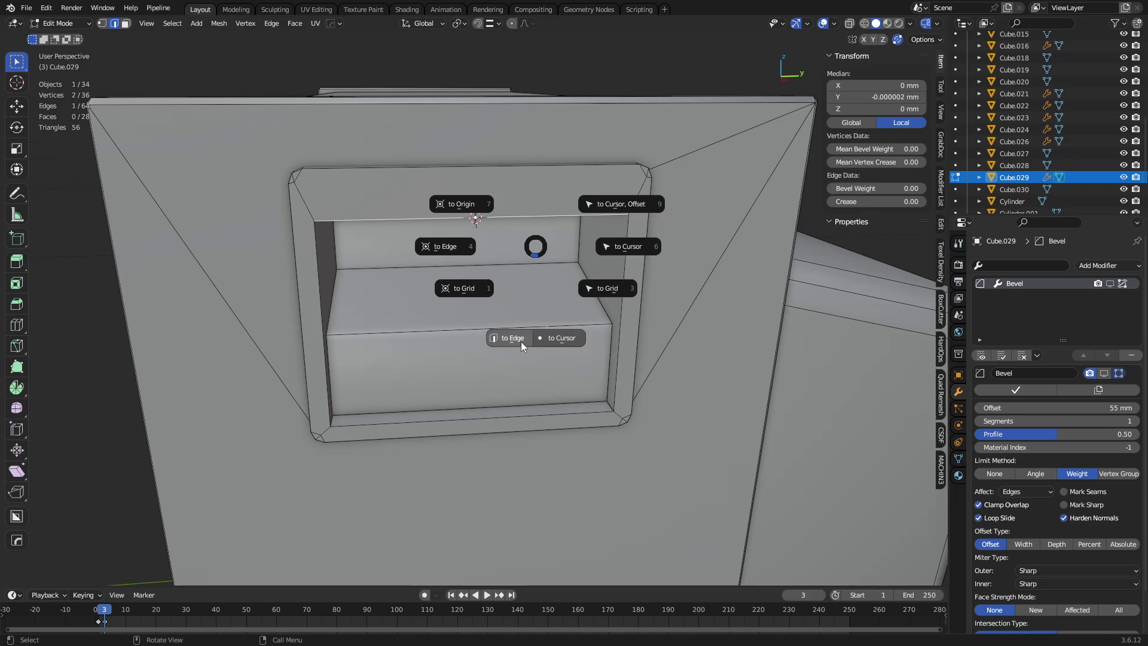
pyautogui.press('Escape')
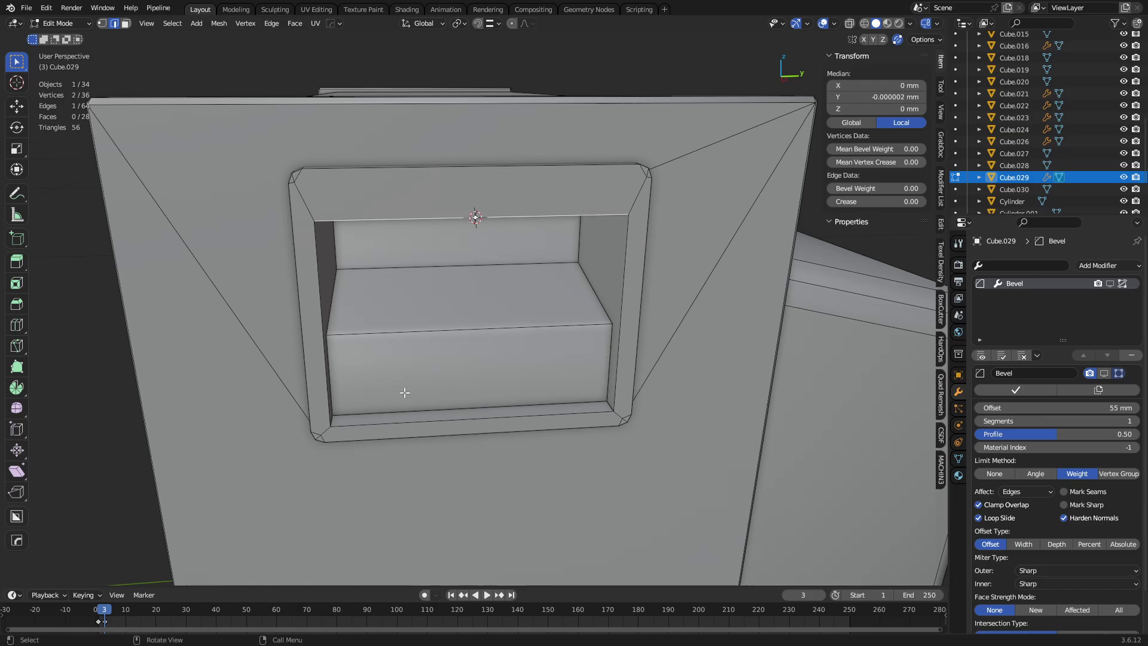
pyautogui.press('a')
pyautogui.press('KP_3')
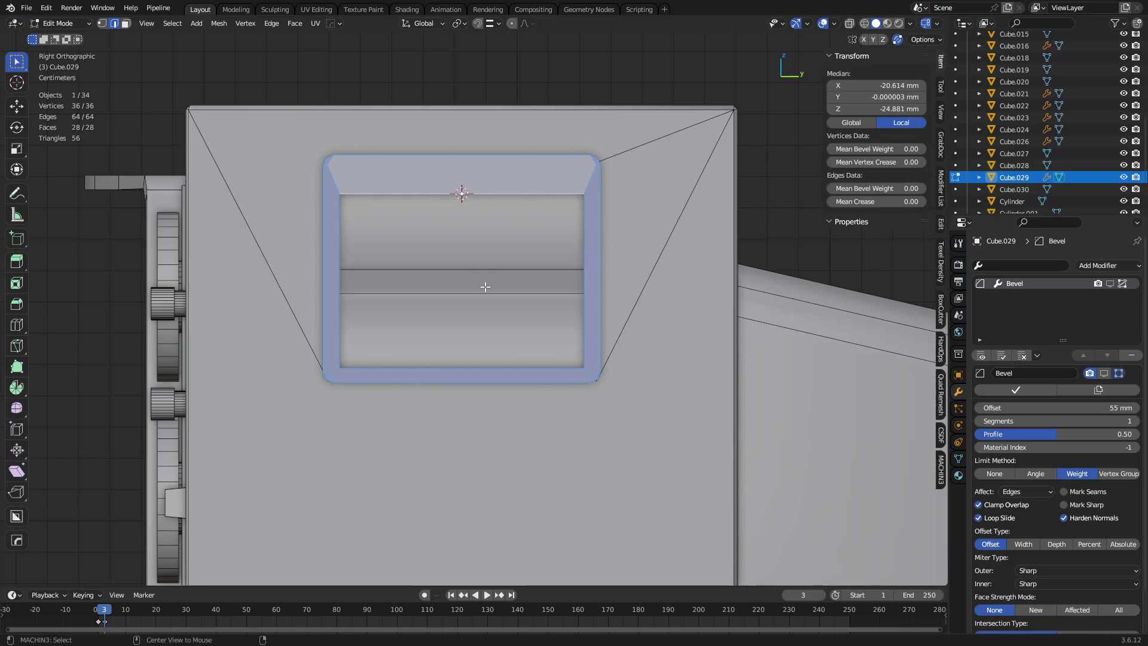
pyautogui.hotkey('alt', 'x')
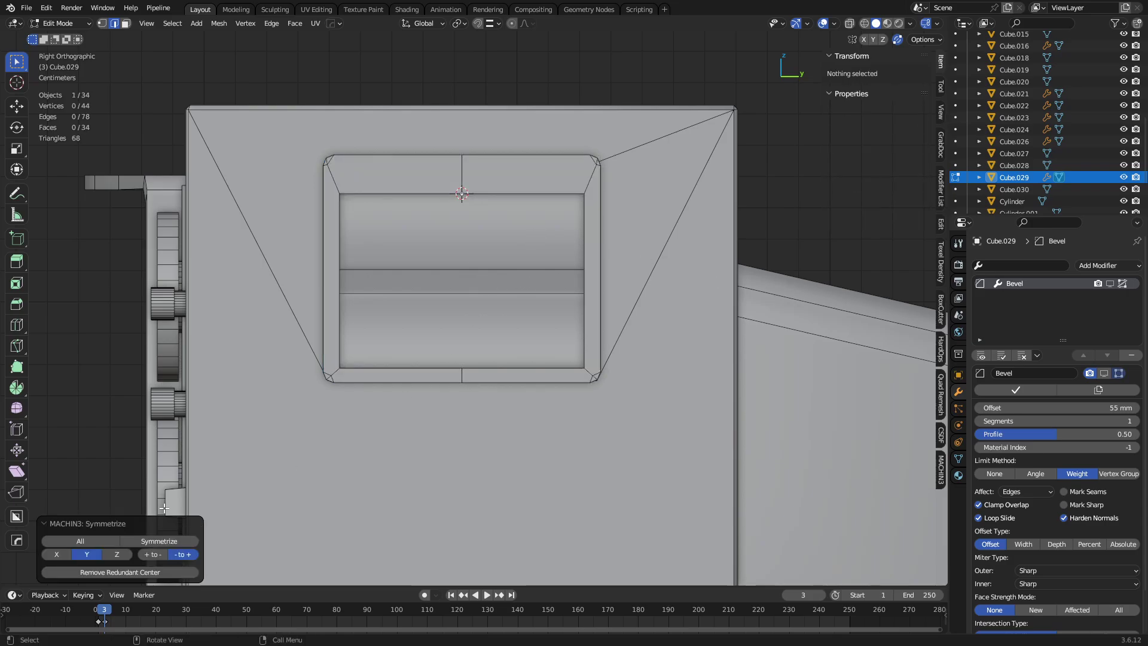
pyautogui.moveTo(482, 321); pyautogui.dragTo(560, 375, button='middle')
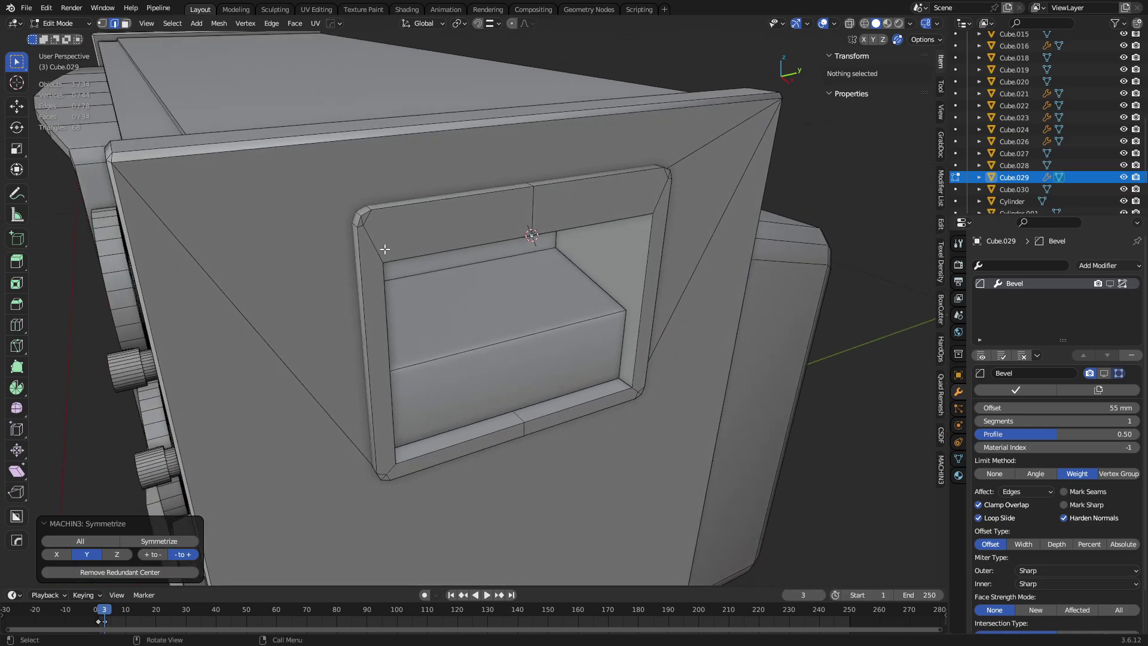
# Dissolve the diagonal and bevel-fan edges on the front rim at the upper and lower corners of the negative-Y side.
pyautogui.click(398, 233)
pyautogui.click(530, 210)
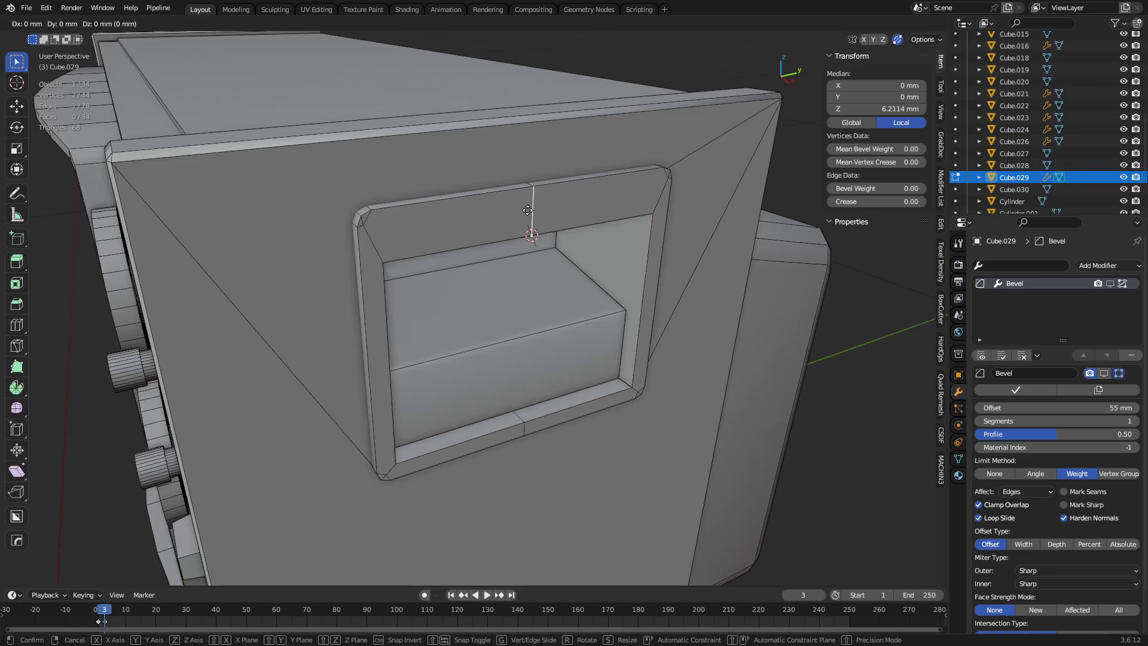
pyautogui.hotkey('alt', 'a')
pyautogui.keyDown('alt'); pyautogui.click(363, 230); pyautogui.keyUp('alt')
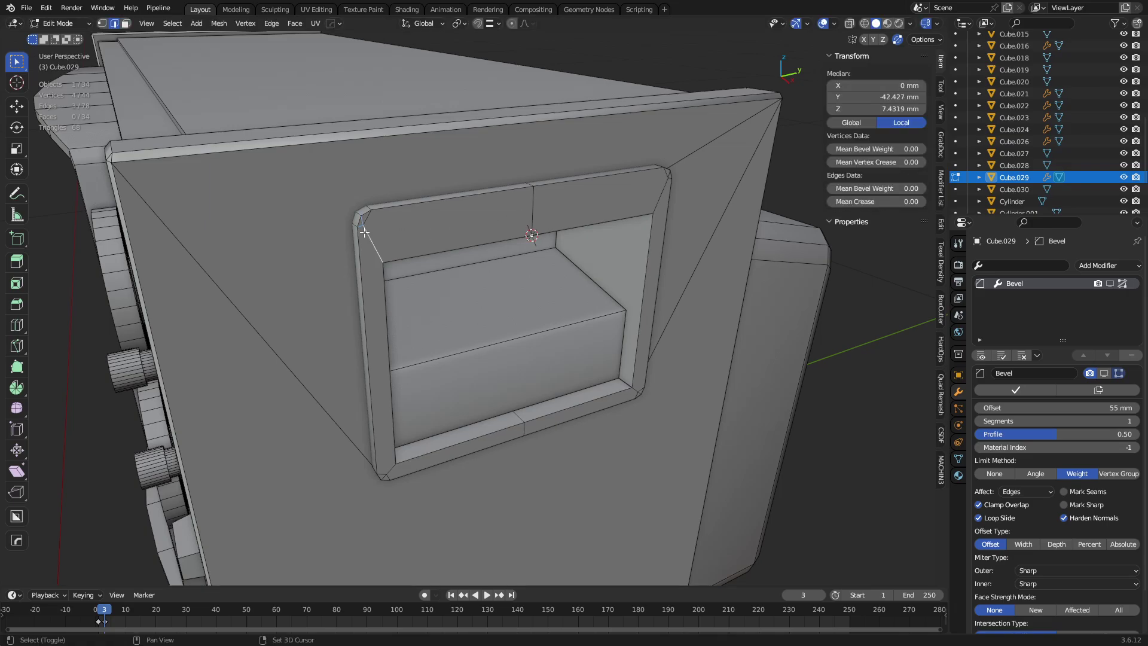
pyautogui.hotkey('ctrl', 'x')
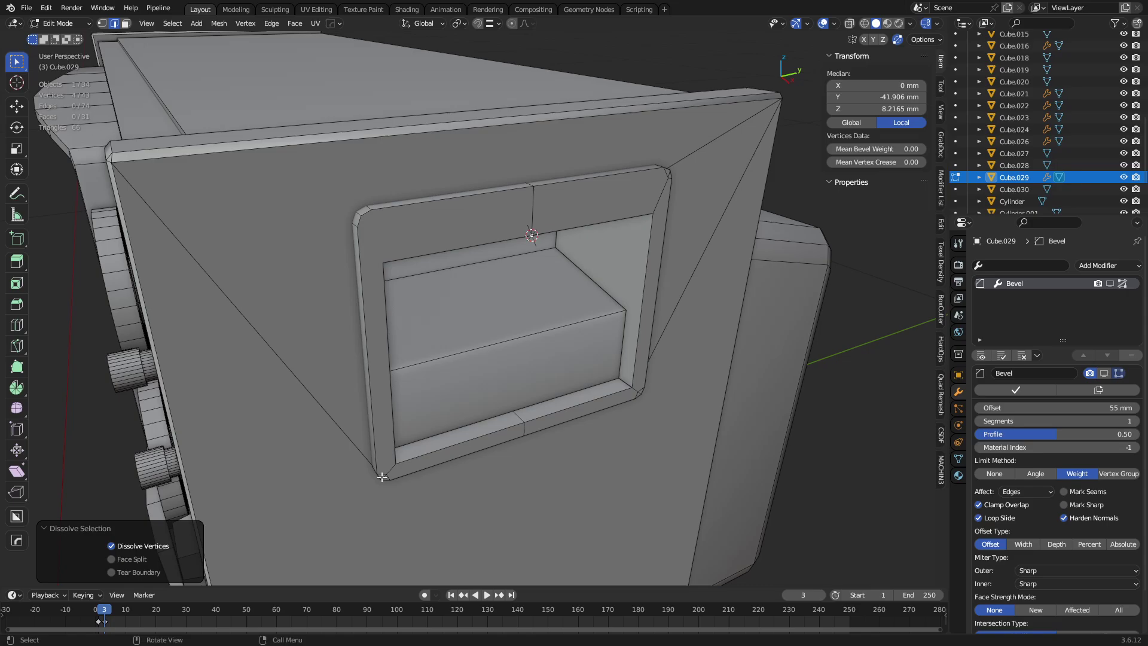
pyautogui.keyDown('shift'); pyautogui.click(383, 476); pyautogui.keyUp('shift')
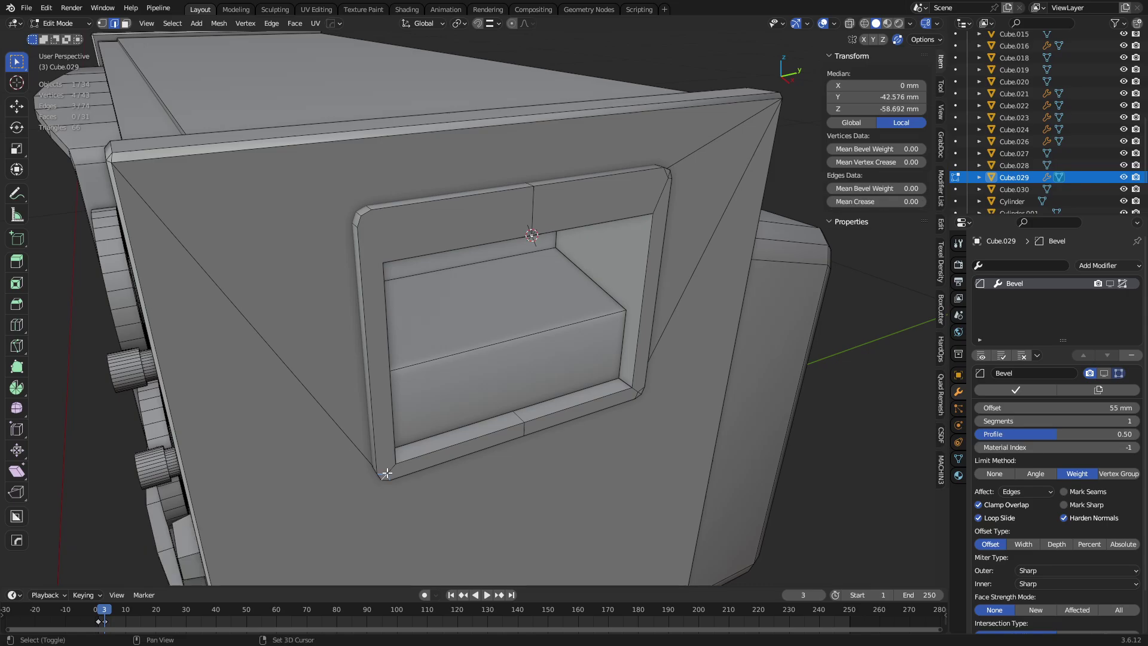
pyautogui.hotkey('ctrl', 'x')
# Symmetrize the whole frame again along Y to carry the cleaned corners over to the positive side.
pyautogui.press('a')
pyautogui.press('KP_Decimal')
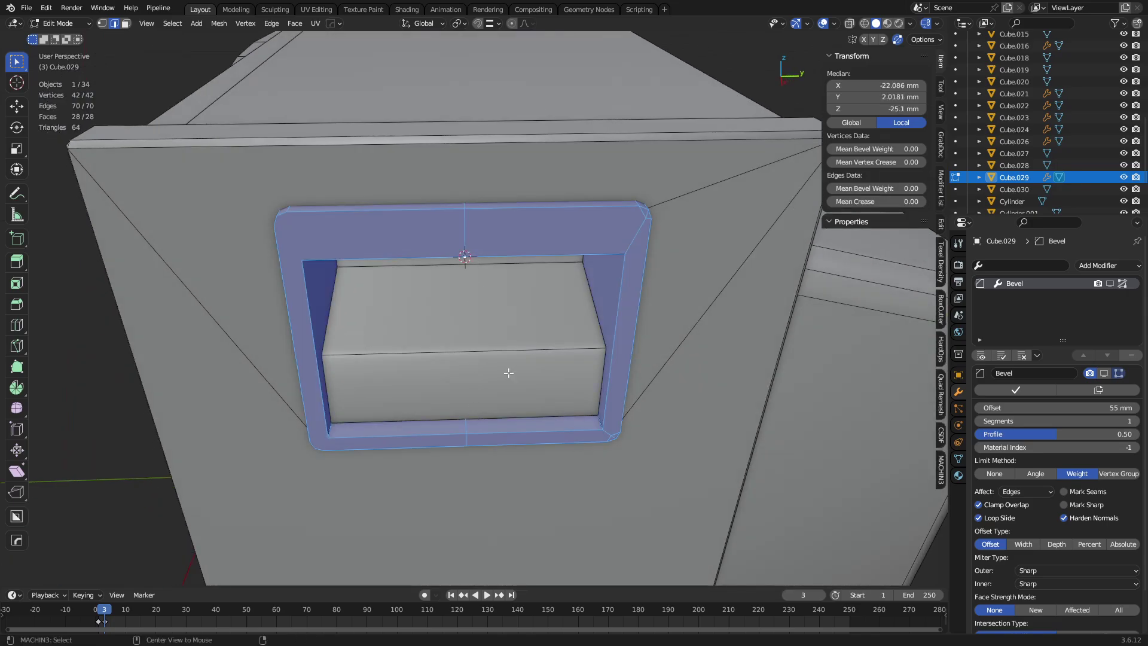
pyautogui.hotkey('alt', 'x')
# Dissolve the redundant centre-line edges across the frame's upper section, keeping the front rim's centre edge.
pyautogui.moveTo(522, 431)
pyautogui.mouseDown(button='middle')
pyautogui.moveTo(477, 362)
pyautogui.moveTo(535, 346)
pyautogui.moveTo(495, 232)
pyautogui.mouseUp(button='middle')
pyautogui.hotkey('alt', 'z')
pyautogui.click(501, 245)
pyautogui.click(502, 240)
pyautogui.hotkey('alt', 'z')
pyautogui.keyDown('alt'); pyautogui.click(495, 230); pyautogui.keyUp('alt')
pyautogui.press('a')
pyautogui.press('a')
pyautogui.keyDown('alt'); pyautogui.click(493, 226); pyautogui.keyUp('alt')
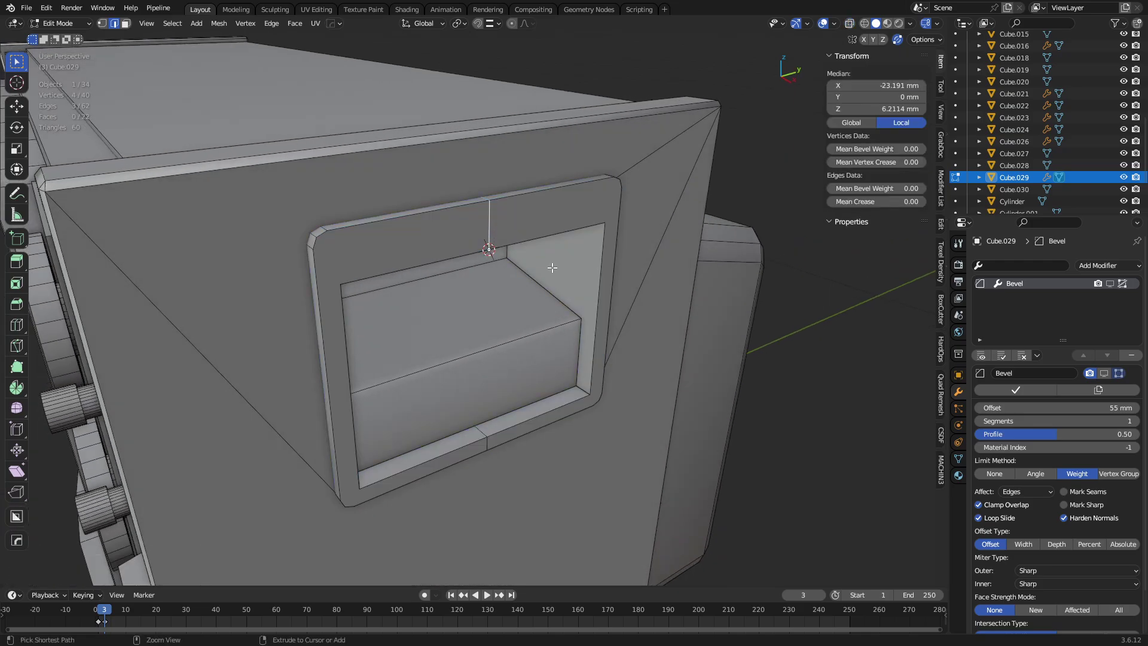
pyautogui.hotkey('ctrl', 'x')
# Dissolve the redundant centre-line edges across the frame's lower section, keeping the front rim's centre edge, and turn off X-ray.
pyautogui.moveTo(567, 304); pyautogui.dragTo(469, 418, button='middle')
pyautogui.hotkey('alt', 'z')
pyautogui.keyDown('alt'); pyautogui.click(456, 422); pyautogui.keyUp('alt')
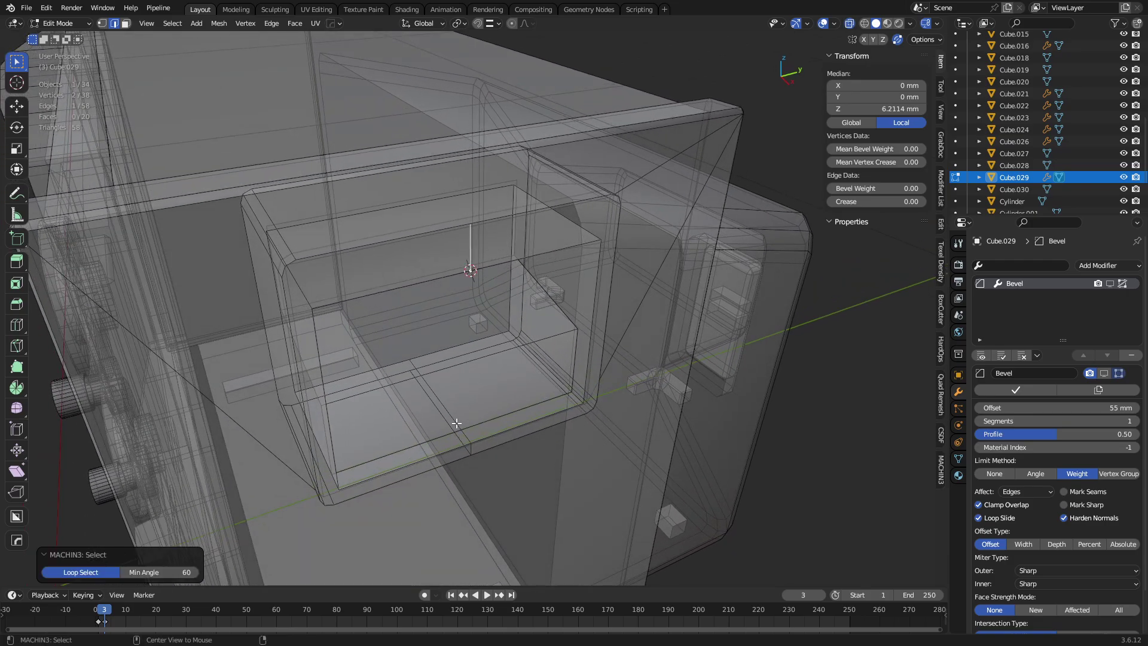
pyautogui.press('a')
pyautogui.press('a')
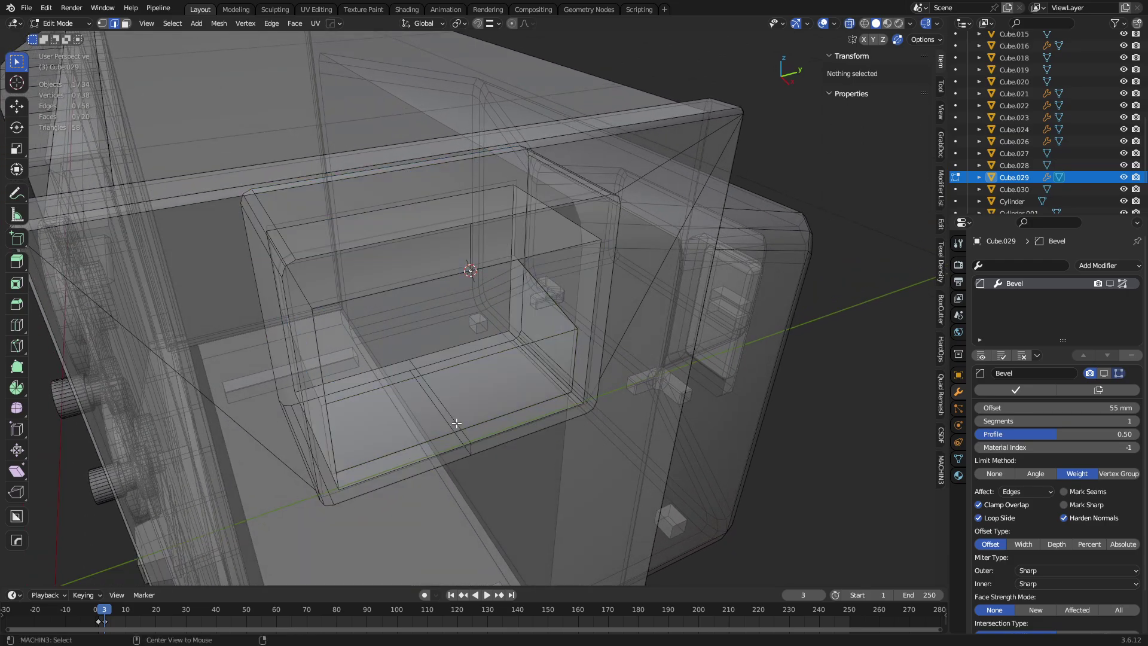
pyautogui.keyDown('alt'); pyautogui.click(456, 423); pyautogui.keyUp('alt')
pyautogui.hotkey('ctrl', 'x')
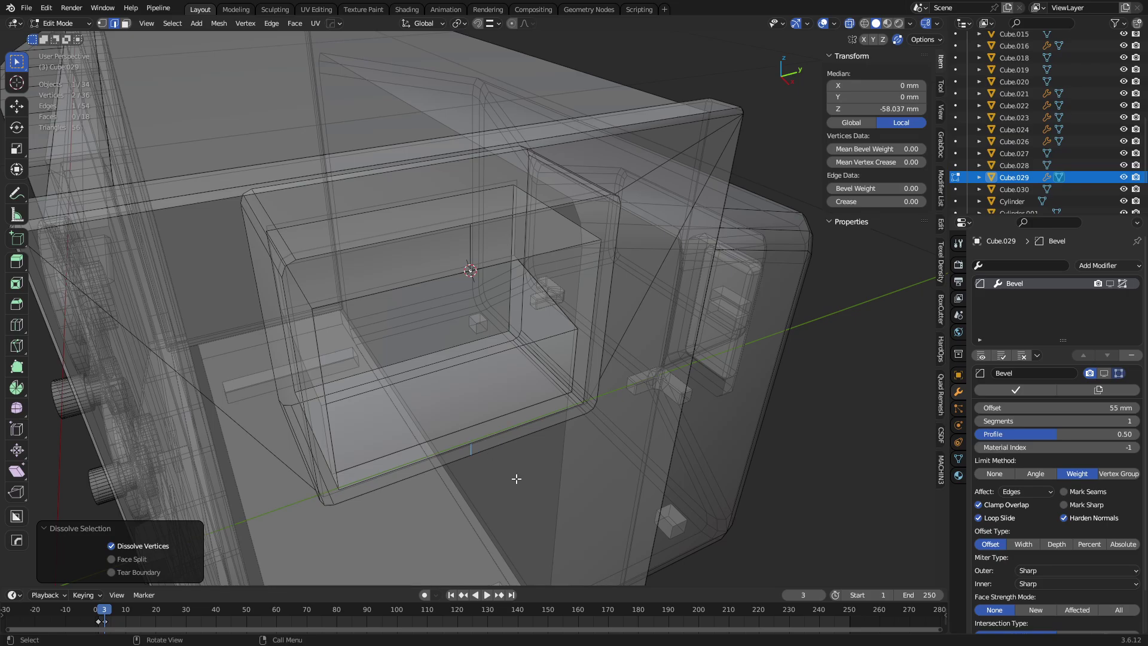
pyautogui.hotkey('alt', 'z')
# Slide the lower front rim's centre edge toward positive Y onto the corner with an edge slide factor of 1.000.
pyautogui.moveTo(516, 479); pyautogui.dragTo(501, 357, button='middle')
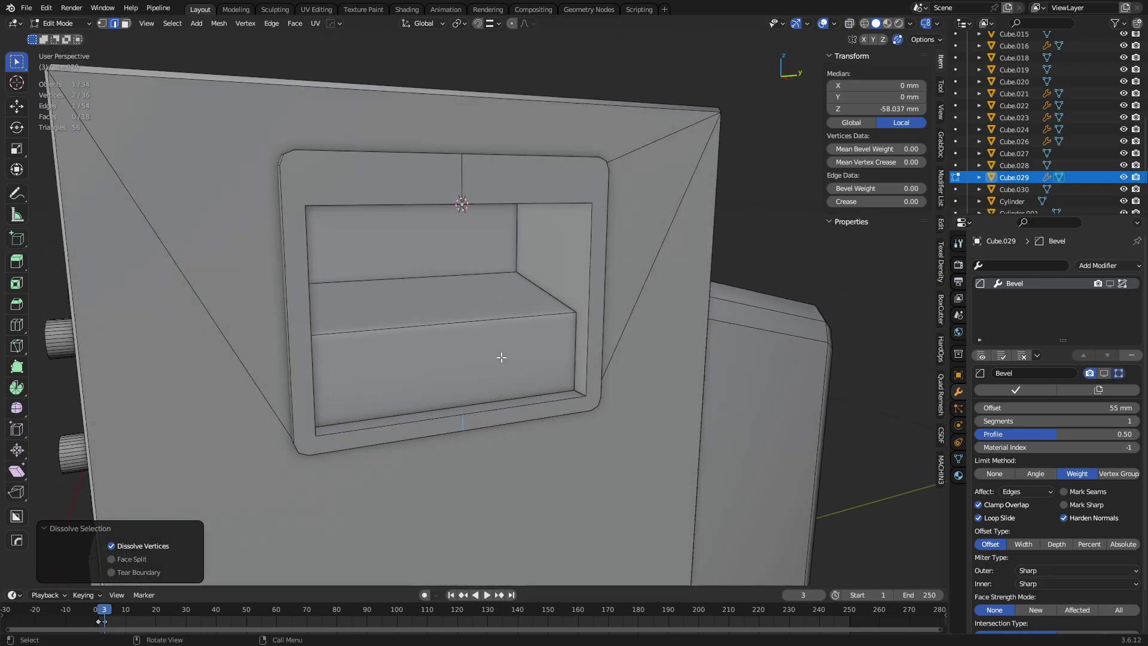
pyautogui.press('1')
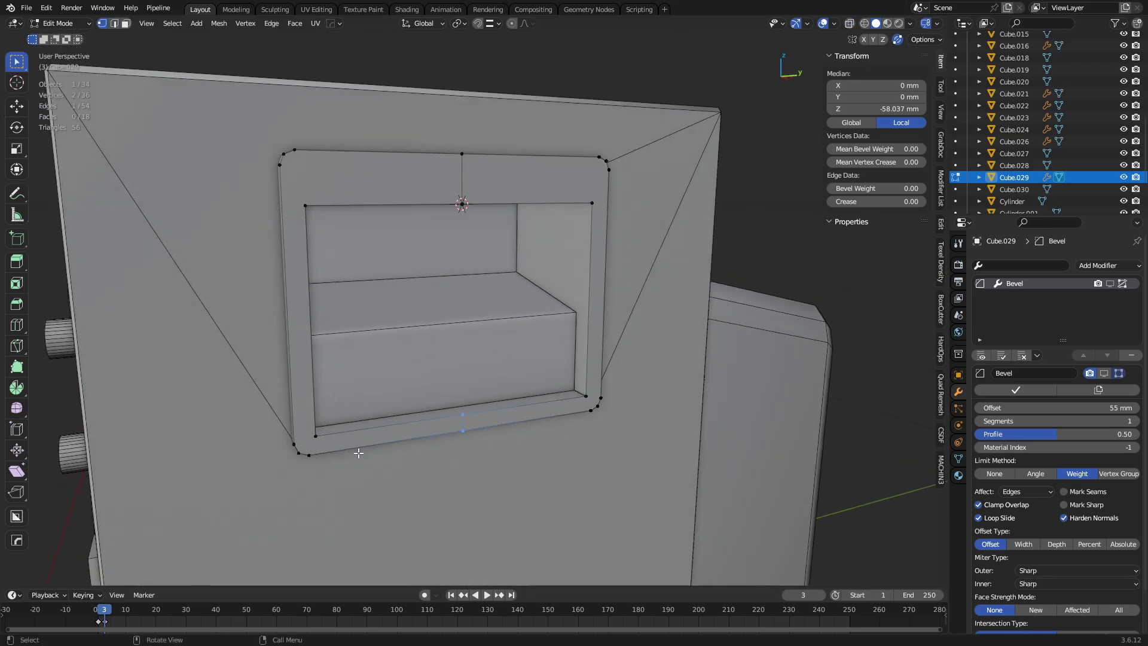
pyautogui.click(317, 452)
pyautogui.press('2')
pyautogui.click(521, 422)
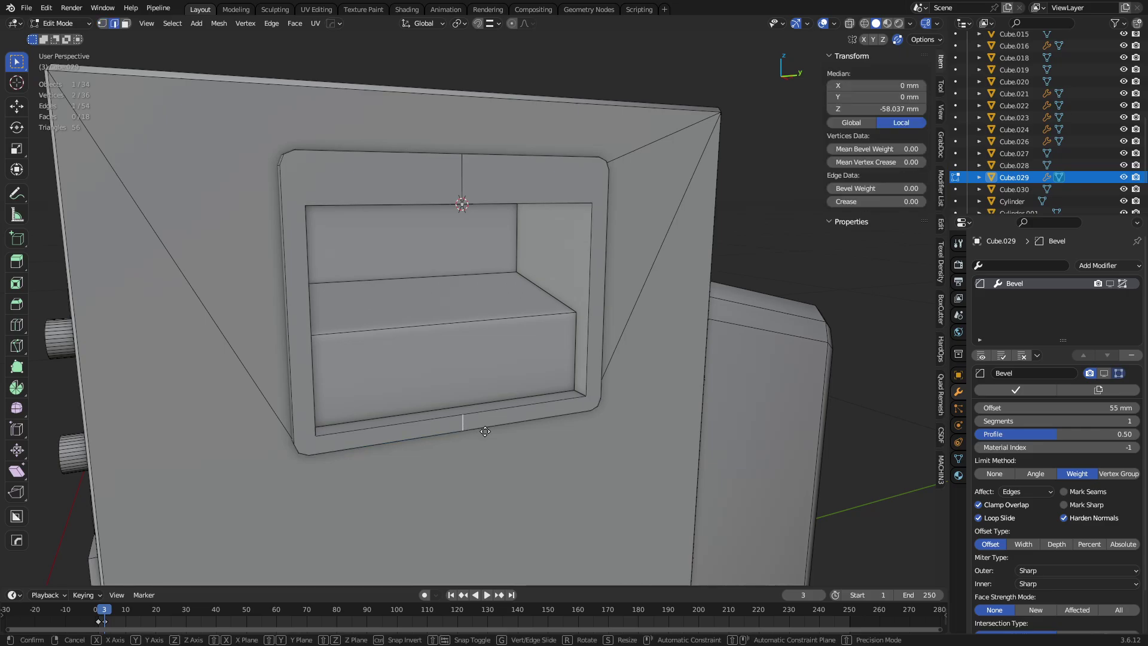
pyautogui.press('g')
pyautogui.press('g')
pyautogui.click(673, 421)
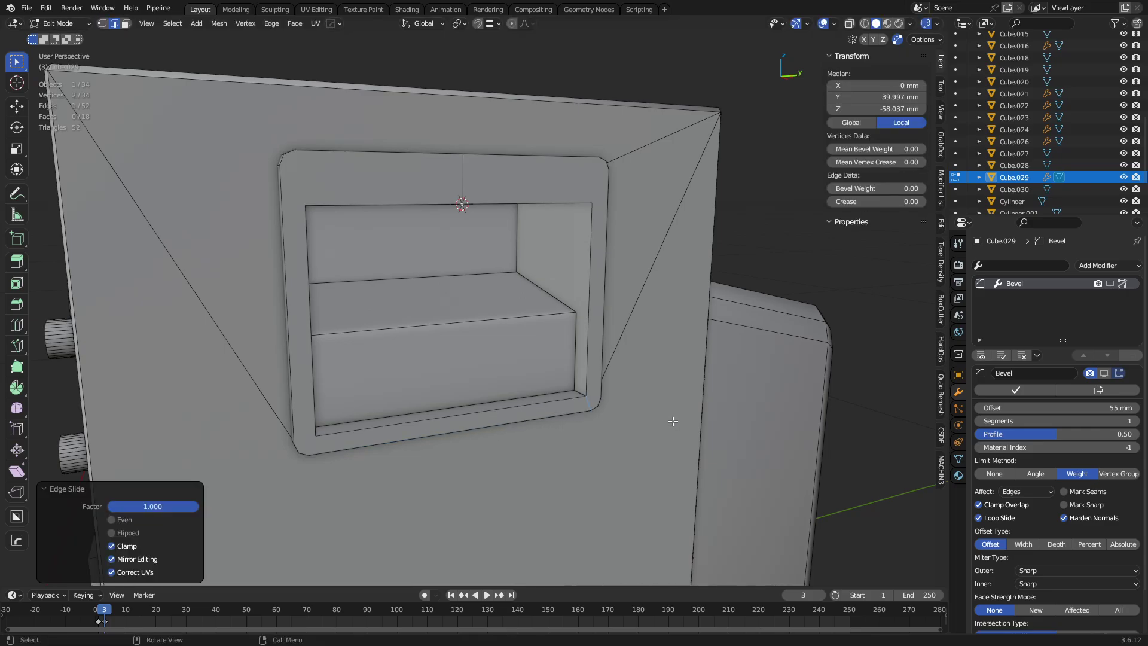
# Slide the upper front rim's centre edge toward positive Y onto the frame's corner.
pyautogui.click(465, 179)
pyautogui.press('g')
pyautogui.press('g')
pyautogui.click(674, 205)
# Merge the whole frame mesh's vertices by distance and return to Object Mode.
pyautogui.press('a')
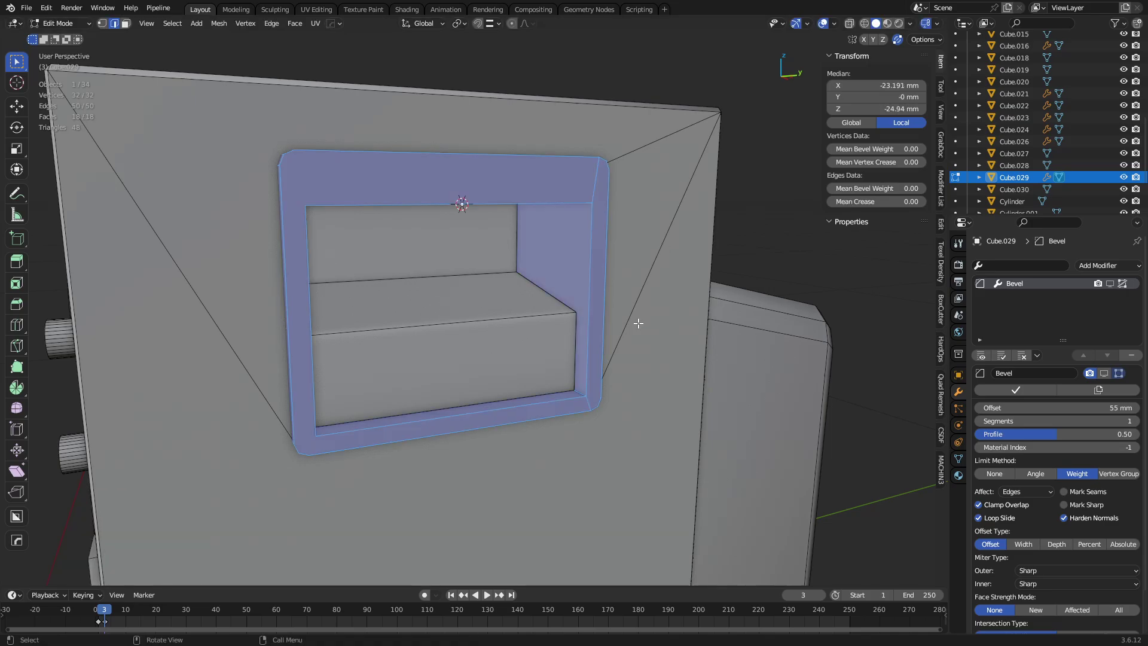
pyautogui.press('m')
pyautogui.click(634, 373)
pyautogui.press('Tab')
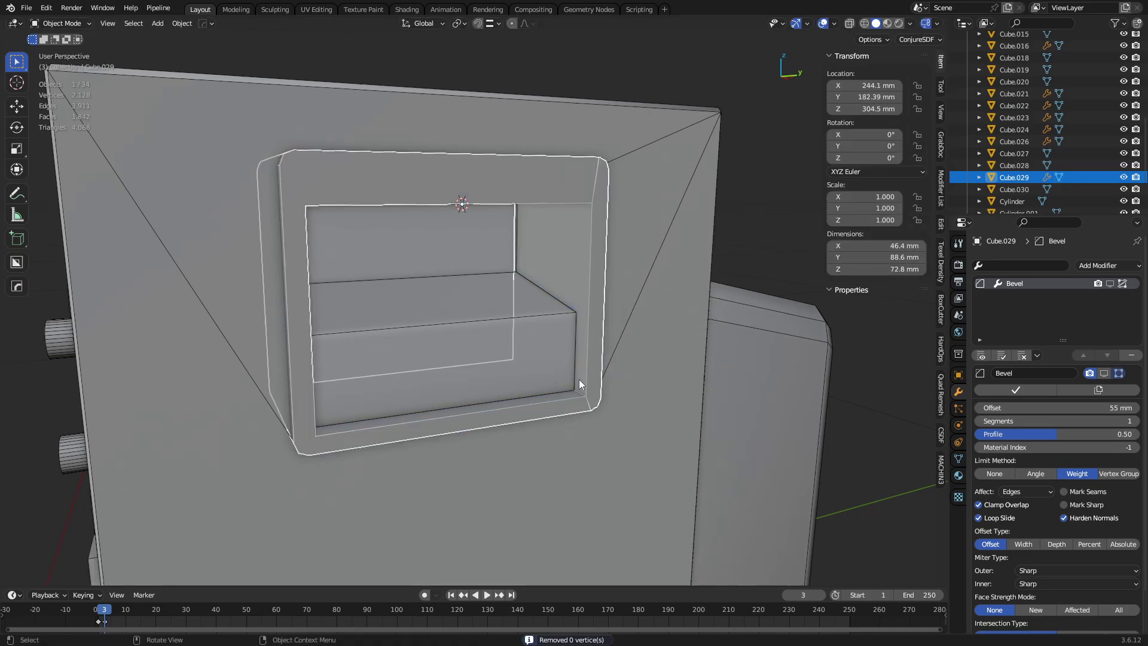
# Remove the frame's Bevel modifier and add a Triangulate modifier in its place.
pyautogui.click(1131, 355)
pyautogui.click(1098, 265)
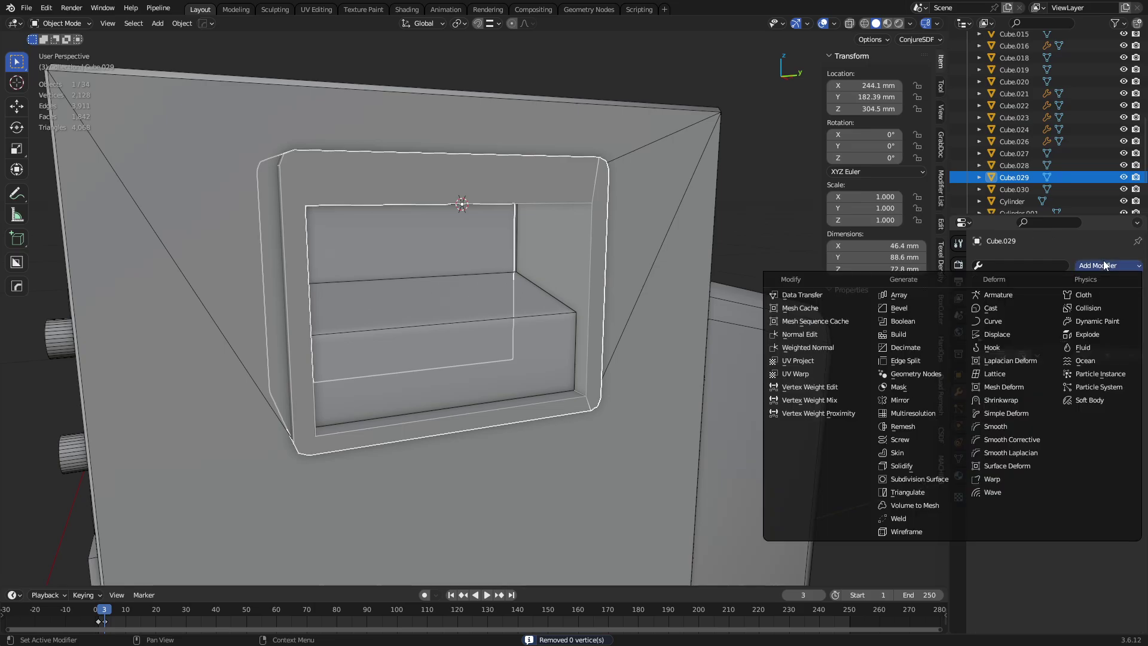
pyautogui.click(936, 492)
pyautogui.moveTo(374, 298); pyautogui.dragTo(432, 285, button='middle')
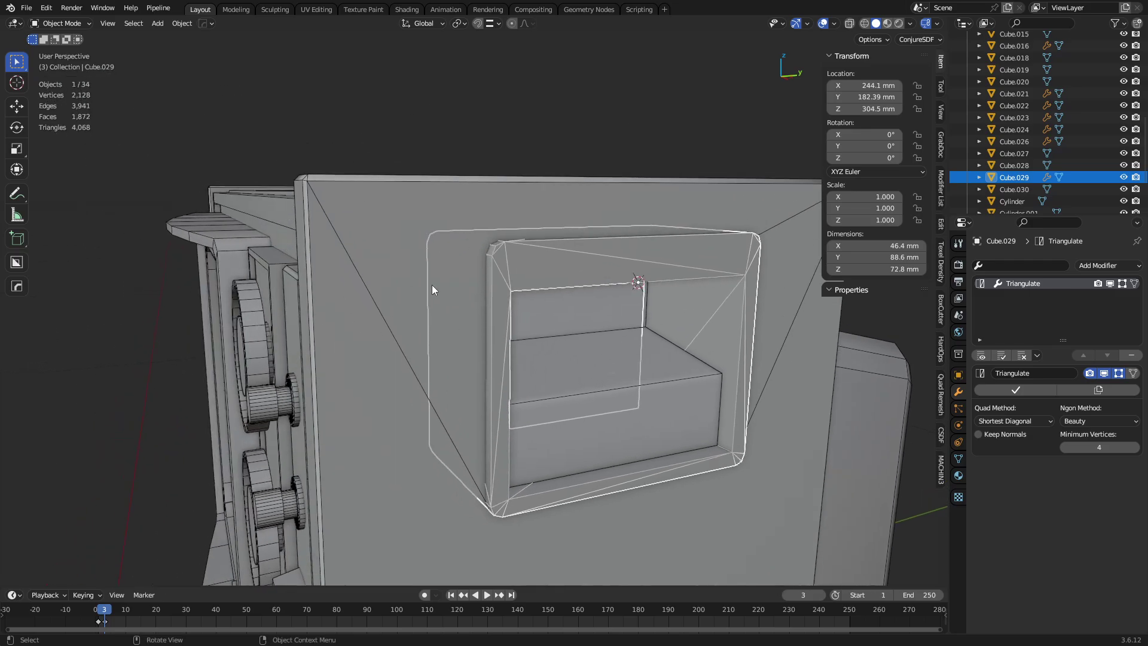
pyautogui.scroll(6, 432, 284)
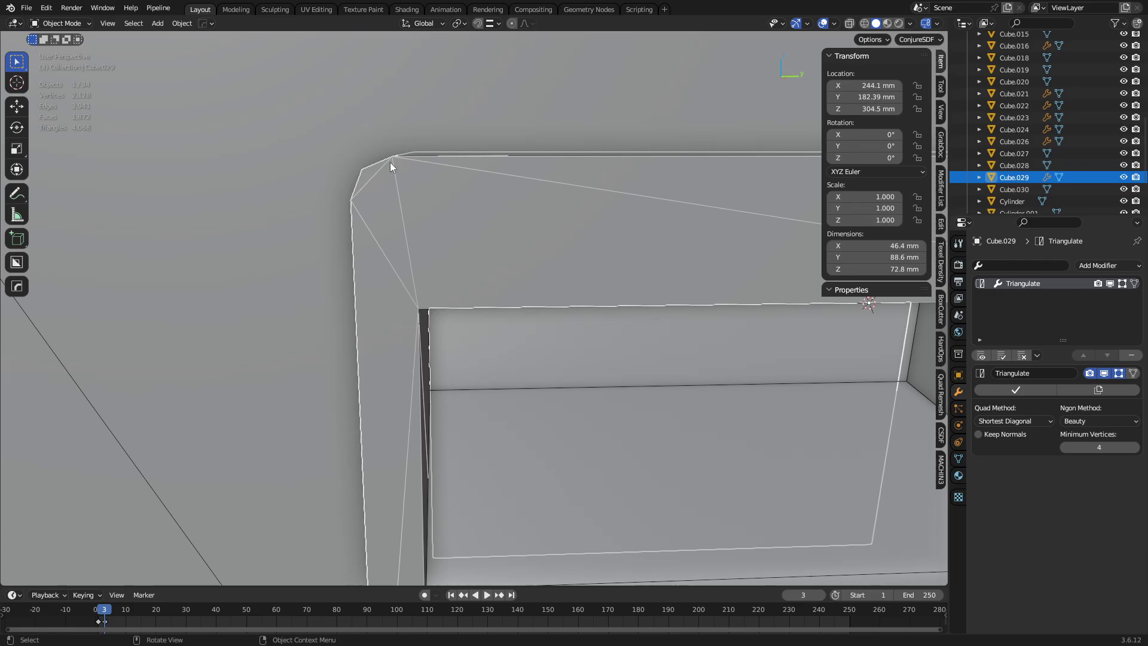
pyautogui.scroll(-4, 620, 297)
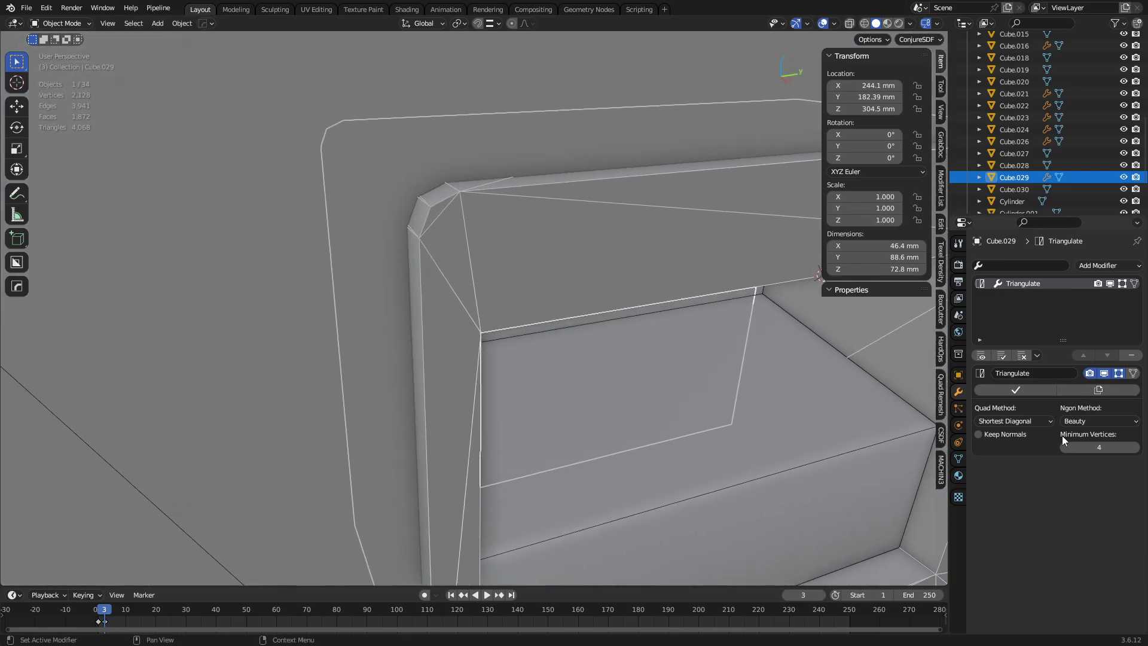
# Try the Triangulate modifier's Fixed Alternate and Longest Diagonal quad methods, ending on Shortest Diagonal.
pyautogui.click(1021, 421)
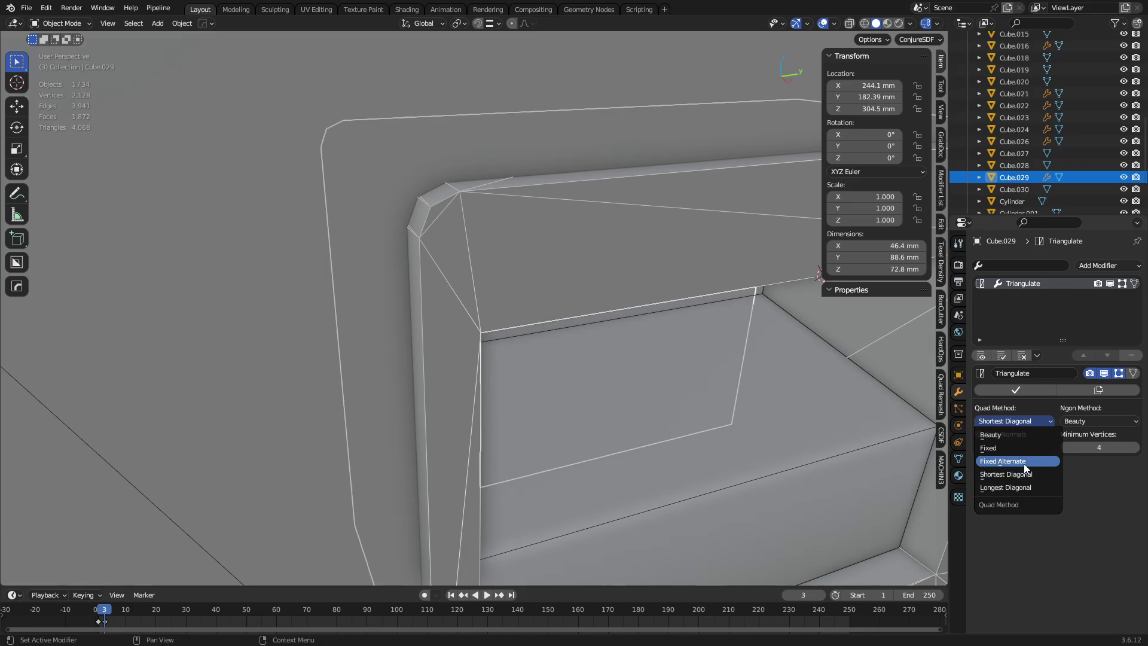
pyautogui.click(1024, 464)
pyautogui.click(1024, 421)
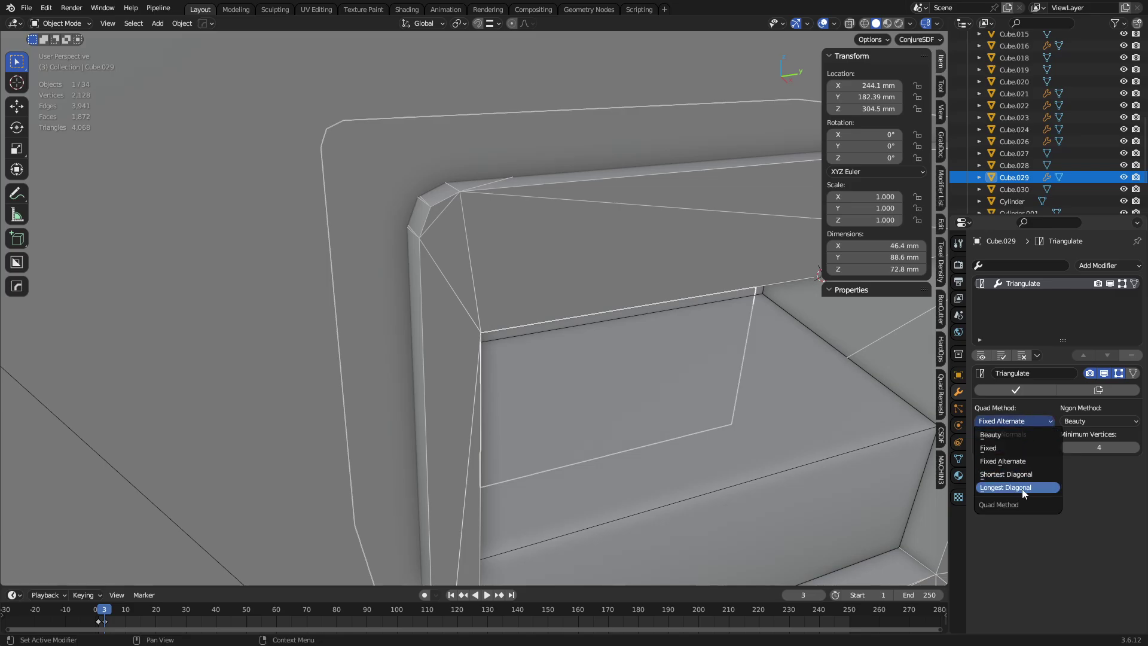
pyautogui.click(1023, 488)
pyautogui.click(1023, 422)
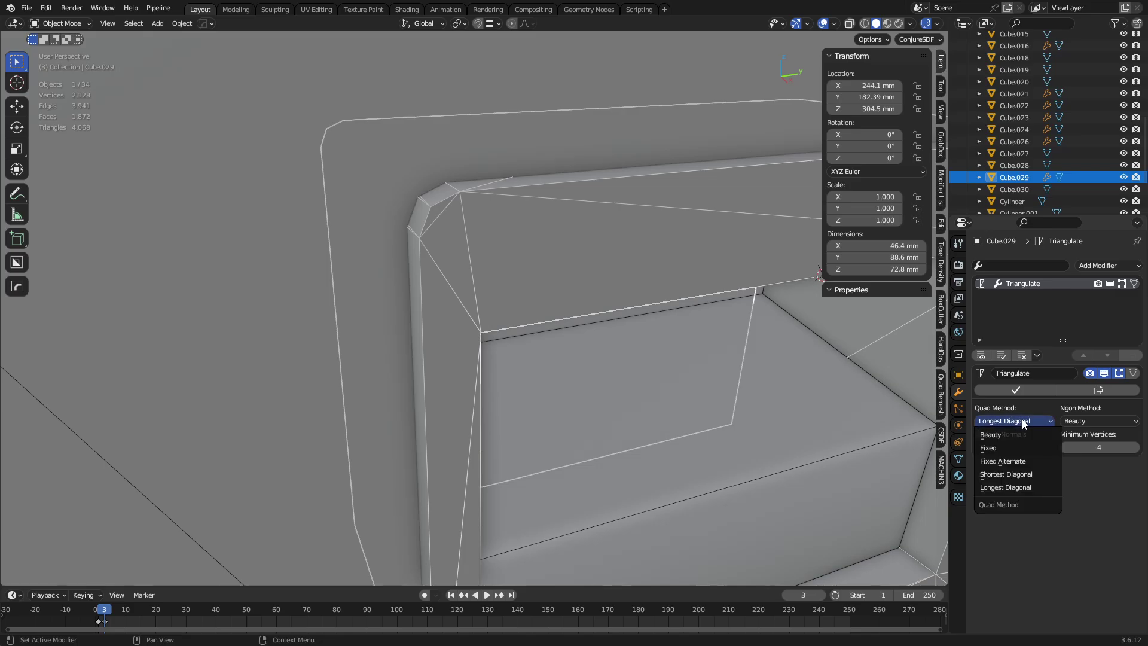
pyautogui.click(1021, 474)
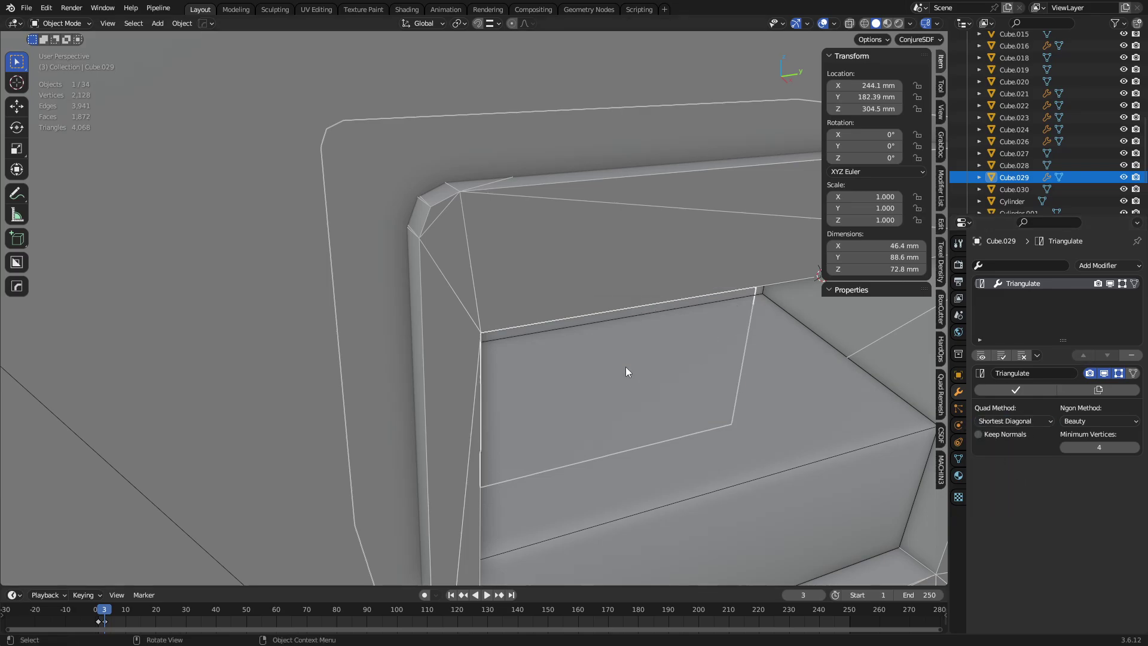
# Delete the Triangulate modifier, add a fresh one with the Shortest Diagonal quad method, and apply it to the frame.
pyautogui.click(1132, 356)
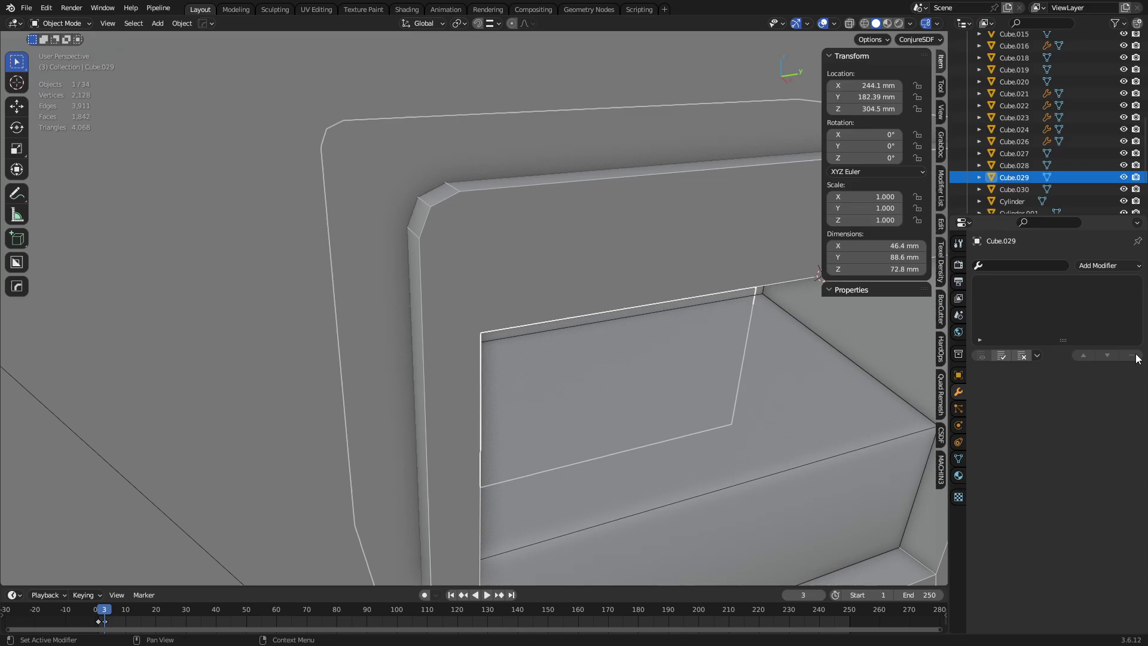
pyautogui.scroll(-3, 512, 319)
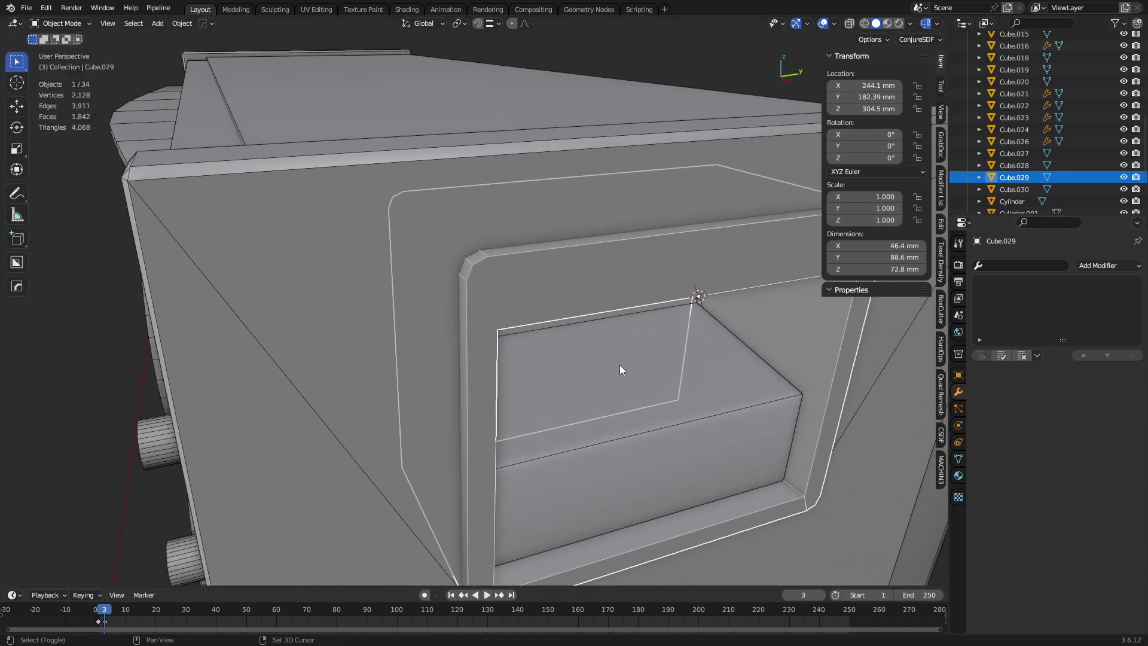
pyautogui.scroll(-2, 522, 311)
pyautogui.click(1098, 265)
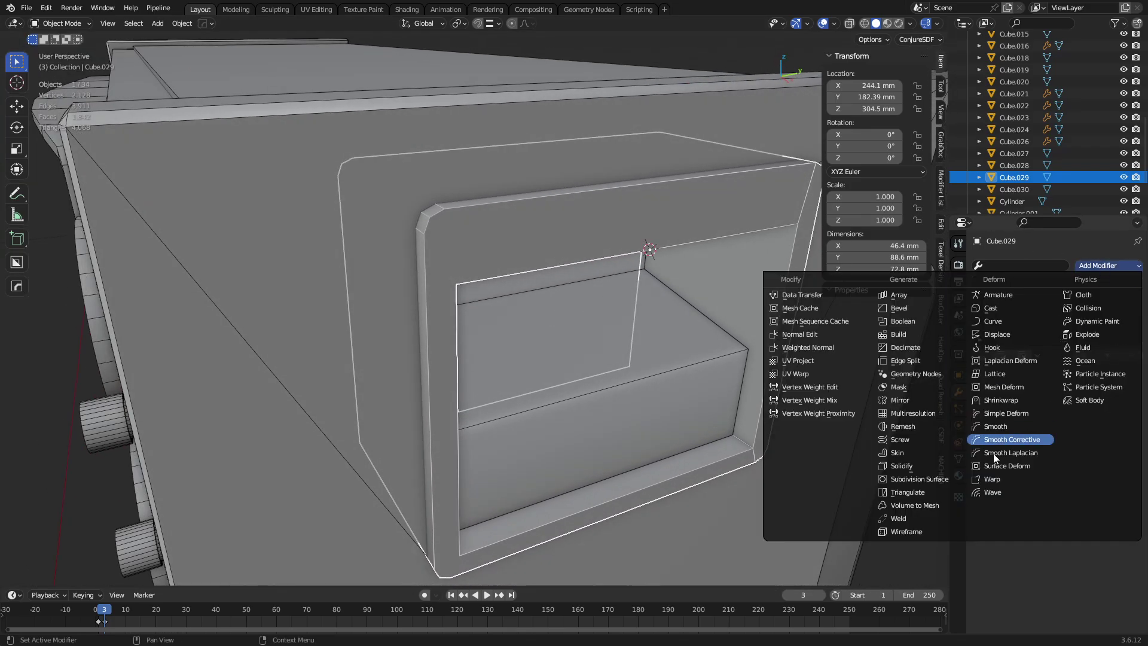
pyautogui.click(932, 492)
pyautogui.scroll(2, 674, 355)
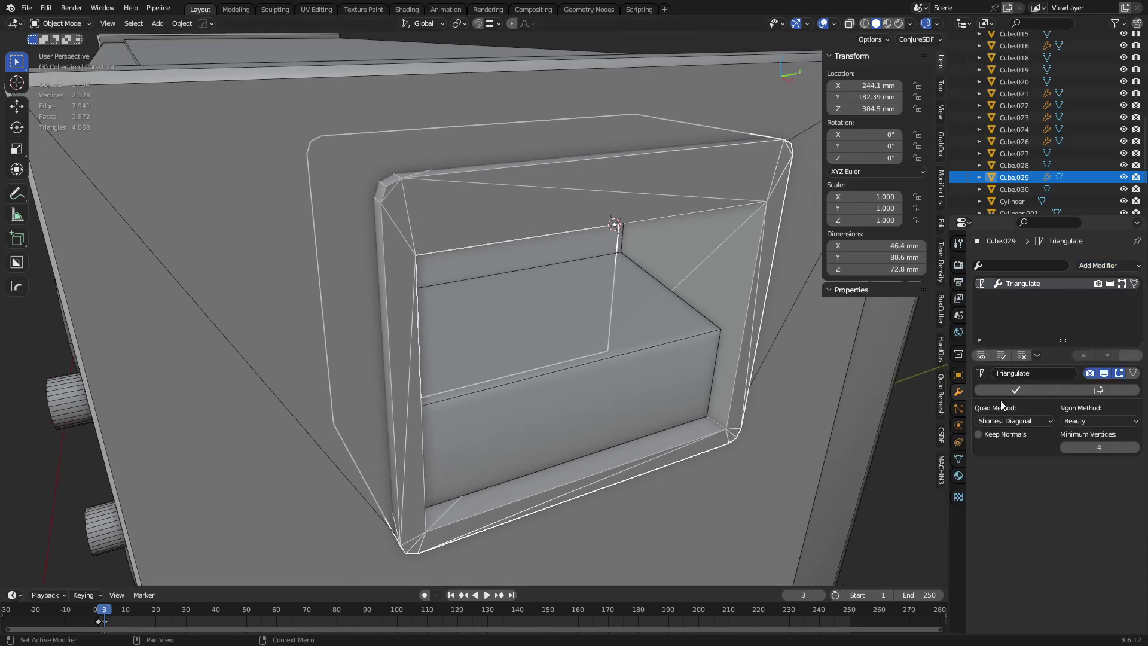
pyautogui.click(1016, 390)
# In Edit Mode, turn the badly placed diagonal edges at the front rim's rounded corners so they run to the inner corner vertices.
pyautogui.hotkey('ctrl', 'Tab')
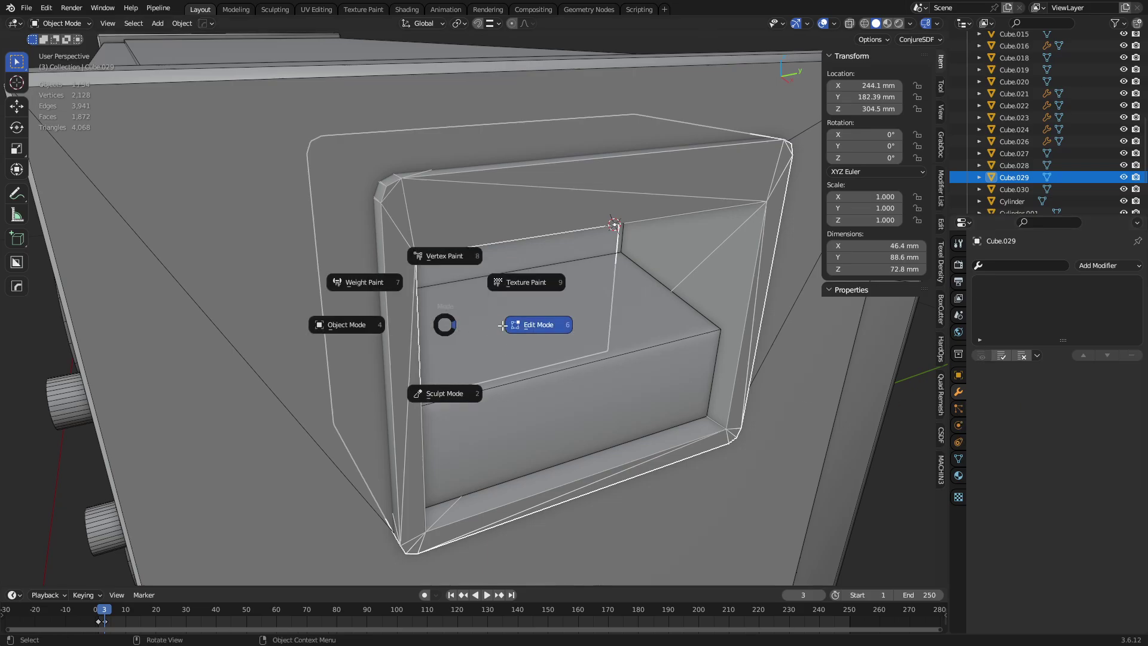
pyautogui.click(502, 326)
pyautogui.click(397, 195)
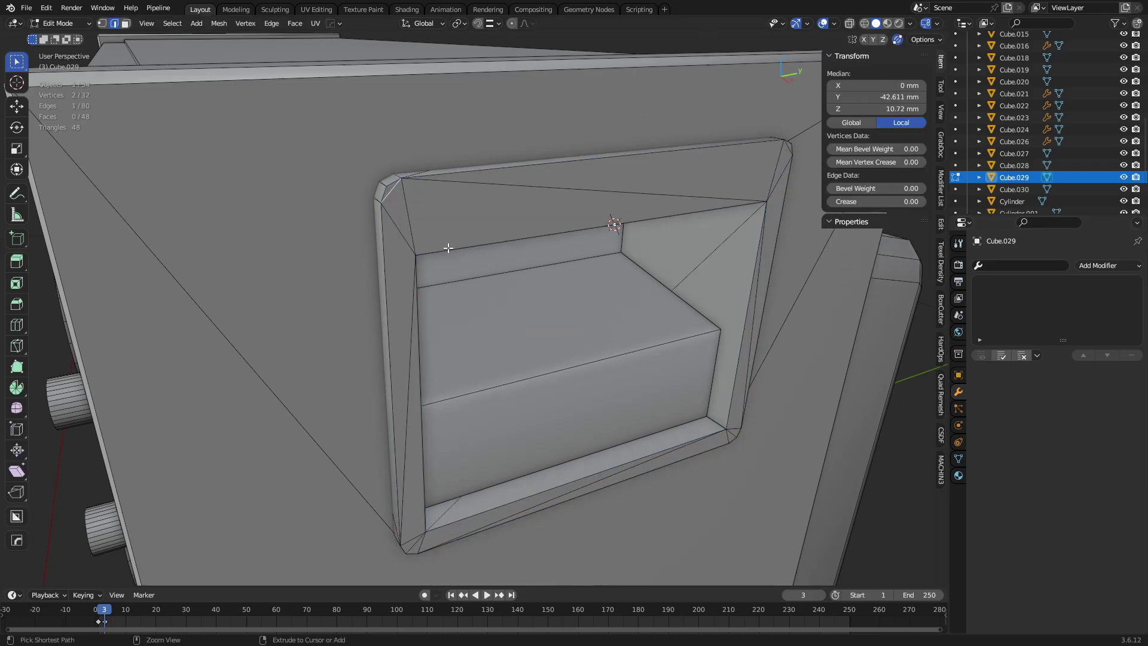
pyautogui.press('2')
pyautogui.click(436, 198)
pyautogui.moveTo(789, 283); pyautogui.dragTo(599, 267, button='middle')
pyautogui.press('2')
pyautogui.keyDown('shift'); pyautogui.scroll(-5, 573, 228); pyautogui.keyUp('shift')
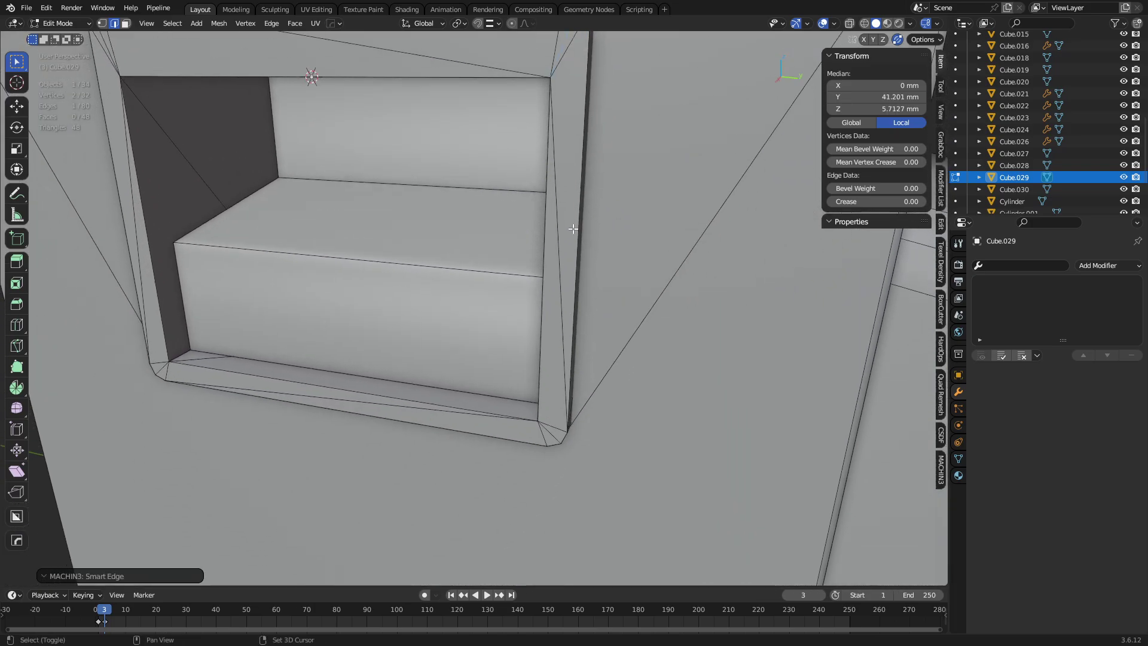
pyautogui.moveTo(533, 435); pyautogui.dragTo(688, 326, button='middle')
pyautogui.click(347, 398)
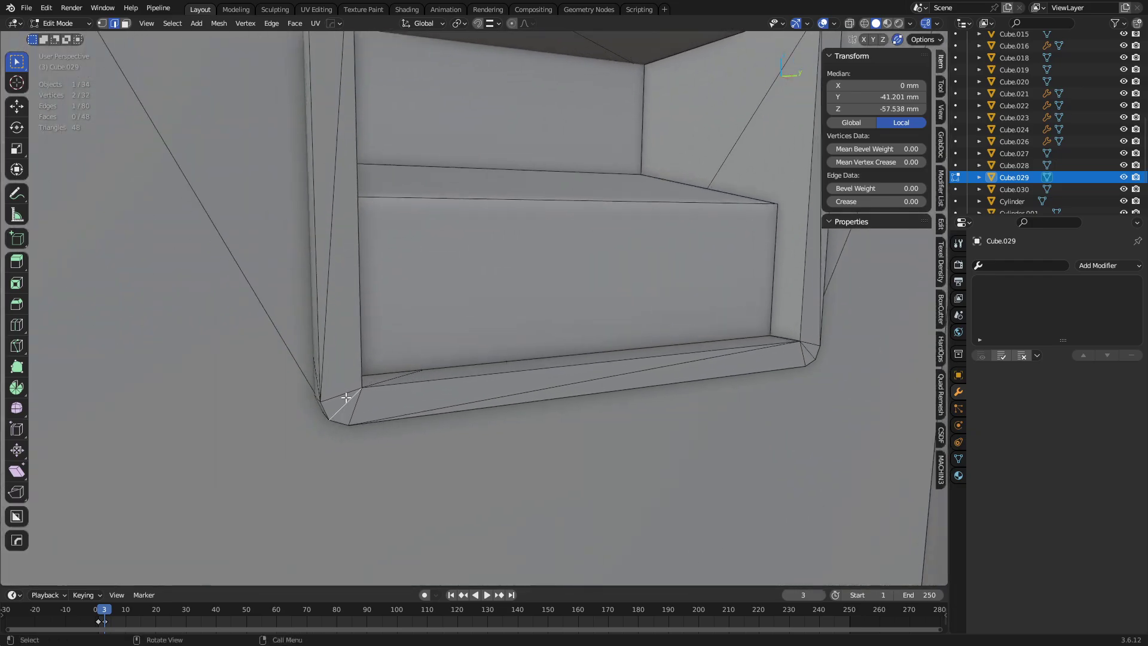
# Isolate the frame in local view with X-ray off, showing its outer sides while staying in Edit Mode.
pyautogui.keyDown('shift'); pyautogui.moveTo(468, 311); pyautogui.dragTo(496, 361, button='middle'); pyautogui.keyUp('shift')
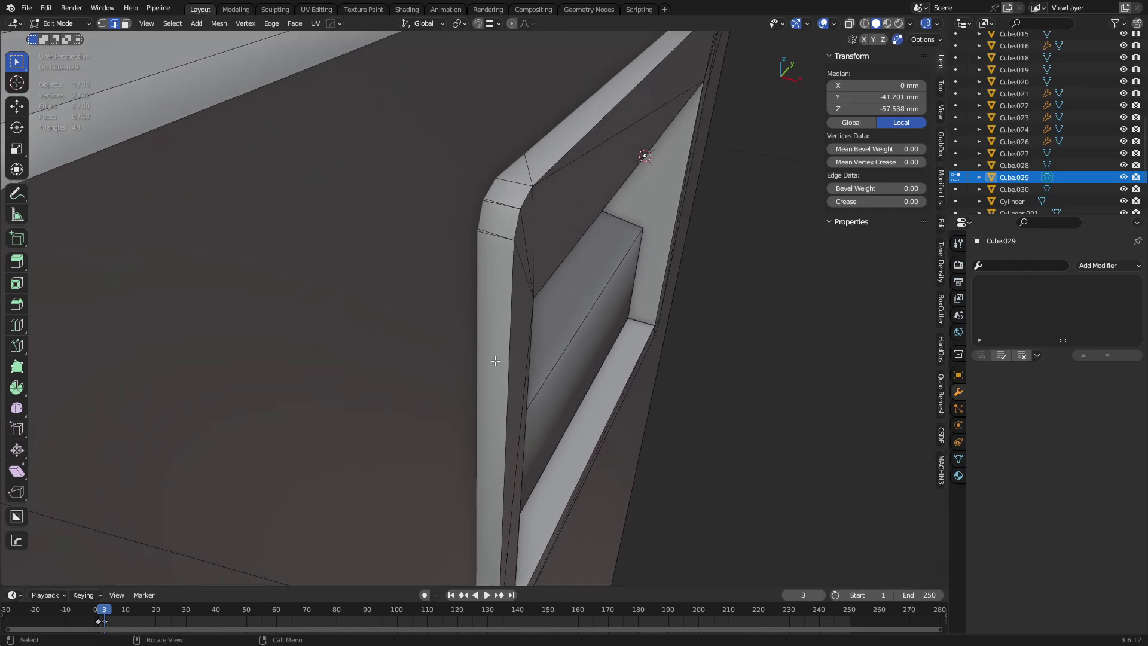
pyautogui.hotkey('ctrl', 'Tab')
pyautogui.click(573, 315)
pyautogui.hotkey('alt', 'z')
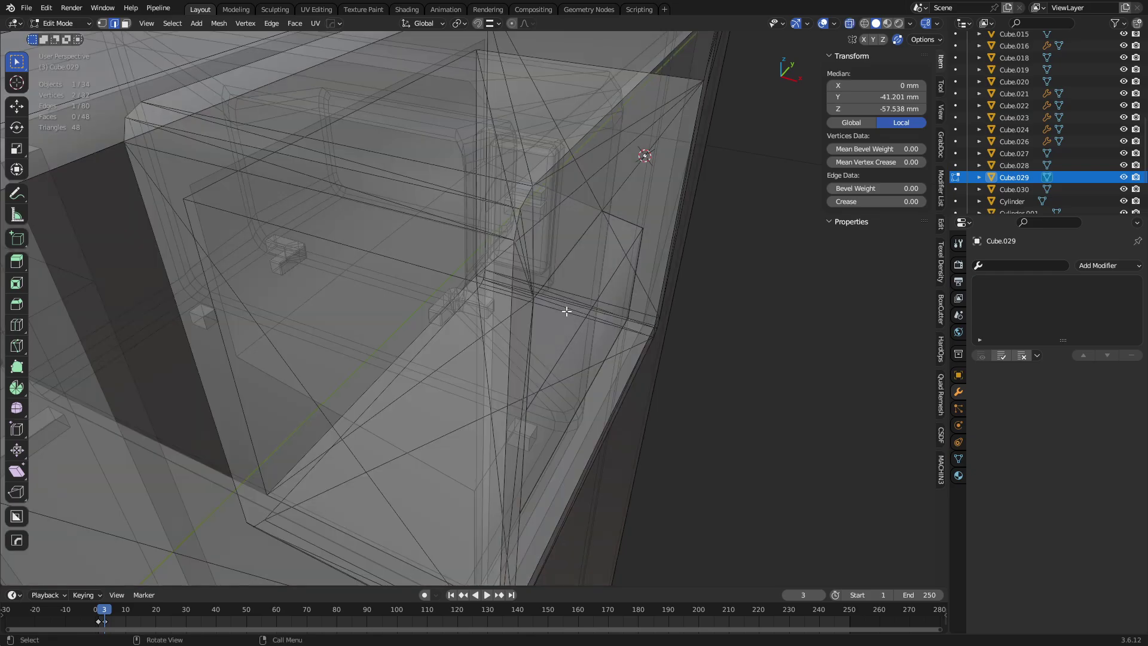
pyautogui.moveTo(566, 310); pyautogui.dragTo(551, 329, button='middle')
pyautogui.hotkey('alt', 'z')
pyautogui.press('KP_Divide')
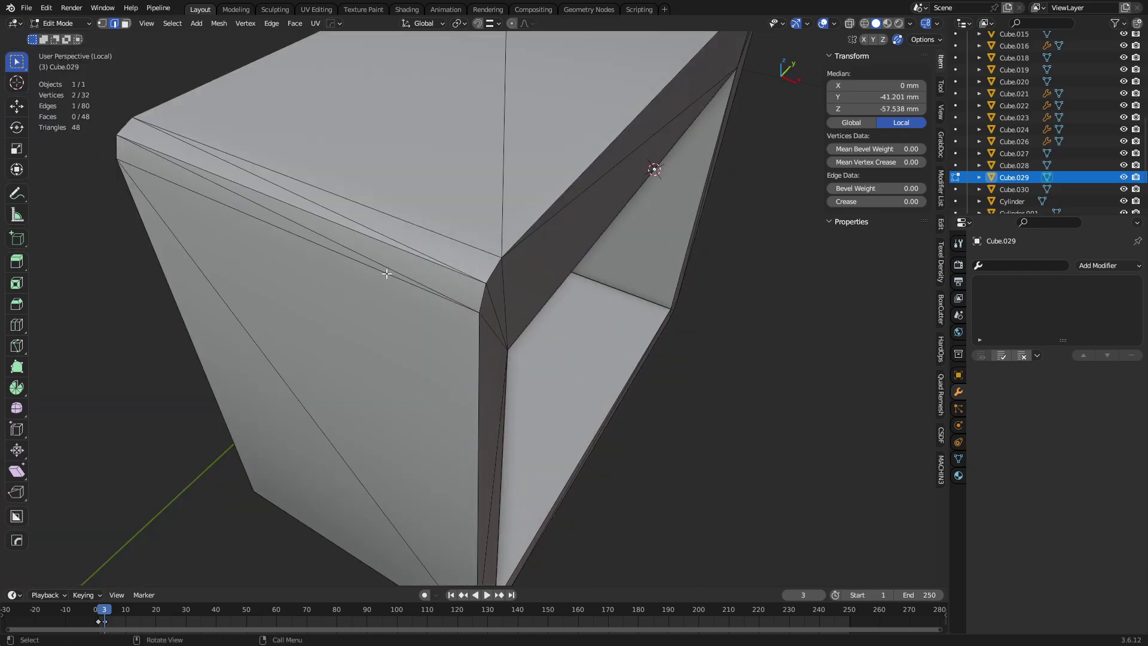
# Dissolve the diagonals across the two strips of the frame's upper negative-Y rounded corner and select the upper strip's face.
pyautogui.click(360, 255)
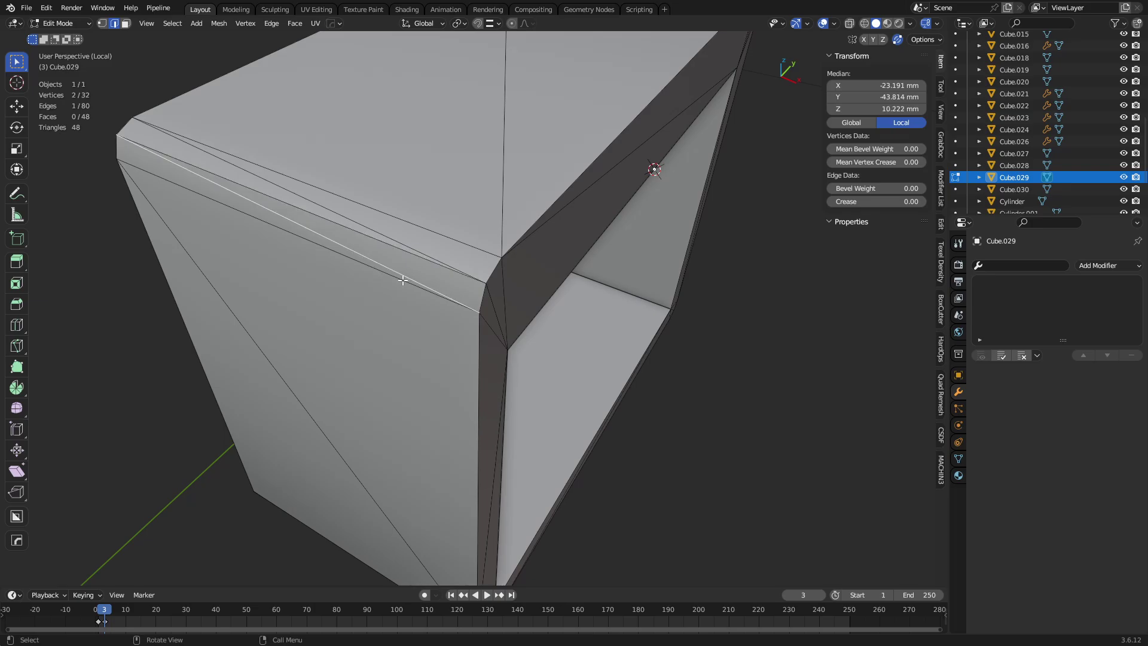
pyautogui.press('3')
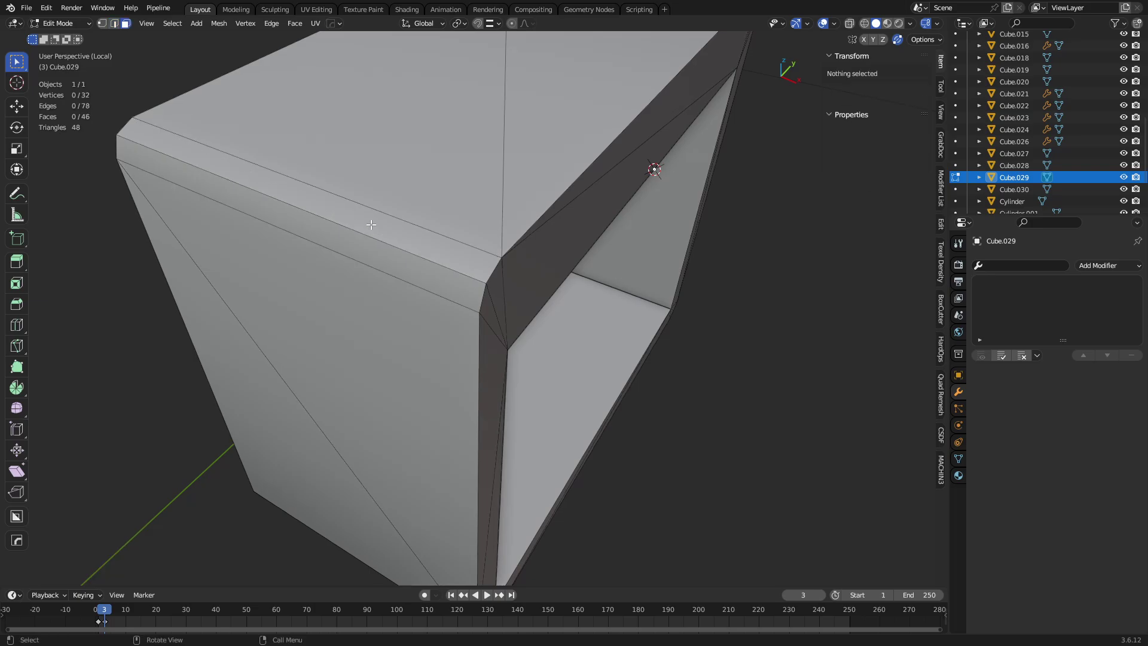
pyautogui.keyDown('shift'); pyautogui.click(402, 250); pyautogui.keyUp('shift')
# Return to Object Mode and add a Triangulate modifier to the isolated frame.
pyautogui.moveTo(403, 250); pyautogui.dragTo(654, 332, button='middle')
pyautogui.hotkey('ctrl', 'Tab')
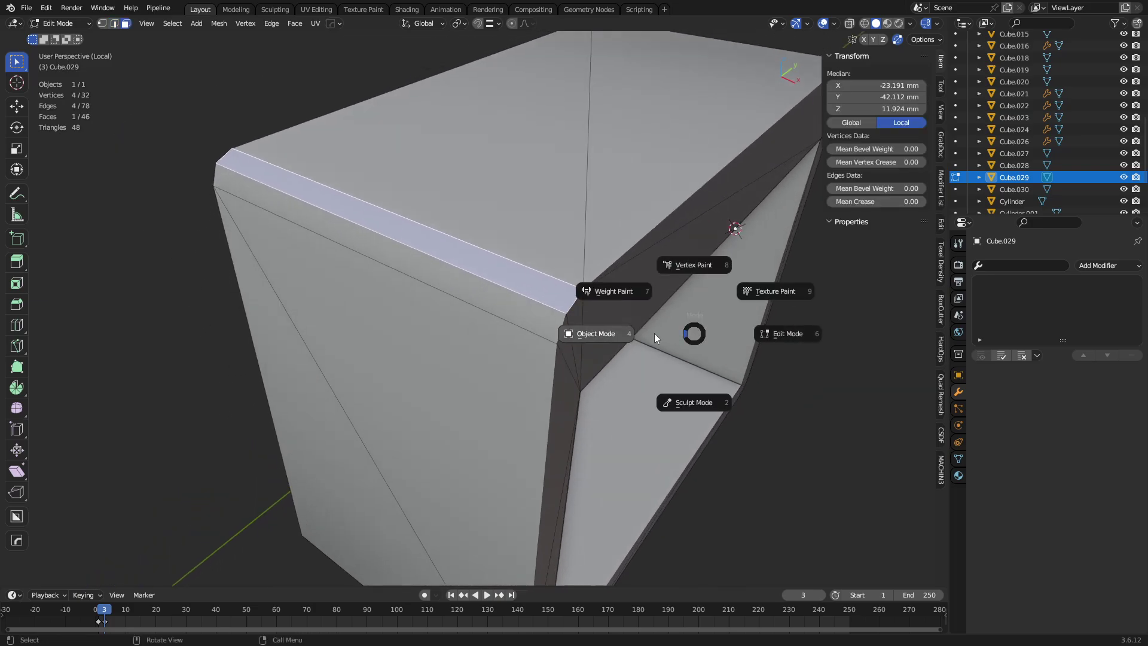
pyautogui.click(595, 332)
pyautogui.click(1114, 267)
pyautogui.click(922, 492)
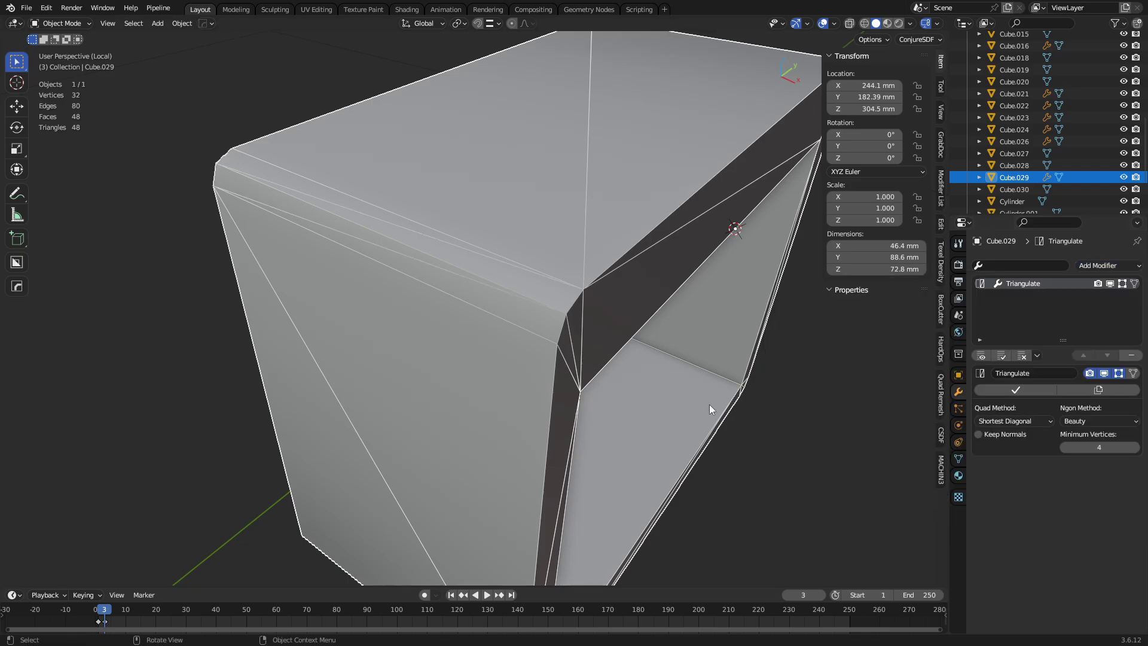
# In Edit Mode, apply Flip Quad Tessellation to the selected upper strip of the rounded corner.
pyautogui.hotkey('ctrl', 'Tab')
pyautogui.click(486, 316)
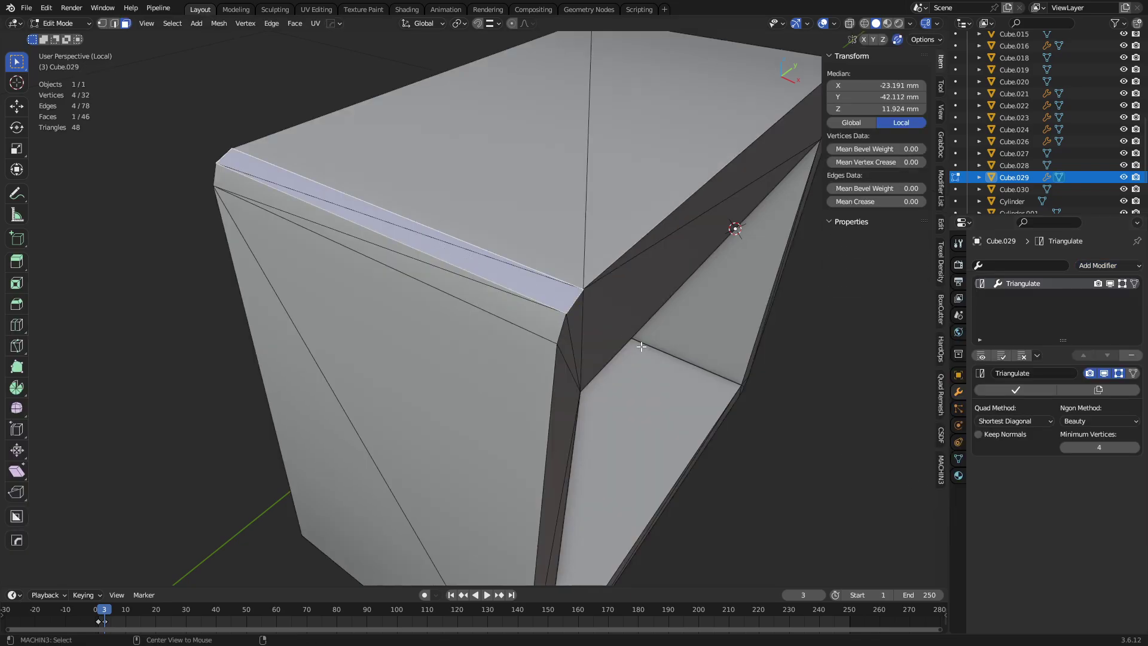
pyautogui.hotkey('ctrl', 'f')
pyautogui.press('Escape')
pyautogui.hotkey('ctrl', 'f')
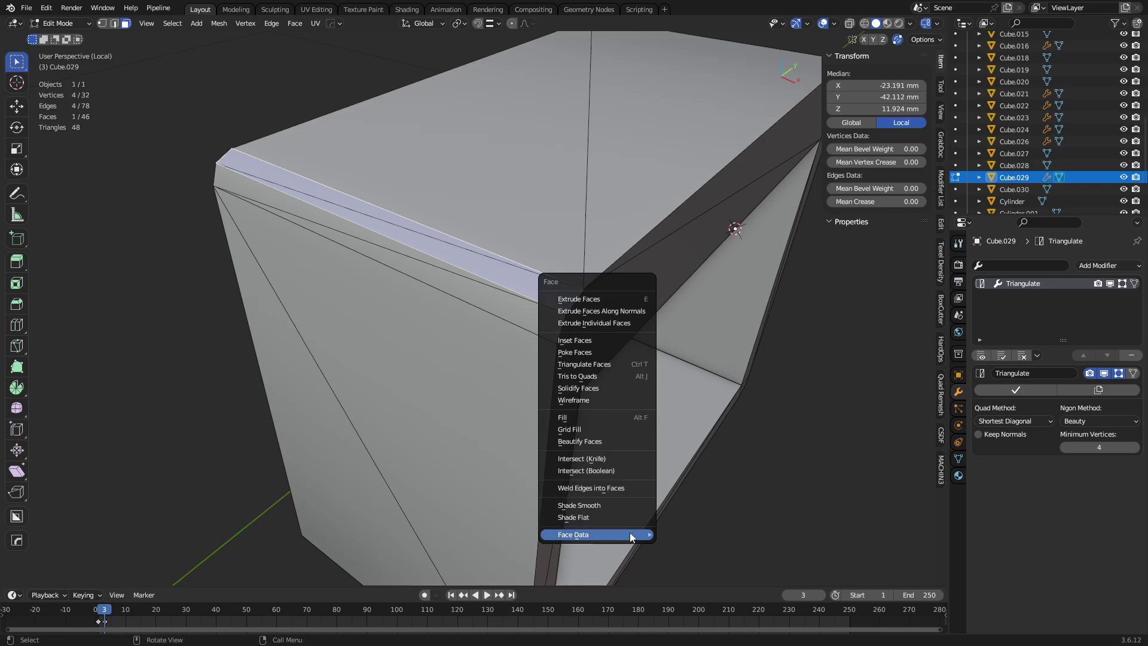
pyautogui.moveTo(623, 531)
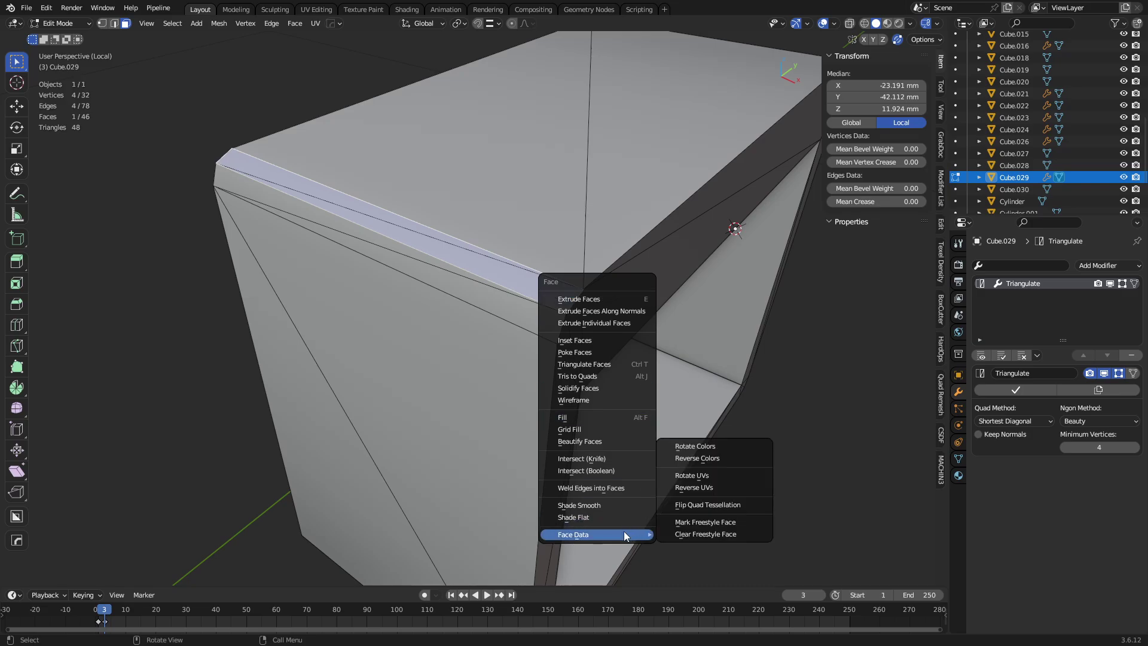
pyautogui.click(734, 506)
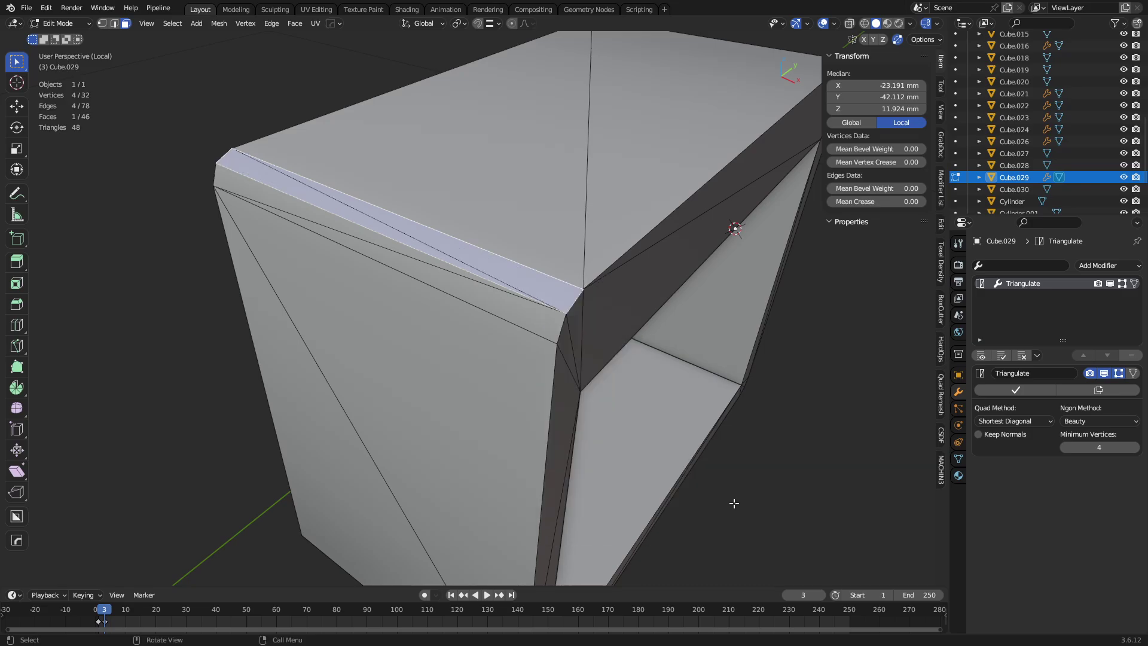
# Select the lower strip of the same rounded corner and apply Flip Quad Tessellation to it.
pyautogui.click(496, 300)
pyautogui.hotkey('ctrl', 'f')
pyautogui.moveTo(615, 343)
pyautogui.click(670, 402)
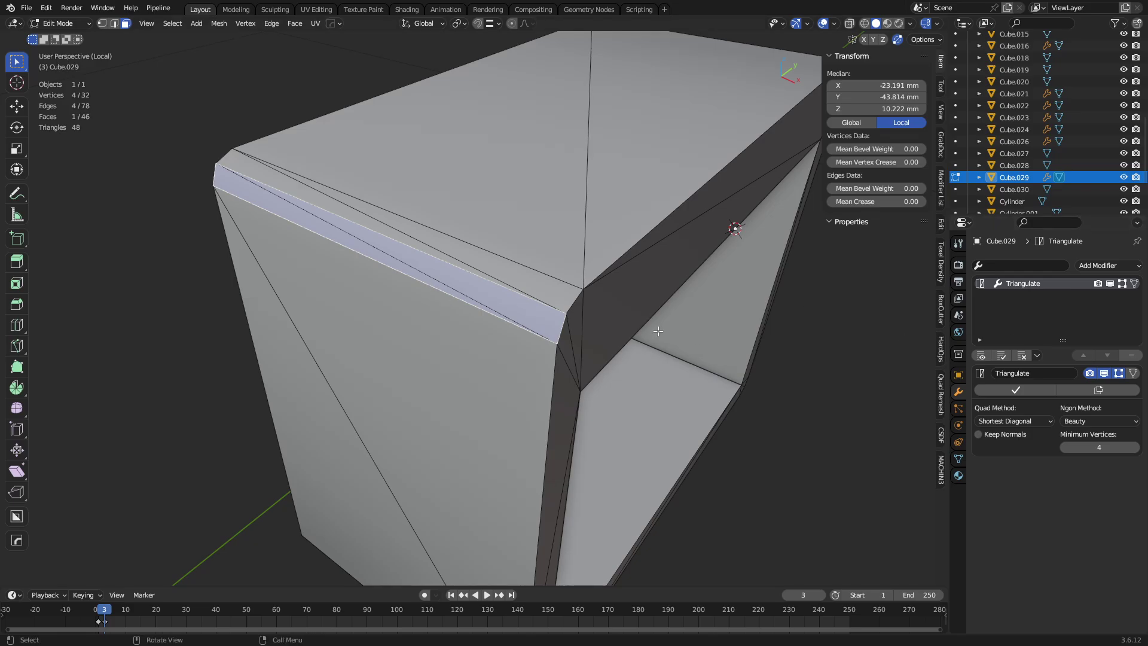
# Remove the Triangulate modifier from the frame and return to Object Mode with nothing selected.
pyautogui.click(1140, 358)
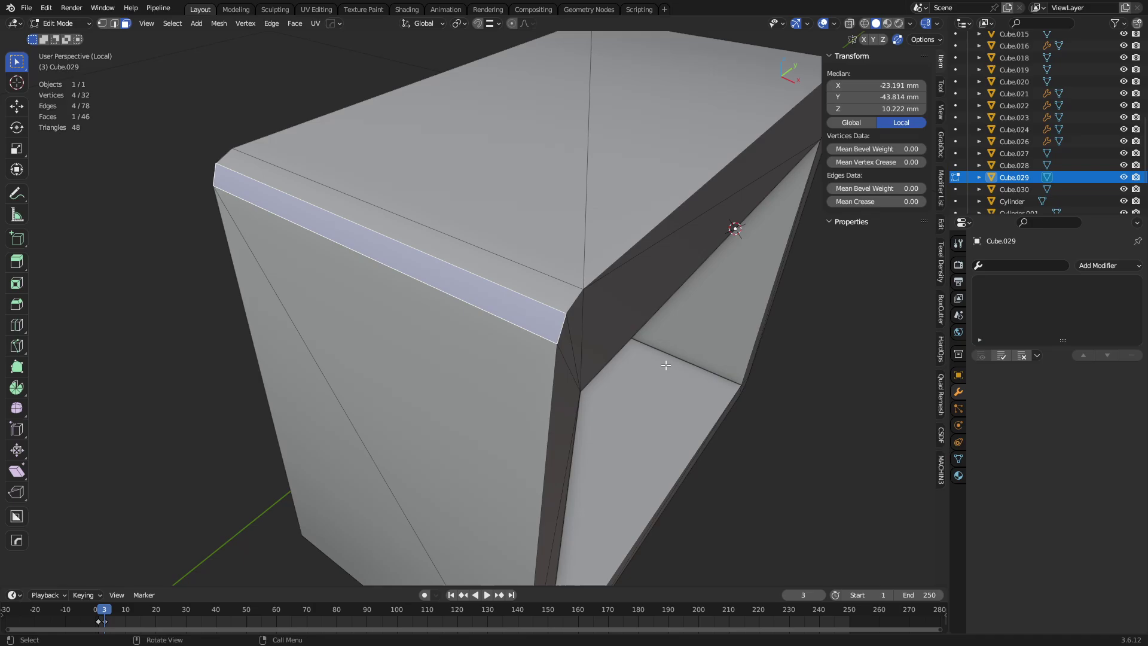
pyautogui.hotkey('ctrl', 'Tab')
pyautogui.hotkey('alt', 'a')
pyautogui.scroll(-6, 541, 342)
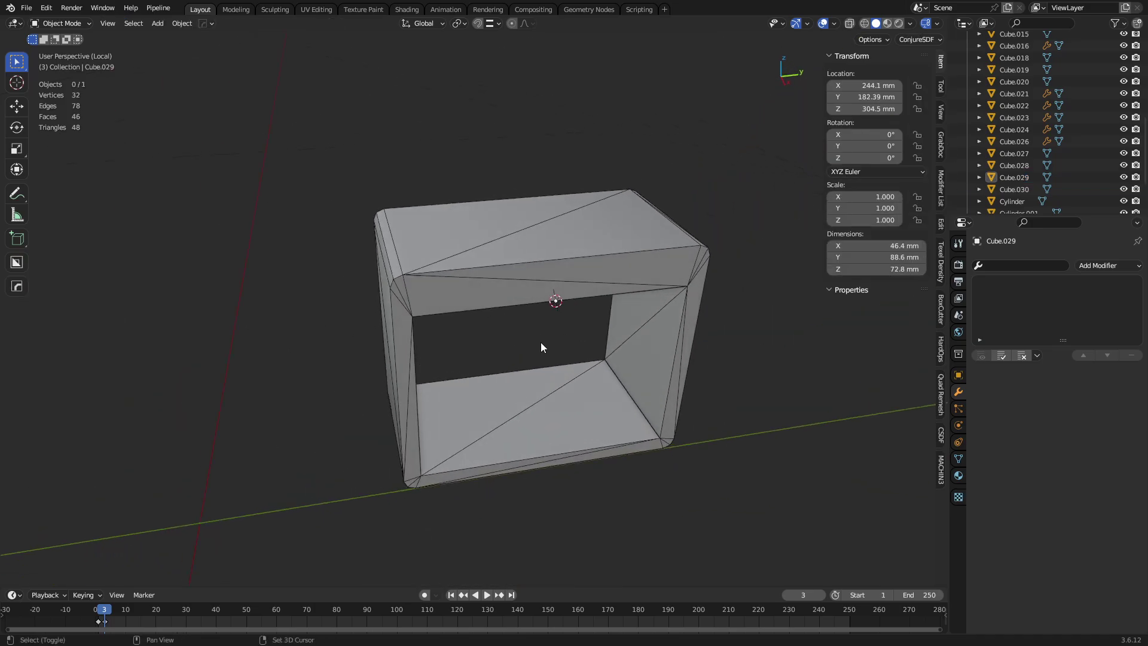
# Check the frame's triangulation from several angles, exit local view, and deselect everything.
pyautogui.moveTo(540, 342); pyautogui.dragTo(461, 349, button='middle')
pyautogui.scroll(5, 464, 408)
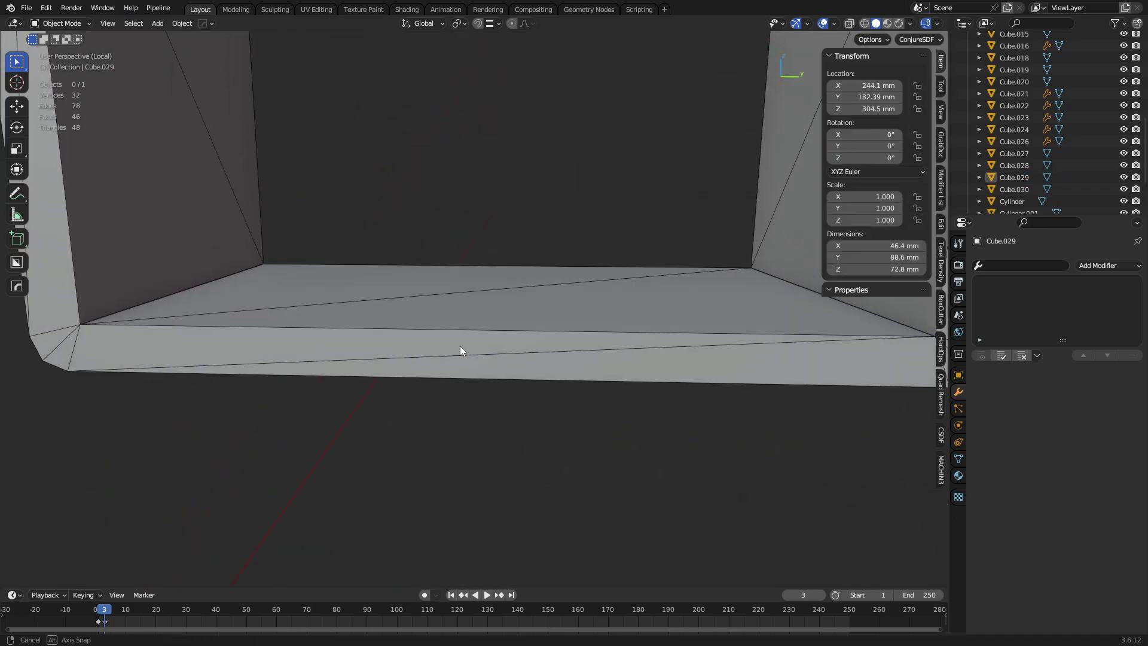
pyautogui.click(651, 346)
pyautogui.moveTo(652, 346); pyautogui.dragTo(537, 259, button='middle')
pyautogui.scroll(3, 450, 191)
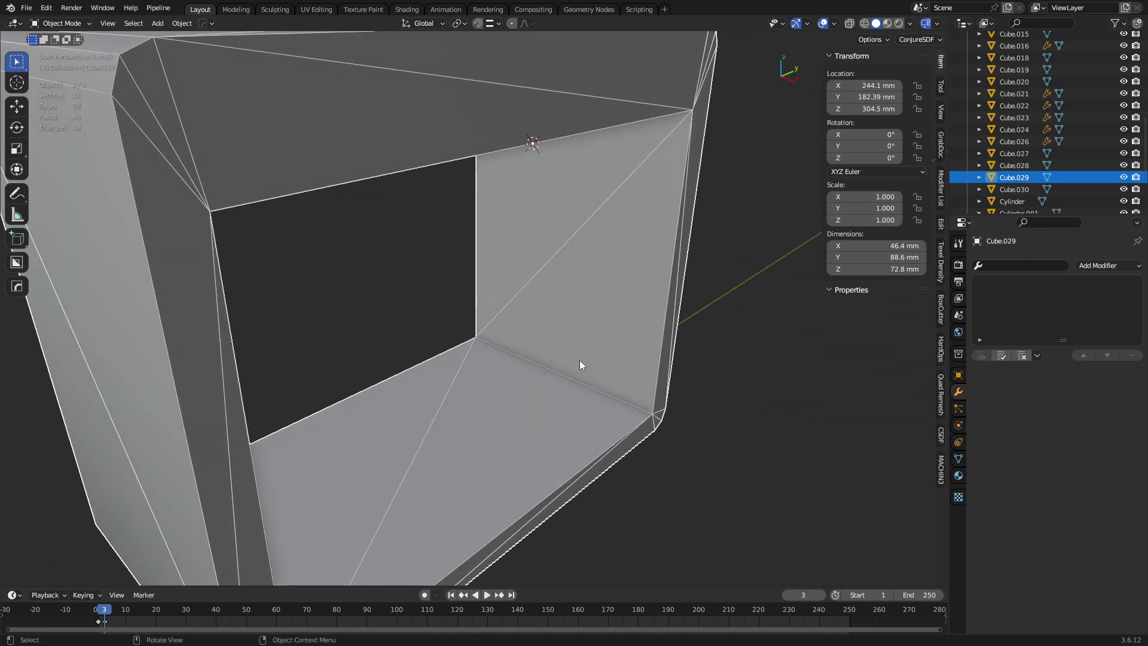
pyautogui.press('KP_Divide')
pyautogui.moveTo(580, 360); pyautogui.dragTo(364, 310, button='middle')
pyautogui.press('a')
pyautogui.hotkey('alt', 'a')
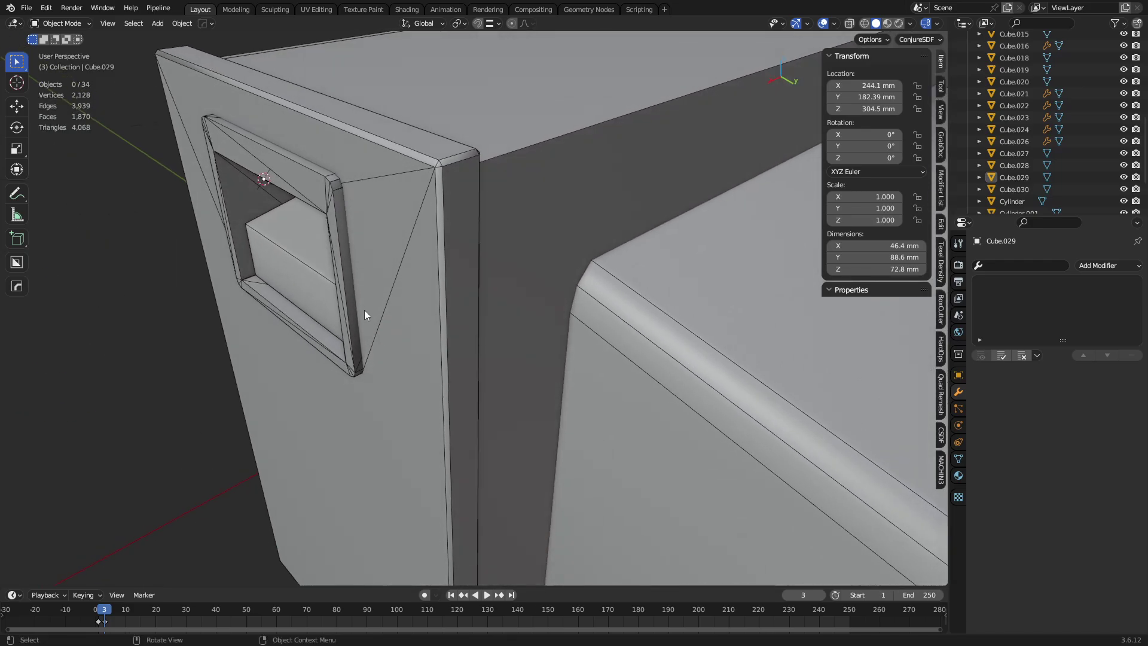
pyautogui.click(318, 197)
pyautogui.hotkey('ctrl', 'Tab')
pyautogui.click(389, 196)
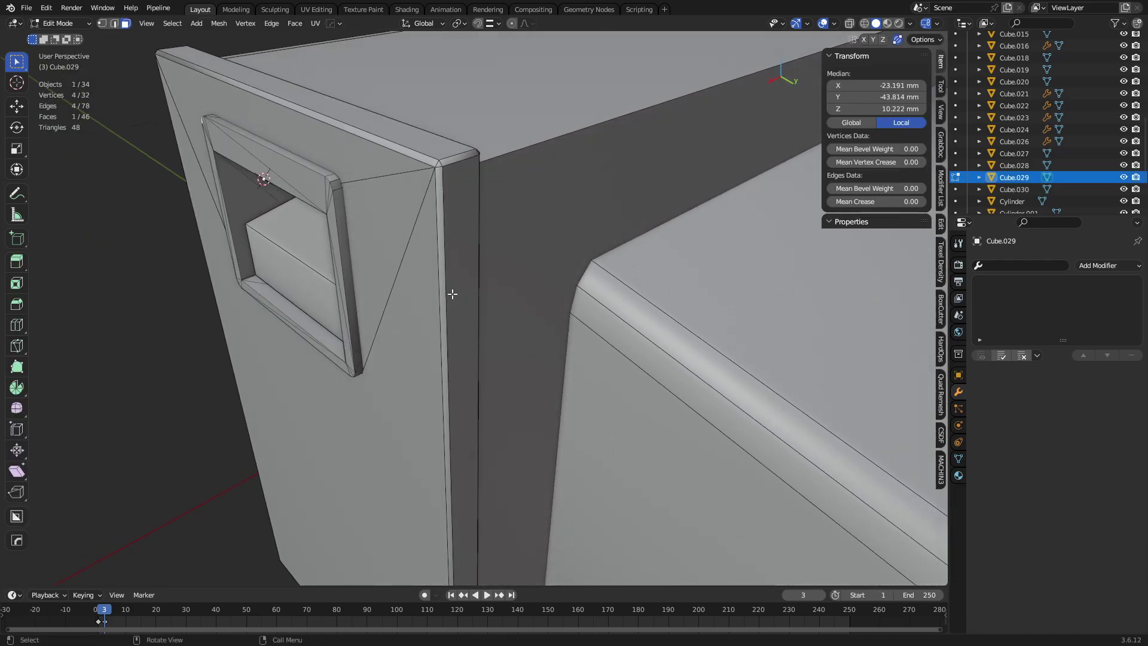
pyautogui.press('Tab')
pyautogui.scroll(-3, 421, 293)
pyautogui.click(396, 245)
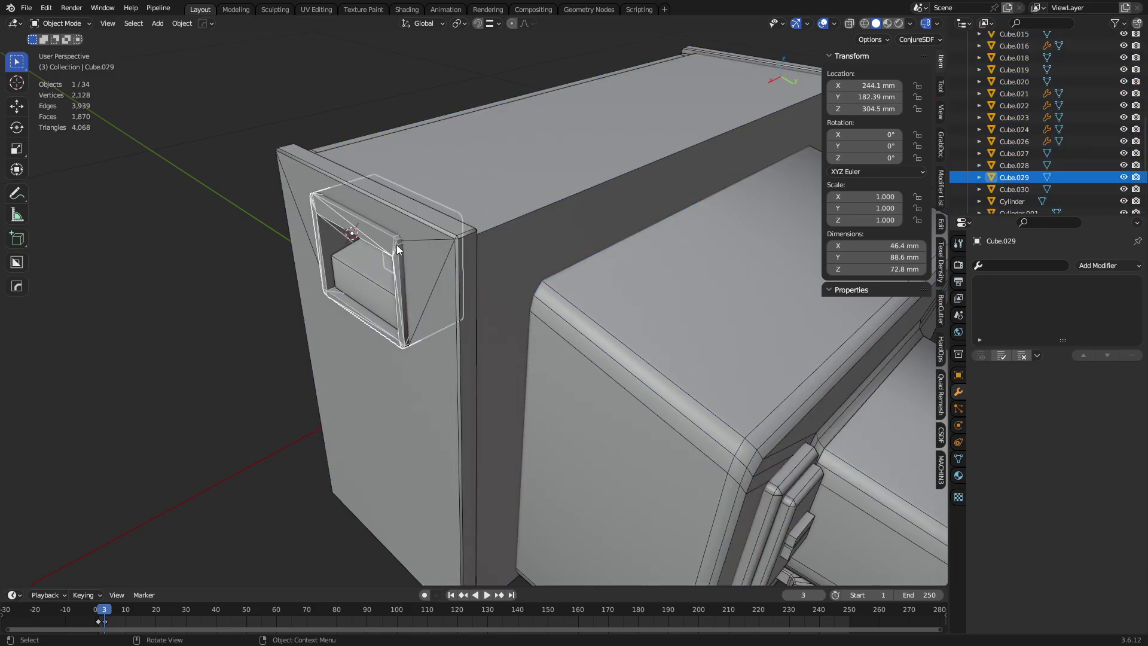
pyautogui.moveTo(397, 245); pyautogui.dragTo(453, 180, button='middle')
pyautogui.moveTo(512, 350); pyautogui.dragTo(538, 288, button='middle')
# Shade the thin side panel auto smooth at 180°, enable Harden Normals on its Bevel modifier, and deselect everything.
pyautogui.scroll(4, 482, 291)
pyautogui.click(444, 250)
pyautogui.rightClick(540, 288)
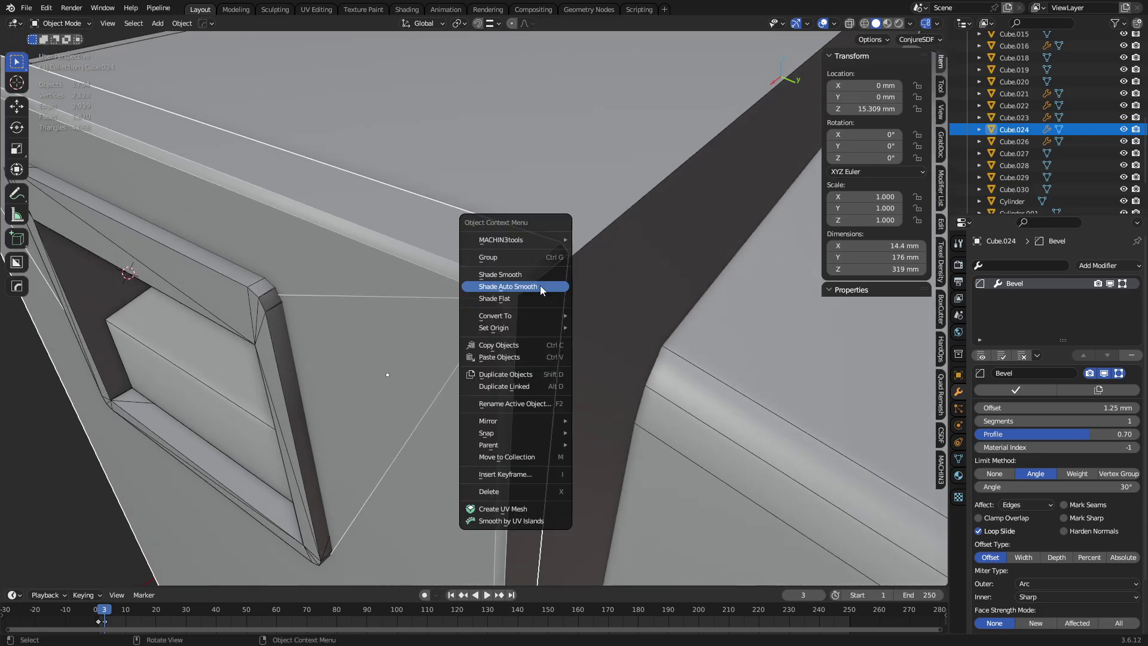
pyautogui.click(540, 288)
pyautogui.rightClick(444, 292)
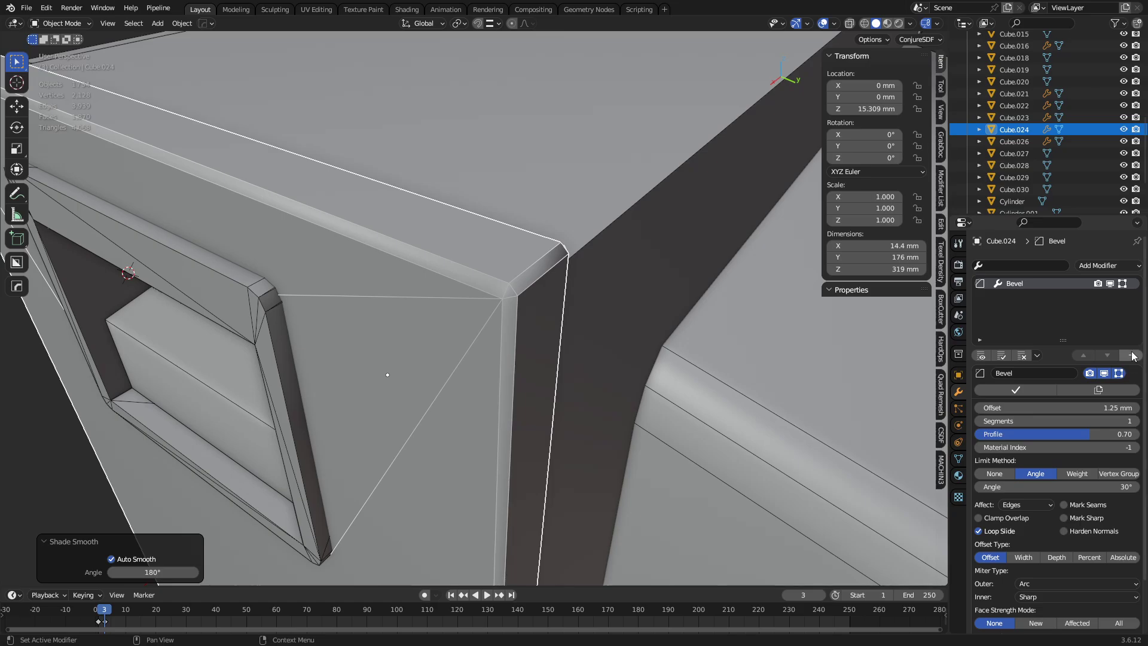
pyautogui.click(1101, 537)
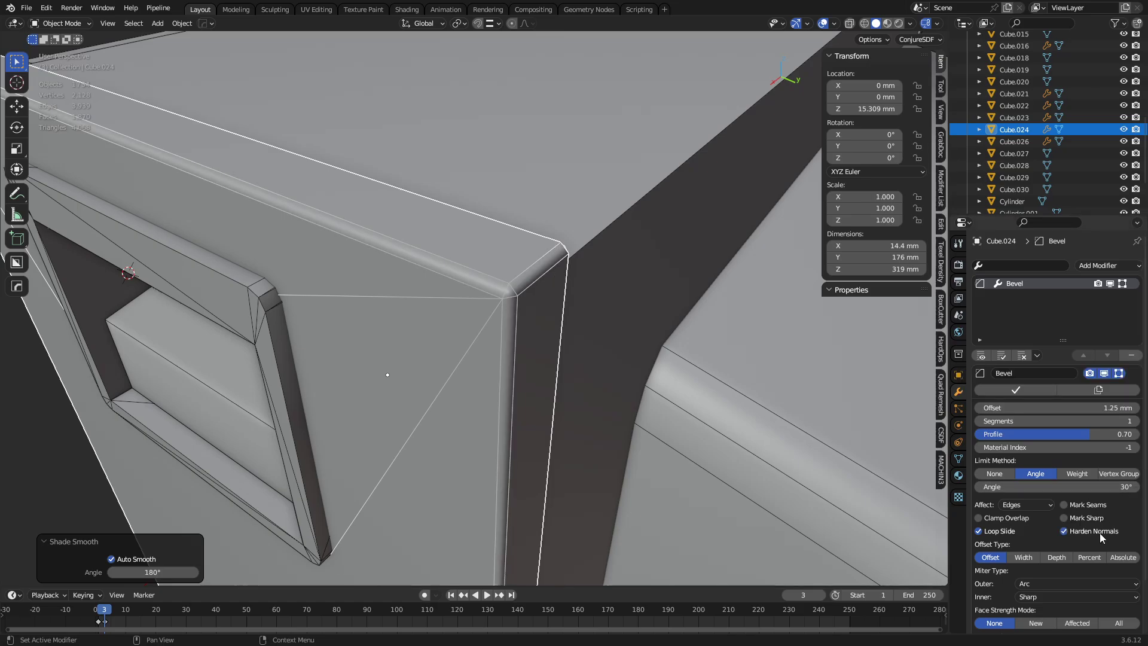
pyautogui.moveTo(493, 364)
pyautogui.mouseDown(button='middle')
pyautogui.moveTo(580, 386)
pyautogui.moveTo(579, 363)
pyautogui.moveTo(566, 385)
pyautogui.moveTo(538, 367)
pyautogui.moveTo(684, 361)
pyautogui.moveTo(565, 345)
pyautogui.moveTo(520, 285)
pyautogui.moveTo(511, 245)
pyautogui.mouseUp(button='middle')
pyautogui.hotkey('alt', 'a')
# Select the television's rear housing together with the main body and isolate both in local view.
pyautogui.moveTo(551, 285); pyautogui.dragTo(595, 382, button='middle')
pyautogui.click(428, 318)
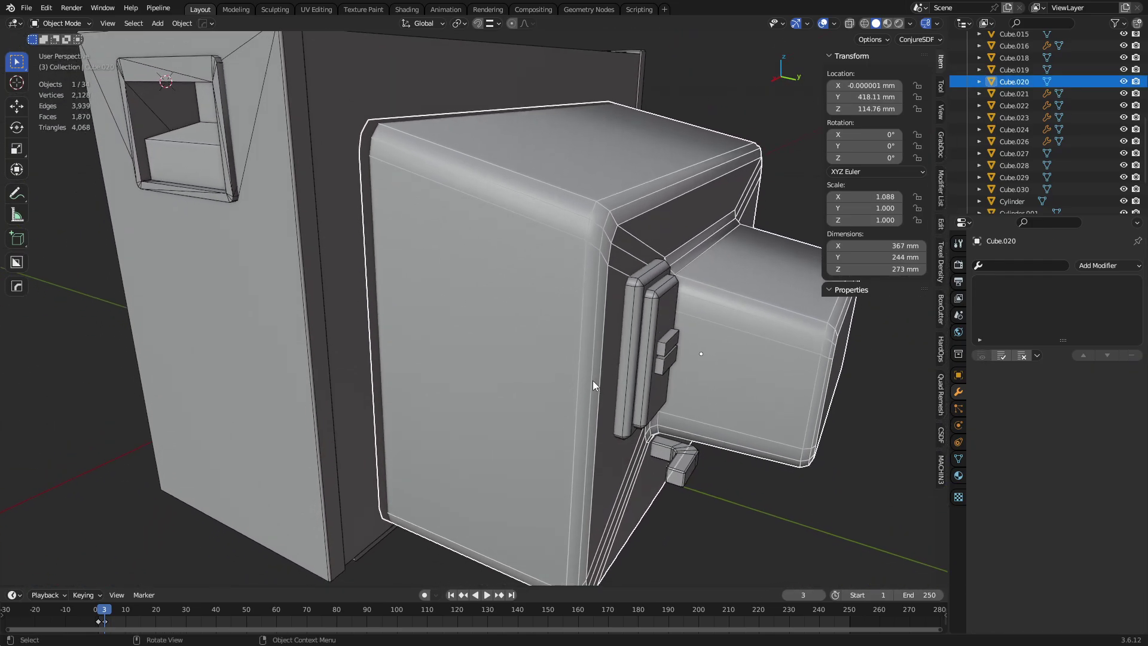
pyautogui.moveTo(482, 187); pyautogui.dragTo(500, 405, button='middle')
pyautogui.keyDown('shift'); pyautogui.click(428, 379); pyautogui.keyUp('shift')
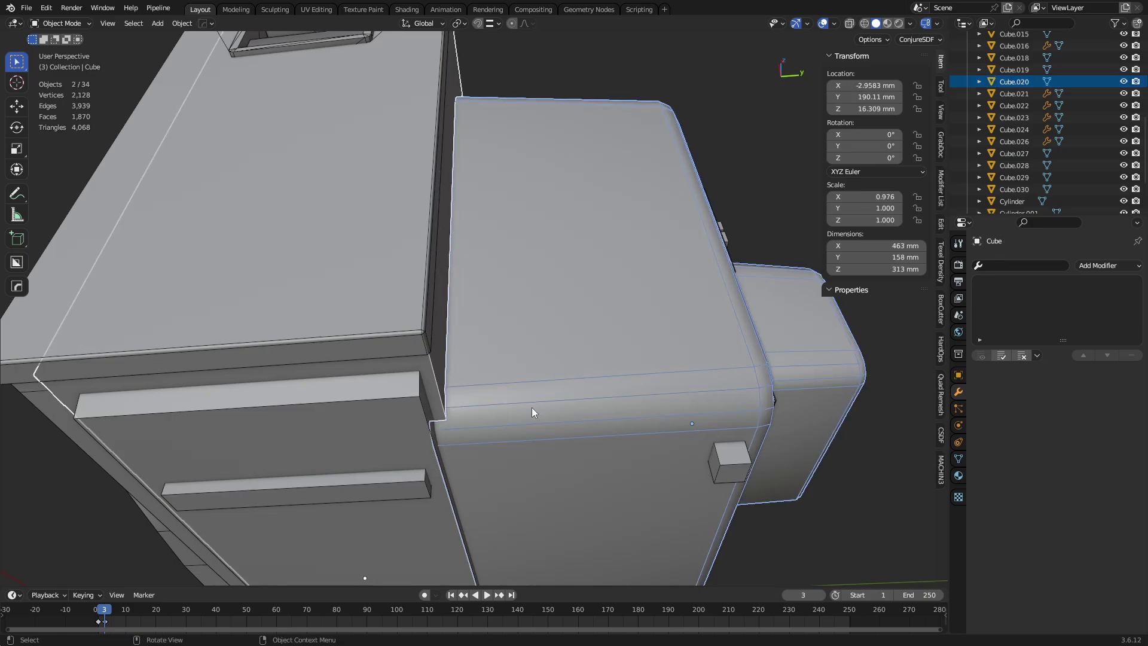
pyautogui.press('KP_Divide')
# In Edit Mode, select the border edge loop around the main body's open side and fill it with a face.
pyautogui.click(439, 336)
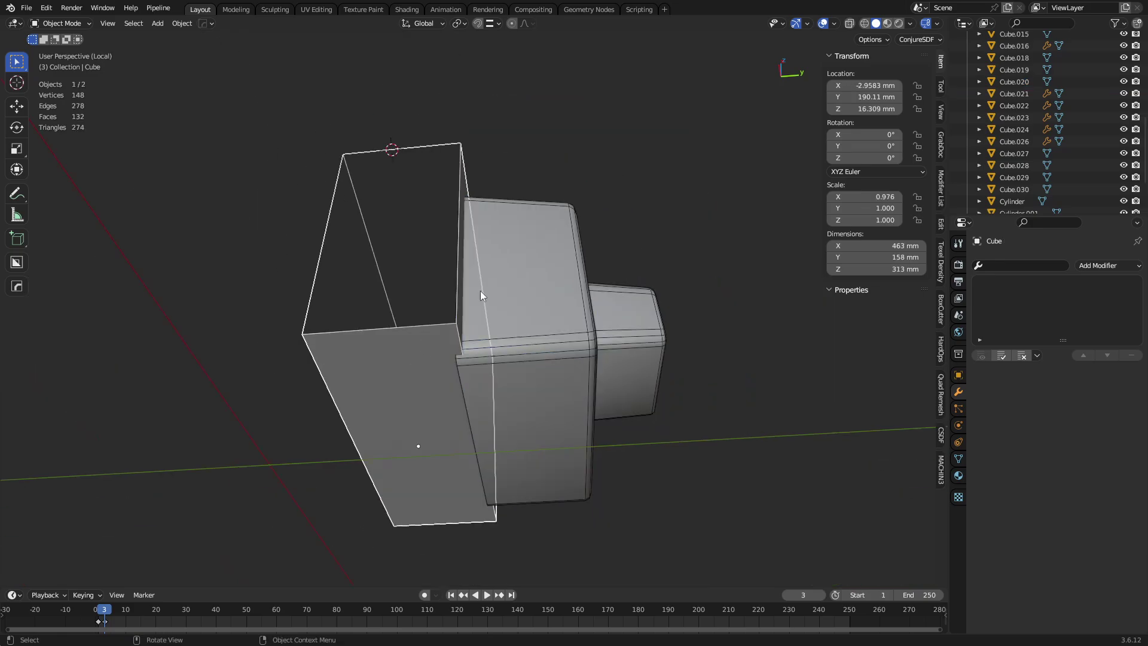
pyautogui.press('Tab')
pyautogui.press('2')
pyautogui.keyDown('alt'); pyautogui.click(409, 335); pyautogui.keyUp('alt')
pyautogui.moveTo(446, 303); pyautogui.dragTo(495, 350, button='middle')
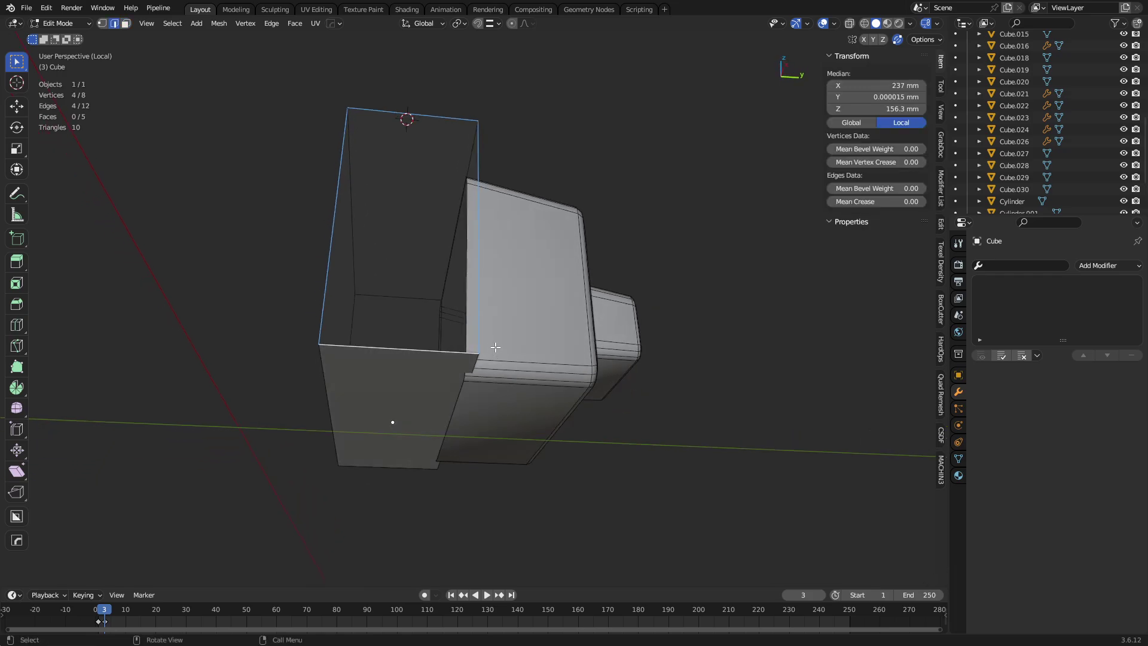
pyautogui.press('f')
# Switch editing to the rear housing, isolate it, fill its open front border with a face, and return to Object Mode outside local view.
pyautogui.hotkey('alt', 'q')
pyautogui.press('KP_Divide')
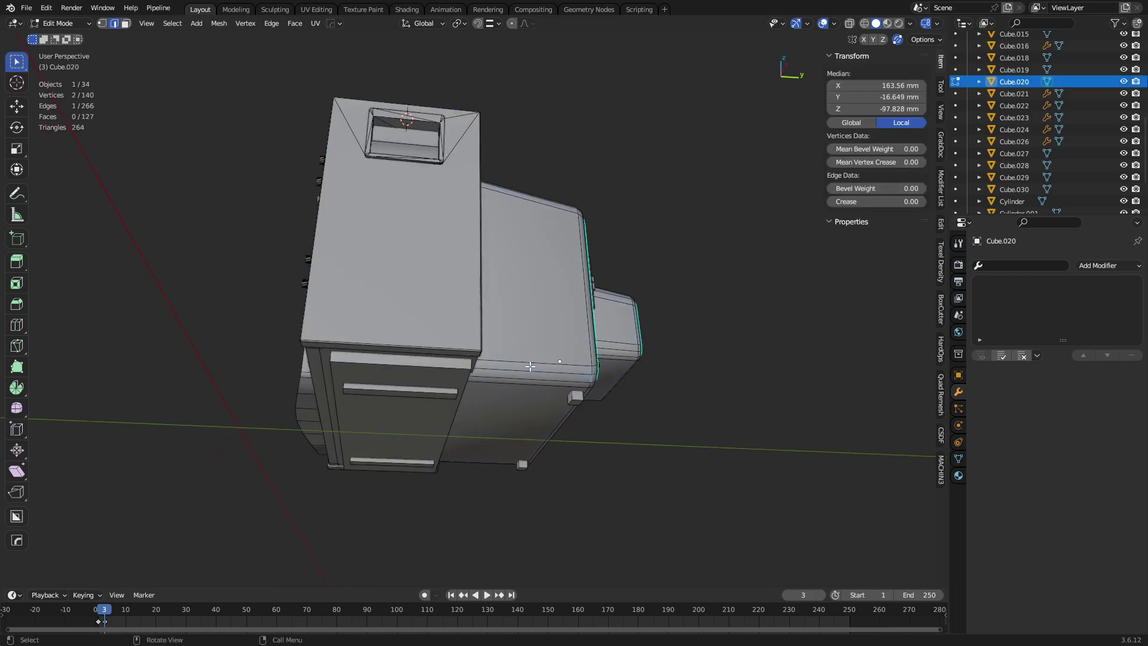
pyautogui.press('KP_Divide')
pyautogui.moveTo(458, 358)
pyautogui.mouseDown(button='middle')
pyautogui.moveTo(538, 350)
pyautogui.moveTo(441, 366)
pyautogui.mouseUp(button='middle')
pyautogui.doubleClick(551, 347)
pyautogui.doubleClick(440, 368)
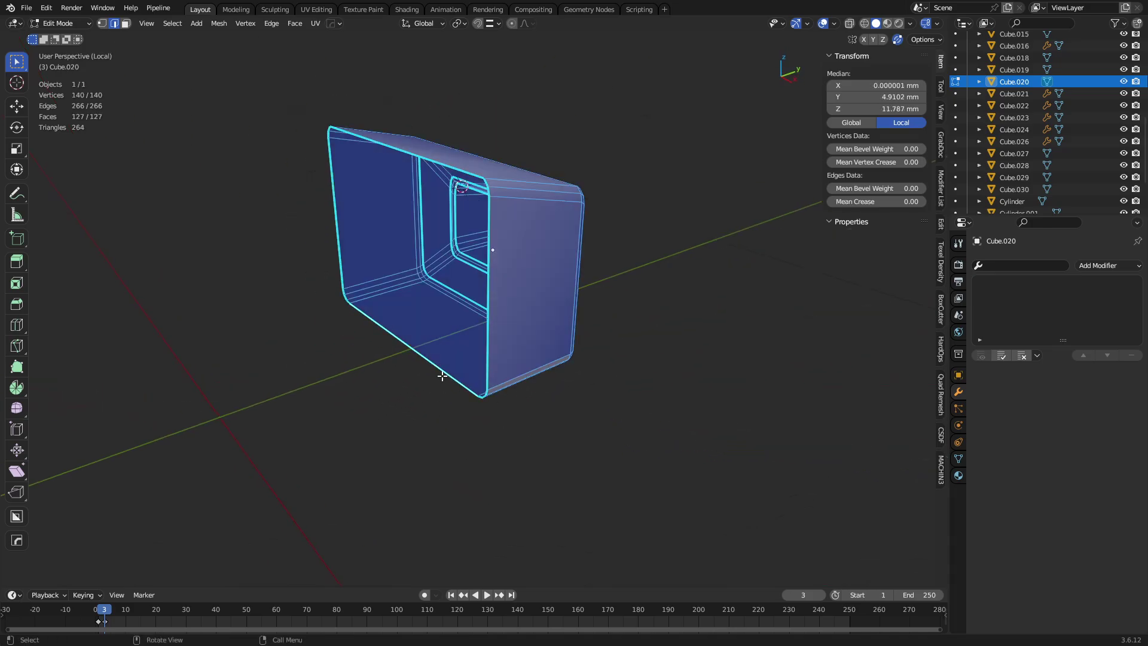
pyautogui.press('f')
pyautogui.moveTo(662, 384); pyautogui.dragTo(638, 427, button='middle')
pyautogui.press('KP_Divide')
pyautogui.press('Tab')
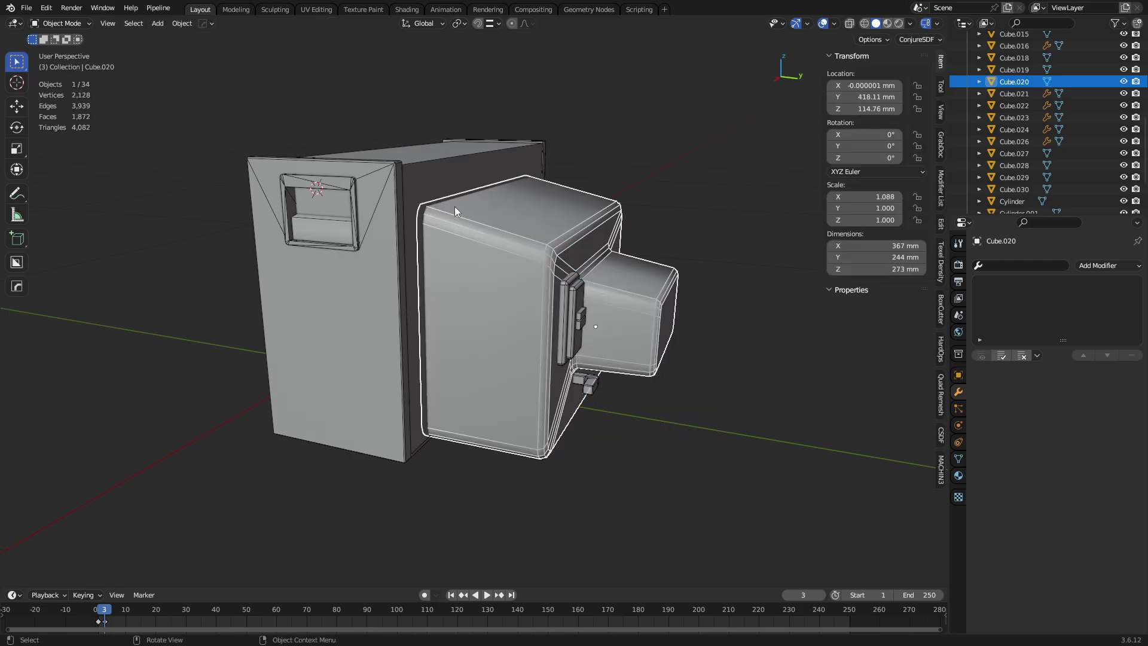
# Merge the rear housing into the main body with Bool Tool's Auto Boolean Union.
pyautogui.keyDown('shift'); pyautogui.click(447, 185); pyautogui.keyUp('shift')
pyautogui.moveTo(446, 186); pyautogui.dragTo(571, 306, button='middle')
pyautogui.scroll(3, 556, 296)
pyautogui.hotkey('shift', 'ctrl', 'b')
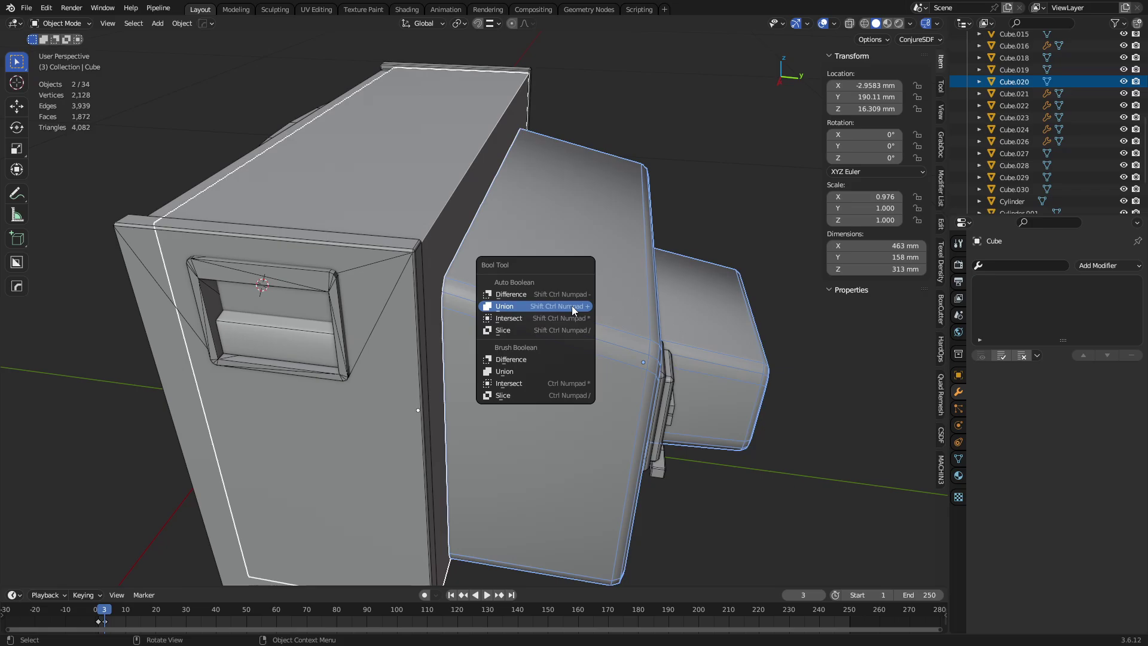
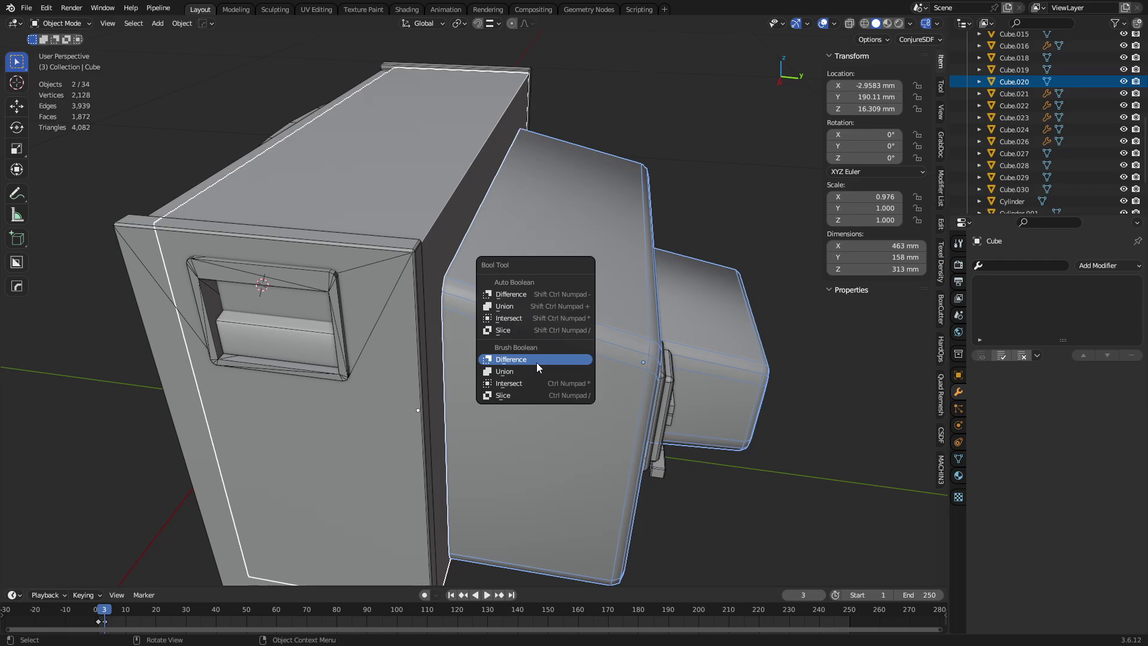
pyautogui.click(523, 303)
# Apply Shade Auto Smooth to the merged body and clear its edge bevel weight data.
pyautogui.rightClick(522, 300)
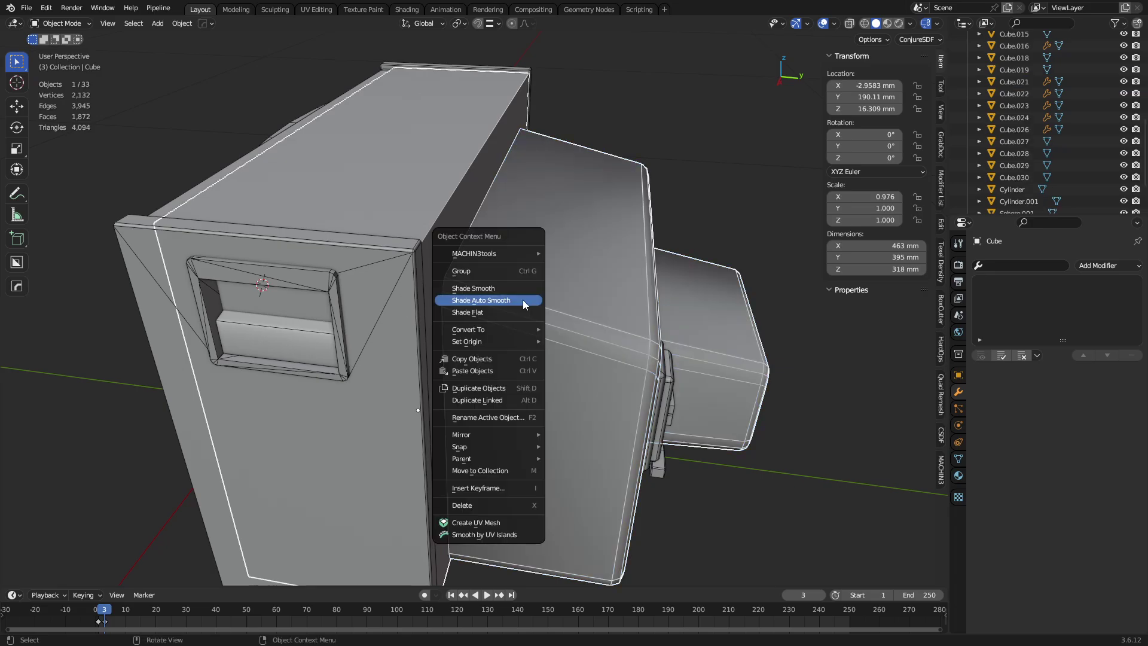
pyautogui.click(523, 301)
pyautogui.click(959, 459)
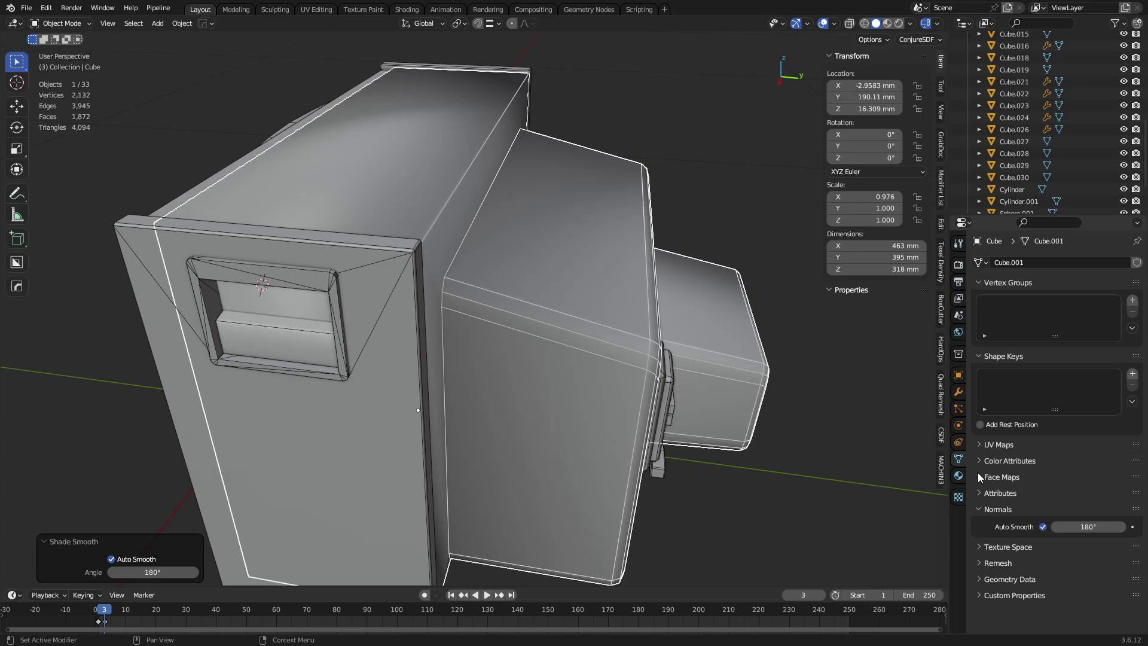
pyautogui.click(1024, 581)
pyautogui.scroll(-3, 1011, 554)
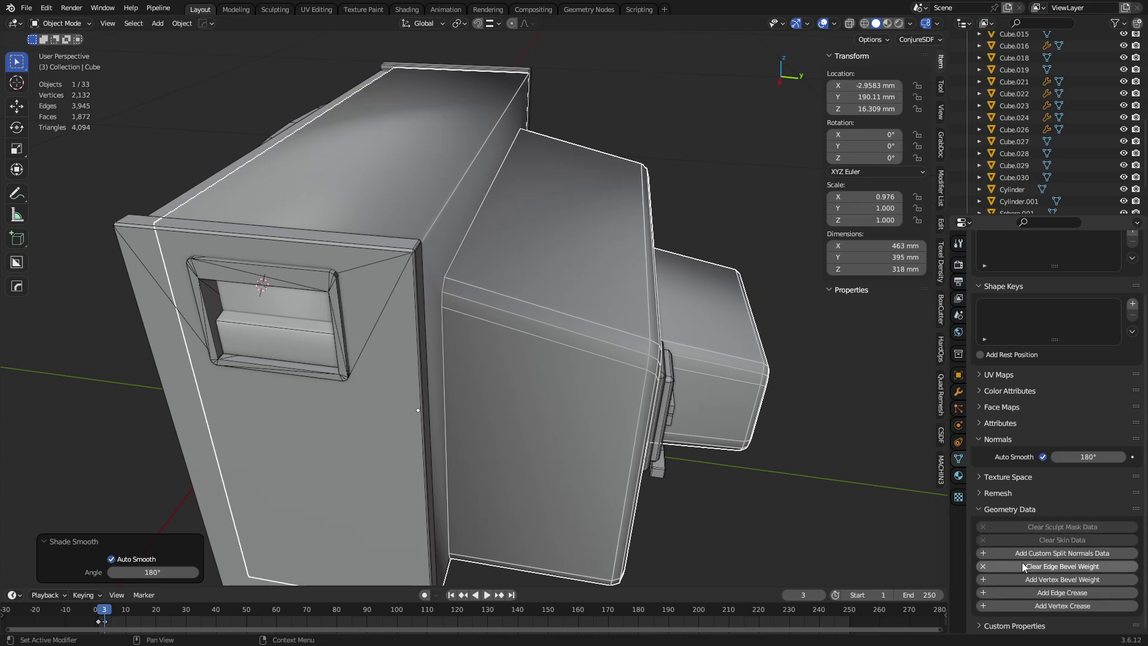
pyautogui.click(1047, 568)
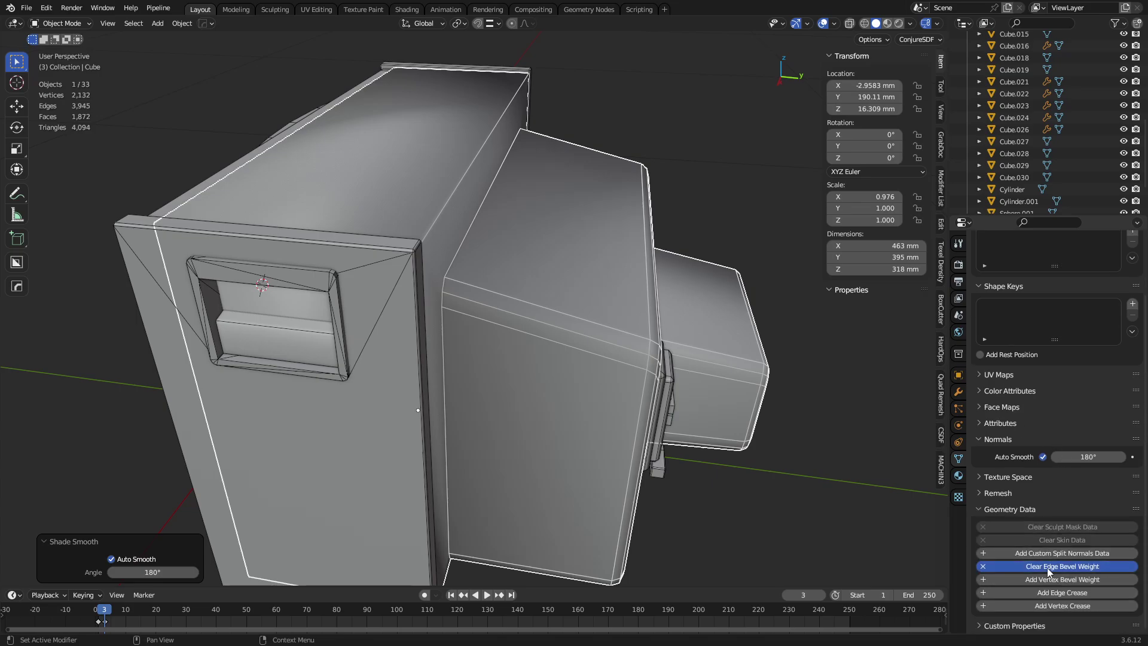
pyautogui.moveTo(477, 313); pyautogui.dragTo(536, 208, button='middle')
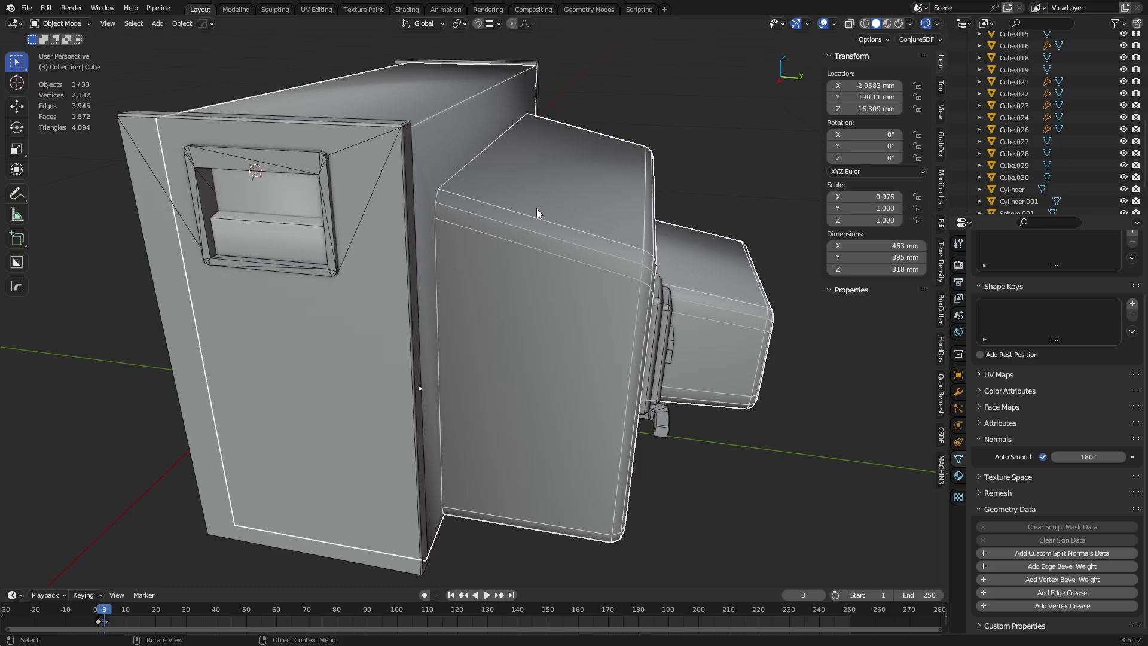
# Reapply Shade Auto Smooth to the merged body with the angle set to 30°.
pyautogui.rightClick(536, 208)
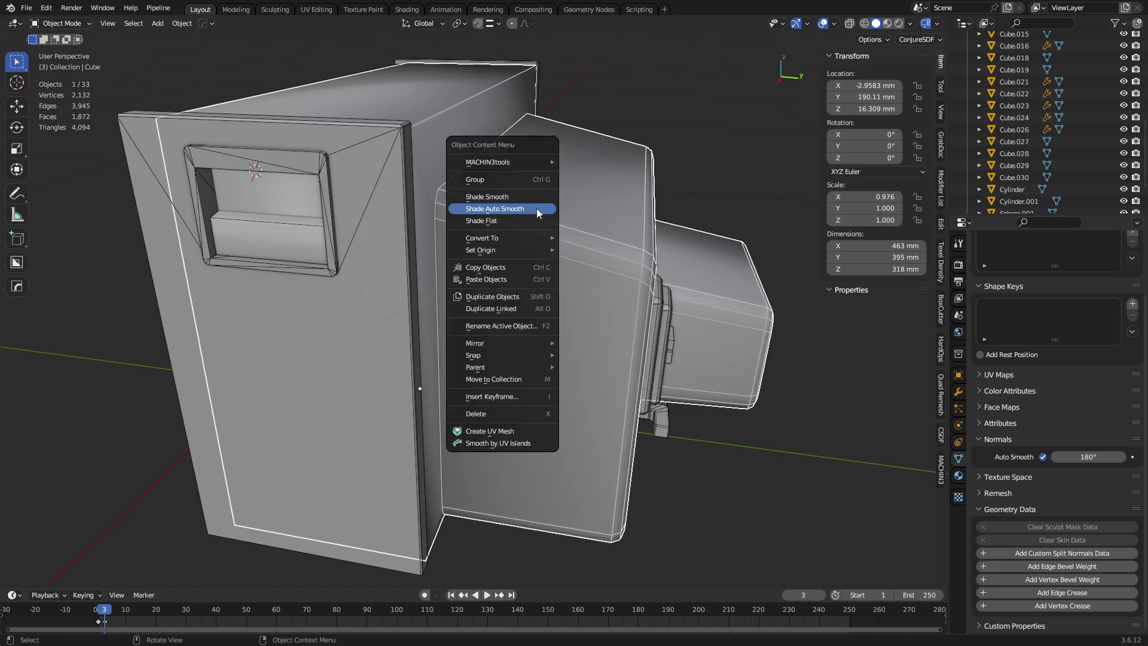
pyautogui.click(538, 210)
pyautogui.click(164, 574)
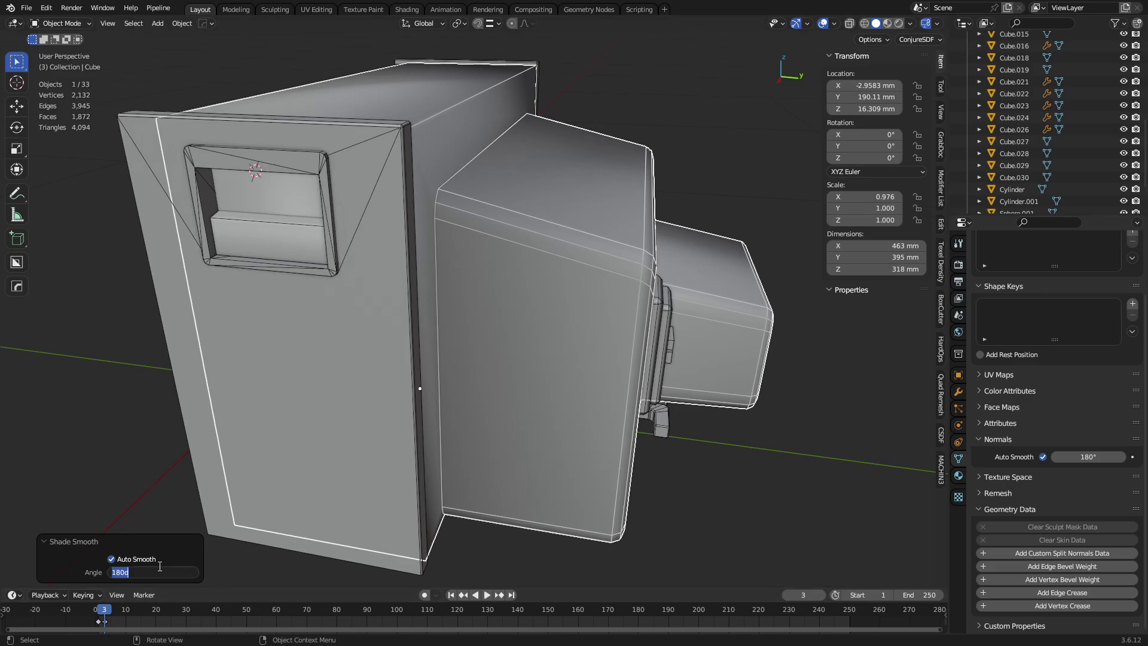
pyautogui.press('Return')
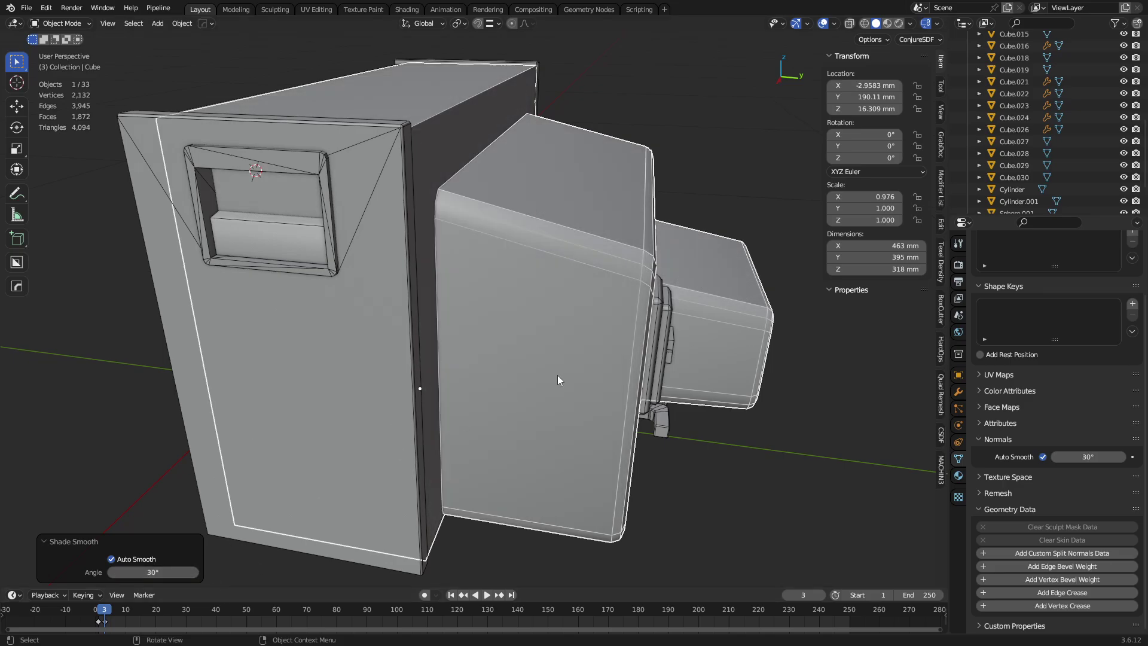
pyautogui.scroll(6, 525, 271)
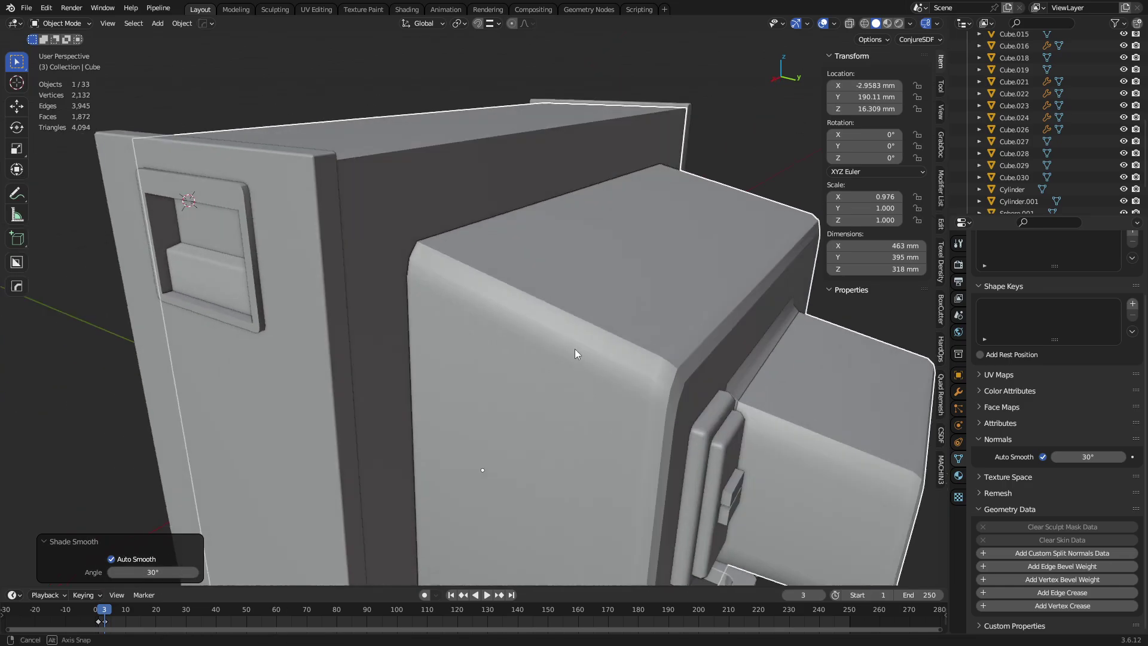
pyautogui.moveTo(575, 349); pyautogui.dragTo(454, 272, button='middle')
# Try larger Auto Smooth angles on the merged body's rear bevels and set the angle to 55°.
pyautogui.moveTo(149, 571); pyautogui.dragTo(182, 571)
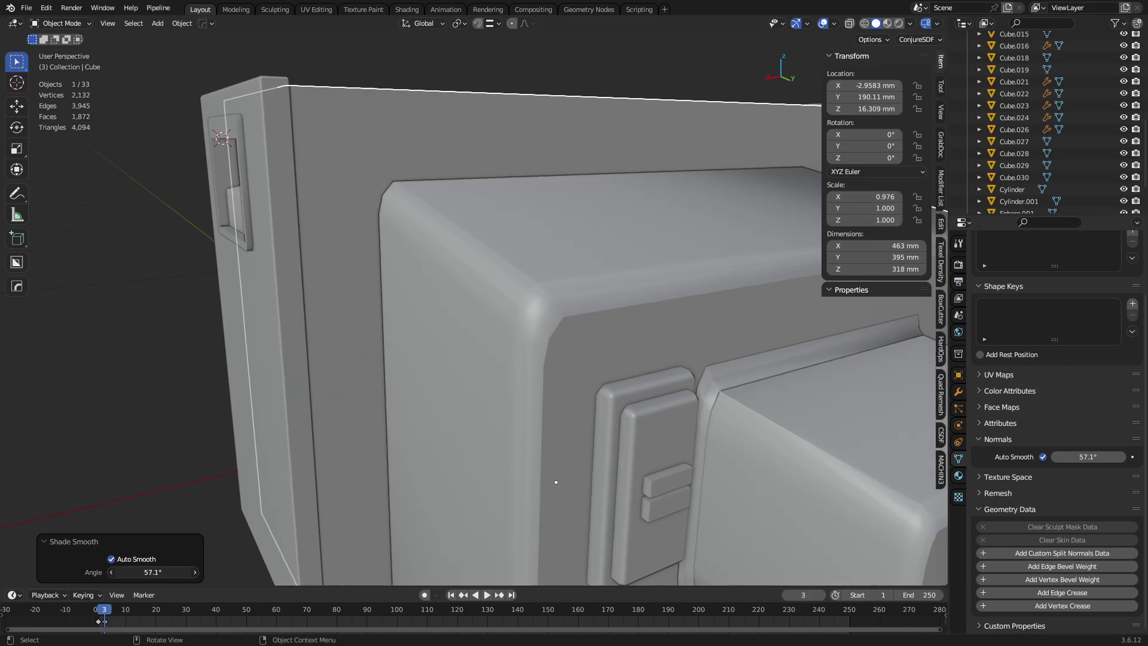
pyautogui.moveTo(152, 572); pyautogui.dragTo(186, 572)
pyautogui.moveTo(366, 464); pyautogui.dragTo(522, 380, button='middle')
pyautogui.scroll(3, 550, 407)
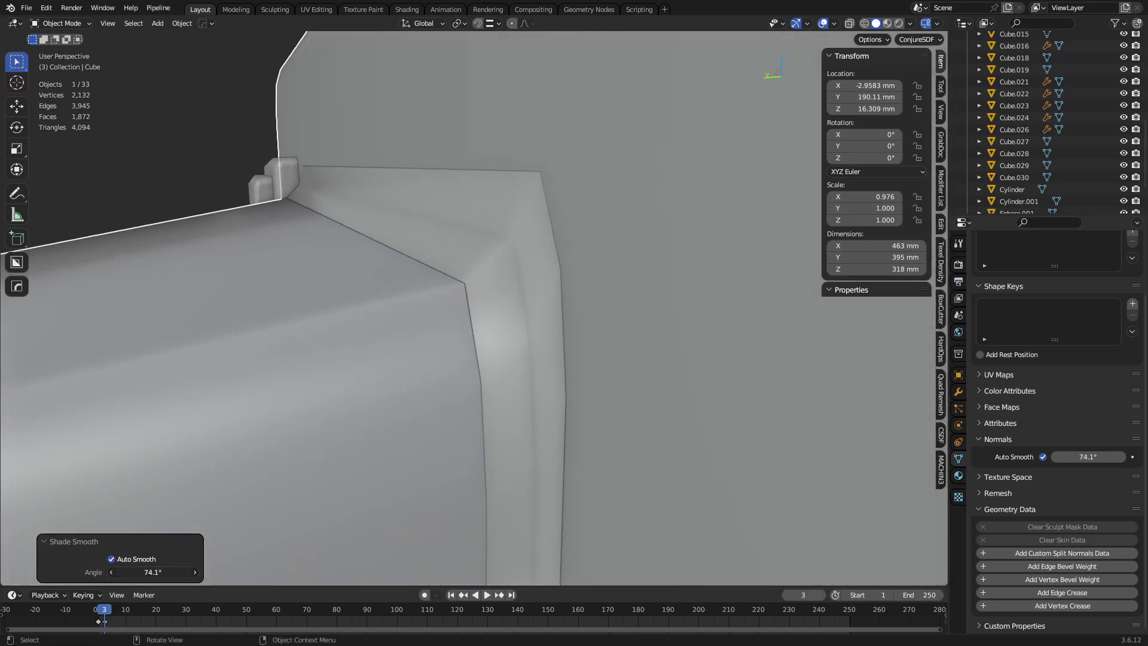
pyautogui.write('55')
pyautogui.press('Return')
# In Edit Mode, clear the sharp marks from all edges of the merged body, and return to Object Mode.
pyautogui.moveTo(288, 345); pyautogui.dragTo(507, 360, button='middle')
pyautogui.hotkey('ctrl', 'Tab')
pyautogui.click(545, 379)
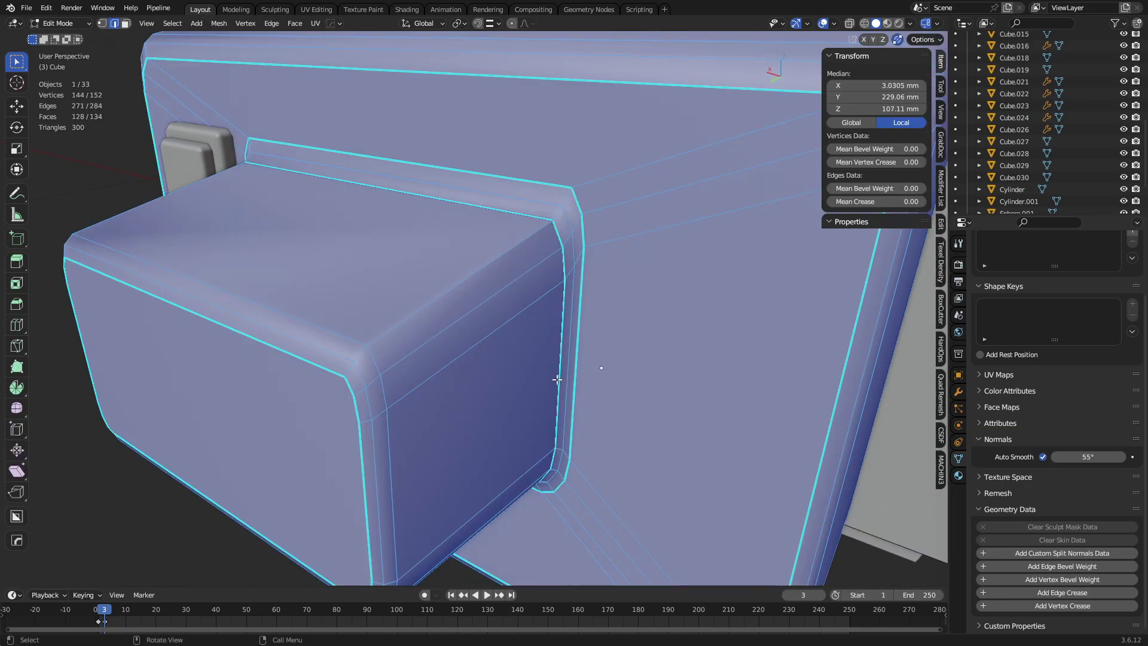
pyautogui.press('a')
pyautogui.hotkey('ctrl', 'e')
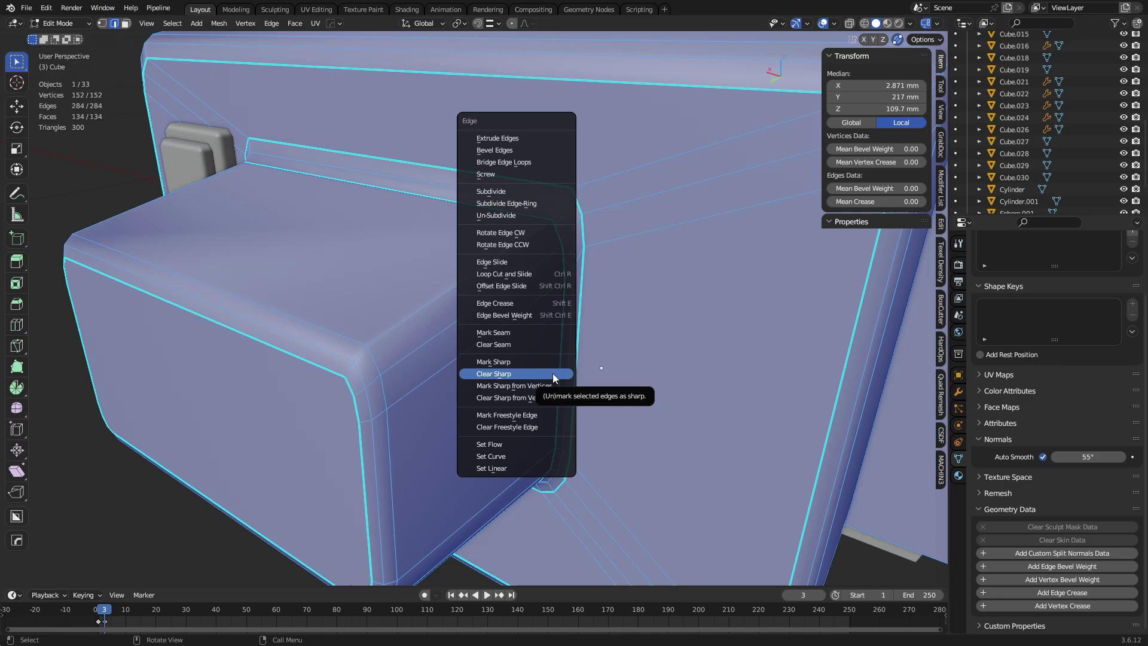
pyautogui.click(553, 374)
pyautogui.hotkey('ctrl', 'Tab')
pyautogui.click(455, 380)
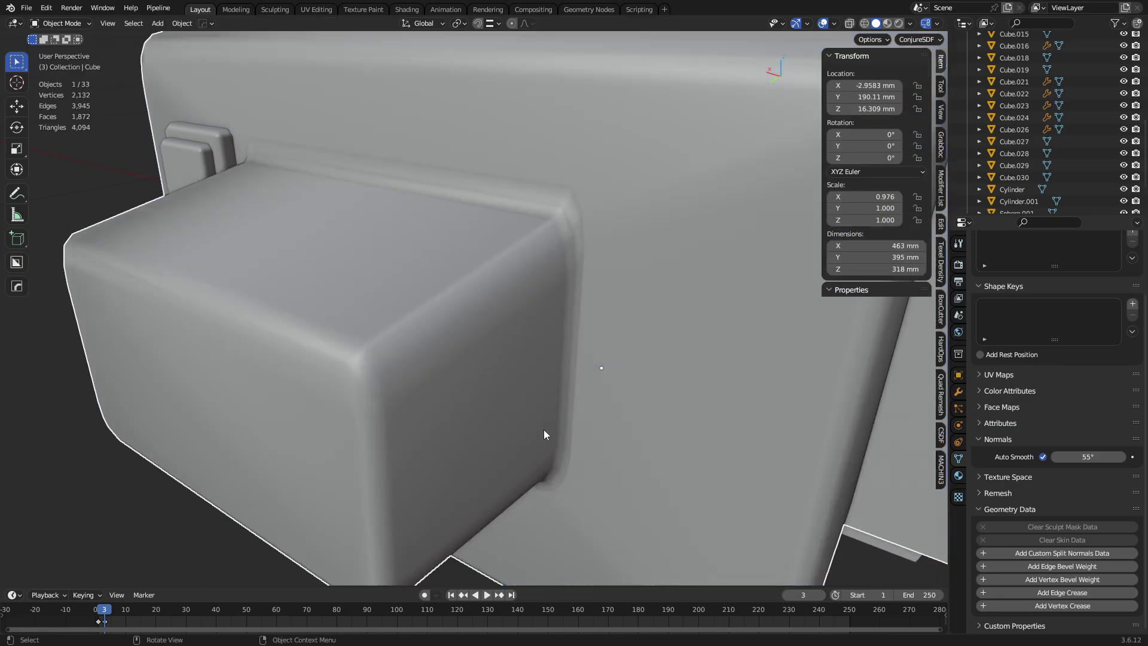
# Add a Weighted Normal modifier to the merged body and enable Keep Sharp.
pyautogui.moveTo(543, 429); pyautogui.dragTo(415, 329, button='middle')
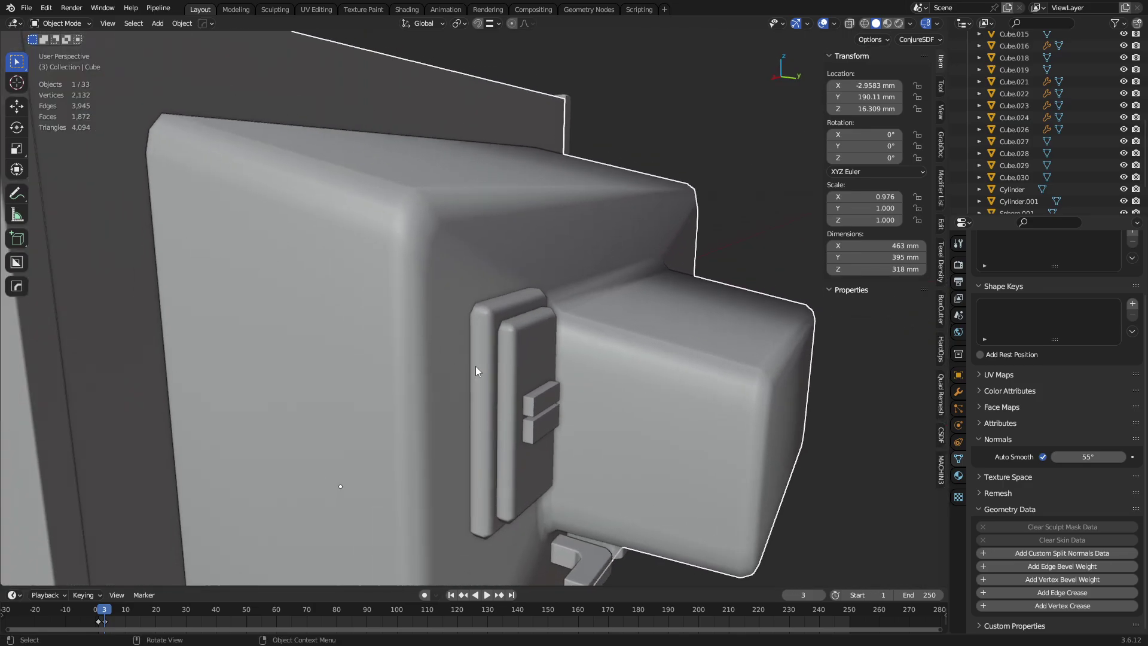
pyautogui.moveTo(477, 366); pyautogui.dragTo(475, 311, button='middle')
pyautogui.hotkey('alt', 'shift', 'z')
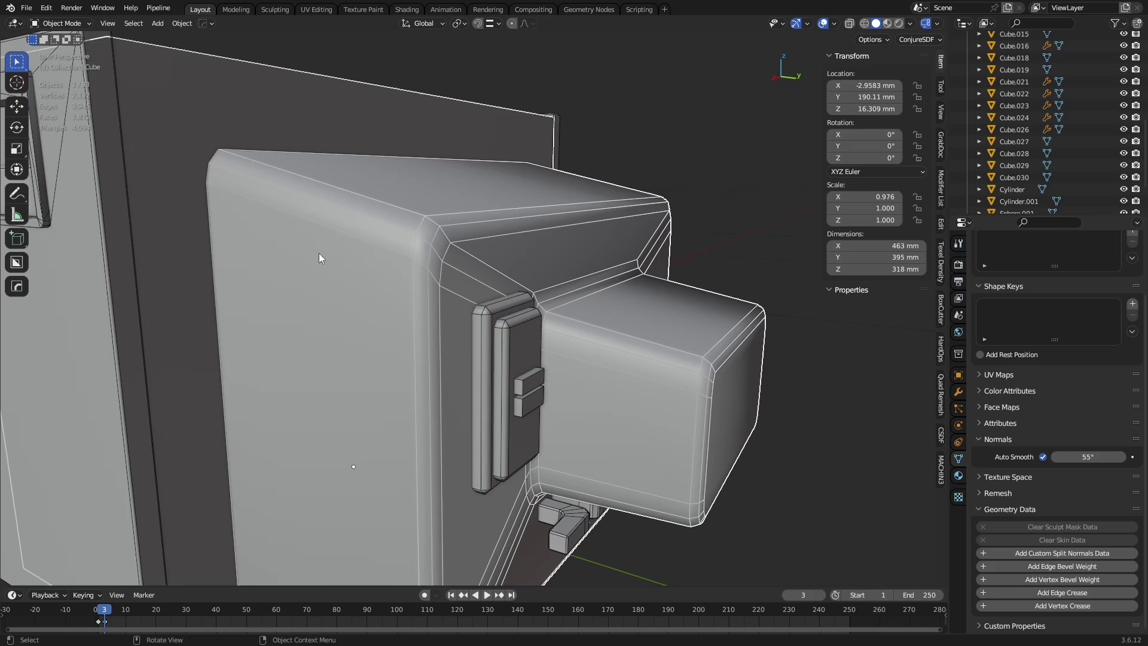
pyautogui.moveTo(318, 253); pyautogui.dragTo(413, 355, button='middle')
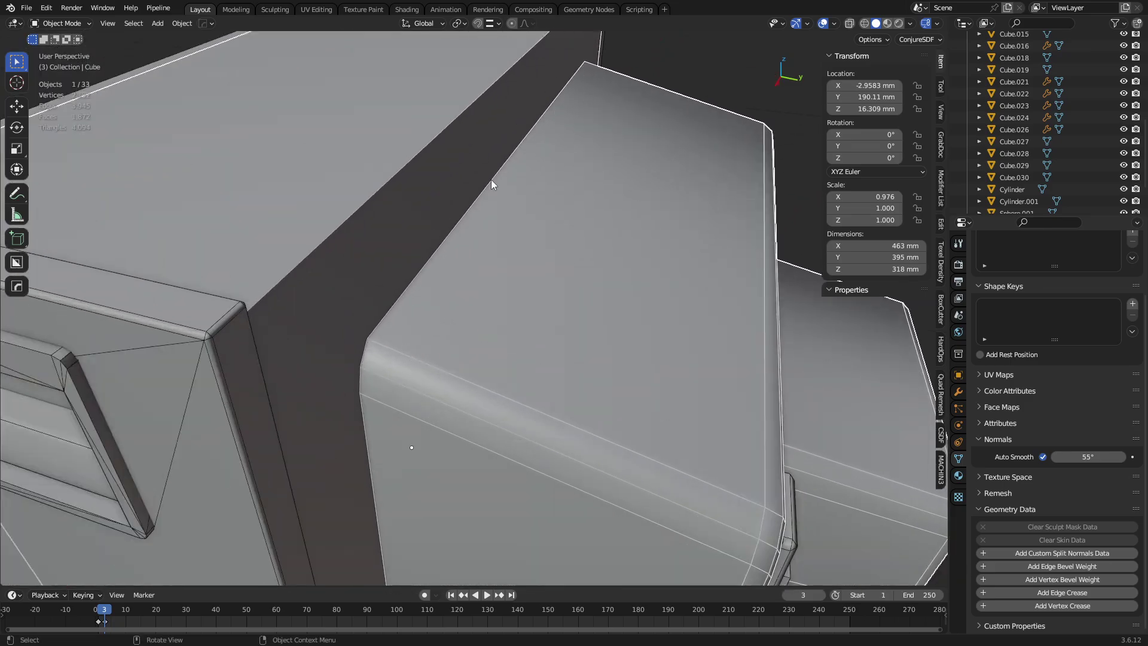
pyautogui.moveTo(353, 417); pyautogui.dragTo(456, 312, button='middle')
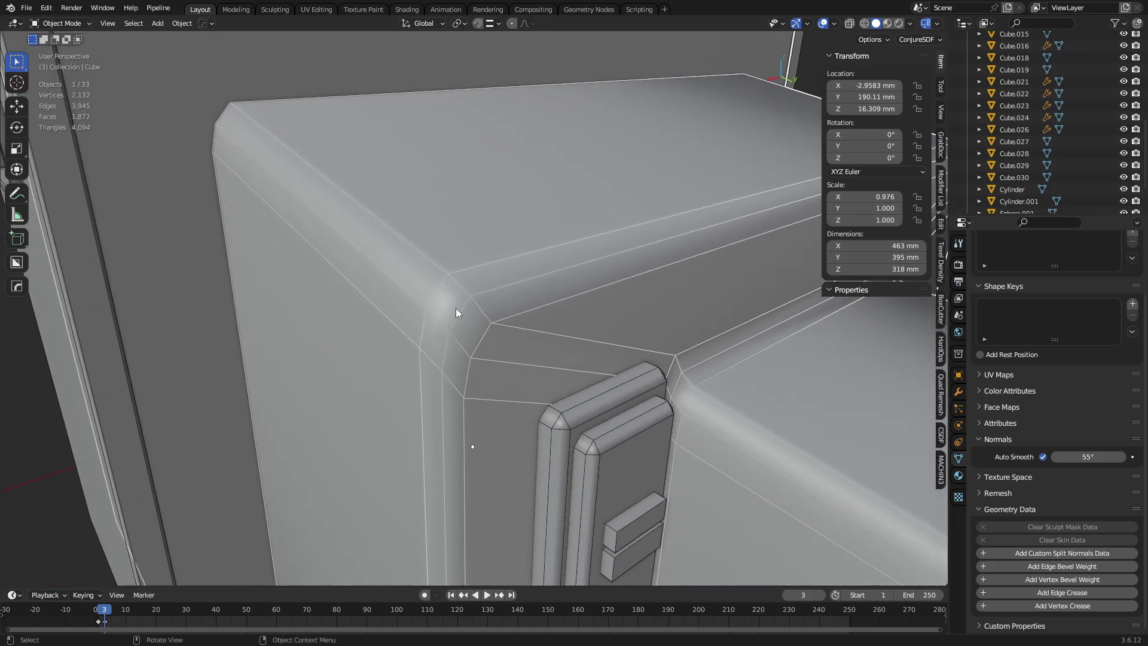
pyautogui.click(958, 391)
pyautogui.click(1098, 265)
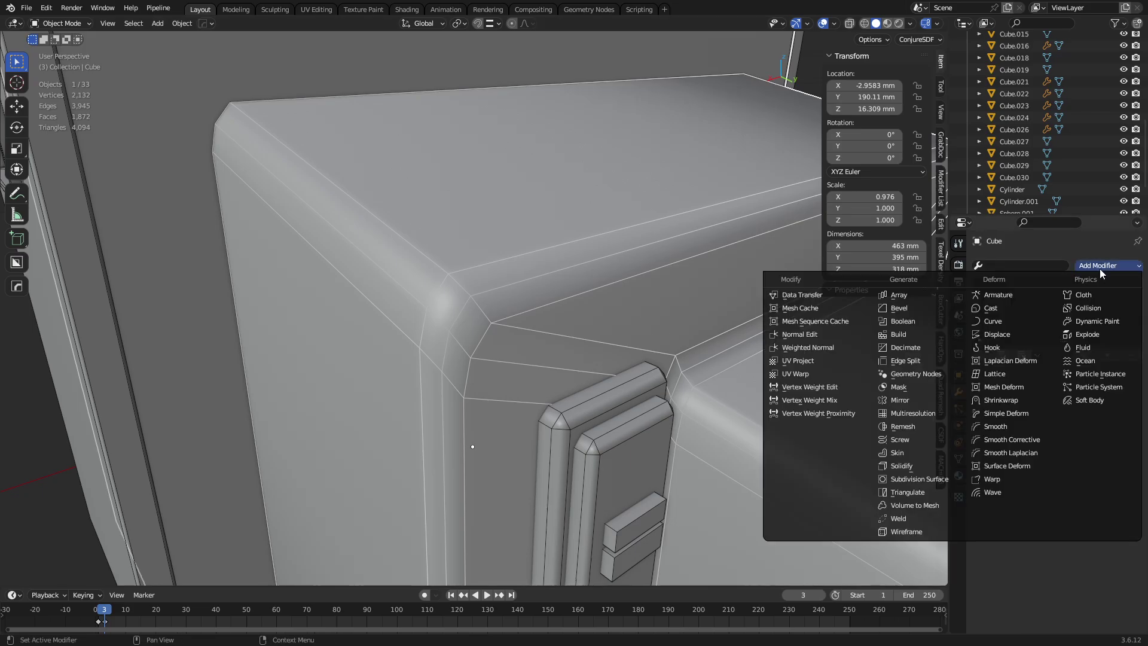
pyautogui.click(823, 350)
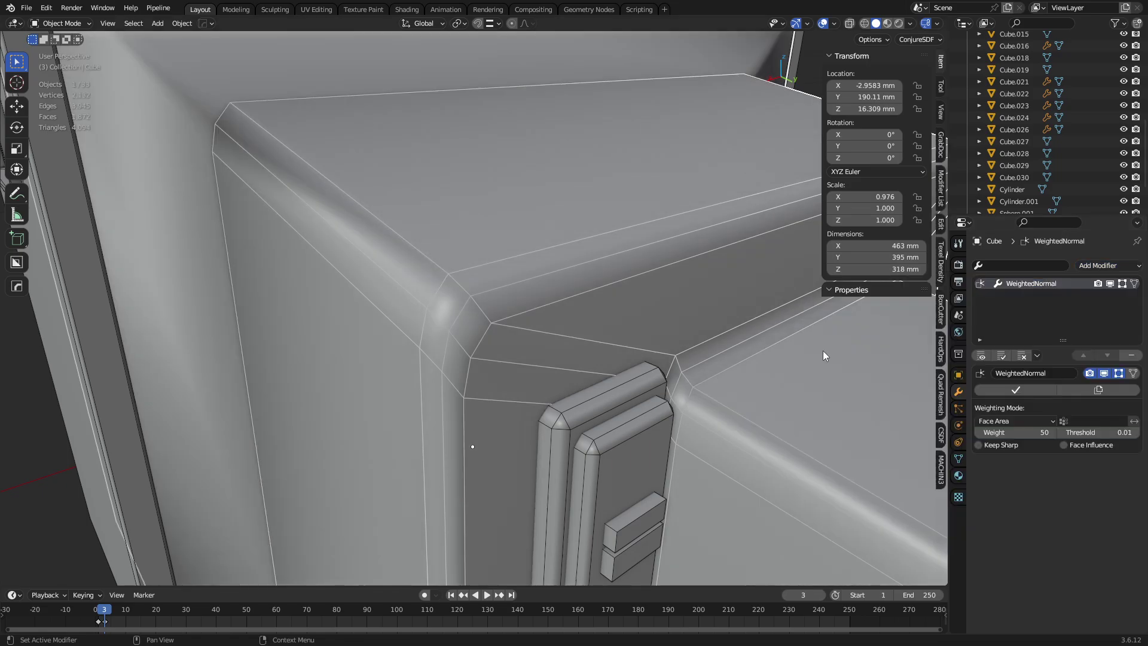
pyautogui.click(979, 446)
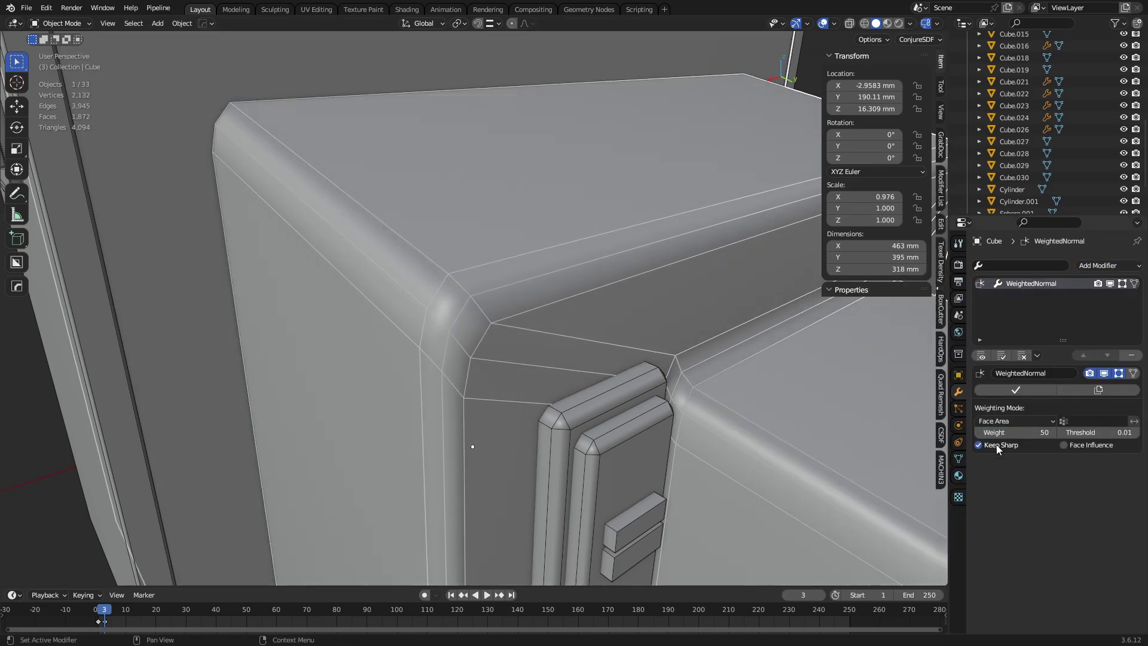
# Set the Weighted Normal modifier's weight to 100, enable Face Influence, and enter Edit Mode on the merged body.
pyautogui.moveTo(1016, 433); pyautogui.dragTo(1052, 432)
pyautogui.hotkey('ctrl', 'Tab')
pyautogui.click(538, 284)
pyautogui.scroll(-4, 568, 323)
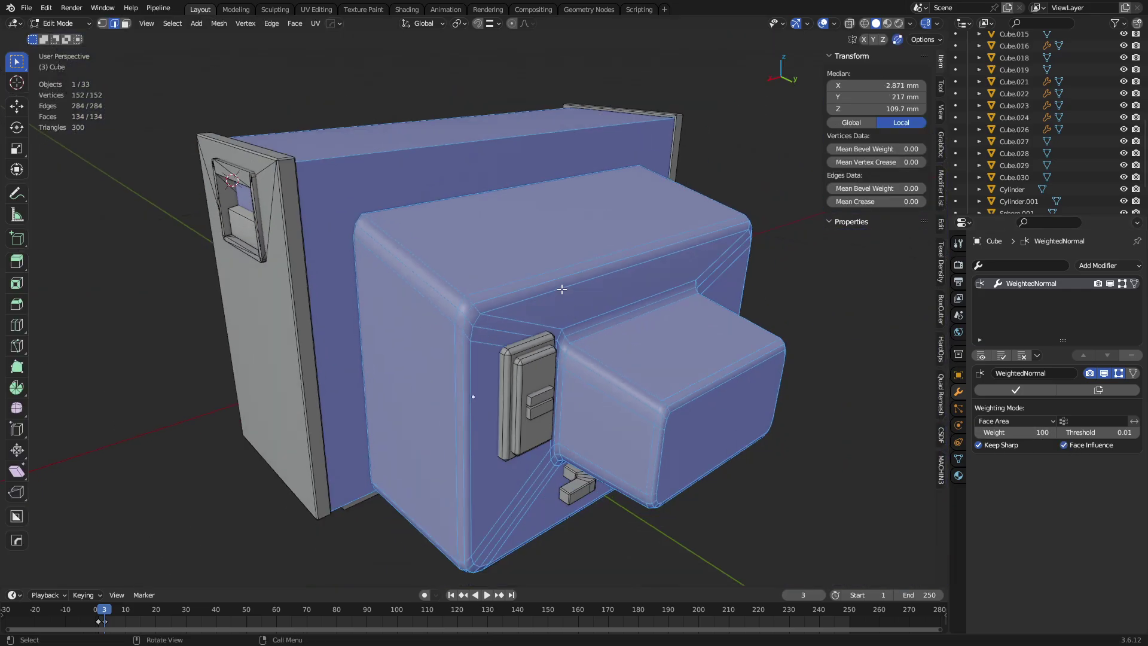
# Set the face strength of the rear housing's large top face to Strong.
pyautogui.press('3')
pyautogui.click(556, 267)
pyautogui.keyDown('shift'); pyautogui.moveTo(631, 302); pyautogui.dragTo(574, 306, button='middle'); pyautogui.keyUp('shift')
pyautogui.keyDown('shift'); pyautogui.click(596, 352); pyautogui.keyUp('shift')
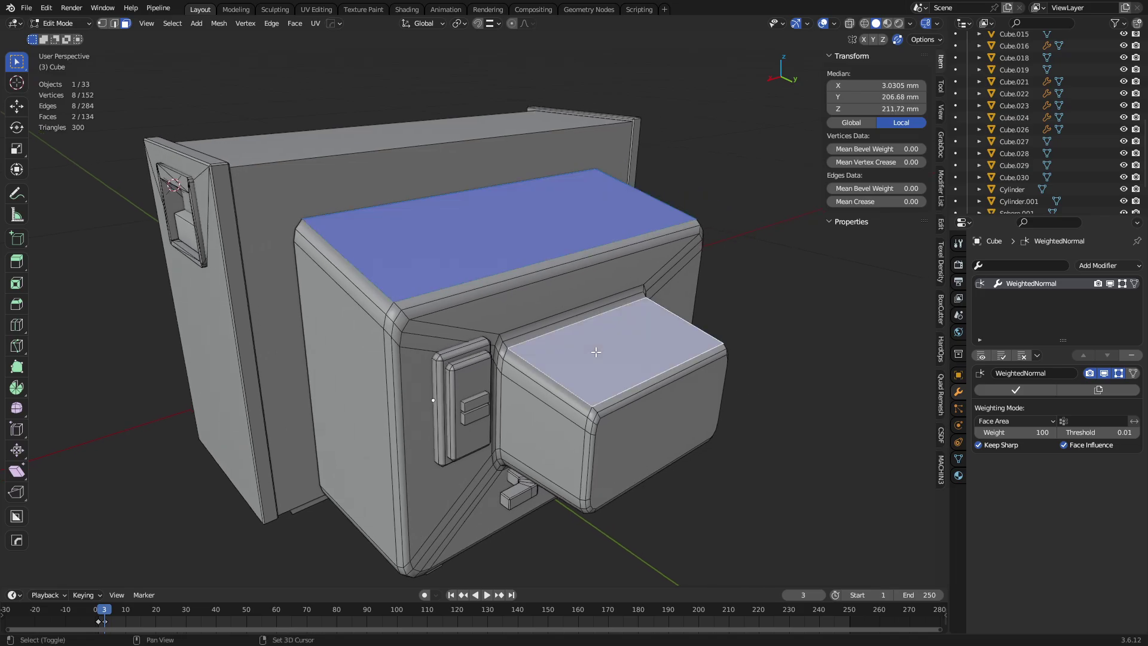
pyautogui.click(493, 241)
pyautogui.scroll(3, 494, 241)
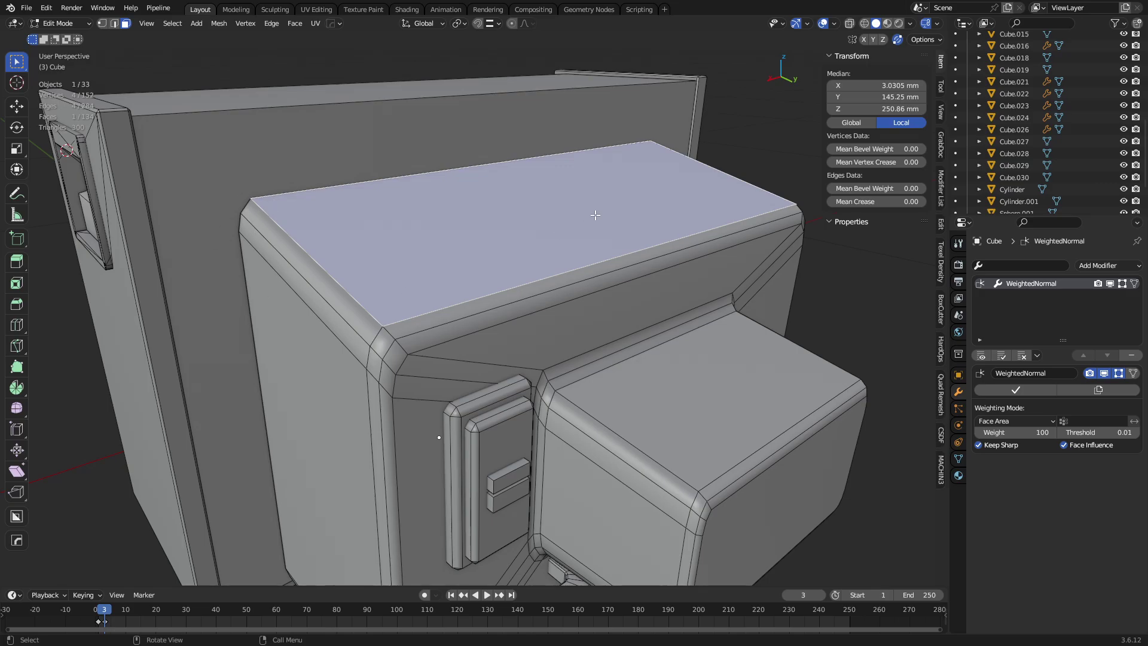
pyautogui.hotkey('alt', 'n')
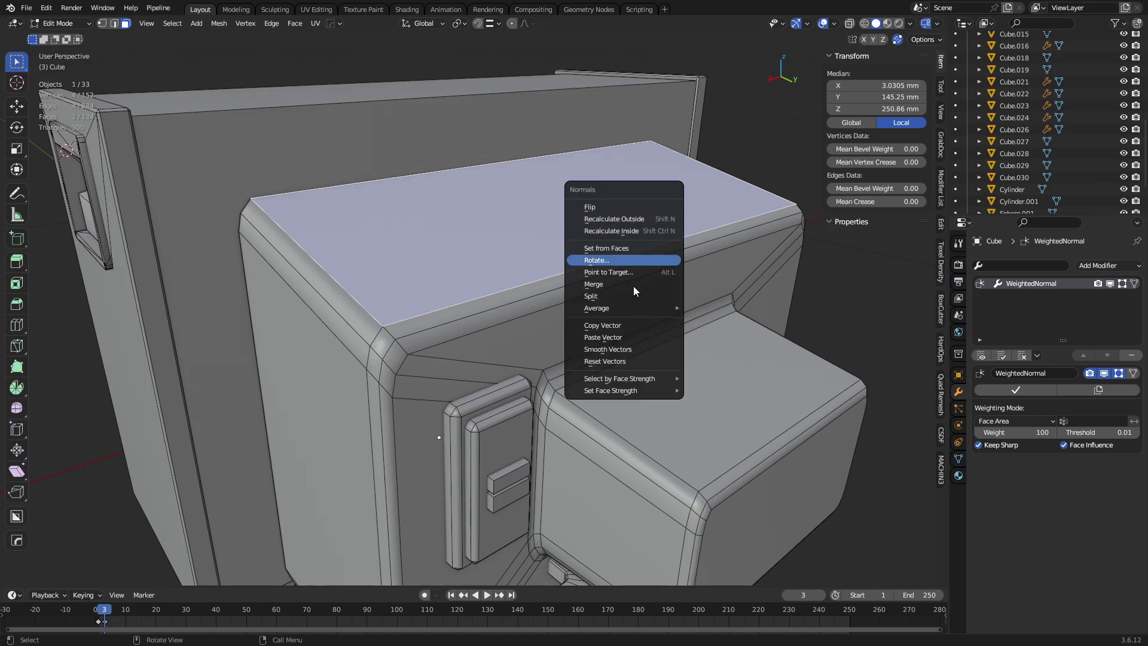
pyautogui.moveTo(637, 388)
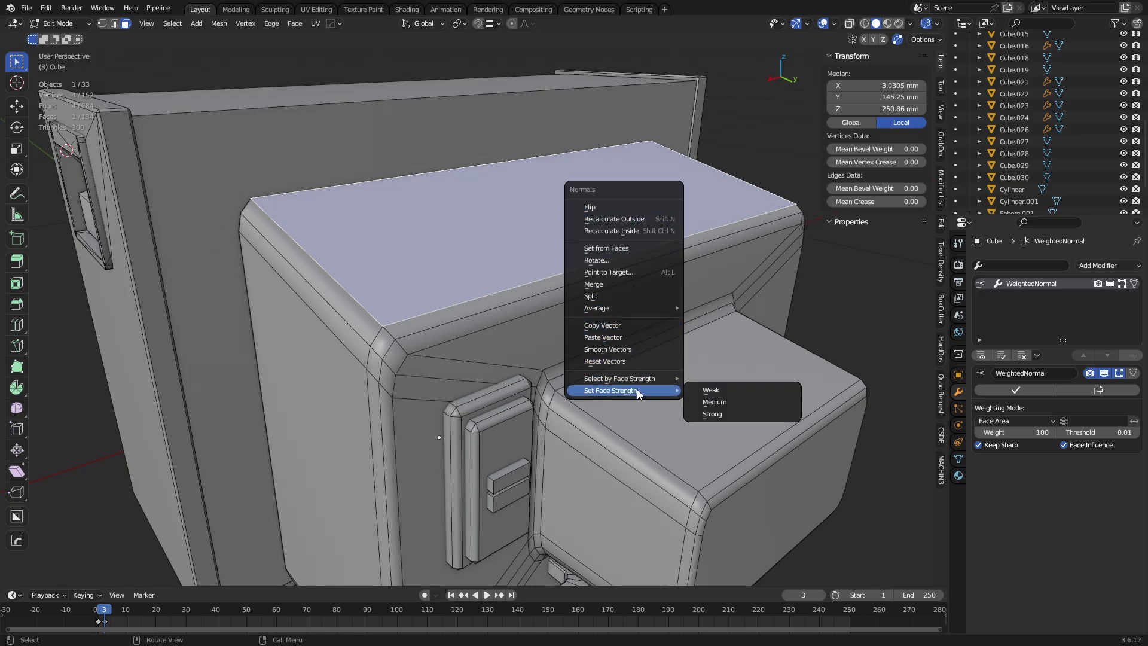
pyautogui.click(733, 414)
# Set the face strength of the rear housing's large side face to Strong.
pyautogui.click(296, 411)
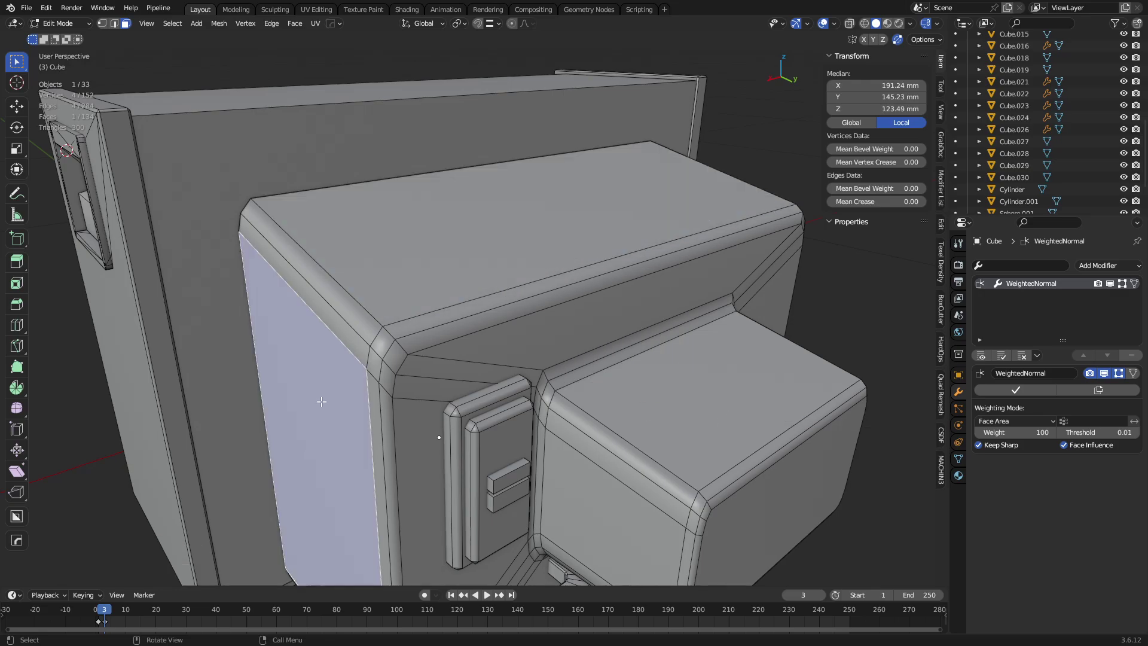
pyautogui.hotkey('alt', 'n')
pyautogui.moveTo(537, 350)
pyautogui.click(616, 375)
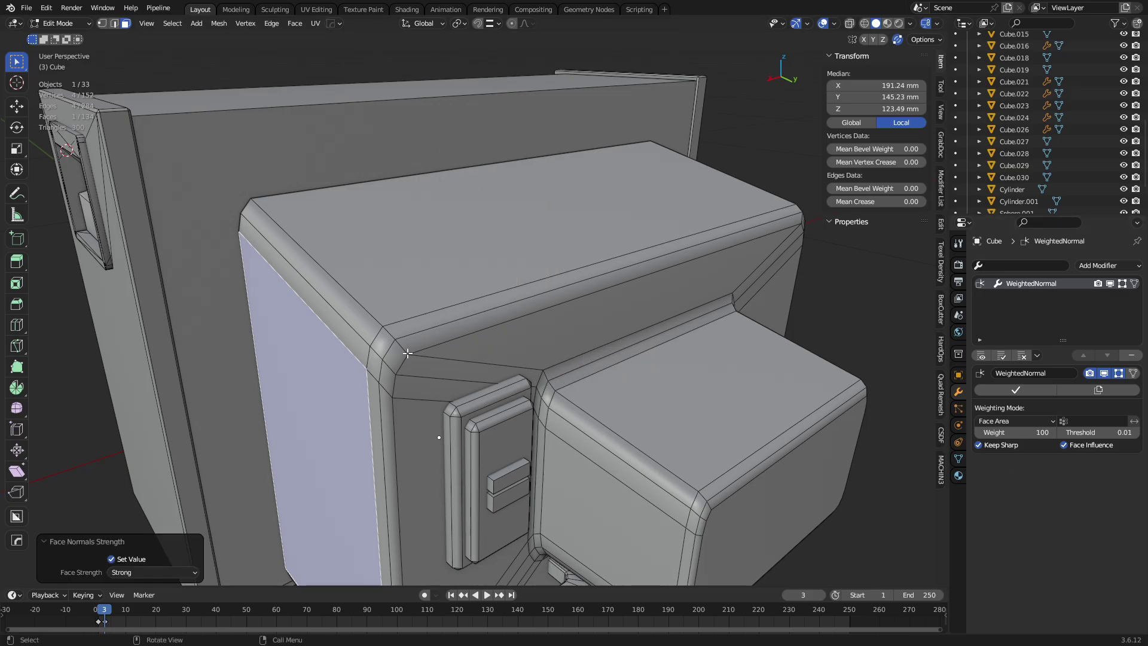
# Examine the bevel and corner faces along the rear housing's upper side edge, and clear the face selection.
pyautogui.click(359, 331)
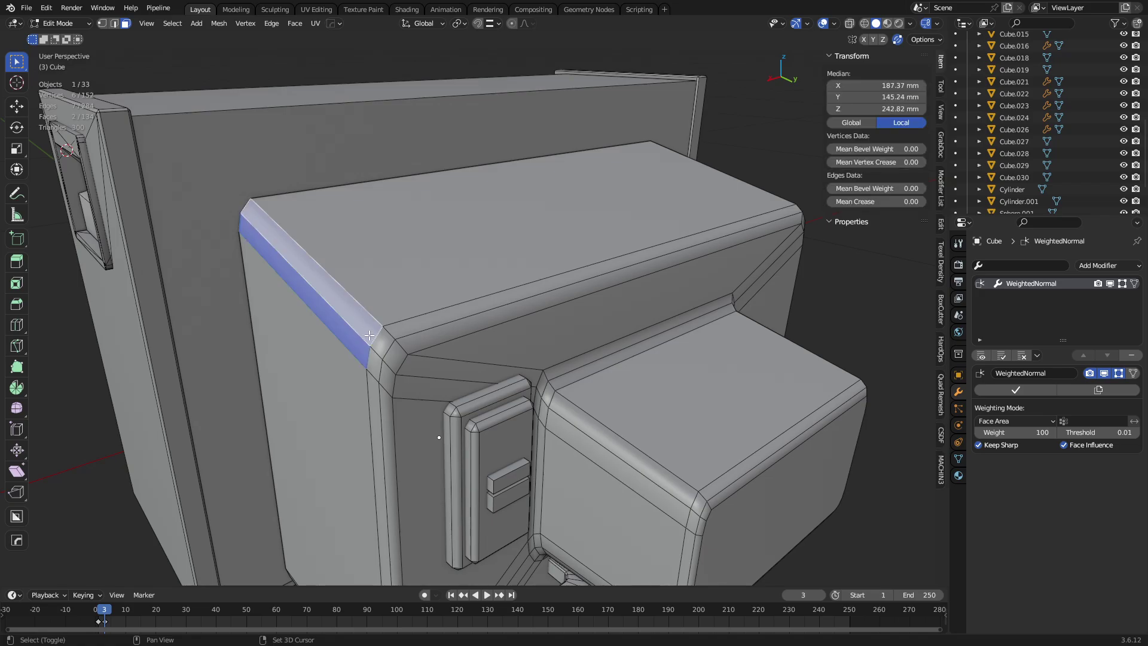
pyautogui.keyDown('shift'); pyautogui.click(387, 357); pyautogui.keyUp('shift')
pyautogui.keyDown('shift'); pyautogui.click(386, 360); pyautogui.keyUp('shift')
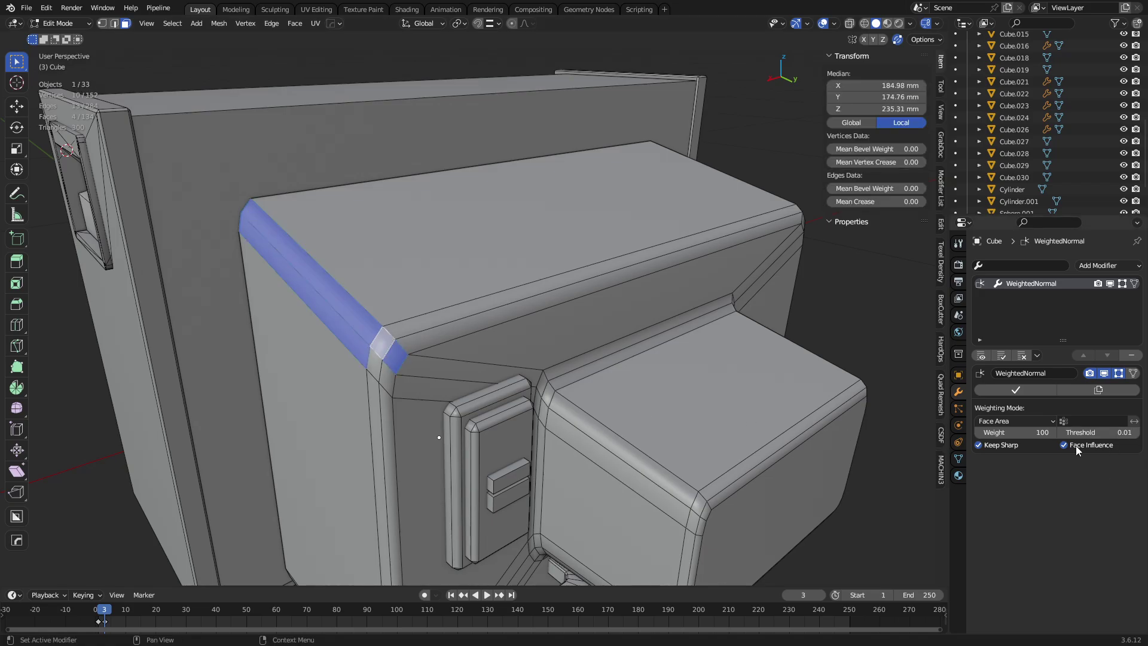
pyautogui.moveTo(448, 315); pyautogui.dragTo(811, 223, button='middle')
pyautogui.hotkey('alt', 'a')
pyautogui.moveTo(520, 265); pyautogui.dragTo(585, 298, button='middle')
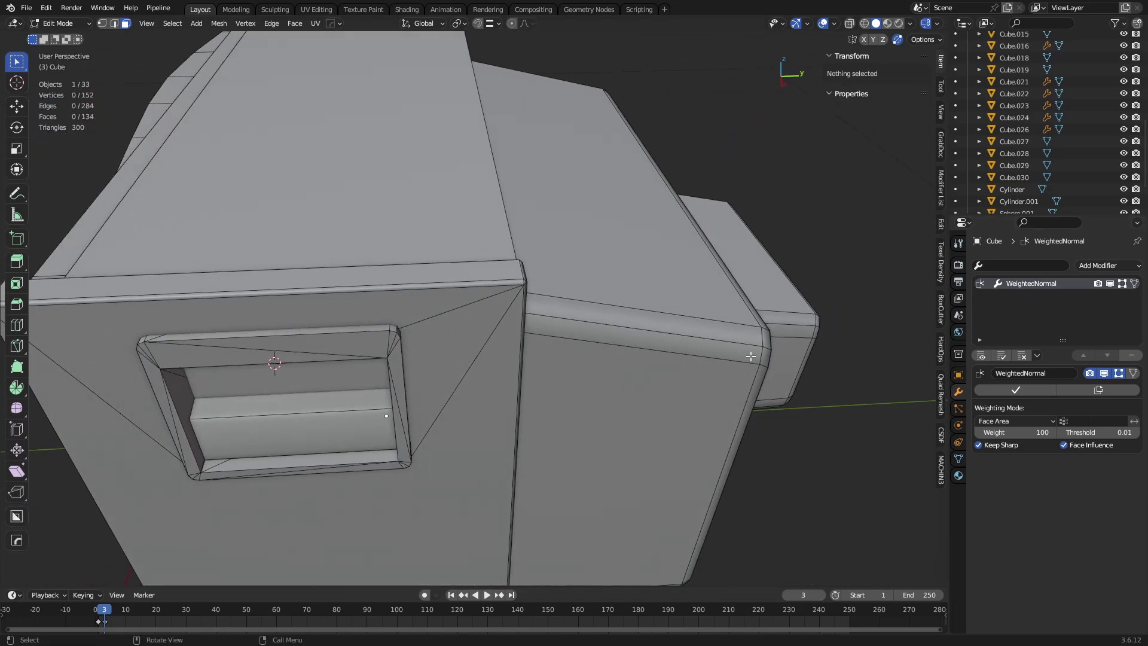
pyautogui.moveTo(467, 365); pyautogui.dragTo(478, 335, button='middle')
# Return to Object Mode, select the front frame Cube.002, and isolate it in local view.
pyautogui.press('Tab')
pyautogui.click(469, 238)
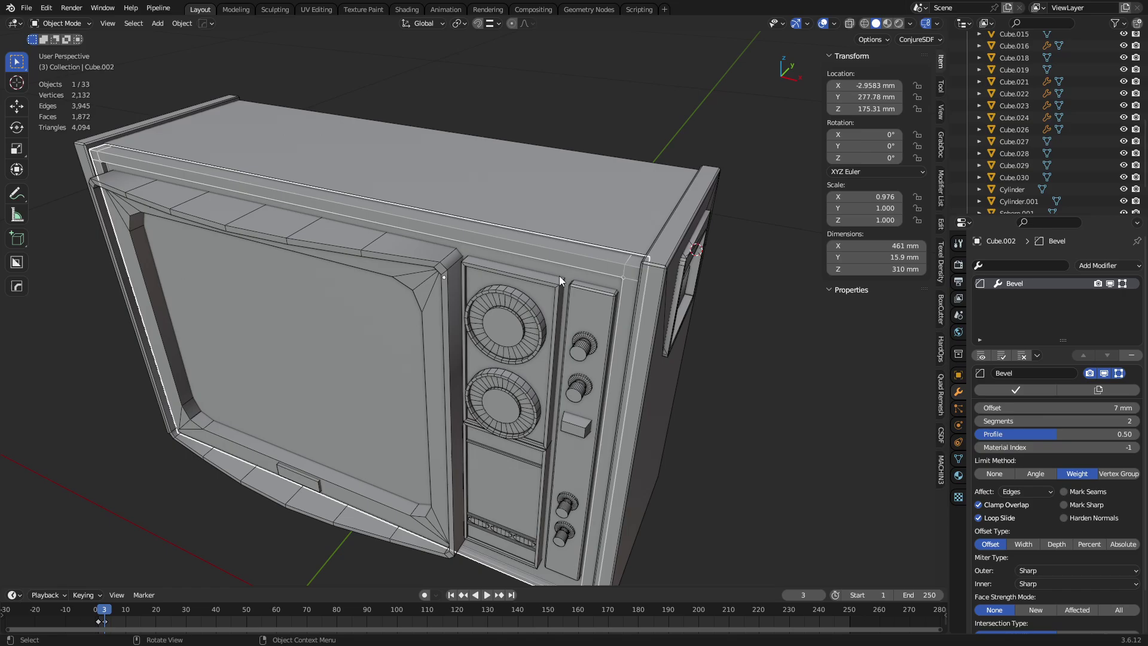
pyautogui.moveTo(558, 275); pyautogui.dragTo(443, 257, button='middle')
pyautogui.press('KP_Divide')
# Check the front frame's inner corner in Edit Mode and apply the frame's Bevel modifier in Object Mode.
pyautogui.press('Tab')
pyautogui.press('2')
pyautogui.click(446, 359)
pyautogui.moveTo(446, 359); pyautogui.dragTo(536, 353, button='middle')
pyautogui.click(440, 304)
pyautogui.press('Tab')
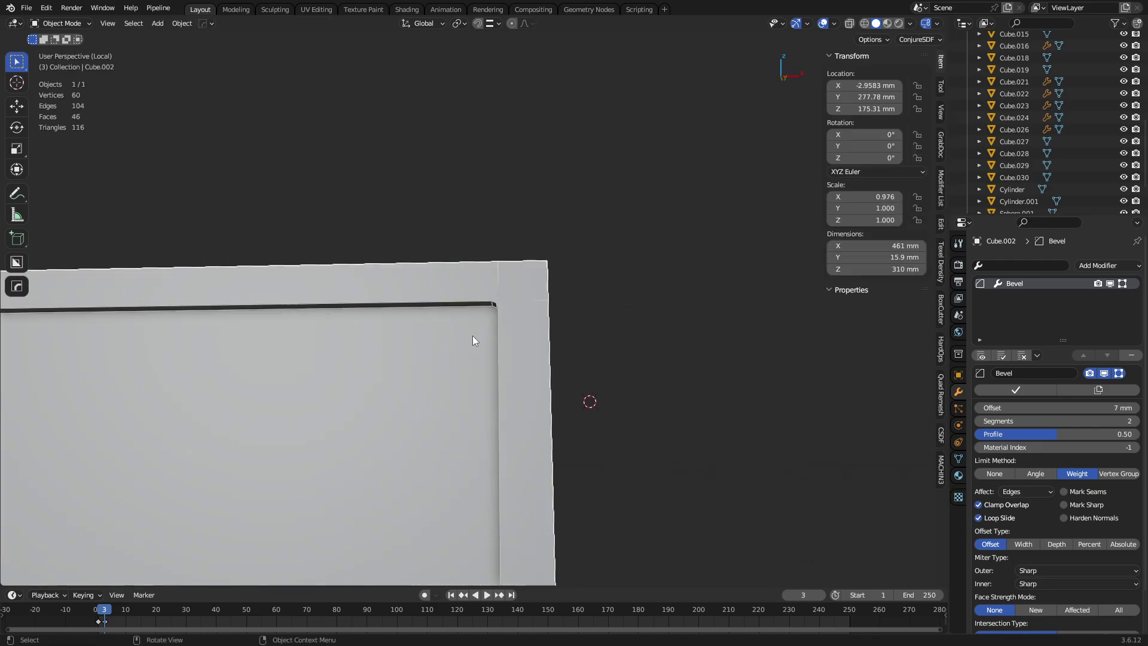
pyautogui.click(1021, 390)
# In Edit Mode, dissolve the surplus diagonal edge beside the frame's upper-right inner corner.
pyautogui.scroll(4, 511, 293)
pyautogui.press('Tab')
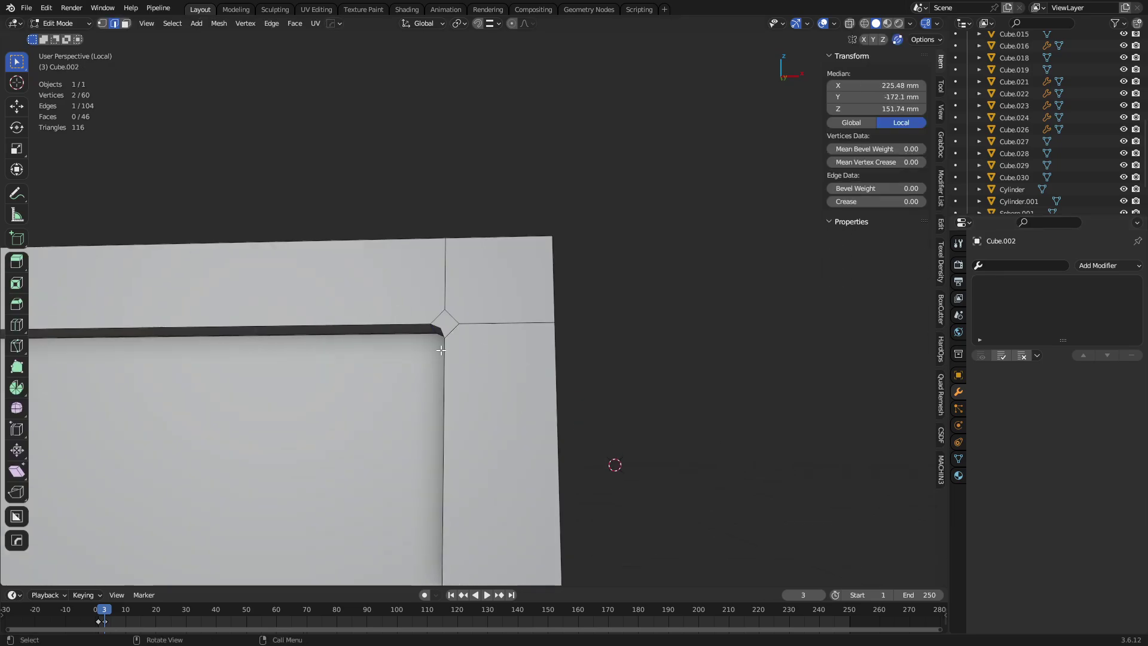
pyautogui.hotkey('ctrl', 'x')
pyautogui.moveTo(449, 319); pyautogui.dragTo(422, 230, button='middle')
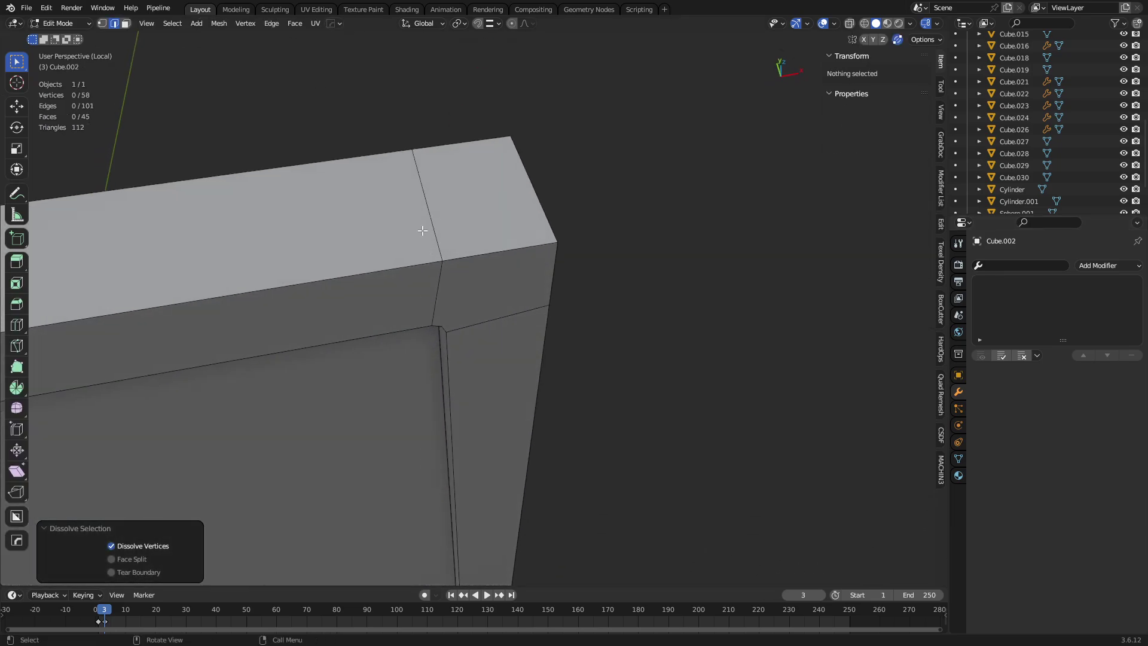
# Slide the cross edges on the frame's top and side faces fully onto the upper-right outer corner.
pyautogui.click(422, 230)
pyautogui.press('g')
pyautogui.press('g')
pyautogui.click(763, 198)
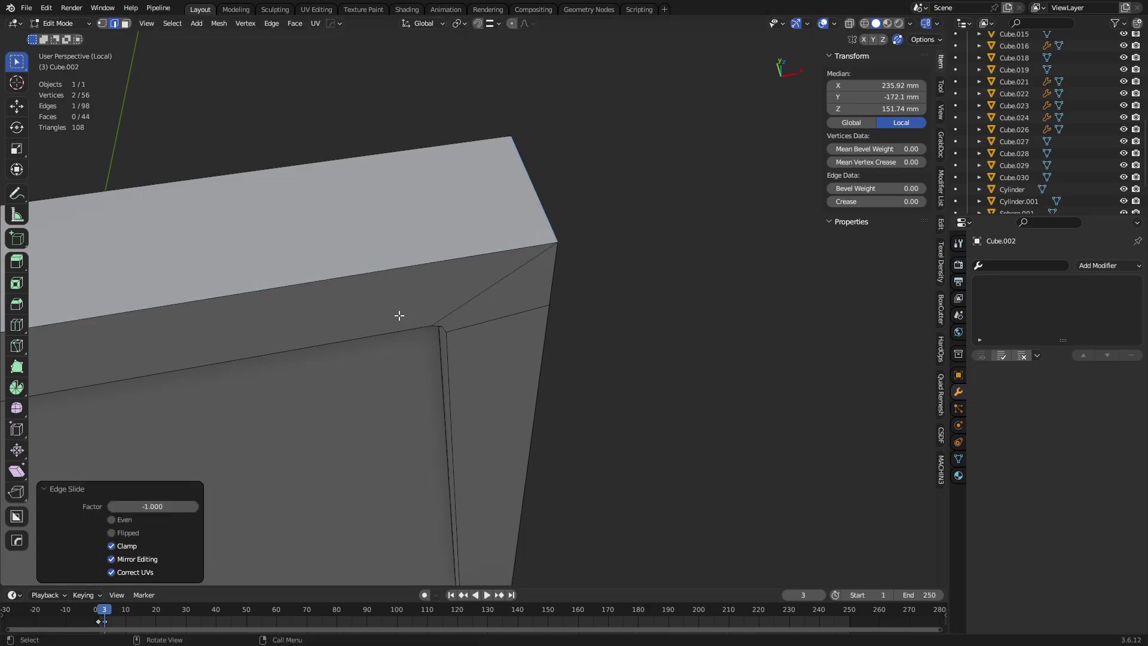
pyautogui.moveTo(397, 316); pyautogui.dragTo(437, 284, button='middle')
pyautogui.click(614, 359)
pyautogui.press('g')
pyautogui.press('g')
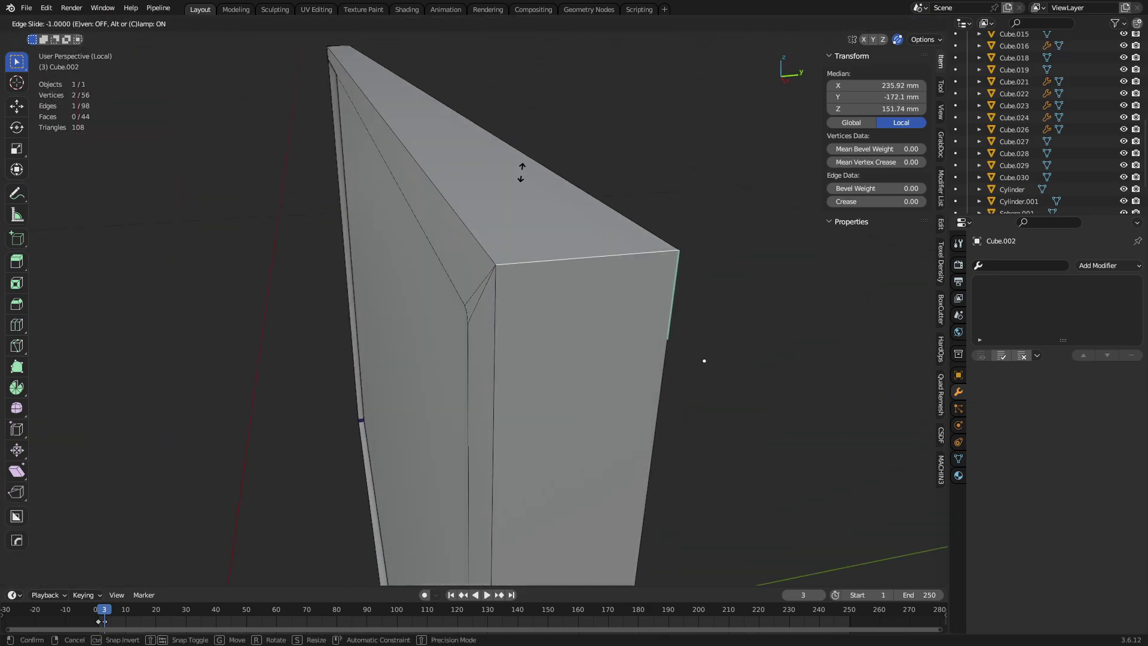
pyautogui.click(522, 169)
pyautogui.moveTo(500, 335); pyautogui.dragTo(659, 285, button='middle')
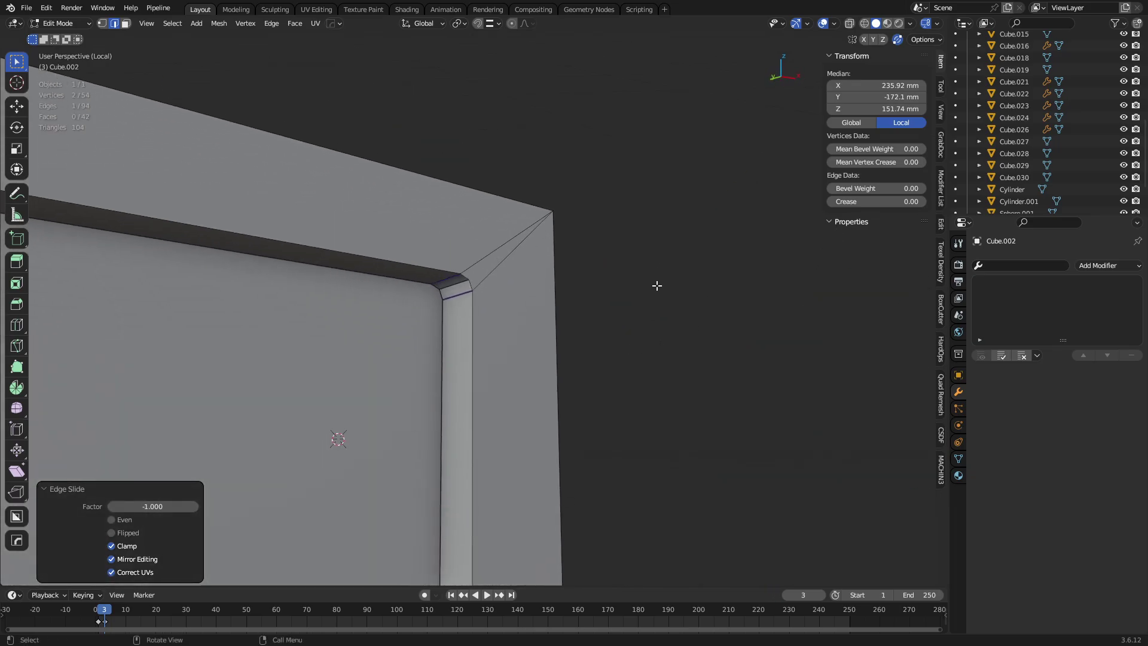
# Merge all of the frame's vertices by distance at 0.1 mm.
pyautogui.press('a')
pyautogui.press('m')
pyautogui.click(622, 354)
pyautogui.moveTo(621, 352); pyautogui.dragTo(425, 405, button='middle')
# Symmetrize the frame along X from the positive to the negative side.
pyautogui.press('KP_Decimal')
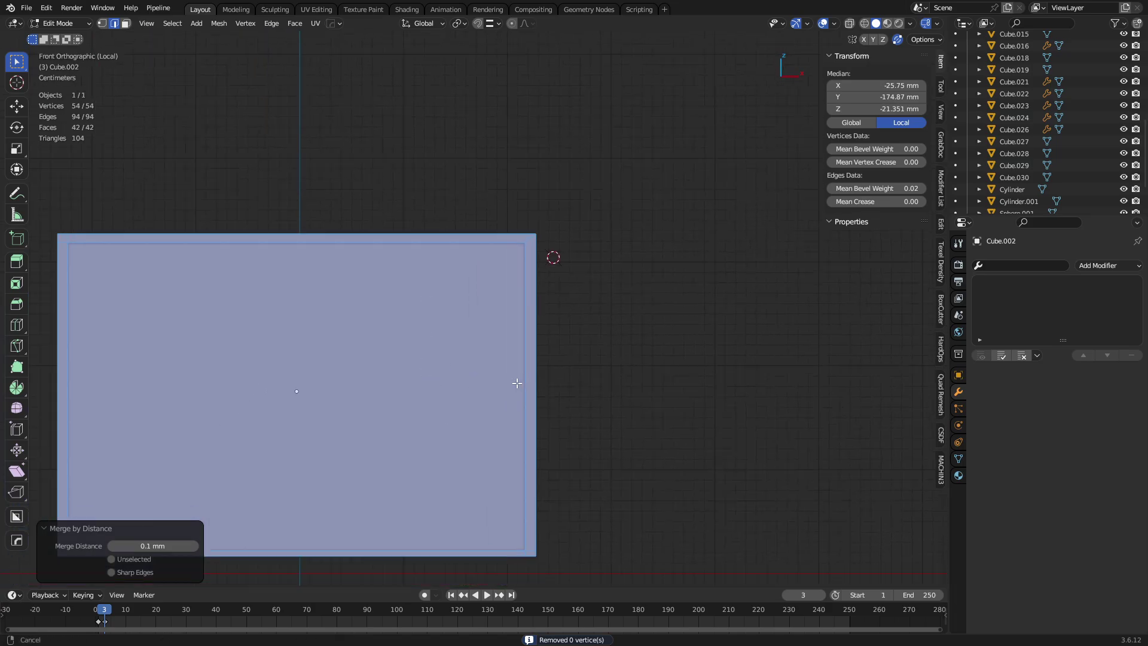
pyautogui.hotkey('alt', 'x')
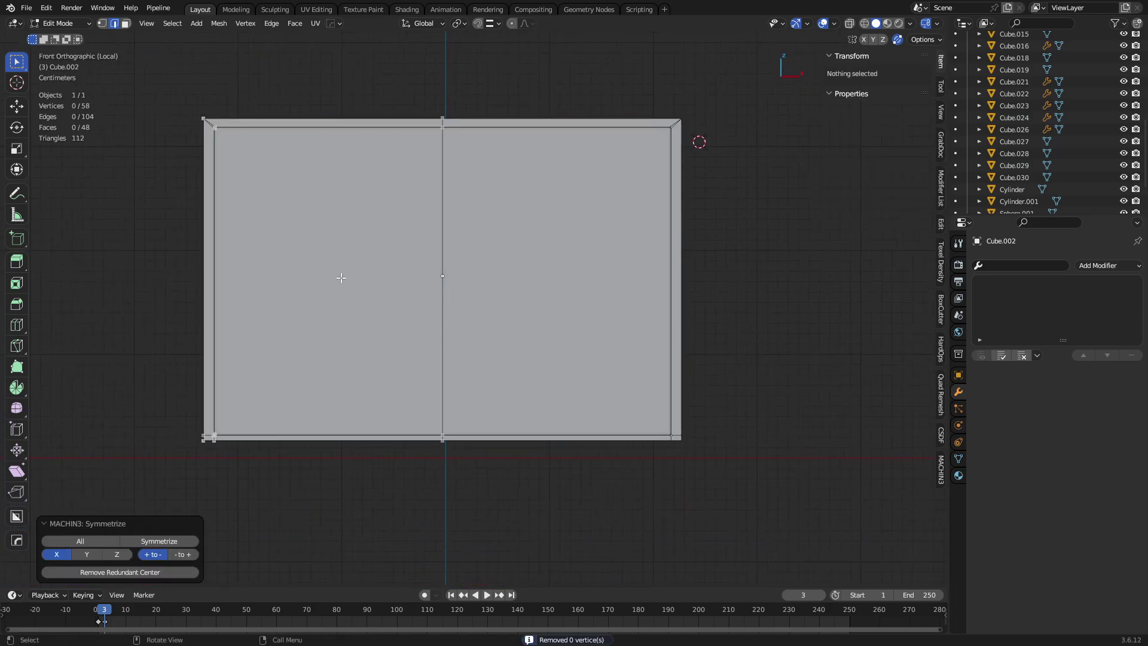
pyautogui.hotkey('shift', 'h')
pyautogui.hotkey('alt', 'h')
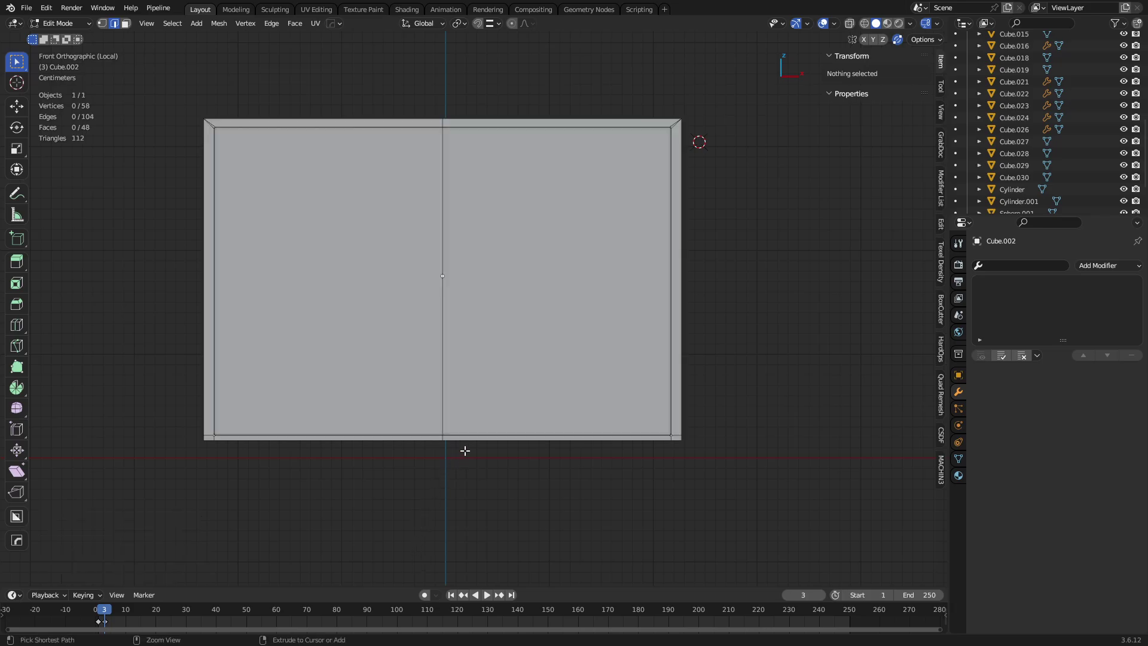
# Try symmetrizing the frame along Z from the positive to the negative side, and undo it.
pyautogui.moveTo(464, 451); pyautogui.dragTo(546, 344, button='middle')
pyautogui.hotkey('alt', 'x')
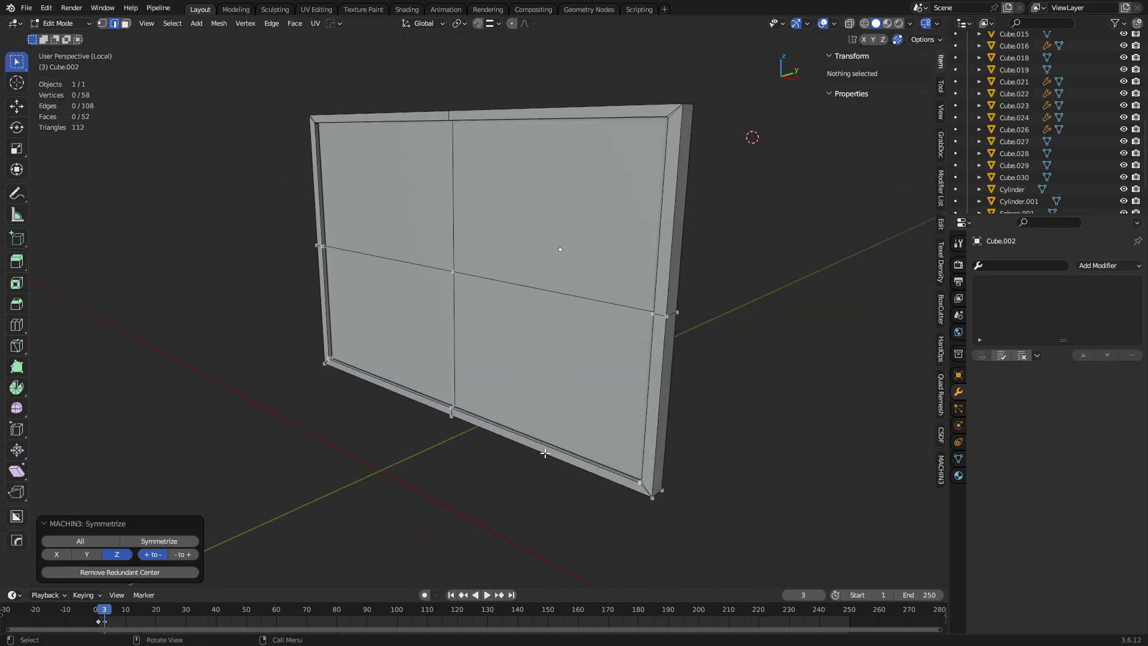
pyautogui.hotkey('ctrl', 'z')
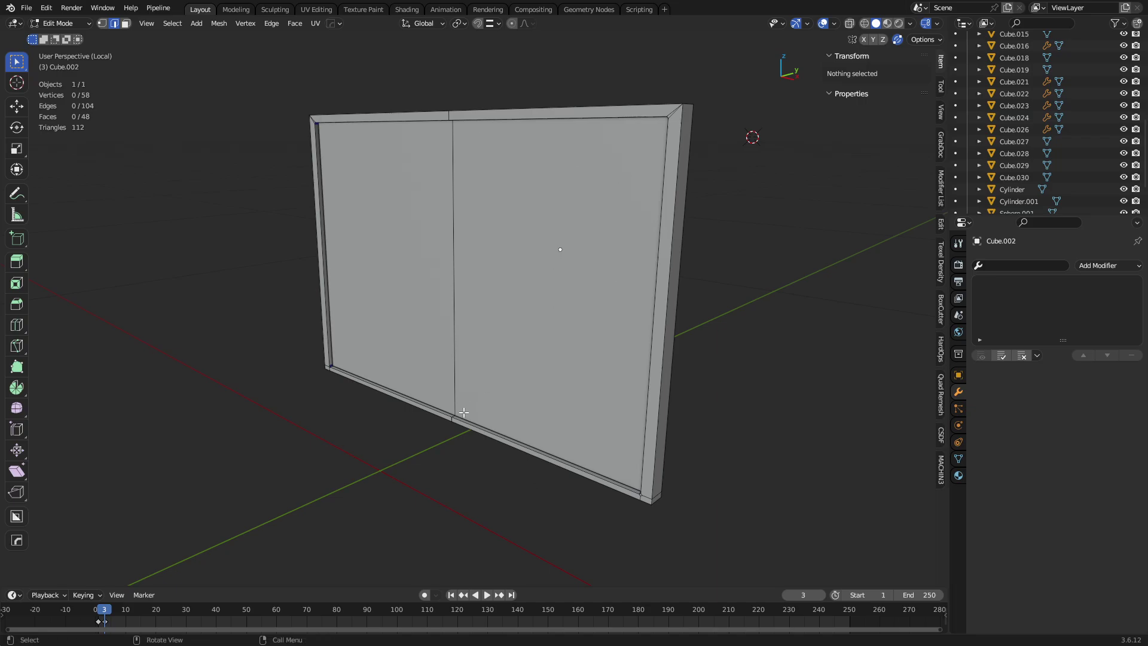
# Dissolve the surplus diagonal edge beside the frame's lower-right inner corner.
pyautogui.keyDown('alt'); pyautogui.moveTo(464, 412); pyautogui.dragTo(608, 377, button='middle'); pyautogui.keyUp('alt')
pyautogui.scroll(8, 405, 275)
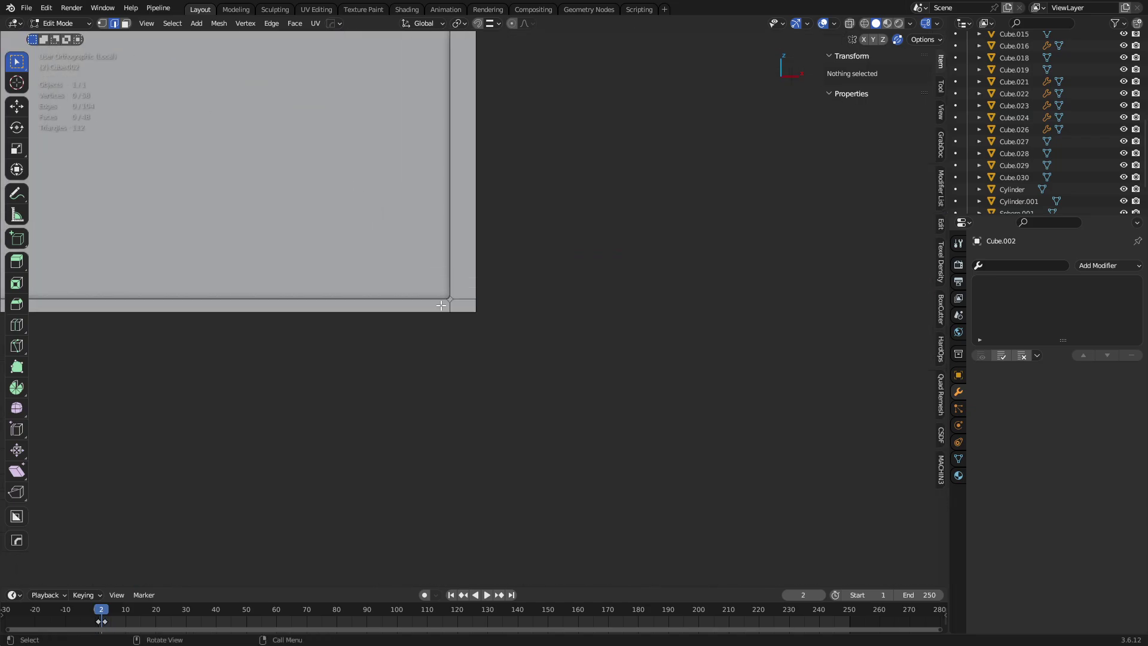
pyautogui.moveTo(441, 306); pyautogui.dragTo(603, 458, button='middle')
pyautogui.click(476, 358)
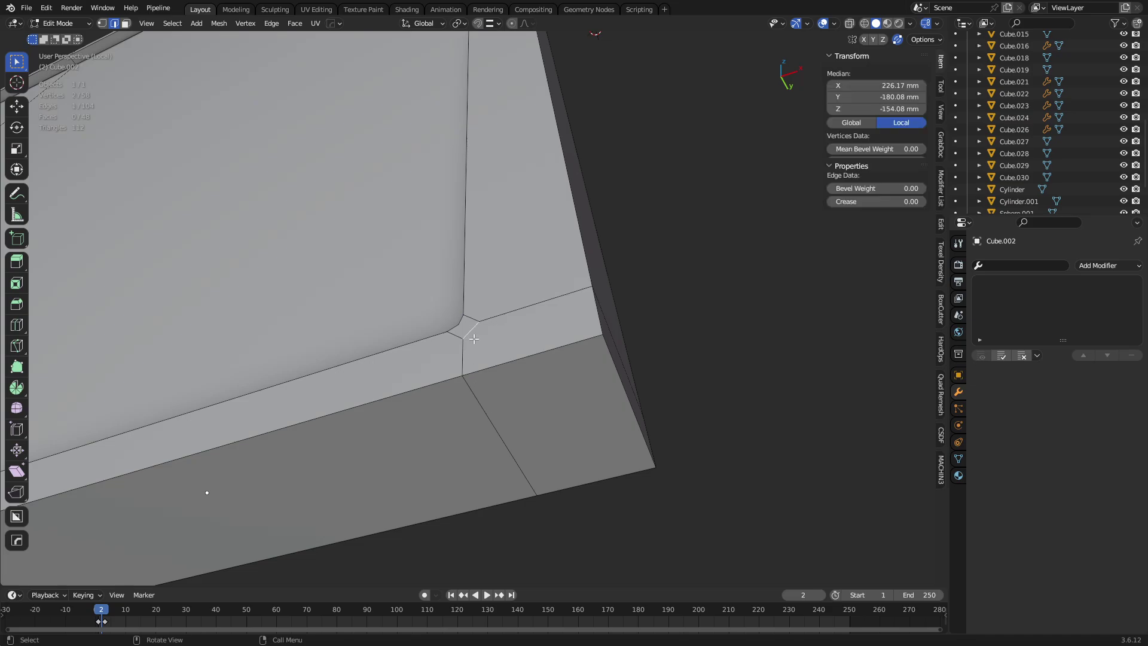
pyautogui.hotkey('ctrl', 'x')
# Slide the cross edges on the frame's bottom and side faces fully onto the lower-right outer corner.
pyautogui.click(492, 398)
pyautogui.press('g')
pyautogui.press('g')
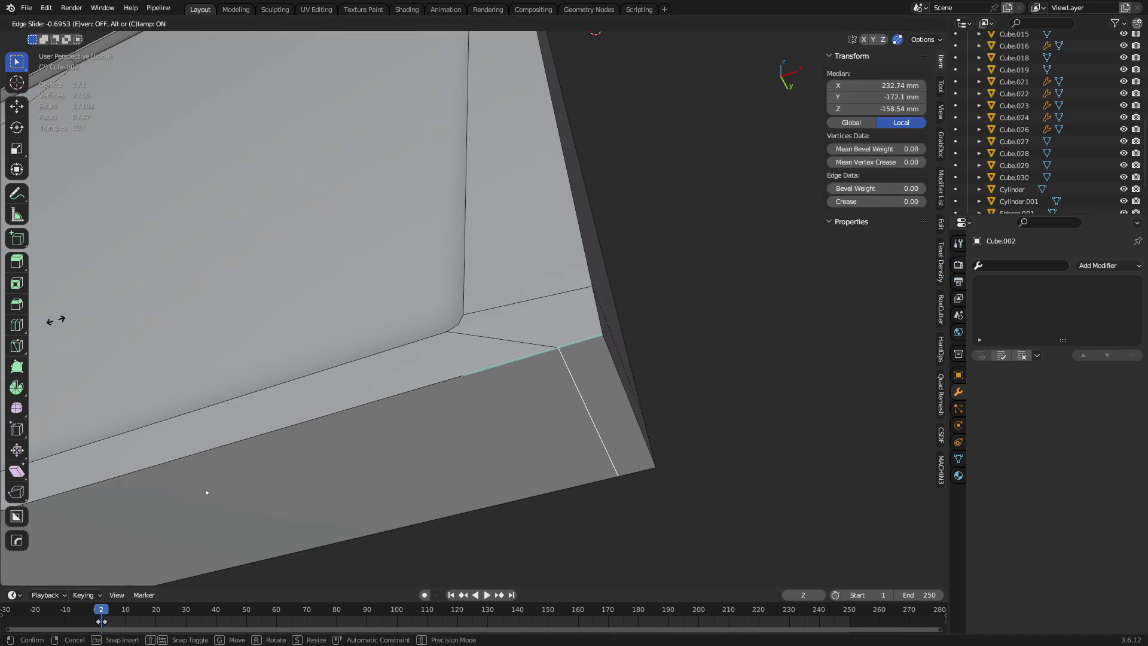
pyautogui.click(56, 319)
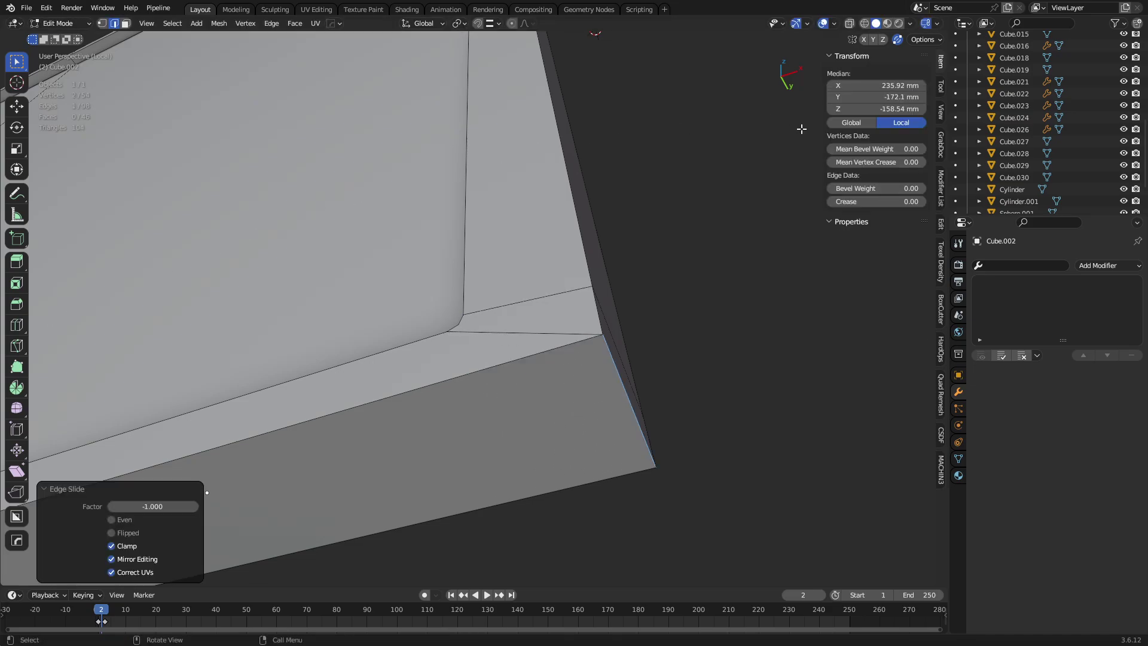
pyautogui.moveTo(418, 359); pyautogui.dragTo(538, 367, button='middle')
pyautogui.click(538, 367)
pyautogui.press('g')
pyautogui.press('g')
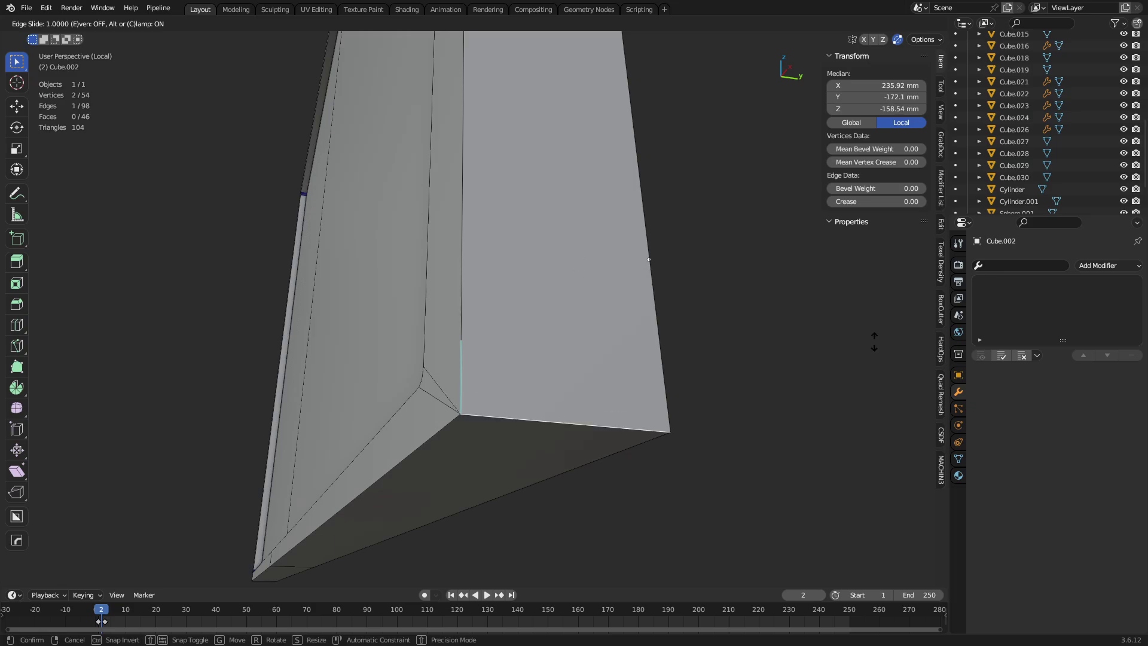
pyautogui.click(874, 339)
# Run a cleanup on the whole frame mesh and symmetrize it again along X from positive to negative.
pyautogui.press('a')
pyautogui.press('3')
pyautogui.press('a')
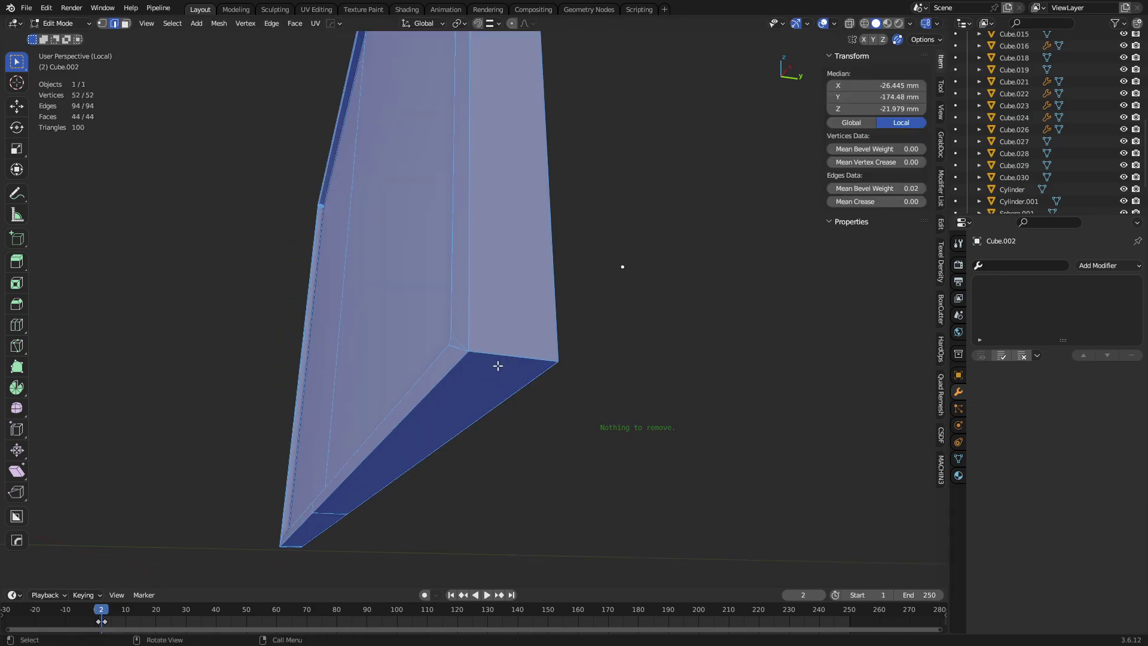
pyautogui.moveTo(500, 364); pyautogui.dragTo(461, 349, button='middle')
pyautogui.press('KP_1')
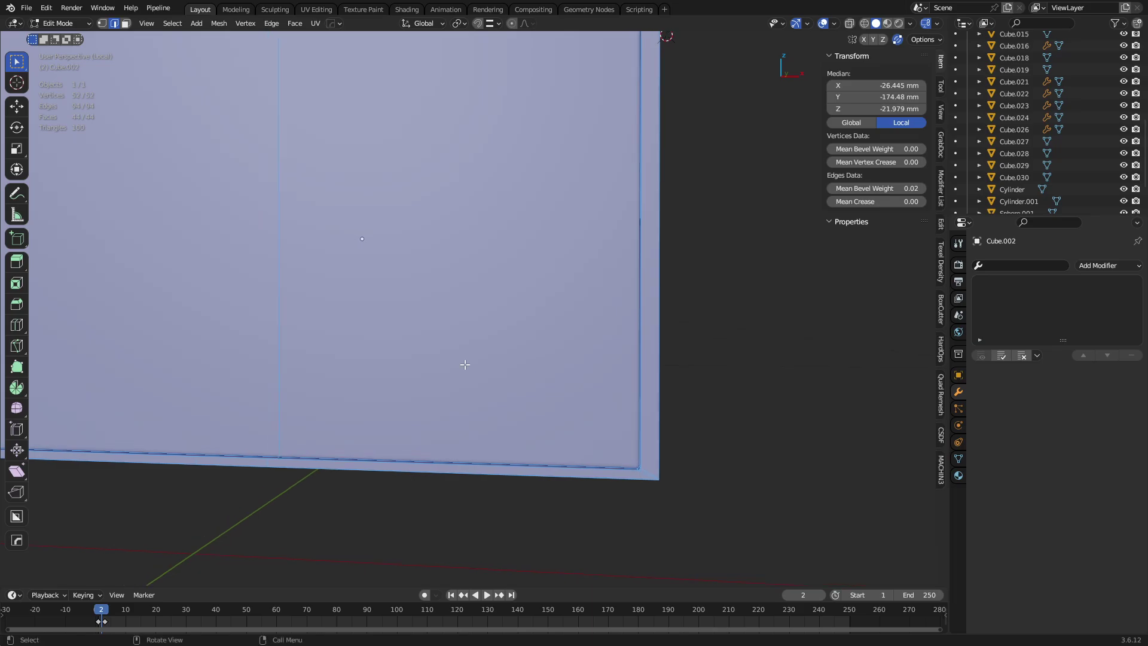
pyautogui.press('KP_Decimal')
pyautogui.hotkey('alt', 'x')
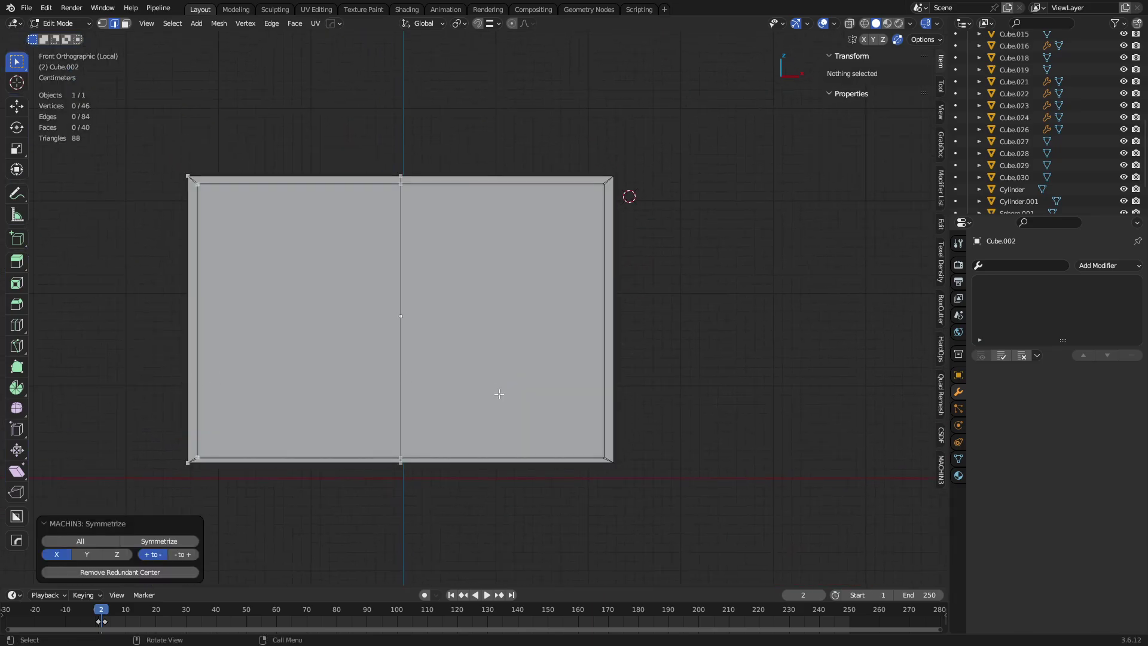
# Examine the edge flow at the frame's upper-right corner in Object Mode and Edit Mode.
pyautogui.hotkey('ctrl', 'Tab')
pyautogui.click(495, 398)
pyautogui.keyDown('alt'); pyautogui.middleClick(598, 186); pyautogui.keyUp('alt')
pyautogui.scroll(6, 528, 279)
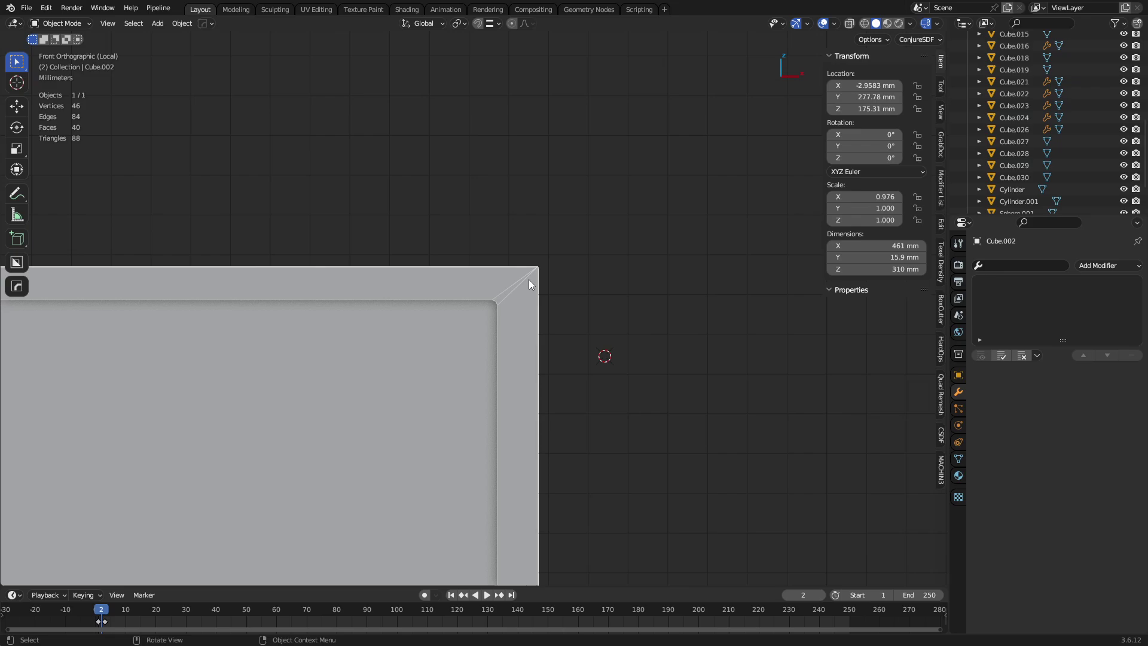
pyautogui.press('Tab')
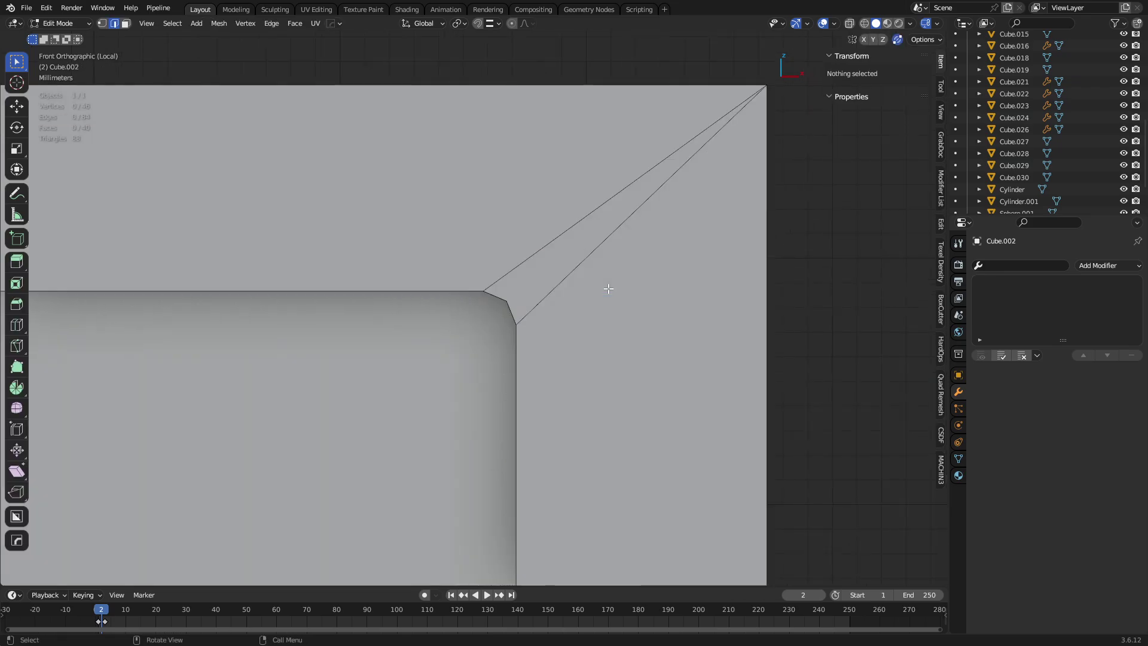
pyautogui.hotkey('ctrl', 'Tab')
pyautogui.click(472, 311)
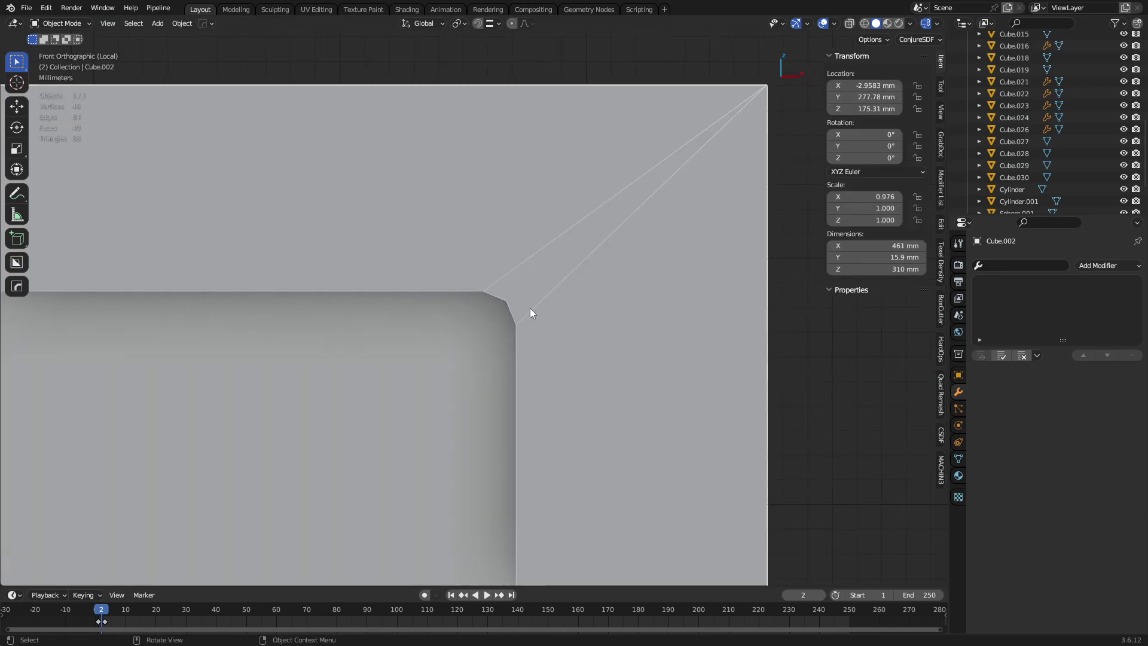
pyautogui.scroll(-3, 530, 308)
pyautogui.scroll(1, 518, 321)
# Connect the upper-right rounded inner corner's middle vertex to the outer corner, and dissolve the two flanking diagonal edges.
pyautogui.press('Tab')
pyautogui.click(493, 305)
pyautogui.keyDown('shift'); pyautogui.click(643, 179); pyautogui.keyUp('shift')
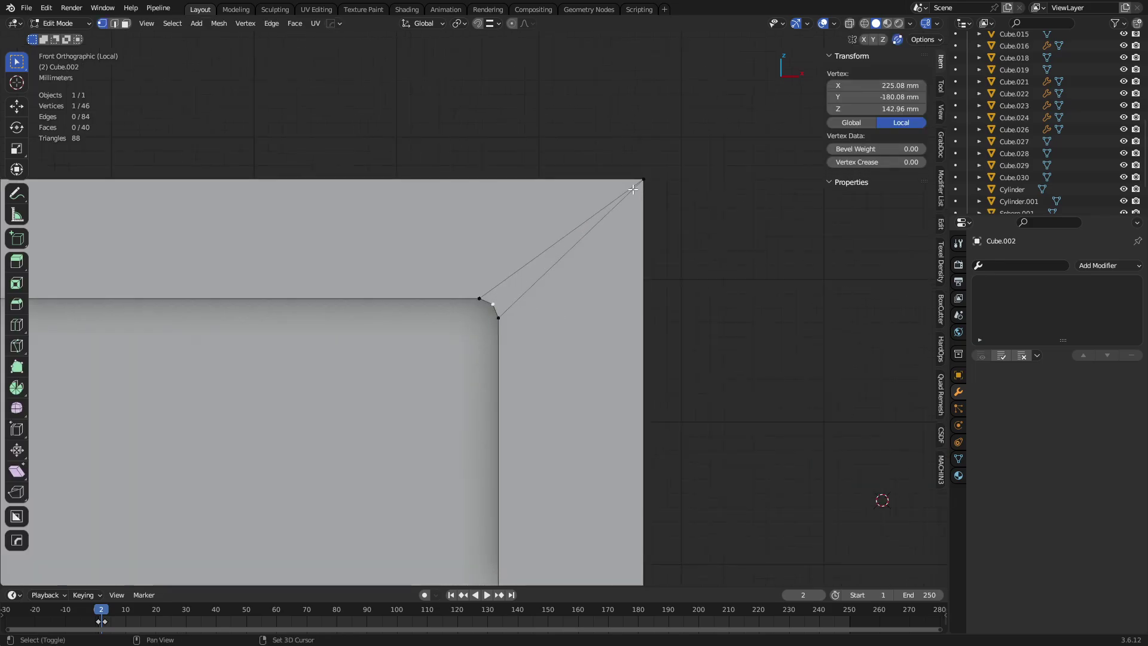
pyautogui.press('j')
pyautogui.press('2')
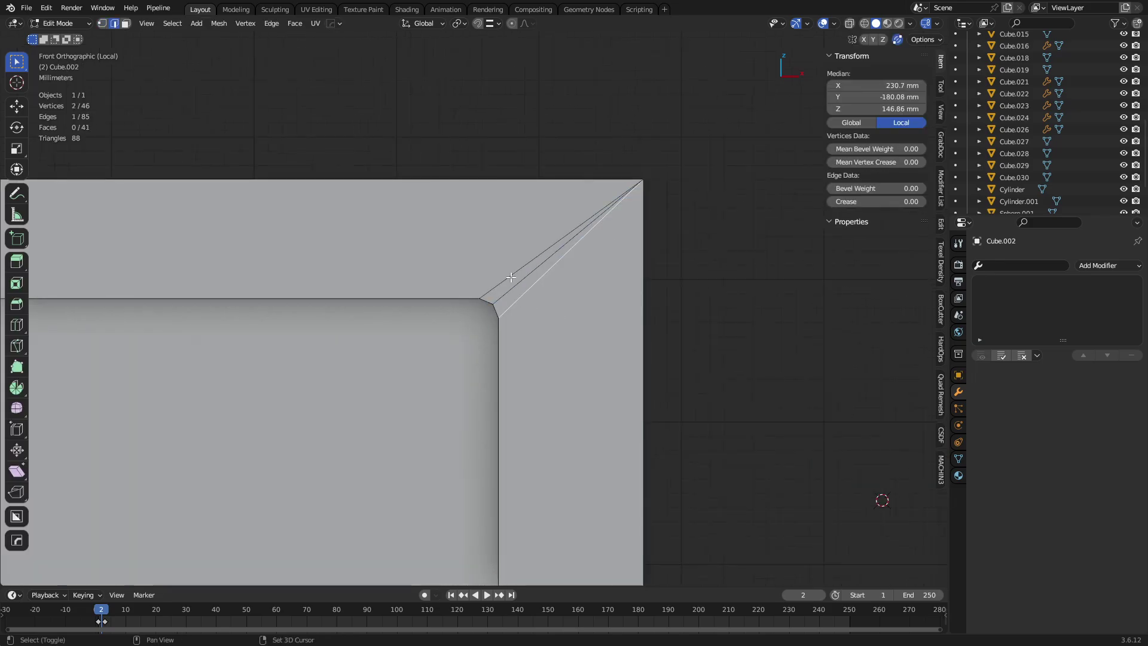
pyautogui.hotkey('ctrl', 'x')
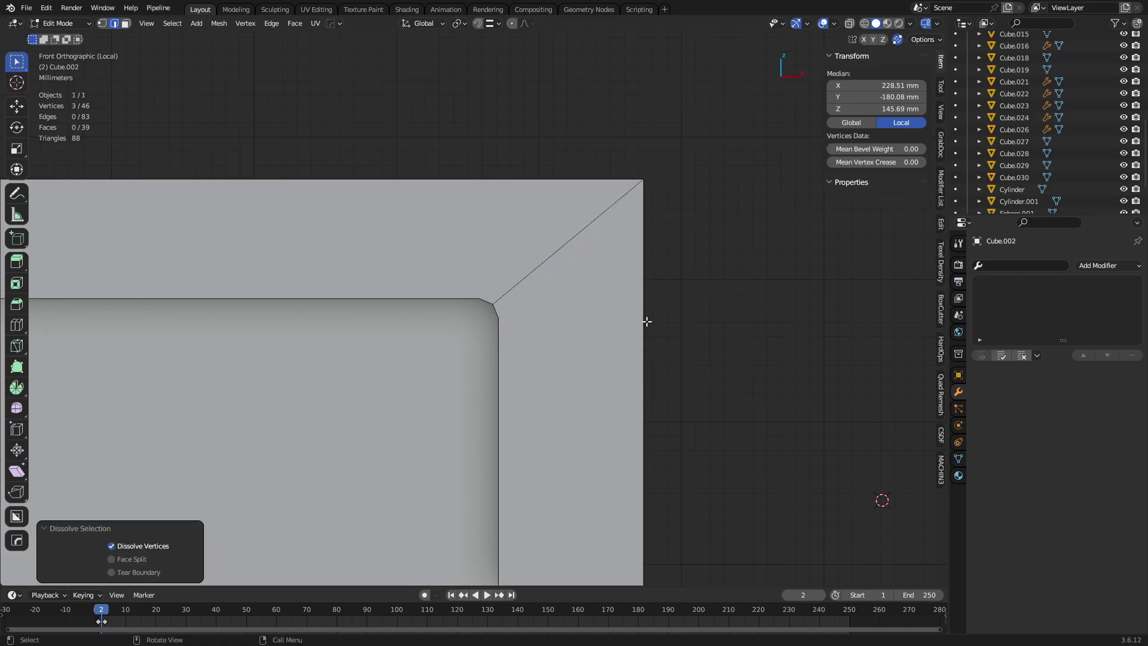
# Connect the middle vertex of the frame's lower-right rounded inner corner to the outer corner vertex.
pyautogui.scroll(-6, 648, 322)
pyautogui.scroll(-5, 512, 513)
pyautogui.keyDown('shift'); pyautogui.moveTo(525, 445); pyautogui.dragTo(532, 185, button='middle'); pyautogui.keyUp('shift')
pyautogui.keyDown('shift'); pyautogui.moveTo(509, 383); pyautogui.dragTo(526, 217, button='middle'); pyautogui.keyUp('shift')
pyautogui.scroll(4, 542, 421)
pyautogui.scroll(2, 542, 422)
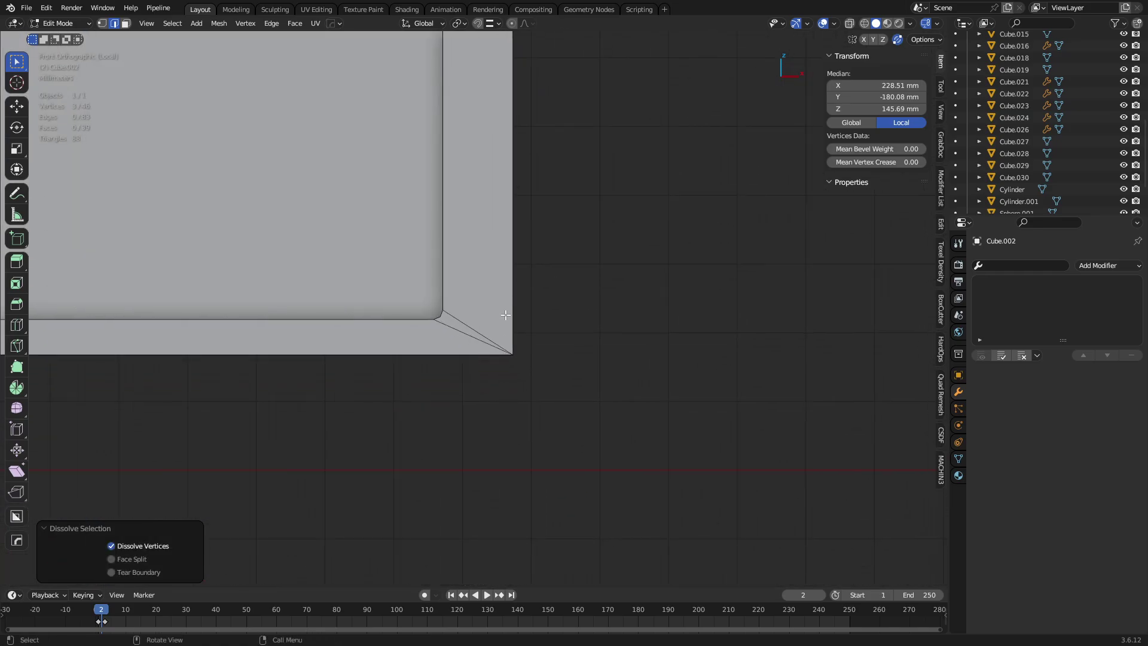
pyautogui.click(457, 331)
pyautogui.scroll(3, 479, 353)
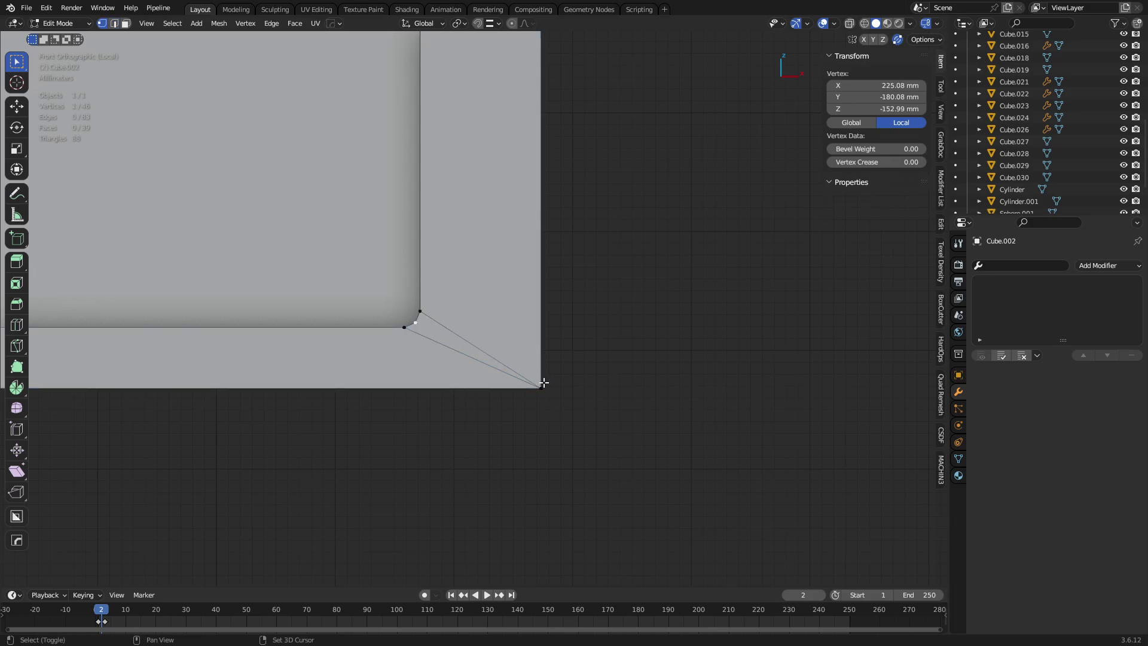
# Connect the middle vertex of the front panel's rounded inner corner to the lower-right outer corner vertex.
pyautogui.keyDown('shift'); pyautogui.click(542, 387); pyautogui.keyUp('shift')
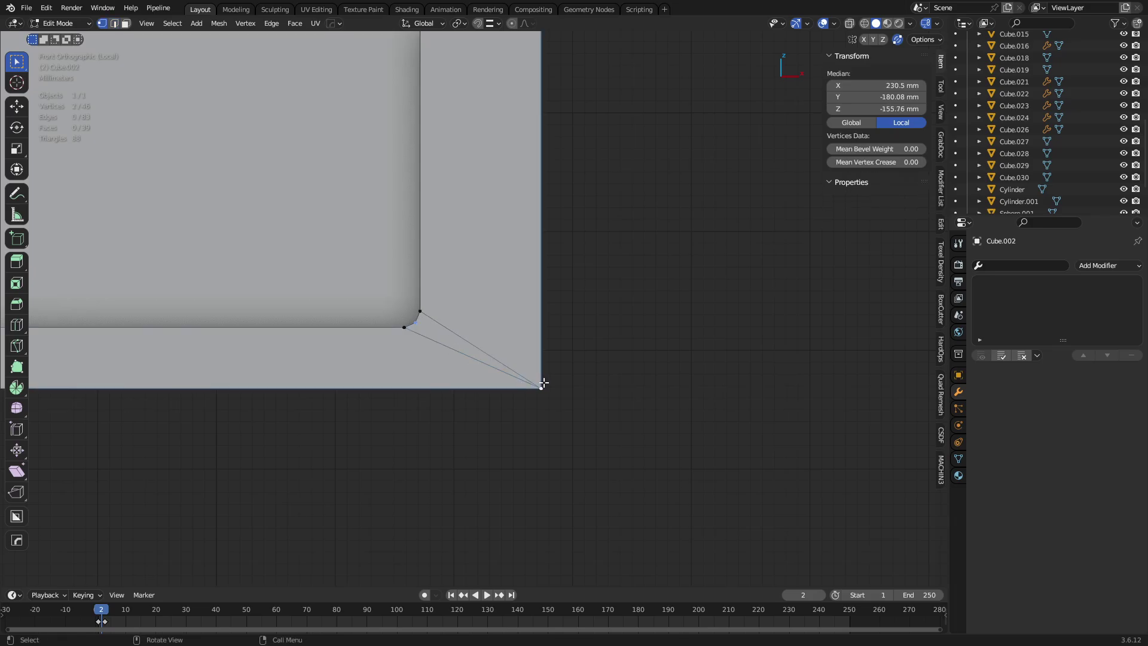
pyautogui.hotkey('ctrl', 'Tab')
pyautogui.click(509, 375)
pyautogui.scroll(-7, 508, 375)
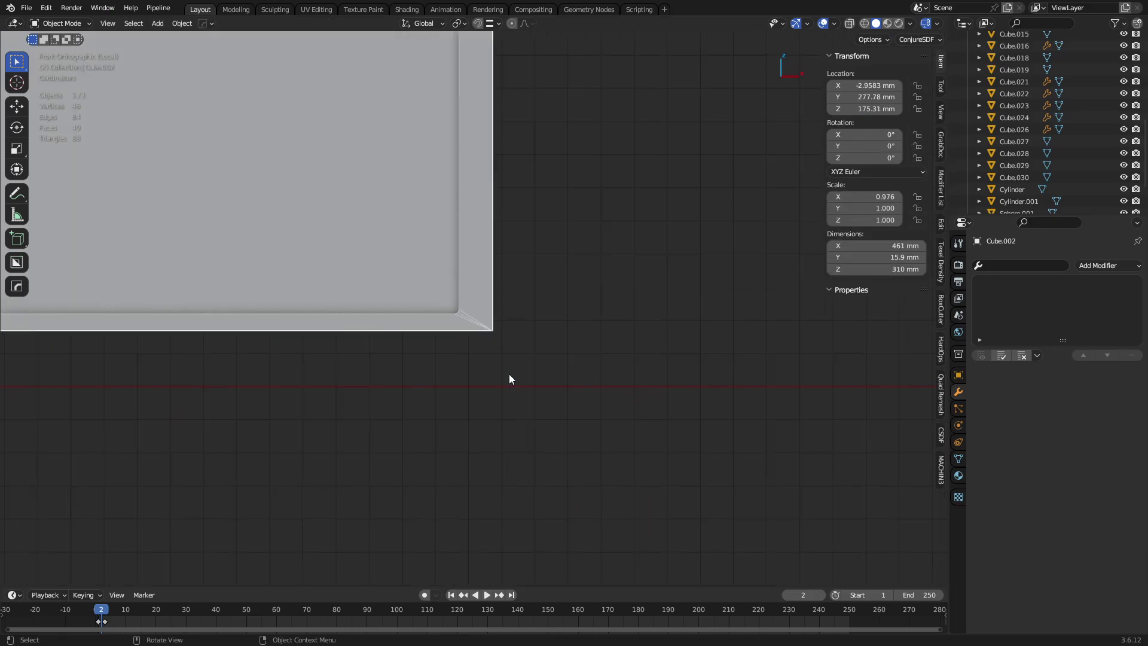
# Symmetrize the entire front panel mesh and return to Object Mode.
pyautogui.keyDown('shift'); pyautogui.moveTo(495, 328); pyautogui.dragTo(593, 426, button='middle'); pyautogui.keyUp('shift')
pyautogui.scroll(-5, 550, 395)
pyautogui.keyDown('shift'); pyautogui.moveTo(499, 360); pyautogui.dragTo(505, 367, button='middle'); pyautogui.keyUp('shift')
pyautogui.press('KP_Decimal')
pyautogui.press('Tab')
pyautogui.press('a')
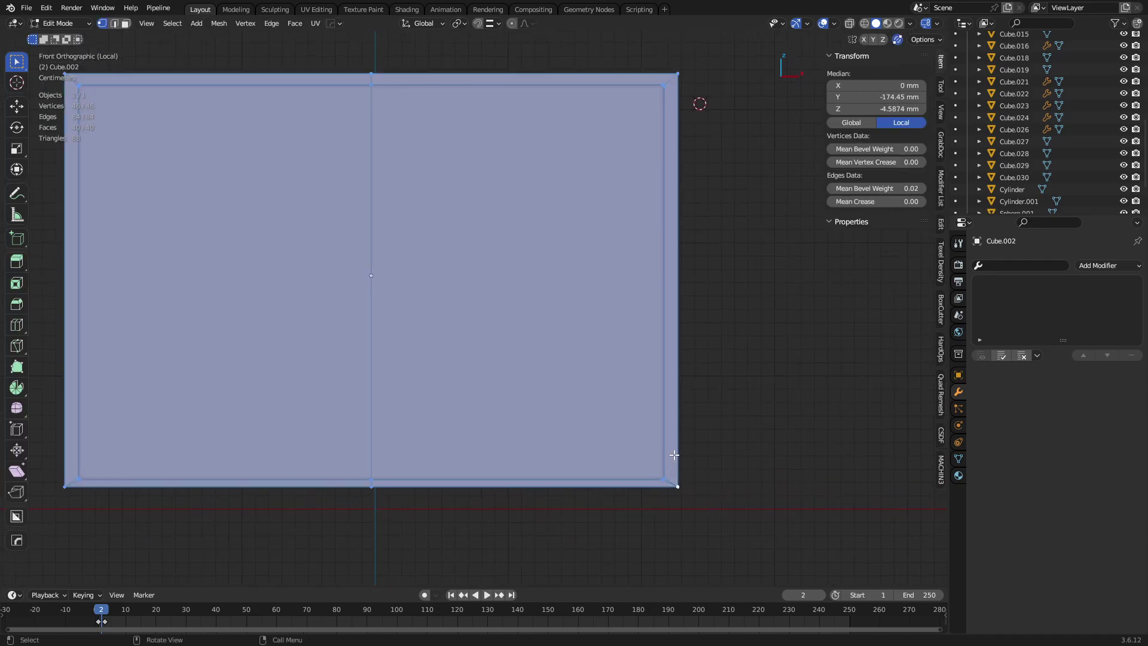
pyautogui.hotkey('alt', 'x')
pyautogui.hotkey('ctrl', 'Tab')
# Add a Triangulate modifier to the front panel to preview its triangulation.
pyautogui.click(1089, 334)
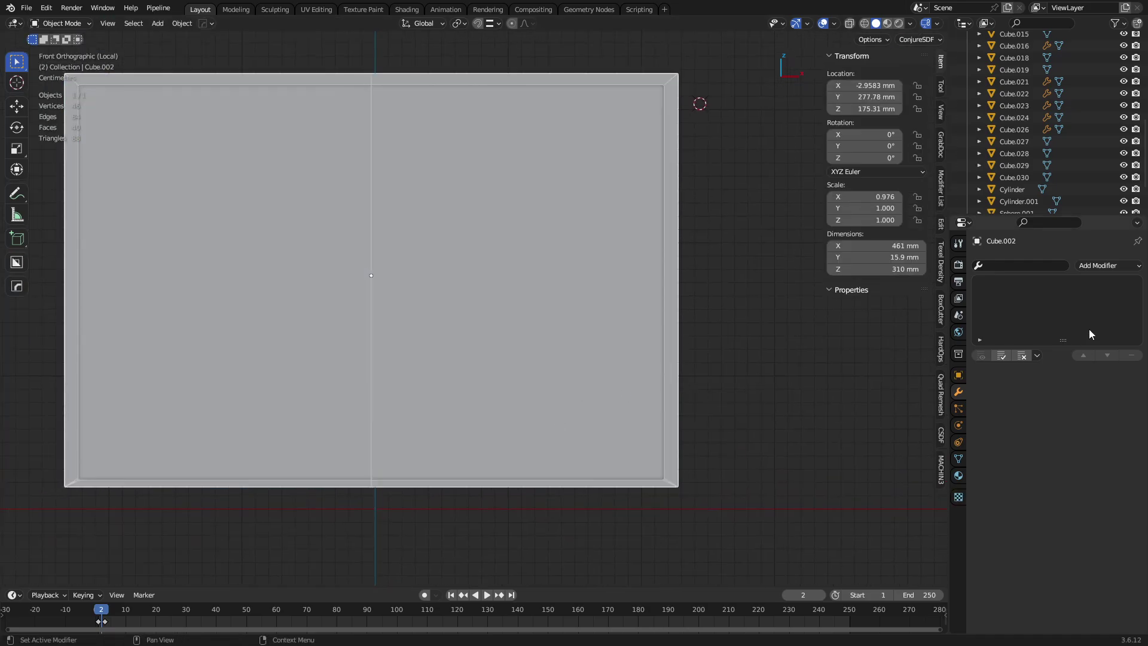
pyautogui.click(1108, 266)
pyautogui.click(939, 492)
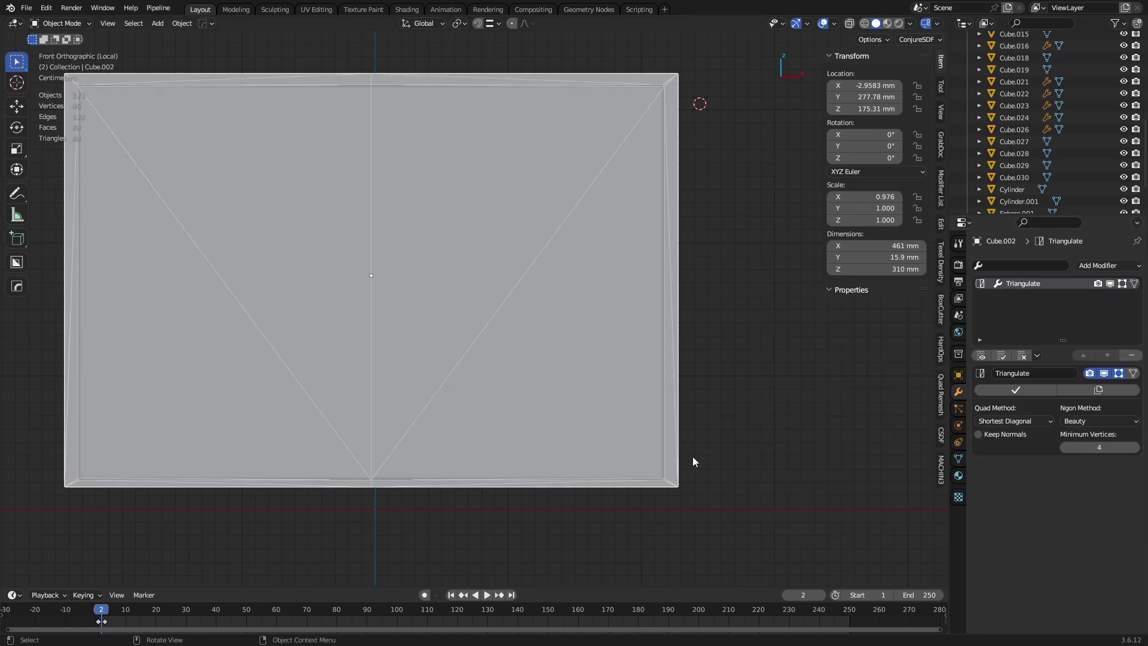
# Examine the triangulation around the front panel's corners and rim, and remove the Triangulate modifier.
pyautogui.scroll(3, 693, 457)
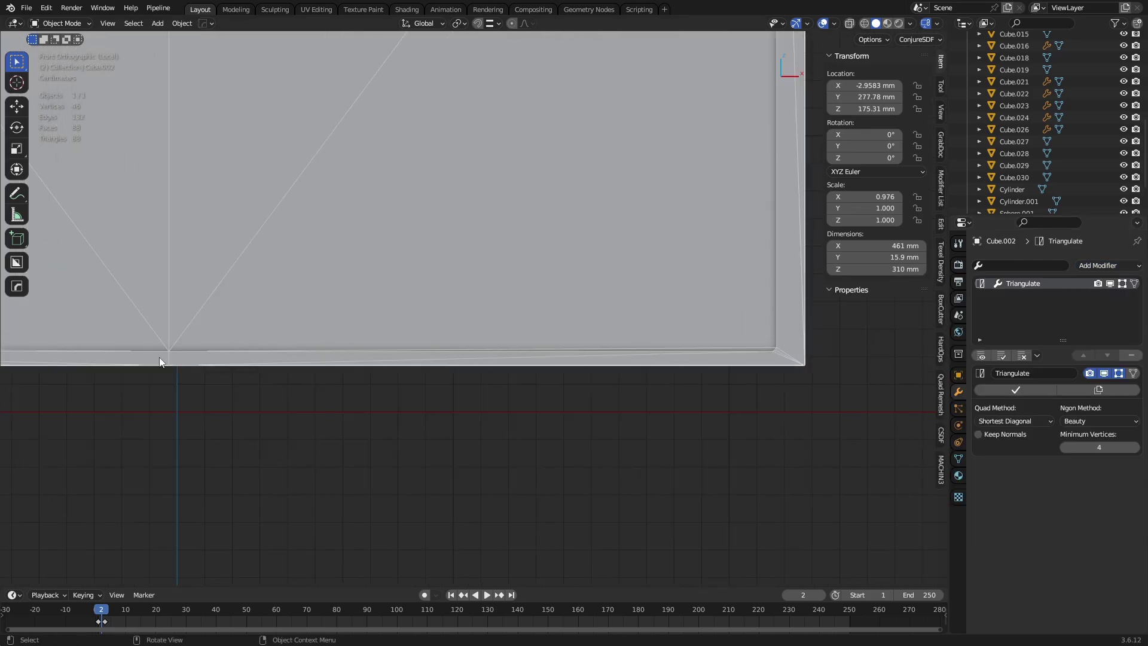
pyautogui.keyDown('shift'); pyautogui.moveTo(730, 363); pyautogui.dragTo(477, 346, button='middle'); pyautogui.keyUp('shift')
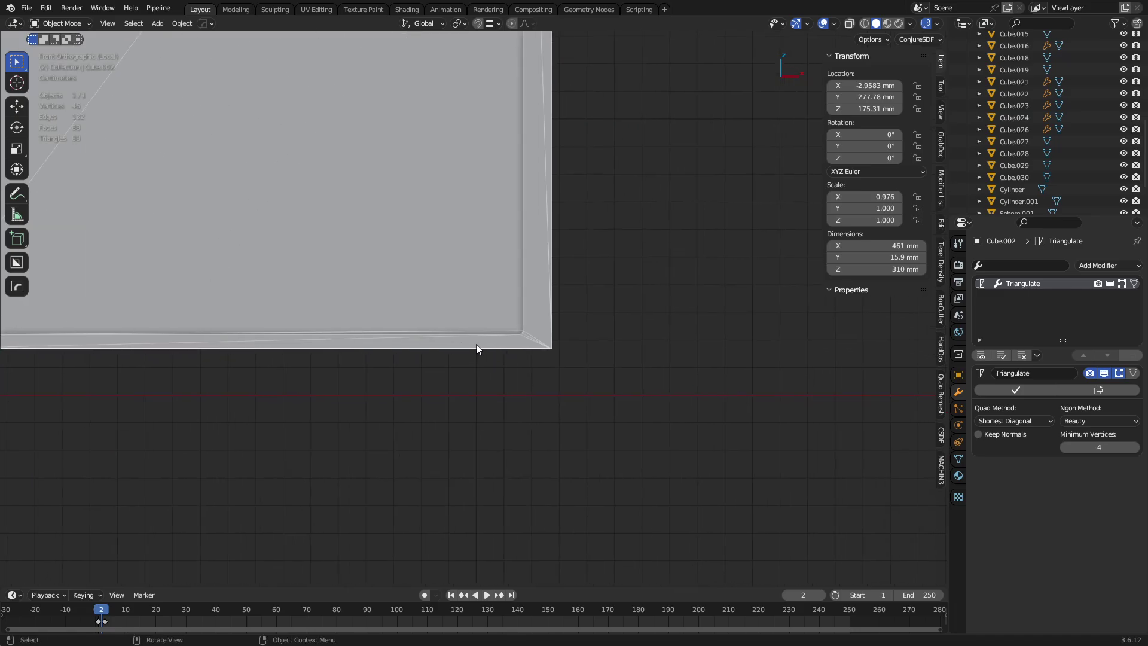
pyautogui.scroll(4, 476, 346)
pyautogui.keyDown('shift'); pyautogui.scroll(3, 491, 127); pyautogui.keyUp('shift')
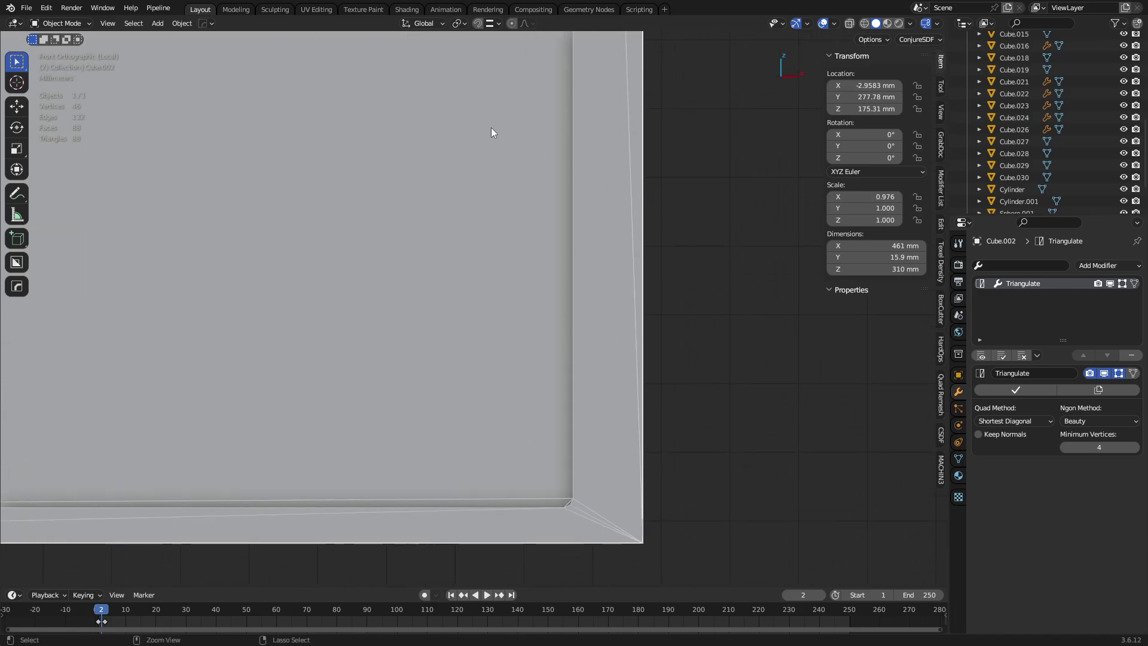
pyautogui.scroll(-5, 522, 308)
pyautogui.keyDown('shift'); pyautogui.scroll(1, 515, 227); pyautogui.keyUp('shift')
pyautogui.keyDown('shift'); pyautogui.scroll(3, 515, 227); pyautogui.keyUp('shift')
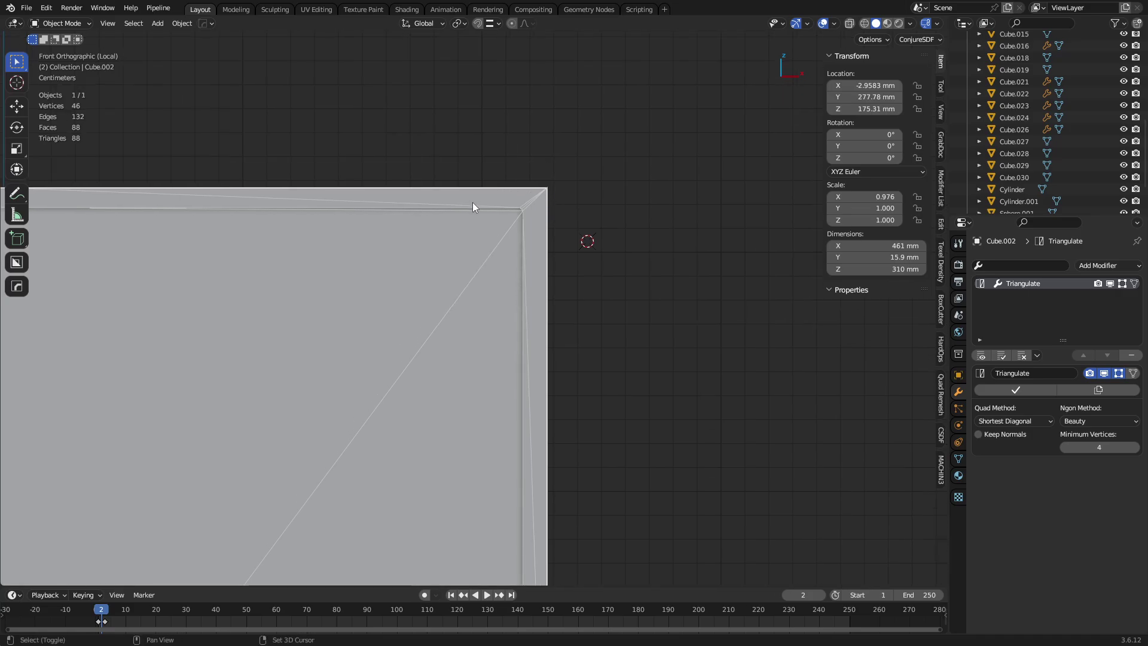
pyautogui.keyDown('ctrl'); pyautogui.scroll(4, 623, 257); pyautogui.keyUp('ctrl')
pyautogui.moveTo(351, 245); pyautogui.dragTo(441, 252, button='middle')
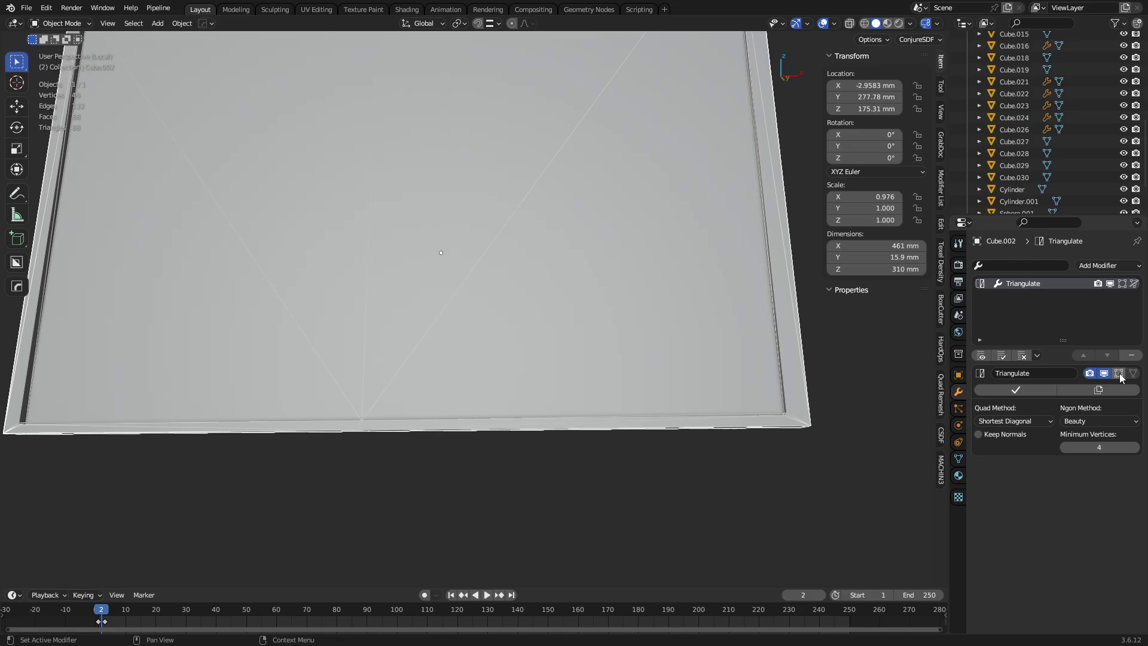
pyautogui.click(1132, 357)
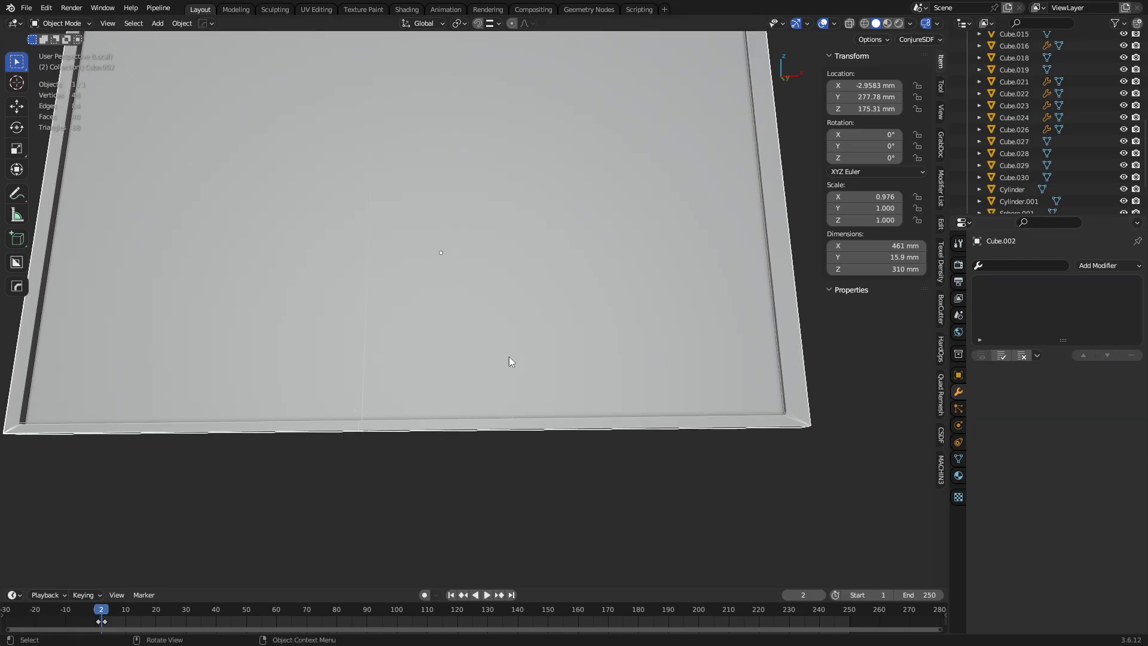
# Isolate the front panel with the television's cabinet body and examine the gap at their upper corner.
pyautogui.press('KP_Divide')
pyautogui.moveTo(602, 243); pyautogui.dragTo(527, 303, button='middle')
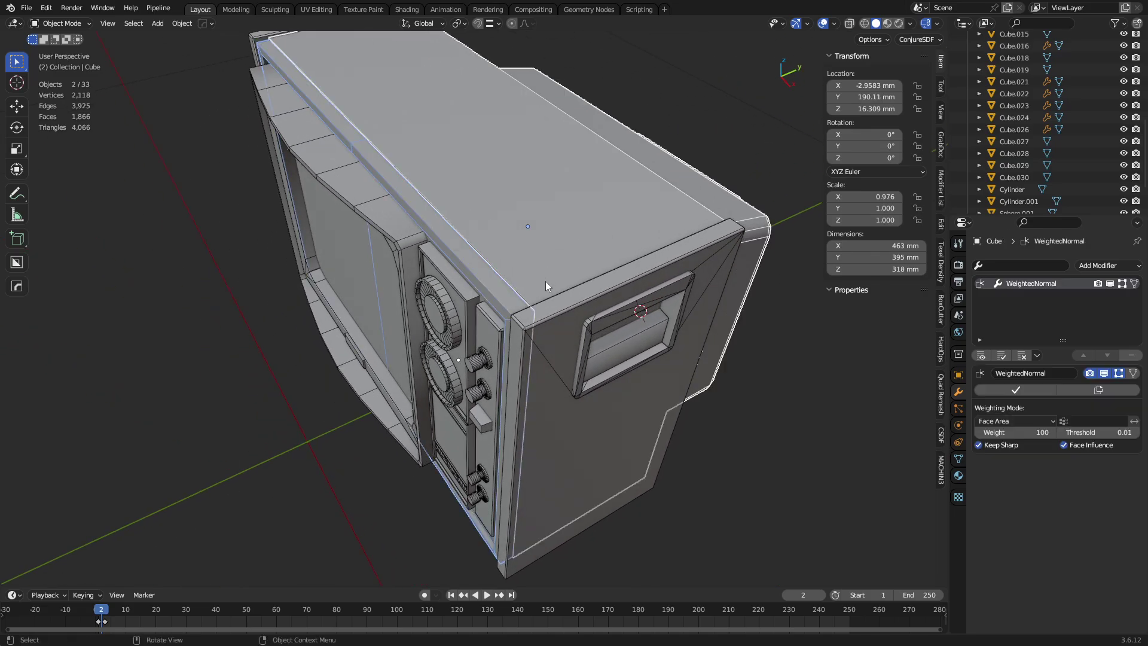
pyautogui.press('KP_Divide')
pyautogui.moveTo(526, 413); pyautogui.dragTo(505, 299, button='middle')
pyautogui.scroll(5, 505, 335)
pyautogui.moveTo(505, 374); pyautogui.dragTo(620, 302, button='middle')
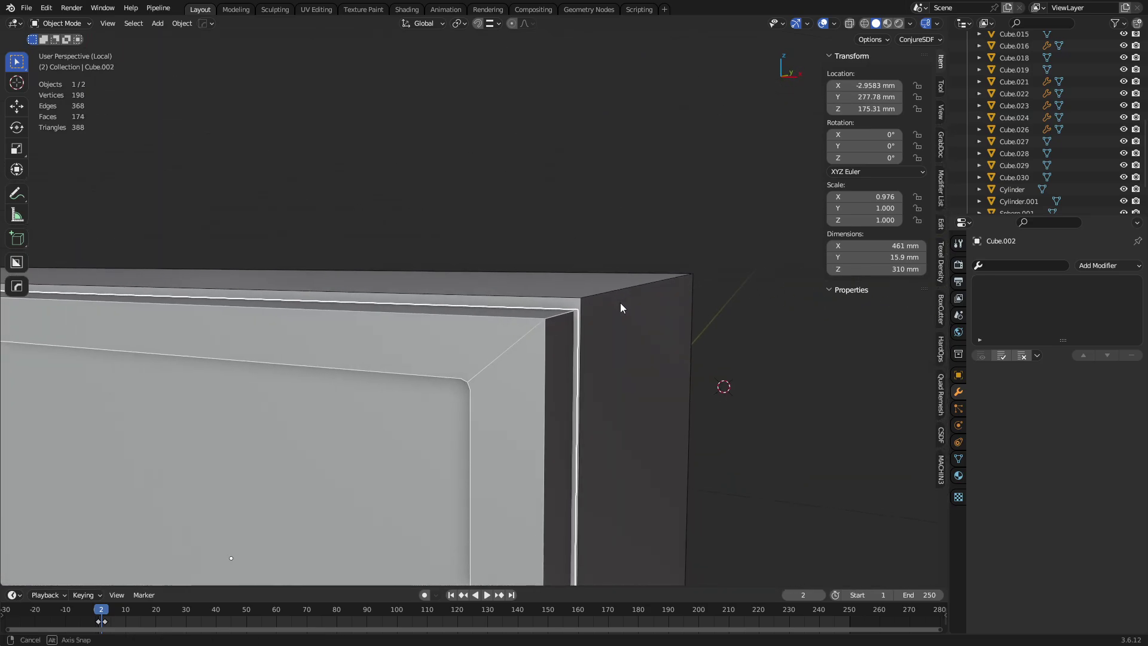
pyautogui.click(578, 305)
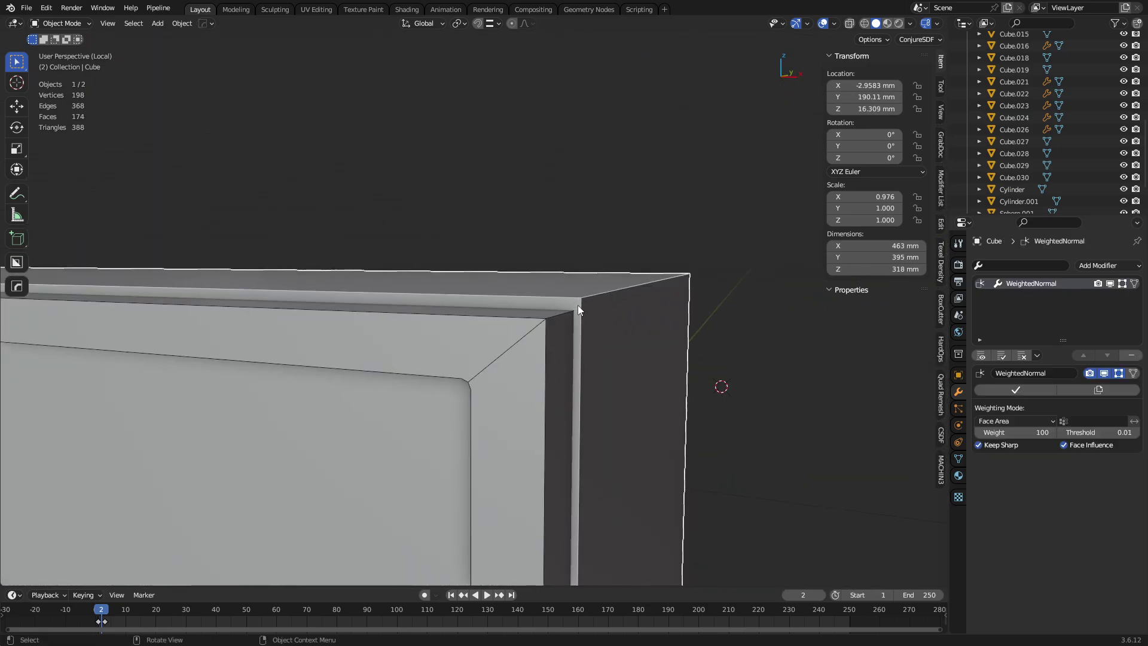
pyautogui.press('KP_Divide')
pyautogui.moveTo(578, 305); pyautogui.dragTo(639, 335, button='middle')
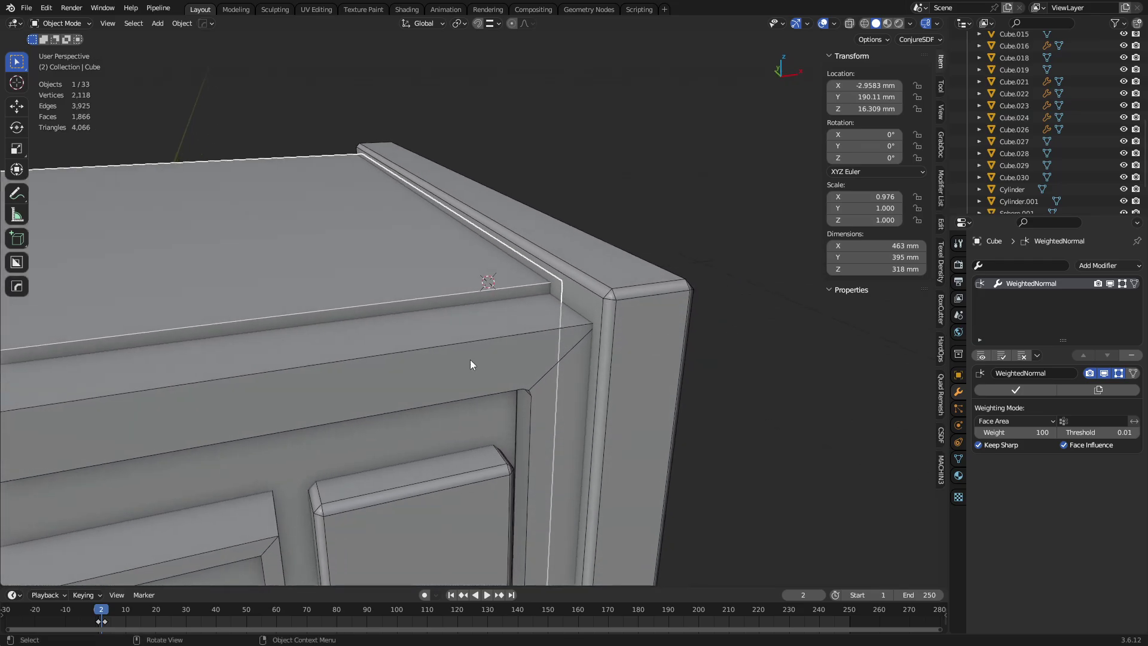
# Check how the front panel meets the cabinet body and side piece, viewing the panel in isolation and in context.
pyautogui.click(470, 359)
pyautogui.keyDown('shift'); pyautogui.click(470, 289); pyautogui.keyUp('shift')
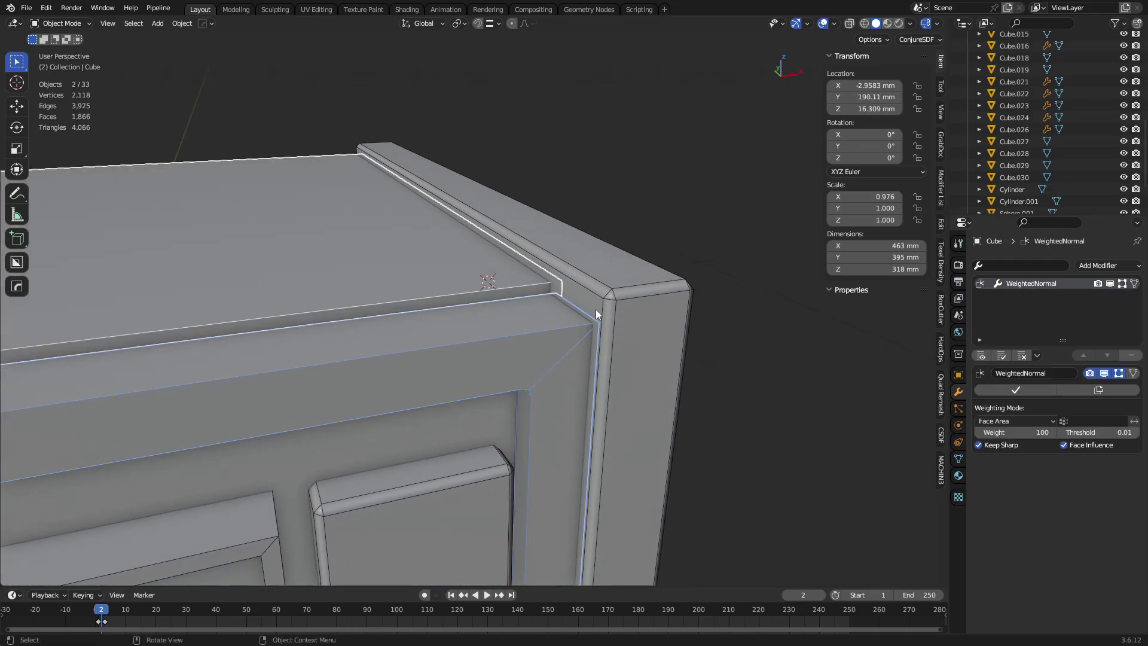
pyautogui.click(563, 342)
pyautogui.press('g')
pyautogui.press('Escape')
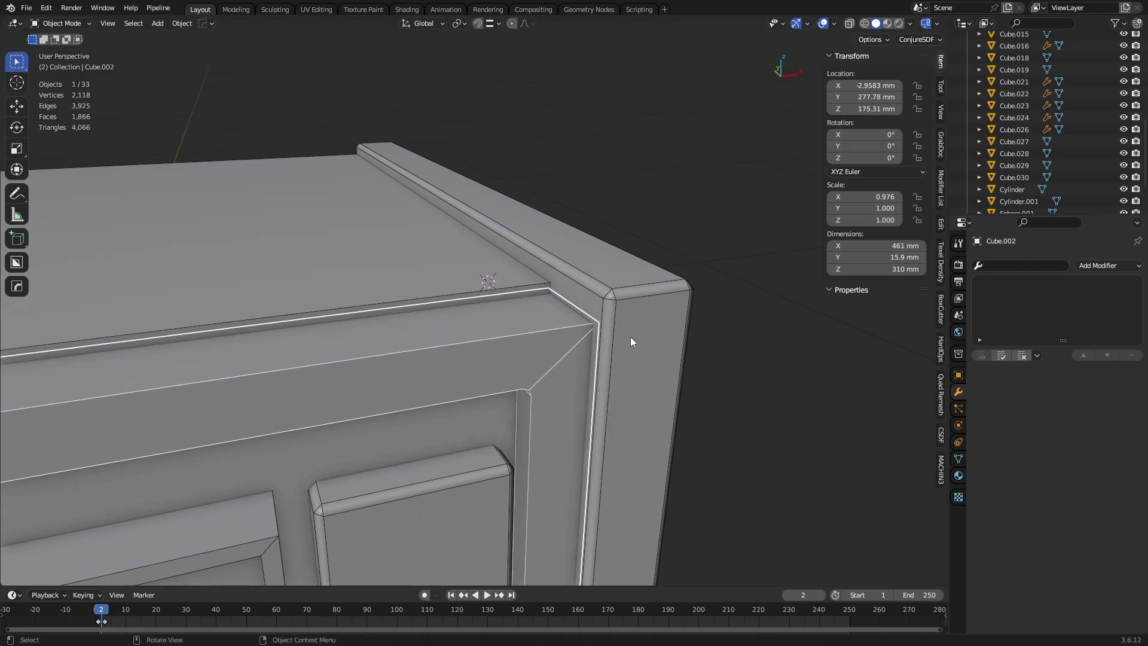
pyautogui.press('KP_Divide')
pyautogui.moveTo(662, 342); pyautogui.dragTo(594, 369, button='middle')
pyautogui.press('KP_Divide')
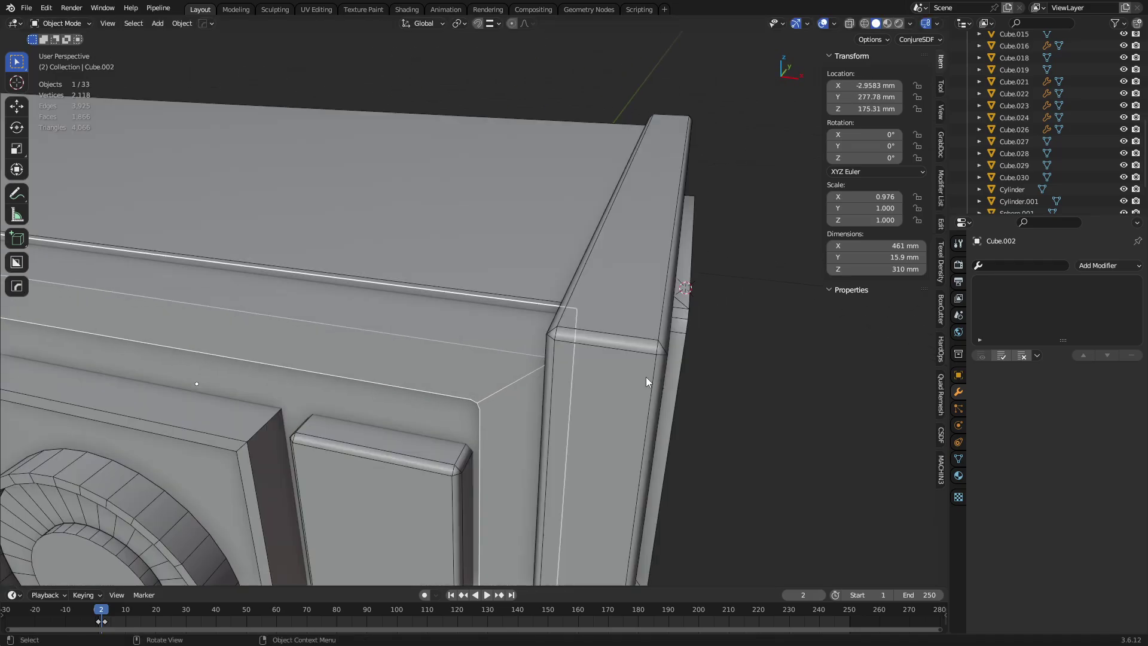
# Isolate the cabinet body and try insetting its front face.
pyautogui.click(497, 262)
pyautogui.moveTo(497, 262); pyautogui.dragTo(524, 331, button='middle')
pyautogui.press('KP_Divide')
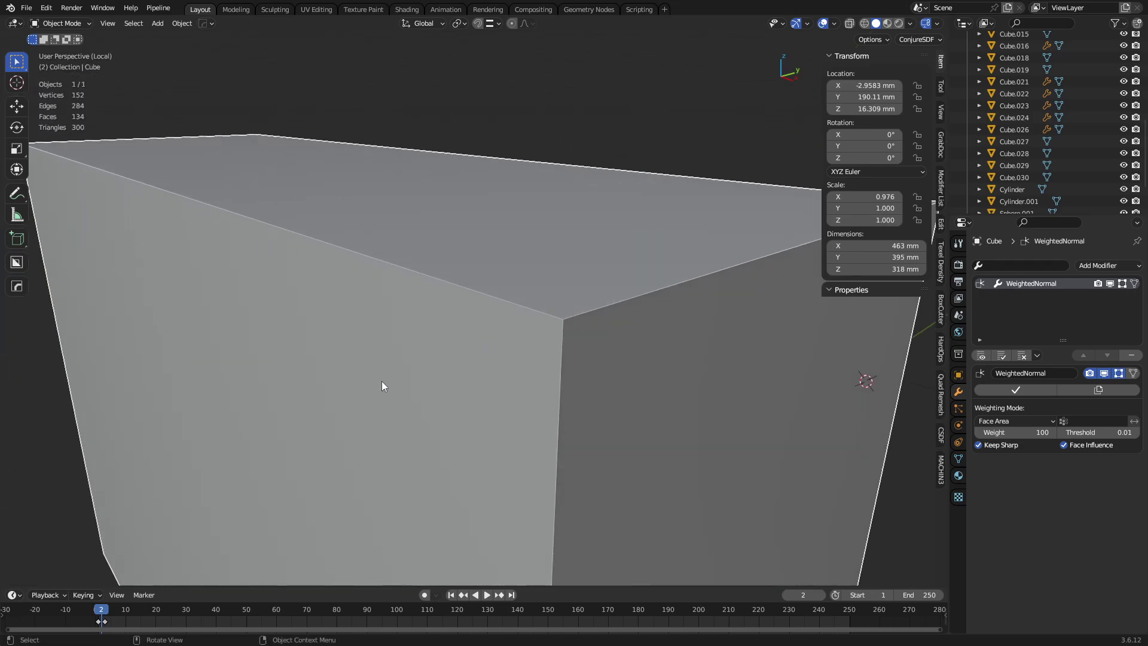
pyautogui.press('Tab')
pyautogui.click(270, 321)
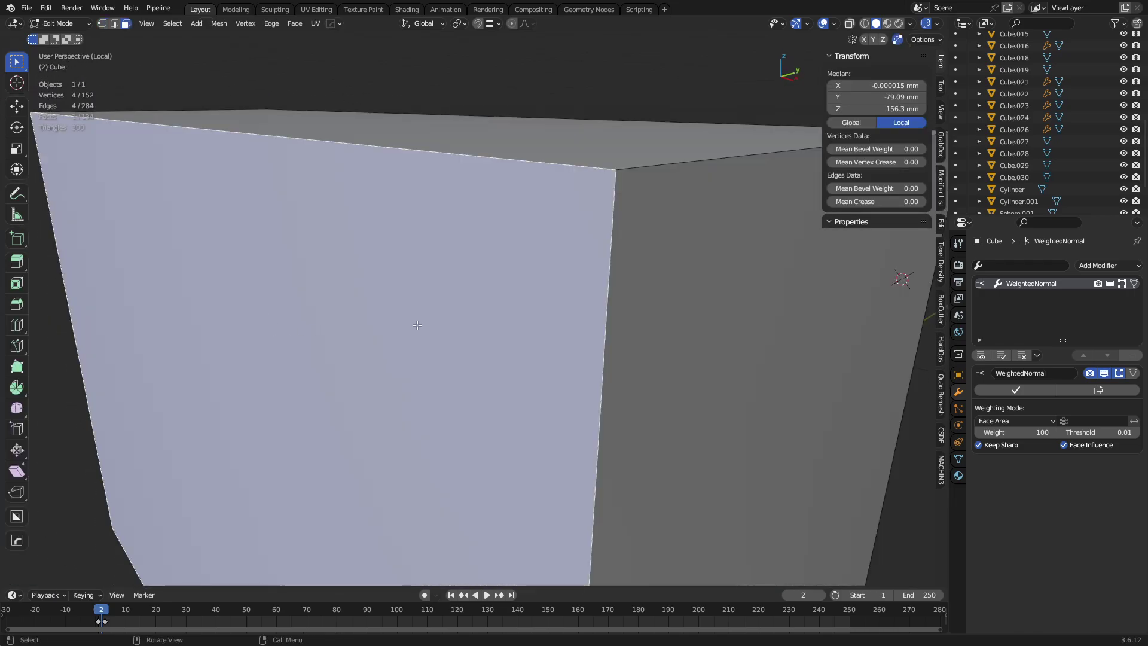
pyautogui.press('i')
pyautogui.click(626, 353)
pyautogui.keyDown('alt'); pyautogui.click(596, 186); pyautogui.keyUp('alt')
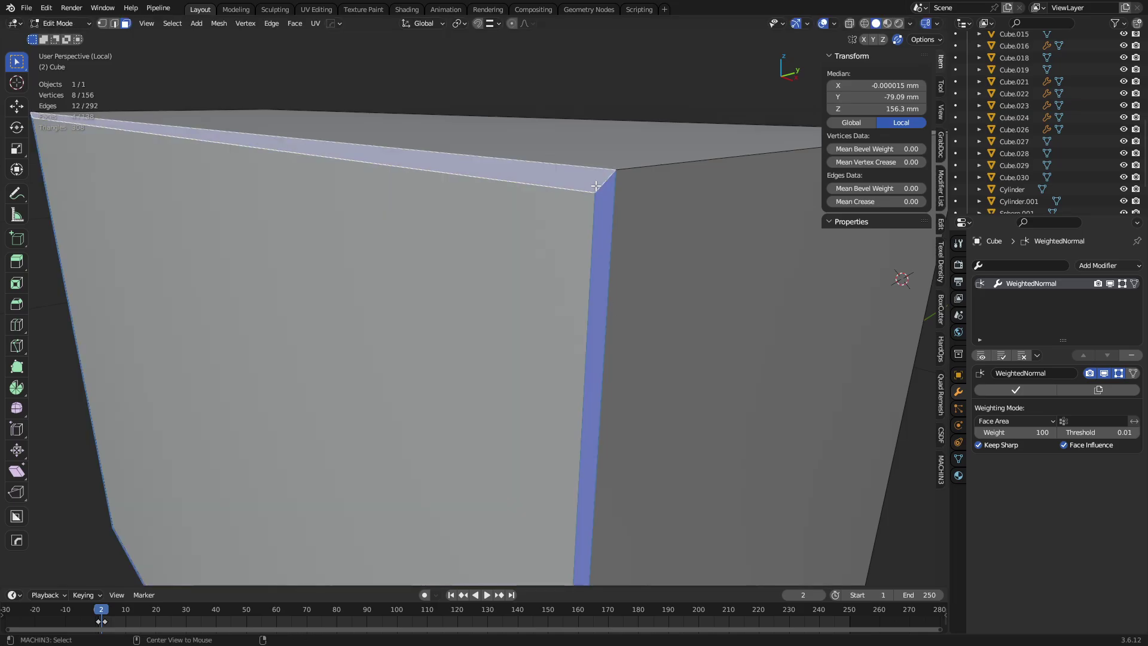
pyautogui.press('a')
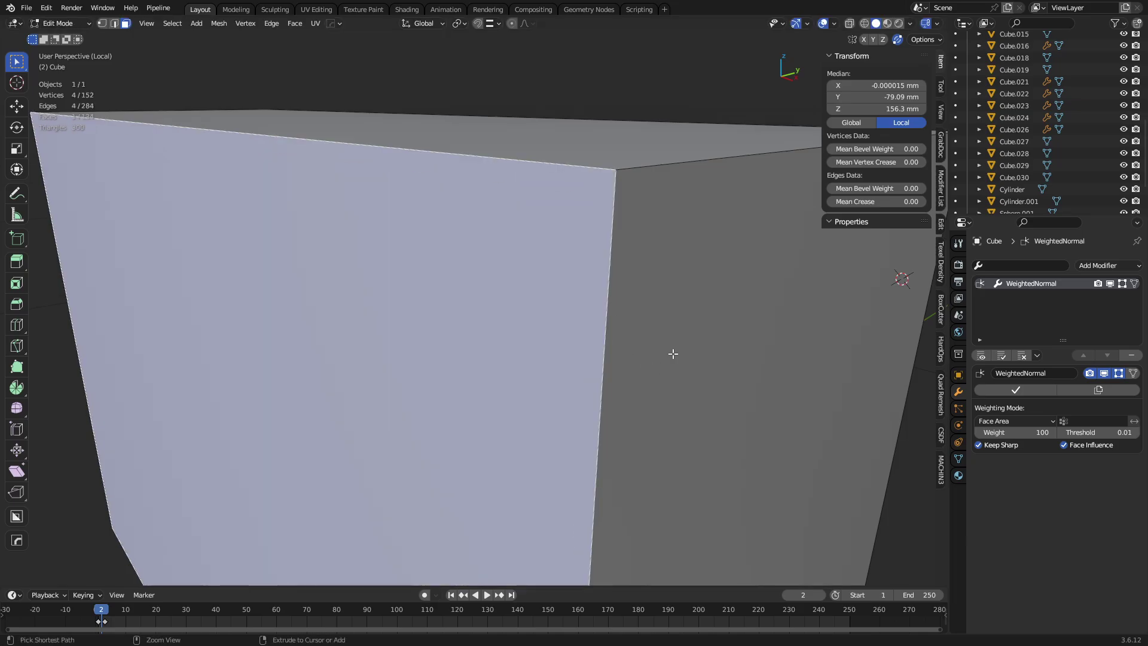
pyautogui.hotkey('ctrl', 'Tab')
pyautogui.click(572, 357)
pyautogui.press('KP_Divide')
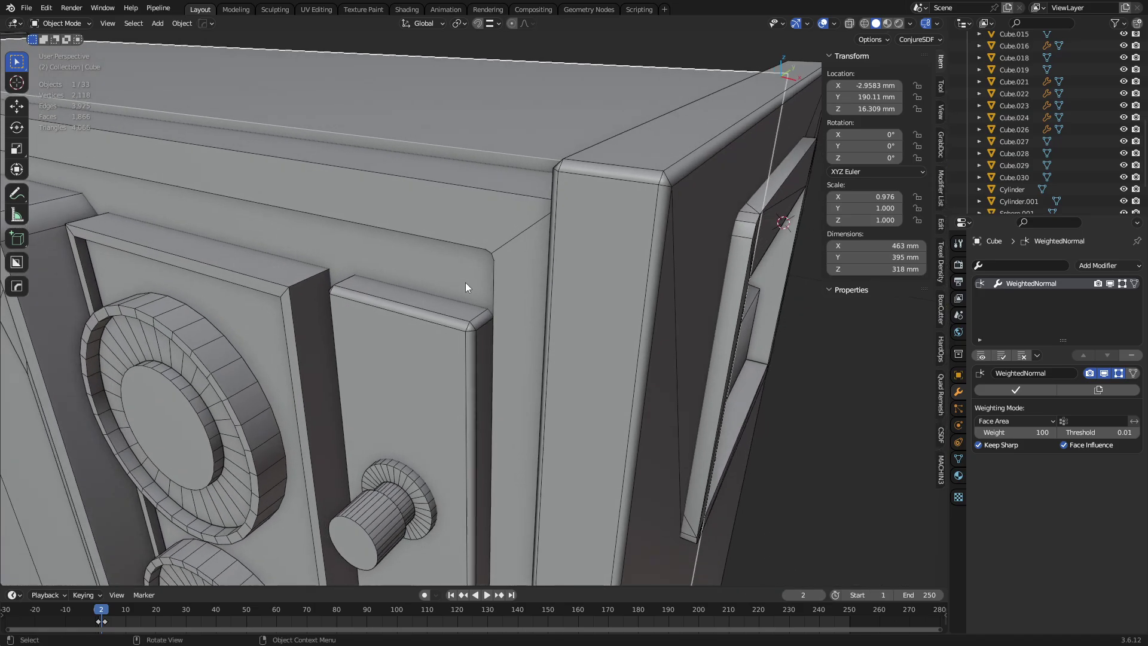
# Compare the front panel and cabinet body along their shared top edge by selecting each in turn.
pyautogui.click(473, 222)
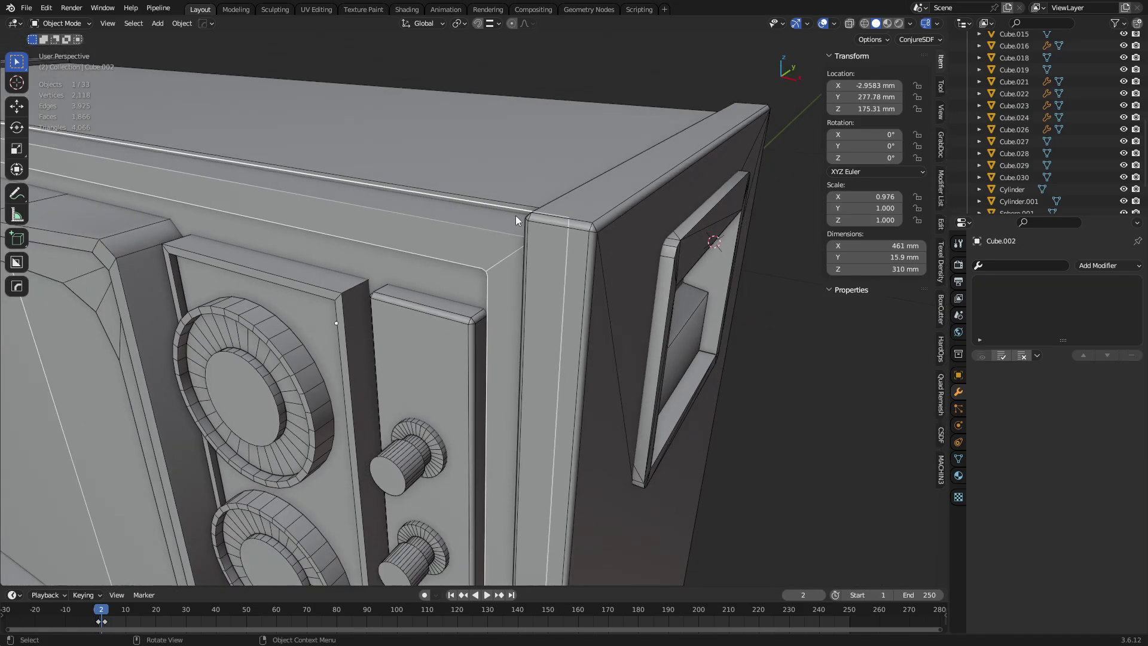
pyautogui.moveTo(515, 215); pyautogui.dragTo(406, 245, button='middle')
pyautogui.click(508, 185)
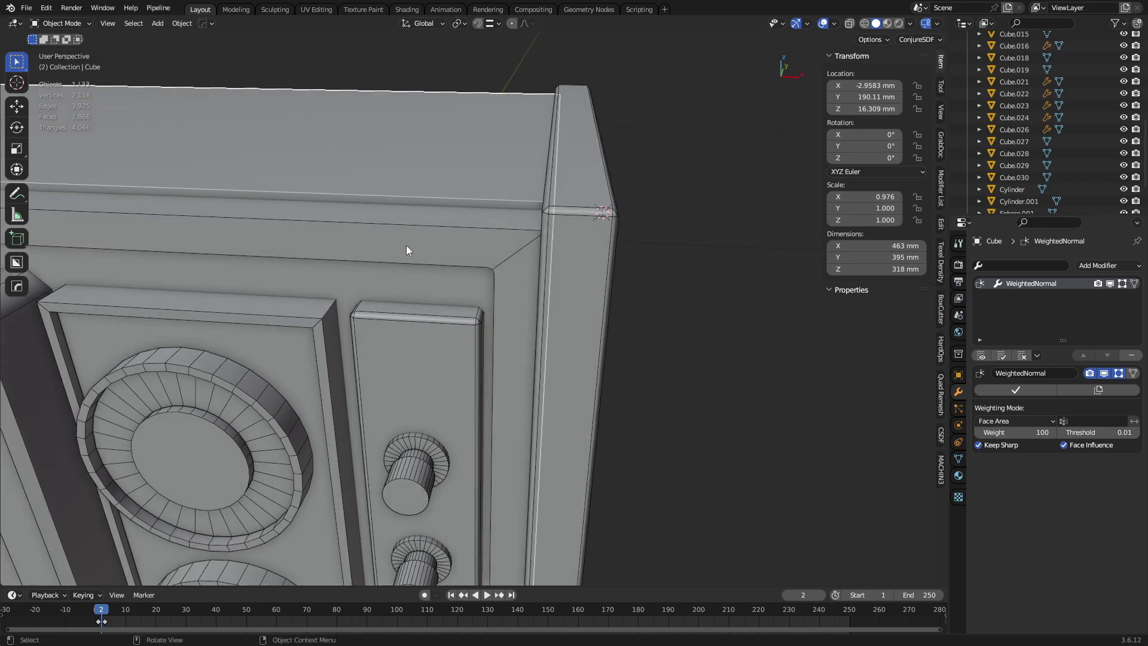
pyautogui.hotkey('ctrl', 'Tab')
pyautogui.click(430, 219)
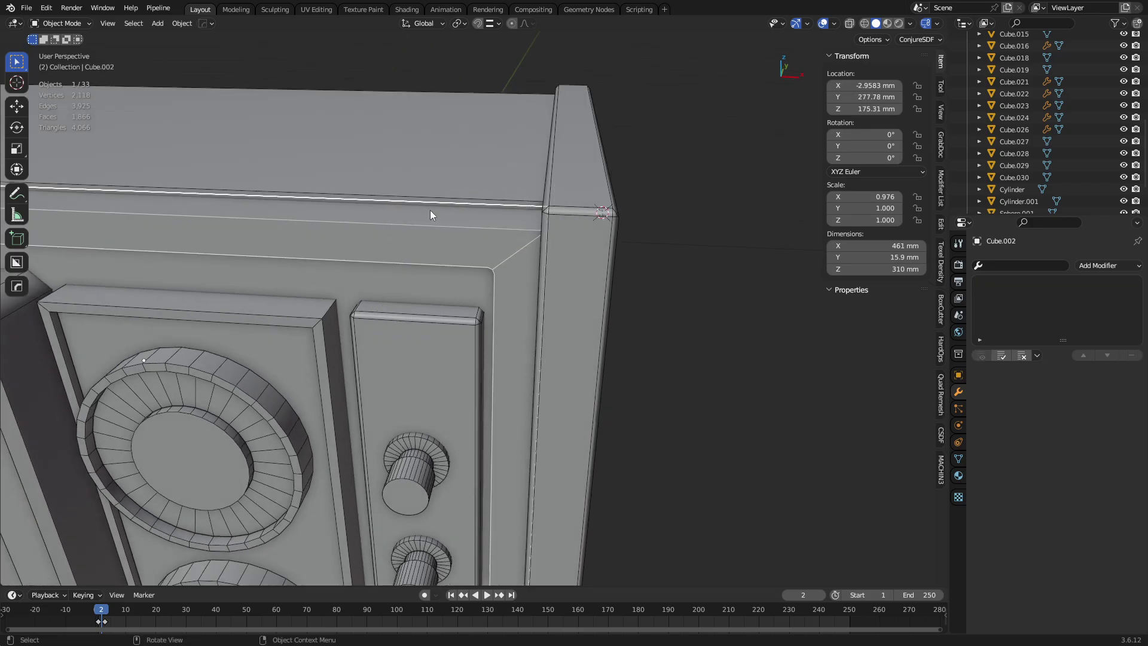
pyautogui.click(417, 200)
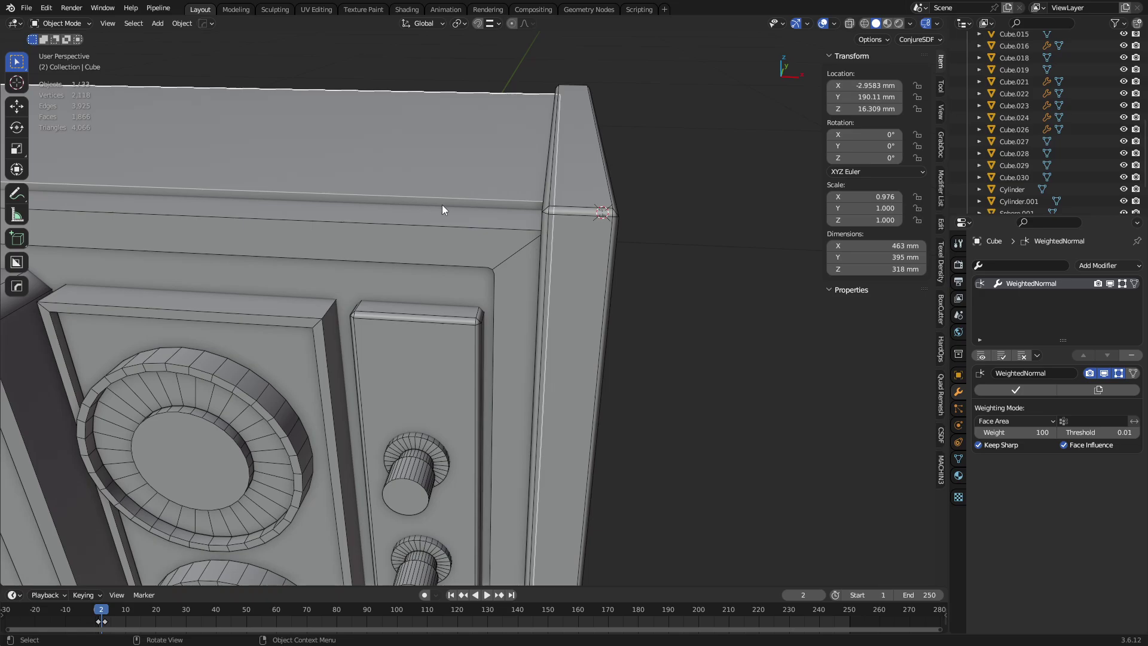
pyautogui.click(446, 206)
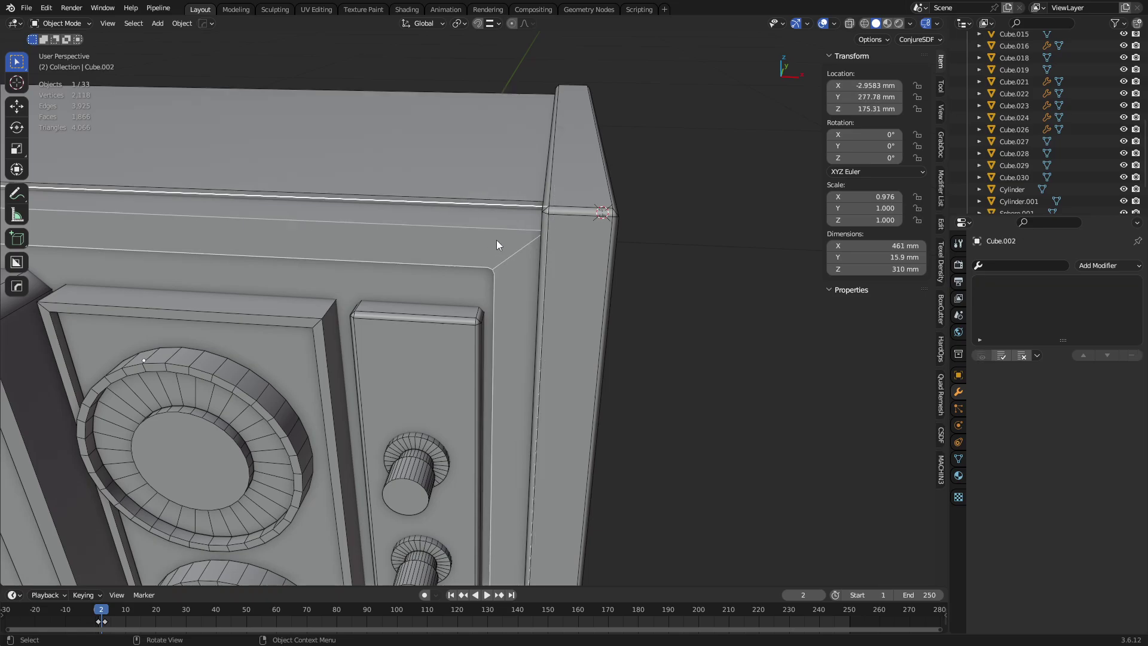
# Isolate the front panel and cabinet body, and join them into one mesh with a Boolean union.
pyautogui.moveTo(492, 238); pyautogui.dragTo(475, 290, button='middle')
pyautogui.keyDown('shift'); pyautogui.click(498, 232); pyautogui.keyUp('shift')
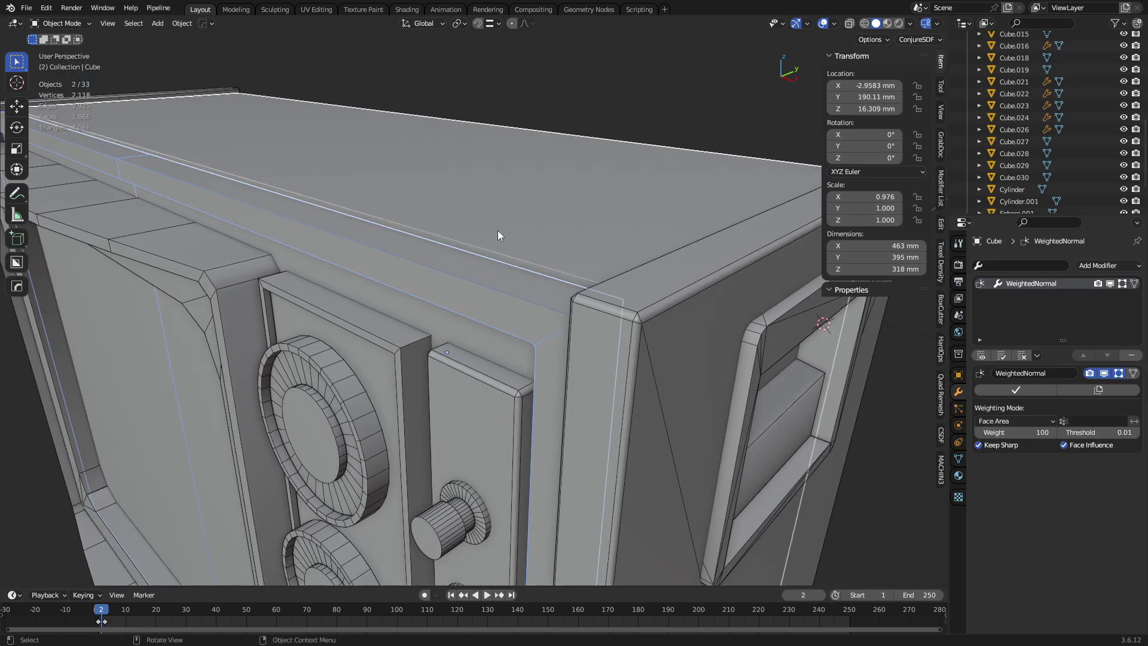
pyautogui.press('KP_Divide')
pyautogui.keyDown('shift'); pyautogui.click(503, 278); pyautogui.keyUp('shift')
pyautogui.keyDown('shift'); pyautogui.click(547, 231); pyautogui.keyUp('shift')
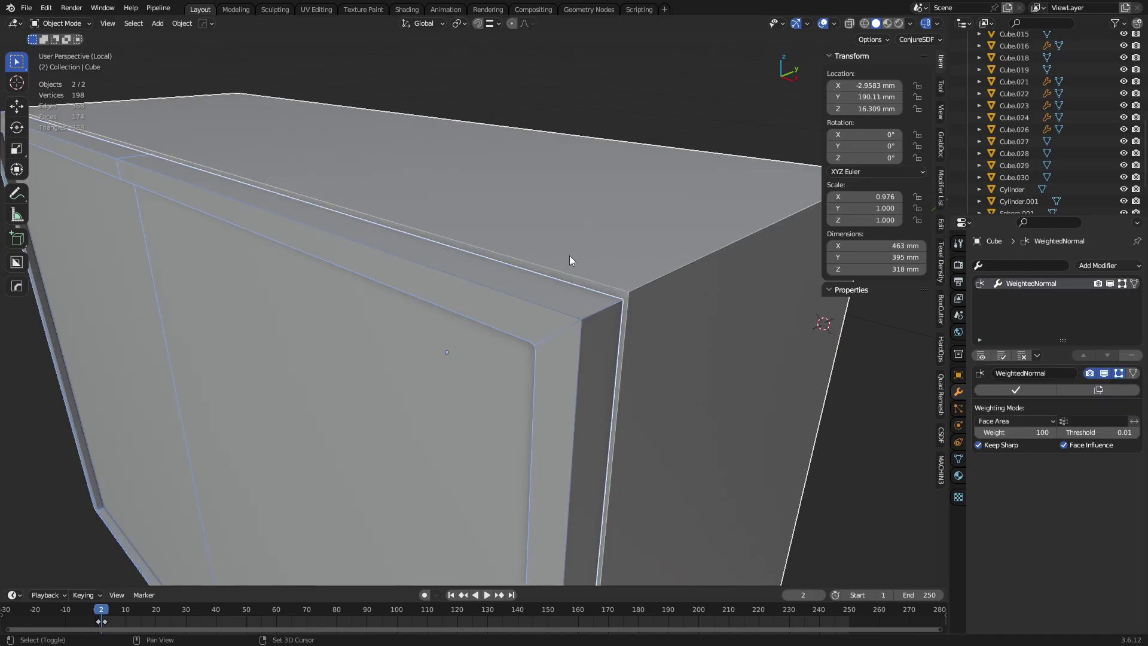
pyautogui.hotkey('shift', 'ctrl', 'b')
pyautogui.click(547, 252)
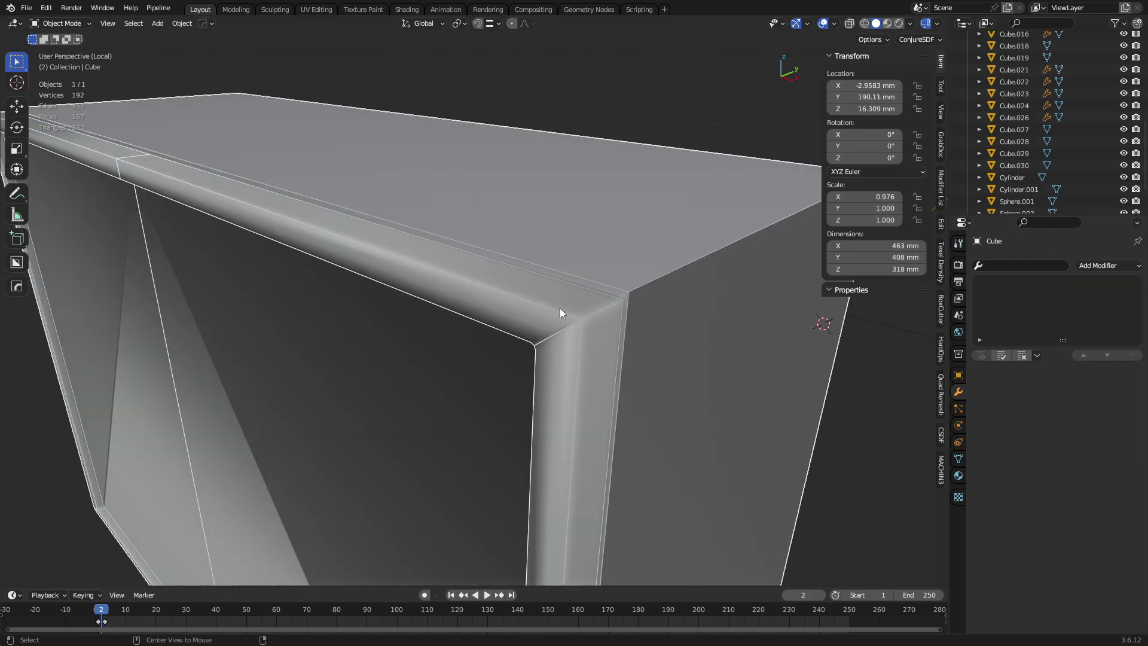
# Clear the sharp marks from all edges of the merged cabinet body.
pyautogui.hotkey('ctrl', 'Tab')
pyautogui.click(614, 326)
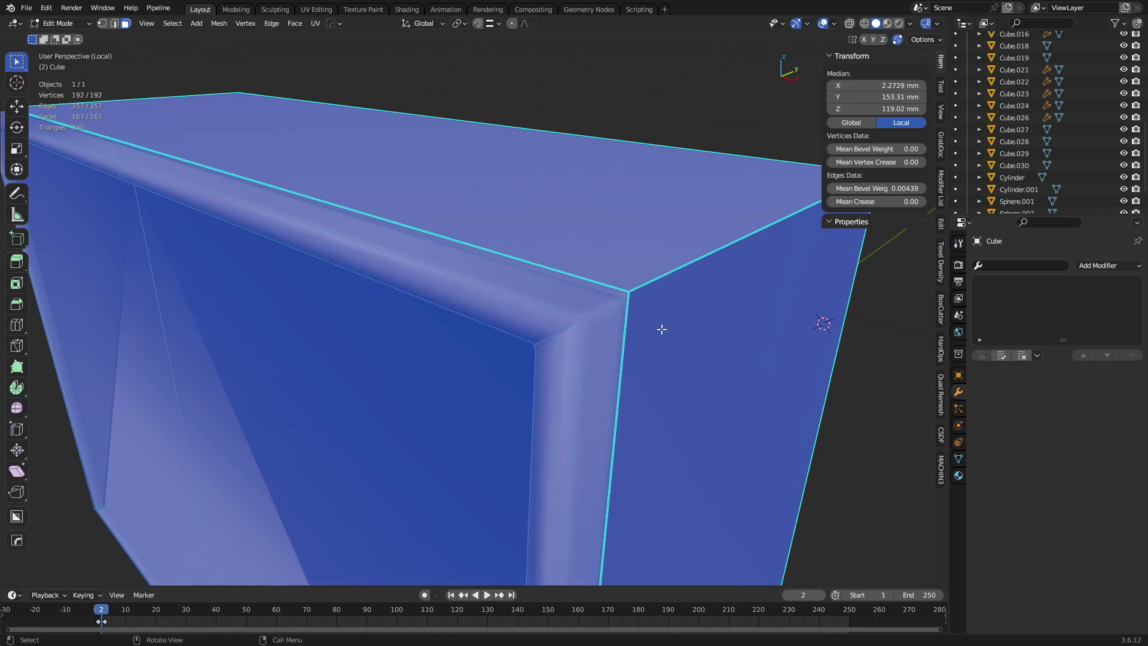
pyautogui.hotkey('ctrl', 'e')
pyautogui.click(646, 289)
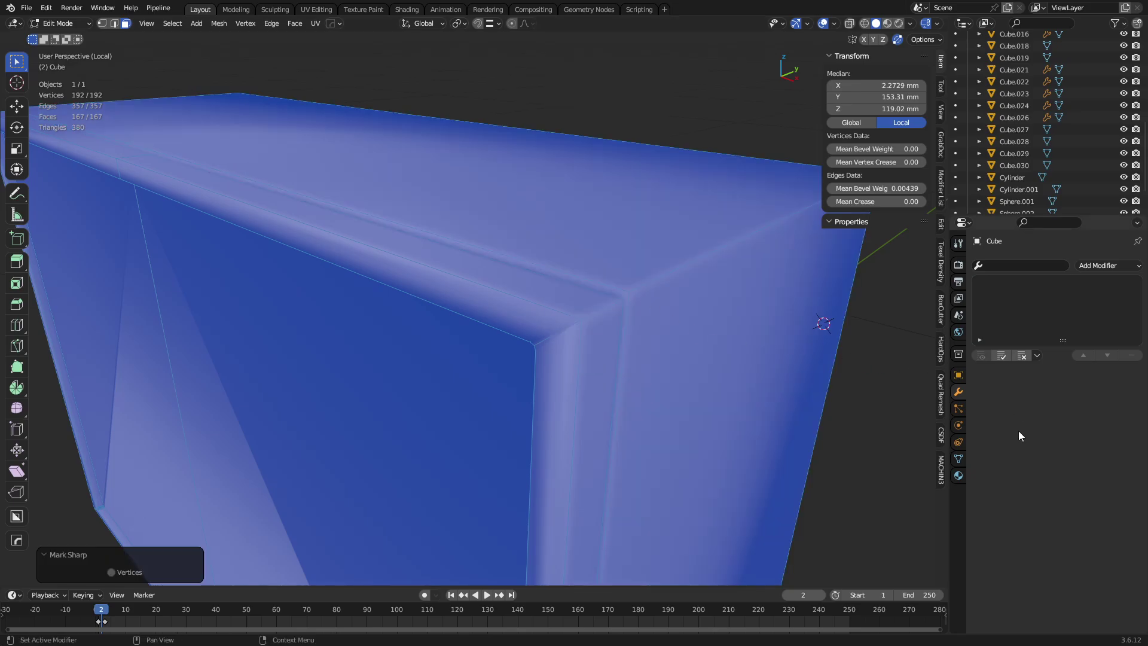
# Clear the custom split normals data of the merged cabinet body and return to Object Mode.
pyautogui.click(959, 458)
pyautogui.scroll(-3, 1043, 485)
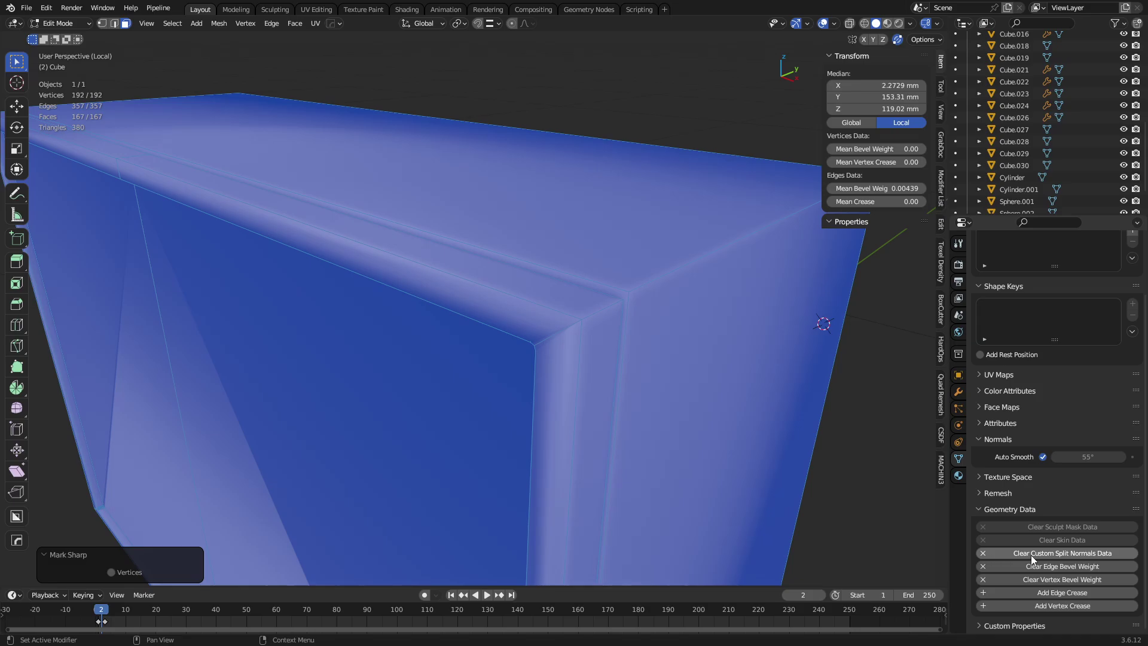
pyautogui.click(1031, 554)
pyautogui.hotkey('ctrl', 'Tab')
pyautogui.click(652, 418)
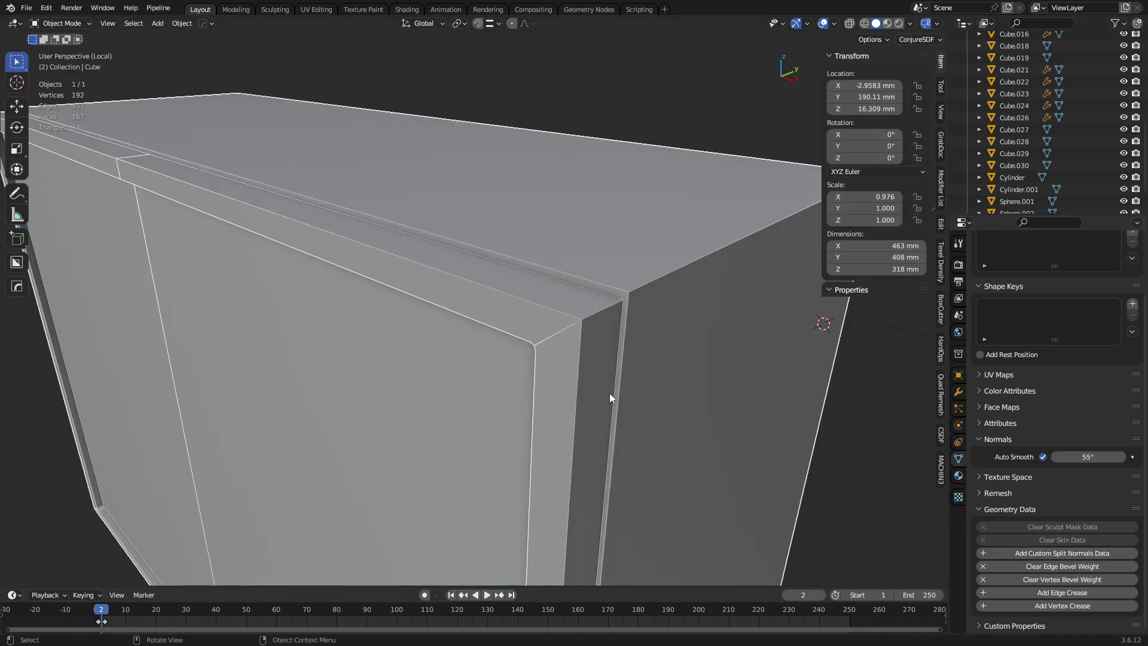
# Shade the merged cabinet mesh smooth and add a Weighted Normal modifier with Keep Sharp.
pyautogui.rightClick(637, 332)
pyautogui.click(637, 332)
pyautogui.moveTo(637, 331); pyautogui.dragTo(454, 359, button='middle')
pyautogui.click(959, 392)
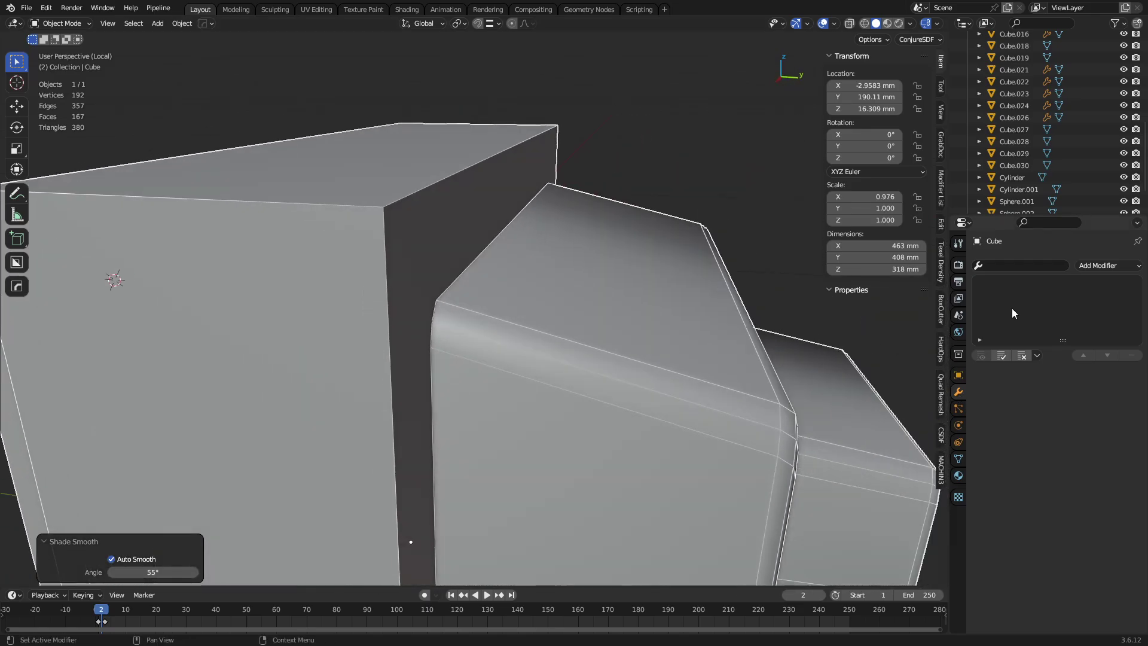
pyautogui.press('q')
pyautogui.click(664, 320)
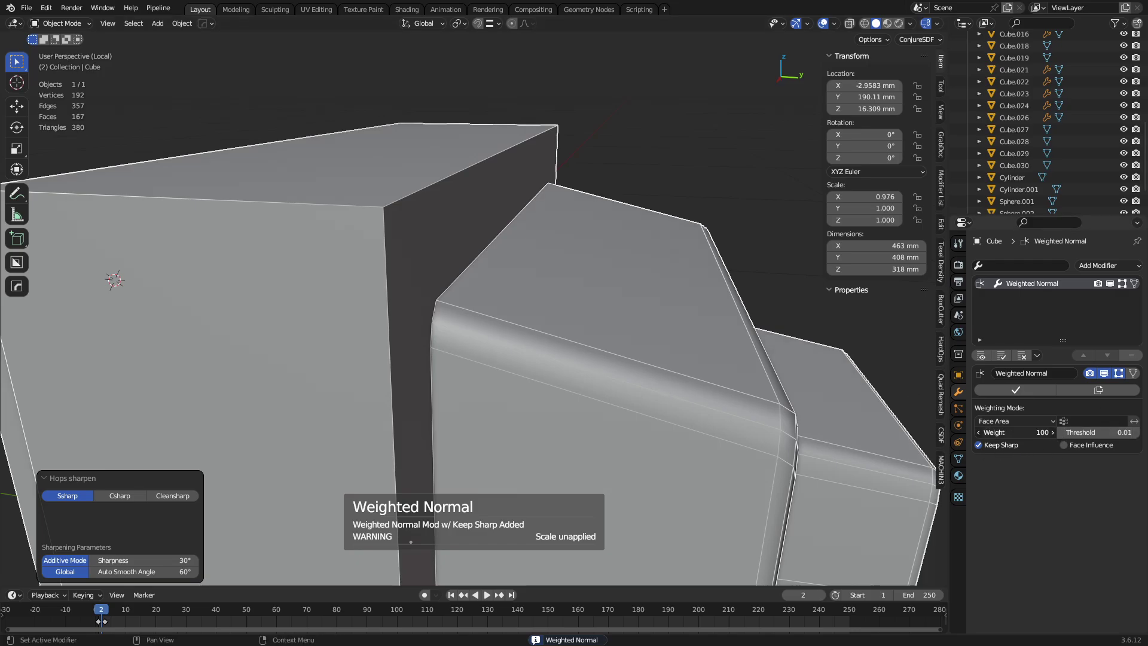
# Examine the shading and topology where the rounded lower side edge meets the cabinet body, selecting the vertex at the notch.
pyautogui.moveTo(780, 404); pyautogui.dragTo(451, 280, button='middle')
pyautogui.scroll(5, 429, 350)
pyautogui.press('Tab')
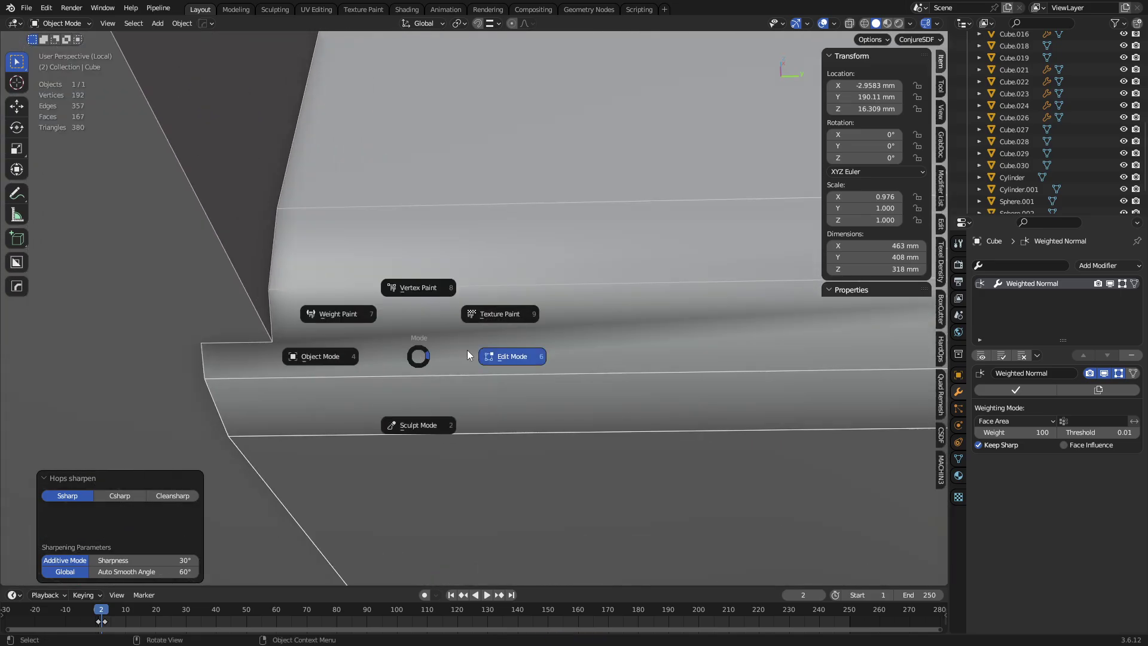
pyautogui.click(468, 350)
pyautogui.click(354, 331)
pyautogui.moveTo(431, 353); pyautogui.dragTo(495, 414, button='middle')
pyautogui.scroll(-1, 668, 360)
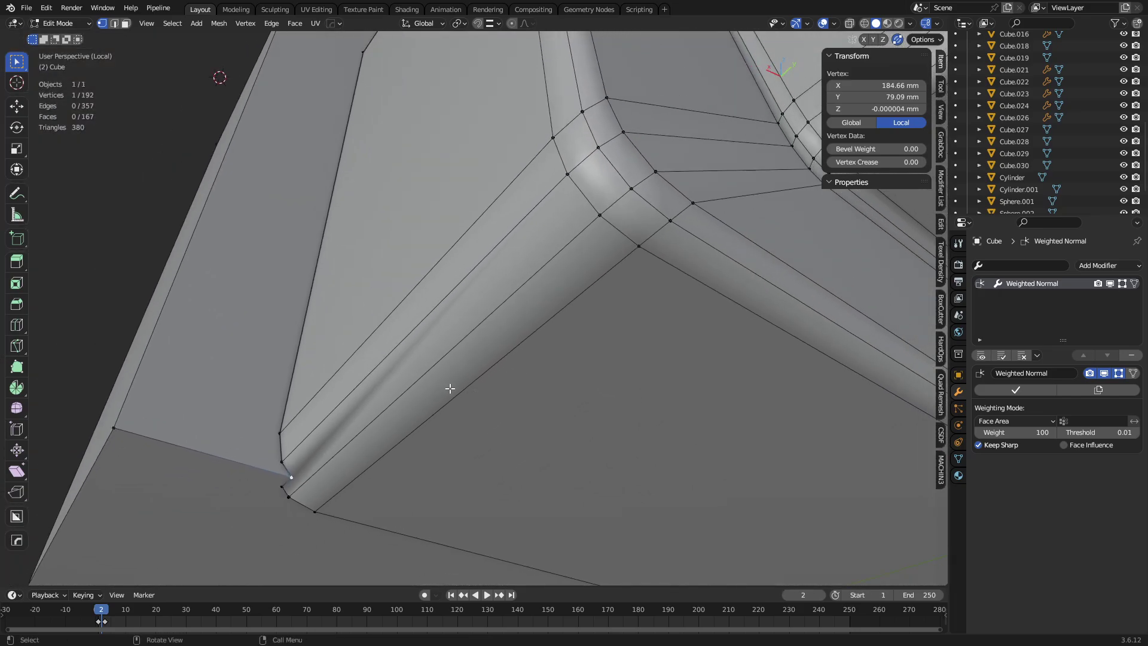
pyautogui.hotkey('ctrl', 'Tab')
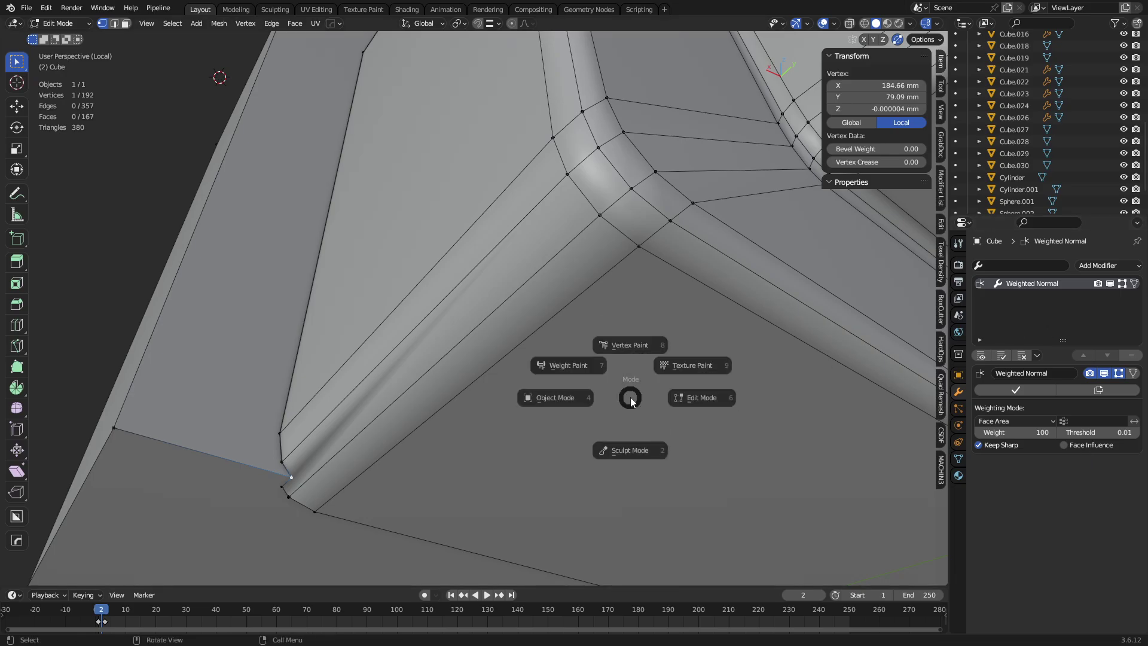
pyautogui.click(556, 397)
# Try a Triangulate modifier on the merged mesh, check the shading of the rounded lower edge, and remove the modifier.
pyautogui.click(1104, 267)
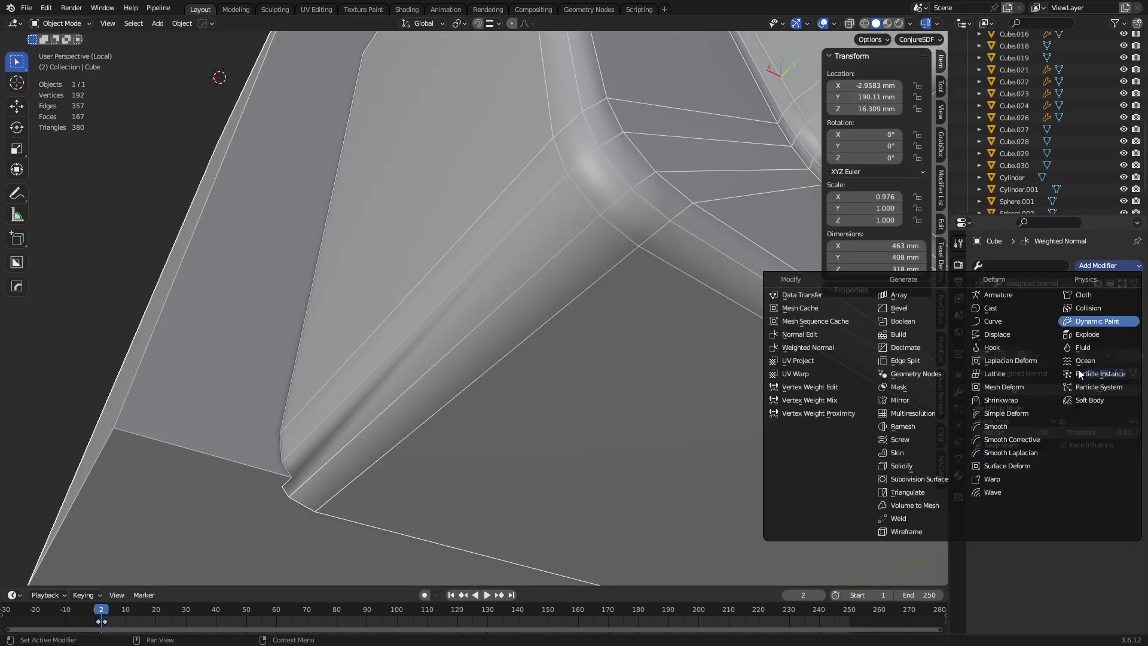
pyautogui.click(943, 494)
pyautogui.moveTo(902, 500); pyautogui.dragTo(436, 299, button='middle')
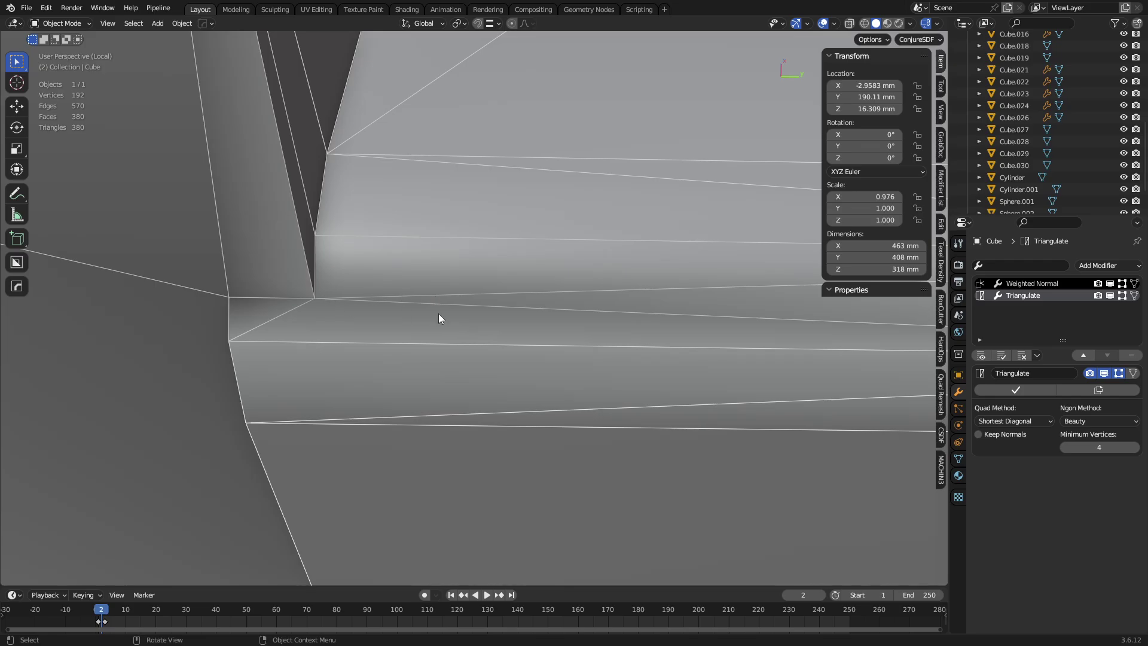
pyautogui.moveTo(653, 324); pyautogui.dragTo(427, 395, button='middle')
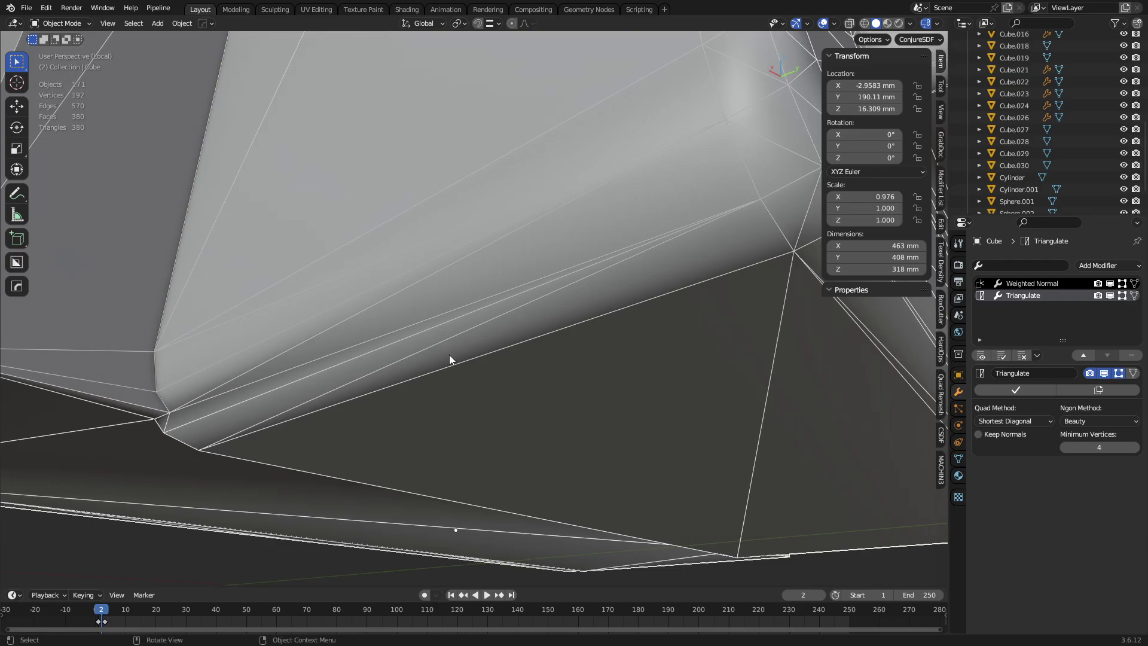
pyautogui.click(1132, 355)
# Dissolve the two middle edges that run across the flat face between the rounded lower corner and the neighbouring rounded corner.
pyautogui.moveTo(712, 425); pyautogui.dragTo(431, 390, button='middle')
pyautogui.press('Tab')
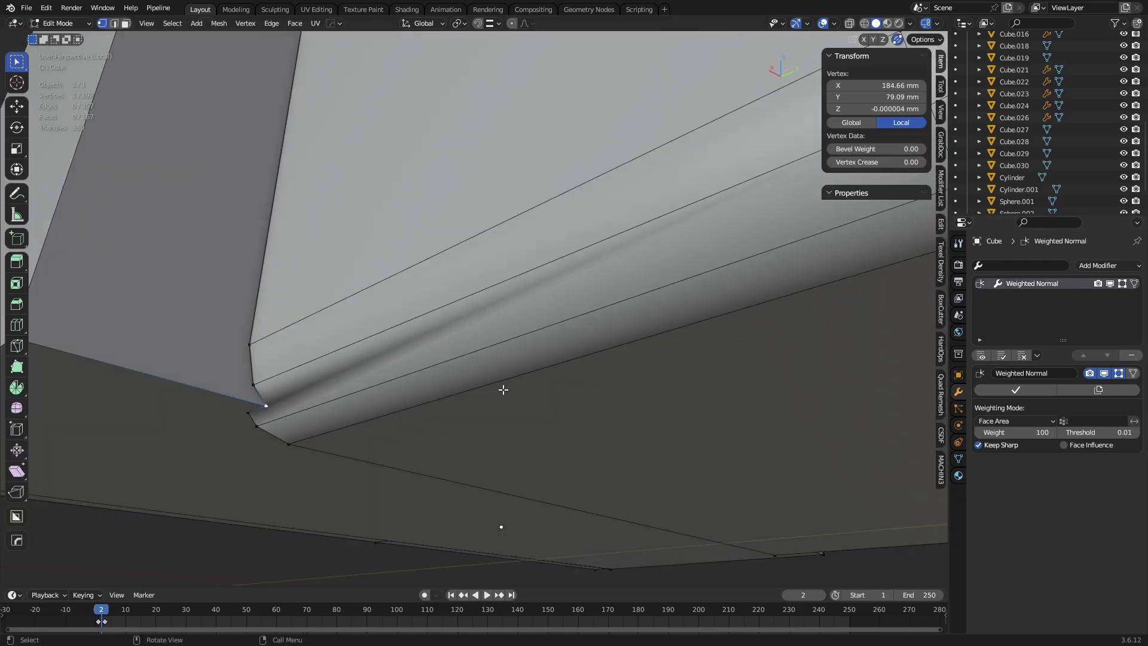
pyautogui.moveTo(503, 390); pyautogui.dragTo(312, 386, button='middle')
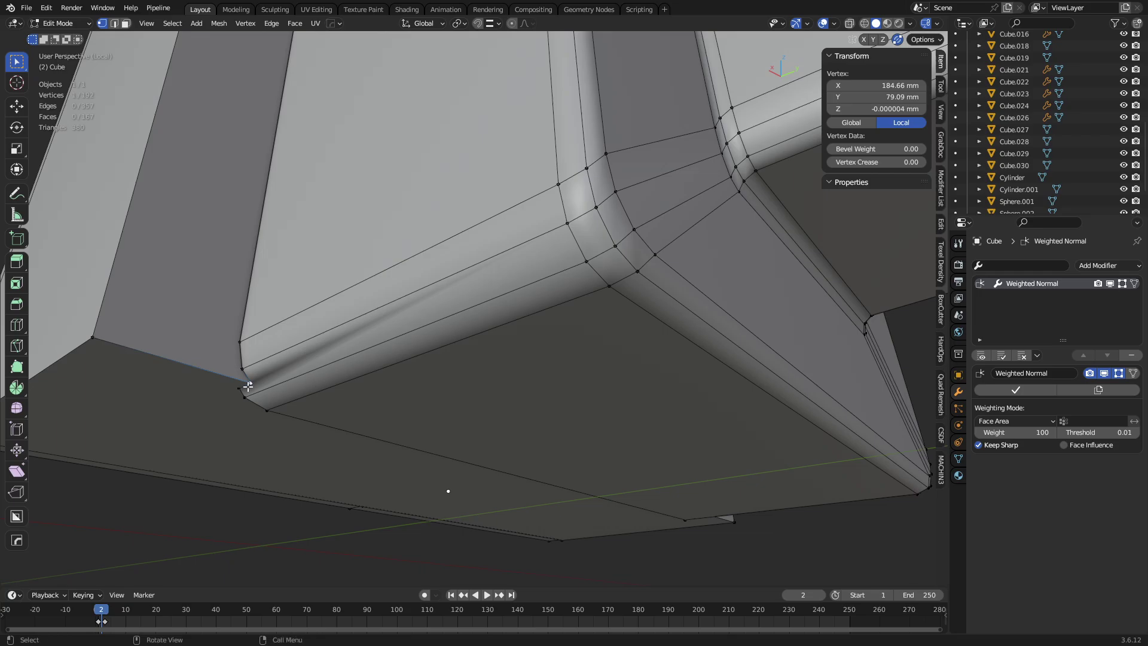
pyautogui.moveTo(618, 258)
pyautogui.mouseDown(button='middle')
pyautogui.moveTo(566, 283)
pyautogui.moveTo(609, 239)
pyautogui.mouseUp(button='middle')
pyautogui.press('2')
pyautogui.click(609, 239)
pyautogui.keyDown('shift'); pyautogui.click(597, 219); pyautogui.keyUp('shift')
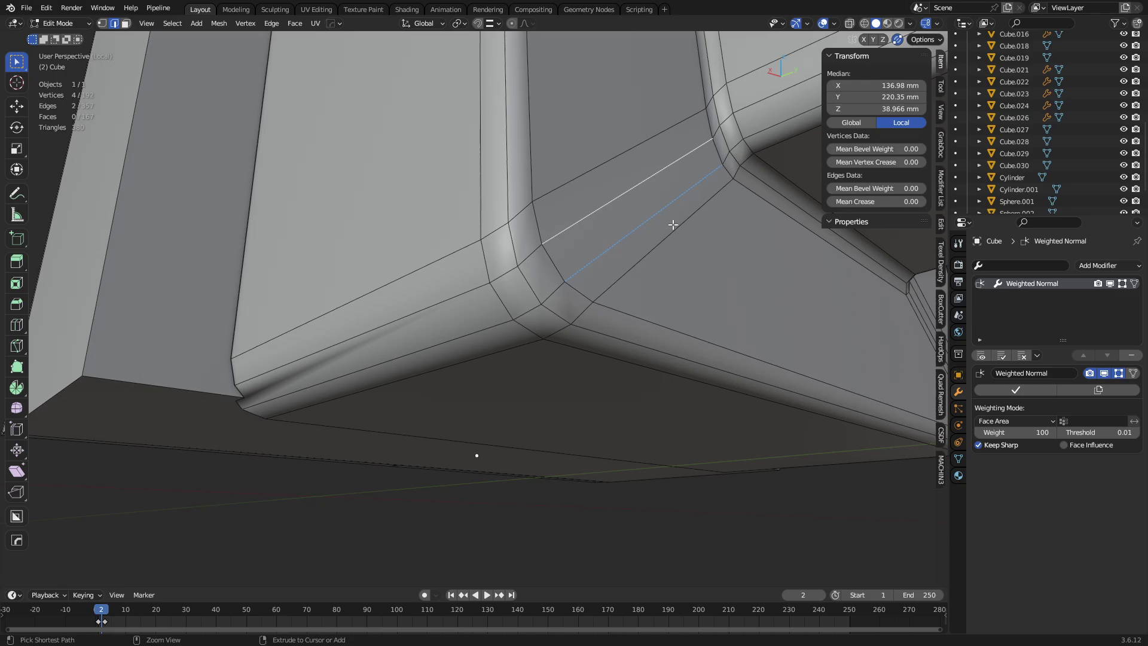
pyautogui.hotkey('ctrl', 'x')
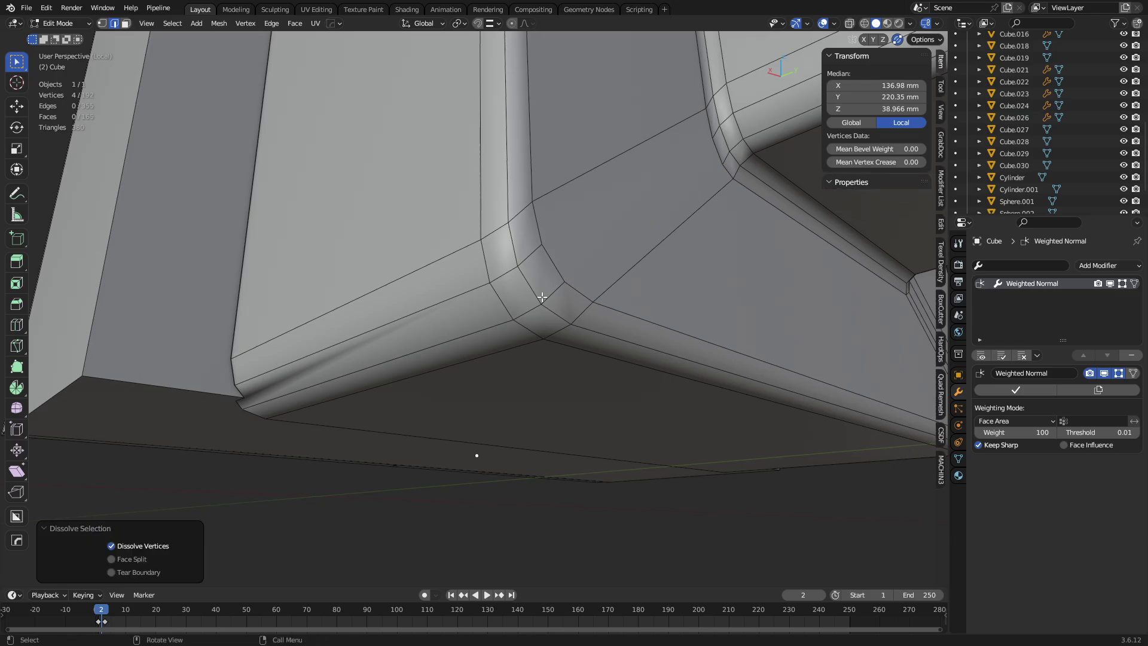
# Add one centred loop cut across the middle faces of the rounded lower corner.
pyautogui.hotkey('ctrl', 'r')
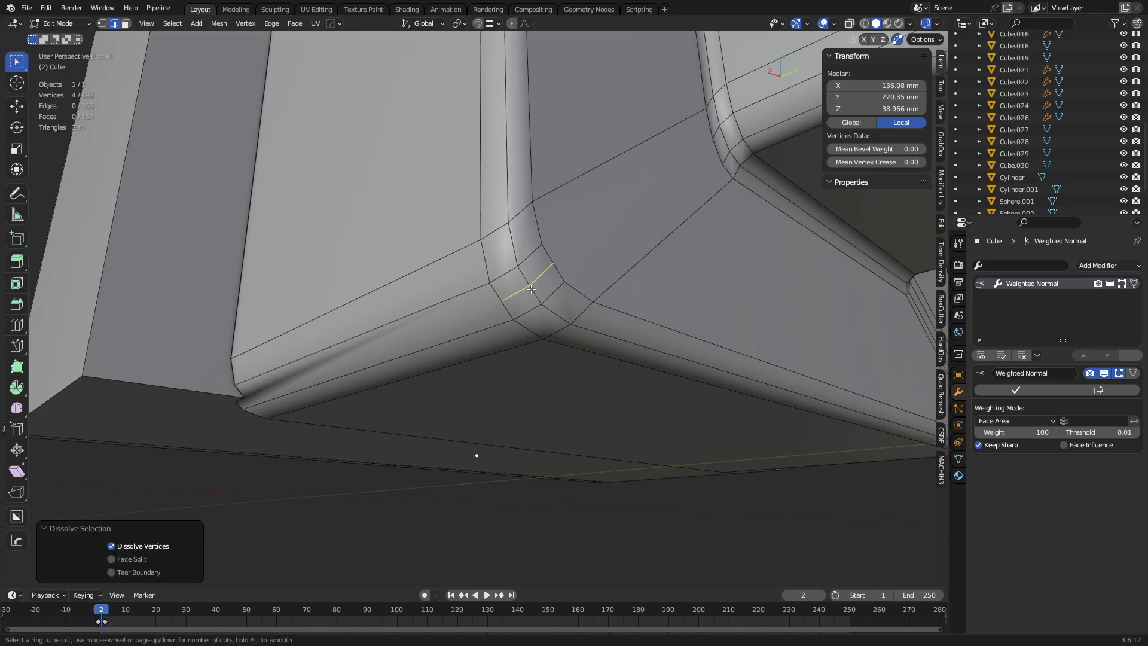
pyautogui.press('Escape')
pyautogui.hotkey('ctrl', 'r')
pyautogui.click(526, 290)
pyautogui.rightClick(526, 290)
# Apply Set Flow to the new edge loop so it follows the curvature of the rounded lower corner.
pyautogui.scroll(4, 592, 287)
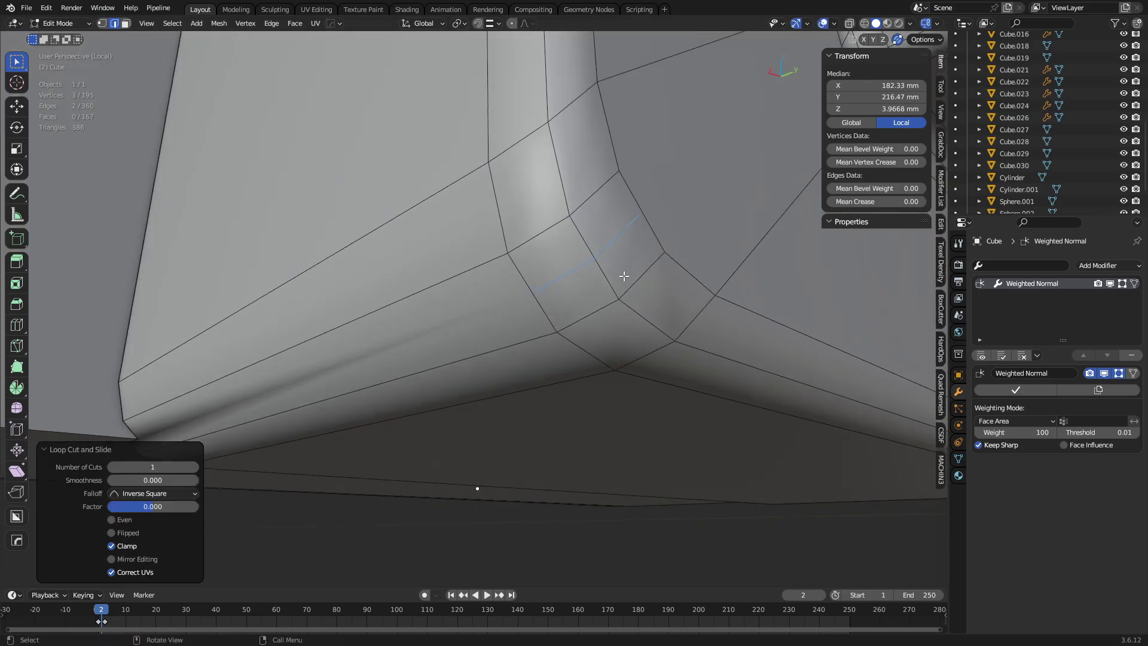
pyautogui.rightClick(614, 229)
pyautogui.moveTo(585, 204)
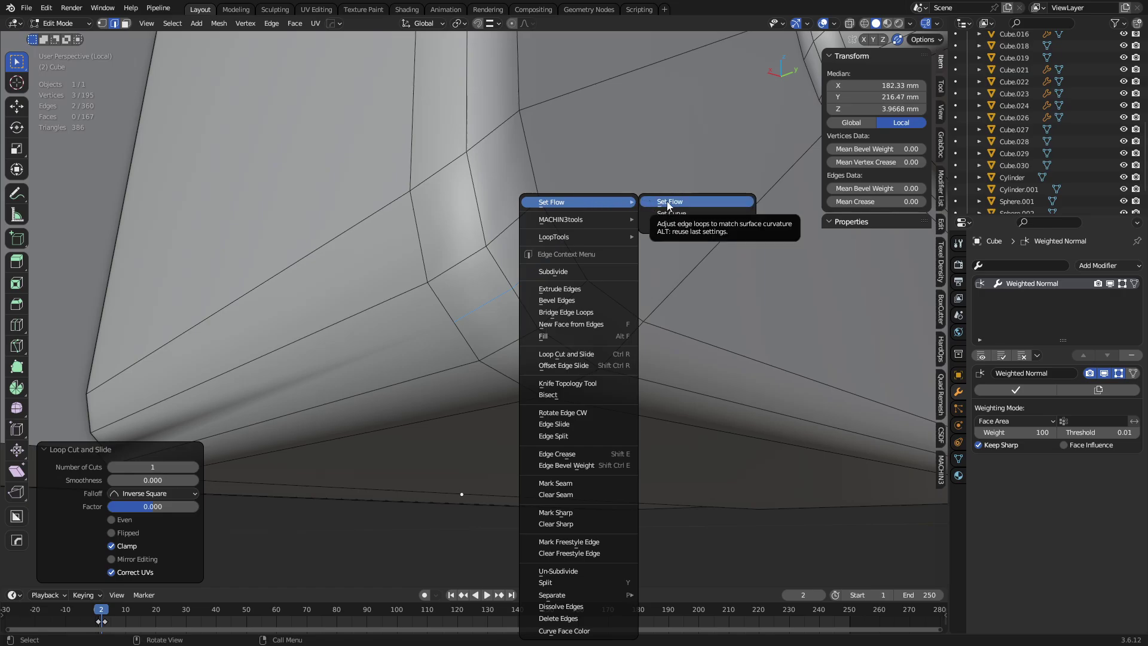
pyautogui.keyDown('shift'); pyautogui.click(531, 271); pyautogui.keyUp('shift')
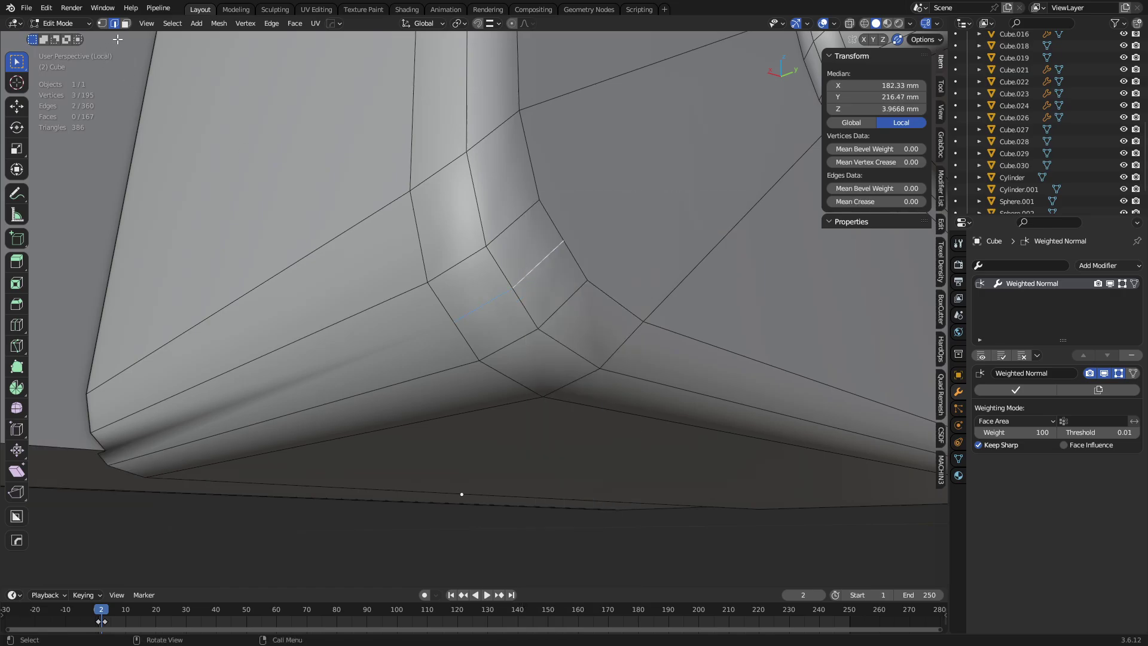
pyautogui.rightClick(638, 270)
pyautogui.moveTo(640, 201)
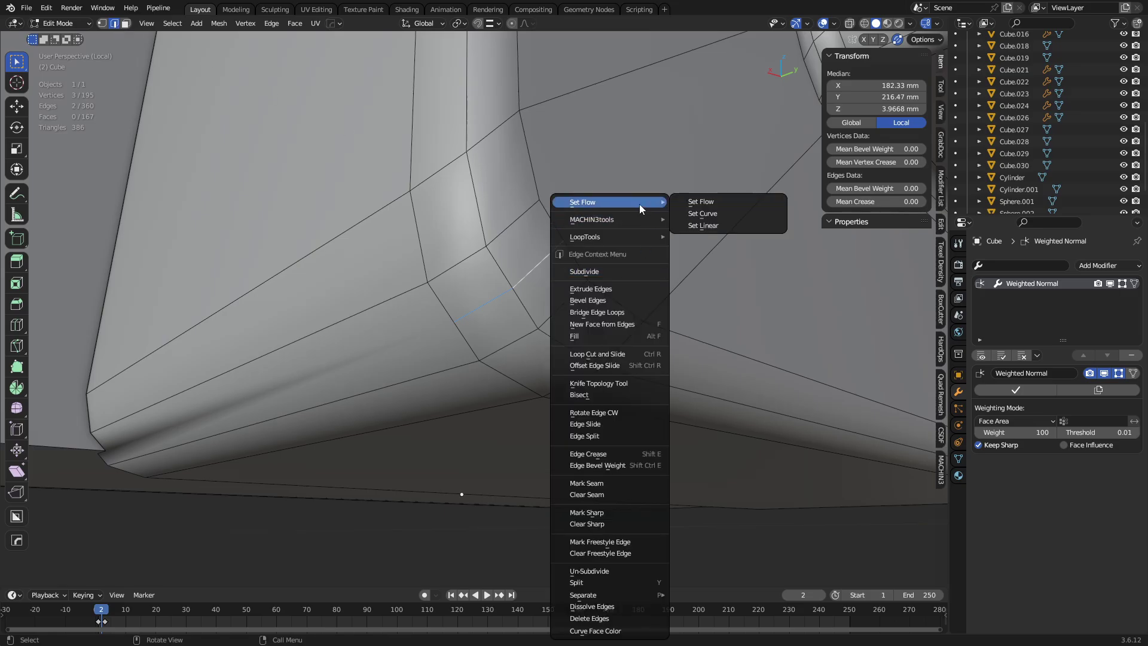
pyautogui.click(689, 201)
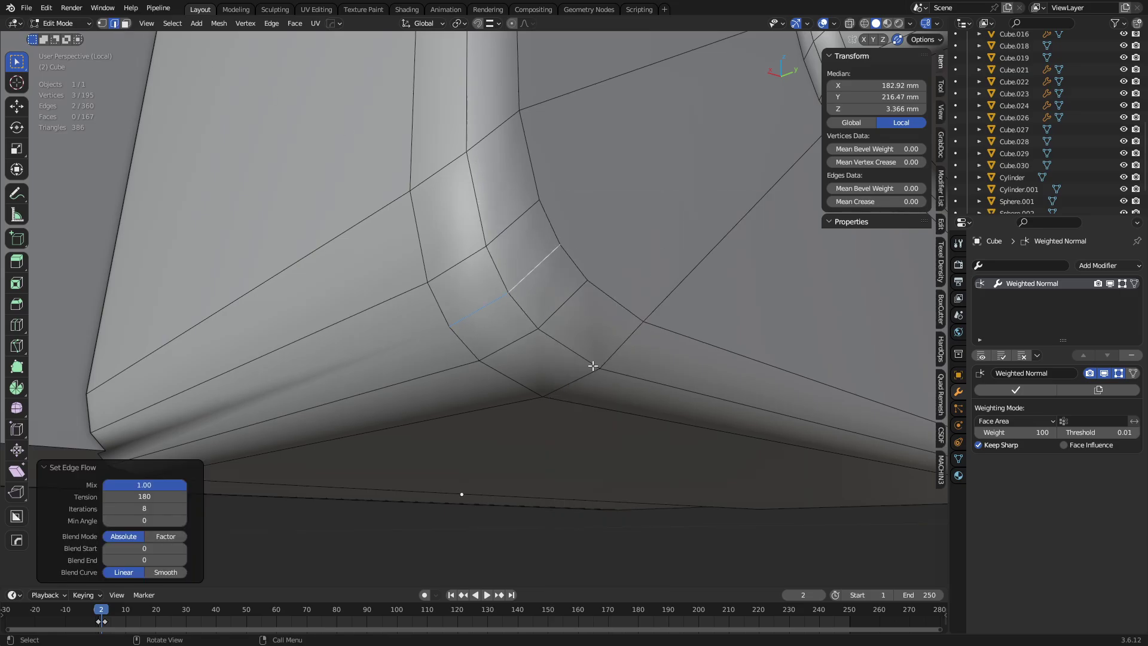
# Select the new loop together with its two neighbouring loops on the rounded corner and apply Set Flow to them.
pyautogui.click(524, 291)
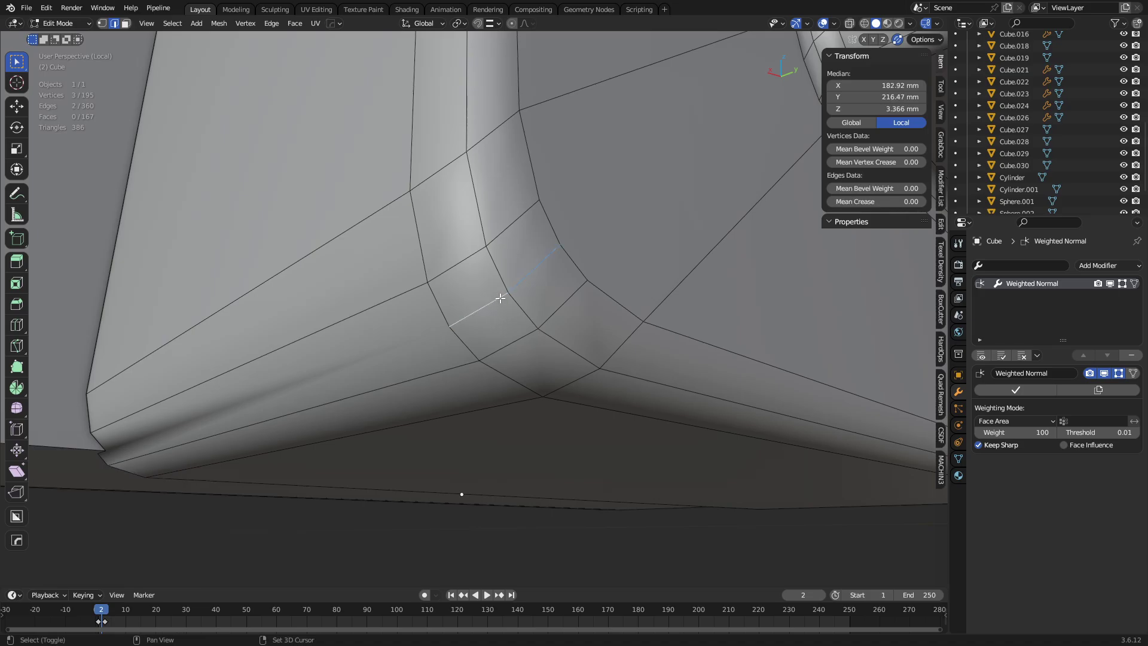
pyautogui.rightClick(669, 217)
pyautogui.moveTo(669, 217)
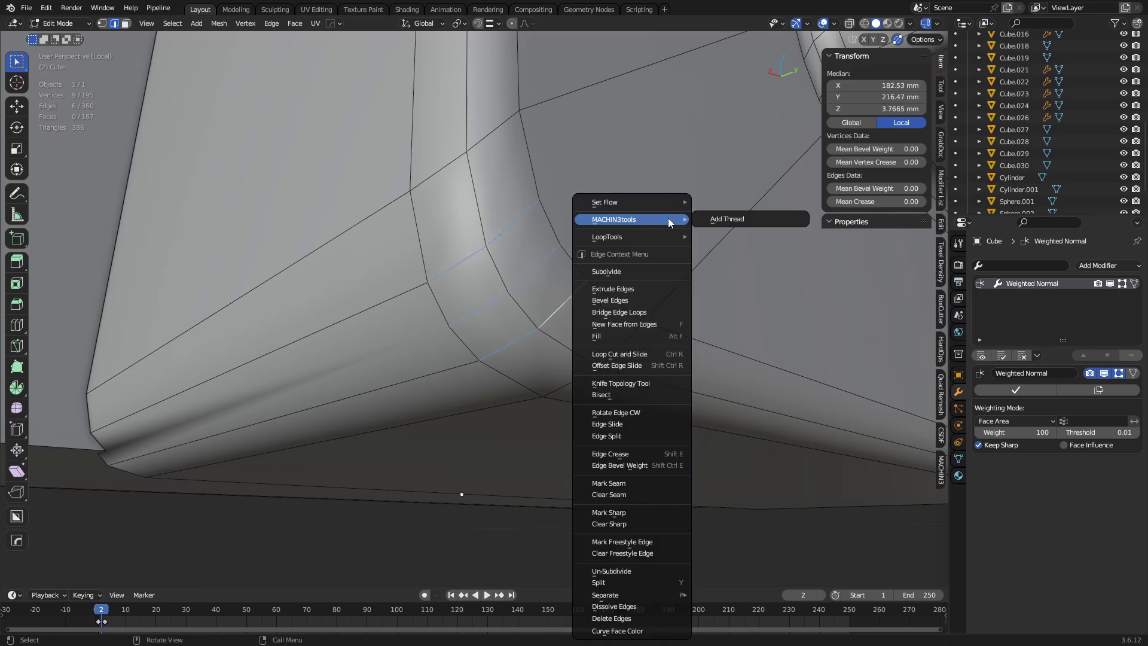
pyautogui.click(714, 202)
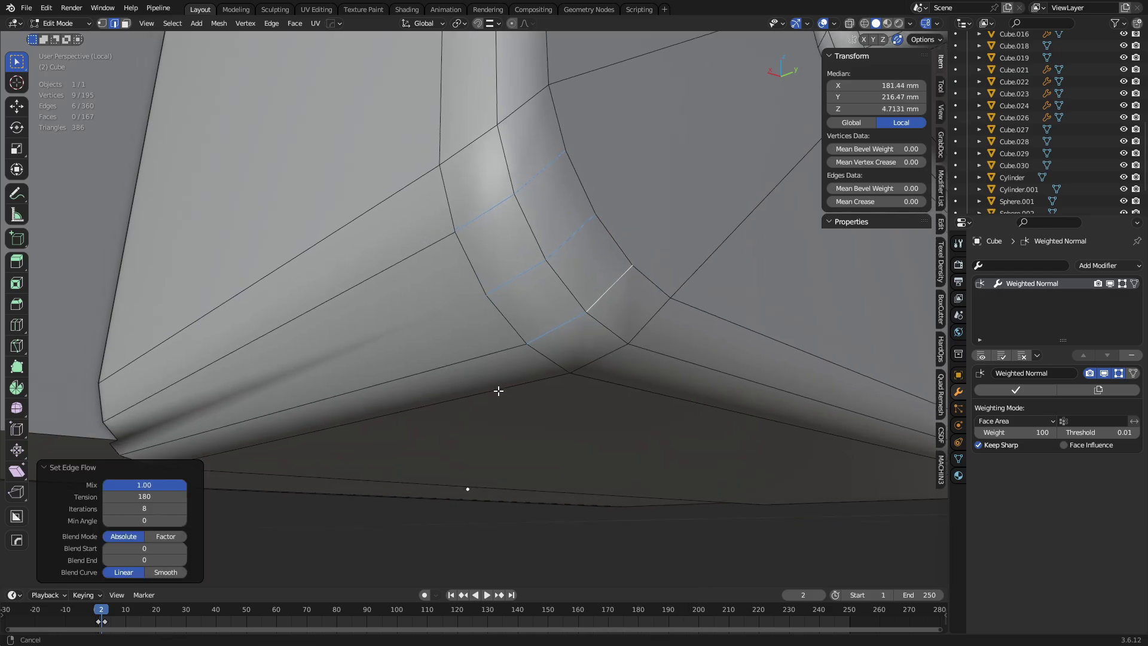
# Connect the notch vertex at the cabinet body to the outer vertex of the new corner loop with an edge.
pyautogui.keyDown('shift'); pyautogui.moveTo(497, 390); pyautogui.dragTo(154, 399, button='middle'); pyautogui.keyUp('shift')
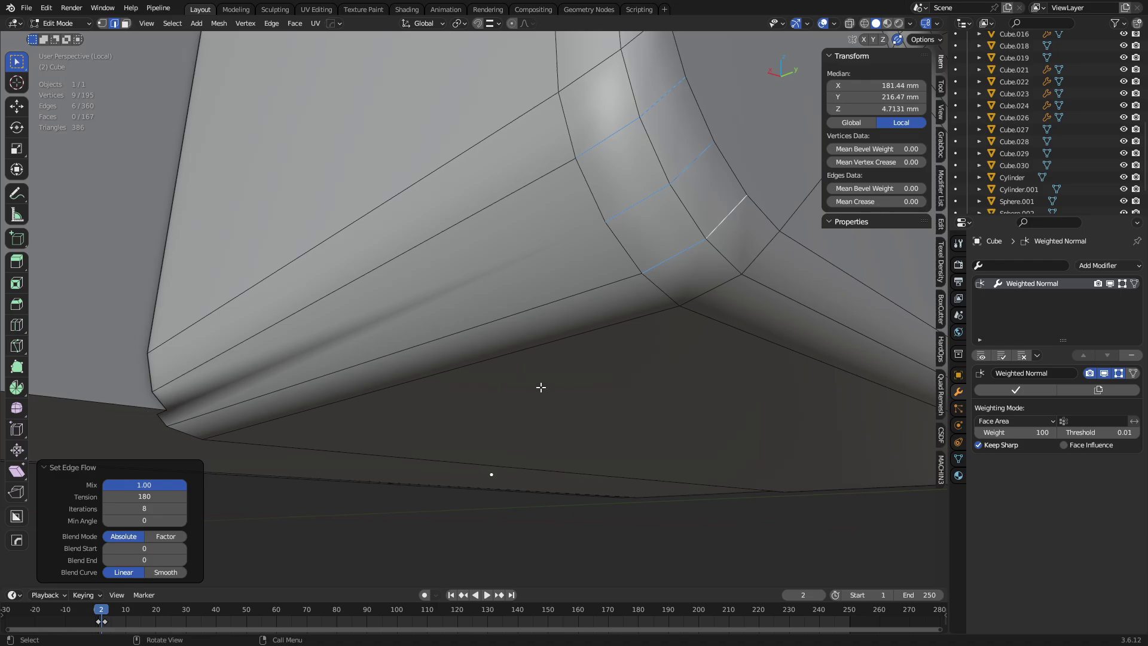
pyautogui.press('1')
pyautogui.click(175, 398)
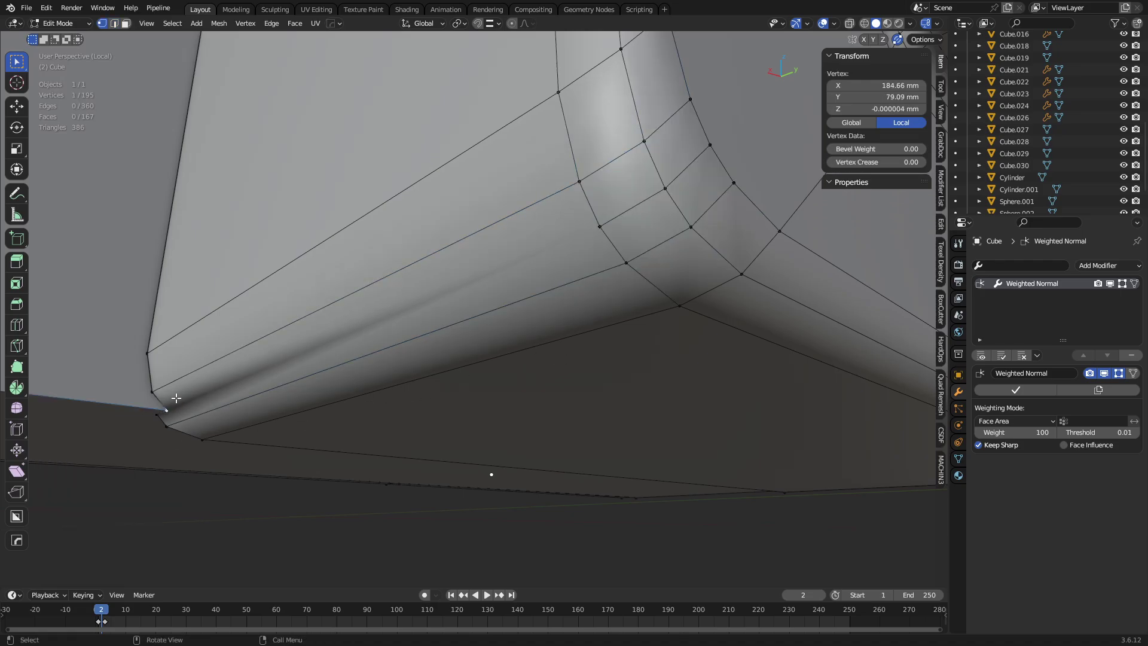
pyautogui.keyDown('shift'); pyautogui.click(606, 235); pyautogui.keyUp('shift')
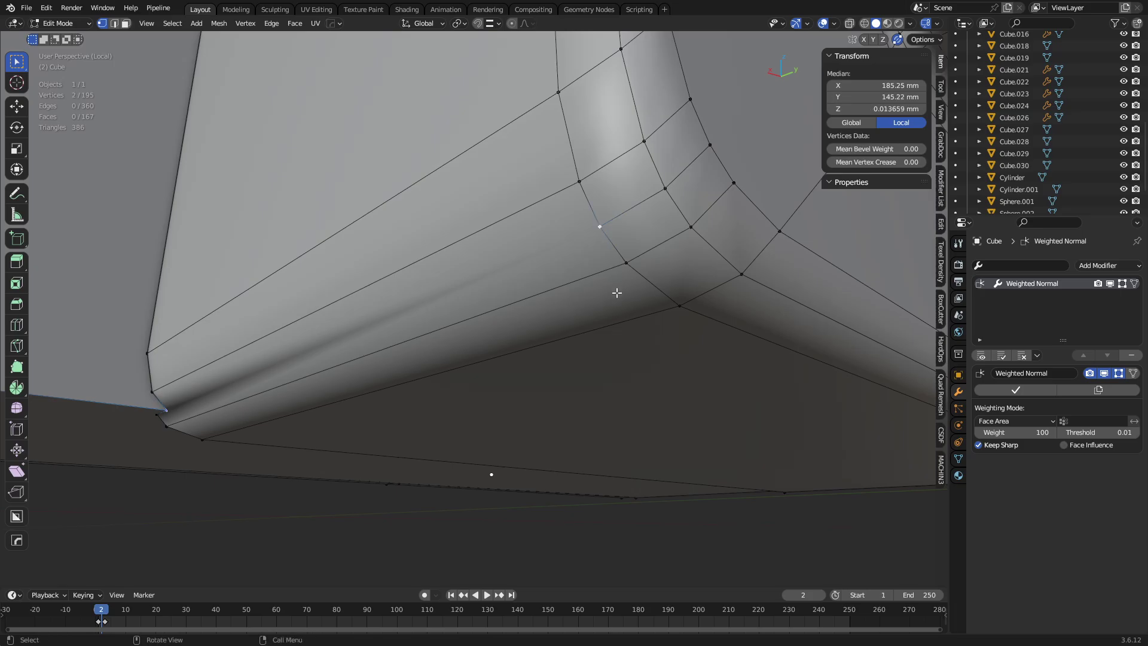
pyautogui.press('j')
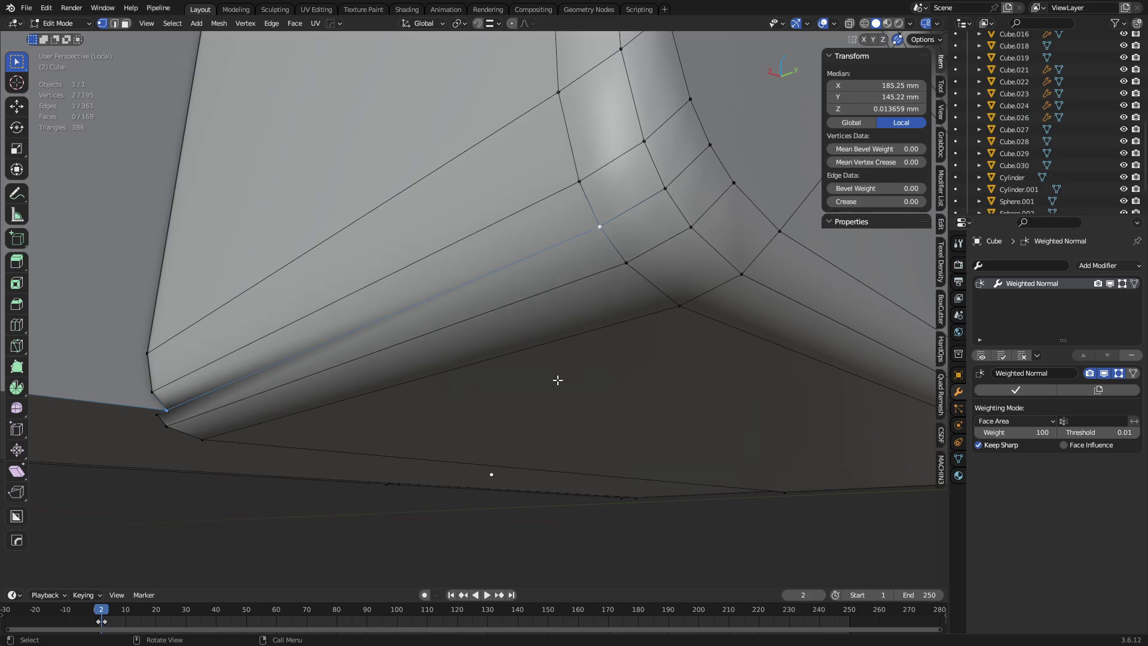
# Knife-cut from the notch vertex straight down across the two lower bevel strips to the bottom edge.
pyautogui.keyDown('alt'); pyautogui.click(630, 199); pyautogui.keyUp('alt')
pyautogui.press('a')
pyautogui.press('a')
pyautogui.moveTo(200, 398); pyautogui.dragTo(404, 375, button='middle')
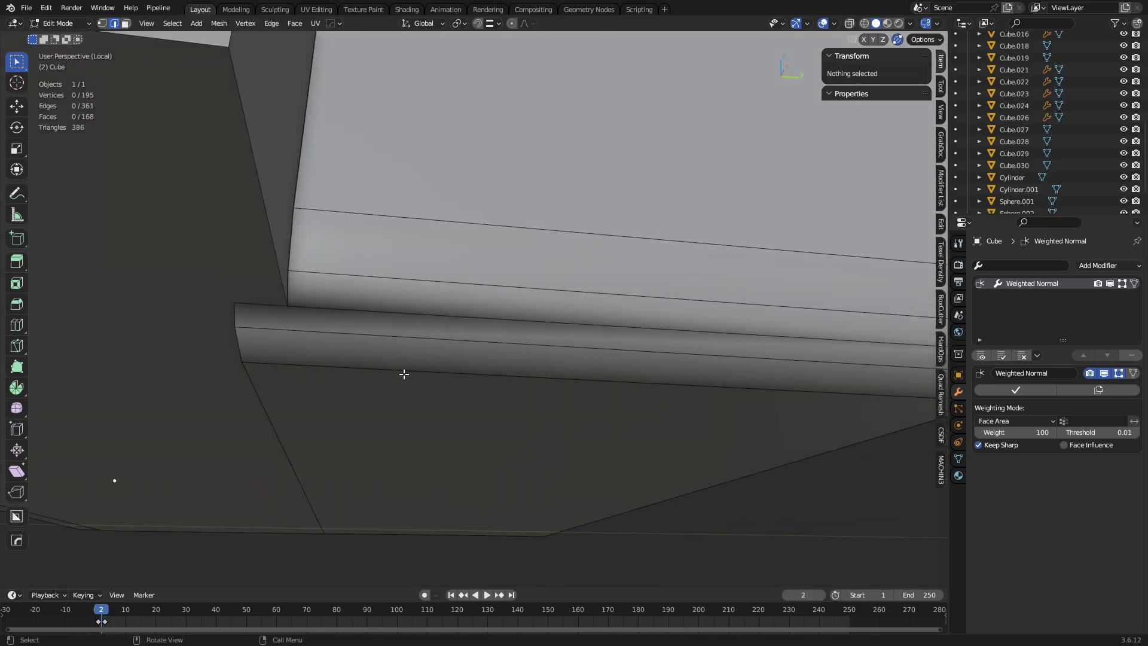
pyautogui.click(288, 308)
pyautogui.press('k')
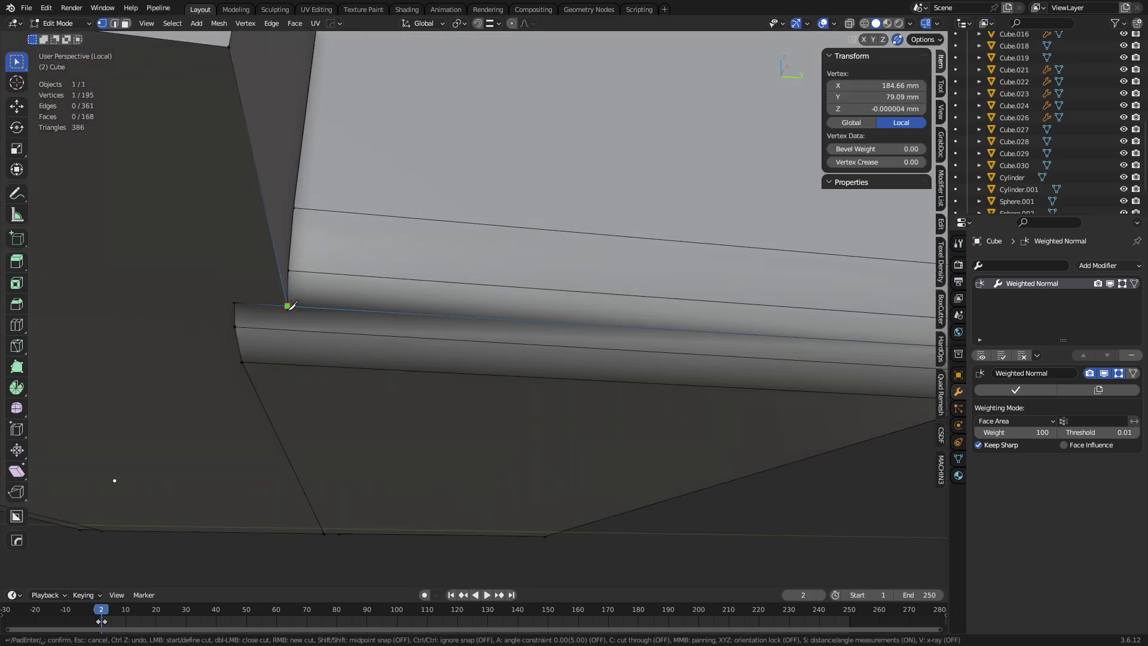
pyautogui.click(287, 306)
pyautogui.click(288, 330)
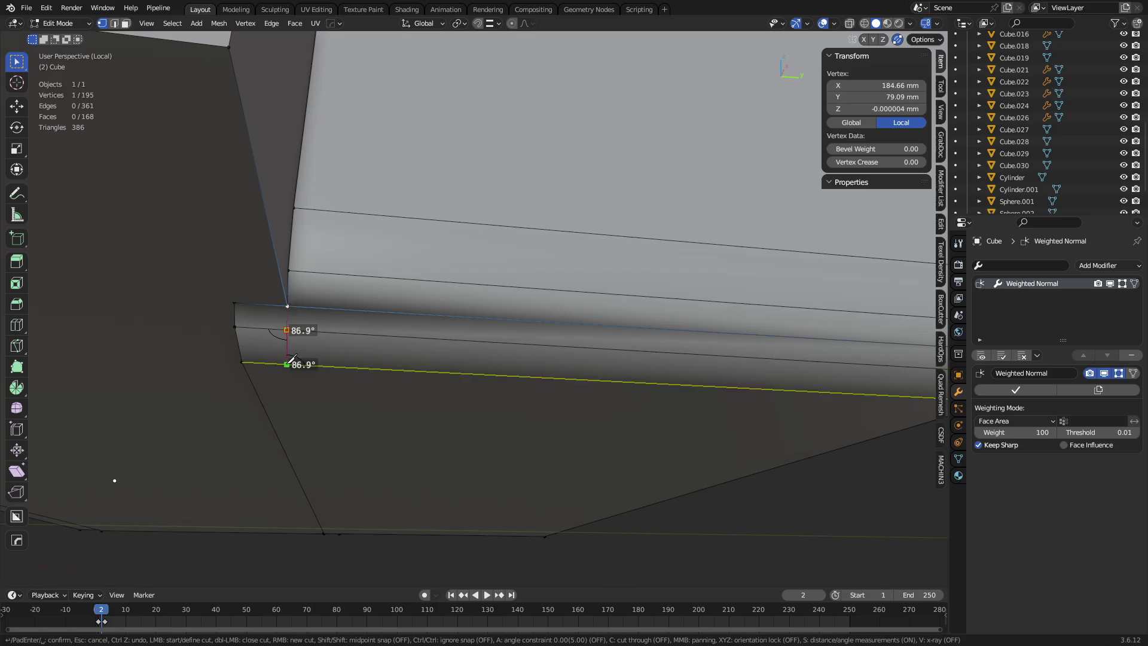
pyautogui.click(287, 365)
pyautogui.press('Return')
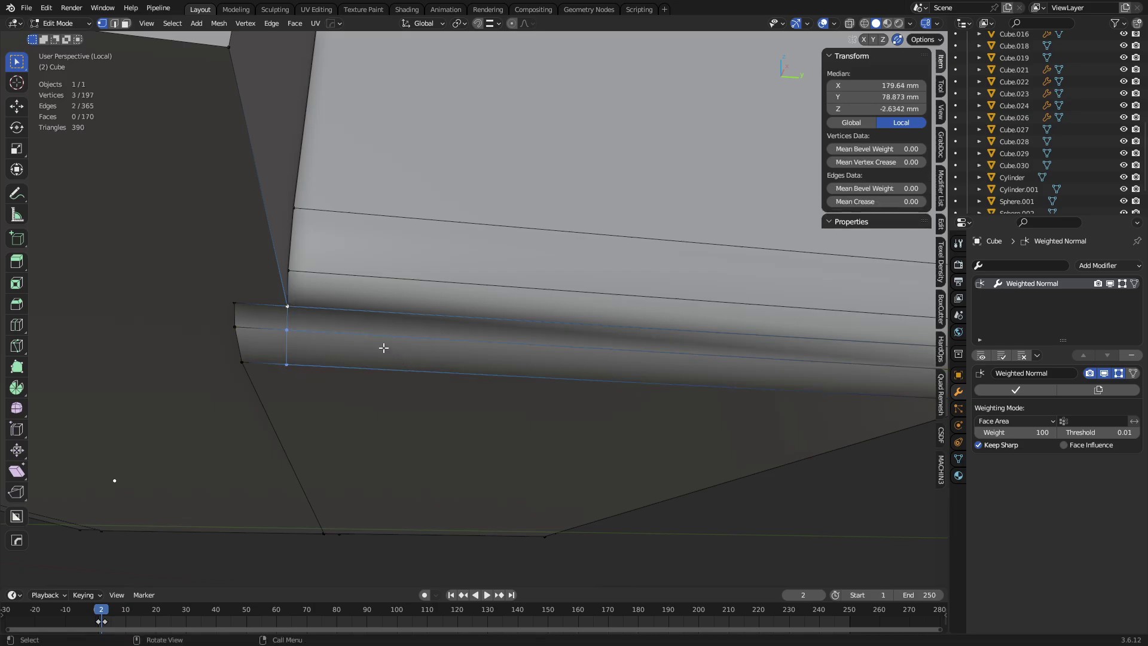
# Select the whole cabinet mesh, return to Object Mode and reapply smooth shading with Auto Smooth.
pyautogui.press('3')
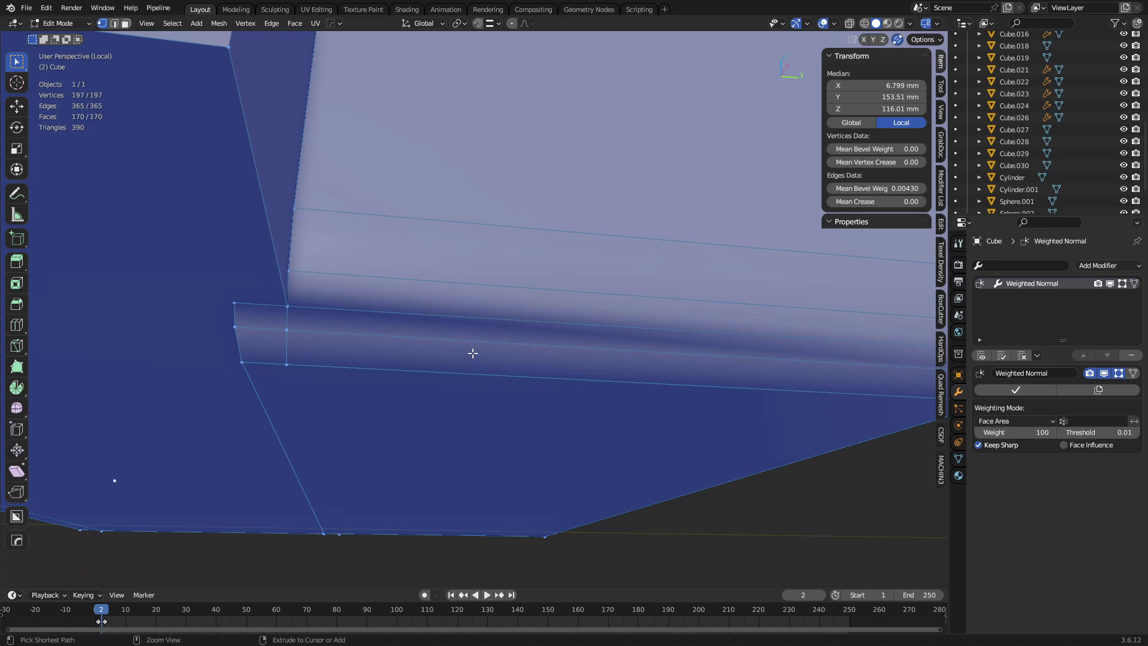
pyautogui.rightClick(472, 353)
pyautogui.click(470, 352)
pyautogui.press('Tab')
pyautogui.click(450, 354)
pyautogui.rightClick(498, 325)
pyautogui.click(497, 325)
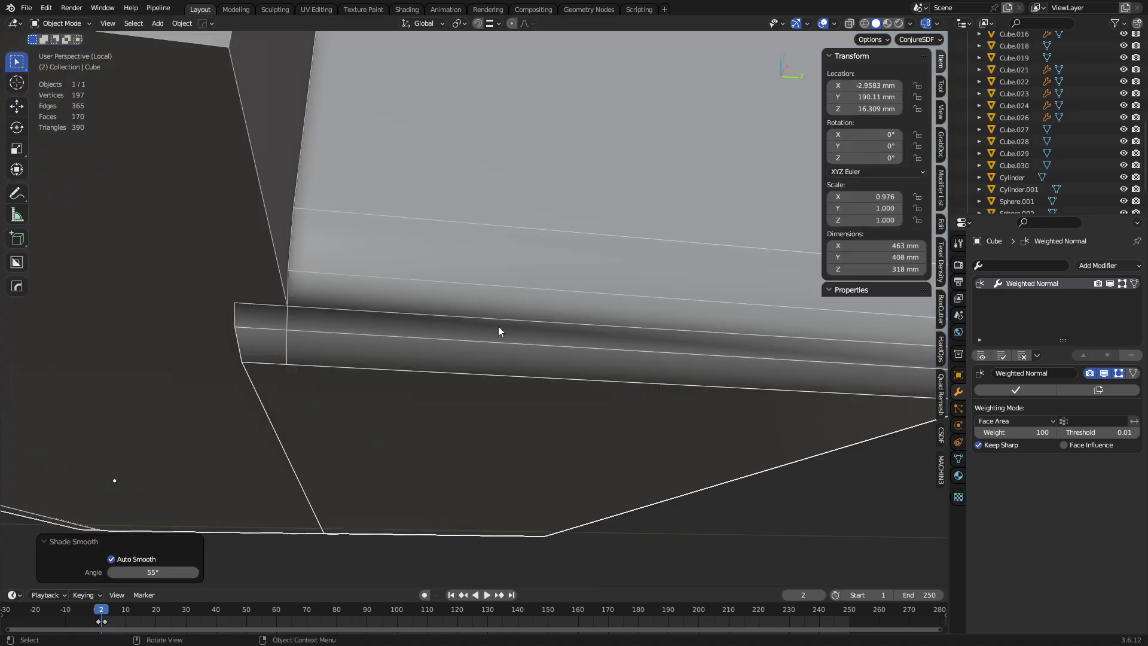
# Inspect the rounded lower side edge in Edit Mode and try moving the long edge that connects the notch to the corner.
pyautogui.moveTo(585, 343); pyautogui.dragTo(464, 352, button='middle')
pyautogui.moveTo(385, 321); pyautogui.dragTo(441, 344, button='middle')
pyautogui.press('Tab')
pyautogui.click(482, 352)
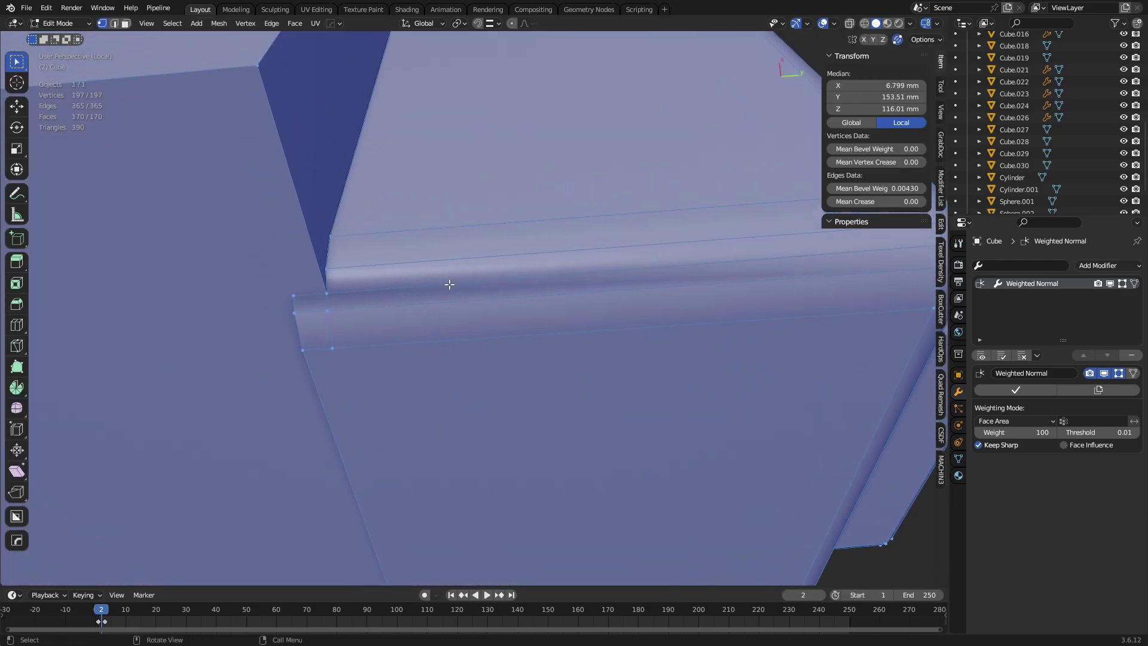
pyautogui.moveTo(450, 284); pyautogui.dragTo(539, 342, button='middle')
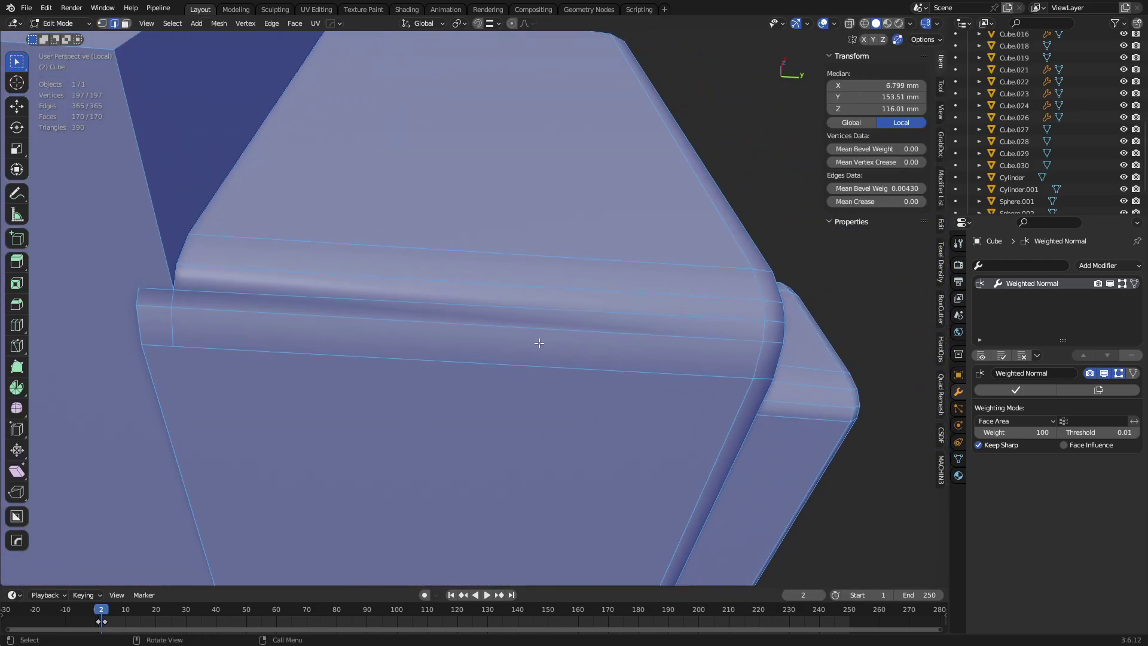
pyautogui.click(462, 311)
pyautogui.press('g')
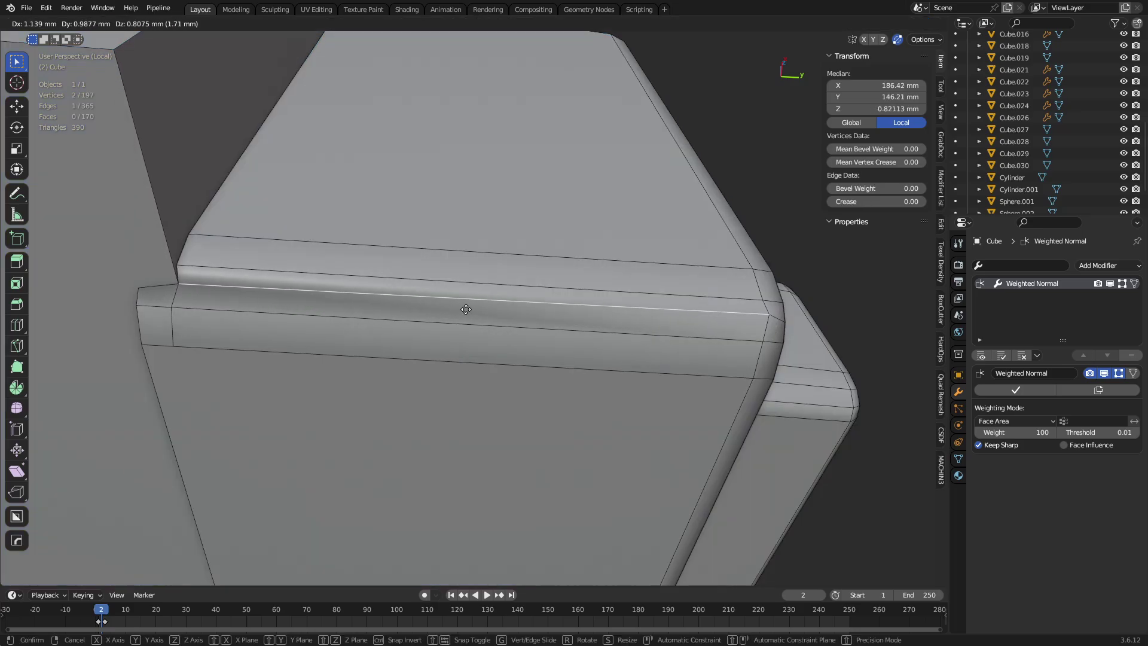
pyautogui.press('Escape')
pyautogui.moveTo(460, 315); pyautogui.dragTo(320, 341, button='middle')
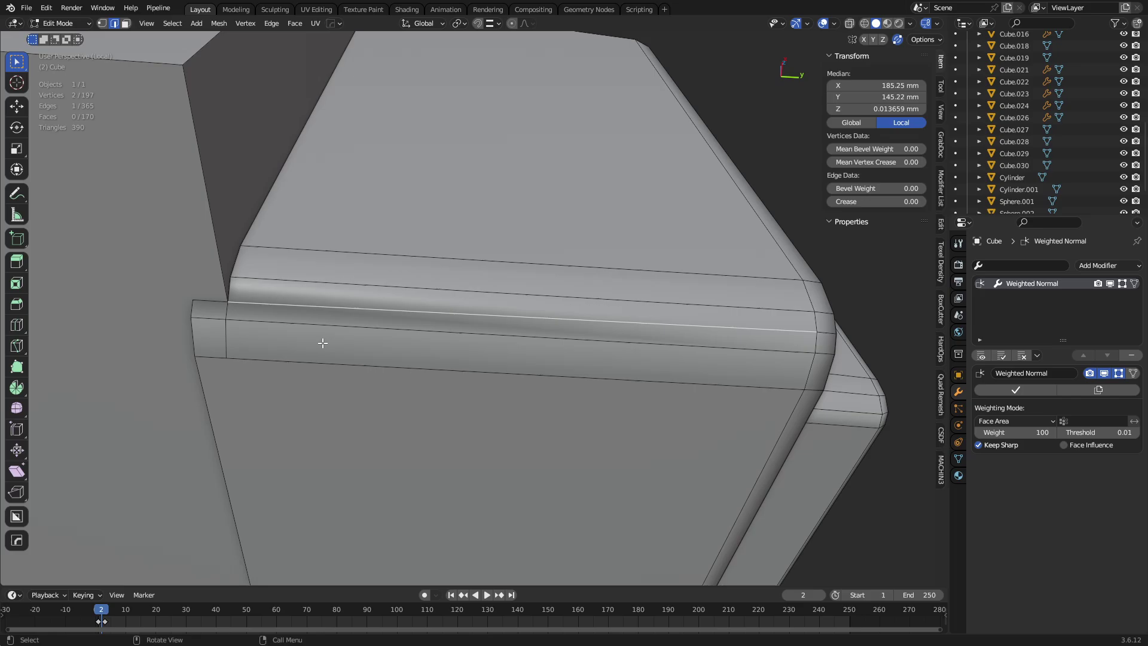
# Knife-cut across the four bevel strips just beside the notch and dissolve the short old cut edges below the notch vertex.
pyautogui.press('k')
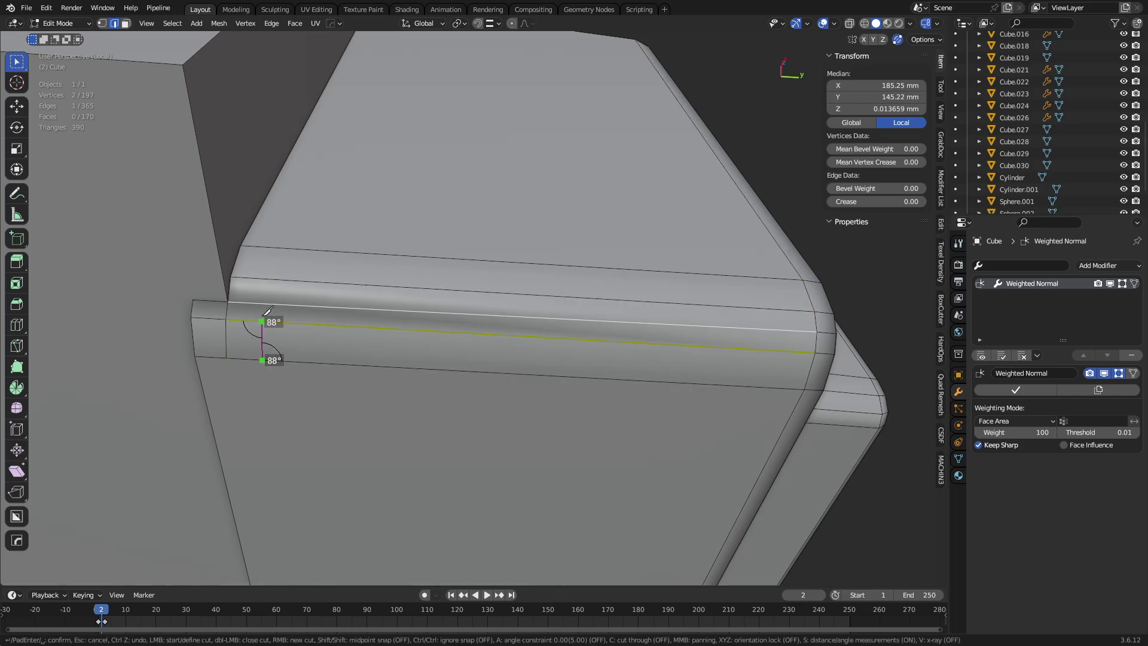
pyautogui.click(262, 321)
pyautogui.click(265, 303)
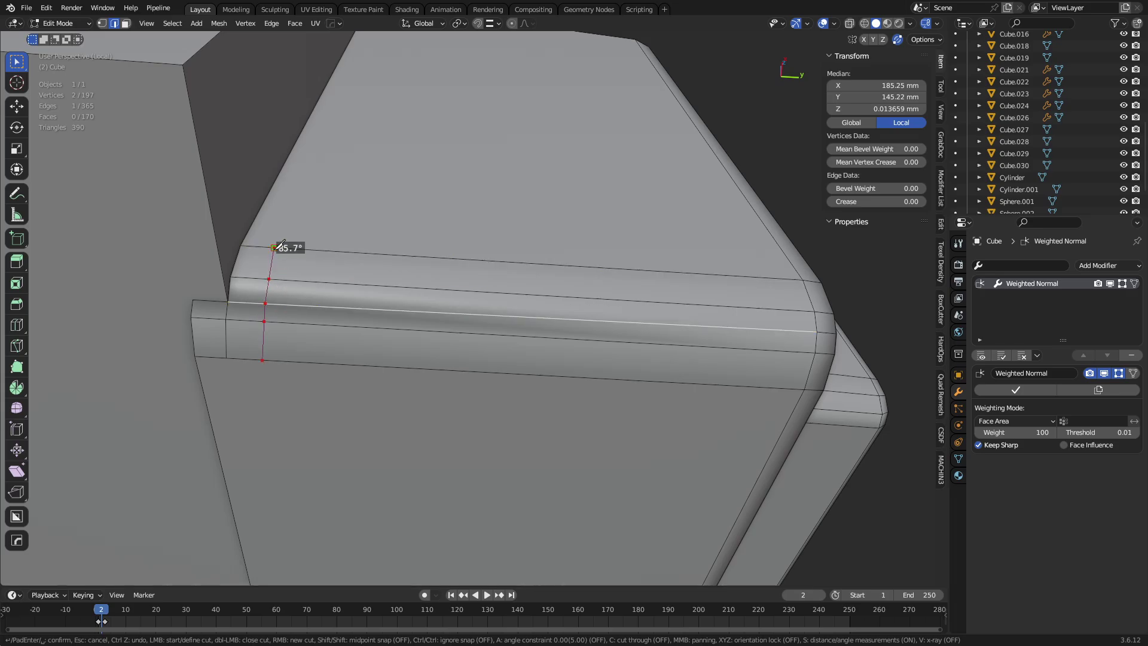
pyautogui.click(274, 247)
pyautogui.press('Return')
pyautogui.click(225, 317)
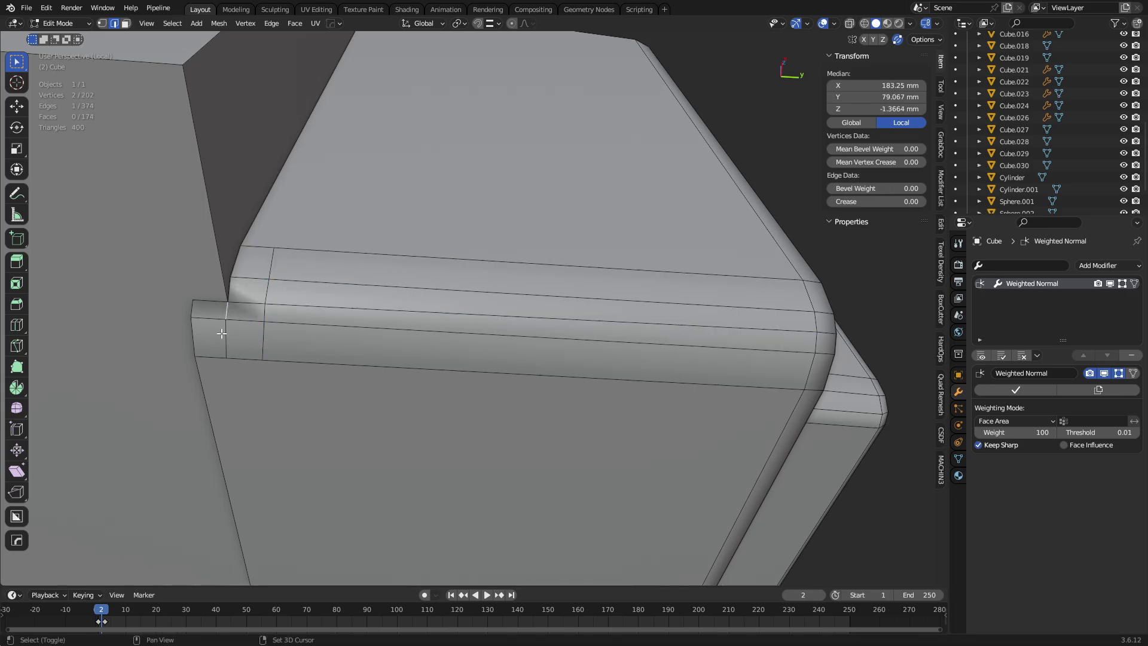
pyautogui.hotkey('ctrl', 'x')
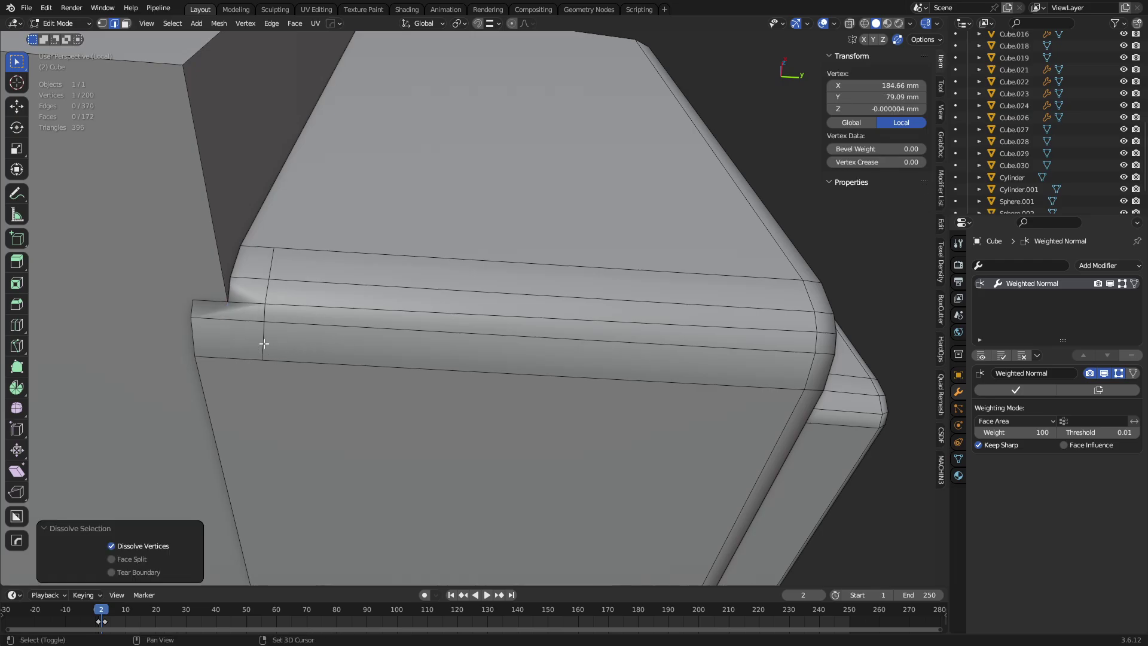
# Move the two short edges on either side of the notch vertex about 1.055 mm along X, working from the back view.
pyautogui.scroll(4, 345, 287)
pyautogui.click(345, 288)
pyautogui.keyDown('alt'); pyautogui.middleClick(347, 291); pyautogui.keyUp('alt')
pyautogui.scroll(2, 513, 324)
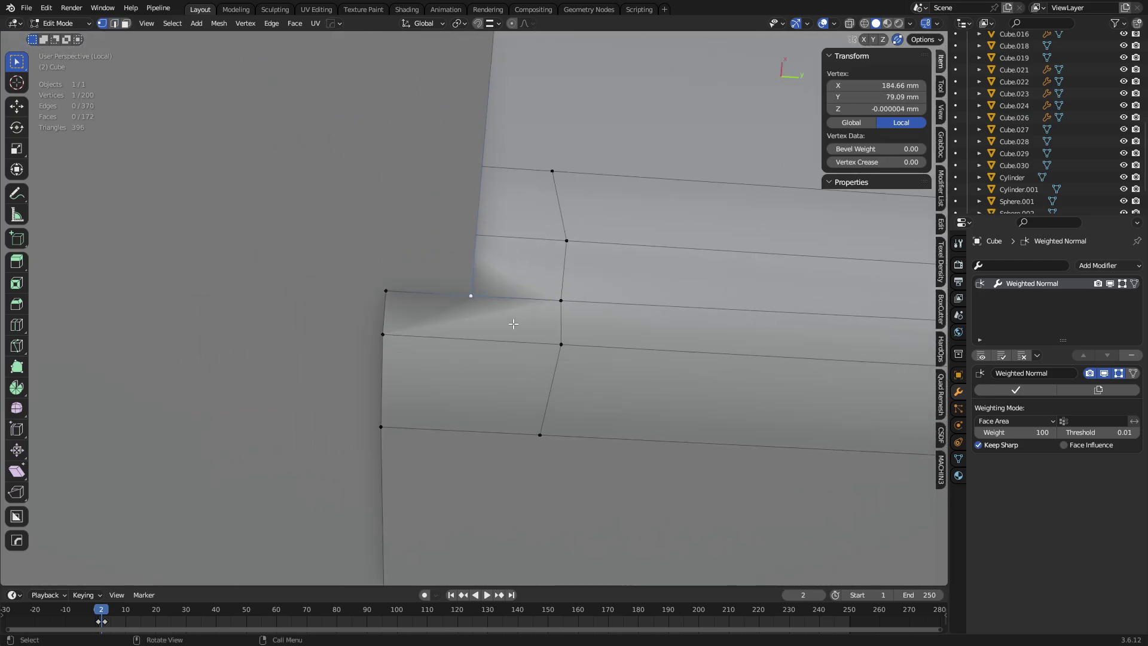
pyautogui.press('g')
pyautogui.click(651, 315)
pyautogui.moveTo(650, 315); pyautogui.dragTo(474, 325, button='middle')
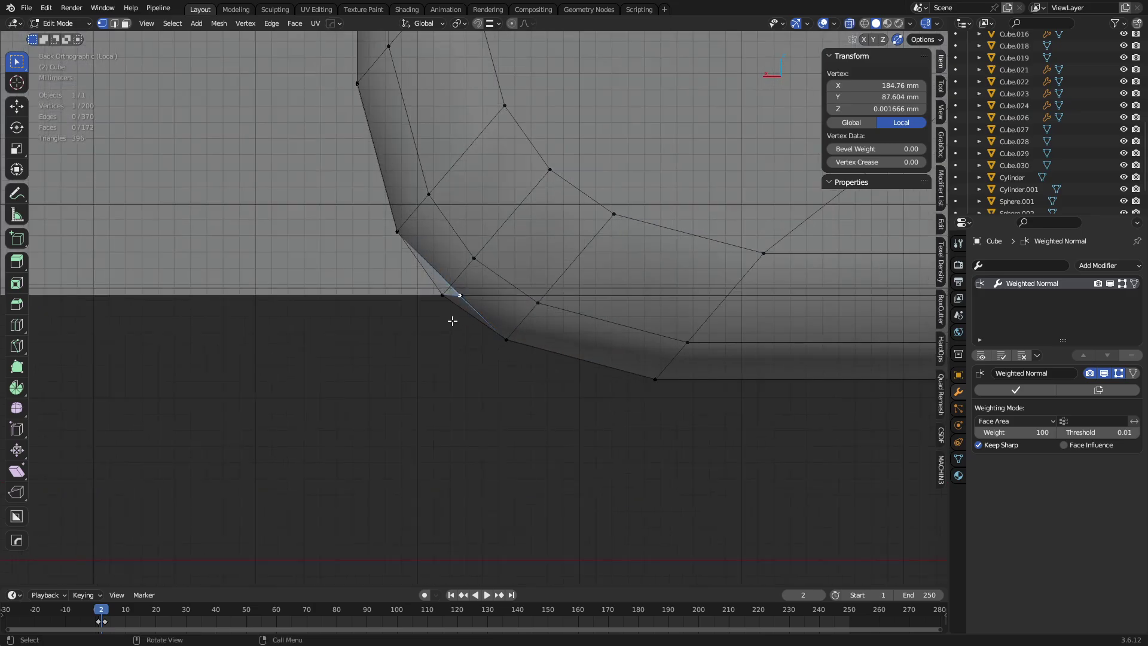
pyautogui.keyDown('alt'); pyautogui.click(452, 322); pyautogui.keyUp('alt')
pyautogui.press('g')
pyautogui.press('y')
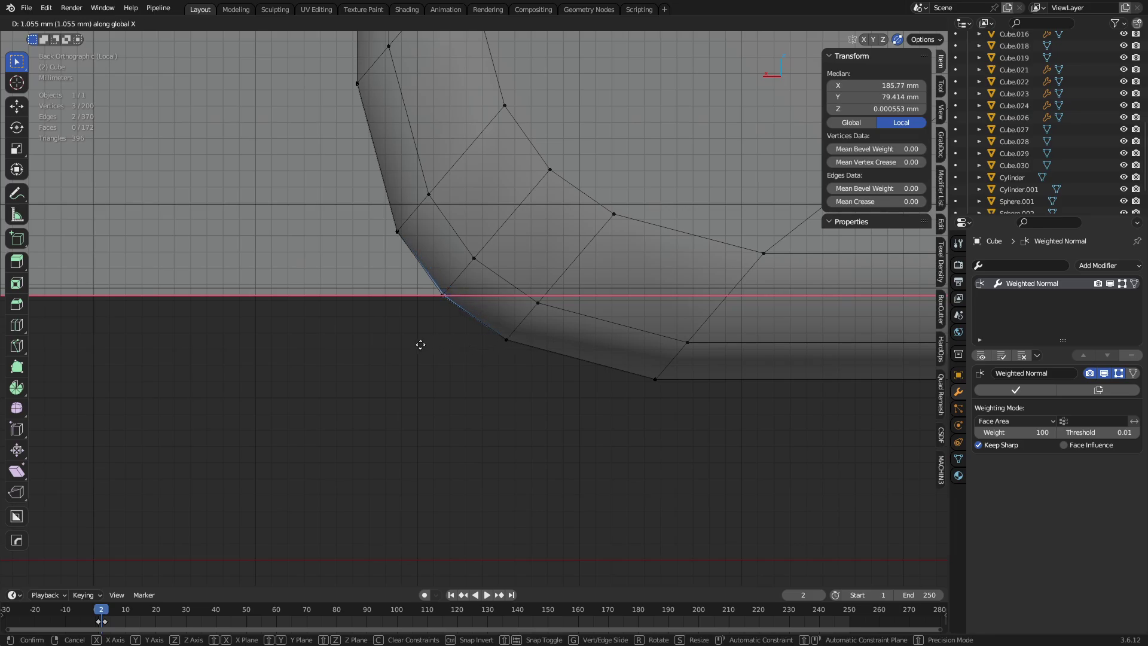
pyautogui.click(421, 345)
# Select the whole cabinet mesh, return to Object Mode and apply Shade Auto Smooth.
pyautogui.moveTo(487, 377); pyautogui.dragTo(482, 318, button='middle')
pyautogui.click(487, 287)
pyautogui.press('a')
pyautogui.press('Tab')
pyautogui.rightClick(553, 306)
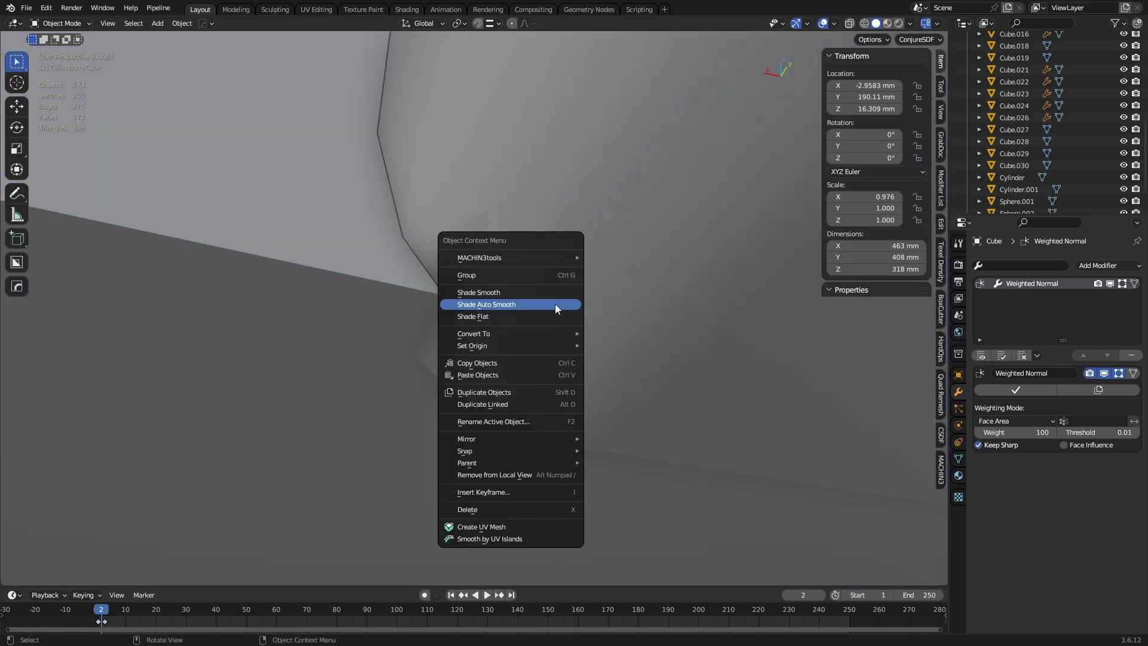
pyautogui.click(555, 304)
# Select the short outer edge at the notch and reapply Auto Smooth shading to the cabinet with a 55° angle.
pyautogui.press('Tab')
pyautogui.click(429, 327)
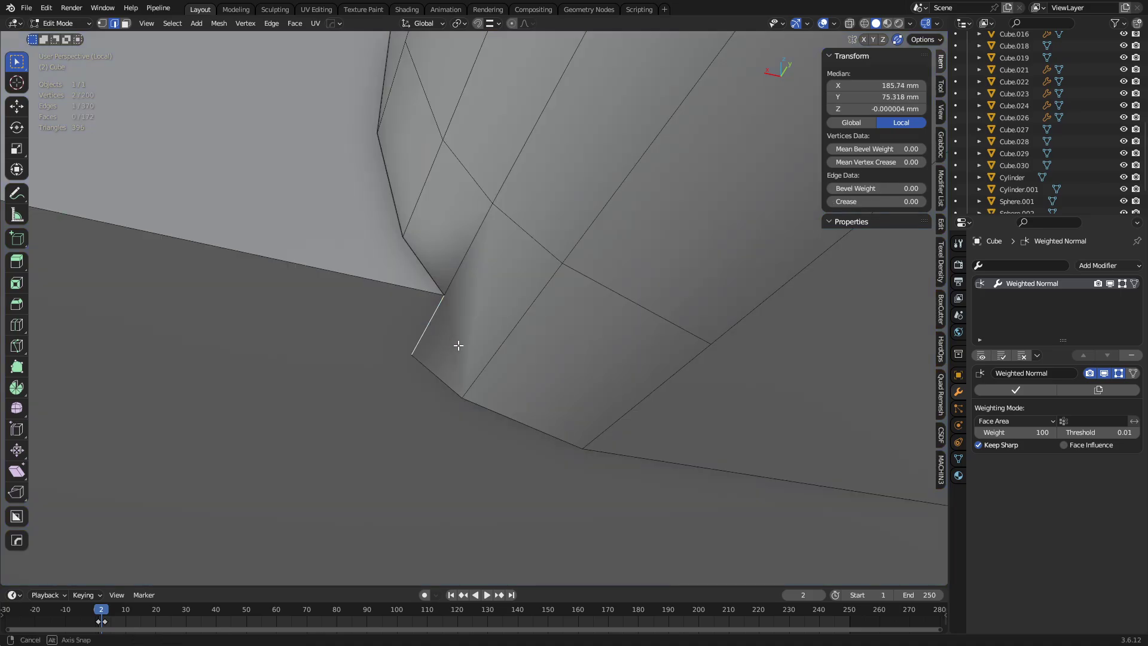
pyautogui.moveTo(458, 345); pyautogui.dragTo(533, 352, button='middle')
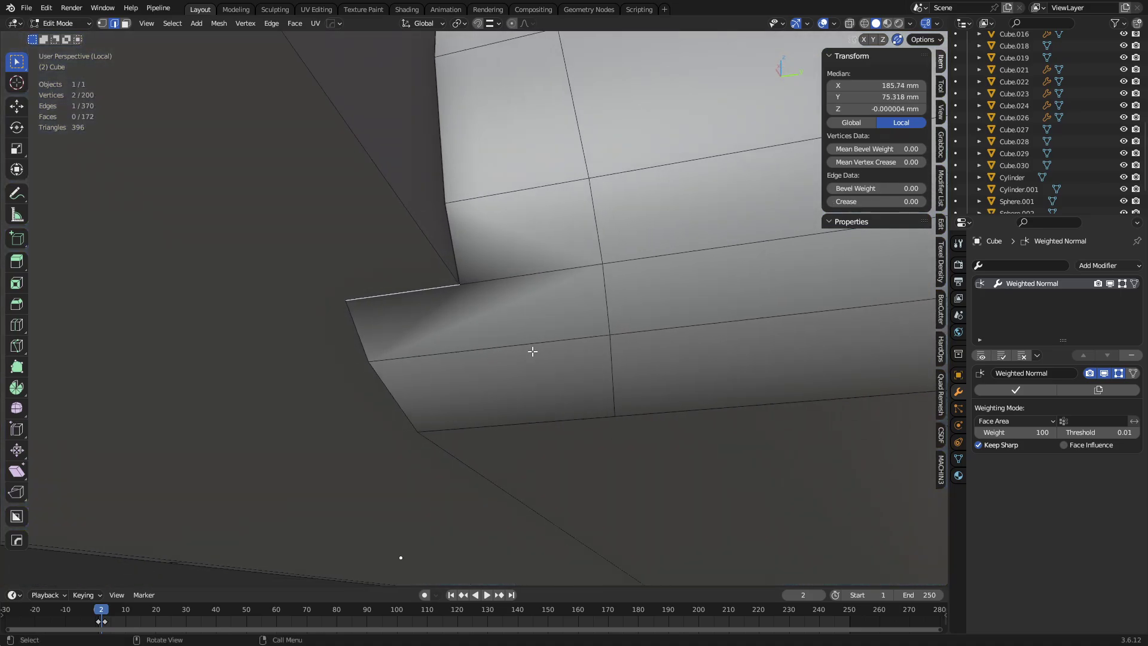
pyautogui.press('Tab')
pyautogui.rightClick(607, 313)
pyautogui.click(608, 312)
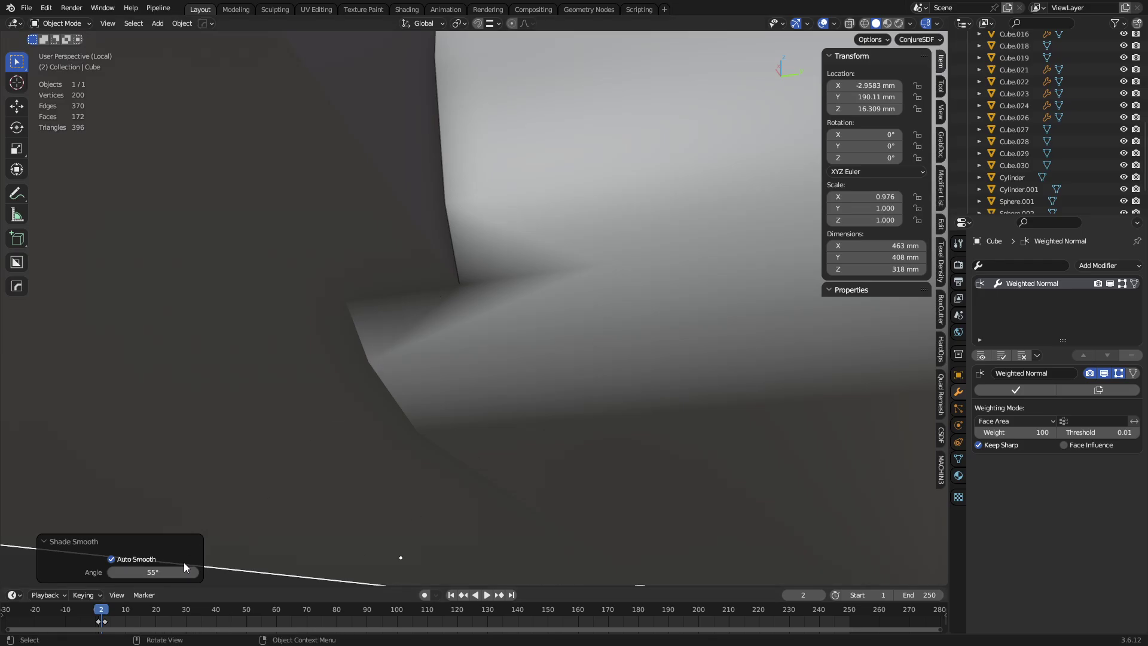
# Mark the short outer edge at the notch as sharp and return to Object Mode.
pyautogui.hotkey('ctrl', 'Tab')
pyautogui.click(615, 345)
pyautogui.hotkey('ctrl', 'e')
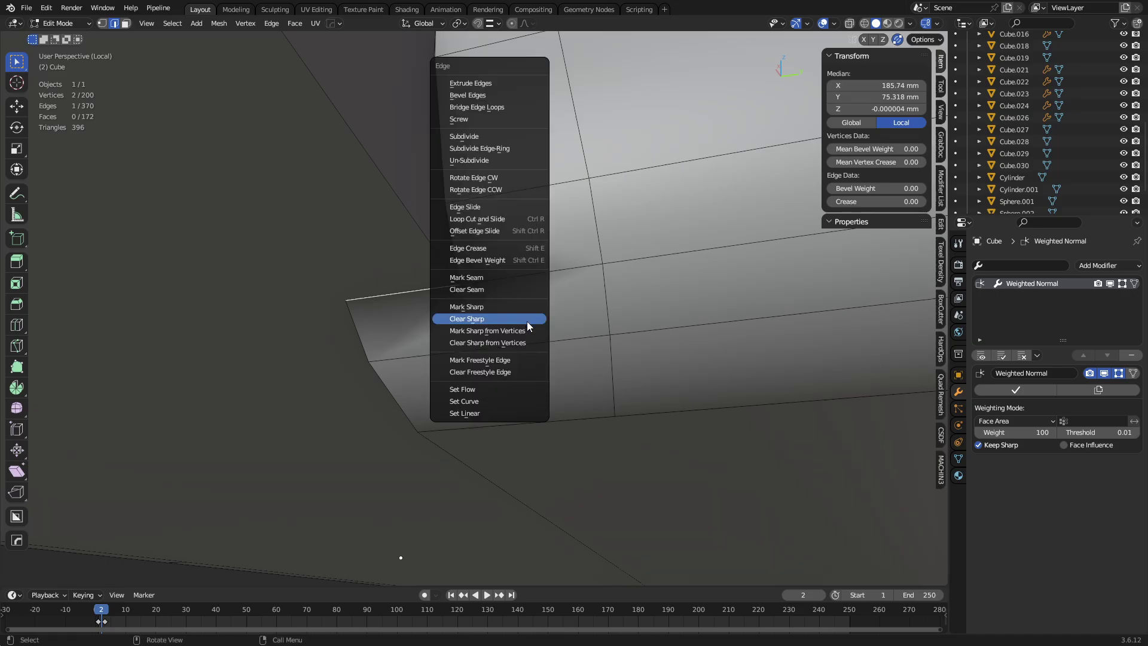
pyautogui.click(519, 309)
pyautogui.press('Tab')
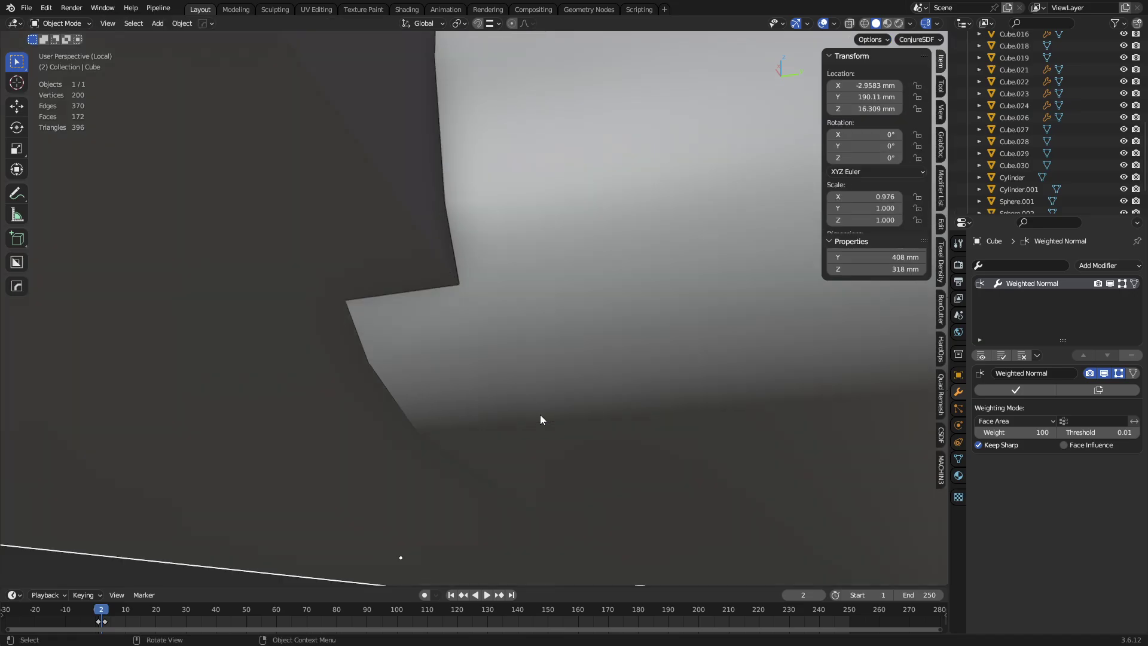
# Examine the groove between the front frame and the cabinet body at the upper corner, picking its corner vertices in Edit Mode.
pyautogui.hotkey('alt', 'a')
pyautogui.moveTo(544, 418); pyautogui.dragTo(454, 329, button='middle')
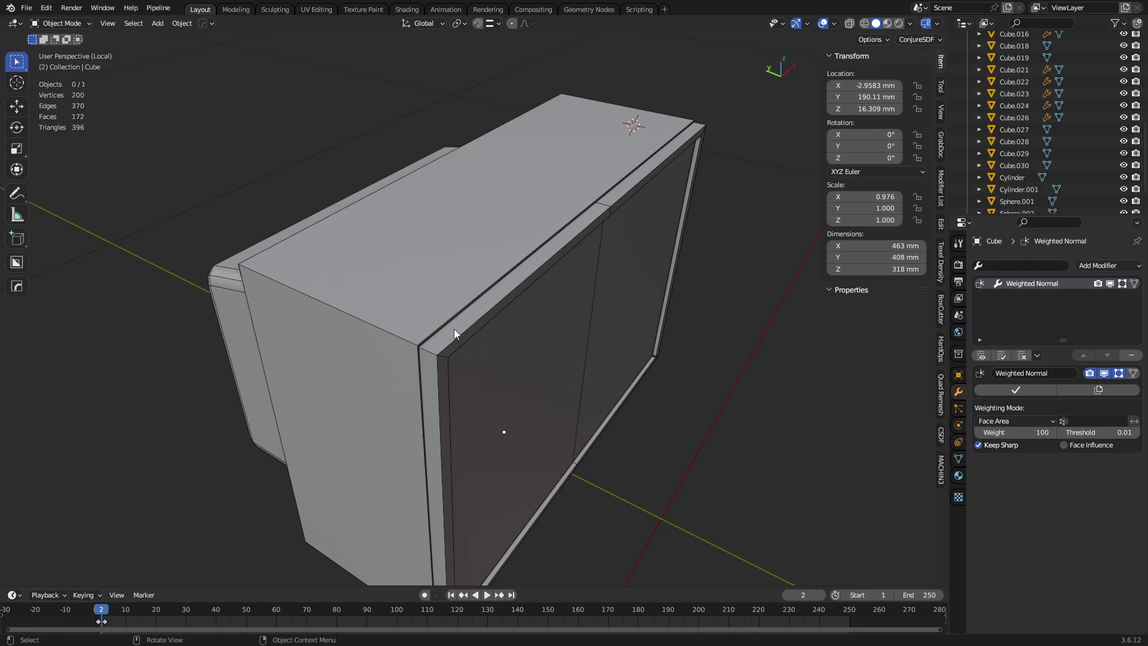
pyautogui.scroll(5, 422, 379)
pyautogui.moveTo(422, 379); pyautogui.dragTo(398, 282, button='middle')
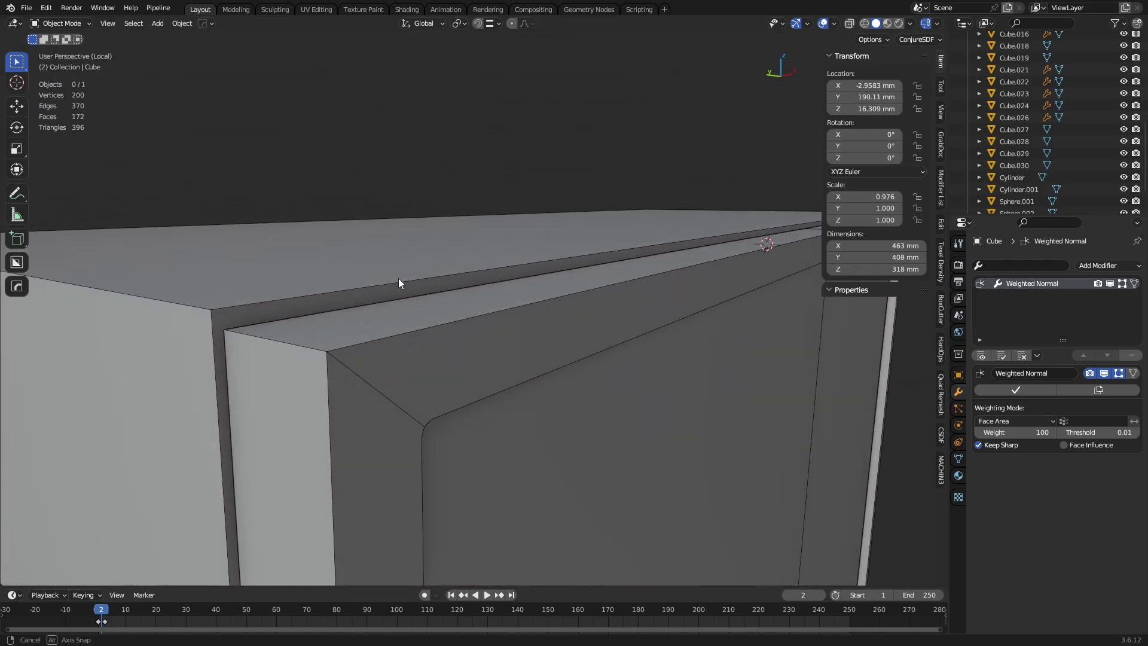
pyautogui.click(260, 347)
pyautogui.hotkey('ctrl', 'Tab')
pyautogui.click(320, 352)
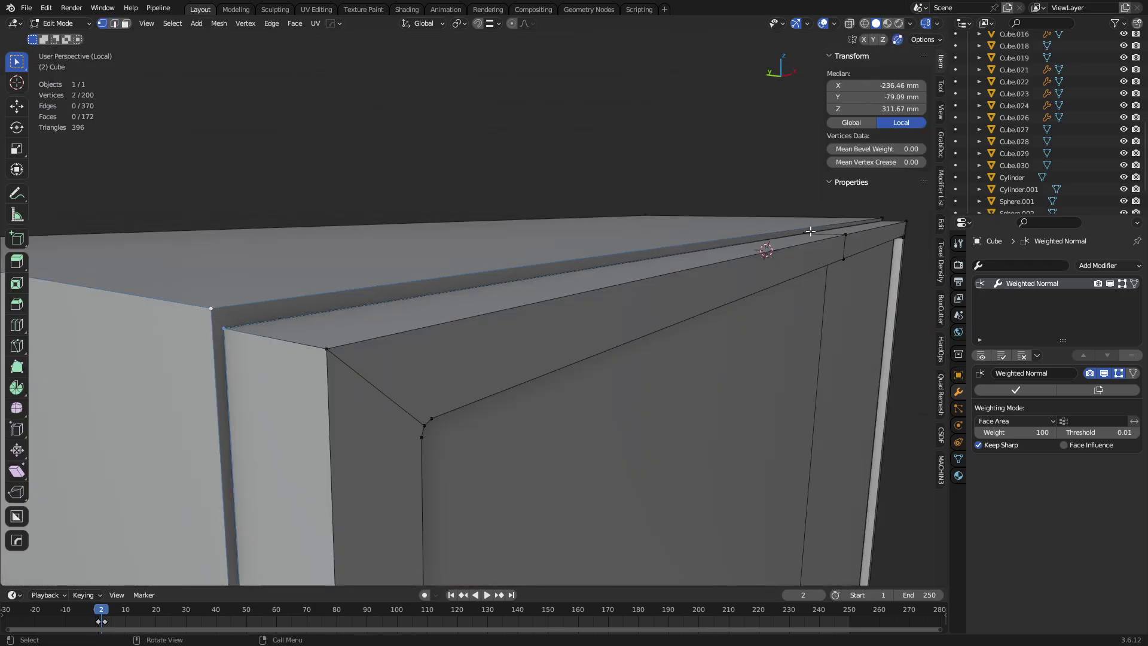
pyautogui.scroll(-3, 769, 371)
# Dissolve the vertical centre edge loop running across the front panel and its frame, and return to Object Mode.
pyautogui.press('2')
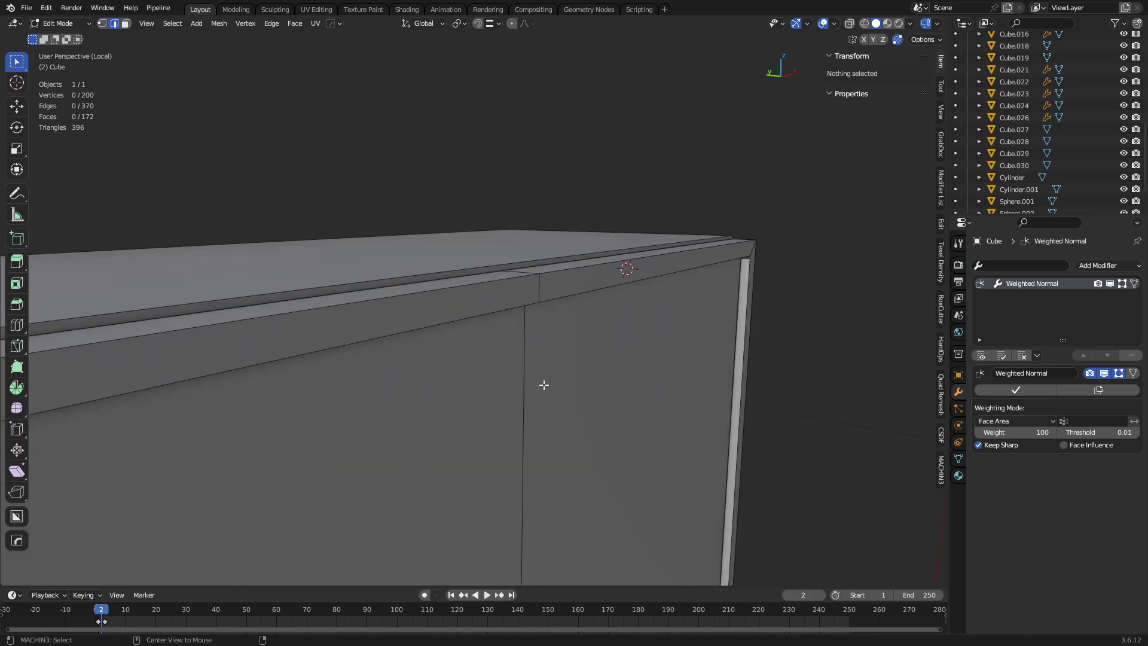
pyautogui.keyDown('alt'); pyautogui.click(523, 441); pyautogui.keyUp('alt')
pyautogui.scroll(4, 536, 399)
pyautogui.keyDown('shift'); pyautogui.moveTo(536, 399); pyautogui.dragTo(529, 406, button='middle'); pyautogui.keyUp('shift')
pyautogui.scroll(-2, 468, 439)
pyautogui.scroll(-4, 468, 440)
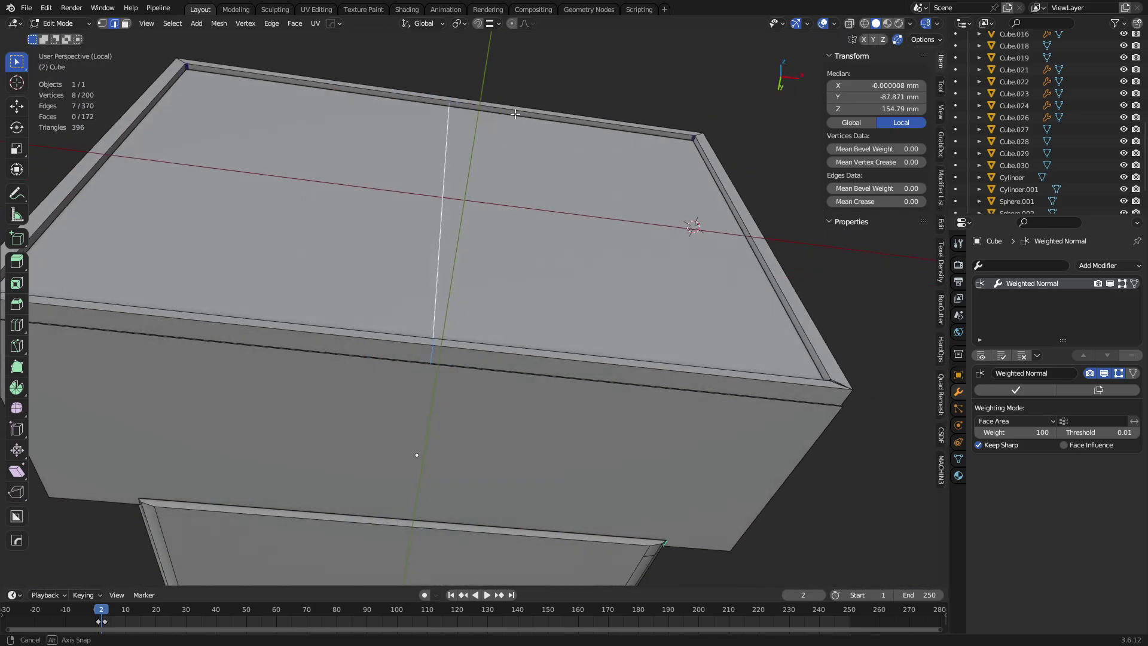
pyautogui.hotkey('ctrl', 'x')
pyautogui.moveTo(523, 273); pyautogui.dragTo(549, 361, button='middle')
pyautogui.hotkey('ctrl', 'Tab')
pyautogui.click(479, 333)
# Dissolve the two extra diagonal edges at the front frame's lower corner, keeping only the middle one.
pyautogui.scroll(-5, 544, 276)
pyautogui.scroll(5, 600, 438)
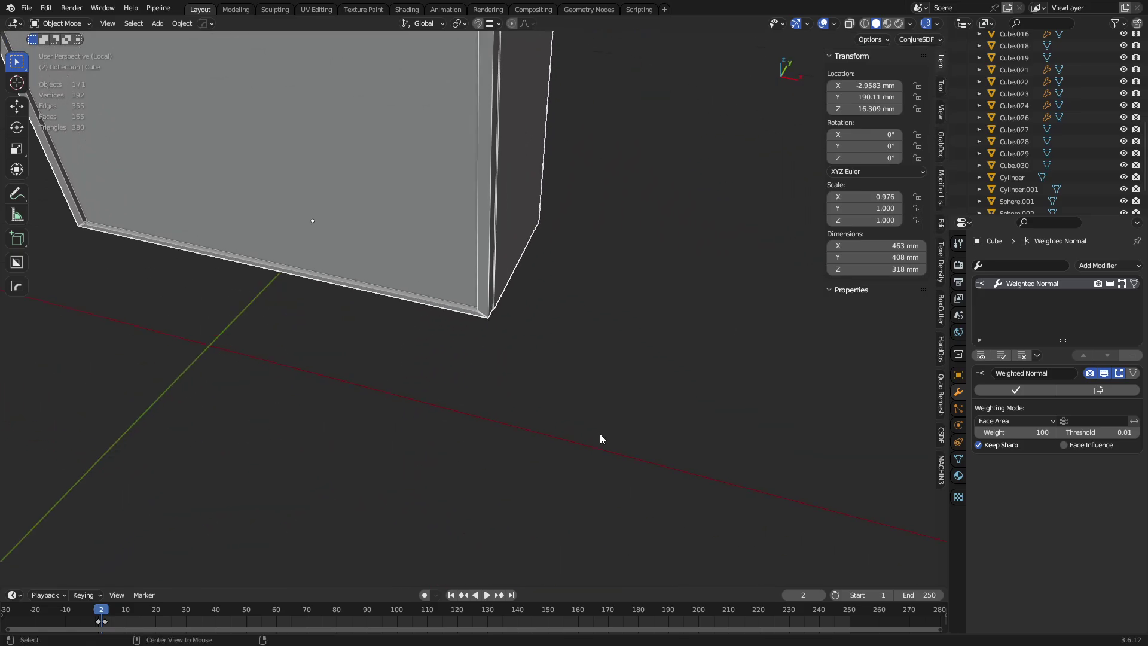
pyautogui.scroll(2, 487, 398)
pyautogui.scroll(3, 469, 403)
pyautogui.press('Tab')
pyautogui.click(495, 332)
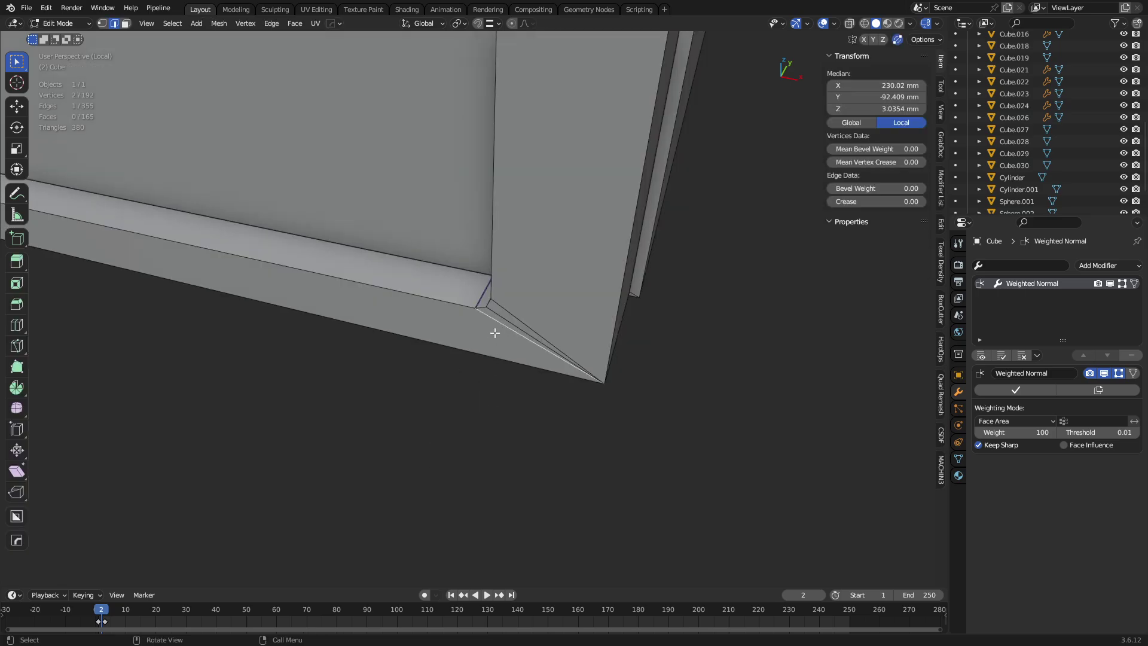
pyautogui.hotkey('ctrl', 'x')
# Symmetrize the whole cabinet mesh along X from positive to negative and remove the redundant centre loop.
pyautogui.press('a')
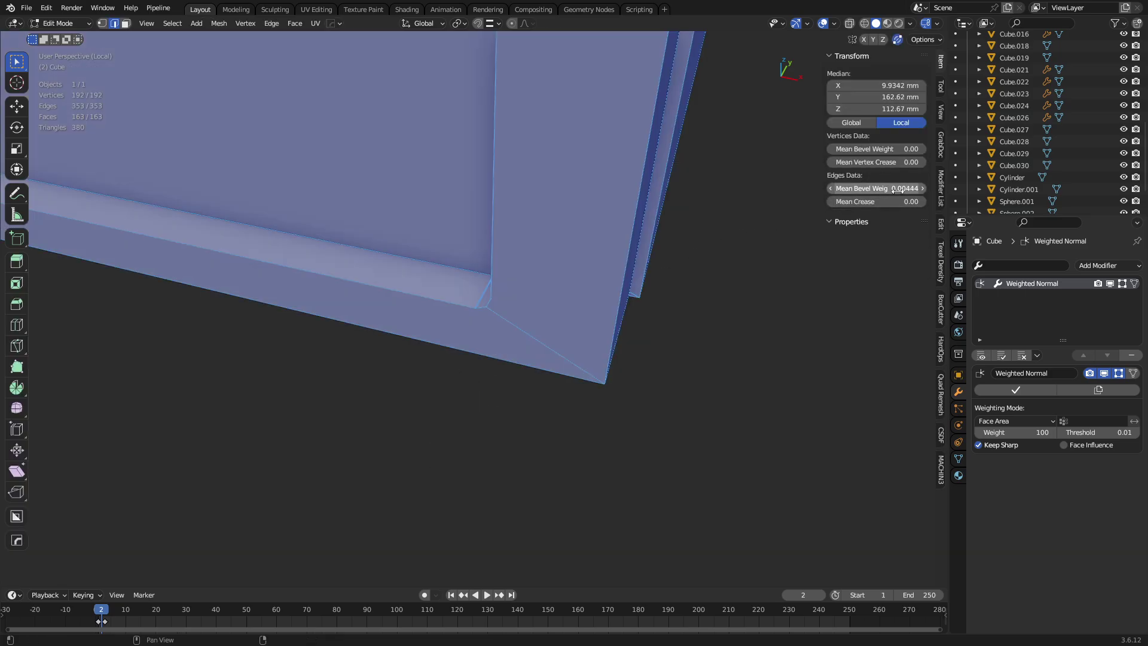
pyautogui.scroll(-8, 580, 359)
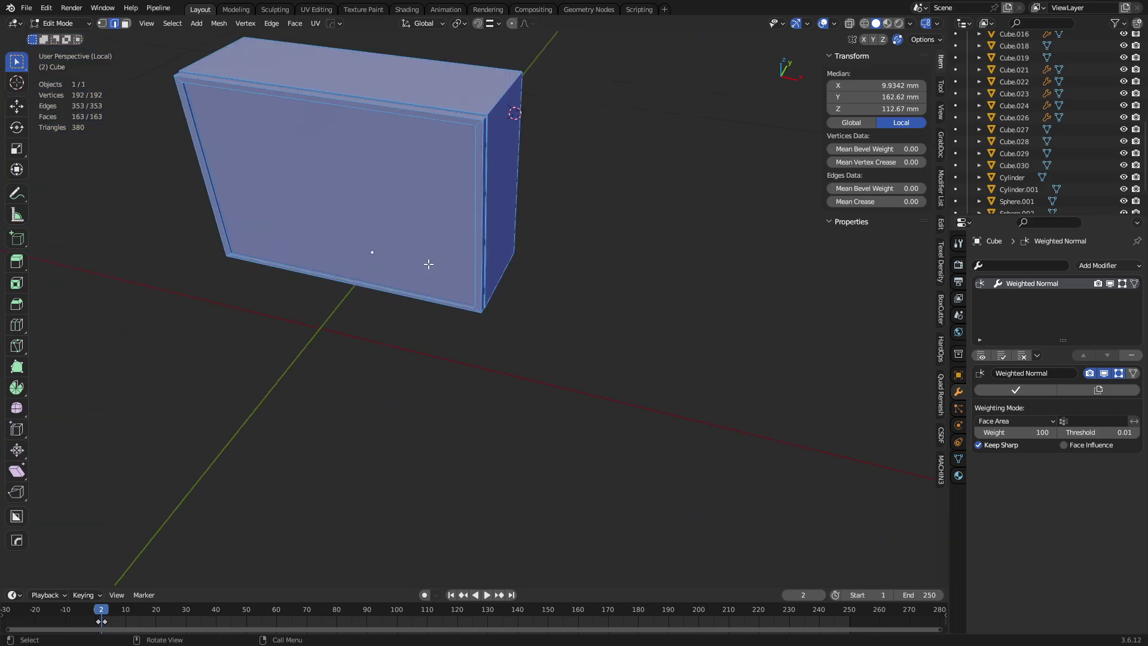
pyautogui.hotkey('alt', 'x')
pyautogui.moveTo(345, 234); pyautogui.dragTo(571, 329, button='middle')
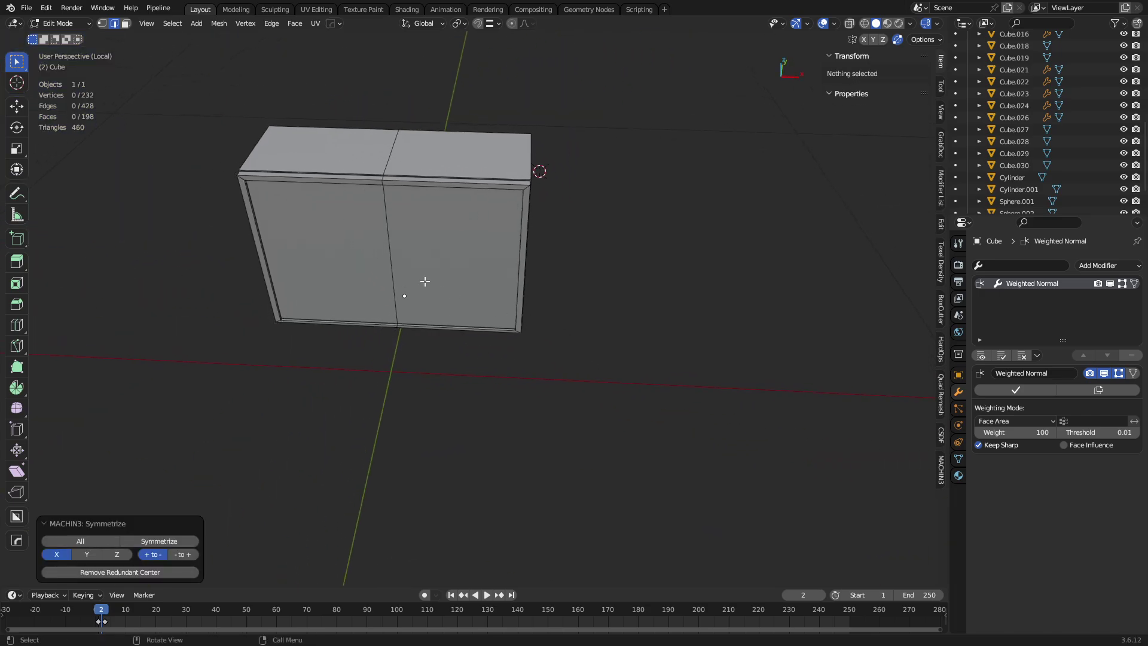
pyautogui.hotkey('ctrl', 'z')
pyautogui.hotkey('alt', 'a')
# Exit local view, return to Object Mode and select the mirrored bracket pair Cube.026 on the back of the television.
pyautogui.press('KP_Divide')
pyautogui.hotkey('ctrl', 'Tab')
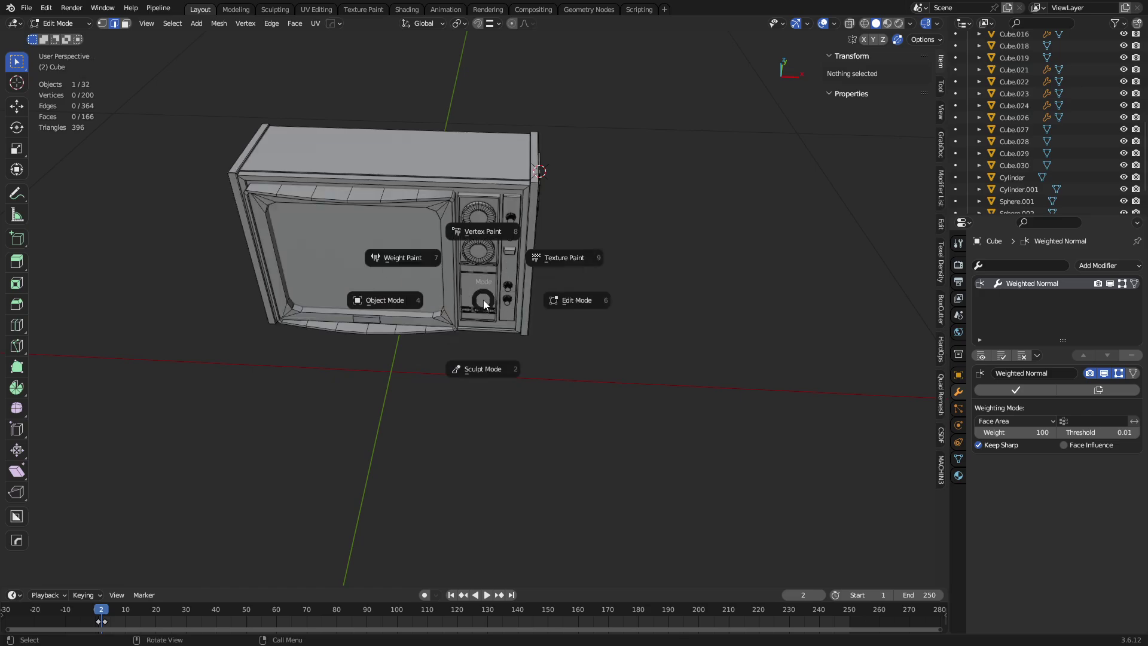
pyautogui.click(385, 299)
pyautogui.moveTo(442, 235); pyautogui.dragTo(516, 317, button='middle')
pyautogui.moveTo(458, 207); pyautogui.dragTo(549, 396, button='middle')
pyautogui.click(544, 386)
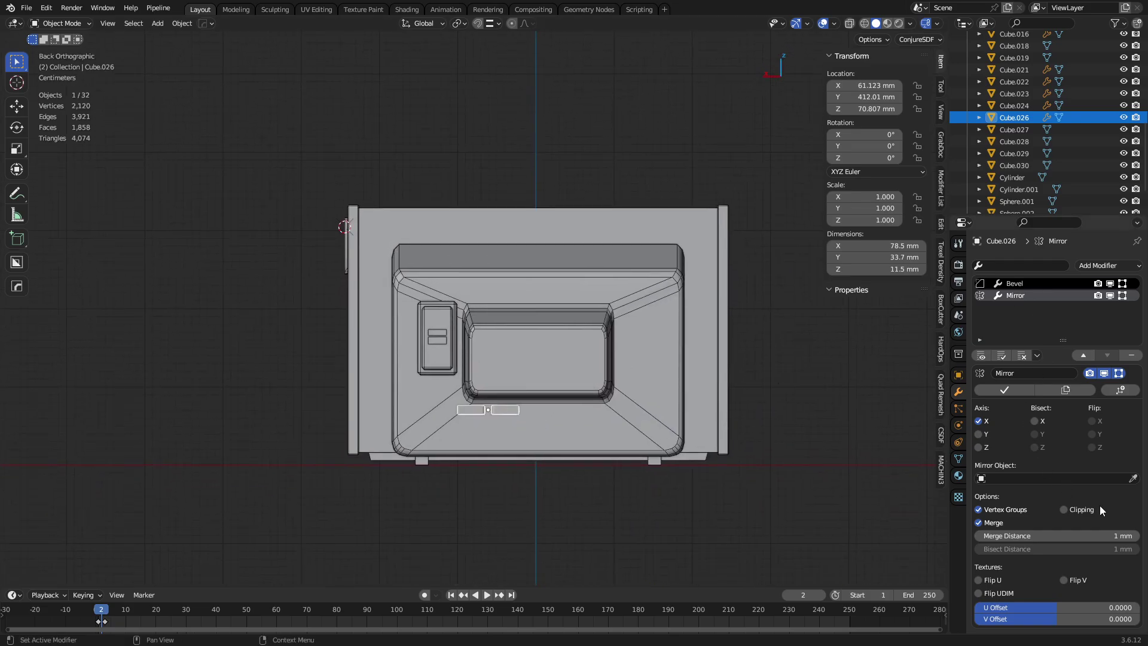
# Examine the placement of the mirrored bracket pair below the rear housing from several angles and from the back view.
pyautogui.scroll(4, 588, 493)
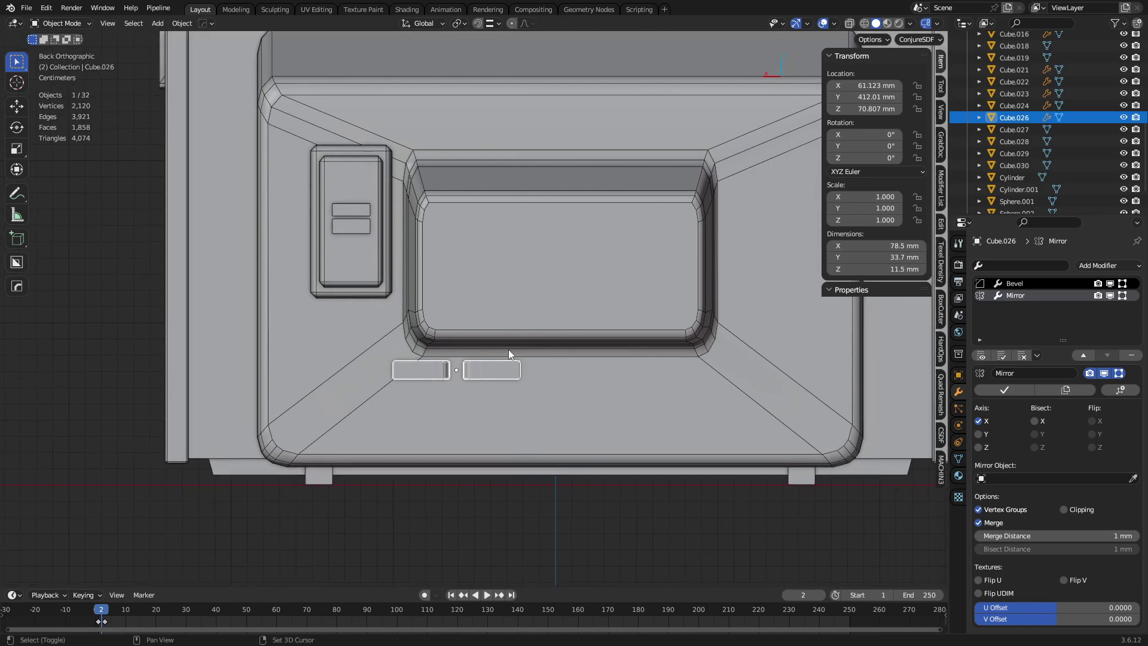
pyautogui.moveTo(518, 403); pyautogui.dragTo(548, 339, button='middle')
pyautogui.scroll(-6, 547, 338)
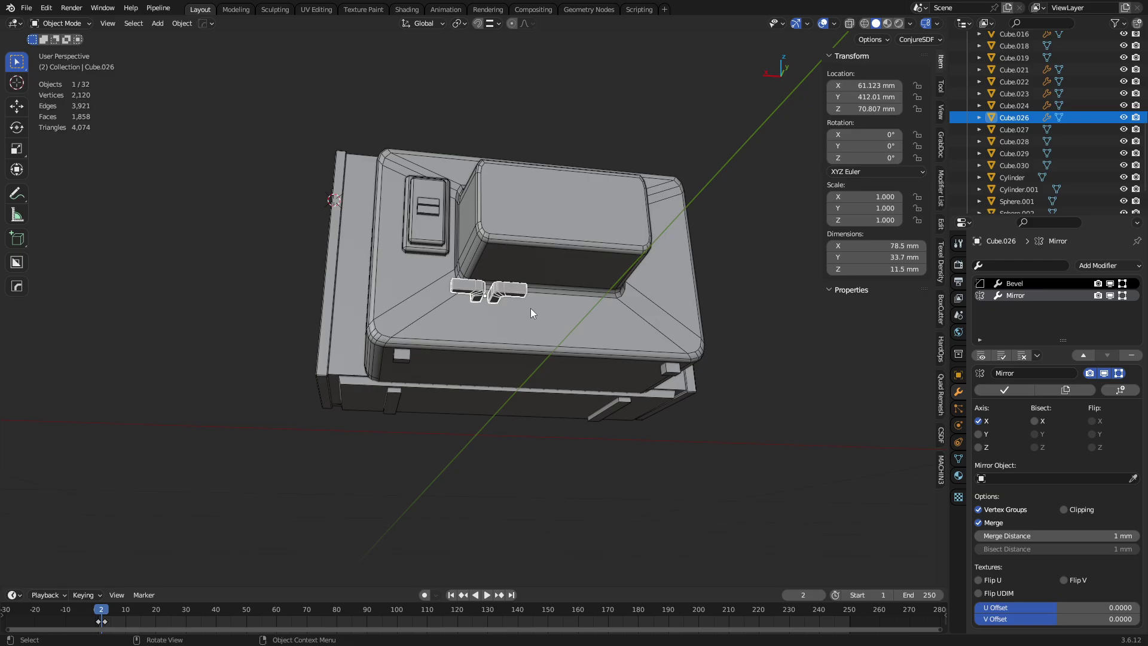
pyautogui.moveTo(494, 290); pyautogui.dragTo(467, 321, button='middle')
pyautogui.click(522, 304)
pyautogui.click(468, 323)
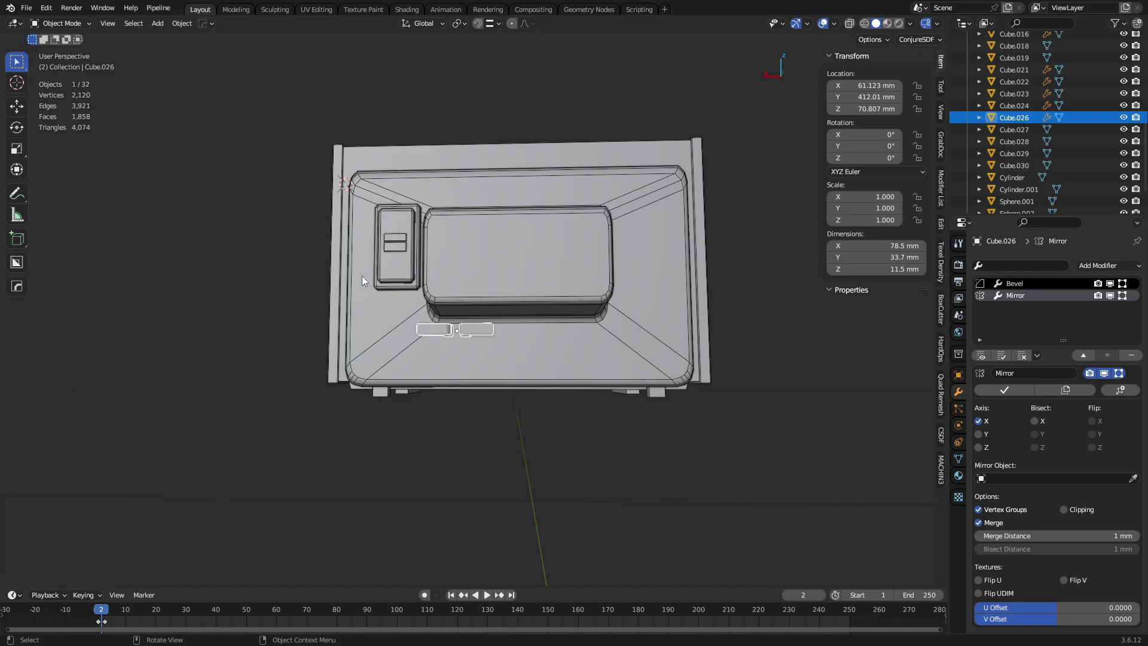
pyautogui.moveTo(361, 275); pyautogui.dragTo(501, 343, button='middle')
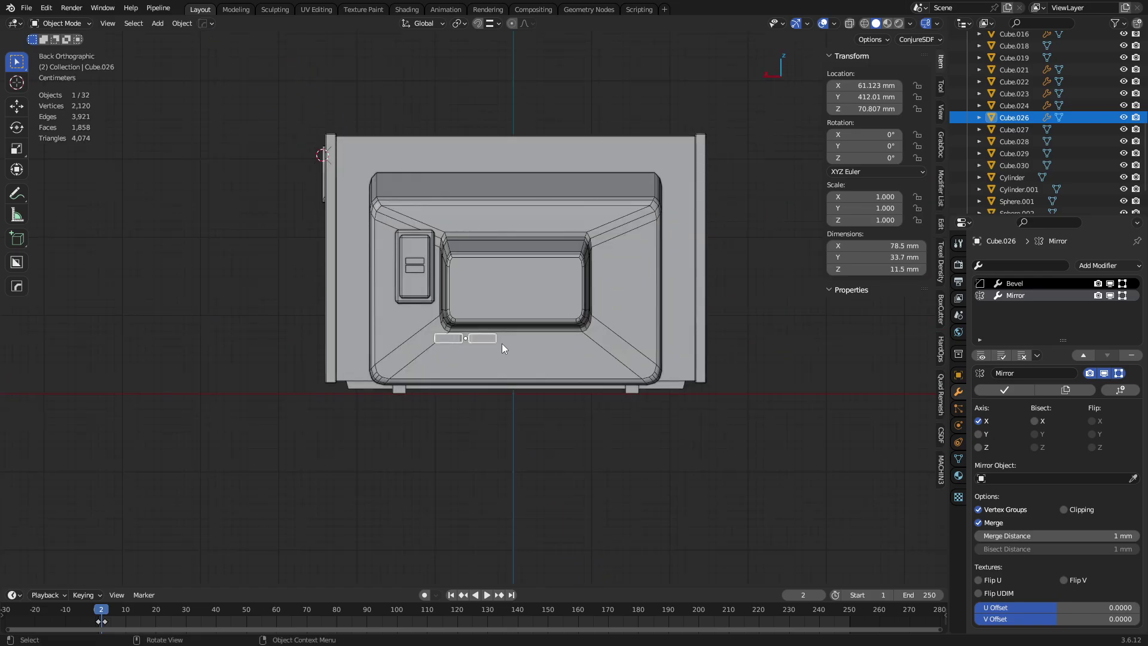
# Add a Plain Axes empty at the bracket pair's origin and move it -58.865 mm along X to the cabinet's centre.
pyautogui.hotkey('shift', 's')
pyautogui.hotkey('shift', 'a')
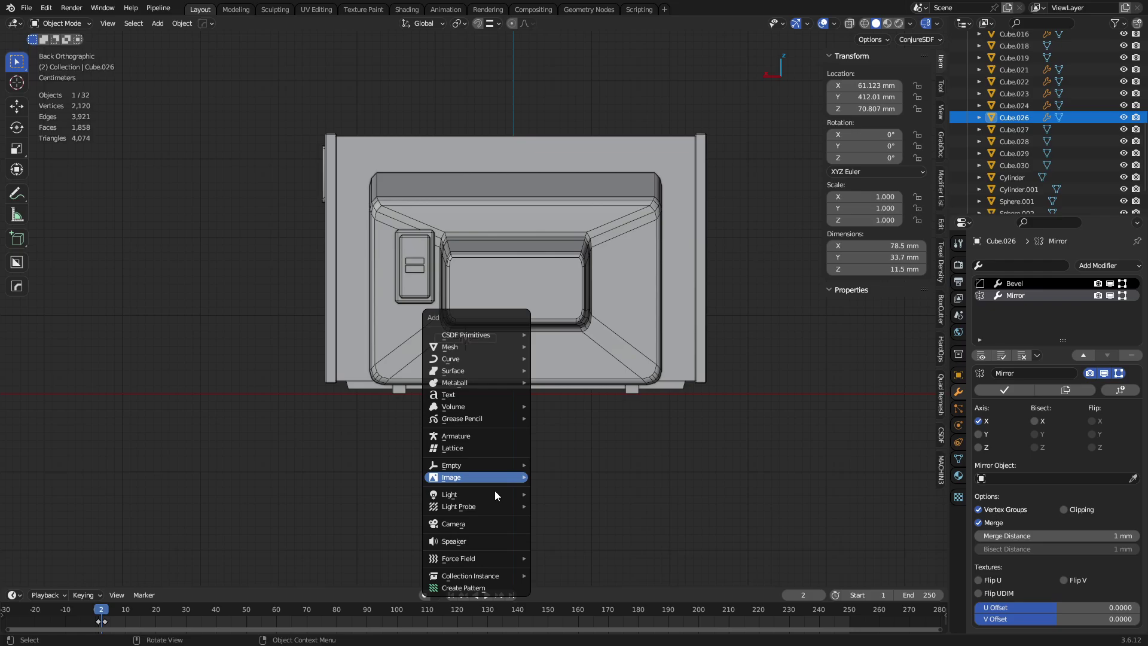
pyautogui.moveTo(508, 469)
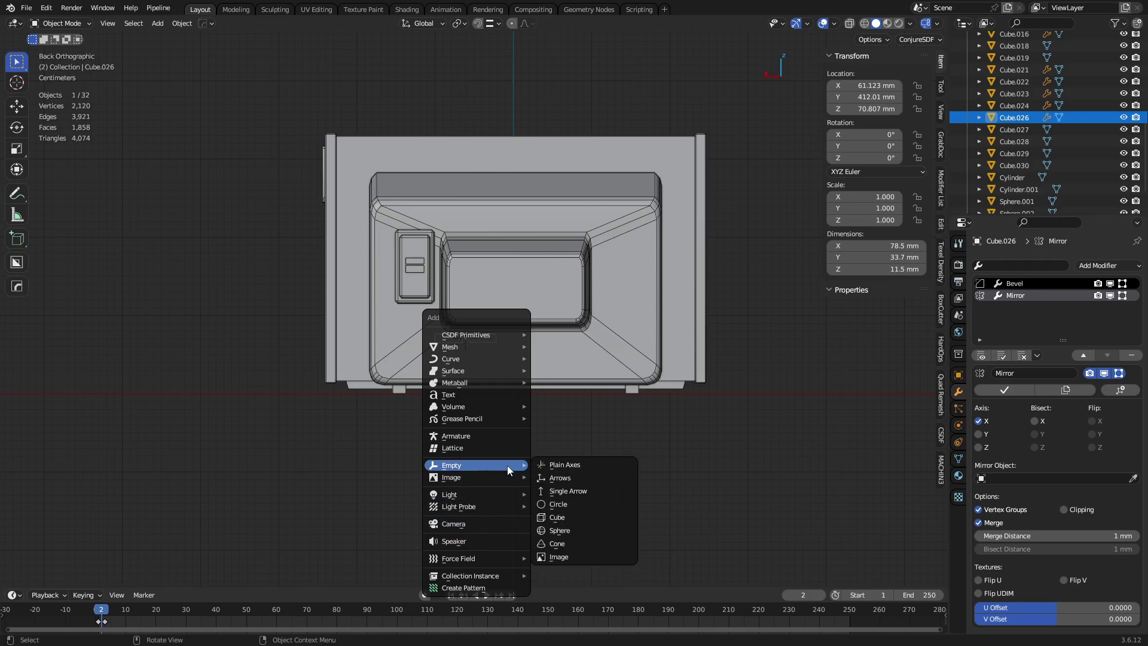
pyautogui.click(567, 468)
pyautogui.press('g')
pyautogui.press('x')
pyautogui.click(484, 399)
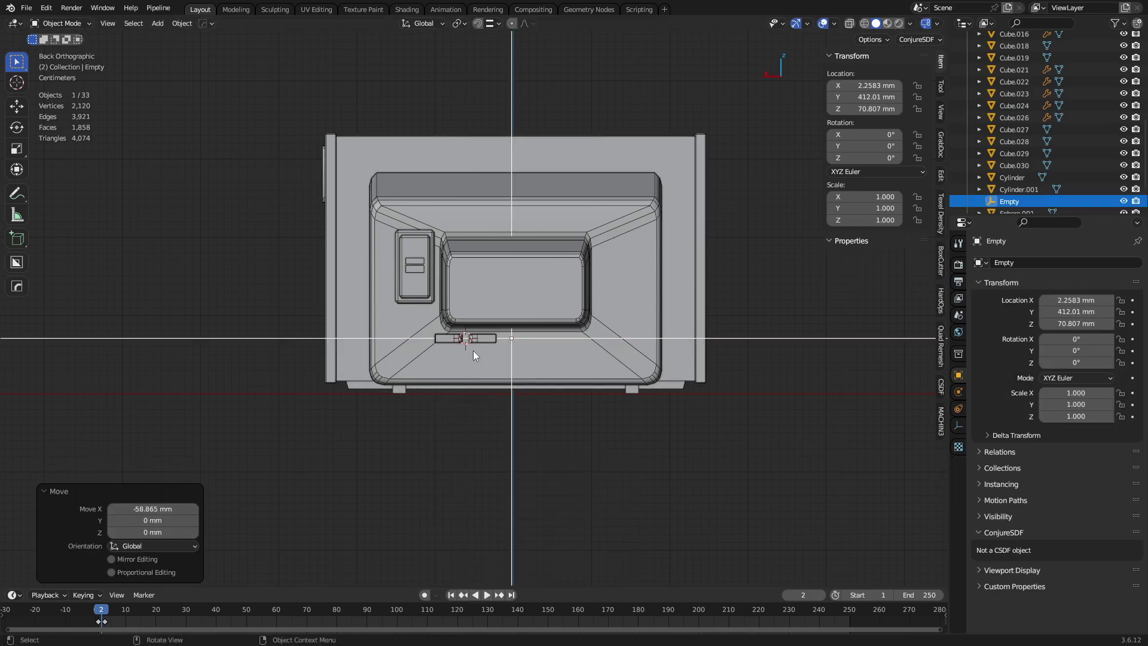
# Set the new empty as the mirror object in the bracket's Mirror modifier.
pyautogui.click(481, 340)
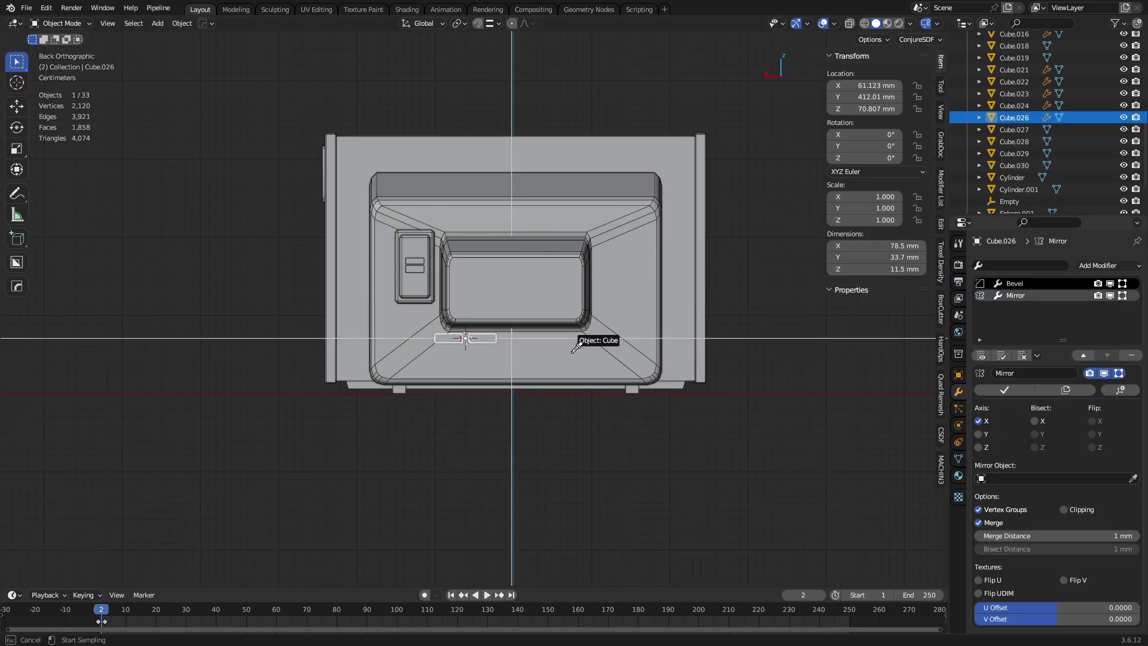
pyautogui.click(512, 431)
# Move the mirror empty along X to 7.839 mm to readjust the position of the mirrored rear bracket.
pyautogui.click(497, 240)
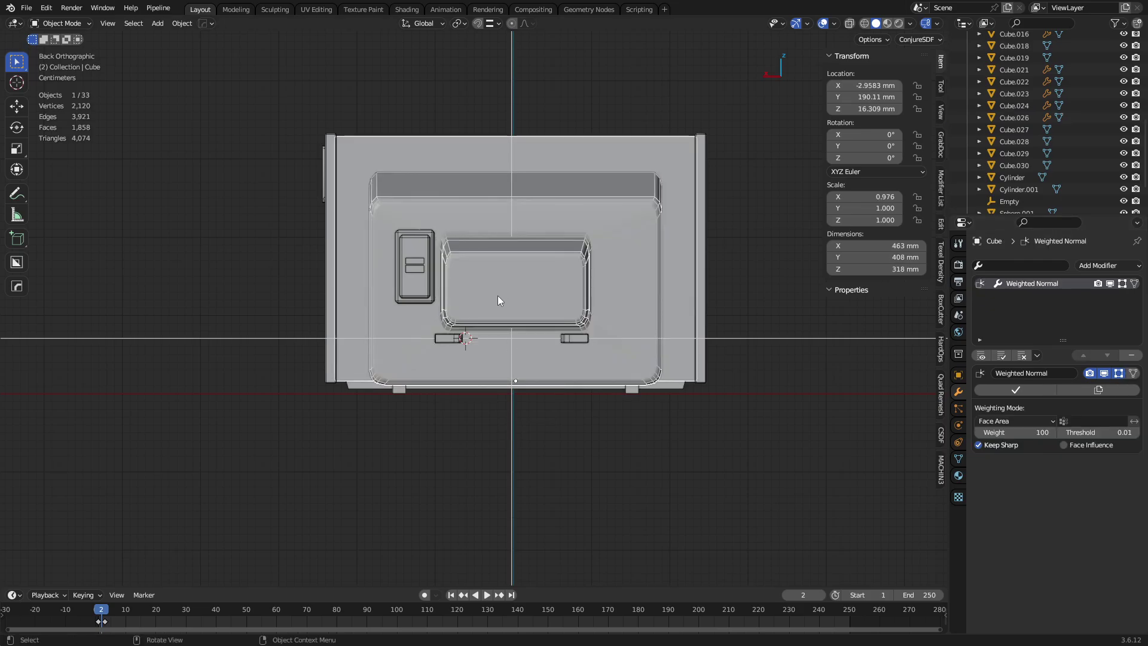
pyautogui.click(512, 425)
pyautogui.press('g')
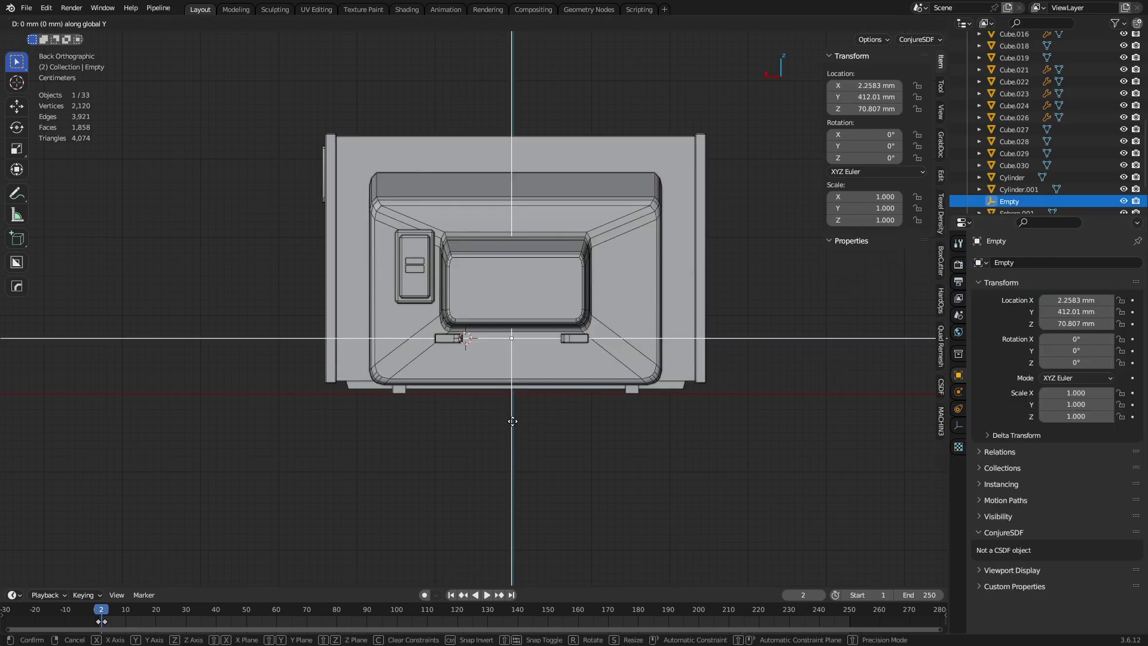
pyautogui.press('x')
pyautogui.click(469, 430)
pyautogui.press('a')
pyautogui.press('a')
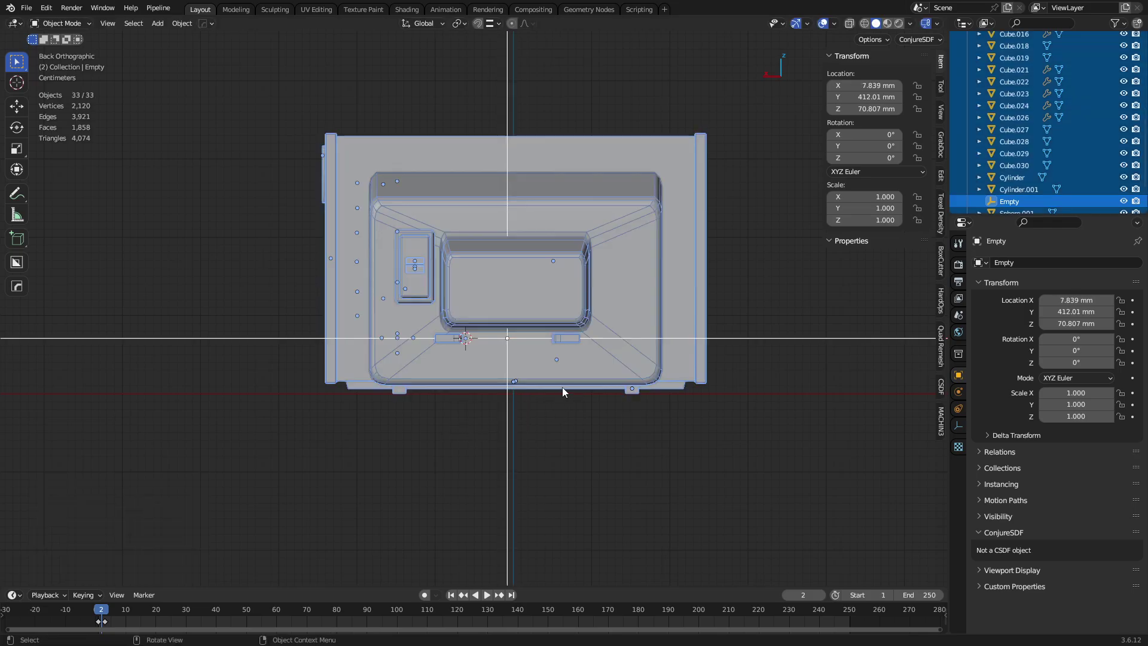
# Examine the raised switch panel on the back, and the dials, control panel and cabinet edges on the front.
pyautogui.moveTo(444, 339); pyautogui.dragTo(495, 379, button='middle')
pyautogui.click(556, 288)
pyautogui.scroll(8, 521, 300)
pyautogui.hotkey('alt', 'z')
pyautogui.click(475, 295)
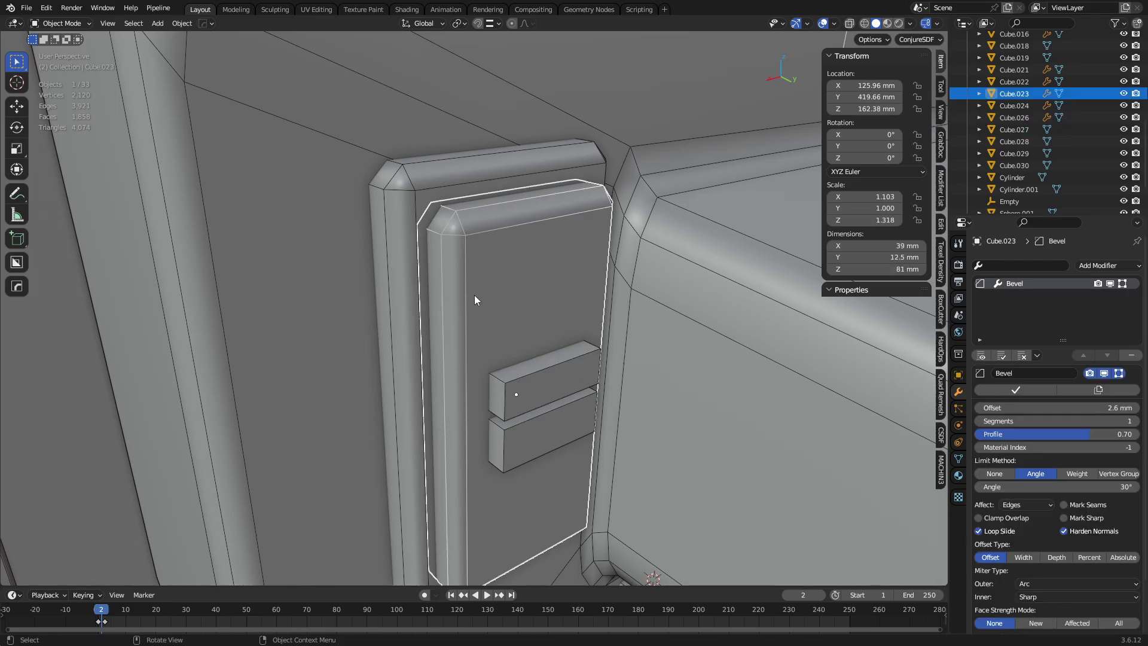
pyautogui.moveTo(475, 296); pyautogui.dragTo(475, 324, button='middle')
pyautogui.scroll(-5, 522, 375)
pyautogui.click(422, 288)
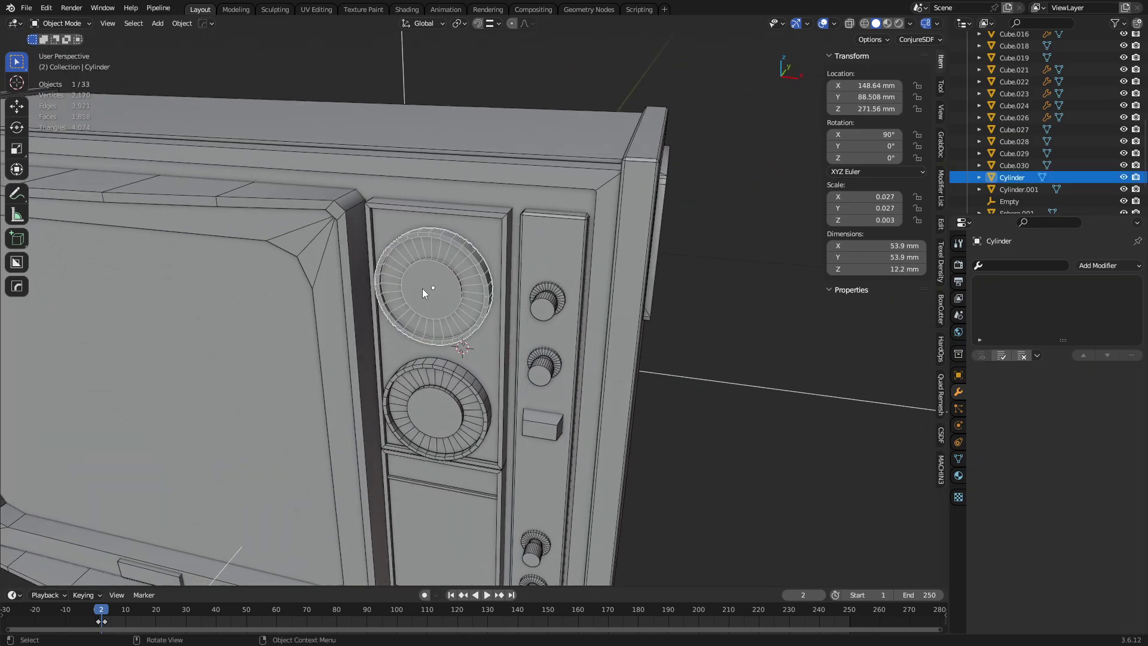
pyautogui.click(474, 213)
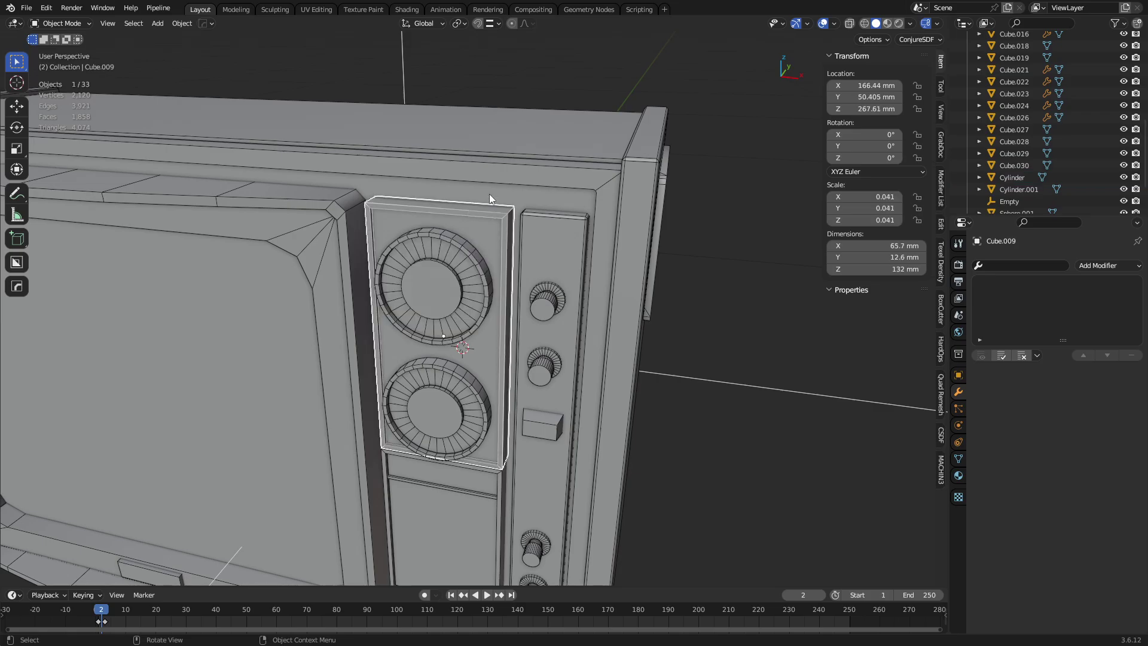
pyautogui.click(494, 200)
pyautogui.moveTo(493, 225); pyautogui.dragTo(465, 296, button='middle')
pyautogui.scroll(-4, 465, 296)
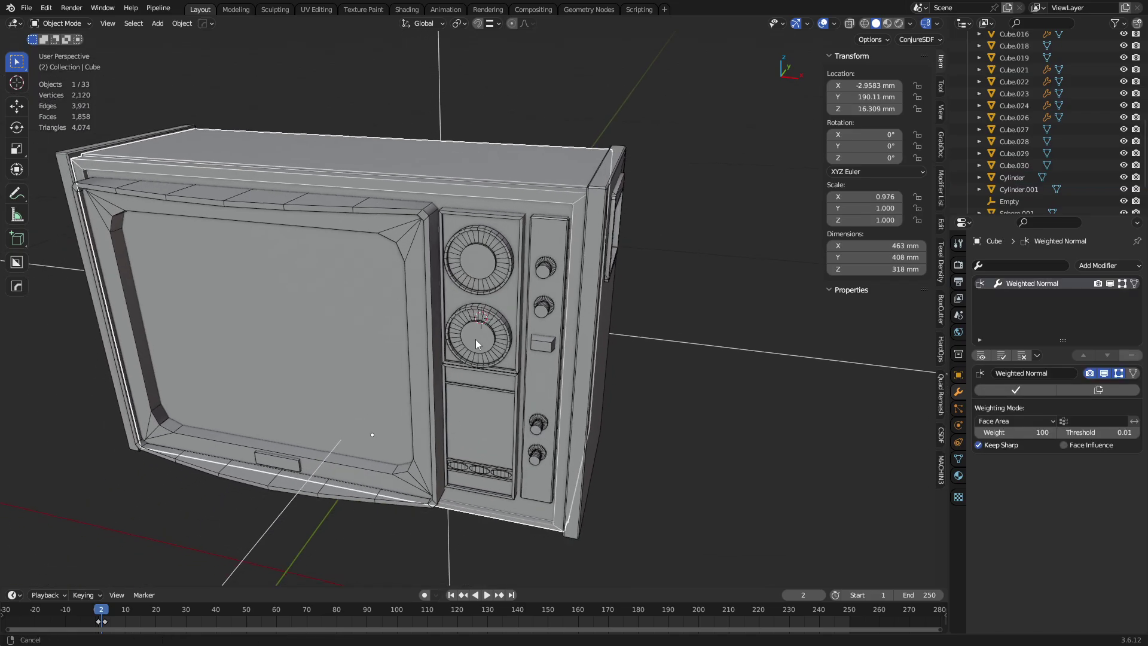
pyautogui.moveTo(476, 339); pyautogui.dragTo(468, 321, button='middle')
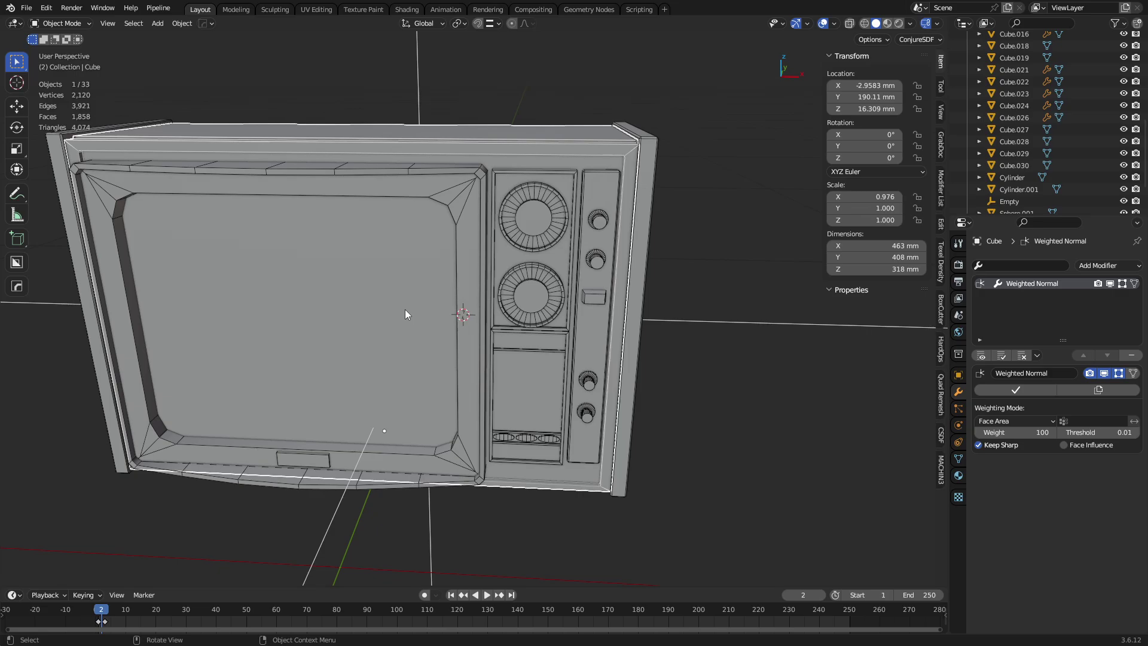
# Select the inner frame around the screen and inspect its corner topology, trying a different Bevel offset.
pyautogui.click(468, 184)
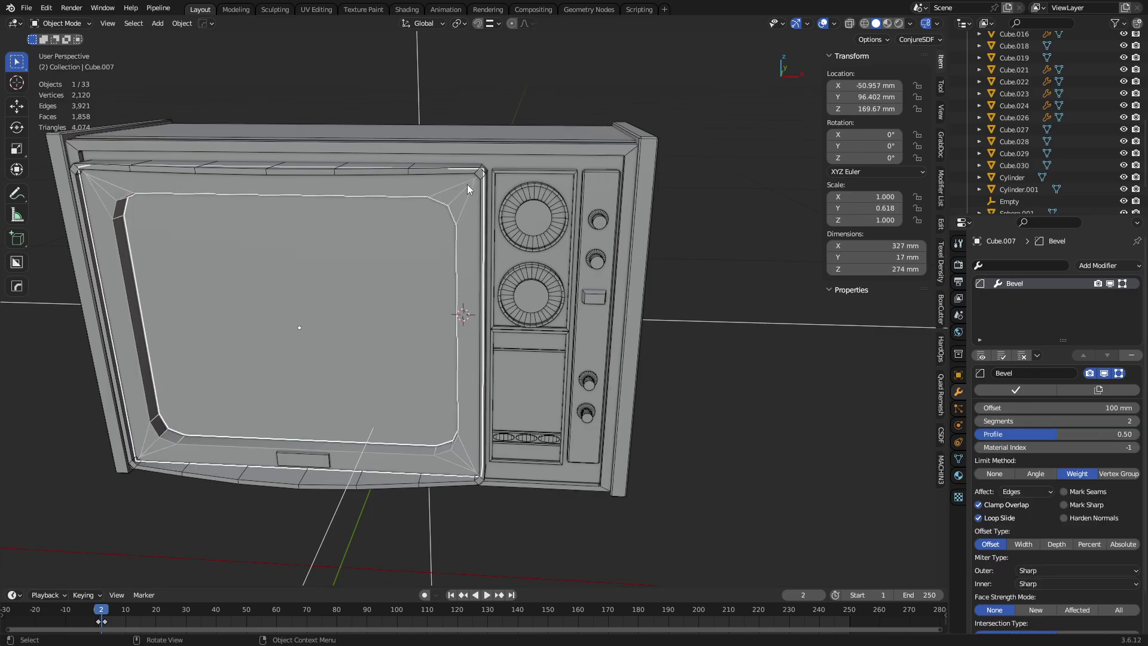
pyautogui.scroll(5, 504, 240)
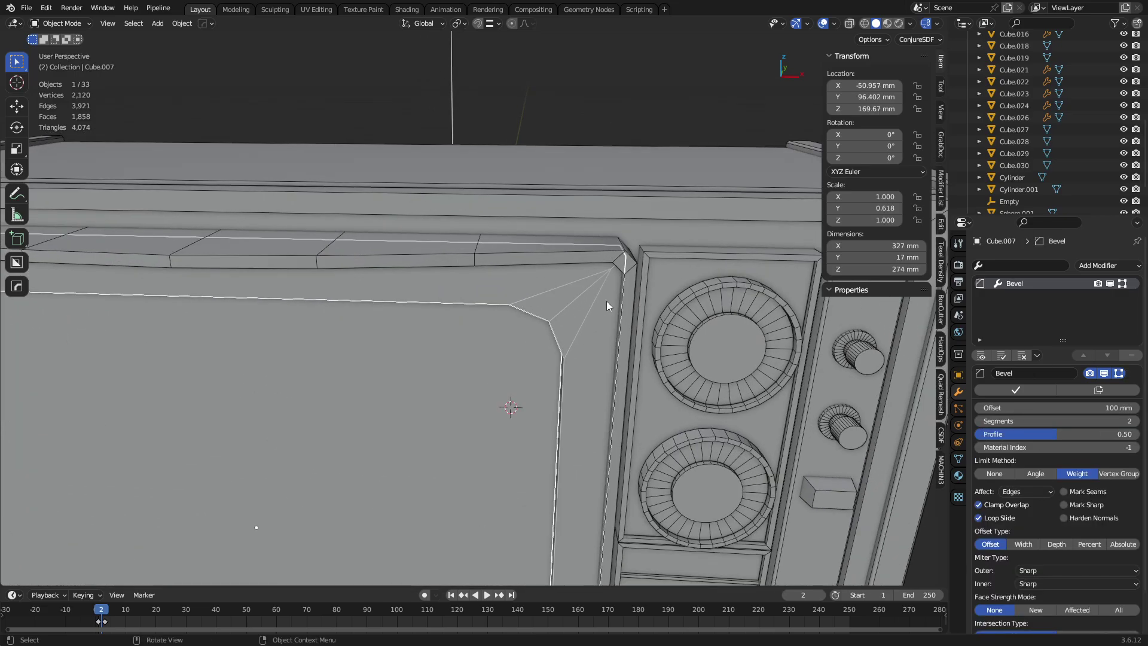
pyautogui.moveTo(607, 300); pyautogui.dragTo(382, 447, button='middle')
pyautogui.scroll(-10, 471, 397)
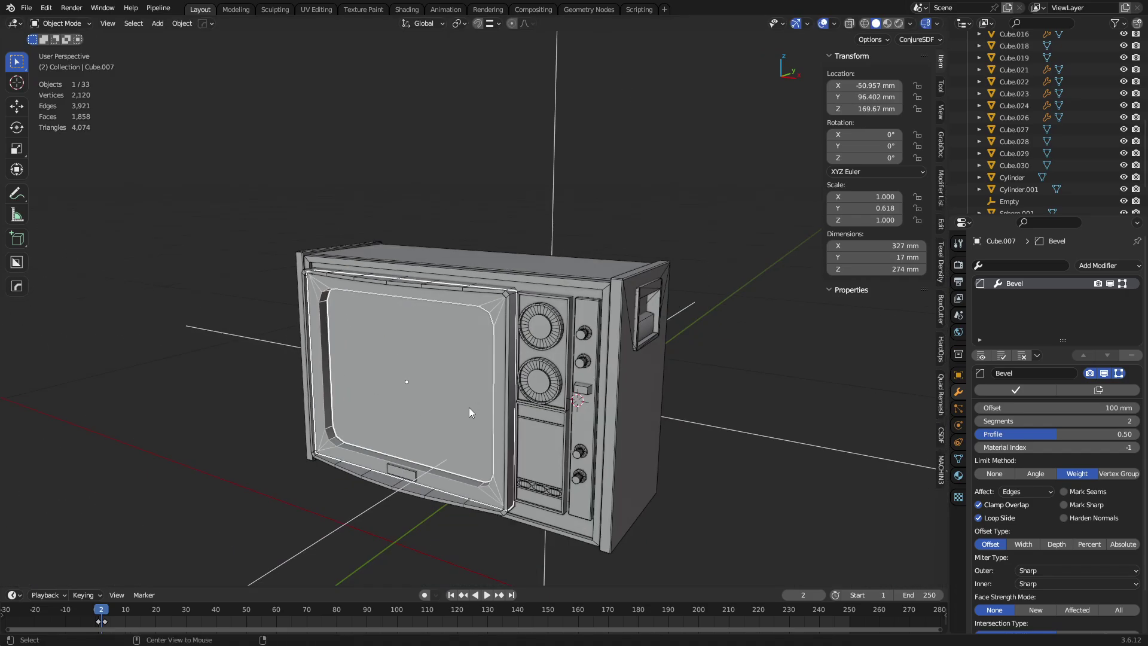
pyautogui.scroll(8, 469, 407)
pyautogui.moveTo(501, 381); pyautogui.dragTo(562, 353, button='middle')
pyautogui.scroll(5, 562, 352)
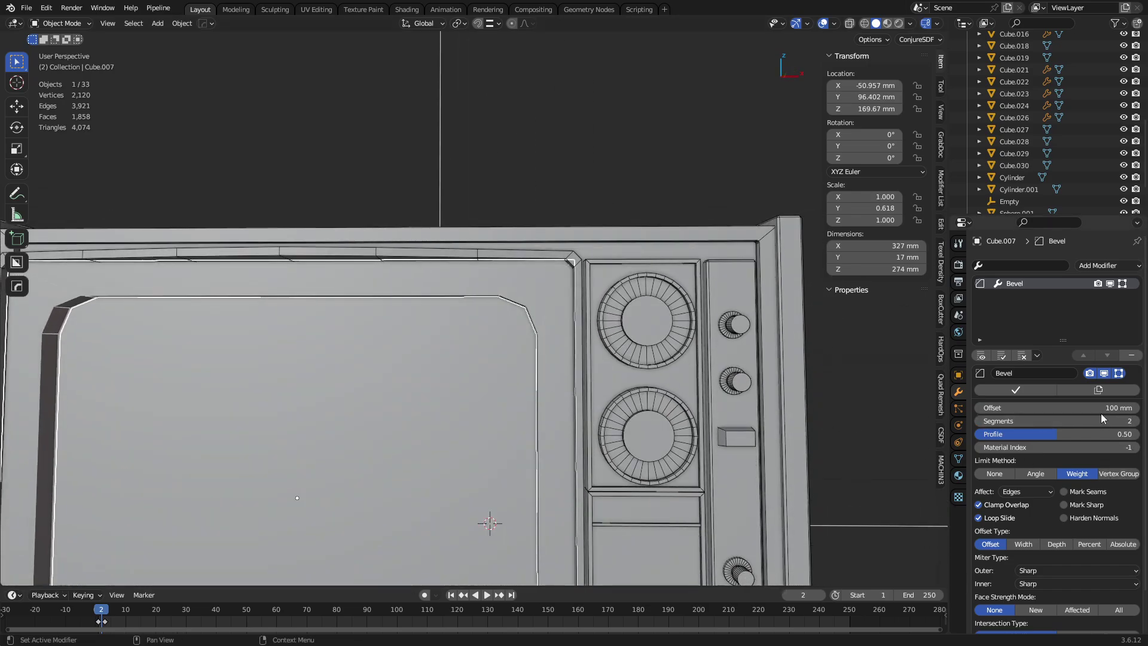
pyautogui.moveTo(1103, 409); pyautogui.dragTo(693, 407)
pyautogui.moveTo(772, 382); pyautogui.dragTo(616, 364, button='middle')
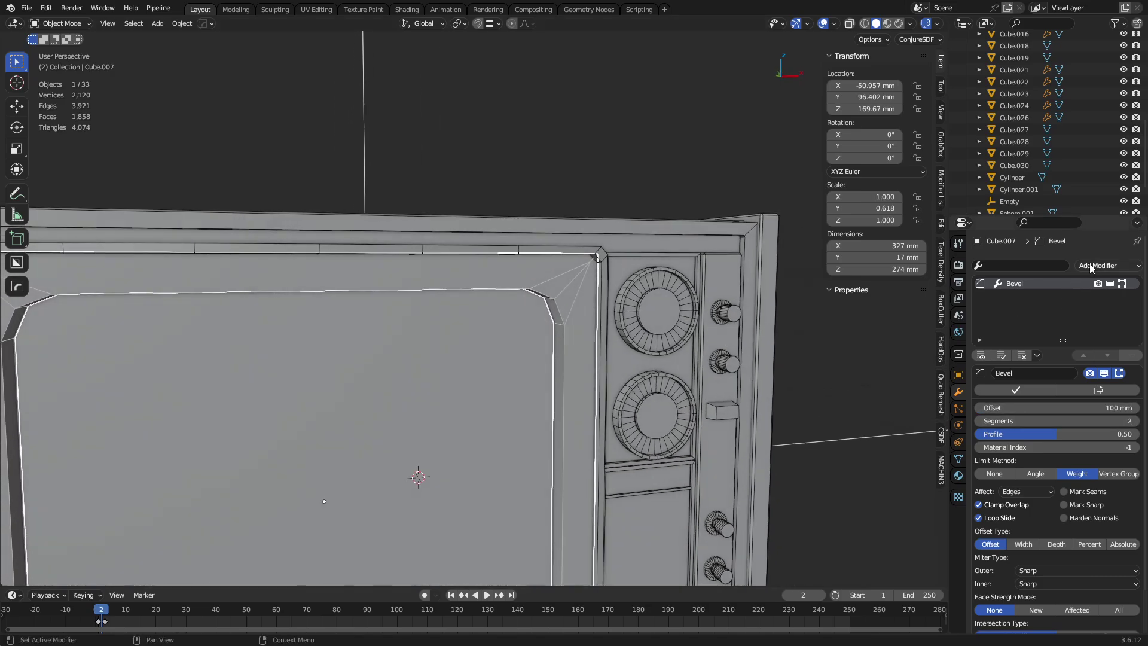
# Add a Decimate modifier to the inner screen frame in Planar mode with an angle limit of 0.65°.
pyautogui.click(1092, 267)
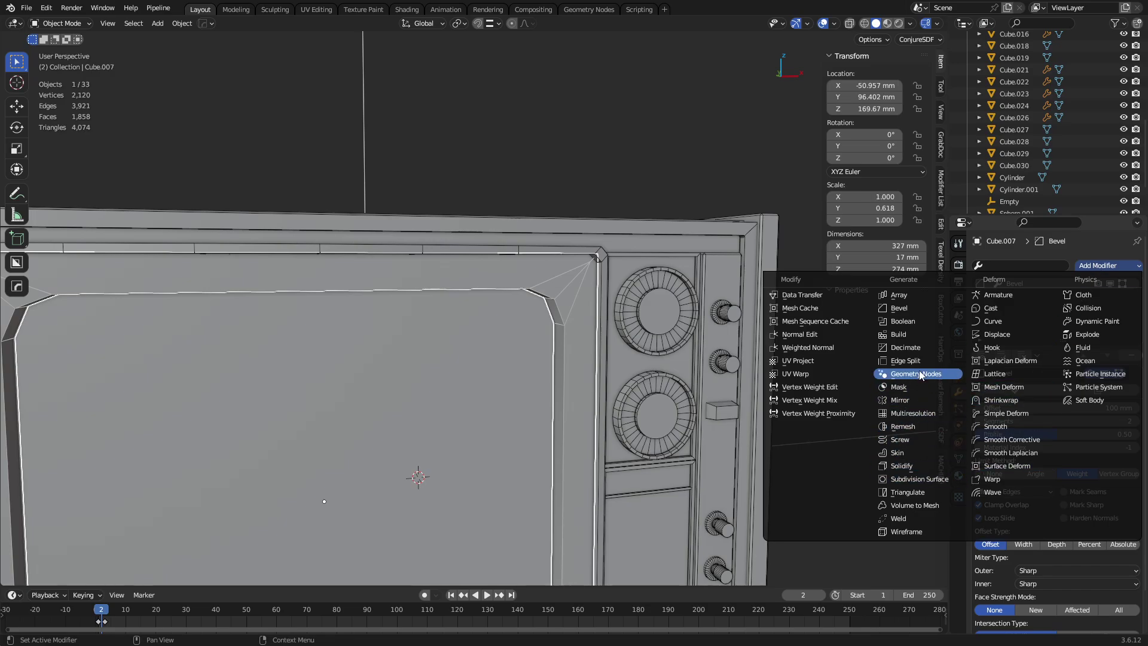
pyautogui.click(924, 350)
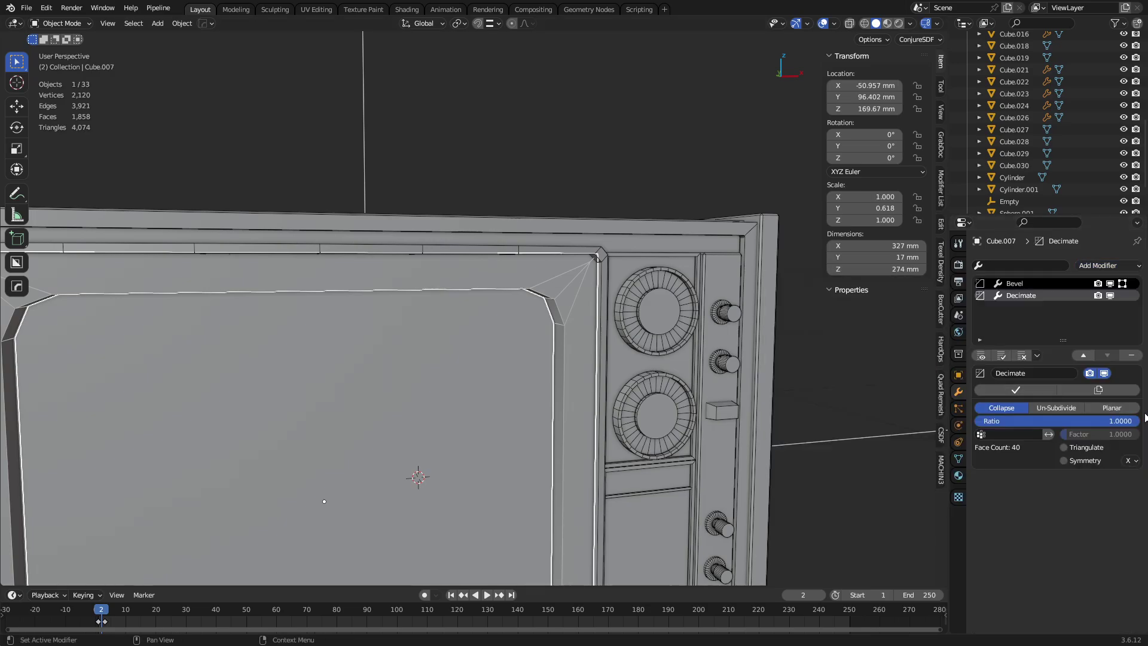
pyautogui.click(1112, 408)
pyautogui.click(1119, 421)
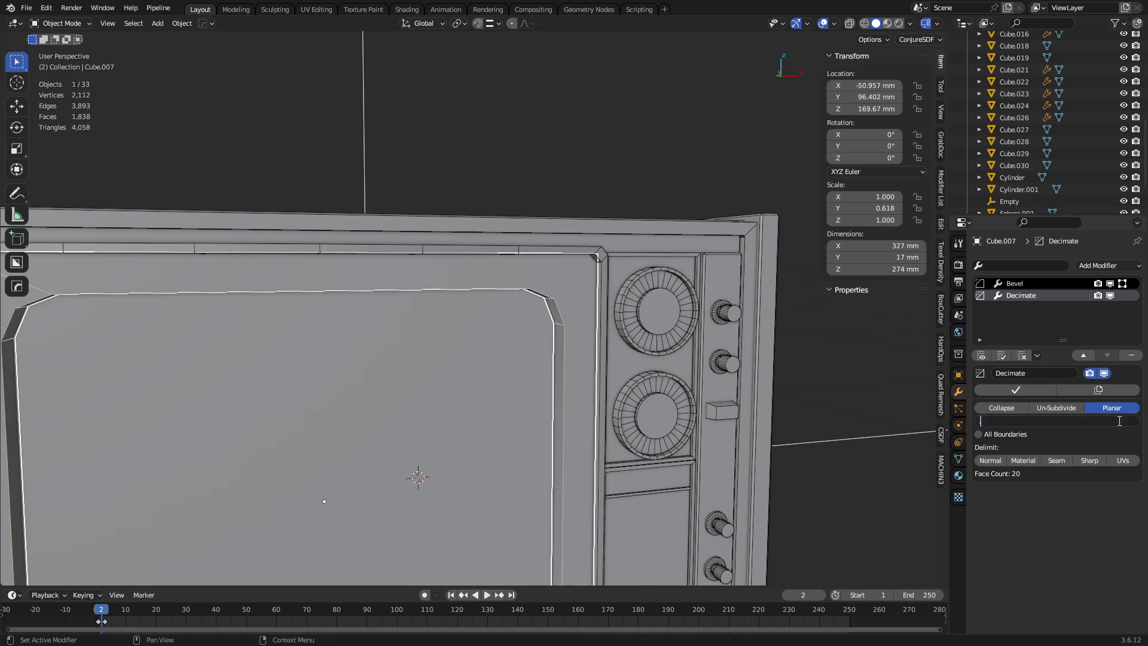
pyautogui.write('2.5')
pyautogui.press('Return')
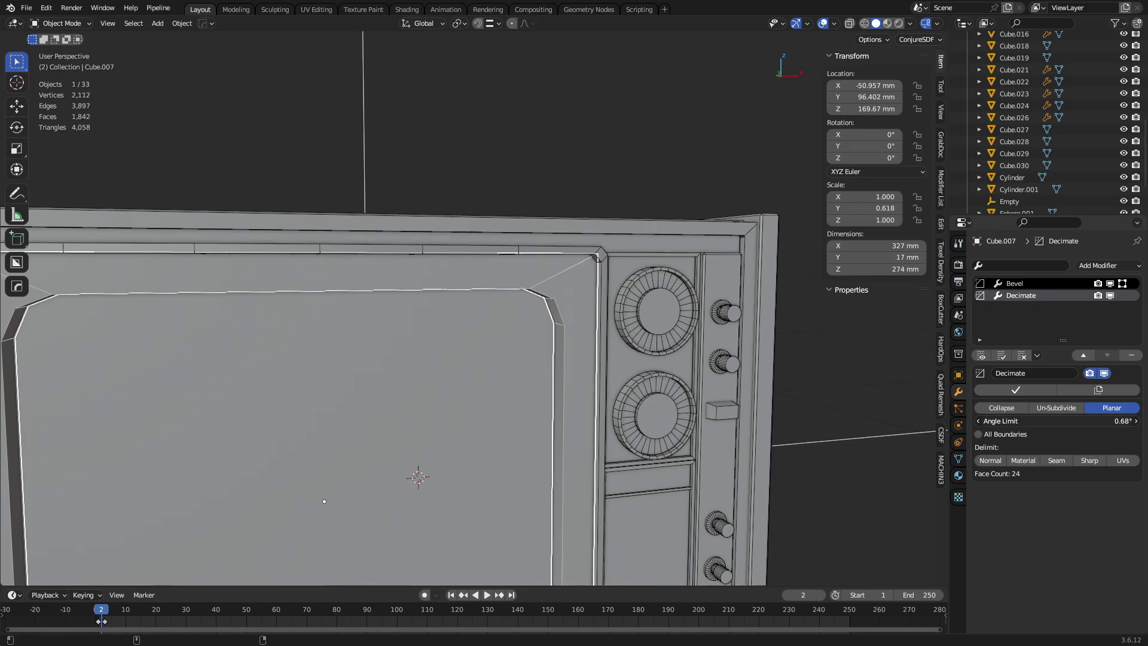
pyautogui.moveTo(419, 389); pyautogui.dragTo(541, 416, button='middle')
pyautogui.scroll(-2, 616, 412)
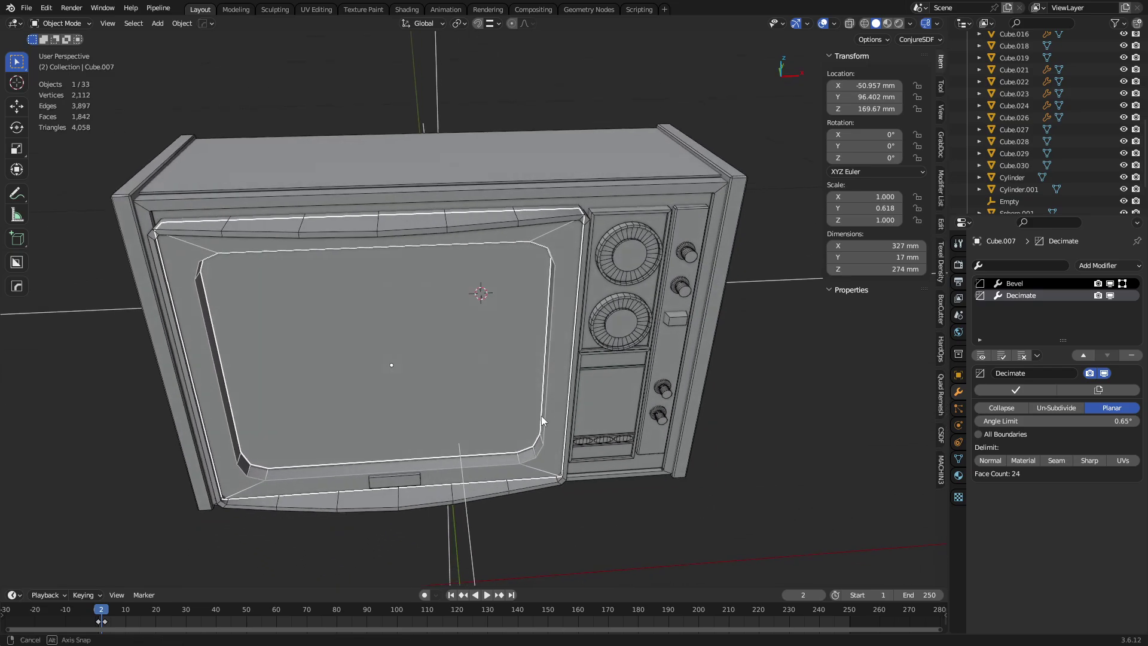
# Convert the inner screen frame to a mesh, applying its Bevel and Decimate modifiers.
pyautogui.rightClick(714, 303)
pyautogui.moveTo(708, 321)
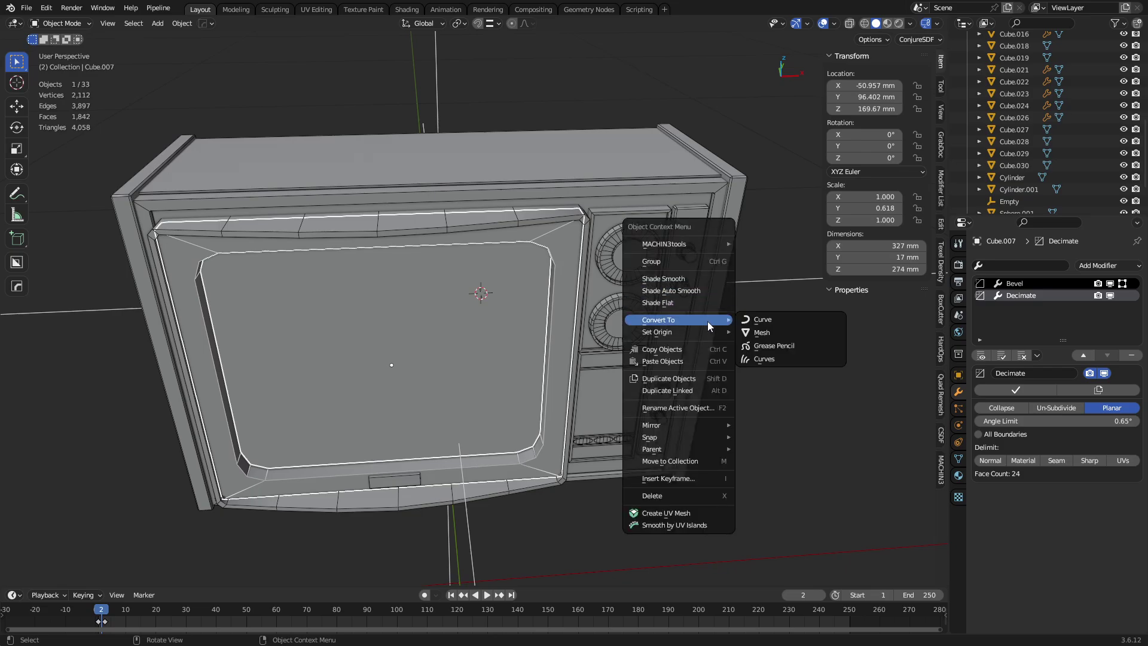
pyautogui.click(786, 336)
pyautogui.moveTo(549, 434); pyautogui.dragTo(558, 317, button='middle')
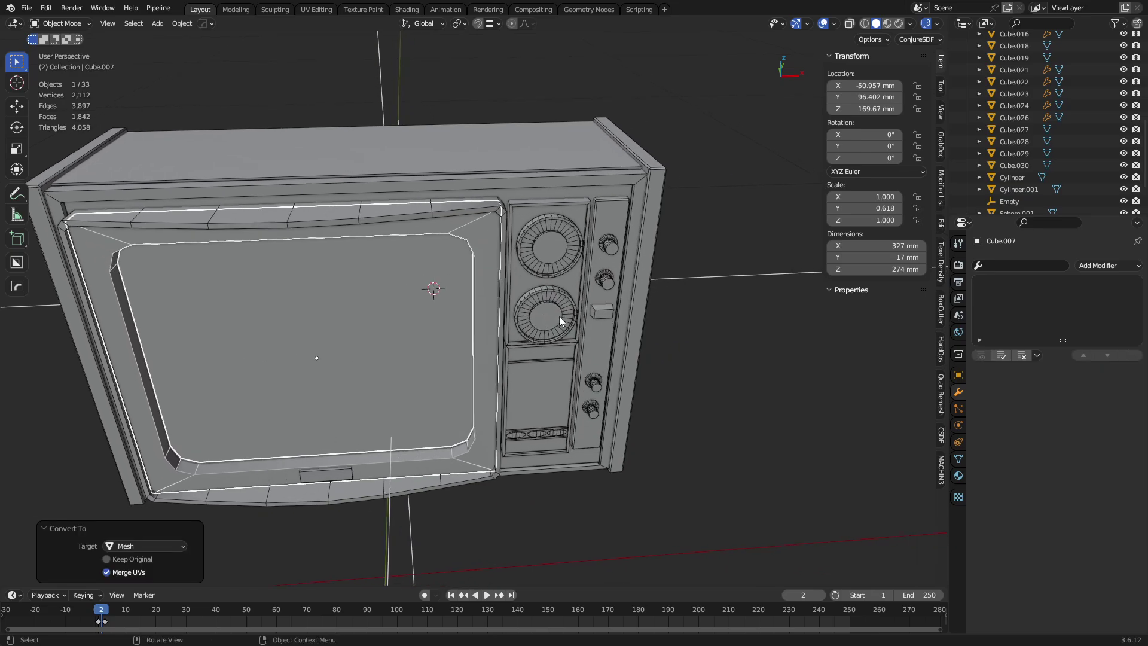
pyautogui.scroll(3, 441, 311)
pyautogui.moveTo(440, 311); pyautogui.dragTo(428, 217, button='middle')
pyautogui.scroll(2, 443, 181)
# Test-move the curved outer surround and the inner screen frame to check how the front parts are separated.
pyautogui.click(443, 180)
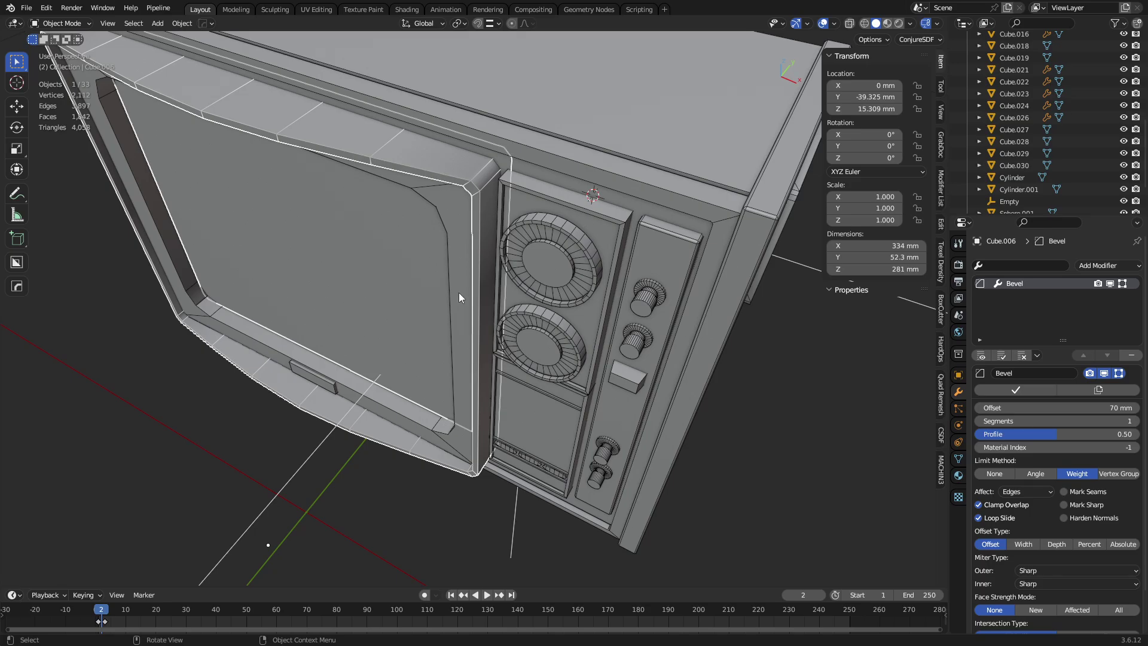
pyautogui.moveTo(458, 293); pyautogui.dragTo(471, 276, button='middle')
pyautogui.press('g')
pyautogui.rightClick(350, 320)
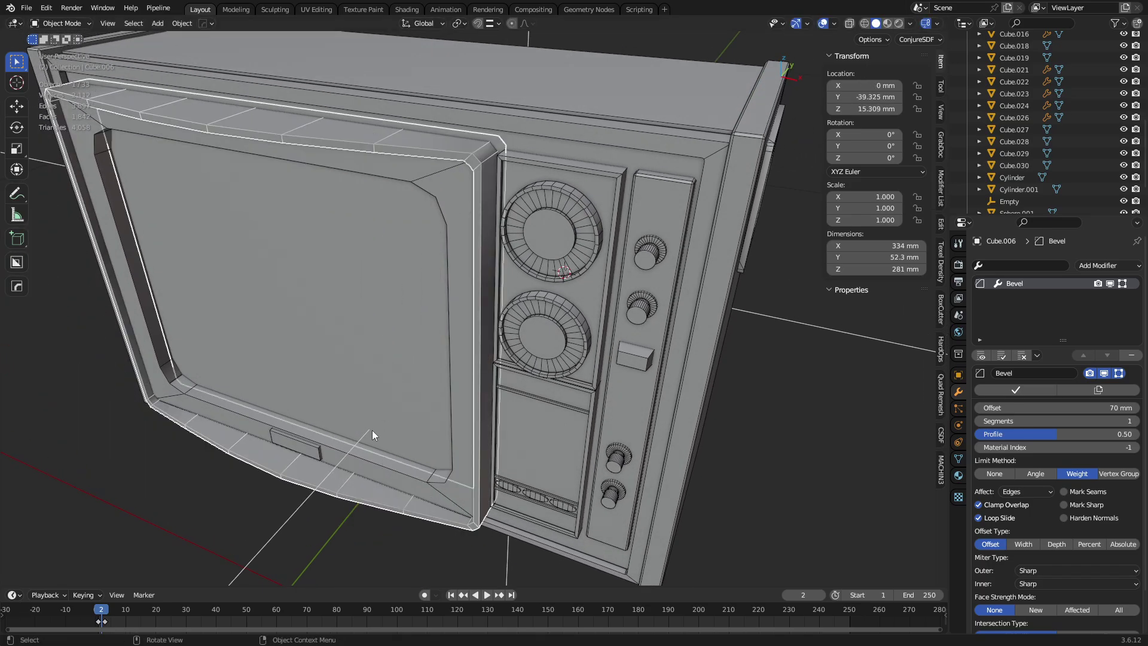
pyautogui.click(372, 431)
pyautogui.click(382, 464)
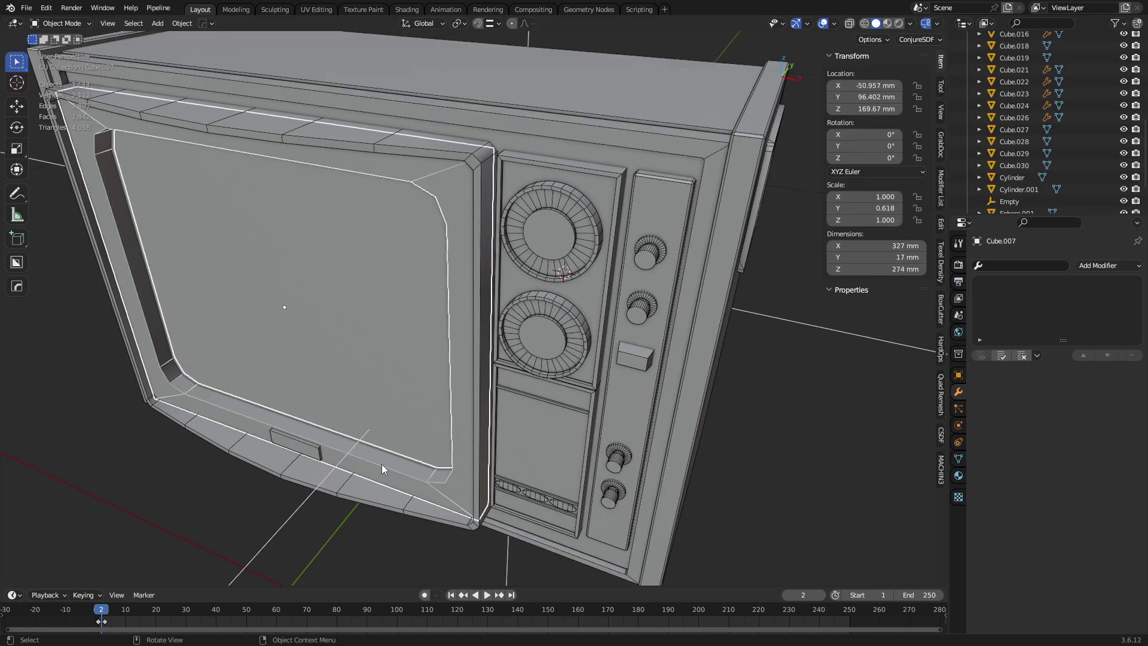
pyautogui.press('g')
pyautogui.rightClick(443, 380)
pyautogui.click(371, 505)
pyautogui.press('g')
pyautogui.rightClick(374, 338)
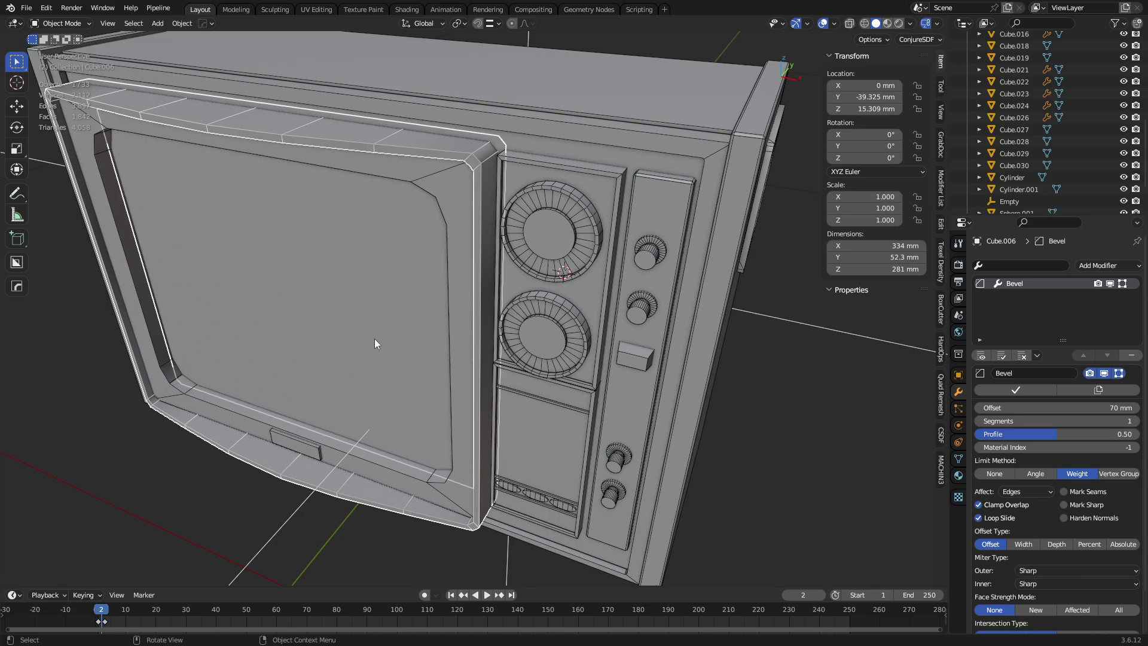
pyautogui.click(377, 338)
pyautogui.press('g')
pyautogui.rightClick(365, 358)
pyautogui.click(357, 453)
pyautogui.press('g')
pyautogui.rightClick(350, 485)
# Try to join the curved screen surround to the cabinet with a Bool Tool auto union.
pyautogui.moveTo(350, 483); pyautogui.dragTo(553, 210, button='middle')
pyautogui.keyDown('shift'); pyautogui.click(545, 196); pyautogui.keyUp('shift')
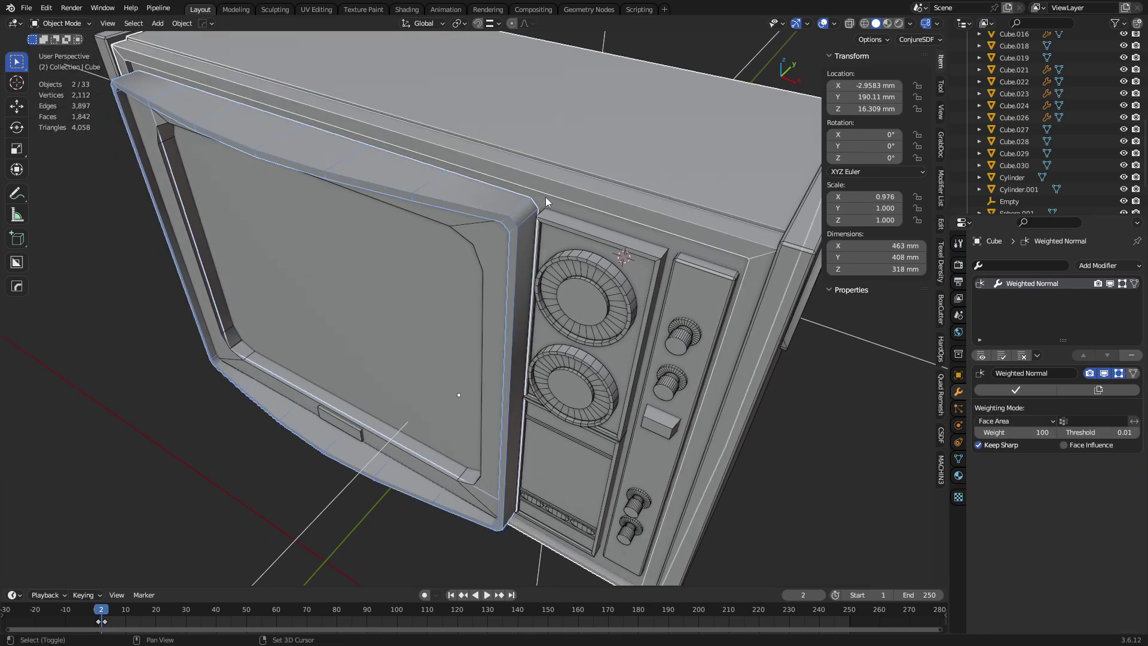
pyautogui.hotkey('shift', 'ctrl', 'b')
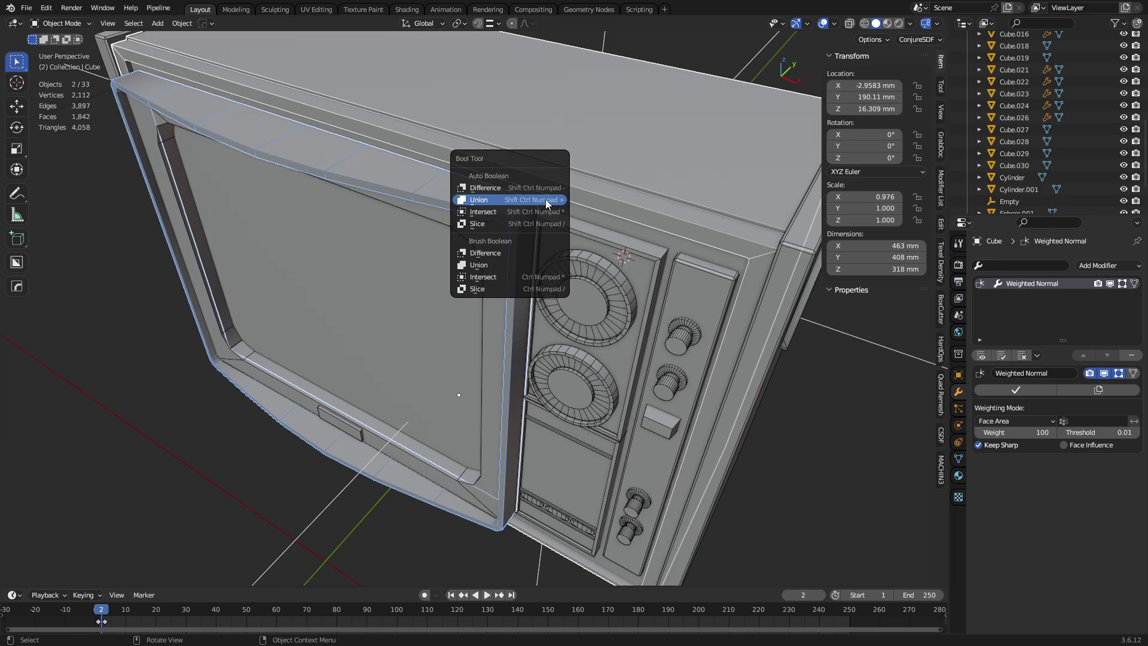
pyautogui.click(544, 199)
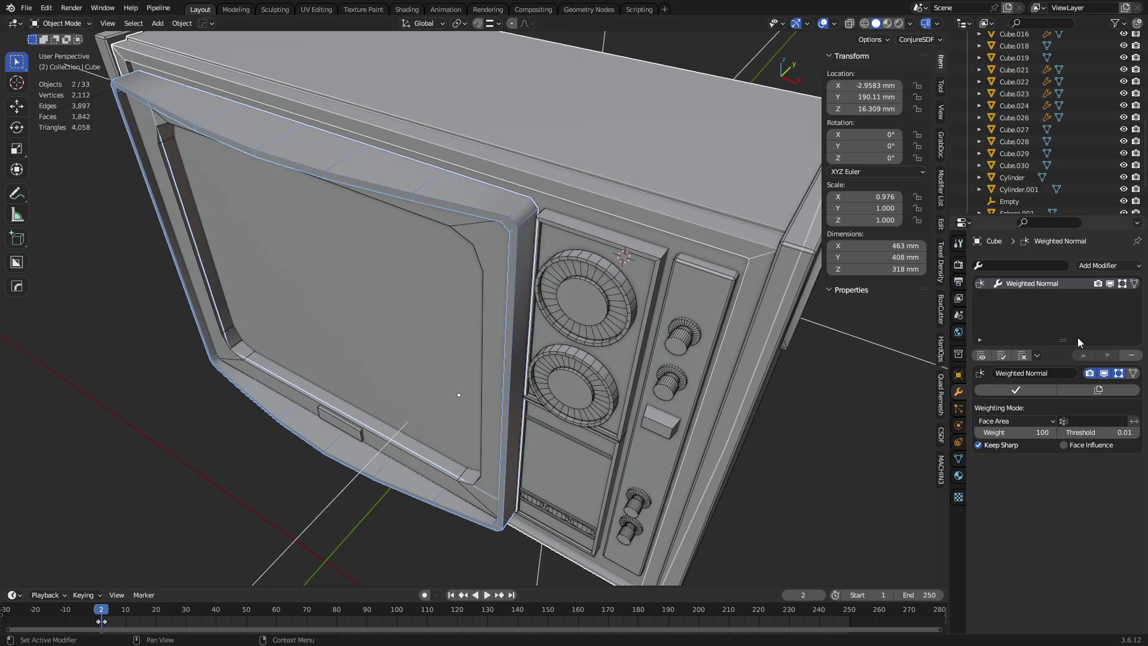
# Remove the cabinet's Weighted Normal modifier and undo back to having only the screen surround selected.
pyautogui.click(1132, 356)
pyautogui.hotkey('ctrl', 'z')
pyautogui.hotkey('ctrl', 'z')
pyautogui.hotkey('ctrl', 'z')
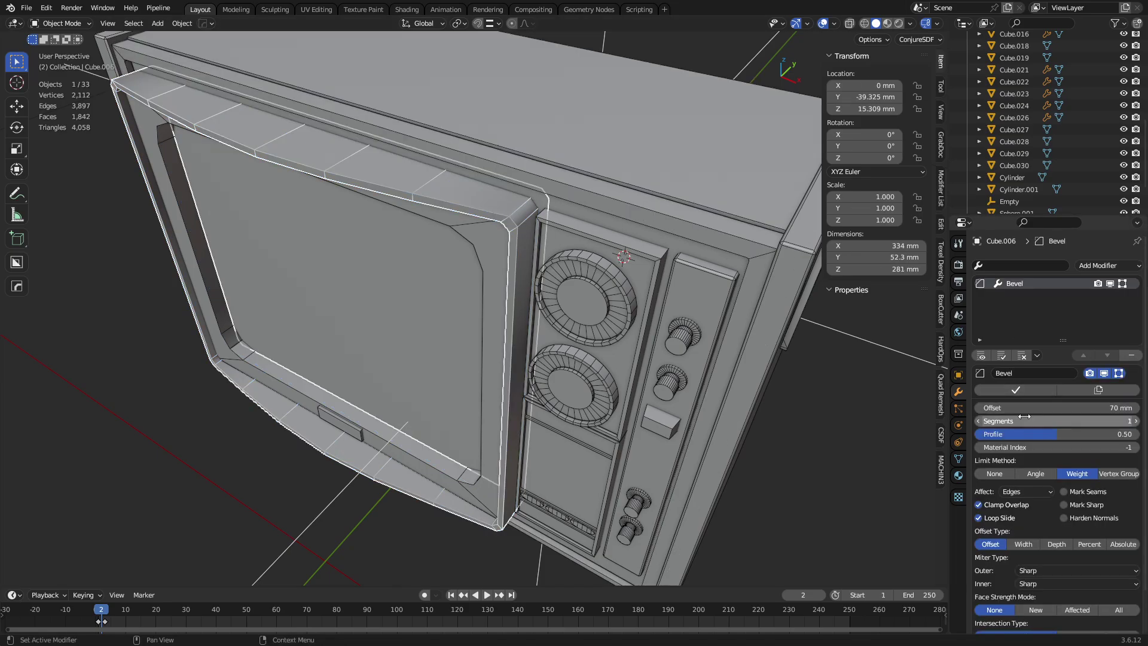
# Set the screen surround's Bevel to 2 segments and merge the surround into the cabinet with an auto union.
pyautogui.moveTo(1030, 422); pyautogui.dragTo(1046, 422)
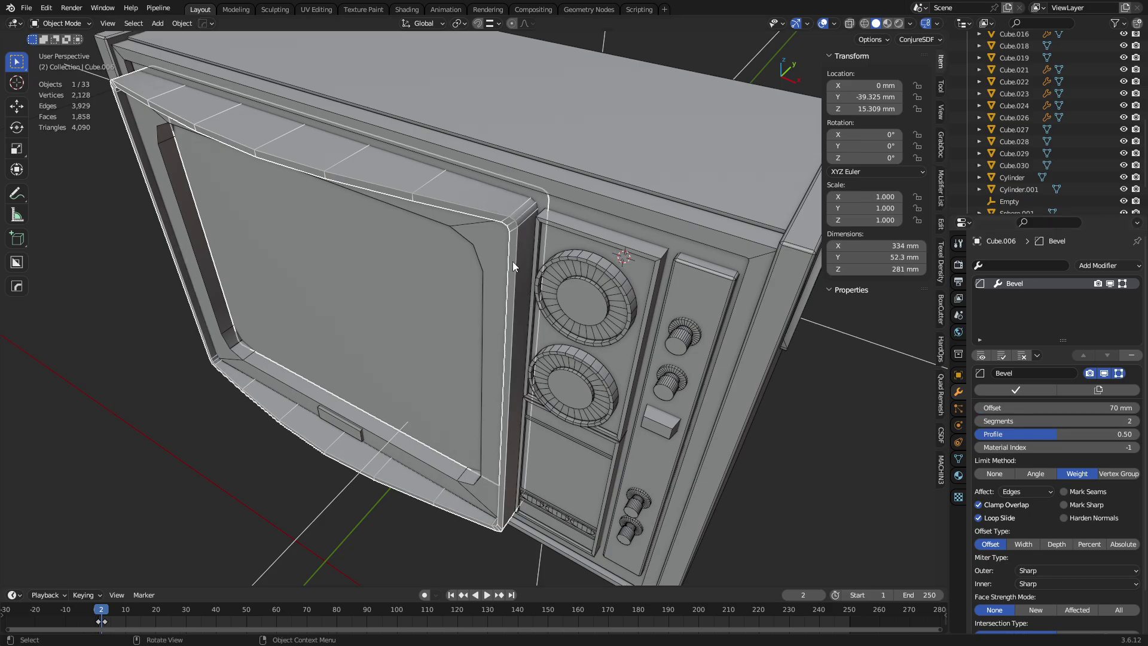
pyautogui.keyDown('shift'); pyautogui.click(526, 190); pyautogui.keyUp('shift')
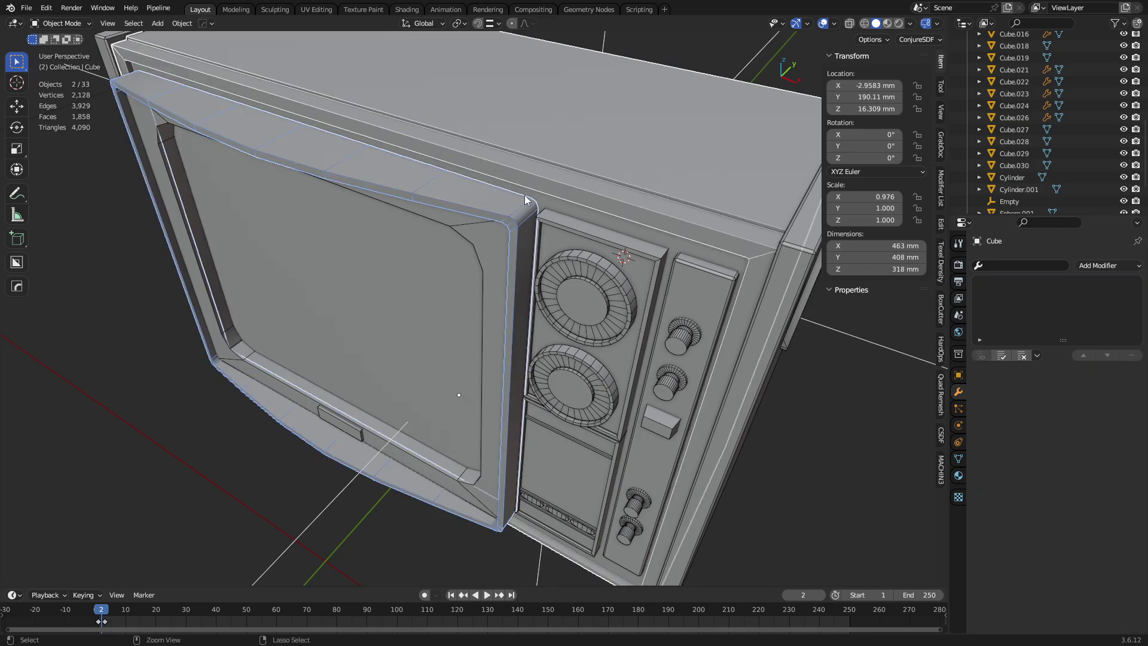
pyautogui.keyDown('shift'); pyautogui.click(520, 211); pyautogui.keyUp('shift')
pyautogui.keyDown('shift'); pyautogui.click(537, 192); pyautogui.keyUp('shift')
pyautogui.hotkey('shift', 'ctrl', 'b')
pyautogui.click(515, 198)
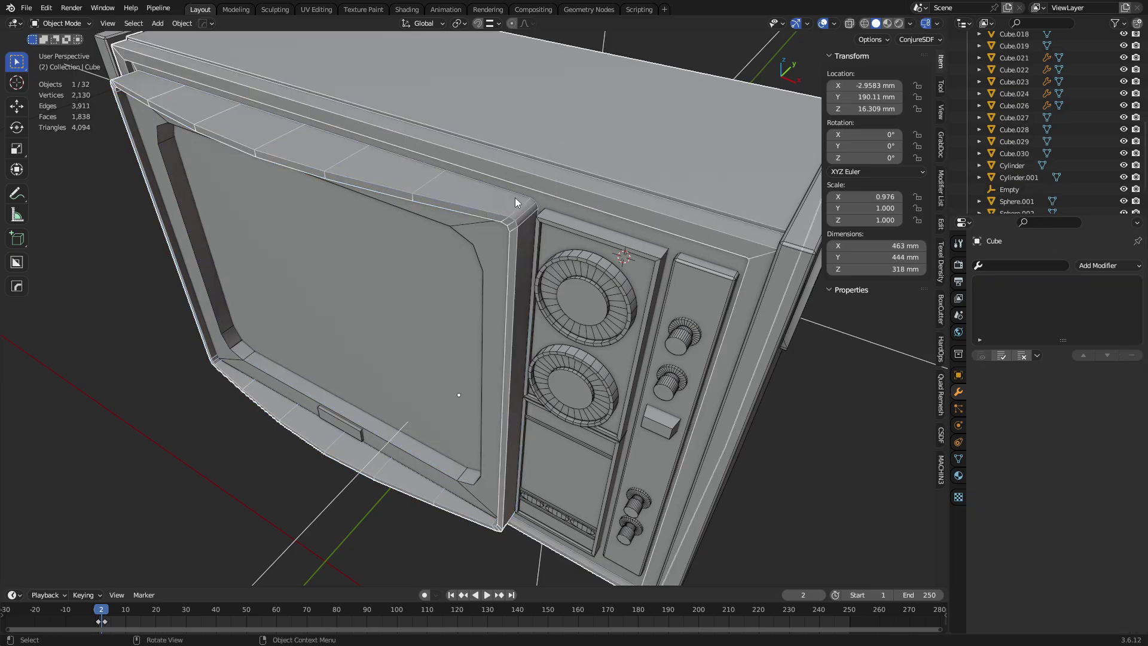
# Isolate the merged cabinet in Edit Mode and clear the sharp marks and bevel weights from all its edges.
pyautogui.hotkey('ctrl', 'Tab')
pyautogui.click(573, 243)
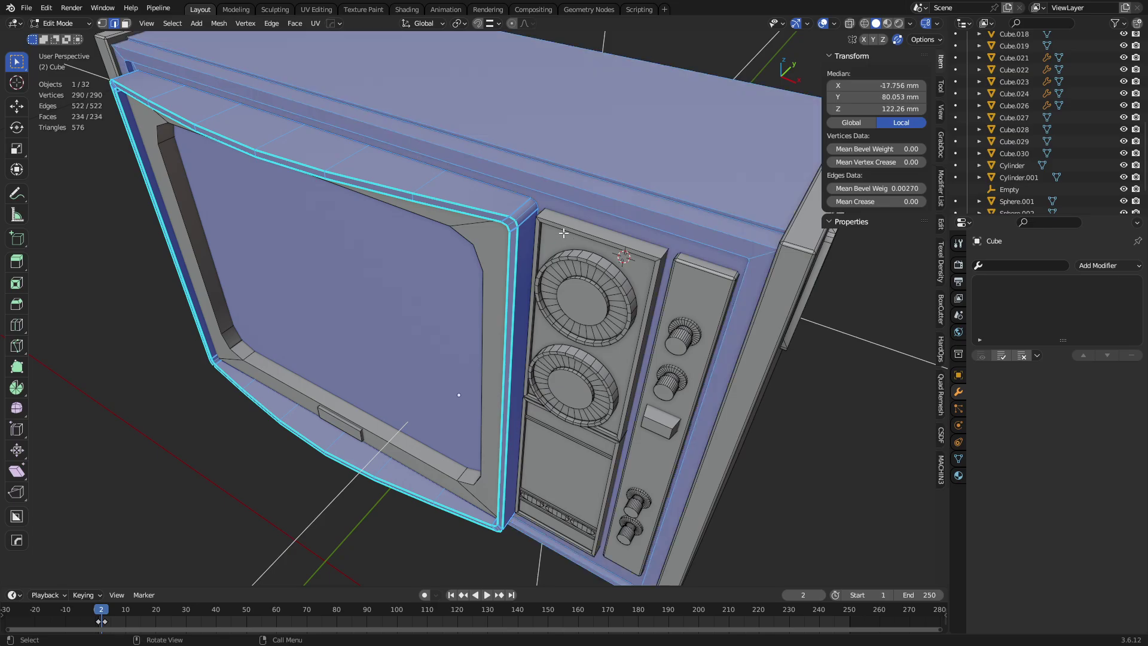
pyautogui.press('/')
pyautogui.scroll(3, 623, 254)
pyautogui.hotkey('ctrl', 'e')
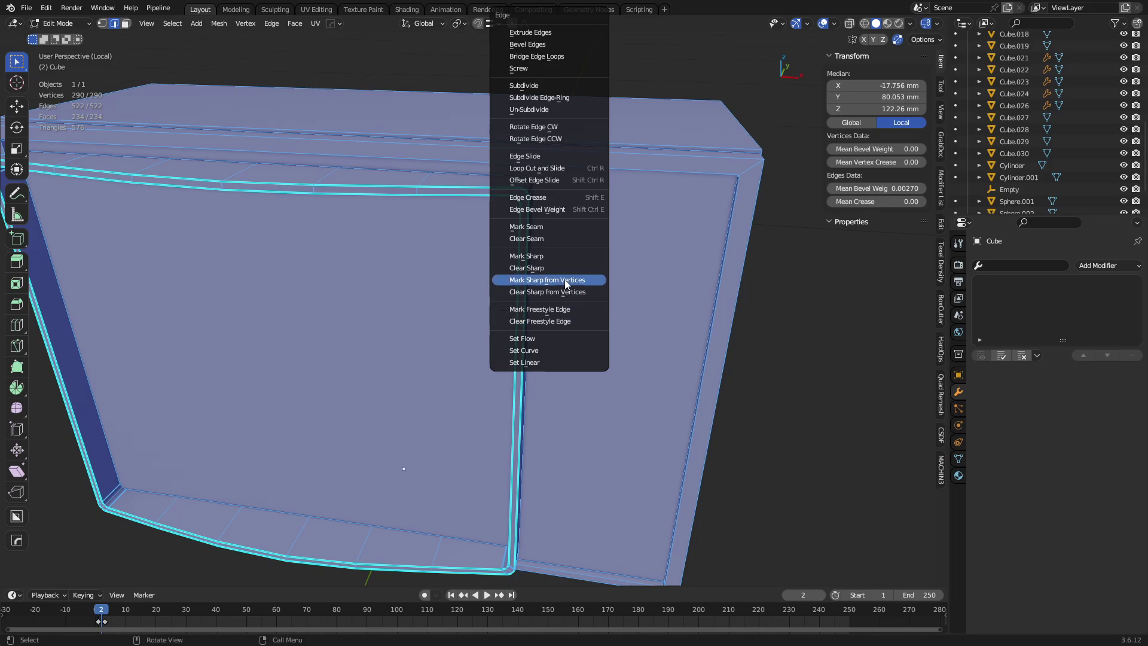
pyautogui.click(564, 276)
# Try to move the vertex where a cross edge on the surround's upper side meets the cabinet, and undo the move.
pyautogui.scroll(-2, 565, 271)
pyautogui.moveTo(565, 266); pyautogui.dragTo(640, 263, button='middle')
pyautogui.scroll(4, 527, 200)
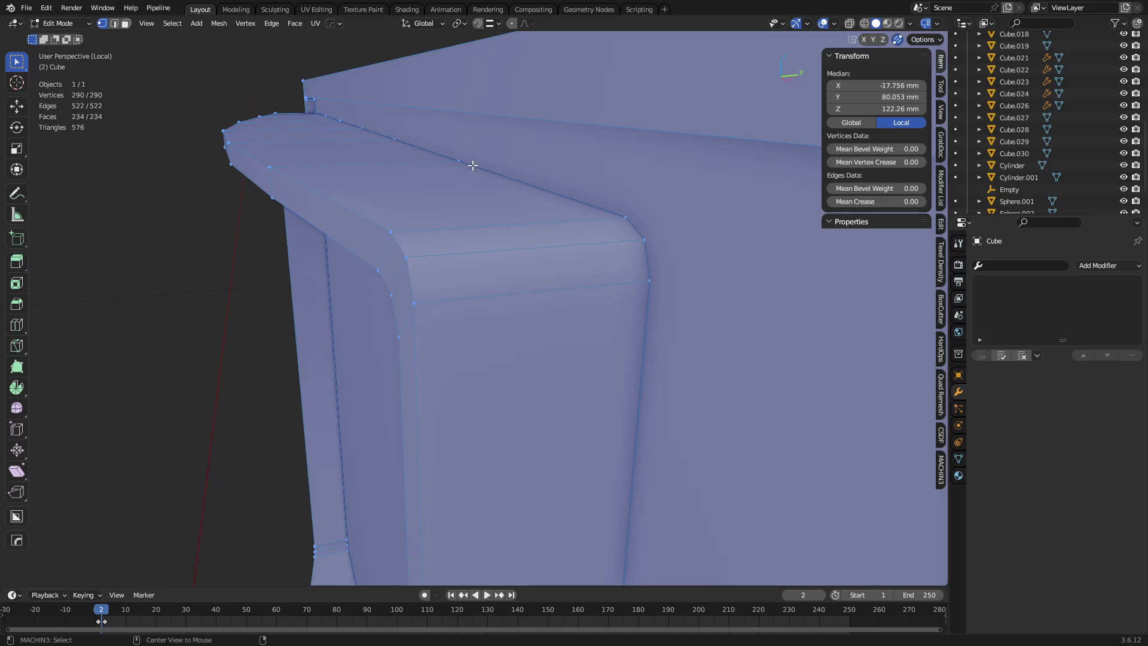
pyautogui.scroll(6, 469, 164)
pyautogui.click(404, 297)
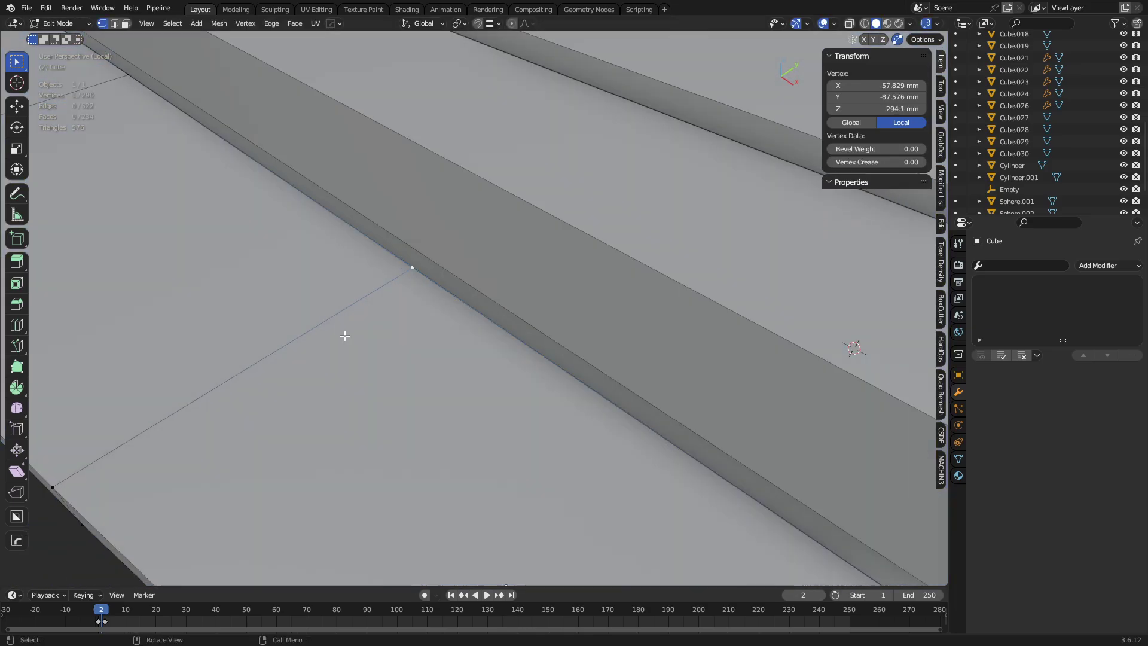
pyautogui.press('g')
pyautogui.click(361, 373)
pyautogui.scroll(-4, 383, 364)
pyautogui.moveTo(434, 350); pyautogui.dragTo(369, 261, button='middle')
pyautogui.hotkey('ctrl', 'z')
pyautogui.scroll(-5, 436, 339)
pyautogui.moveTo(436, 338); pyautogui.dragTo(440, 595, button='middle')
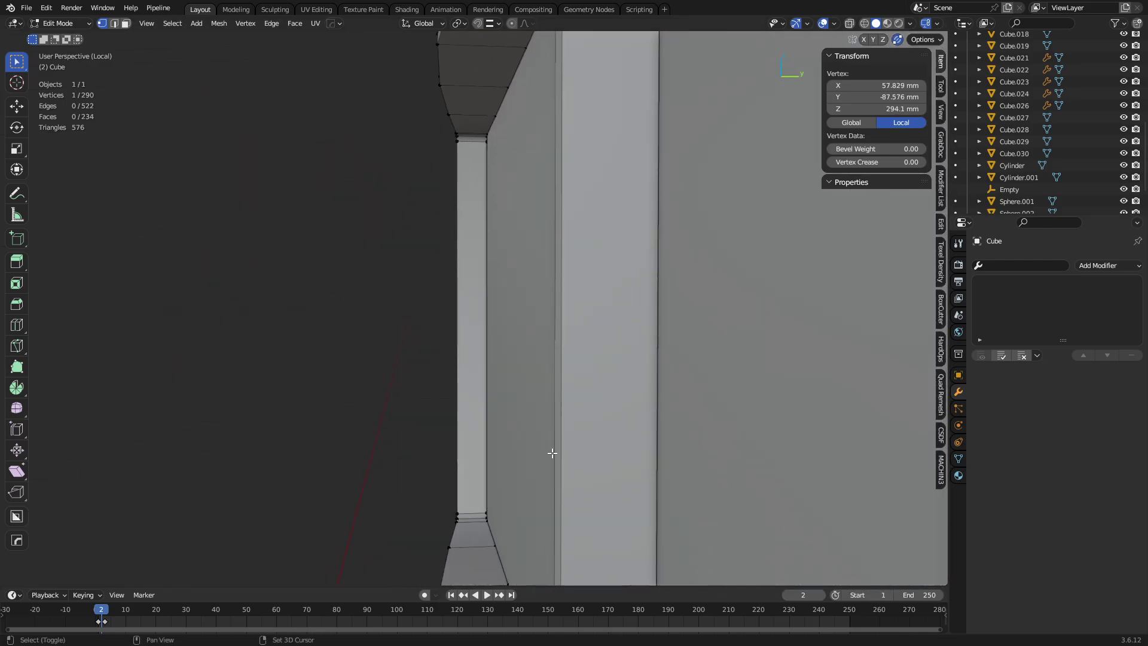
# Try to dissolve the cross edges along the inside of the screen surround's bottom strip, restore them, and clear the selection.
pyautogui.moveTo(552, 454); pyautogui.dragTo(497, 203, button='middle')
pyautogui.moveTo(546, 435); pyautogui.dragTo(458, 421, button='middle')
pyautogui.press('2')
pyautogui.click(179, 300)
pyautogui.keyDown('shift'); pyautogui.click(260, 338); pyautogui.keyUp('shift')
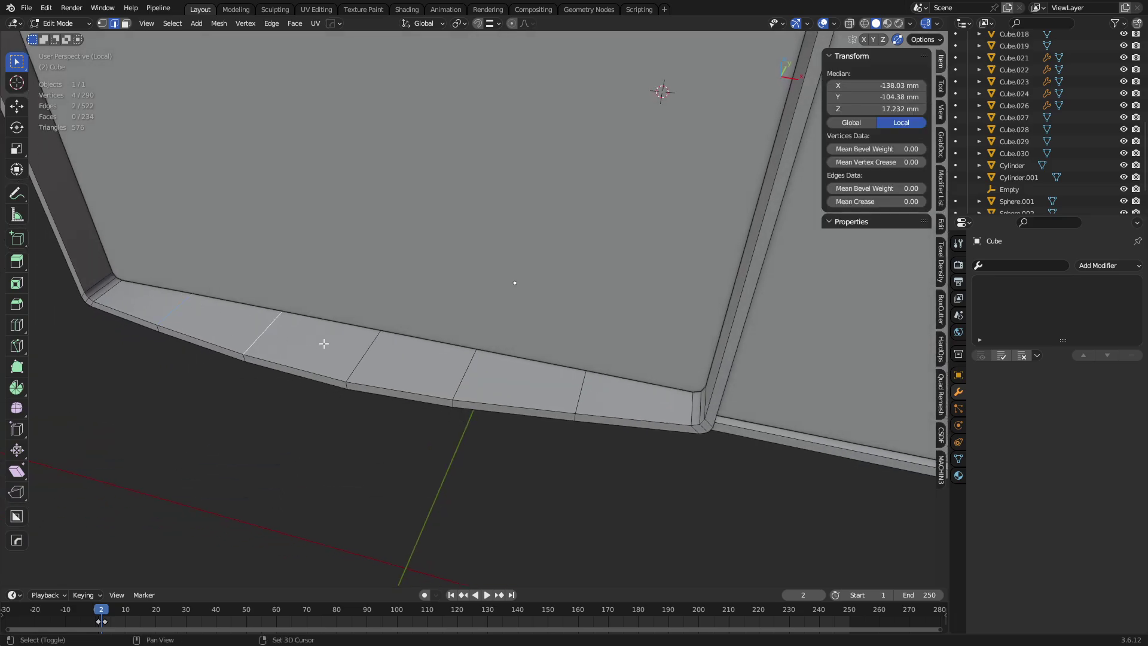
pyautogui.keyDown('shift'); pyautogui.click(462, 373); pyautogui.keyUp('shift')
pyautogui.moveTo(582, 399); pyautogui.dragTo(668, 359, button='middle')
pyautogui.hotkey('ctrl', 'x')
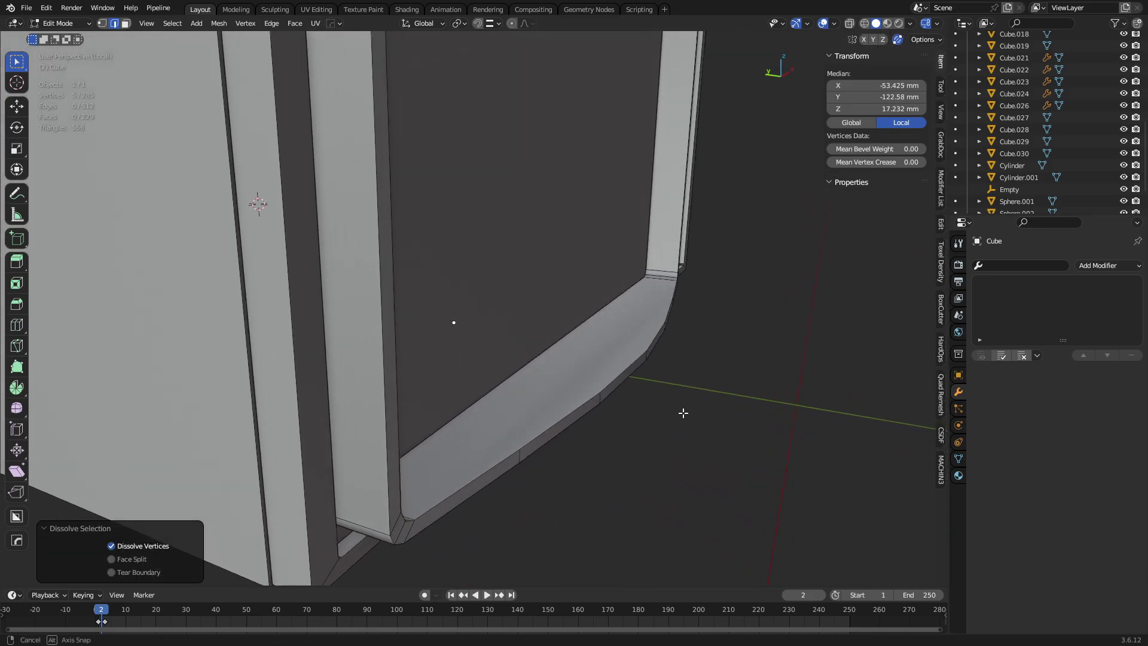
pyautogui.moveTo(664, 283); pyautogui.dragTo(524, 299, button='middle')
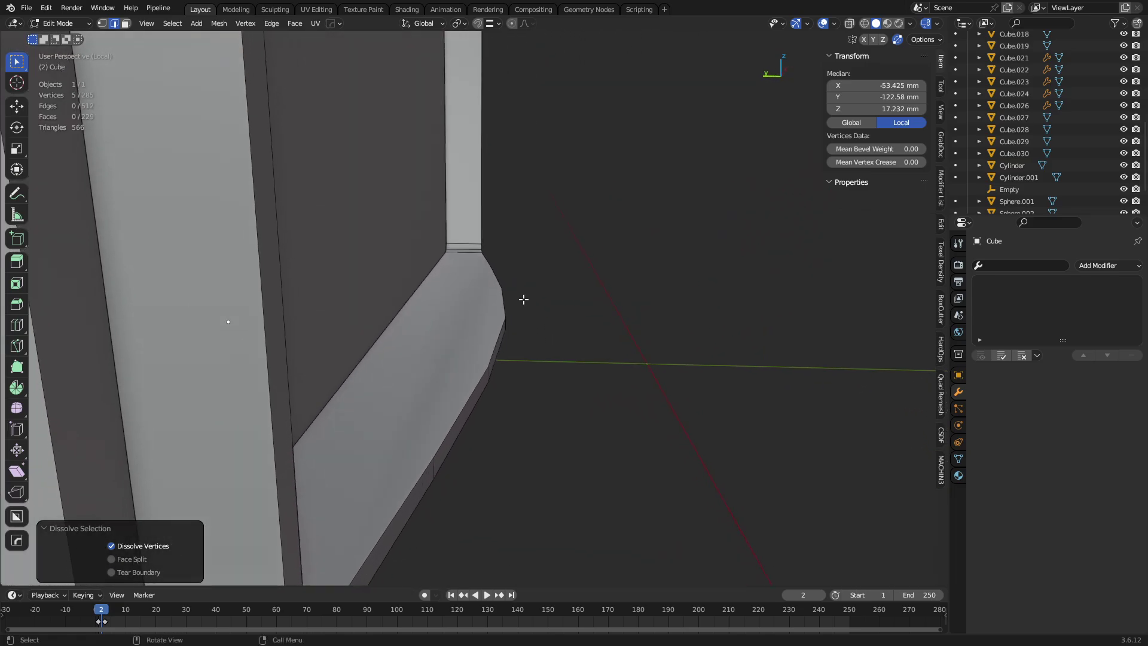
pyautogui.hotkey('ctrl', 'r')
pyautogui.click(476, 290)
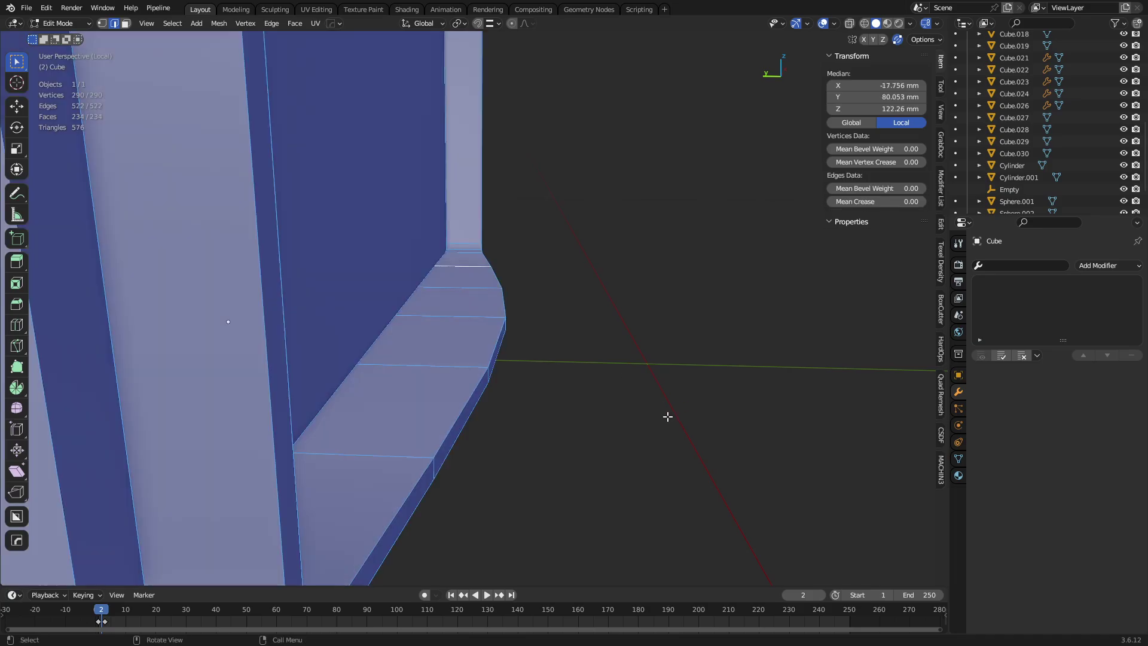
pyautogui.click(667, 415)
# Examine the surround's lower corner and the thin groove face running along the underside of the merged cabinet.
pyautogui.moveTo(666, 415); pyautogui.dragTo(314, 341, button='middle')
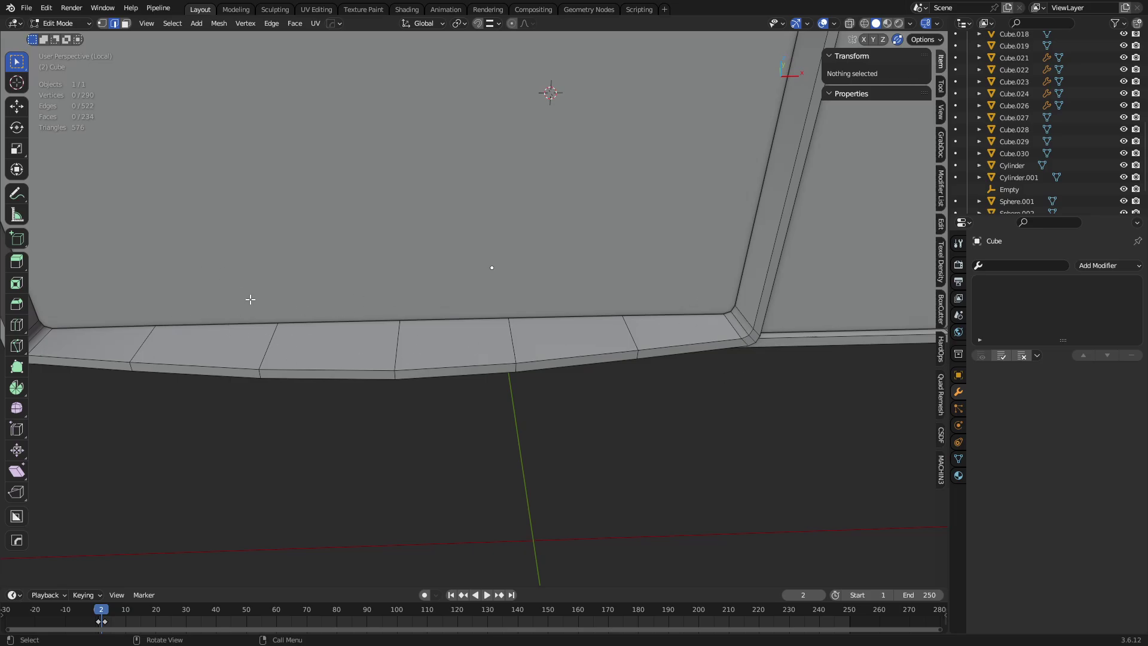
pyautogui.moveTo(792, 407); pyautogui.dragTo(513, 352, button='middle')
pyautogui.press('Tab')
pyautogui.click(476, 358)
pyautogui.press('Tab')
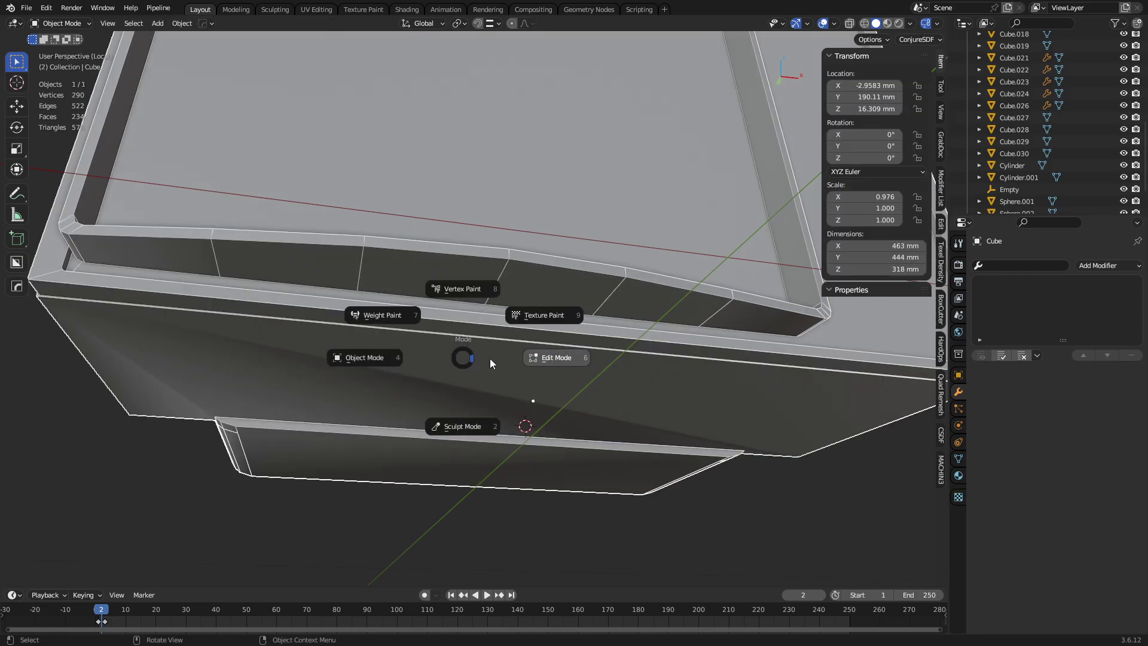
pyautogui.click(513, 330)
pyautogui.scroll(8, 737, 387)
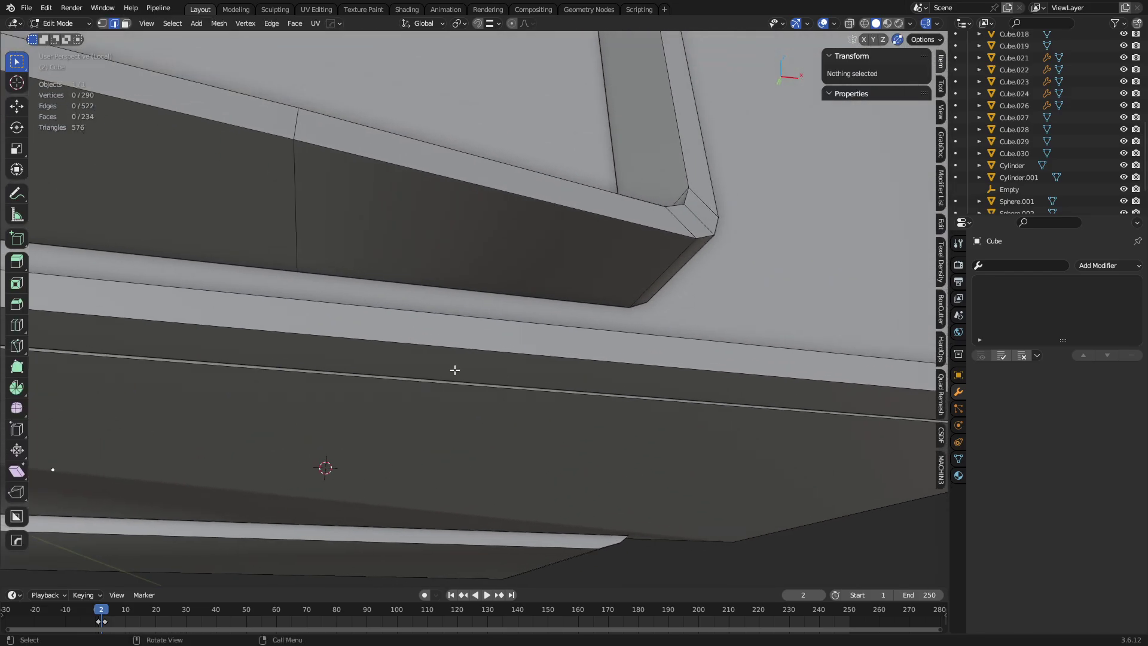
pyautogui.moveTo(454, 370); pyautogui.dragTo(605, 294, button='middle')
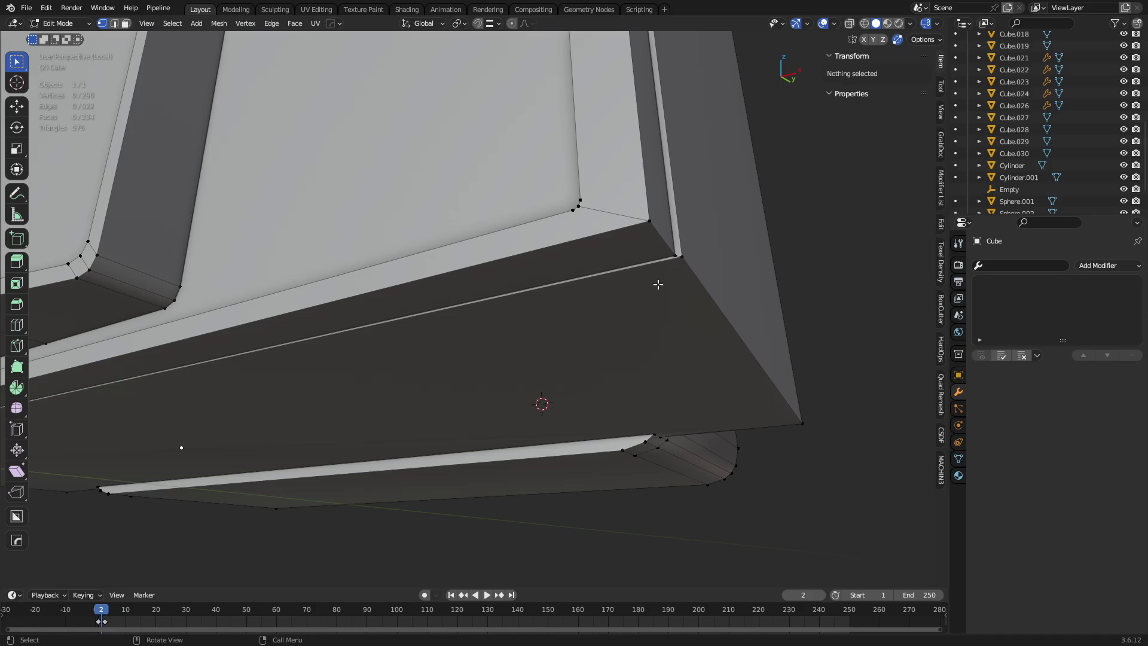
pyautogui.click(594, 276)
pyautogui.hotkey('alt', 'a')
pyautogui.click(594, 276)
pyautogui.moveTo(594, 276)
pyautogui.mouseDown(button='middle')
pyautogui.moveTo(526, 333)
pyautogui.moveTo(580, 288)
pyautogui.mouseUp(button='middle')
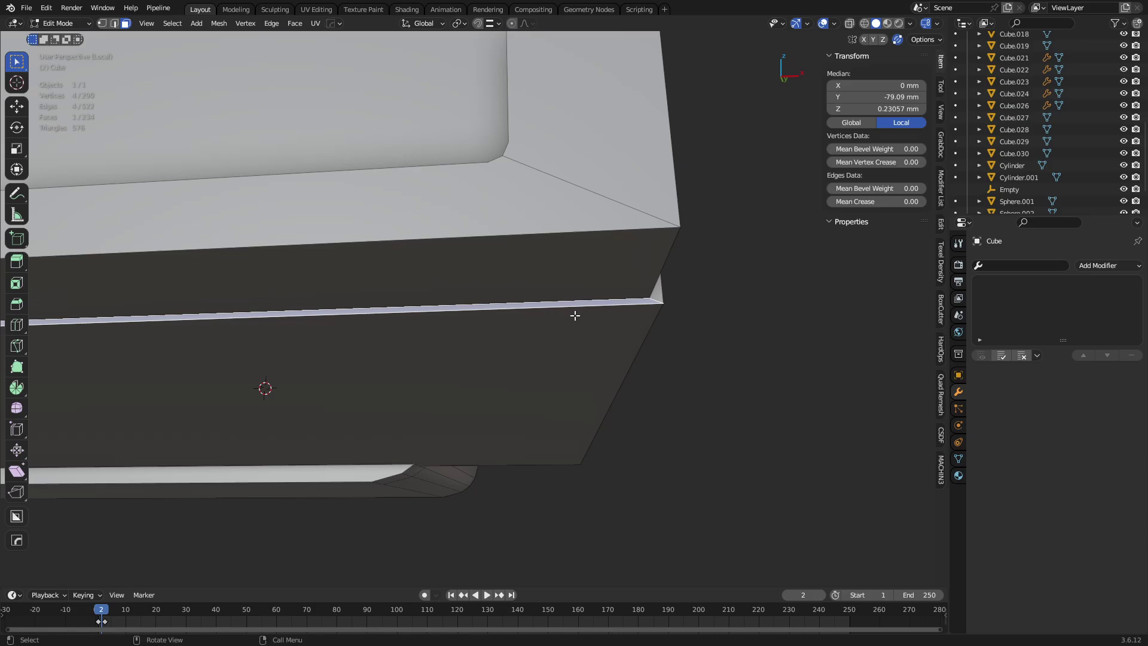
# Examine the edges bordering the thin groove on the cabinet's underside and side, checking the mesh in Object Mode as well.
pyautogui.press('2')
pyautogui.click(575, 295)
pyautogui.moveTo(643, 315); pyautogui.dragTo(569, 348, button='middle')
pyautogui.scroll(-2, 592, 227)
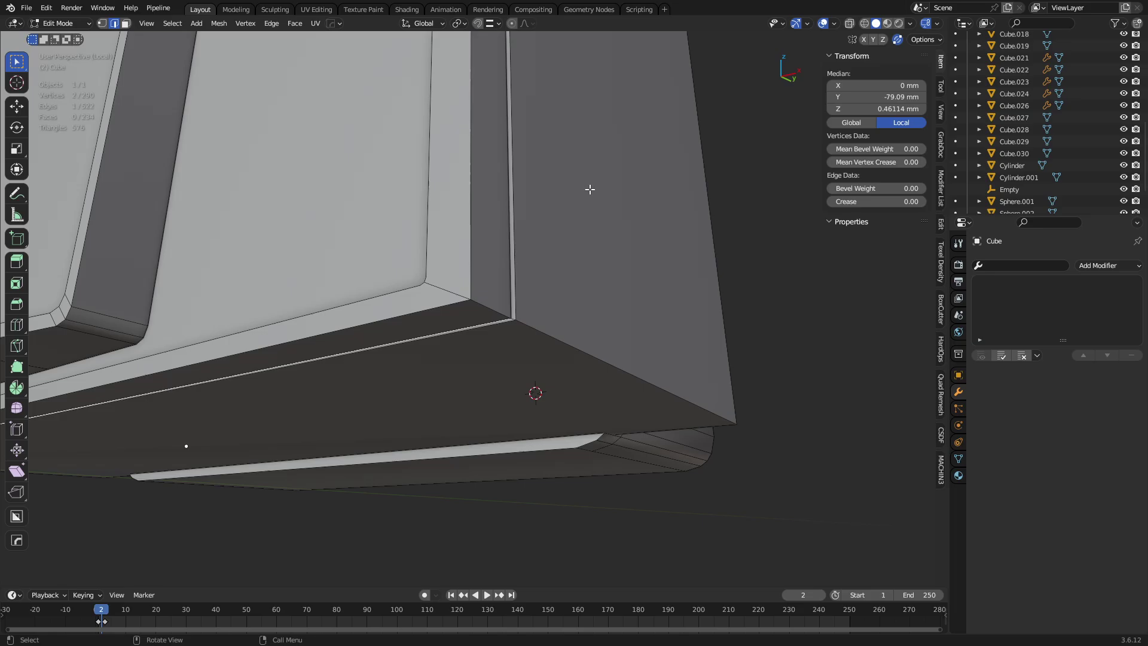
pyautogui.moveTo(590, 189); pyautogui.dragTo(496, 205, button='middle')
pyautogui.click(497, 205)
pyautogui.hotkey('ctrl', 'Tab')
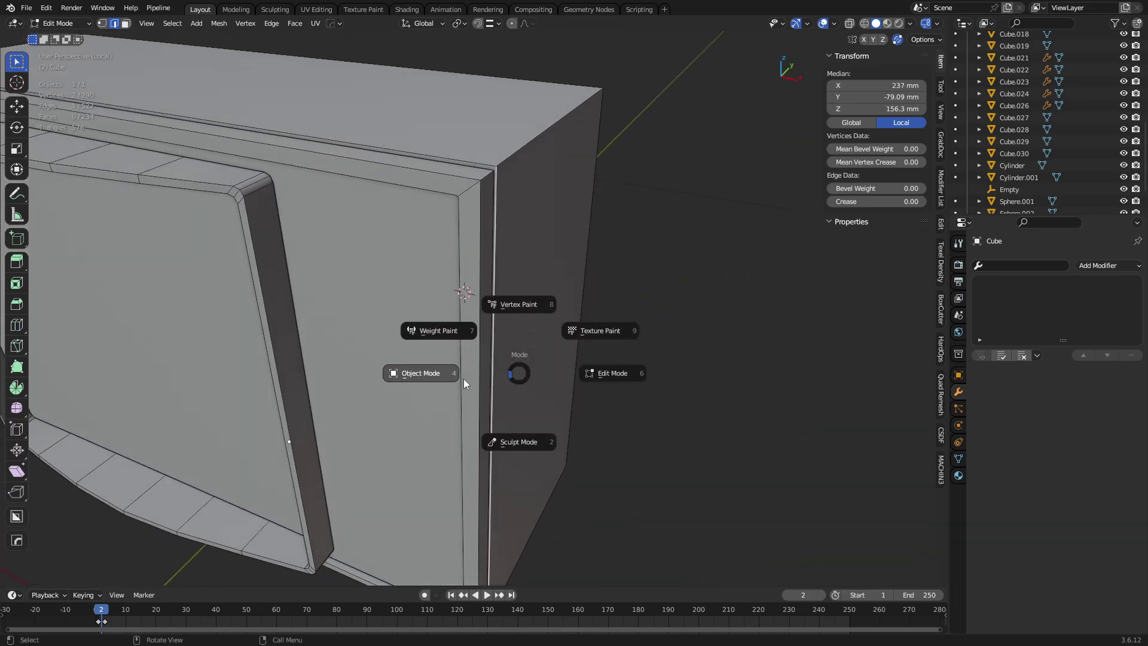
pyautogui.moveTo(453, 383); pyautogui.dragTo(502, 329, button='middle')
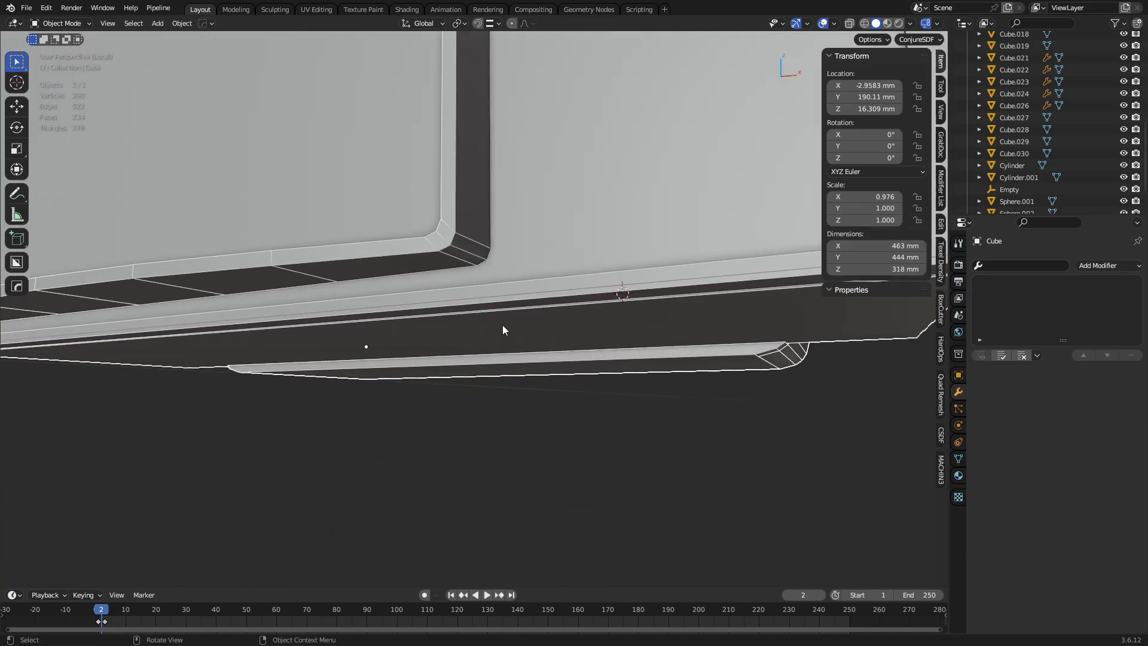
pyautogui.hotkey('ctrl', 'Tab')
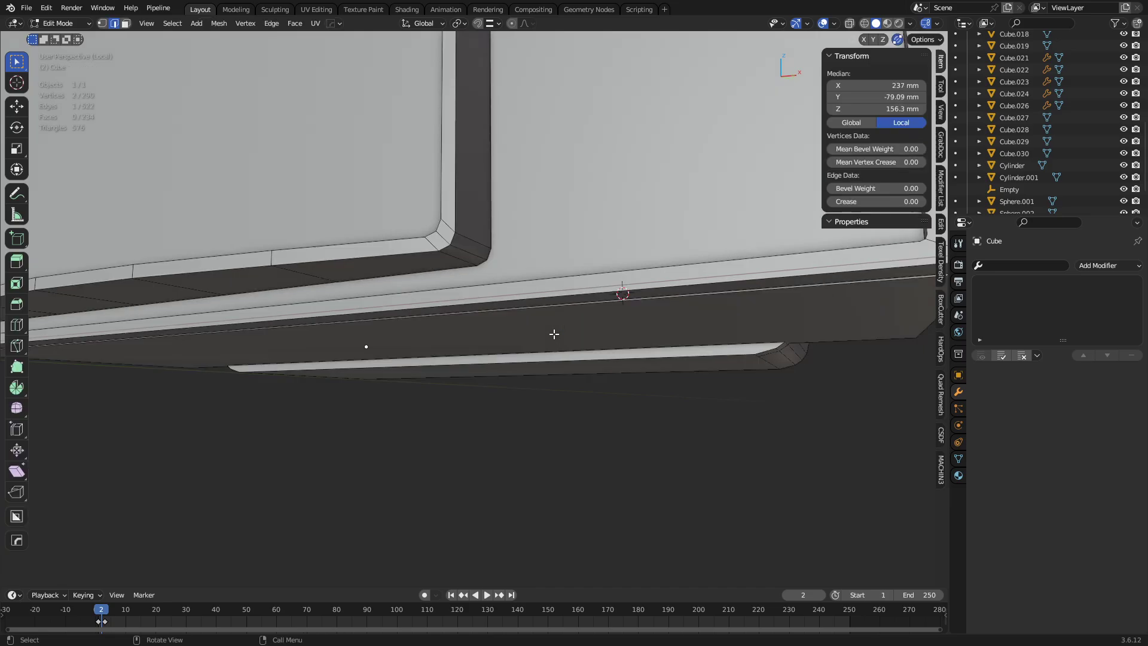
pyautogui.moveTo(554, 333); pyautogui.dragTo(490, 329, button='middle')
# Leave the isolated view of the cabinet and return to Object Mode with the whole television shown.
pyautogui.press('KP_Divide')
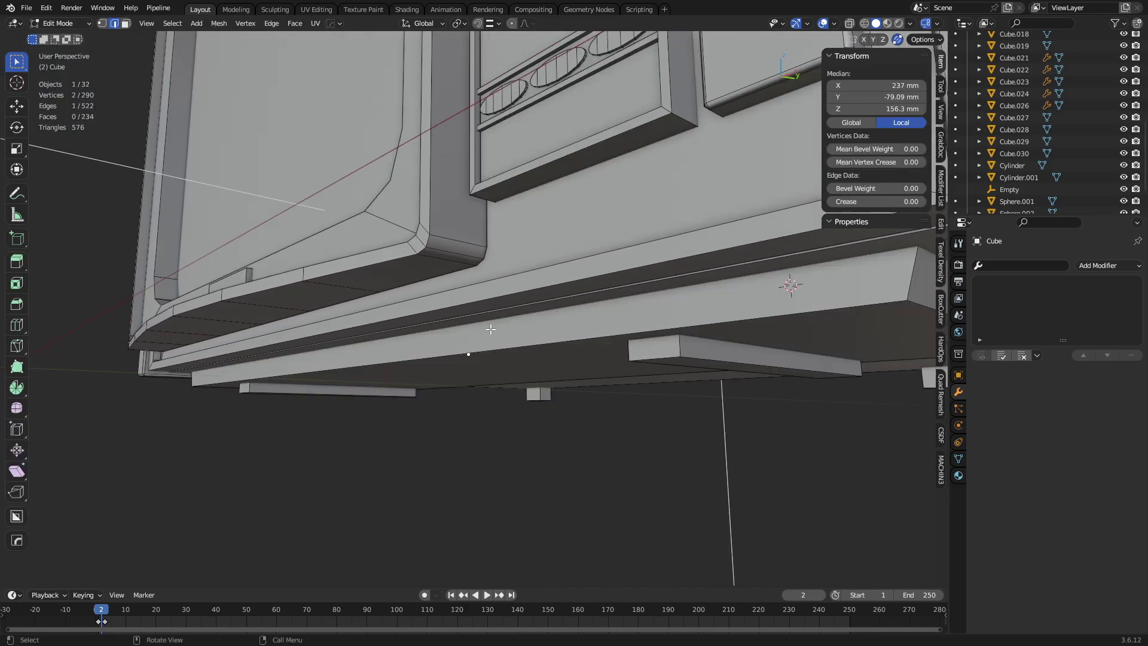
pyautogui.hotkey('ctrl', 'Tab')
pyautogui.click(579, 304)
# Try to merge the base plate under the television into the cabinet with an auto union, and undo it.
pyautogui.click(619, 328)
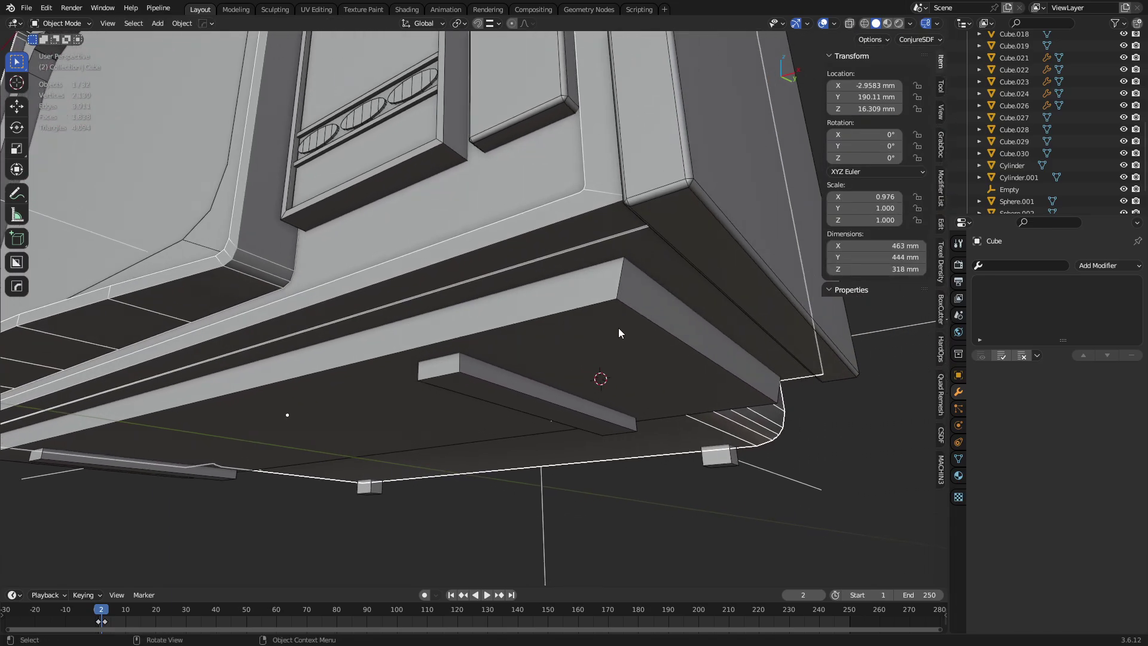
pyautogui.keyDown('shift'); pyautogui.click(650, 246); pyautogui.keyUp('shift')
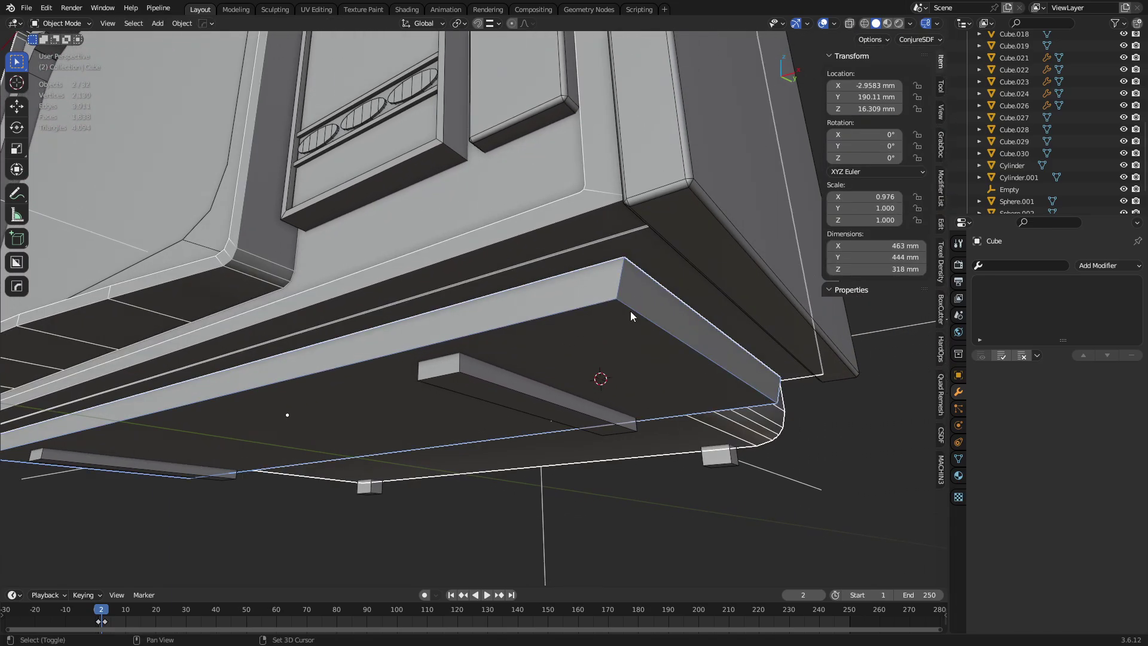
pyautogui.hotkey('shift', 'ctrl', 'b')
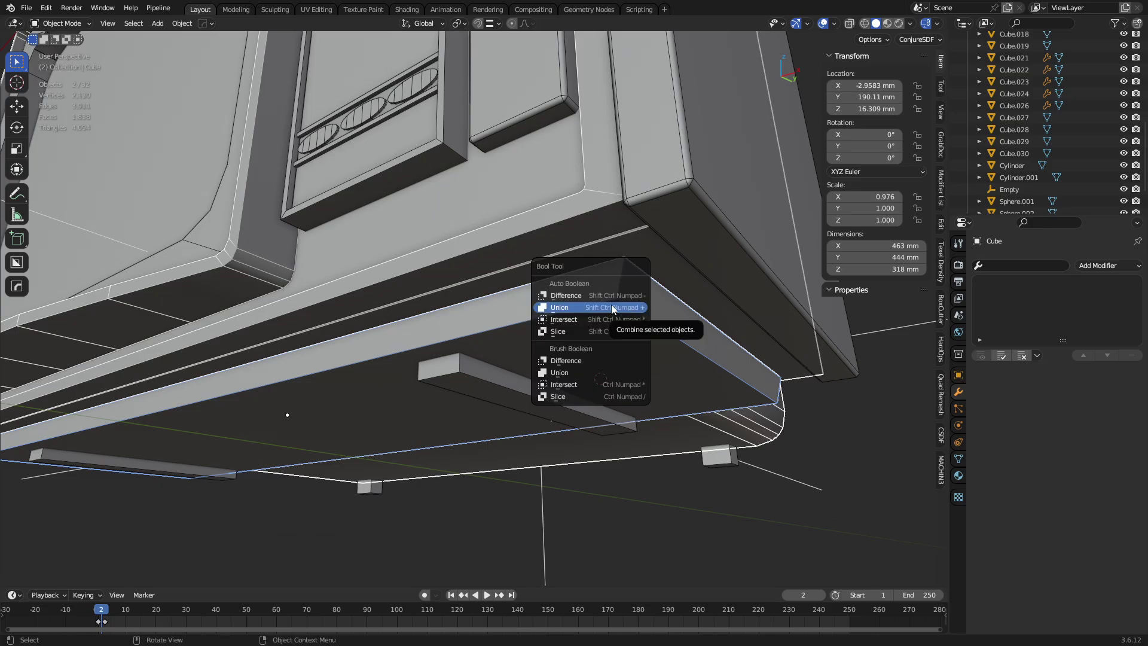
pyautogui.click(602, 307)
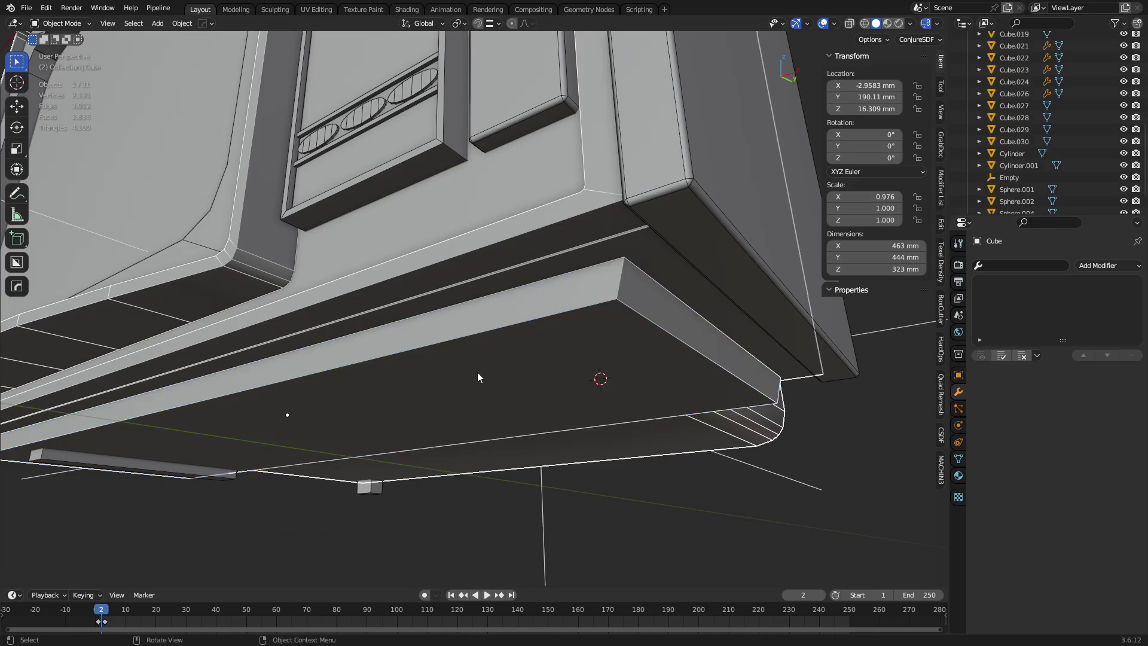
pyautogui.hotkey('ctrl', 'z')
# Apply the Mirror modifier on the feet beneath the base plate, and merge the base plate into the cabinet with an auto union.
pyautogui.click(499, 383)
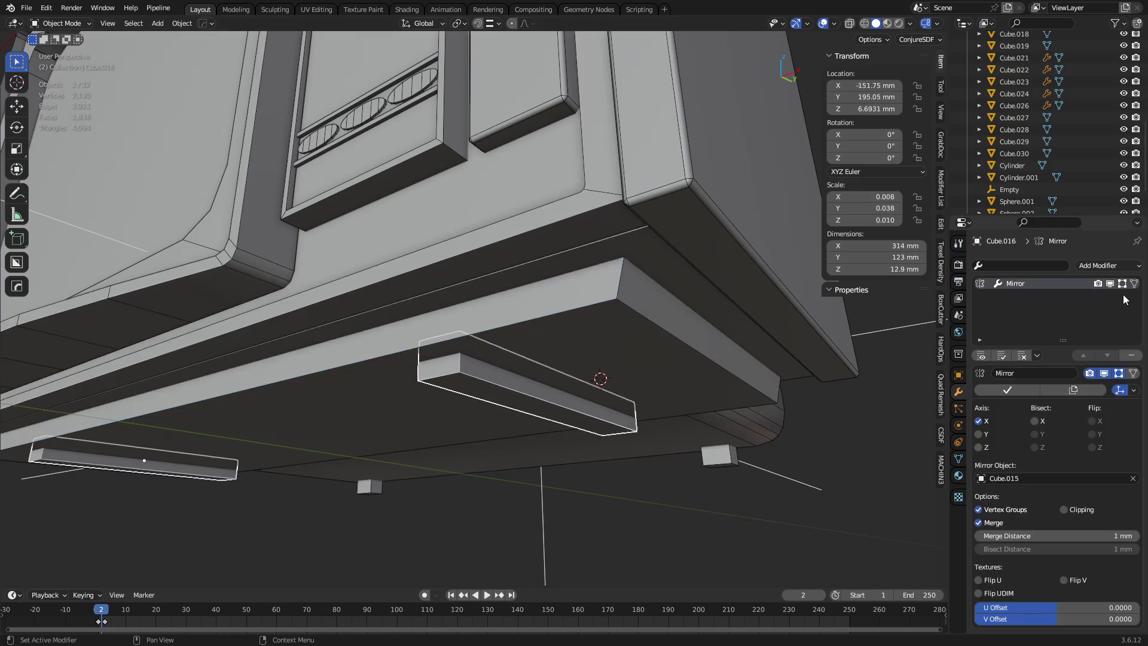
pyautogui.click(991, 391)
pyautogui.click(582, 317)
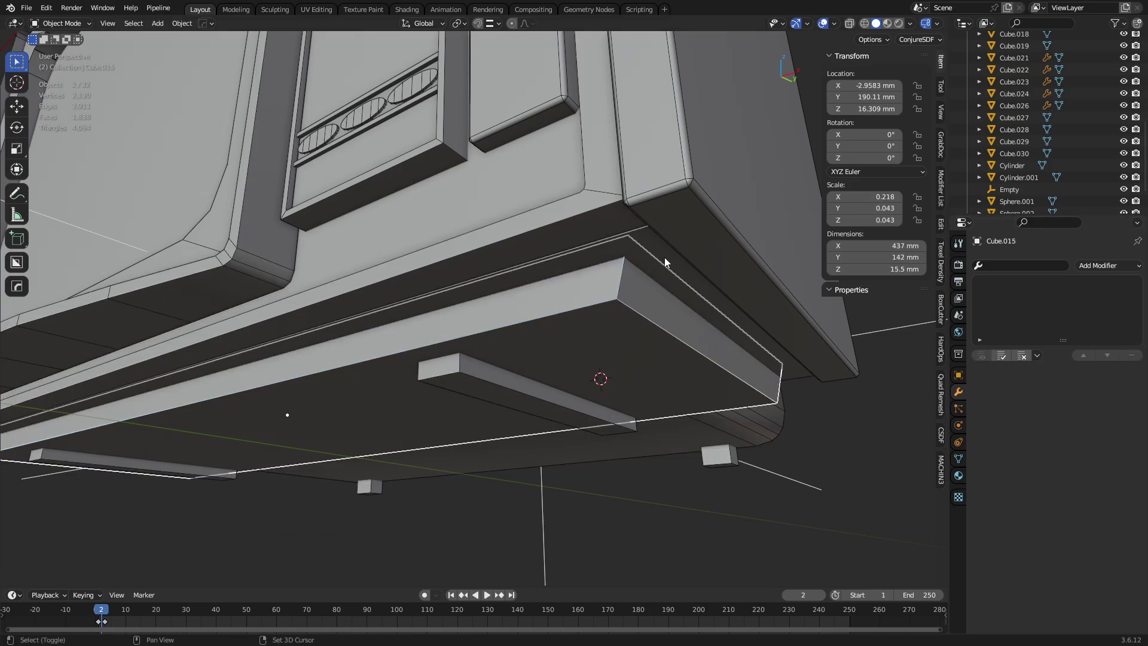
pyautogui.keyDown('shift'); pyautogui.click(660, 276); pyautogui.keyUp('shift')
pyautogui.hotkey('shift', 'ctrl', 'b')
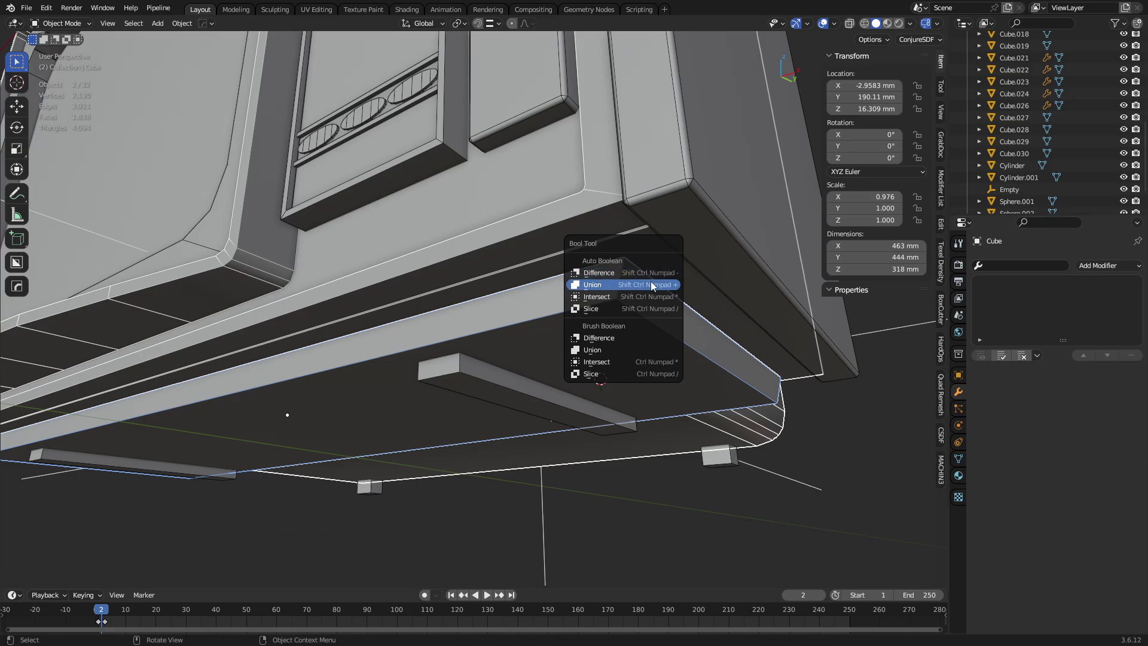
pyautogui.click(650, 285)
# Merge the mirrored feet beneath the base into the cabinet with an auto union.
pyautogui.click(494, 378)
pyautogui.keyDown('shift'); pyautogui.click(530, 352); pyautogui.keyUp('shift')
pyautogui.hotkey('shift', 'ctrl', 'b')
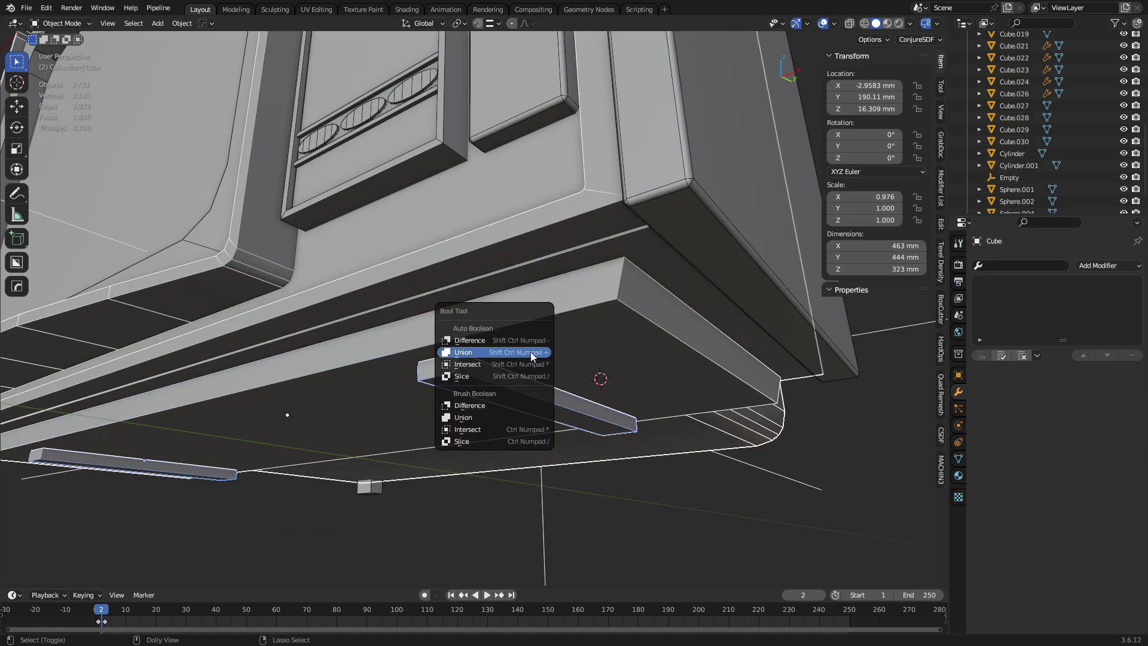
pyautogui.click(530, 351)
# Select the small rectangular badge below the screen together with the inner screen frame and bring up the Bool Tool options.
pyautogui.moveTo(450, 336); pyautogui.dragTo(473, 403, button='middle')
pyautogui.click(345, 324)
pyautogui.moveTo(346, 325); pyautogui.dragTo(307, 367, button='middle')
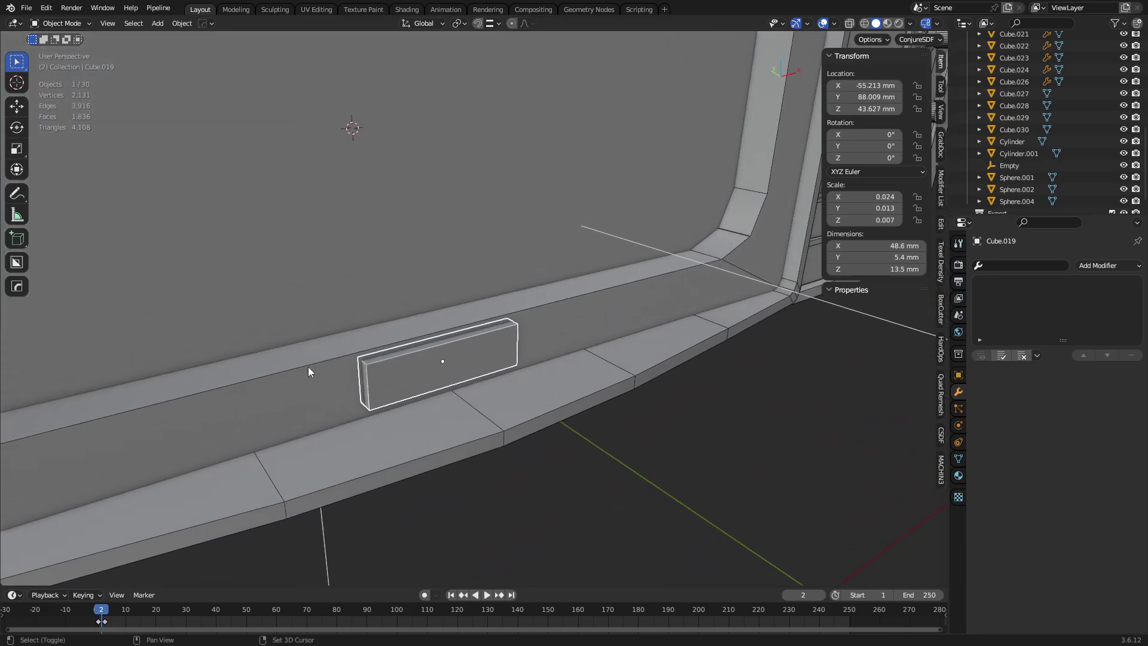
pyautogui.keyDown('shift'); pyautogui.click(307, 367); pyautogui.keyUp('shift')
pyautogui.hotkey('shift', 'ctrl', 'b')
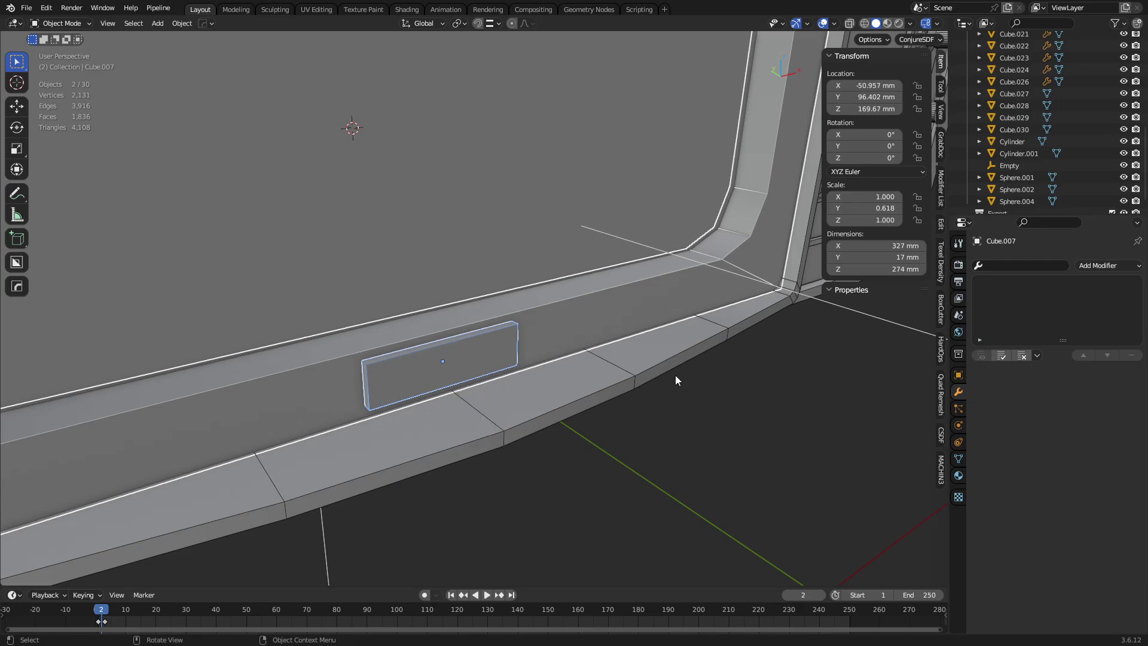
# Try moving the small badge away from the screen frame, along the Y axis and freely, to check its depth.
pyautogui.moveTo(422, 375); pyautogui.dragTo(574, 395, button='middle')
pyautogui.click(448, 390)
pyautogui.press('g')
pyautogui.press('y')
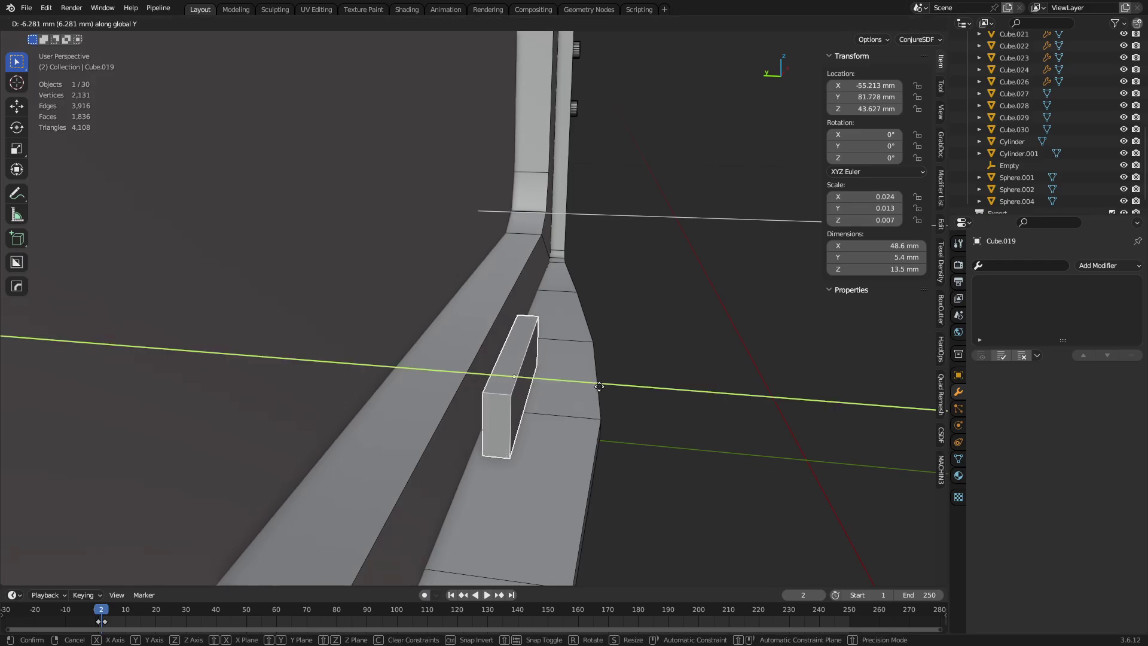
pyautogui.rightClick(494, 380)
pyautogui.moveTo(494, 379); pyautogui.dragTo(359, 341, button='middle')
pyautogui.moveTo(497, 293); pyautogui.dragTo(516, 373, button='middle')
pyautogui.press('g')
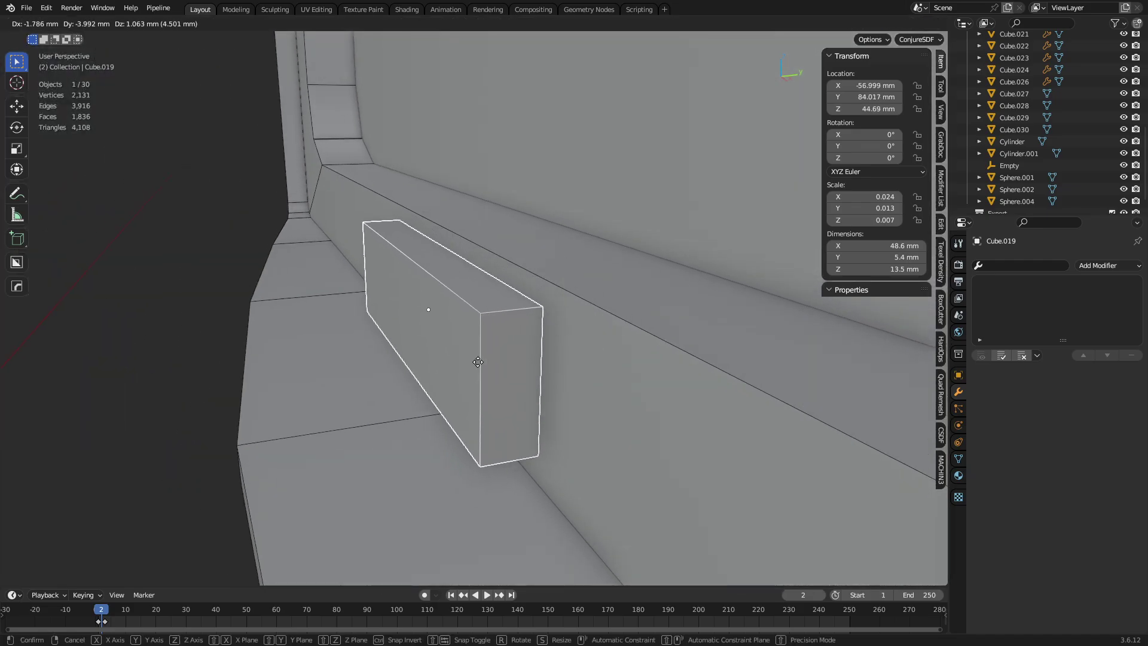
pyautogui.rightClick(483, 341)
pyautogui.press('g')
pyautogui.click(521, 372)
# Merge the small badge into the inner screen frame with an auto union.
pyautogui.moveTo(520, 372)
pyautogui.mouseDown(button='middle')
pyautogui.moveTo(484, 361)
pyautogui.moveTo(601, 358)
pyautogui.moveTo(501, 362)
pyautogui.mouseUp(button='middle')
pyautogui.keyDown('shift'); pyautogui.click(585, 332); pyautogui.keyUp('shift')
pyautogui.rightClick(574, 375)
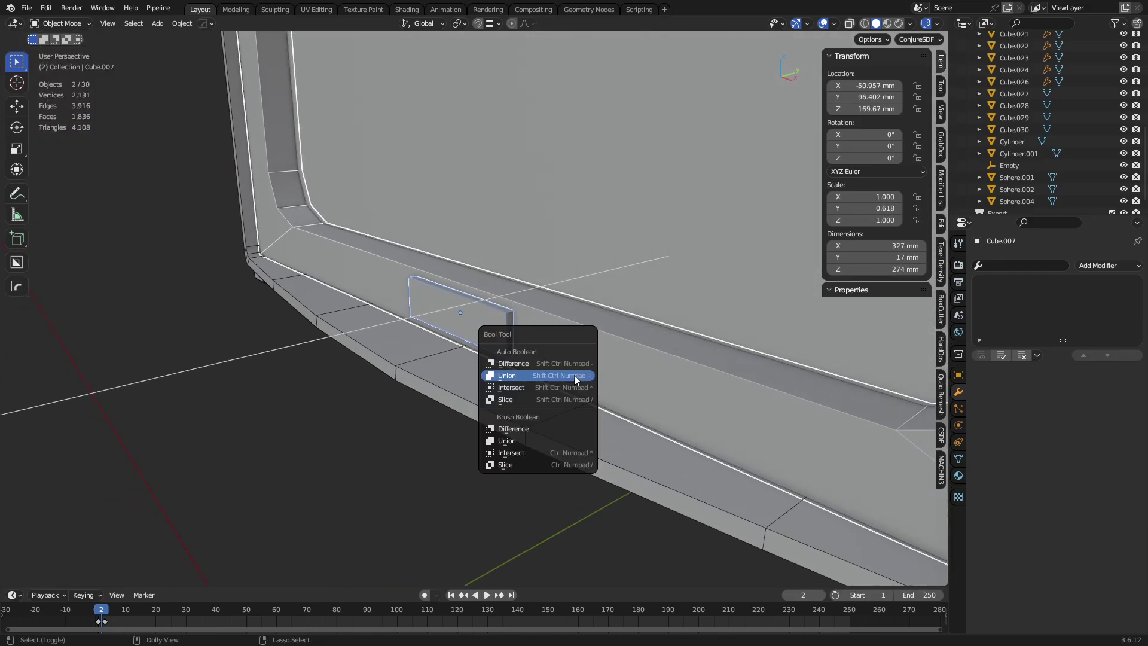
pyautogui.click(574, 375)
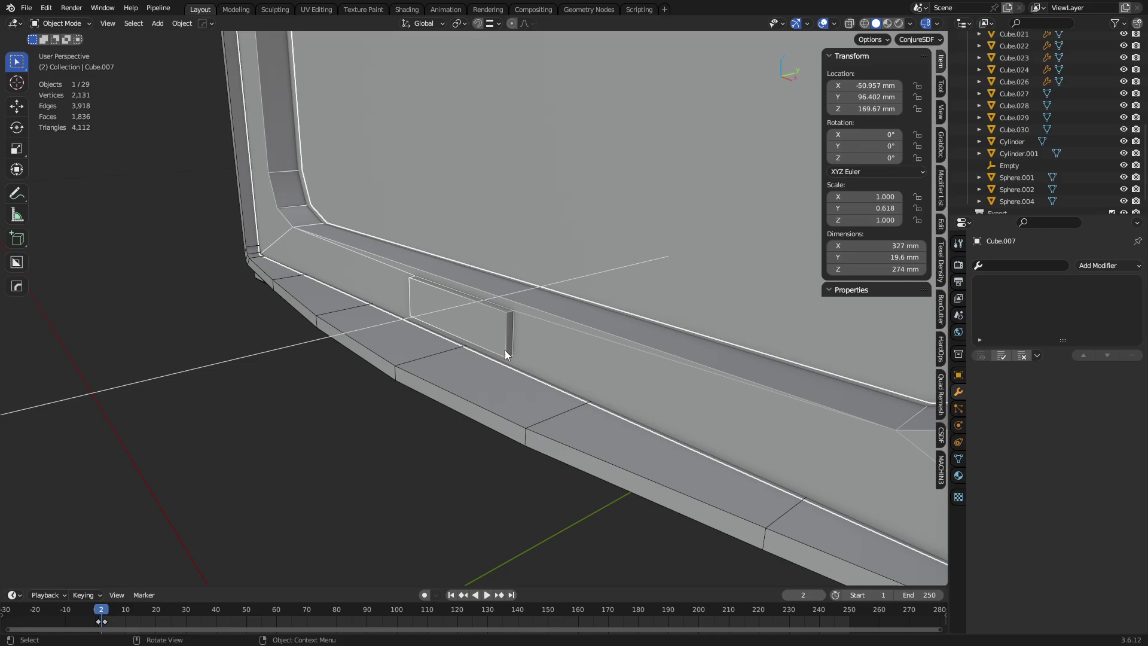
# Examine the merged badge's topology in Edit Mode and its placement on the screen frame from the front and at an angle.
pyautogui.press('KP_1')
pyautogui.press('Tab')
pyautogui.press('KP_1')
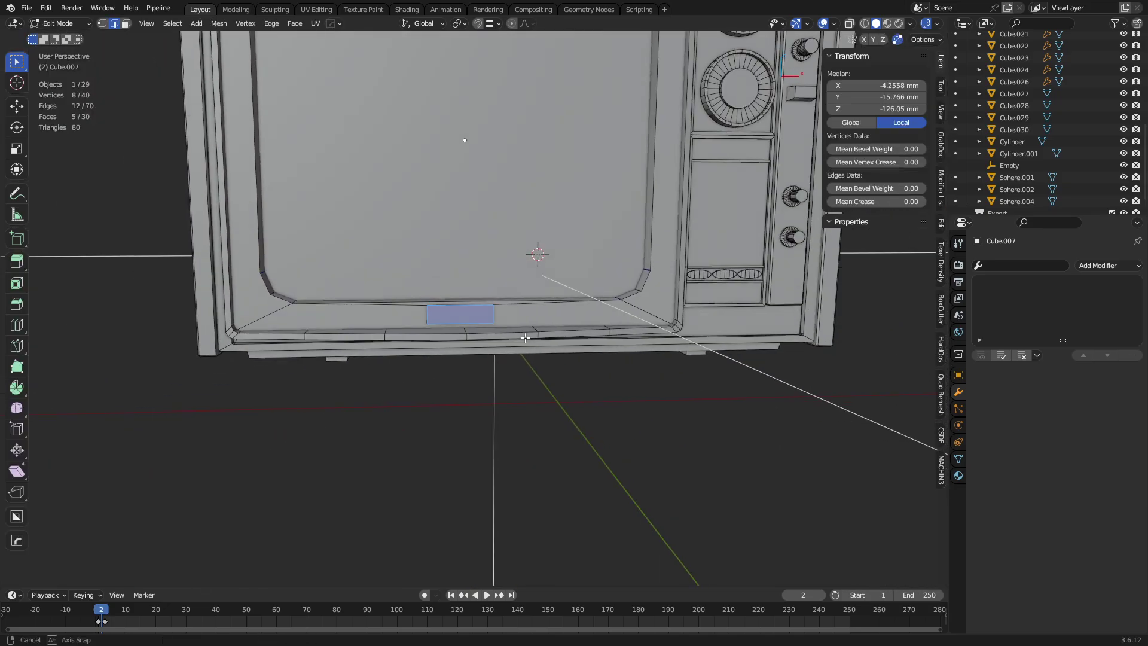
pyautogui.scroll(-3, 513, 318)
pyautogui.hotkey('ctrl', 'Tab')
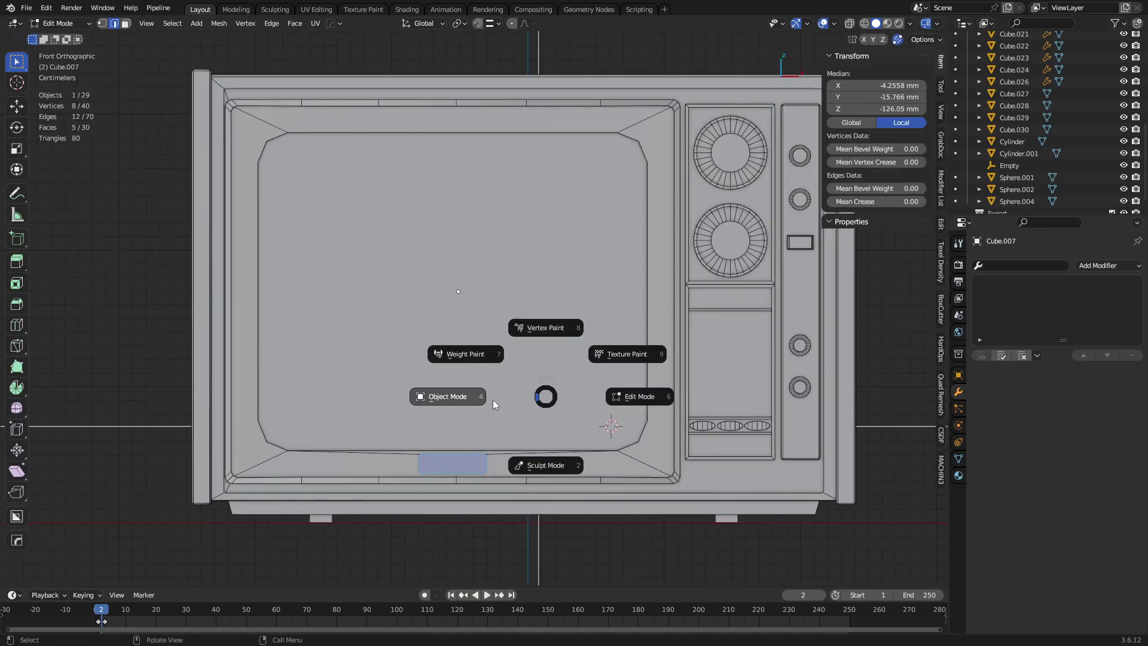
pyautogui.click(493, 400)
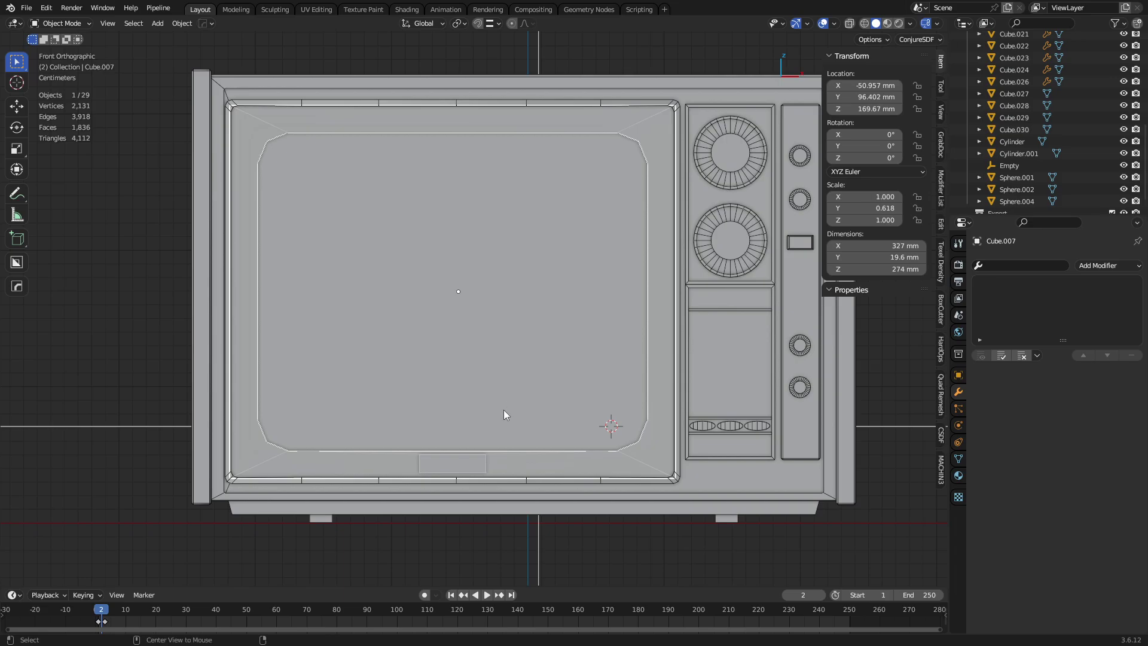
pyautogui.scroll(-2, 503, 415)
pyautogui.moveTo(487, 462); pyautogui.dragTo(534, 389, button='middle')
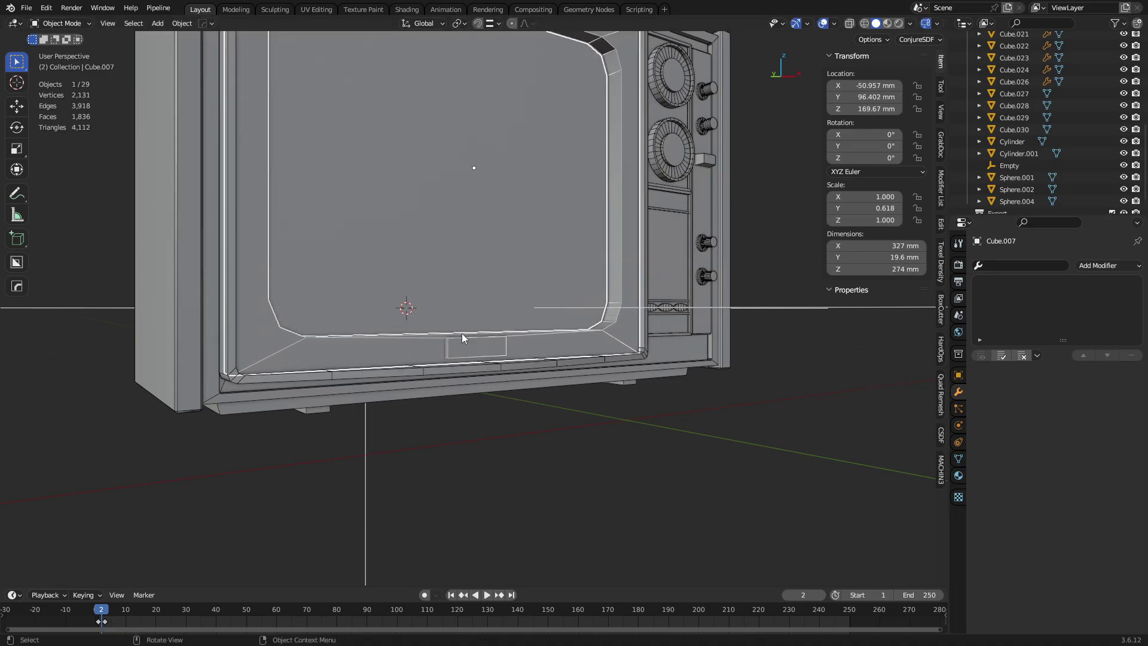
# Switch to Unreal Engine and examine the imported television mesh up close and from afar, including its side and the handle recess.
pyautogui.moveTo(482, 354); pyautogui.dragTo(518, 343, button='middle')
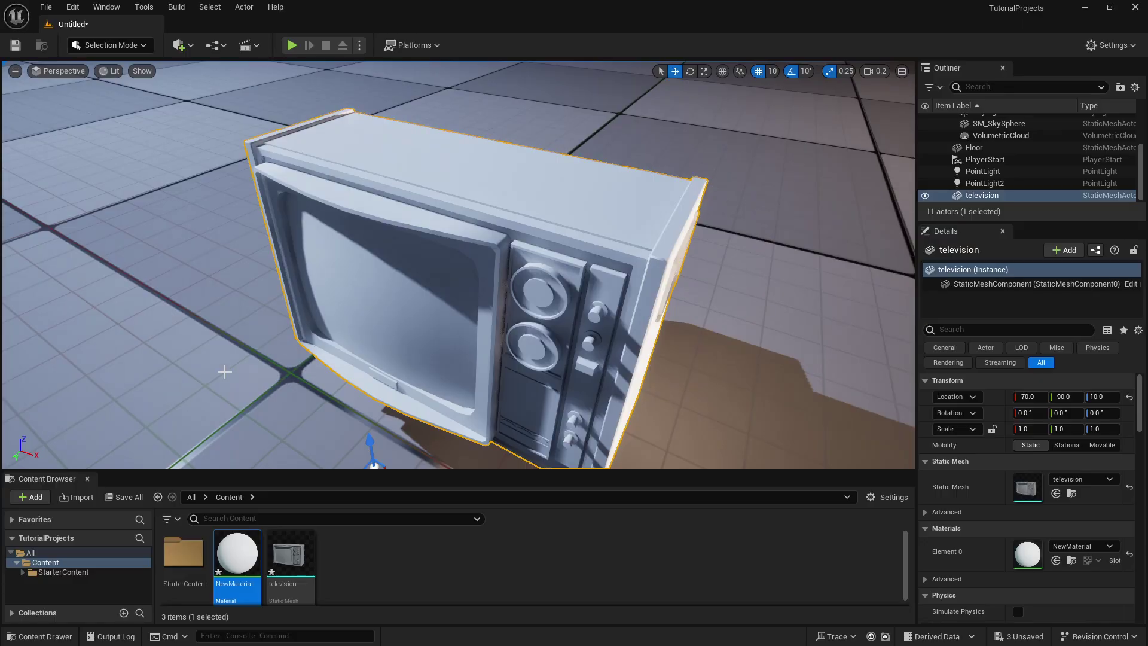
pyautogui.moveTo(501, 375); pyautogui.dragTo(539, 302)
pyautogui.moveTo(538, 302); pyautogui.dragTo(441, 293, button='right')
pyautogui.moveTo(459, 265); pyautogui.dragTo(330, 286, button='right')
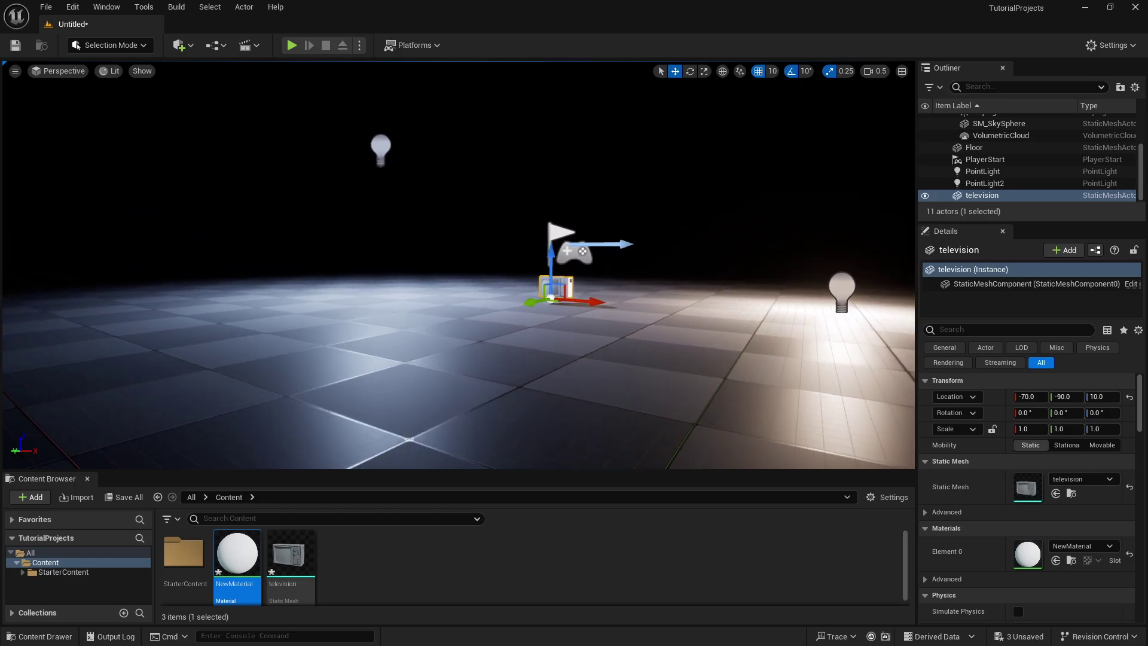
pyautogui.press('w')
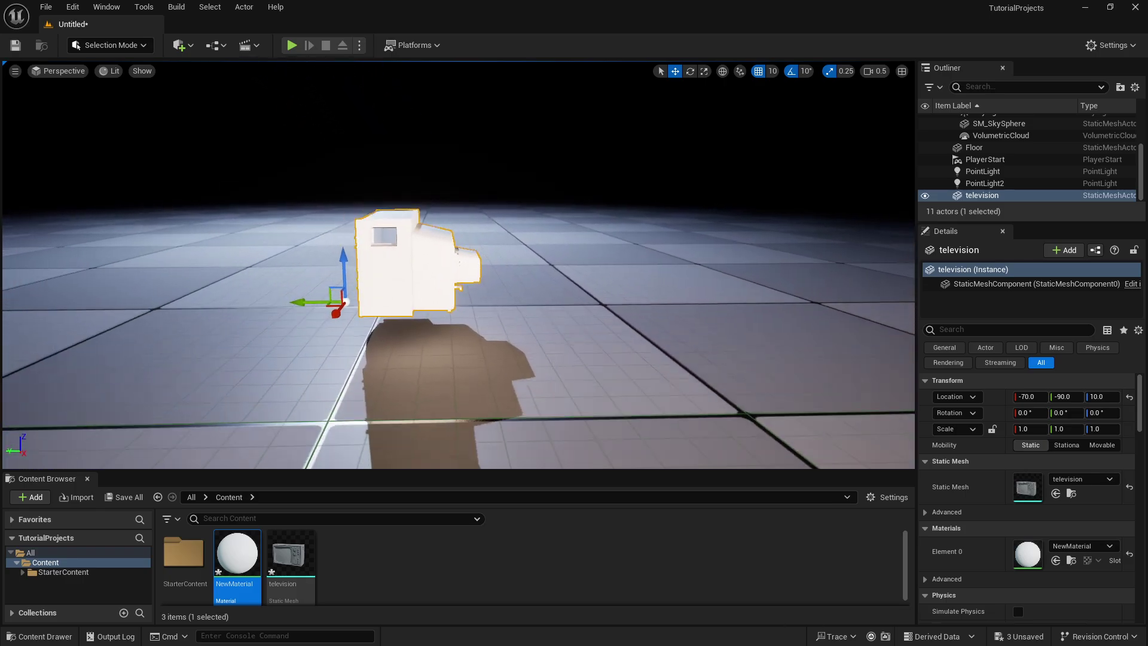
pyautogui.press('s')
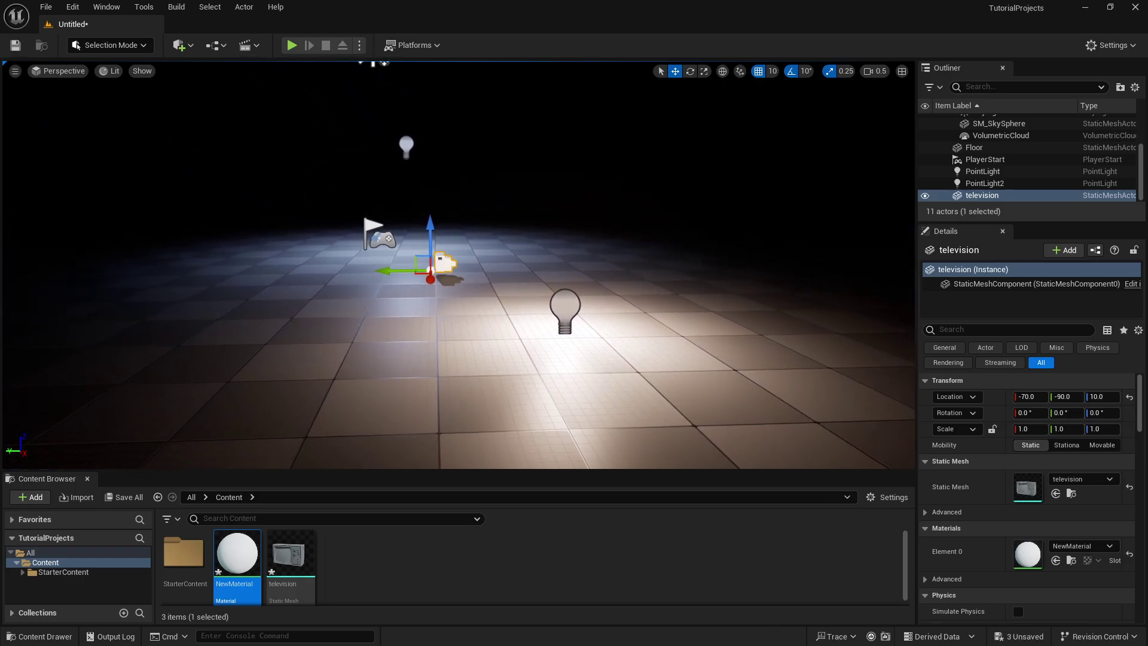
pyautogui.press('w')
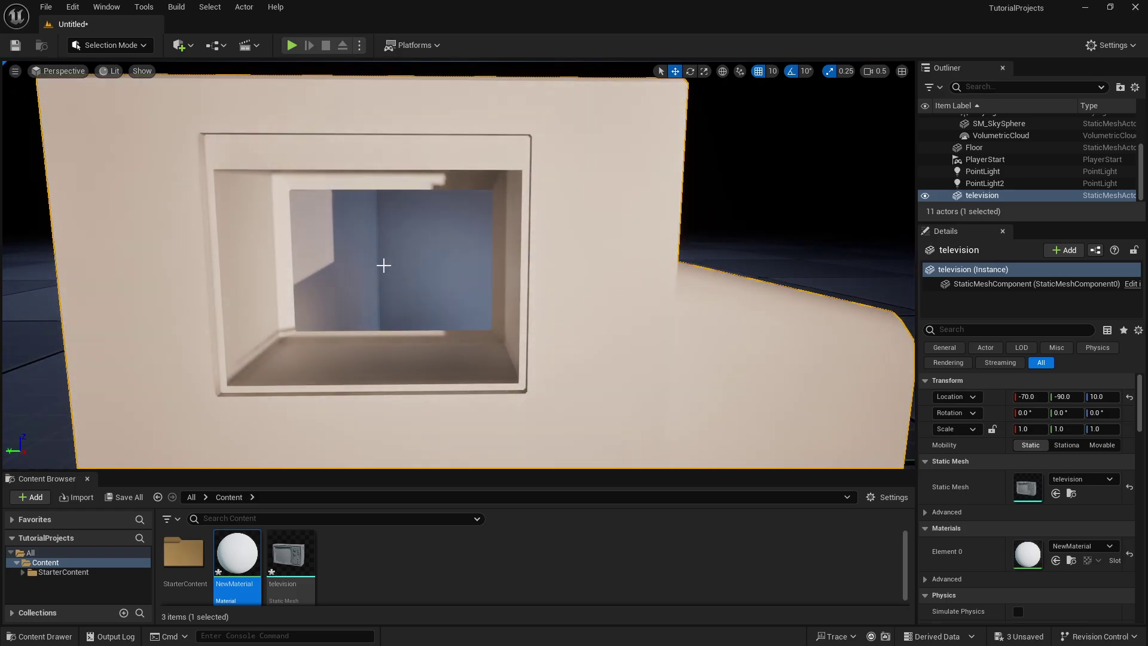
pyautogui.press('s')
pyautogui.moveTo(384, 266); pyautogui.dragTo(664, 221, button='right')
pyautogui.press('w')
pyautogui.press('s')
pyautogui.scroll(-4, 325, 278)
pyautogui.press('q')
pyautogui.press('q')
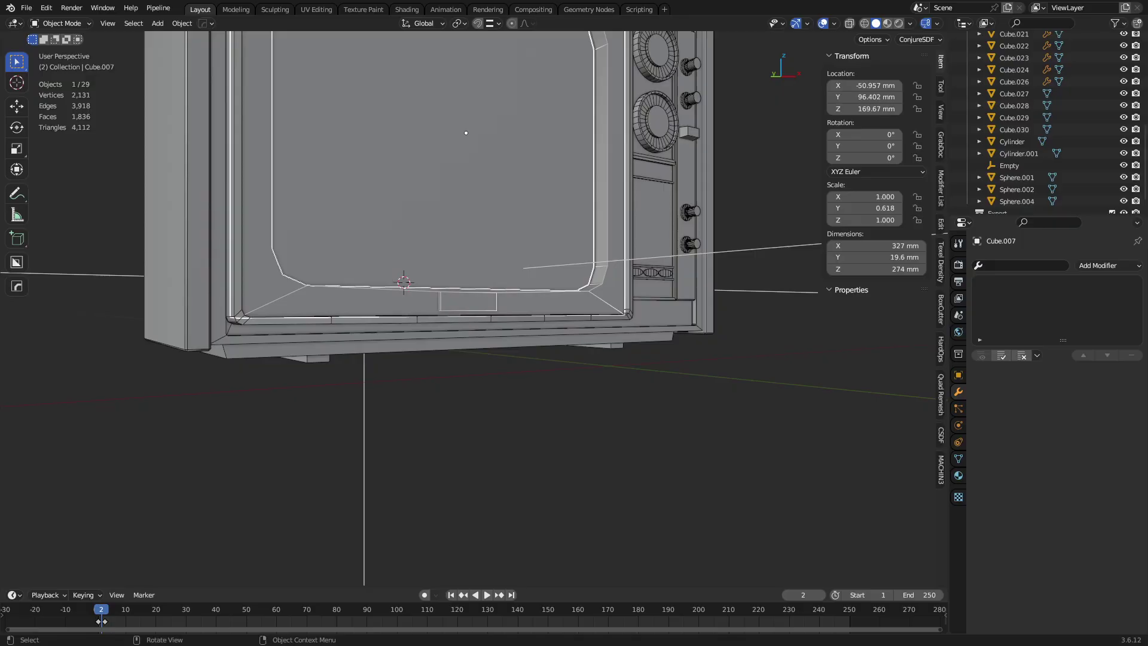
# Switch back to Blender and merge the inner screen frame with its badge into the television body using an auto union.
pyautogui.moveTo(199, 326); pyautogui.dragTo(426, 339, button='middle')
pyautogui.click(364, 321)
pyautogui.keyDown('shift'); pyautogui.click(451, 344); pyautogui.keyUp('shift')
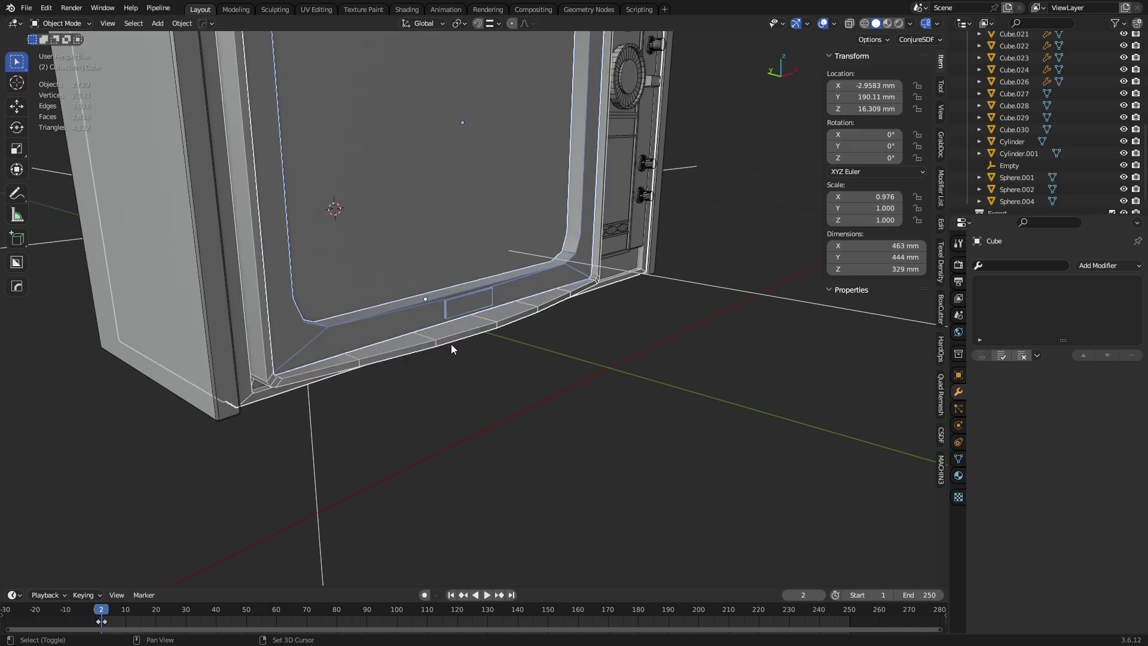
pyautogui.hotkey('shift', 'ctrl', 'b')
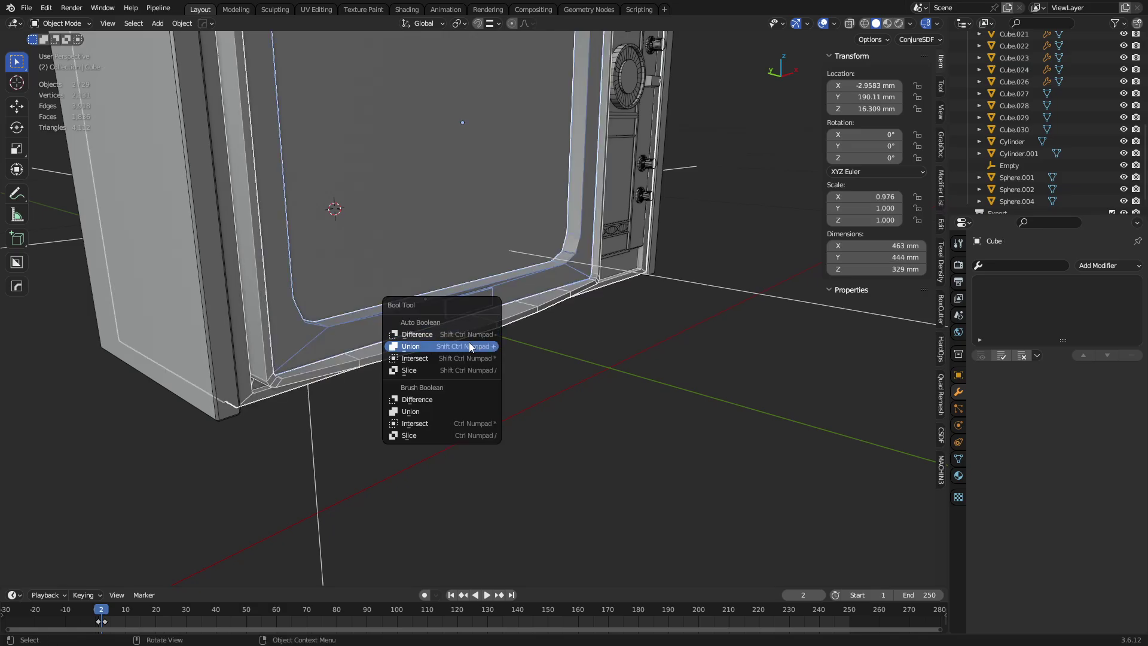
pyautogui.click(469, 345)
# Run the MACHIN3 clean up on the merged body's mesh in Edit Mode and return to Object Mode.
pyautogui.press('Tab')
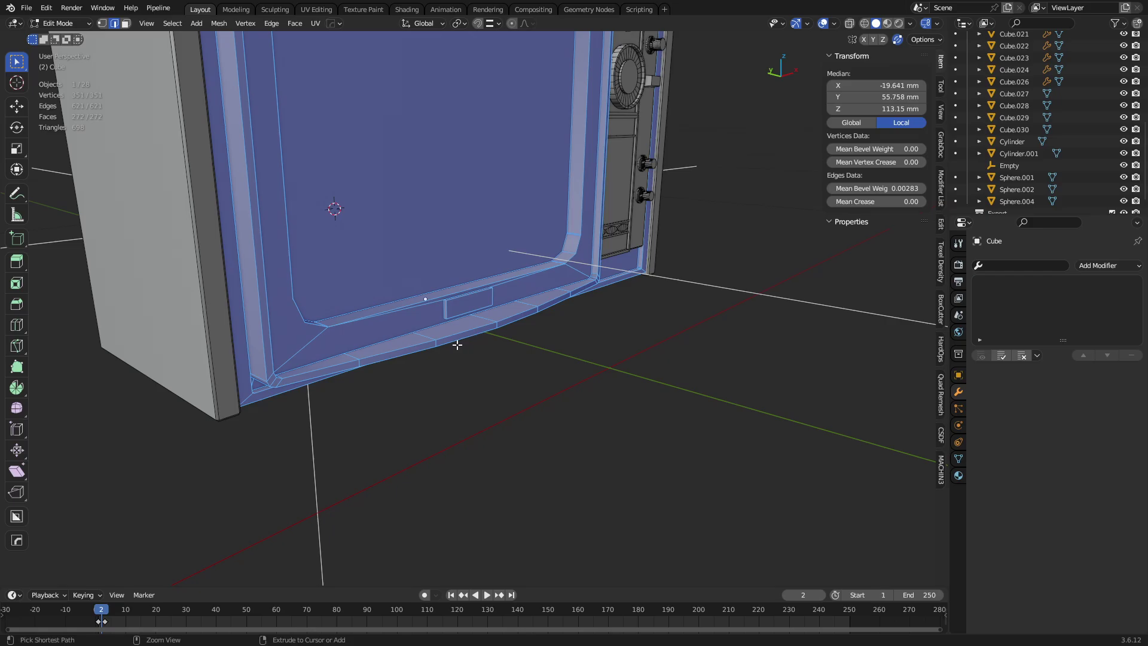
pyautogui.press('3')
pyautogui.moveTo(344, 306); pyautogui.dragTo(477, 343, button='middle')
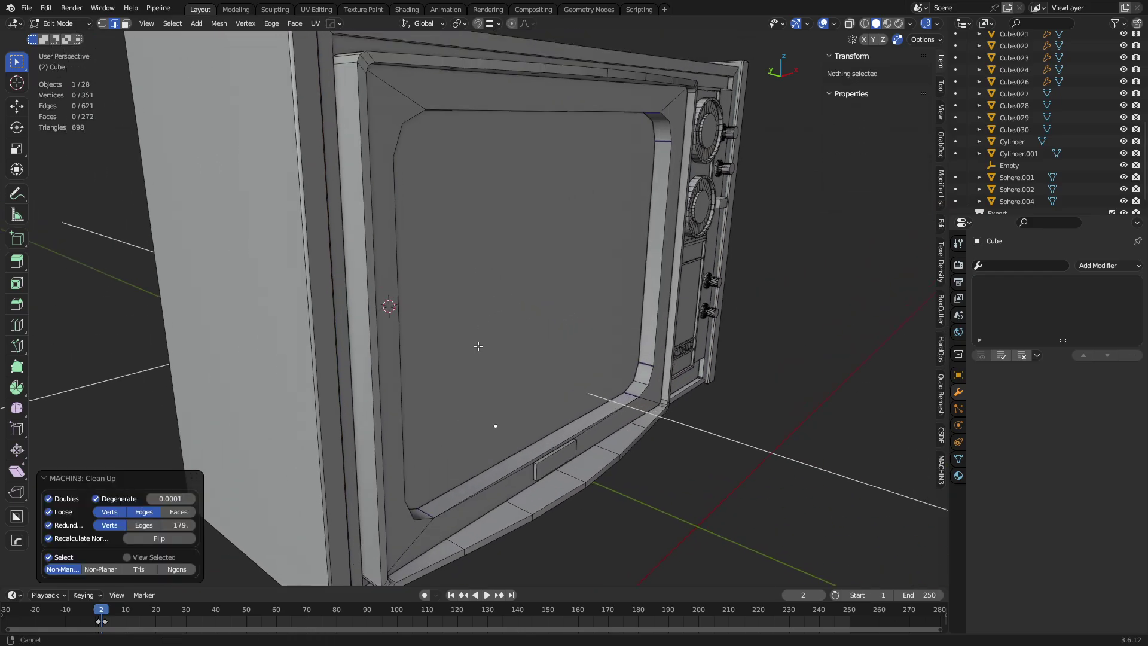
pyautogui.press('Tab')
# Try to merge the television's left side panel into the body with an auto union.
pyautogui.click(379, 410)
pyautogui.click(259, 247)
pyautogui.moveTo(260, 246); pyautogui.dragTo(394, 198, button='middle')
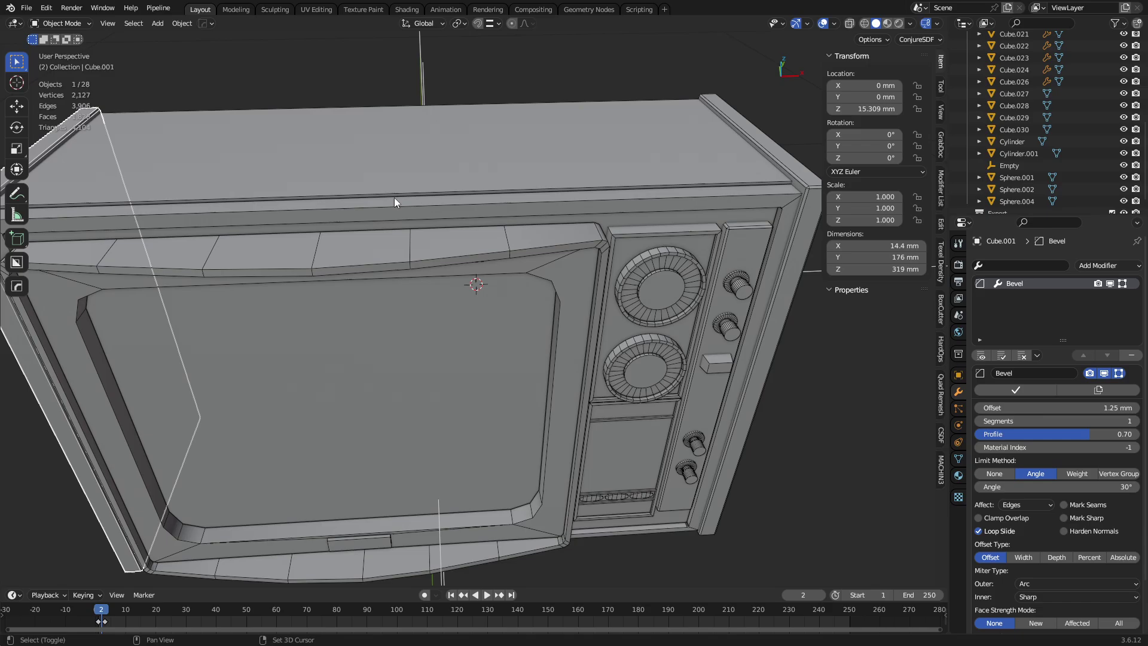
pyautogui.keyDown('shift'); pyautogui.click(402, 186); pyautogui.keyUp('shift')
pyautogui.hotkey('ctrl', 'shift', 'b')
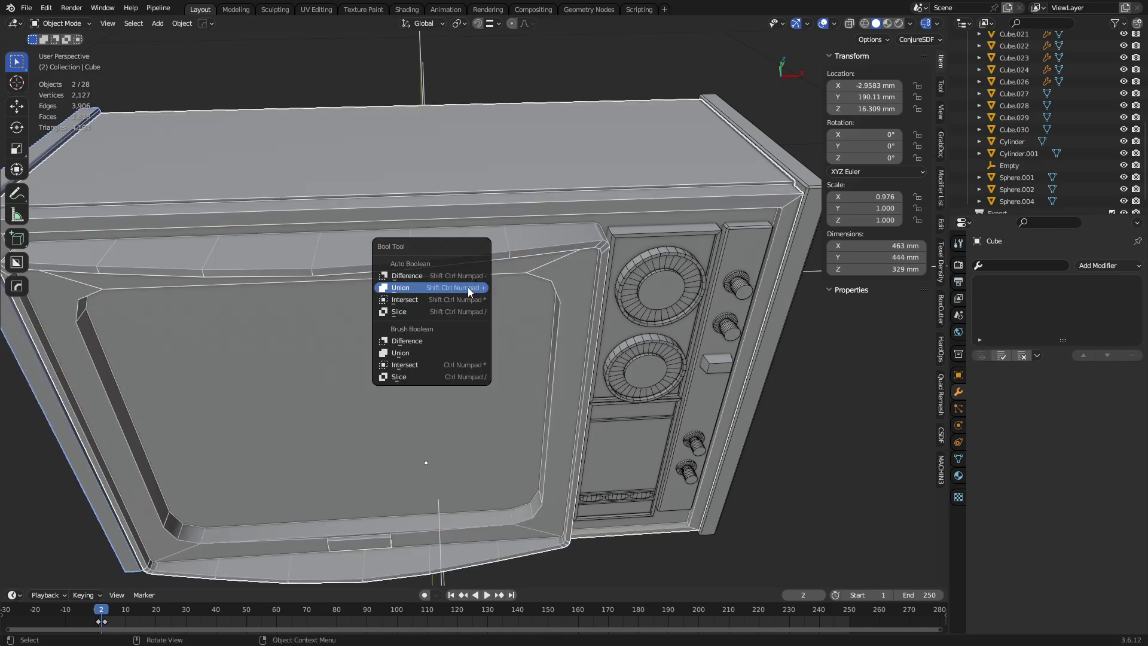
pyautogui.click(467, 287)
# Try to merge the right side panel with the handle recess into the television body using an auto union.
pyautogui.moveTo(468, 287)
pyautogui.mouseDown(button='middle')
pyautogui.moveTo(507, 289)
pyautogui.moveTo(472, 289)
pyautogui.mouseUp(button='middle')
pyautogui.keyDown('shift'); pyautogui.click(494, 303); pyautogui.keyUp('shift')
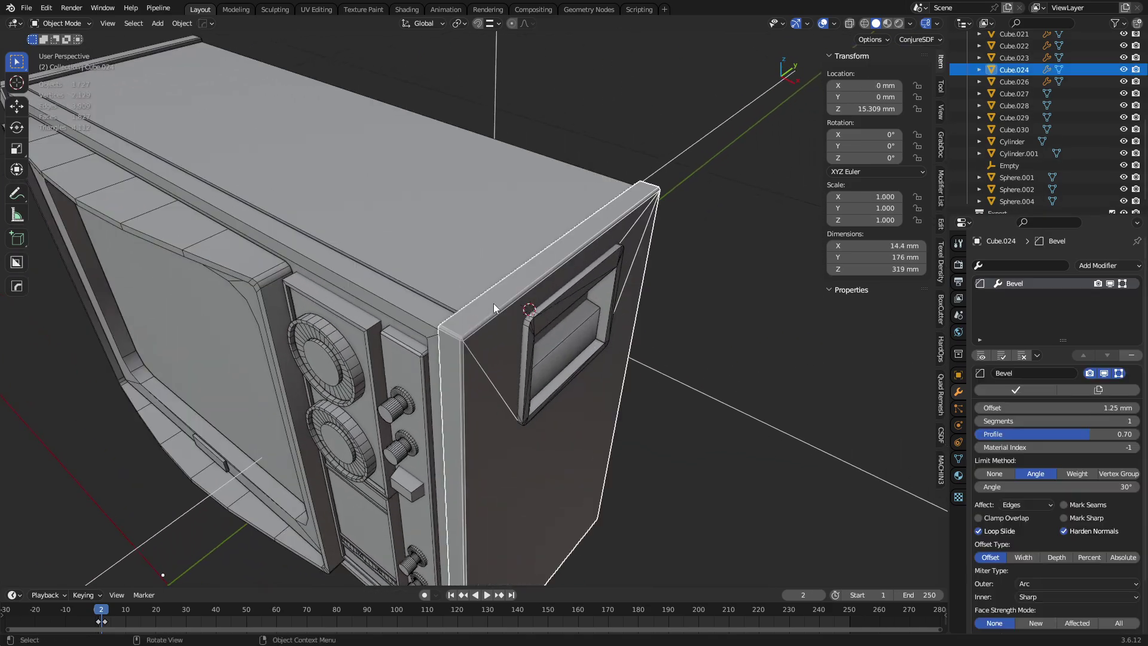
pyautogui.keyDown('shift'); pyautogui.click(459, 278); pyautogui.keyUp('shift')
pyautogui.hotkey('ctrl', 'shift', 'b')
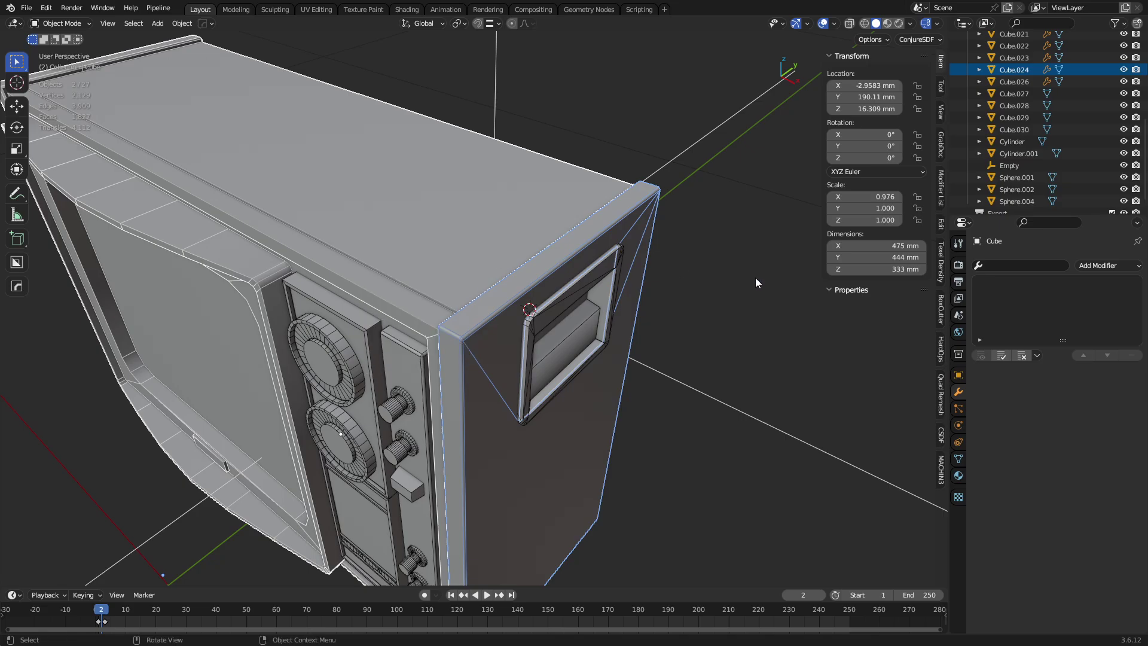
pyautogui.hotkey('ctrl', 'shift', 'b')
pyautogui.click(533, 313)
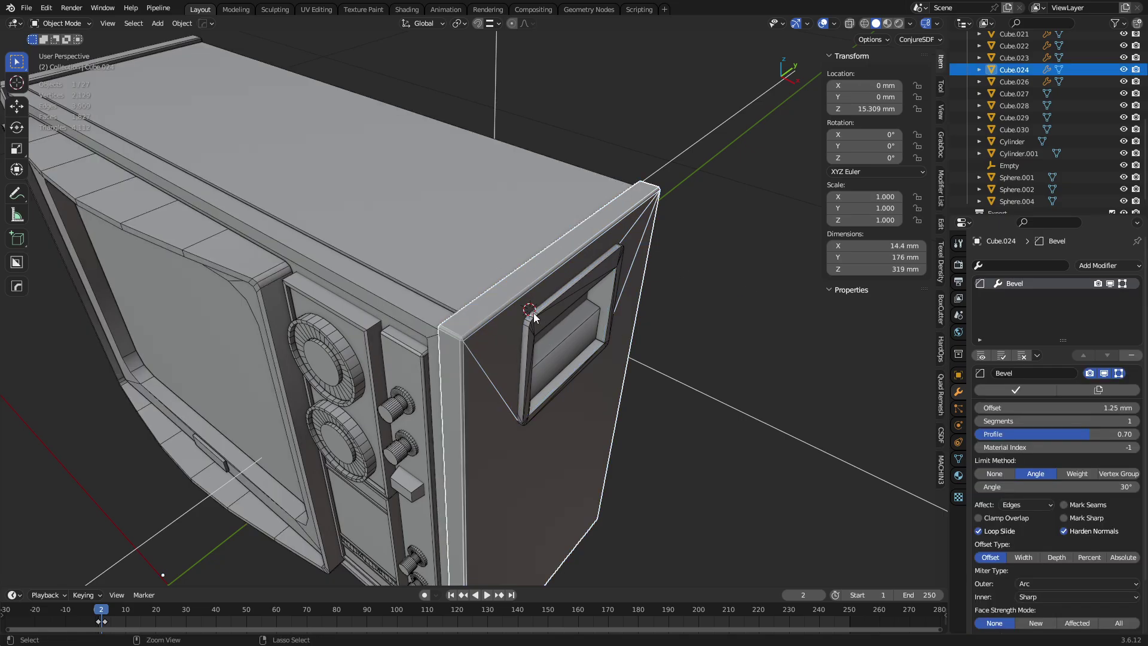
pyautogui.moveTo(412, 331); pyautogui.dragTo(582, 333, button='middle')
# Open the right side panel in Edit Mode and isolate it in local view.
pyautogui.scroll(5, 482, 359)
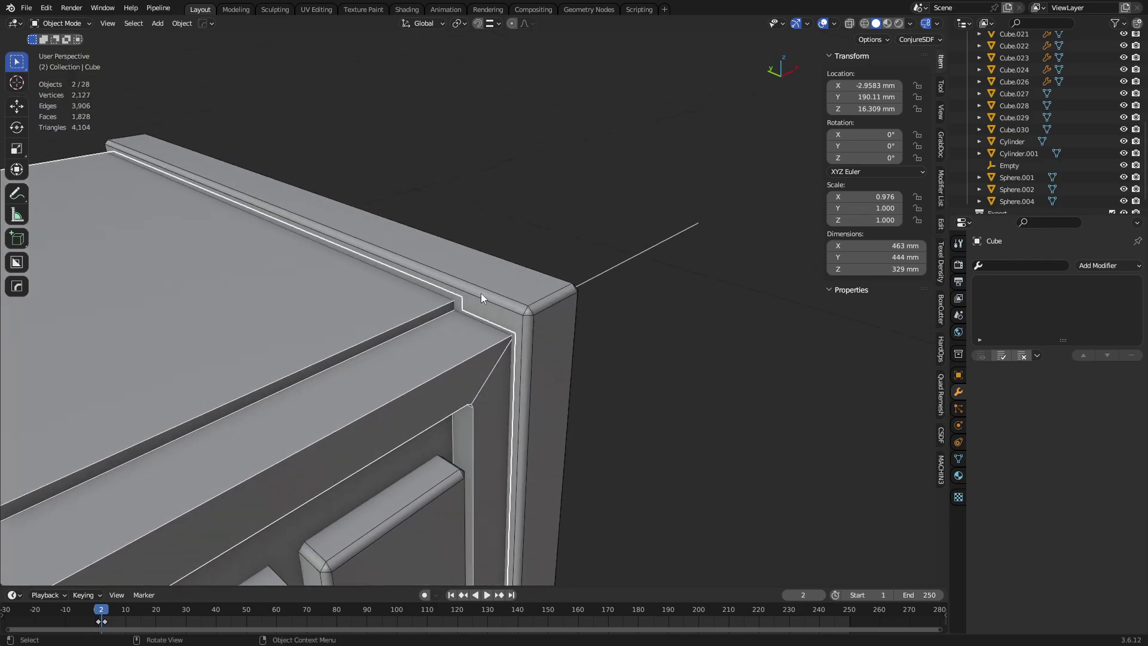
pyautogui.click(476, 304)
pyautogui.click(446, 304)
pyautogui.click(500, 317)
pyautogui.press('Tab')
pyautogui.click(456, 317)
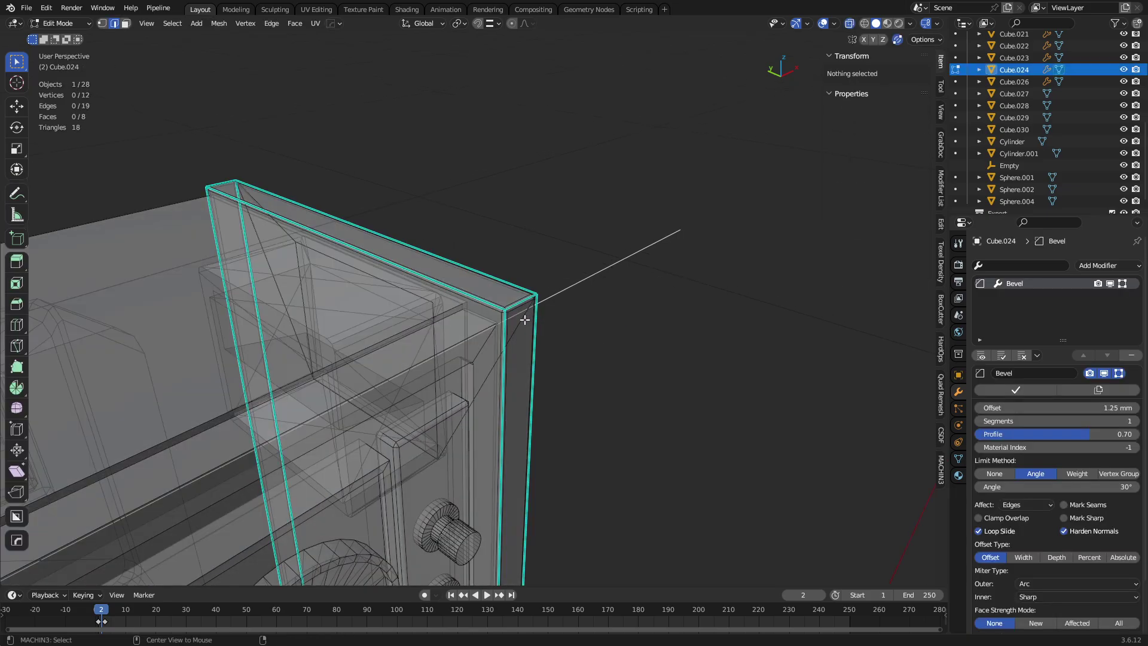
pyautogui.press('KP_Divide')
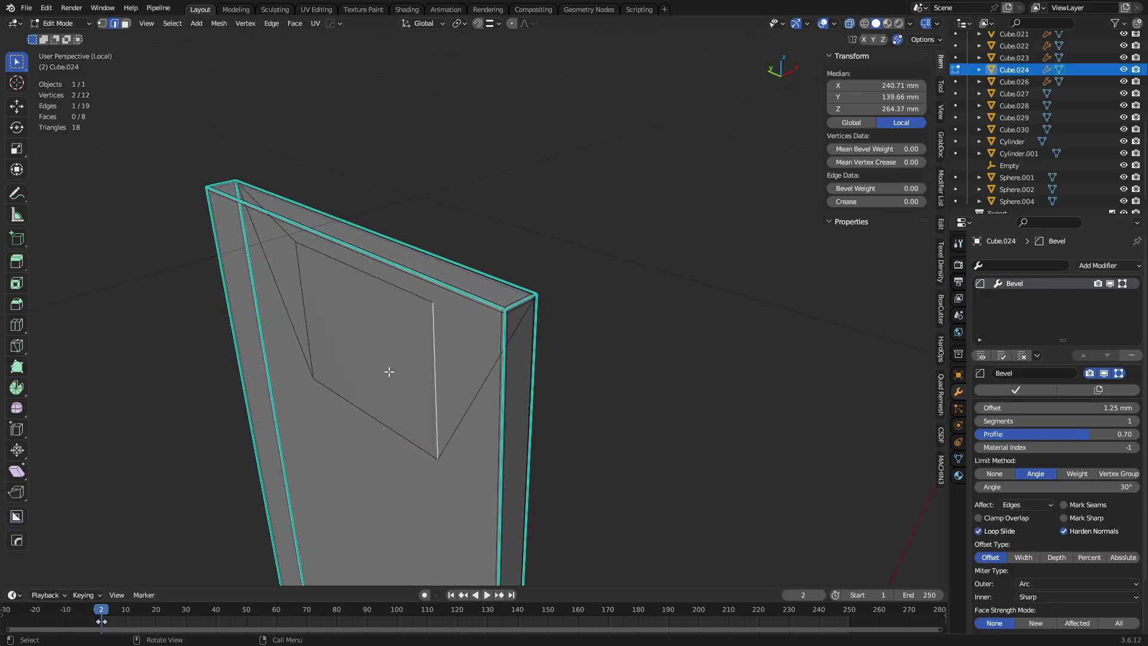
# Inset the large inner face of the right side panel by about 2.9 mm and delete the centre face.
pyautogui.press('3')
pyautogui.hotkey('alt', 'z')
pyautogui.click(371, 531)
pyautogui.moveTo(372, 531); pyautogui.dragTo(317, 321, button='middle')
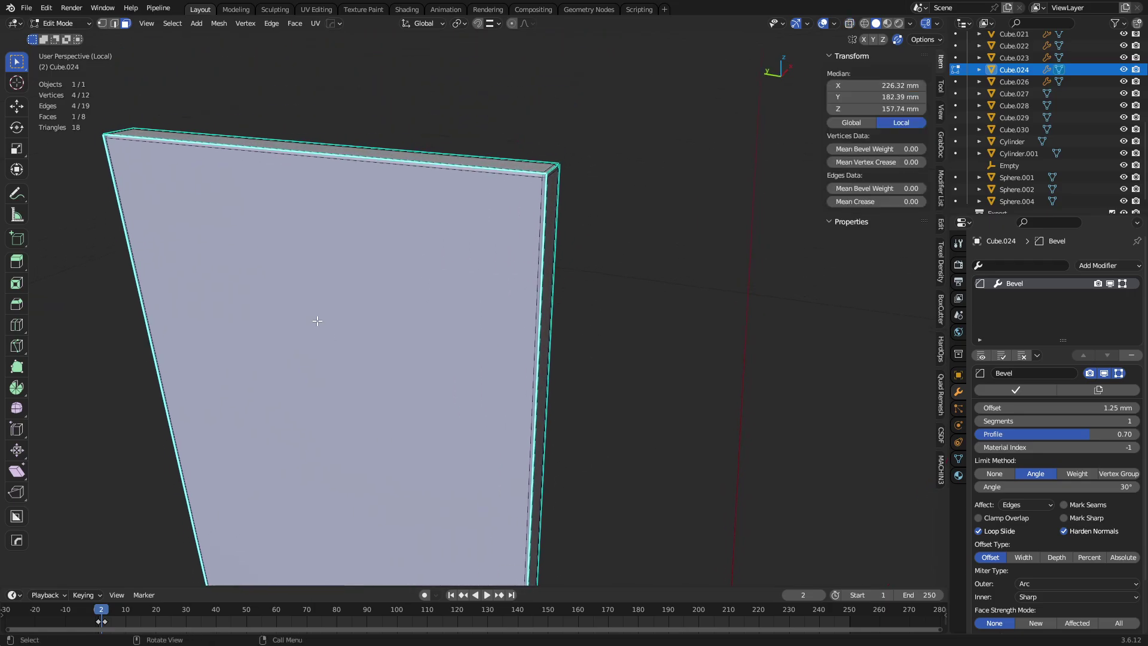
pyautogui.press('i')
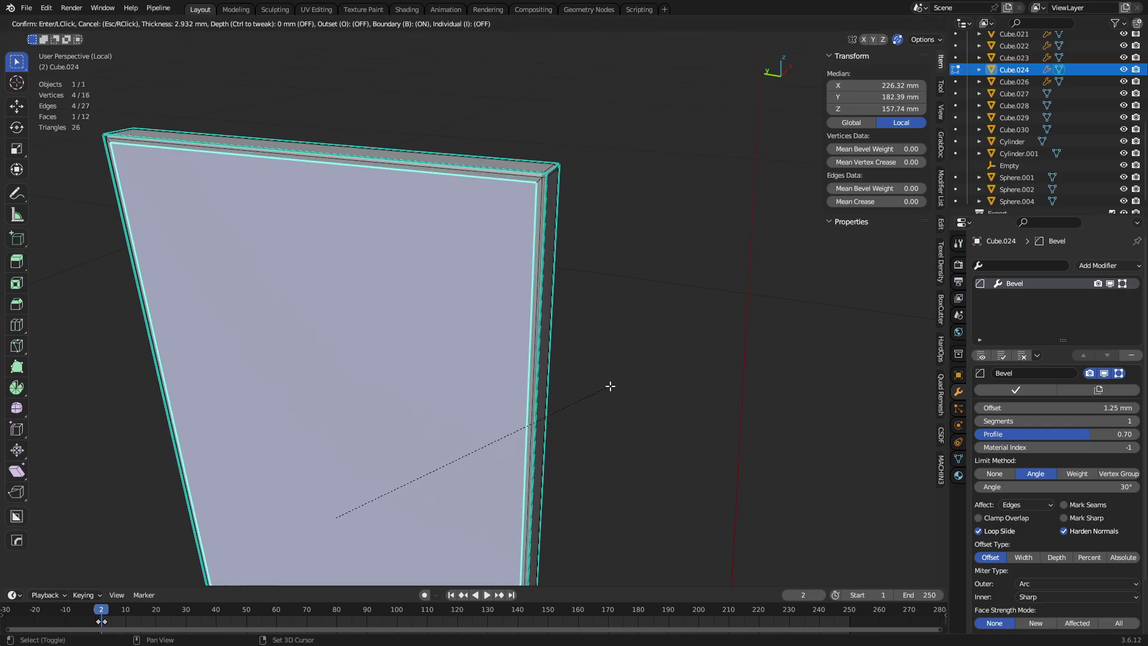
pyautogui.click(594, 392)
pyautogui.press('x')
pyautogui.press('f')
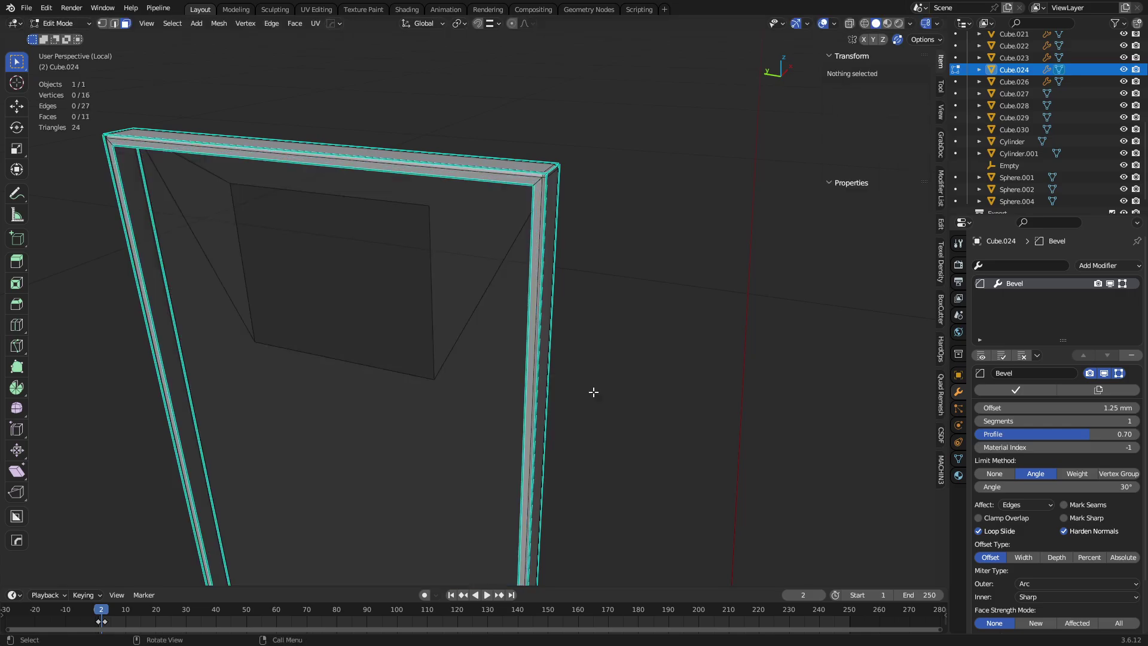
# Leave local view and undo the inset and face deletion on the right side panel.
pyautogui.press('KP_Divide')
pyautogui.moveTo(591, 392); pyautogui.dragTo(598, 354, button='middle')
pyautogui.keyDown('alt'); pyautogui.click(598, 355); pyautogui.keyUp('alt')
pyautogui.press('f')
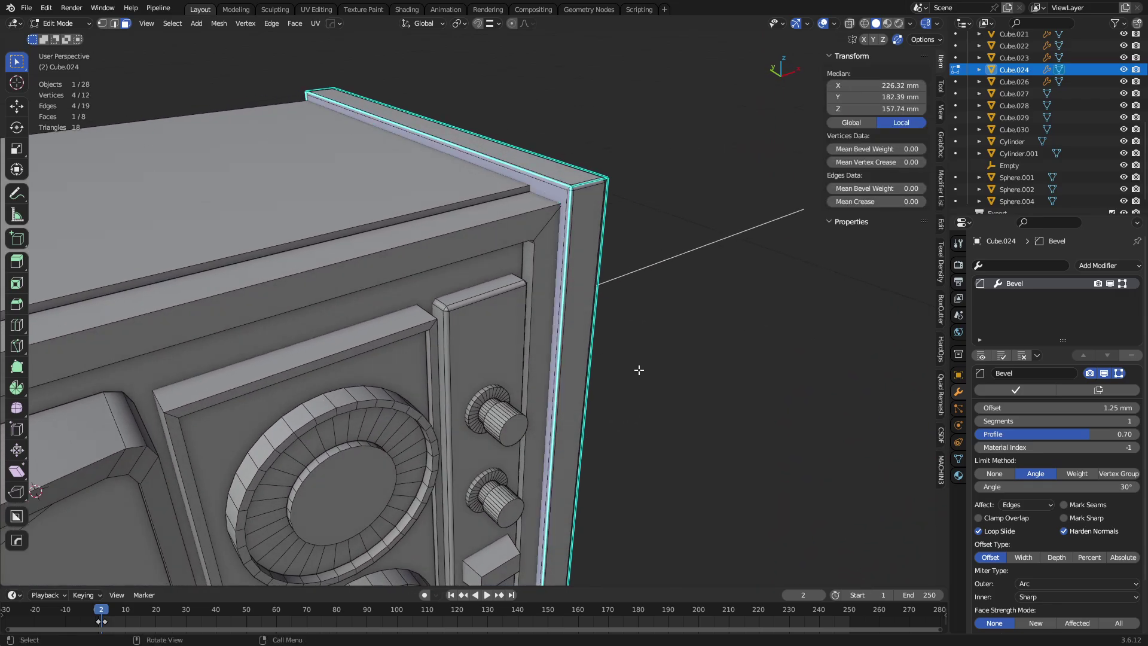
# Inset the right side panel's inner face by 7.403 mm and delete the centre face, checking the opening in isolation.
pyautogui.press('i')
pyautogui.click(480, 404)
pyautogui.press('x')
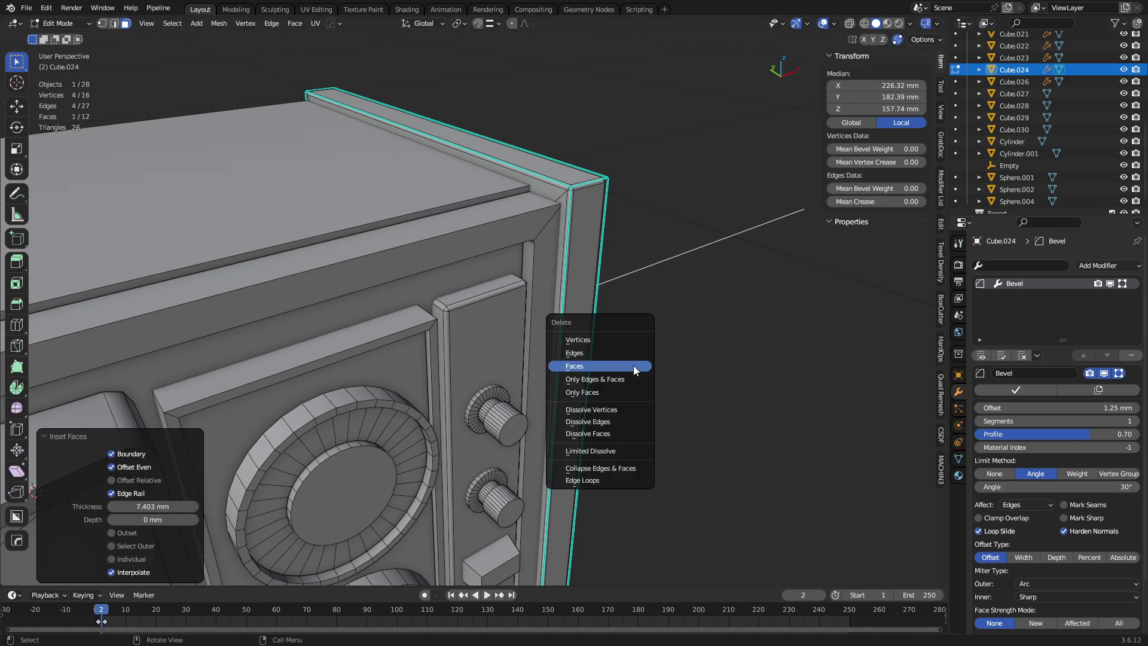
pyautogui.click(584, 365)
pyautogui.press('KP_Divide')
pyautogui.moveTo(623, 356); pyautogui.dragTo(598, 367, button='middle')
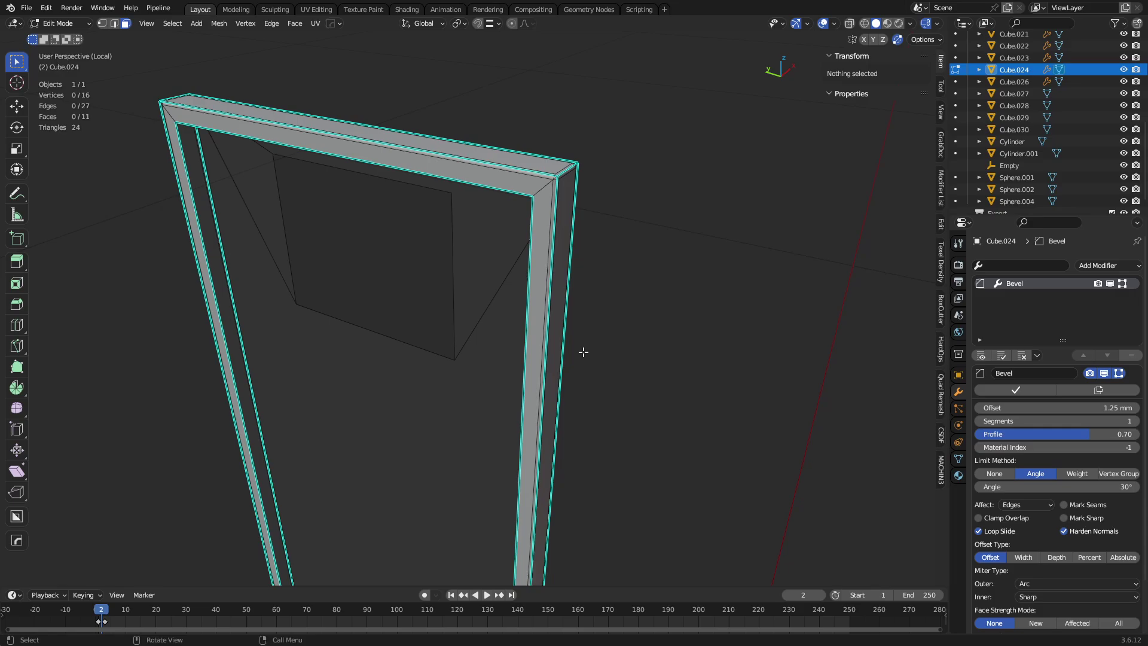
pyautogui.press('KP_Divide')
pyautogui.moveTo(604, 334); pyautogui.dragTo(543, 299, button='middle')
# Undo the 7.403 mm inset and face deletion on the right side panel and return to Object Mode.
pyautogui.hotkey('ctrl', 'Tab')
pyautogui.click(461, 299)
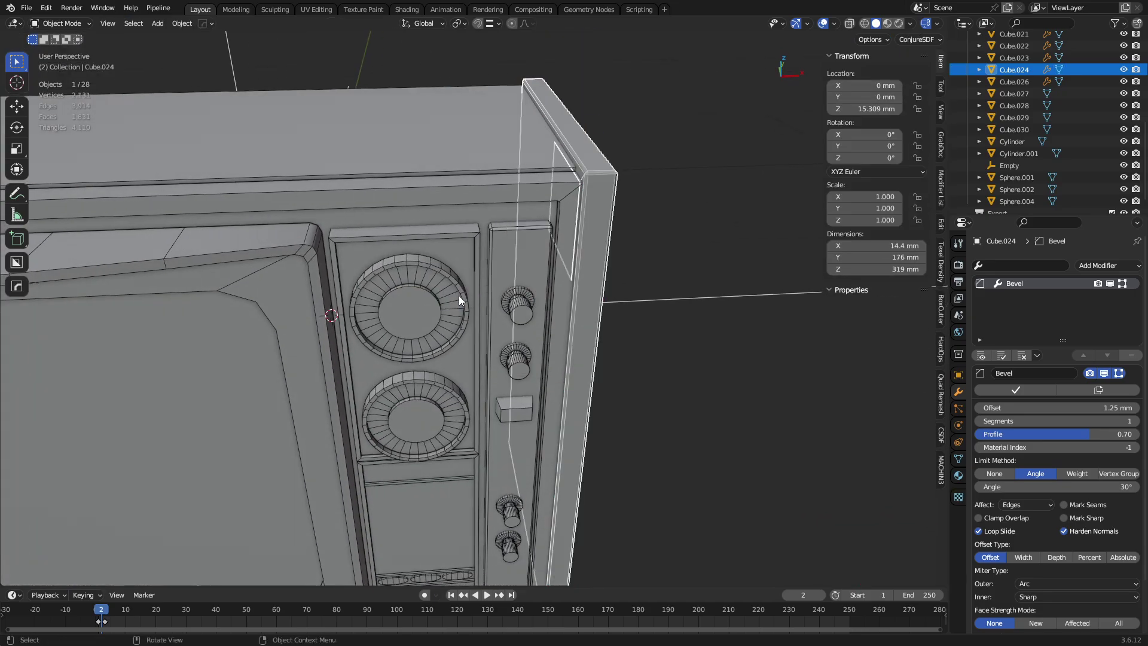
pyautogui.scroll(-4, 461, 300)
pyautogui.moveTo(299, 293); pyautogui.dragTo(247, 299, button='middle')
pyautogui.press('Tab')
pyautogui.press('KP_Decimal')
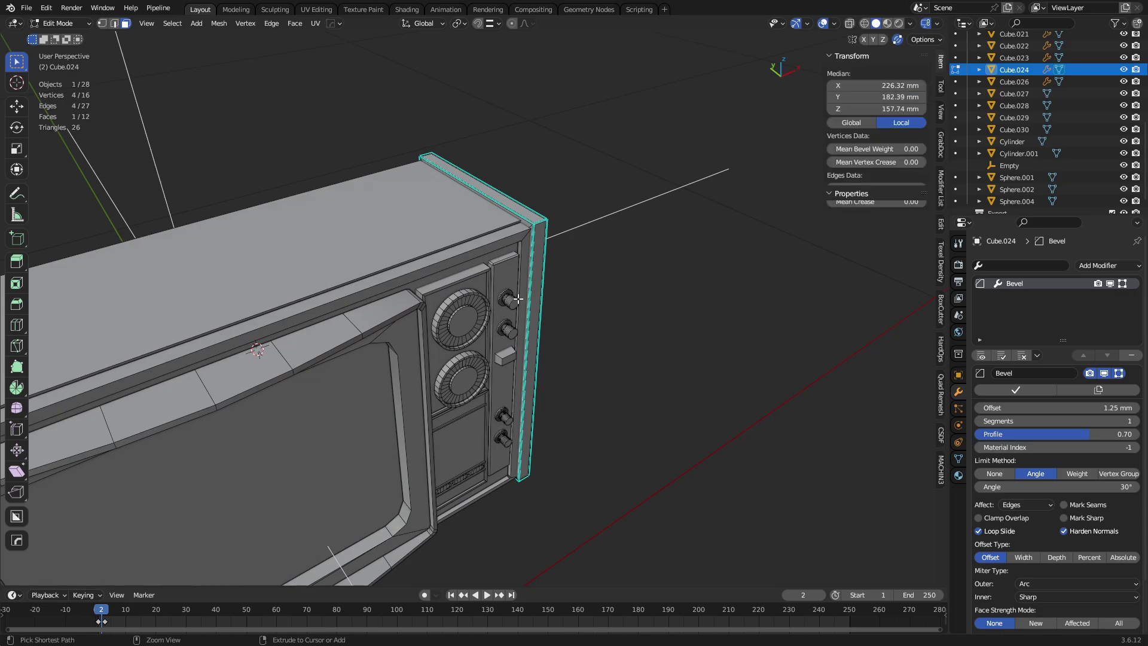
pyautogui.press('Tab')
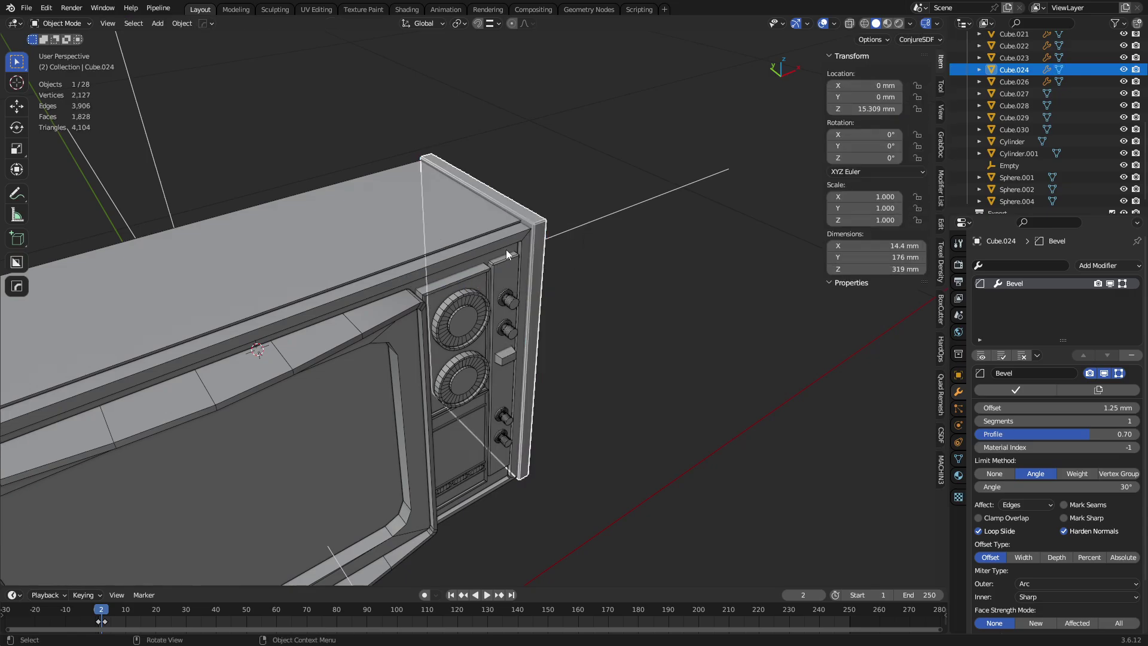
# Merge the right side panel into the television body with an auto union.
pyautogui.scroll(5, 531, 272)
pyautogui.press('g')
pyautogui.click(547, 294)
pyautogui.moveTo(547, 294); pyautogui.dragTo(428, 298, button='middle')
pyautogui.keyDown('shift'); pyautogui.click(428, 298); pyautogui.keyUp('shift')
pyautogui.hotkey('shift', 'ctrl', 'b')
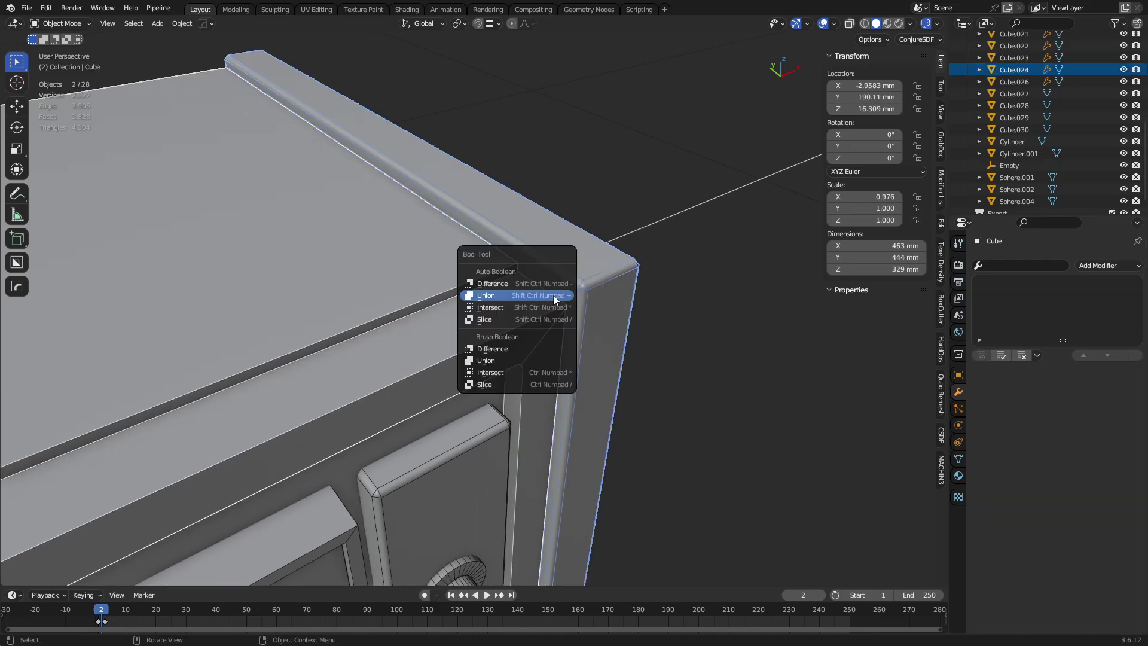
pyautogui.click(554, 295)
pyautogui.scroll(-4, 554, 296)
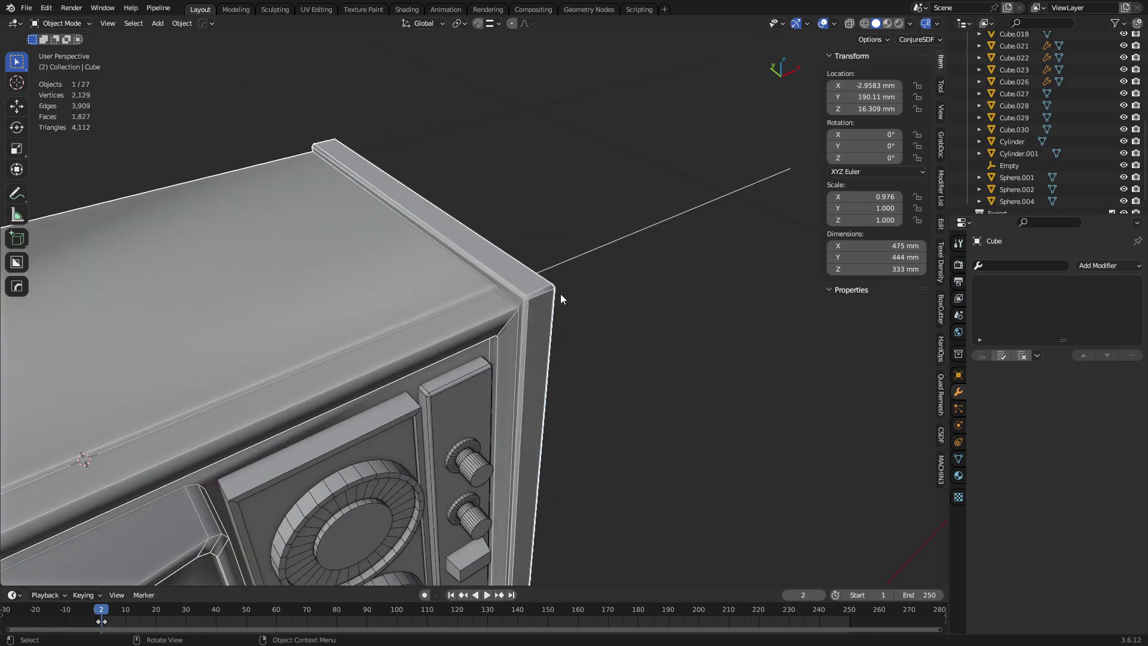
# Shade the merged body smooth with auto smooth at 55° and clear its custom split normals data.
pyautogui.moveTo(561, 293); pyautogui.dragTo(422, 299, button='middle')
pyautogui.rightClick(422, 299)
pyautogui.click(411, 267)
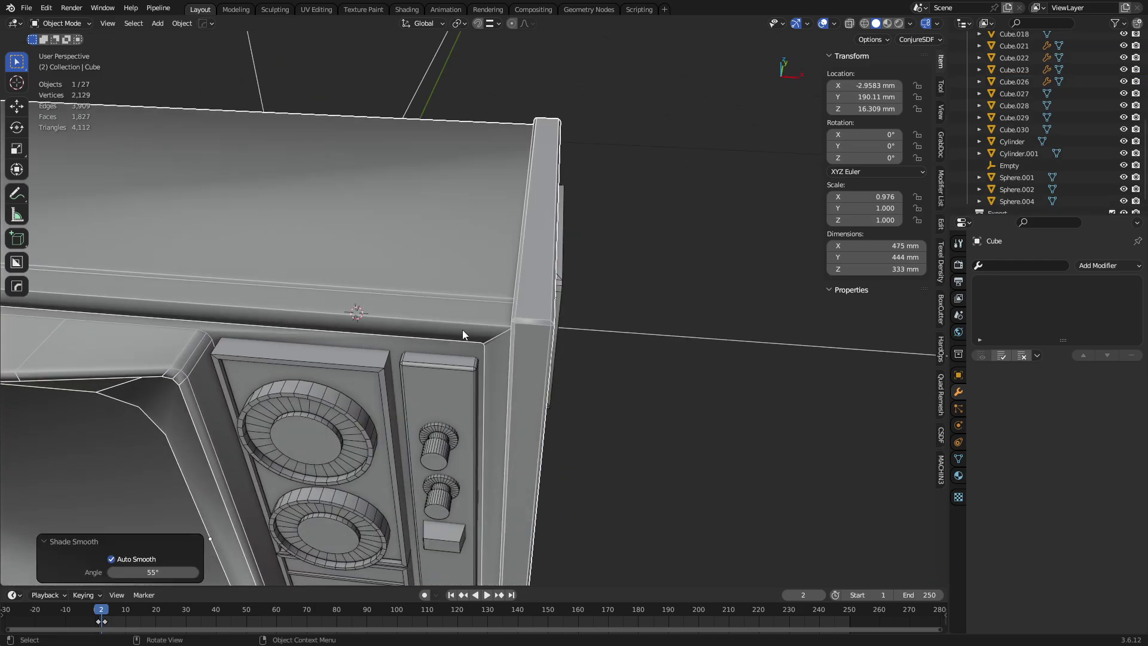
pyautogui.click(958, 458)
pyautogui.scroll(-3, 1030, 562)
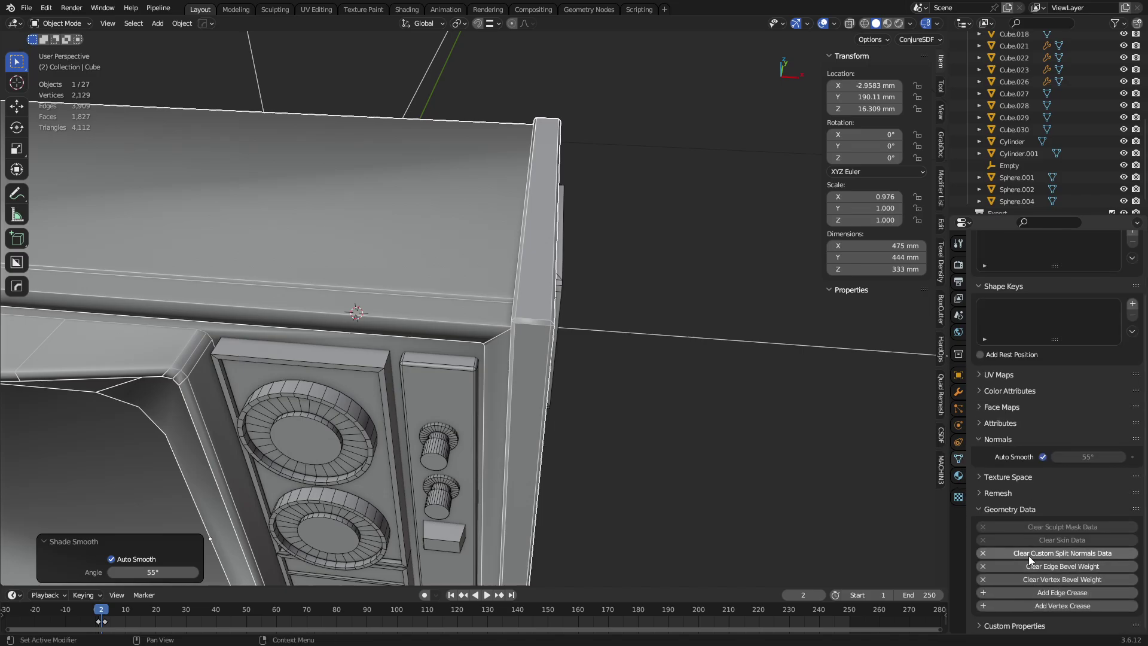
# Clear the sharp marks from all edges of the merged body in Edit Mode and return to Object Mode.
pyautogui.keyDown('shift'); pyautogui.moveTo(522, 324); pyautogui.dragTo(621, 307, button='middle'); pyautogui.keyUp('shift')
pyautogui.hotkey('ctrl', 'Tab')
pyautogui.click(487, 364)
pyautogui.rightClick(541, 299)
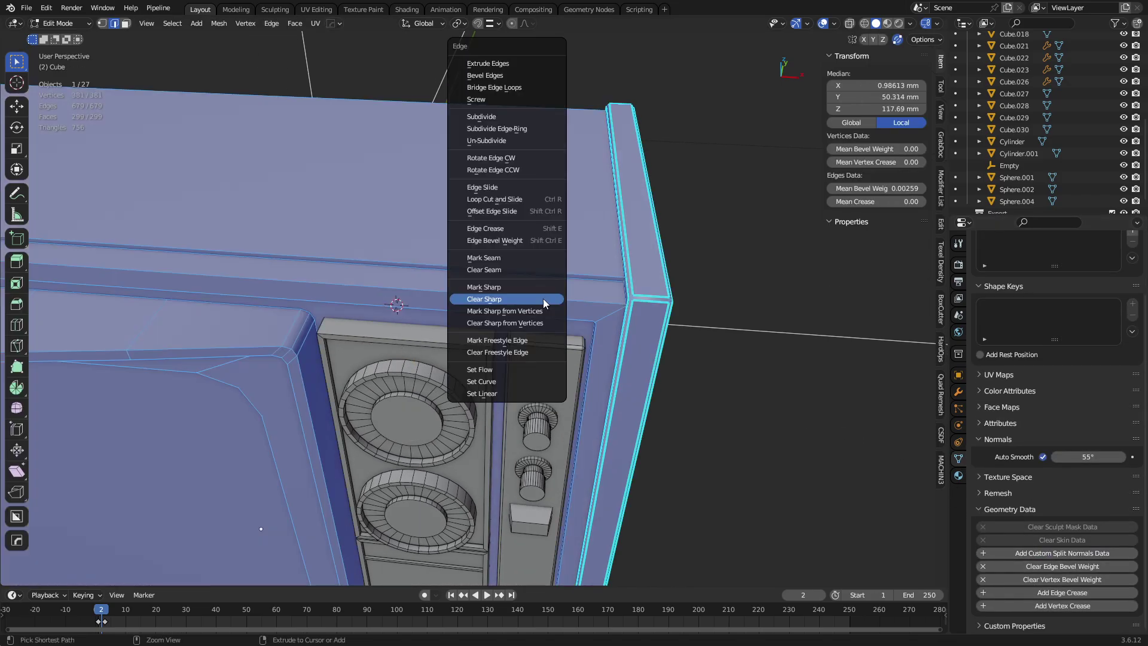
pyautogui.click(544, 301)
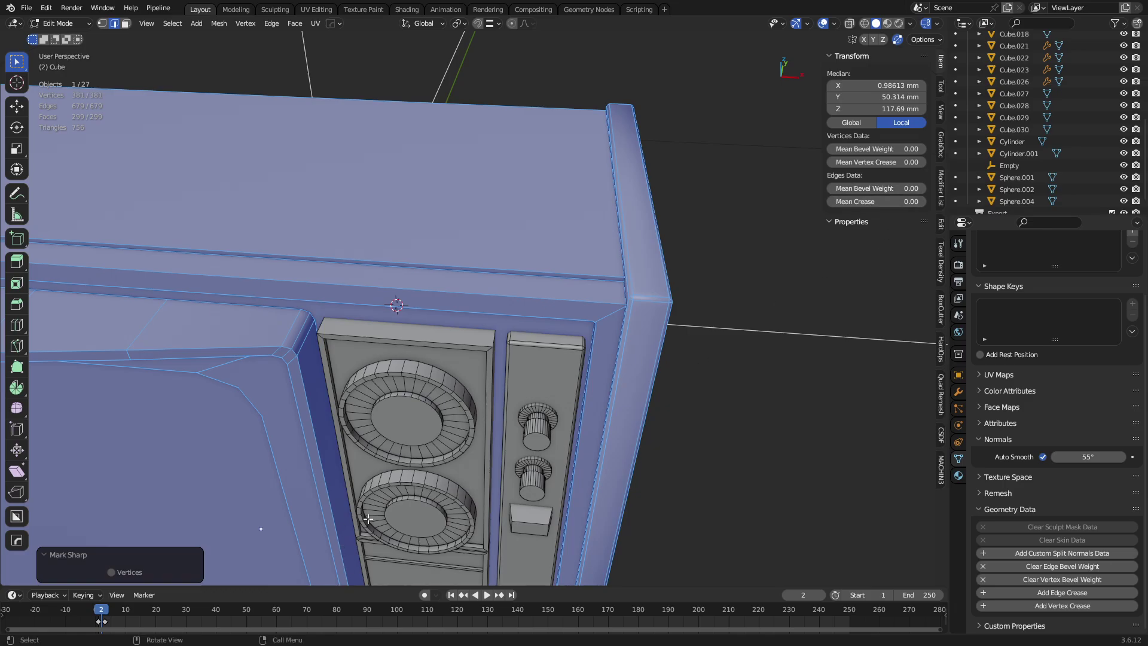
pyautogui.hotkey('ctrl', 'Tab')
pyautogui.click(505, 410)
pyautogui.moveTo(505, 410); pyautogui.dragTo(493, 309, button='middle')
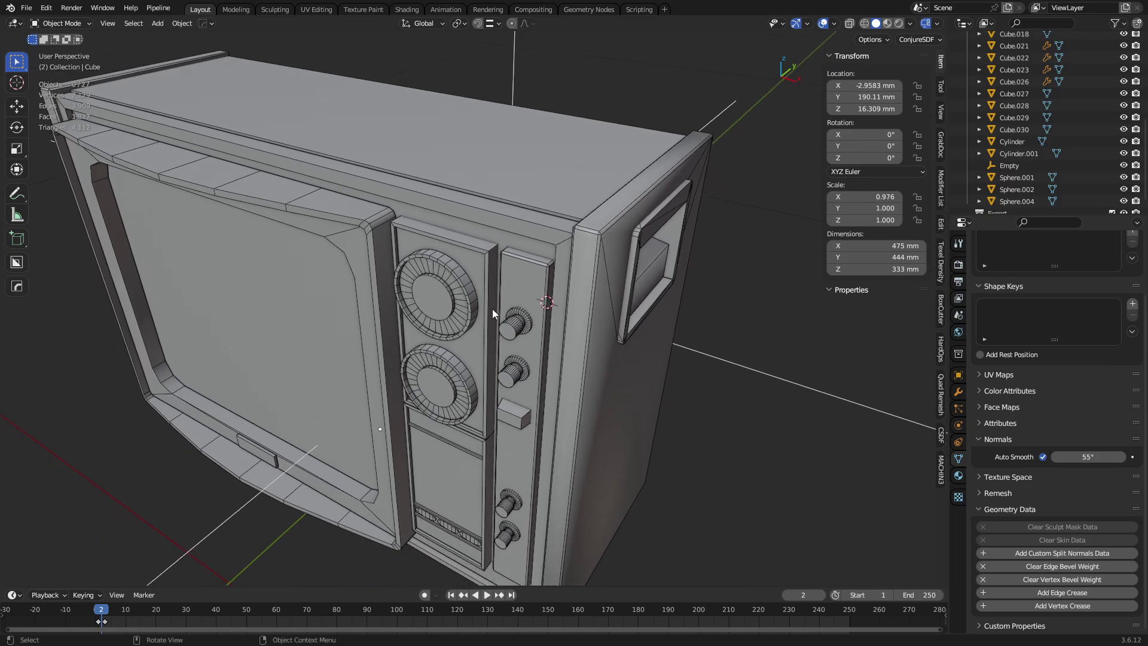
# Reapply smooth shading with 55° auto smooth to the merged television body.
pyautogui.moveTo(620, 342); pyautogui.dragTo(528, 329, button='middle')
pyautogui.click(529, 329)
pyautogui.rightClick(529, 329)
pyautogui.click(529, 330)
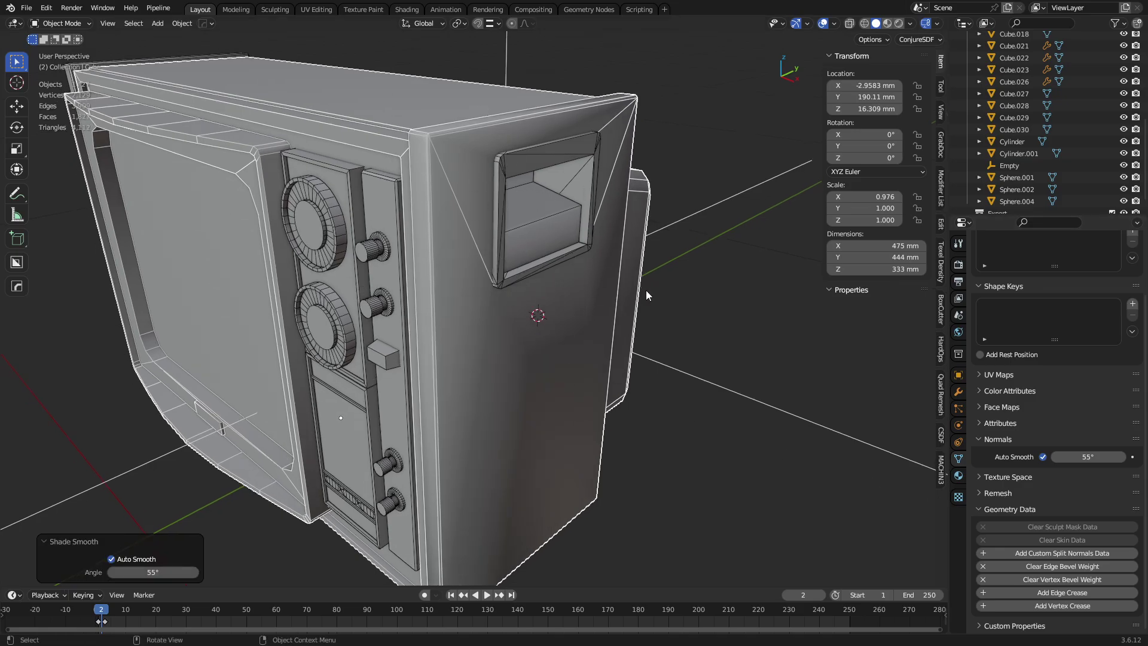
# Run the HardOps sharpen on the merged television body to add a weighted normal modifier with keep sharp.
pyautogui.press('q')
pyautogui.click(608, 274)
pyautogui.moveTo(405, 303); pyautogui.dragTo(682, 352, button='middle')
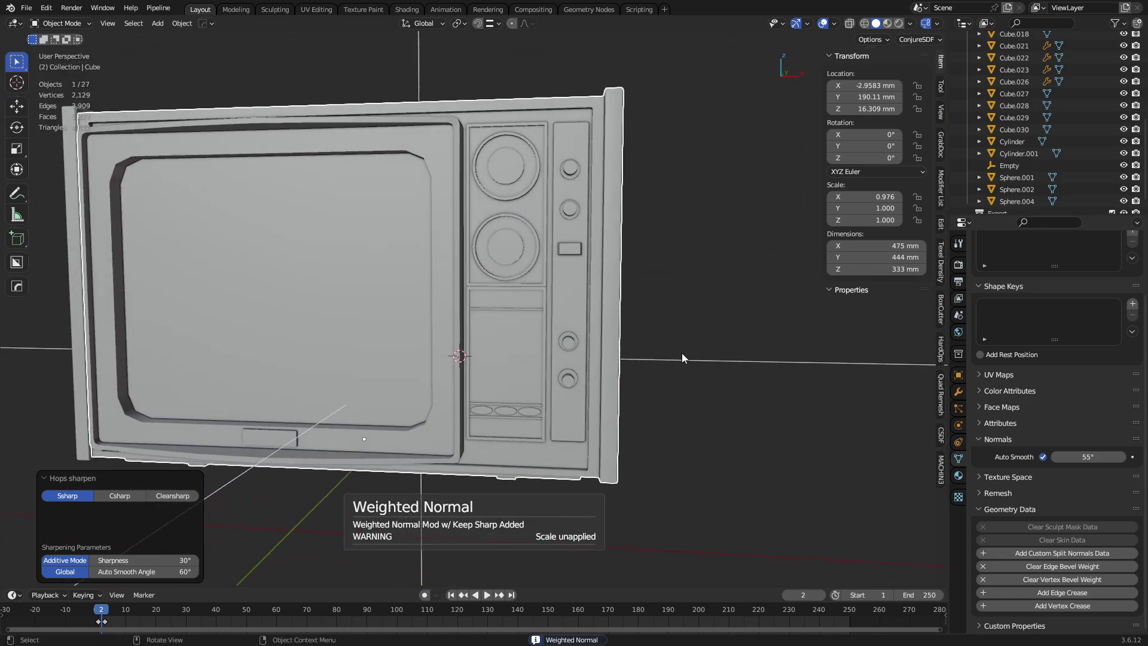
pyautogui.scroll(4, 549, 397)
pyautogui.moveTo(549, 397); pyautogui.dragTo(538, 321, button='middle')
pyautogui.press('g')
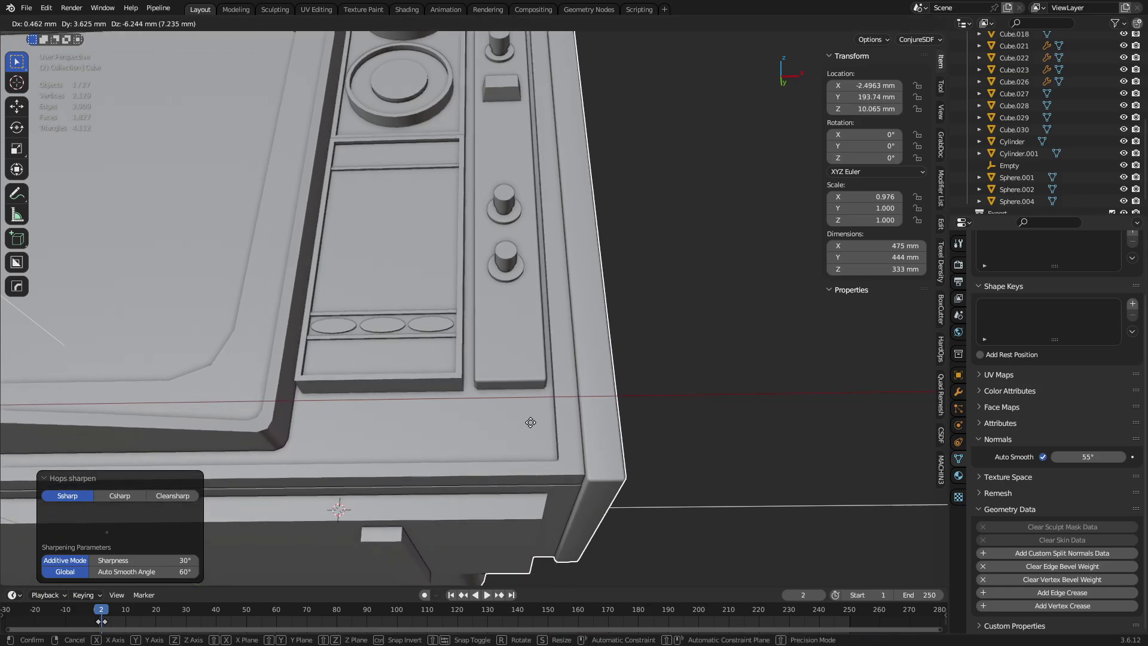
pyautogui.click(530, 422)
pyautogui.moveTo(530, 423); pyautogui.dragTo(501, 277, button='middle')
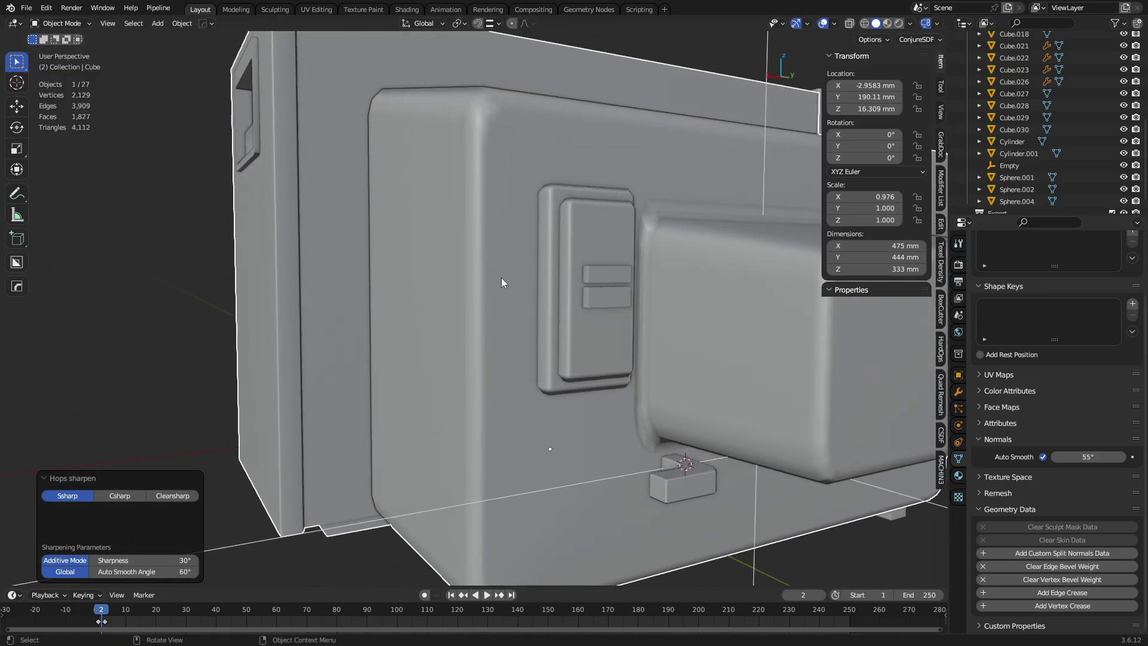
# Examine the rear plate, its two small blocks and the bracket below the rear housing.
pyautogui.click(592, 305)
pyautogui.keyDown('shift'); pyautogui.click(598, 276); pyautogui.keyUp('shift')
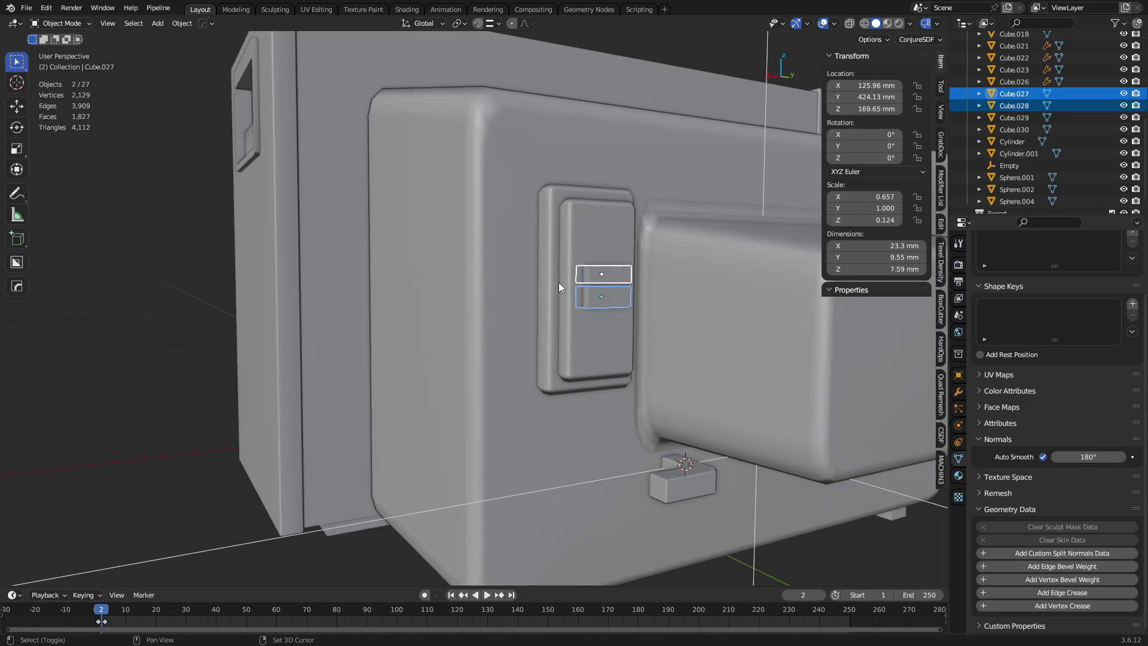
pyautogui.keyDown('shift'); pyautogui.click(559, 283); pyautogui.keyUp('shift')
pyautogui.keyDown('shift'); pyautogui.click(554, 284); pyautogui.keyUp('shift')
pyautogui.scroll(6, 607, 301)
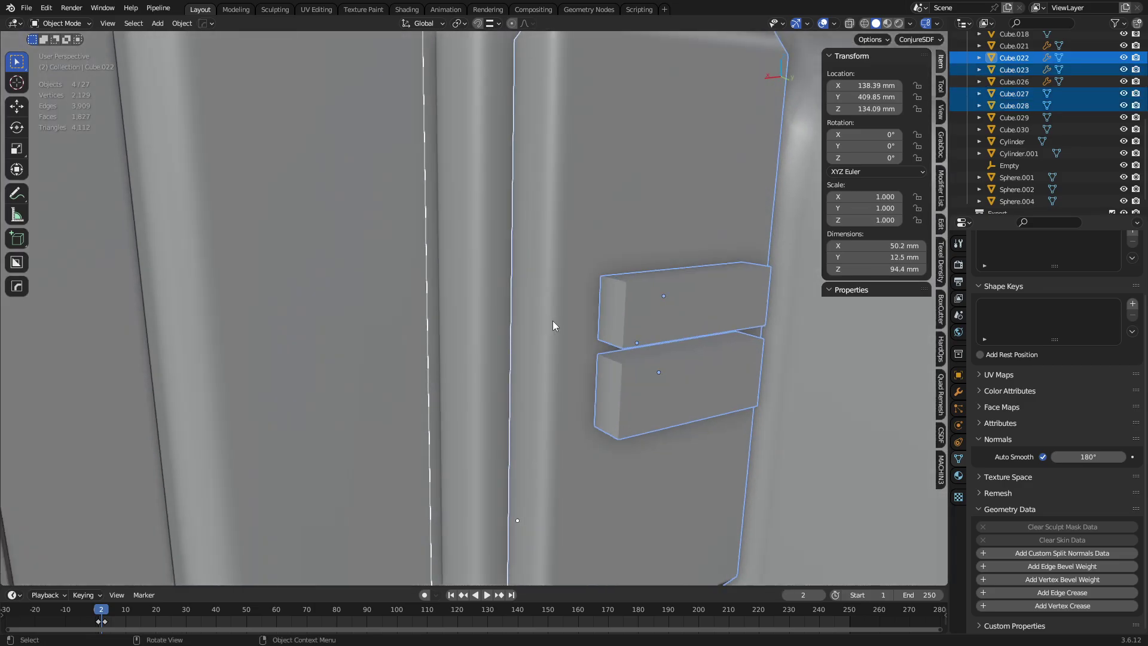
pyautogui.scroll(-5, 553, 325)
pyautogui.press('g')
pyautogui.moveTo(528, 313); pyautogui.dragTo(584, 375, button='middle')
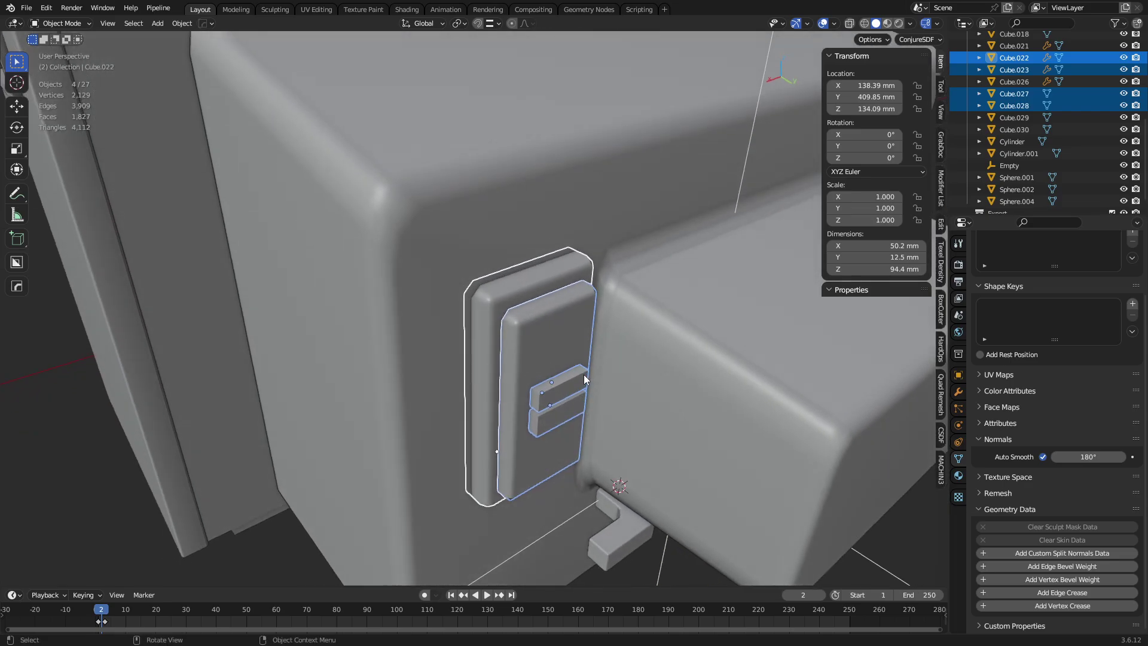
pyautogui.click(509, 323)
pyautogui.moveTo(592, 425); pyautogui.dragTo(594, 332, button='middle')
pyautogui.scroll(4, 493, 332)
pyautogui.click(596, 335)
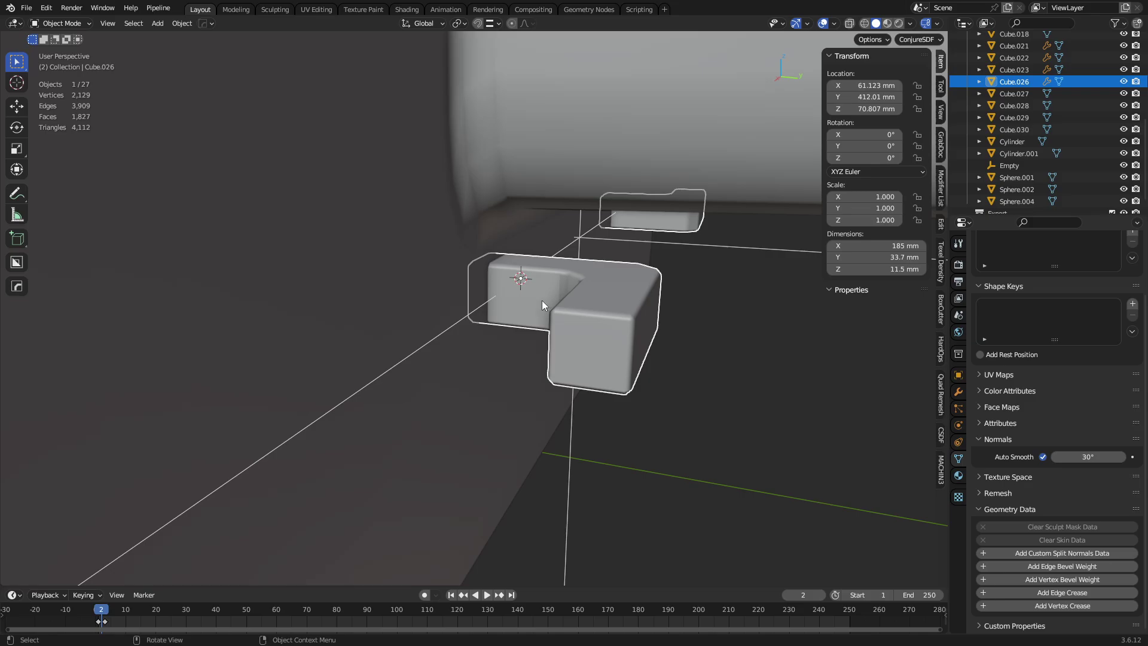
# Examine the front control panels with their dials and knobs as candidates for merging.
pyautogui.moveTo(542, 301); pyautogui.dragTo(447, 275, button='middle')
pyautogui.scroll(4, 454, 279)
pyautogui.scroll(-4, 443, 257)
pyautogui.scroll(5, 427, 259)
pyautogui.click(407, 242)
pyautogui.click(544, 237)
pyautogui.keyDown('shift'); pyautogui.click(417, 264); pyautogui.keyUp('shift')
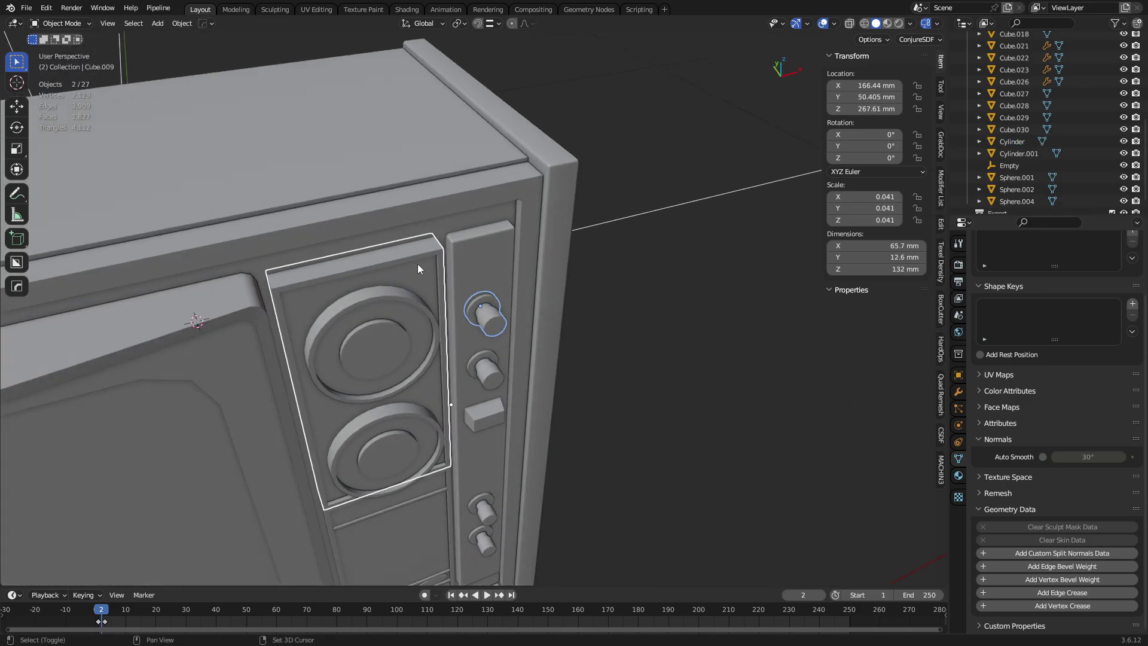
pyautogui.keyDown('shift'); pyautogui.click(470, 259); pyautogui.keyUp('shift')
pyautogui.keyDown('shift'); pyautogui.click(389, 268); pyautogui.keyUp('shift')
pyautogui.keyDown('shift'); pyautogui.click(446, 459); pyautogui.keyUp('shift')
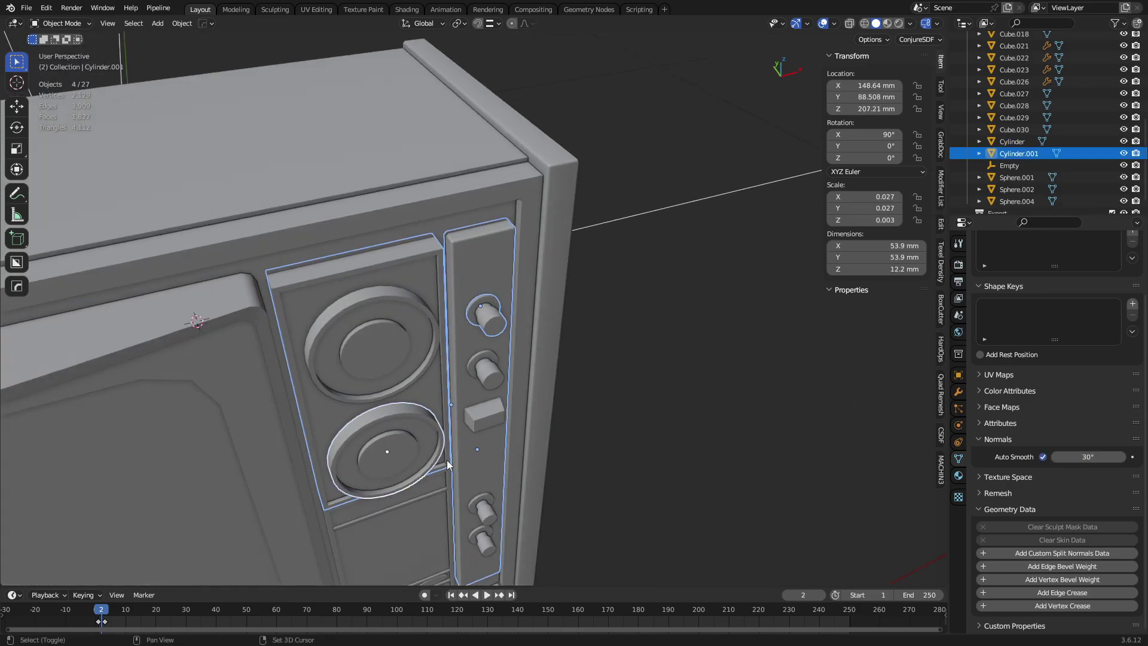
pyautogui.moveTo(446, 461); pyautogui.dragTo(523, 246, button='middle')
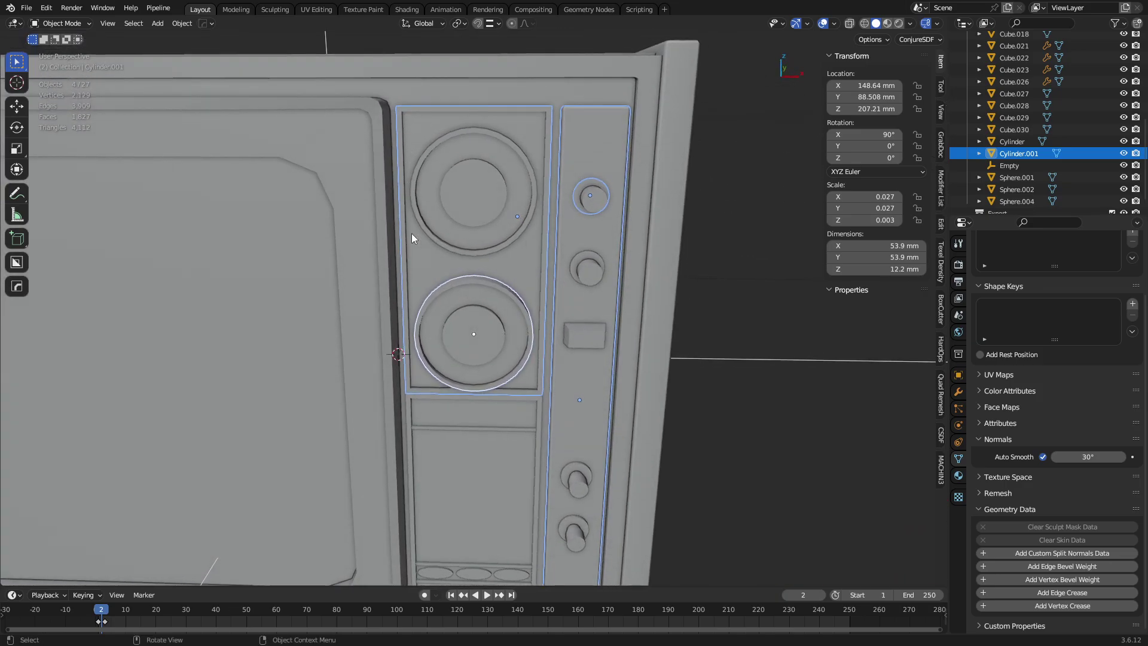
# Check the merged body's mesh around the control panels in Edit Mode and return to Object Mode.
pyautogui.click(389, 101)
pyautogui.hotkey('ctrl', 'Tab')
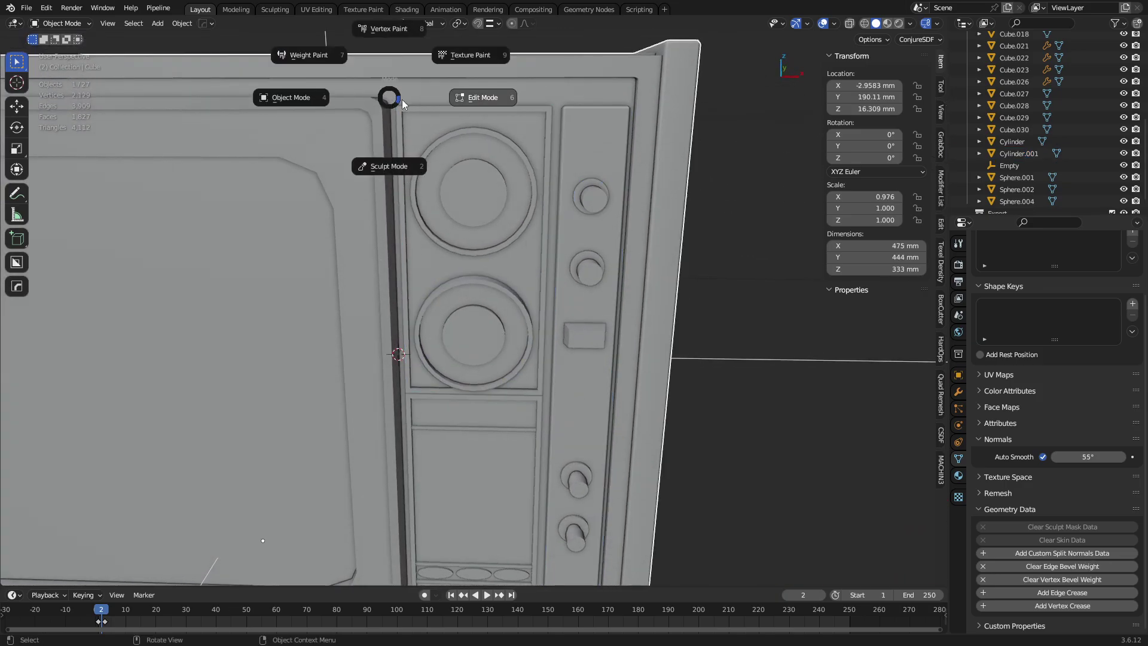
pyautogui.hotkey('ctrl', 'Tab')
pyautogui.click(526, 113)
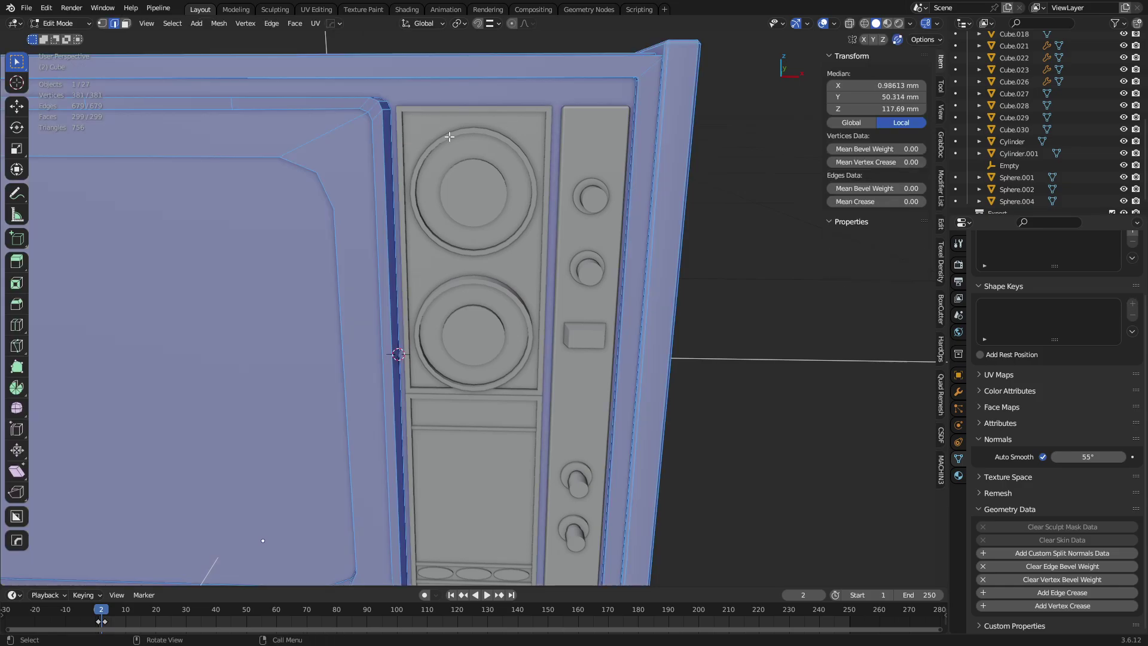
pyautogui.moveTo(525, 114); pyautogui.dragTo(385, 103, button='middle')
pyautogui.press('Tab')
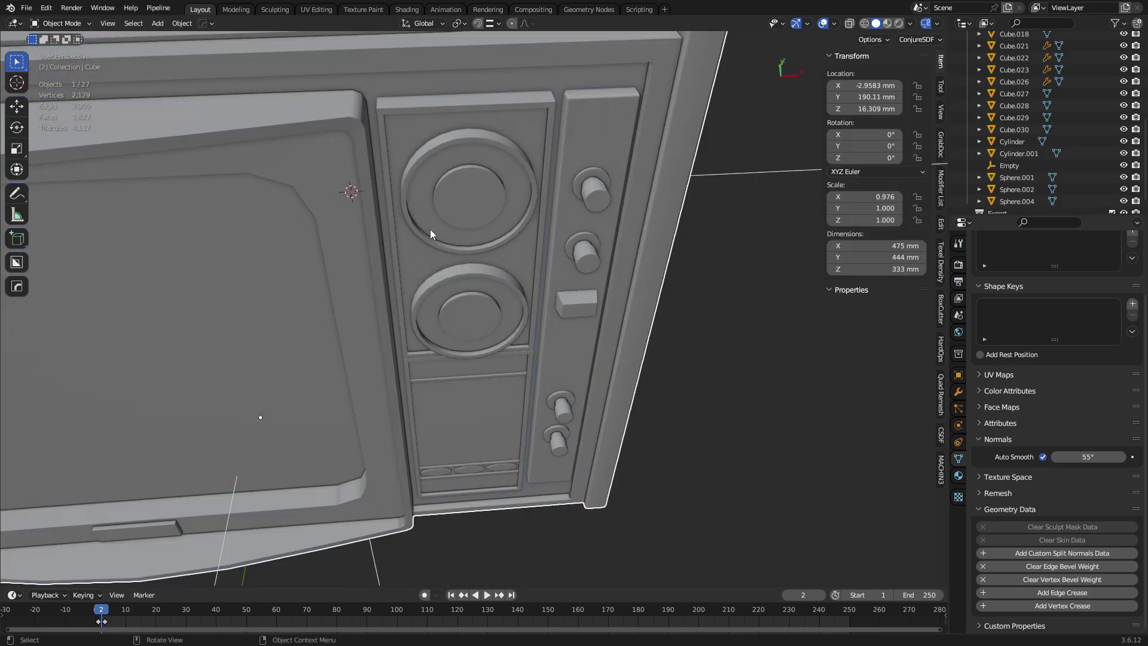
# Try to merge the upper and lower control panels into the television body with an auto union.
pyautogui.click(414, 132)
pyautogui.click(407, 89)
pyautogui.click(497, 389)
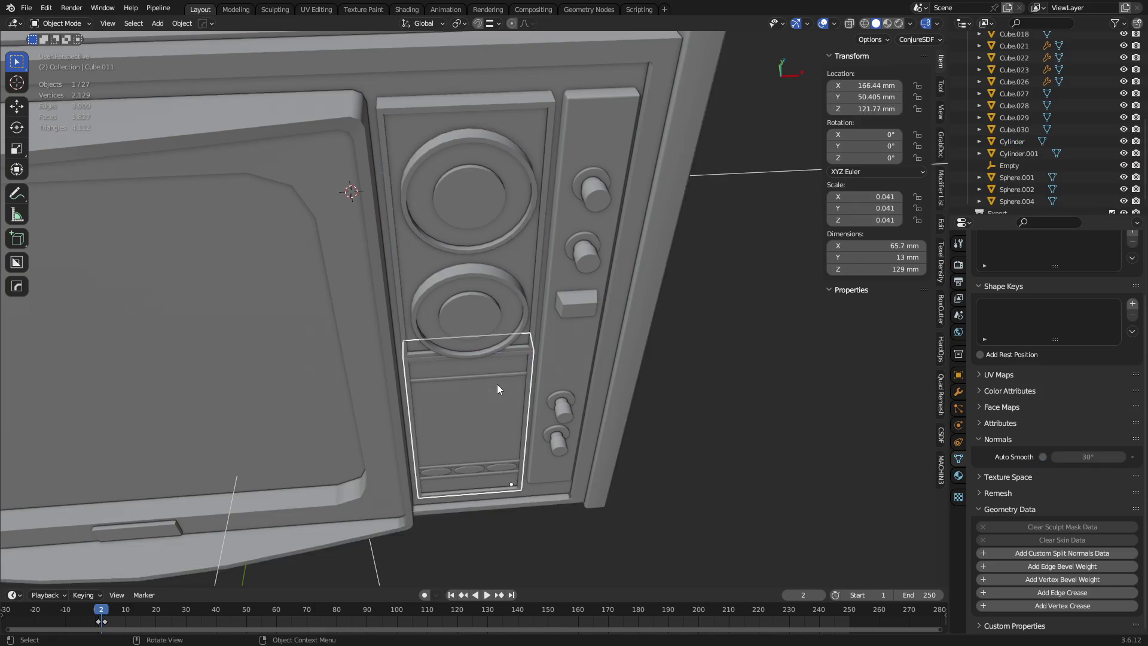
pyautogui.keyDown('shift'); pyautogui.click(530, 312); pyautogui.keyUp('shift')
pyautogui.hotkey('ctrl', 'z')
pyautogui.keyDown('shift'); pyautogui.click(512, 130); pyautogui.keyUp('shift')
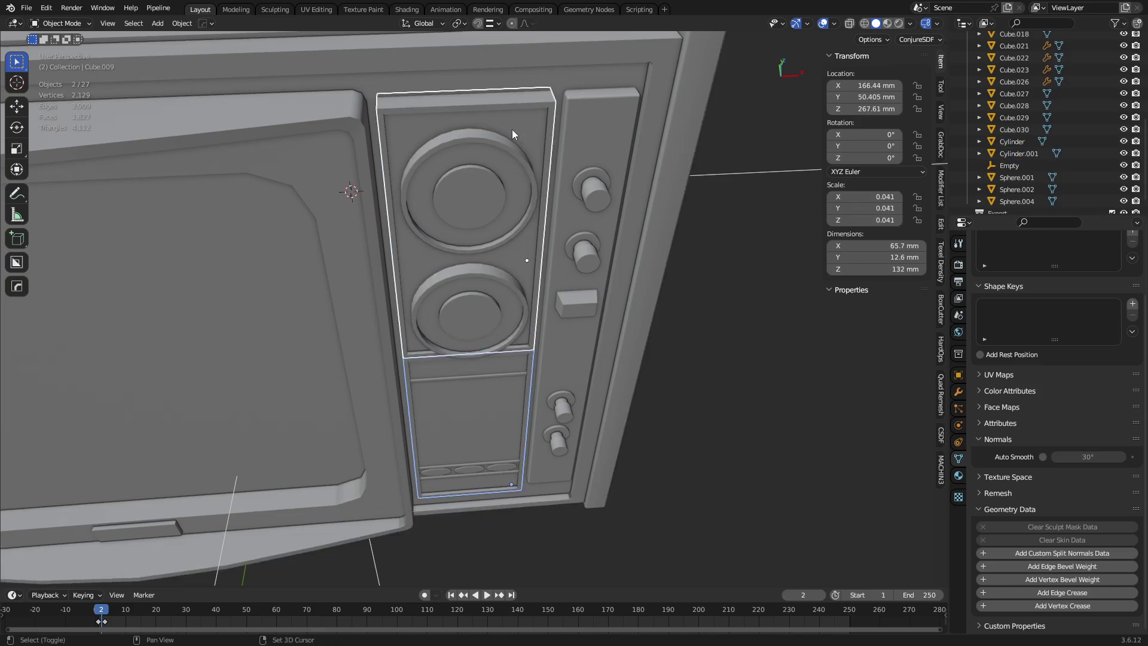
pyautogui.keyDown('shift'); pyautogui.click(507, 80); pyautogui.keyUp('shift')
pyautogui.moveTo(546, 146); pyautogui.dragTo(446, 135, button='middle')
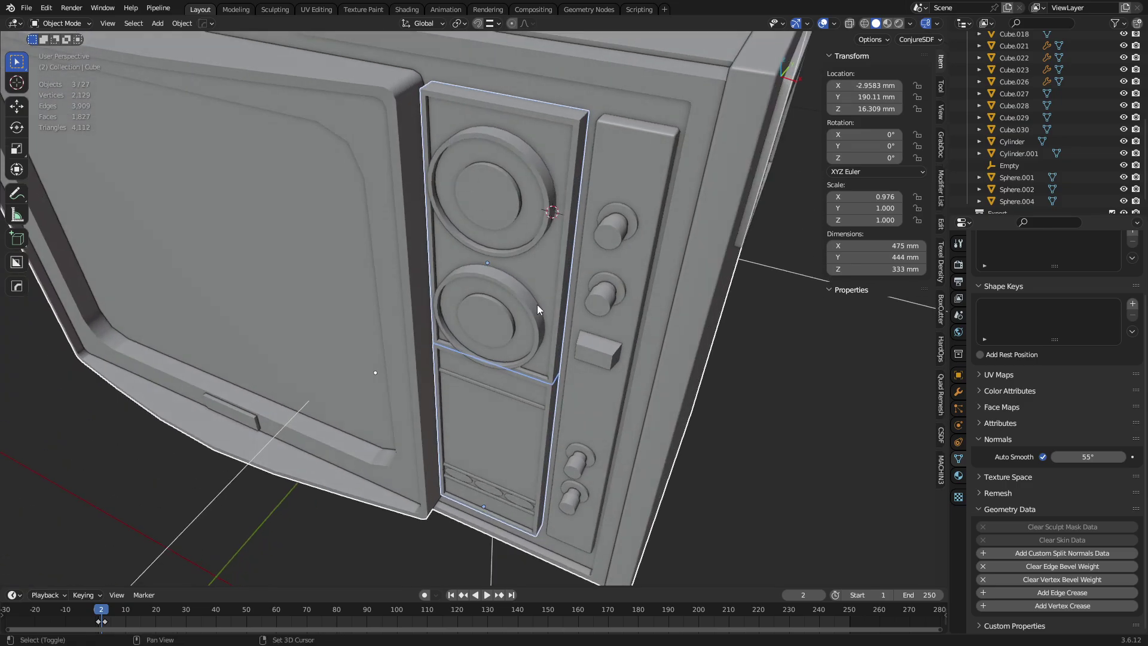
pyautogui.hotkey('shift', 'ctrl', 'b')
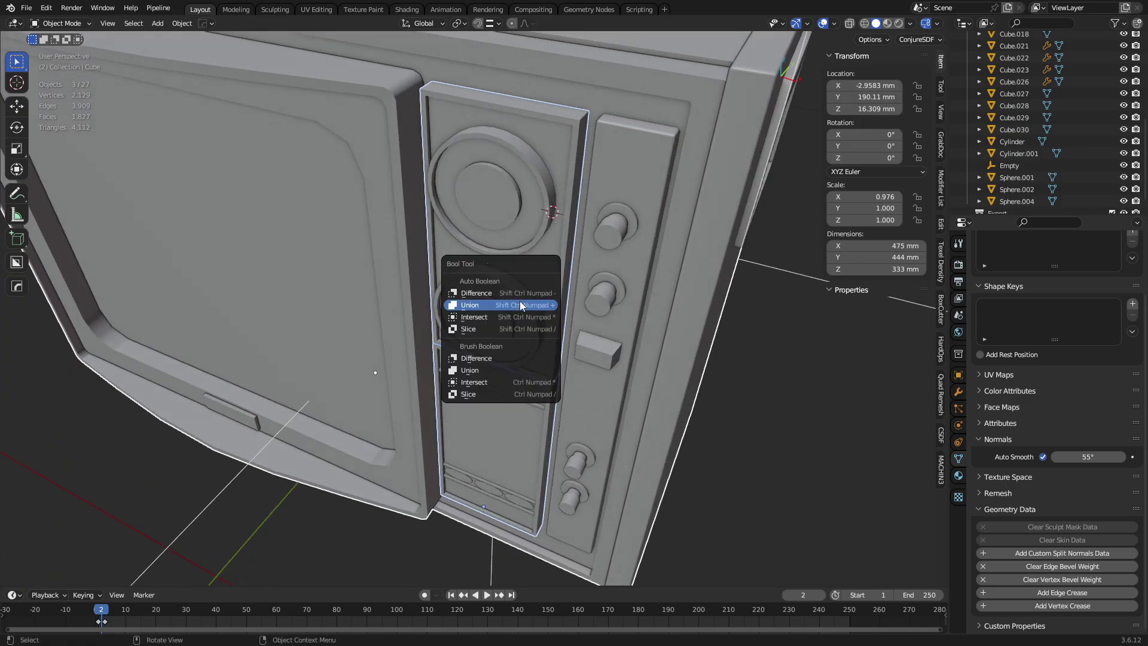
pyautogui.click(519, 303)
pyautogui.scroll(8, 530, 379)
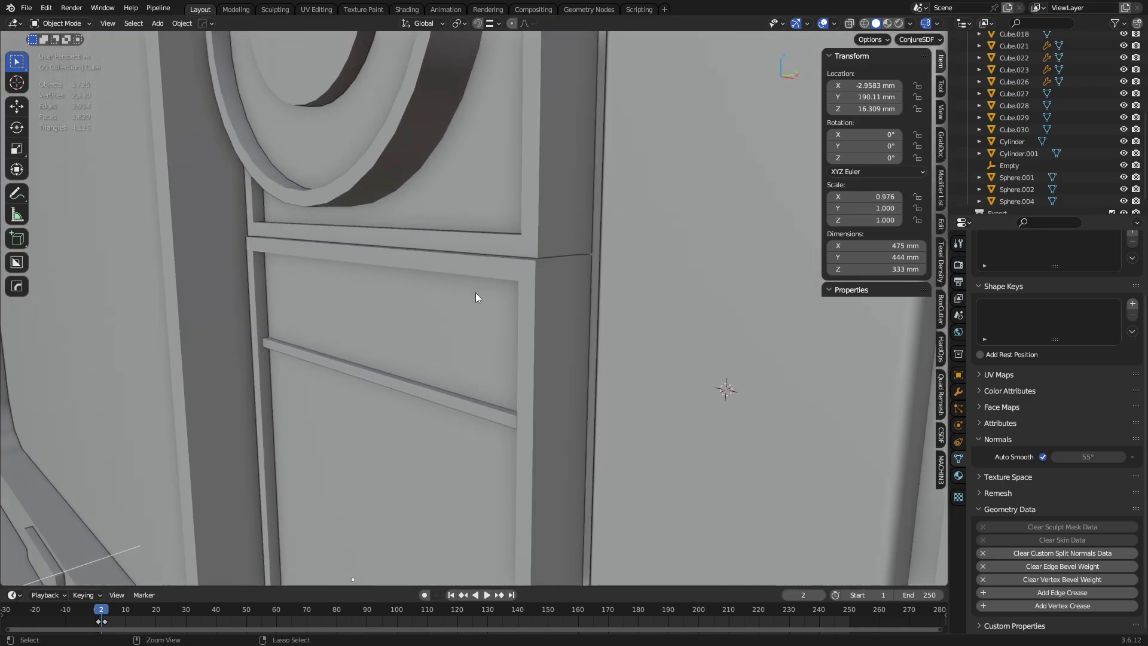
pyautogui.hotkey('ctrl', 'z')
pyautogui.click(476, 293)
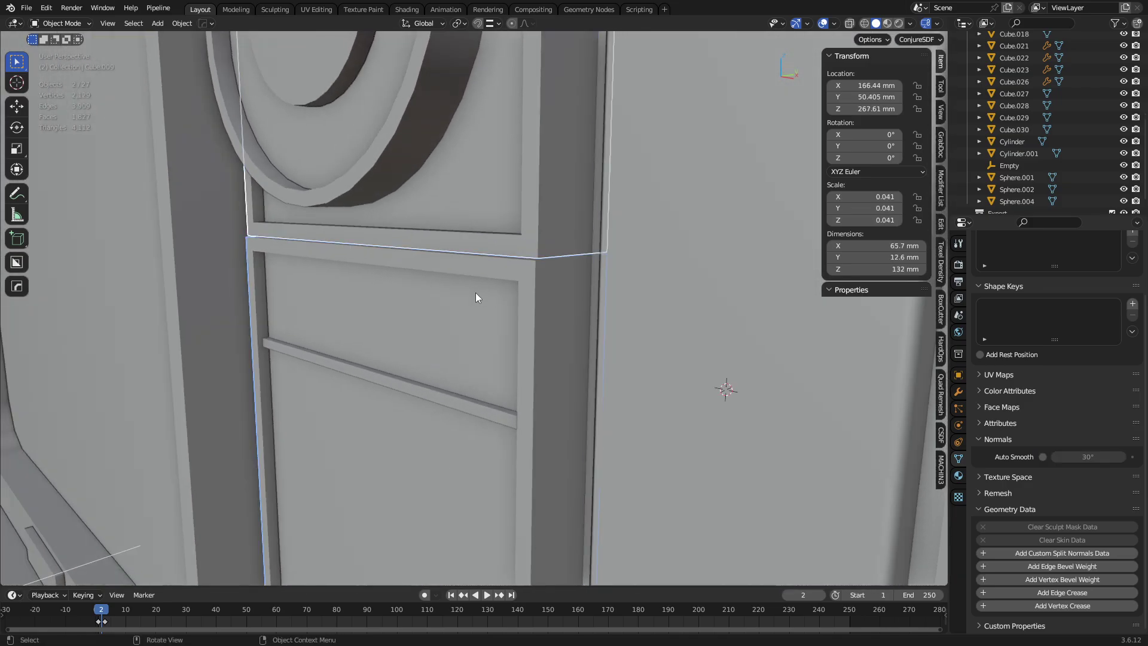
pyautogui.keyDown('alt'); pyautogui.moveTo(498, 344); pyautogui.dragTo(558, 335, button='middle'); pyautogui.keyUp('alt')
pyautogui.press('g')
pyautogui.press('z')
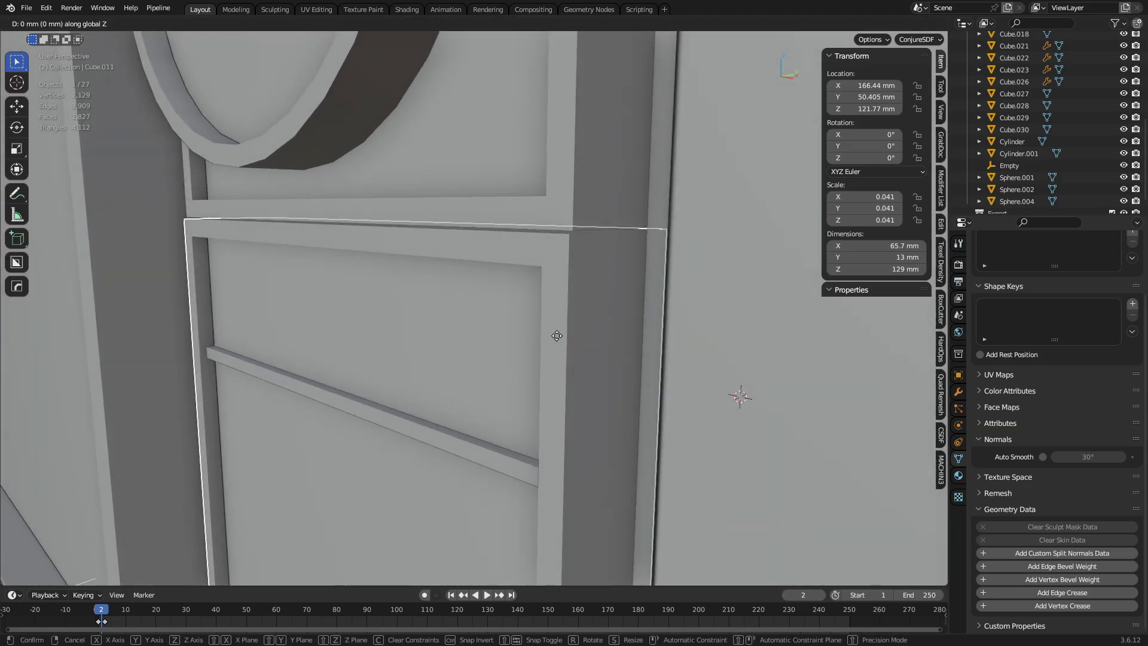
pyautogui.press('Escape')
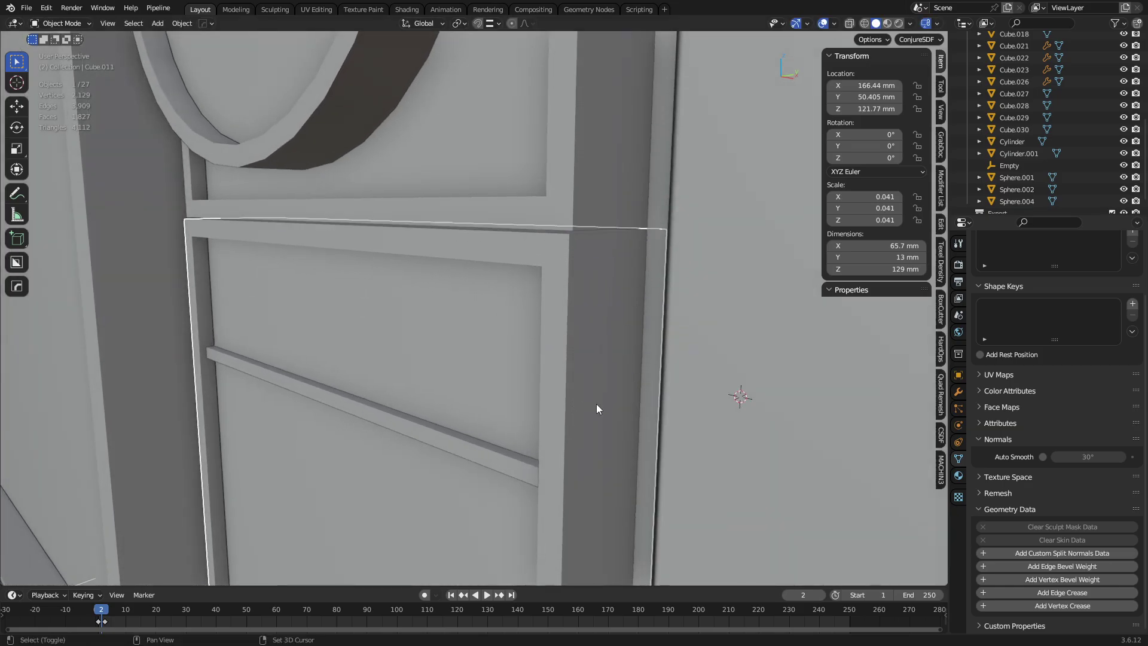
# Try moving the upper dial panel down about 0.24 mm along Z to meet the lower panel.
pyautogui.click(527, 218)
pyautogui.moveTo(611, 269); pyautogui.dragTo(625, 275, button='middle')
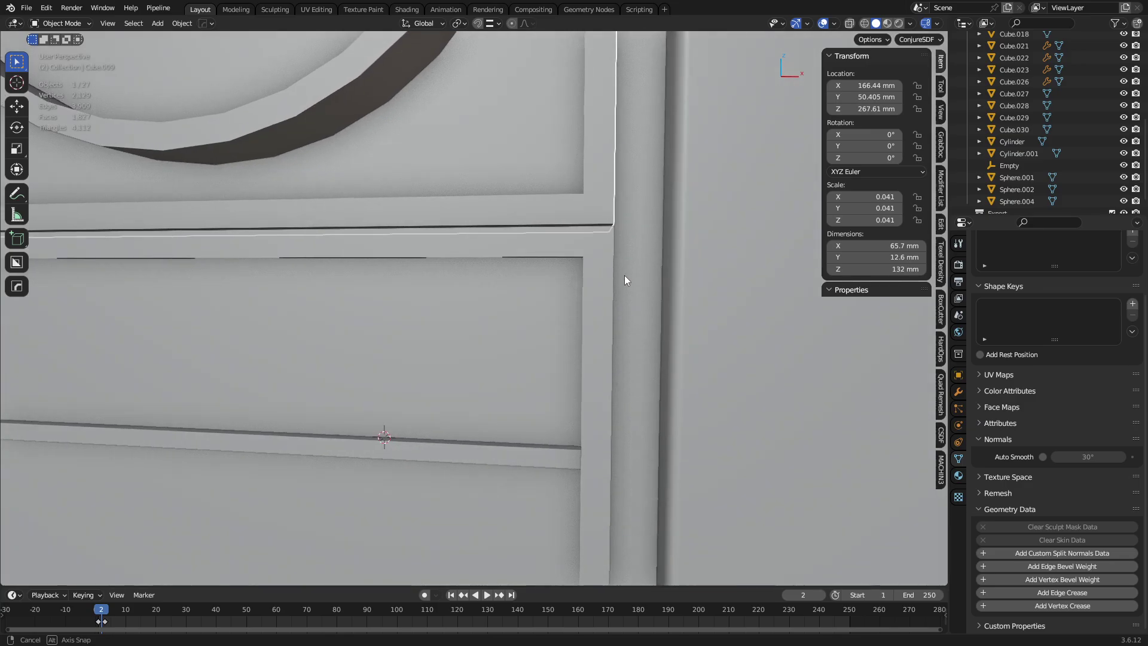
pyautogui.press('g')
pyautogui.press('z')
pyautogui.click(611, 521)
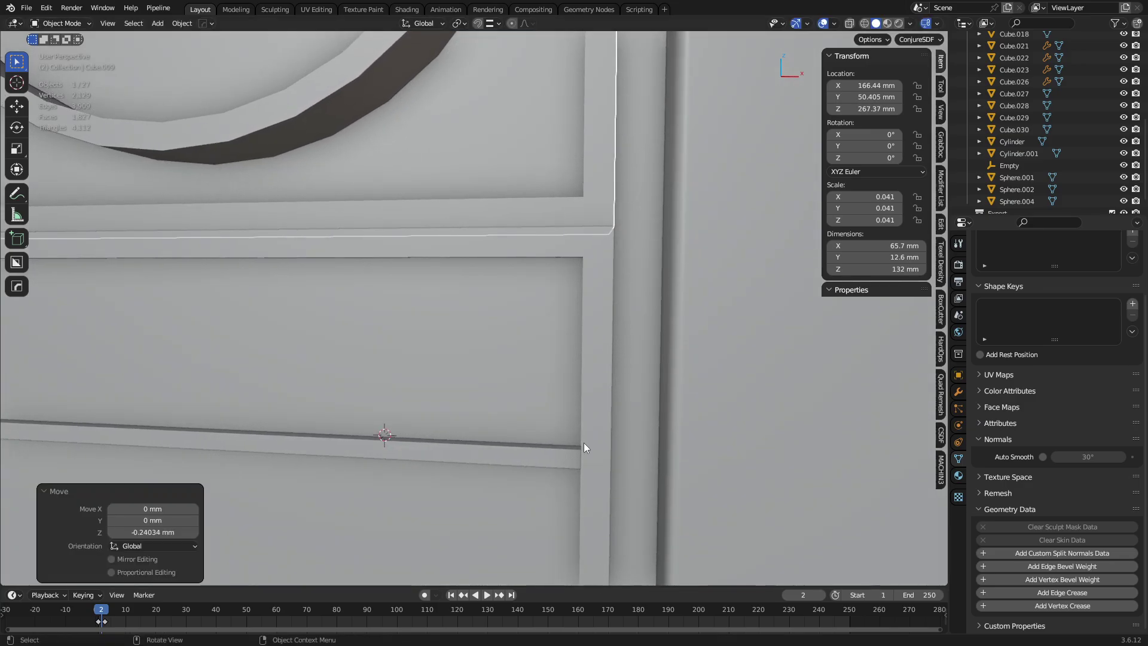
pyautogui.moveTo(583, 443); pyautogui.dragTo(410, 336, button='middle')
pyautogui.moveTo(496, 279); pyautogui.dragTo(443, 311, button='middle')
pyautogui.scroll(3, 505, 289)
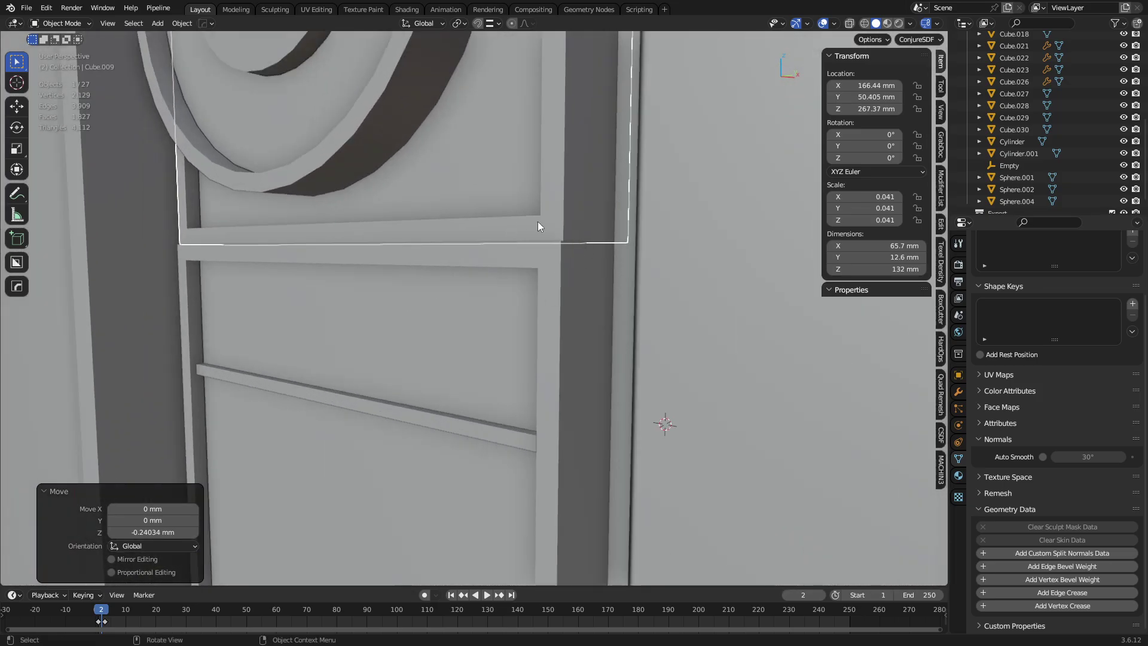
# Move the lower control panel down along Z to a location of 121.37 mm and add the upper panel to the selection.
pyautogui.click(555, 267)
pyautogui.press('g')
pyautogui.press('z')
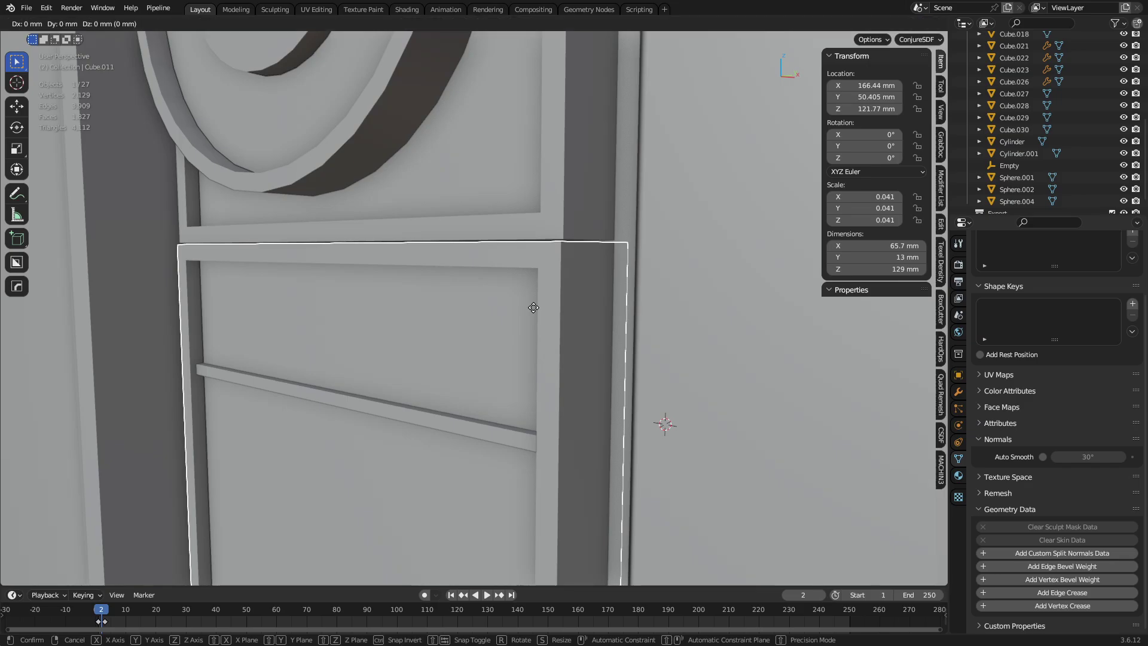
pyautogui.click(559, 302)
pyautogui.keyDown('shift'); pyautogui.click(557, 228); pyautogui.keyUp('shift')
pyautogui.scroll(-3, 538, 287)
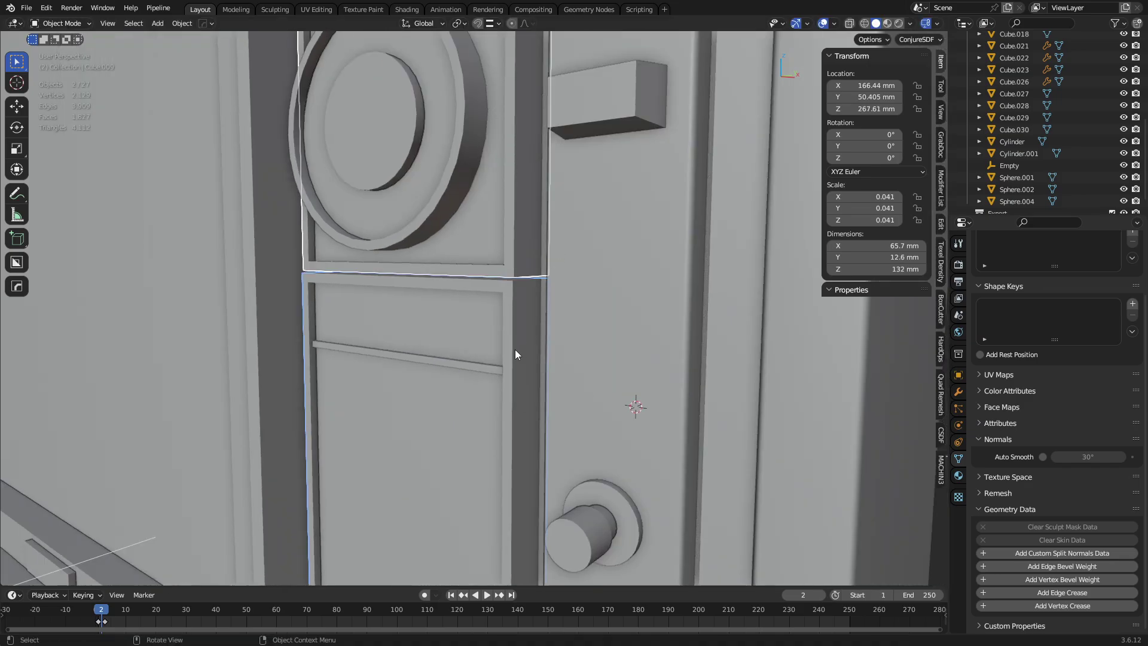
# Examine where the thin divider bar near the top of the lower control panel meets the panel's frame.
pyautogui.moveTo(515, 349); pyautogui.dragTo(501, 370, button='middle')
pyautogui.click(499, 369)
pyautogui.scroll(5, 487, 366)
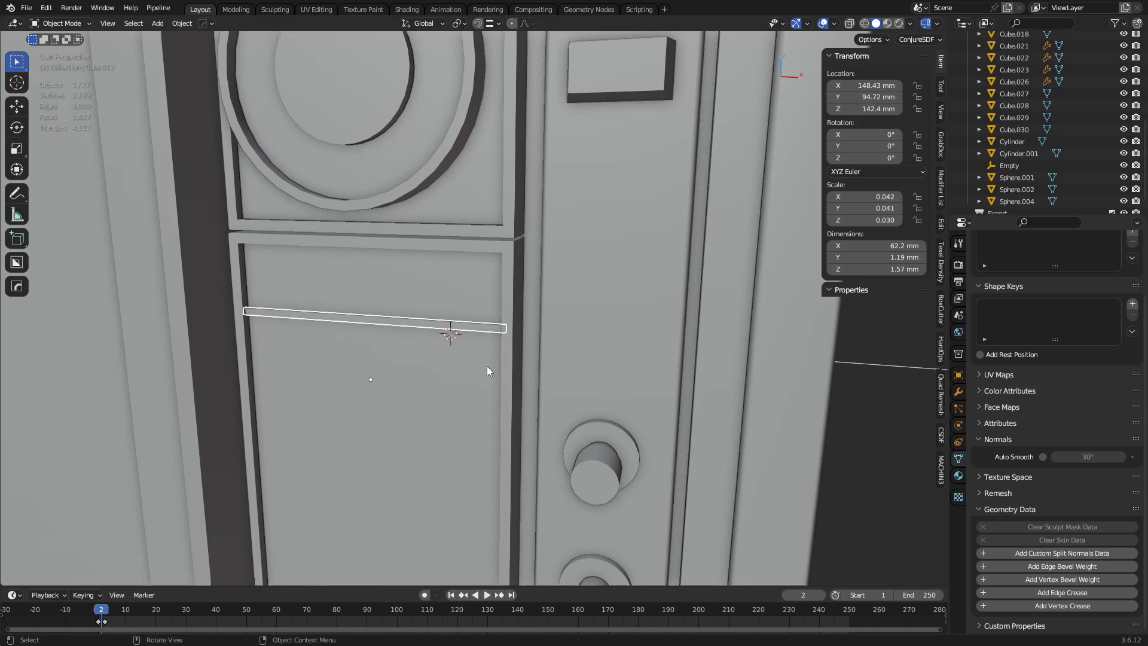
pyautogui.scroll(-3, 592, 344)
pyautogui.moveTo(597, 346); pyautogui.dragTo(579, 323, button='middle')
pyautogui.hotkey('ctrl', 'Tab')
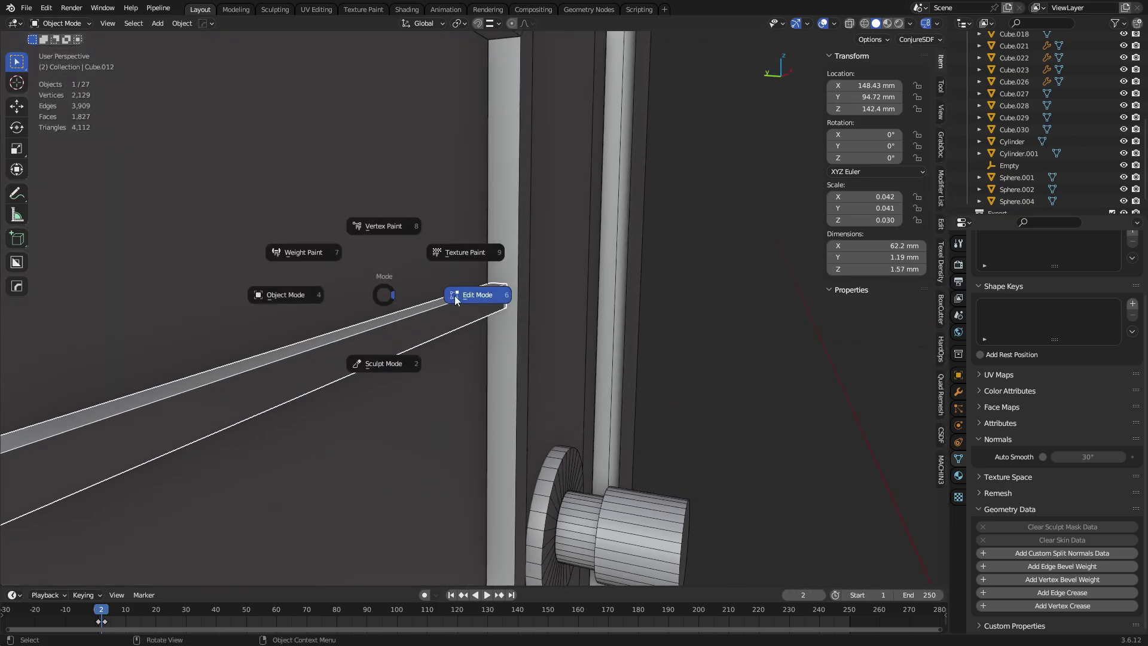
pyautogui.click(479, 297)
pyautogui.press('Tab')
pyautogui.press('g')
pyautogui.rightClick(469, 312)
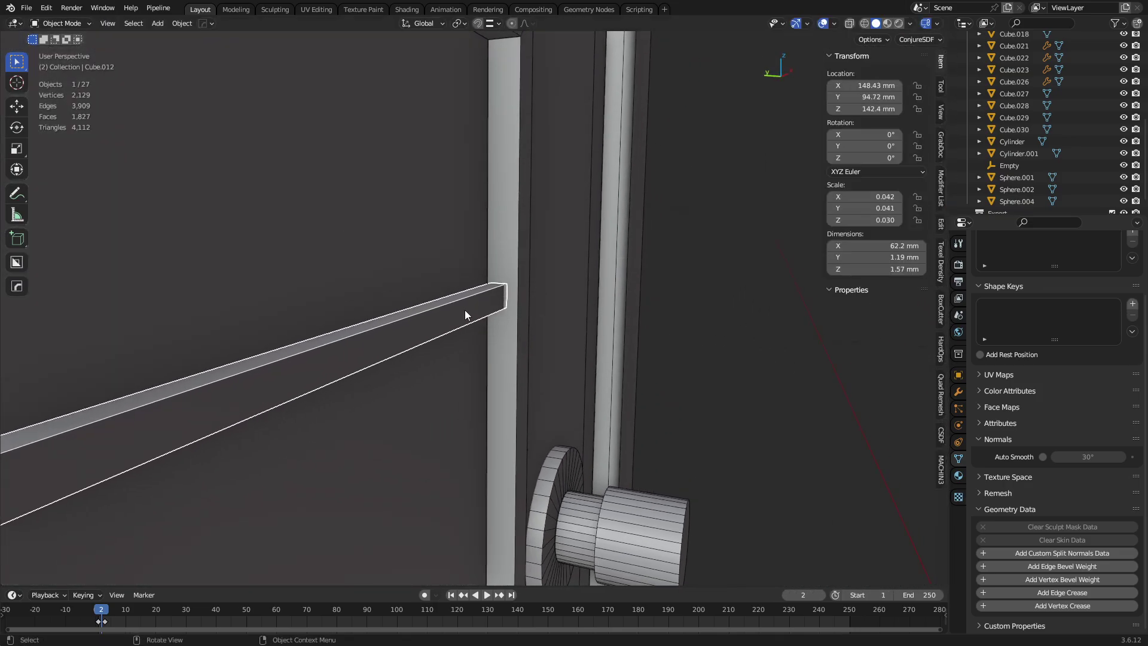
pyautogui.scroll(-4, 475, 352)
pyautogui.scroll(-2, 480, 382)
pyautogui.keyDown('shift'); pyautogui.moveTo(452, 509); pyautogui.dragTo(466, 422, button='middle'); pyautogui.keyUp('shift')
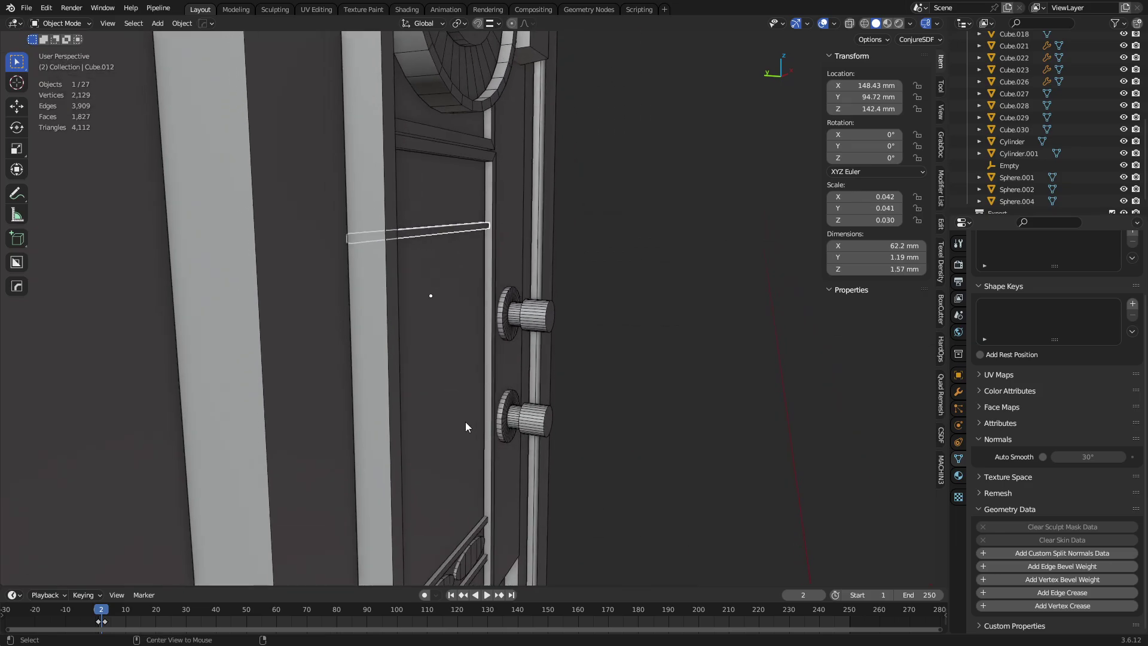
# Merge the three thin horizontal divider bars into the lower control panel's frame with a boolean union.
pyautogui.keyDown('shift'); pyautogui.moveTo(457, 556); pyautogui.dragTo(476, 362, button='middle'); pyautogui.keyUp('shift')
pyautogui.scroll(2, 486, 380)
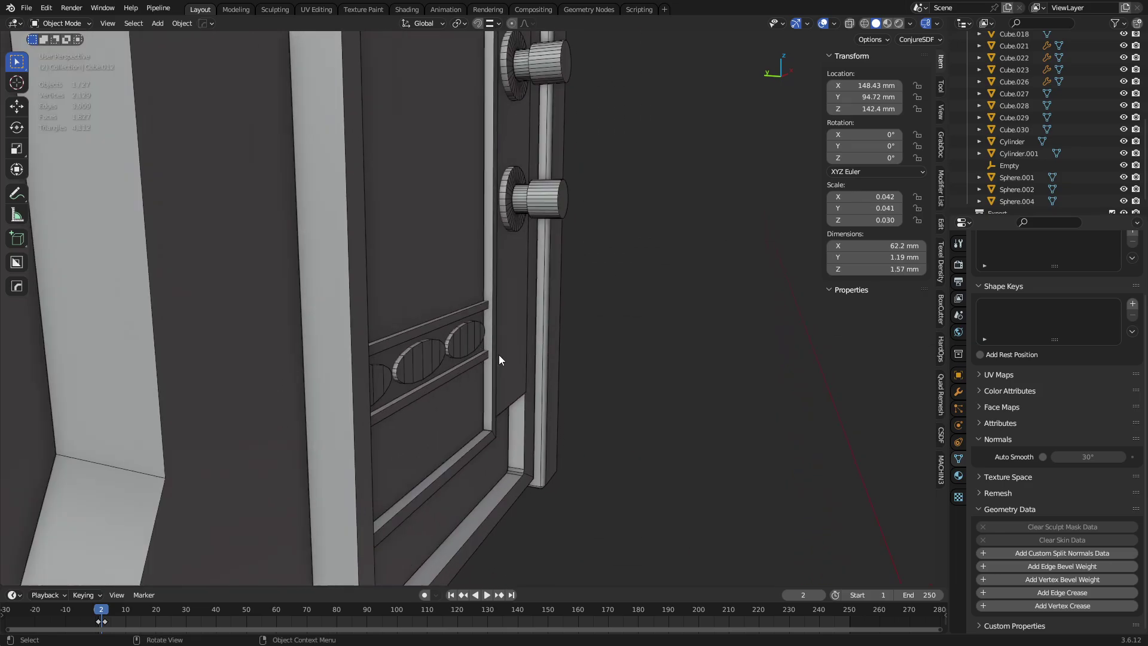
pyautogui.scroll(2, 500, 359)
pyautogui.click(483, 318)
pyautogui.click(478, 393)
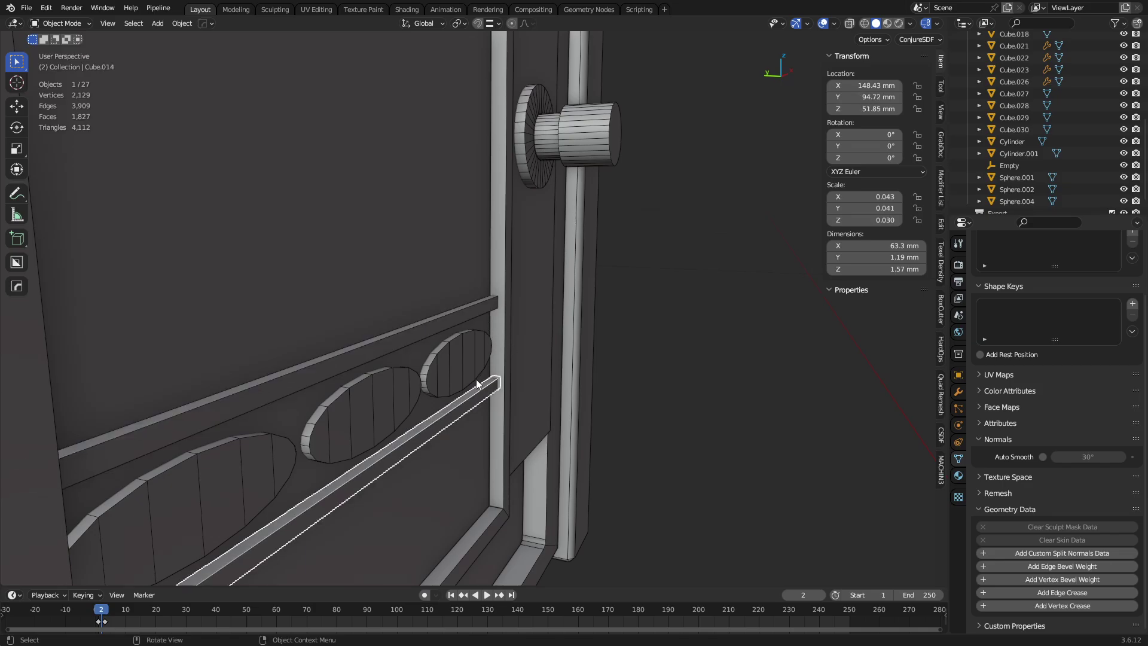
pyautogui.keyDown('shift'); pyautogui.click(492, 302); pyautogui.keyUp('shift')
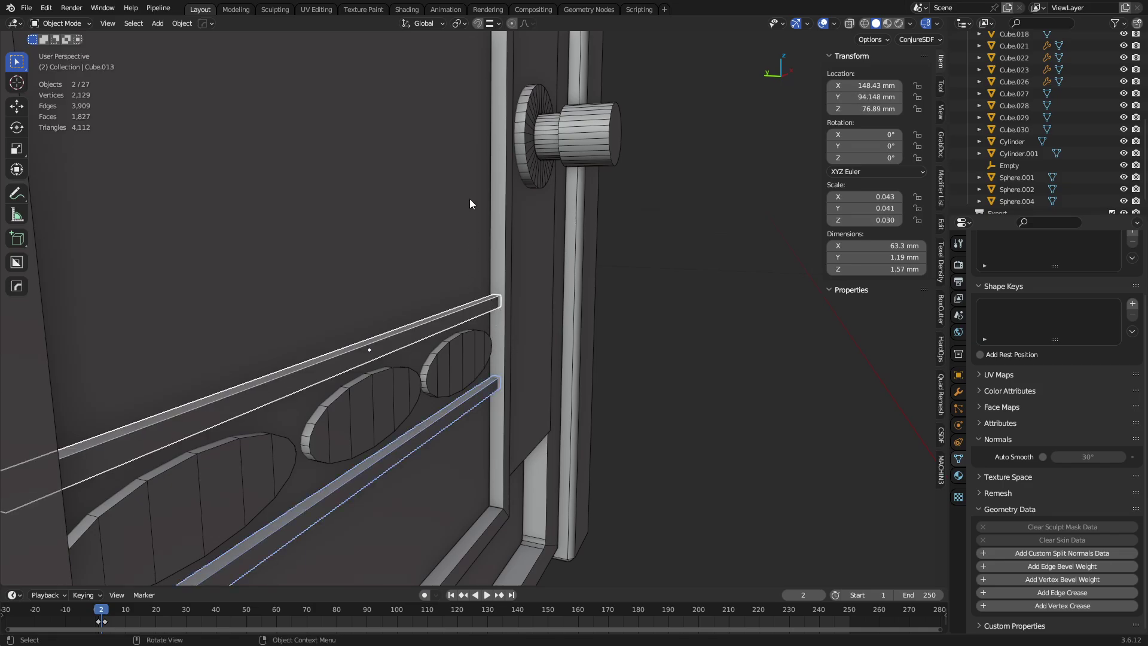
pyautogui.keyDown('shift'); pyautogui.moveTo(469, 199); pyautogui.dragTo(571, 379, button='middle'); pyautogui.keyUp('shift')
pyautogui.scroll(-1, 559, 359)
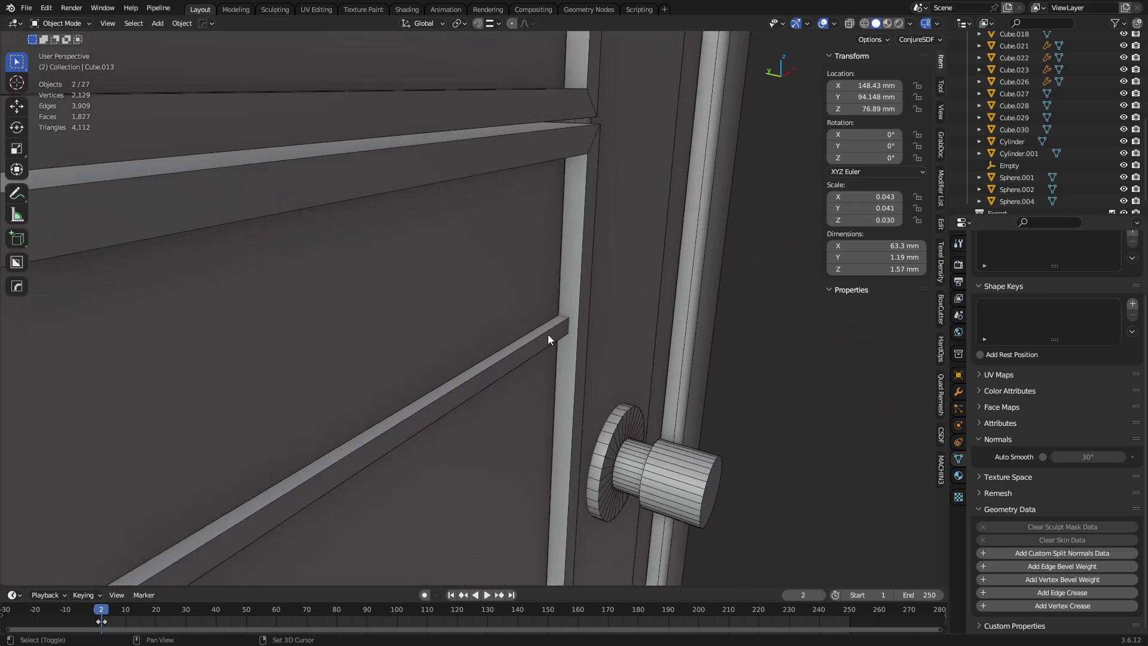
pyautogui.keyDown('shift'); pyautogui.click(548, 335); pyautogui.keyUp('shift')
pyautogui.scroll(-3, 539, 311)
pyautogui.scroll(-2, 487, 302)
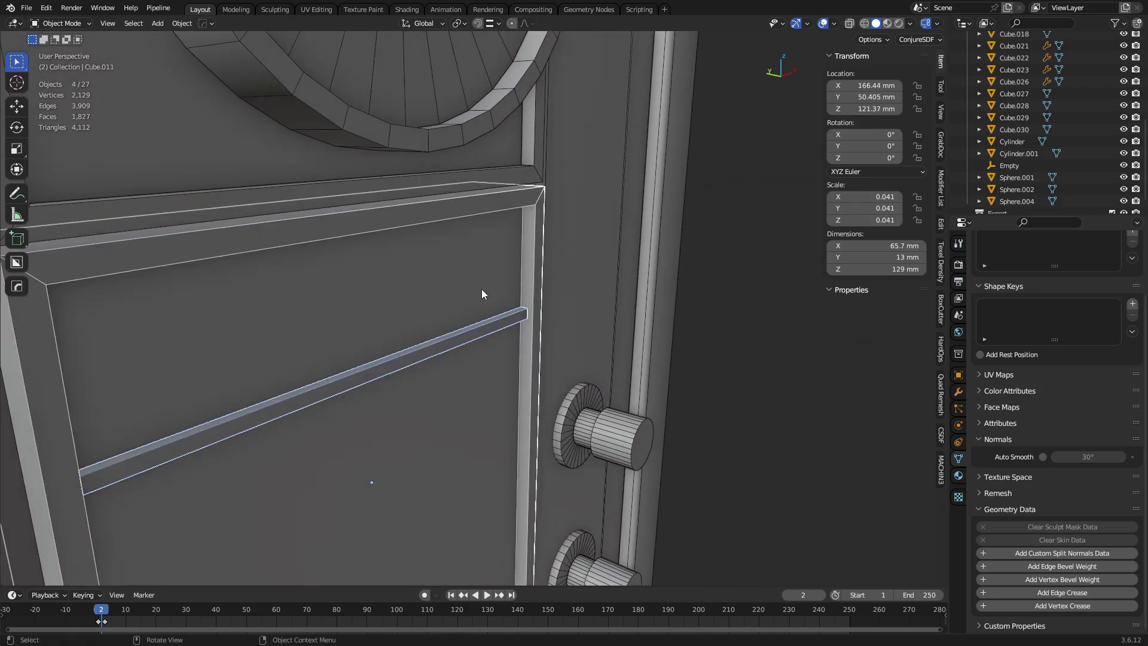
pyautogui.keyDown('shift'); pyautogui.moveTo(483, 289); pyautogui.dragTo(534, 324, button='middle'); pyautogui.keyUp('shift')
pyautogui.keyDown('shift'); pyautogui.click(534, 323); pyautogui.keyUp('shift')
pyautogui.press('KP_1')
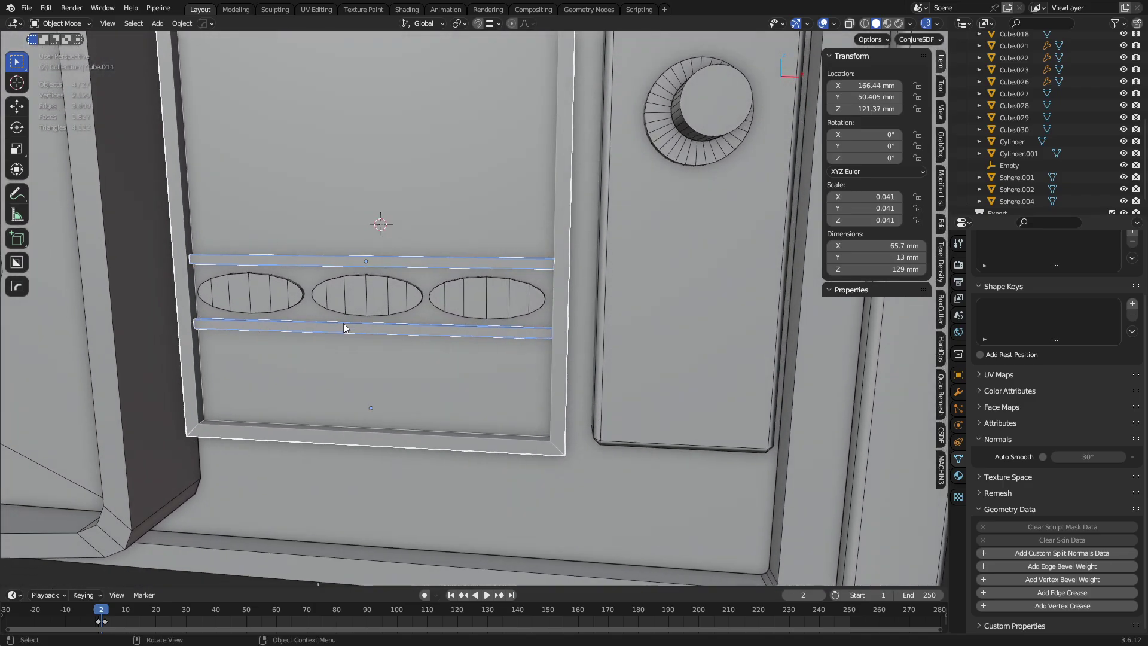
pyautogui.hotkey('ctrl', 'shift', 'b')
pyautogui.click(392, 331)
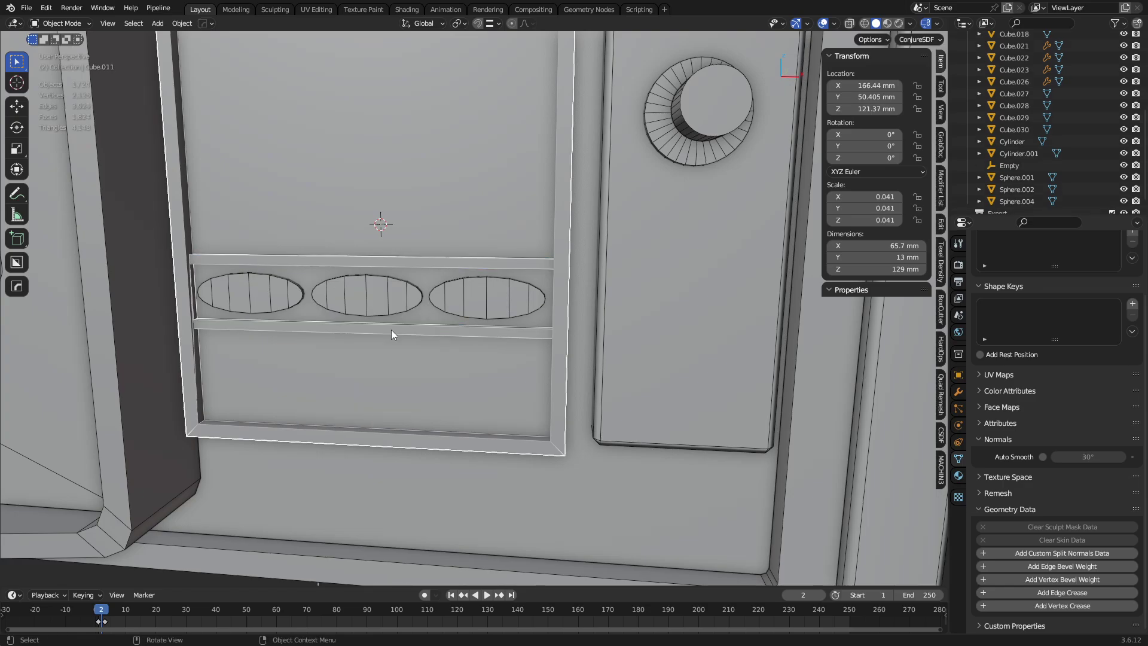
# Open the merged lower control panel frame in Edit Mode around the ends of its two lower divider bars.
pyautogui.keyDown('alt'); pyautogui.middleClick(214, 266); pyautogui.keyUp('alt')
pyautogui.scroll(5, 420, 342)
pyautogui.moveTo(420, 342); pyautogui.dragTo(385, 366, button='middle')
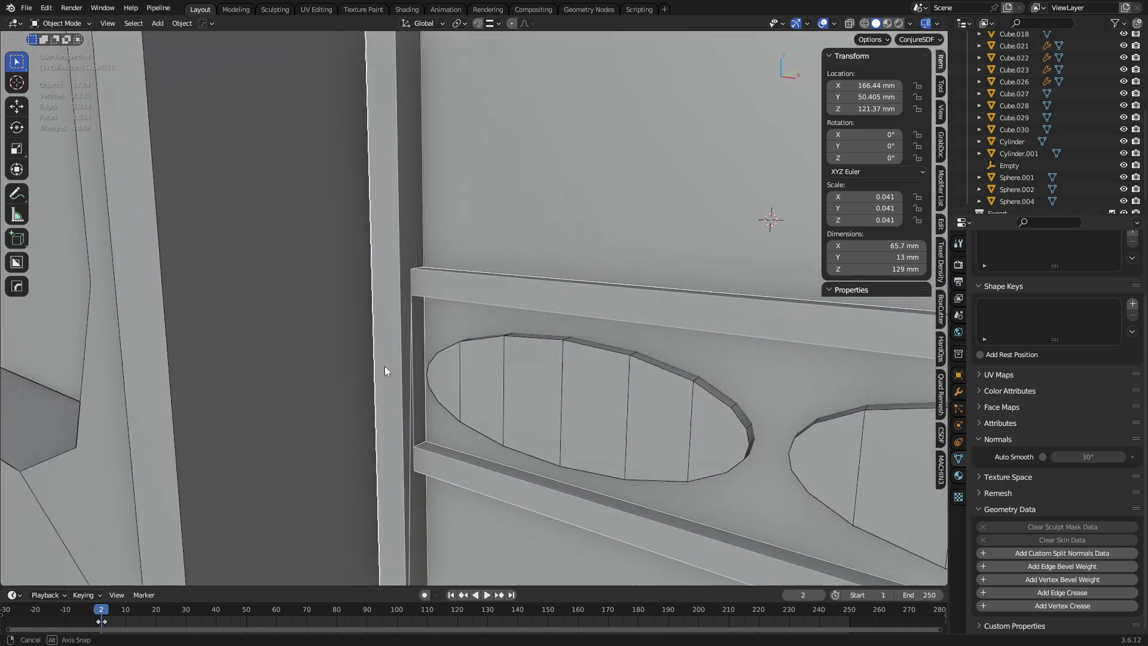
pyautogui.scroll(3, 391, 365)
pyautogui.press('Tab')
pyautogui.moveTo(425, 447); pyautogui.dragTo(383, 241, button='middle')
# Knife-cut the frame's inner side from the end corners of the bar above the ovals across to the frame's edge.
pyautogui.press('k')
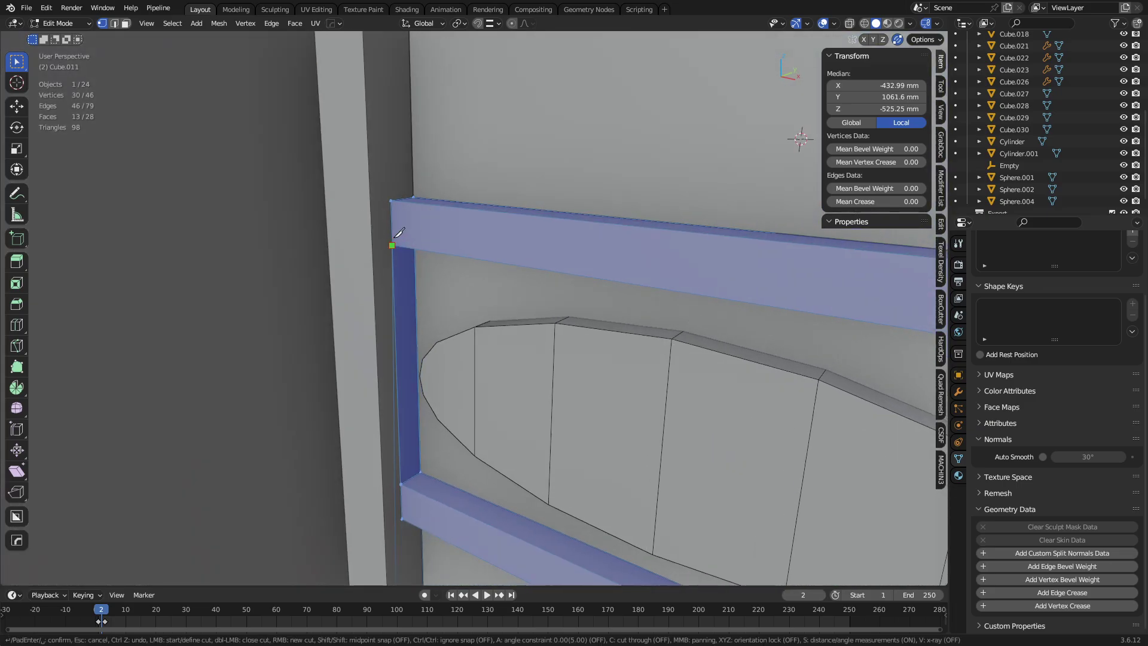
pyautogui.click(390, 243)
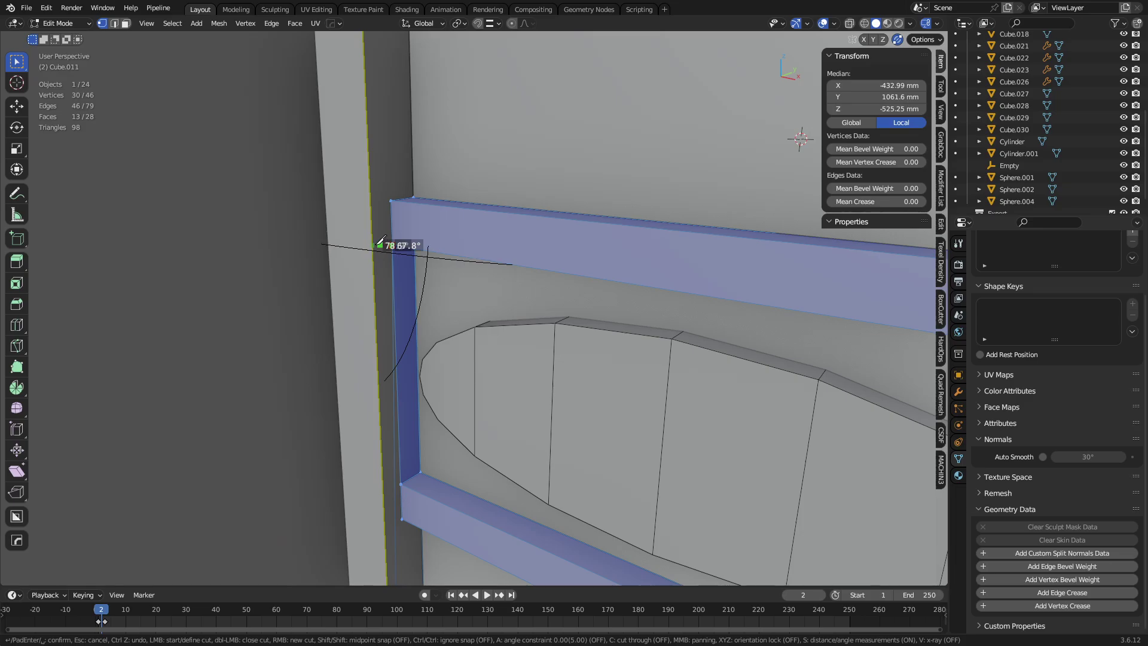
pyautogui.click(373, 245)
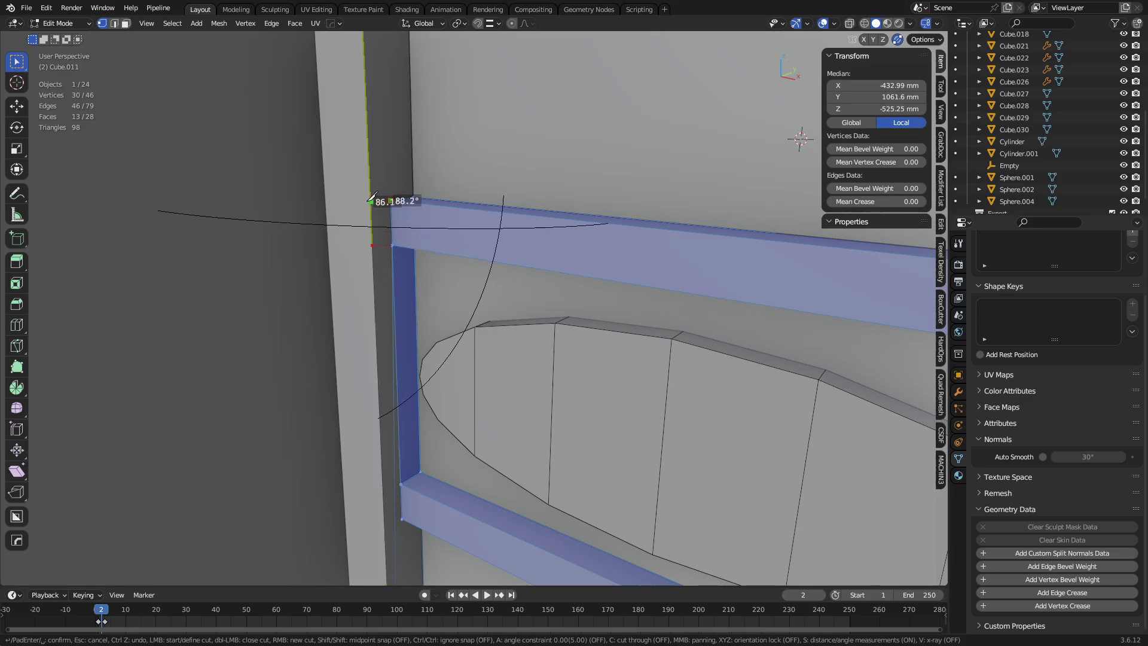
pyautogui.press('Return')
# Try to rotate the long edge on the frame's inner side below the lower divider bar clockwise.
pyautogui.moveTo(372, 197); pyautogui.dragTo(427, 239, button='middle')
pyautogui.press('2')
pyautogui.click(425, 367)
pyautogui.scroll(2, 448, 321)
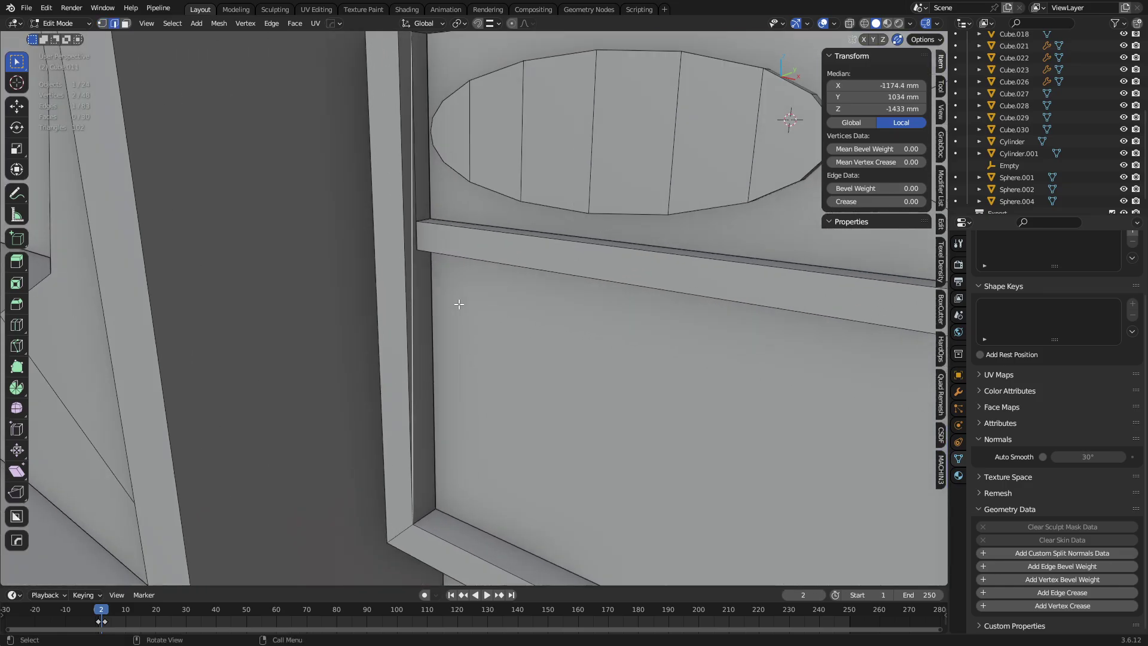
pyautogui.click(414, 490)
pyautogui.click(422, 250)
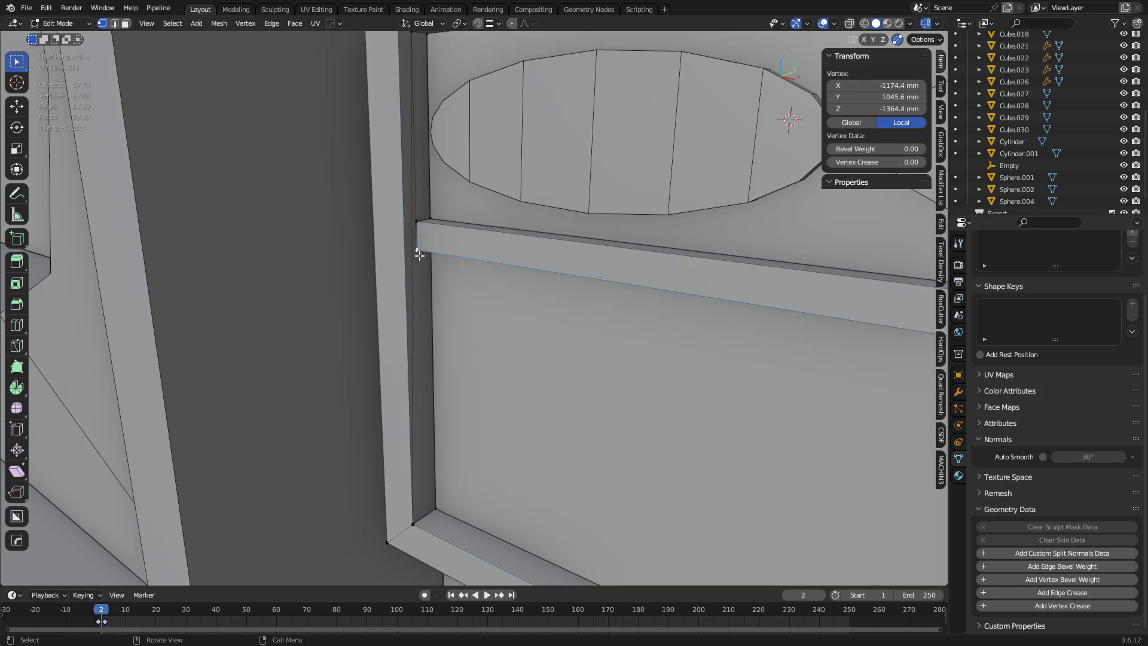
pyautogui.press('2')
pyautogui.click(426, 286)
pyautogui.press('2')
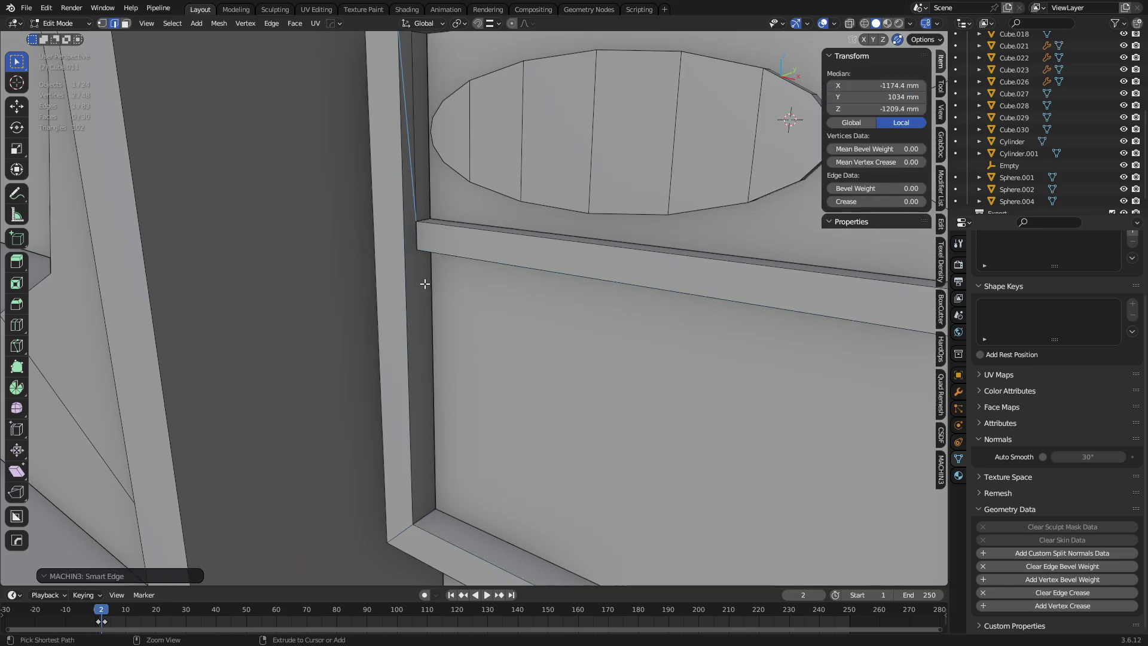
pyautogui.press('2')
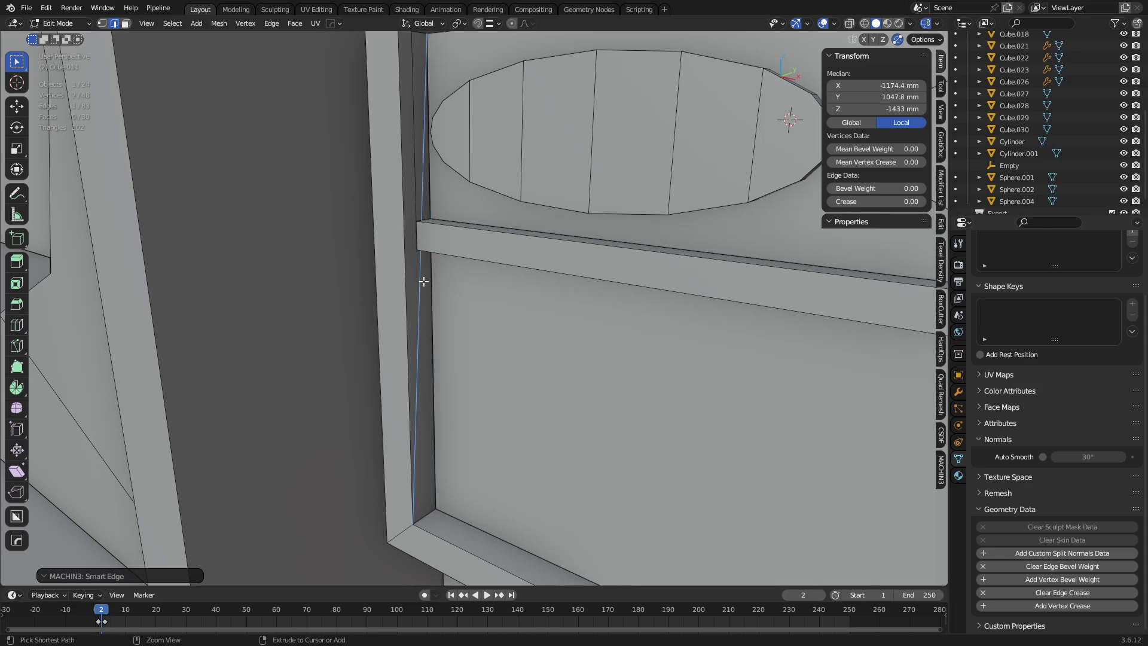
pyautogui.rightClick(424, 281)
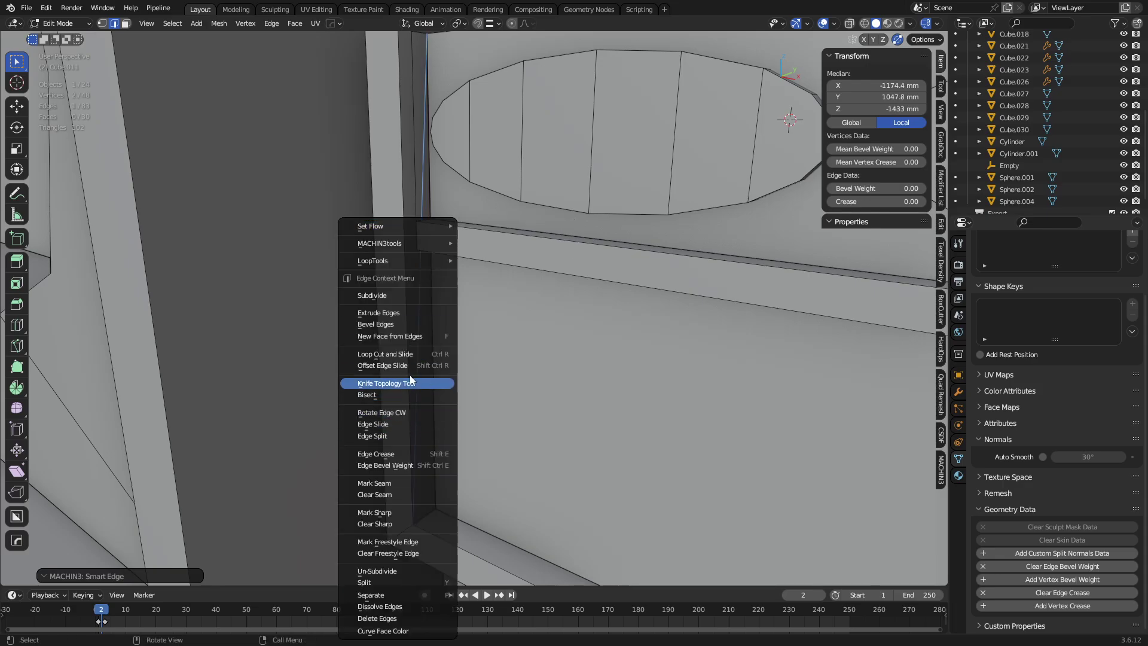
pyautogui.click(389, 414)
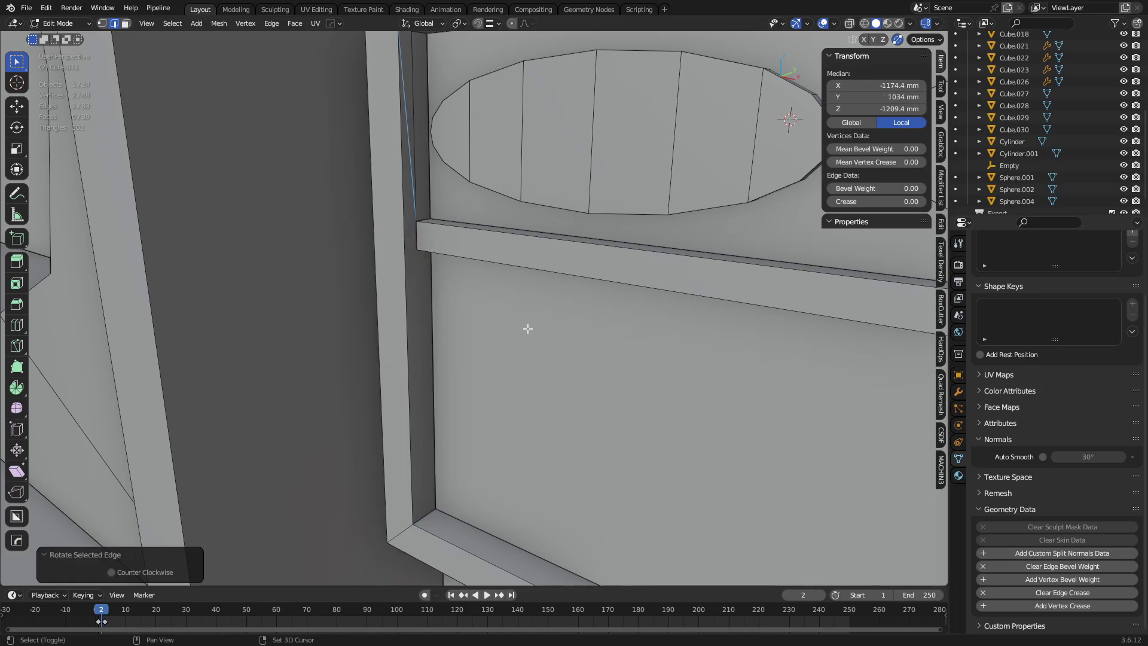
pyautogui.hotkey('ctrl', 'z')
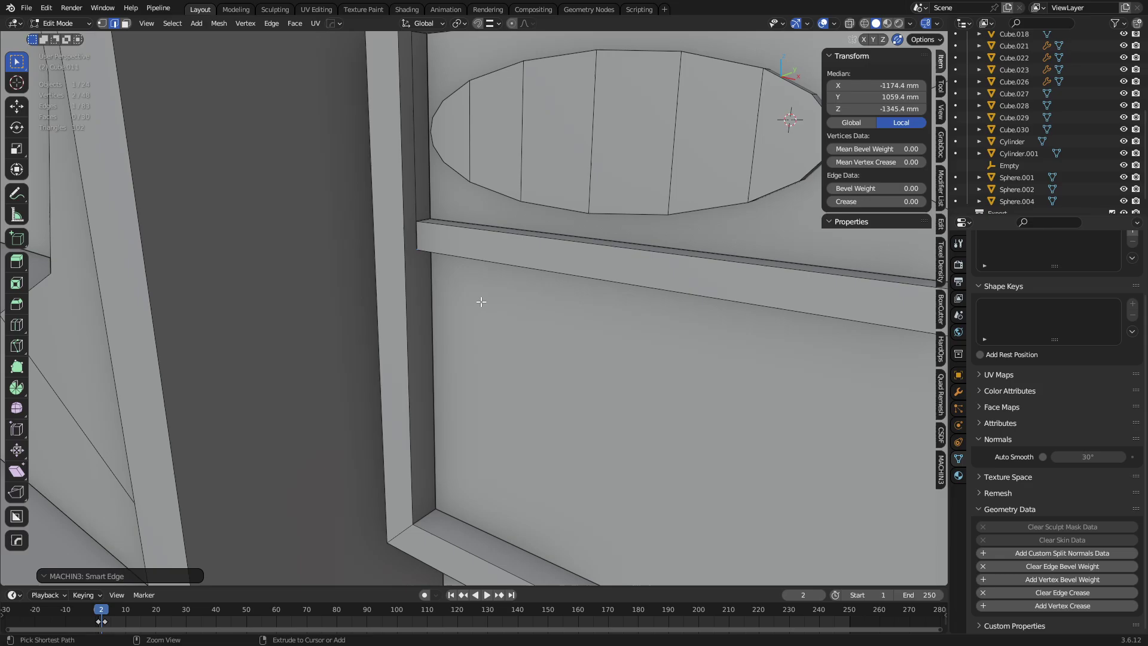
# Dissolve the long diagonal edge on the frame's inner side and merge the two cut vertices beside the upper bar at their center.
pyautogui.press('1')
pyautogui.click(417, 250)
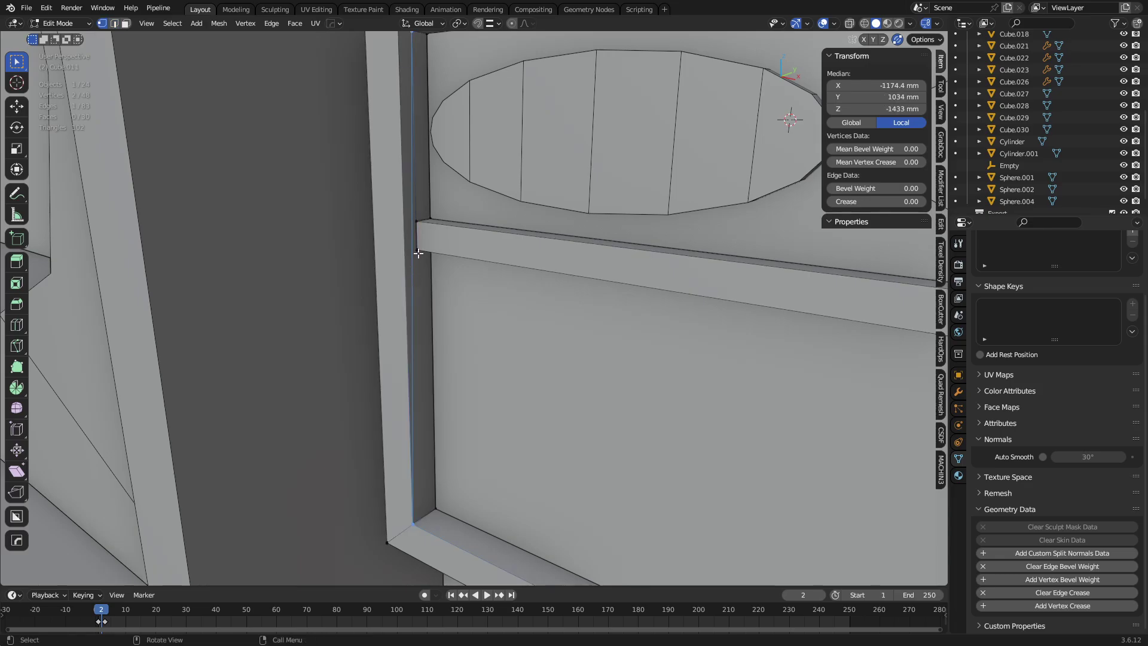
pyautogui.keyDown('shift'); pyautogui.click(416, 513); pyautogui.keyUp('shift')
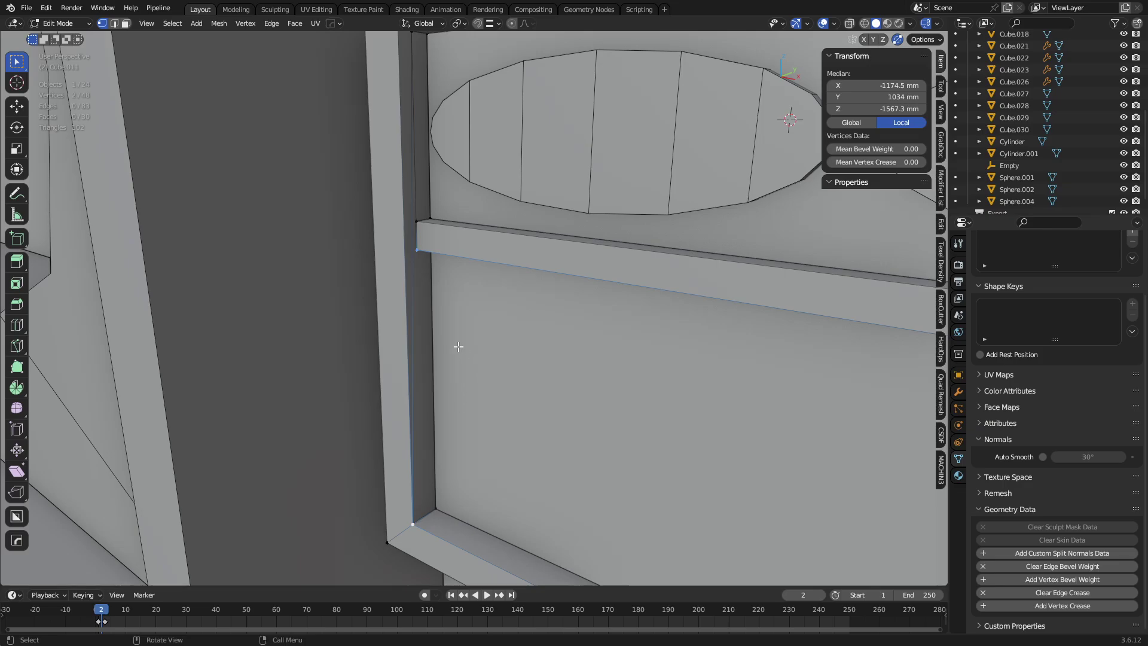
pyautogui.hotkey('ctrl', 'x')
pyautogui.moveTo(415, 269); pyautogui.dragTo(418, 161, button='middle')
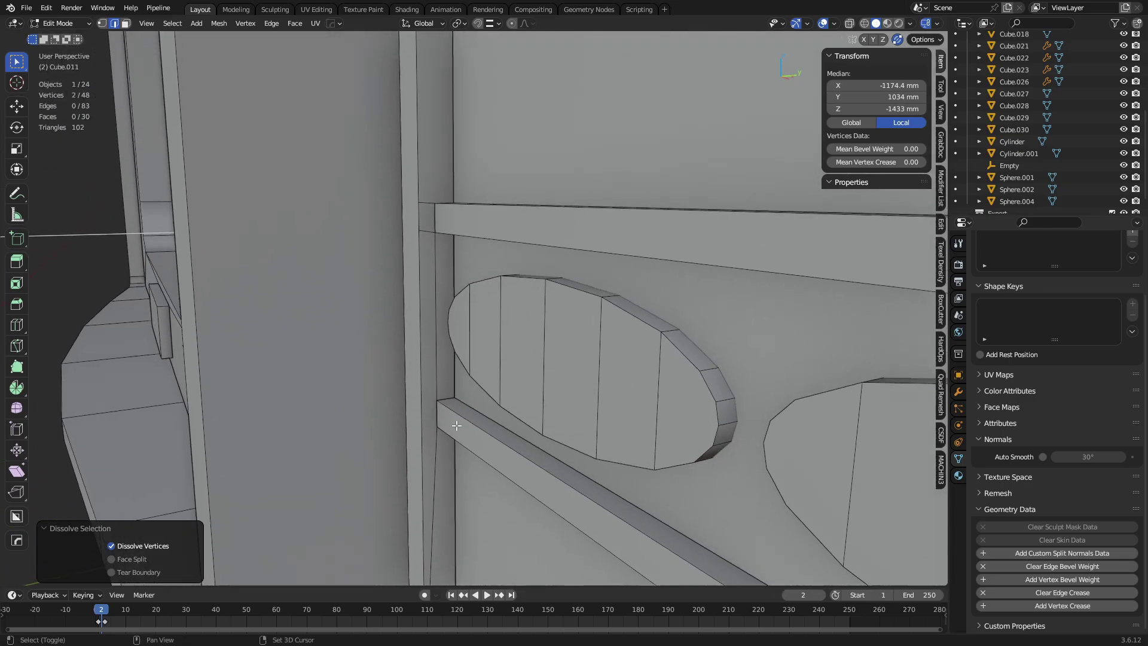
pyautogui.click(417, 168)
pyautogui.hotkey('shift', '1')
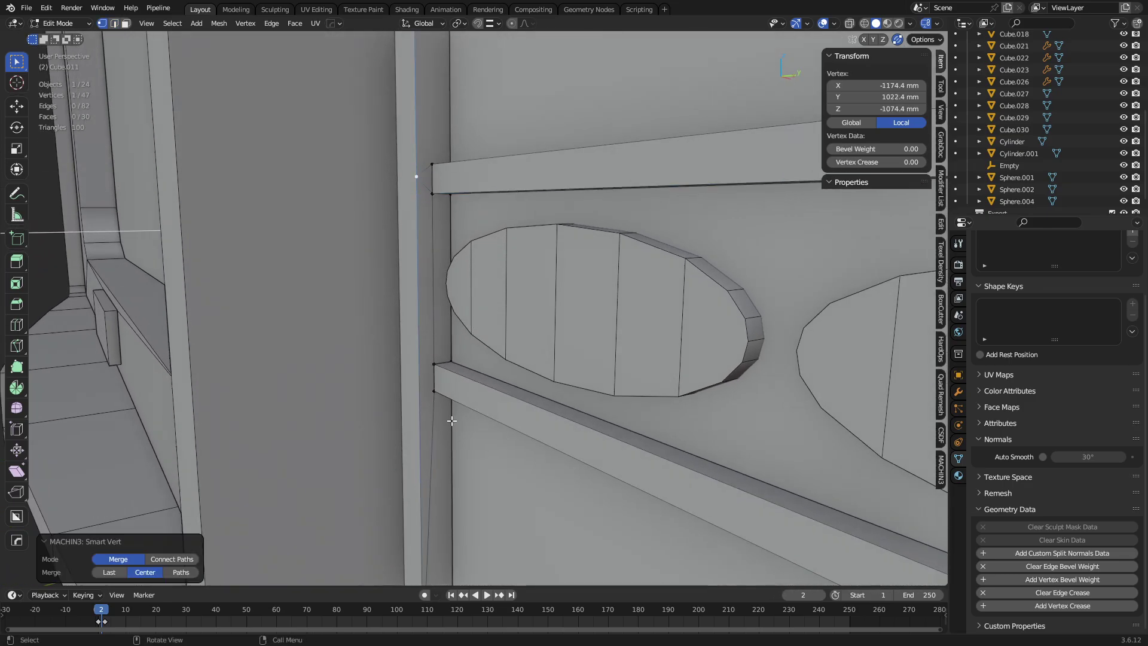
# Knife-cut the frame's inner side from the end corners of the bar below the ovals to the frame's edge.
pyautogui.moveTo(452, 421); pyautogui.dragTo(456, 388, button='middle')
pyautogui.press('k')
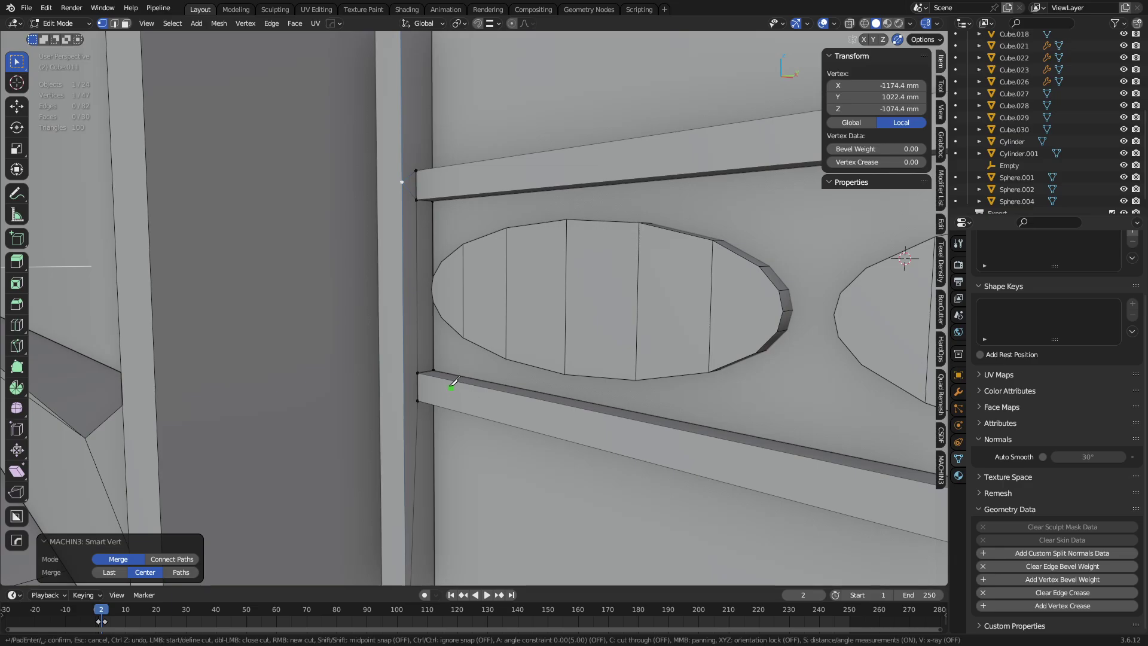
pyautogui.click(417, 401)
pyautogui.click(417, 378)
pyautogui.press('Return')
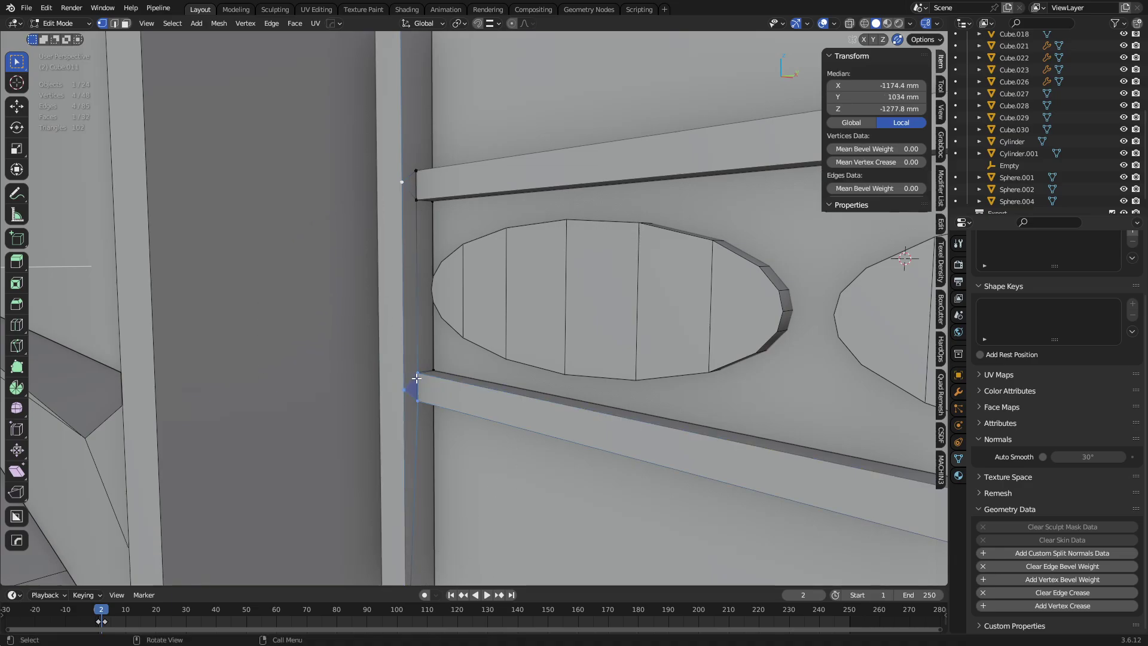
# Move the new cut vertex beside the lower bar up about 0.08 mm along Z, and try shifting its connecting edge along Z.
pyautogui.click(406, 390)
pyautogui.press('g')
pyautogui.press('y')
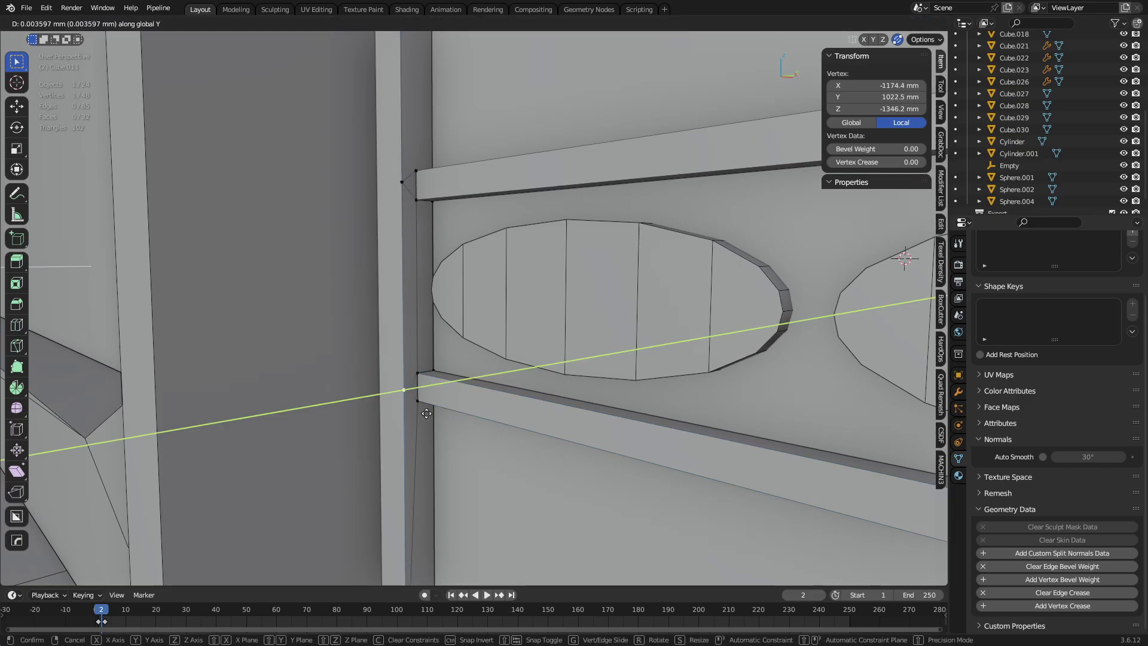
pyautogui.press('z')
pyautogui.click(429, 405)
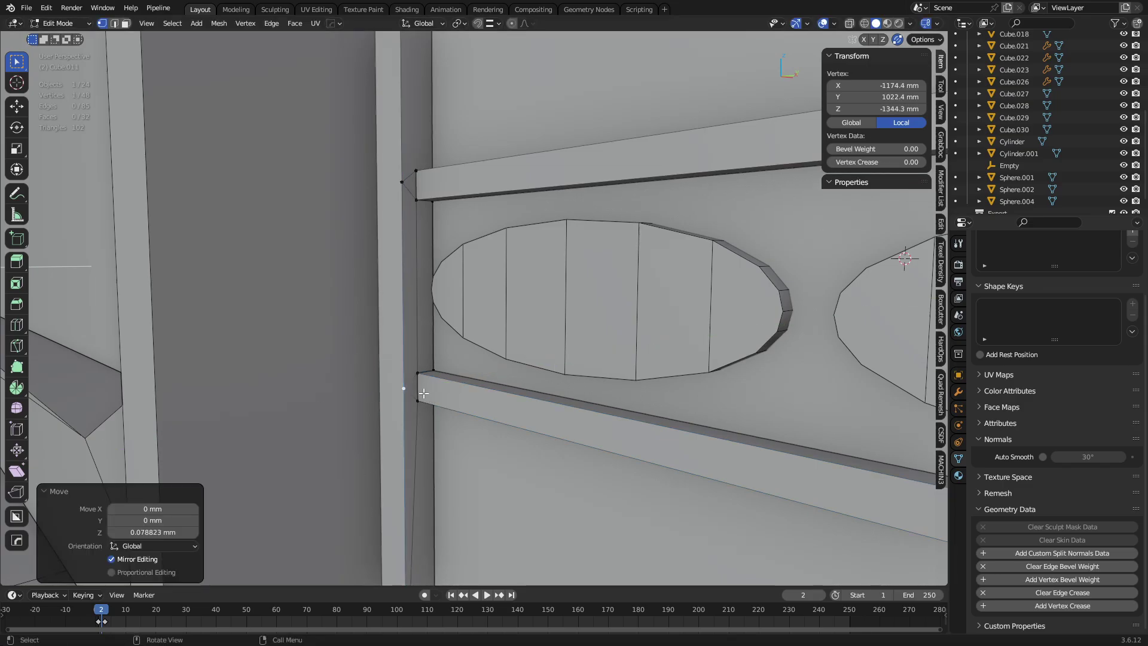
pyautogui.keyDown('shift'); pyautogui.click(417, 375); pyautogui.keyUp('shift')
pyautogui.moveTo(417, 374); pyautogui.dragTo(427, 387, button='middle')
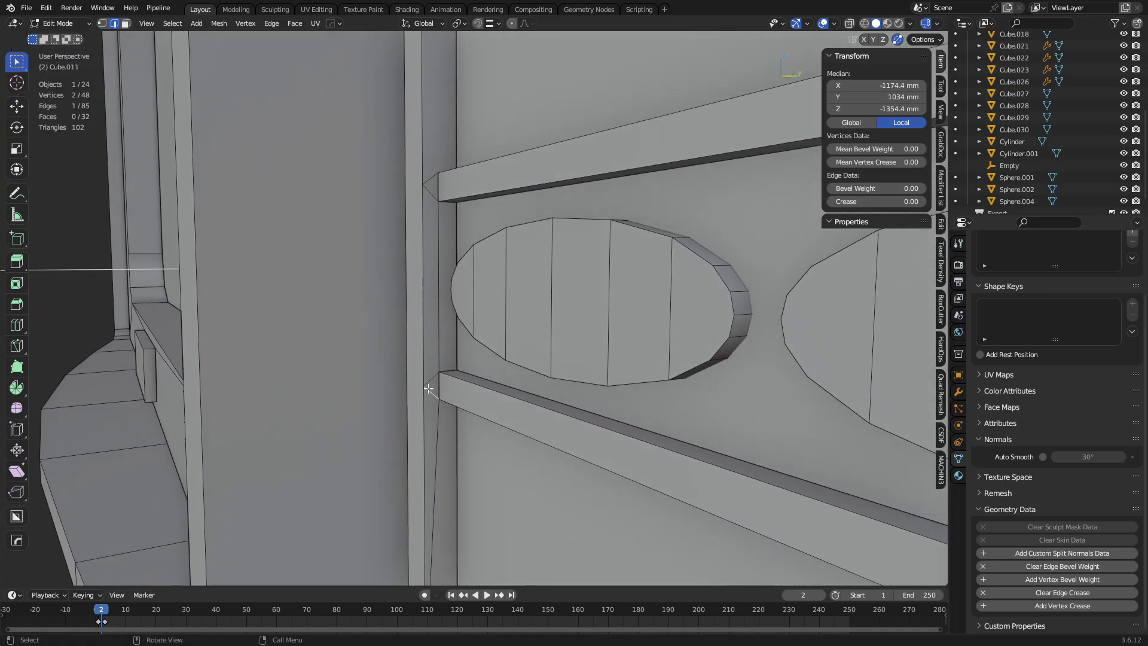
pyautogui.press('g')
pyautogui.press('z')
pyautogui.click(430, 390)
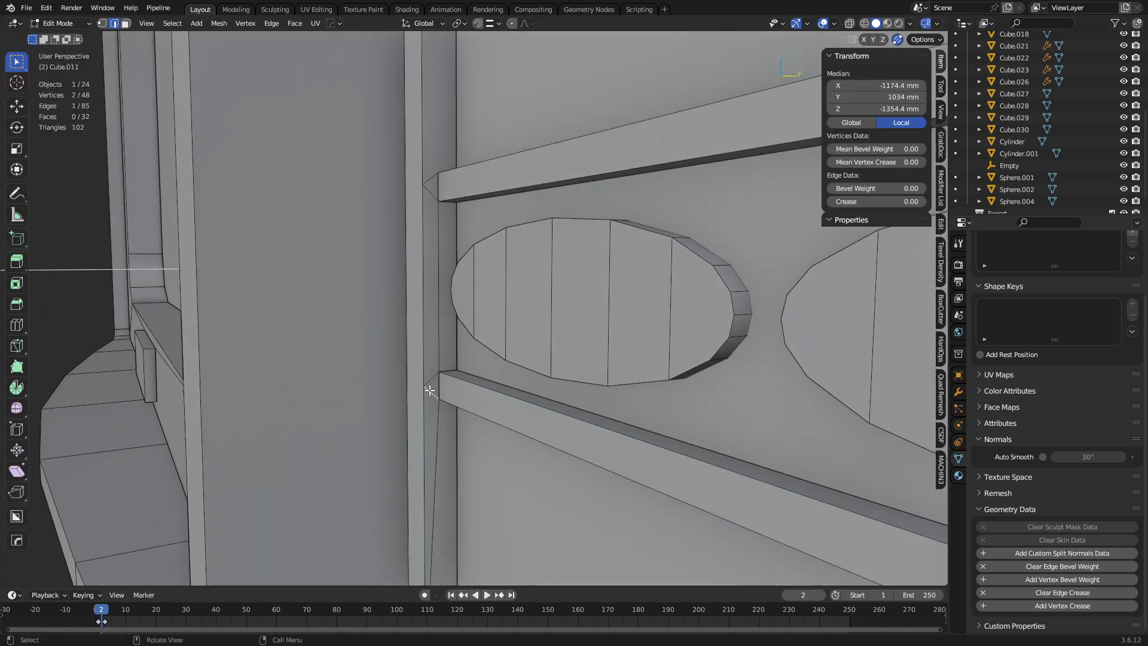
# Dissolve the added cuts beside both divider bars, and try dissolving the long edge between the lower bar and the frame's bottom corner.
pyautogui.hotkey('ctrl', 'x')
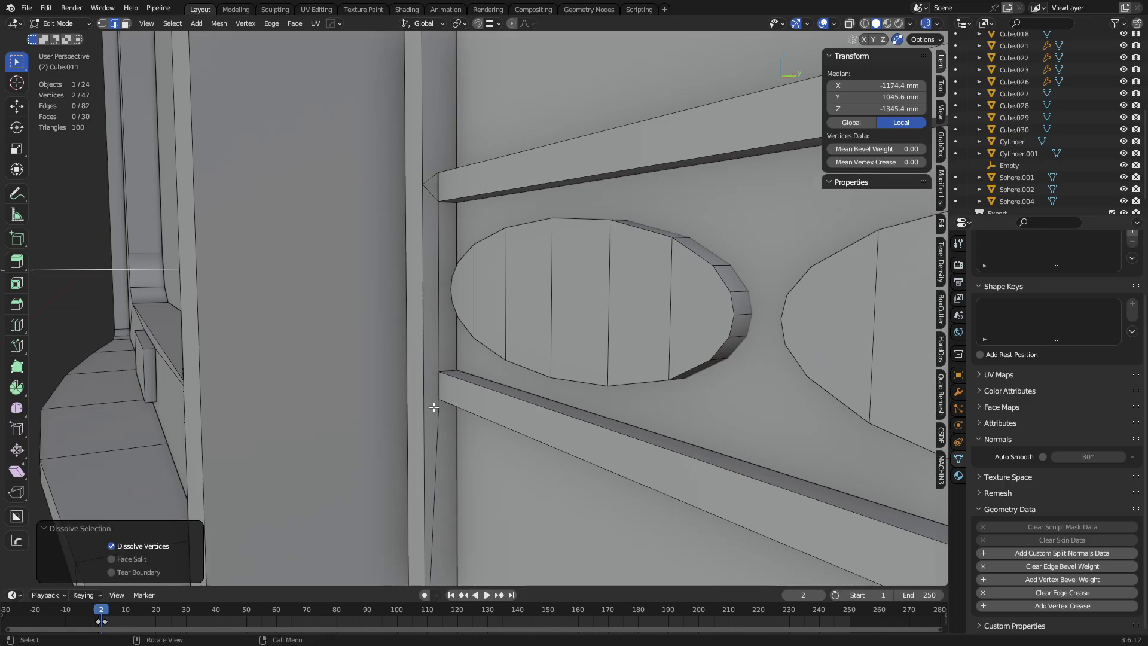
pyautogui.keyDown('shift'); pyautogui.click(423, 185); pyautogui.keyUp('shift')
pyautogui.hotkey('ctrl', 'x')
pyautogui.moveTo(475, 465); pyautogui.dragTo(449, 203, button='middle')
pyautogui.click(418, 254)
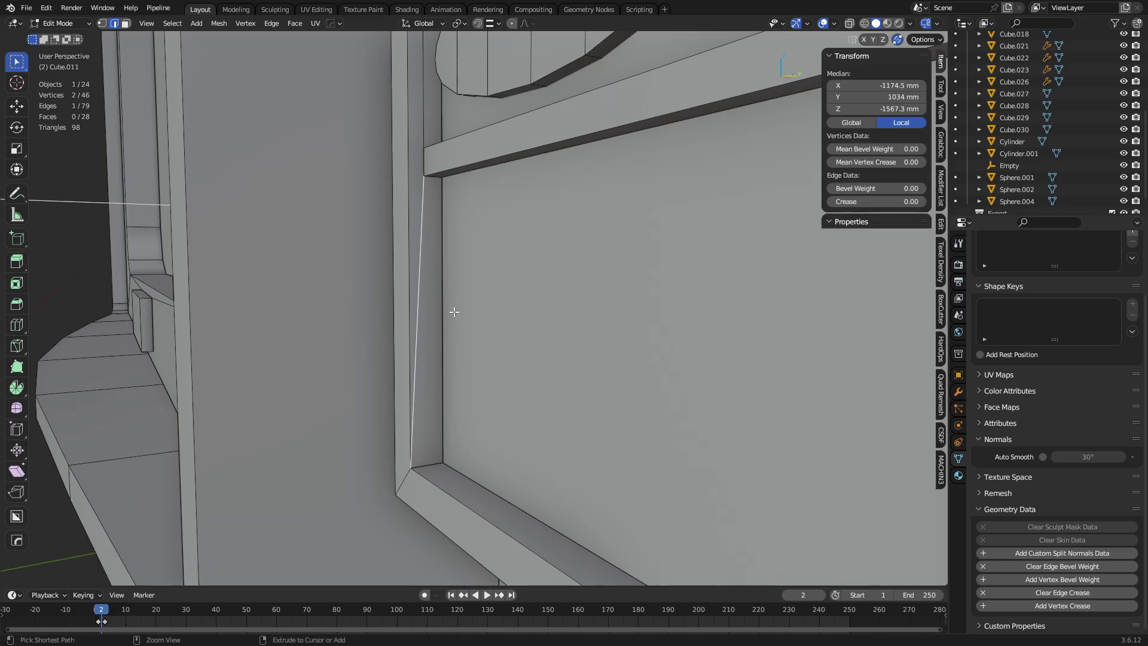
pyautogui.hotkey('ctrl', 'x')
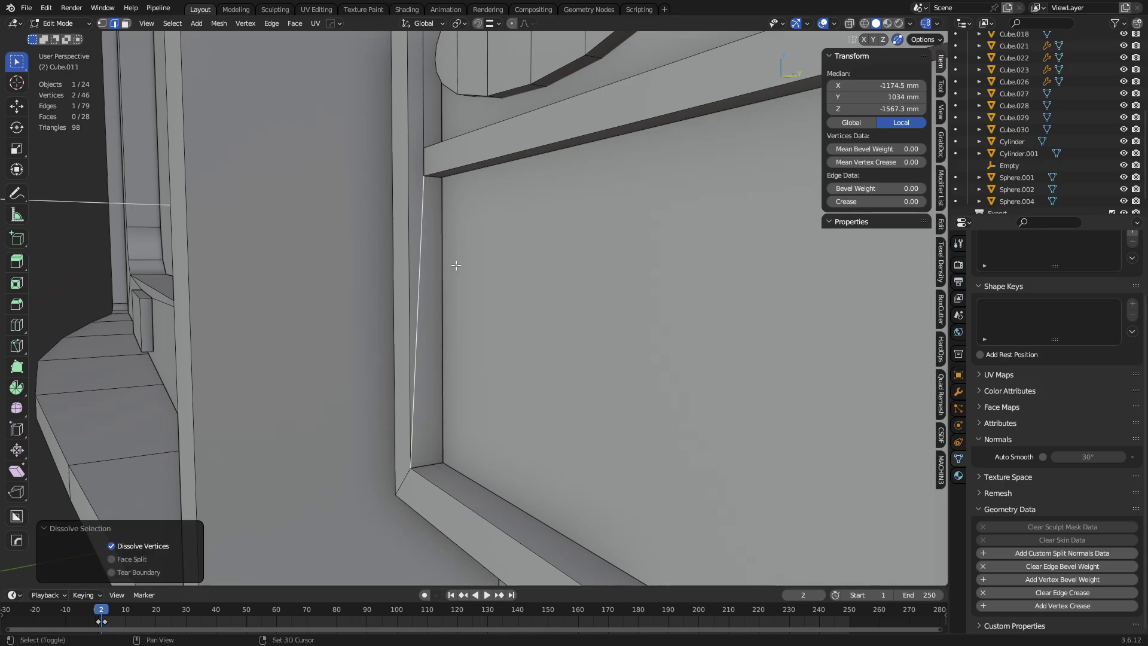
# Knife-cut from the top end corner of the bar above the ovals to the frame's edge, and dissolve the long edge below the lower bar.
pyautogui.moveTo(456, 265); pyautogui.dragTo(518, 287, button='middle')
pyautogui.click(430, 317)
pyautogui.press('k')
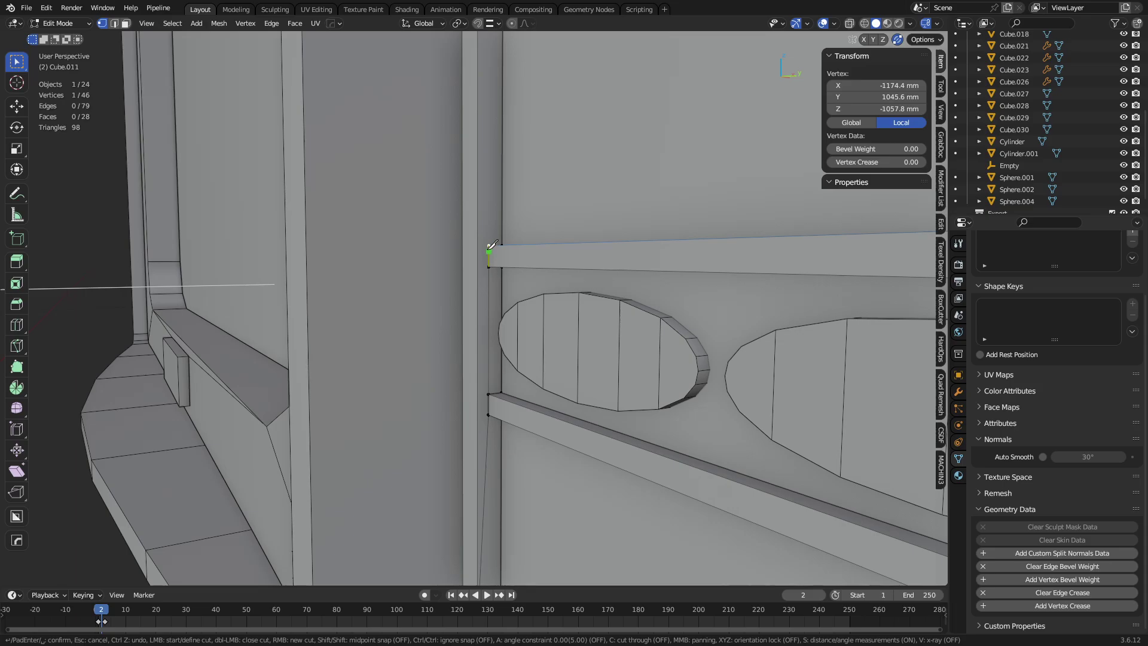
pyautogui.click(488, 245)
pyautogui.click(482, 569)
pyautogui.press('Return')
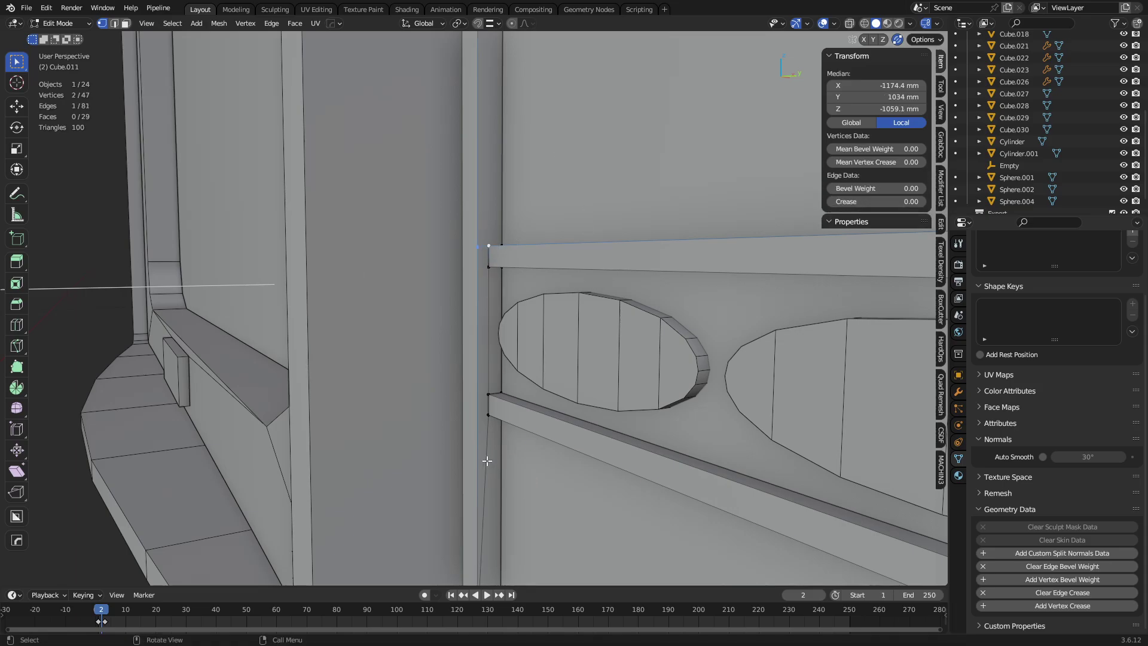
pyautogui.hotkey('ctrl', 'x')
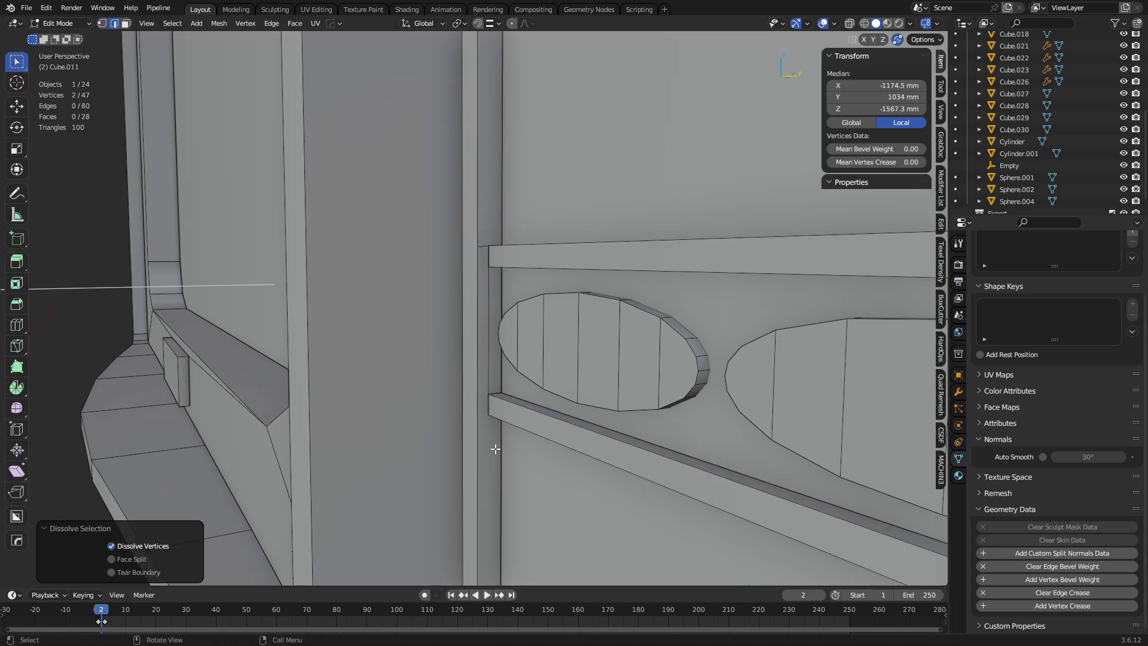
pyautogui.click(494, 349)
pyautogui.press('3')
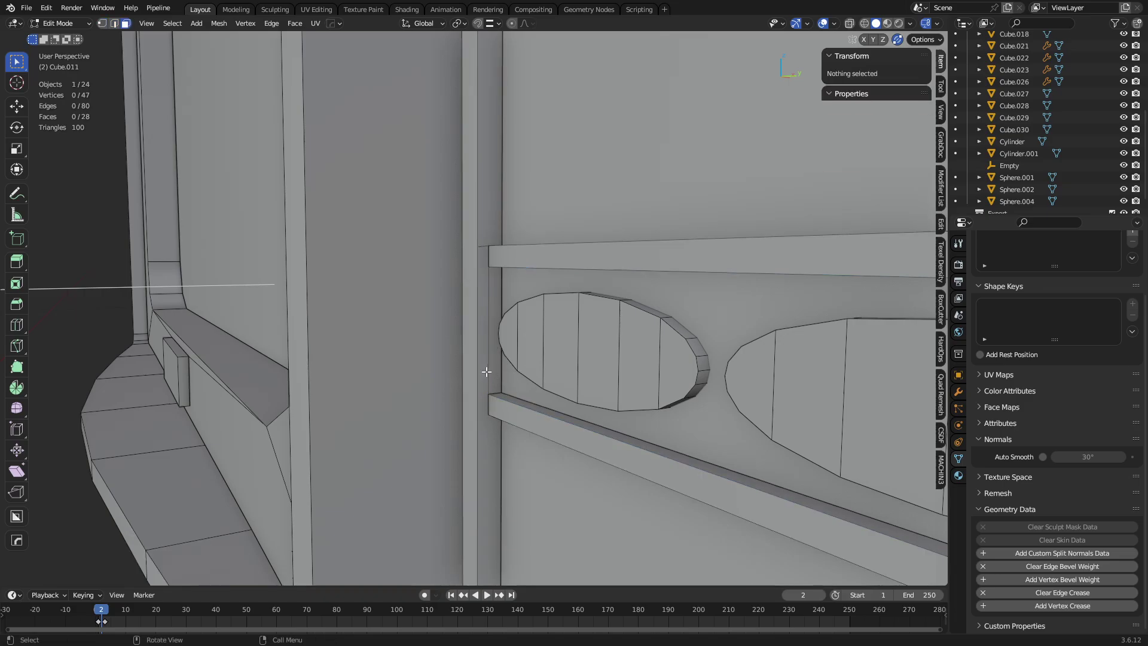
# Try dissolving the two narrow faces on the frame's inner side beside the leftmost oval.
pyautogui.click(483, 371)
pyautogui.keyDown('shift'); pyautogui.click(497, 370); pyautogui.keyUp('shift')
pyautogui.hotkey('ctrl', 'x')
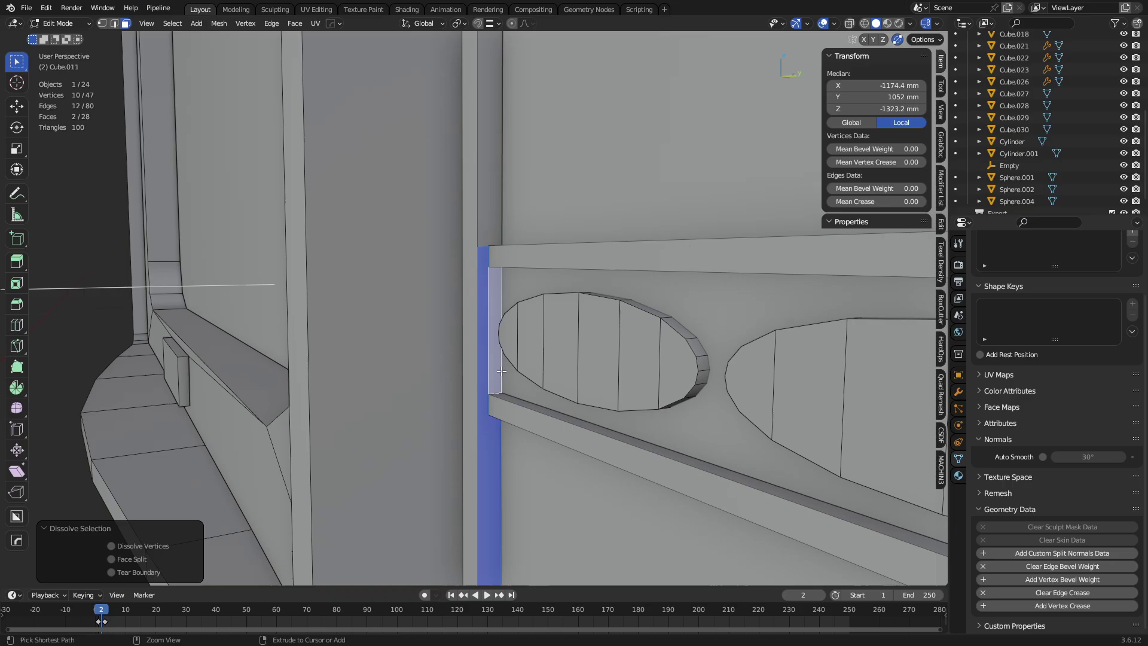
pyautogui.hotkey('ctrl', 'z')
pyautogui.moveTo(502, 372); pyautogui.dragTo(461, 221, button='middle')
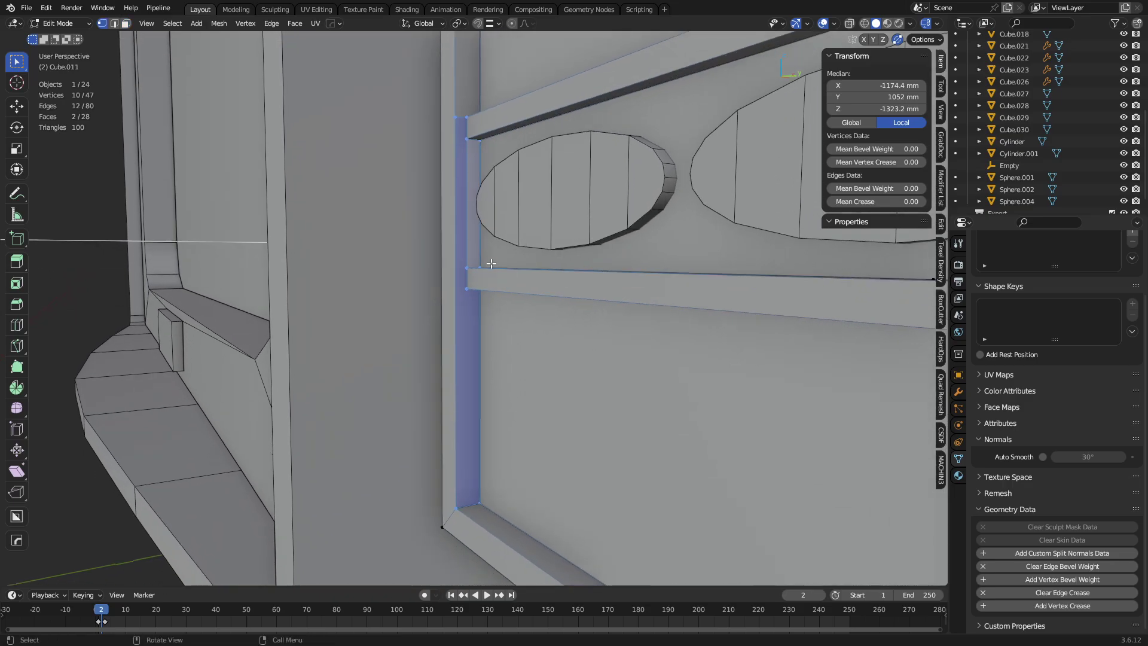
pyautogui.press('2')
pyautogui.click(461, 222)
pyautogui.hotkey('alt', 'a')
# Knife-cut from the upper bar's bottom end corner to the frame's edge, and dissolve the long edge running up to the frame's top corner.
pyautogui.moveTo(499, 269); pyautogui.dragTo(477, 315, button='middle')
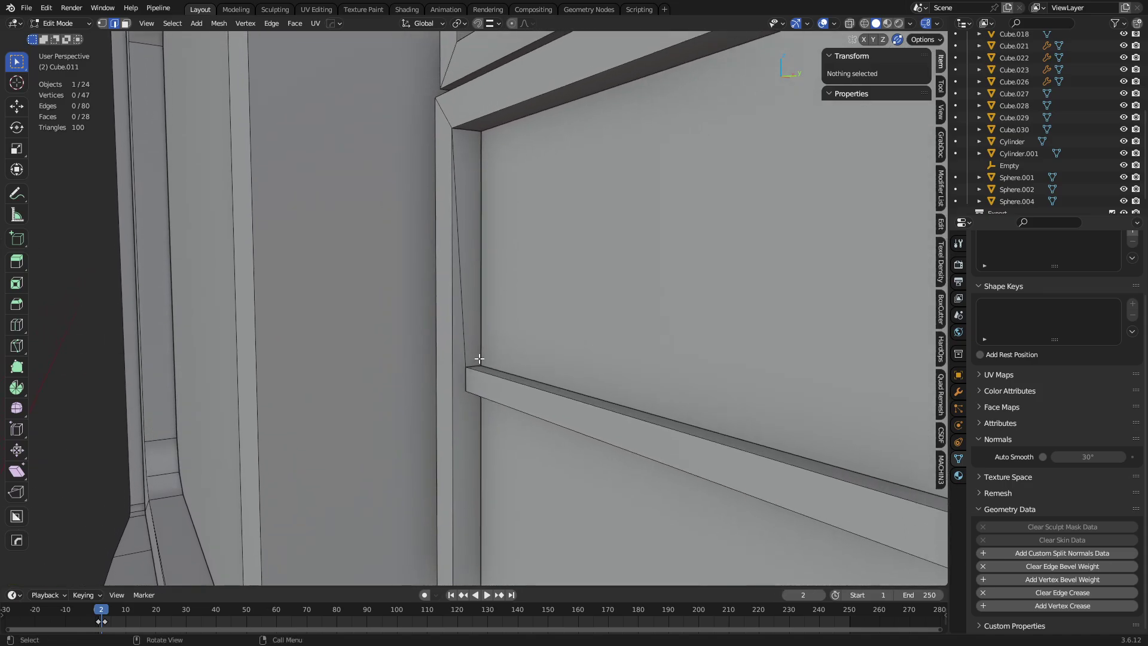
pyautogui.press('k')
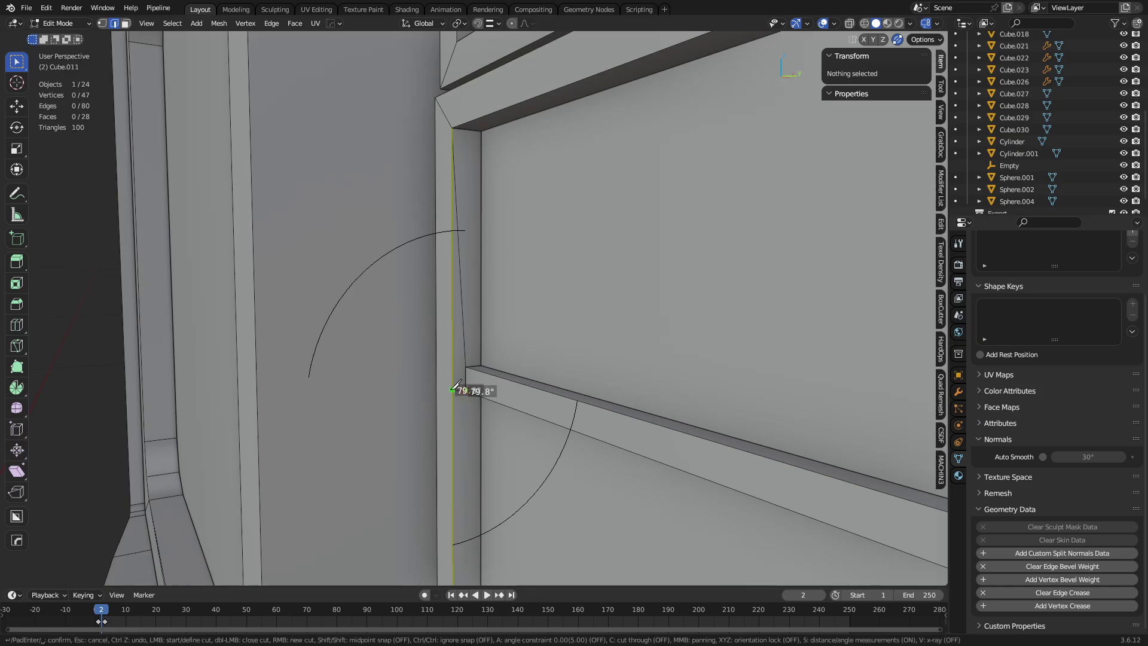
pyautogui.click(453, 389)
pyautogui.press('Return')
pyautogui.hotkey('ctrl', 'x')
pyautogui.moveTo(546, 341); pyautogui.dragTo(478, 23, button='middle')
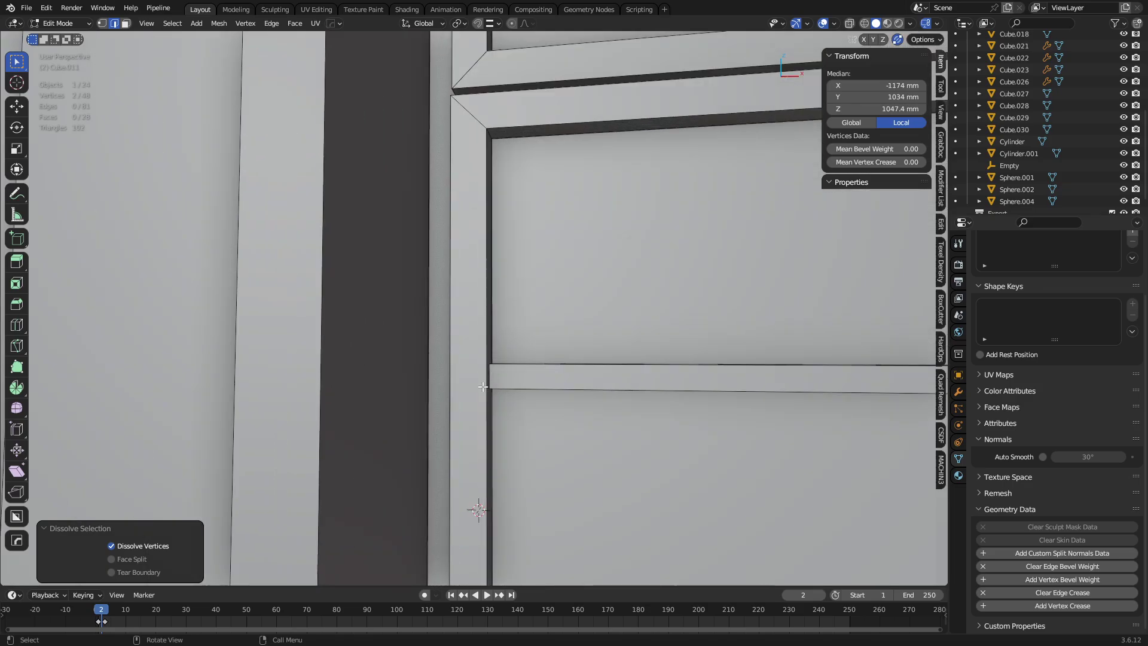
pyautogui.click(469, 395)
# Knife-cut two edges across the frame's front face, level with the top and bottom end corners of the bar above the ovals.
pyautogui.scroll(-6, 432, 180)
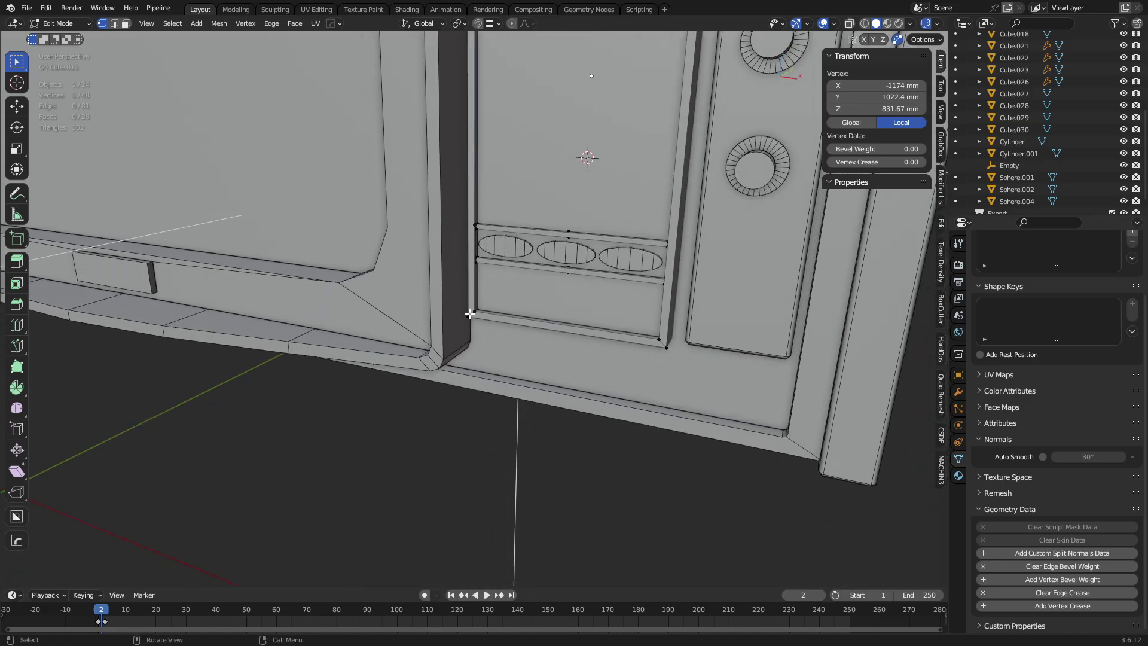
pyautogui.scroll(8, 470, 315)
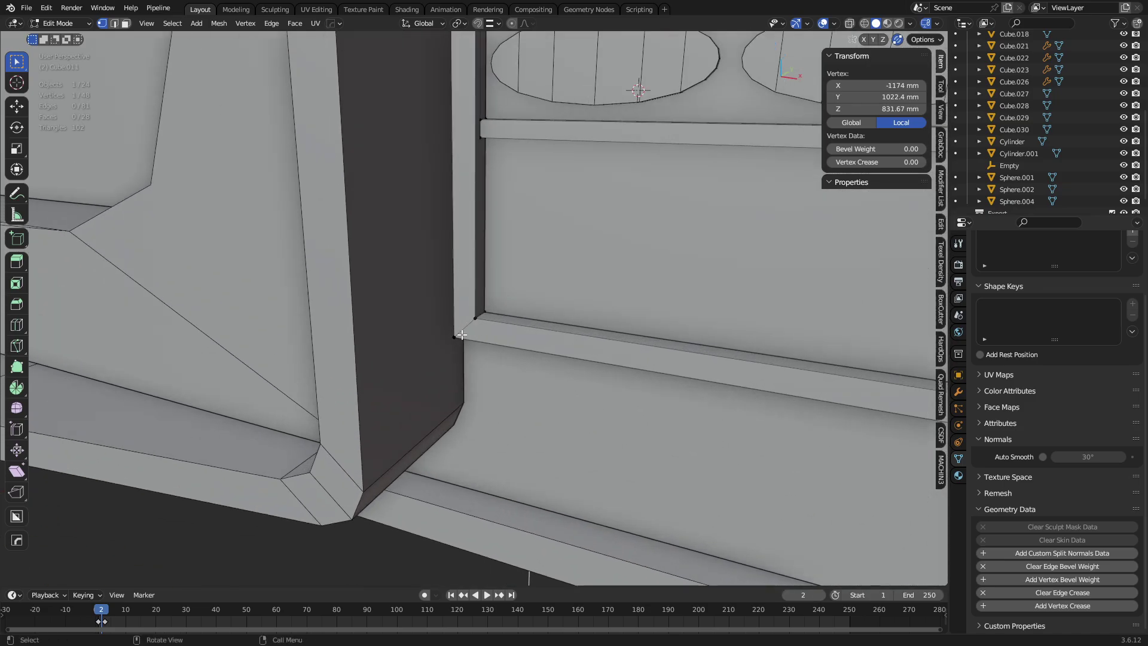
pyautogui.scroll(-3, 466, 320)
pyautogui.moveTo(483, 169); pyautogui.dragTo(519, 241, button='middle')
pyautogui.press('k')
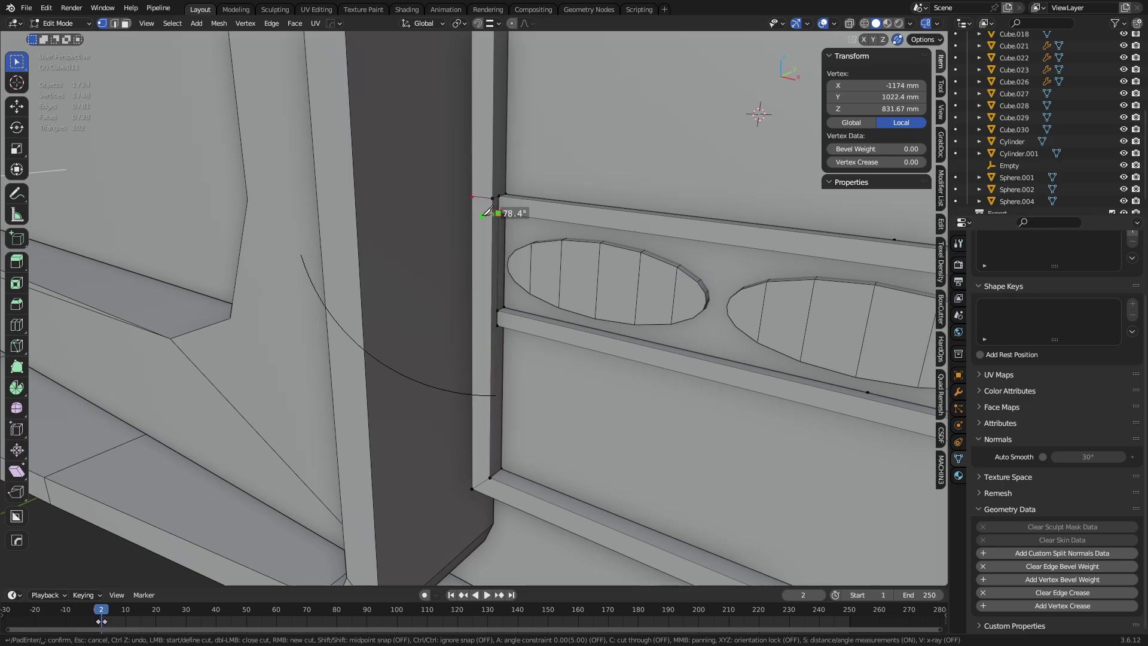
pyautogui.click(486, 210)
pyautogui.press('Return')
# Isolate the frame and dissolve the lower of the two new cuts beside the bar above the ovals.
pyautogui.press('KP_Divide')
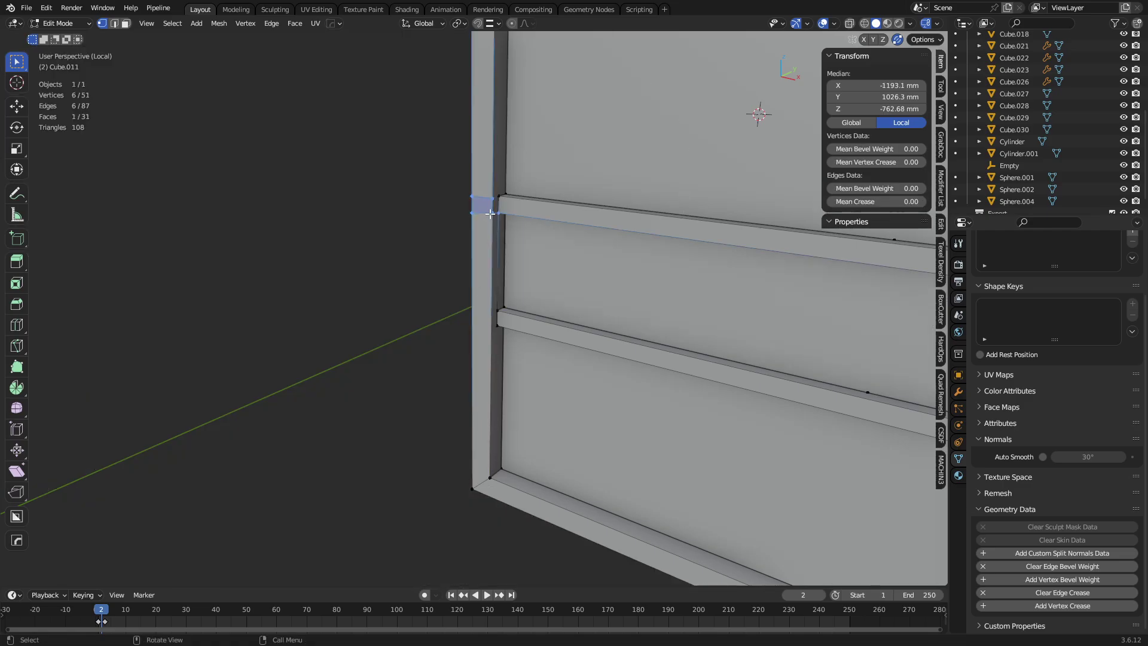
pyautogui.moveTo(471, 214); pyautogui.dragTo(402, 282, button='middle')
pyautogui.press('2')
pyautogui.click(488, 257)
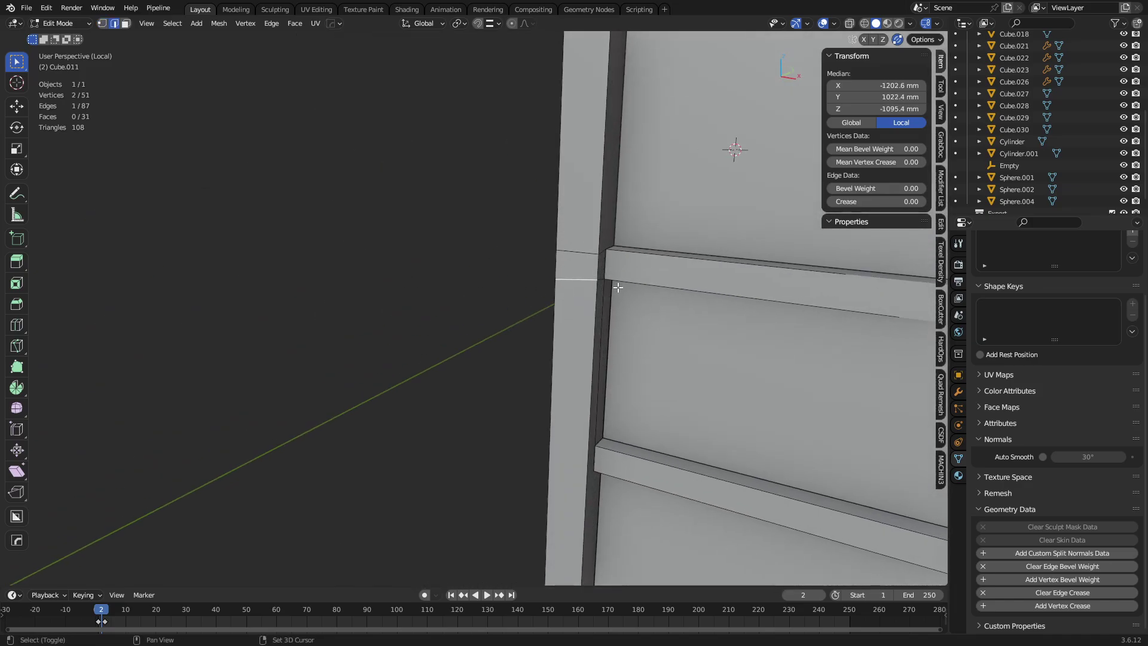
pyautogui.keyDown('shift'); pyautogui.moveTo(614, 282); pyautogui.dragTo(861, 303, button='middle'); pyautogui.keyUp('shift')
pyautogui.hotkey('ctrl', 'x')
pyautogui.scroll(-3, 573, 291)
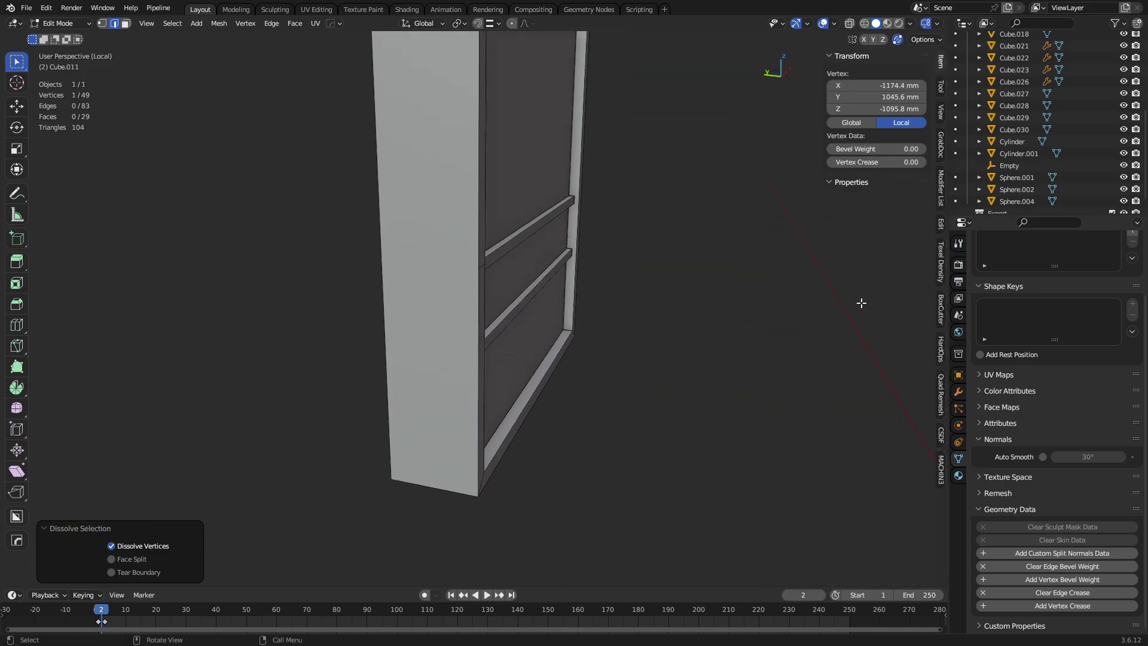
# Knife-cut across the frame's outer side from the front cut beside the bar above the ovals to the back edge.
pyautogui.press('k')
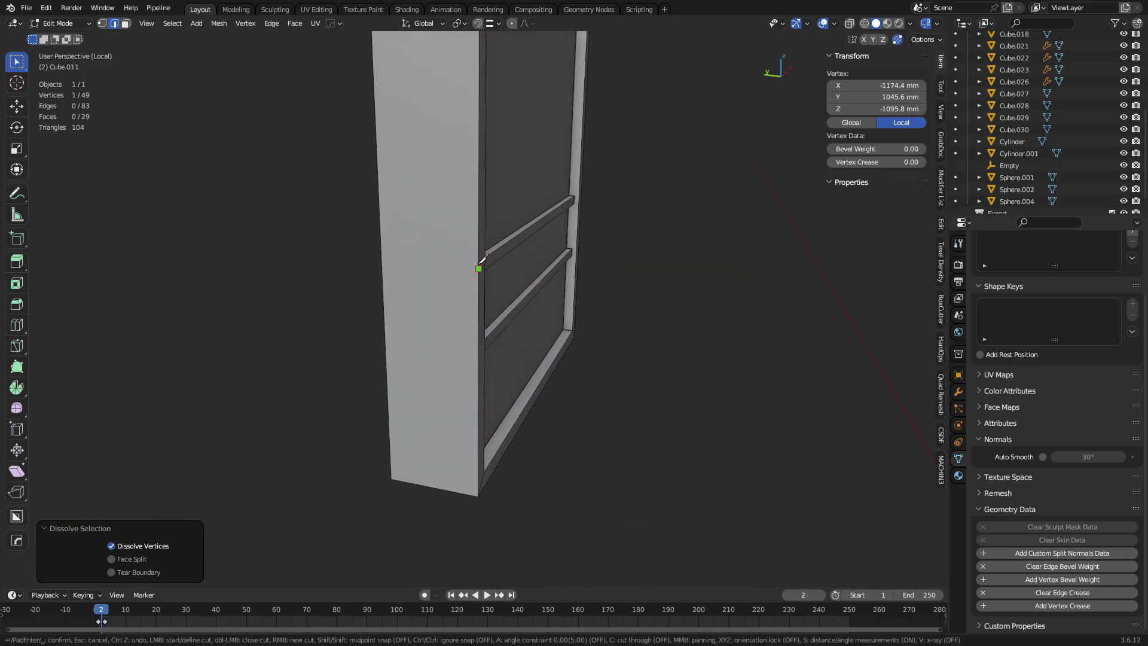
pyautogui.click(478, 268)
pyautogui.click(385, 261)
pyautogui.press('Return')
pyautogui.scroll(2, 615, 281)
pyautogui.moveTo(615, 281); pyautogui.dragTo(542, 337, button='middle')
pyautogui.press('KP_Divide')
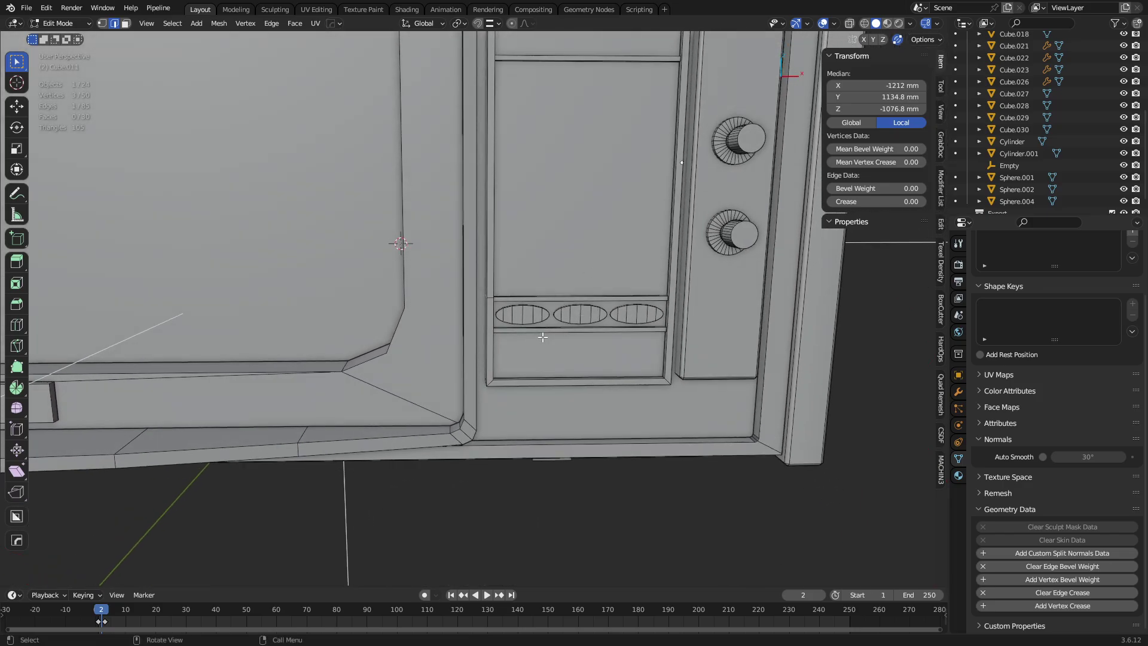
pyautogui.scroll(3, 542, 337)
pyautogui.press('KP_Divide')
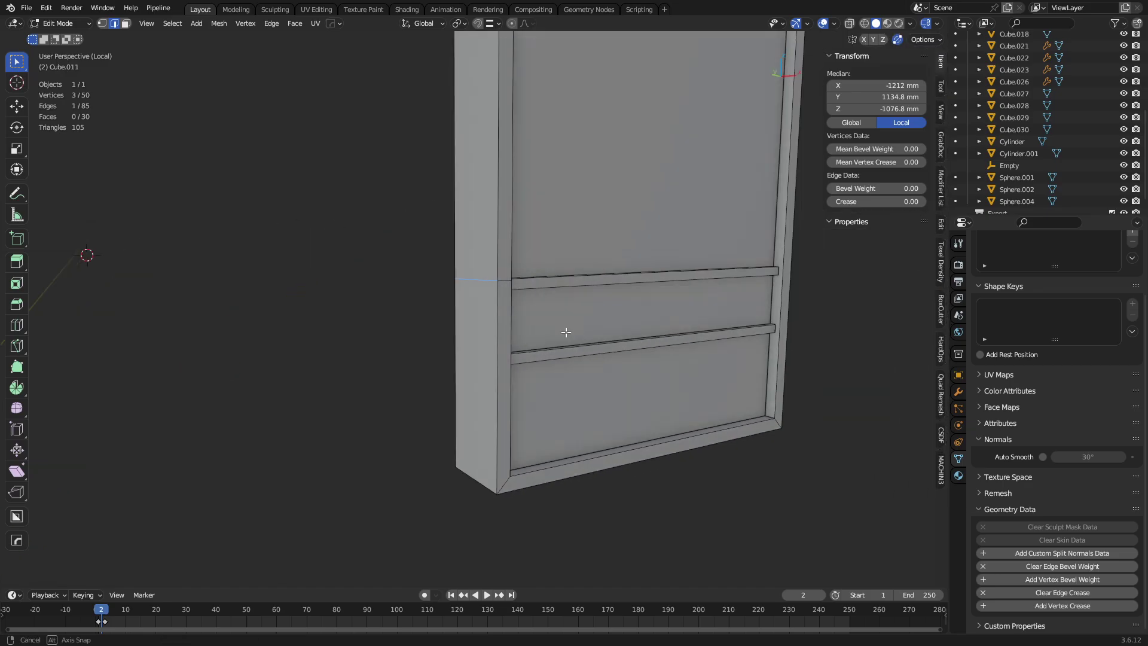
# Try sliding the outer vertex of the front cut down to the frame's bottom corner.
pyautogui.click(418, 275)
pyautogui.moveTo(418, 275); pyautogui.dragTo(266, 314, button='middle')
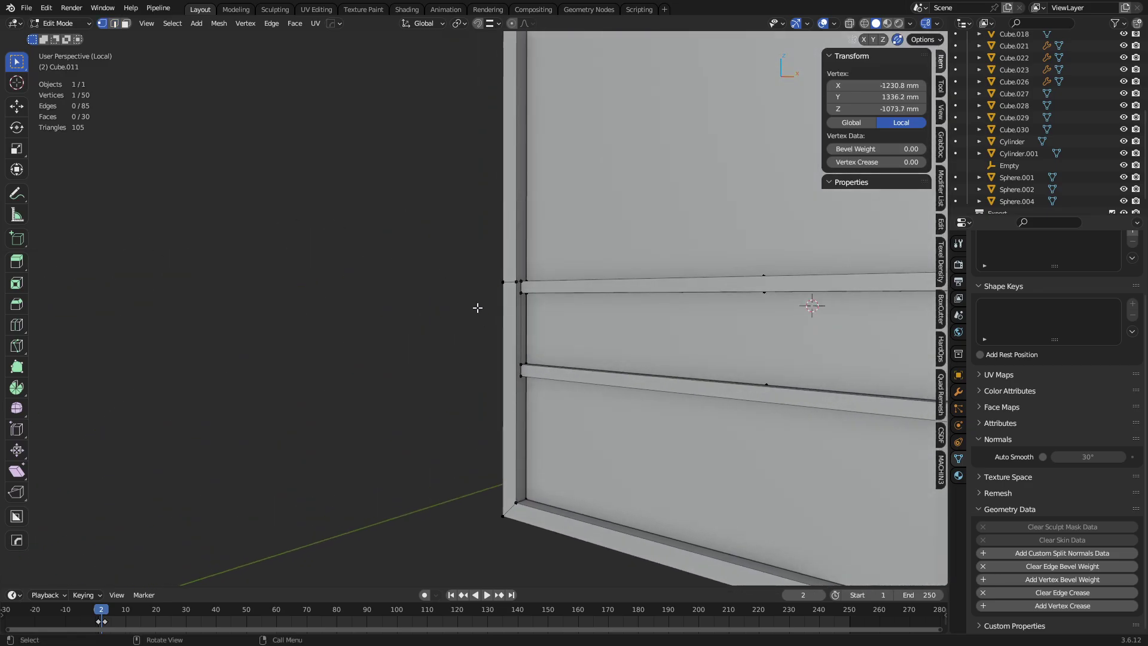
pyautogui.moveTo(477, 307); pyautogui.dragTo(513, 298, button='middle')
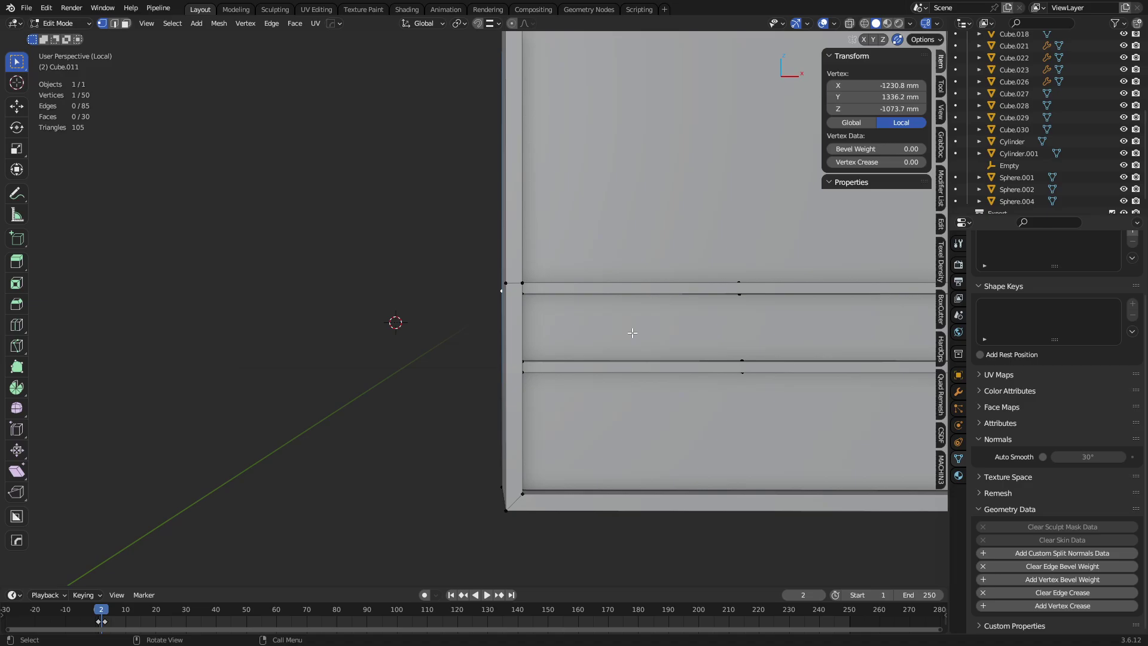
pyautogui.moveTo(632, 332); pyautogui.dragTo(512, 295, button='middle')
pyautogui.press('g')
pyautogui.press('g')
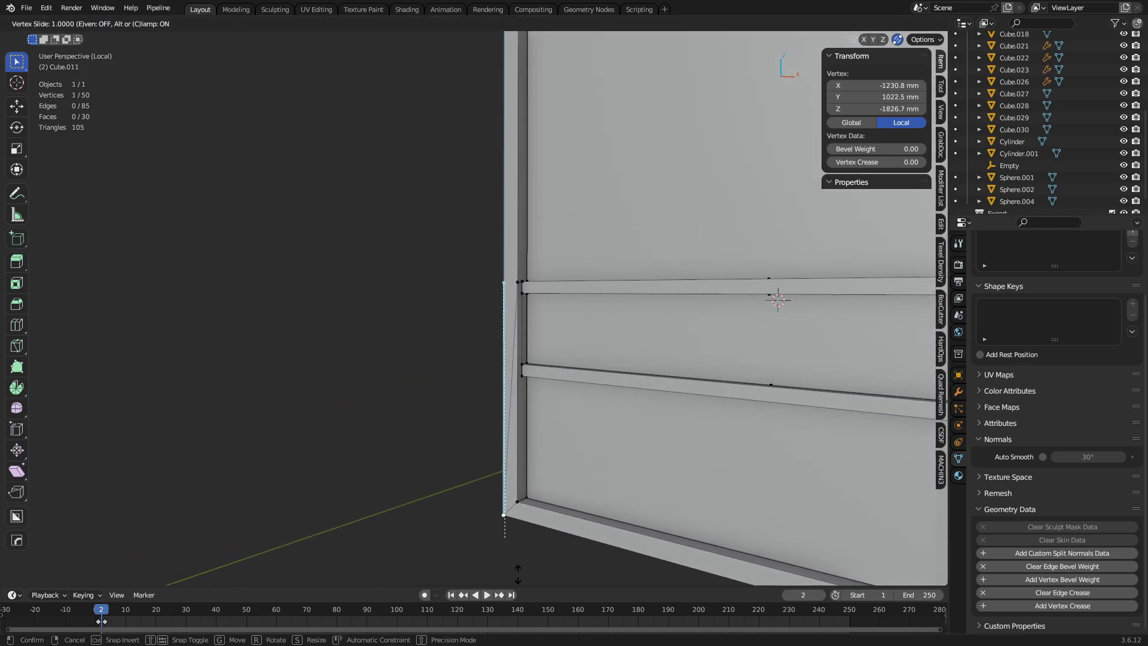
pyautogui.click(506, 537)
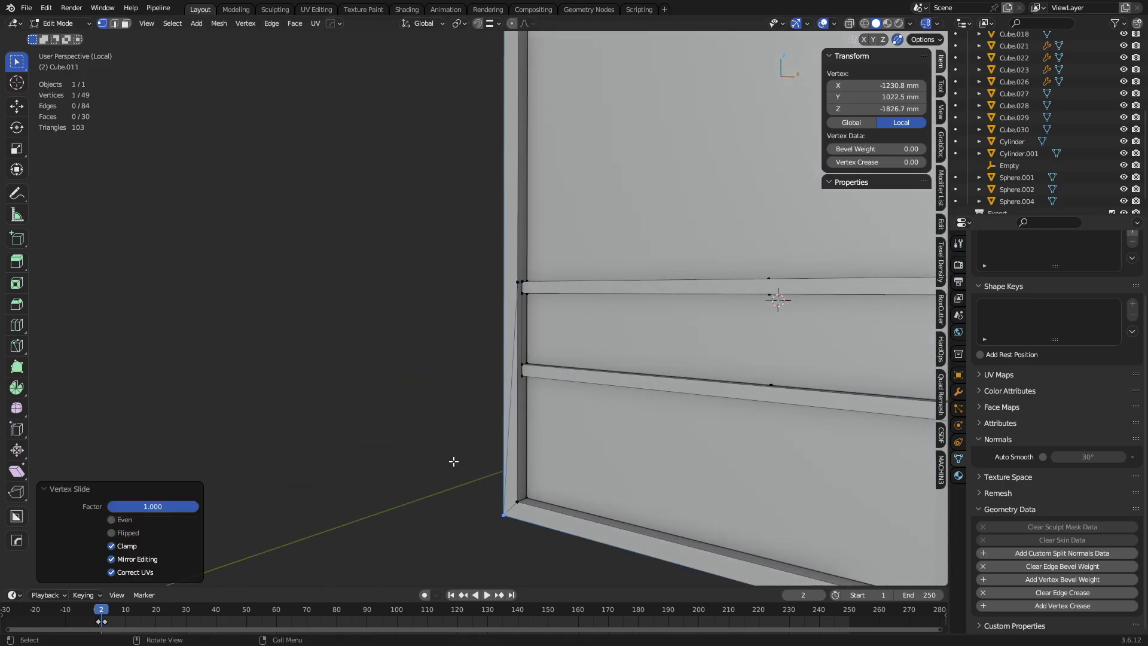
pyautogui.hotkey('ctrl', 'z')
# Remove the cut edge across the frame's outer side, keeping its front vertex.
pyautogui.moveTo(457, 454); pyautogui.dragTo(464, 290, button='middle')
pyautogui.press('2')
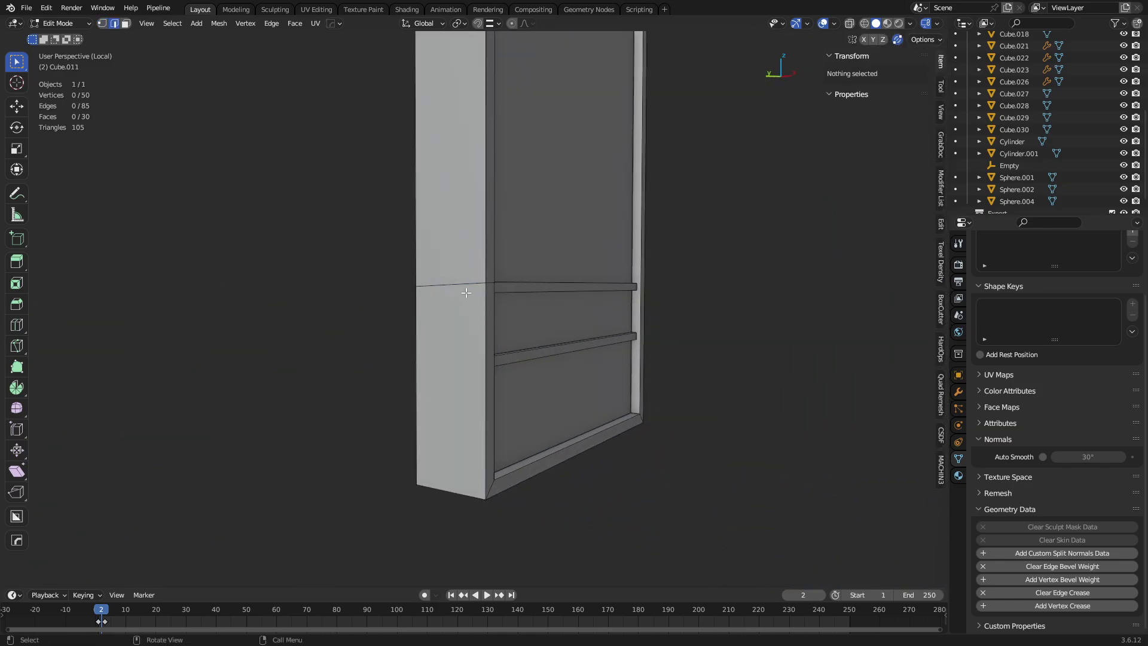
pyautogui.click(455, 285)
pyautogui.moveTo(590, 320); pyautogui.dragTo(501, 265, button='middle')
pyautogui.press('m')
pyautogui.click(246, 257)
pyautogui.press('1')
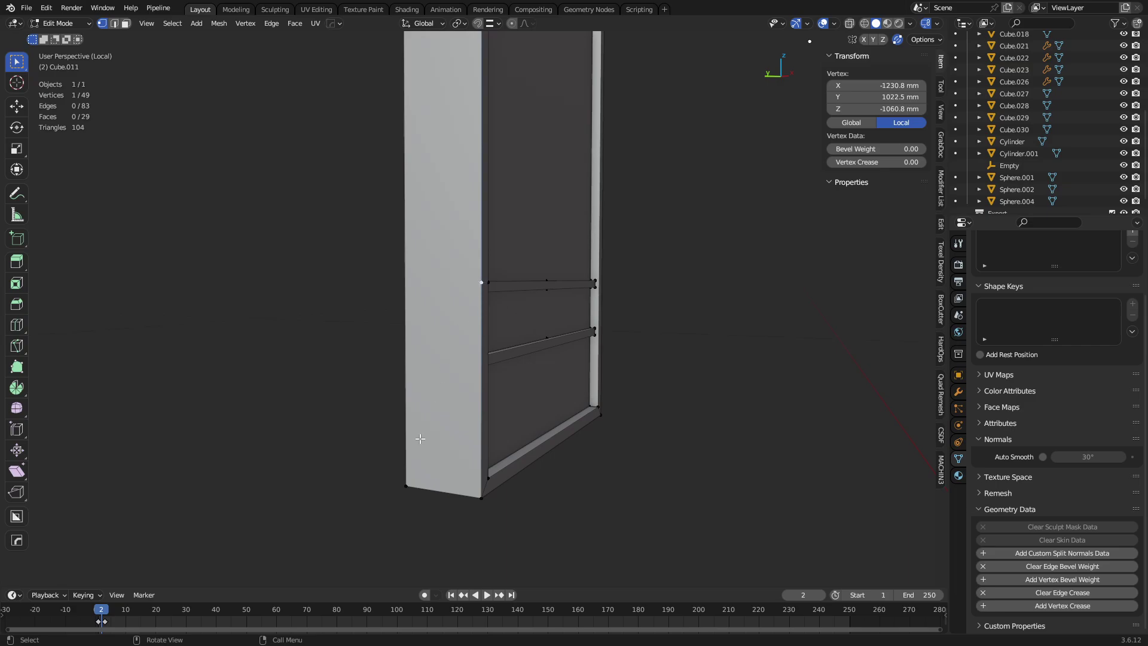
# Knife-cut the frame's front face from the upper bar's bottom end corner straight across to the outer edge.
pyautogui.moveTo(426, 420); pyautogui.dragTo(521, 504, button='middle')
pyautogui.scroll(-3, 474, 269)
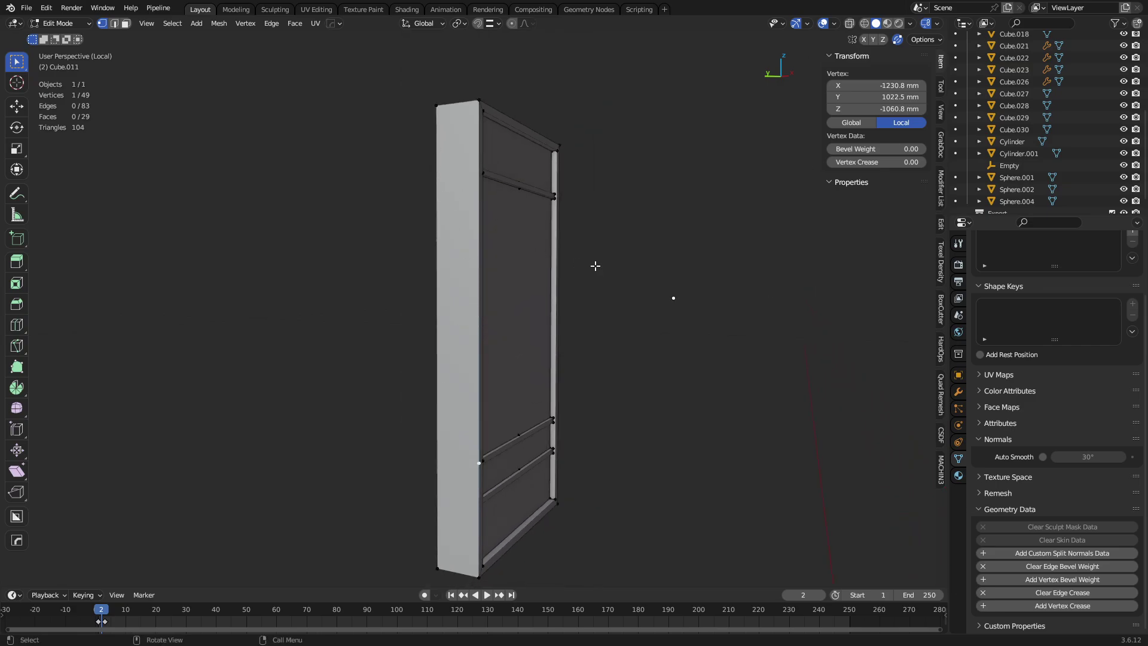
pyautogui.moveTo(596, 266); pyautogui.dragTo(743, 317, button='middle')
pyautogui.scroll(6, 526, 213)
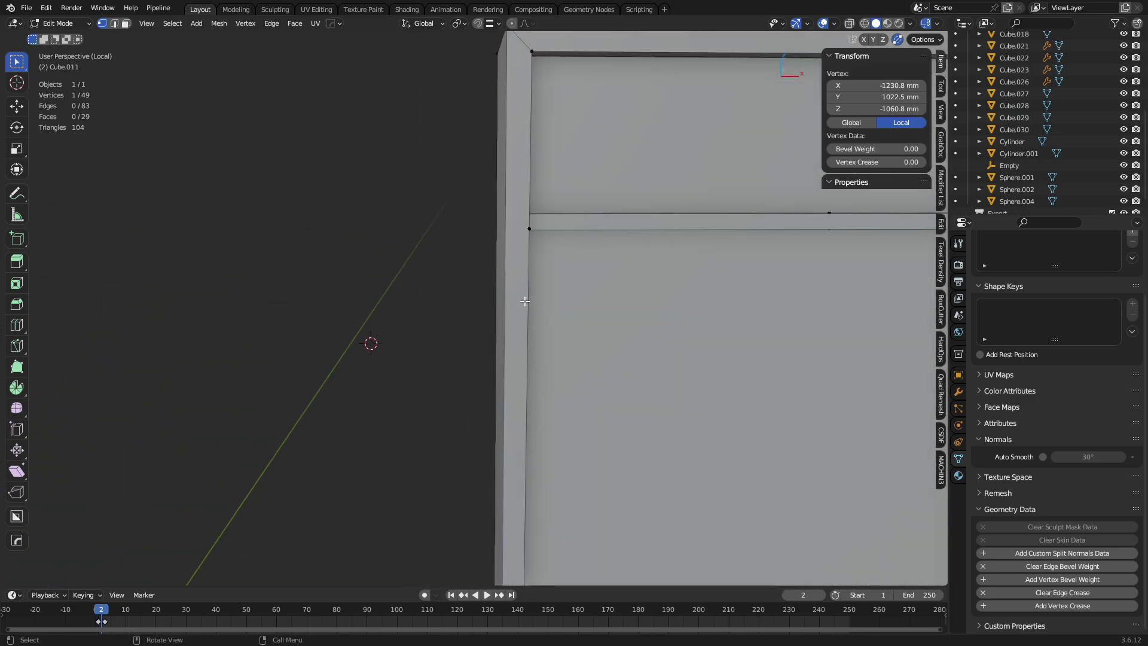
pyautogui.press('k')
pyautogui.click(529, 229)
pyautogui.click(504, 229)
pyautogui.press('Return')
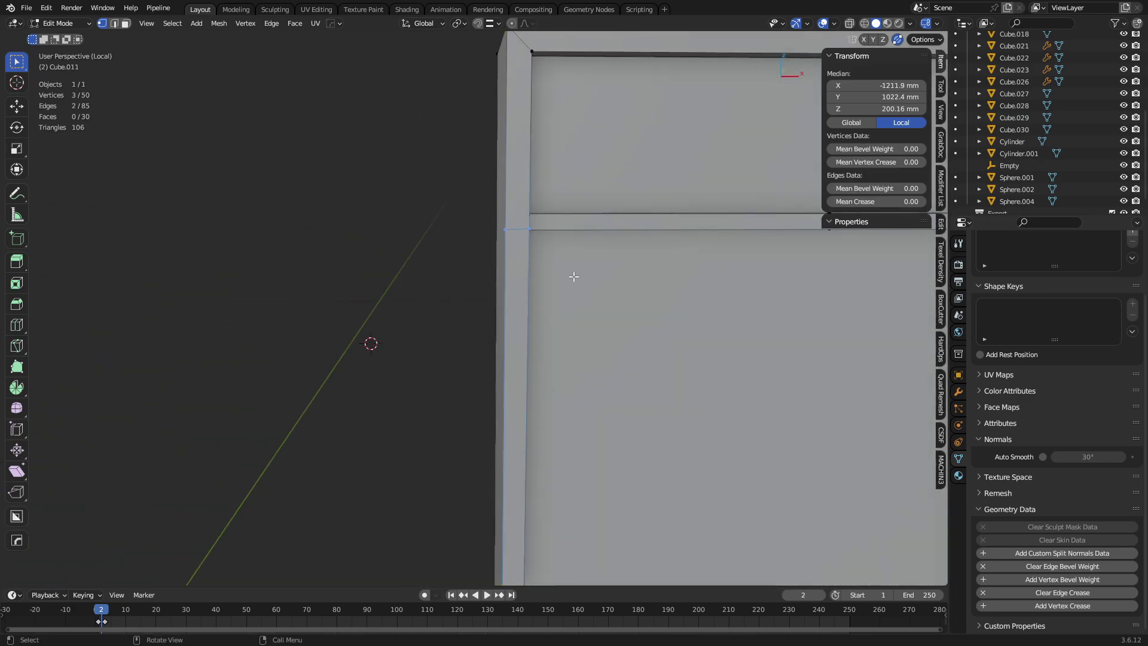
# Return to Object Mode and add a Triangulate modifier to the isolated frame.
pyautogui.scroll(-5, 598, 299)
pyautogui.moveTo(615, 320); pyautogui.dragTo(649, 293, button='middle')
pyautogui.scroll(4, 478, 272)
pyautogui.moveTo(512, 290); pyautogui.dragTo(640, 254, button='middle')
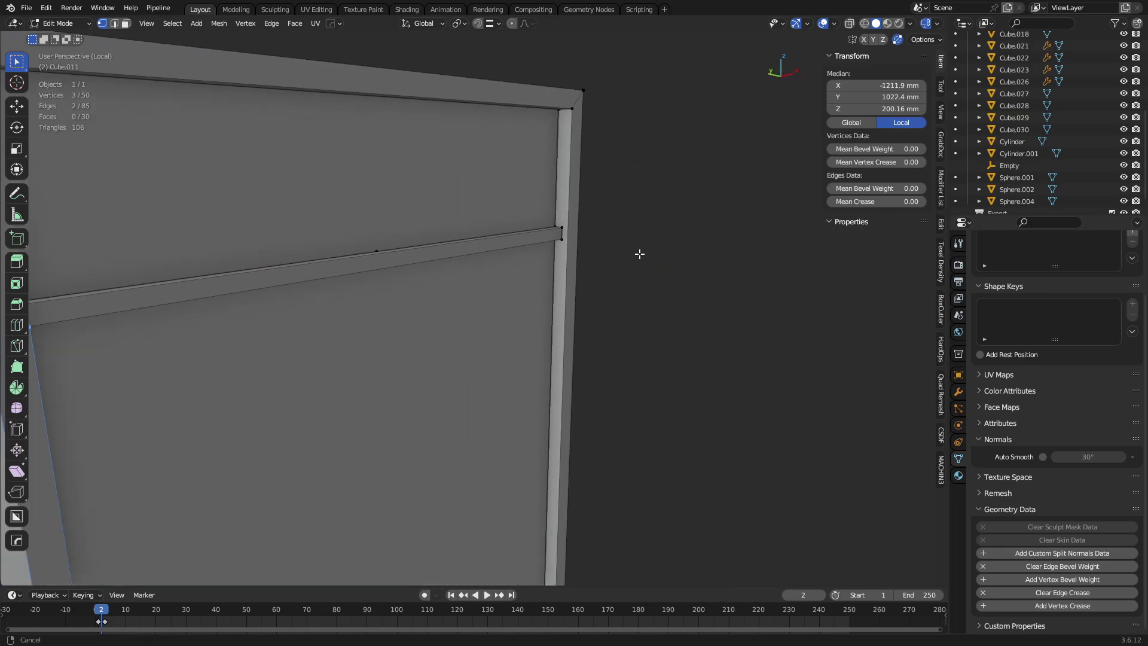
pyautogui.hotkey('ctrl', 'Tab')
pyautogui.click(508, 271)
pyautogui.moveTo(520, 273); pyautogui.dragTo(747, 299, button='middle')
pyautogui.click(959, 392)
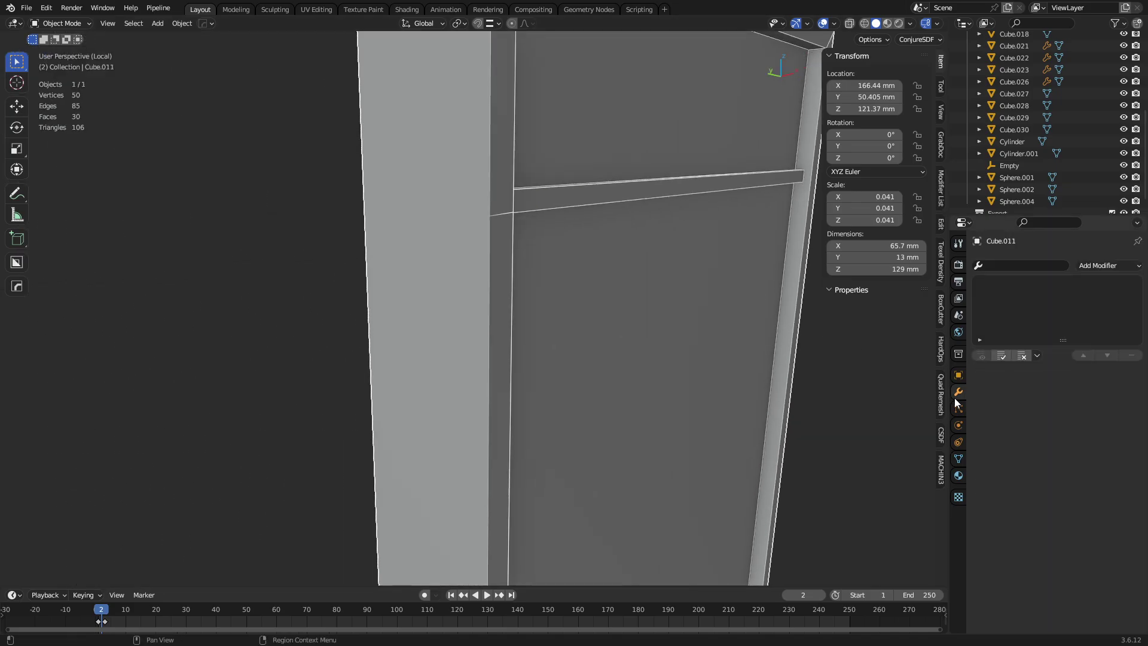
pyautogui.click(1070, 265)
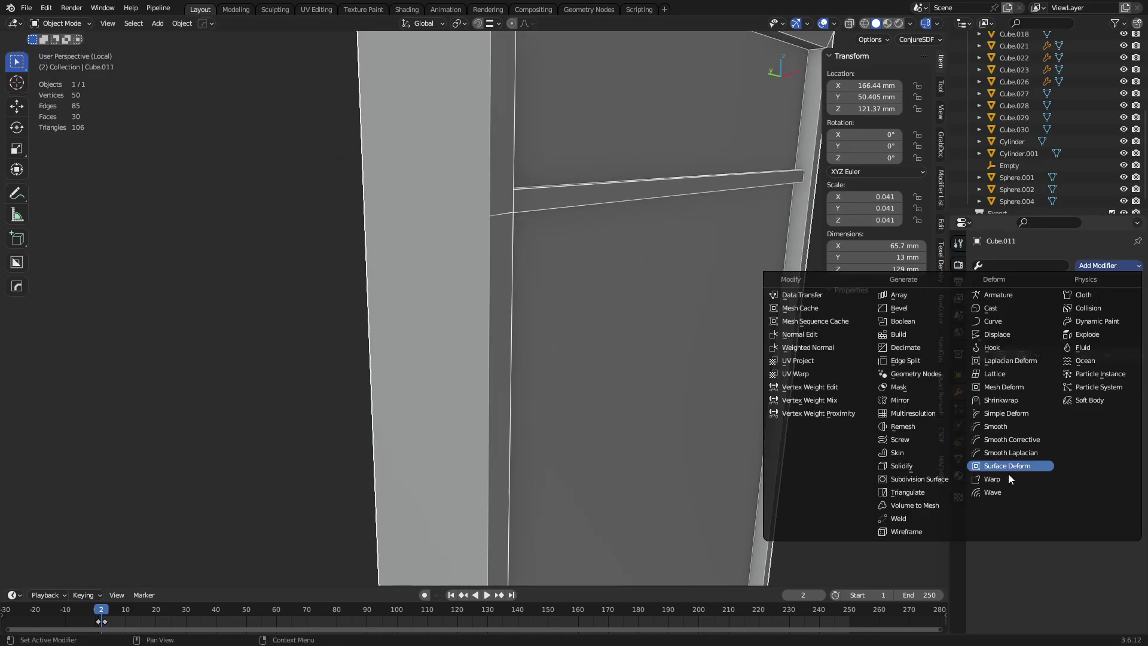
pyautogui.click(938, 493)
# Turn off the Triangulate modifier's display in Edit Mode and resume editing the frame mesh.
pyautogui.scroll(-5, 684, 344)
pyautogui.moveTo(648, 351); pyautogui.dragTo(550, 338, button='middle')
pyautogui.press('Tab')
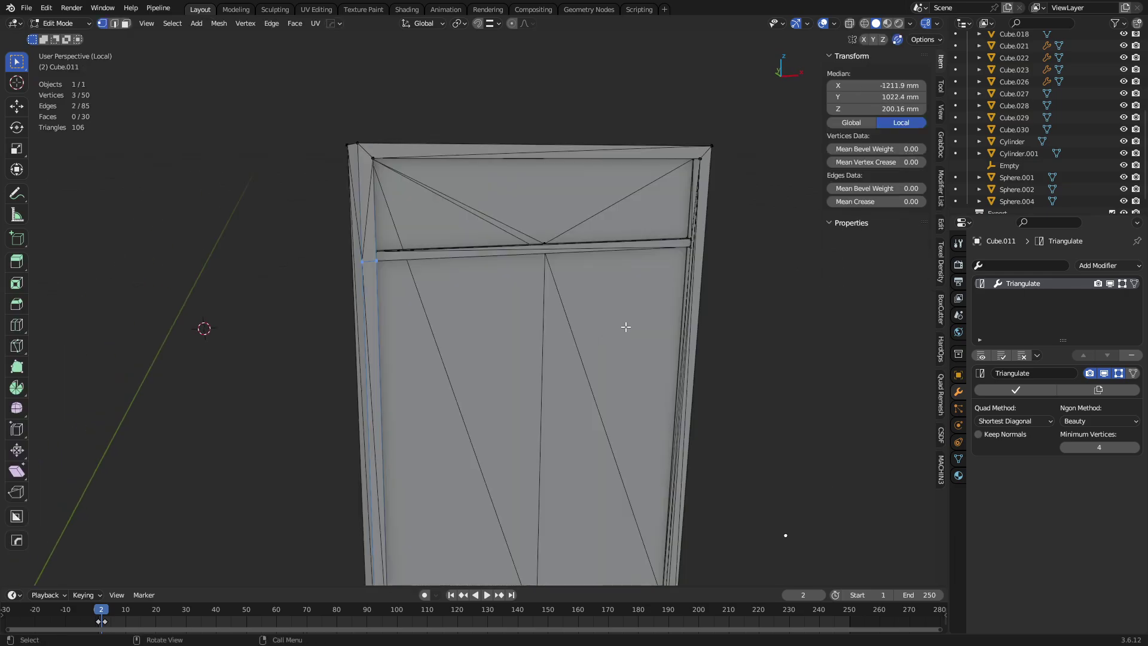
pyautogui.click(1121, 374)
pyautogui.moveTo(634, 359); pyautogui.dragTo(531, 334, button='middle')
pyautogui.hotkey('ctrl', 'Tab')
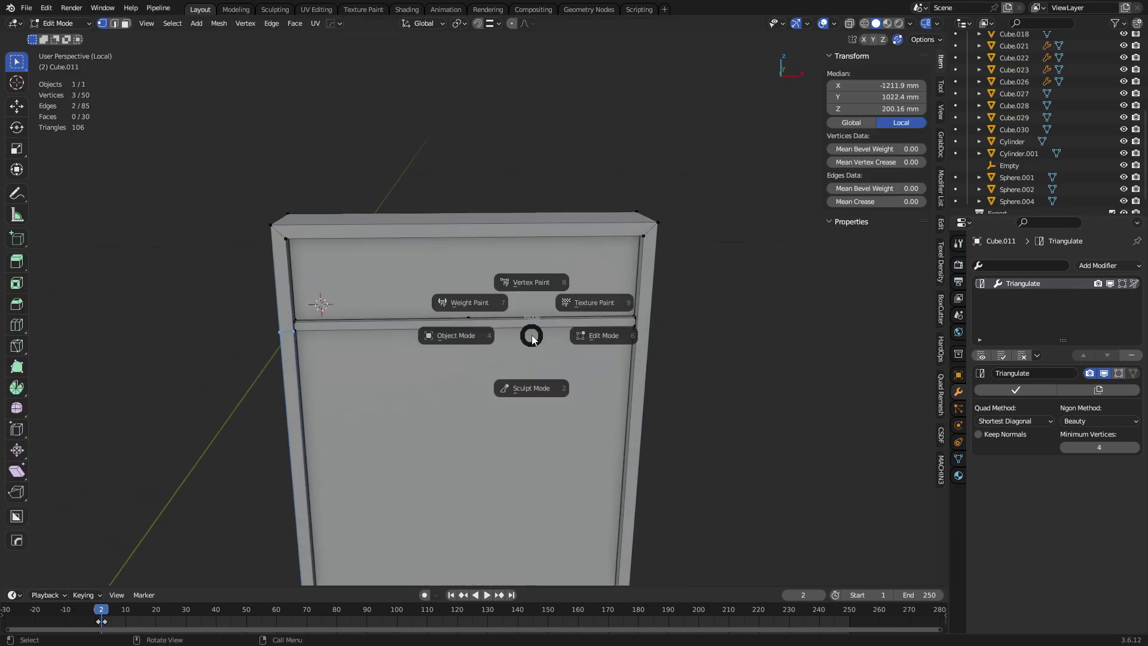
pyautogui.click(456, 337)
pyautogui.keyDown('shift'); pyautogui.moveTo(455, 336); pyautogui.dragTo(526, 335, button='middle'); pyautogui.keyUp('shift')
pyautogui.press('Tab')
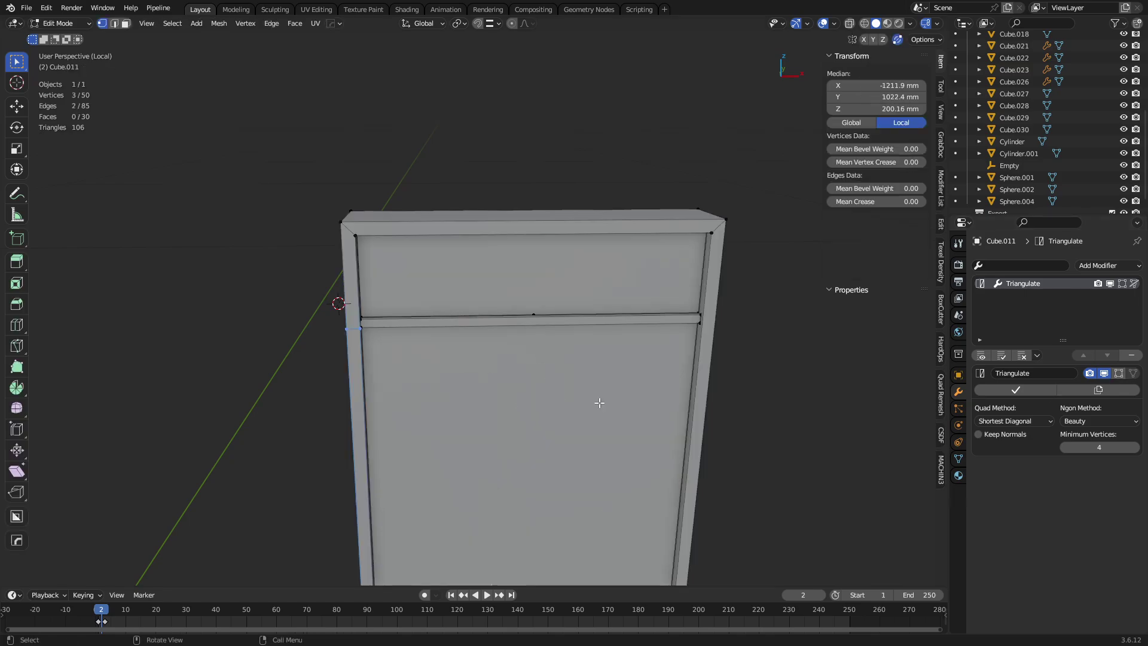
# Try dissolving the vertex at the middle of the upper bar.
pyautogui.moveTo(598, 403); pyautogui.dragTo(547, 381, button='middle')
pyautogui.click(533, 366)
pyautogui.hotkey('ctrl', 'x')
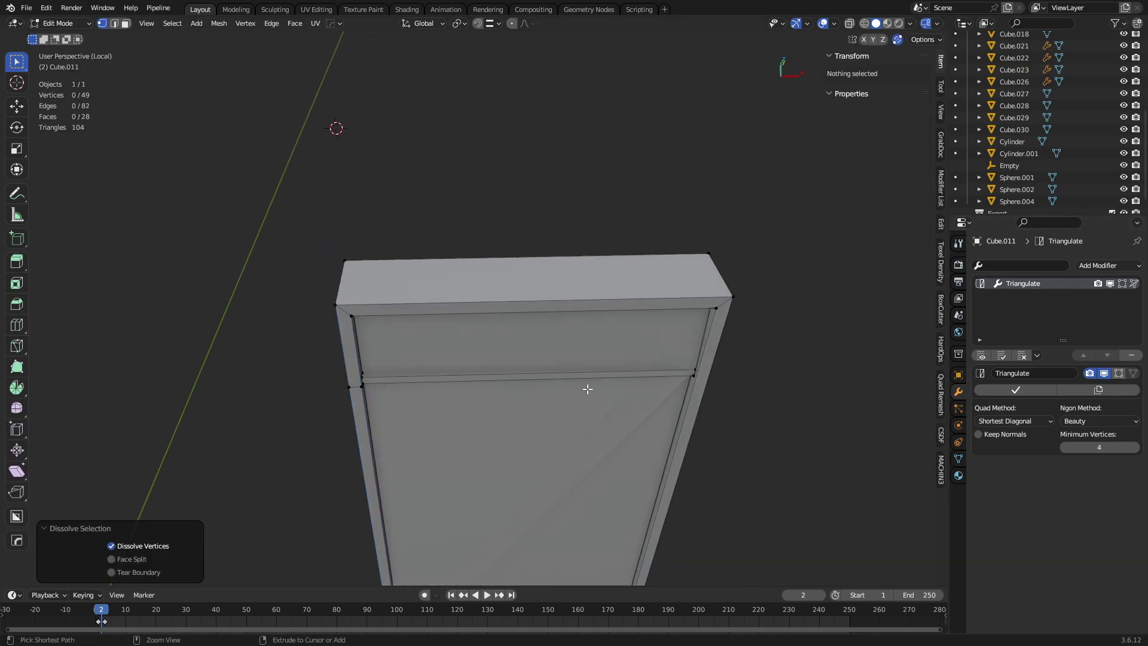
pyautogui.hotkey('ctrl', 'z')
# Slide the middle vertex on the upper bar's rear top edge fully along to the bar's end, using a factor of 1.000.
pyautogui.scroll(4, 588, 395)
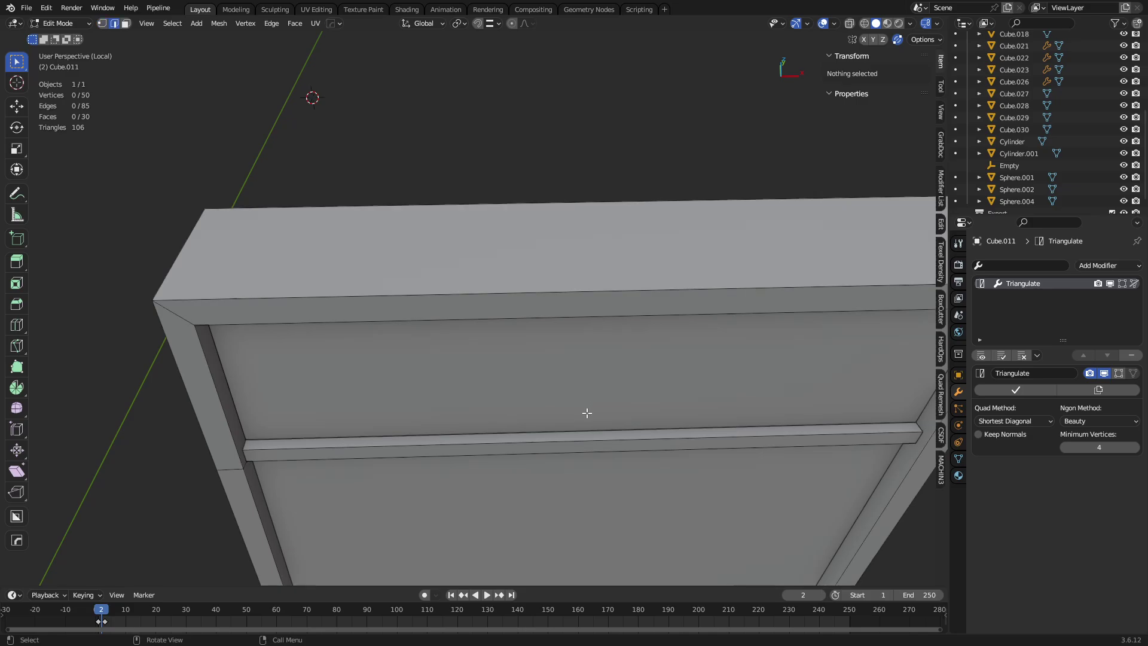
pyautogui.keyDown('shift'); pyautogui.moveTo(680, 435); pyautogui.dragTo(583, 407, button='middle'); pyautogui.keyUp('shift')
pyautogui.press('1')
pyautogui.click(501, 402)
pyautogui.press('2')
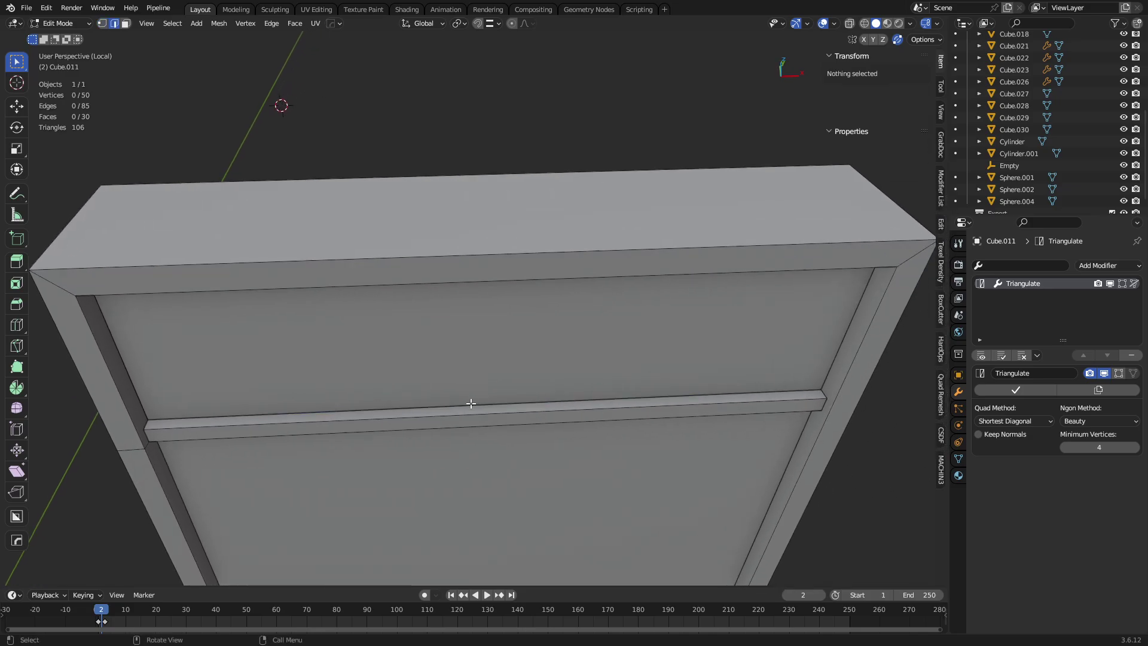
pyautogui.press('1')
pyautogui.click(525, 403)
pyautogui.hotkey('ctrl', 'x')
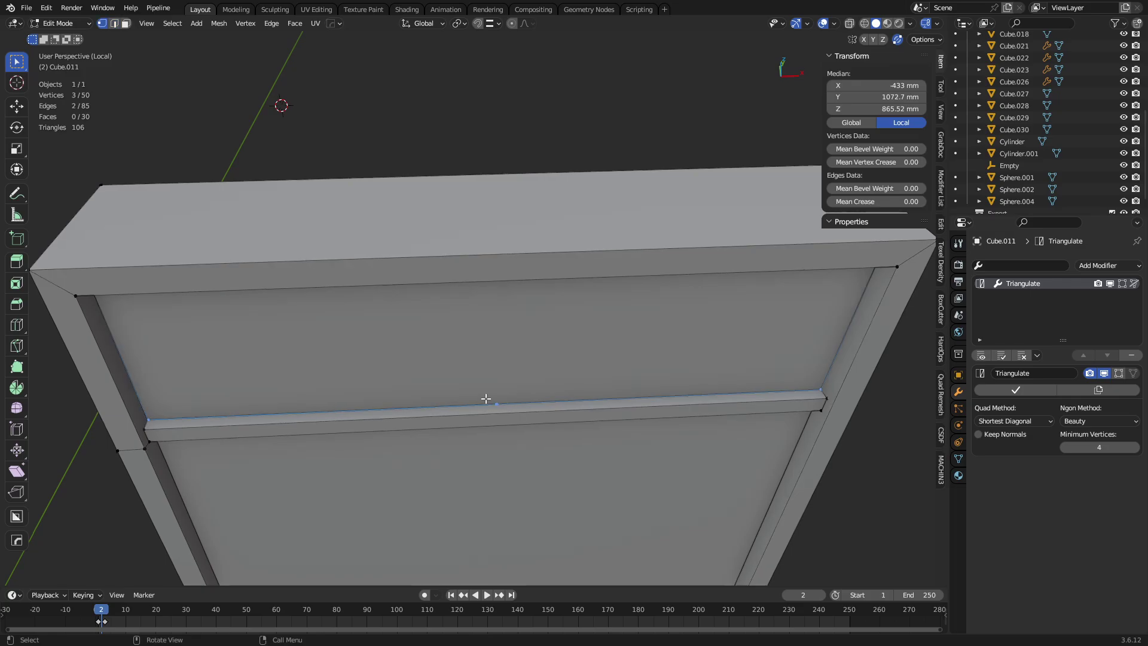
pyautogui.click(493, 402)
pyautogui.press('g')
pyautogui.press('g')
pyautogui.click(796, 417)
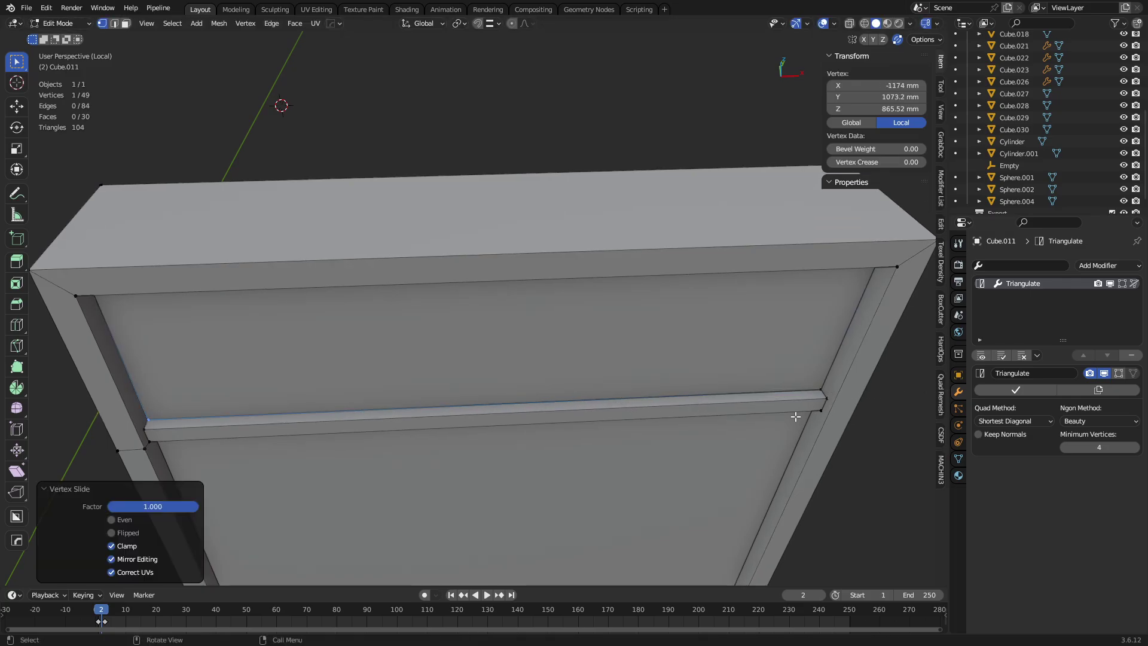
# Select the whole frame mesh and merge its vertices by distance at 0.1 mm.
pyautogui.press('a')
pyautogui.press('m')
pyautogui.click(514, 415)
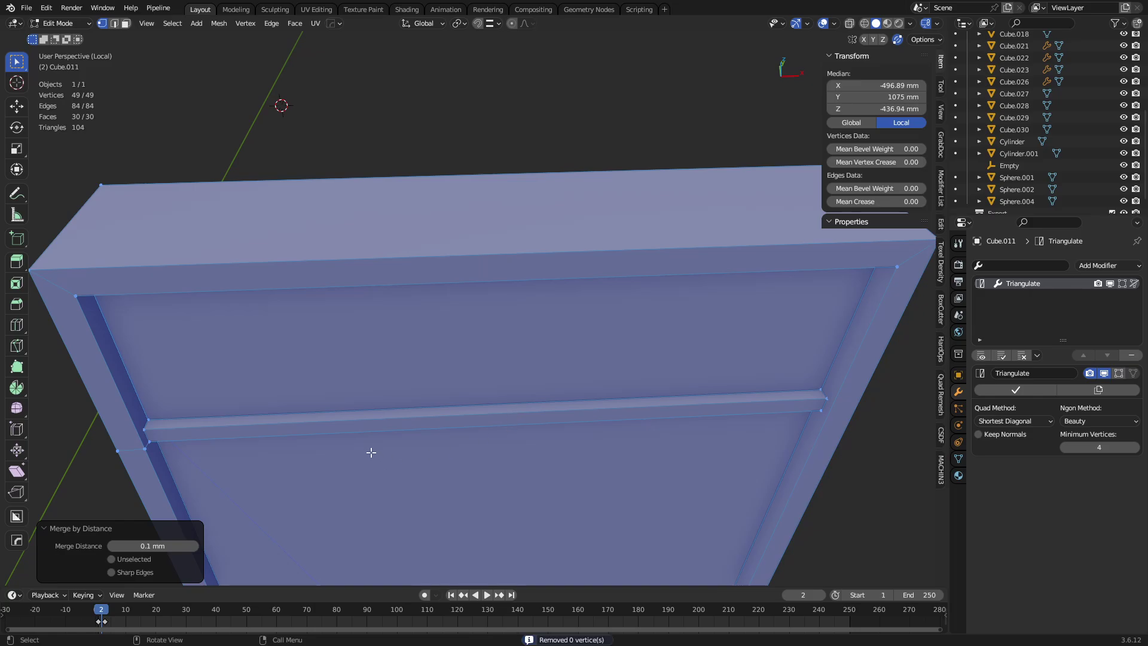
# Check the triangulation around the upper bar in Object Mode, then resume editing the frame mesh.
pyautogui.hotkey('alt', 'a')
pyautogui.hotkey('ctrl', 'Tab')
pyautogui.click(435, 434)
pyautogui.moveTo(529, 455); pyautogui.dragTo(540, 403, button='middle')
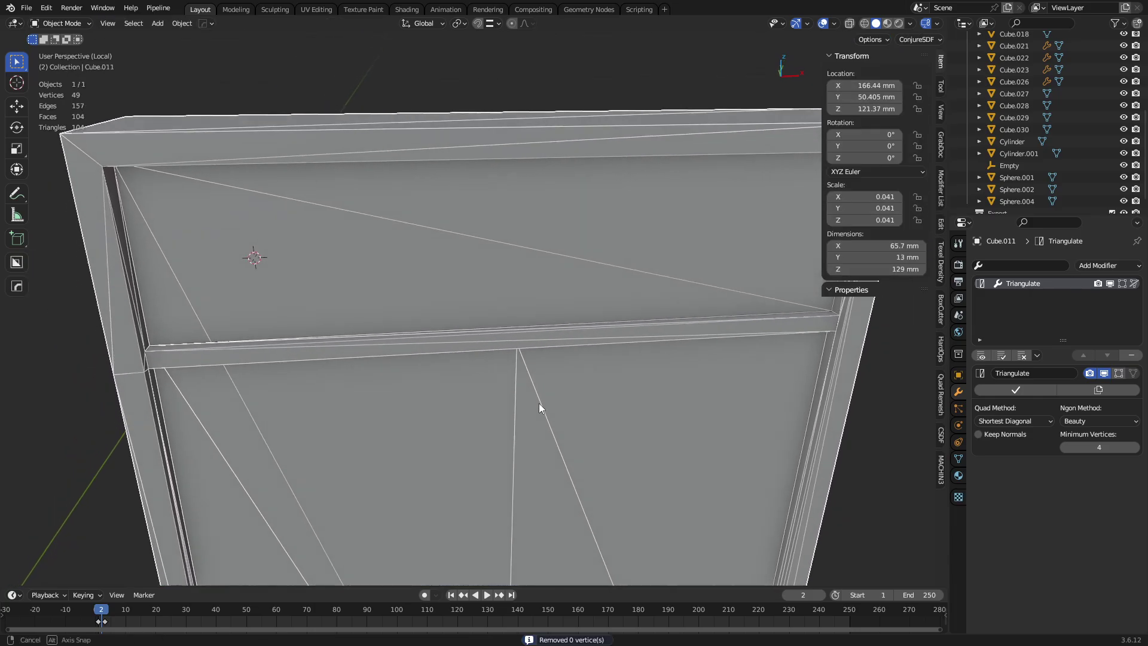
pyautogui.hotkey('ctrl', 'Tab')
# Delete the stray thin face beside the upper bar.
pyautogui.click(425, 396)
pyautogui.moveTo(263, 379); pyautogui.dragTo(385, 366, button='middle')
pyautogui.click(458, 382)
pyautogui.moveTo(459, 384); pyautogui.dragTo(495, 338, button='middle')
pyautogui.press('x')
pyautogui.click(568, 295)
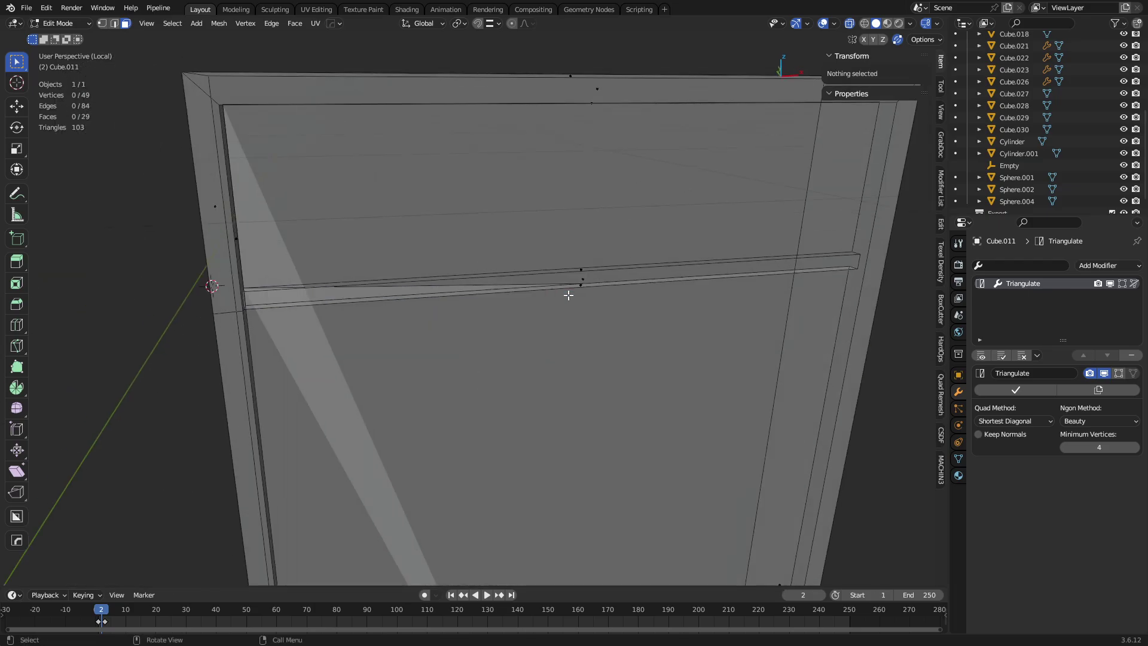
# Examine the upper bar's front and top faces and their ends, with and without X-ray.
pyautogui.click(596, 280)
pyautogui.moveTo(593, 280); pyautogui.dragTo(503, 280, button='middle')
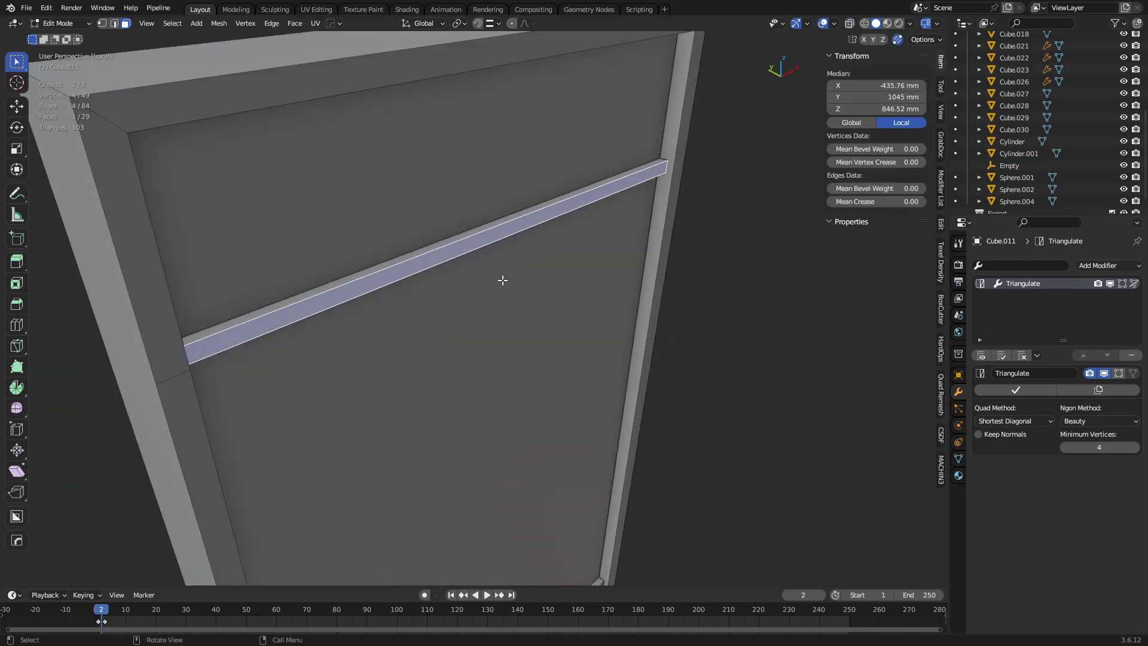
pyautogui.hotkey('alt', 'z')
pyautogui.click(486, 235)
pyautogui.click(487, 232)
pyautogui.moveTo(575, 296); pyautogui.dragTo(535, 274, button='middle')
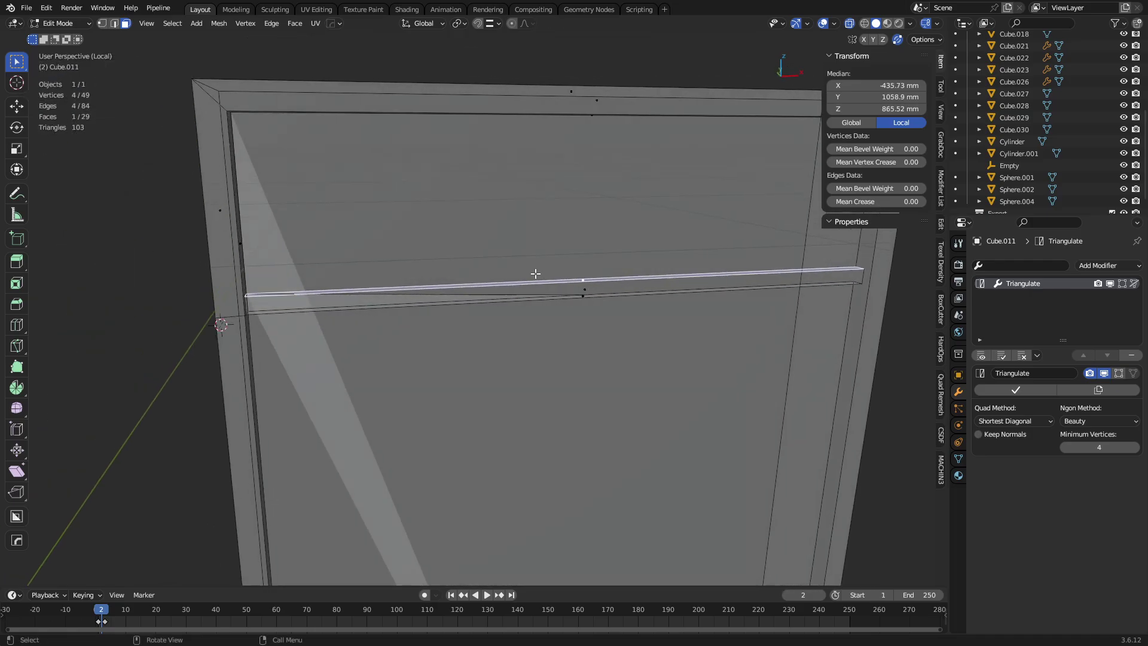
pyautogui.keyDown('alt'); pyautogui.middleClick(535, 275); pyautogui.keyUp('alt')
pyautogui.moveTo(575, 393); pyautogui.dragTo(484, 366, button='middle')
# Delete the large back panel face that spans the openings behind the divider bars.
pyautogui.hotkey('alt', 'a')
pyautogui.scroll(-5, 445, 438)
pyautogui.hotkey('alt', 'z')
pyautogui.click(502, 436)
pyautogui.scroll(-4, 484, 362)
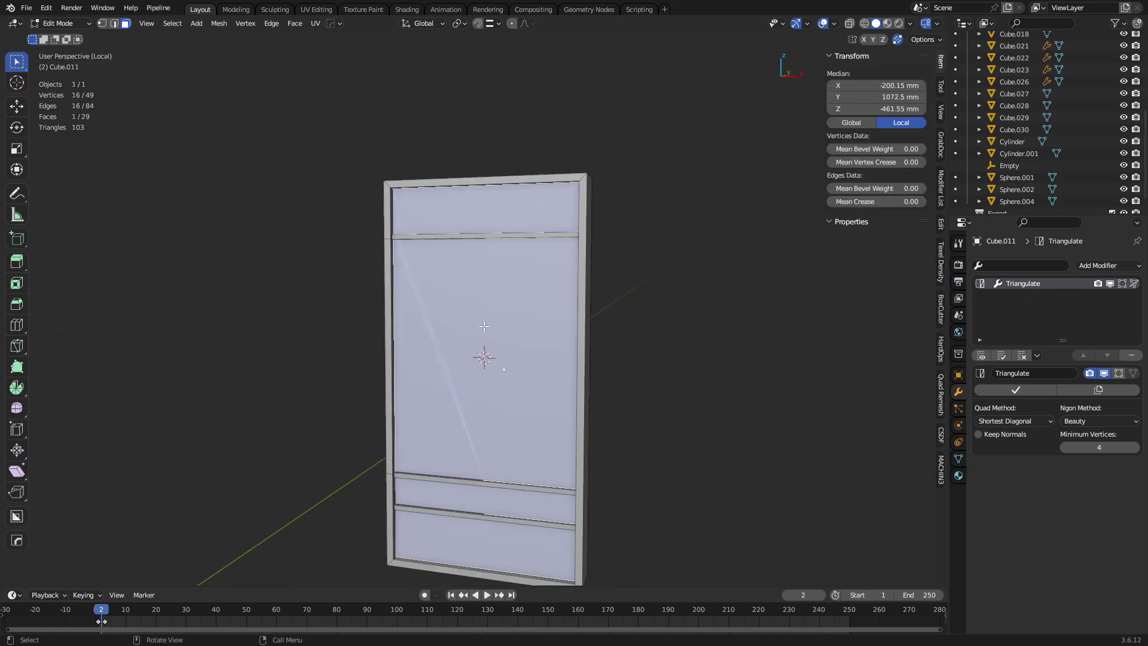
pyautogui.press('x')
pyautogui.click(535, 296)
# Select the frame's inner rear rim vertices in right orthographic view and flatten them by scaling to 0 along Y.
pyautogui.scroll(6, 431, 300)
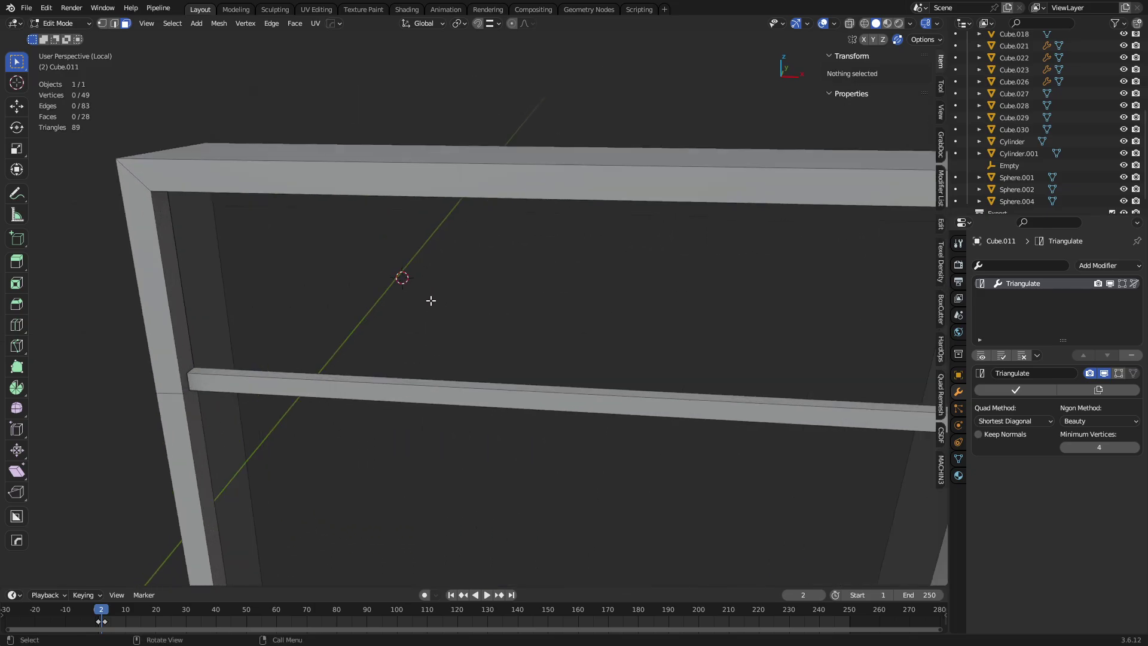
pyautogui.moveTo(430, 300); pyautogui.dragTo(285, 318, button='middle')
pyautogui.hotkey('alt', 'z')
pyautogui.scroll(-9, 431, 335)
pyautogui.keyDown('shift'); pyautogui.moveTo(506, 439); pyautogui.dragTo(487, 297, button='middle'); pyautogui.keyUp('shift')
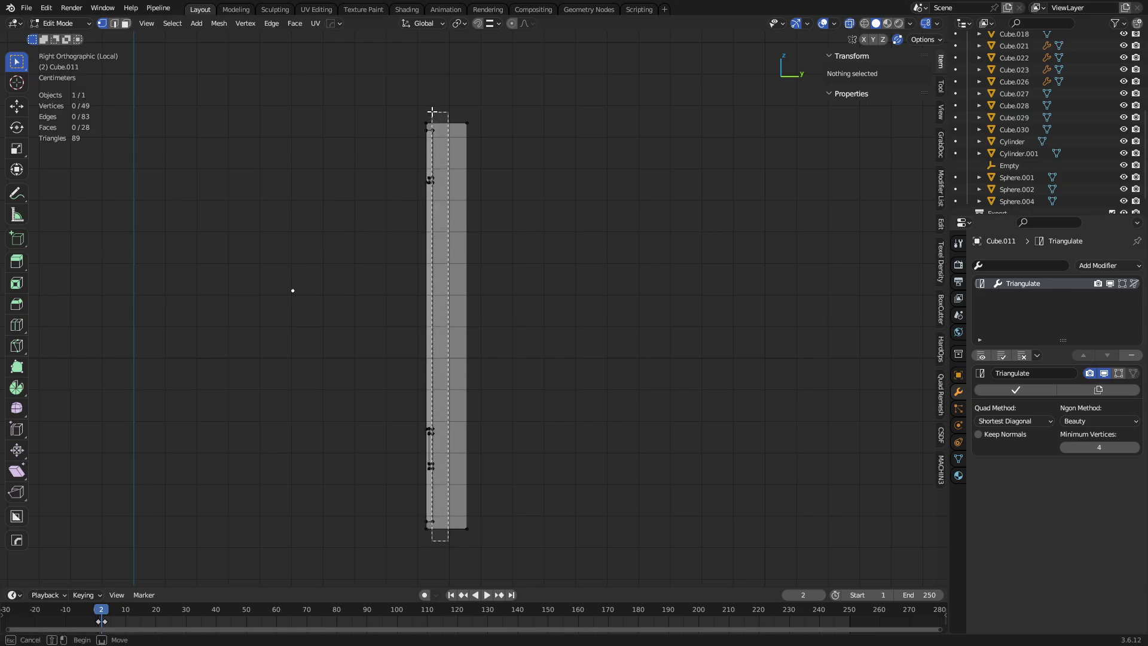
pyautogui.moveTo(432, 112); pyautogui.dragTo(431, 110)
pyautogui.scroll(4, 435, 149)
pyautogui.keyDown('shift'); pyautogui.moveTo(441, 184); pyautogui.dragTo(469, 259, button='middle'); pyautogui.keyUp('shift')
pyautogui.scroll(3, 519, 250)
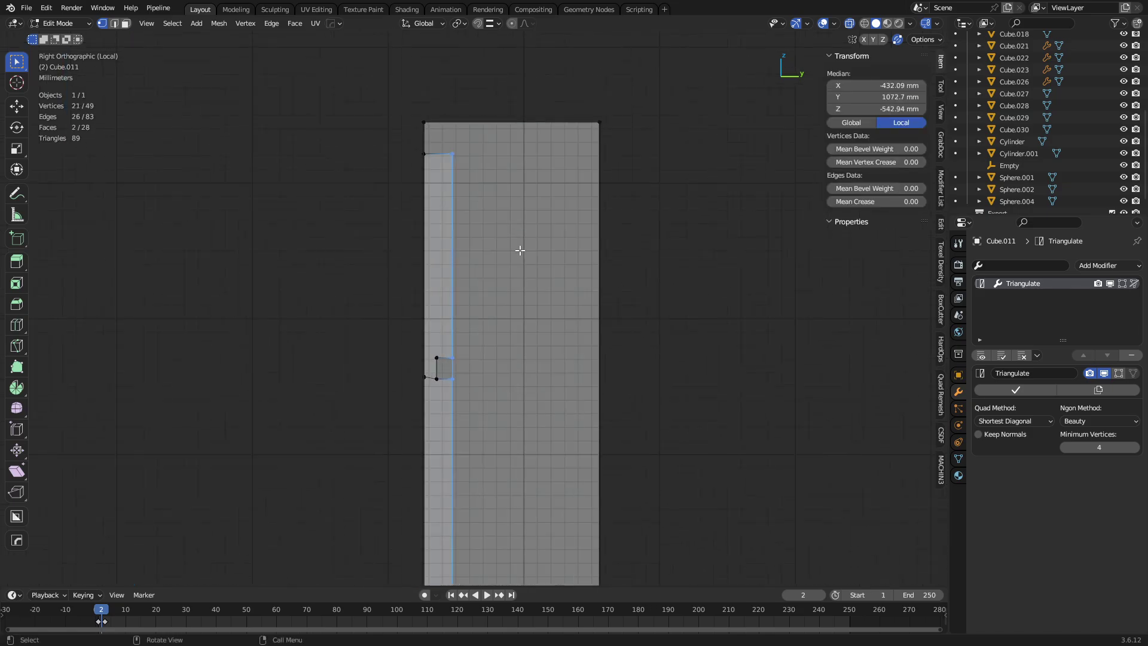
pyautogui.scroll(4, 520, 250)
pyautogui.press('s')
pyautogui.press('y')
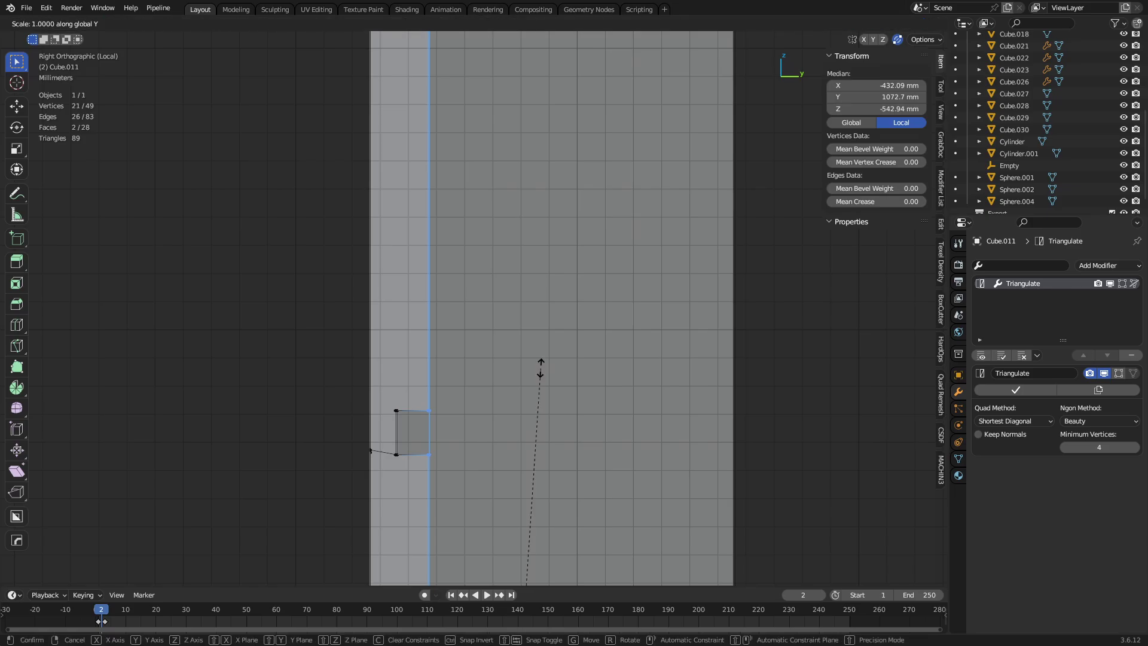
pyautogui.press('Escape')
pyautogui.scroll(-4, 541, 367)
pyautogui.press('s')
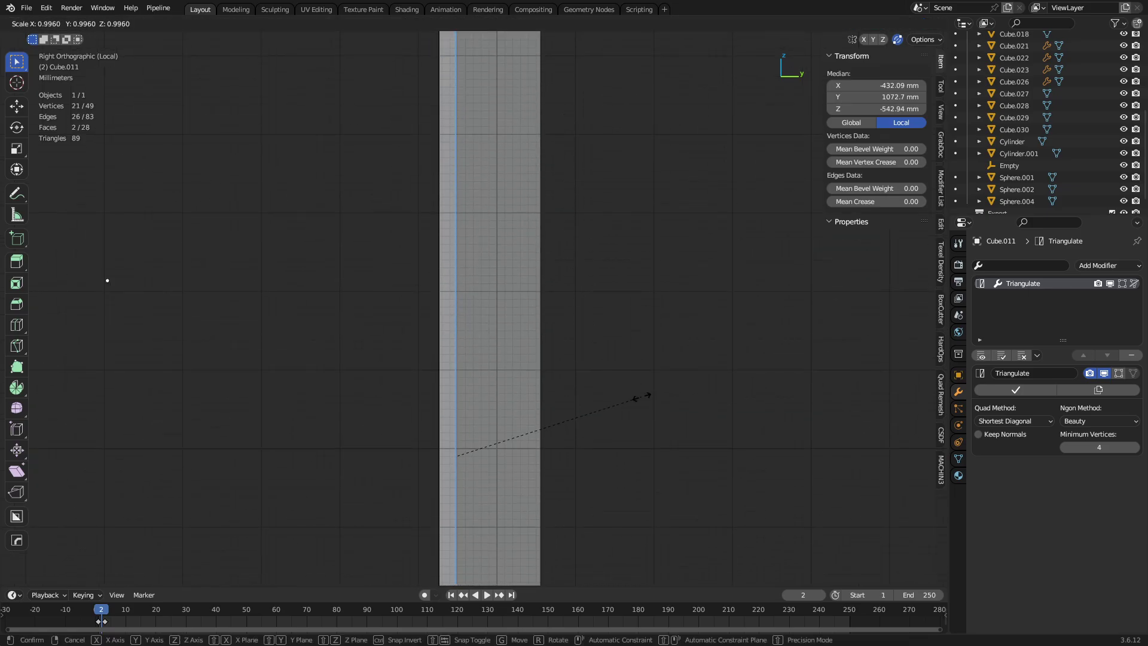
pyautogui.press('y')
pyautogui.press('Return')
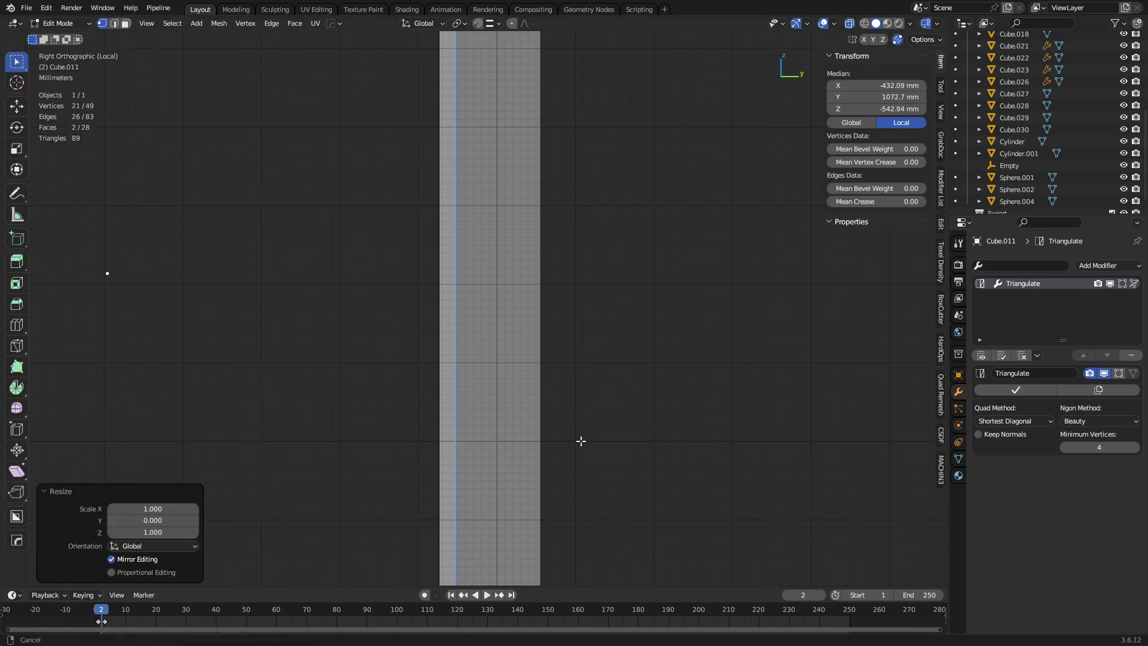
# Delete the two leftover faces lying in the inner rear plane around the lower bars.
pyautogui.moveTo(579, 439); pyautogui.dragTo(464, 377, button='middle')
pyautogui.press('3')
pyautogui.moveTo(581, 380); pyautogui.dragTo(586, 270, button='middle')
pyautogui.hotkey('alt', 'a')
pyautogui.click(454, 297)
pyautogui.keyDown('shift'); pyautogui.click(436, 275); pyautogui.keyUp('shift')
pyautogui.press('x')
pyautogui.click(586, 275)
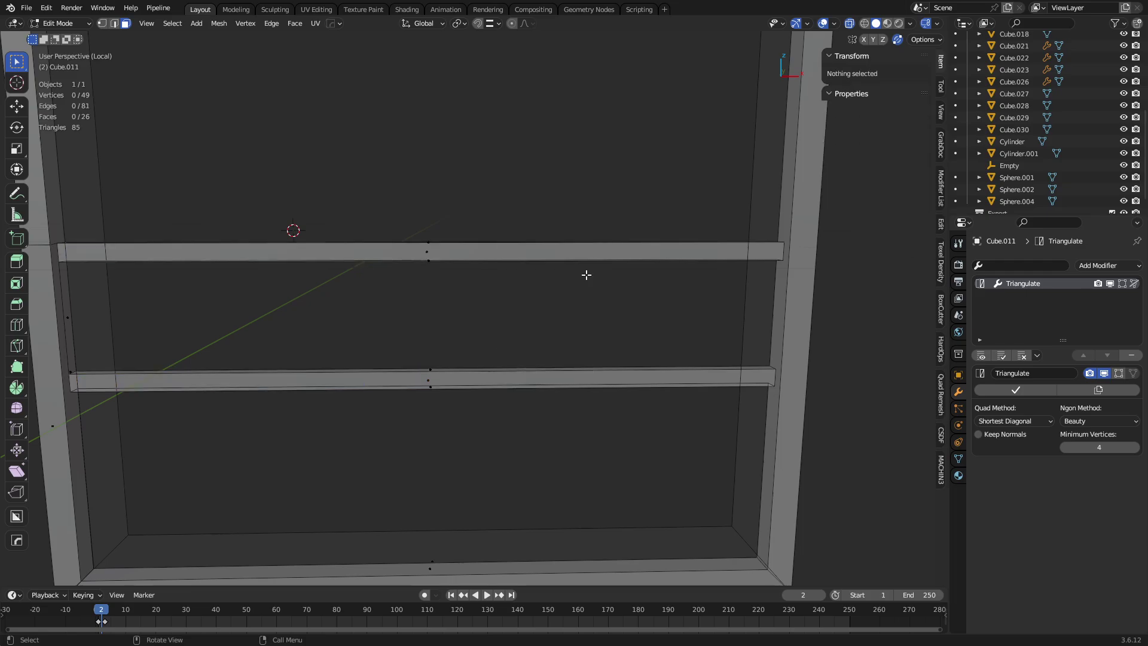
# Examine the front faces of the two lower bars and where their ends meet the frame.
pyautogui.click(424, 255)
pyautogui.keyDown('shift'); pyautogui.click(429, 379); pyautogui.keyUp('shift')
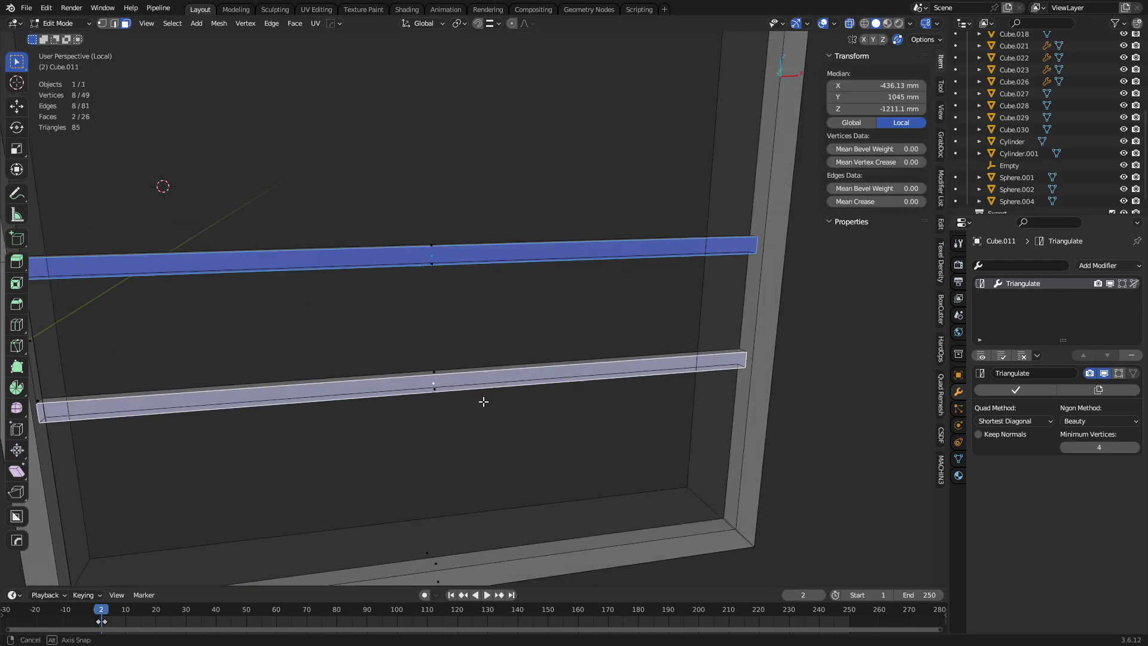
pyautogui.moveTo(482, 400); pyautogui.dragTo(837, 372, button='middle')
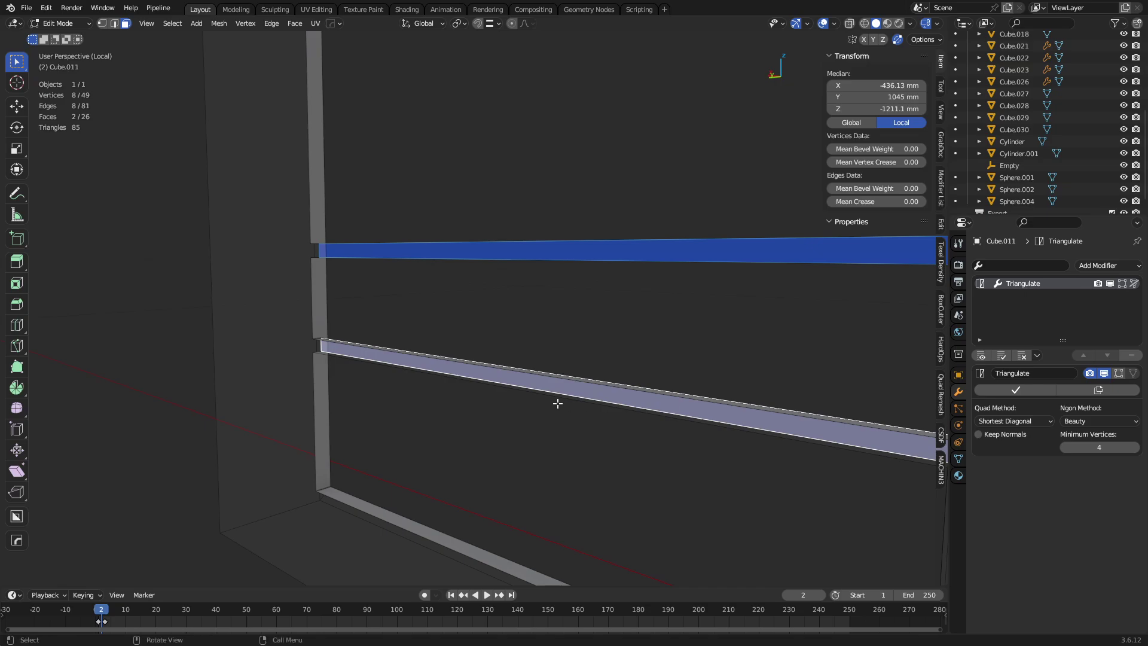
pyautogui.press('a')
pyautogui.hotkey('alt', 'a')
pyautogui.moveTo(618, 395); pyautogui.dragTo(343, 275, button='middle')
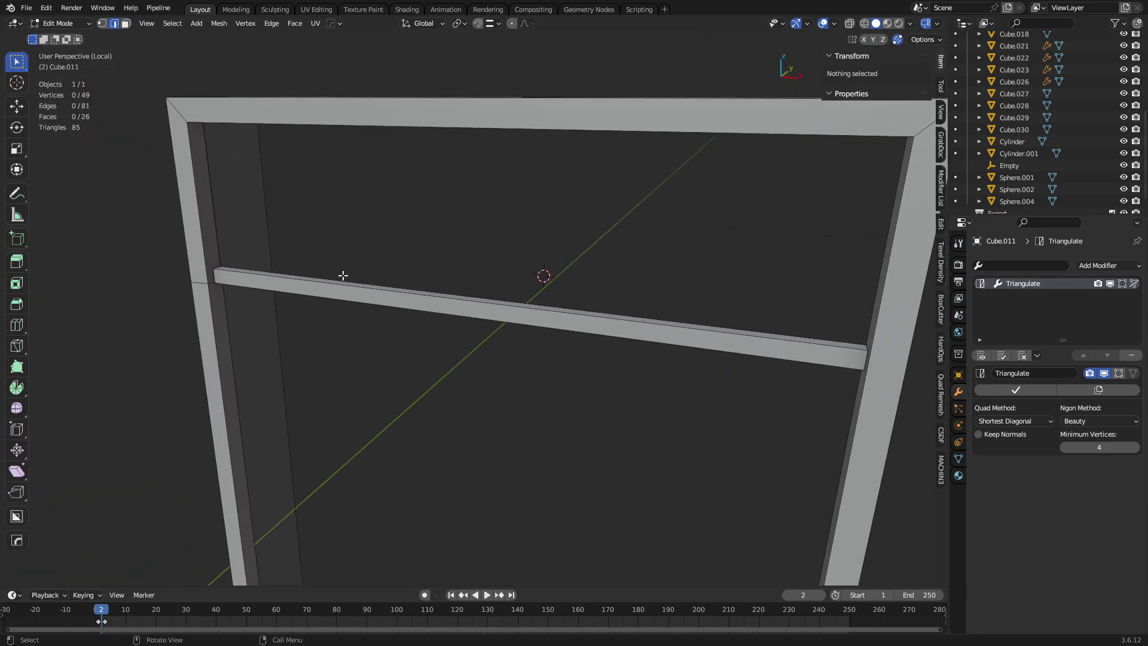
# Delete the long vertical rear edge on the frame's inner side where the upper bar meets it.
pyautogui.press('2')
pyautogui.keyDown('alt'); pyautogui.click(342, 275); pyautogui.keyUp('alt')
pyautogui.keyDown('alt'); pyautogui.click(230, 266); pyautogui.keyUp('alt')
pyautogui.moveTo(230, 265); pyautogui.dragTo(476, 369, button='middle')
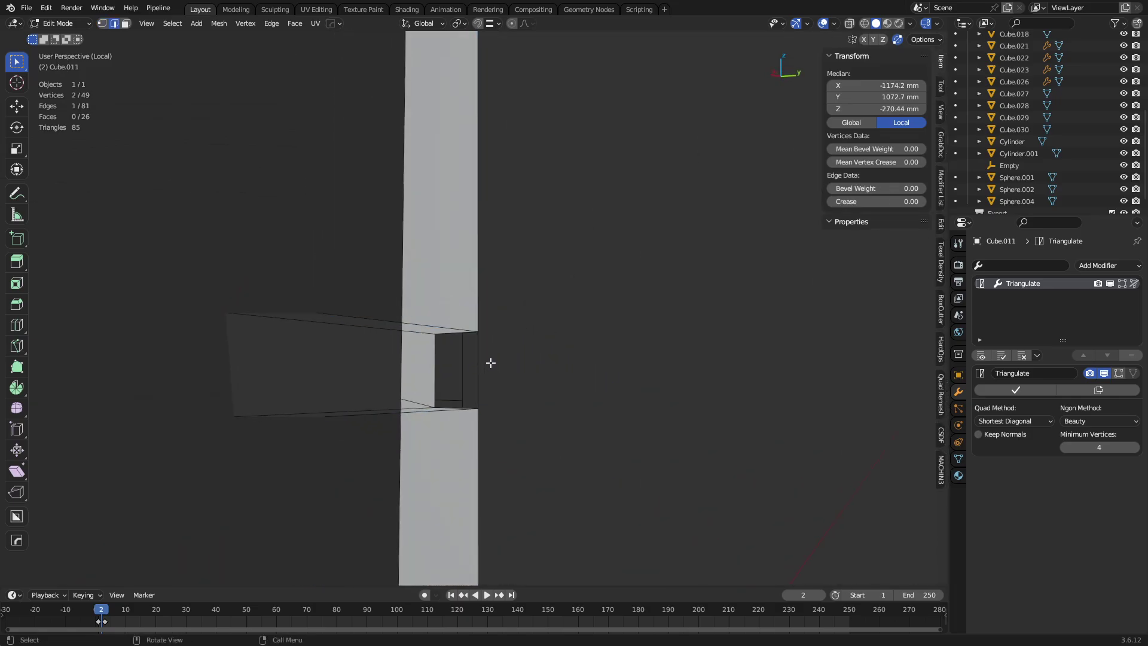
pyautogui.moveTo(718, 339); pyautogui.dragTo(515, 351, button='middle')
pyautogui.press('x')
pyautogui.click(512, 338)
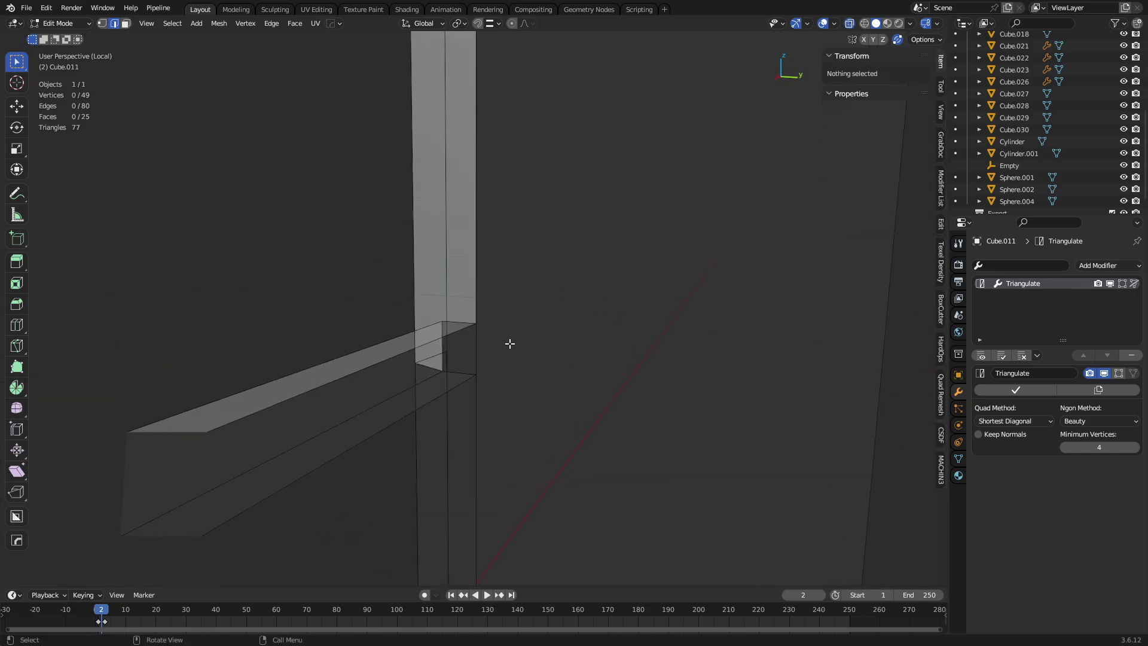
pyautogui.click(476, 351)
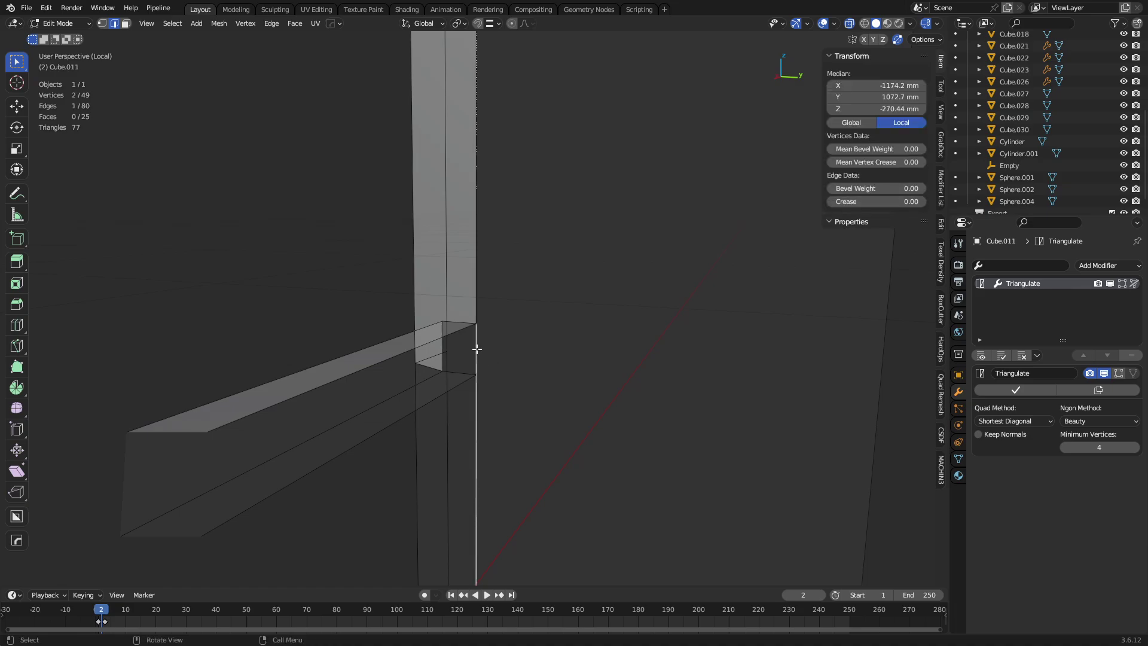
pyautogui.moveTo(474, 352); pyautogui.dragTo(544, 298, button='middle')
pyautogui.press('x')
pyautogui.click(550, 379)
pyautogui.hotkey('ctrl', 'z')
pyautogui.moveTo(428, 267); pyautogui.dragTo(486, 284, button='middle')
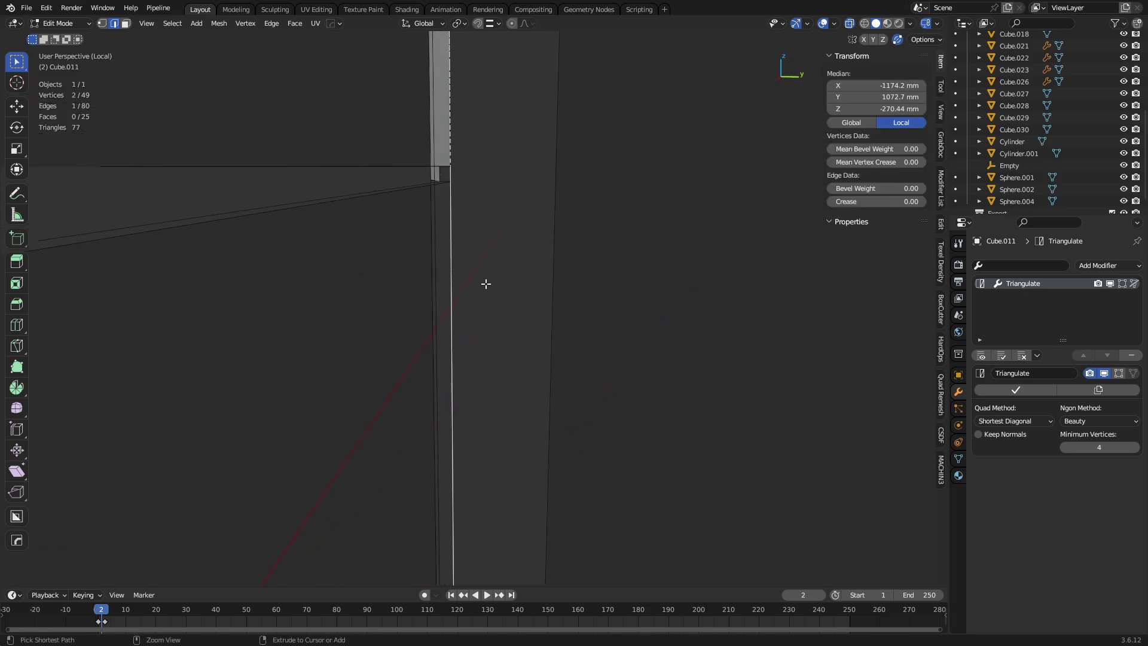
pyautogui.press('g')
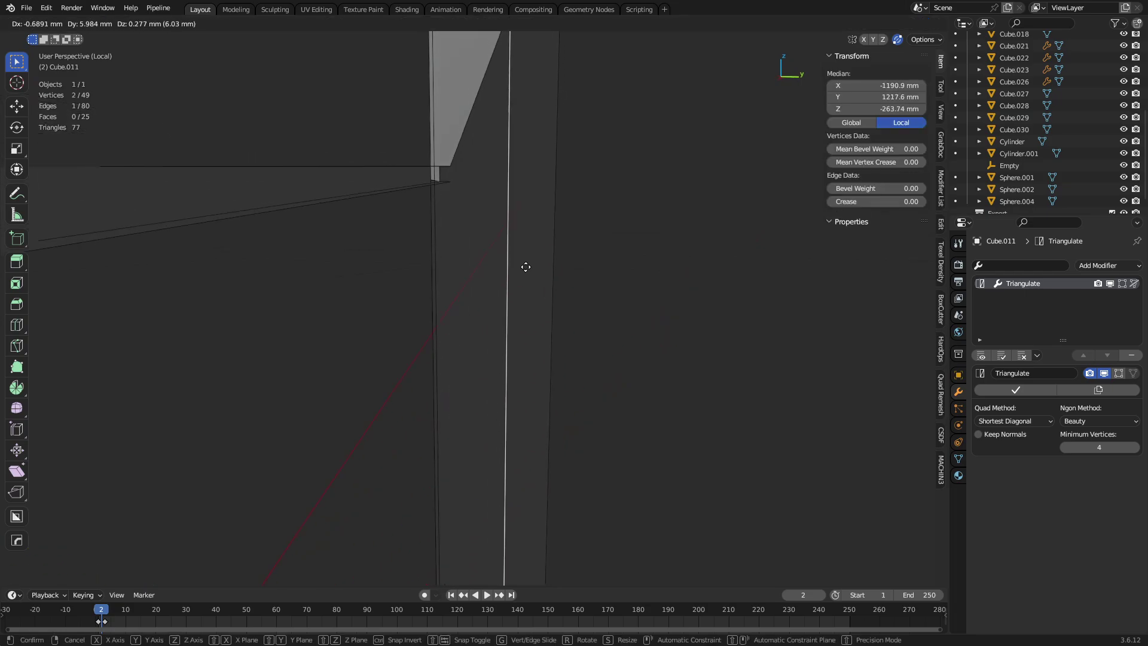
pyautogui.rightClick(526, 267)
# Fill a face from the frame's inner side edge, then try deleting that edge and undo the deletion.
pyautogui.press('f')
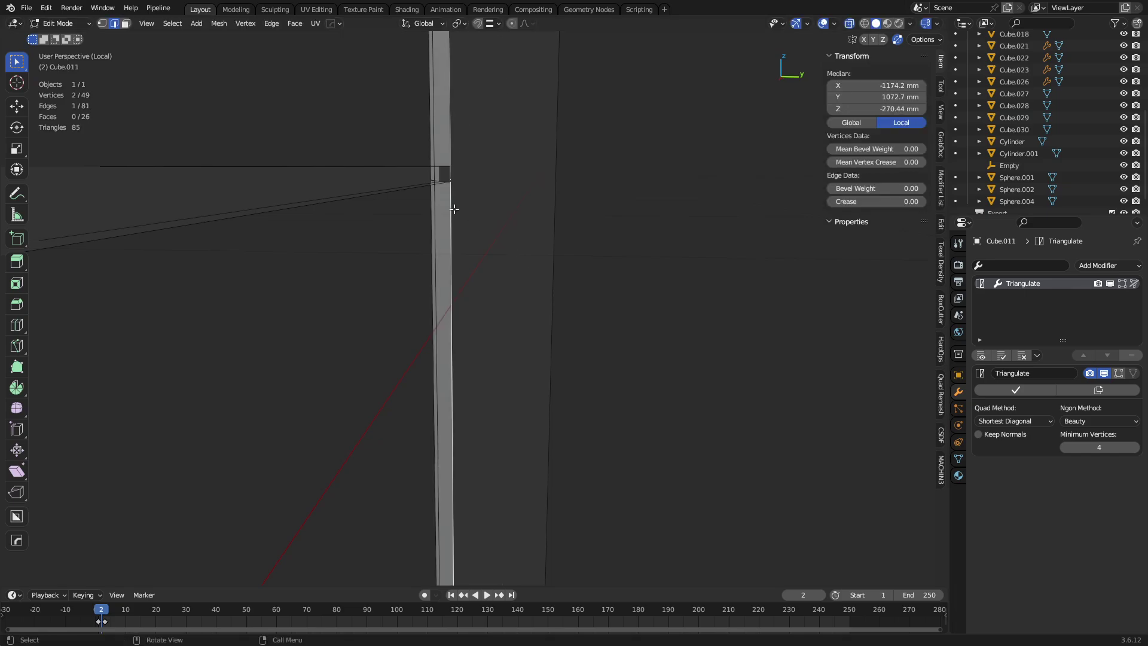
pyautogui.keyDown('alt'); pyautogui.click(448, 154); pyautogui.keyUp('alt')
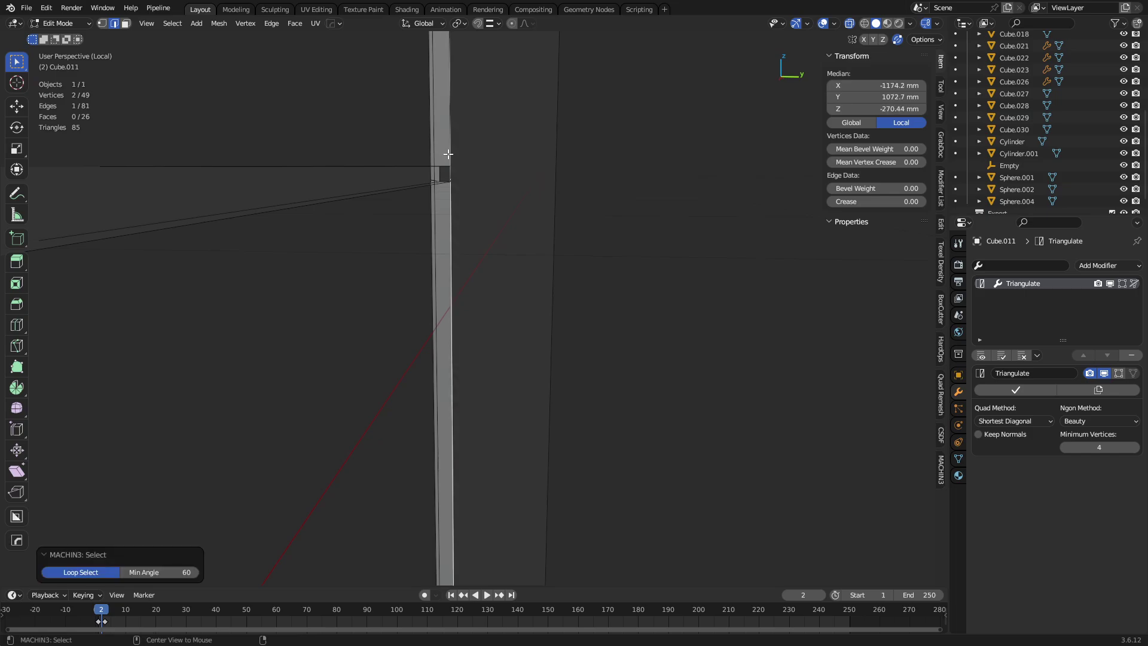
pyautogui.press('x')
pyautogui.click(560, 202)
pyautogui.scroll(-10, 590, 333)
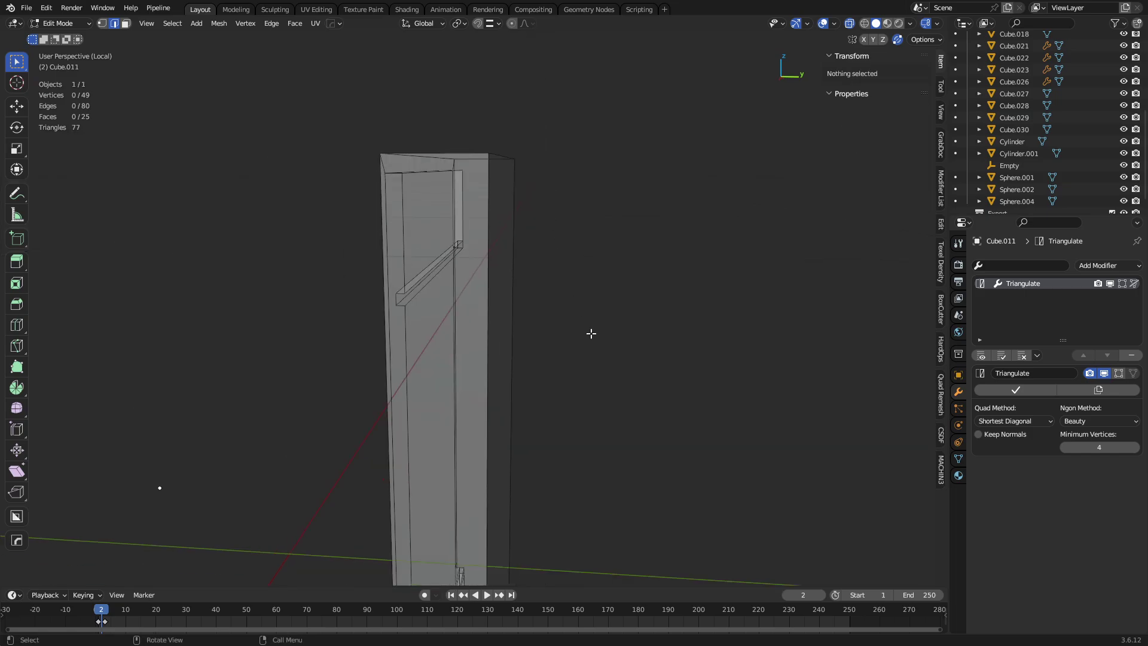
pyautogui.scroll(6, 454, 368)
pyautogui.moveTo(454, 367); pyautogui.dragTo(451, 472, button='middle')
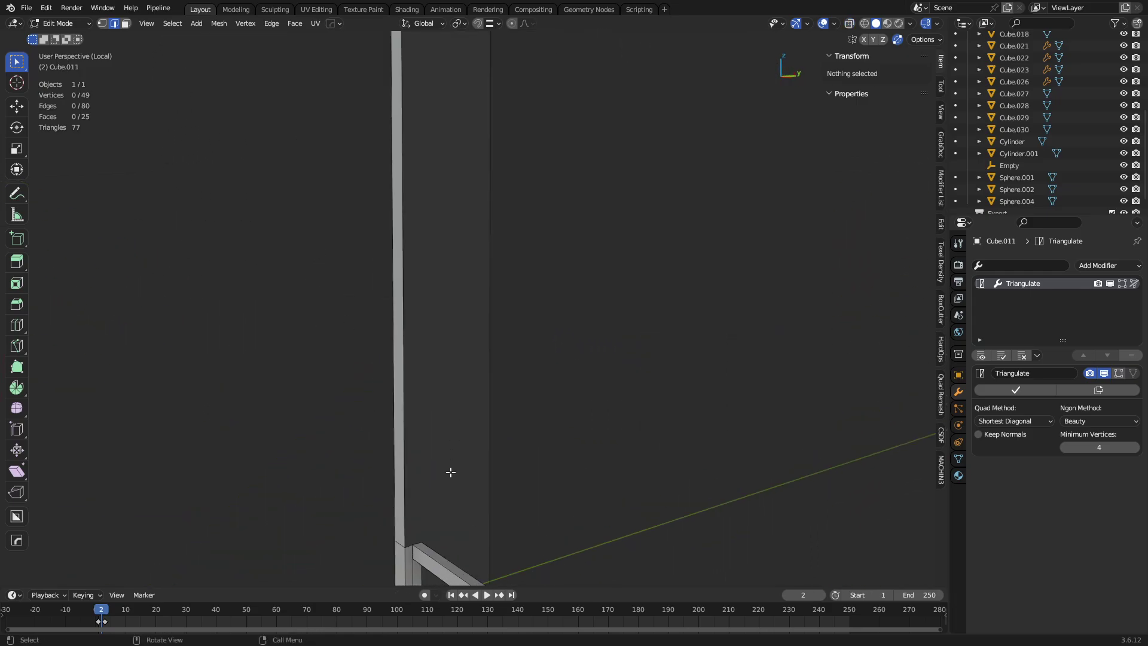
pyautogui.click(404, 430)
pyautogui.moveTo(404, 431); pyautogui.dragTo(424, 265, button='middle')
pyautogui.hotkey('ctrl', 'z')
pyautogui.hotkey('ctrl', 'z')
# Examine the opposite side's inner rear edge below the upper bar and its connection to the bars.
pyautogui.moveTo(419, 155); pyautogui.dragTo(467, 332, button='middle')
pyautogui.doubleClick(396, 355)
pyautogui.click(442, 341)
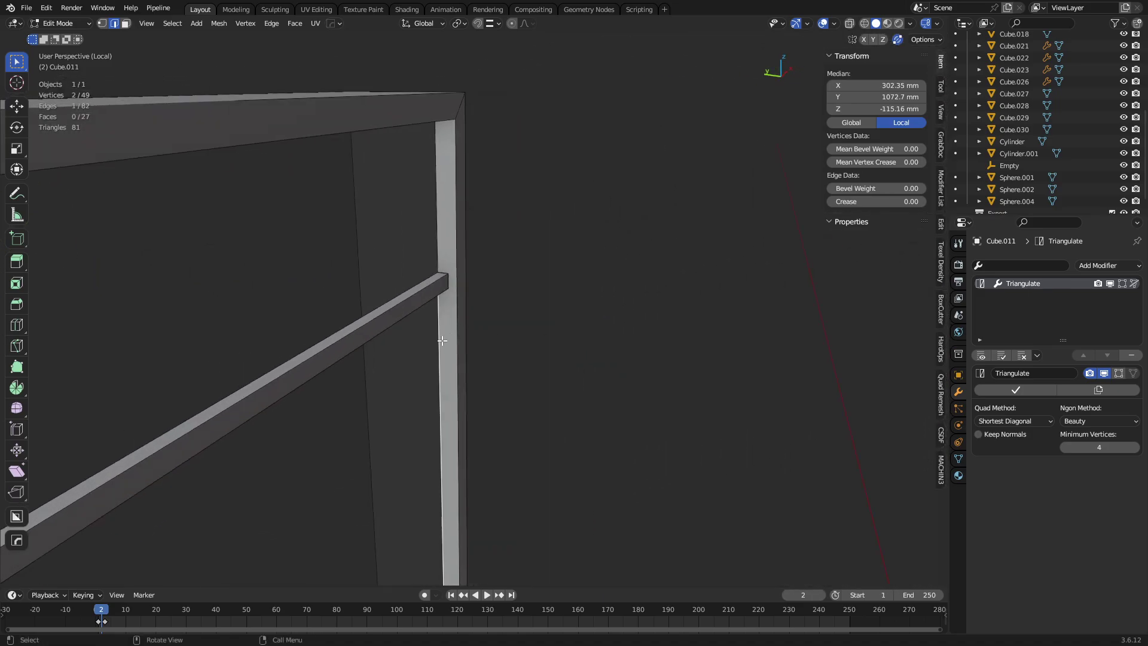
pyautogui.hotkey('alt', 'z')
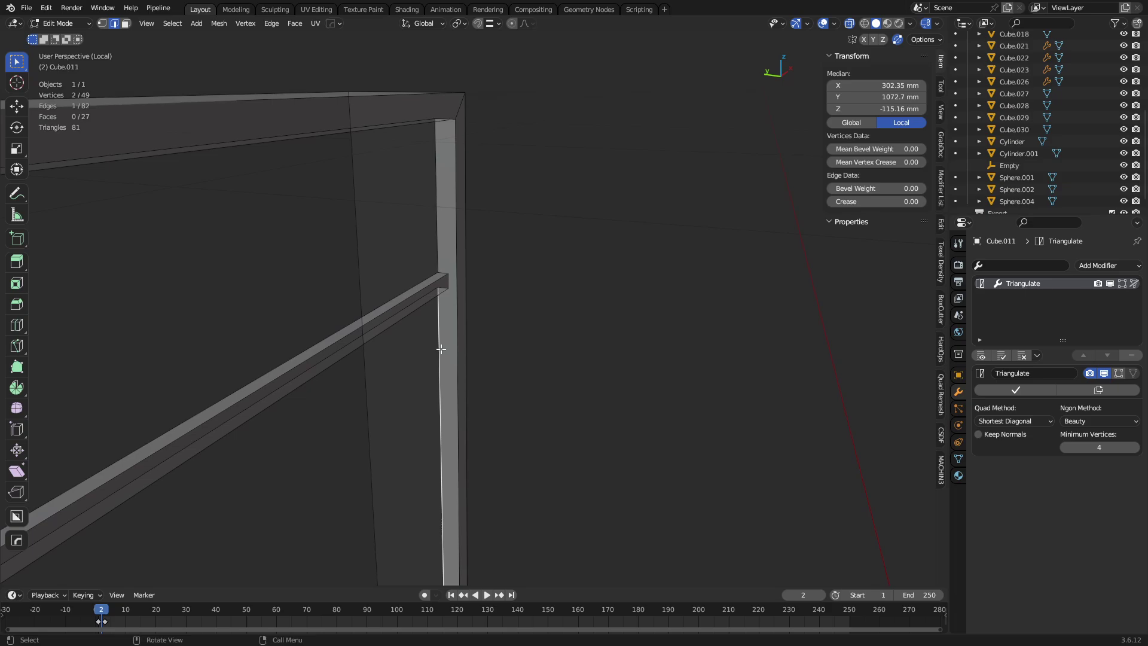
pyautogui.moveTo(442, 428); pyautogui.dragTo(482, 487, button='middle')
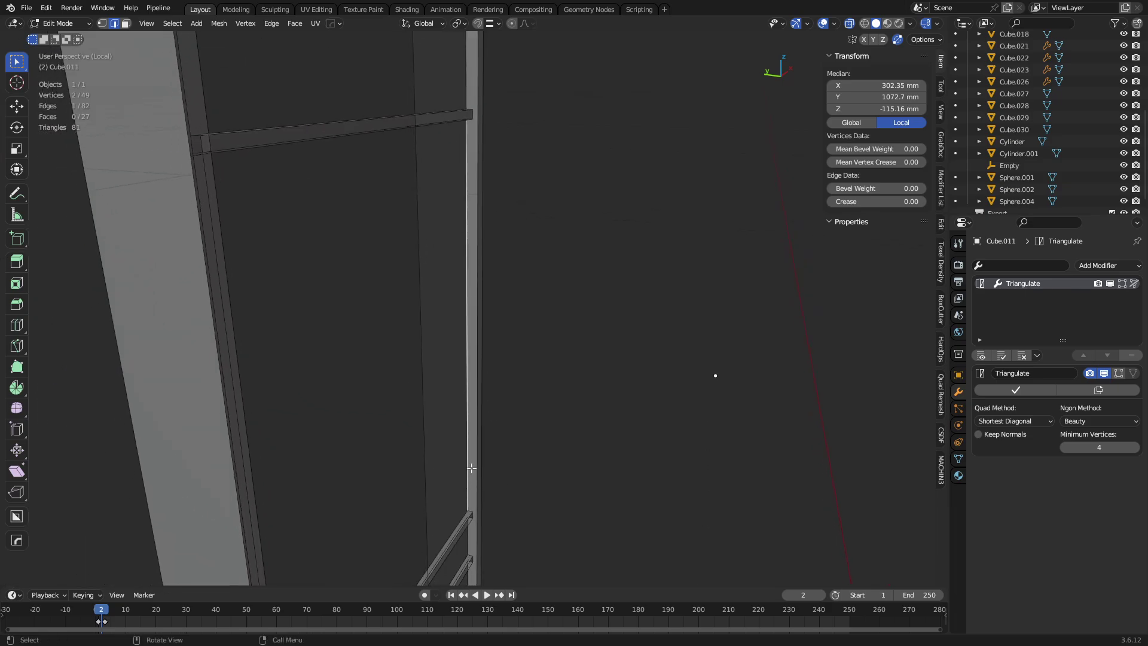
pyautogui.press('g')
pyautogui.press('Escape')
pyautogui.moveTo(480, 485); pyautogui.dragTo(326, 271, button='middle')
pyautogui.scroll(2, 325, 272)
# Fill the opening above the upper bar with a face between the bar's rear top edge and the frame's inner top edge.
pyautogui.click(325, 277)
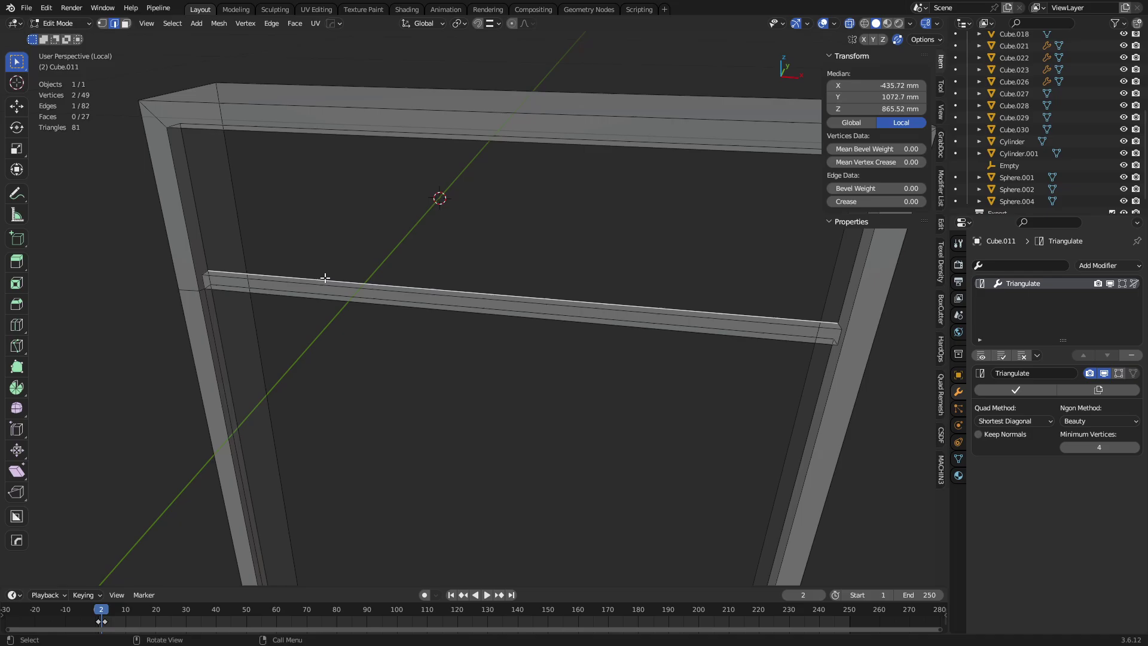
pyautogui.keyDown('ctrl'); pyautogui.click(199, 213); pyautogui.keyUp('ctrl')
pyautogui.moveTo(199, 213); pyautogui.dragTo(453, 243, button='middle')
pyautogui.scroll(3, 452, 243)
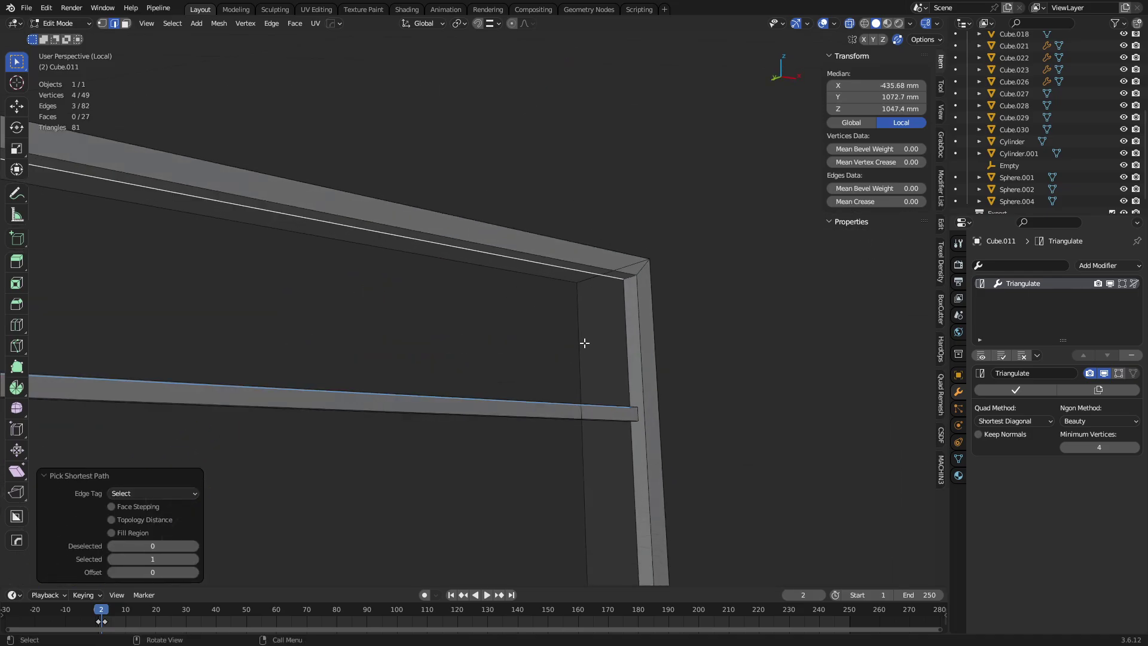
pyautogui.press('f')
# Fill the large middle opening from its boundary edges and dissolve the extra vertex on the lower bar's rear top edge.
pyautogui.click(629, 454)
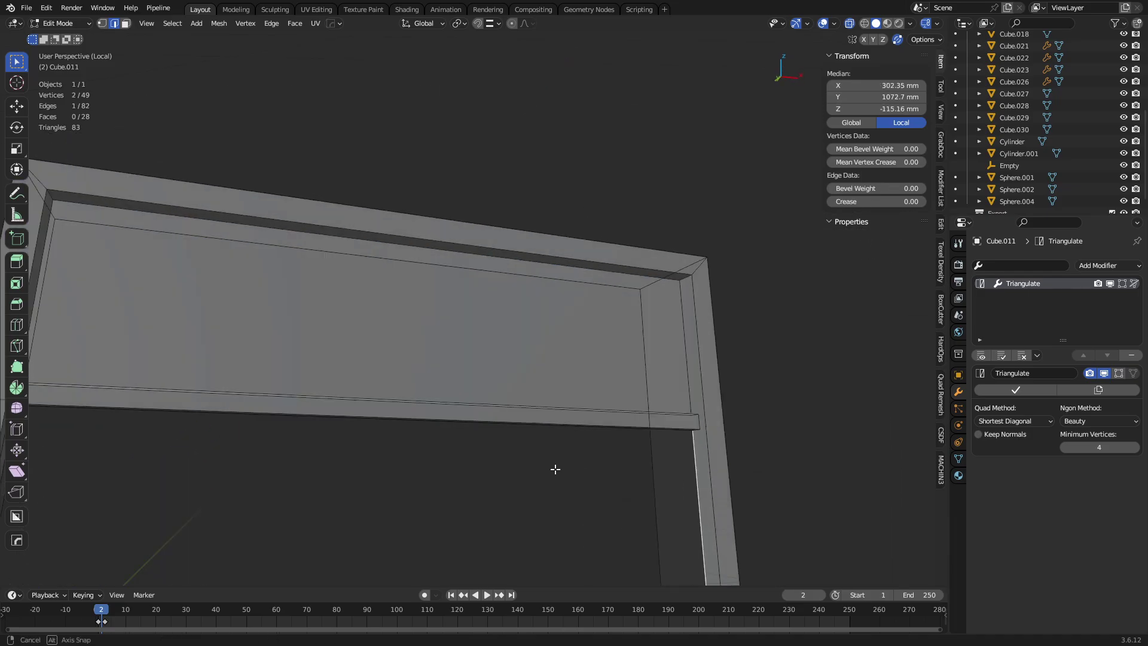
pyautogui.moveTo(554, 469); pyautogui.dragTo(311, 339, button='middle')
pyautogui.keyDown('ctrl'); pyautogui.click(311, 336); pyautogui.keyUp('ctrl')
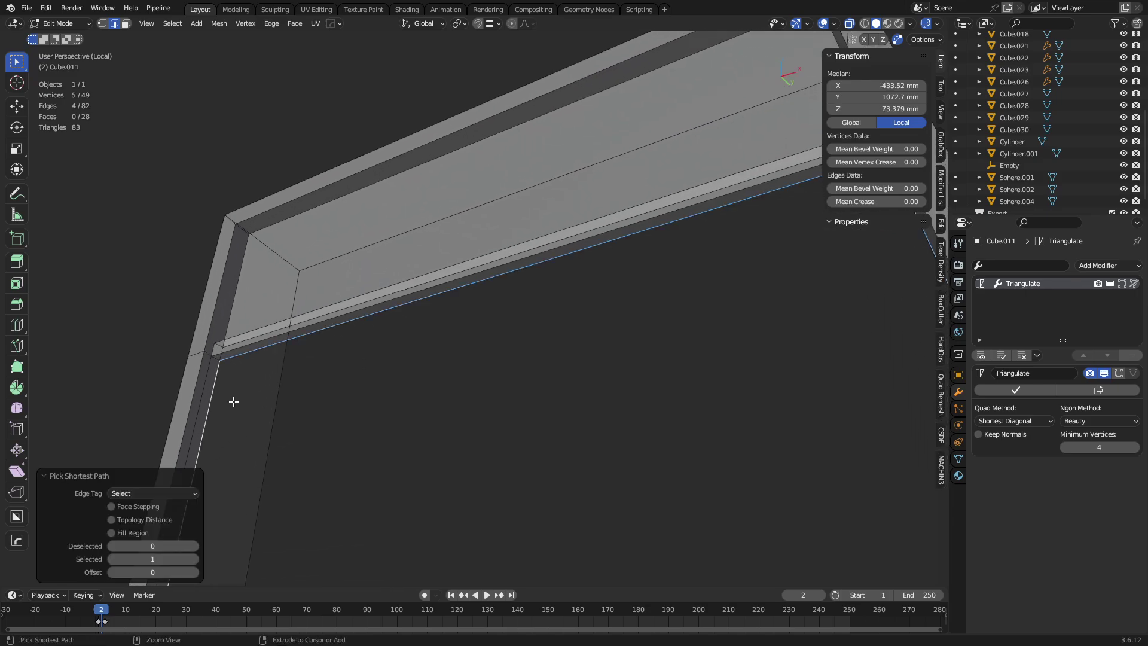
pyautogui.scroll(-4, 234, 402)
pyautogui.keyDown('shift'); pyautogui.moveTo(485, 461); pyautogui.dragTo(472, 370, button='middle'); pyautogui.keyUp('shift')
pyautogui.keyDown('shift'); pyautogui.click(543, 503); pyautogui.keyUp('shift')
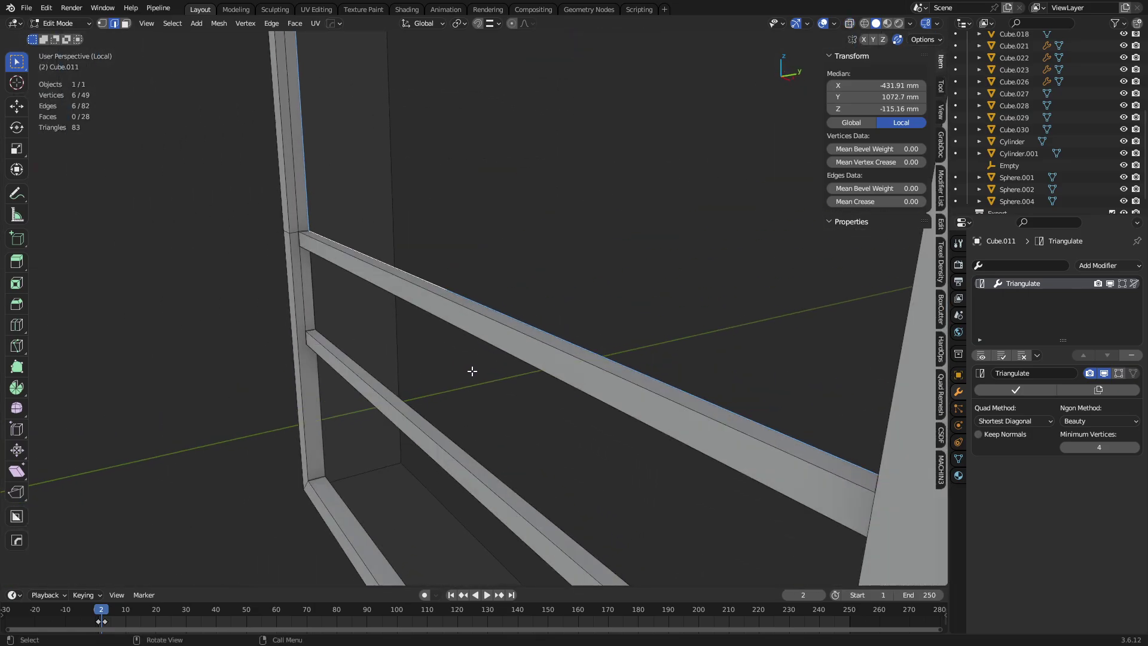
pyautogui.press('f')
pyautogui.hotkey('ctrl', 'x')
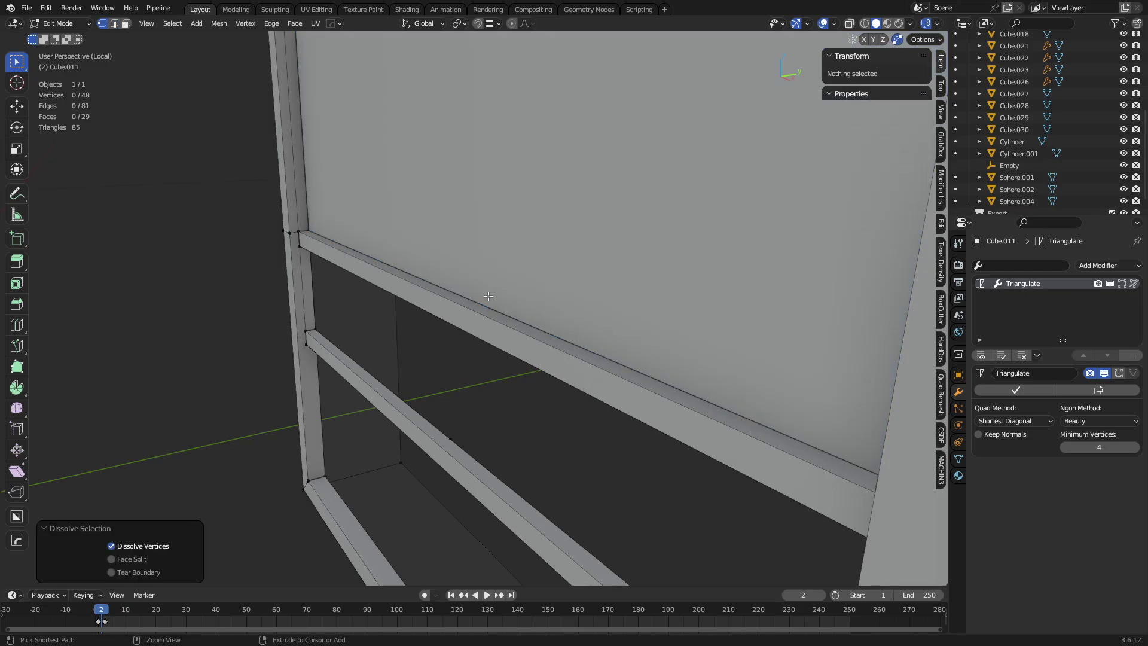
# Fill the narrow opening between the two lowest divider bars with a face from its rear boundary edges.
pyautogui.moveTo(341, 366); pyautogui.dragTo(497, 269, button='middle')
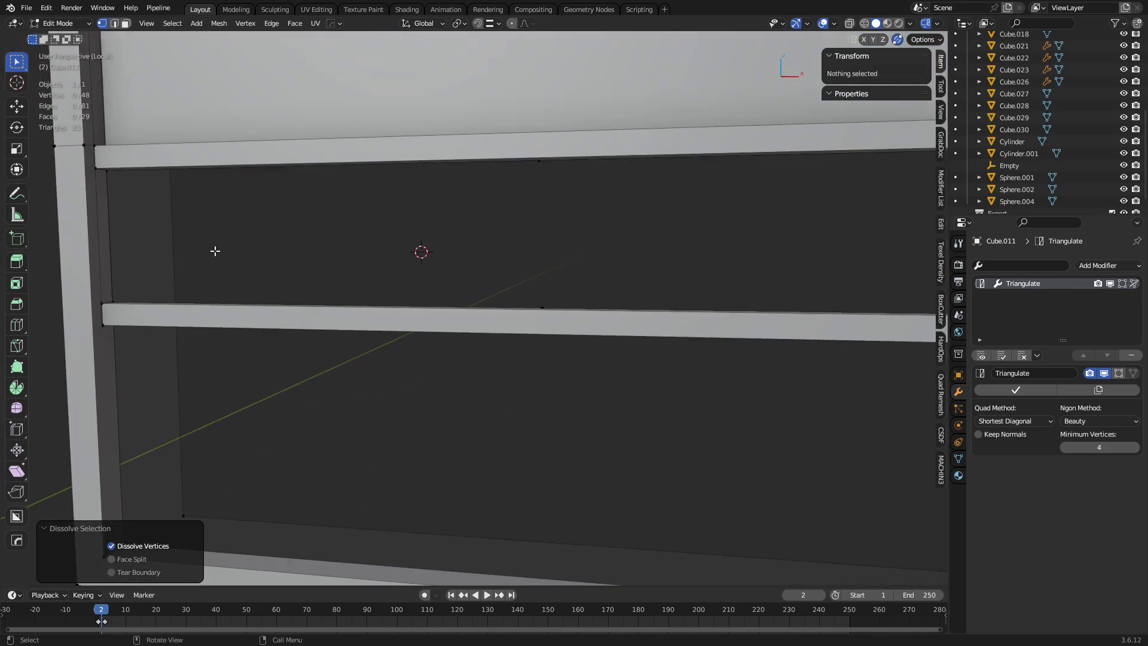
pyautogui.press('2')
pyautogui.click(117, 210)
pyautogui.moveTo(117, 210); pyautogui.dragTo(447, 231, button='middle')
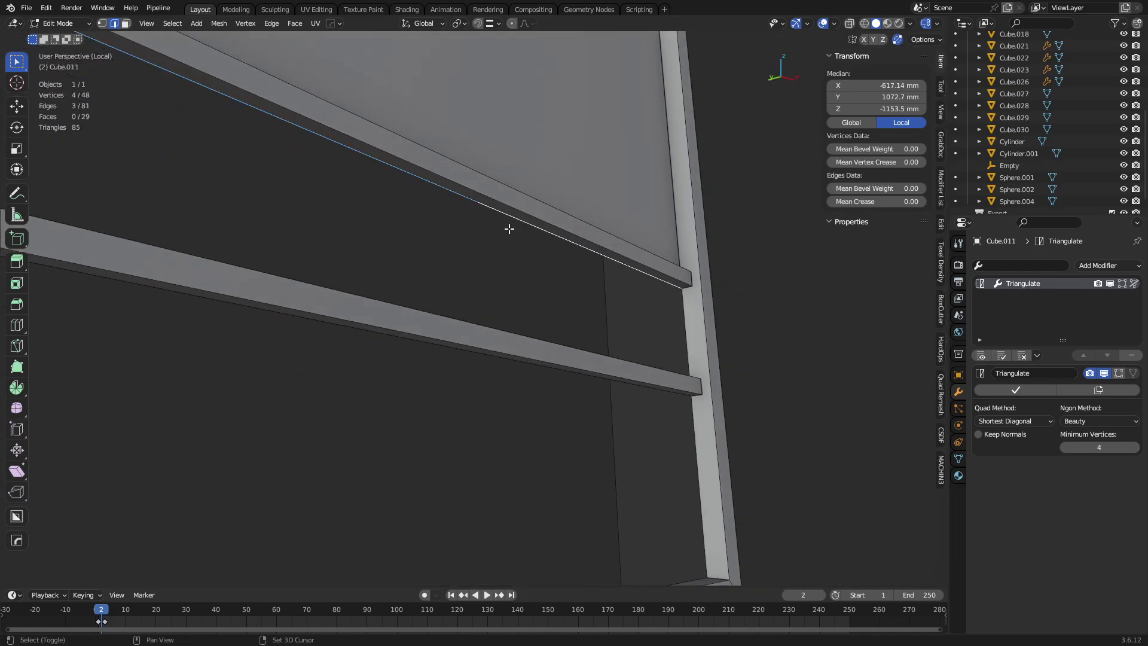
pyautogui.moveTo(517, 238); pyautogui.dragTo(561, 270, button='middle')
pyautogui.press('f')
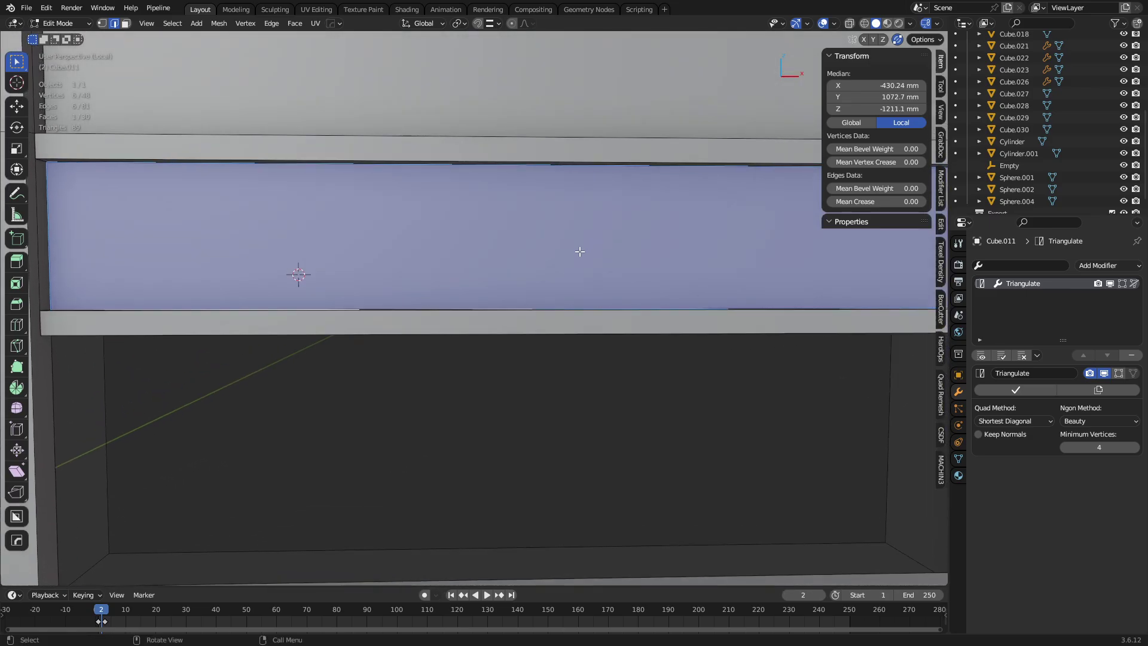
# Dissolve the two extra mid-edge vertices above and below the newly filled narrow panel.
pyautogui.click(538, 294)
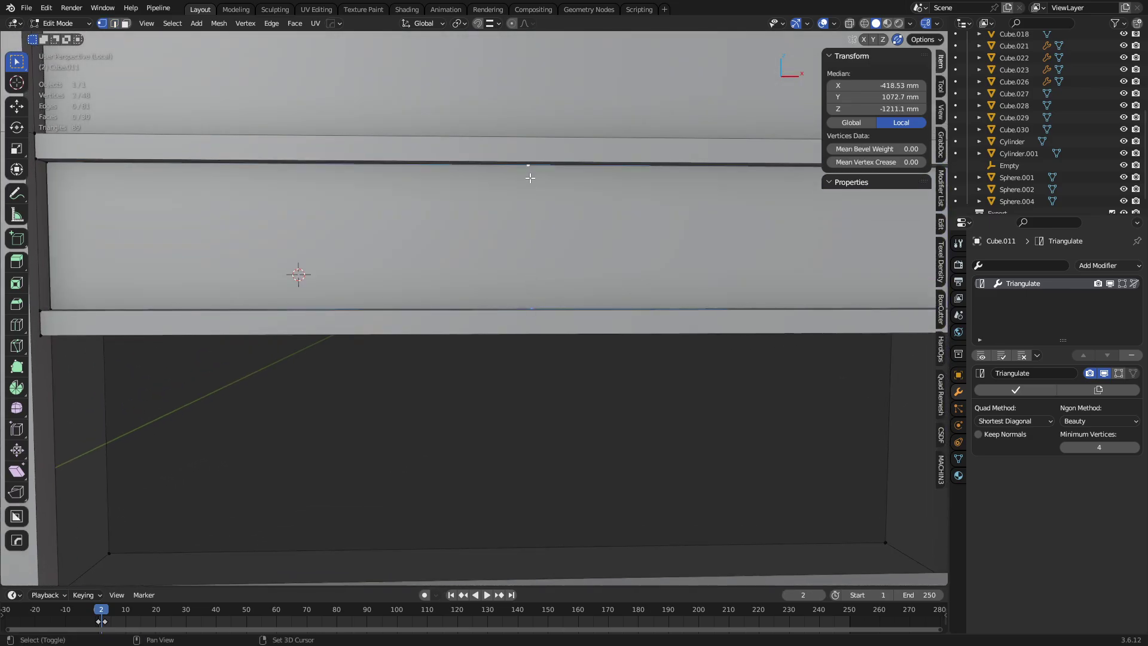
pyautogui.hotkey('ctrl', 'x')
pyautogui.scroll(-3, 313, 277)
pyautogui.moveTo(312, 277); pyautogui.dragTo(453, 237, button='middle')
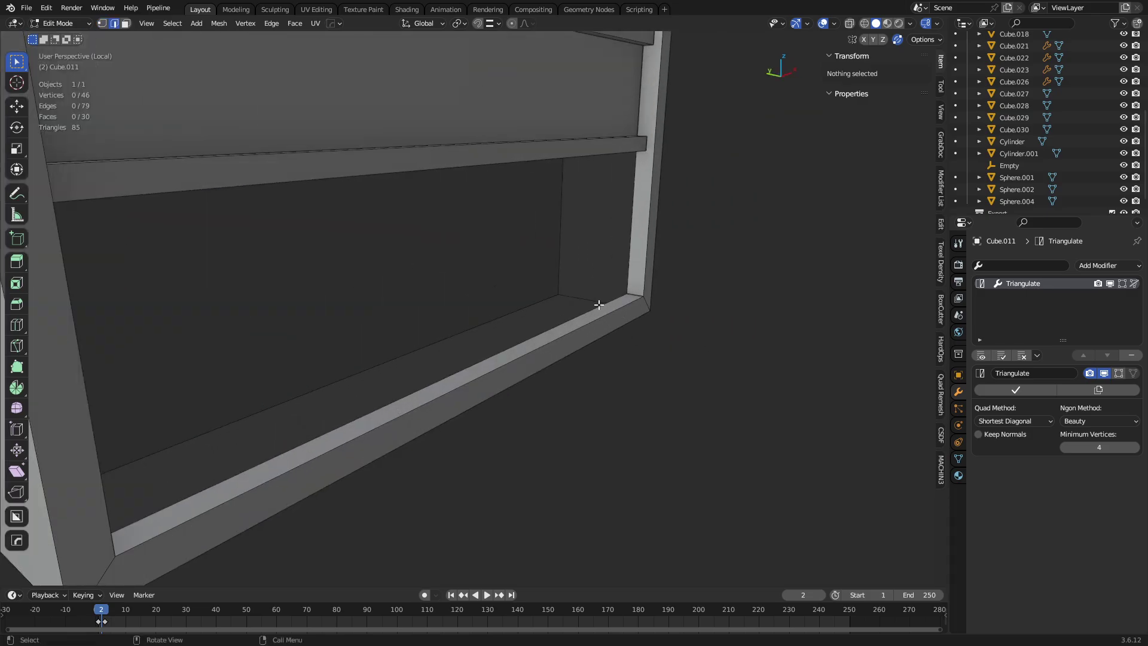
pyautogui.click(600, 303)
pyautogui.keyDown('shift'); pyautogui.click(630, 263); pyautogui.keyUp('shift')
pyautogui.keyDown('ctrl'); pyautogui.click(596, 260); pyautogui.keyUp('ctrl')
pyautogui.hotkey('ctrl', 'z')
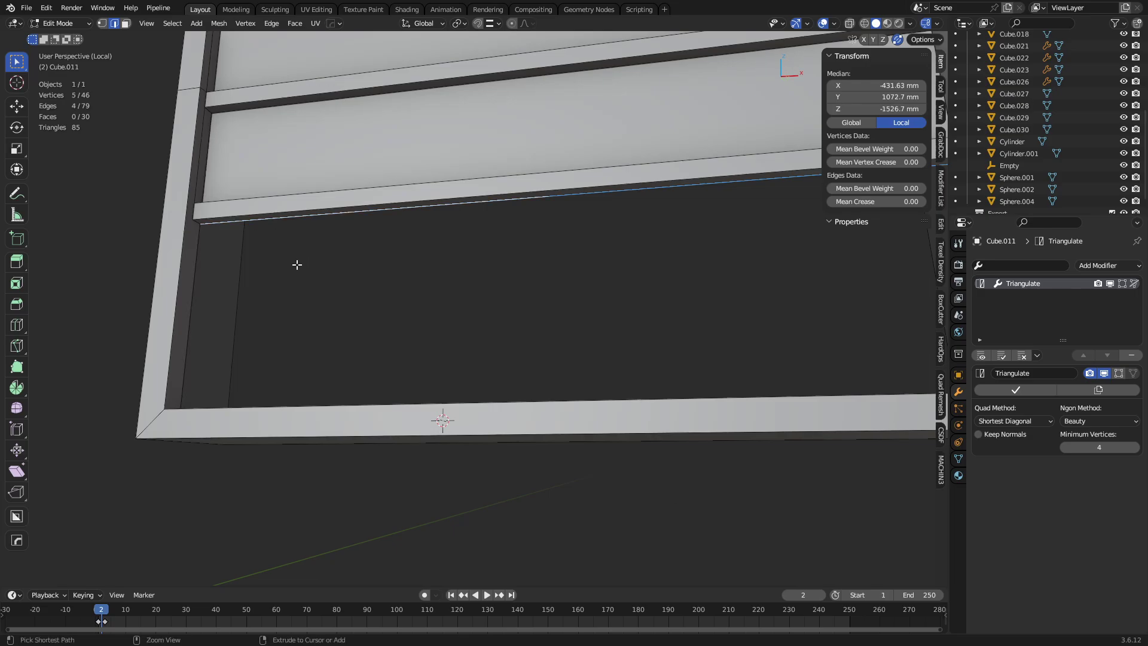
# Delete the frame's inner rear side edge below the lowest divider bar.
pyautogui.click(200, 281)
pyautogui.press('x')
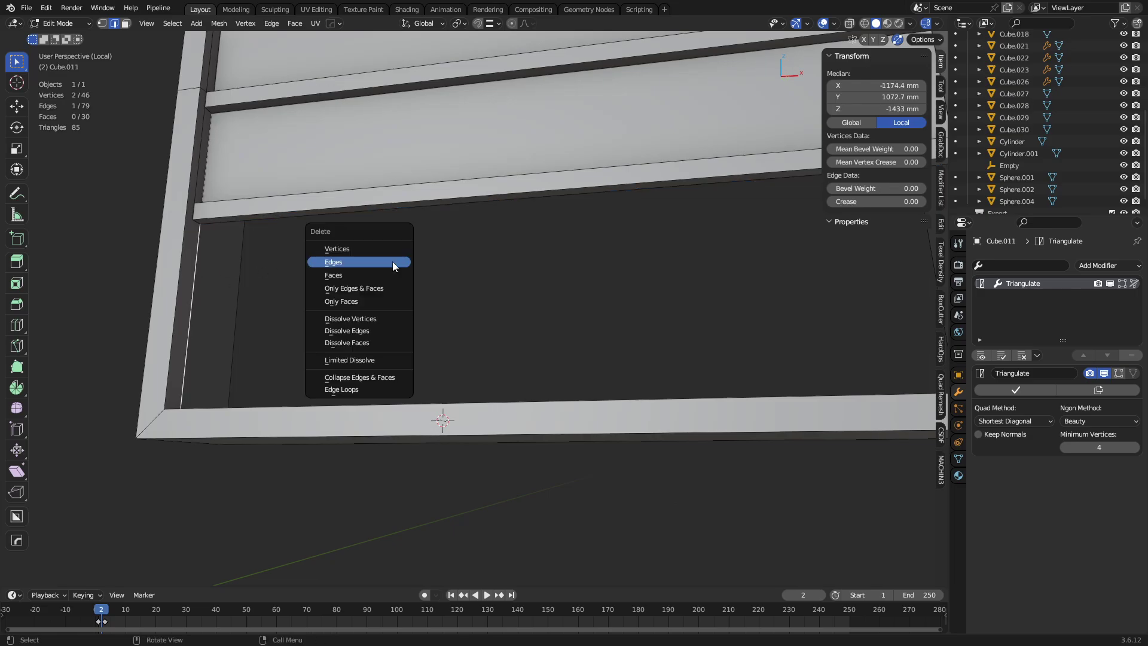
pyautogui.click(392, 261)
# Rebuild the missing inner side faces of the frame beside the lowest bar and dissolve them into one face.
pyautogui.moveTo(344, 272); pyautogui.dragTo(253, 294, button='middle')
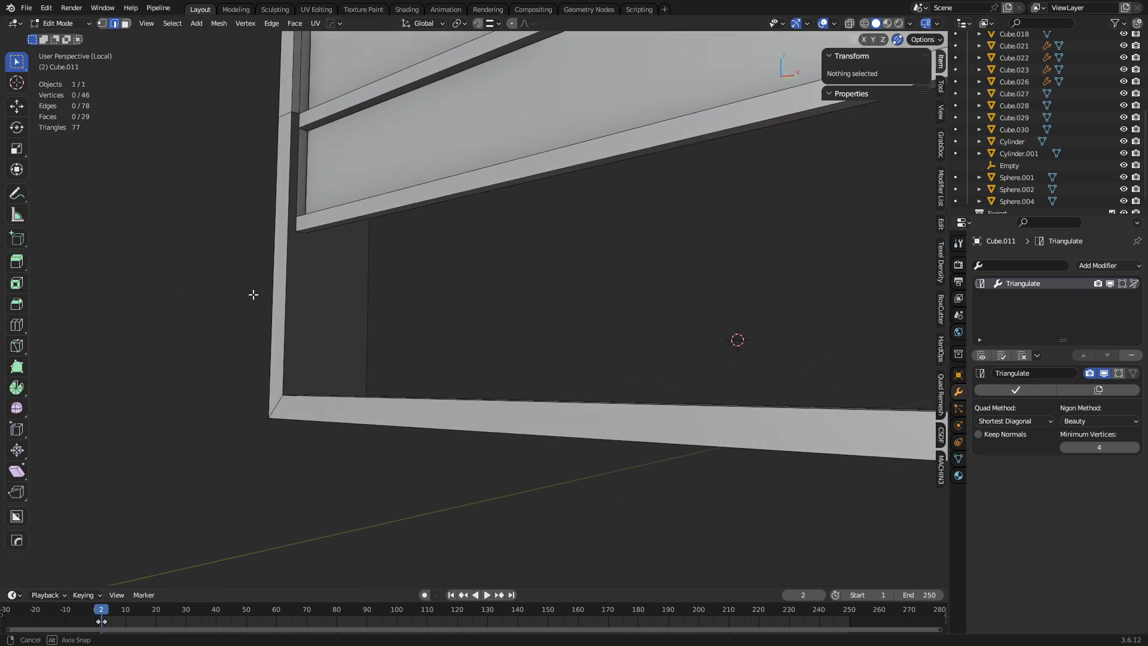
pyautogui.moveTo(291, 222)
pyautogui.mouseDown(button='middle')
pyautogui.moveTo(308, 325)
pyautogui.moveTo(278, 290)
pyautogui.moveTo(308, 281)
pyautogui.moveTo(301, 240)
pyautogui.mouseUp(button='middle')
pyautogui.click(274, 279)
pyautogui.keyDown('shift'); pyautogui.click(299, 242); pyautogui.keyUp('shift')
pyautogui.press('f')
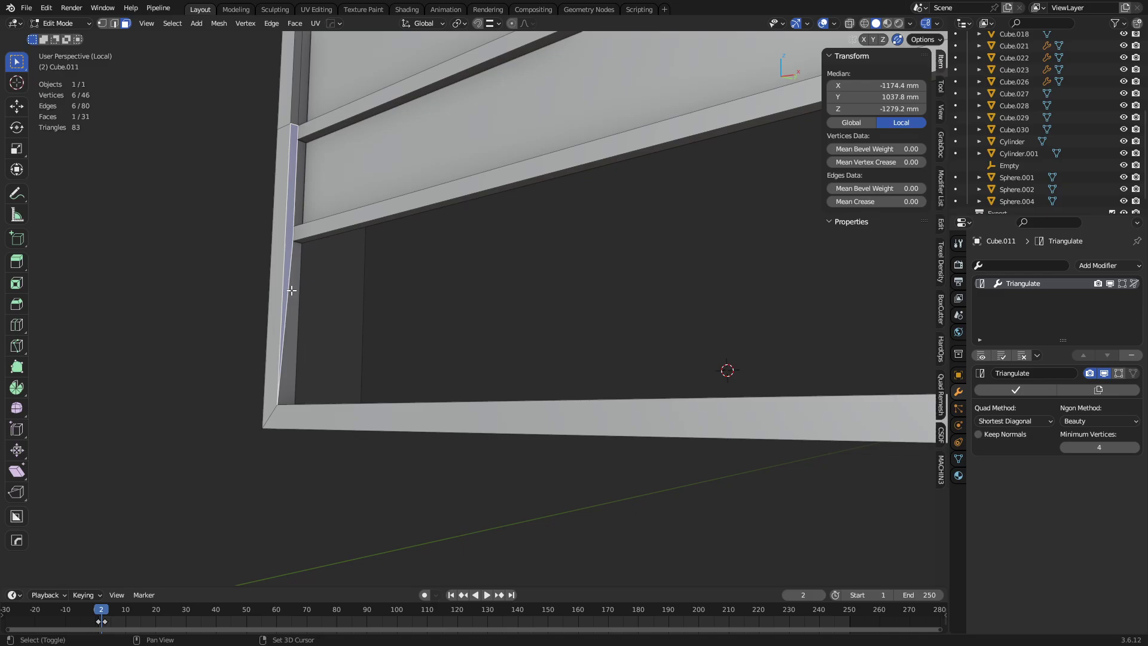
pyautogui.hotkey('ctrl', 'x')
pyautogui.press('1')
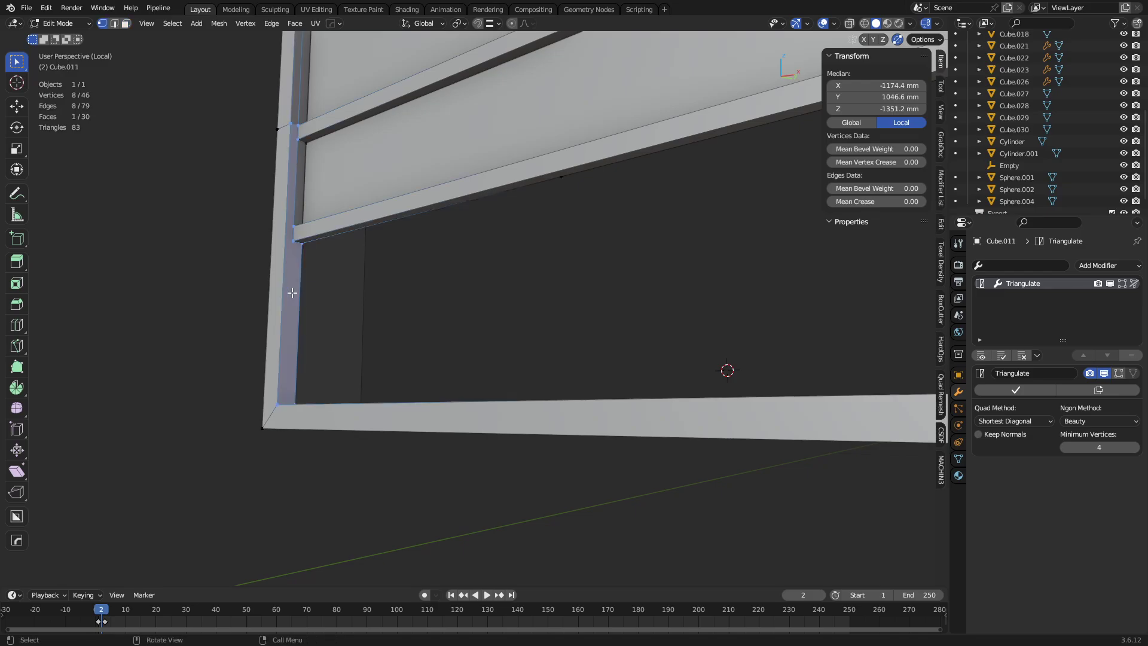
# Fill the bottom opening below the lowest bar from its boundary edges and select the whole mesh in vertex mode.
pyautogui.press('2')
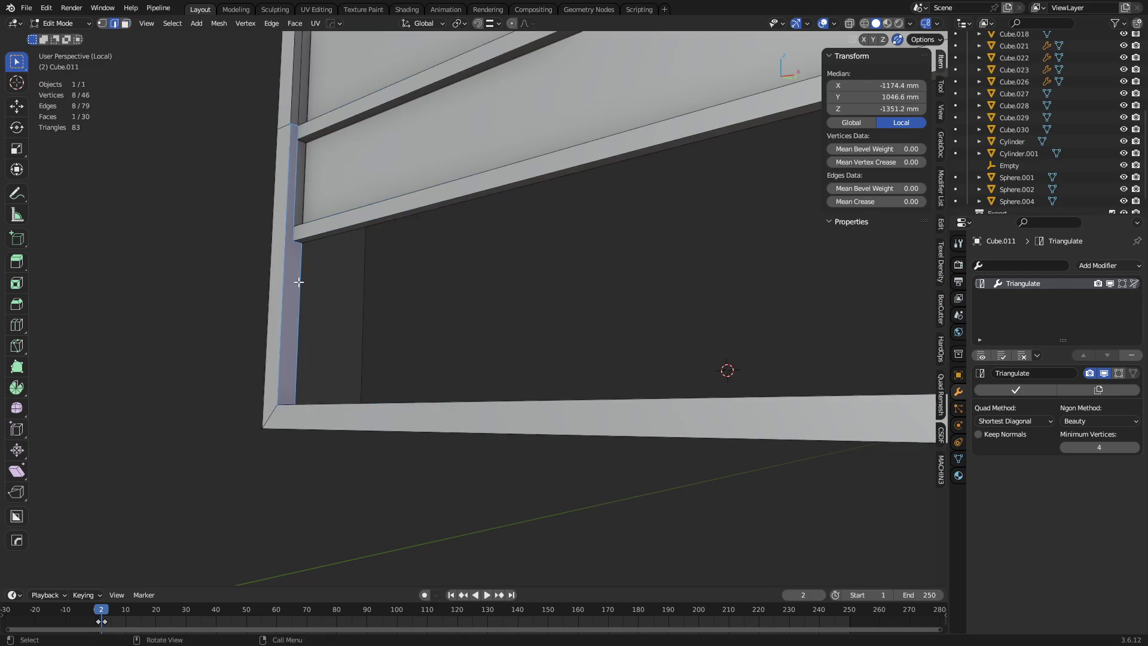
pyautogui.click(298, 282)
pyautogui.moveTo(312, 289); pyautogui.dragTo(556, 321, button='middle')
pyautogui.keyDown('ctrl'); pyautogui.click(384, 223); pyautogui.keyUp('ctrl')
pyautogui.keyDown('ctrl'); pyautogui.click(607, 216); pyautogui.keyUp('ctrl')
pyautogui.keyDown('ctrl'); pyautogui.click(642, 266); pyautogui.keyUp('ctrl')
pyautogui.press('a')
pyautogui.press('1')
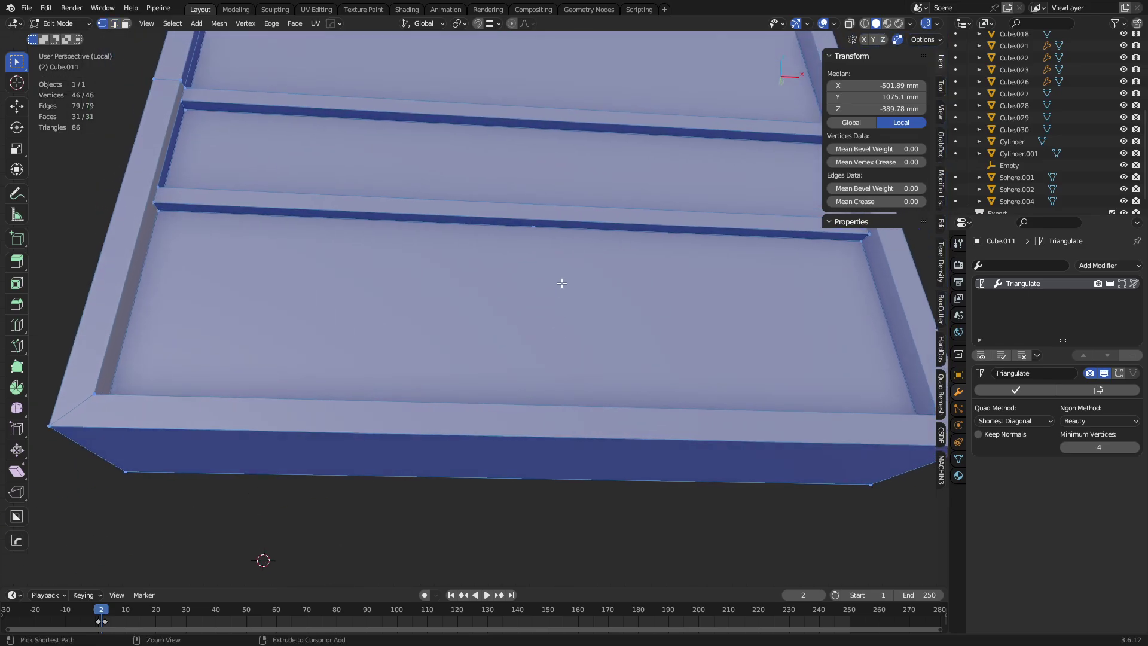
# Run MACHIN3 Clean Up on the isolated lower panel's whole mesh and return to Object Mode.
pyautogui.press('3')
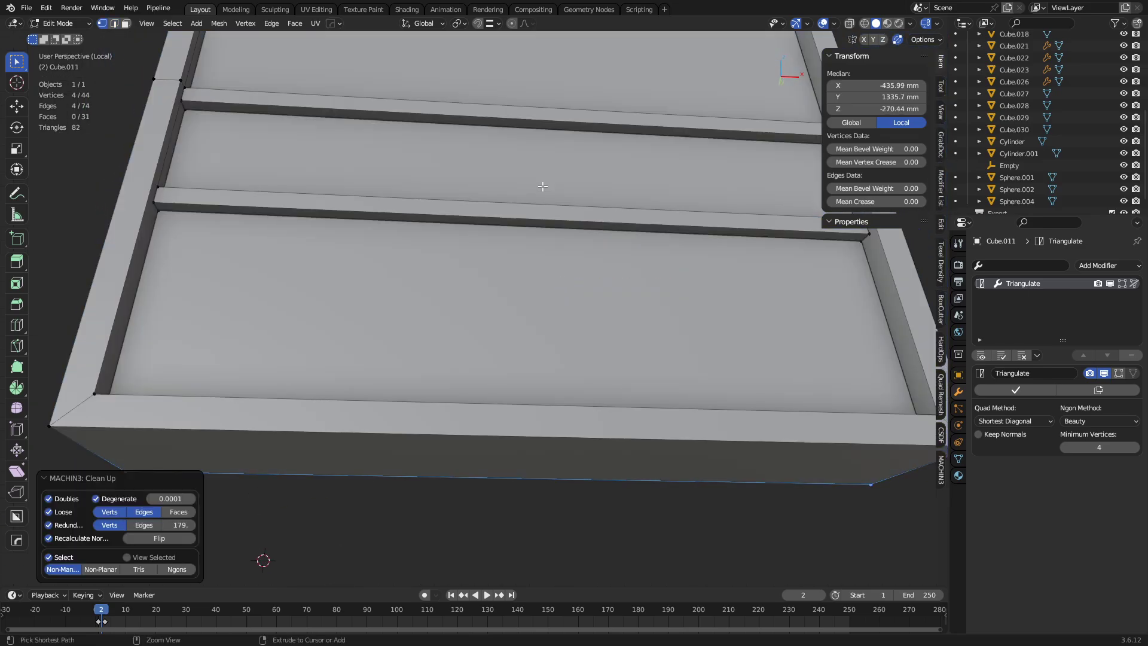
pyautogui.moveTo(543, 186); pyautogui.dragTo(489, 336, button='middle')
pyautogui.hotkey('ctrl', 'Tab')
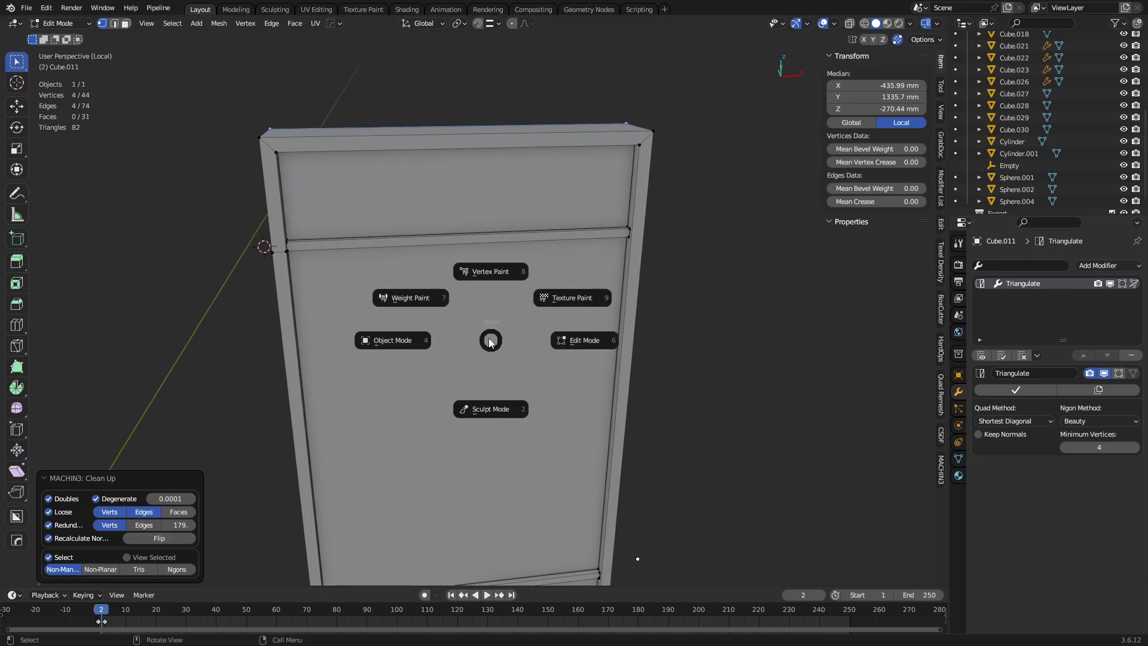
pyautogui.click(436, 346)
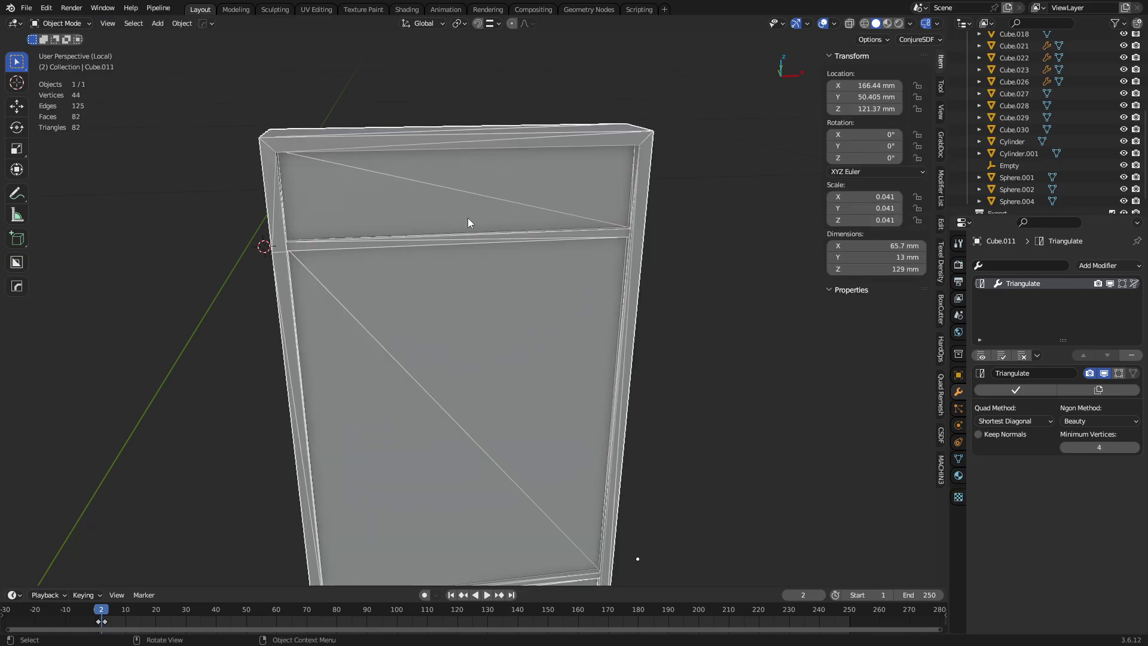
# Check the lower panel's crossbar in Edit Mode, return to Object Mode and leave local view to show the whole television.
pyautogui.moveTo(468, 223); pyautogui.dragTo(415, 281, button='middle')
pyautogui.press('Tab')
pyautogui.press('KP_Decimal')
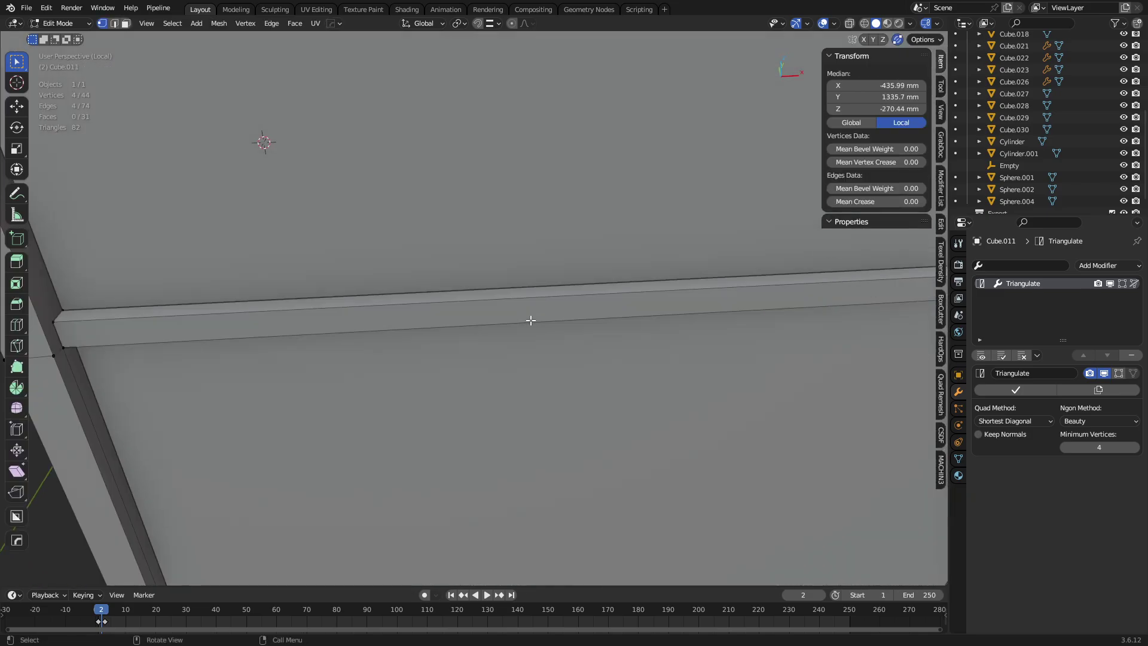
pyautogui.hotkey('ctrl', 'Tab')
pyautogui.click(505, 338)
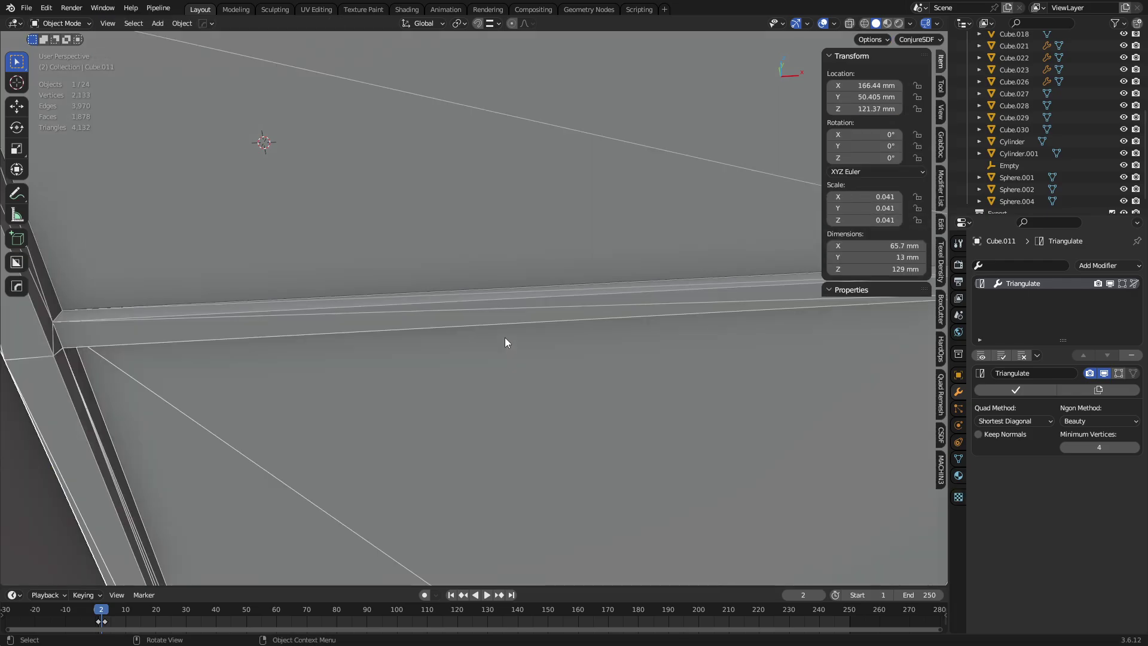
pyautogui.press('KP_Decimal')
pyautogui.scroll(-5, 588, 383)
pyautogui.moveTo(526, 389); pyautogui.dragTo(515, 171, button='middle')
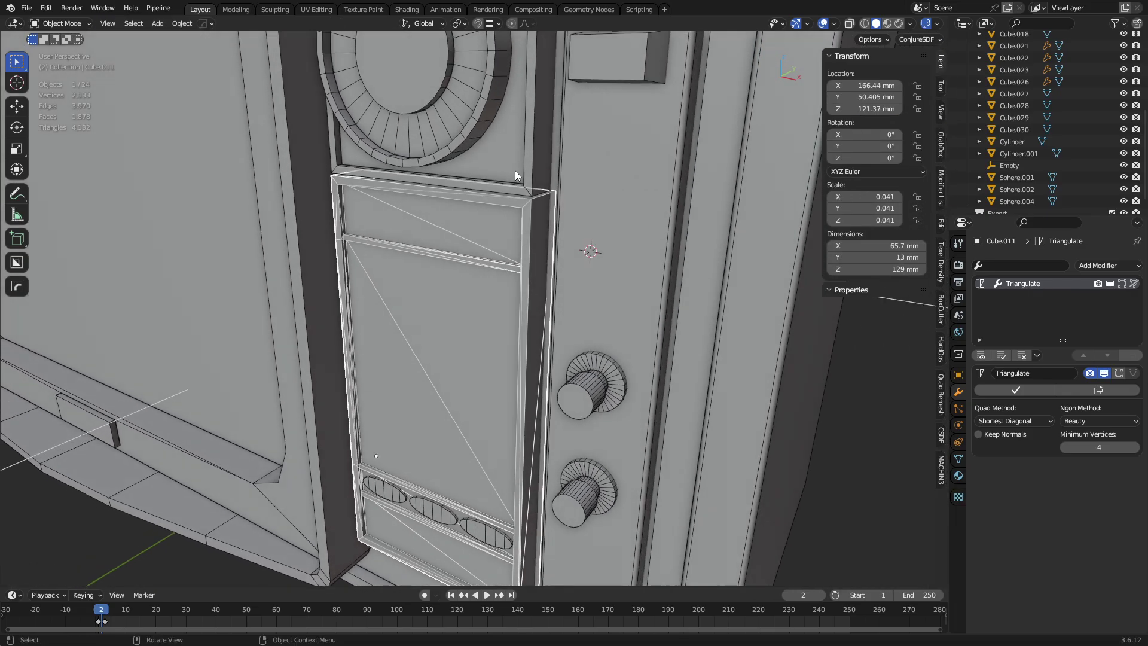
# Isolate the upper dial panel, examine its recessed front face in Edit Mode, and return to the full model.
pyautogui.click(514, 170)
pyautogui.scroll(3, 515, 170)
pyautogui.moveTo(503, 255); pyautogui.dragTo(543, 276, button='middle')
pyautogui.press('KP_Divide')
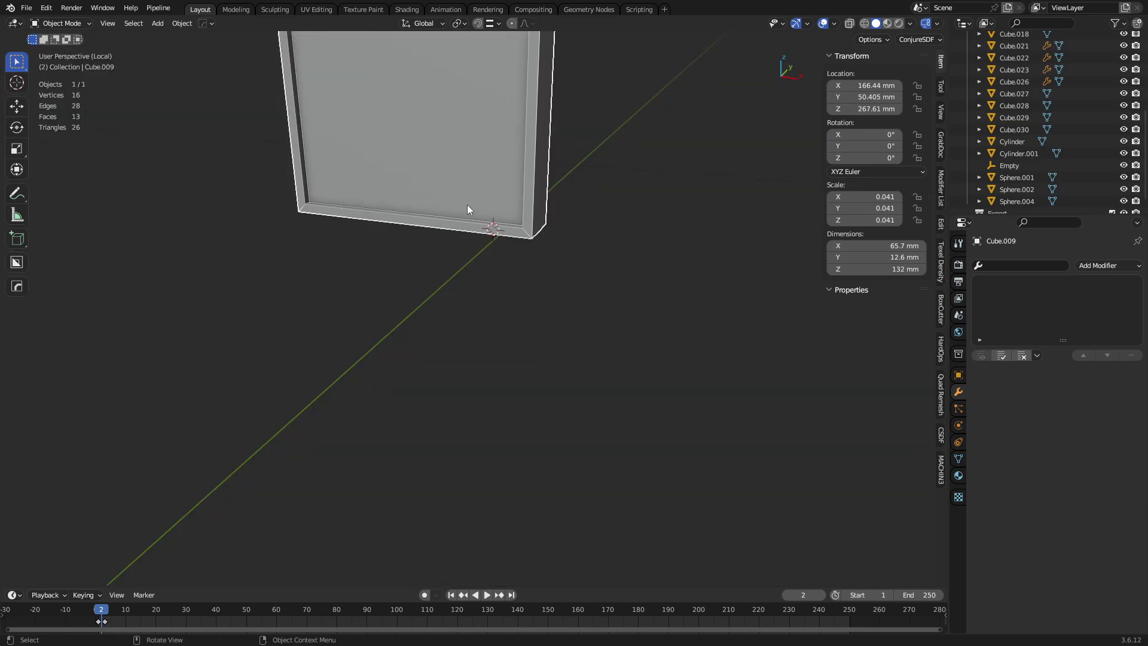
pyautogui.press('Tab')
pyautogui.moveTo(441, 175); pyautogui.dragTo(477, 242, button='middle')
pyautogui.press('3')
pyautogui.click(397, 263)
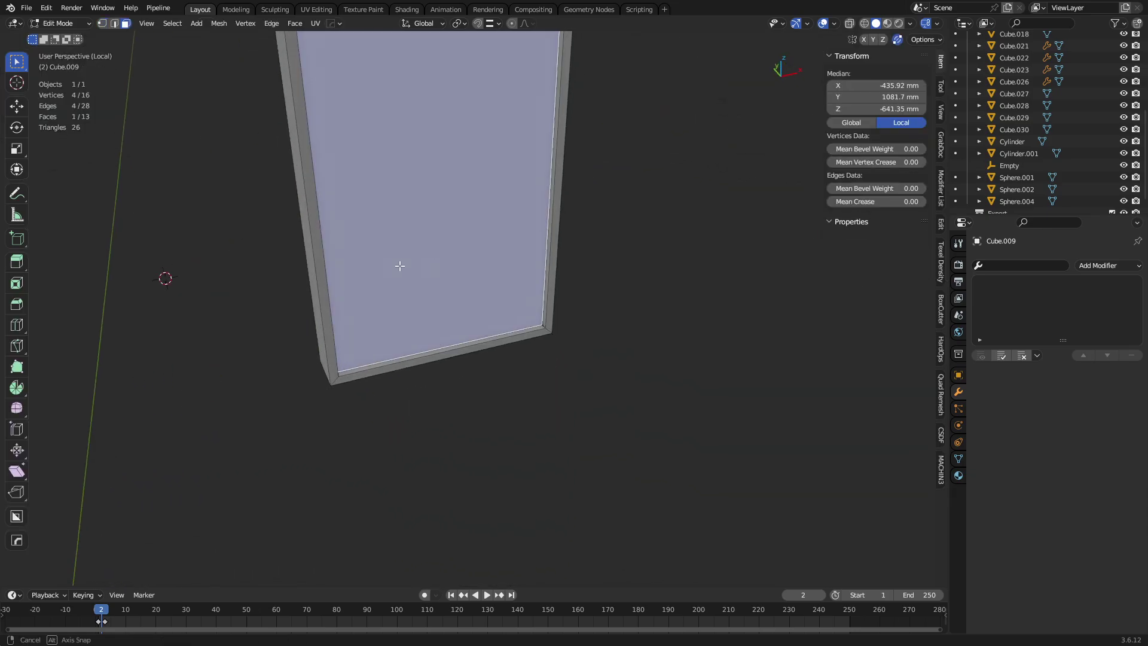
pyautogui.moveTo(398, 264); pyautogui.dragTo(512, 246, button='middle')
pyautogui.press('Tab')
pyautogui.press('KP_Divide')
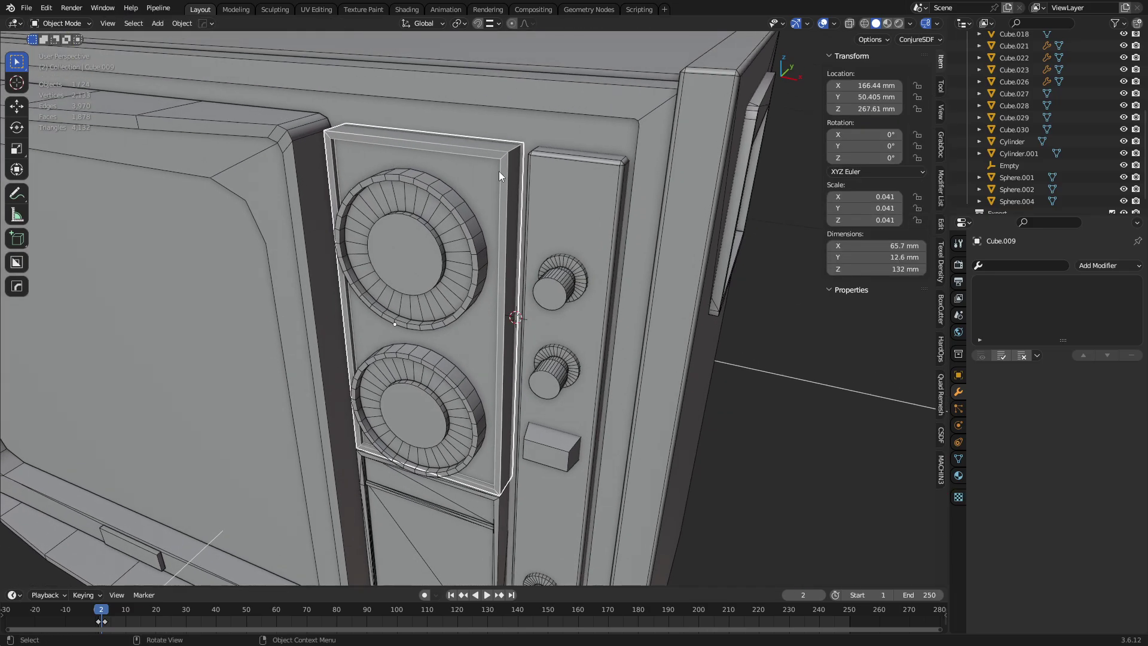
# Merge the upper dial panel into the main television body with an Auto Boolean Union.
pyautogui.keyDown('shift'); pyautogui.click(529, 117); pyautogui.keyUp('shift')
pyautogui.keyDown('shift'); pyautogui.click(518, 268); pyautogui.keyUp('shift')
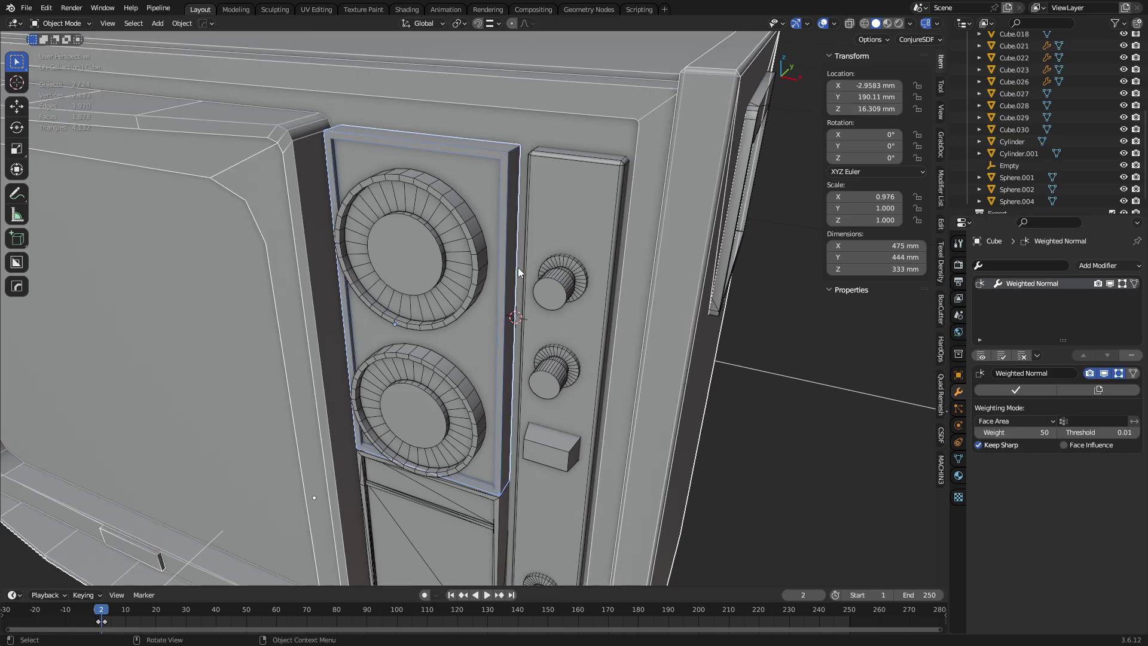
pyautogui.moveTo(518, 267); pyautogui.dragTo(511, 217, button='middle')
pyautogui.hotkey('shift', 'ctrl', 'b')
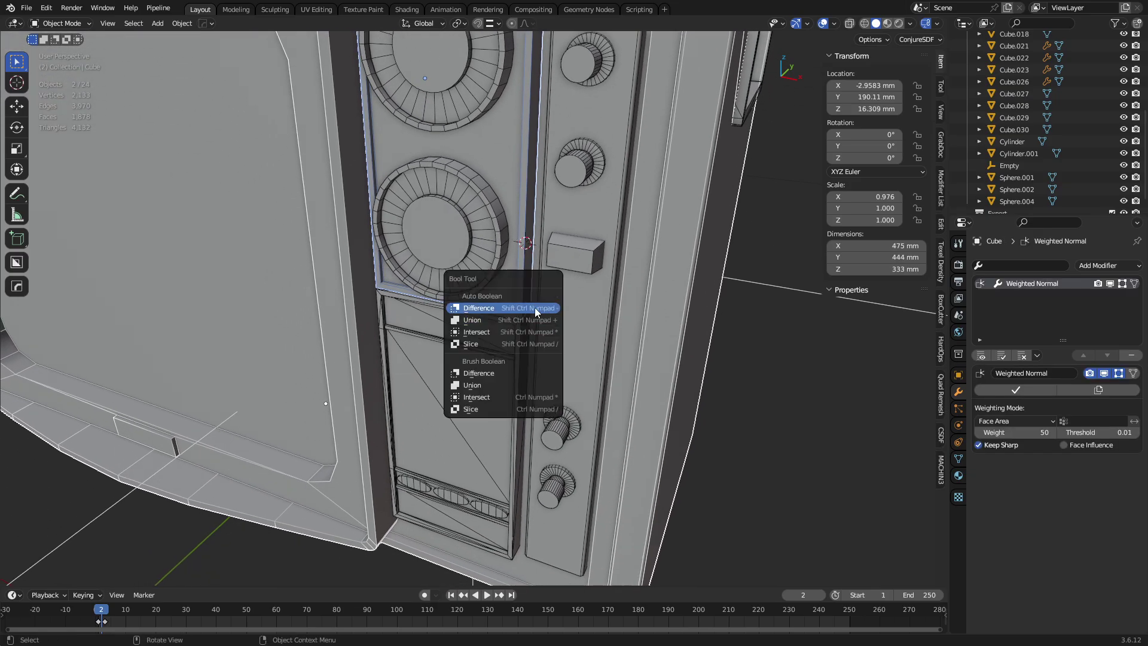
pyautogui.click(533, 318)
# Merge the lower framed panel into the main television body with an Auto Boolean Union.
pyautogui.keyDown('shift'); pyautogui.moveTo(529, 334); pyautogui.dragTo(522, 277, button='middle'); pyautogui.keyUp('shift')
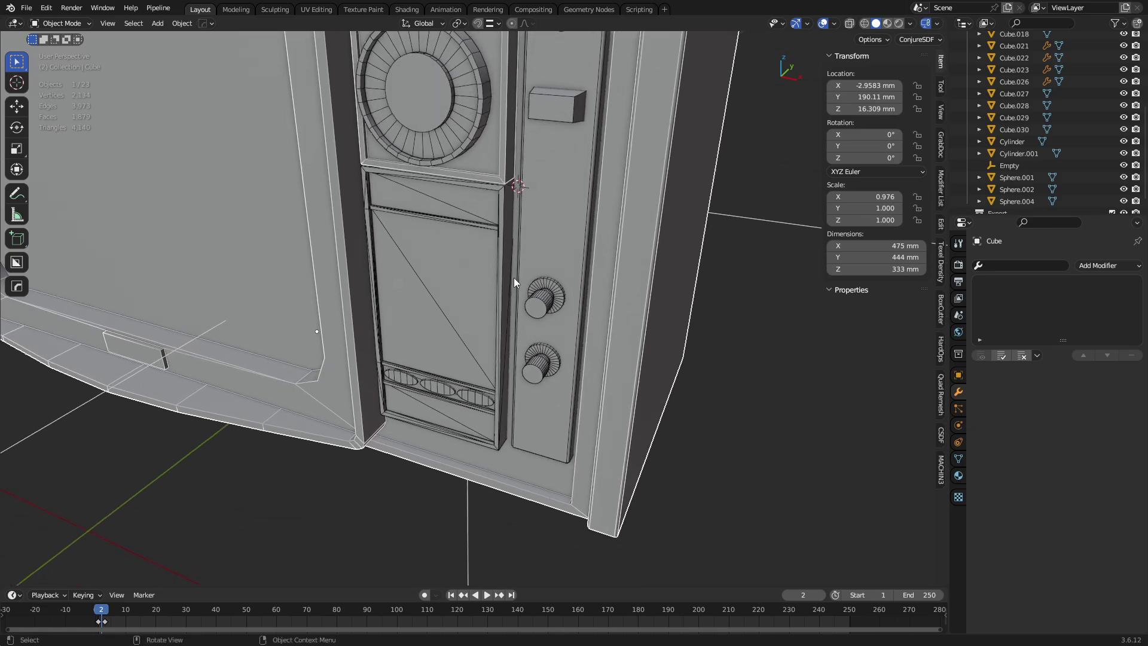
pyautogui.click(503, 371)
pyautogui.keyDown('shift'); pyautogui.click(505, 466); pyautogui.keyUp('shift')
pyautogui.hotkey('shift', 'ctrl', 'b')
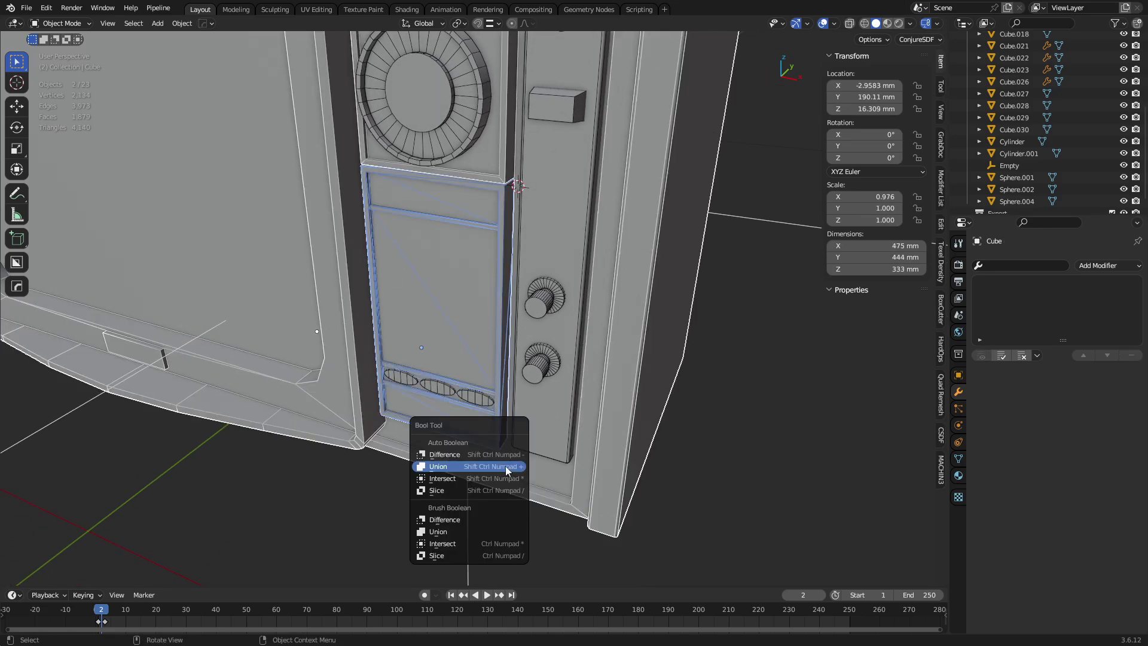
pyautogui.click(505, 466)
# Select the three oval buttons on the lower panel and examine how they sit against its surface.
pyautogui.scroll(4, 450, 393)
pyautogui.click(450, 302)
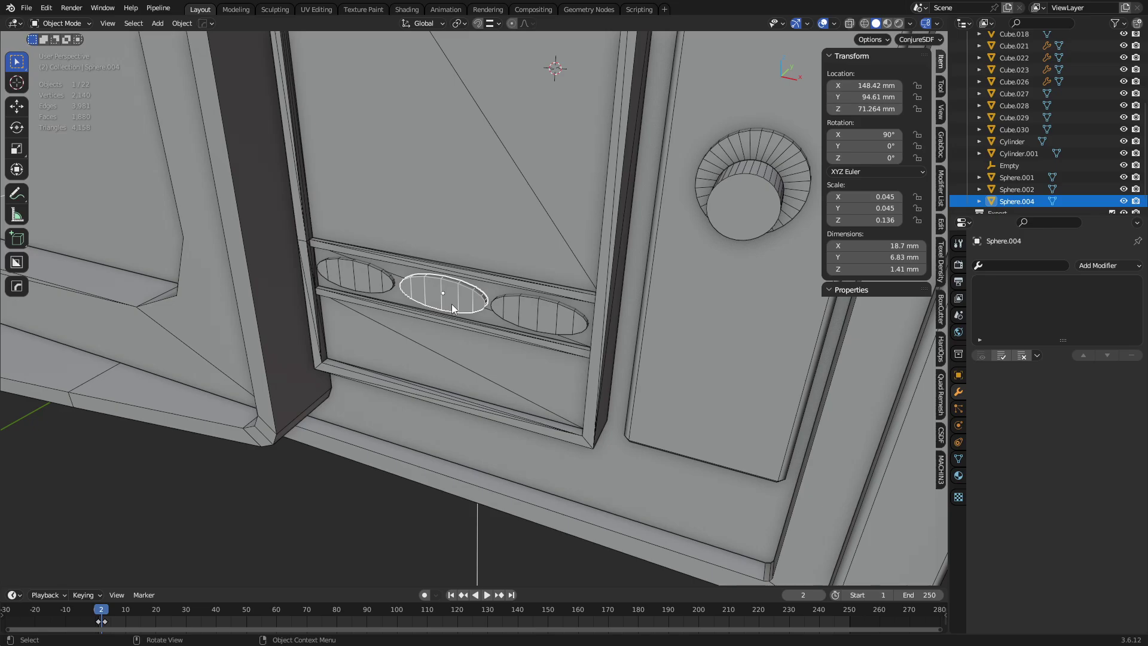
pyautogui.scroll(5, 424, 318)
pyautogui.moveTo(516, 360); pyautogui.dragTo(651, 321, button='middle')
pyautogui.click(364, 322)
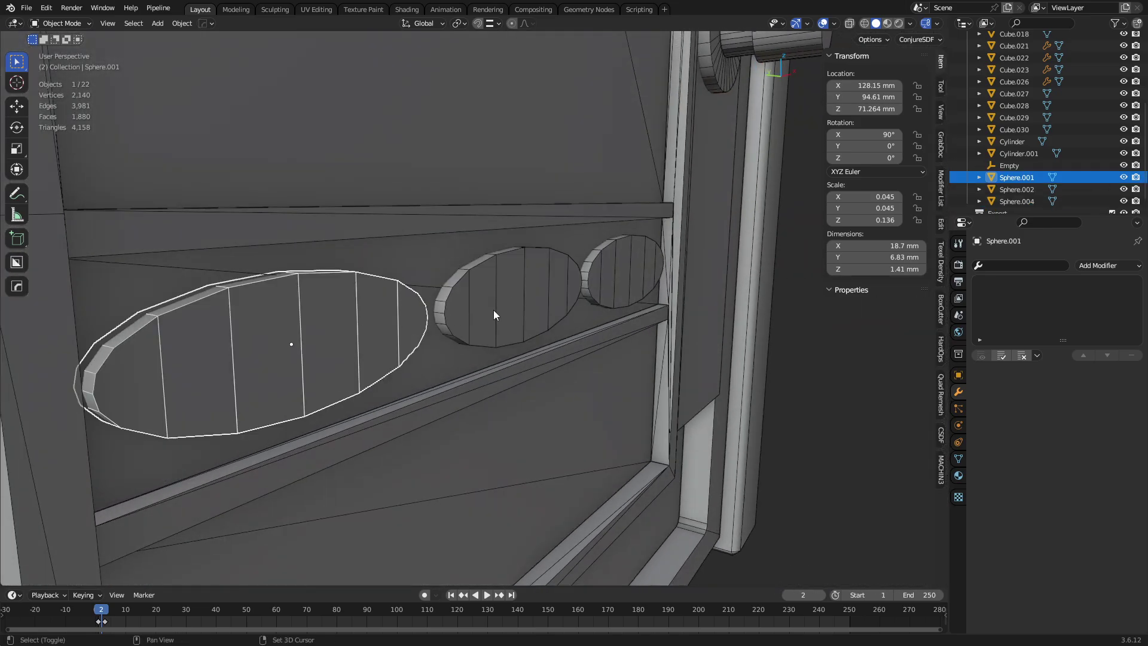
pyautogui.keyDown('shift'); pyautogui.click(494, 309); pyautogui.keyUp('shift')
pyautogui.keyDown('shift'); pyautogui.click(626, 286); pyautogui.keyUp('shift')
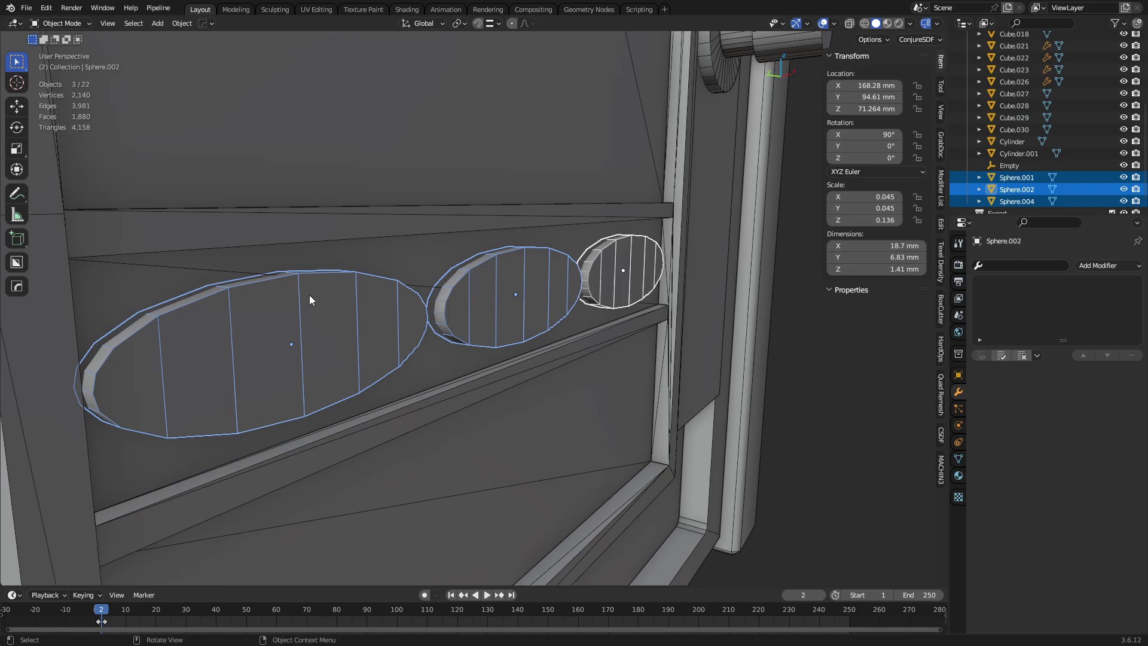
pyautogui.scroll(-3, 649, 361)
pyautogui.moveTo(649, 360); pyautogui.dragTo(466, 304, button='middle')
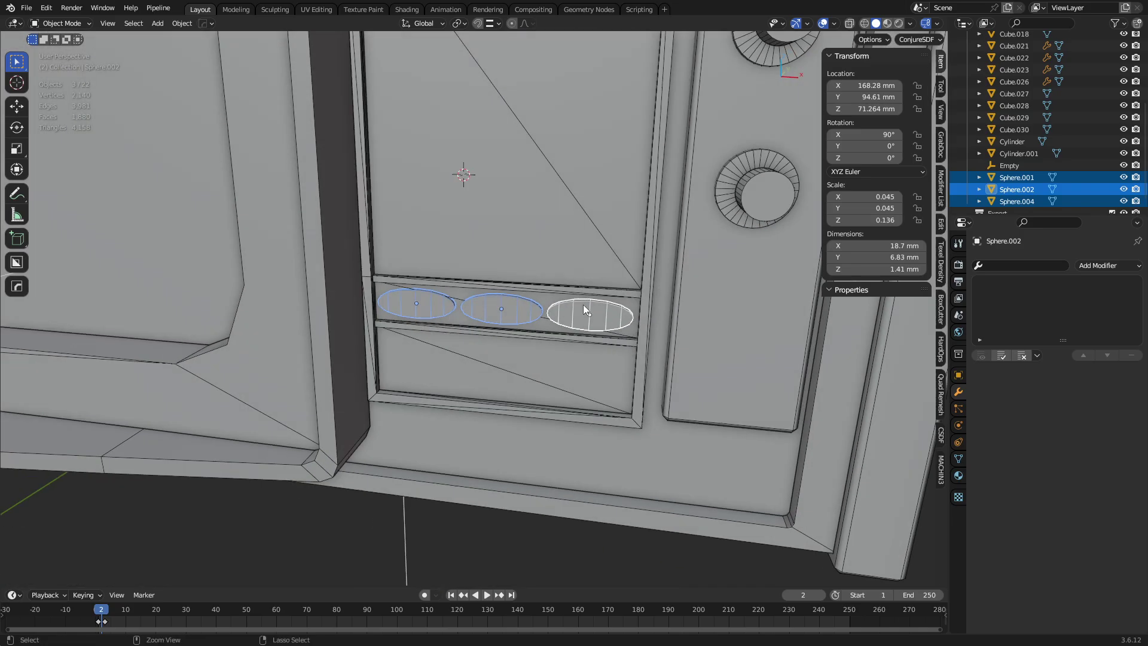
pyautogui.scroll(-3, 583, 304)
pyautogui.keyDown('shift'); pyautogui.moveTo(583, 304); pyautogui.dragTo(531, 367, button='middle'); pyautogui.keyUp('shift')
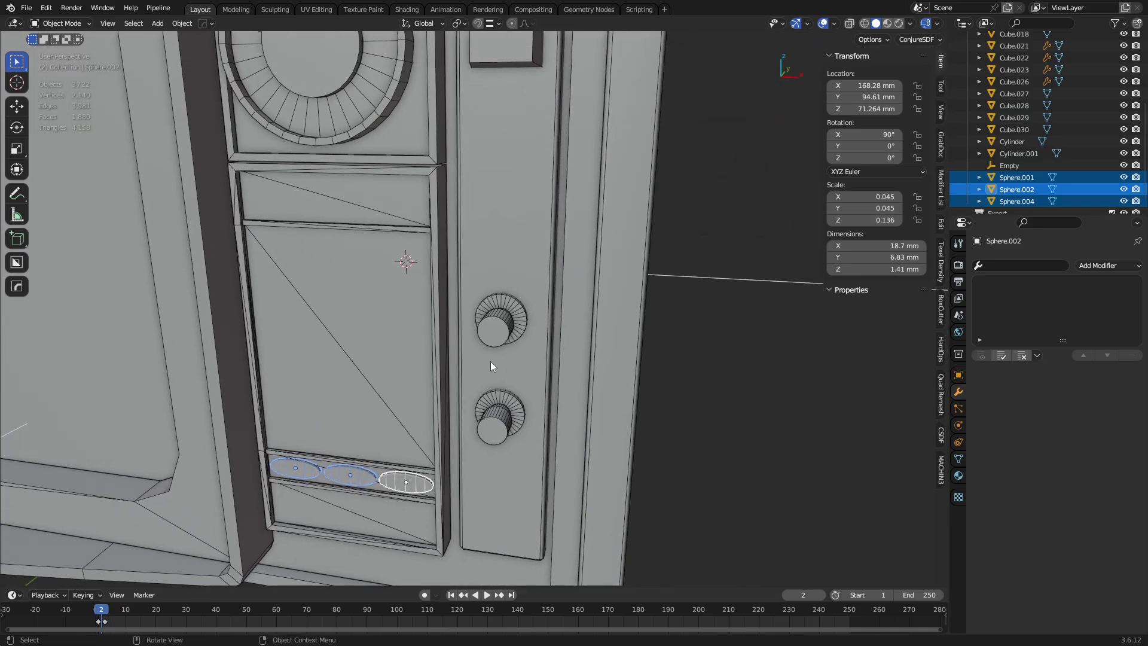
# Examine the two lower knobs and the round dials by selecting them one after another.
pyautogui.click(490, 329)
pyautogui.moveTo(490, 329); pyautogui.dragTo(450, 309, button='middle')
pyautogui.keyDown('shift'); pyautogui.moveTo(401, 155); pyautogui.dragTo(418, 209, button='middle'); pyautogui.keyUp('shift')
pyautogui.click(418, 209)
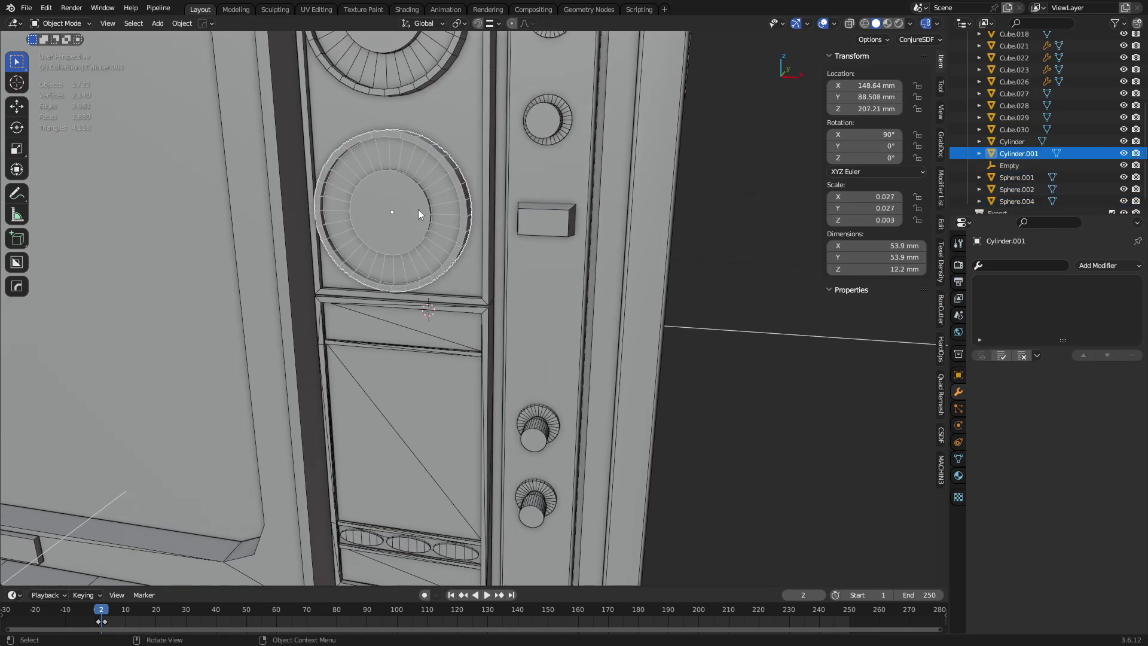
pyautogui.click(439, 205)
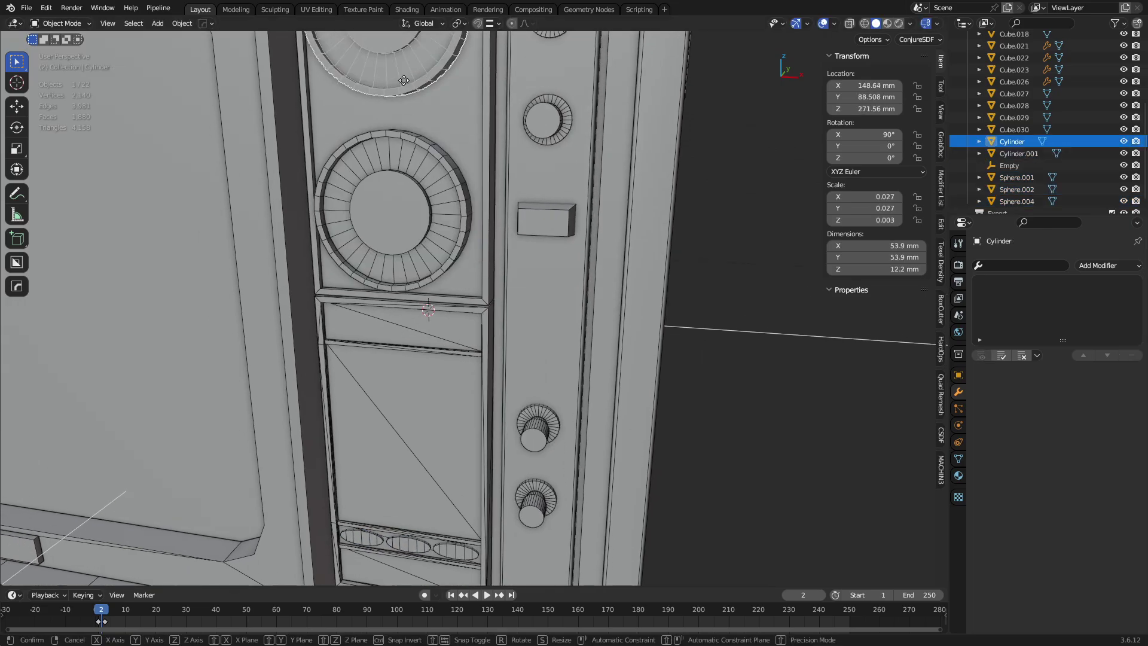
pyautogui.click(537, 432)
pyautogui.keyDown('shift'); pyautogui.click(533, 504); pyautogui.keyUp('shift')
# Try to rotate the upper round dial freely in the front view.
pyautogui.keyDown('shift'); pyautogui.moveTo(446, 269); pyautogui.dragTo(477, 416, button='middle'); pyautogui.keyUp('shift')
pyautogui.click(471, 226)
pyautogui.moveTo(539, 335)
pyautogui.mouseDown(button='middle')
pyautogui.moveTo(561, 331)
pyautogui.moveTo(528, 330)
pyautogui.mouseUp(button='middle')
pyautogui.press('r')
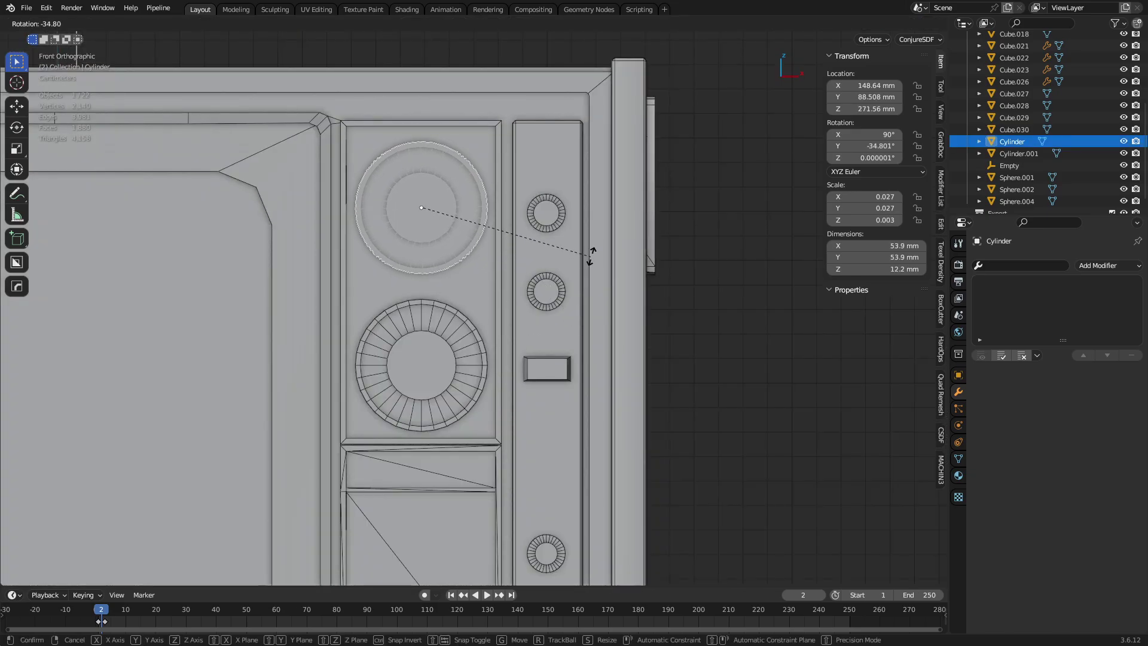
pyautogui.press('Escape')
pyautogui.hotkey('ctrl', 'z')
pyautogui.moveTo(429, 243); pyautogui.dragTo(387, 193, button='middle')
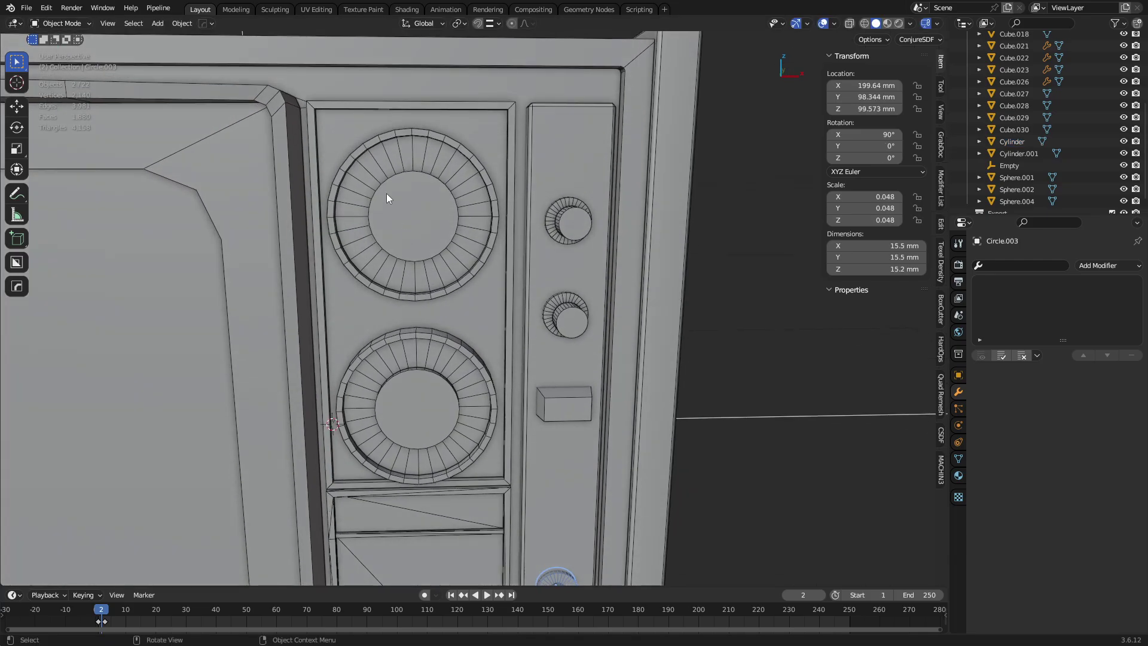
pyautogui.moveTo(445, 250); pyautogui.dragTo(450, 238, button='middle')
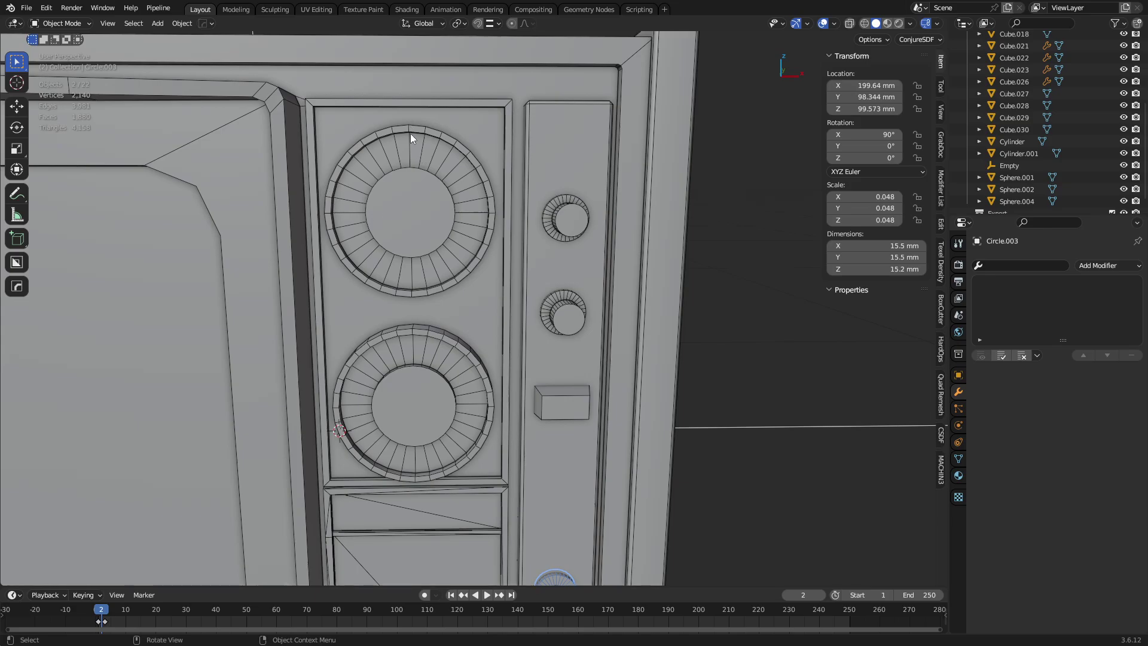
pyautogui.moveTo(557, 282); pyautogui.dragTo(482, 241, button='middle')
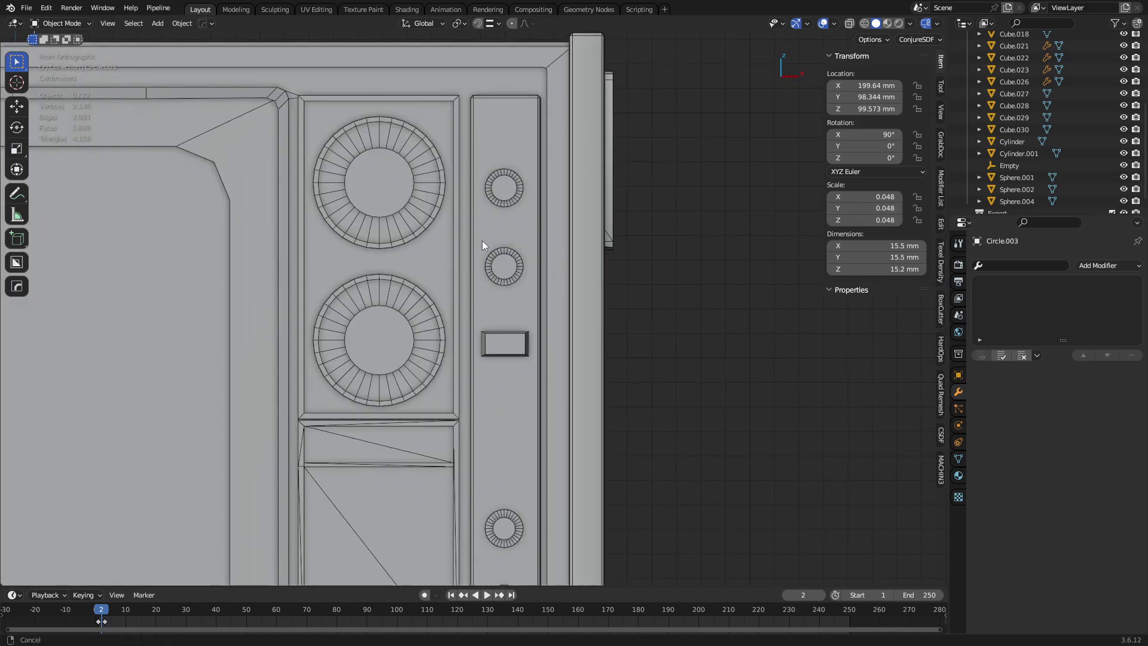
pyautogui.click(450, 217)
pyautogui.press('r')
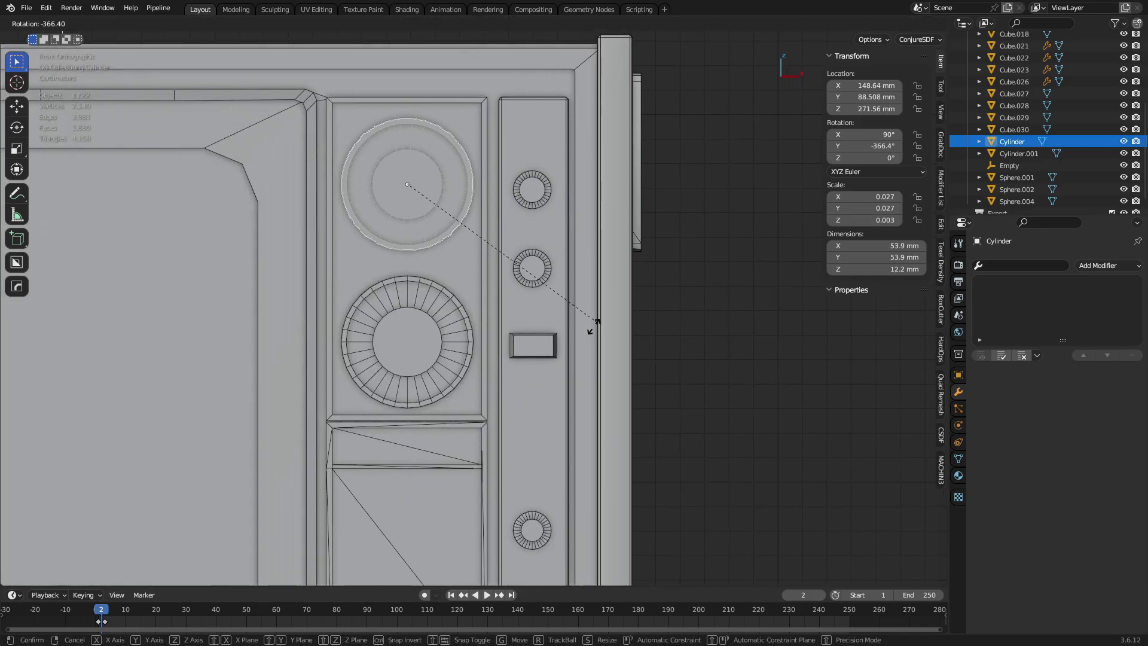
pyautogui.press('Escape')
# Try rotating the upper round dial by -55° about the global Y axis, and undo it.
pyautogui.moveTo(511, 297); pyautogui.dragTo(431, 259, button='middle')
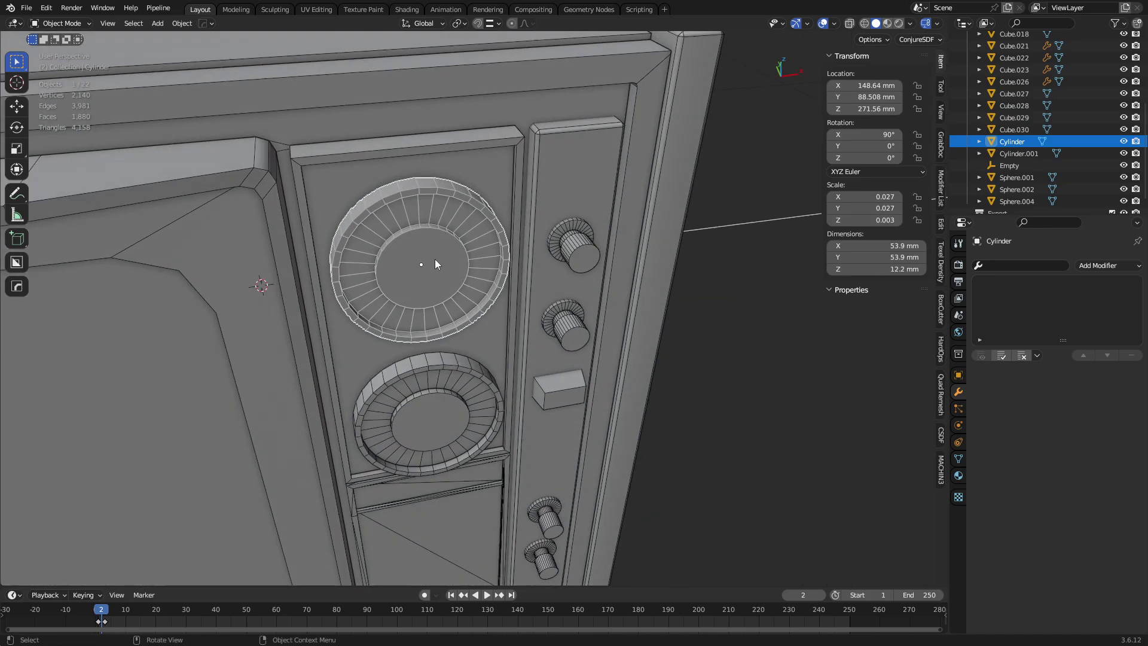
pyautogui.scroll(6, 431, 259)
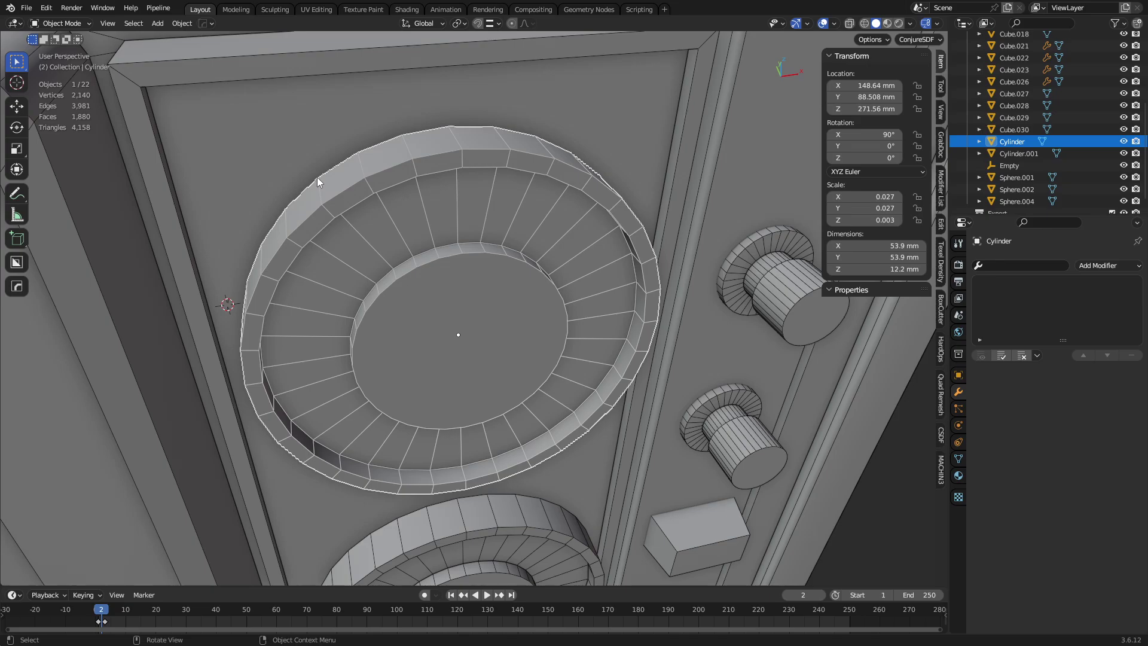
pyautogui.moveTo(317, 177)
pyautogui.mouseDown(button='middle')
pyautogui.moveTo(585, 275)
pyautogui.moveTo(304, 185)
pyautogui.mouseUp(button='middle')
pyautogui.press('r')
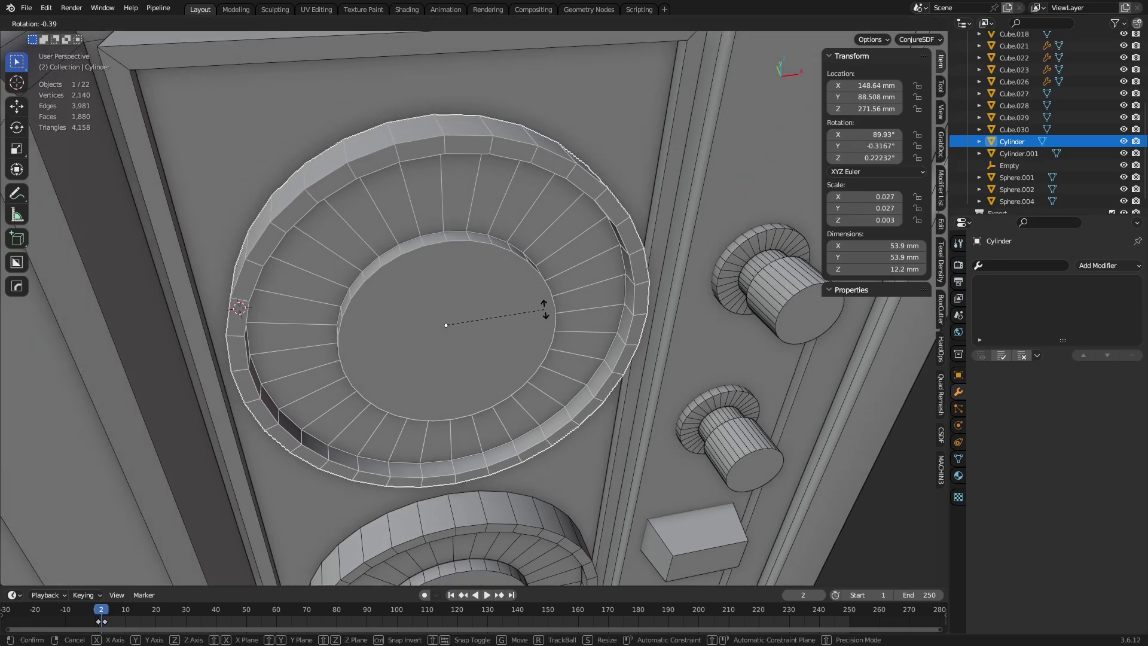
pyautogui.press('x')
pyautogui.press('y')
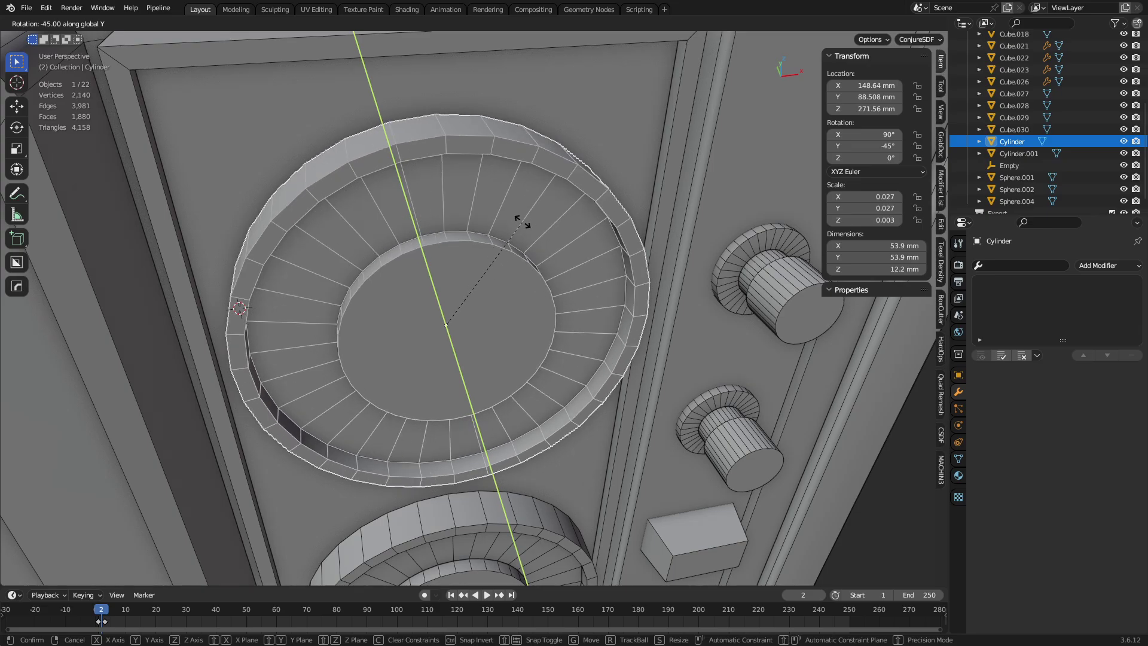
pyautogui.click(553, 246)
pyautogui.moveTo(555, 248); pyautogui.dragTo(679, 343, button='middle')
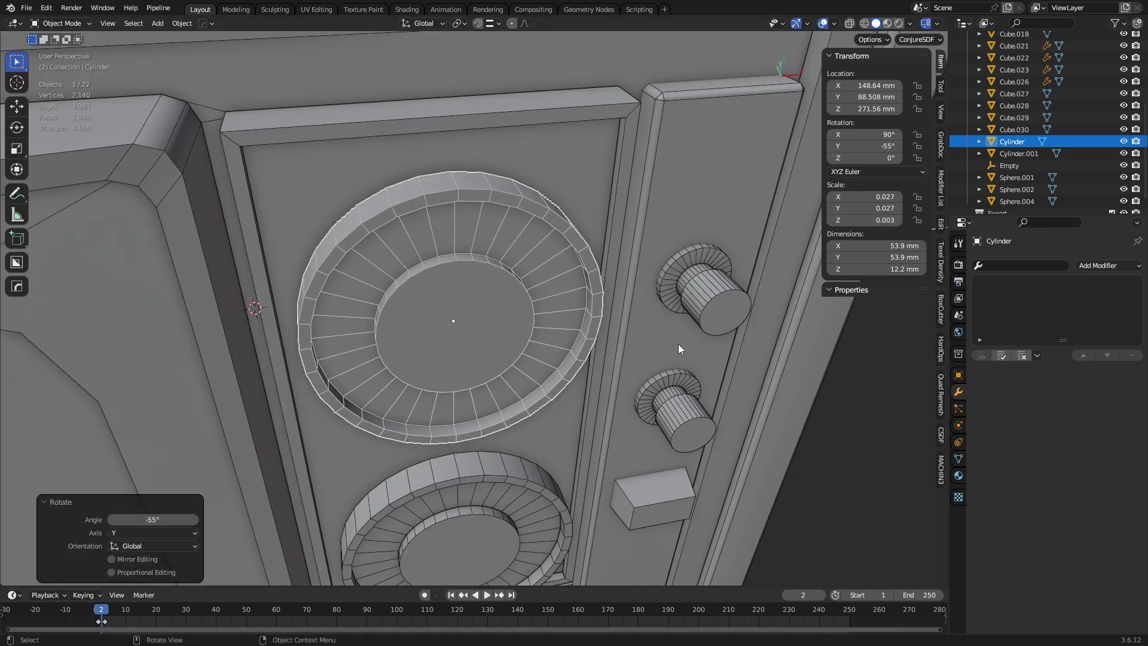
pyautogui.hotkey('ctrl', 'z')
# Examine the second knob and the rectangular button below it on the control strip.
pyautogui.moveTo(728, 412); pyautogui.dragTo(615, 337, button='middle')
pyautogui.press('Tab')
pyautogui.click(525, 302)
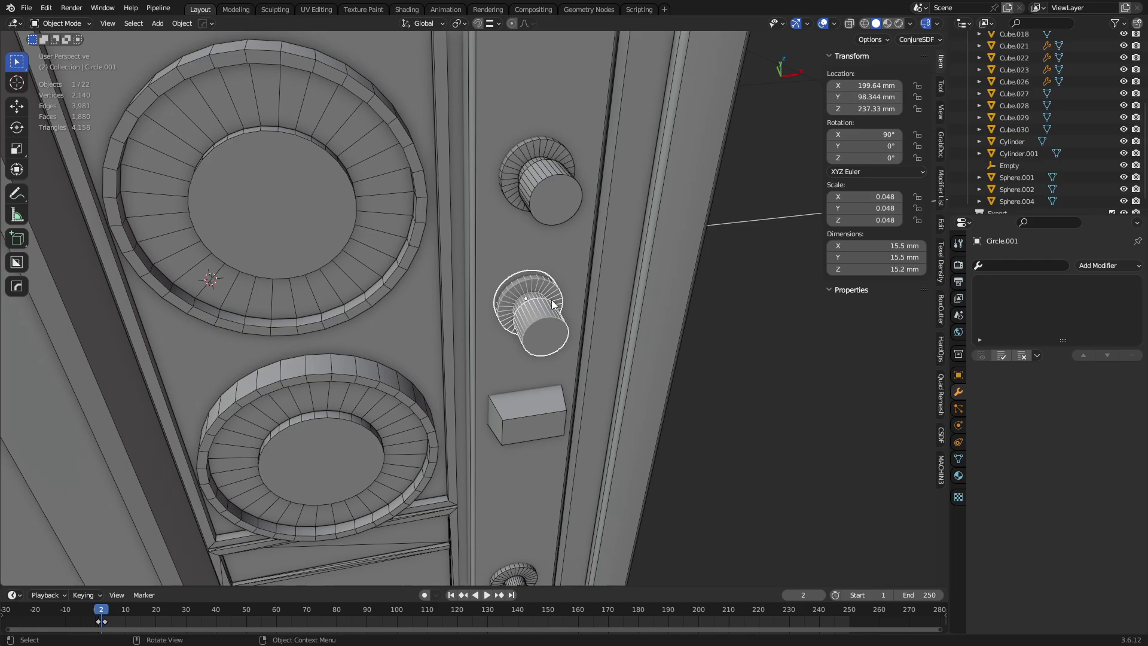
pyautogui.scroll(3, 524, 285)
pyautogui.click(433, 92)
pyautogui.scroll(-3, 493, 363)
pyautogui.click(482, 350)
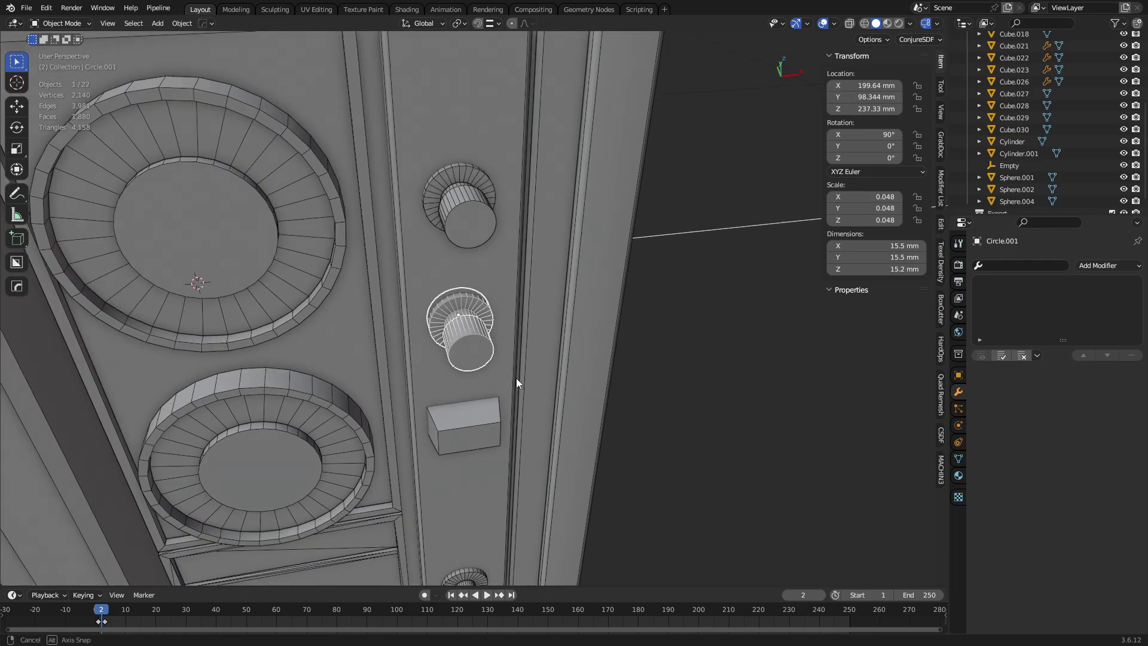
pyautogui.keyDown('shift'); pyautogui.click(440, 426); pyautogui.keyUp('shift')
pyautogui.moveTo(516, 378); pyautogui.dragTo(527, 297, button='middle')
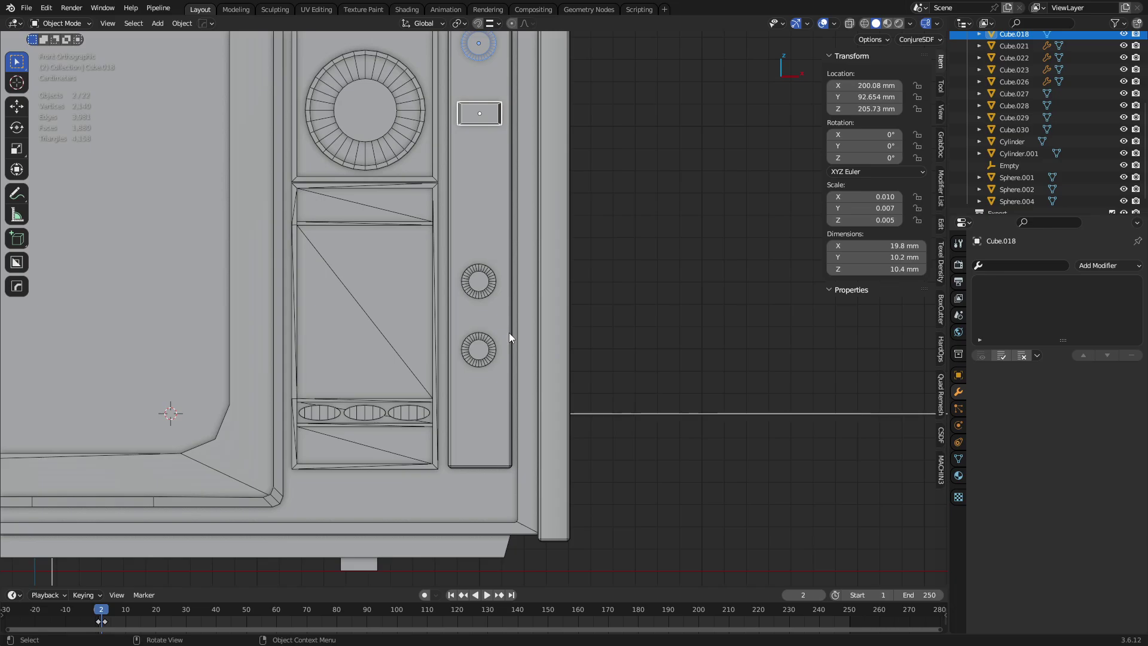
# Select the long control strip behind the knobs and examine its bevelled upper end against the body.
pyautogui.click(494, 406)
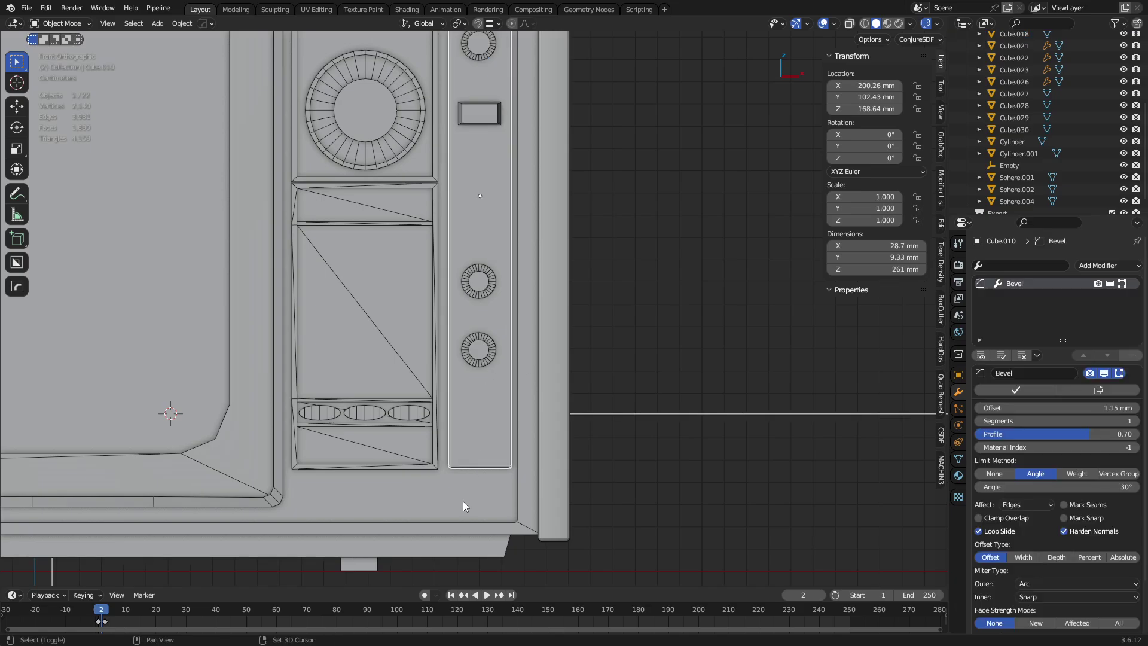
pyautogui.keyDown('shift'); pyautogui.click(463, 501); pyautogui.keyUp('shift')
pyautogui.click(480, 426)
pyautogui.moveTo(479, 426); pyautogui.dragTo(552, 397, button='middle')
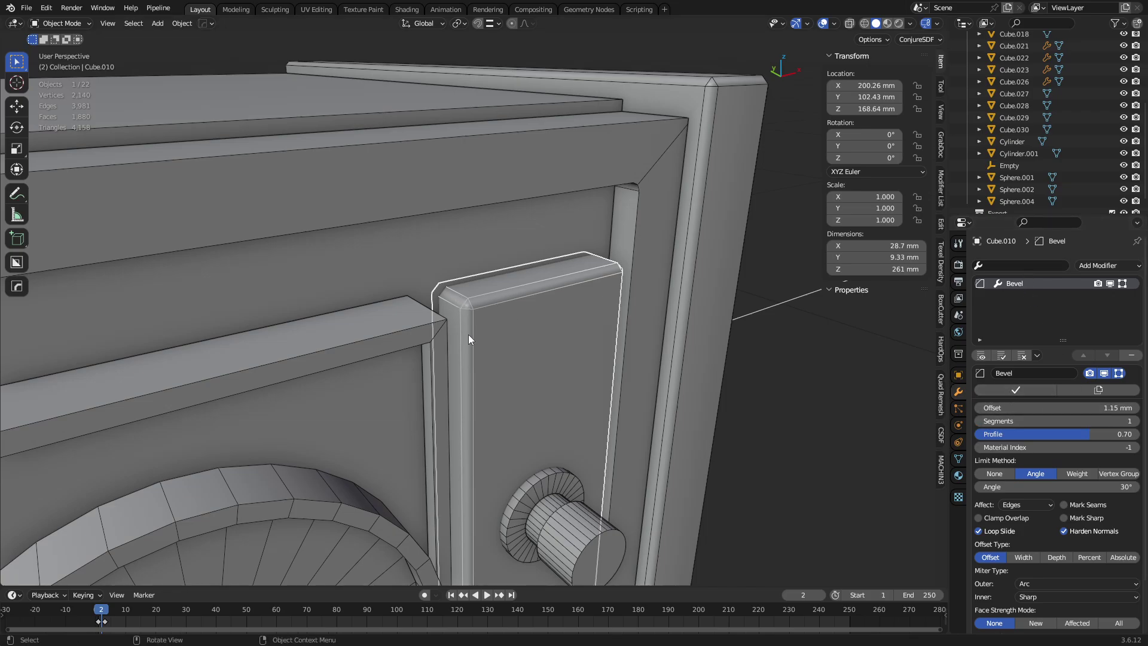
# Turn off hardened normals on the control strip's bevel, apply the bevel, and union the strip with the television body.
pyautogui.click(1064, 531)
pyautogui.click(1013, 393)
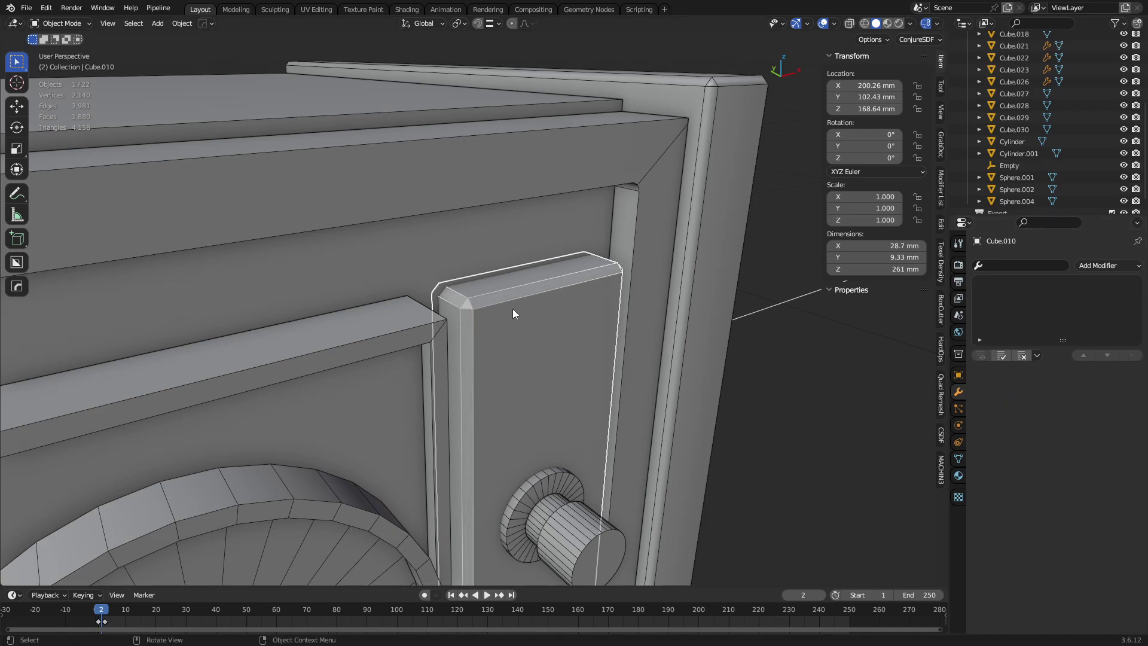
pyautogui.keyDown('shift'); pyautogui.click(609, 324); pyautogui.keyUp('shift')
pyautogui.hotkey('shift', 'ctrl', 'b')
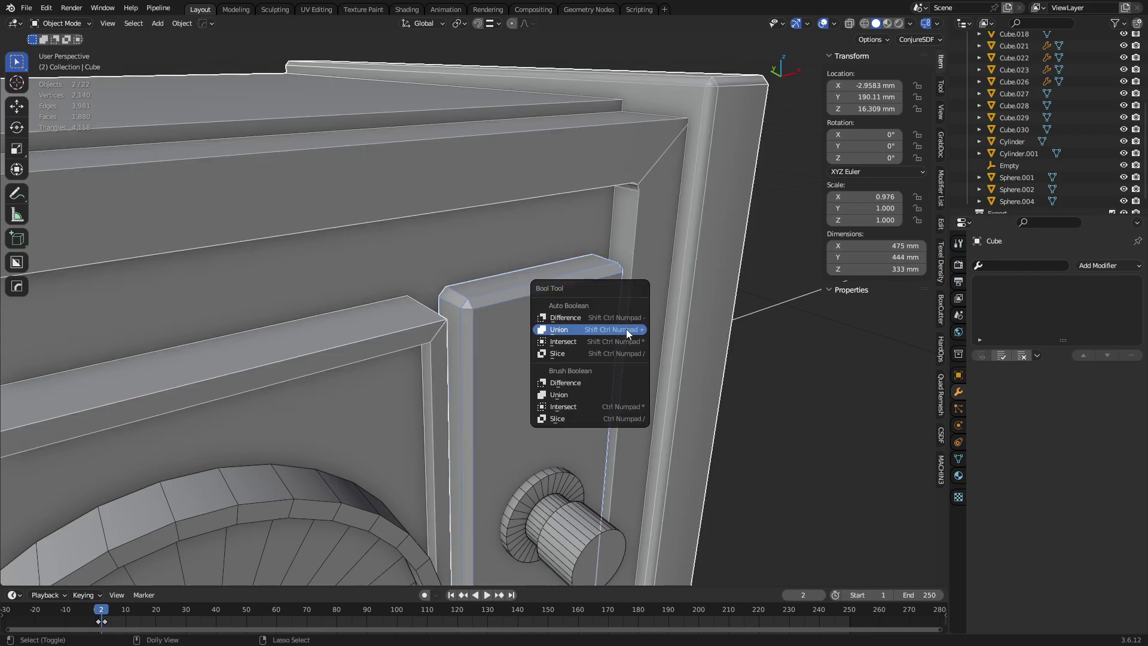
pyautogui.click(626, 329)
# Clean up the merged body's entire mesh and clear its sharp edges.
pyautogui.press('Tab')
pyautogui.click(644, 341)
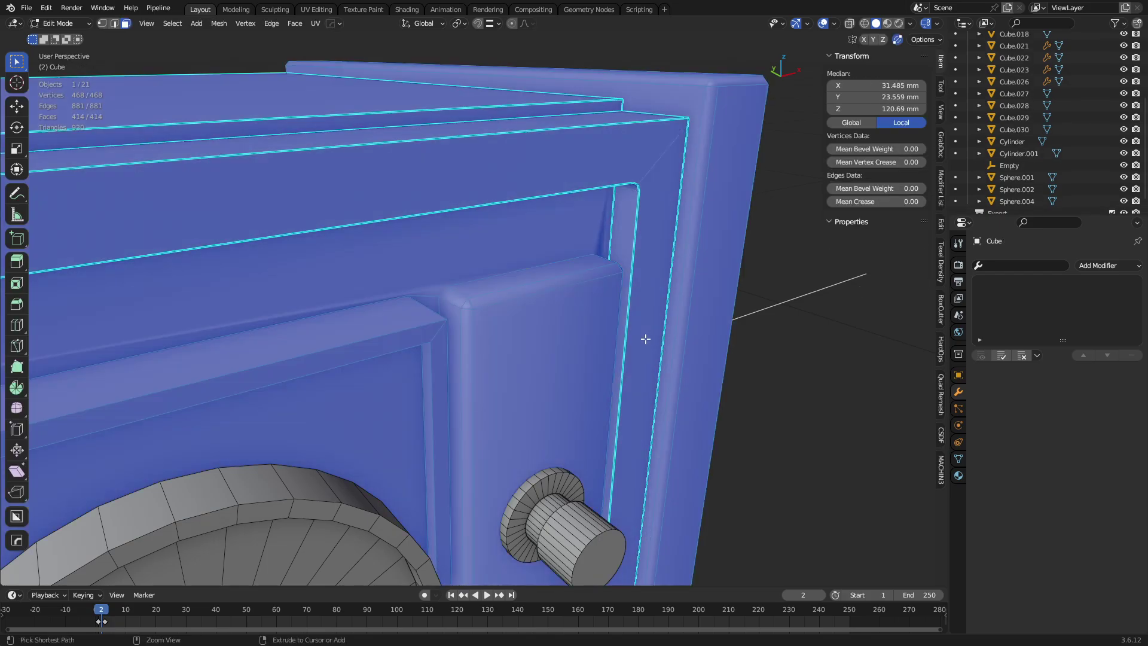
pyautogui.hotkey('alt', '3')
pyautogui.press('a')
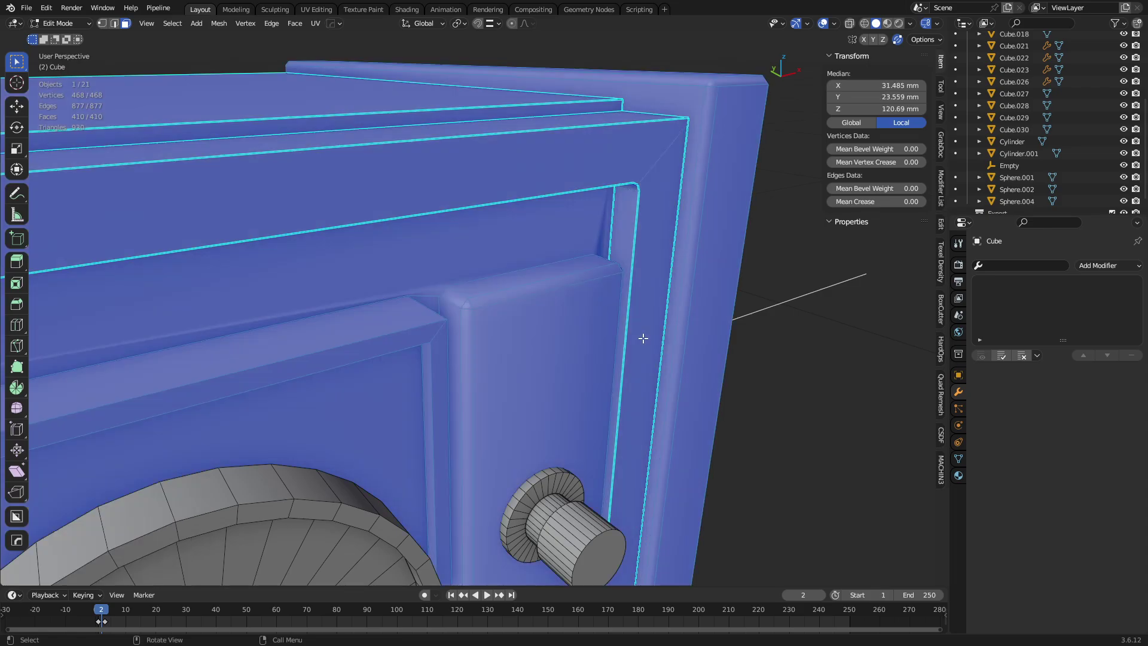
pyautogui.rightClick(643, 338)
pyautogui.click(637, 339)
pyautogui.press('Tab')
# Shade the body auto smooth at 55° and clear its custom split normals data.
pyautogui.click(551, 335)
pyautogui.rightClick(548, 310)
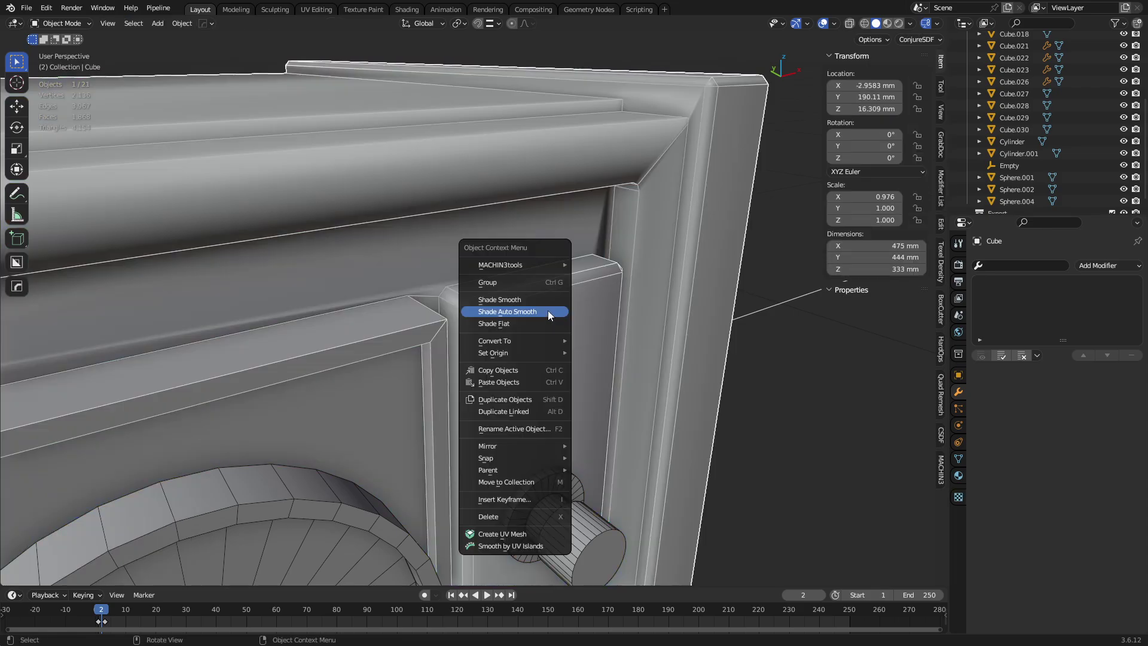
pyautogui.click(547, 312)
pyautogui.click(959, 459)
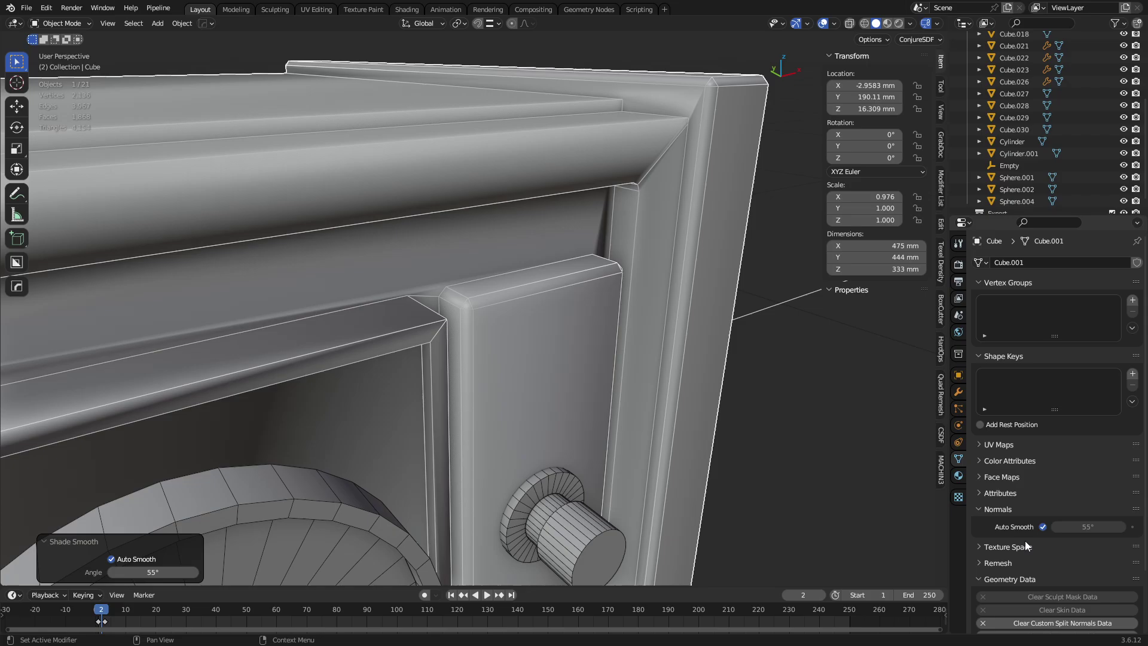
pyautogui.click(1068, 623)
# Examine the shading of the merged control strip and front panel around the dials and knobs.
pyautogui.moveTo(688, 335); pyautogui.dragTo(523, 284, button='middle')
pyautogui.hotkey('alt', 'a')
pyautogui.scroll(5, 385, 198)
pyautogui.scroll(-1, 194, 66)
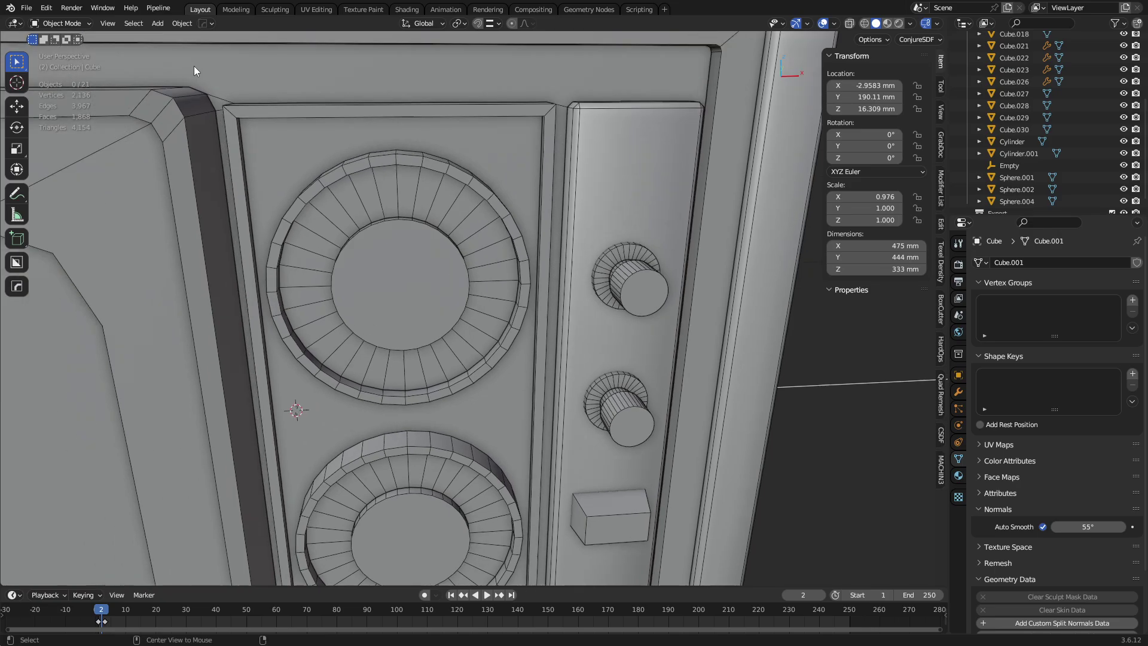
pyautogui.scroll(5, 462, 343)
pyautogui.hotkey('shift', 'w')
pyautogui.moveTo(476, 288); pyautogui.dragTo(474, 339, button='middle')
pyautogui.scroll(-5, 467, 293)
pyautogui.click(465, 413)
pyautogui.scroll(-4, 467, 417)
# Check the bevel settings of the separate side panel near the screen and compare it with the opposite side.
pyautogui.click(393, 279)
pyautogui.scroll(5, 401, 242)
pyautogui.moveTo(400, 242); pyautogui.dragTo(1046, 461, button='middle')
pyautogui.click(959, 393)
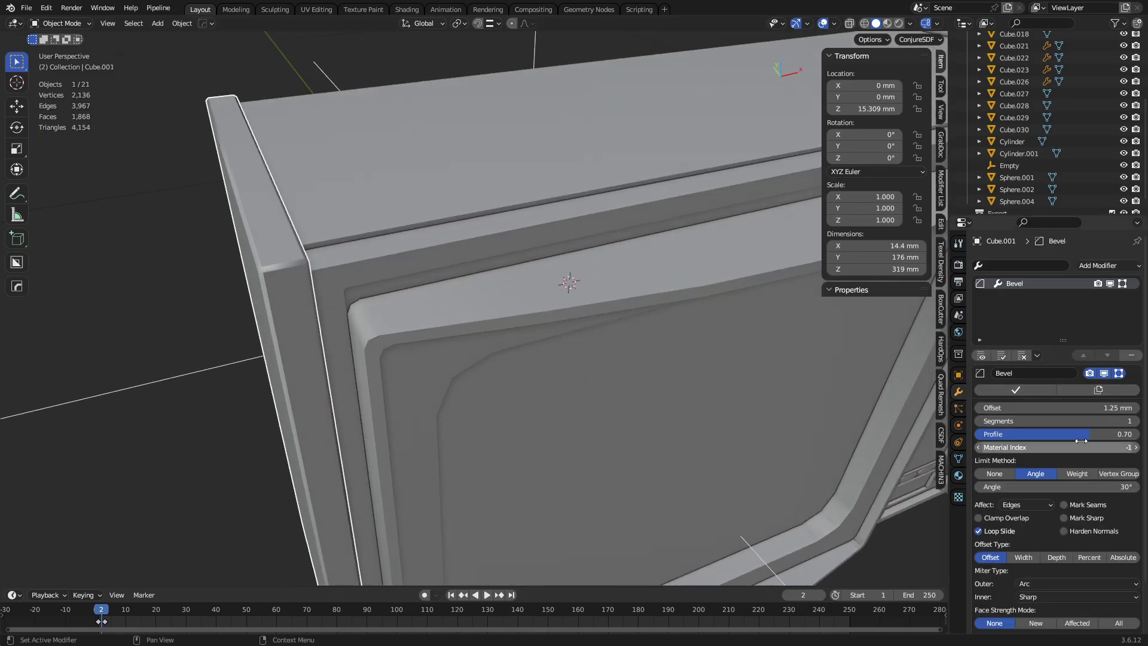
pyautogui.scroll(-5, 806, 343)
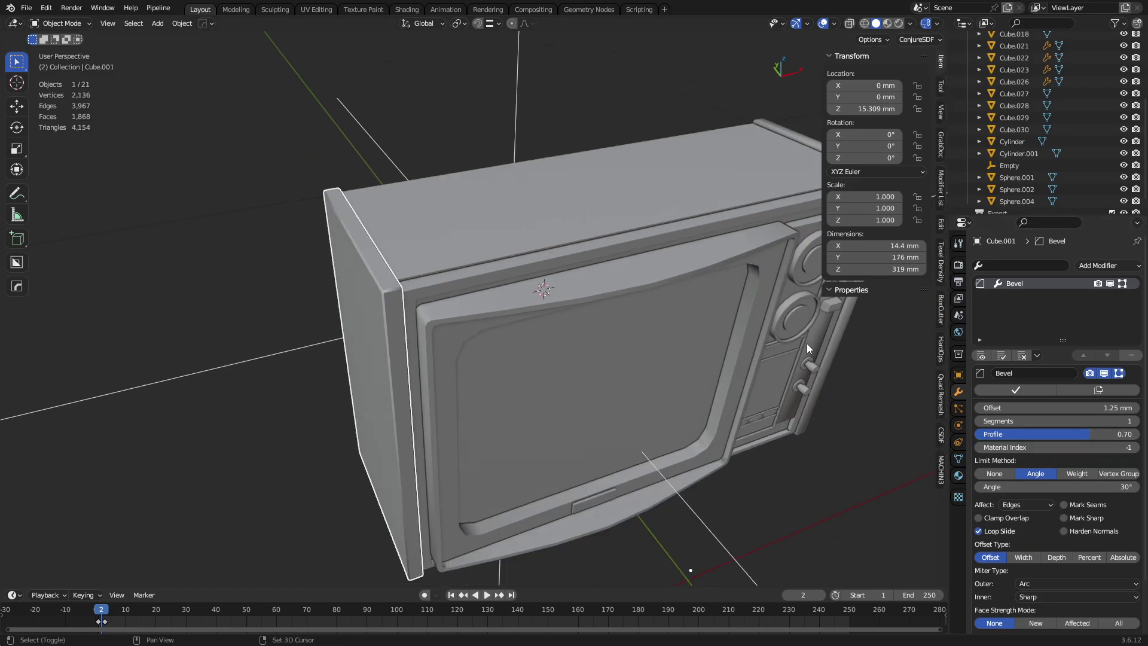
pyautogui.moveTo(806, 344); pyautogui.dragTo(551, 364, button='middle')
pyautogui.scroll(5, 487, 292)
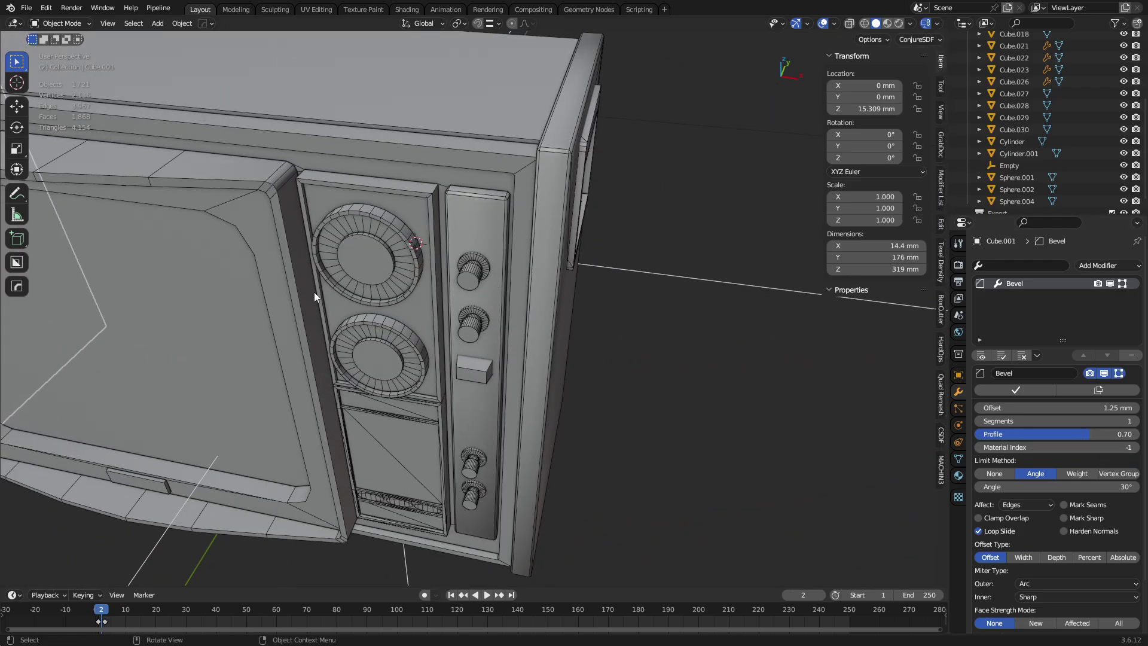
pyautogui.moveTo(314, 292); pyautogui.dragTo(687, 302, button='middle')
pyautogui.scroll(-2, 688, 303)
pyautogui.scroll(-2, 688, 302)
# Merge the separate side panel near the screen into the television body with a boolean union.
pyautogui.click(708, 294)
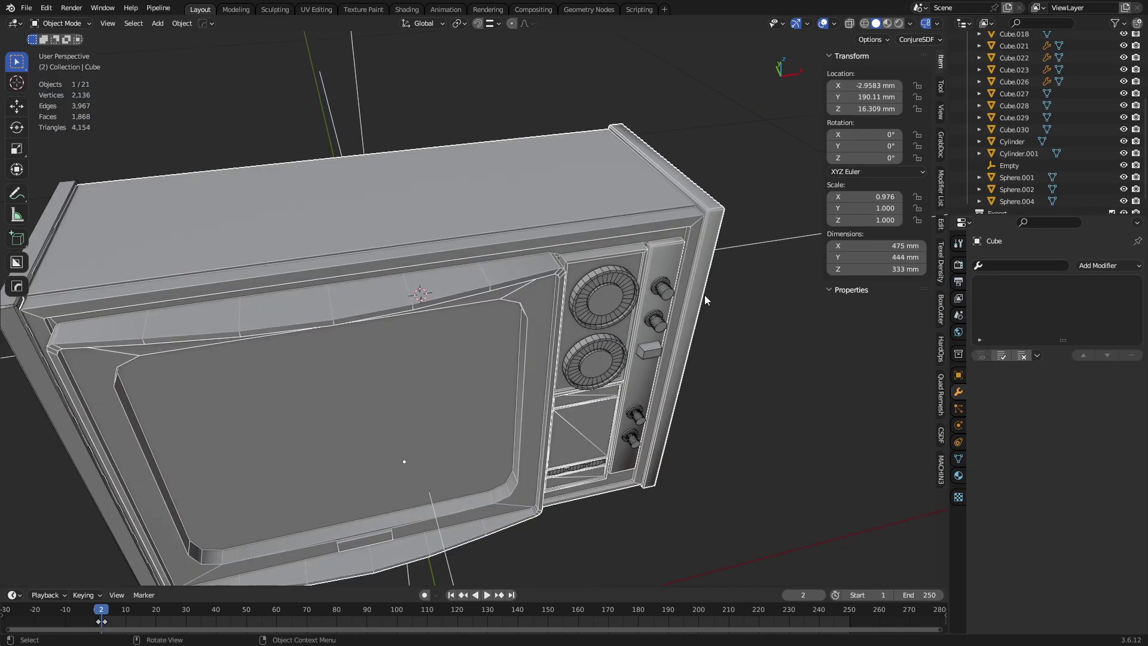
pyautogui.scroll(3, 590, 419)
pyautogui.click(297, 327)
pyautogui.keyDown('shift'); pyautogui.click(389, 325); pyautogui.keyUp('shift')
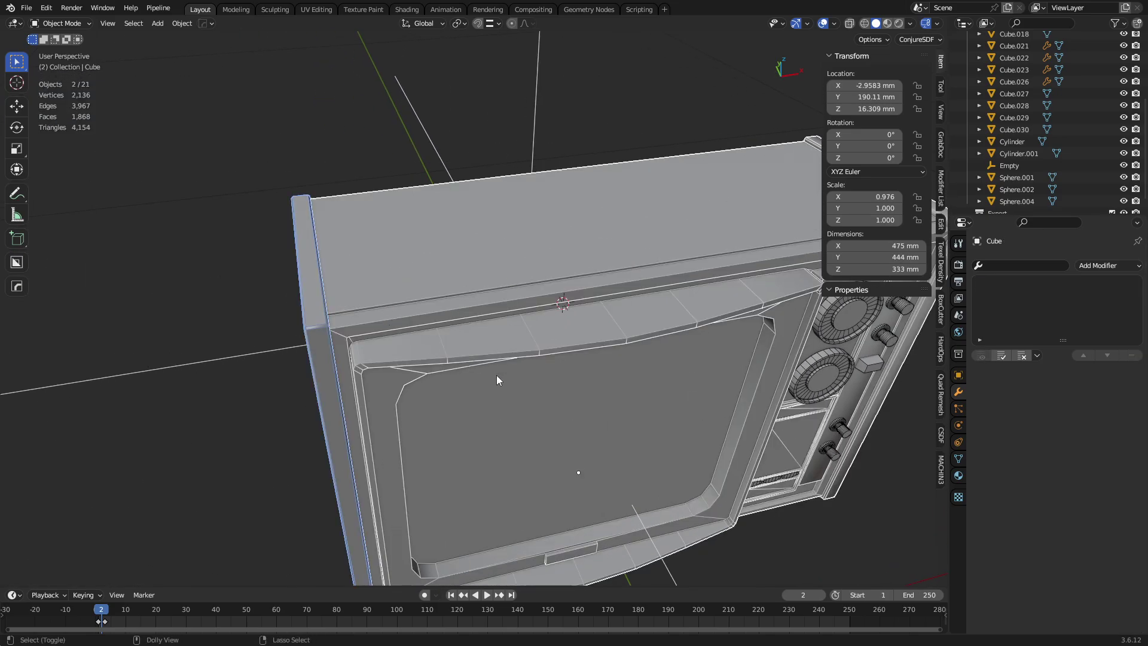
pyautogui.hotkey('shift', 'ctrl', 'b')
pyautogui.click(498, 377)
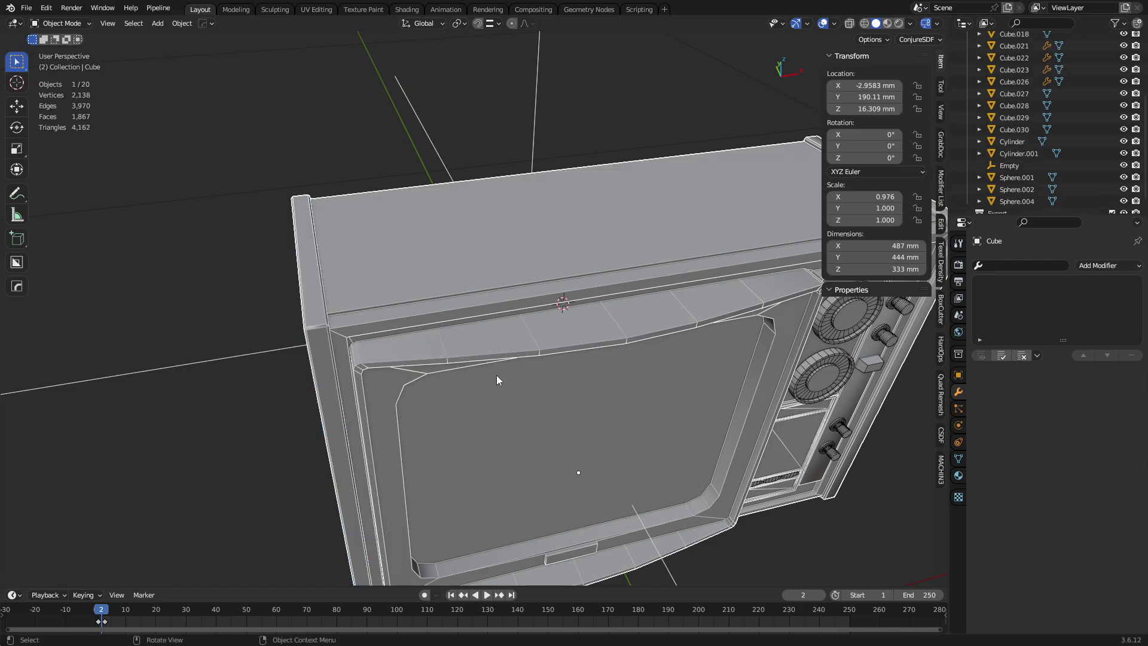
# Shade the merged body auto smooth at 55° and open its mesh normals settings.
pyautogui.scroll(3, 529, 364)
pyautogui.rightClick(556, 340)
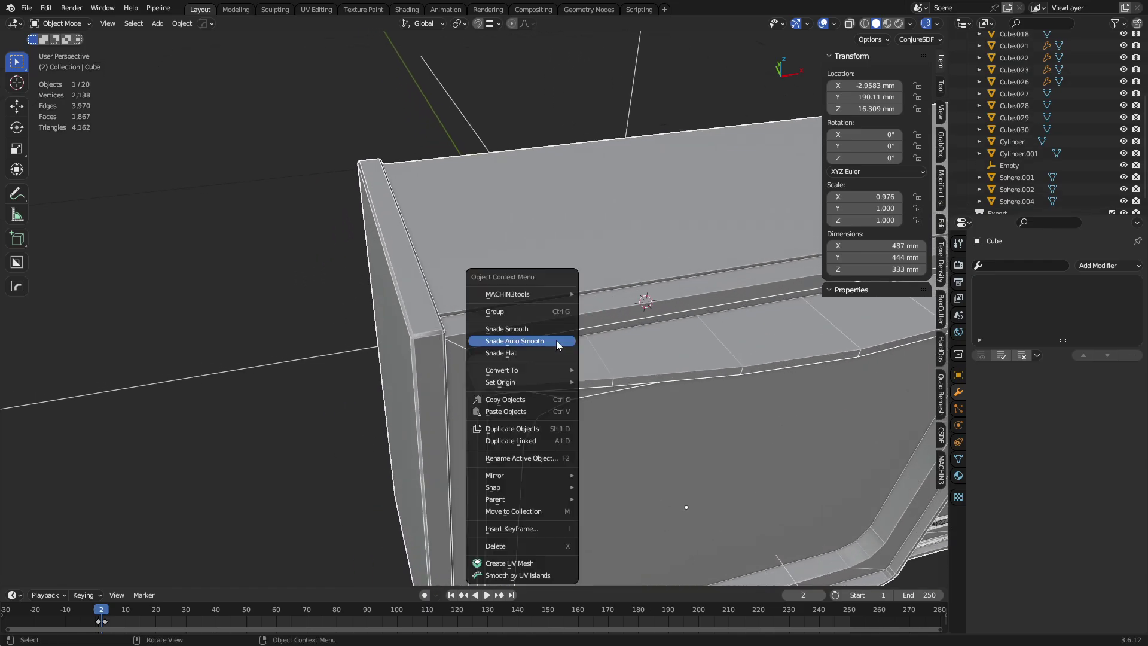
pyautogui.click(556, 340)
pyautogui.click(959, 459)
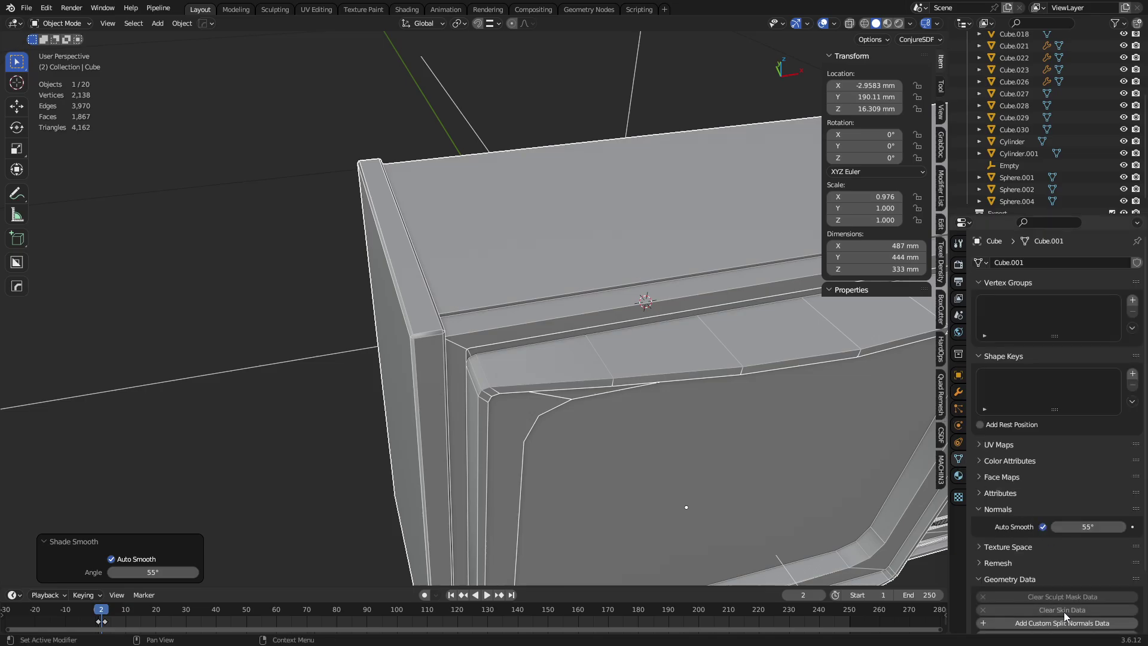
# Clear the sharp marks from all edges of the merged body mesh.
pyautogui.hotkey('ctrl', 'Tab')
pyautogui.click(615, 425)
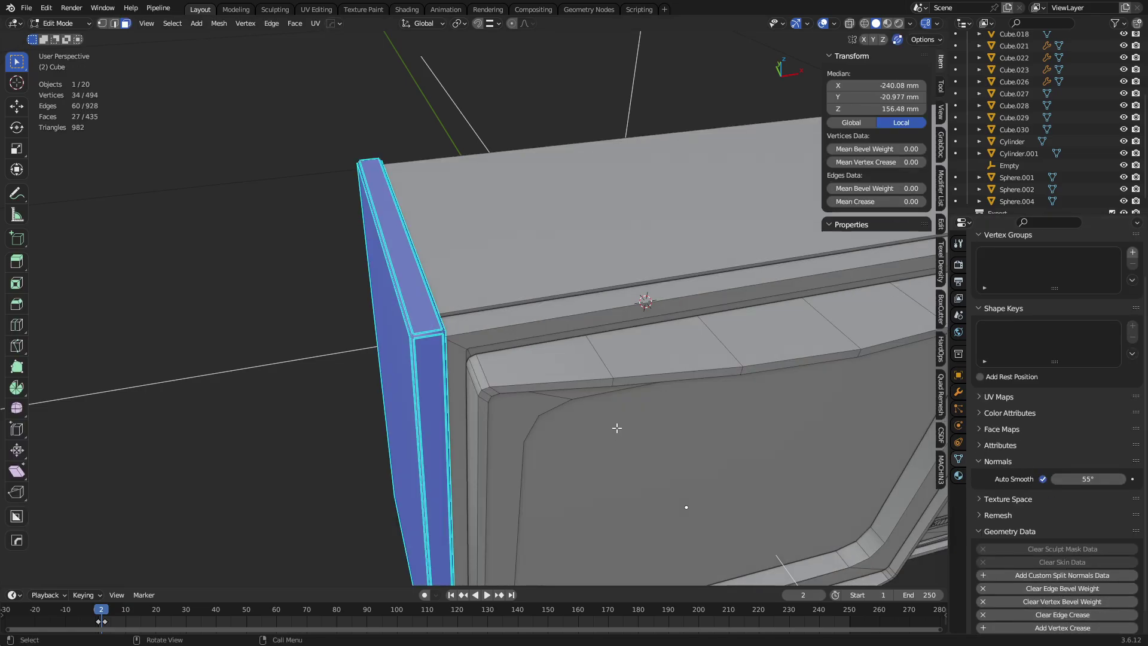
pyautogui.hotkey('ctrl', 'Tab')
pyautogui.press('a')
pyautogui.hotkey('ctrl', 'e')
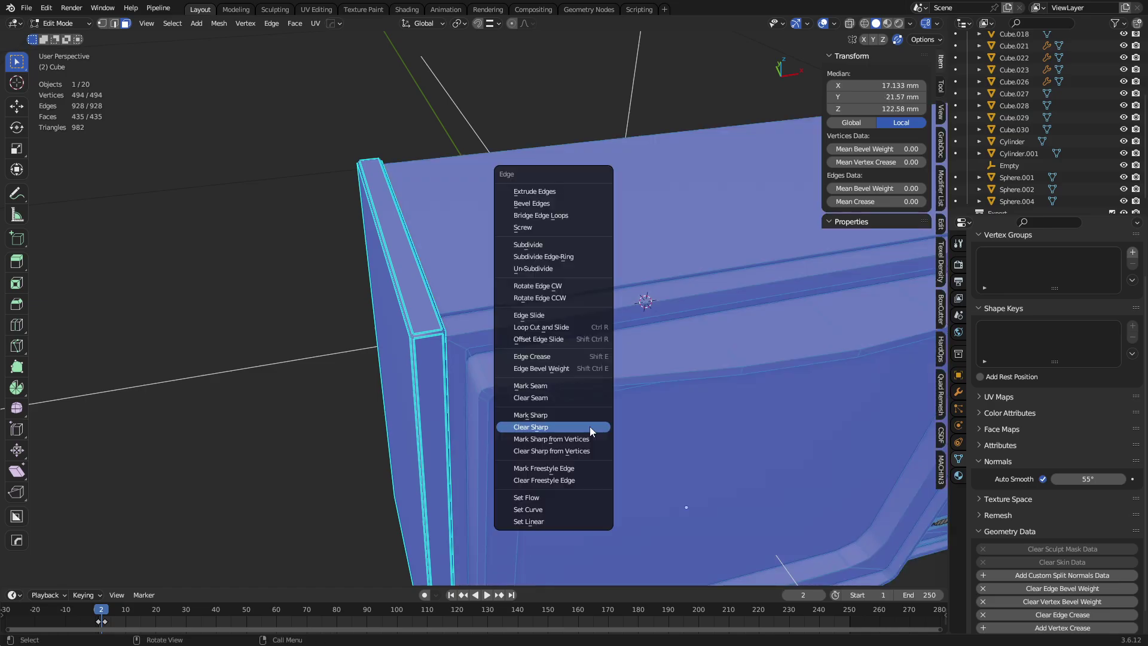
pyautogui.click(590, 426)
# Reapply auto smooth shading at 55° to the body in Object Mode and deselect it.
pyautogui.hotkey('ctrl', 'Tab')
pyautogui.click(590, 426)
pyautogui.press('q')
pyautogui.click(592, 325)
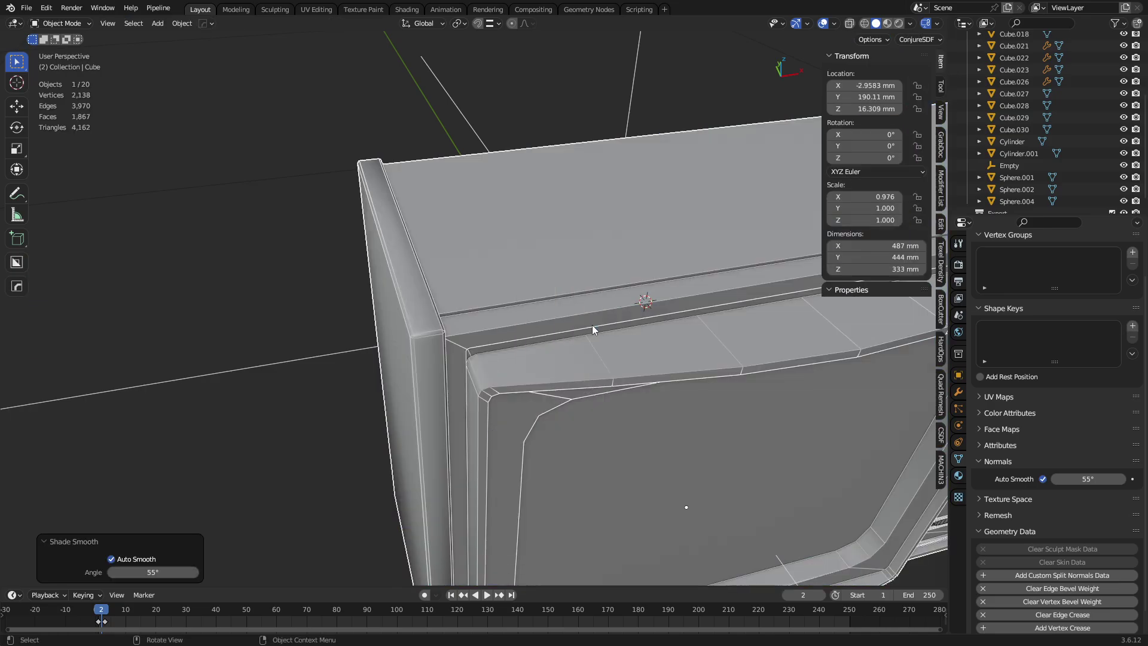
pyautogui.press('q')
pyautogui.click(591, 324)
pyautogui.hotkey('alt', 'a')
# Examine the television's underside and the recessed handle frame on its side wall.
pyautogui.moveTo(677, 392); pyautogui.dragTo(556, 487, button='middle')
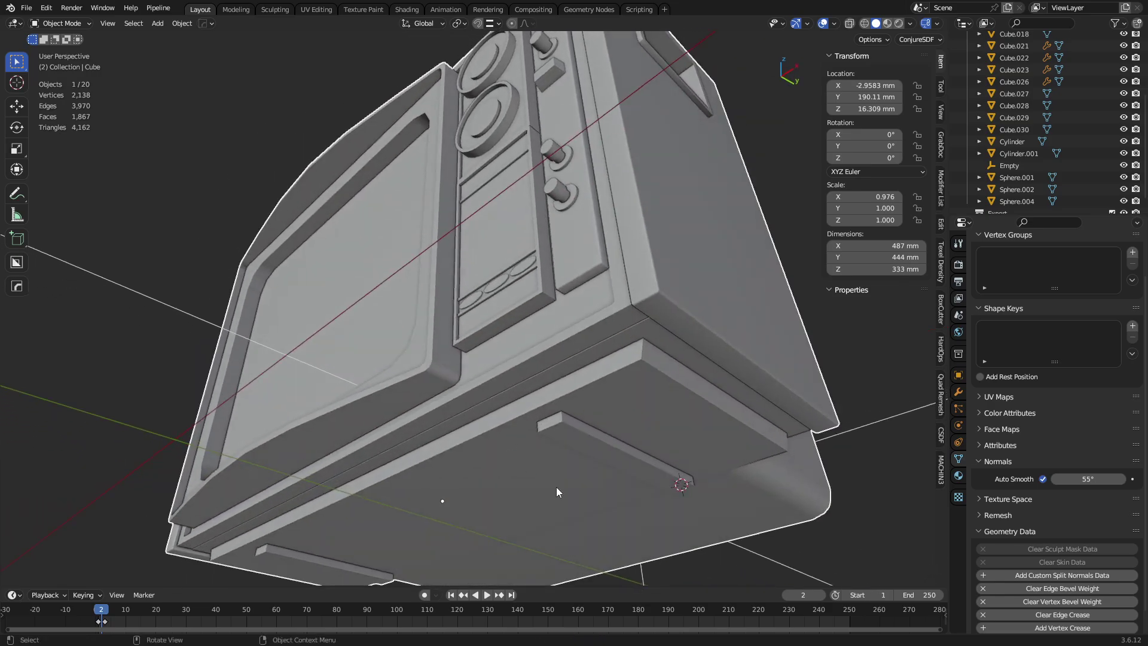
pyautogui.keyDown('shift'); pyautogui.click(575, 425); pyautogui.keyUp('shift')
pyautogui.scroll(3, 624, 299)
pyautogui.moveTo(624, 299); pyautogui.dragTo(587, 257, button='middle')
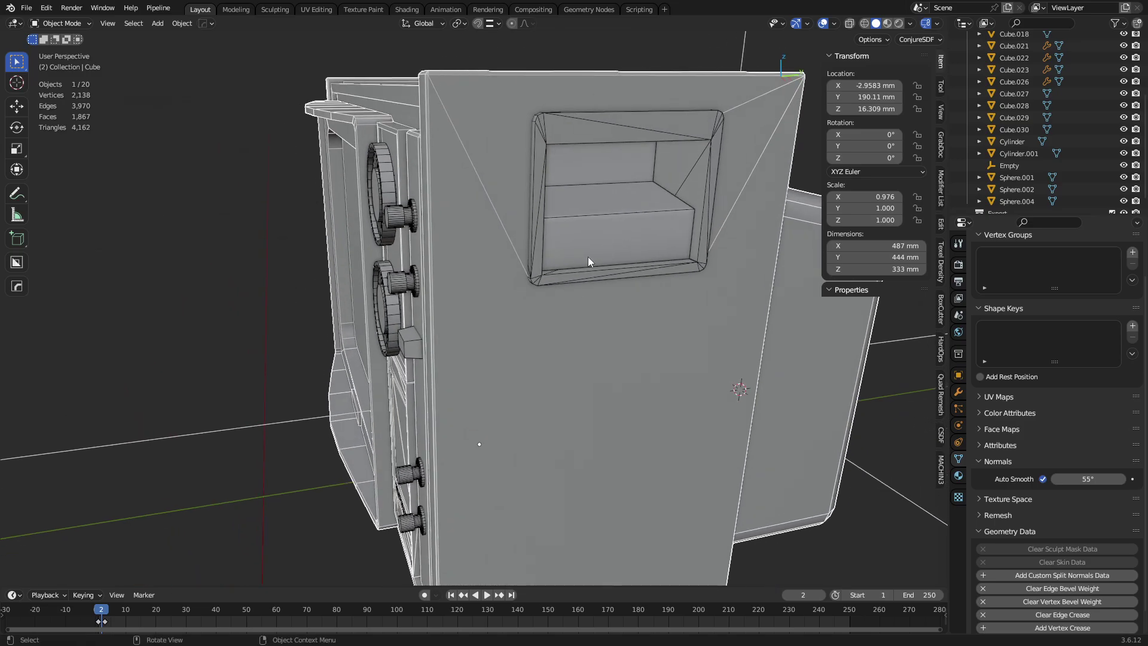
pyautogui.click(581, 259)
pyautogui.click(573, 286)
pyautogui.click(571, 281)
pyautogui.press('g')
pyautogui.press('Escape')
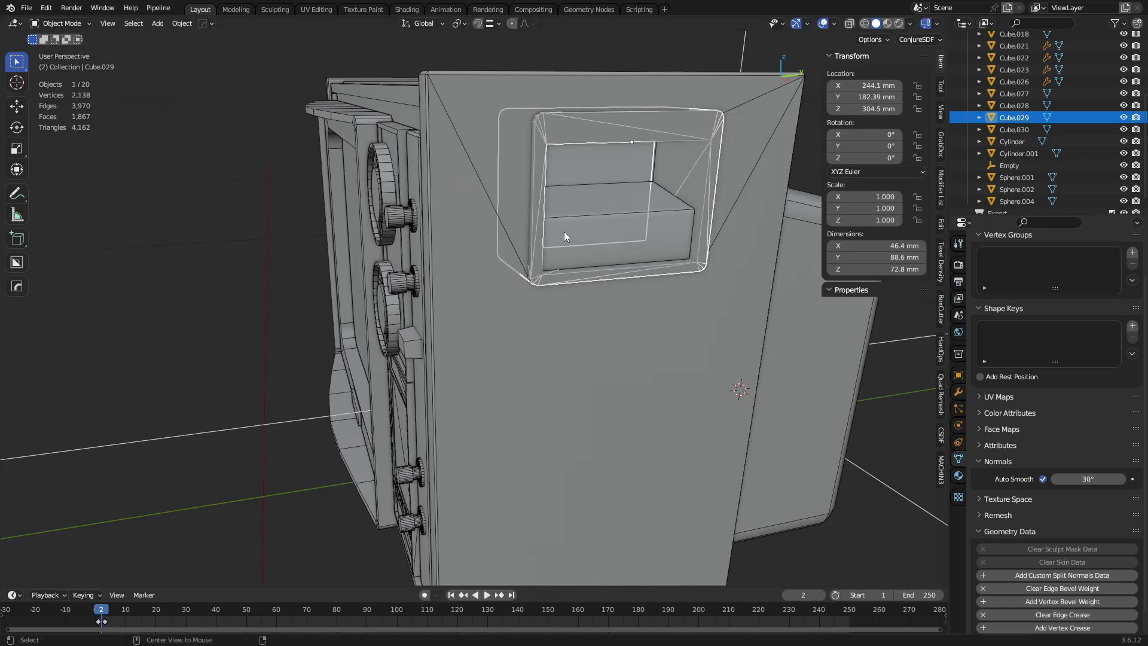
# Isolate the recessed handle frame and select the outer edge loop at its inner end.
pyautogui.moveTo(564, 232); pyautogui.dragTo(461, 254, button='middle')
pyautogui.press('KP_Divide')
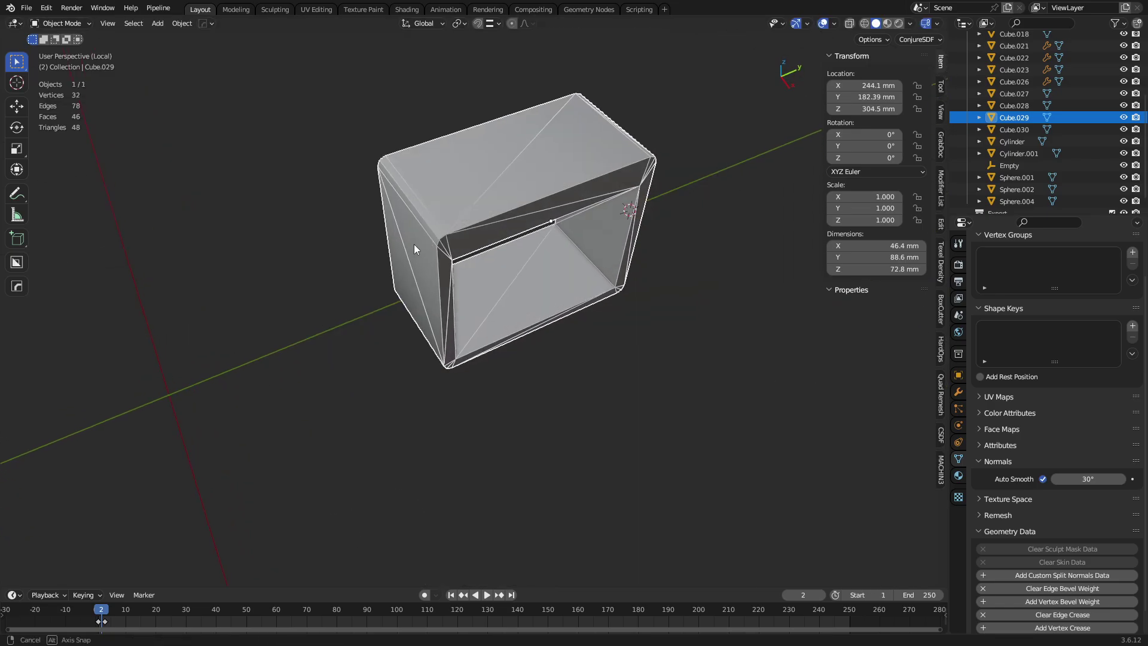
pyautogui.press('Tab')
pyautogui.moveTo(449, 368); pyautogui.dragTo(735, 254, button='middle')
pyautogui.press('2')
pyautogui.keyDown('alt'); pyautogui.click(526, 318); pyautogui.keyUp('alt')
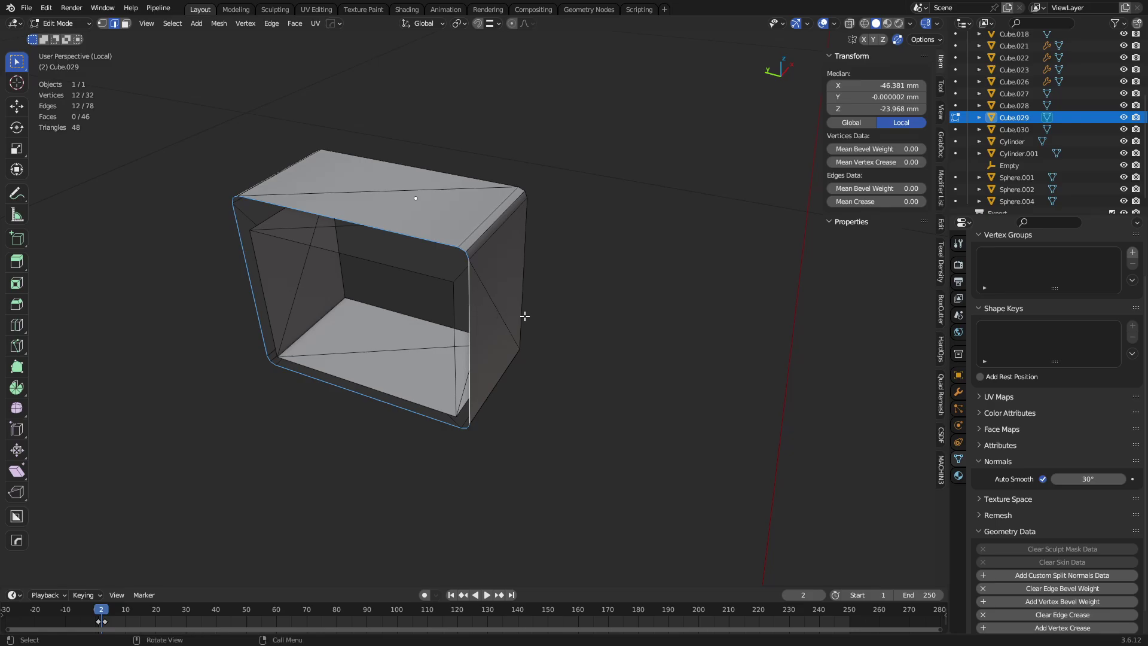
pyautogui.moveTo(526, 317); pyautogui.dragTo(347, 205, button='middle')
pyautogui.press('g')
pyautogui.press('y')
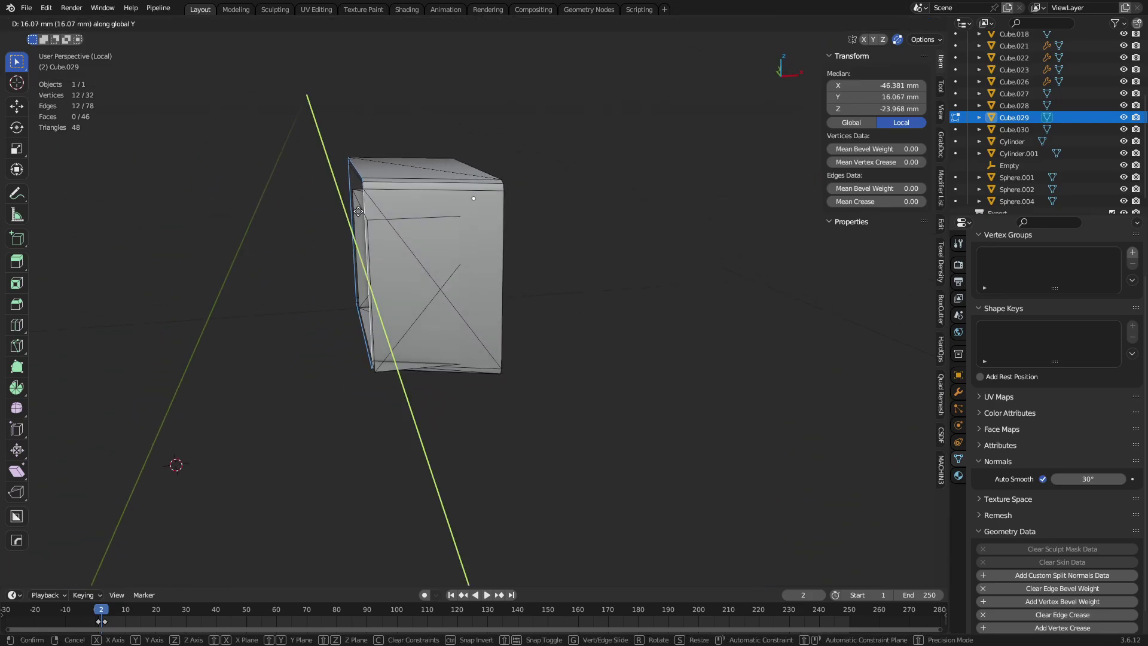
pyautogui.press('x')
pyautogui.press('Escape')
# Move the handle frame's selected edge loop about 42.7 mm along X with the whole model shown, and return to Object Mode.
pyautogui.press('KP_Divide')
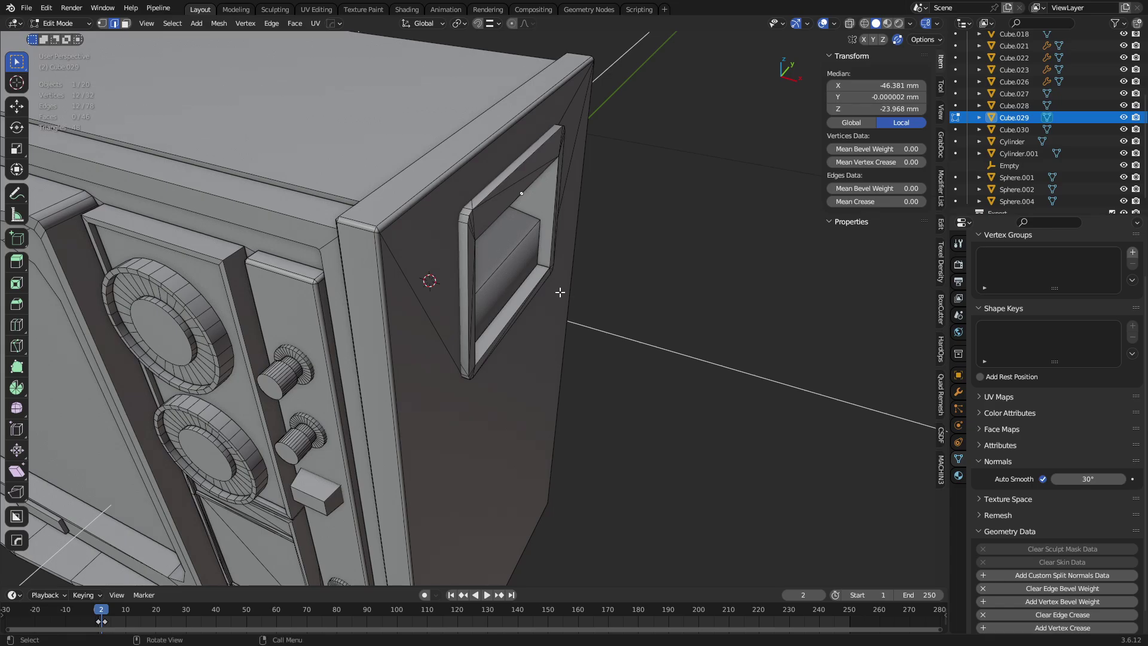
pyautogui.press('g')
pyautogui.press('x')
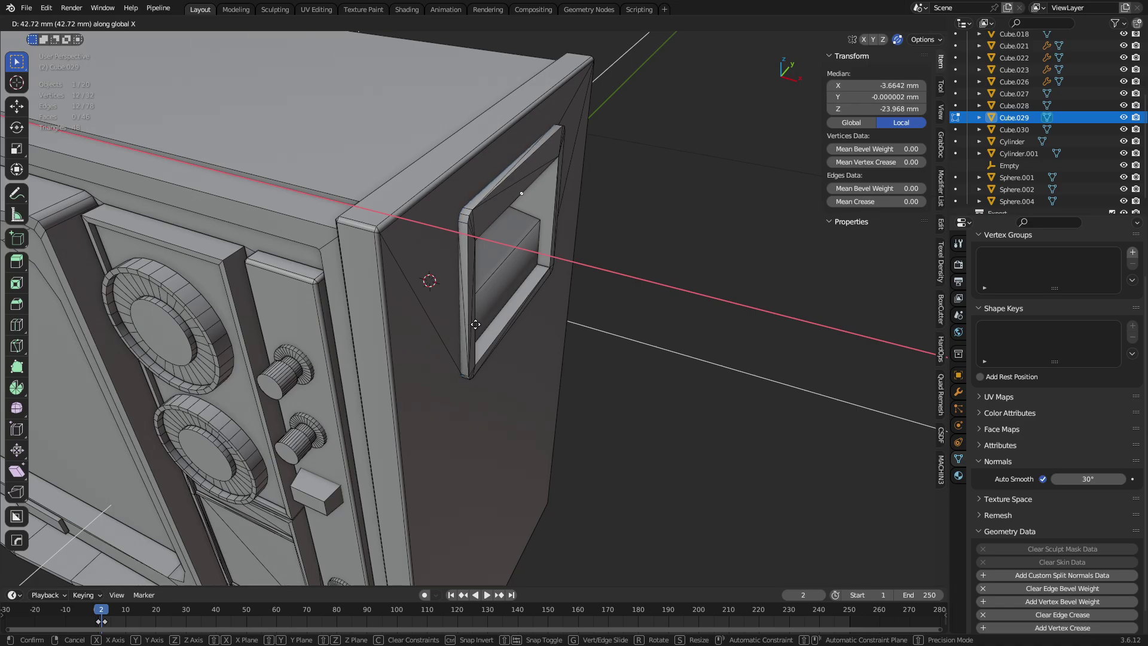
pyautogui.click(474, 323)
pyautogui.hotkey('ctrl', 'Tab')
pyautogui.click(384, 323)
pyautogui.hotkey('alt', 'a')
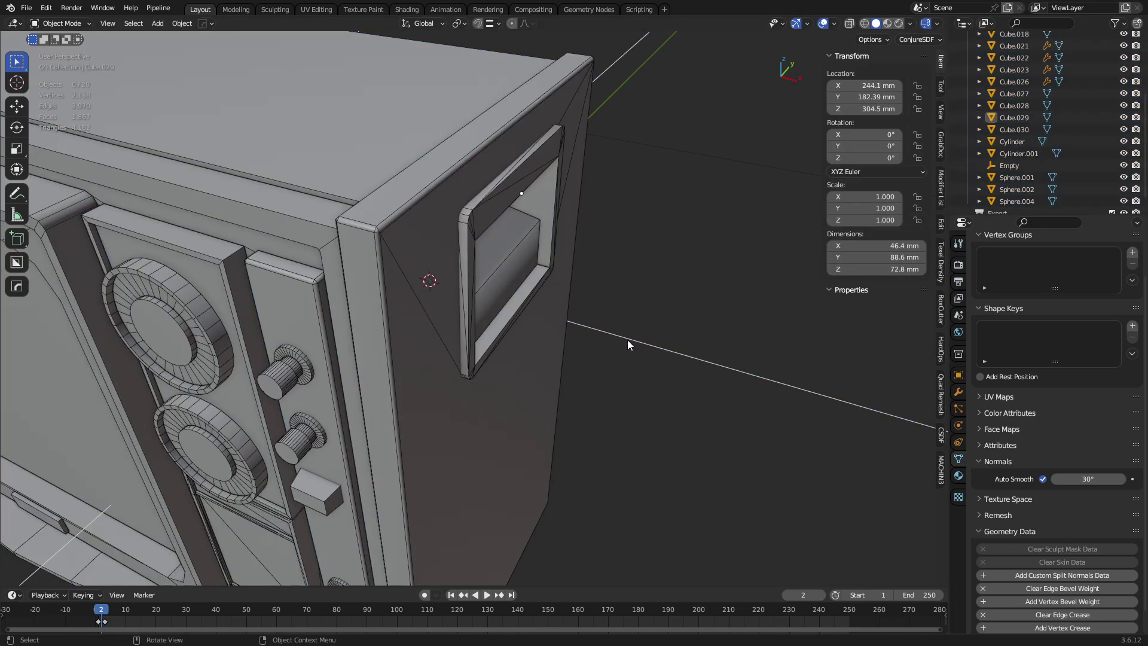
# Try to delete faces of the inner plate on the television's rear connector panel while it is isolated.
pyautogui.moveTo(627, 340); pyautogui.dragTo(543, 379, button='middle')
pyautogui.click(429, 165)
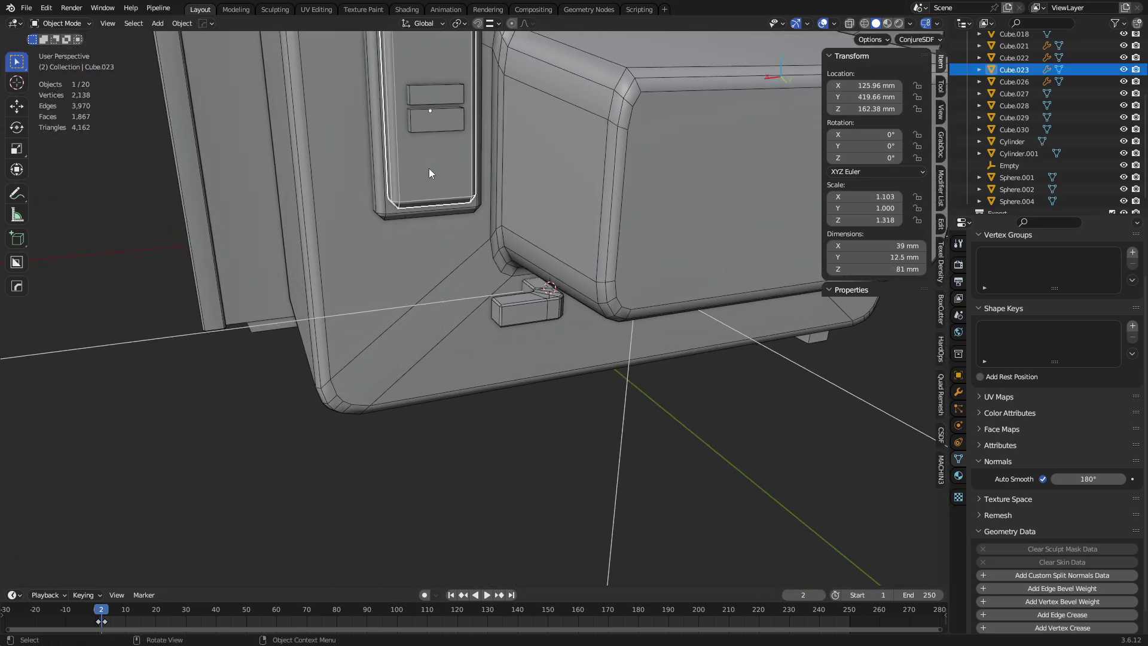
pyautogui.press('KP_Decimal')
pyautogui.press('KP_Divide')
pyautogui.moveTo(461, 278); pyautogui.dragTo(587, 285, button='middle')
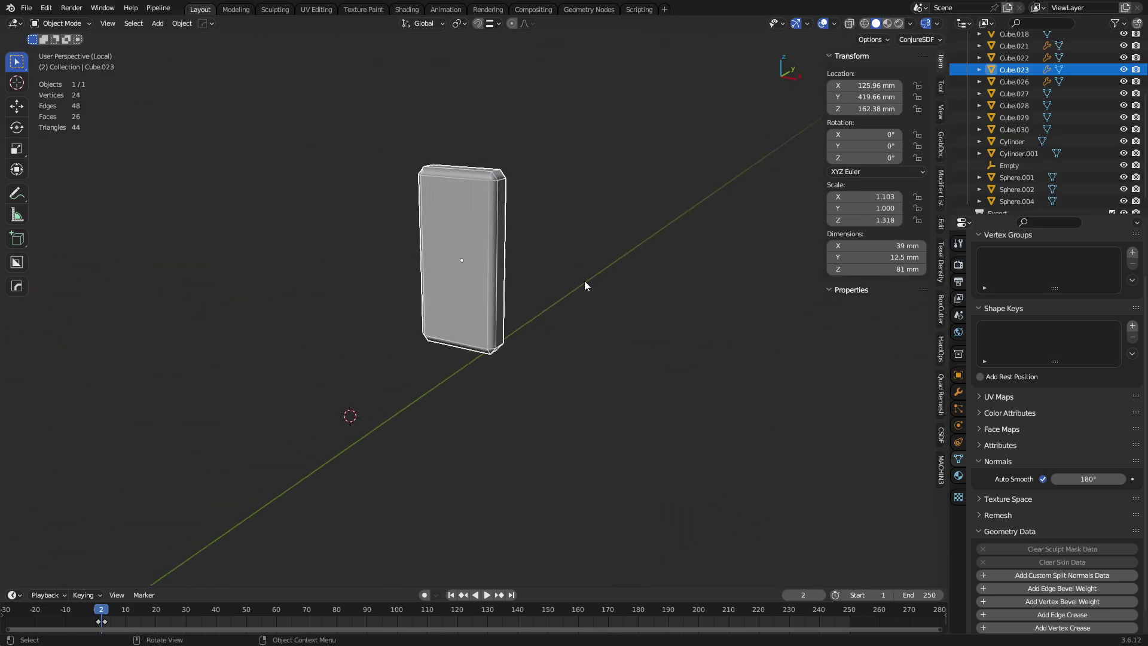
pyautogui.press('Tab')
pyautogui.press('a')
pyautogui.press('x')
pyautogui.click(616, 294)
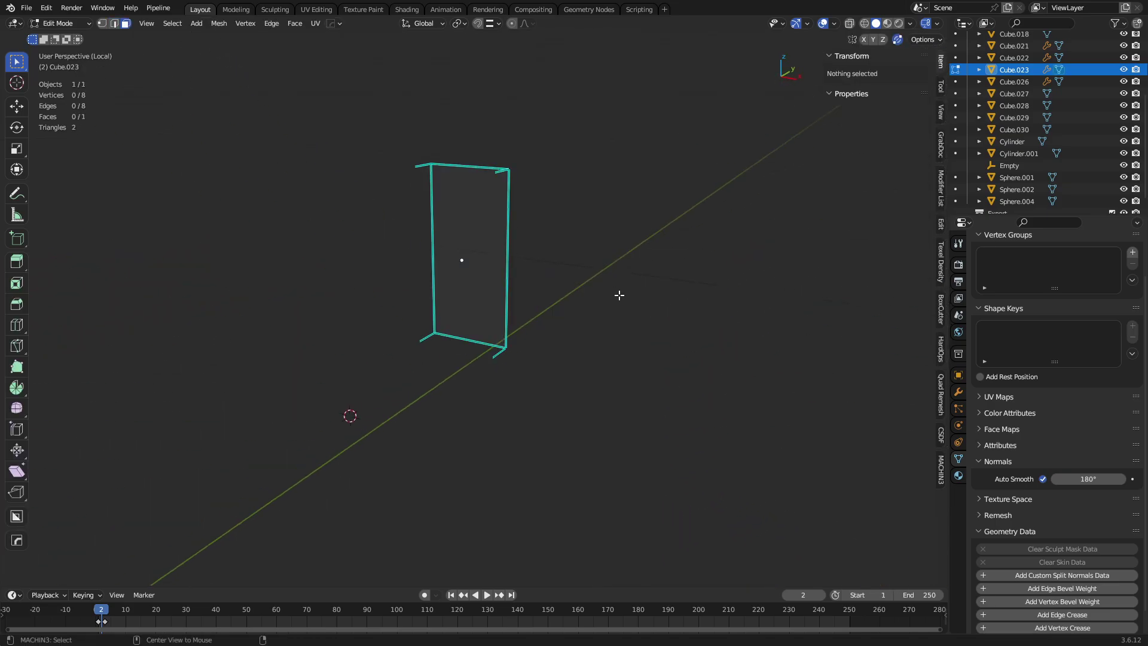
pyautogui.hotkey('ctrl', 'Tab')
pyautogui.click(525, 293)
# Undo the inner plate's face deletion, turn off the X-ray display, and return to Object Mode.
pyautogui.press('KP_Divide')
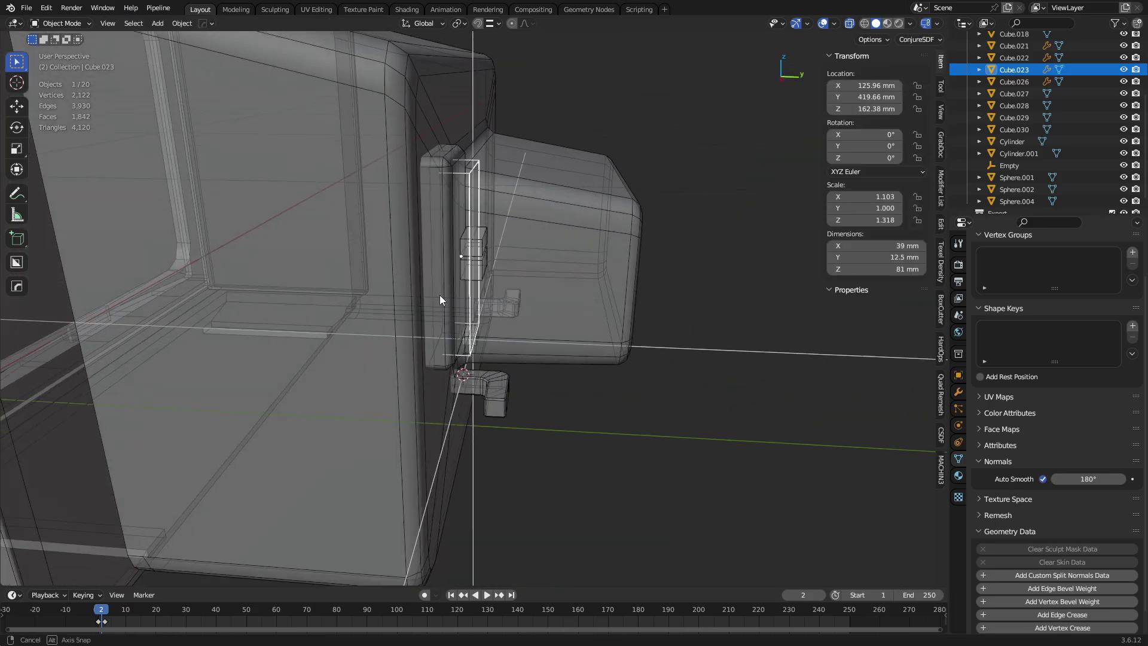
pyautogui.press('Tab')
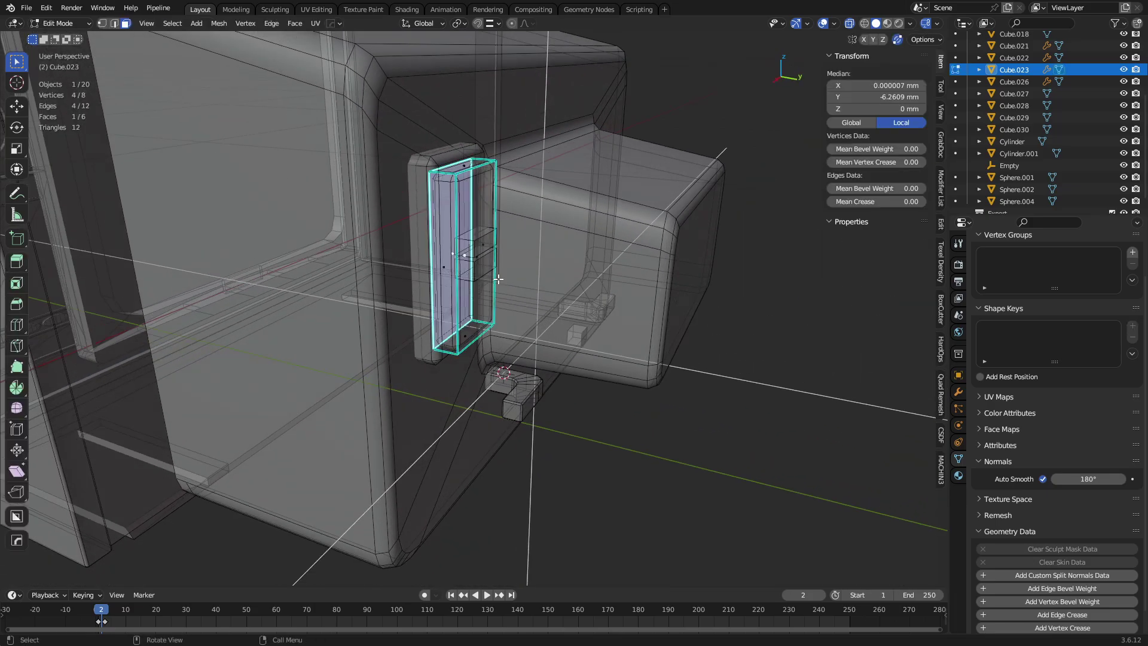
pyautogui.hotkey('alt', 'z')
pyautogui.hotkey('ctrl', 'Tab')
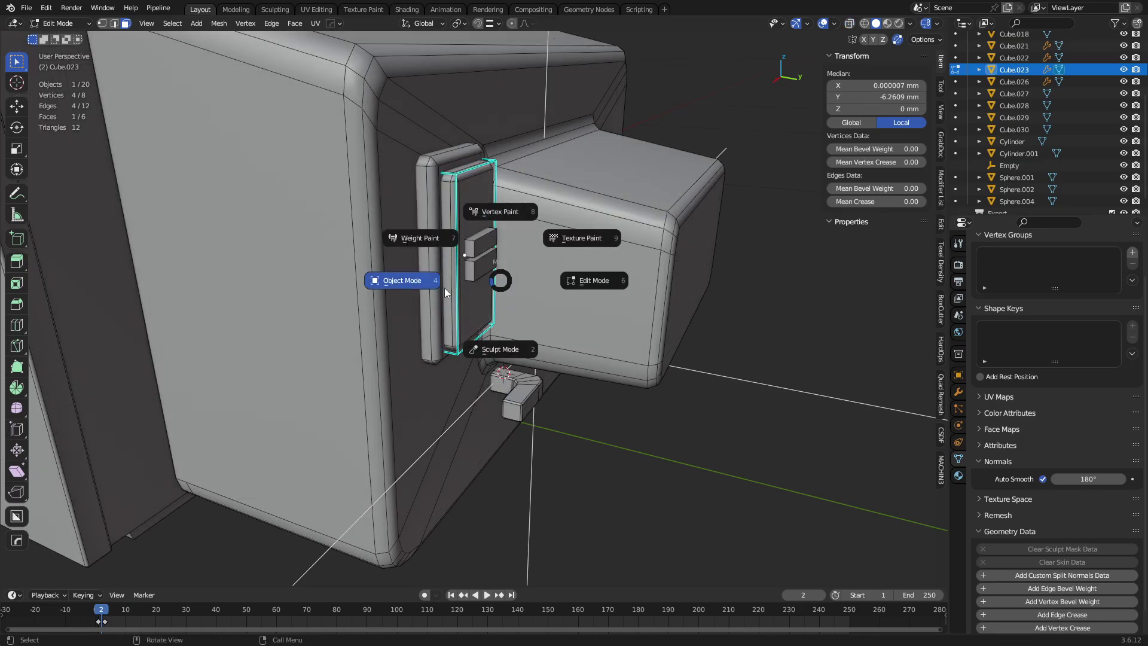
pyautogui.click(443, 288)
# Isolate the rear connector panel's outer frame, inner plate and two small blocks together with the L-shaped brackets.
pyautogui.keyDown('shift'); pyautogui.click(436, 274); pyautogui.keyUp('shift')
pyautogui.keyDown('shift'); pyautogui.click(481, 268); pyautogui.keyUp('shift')
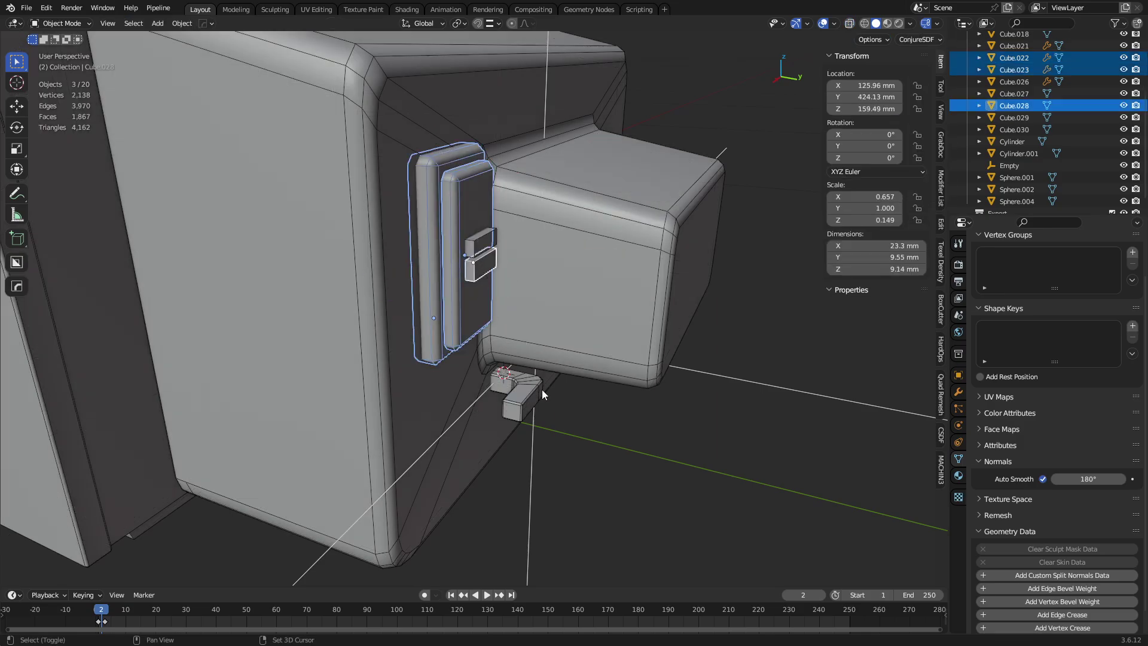
pyautogui.scroll(-2, 540, 398)
pyautogui.keyDown('shift'); pyautogui.click(542, 436); pyautogui.keyUp('shift')
pyautogui.moveTo(541, 435); pyautogui.dragTo(608, 375, button='middle')
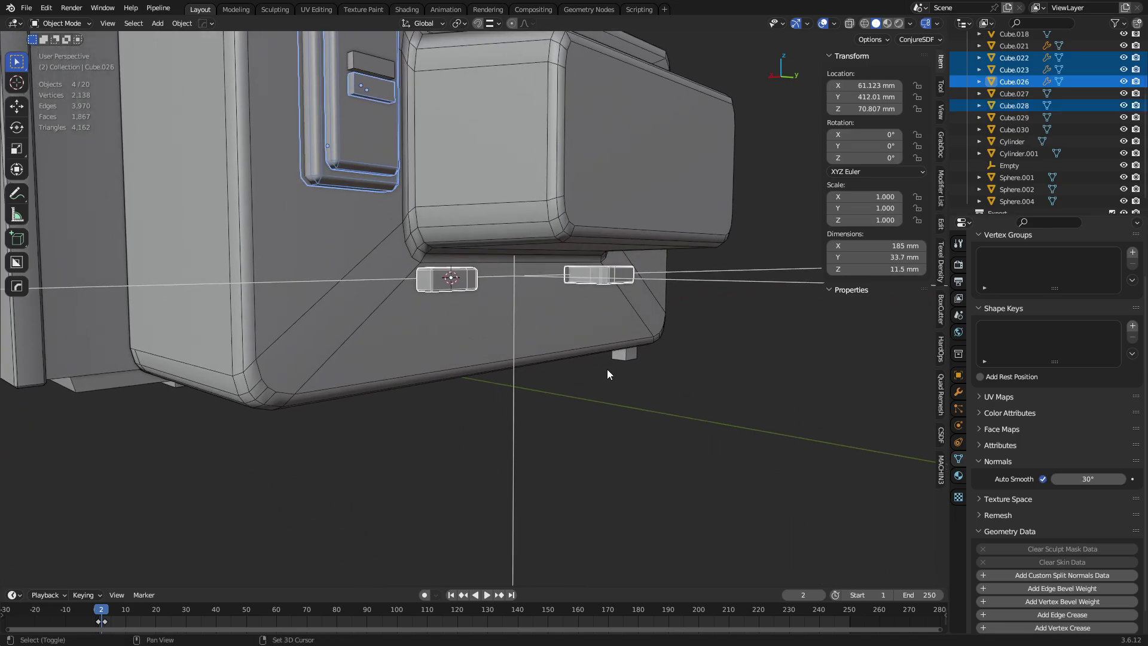
pyautogui.keyDown('shift'); pyautogui.click(380, 88); pyautogui.keyUp('shift')
pyautogui.press('KP_Divide')
# Delete the hidden back face of the connector panel's inner plate and return to Object Mode.
pyautogui.moveTo(423, 224); pyautogui.dragTo(525, 223, button='middle')
pyautogui.click(539, 215)
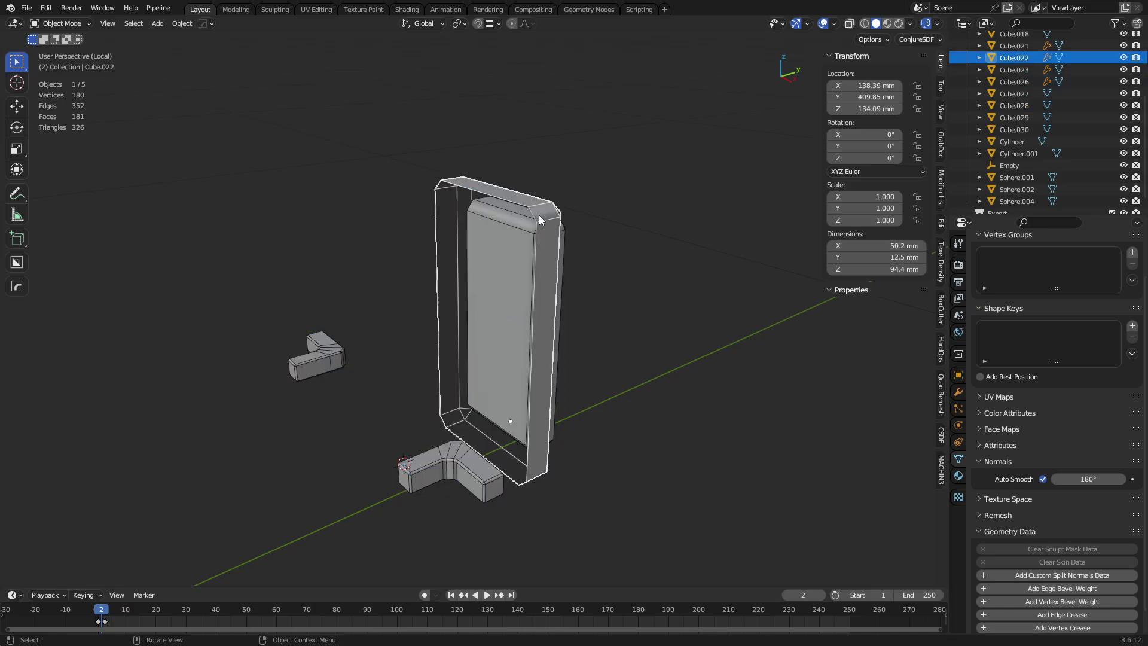
pyautogui.click(515, 264)
pyautogui.scroll(3, 507, 264)
pyautogui.hotkey('ctrl', 'Tab')
pyautogui.click(566, 307)
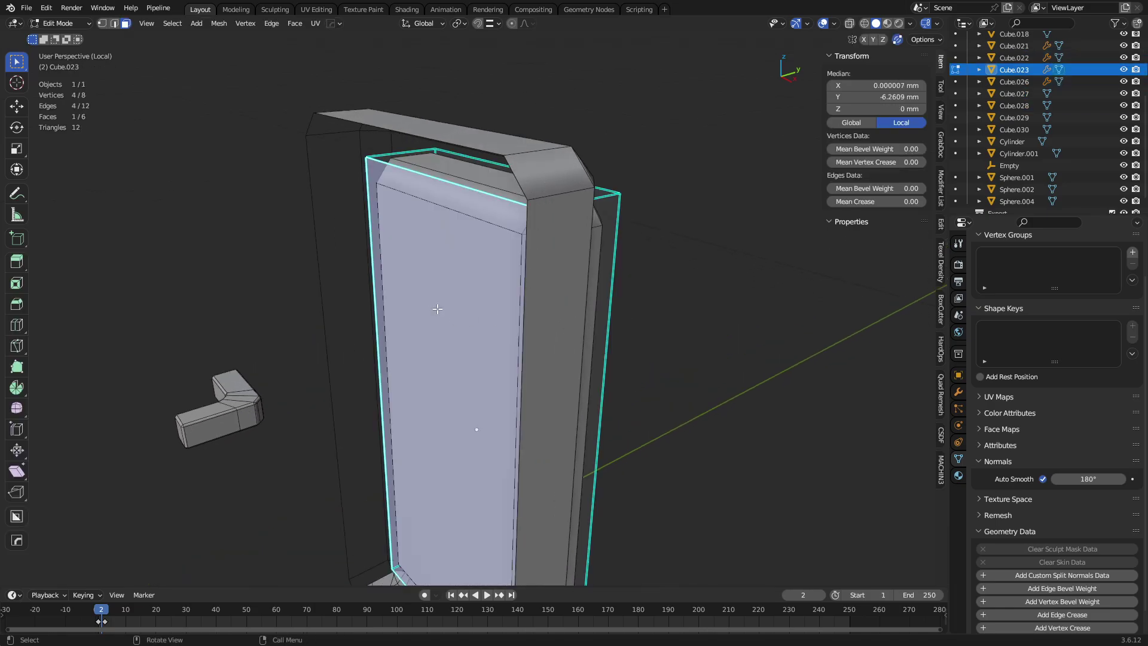
pyautogui.moveTo(626, 330); pyautogui.dragTo(568, 357, button='middle')
pyautogui.press('x')
pyautogui.click(546, 340)
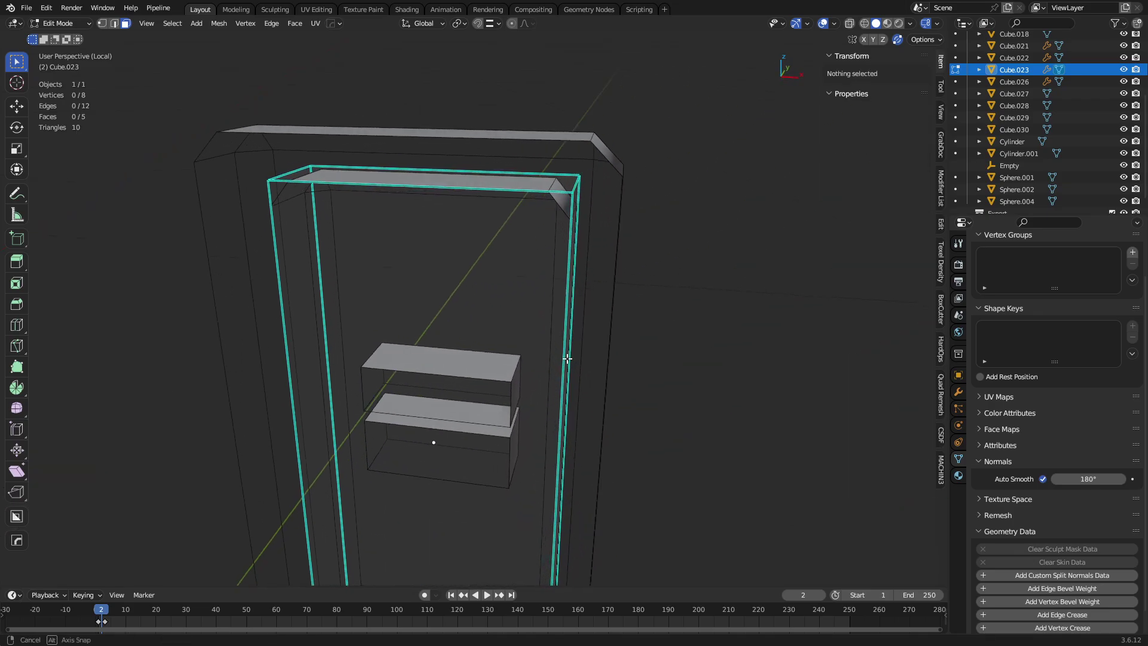
pyautogui.hotkey('ctrl', 'Tab')
pyautogui.click(487, 356)
pyautogui.click(634, 343)
# Apply Shade Auto Smooth to the two small blocks on the connector panel.
pyautogui.hotkey('alt', 'z')
pyautogui.moveTo(732, 318)
pyautogui.mouseDown(button='middle')
pyautogui.moveTo(389, 338)
pyautogui.moveTo(584, 356)
pyautogui.moveTo(483, 292)
pyautogui.moveTo(502, 321)
pyautogui.moveTo(504, 294)
pyautogui.mouseUp(button='middle')
pyautogui.scroll(-3, 390, 338)
pyautogui.scroll(3, 483, 292)
pyautogui.click(467, 289)
pyautogui.rightClick(505, 295)
pyautogui.click(505, 295)
pyautogui.rightClick(494, 256)
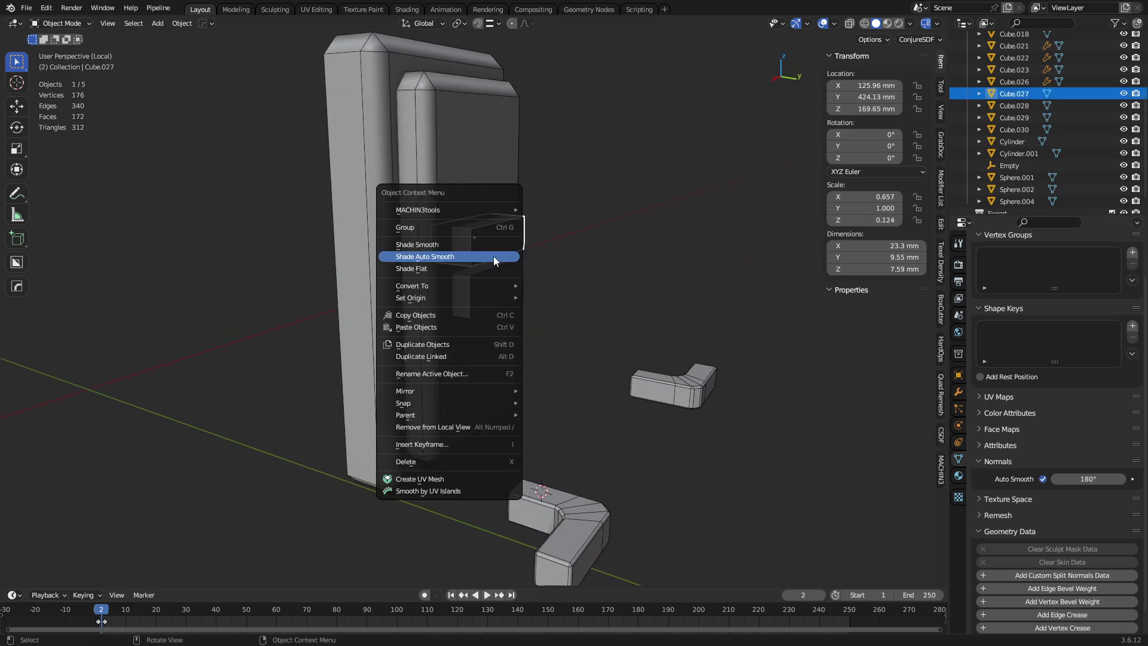
pyautogui.click(493, 256)
# Apply the Bevel modifiers of the connector panel's inner plate and outer frame.
pyautogui.click(960, 393)
pyautogui.click(502, 310)
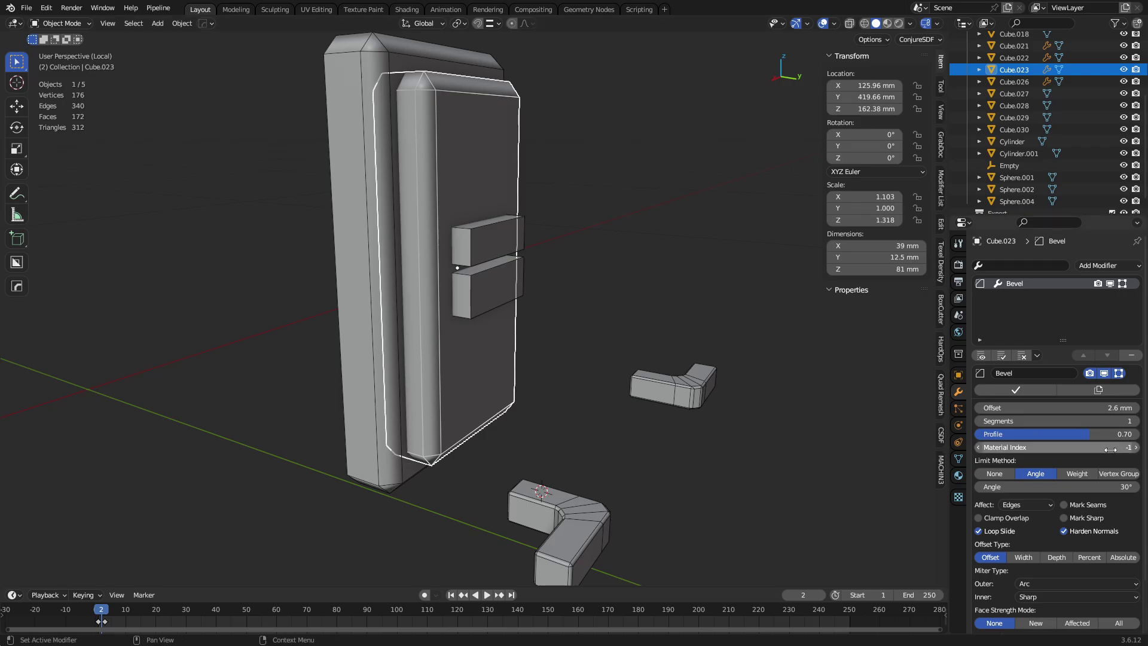
pyautogui.click(1025, 393)
pyautogui.click(374, 313)
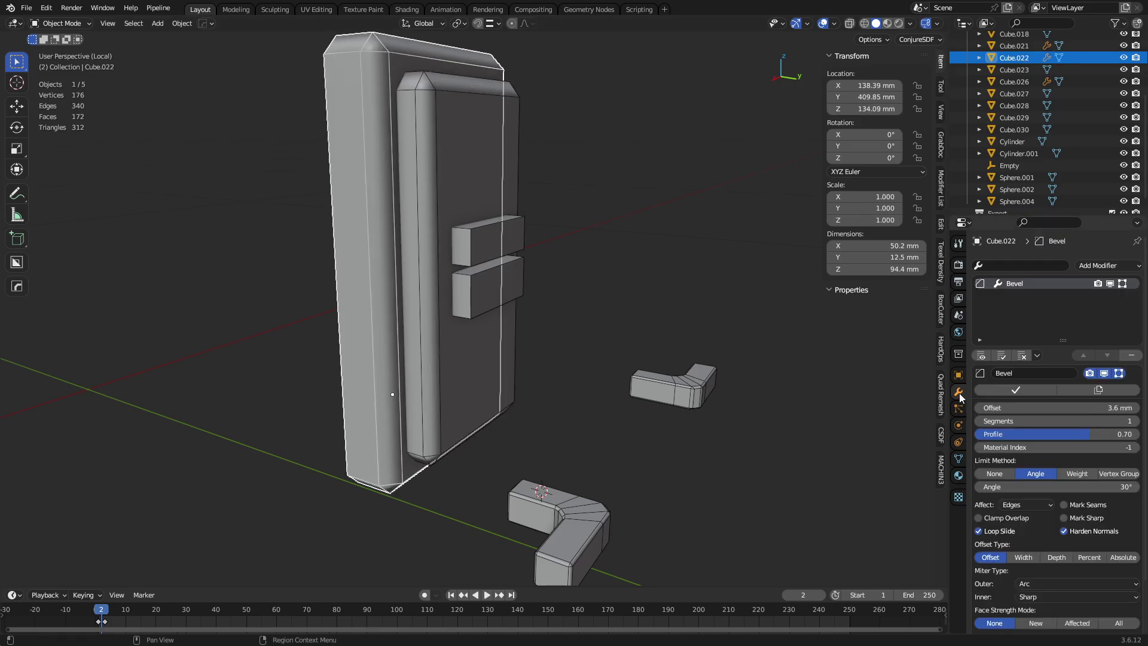
pyautogui.click(1024, 391)
pyautogui.click(410, 268)
pyautogui.click(434, 275)
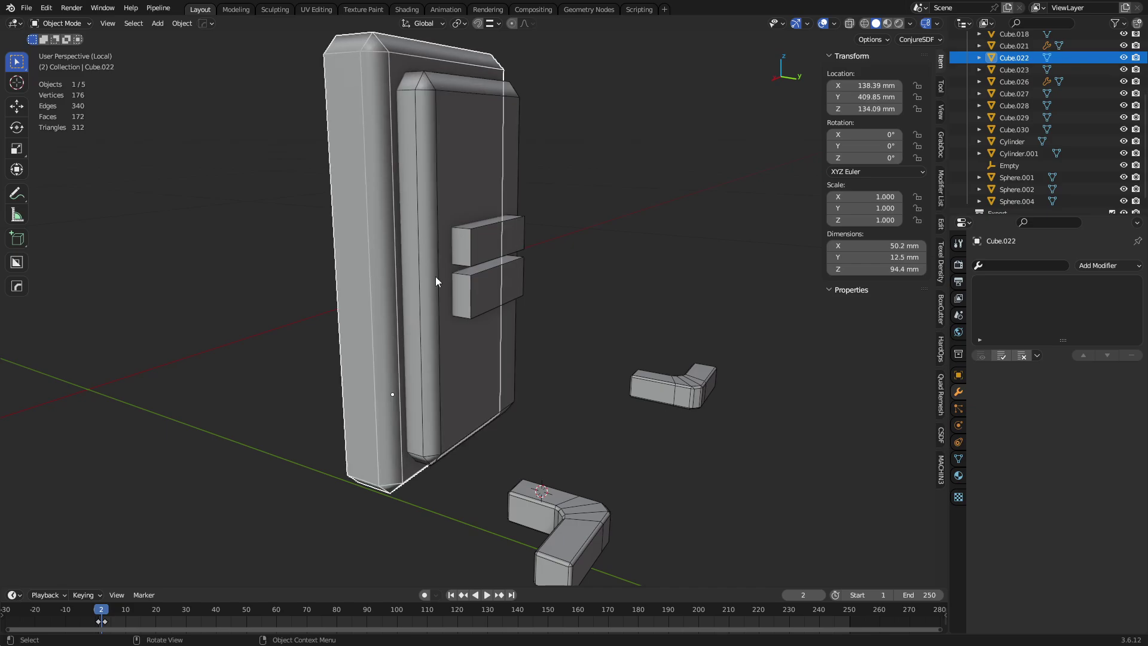
pyautogui.click(479, 272)
pyautogui.keyDown('shift'); pyautogui.click(478, 274); pyautogui.keyUp('shift')
pyautogui.keyDown('shift'); pyautogui.click(441, 292); pyautogui.keyUp('shift')
pyautogui.keyDown('shift'); pyautogui.click(375, 302); pyautogui.keyUp('shift')
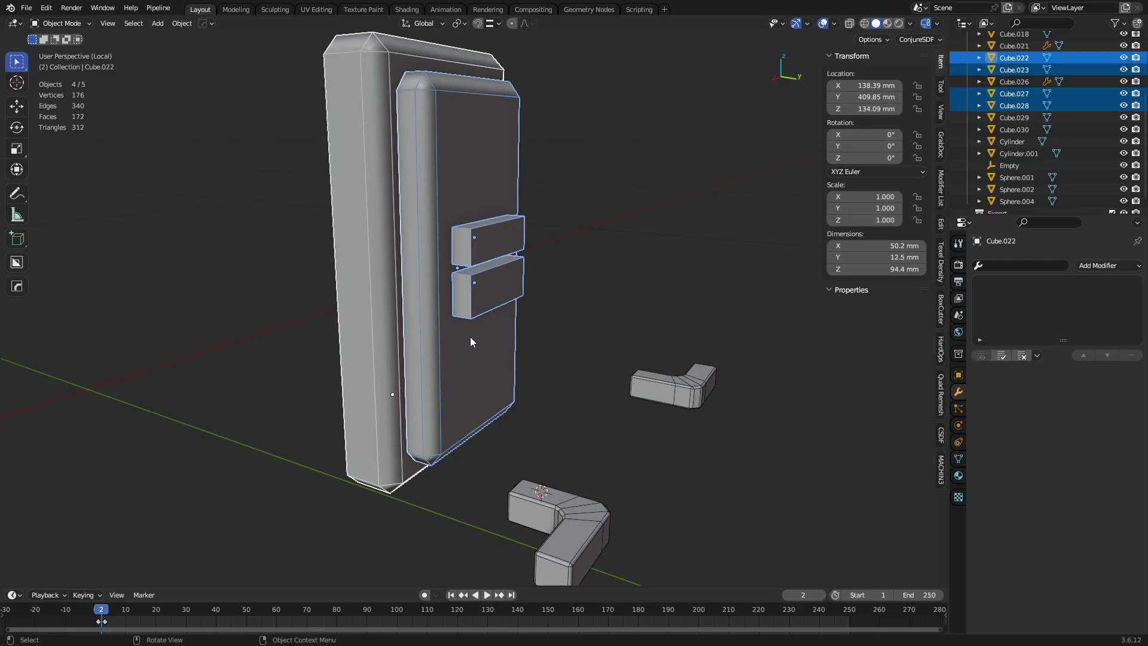
# Open the outer frame's mesh in edge selection mode and clear the sharp marks from all its edges.
pyautogui.moveTo(386, 318); pyautogui.dragTo(682, 339, button='middle')
pyautogui.click(536, 455)
pyautogui.hotkey('ctrl', 'Tab')
pyautogui.click(524, 418)
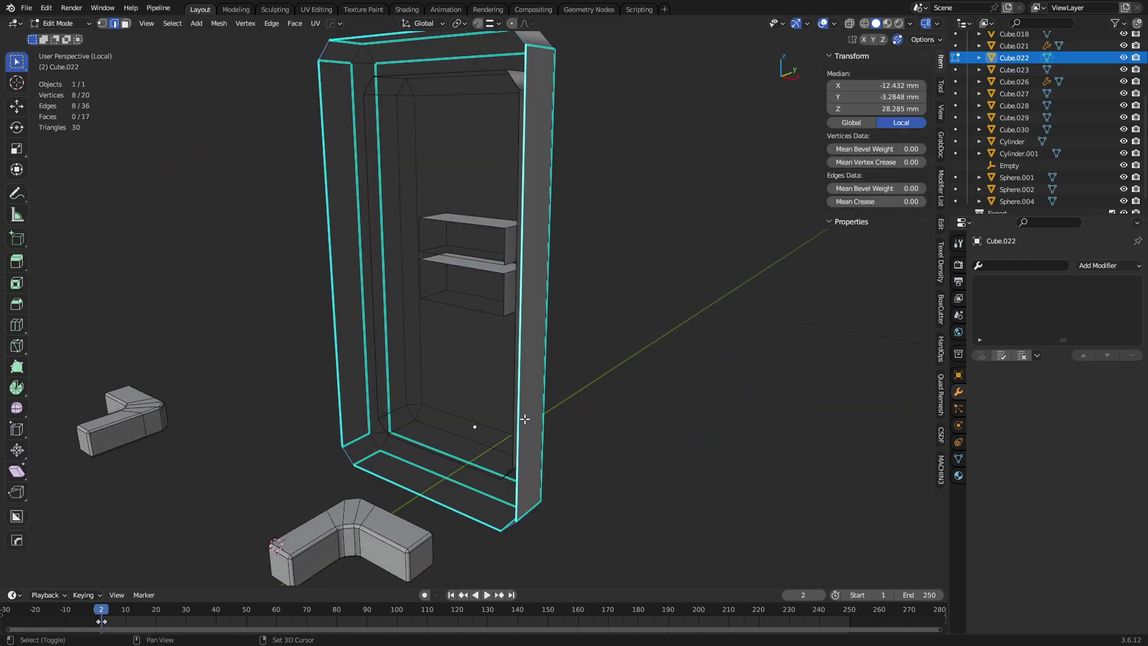
pyautogui.hotkey('shift', 'u')
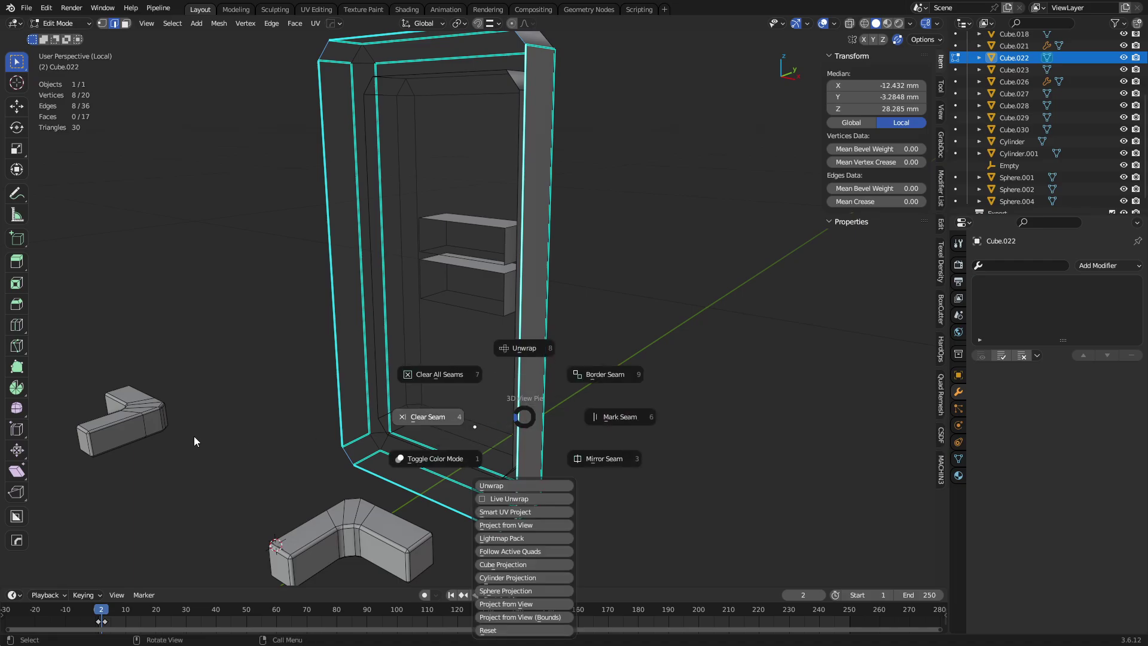
pyautogui.click(625, 416)
pyautogui.press('a')
pyautogui.hotkey('ctrl', 'e')
pyautogui.click(511, 407)
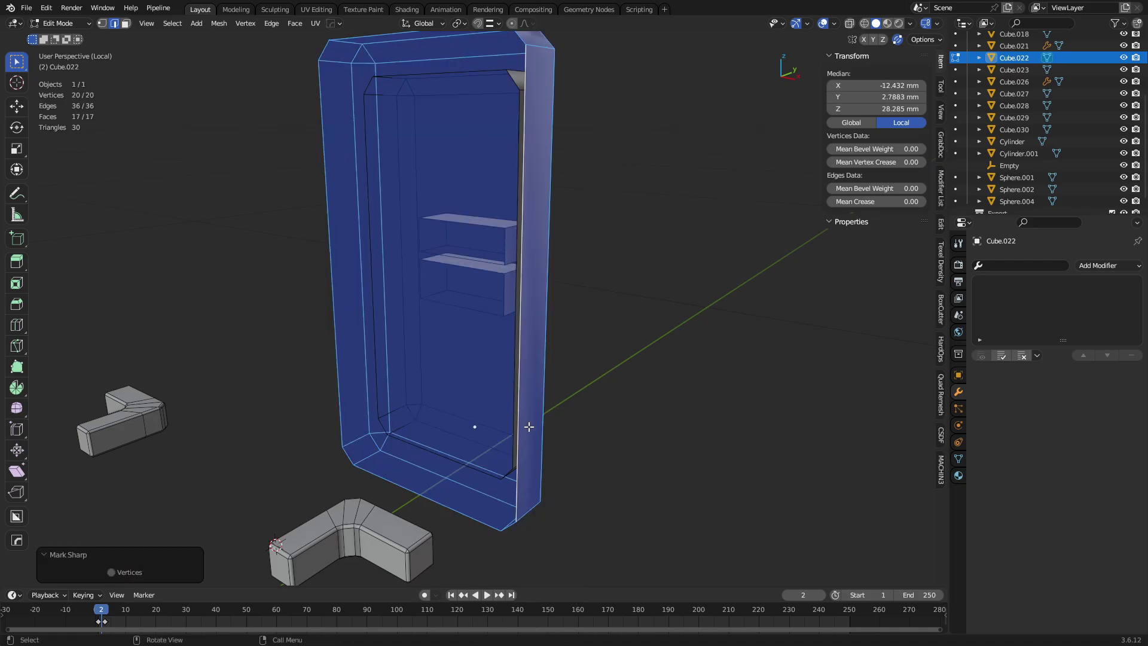
# Set the outer frame's object origin to its open back edge loop and return to Object Mode.
pyautogui.moveTo(526, 420); pyautogui.dragTo(466, 381, button='middle')
pyautogui.keyDown('alt'); pyautogui.click(466, 378); pyautogui.keyUp('alt')
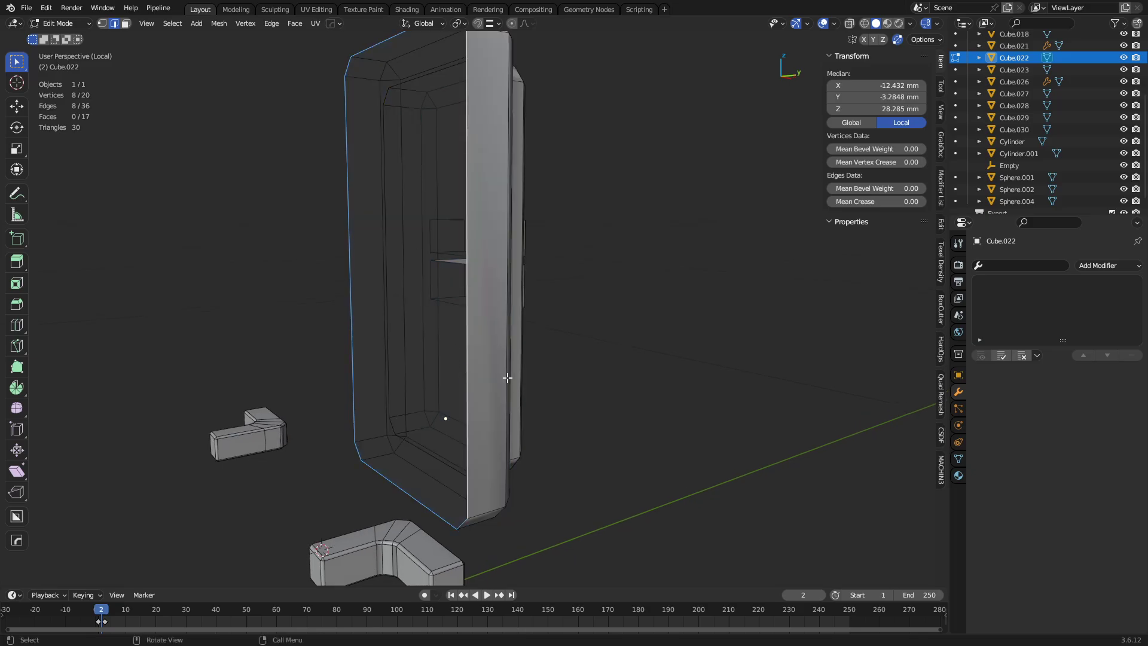
pyautogui.hotkey('shift', 's')
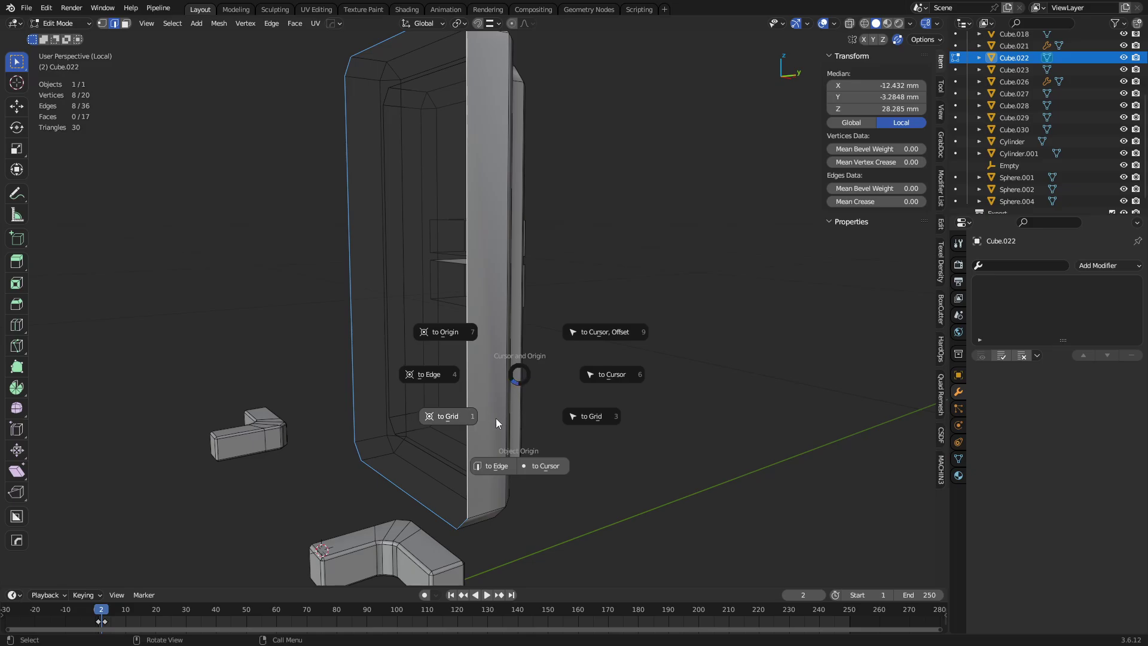
pyautogui.click(496, 466)
pyautogui.keyDown('alt'); pyautogui.moveTo(398, 282); pyautogui.dragTo(467, 275, button='middle'); pyautogui.keyUp('alt')
pyautogui.hotkey('ctrl', 'Tab')
pyautogui.click(558, 320)
# Join the two small blocks and the inner plate into the outer frame as one connector panel object.
pyautogui.click(468, 275)
pyautogui.keyDown('shift'); pyautogui.click(468, 250); pyautogui.keyUp('shift')
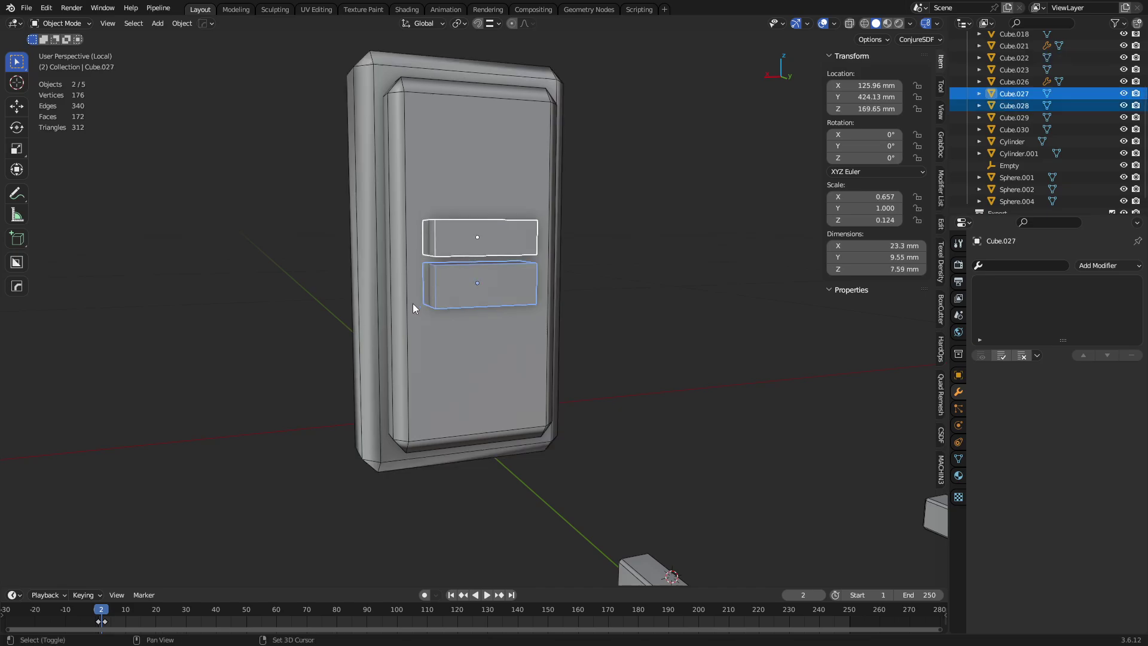
pyautogui.keyDown('shift'); pyautogui.click(375, 314); pyautogui.keyUp('shift')
pyautogui.moveTo(375, 315); pyautogui.dragTo(490, 310, button='middle')
pyautogui.hotkey('ctrl', 'j')
# Shade the joined connector panel smooth with Auto Smooth at 55°.
pyautogui.rightClick(490, 310)
pyautogui.click(489, 310)
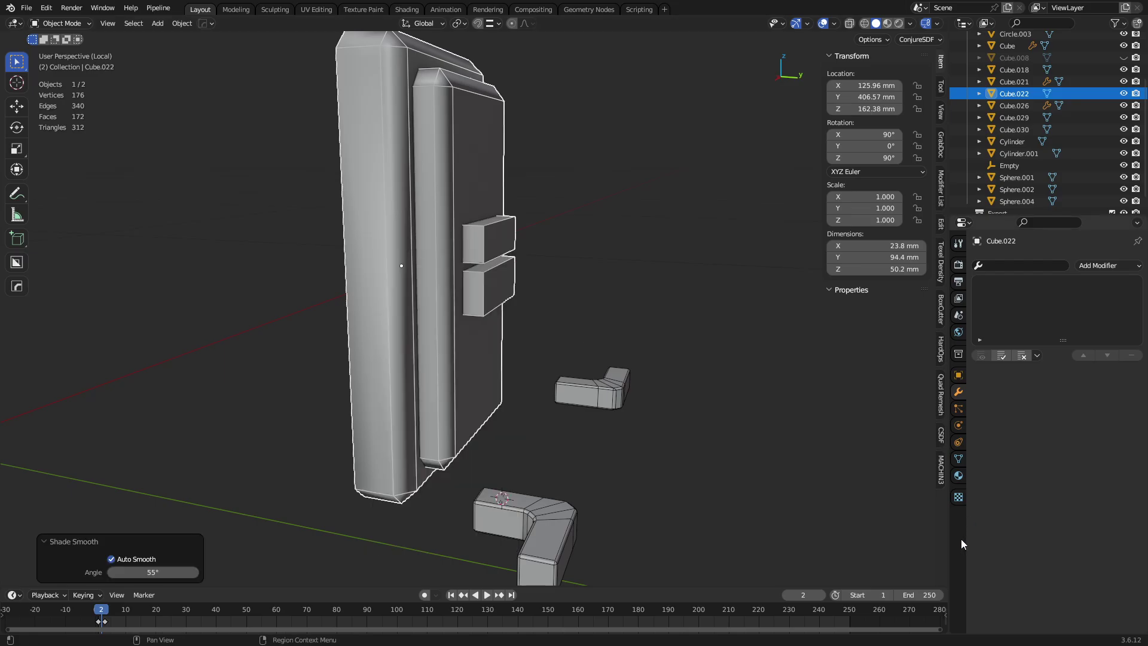
pyautogui.click(959, 458)
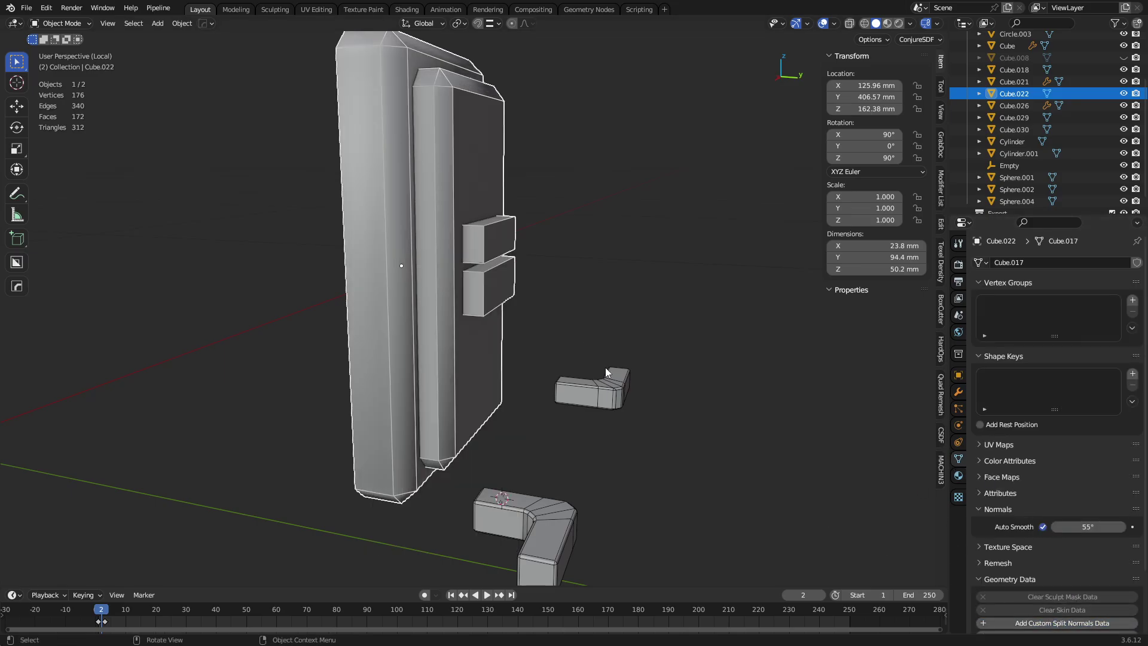
pyautogui.press('q')
pyautogui.rightClick(600, 260)
pyautogui.click(600, 260)
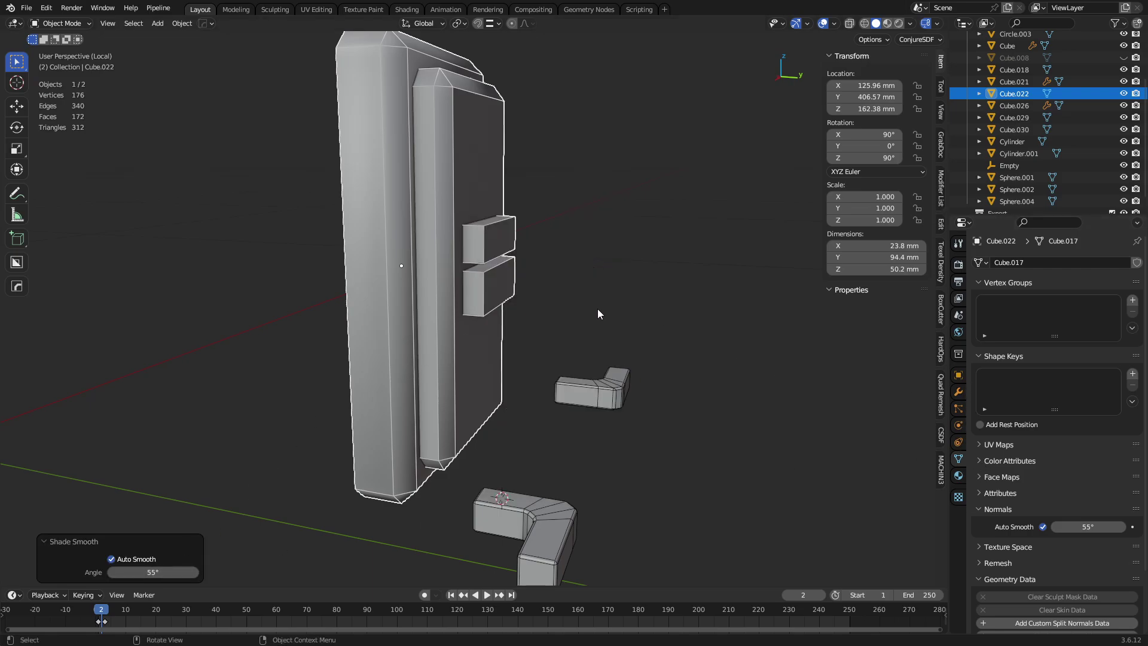
# Clear the joined panel's sharp marks, and sharpen it with Ssharp at 30° and a Weighted Normal modifier that keeps sharp edges.
pyautogui.press('Tab')
pyautogui.press('a')
pyautogui.hotkey('ctrl', 'e')
pyautogui.click(661, 309)
pyautogui.press('Tab')
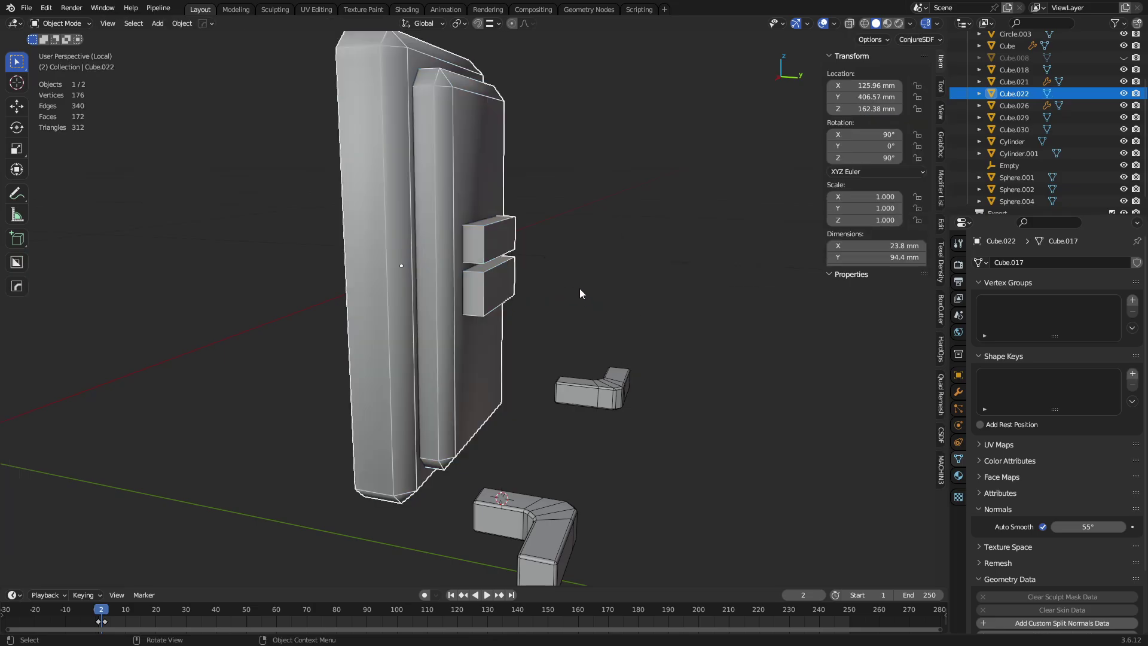
pyautogui.press('q')
pyautogui.click(570, 244)
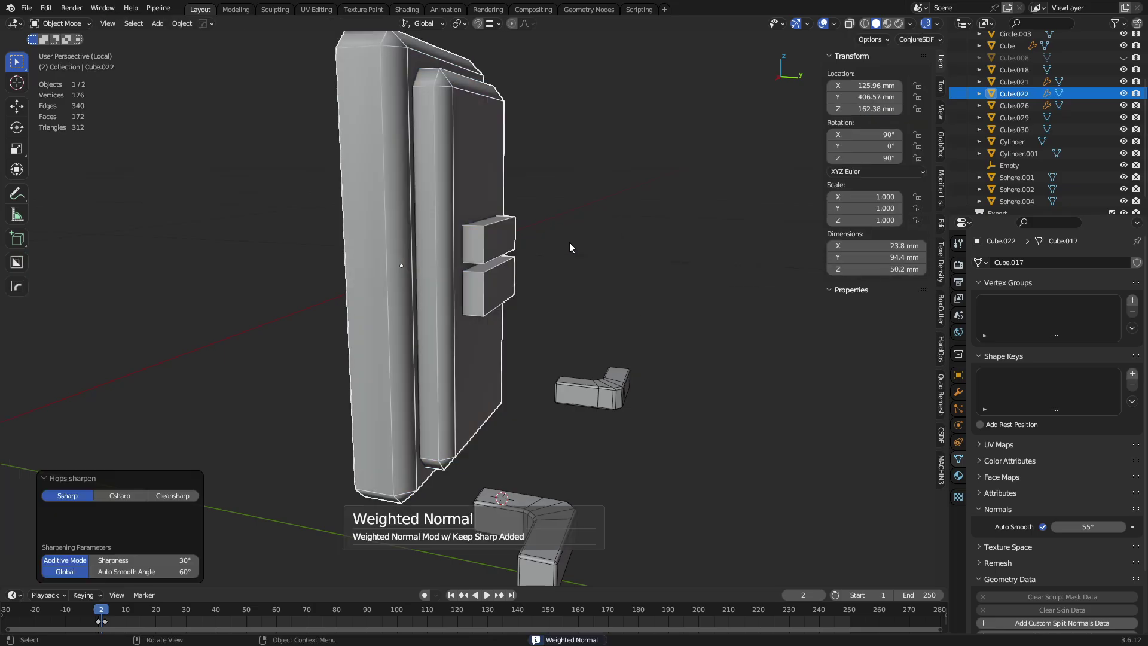
pyautogui.click(960, 391)
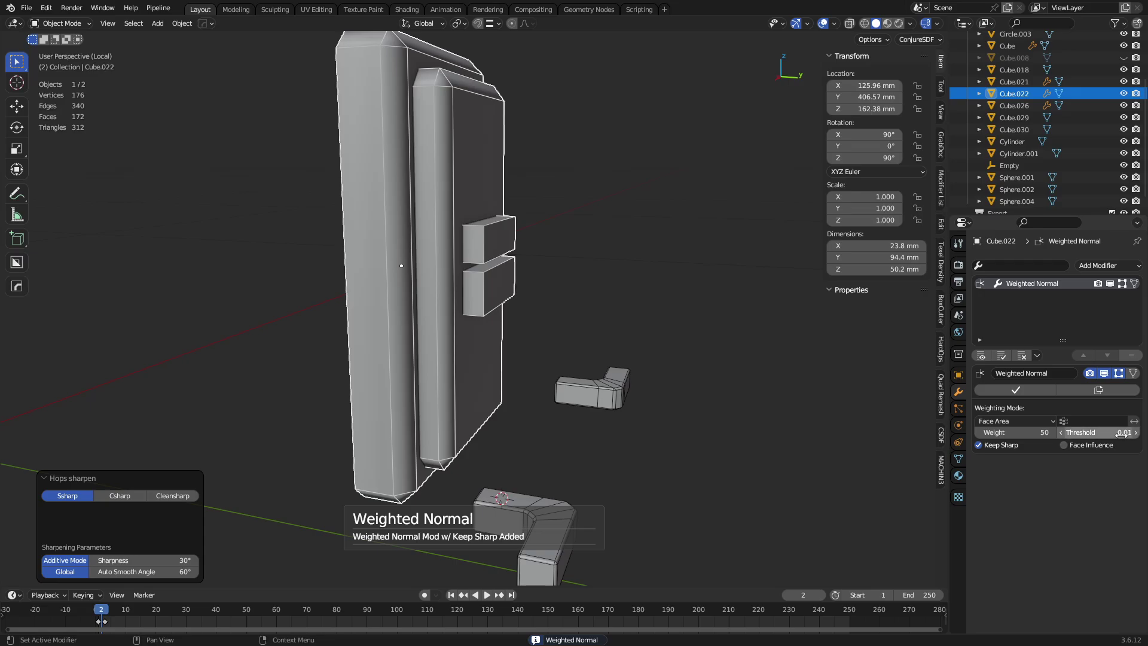
# Rotate only the connector panel's origin 90° about global Z and turn off origin-only transforms.
pyautogui.moveTo(451, 329); pyautogui.dragTo(478, 276, button='middle')
pyautogui.scroll(3, 519, 281)
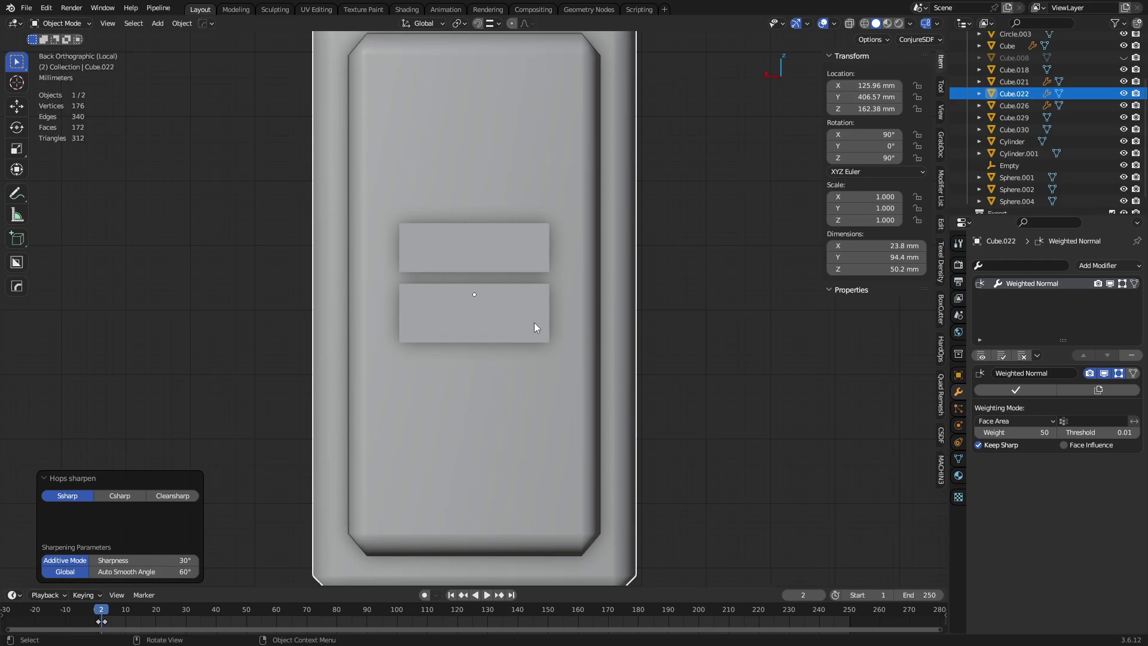
pyautogui.moveTo(534, 326); pyautogui.dragTo(550, 364, button='middle')
pyautogui.scroll(-3, 550, 364)
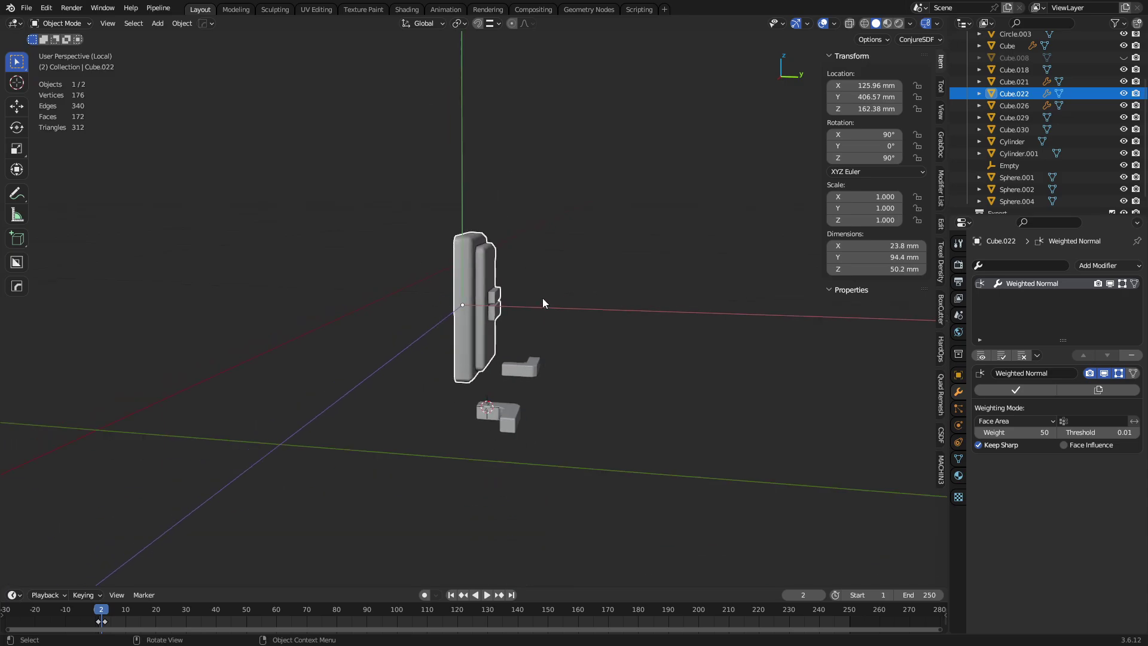
pyautogui.keyDown('alt'); pyautogui.moveTo(543, 303); pyautogui.dragTo(491, 322, button='middle'); pyautogui.keyUp('alt')
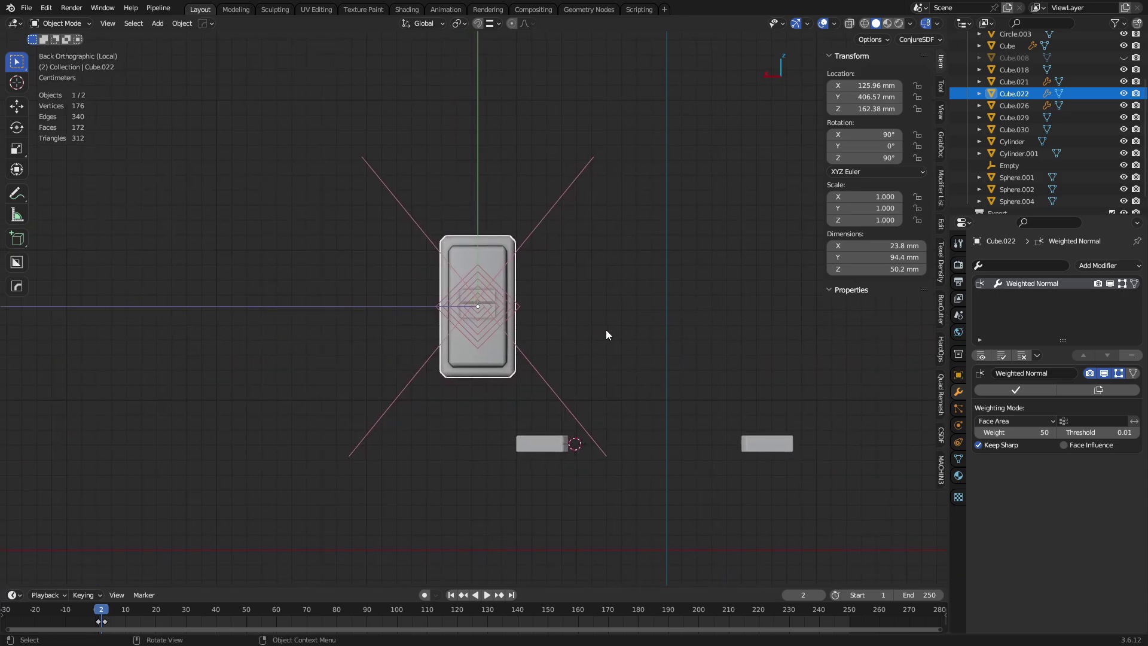
pyautogui.moveTo(645, 328); pyautogui.dragTo(171, 242, button='middle')
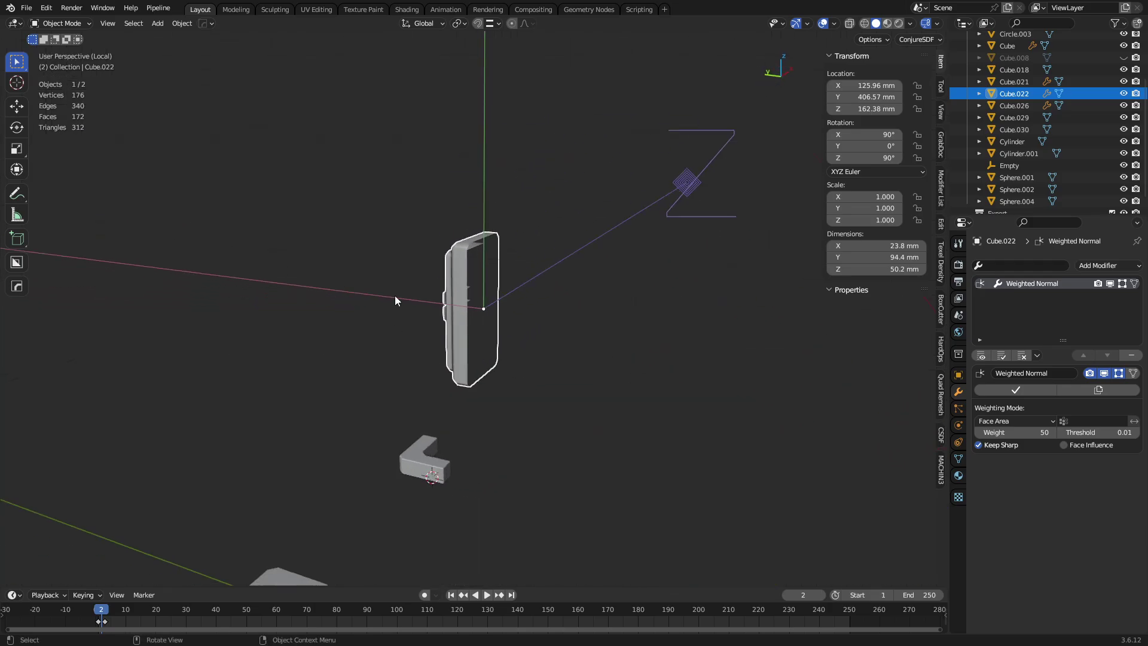
pyautogui.moveTo(395, 299); pyautogui.dragTo(561, 375, button='middle')
pyautogui.press('r')
pyautogui.press('z')
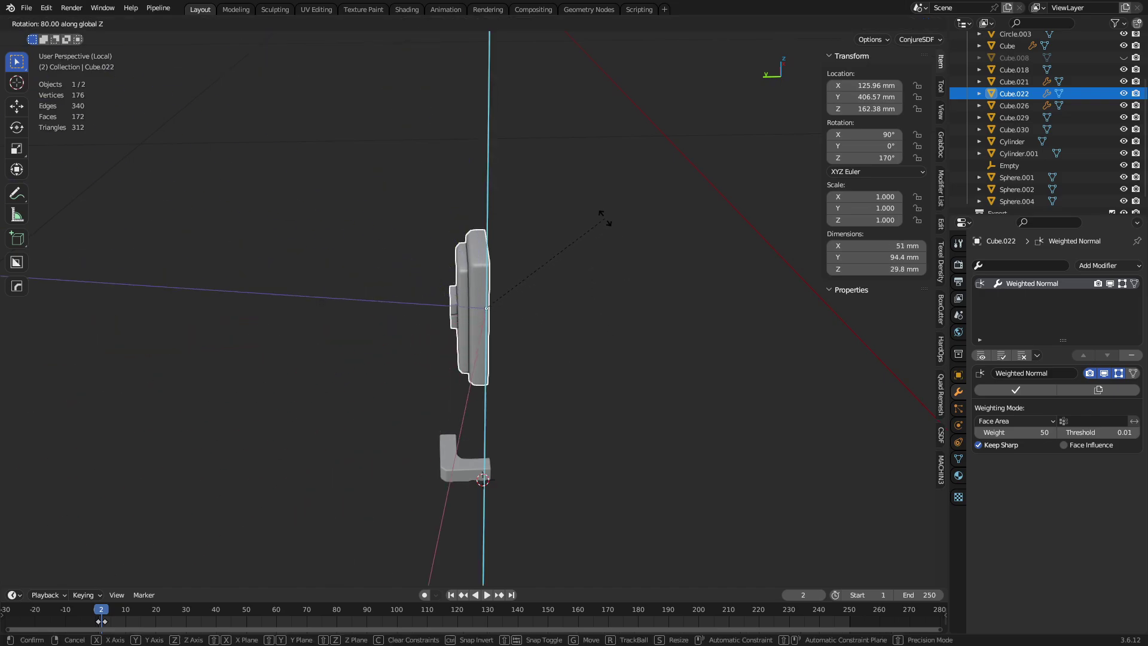
pyautogui.click(596, 180)
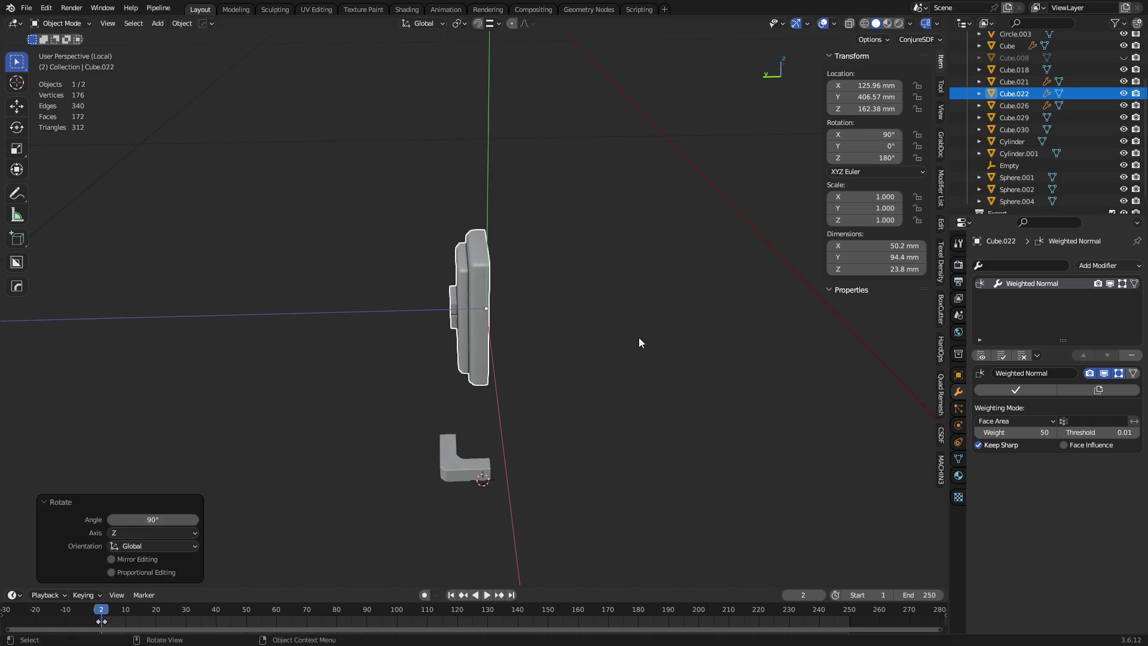
pyautogui.press('KP_1')
pyautogui.moveTo(368, 259); pyautogui.dragTo(503, 358, button='middle')
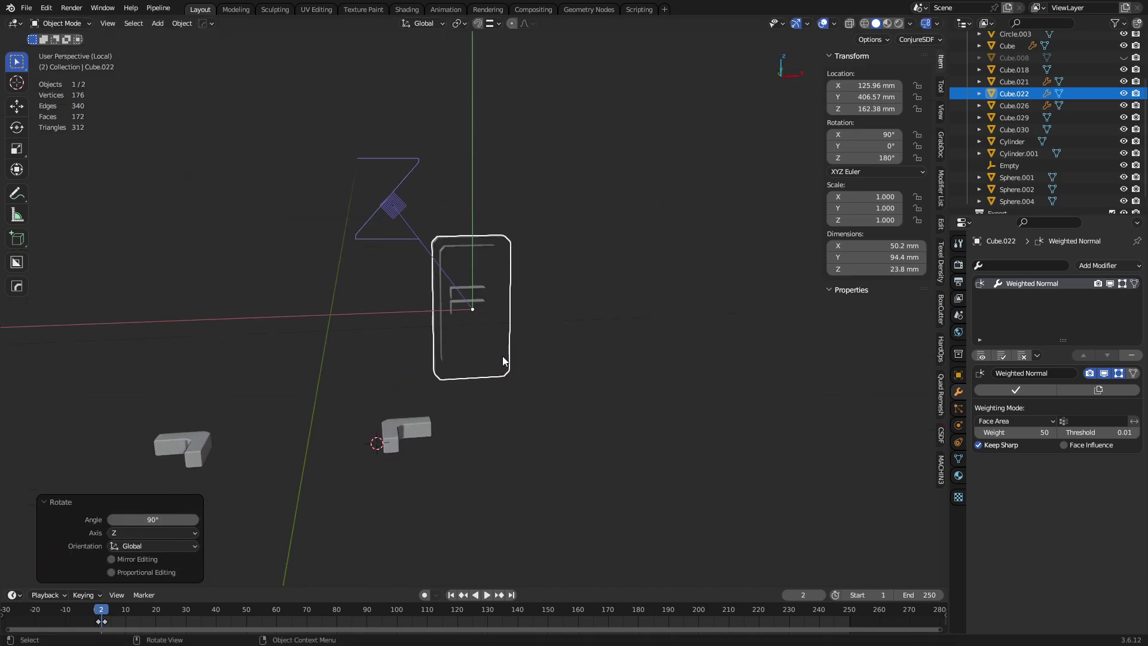
pyautogui.hotkey('ctrl', '.')
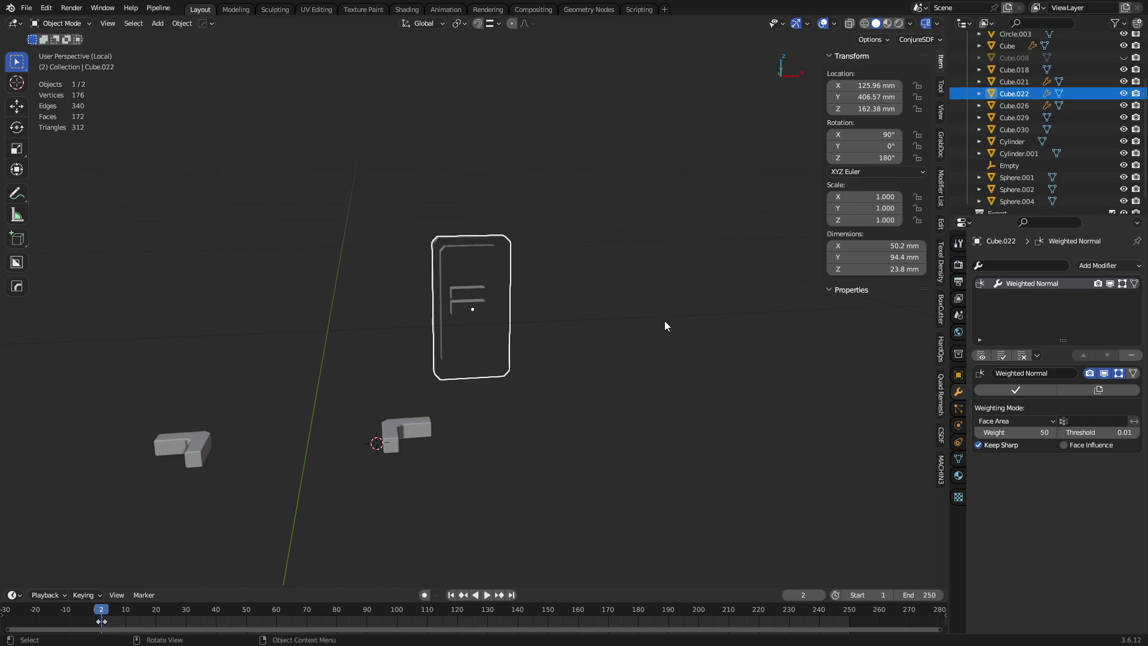
# Show the whole television model again and set the snapping target to Face Project.
pyautogui.moveTo(665, 322); pyautogui.dragTo(571, 357, button='middle')
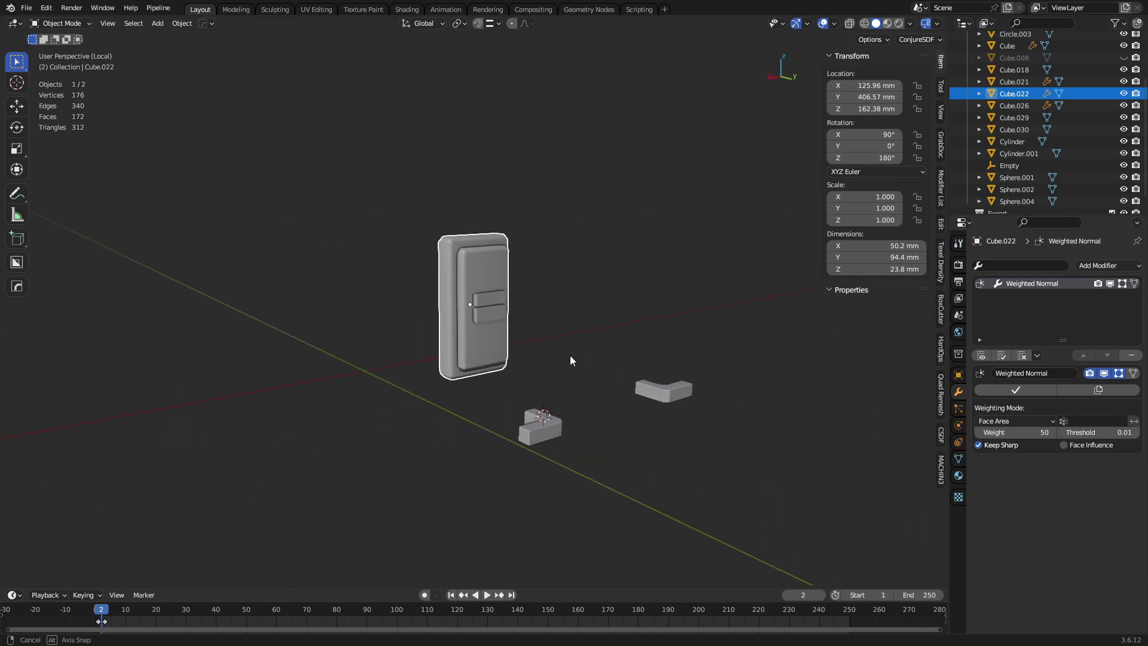
pyautogui.press('KP_Divide')
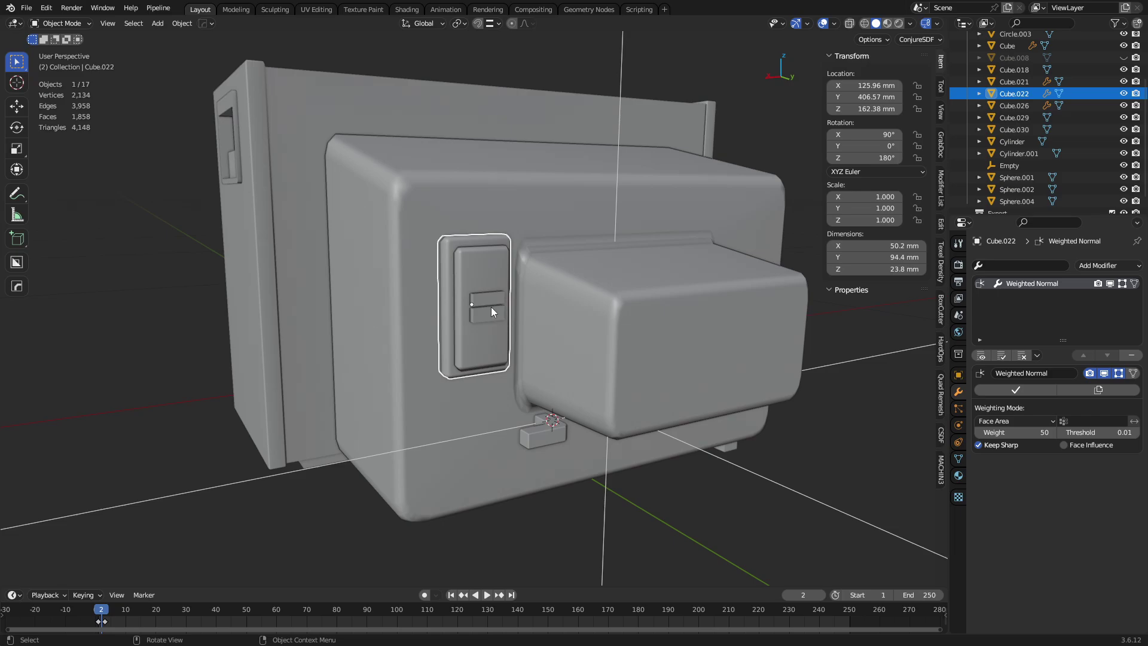
pyautogui.click(494, 23)
pyautogui.click(482, 96)
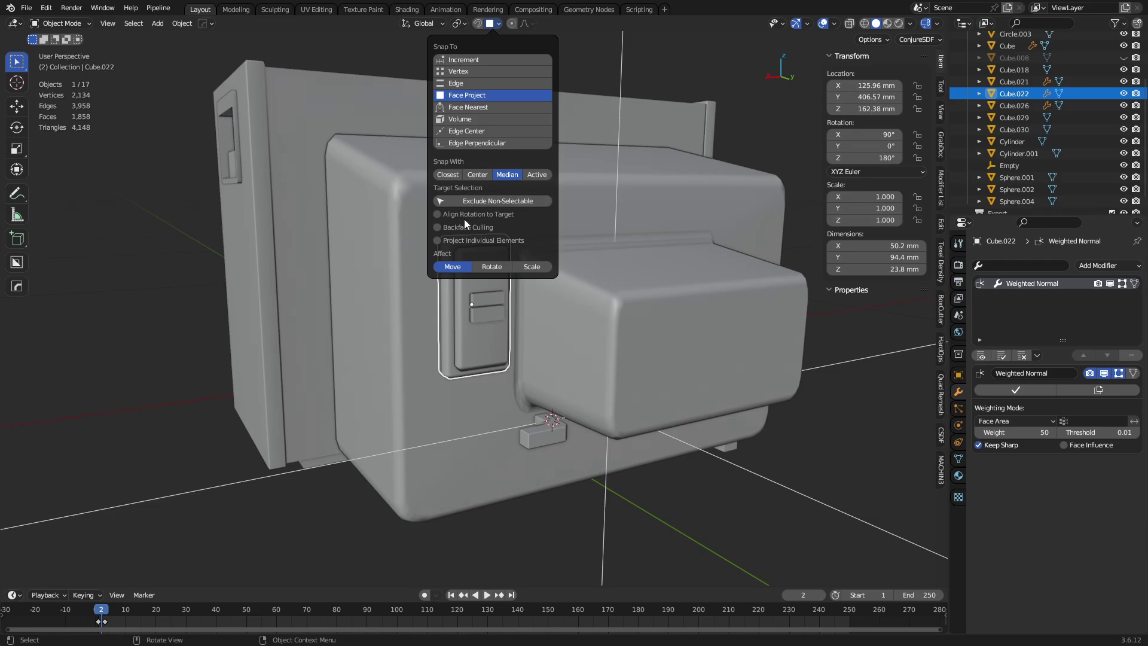
# Duplicate the connector panel and snap the copy onto the housing's sloped top face, with its rotation aligned to that face.
pyautogui.moveTo(655, 351); pyautogui.dragTo(422, 323, button='middle')
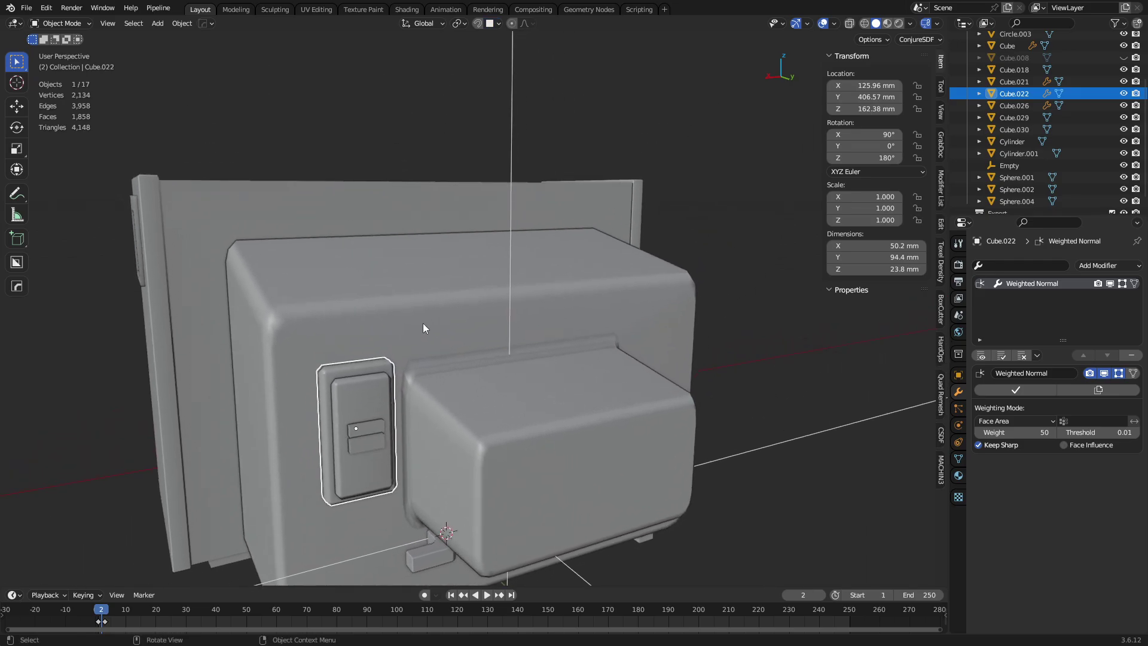
pyautogui.hotkey('shift', 'd')
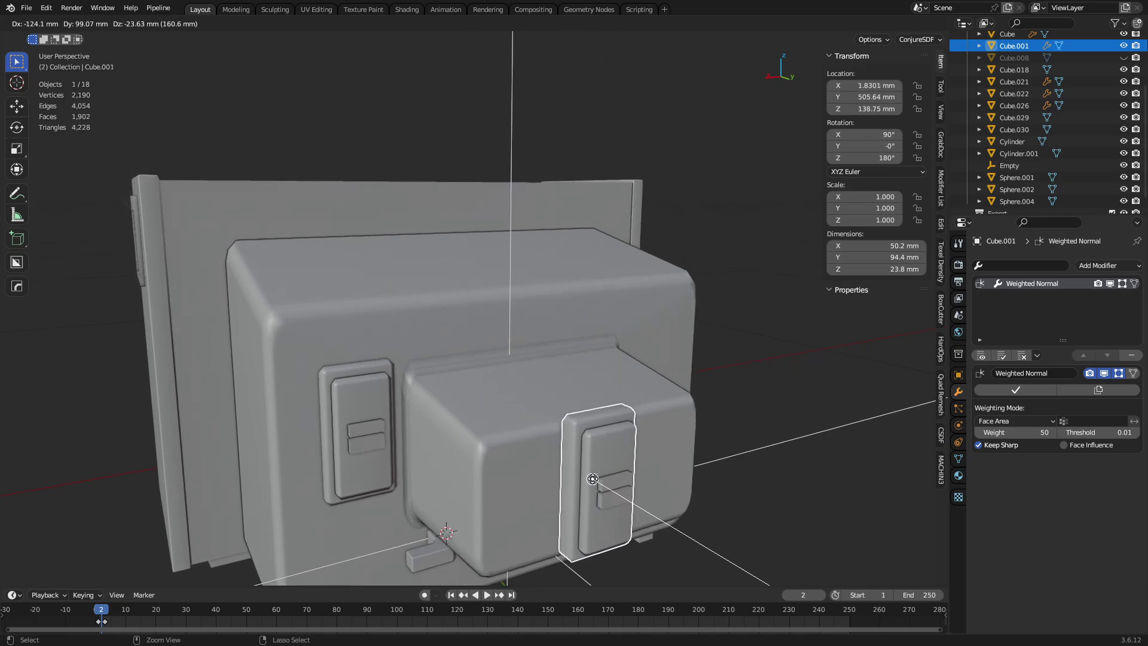
pyautogui.click(589, 316)
pyautogui.press('KP_Decimal')
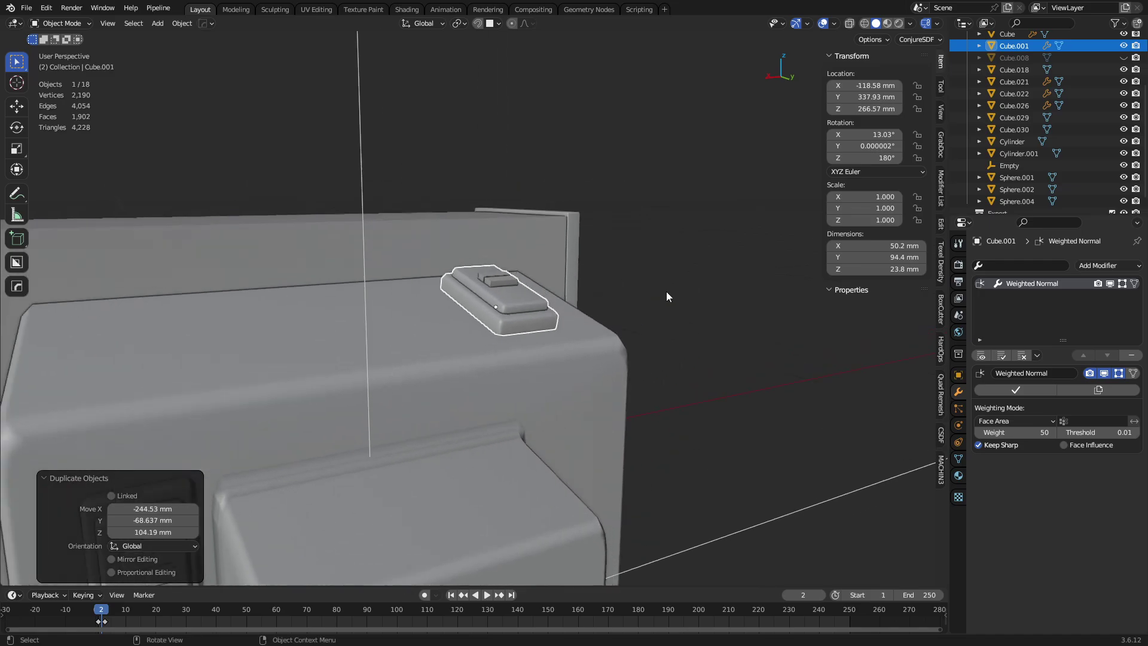
# Delete the duplicated connector panel from the housing's top face.
pyautogui.moveTo(666, 292); pyautogui.dragTo(495, 324, button='middle')
pyautogui.press('x')
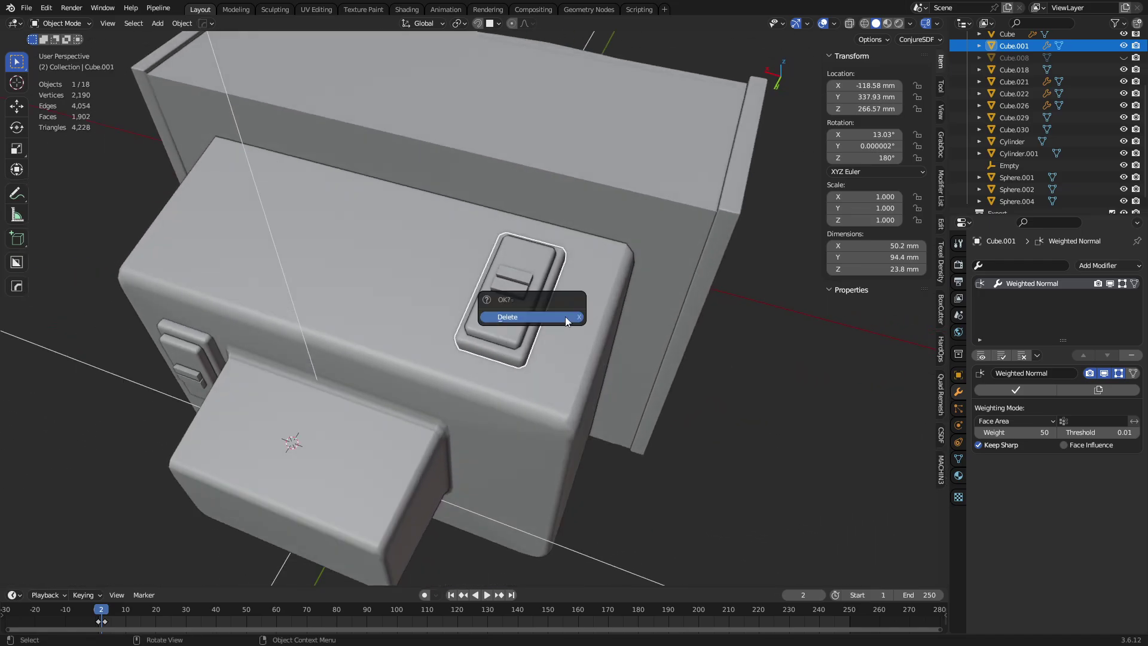
pyautogui.click(565, 317)
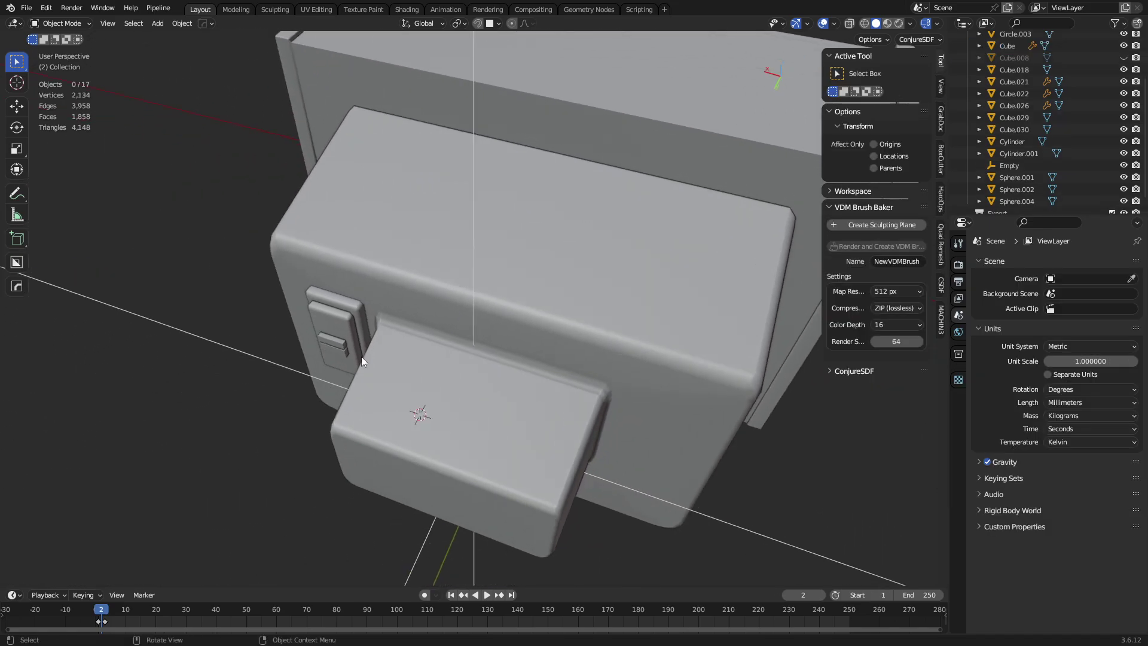
pyautogui.click(343, 340)
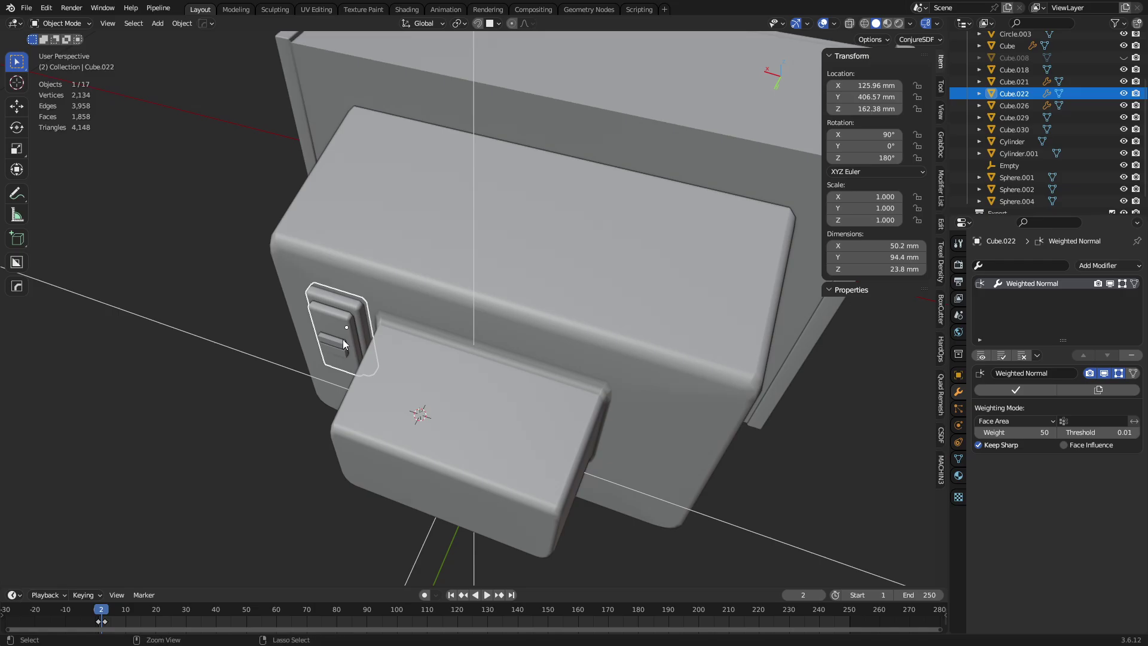
pyautogui.moveTo(343, 339); pyautogui.dragTo(321, 329, button='middle')
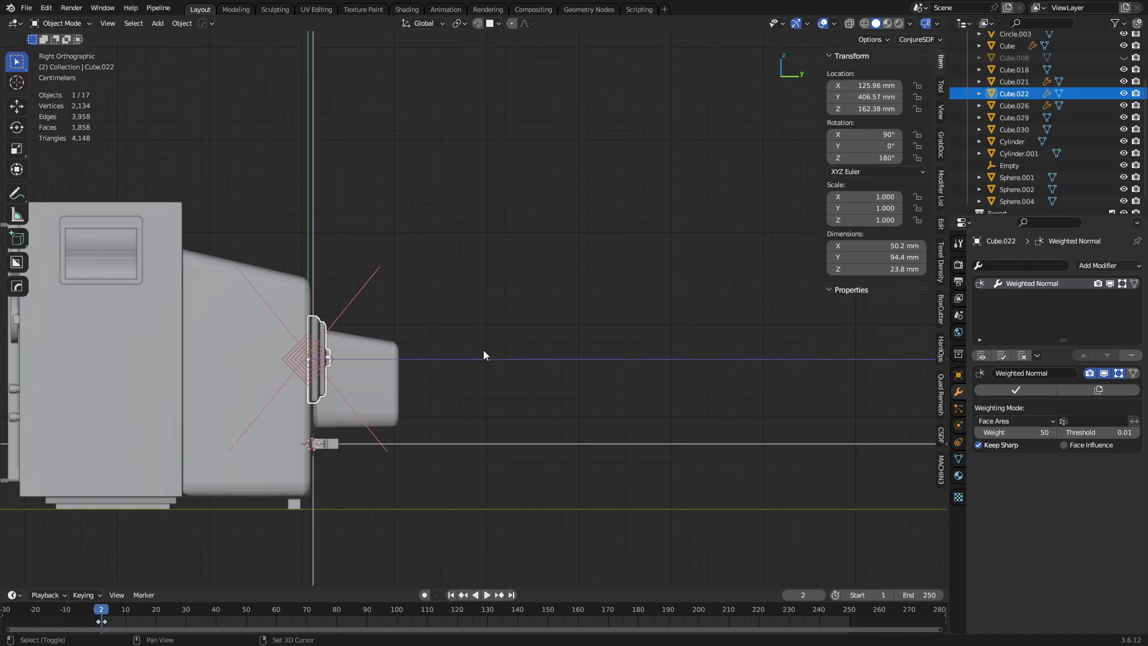
pyautogui.moveTo(483, 350); pyautogui.dragTo(434, 353, button='middle')
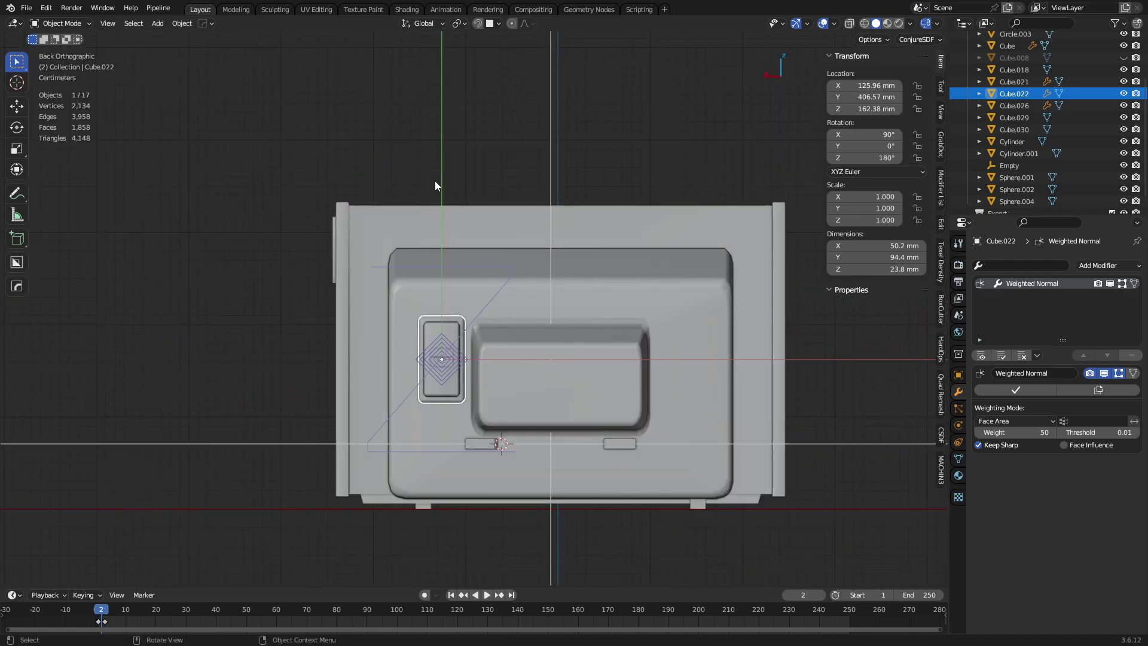
pyautogui.moveTo(436, 185); pyautogui.dragTo(493, 336, button='middle')
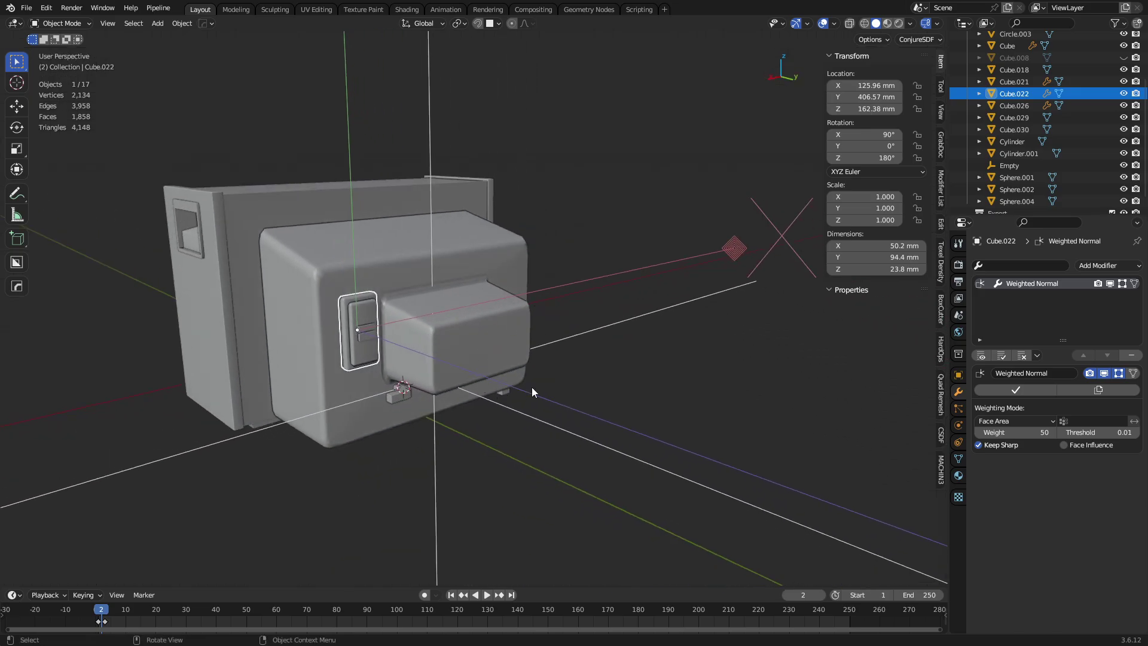
pyautogui.press('r')
pyautogui.press('x')
pyautogui.press('z')
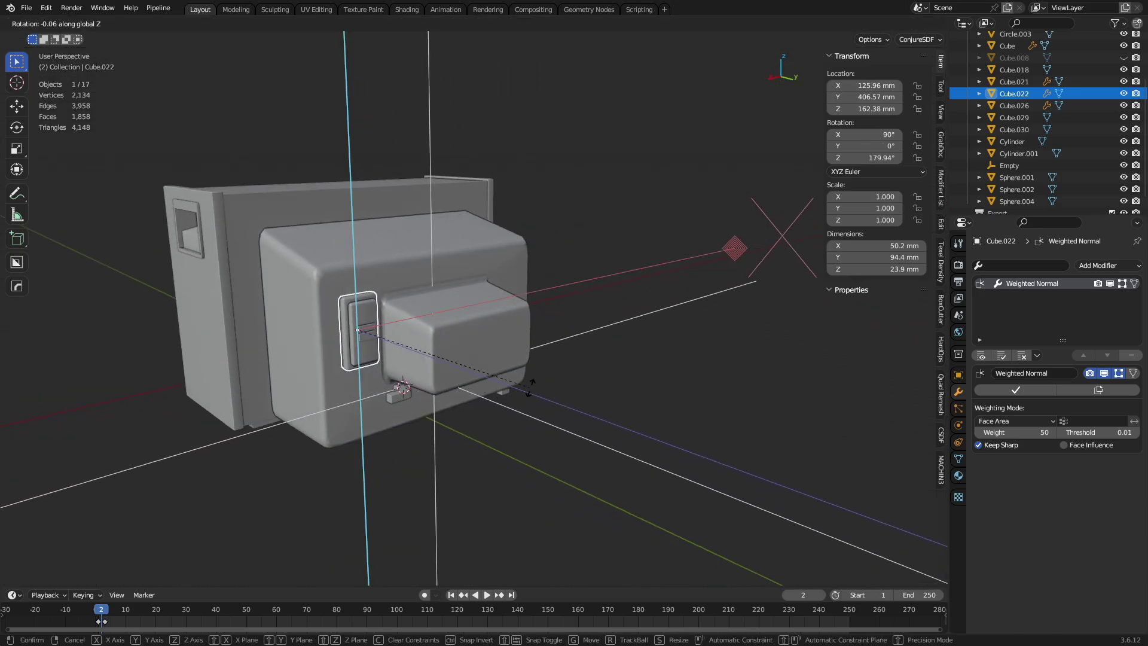
pyautogui.press('z')
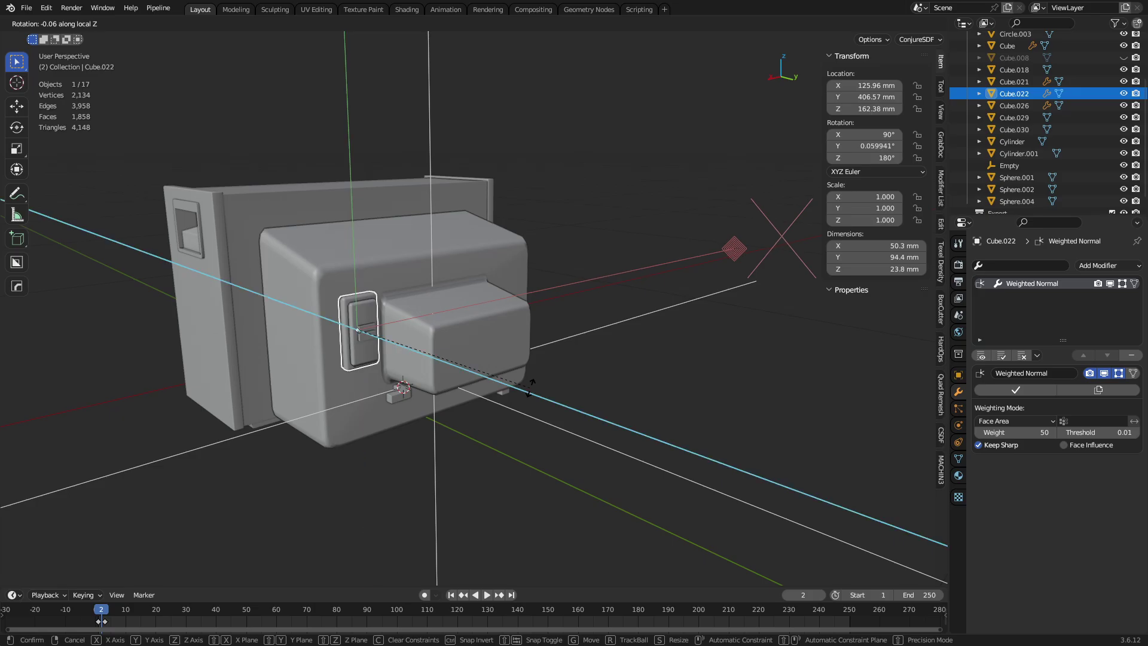
pyautogui.press('y')
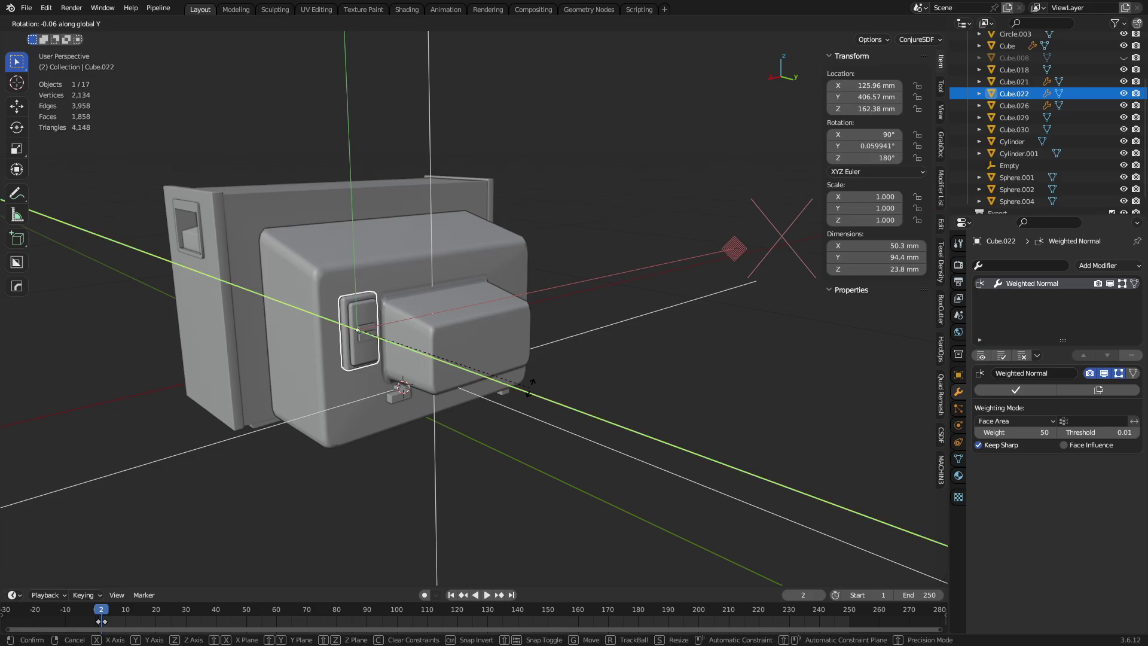
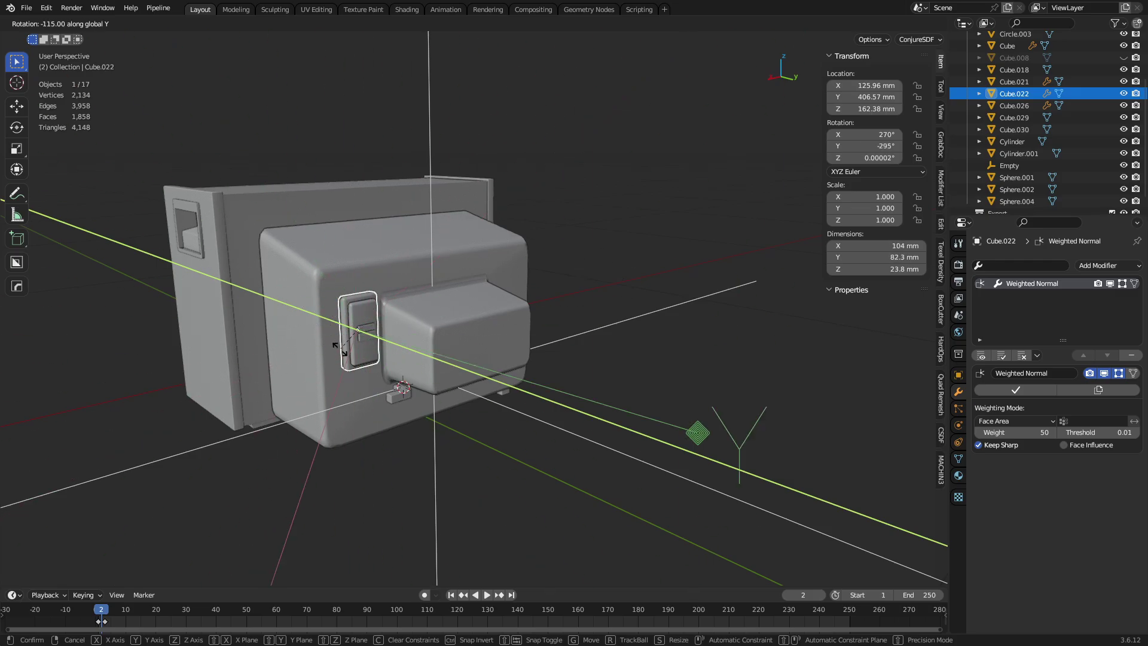
pyautogui.rightClick(612, 378)
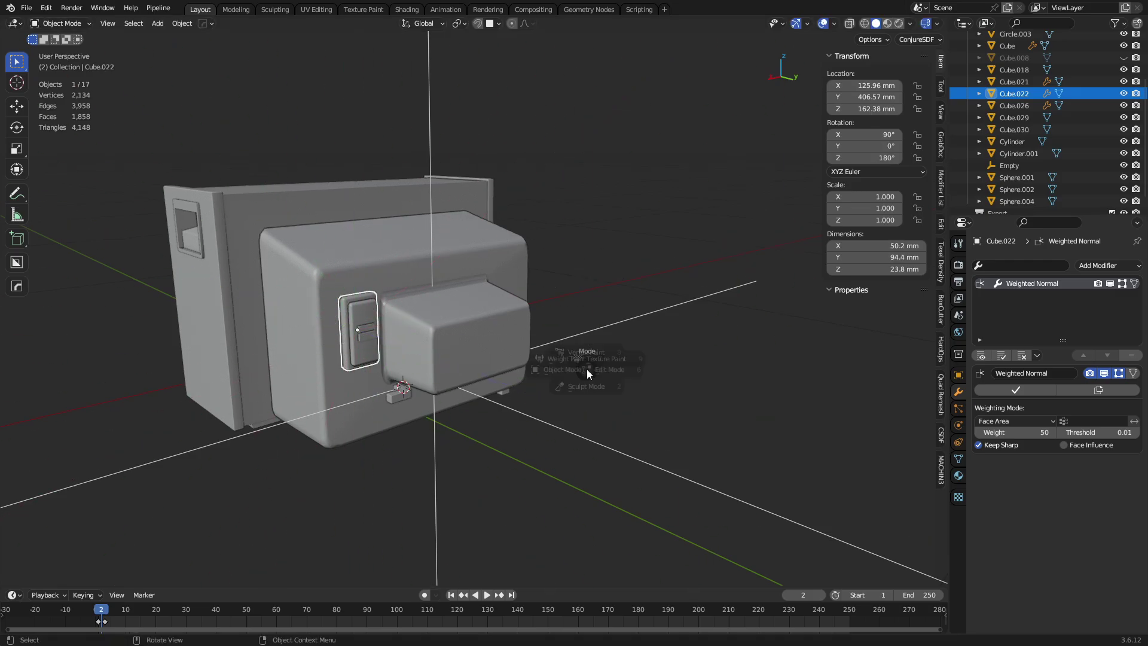
# Shade the television body smooth with Auto Smooth at 55° and set its Weighted Normal weight to 100.
pyautogui.press('a')
pyautogui.hotkey('alt', 'a')
pyautogui.moveTo(465, 295); pyautogui.dragTo(557, 382, button='middle')
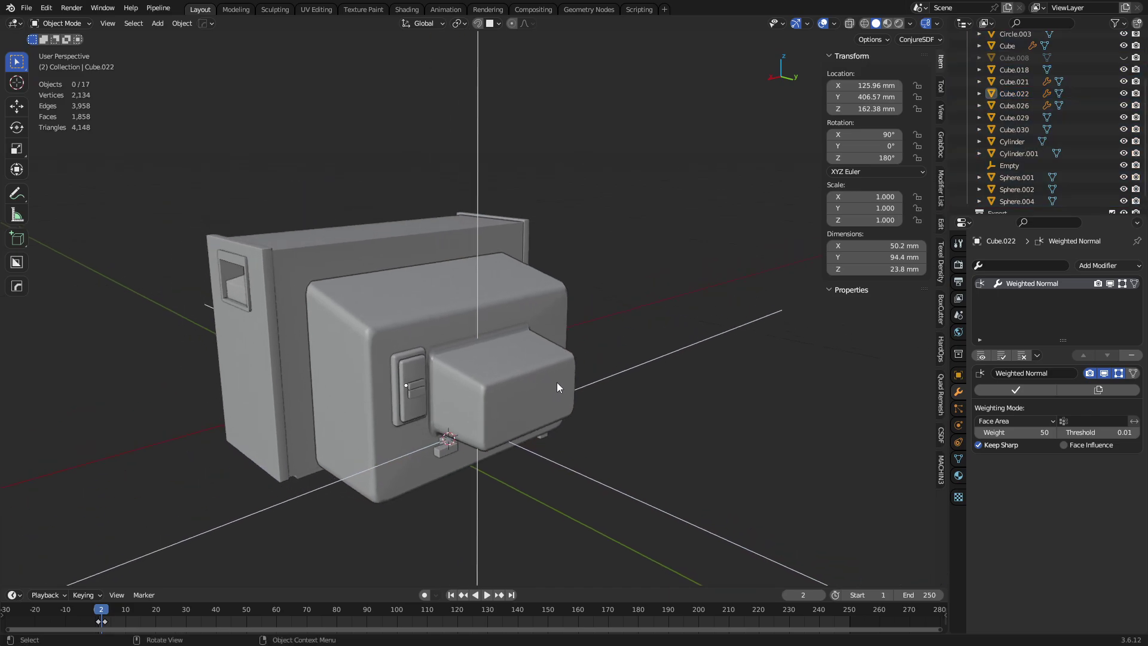
pyautogui.click(565, 318)
pyautogui.scroll(4, 483, 305)
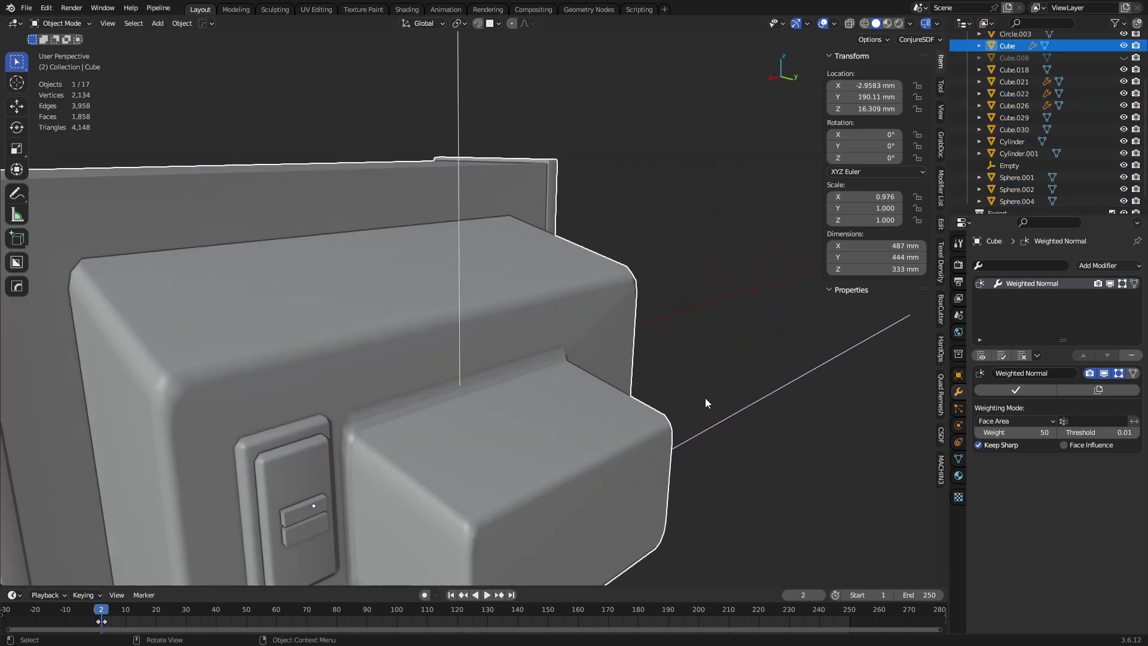
pyautogui.moveTo(705, 397); pyautogui.dragTo(559, 335, button='middle')
pyautogui.rightClick(622, 328)
pyautogui.click(622, 328)
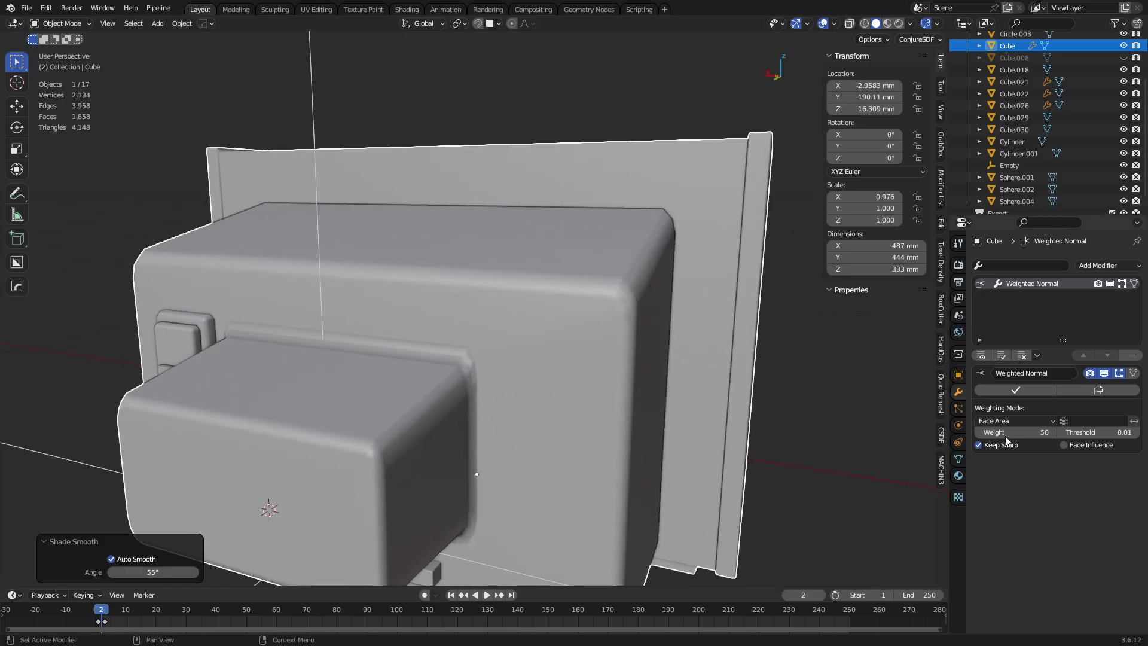
pyautogui.moveTo(1011, 432); pyautogui.dragTo(1030, 432)
# Enable Face Influence on the body's Weighted Normal modifier and set the flat rear faces around the protrusion to Strong face strength.
pyautogui.moveTo(683, 368); pyautogui.dragTo(490, 265, button='middle')
pyautogui.hotkey('shift', 'alt', 'z')
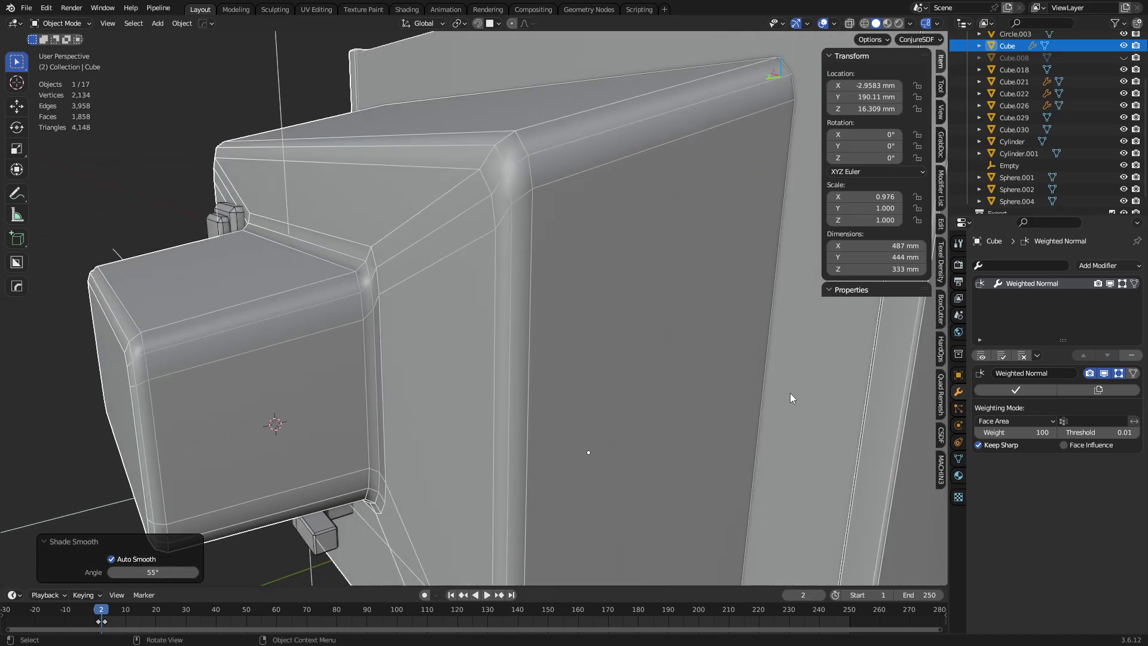
pyautogui.press('Tab')
pyautogui.keyDown('alt'); pyautogui.click(417, 262); pyautogui.keyUp('alt')
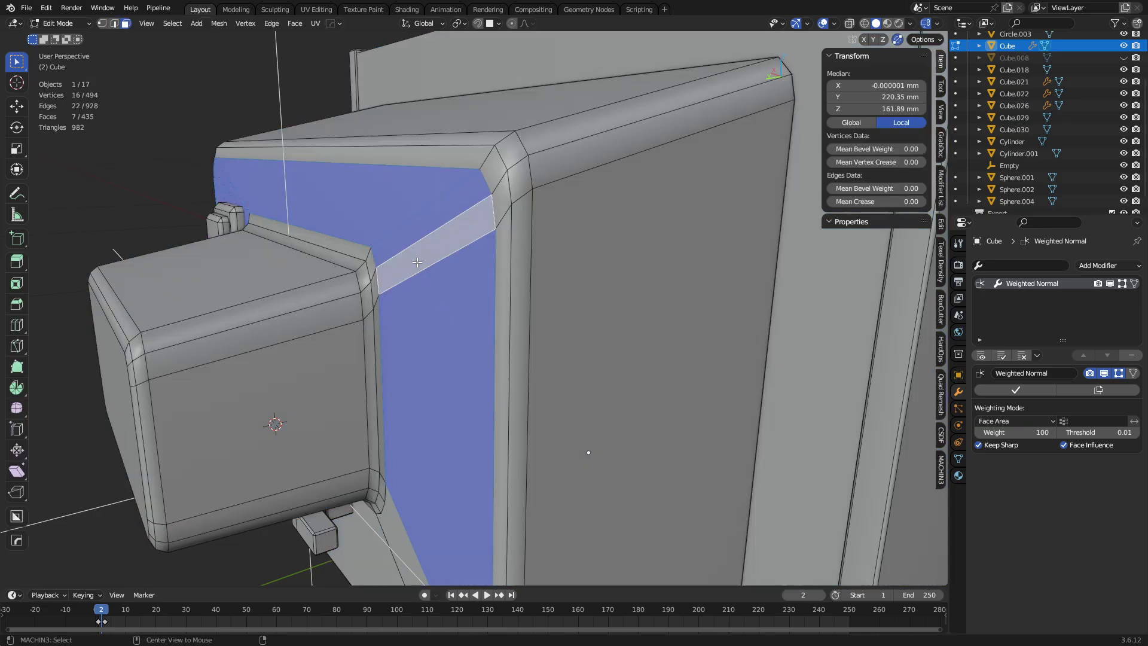
pyautogui.scroll(-4, 458, 371)
pyautogui.keyDown('alt'); pyautogui.keyDown('shift'); pyautogui.click(511, 421); pyautogui.keyUp('shift'); pyautogui.keyUp('alt')
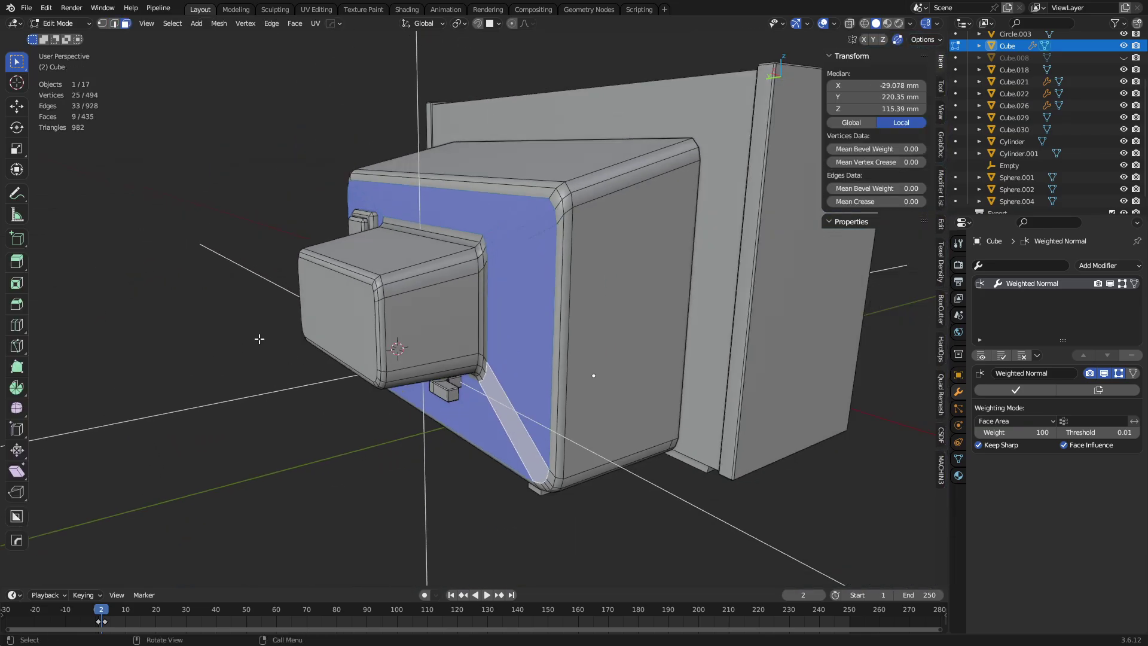
pyautogui.moveTo(259, 338); pyautogui.dragTo(538, 370, button='middle')
pyautogui.keyDown('shift'); pyautogui.click(287, 419); pyautogui.keyUp('shift')
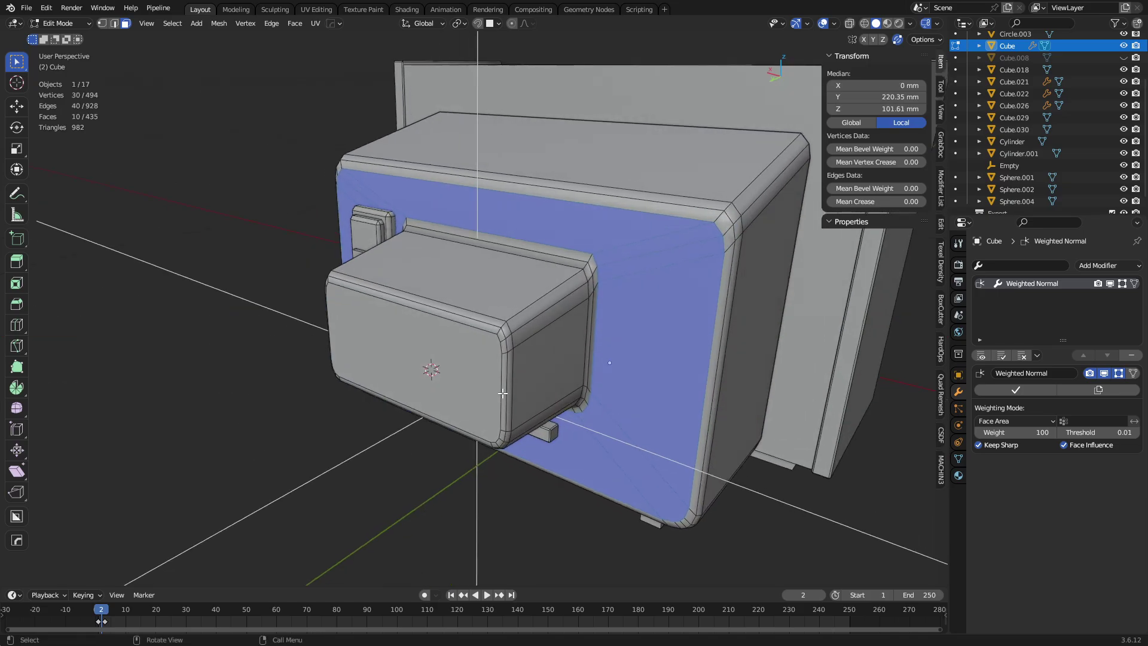
pyautogui.scroll(3, 638, 348)
pyautogui.scroll(-2, 638, 349)
pyautogui.moveTo(638, 349); pyautogui.dragTo(616, 344, button='middle')
pyautogui.hotkey('alt', 'n')
pyautogui.moveTo(622, 344)
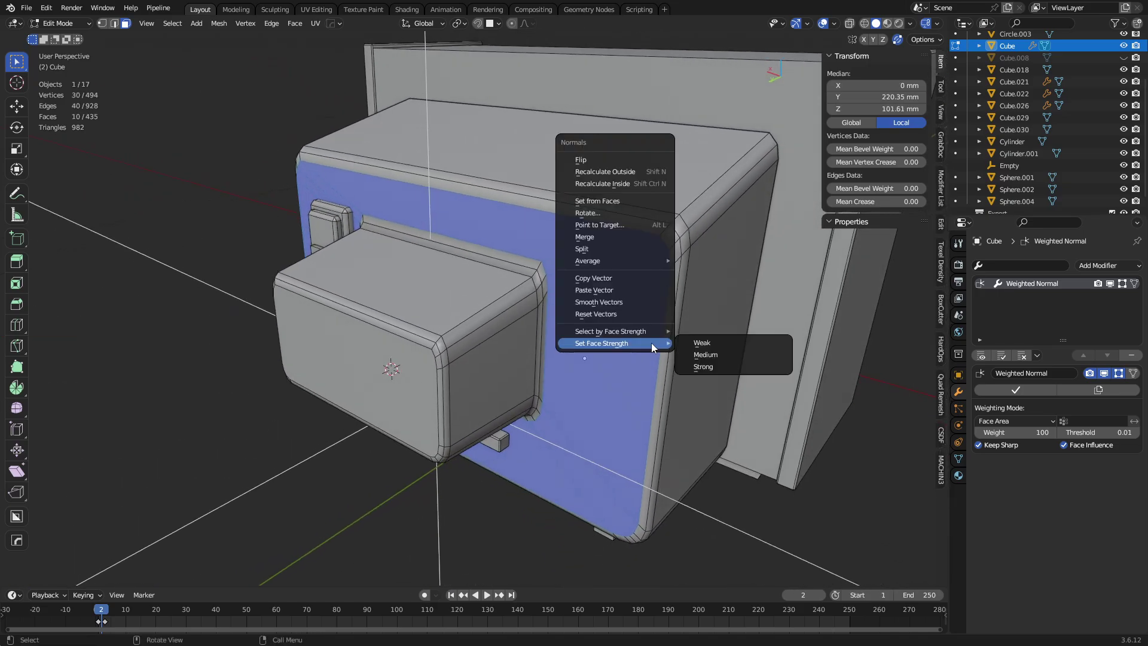
pyautogui.click(722, 372)
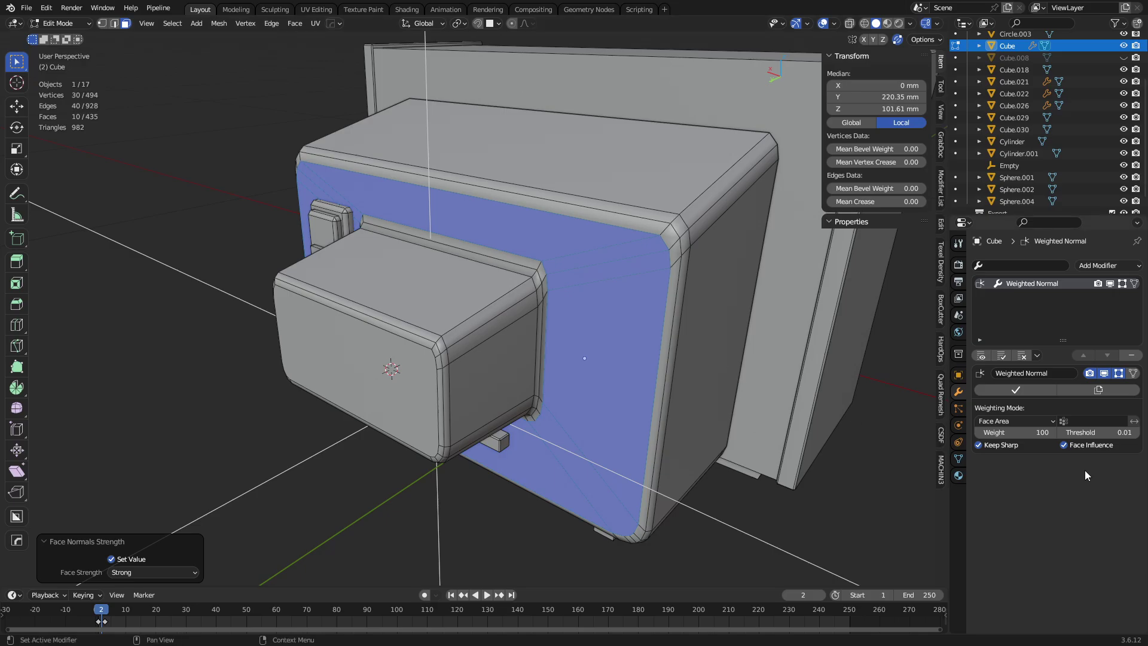
pyautogui.hotkey('ctrl', 'Tab')
pyautogui.click(571, 412)
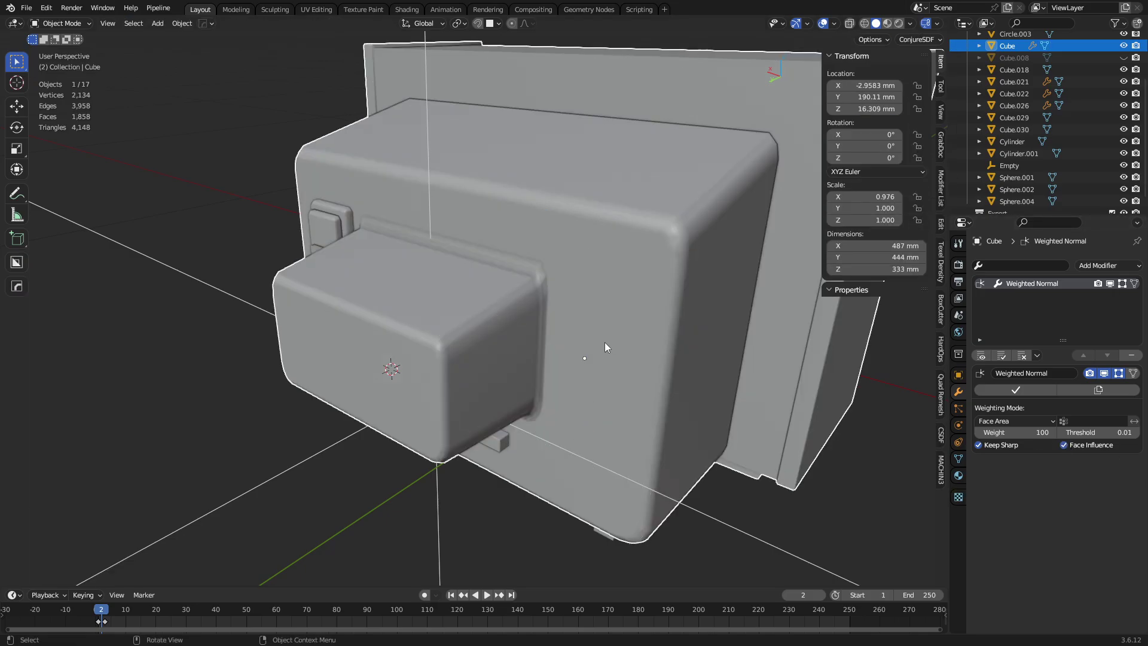
# Lower the middle bevel vertex at the upper corner of the rear protrusion's base along Z, level with the inner bevel vertex.
pyautogui.moveTo(604, 342); pyautogui.dragTo(629, 206, button='middle')
pyautogui.scroll(10, 573, 256)
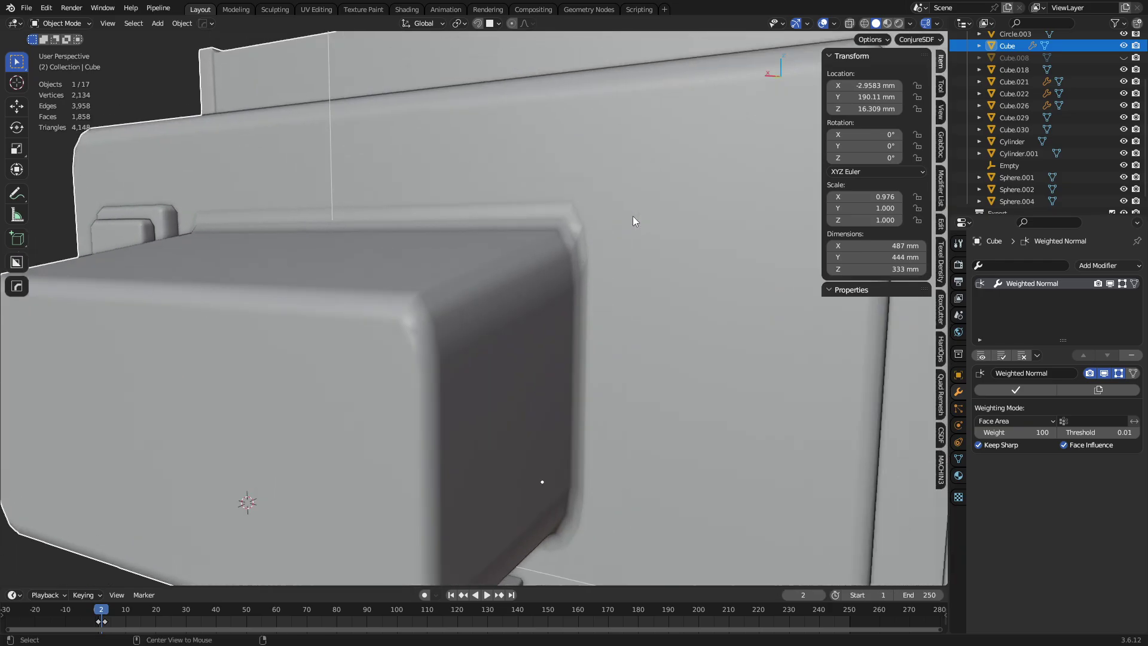
pyautogui.press('Tab')
pyautogui.press('1')
pyautogui.click(560, 298)
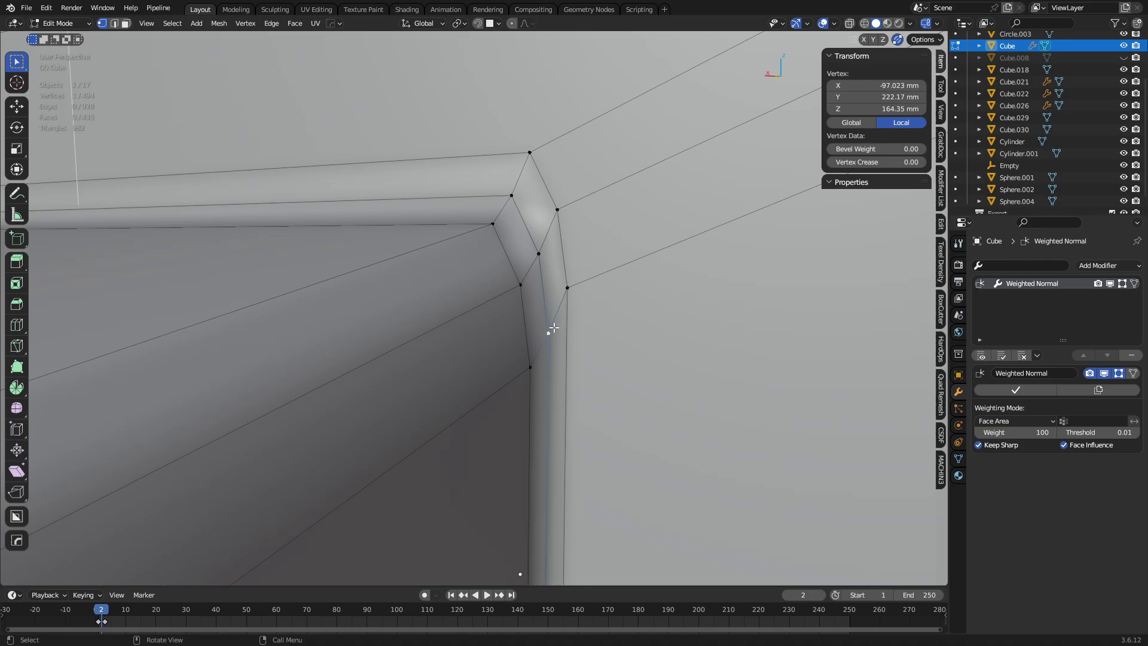
pyautogui.keyDown('shift'); pyautogui.click(555, 328); pyautogui.keyUp('shift')
pyautogui.keyDown('alt'); pyautogui.moveTo(554, 329); pyautogui.dragTo(564, 307, button='middle'); pyautogui.keyUp('alt')
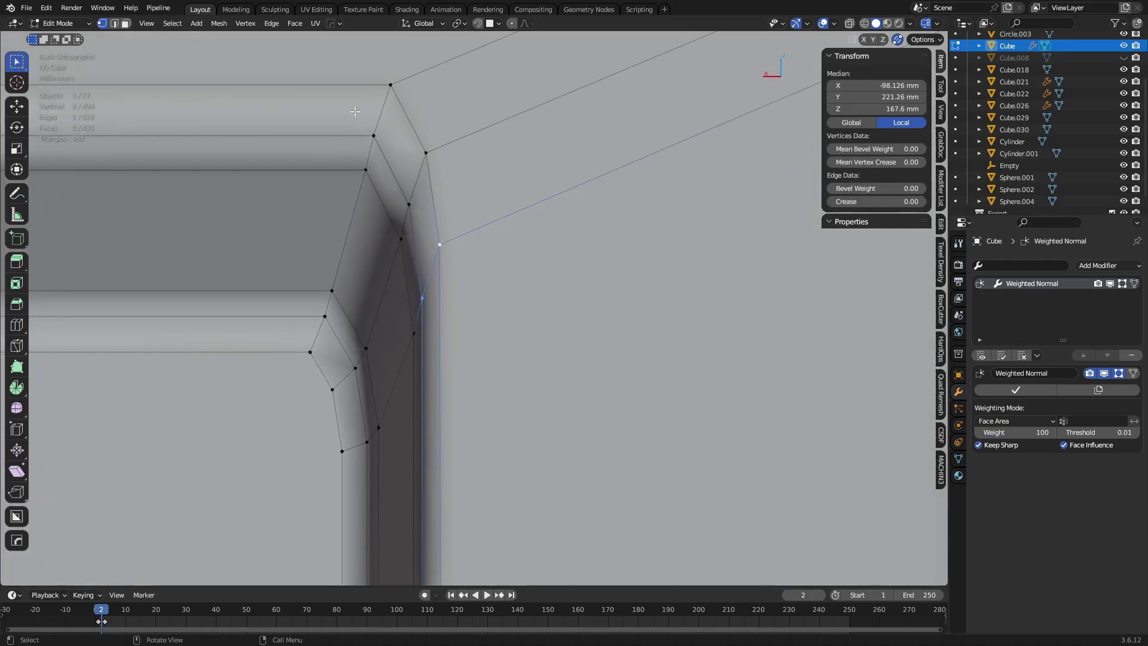
pyautogui.click(422, 304)
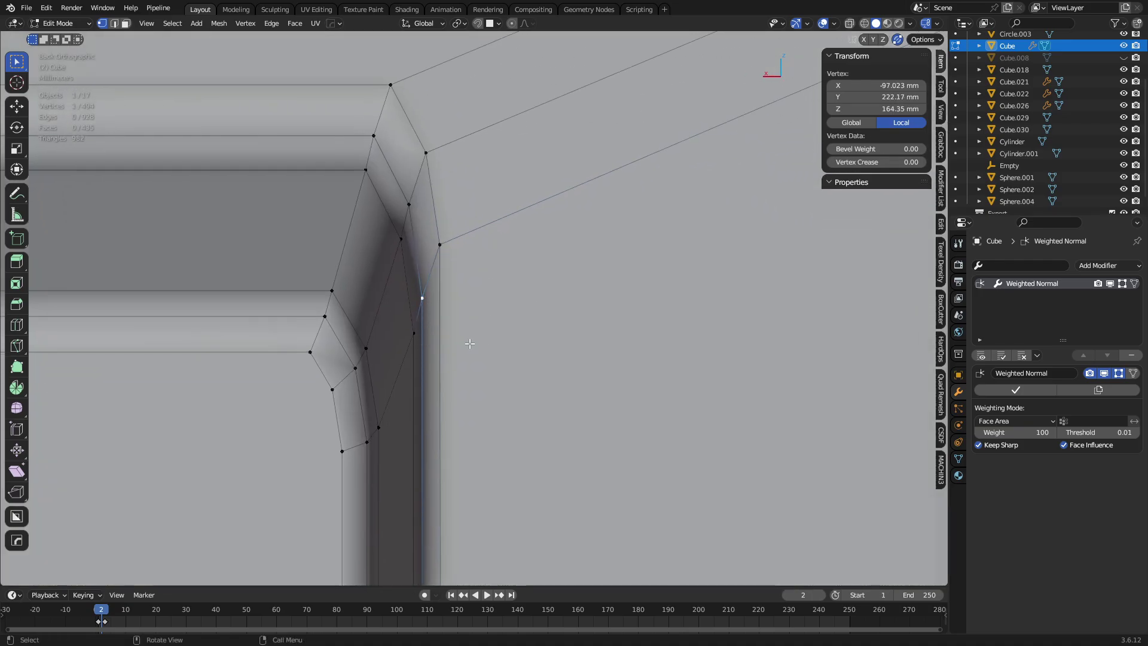
pyautogui.press('g')
pyautogui.press('z')
pyautogui.click(459, 121)
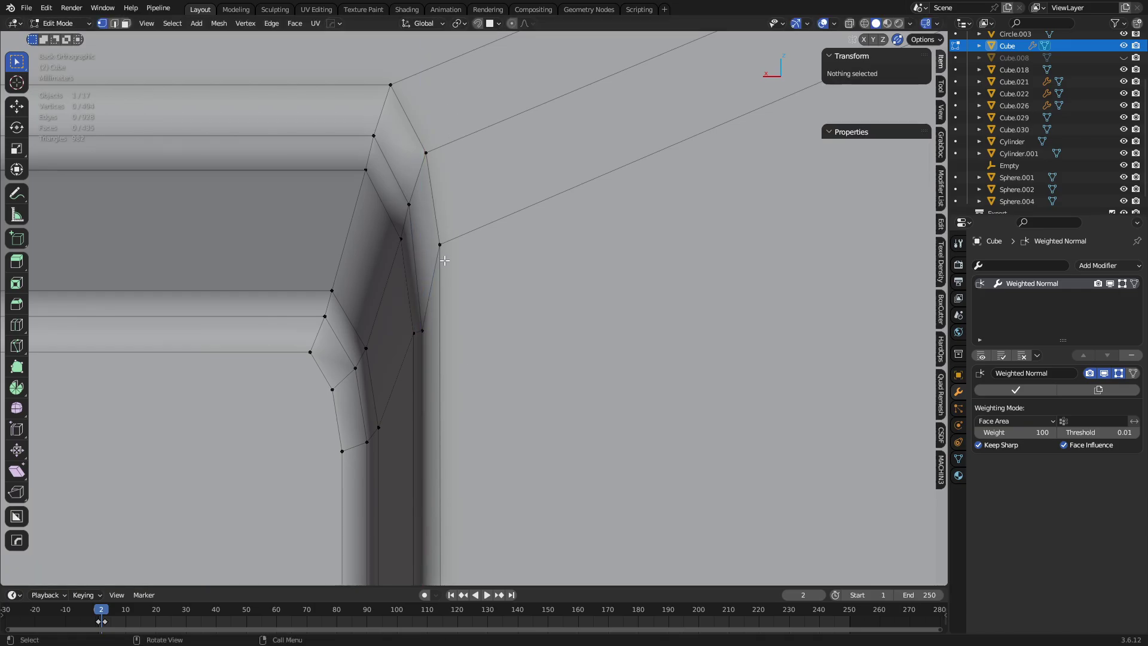
# Lower the outer bevel vertex at the same corner about 10.3 mm along Z, level with the vertices beside it.
pyautogui.click(460, 255)
pyautogui.press('g')
pyautogui.press('z')
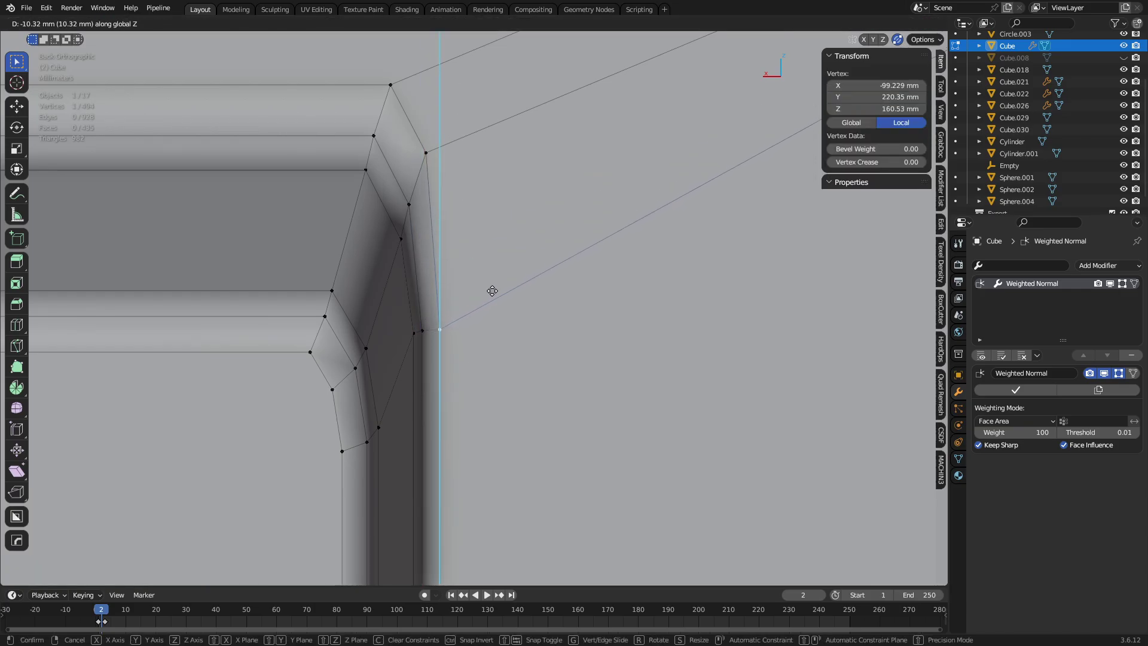
pyautogui.click(491, 290)
# Move the middle and outer vertices at the end of the protrusion's upper bevel along X to line up above the inner vertex.
pyautogui.click(366, 170)
pyautogui.press('g')
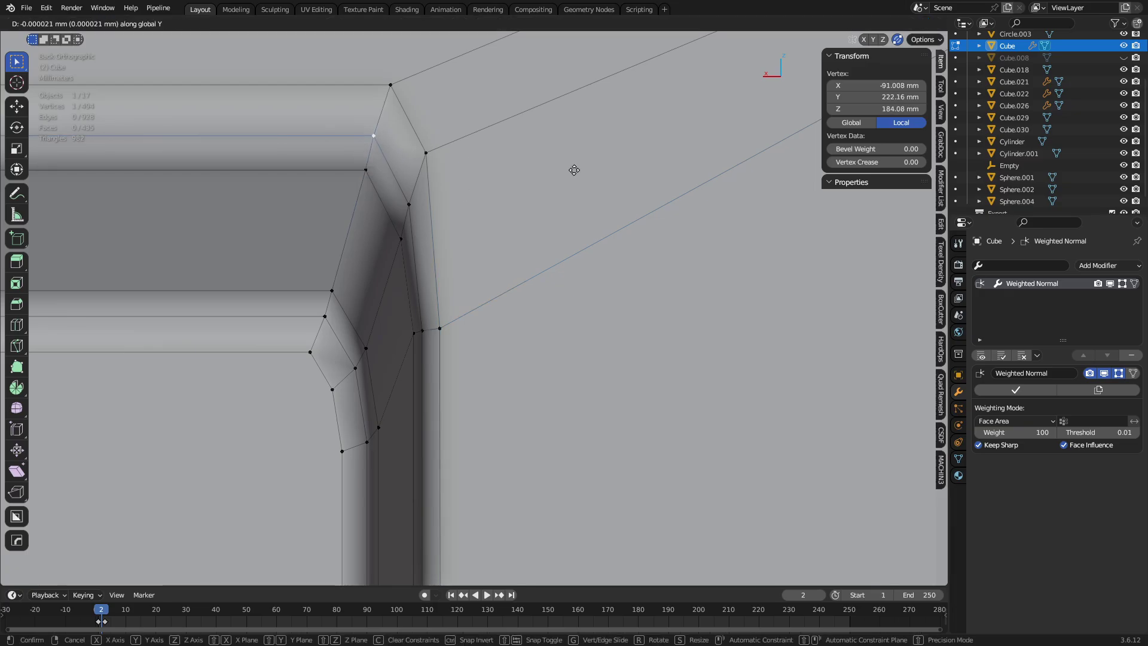
pyautogui.press('x')
pyautogui.click(564, 164)
pyautogui.click(390, 85)
pyautogui.press('g')
pyautogui.press('x')
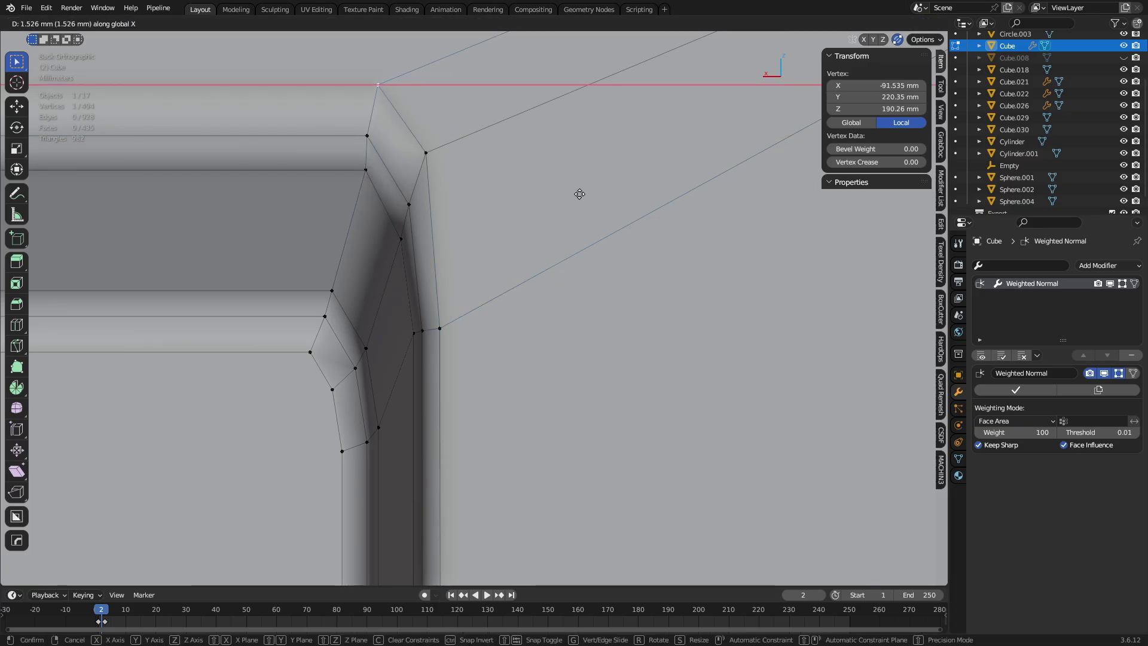
pyautogui.click(512, 185)
# Slide the outermost vertex in the middle of the protrusion's corner bevel along its edge by a factor of 0.178.
pyautogui.click(420, 163)
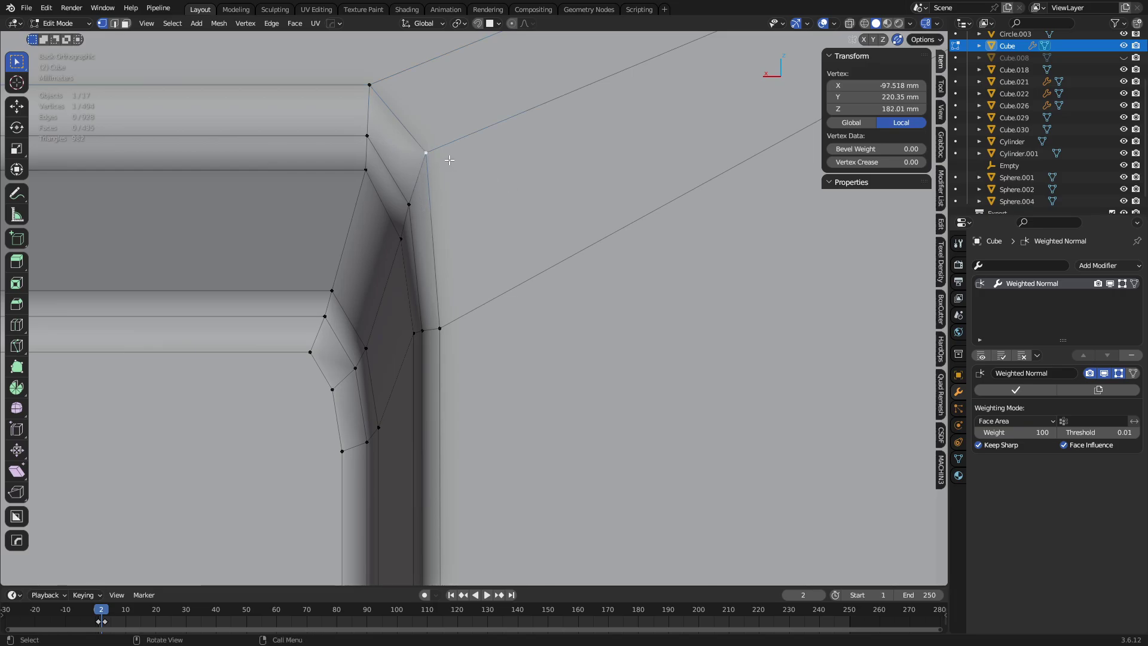
pyautogui.press('g')
pyautogui.press('g')
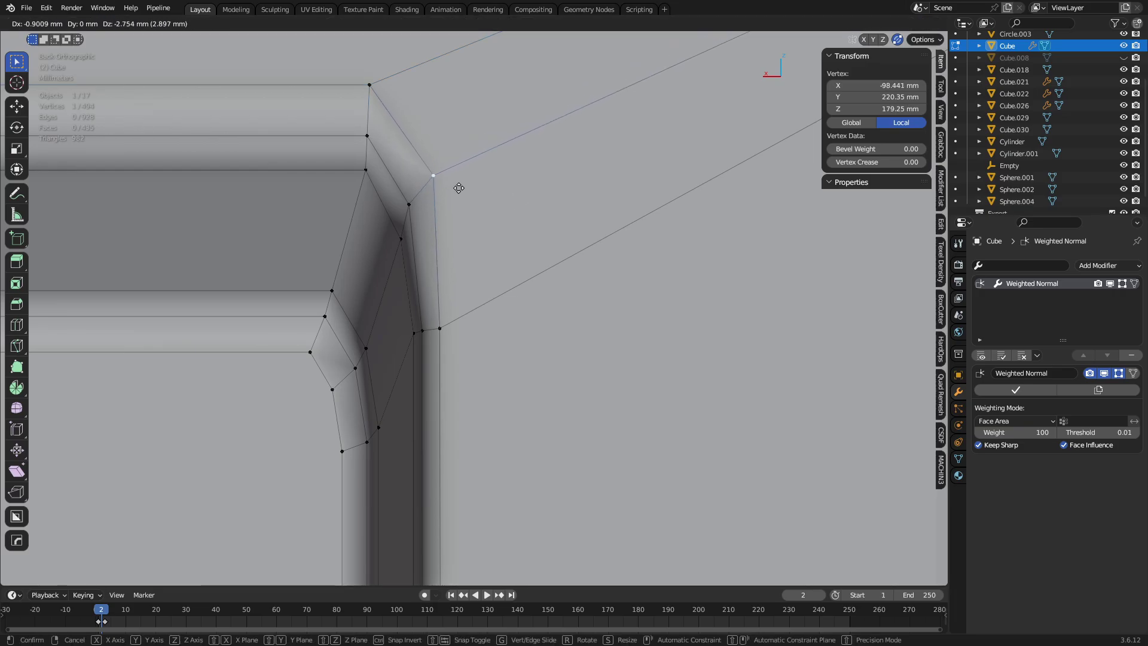
pyautogui.click(473, 198)
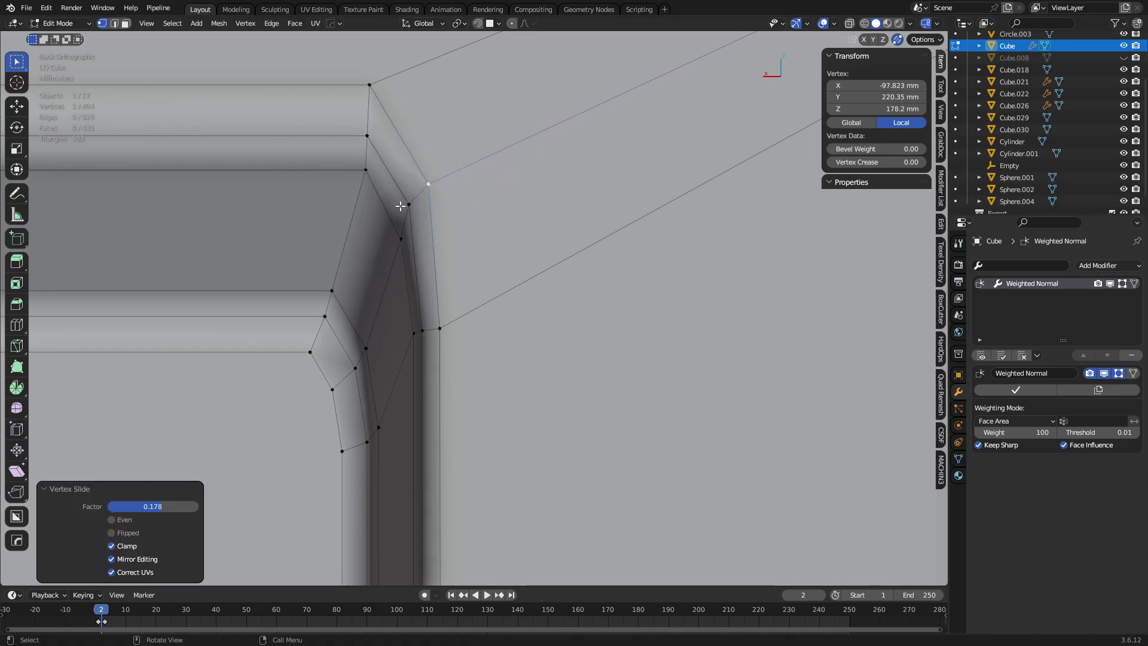
# Slide the middle vertex of the rear protrusion's upper corner bevel along its edge.
pyautogui.click(409, 206)
pyautogui.press('g')
pyautogui.press('g')
pyautogui.click(526, 249)
pyautogui.press('Tab')
# Examine the shading at the upper corner of the protrusion's base and along its upper edges, with and without the wireframe.
pyautogui.moveTo(483, 251); pyautogui.dragTo(400, 304, button='middle')
pyautogui.scroll(8, 504, 308)
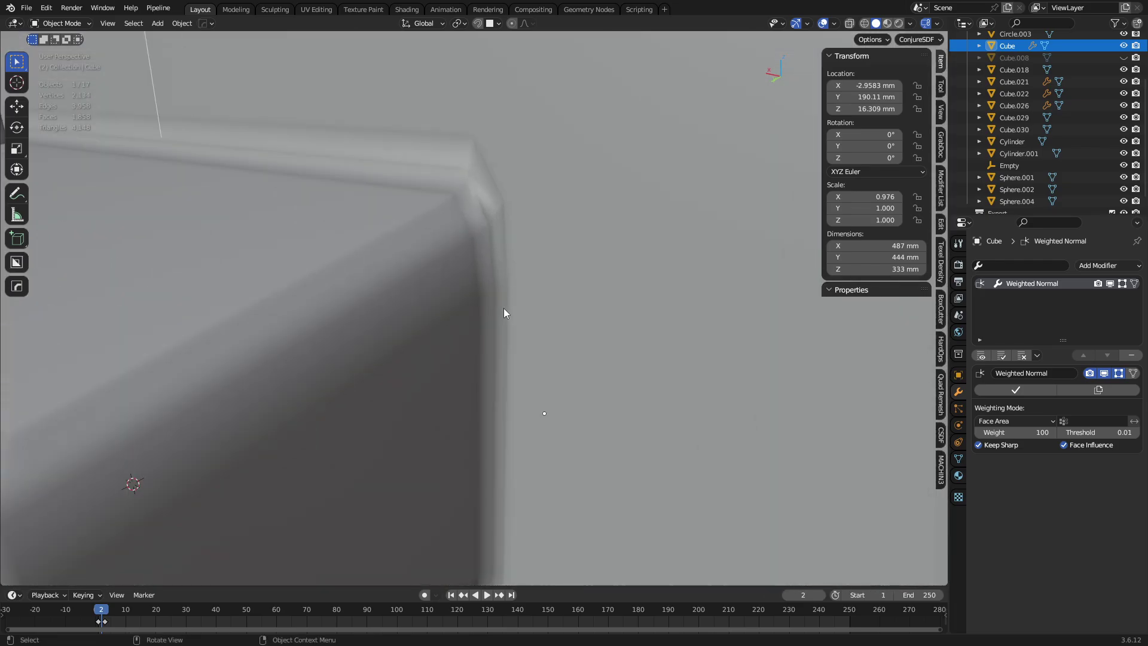
pyautogui.press('Tab')
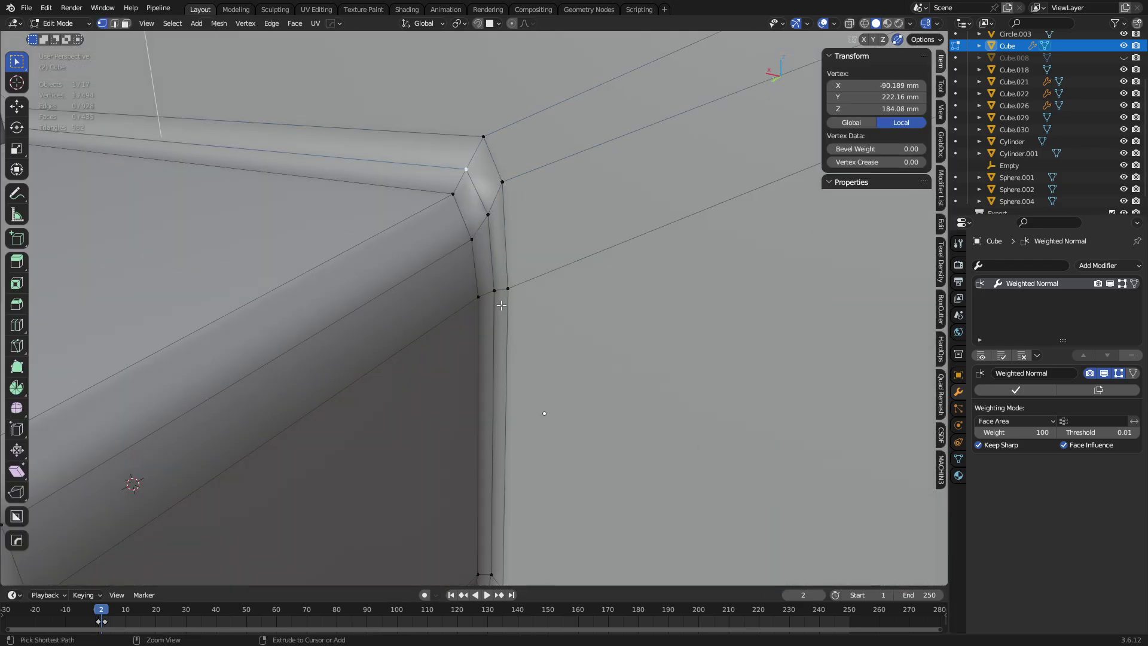
pyautogui.scroll(-4, 501, 305)
pyautogui.keyDown('ctrl'); pyautogui.click(501, 306); pyautogui.keyUp('ctrl')
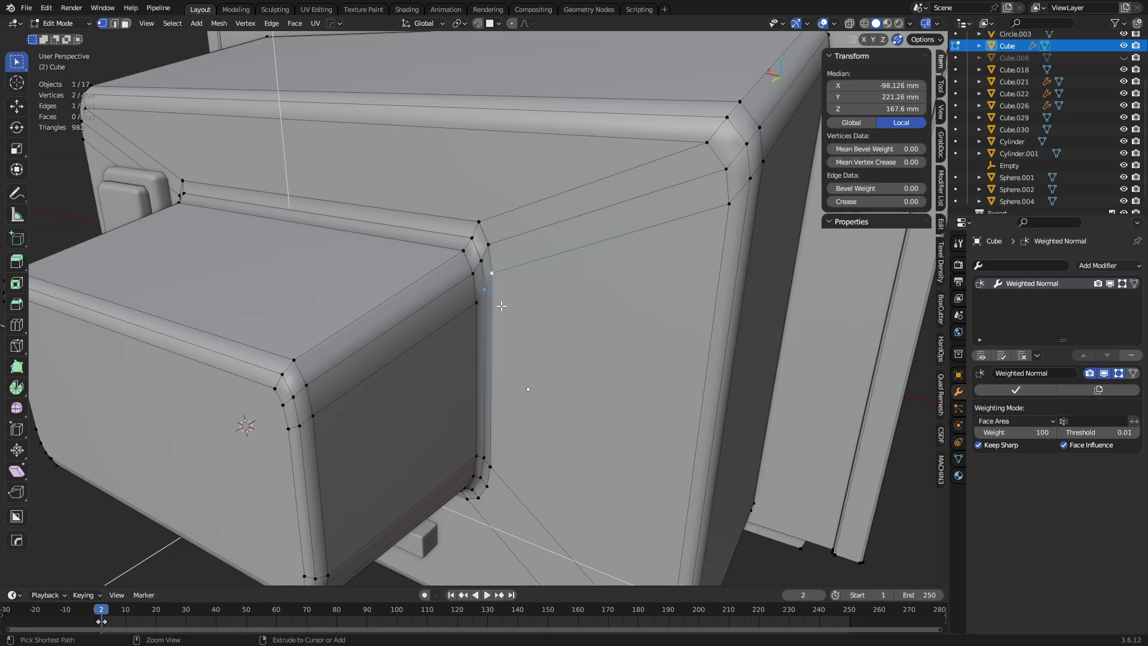
pyautogui.press('Tab')
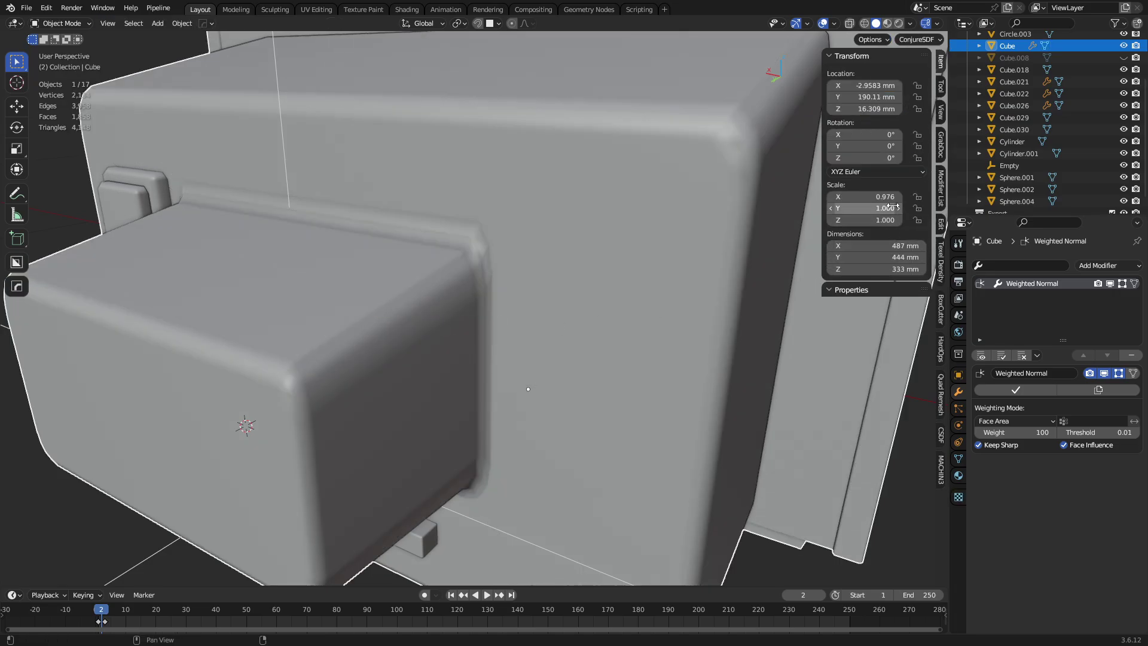
pyautogui.moveTo(884, 196); pyautogui.dragTo(891, 196)
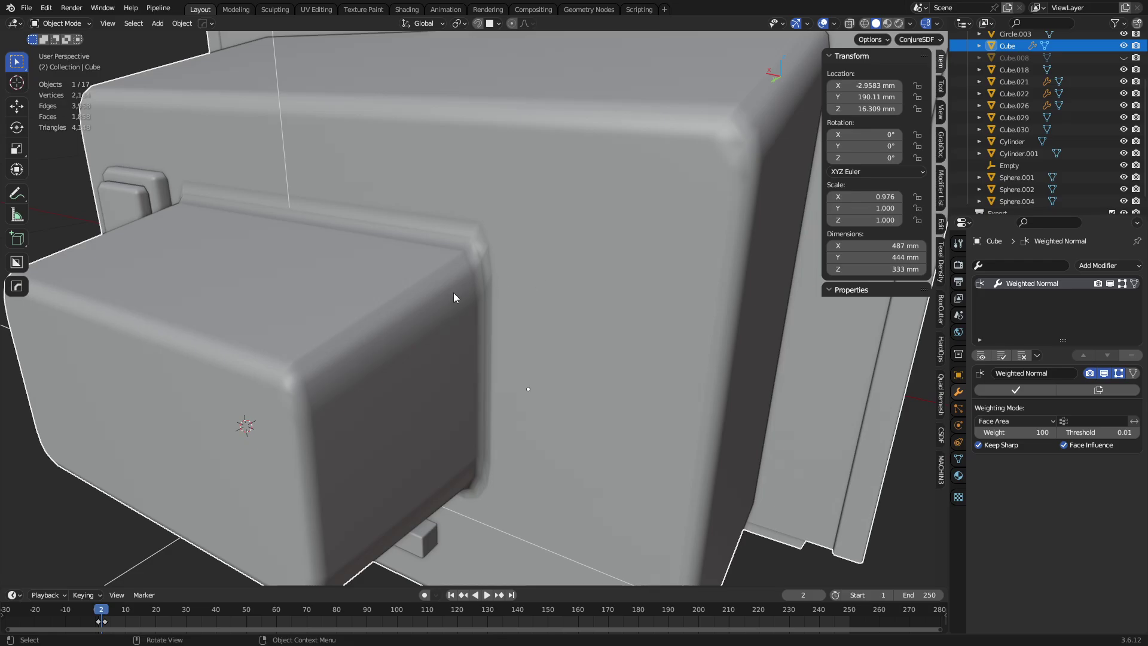
pyautogui.press('Tab')
pyautogui.press('2')
pyautogui.click(275, 345)
pyautogui.keyDown('shift'); pyautogui.moveTo(287, 344); pyautogui.dragTo(378, 317, button='middle'); pyautogui.keyUp('shift')
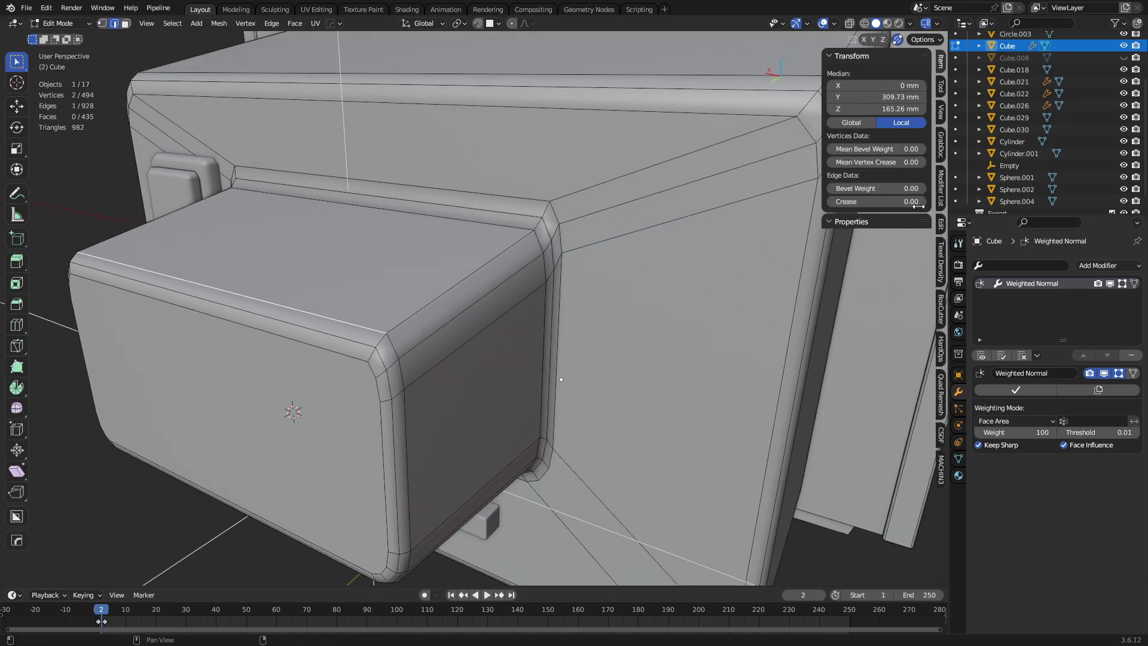
pyautogui.press('Tab')
pyautogui.click(507, 302)
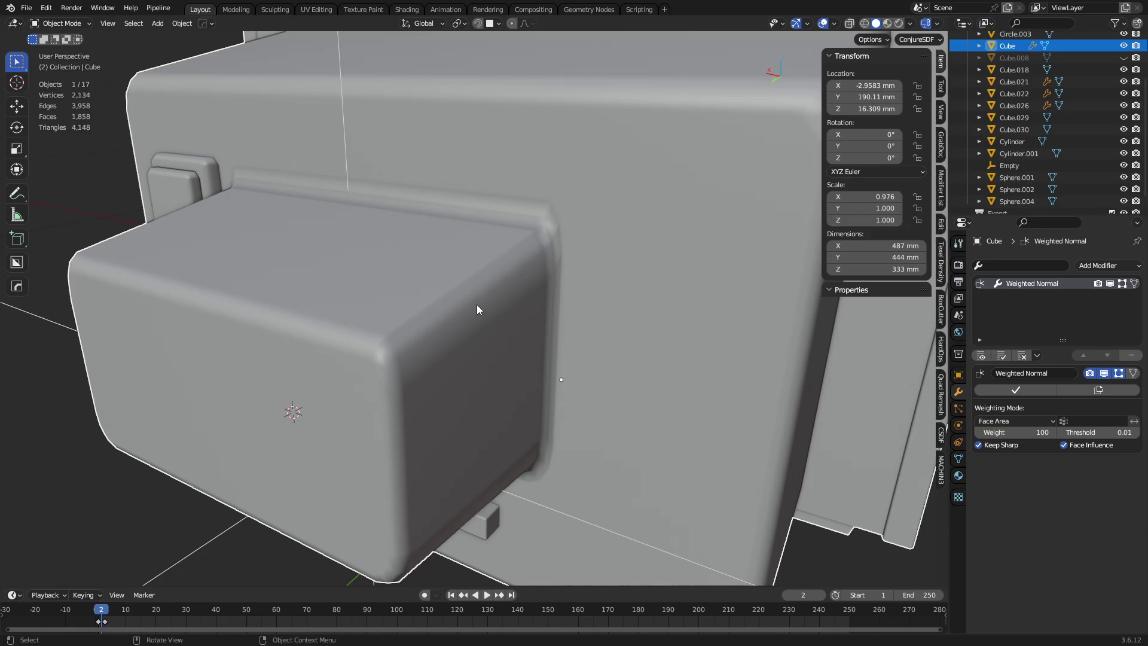
# Select the faces of the protrusion's upper side bevel and its base corner to compare their topology with the shading.
pyautogui.press('Tab')
pyautogui.click(527, 303)
pyautogui.press('3')
pyautogui.keyDown('alt'); pyautogui.click(467, 287); pyautogui.keyUp('alt')
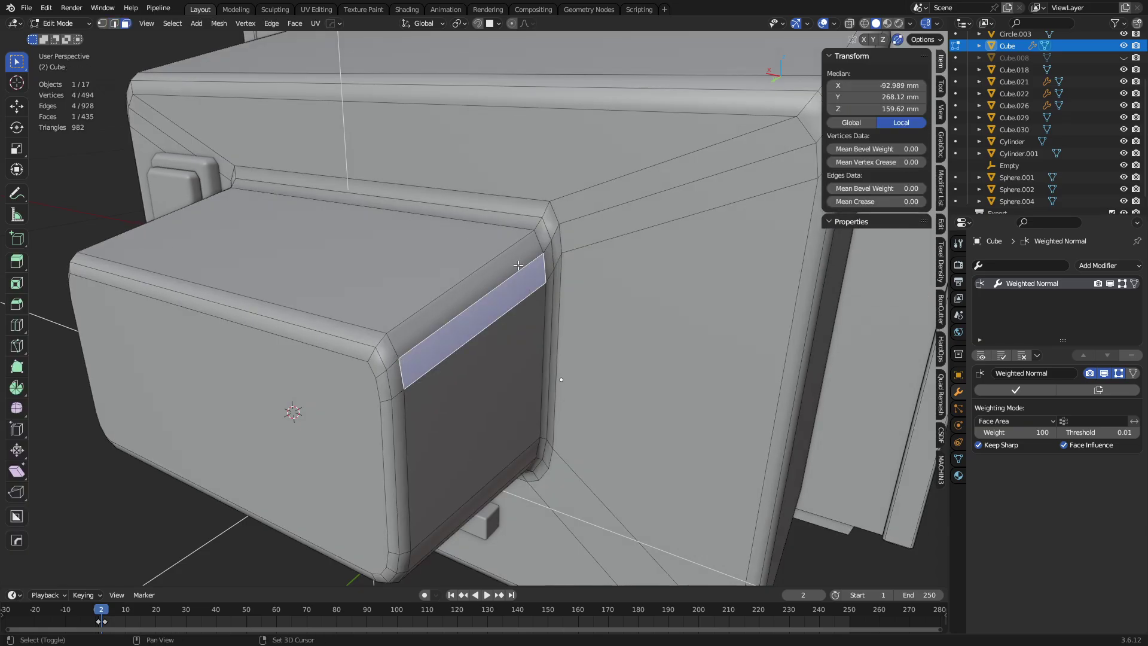
pyautogui.keyDown('shift'); pyautogui.click(556, 240); pyautogui.keyUp('shift')
pyautogui.keyDown('shift'); pyautogui.click(546, 233); pyautogui.keyUp('shift')
pyautogui.keyDown('shift'); pyautogui.click(555, 253); pyautogui.keyUp('shift')
pyautogui.keyDown('shift'); pyautogui.click(551, 222); pyautogui.keyUp('shift')
pyautogui.keyDown('shift'); pyautogui.click(550, 257); pyautogui.keyUp('shift')
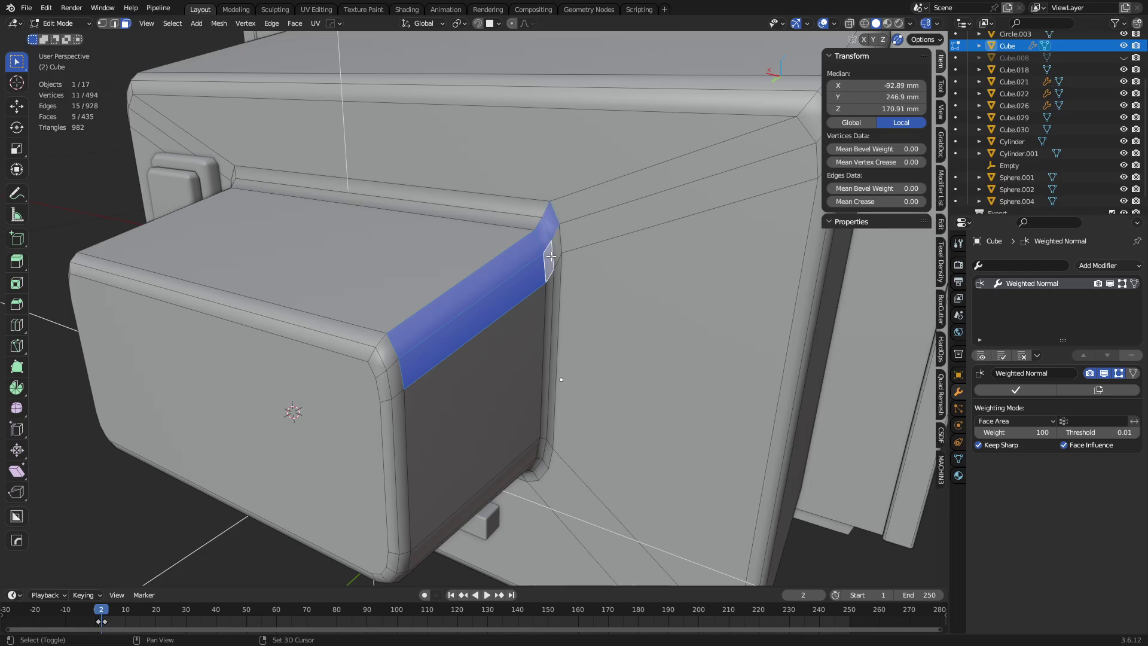
pyautogui.keyDown('shift'); pyautogui.click(557, 245); pyautogui.keyUp('shift')
pyautogui.press('Tab')
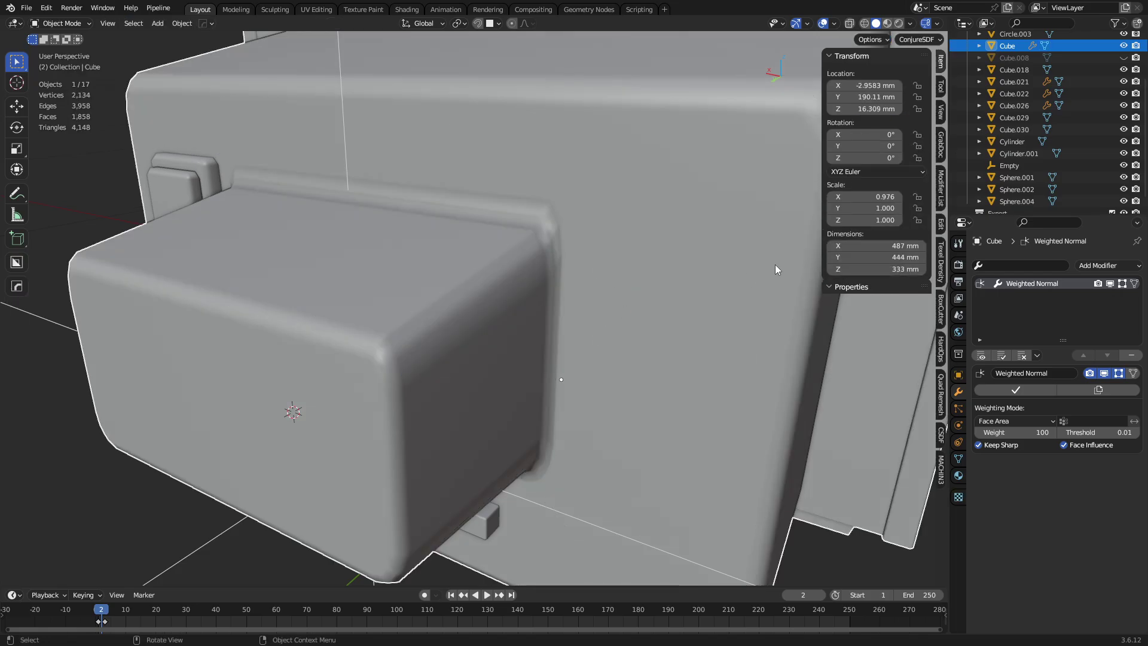
# Apply the scale of the television body.
pyautogui.hotkey('ctrl', 'a')
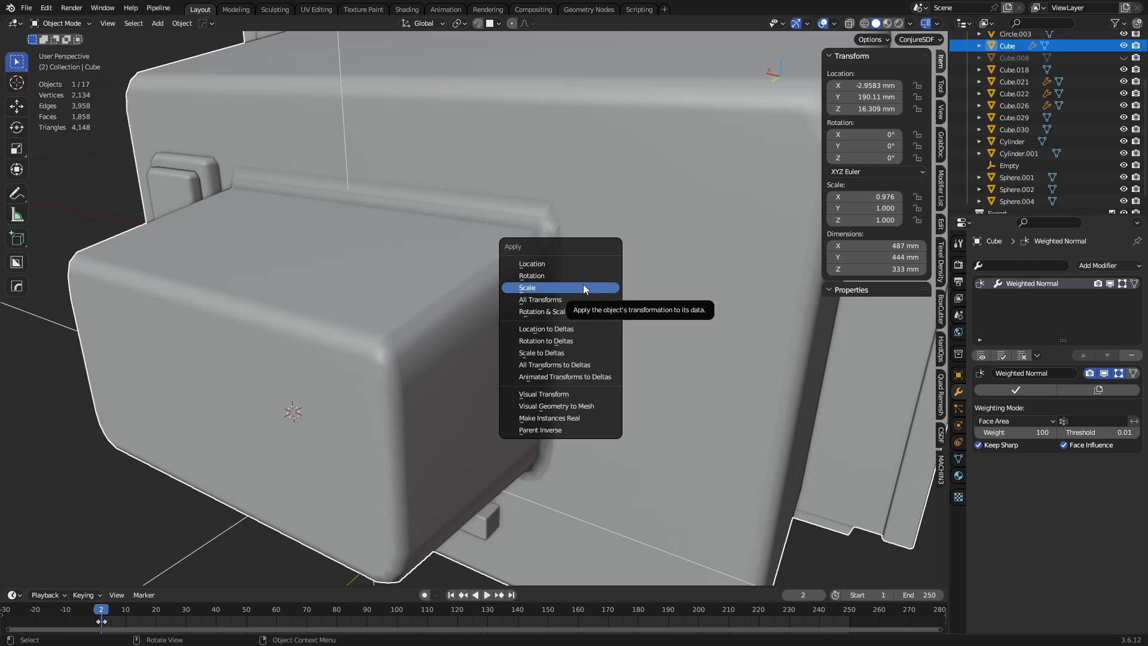
pyautogui.click(584, 287)
pyautogui.moveTo(423, 372); pyautogui.dragTo(488, 338, button='middle')
pyautogui.press('Tab')
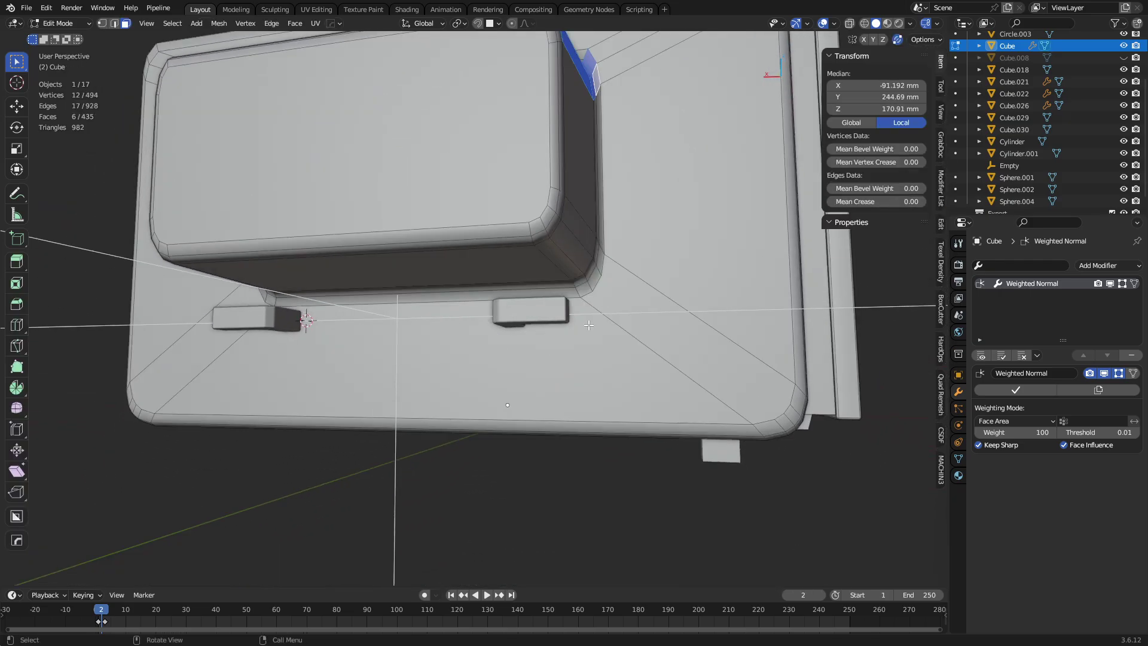
pyautogui.hotkey('ctrl', 'Tab')
# Isolate the pair of small connectors below the protrusion, delete their face hidden against the body and return to the full scene.
pyautogui.click(559, 311)
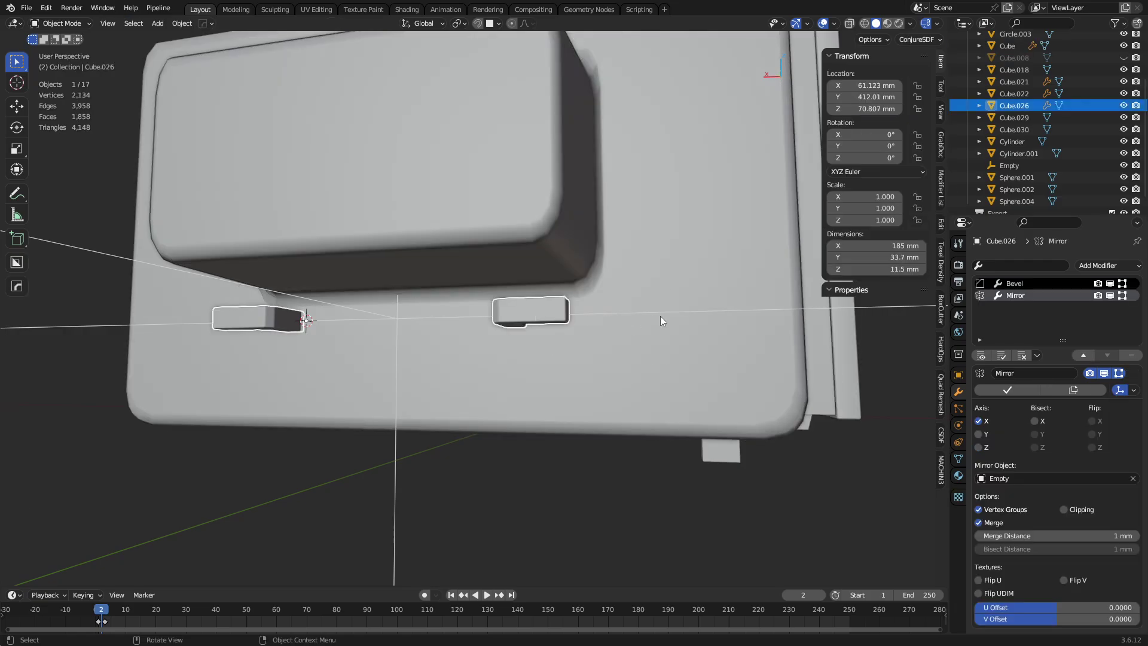
pyautogui.press('KP_Divide')
pyautogui.moveTo(694, 314)
pyautogui.mouseDown(button='middle')
pyautogui.moveTo(441, 338)
pyautogui.moveTo(682, 331)
pyautogui.mouseUp(button='middle')
pyautogui.press('Tab')
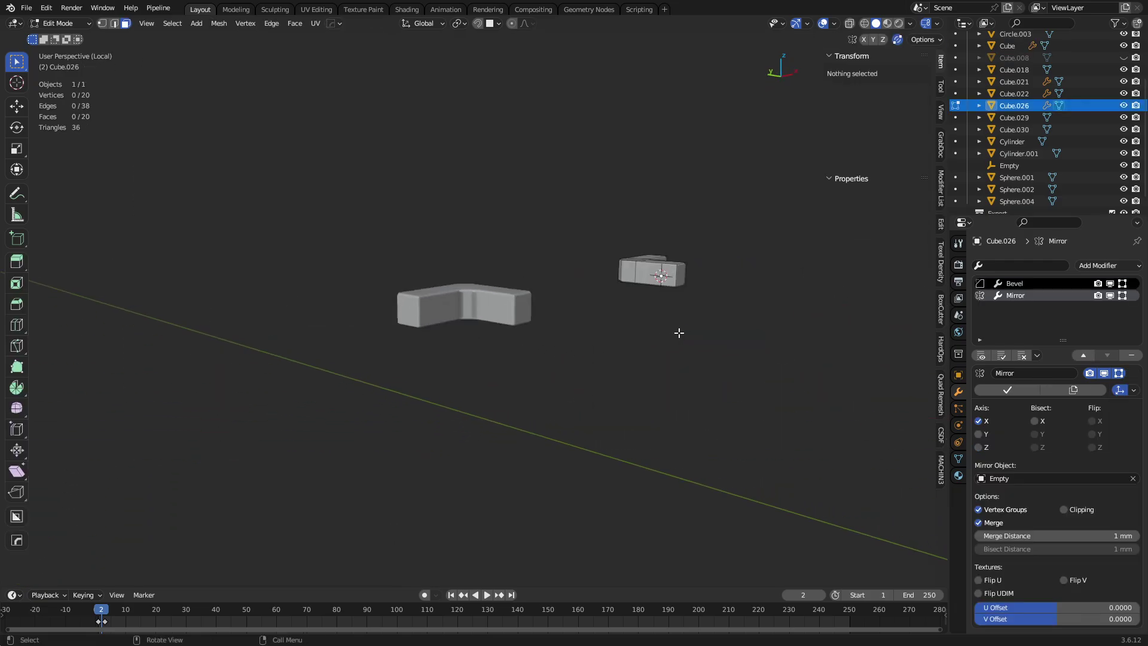
pyautogui.moveTo(516, 308); pyautogui.dragTo(717, 324, button='middle')
pyautogui.click(702, 345)
pyautogui.press('x')
pyautogui.click(703, 345)
pyautogui.press('Tab')
pyautogui.press('KP_Divide')
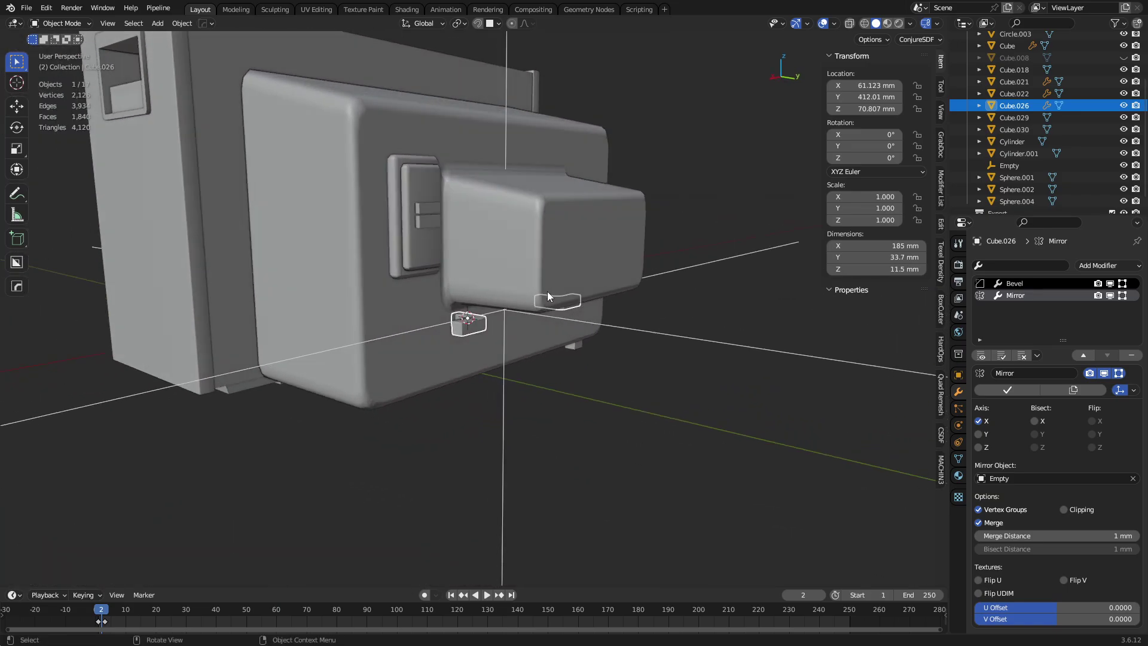
# Apply the connectors' Mirror and Bevel modifiers and delete the Empty used for mirroring.
pyautogui.scroll(2, 717, 324)
pyautogui.click(999, 389)
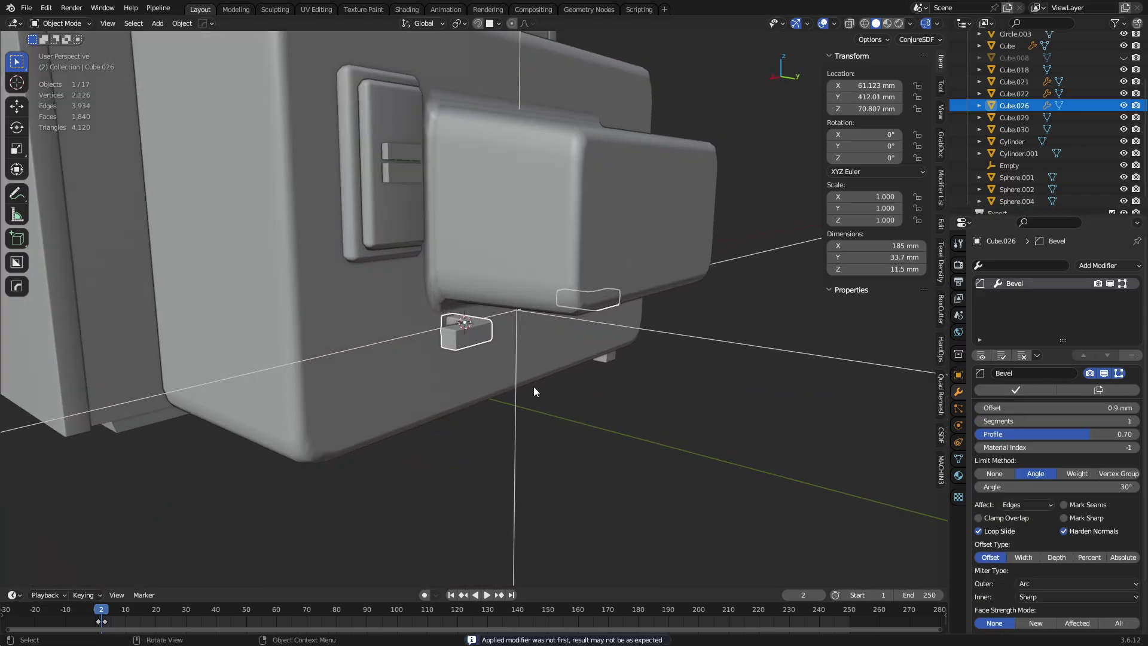
pyautogui.click(515, 426)
pyautogui.press('Delete')
pyautogui.click(573, 331)
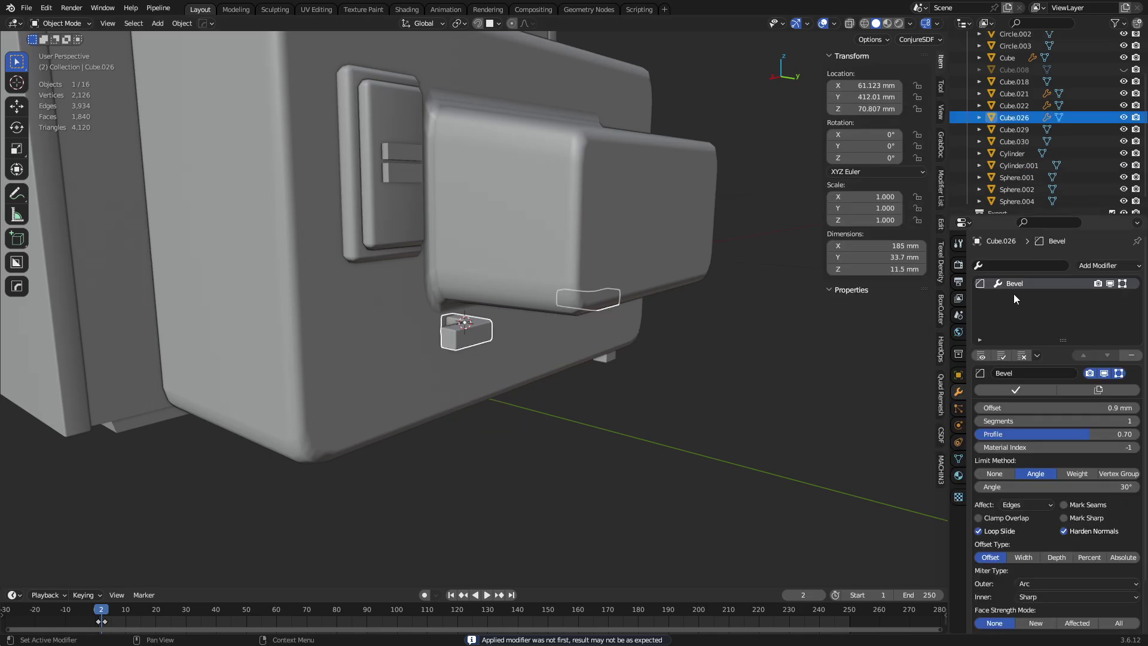
pyautogui.click(1018, 390)
# Clear the sharp marks from all edges of the connectors and return to Object Mode.
pyautogui.press('Tab')
pyautogui.click(540, 344)
pyautogui.hotkey('ctrl', 'e')
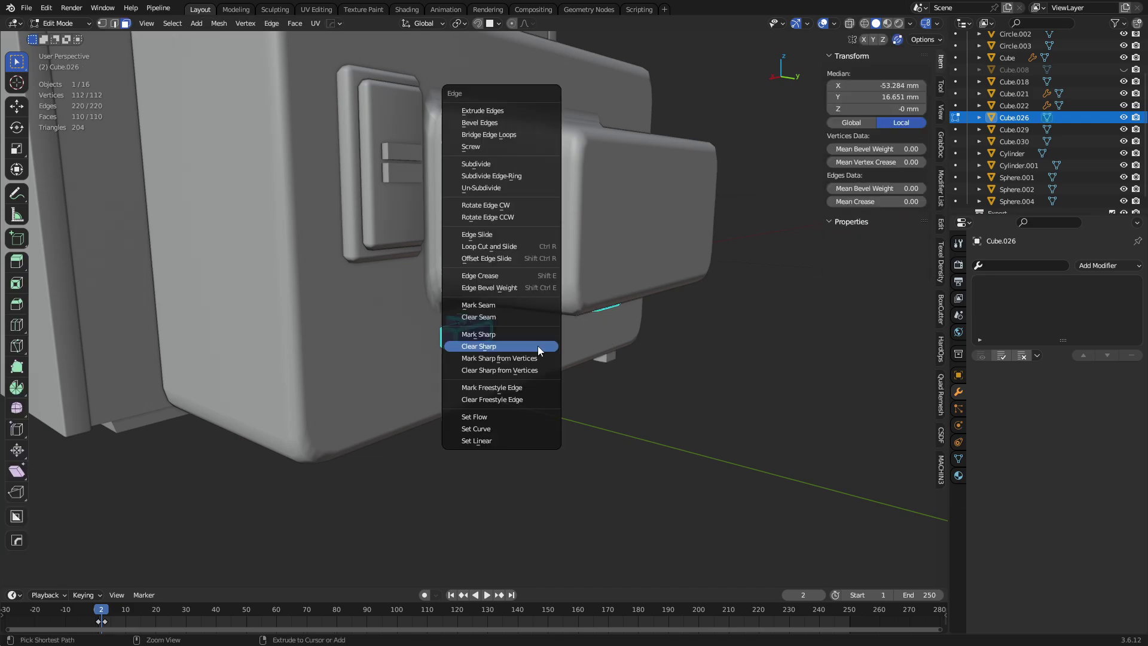
pyautogui.click(537, 346)
pyautogui.press('Tab')
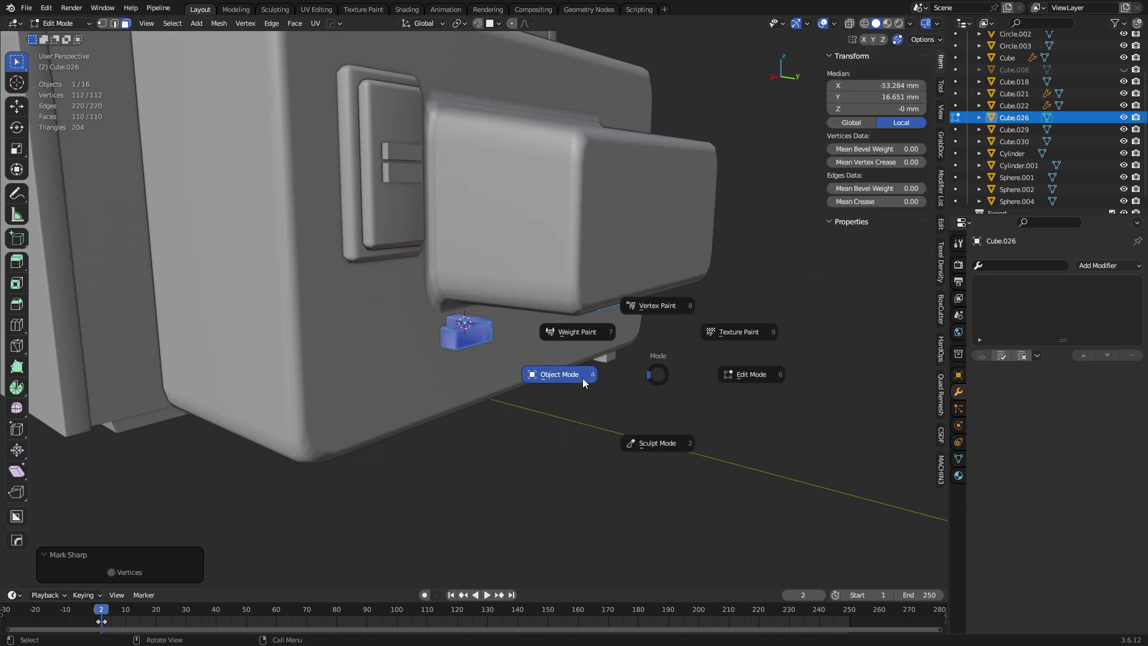
pyautogui.click(583, 381)
# Clear the connectors' custom split normals data and try shading them with a Weighted Normal modifier that keeps sharp edges.
pyautogui.click(959, 459)
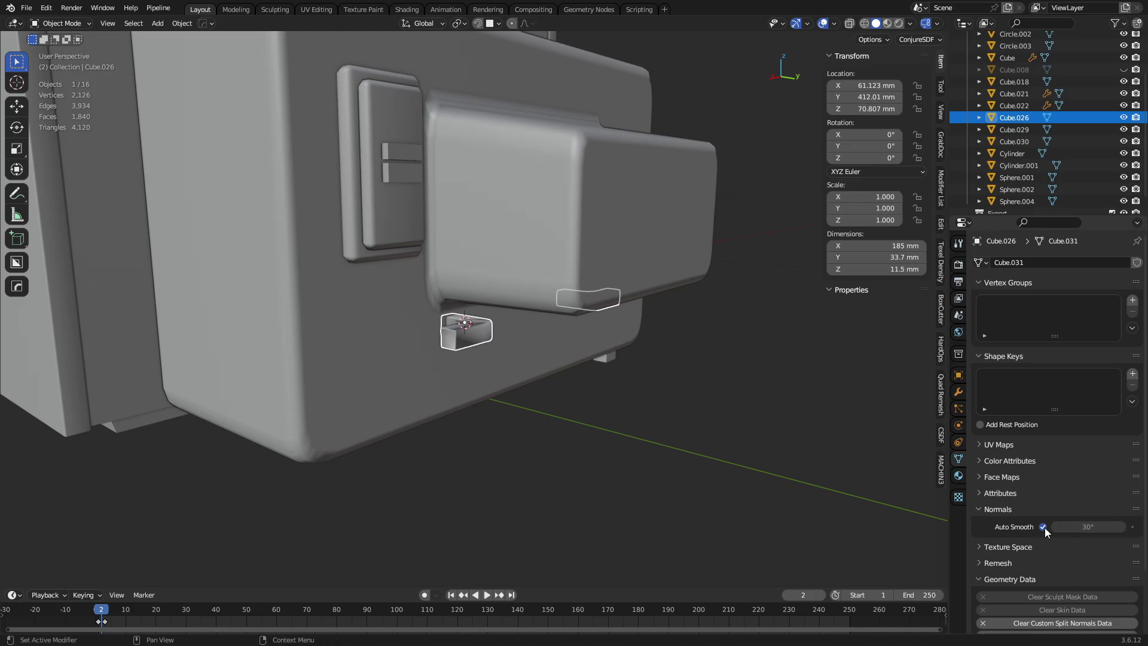
pyautogui.click(1038, 623)
pyautogui.hotkey('alt', 'shift', 'n')
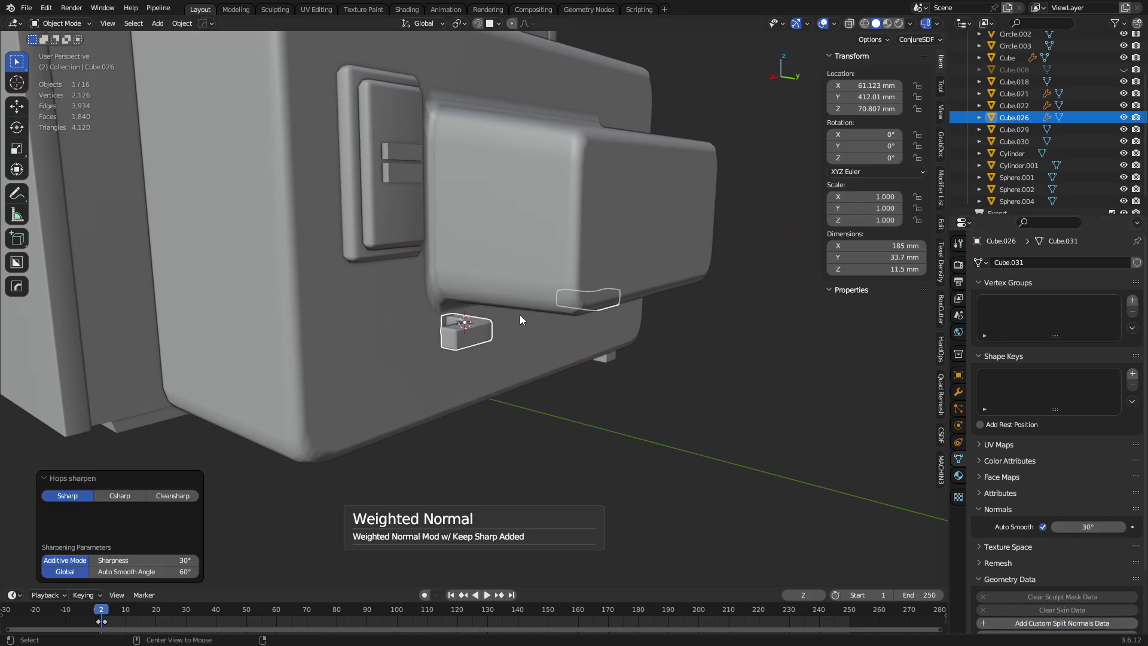
pyautogui.press('Tab')
pyautogui.click(474, 322)
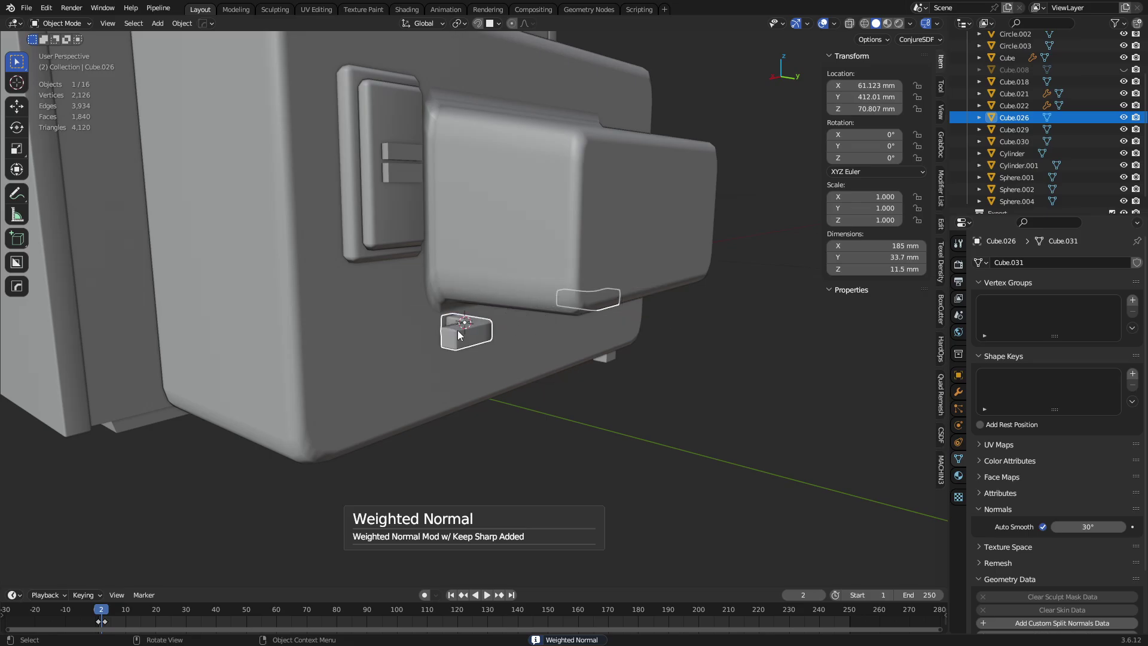
# Review the rear outlet and the front dials, small knobs and button as separate objects by selecting them.
pyautogui.moveTo(458, 330); pyautogui.dragTo(685, 371, button='middle')
pyautogui.click(620, 249)
pyautogui.moveTo(619, 249); pyautogui.dragTo(584, 270, button='middle')
pyautogui.scroll(-8, 583, 270)
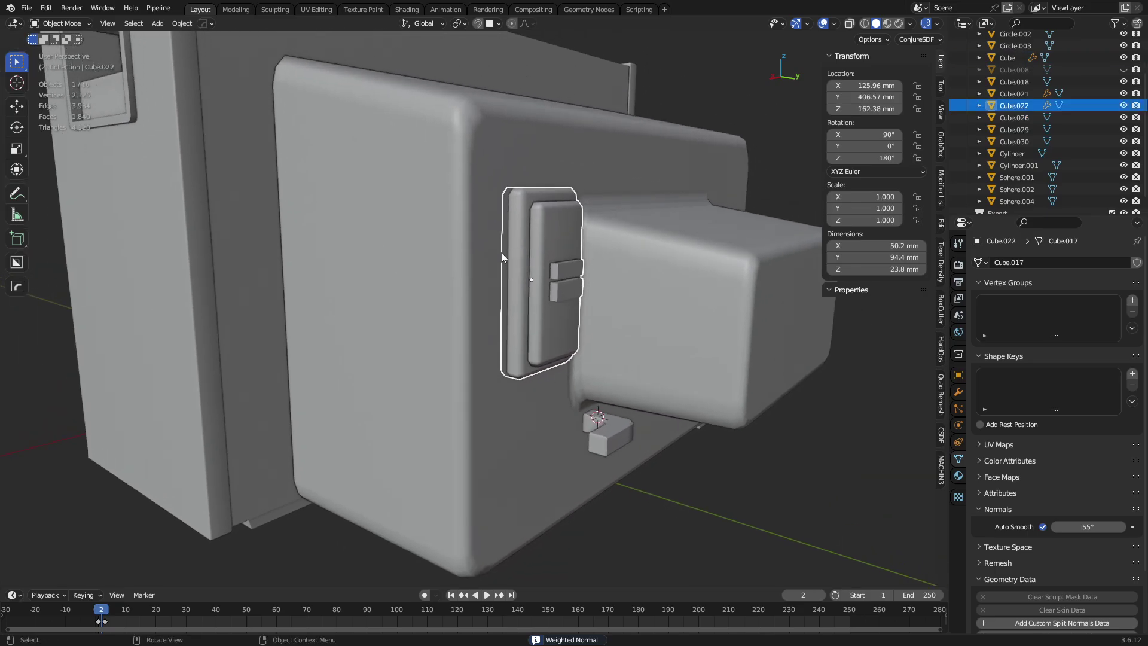
pyautogui.moveTo(518, 244); pyautogui.dragTo(444, 324, button='middle')
pyautogui.click(442, 326)
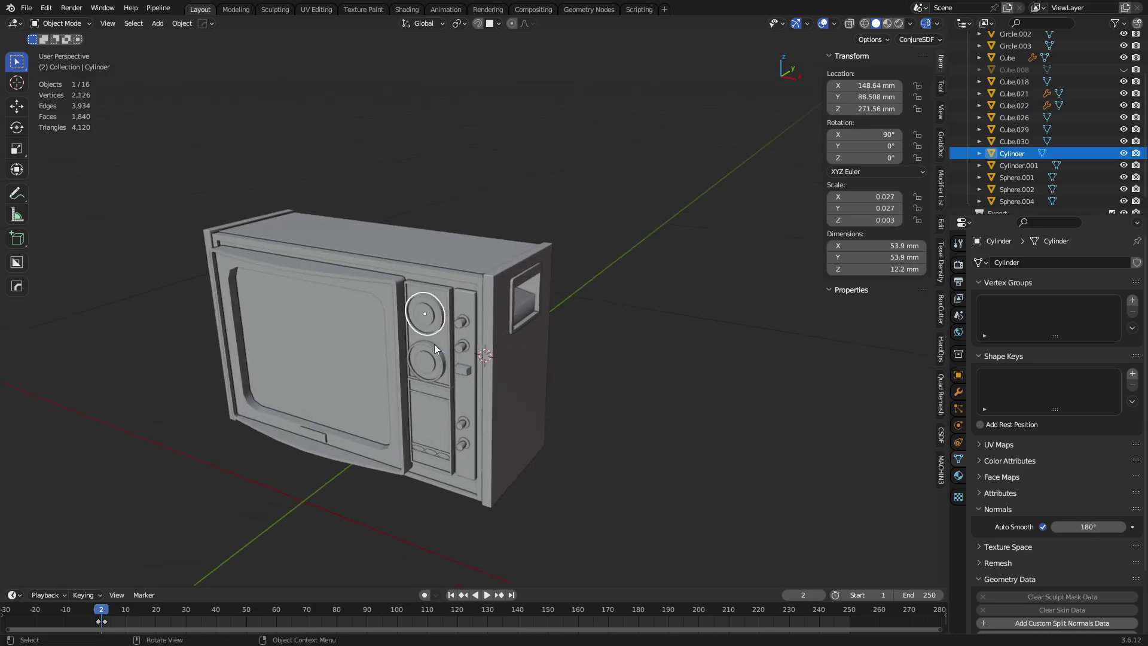
pyautogui.keyDown('shift'); pyautogui.click(434, 347); pyautogui.keyUp('shift')
pyautogui.keyDown('shift'); pyautogui.click(462, 346); pyautogui.keyUp('shift')
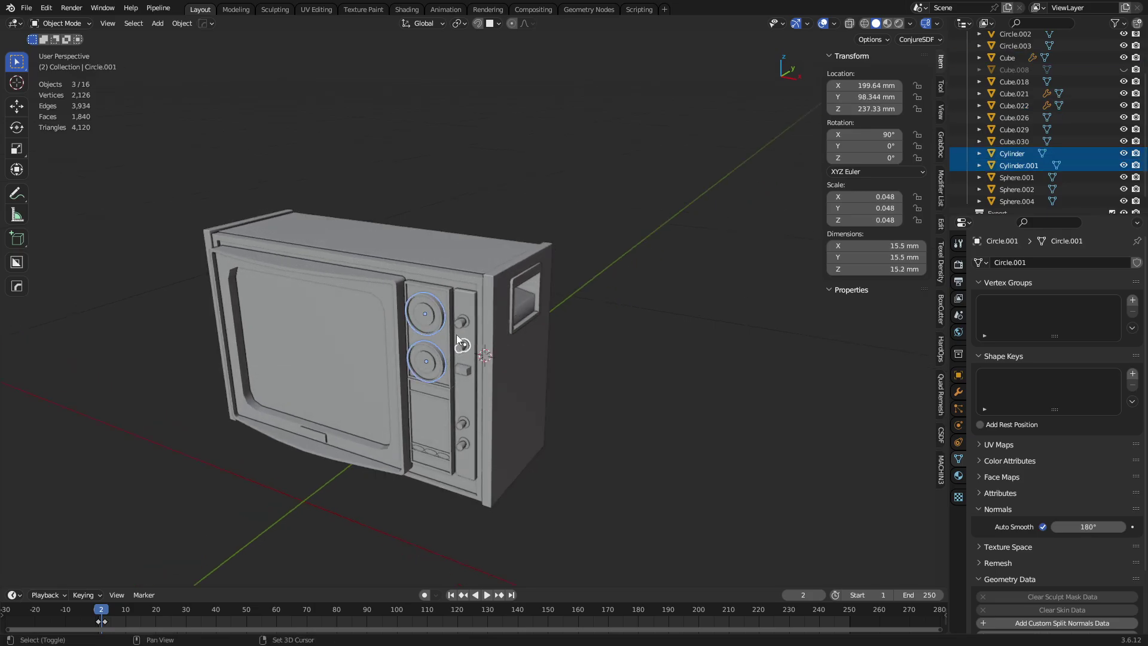
pyautogui.keyDown('shift'); pyautogui.click(461, 322); pyautogui.keyUp('shift')
pyautogui.keyDown('shift'); pyautogui.moveTo(450, 420); pyautogui.dragTo(469, 408, button='middle'); pyautogui.keyUp('shift')
pyautogui.keyDown('shift'); pyautogui.click(485, 407); pyautogui.keyUp('shift')
pyautogui.keyDown('shift'); pyautogui.click(484, 428); pyautogui.keyUp('shift')
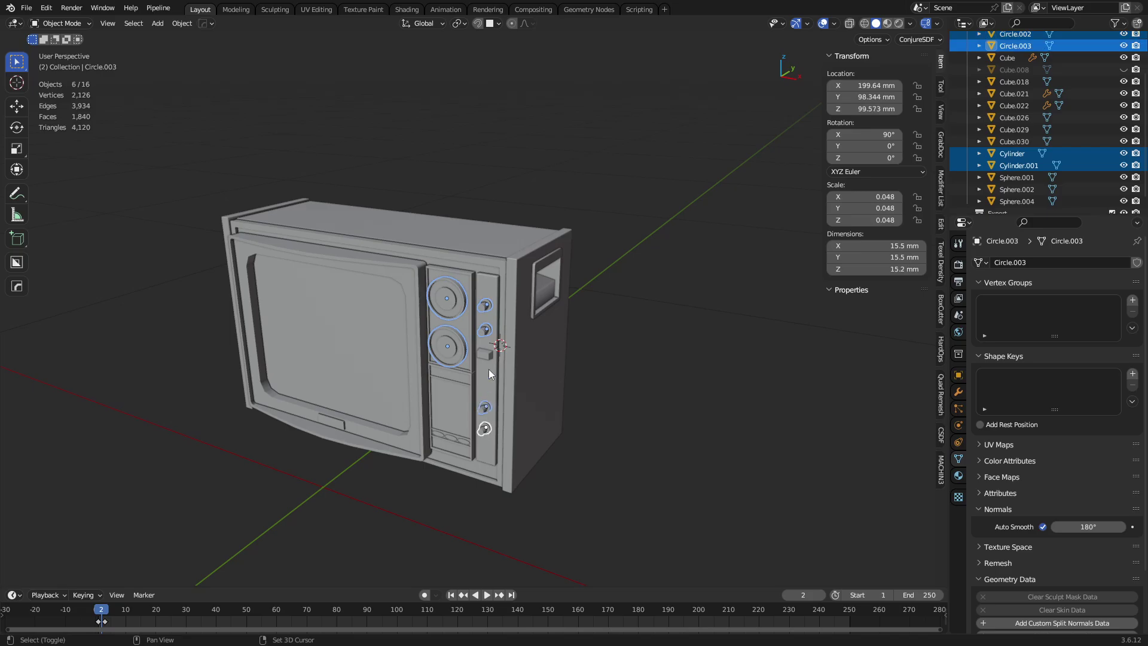
pyautogui.keyDown('shift'); pyautogui.click(485, 358); pyautogui.keyUp('shift')
pyautogui.keyDown('shift'); pyautogui.click(445, 376); pyautogui.keyUp('shift')
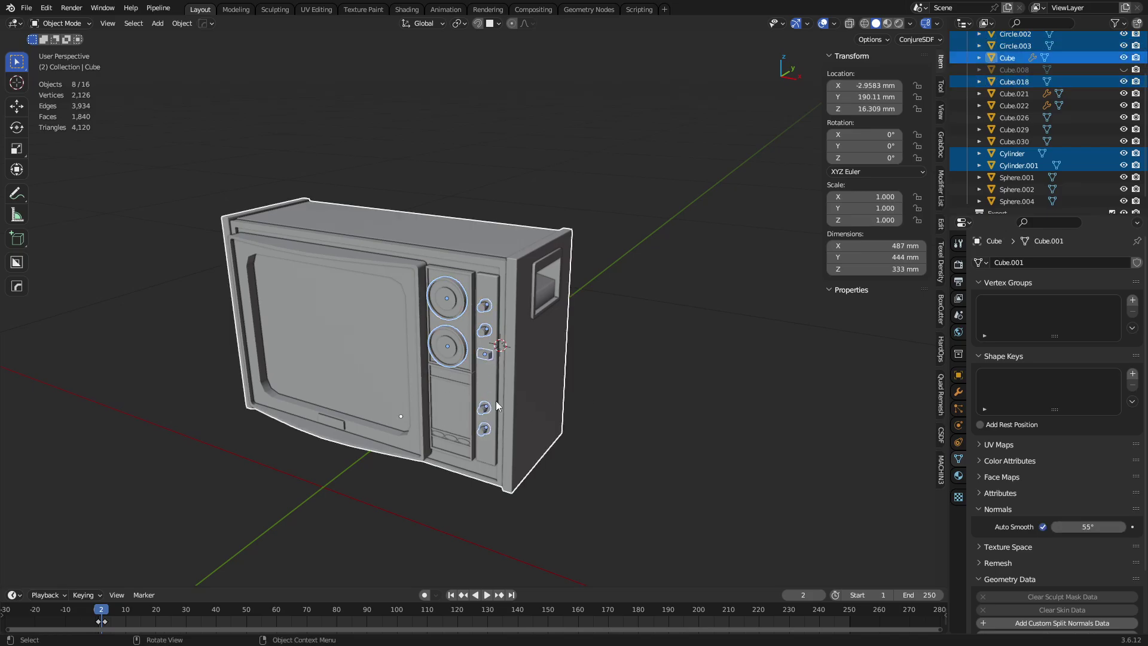
# Review the parts on the back of the television, selecting the outlet, body and connectors.
pyautogui.moveTo(602, 382); pyautogui.dragTo(537, 322, button='middle')
pyautogui.moveTo(637, 346); pyautogui.dragTo(526, 347, button='middle')
pyautogui.keyDown('shift'); pyautogui.click(508, 326); pyautogui.keyUp('shift')
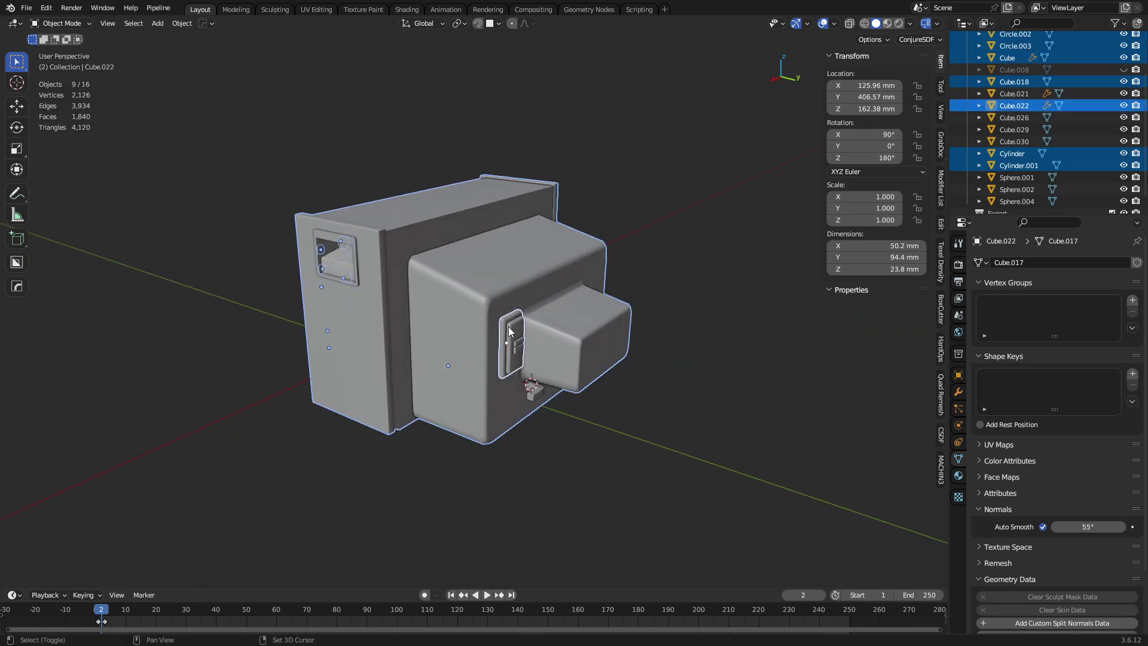
pyautogui.keyDown('shift'); pyautogui.click(470, 294); pyautogui.keyUp('shift')
pyautogui.keyDown('shift'); pyautogui.click(535, 399); pyautogui.keyUp('shift')
pyautogui.moveTo(623, 404); pyautogui.dragTo(669, 347, button='middle')
# Rename the rear outlet panel object to outlet_low.
pyautogui.click(565, 364)
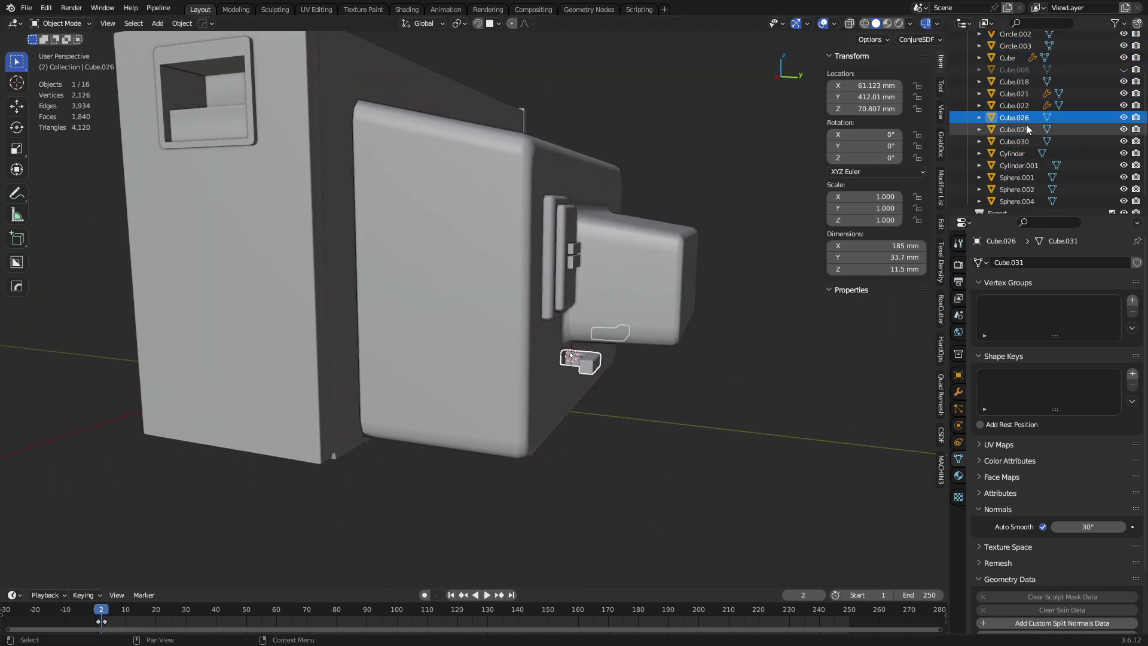
pyautogui.click(553, 289)
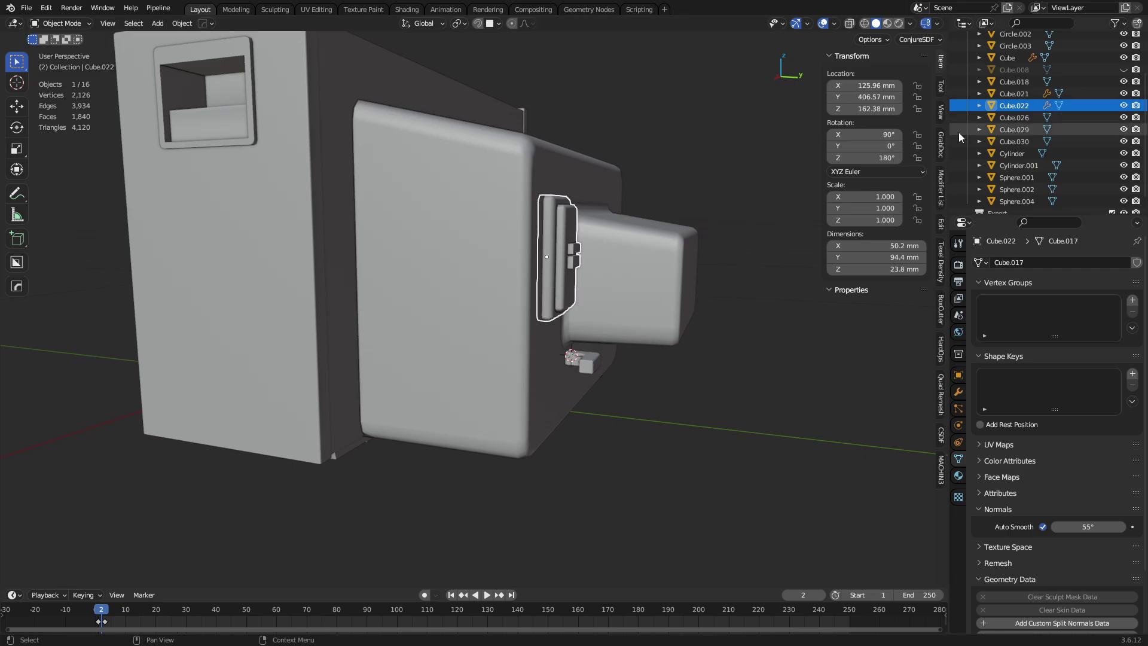
pyautogui.doubleClick(1017, 105)
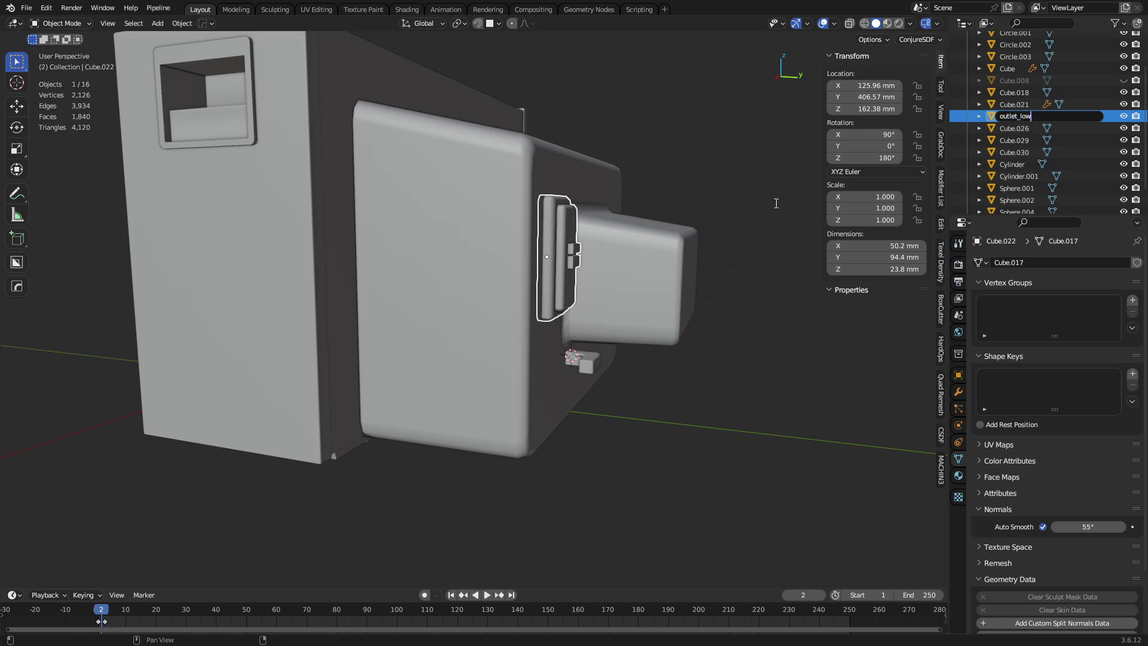
pyautogui.write('outlet_lowp')
pyautogui.press('BackSpace')
pyautogui.press('Return')
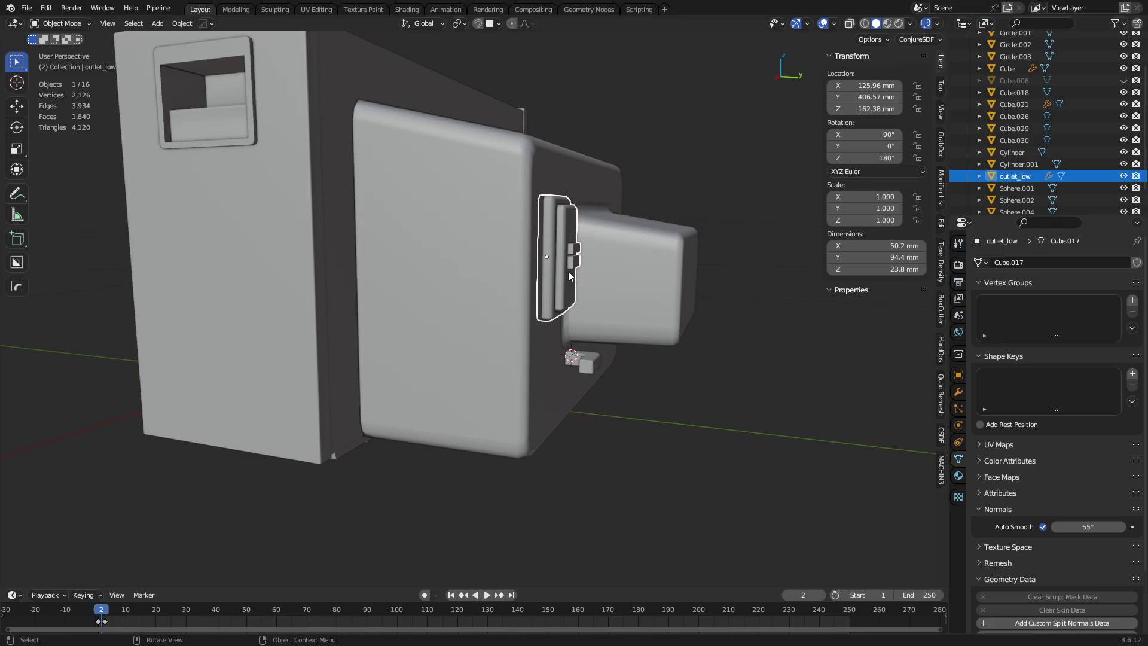
# Rename the connector object below the protrusion to antena_low.
pyautogui.click(588, 360)
pyautogui.doubleClick(1017, 116)
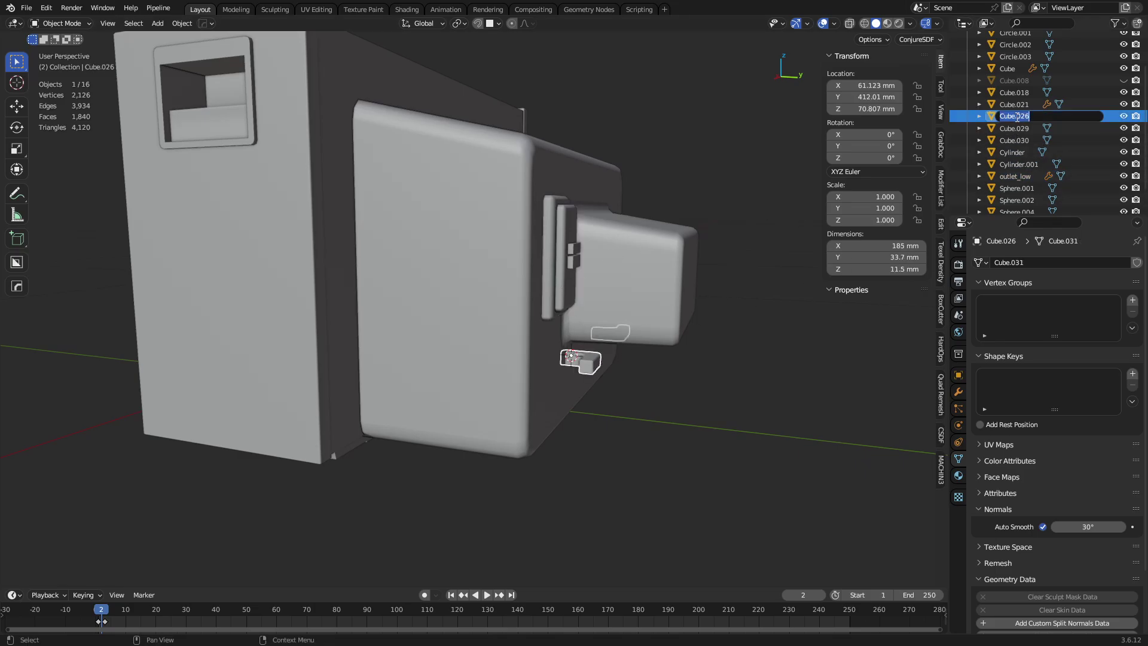
pyautogui.write('antena_low')
pyautogui.press('Return')
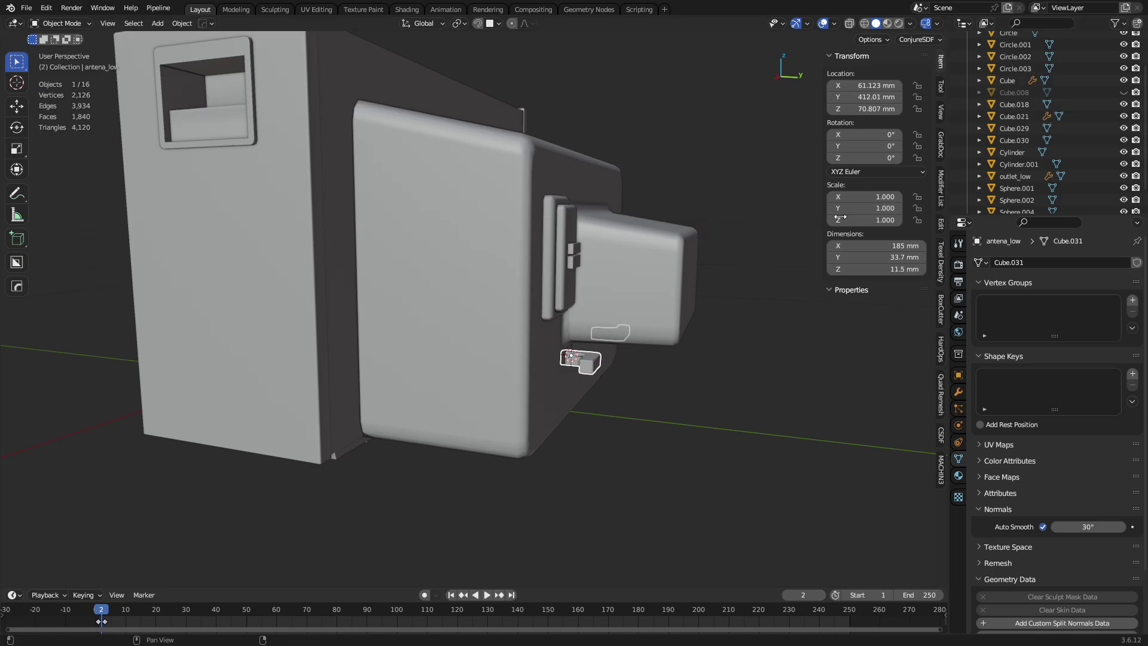
# Rename the television's main body object to body_low.
pyautogui.click(662, 298)
pyautogui.doubleClick(1011, 81)
pyautogui.scroll(3, 1011, 85)
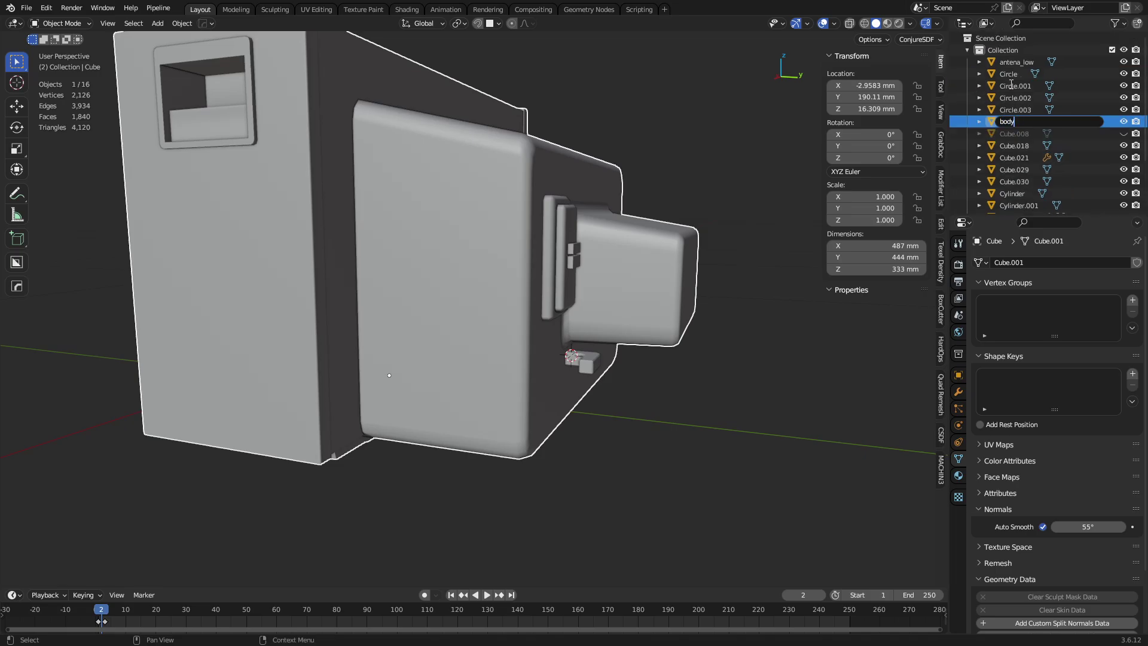
pyautogui.press('Return')
pyautogui.moveTo(592, 269); pyautogui.dragTo(616, 273, button='middle')
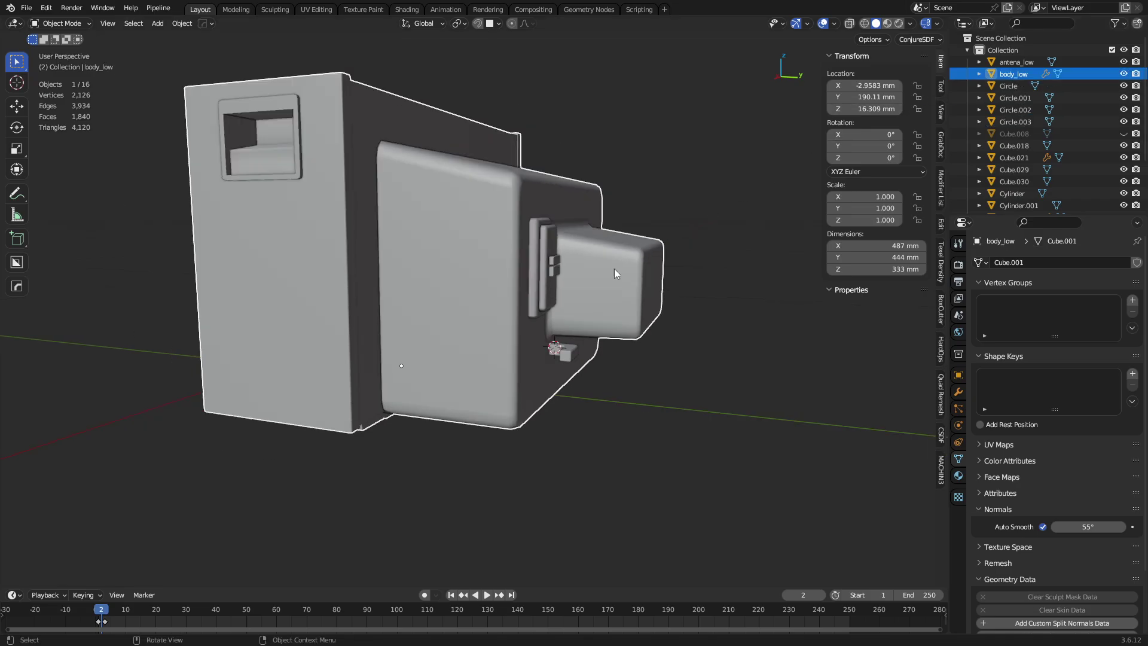
pyautogui.moveTo(485, 234); pyautogui.dragTo(404, 296, button='middle')
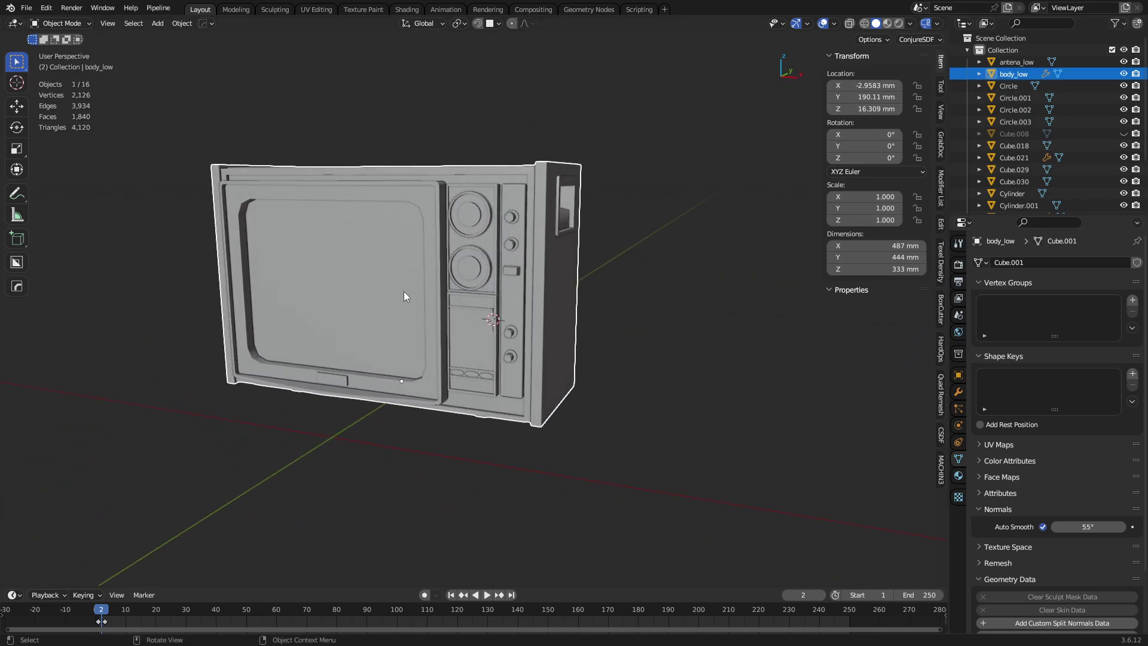
# Rename the upper large front dial object to knob01_low.
pyautogui.click(469, 269)
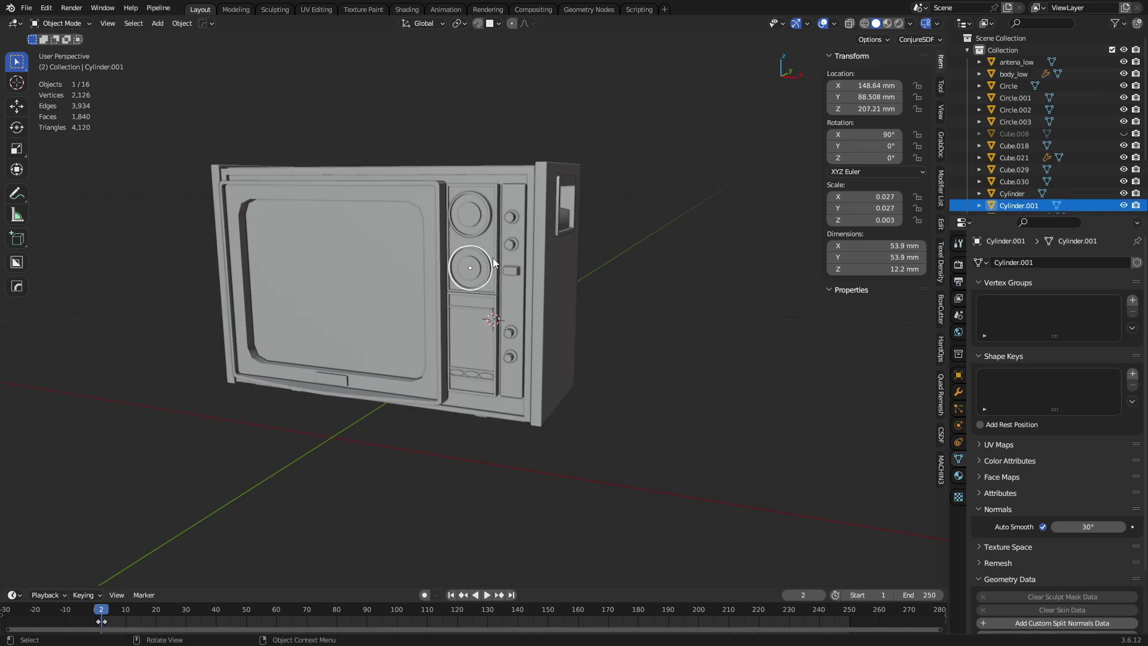
pyautogui.scroll(5, 493, 257)
pyautogui.keyDown('shift'); pyautogui.click(471, 226); pyautogui.keyUp('shift')
pyautogui.click(470, 120)
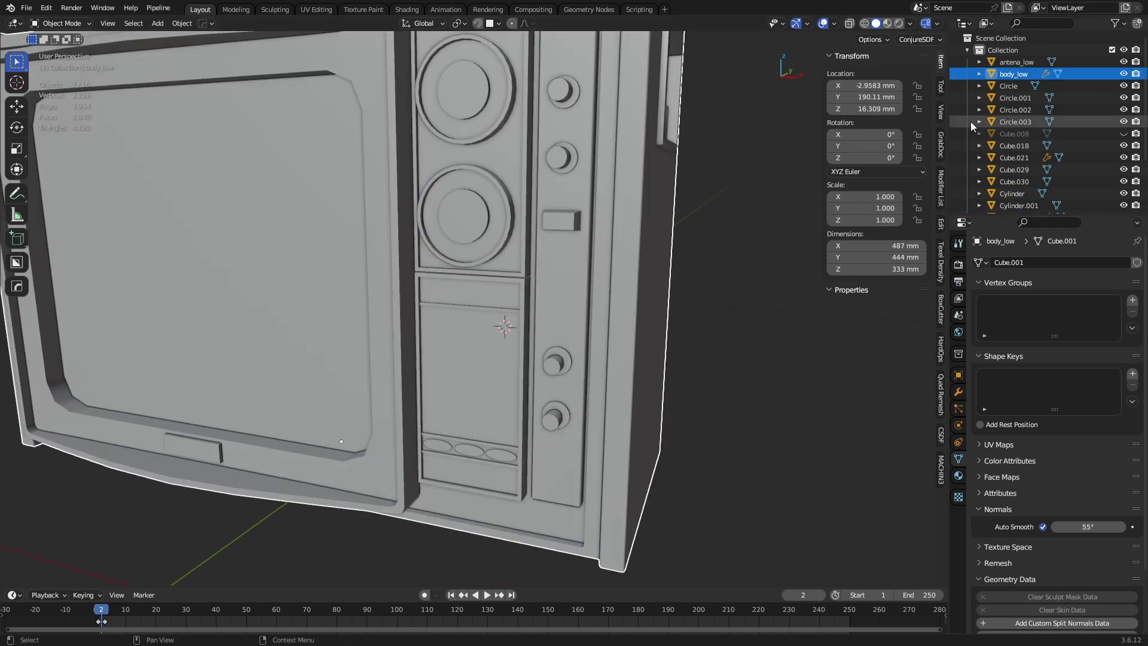
pyautogui.doubleClick(1020, 74)
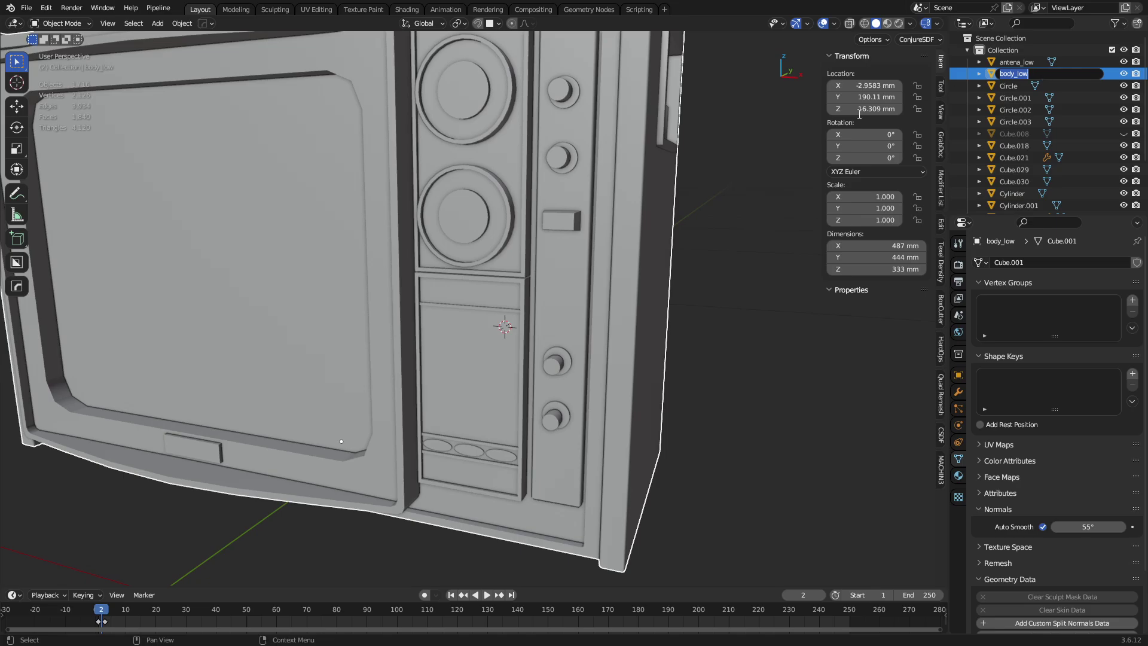
pyautogui.press('Escape')
pyautogui.click(462, 101)
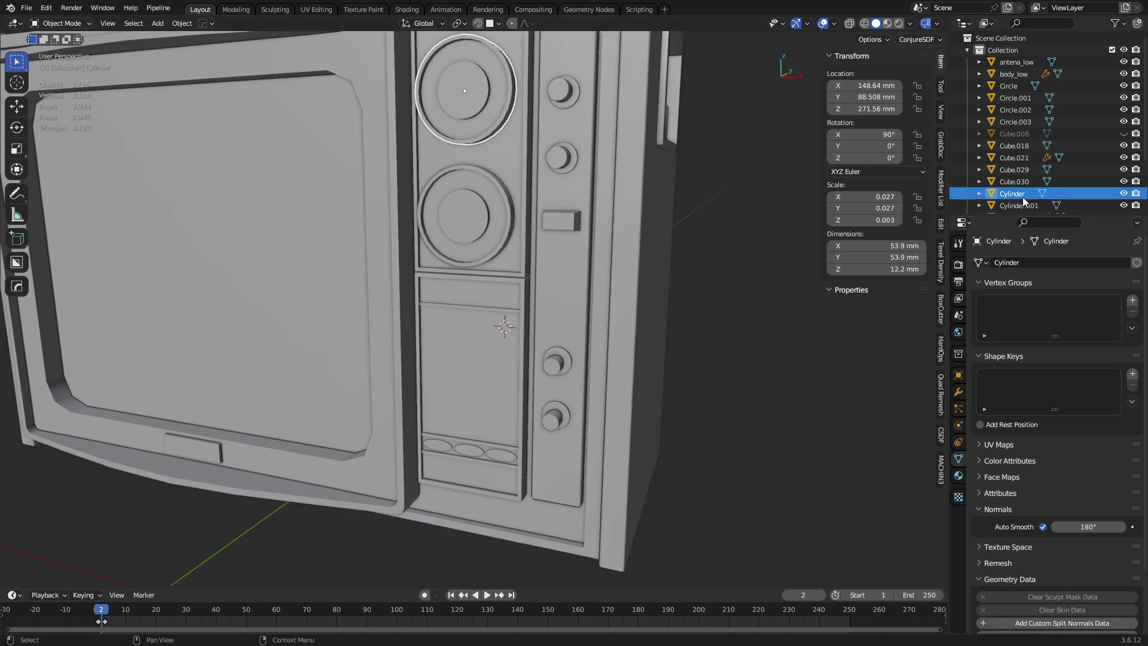
pyautogui.click(960, 376)
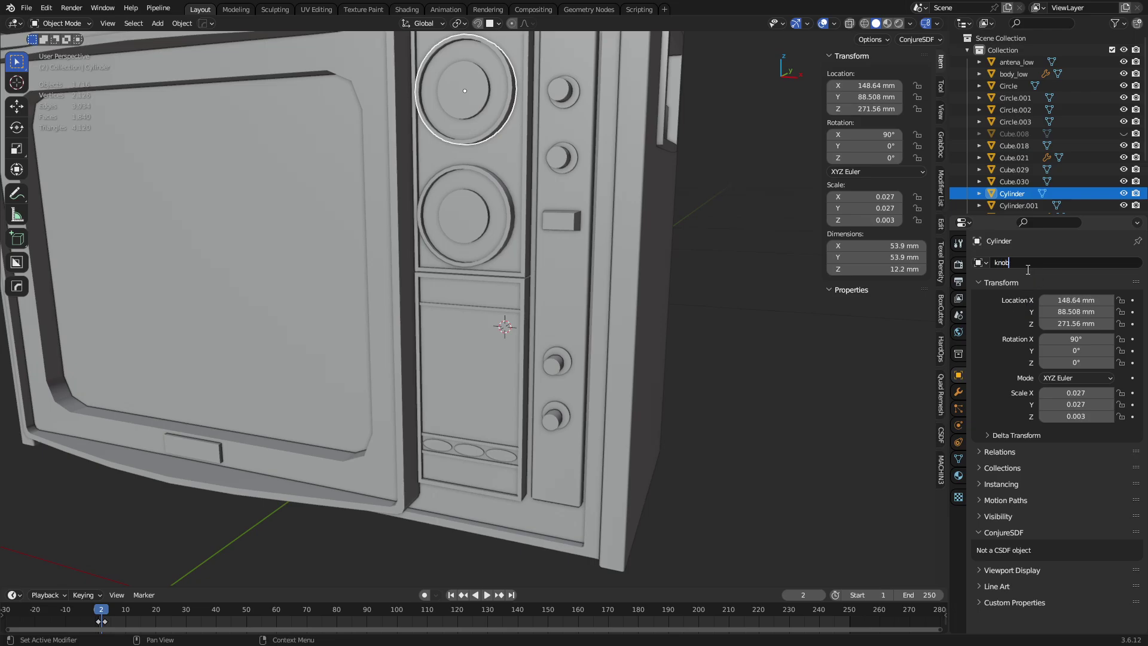
pyautogui.press('Return')
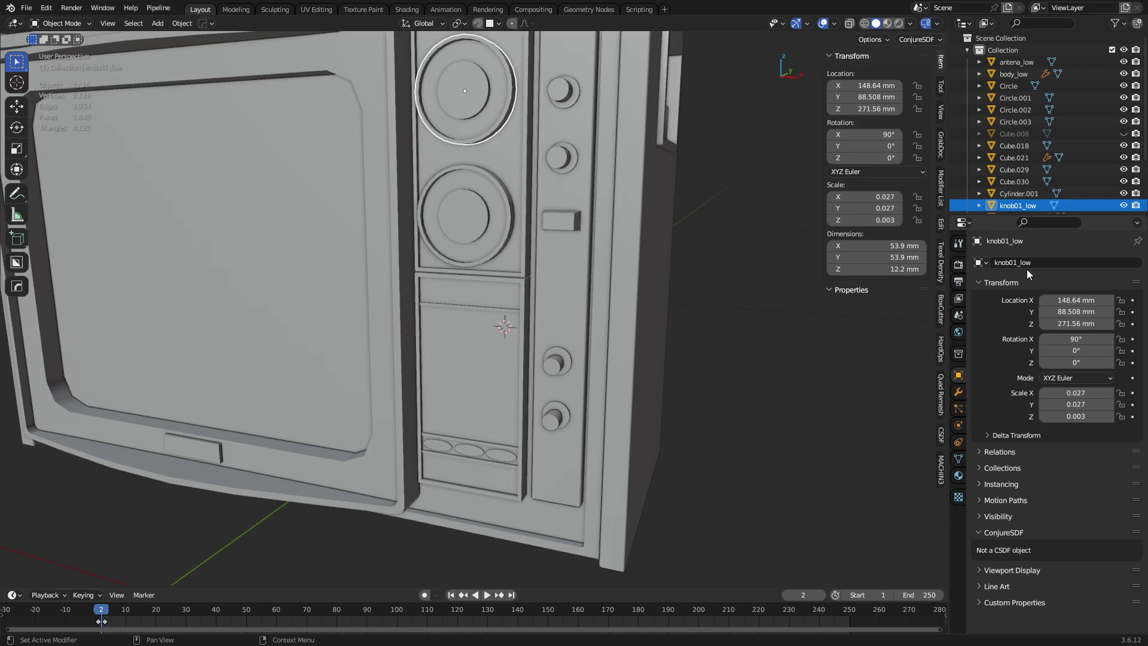
# Rename the lower large front dial object to knob02_low.
pyautogui.click(478, 239)
pyautogui.click(1018, 263)
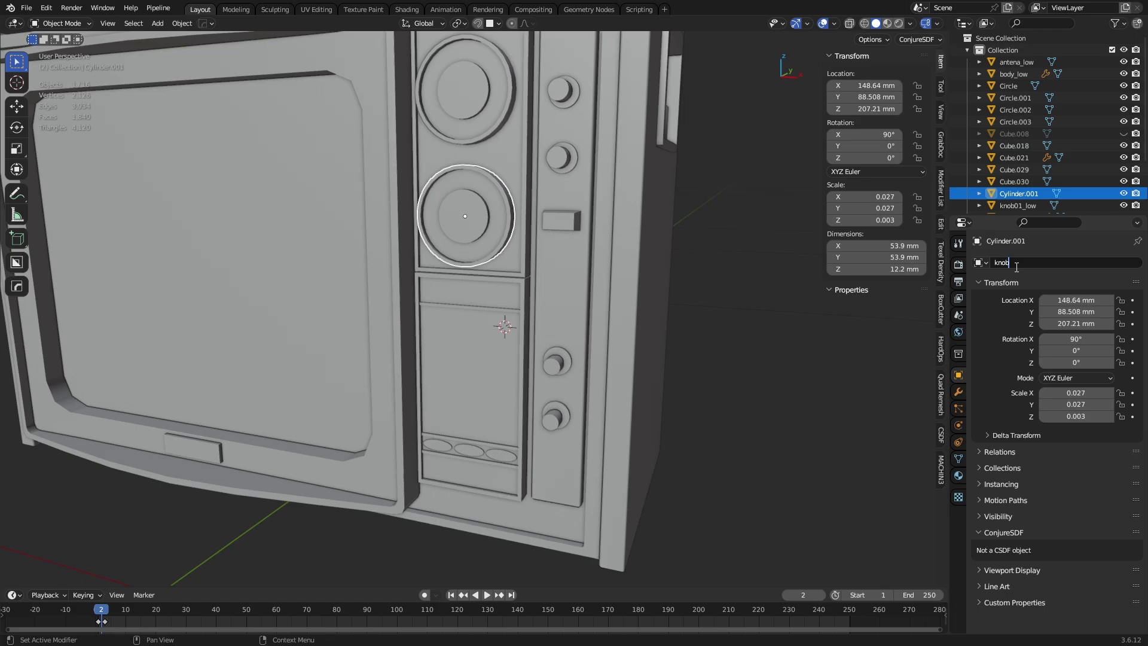
pyautogui.write('knob02_low')
pyautogui.press('Return')
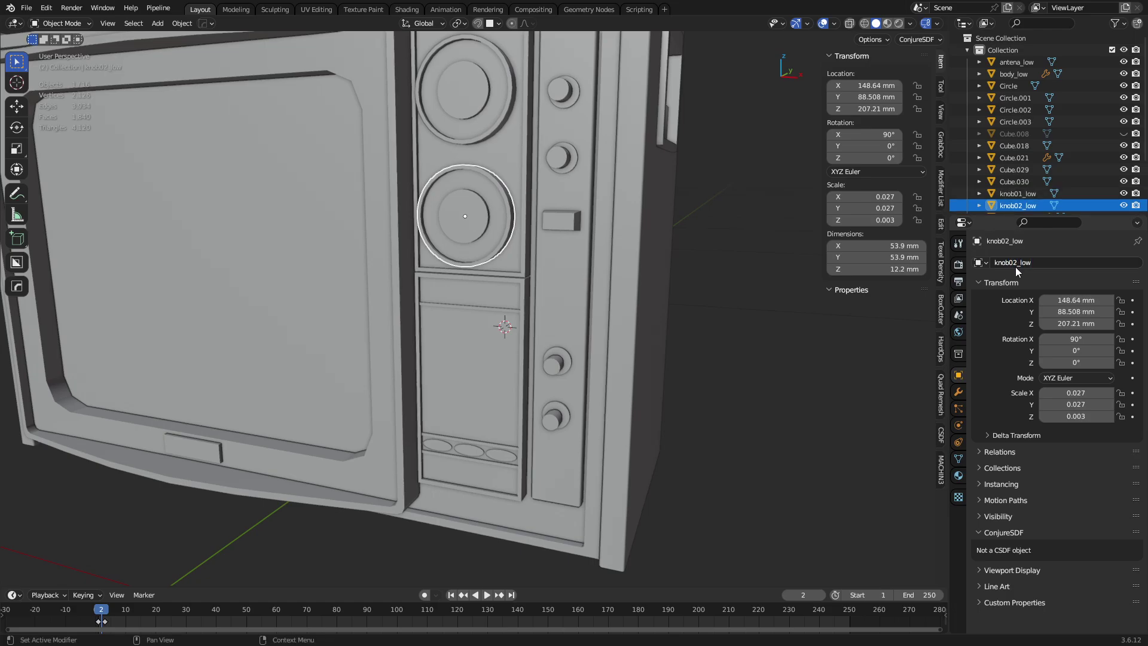
# Check the small button and the four small knobs on the front control strip by selecting them.
pyautogui.click(560, 221)
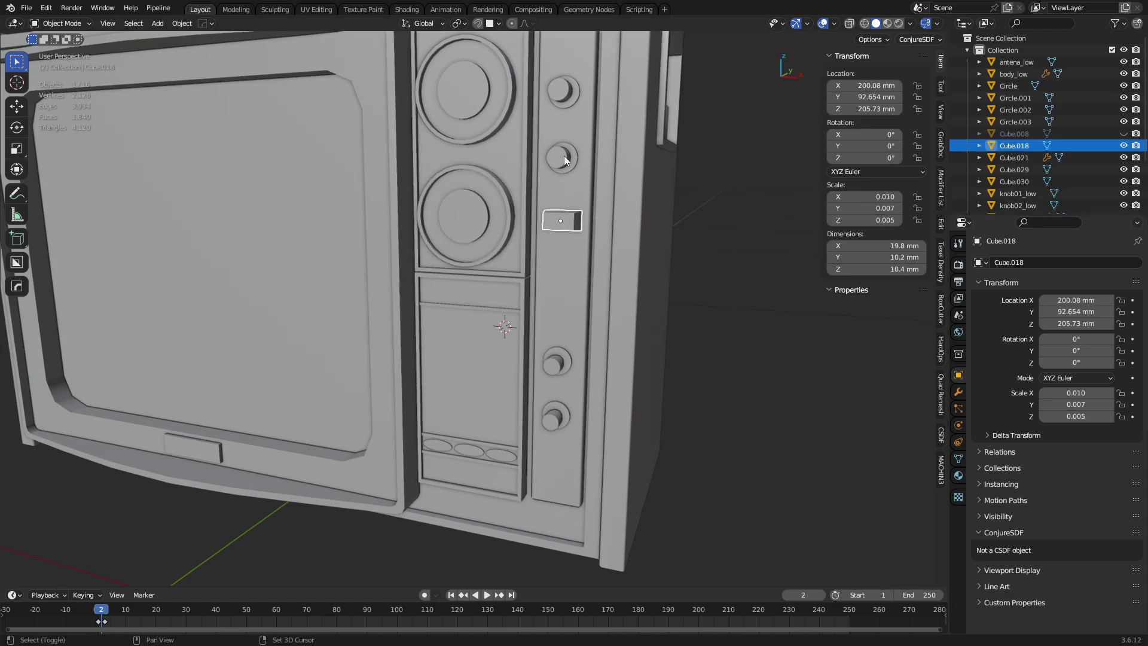
pyautogui.keyDown('shift'); pyautogui.click(565, 157); pyautogui.keyUp('shift')
pyautogui.keyDown('shift'); pyautogui.click(563, 94); pyautogui.keyUp('shift')
pyautogui.keyDown('shift'); pyautogui.click(555, 357); pyautogui.keyUp('shift')
pyautogui.keyDown('shift'); pyautogui.click(551, 414); pyautogui.keyUp('shift')
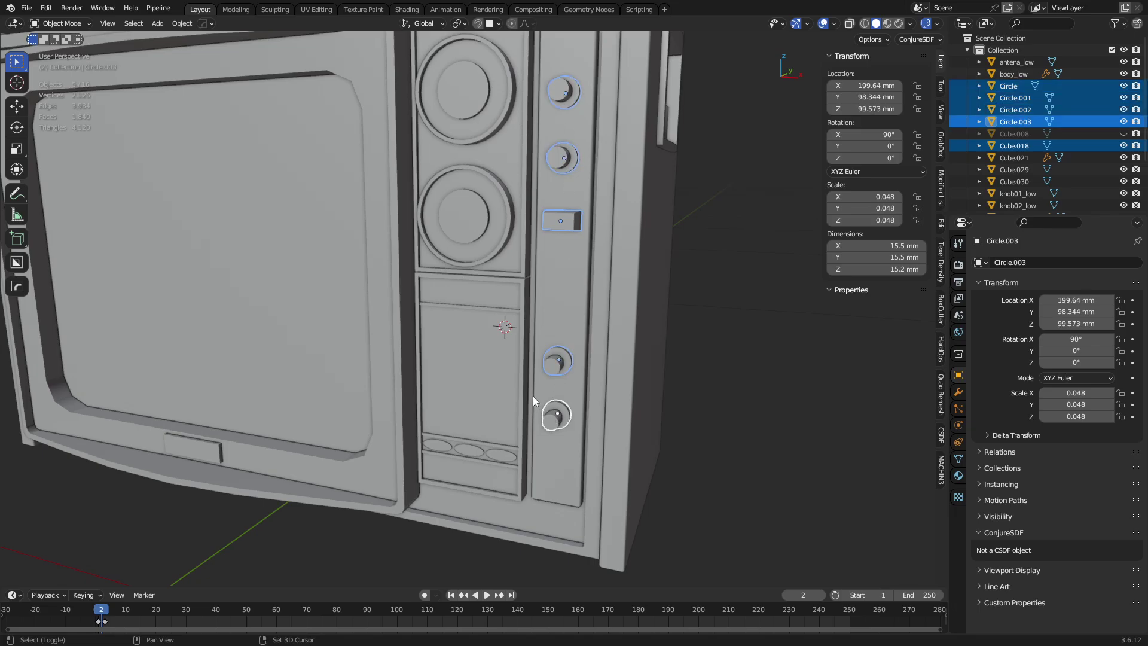
pyautogui.click(576, 327)
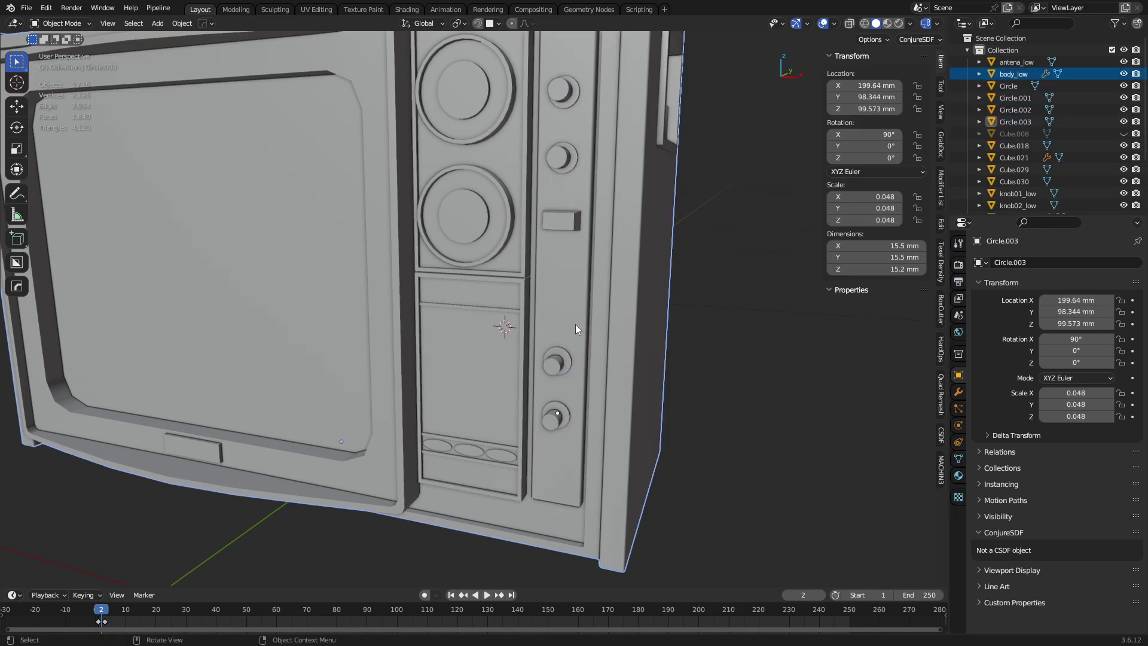
pyautogui.click(562, 363)
# Join the two large dials, the four small knobs and the button into the body_low object.
pyautogui.click(480, 191)
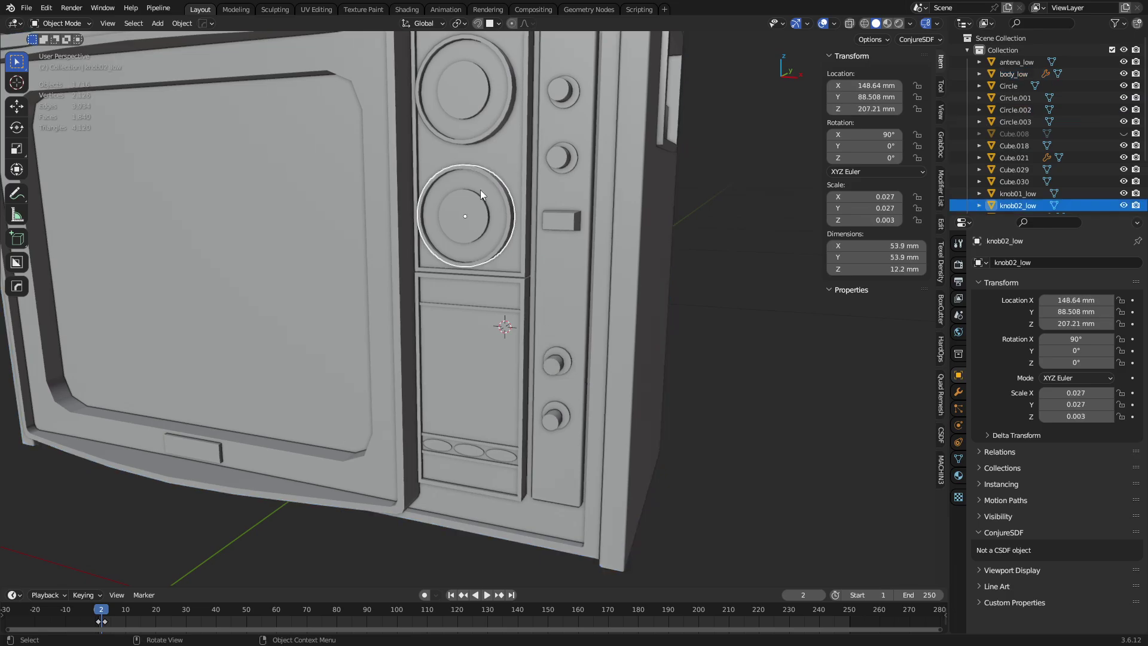
pyautogui.keyDown('shift'); pyautogui.click(507, 124); pyautogui.keyUp('shift')
pyautogui.keyDown('shift'); pyautogui.click(562, 92); pyautogui.keyUp('shift')
pyautogui.keyDown('shift'); pyautogui.click(562, 157); pyautogui.keyUp('shift')
pyautogui.keyDown('shift'); pyautogui.click(559, 222); pyautogui.keyUp('shift')
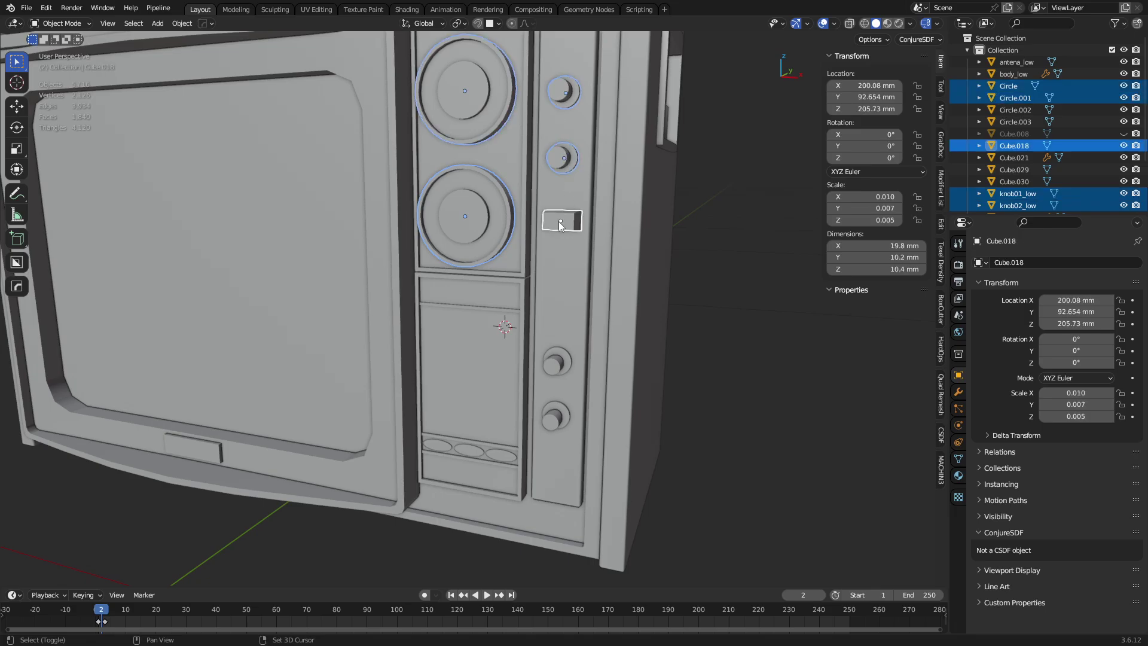
pyautogui.keyDown('shift'); pyautogui.click(558, 361); pyautogui.keyUp('shift')
pyautogui.keyDown('shift'); pyautogui.click(556, 415); pyautogui.keyUp('shift')
pyautogui.keyDown('shift'); pyautogui.click(488, 438); pyautogui.keyUp('shift')
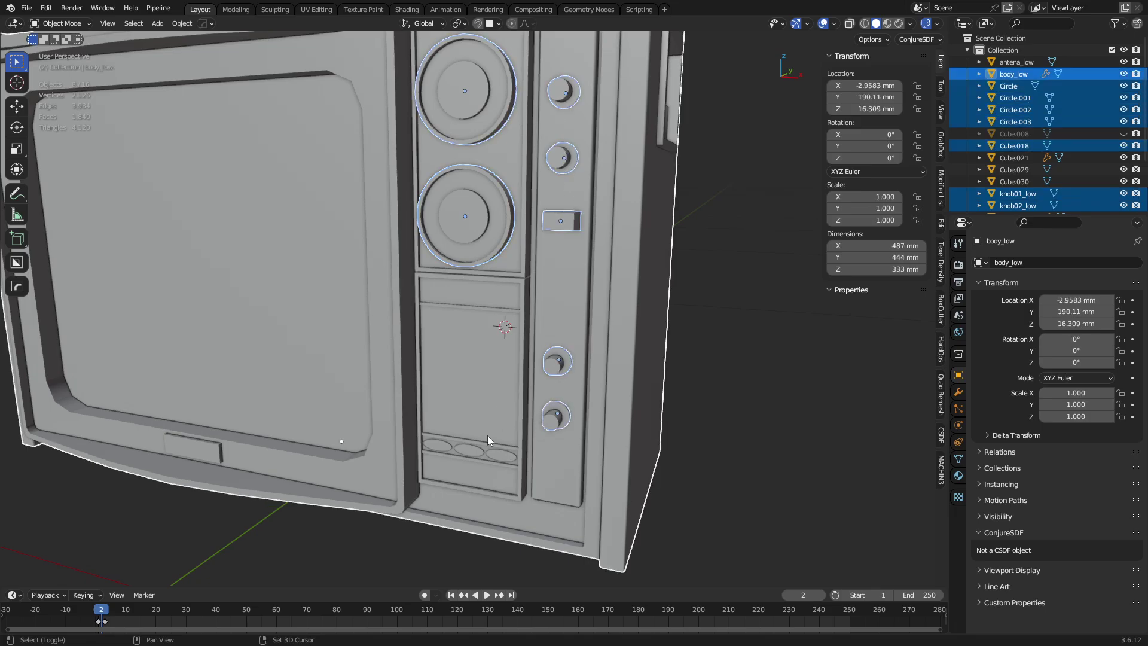
pyautogui.hotkey('ctrl', 'j')
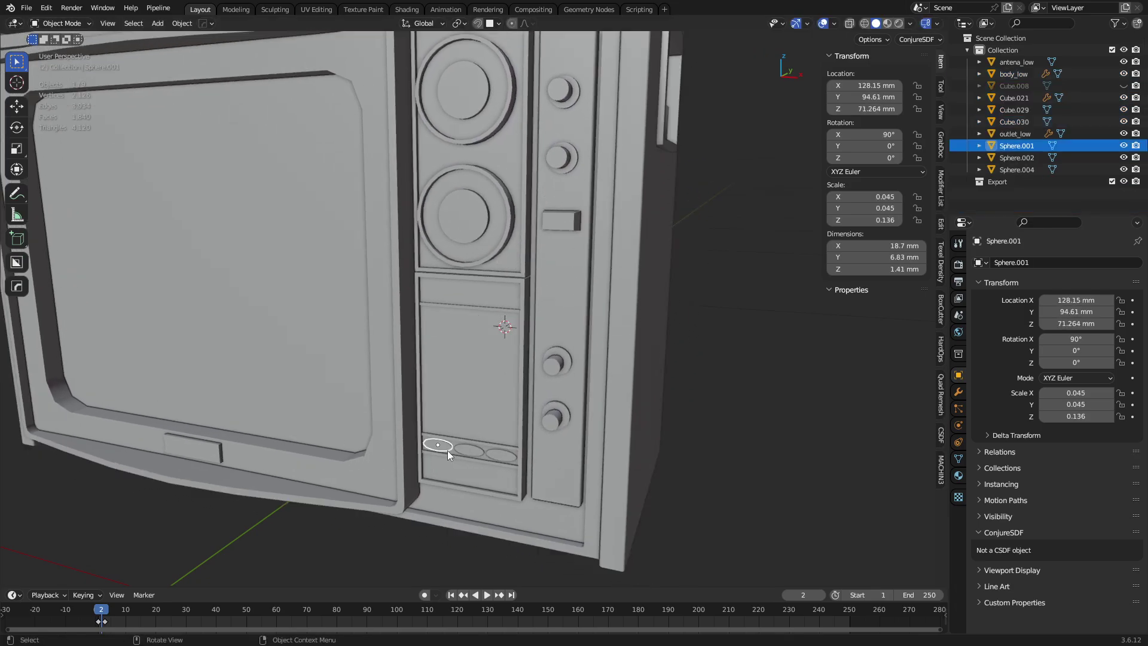
# Join the three oval pieces on the lower front control panel into body_low.
pyautogui.moveTo(448, 450); pyautogui.dragTo(504, 458)
pyautogui.keyDown('shift'); pyautogui.click(476, 408); pyautogui.keyUp('shift')
pyautogui.hotkey('ctrl', 'j')
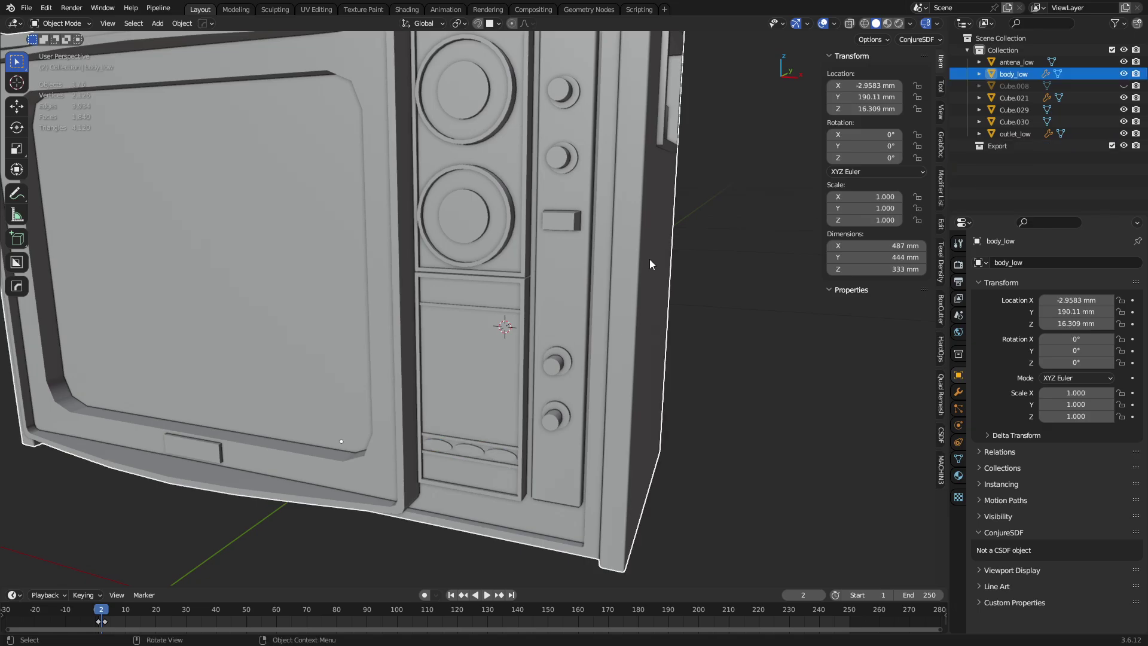
# Join the recess frame and its inner piece on the television's side into body_low.
pyautogui.moveTo(649, 261); pyautogui.dragTo(353, 257, button='middle')
pyautogui.click(399, 226)
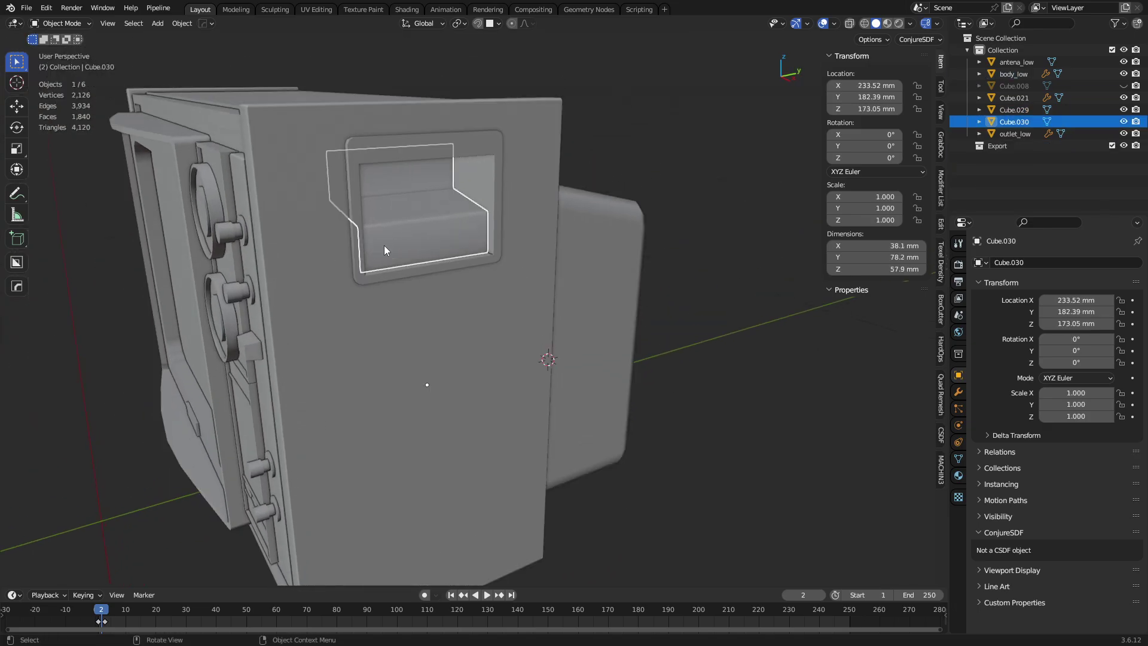
pyautogui.keyDown('shift'); pyautogui.click(361, 246); pyautogui.keyUp('shift')
pyautogui.press('g')
pyautogui.press('Escape')
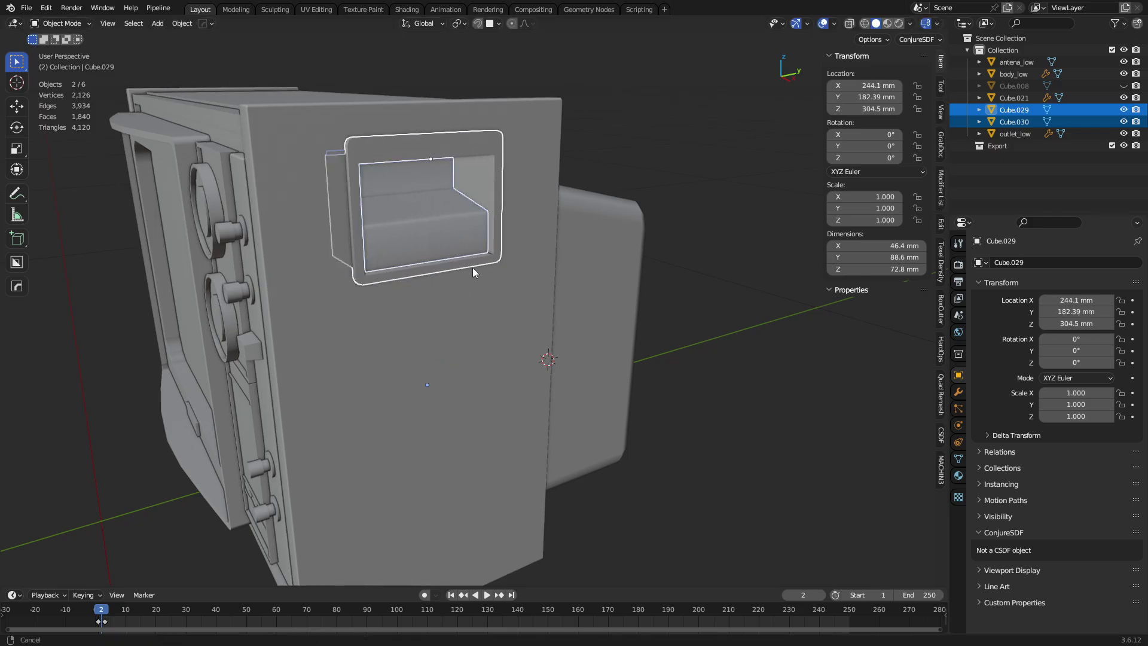
pyautogui.moveTo(473, 267); pyautogui.dragTo(404, 317, button='middle')
pyautogui.keyDown('shift'); pyautogui.click(559, 328); pyautogui.keyUp('shift')
pyautogui.hotkey('ctrl', 'j')
# Join the rear outlet panel and the antenna connector object into body_low.
pyautogui.keyDown('shift'); pyautogui.click(562, 368); pyautogui.keyUp('shift')
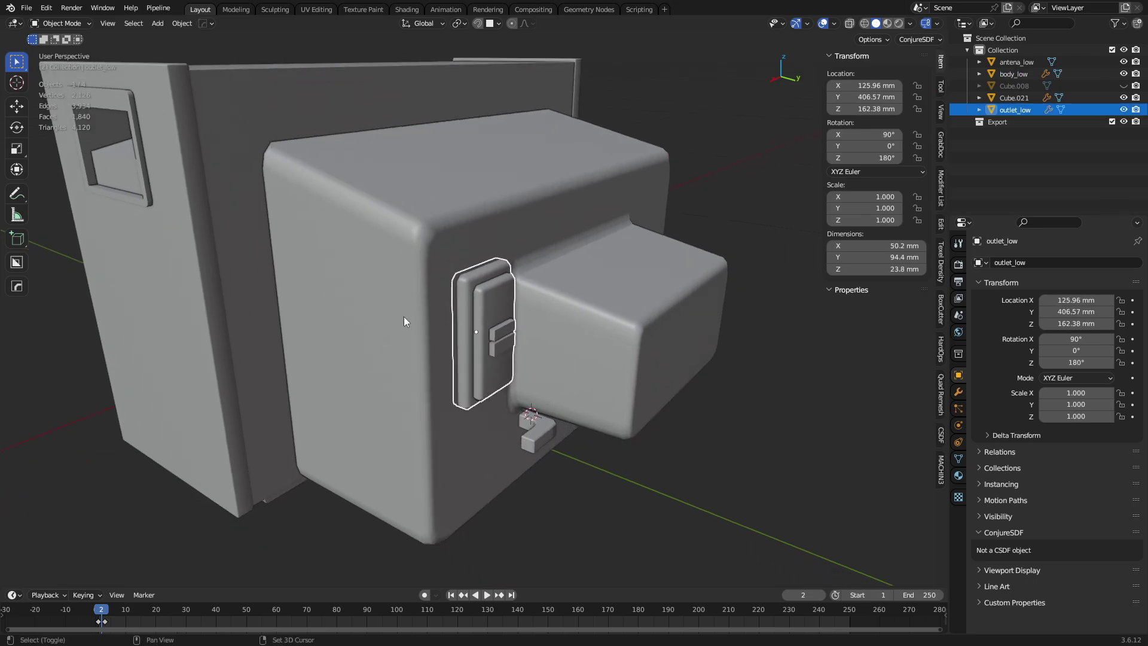
pyautogui.keyDown('shift'); pyautogui.click(403, 317); pyautogui.keyUp('shift')
pyautogui.hotkey('ctrl', 'j')
pyautogui.keyDown('shift'); pyautogui.click(545, 411); pyautogui.keyUp('shift')
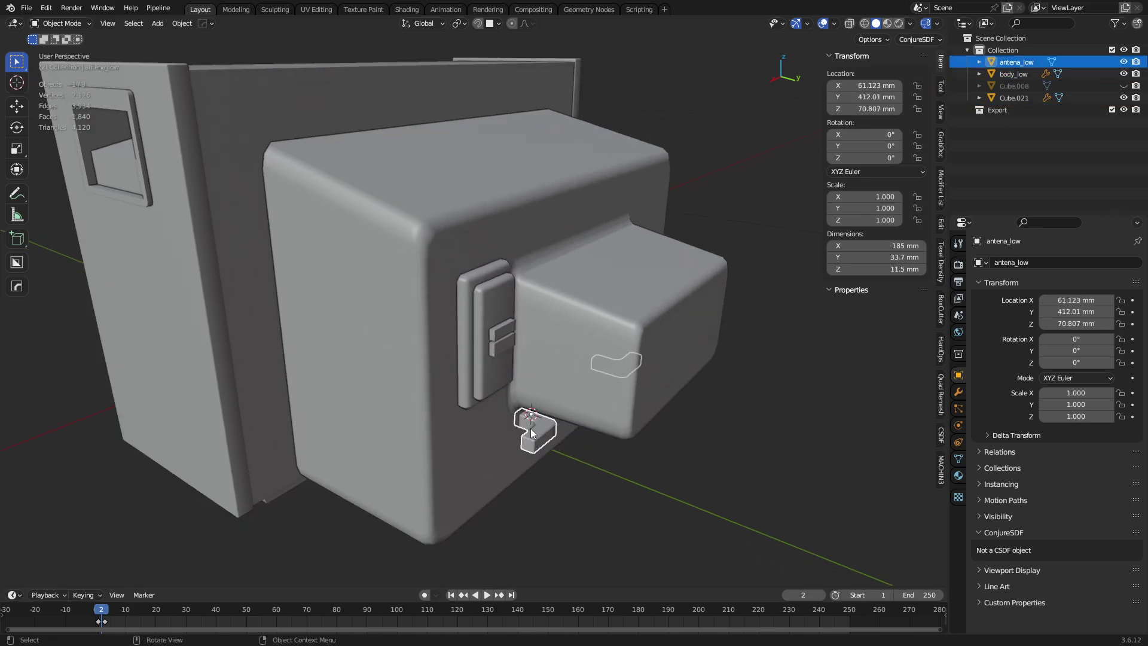
pyautogui.keyDown('shift'); pyautogui.click(482, 430); pyautogui.keyUp('shift')
pyautogui.hotkey('ctrl', 'j')
# Set the origin of the small block under the rear housing to its geometry.
pyautogui.moveTo(526, 442); pyautogui.dragTo(564, 375, button='middle')
pyautogui.scroll(5, 629, 397)
pyautogui.click(635, 418)
pyautogui.moveTo(669, 455); pyautogui.dragTo(636, 440, button='middle')
pyautogui.keyDown('shift'); pyautogui.click(509, 428); pyautogui.keyUp('shift')
pyautogui.click(583, 418)
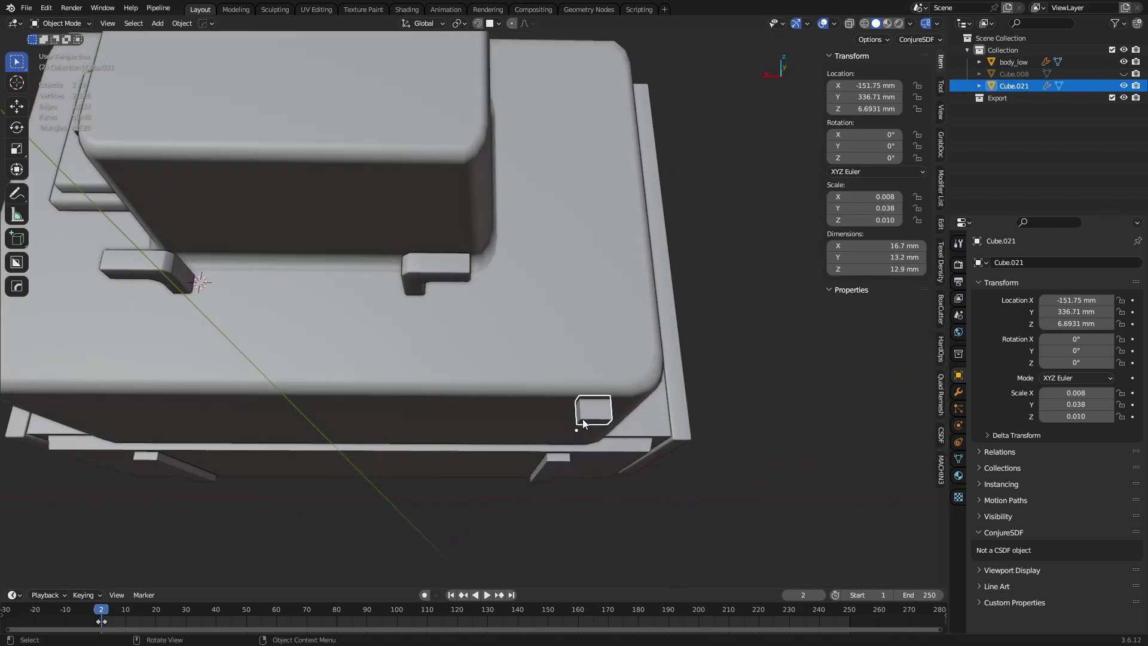
pyautogui.hotkey('shift', 's')
pyautogui.click(616, 530)
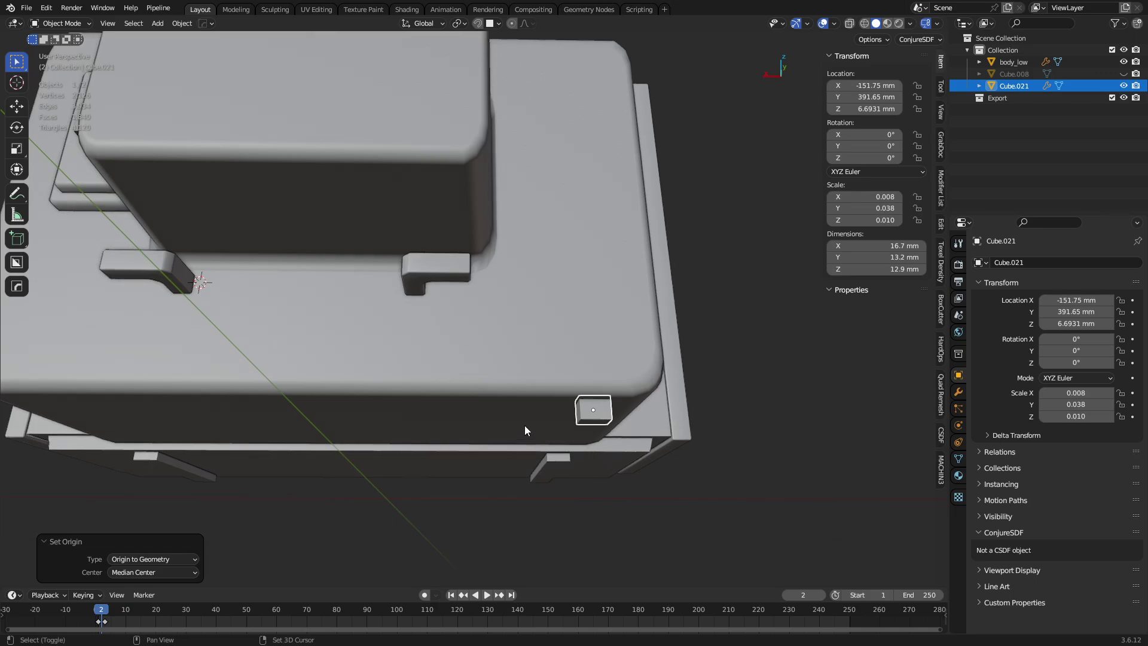
# Mirror the small underside block across the body along the X axis.
pyautogui.keyDown('shift'); pyautogui.click(494, 403); pyautogui.keyUp('shift')
pyautogui.hotkey('alt', 'shift', 'x')
pyautogui.moveTo(480, 464); pyautogui.dragTo(607, 383, button='middle')
# Convert the mirrored underside blocks to a mesh and join them into body_low.
pyautogui.click(605, 372)
pyautogui.rightClick(605, 370)
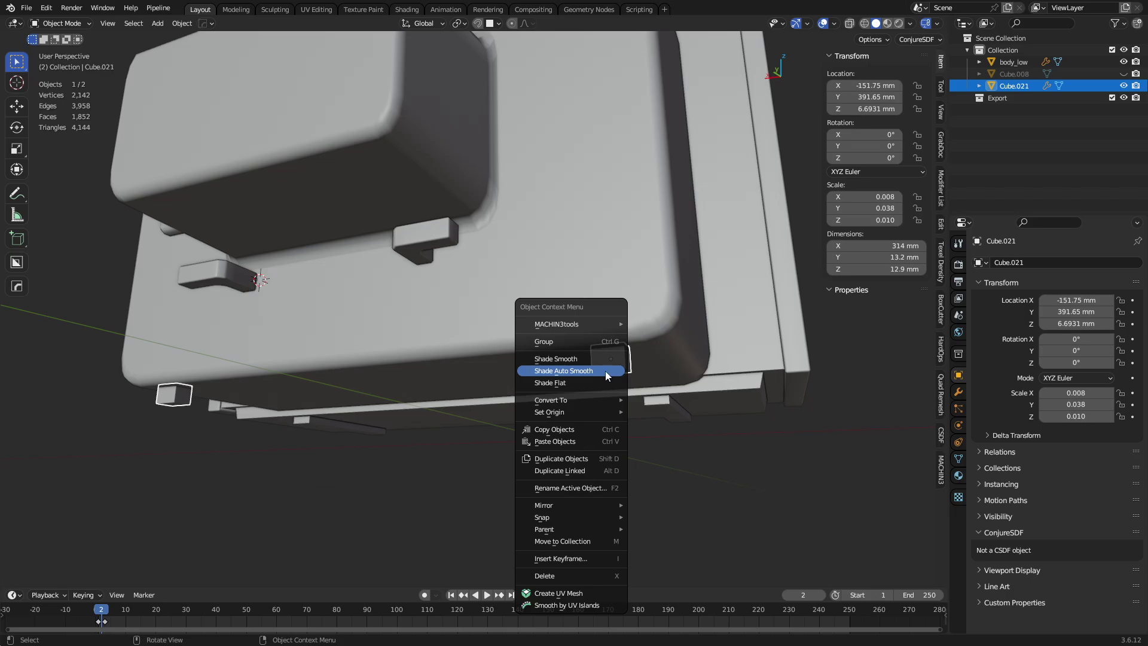
pyautogui.moveTo(599, 402)
pyautogui.click(634, 398)
pyautogui.click(522, 362)
pyautogui.keyDown('shift'); pyautogui.click(612, 371); pyautogui.keyUp('shift')
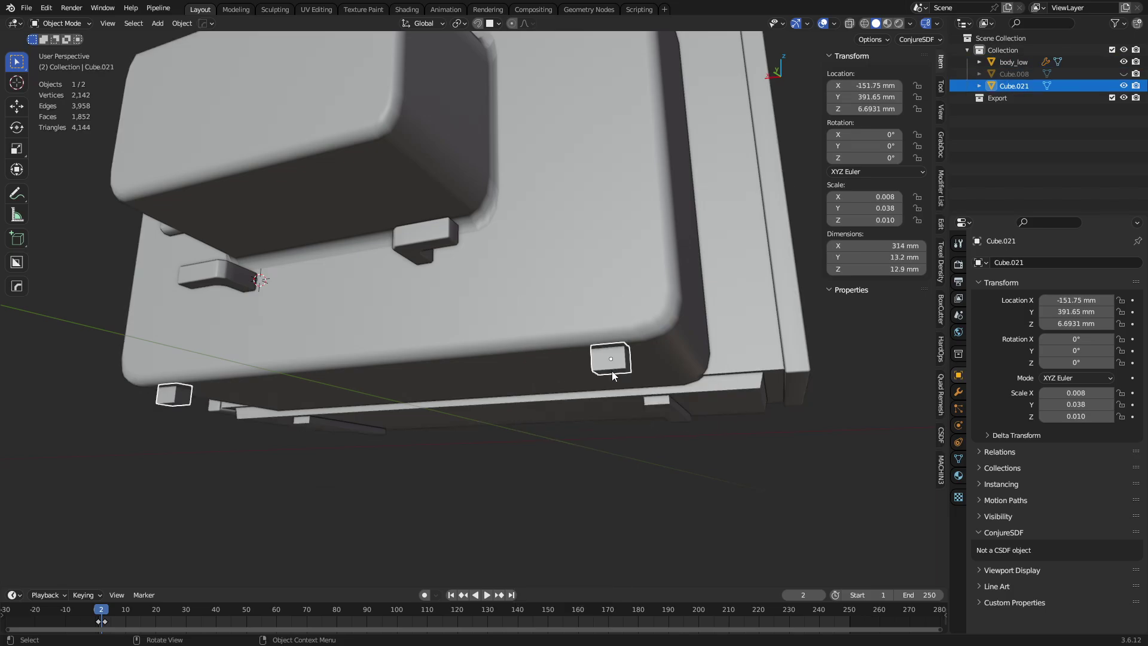
pyautogui.keyDown('shift'); pyautogui.click(566, 345); pyautogui.keyUp('shift')
pyautogui.hotkey('ctrl', 'j')
# Examine the joined body's mesh in edit mode, including the rear housing and its underside corner faces.
pyautogui.press('Tab')
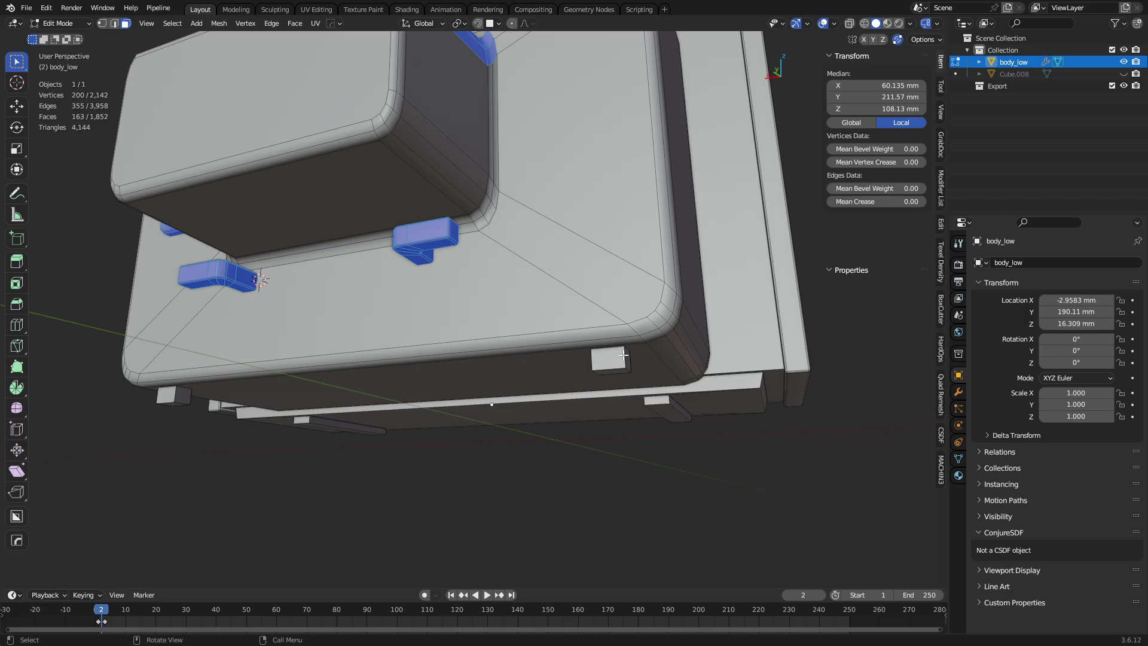
pyautogui.press('a')
pyautogui.moveTo(573, 129); pyautogui.dragTo(562, 184, button='middle')
pyautogui.scroll(-6, 561, 184)
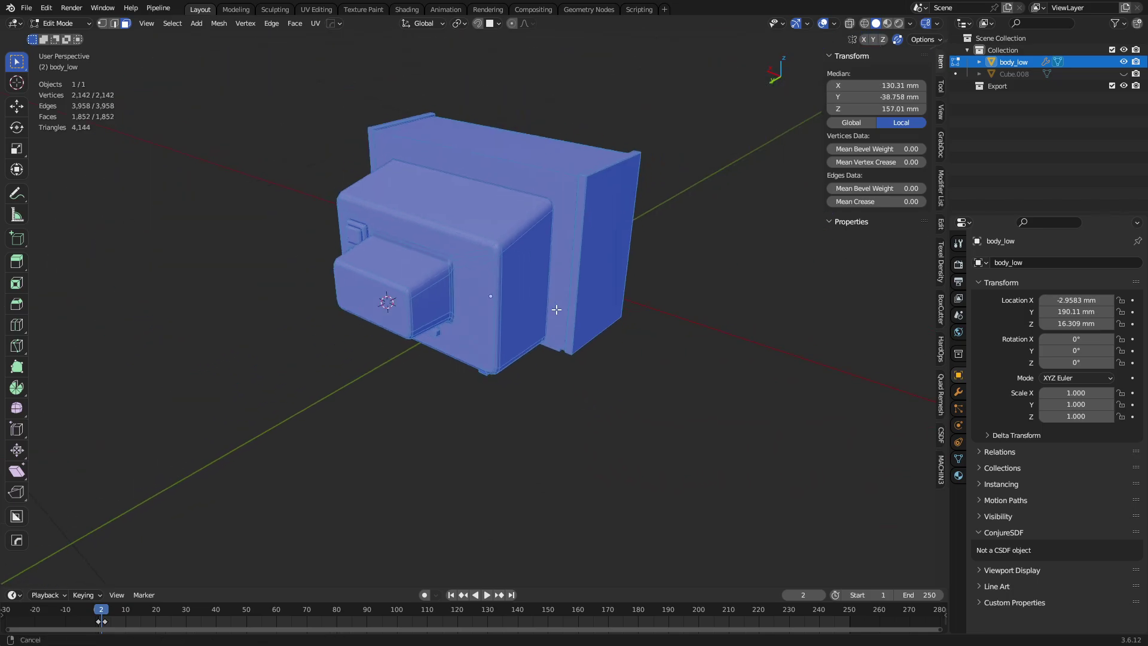
pyautogui.scroll(4, 692, 254)
pyautogui.moveTo(627, 242); pyautogui.dragTo(654, 325, button='middle')
pyautogui.press('Tab')
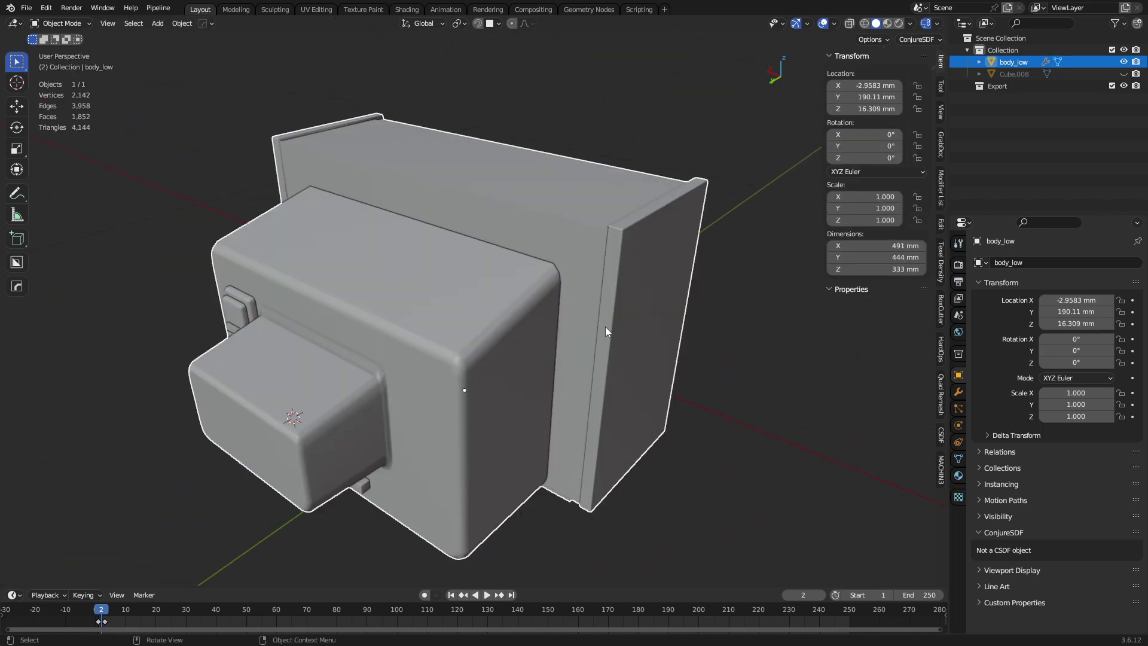
pyautogui.hotkey('ctrl', 'Tab')
pyautogui.click(656, 327)
pyautogui.rightClick(656, 327)
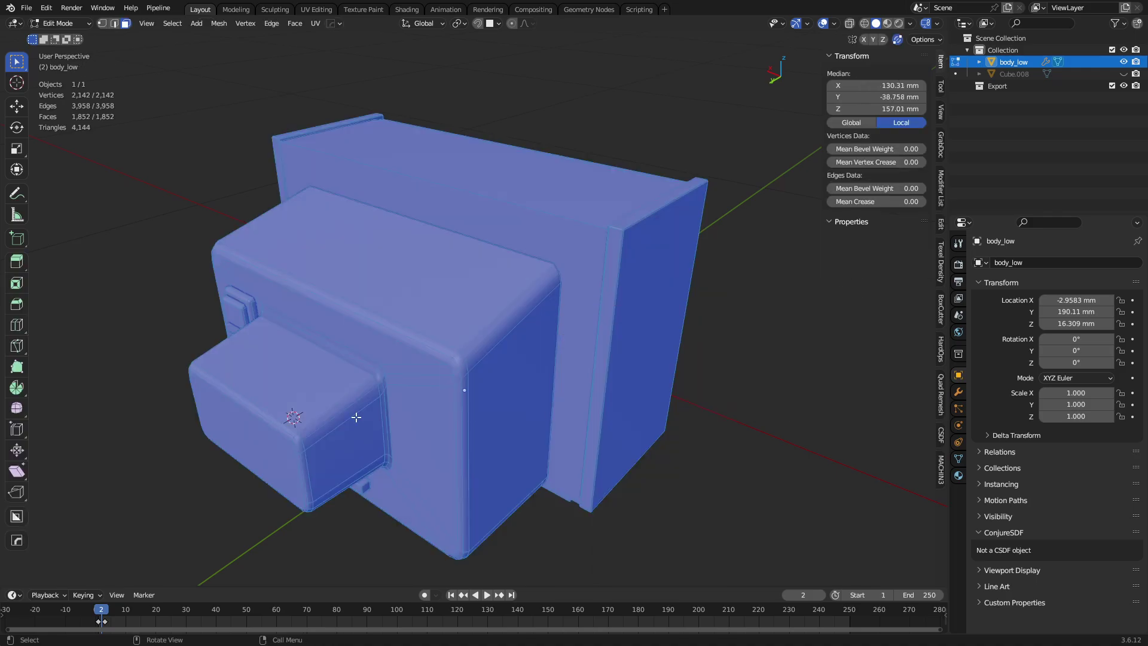
pyautogui.moveTo(598, 370); pyautogui.dragTo(418, 419, button='middle')
pyautogui.scroll(4, 253, 453)
pyautogui.moveTo(253, 453); pyautogui.dragTo(680, 333, button='middle')
pyautogui.scroll(3, 474, 366)
pyautogui.click(364, 357)
pyautogui.scroll(-4, 534, 396)
# Return to object mode and shade body_low smooth with auto smooth at 55°.
pyautogui.press('Tab')
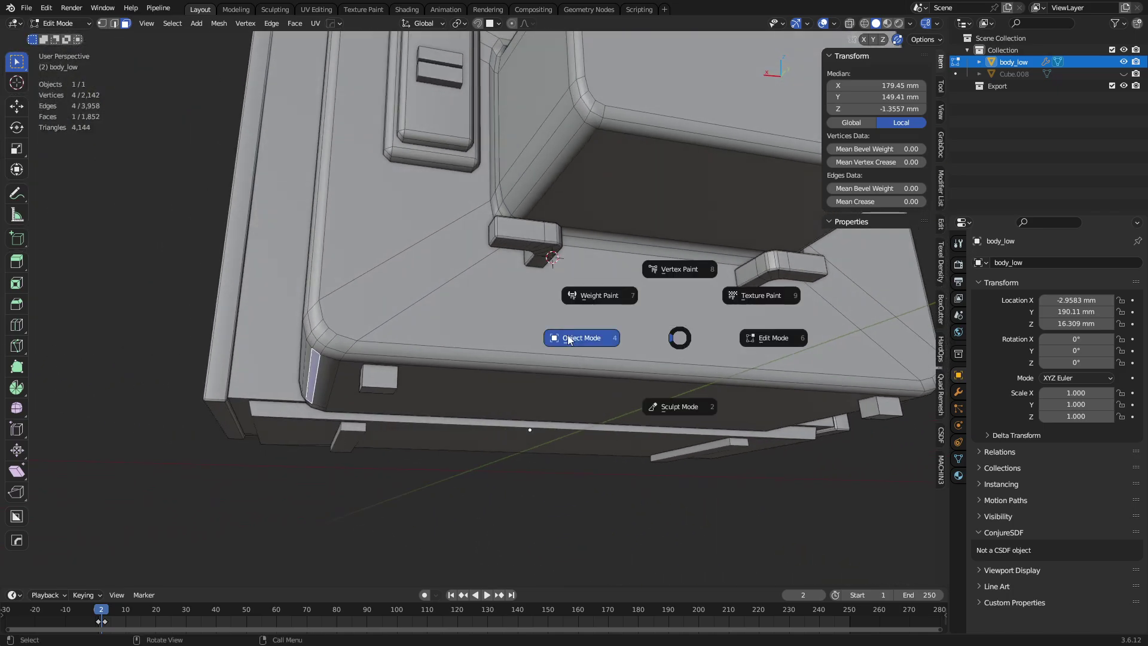
pyautogui.click(569, 335)
pyautogui.rightClick(545, 306)
pyautogui.click(534, 275)
# Sharpen body_low with 30° sharpness and a 60° auto smooth angle, and show its Weighted Normal modifier settings.
pyautogui.press('q')
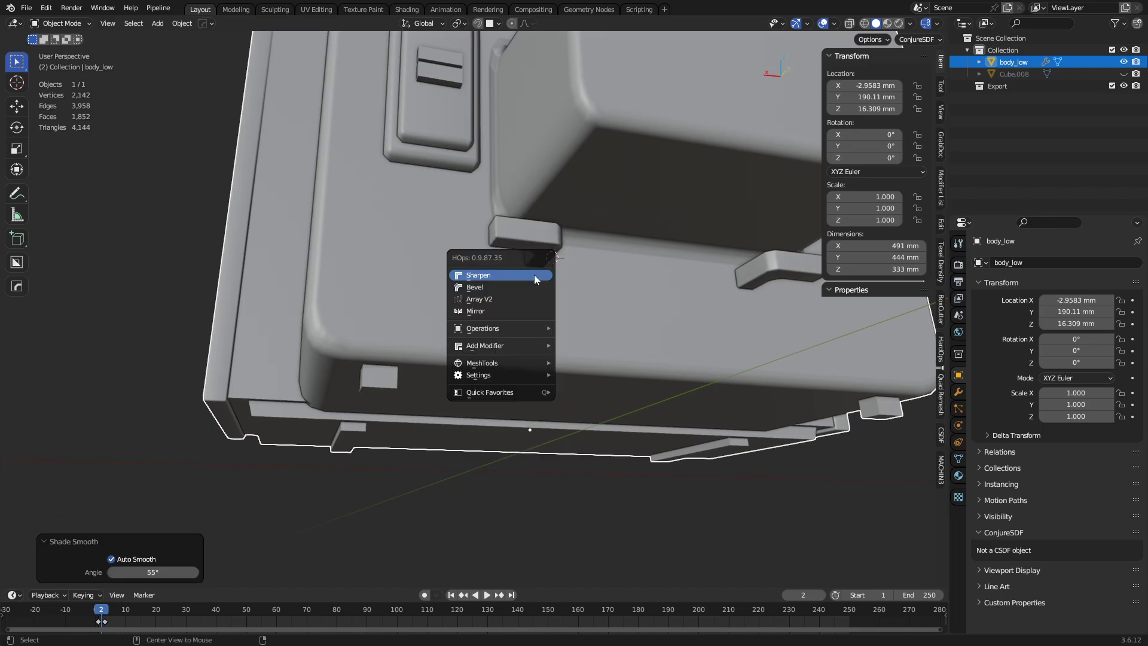
pyautogui.click(533, 275)
pyautogui.click(959, 392)
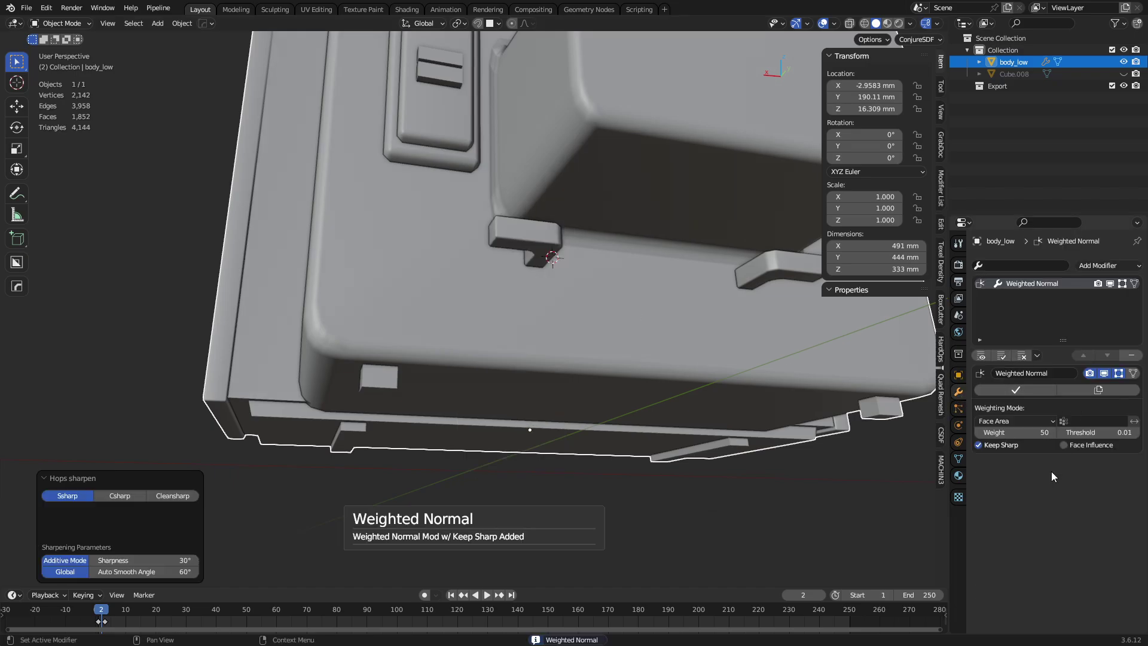
pyautogui.click(958, 476)
pyautogui.click(958, 391)
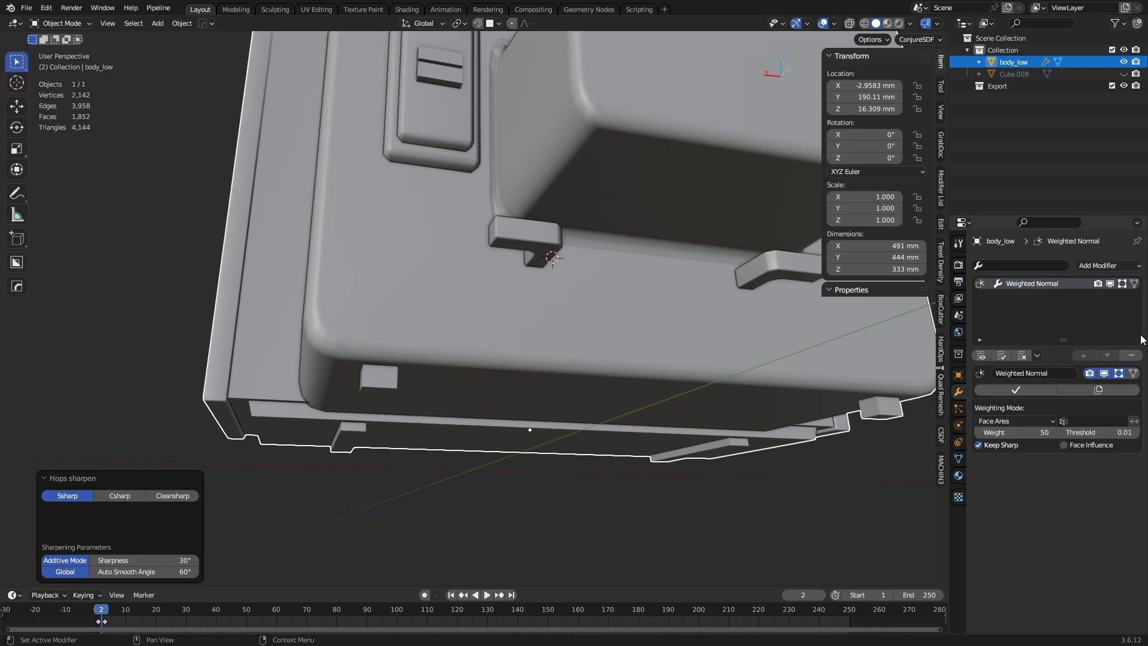
# Enter edit mode on body_low, clear the existing selection and switch to edge selection.
pyautogui.moveTo(465, 377); pyautogui.dragTo(399, 415, button='middle')
pyautogui.press('Tab')
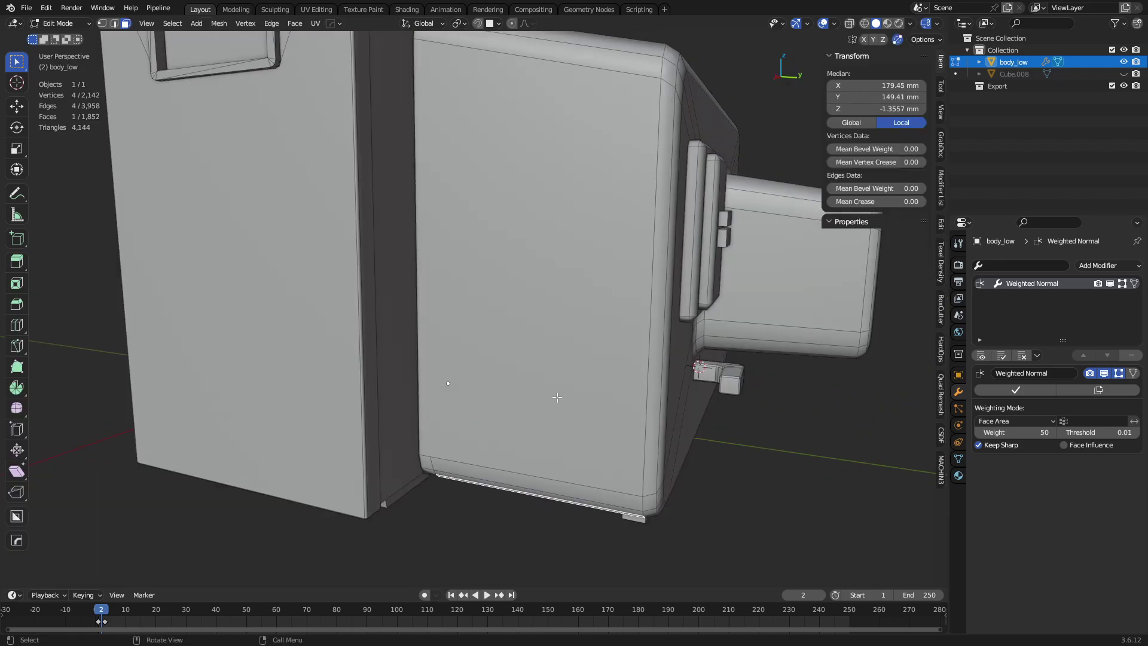
pyautogui.press('a')
pyautogui.hotkey('alt', 'a')
pyautogui.moveTo(469, 222); pyautogui.dragTo(474, 466, button='middle')
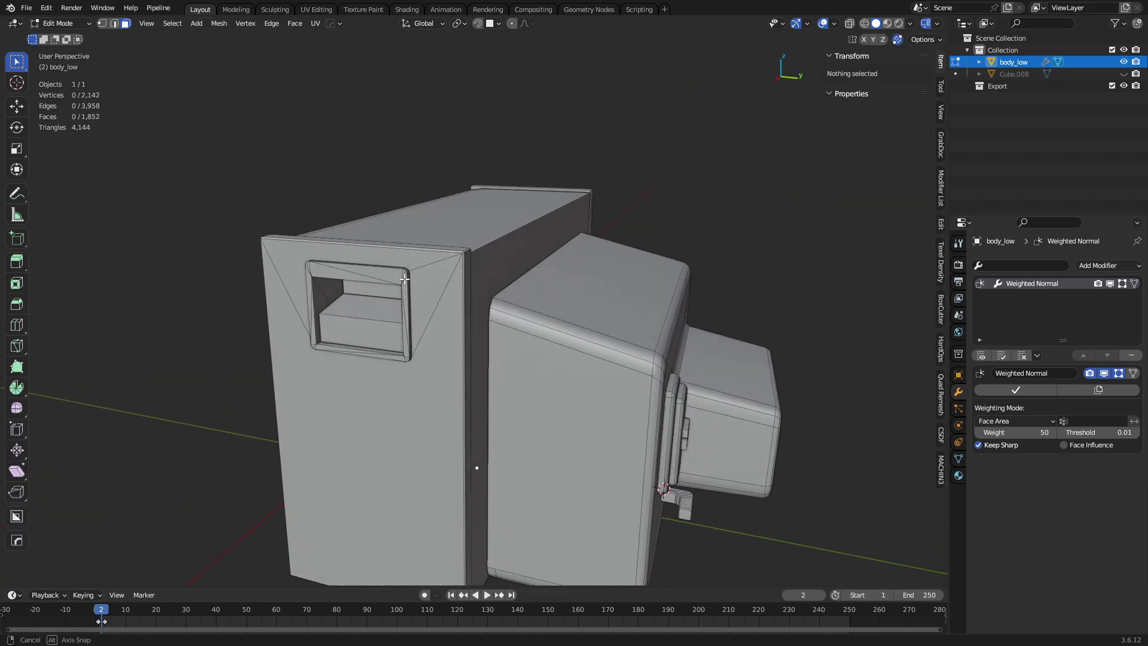
pyautogui.scroll(5, 441, 339)
pyautogui.moveTo(495, 278); pyautogui.dragTo(529, 262, button='middle')
pyautogui.click(520, 383)
pyautogui.scroll(-3, 520, 383)
pyautogui.press('2')
pyautogui.click(525, 401)
pyautogui.scroll(3, 529, 262)
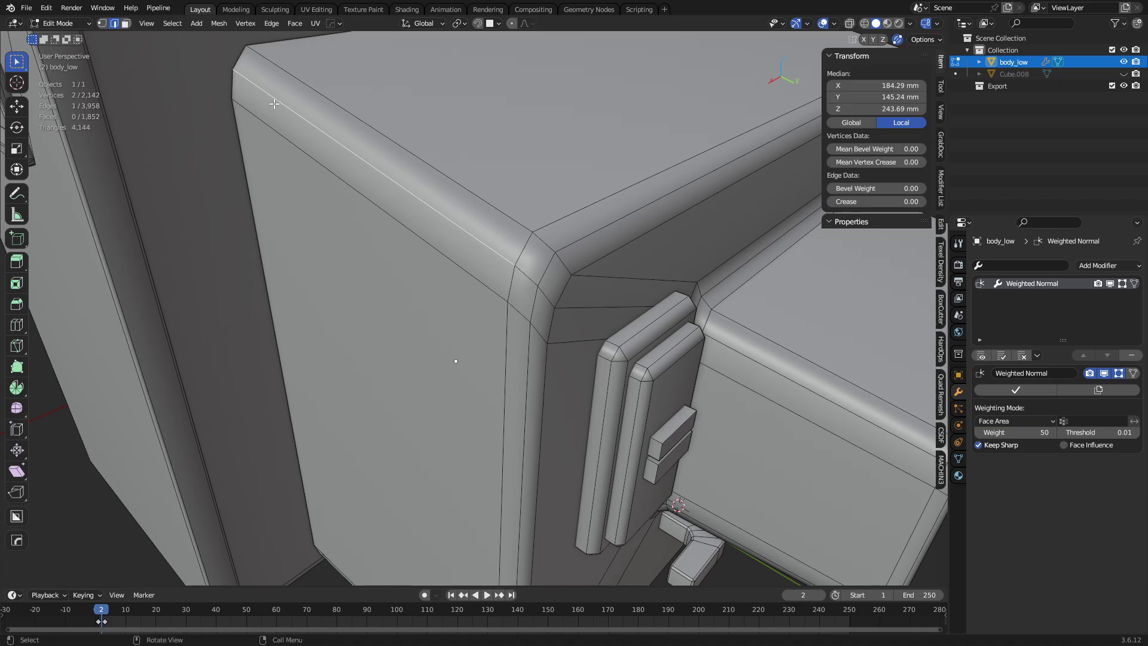
pyautogui.press('g')
pyautogui.rightClick(345, 166)
pyautogui.keyDown('shift'); pyautogui.moveTo(340, 156); pyautogui.dragTo(375, 223, button='middle'); pyautogui.keyUp('shift')
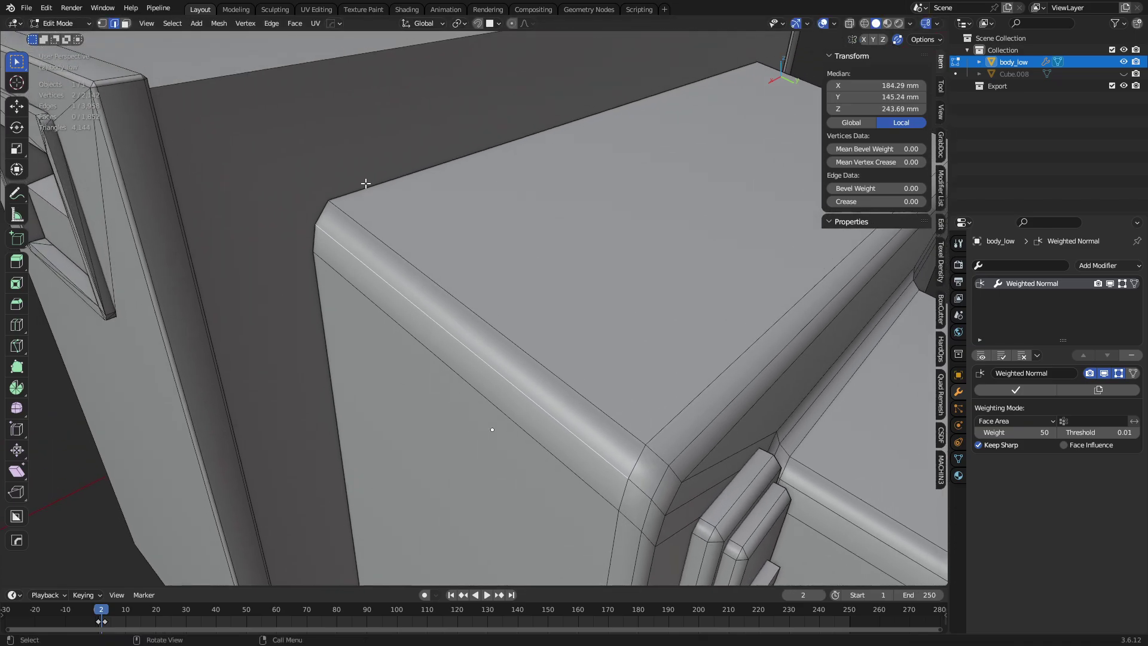
pyautogui.click(366, 183)
pyautogui.click(360, 252)
pyautogui.click(367, 179)
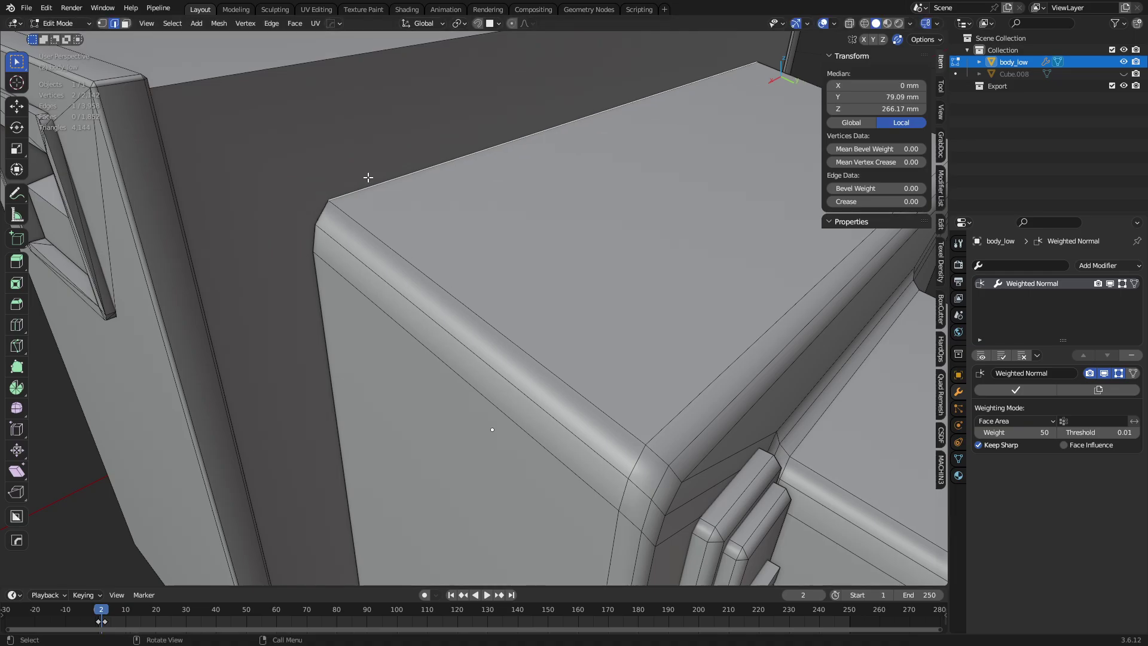
# Mark the middle bevel edges along the rear housing's upper side, back and vertical corner as seams.
pyautogui.click(414, 320)
pyautogui.keyDown('shift'); pyautogui.moveTo(414, 321); pyautogui.dragTo(460, 301, button='middle'); pyautogui.keyUp('shift')
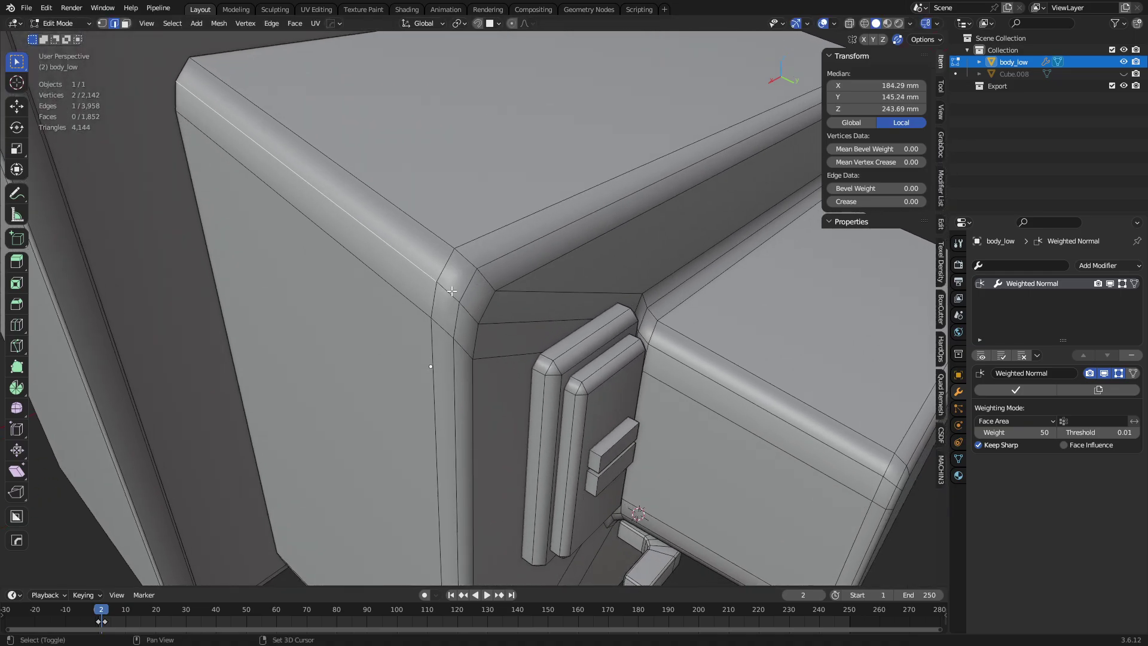
pyautogui.keyDown('shift'); pyautogui.click(462, 286); pyautogui.keyUp('shift')
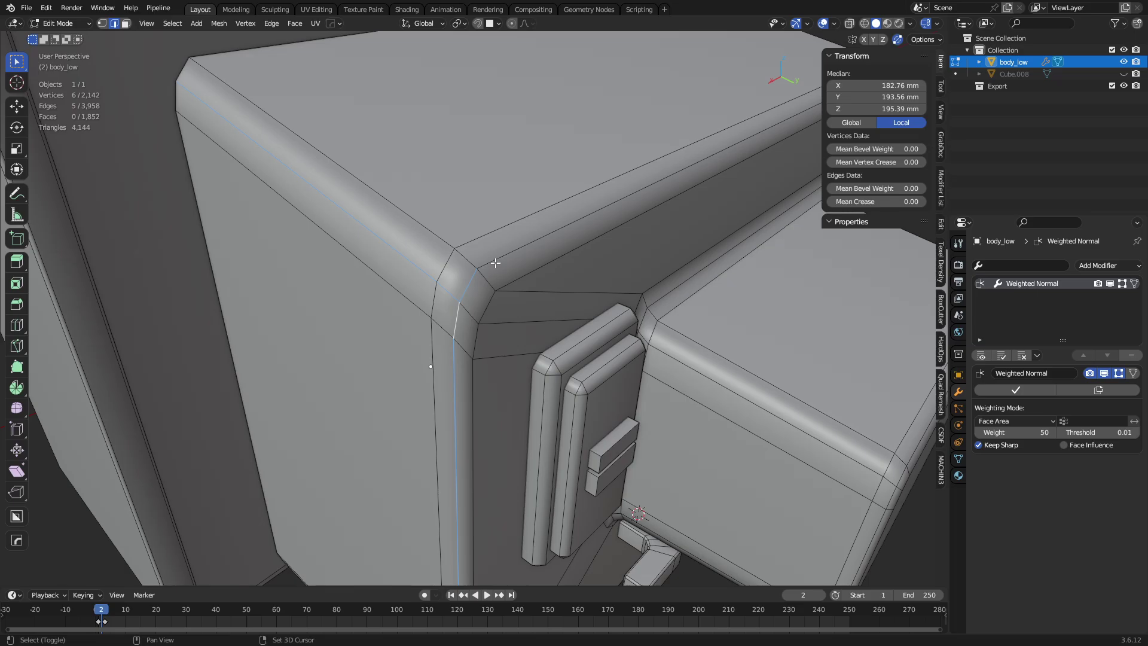
pyautogui.hotkey('ctrl', 'e')
pyautogui.click(505, 299)
pyautogui.moveTo(505, 300); pyautogui.dragTo(385, 238, button='middle')
# Mark the rear housing's front border loop, where it meets the front cabinet, as a seam.
pyautogui.click(279, 178)
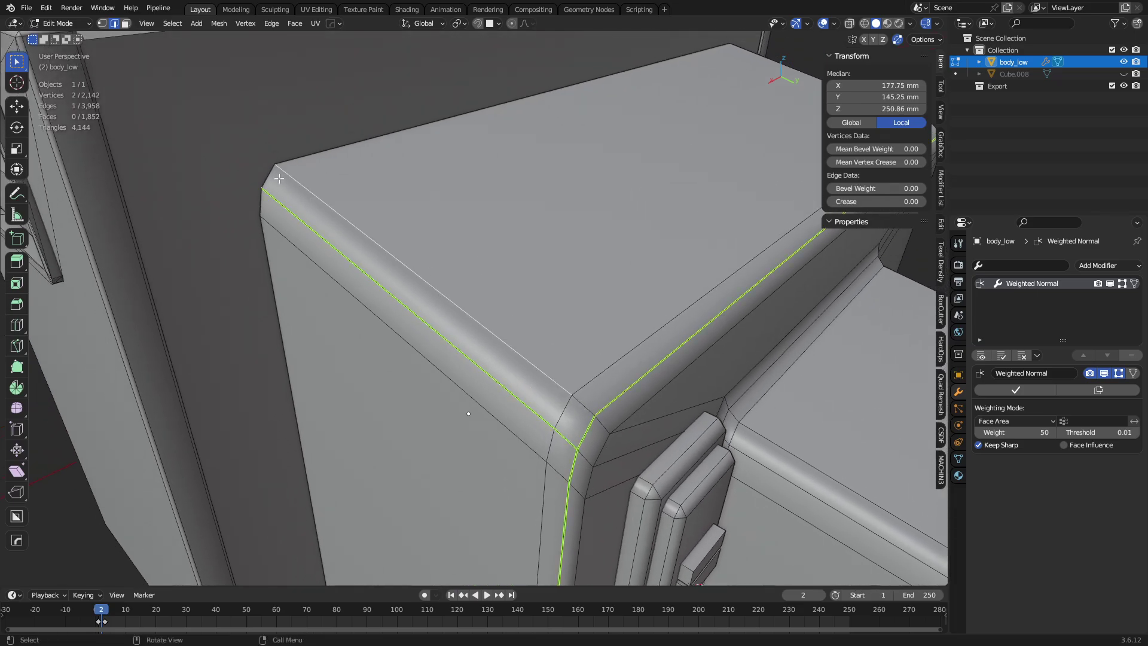
pyautogui.press('a')
pyautogui.press('a')
pyautogui.keyDown('alt'); pyautogui.click(270, 177); pyautogui.keyUp('alt')
pyautogui.moveTo(281, 185); pyautogui.dragTo(383, 252, button='middle')
pyautogui.scroll(-4, 383, 251)
pyautogui.moveTo(473, 371); pyautogui.dragTo(533, 349, button='middle')
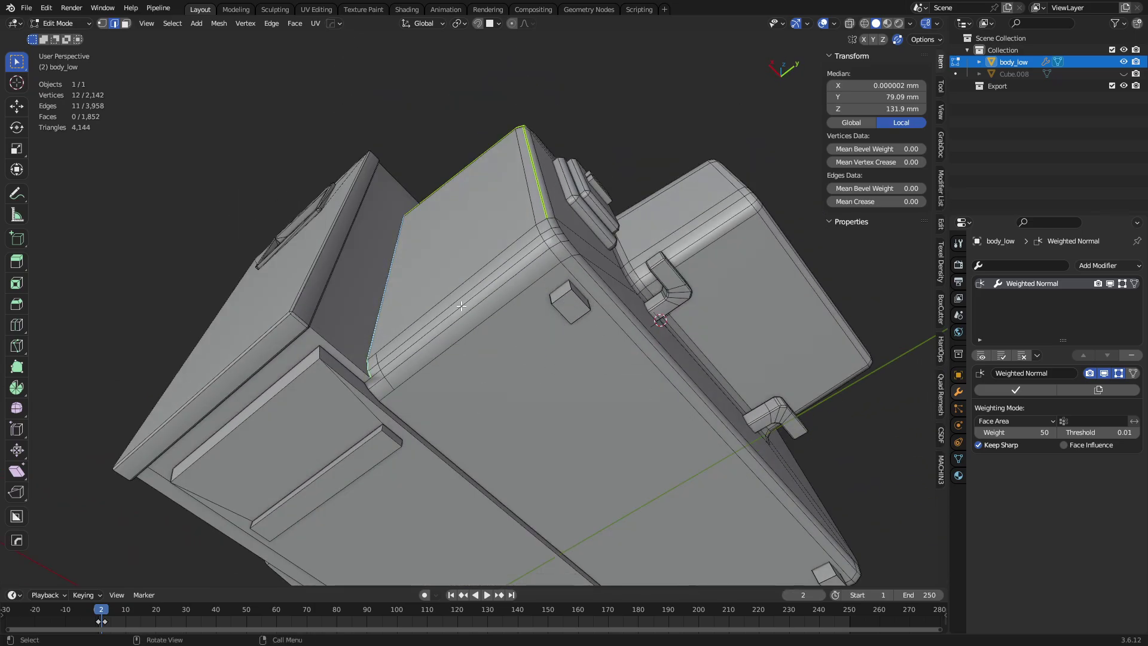
pyautogui.moveTo(462, 305); pyautogui.dragTo(383, 538, button='middle')
pyautogui.scroll(6, 344, 367)
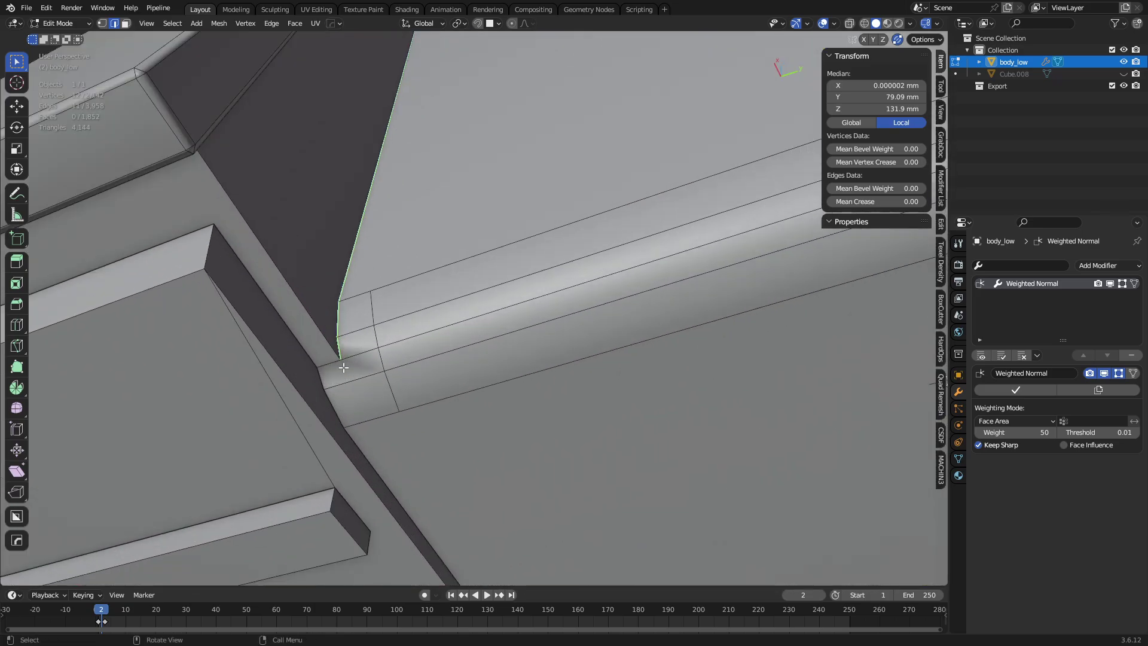
# Extend the seam through the notch at the housing's lower front corner and along the underside border.
pyautogui.click(330, 363)
pyautogui.keyDown('ctrl'); pyautogui.click(339, 417); pyautogui.keyUp('ctrl')
pyautogui.keyDown('shift'); pyautogui.click(372, 455); pyautogui.keyUp('shift')
pyautogui.press('u')
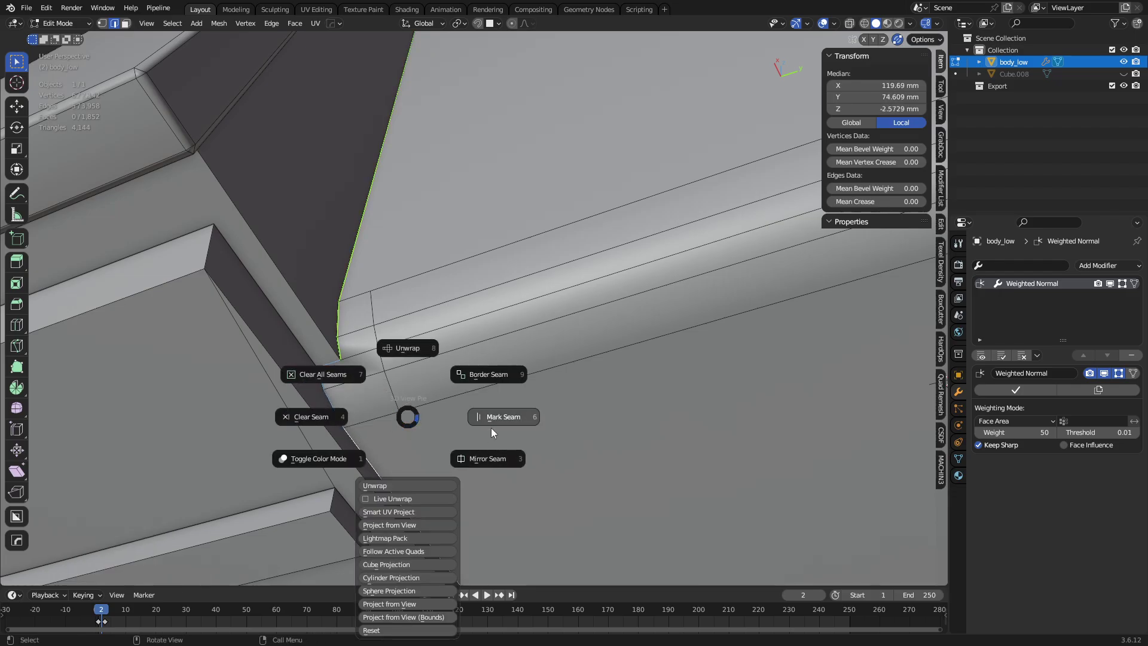
pyautogui.click(491, 428)
# Try to dissolve the short edges crossing the lower bevel near the notch, first all and then only some.
pyautogui.scroll(-4, 491, 428)
pyautogui.hotkey('ctrl', 'x')
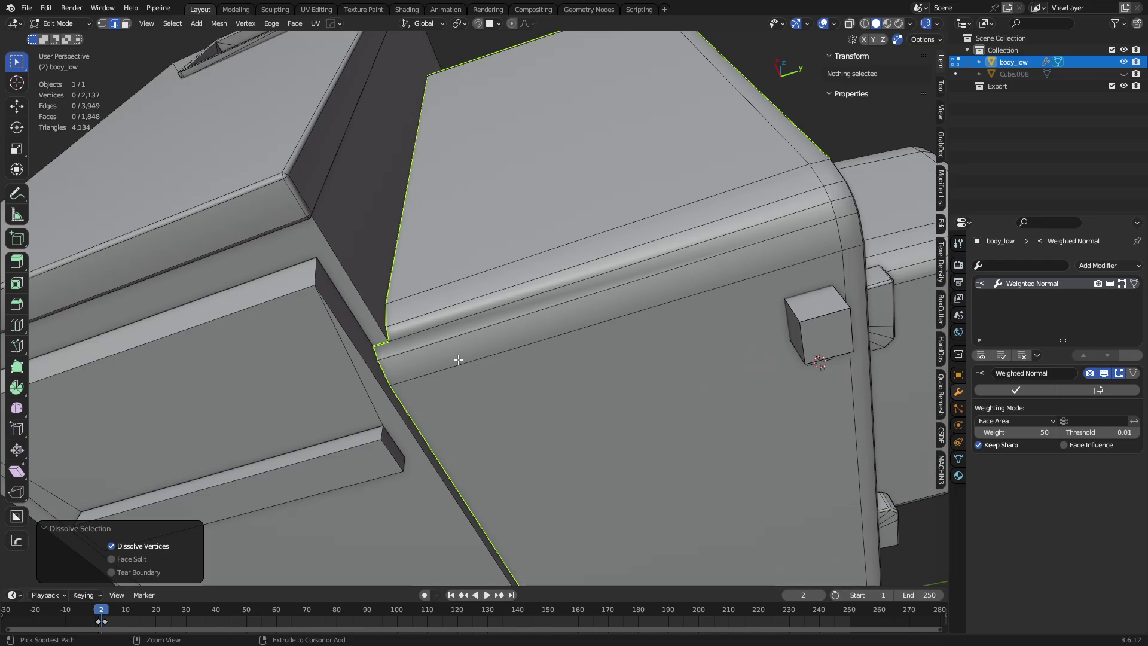
pyautogui.hotkey('ctrl', 'z')
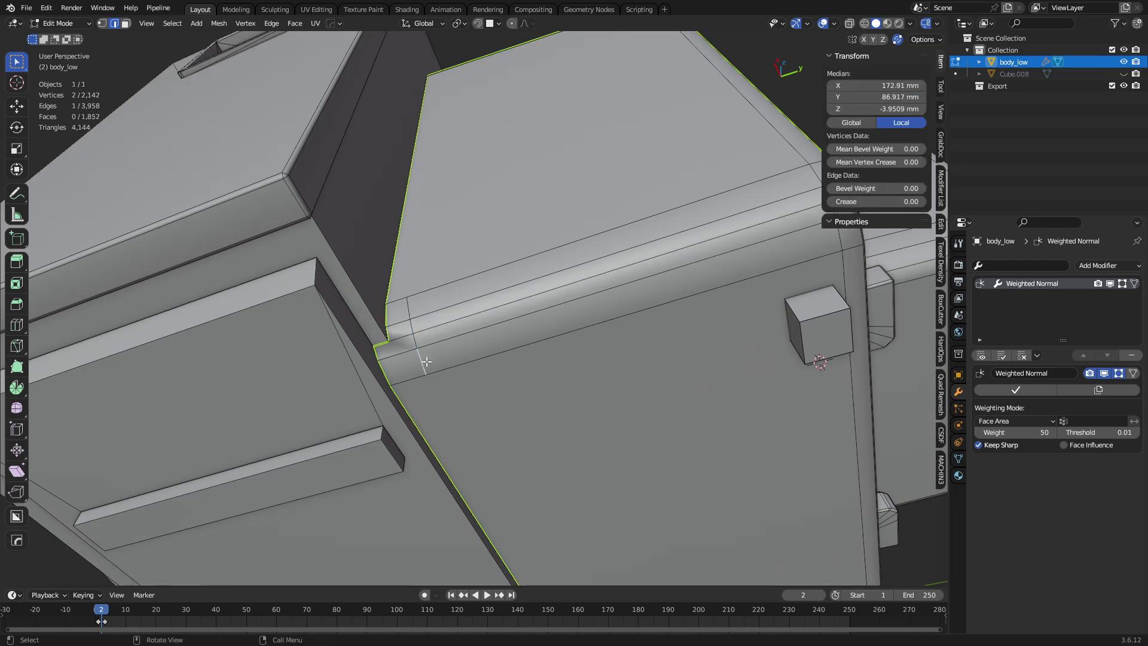
pyautogui.hotkey('ctrl', 'x')
pyautogui.hotkey('ctrl', 'z')
pyautogui.hotkey('ctrl', 'x')
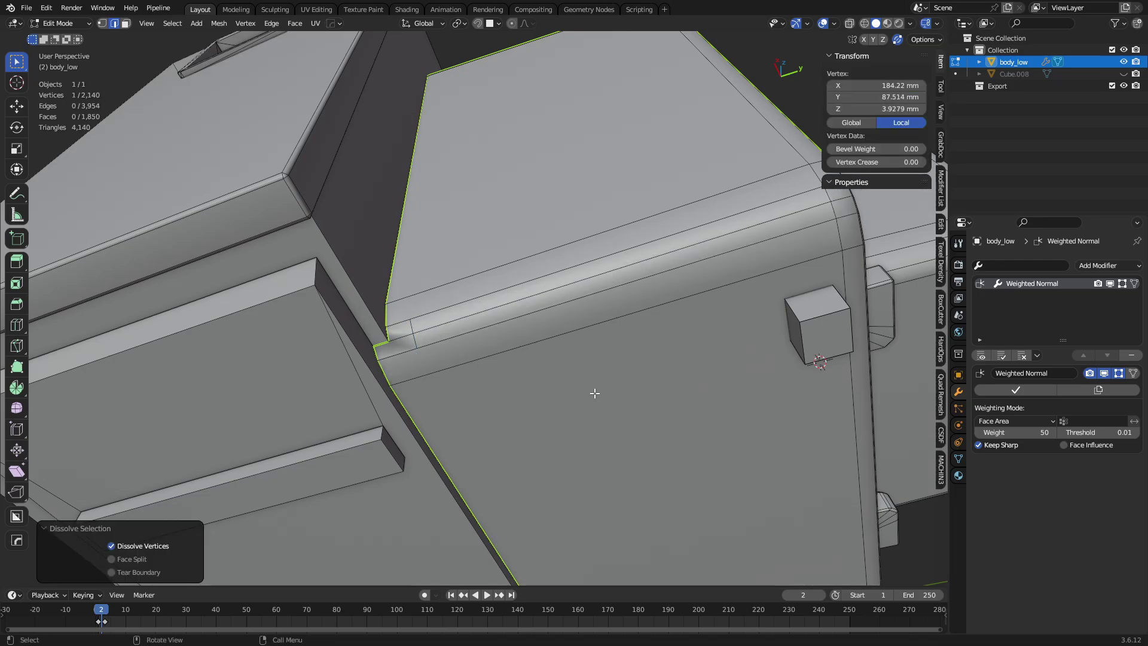
pyautogui.press('Tab')
pyautogui.press('Tab')
pyautogui.press('1')
pyautogui.scroll(4, 417, 355)
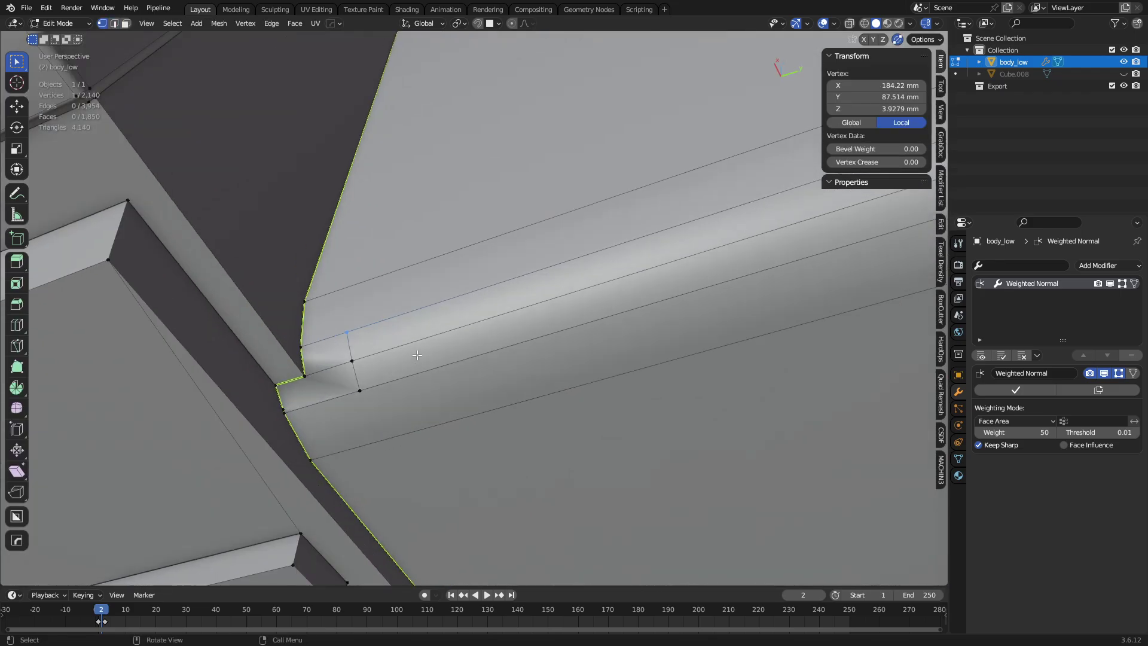
# Try to slide the remaining crossing edge, and merge its middle vertex into the notch corner vertex.
pyautogui.press('2')
pyautogui.click(350, 347)
pyautogui.press('KP_Decimal')
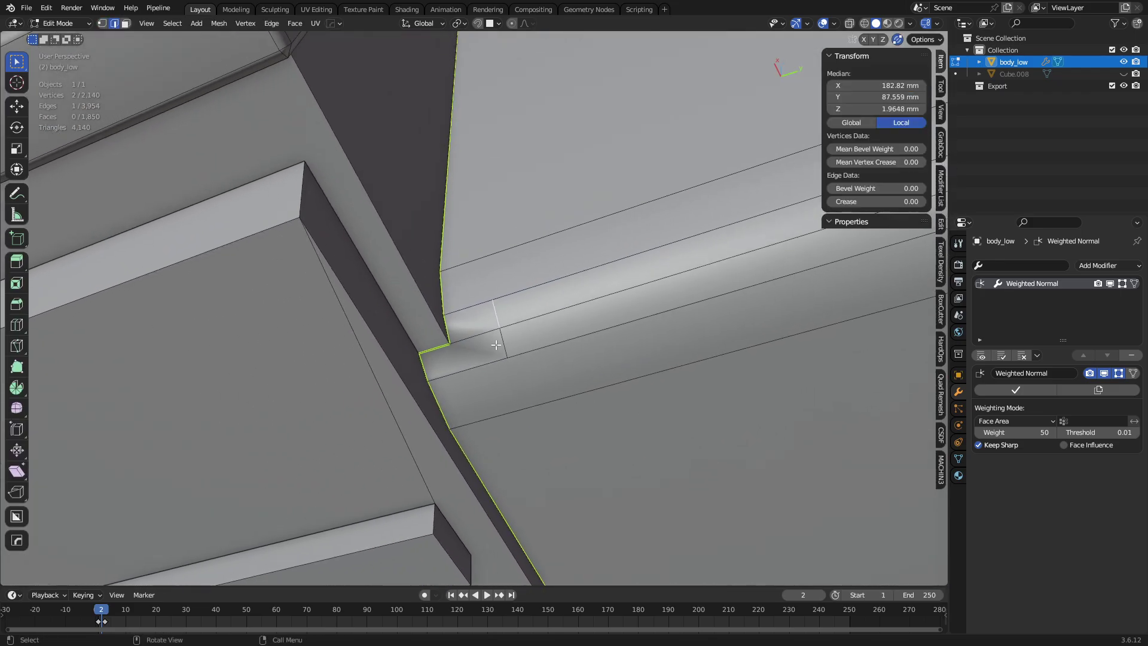
pyautogui.press('g')
pyautogui.press('g')
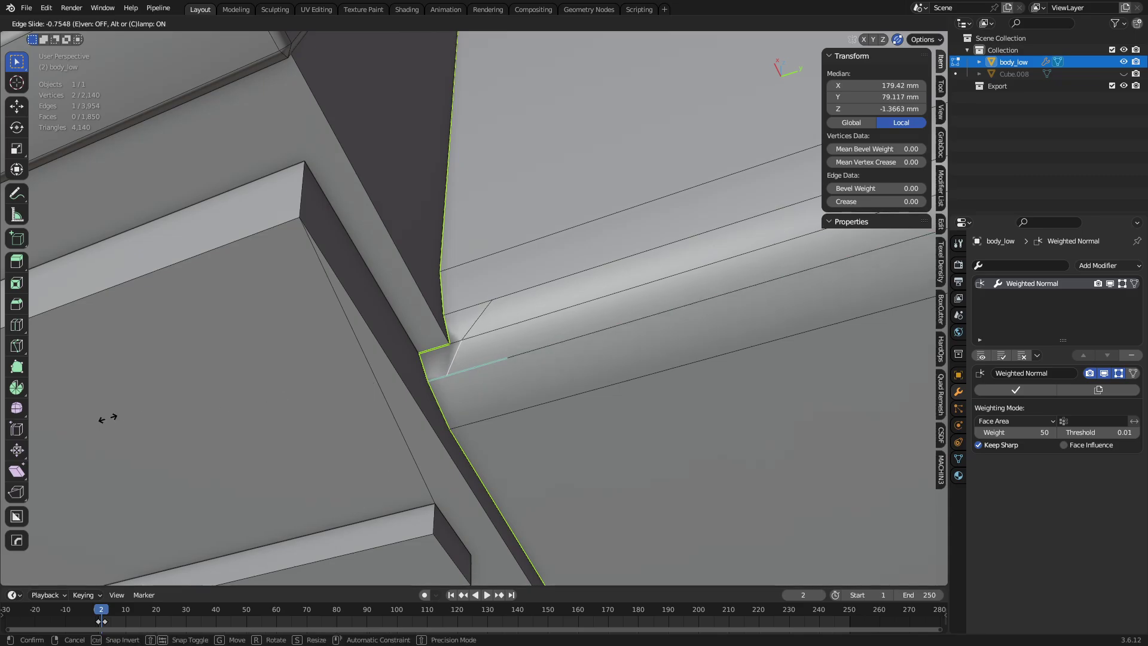
pyautogui.press('Escape')
pyautogui.press('m')
pyautogui.click(445, 346)
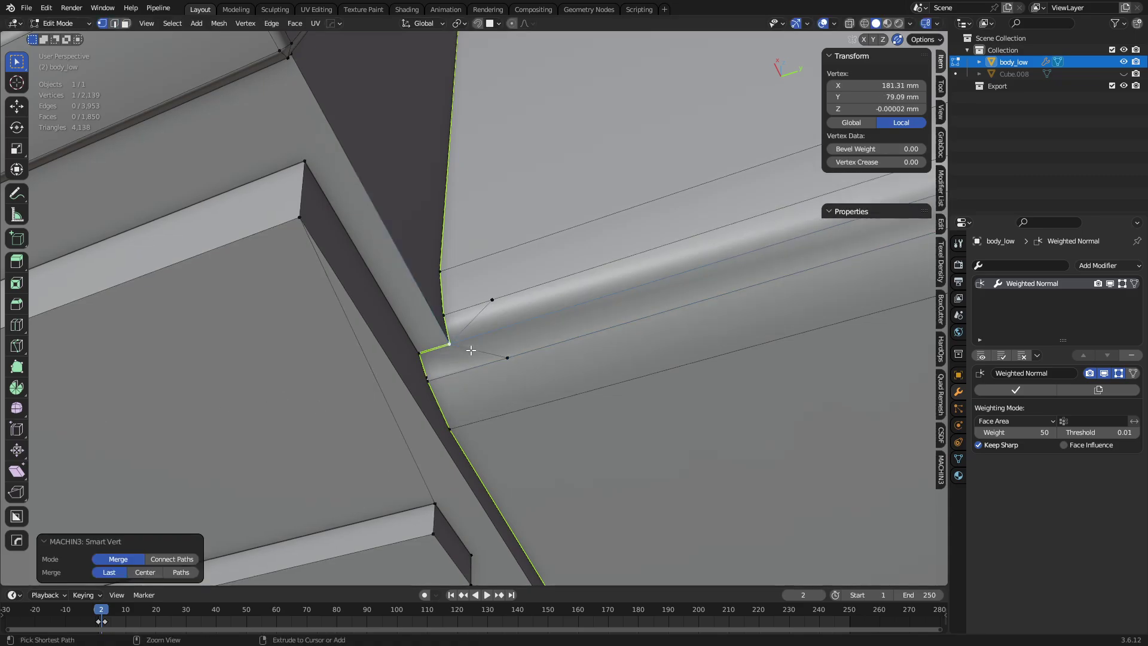
pyautogui.press('1')
# Undo the vertex merge and the dissolved crossing edges near the notch.
pyautogui.hotkey('ctrl', 'z')
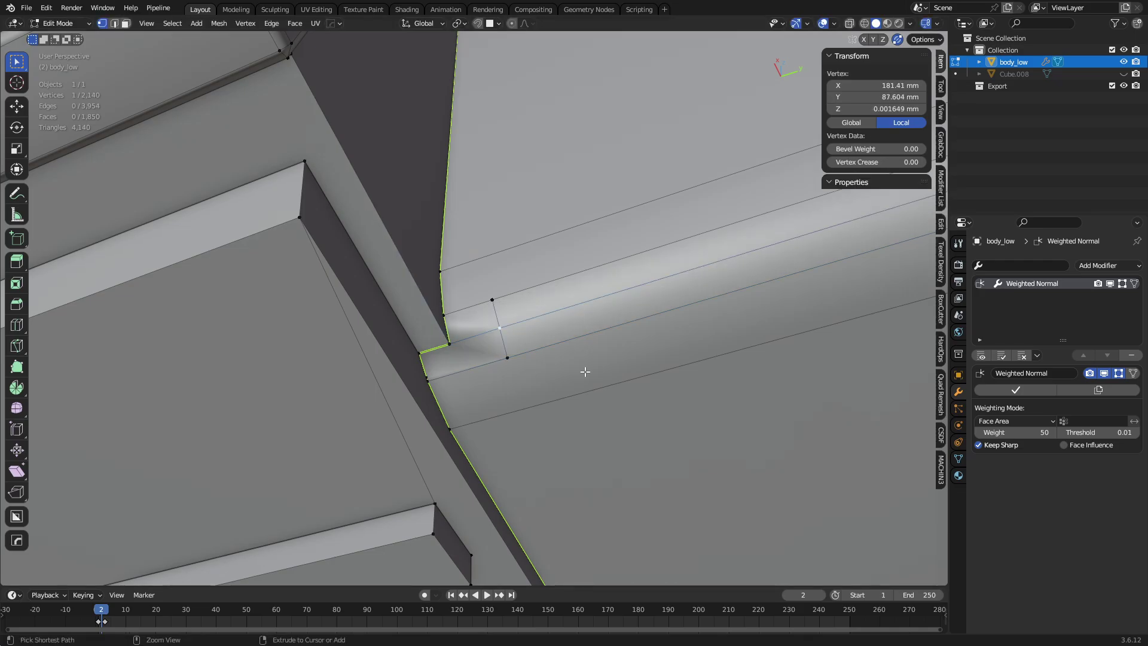
pyautogui.hotkey('ctrl', 'z')
pyautogui.hotkey('ctrl', 'z')
pyautogui.hotkey('ctrl', 'z')
pyautogui.hotkey('ctrl', 'z')
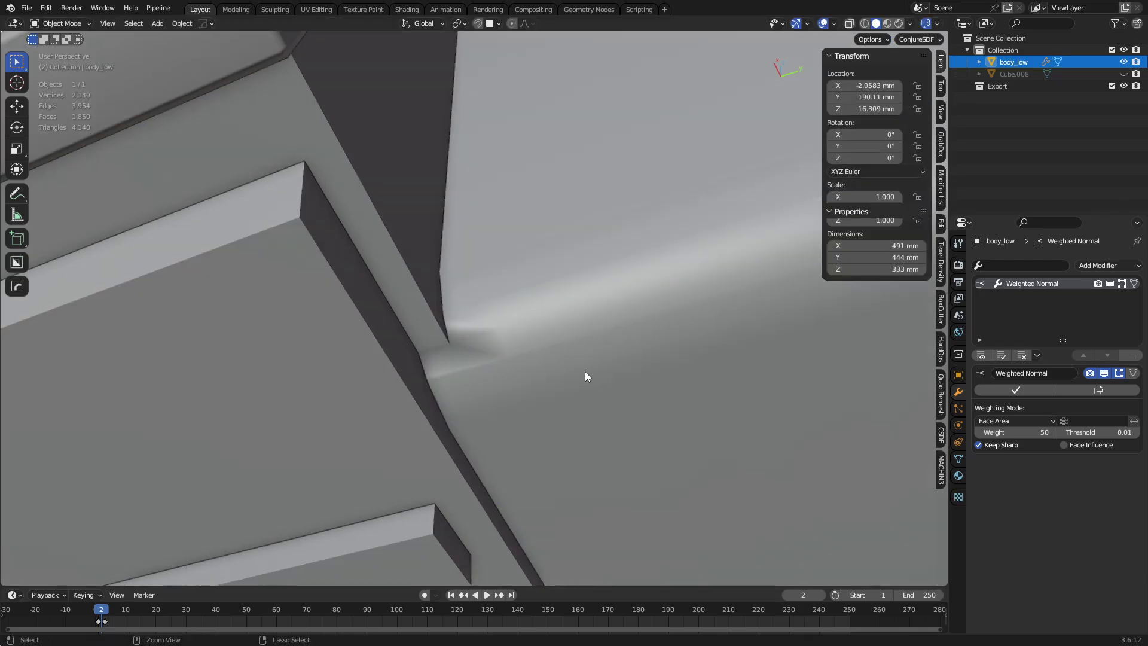
pyautogui.hotkey('ctrl', 'z')
pyautogui.hotkey('ctrl', 'z')
pyautogui.hotkey('ctrl', 'z')
pyautogui.hotkey('ctrl', 'z')
pyautogui.hotkey('ctrl', 'z')
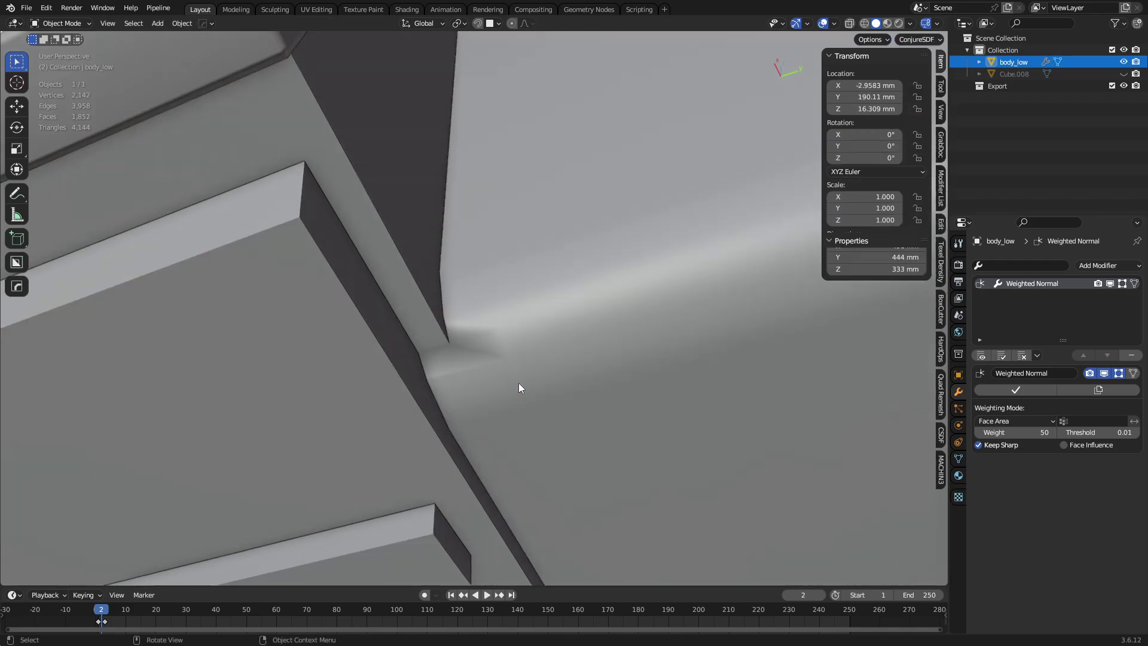
# Back in edit mode, mark the short notch edge at the housing's lower front corner as sharp.
pyautogui.press('Tab')
pyautogui.click(539, 375)
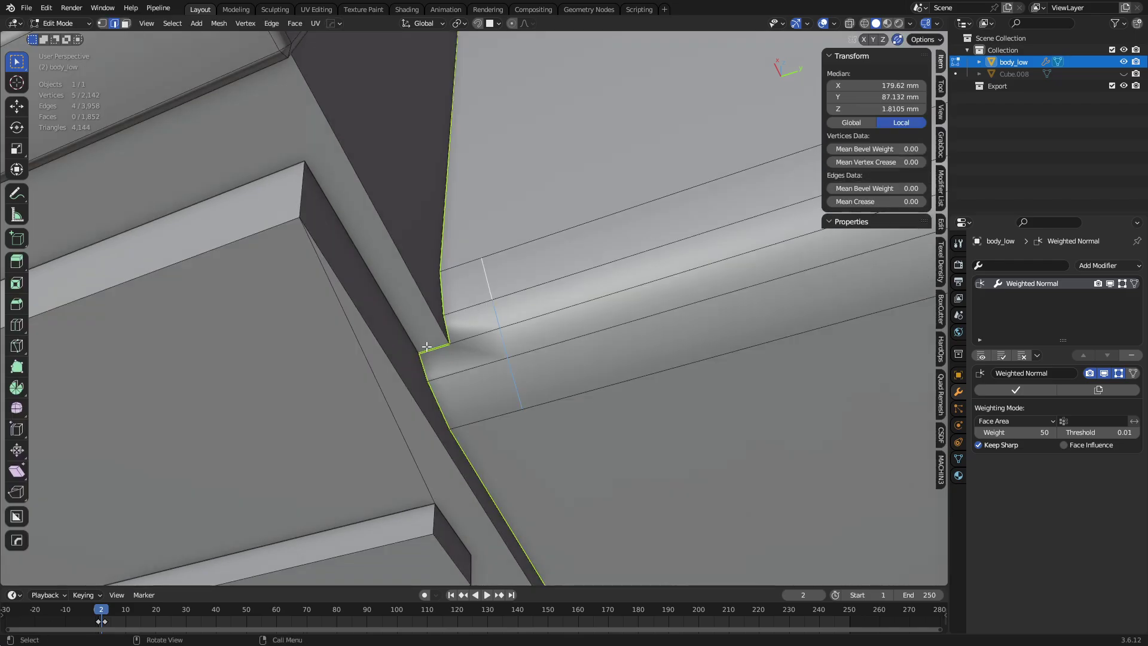
pyautogui.hotkey('ctrl', 'e')
pyautogui.click(535, 357)
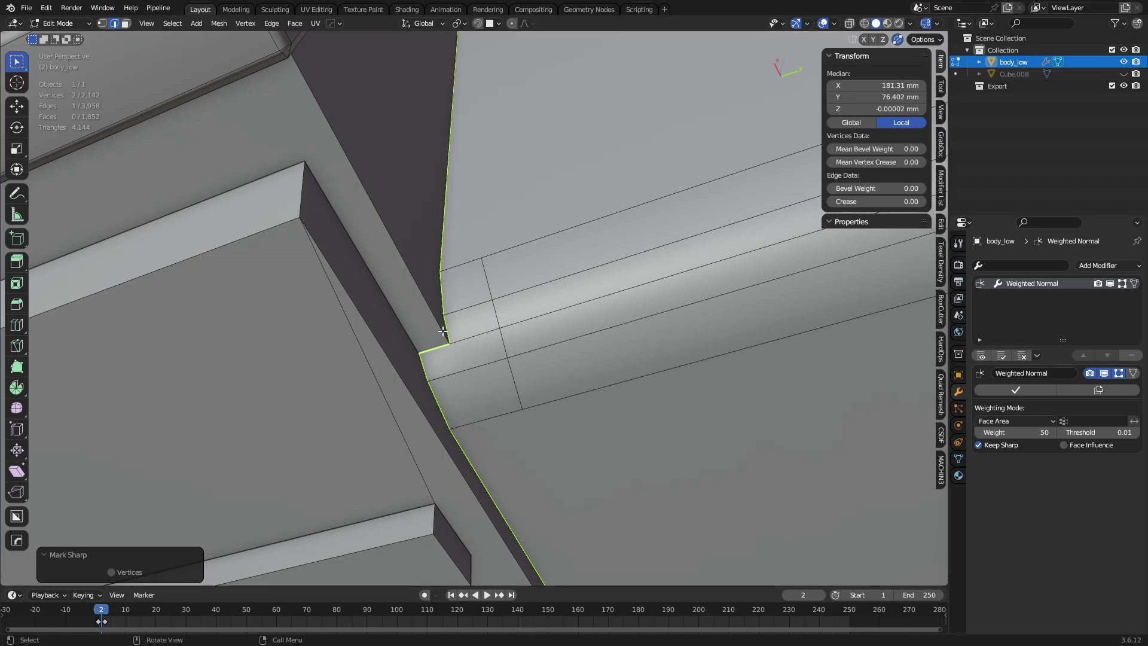
pyautogui.click(448, 328)
pyautogui.hotkey('ctrl', 'e')
pyautogui.click(489, 329)
# Return to object mode, shade body_low smooth with auto smooth at 55°, and check the shading around the notch.
pyautogui.moveTo(542, 345); pyautogui.dragTo(446, 370, button='middle')
pyautogui.click(439, 377)
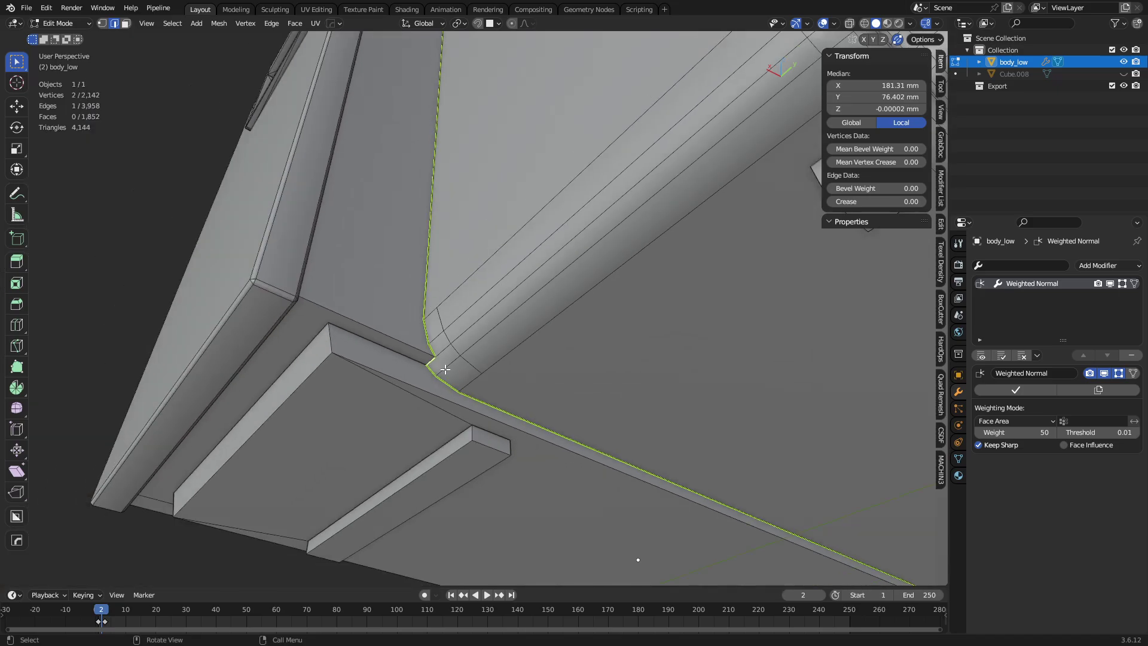
pyautogui.hotkey('ctrl', 'Tab')
pyautogui.click(413, 321)
pyautogui.rightClick(412, 322)
pyautogui.click(412, 322)
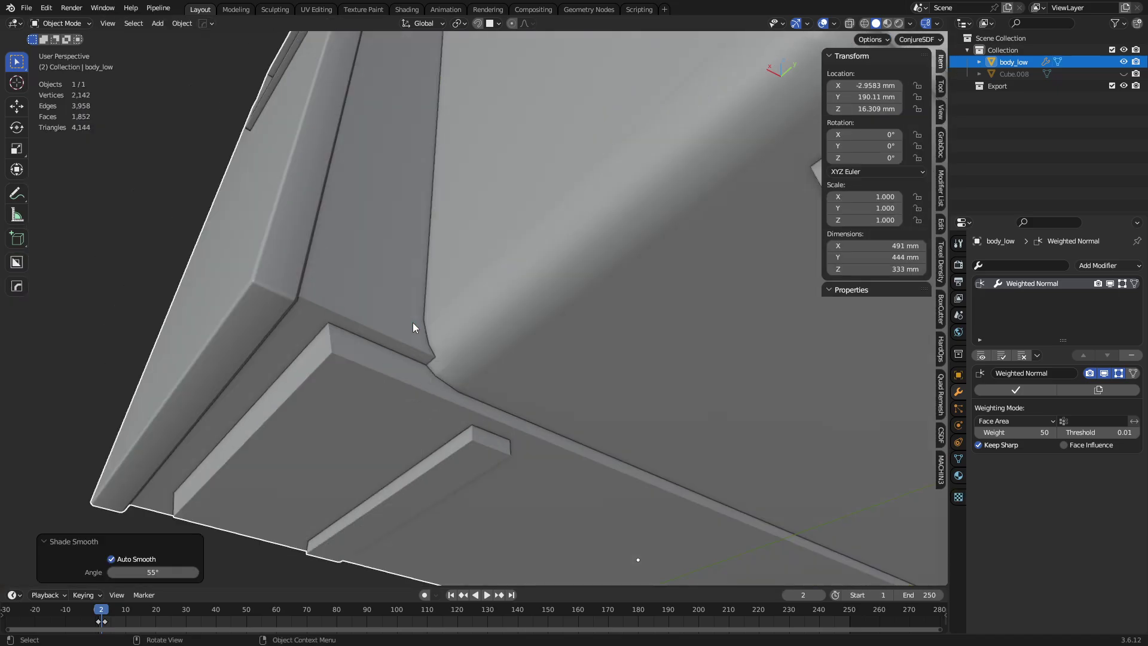
pyautogui.moveTo(422, 324); pyautogui.dragTo(457, 277, button='middle')
pyautogui.scroll(3, 439, 350)
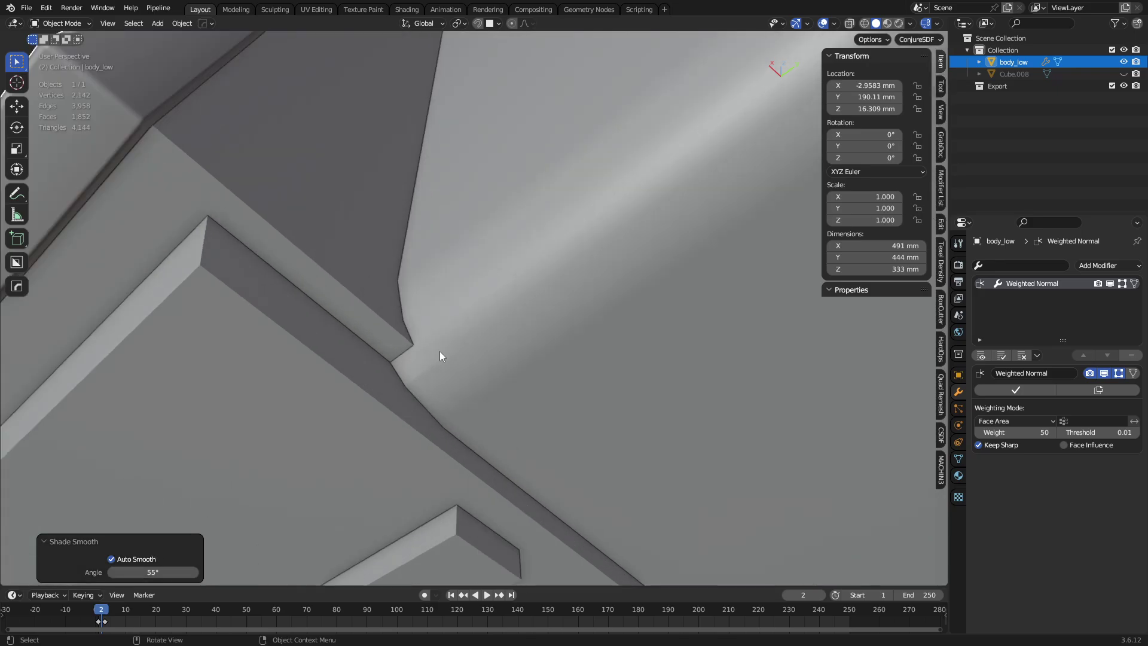
# Mark the notch edge and the border edges adjoining it as sharp, and check the shading in object mode.
pyautogui.press('Tab')
pyautogui.hotkey('ctrl', 'e')
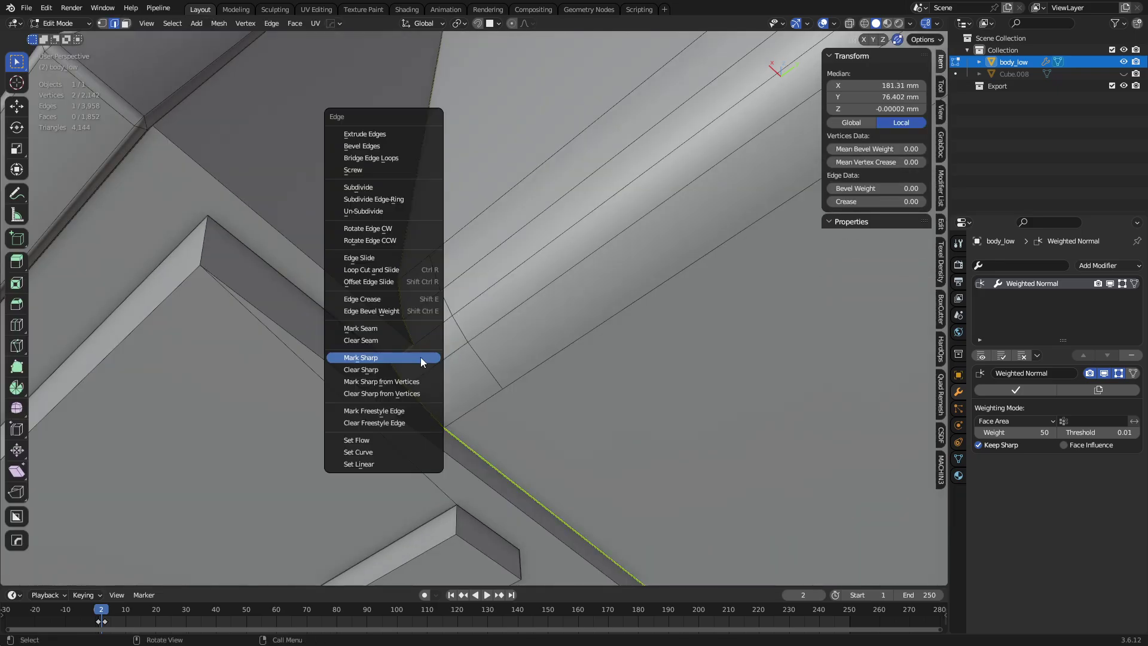
pyautogui.click(421, 357)
pyautogui.click(413, 329)
pyautogui.hotkey('ctrl', 'e')
pyautogui.click(413, 329)
pyautogui.hotkey('ctrl', 'e')
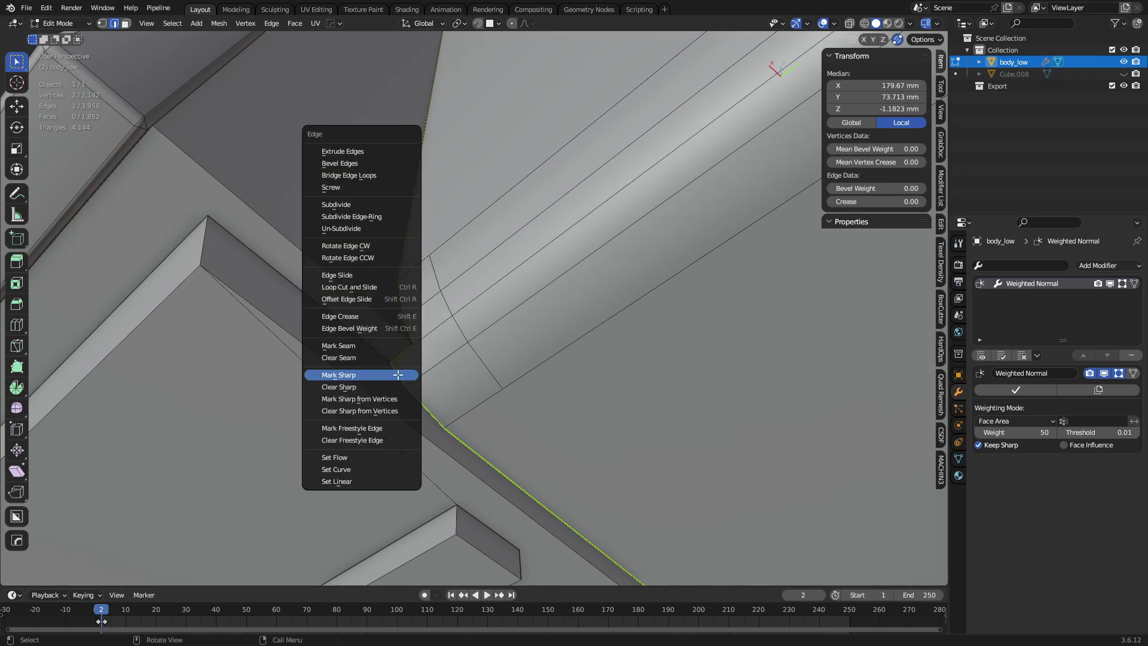
pyautogui.click(398, 373)
pyautogui.press('Tab')
pyautogui.hotkey('ctrl', 'Tab')
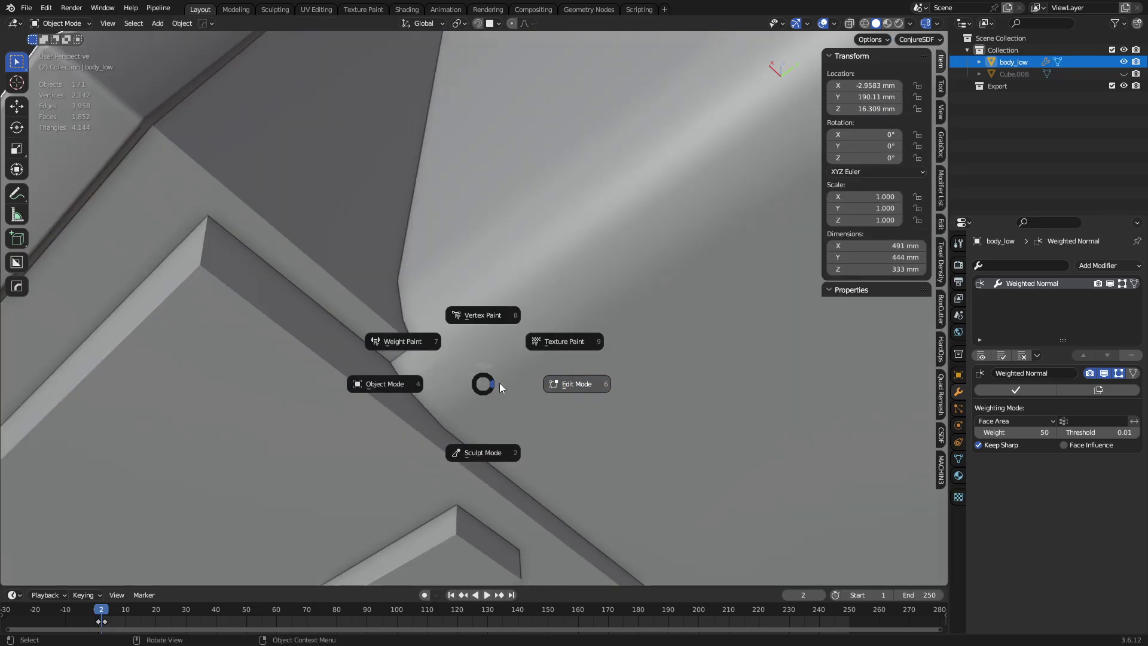
# Dissolve the whole row of short edges crossing the housing's lower bevel near the notch.
pyautogui.click(570, 383)
pyautogui.keyDown('ctrl'); pyautogui.click(430, 277); pyautogui.keyUp('ctrl')
pyautogui.hotkey('ctrl', 'x')
pyautogui.moveTo(467, 394); pyautogui.dragTo(550, 433, button='middle')
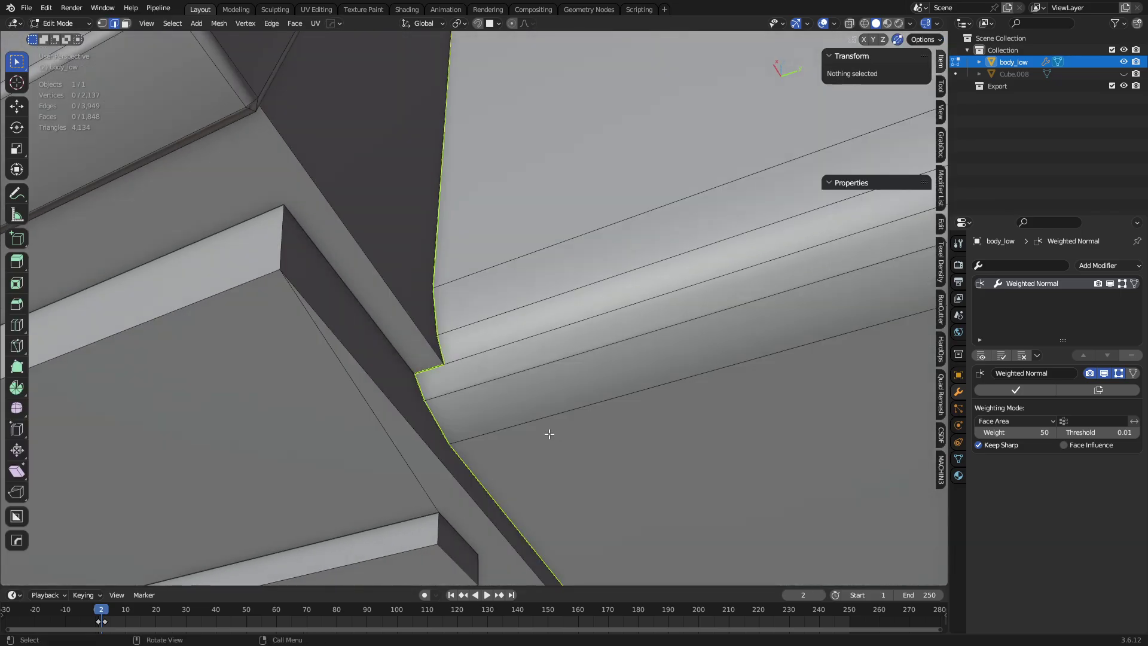
# Merge the two nearly coincident border vertices just below the notch, and return to object mode.
pyautogui.press('1')
pyautogui.click(424, 400)
pyautogui.keyDown('shift'); pyautogui.click(416, 373); pyautogui.keyUp('shift')
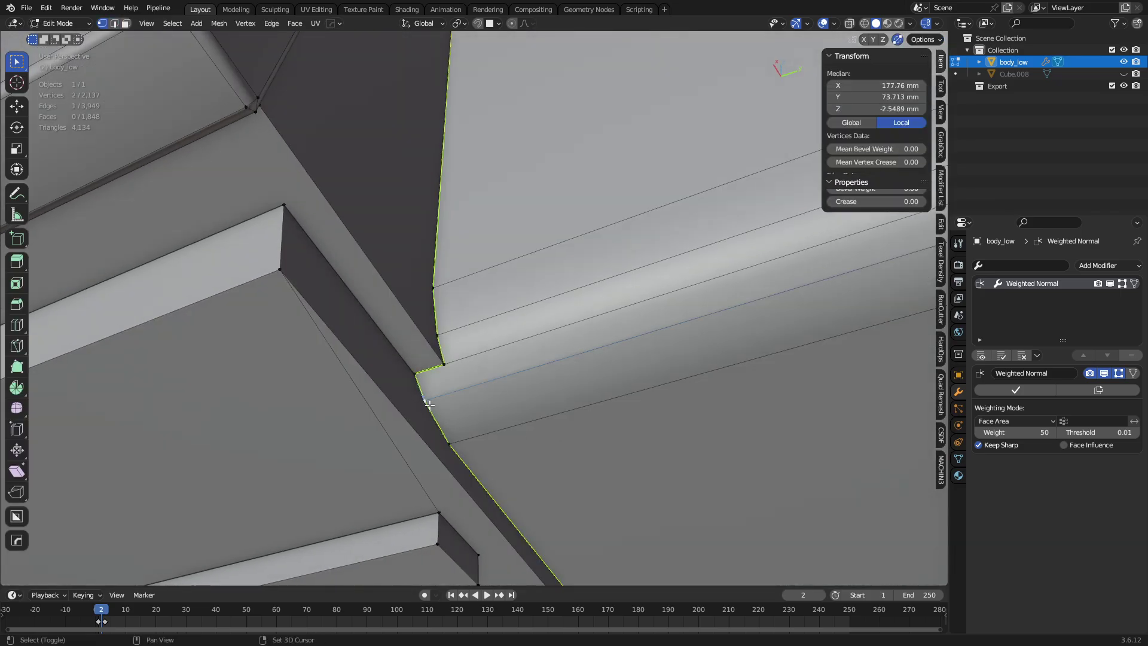
pyautogui.press('1')
pyautogui.hotkey('ctrl', 'Tab')
pyautogui.click(514, 438)
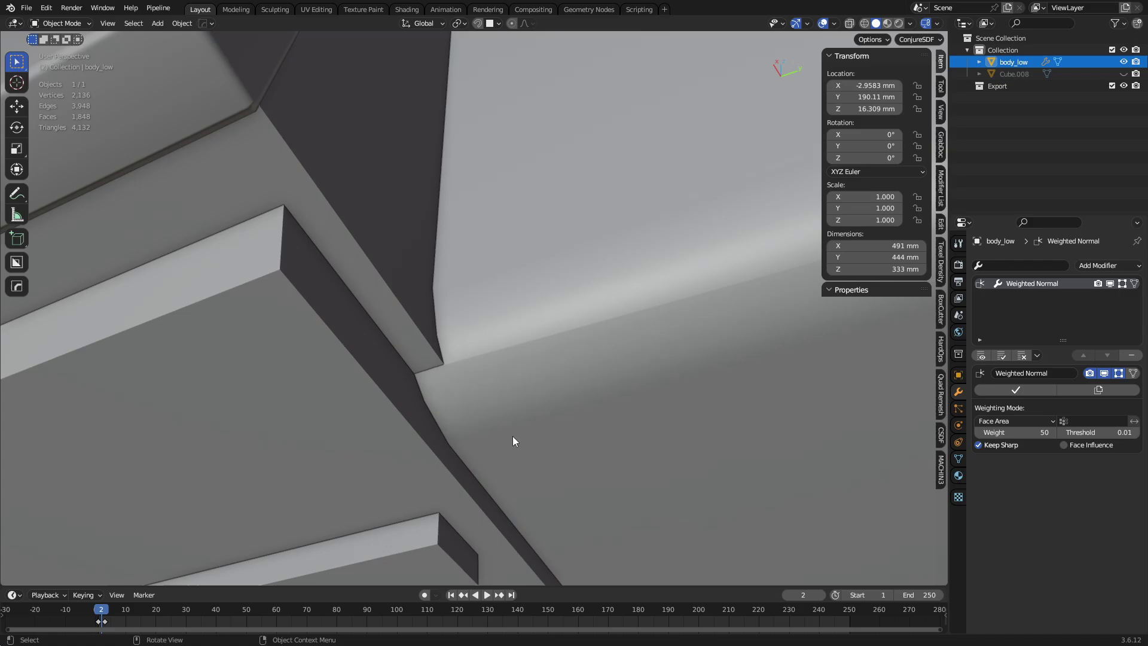
# Mark the housing's border edges around the notch and along the underside as sharp.
pyautogui.press('Tab')
pyautogui.press('2')
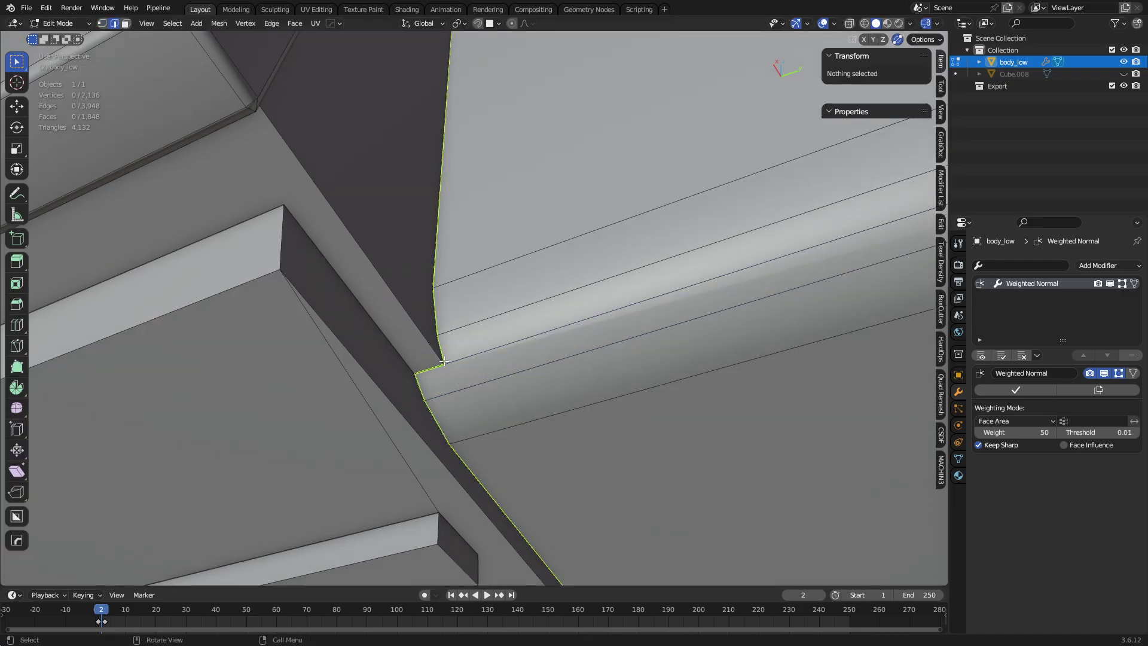
pyautogui.keyDown('shift'); pyautogui.click(437, 367); pyautogui.keyUp('shift')
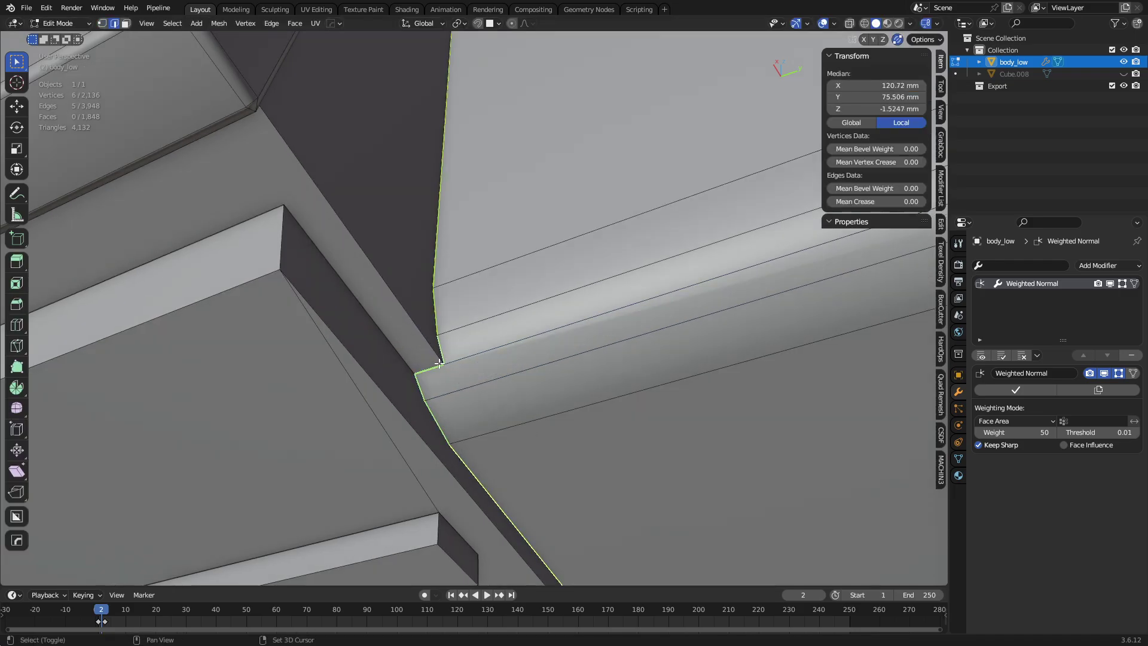
pyautogui.hotkey('ctrl', 'e')
pyautogui.click(554, 345)
pyautogui.hotkey('ctrl', 'Tab')
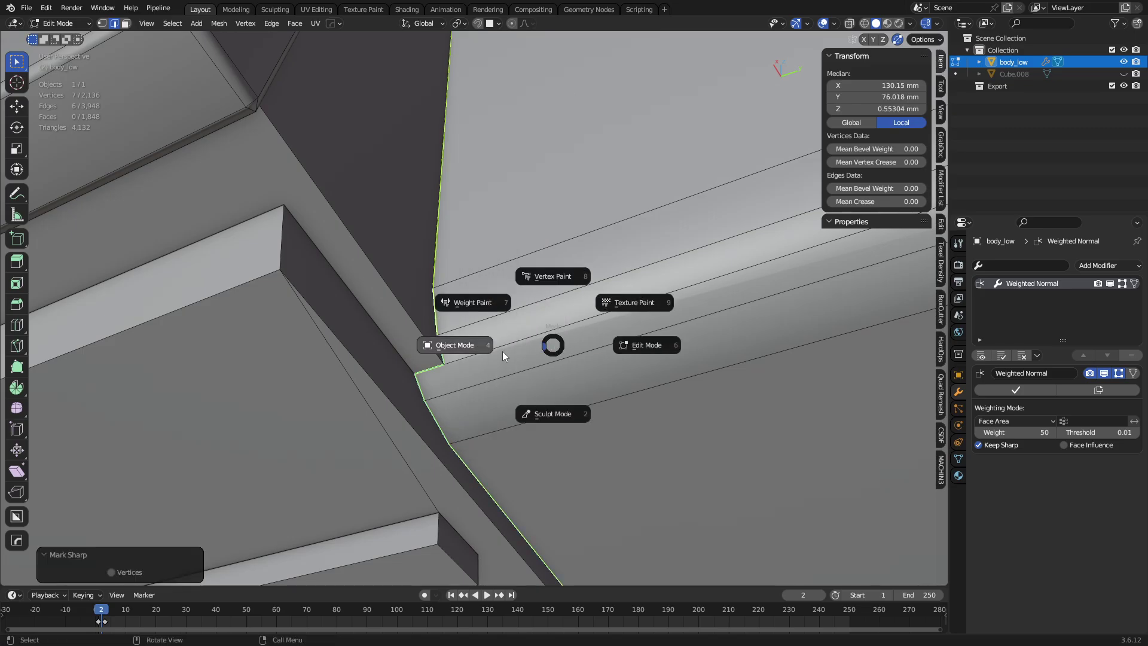
# Check the shading around the housing's lower bevel and notch in object mode.
pyautogui.click(502, 350)
pyautogui.scroll(-8, 569, 409)
pyautogui.moveTo(530, 378); pyautogui.dragTo(494, 382, button='middle')
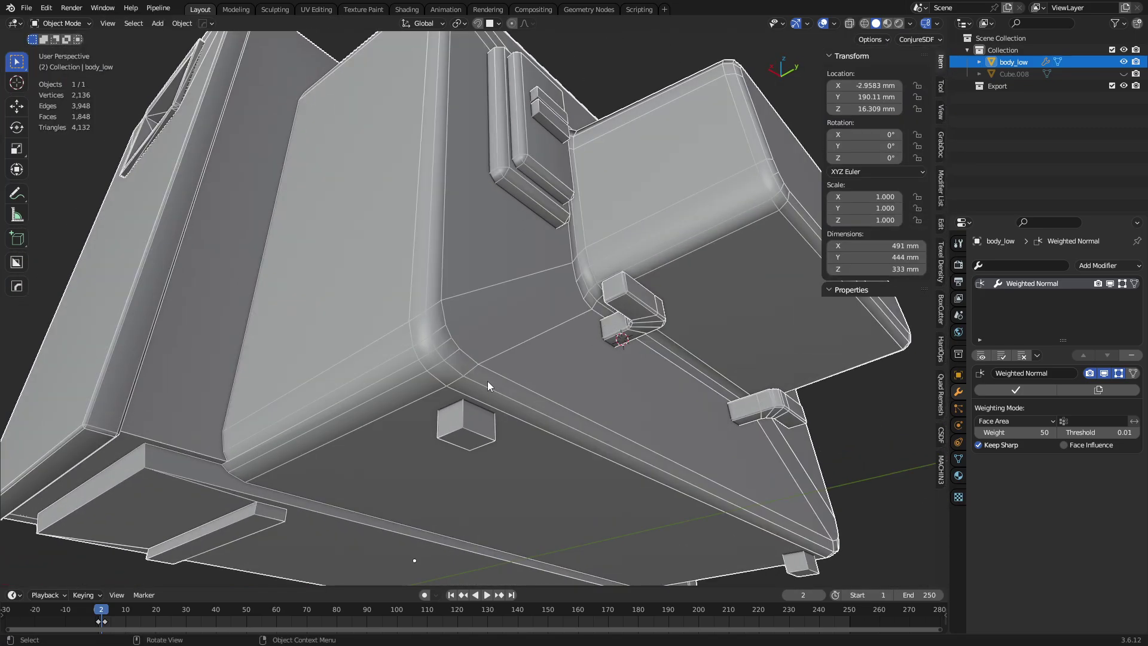
pyautogui.scroll(4, 423, 395)
pyautogui.moveTo(423, 396); pyautogui.dragTo(488, 381, button='middle')
# Knife-cut a line of edges across the housing's lower bevel, just beside the notch.
pyautogui.hotkey('ctrl', 'Tab')
pyautogui.click(412, 407)
pyautogui.moveTo(412, 407); pyautogui.dragTo(395, 389, button='middle')
pyautogui.press('k')
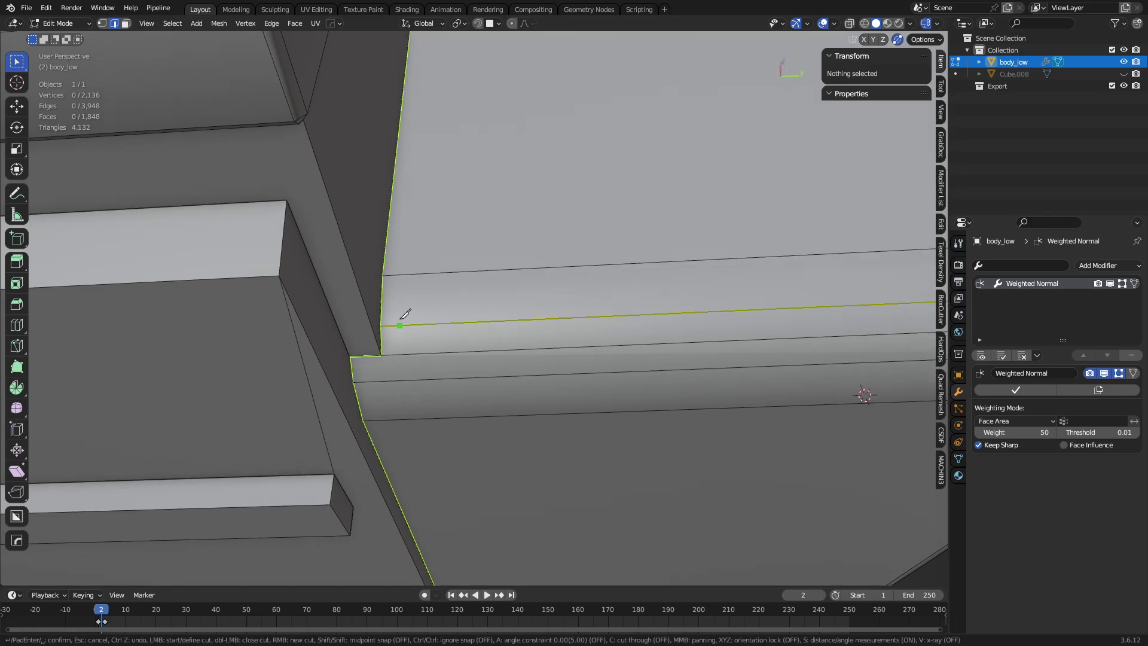
pyautogui.click(403, 274)
pyautogui.click(400, 325)
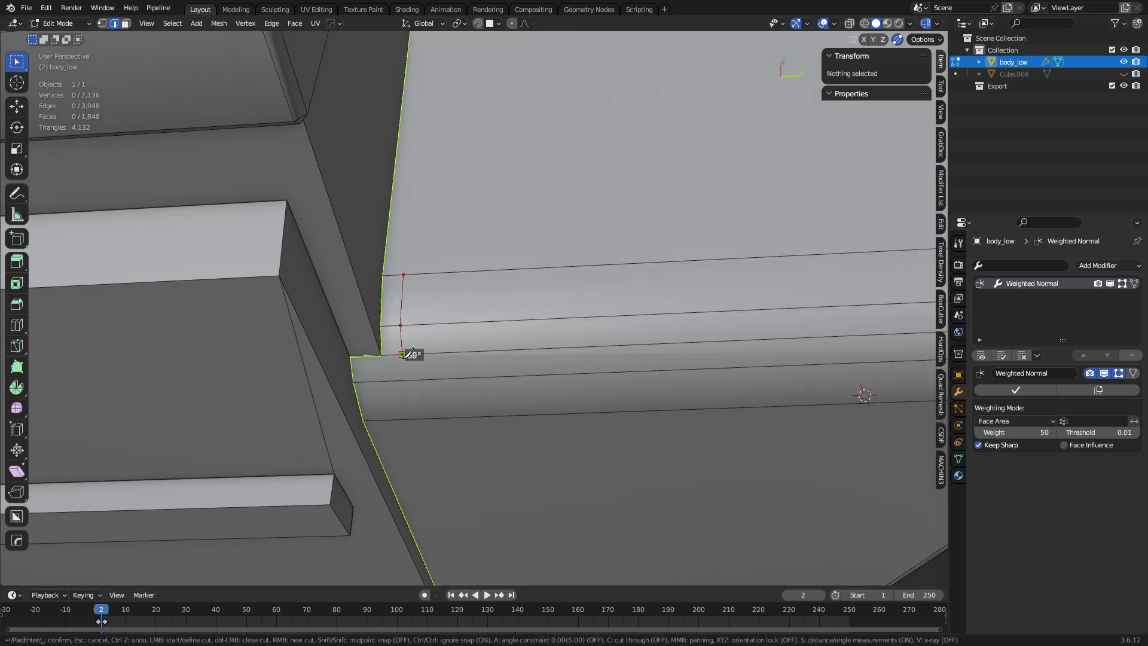
pyautogui.click(409, 417)
pyautogui.press('Return')
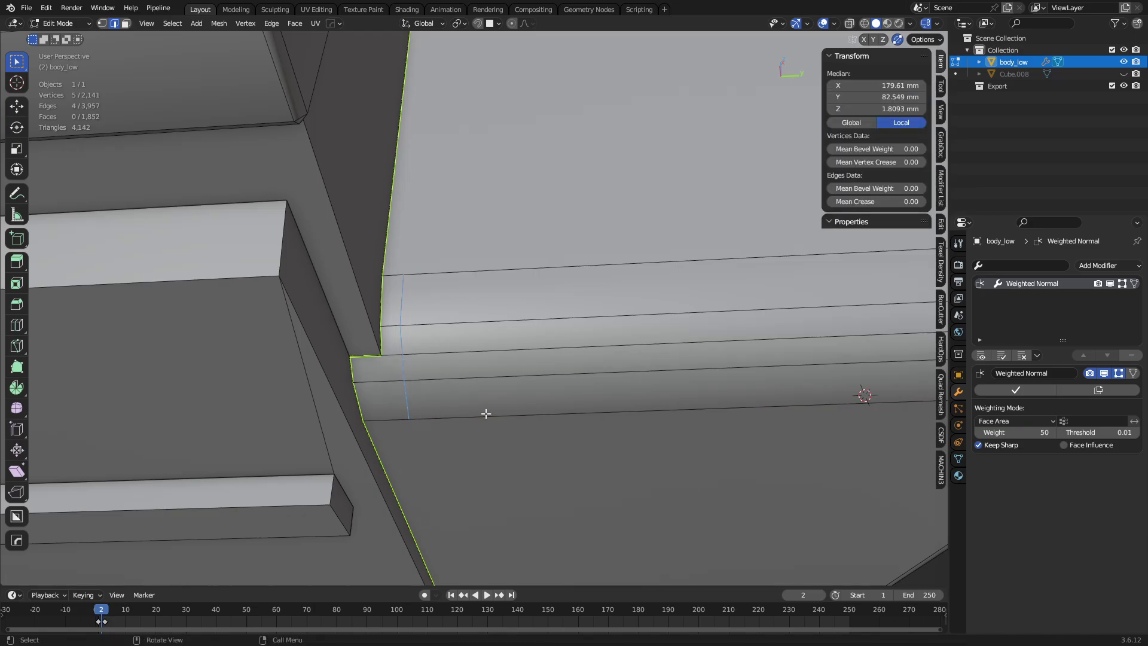
# Mark the notch edge and the adjoining bevel border edges on the housing's opposite side as seams and sharp.
pyautogui.moveTo(484, 413); pyautogui.dragTo(493, 287, button='middle')
pyautogui.hotkey('alt', 'a')
pyautogui.scroll(2, 446, 271)
pyautogui.click(432, 183)
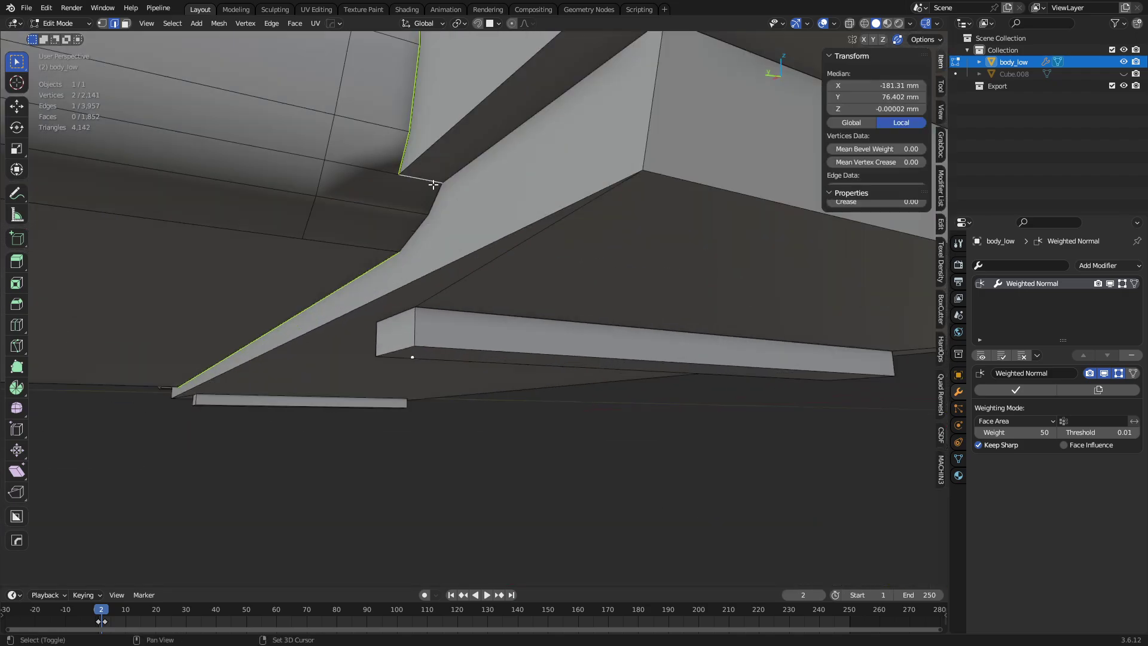
pyautogui.keyDown('shift'); pyautogui.click(443, 190); pyautogui.keyUp('shift')
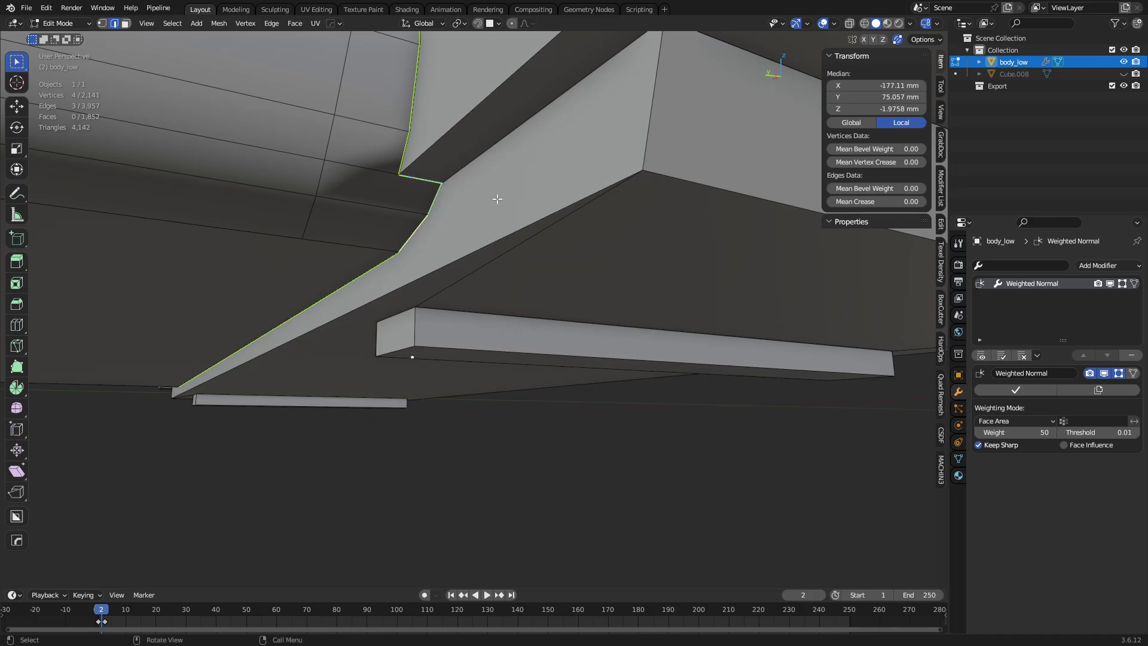
pyautogui.hotkey('ctrl', 'e')
pyautogui.click(482, 257)
pyautogui.press('a')
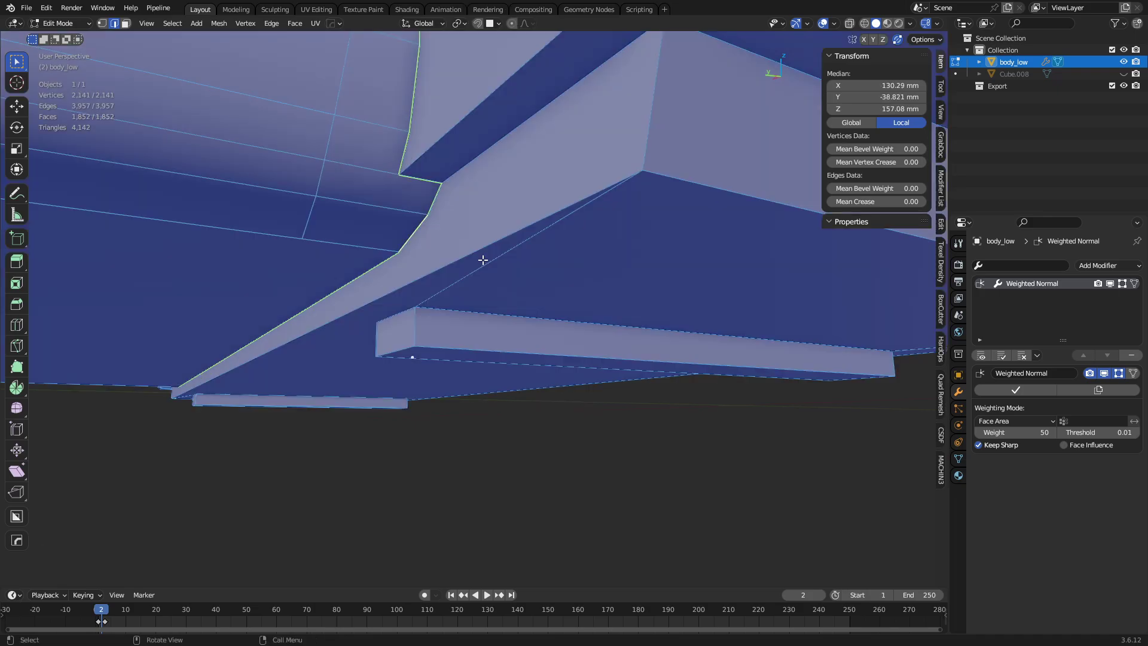
pyautogui.hotkey('alt', 'a')
pyautogui.scroll(-4, 483, 259)
pyautogui.moveTo(482, 260); pyautogui.dragTo(480, 309, button='middle')
pyautogui.scroll(1, 519, 257)
pyautogui.keyDown('ctrl'); pyautogui.moveTo(546, 351); pyautogui.dragTo(533, 312, button='middle'); pyautogui.keyUp('ctrl')
pyautogui.press('a')
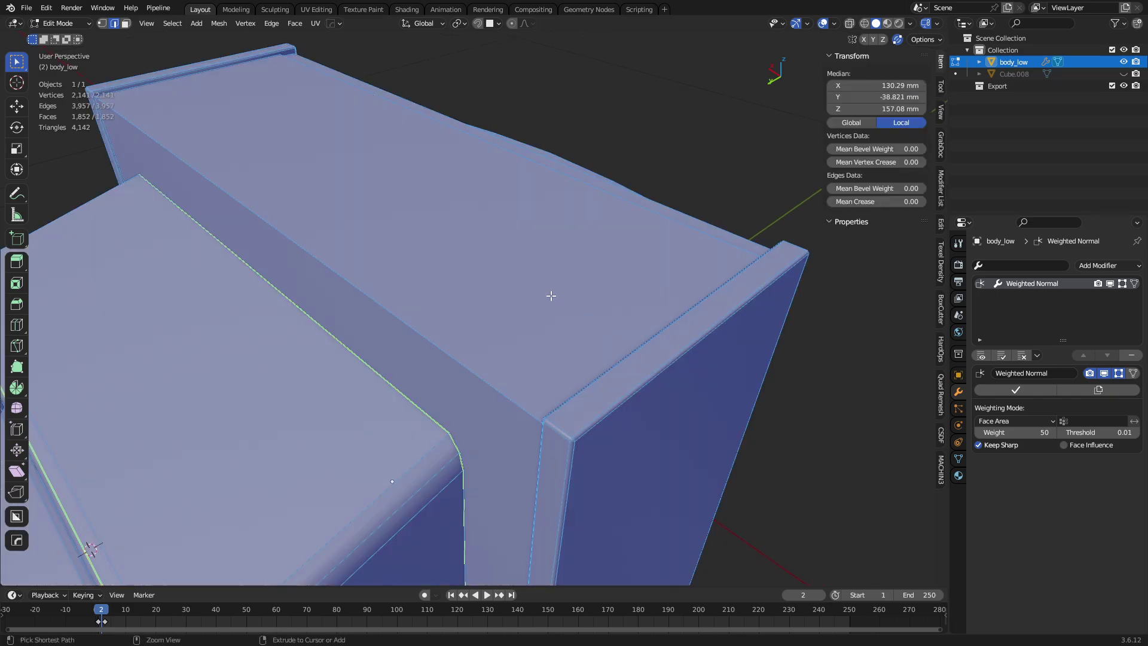
pyautogui.hotkey('ctrl', 'e')
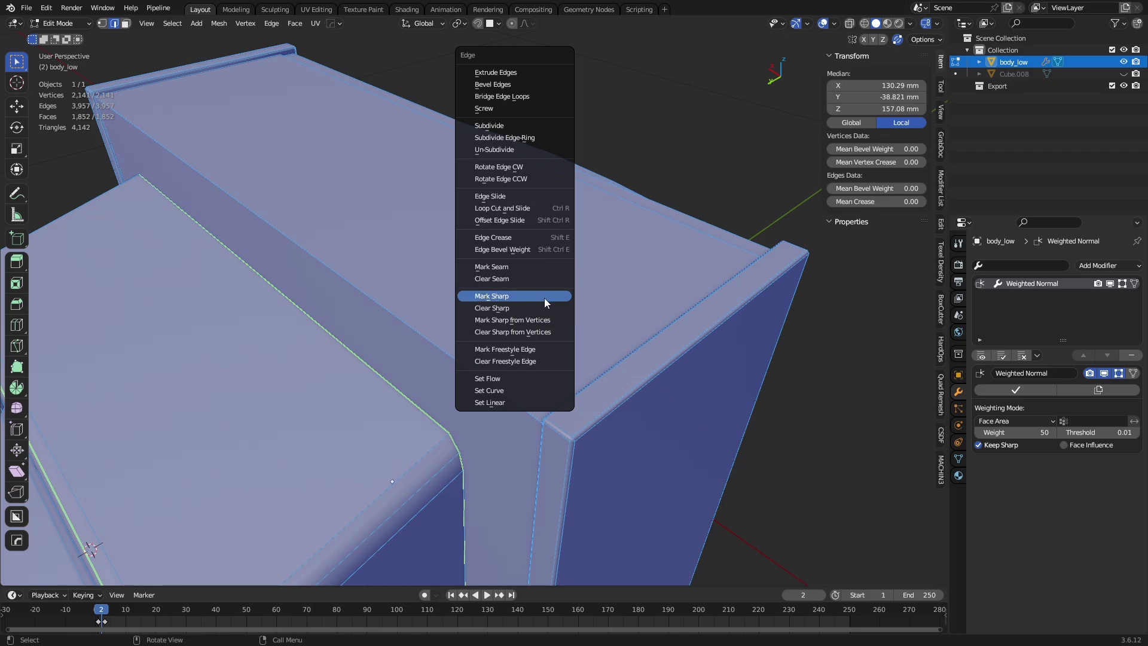
pyautogui.click(174, 45)
# Select all sharp edges with a 45.2° sharpness threshold and mark them as sharp and as seams.
pyautogui.click(172, 23)
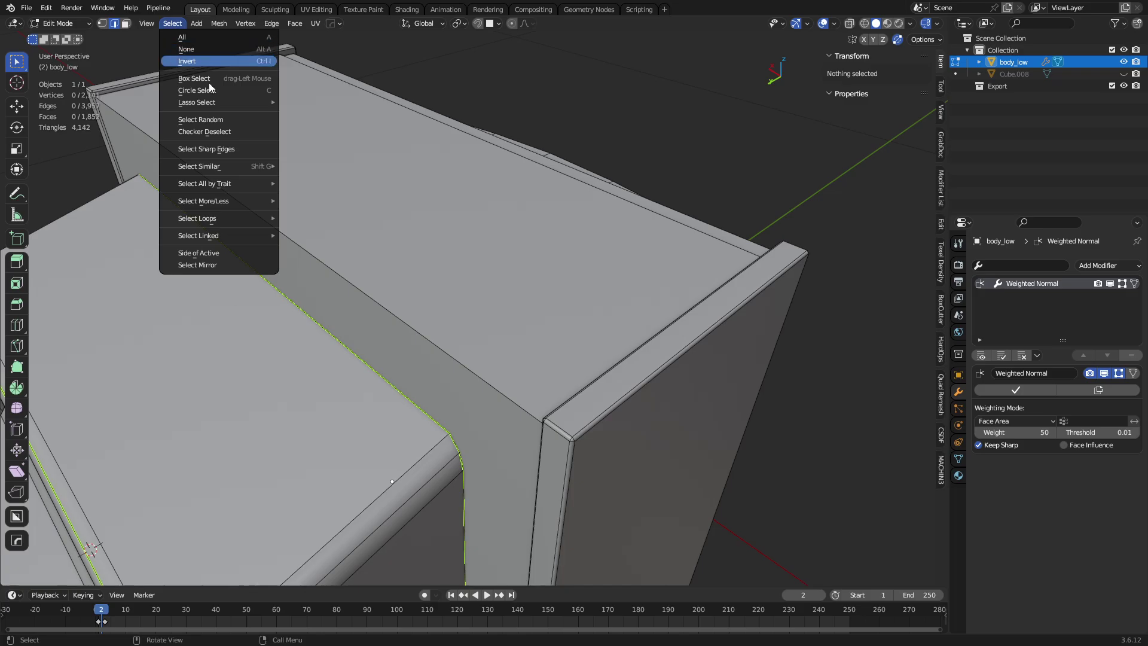
pyautogui.click(235, 154)
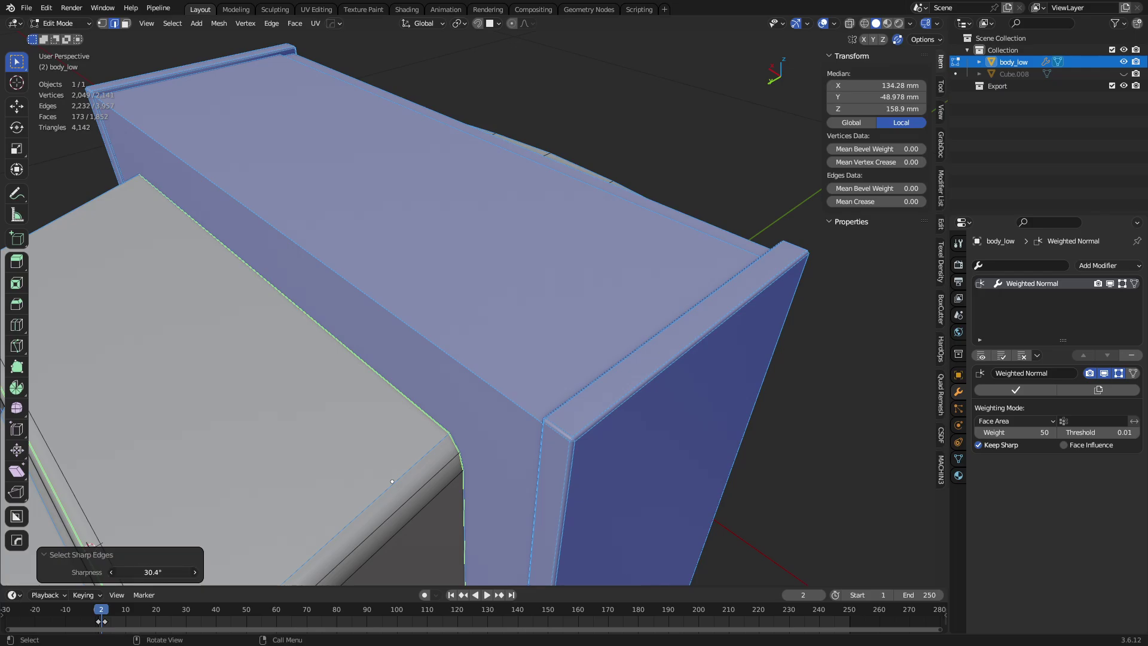
pyautogui.moveTo(154, 572); pyautogui.dragTo(161, 572)
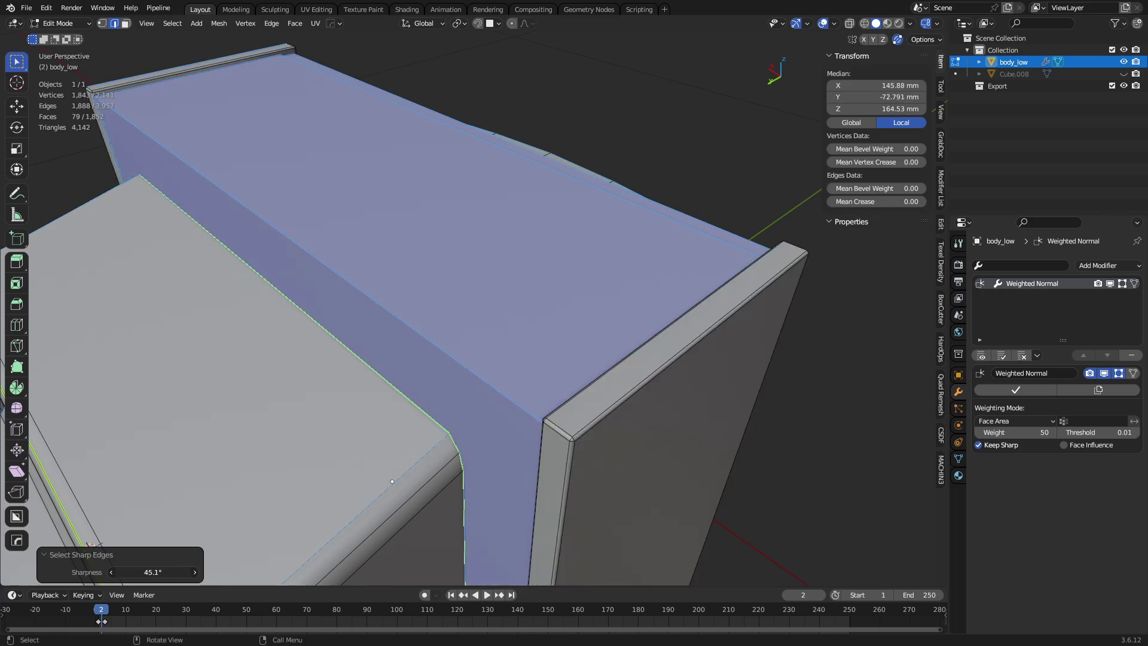
pyautogui.scroll(-5, 662, 368)
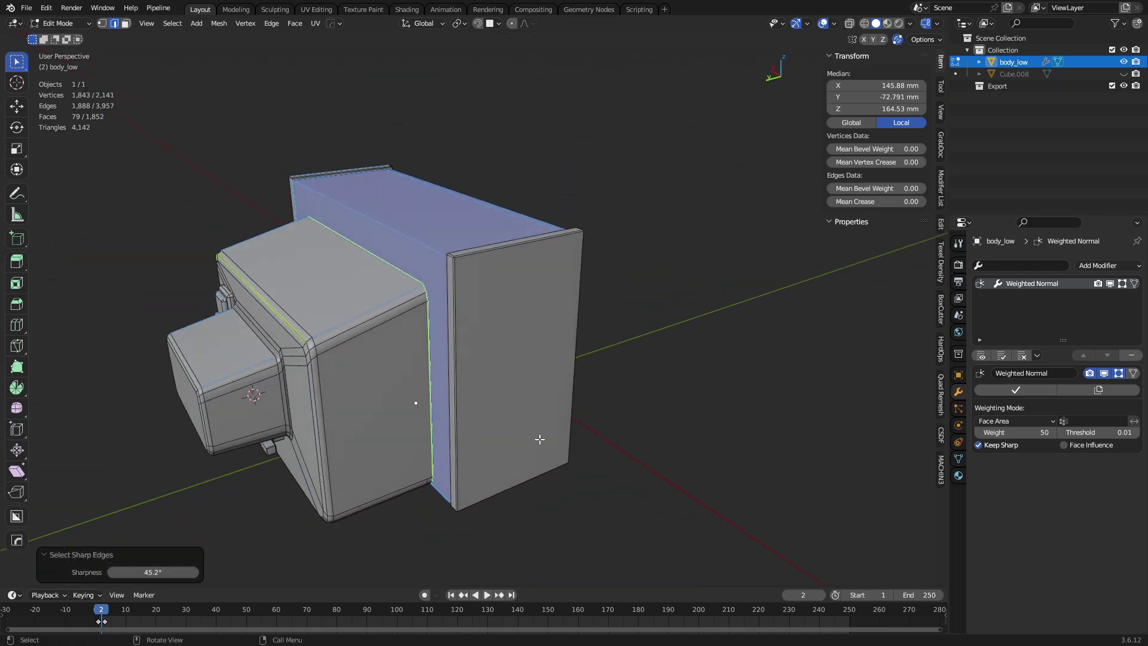
pyautogui.moveTo(540, 439); pyautogui.dragTo(515, 333, button='middle')
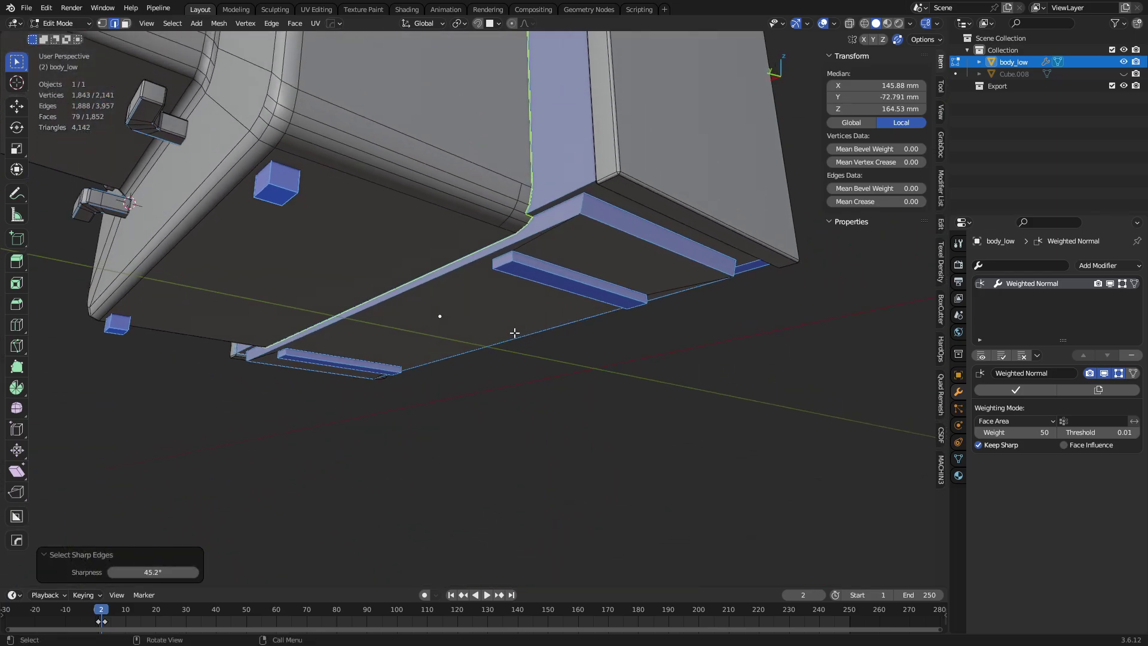
pyautogui.hotkey('ctrl', 'e')
pyautogui.click(558, 276)
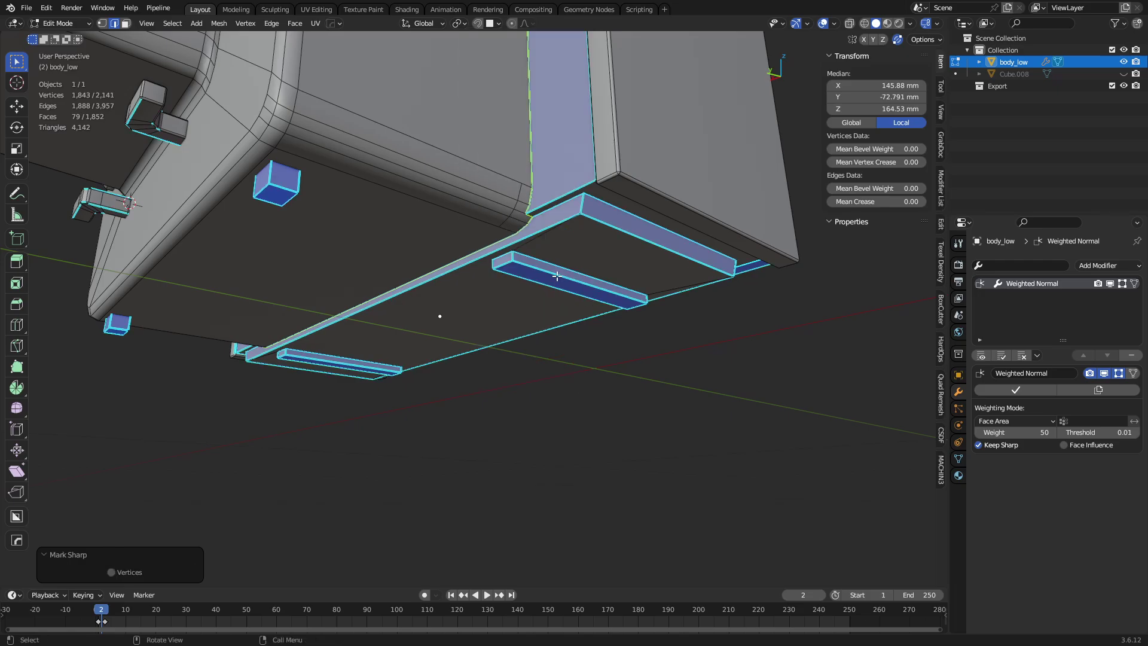
pyautogui.hotkey('ctrl', 'e')
pyautogui.hotkey('shift', 'e')
pyautogui.click(615, 306)
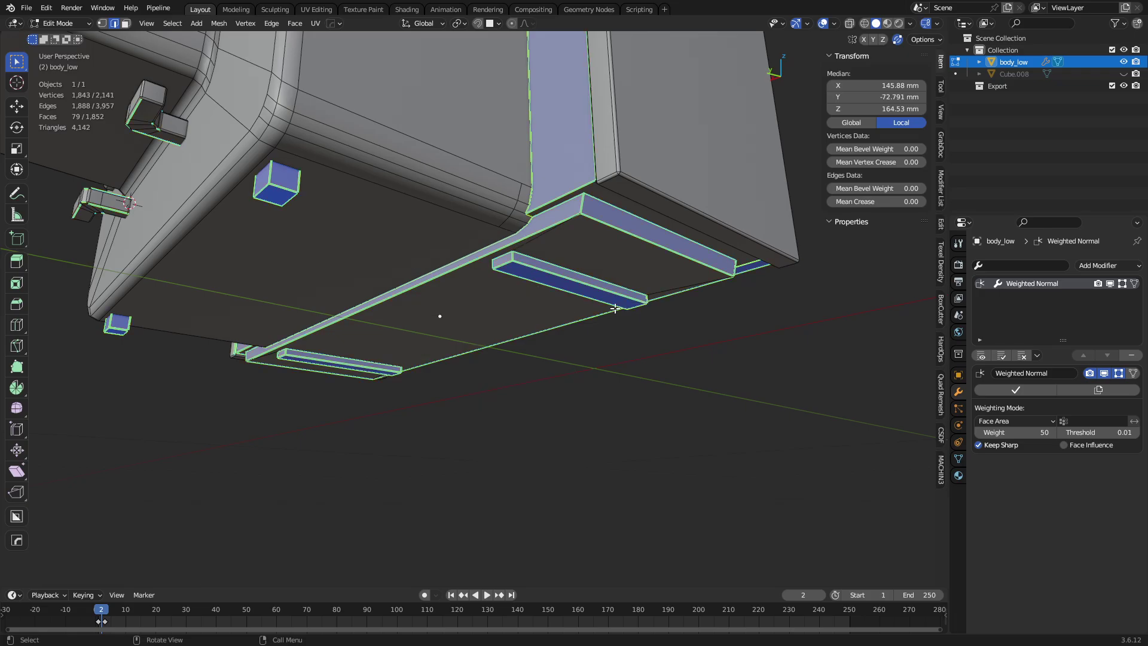
# Mark the four inner bottom edges of the small L-shaped bracket as sharp with HardOps Mark and as seams.
pyautogui.keyDown('alt'); pyautogui.middleClick(204, 139); pyautogui.keyUp('alt')
pyautogui.moveTo(514, 340); pyautogui.dragTo(709, 505, button='middle')
pyautogui.scroll(4, 710, 505)
pyautogui.scroll(4, 433, 293)
pyautogui.moveTo(513, 330); pyautogui.dragTo(607, 337, button='middle')
pyautogui.click(449, 357)
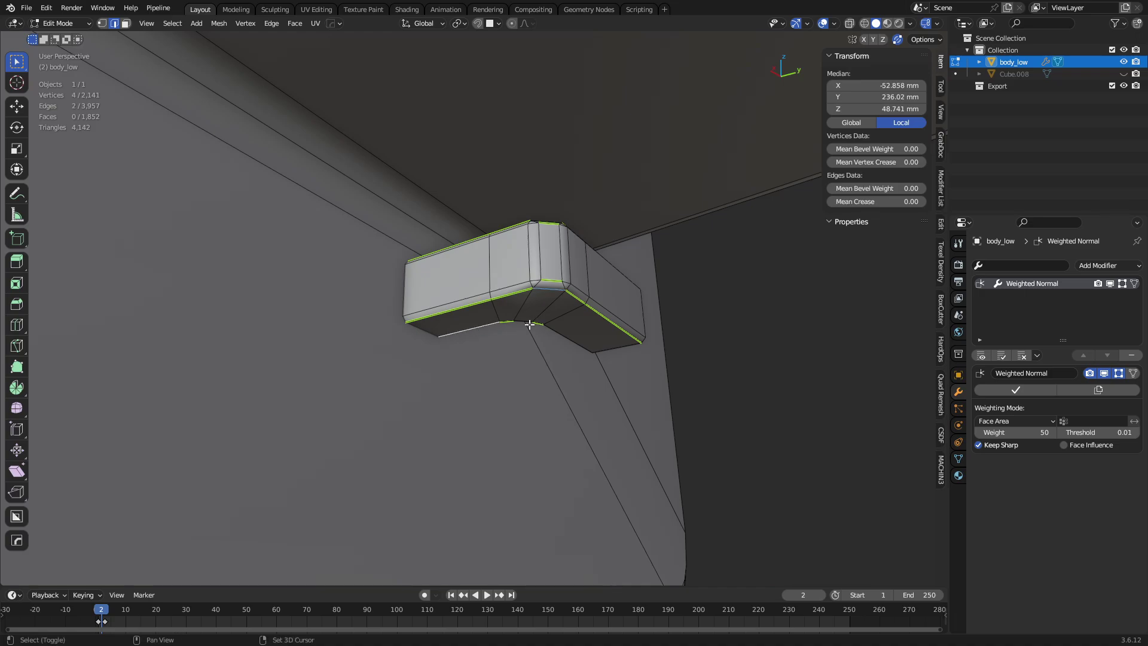
pyautogui.press('q')
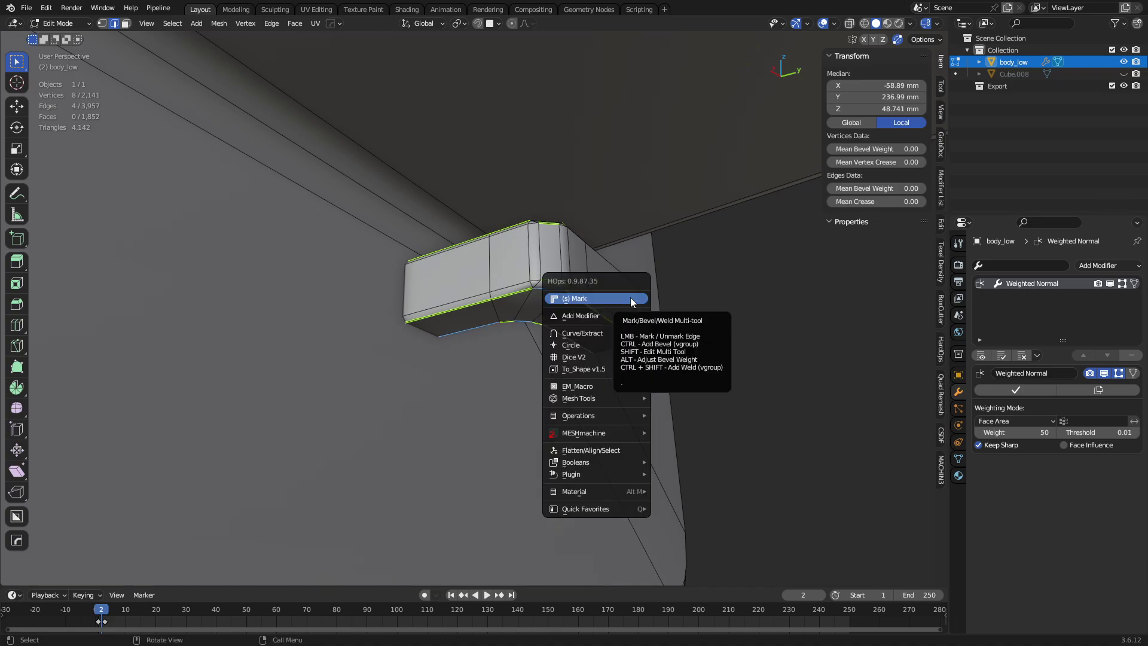
pyautogui.click(630, 297)
pyautogui.press('q')
pyautogui.click(631, 298)
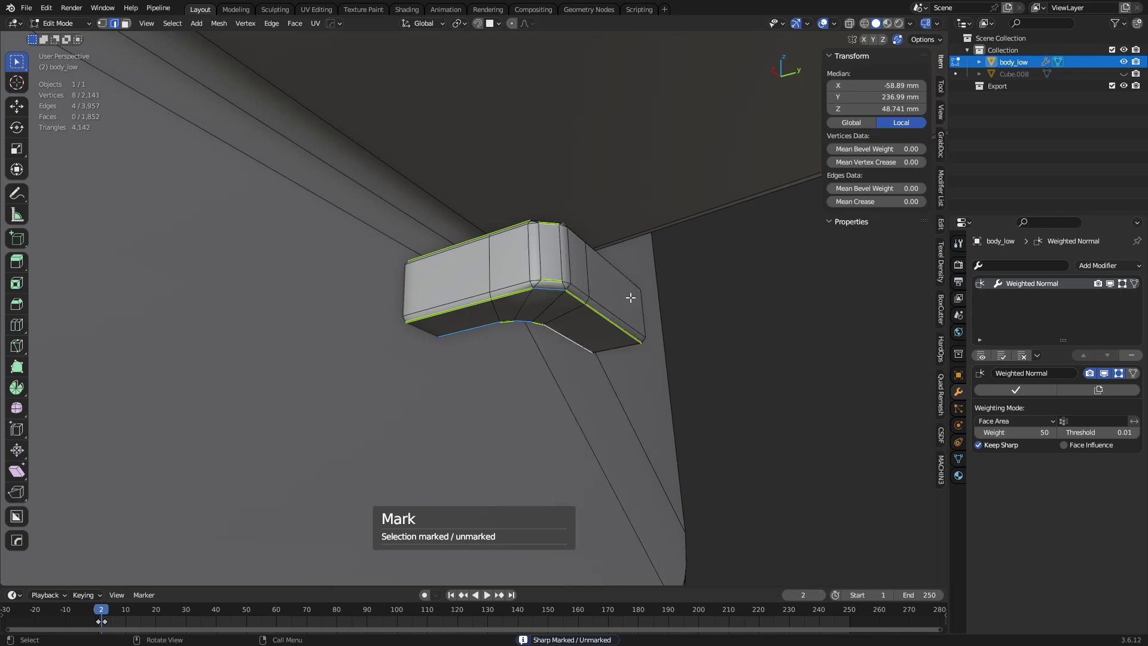
pyautogui.press('q')
pyautogui.click(631, 298)
pyautogui.hotkey('shift', 'u')
pyautogui.click(688, 299)
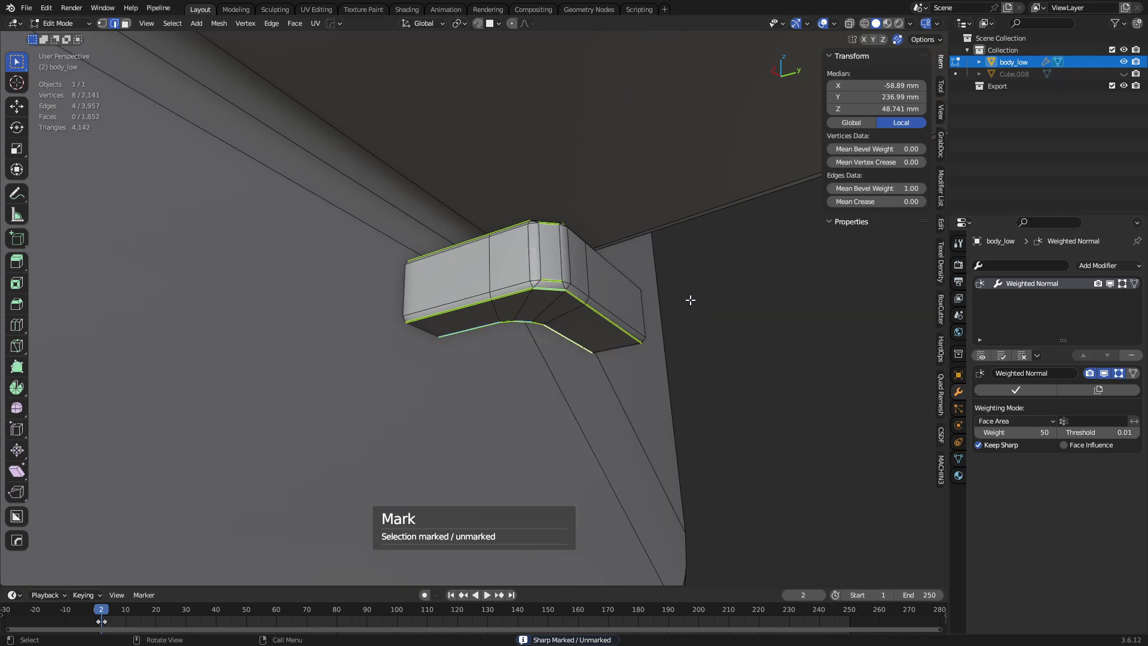
# Try to mark the bracket's top front corner edge with HardOps Mark.
pyautogui.keyDown('alt'); pyautogui.middleClick(479, 261); pyautogui.keyUp('alt')
pyautogui.scroll(5, 479, 262)
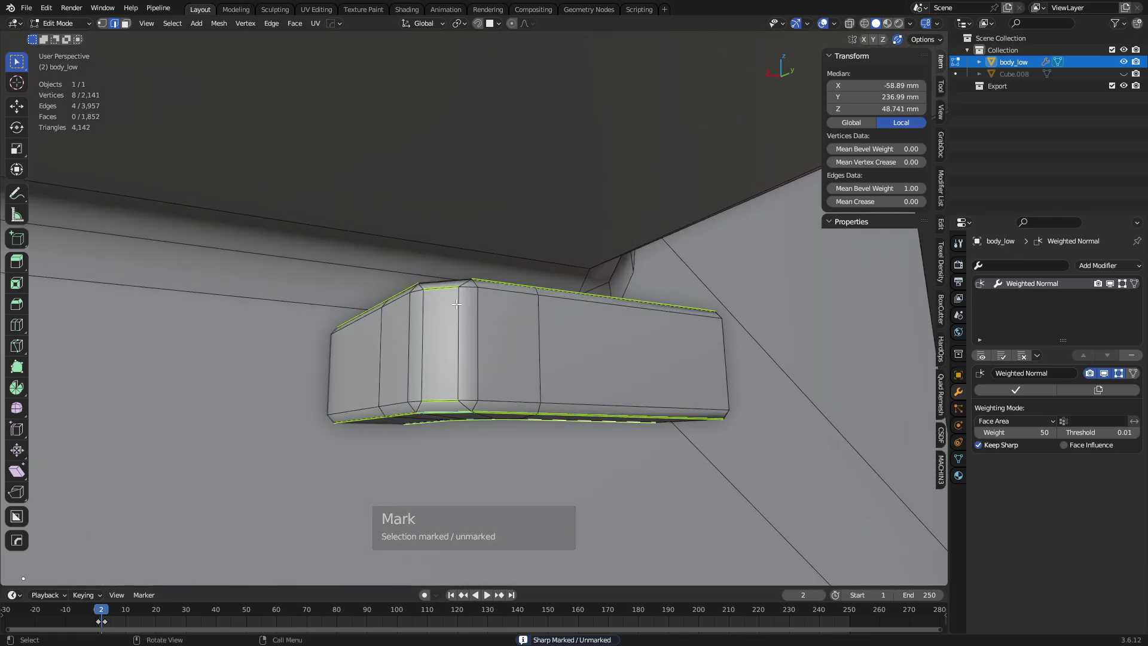
pyautogui.moveTo(424, 264); pyautogui.dragTo(456, 305, button='middle')
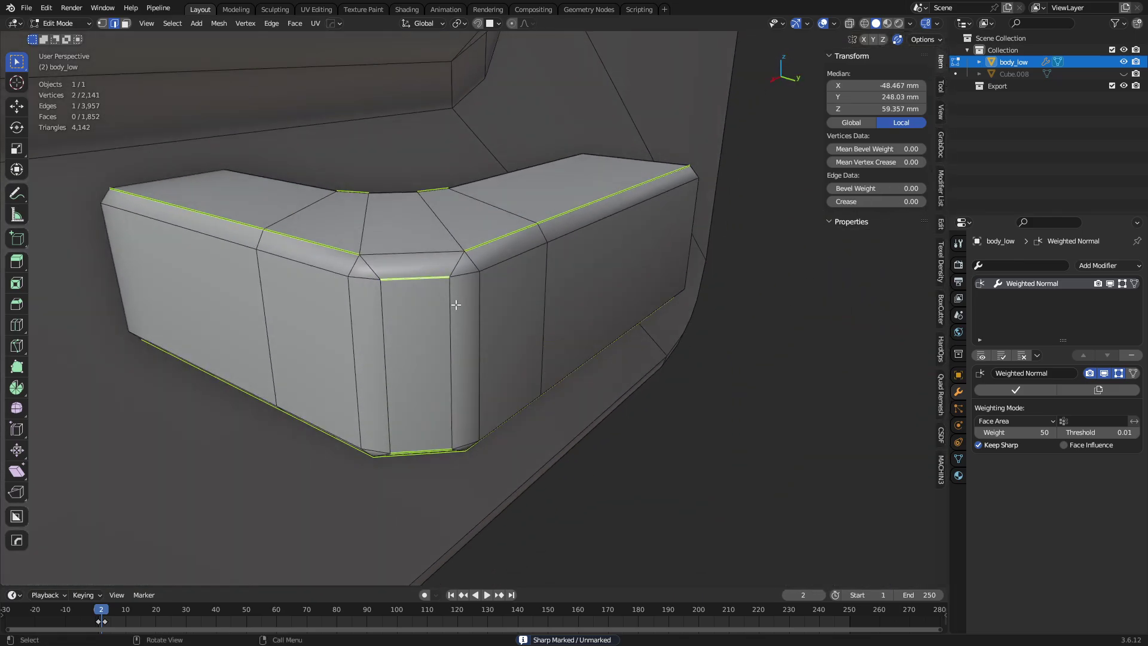
pyautogui.press('q')
pyautogui.click(516, 253)
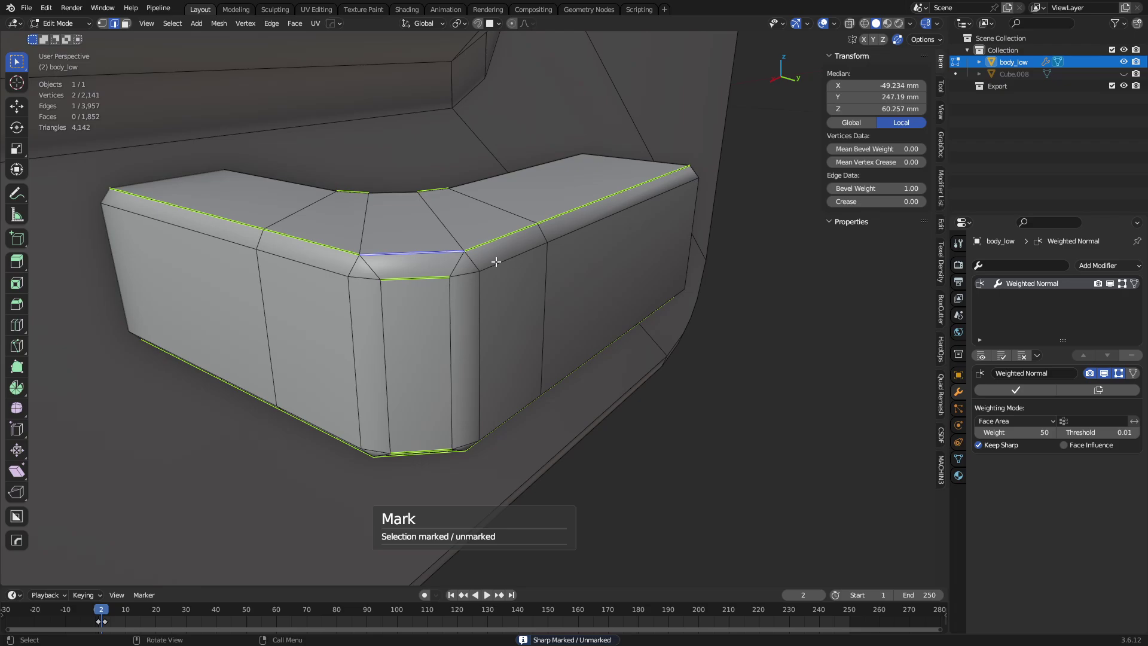
pyautogui.press('q')
pyautogui.click(421, 273)
pyautogui.press('q')
pyautogui.press('Escape')
# Move the seam and sharp marking at the bracket's top front corner from the bevel's lower edge to its upper edge.
pyautogui.press('u')
pyautogui.click(412, 273)
pyautogui.press('u')
pyautogui.click(493, 267)
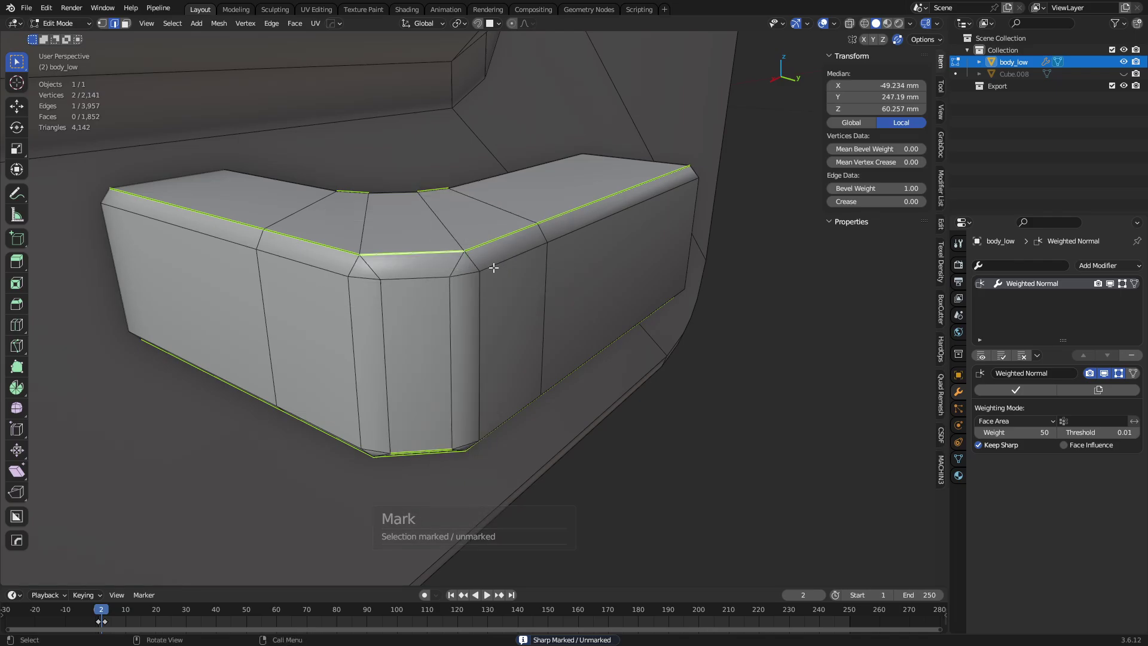
pyautogui.hotkey('ctrl', 'e')
pyautogui.click(443, 263)
pyautogui.press('a')
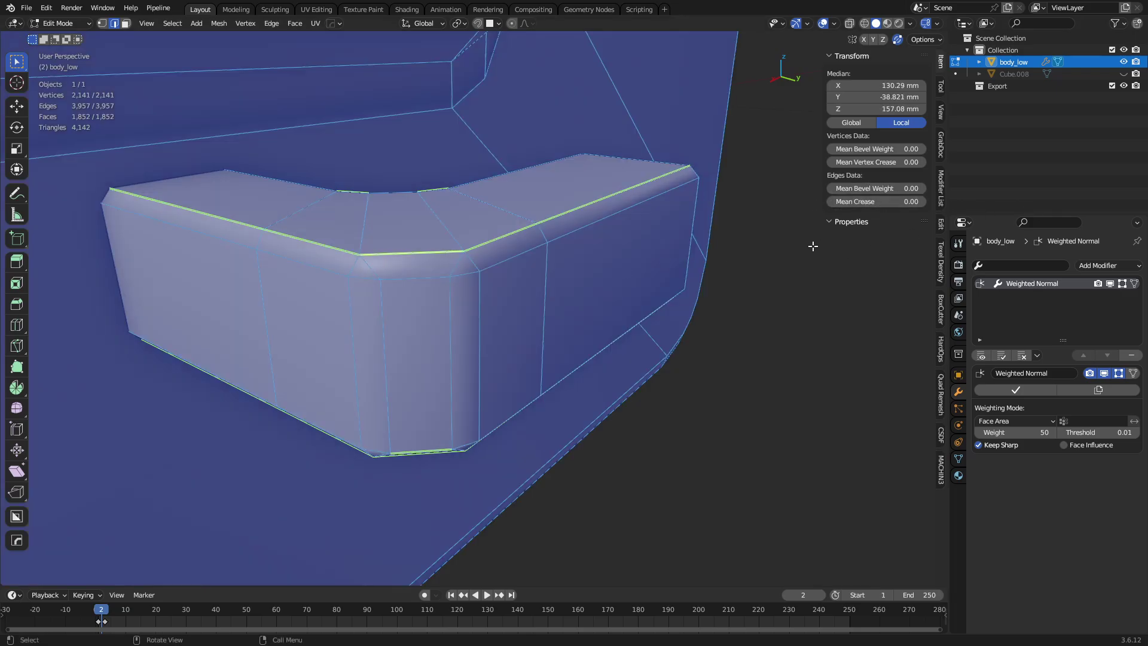
# Move the seam at the bracket's bottom front corner to the underside edge and clear the sharp mark from the bevel edge above.
pyautogui.moveTo(519, 363); pyautogui.dragTo(598, 377, button='middle')
pyautogui.click(574, 370)
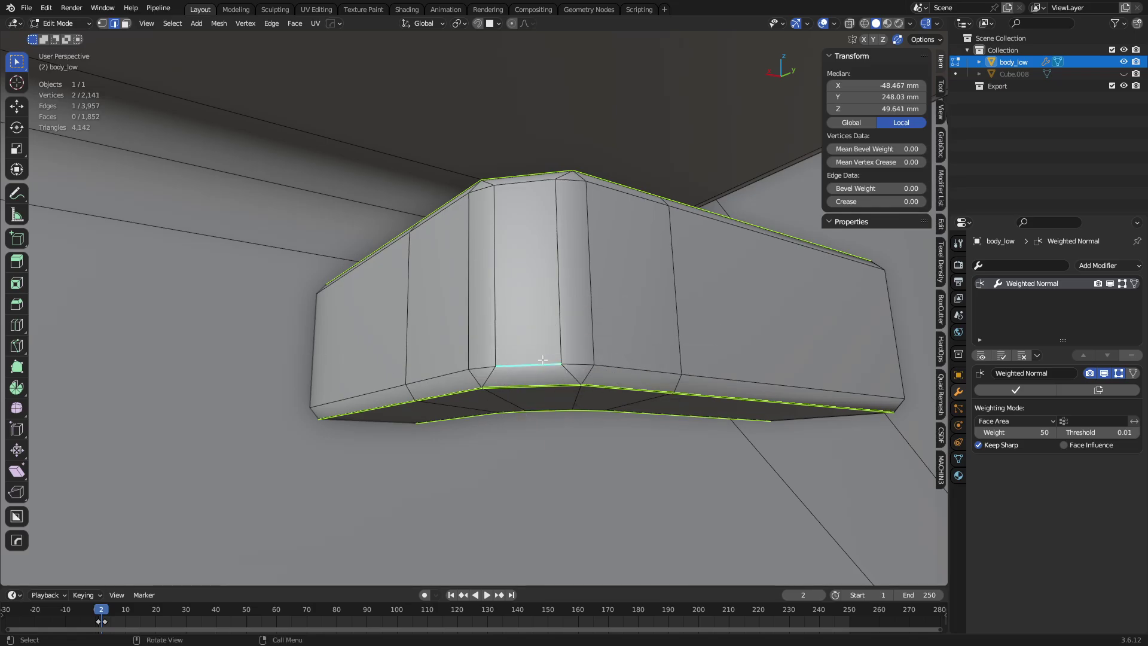
pyautogui.hotkey('ctrl', 'e')
pyautogui.click(619, 361)
pyautogui.moveTo(619, 361); pyautogui.dragTo(459, 385, button='middle')
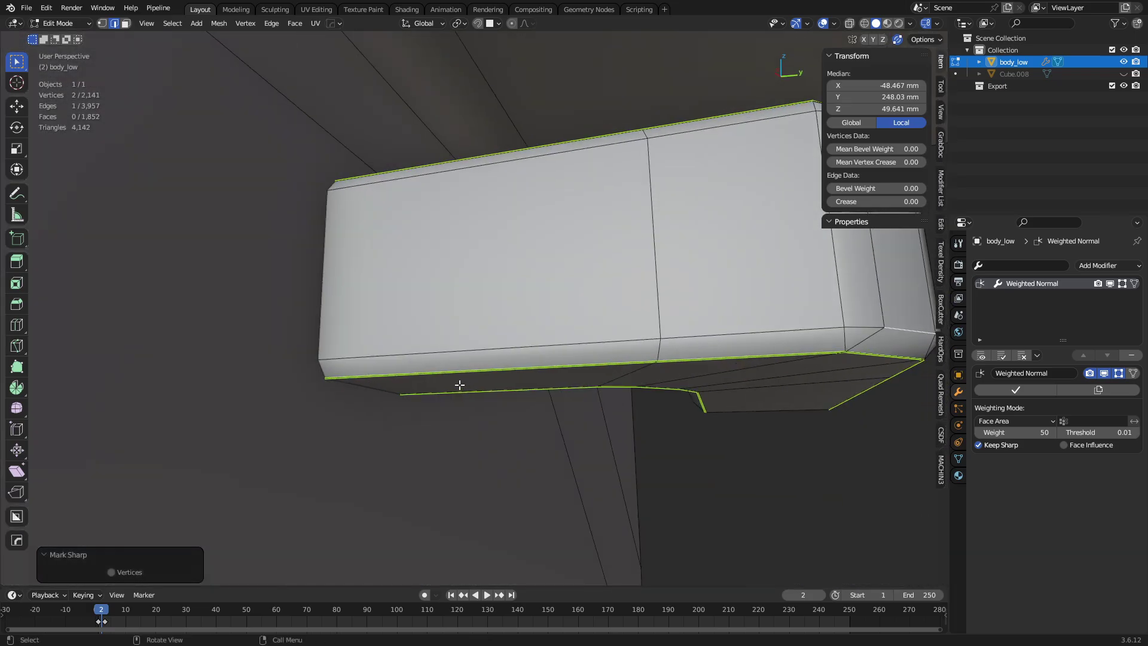
pyautogui.click(327, 371)
pyautogui.hotkey('ctrl', 'z')
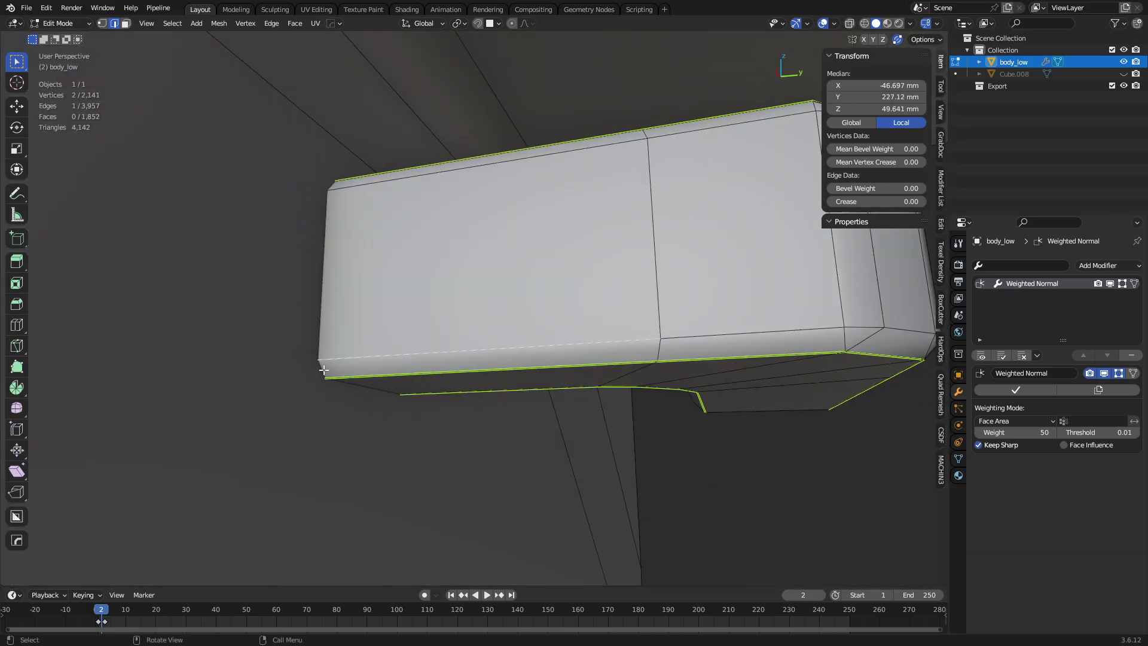
pyautogui.hotkey('ctrl', 'shift', 'z')
pyautogui.hotkey('alt', 'z')
pyautogui.hotkey('alt', 'z')
pyautogui.scroll(-3, 746, 379)
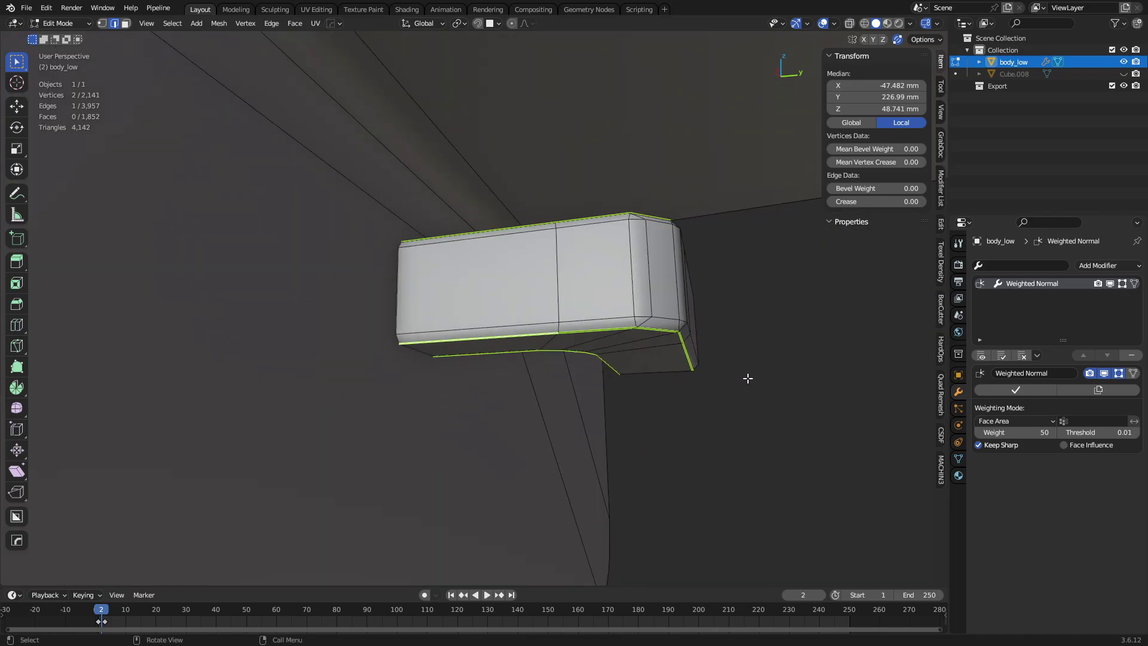
# Mark the bracket's end edges and the inner edges of its top face as seams.
pyautogui.moveTo(745, 380); pyautogui.dragTo(384, 340, button='middle')
pyautogui.moveTo(581, 380); pyautogui.dragTo(335, 305, button='middle')
pyautogui.press('`')
pyautogui.click(568, 349)
pyautogui.click(333, 303)
pyautogui.press('`')
pyautogui.click(422, 303)
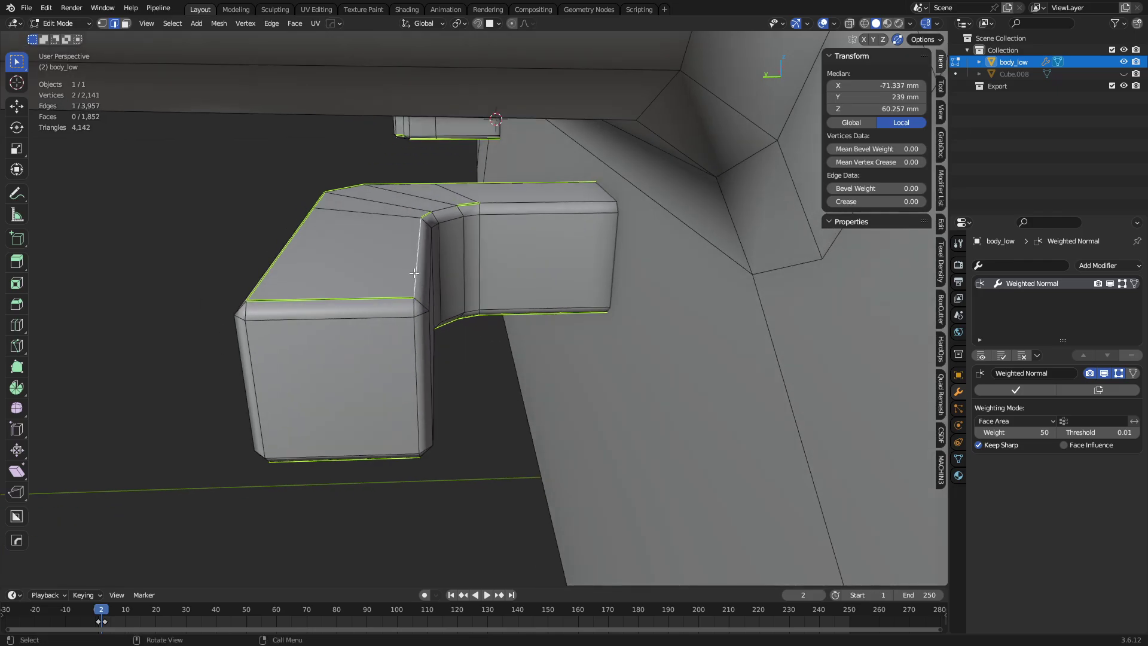
pyautogui.moveTo(504, 240); pyautogui.dragTo(568, 238, button='middle')
pyautogui.click(536, 202)
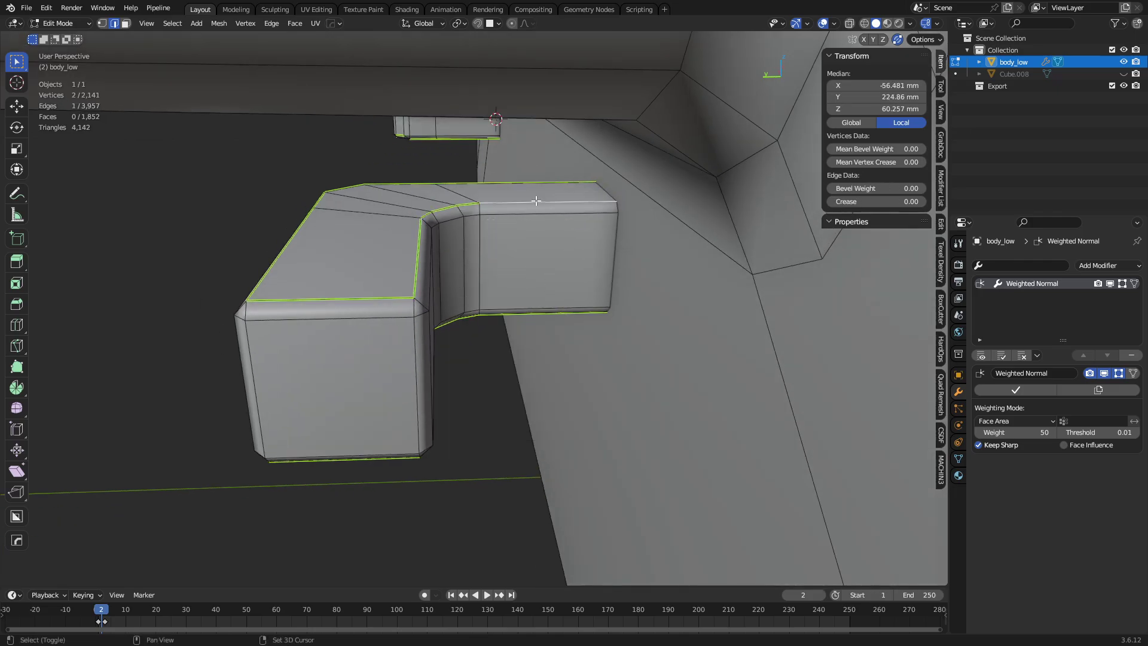
pyautogui.press('`')
pyautogui.click(555, 359)
# Seam the underside edge at the other bracket's bottom front corner and clear the seam and sharp marks from the bevel edge above.
pyautogui.moveTo(555, 359); pyautogui.dragTo(396, 369, button='middle')
pyautogui.scroll(3, 417, 361)
pyautogui.click(357, 405)
pyautogui.press('`')
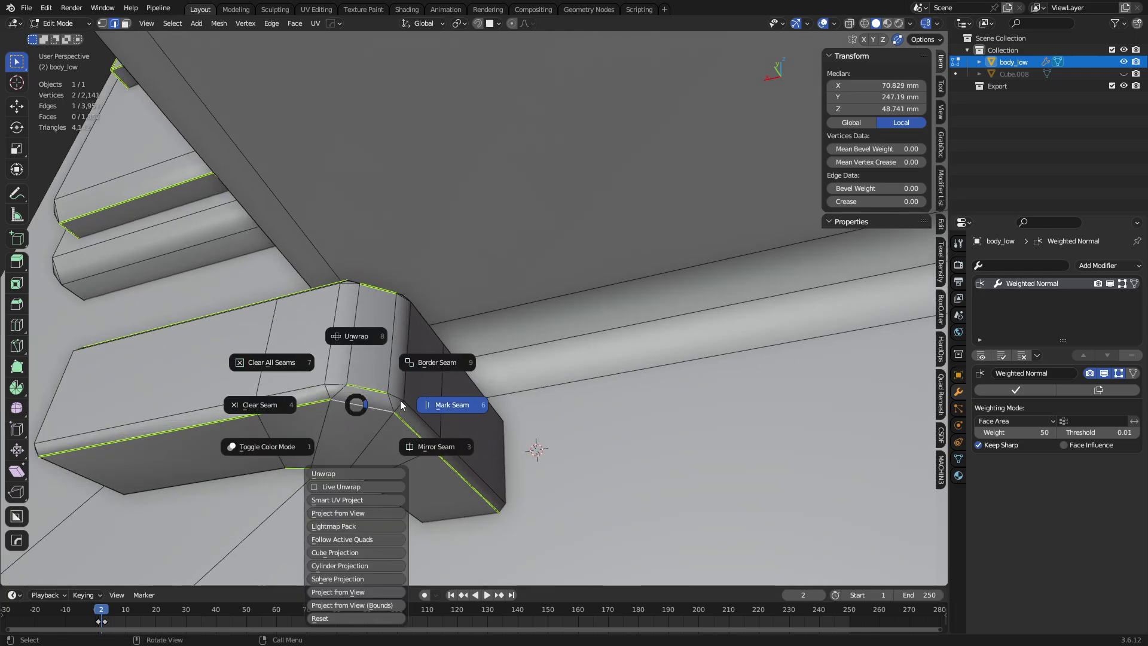
pyautogui.press('`')
pyautogui.moveTo(396, 275); pyautogui.dragTo(399, 382, button='middle')
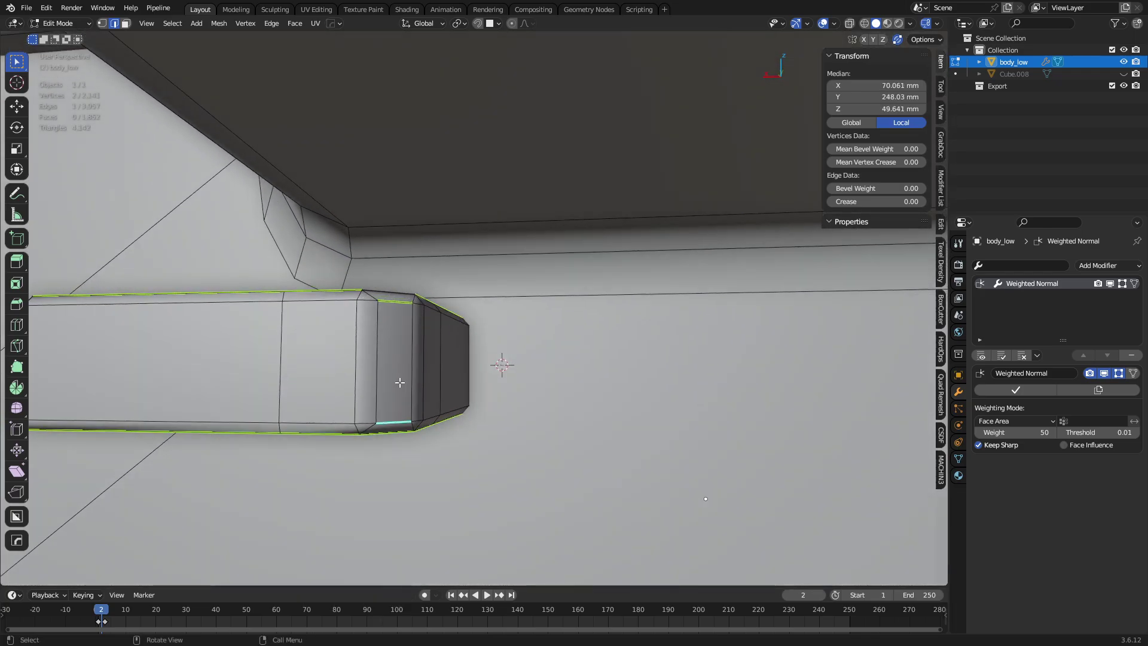
pyautogui.hotkey('ctrl', 'e')
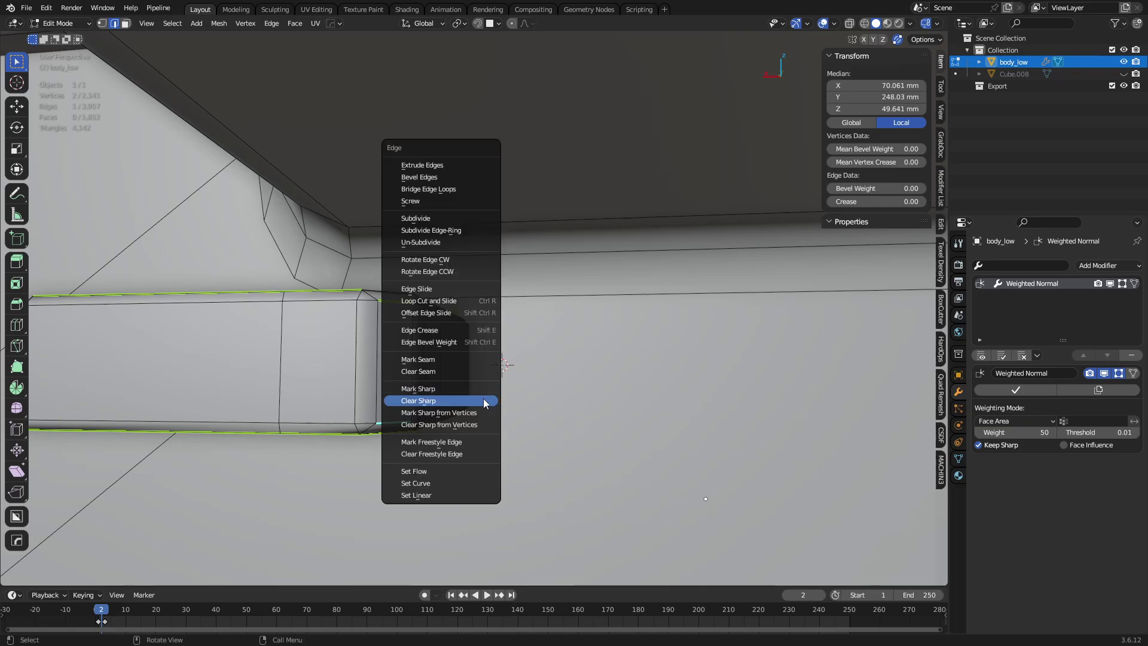
pyautogui.click(482, 401)
# Clear the seam and sharp marks from the lower bevel edge at the bracket's top front corner.
pyautogui.moveTo(400, 323); pyautogui.dragTo(413, 316, button='middle')
pyautogui.click(473, 295)
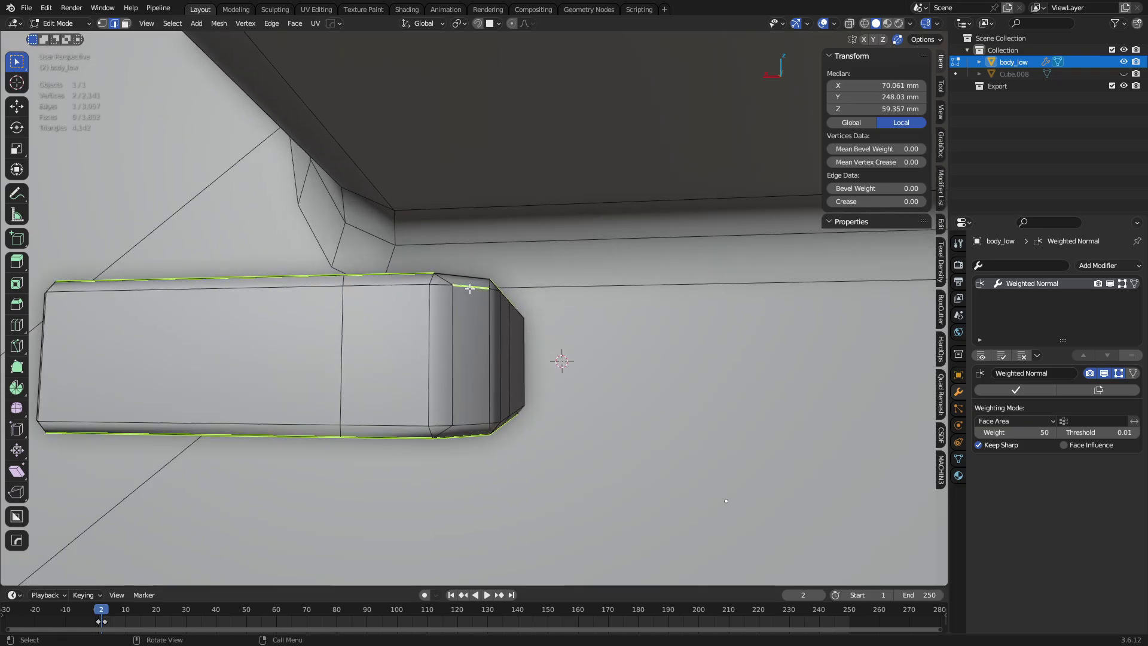
pyautogui.hotkey('shift', 'e')
pyautogui.click(478, 299)
pyautogui.hotkey('ctrl', 'e')
pyautogui.click(467, 291)
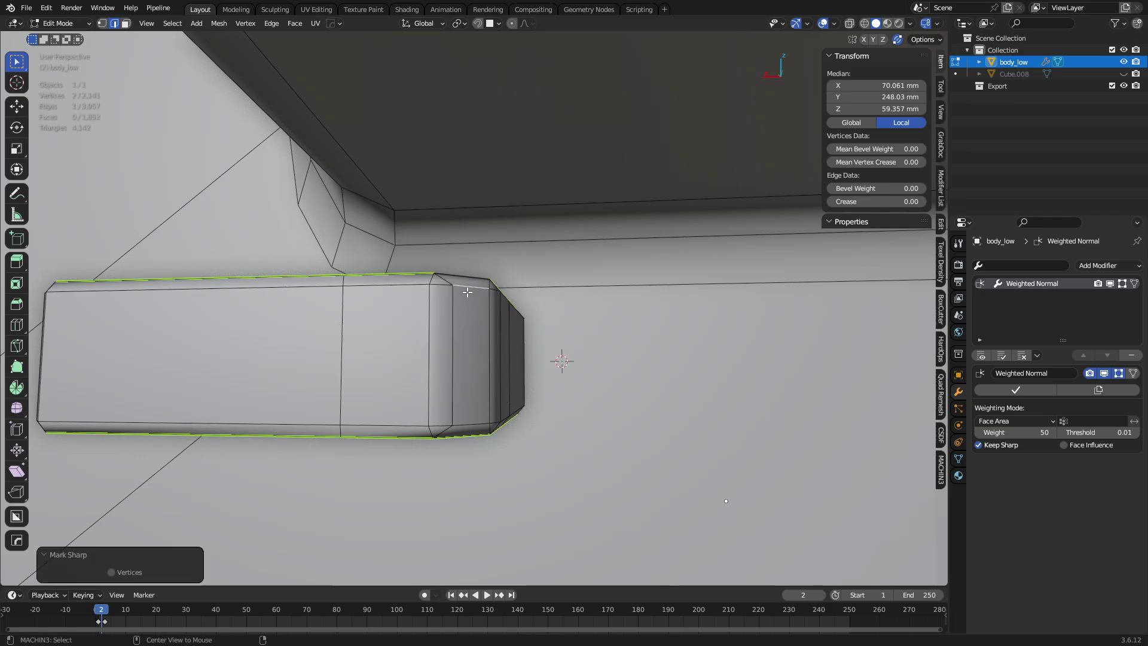
# Mark the upper bevel edge at the bracket's top front corner as a seam.
pyautogui.scroll(3, 463, 289)
pyautogui.moveTo(464, 289); pyautogui.dragTo(457, 260, button='middle')
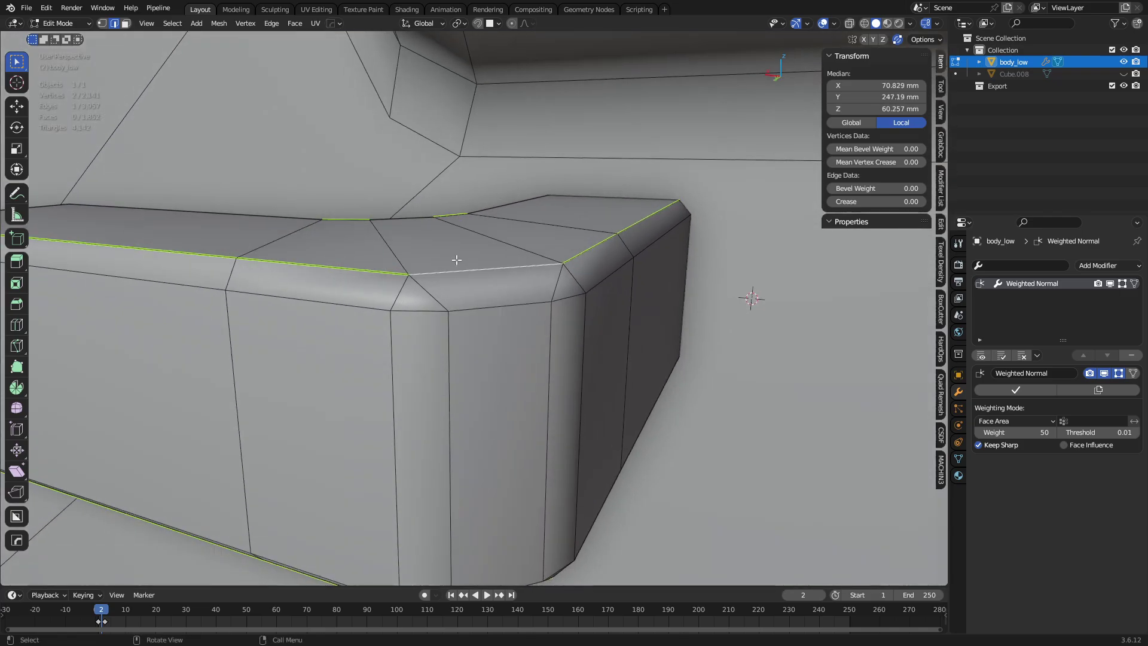
pyautogui.press('u')
pyautogui.click(550, 261)
# Mark the inner edges of the bracket's top and bottom faces as seams along both arms.
pyautogui.moveTo(394, 227); pyautogui.dragTo(415, 363, button='middle')
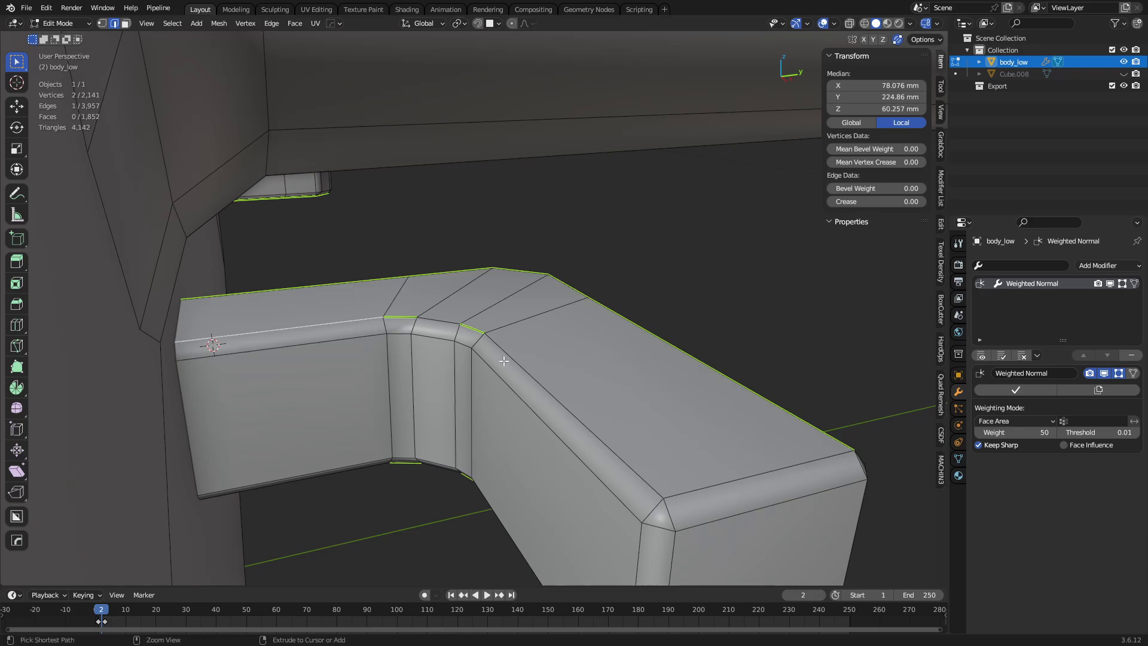
pyautogui.keyDown('ctrl'); pyautogui.click(555, 384); pyautogui.keyUp('ctrl')
pyautogui.moveTo(658, 422); pyautogui.dragTo(300, 340, button='middle')
pyautogui.keyDown('ctrl'); pyautogui.click(484, 200); pyautogui.keyUp('ctrl')
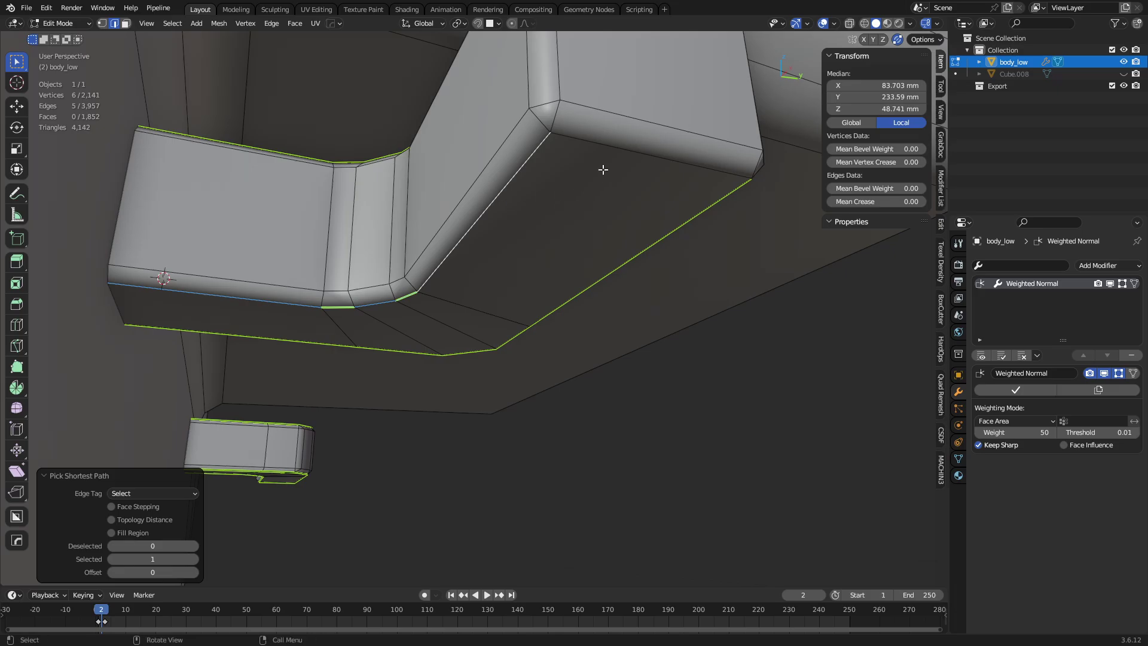
pyautogui.moveTo(743, 172); pyautogui.dragTo(592, 366, button='middle')
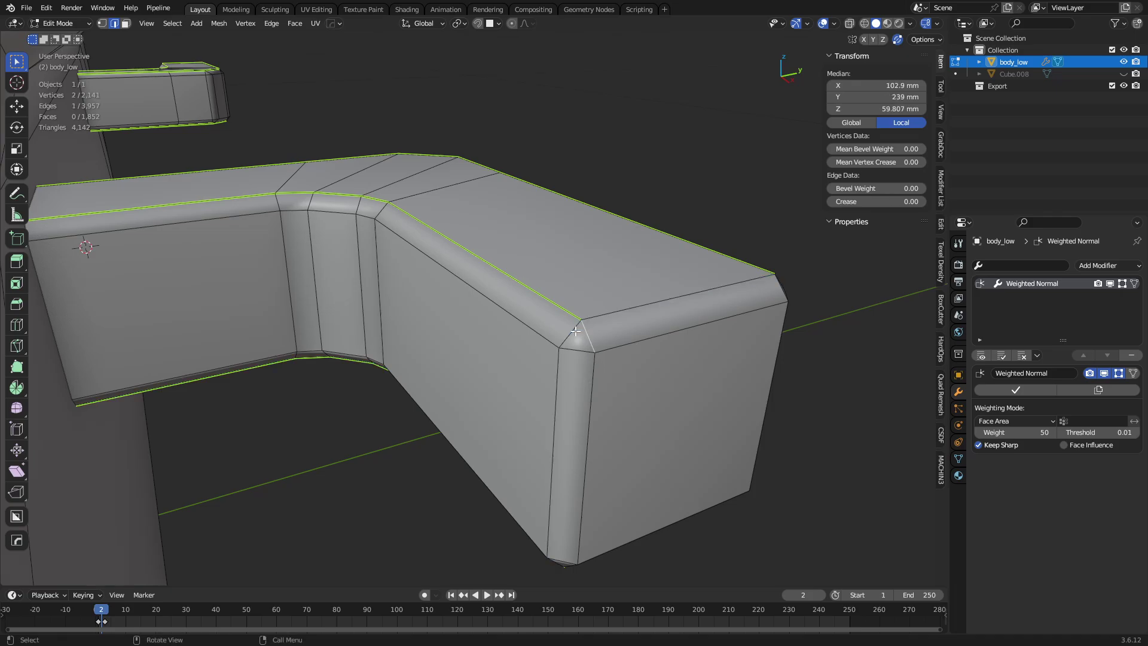
# Mark the vertical corner edges on both sides of the bracket's free end as seams, including the short bevel corner edges.
pyautogui.keyDown('ctrl'); pyautogui.click(553, 419); pyautogui.keyUp('ctrl')
pyautogui.moveTo(554, 419); pyautogui.dragTo(308, 312, button='middle')
pyautogui.hotkey('shift', 'u')
pyautogui.click(567, 276)
pyautogui.click(308, 313)
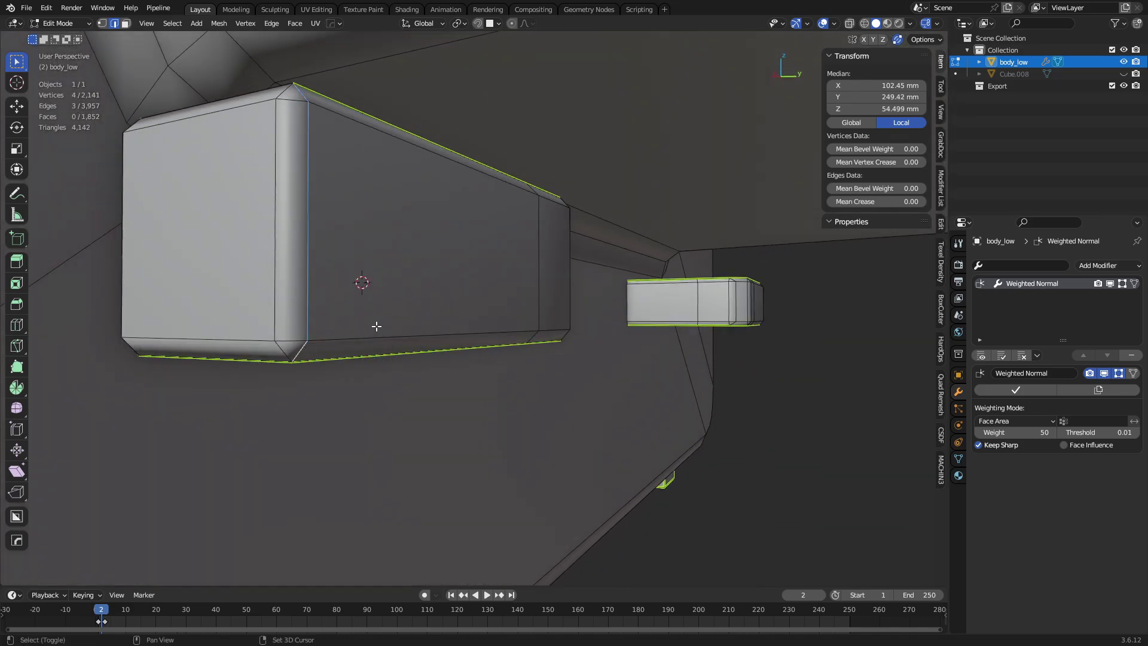
pyautogui.scroll(-3, 475, 319)
pyautogui.moveTo(475, 320); pyautogui.dragTo(509, 390, button='middle')
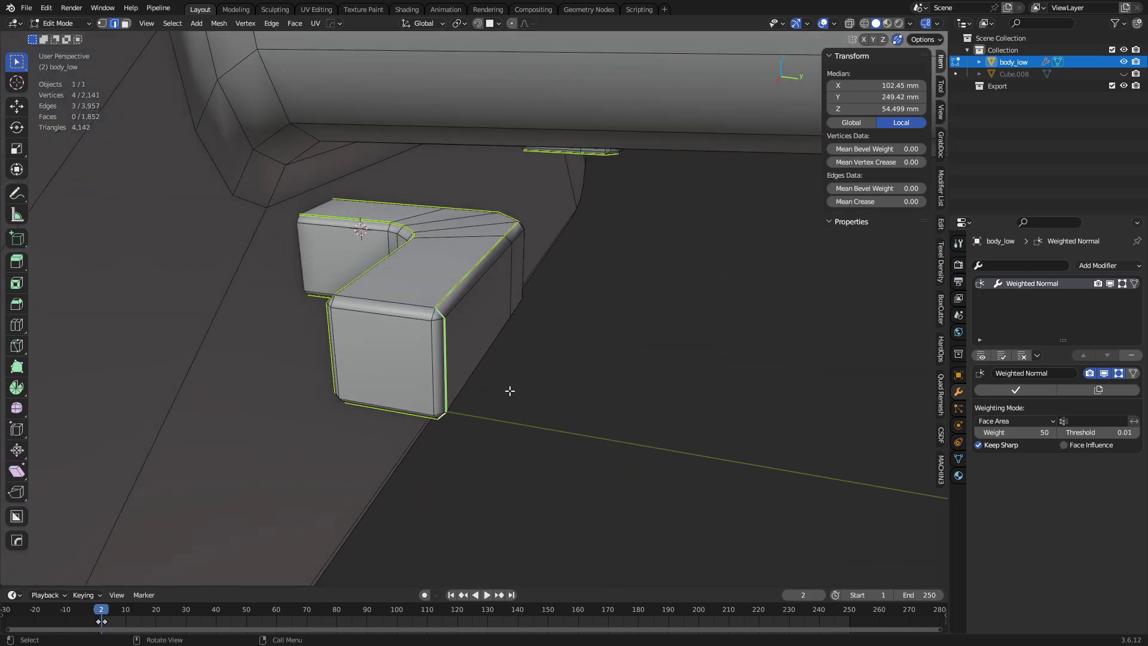
# Mark the edge between the bracket's top face and the bevel of its free end as a seam.
pyautogui.hotkey('shift', 'q')
pyautogui.click(508, 339)
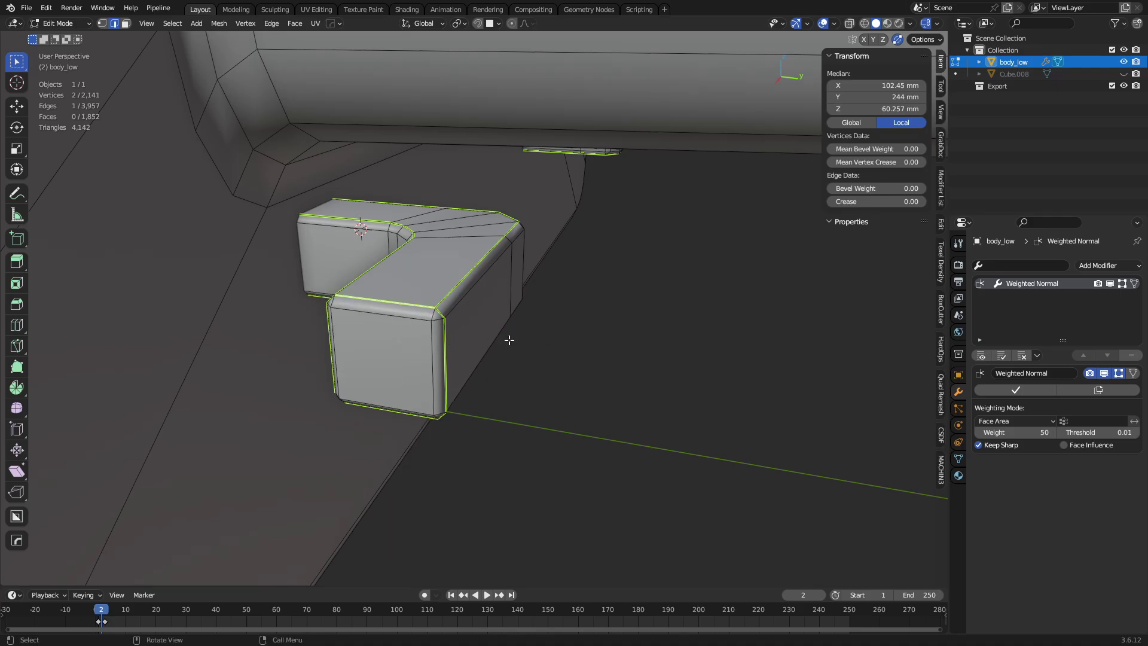
pyautogui.moveTo(508, 339); pyautogui.dragTo(492, 367, button='middle')
pyautogui.hotkey('alt', 'a')
# Mark the edge loop around the end face of the rear box as a seam.
pyautogui.scroll(-7, 517, 364)
pyautogui.keyDown('shift'); pyautogui.moveTo(606, 157); pyautogui.dragTo(603, 289, button='middle'); pyautogui.keyUp('shift')
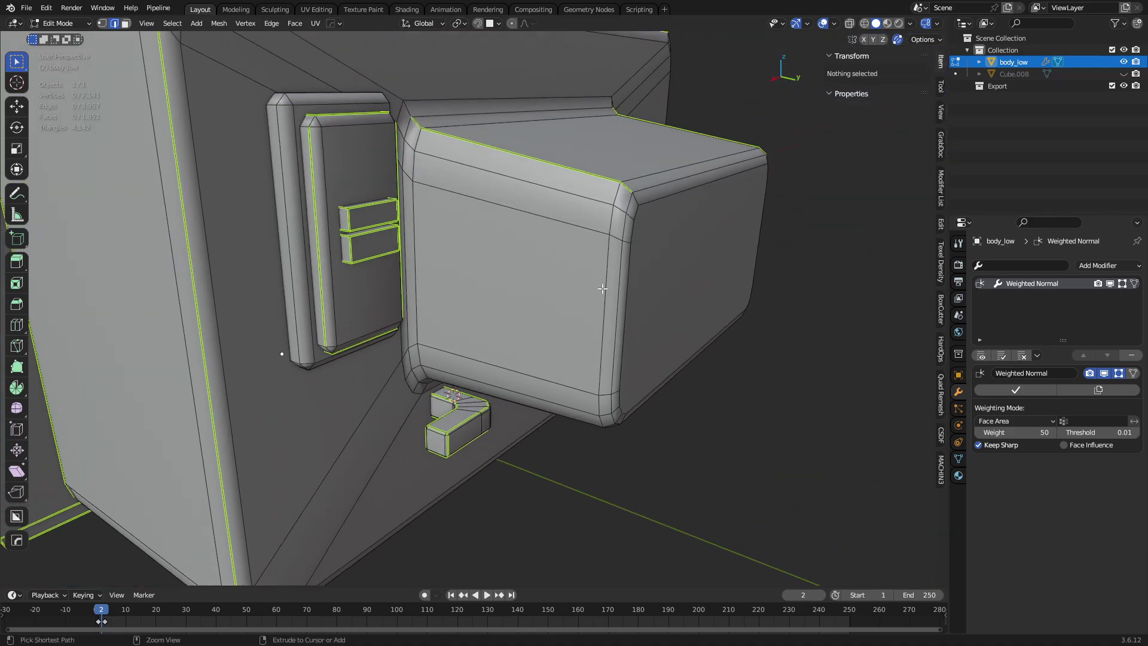
pyautogui.keyDown('alt'); pyautogui.click(624, 279); pyautogui.keyUp('alt')
pyautogui.moveTo(679, 302); pyautogui.dragTo(533, 256, button='middle')
pyautogui.hotkey('shift', 'q')
pyautogui.click(631, 298)
# Mark the edge loop where the rear box meets the back of the housing as a seam.
pyautogui.moveTo(633, 299)
pyautogui.mouseDown(button='middle')
pyautogui.moveTo(469, 366)
pyautogui.moveTo(634, 297)
pyautogui.mouseUp(button='middle')
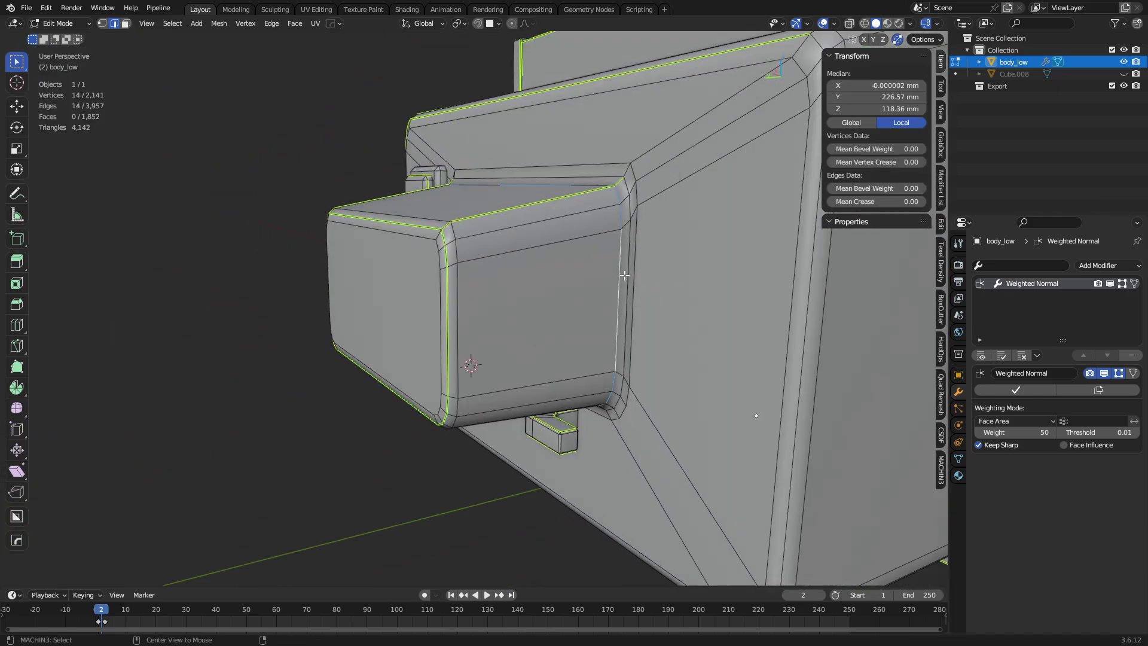
pyautogui.hotkey('shift', 'q')
pyautogui.click(632, 297)
pyautogui.keyDown('shift'); pyautogui.moveTo(693, 274); pyautogui.dragTo(599, 313, button='middle'); pyautogui.keyUp('shift')
pyautogui.press('a')
pyautogui.press('a')
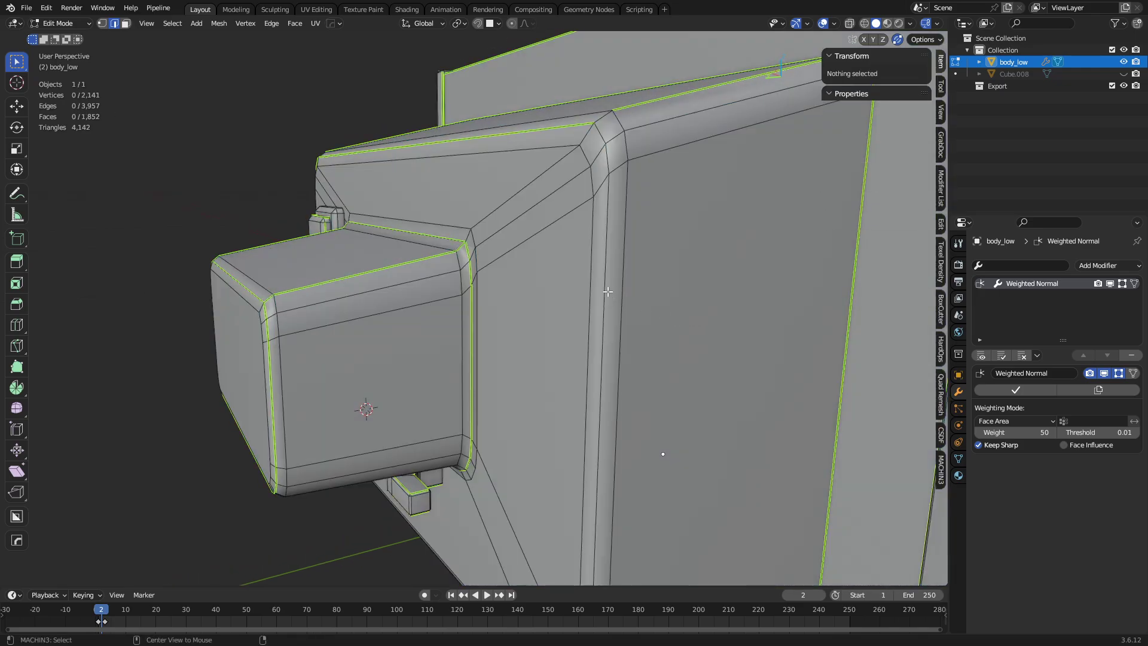
# Mark the edge loop along the rear bevel of the main housing as a seam.
pyautogui.keyDown('alt'); pyautogui.click(609, 290); pyautogui.keyUp('alt')
pyautogui.hotkey('shift', 'q')
pyautogui.click(610, 291)
# Select the face loop around one side panel's rim, reduce it to its boundary loops and mark them as seams.
pyautogui.moveTo(706, 359); pyautogui.dragTo(526, 420, button='middle')
pyautogui.press('3')
pyautogui.keyDown('alt'); pyautogui.click(464, 377); pyautogui.keyUp('alt')
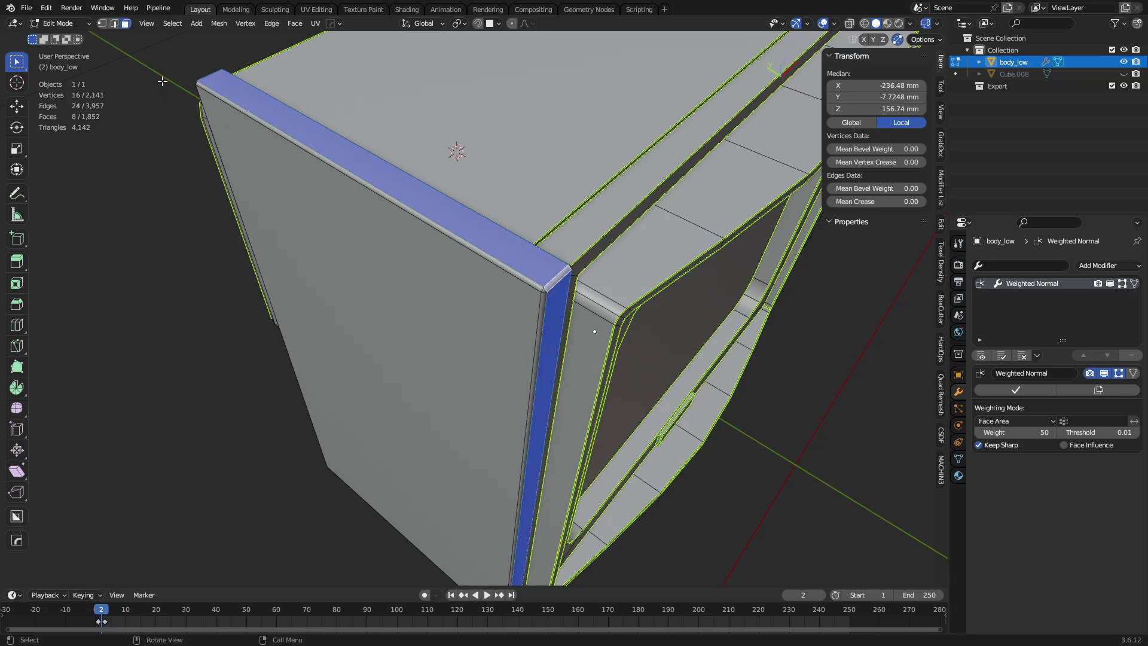
pyautogui.press('a')
pyautogui.keyDown('alt'); pyautogui.click(555, 282); pyautogui.keyUp('alt')
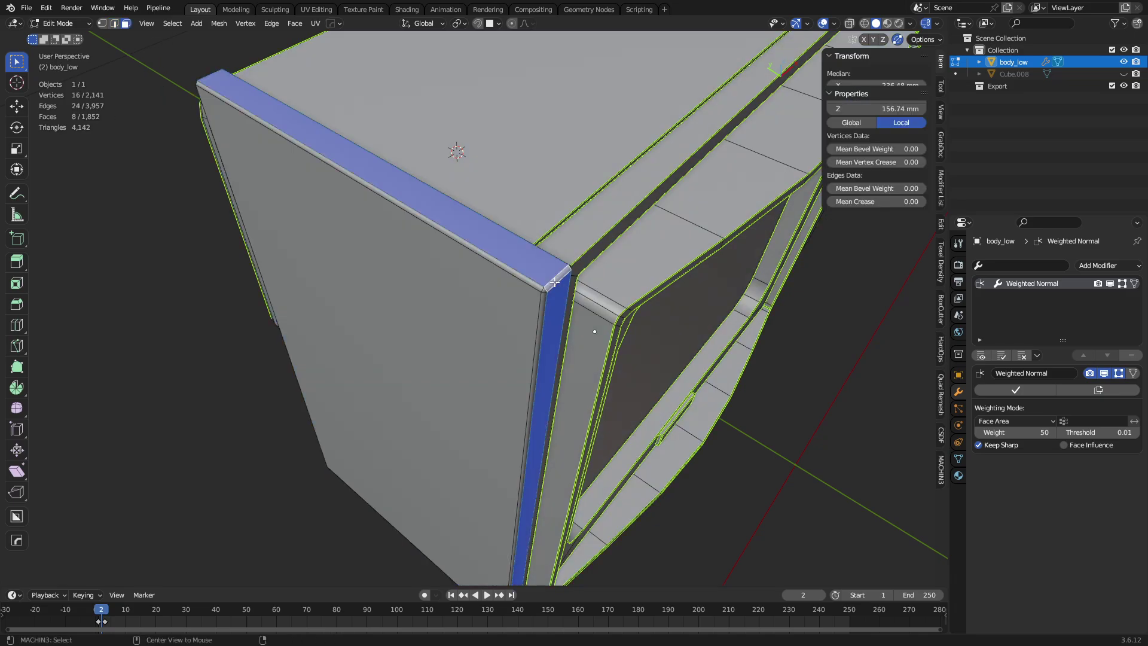
pyautogui.click(174, 24)
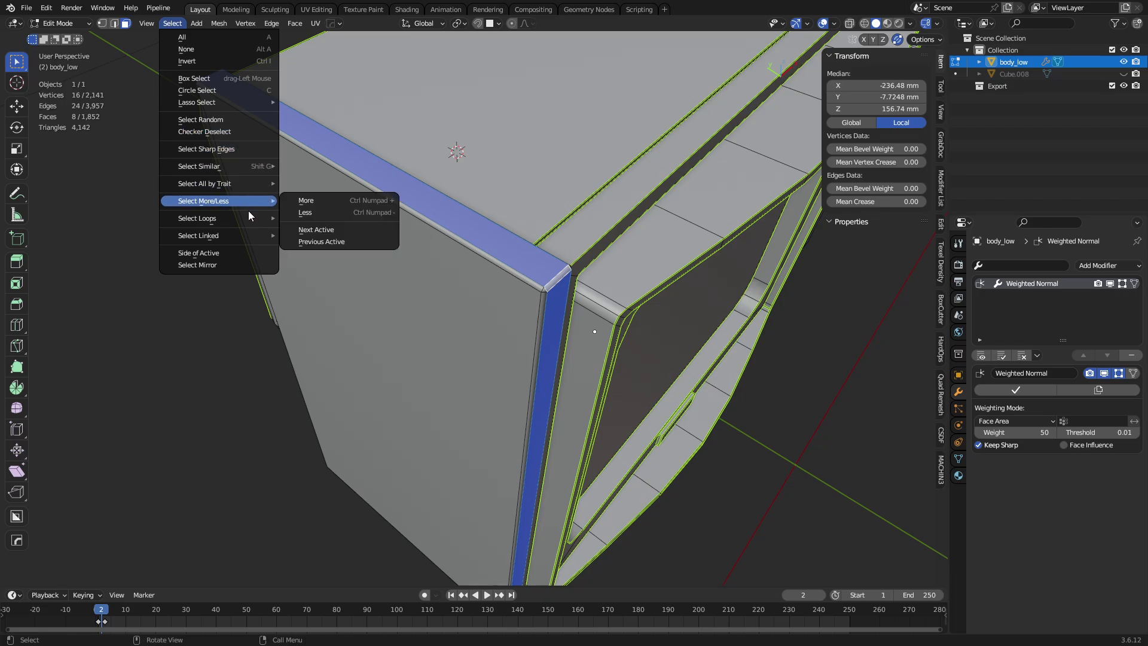
pyautogui.click(356, 259)
pyautogui.moveTo(357, 262); pyautogui.dragTo(655, 269, button='middle')
pyautogui.press('u')
pyautogui.click(543, 320)
pyautogui.scroll(4, 522, 353)
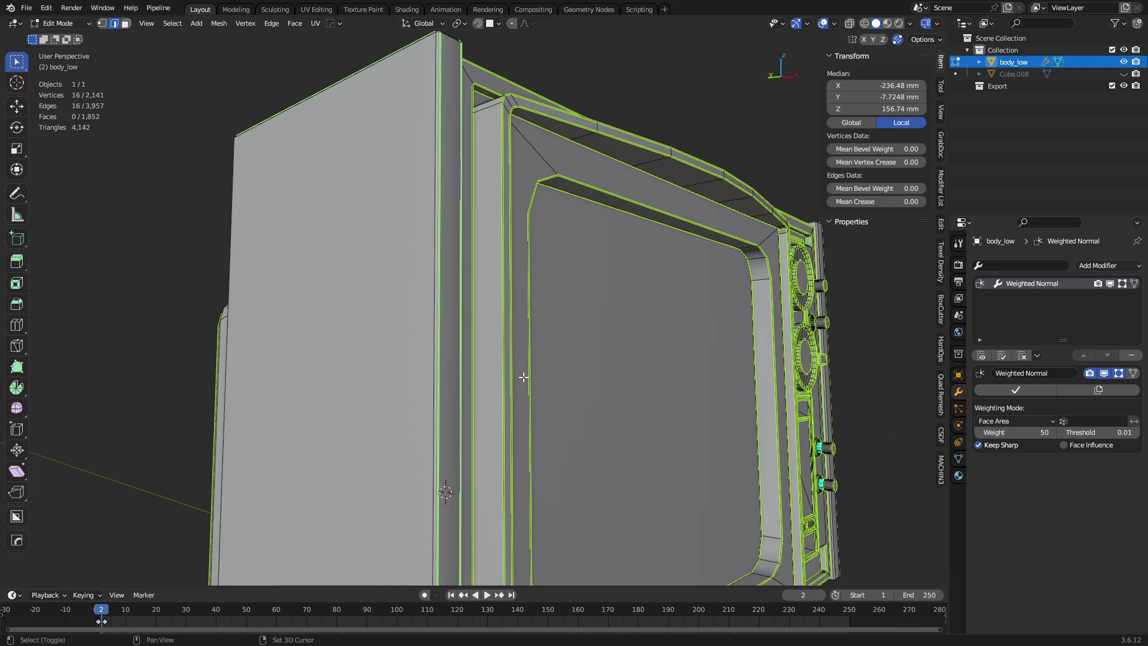
# Mirror the rim edge selection to the opposite side panel and mark those edges as seams.
pyautogui.moveTo(524, 377); pyautogui.dragTo(501, 297, button='middle')
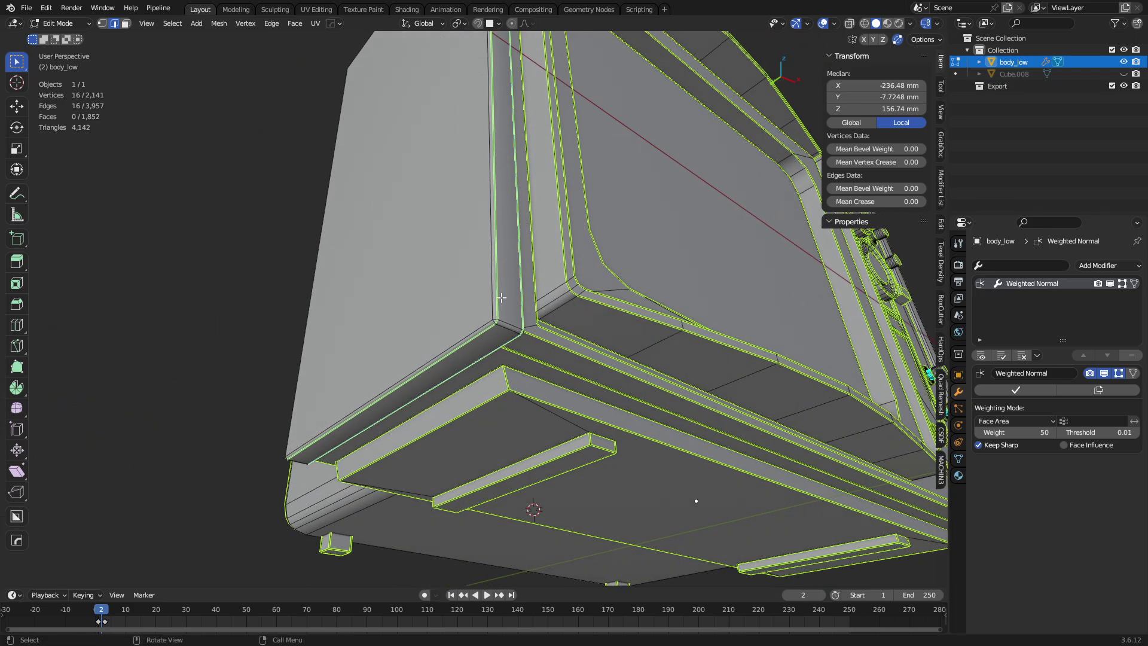
pyautogui.moveTo(676, 373); pyautogui.dragTo(572, 374, button='middle')
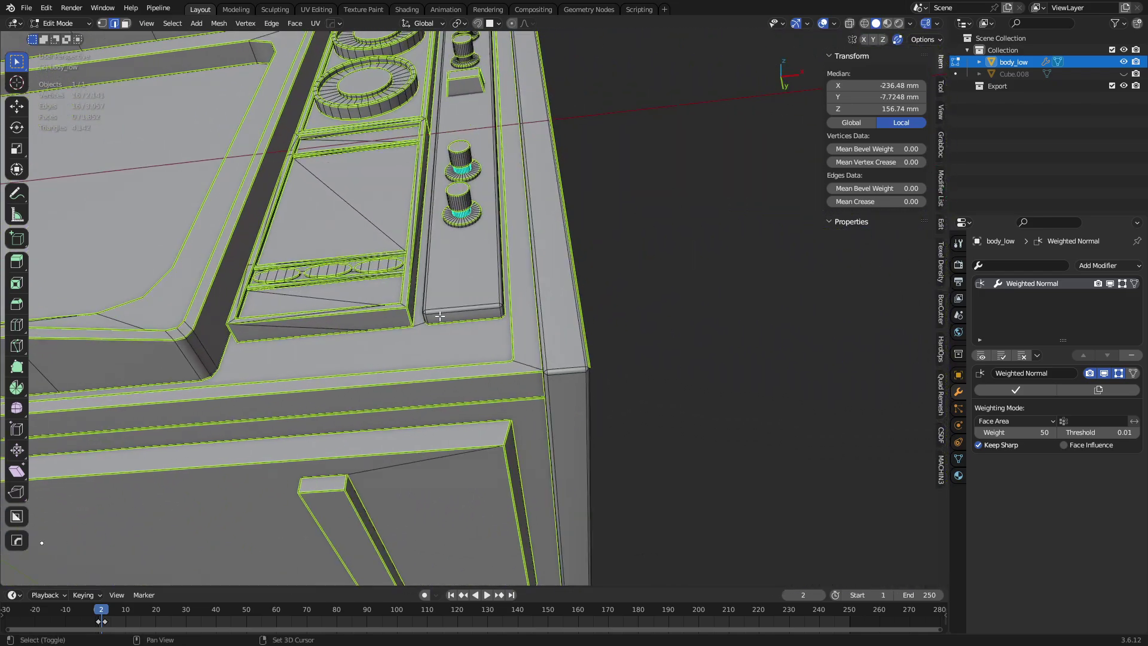
pyautogui.hotkey('ctrl', 'shift', 'm')
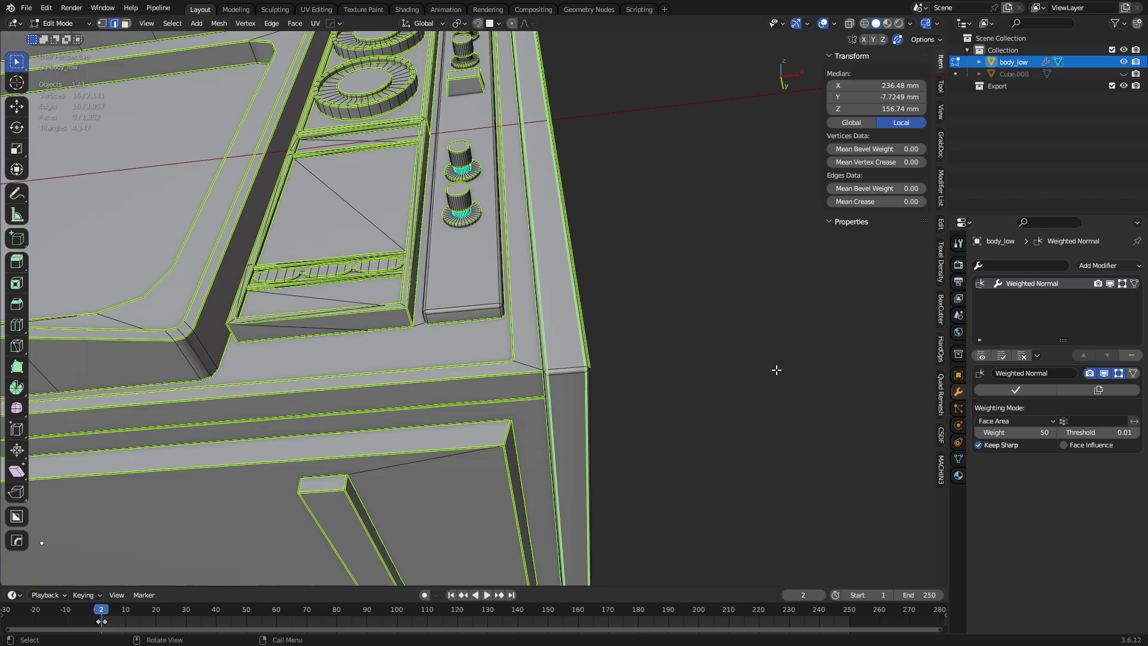
pyautogui.moveTo(777, 372); pyautogui.dragTo(619, 187, button='middle')
pyautogui.hotkey('alt', 'a')
pyautogui.scroll(4, 480, 292)
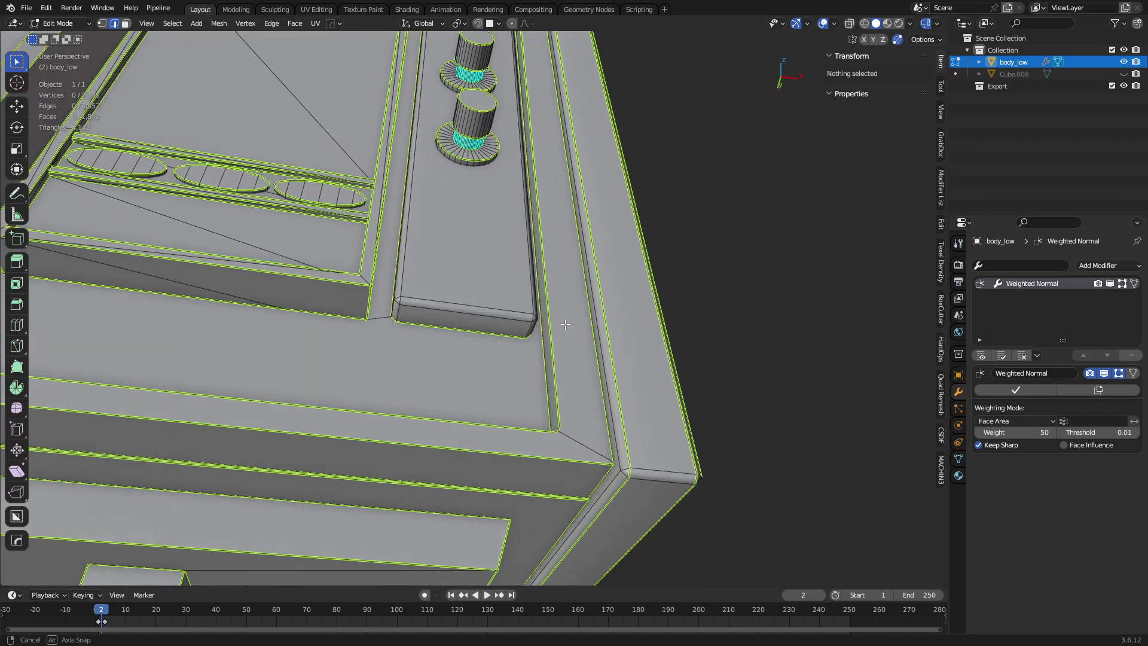
# Mark the outline and short corner edges of the raised knob strip on the front as seams.
pyautogui.keyDown('shift'); pyautogui.click(399, 313); pyautogui.keyUp('shift')
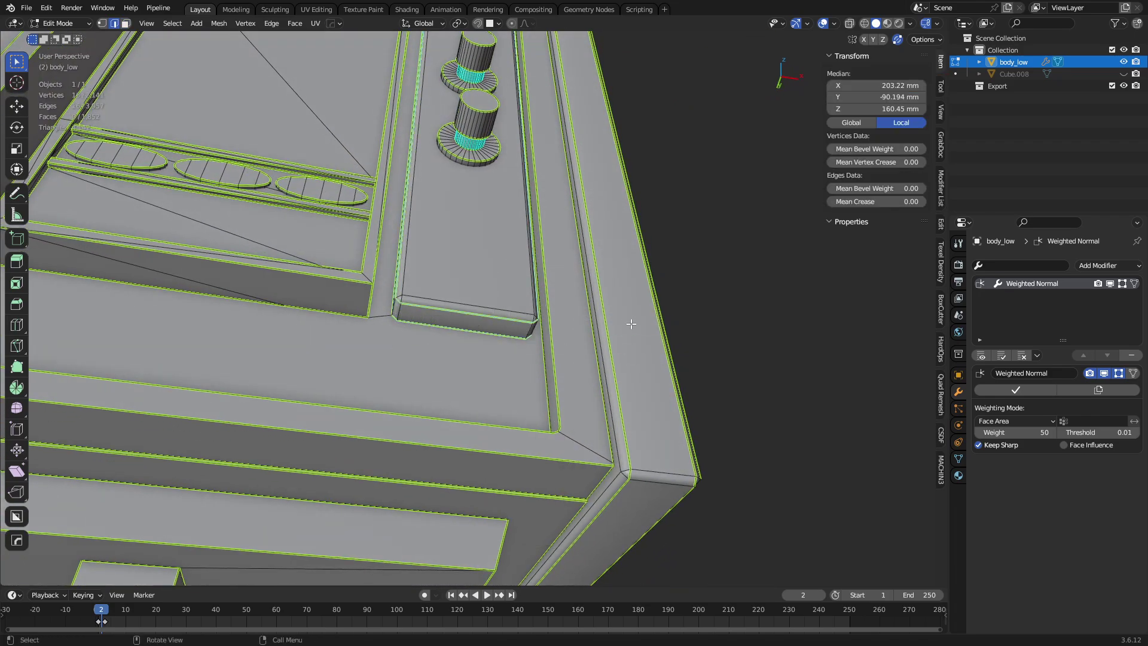
pyautogui.moveTo(631, 324); pyautogui.dragTo(515, 328, button='middle')
pyautogui.moveTo(598, 298); pyautogui.dragTo(600, 400, button='middle')
pyautogui.press('a')
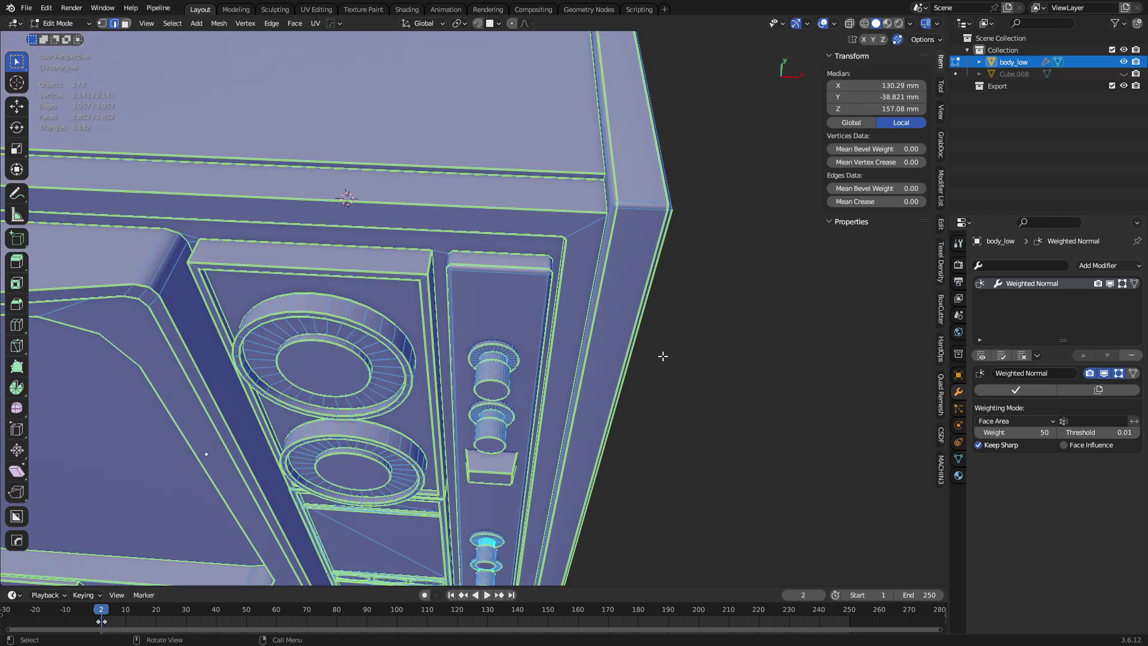
# Mark one edge at each of the four outer corners of the protruding screen frame as a seam.
pyautogui.moveTo(661, 354); pyautogui.dragTo(389, 386, button='middle')
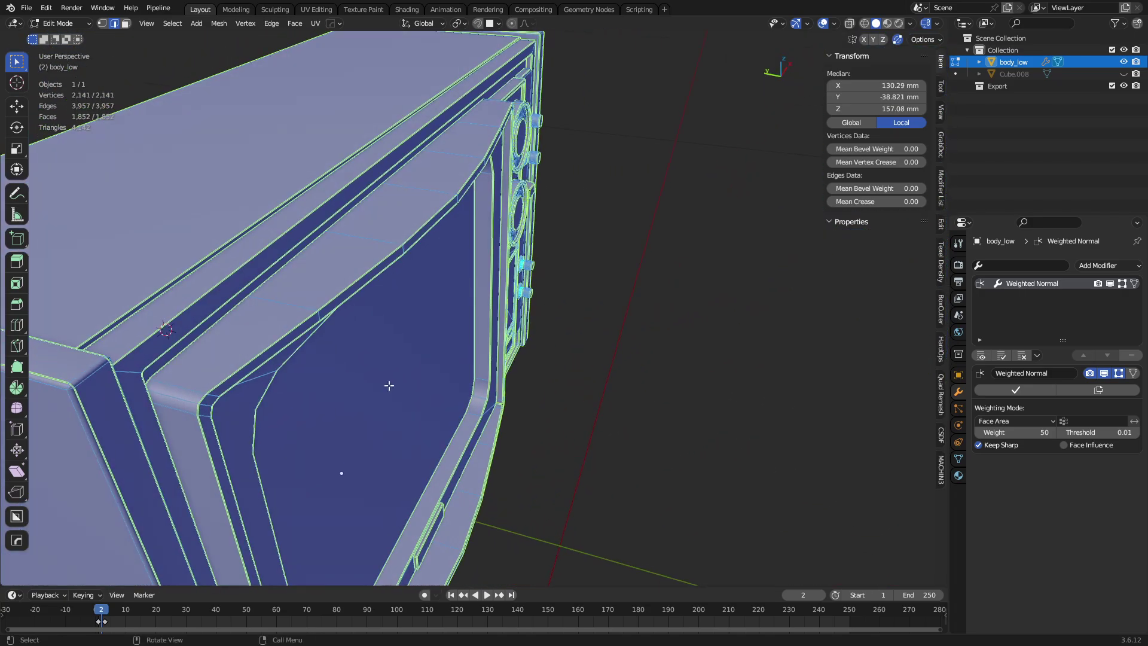
pyautogui.click(183, 397)
pyautogui.moveTo(445, 493); pyautogui.dragTo(247, 297, button='middle')
pyautogui.moveTo(697, 328); pyautogui.dragTo(557, 305, button='middle')
pyautogui.keyDown('shift'); pyautogui.moveTo(720, 274); pyautogui.dragTo(560, 173, button='middle'); pyautogui.keyUp('shift')
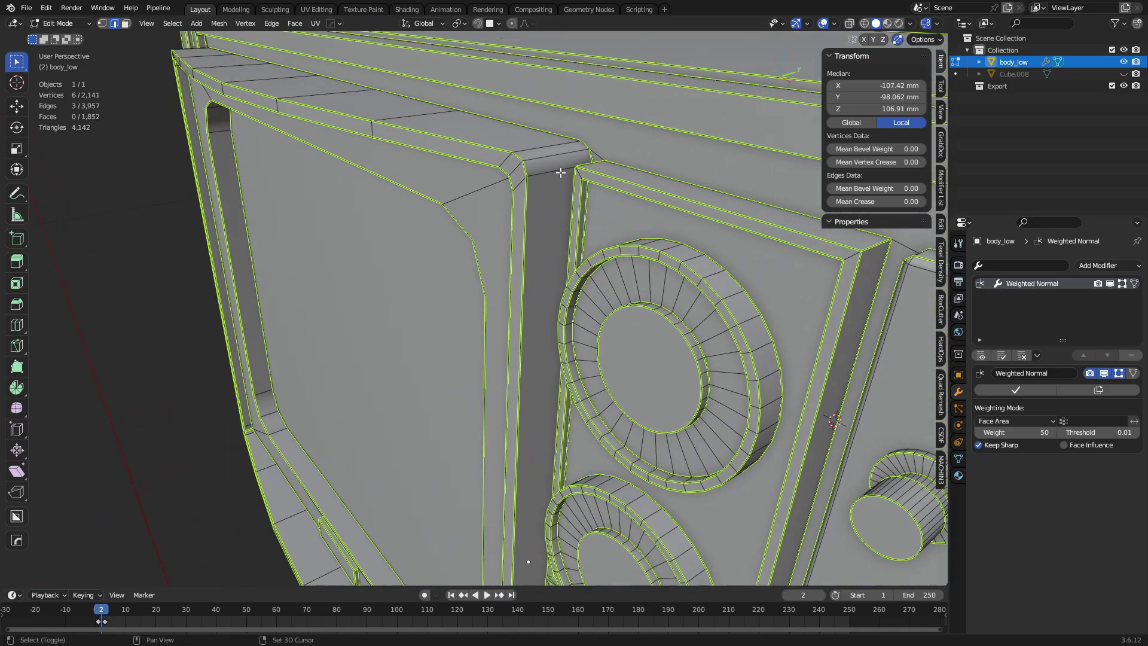
pyautogui.hotkey('shift', 'q')
pyautogui.click(636, 158)
pyautogui.scroll(-5, 361, 362)
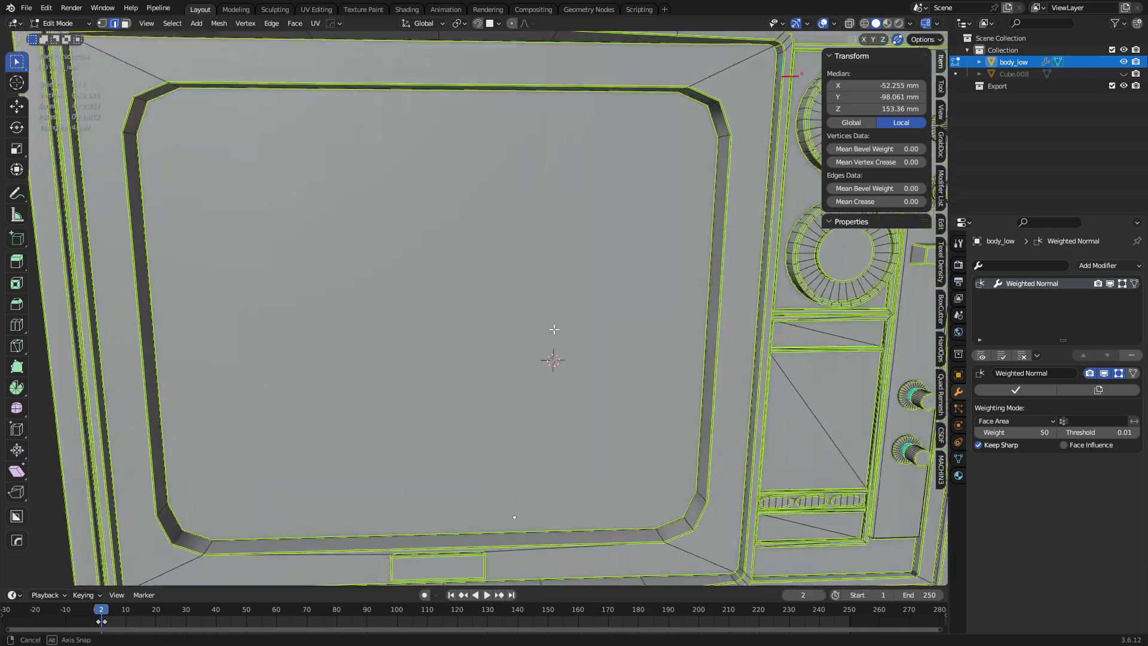
# Select the connecting edge at each of the four corners of the screen recess.
pyautogui.moveTo(551, 328); pyautogui.dragTo(488, 309, button='middle')
pyautogui.click(667, 470)
pyautogui.keyDown('shift'); pyautogui.click(648, 178); pyautogui.keyUp('shift')
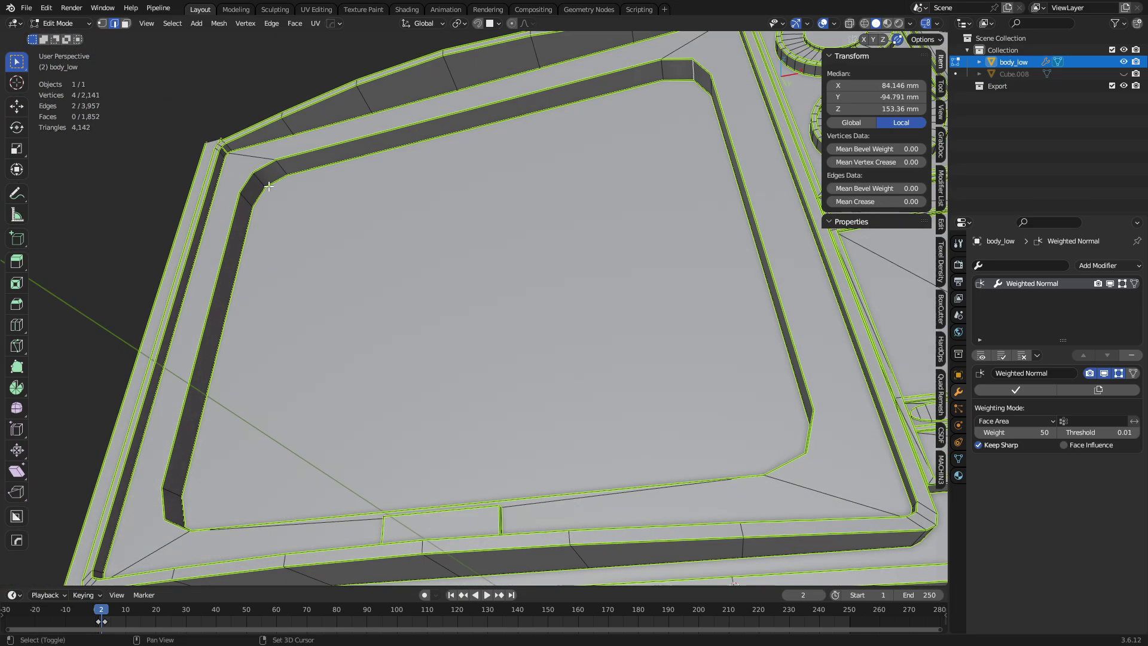
pyautogui.moveTo(320, 185); pyautogui.dragTo(279, 370, button='middle')
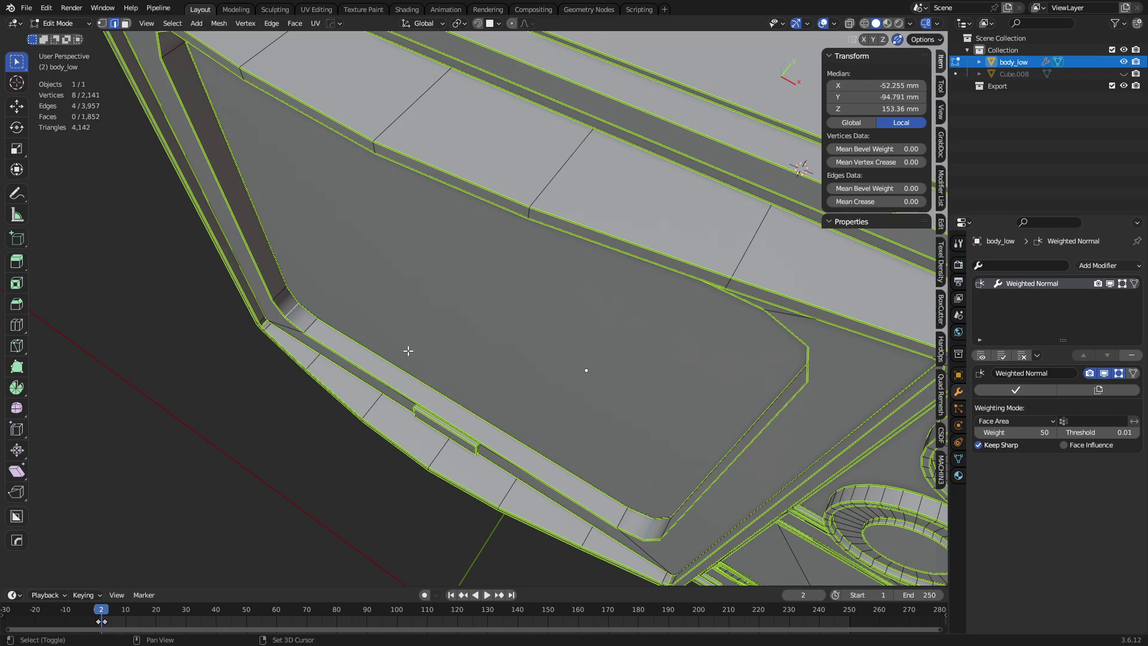
# Examine the handle opening in the side panel by temporarily hiding its inner faces, and reveal them again.
pyautogui.scroll(-8, 503, 349)
pyautogui.moveTo(561, 213); pyautogui.dragTo(472, 332, button='middle')
pyautogui.scroll(3, 556, 324)
pyautogui.click(436, 324)
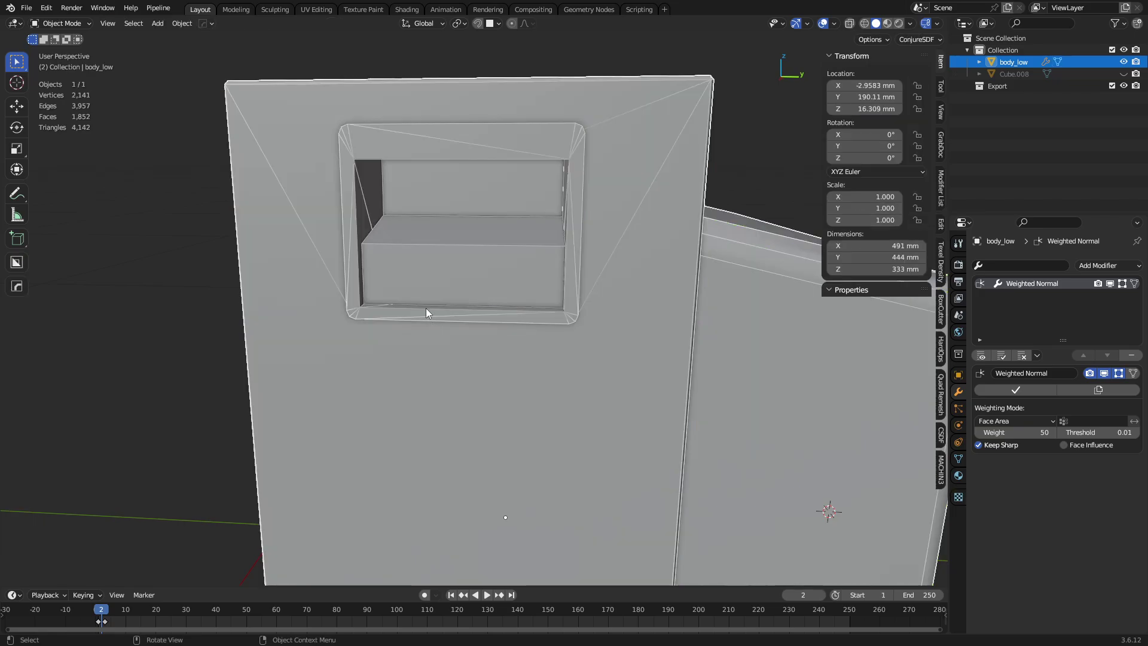
pyautogui.press('Tab')
pyautogui.click(456, 309)
pyautogui.hotkey('alt', 'z')
pyautogui.hotkey('alt', 'z')
pyautogui.press('3')
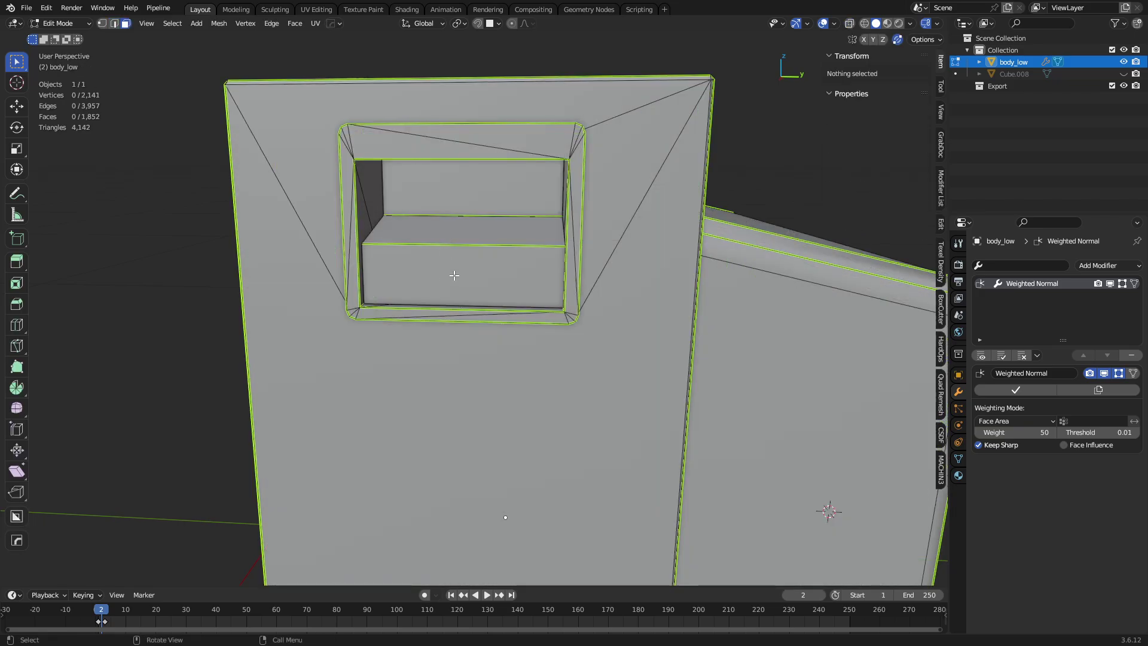
pyautogui.click(456, 272)
pyautogui.keyDown('shift'); pyautogui.click(449, 206); pyautogui.keyUp('shift')
pyautogui.press('h')
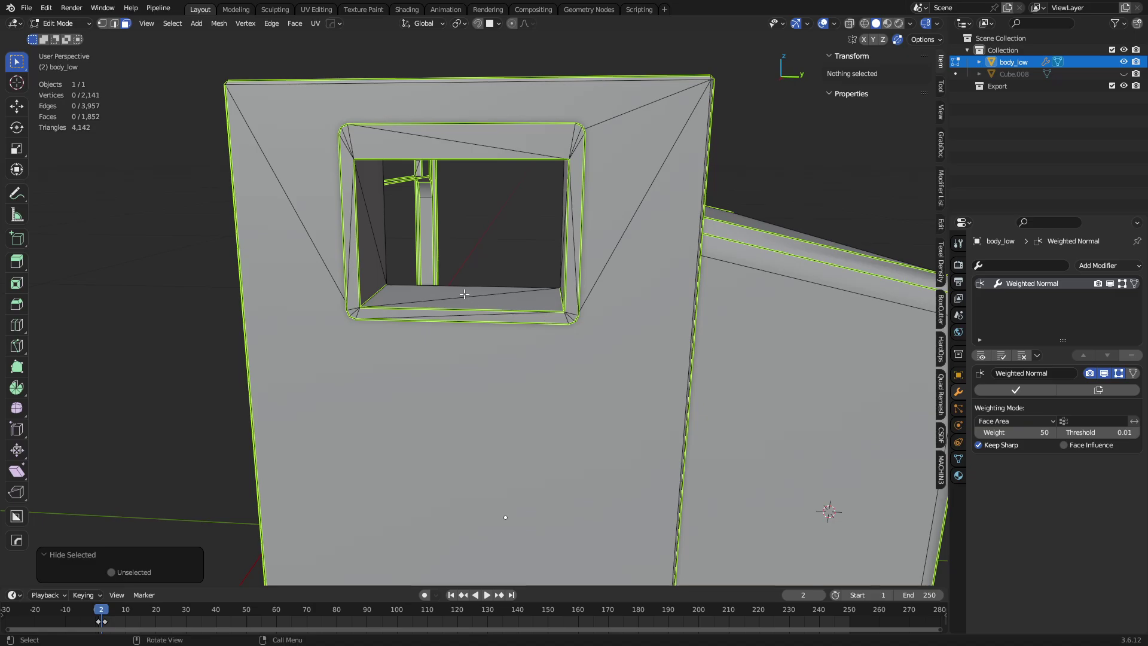
pyautogui.moveTo(464, 294); pyautogui.dragTo(554, 376, button='middle')
pyautogui.hotkey('alt', 'h')
# Temporarily hide one more face to examine the geometry behind it, and reveal everything again.
pyautogui.click(459, 425)
pyautogui.press('h')
pyautogui.moveTo(651, 371); pyautogui.dragTo(420, 306, button='middle')
pyautogui.hotkey('alt', 'h')
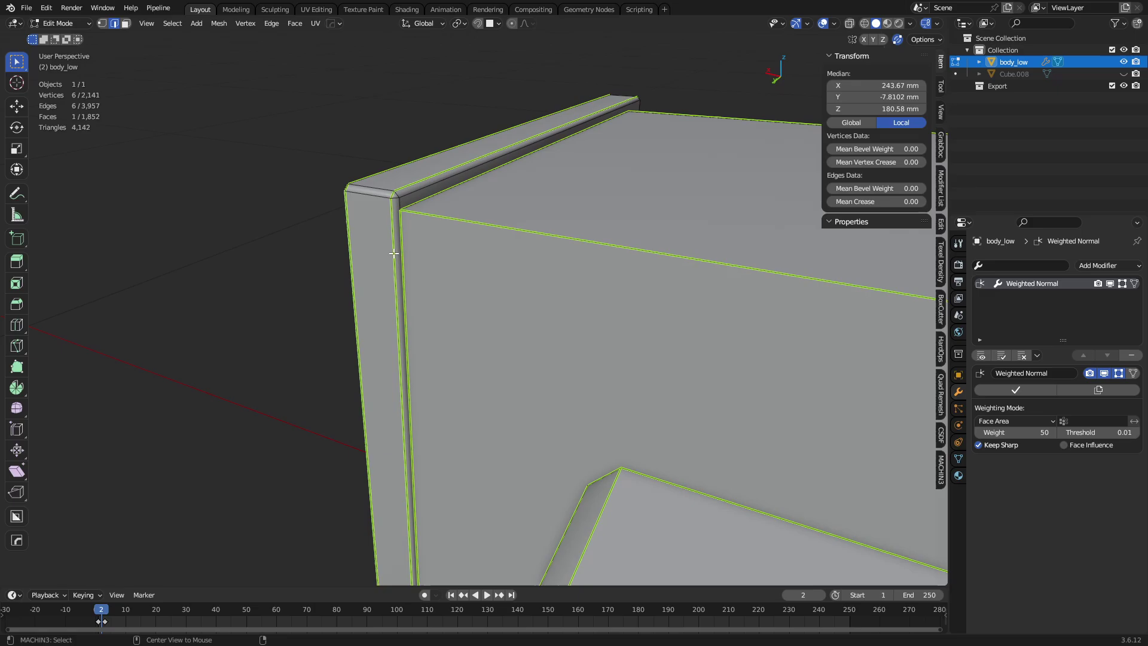
# Examine the bevelled rim of the side panel with the handle opening, including its inner edge loop and corner edges.
pyautogui.moveTo(396, 265); pyautogui.dragTo(491, 286, button='middle')
pyautogui.hotkey('alt', 'z')
pyautogui.hotkey('alt', 'z')
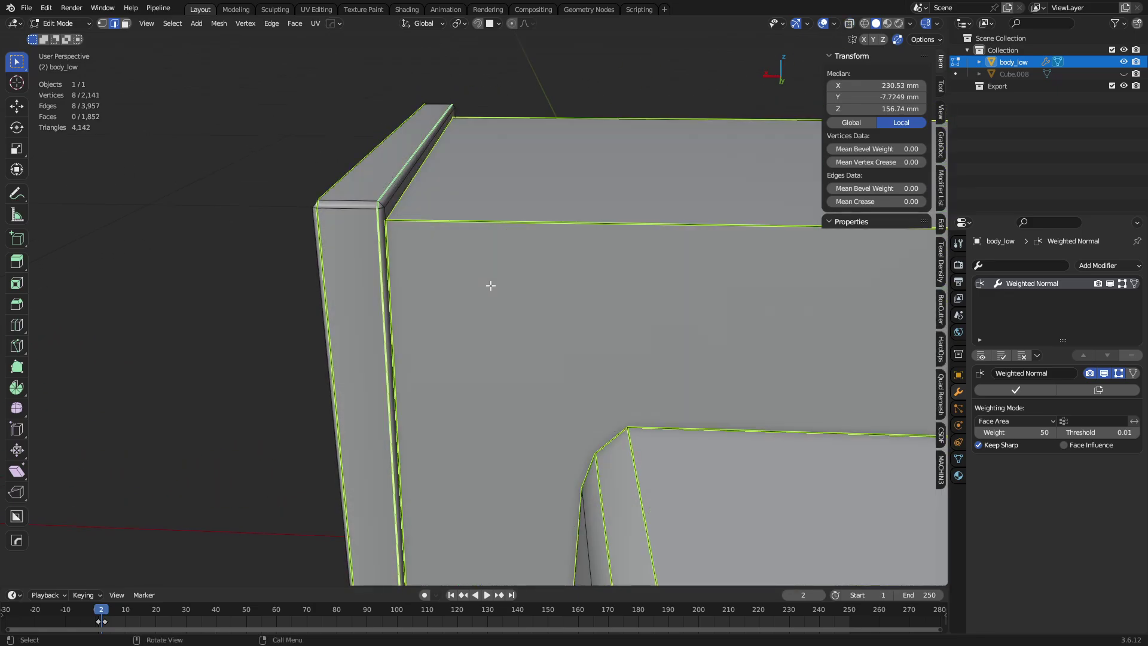
pyautogui.moveTo(472, 291); pyautogui.dragTo(488, 473, button='middle')
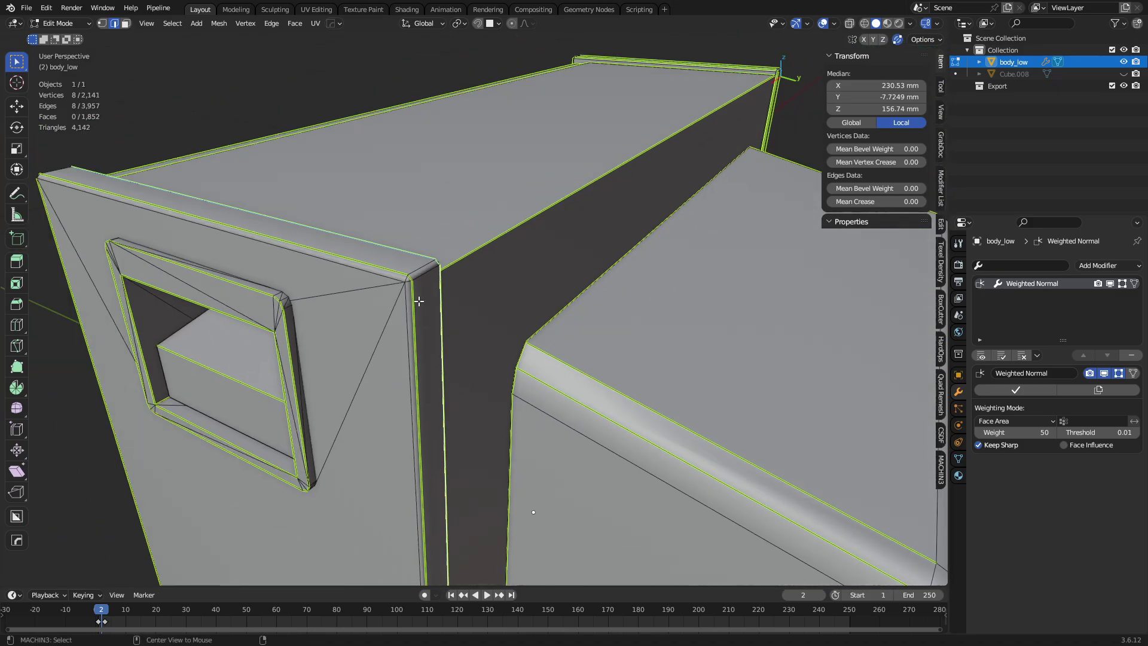
pyautogui.scroll(-3, 423, 304)
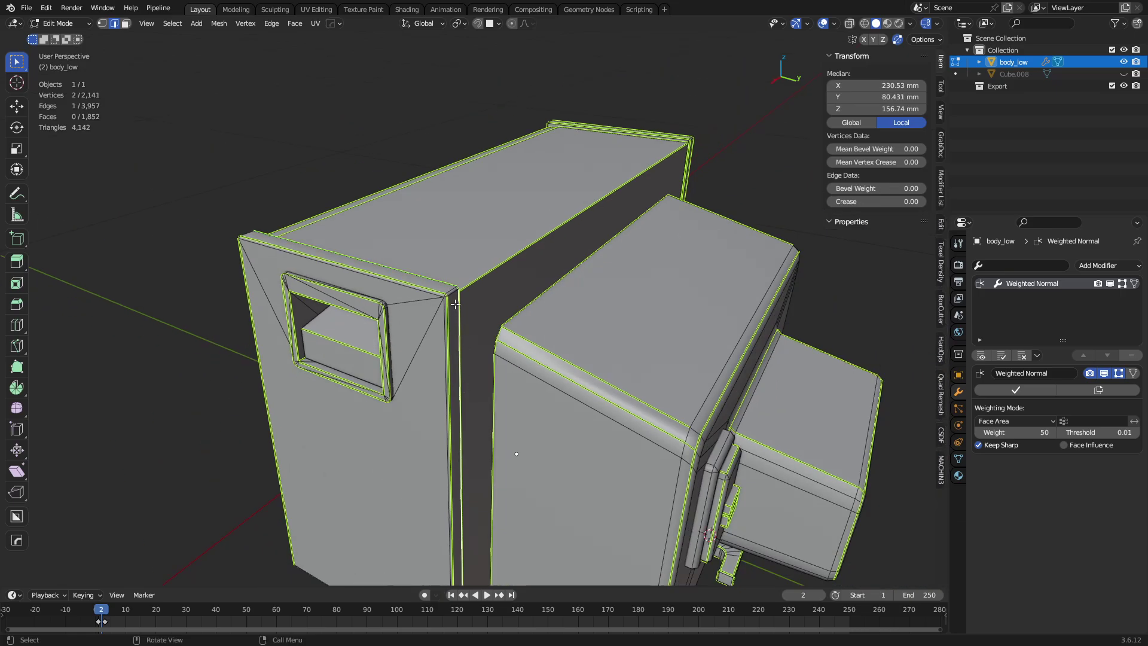
pyautogui.scroll(3, 455, 303)
pyautogui.scroll(-5, 429, 305)
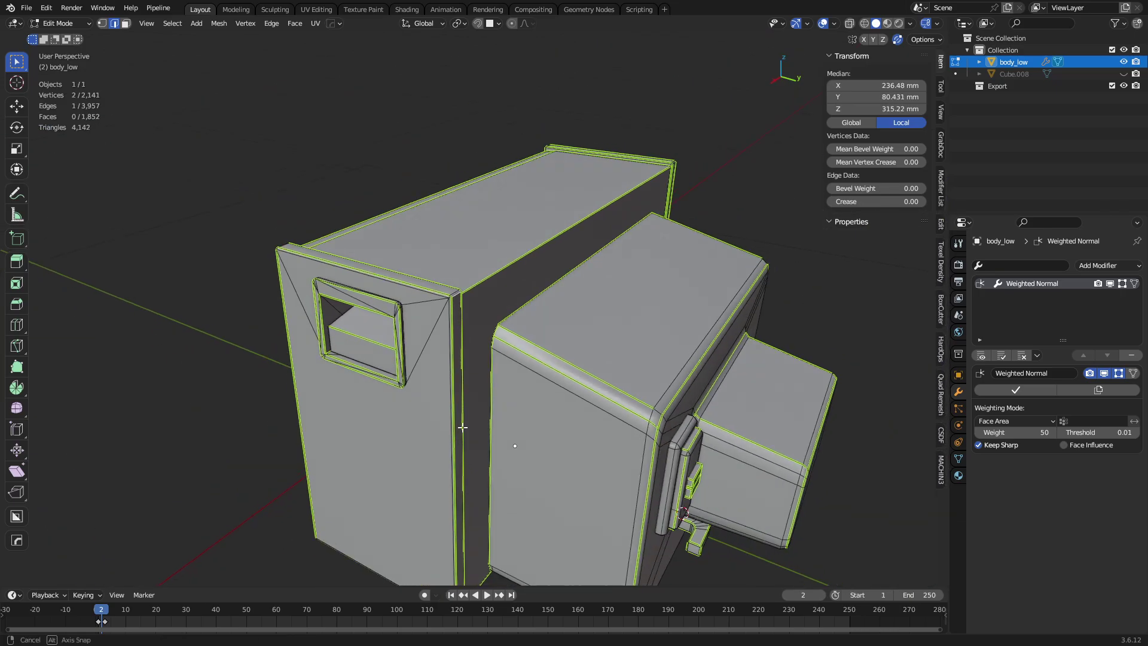
pyautogui.moveTo(461, 425); pyautogui.dragTo(476, 323, button='middle')
# Mark the short bevel edges at the rim corners of the side panel with the handle opening as seams.
pyautogui.scroll(3, 478, 210)
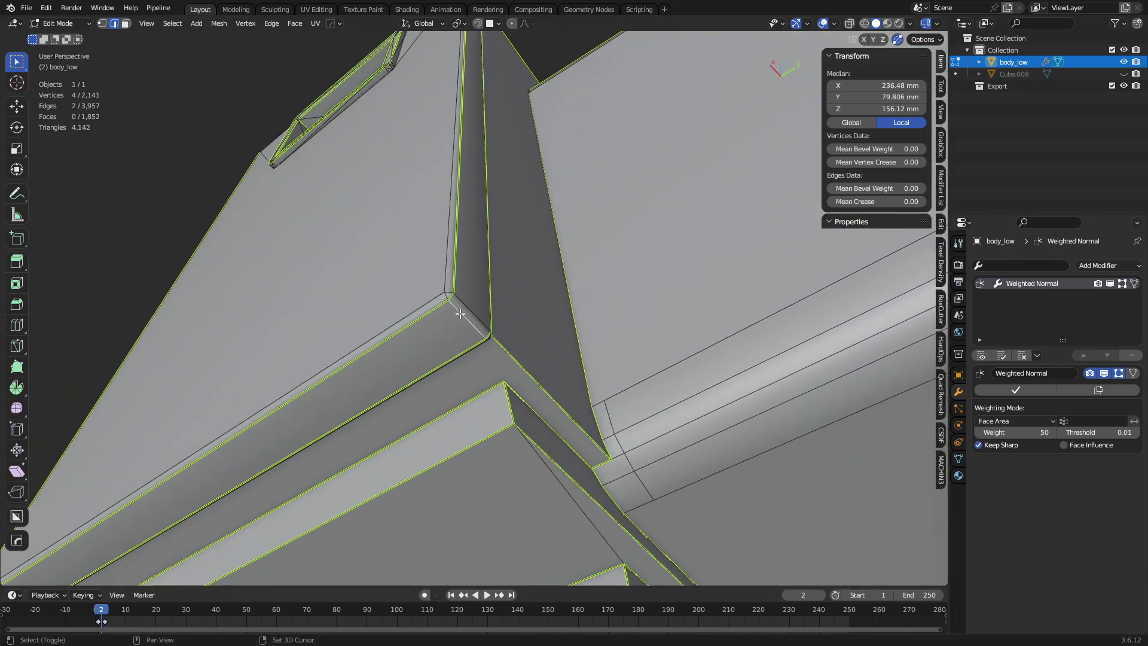
pyautogui.moveTo(531, 300); pyautogui.dragTo(480, 325, button='middle')
pyautogui.click(477, 337)
pyautogui.press('u')
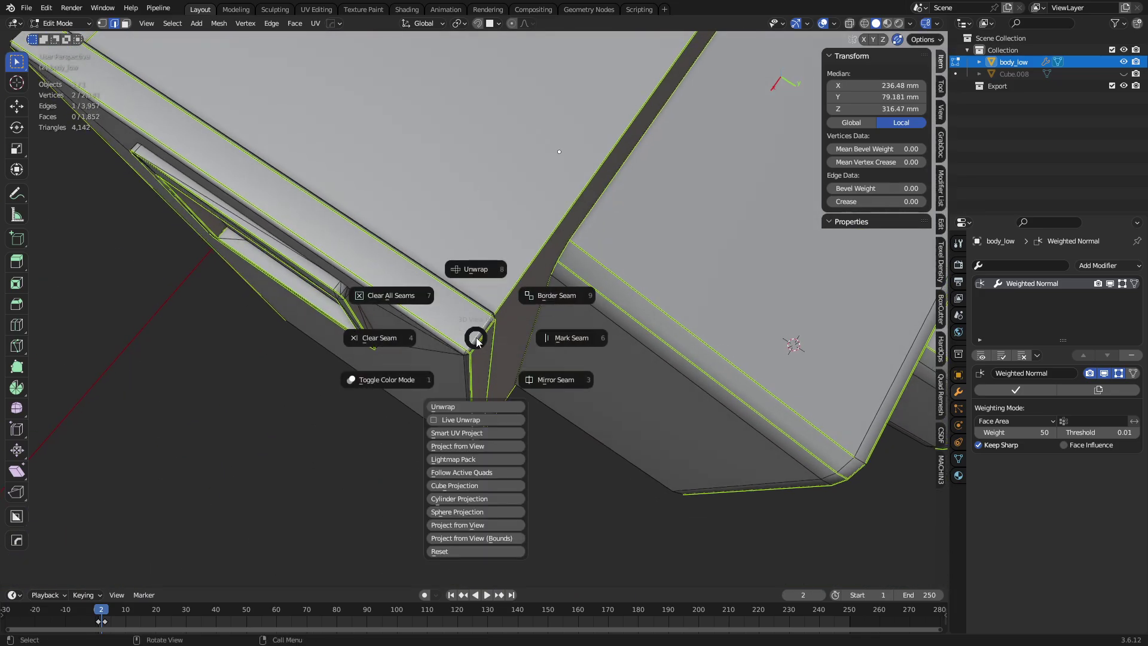
pyautogui.click(516, 349)
pyautogui.press('u')
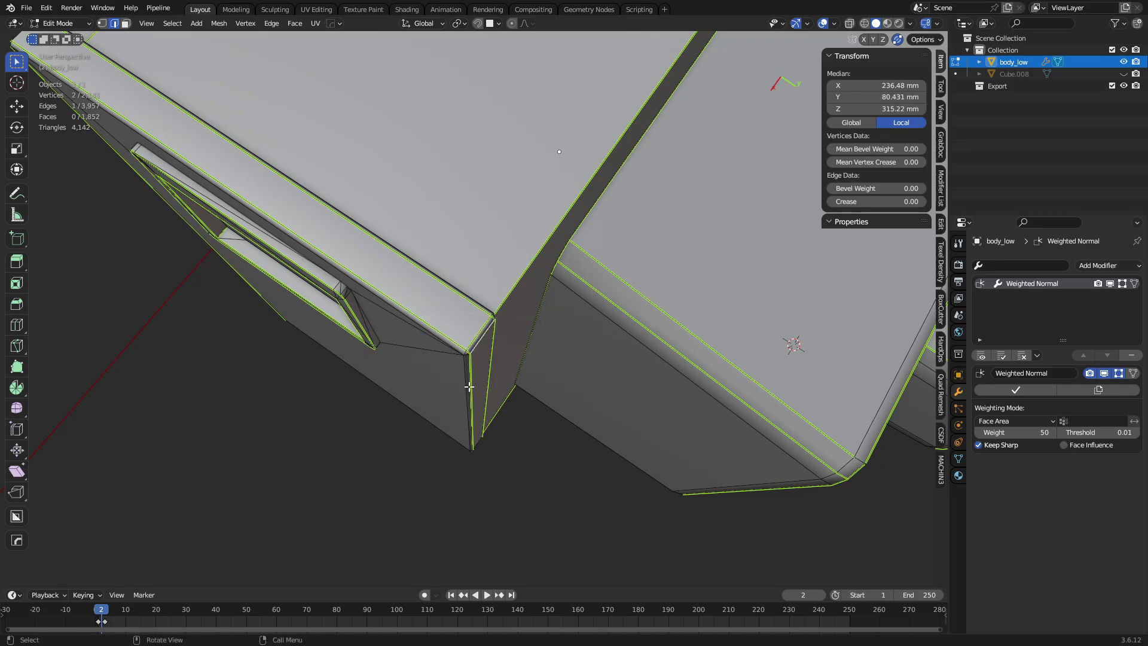
pyautogui.moveTo(469, 387); pyautogui.dragTo(534, 314, button='middle')
pyautogui.press('u')
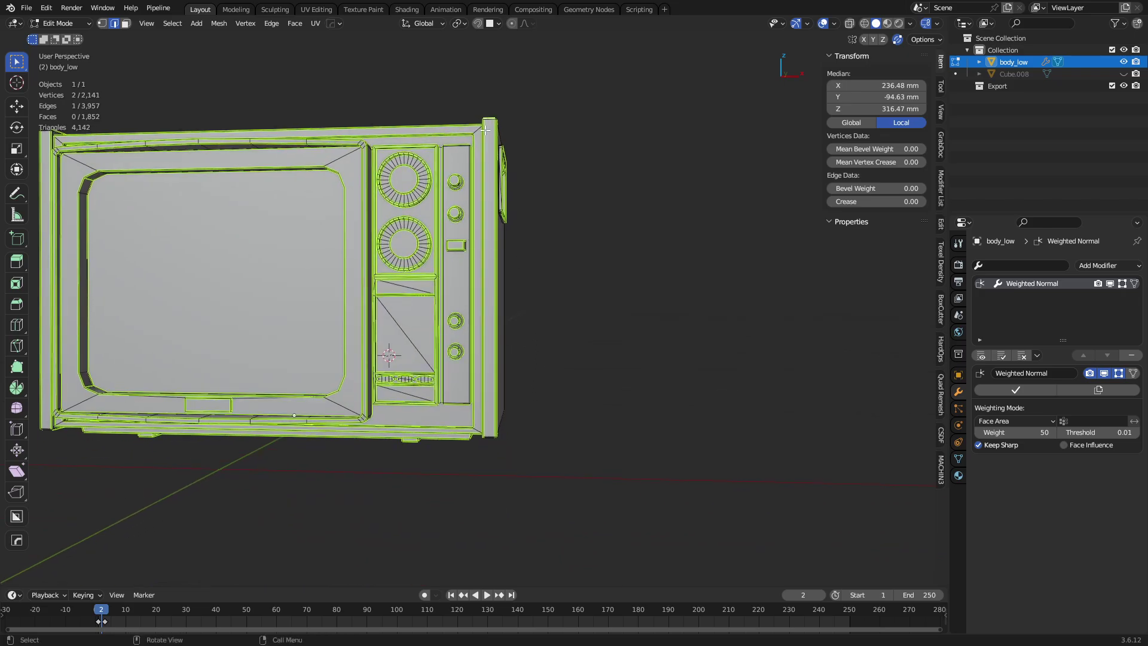
pyautogui.moveTo(483, 415); pyautogui.dragTo(516, 432, button='middle')
pyautogui.press('`')
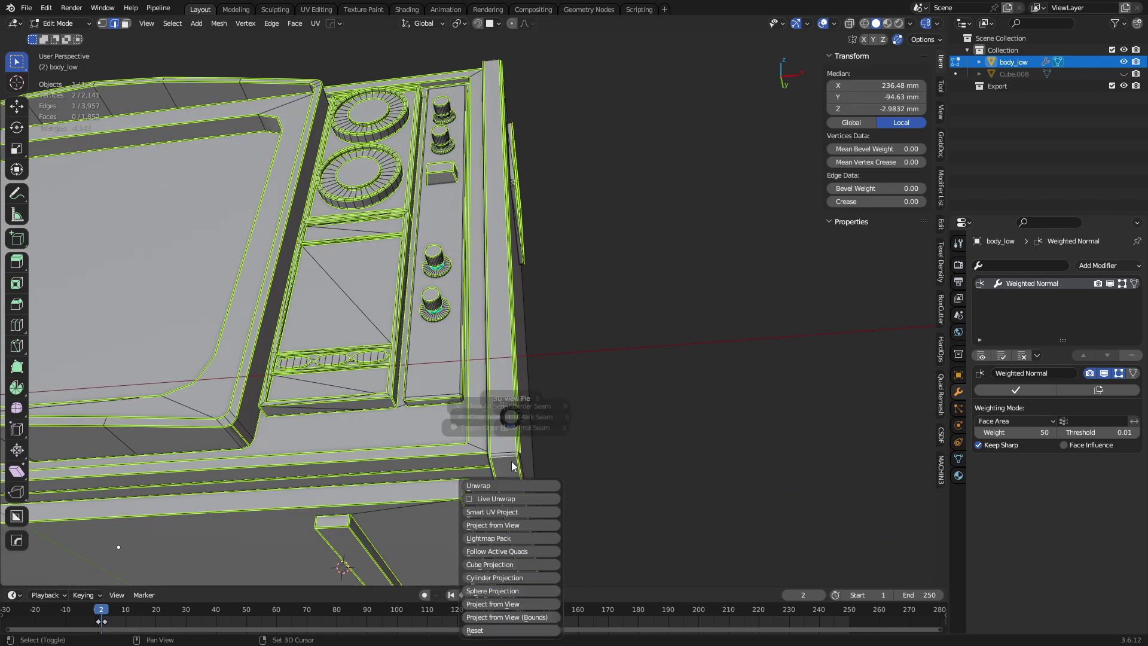
pyautogui.click(584, 436)
# Mark the short bevel edges at the rim corners of the opposite side panel as seams.
pyautogui.moveTo(277, 402); pyautogui.dragTo(541, 419, button='middle')
pyautogui.press('u')
pyautogui.press('`')
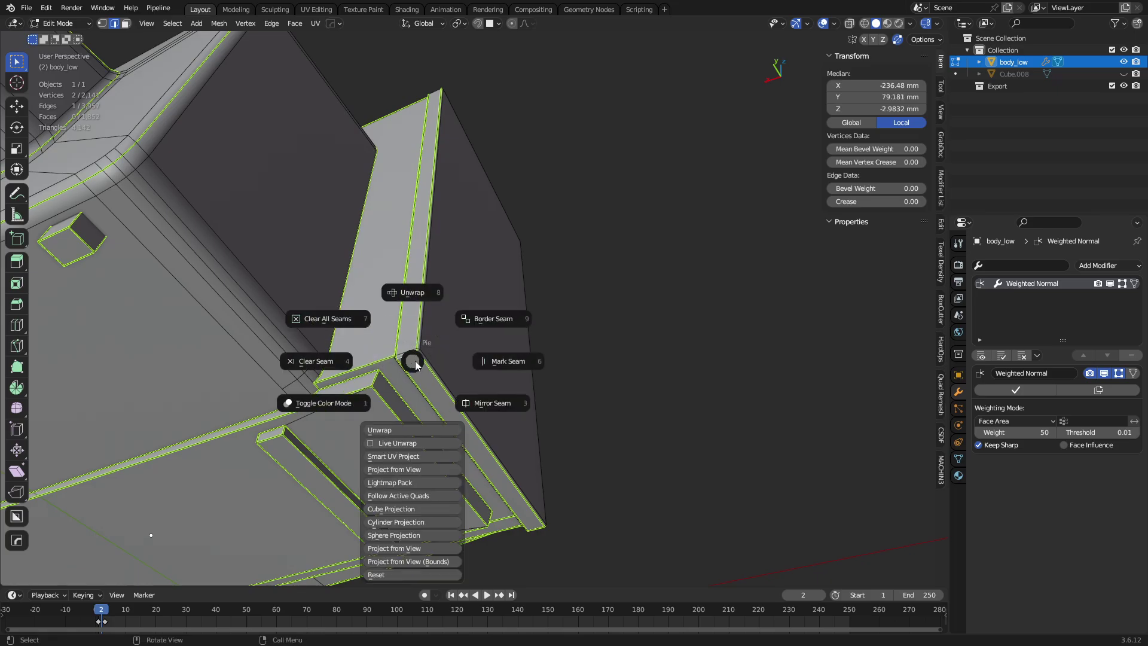
pyautogui.moveTo(413, 361); pyautogui.dragTo(448, 404, button='middle')
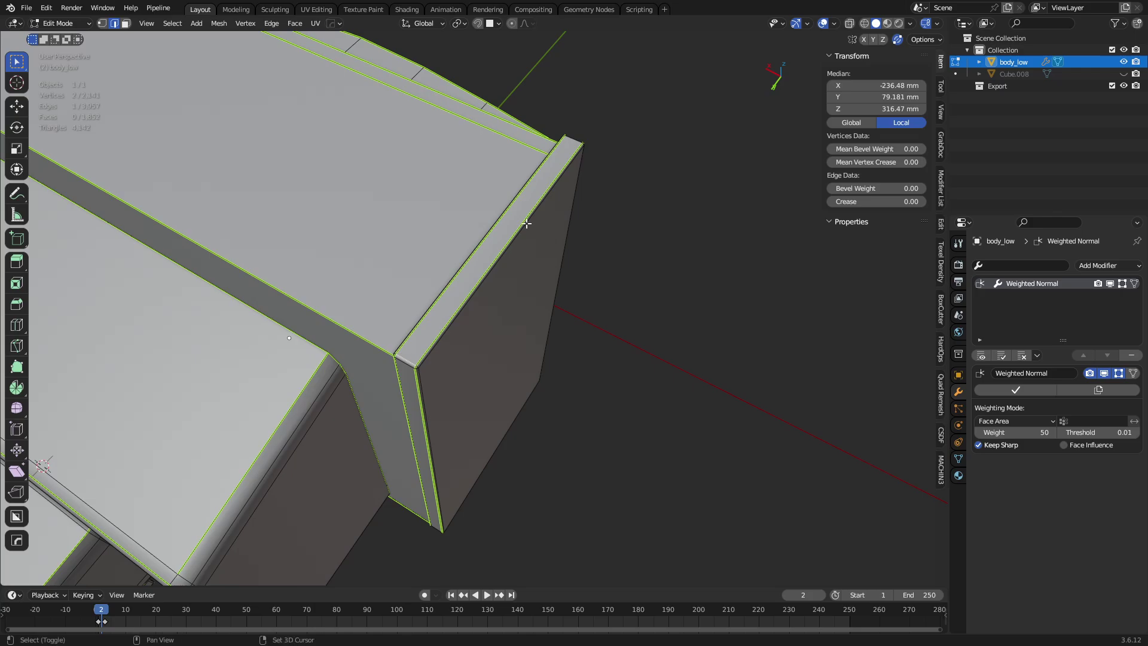
pyautogui.moveTo(802, 258); pyautogui.dragTo(467, 331, button='middle')
# Clear the sharp marks around the neck of the lowest control knob and re-mark the neck's boundary loops.
pyautogui.hotkey('alt', 'a')
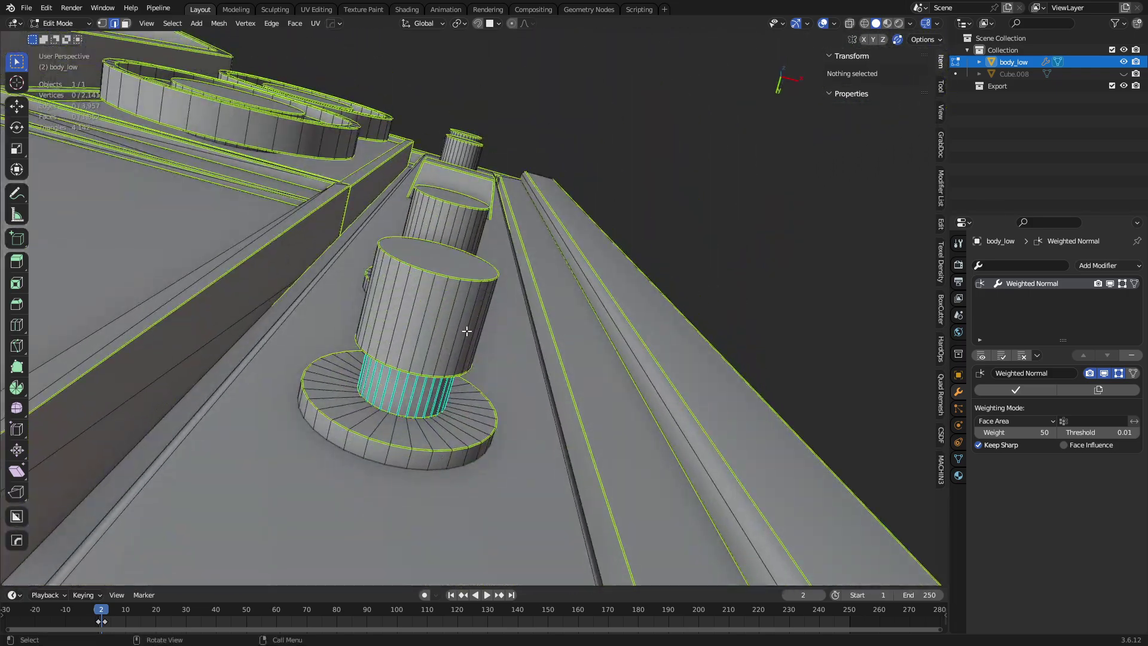
pyautogui.keyDown('ctrl'); pyautogui.keyDown('alt'); pyautogui.click(408, 386); pyautogui.keyUp('alt'); pyautogui.keyUp('ctrl')
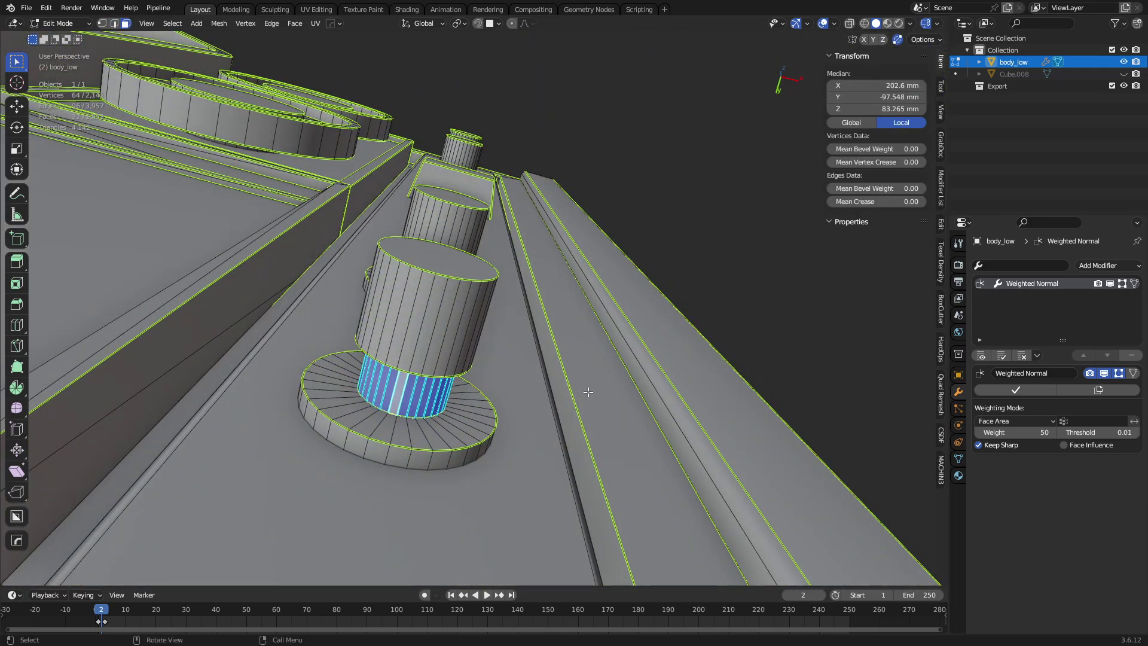
pyautogui.hotkey('ctrl', 'e')
pyautogui.click(609, 392)
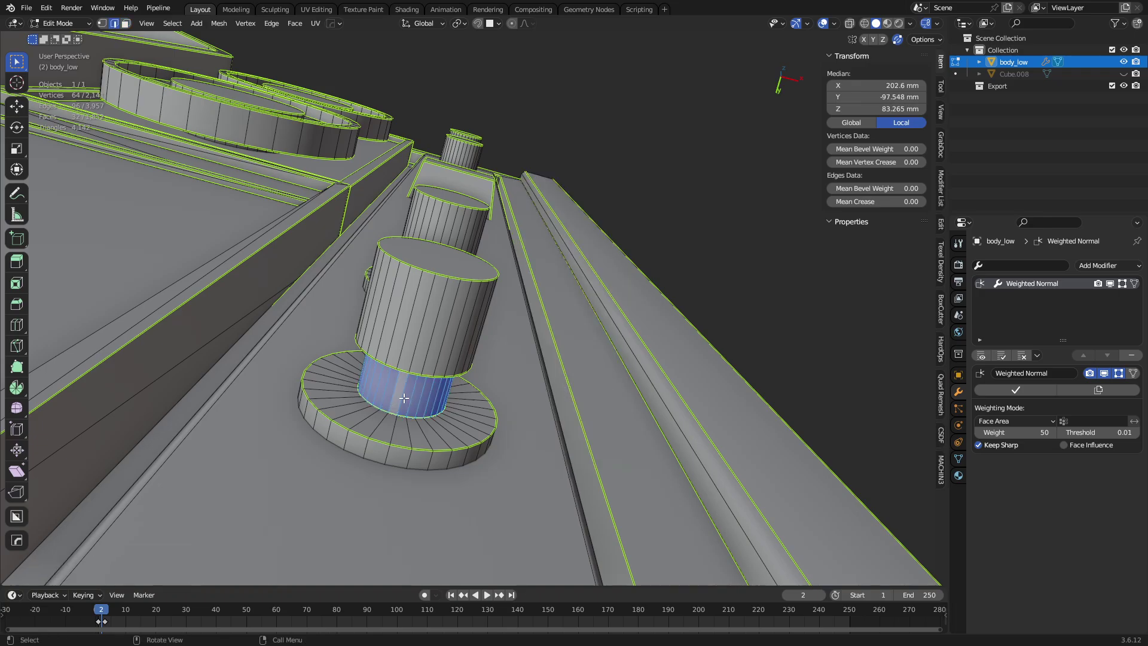
pyautogui.hotkey('ctrl', 'e')
pyautogui.click(448, 397)
# Mark one lengthwise edge on the lowest knob's neck, cap and base disc as a seam.
pyautogui.moveTo(448, 397); pyautogui.dragTo(416, 304, button='middle')
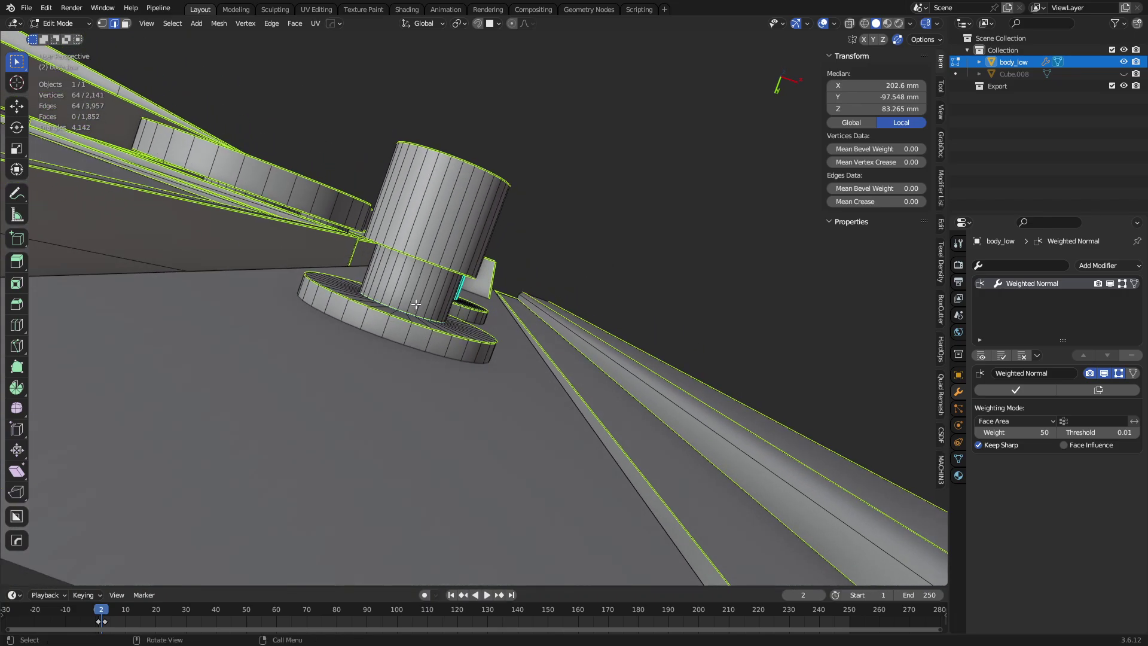
pyautogui.hotkey('shift', 'e')
pyautogui.click(432, 232)
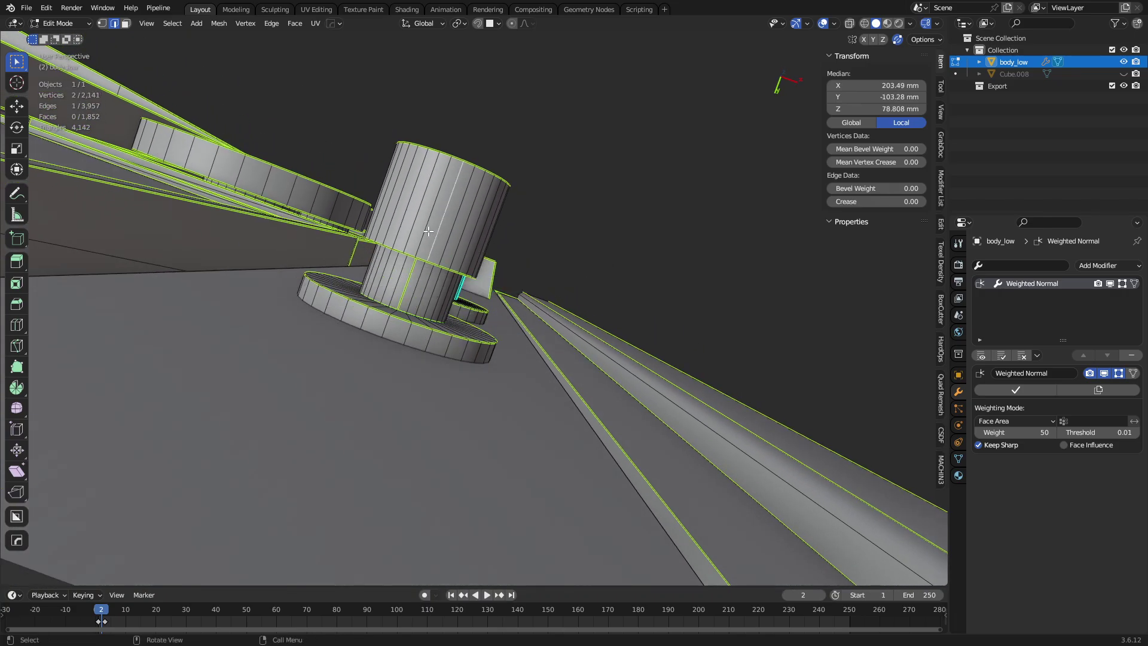
pyautogui.press('`')
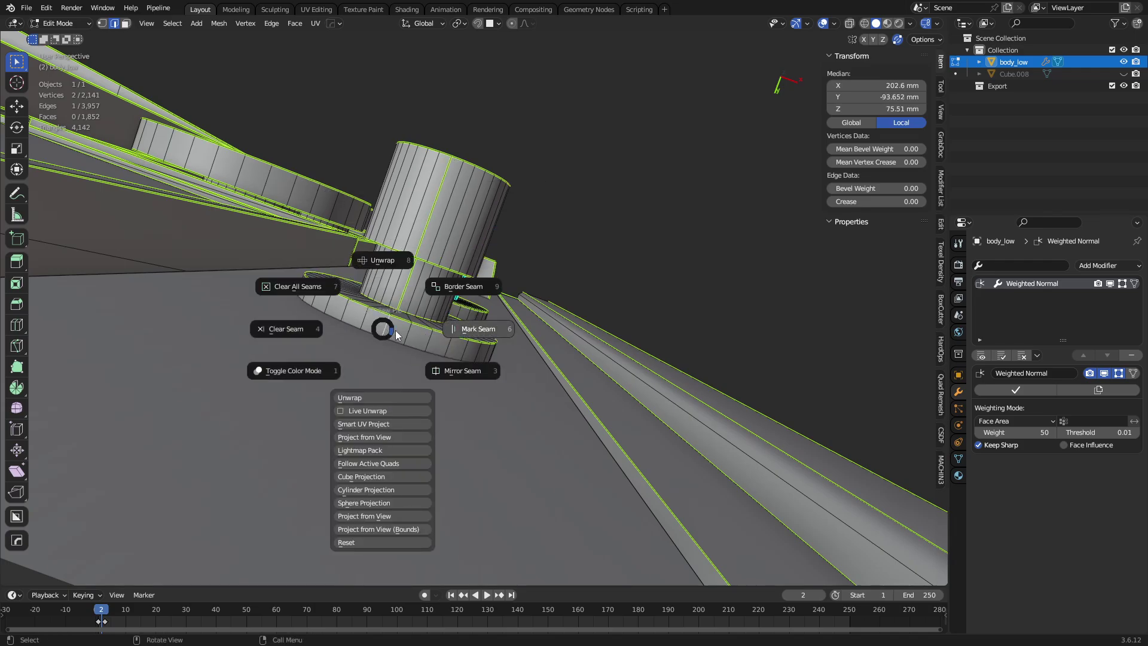
pyautogui.click(464, 285)
# Select all linked geometry of the lowest control knob and separate it from body_low into its own object.
pyautogui.scroll(-5, 518, 457)
pyautogui.scroll(-4, 518, 457)
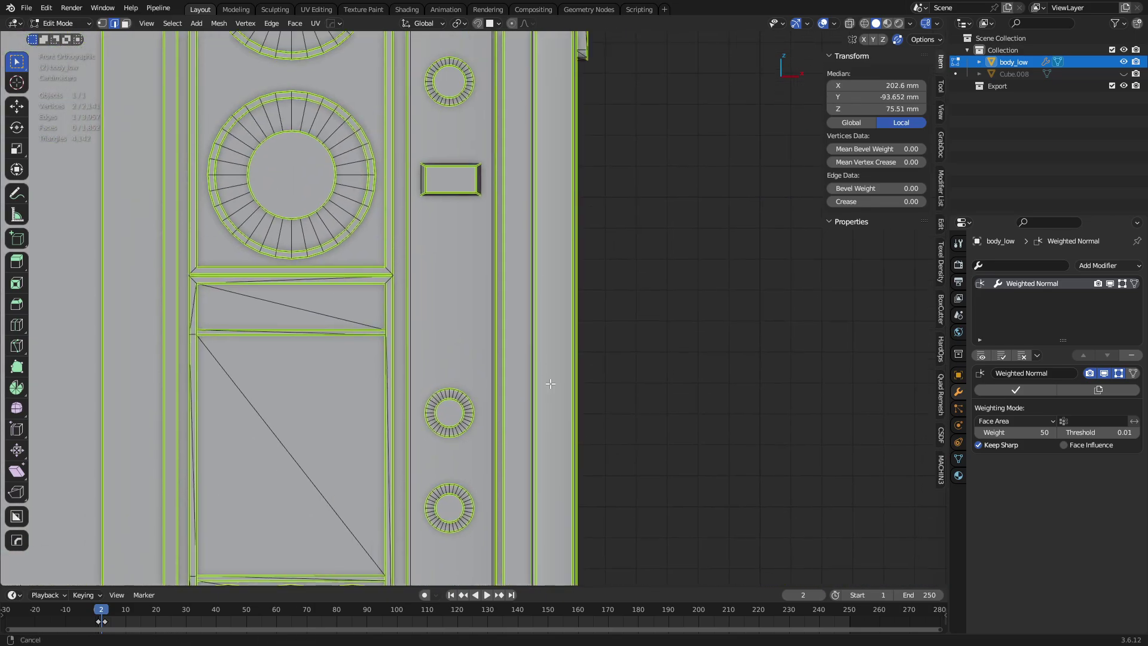
pyautogui.press('Escape')
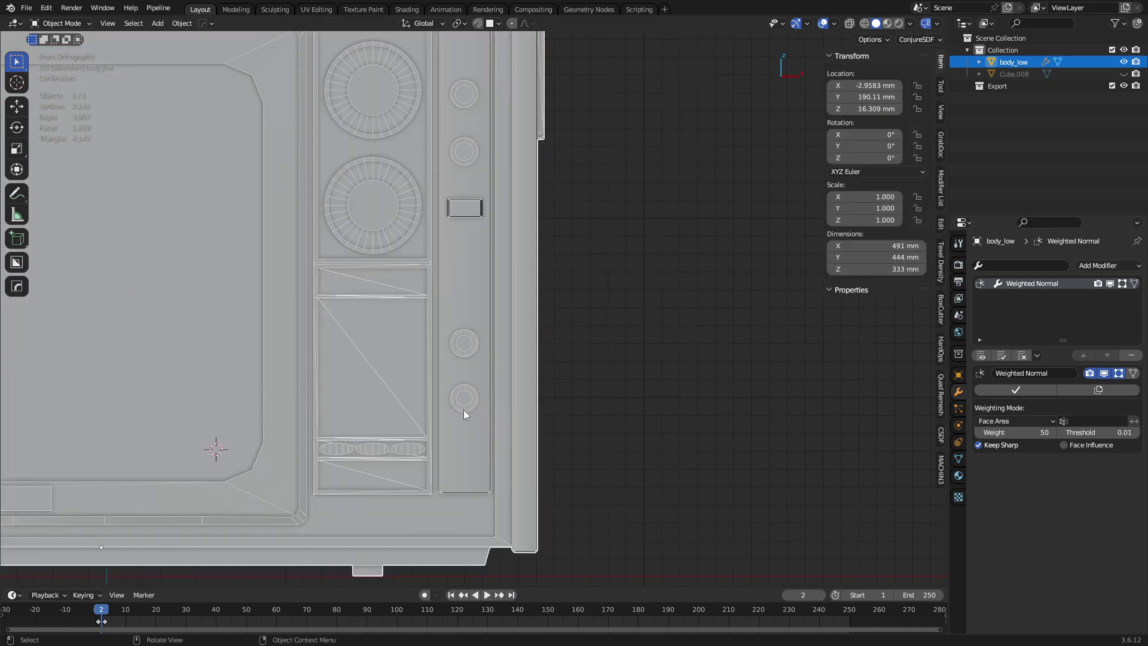
pyautogui.hotkey('ctrl', 'l')
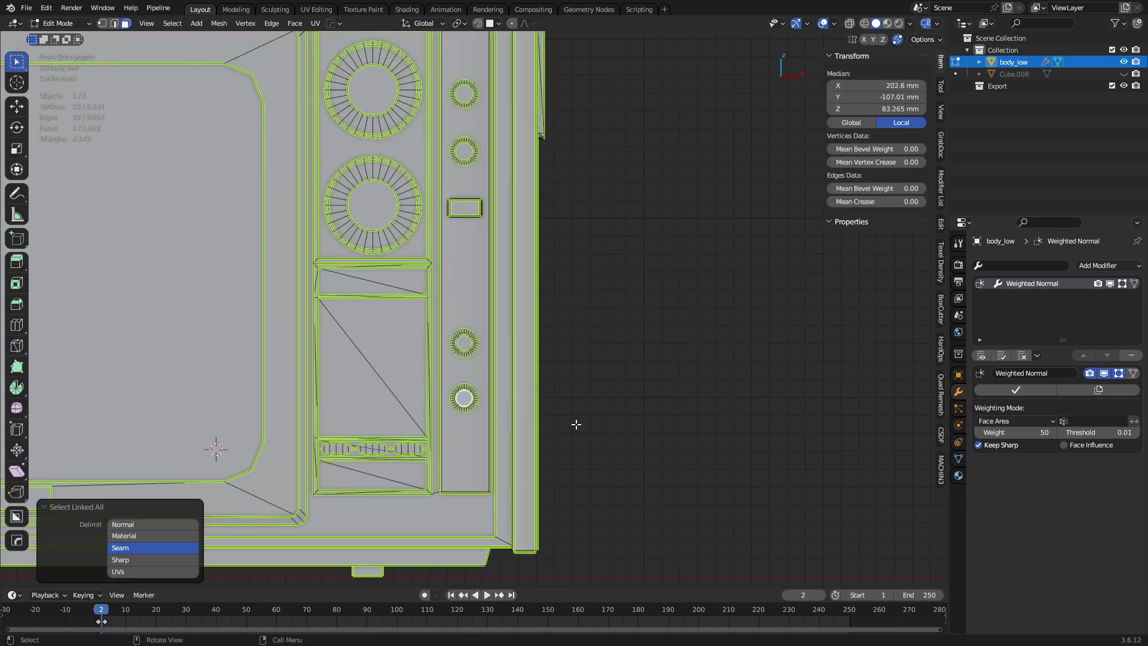
pyautogui.moveTo(530, 401); pyautogui.dragTo(514, 412, button='middle')
pyautogui.scroll(5, 497, 420)
pyautogui.click(497, 415)
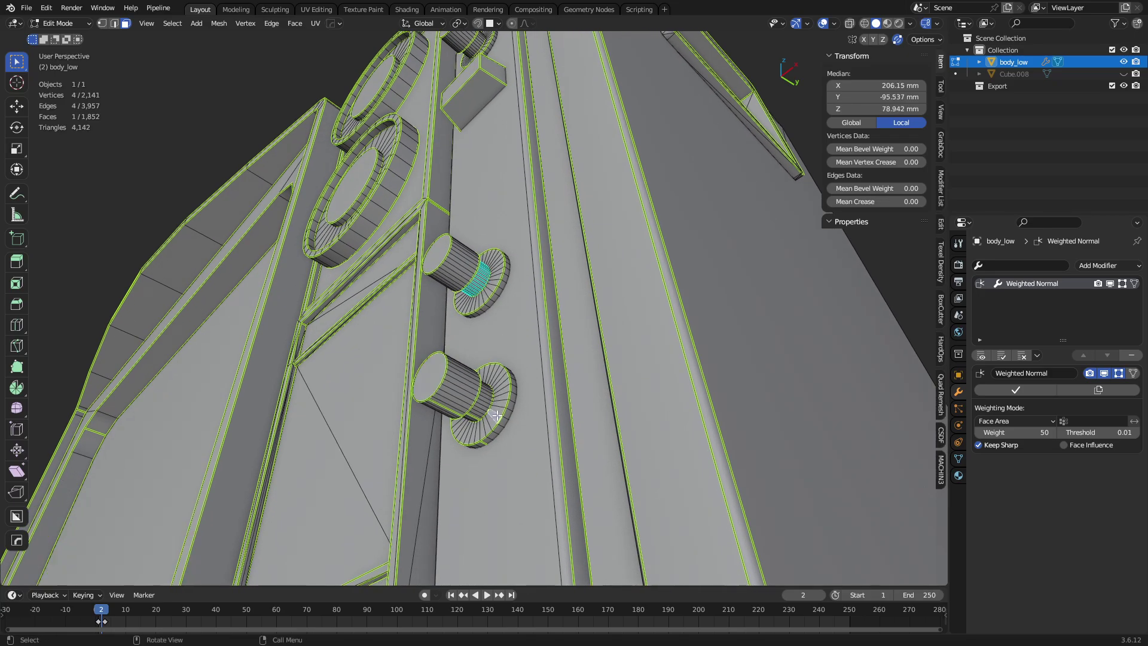
pyautogui.press('l')
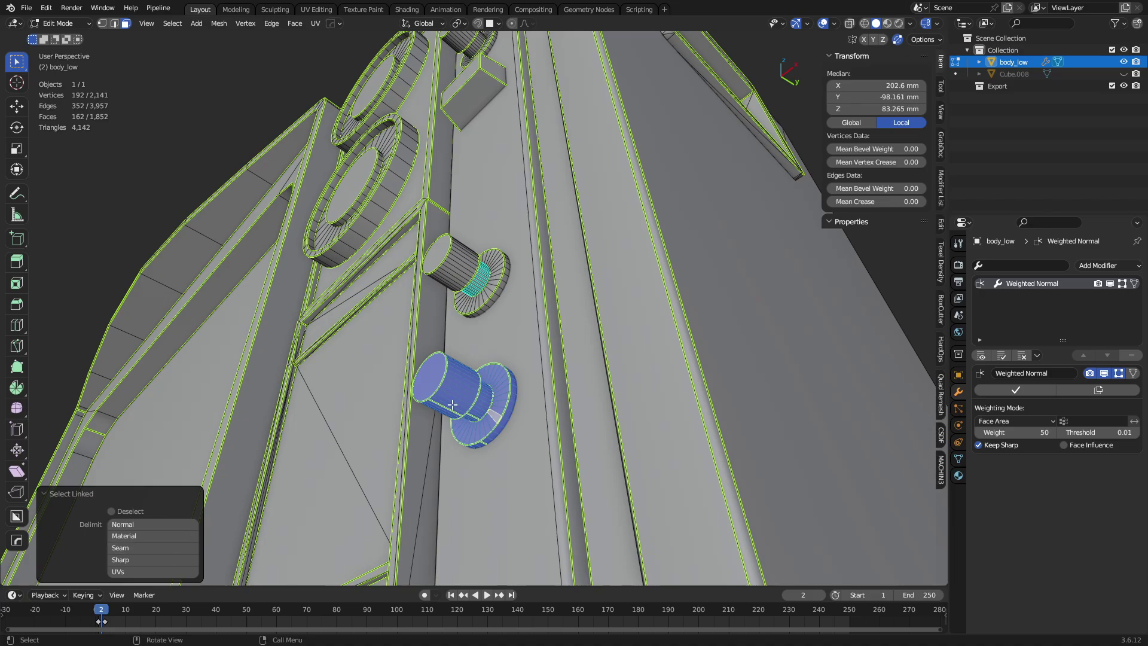
pyautogui.moveTo(480, 290); pyautogui.dragTo(359, 371, button='middle')
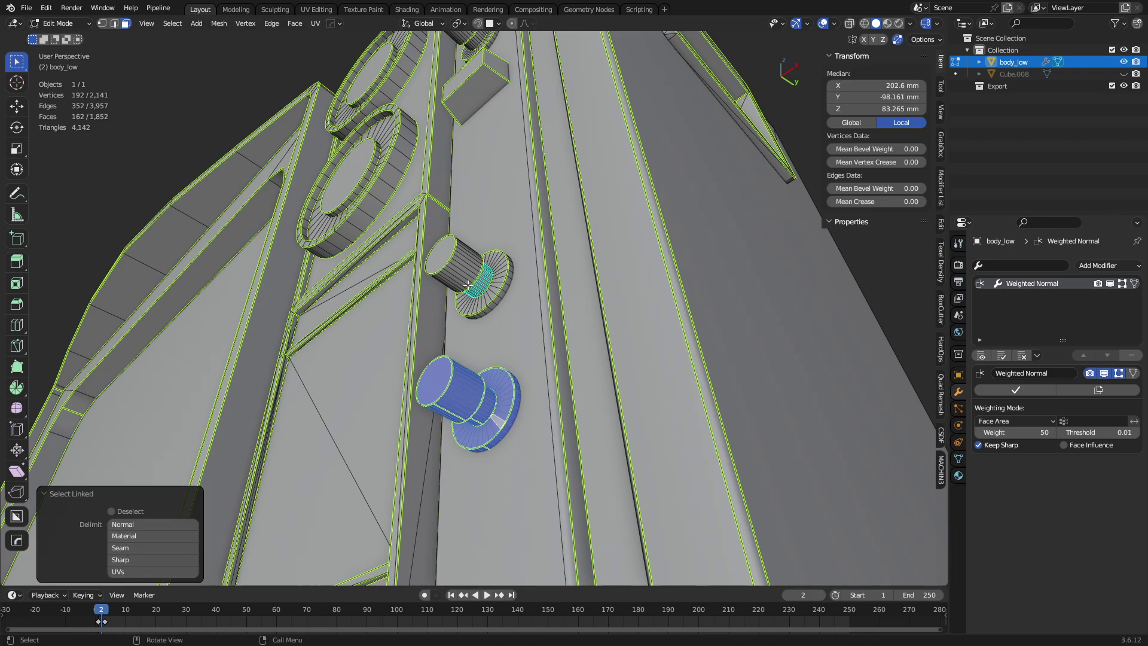
pyautogui.keyDown('alt'); pyautogui.moveTo(468, 284); pyautogui.dragTo(573, 343, button='middle'); pyautogui.keyUp('alt')
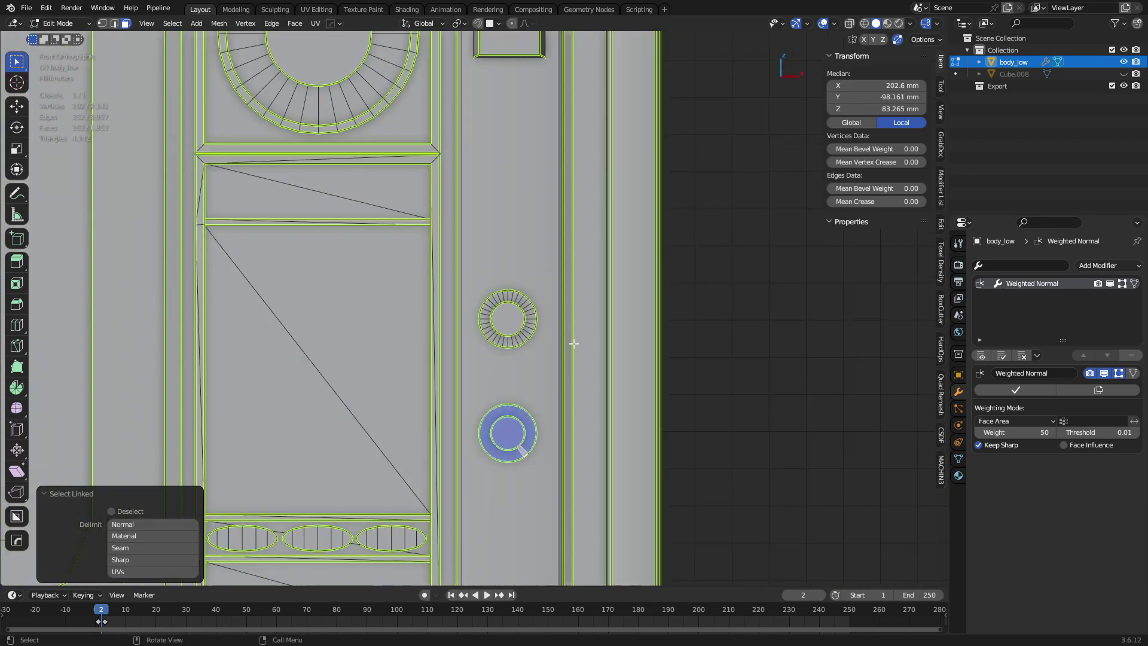
pyautogui.click(569, 342)
pyautogui.press('Tab')
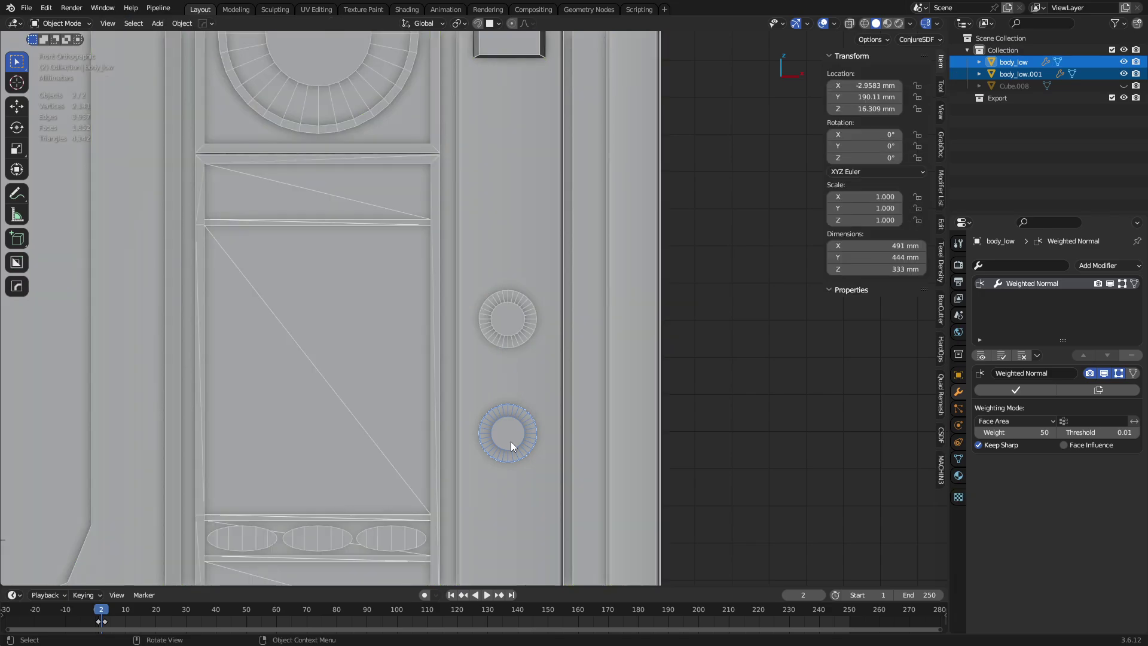
# Select the three remaining round control knobs in body_low completely and separate them into another object.
pyautogui.click(511, 442)
pyautogui.click(516, 330)
pyautogui.press('Tab')
pyautogui.click(513, 328)
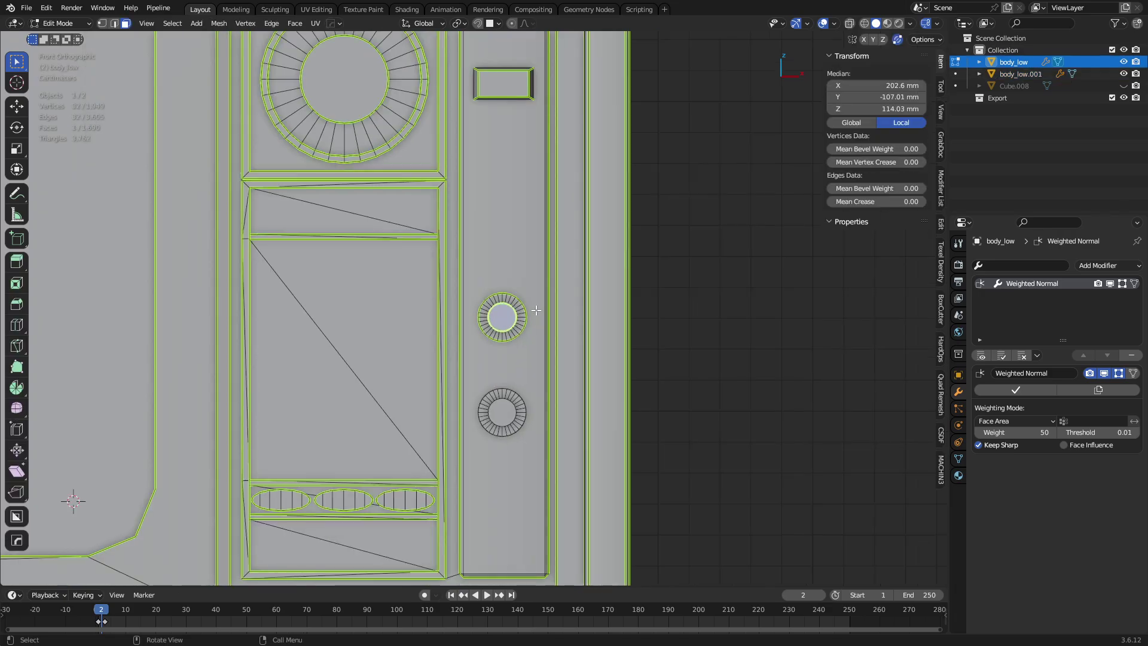
pyautogui.keyDown('shift'); pyautogui.moveTo(555, 263); pyautogui.dragTo(535, 456, button='middle'); pyautogui.keyUp('shift')
pyautogui.keyDown('shift'); pyautogui.click(483, 80); pyautogui.keyUp('shift')
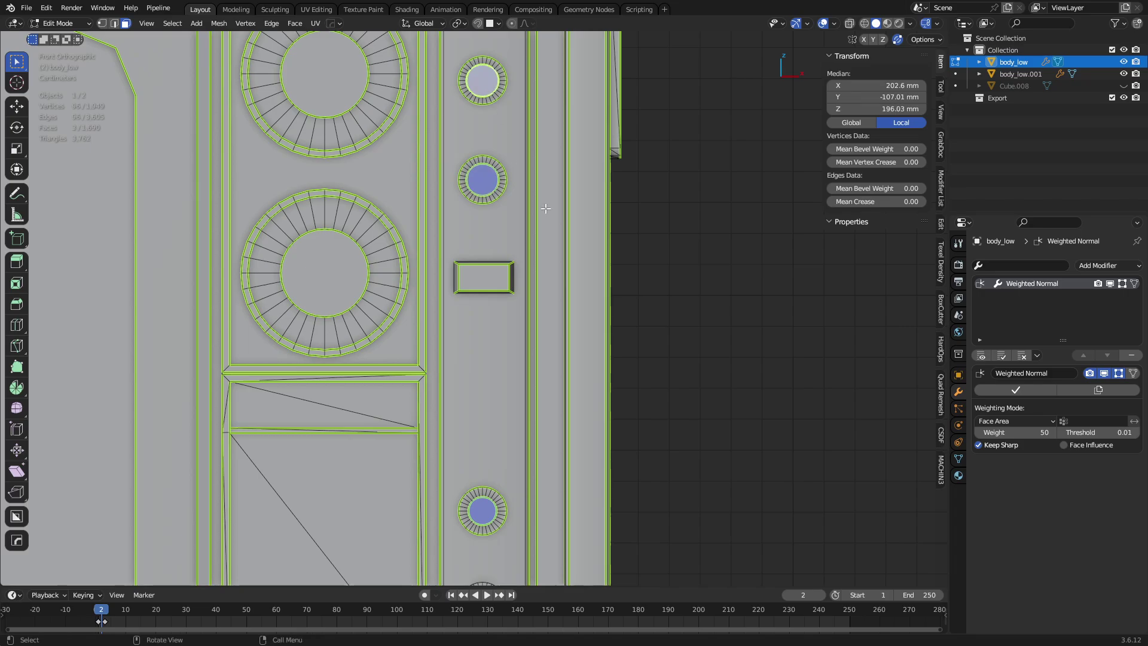
pyautogui.moveTo(649, 394); pyautogui.dragTo(552, 382, button='middle')
pyautogui.press('ctrl+KP_Add')
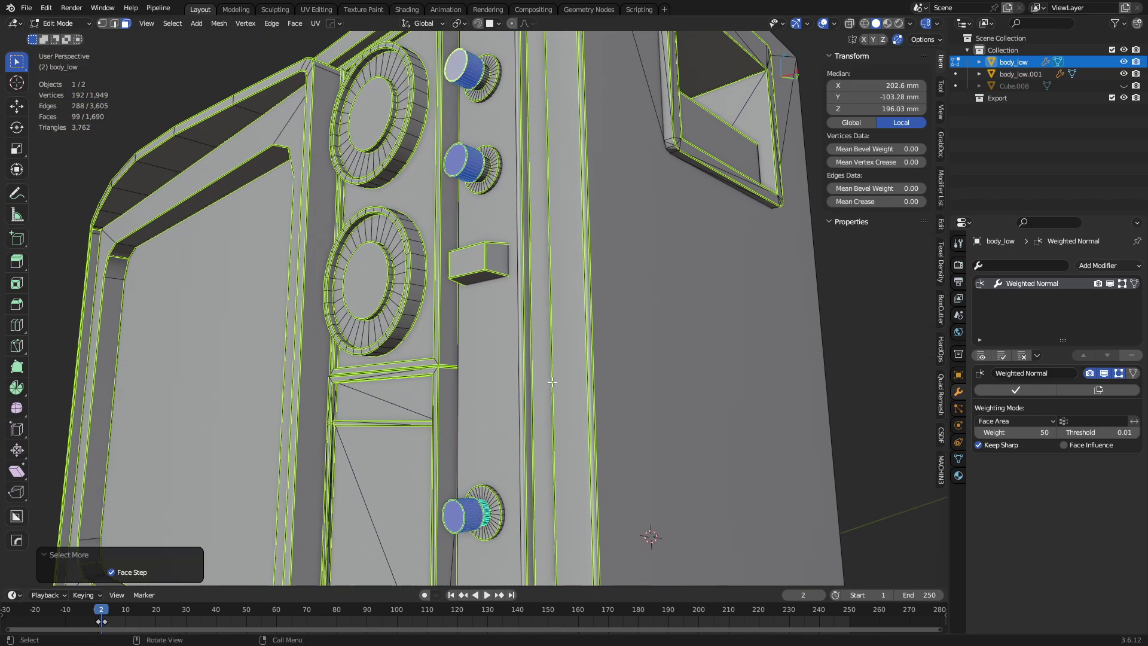
pyautogui.press('ctrl+KP_Add')
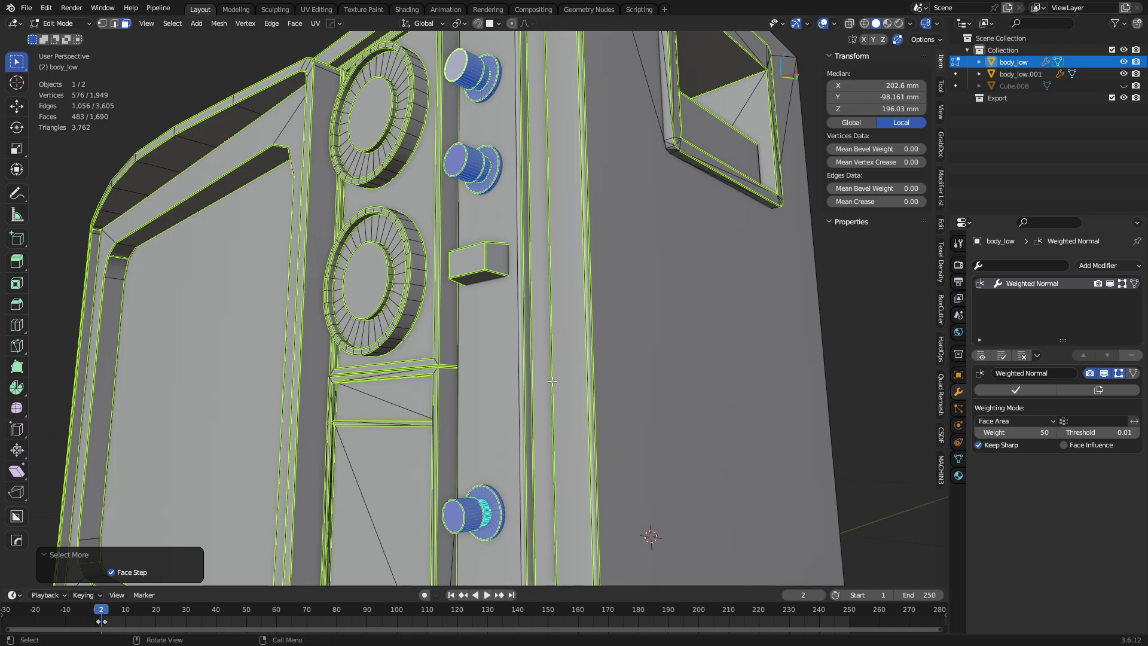
pyautogui.press('KP_1')
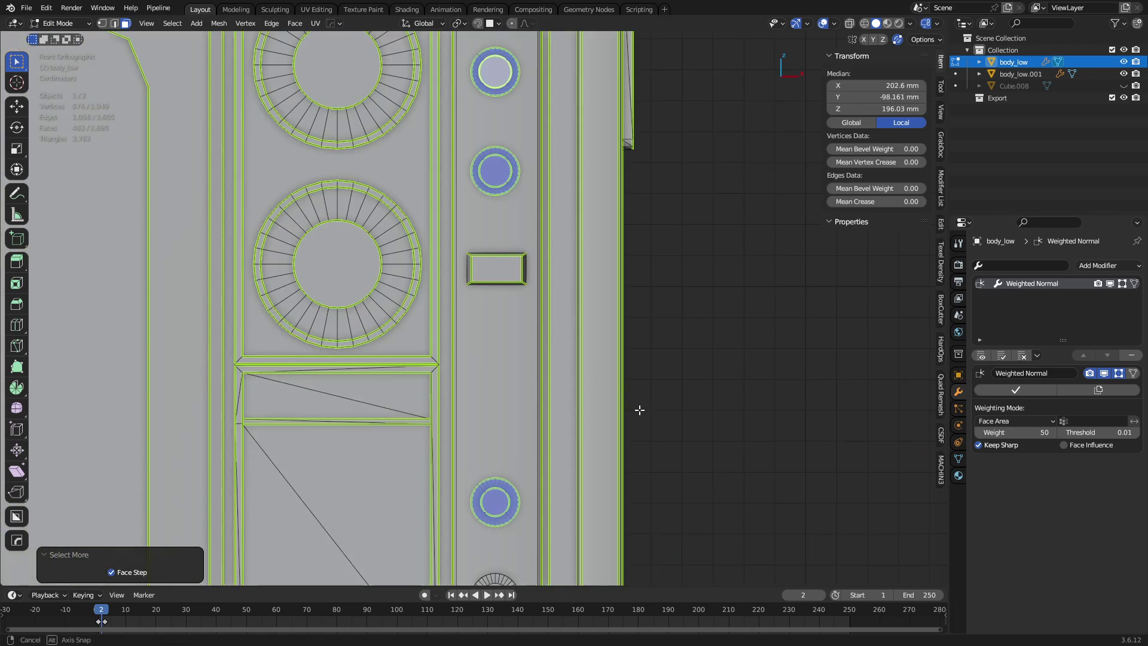
pyautogui.press('p')
pyautogui.click(636, 409)
pyautogui.press('Tab')
pyautogui.click(589, 410)
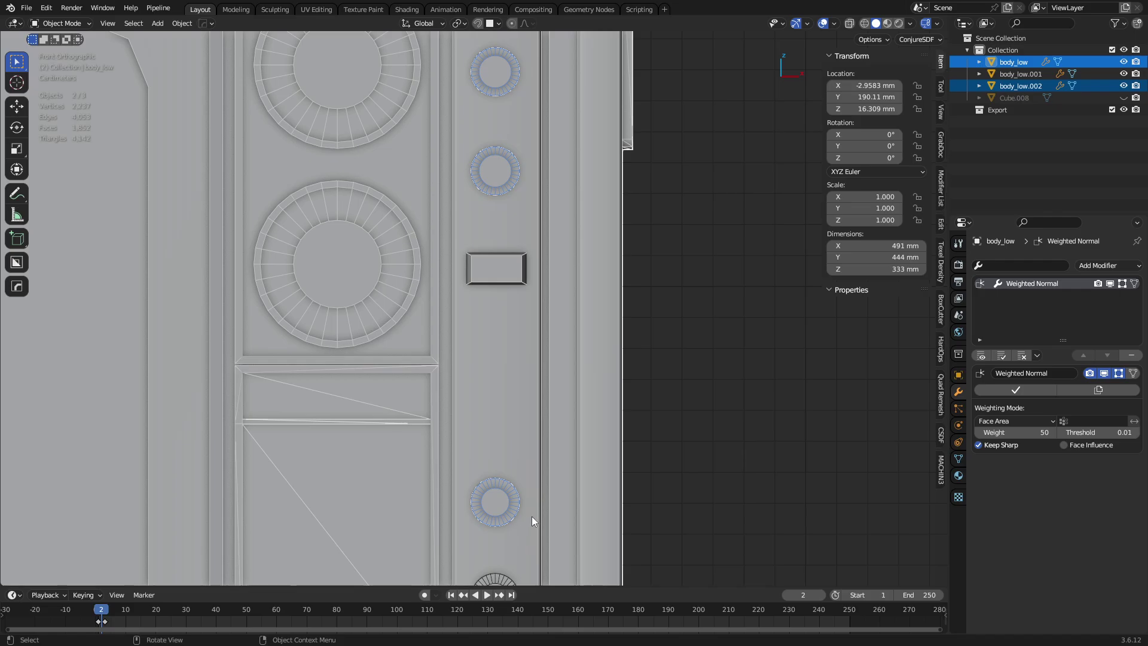
# Duplicate the lowest control knob and move the copy 30.629 mm up along Z onto the knob above it.
pyautogui.scroll(-2, 532, 515)
pyautogui.click(498, 513)
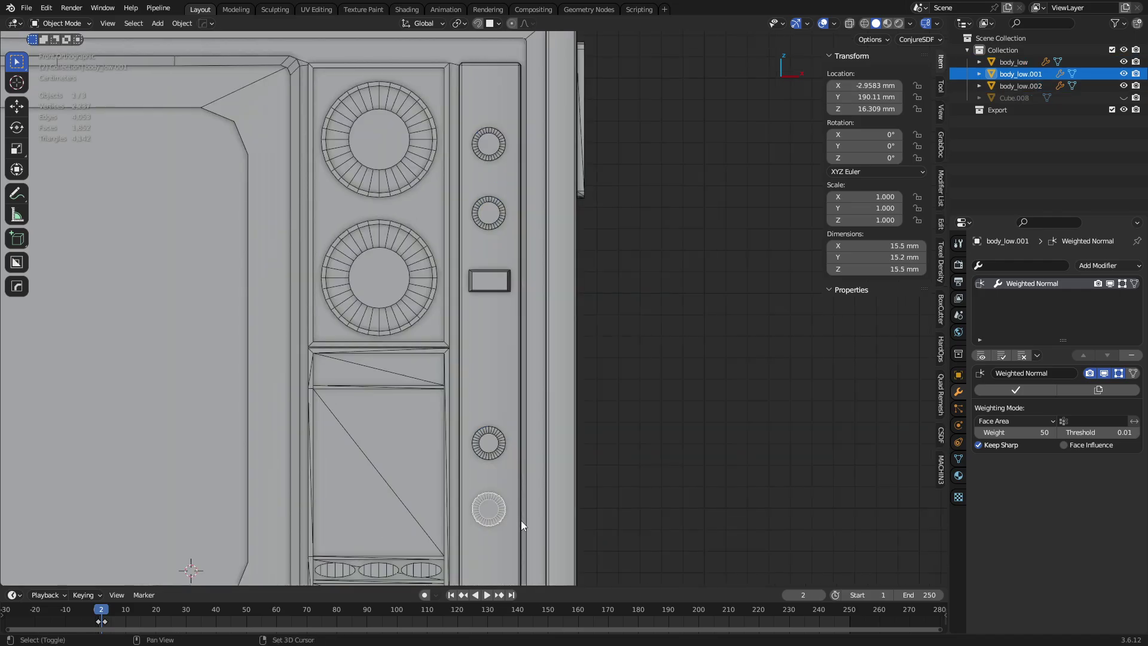
pyautogui.click(494, 454)
pyautogui.press('g')
pyautogui.rightClick(518, 453)
pyautogui.click(493, 512)
pyautogui.hotkey('shift', 'd')
pyautogui.press('z')
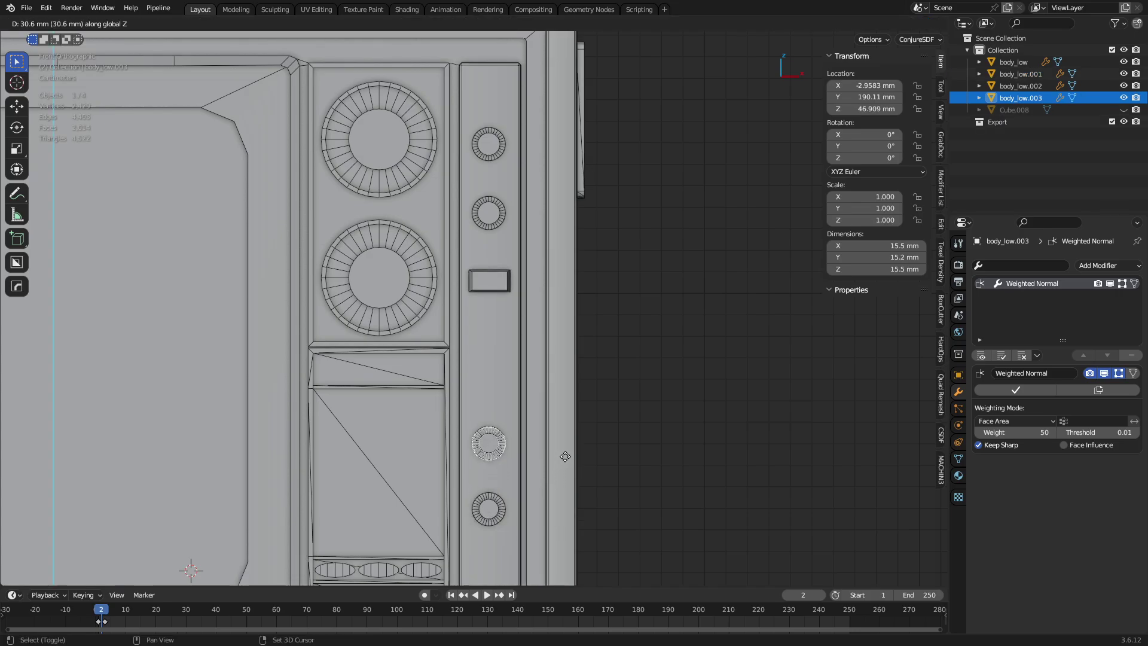
pyautogui.click(565, 456)
# Duplicate the copied knob and move the new copy 107.07 mm up along Z, onto the knob above the rectangular button.
pyautogui.hotkey('shift', 'd')
pyautogui.press('z')
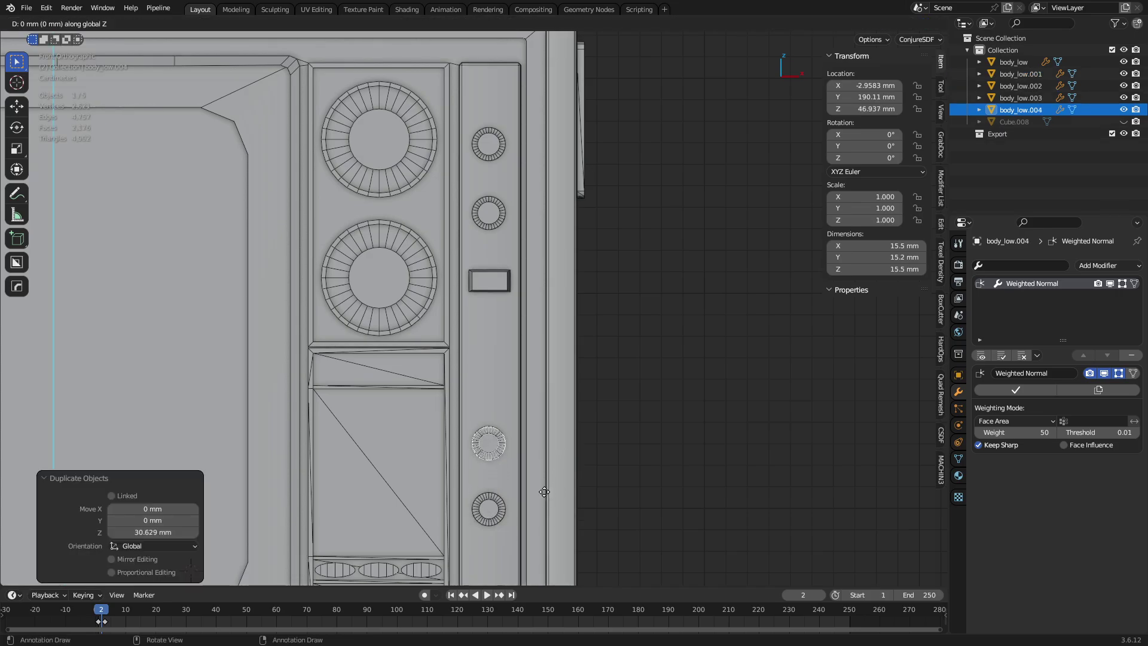
pyautogui.click(539, 241)
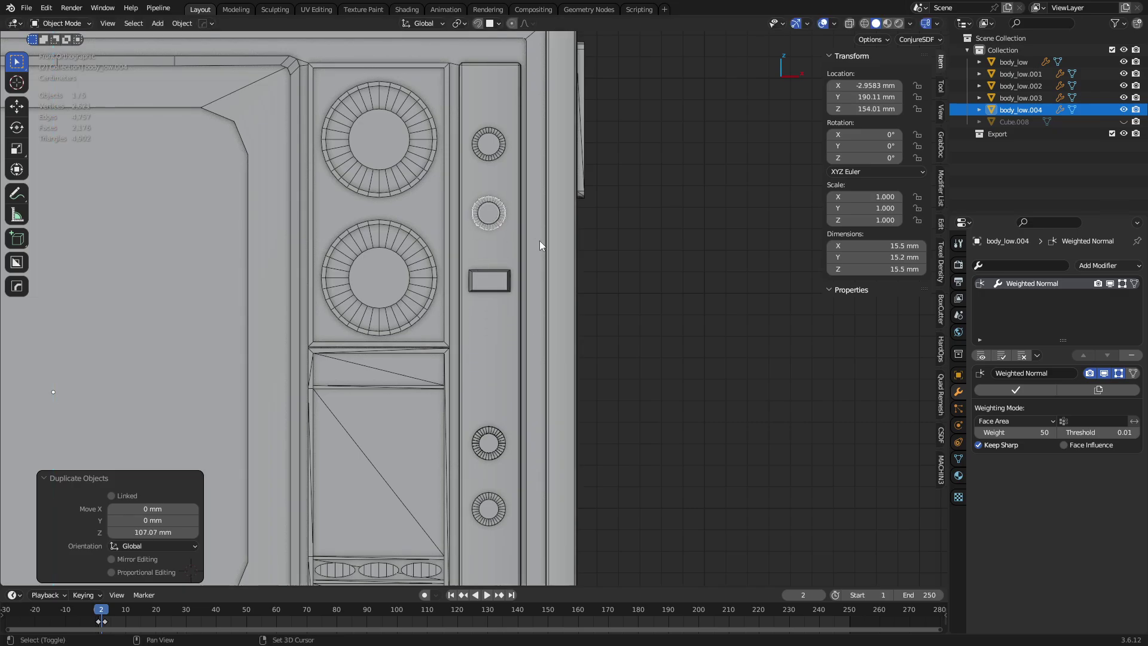
# Delete the copied knob above the rectangular button and select the copy just above the lowest knob.
pyautogui.press('x')
pyautogui.click(541, 373)
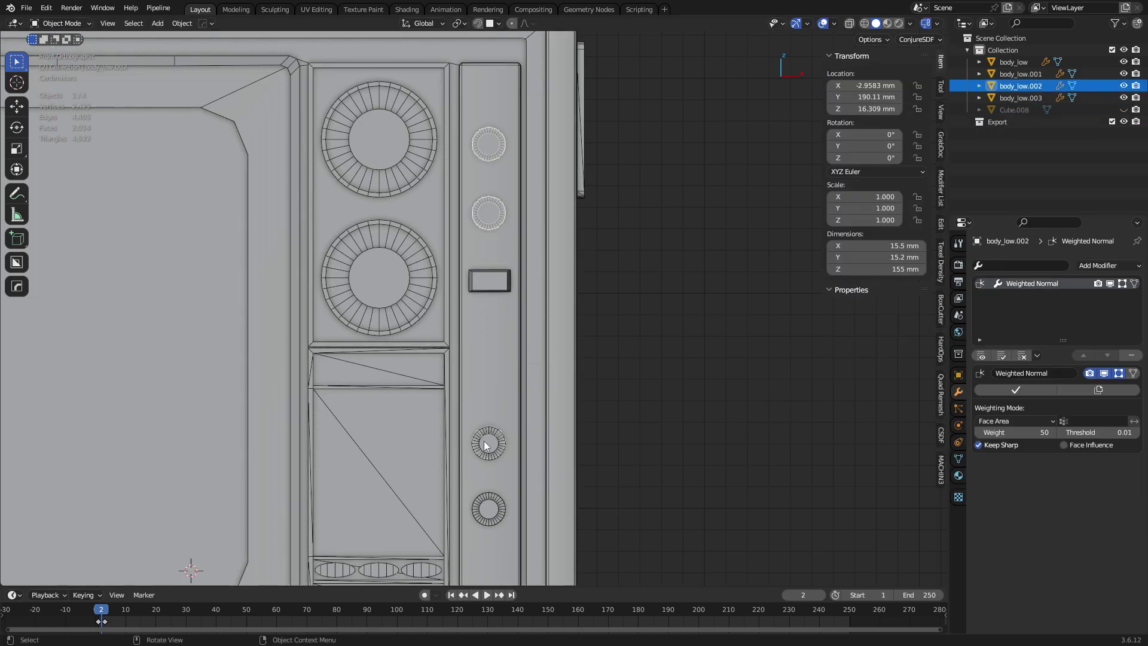
pyautogui.click(483, 440)
pyautogui.moveTo(483, 440); pyautogui.dragTo(383, 467, button='middle')
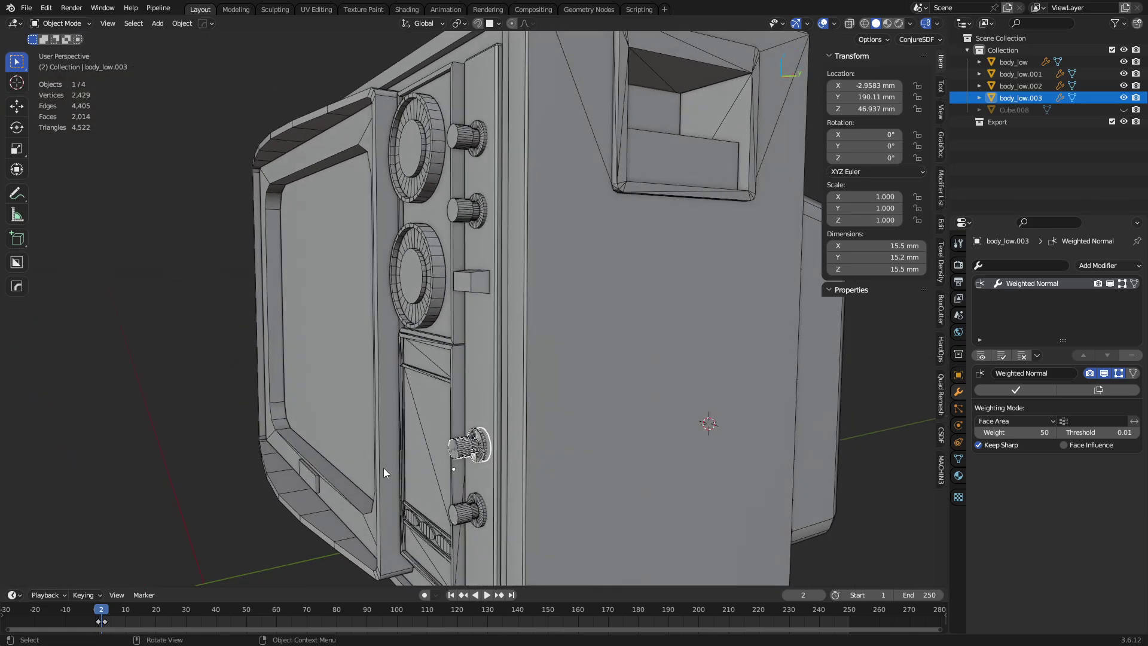
pyautogui.click(455, 450)
pyautogui.press('x')
pyautogui.click(454, 451)
pyautogui.click(452, 457)
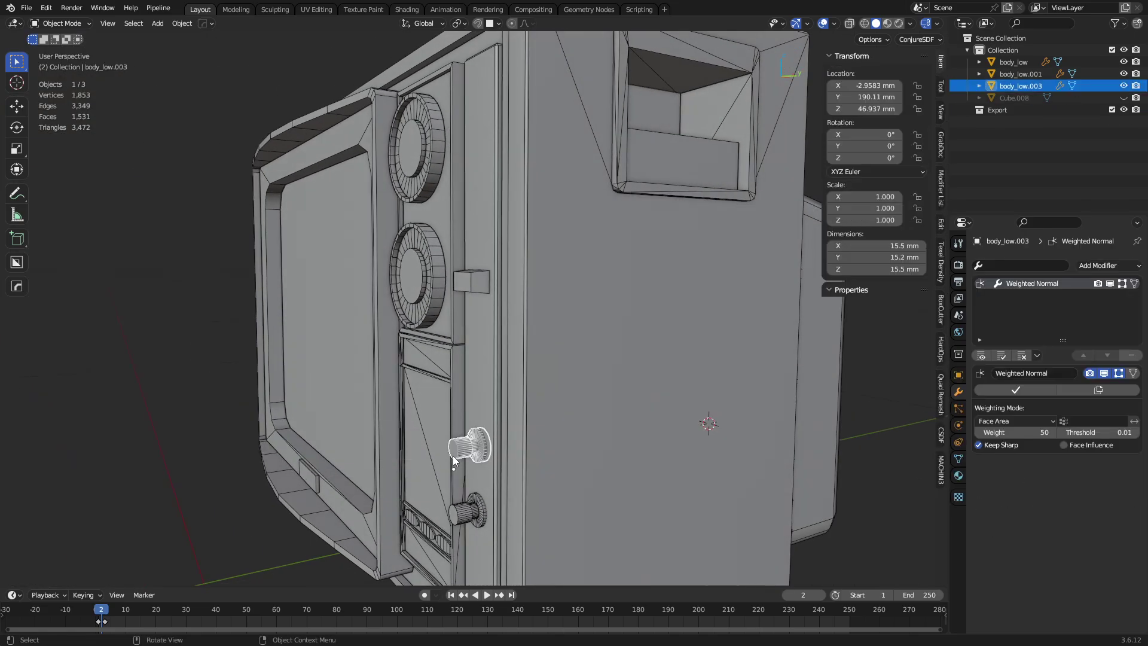
pyautogui.hotkey('ctrl', 'z')
pyautogui.hotkey('ctrl', 'z')
# Delete the copied knob just above the lowest knob, keeping the original three-knob object as a placement reference.
pyautogui.click(454, 455)
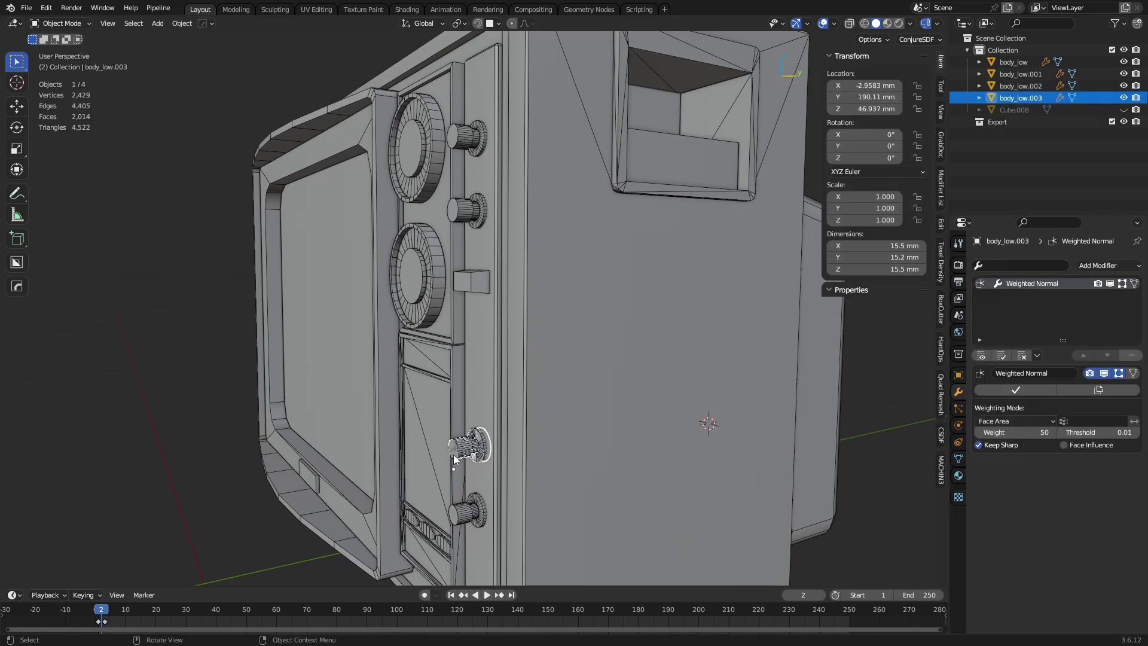
pyautogui.press('x')
pyautogui.click(453, 454)
# Make a linked duplicate of the lowest control knob and move it 30.573 mm up along Z onto the knob above.
pyautogui.click(455, 503)
pyautogui.moveTo(455, 502); pyautogui.dragTo(534, 438, button='middle')
pyautogui.hotkey('shift', 'd')
pyautogui.press('z')
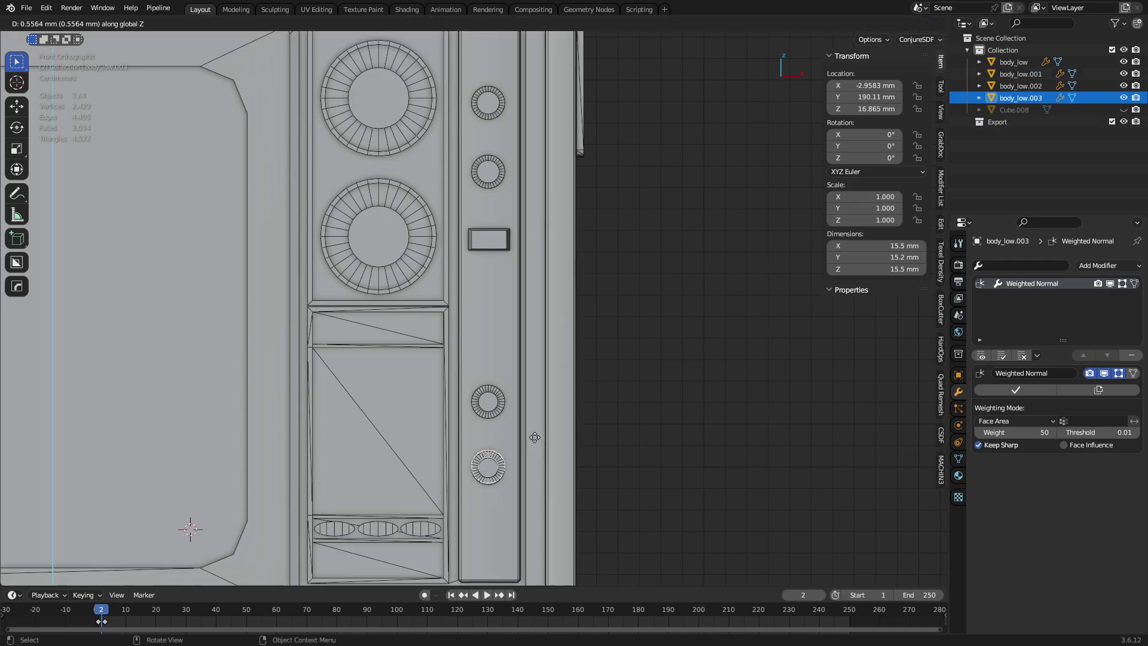
pyautogui.click(541, 374)
# Make another linked duplicate from that copy and move it 107.35 mm up along Z, onto the knob above the rectangular button.
pyautogui.hotkey('alt', 'd')
pyautogui.press('z')
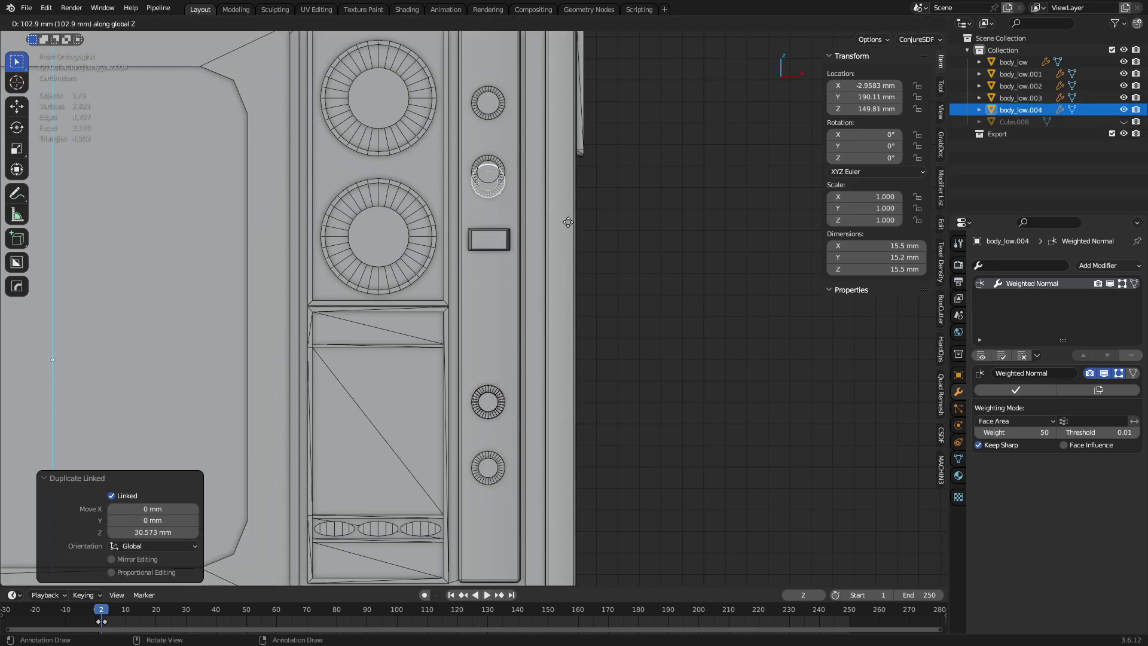
pyautogui.click(592, 521)
# Make a third linked duplicate of the knob and move it about 32 mm up along Z onto the topmost knob.
pyautogui.keyDown('shift'); pyautogui.moveTo(562, 390); pyautogui.dragTo(541, 462, button='middle'); pyautogui.keyUp('shift')
pyautogui.hotkey('alt', 'd')
pyautogui.press('z')
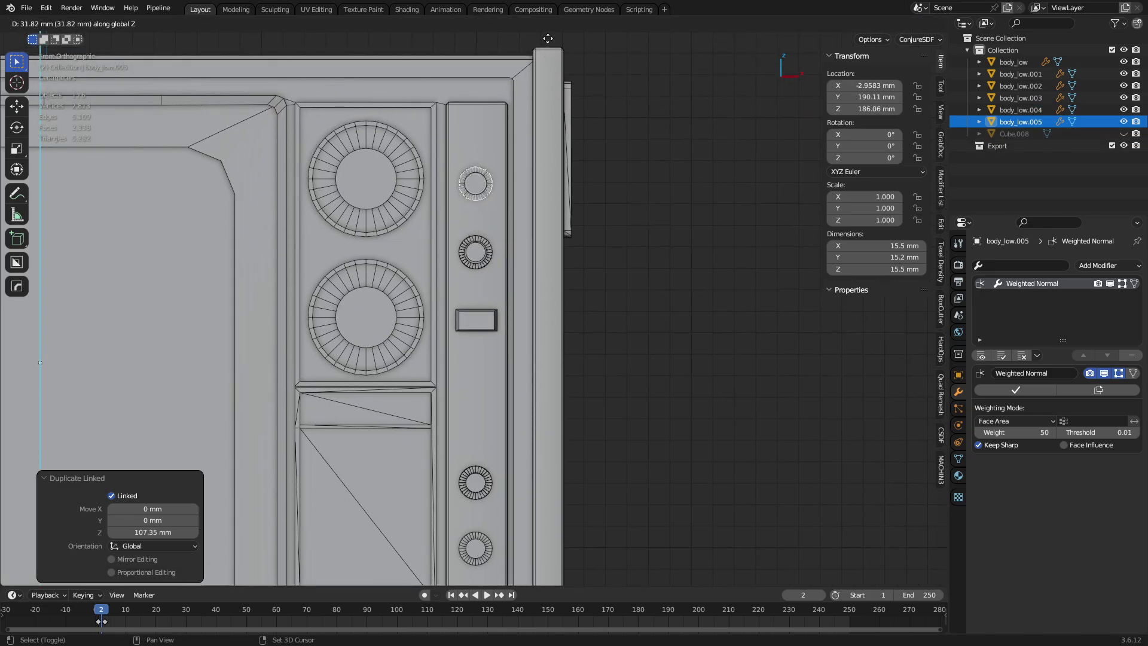
pyautogui.click(525, 184)
# Delete the old object holding the three original knobs, keeping the linked copies that overlap it.
pyautogui.click(492, 484)
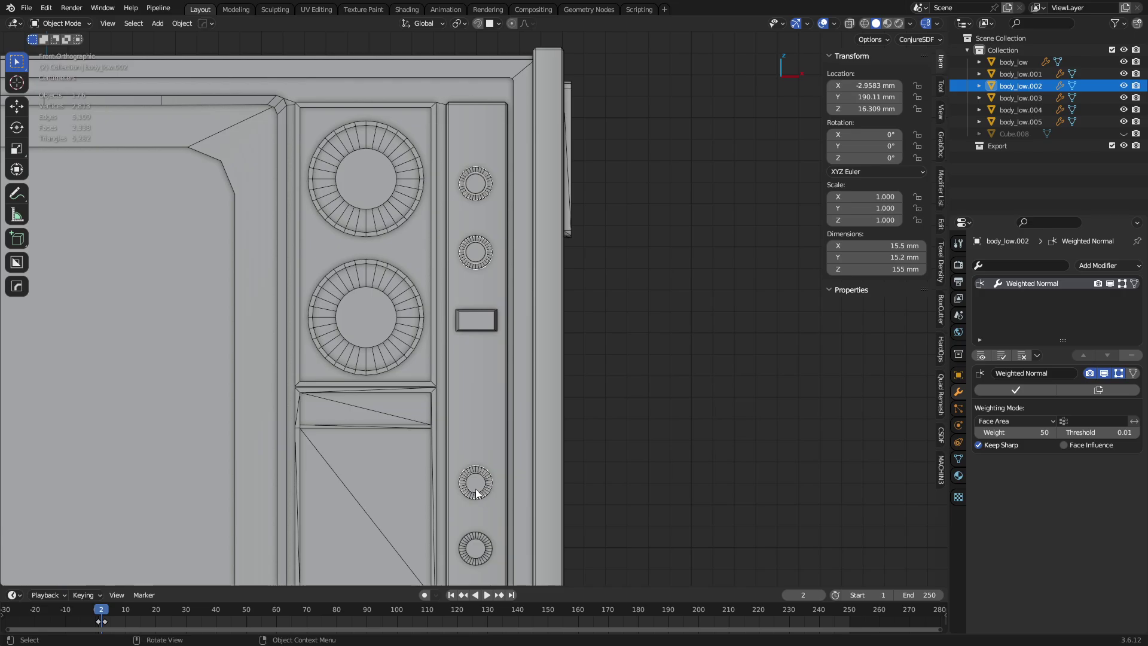
pyautogui.click(476, 492)
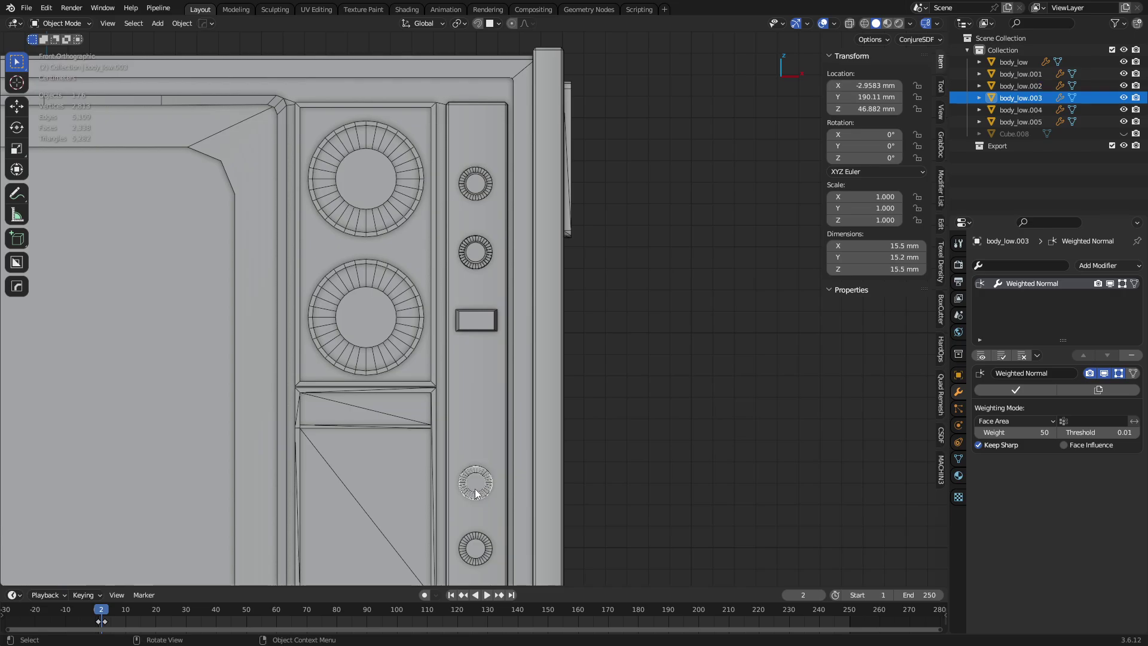
pyautogui.click(476, 494)
pyautogui.press('Delete')
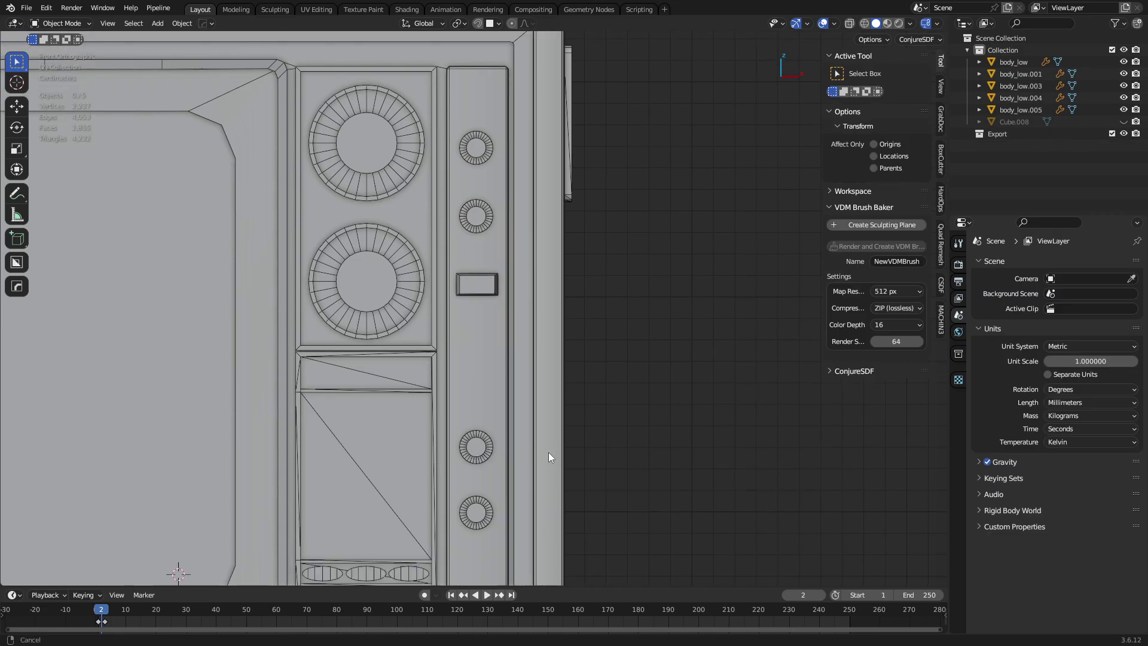
# Test-move the lowest small knob's geometry in Edit Mode to see which knobs share its mesh, and return to Object Mode.
pyautogui.moveTo(548, 452); pyautogui.dragTo(487, 421, button='middle')
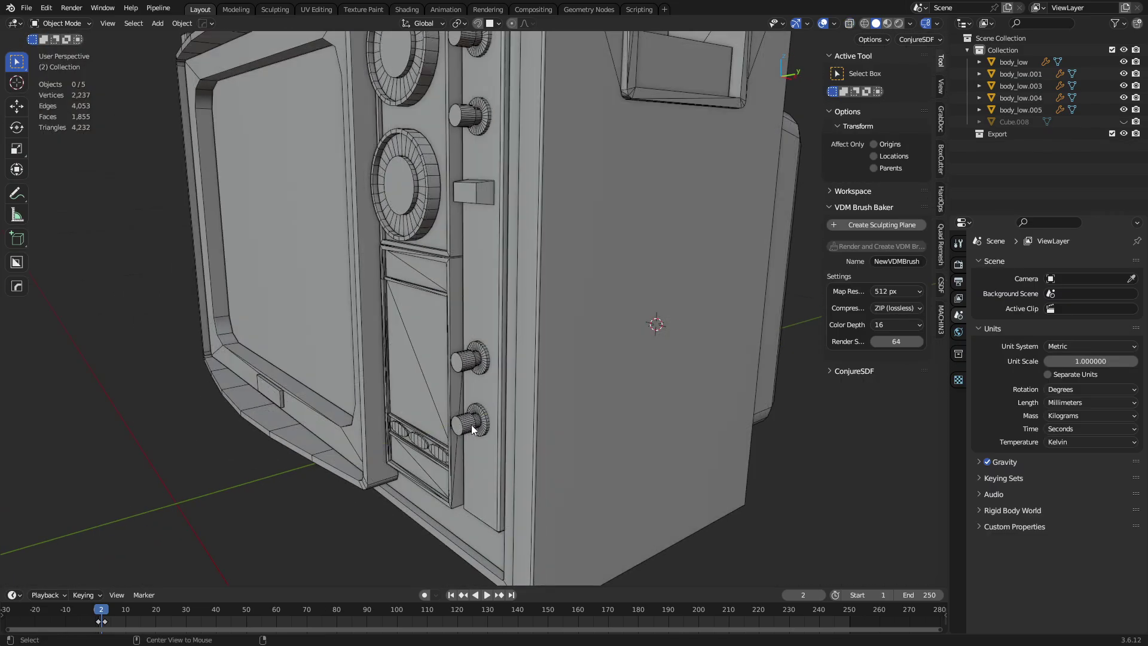
pyautogui.scroll(8, 471, 424)
pyautogui.click(460, 307)
pyautogui.hotkey('ctrl', 'Tab')
pyautogui.click(526, 309)
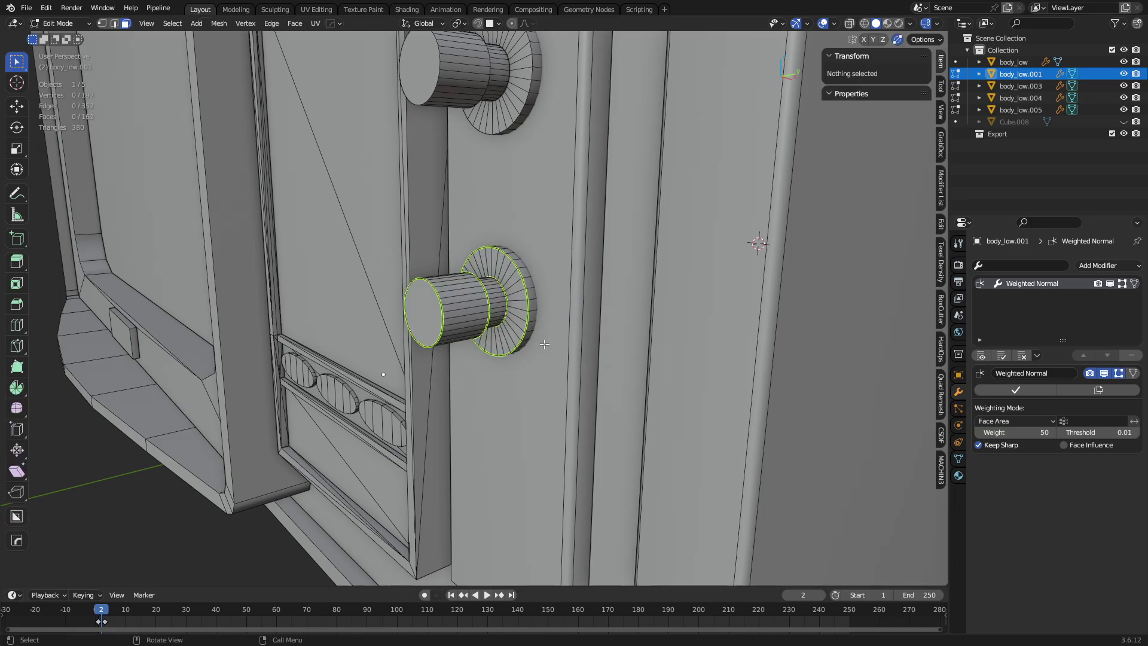
pyautogui.moveTo(500, 317); pyautogui.dragTo(472, 323, button='middle')
pyautogui.click(461, 312)
pyautogui.scroll(-5, 461, 312)
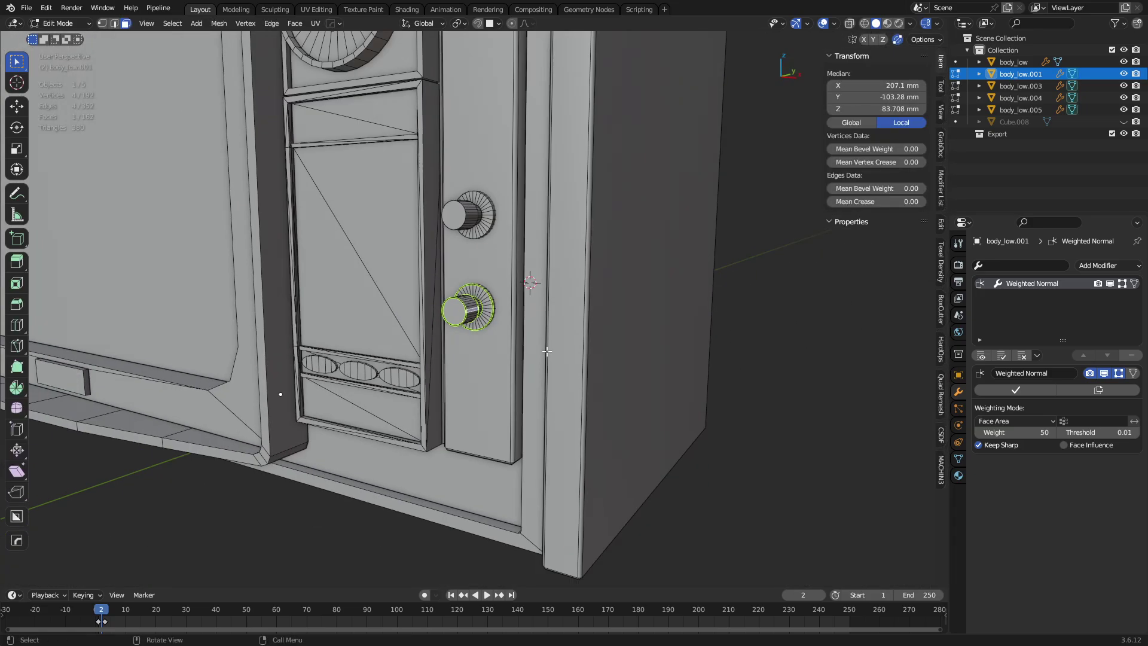
pyautogui.moveTo(542, 422); pyautogui.dragTo(579, 469, button='middle')
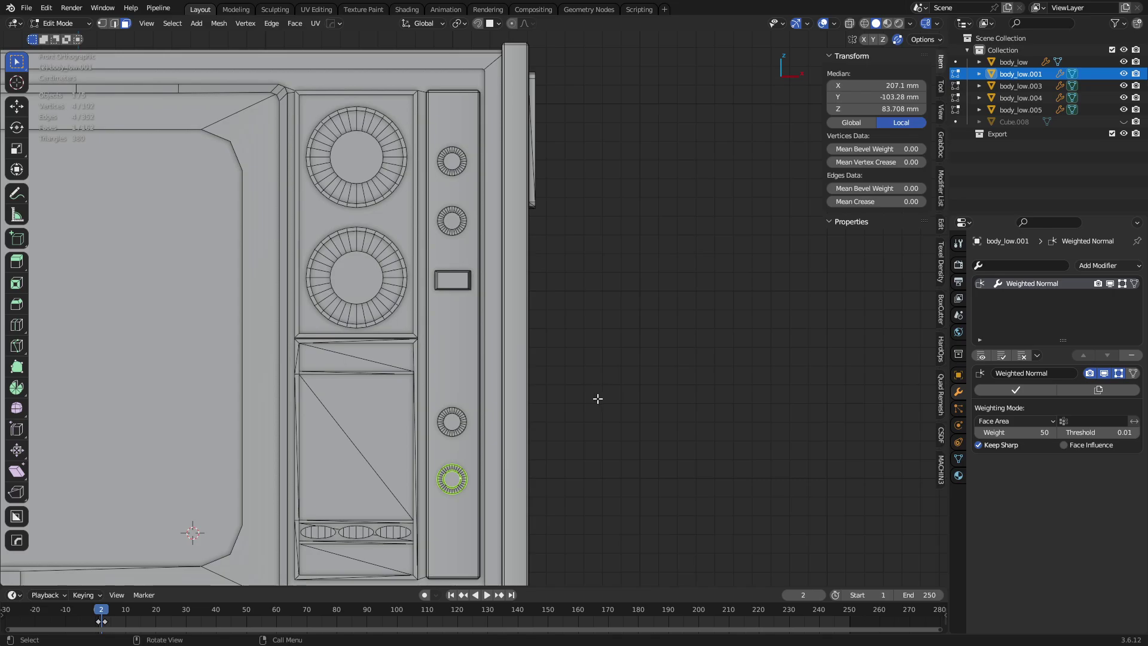
pyautogui.press('g')
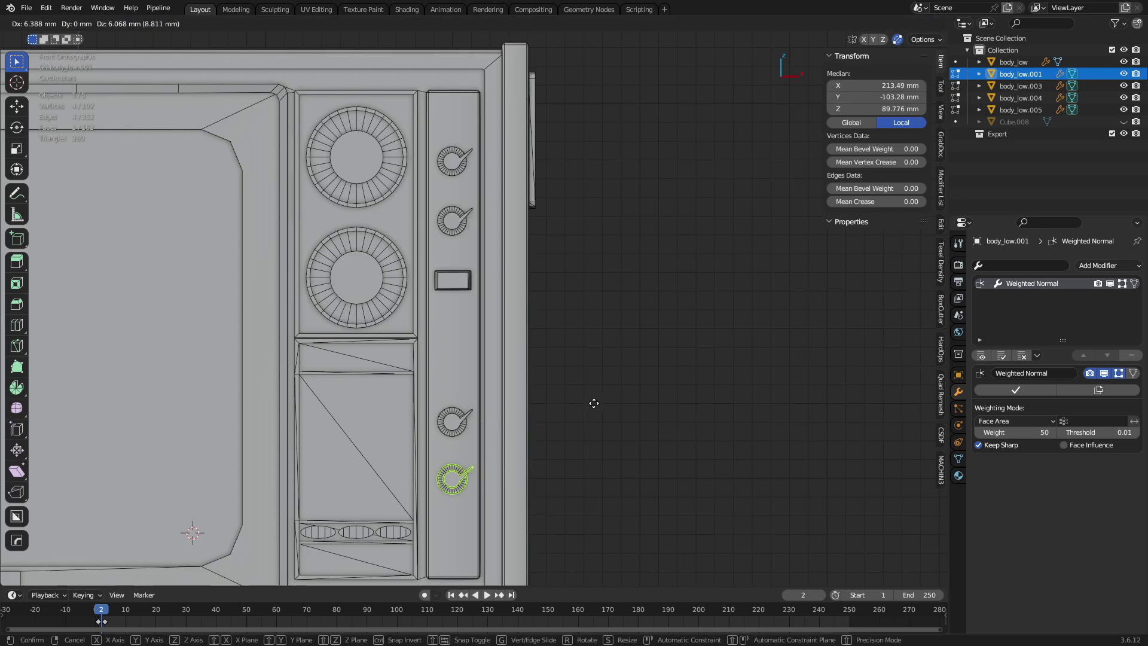
pyautogui.press('Escape')
pyautogui.press('Tab')
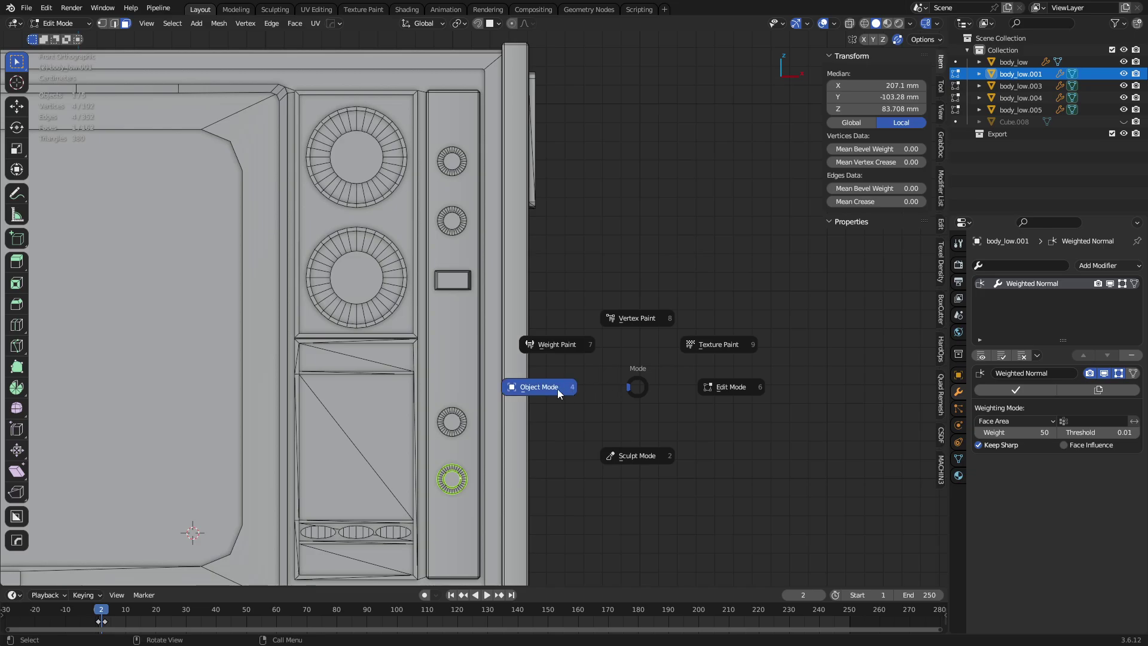
pyautogui.click(546, 387)
# Examine which parts of the television are separate objects by selecting the body and the small knobs individually and all together.
pyautogui.click(370, 275)
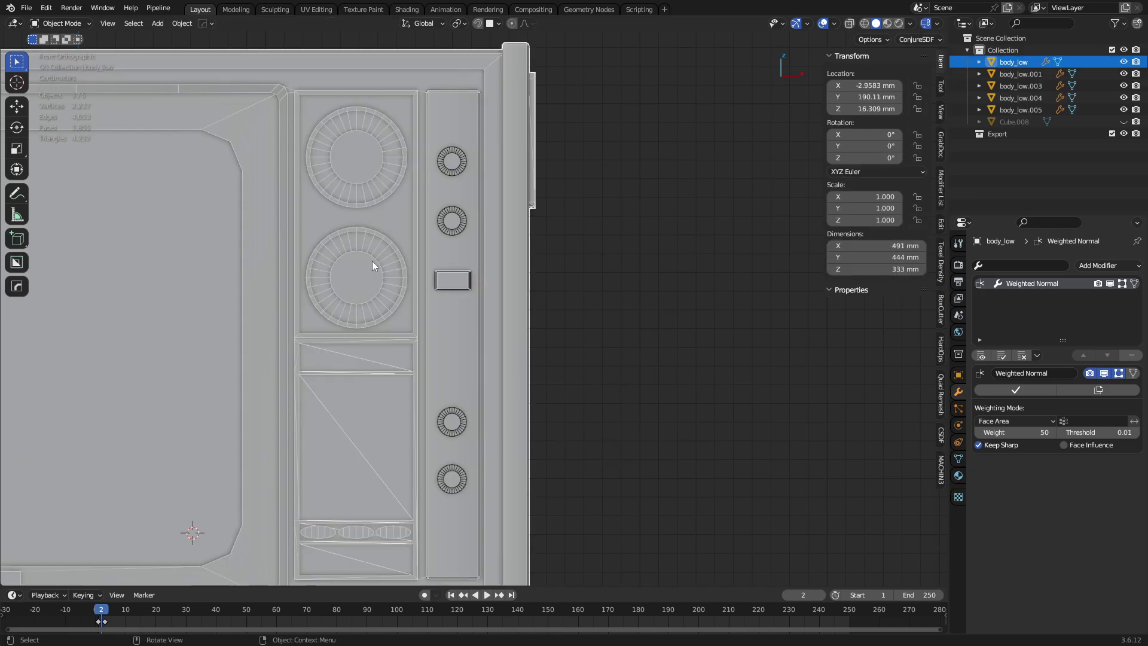
pyautogui.click(455, 169)
pyautogui.click(457, 224)
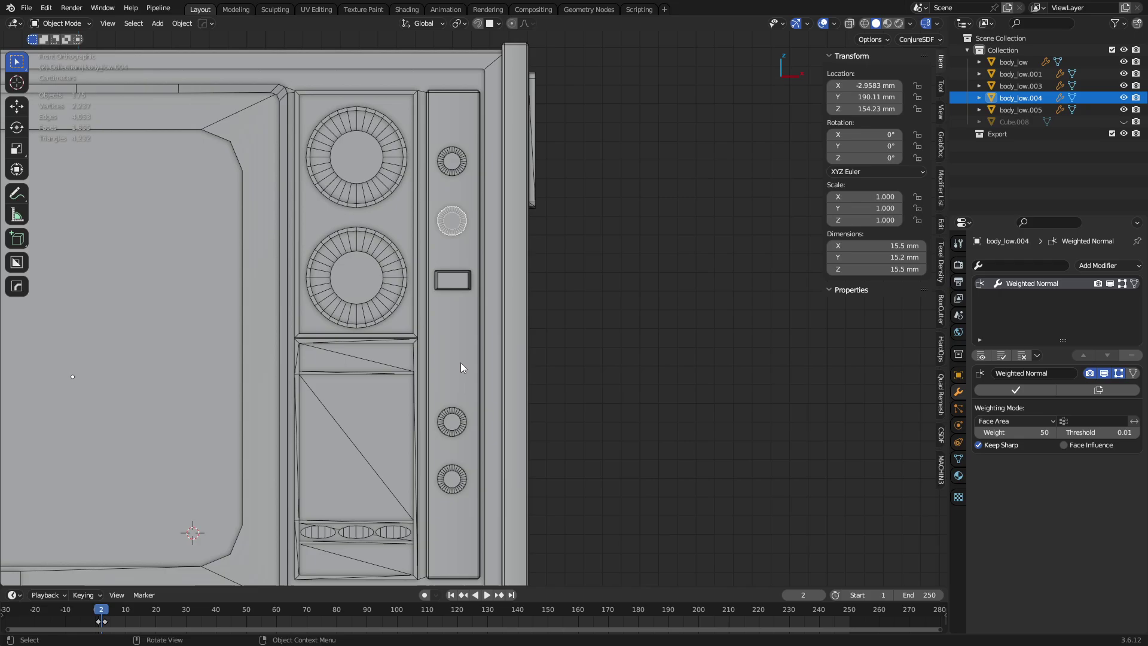
pyautogui.click(457, 422)
pyautogui.click(454, 480)
pyautogui.moveTo(485, 422); pyautogui.dragTo(462, 423, button='middle')
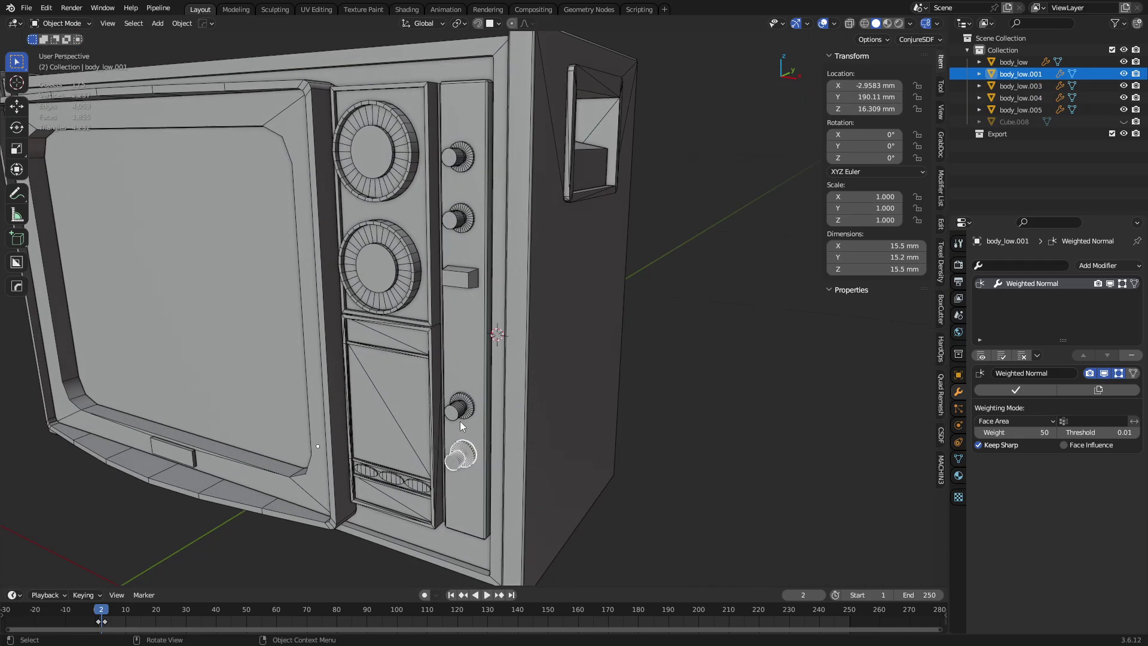
pyautogui.click(472, 411)
pyautogui.keyDown('shift'); pyautogui.click(460, 220); pyautogui.keyUp('shift')
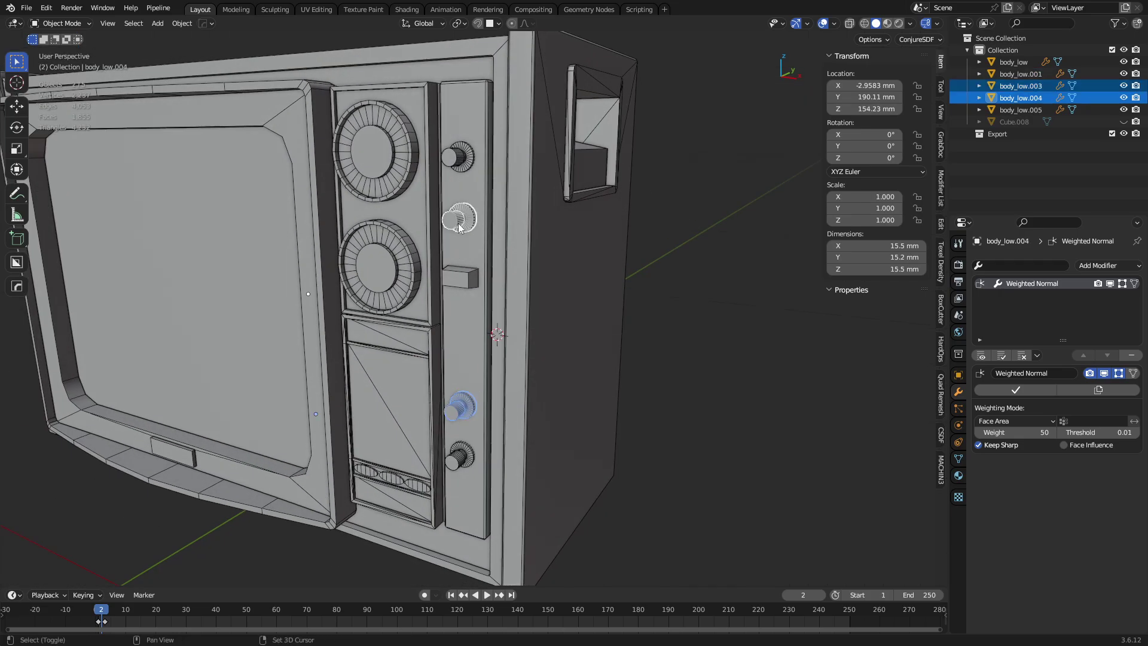
pyautogui.press('a')
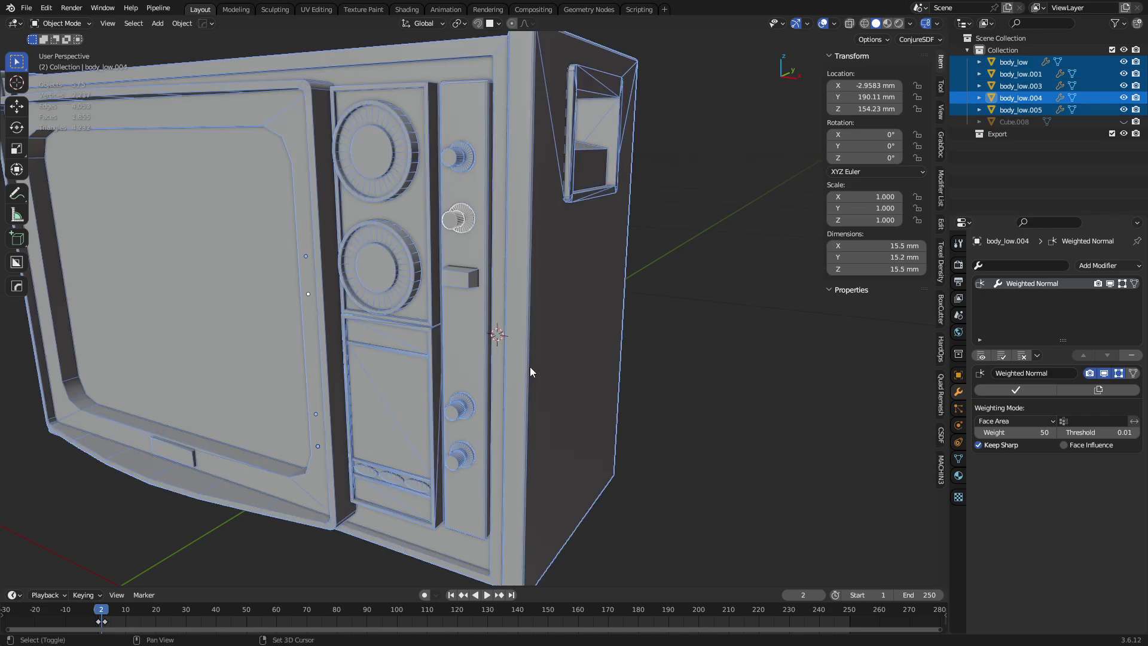
pyautogui.moveTo(530, 367); pyautogui.dragTo(566, 371, button='middle')
pyautogui.moveTo(597, 325); pyautogui.dragTo(643, 306, button='middle')
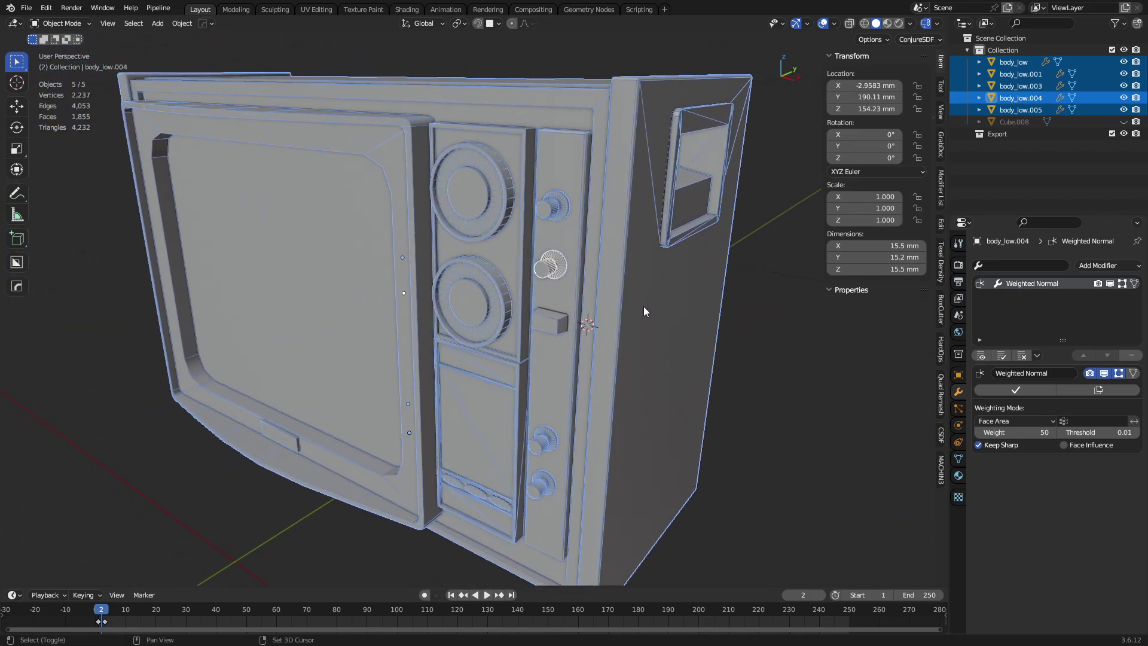
pyautogui.moveTo(780, 328); pyautogui.dragTo(500, 422, button='middle')
pyautogui.click(500, 421)
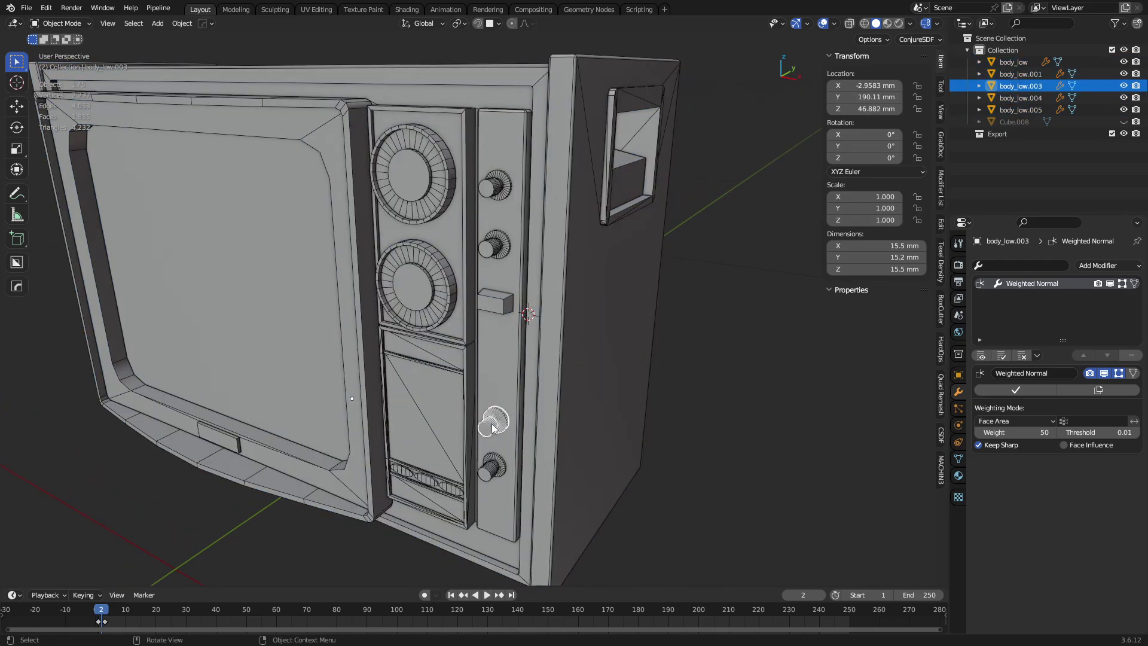
pyautogui.click(500, 202)
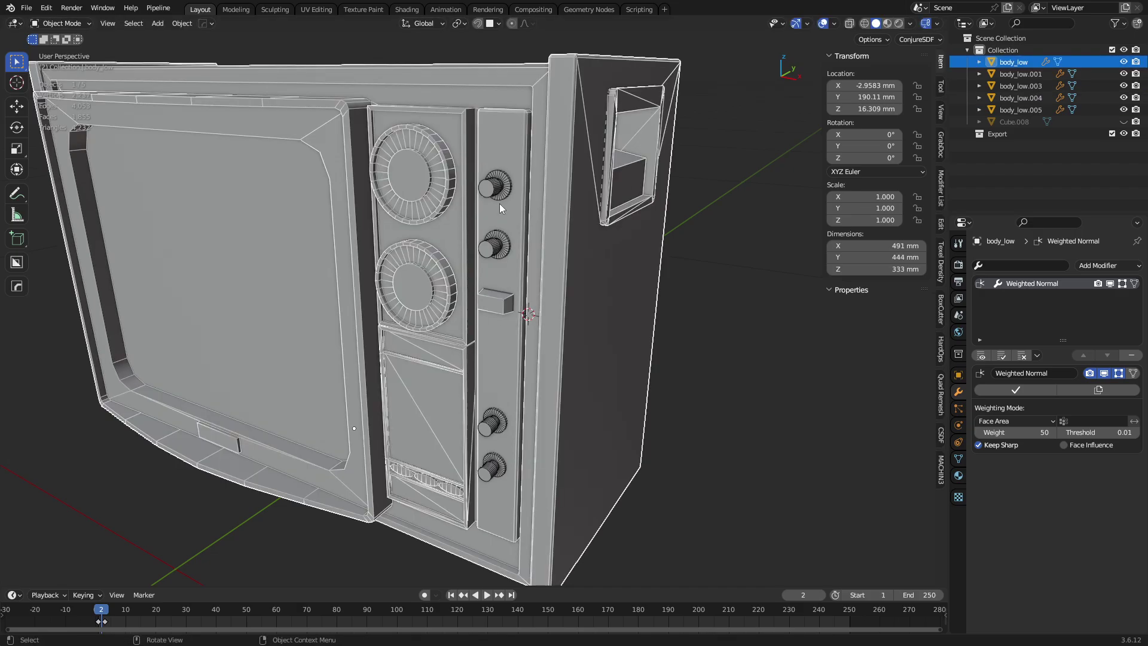
pyautogui.click(499, 200)
pyautogui.click(492, 426)
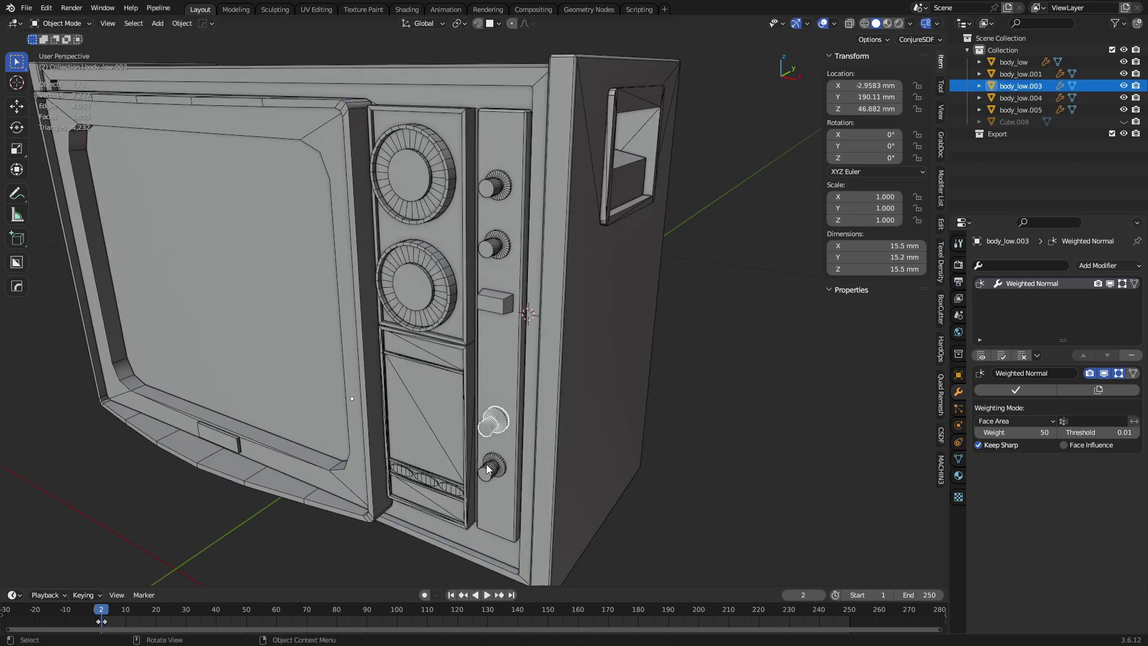
# Rename the lowest small knob object as knob_low.
pyautogui.click(494, 473)
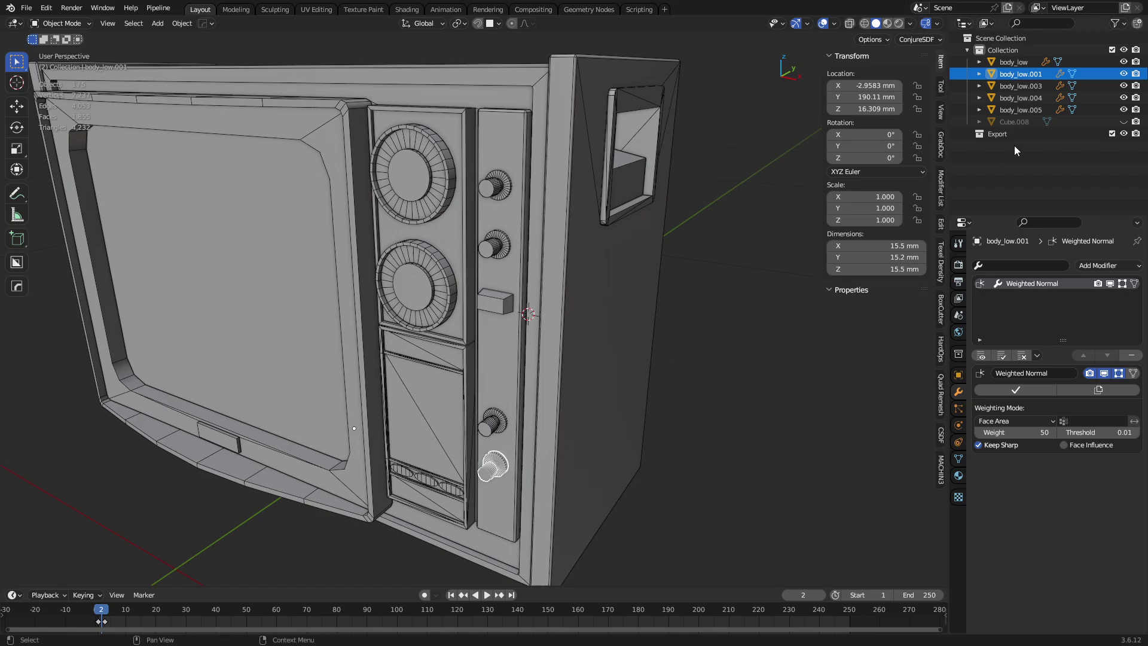
pyautogui.doubleClick(1028, 74)
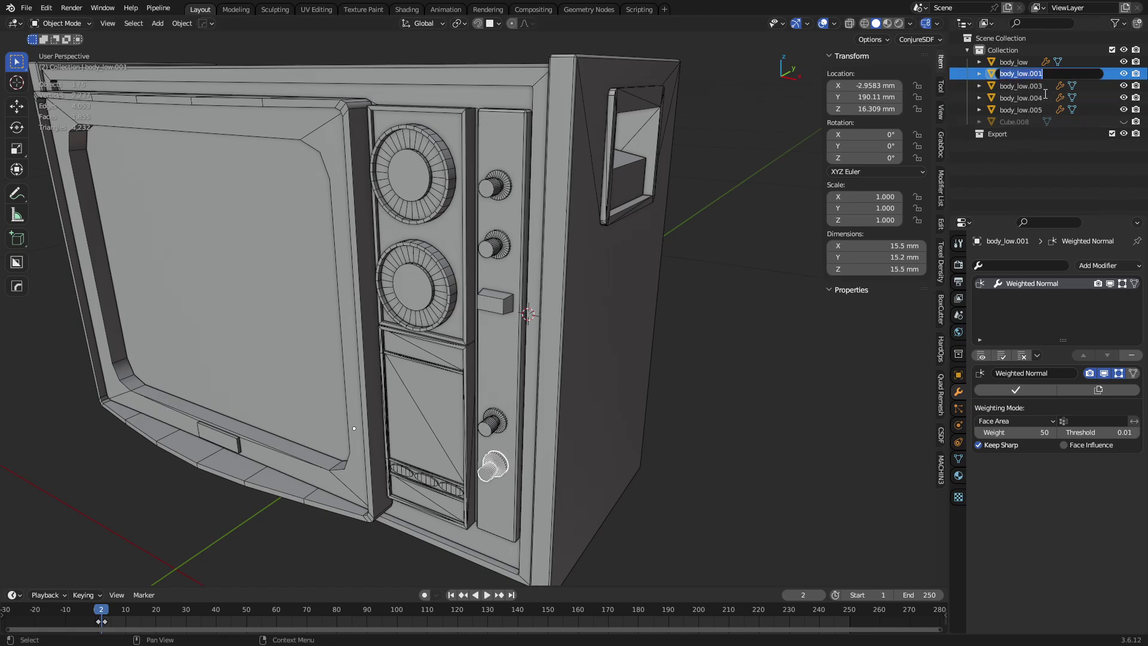
pyautogui.write('knob_low')
pyautogui.press('Return')
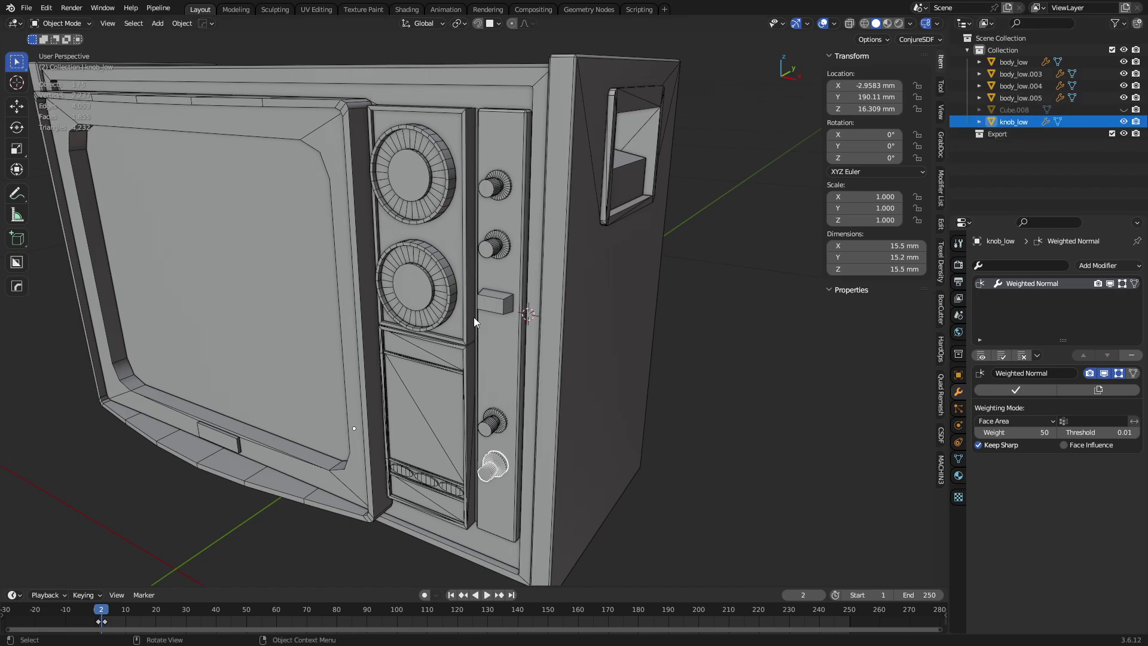
# Check the object name of the television body without changing it.
pyautogui.click(419, 277)
pyautogui.doubleClick(1018, 61)
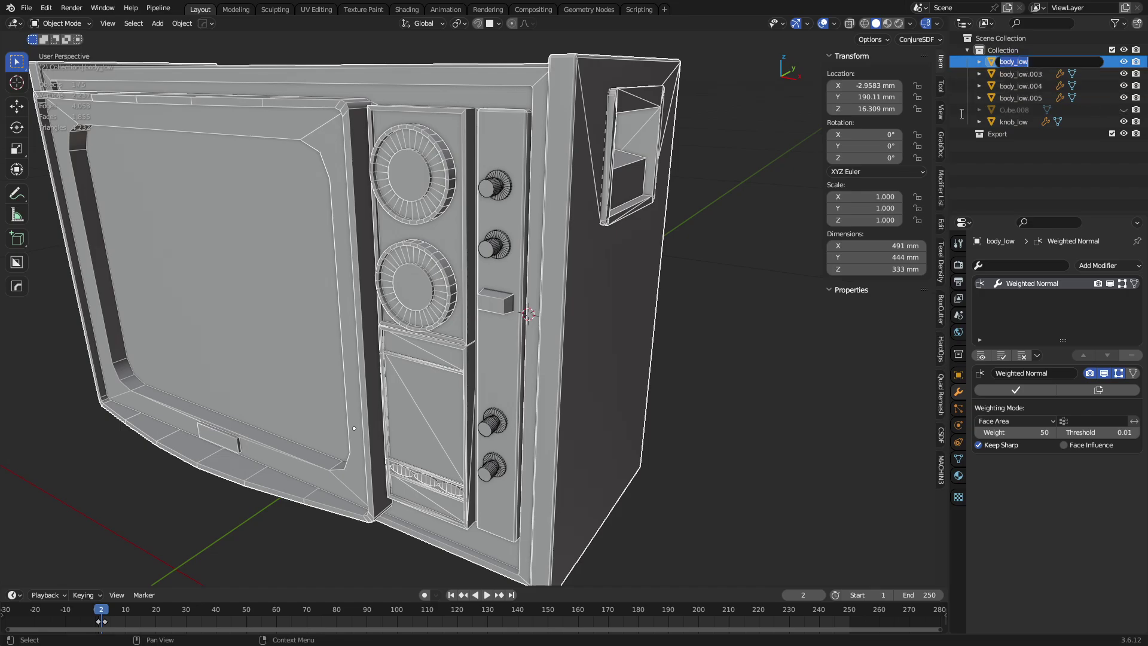
pyautogui.press('Escape')
pyautogui.click(671, 339)
# Hide the three small knobs above knob_low: body_low.003, body_low.004 and body_low.005.
pyautogui.click(493, 433)
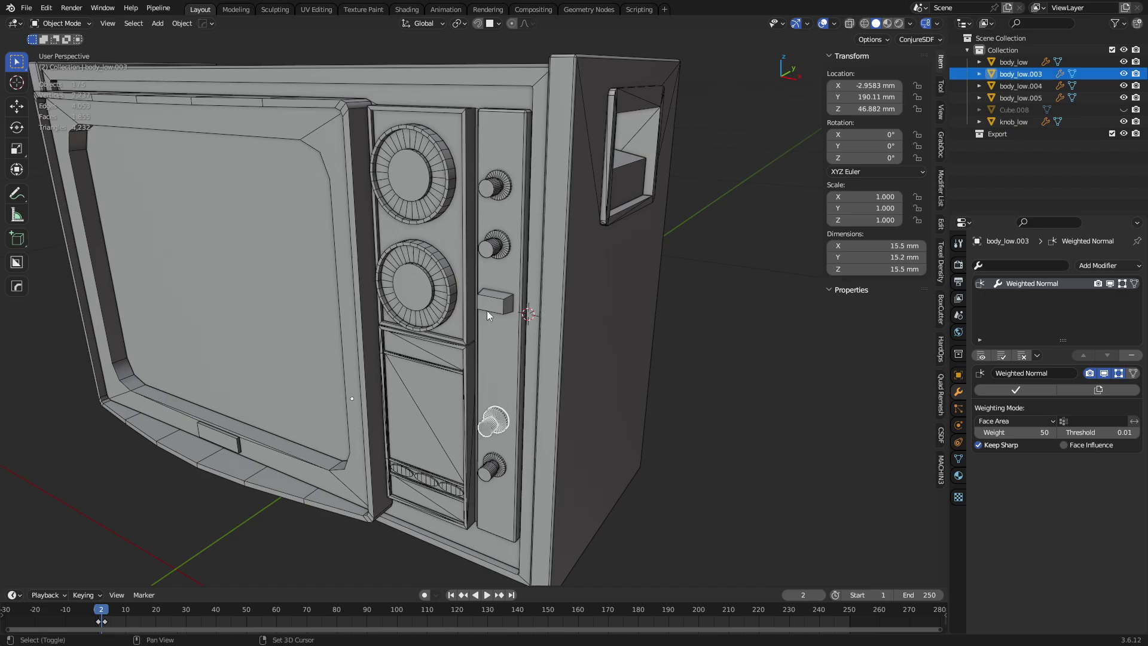
pyautogui.keyDown('shift'); pyautogui.click(490, 242); pyautogui.keyUp('shift')
pyautogui.keyDown('shift'); pyautogui.click(487, 215); pyautogui.keyUp('shift')
pyautogui.keyDown('shift'); pyautogui.click(487, 202); pyautogui.keyUp('shift')
pyautogui.keyDown('shift'); pyautogui.click(494, 195); pyautogui.keyUp('shift')
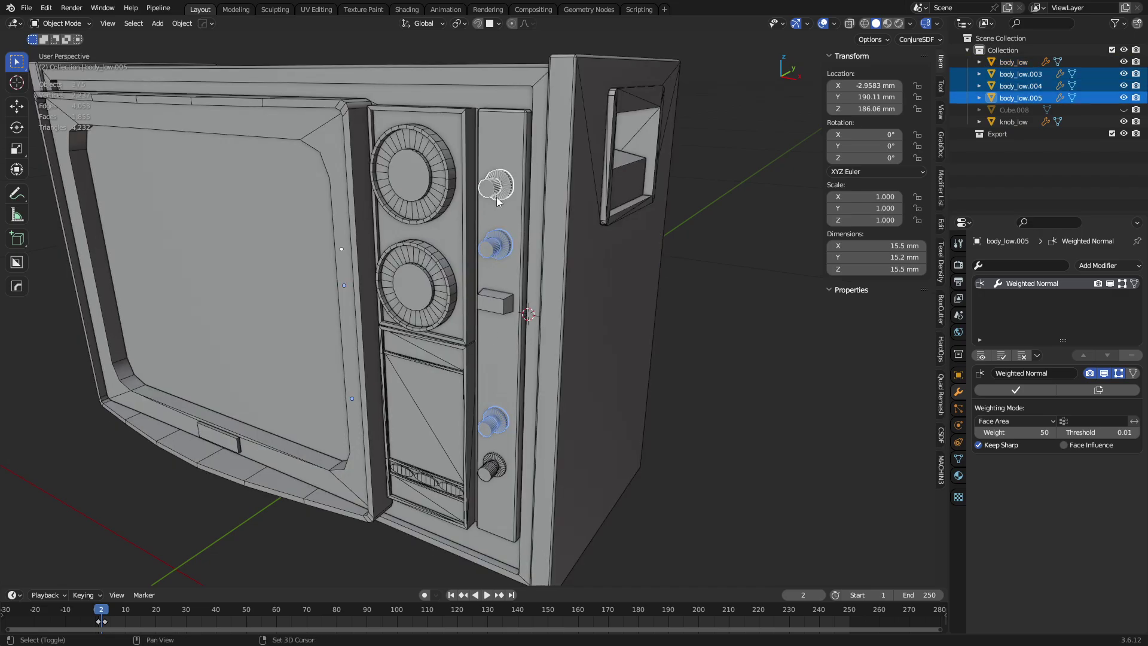
pyautogui.press('h')
# Select knob_low together with the television body, clear the selection and bring the three hidden knobs back.
pyautogui.click(494, 473)
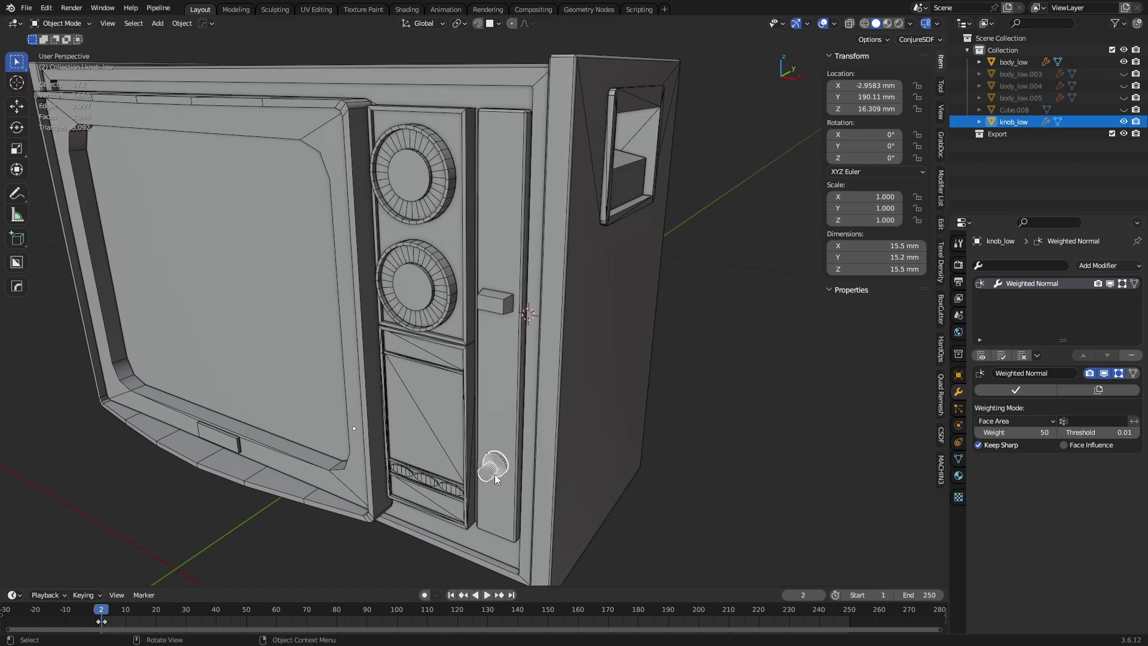
pyautogui.keyDown('shift'); pyautogui.click(500, 396); pyautogui.keyUp('shift')
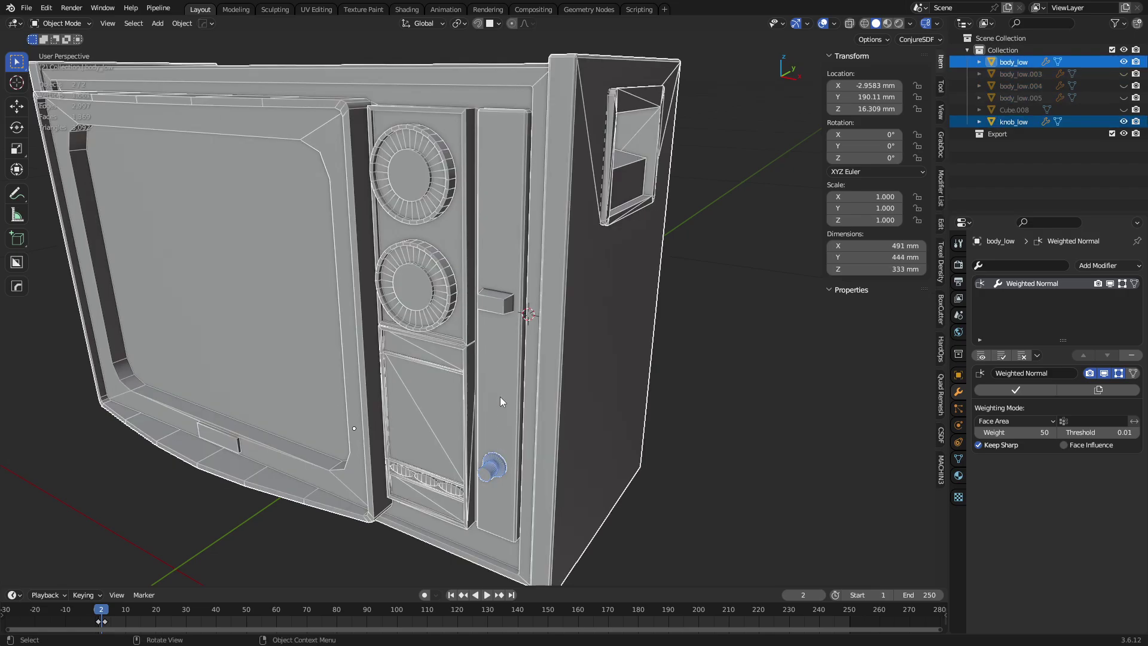
pyautogui.hotkey('alt', 'a')
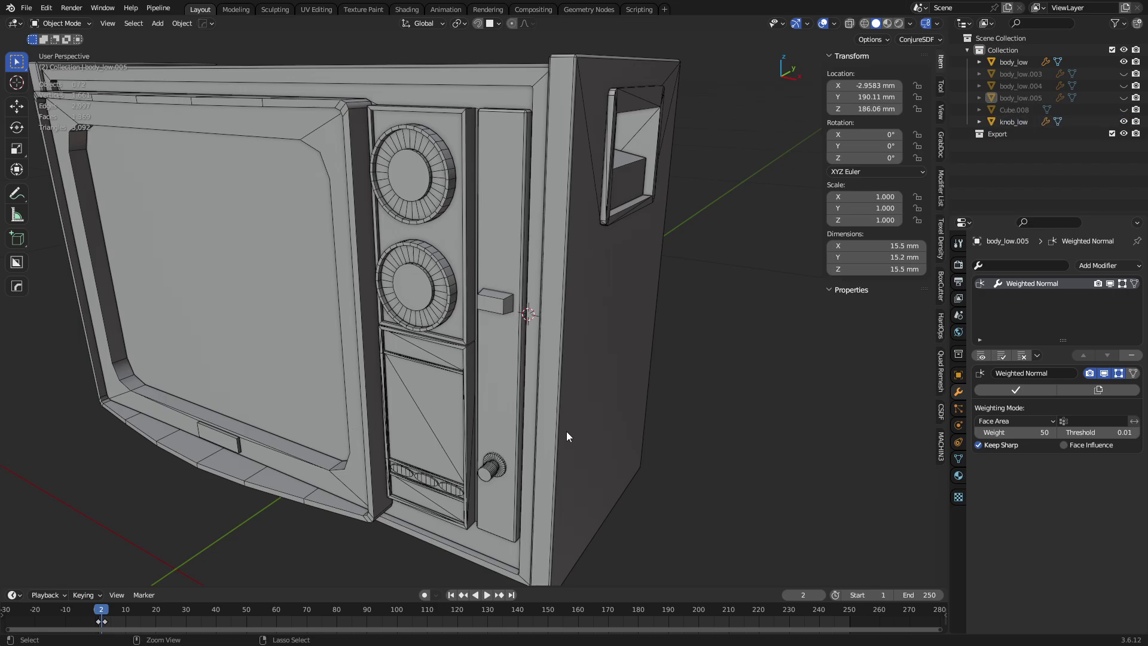
pyautogui.hotkey('alt', 'h')
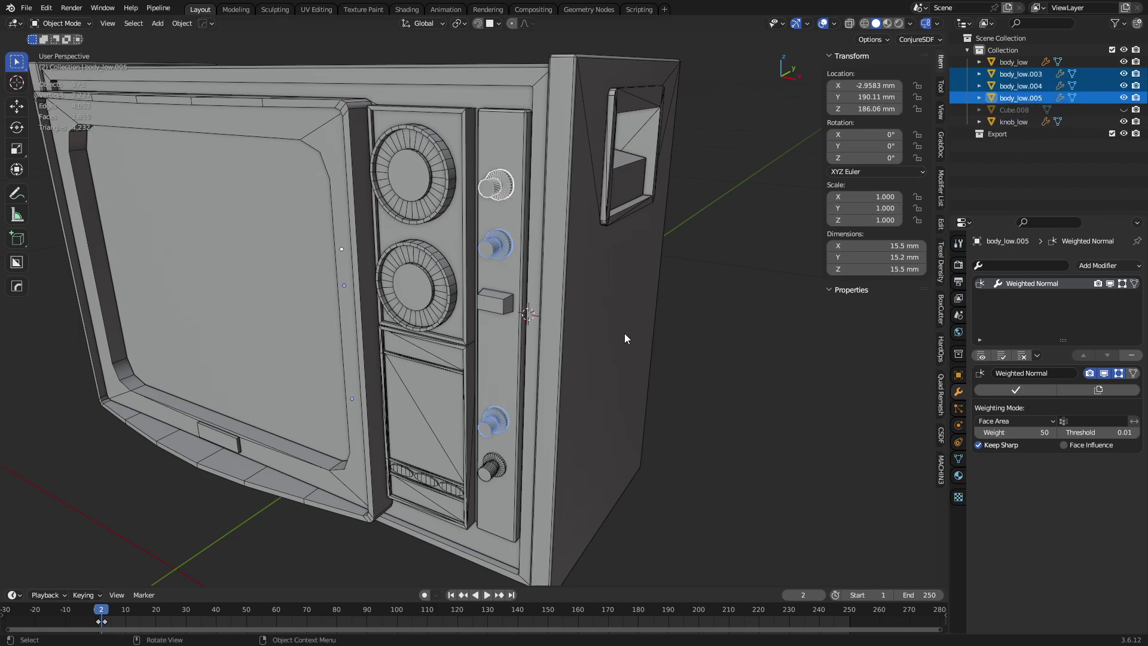
pyautogui.hotkey('ctrl', 'z')
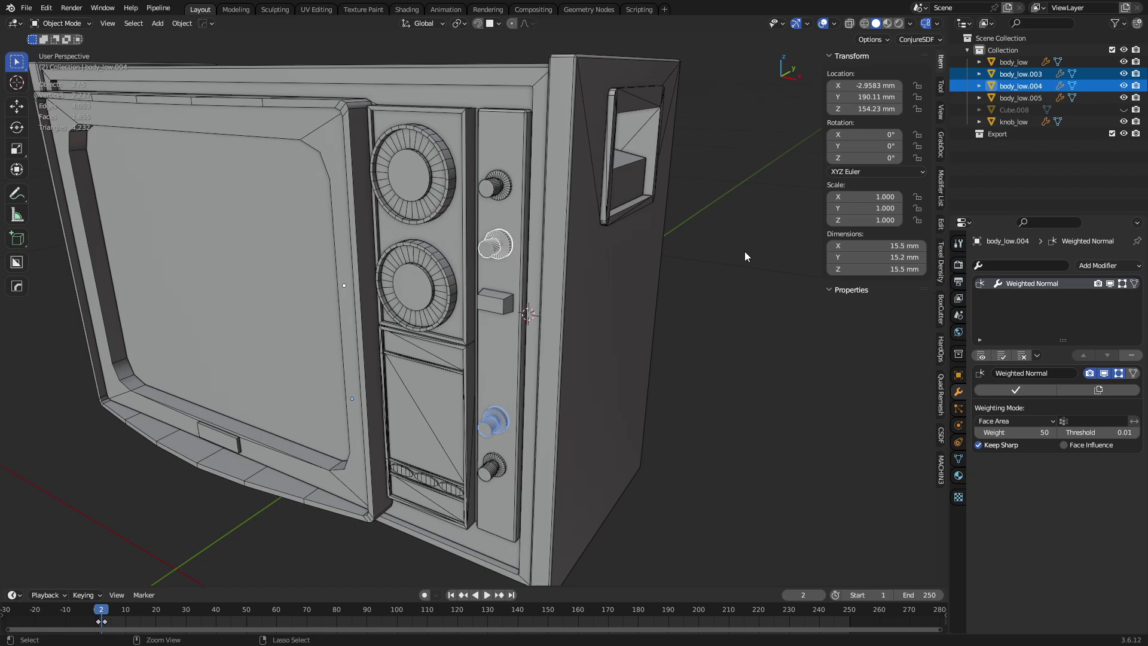
# Inspect the mesh of the knob just above knob_low in Edit Mode and return to Object Mode.
pyautogui.click(494, 469)
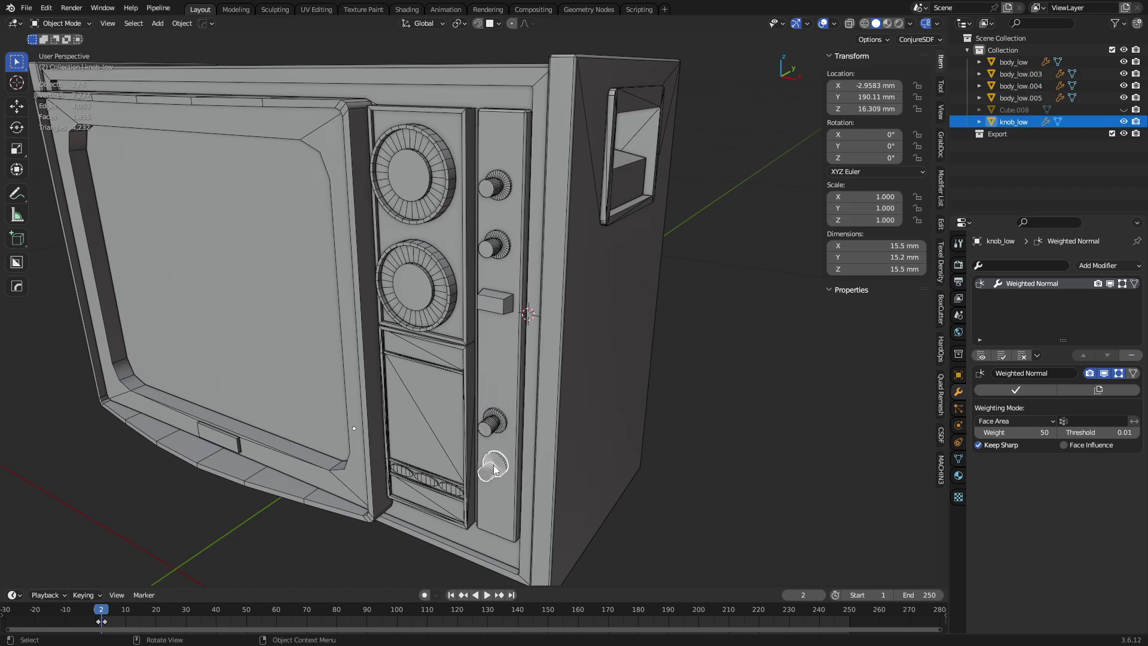
pyautogui.click(494, 426)
pyautogui.press('Tab')
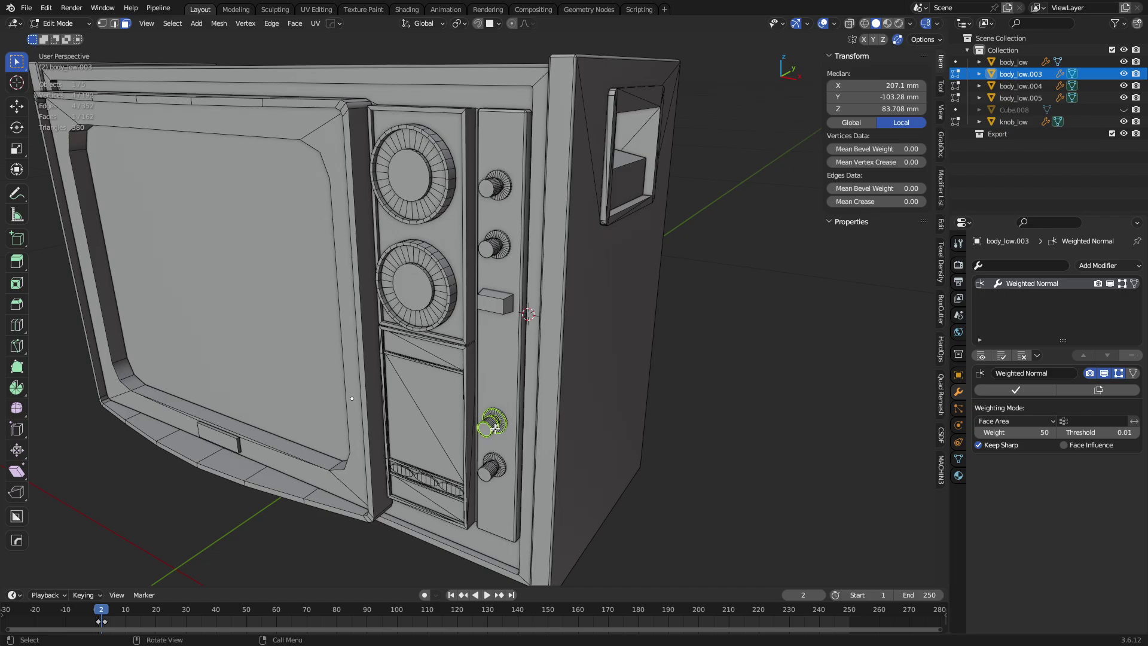
pyautogui.hotkey('ctrl', 'Tab')
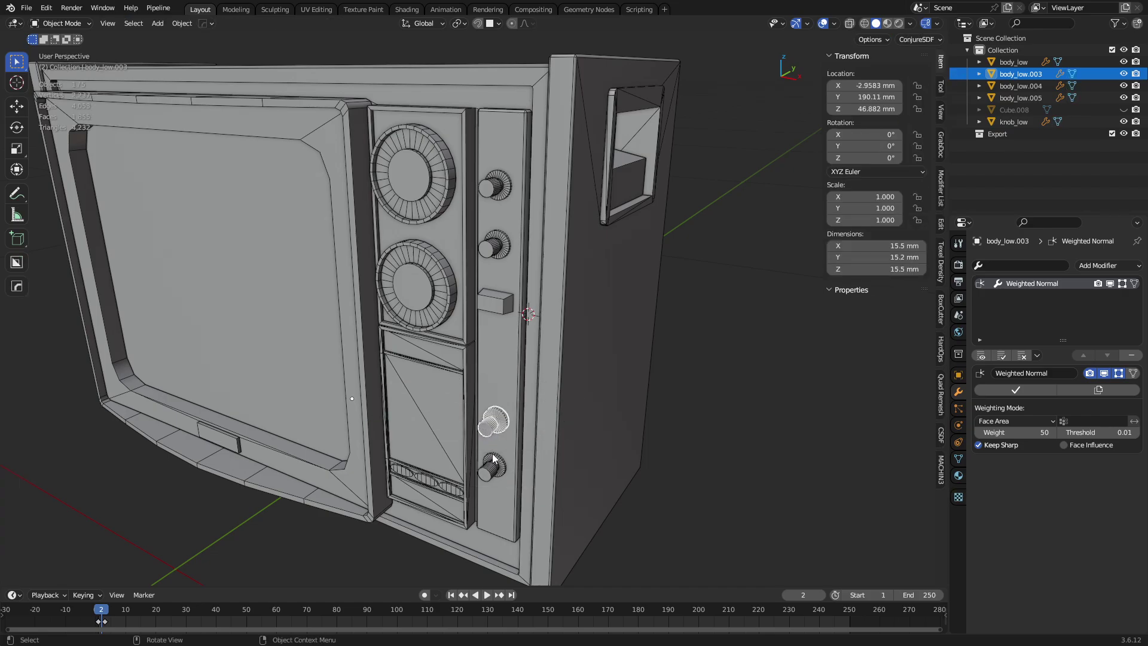
# Select only knob_low and the television body, and try moving them together to check the pair.
pyautogui.click(494, 460)
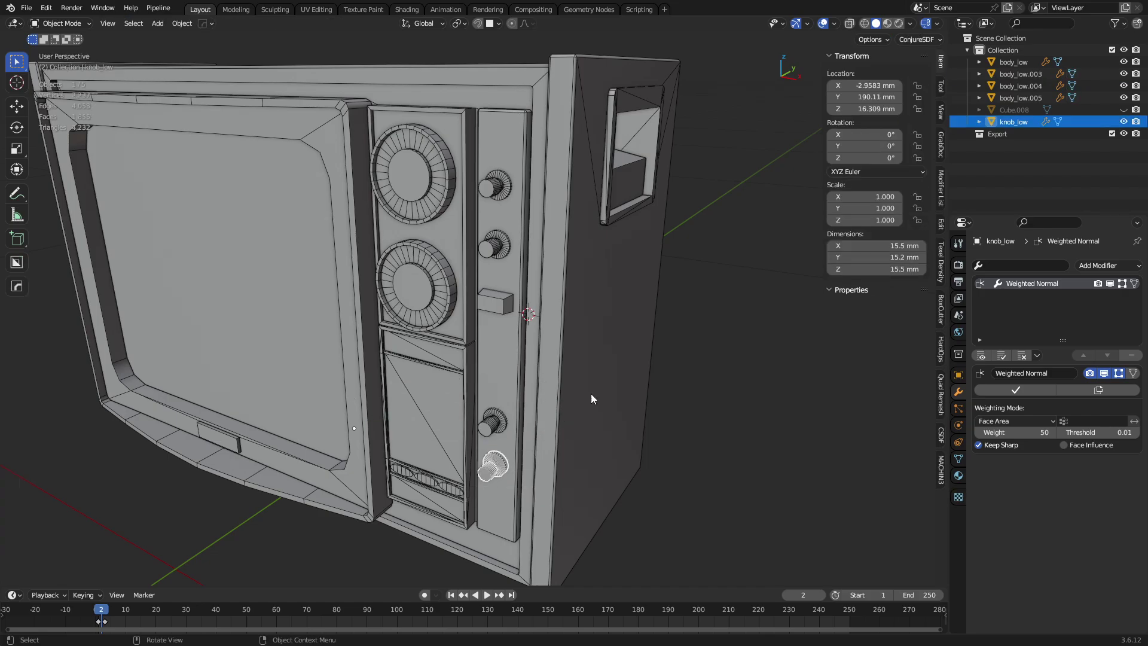
pyautogui.keyDown('shift'); pyautogui.click(531, 351); pyautogui.keyUp('shift')
pyautogui.moveTo(529, 347); pyautogui.dragTo(567, 348, button='middle')
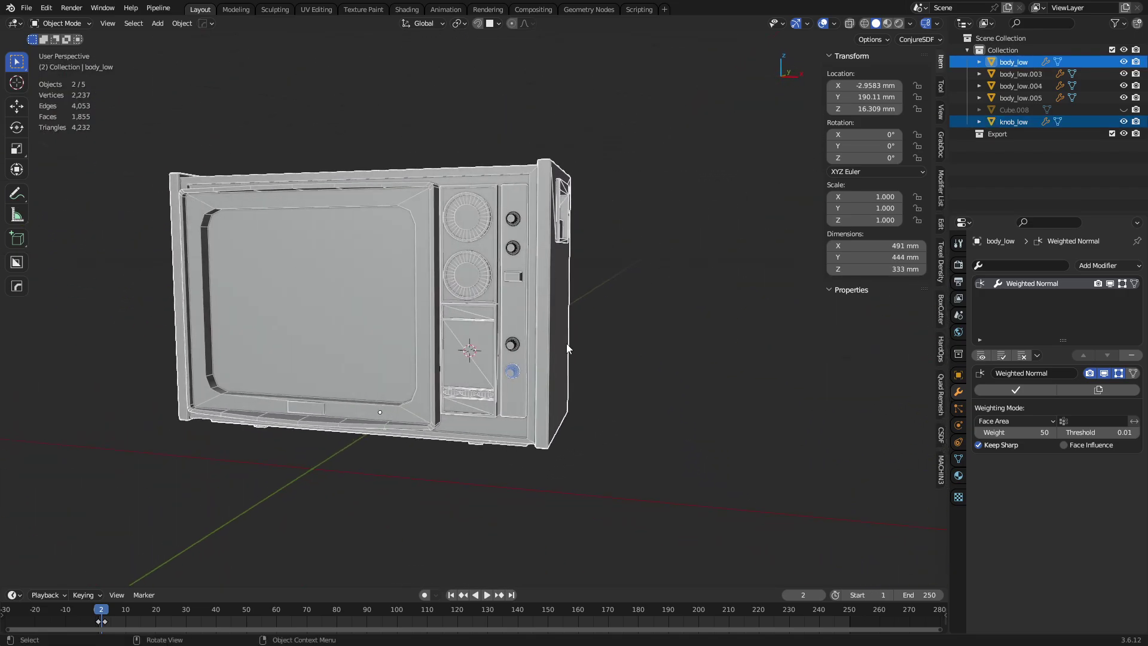
pyautogui.press('g')
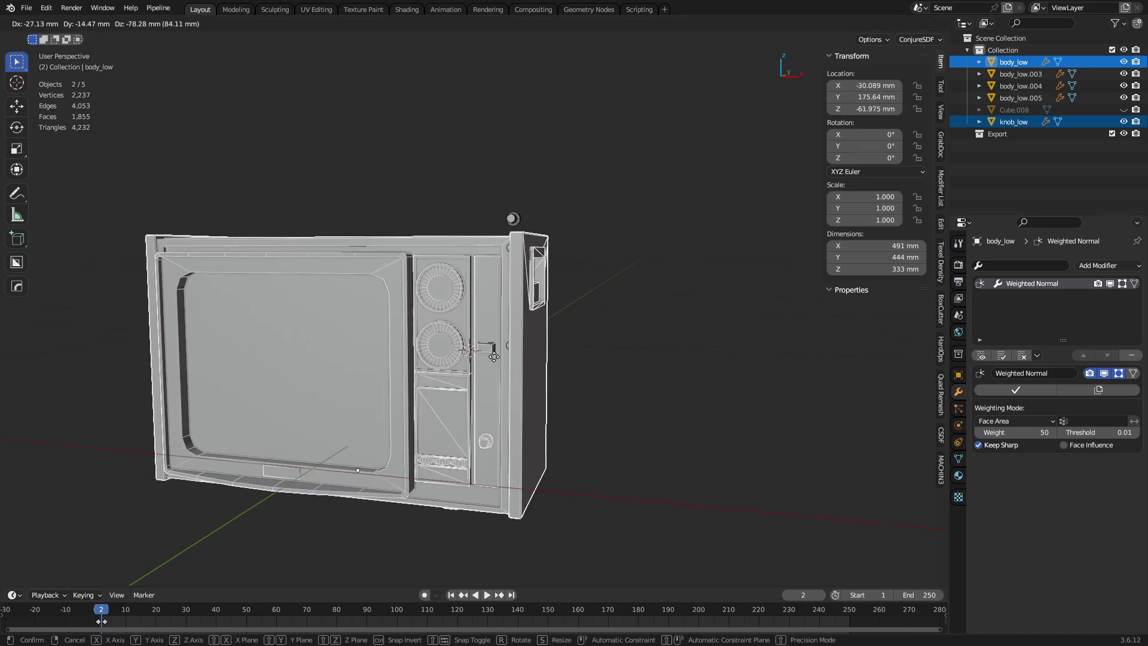
pyautogui.press('Escape')
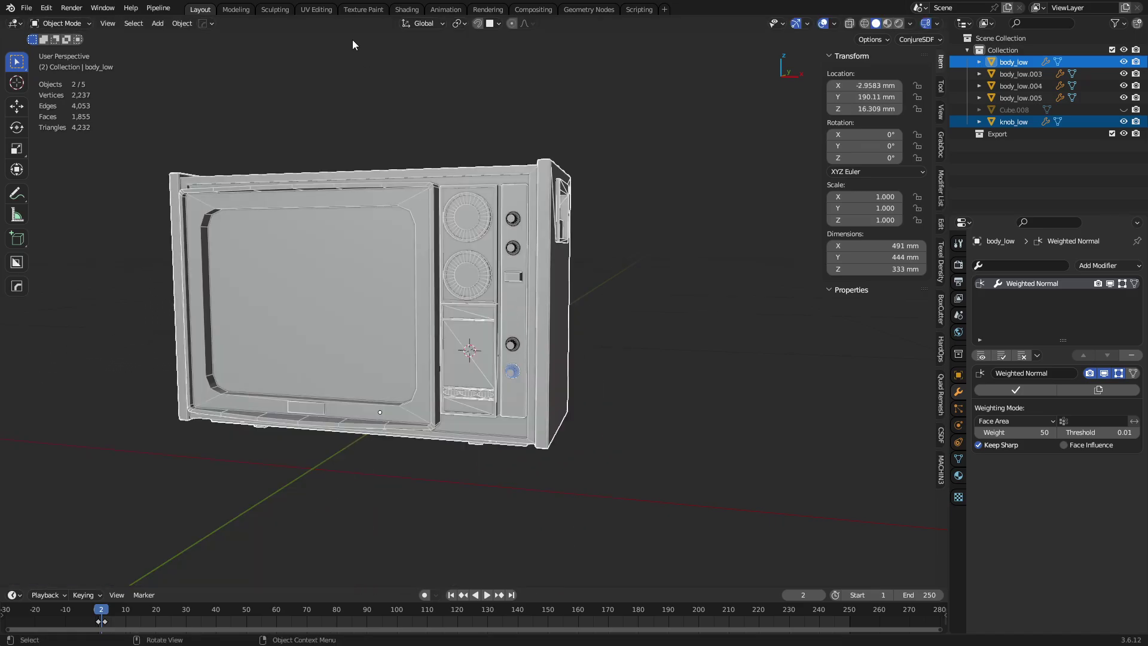
# Switch to the UV Editing workspace and unwrap all faces of the television body and knob_low together in Edit Mode.
pyautogui.click(316, 12)
pyautogui.hotkey('ctrl', 'Tab')
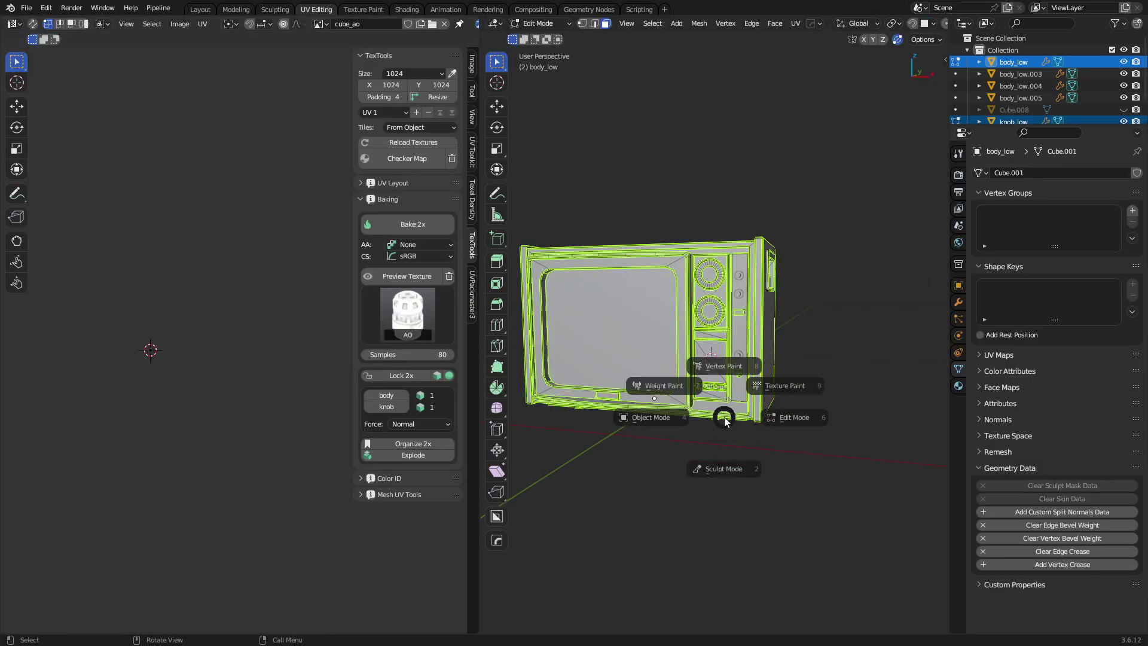
pyautogui.click(793, 414)
pyautogui.press('u')
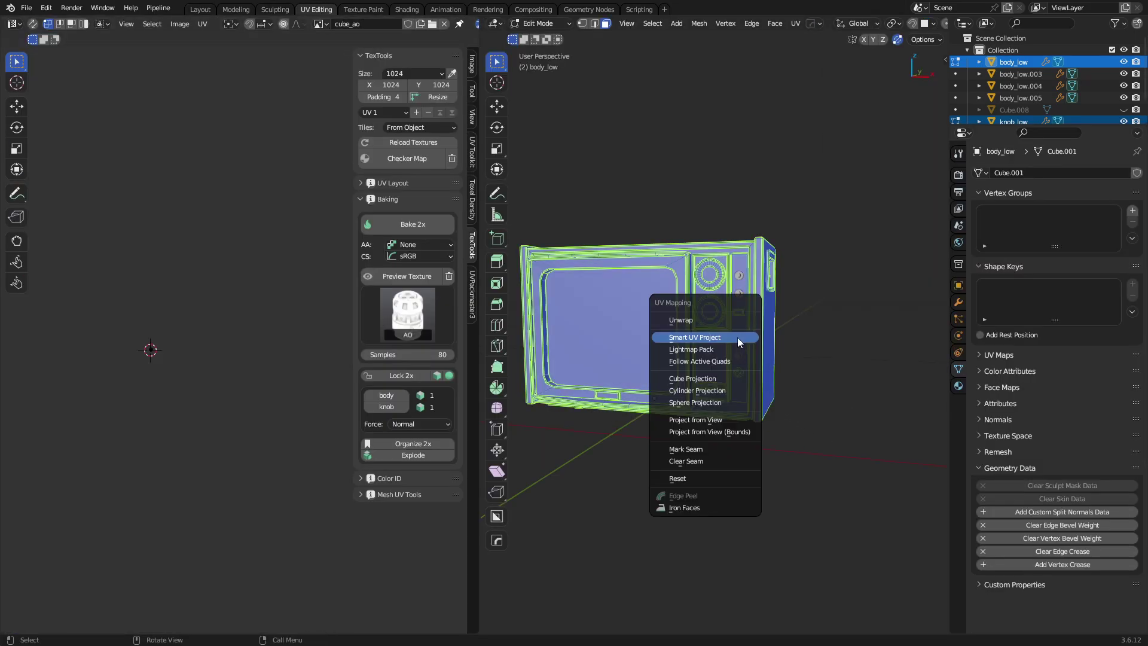
pyautogui.click(724, 325)
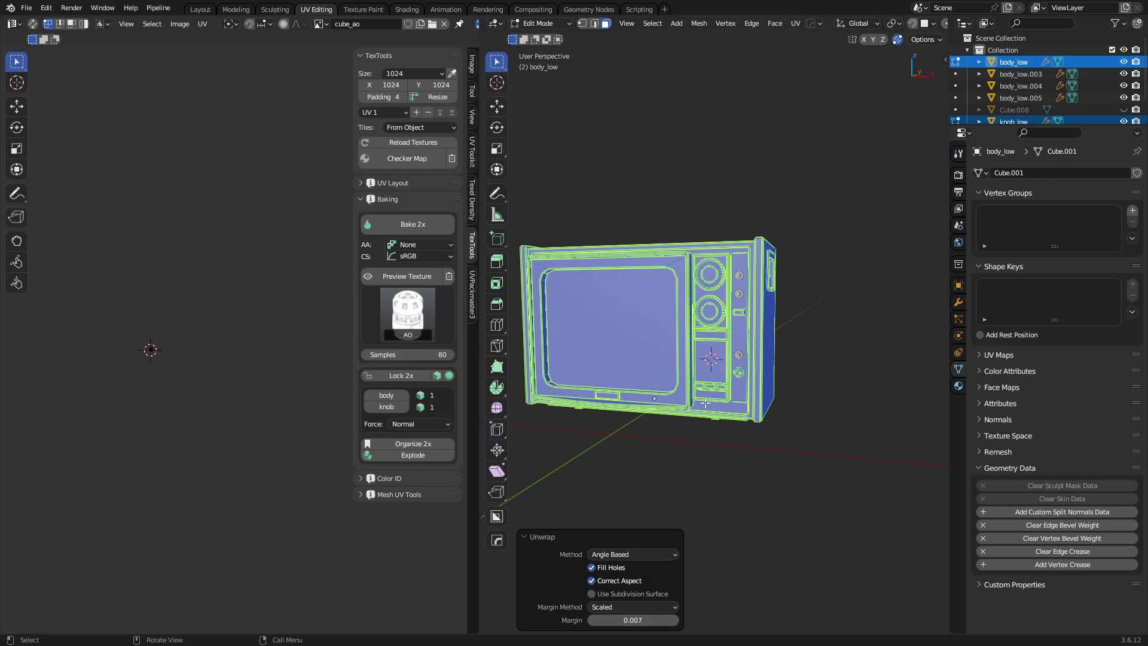
# Frame the unwrapped UV layout and examine its islands closely, especially the long crooked strip island.
pyautogui.press('`')
pyautogui.click(271, 402)
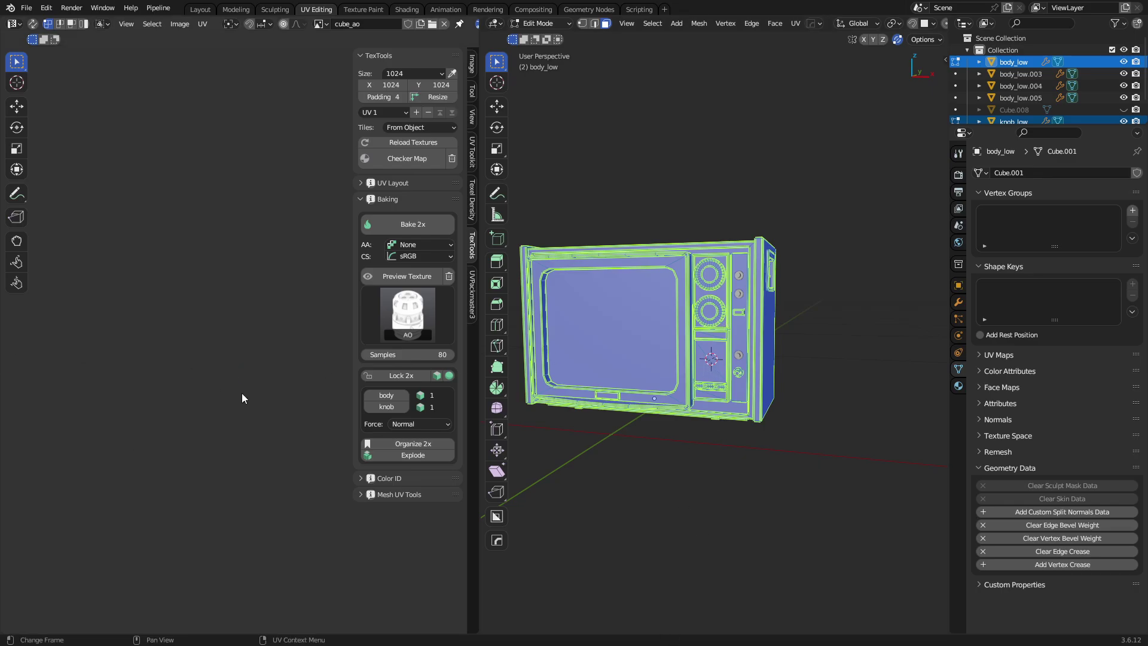
pyautogui.press('`')
pyautogui.click(296, 404)
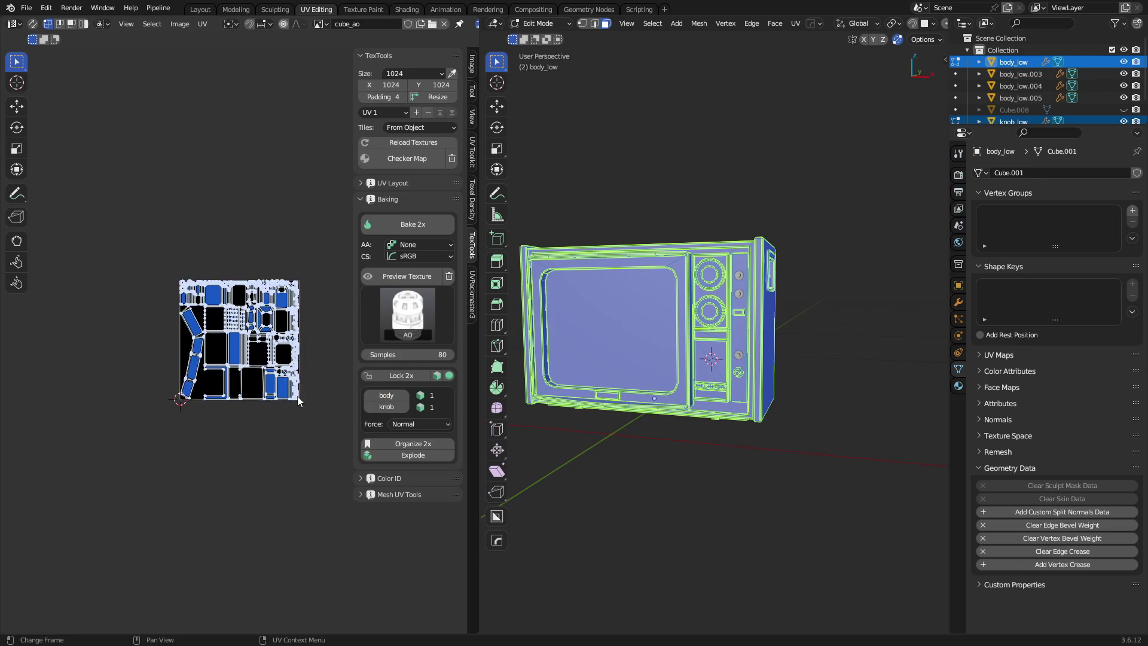
pyautogui.press('`')
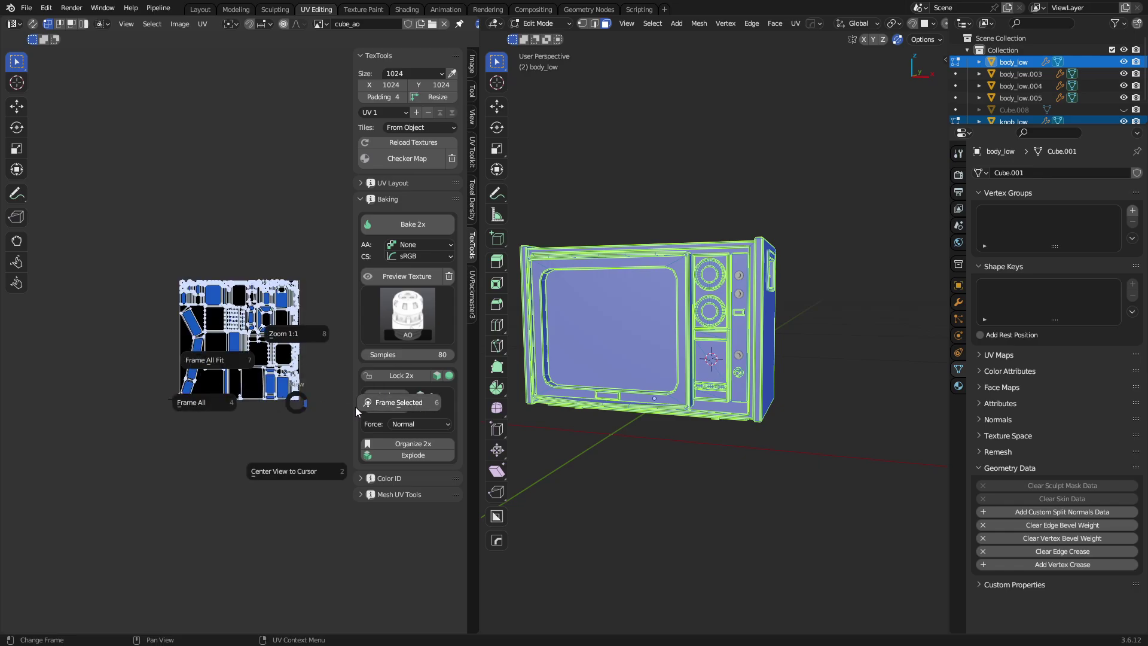
pyautogui.click(358, 407)
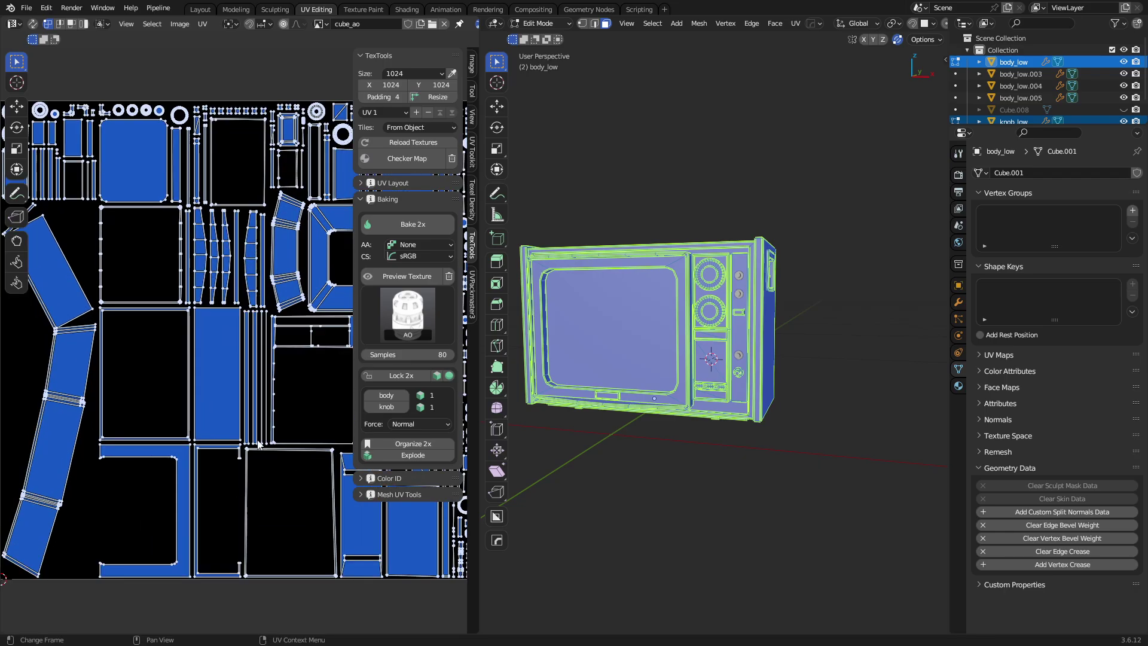
pyautogui.scroll(-2, 269, 446)
pyautogui.scroll(3, 132, 421)
pyautogui.moveTo(132, 422); pyautogui.dragTo(221, 422, button='middle')
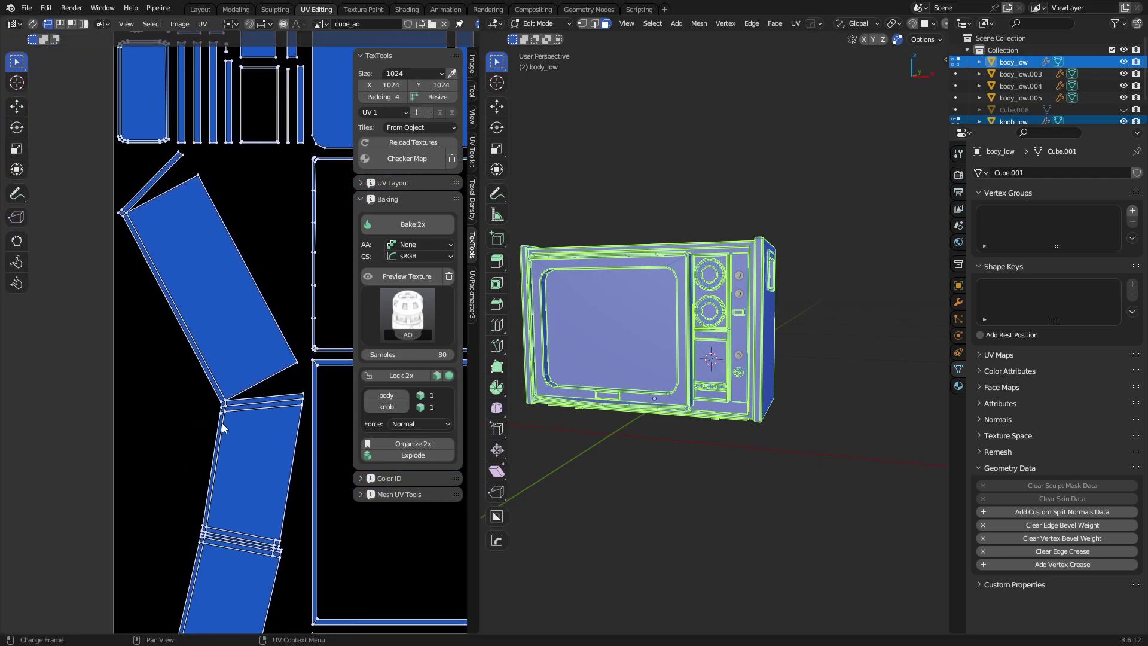
pyautogui.scroll(2, 181, 469)
pyautogui.scroll(-3, 181, 469)
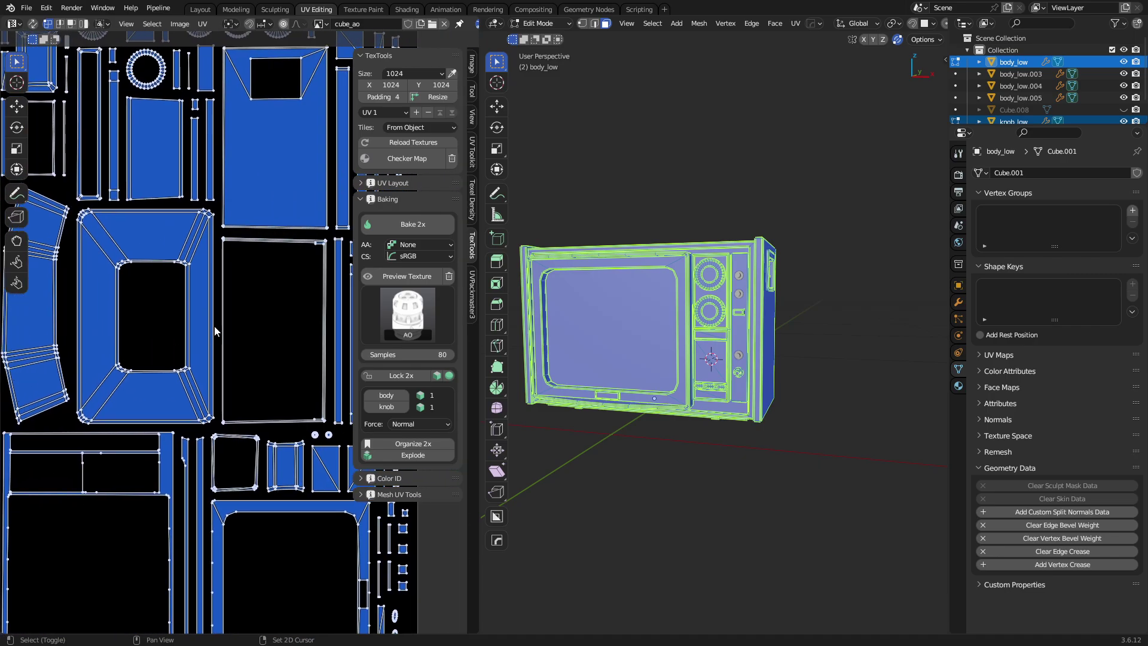
pyautogui.scroll(5, 183, 370)
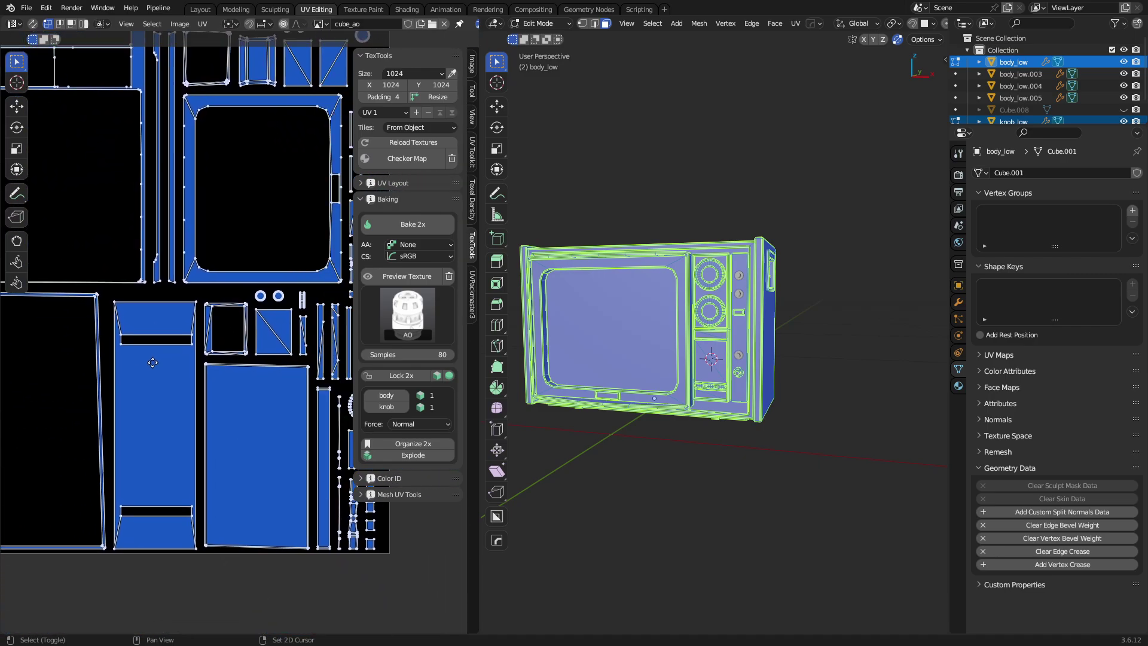
pyautogui.moveTo(36, 359); pyautogui.dragTo(192, 384, button='middle')
pyautogui.moveTo(59, 538); pyautogui.dragTo(287, 427, button='middle')
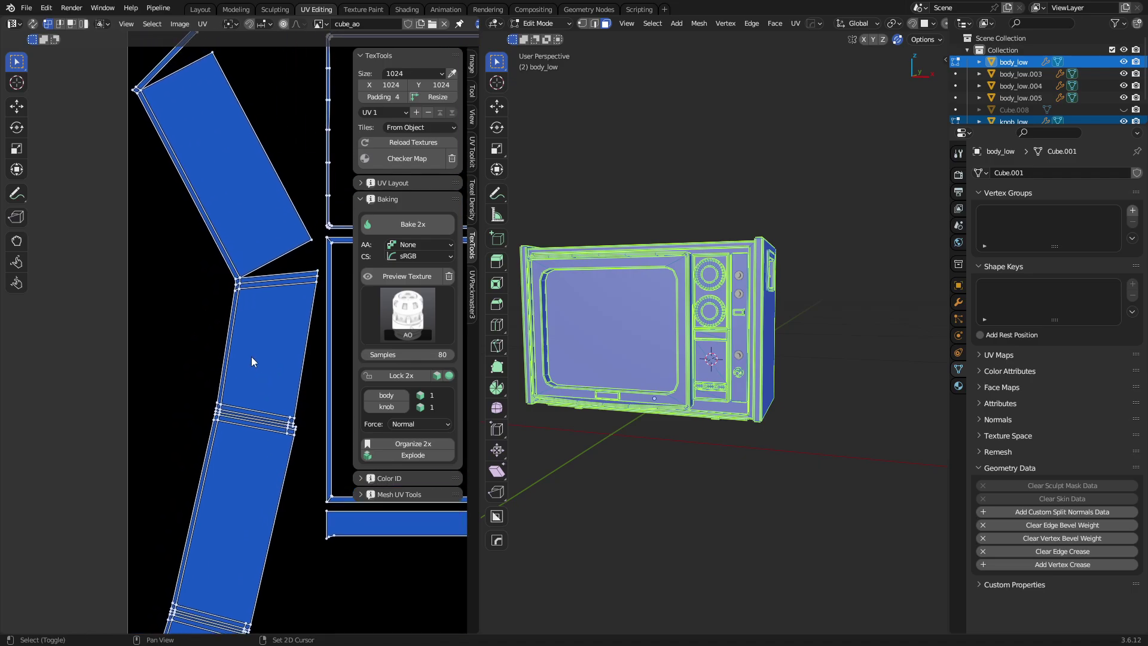
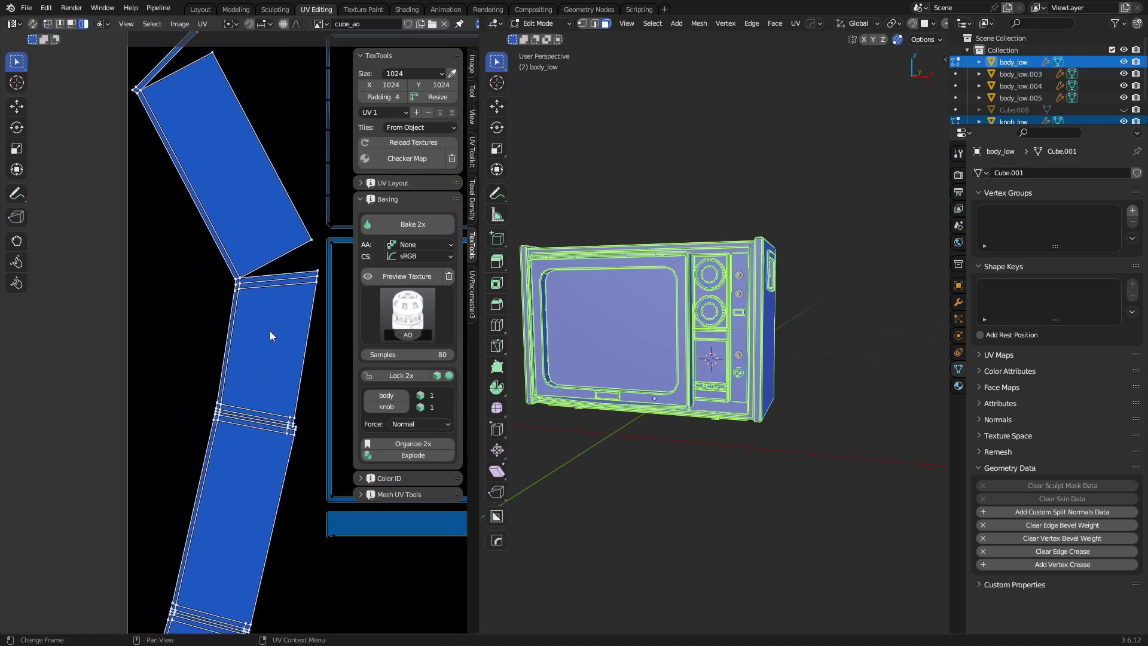
# Turn on UV sync selection and select individual faces around the upper bend of the crooked strip island to check them.
pyautogui.click(31, 26)
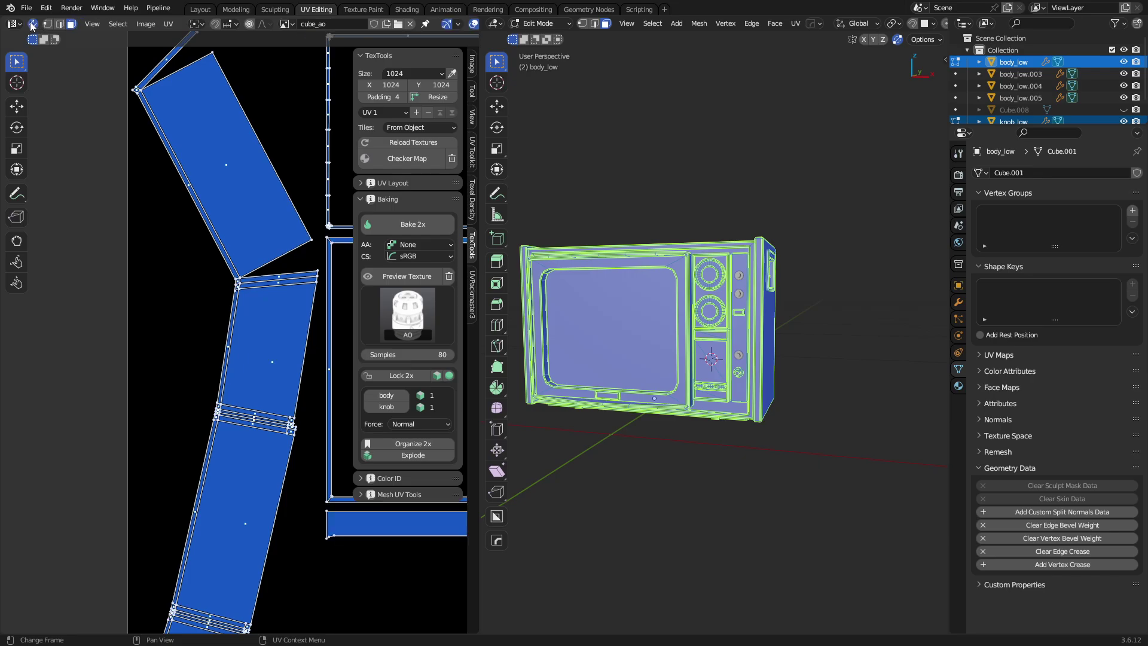
pyautogui.click(238, 286)
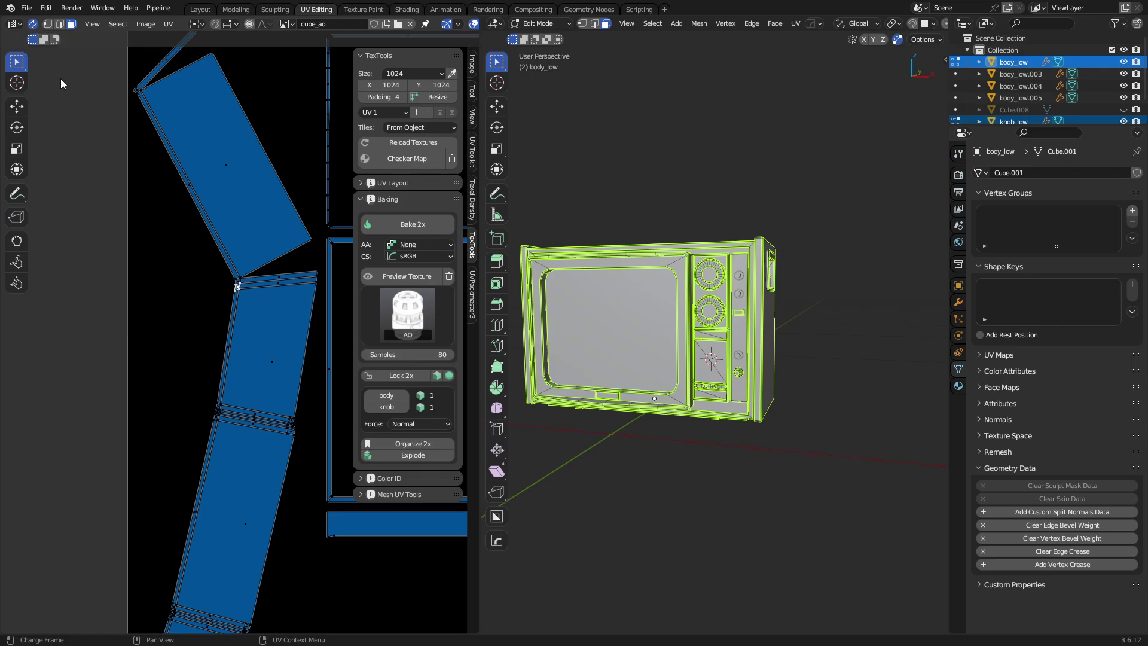
pyautogui.moveTo(188, 244); pyautogui.dragTo(315, 420)
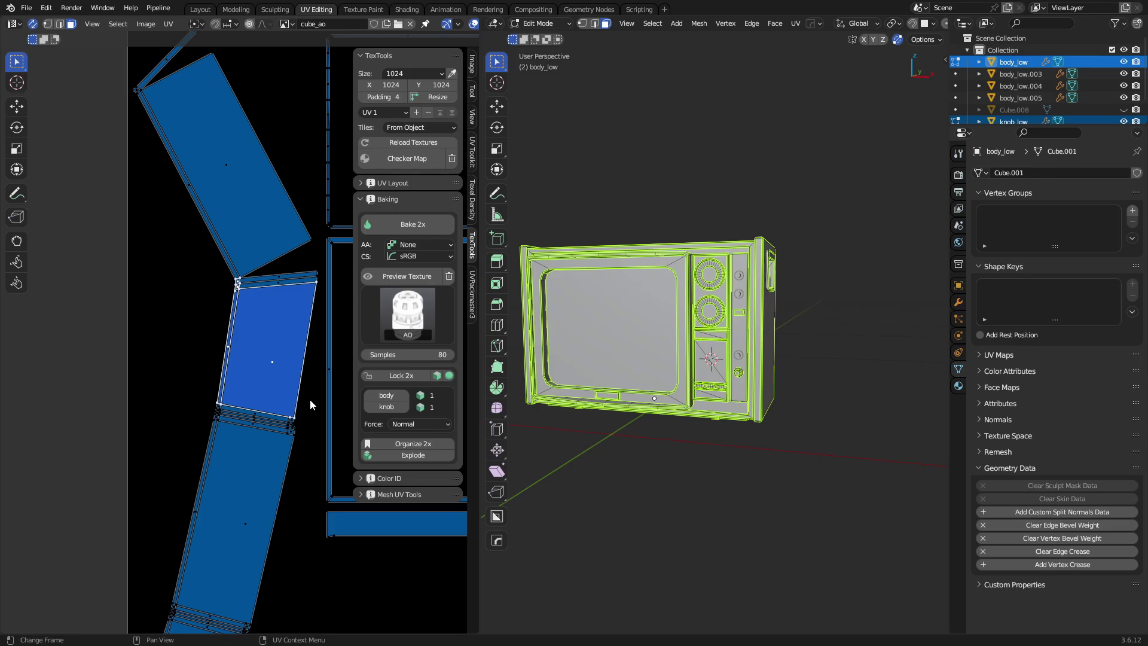
pyautogui.click(230, 301)
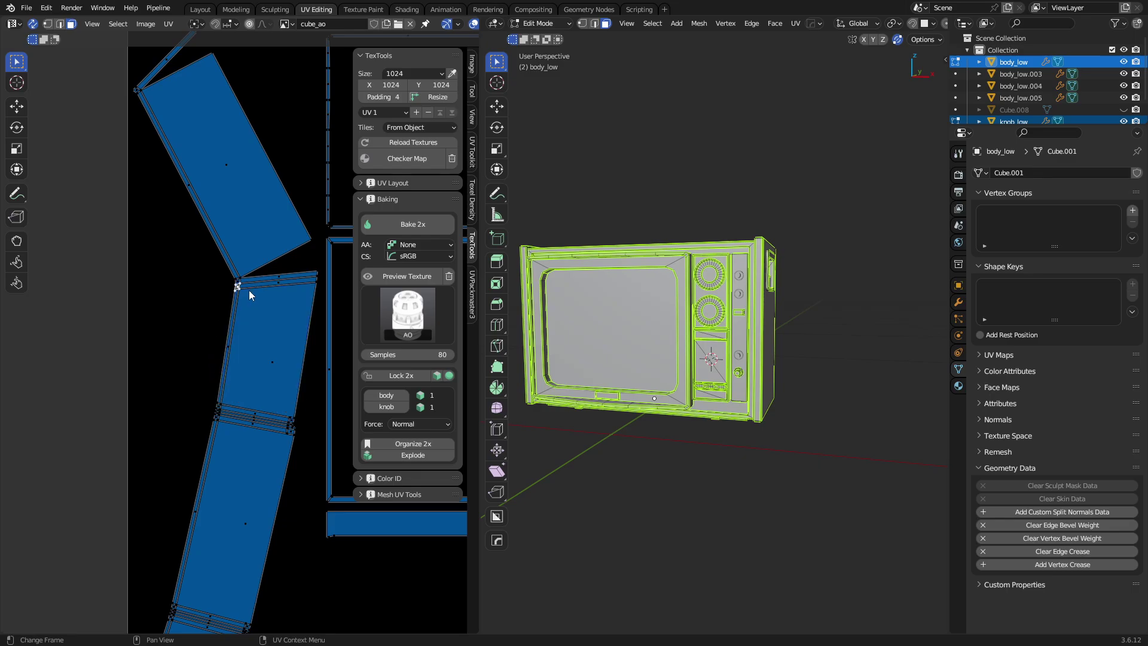
pyautogui.click(284, 359)
pyautogui.click(258, 336)
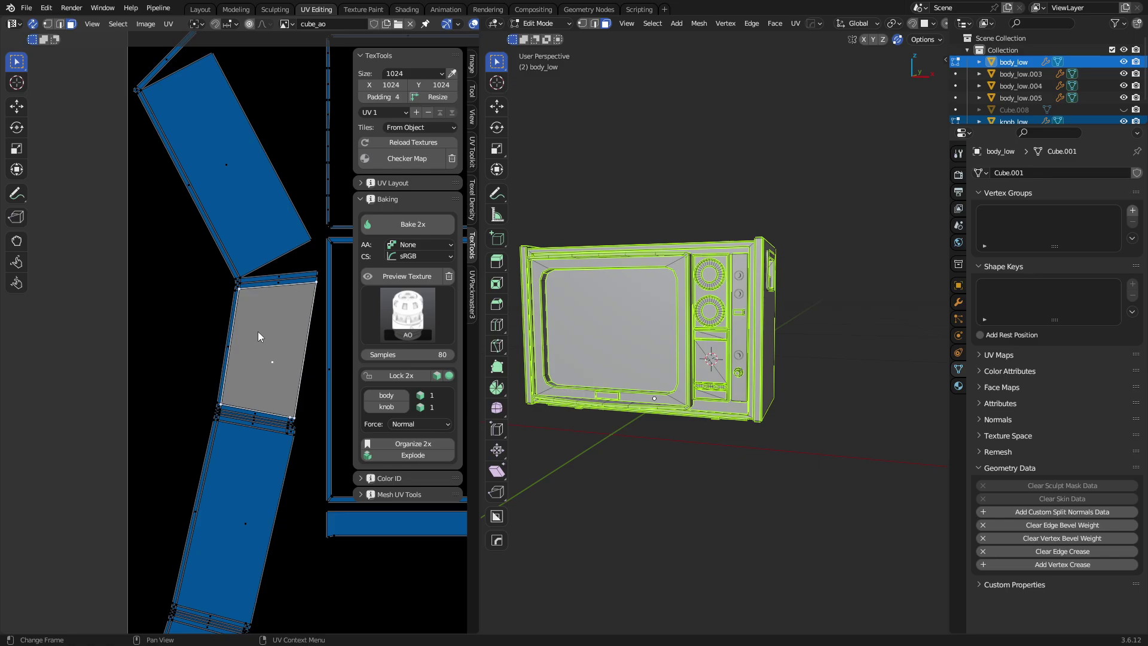
# Clear the selection and try moving the narrow strip face at the upper bend of the crooked island.
pyautogui.hotkey('alt', 'a')
pyautogui.press('a')
pyautogui.hotkey('alt', 'a')
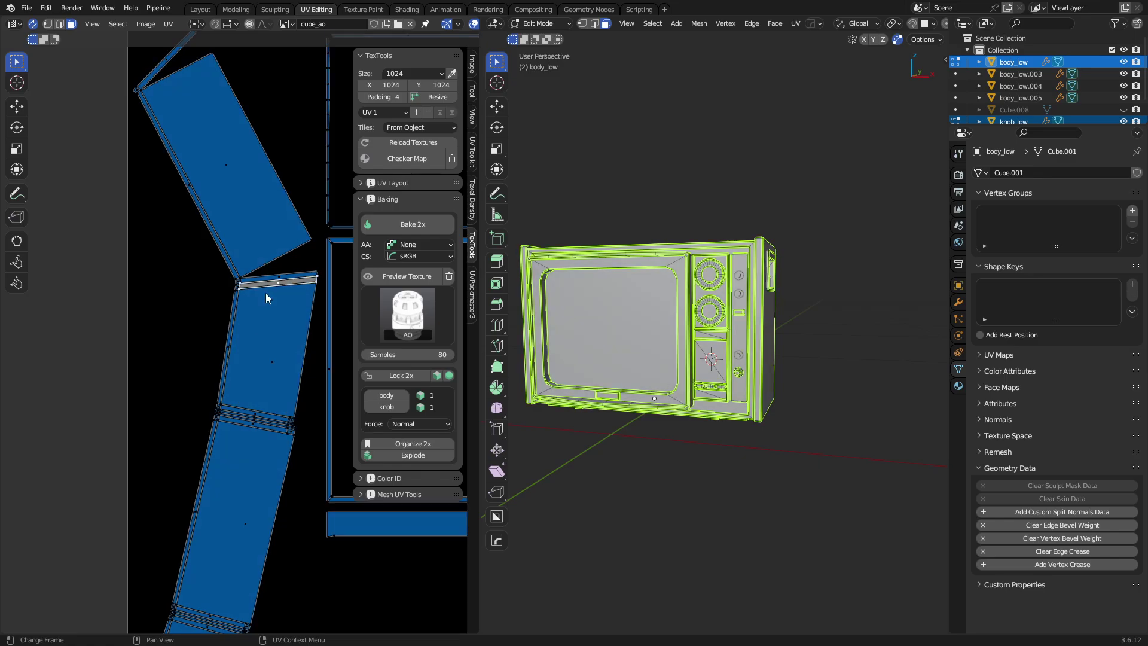
pyautogui.moveTo(266, 293); pyautogui.dragTo(275, 314)
pyautogui.press('Escape')
# Select all faces and unlink the cube_ao image so the UV layout shows on an empty background.
pyautogui.scroll(-5, 658, 335)
pyautogui.scroll(-6, 230, 352)
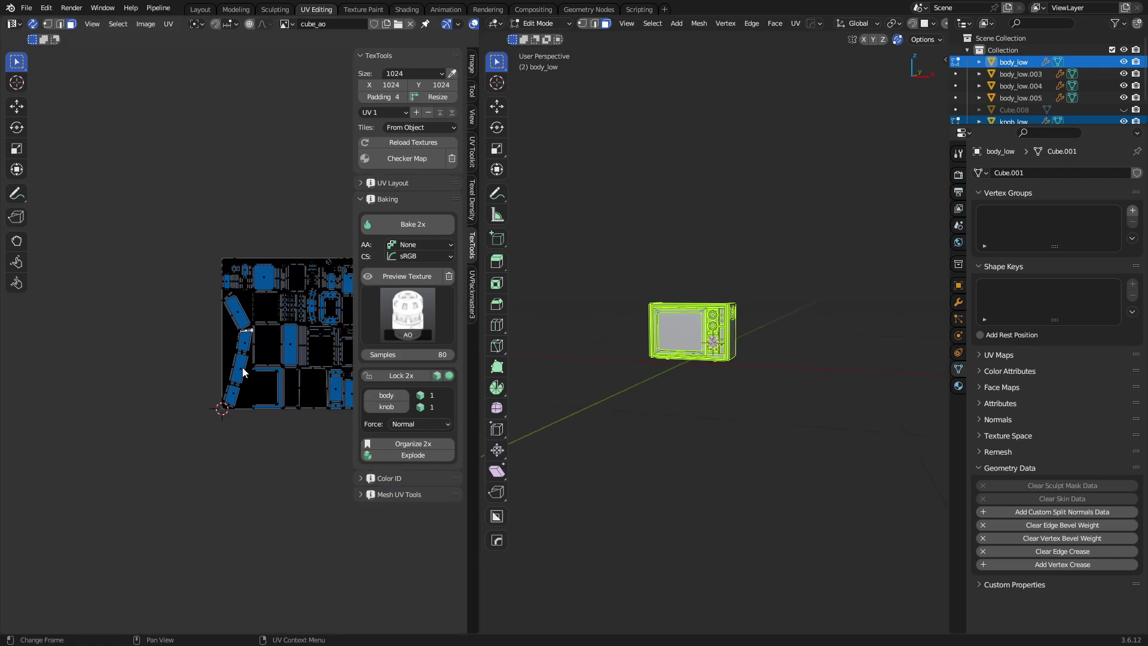
pyautogui.scroll(6, 243, 372)
pyautogui.press('a')
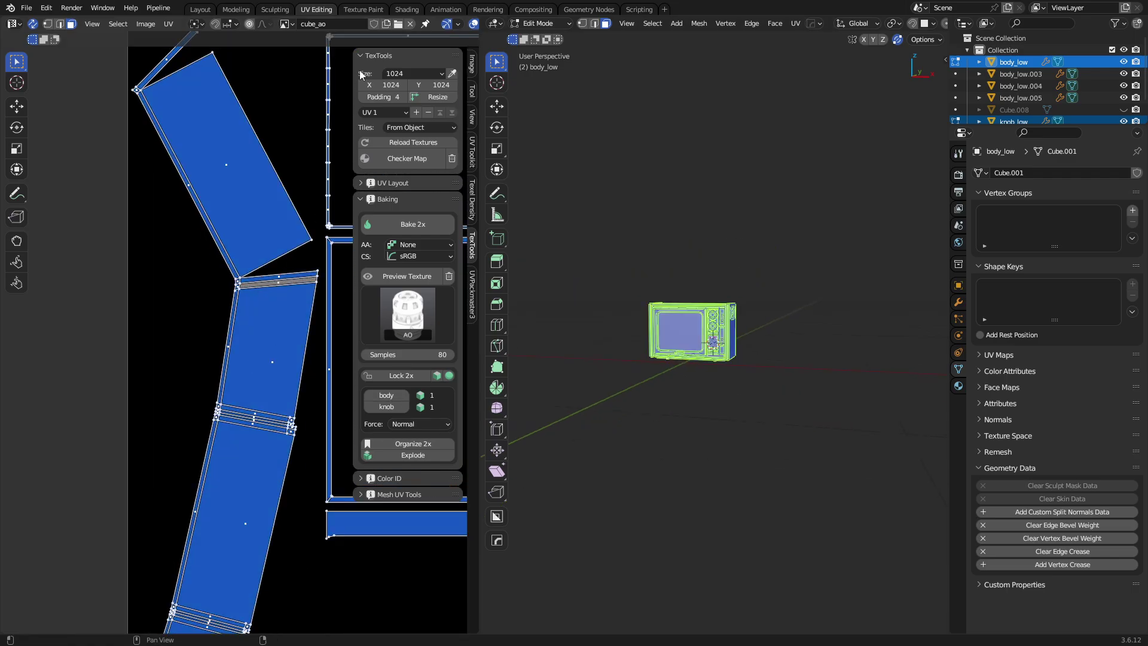
pyautogui.click(410, 23)
pyautogui.scroll(-3, 248, 332)
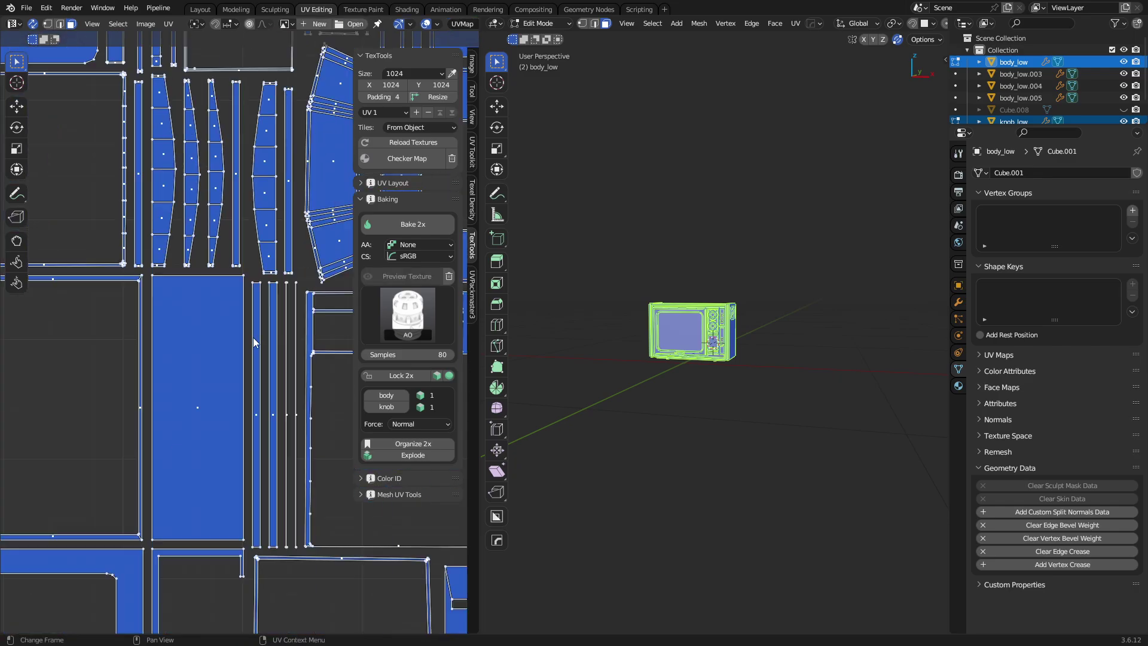
pyautogui.scroll(-3, 253, 338)
pyautogui.moveTo(161, 341); pyautogui.dragTo(205, 343, button='middle')
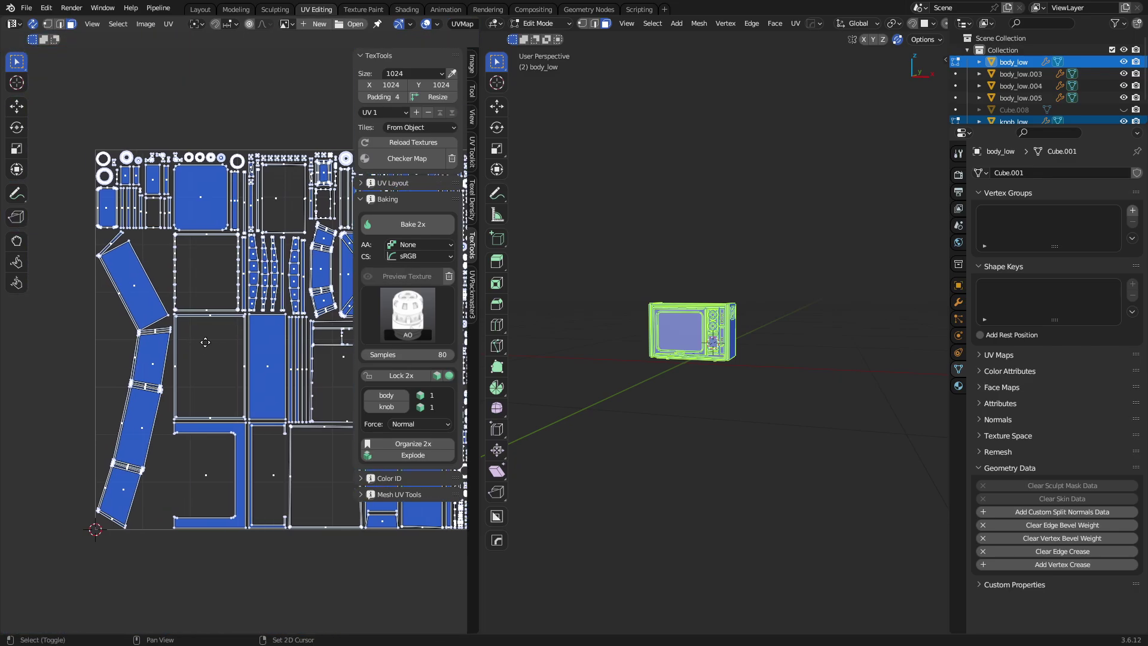
# Select a small corner face at the crooked island's upper bend and try moving it to check for overlapping geometry.
pyautogui.scroll(4, 206, 342)
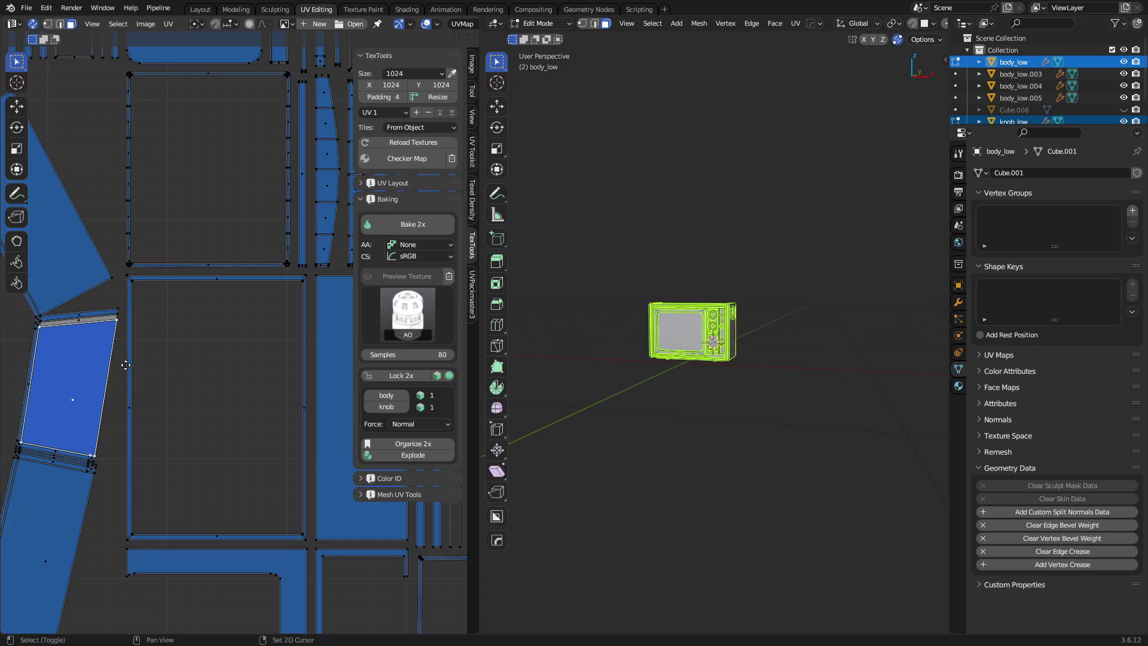
pyautogui.moveTo(55, 411); pyautogui.dragTo(203, 365, button='middle')
pyautogui.scroll(4, 191, 372)
pyautogui.scroll(2, 192, 371)
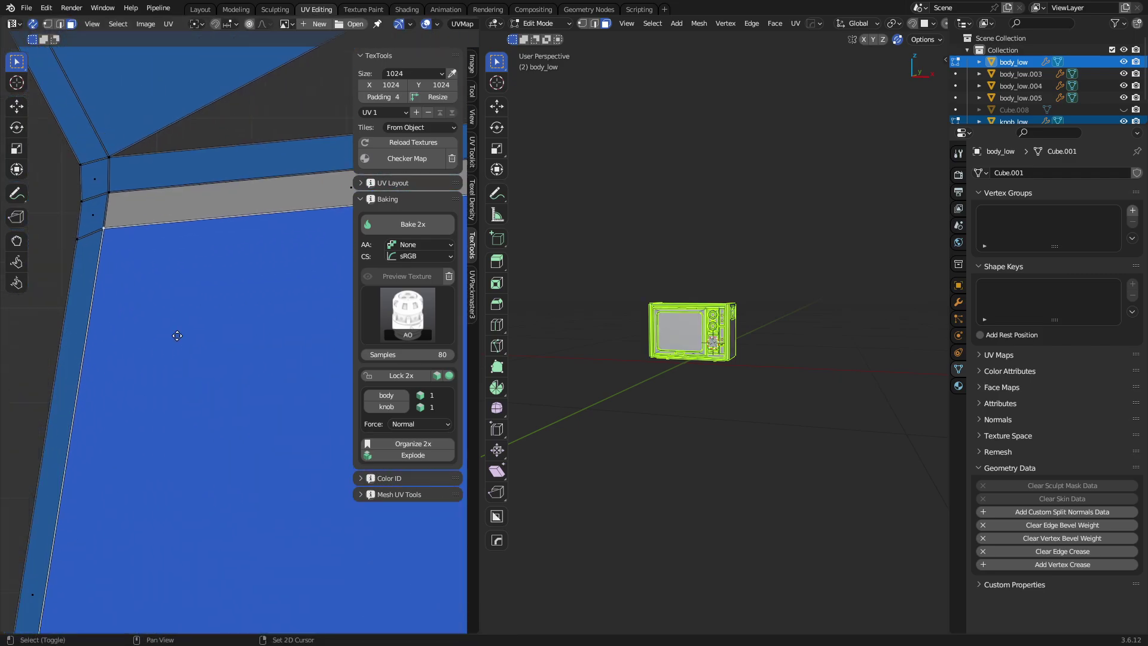
pyautogui.scroll(2, 152, 270)
pyautogui.click(160, 234)
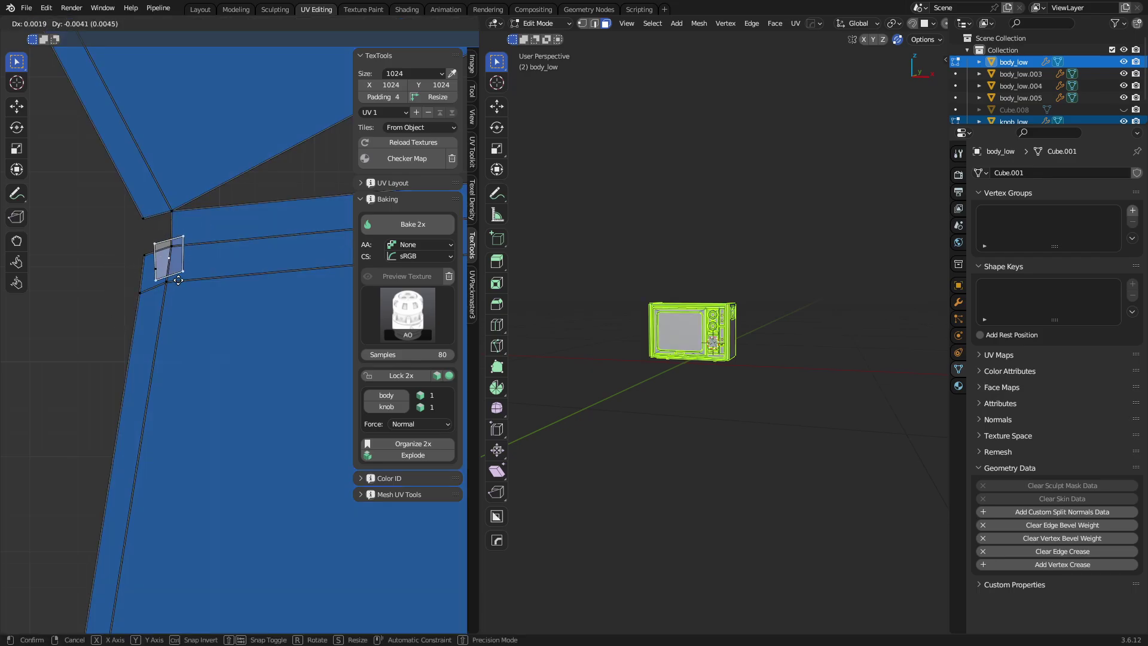
pyautogui.click(153, 268)
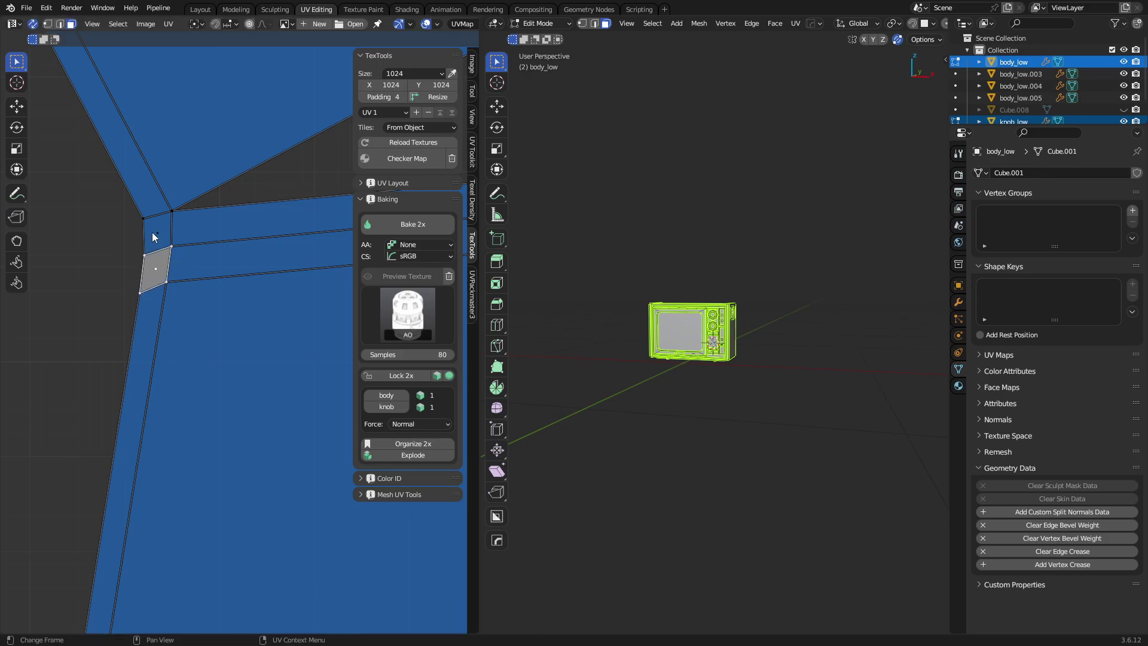
# Select all geometry of the body and knob and merge its vertices by distance at 0.1 mm.
pyautogui.press('a')
pyautogui.scroll(8, 738, 371)
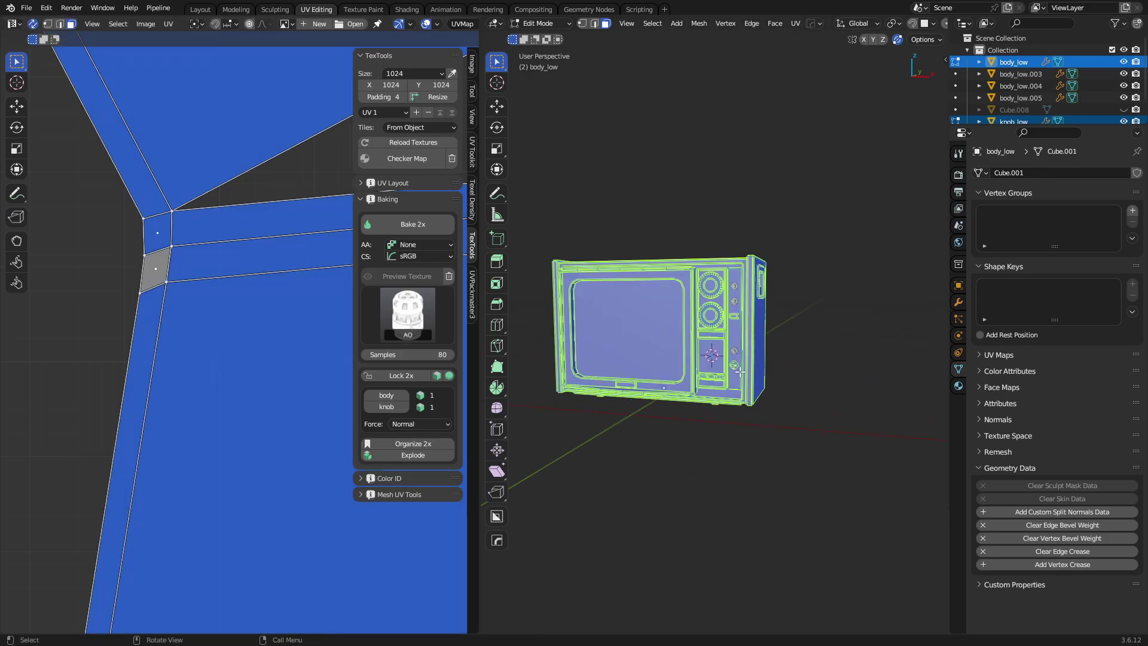
pyautogui.press('m')
pyautogui.click(738, 371)
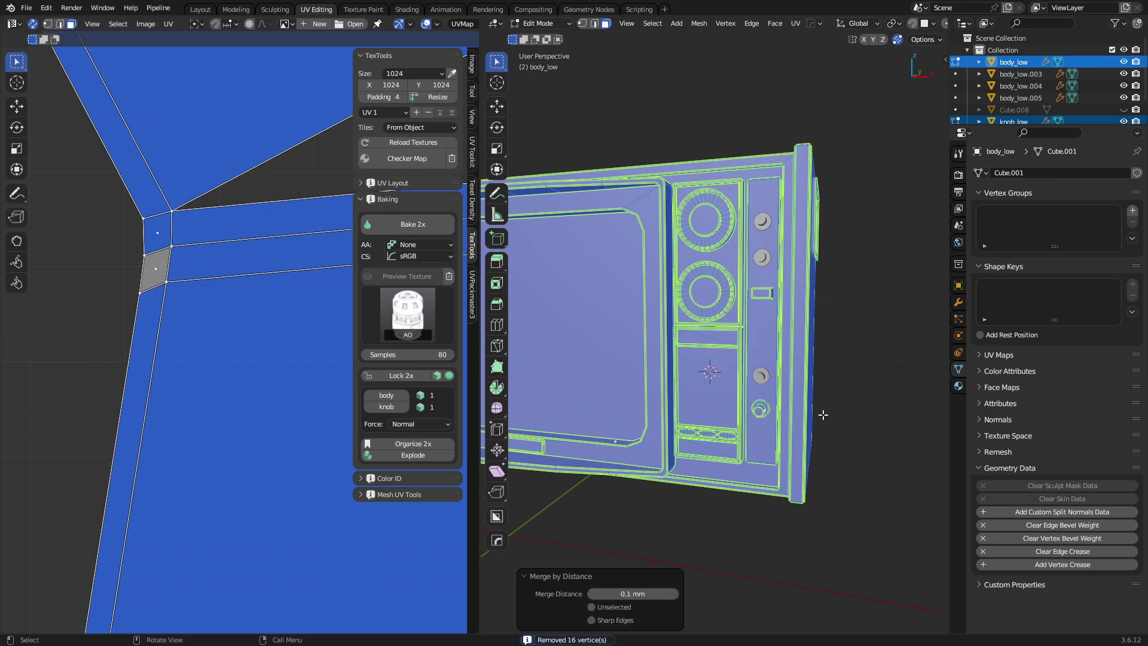
# Run Merge by Distance on the body and knob again, setting the merge distance to 0.01 mm.
pyautogui.hotkey('ctrl', 'Tab')
pyautogui.hotkey('ctrl', 'Tab')
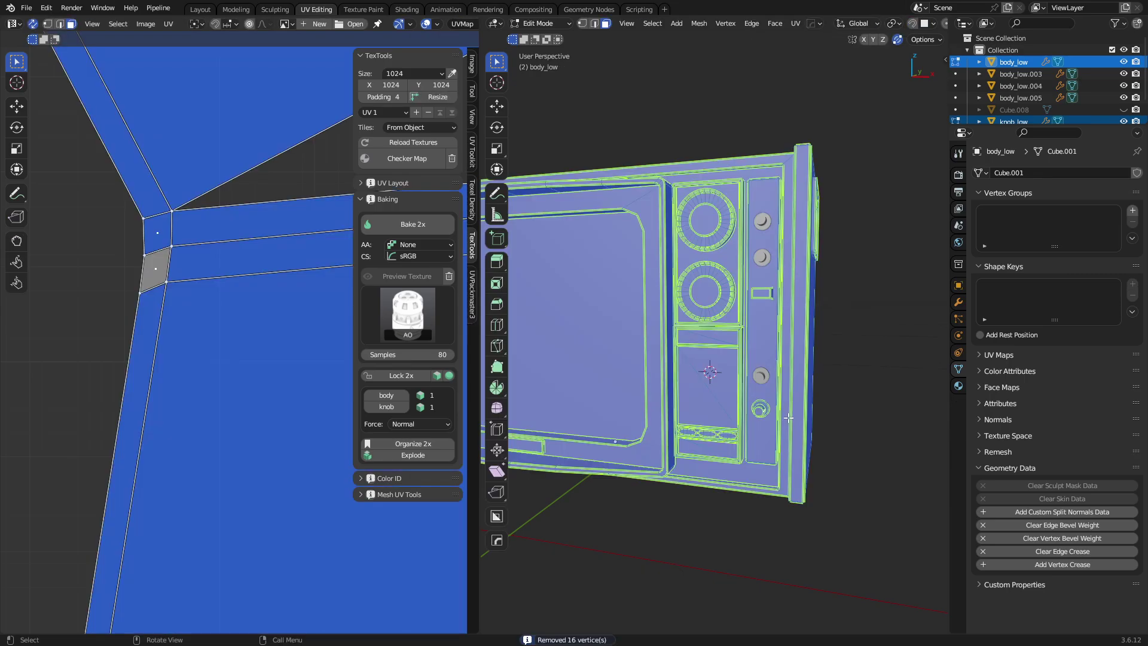
pyautogui.press('m')
pyautogui.click(792, 419)
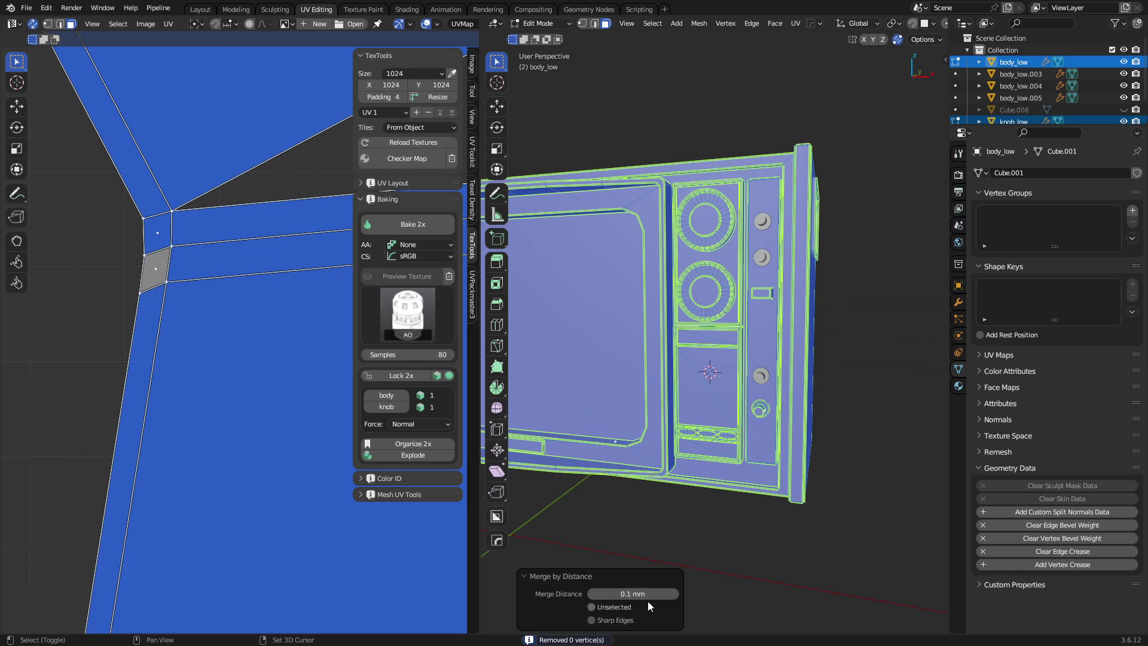
pyautogui.moveTo(644, 597); pyautogui.dragTo(644, 597)
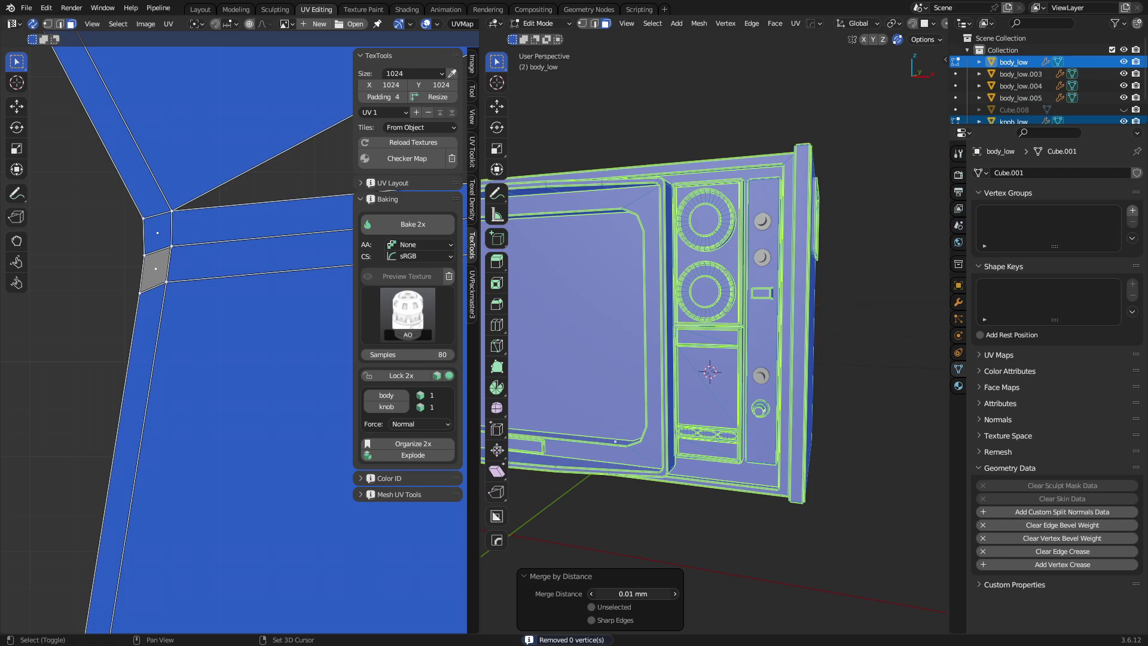
# Check a corner vertex at the island's bend, return to face selection, turn off UV sync selection and select the bend's short upper UV edge.
pyautogui.press('1')
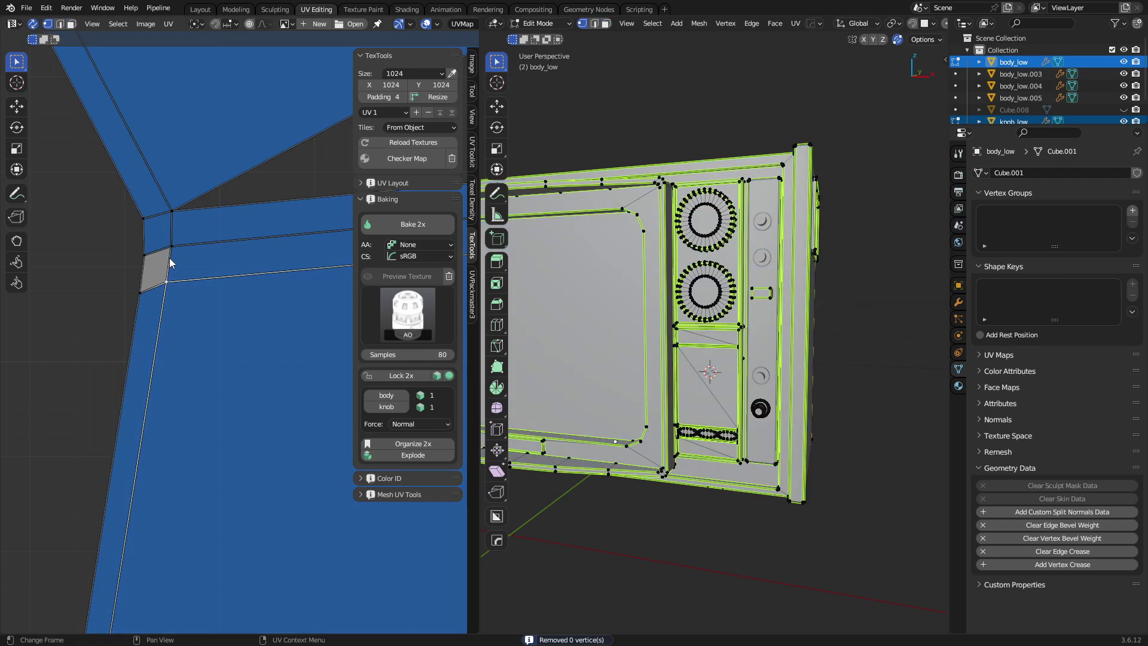
pyautogui.press('3')
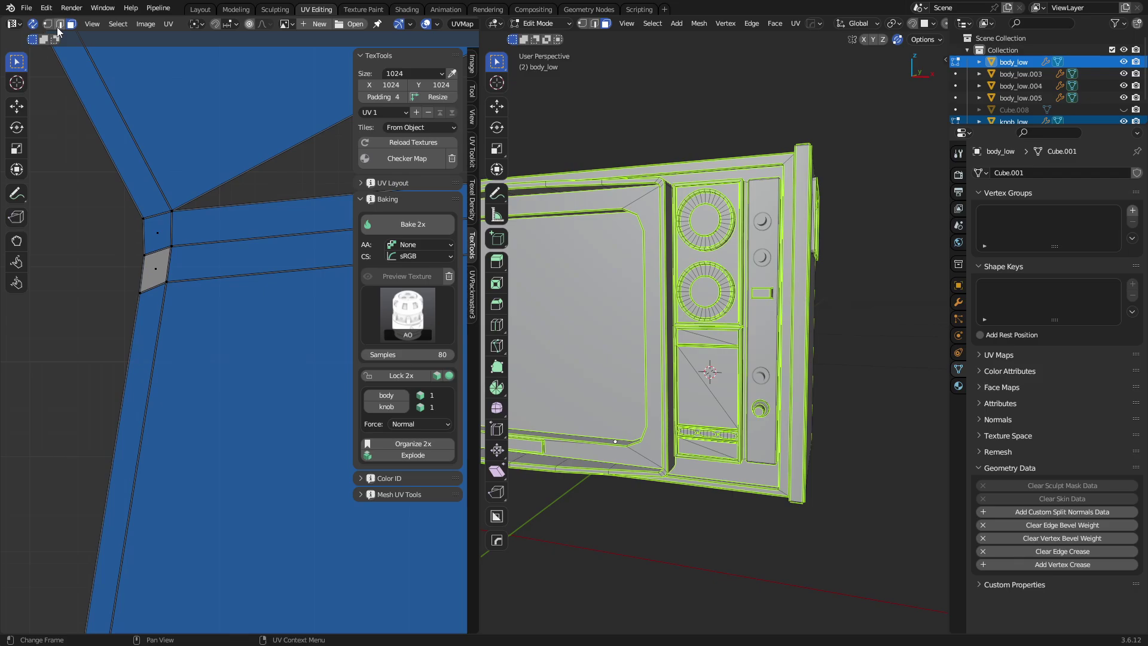
pyautogui.click(31, 28)
pyautogui.press('a')
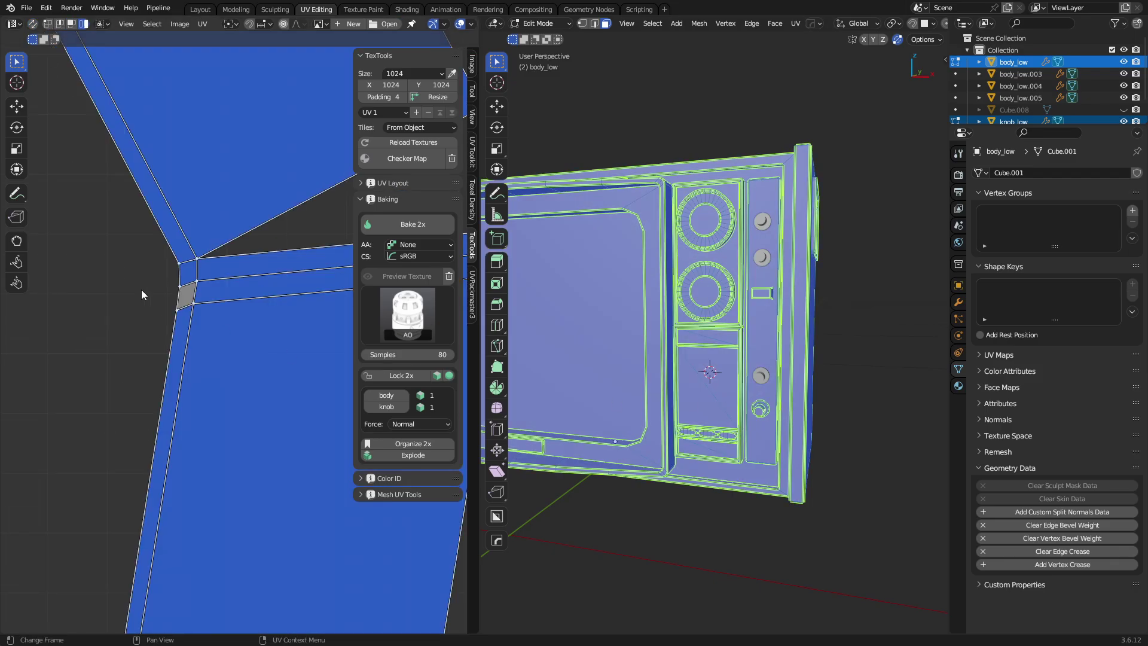
pyautogui.click(191, 266)
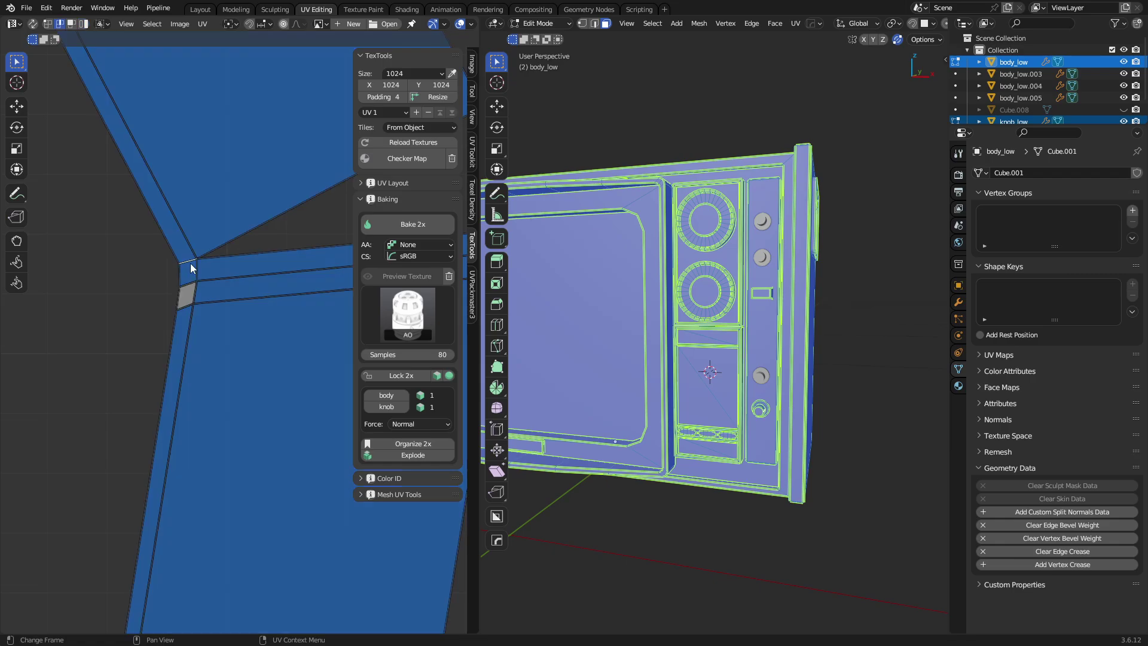
# Turn on UV sync selection, select the small upper corner face at the island's bend and frame it in the 3D view.
pyautogui.click(32, 26)
pyautogui.moveTo(159, 287); pyautogui.dragTo(200, 247)
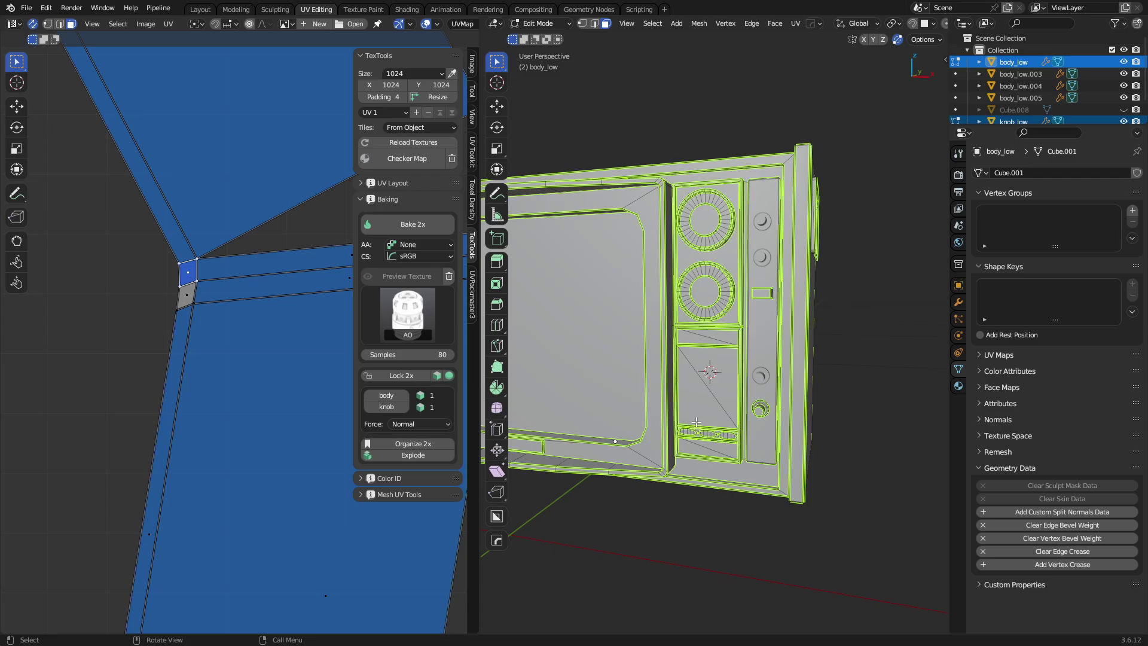
pyautogui.press('KP_Decimal')
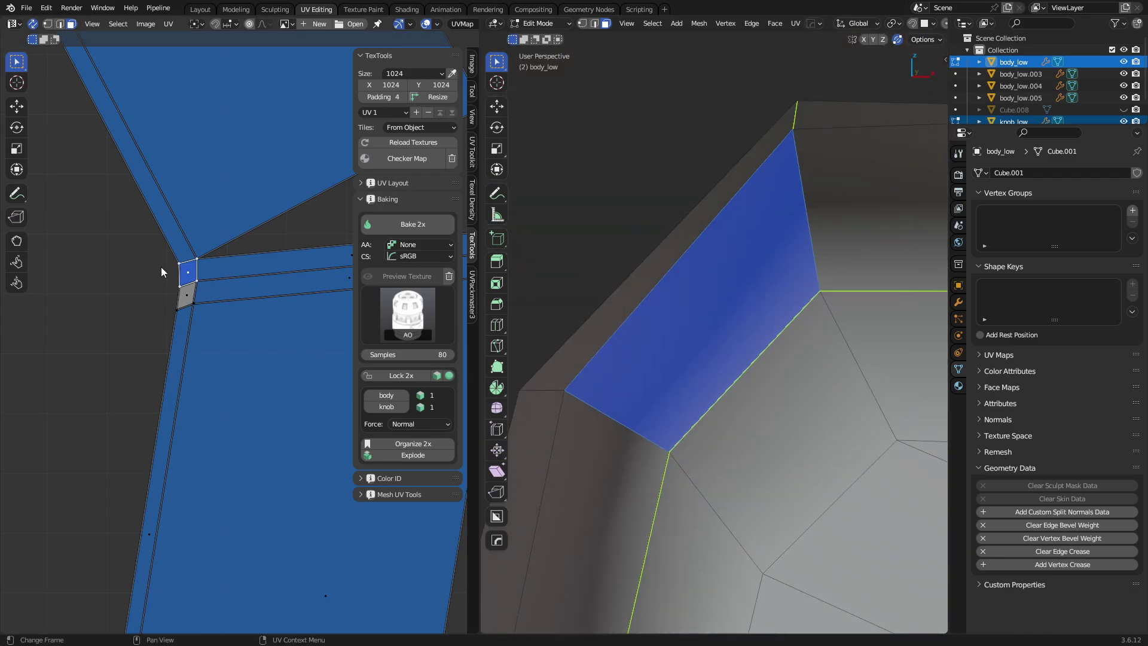
pyautogui.press('`')
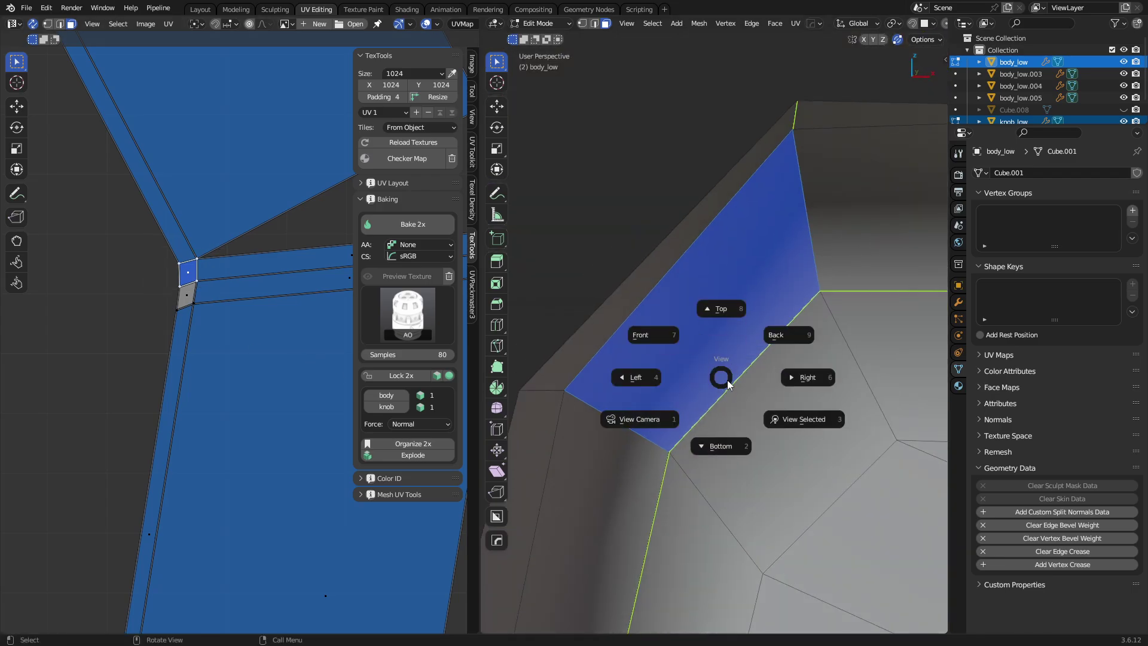
pyautogui.click(777, 420)
# Select the faces around the bend, reselect the small upper corner face and examine its surrounding edges on the rear housing.
pyautogui.click(177, 294)
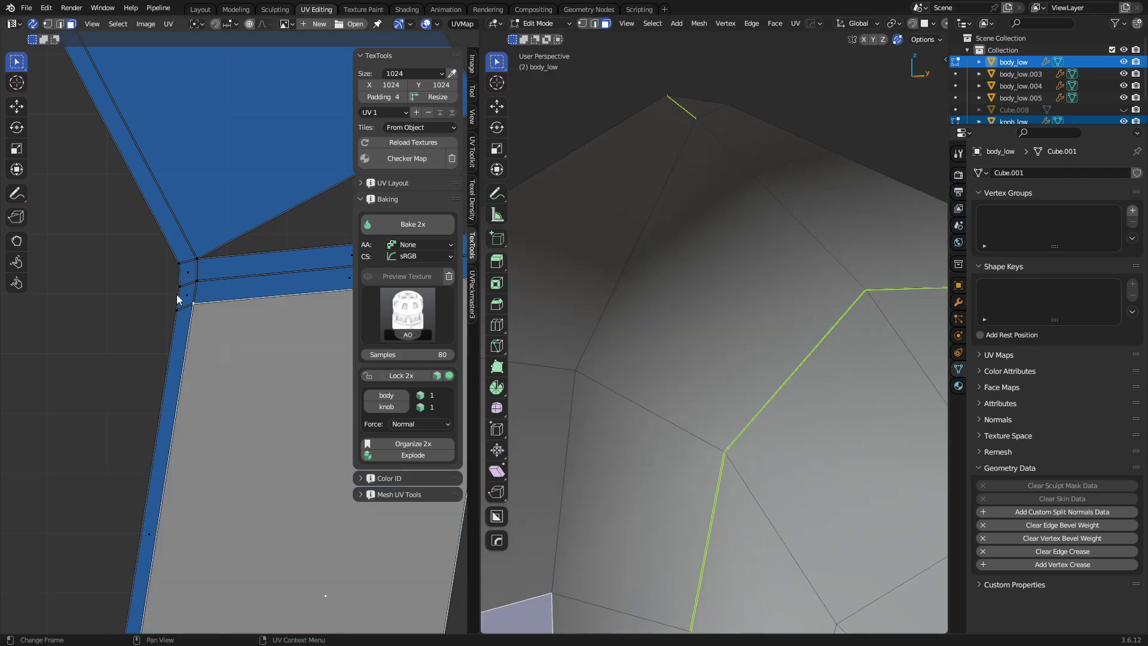
pyautogui.click(181, 295)
pyautogui.click(189, 271)
pyautogui.press('`')
pyautogui.click(800, 421)
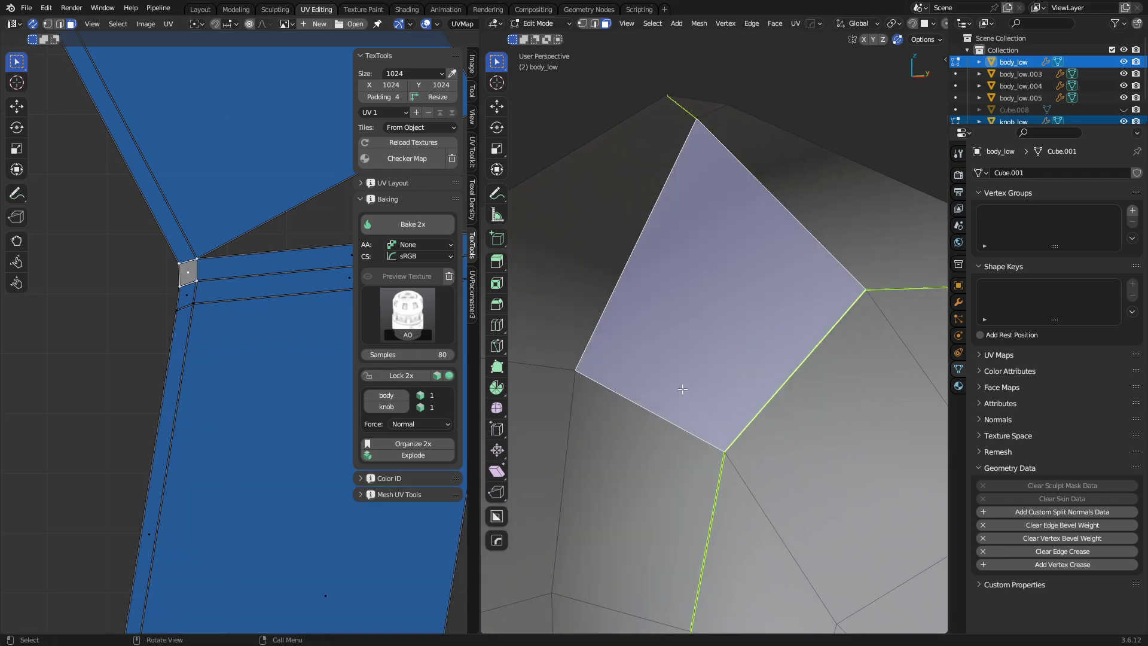
pyautogui.moveTo(682, 389); pyautogui.dragTo(753, 347, button='middle')
pyautogui.scroll(6, 692, 319)
# Switch to edge selection and mark the short upper edge of the corner face as a seam.
pyautogui.press('2')
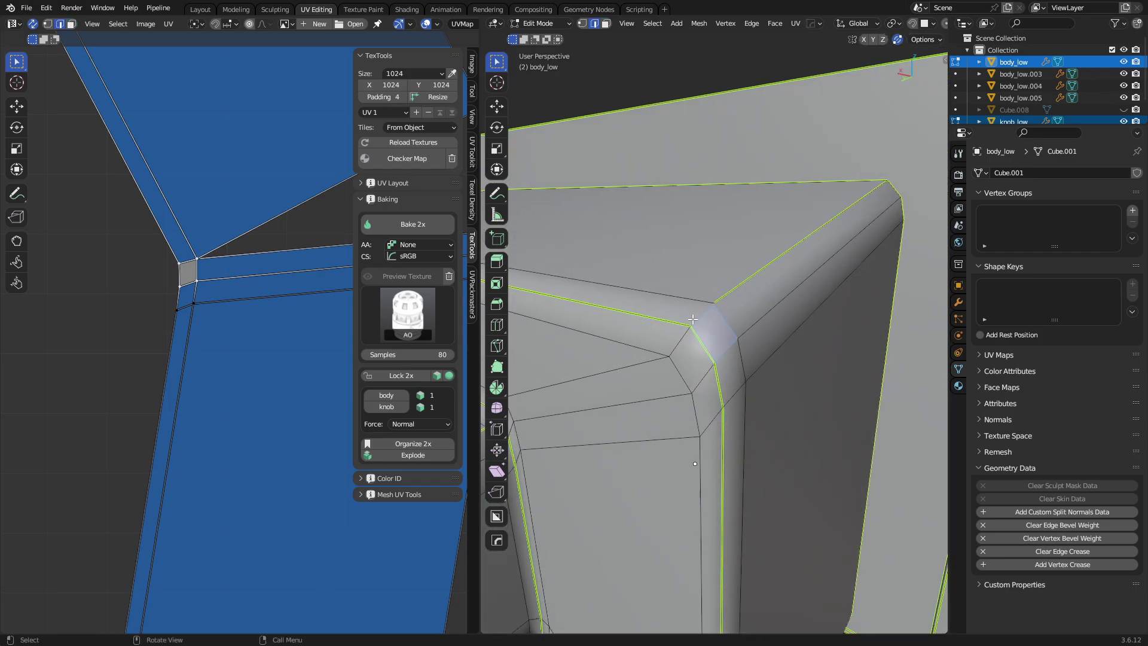
pyautogui.click(692, 318)
pyautogui.press('`')
pyautogui.click(820, 383)
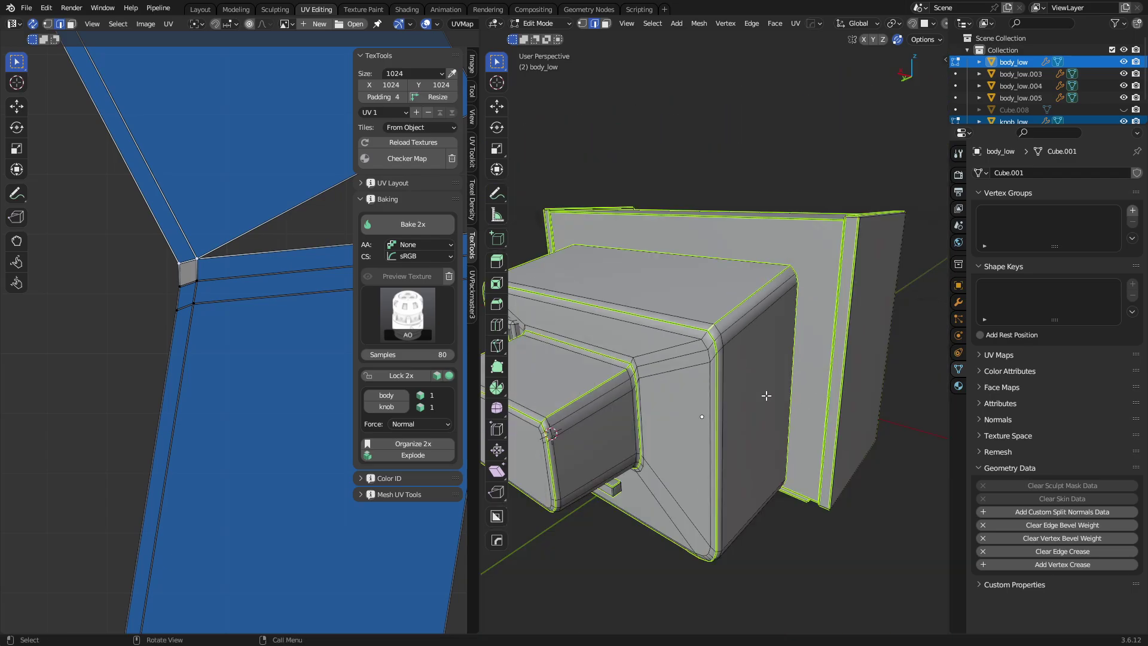
# Mark the short bevel edges at the rear housing's opposite upper corner as seams and sharp edges.
pyautogui.moveTo(764, 397); pyautogui.dragTo(677, 368, button='middle')
pyautogui.click(679, 363)
pyautogui.press('u')
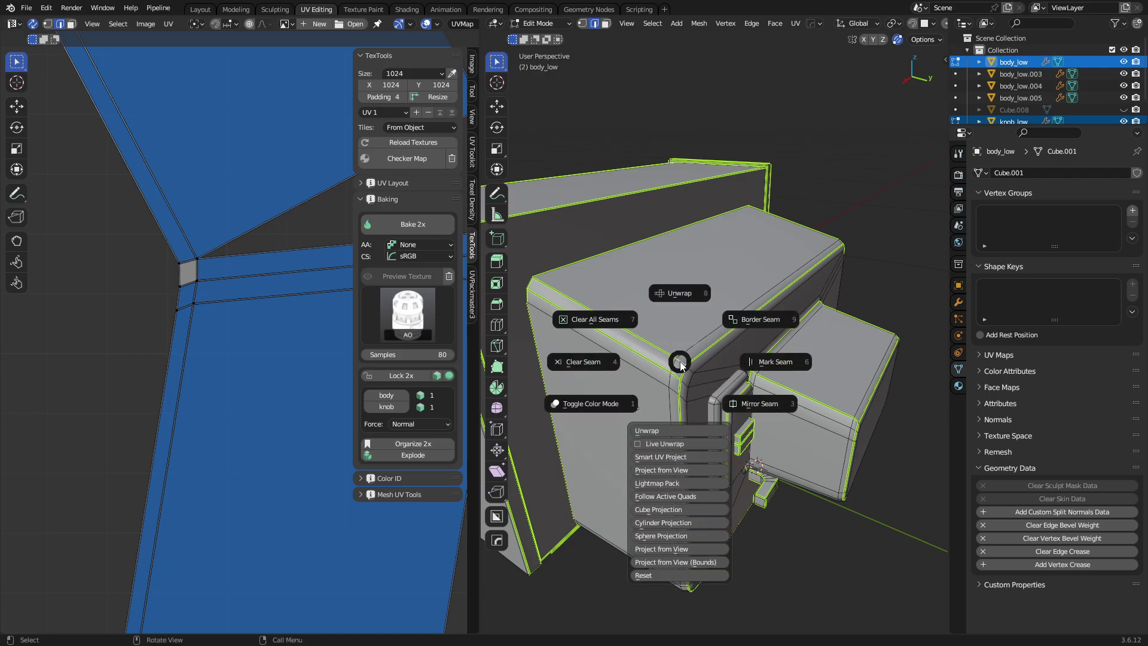
pyautogui.click(740, 360)
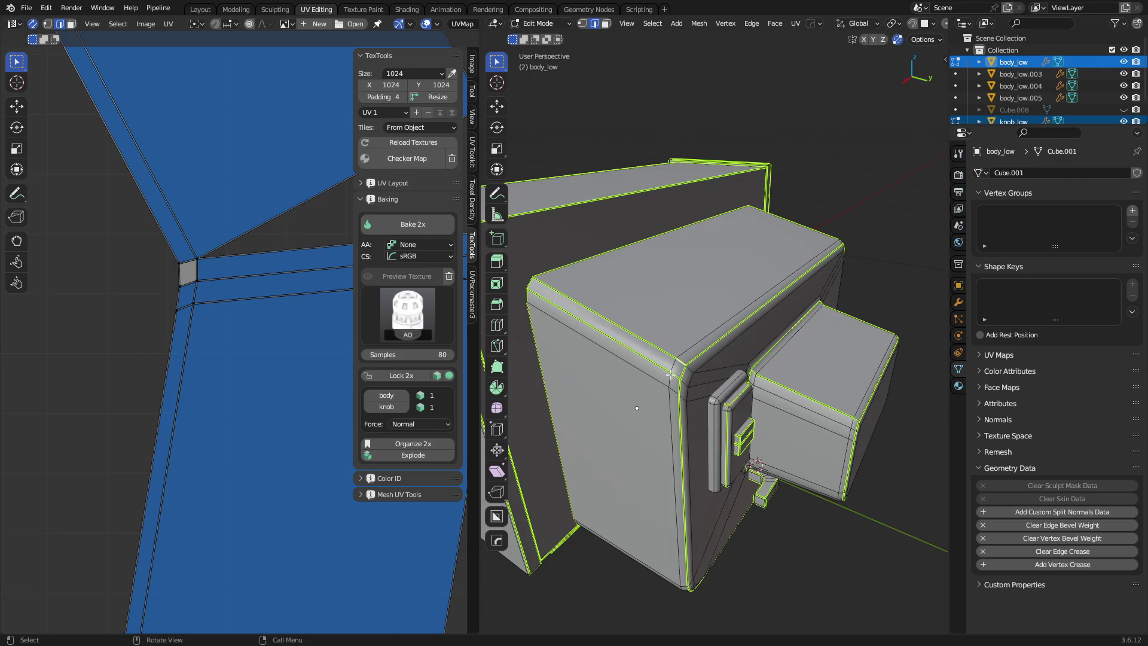
pyautogui.keyDown('shift'); pyautogui.click(673, 357); pyautogui.keyUp('shift')
pyautogui.press('u')
pyautogui.click(737, 349)
pyautogui.moveTo(737, 349); pyautogui.dragTo(593, 362, button='middle')
pyautogui.hotkey('ctrl', 'e')
pyautogui.click(773, 360)
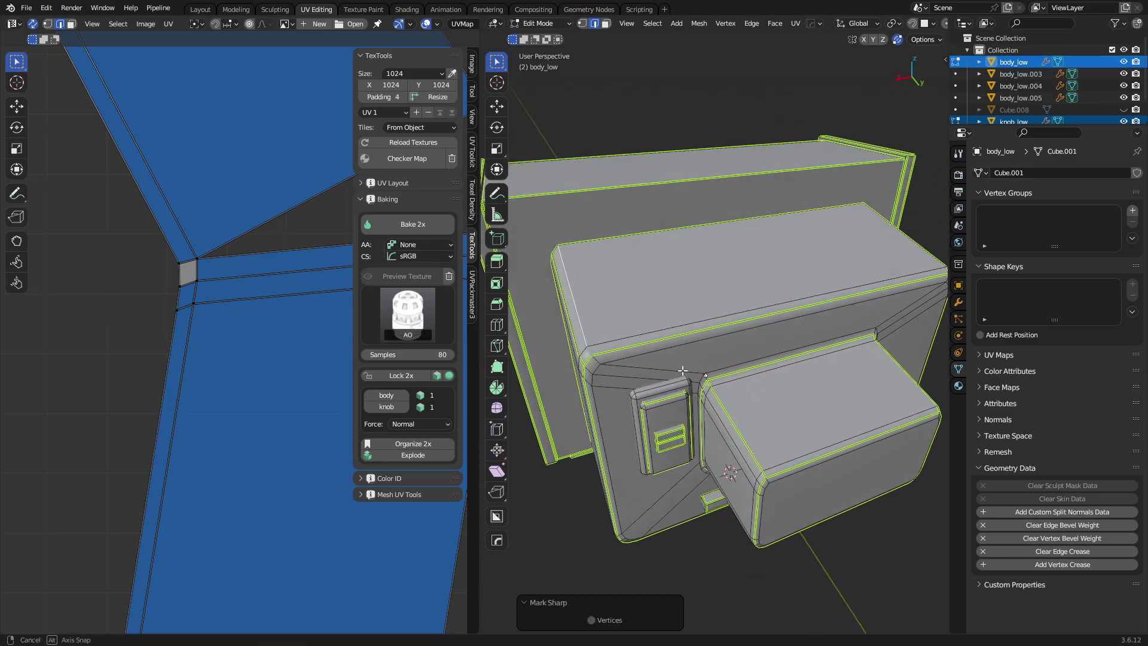
# Mark the lower long edge of the bevel along the rear housing's upper side as a seam.
pyautogui.moveTo(772, 360); pyautogui.dragTo(610, 362, button='middle')
pyautogui.moveTo(909, 348); pyautogui.dragTo(711, 399, button='middle')
pyautogui.click(709, 413)
pyautogui.keyDown('shift'); pyautogui.click(792, 373); pyautogui.keyUp('shift')
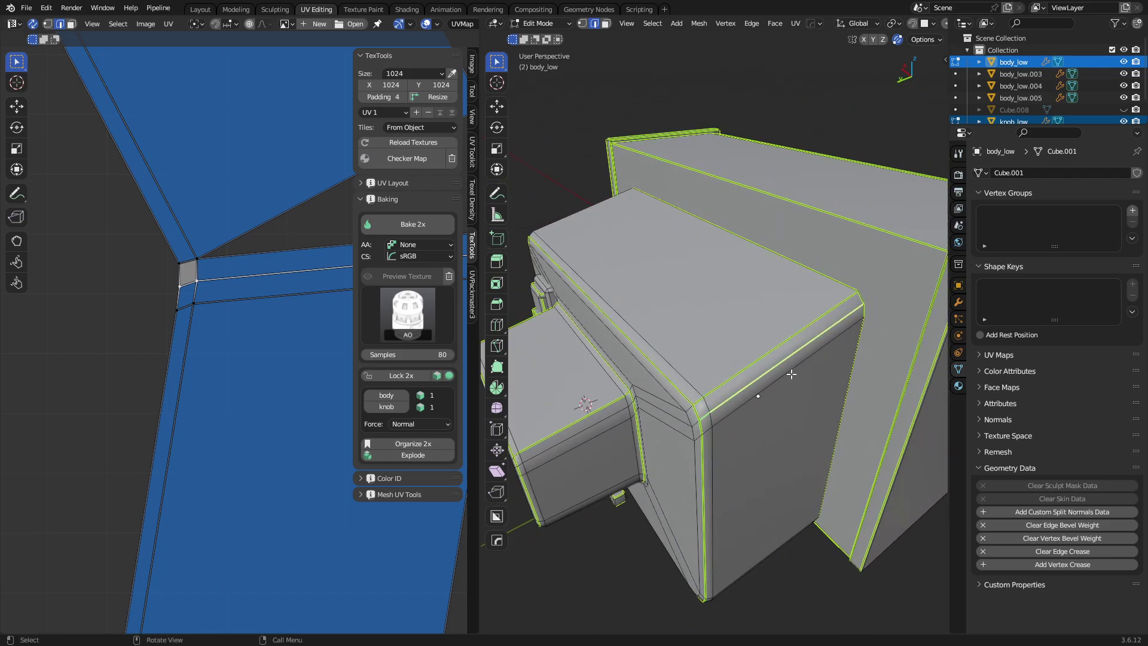
pyautogui.keyDown('shift'); pyautogui.click(711, 397); pyautogui.keyUp('shift')
pyautogui.hotkey('ctrl', 'e')
# Select the parallel upper long edge of the same bevel and clear its sharp marking.
pyautogui.click(711, 397)
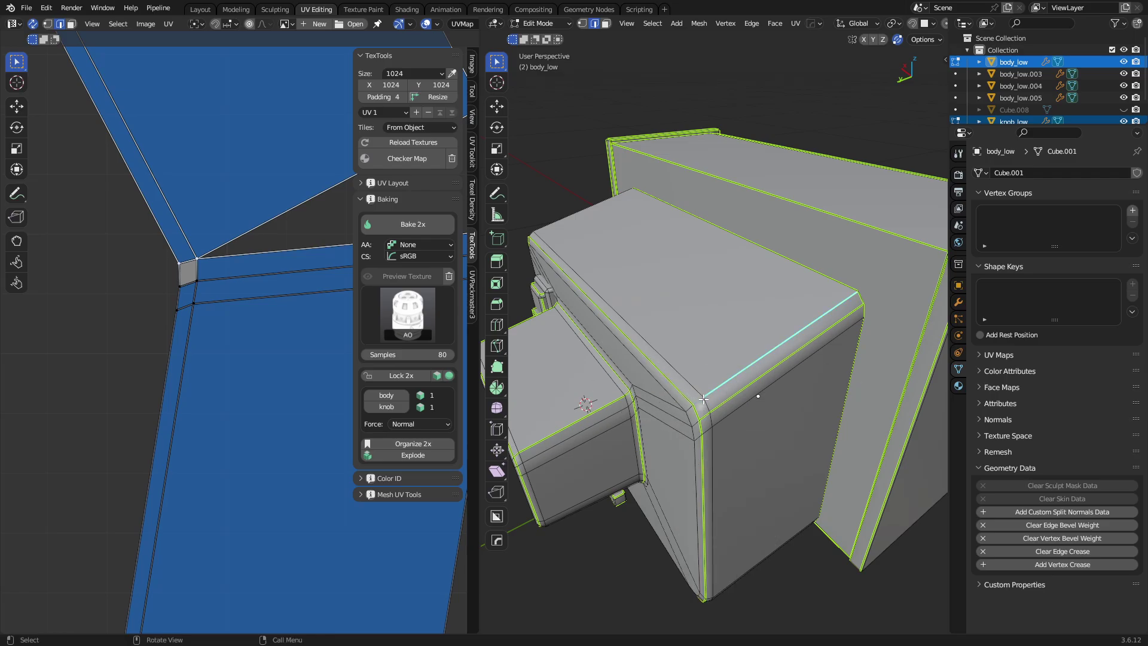
pyautogui.press('u')
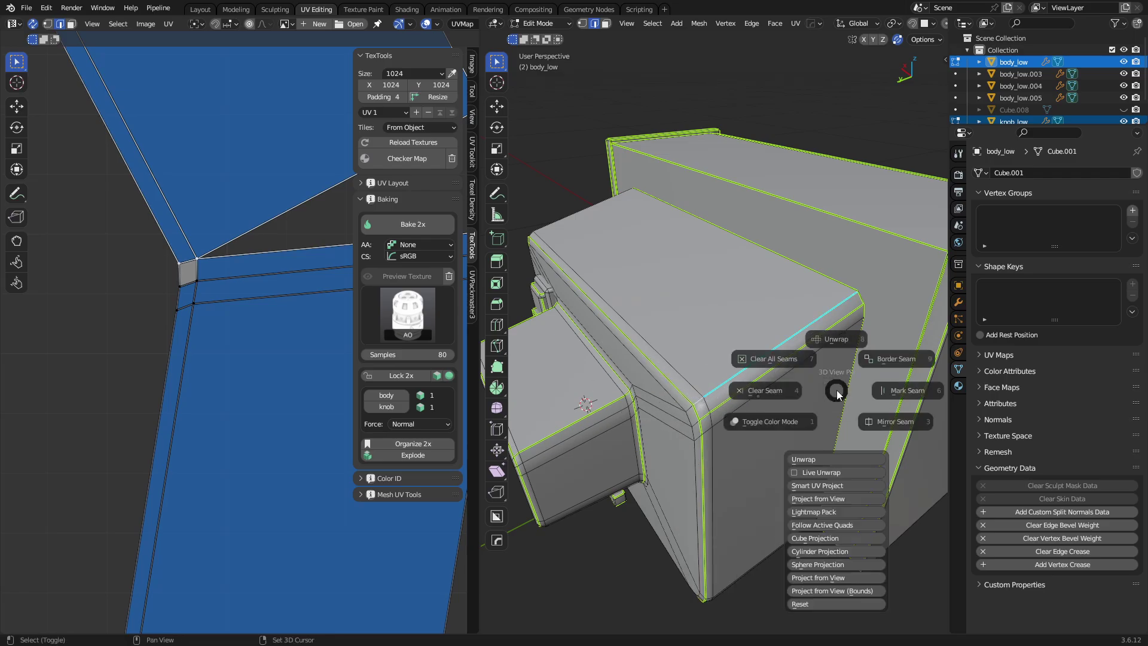
pyautogui.press('Escape')
pyautogui.hotkey('ctrl', 'e')
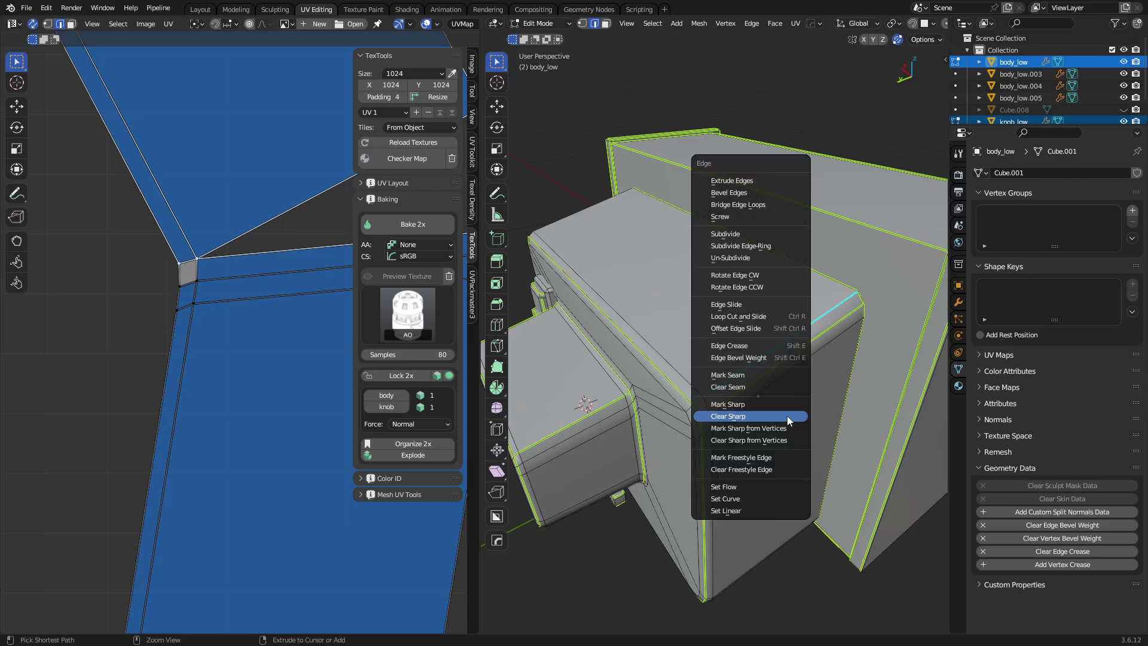
pyautogui.click(787, 416)
# Select all geometry of the body and knob, unwrap it and examine the bent island's new shape.
pyautogui.press('Tab')
pyautogui.moveTo(701, 422); pyautogui.dragTo(752, 439, button='middle')
pyautogui.press('Tab')
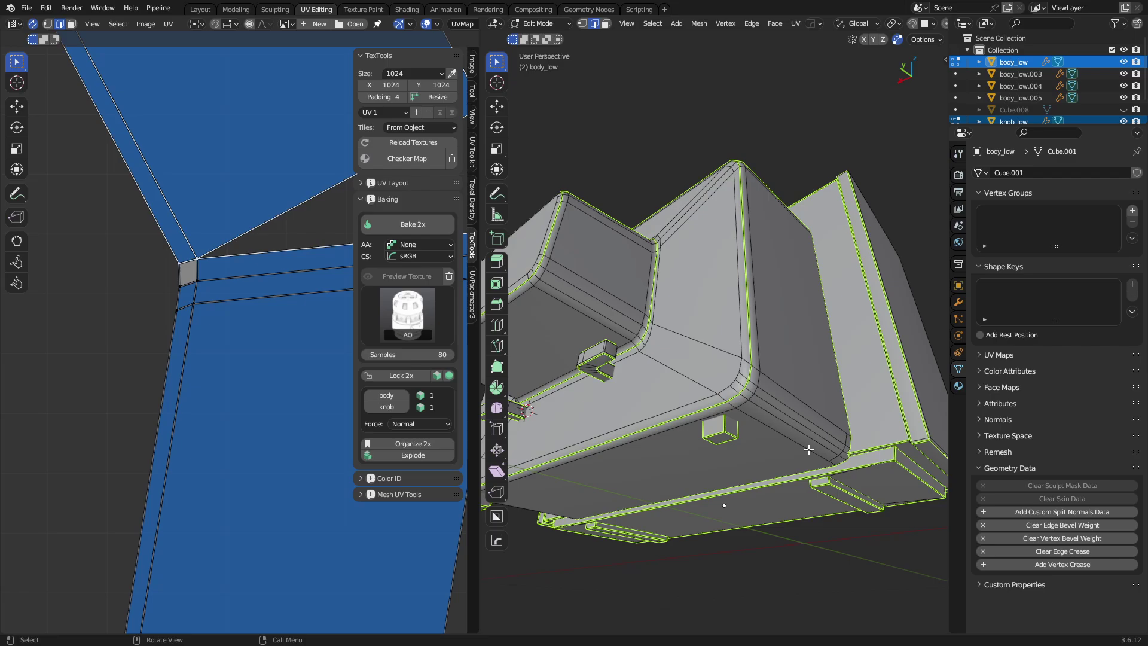
pyautogui.press('a')
pyautogui.press('u')
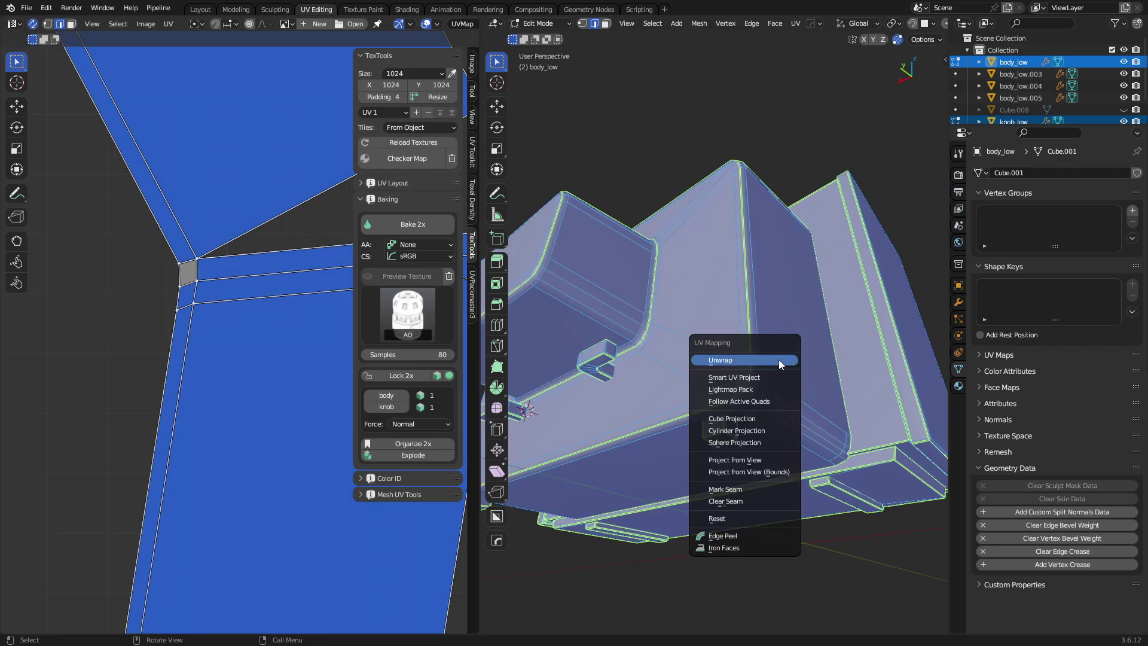
pyautogui.click(779, 361)
pyautogui.scroll(-3, 166, 381)
pyautogui.scroll(2, 209, 428)
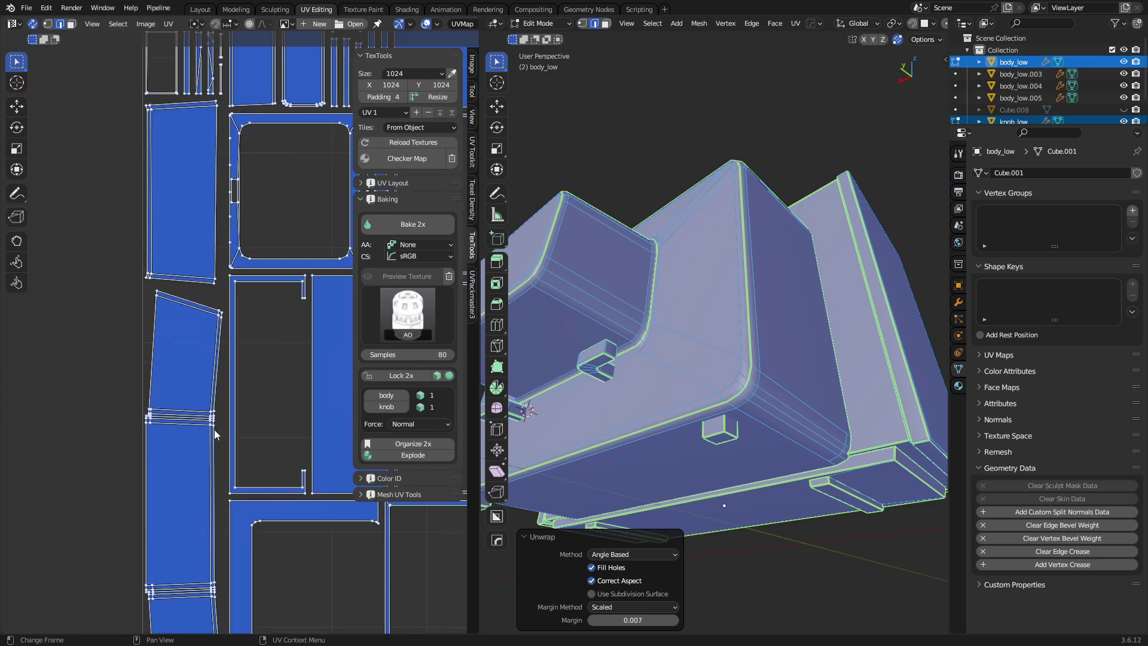
pyautogui.scroll(4, 176, 418)
pyautogui.moveTo(155, 469); pyautogui.dragTo(170, 405, button='middle')
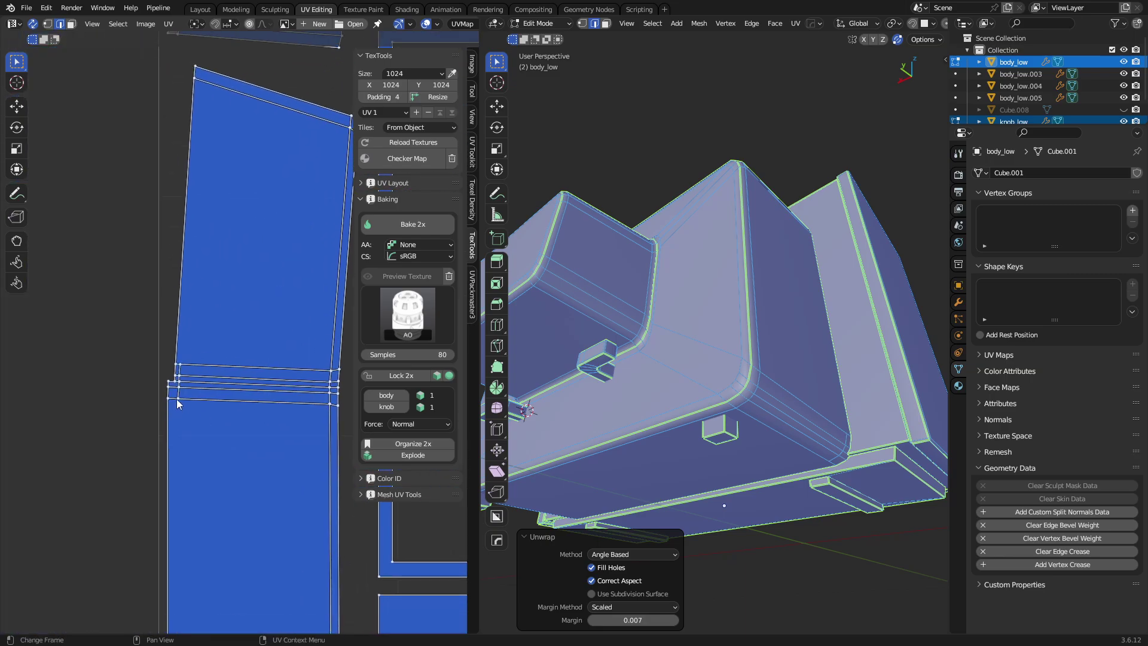
pyautogui.scroll(4, 162, 419)
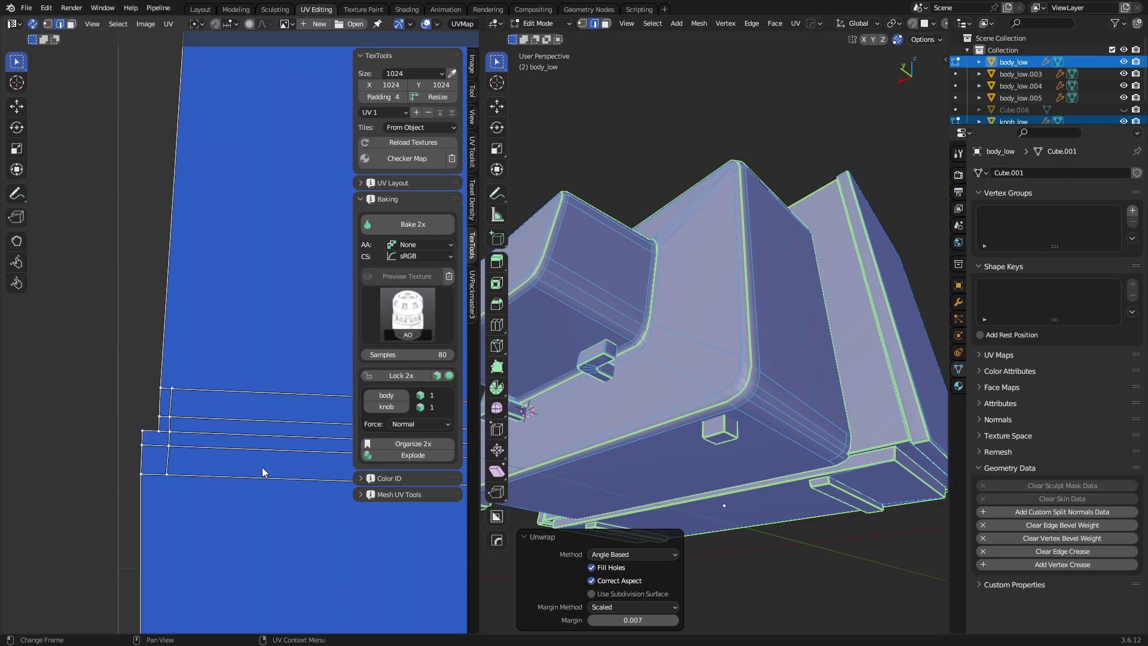
pyautogui.moveTo(266, 469); pyautogui.dragTo(245, 453, button='middle')
# Switch the unwrap method to Conformal, test the Fill Holes option and review the whole UV layout.
pyautogui.click(626, 555)
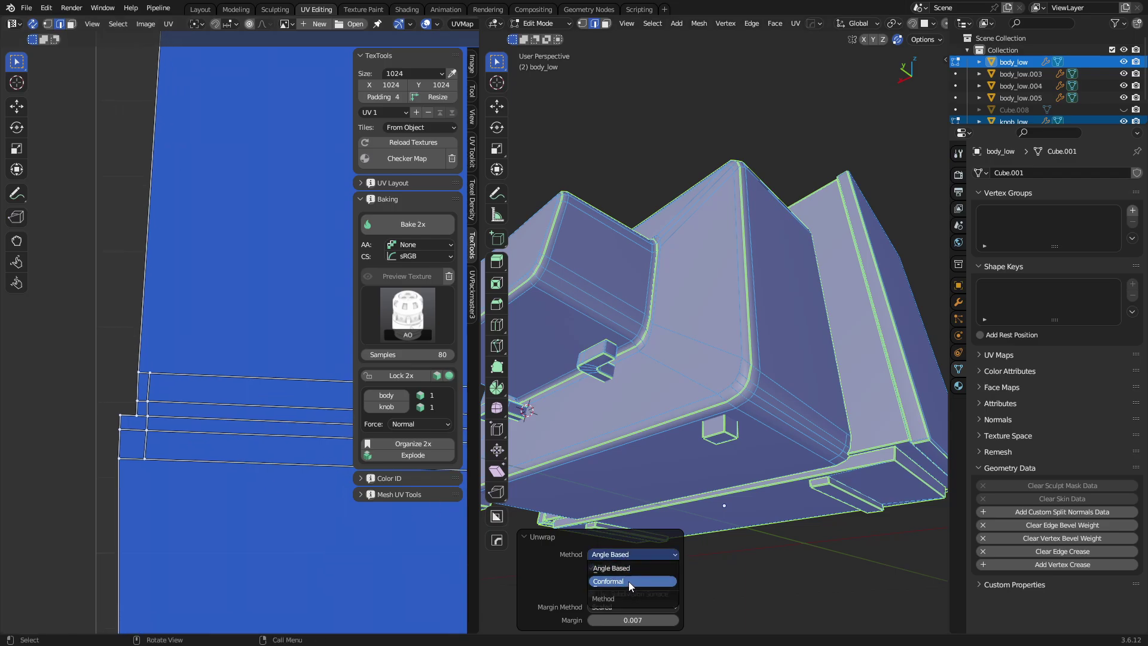
pyautogui.click(630, 579)
pyautogui.scroll(3, 155, 198)
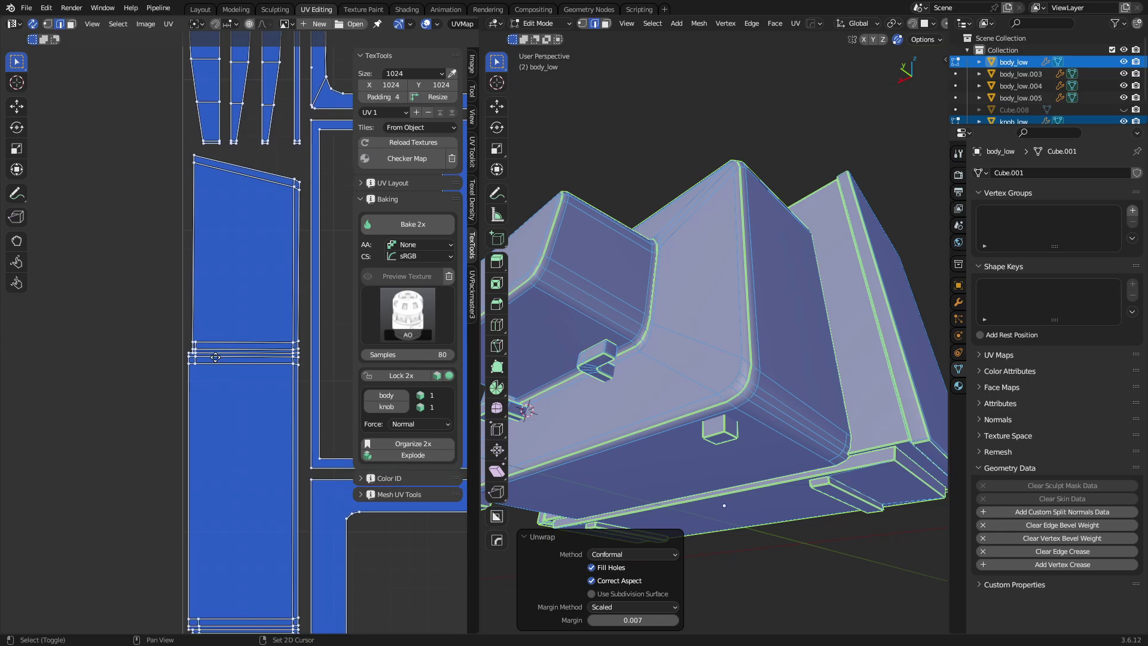
pyautogui.scroll(-4, 155, 198)
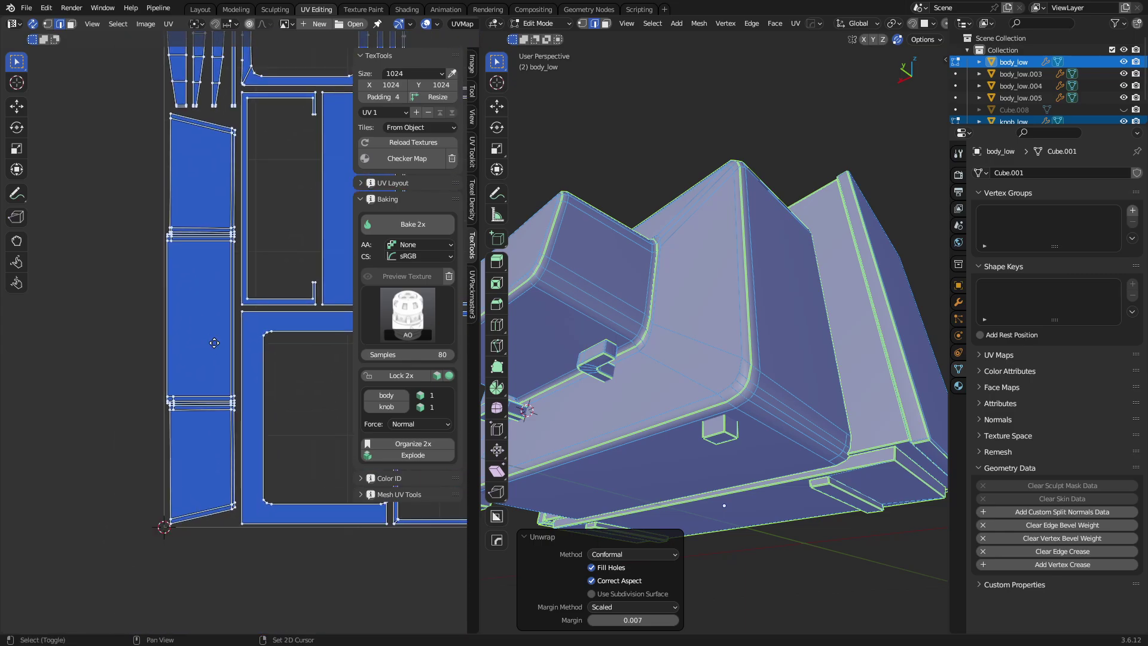
pyautogui.click(592, 567)
pyautogui.click(607, 570)
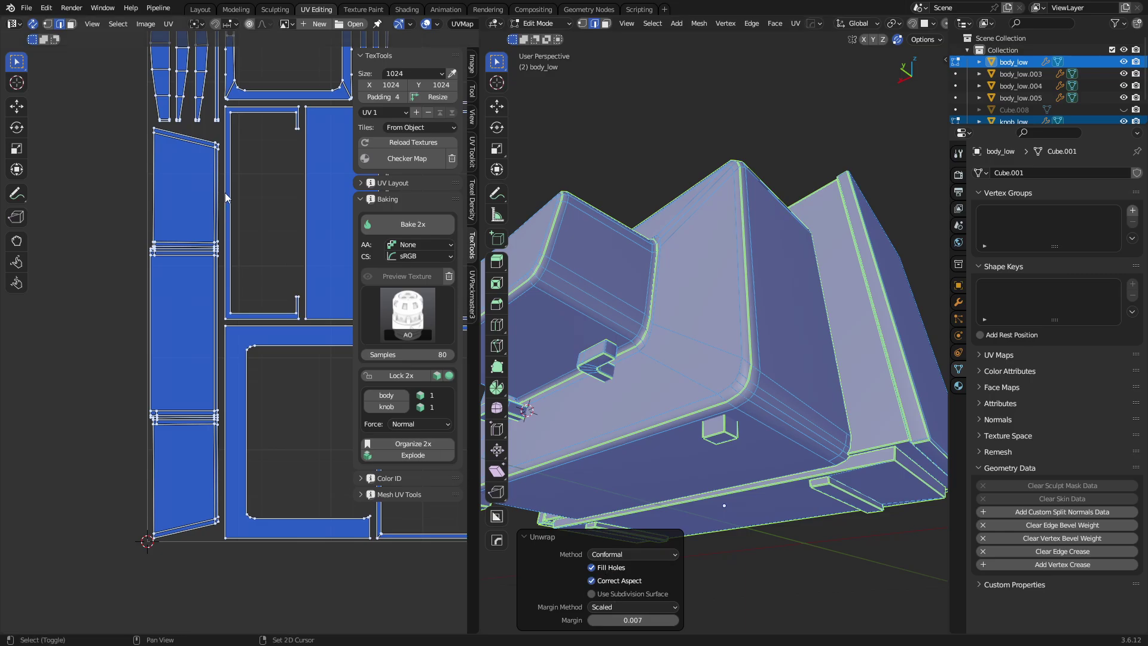
pyautogui.moveTo(259, 78); pyautogui.dragTo(184, 356, button='middle')
pyautogui.scroll(-4, 189, 389)
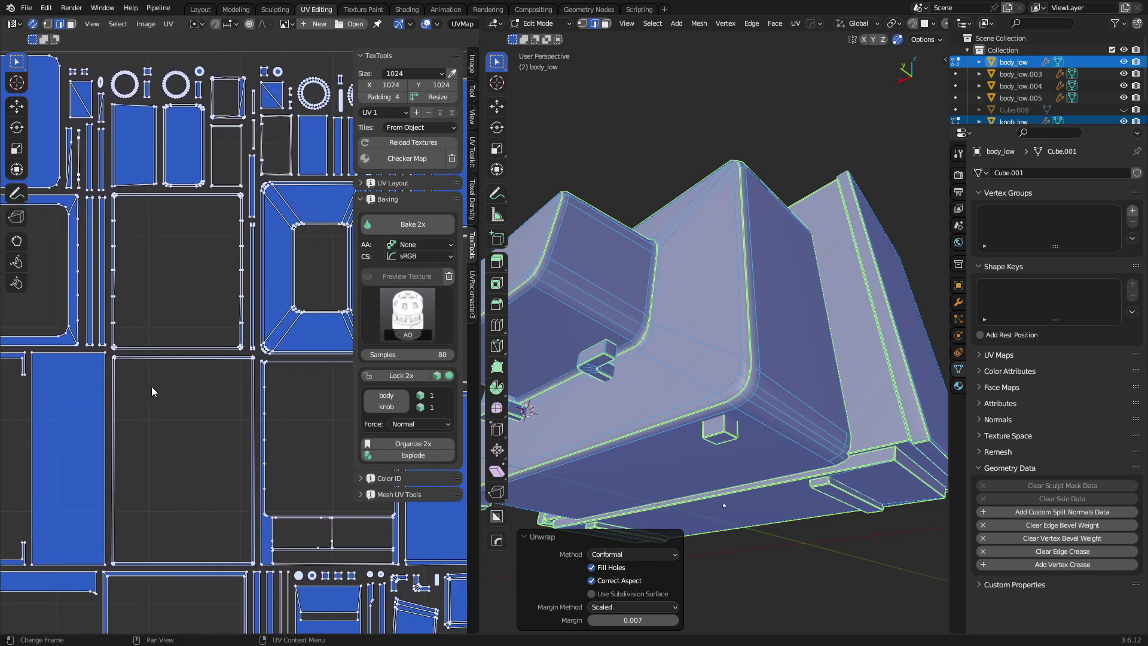
pyautogui.moveTo(191, 418); pyautogui.dragTo(158, 418, button='middle')
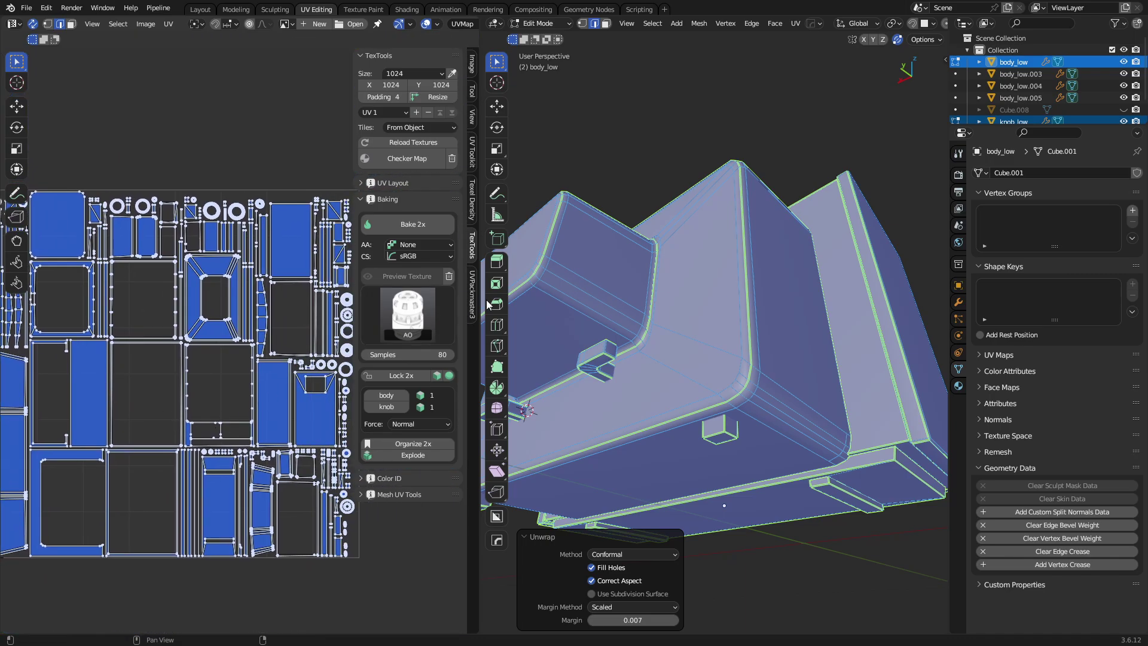
# Calculate the texel density of the selected faces for a 512px texture in px/cm and look over the model.
pyautogui.click(473, 199)
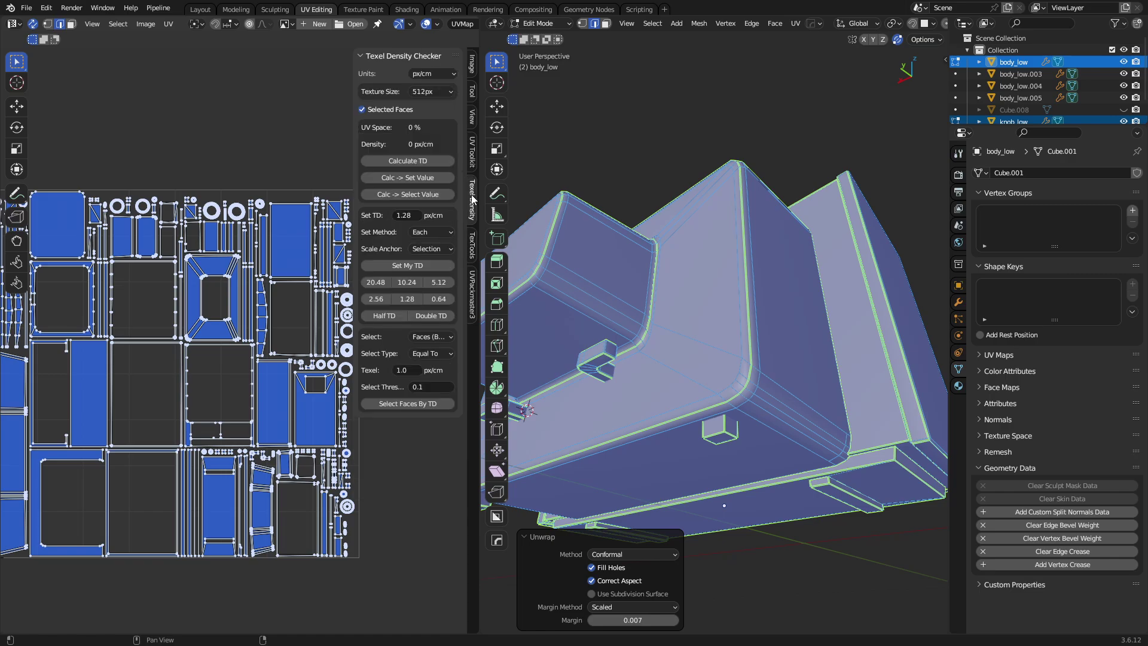
pyautogui.click(378, 161)
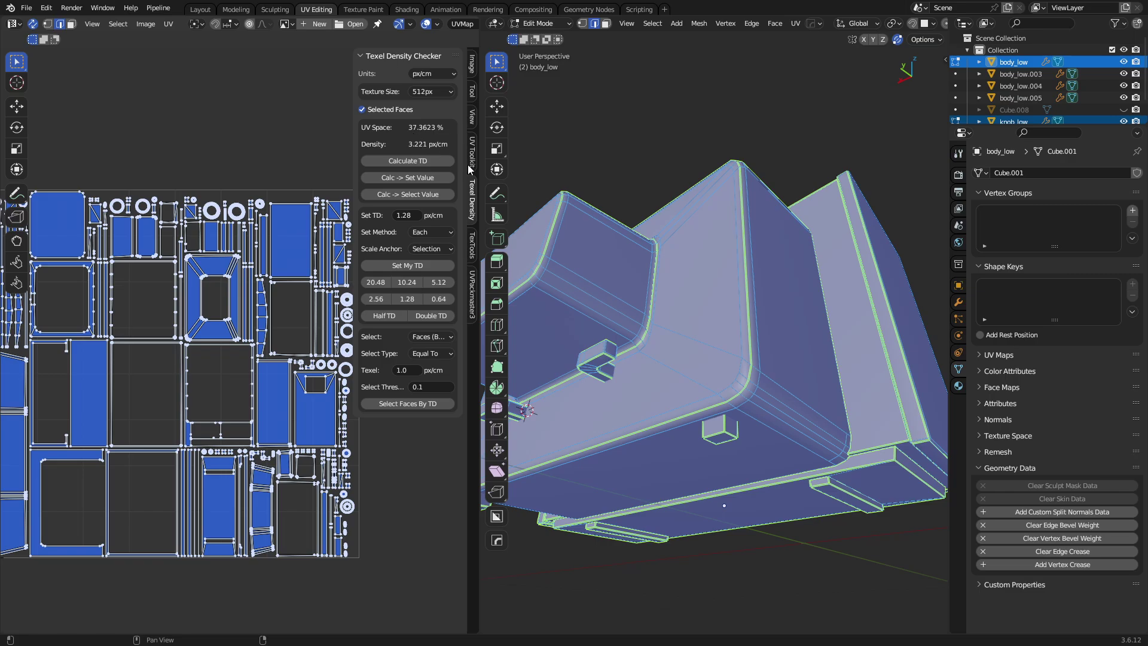
pyautogui.scroll(5, 810, 344)
pyautogui.moveTo(810, 344); pyautogui.dragTo(658, 365, button='middle')
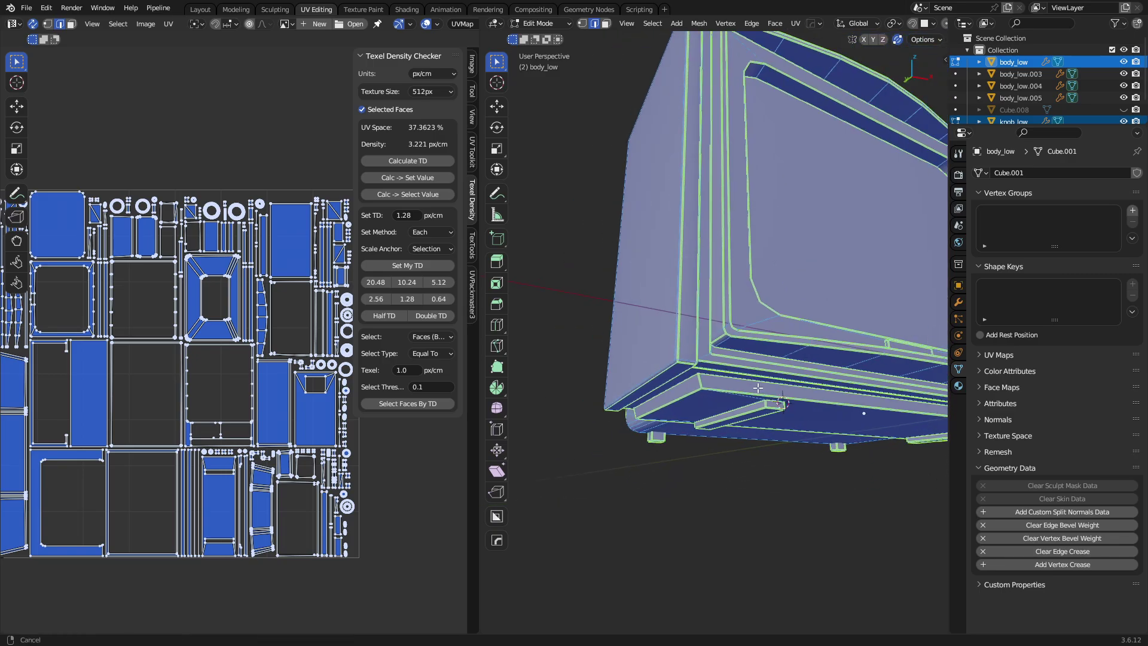
pyautogui.scroll(-6, 711, 363)
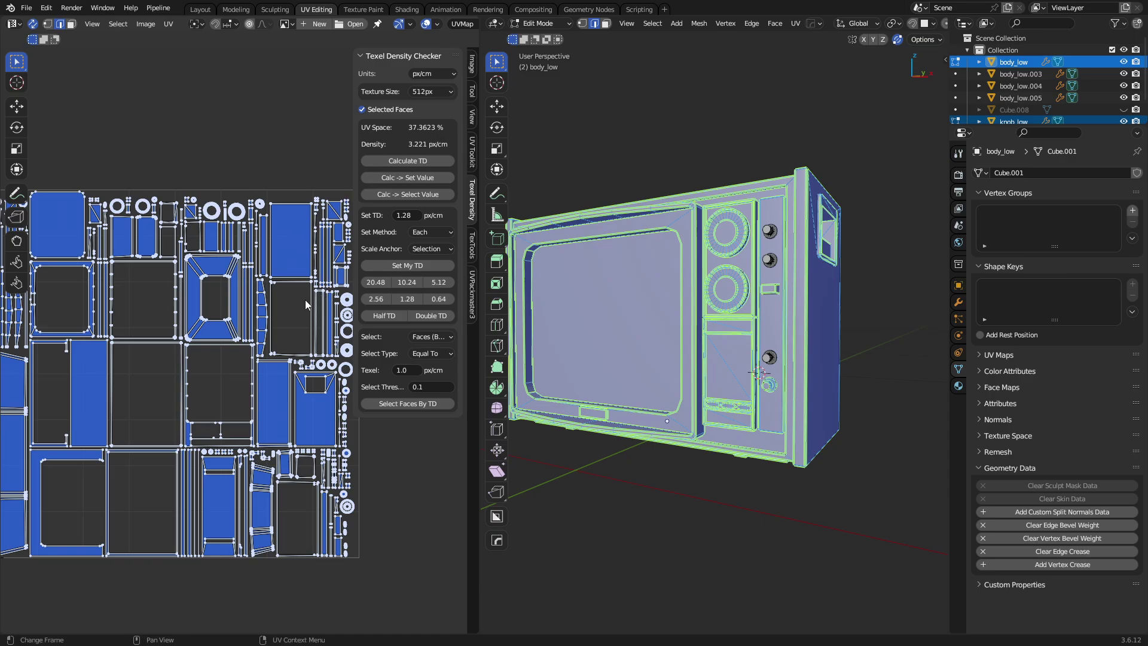
# In face selection, try packing the islands with Exact Shape (Concave), scaling and Any rotation, and undo the packing.
pyautogui.press('3')
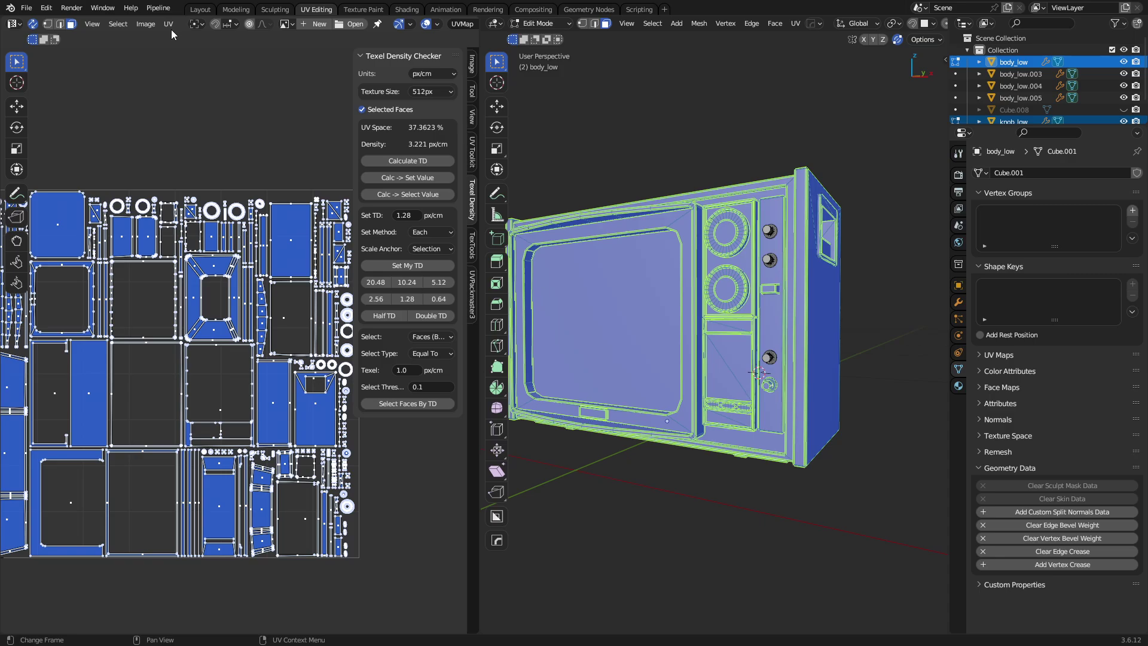
pyautogui.click(170, 27)
pyautogui.click(239, 231)
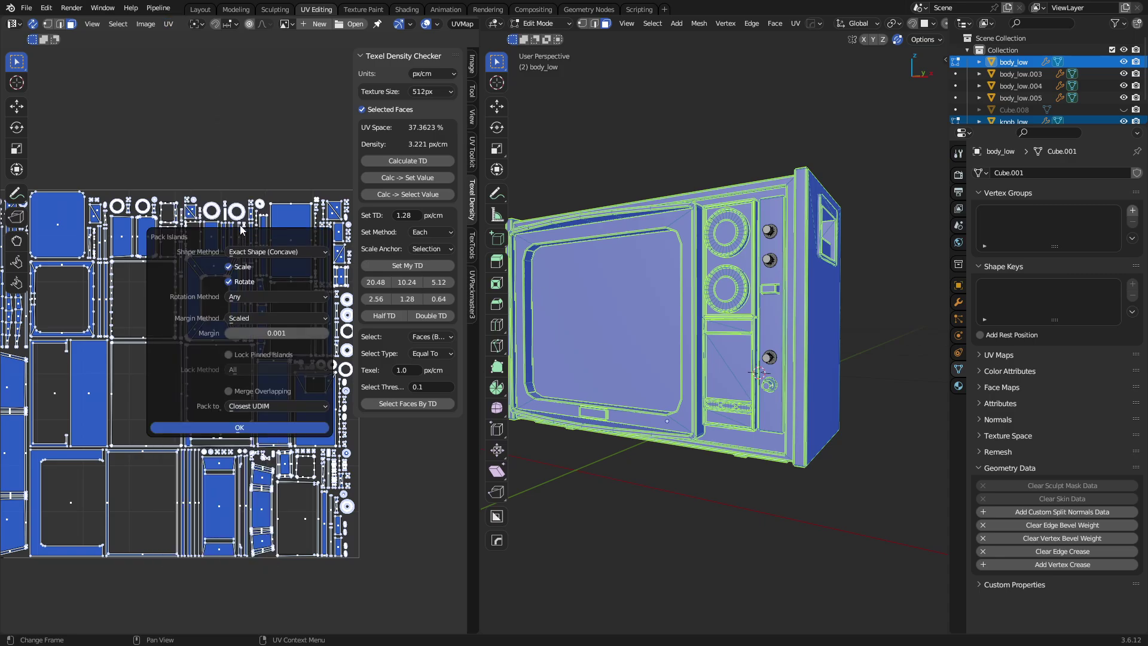
pyautogui.moveTo(289, 335); pyautogui.dragTo(300, 335)
pyautogui.click(249, 426)
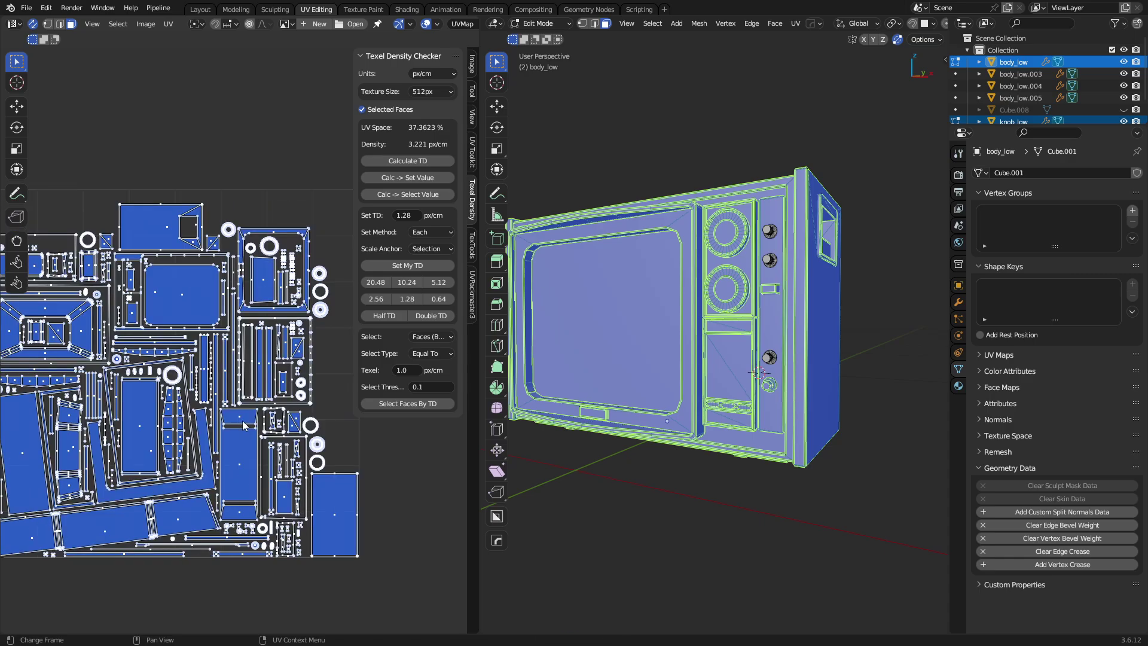
pyautogui.hotkey('ctrl', 'z')
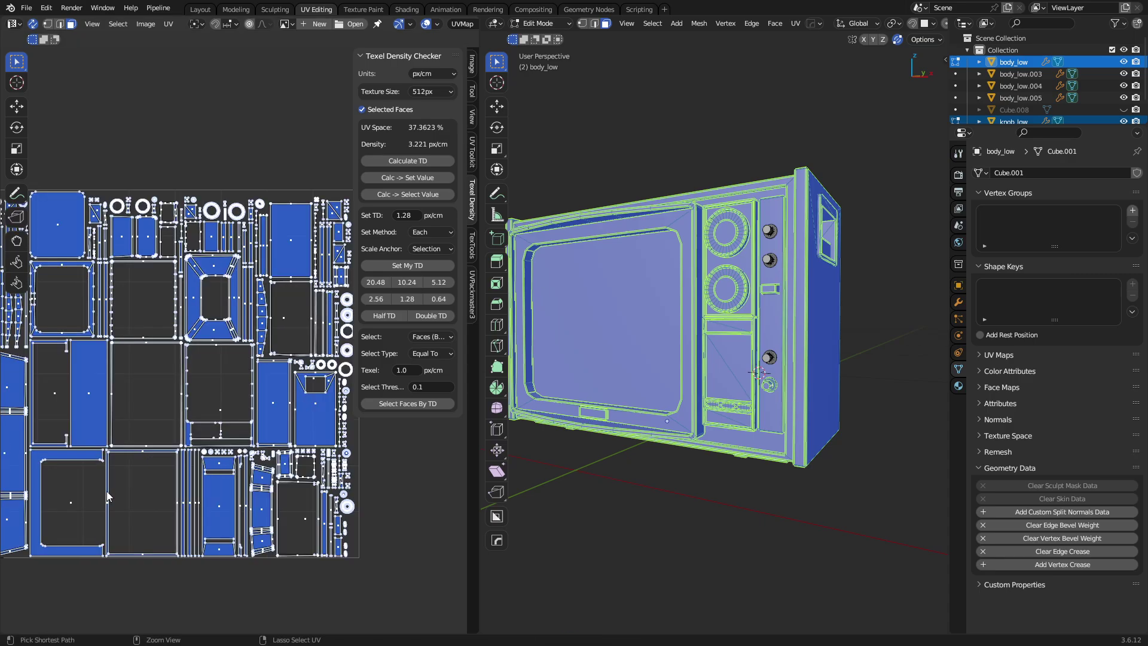
# Pack the UV islands with Exact Shape (Concave), scaling, Cardinal rotation, Scaled margin 0.005 and Closest UDIM.
pyautogui.click(168, 24)
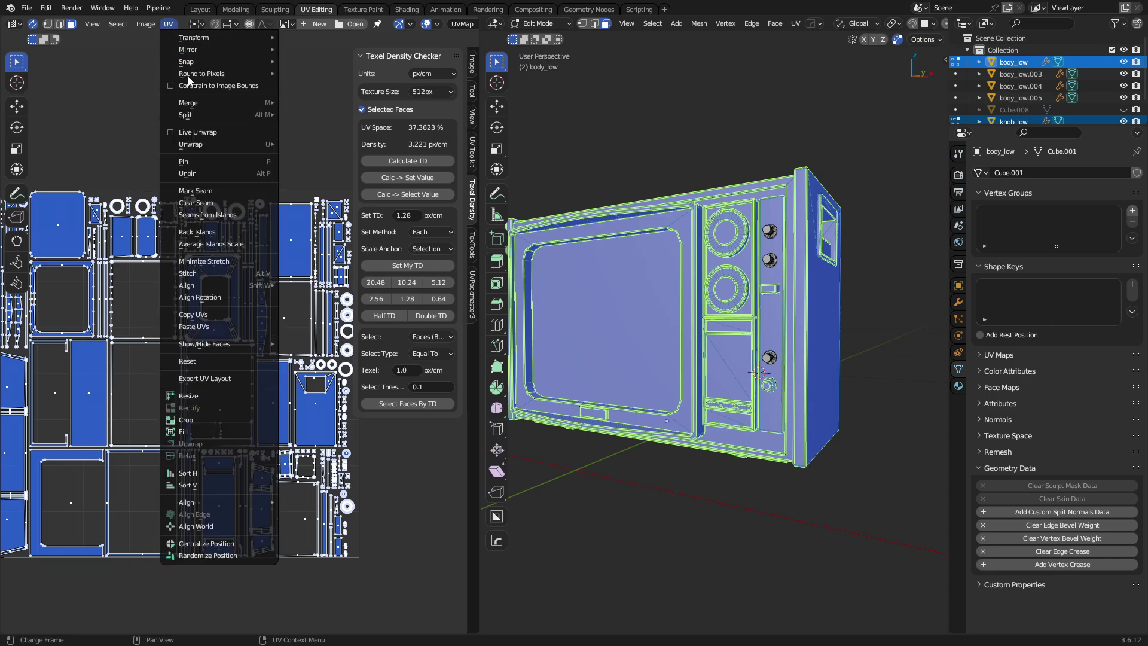
pyautogui.click(247, 232)
pyautogui.click(278, 300)
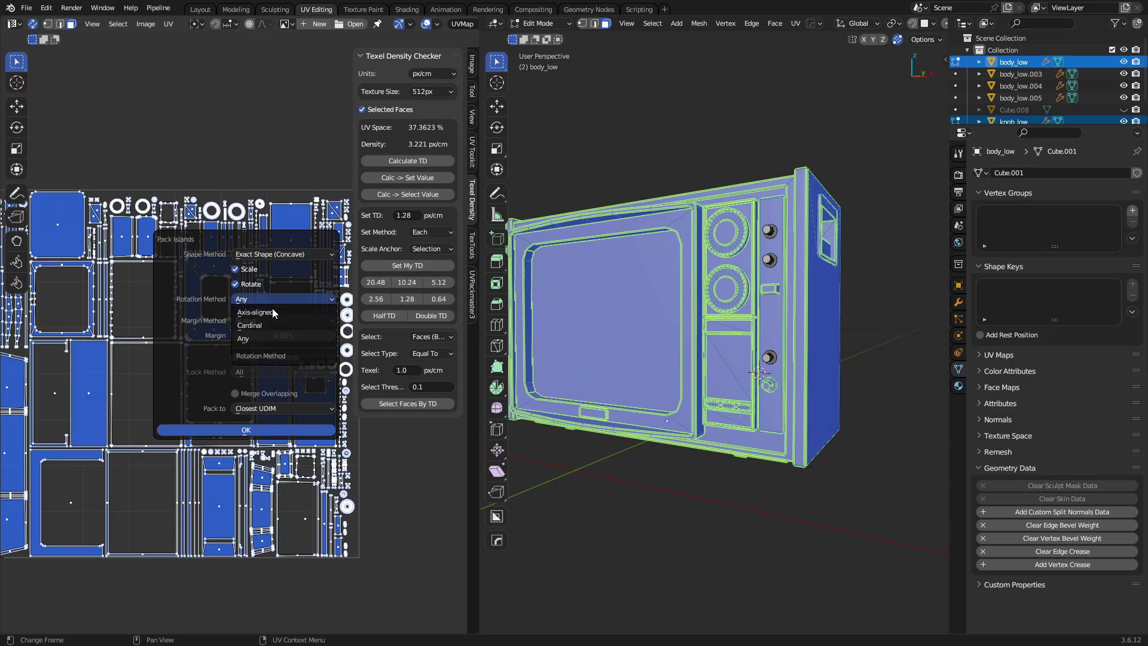
pyautogui.click(266, 326)
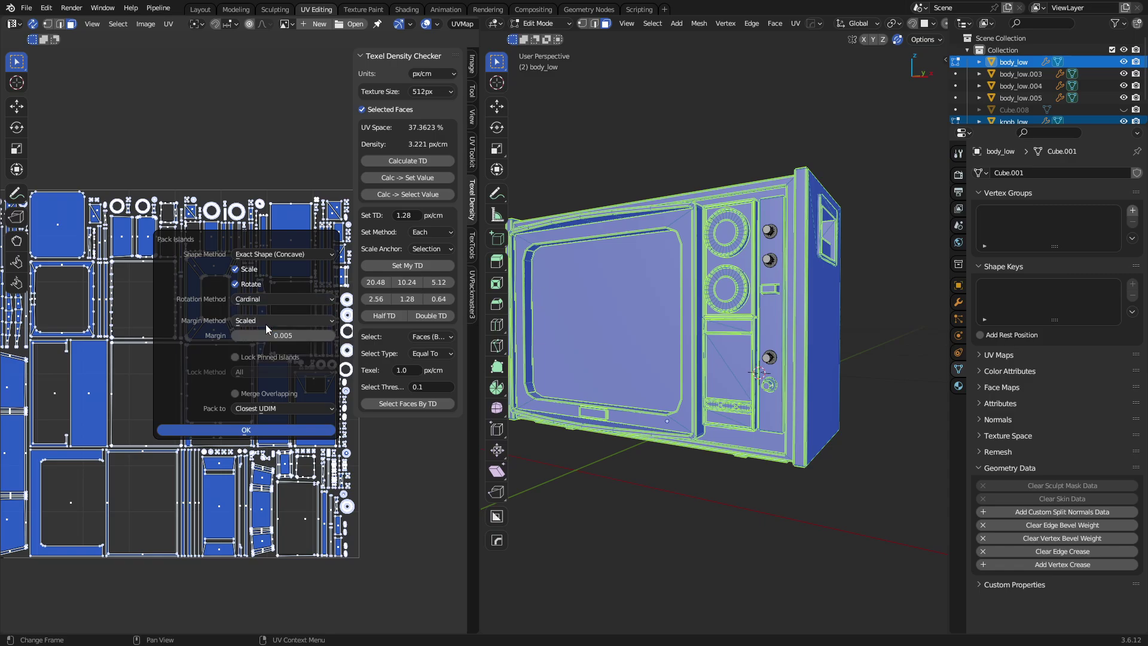
pyautogui.click(251, 430)
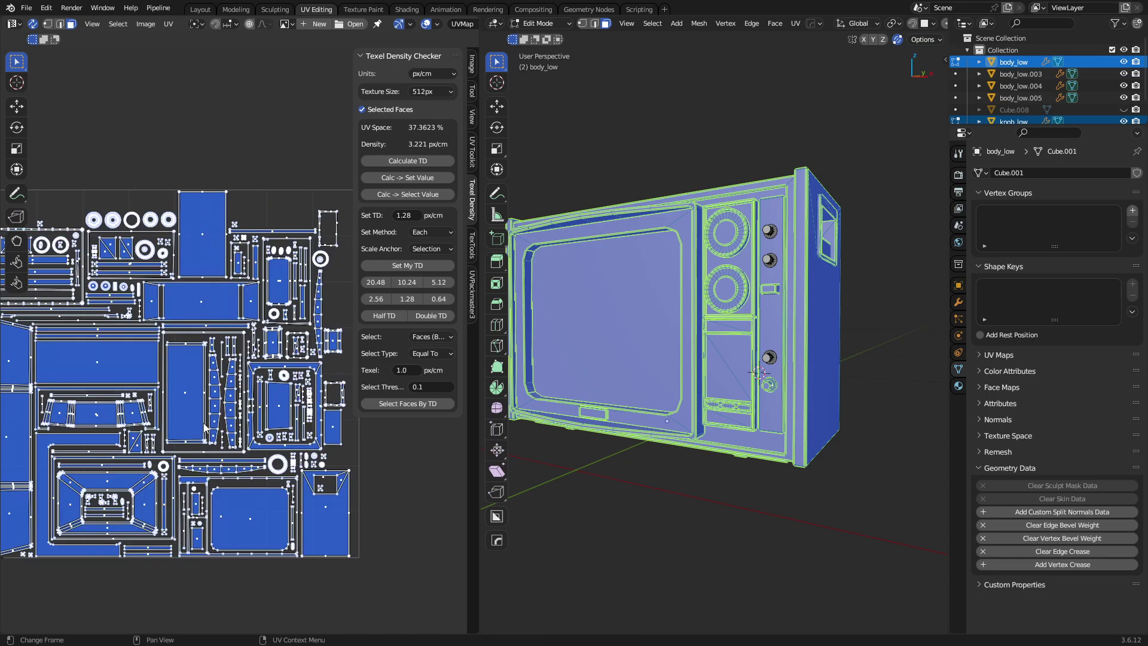
# Try selecting the bent island's lower edge loop, then switch to face selection.
pyautogui.keyDown('shift'); pyautogui.moveTo(209, 378); pyautogui.dragTo(247, 337, button='middle'); pyautogui.keyUp('shift')
pyautogui.scroll(3, 185, 351)
pyautogui.press('2')
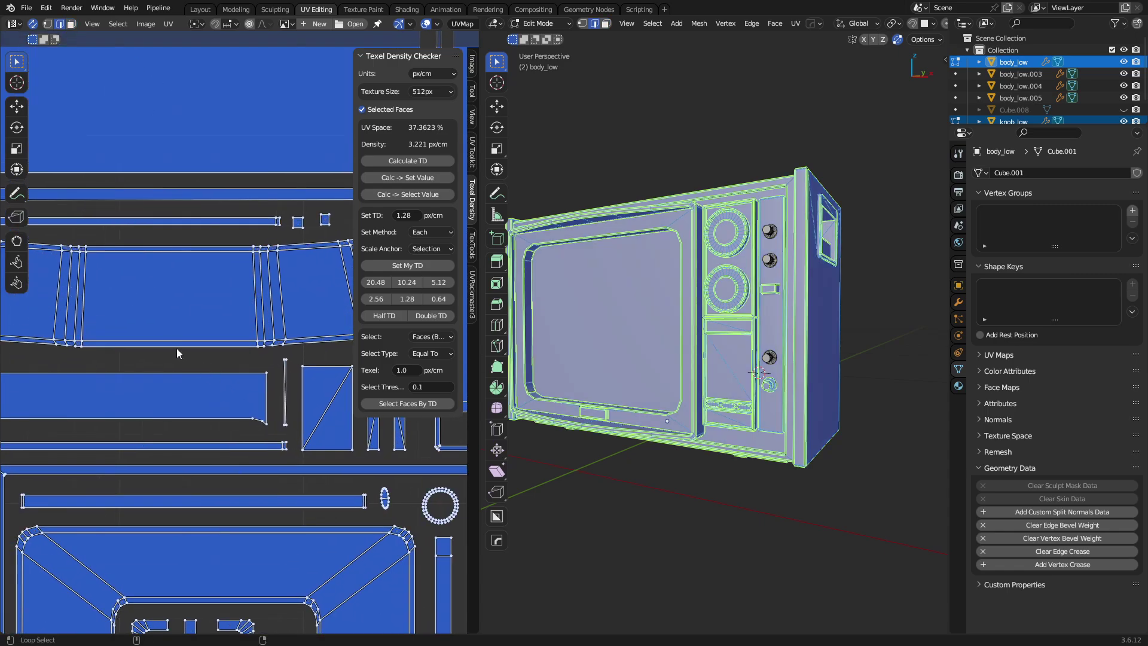
pyautogui.click(182, 346)
pyautogui.scroll(2, 186, 350)
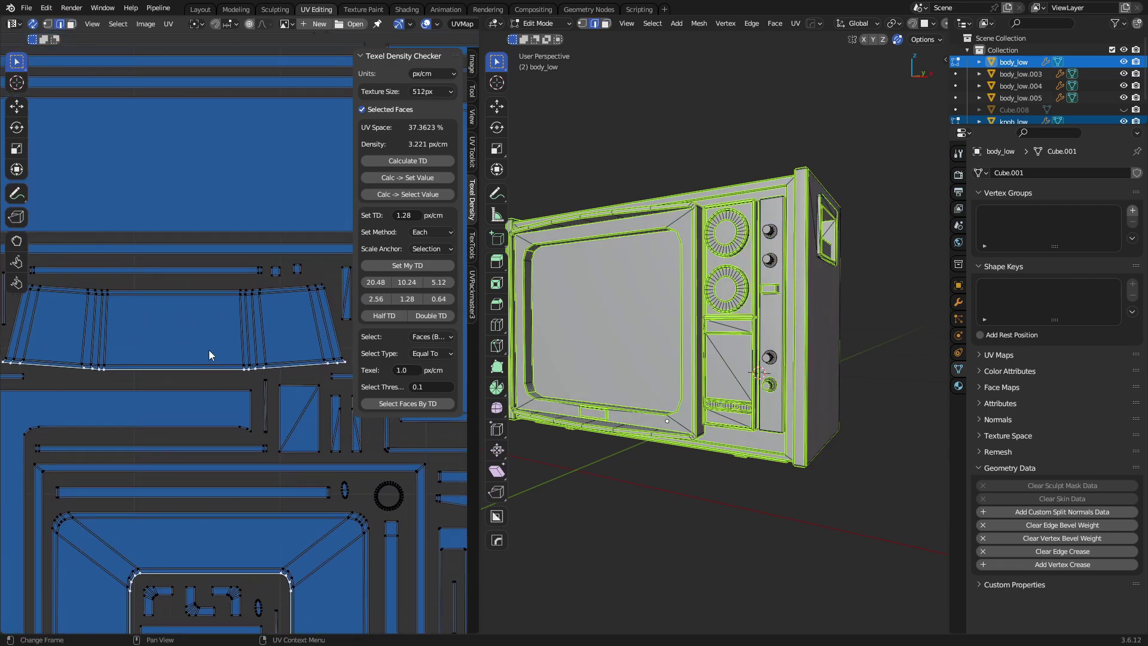
pyautogui.press('3')
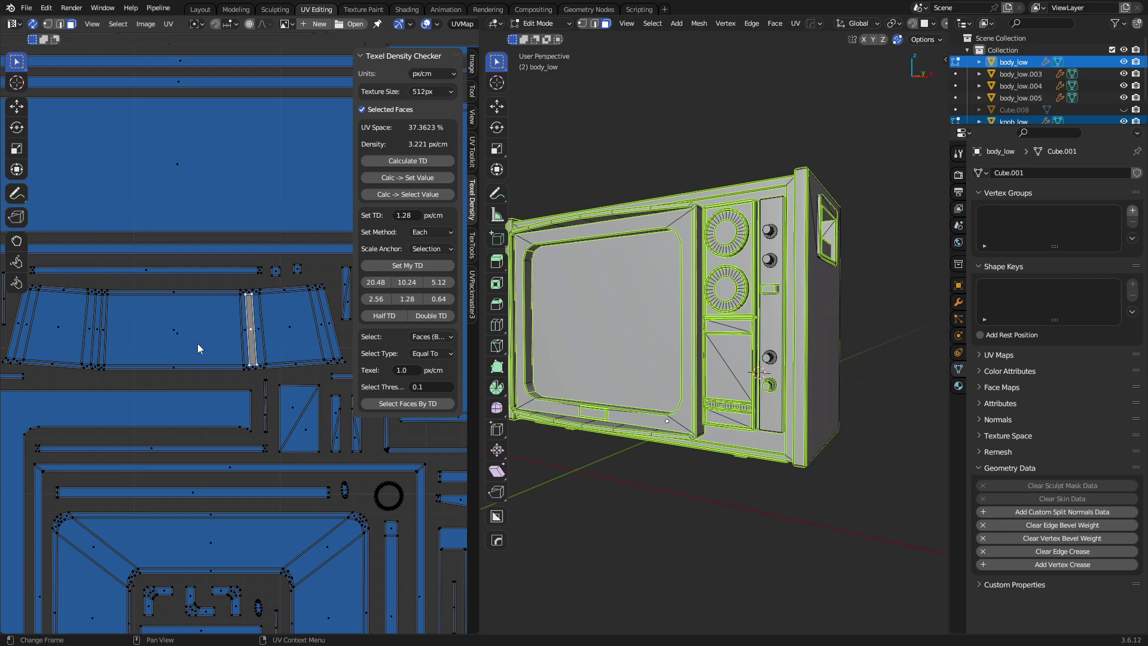
# Turn off UV selection sync, select the whole mesh and the entire bent island, and show the TexTools UV Layout tools.
pyautogui.click(33, 24)
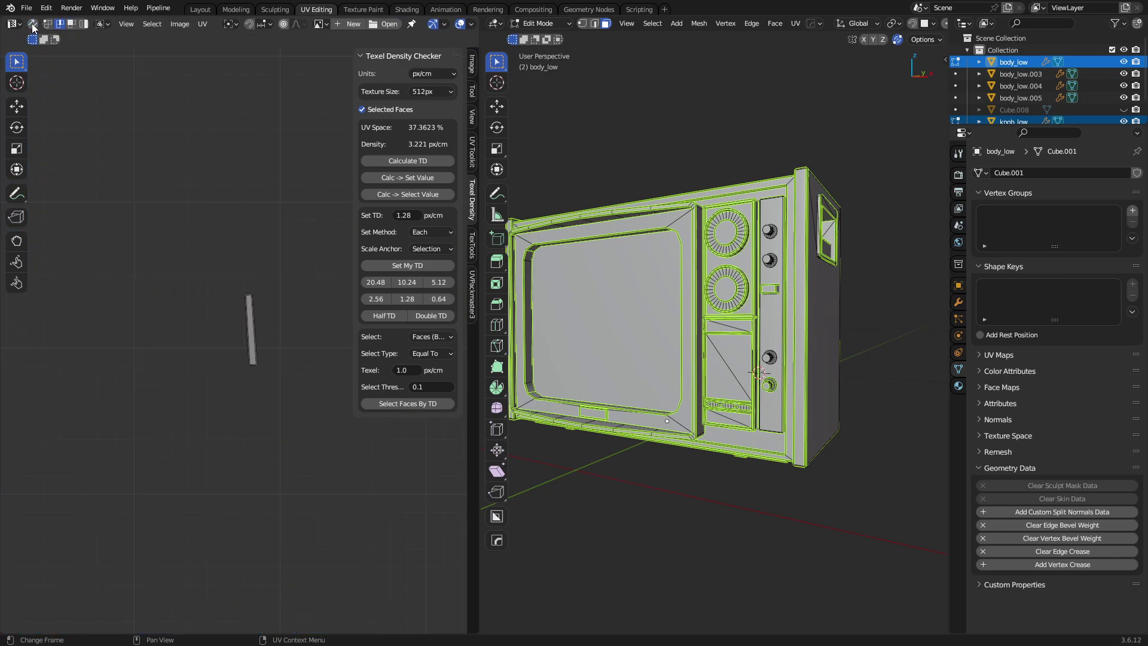
pyautogui.press('a')
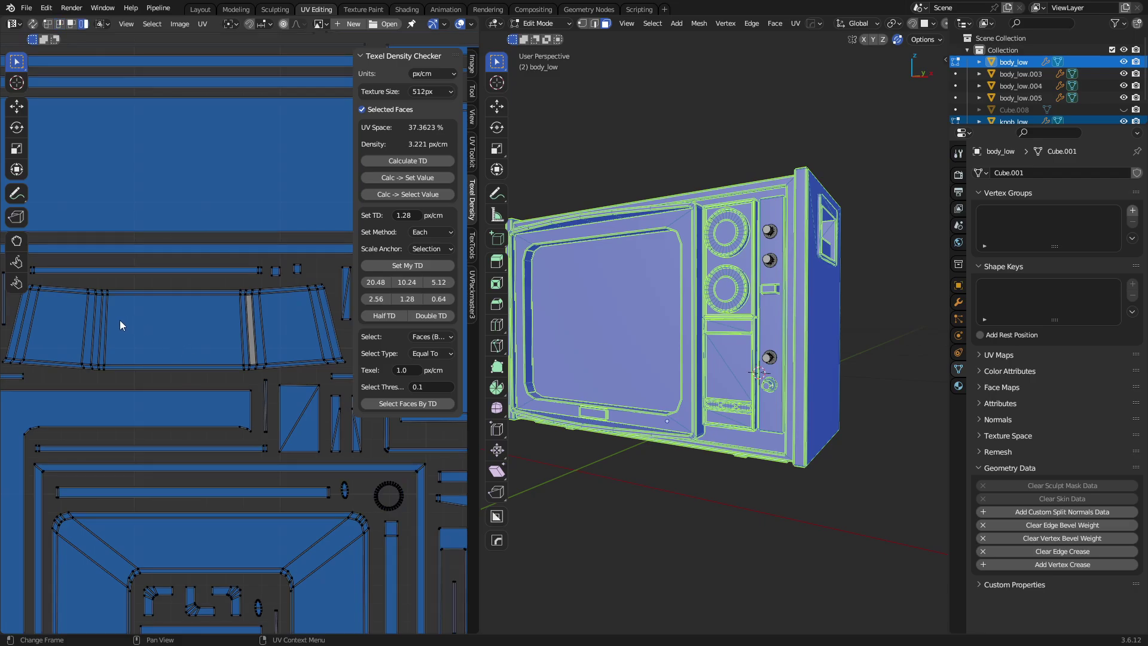
pyautogui.click(119, 321)
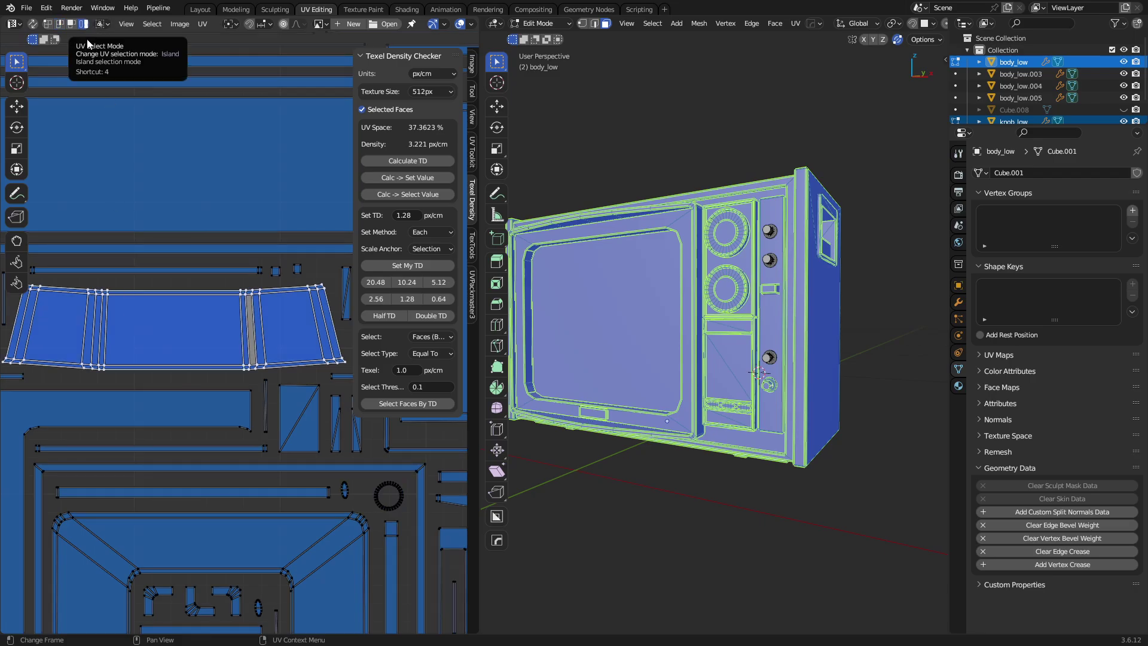
pyautogui.click(472, 246)
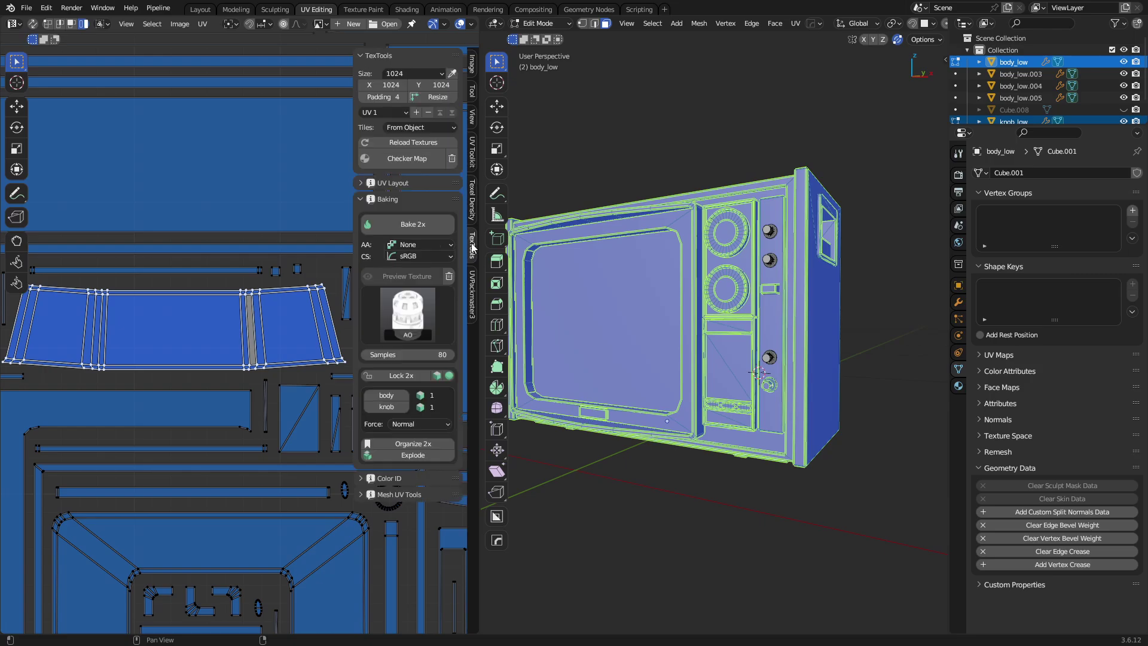
pyautogui.click(379, 200)
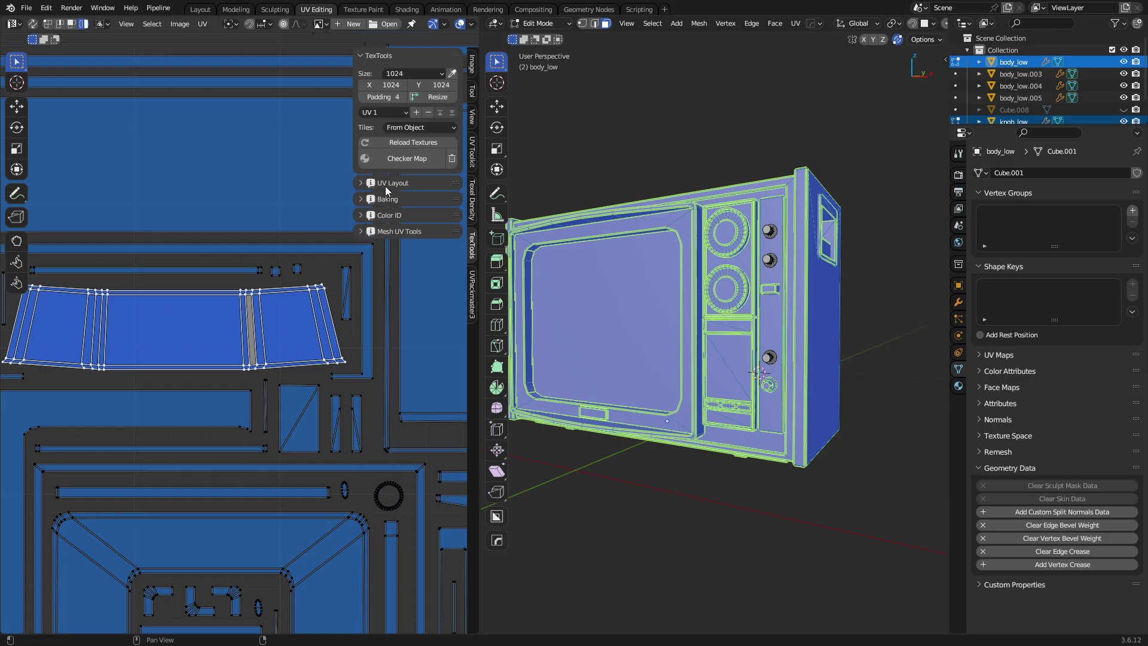
pyautogui.click(386, 183)
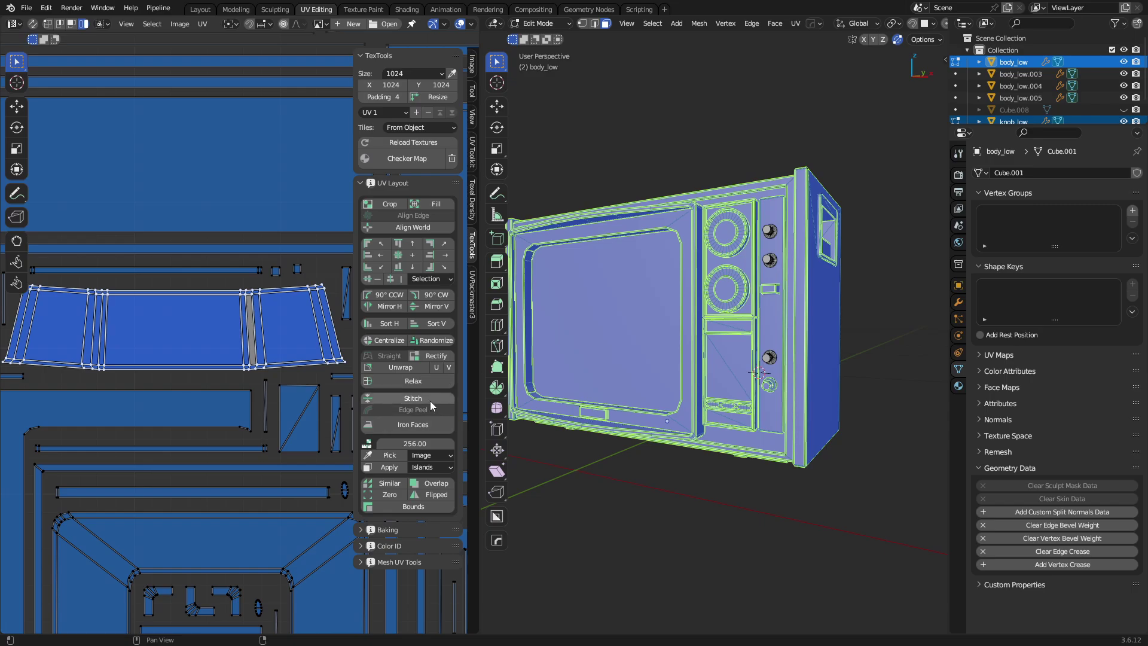
# Try rectifying the bent island twice with TexTools, undoing each attempt and checking the island's end corner in between.
pyautogui.click(439, 359)
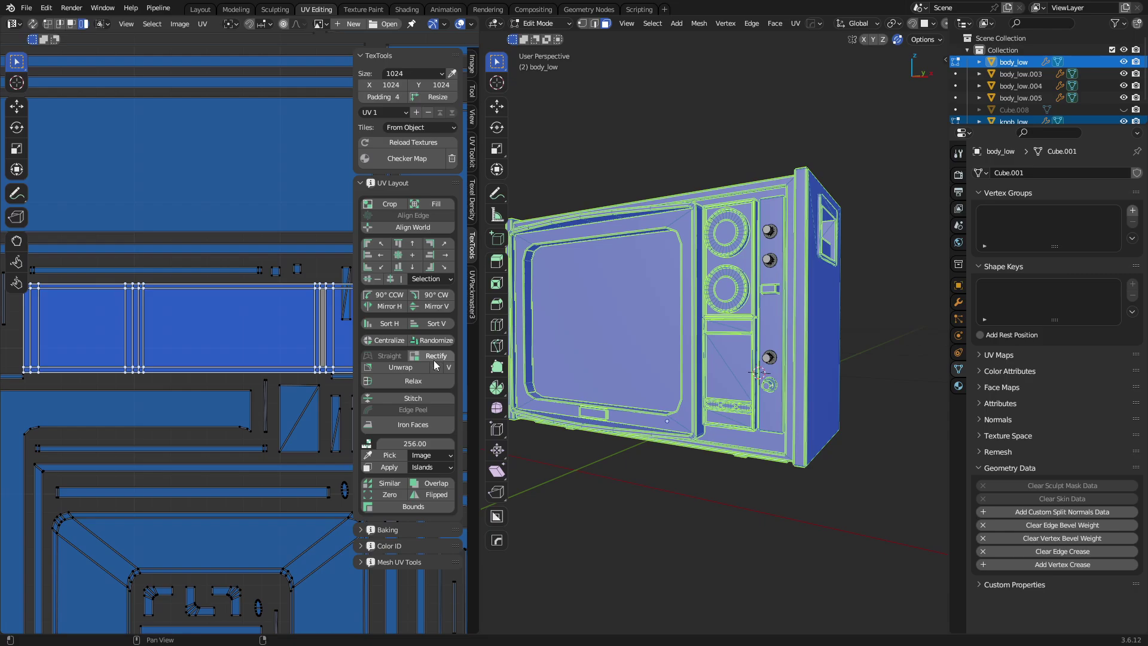
pyautogui.scroll(-3, 260, 370)
pyautogui.moveTo(277, 363); pyautogui.dragTo(236, 351, button='middle')
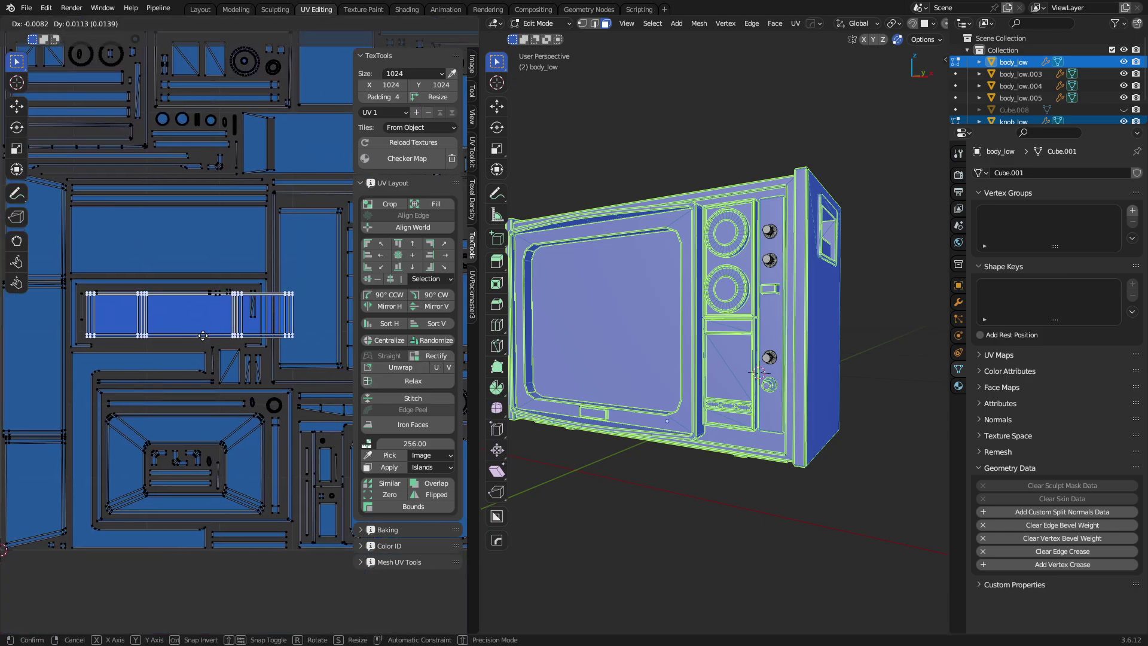
pyautogui.hotkey('ctrl', 'z')
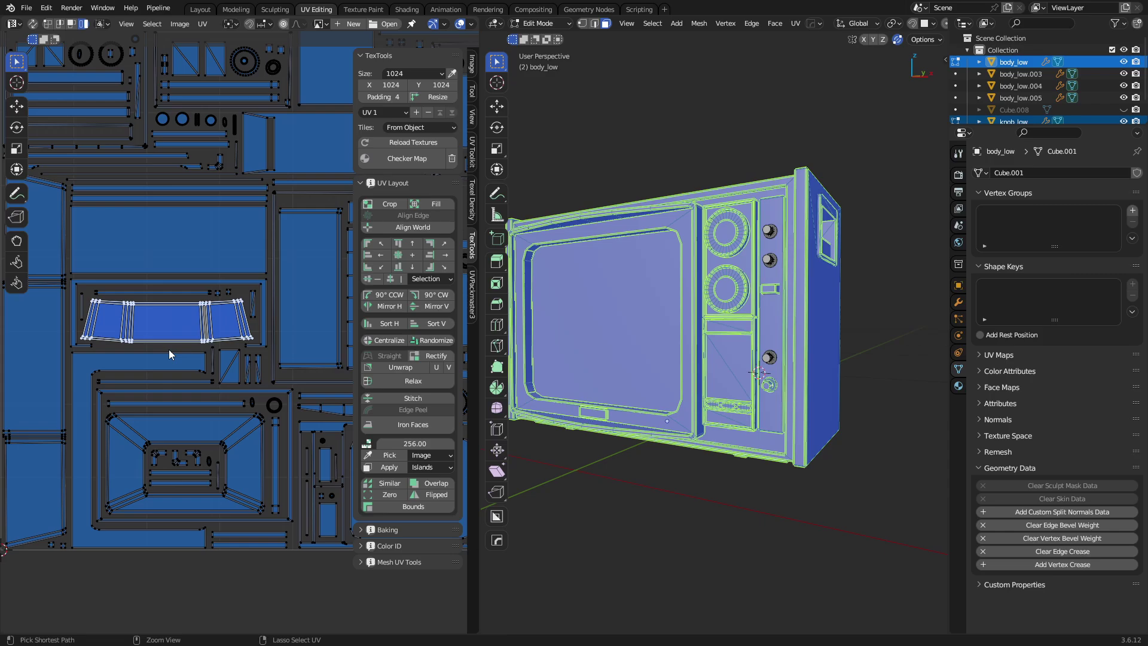
pyautogui.scroll(5, 167, 338)
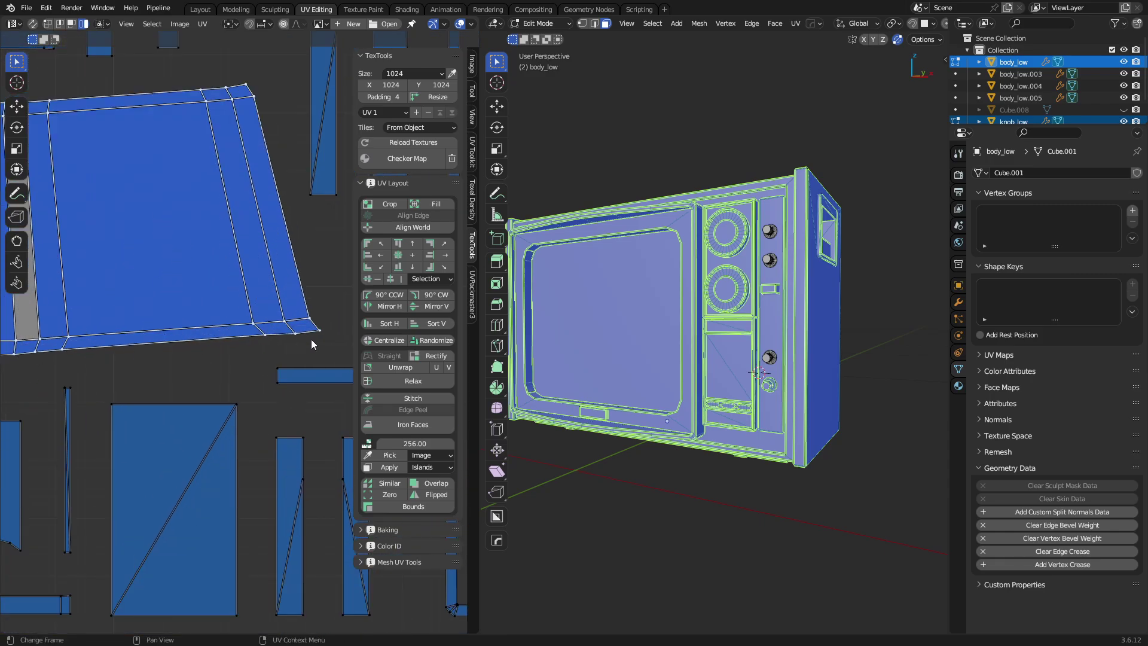
pyautogui.click(437, 355)
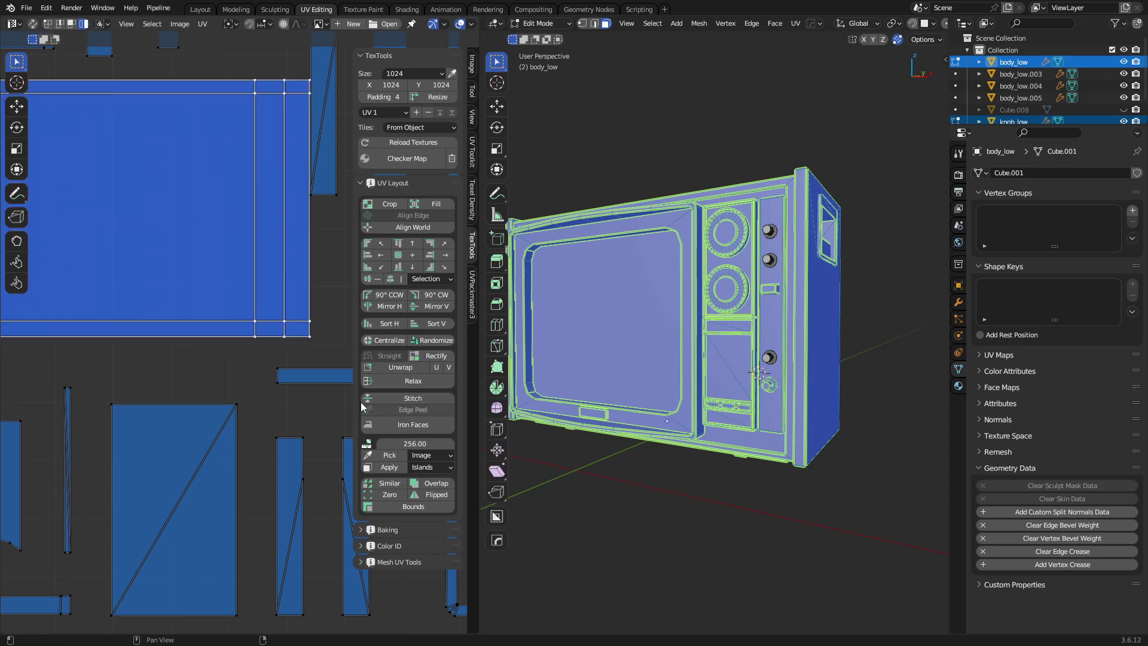
pyautogui.scroll(-3, 217, 341)
pyautogui.scroll(-2, 217, 338)
pyautogui.scroll(-1, 239, 352)
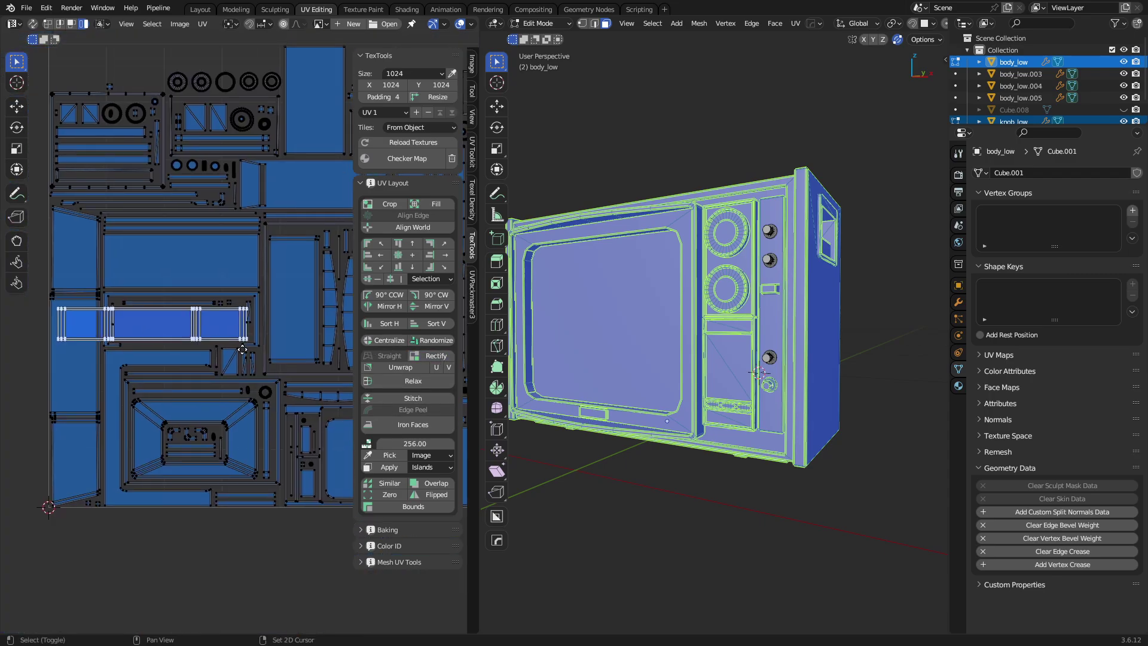
pyautogui.hotkey('ctrl', 'z')
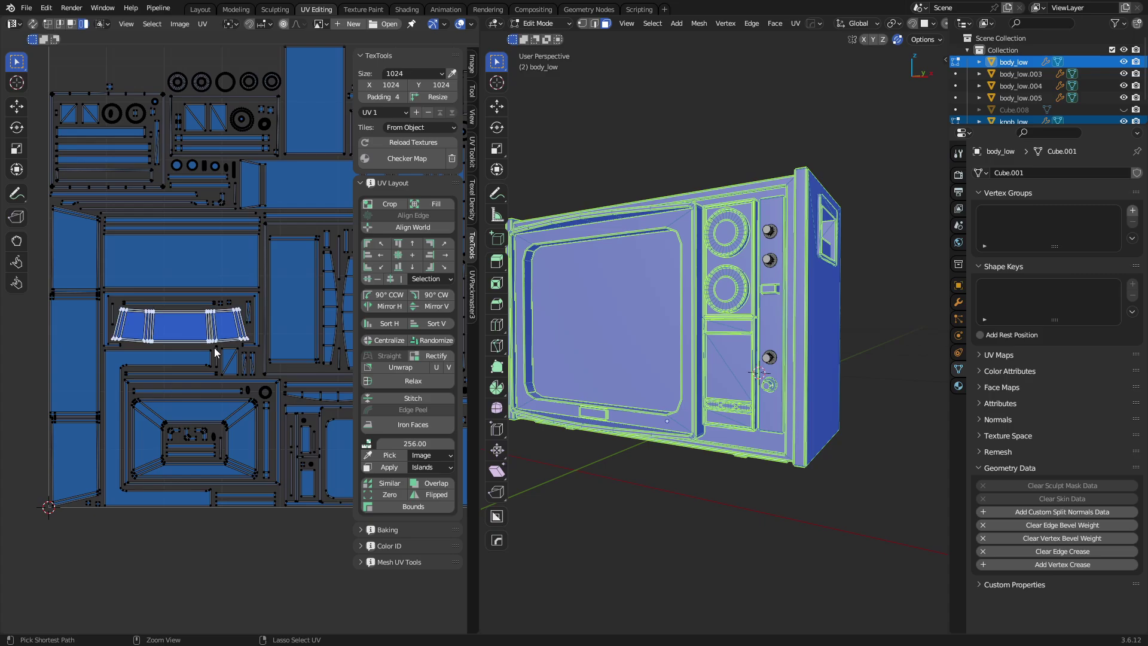
# Straighten the bent island's lower outer edge loop with TexTools Straight and try the same on its upper edge loop.
pyautogui.scroll(2, 227, 353)
pyautogui.press('2')
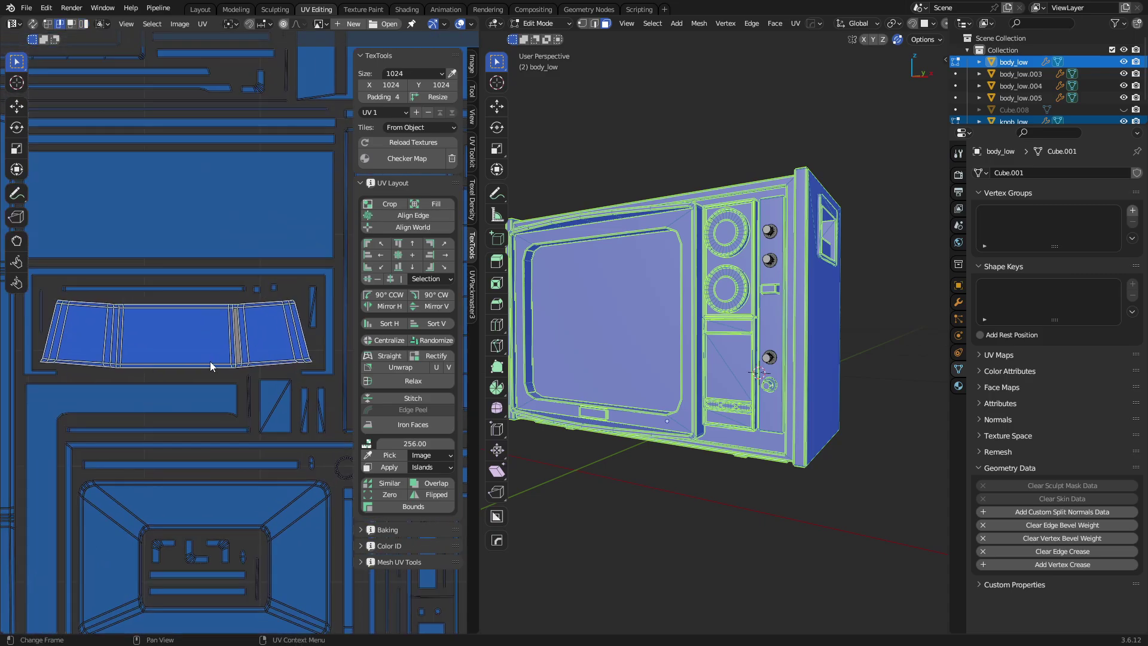
pyautogui.keyDown('alt'); pyautogui.click(200, 367); pyautogui.keyUp('alt')
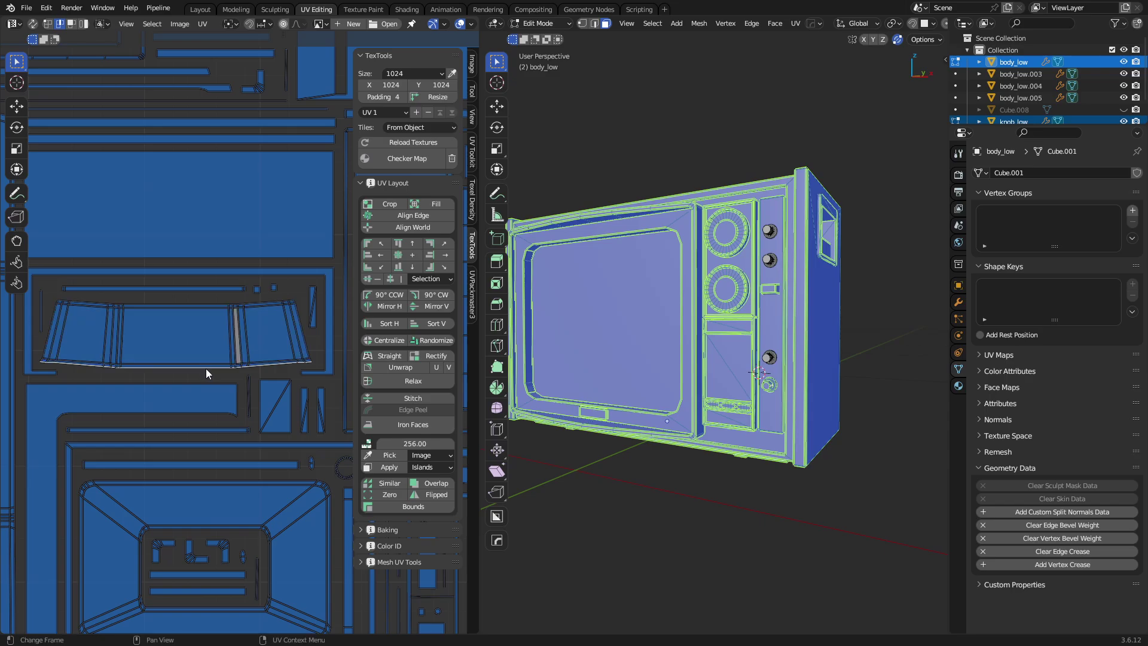
pyautogui.click(385, 358)
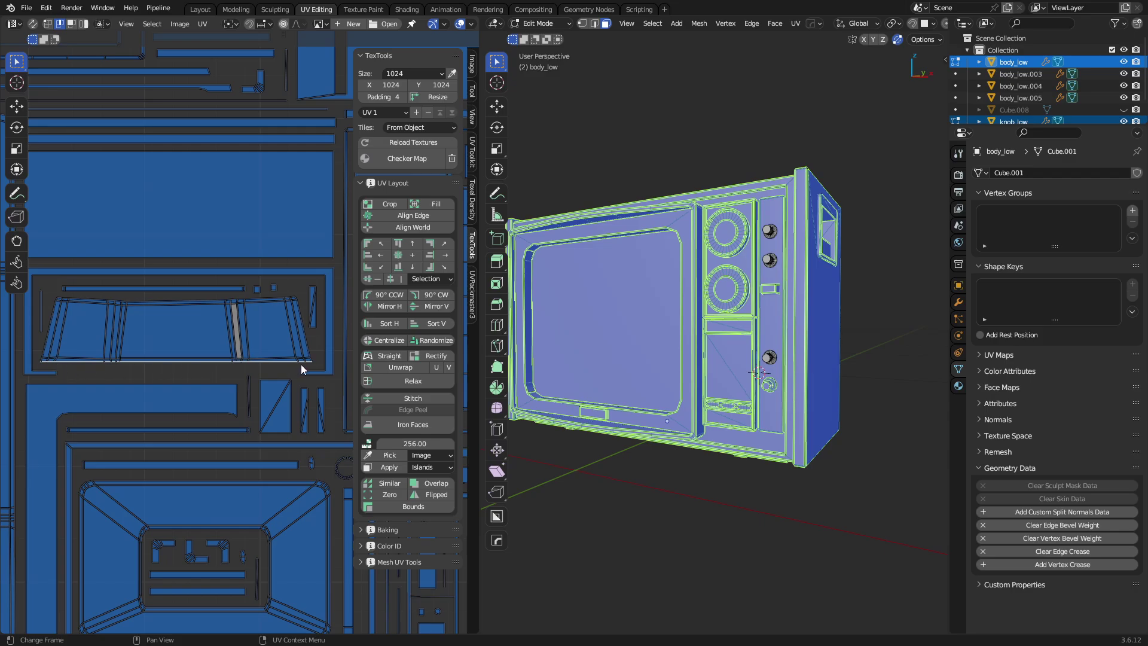
pyautogui.keyDown('alt'); pyautogui.click(192, 300); pyautogui.keyUp('alt')
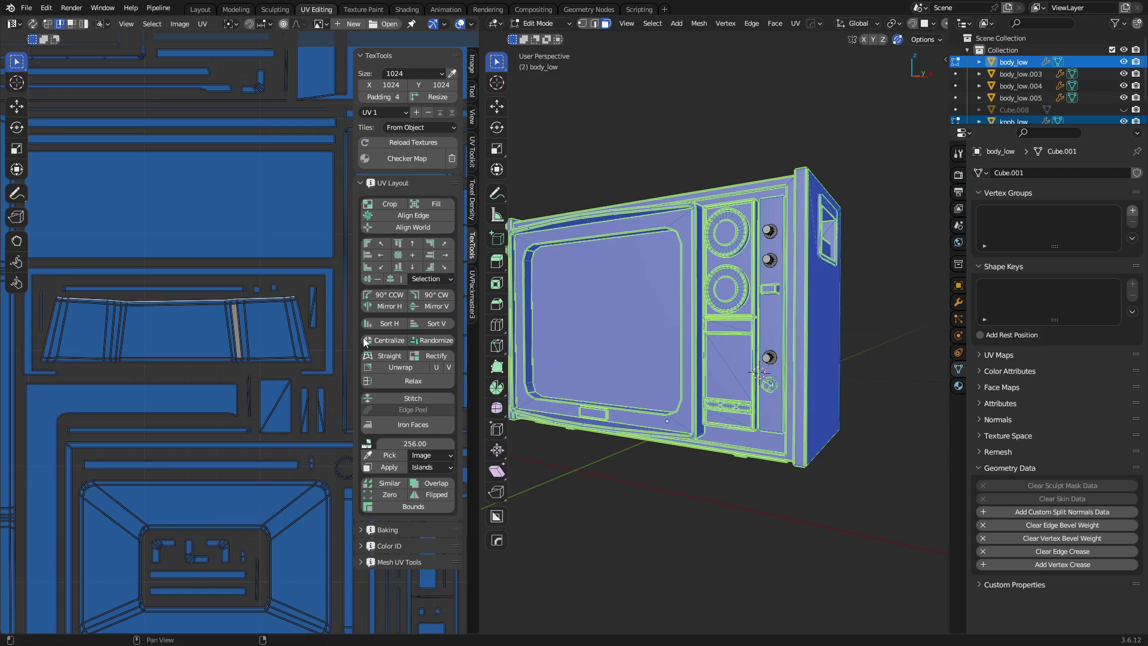
pyautogui.click(392, 357)
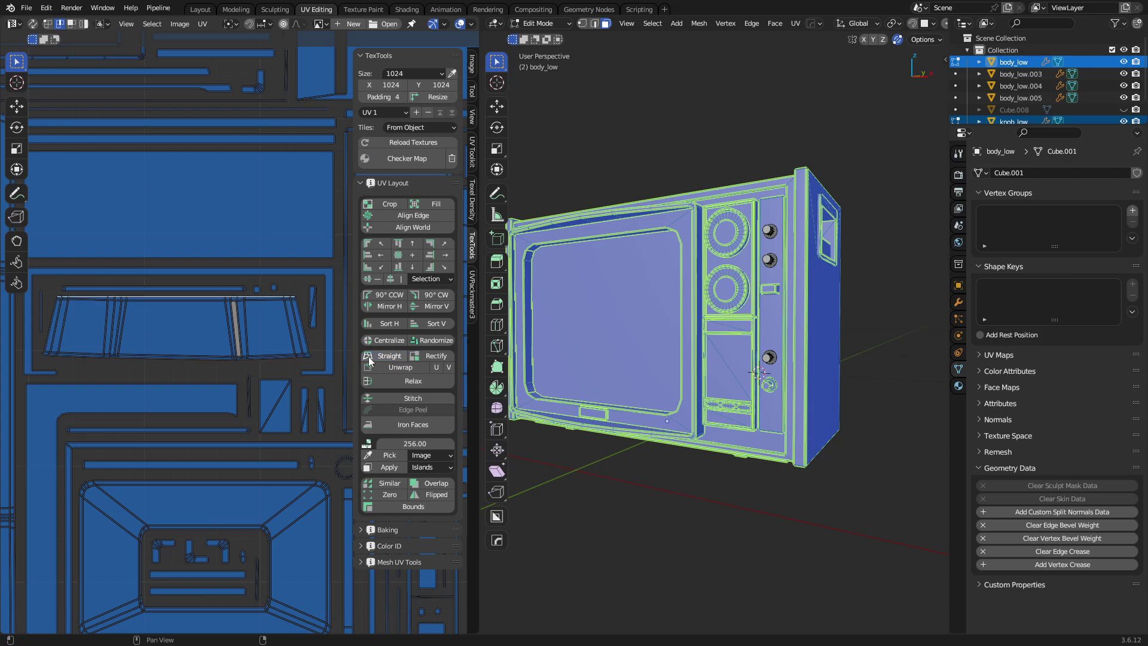
pyautogui.keyDown('alt'); pyautogui.click(229, 361); pyautogui.keyUp('alt')
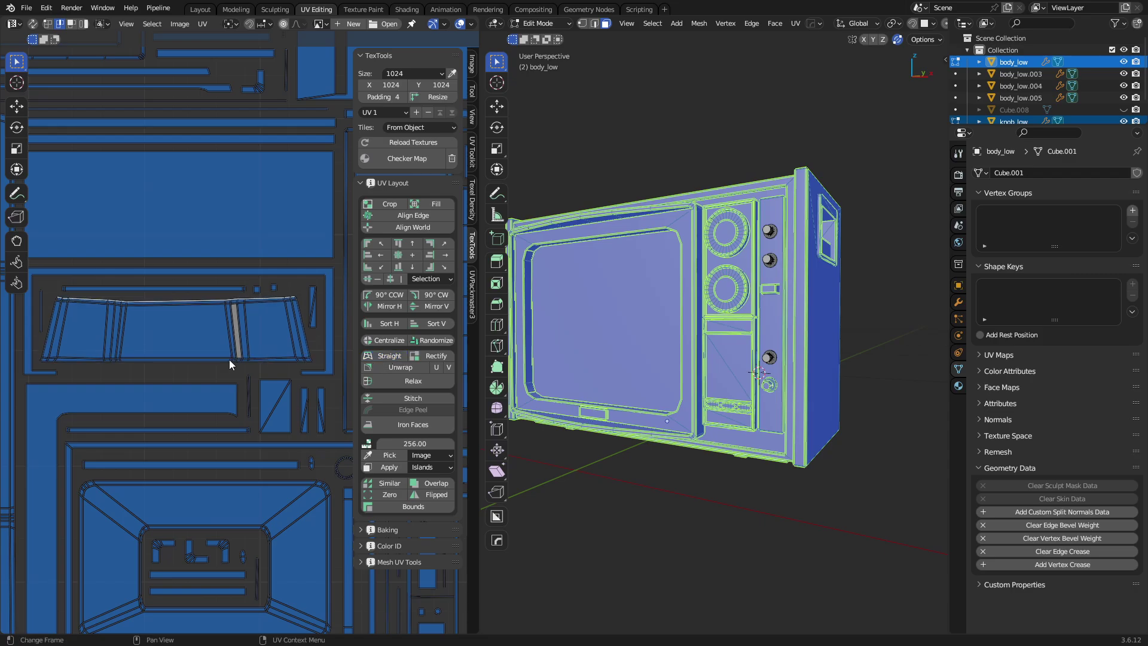
pyautogui.click(386, 358)
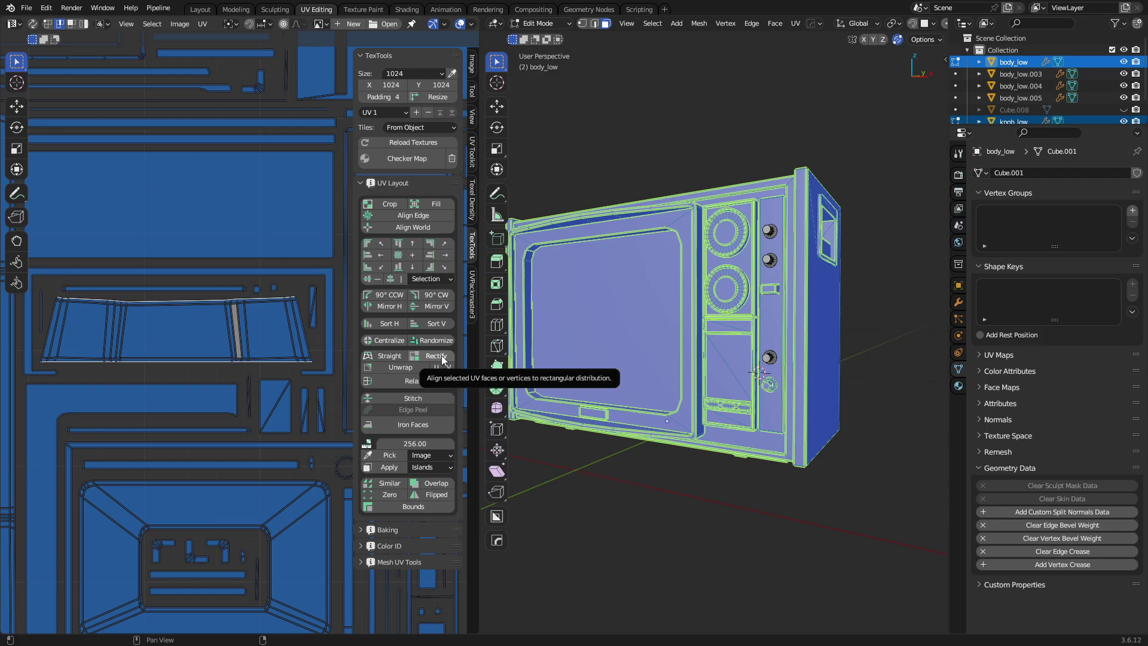
# Select the entire bent island and rectify it into a rectangular layout.
pyautogui.press('4')
pyautogui.click(200, 344)
pyautogui.click(446, 357)
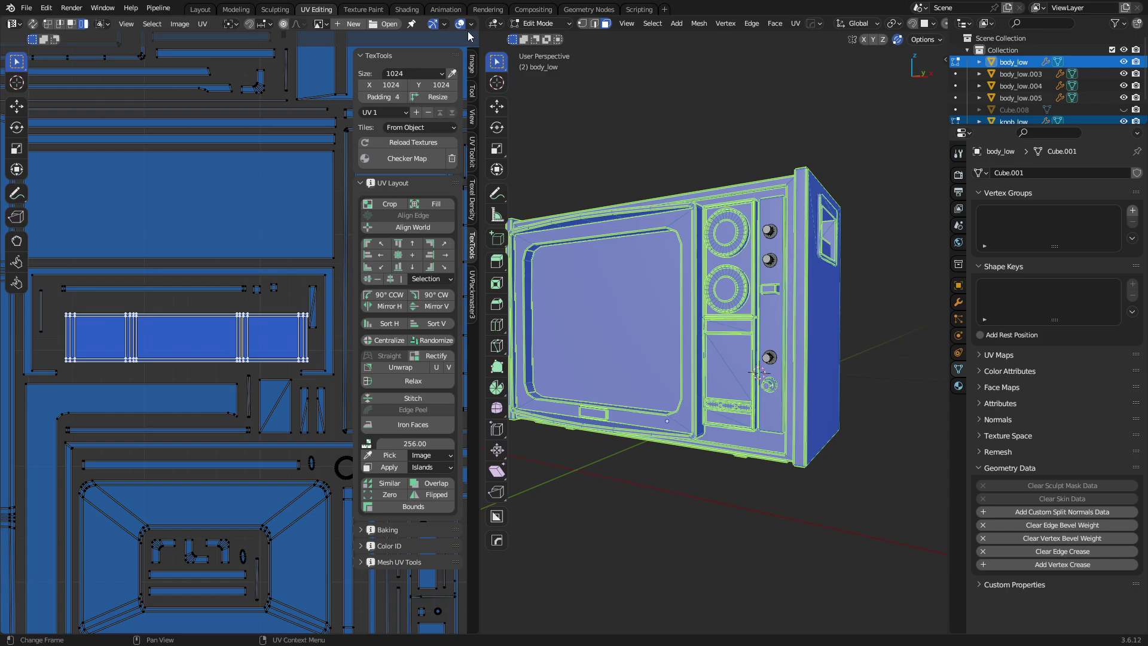
# Enable the Display Stretch overlay in the UV view and set its type to Area.
pyautogui.scroll(-5, 470, 30)
pyautogui.click(388, 29)
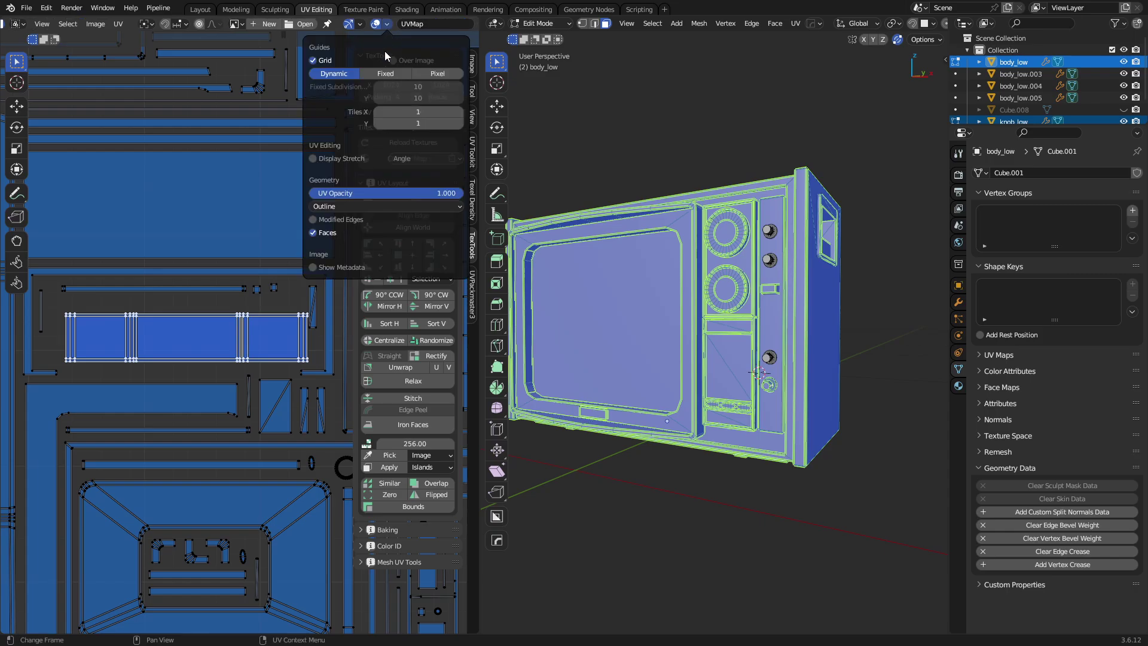
pyautogui.click(336, 161)
pyautogui.click(415, 160)
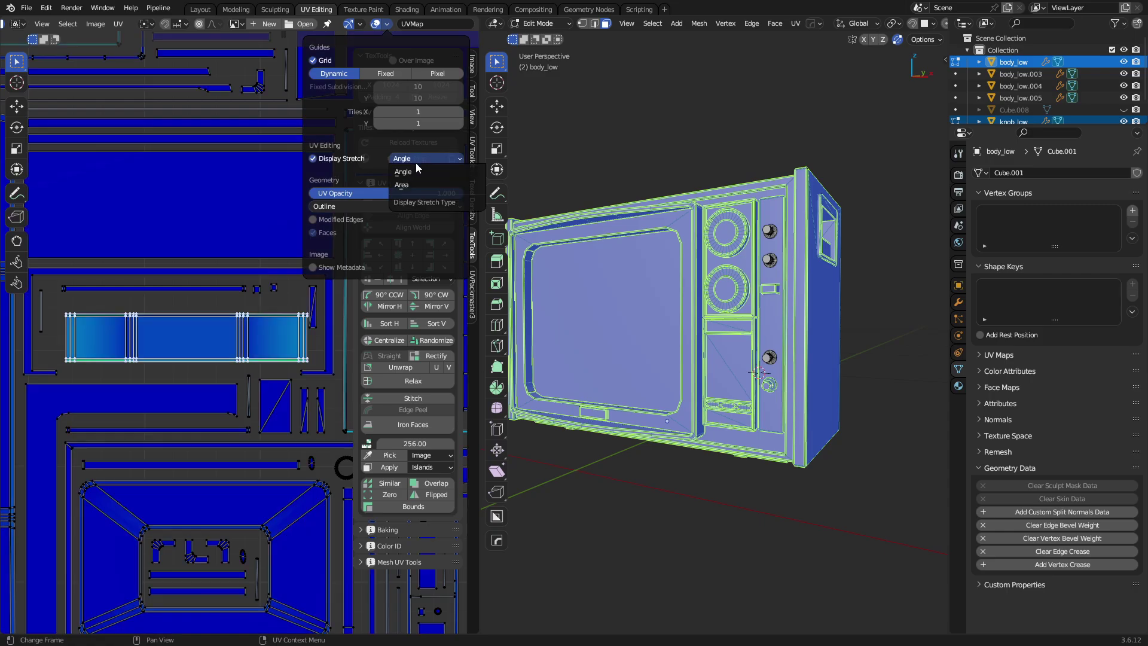
pyautogui.click(417, 182)
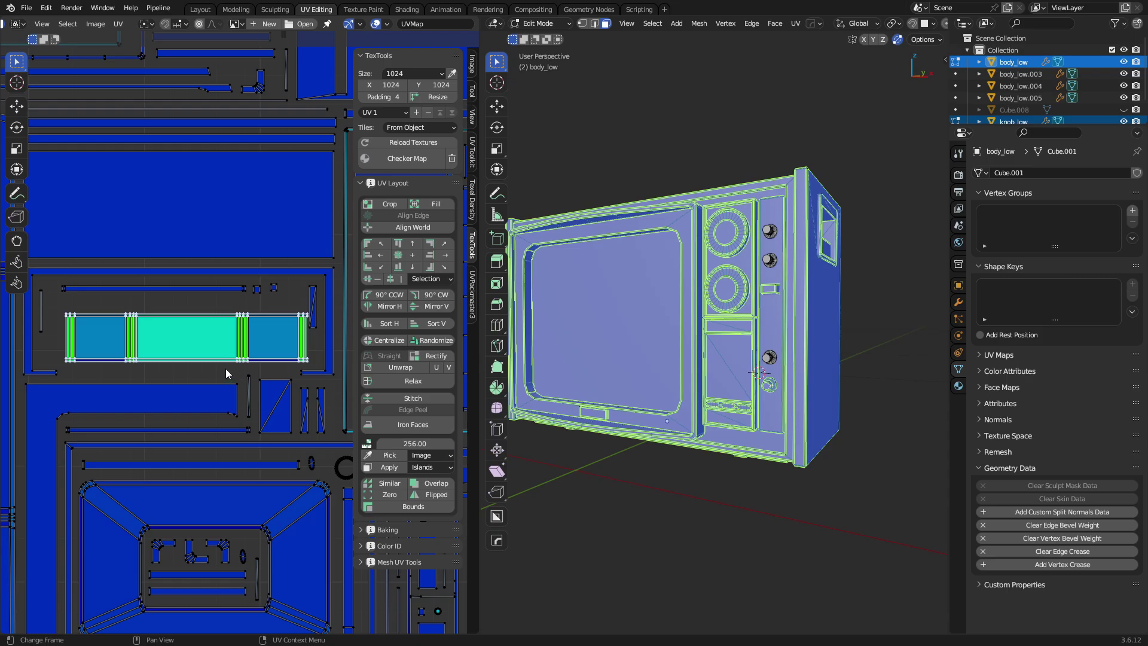
# Scale the rectified island up slightly, by a factor of about 1.03, and check its area stretch.
pyautogui.scroll(-4, 238, 350)
pyautogui.press('s')
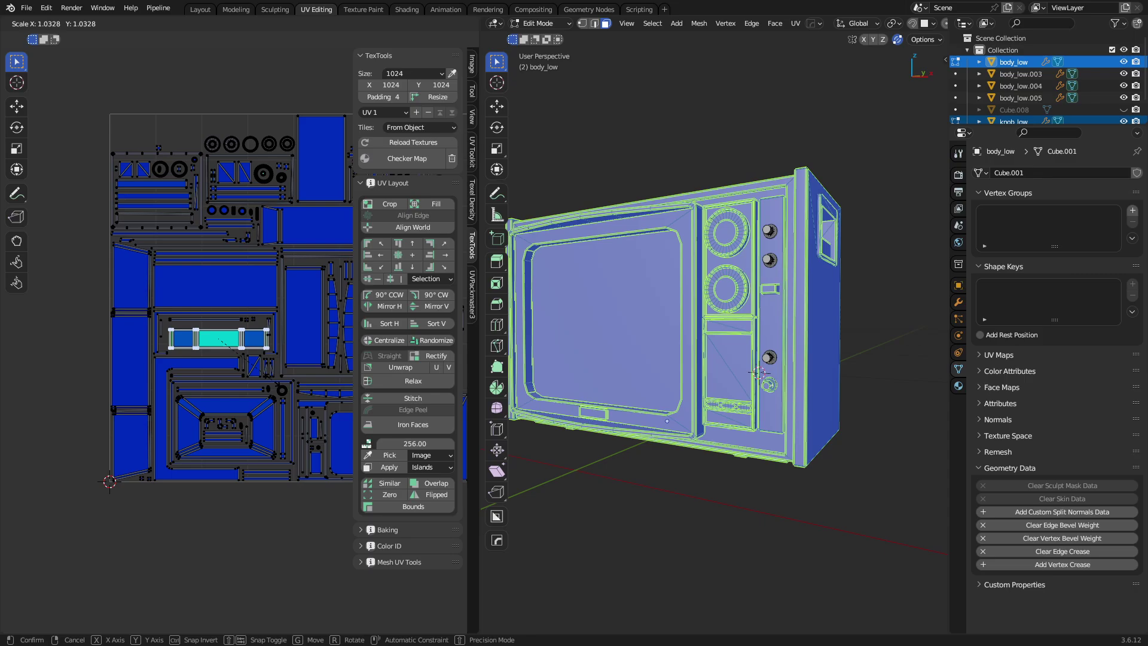
pyautogui.click(268, 383)
pyautogui.scroll(3, 269, 384)
pyautogui.scroll(1, 268, 383)
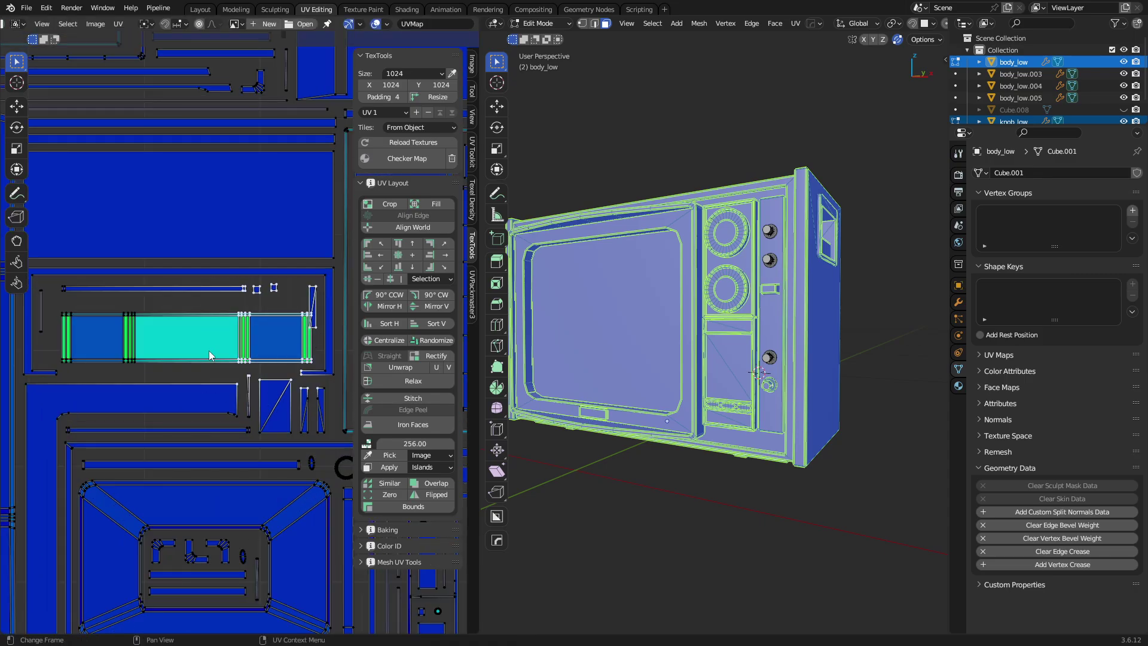
# Try scaling the rectified island's large middle face by a factor of about 1.15 to compare its area stretch.
pyautogui.press('3')
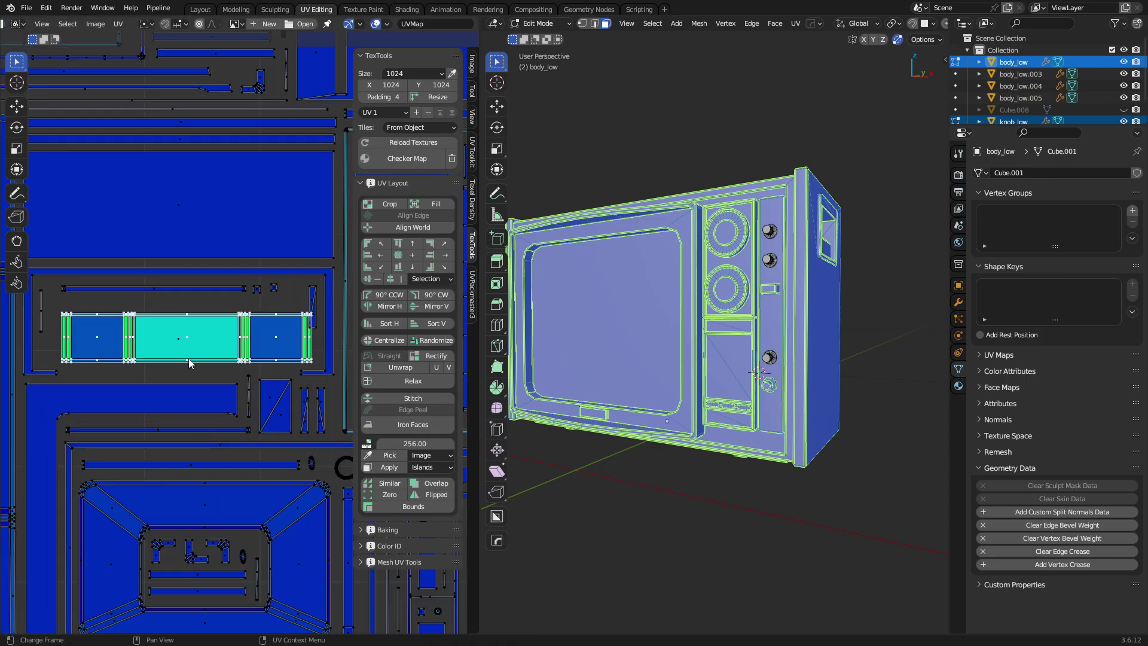
pyautogui.click(241, 371)
pyautogui.click(188, 346)
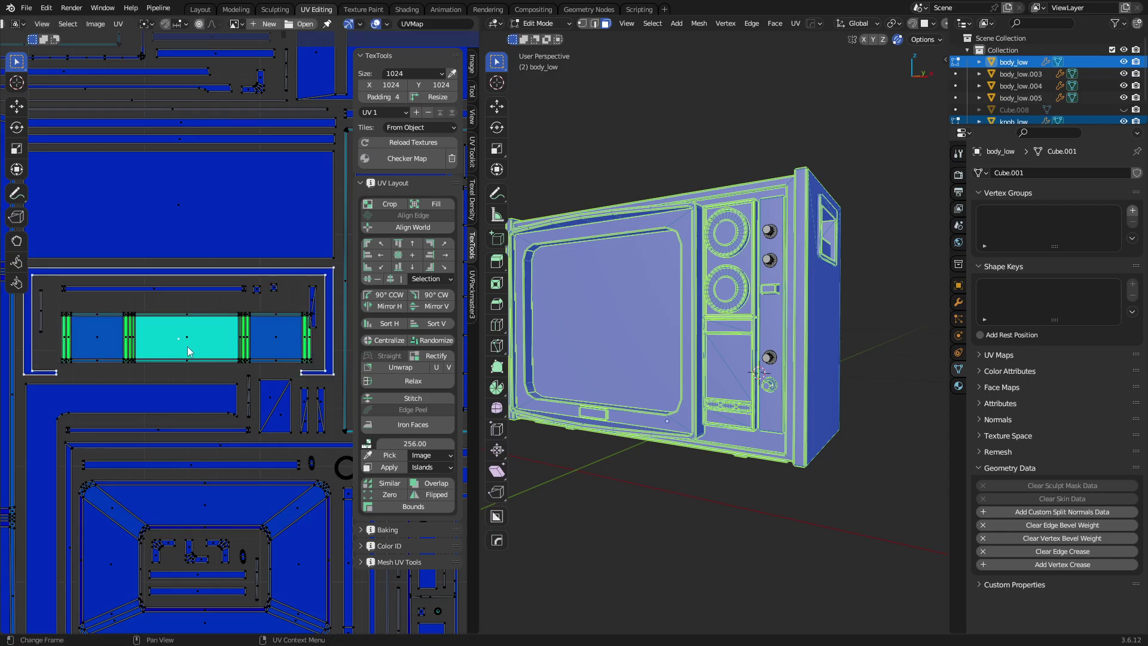
pyautogui.press('s')
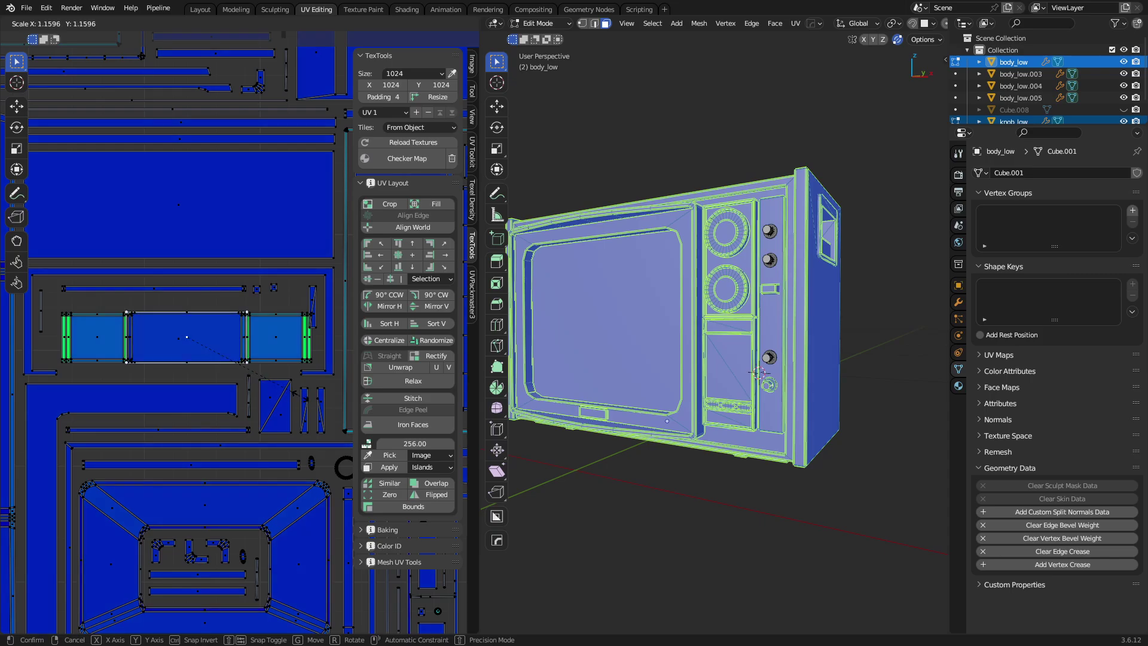
pyautogui.click(287, 397)
pyautogui.press('s')
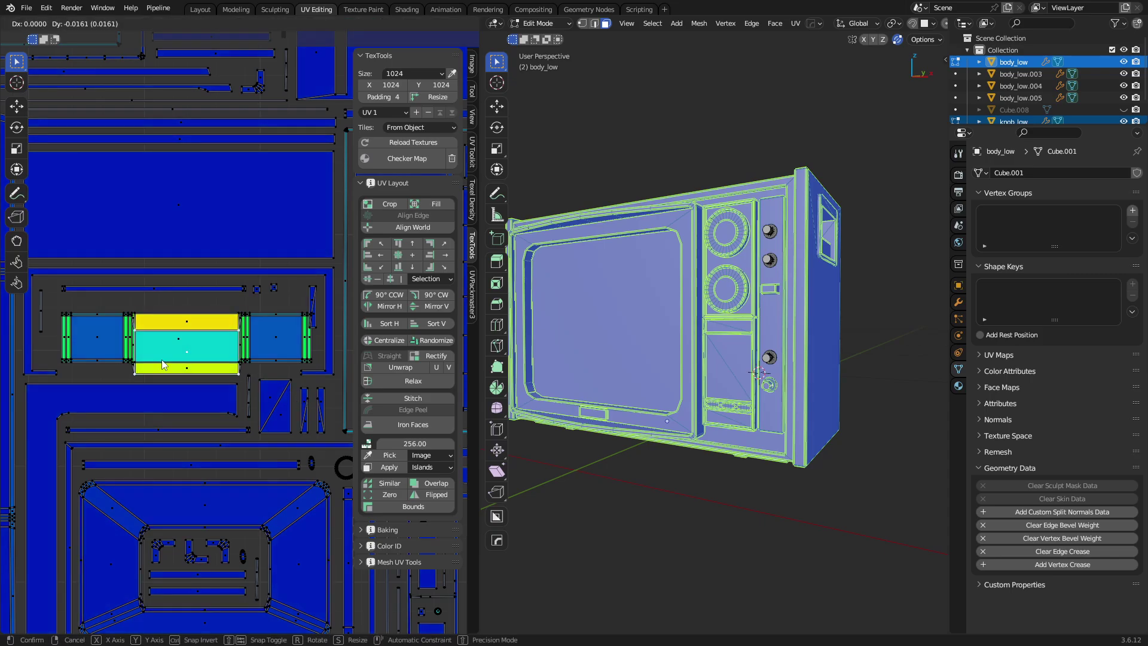
pyautogui.press('Escape')
pyautogui.press('s')
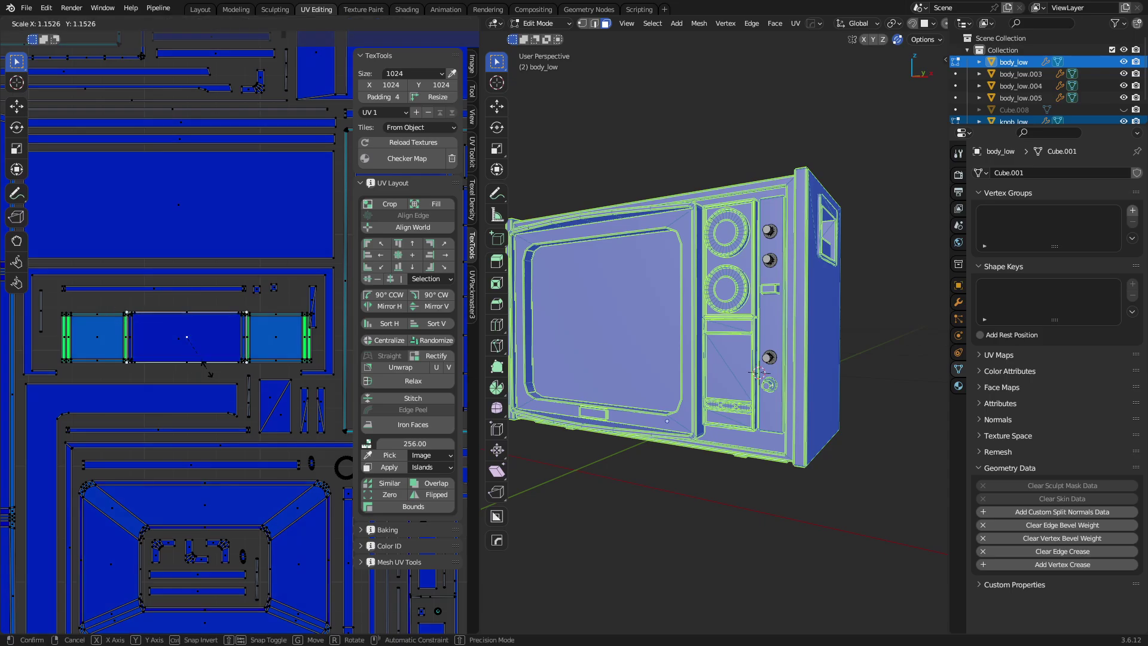
pyautogui.click(206, 371)
pyautogui.scroll(-1, 145, 364)
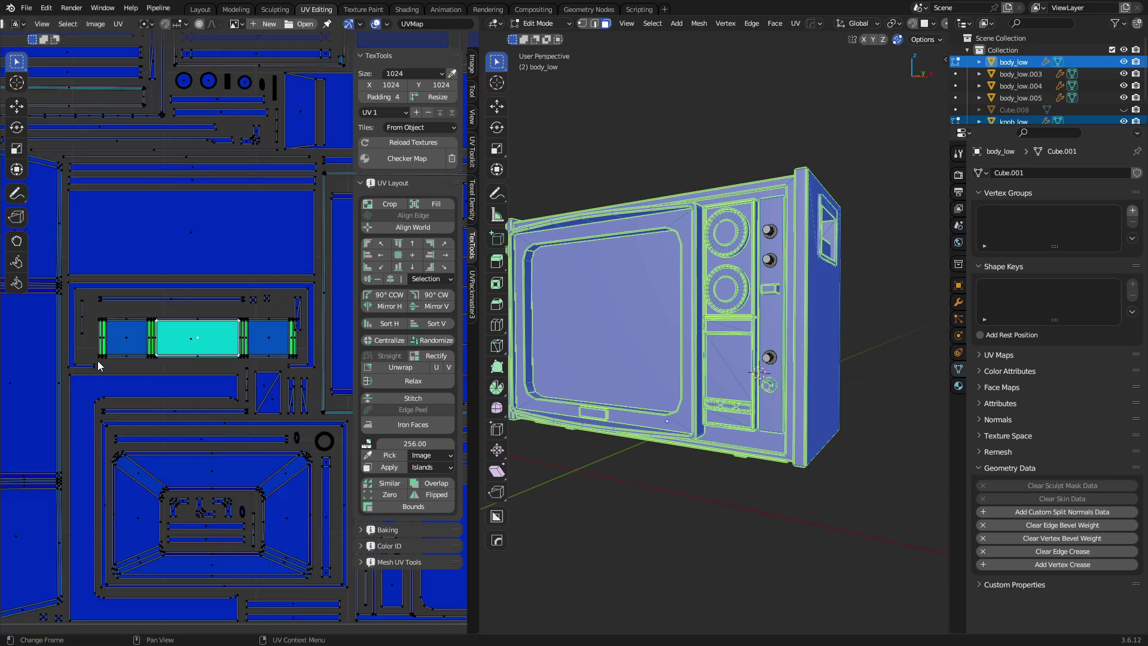
# Select the rectified island's left end section and move it outward along X by about -0.031 to widen the middle face.
pyautogui.moveTo(93, 359); pyautogui.dragTo(293, 357)
pyautogui.scroll(3, 167, 347)
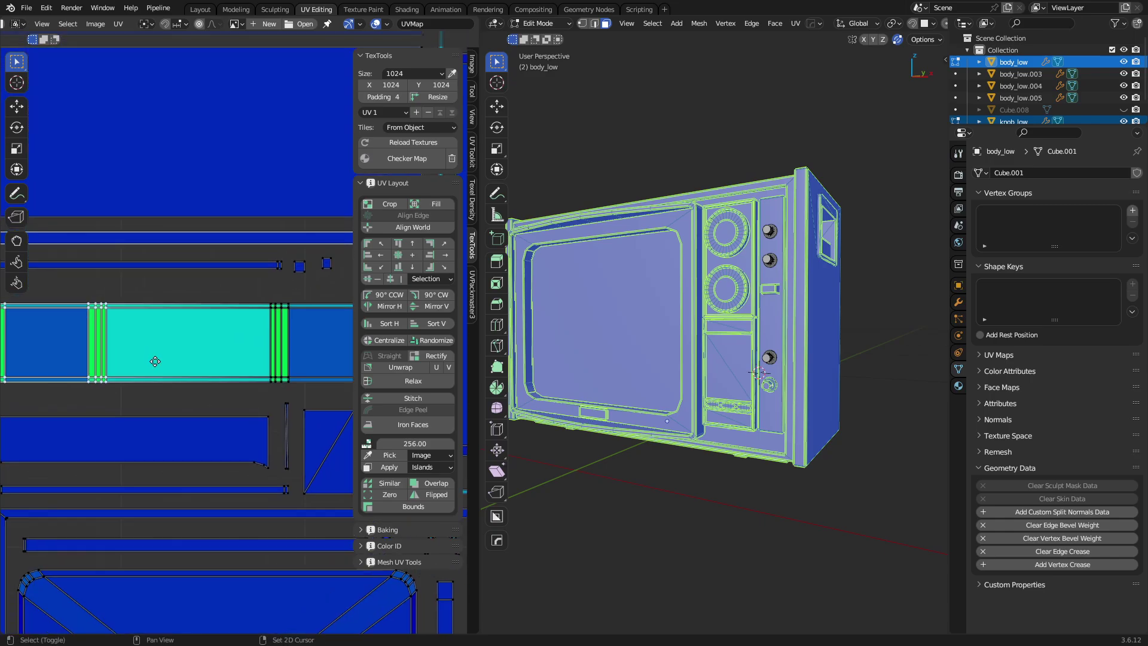
pyautogui.keyDown('ctrl'); pyautogui.hscroll(-2, 28, 404); pyautogui.keyUp('ctrl')
pyautogui.moveTo(22, 403); pyautogui.dragTo(182, 312)
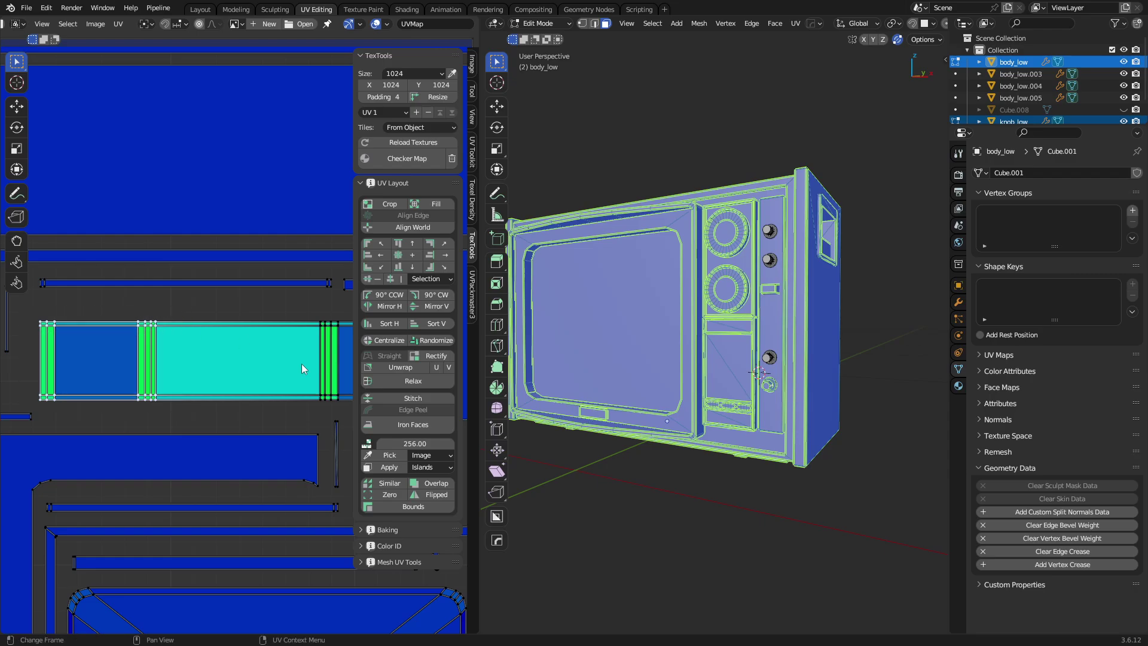
pyautogui.press('g')
pyautogui.press('x')
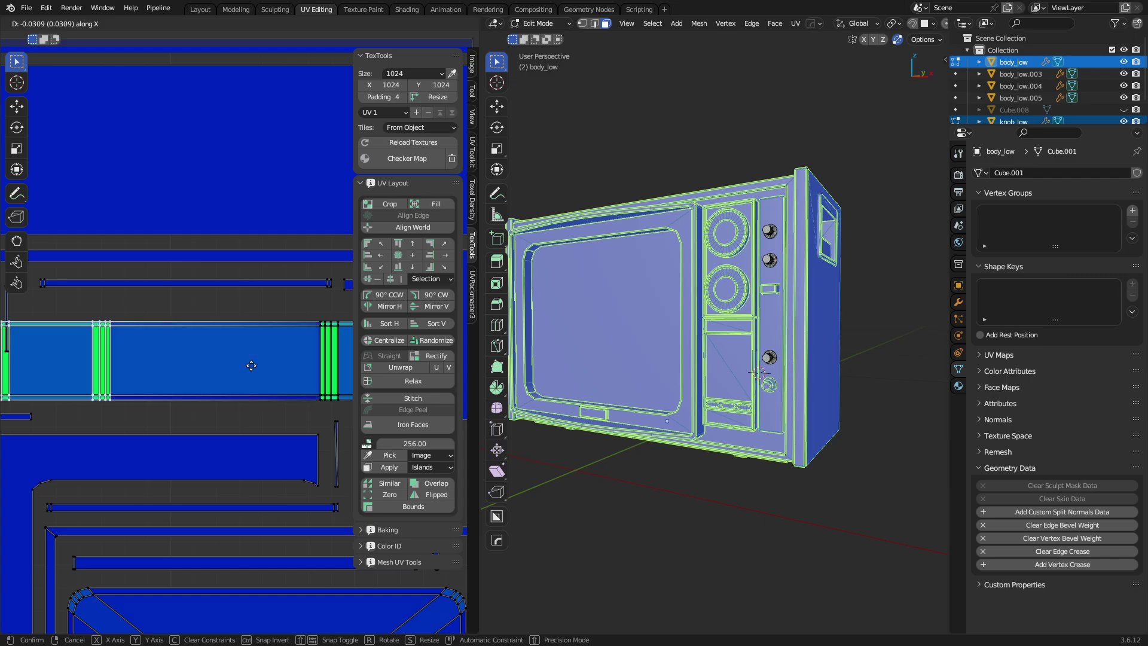
pyautogui.click(247, 366)
# Examine the area stretch across the complete UV layout, including the ring-shaped islands.
pyautogui.scroll(-3, 271, 372)
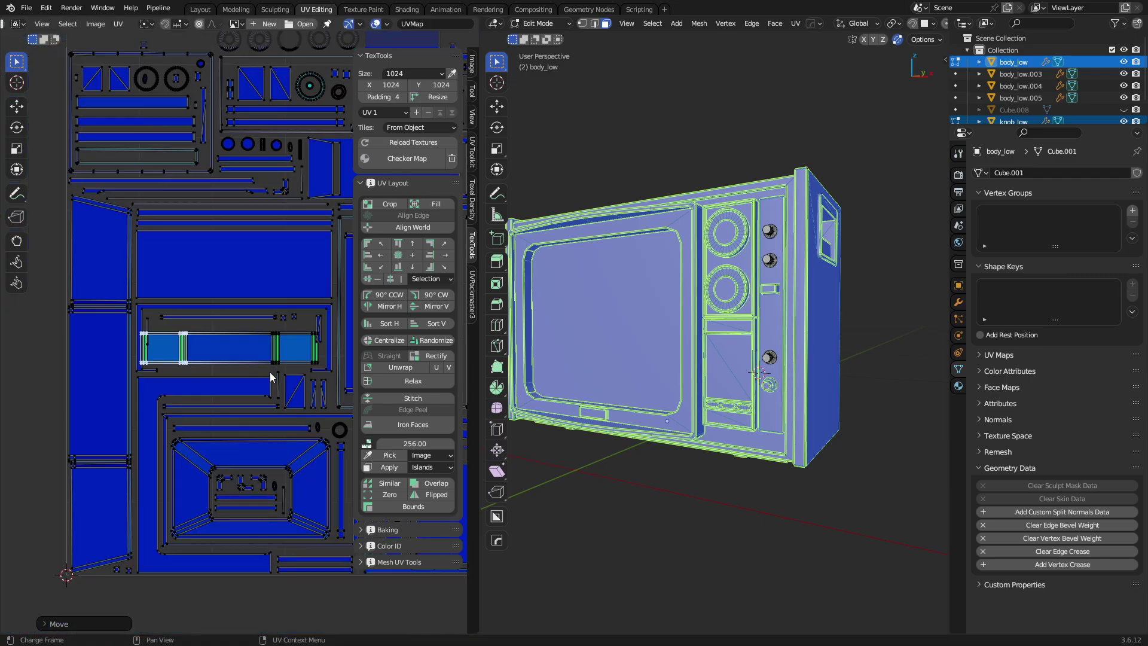
pyautogui.scroll(5, 279, 376)
pyautogui.scroll(-4, 213, 397)
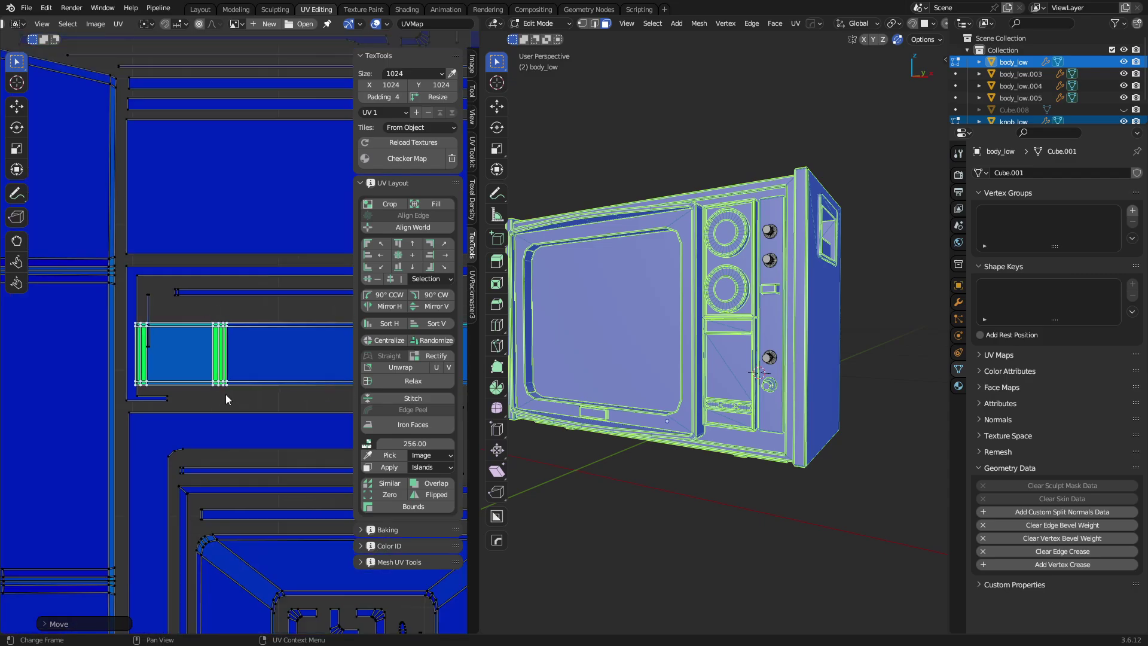
pyautogui.moveTo(295, 386); pyautogui.dragTo(160, 392, button='middle')
pyautogui.scroll(-5, 156, 394)
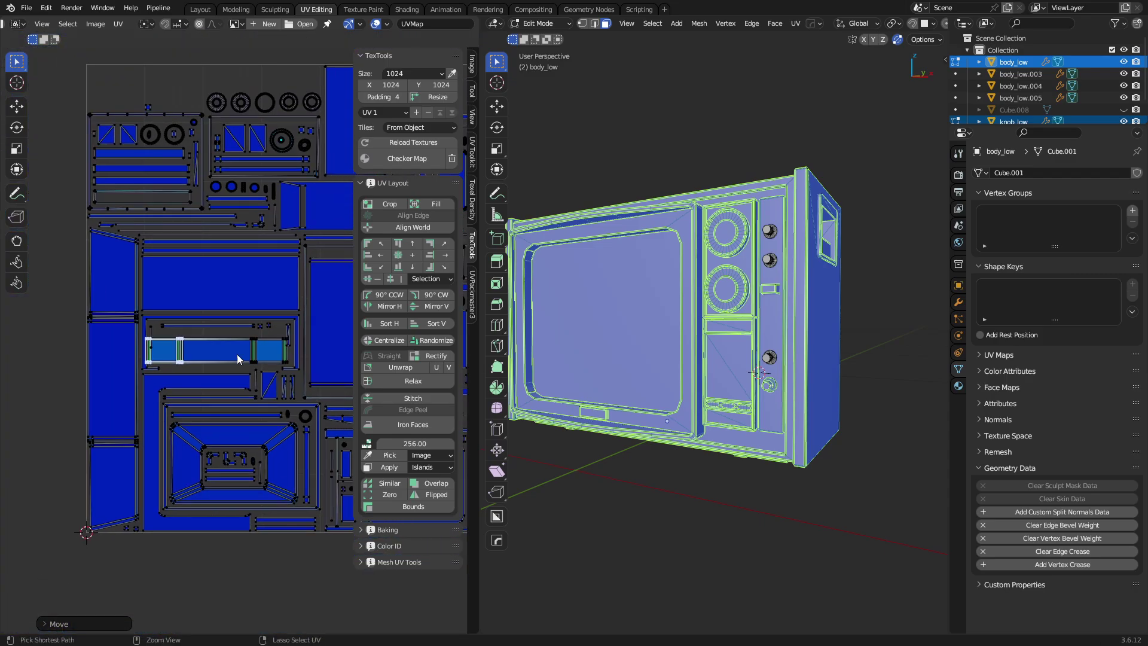
pyautogui.moveTo(291, 312); pyautogui.dragTo(169, 331, button='middle')
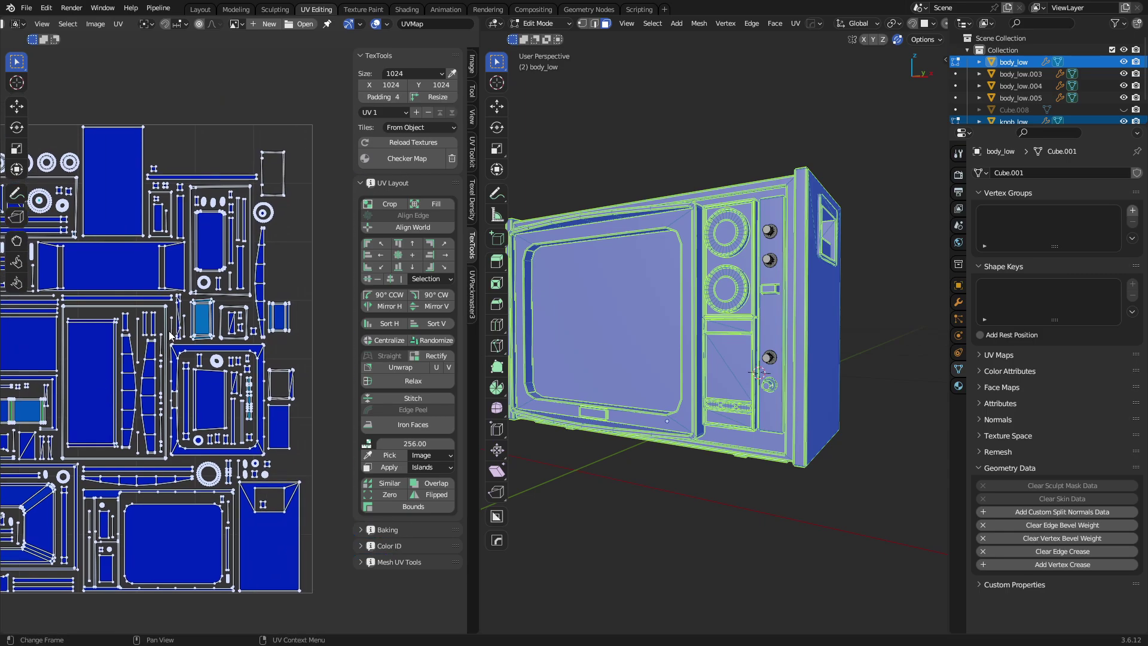
pyautogui.scroll(5, 142, 235)
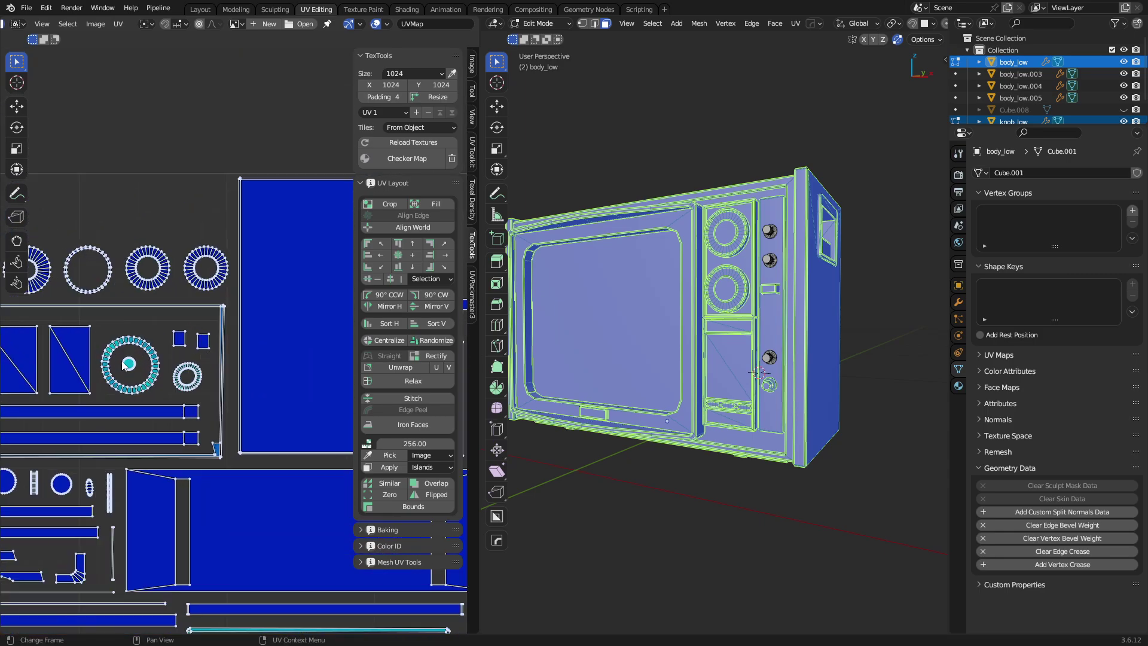
pyautogui.click(168, 339)
pyautogui.keyDown('shift'); pyautogui.moveTo(133, 388); pyautogui.dragTo(290, 364, button='middle'); pyautogui.keyUp('shift')
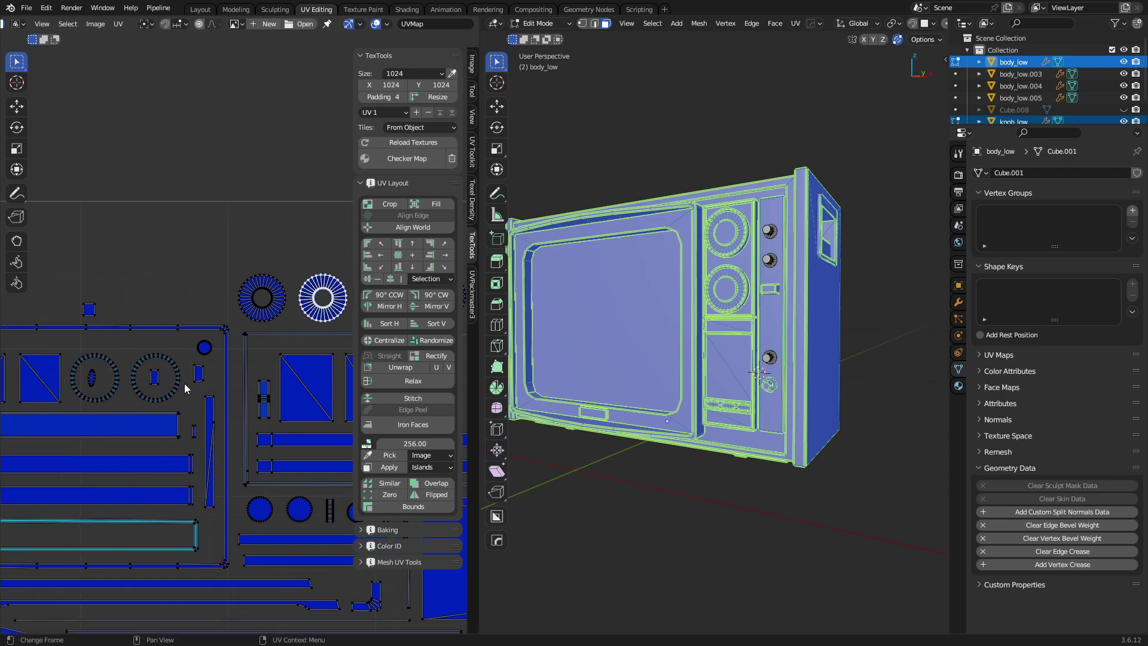
# Mark a seam on one crosswise edge of the first thin ring island, the one enclosing the small oval.
pyautogui.click(176, 382)
pyautogui.scroll(8, 176, 382)
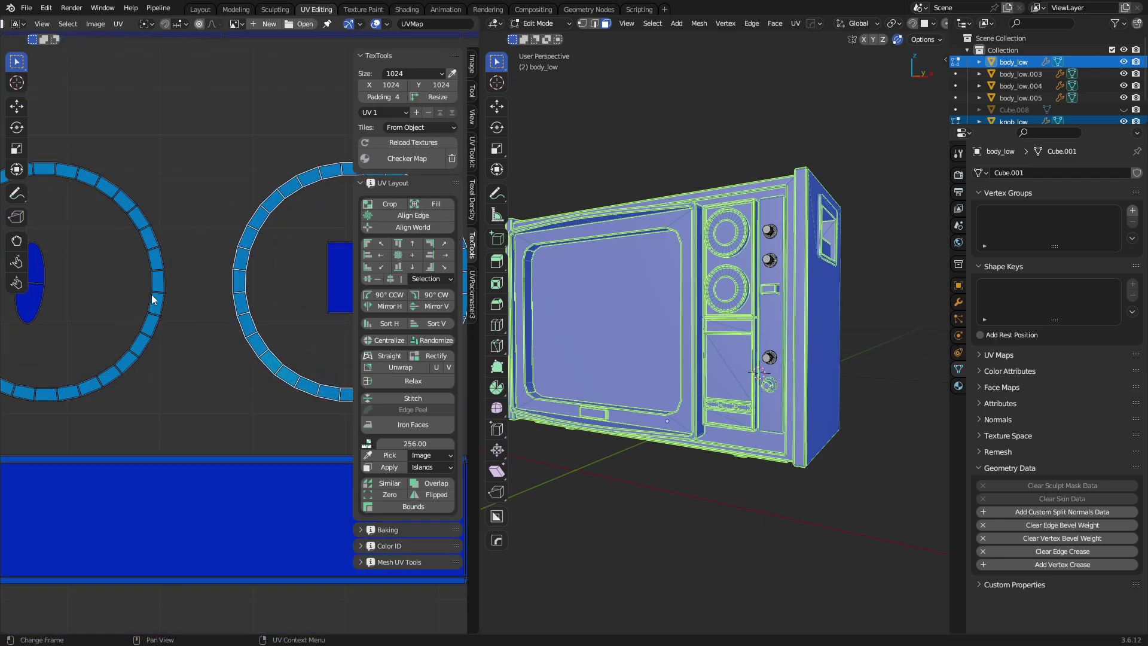
pyautogui.moveTo(158, 293); pyautogui.dragTo(246, 346, button='middle')
pyautogui.hotkey('alt', 'd')
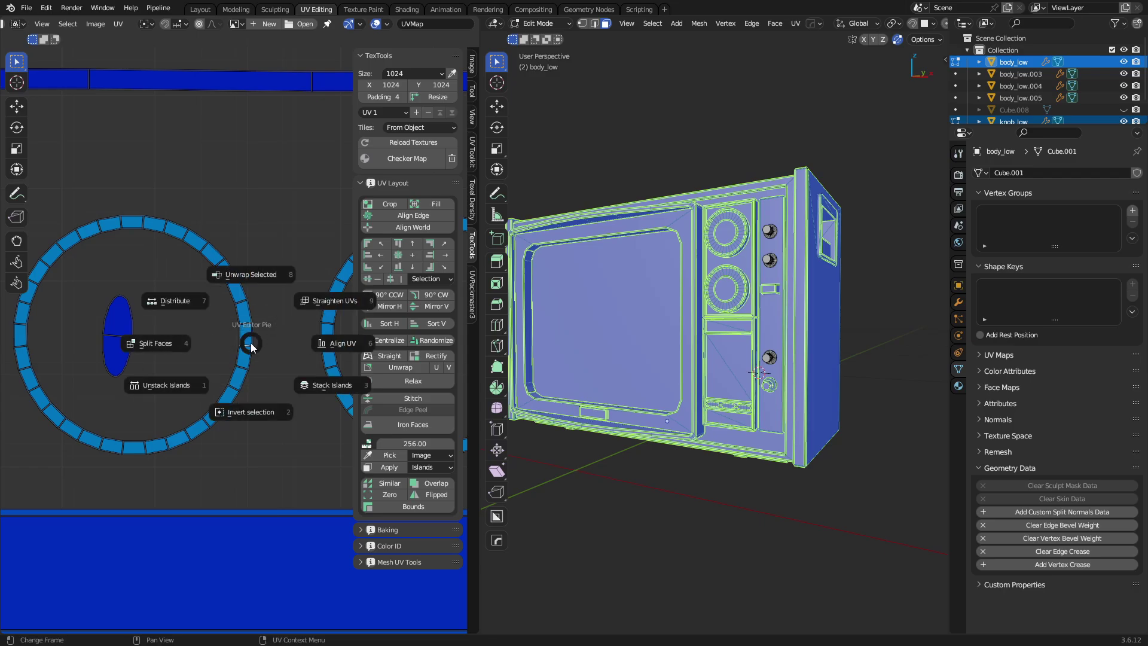
pyautogui.press('Escape')
pyautogui.hotkey('ctrl', 'e')
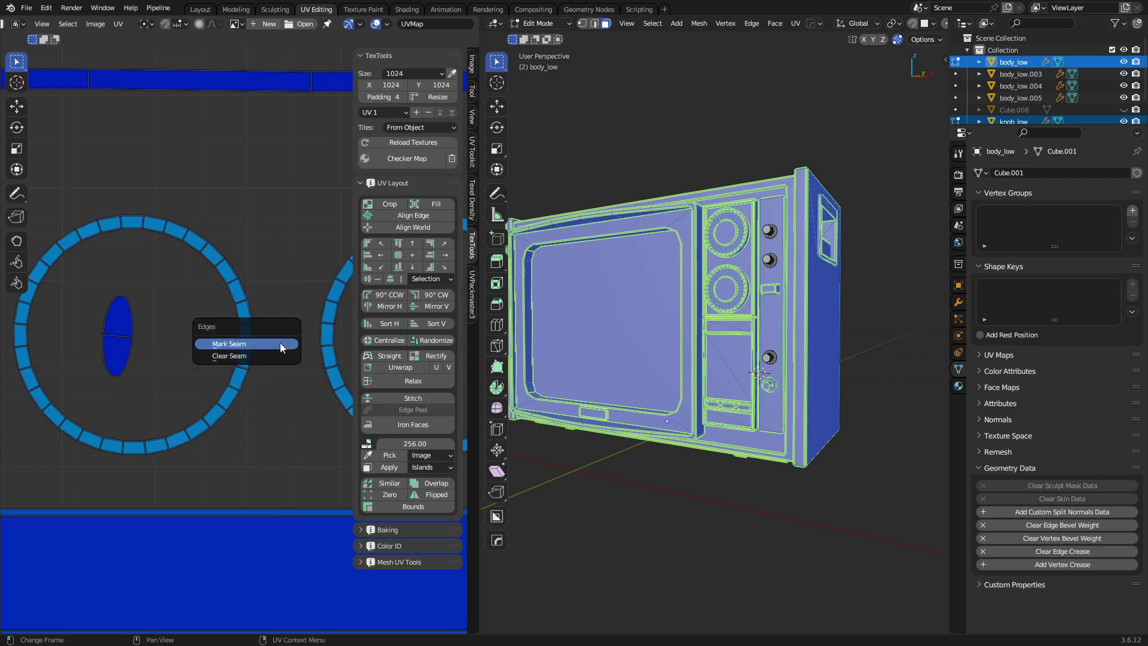
pyautogui.click(280, 343)
# Mark a seam on one crosswise edge of the neighbouring thin ring island that encloses the small rectangle.
pyautogui.scroll(-3, 278, 360)
pyautogui.moveTo(277, 360); pyautogui.dragTo(200, 361, button='middle')
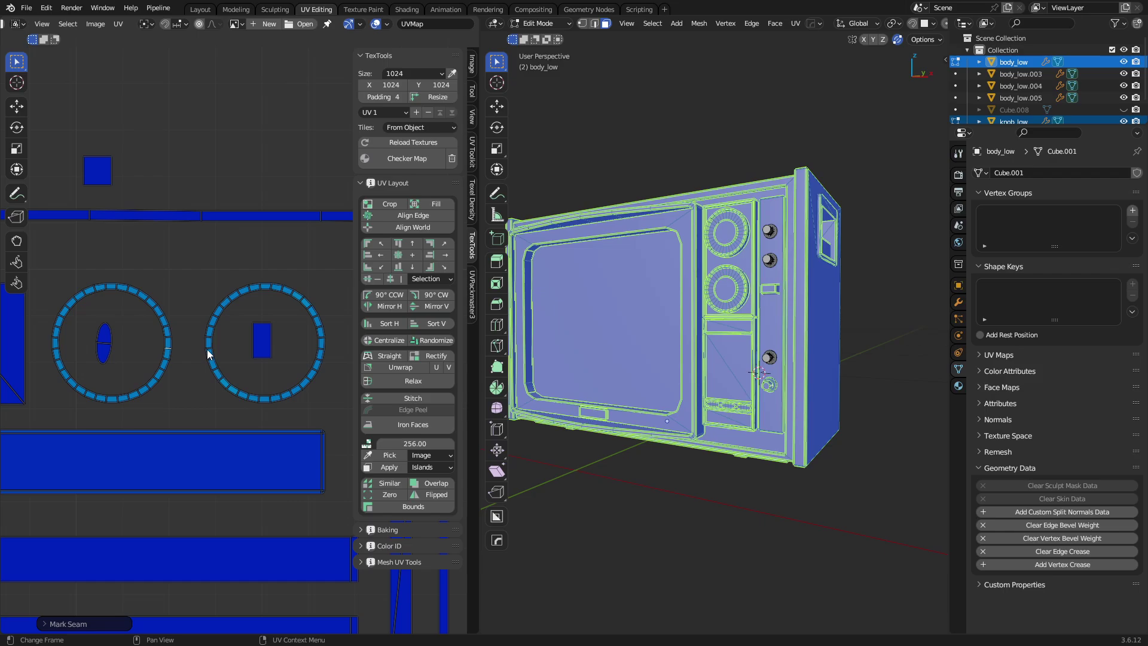
pyautogui.click(208, 353)
pyautogui.hotkey('ctrl', 'e')
pyautogui.click(209, 352)
# Rectify the two thin ring islands one after the other into straight strips.
pyautogui.press('l')
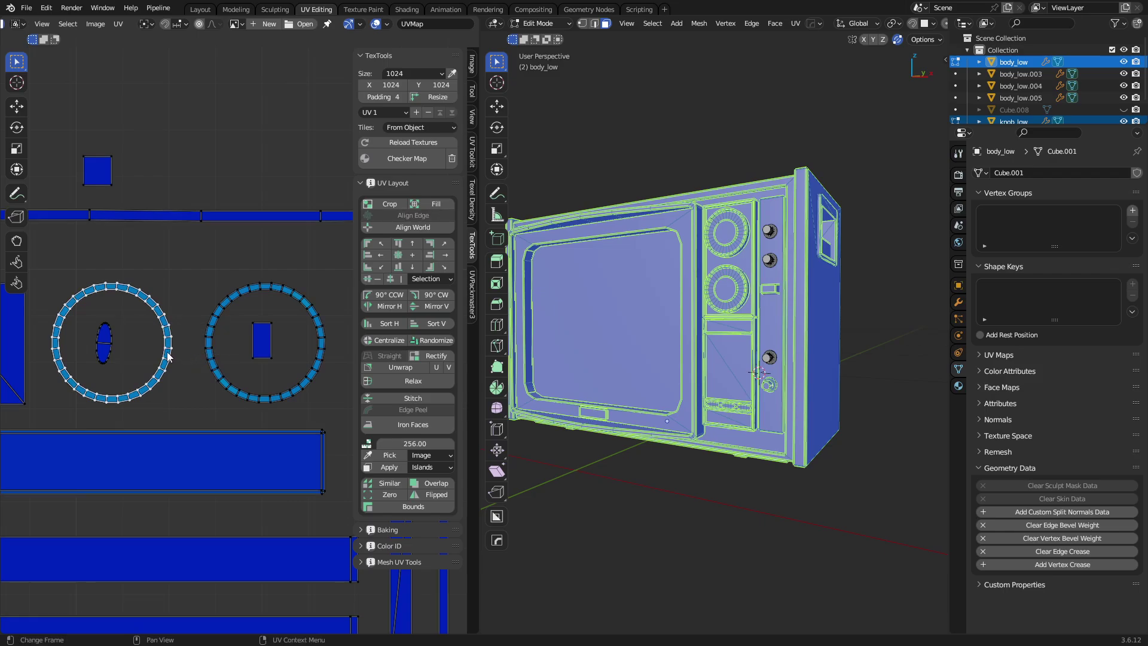
pyautogui.click(434, 354)
pyautogui.press('l')
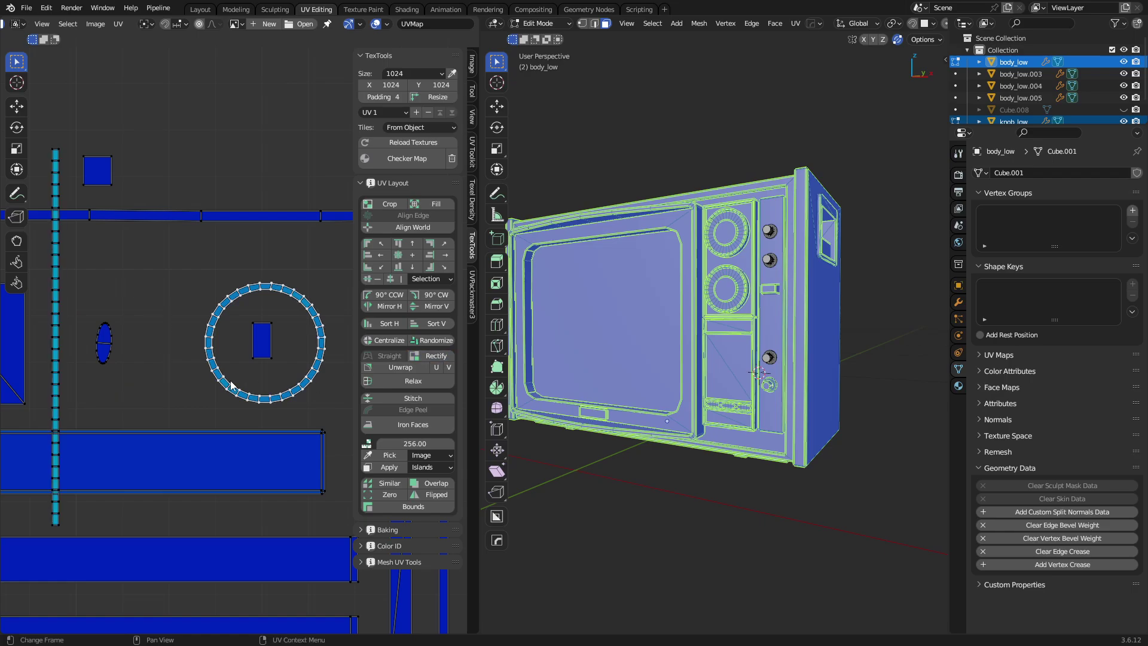
pyautogui.click(427, 355)
pyautogui.scroll(-5, 236, 364)
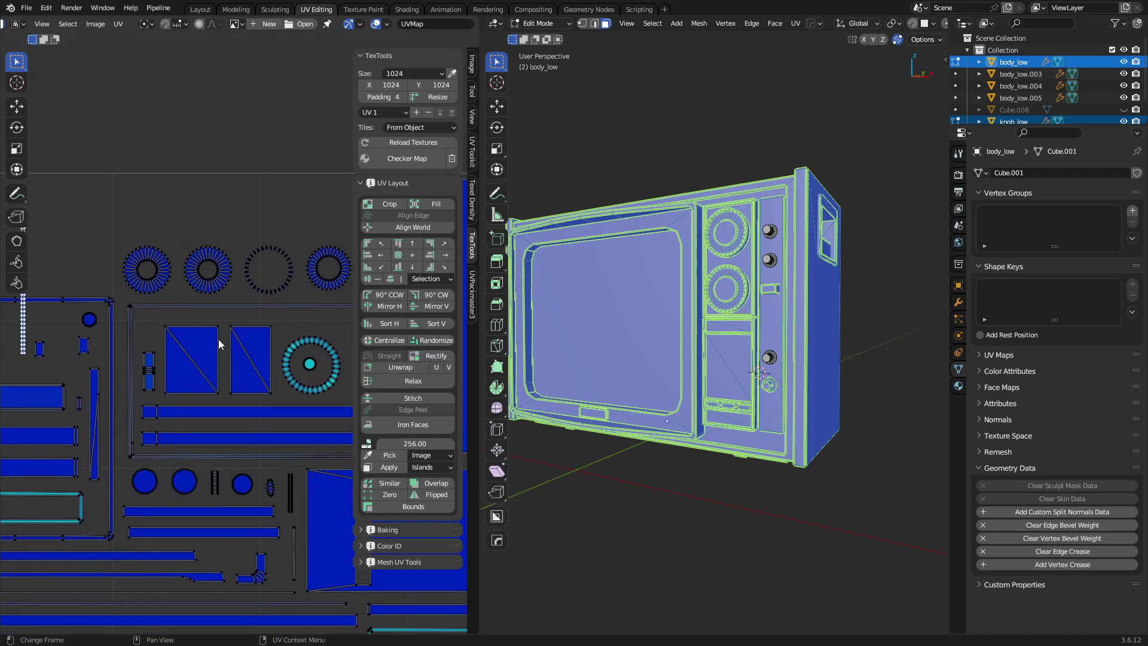
pyautogui.press('KP_Decimal')
pyautogui.press('Tab')
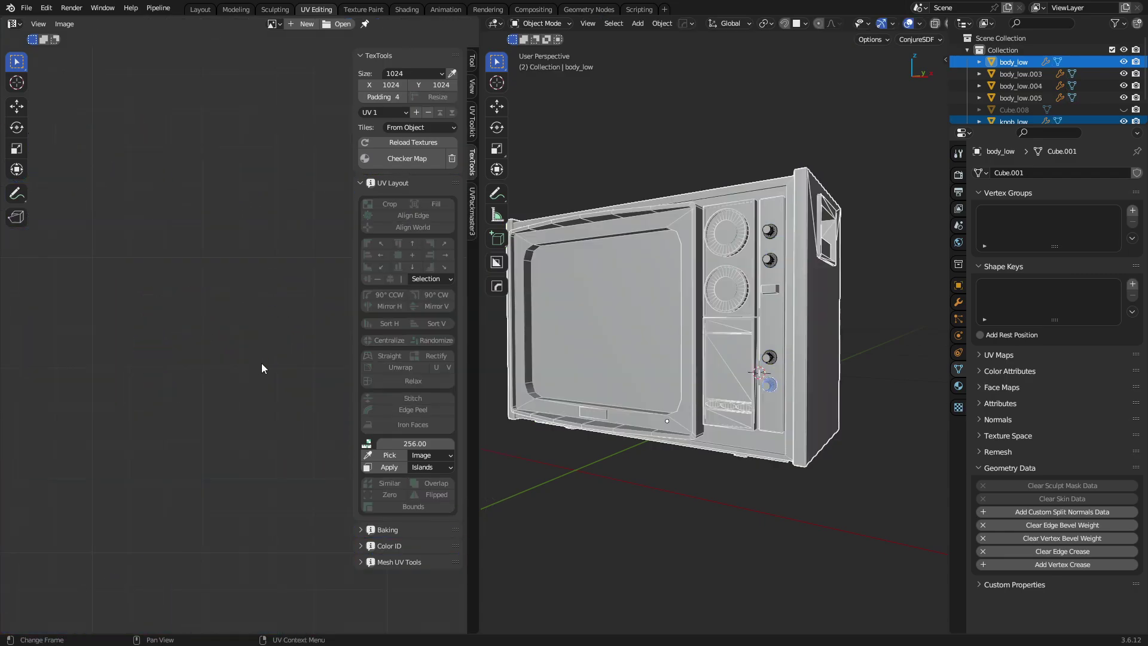
pyautogui.press('Tab')
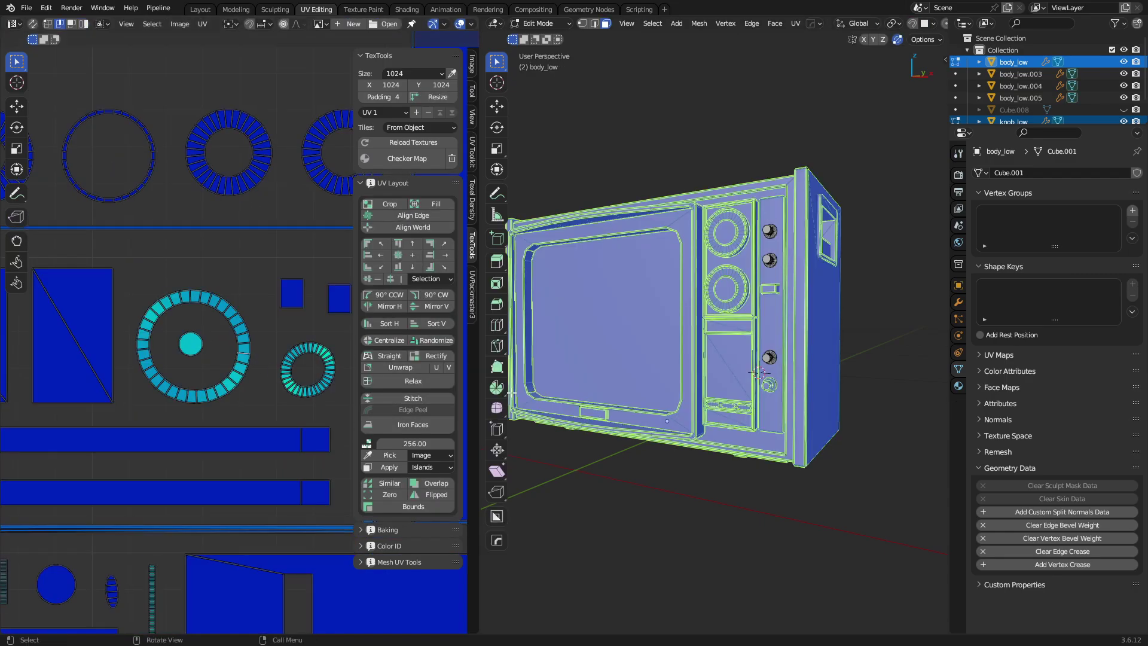
pyautogui.press('q')
pyautogui.click(252, 373)
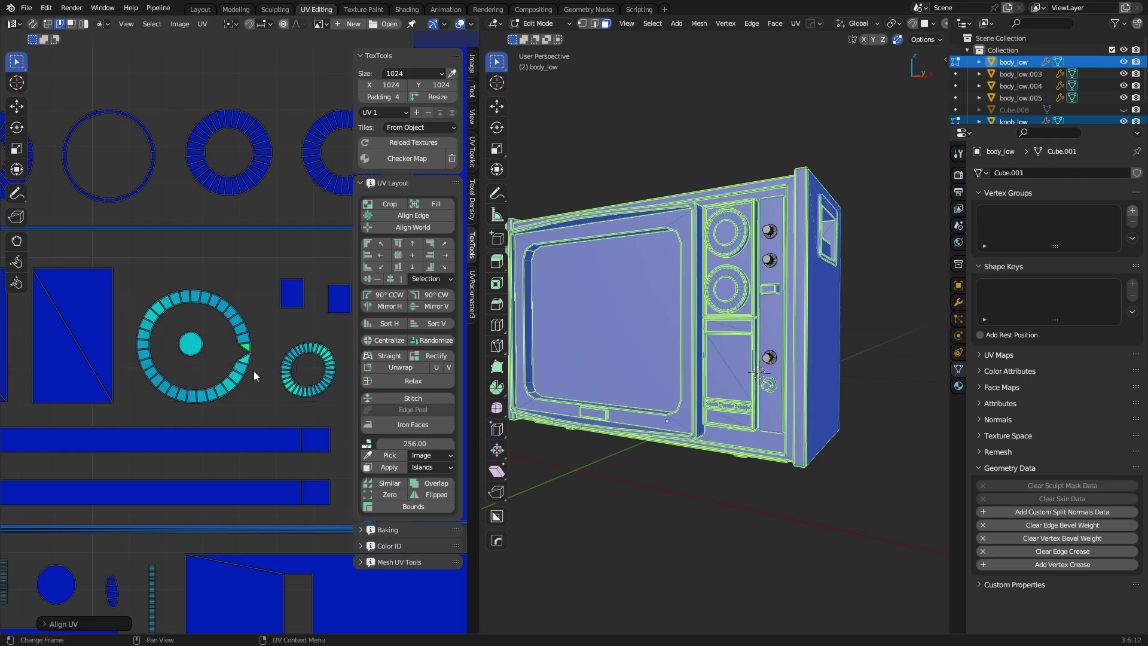
pyautogui.hotkey('ctrl', 'z')
# Mark a seam on a crosswise edge of the larger stretched ring island and rectify the ring into a straight strip.
pyautogui.hotkey('ctrl', 'e')
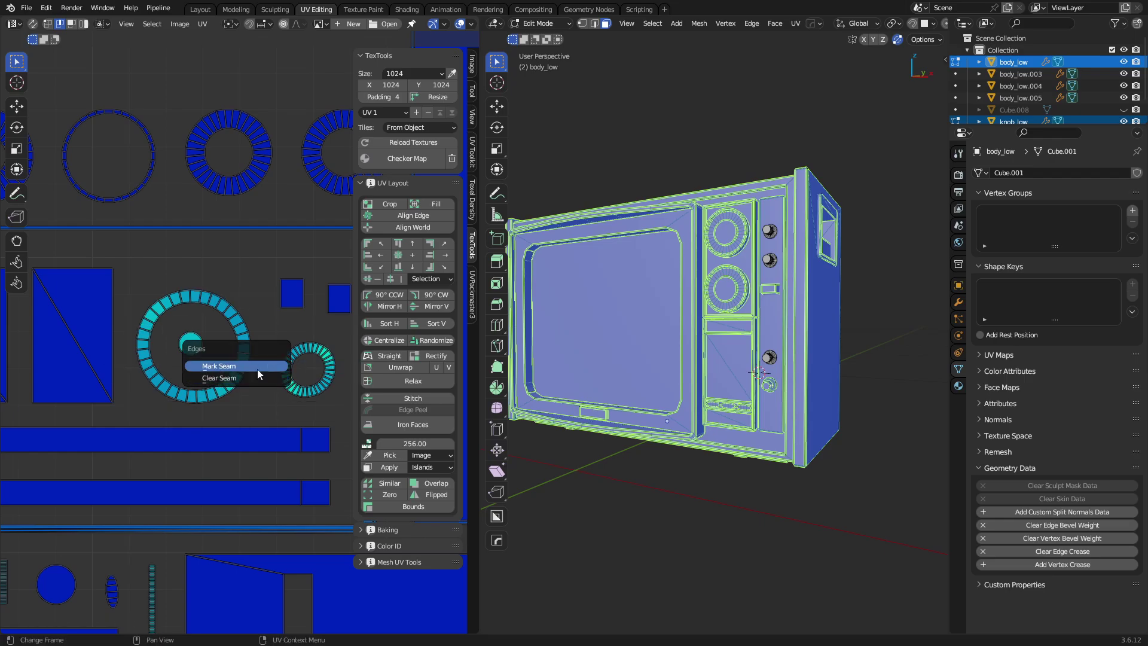
pyautogui.click(263, 378)
pyautogui.press('1')
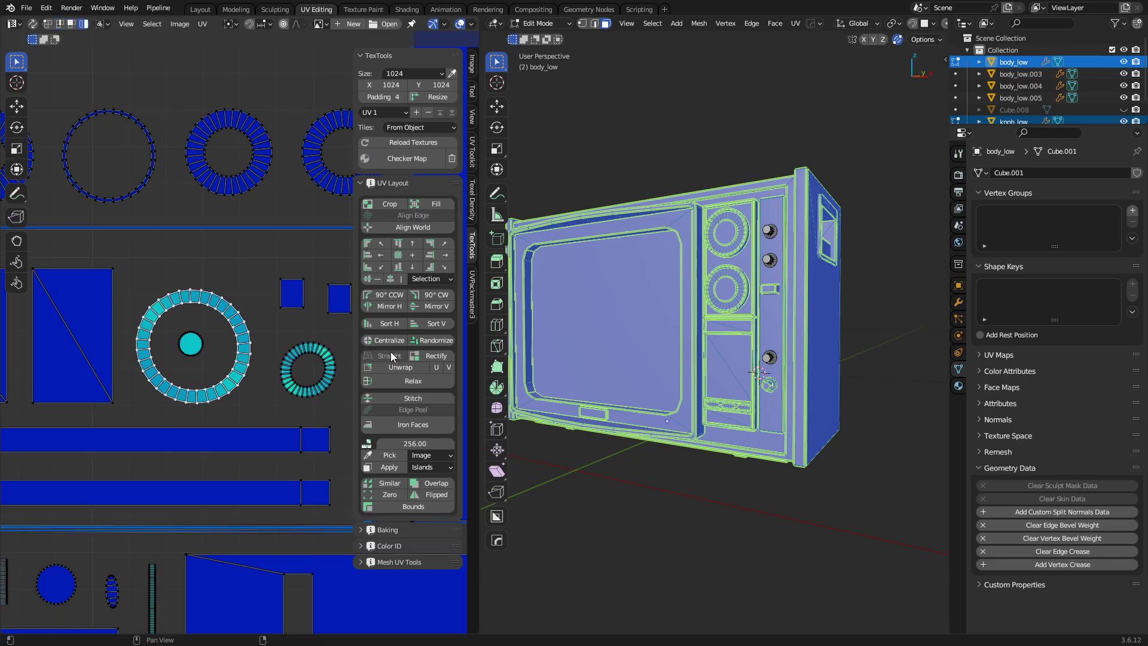
pyautogui.click(432, 354)
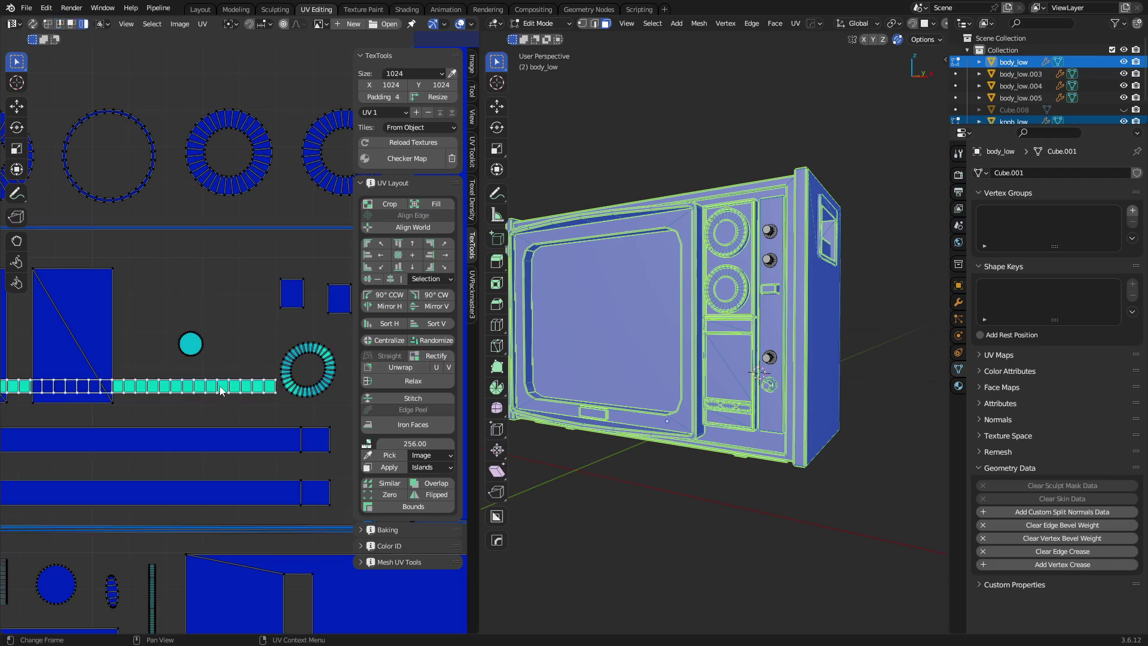
# Examine the seam placement around the rims of the television's two round dials in the 3D view.
pyautogui.press('a')
pyautogui.press('2')
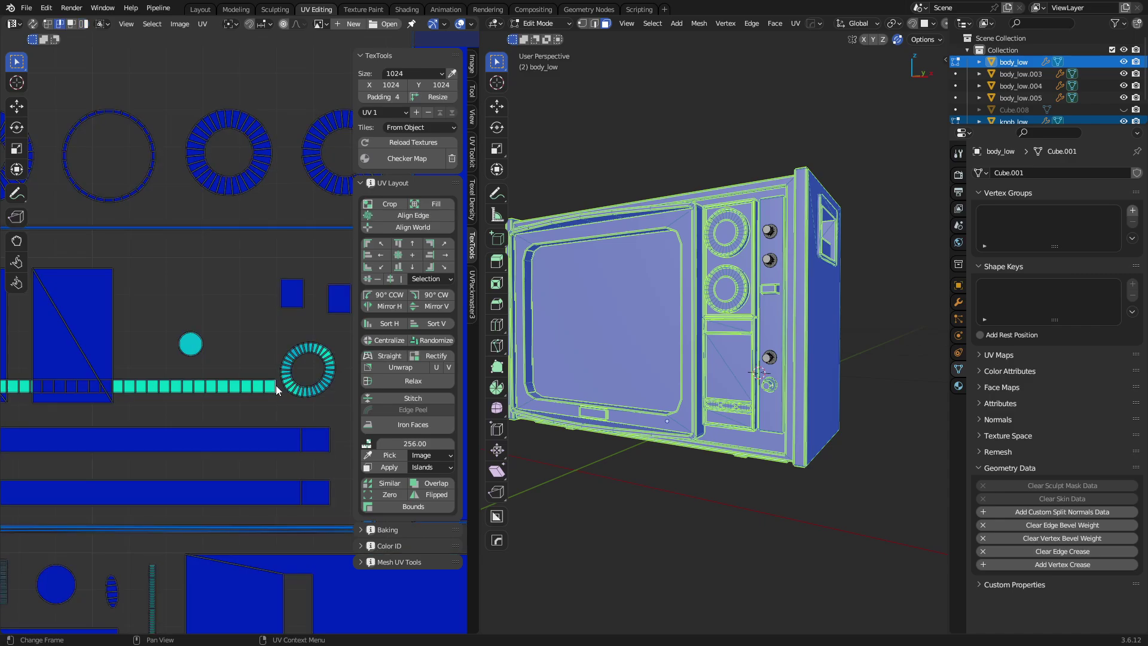
pyautogui.moveTo(771, 299)
pyautogui.mouseDown(button='middle')
pyautogui.moveTo(685, 301)
pyautogui.moveTo(653, 277)
pyautogui.moveTo(669, 320)
pyautogui.moveTo(756, 303)
pyautogui.mouseUp(button='middle')
pyautogui.scroll(10, 709, 300)
pyautogui.scroll(5, 651, 276)
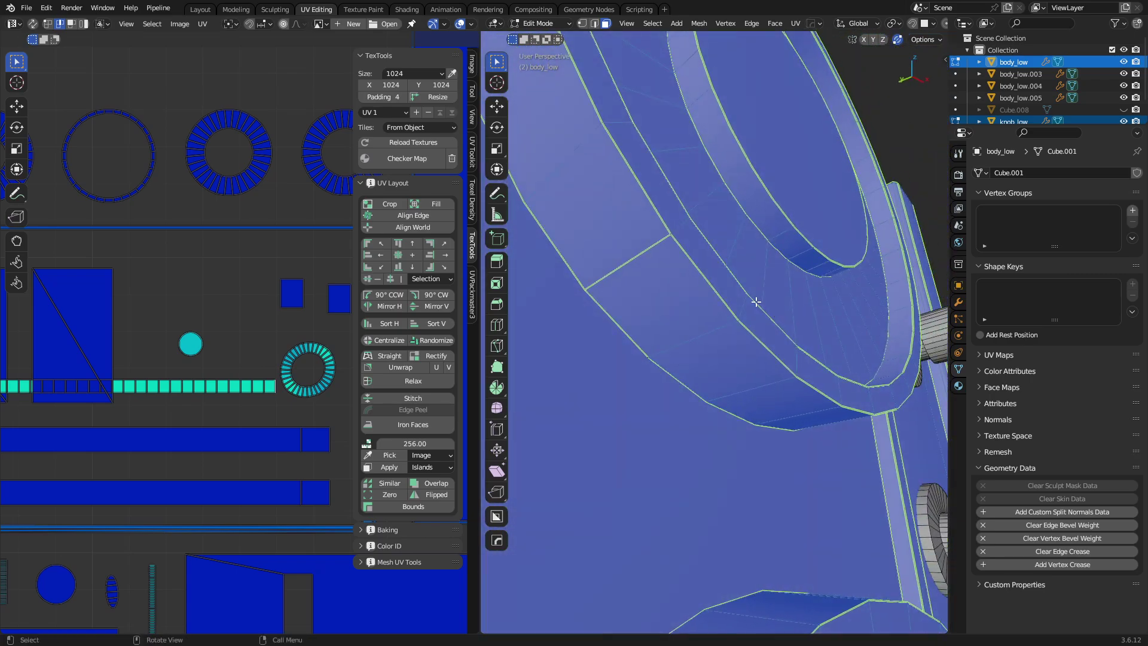
pyautogui.scroll(-3, 682, 285)
pyautogui.click(679, 289)
pyautogui.press('2')
pyautogui.click(679, 296)
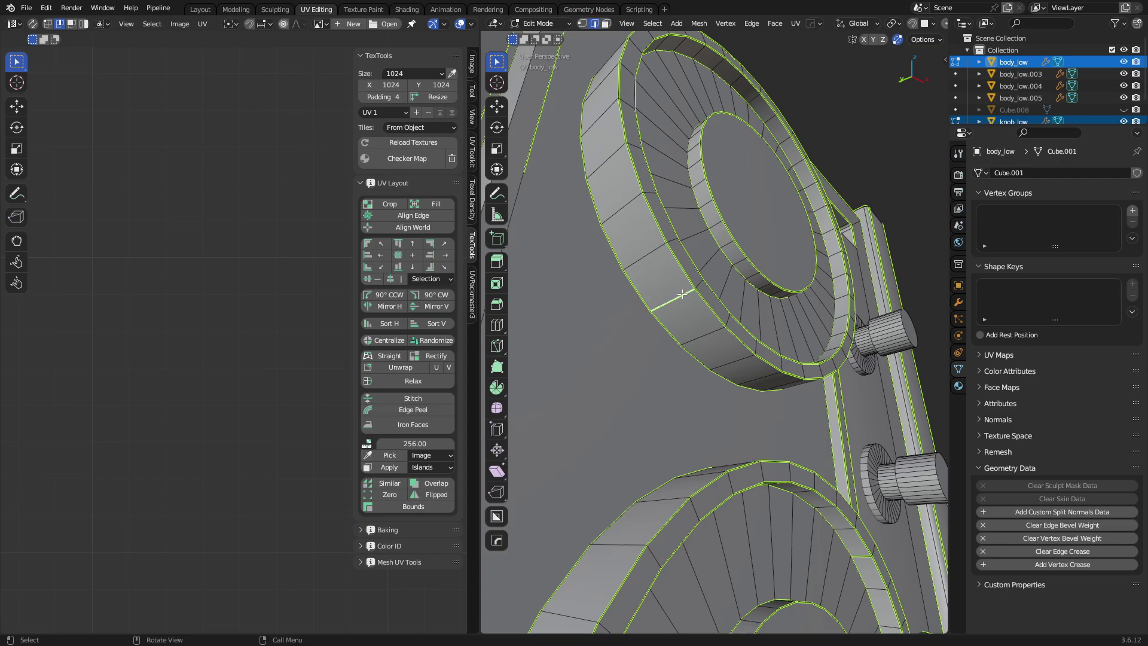
pyautogui.scroll(-4, 681, 293)
pyautogui.moveTo(736, 152); pyautogui.dragTo(697, 257, button='middle')
pyautogui.keyDown('shift'); pyautogui.moveTo(697, 257); pyautogui.dragTo(684, 347, button='middle'); pyautogui.keyUp('shift')
pyautogui.click(689, 352)
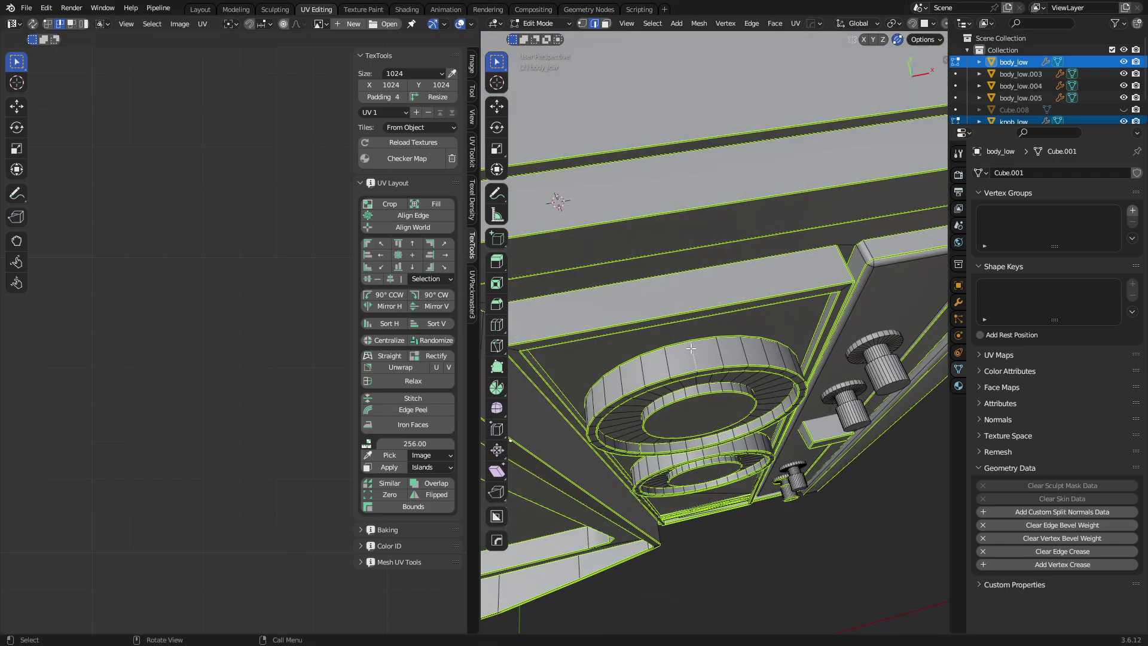
pyautogui.press('g')
pyautogui.rightClick(698, 357)
pyautogui.moveTo(734, 440); pyautogui.dragTo(758, 338, button='middle')
pyautogui.moveTo(674, 363); pyautogui.dragTo(672, 388, button='middle')
# Select all faces and pack their UV islands with exact concave shapes, scaling, cardinal rotation and a scaled margin of 0.005.
pyautogui.press('a')
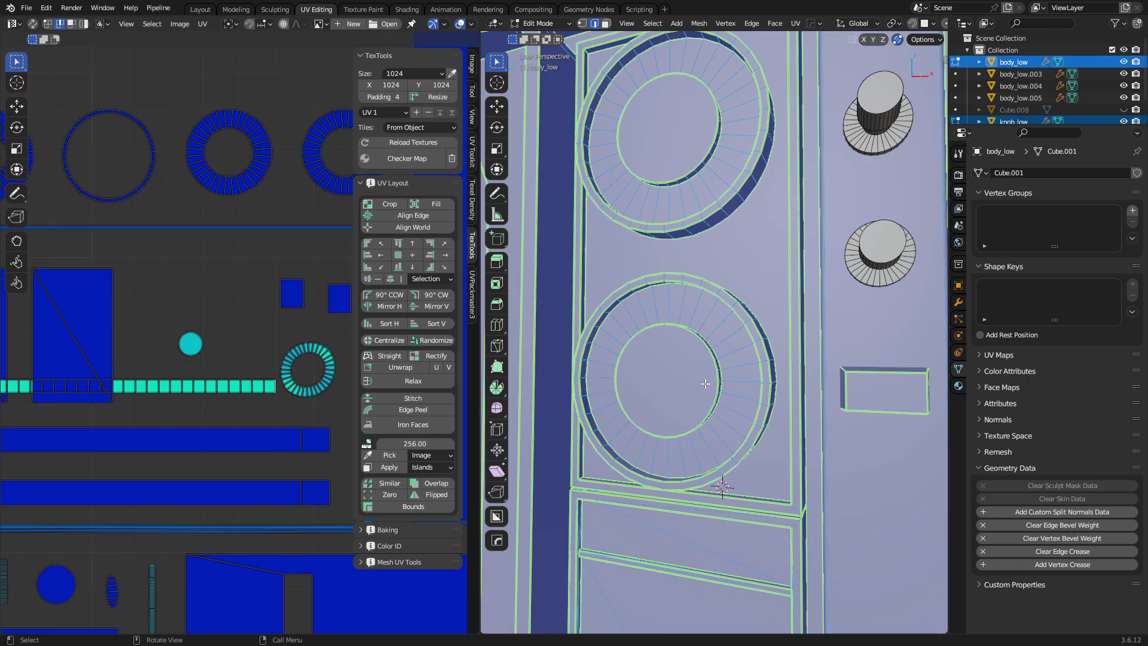
pyautogui.scroll(-5, 197, 361)
pyautogui.press('KP_Decimal')
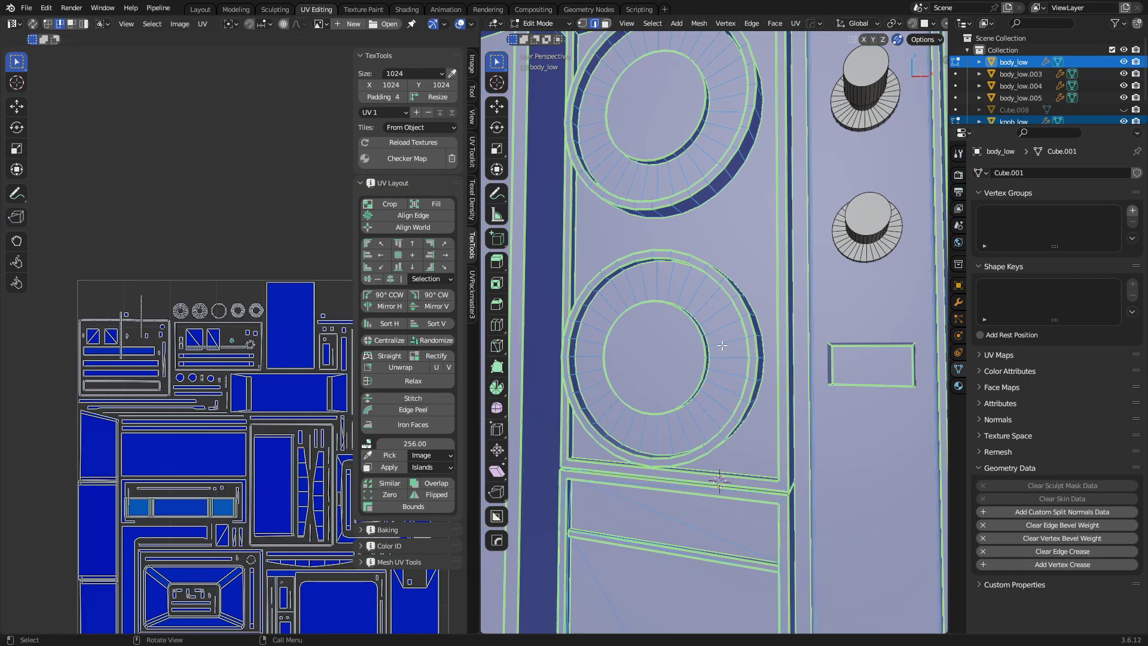
pyautogui.click(201, 24)
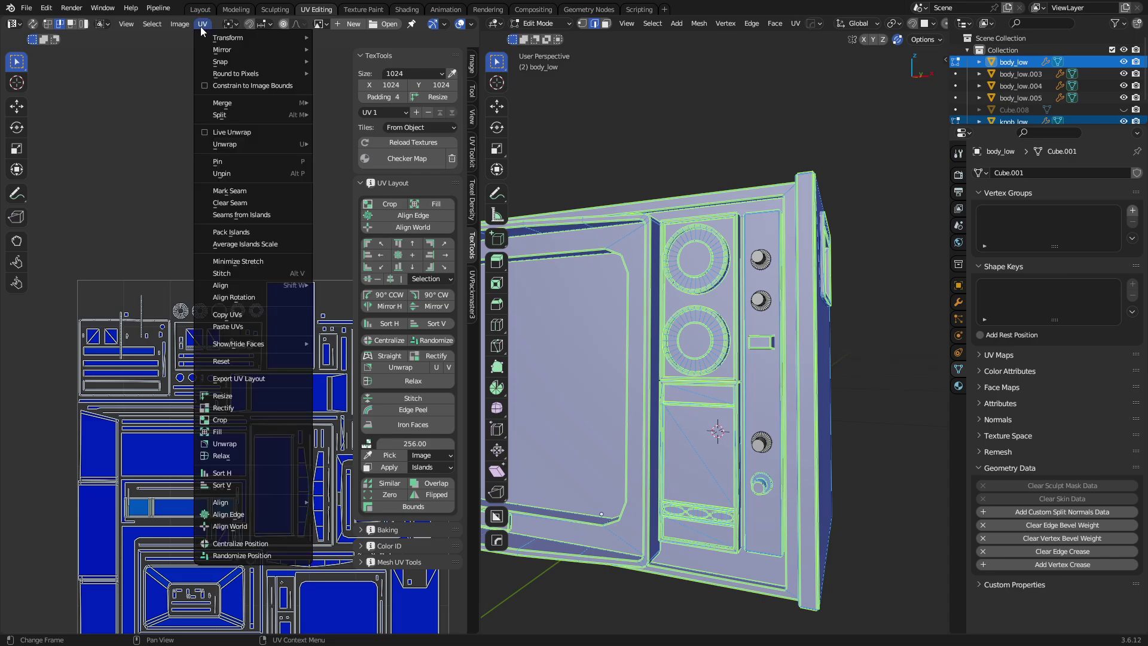
pyautogui.click(245, 231)
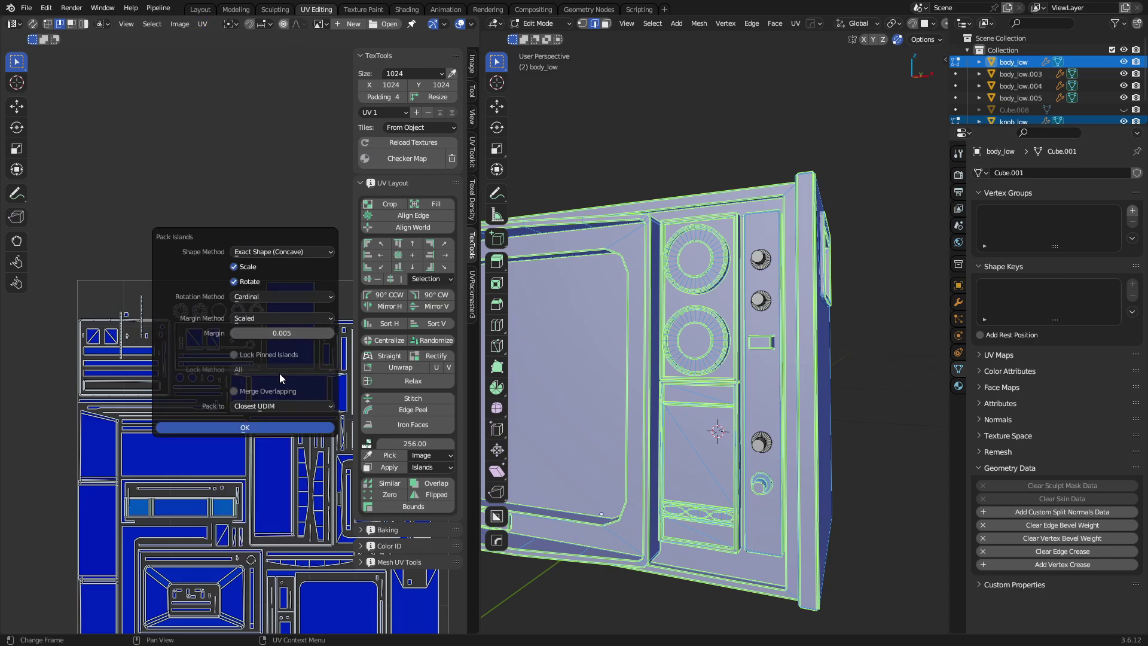
pyautogui.click(279, 430)
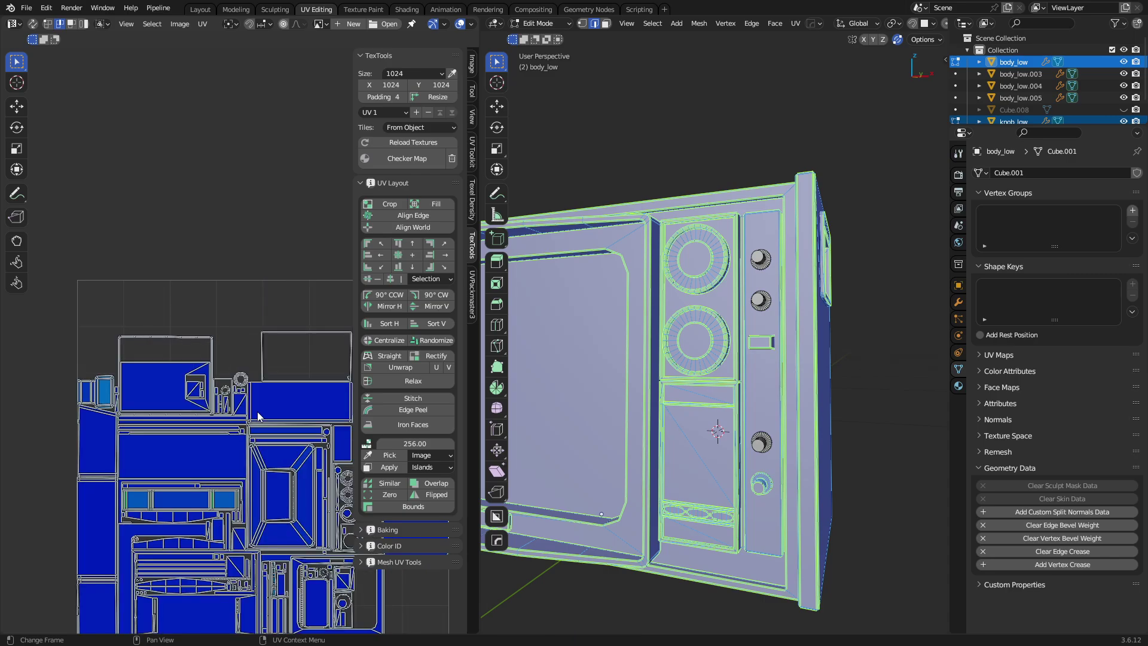
# Check the gaps between the packed islands and repack them with a scaled margin of 0.000, keeping exact concave shapes and cardinal rotation.
pyautogui.scroll(8, 257, 413)
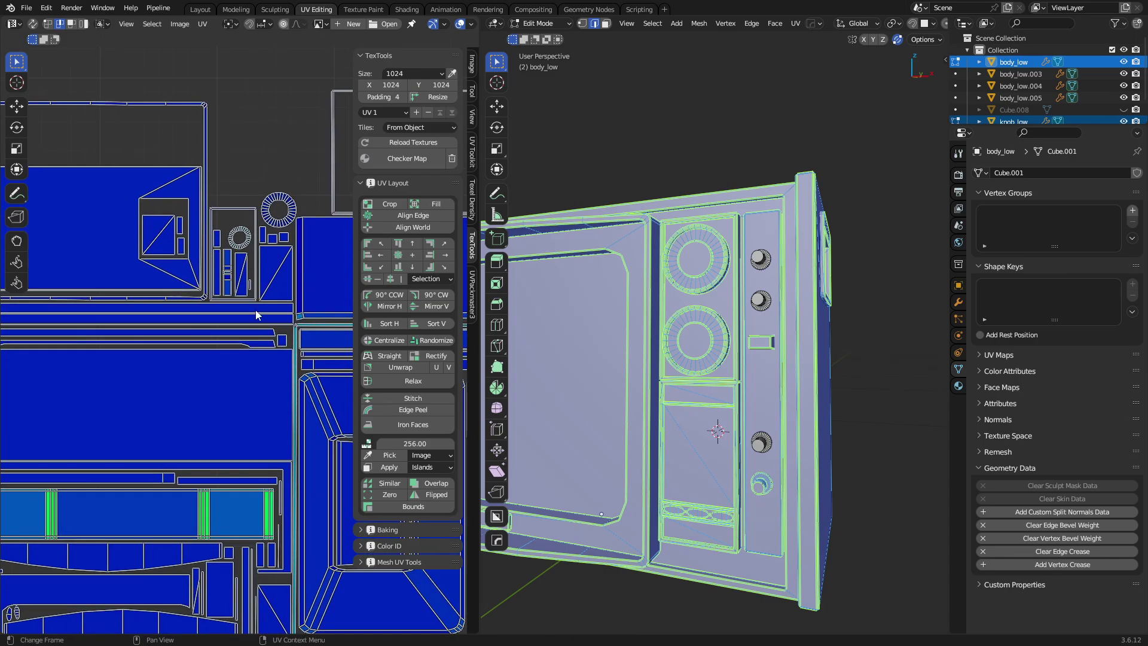
pyautogui.scroll(6, 245, 340)
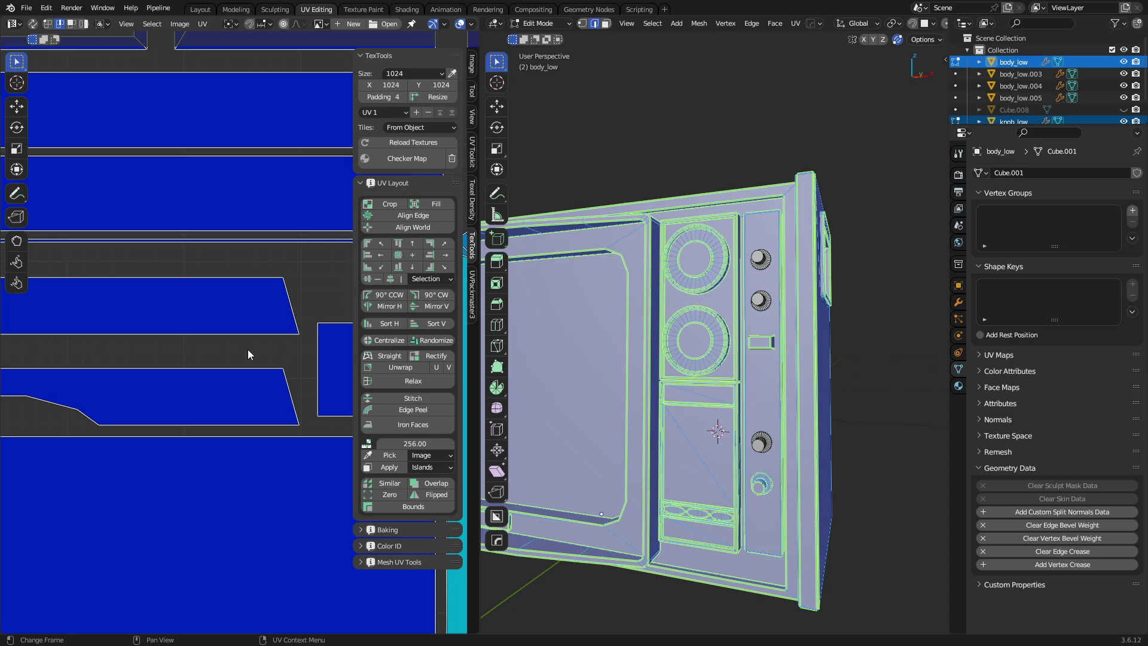
pyautogui.moveTo(245, 350); pyautogui.dragTo(304, 353, button='middle')
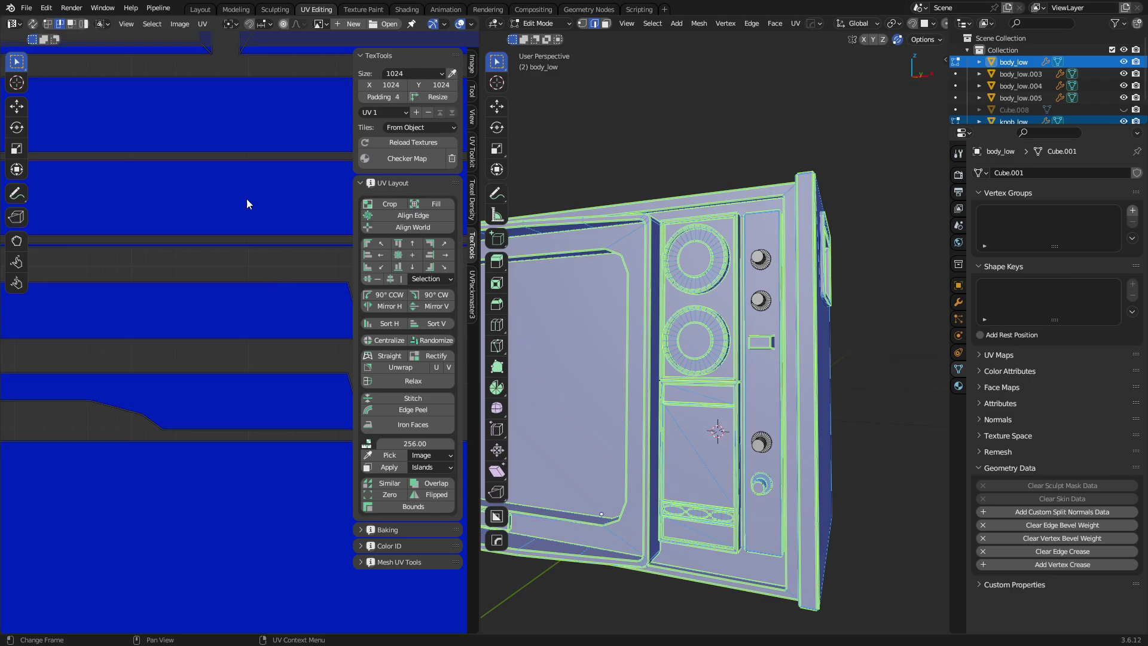
pyautogui.click(203, 24)
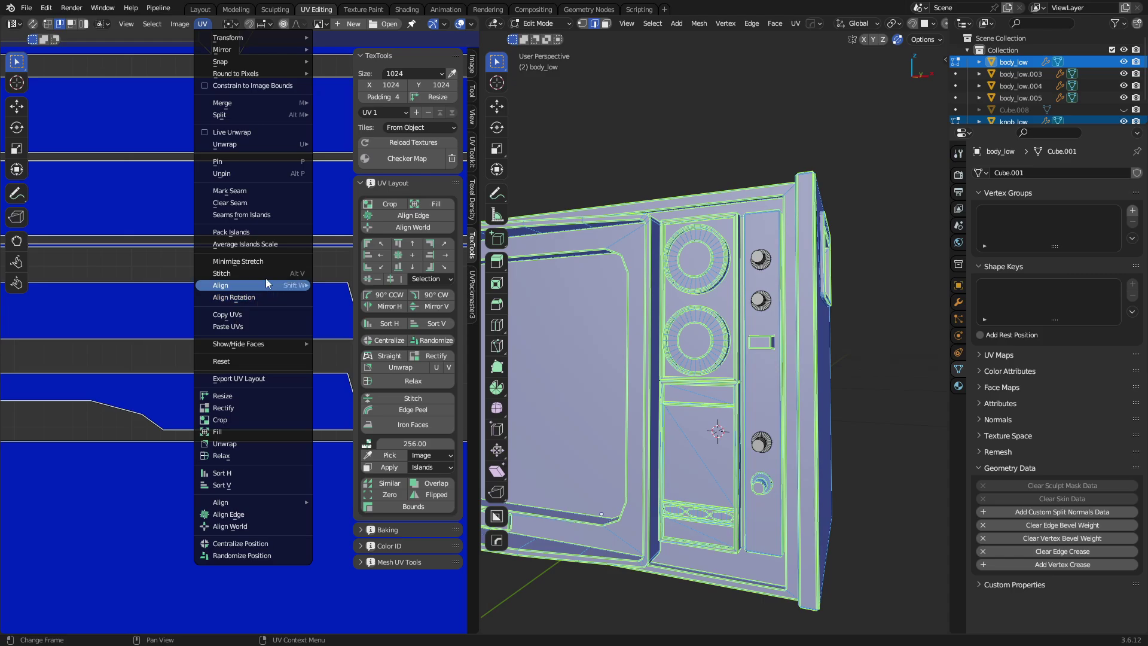
pyautogui.click(256, 234)
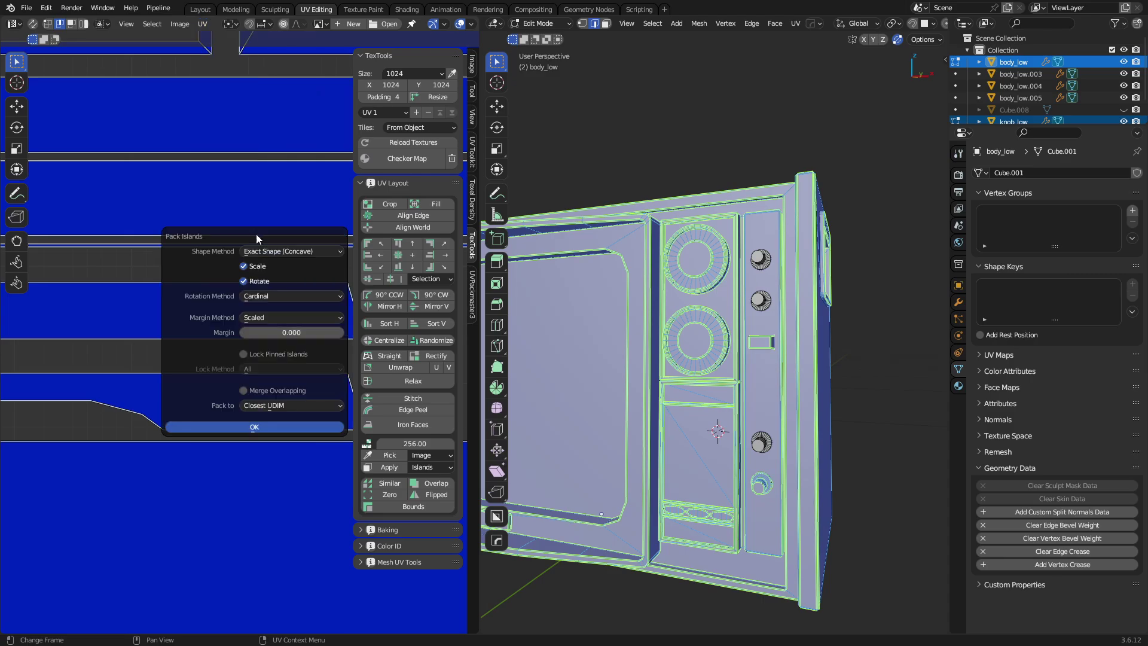
pyautogui.click(277, 426)
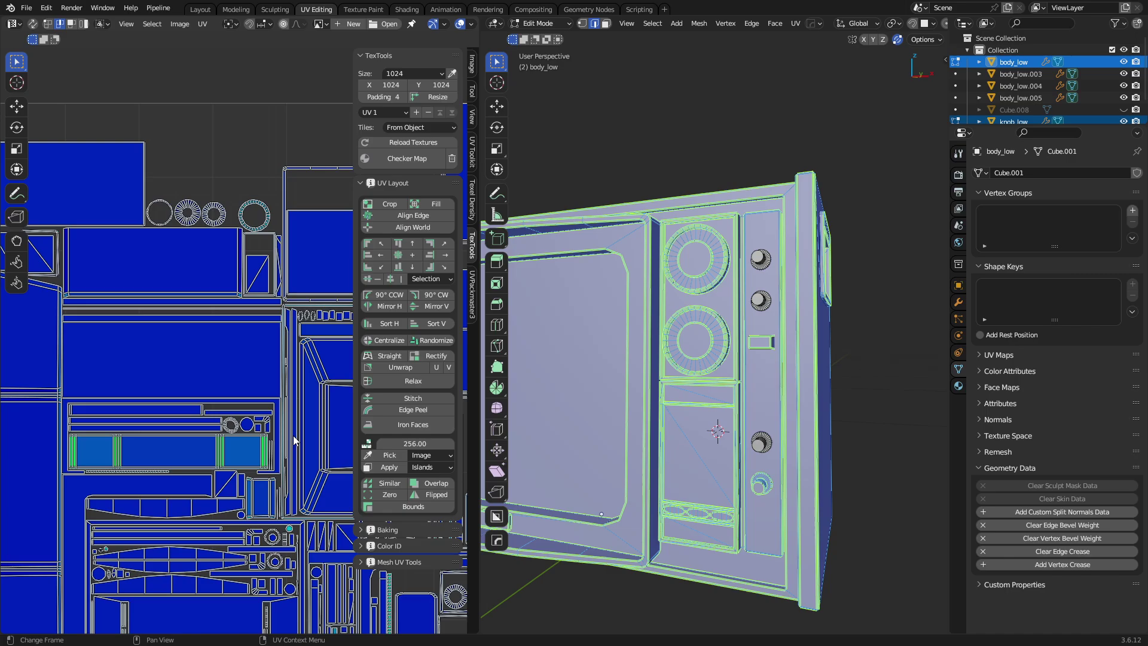
# Calculate the texel density of the selected faces in px/cm for a 512px texture.
pyautogui.moveTo(271, 435); pyautogui.dragTo(203, 407, button='middle')
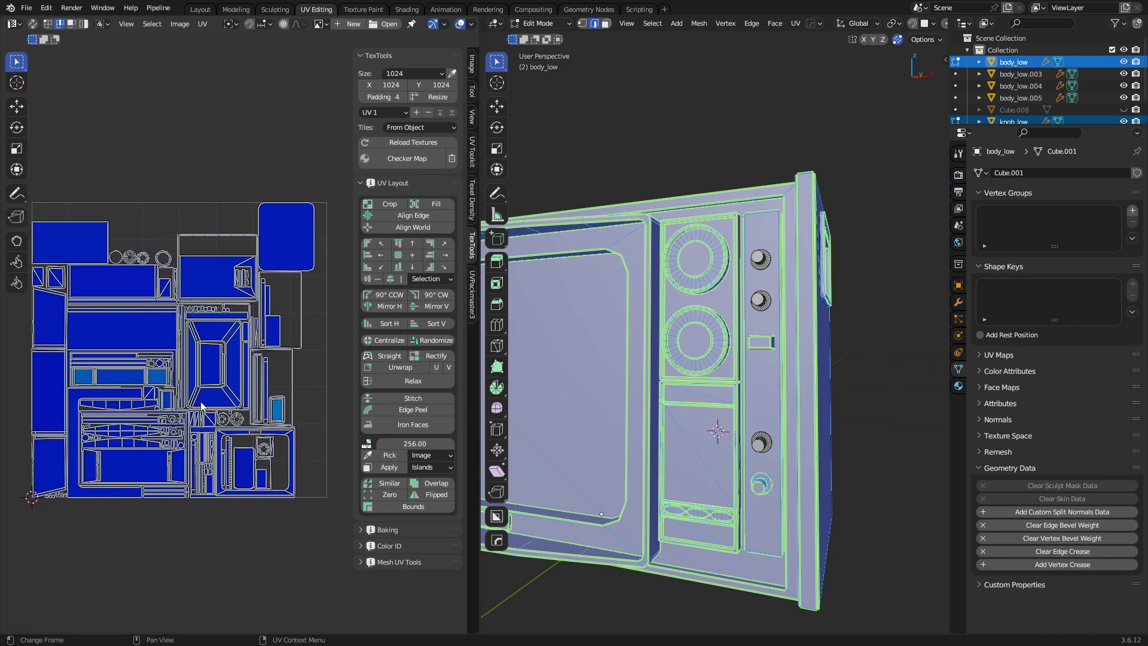
pyautogui.scroll(1, 203, 407)
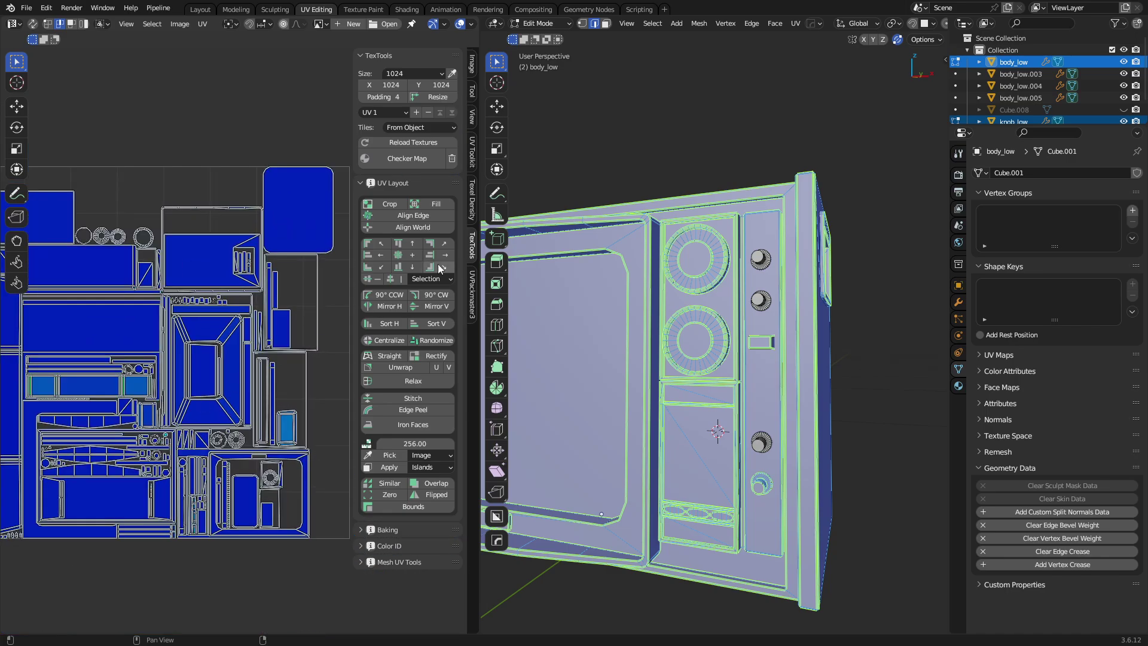
pyautogui.click(472, 210)
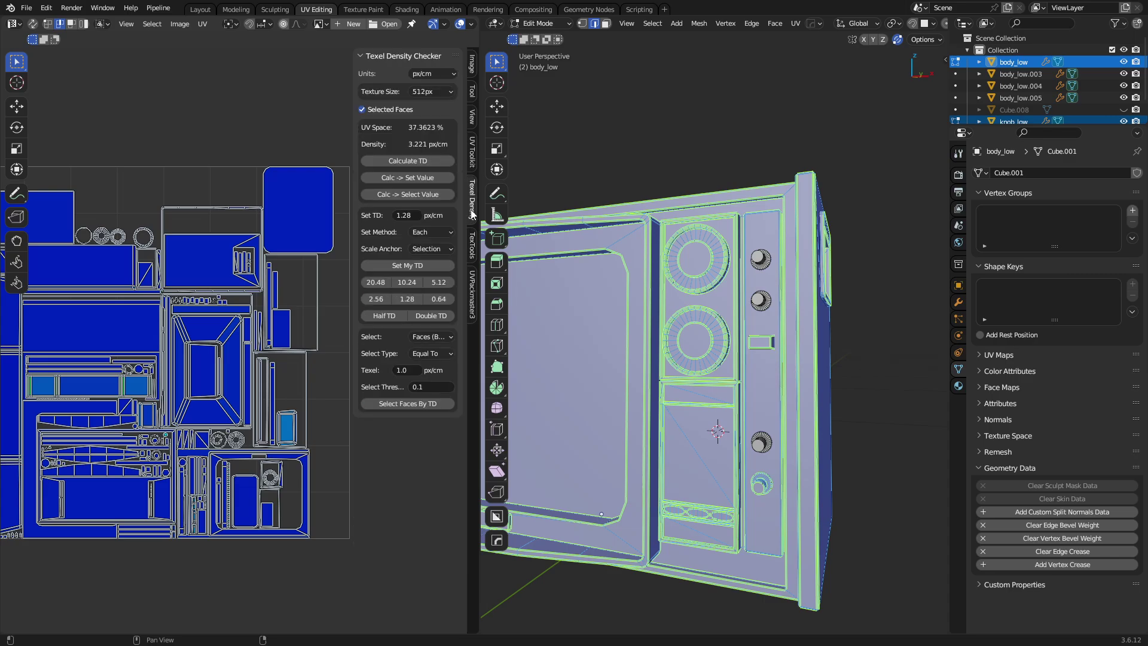
pyautogui.click(433, 164)
pyautogui.moveTo(201, 409); pyautogui.dragTo(272, 405, button='middle')
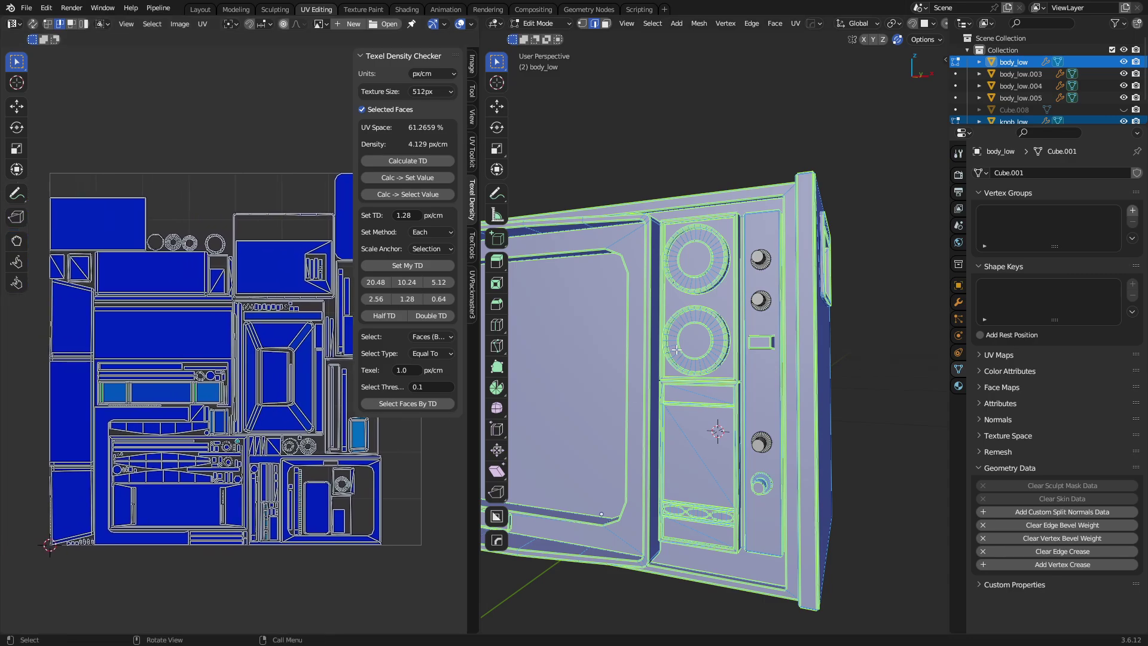
# Join the television body and all four knobs into one object, with the lowest knob as the active object.
pyautogui.moveTo(730, 311); pyautogui.dragTo(717, 463, button='middle')
pyautogui.press('Tab')
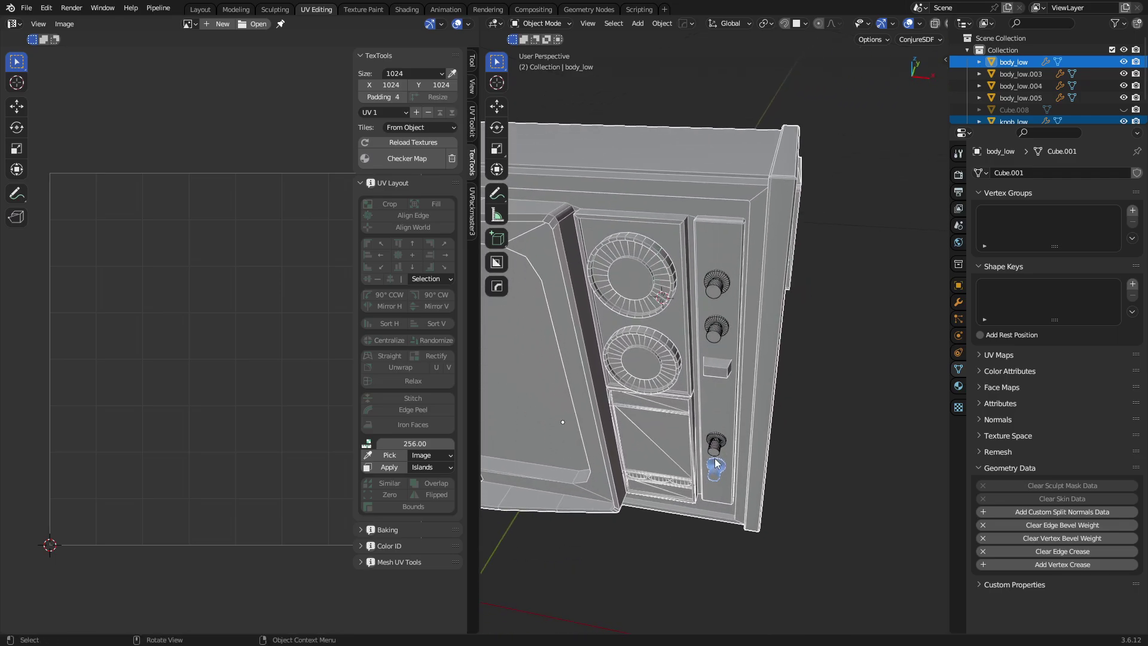
pyautogui.click(716, 462)
pyautogui.press('g')
pyautogui.rightClick(715, 474)
pyautogui.click(716, 443)
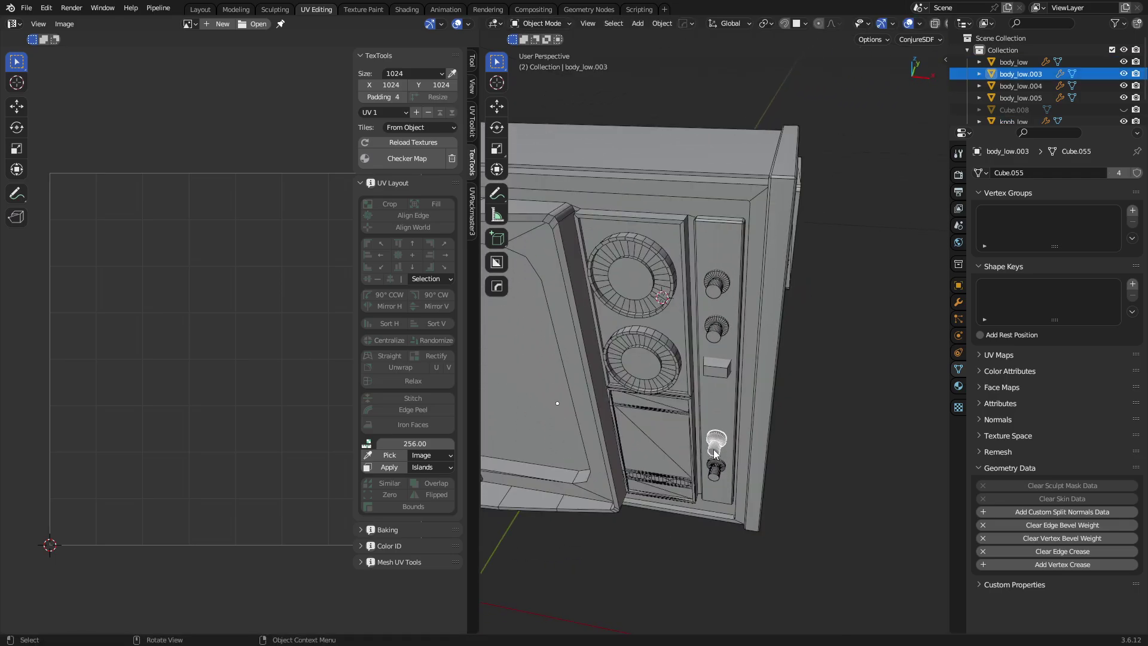
pyautogui.keyDown('shift'); pyautogui.click(717, 331); pyautogui.keyUp('shift')
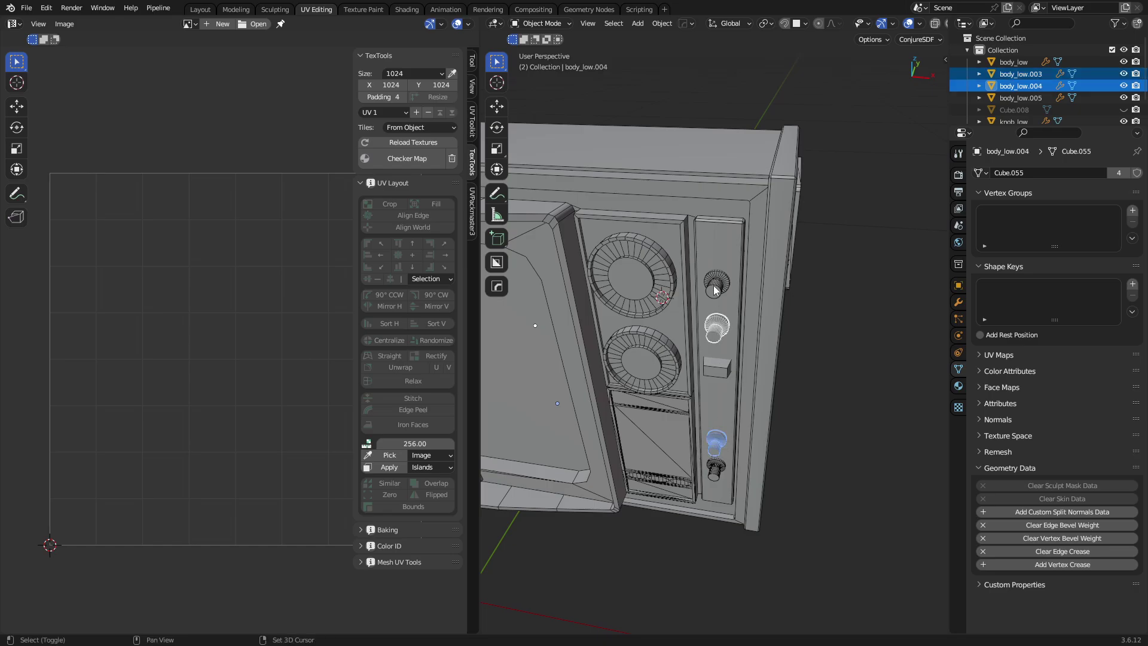
pyautogui.keyDown('shift'); pyautogui.click(716, 285); pyautogui.keyUp('shift')
pyautogui.keyDown('shift'); pyautogui.click(735, 425); pyautogui.keyUp('shift')
pyautogui.keyDown('shift'); pyautogui.click(716, 473); pyautogui.keyUp('shift')
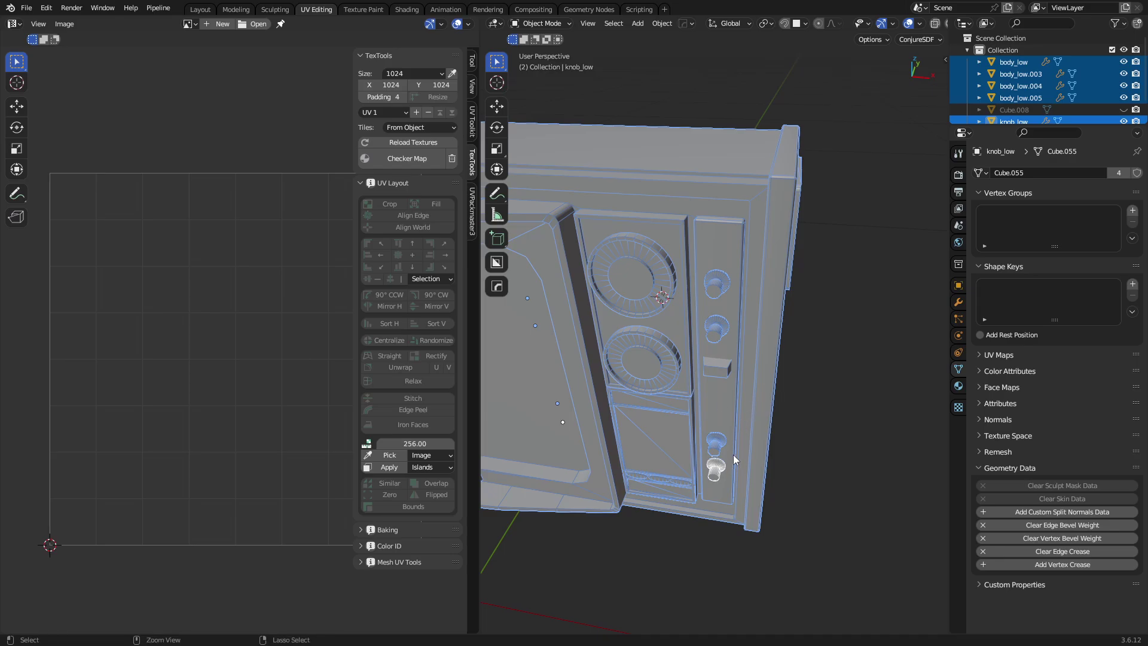
pyautogui.hotkey('ctrl', 'j')
# Select all linked faces of the three upper knobs in face mode, leaving out the lowest knob.
pyautogui.press('Tab')
pyautogui.press('3')
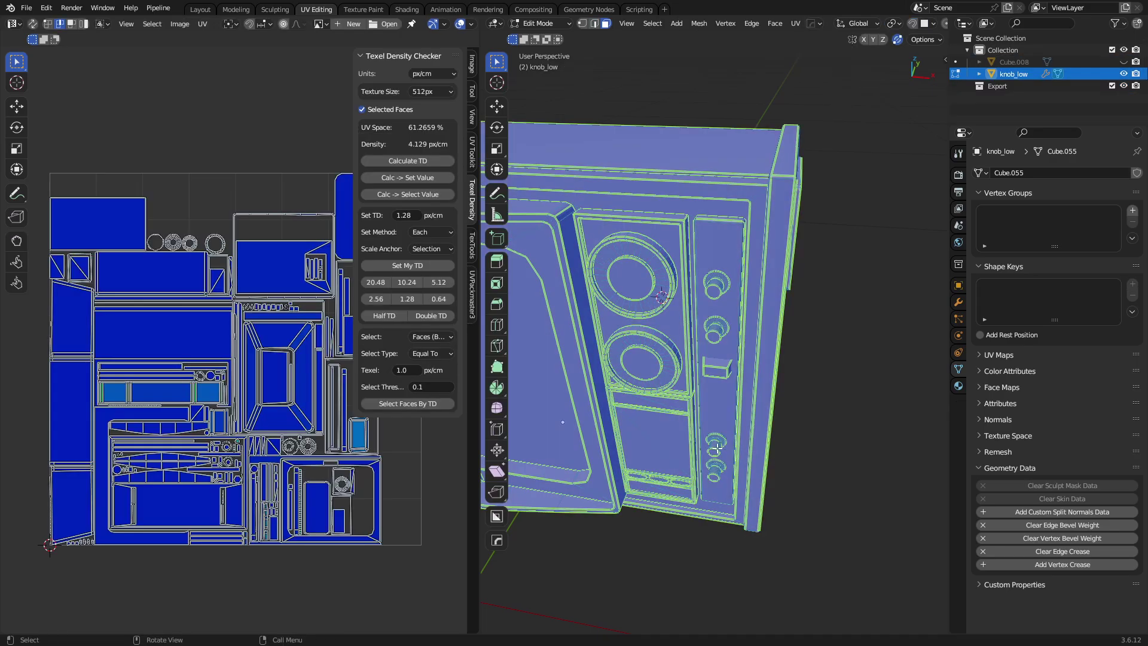
pyautogui.hotkey('alt', 'a')
pyautogui.click(713, 329)
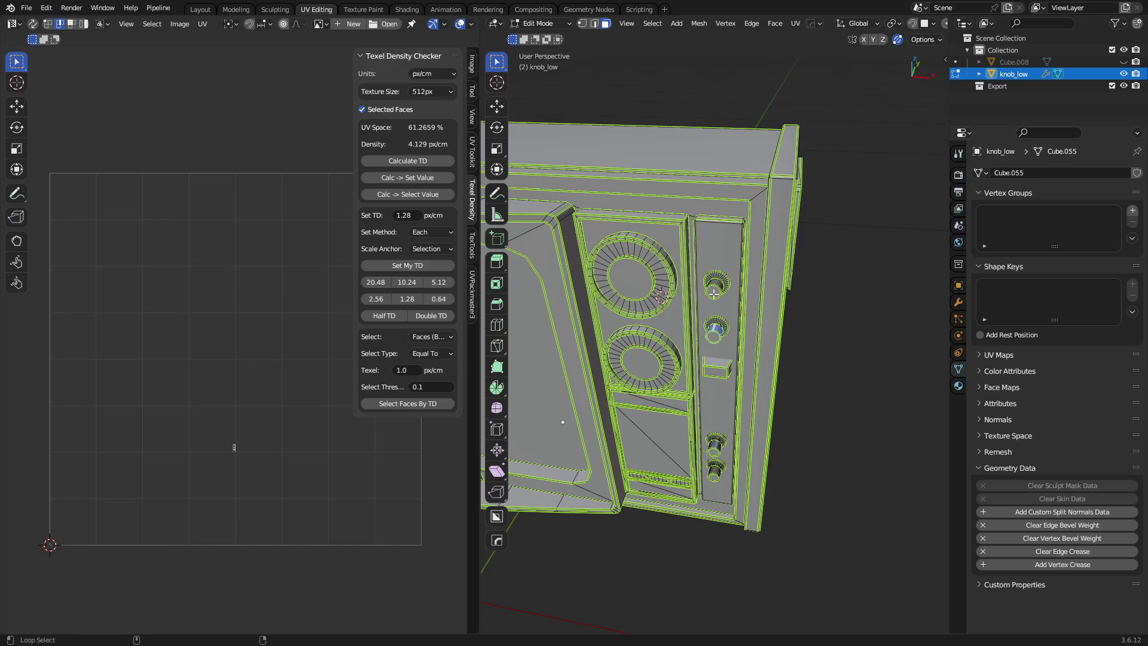
pyautogui.keyDown('shift'); pyautogui.click(714, 284); pyautogui.keyUp('shift')
pyautogui.hotkey('ctrl', 'l')
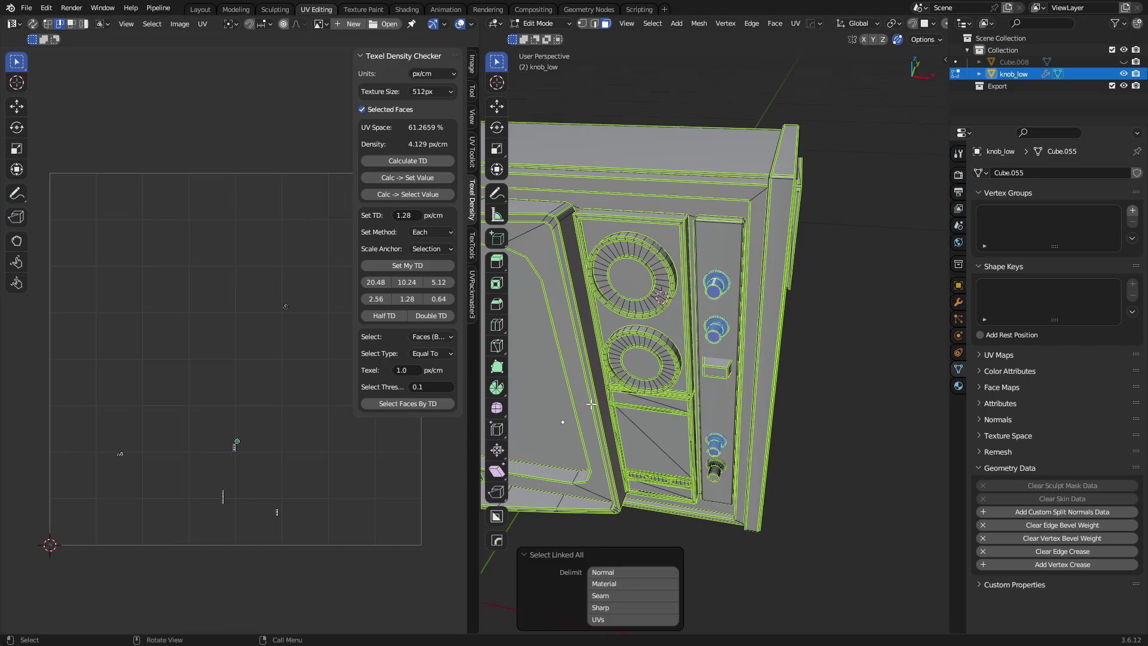
# Select all UV islands belonging to the three upper knobs in the UV editor.
pyautogui.click(311, 456)
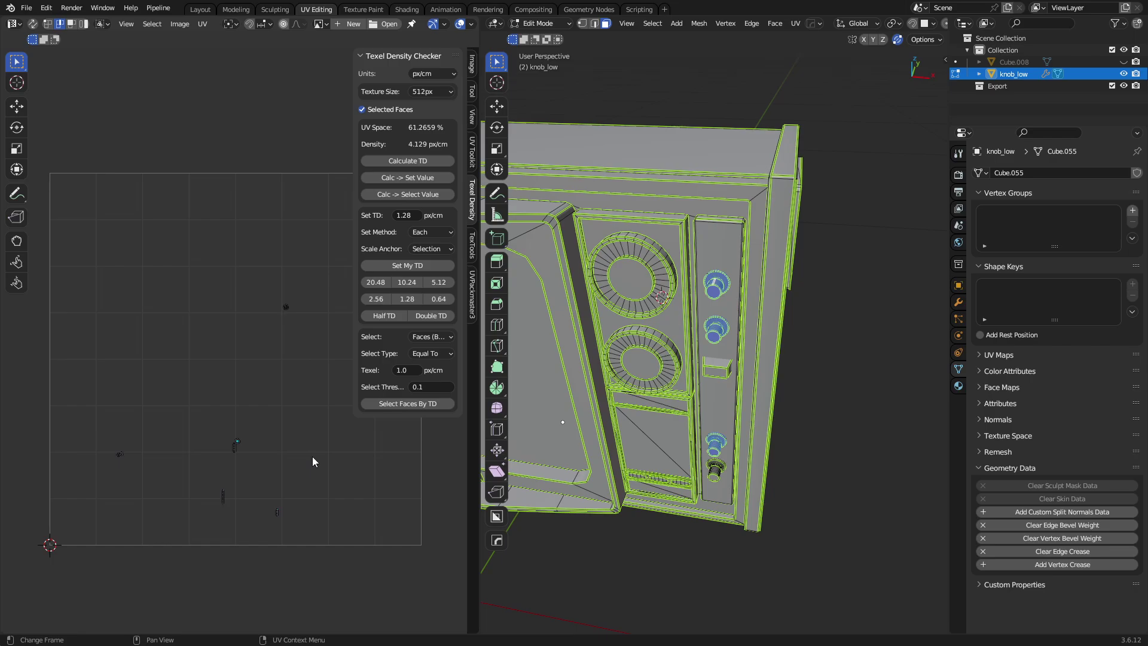
pyautogui.moveTo(174, 421); pyautogui.dragTo(185, 353, button='middle')
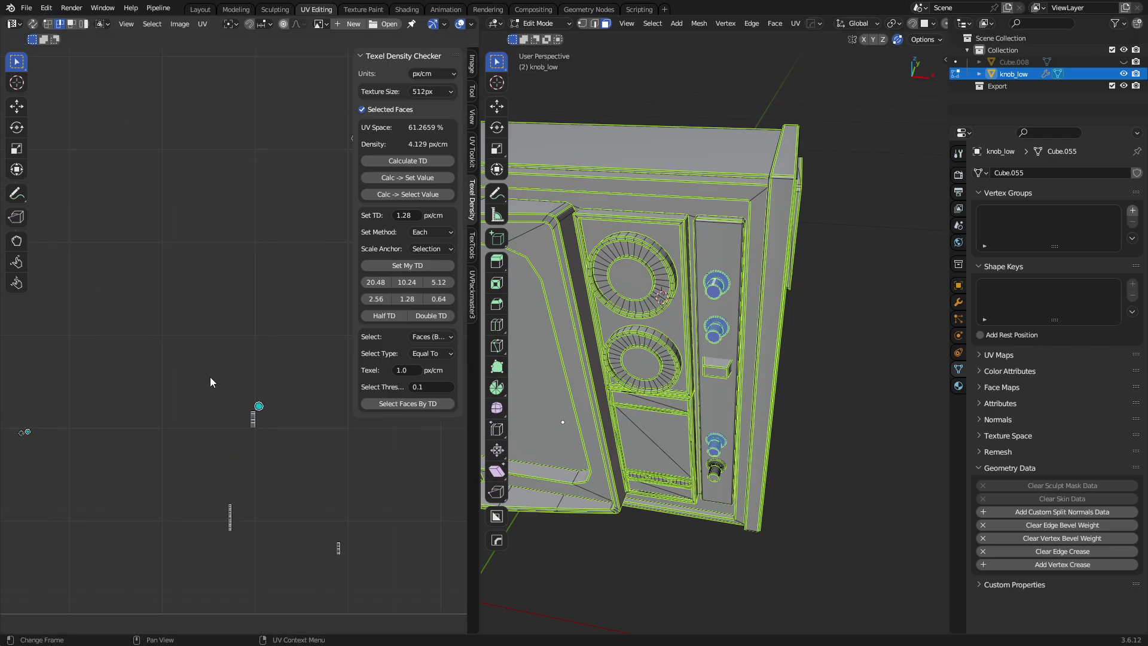
pyautogui.press('a')
pyautogui.scroll(-1, 299, 383)
pyautogui.moveTo(299, 383); pyautogui.dragTo(193, 381, button='middle')
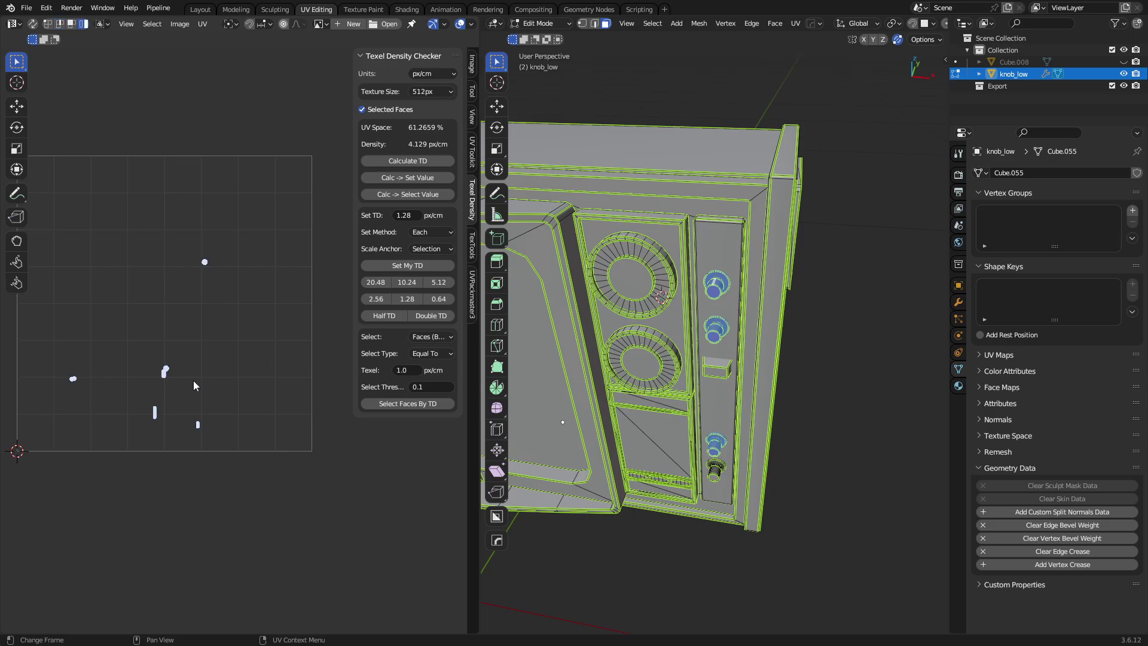
pyautogui.moveTo(28, 487); pyautogui.dragTo(290, 264)
pyautogui.moveTo(192, 419); pyautogui.dragTo(140, 426, button='middle')
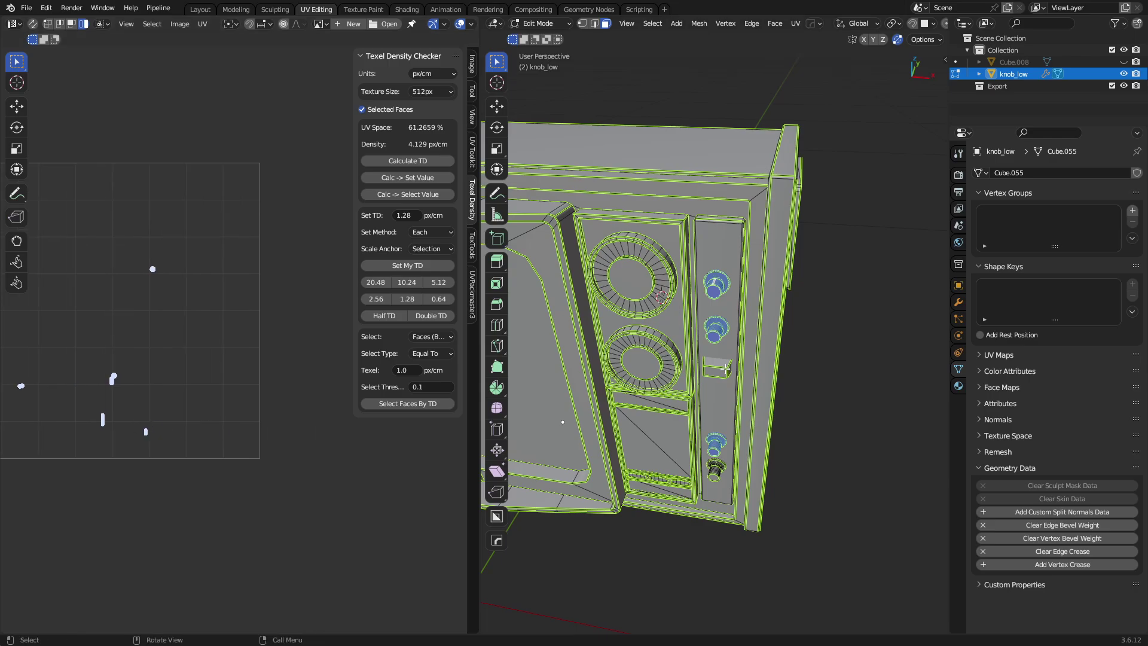
pyautogui.moveTo(725, 369); pyautogui.dragTo(754, 366, button='middle')
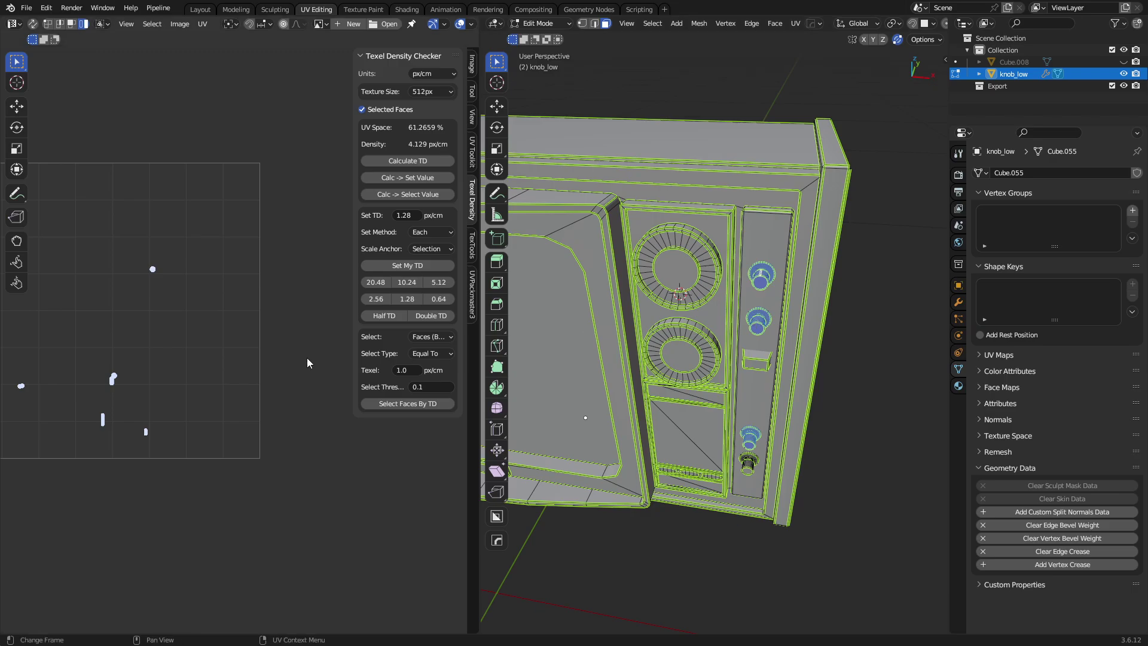
pyautogui.press('g')
pyautogui.press('y')
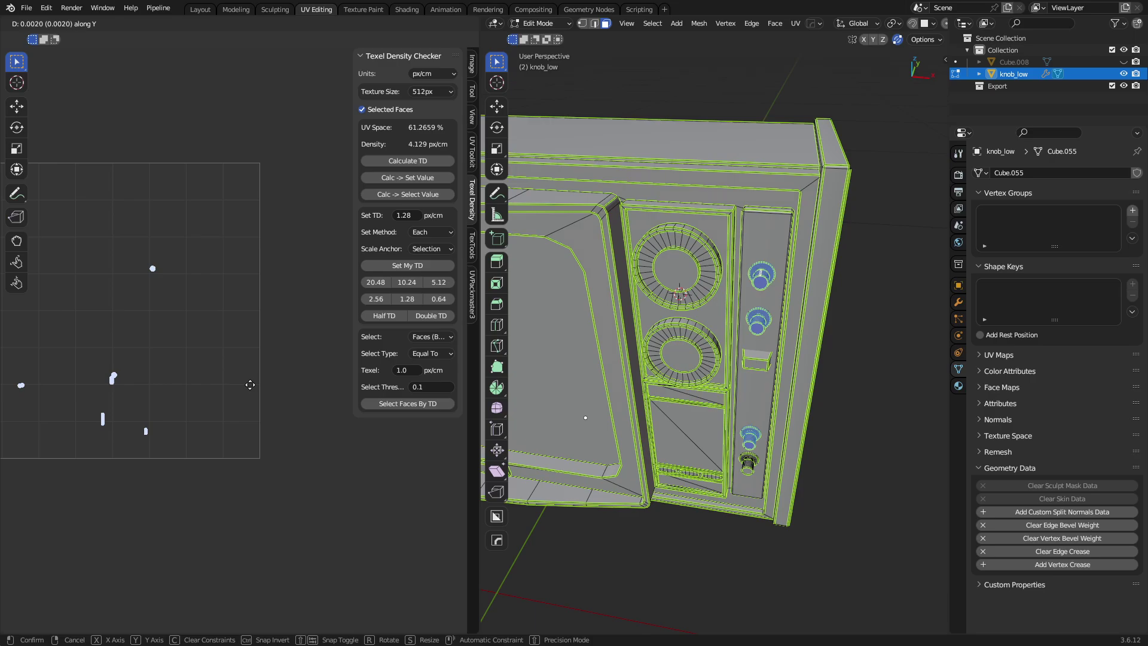
pyautogui.write('x1')
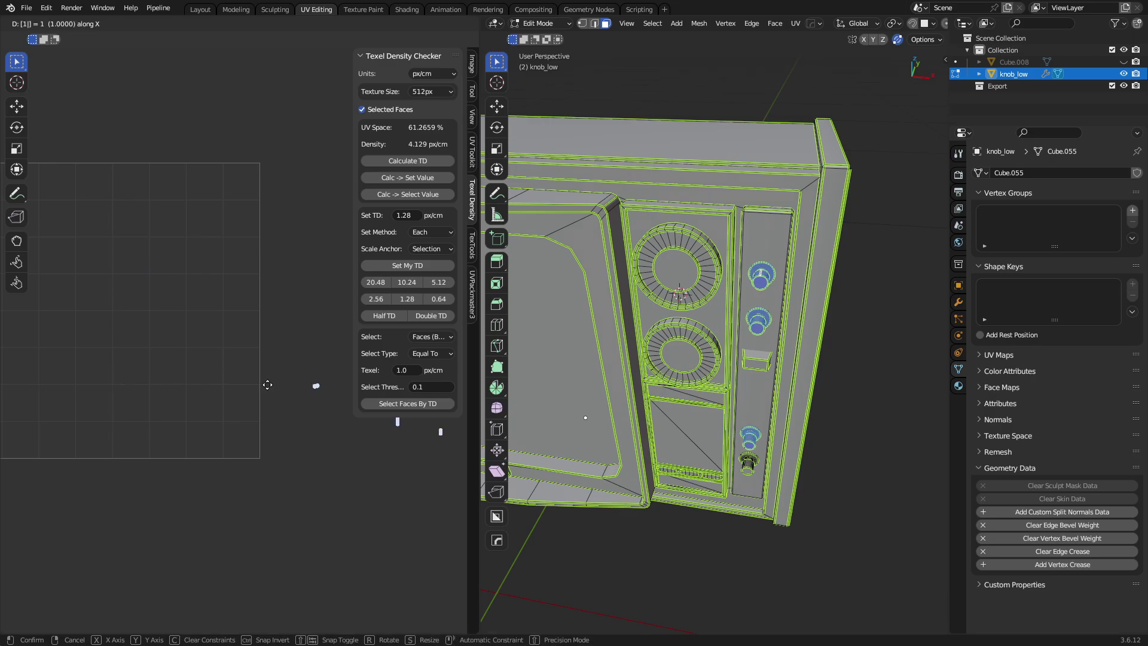
pyautogui.press('Escape')
# Move the selected knob islands 1 unit along X, out of the UV tile, and return to Object Mode.
pyautogui.scroll(-3, 239, 412)
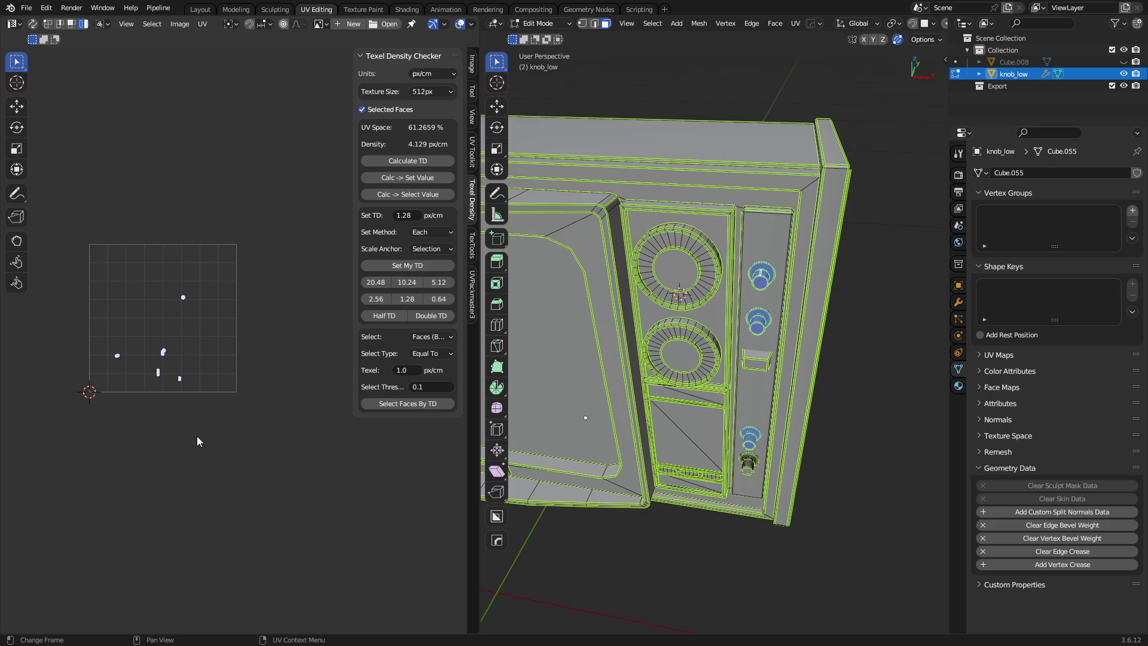
pyautogui.write('gx1')
pyautogui.press('Return')
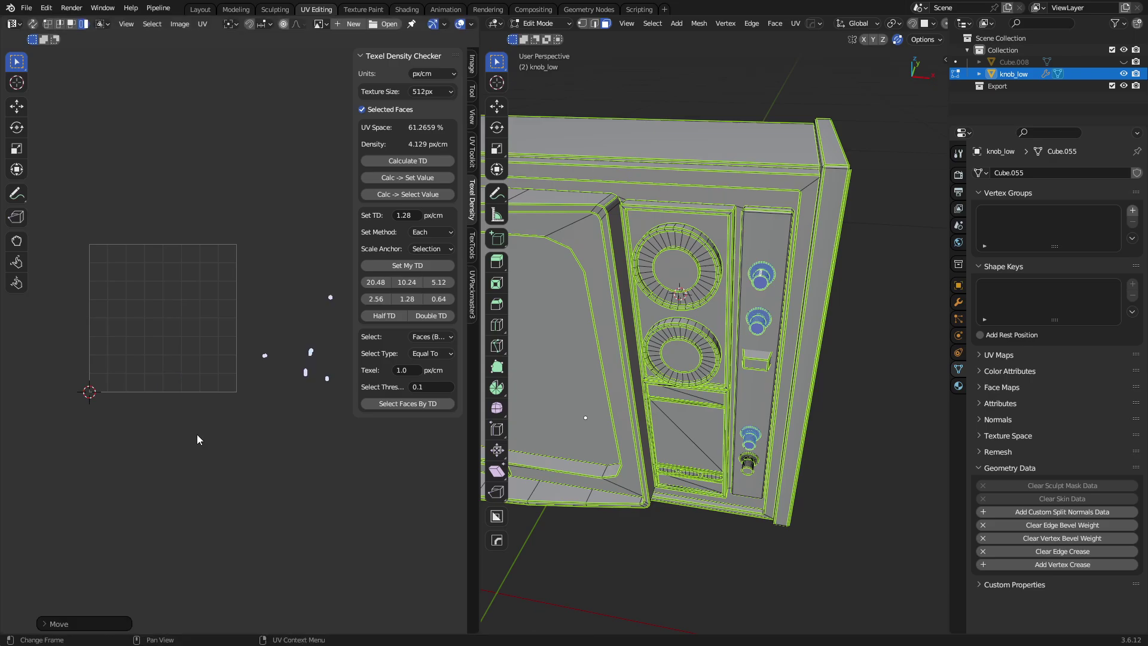
pyautogui.moveTo(308, 359); pyautogui.dragTo(210, 368, button='middle')
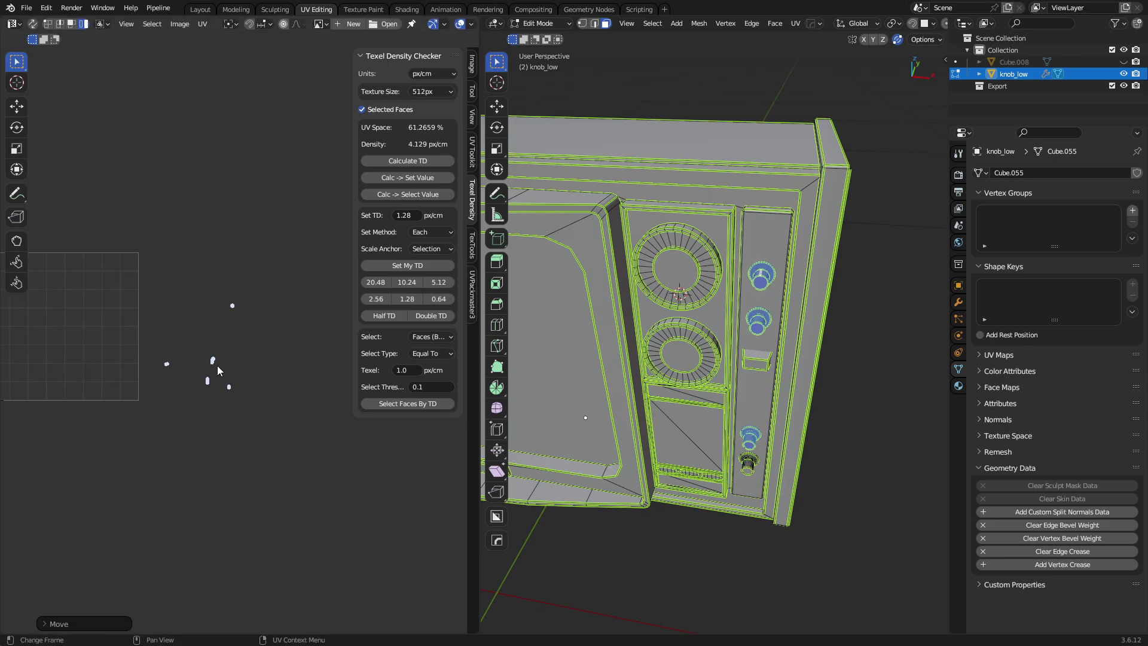
pyautogui.press('Tab')
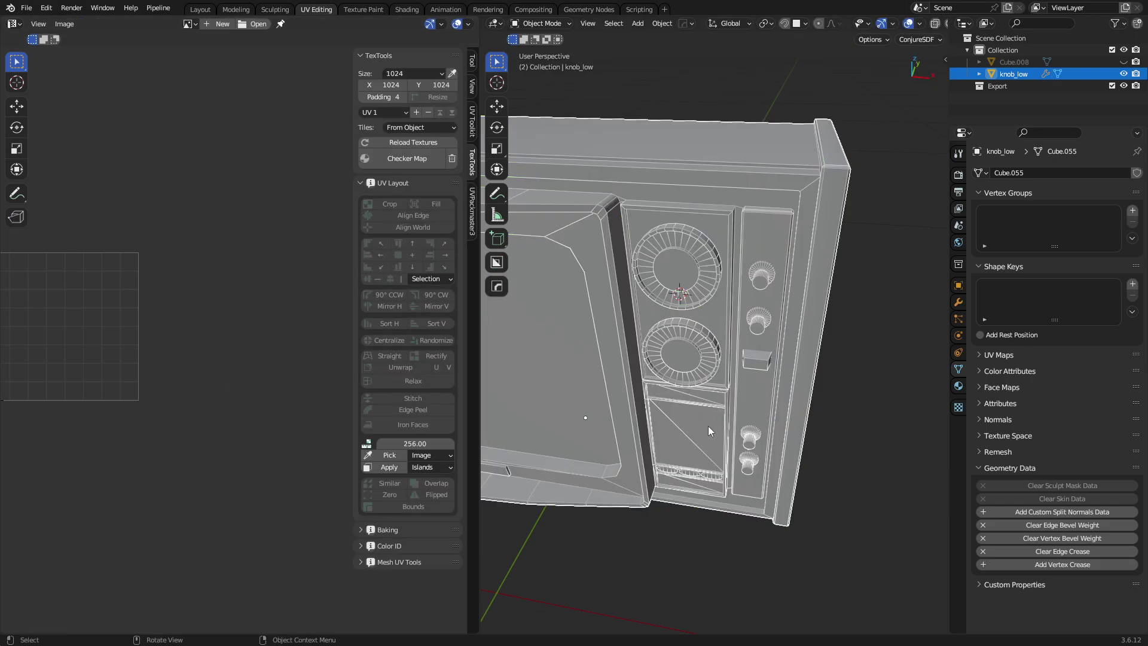
# Examine the knobs on the television's control panel up close in the 3D view.
pyautogui.moveTo(709, 426); pyautogui.dragTo(771, 366, button='middle')
pyautogui.scroll(5, 772, 368)
pyautogui.keyDown('shift'); pyautogui.moveTo(833, 396); pyautogui.dragTo(712, 365, button='middle'); pyautogui.keyUp('shift')
pyautogui.scroll(4, 634, 401)
pyautogui.moveTo(620, 411); pyautogui.dragTo(680, 361, button='middle')
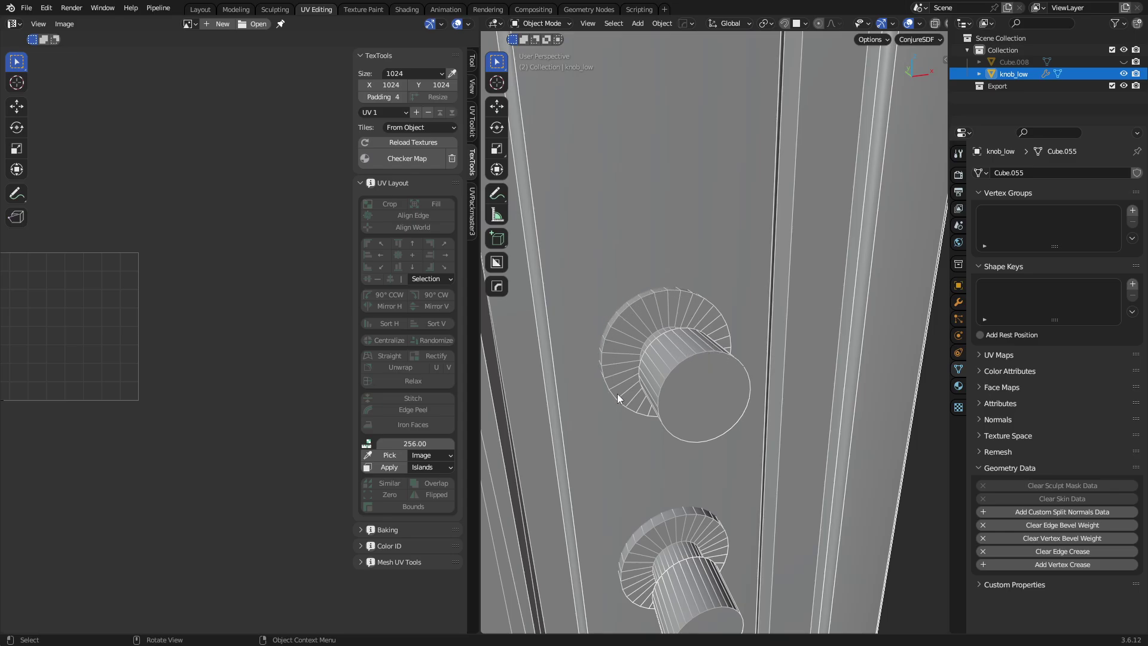
pyautogui.moveTo(689, 476); pyautogui.dragTo(703, 358, button='middle')
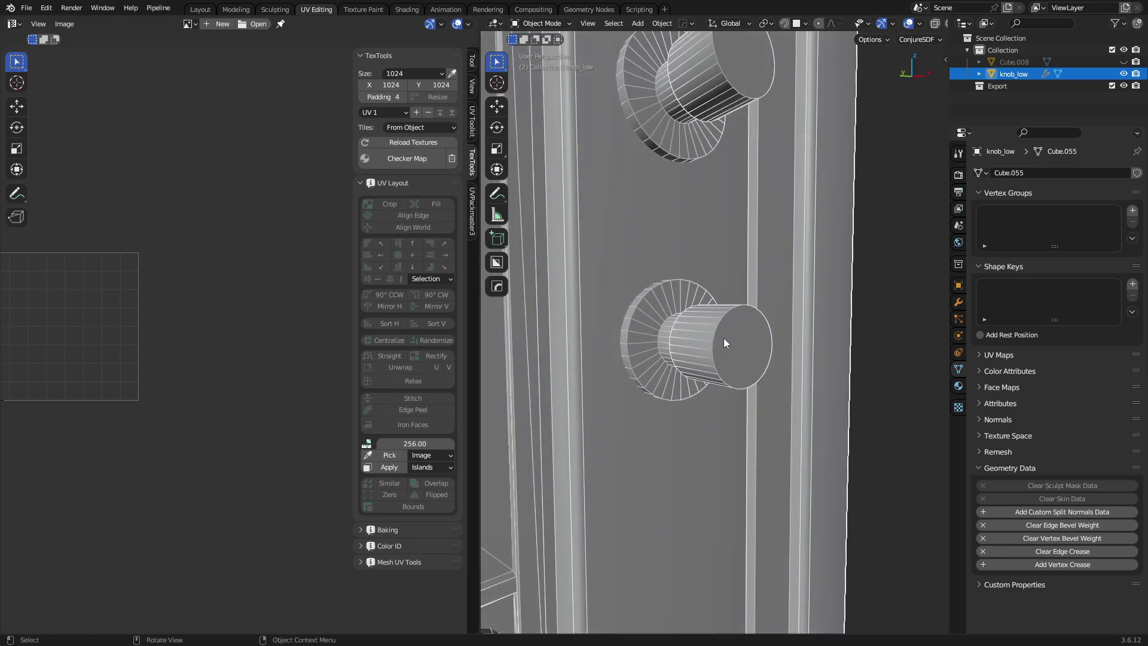
# Enter Edit Mode on the television and select all its faces to show every UV island.
pyautogui.moveTo(726, 336); pyautogui.dragTo(698, 278, button='middle')
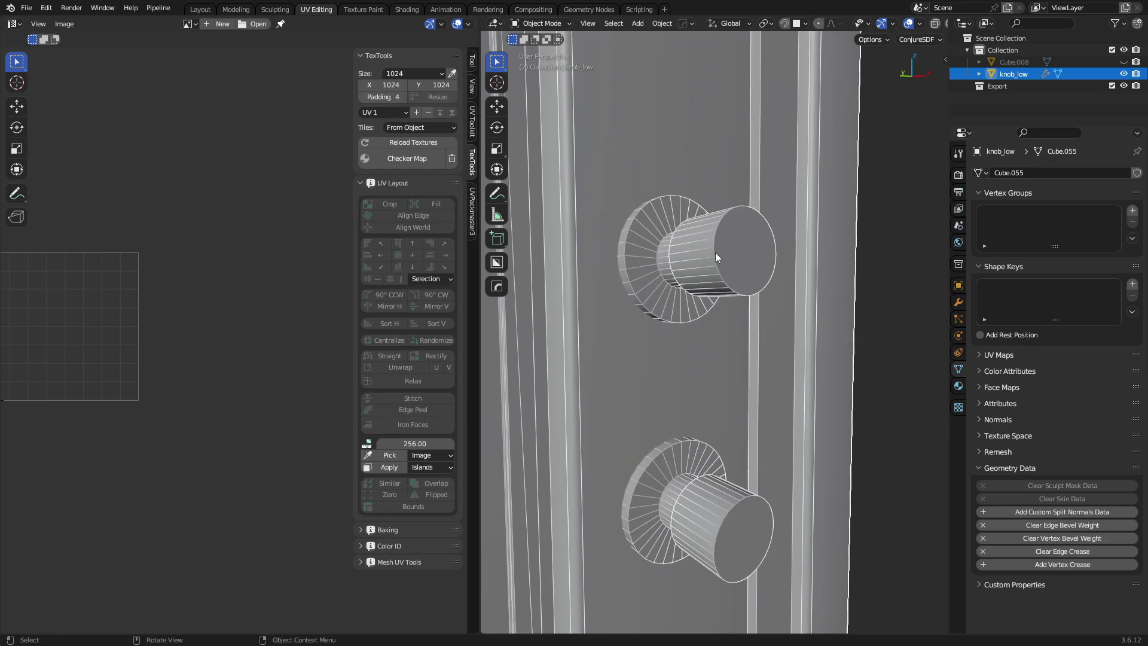
pyautogui.moveTo(730, 479); pyautogui.dragTo(681, 381, button='middle')
pyautogui.hotkey('ctrl', 'Tab')
pyautogui.hotkey('ctrl', 'Tab')
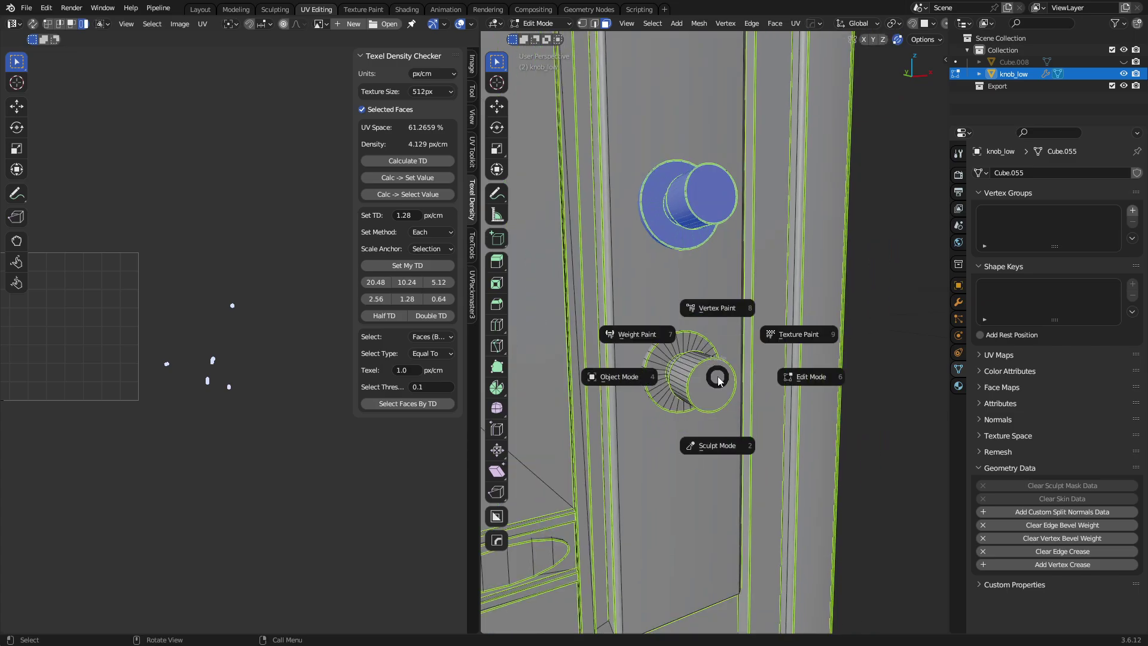
pyautogui.press('Escape')
pyautogui.scroll(-3, 680, 371)
pyautogui.press('a')
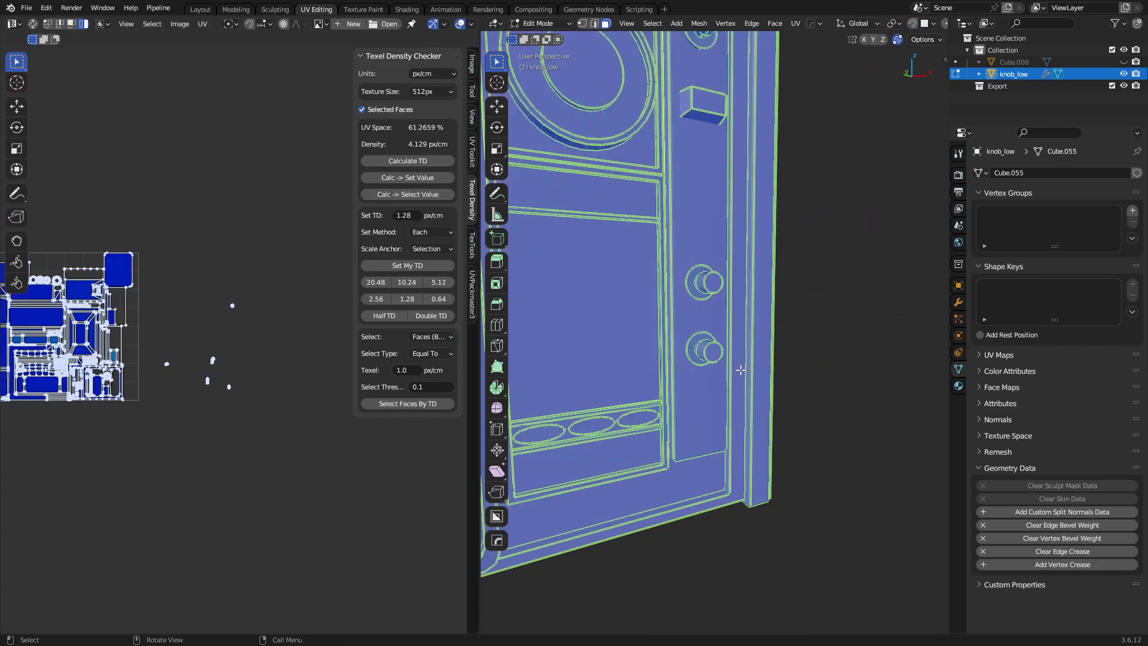
# Select the knob islands outside the UV tile, move them -1 along X back into it, and return to Object Mode.
pyautogui.moveTo(160, 331); pyautogui.dragTo(244, 328, button='middle')
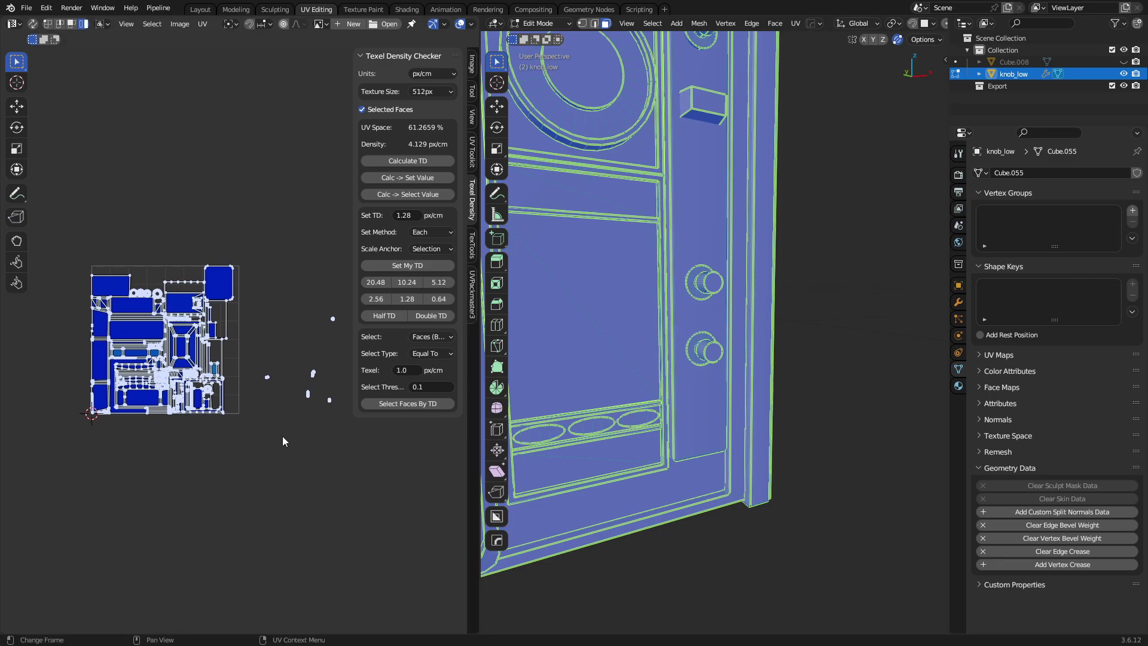
pyautogui.keyDown('shift'); pyautogui.moveTo(294, 430); pyautogui.dragTo(195, 438, button='middle'); pyautogui.keyUp('shift')
pyautogui.moveTo(143, 447); pyautogui.dragTo(288, 305)
pyautogui.write('g')
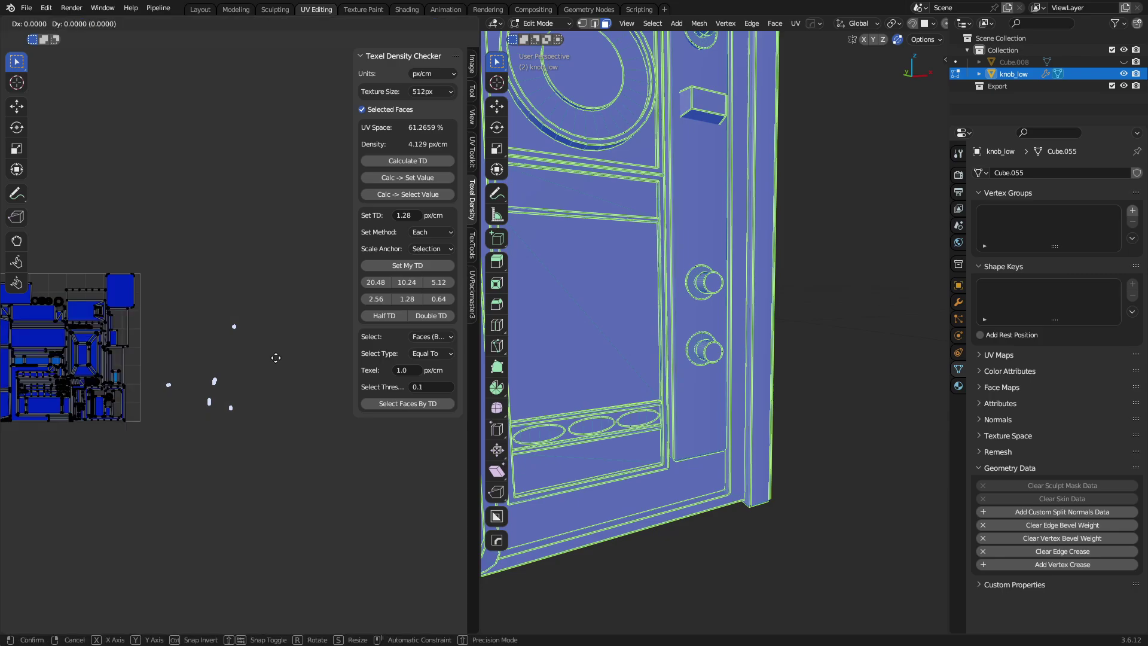
pyautogui.write('x')
pyautogui.write('-1')
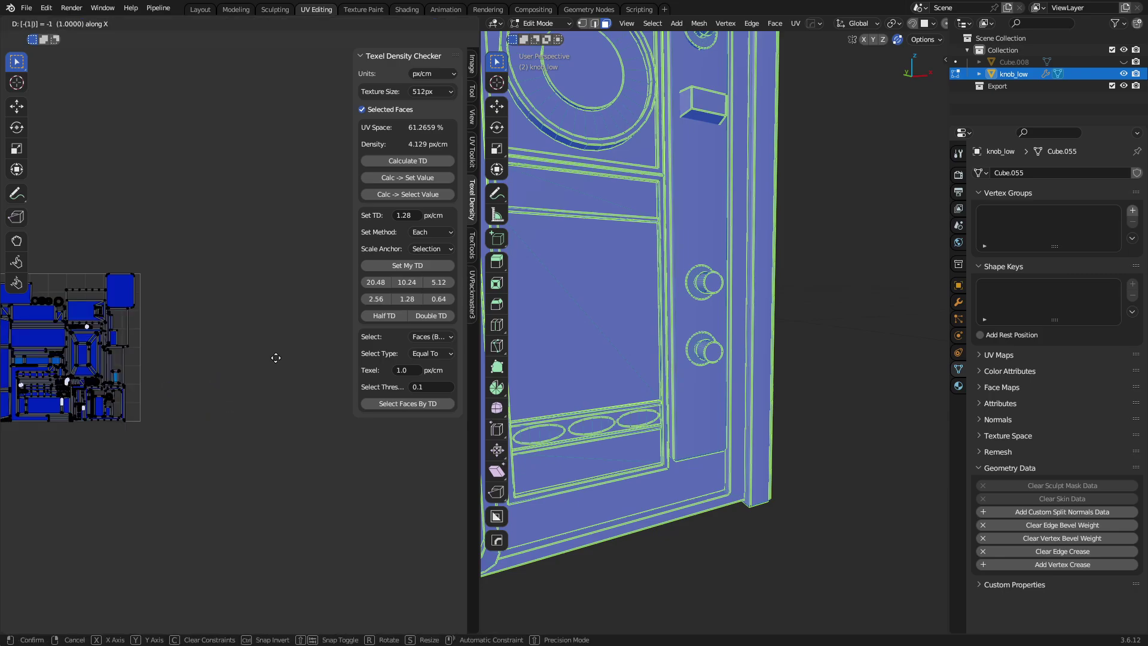
pyautogui.press('Return')
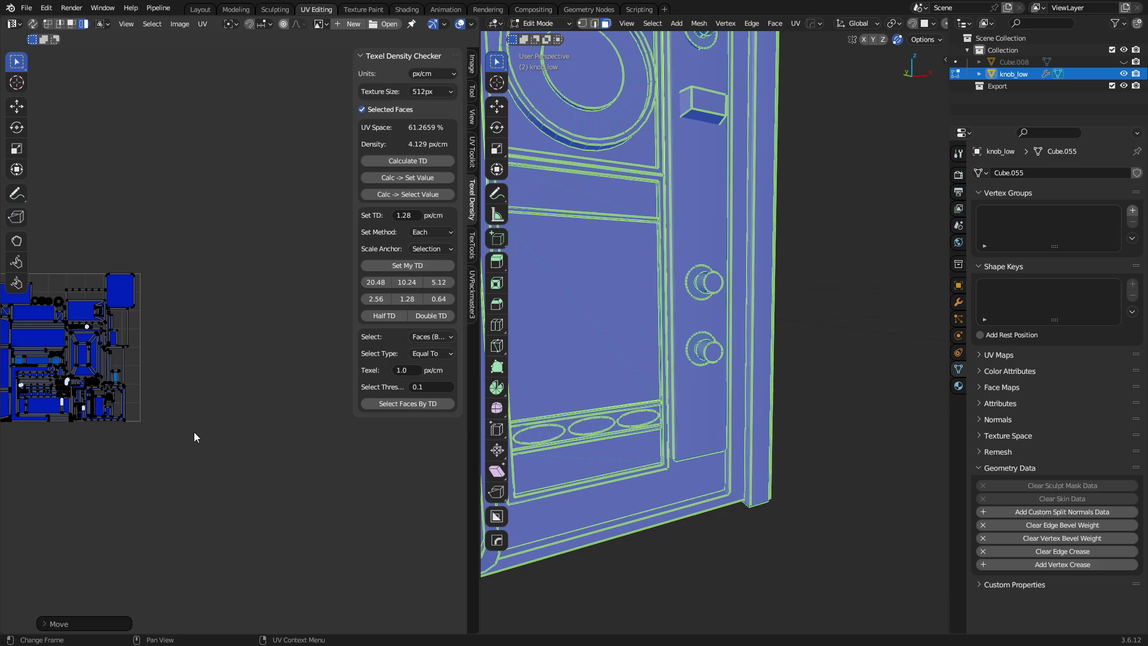
pyautogui.press('Tab')
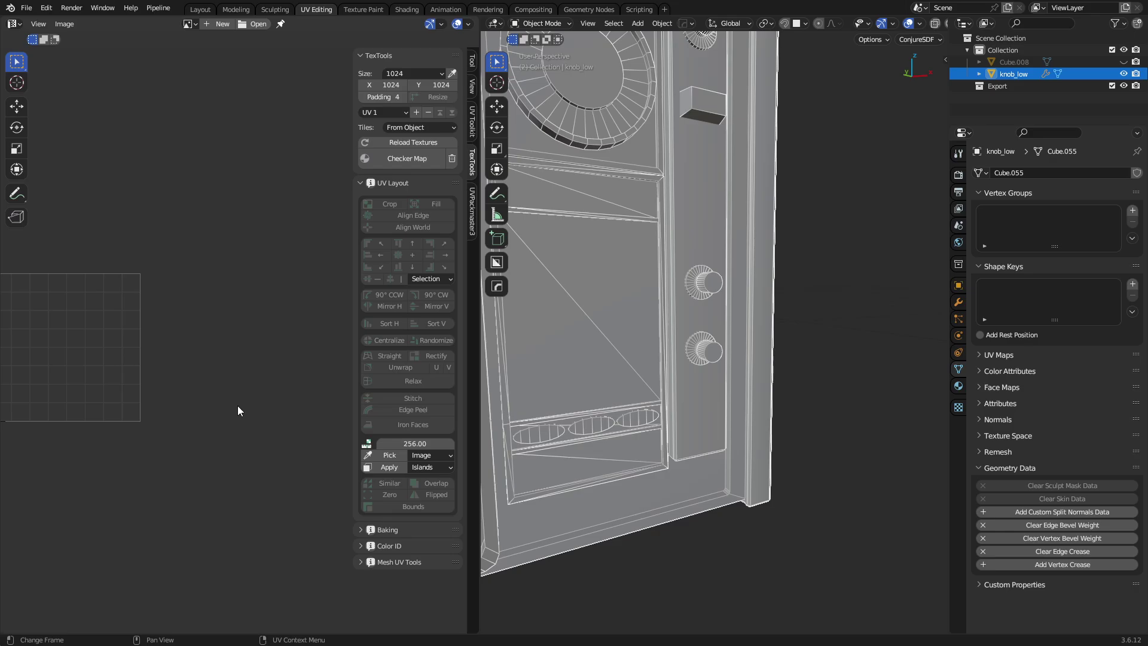
# Inspect the knobs and the front and side of the television from several angles, deselecting the object along the way.
pyautogui.moveTo(747, 353); pyautogui.dragTo(685, 372, button='middle')
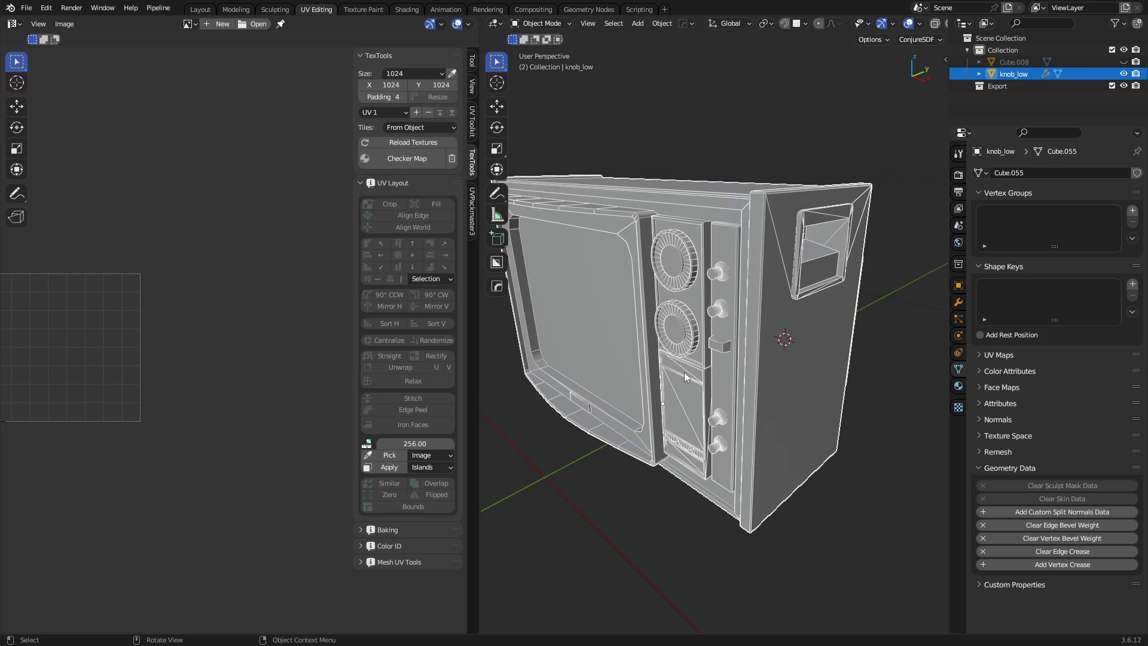
pyautogui.scroll(6, 734, 300)
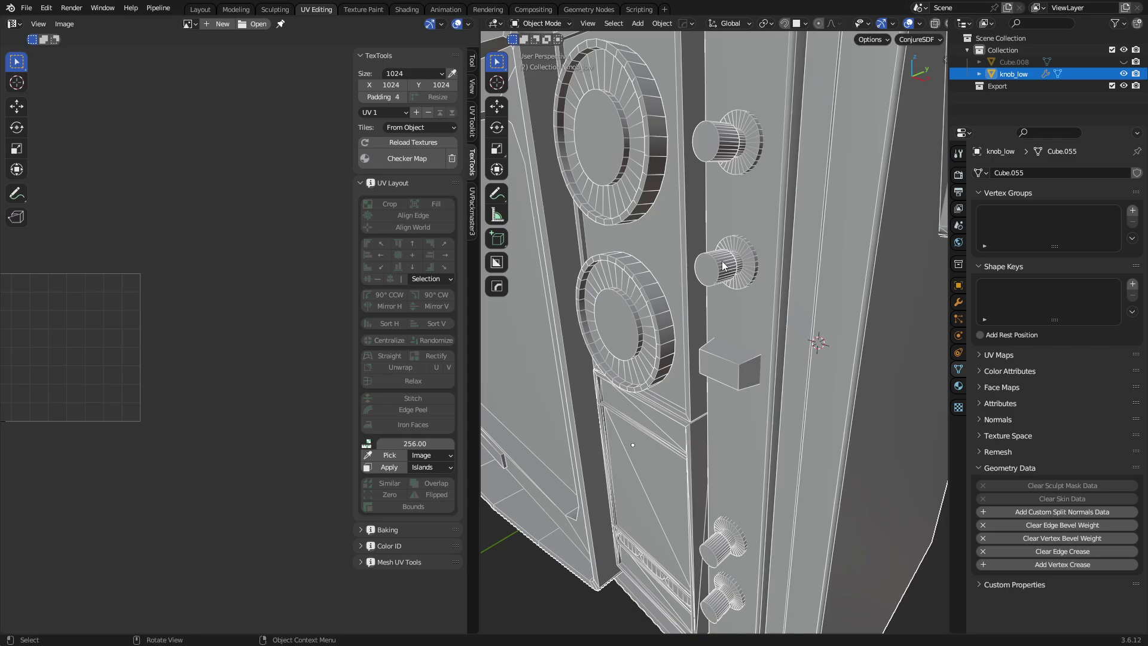
pyautogui.moveTo(736, 343); pyautogui.dragTo(805, 425, button='middle')
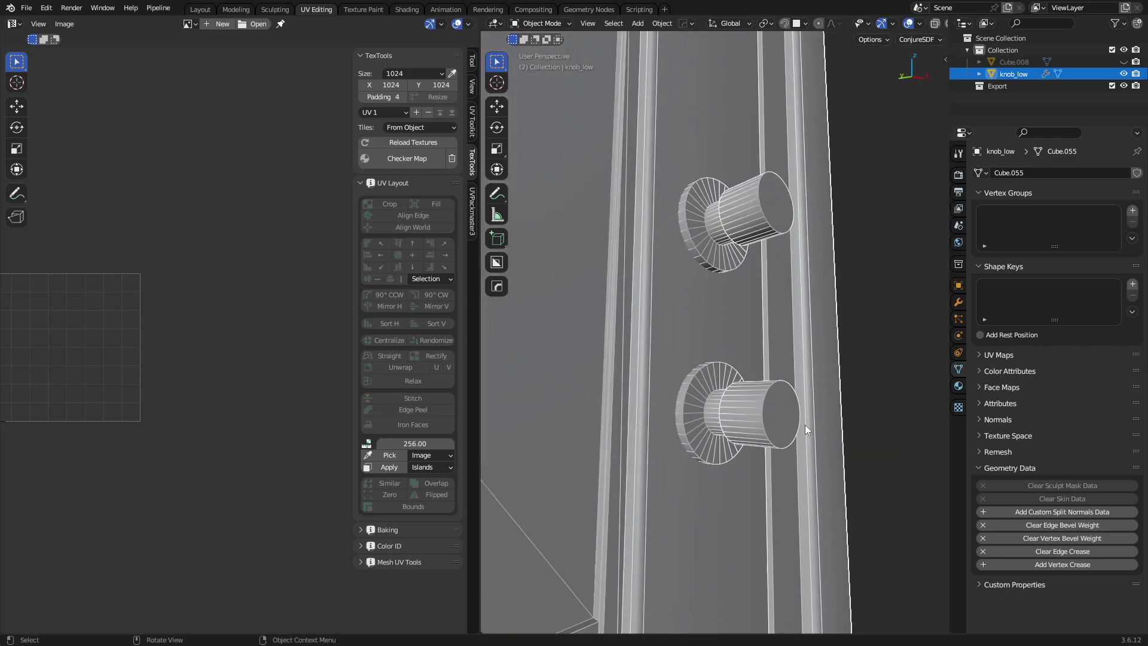
pyautogui.scroll(-3, 812, 402)
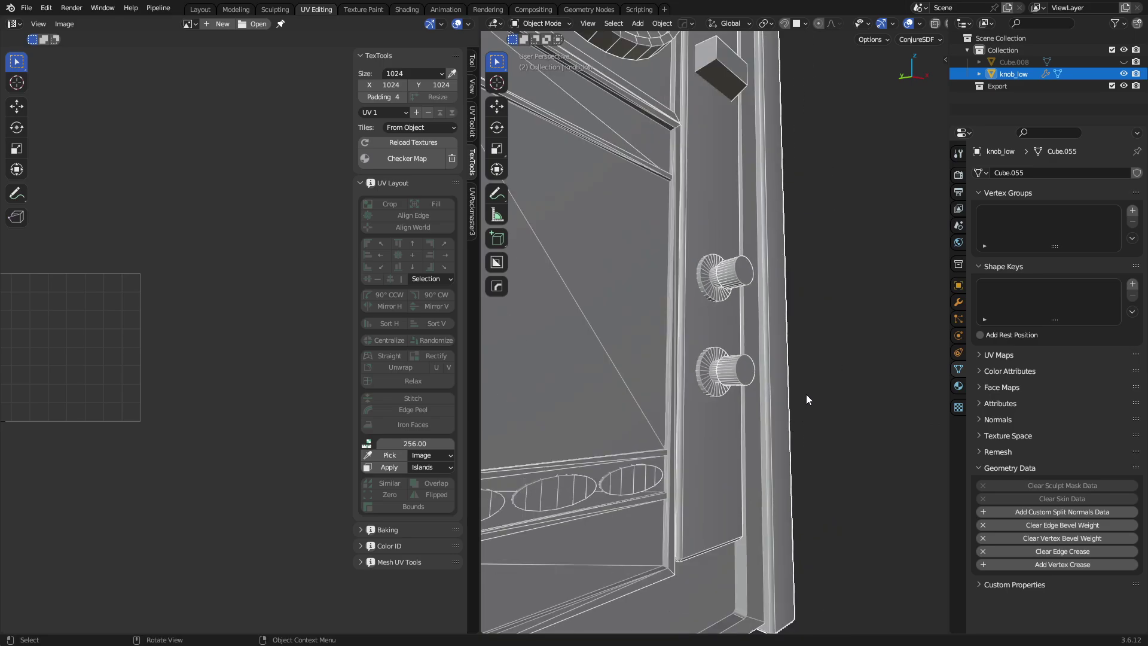
pyautogui.click(807, 400)
pyautogui.scroll(-2, 797, 215)
pyautogui.moveTo(797, 216); pyautogui.dragTo(748, 389, button='middle')
pyautogui.scroll(-3, 645, 358)
pyautogui.moveTo(748, 388)
pyautogui.mouseDown(button='middle')
pyautogui.moveTo(587, 375)
pyautogui.moveTo(805, 374)
pyautogui.moveTo(640, 385)
pyautogui.moveTo(701, 373)
pyautogui.moveTo(694, 402)
pyautogui.moveTo(733, 389)
pyautogui.mouseUp(button='middle')
pyautogui.scroll(3, 805, 374)
# Put the television back into Edit Mode and show the UVPackmaster3 options beside its full UV layout.
pyautogui.hotkey('ctrl', 'Tab')
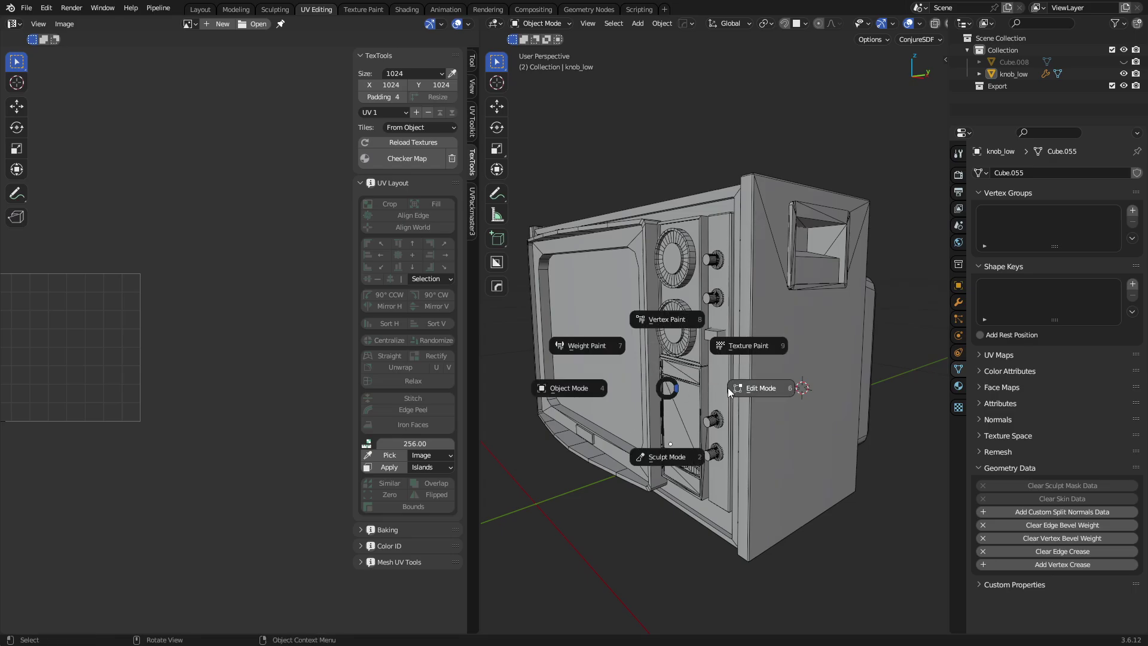
pyautogui.click(728, 389)
pyautogui.keyDown('shift'); pyautogui.moveTo(135, 408); pyautogui.dragTo(231, 398, button='middle'); pyautogui.keyUp('shift')
pyautogui.scroll(3, 339, 398)
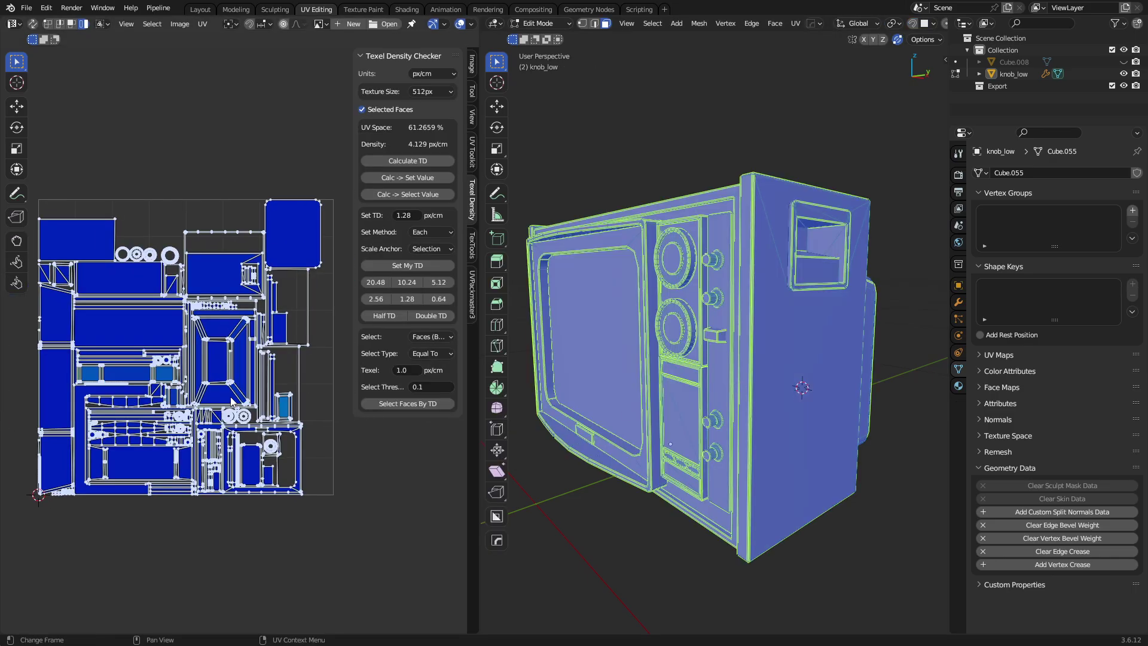
pyautogui.click(473, 295)
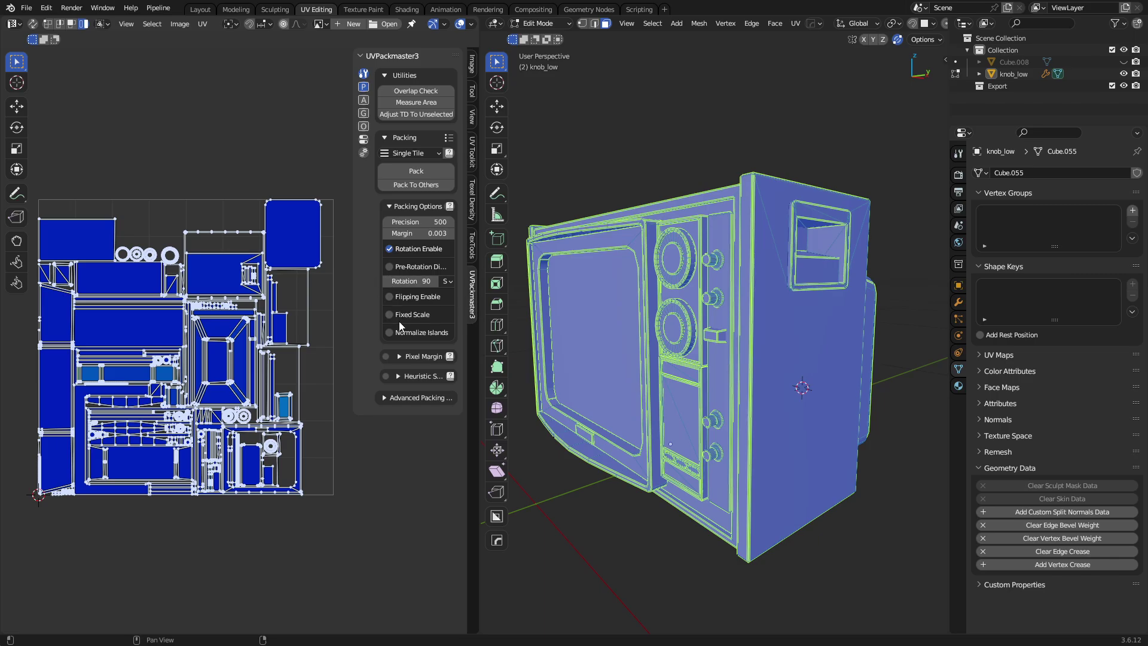
pyautogui.click(386, 356)
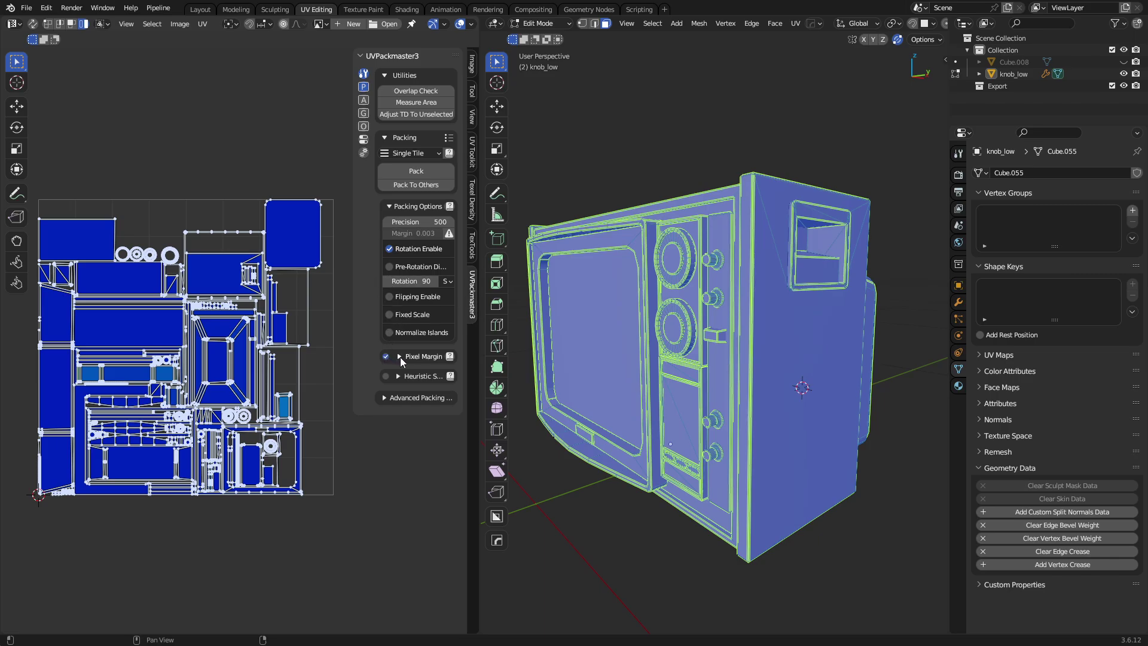
pyautogui.click(400, 357)
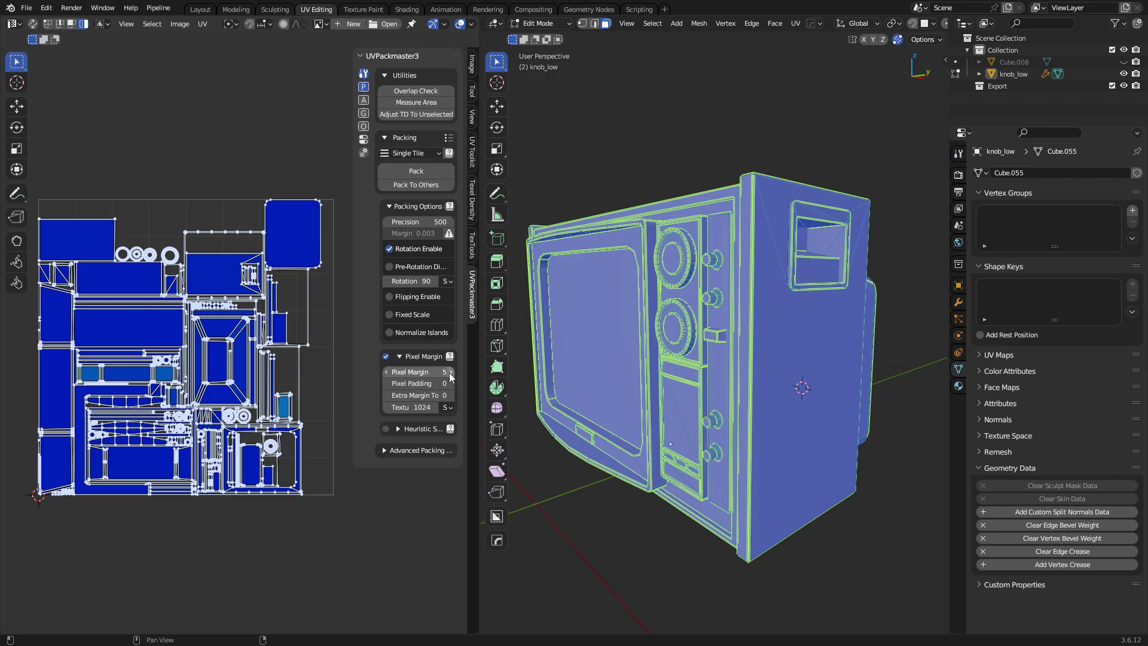
pyautogui.click(387, 356)
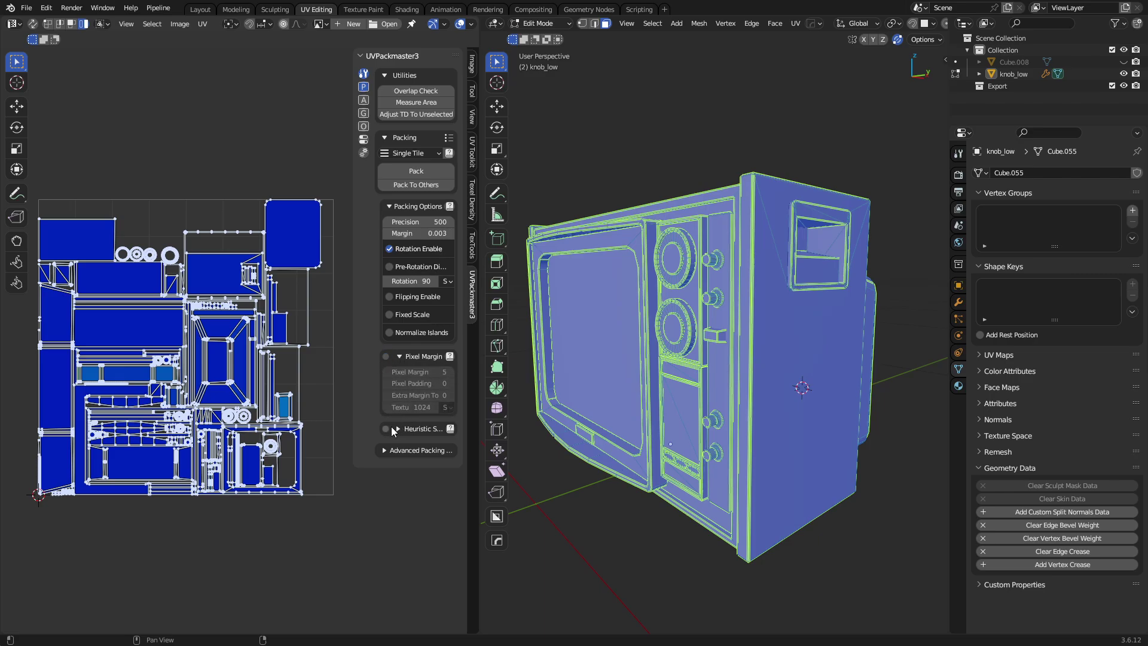
# Enable Heuristic Search with the Advanced Heuristic option for UV packing.
pyautogui.click(386, 428)
pyautogui.click(397, 429)
pyautogui.click(390, 471)
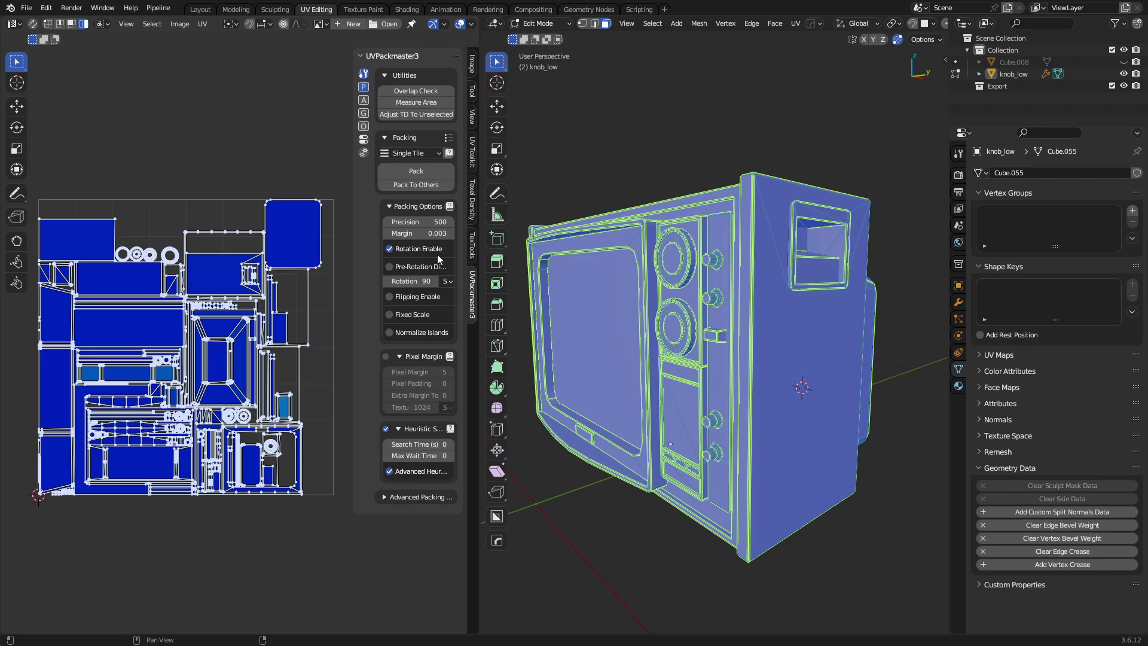
# Try packing all UV islands with a margin of 0.007, then stop the heuristic search.
pyautogui.click(452, 232)
pyautogui.click(406, 174)
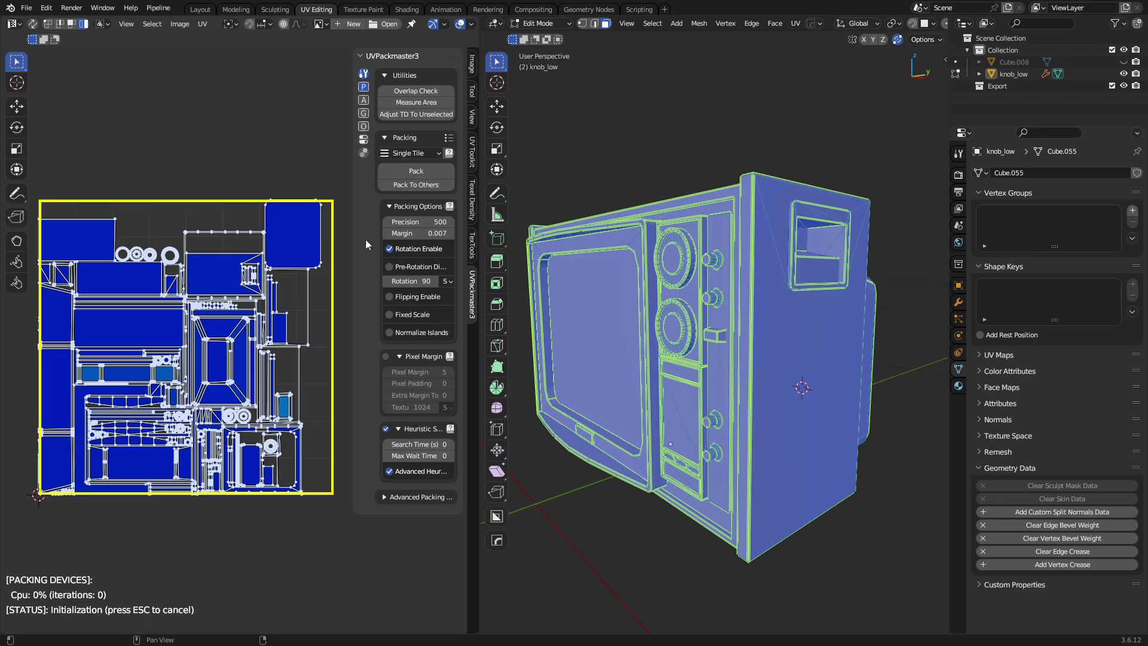
pyautogui.press('Escape')
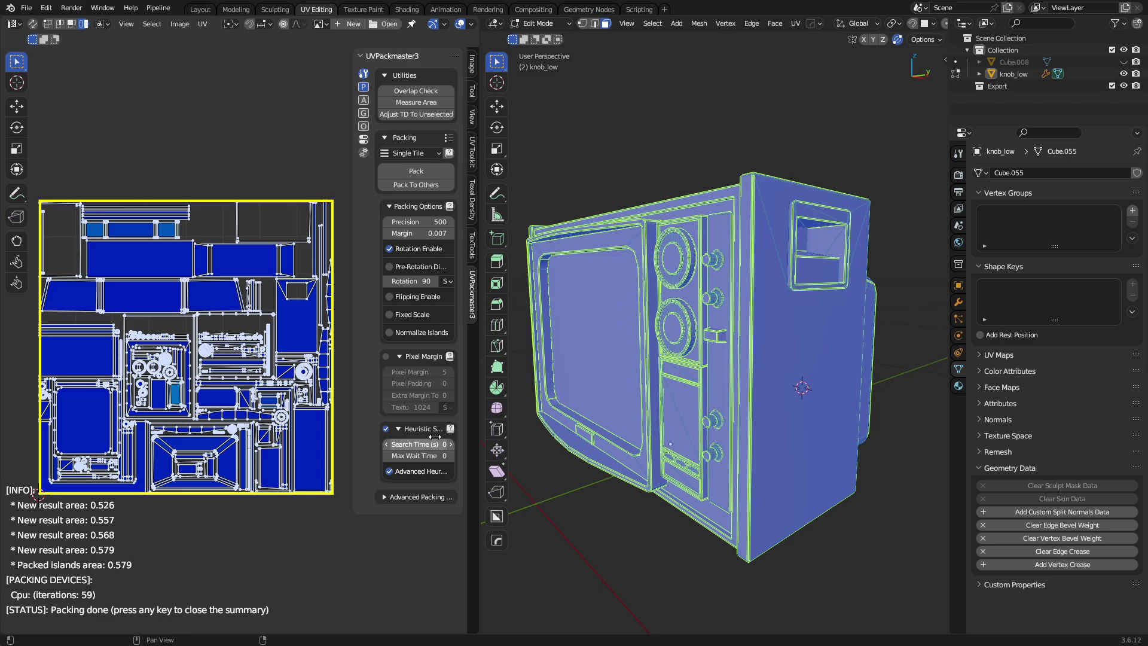
# Set the packing margin to 0.008 and pack all UV islands into the single tile.
pyautogui.click(450, 233)
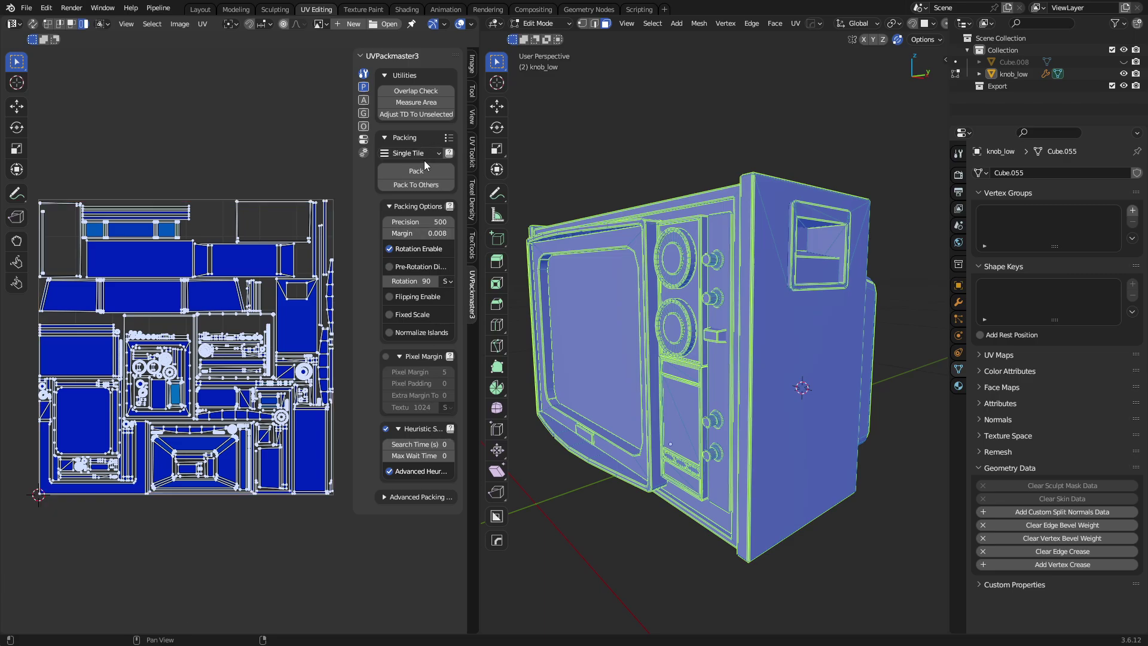
pyautogui.click(410, 173)
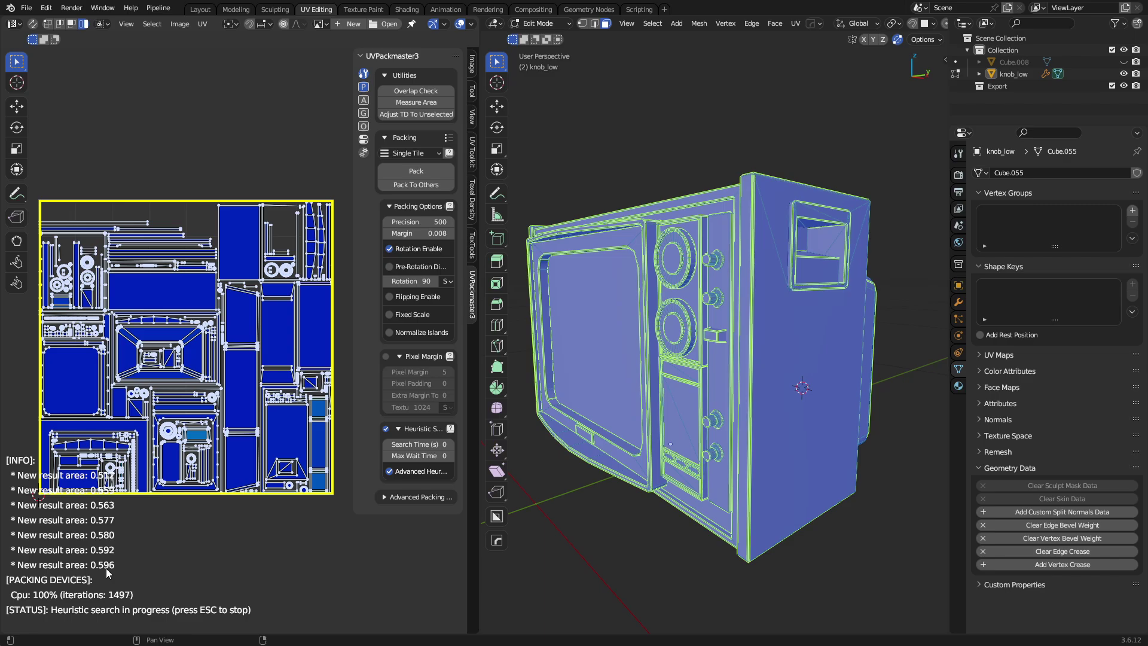
# Examine the placement and spacing of the packed islands across the UV tile, including its edges and small parts.
pyautogui.scroll(-4, 242, 458)
pyautogui.scroll(1, 304, 451)
pyautogui.moveTo(303, 451); pyautogui.dragTo(266, 450, button='middle')
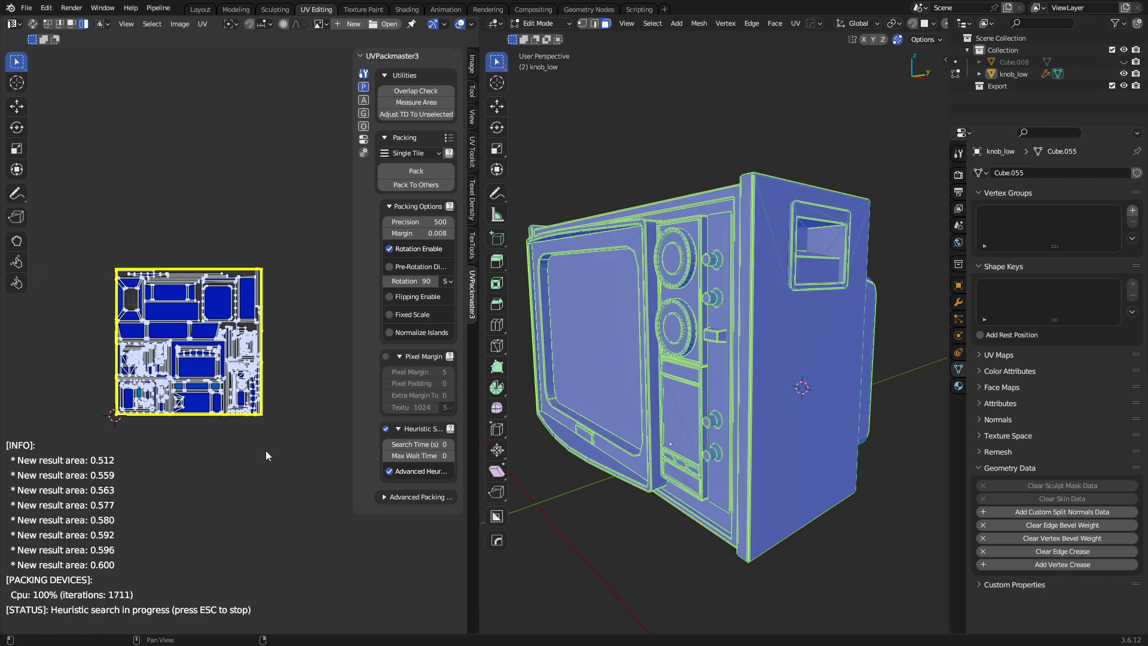
pyautogui.scroll(5, 266, 450)
pyautogui.scroll(3, 119, 288)
pyautogui.moveTo(120, 288); pyautogui.dragTo(279, 244, button='middle')
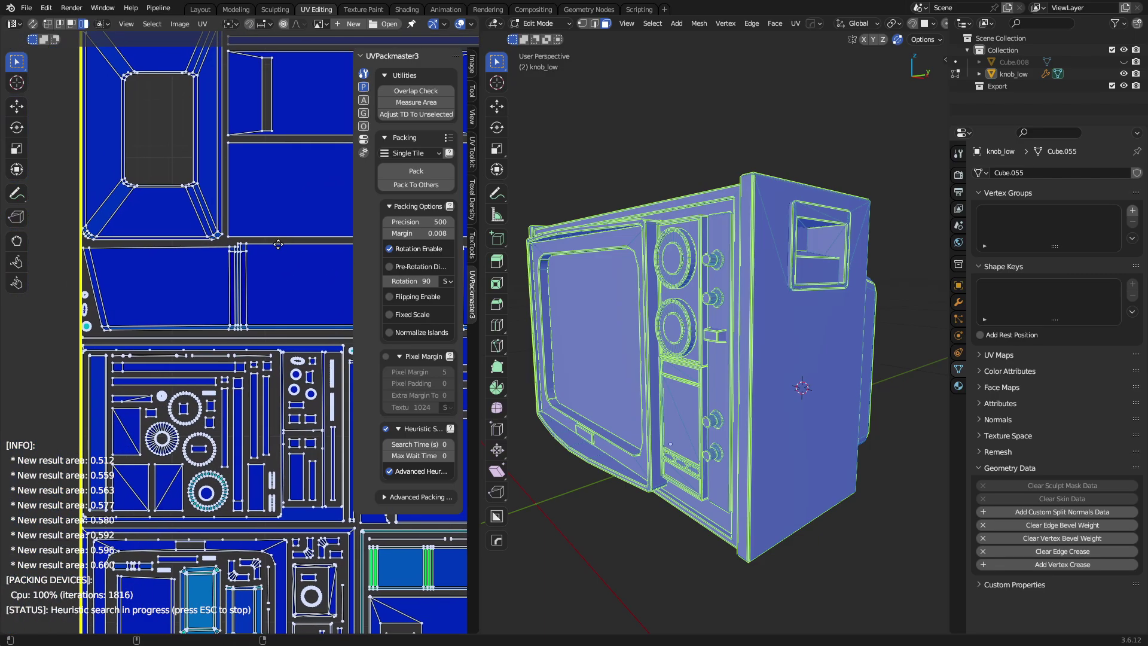
pyautogui.scroll(-2, 278, 244)
pyautogui.scroll(5, 188, 238)
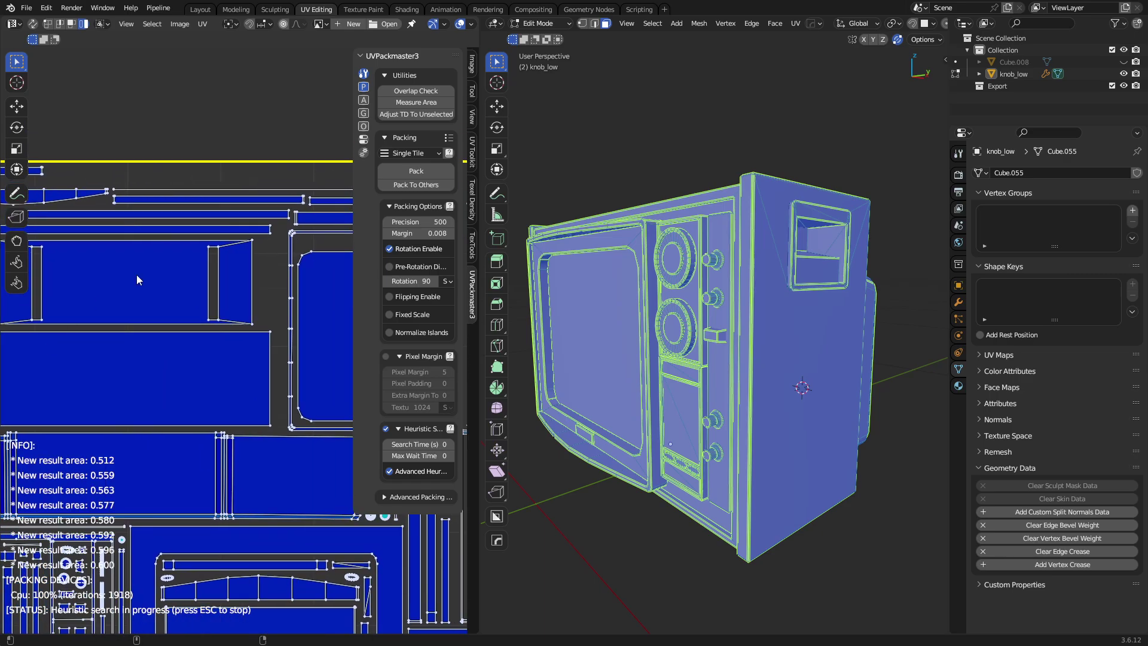
pyautogui.scroll(-4, 136, 279)
pyautogui.scroll(2, 254, 309)
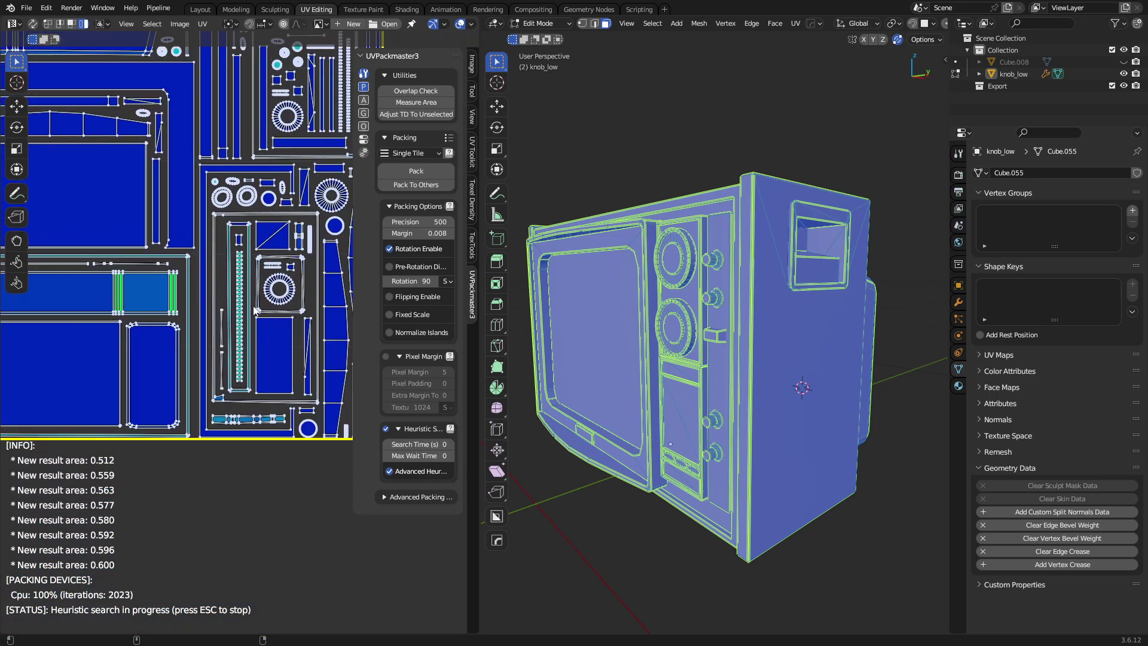
pyautogui.moveTo(254, 309); pyautogui.dragTo(149, 315, button='middle')
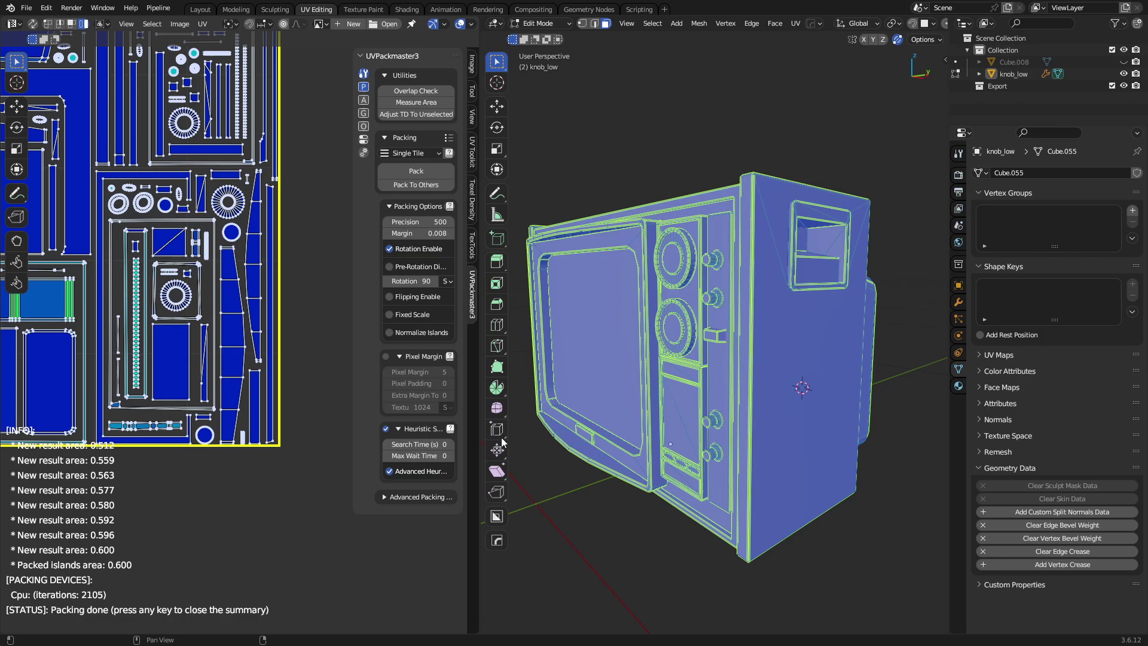
# Switch to Object Mode, select the television, and re-enter Edit Mode.
pyautogui.hotkey('ctrl', 'Tab')
pyautogui.click(661, 432)
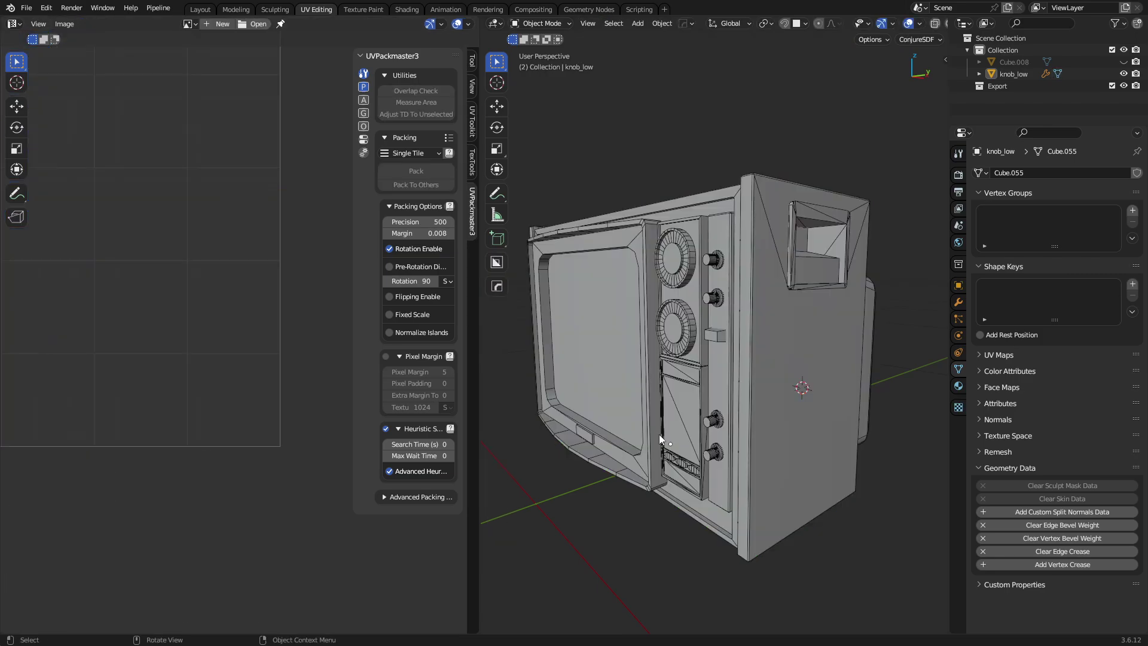
pyautogui.click(713, 420)
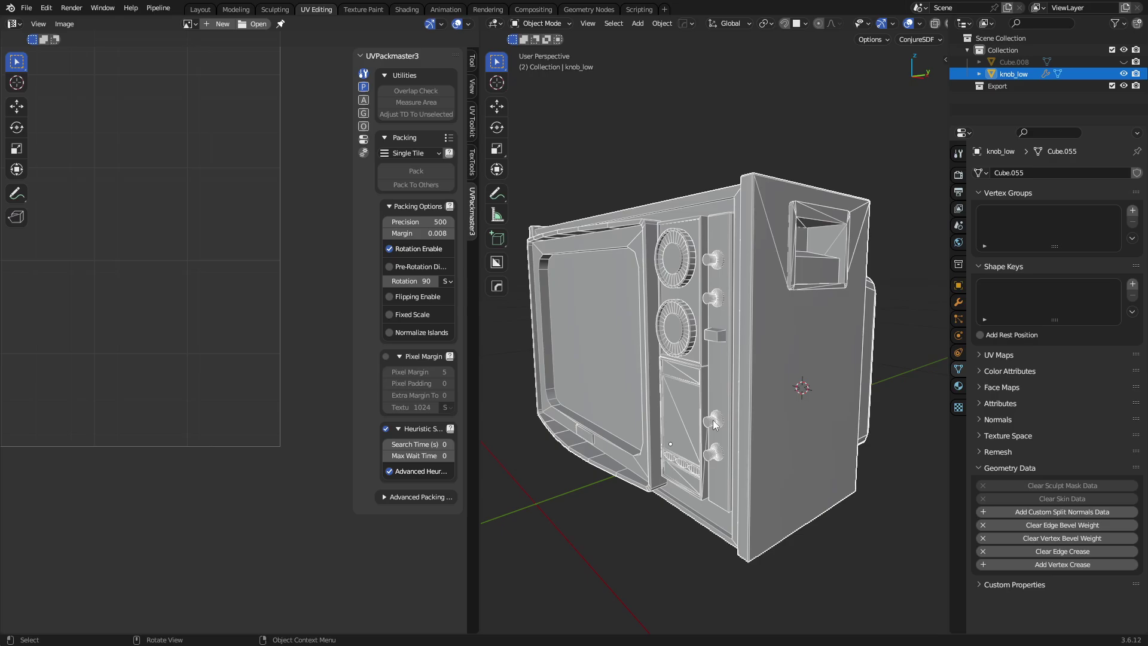
pyautogui.hotkey('ctrl', 'Tab')
pyautogui.click(720, 422)
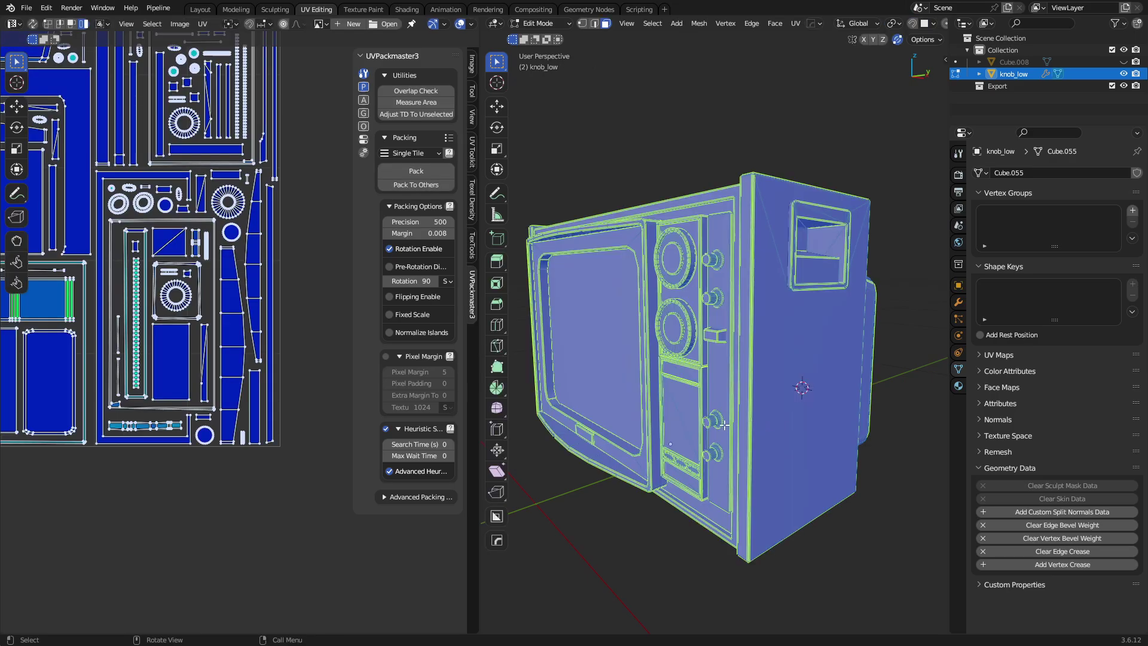
# Clear and reselect all faces to review the complete packed UV layout.
pyautogui.hotkey('alt', 'a')
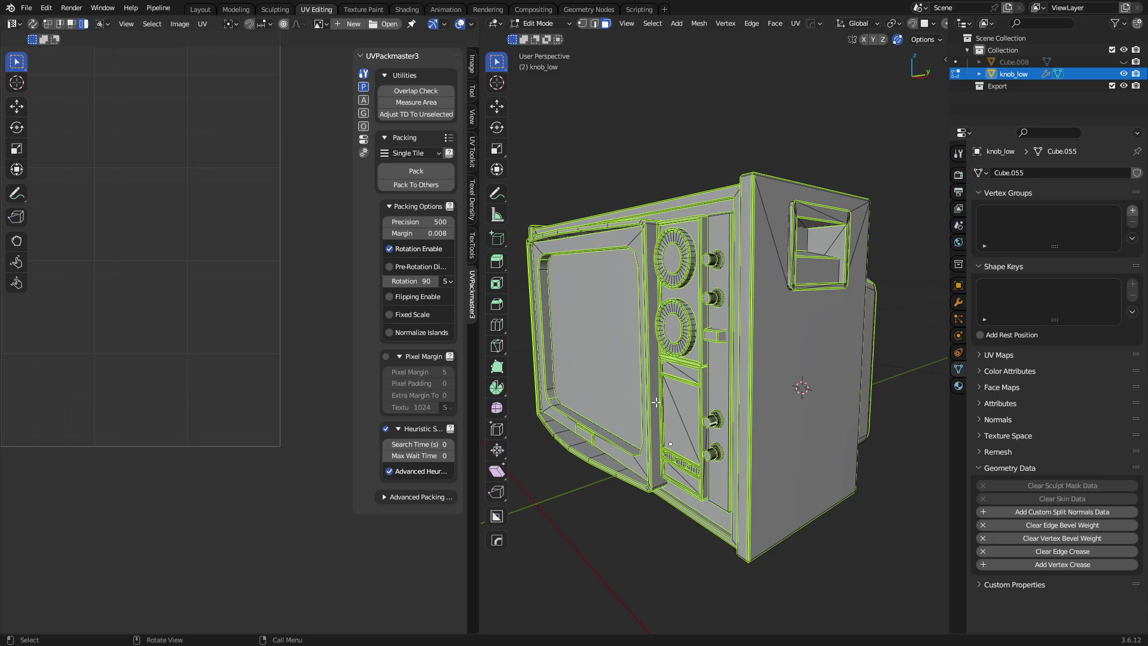
pyautogui.press('a')
pyautogui.scroll(4, 269, 449)
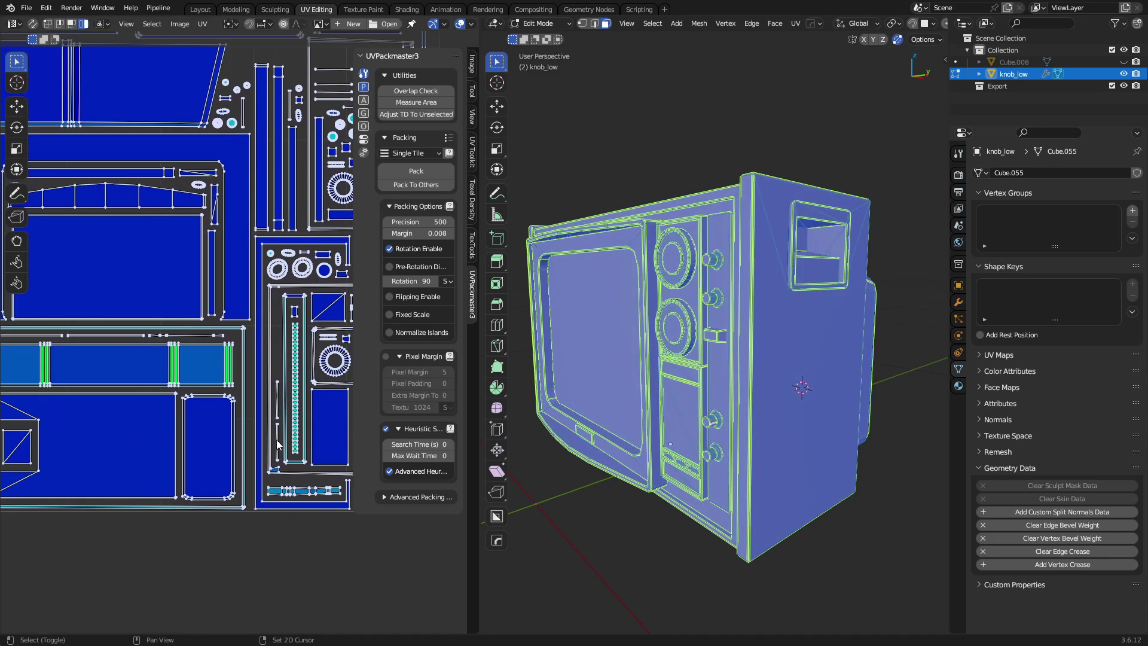
pyautogui.moveTo(206, 347); pyautogui.dragTo(242, 382, button='middle')
pyautogui.scroll(-3, 242, 382)
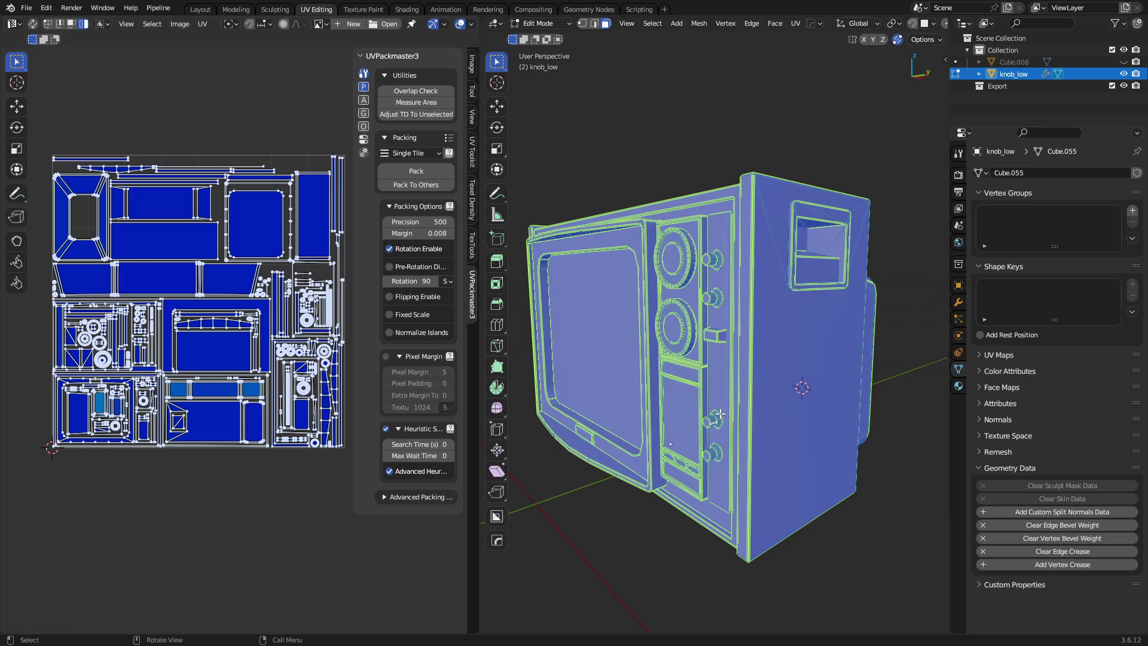
# Select the large face between the two recesses on the television's underside.
pyautogui.moveTo(720, 413); pyautogui.dragTo(638, 515, button='middle')
pyautogui.click(689, 443)
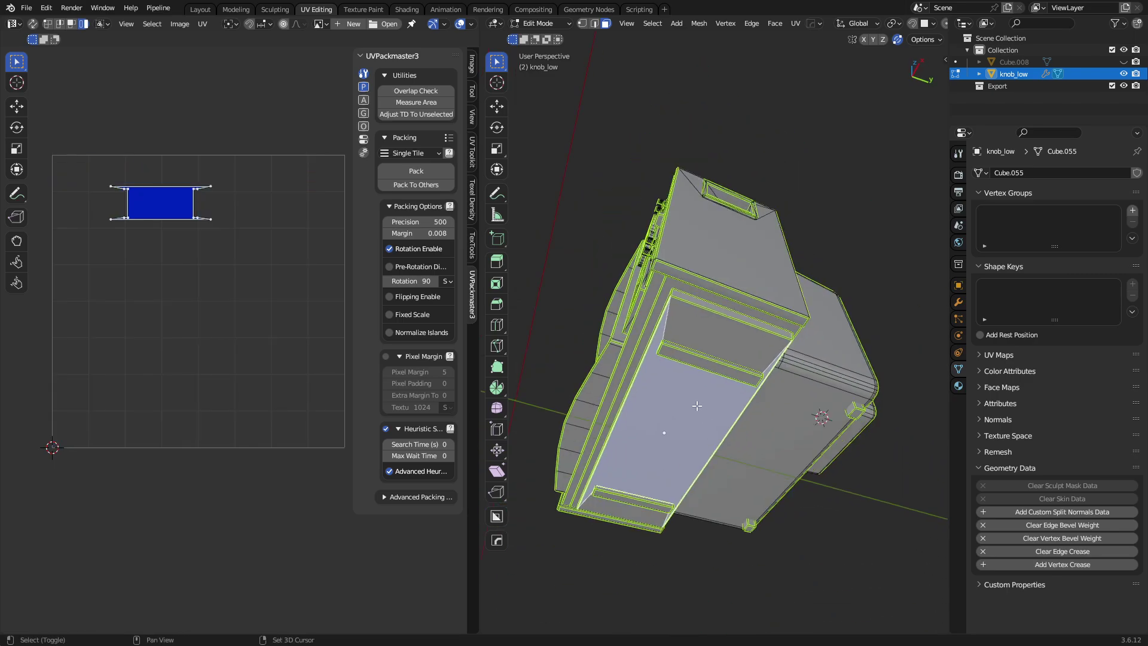
# Add the underside's end faces, the main cabinet's rear frame and the rear housing's bottom faces to the selection.
pyautogui.keyDown('shift'); pyautogui.click(626, 511); pyautogui.keyUp('shift')
pyautogui.keyDown('shift'); pyautogui.click(696, 324); pyautogui.keyUp('shift')
pyautogui.moveTo(838, 429); pyautogui.dragTo(719, 429, button='middle')
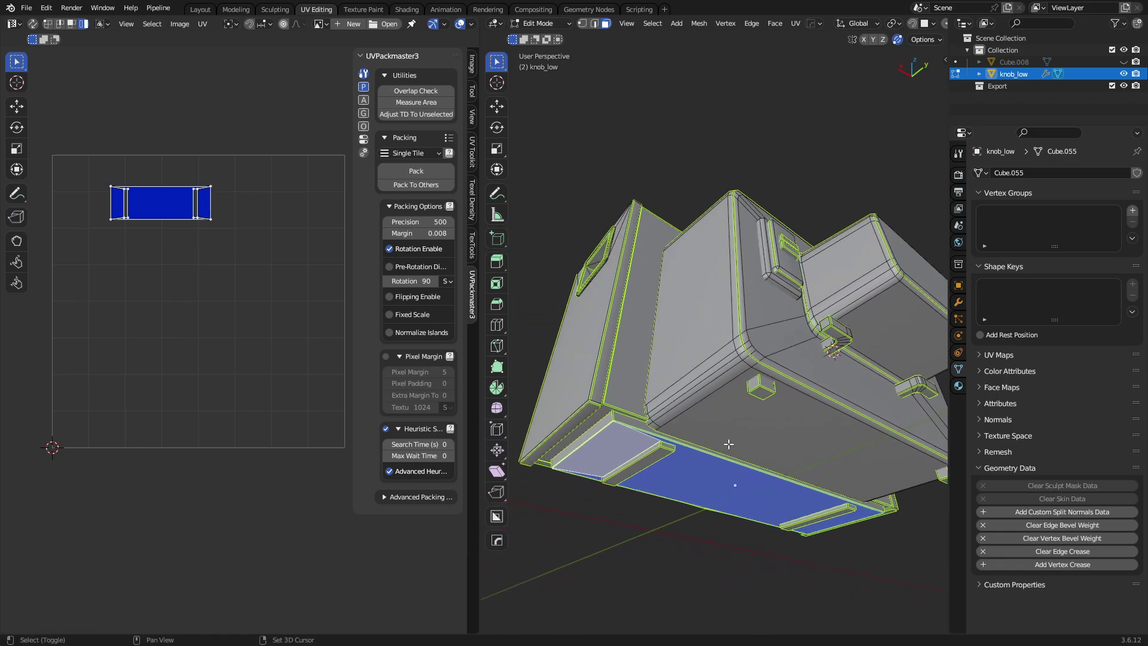
pyautogui.keyDown('shift'); pyautogui.click(720, 431); pyautogui.keyUp('shift')
pyautogui.moveTo(643, 445); pyautogui.dragTo(696, 474, button='middle')
pyautogui.keyDown('shift'); pyautogui.click(611, 327); pyautogui.keyUp('shift')
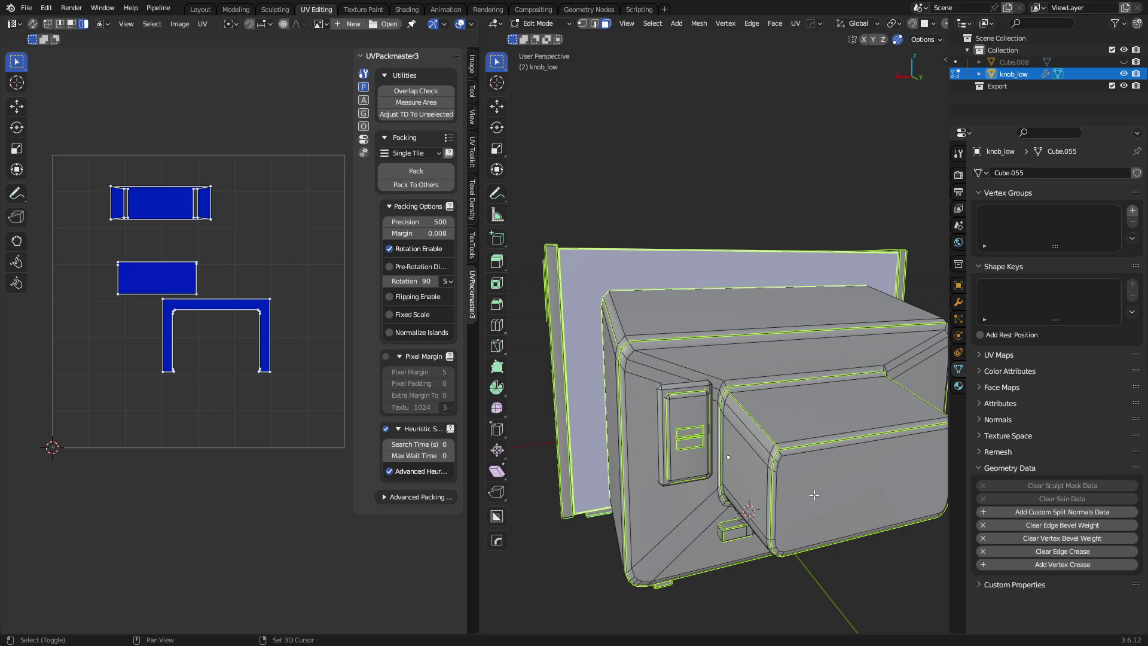
pyautogui.moveTo(781, 519); pyautogui.dragTo(626, 377, button='middle')
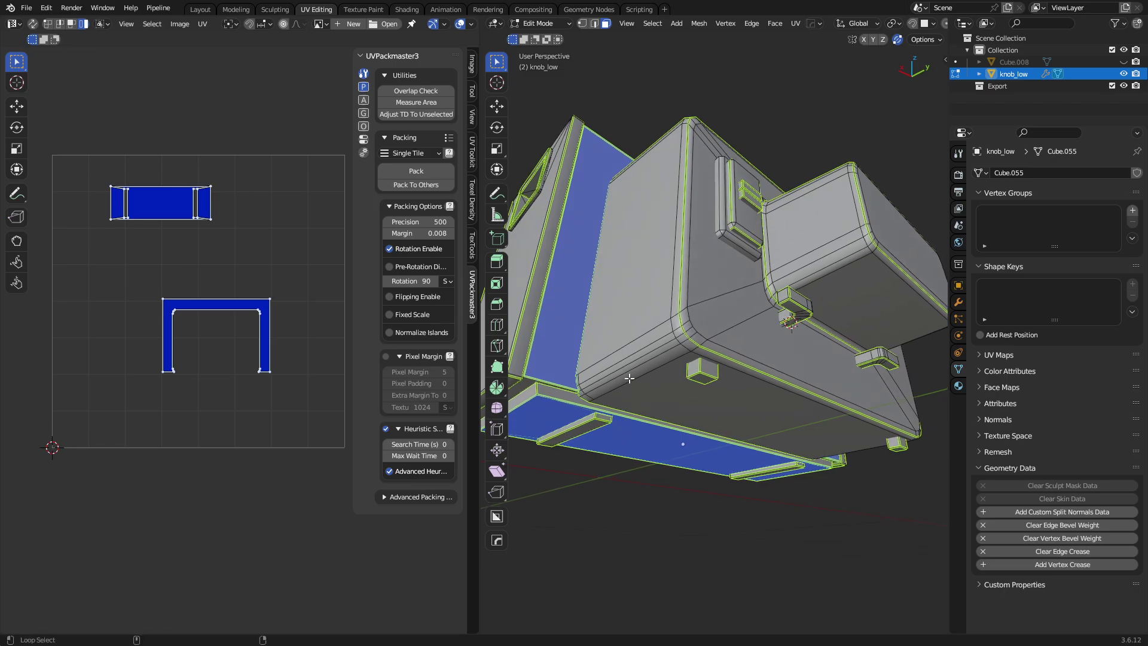
pyautogui.keyDown('shift'); pyautogui.click(703, 410); pyautogui.keyUp('shift')
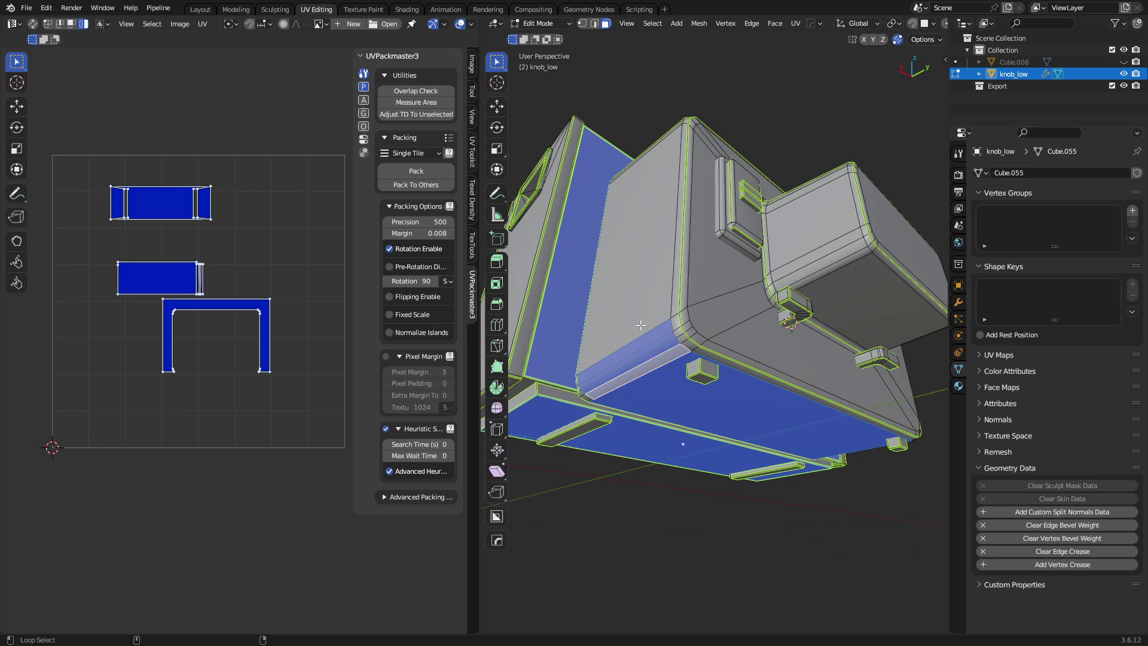
# Select the rear housing's side island, the underside island and the main cabinet's rear frame as linked faces delimited by Seam.
pyautogui.click(643, 372)
pyautogui.hotkey('ctrl', 'l')
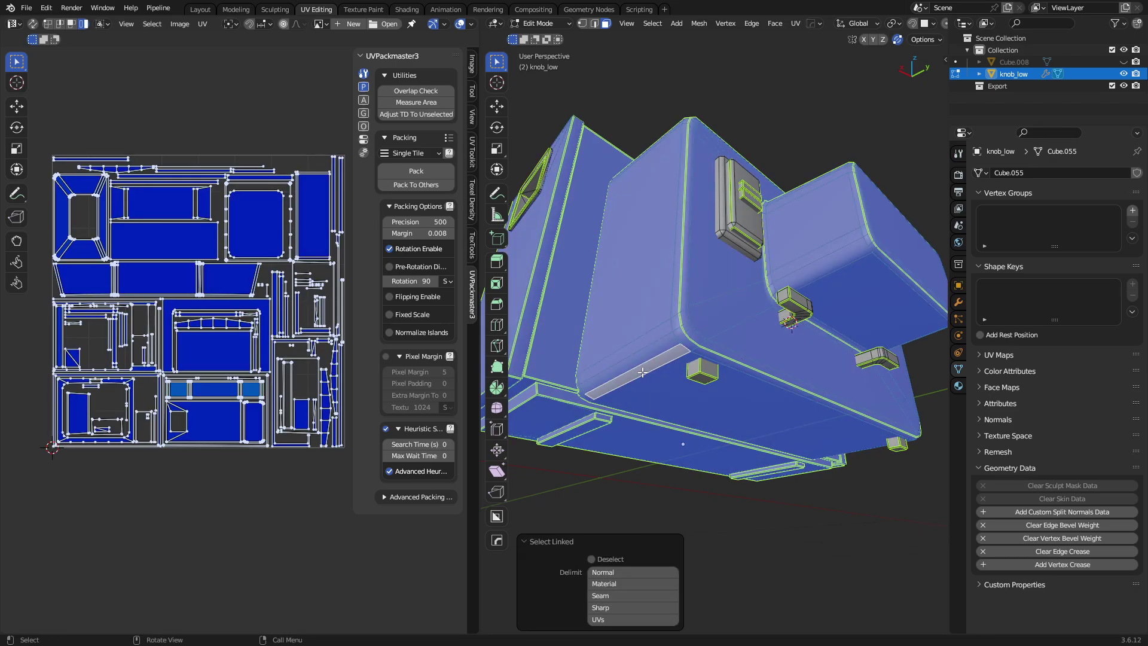
pyautogui.click(616, 596)
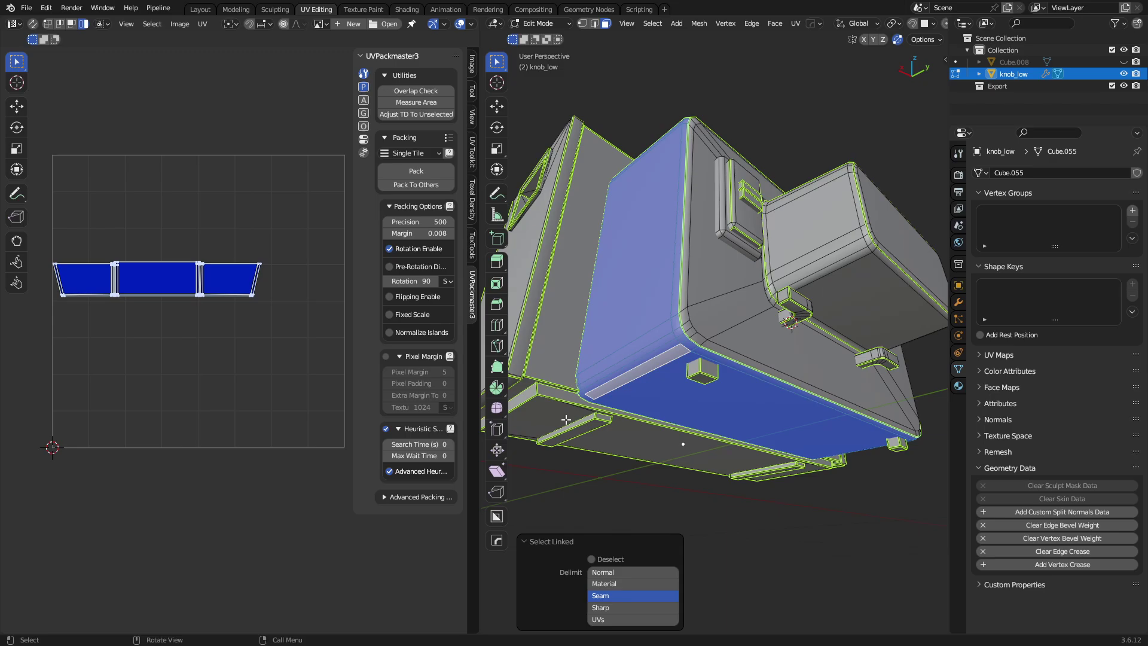
pyautogui.hotkey('shift', 'l')
pyautogui.press('l')
pyautogui.hotkey('shift', 'l')
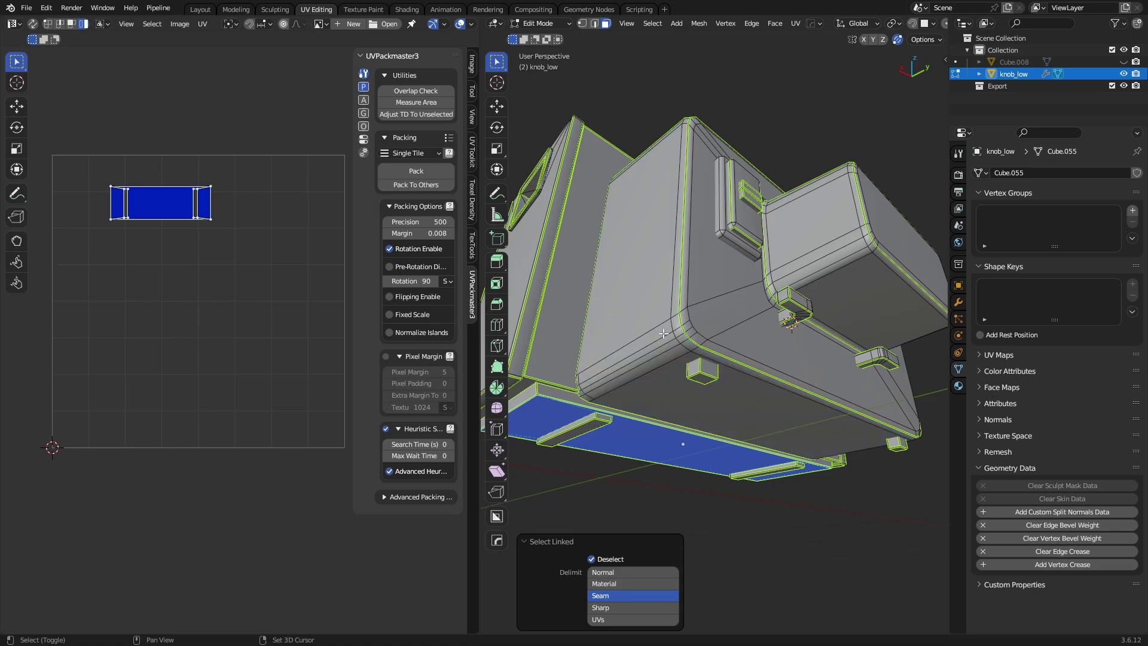
pyautogui.press('l')
pyautogui.press('l')
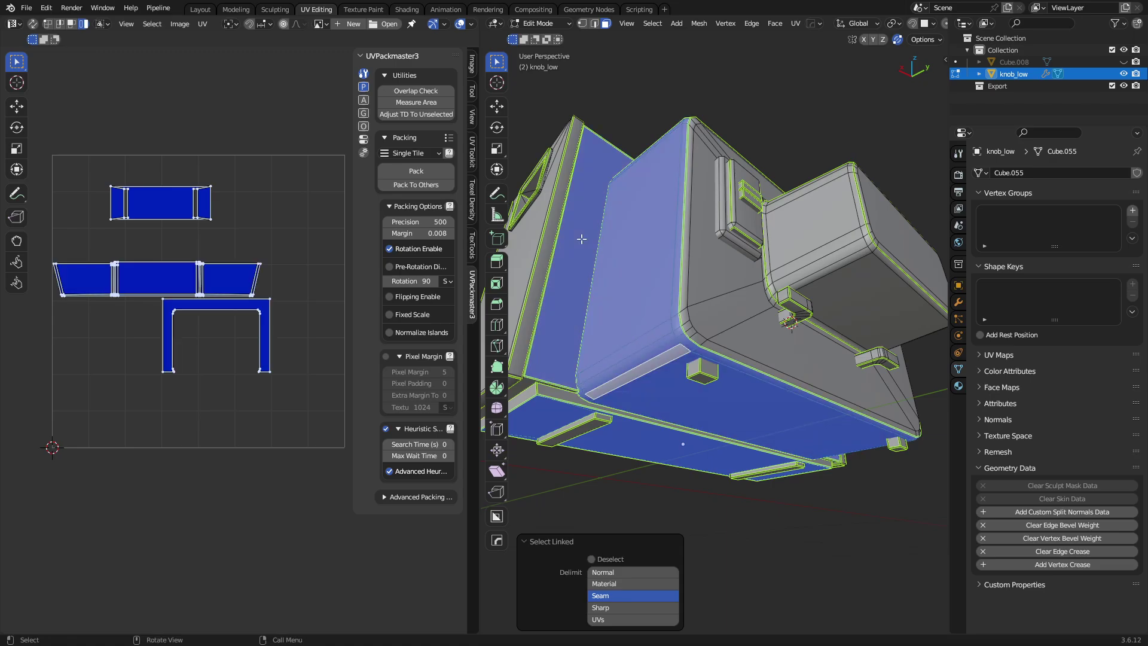
# Add the narrow seam-bounded islands bordering the television's underside to the selection.
pyautogui.moveTo(600, 306); pyautogui.dragTo(563, 387, button='middle')
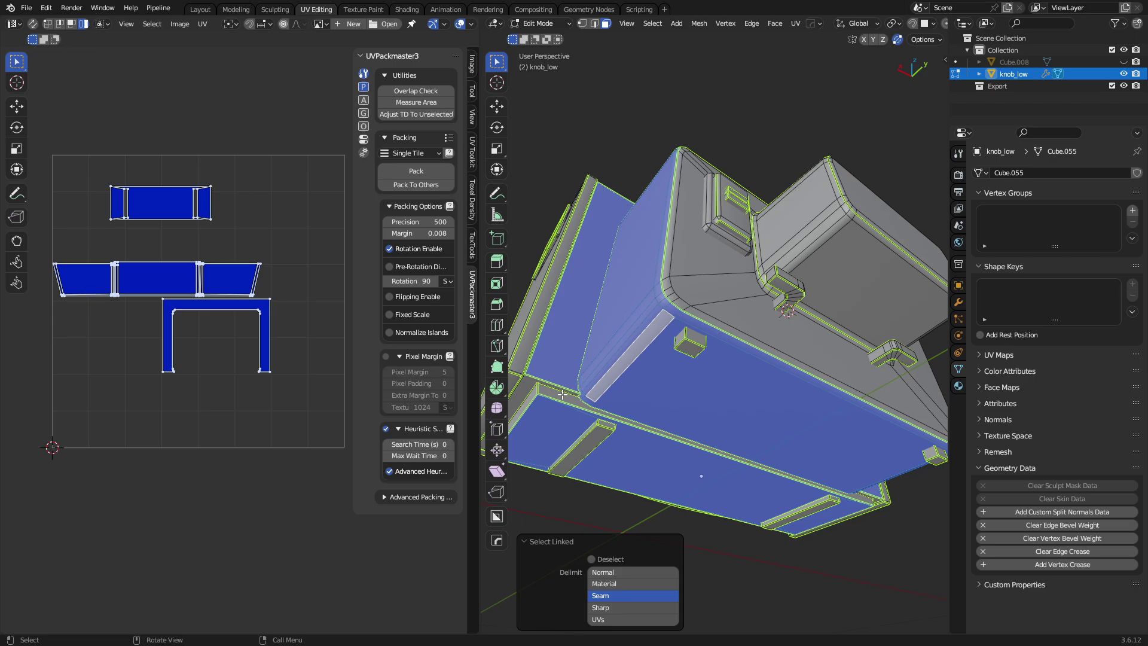
pyautogui.press('l')
pyautogui.moveTo(755, 329); pyautogui.dragTo(800, 404, button='middle')
pyautogui.scroll(5, 745, 308)
pyautogui.scroll(-4, 741, 300)
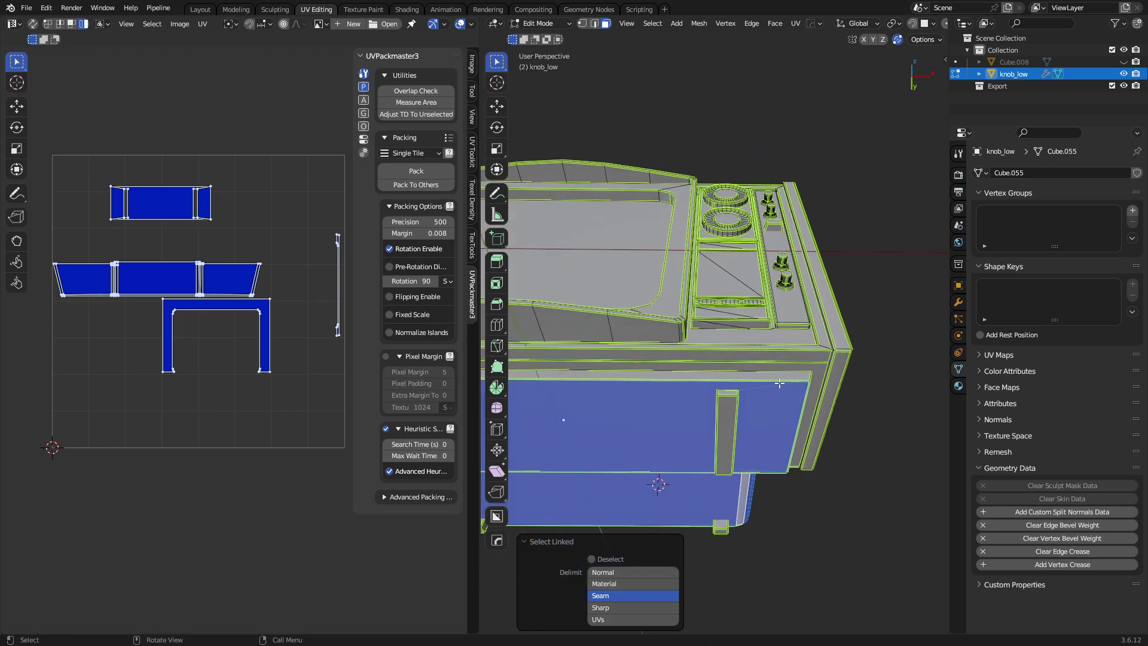
pyautogui.press('l')
pyautogui.press('l')
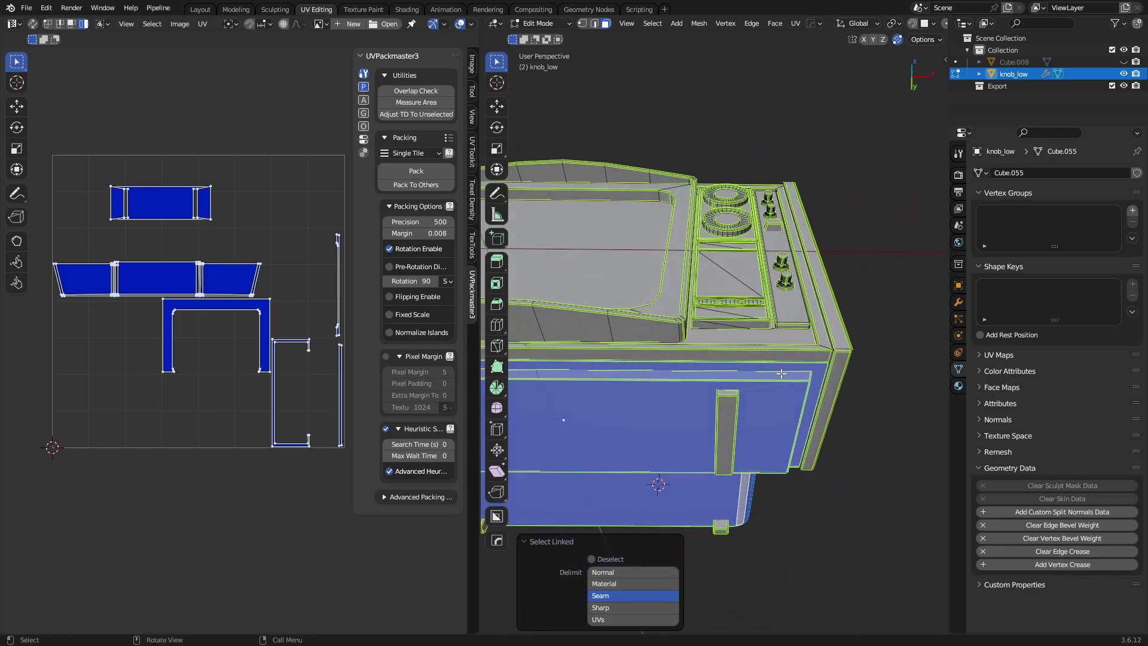
pyautogui.press('l')
pyautogui.moveTo(789, 357); pyautogui.dragTo(750, 417, button='middle')
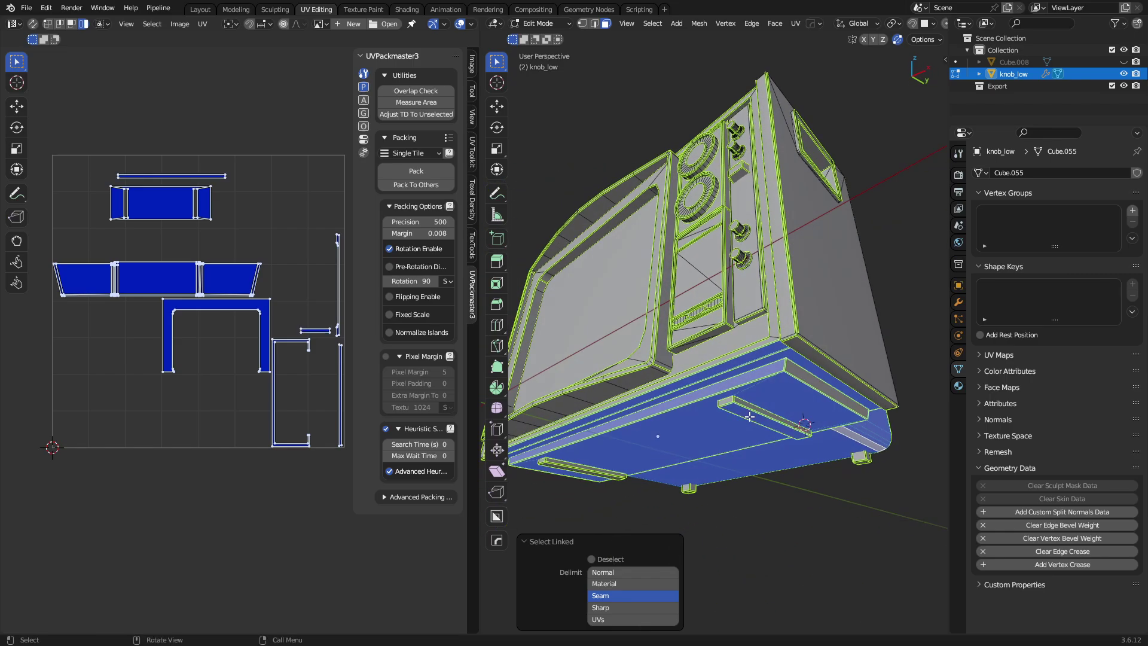
# Add the seam-bounded islands of one raised strip on the underside to the selection.
pyautogui.press('l')
pyautogui.press('l')
pyautogui.press('l')
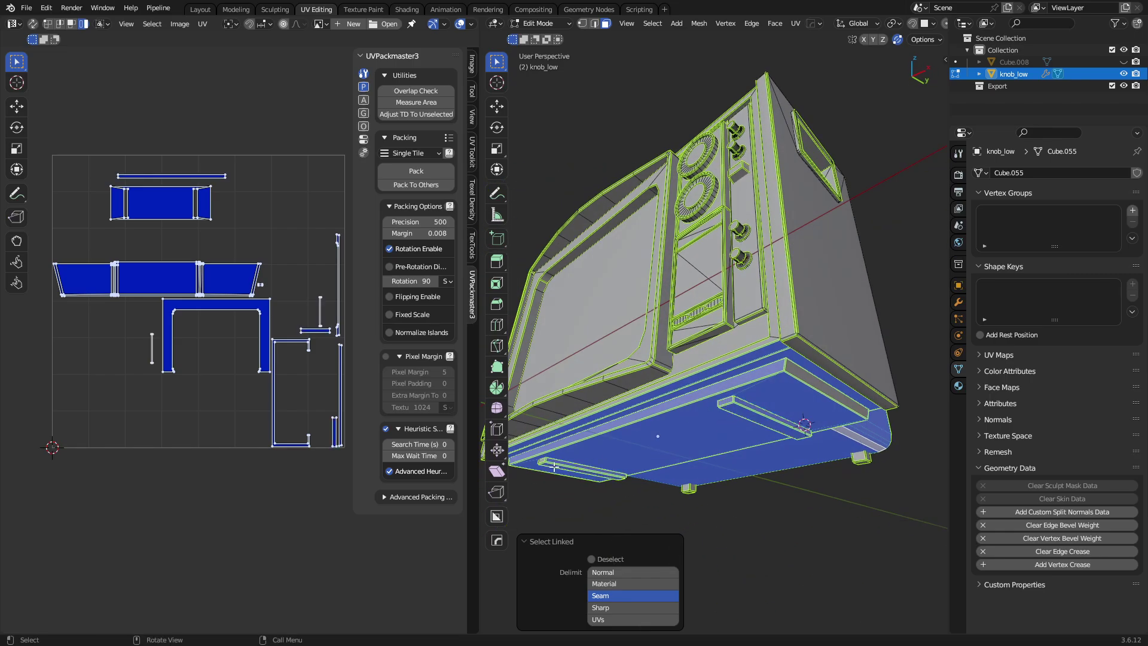
# Add the rear housing's complete feet with the Seam delimiter off, and undo the linked selection that catches the whole body.
pyautogui.press('l')
pyautogui.click(614, 596)
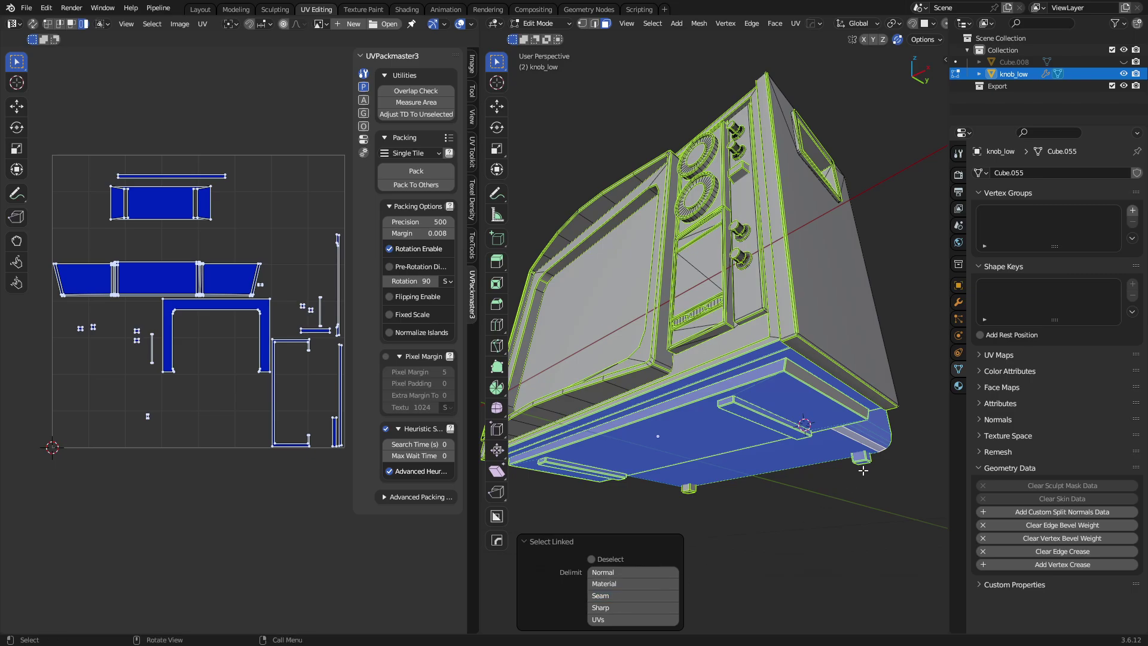
pyautogui.press('l')
pyautogui.press('l')
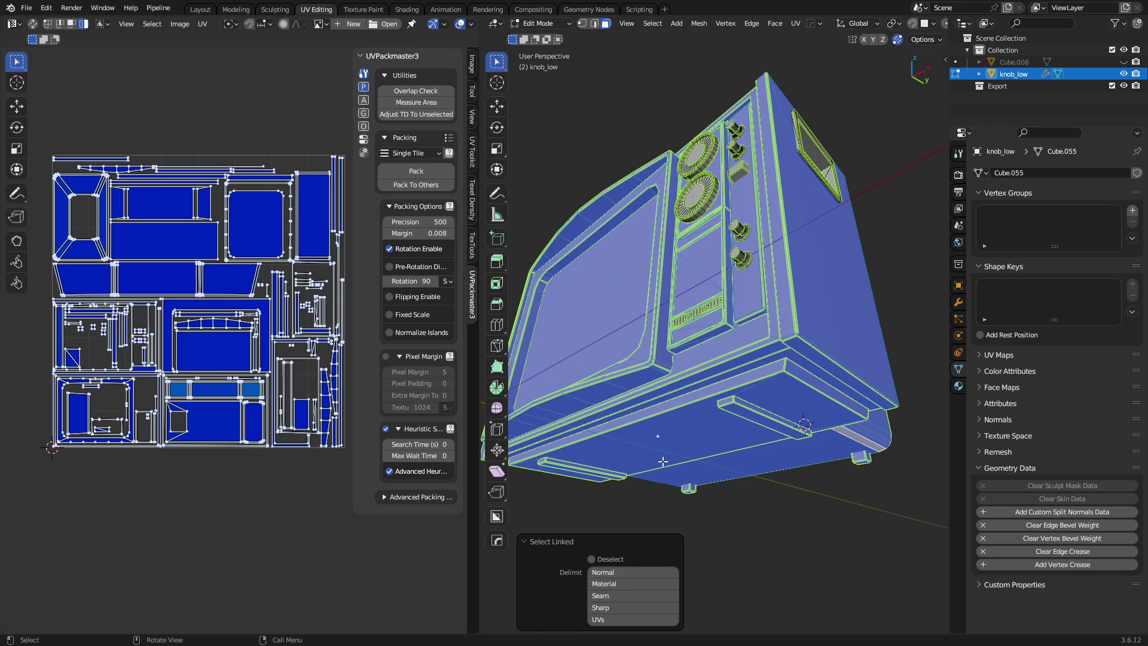
pyautogui.hotkey('ctrl', 'z')
pyautogui.moveTo(663, 462); pyautogui.dragTo(682, 420, button='middle')
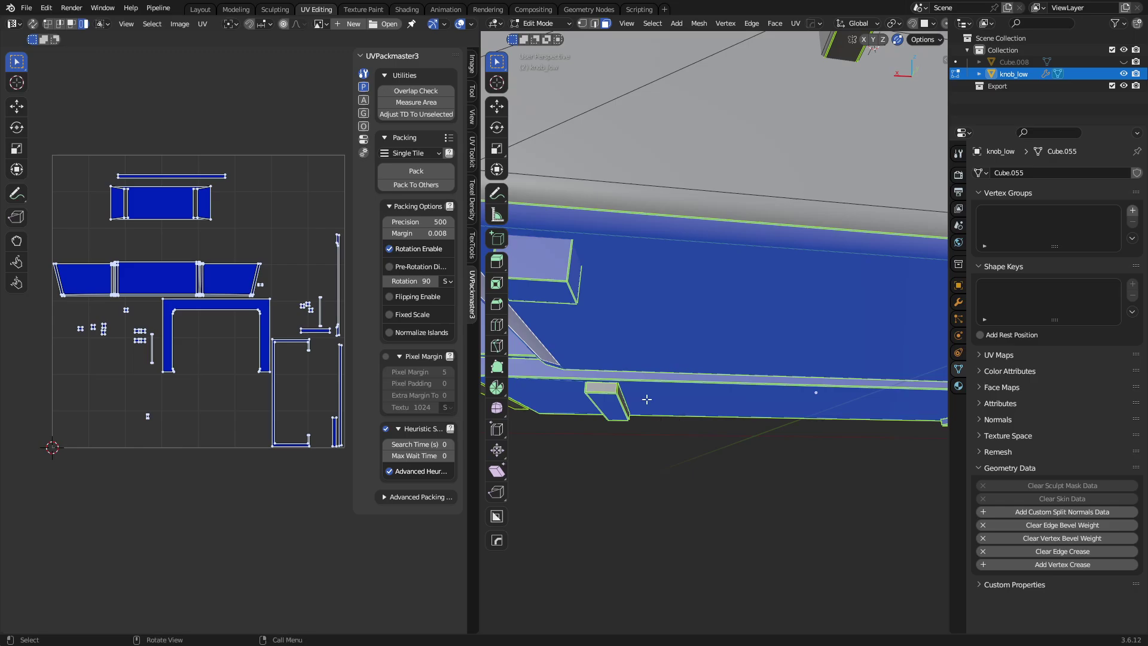
# Limit the linked selection by Seam again and add the remaining islands of the underside's raised strips.
pyautogui.press('l')
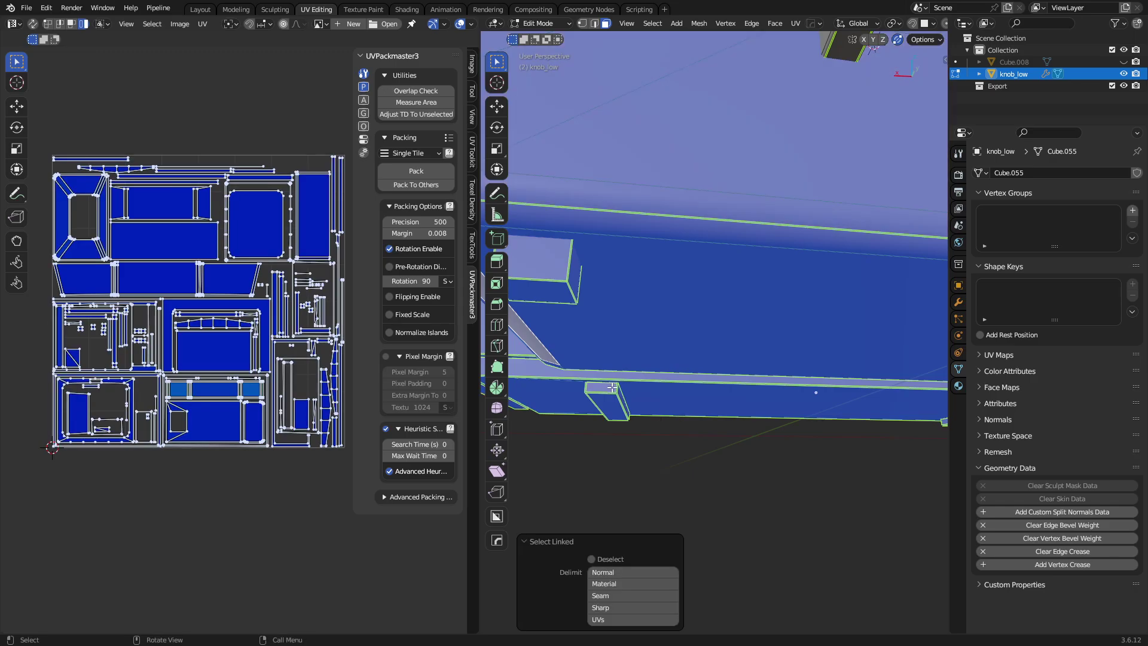
pyautogui.click(610, 597)
pyautogui.moveTo(664, 461); pyautogui.dragTo(777, 413, button='middle')
pyautogui.moveTo(688, 395); pyautogui.dragTo(723, 328, button='middle')
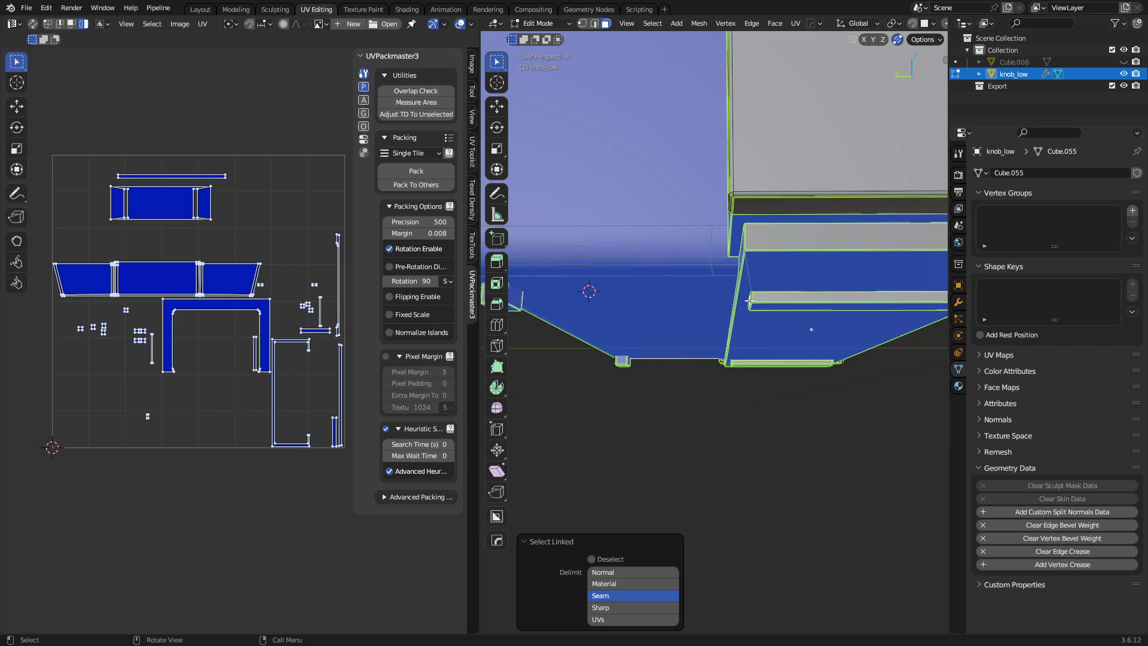
pyautogui.press('l')
pyautogui.press('l')
pyautogui.moveTo(781, 244); pyautogui.dragTo(771, 221, button='middle')
pyautogui.press('l')
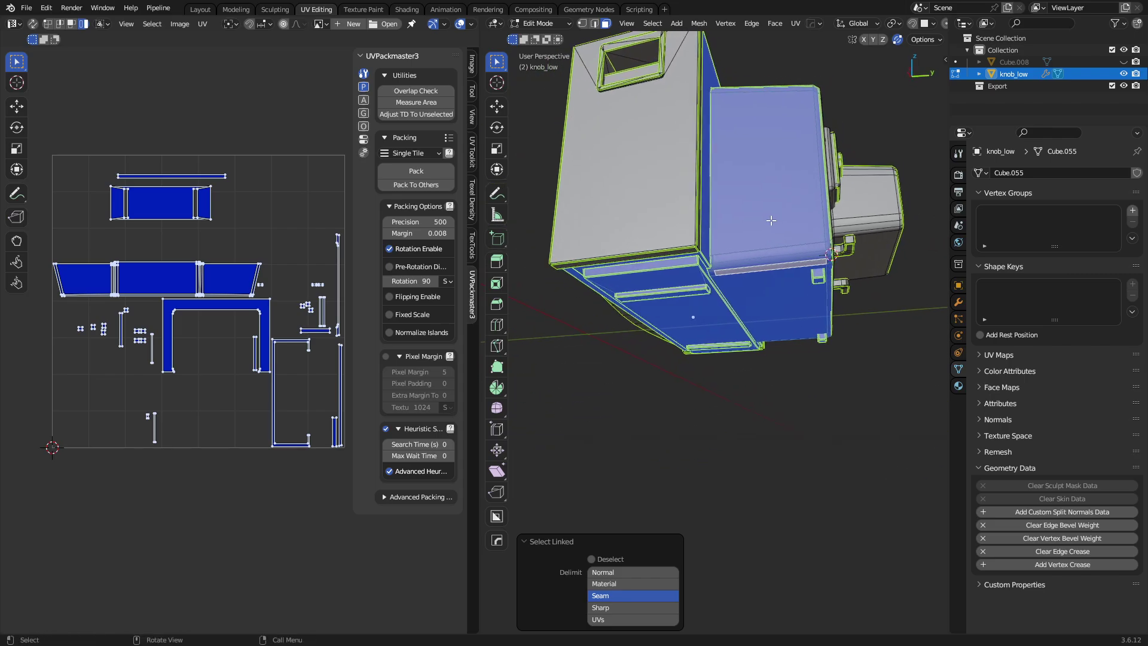
# Reselect the rear housing's side island and add its top and rear panel islands to the selection.
pyautogui.keyDown('shift'); pyautogui.click(771, 221); pyautogui.keyUp('shift')
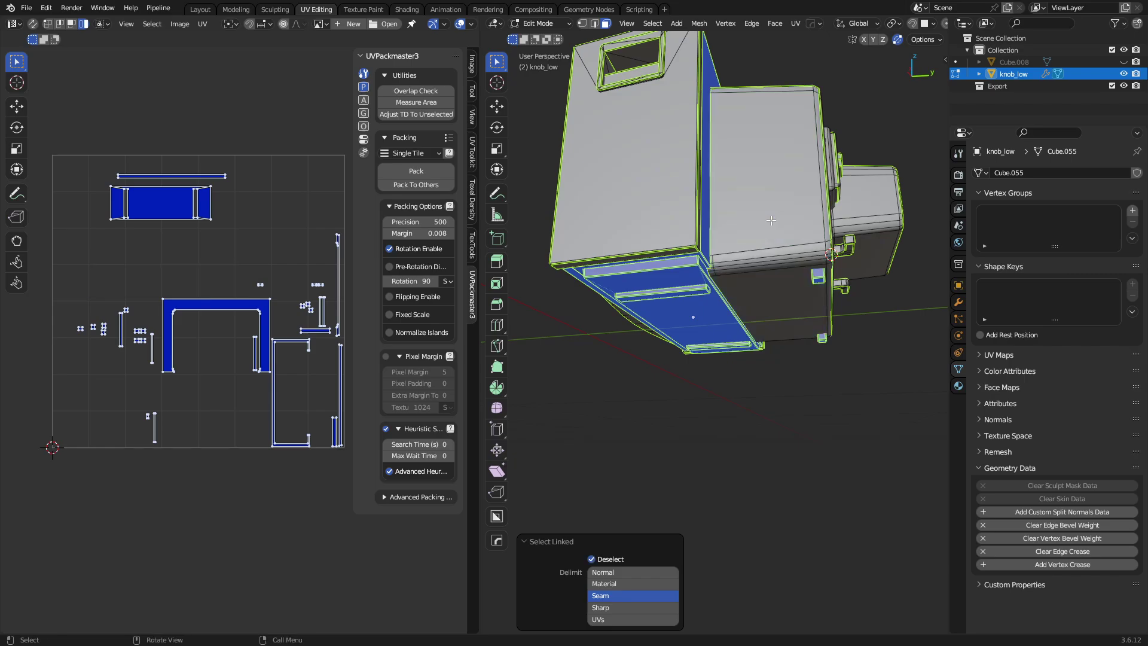
pyautogui.keyDown('shift'); pyautogui.click(771, 220); pyautogui.keyUp('shift')
pyautogui.moveTo(809, 174); pyautogui.dragTo(702, 299, button='middle')
pyautogui.keyDown('shift'); pyautogui.click(693, 308); pyautogui.keyUp('shift')
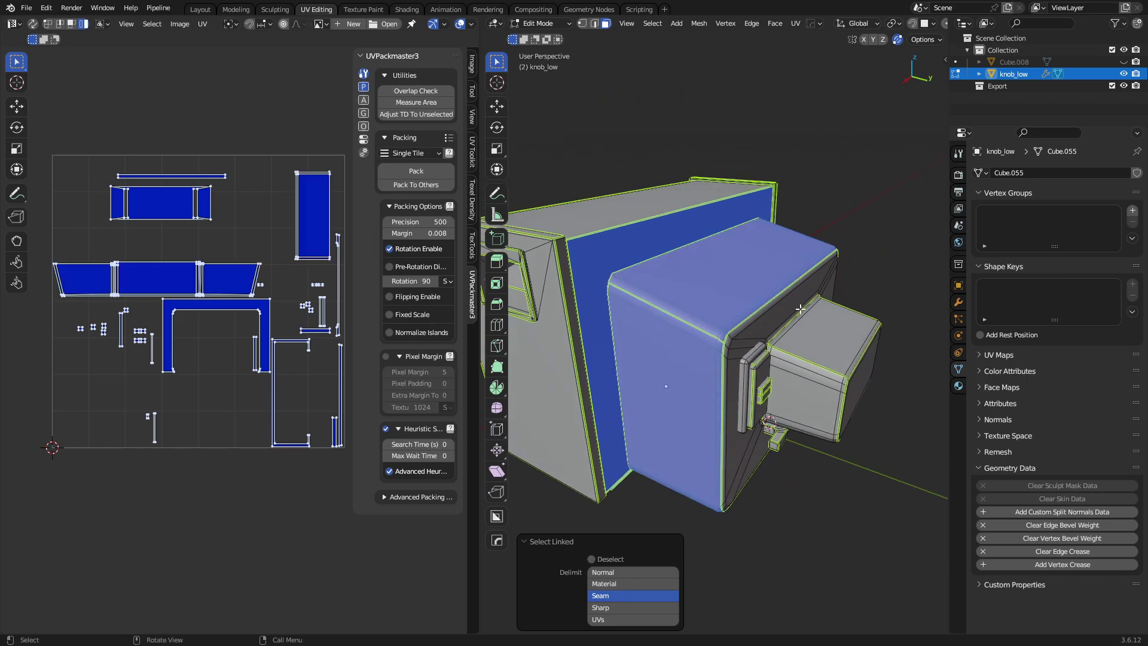
pyautogui.moveTo(802, 308); pyautogui.dragTo(755, 291, button='middle')
pyautogui.keyDown('shift'); pyautogui.click(653, 294); pyautogui.keyUp('shift')
# Add the side, top and rear islands of the small box on the back of the housing.
pyautogui.moveTo(653, 294); pyautogui.dragTo(877, 308, button='middle')
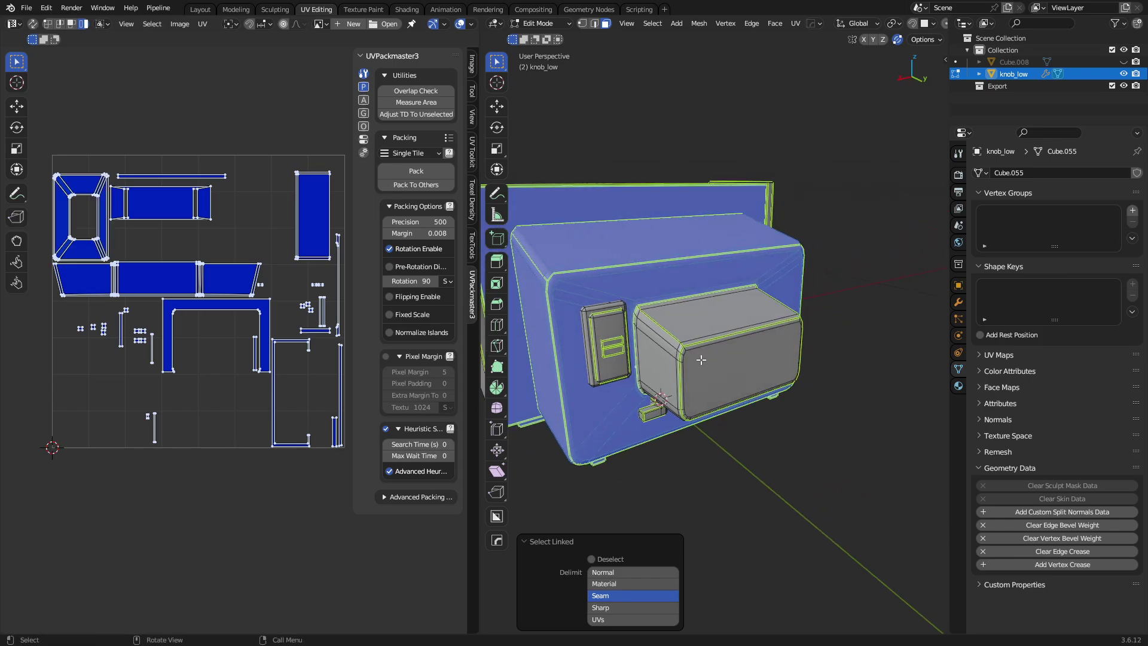
pyautogui.keyDown('shift'); pyautogui.click(665, 337); pyautogui.keyUp('shift')
pyautogui.keyDown('shift'); pyautogui.click(718, 305); pyautogui.keyUp('shift')
pyautogui.keyDown('shift'); pyautogui.click(742, 365); pyautogui.keyUp('shift')
pyautogui.moveTo(742, 364); pyautogui.dragTo(776, 419, button='middle')
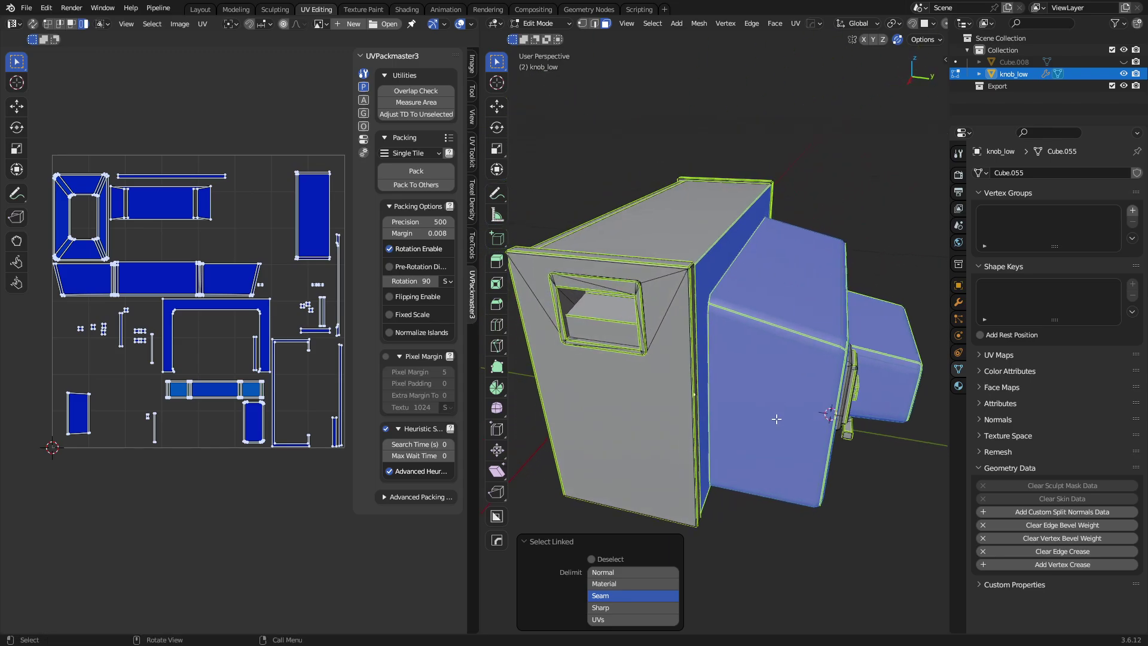
pyautogui.moveTo(676, 412); pyautogui.dragTo(527, 425, button='middle')
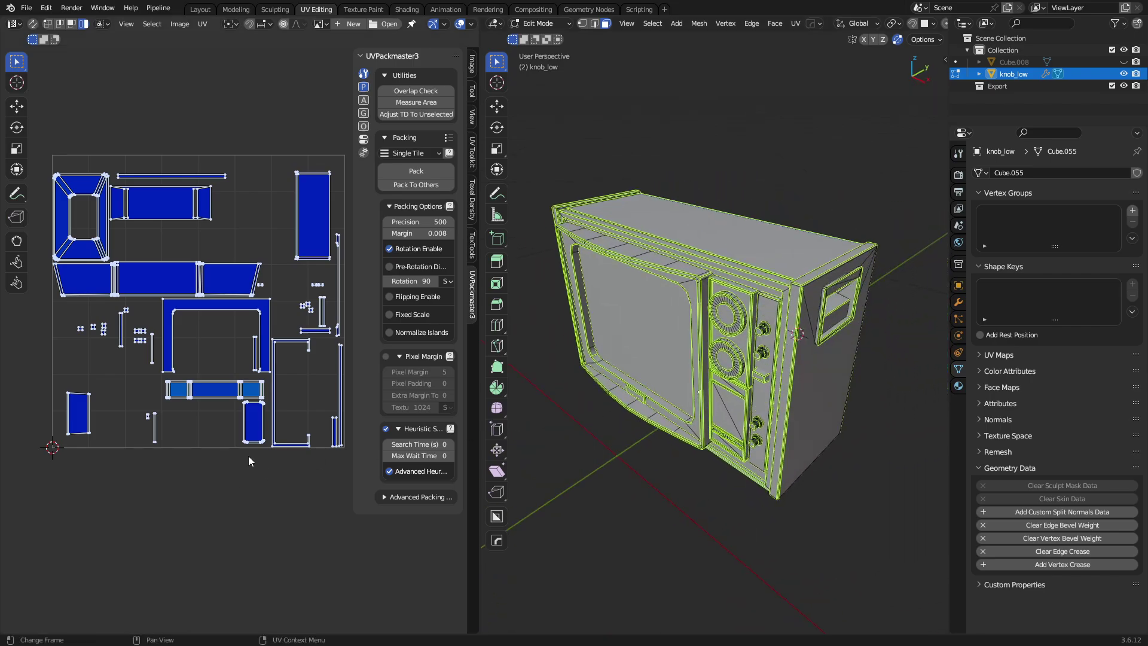
# Scale the selected UV islands of the rear and underside parts by 0.75.
pyautogui.press('s')
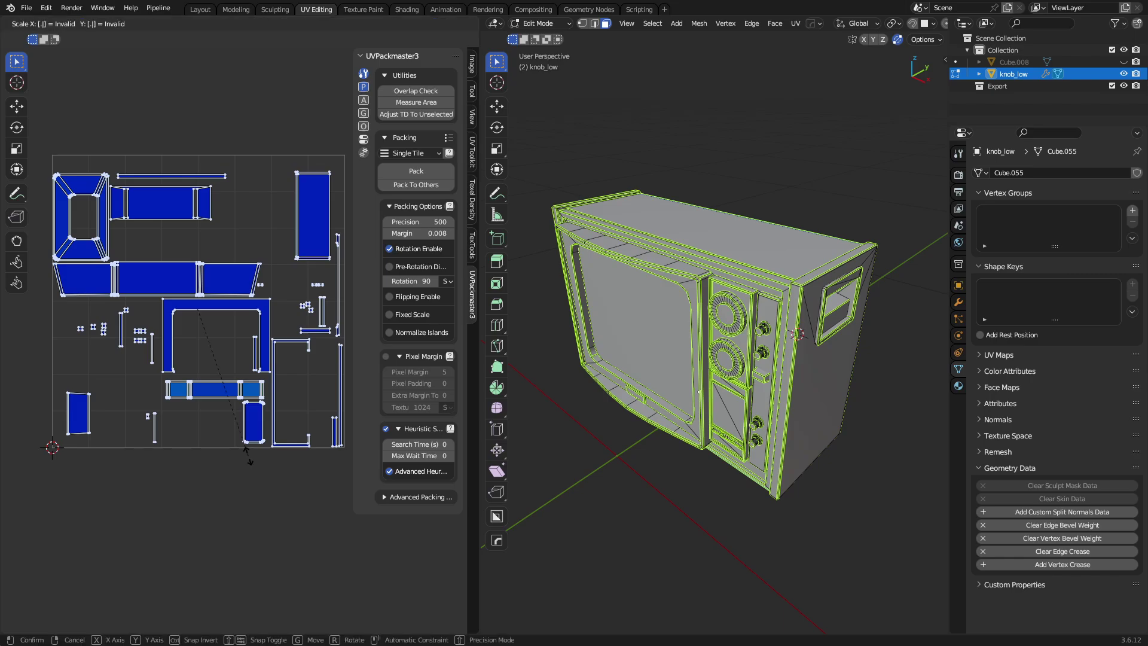
pyautogui.write('.75')
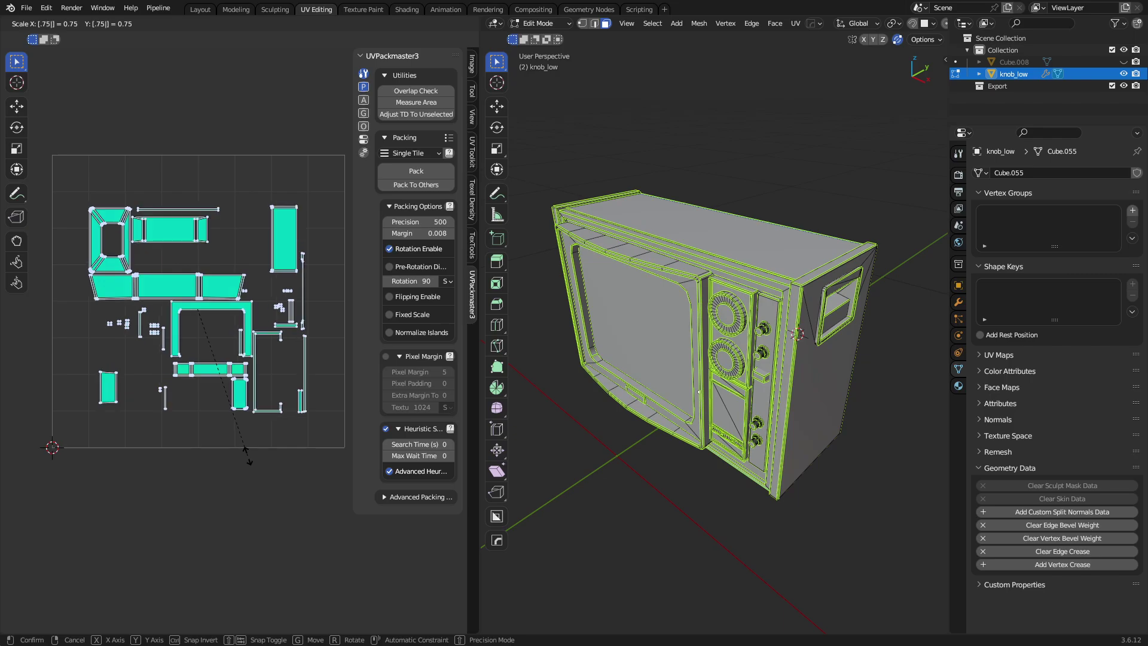
pyautogui.press('Return')
# Circle-deselect the rear housing, its feet and the small rear box in an X-ray view from the right.
pyautogui.moveTo(775, 442); pyautogui.dragTo(625, 261, button='middle')
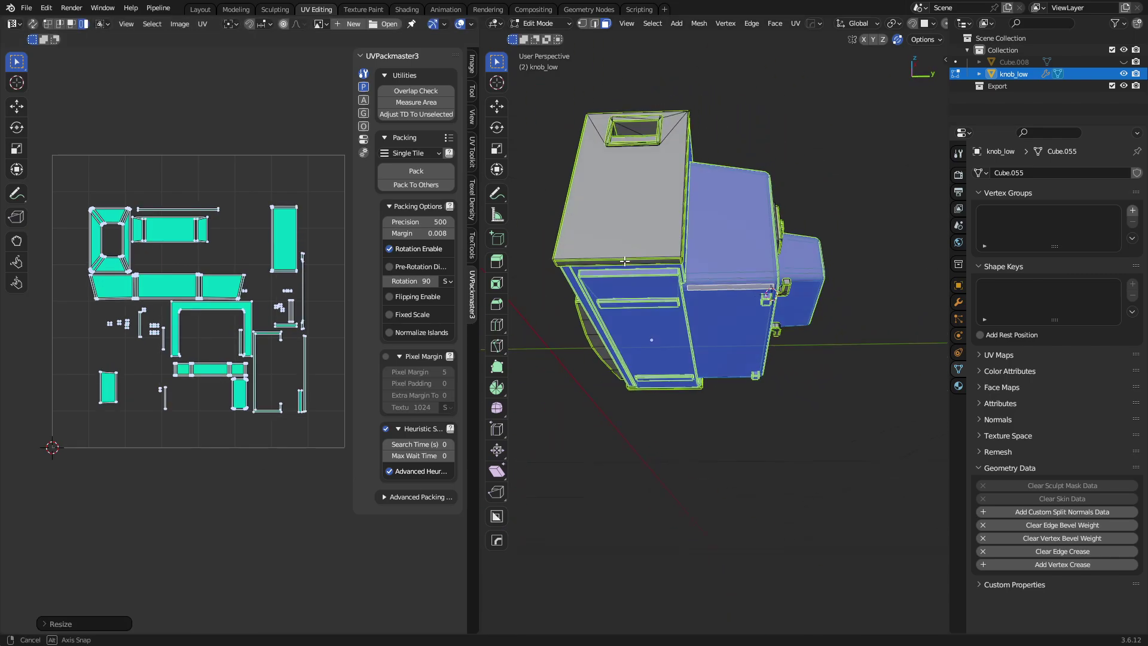
pyautogui.moveTo(764, 282); pyautogui.dragTo(708, 349, button='middle')
pyautogui.hotkey('alt', 'z')
pyautogui.press('c')
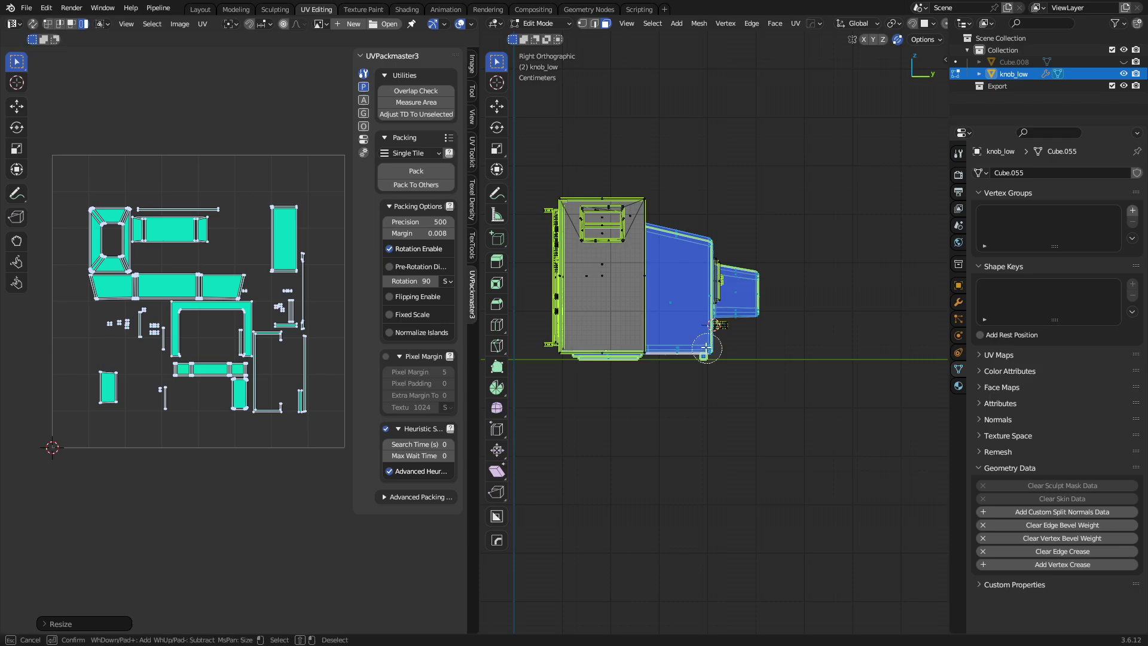
pyautogui.scroll(-3, 706, 347)
pyautogui.middleClick(678, 214)
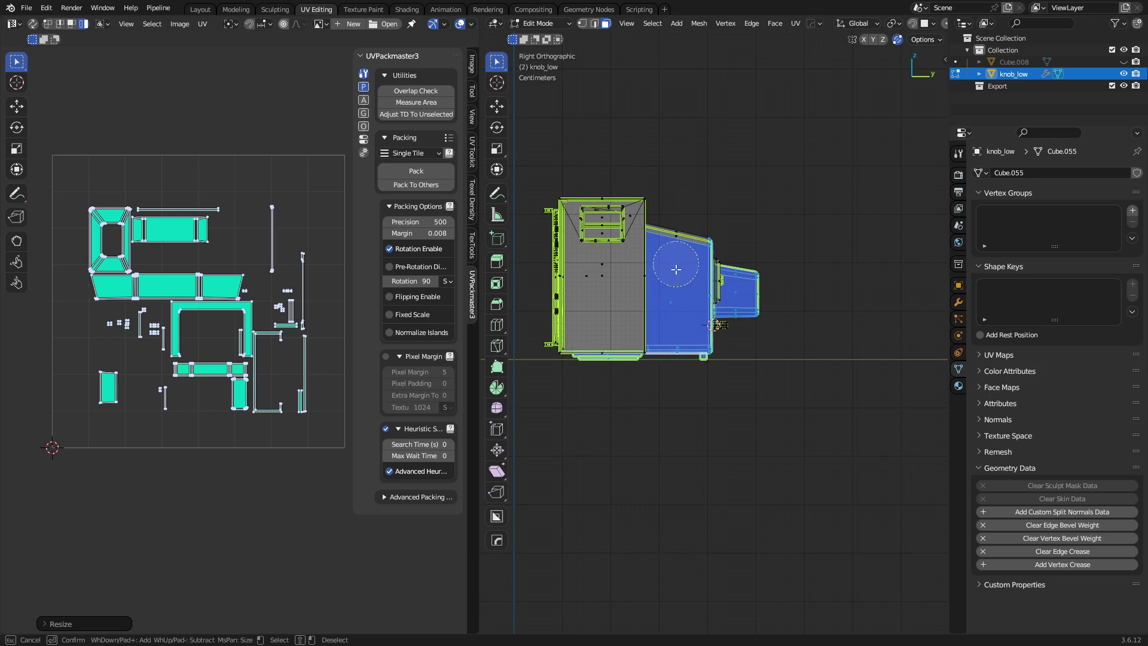
pyautogui.moveTo(676, 270)
pyautogui.mouseDown(button='middle')
pyautogui.moveTo(679, 367)
pyautogui.moveTo(730, 213)
pyautogui.moveTo(725, 225)
pyautogui.moveTo(777, 316)
pyautogui.mouseUp(button='middle')
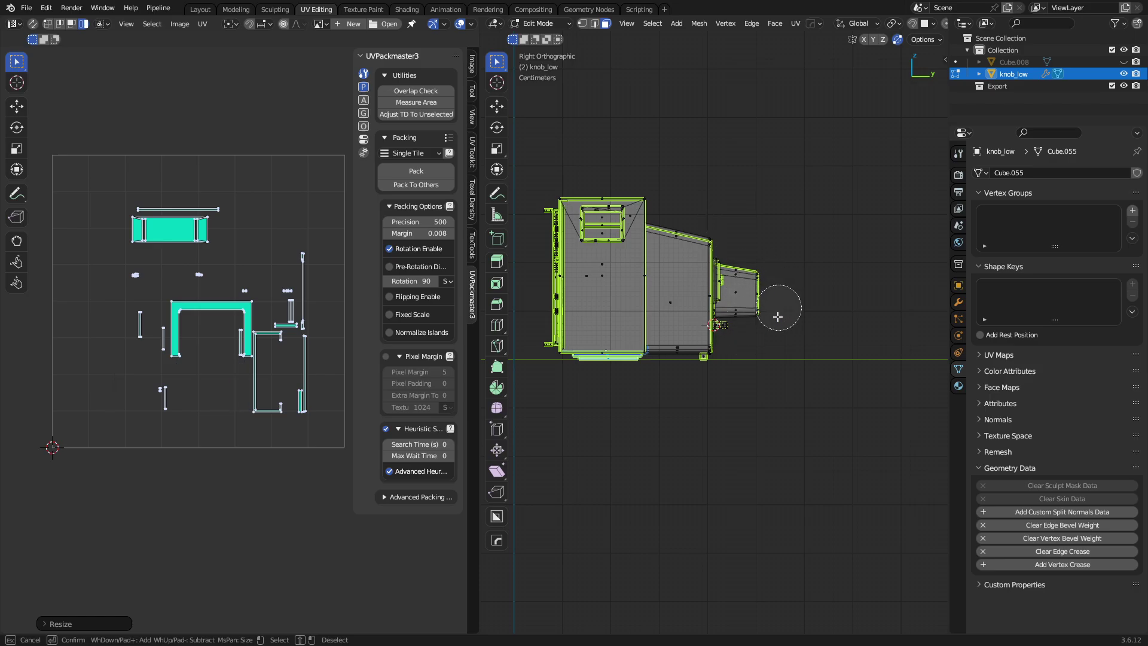
pyautogui.press('Escape')
# Turn off X-ray and deselect the main cabinet's rear frame and the leftover small faces at the housing's edge.
pyautogui.hotkey('alt', 'z')
pyautogui.moveTo(756, 441); pyautogui.dragTo(625, 299, button='middle')
pyautogui.keyDown('alt'); pyautogui.keyDown('shift'); pyautogui.click(570, 279); pyautogui.keyUp('shift'); pyautogui.keyUp('alt')
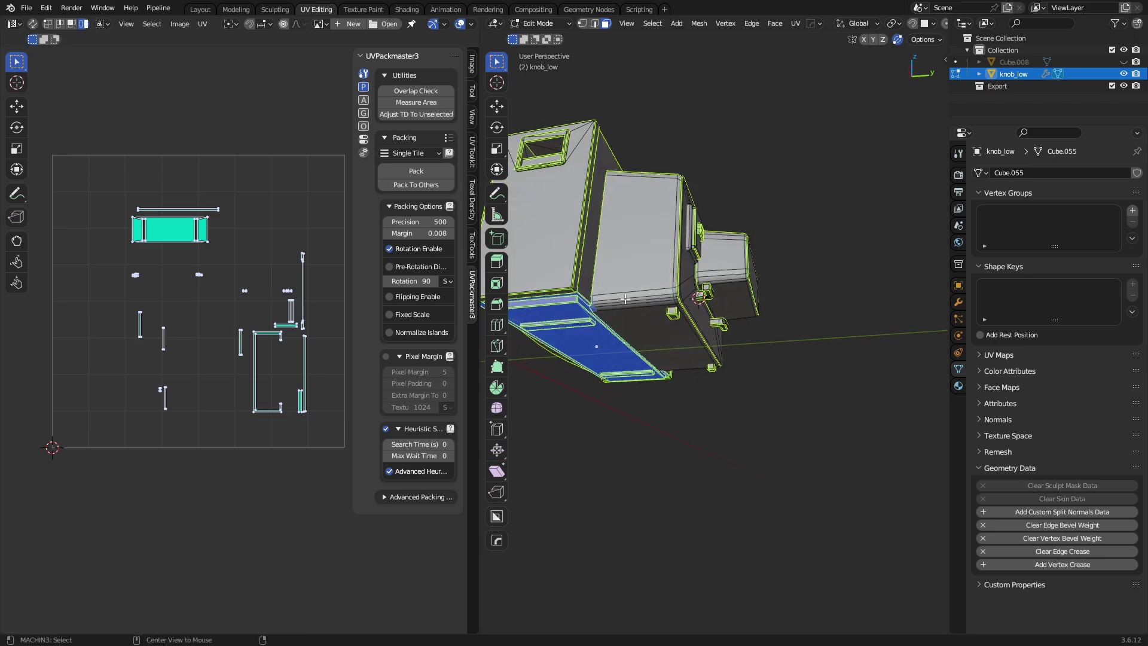
pyautogui.scroll(6, 625, 299)
pyautogui.press('c')
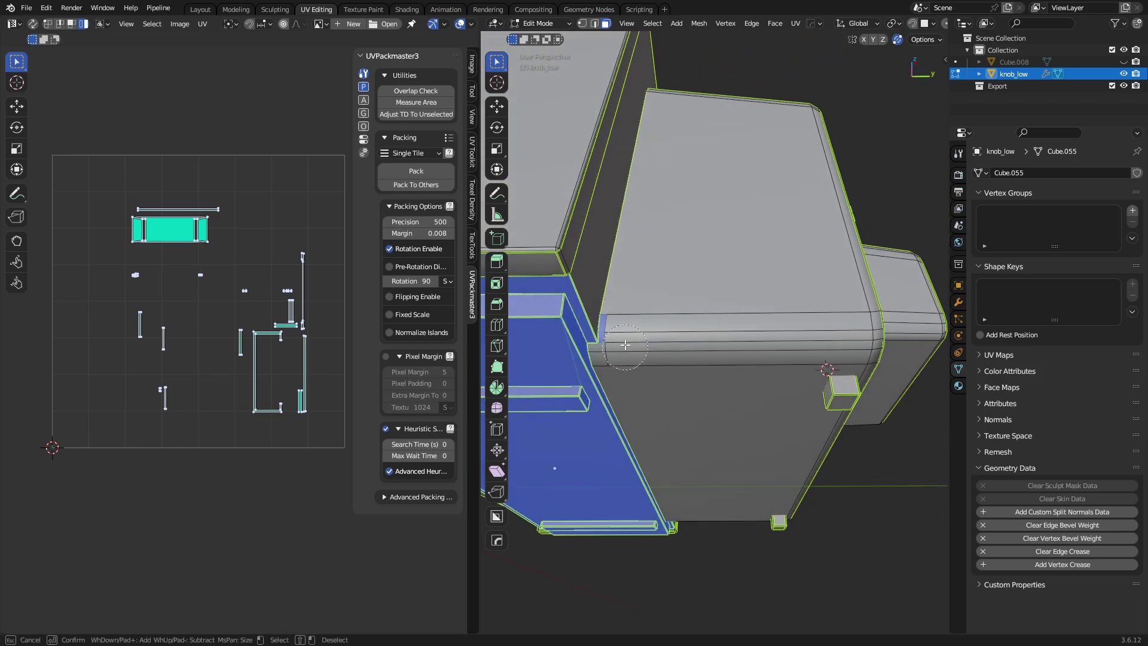
pyautogui.middleClick(625, 345)
pyautogui.press('Escape')
pyautogui.moveTo(625, 345); pyautogui.dragTo(592, 247, button='middle')
pyautogui.keyDown('shift'); pyautogui.click(593, 247); pyautogui.keyUp('shift')
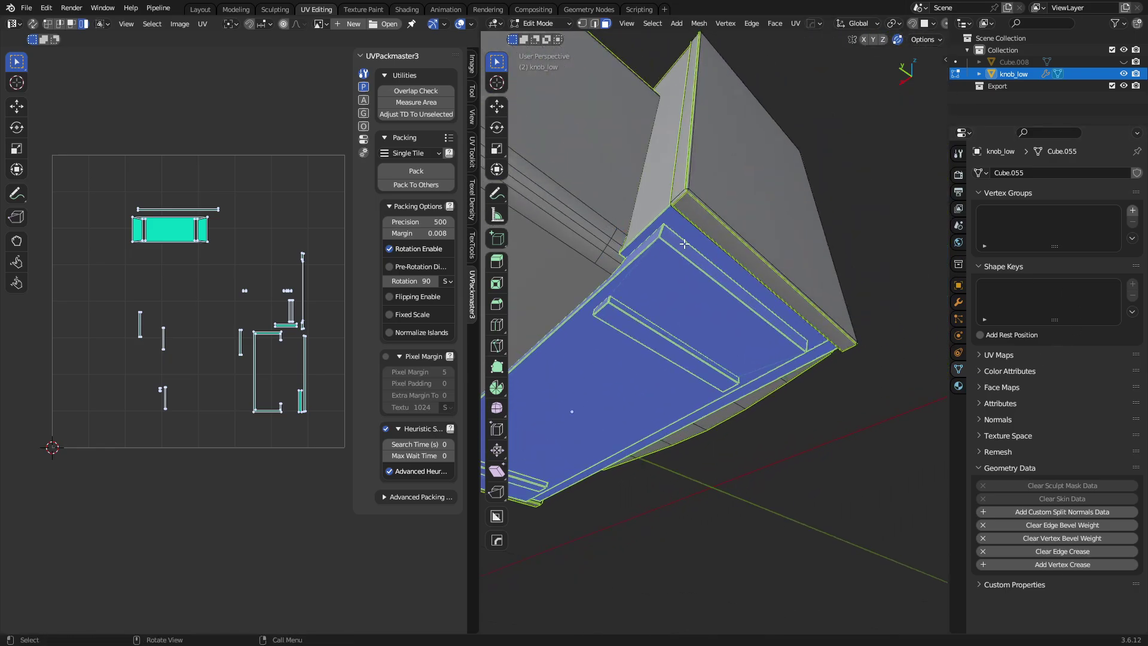
# Scale the UV islands of the cabinet's underside and its recessed strips by 0.75.
pyautogui.moveTo(684, 244); pyautogui.dragTo(736, 263, button='middle')
pyautogui.moveTo(575, 349); pyautogui.dragTo(789, 335, button='middle')
pyautogui.scroll(5, 803, 423)
pyautogui.scroll(-3, 814, 420)
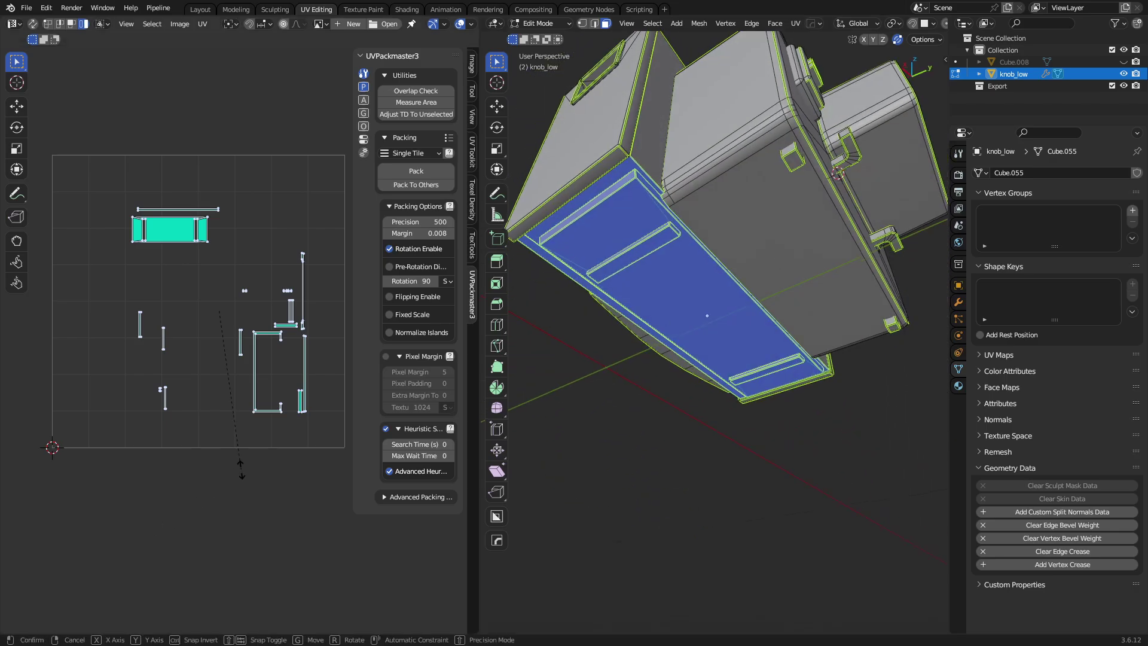
pyautogui.press('s')
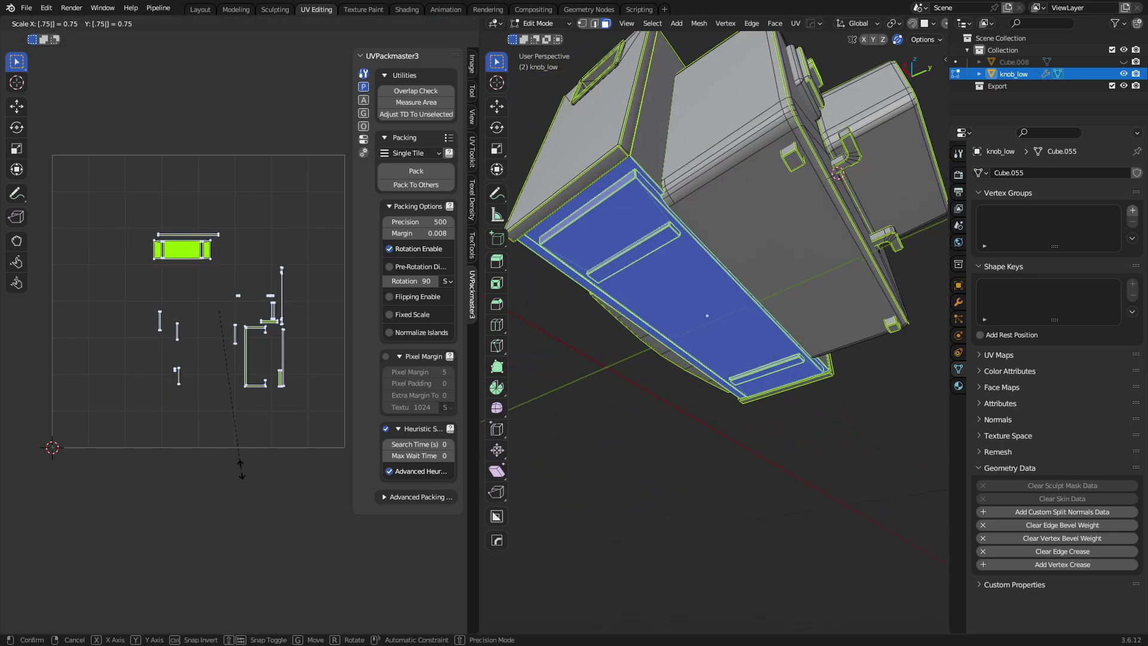
pyautogui.click(242, 475)
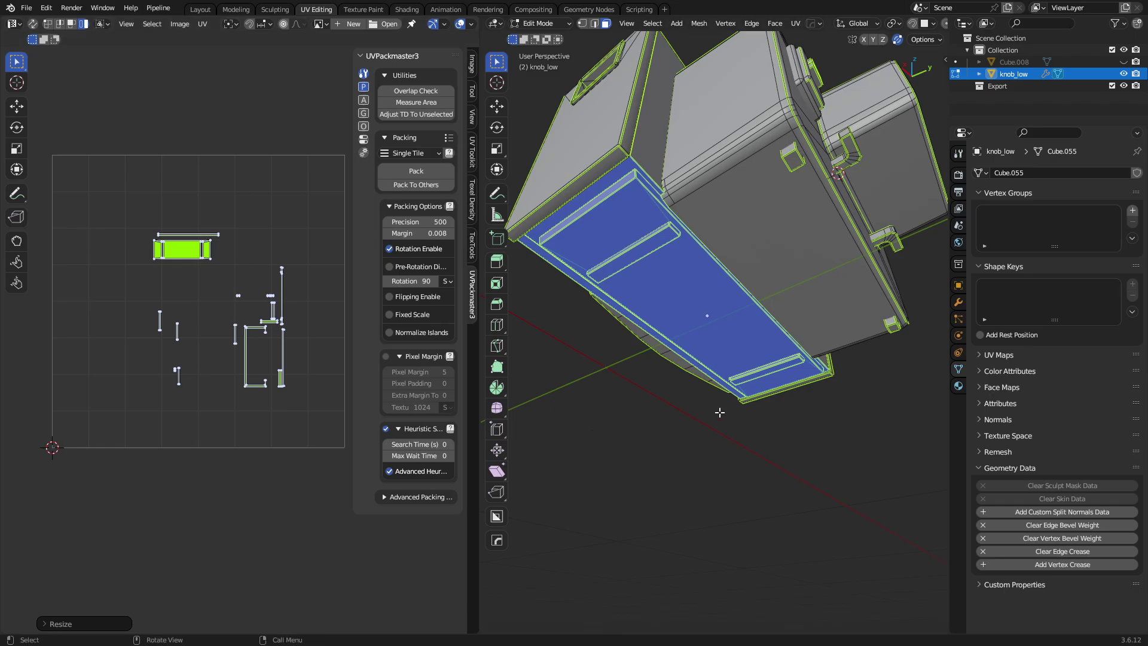
# Select the whole television mesh and repack all its UV islands with a 0.008 margin, ending the heuristic search early.
pyautogui.press('a')
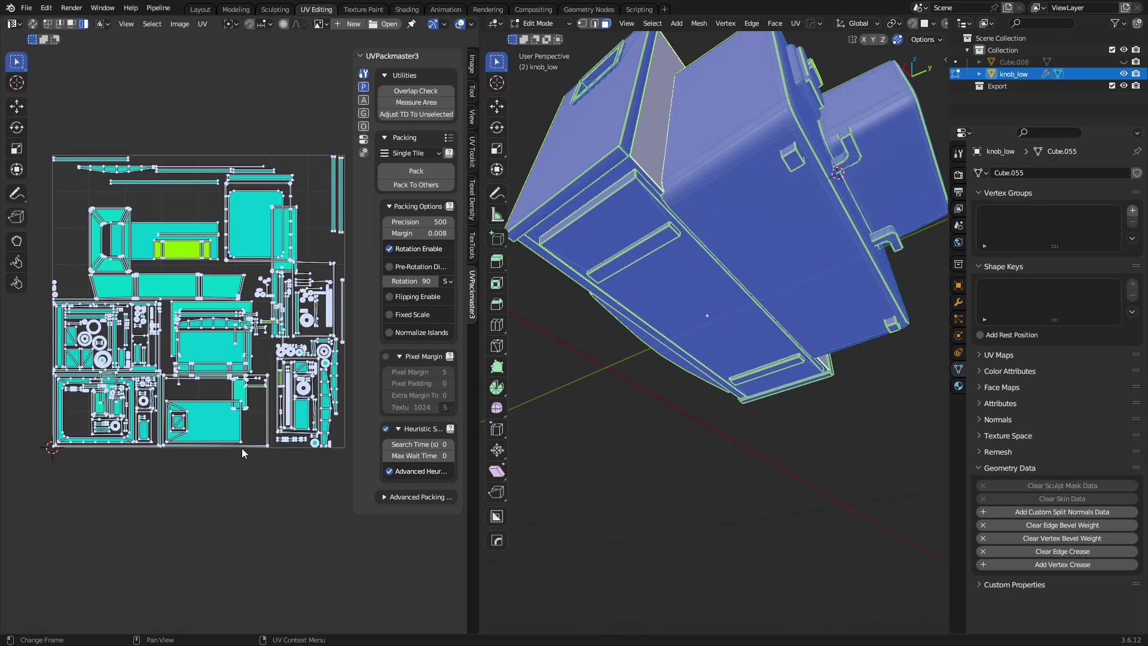
pyautogui.click(415, 172)
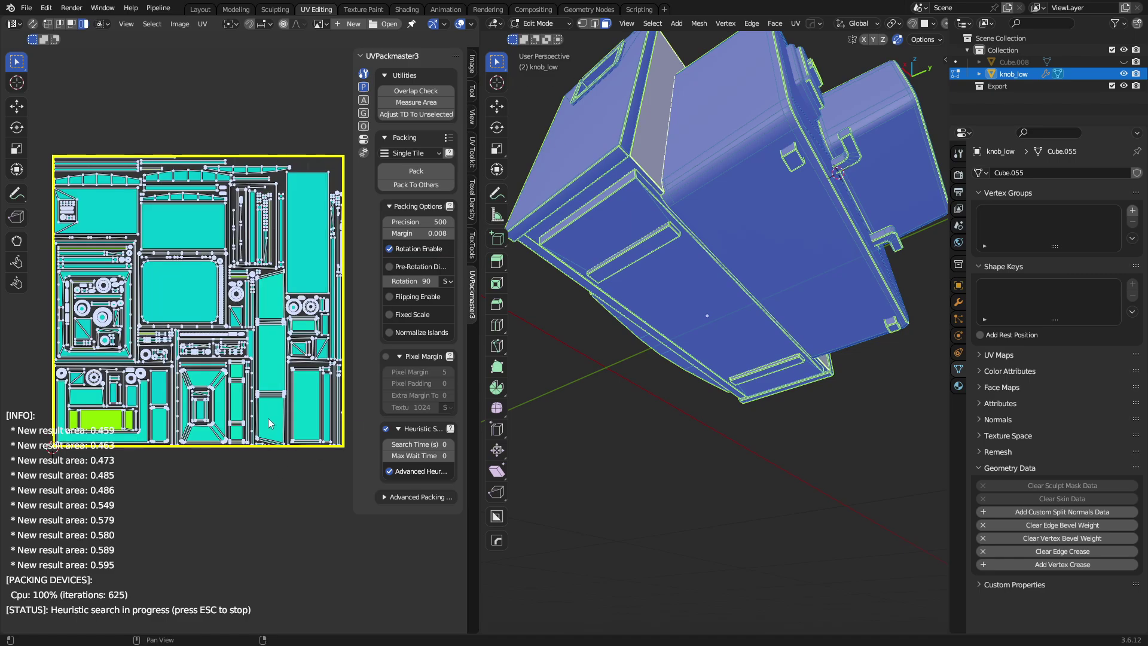
pyautogui.press('Escape')
# Check the packed layout's texel density with a different texture size, and return to the packing settings.
pyautogui.click(472, 204)
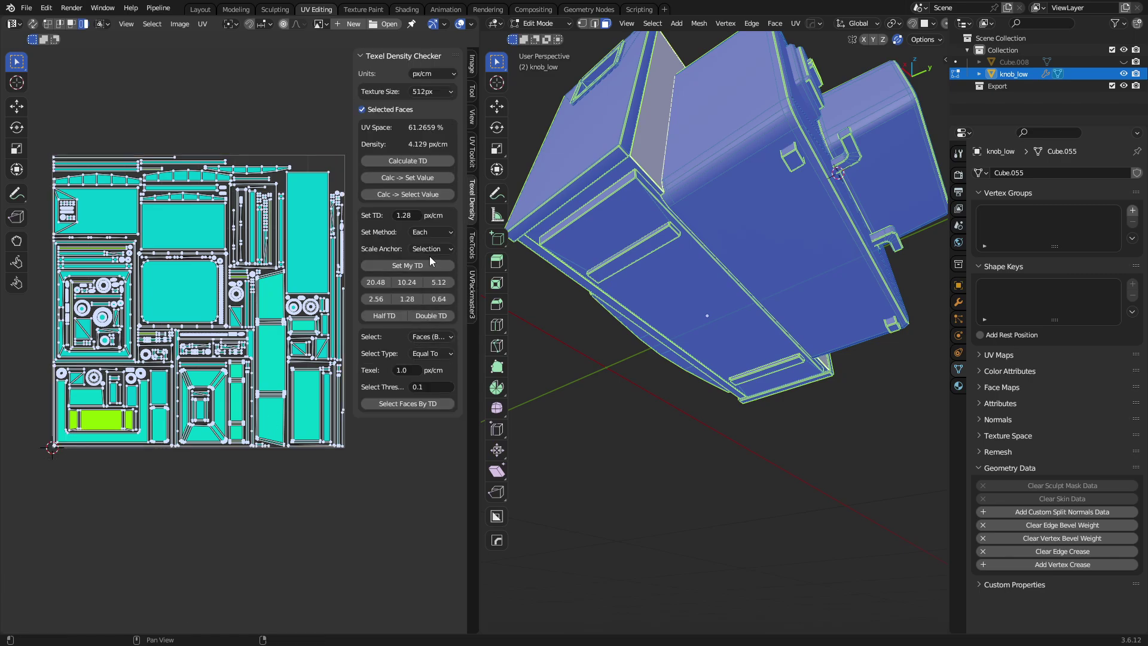
pyautogui.click(442, 93)
pyautogui.click(438, 144)
pyautogui.click(473, 250)
pyautogui.click(473, 279)
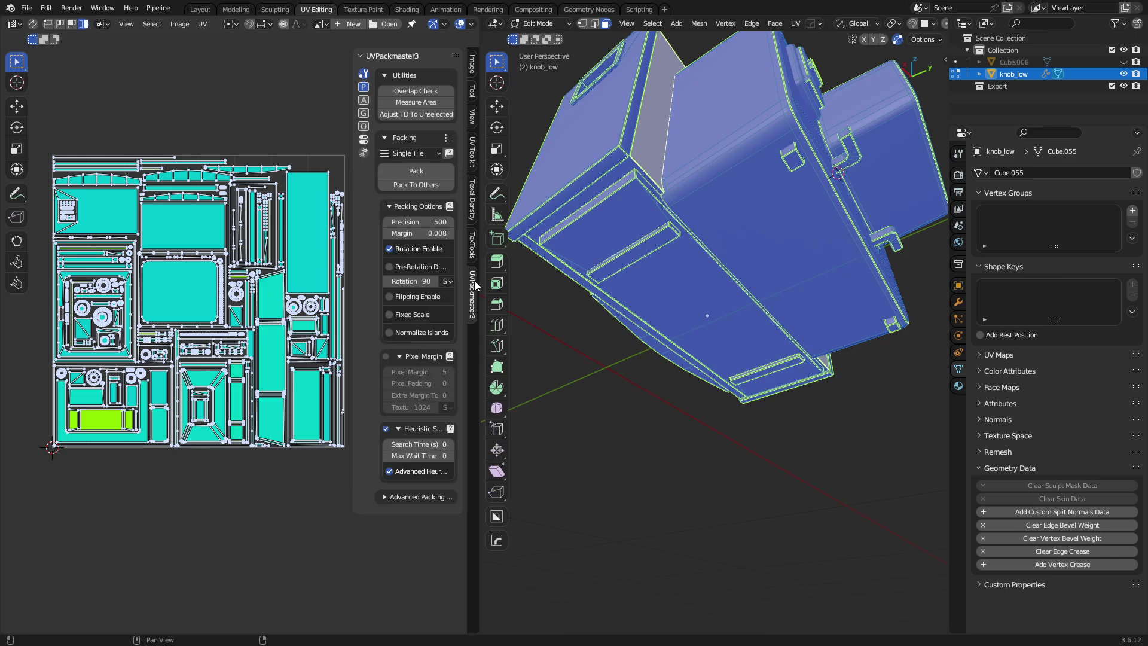
# Enable the pixel margin, set it to 32 and run a pack of all islands.
pyautogui.scroll(1, 312, 354)
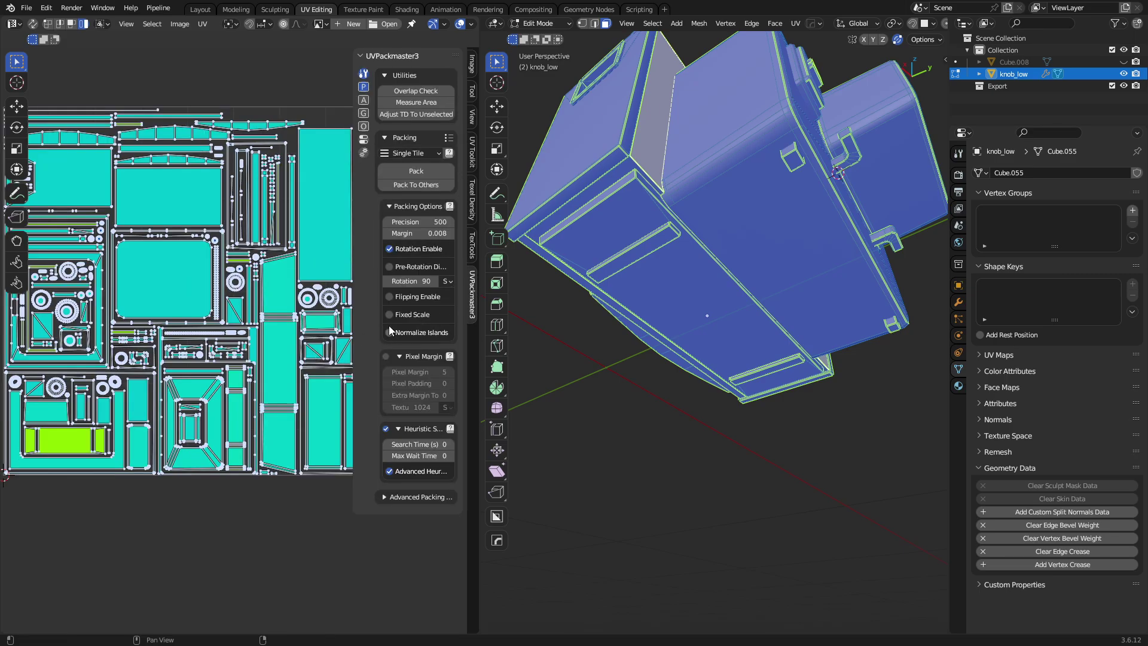
pyautogui.click(386, 357)
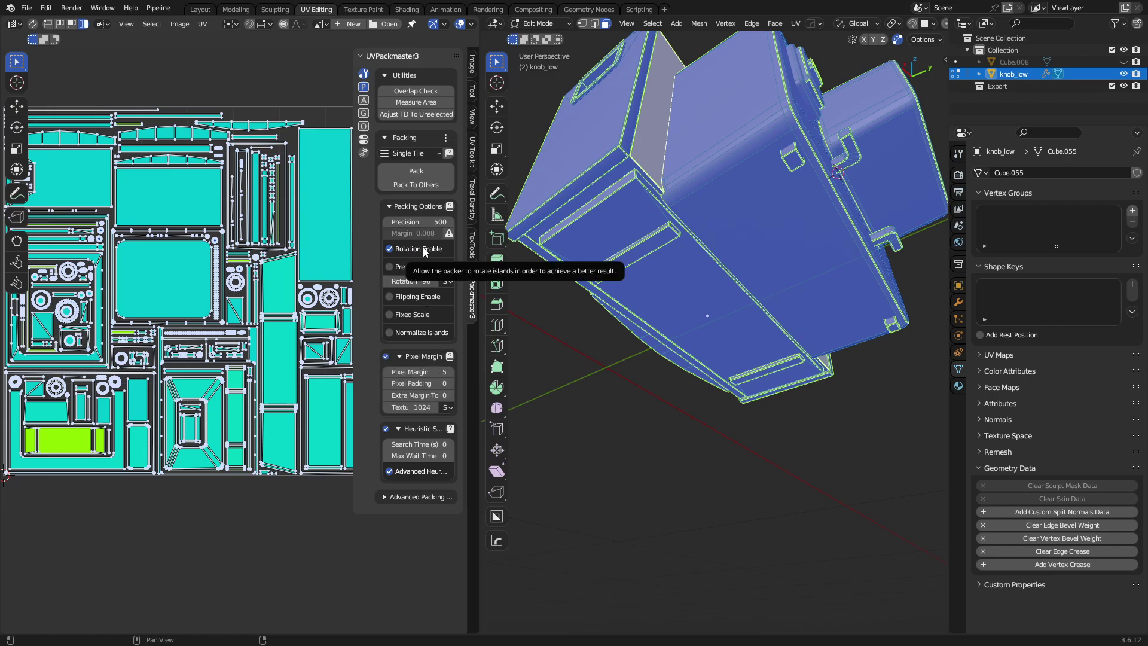
pyautogui.moveTo(419, 372); pyautogui.dragTo(452, 375)
pyautogui.click(417, 171)
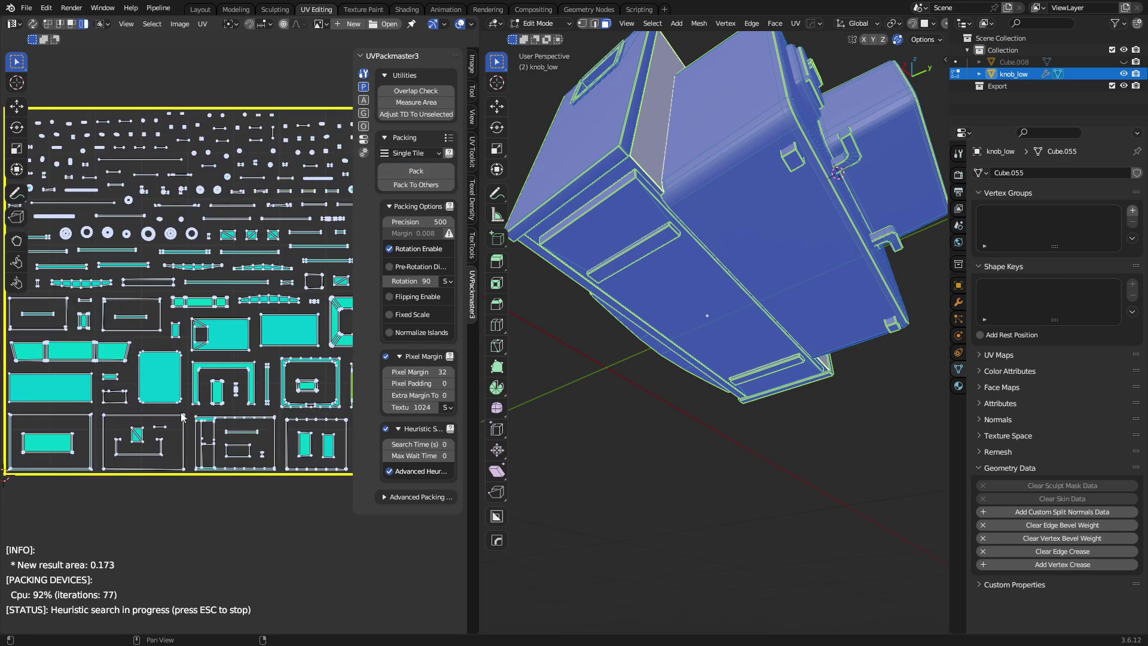
pyautogui.press('Escape')
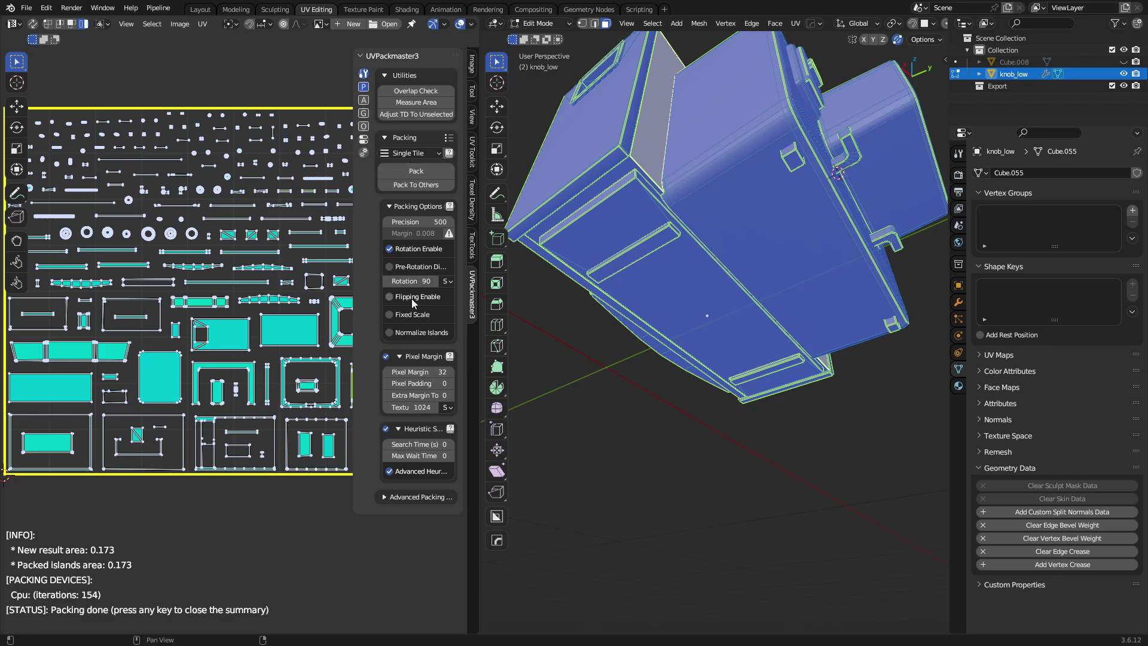
# Set the pixel margin's texture size to 4096 and pack all islands again.
pyautogui.click(427, 408)
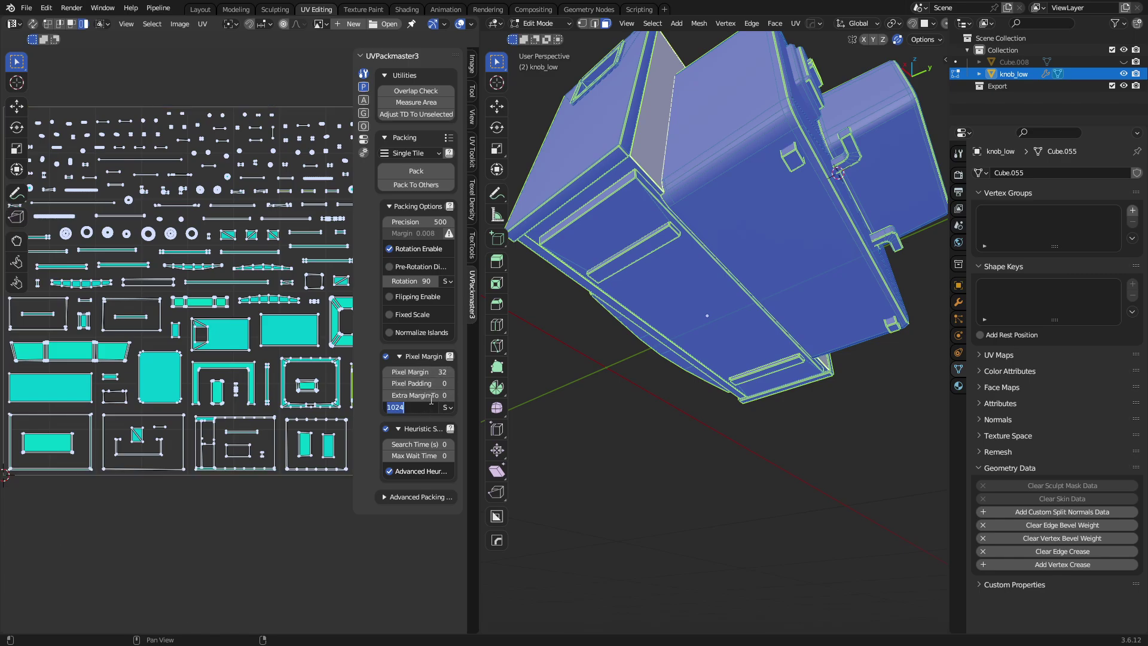
pyautogui.write('4096')
pyautogui.press('Return')
pyautogui.click(429, 174)
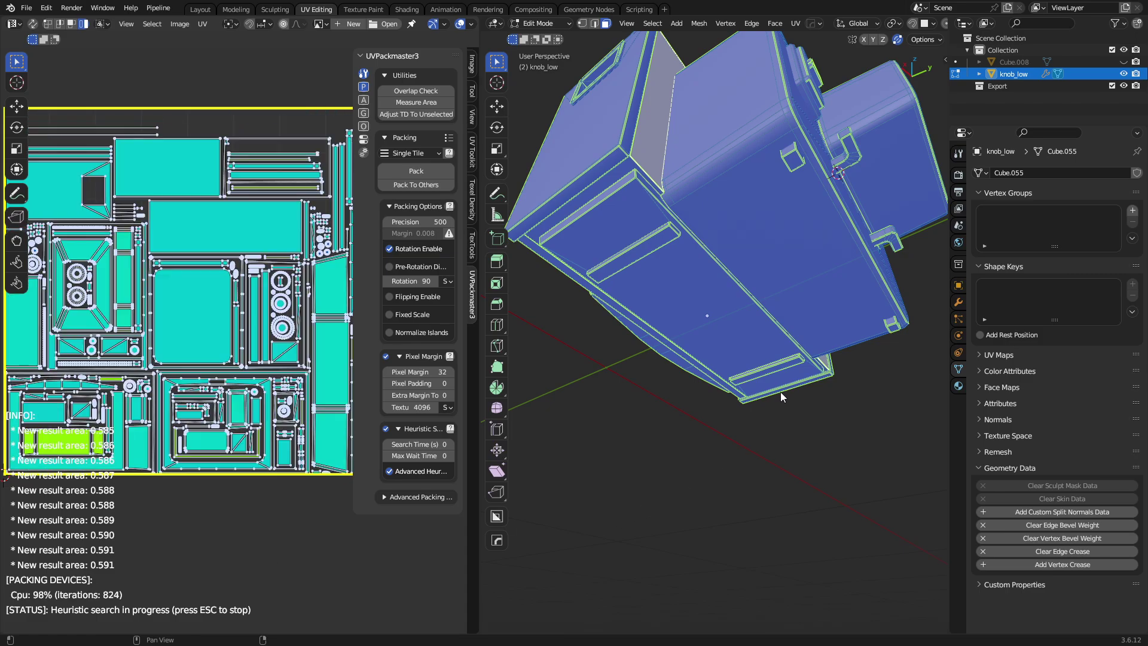
# Examine the television's rear, underside and front control panel in the viewport while the packing search runs.
pyautogui.moveTo(769, 393); pyautogui.dragTo(622, 317, button='middle')
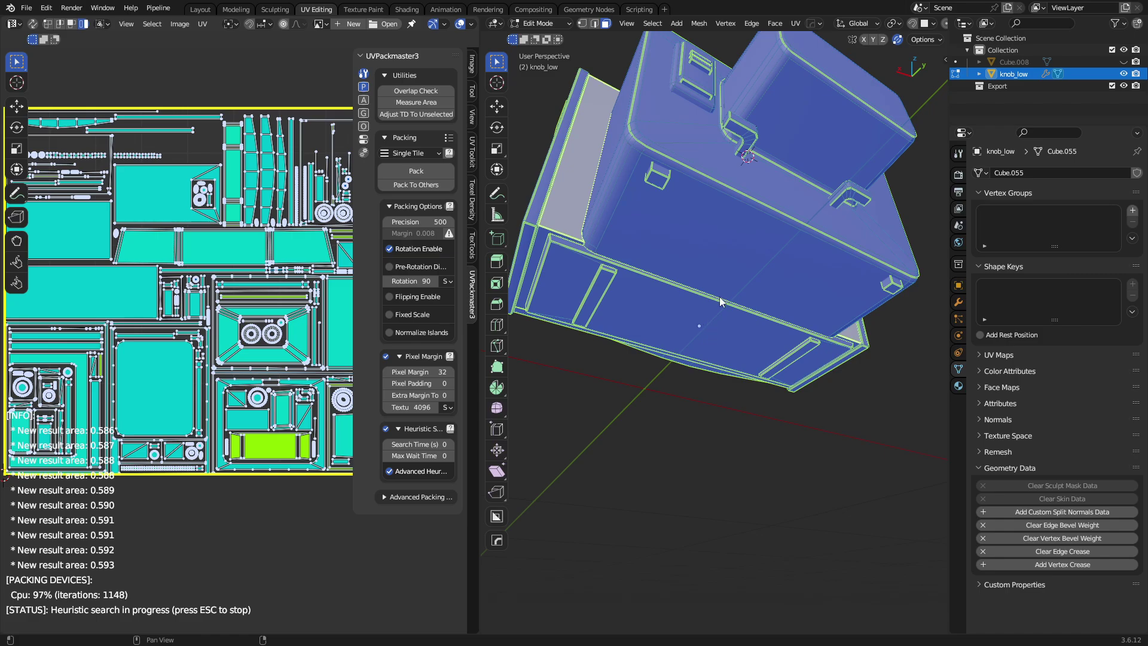
pyautogui.moveTo(720, 302); pyautogui.dragTo(704, 297, button='middle')
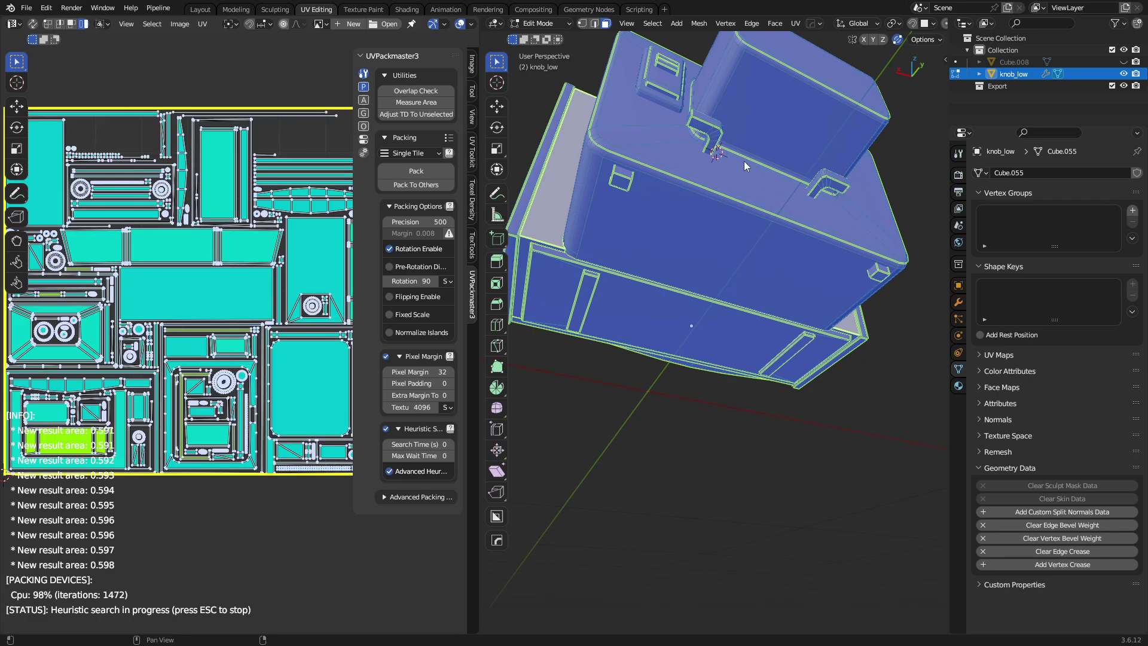
pyautogui.moveTo(744, 161); pyautogui.dragTo(680, 386, button='middle')
pyautogui.scroll(-1, 883, 323)
pyautogui.scroll(4, 772, 335)
pyautogui.scroll(-4, 788, 293)
pyautogui.scroll(2, 801, 275)
pyautogui.scroll(3, 832, 238)
pyautogui.scroll(3, 701, 354)
pyautogui.moveTo(674, 472); pyautogui.dragTo(684, 361, button='middle')
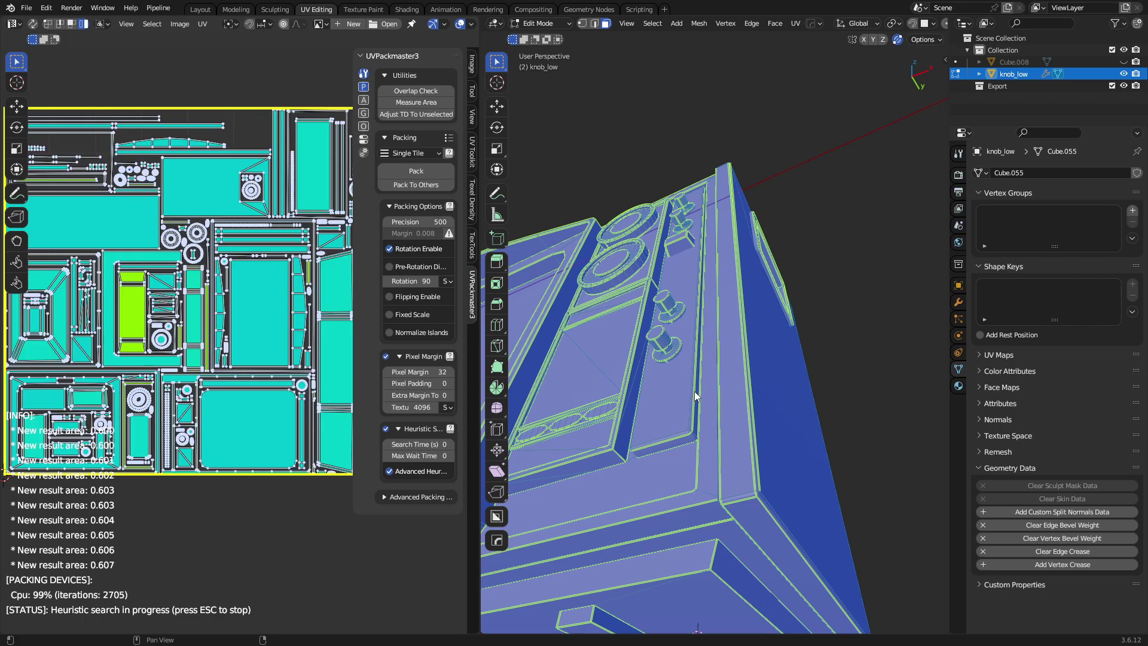
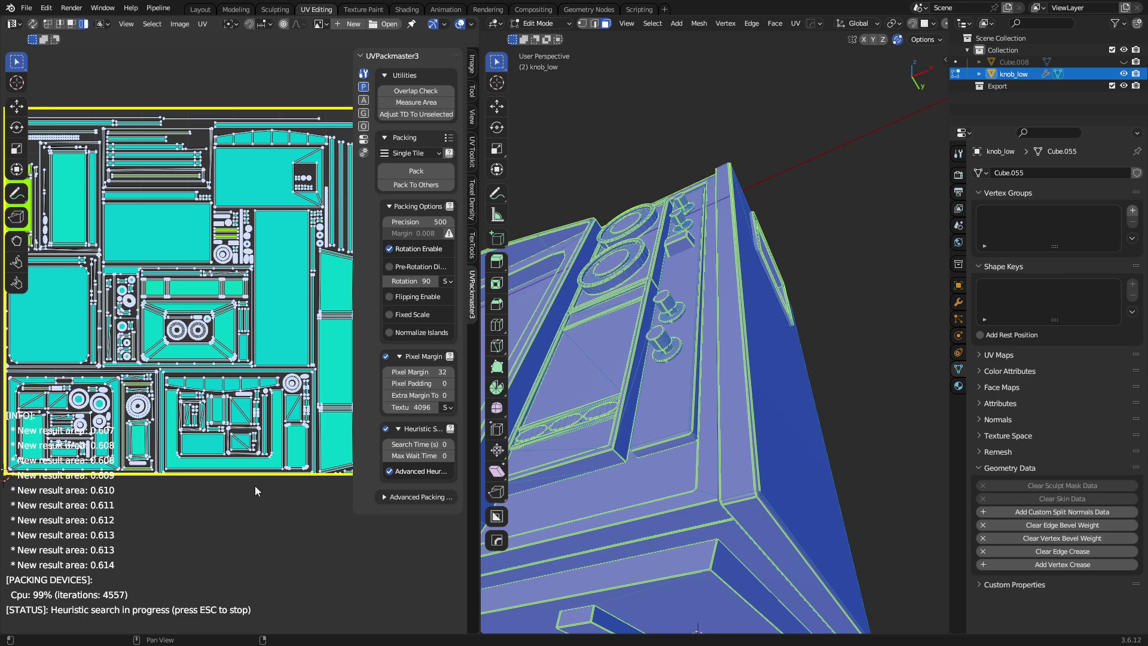
# End the packing search, view the whole television in Object Mode and bring up the TexTools options in UV Editing.
pyautogui.press('Escape')
pyautogui.click(206, 11)
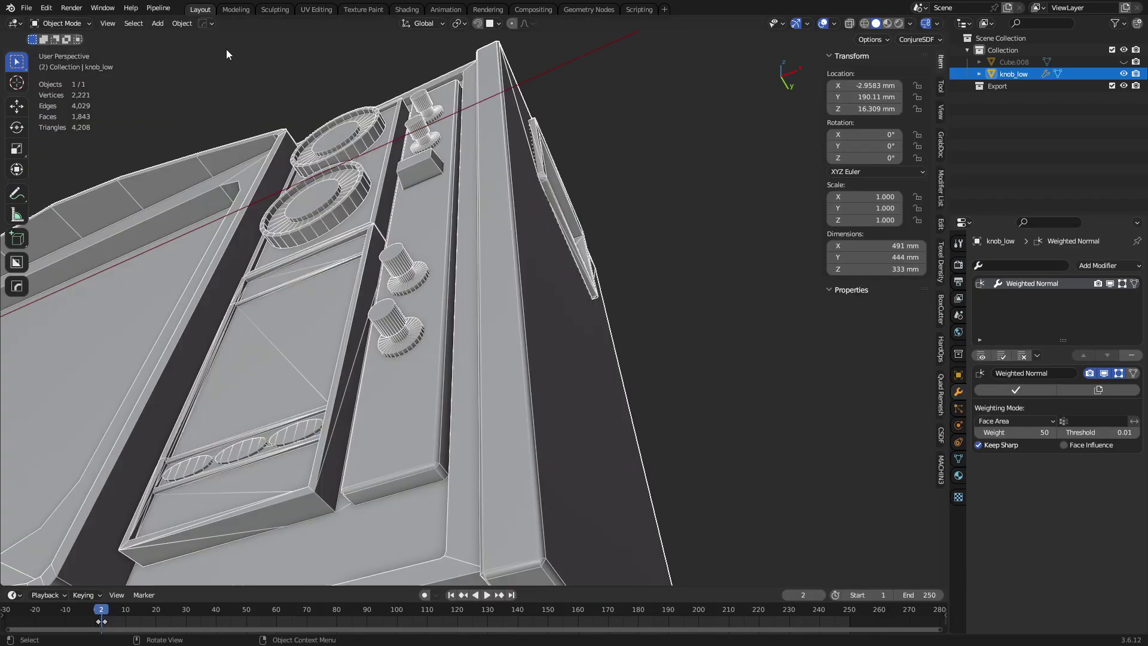
pyautogui.moveTo(510, 273); pyautogui.dragTo(418, 115, button='middle')
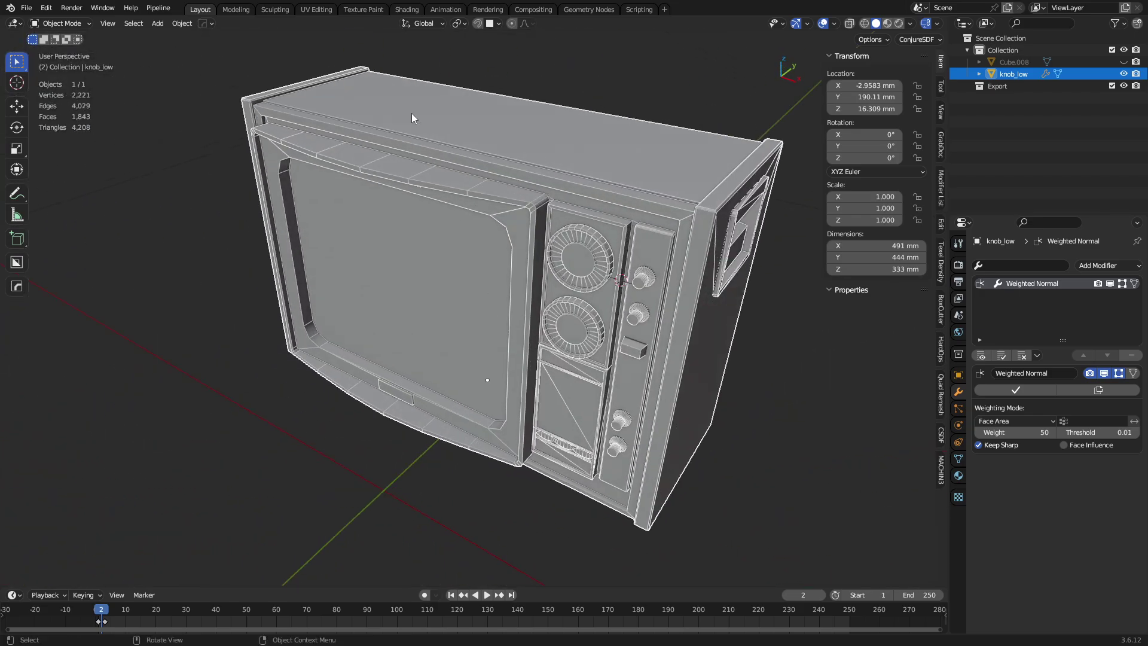
pyautogui.click(316, 10)
pyautogui.moveTo(539, 340); pyautogui.dragTo(491, 377, button='middle')
pyautogui.press('Tab')
pyautogui.click(474, 165)
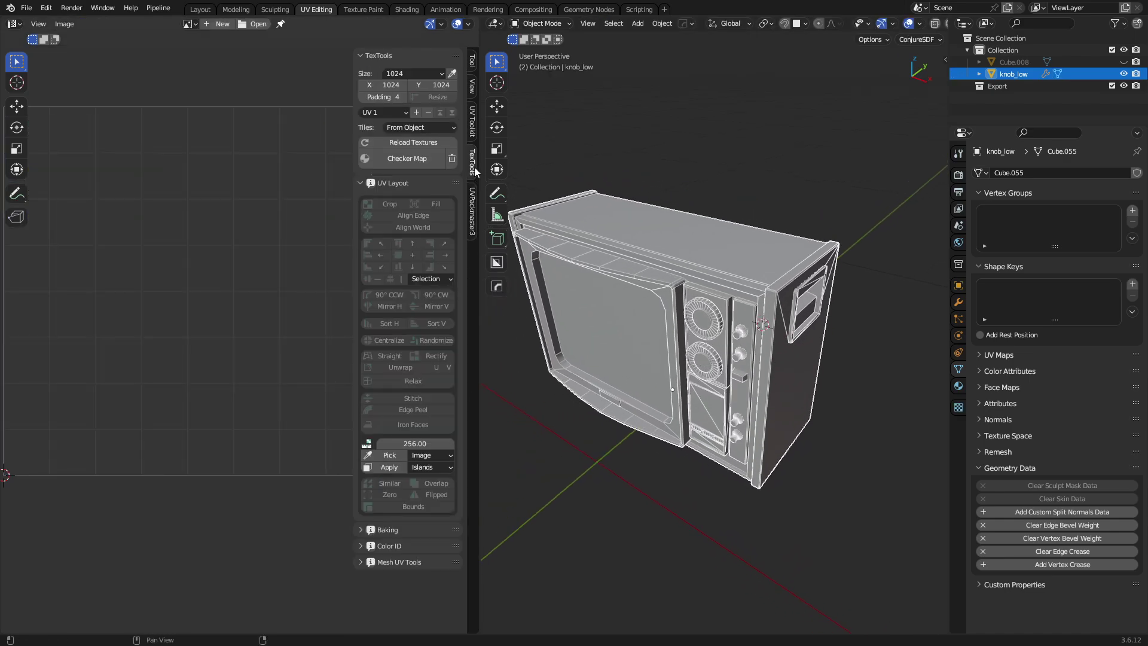
# Save the scene as television.blend in the Desktop folder.
pyautogui.hotkey('ctrl', 's')
pyautogui.click(624, 519)
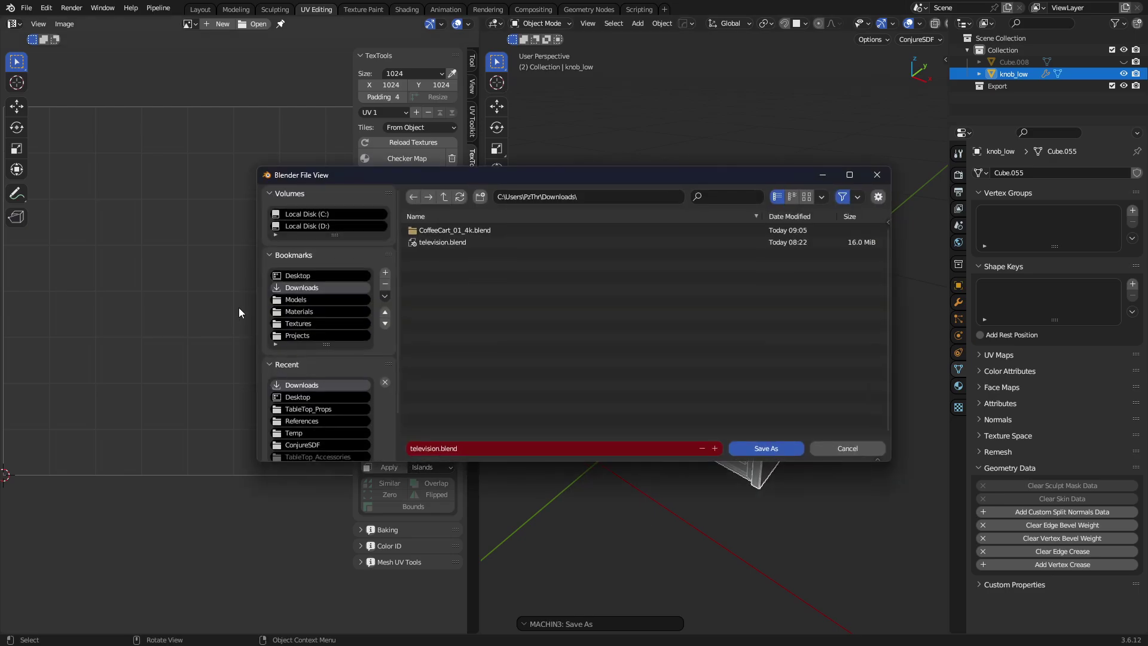
pyautogui.click(297, 276)
pyautogui.click(469, 450)
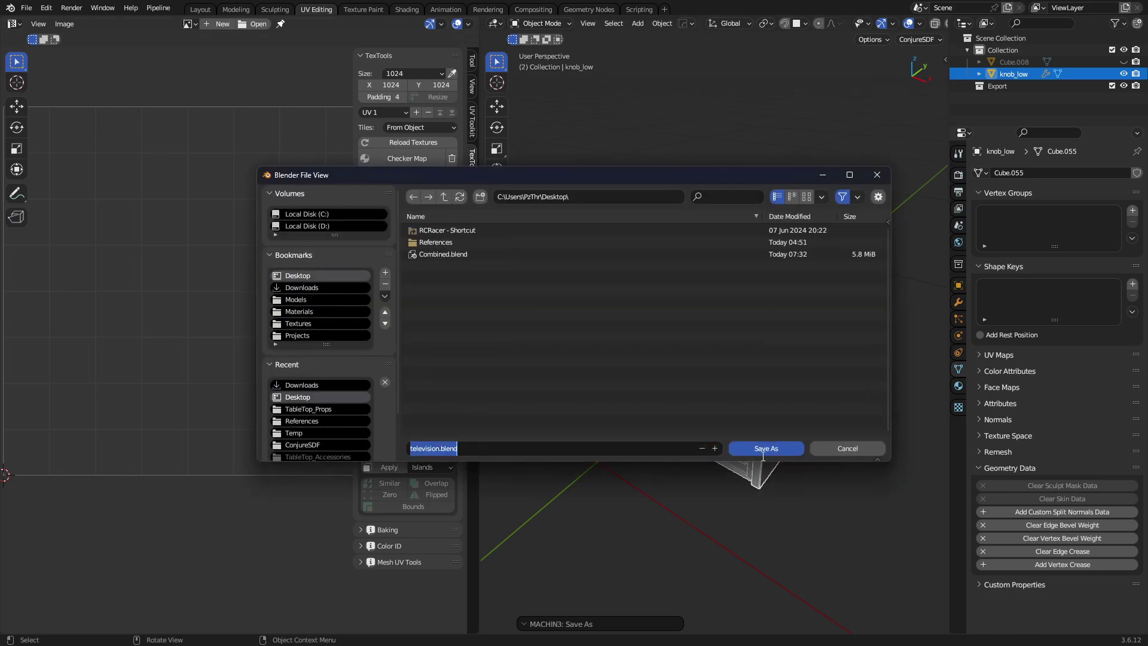
pyautogui.click(766, 443)
pyautogui.click(754, 451)
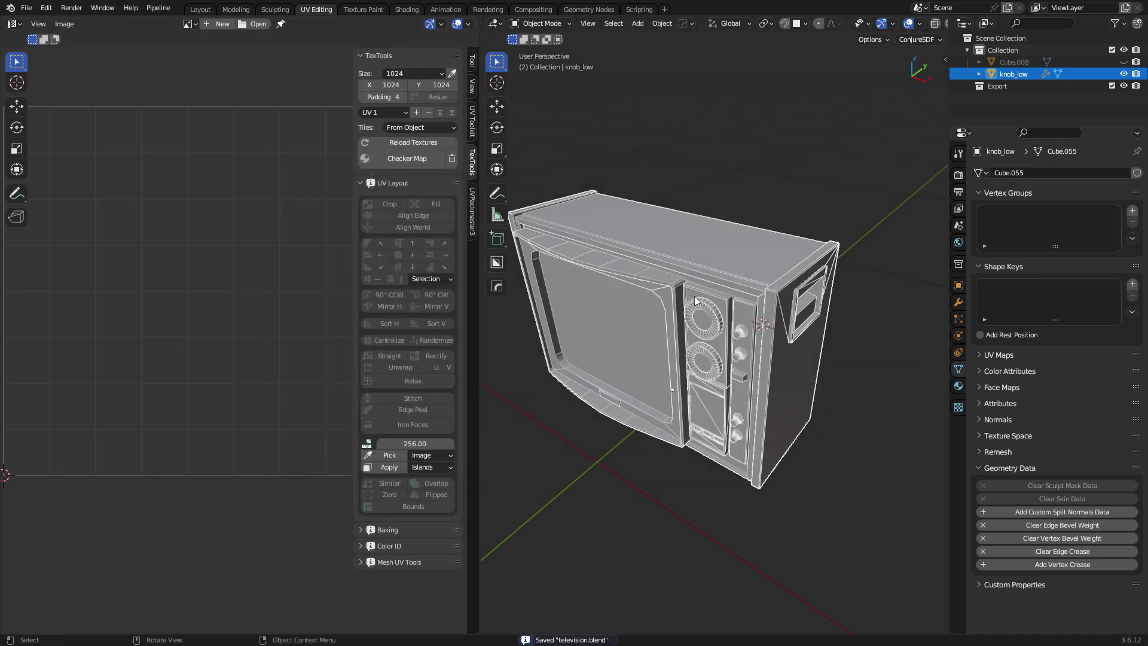
pyautogui.press('Tab')
pyautogui.click(738, 299)
pyautogui.press('Tab')
pyautogui.click(406, 10)
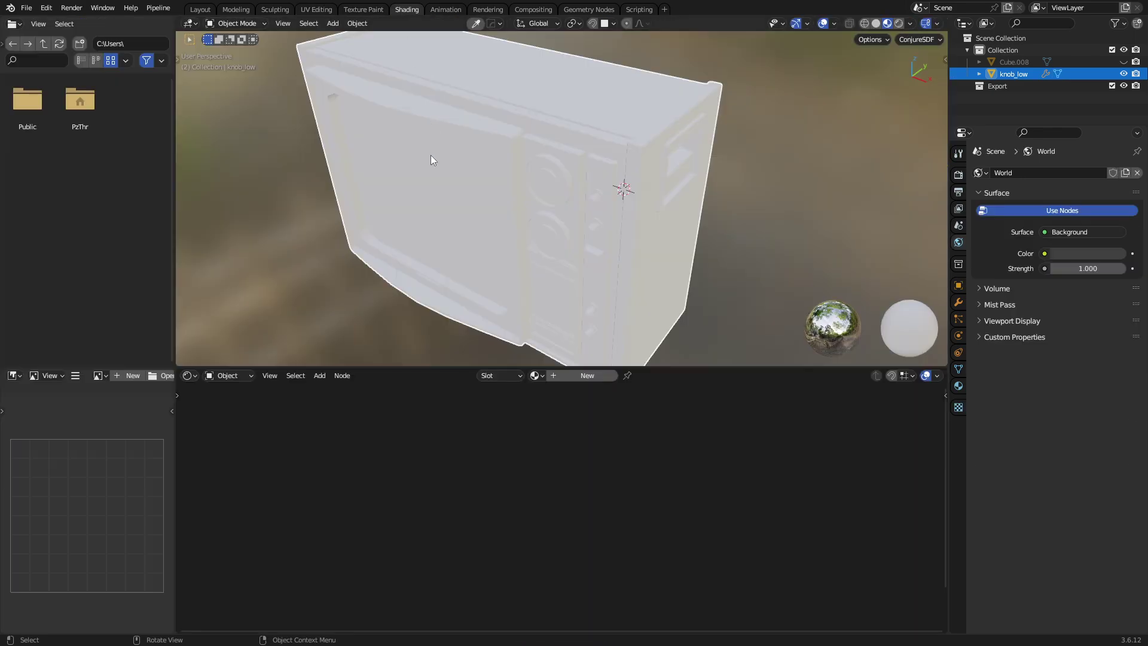
pyautogui.click(328, 9)
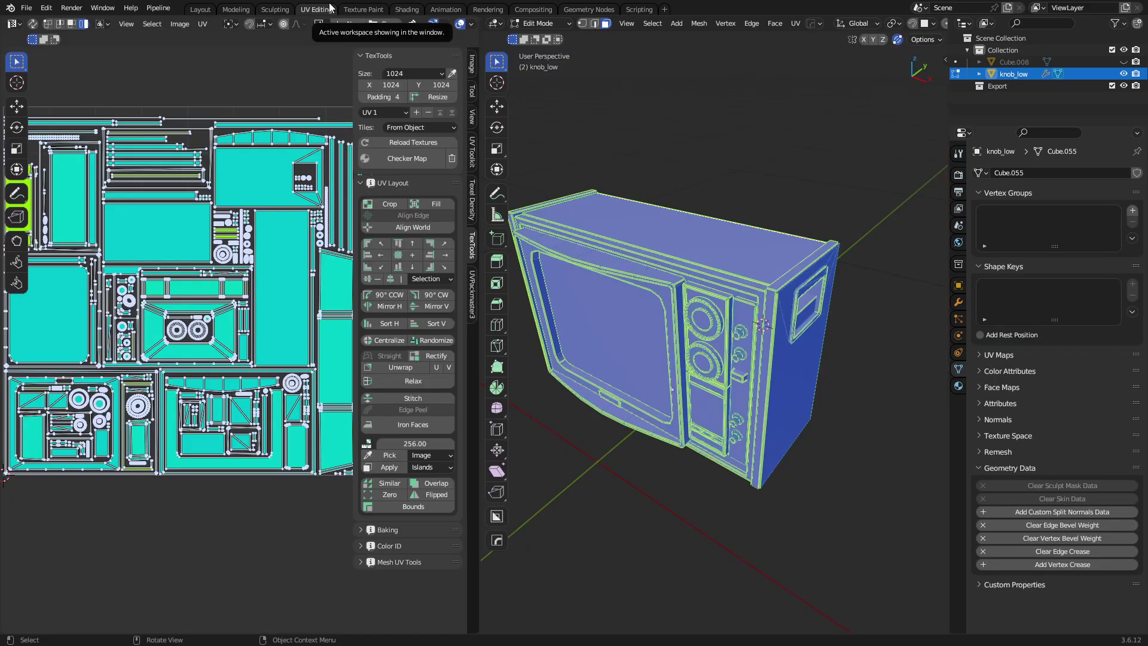
# Keep AO as the TexTools bake mode and set its samples to 128.
pyautogui.click(387, 530)
pyautogui.scroll(-5, 407, 538)
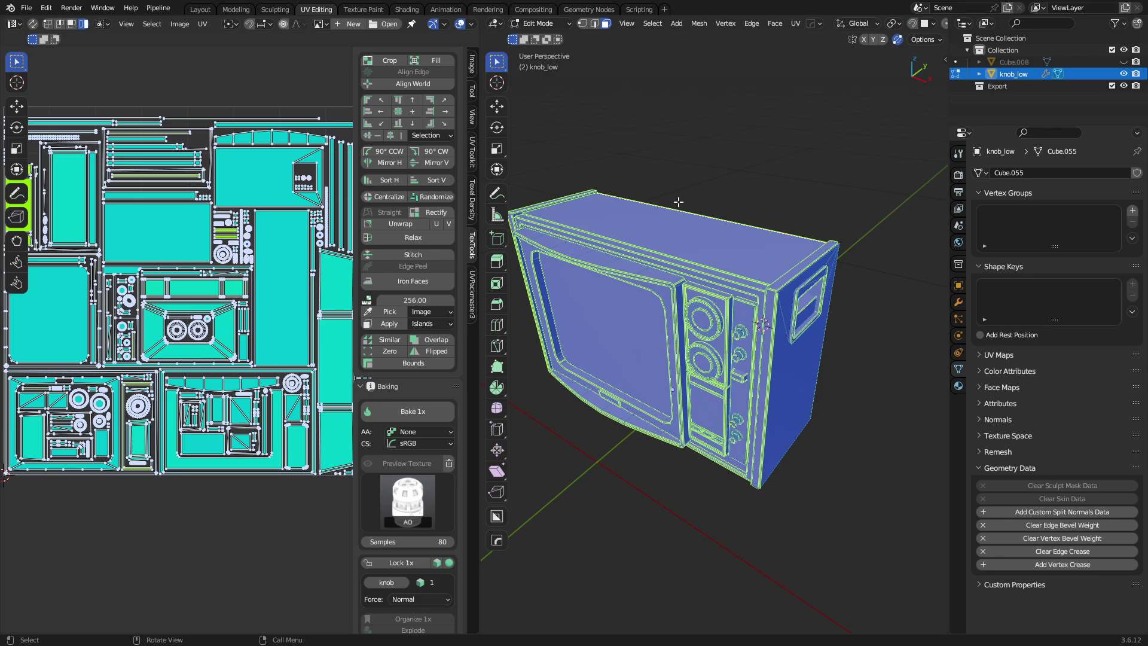
pyautogui.scroll(-2, 439, 499)
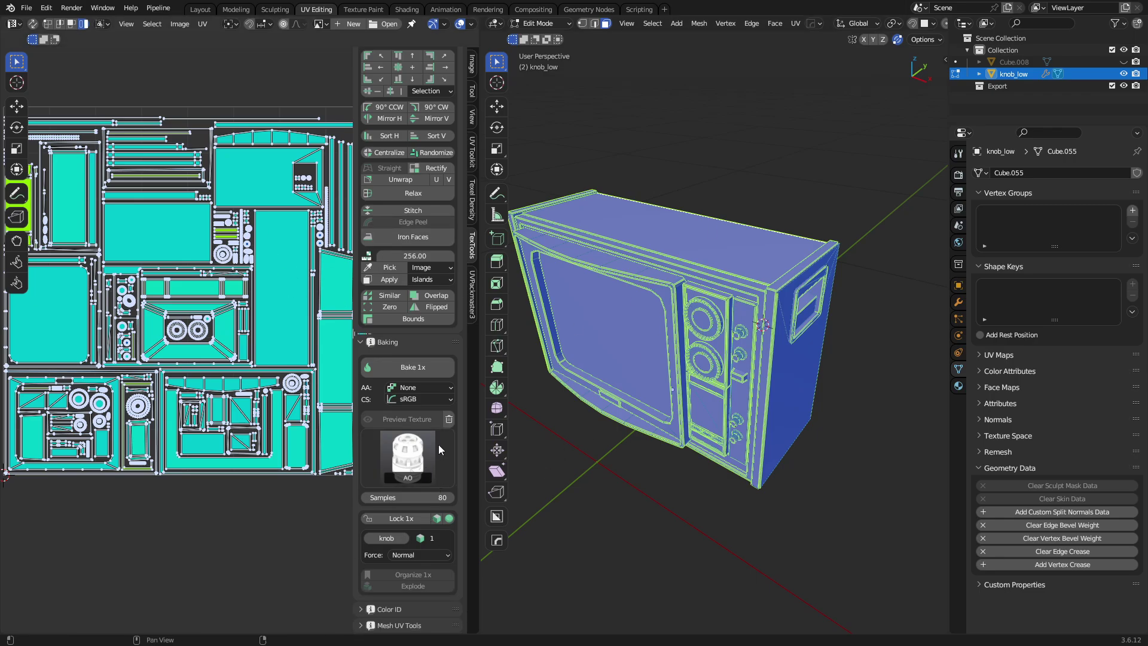
pyautogui.click(425, 459)
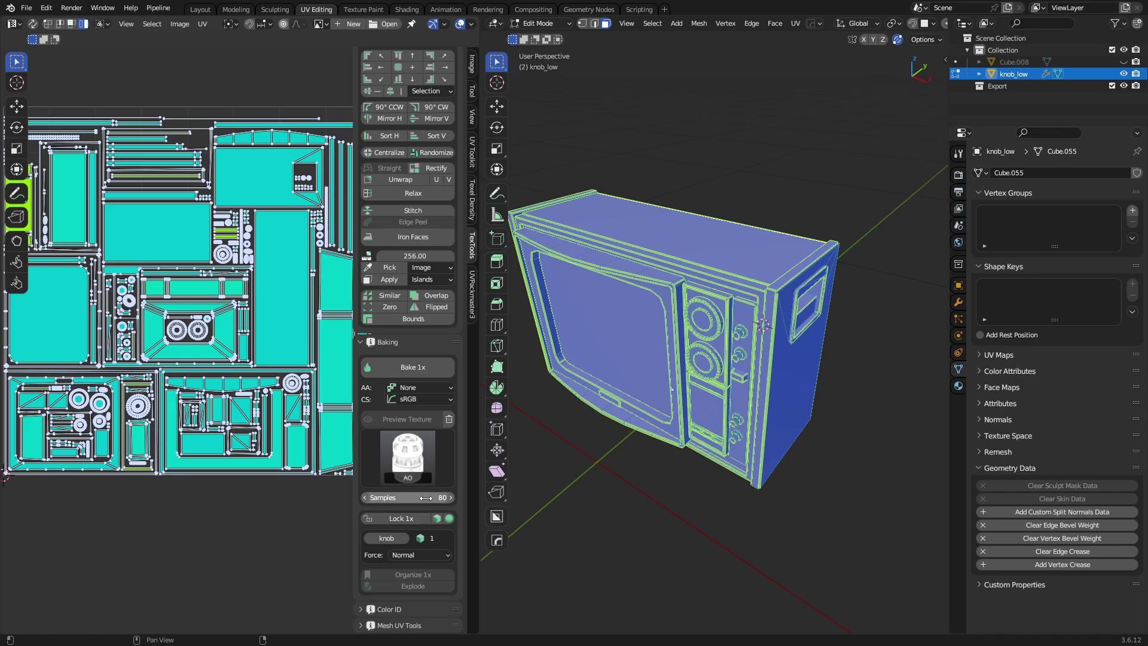
pyautogui.doubleClick(427, 498)
pyautogui.write('128')
pyautogui.press('Return')
# Choose a different preset texture size for the TexTools bake.
pyautogui.scroll(8, 400, 122)
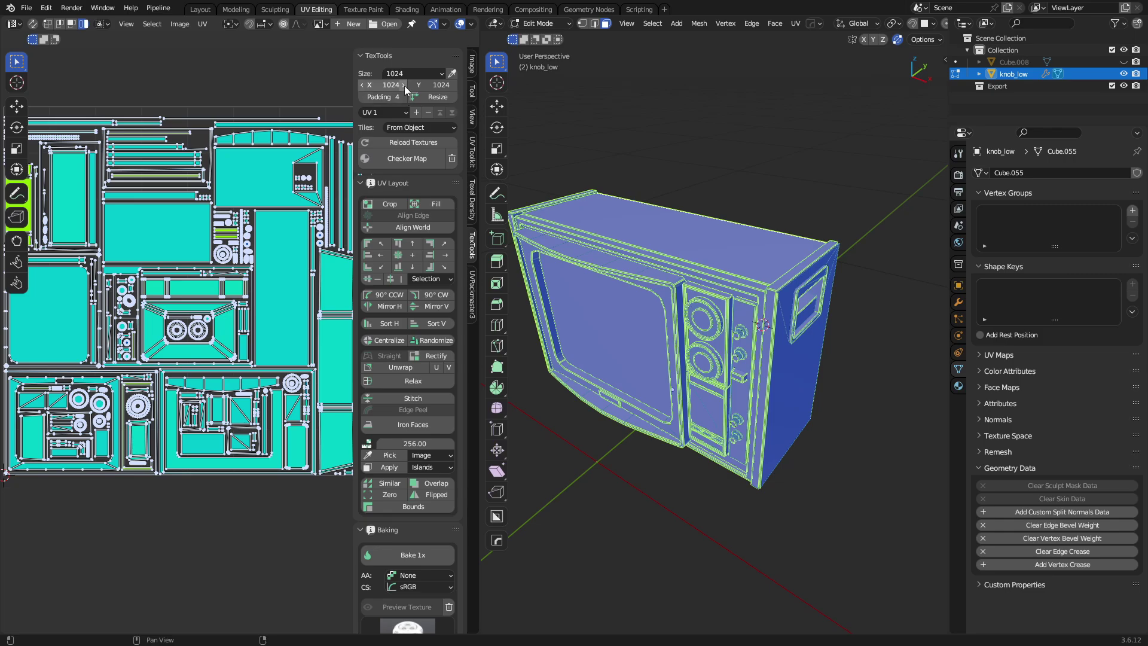
pyautogui.click(405, 73)
pyautogui.click(417, 165)
# Select all faces of the low-poly television in Edit Mode and bake its ambient occlusion map.
pyautogui.scroll(-7, 440, 390)
pyautogui.hotkey('ctrl', 'Tab')
pyautogui.click(563, 419)
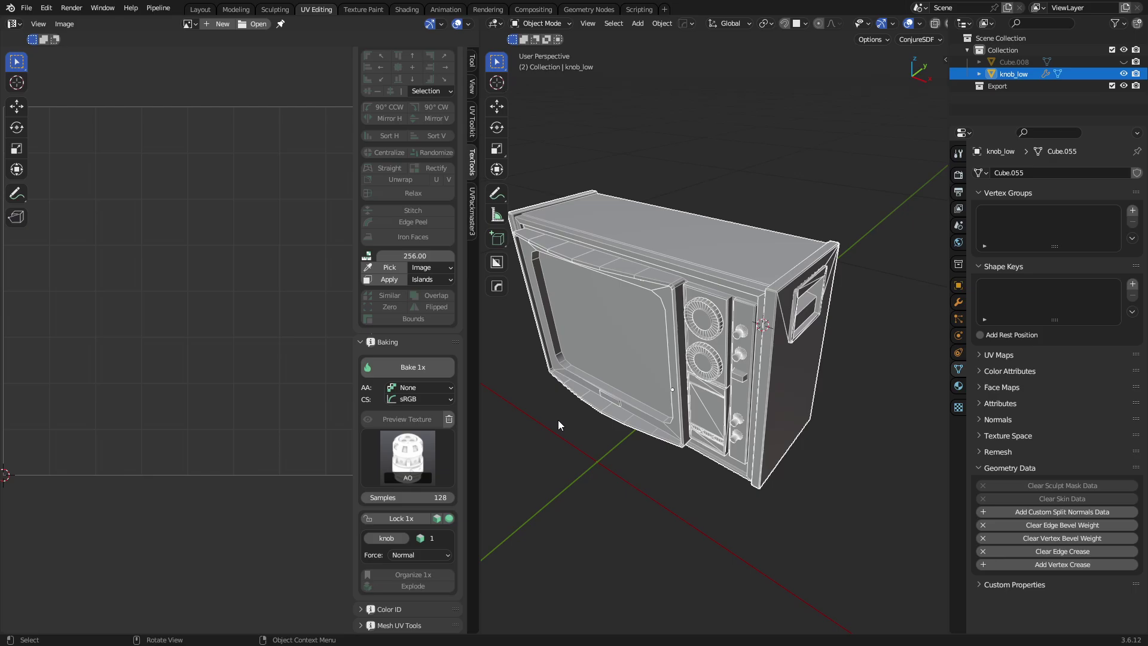
pyautogui.hotkey('ctrl', 'Tab')
pyautogui.click(605, 423)
pyautogui.click(605, 424)
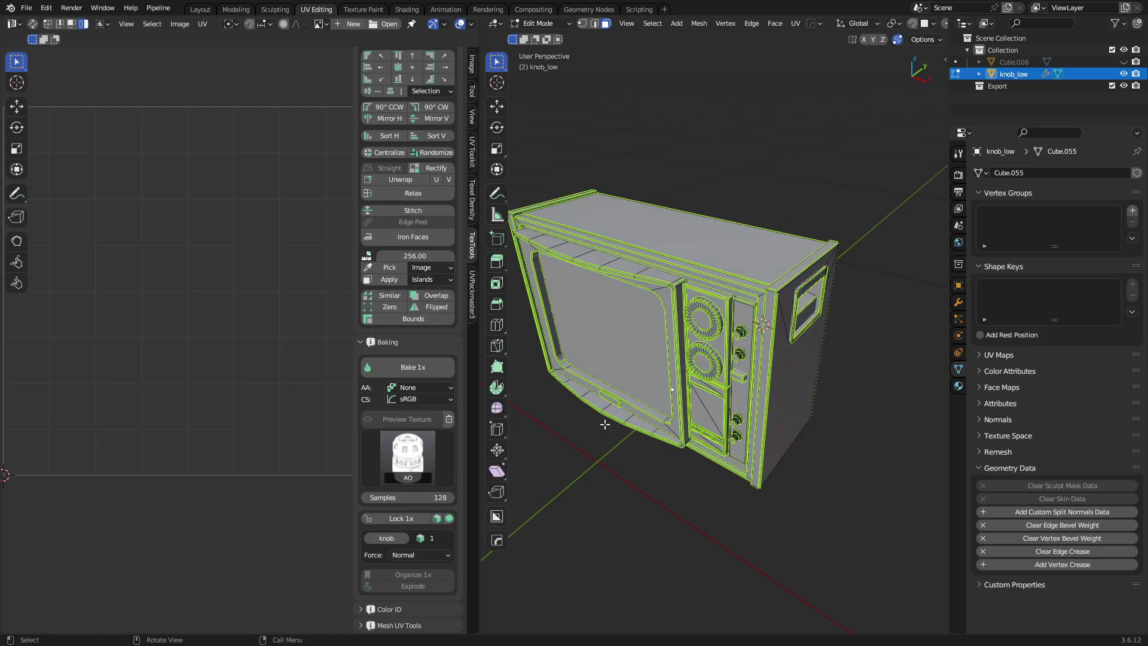
pyautogui.press('a')
pyautogui.click(414, 371)
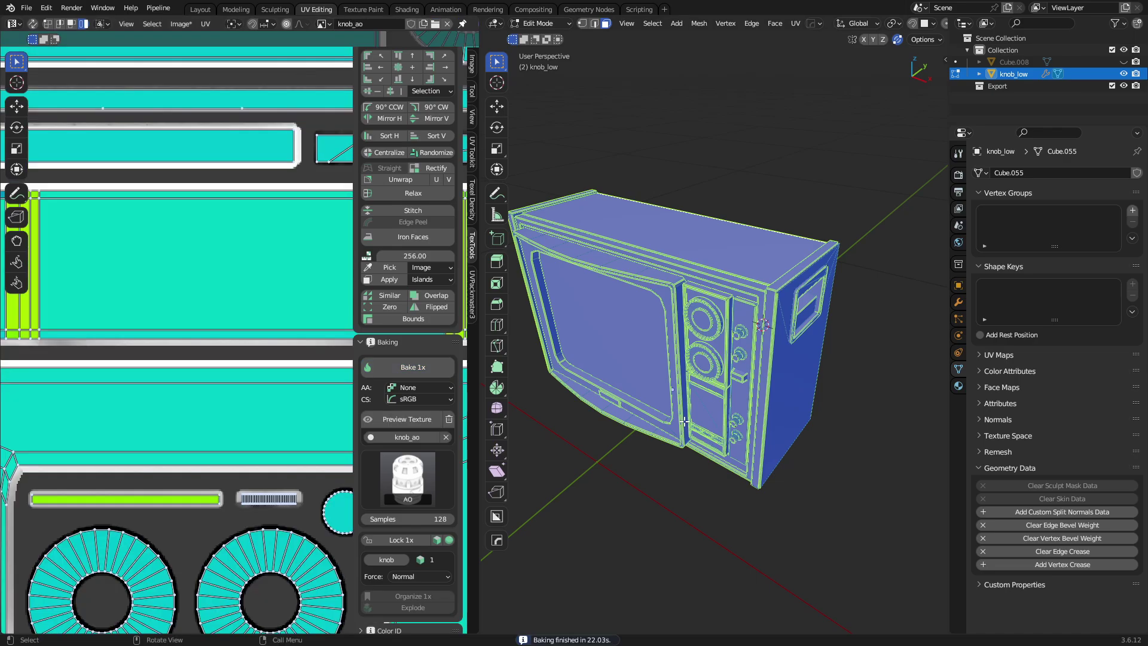
# Return to Object Mode and create a new material for the low-poly television.
pyautogui.hotkey('ctrl', 'Tab')
pyautogui.click(598, 430)
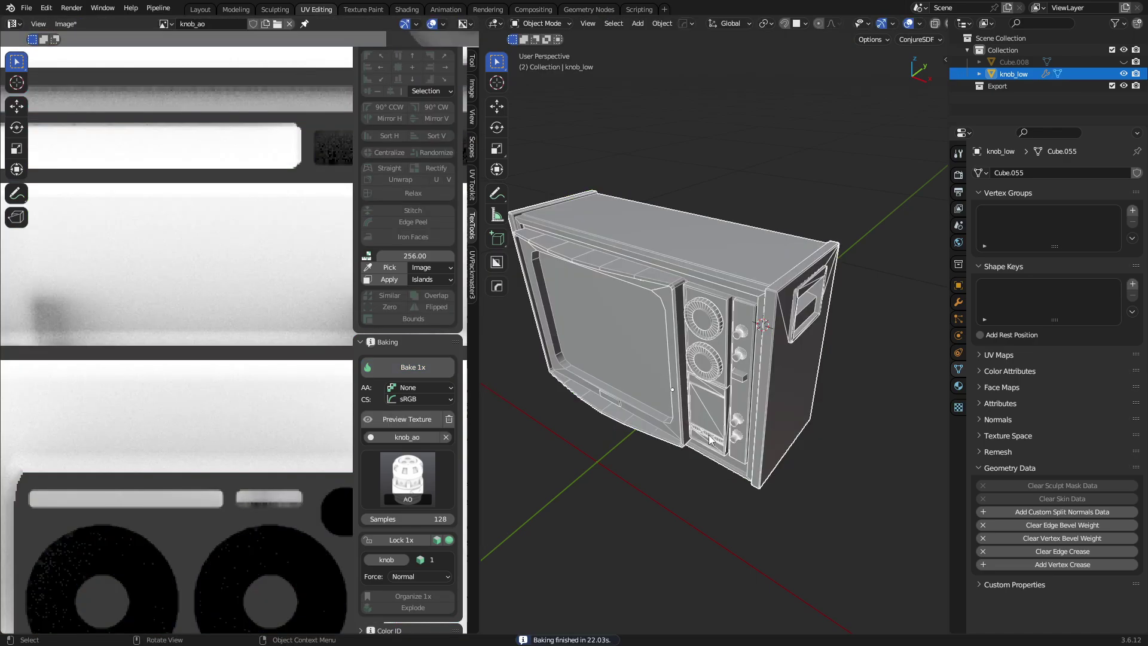
pyautogui.click(958, 386)
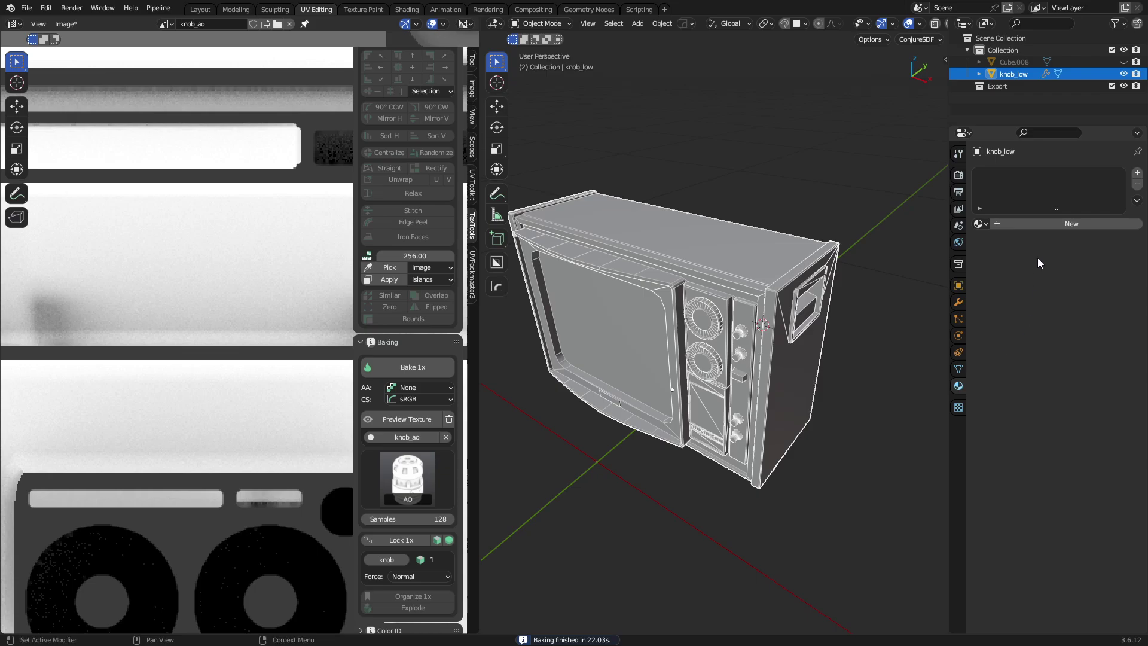
pyautogui.click(1059, 221)
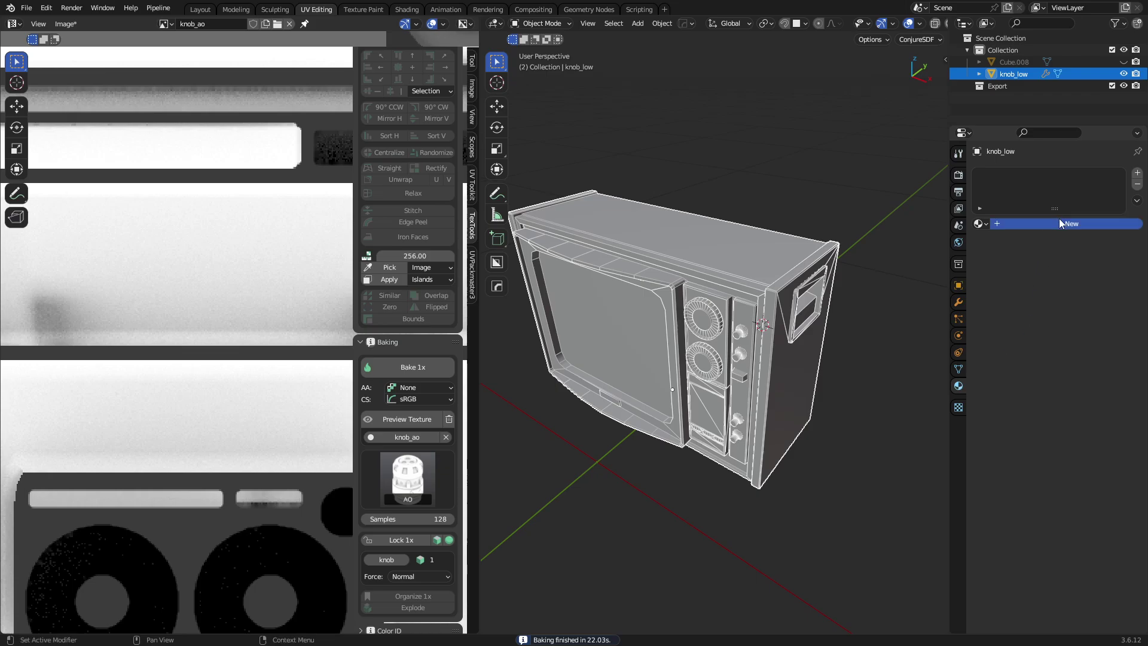
# In the Shading workspace, add an Image Texture node using knob_ao and connect its Color to the Principled BSDF's Base Color.
pyautogui.click(413, 9)
pyautogui.moveTo(437, 454); pyautogui.dragTo(555, 455, button='middle')
pyautogui.hotkey('shift', 'a')
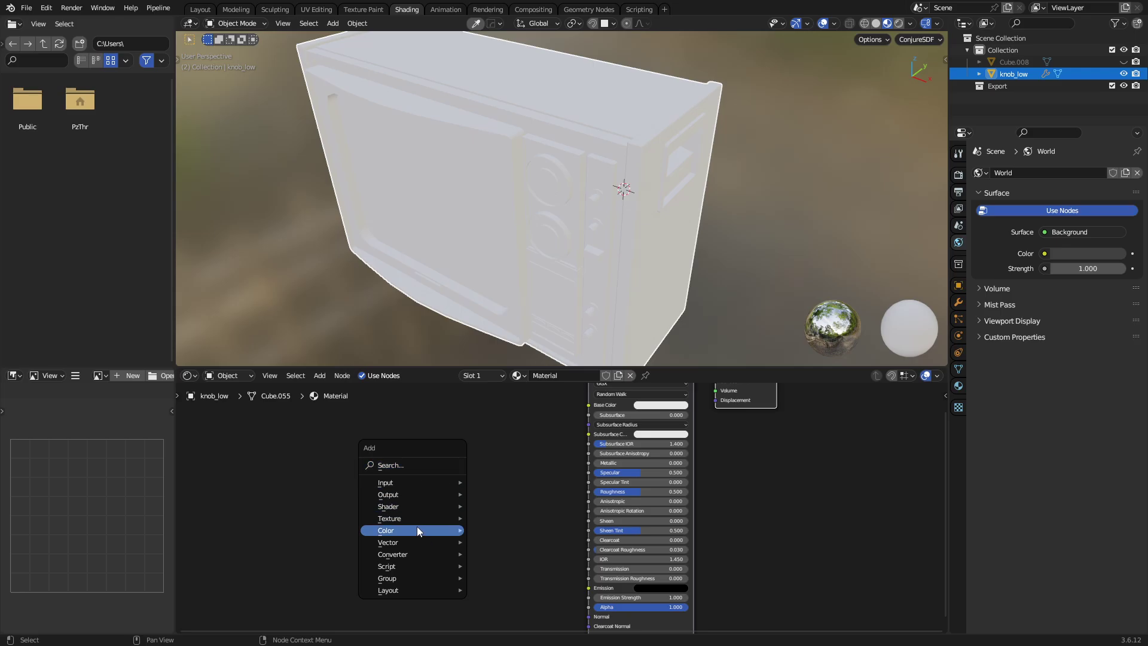
pyautogui.moveTo(415, 518)
pyautogui.click(473, 433)
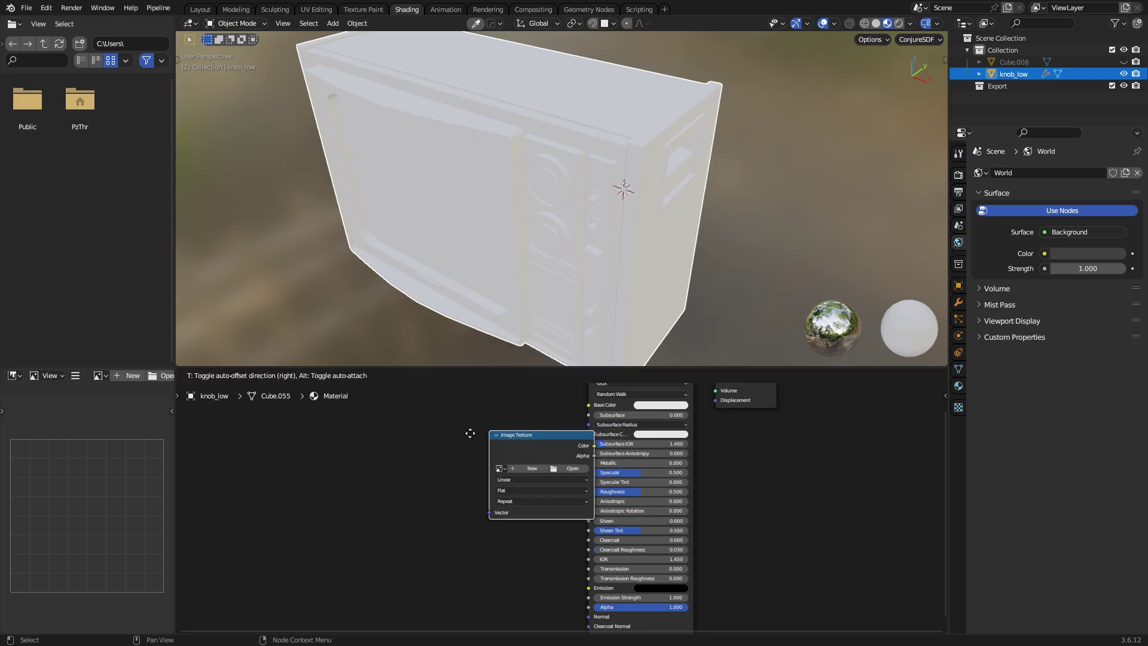
pyautogui.click(396, 436)
pyautogui.click(426, 472)
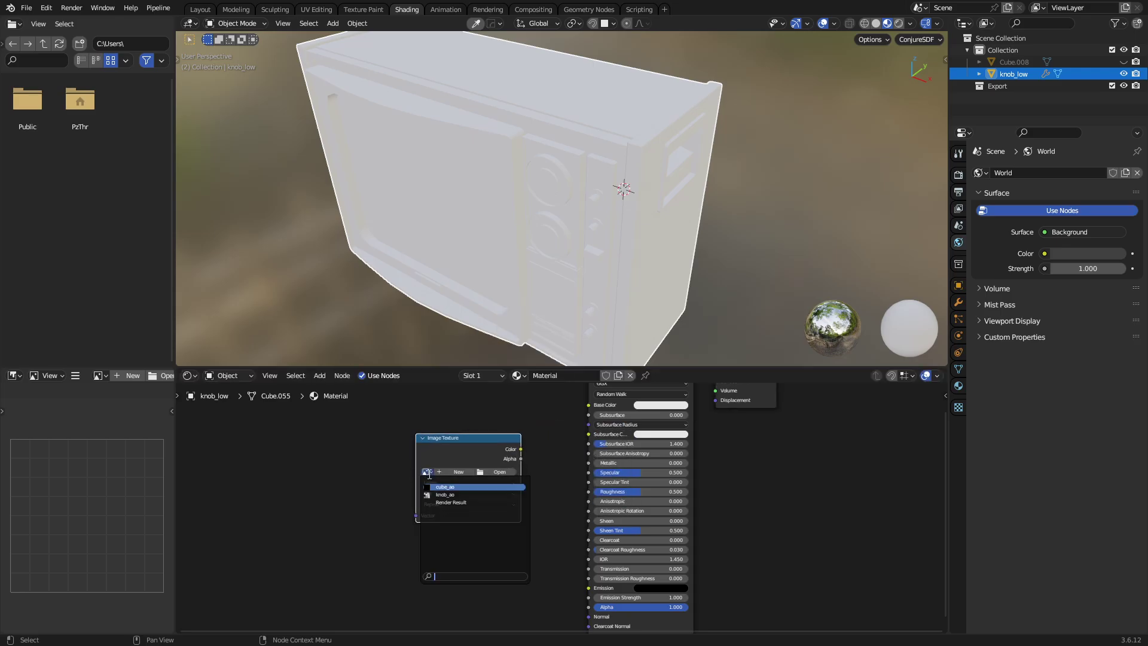
pyautogui.click(456, 496)
pyautogui.moveTo(520, 449); pyautogui.dragTo(586, 406)
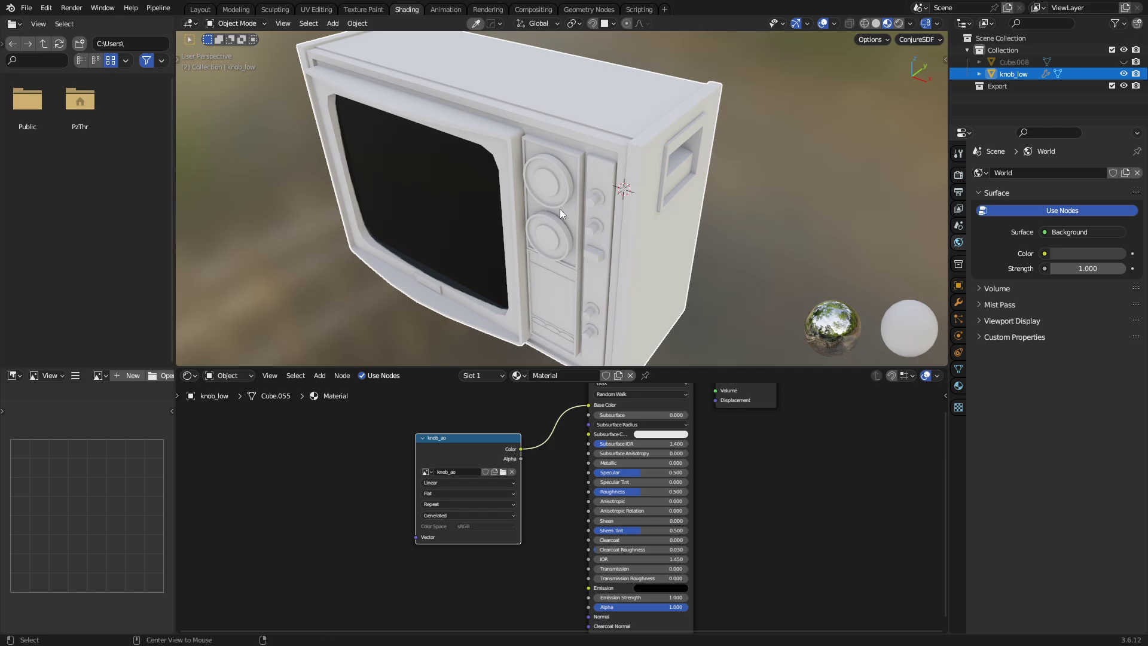
# Examine the baked ambient occlusion around the television's side recess, back, underside and front.
pyautogui.moveTo(560, 209); pyautogui.dragTo(512, 205, button='middle')
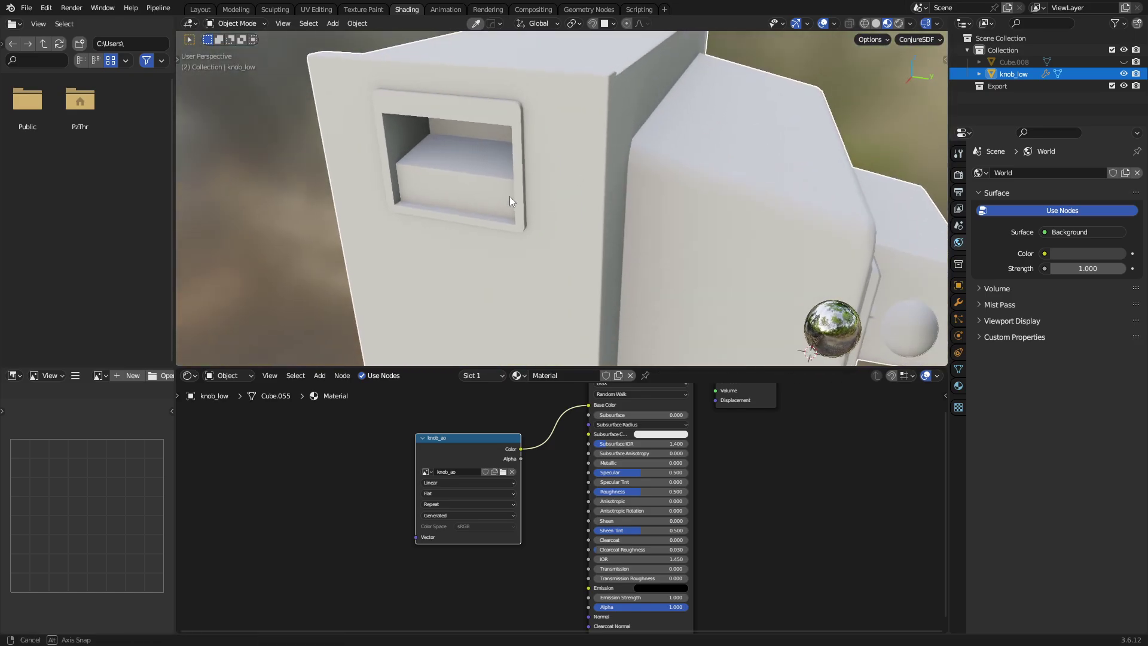
pyautogui.scroll(6, 523, 213)
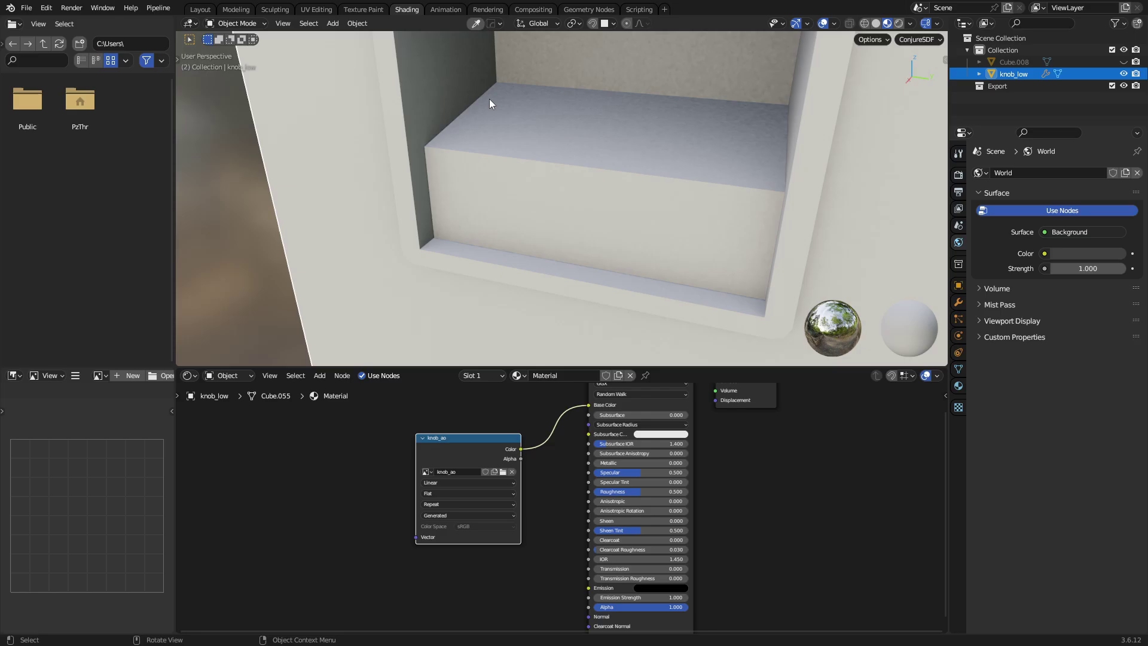
pyautogui.moveTo(548, 182); pyautogui.dragTo(501, 126, button='middle')
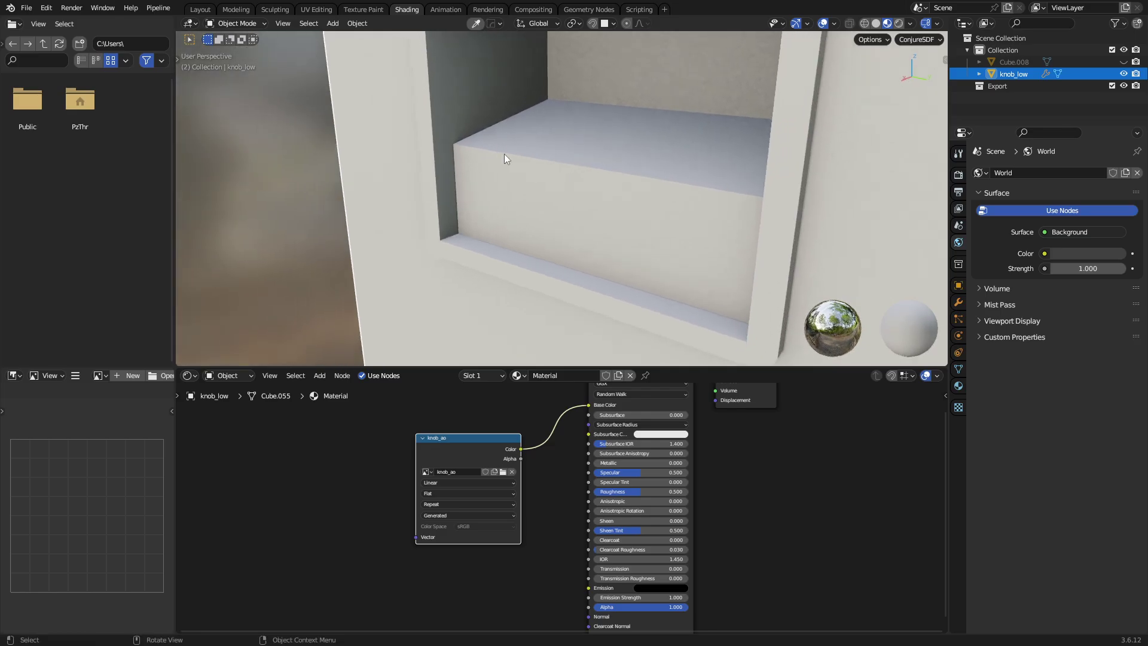
pyautogui.scroll(-5, 583, 189)
pyautogui.moveTo(583, 189); pyautogui.dragTo(558, 154, button='middle')
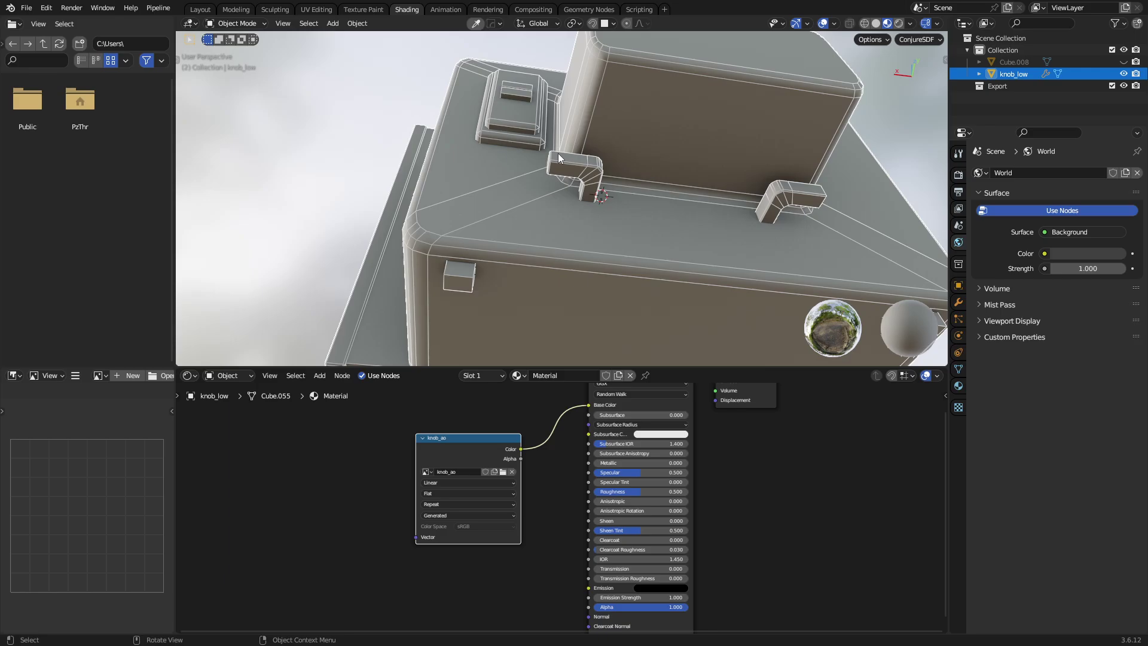
pyautogui.moveTo(767, 200); pyautogui.dragTo(568, 192, button='middle')
pyautogui.moveTo(514, 312); pyautogui.dragTo(555, 263, button='middle')
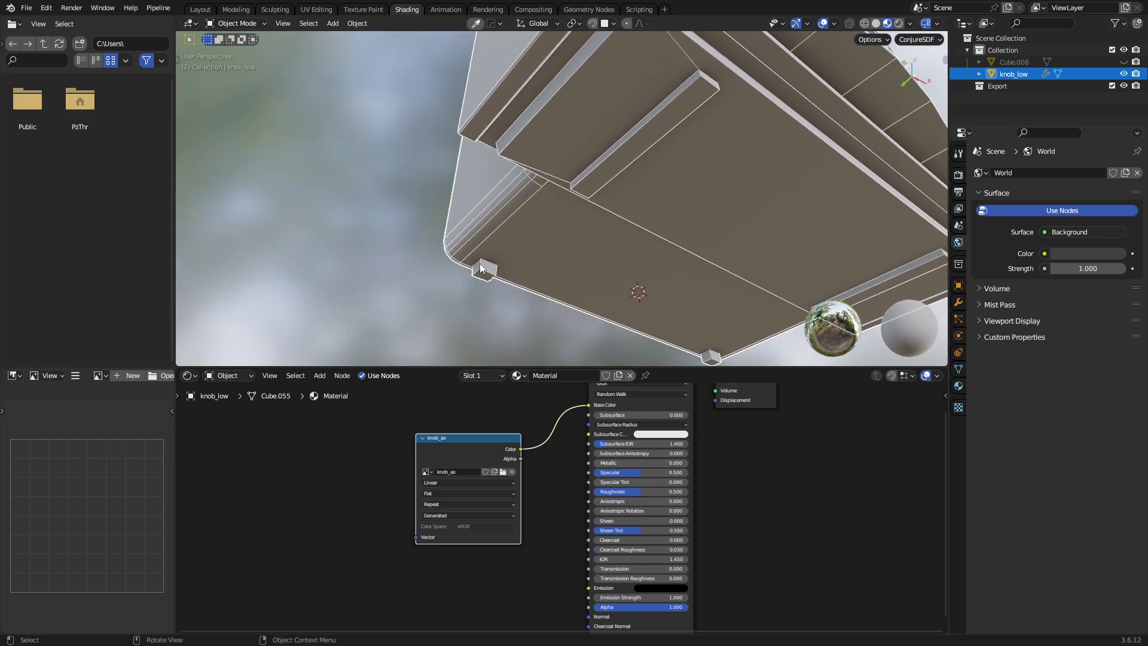
pyautogui.moveTo(479, 264); pyautogui.dragTo(637, 264, button='middle')
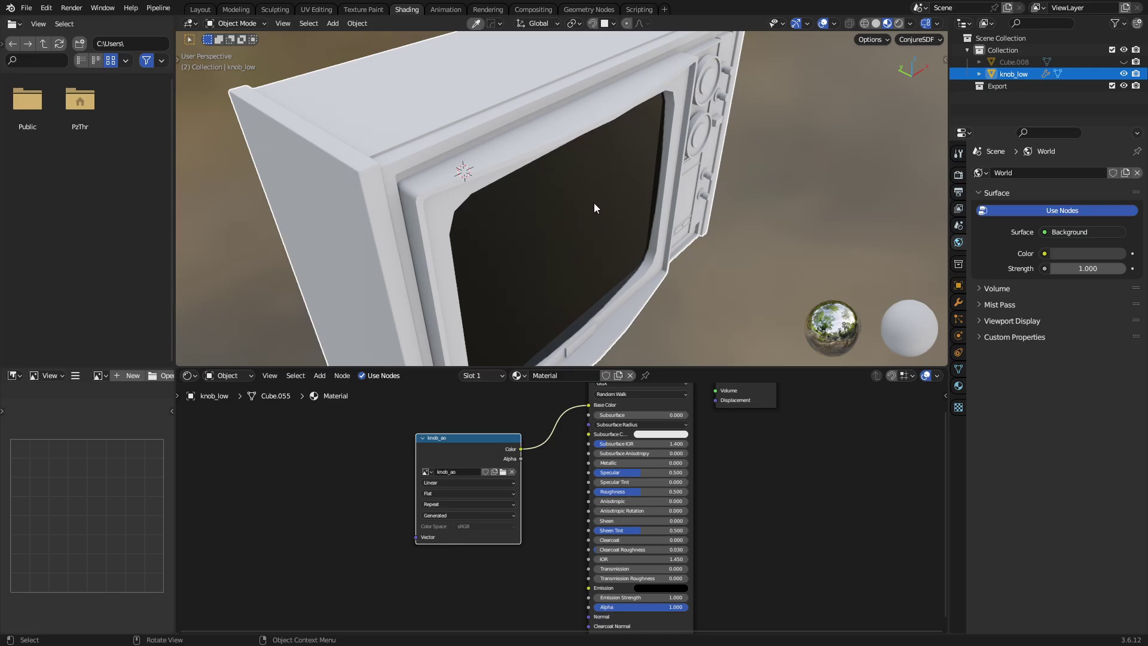
# Return to the Layout workspace and turn off the wireframe overlay on the television.
pyautogui.click(200, 9)
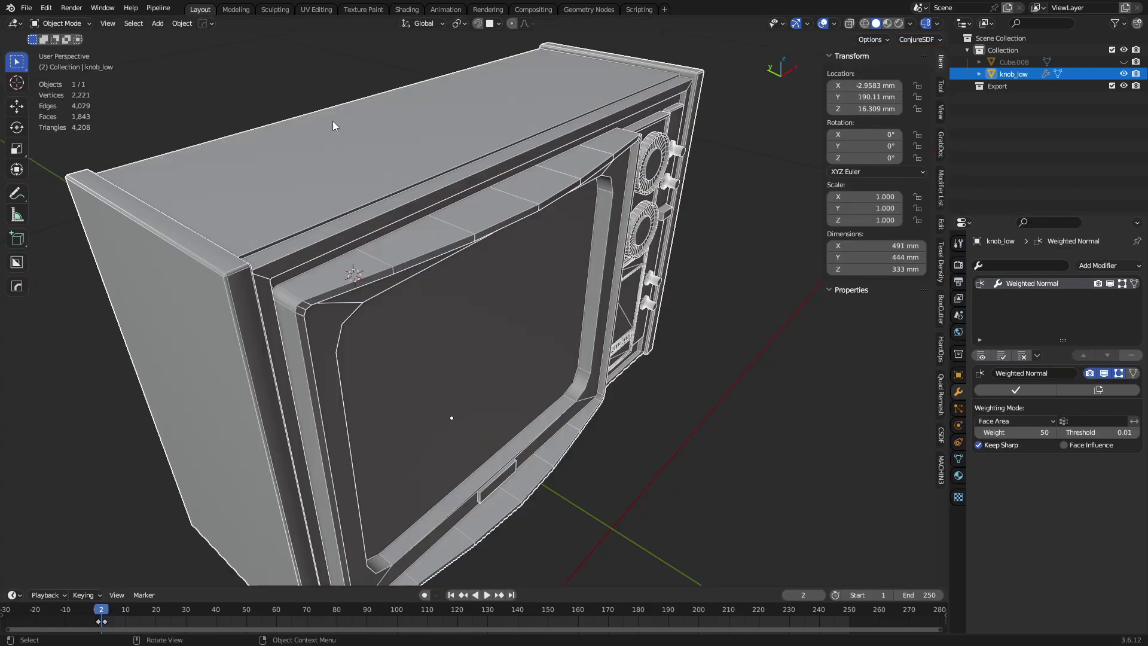
pyautogui.moveTo(333, 123); pyautogui.dragTo(546, 312, button='middle')
pyautogui.scroll(-2, 544, 323)
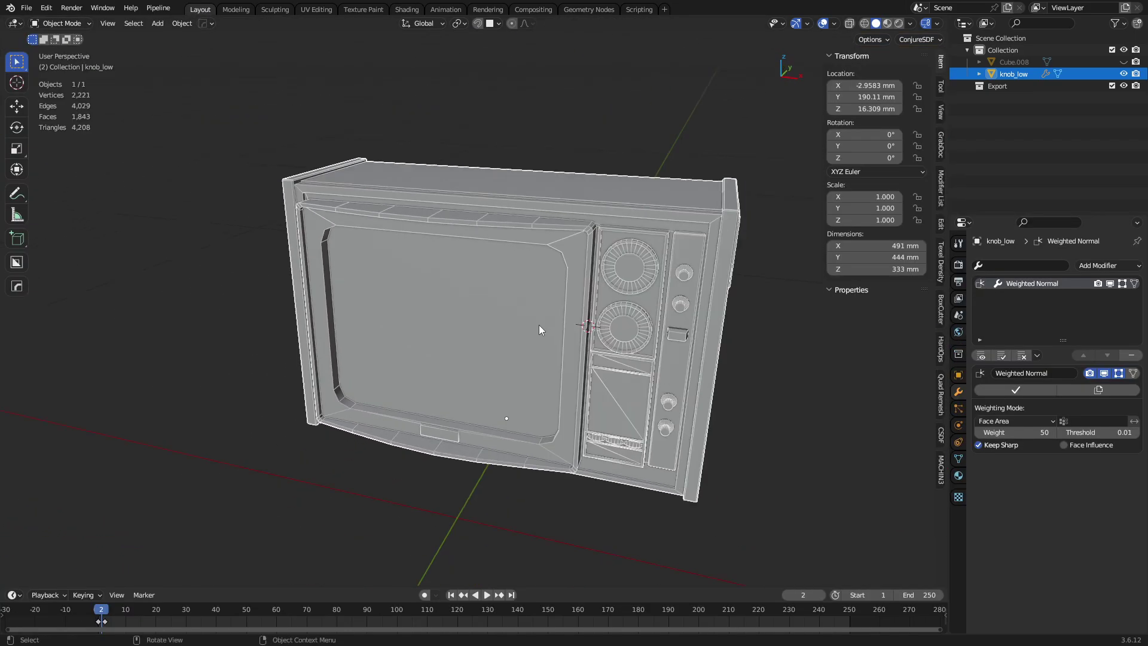
pyautogui.press('Tab')
pyautogui.click(602, 330)
pyautogui.press('Tab')
pyautogui.press('Escape')
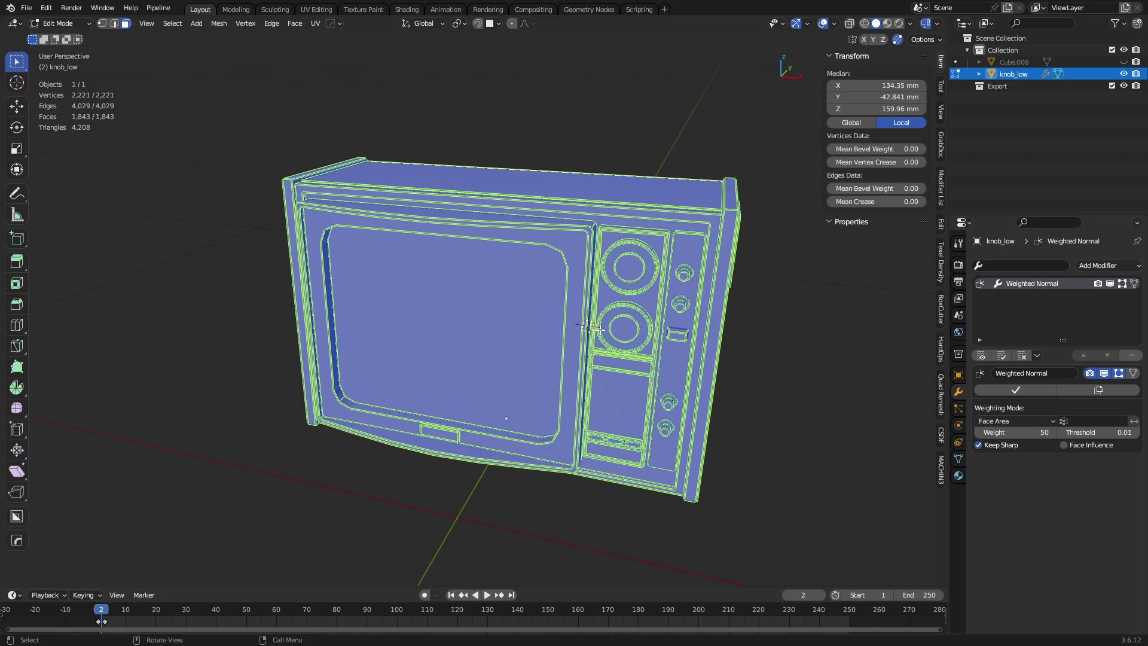
pyautogui.press('Tab')
pyautogui.click(533, 333)
pyautogui.hotkey('shift', 'z')
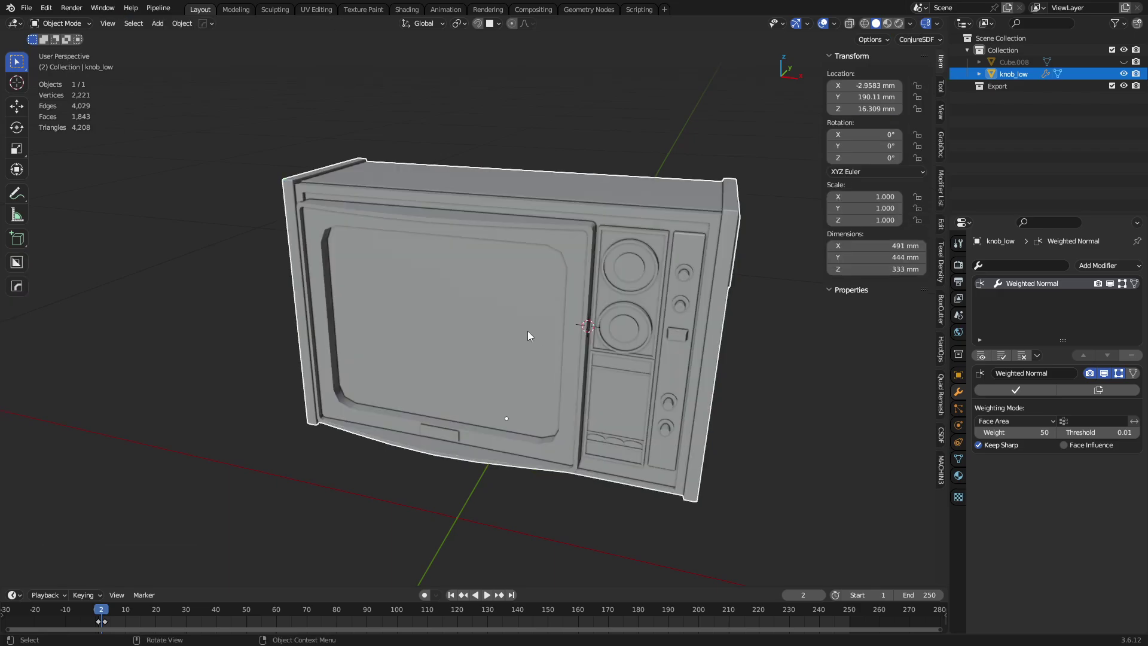
# Deselect all of the television's geometry in Edit Mode and return to Object Mode.
pyautogui.press('Tab')
pyautogui.press('Escape')
pyautogui.press('/')
pyautogui.press('Tab')
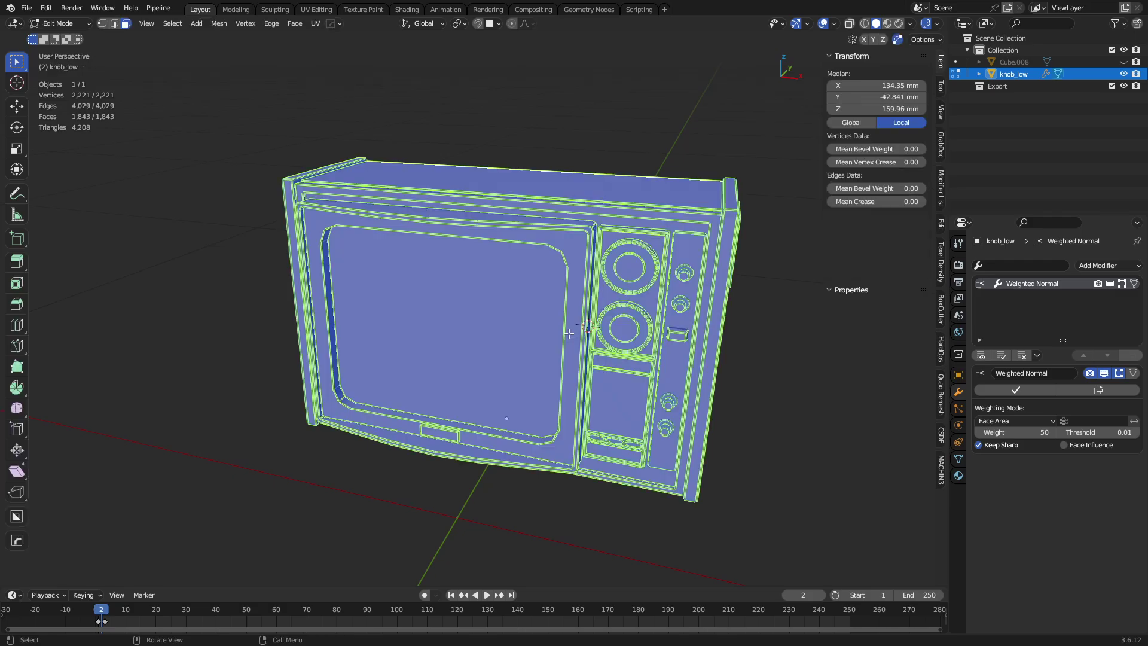
pyautogui.hotkey('alt', 'a')
pyautogui.press('Tab')
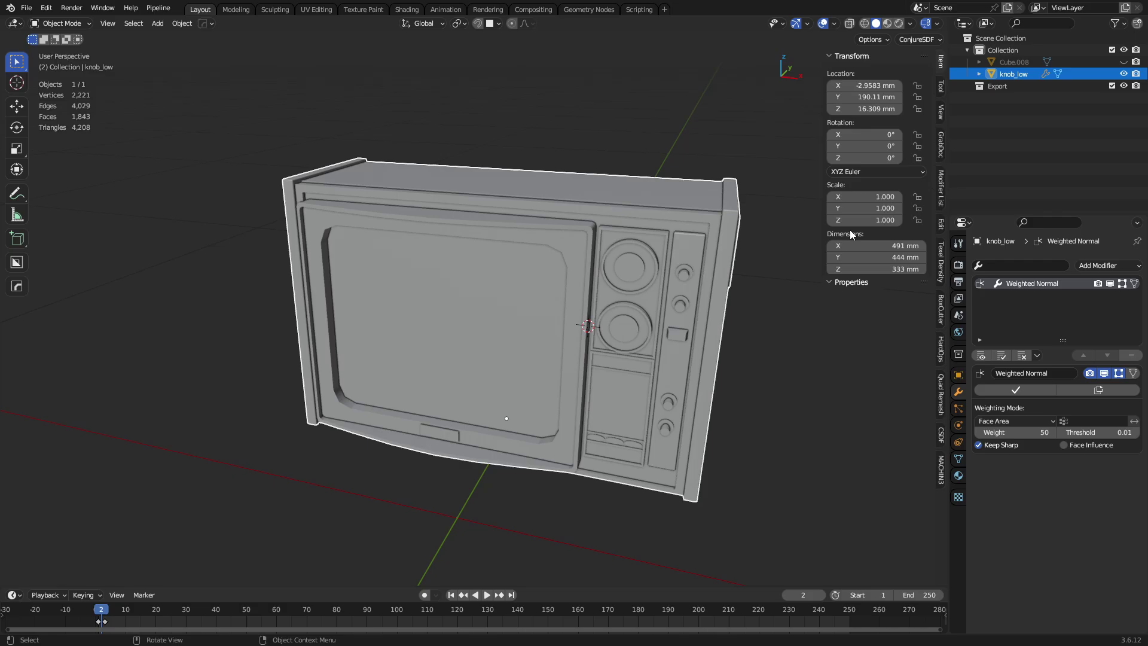
# Unhide the Cube.008 object and select it at the front of the television.
pyautogui.click(1124, 63)
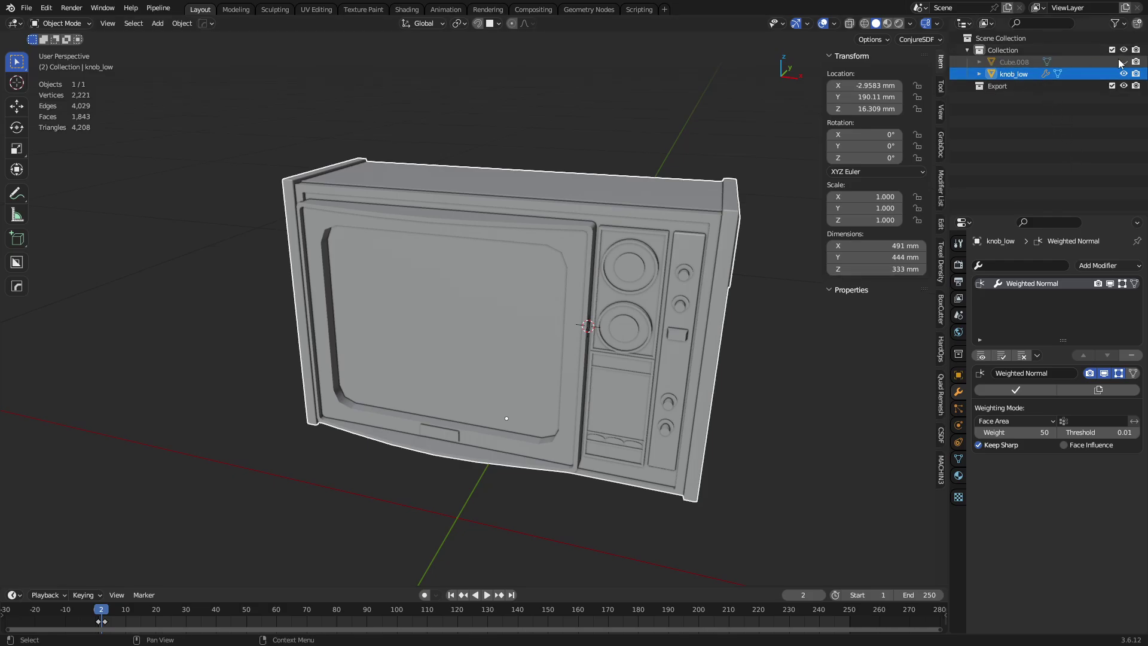
pyautogui.click(479, 347)
pyautogui.scroll(3, 482, 347)
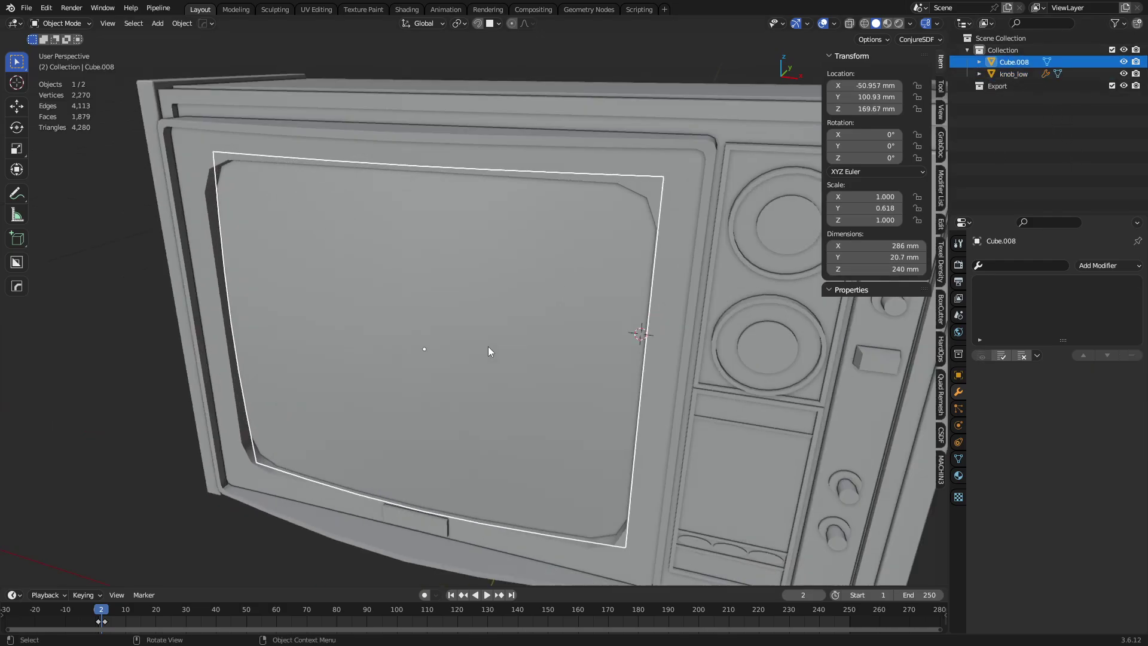
pyautogui.scroll(-3, 489, 351)
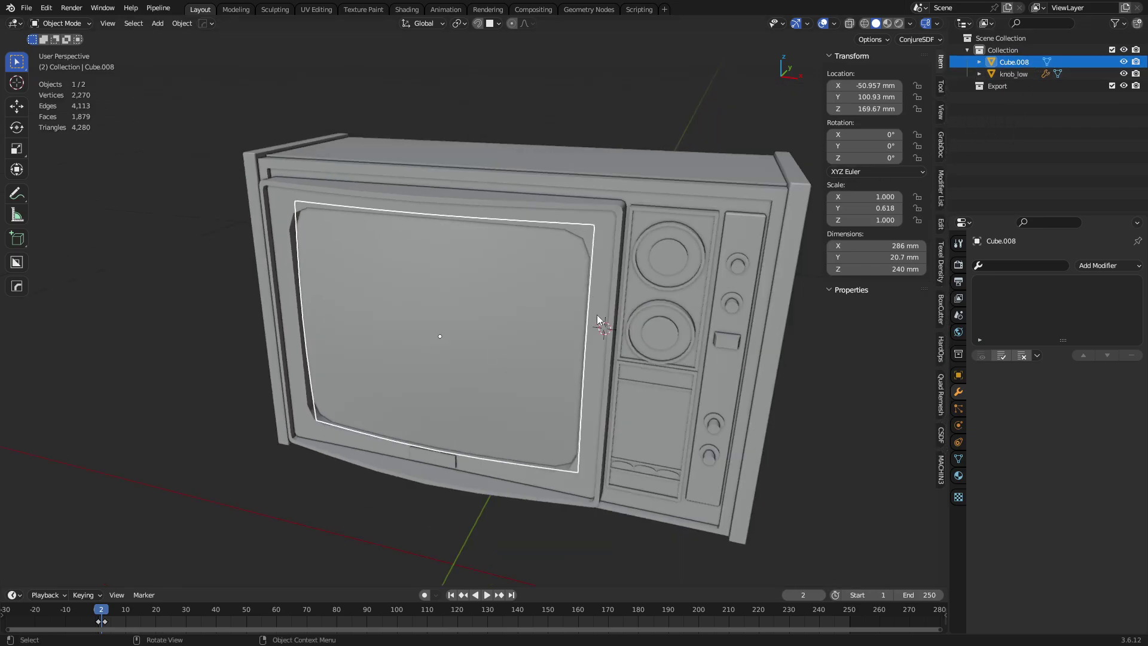
pyautogui.scroll(-2, 597, 314)
pyautogui.moveTo(597, 315); pyautogui.dragTo(549, 289, button='middle')
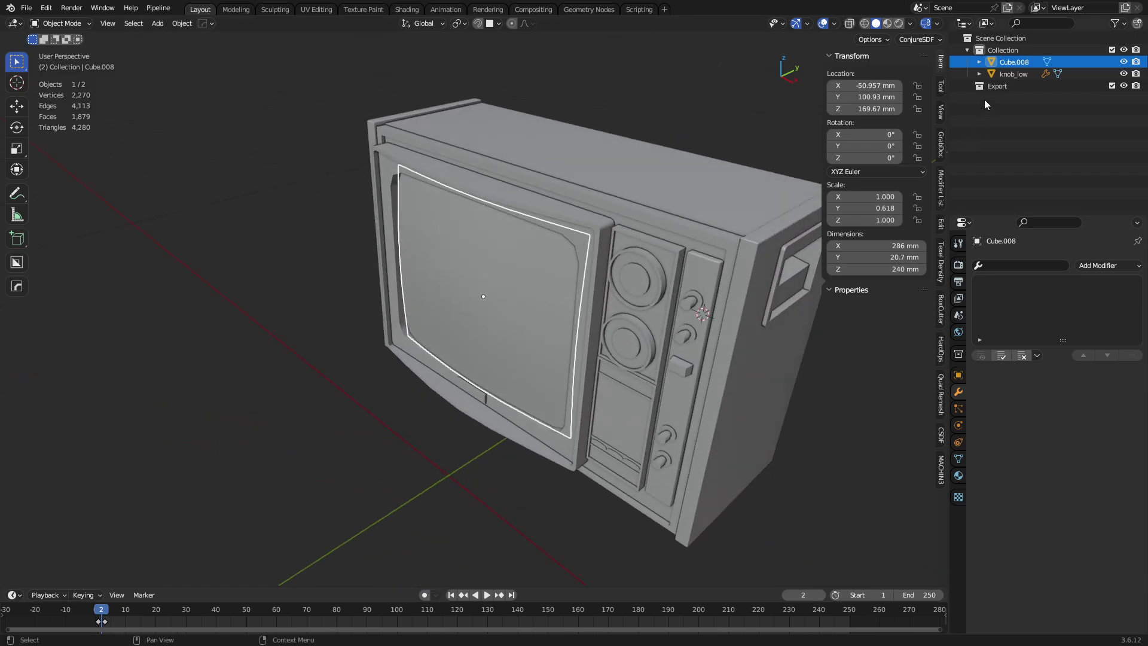
# Rename the Cube.008 object to Screen.
pyautogui.doubleClick(1014, 63)
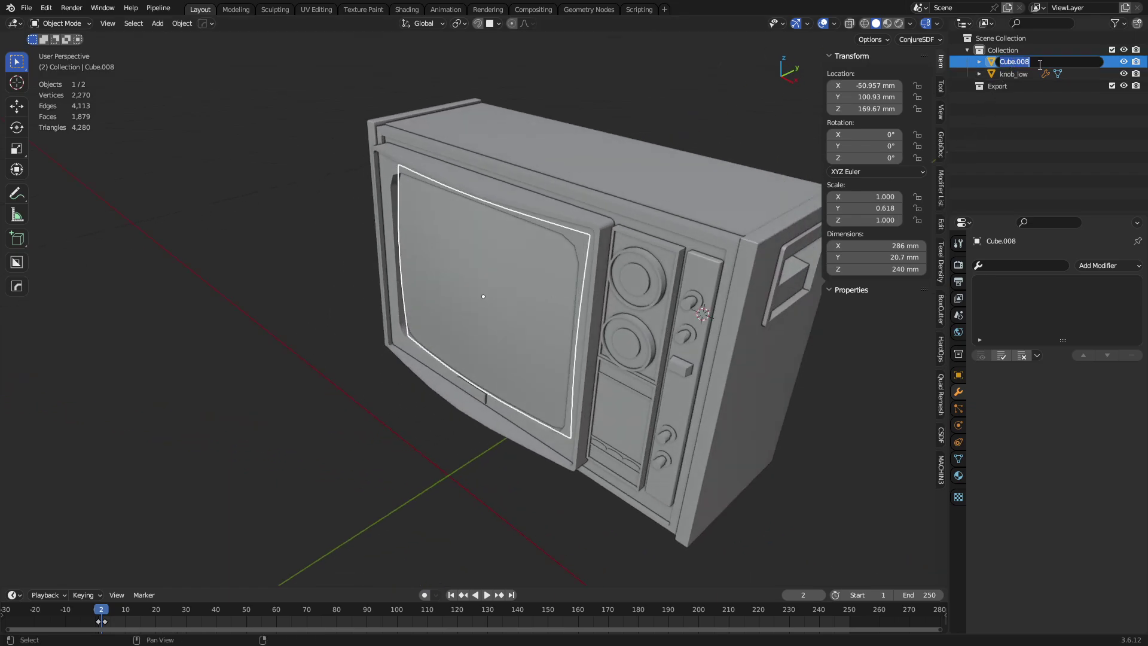
pyautogui.write('Screen')
pyautogui.press('Return')
# In Edit Mode, cut a closed, irregular broken-glass outline into the middle of the Screen mesh with the Knife tool.
pyautogui.press('KP_Decimal')
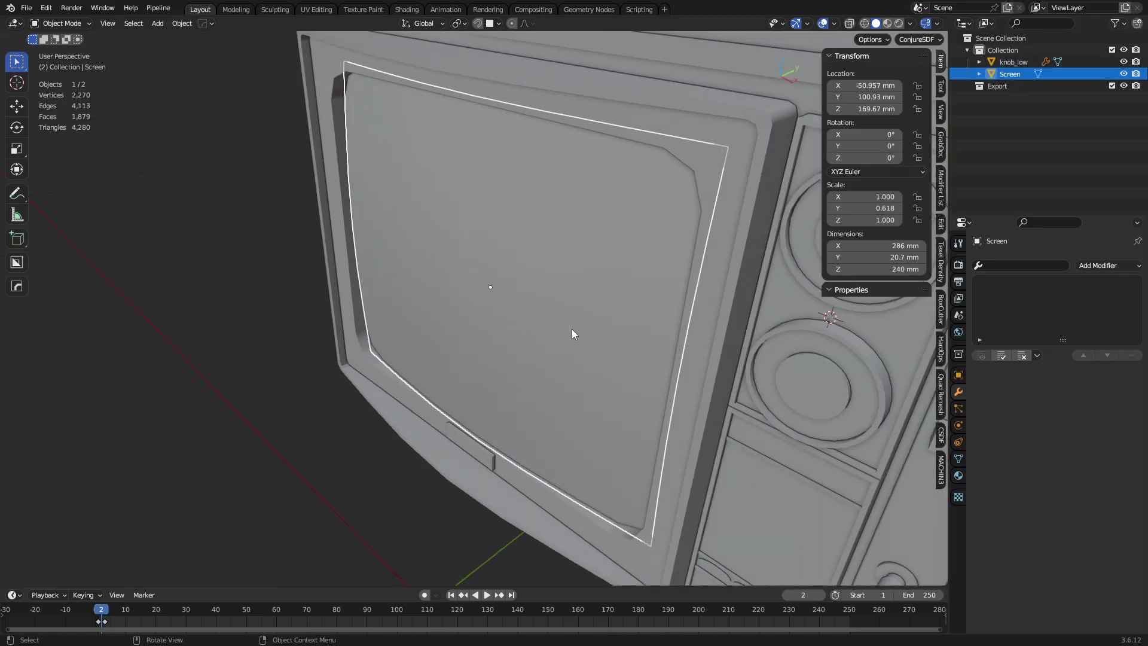
pyautogui.hotkey('ctrl', 'Tab')
pyautogui.click(598, 337)
pyautogui.moveTo(598, 338); pyautogui.dragTo(537, 371, button='middle')
pyautogui.press('k')
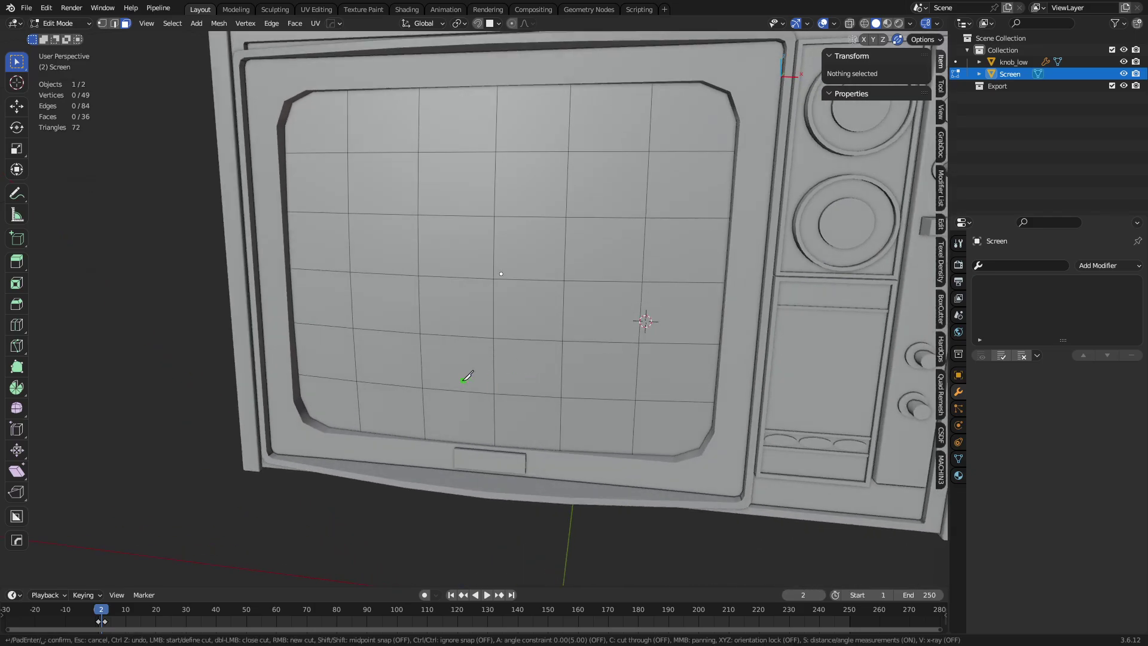
pyautogui.click(465, 370)
pyautogui.click(390, 321)
pyautogui.click(447, 238)
pyautogui.click(428, 189)
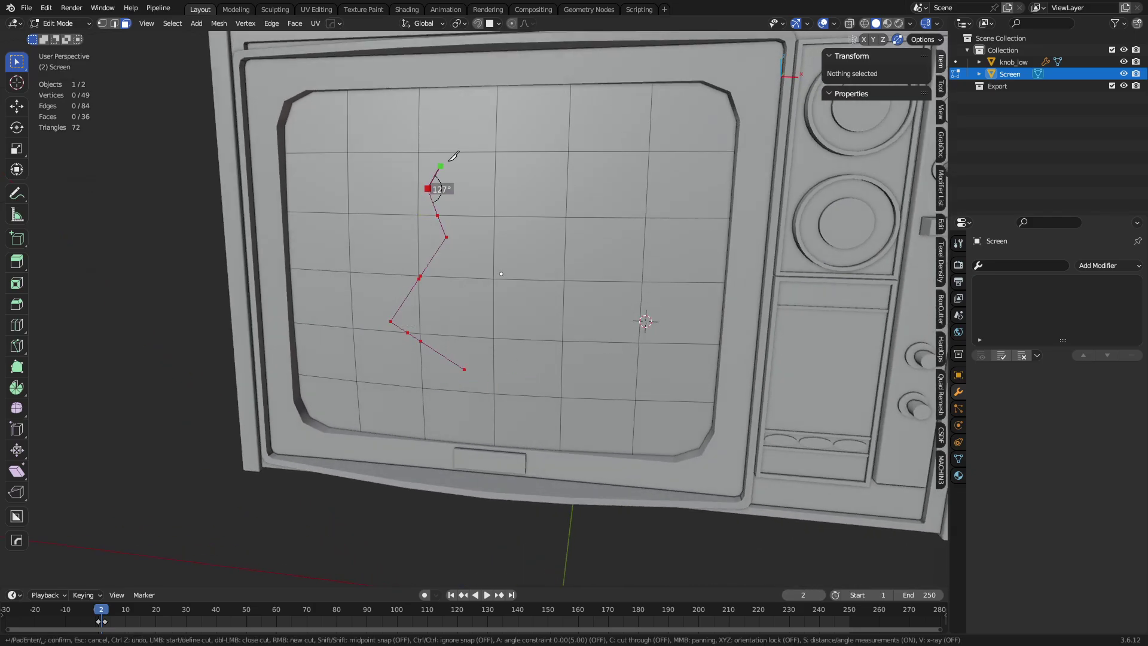
pyautogui.click(480, 152)
pyautogui.click(569, 159)
pyautogui.click(646, 217)
pyautogui.click(639, 342)
pyautogui.click(562, 373)
pyautogui.click(509, 378)
pyautogui.click(494, 394)
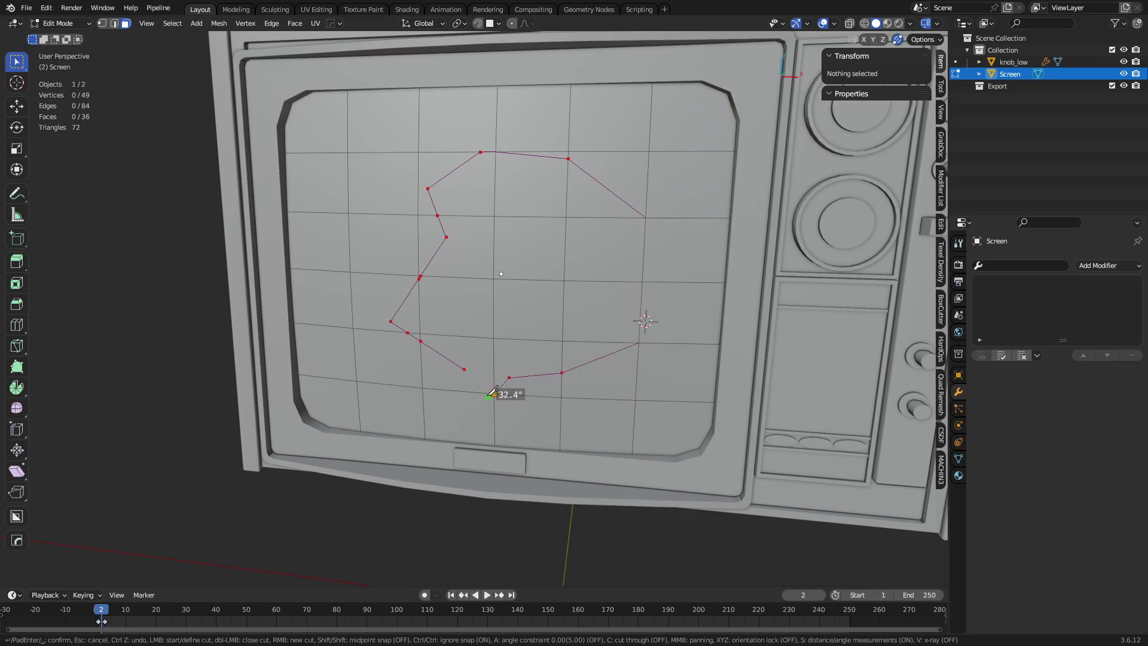
pyautogui.click(464, 369)
pyautogui.press('Return')
pyautogui.click(414, 326)
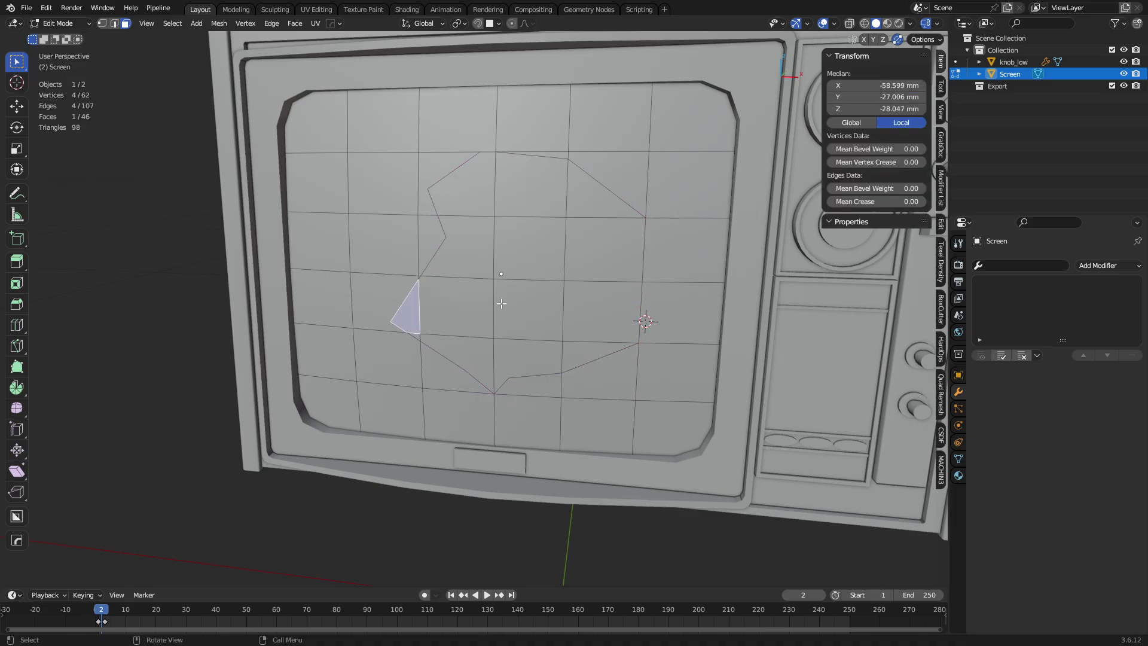
pyautogui.press('2')
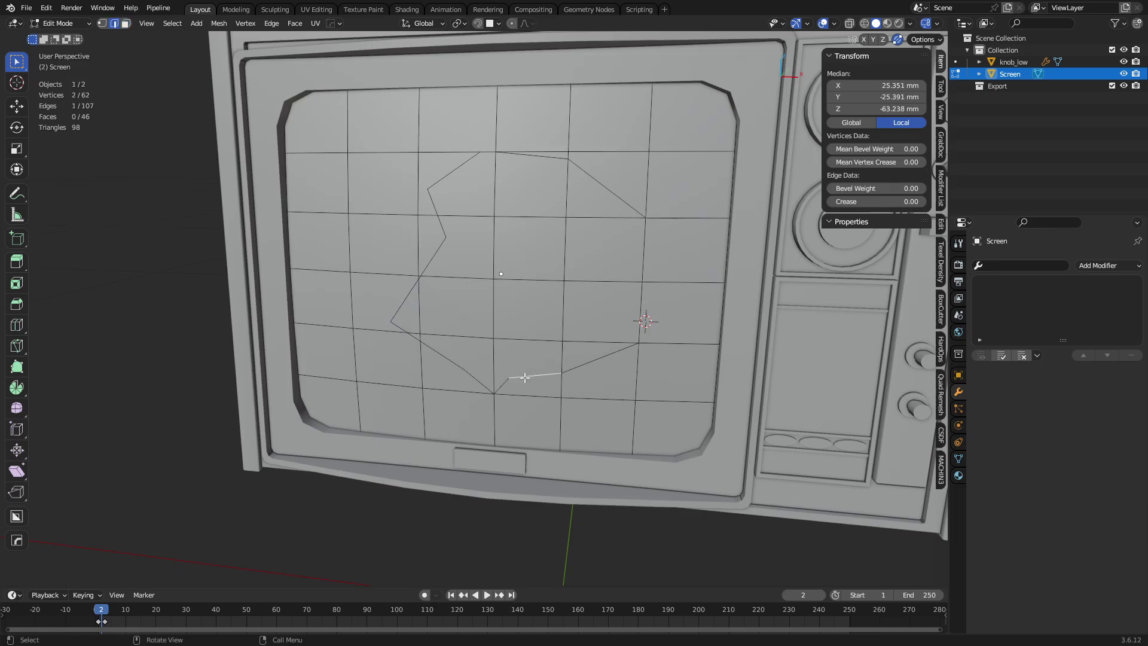
pyautogui.doubleClick(532, 375)
pyautogui.press('a')
pyautogui.press('a')
pyautogui.press('c')
pyautogui.moveTo(448, 329); pyautogui.dragTo(435, 317)
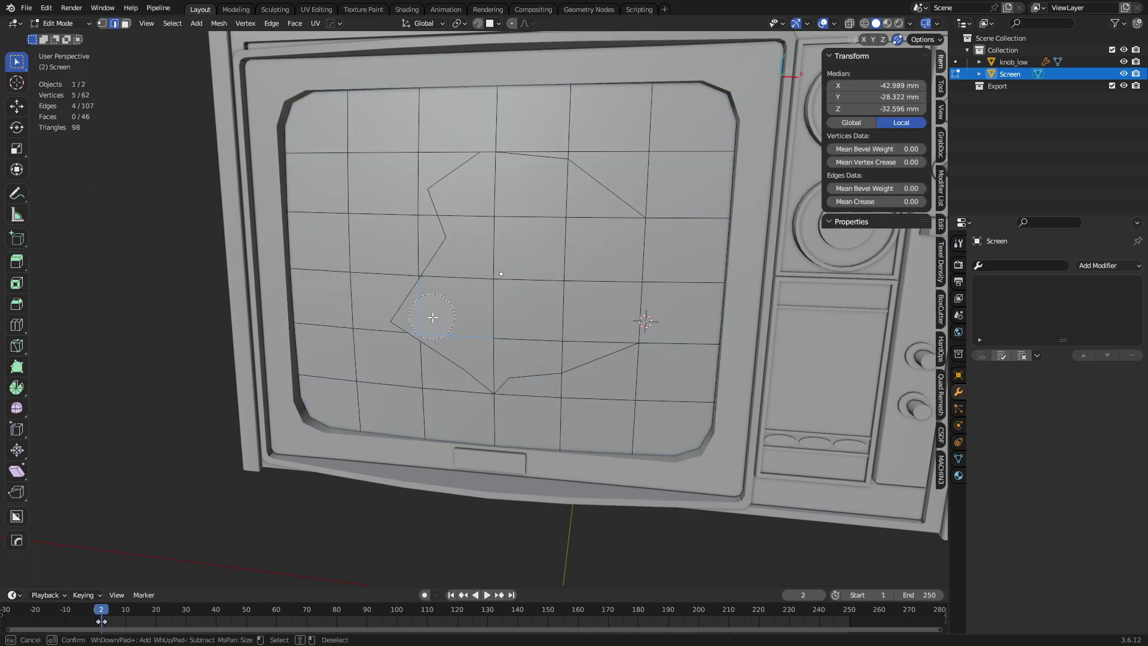
pyautogui.rightClick(436, 317)
# Select all faces inside the jagged knife outline, delete them, and return to Object Mode.
pyautogui.press('3')
pyautogui.click(456, 327)
pyautogui.press('c')
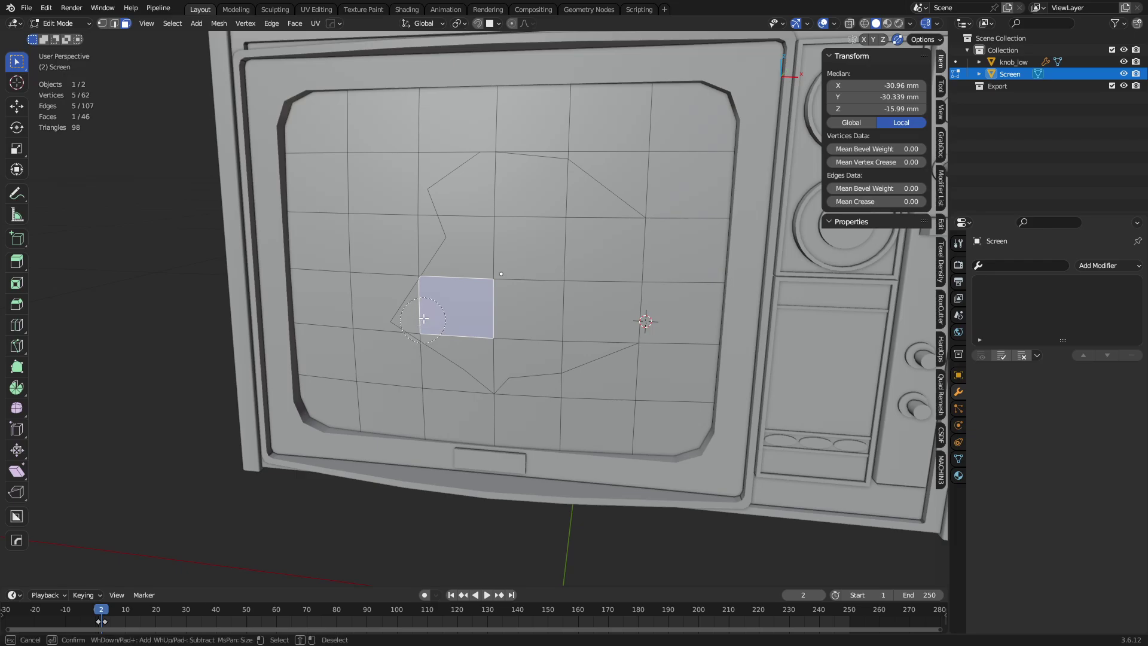
pyautogui.moveTo(430, 315)
pyautogui.mouseDown()
pyautogui.moveTo(482, 332)
pyautogui.moveTo(590, 312)
pyautogui.moveTo(578, 328)
pyautogui.moveTo(531, 185)
pyautogui.moveTo(446, 248)
pyautogui.mouseUp()
pyautogui.press('Escape')
pyautogui.press('x')
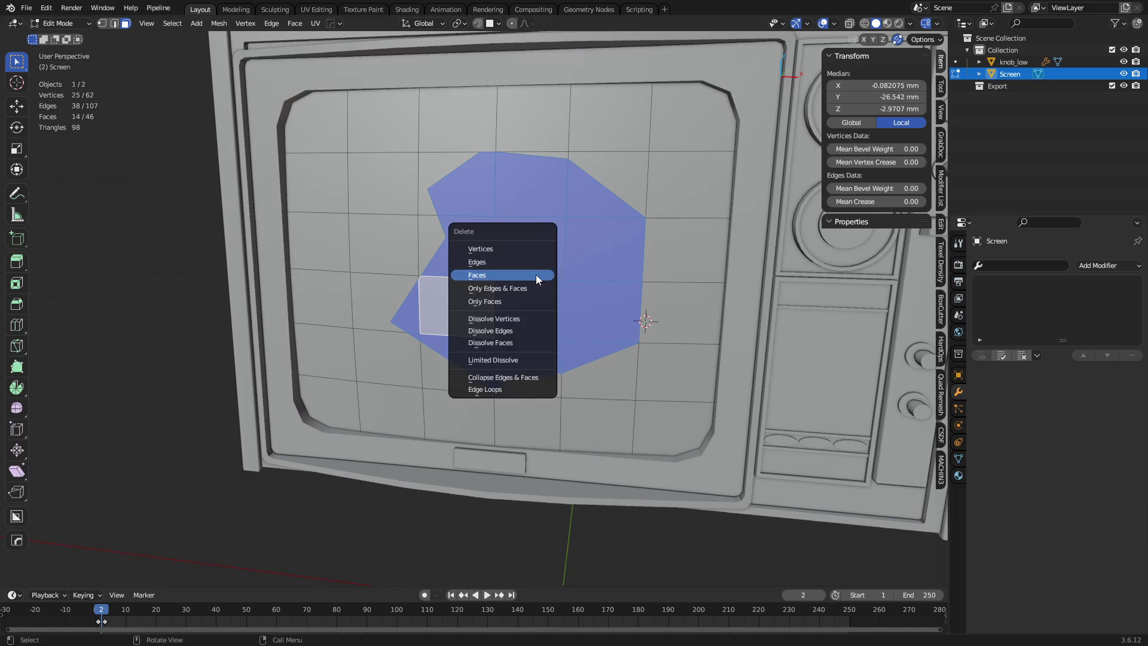
pyautogui.click(536, 274)
pyautogui.hotkey('ctrl', 'Tab')
pyautogui.click(508, 318)
# Add a Solidify modifier to the Screen with a thickness of 5.95 mm and an offset of -1.
pyautogui.moveTo(547, 354); pyautogui.dragTo(507, 464, button='middle')
pyautogui.scroll(3, 461, 367)
pyautogui.click(501, 392)
pyautogui.hotkey('shift', 'z')
pyautogui.click(506, 436)
pyautogui.press('q')
pyautogui.click(439, 441)
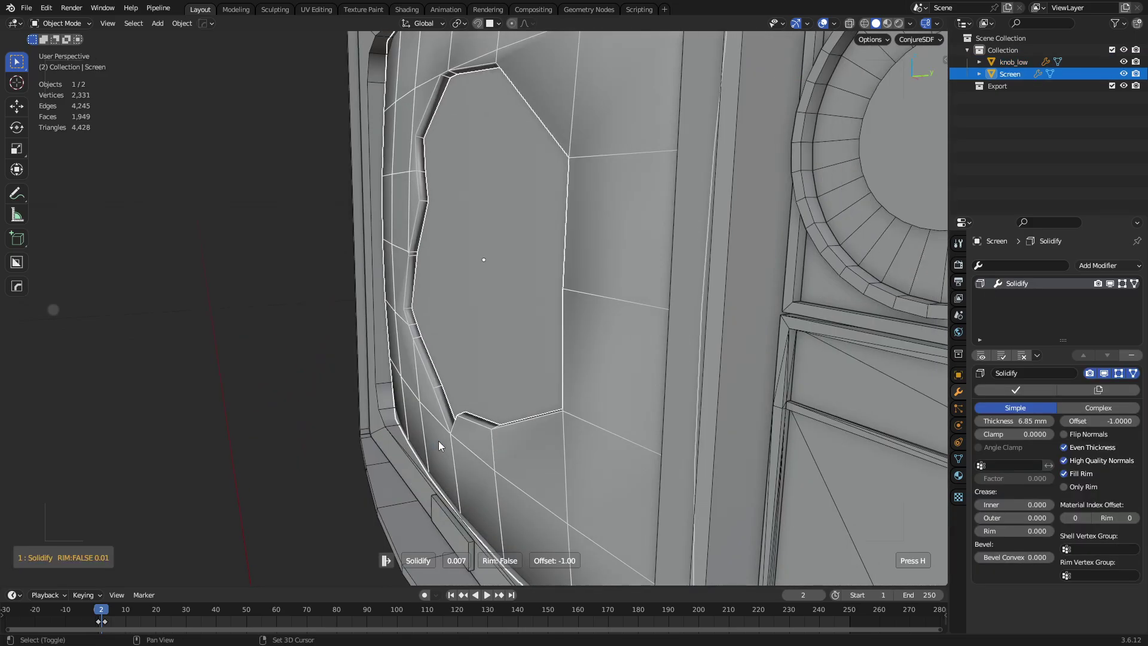
pyautogui.click(439, 443)
pyautogui.press('n')
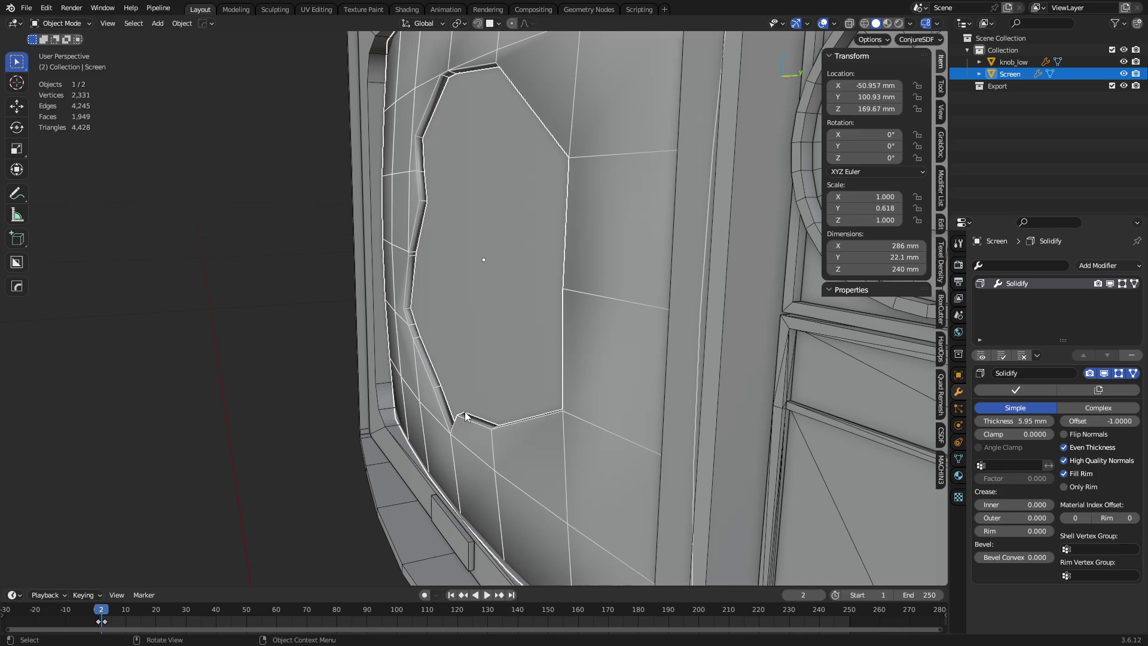
# Shade the Screen smooth with Auto Smooth at 55°.
pyautogui.moveTo(465, 411); pyautogui.dragTo(680, 350, button='middle')
pyautogui.rightClick(632, 336)
pyautogui.click(630, 335)
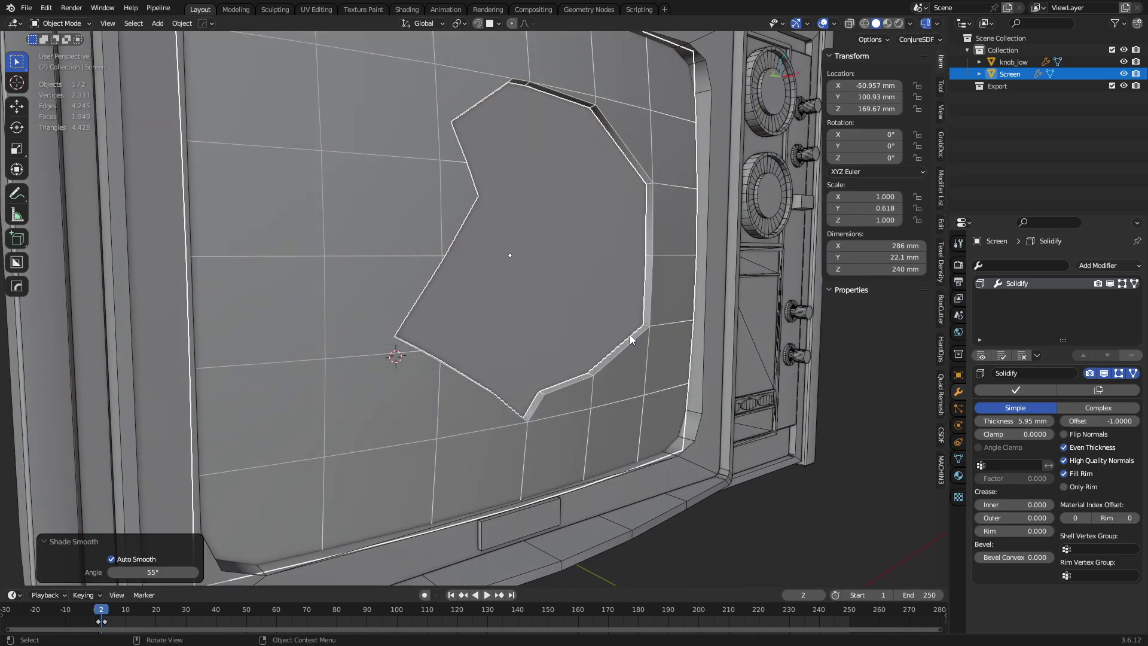
# Sharpen the Screen with HardOps Ssharp at 30° sharpness and a Weighted Normal modifier, hide the wireframe, and deselect everything.
pyautogui.press('q')
pyautogui.click(630, 333)
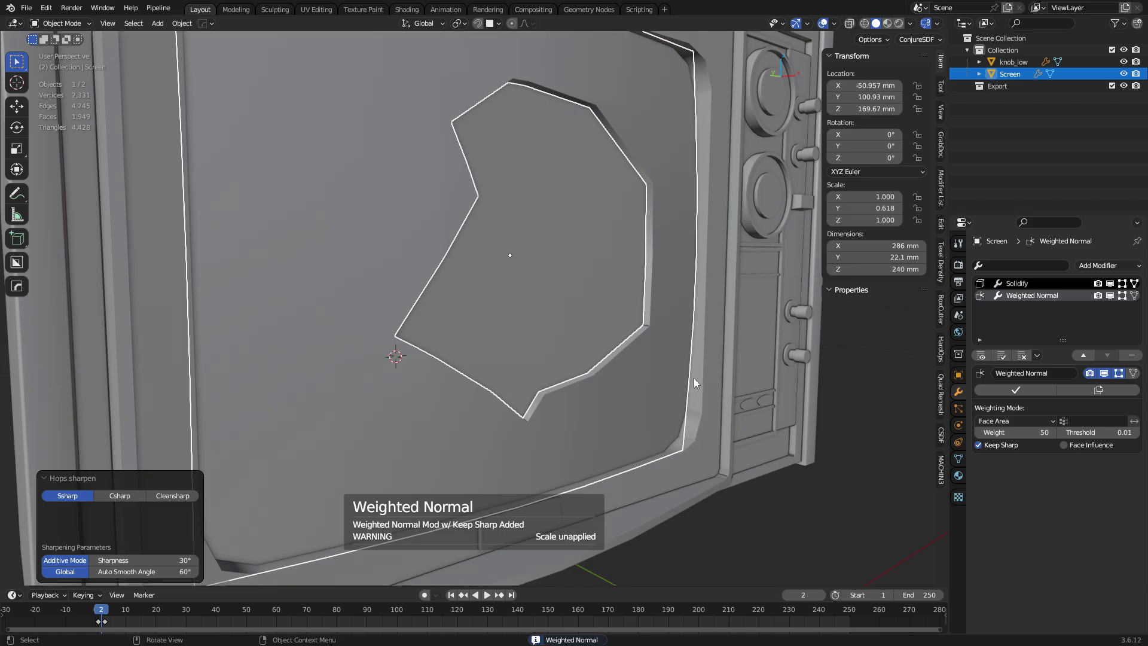
pyautogui.scroll(-5, 694, 378)
pyautogui.hotkey('alt', 'a')
pyautogui.moveTo(584, 409); pyautogui.dragTo(603, 365, button='middle')
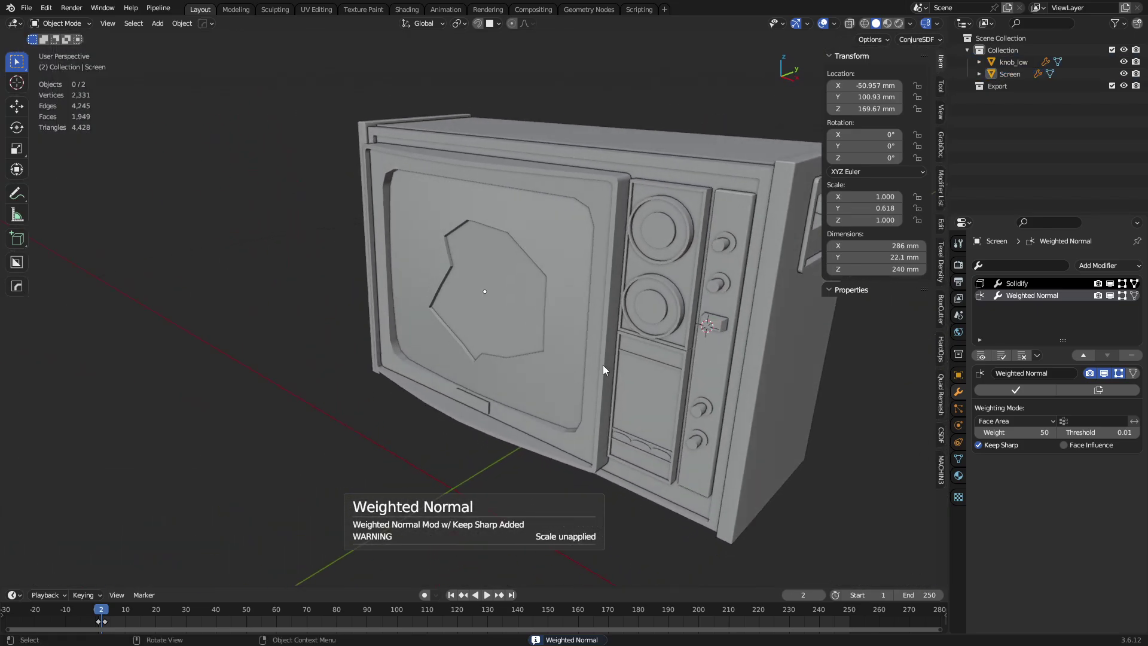
# Rename the television body object to Body_Low.
pyautogui.click(1012, 62)
pyautogui.doubleClick(1012, 63)
pyautogui.write('Body')
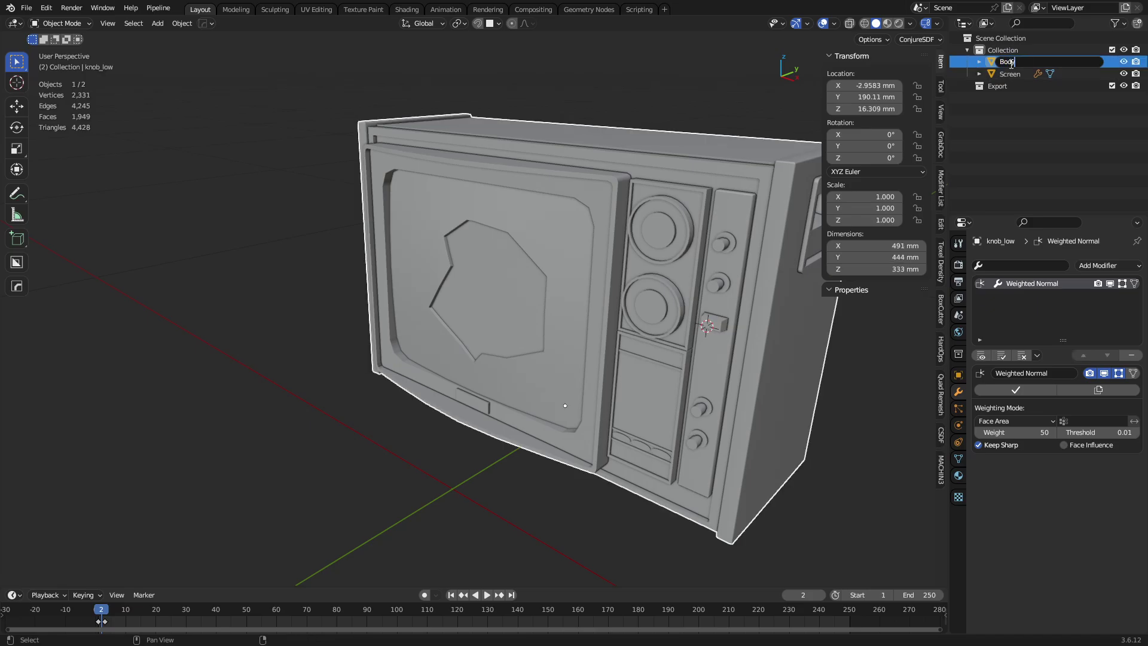
pyautogui.write('_Low')
pyautogui.press('Return')
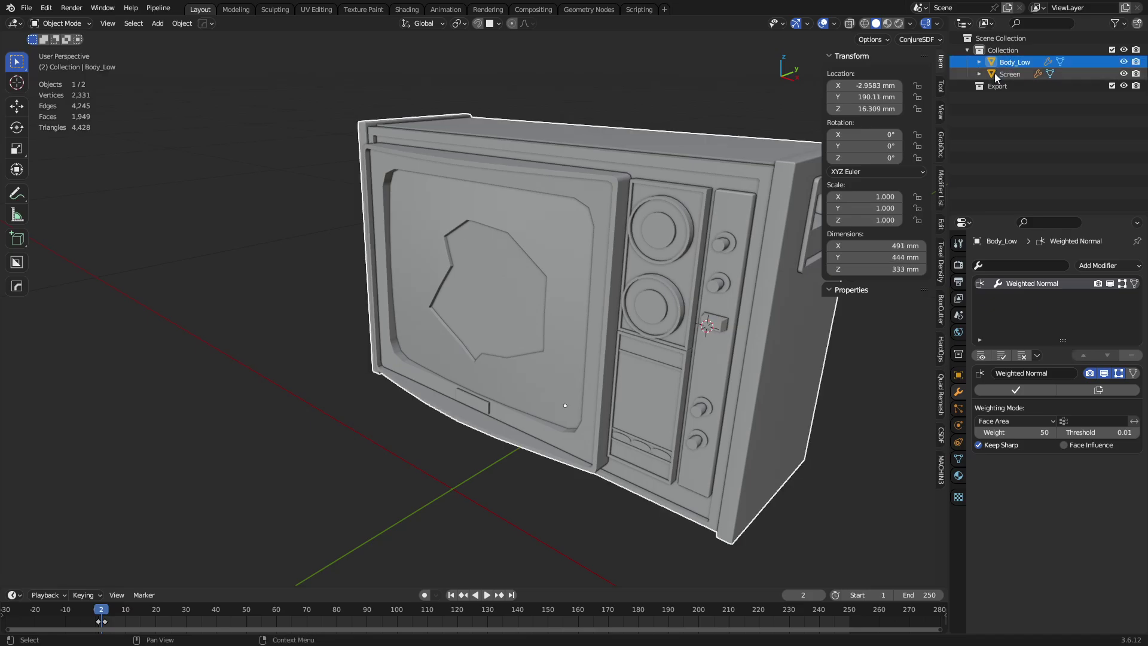
# Compare the materials assigned to Body_Low and the Screen in the Shading workspace, then inspect the television with nothing selected.
pyautogui.click(406, 9)
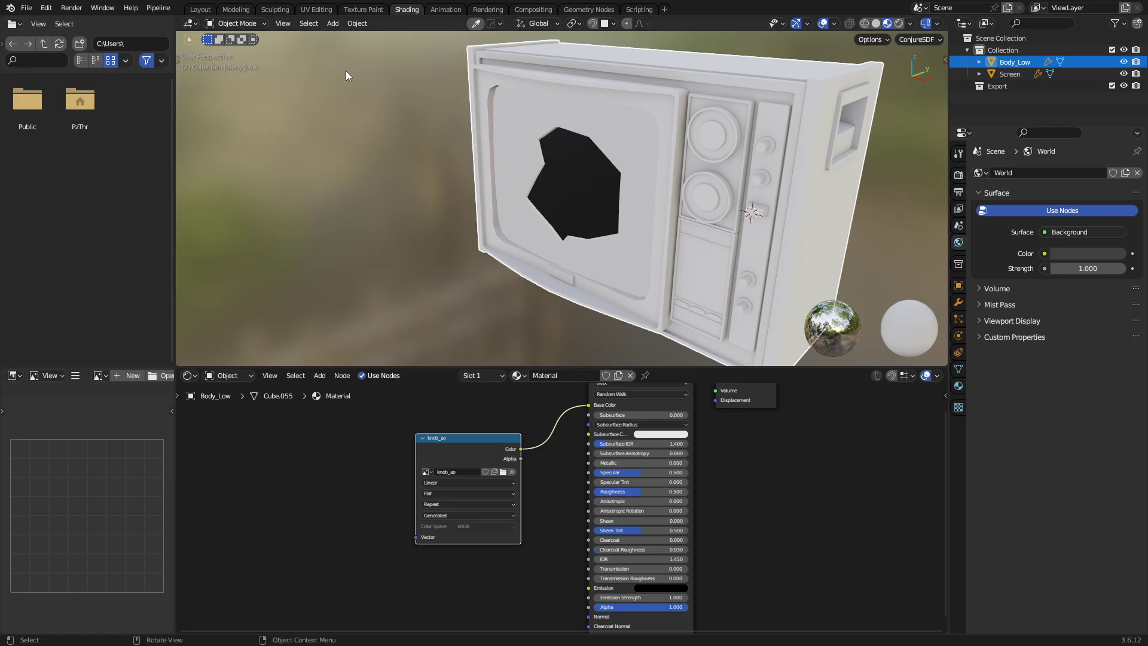
pyautogui.click(1021, 75)
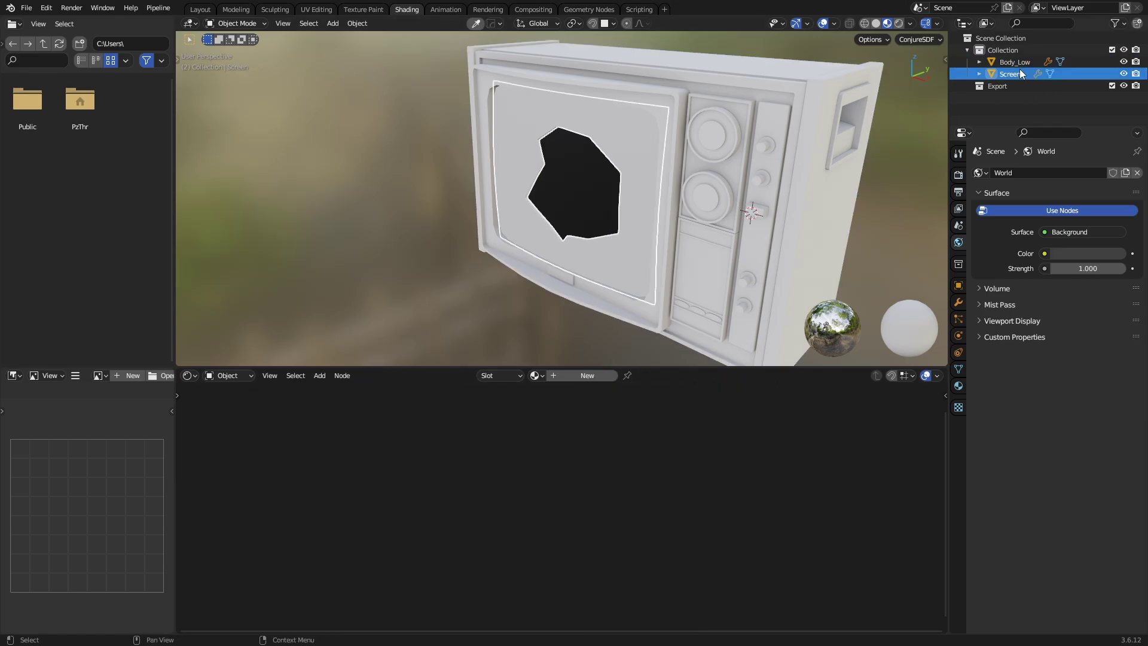
pyautogui.click(1021, 64)
pyautogui.keyDown('shift'); pyautogui.click(1021, 75); pyautogui.keyUp('shift')
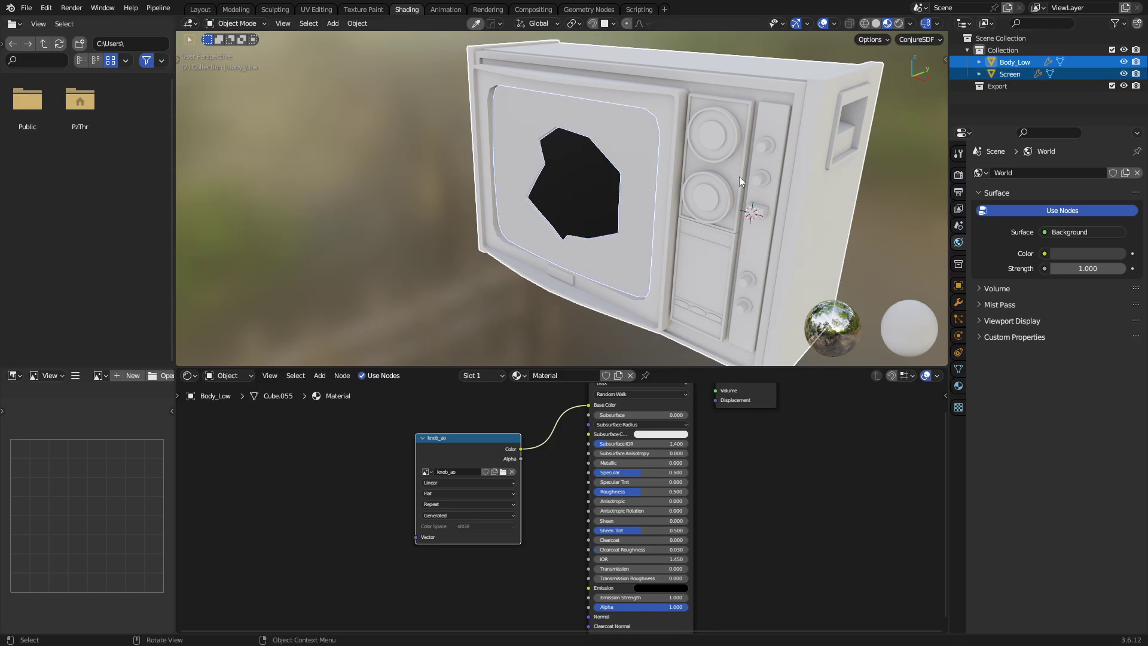
pyautogui.keyDown('shift'); pyautogui.click(640, 191); pyautogui.keyUp('shift')
pyautogui.keyDown('shift'); pyautogui.click(713, 214); pyautogui.keyUp('shift')
pyautogui.moveTo(714, 214); pyautogui.dragTo(659, 220, button='middle')
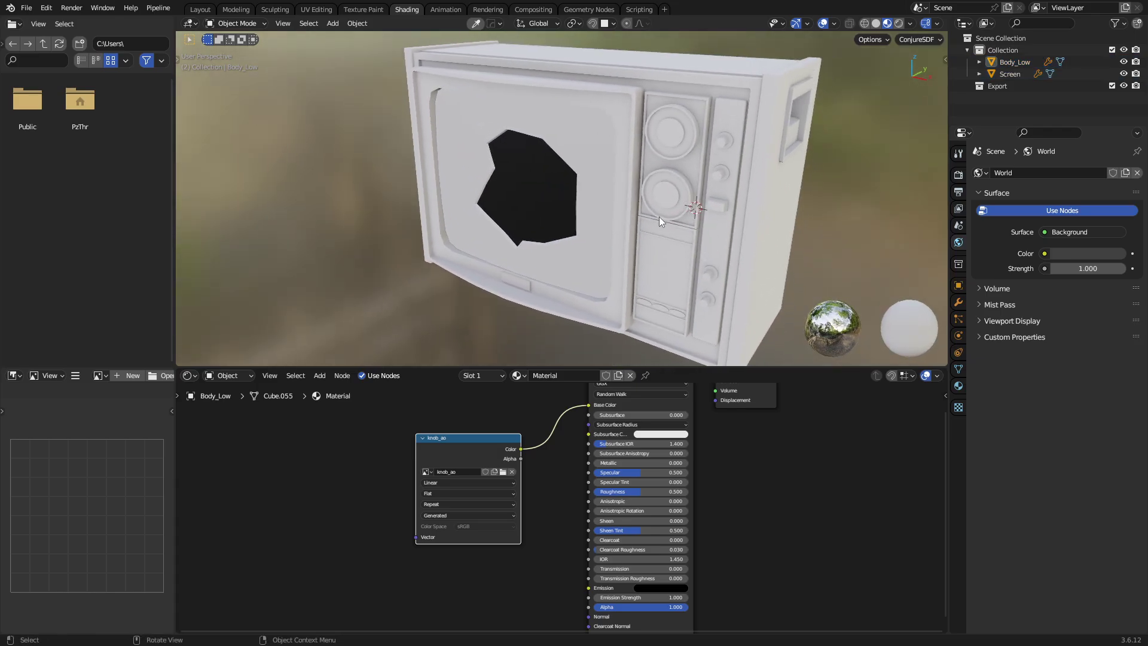
# Bake the ambient occlusion map of Body_Low with TexTools in the UV Editing workspace.
pyautogui.click(1008, 63)
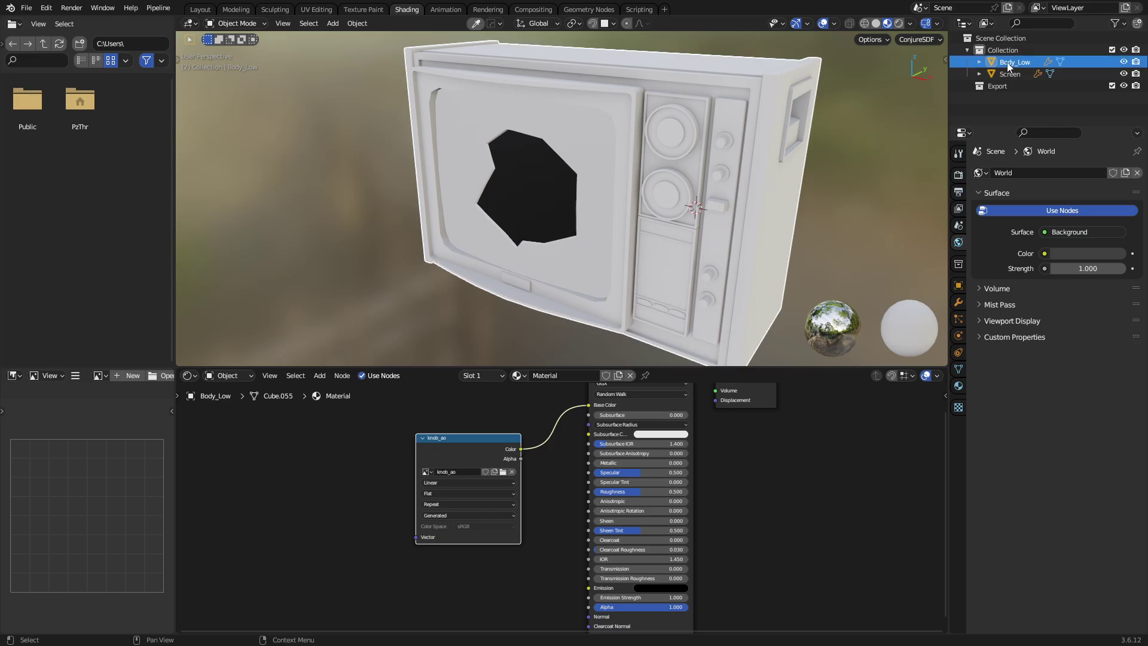
pyautogui.click(317, 10)
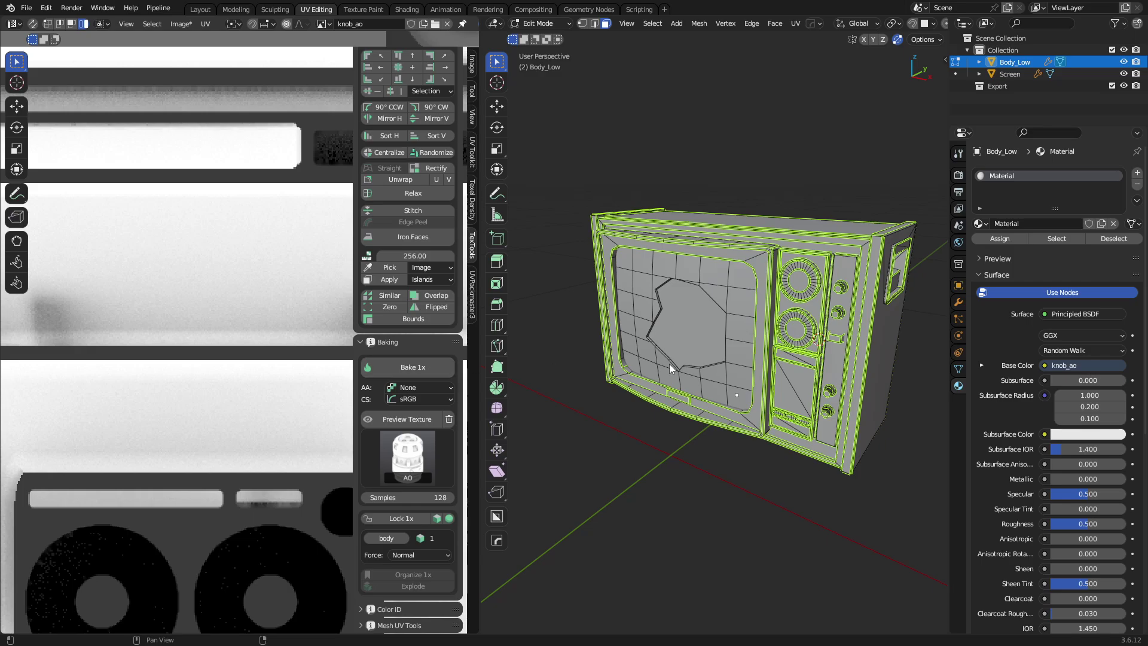
pyautogui.click(405, 374)
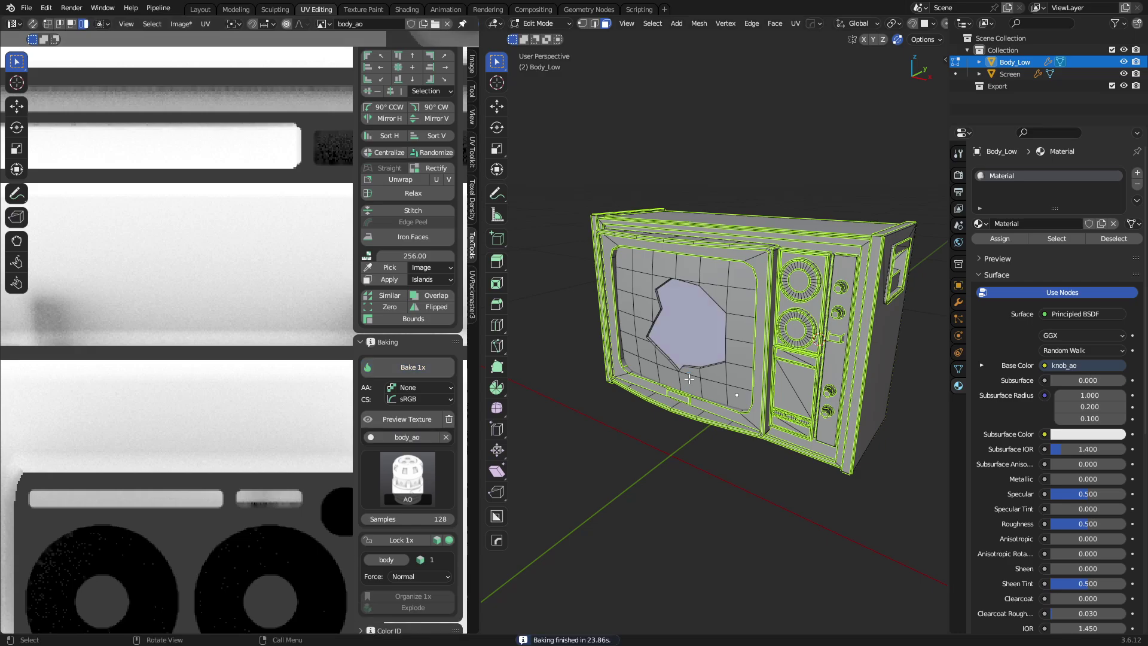
# Return to Object Mode and show the television in Material Preview with the separate Screen object selected.
pyautogui.hotkey('ctrl', 'Tab')
pyautogui.click(590, 379)
pyautogui.click(698, 379)
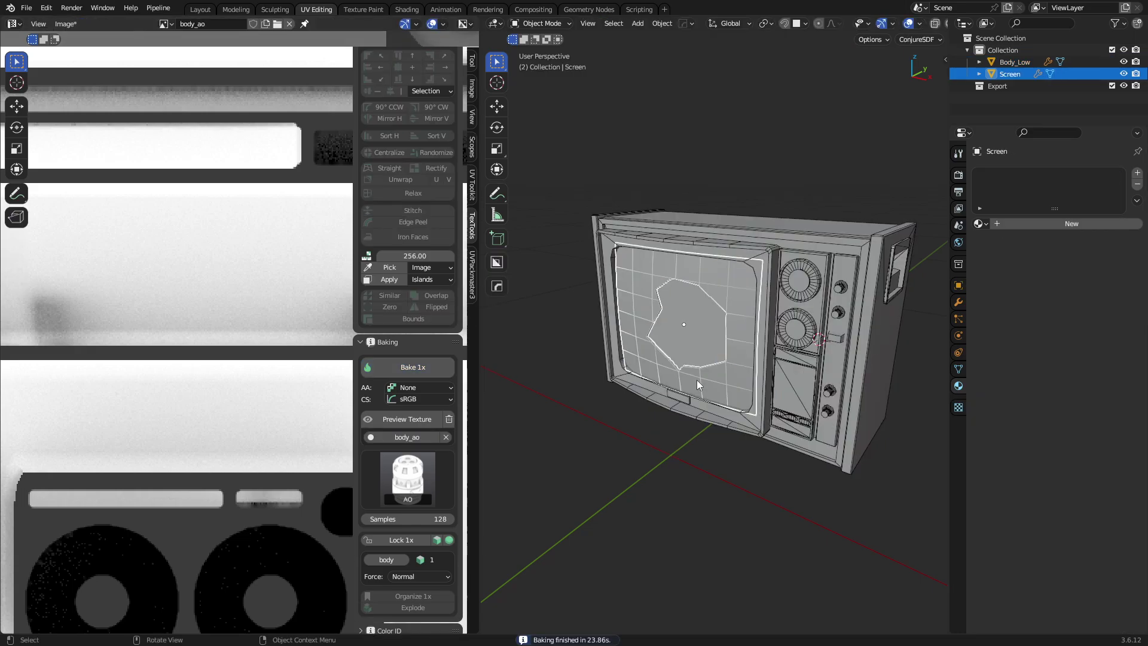
pyautogui.scroll(3, 698, 379)
pyautogui.moveTo(698, 379)
pyautogui.mouseDown(button='middle')
pyautogui.moveTo(713, 398)
pyautogui.moveTo(747, 393)
pyautogui.moveTo(699, 396)
pyautogui.moveTo(723, 415)
pyautogui.moveTo(699, 438)
pyautogui.moveTo(686, 396)
pyautogui.moveTo(805, 413)
pyautogui.moveTo(775, 417)
pyautogui.moveTo(640, 356)
pyautogui.moveTo(619, 273)
pyautogui.moveTo(525, 334)
pyautogui.moveTo(579, 333)
pyautogui.moveTo(551, 335)
pyautogui.moveTo(619, 359)
pyautogui.moveTo(652, 307)
pyautogui.moveTo(849, 361)
pyautogui.moveTo(870, 347)
pyautogui.moveTo(924, 357)
pyautogui.moveTo(769, 343)
pyautogui.moveTo(811, 349)
pyautogui.moveTo(824, 328)
pyautogui.moveTo(799, 322)
pyautogui.moveTo(807, 319)
pyautogui.moveTo(602, 360)
pyautogui.moveTo(749, 372)
pyautogui.moveTo(623, 378)
pyautogui.mouseUp(button='middle')
pyautogui.press('z')
pyautogui.click(723, 454)
pyautogui.hotkey('alt', 'a')
pyautogui.scroll(4, 681, 388)
pyautogui.click(666, 371)
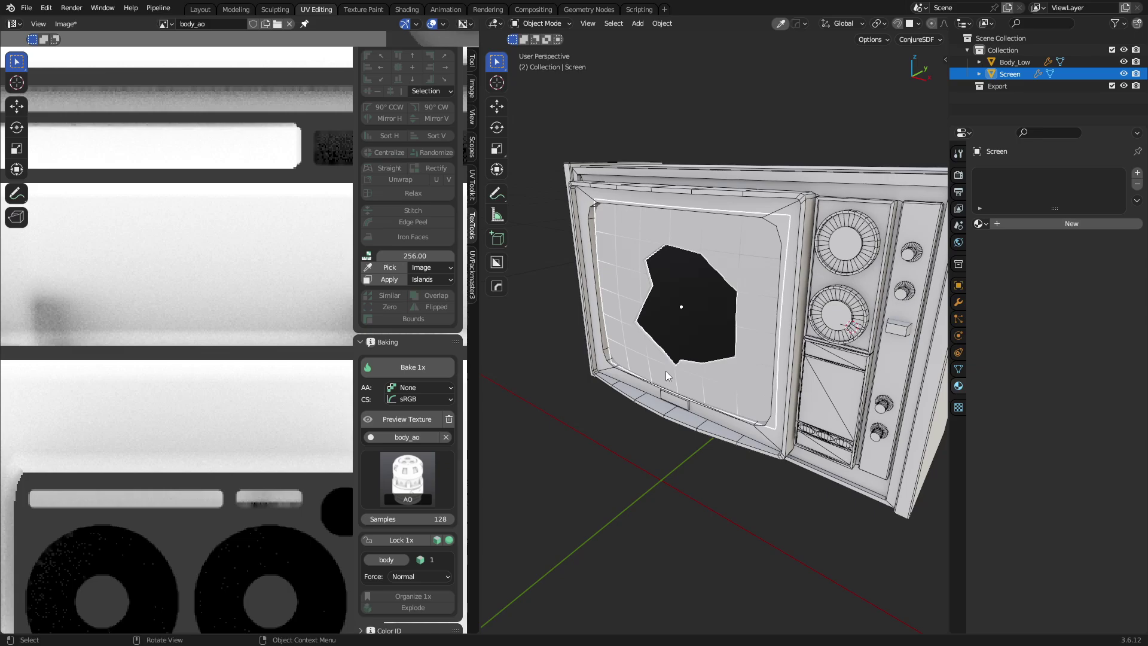
pyautogui.scroll(2, 665, 371)
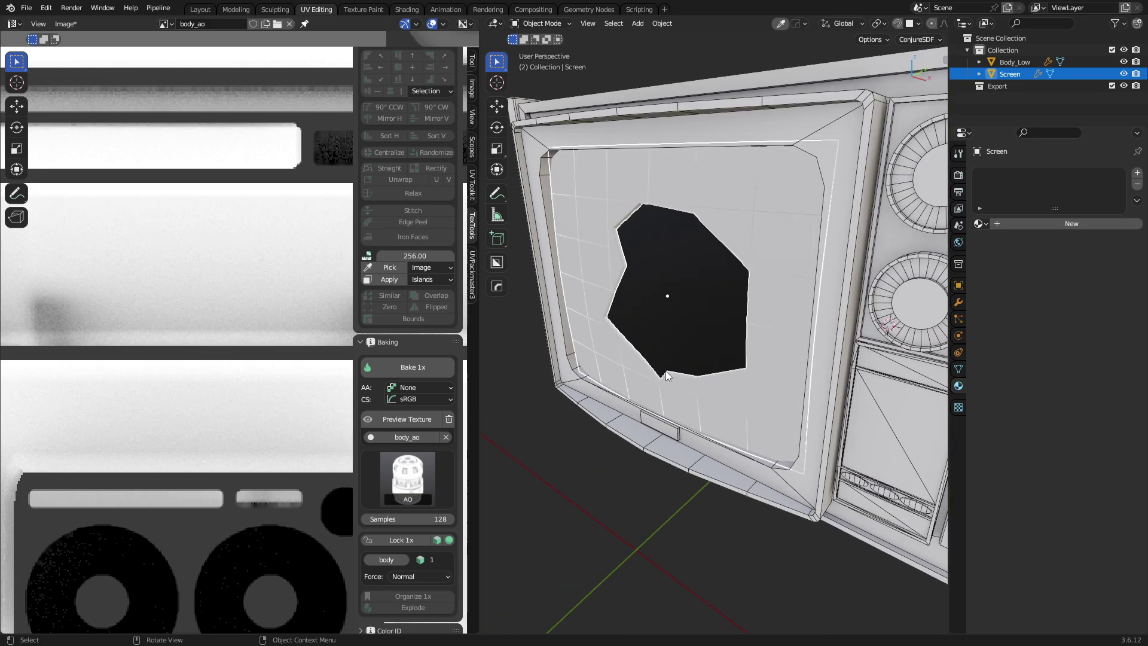
# Examine the Screen mesh and its UV layout by selecting all of its faces in Edit Mode, and return to Object Mode.
pyautogui.scroll(2, 670, 373)
pyautogui.scroll(3, 682, 371)
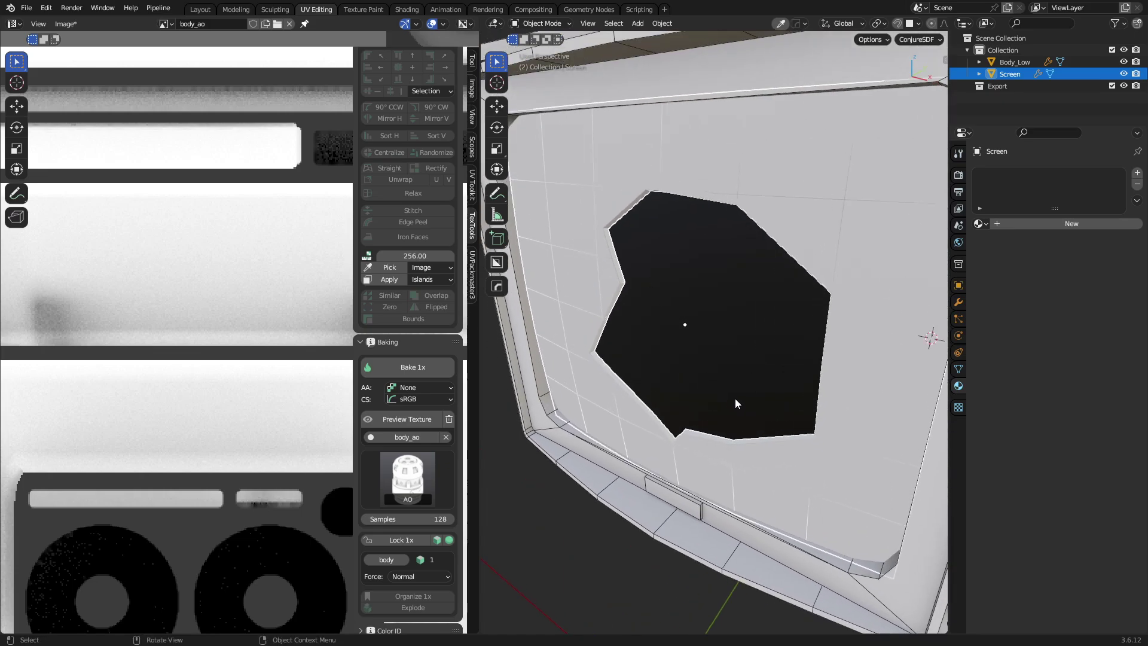
pyautogui.moveTo(735, 399); pyautogui.dragTo(687, 364, button='middle')
pyautogui.press('Tab')
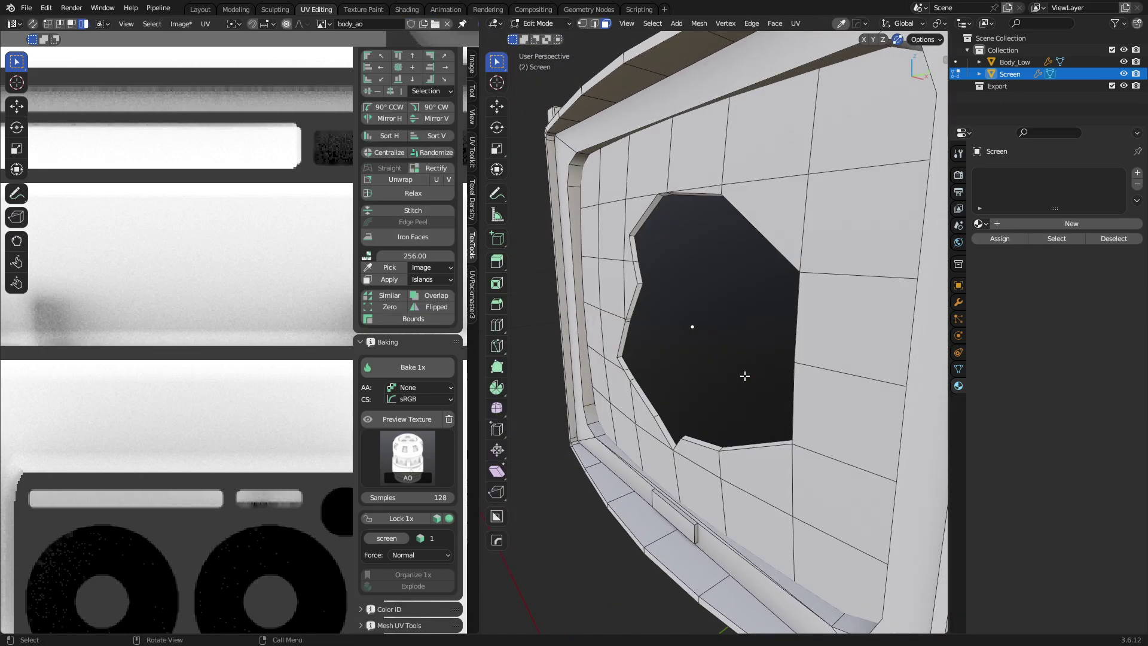
pyautogui.press('a')
pyautogui.scroll(-5, 174, 366)
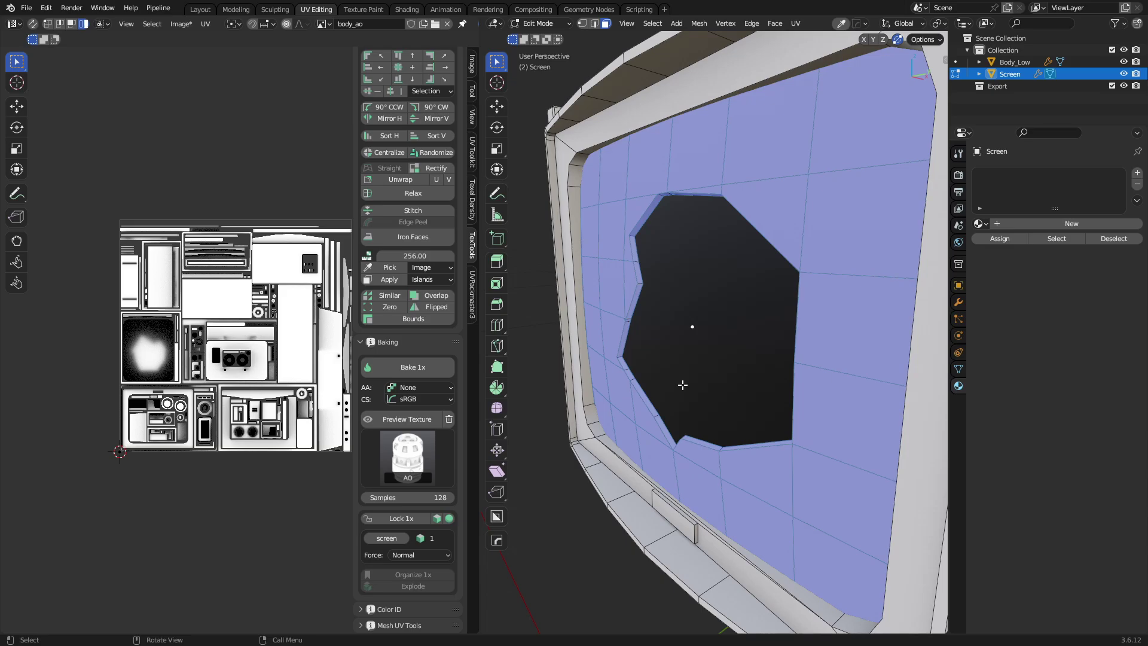
pyautogui.press('Tab')
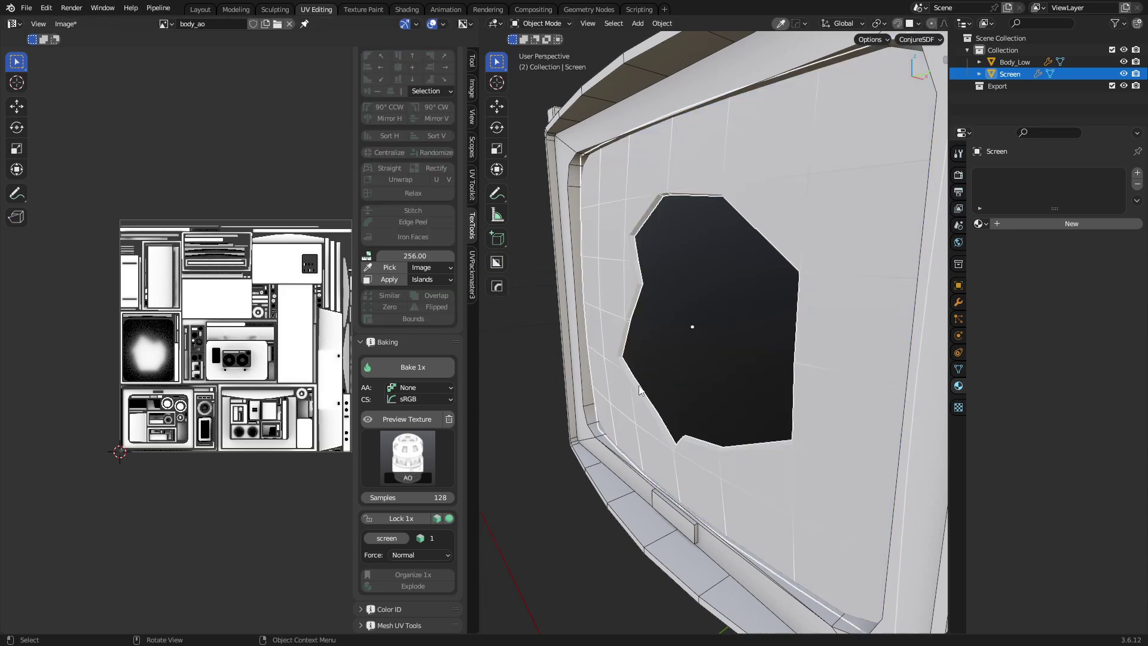
pyautogui.hotkey('ctrl', 'z')
pyautogui.hotkey('ctrl', 'shift', 'z')
# Hide Screen and examine the Body_Low face behind it together with its UV island.
pyautogui.press('h')
pyautogui.moveTo(688, 443); pyautogui.dragTo(891, 420, button='middle')
pyautogui.click(680, 399)
pyautogui.press('Tab')
pyautogui.hotkey('ctrl', 'Tab')
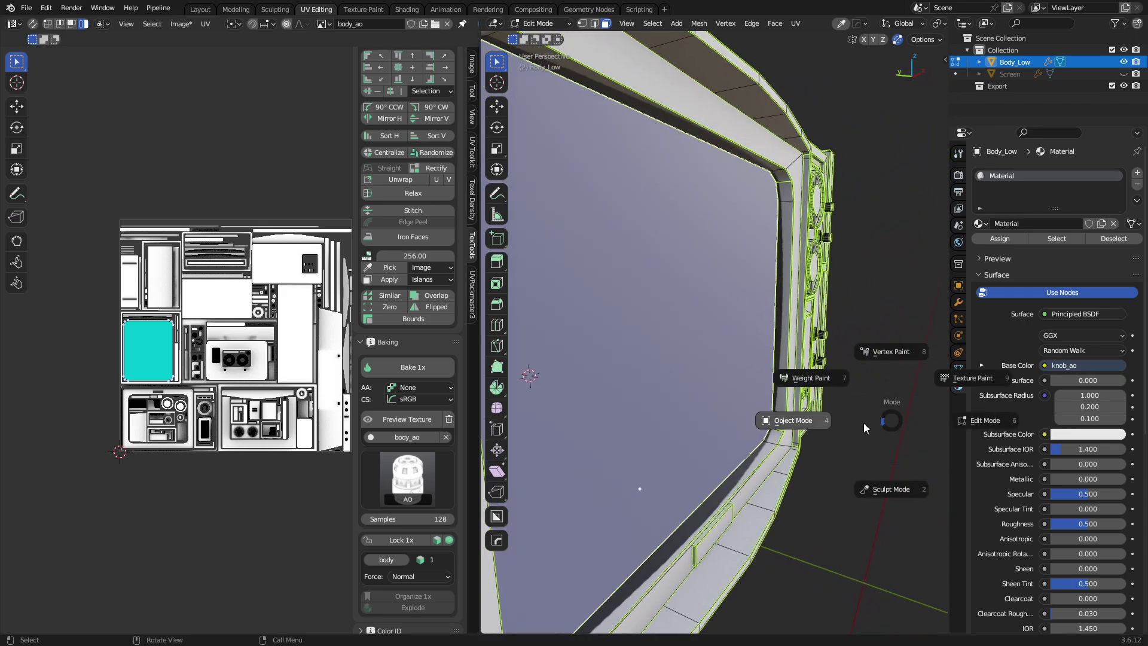
pyautogui.click(863, 422)
pyautogui.moveTo(774, 458); pyautogui.dragTo(770, 467, button='middle')
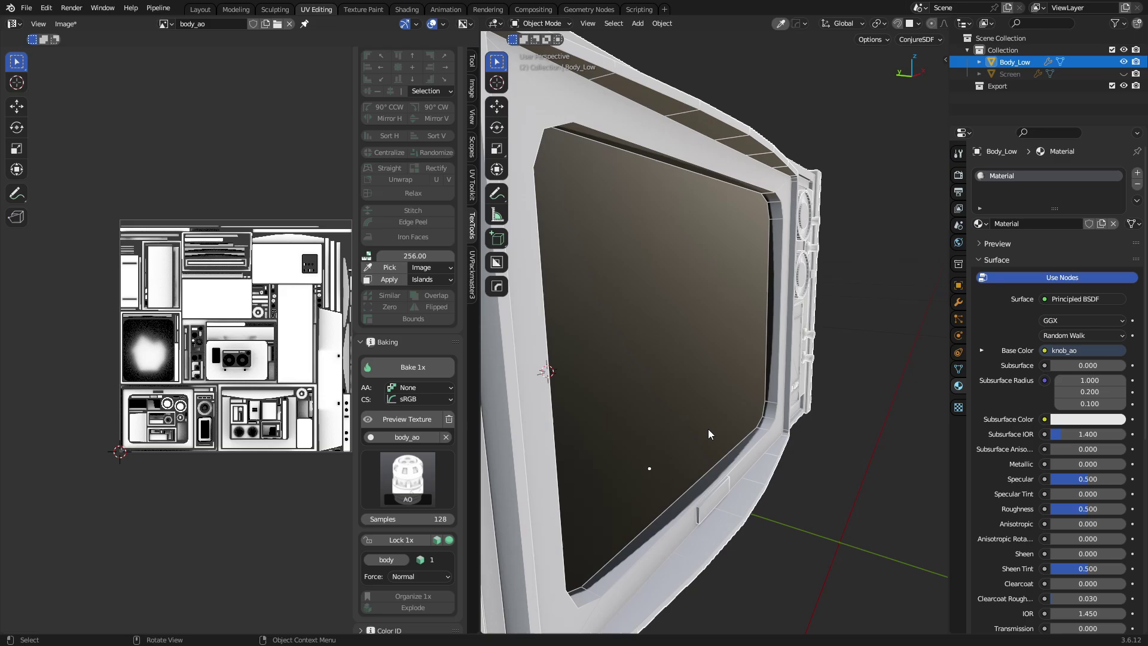
# Review the modifiers of Body_Low, and unhide Screen to review its modifiers as well.
pyautogui.click(958, 302)
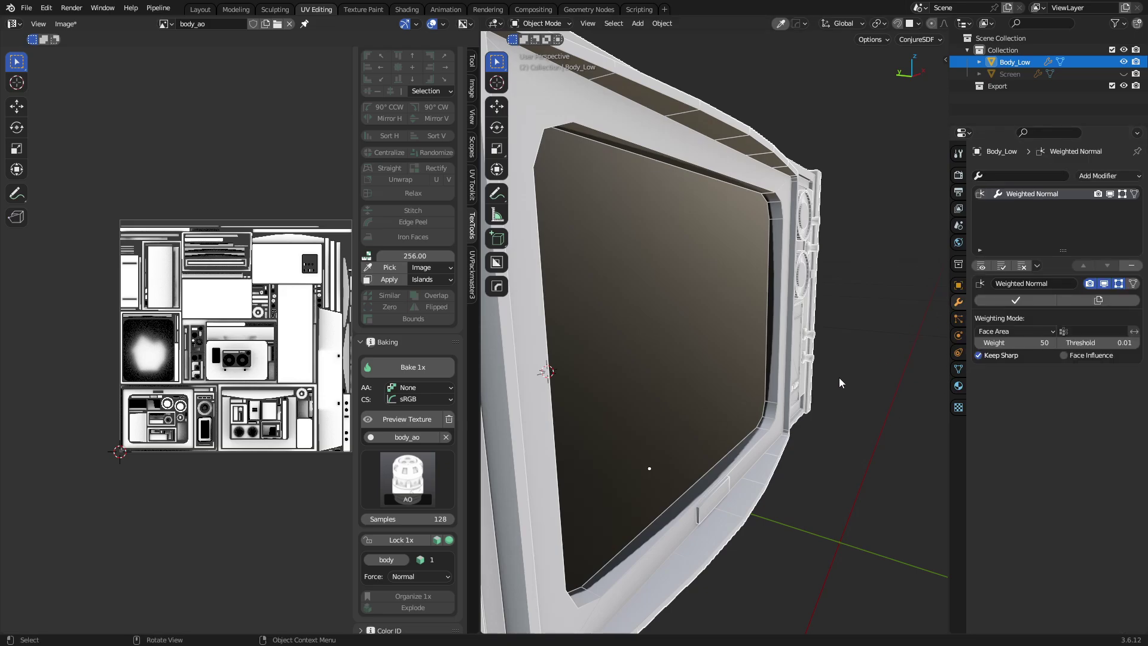
pyautogui.hotkey('alt', 'h')
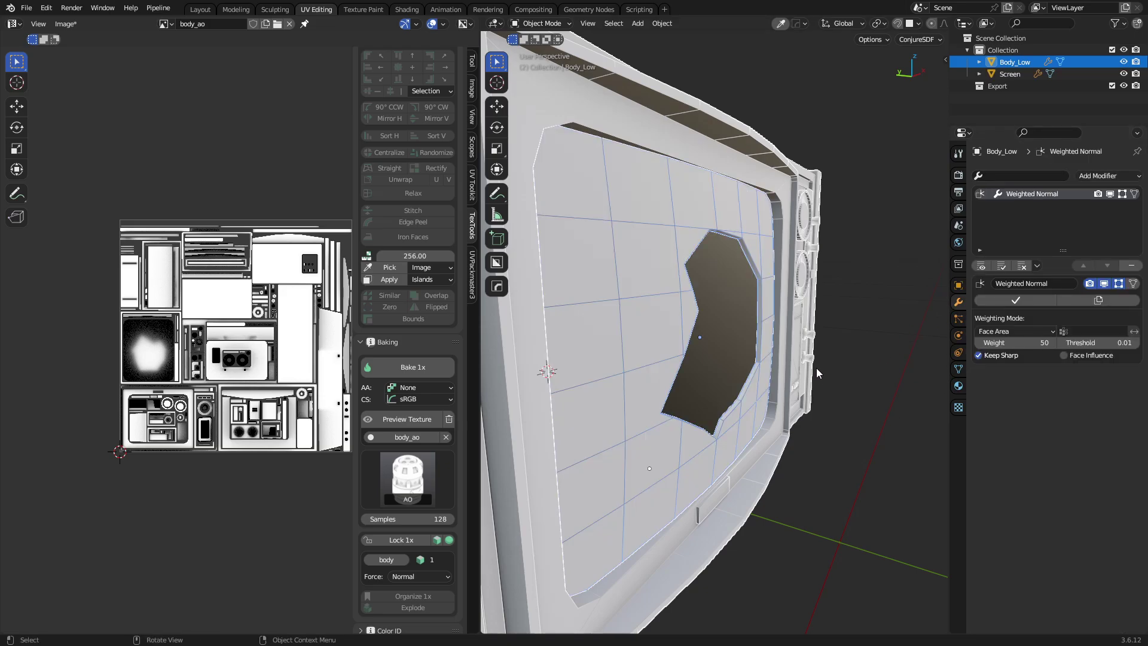
pyautogui.click(673, 437)
pyautogui.click(1040, 198)
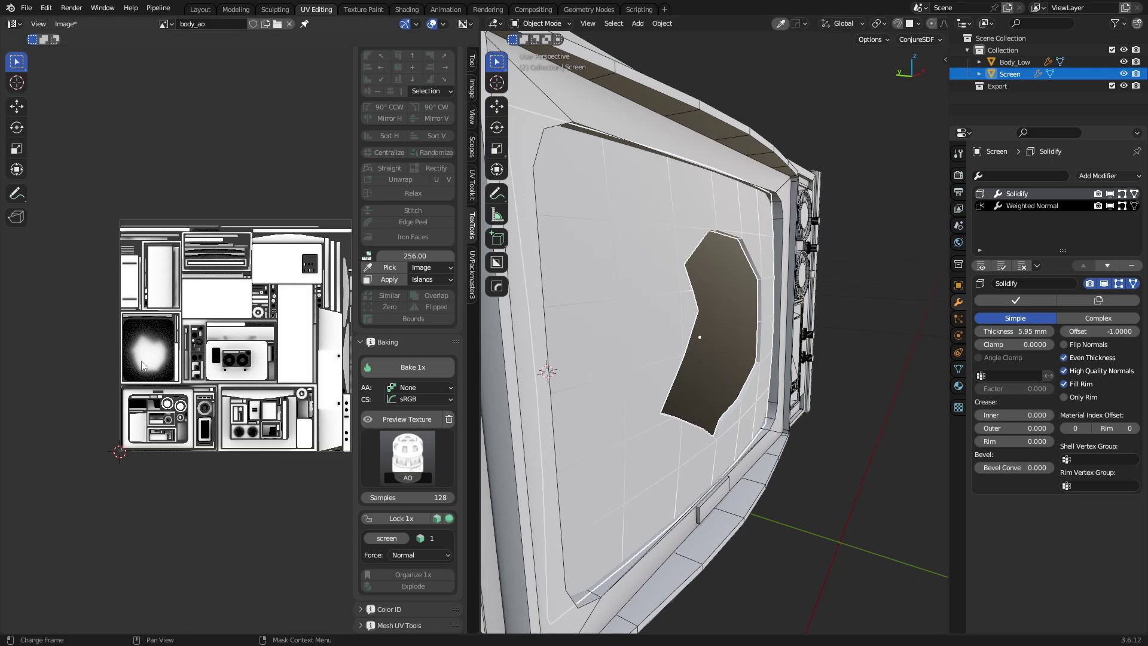
pyautogui.moveTo(747, 366); pyautogui.dragTo(720, 413, button='middle')
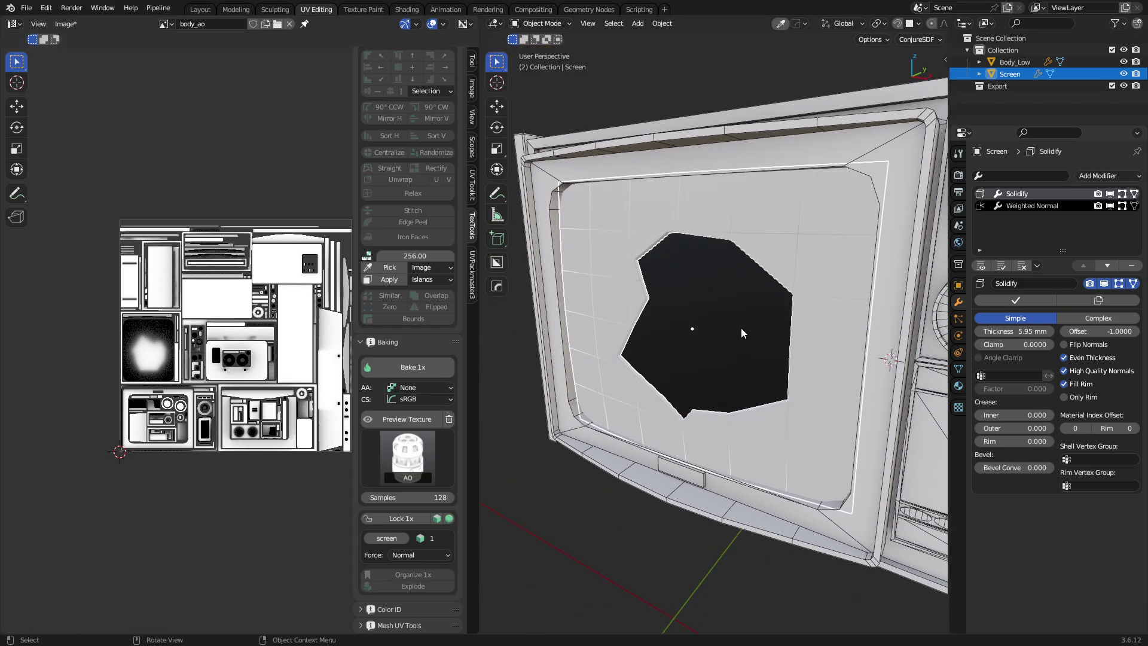
# Hide Screen and assign the body_ao image to the texture node feeding Body_Low's base color.
pyautogui.press('h')
pyautogui.click(734, 352)
pyautogui.click(407, 9)
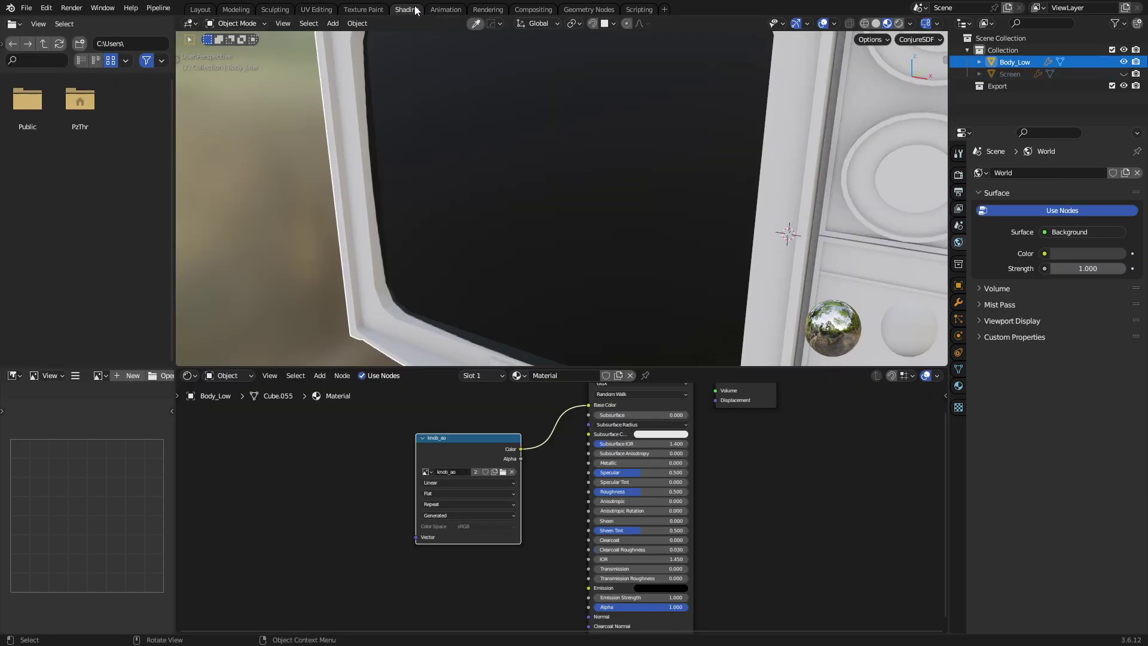
pyautogui.click(429, 473)
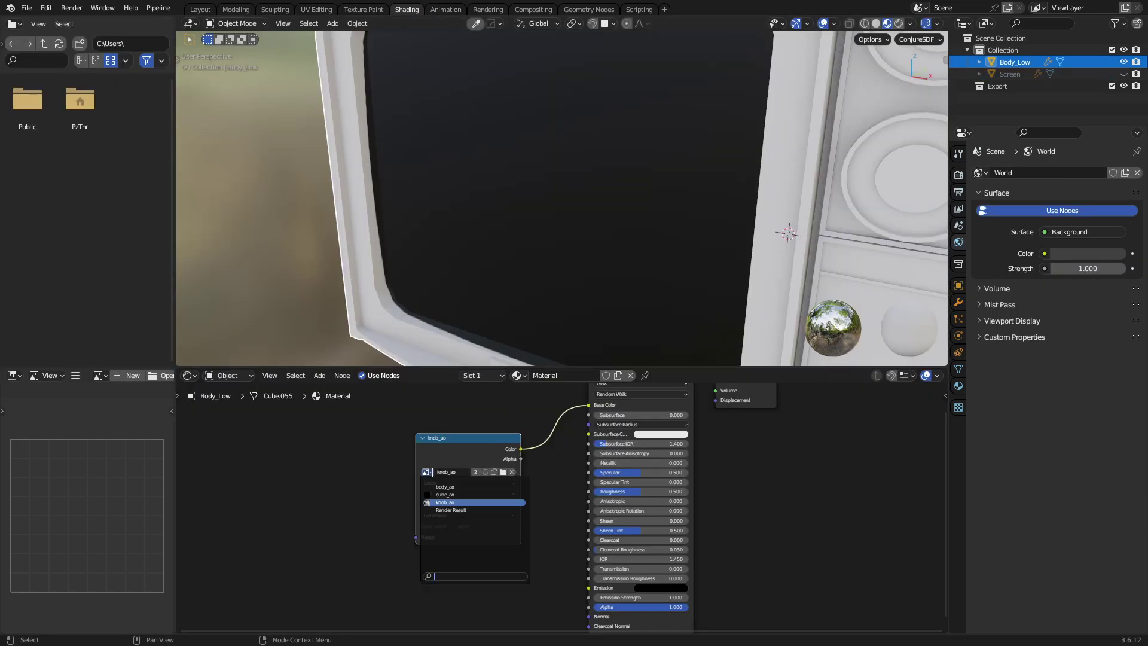
pyautogui.click(448, 487)
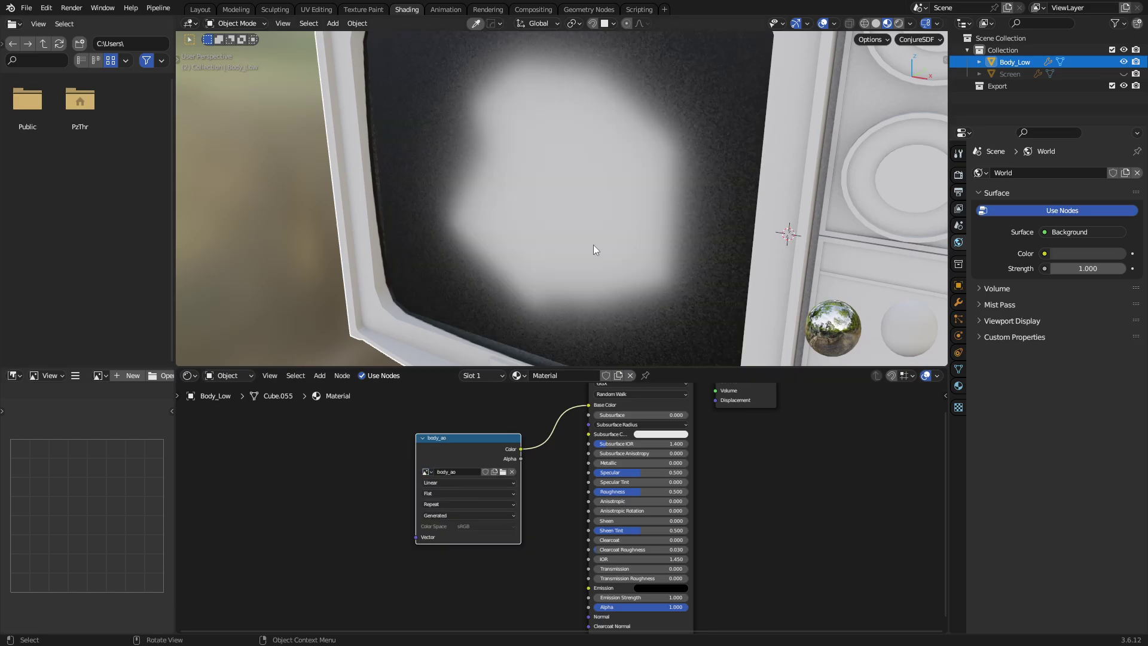
# Inspect the ambient occlusion on the television's screen area in the Layout workspace with Material Preview shading.
pyautogui.click(201, 9)
pyautogui.moveTo(555, 294); pyautogui.dragTo(672, 297, button='middle')
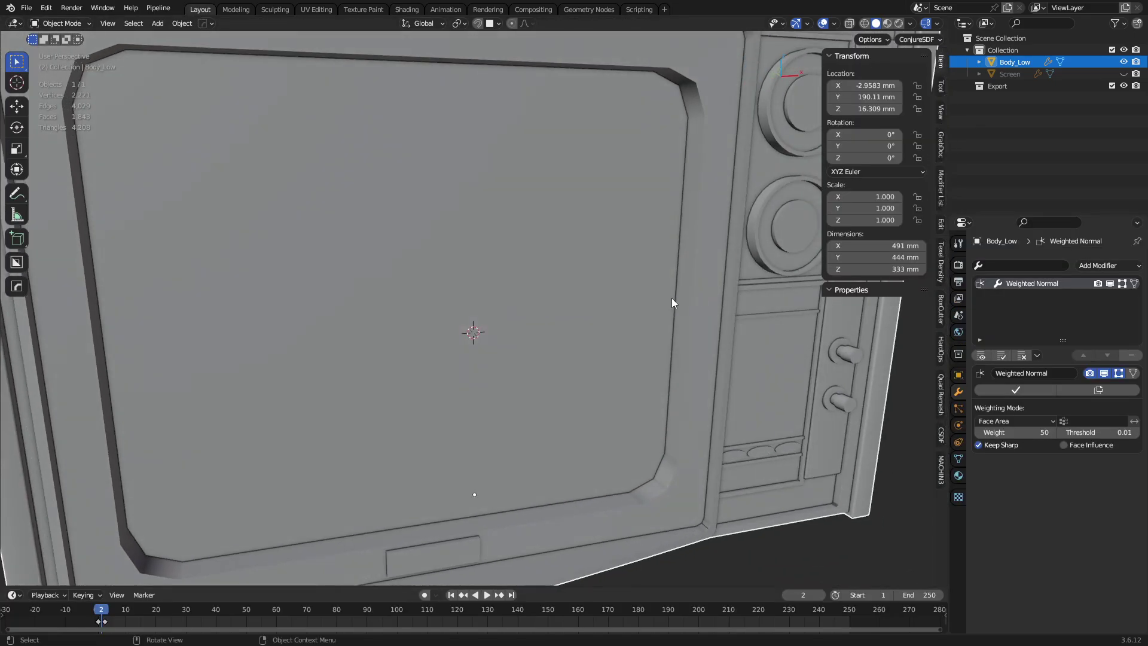
pyautogui.press('z')
pyautogui.click(680, 366)
pyautogui.moveTo(593, 377); pyautogui.dragTo(675, 371, button='middle')
pyautogui.press('z')
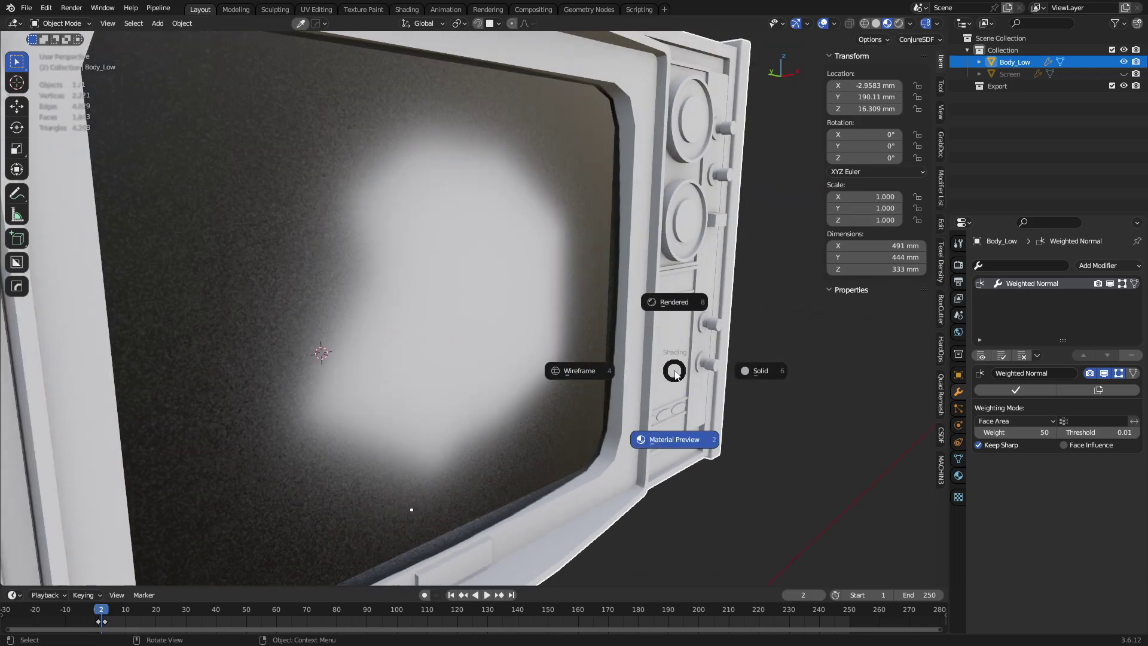
pyautogui.press('Escape')
# Unhide Screen and examine how the broken glass looks in front of the body's recess.
pyautogui.click(1124, 73)
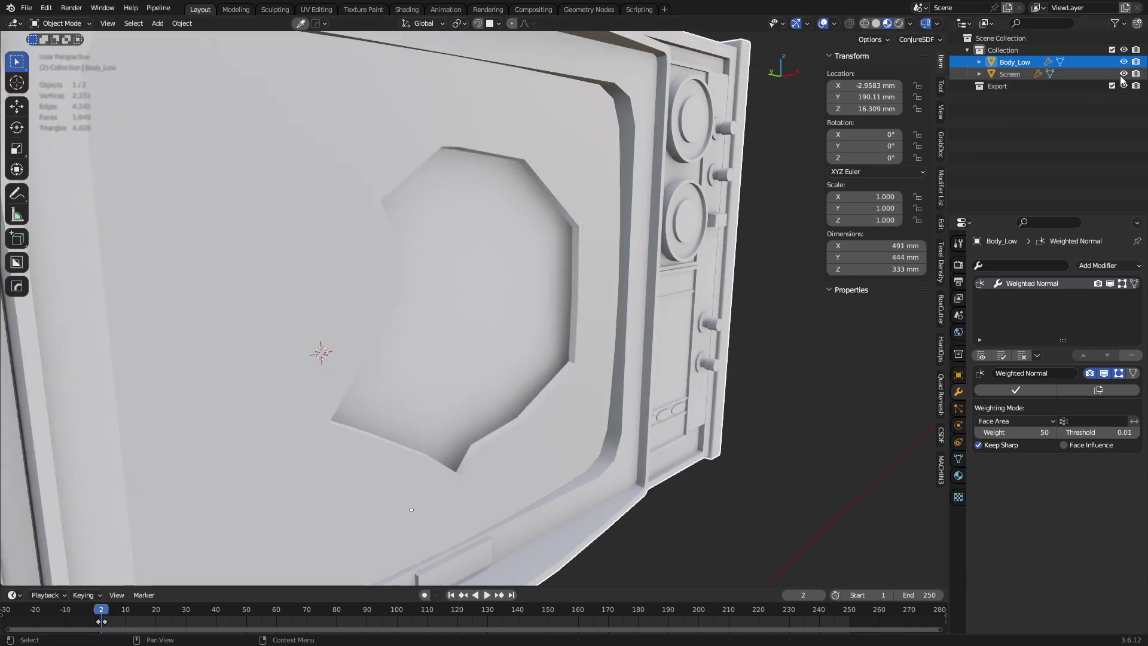
pyautogui.scroll(-5, 734, 314)
pyautogui.hotkey('alt', 'a')
pyautogui.moveTo(553, 403); pyautogui.dragTo(665, 364, button='middle')
pyautogui.click(442, 408)
pyautogui.scroll(3, 634, 383)
pyautogui.moveTo(618, 395); pyautogui.dragTo(676, 353, button='middle')
# Add a new material to Screen and darken its base color to a grey with a value of about 0.115.
pyautogui.click(472, 322)
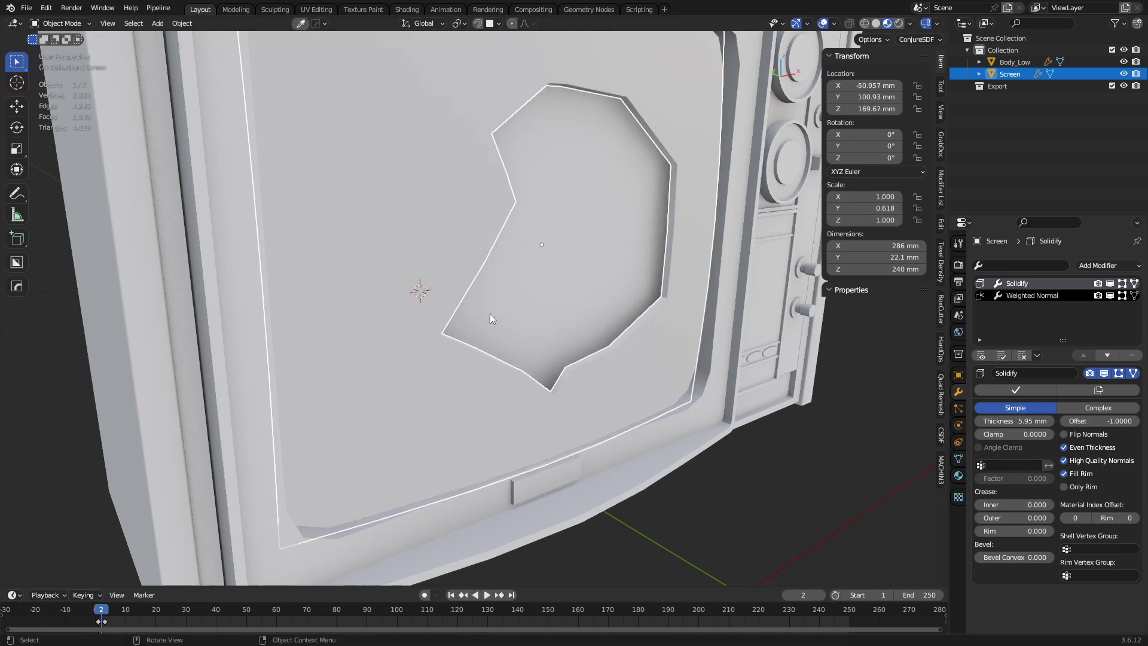
pyautogui.keyDown('shift'); pyautogui.click(508, 295); pyautogui.keyUp('shift')
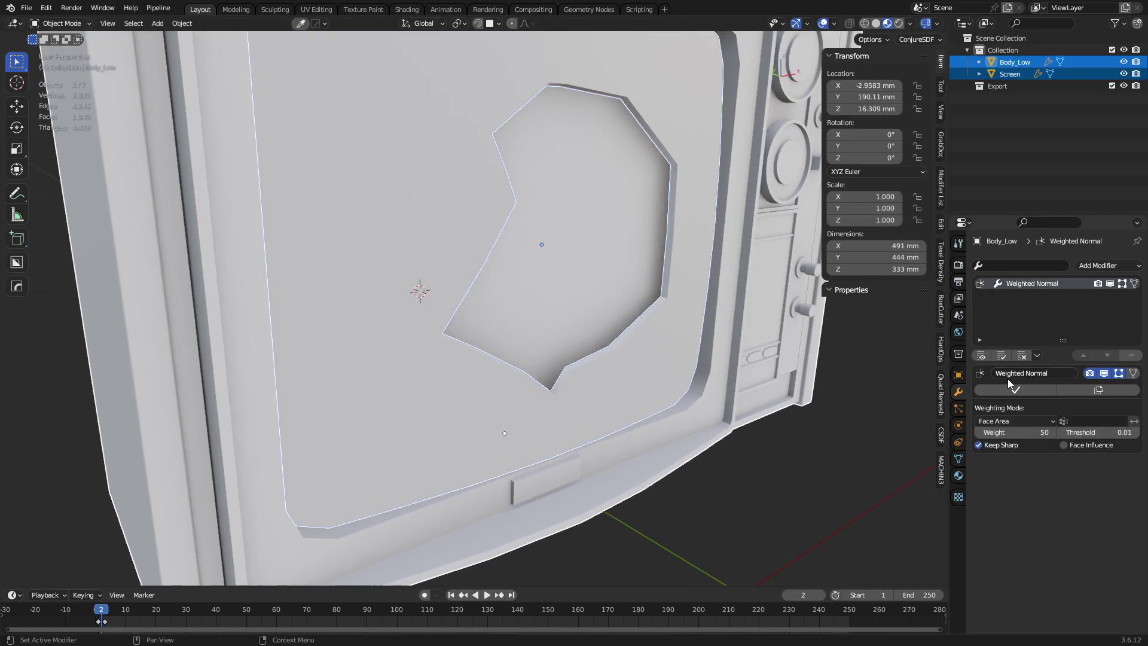
pyautogui.click(958, 477)
pyautogui.click(609, 378)
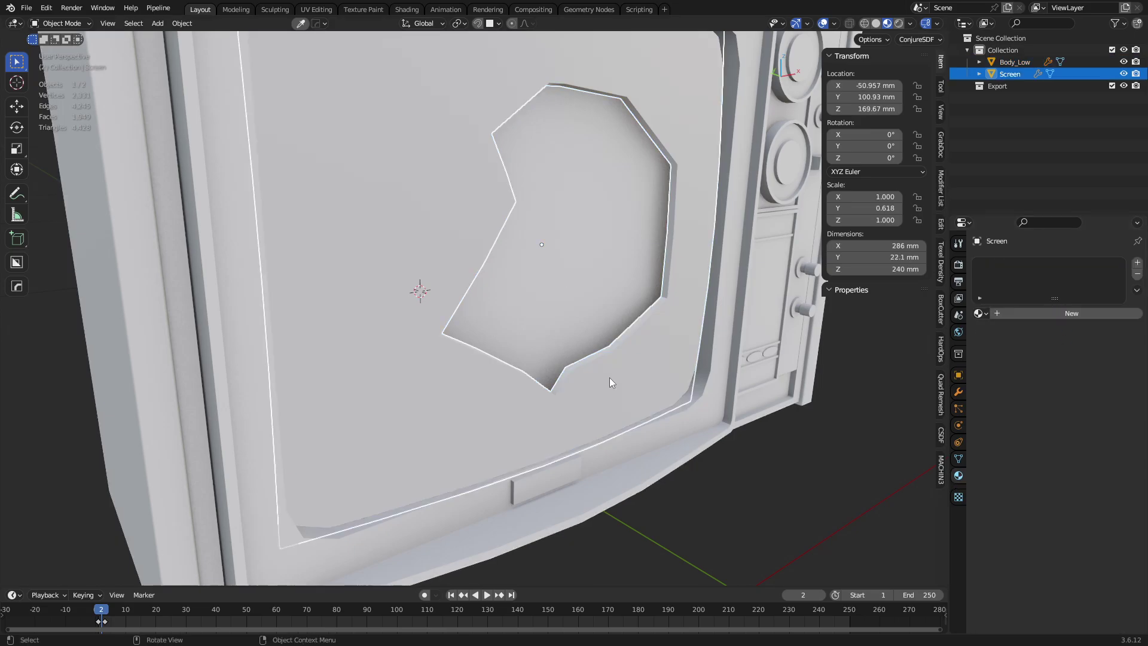
pyautogui.click(1022, 314)
pyautogui.click(1073, 441)
pyautogui.moveTo(1062, 312); pyautogui.dragTo(1021, 311)
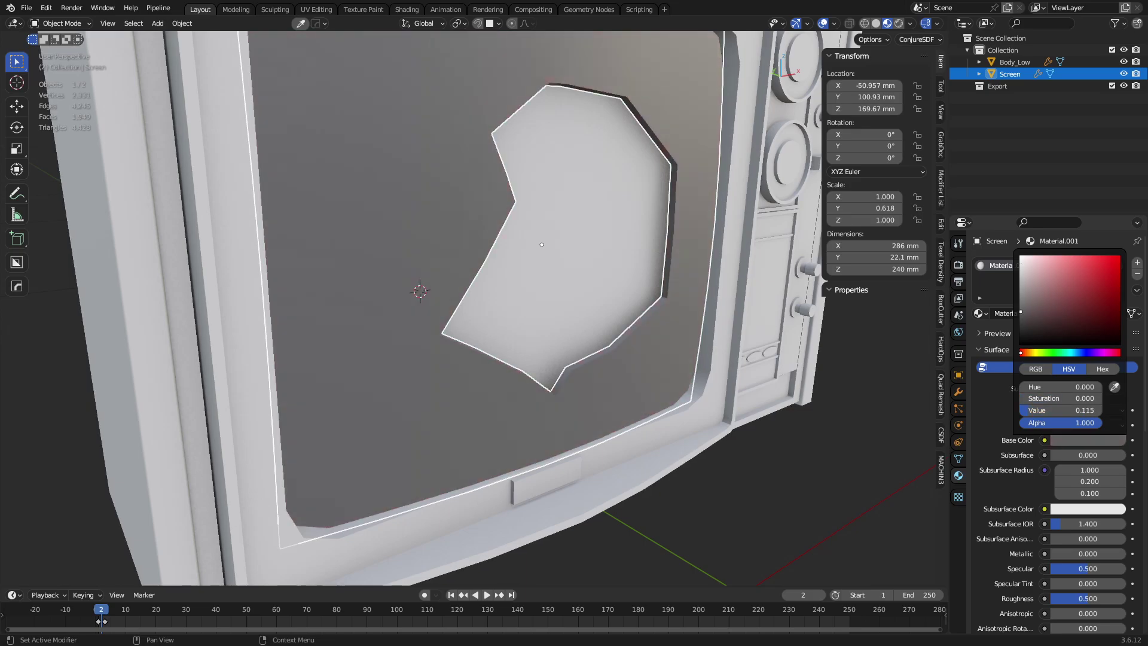
# Make the Screen material reflective with metallic 1.000 and roughness 0.043, and brighten its base color to light grey.
pyautogui.moveTo(1065, 553); pyautogui.dragTo(1119, 554)
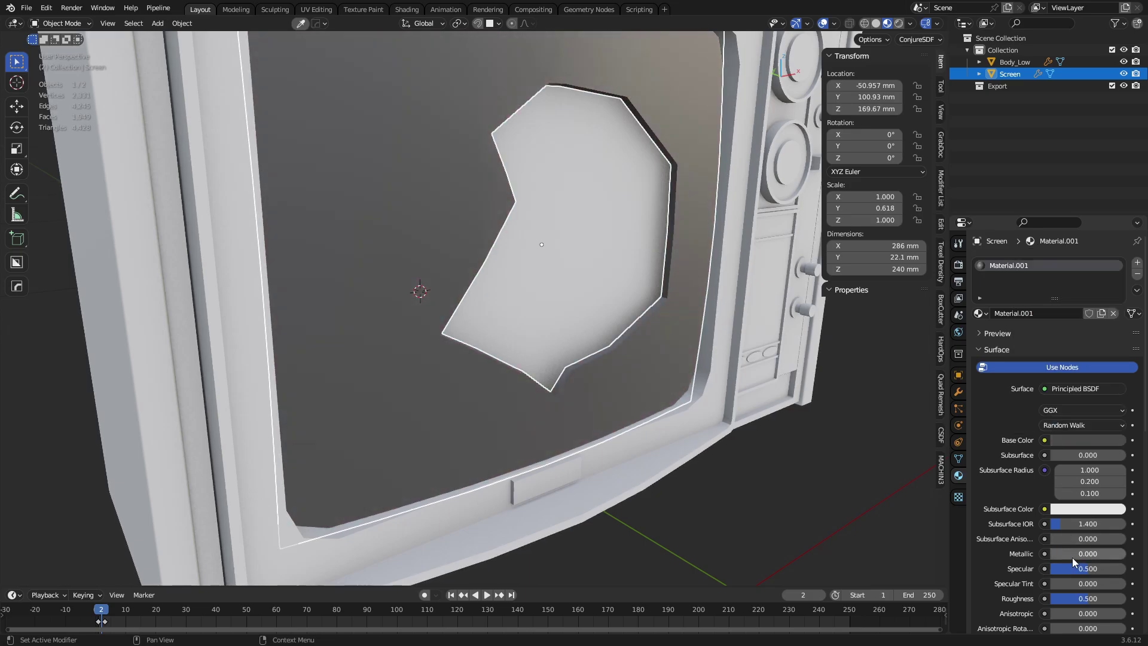
pyautogui.moveTo(1100, 598); pyautogui.dragTo(1063, 599)
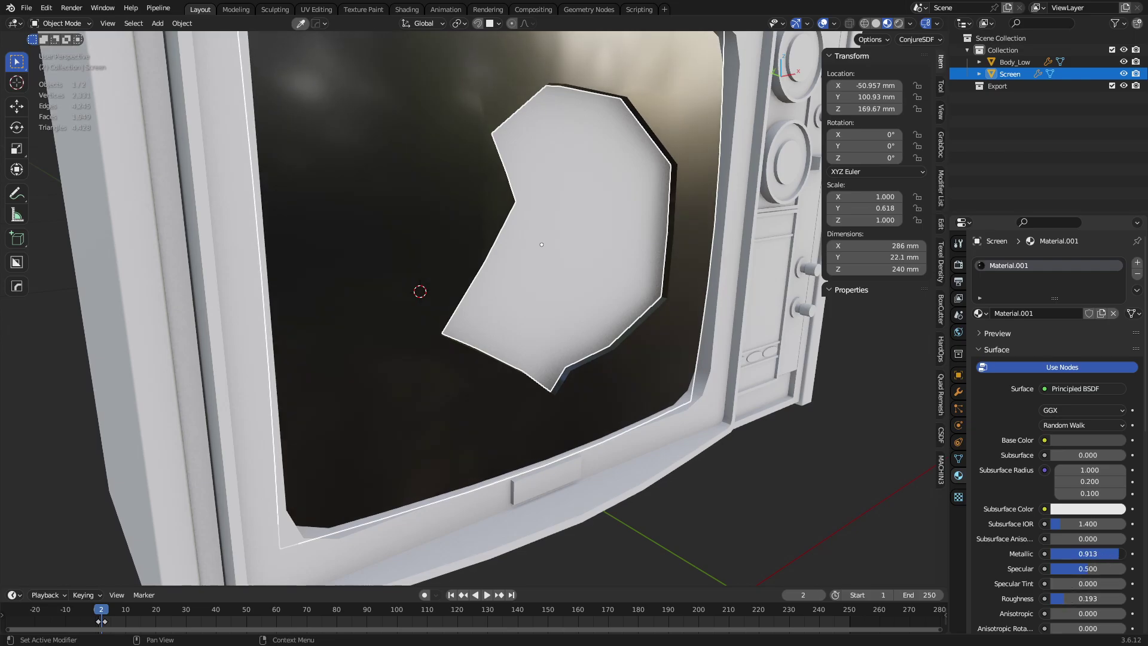
pyautogui.moveTo(1092, 599); pyautogui.dragTo(1055, 599)
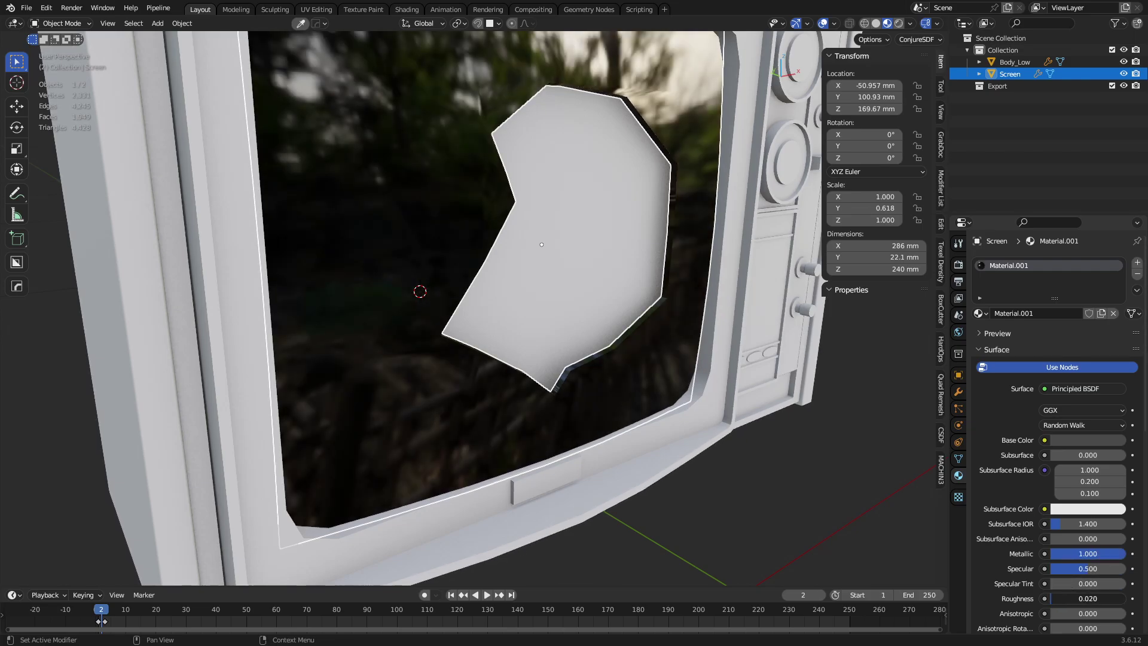
pyautogui.click(1088, 440)
pyautogui.moveTo(1114, 317); pyautogui.dragTo(1114, 263)
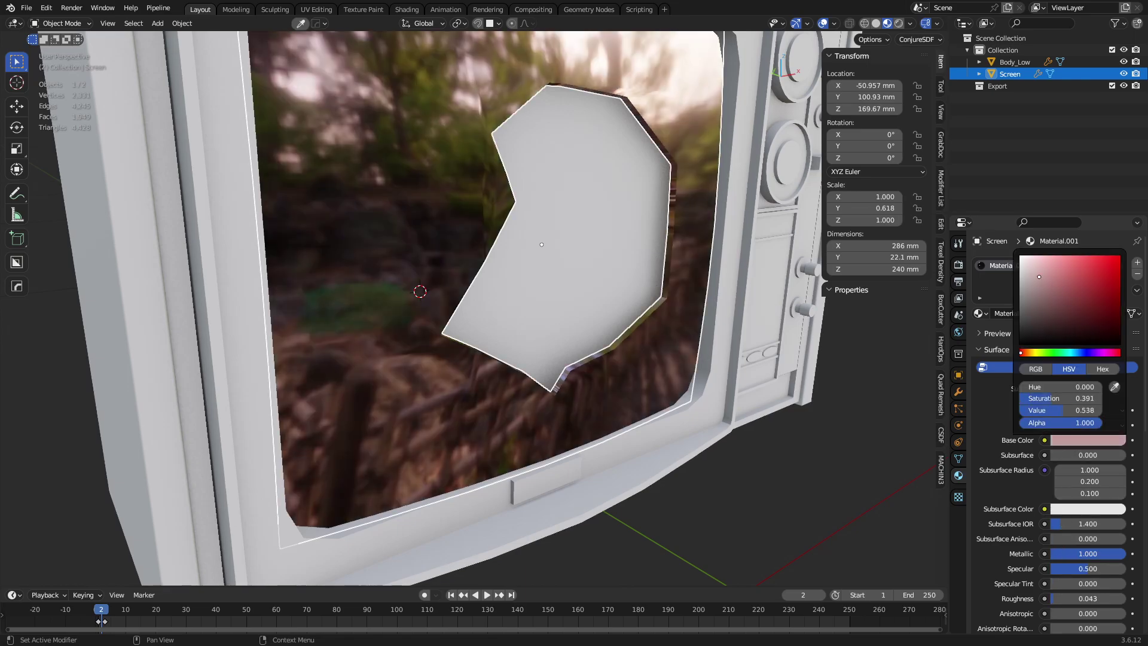
# Shade Screen smooth with Auto Smooth at 55°.
pyautogui.scroll(-5, 812, 453)
pyautogui.moveTo(467, 359); pyautogui.dragTo(461, 349, button='middle')
pyautogui.rightClick(516, 339)
pyautogui.click(513, 337)
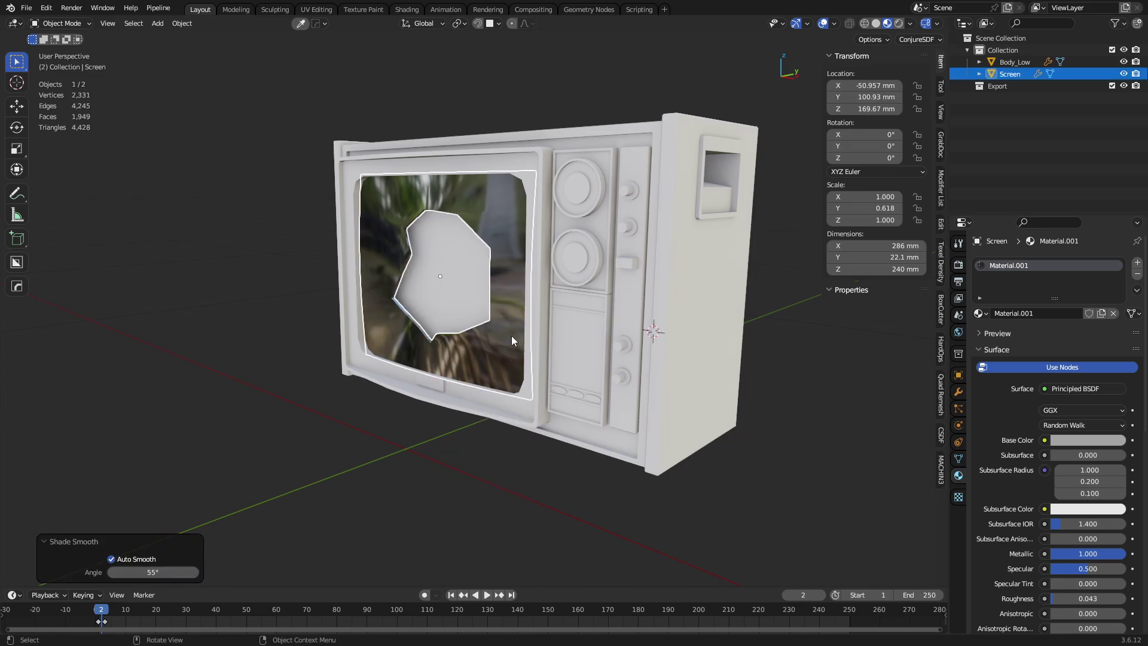
# Run the HardOps Ssharp sharpening on Screen with 30° sharpness and a 60° auto smooth angle.
pyautogui.scroll(5, 507, 336)
pyautogui.moveTo(475, 375); pyautogui.dragTo(528, 329, button='middle')
pyautogui.press('q')
pyautogui.click(563, 300)
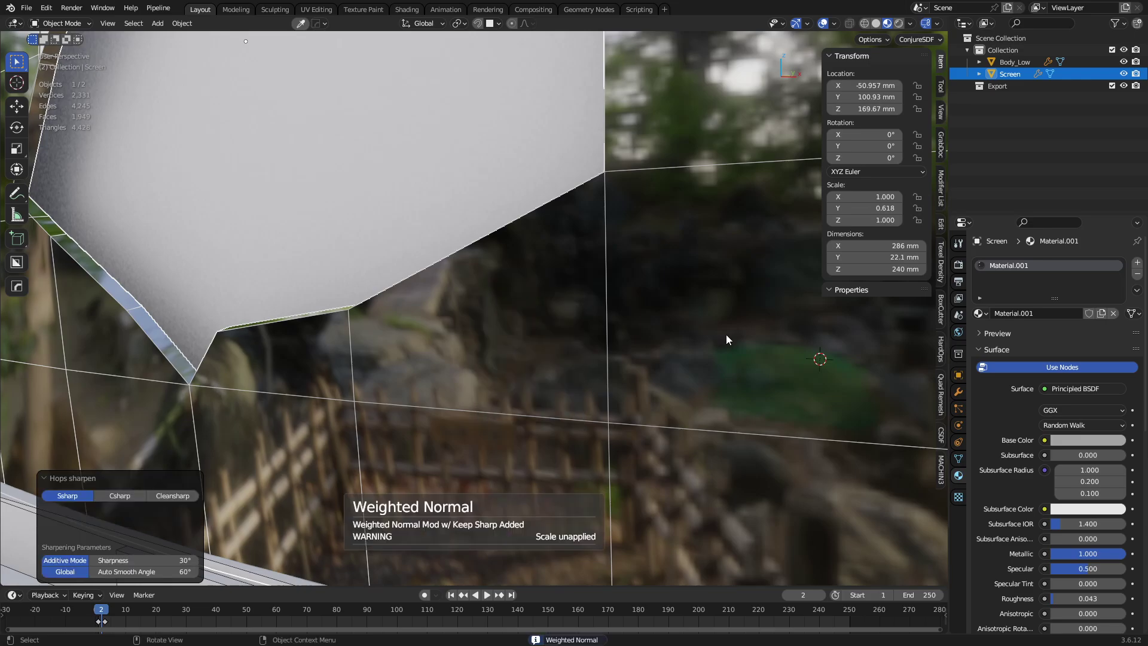
# Enable Face Influence on Screen's Weighted Normal modifier and set its weight to 100.
pyautogui.click(958, 391)
pyautogui.click(1064, 445)
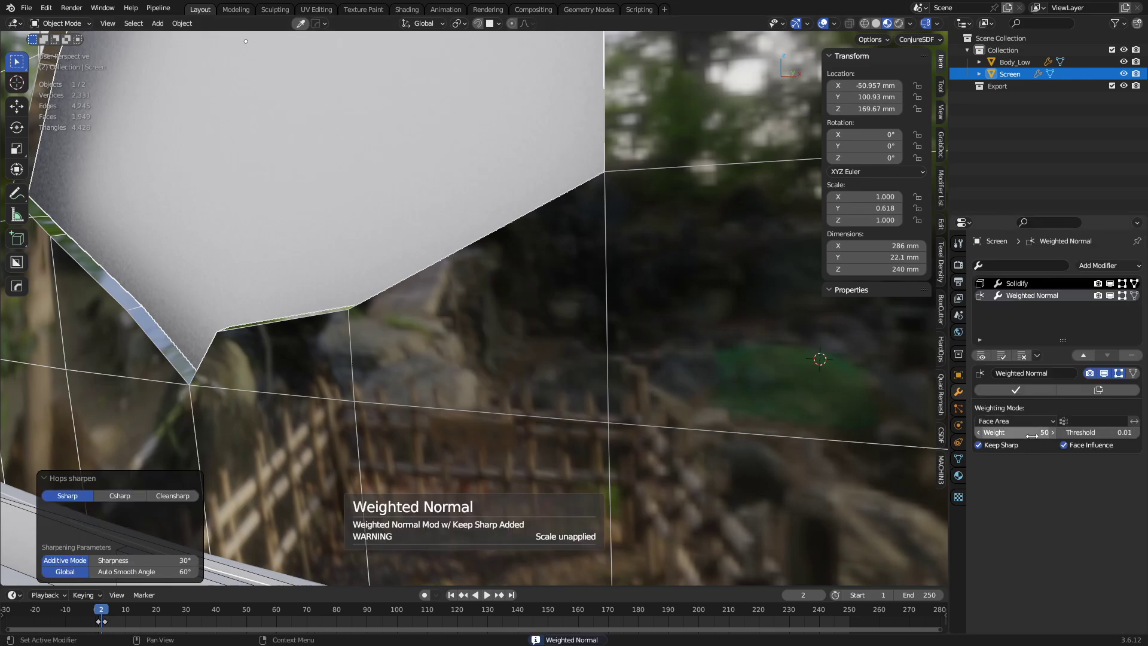
pyautogui.moveTo(1054, 433); pyautogui.dragTo(1058, 435)
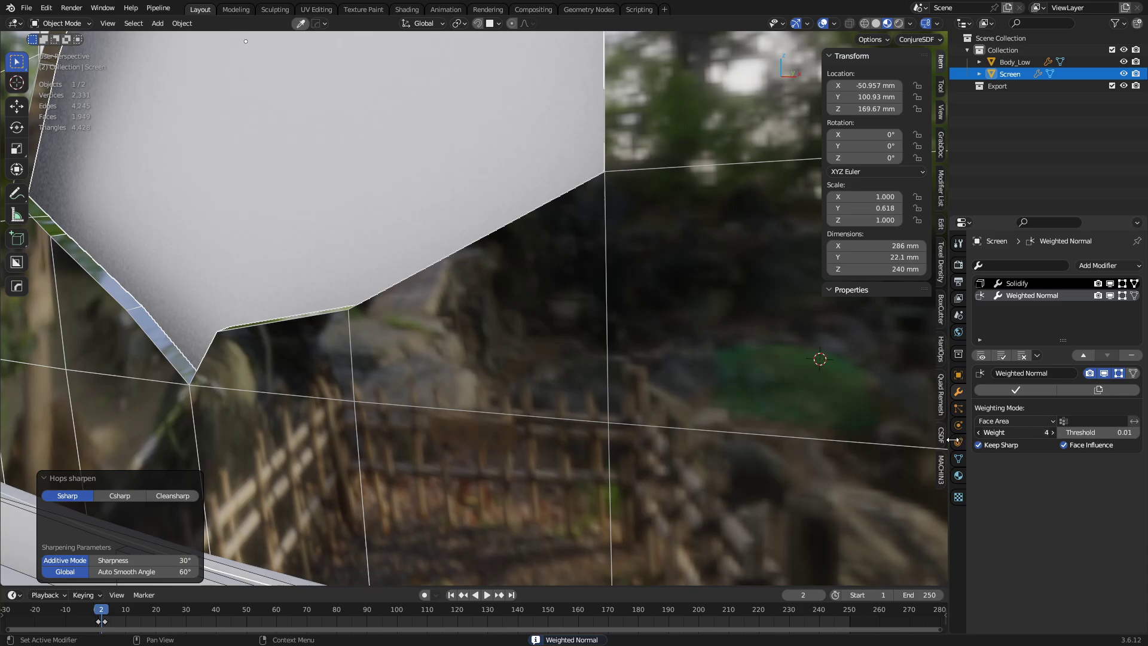
pyautogui.moveTo(953, 440); pyautogui.dragTo(1069, 440)
# Set the thickness of Screen's Solidify modifier to 3.95 mm, deselect everything and inspect the glass reflections.
pyautogui.scroll(-6, 596, 344)
pyautogui.moveTo(454, 346); pyautogui.dragTo(501, 320, button='middle')
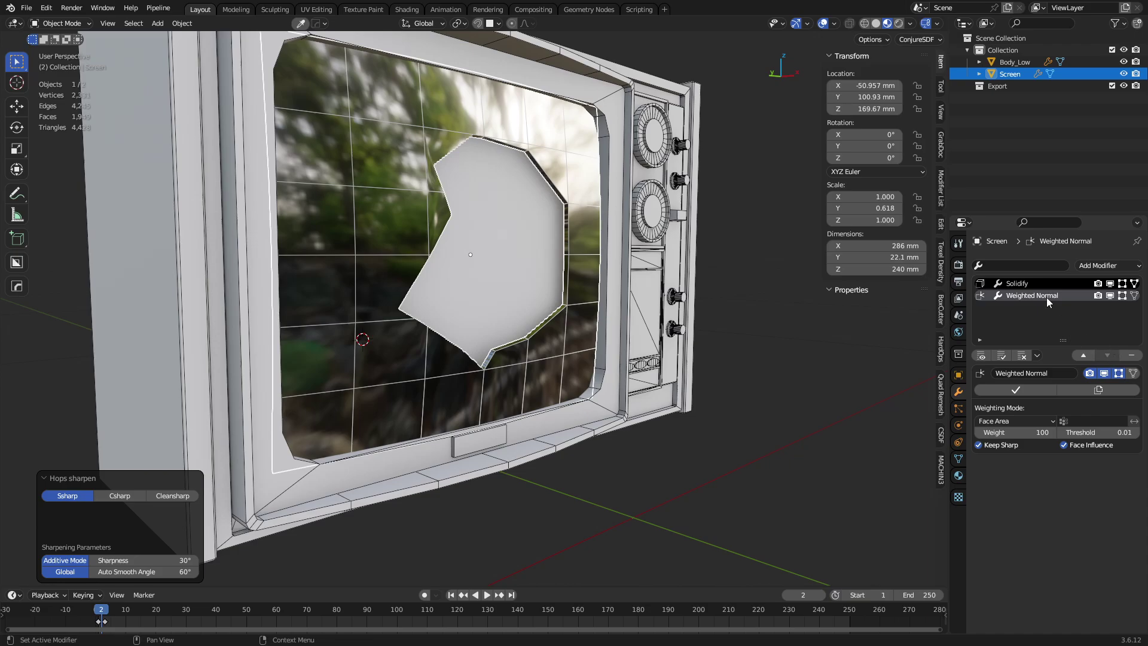
pyautogui.click(1041, 283)
pyautogui.moveTo(1015, 421); pyautogui.dragTo(1077, 421)
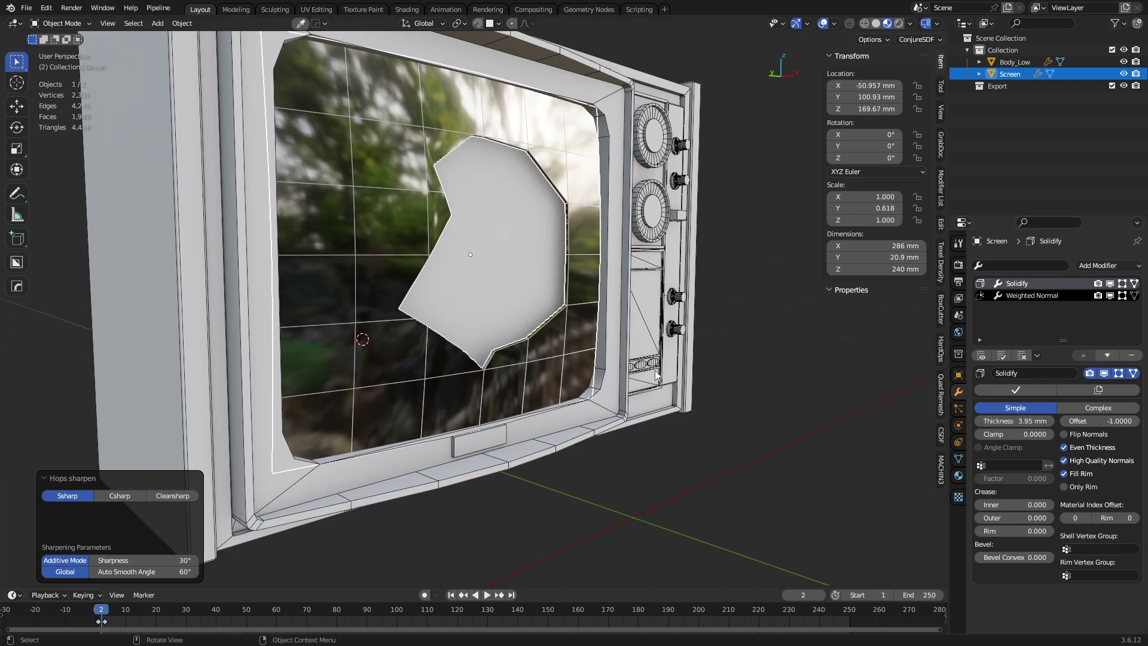
pyautogui.hotkey('alt', 'a')
pyautogui.scroll(-4, 510, 379)
pyautogui.moveTo(510, 378); pyautogui.dragTo(712, 353, button='middle')
pyautogui.scroll(4, 712, 353)
pyautogui.moveTo(584, 329); pyautogui.dragTo(608, 267, button='middle')
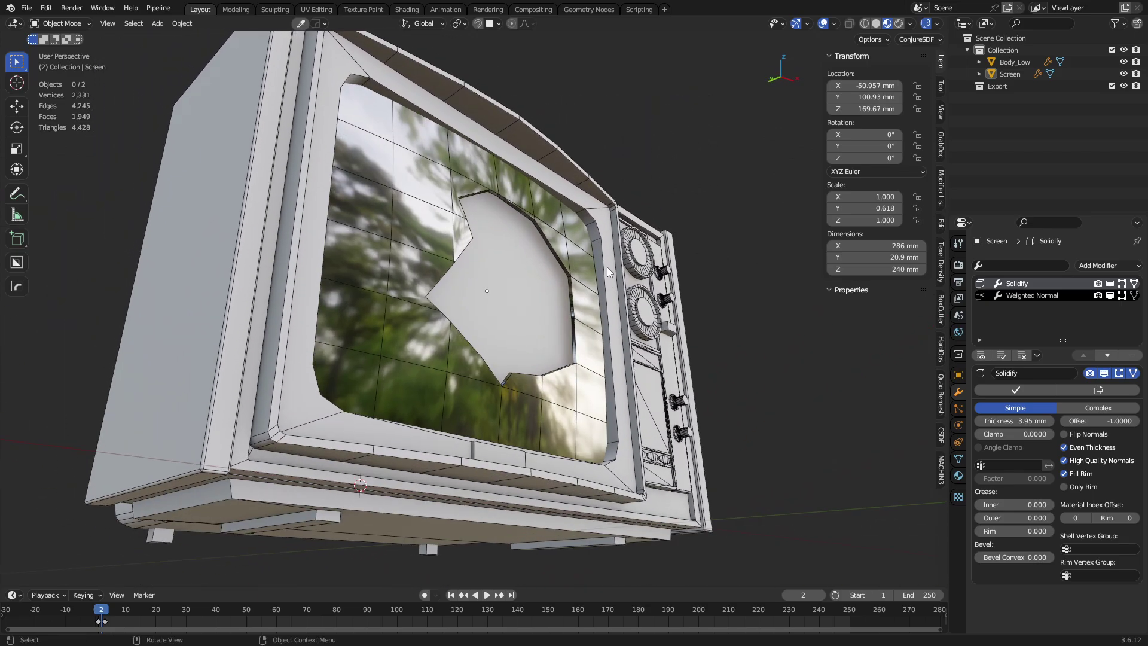
pyautogui.moveTo(608, 355); pyautogui.dragTo(583, 390, button='middle')
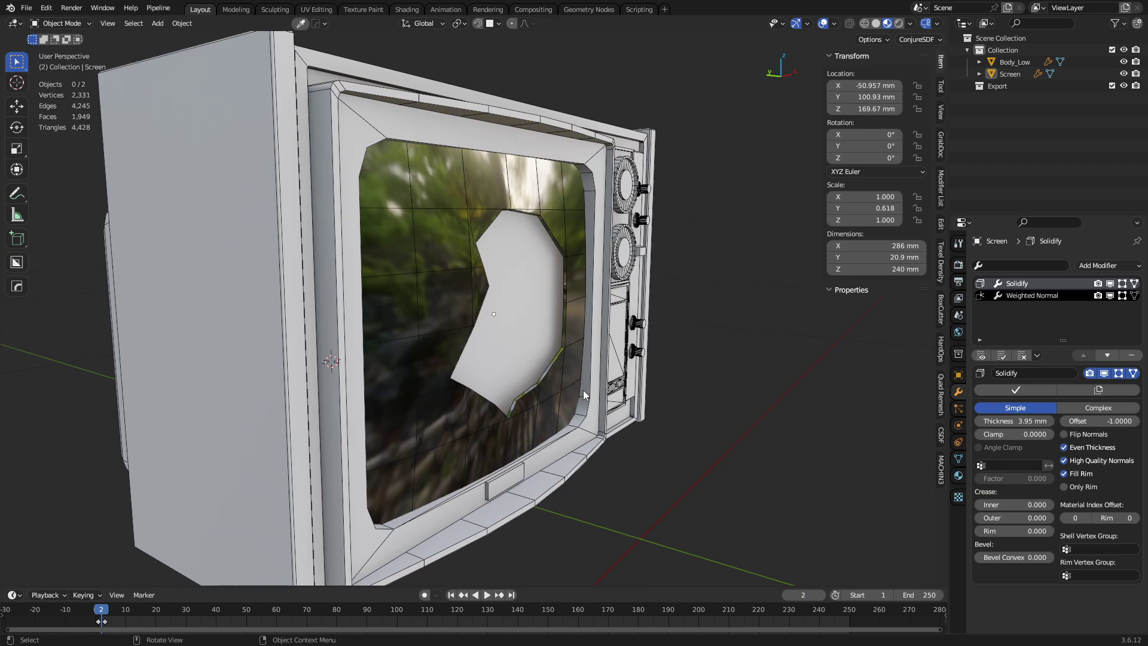
# Open television.blend from the Desktop folder.
pyautogui.click(26, 8)
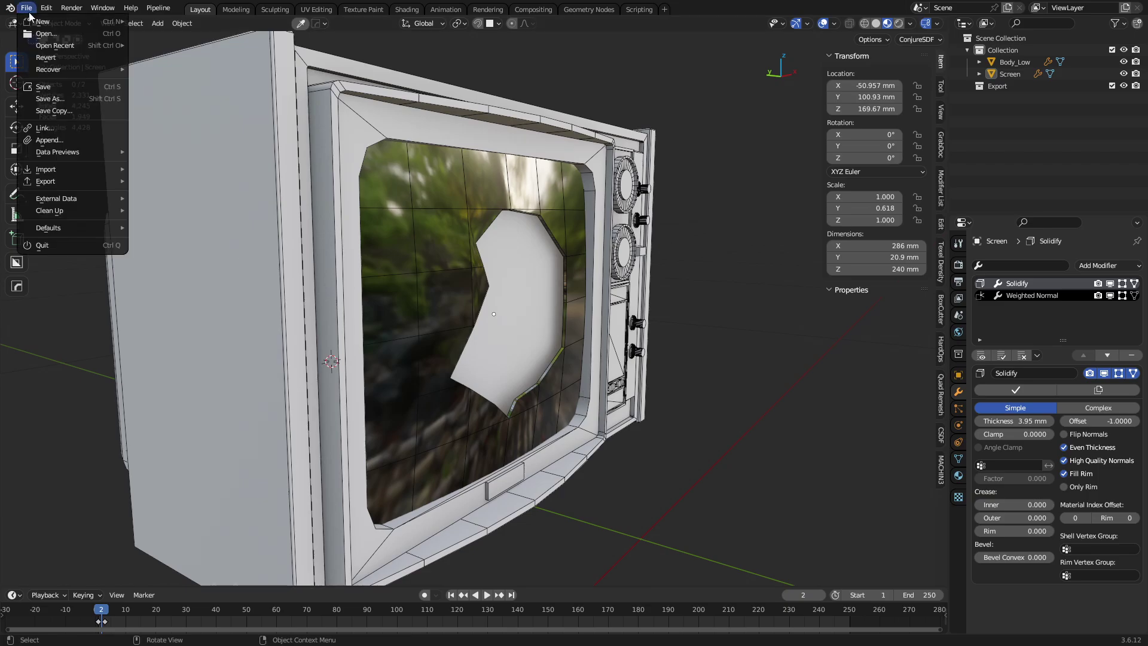
pyautogui.hotkey('ctrl', 'q')
pyautogui.click(616, 345)
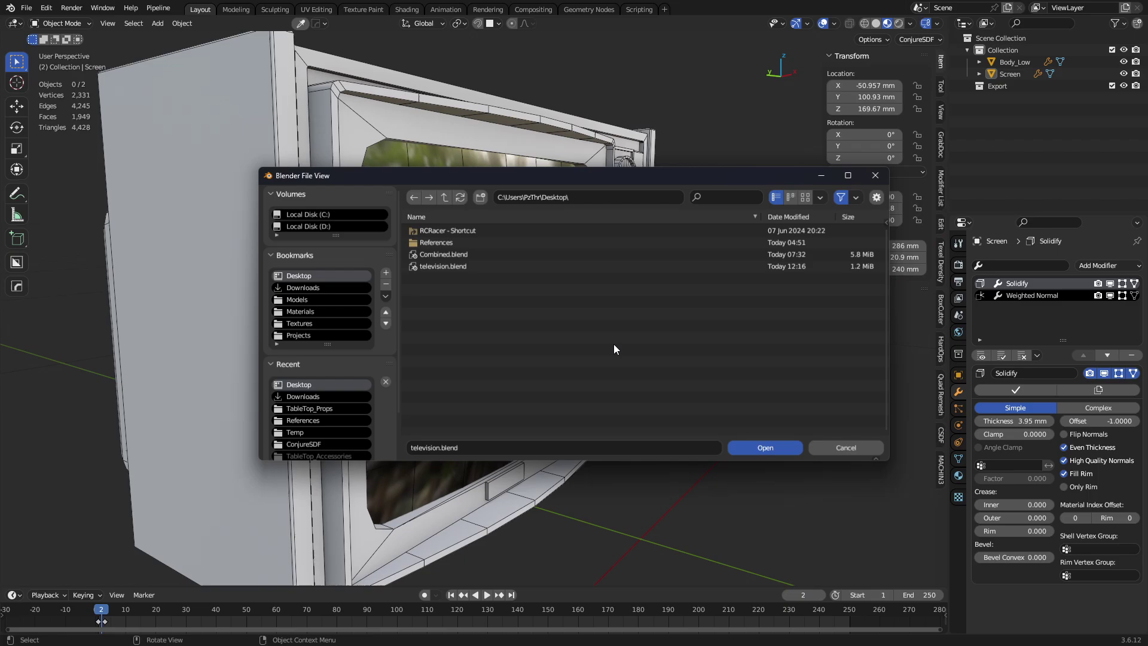
pyautogui.click(461, 268)
pyautogui.doubleClick(462, 268)
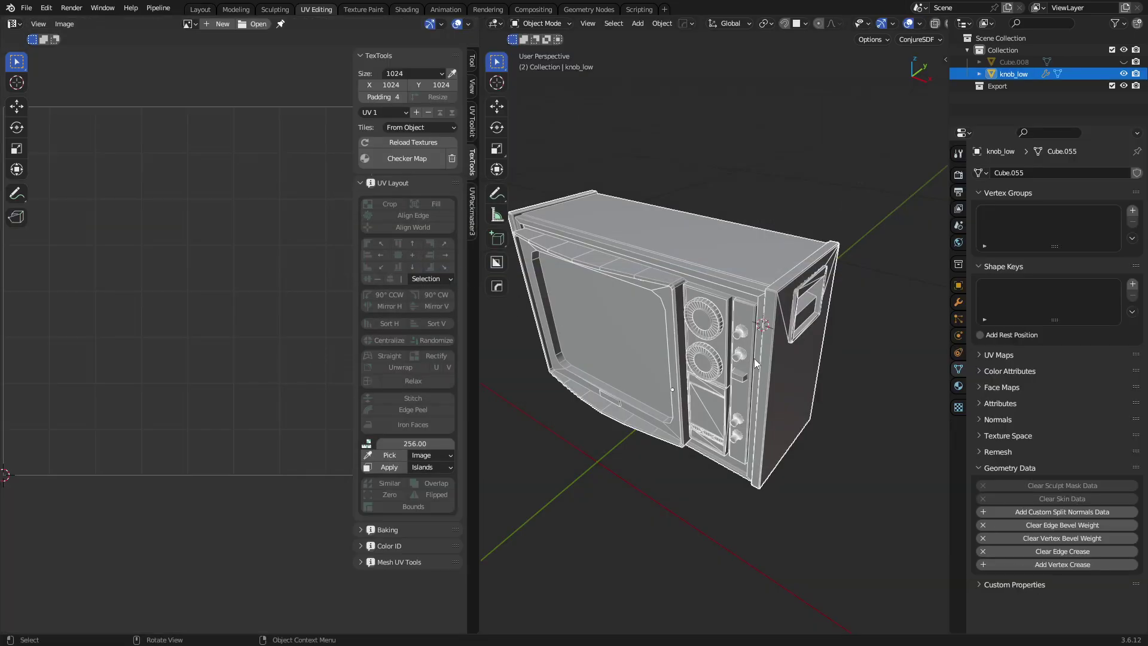
# Unhide the screen mesh Cube.008, select all its faces in Edit Mode and inspect how it sits in the television frame.
pyautogui.click(1124, 62)
pyautogui.scroll(3, 658, 332)
pyautogui.click(643, 339)
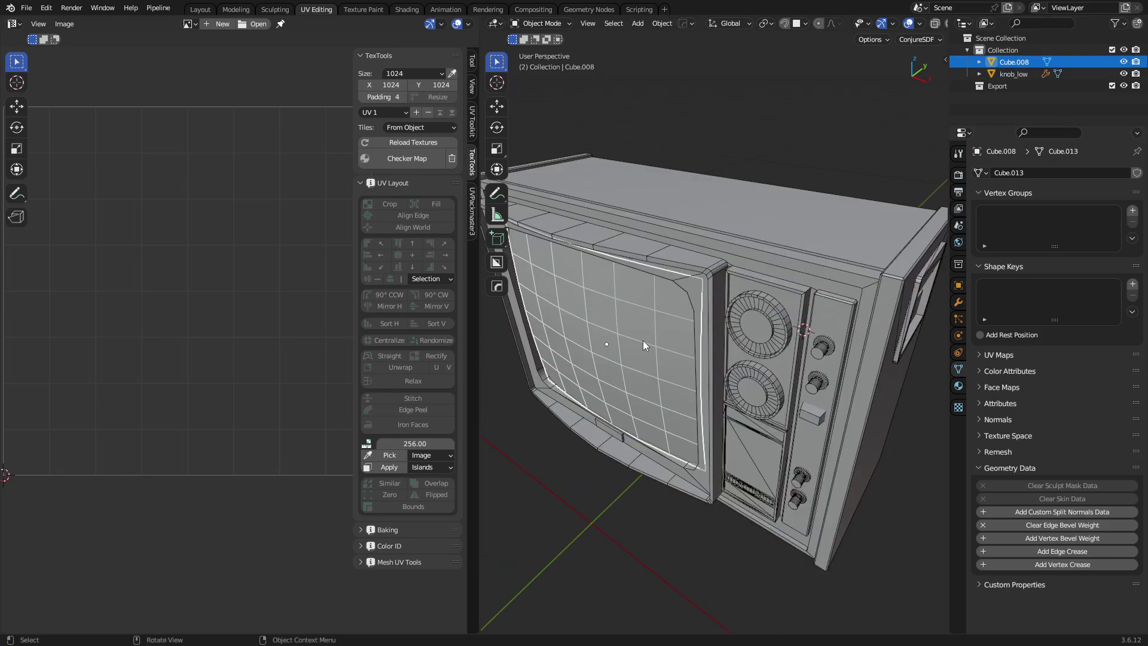
pyautogui.press('Tab')
pyautogui.press('a')
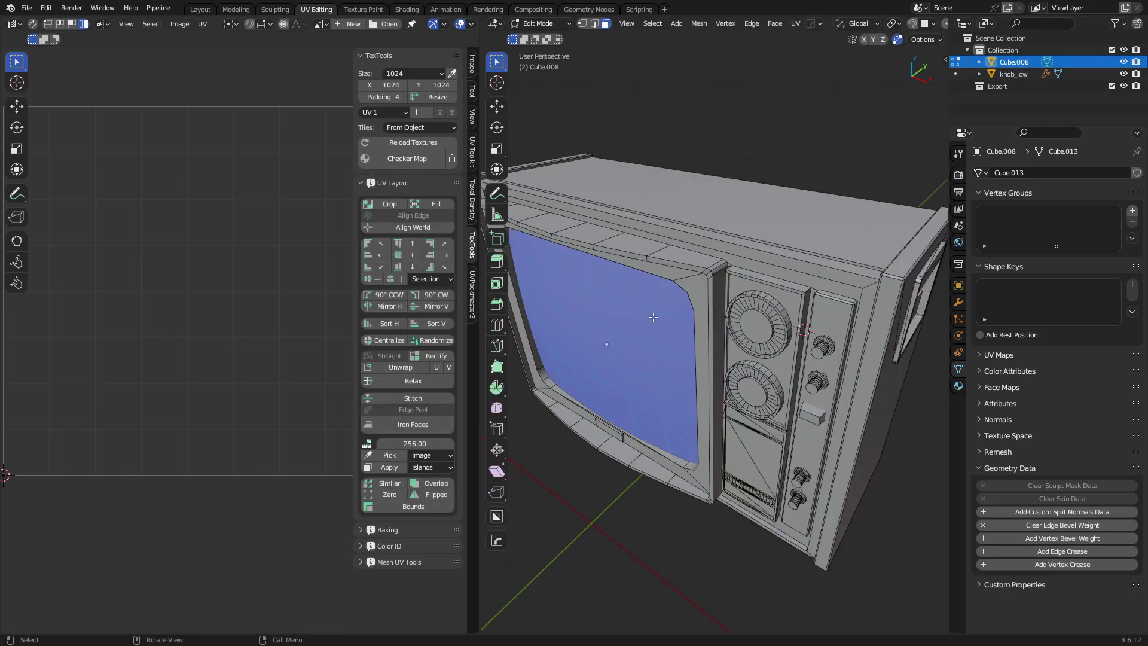
pyautogui.press('/')
pyautogui.moveTo(708, 351); pyautogui.dragTo(807, 353, button='middle')
pyautogui.press('/')
pyautogui.press('KP_Decimal')
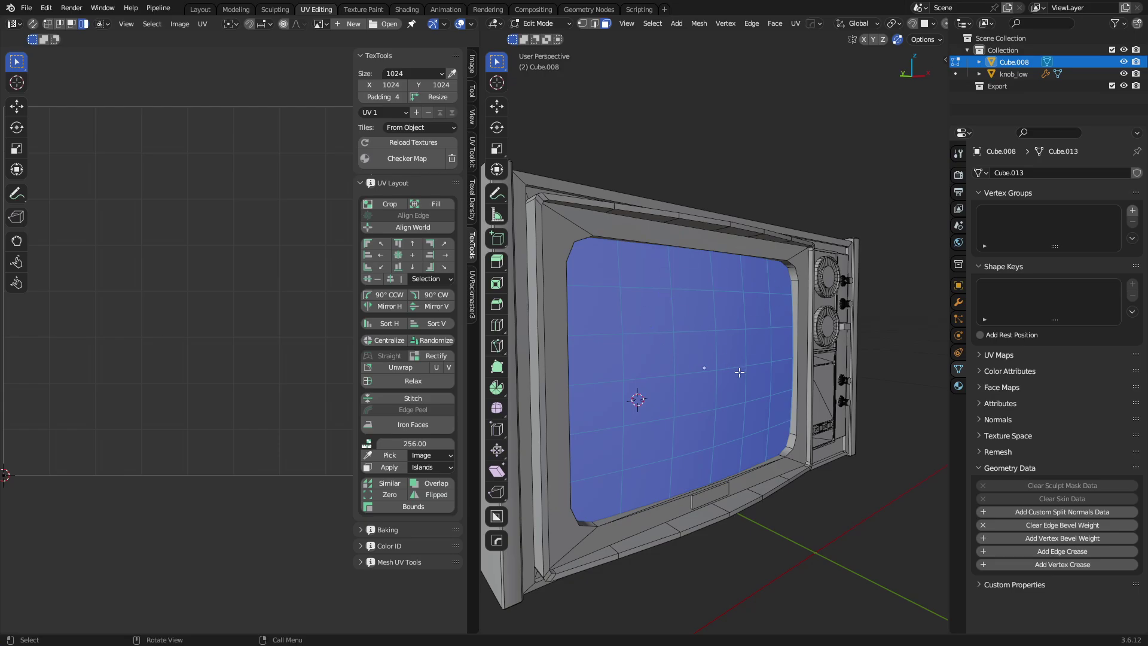
pyautogui.moveTo(740, 372); pyautogui.dragTo(842, 350, button='middle')
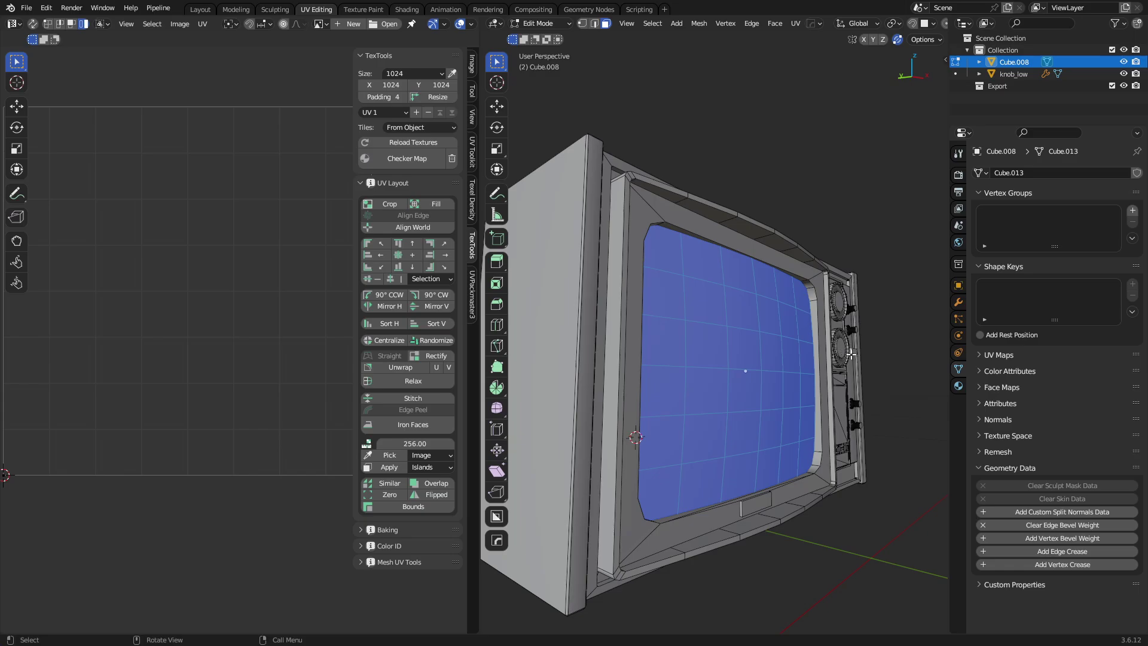
# Isolate knob_low and inspect its open screen cavity and marked seams in Edit Mode.
pyautogui.hotkey('ctrl', 'Tab')
pyautogui.click(798, 353)
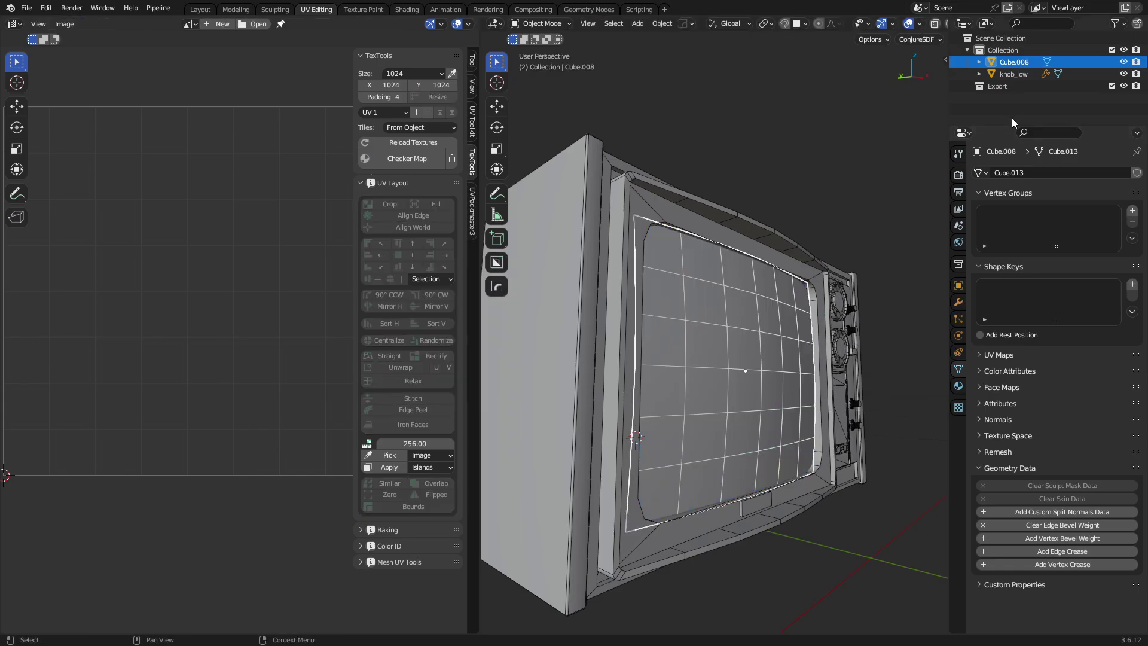
pyautogui.click(1014, 73)
pyautogui.press('KP_Divide')
pyautogui.hotkey('ctrl', 'Tab')
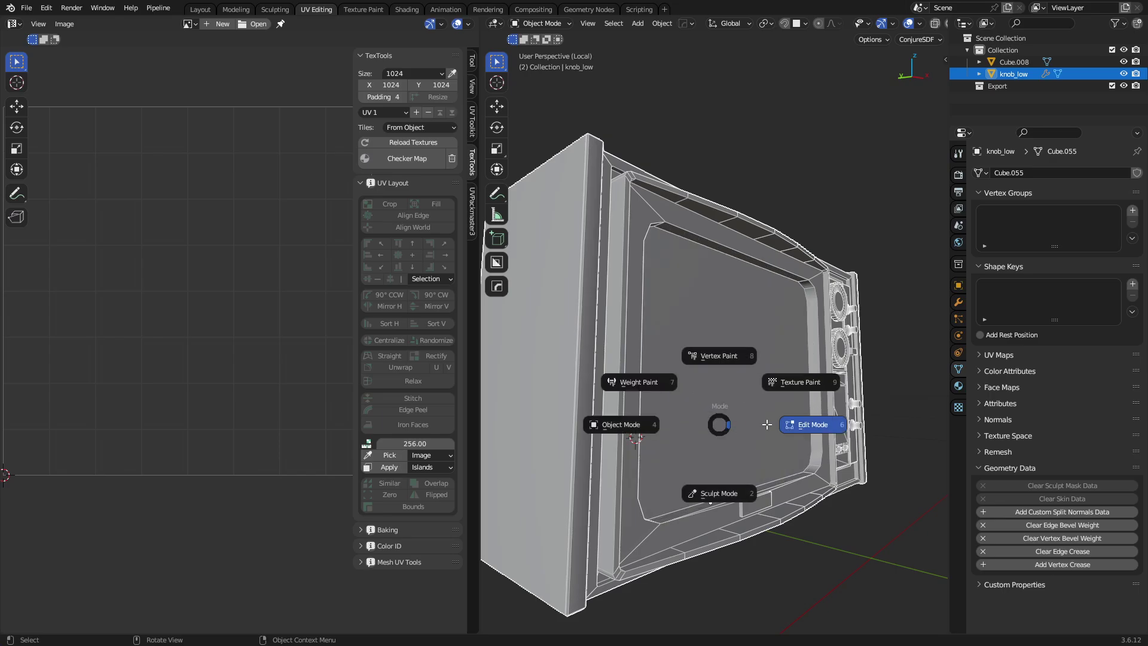
pyautogui.click(736, 419)
pyautogui.rightClick(845, 414)
pyautogui.click(844, 414)
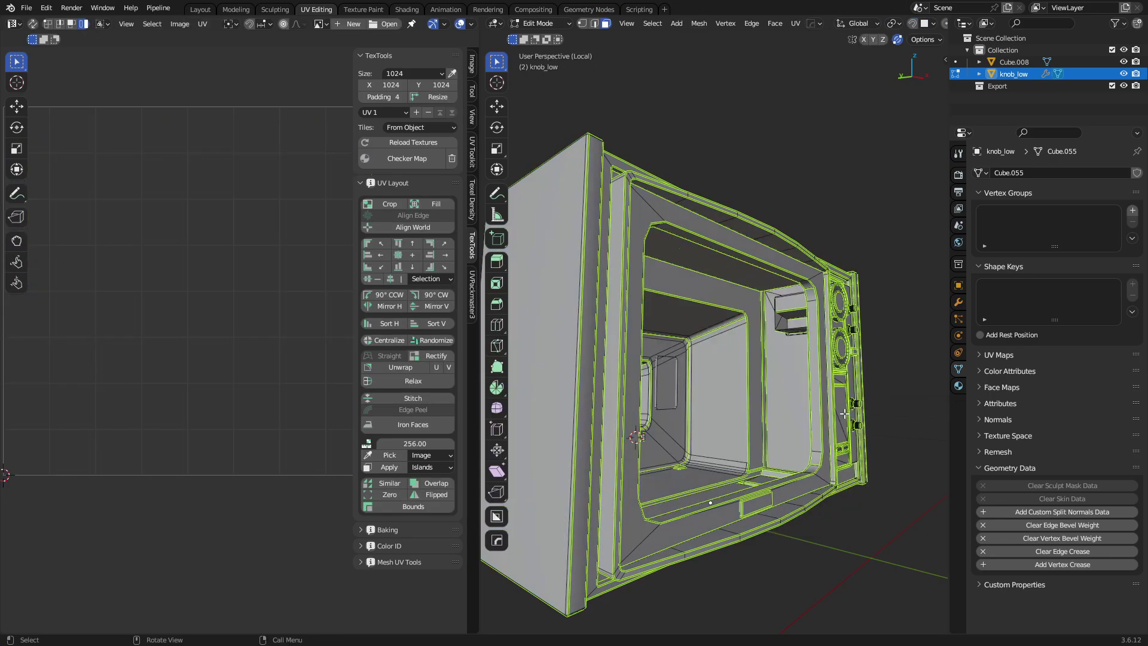
pyautogui.hotkey('ctrl', 'Tab')
pyautogui.click(791, 418)
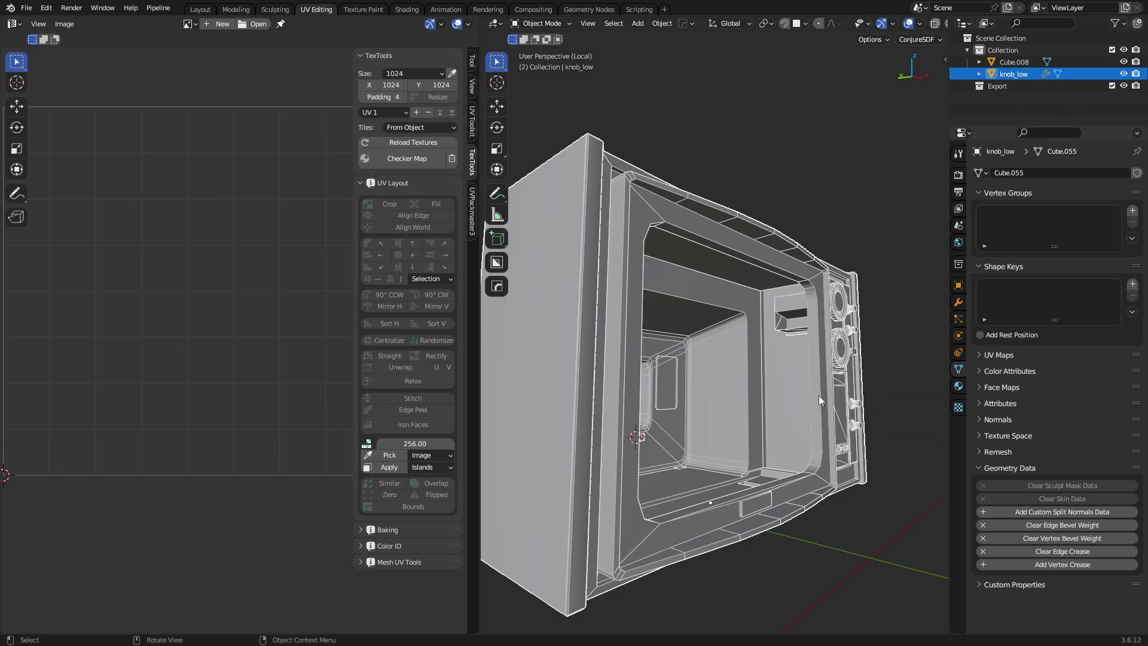
pyautogui.press('/')
# Unwrap all faces of the screen mesh Cube.008 using the Conformal method.
pyautogui.click(801, 433)
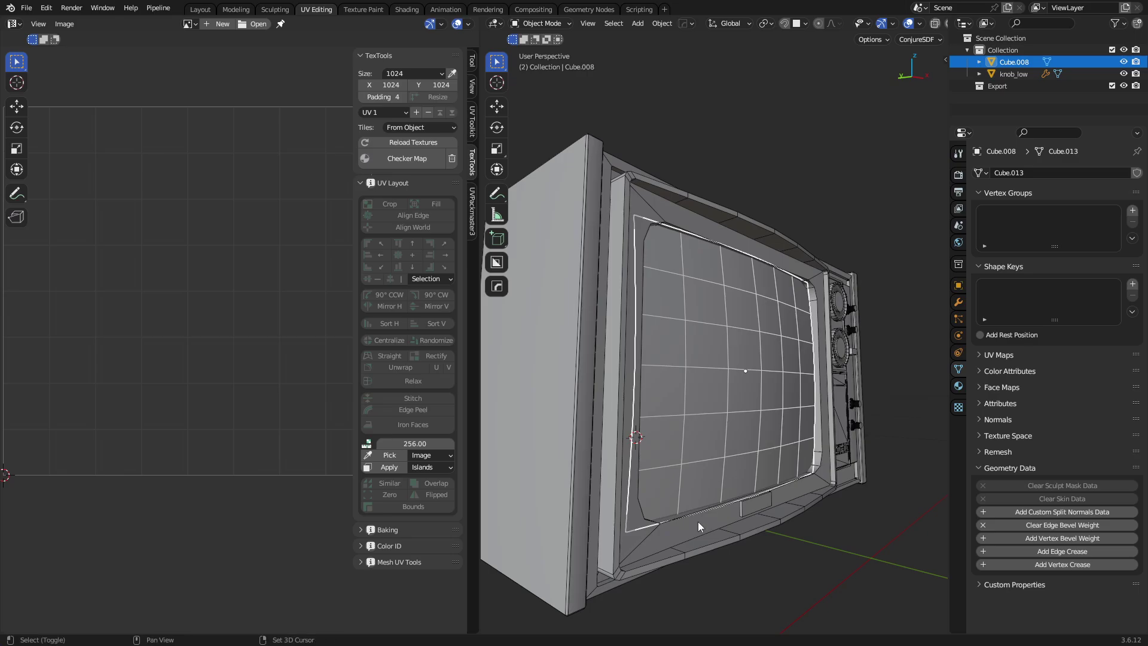
pyautogui.hotkey('ctrl', 'Tab')
pyautogui.click(772, 434)
pyautogui.press('u')
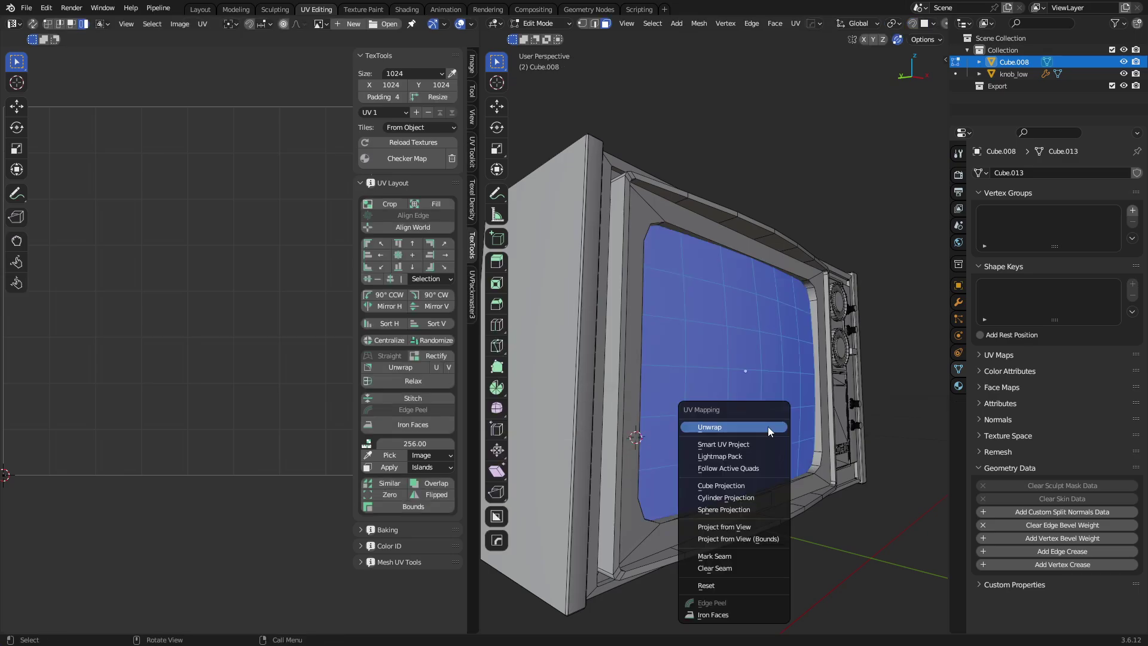
pyautogui.click(768, 426)
pyautogui.scroll(-4, 328, 486)
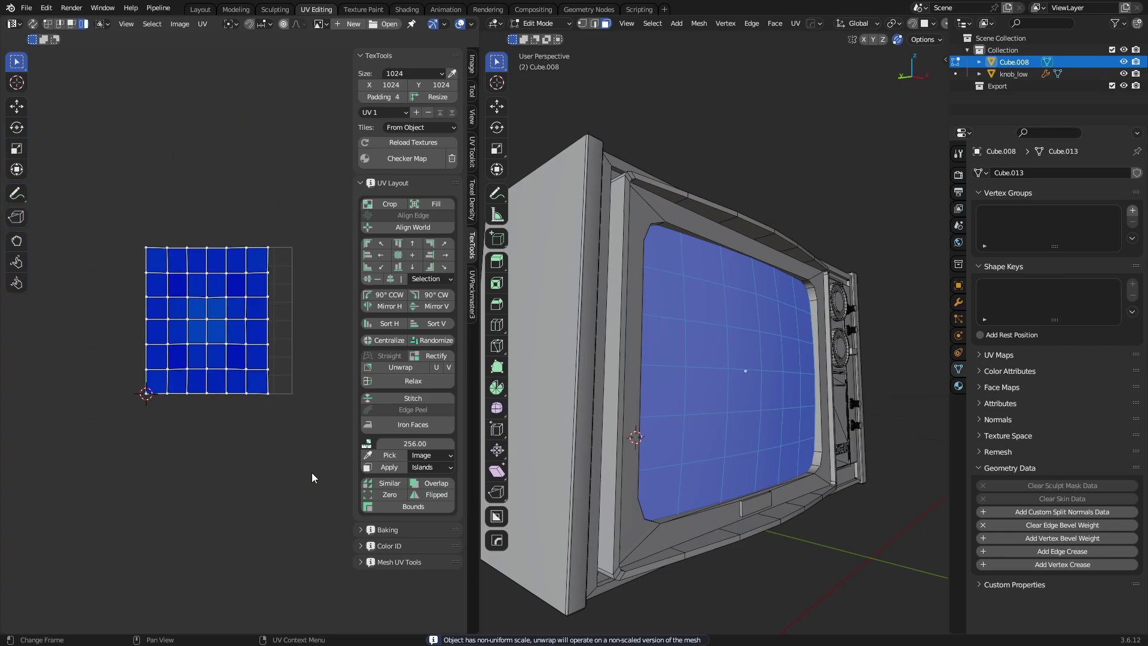
pyautogui.press('g')
pyautogui.press('Escape')
pyautogui.press('u')
pyautogui.click(707, 441)
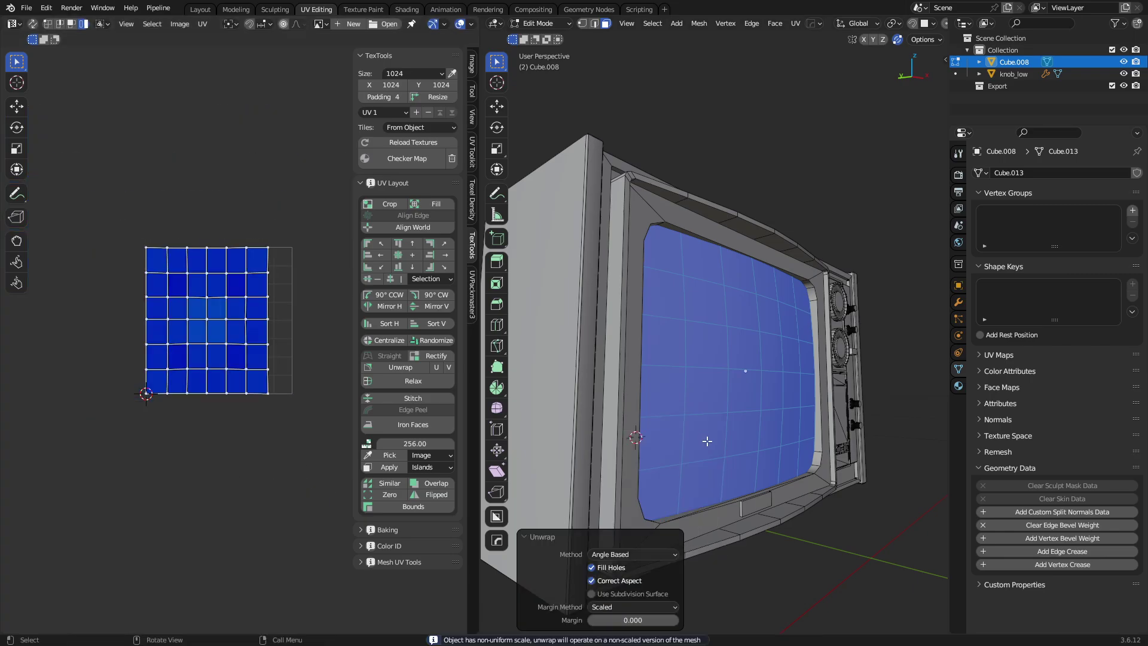
pyautogui.click(628, 555)
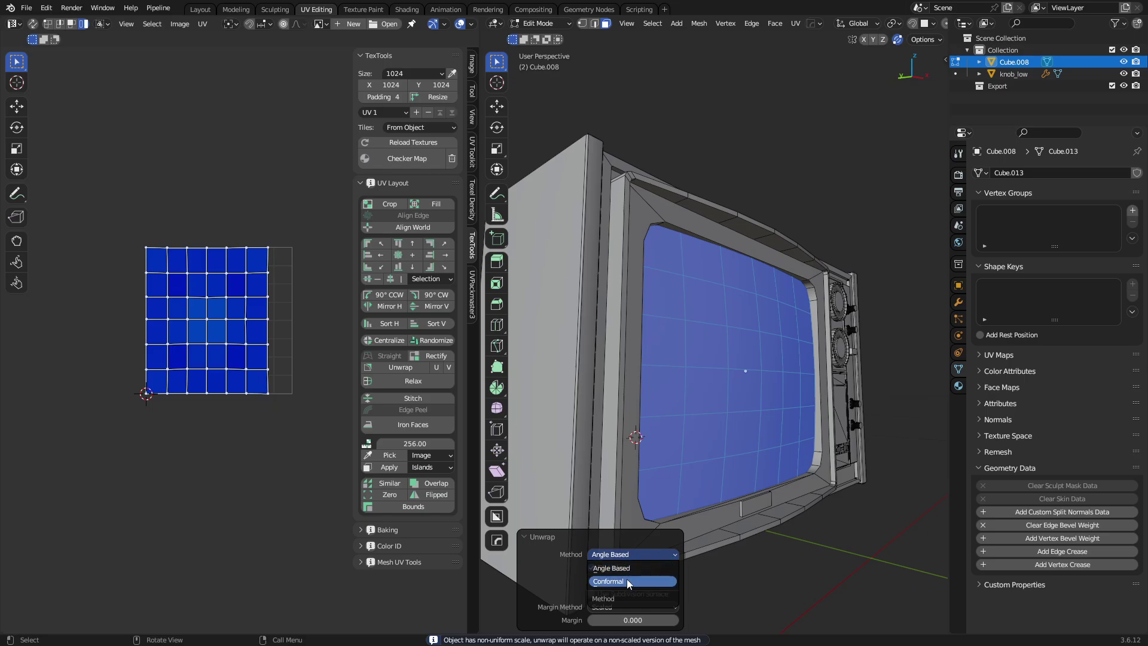
pyautogui.click(626, 579)
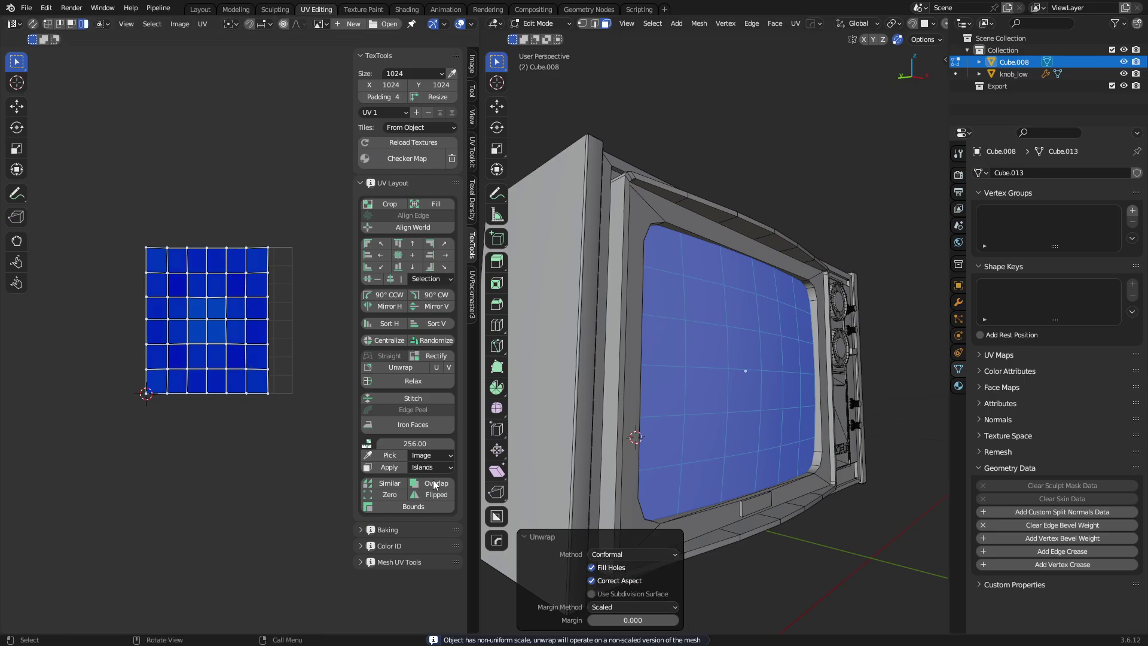
# Move the screen's UV island completely outside the UV tile.
pyautogui.press('g')
pyautogui.click(143, 423)
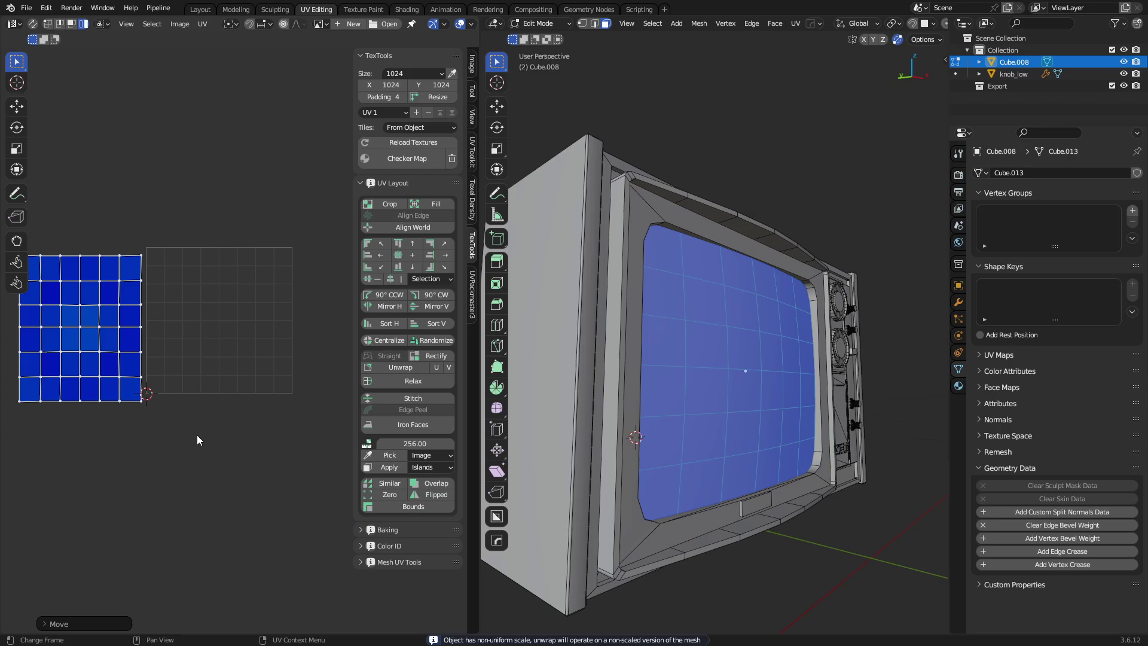
pyautogui.press('g')
pyautogui.click(150, 444)
# Join the screen mesh Cube.008 into knob_low and open the combined mesh in Edit Mode.
pyautogui.hotkey('ctrl', 'Tab')
pyautogui.click(719, 472)
pyautogui.keyDown('shift'); pyautogui.click(620, 541); pyautogui.keyUp('shift')
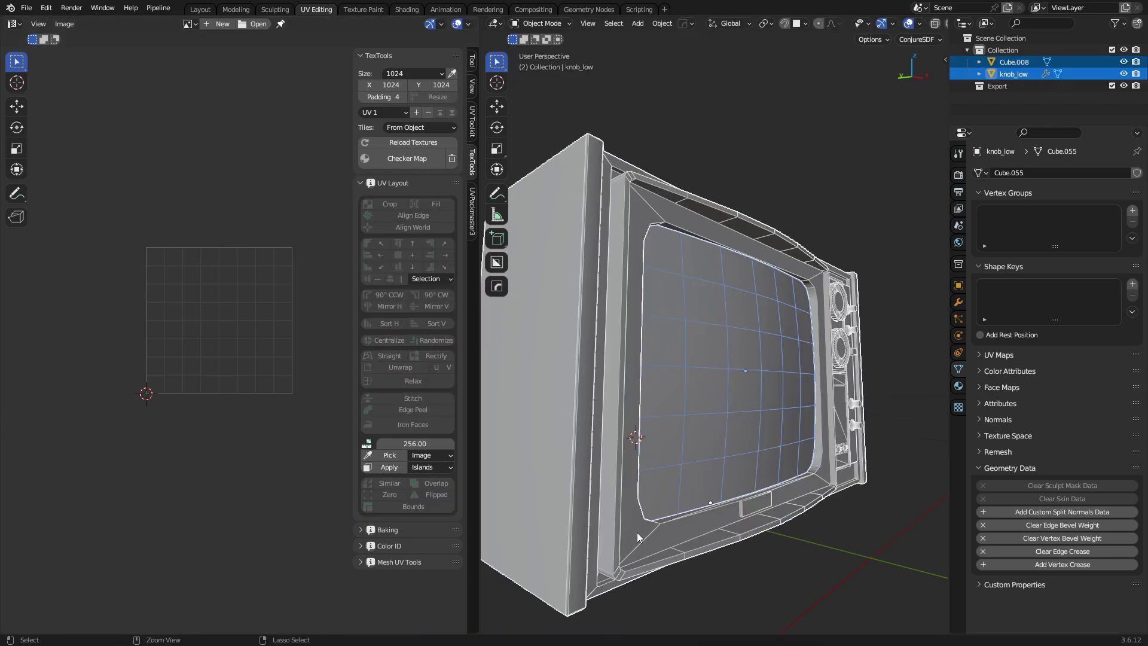
pyautogui.hotkey('ctrl', 'j')
pyautogui.hotkey('ctrl', 'Tab')
pyautogui.click(674, 516)
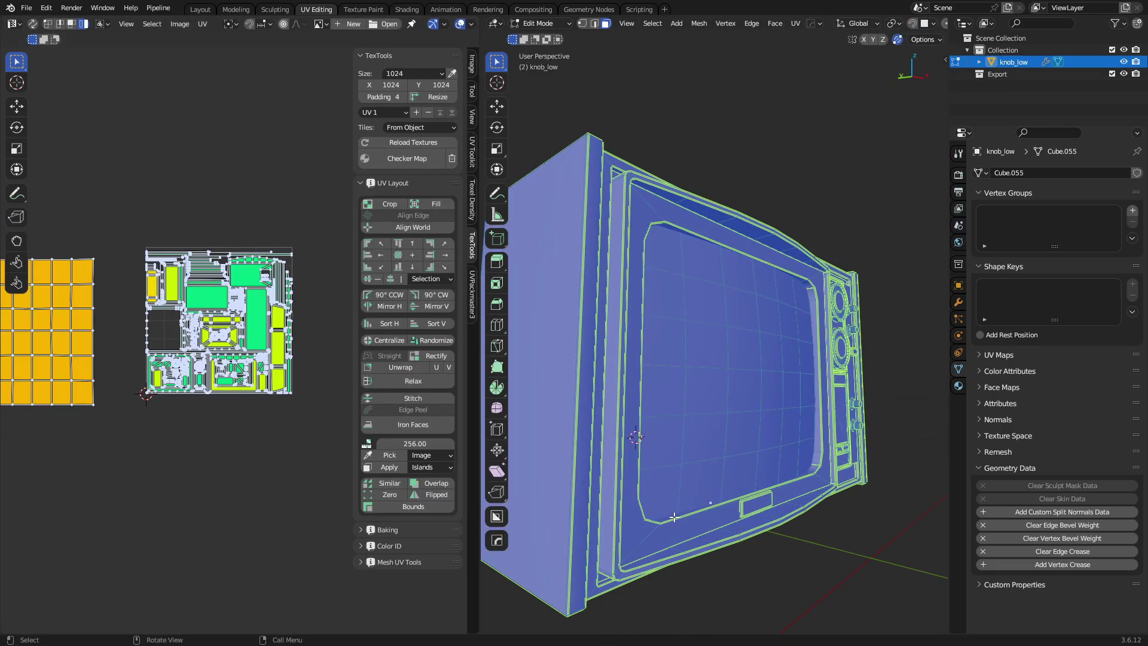
# Select only the screen's UV island by selecting the television islands inside the tile and inverting the selection.
pyautogui.scroll(2, 175, 437)
pyautogui.scroll(-2, 173, 437)
pyautogui.press('3')
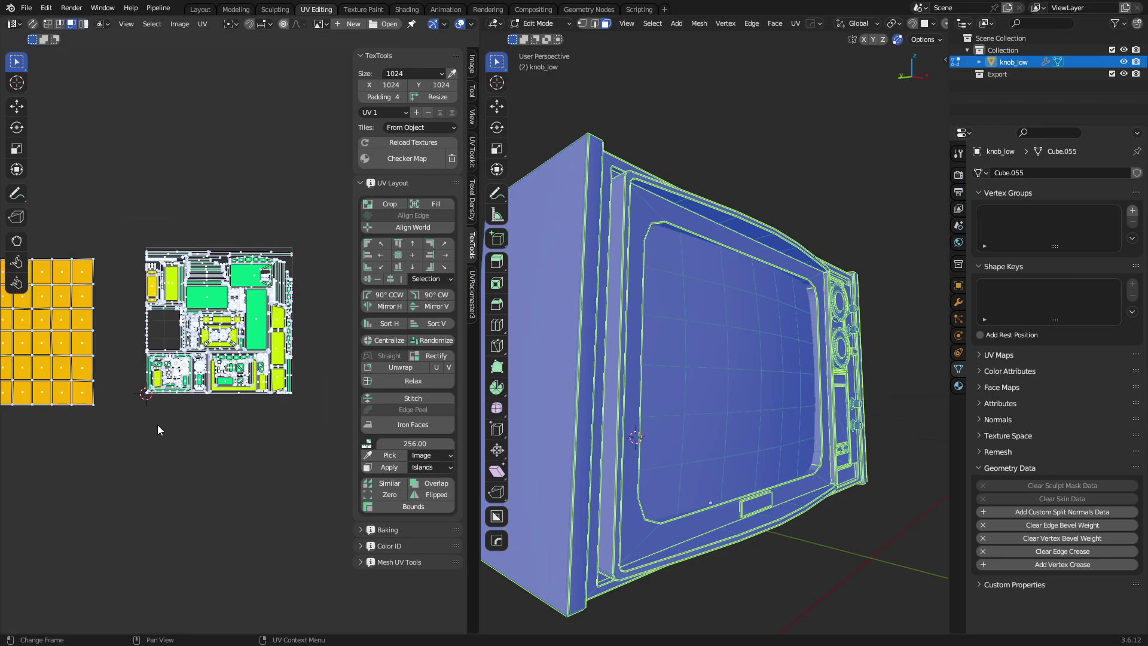
pyautogui.moveTo(139, 403); pyautogui.dragTo(158, 416, button='middle')
pyautogui.moveTo(151, 453); pyautogui.dragTo(328, 233)
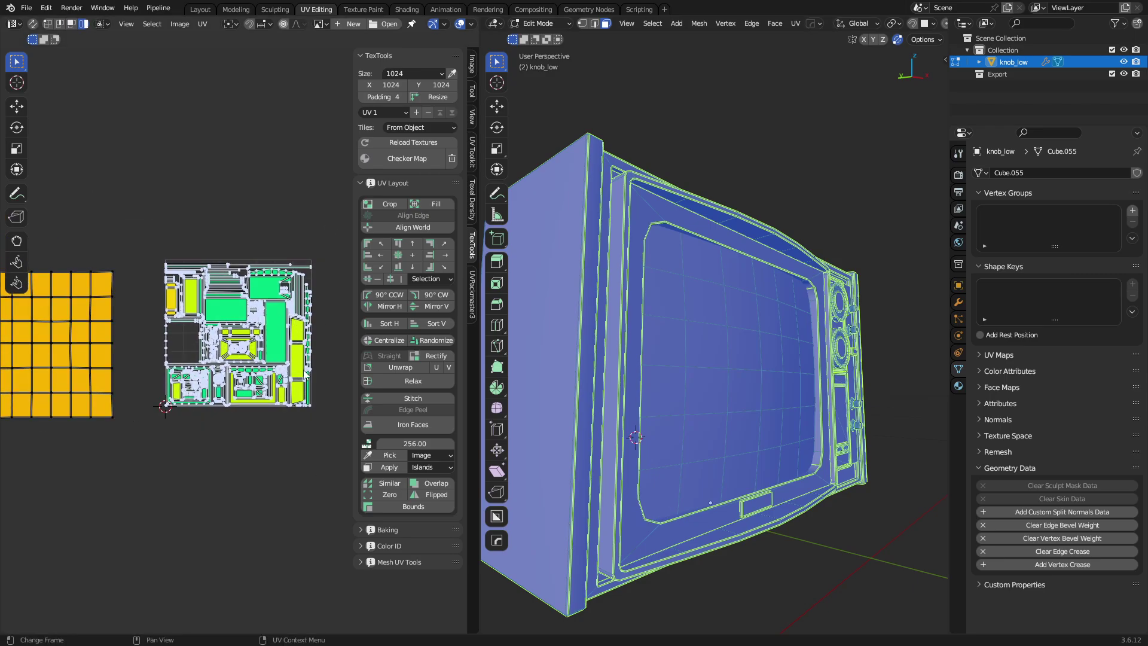
pyautogui.click(474, 297)
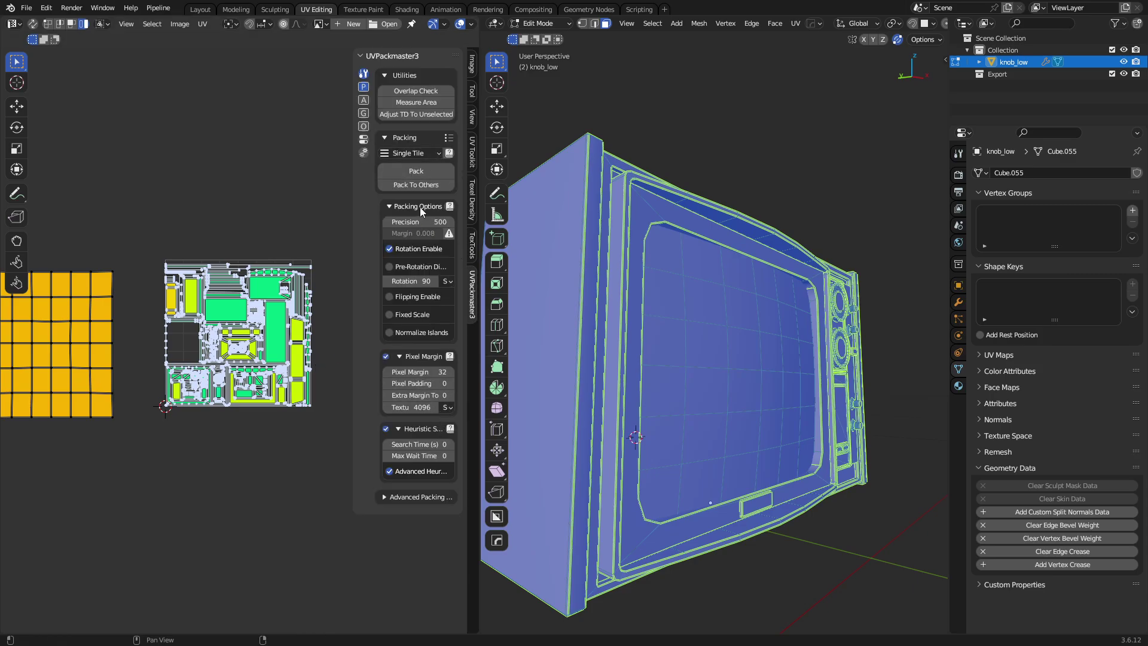
pyautogui.hotkey('ctrl', 'i')
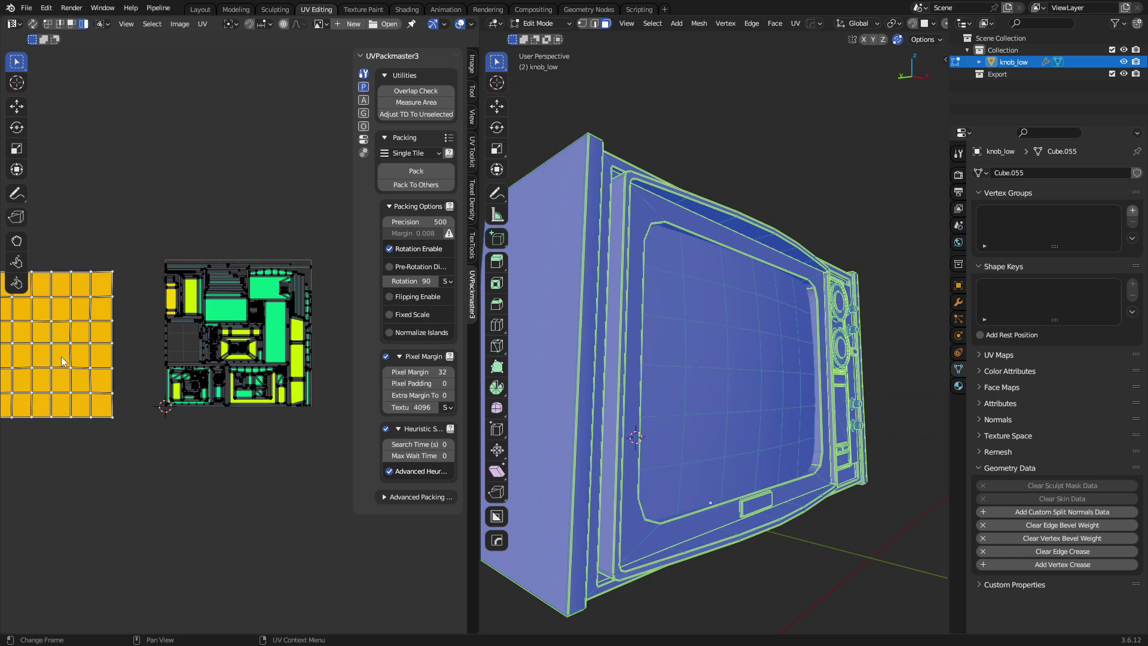
# Pack the screen's UV island into the free space with UVPackmaster's Pack To Others, stop the heuristic search and check the layout.
pyautogui.click(392, 185)
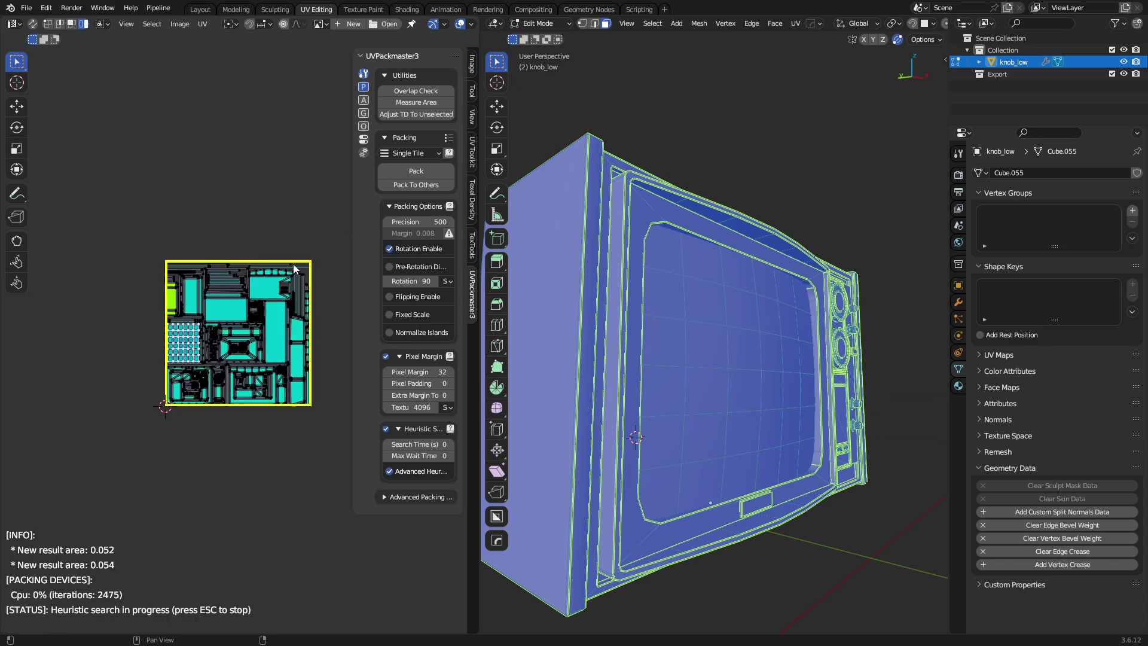
pyautogui.scroll(8, 253, 340)
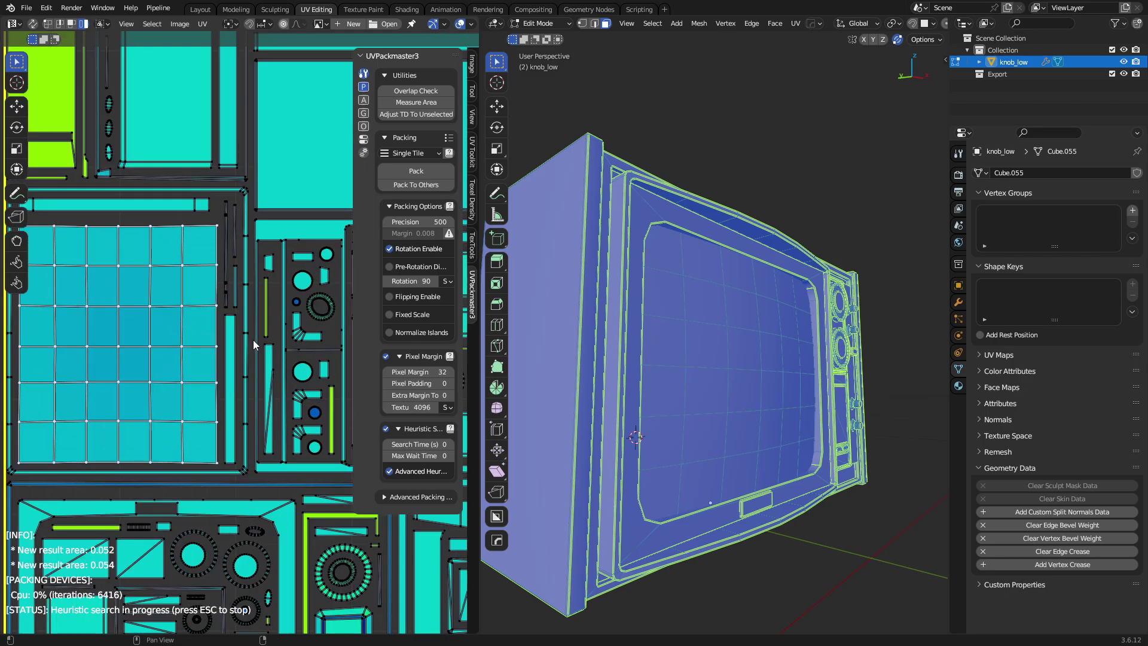
pyautogui.press('Escape')
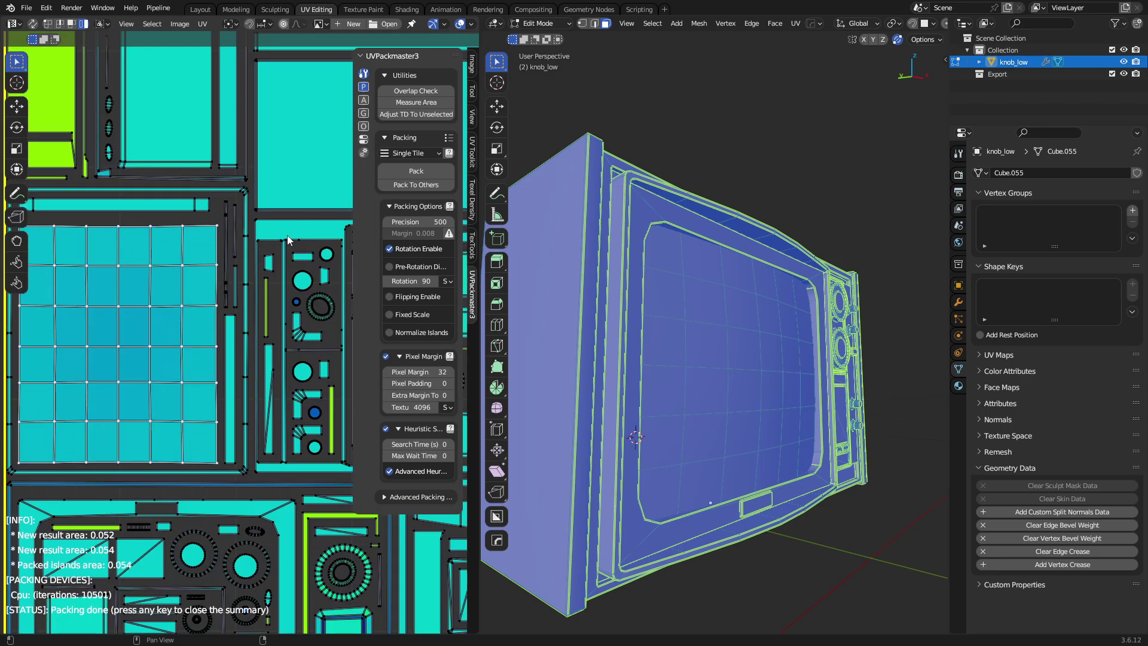
pyautogui.moveTo(297, 293); pyautogui.dragTo(171, 307, button='middle')
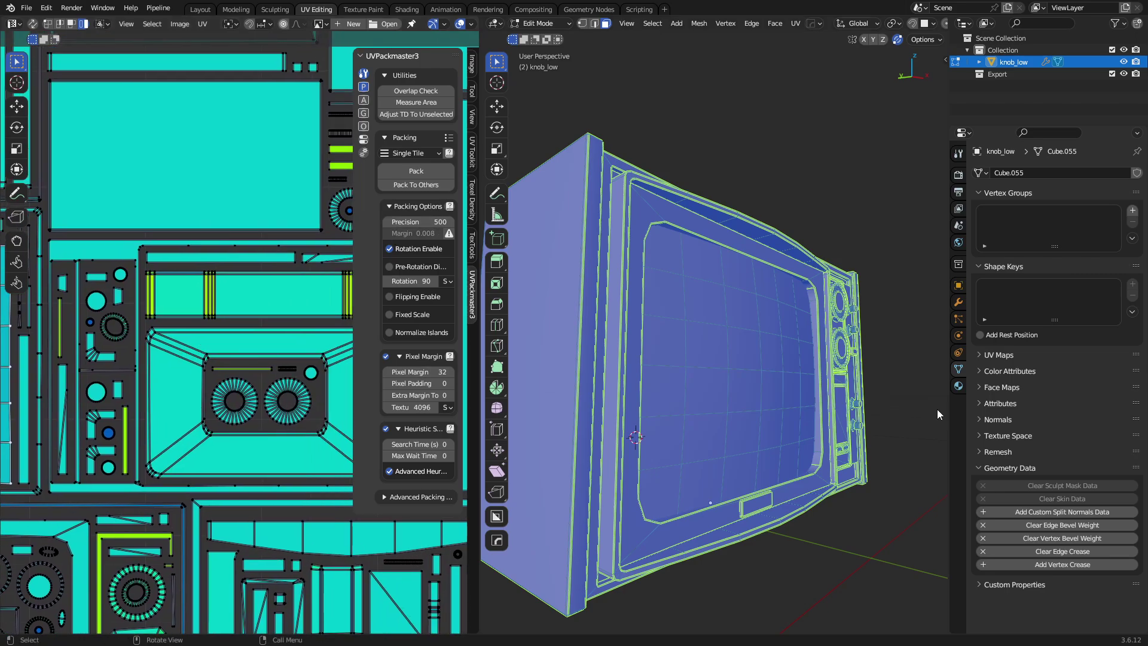
# Return to Object Mode and bake knob_low's ambient occlusion map with TexTools at 80 samples.
pyautogui.press('Tab')
pyautogui.moveTo(721, 352); pyautogui.dragTo(755, 378, button='middle')
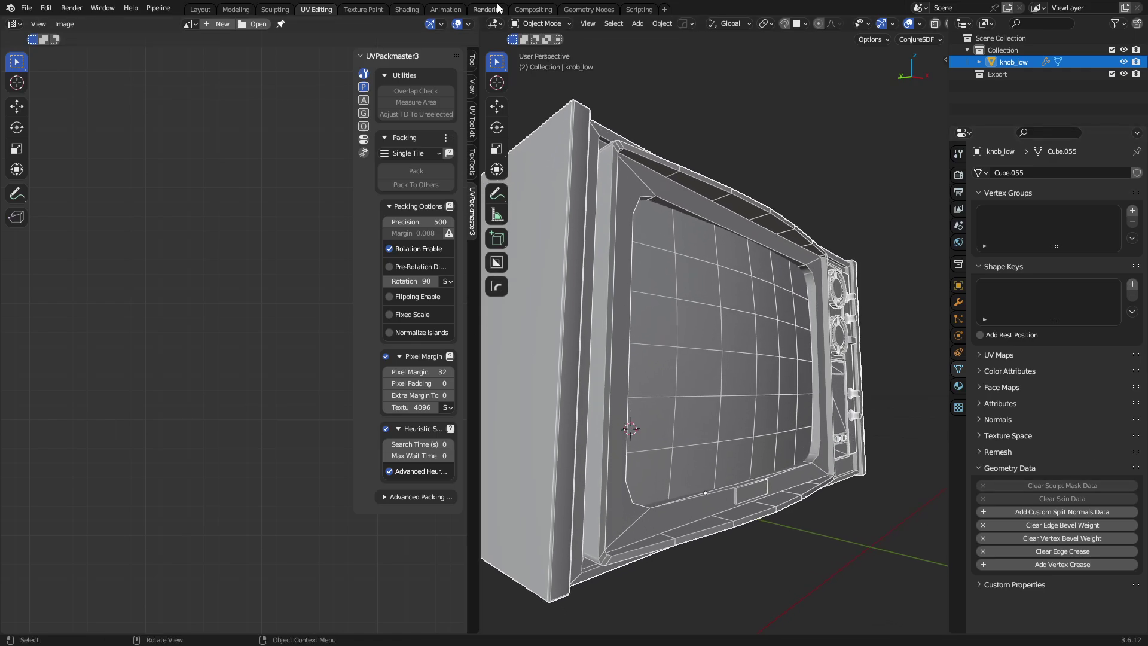
pyautogui.click(473, 164)
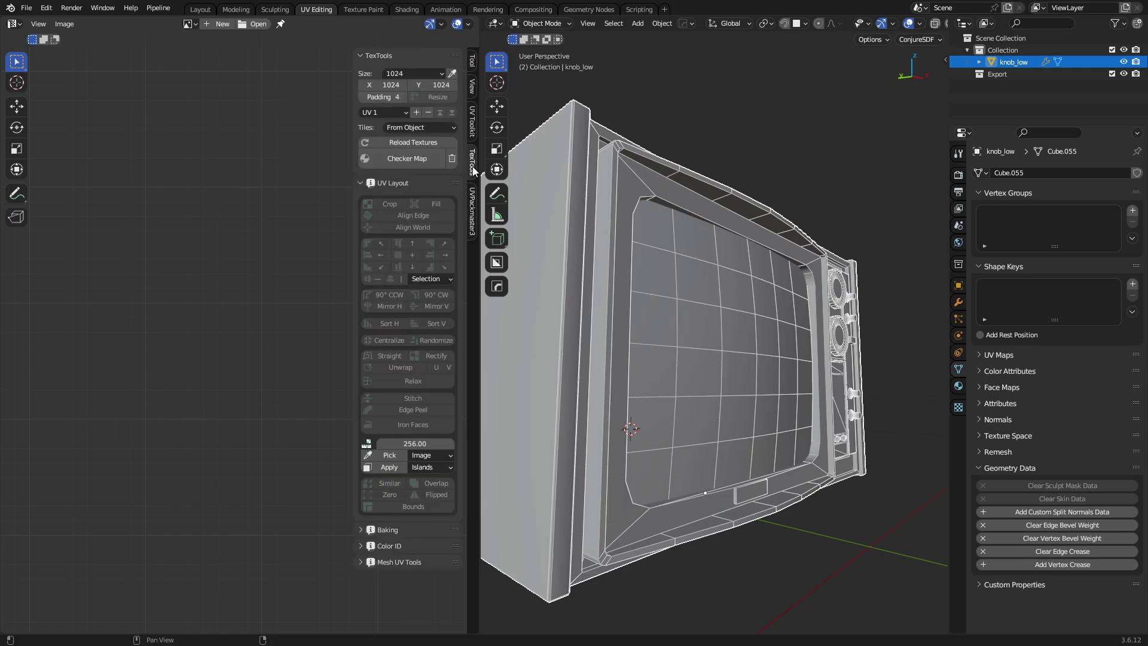
pyautogui.click(397, 529)
pyautogui.scroll(-5, 397, 528)
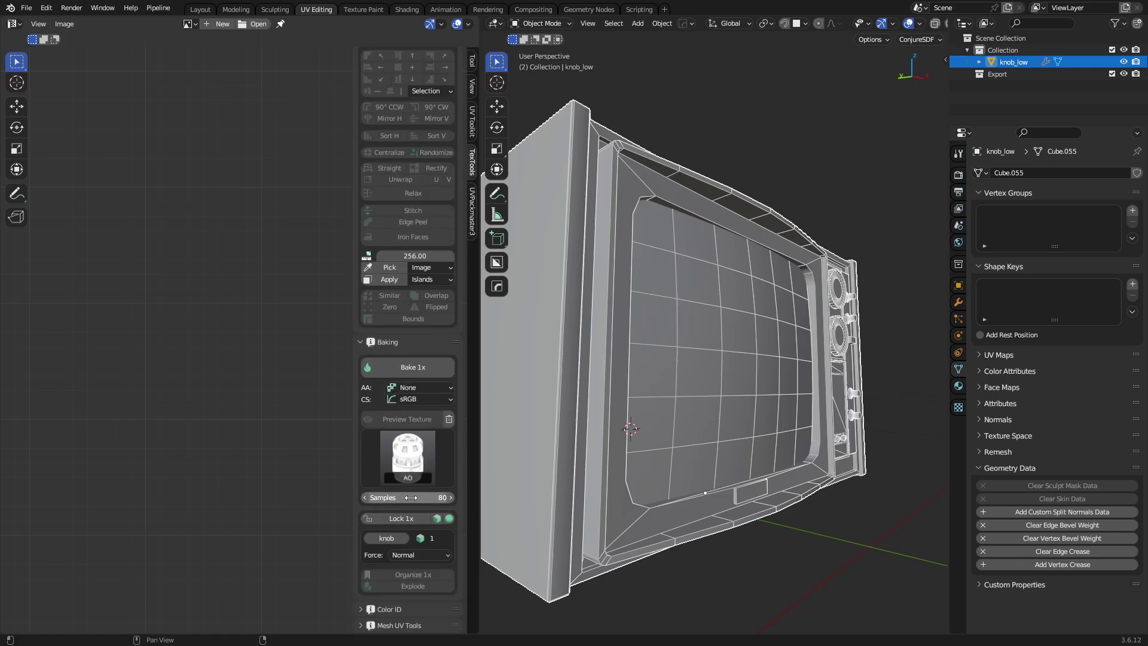
pyautogui.click(425, 371)
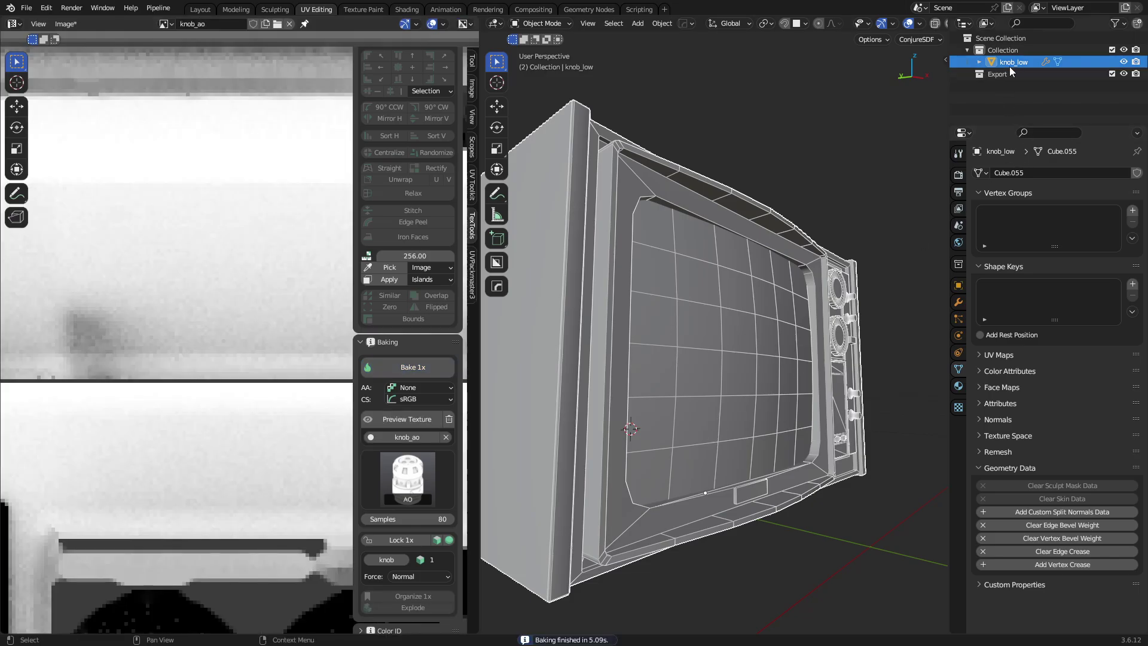
# Rename the knob_low object as TV_Low.
pyautogui.doubleClick(1013, 61)
pyautogui.write('Te')
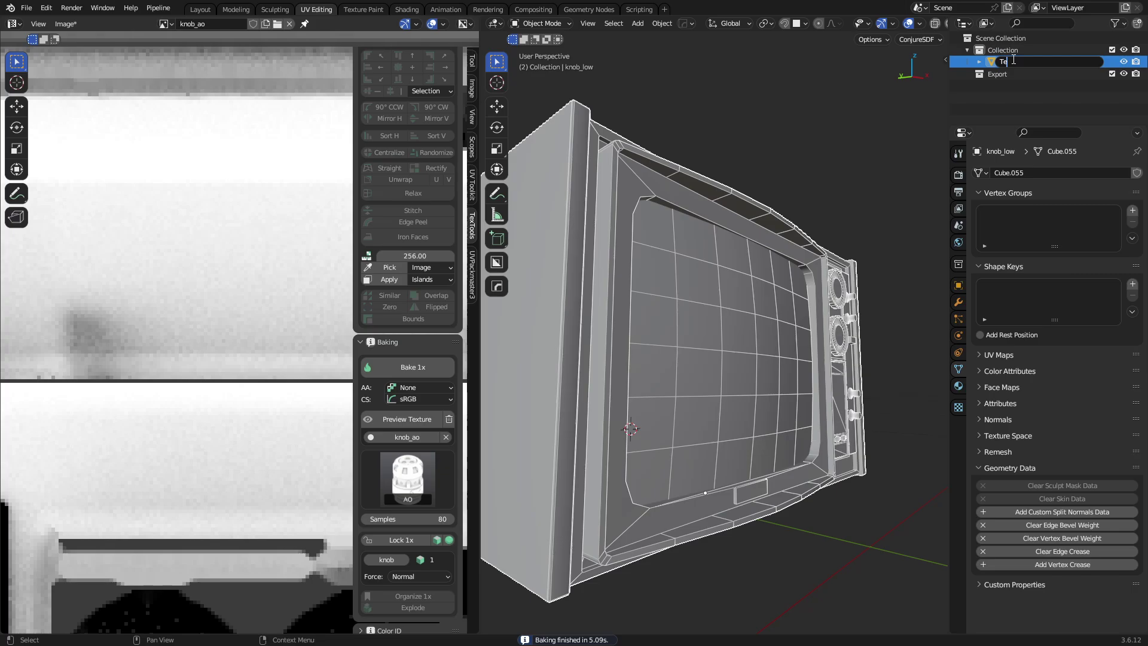
pyautogui.press('BackSpace')
pyautogui.write('V_lo')
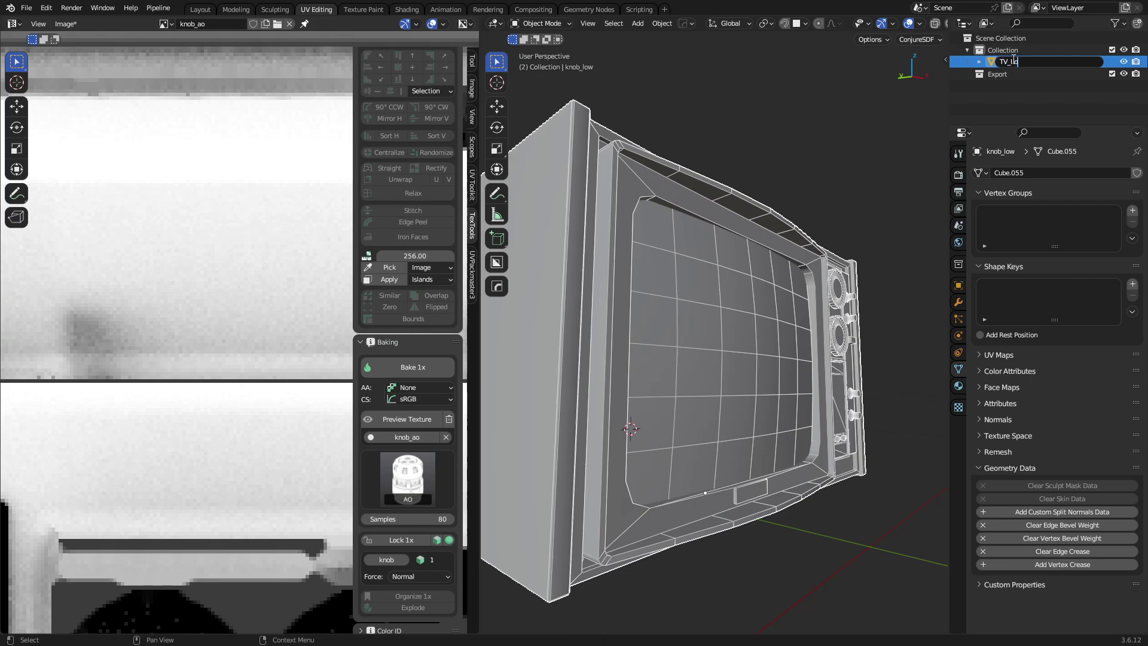
pyautogui.write('_Low')
pyautogui.press('Return')
# Bake the ambient occlusion map for TV_Low at 80 samples and switch the bake mode to Tangent Bevel.
pyautogui.scroll(-4, 282, 390)
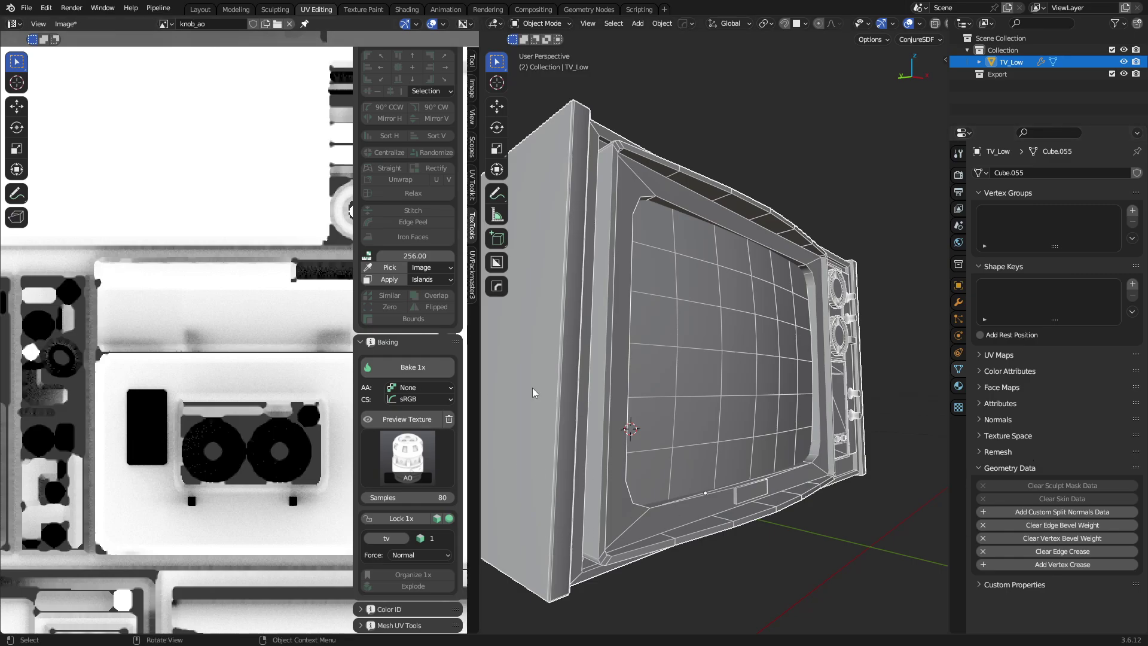
pyautogui.click(422, 370)
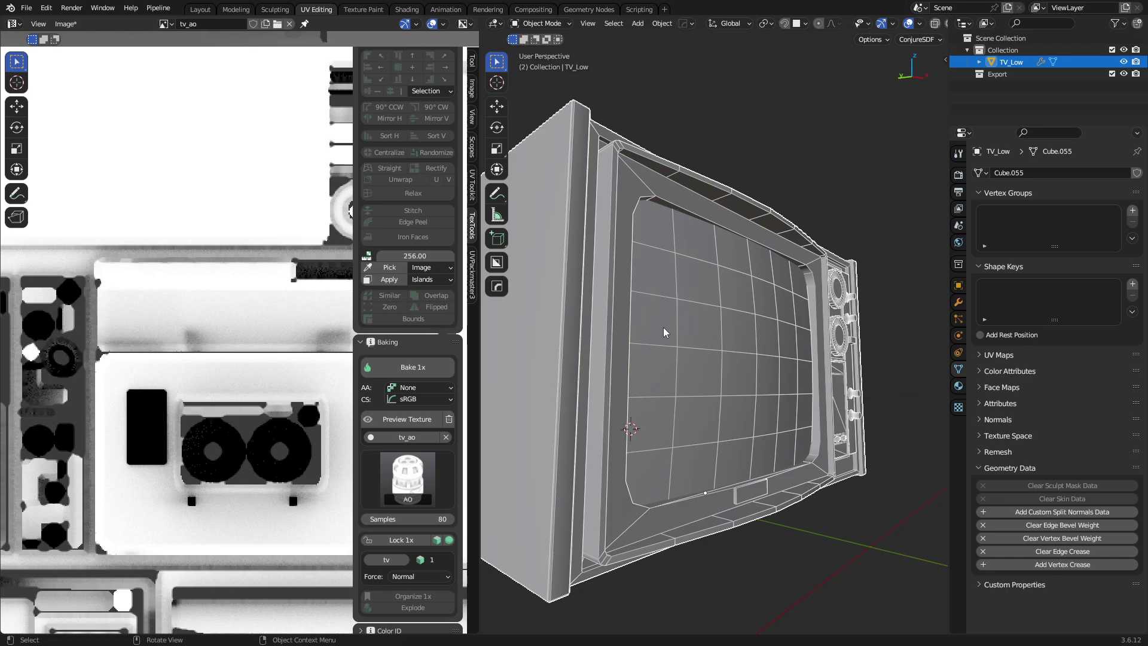
pyautogui.click(408, 478)
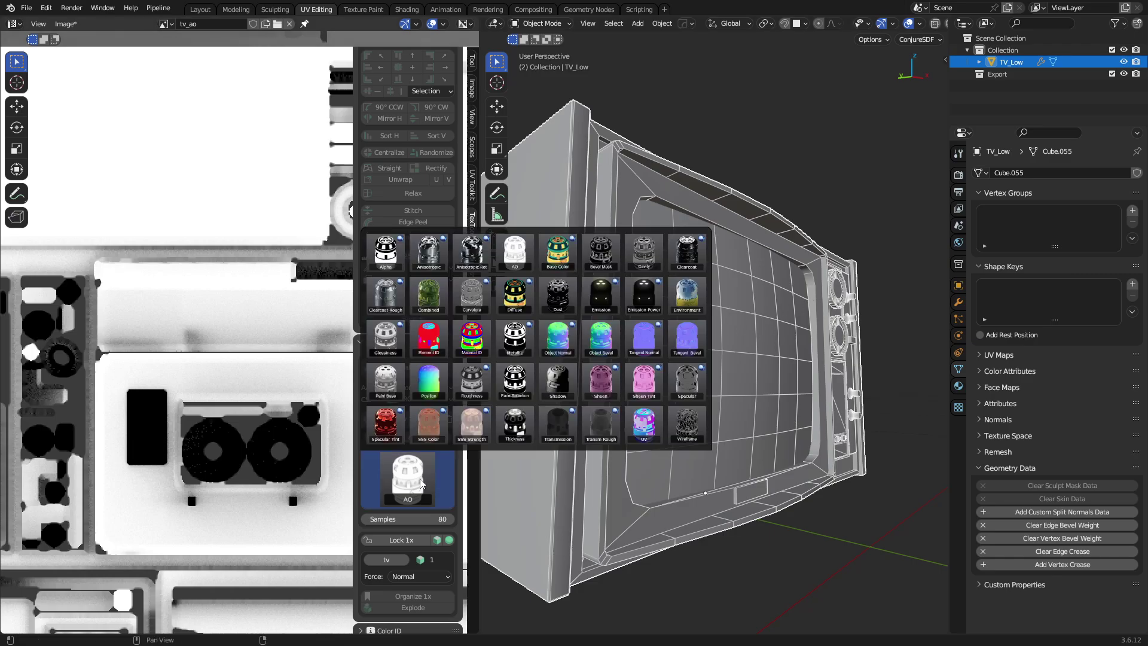
pyautogui.click(696, 346)
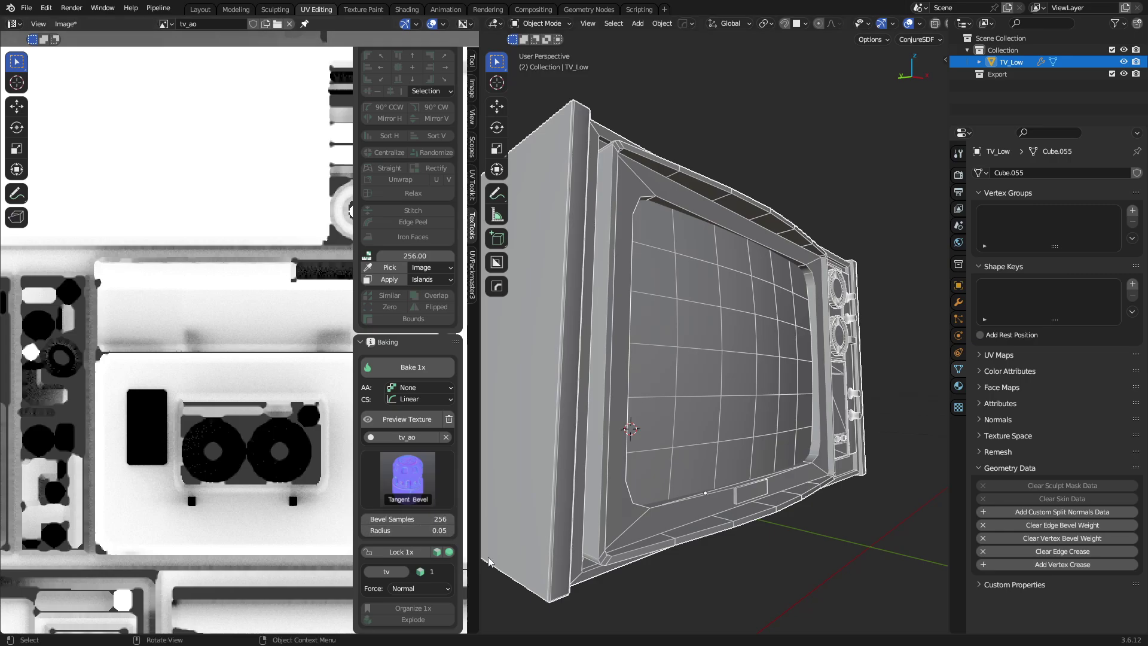
# Set the bevel radius to 0.02 and bake the Tangent Bevel map for TV_Low.
pyautogui.moveTo(368, 532); pyautogui.dragTo(362, 531)
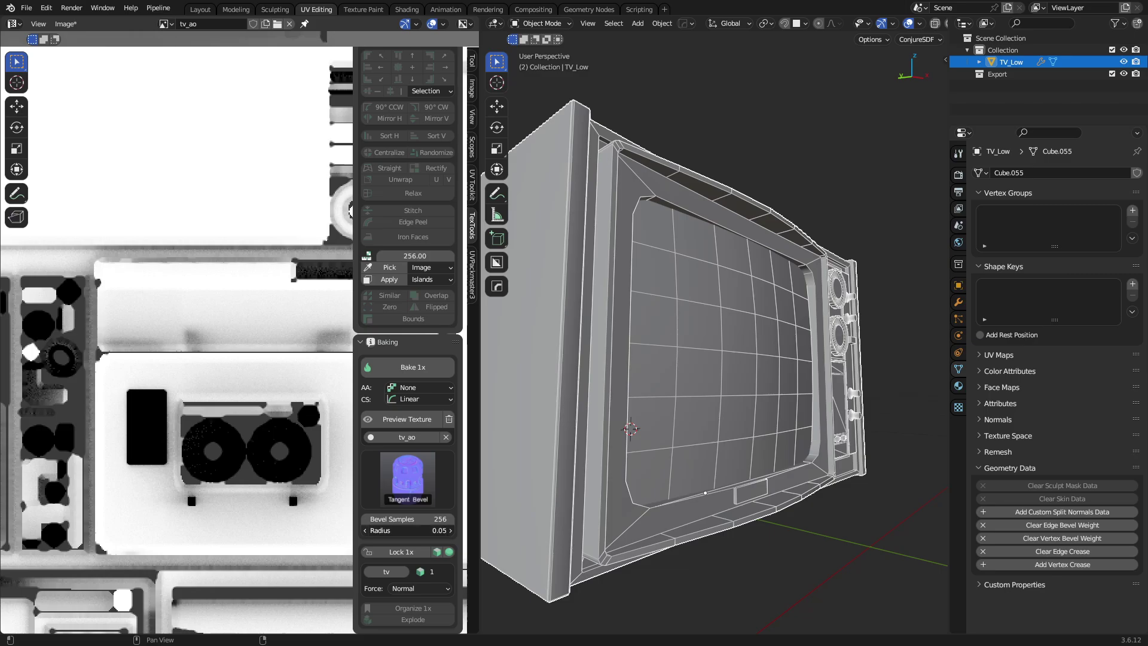
pyautogui.click(414, 532)
pyautogui.write('0.02')
pyautogui.press('Return')
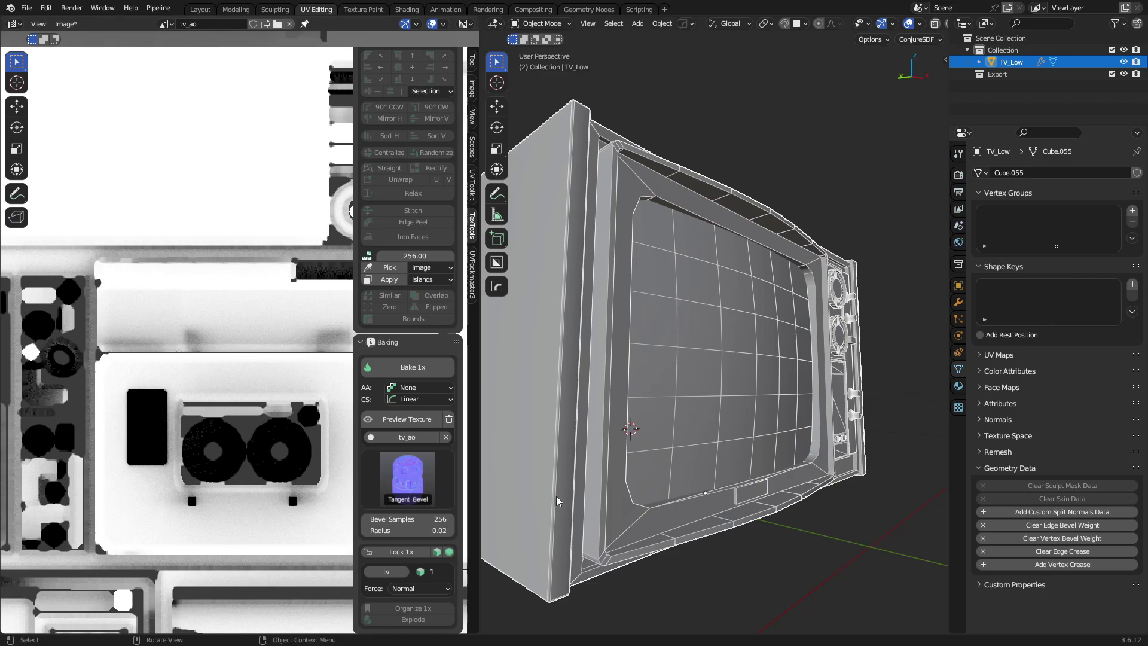
pyautogui.hotkey('ctrl', 'Tab')
pyautogui.click(405, 374)
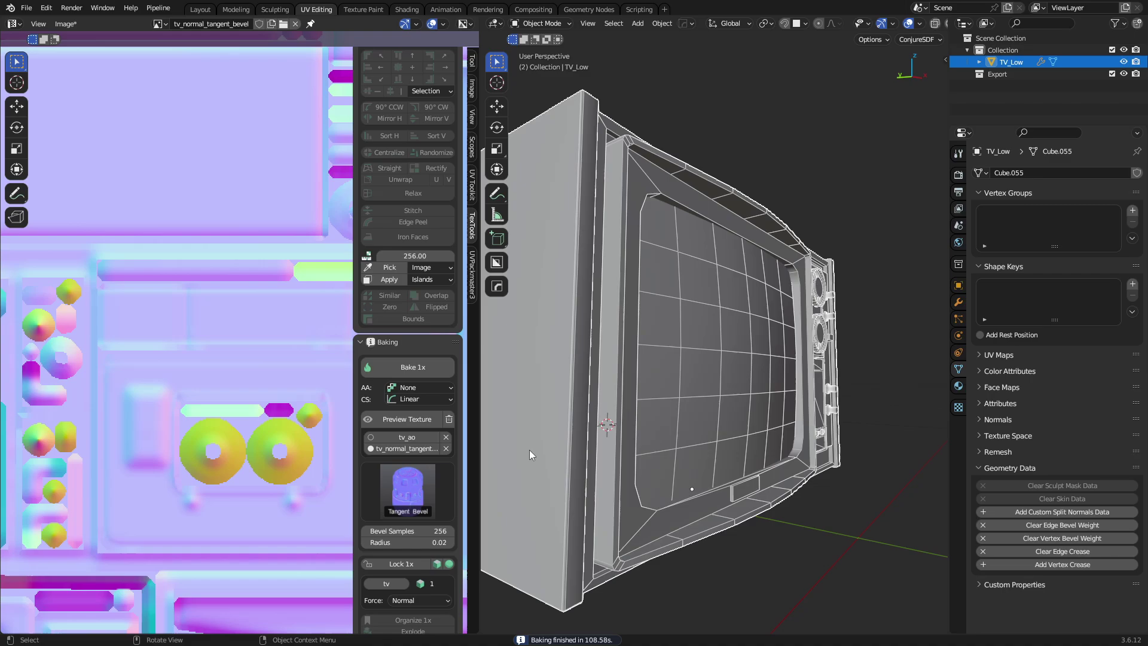
# Set the Bevel Samples of the Tangent Bevel bake to 32.
pyautogui.scroll(-8, 240, 413)
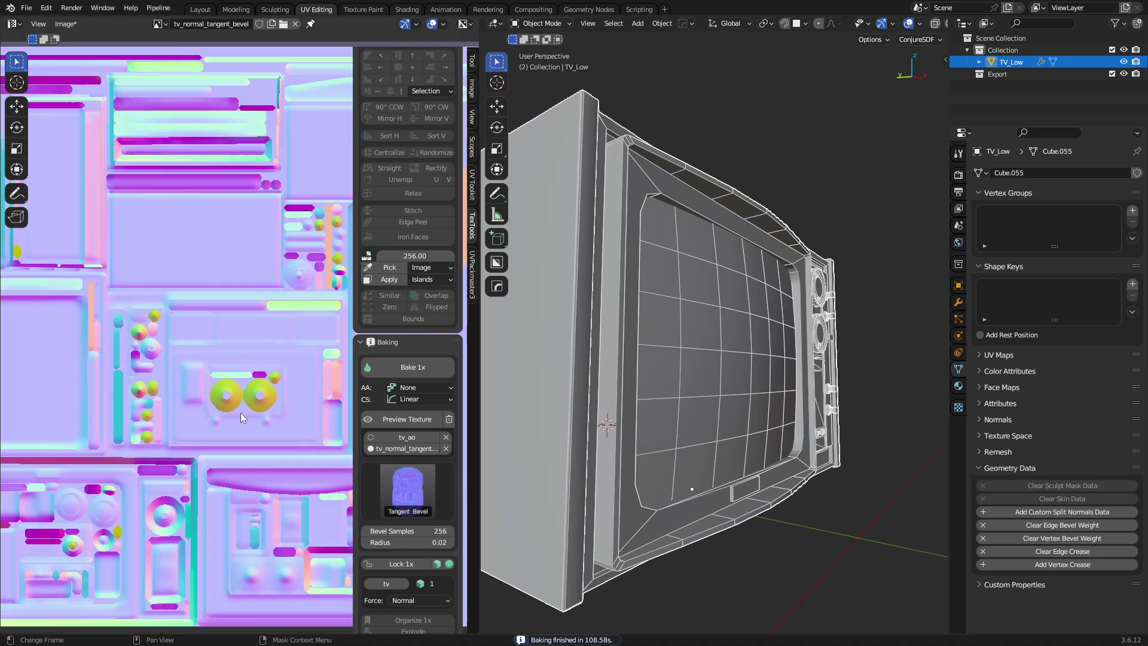
pyautogui.scroll(5, 240, 412)
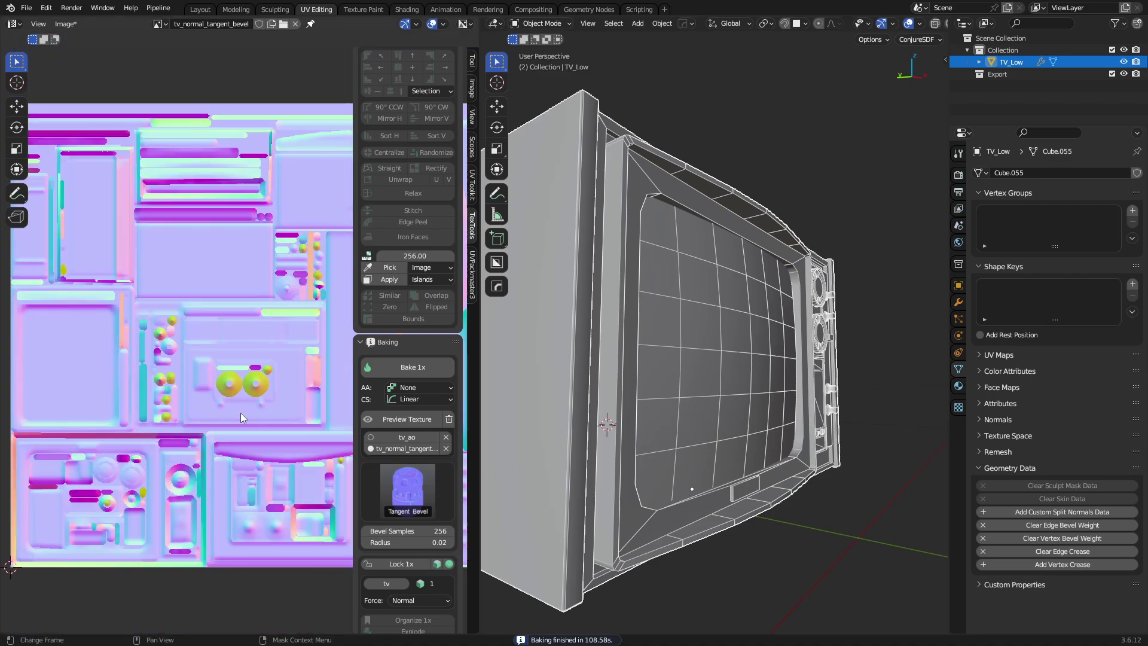
pyautogui.click(440, 532)
pyautogui.write('32')
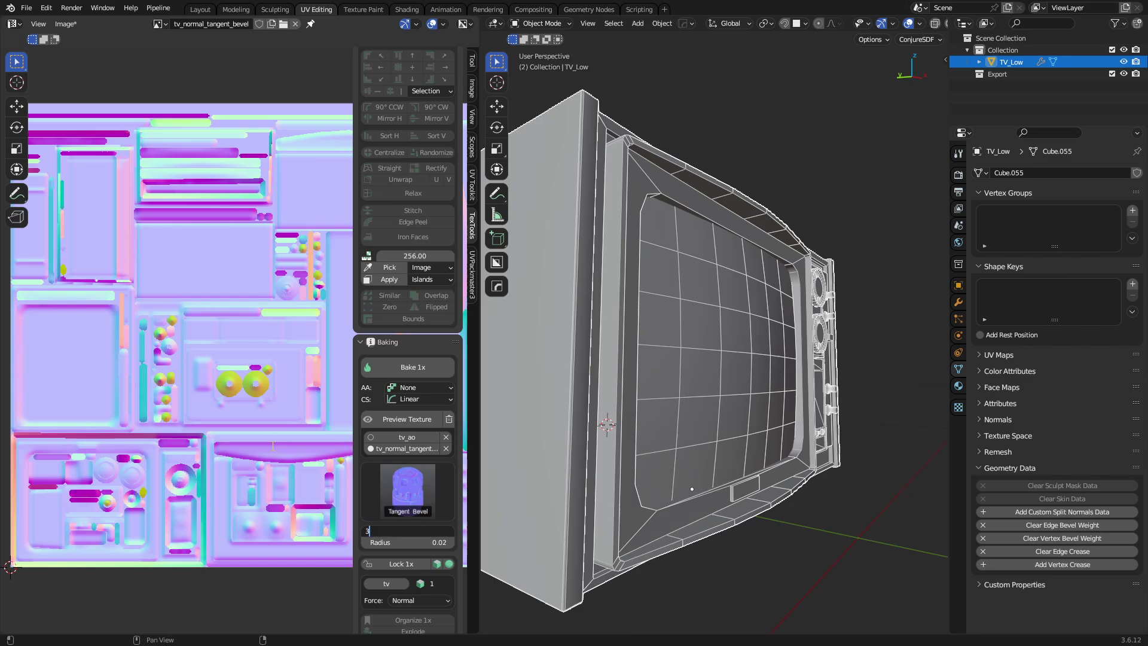
pyautogui.press('Return')
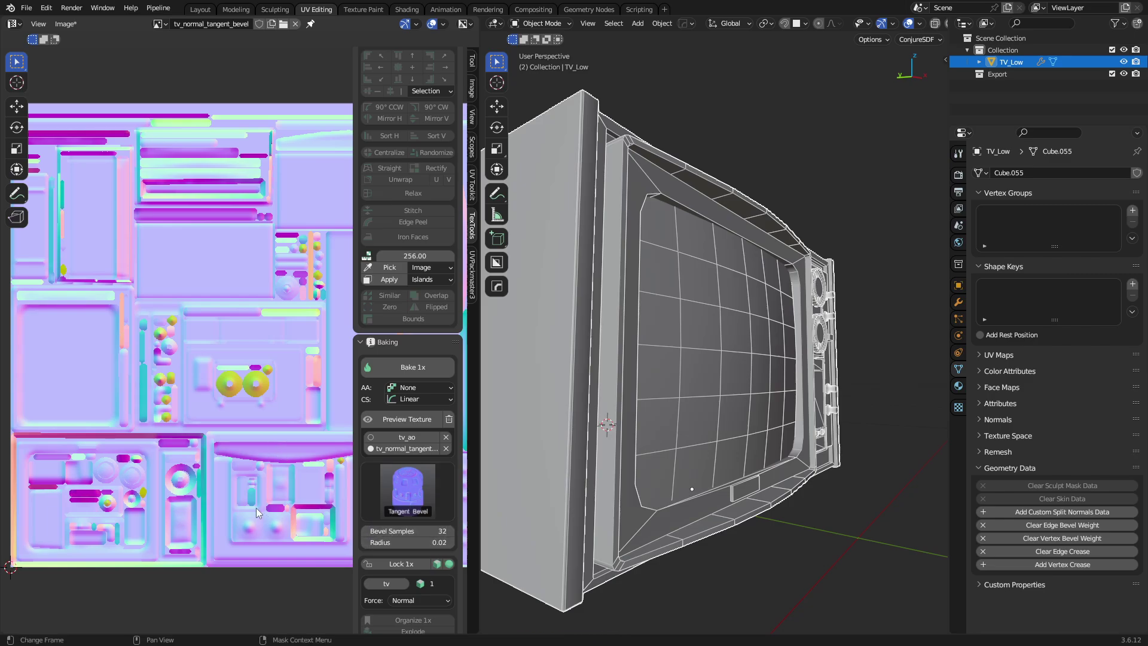
# Examine the baked tangent bevel map closely, checking edge quality around the round knob islands and small parts.
pyautogui.scroll(4, 256, 506)
pyautogui.scroll(3, 193, 378)
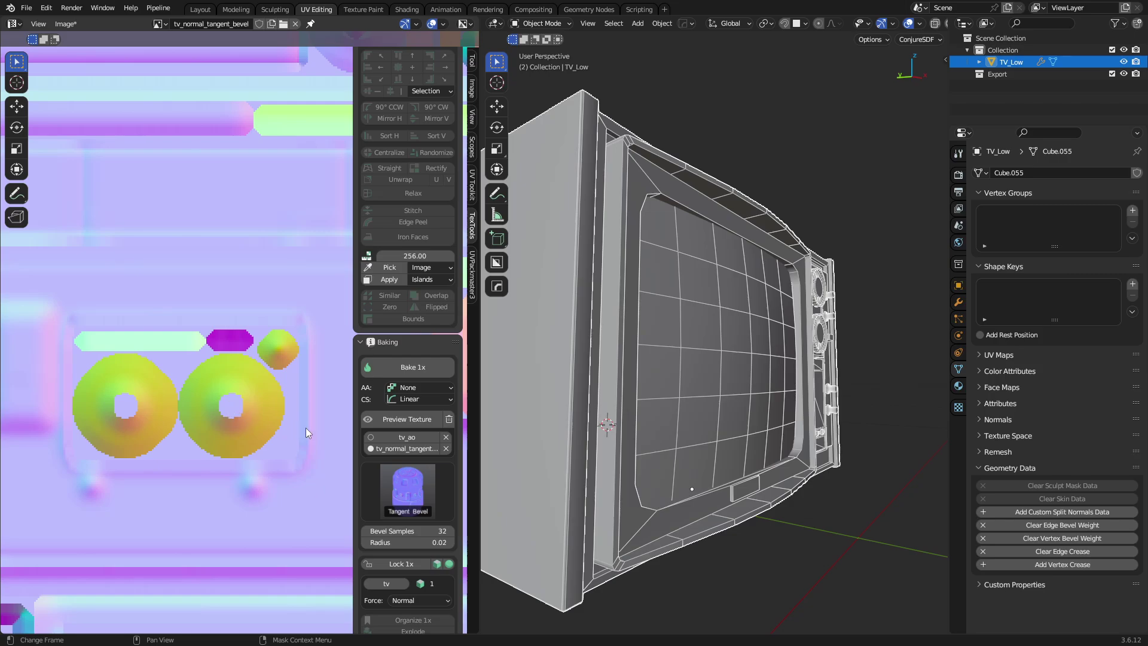
pyautogui.scroll(-2, 429, 469)
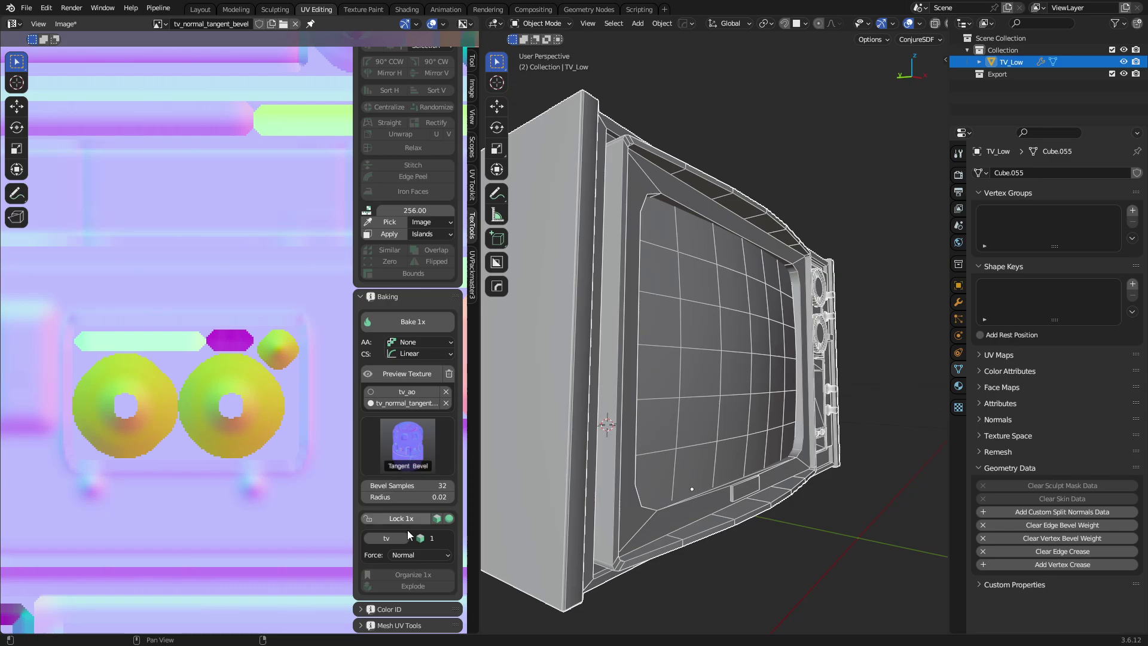
pyautogui.click(414, 558)
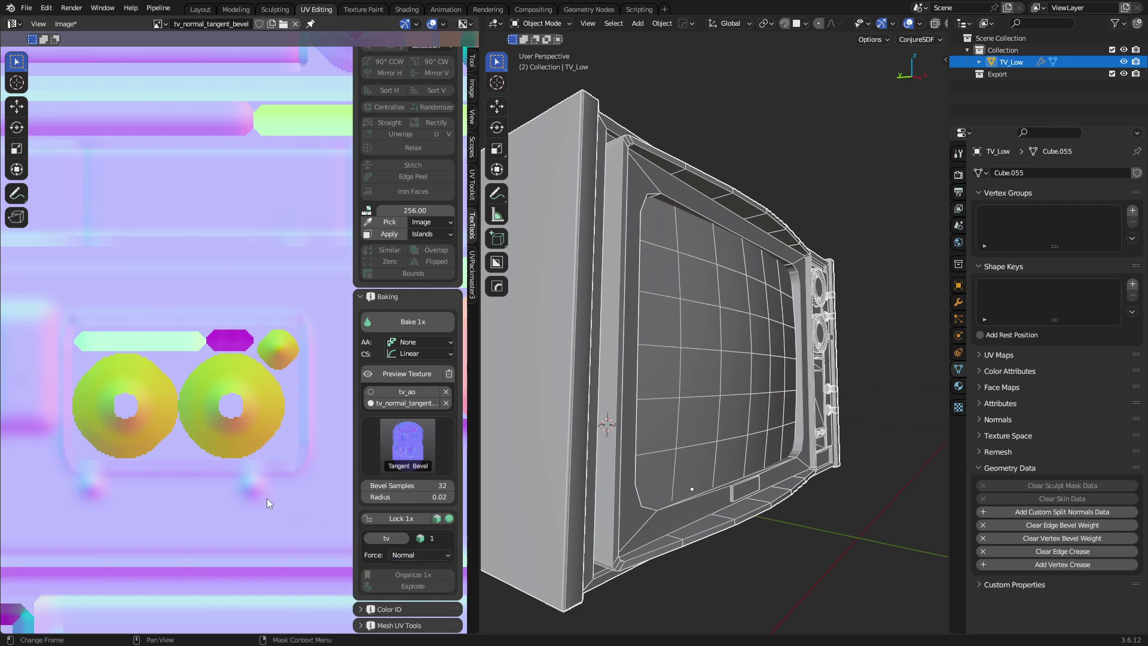
pyautogui.scroll(-5, 218, 471)
pyautogui.scroll(3, 217, 472)
pyautogui.scroll(-3, 218, 472)
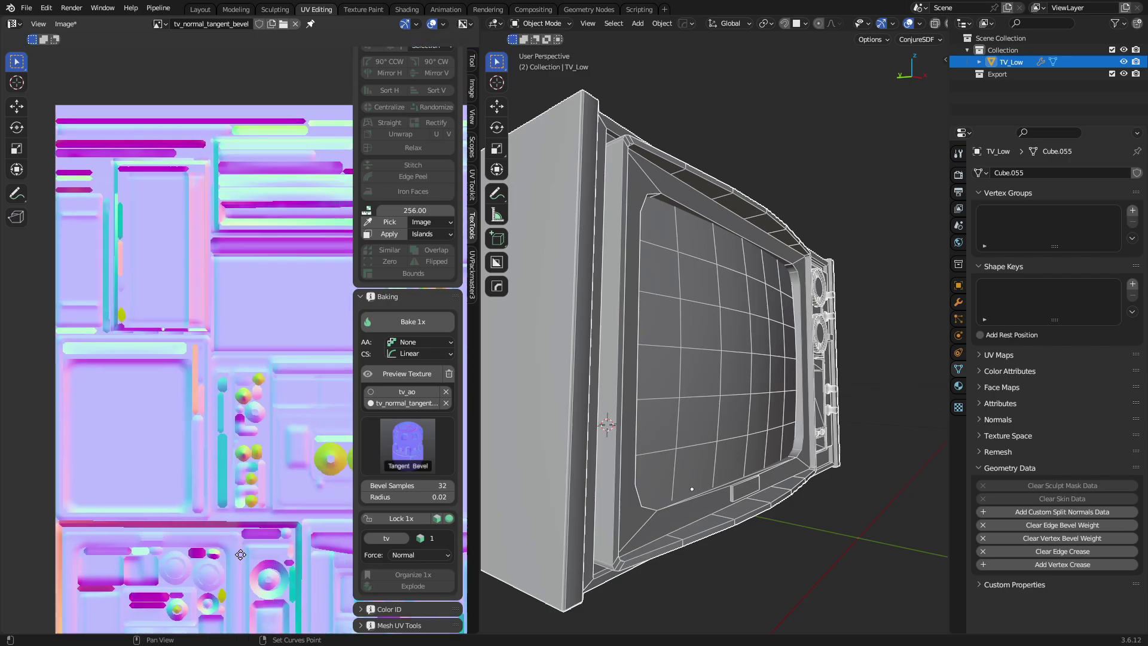
pyautogui.moveTo(179, 478); pyautogui.dragTo(111, 521, button='middle')
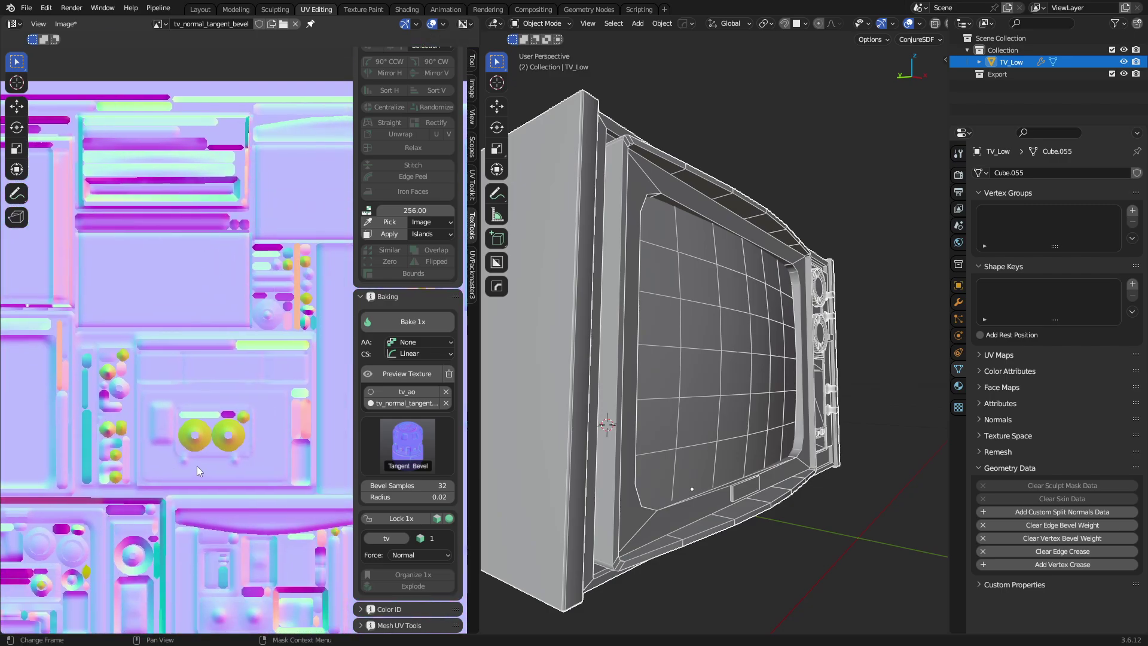
pyautogui.moveTo(244, 386); pyautogui.dragTo(185, 442, button='middle')
pyautogui.scroll(3, 225, 381)
pyautogui.moveTo(294, 299); pyautogui.dragTo(249, 458, button='middle')
pyautogui.scroll(3, 235, 425)
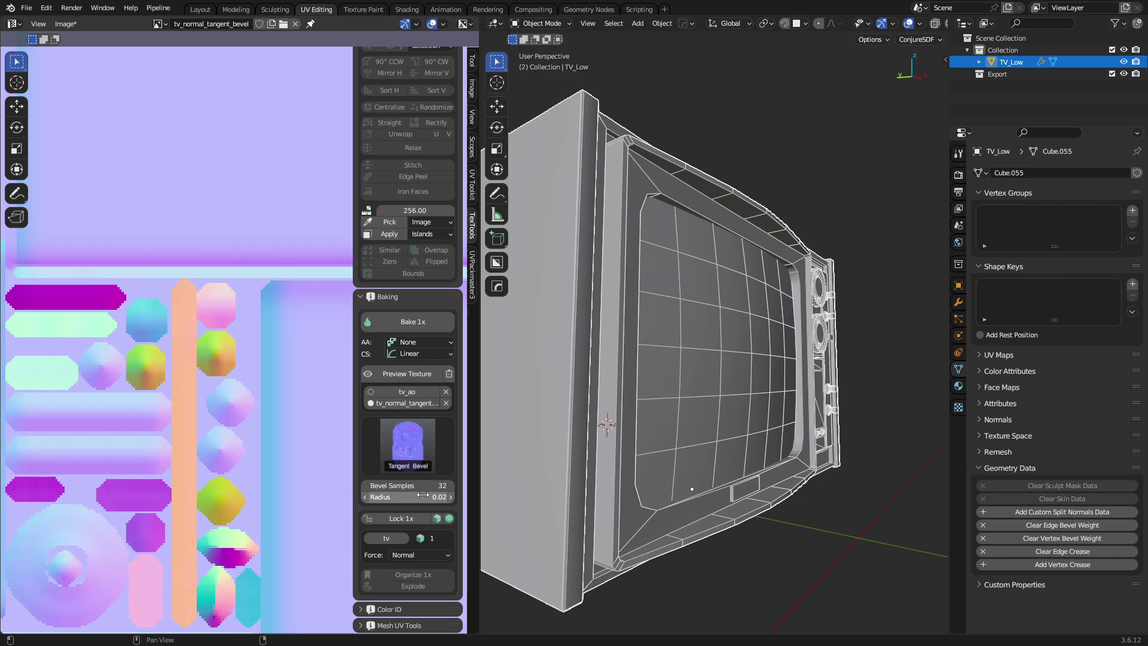
# Lower the Bevel Samples to 16, set anti-aliasing to 2x and rebake the Tangent Bevel map.
pyautogui.moveTo(421, 488); pyautogui.dragTo(306, 482)
pyautogui.scroll(-4, 622, 458)
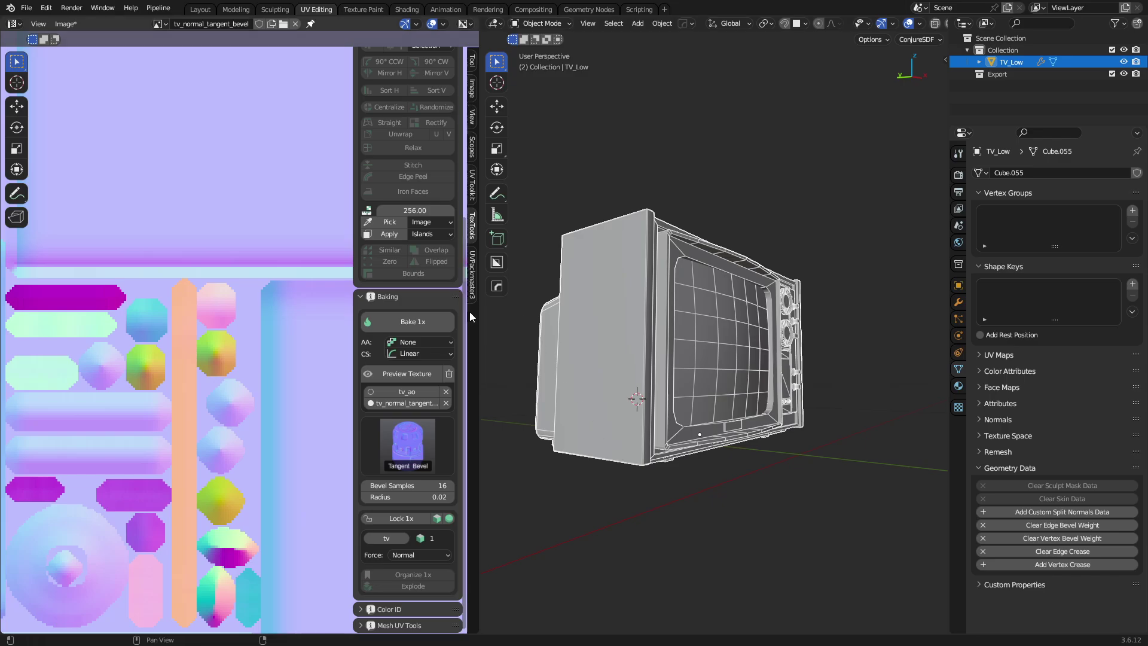
pyautogui.click(433, 340)
pyautogui.click(421, 359)
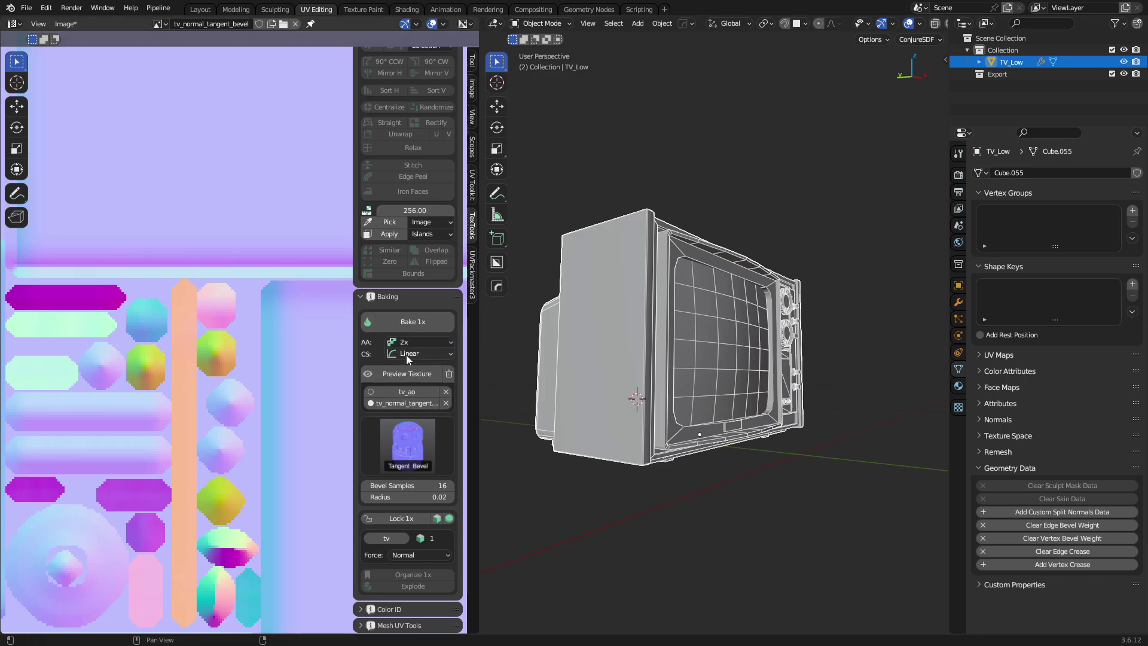
pyautogui.scroll(5, 413, 131)
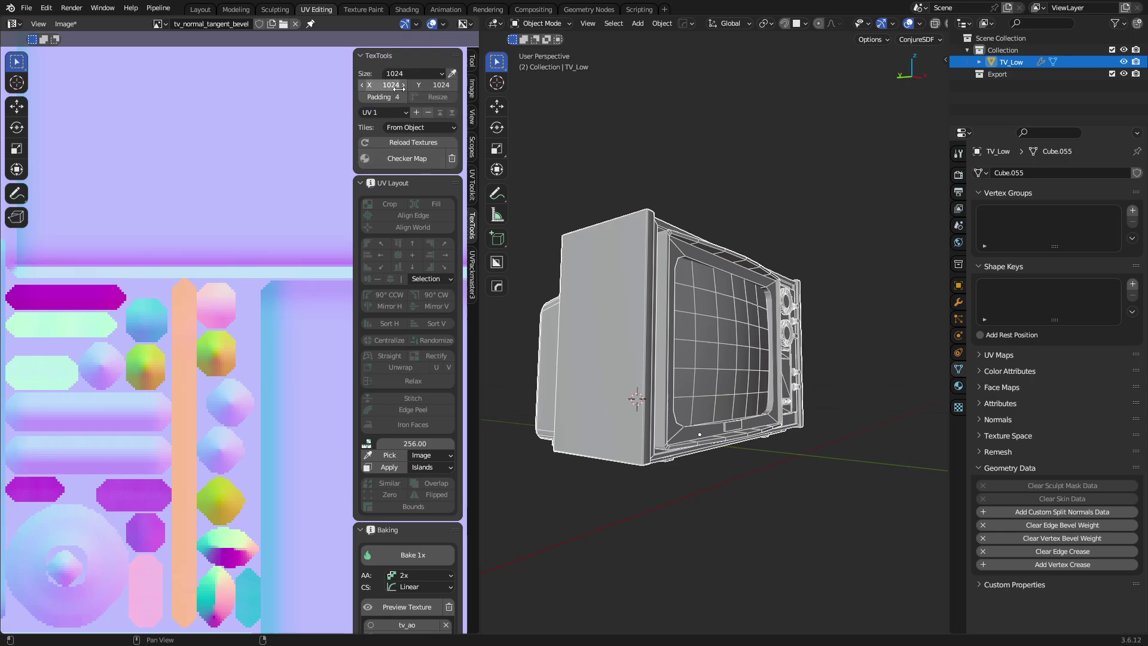
pyautogui.click(405, 435)
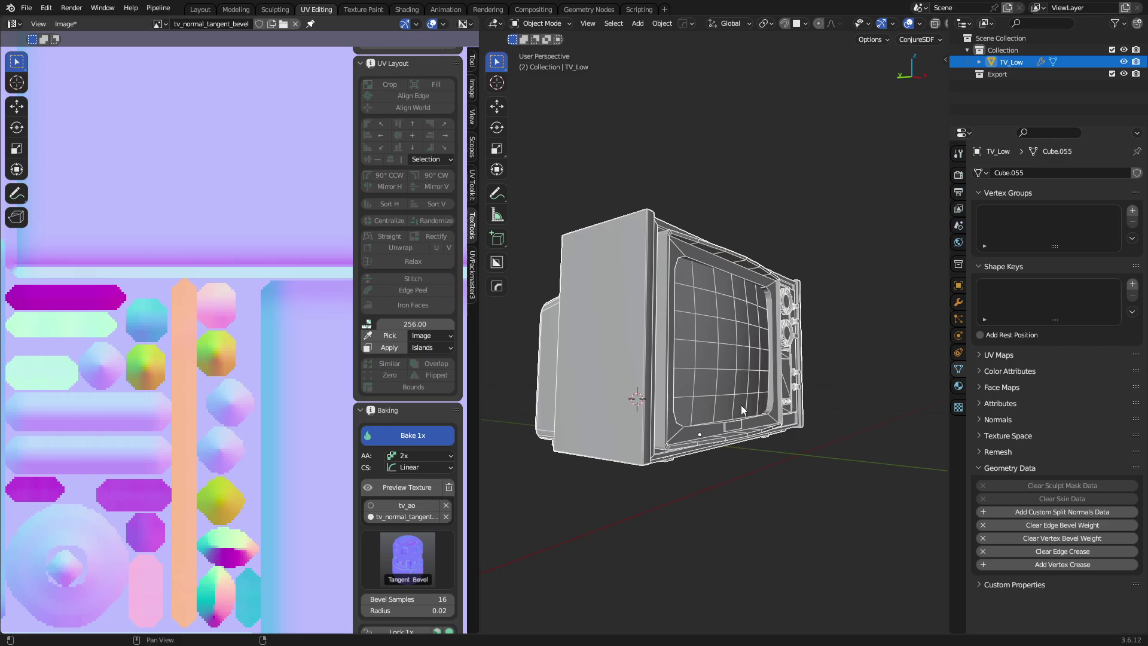
# Switch to the Shading workspace, create a new material for TV_Low and add two Image Texture nodes.
pyautogui.moveTo(741, 406); pyautogui.dragTo(672, 439, button='middle')
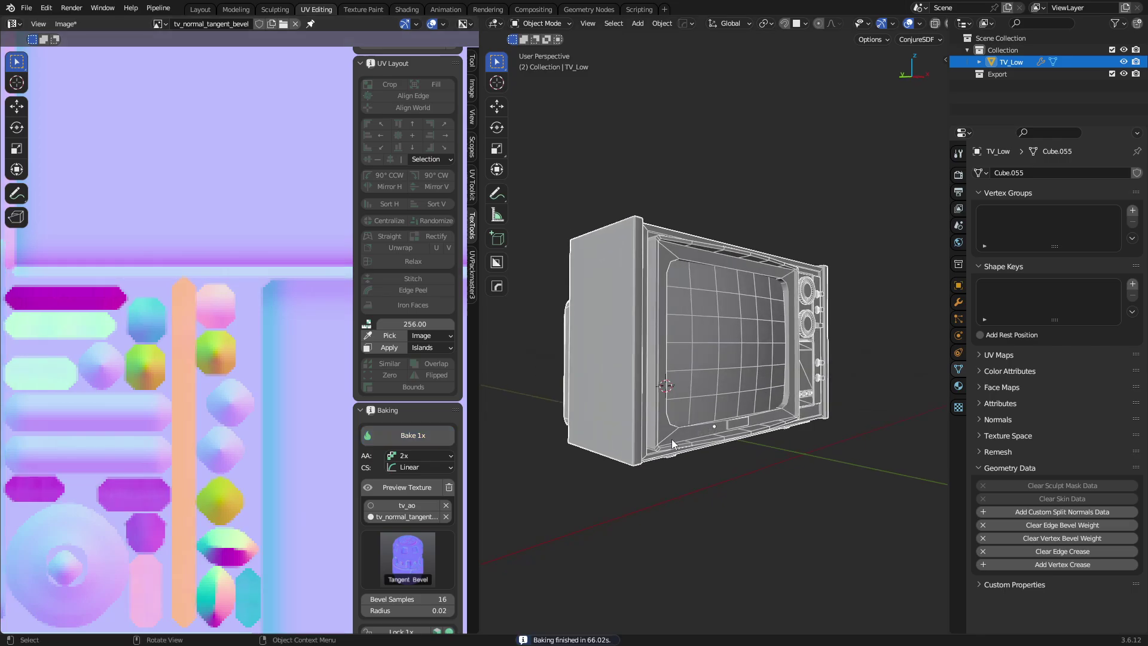
pyautogui.click(407, 9)
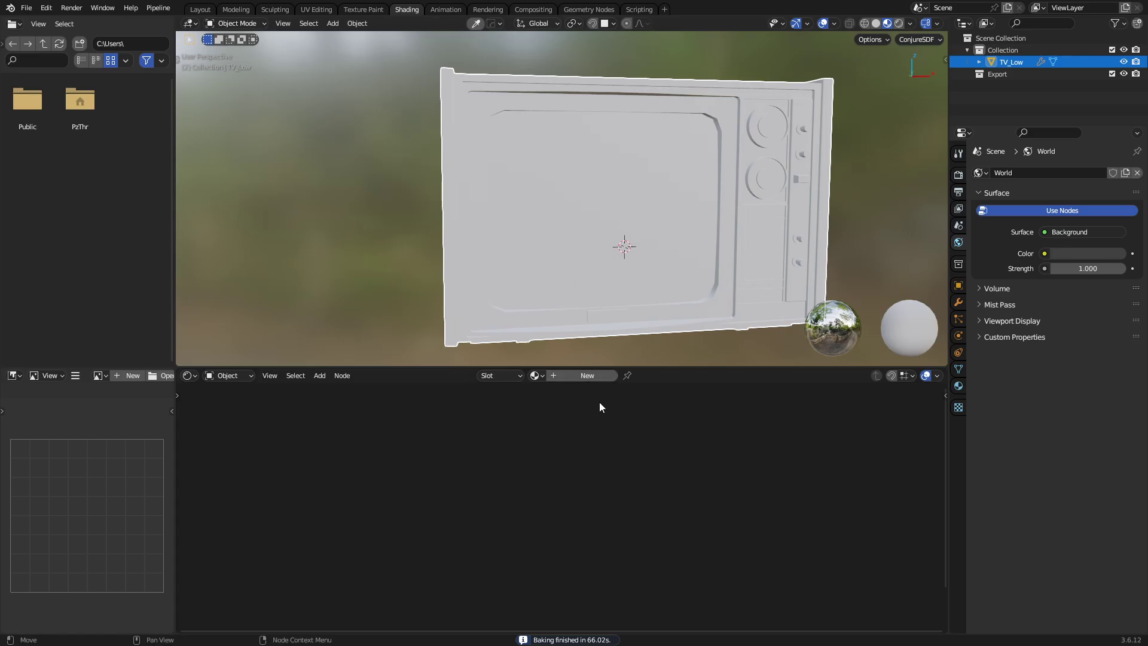
pyautogui.click(589, 375)
pyautogui.hotkey('shift', 'a')
pyautogui.moveTo(493, 488)
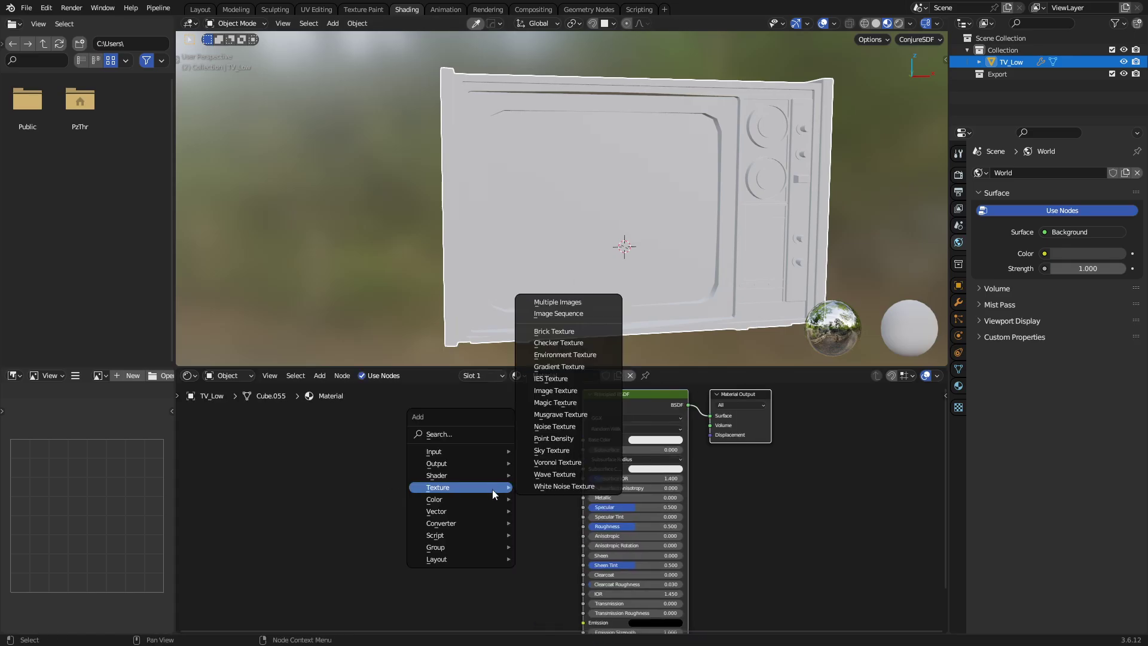
pyautogui.click(577, 390)
pyautogui.click(412, 404)
pyautogui.hotkey('shift', 'a')
pyautogui.moveTo(408, 421)
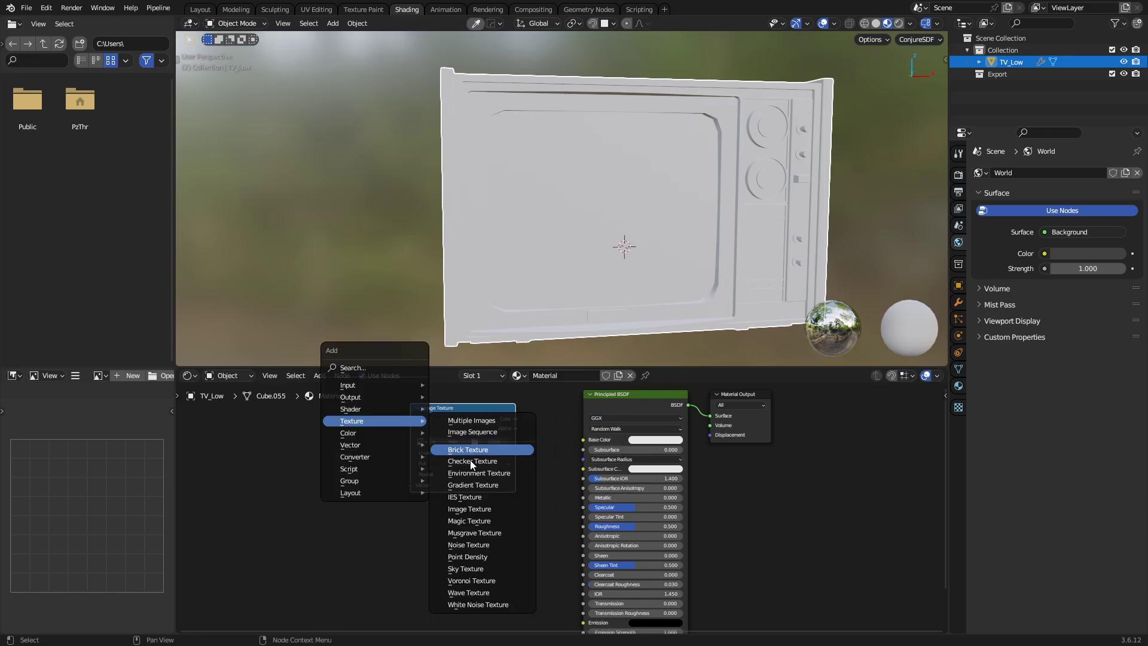
pyautogui.click(469, 509)
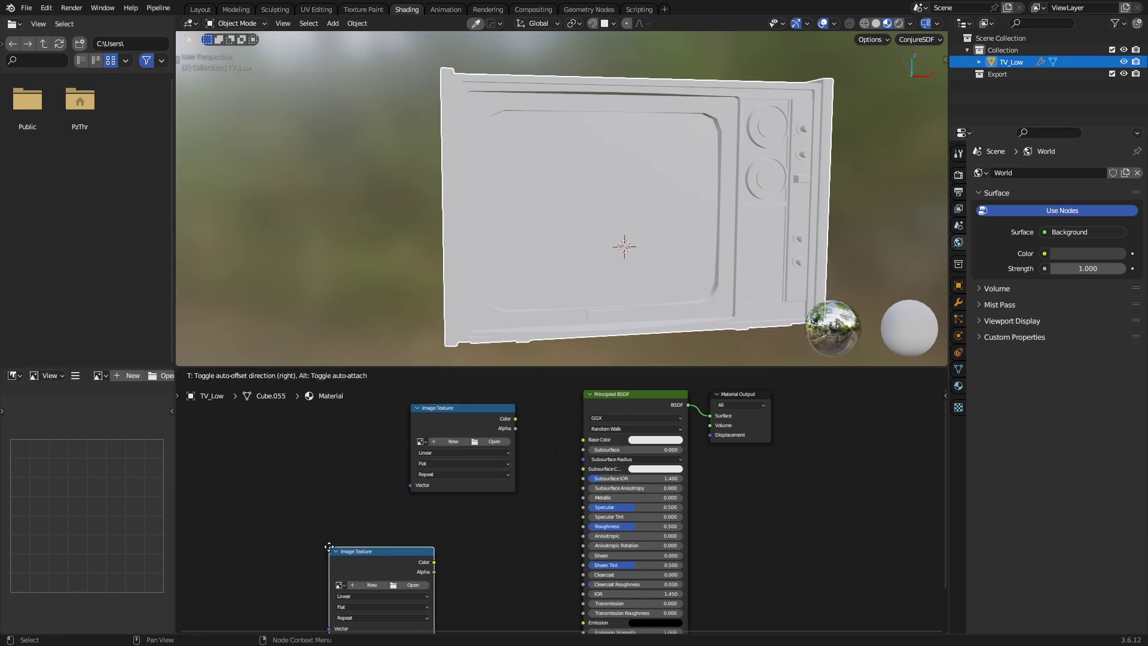
pyautogui.click(333, 551)
# Assign tv_ao to the upper Image Texture node and connect its Color to the Principled BSDF's Base Color.
pyautogui.click(423, 441)
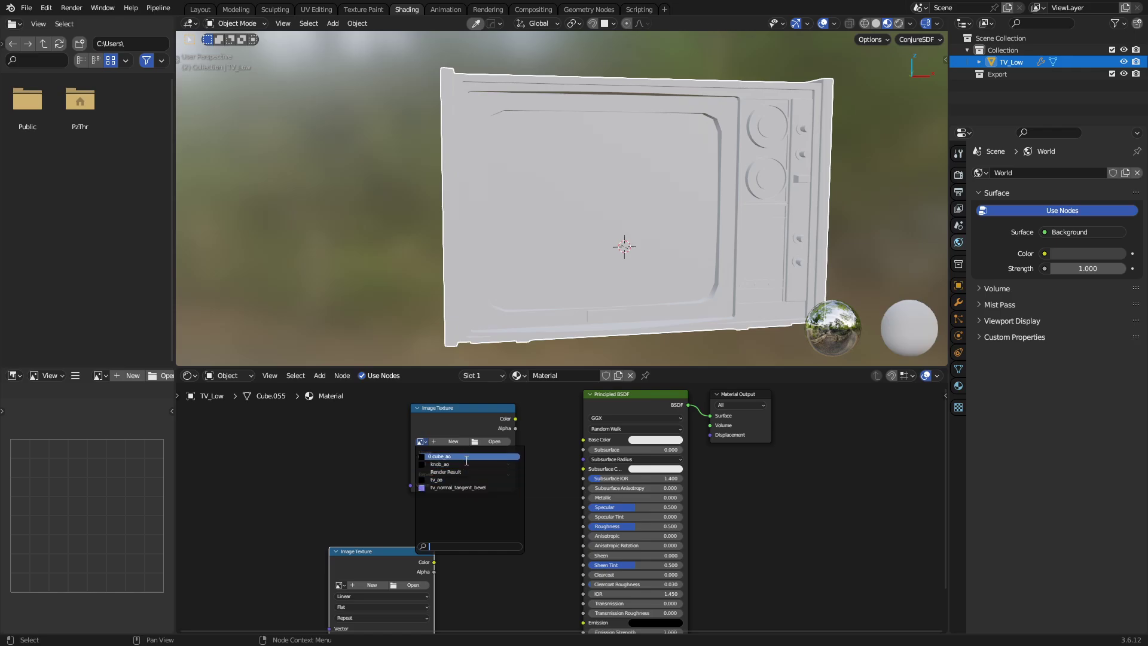
pyautogui.click(466, 473)
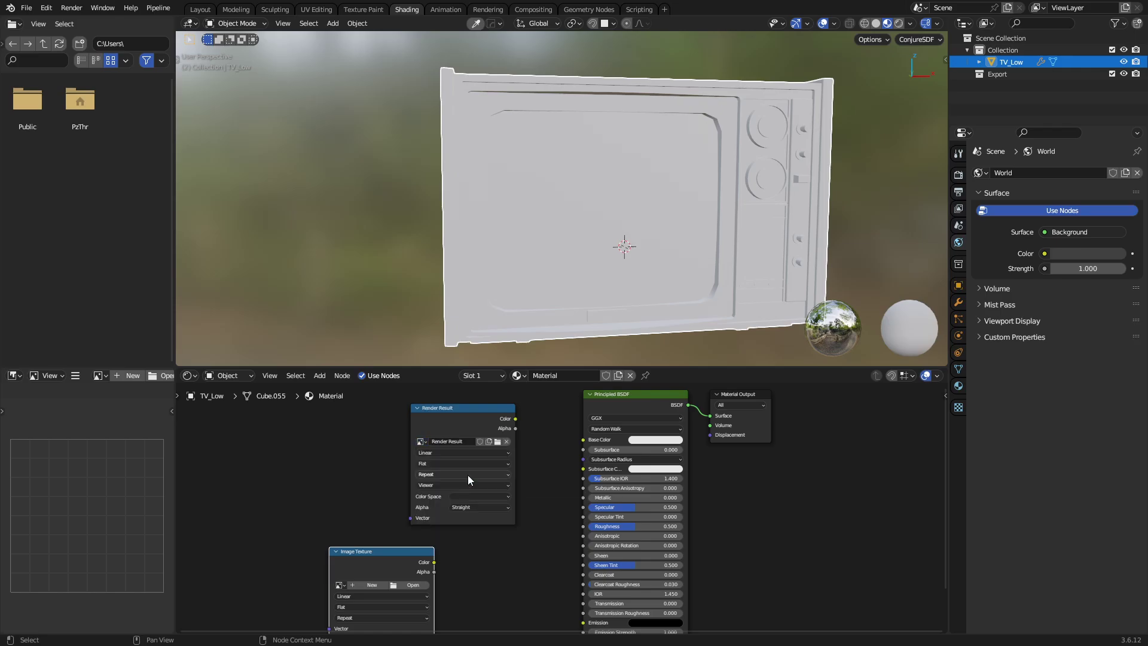
pyautogui.click(419, 443)
pyautogui.click(496, 455)
pyautogui.moveTo(515, 419); pyautogui.dragTo(580, 443)
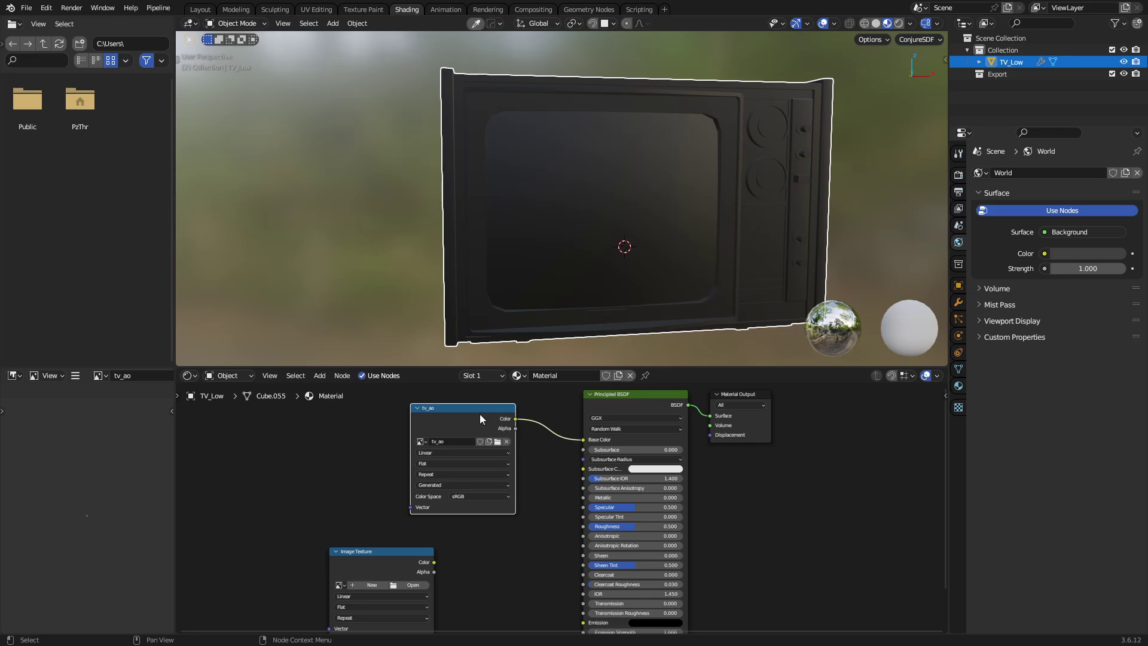
pyautogui.moveTo(480, 413); pyautogui.dragTo(393, 406)
# Add a Normal Map node linking the empty Image Texture's Color to the Principled BSDF's Normal input.
pyautogui.moveTo(422, 501); pyautogui.dragTo(416, 407, button='middle')
pyautogui.moveTo(429, 468); pyautogui.dragTo(566, 557)
pyautogui.hotkey('shift', 'a')
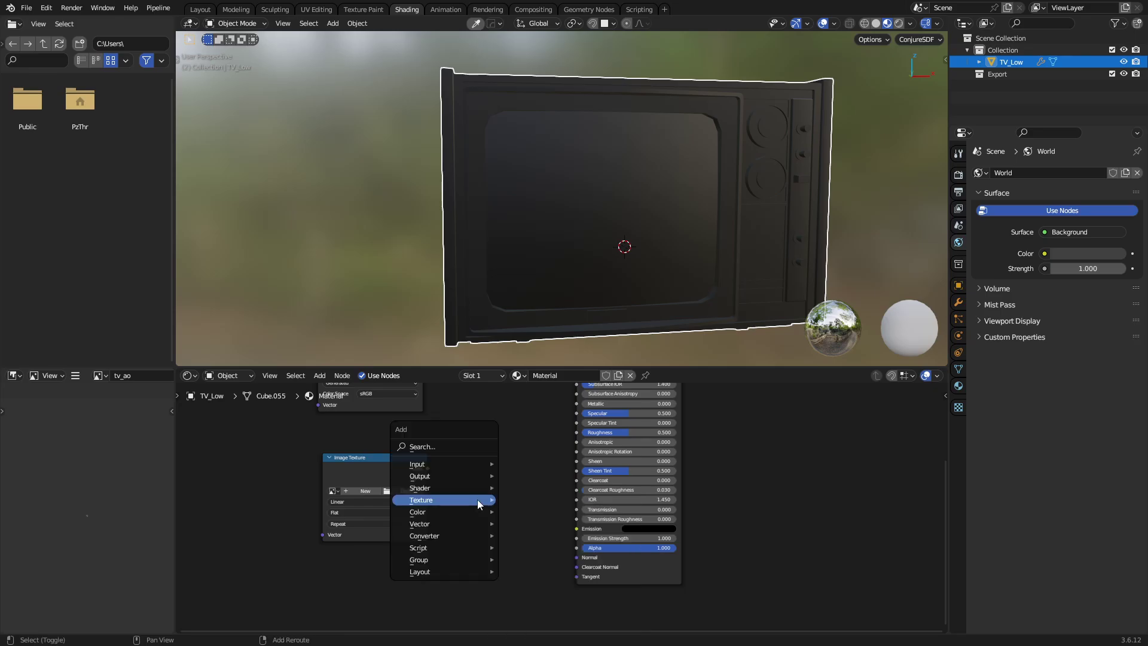
pyautogui.moveTo(477, 500)
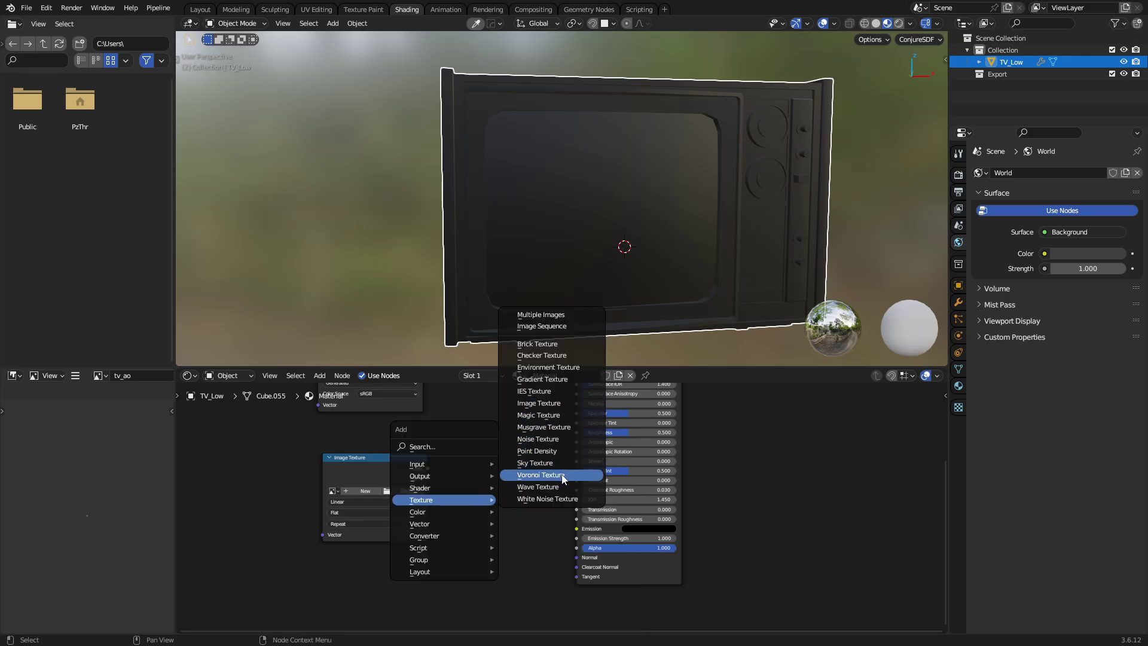
pyautogui.moveTo(465, 537)
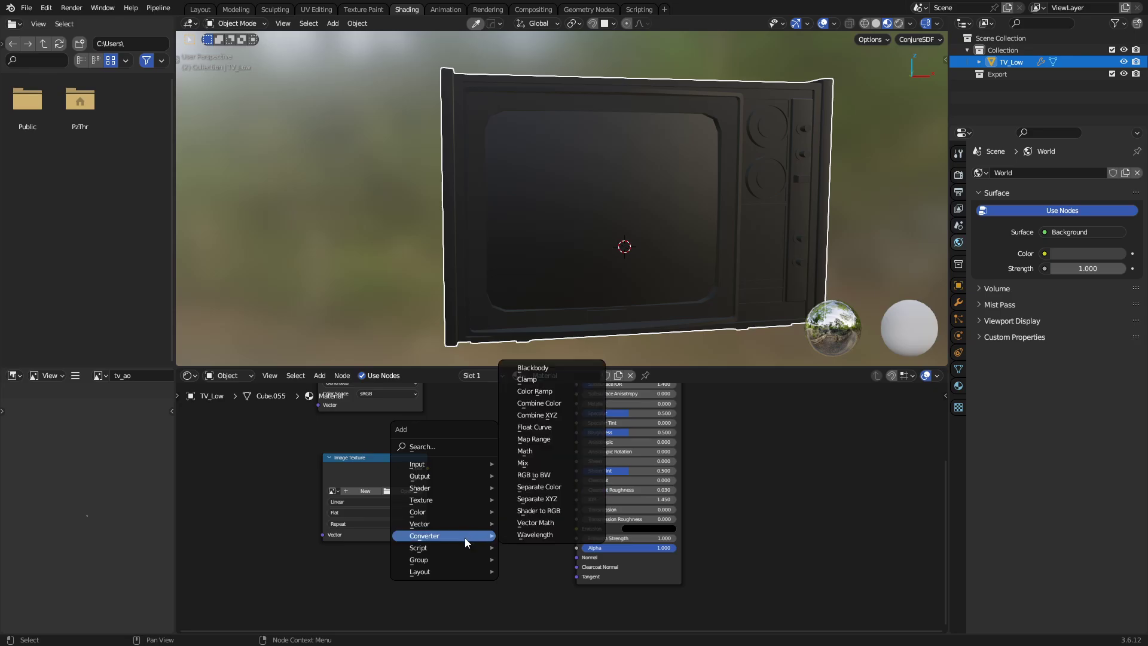
pyautogui.click(529, 573)
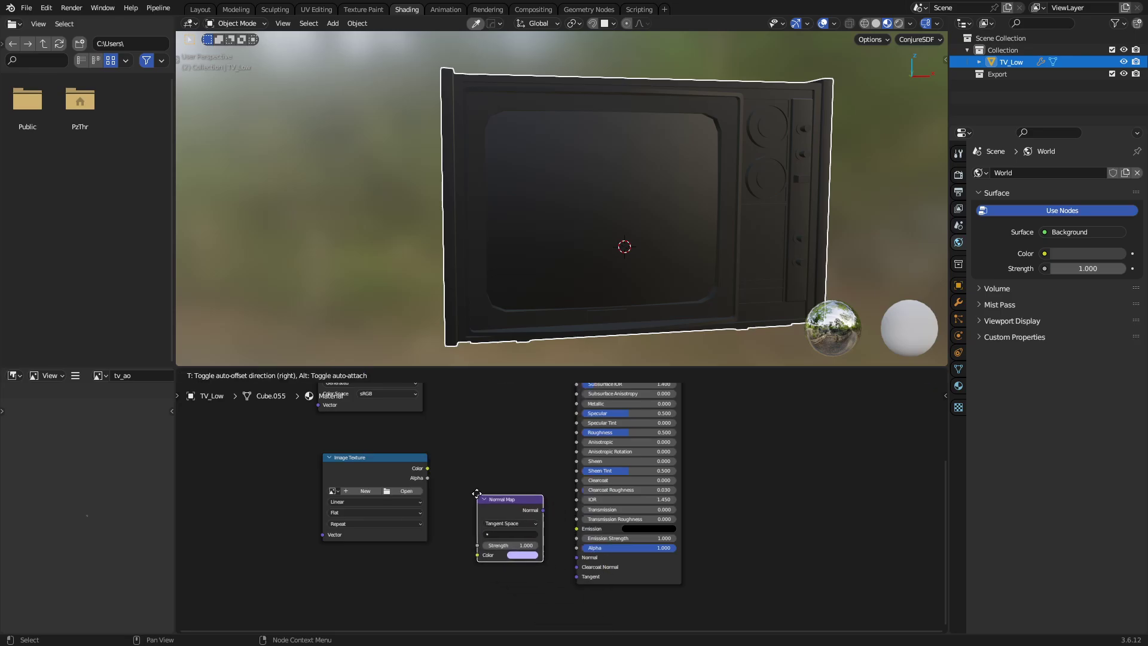
pyautogui.click(476, 493)
pyautogui.moveTo(427, 468); pyautogui.dragTo(476, 554)
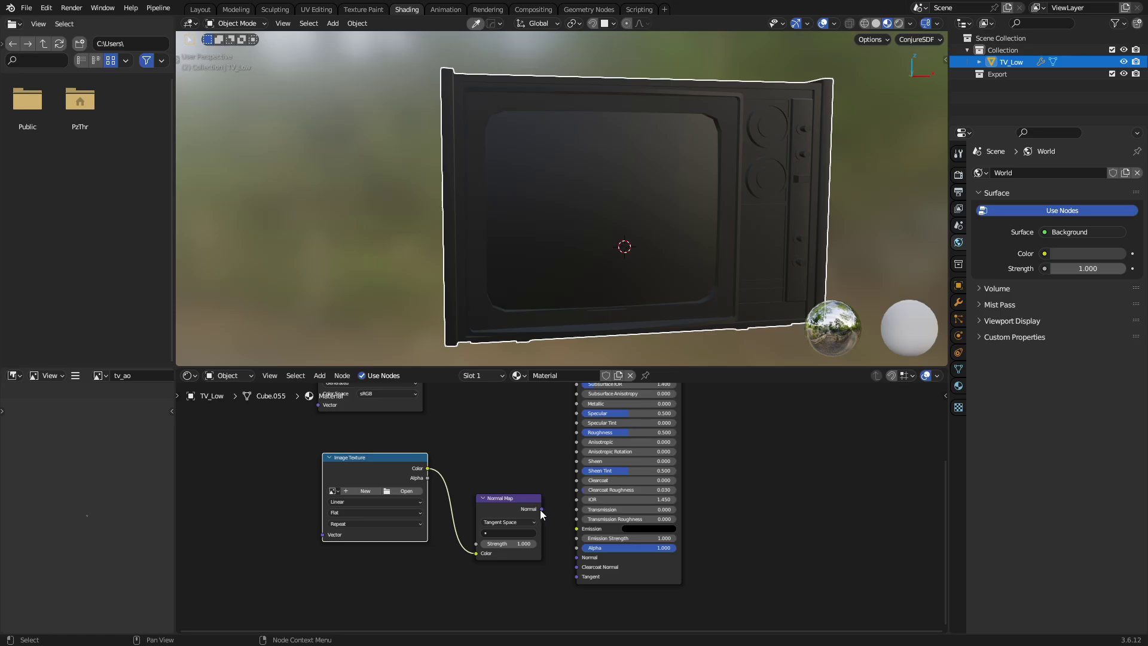
pyautogui.moveTo(541, 509); pyautogui.dragTo(576, 557)
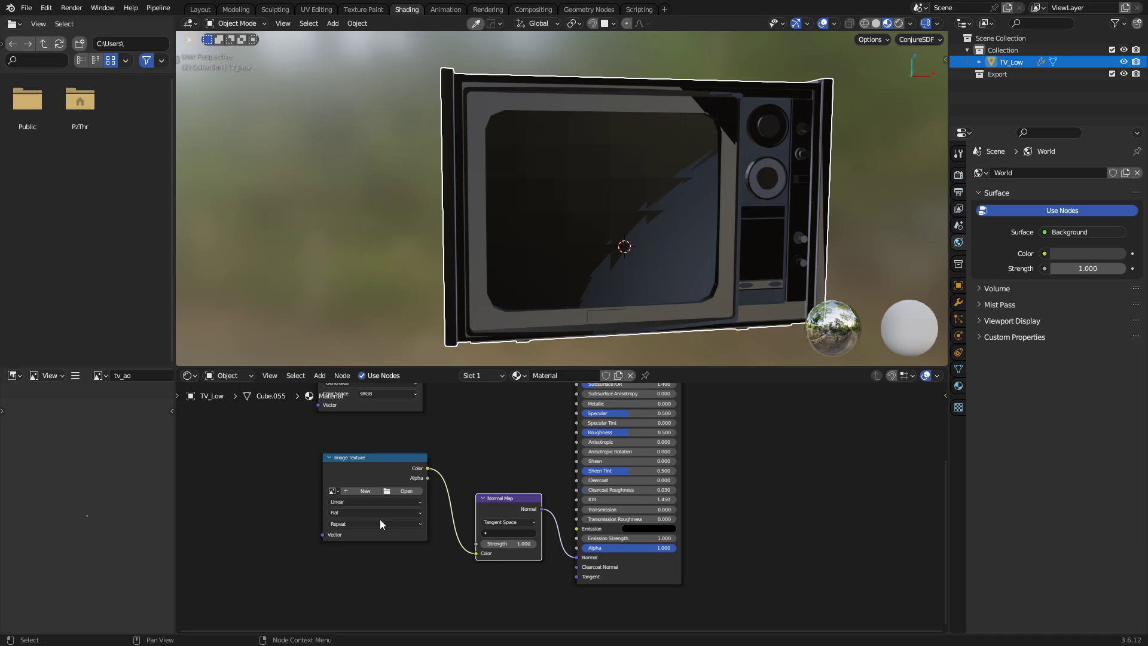
# Assign tv_normal_tangent_bevel to the lower Image Texture node, keep the Flat projection and check the shaded television.
pyautogui.click(334, 491)
pyautogui.click(372, 535)
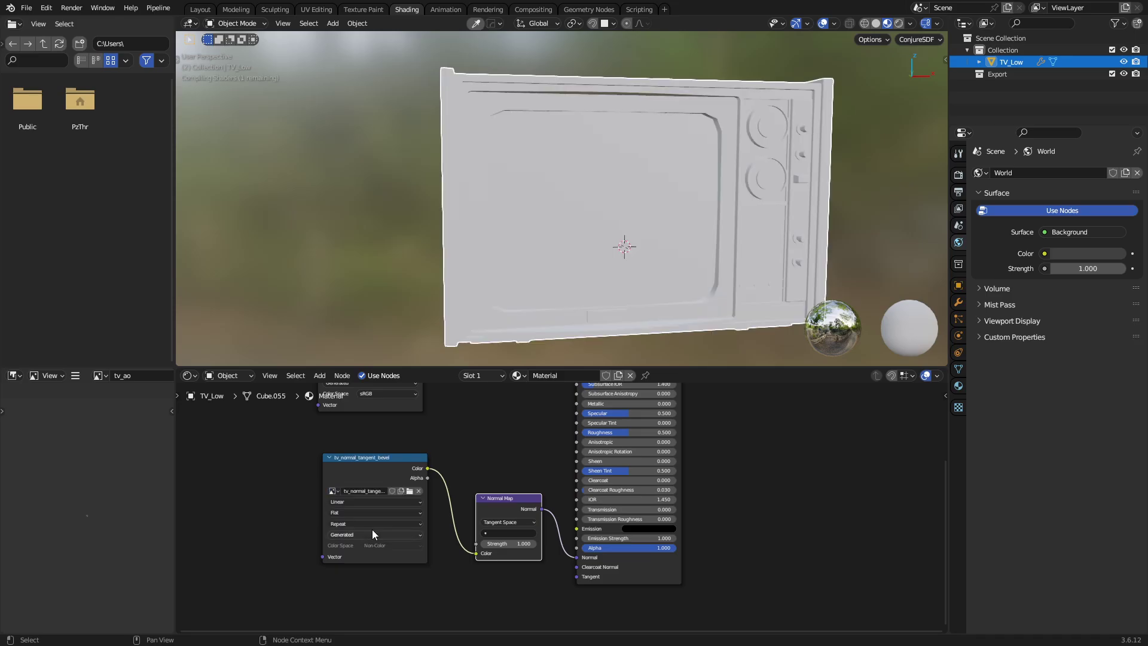
pyautogui.click(361, 514)
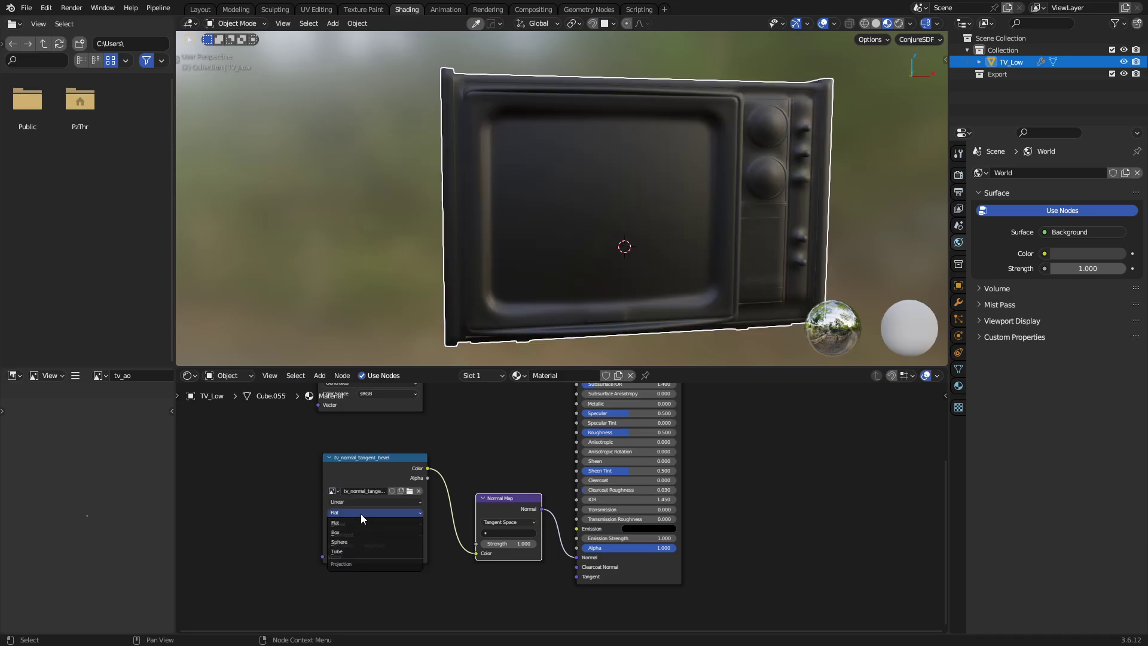
pyautogui.click(361, 514)
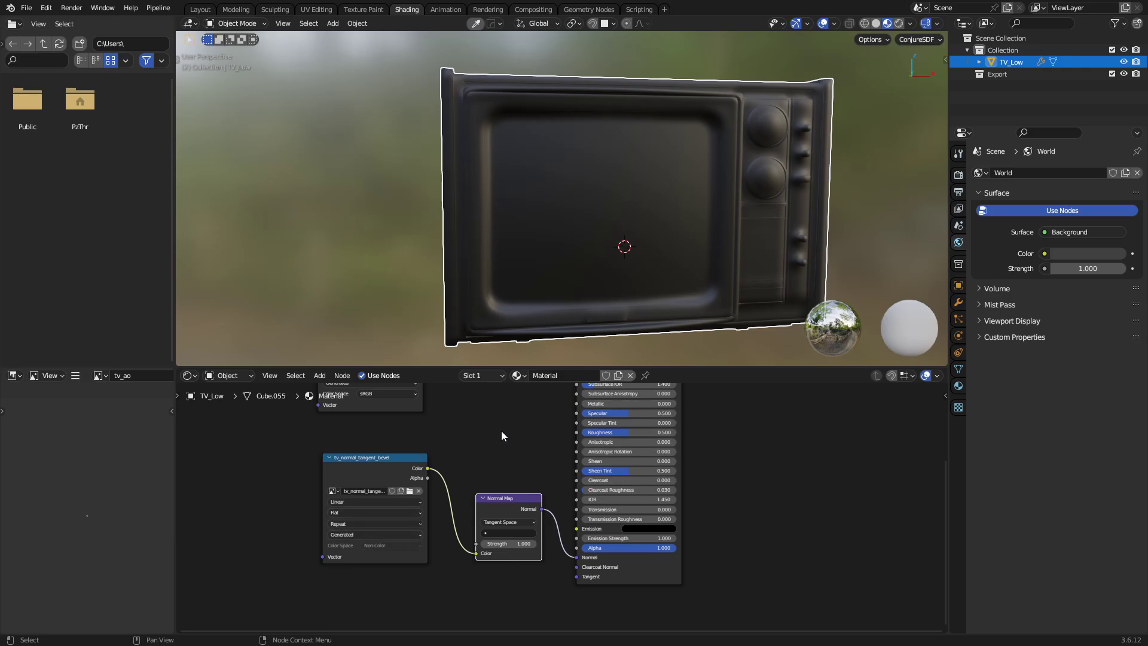
pyautogui.moveTo(622, 281); pyautogui.dragTo(698, 252, button='middle')
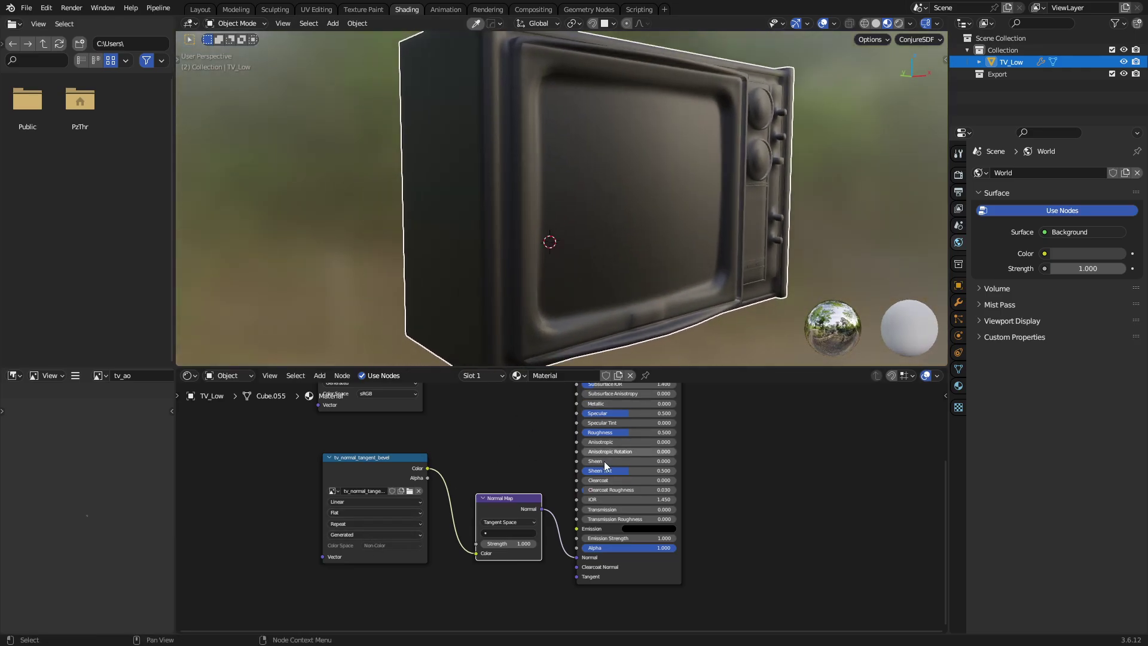
# Lower the Normal Map strength to 0.280 and cut the Normal Map and tv_ao links into the Principled BSDF.
pyautogui.moveTo(516, 543)
pyautogui.mouseDown()
pyautogui.moveTo(451, 543)
pyautogui.moveTo(509, 543)
pyautogui.mouseUp()
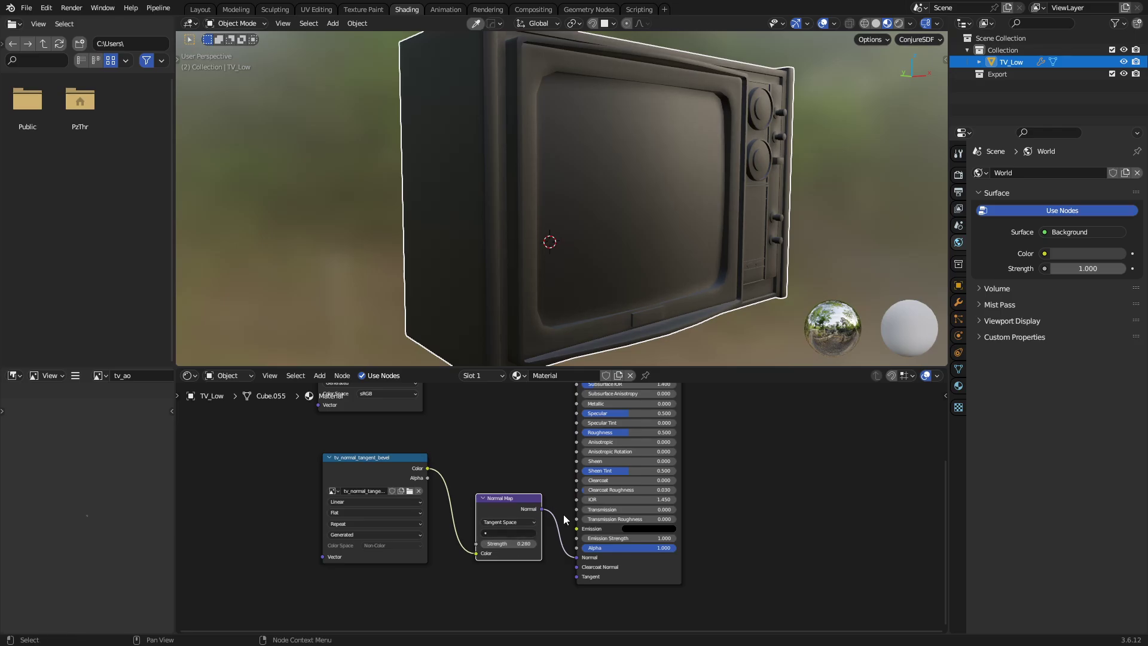
pyautogui.keyDown('ctrl'); pyautogui.moveTo(563, 511); pyautogui.dragTo(549, 554, button='right'); pyautogui.keyUp('ctrl')
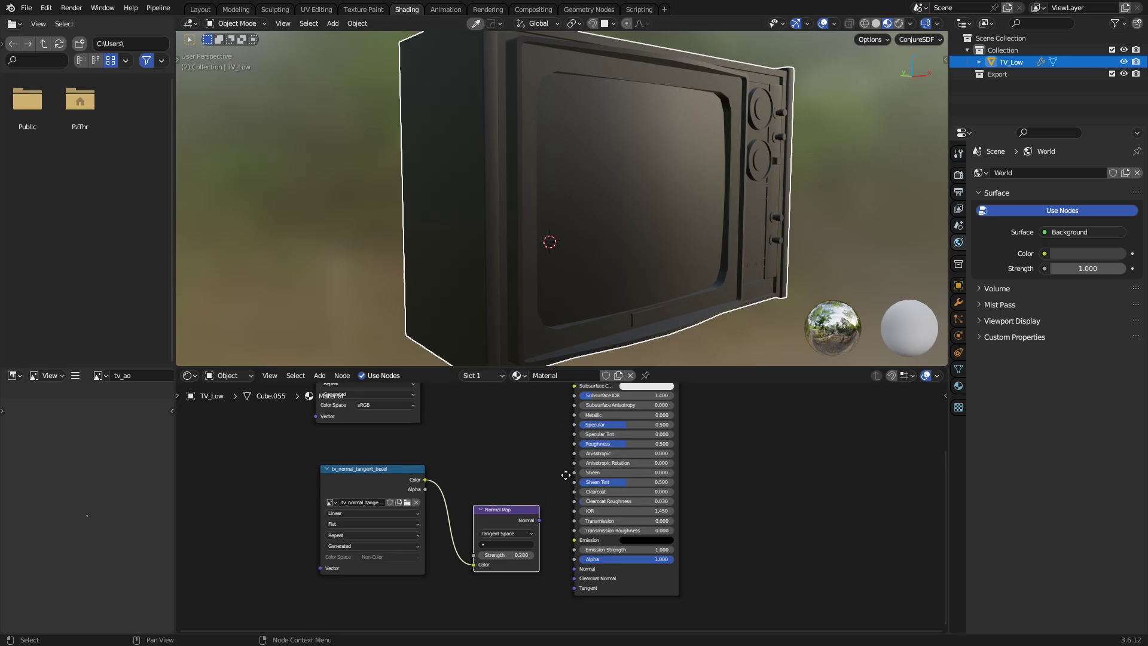
pyautogui.keyDown('shift'); pyautogui.scroll(5, 568, 472); pyautogui.keyUp('shift')
pyautogui.keyDown('ctrl'); pyautogui.moveTo(574, 439); pyautogui.dragTo(589, 466, button='right'); pyautogui.keyUp('ctrl')
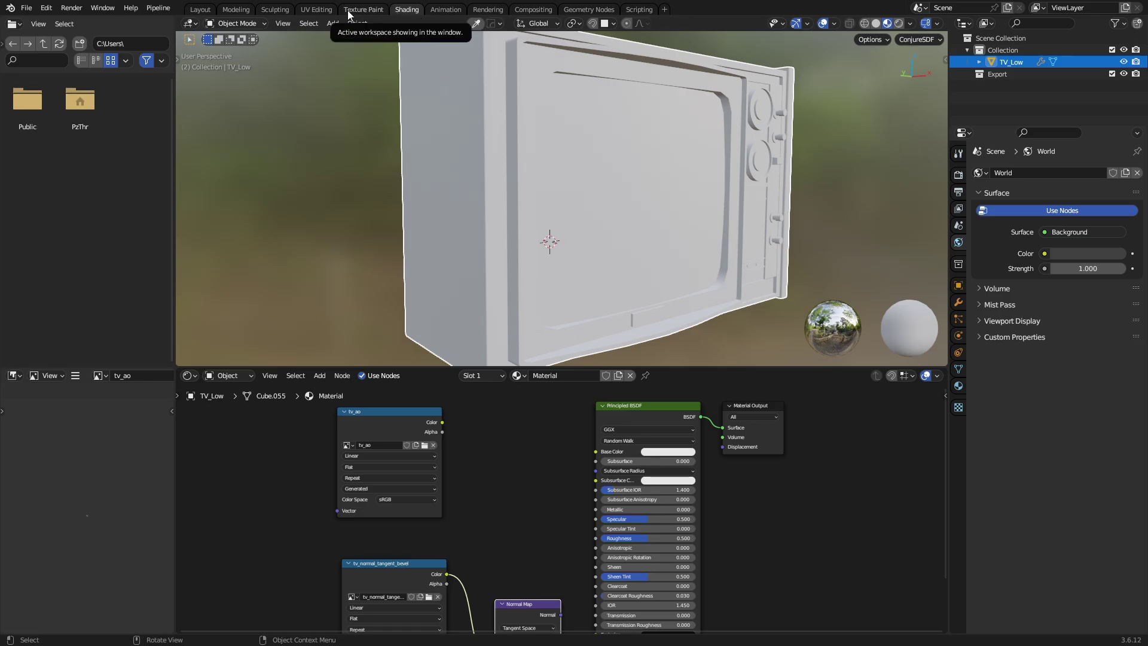
# Return to the UV Editing workspace, reduce the Tangent Bevel radius to nearly zero and rebake the map with 16 bevel samples.
pyautogui.click(317, 9)
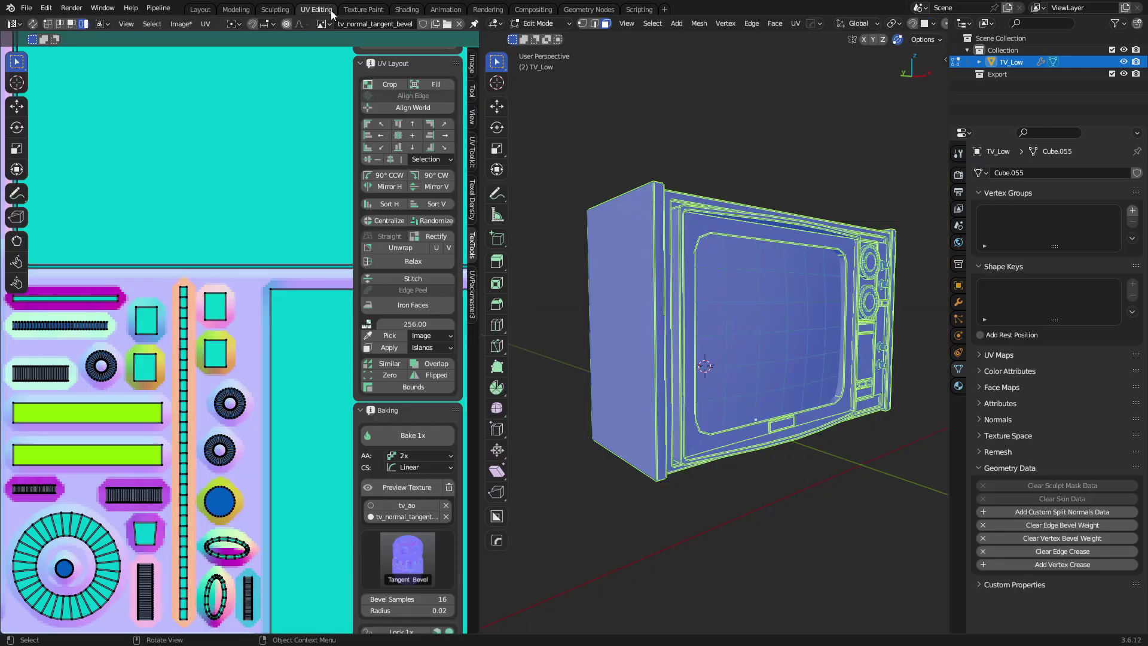
pyautogui.scroll(-2, 334, 499)
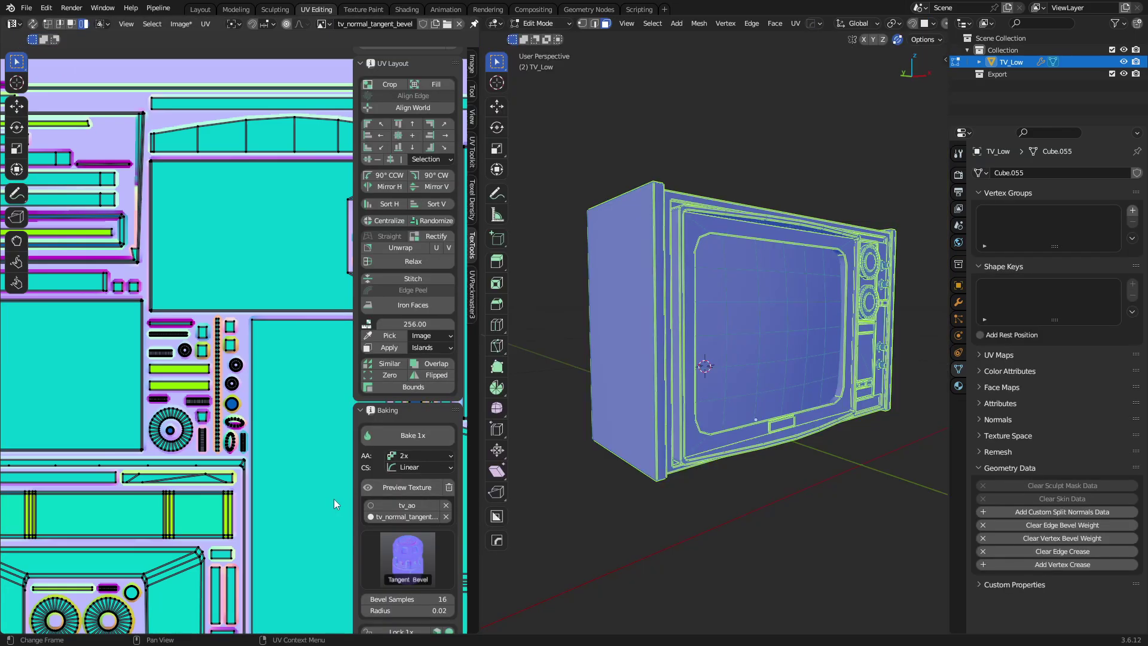
pyautogui.scroll(3, 321, 554)
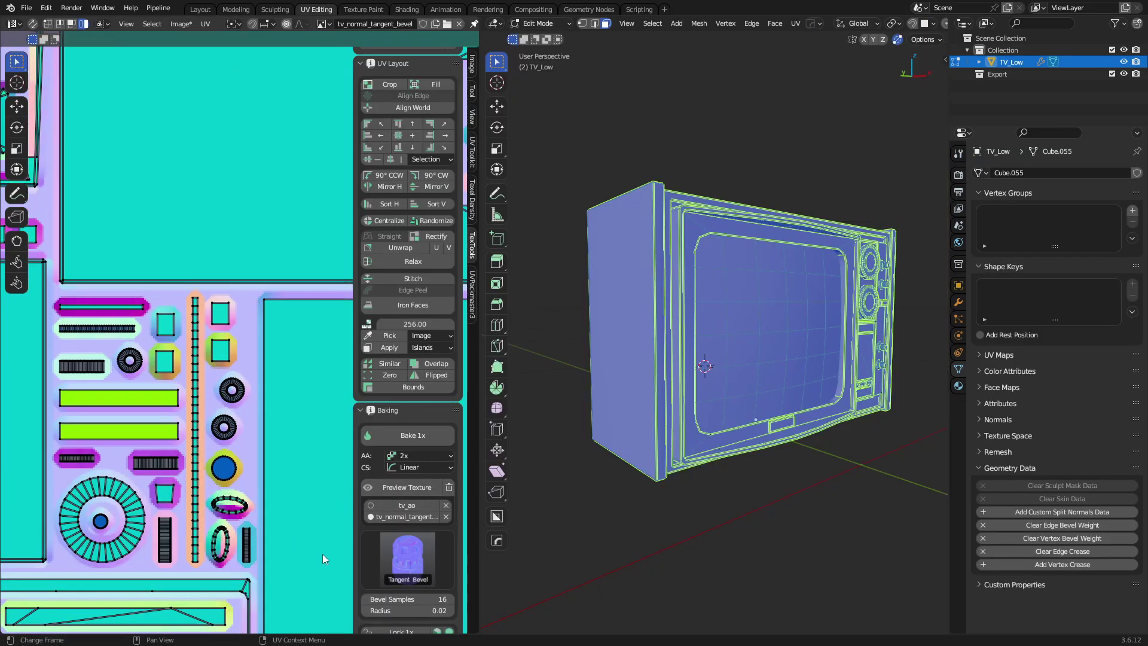
pyautogui.click(413, 611)
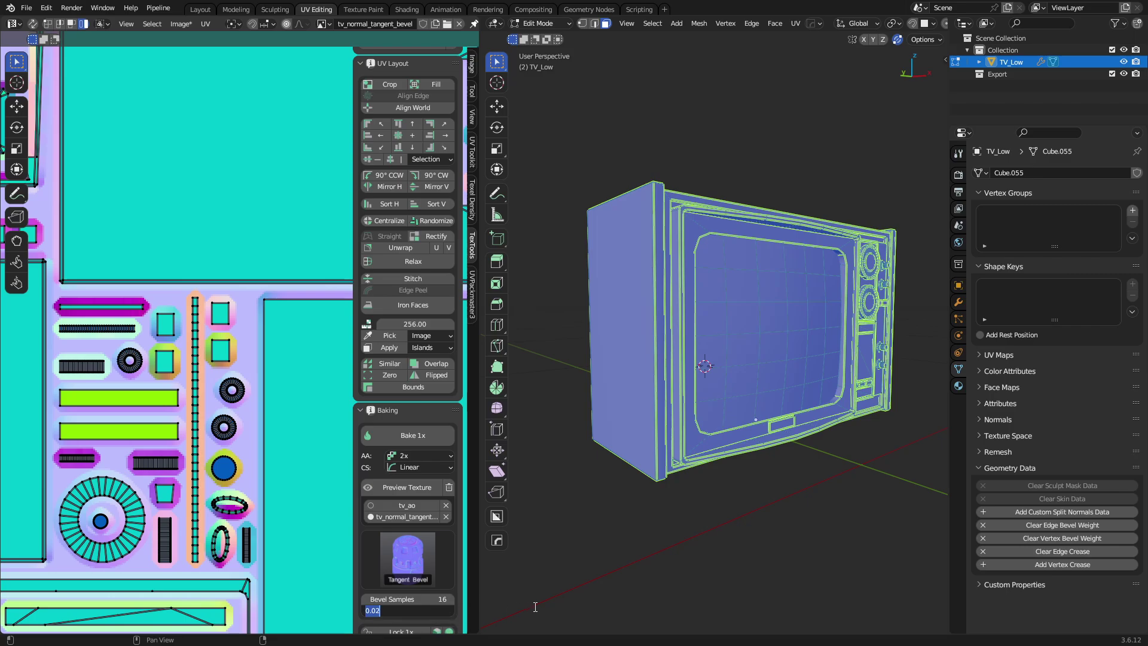
pyautogui.write('.00')
pyautogui.press('Return')
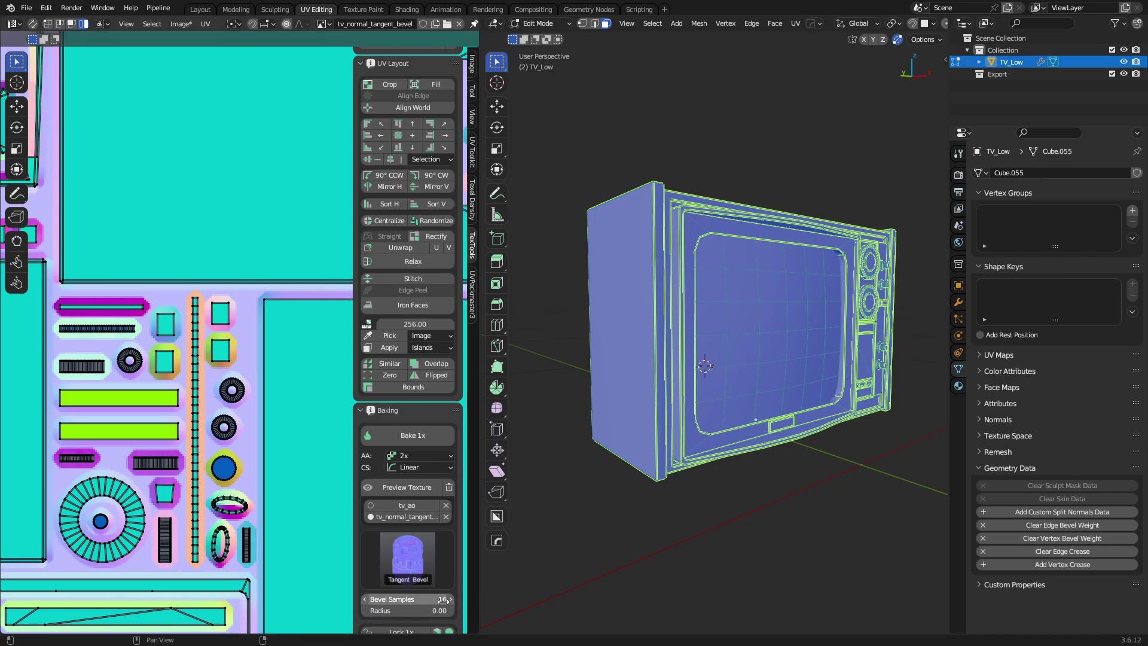
pyautogui.click(413, 435)
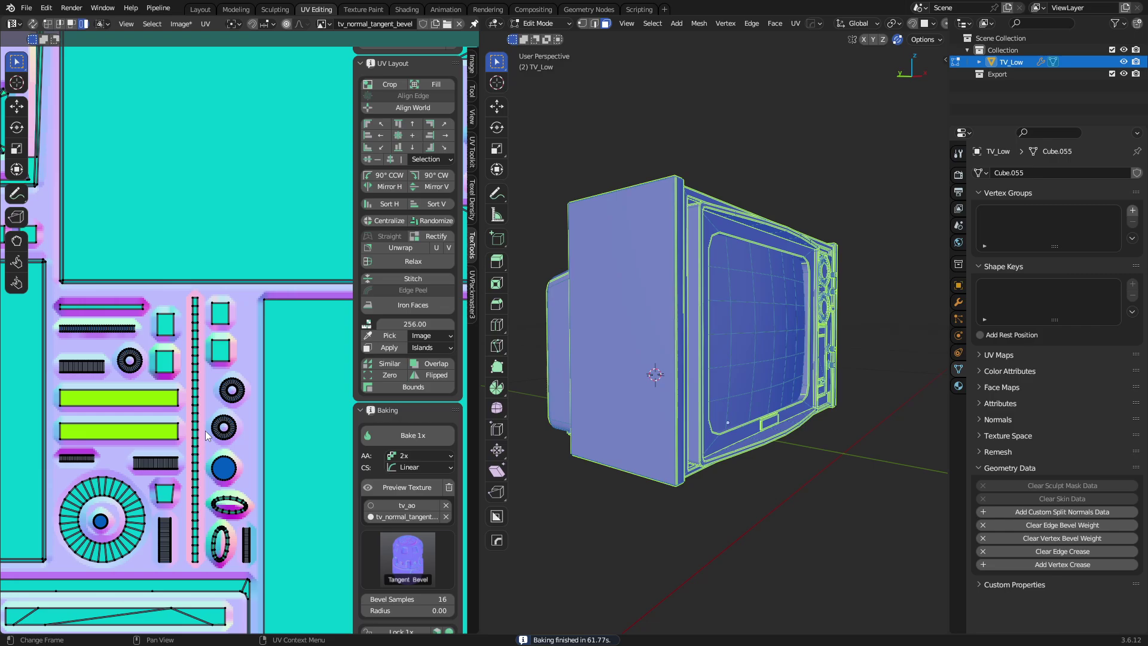
# Save the baked normal map to the Desktop as tv_normal_tangent_bevel.png in 16-bit RGBA PNG format with Non-Color space.
pyautogui.moveTo(655, 388); pyautogui.dragTo(721, 388, button='middle')
pyautogui.click(180, 24)
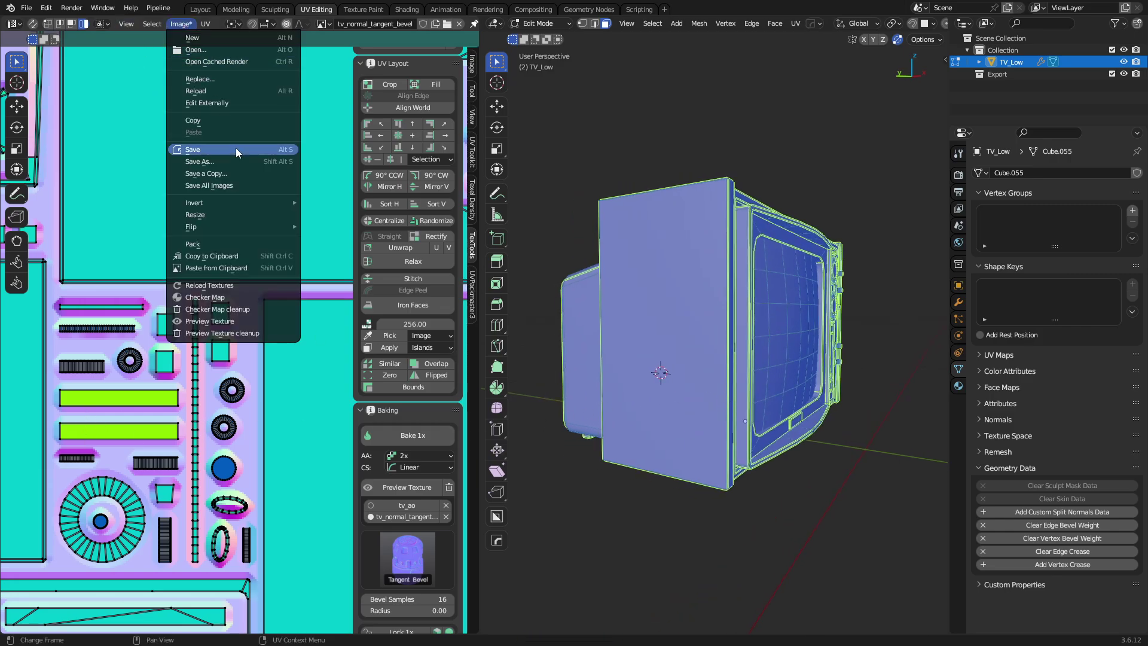
pyautogui.click(239, 162)
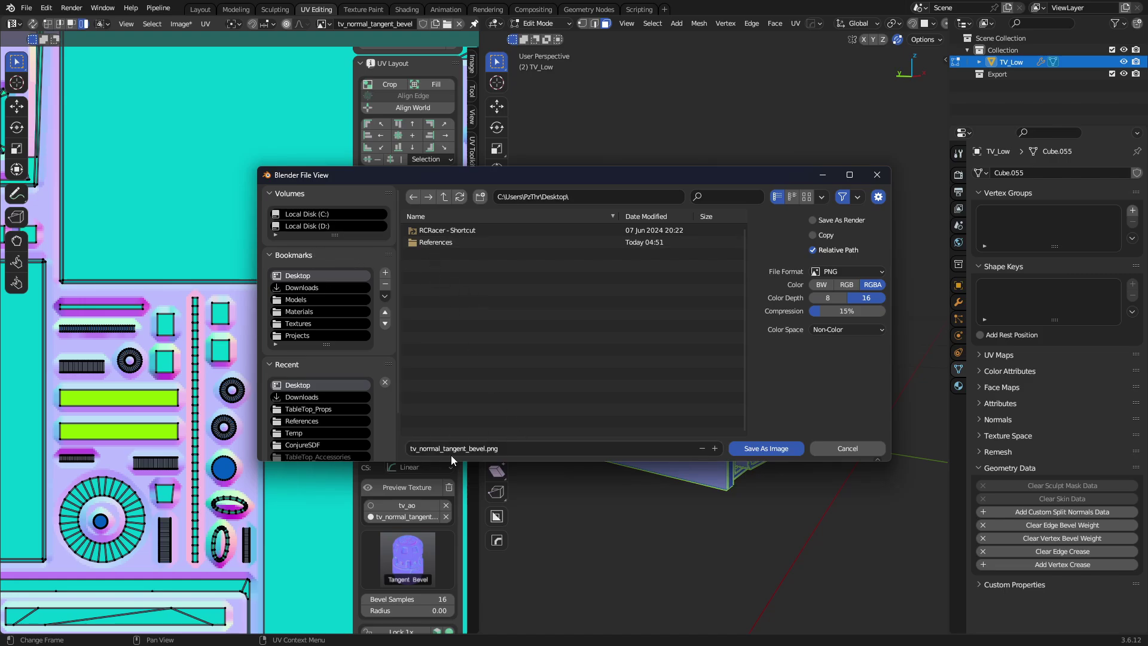
pyautogui.click(764, 450)
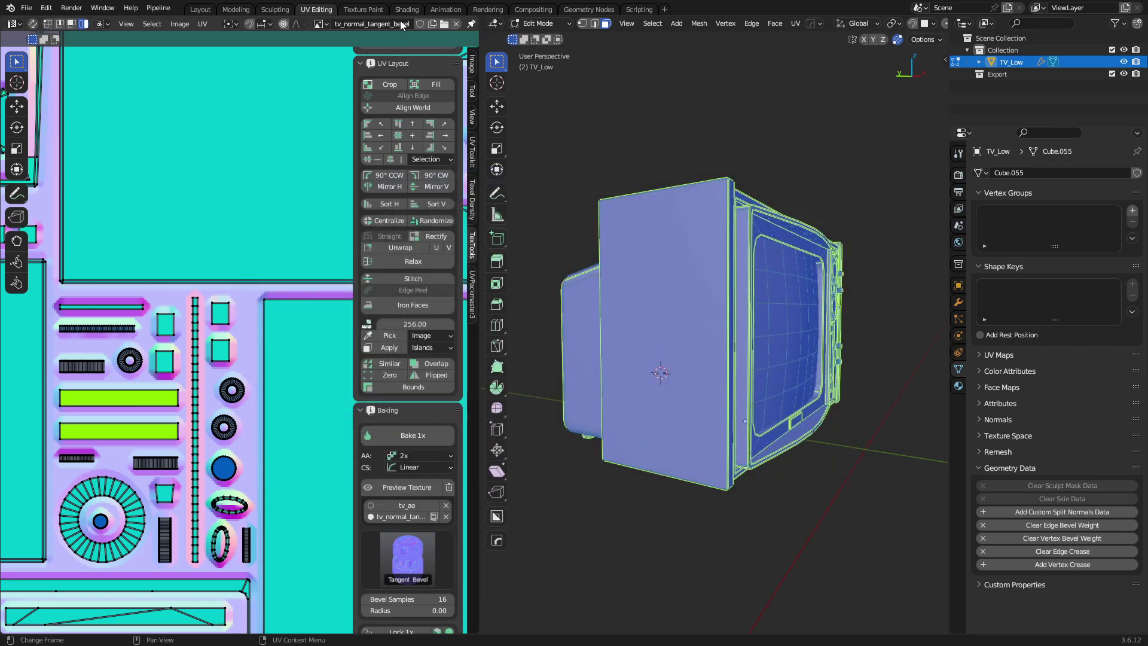
# Change the bake mode to AO and bake tv_ao for the television with 80 samples.
pyautogui.click(412, 546)
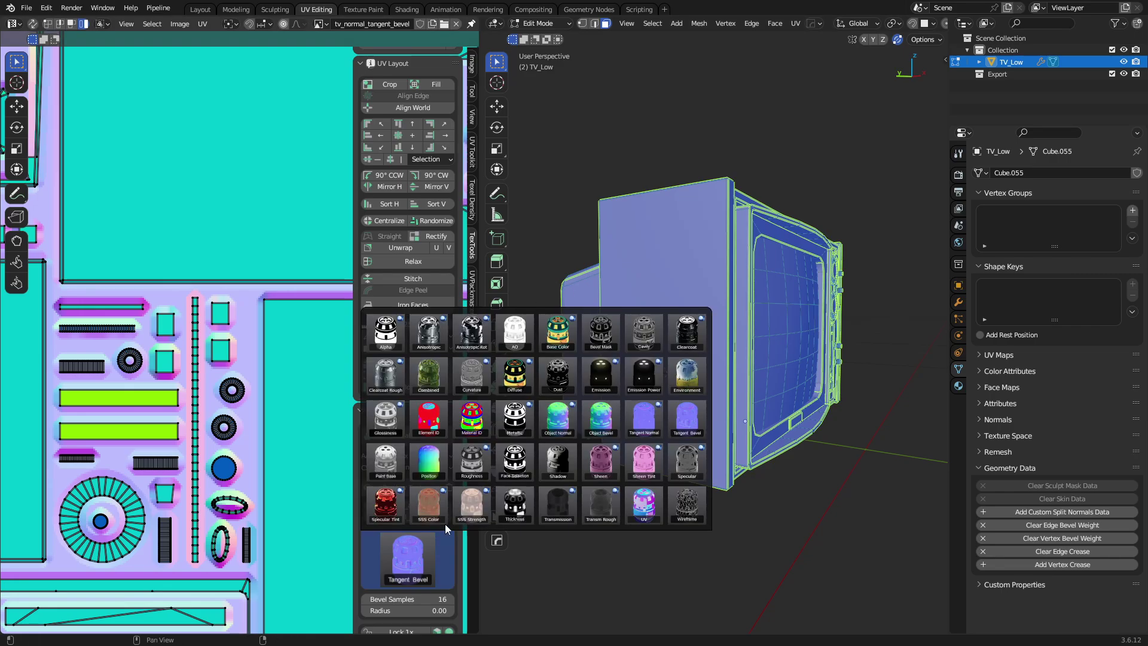
pyautogui.click(515, 344)
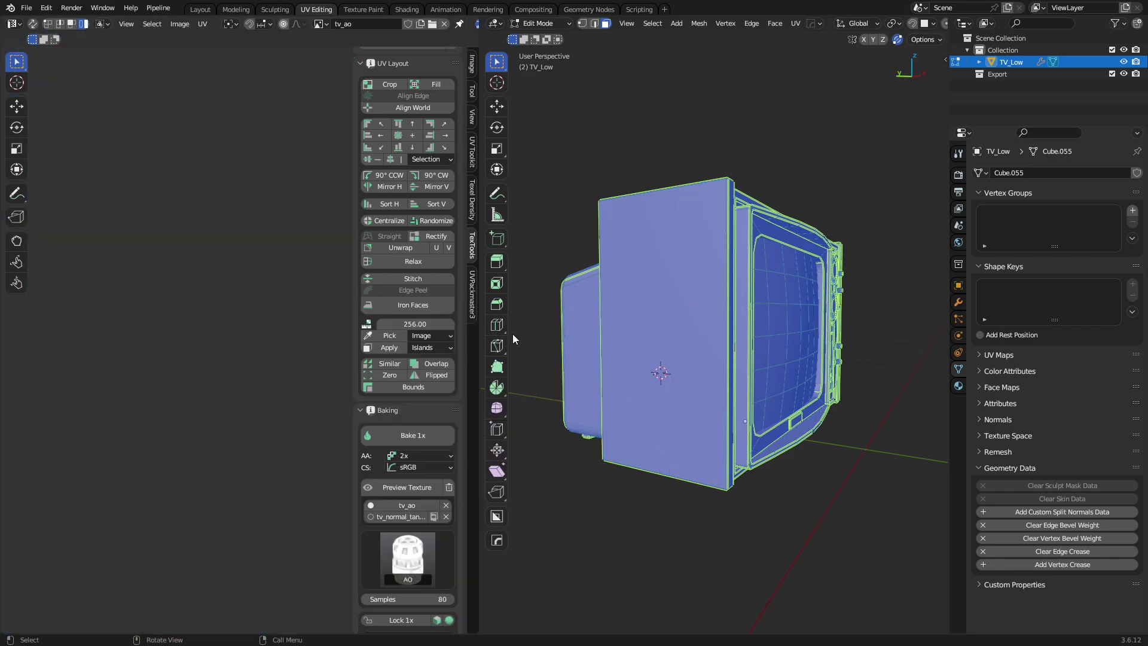
pyautogui.click(426, 438)
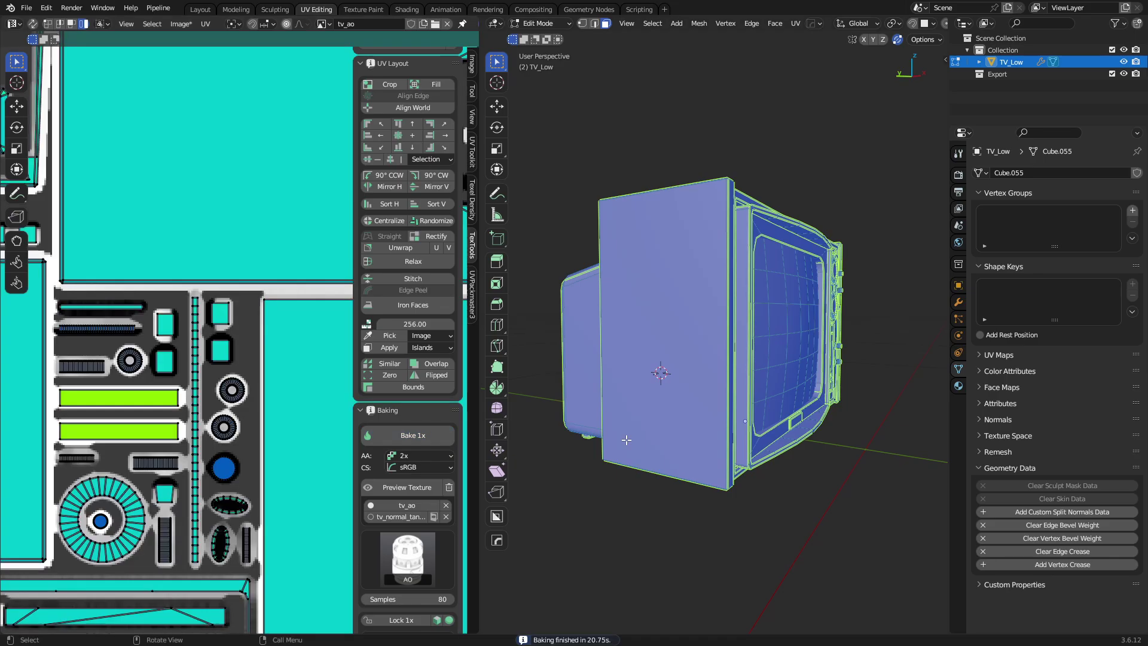
# Save the baked ambient occlusion map to the Desktop as tv_ao.png in 8-bit RGBA PNG format with sRGB colour space.
pyautogui.scroll(-5, 197, 412)
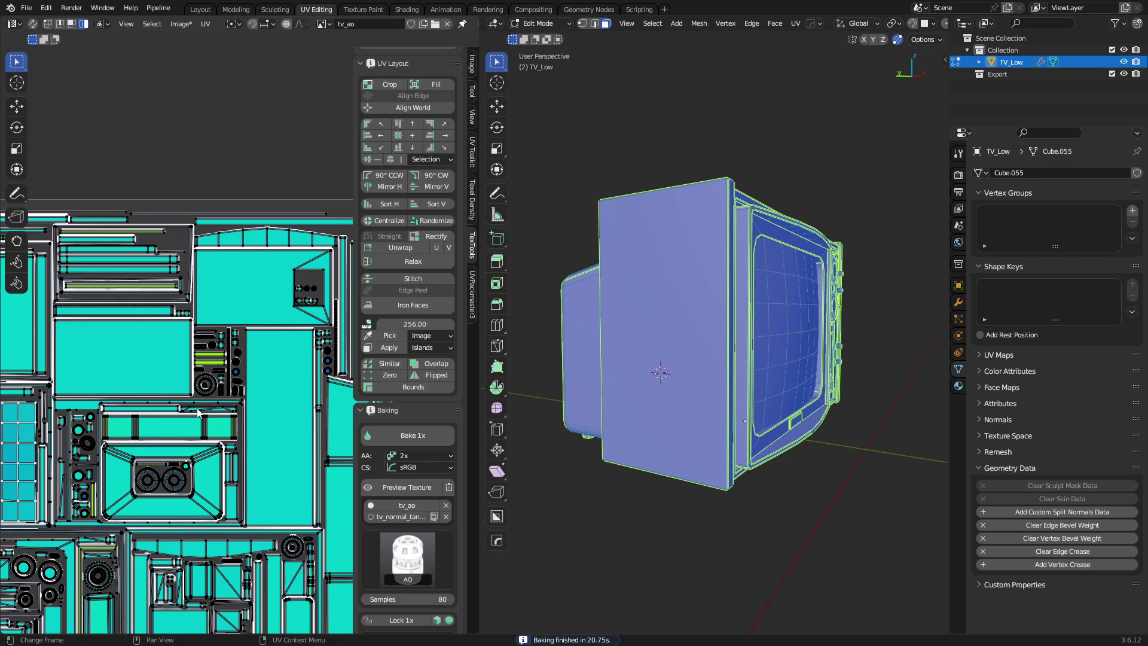
pyautogui.click(176, 24)
pyautogui.click(201, 156)
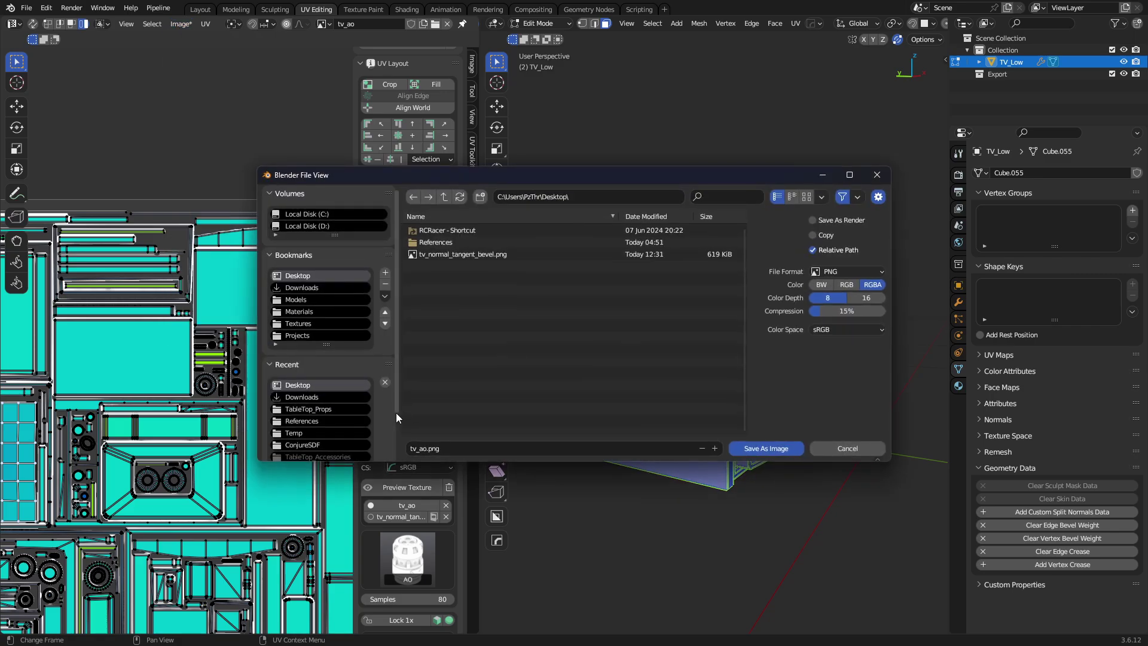
pyautogui.click(769, 448)
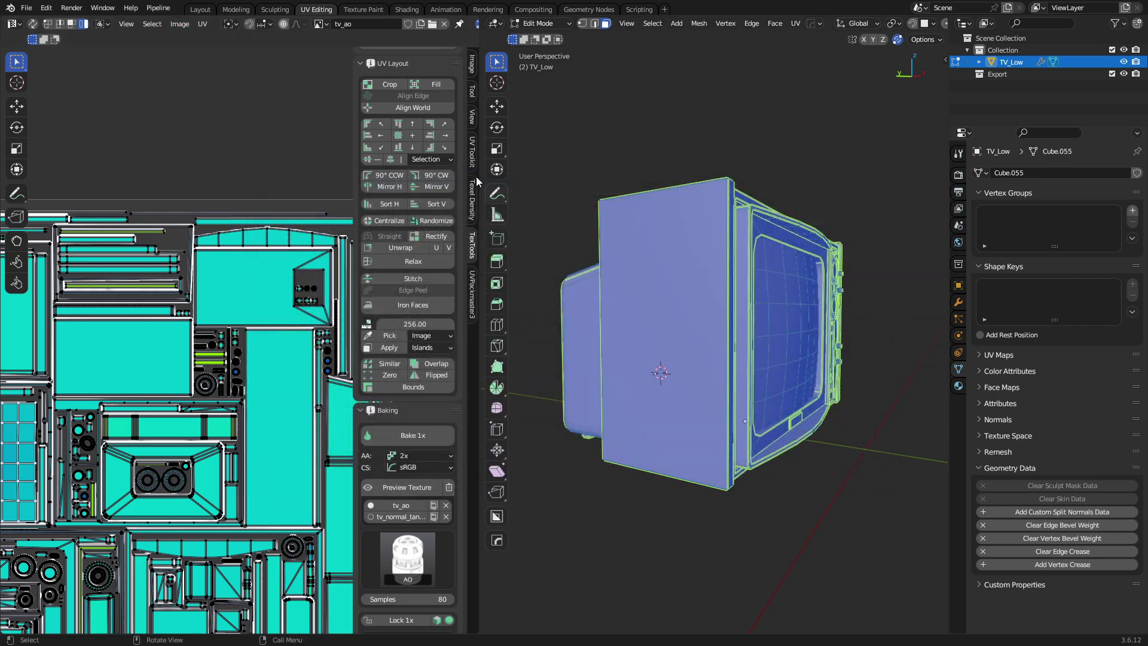
# Switch to the Shading workspace and load tv_ao.png and tv_normal_tangent_bevel.png from the Desktop into their Image Texture nodes.
pyautogui.click(392, 10)
pyautogui.scroll(-2, 533, 513)
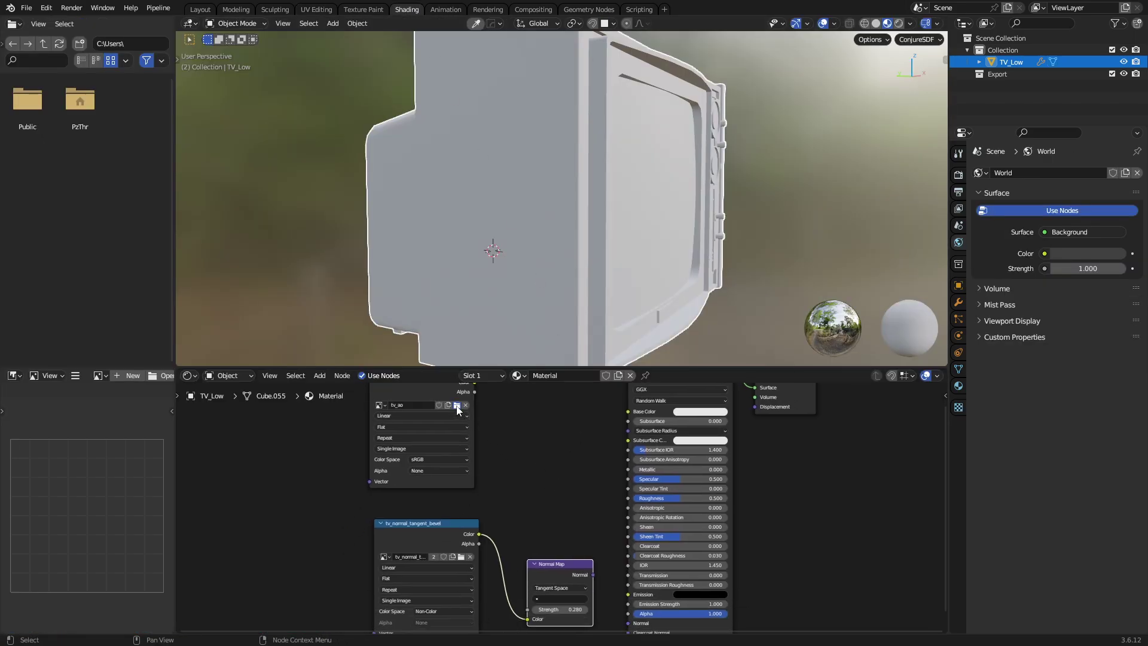
pyautogui.click(457, 406)
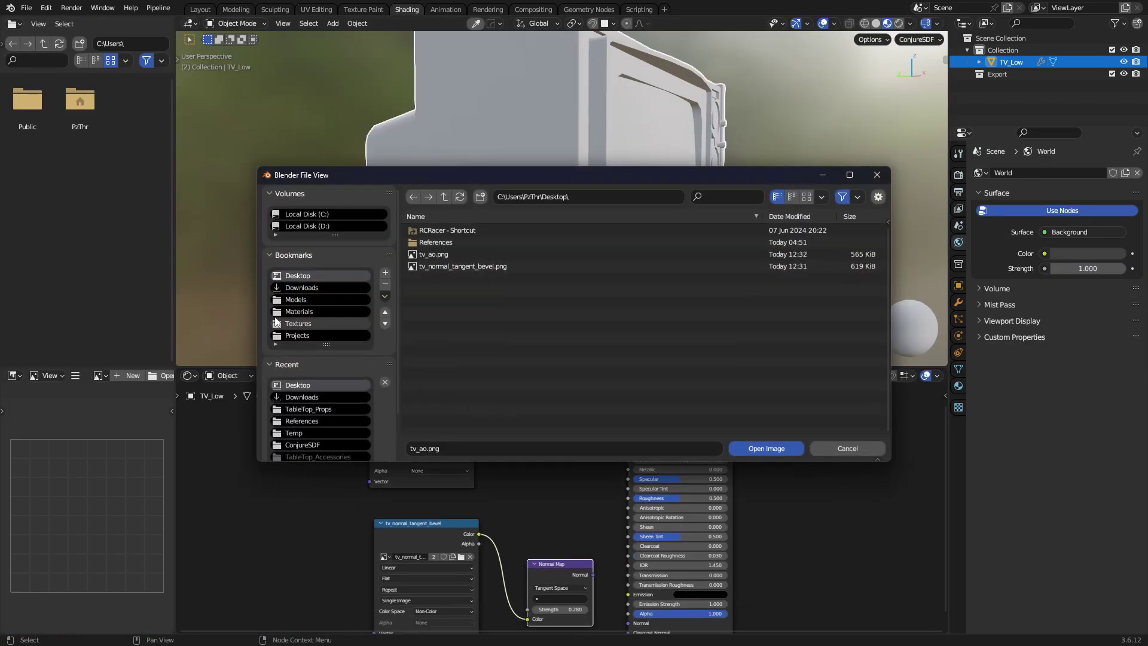
pyautogui.doubleClick(458, 266)
pyautogui.click(461, 557)
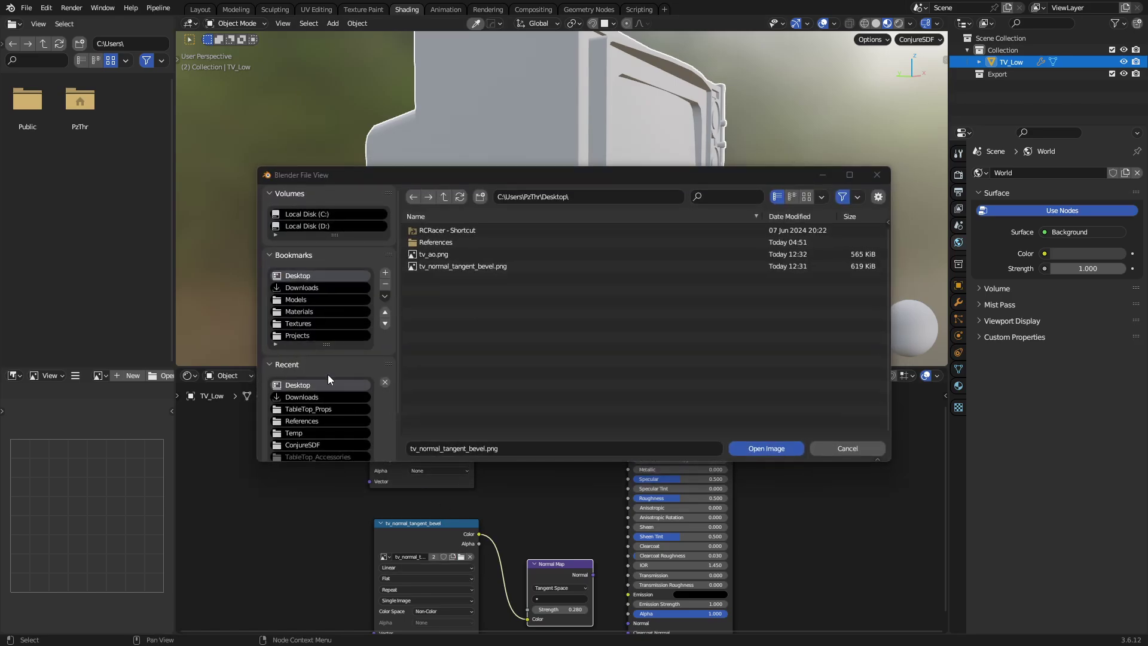
pyautogui.doubleClick(454, 266)
# Link tv_ao's Color to Base Color and the Normal Map to the Principled BSDF's Normal input, and reset the strength to 1.000.
pyautogui.moveTo(546, 503); pyautogui.dragTo(545, 503, button='middle')
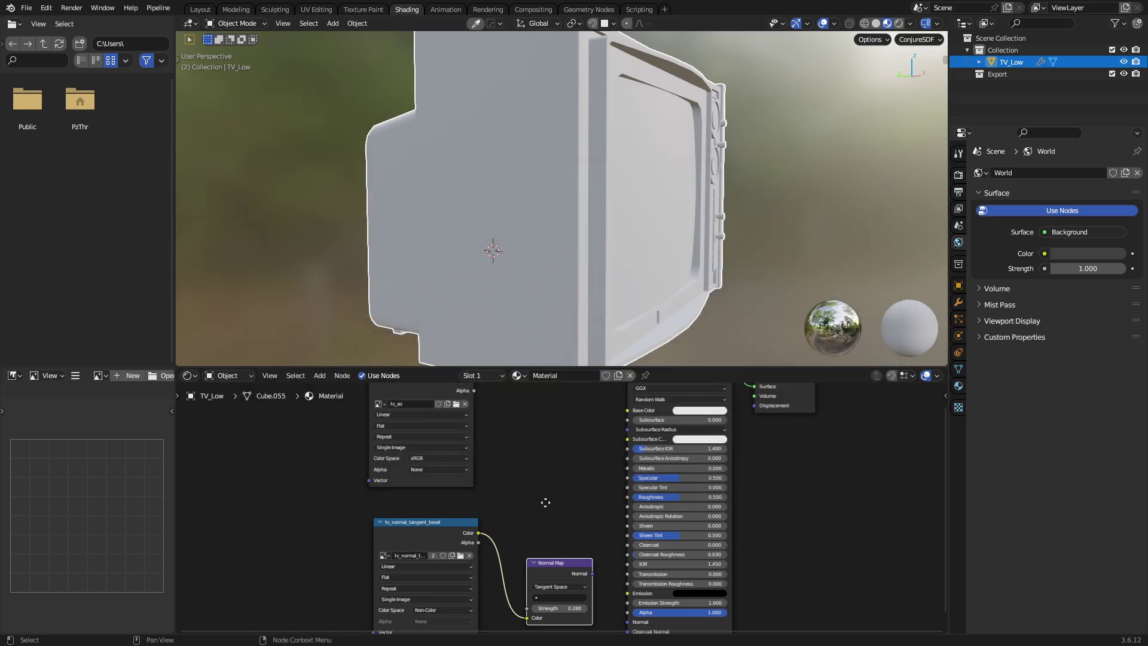
pyautogui.scroll(3, 423, 476)
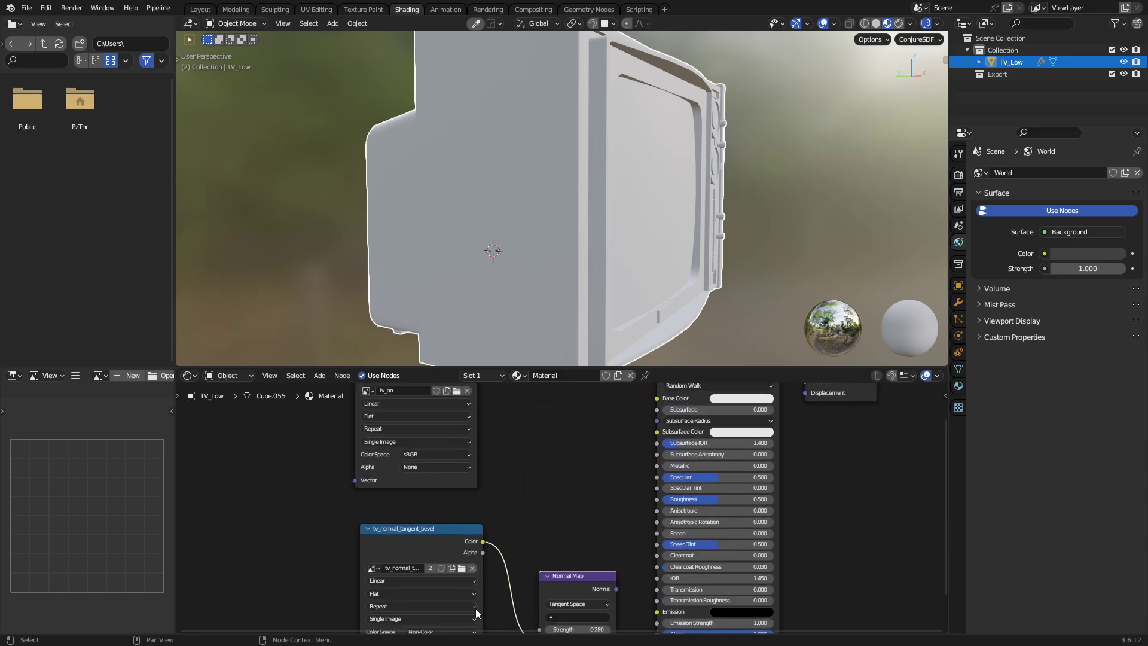
pyautogui.moveTo(429, 456); pyautogui.dragTo(416, 546, button='middle')
pyautogui.moveTo(467, 454); pyautogui.dragTo(654, 549)
pyautogui.scroll(-6, 520, 543)
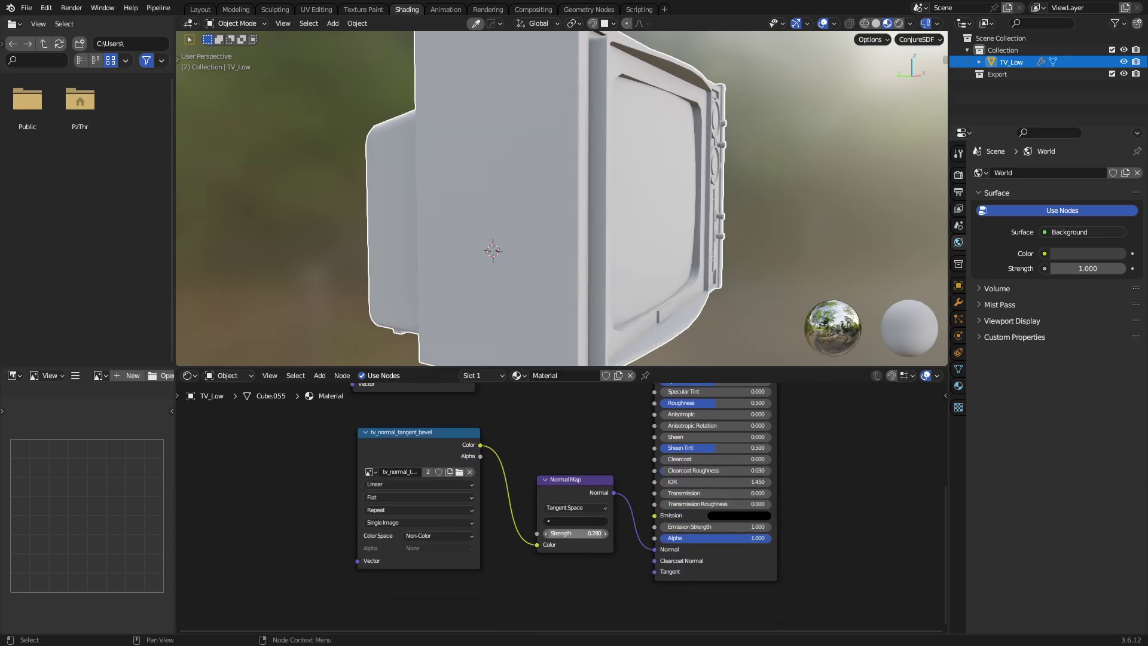
pyautogui.press('BackSpace')
# Deselect the television and examine the baked shading on its dials and control panel up close in a full-screen viewport.
pyautogui.moveTo(574, 206); pyautogui.dragTo(637, 203, button='middle')
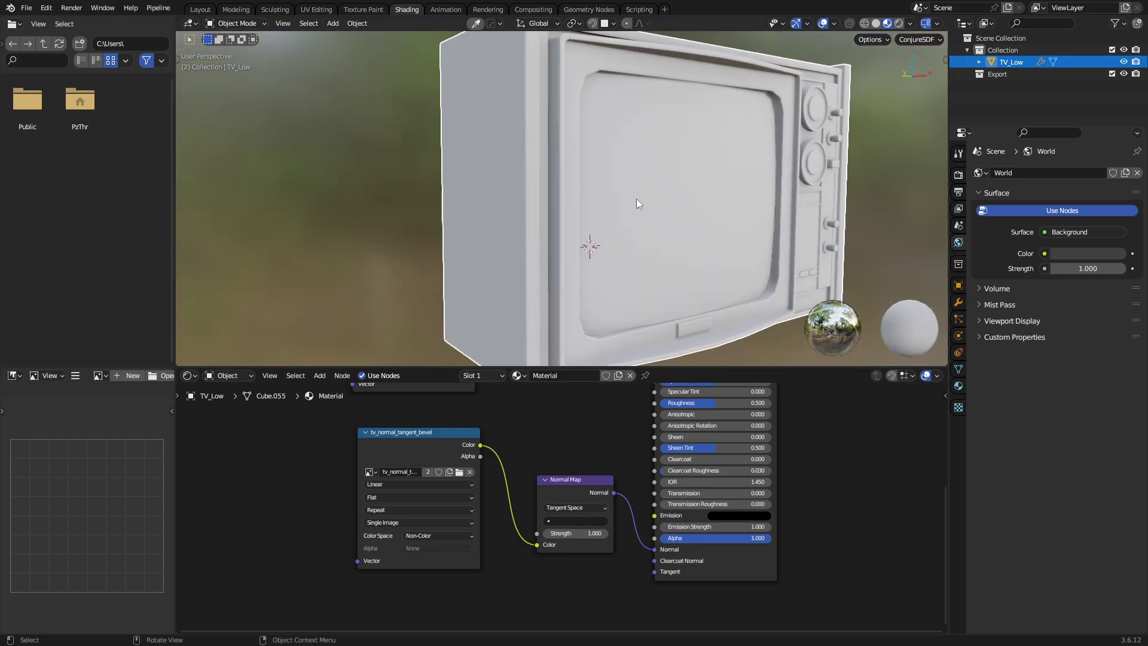
pyautogui.scroll(3, 687, 289)
pyautogui.hotkey('alt', 'a')
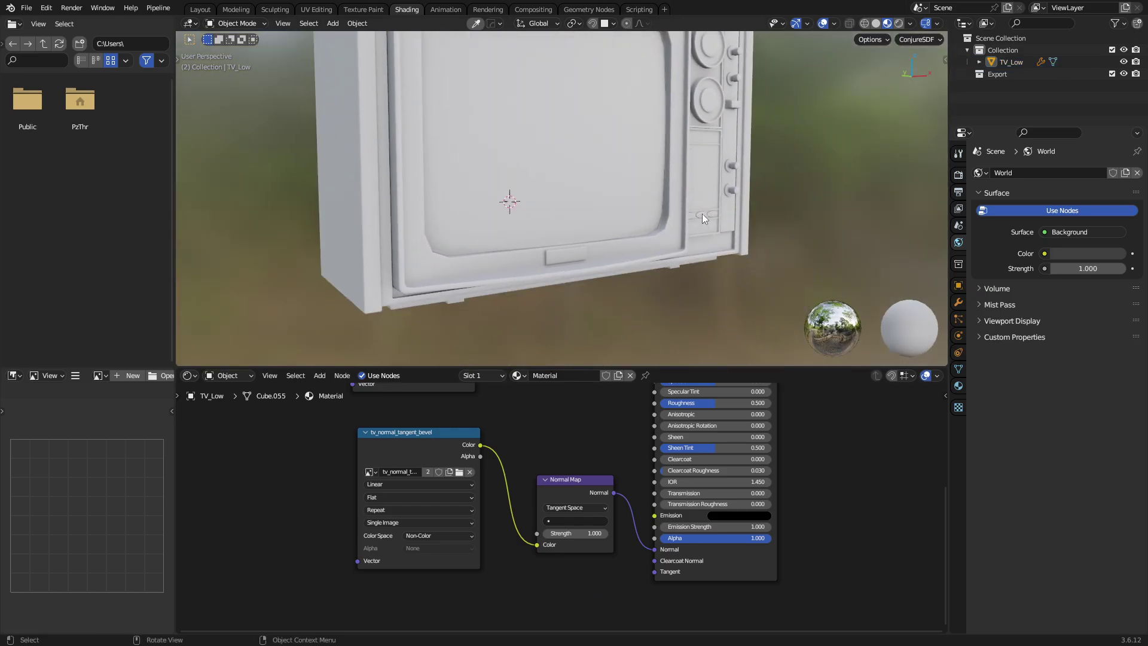
pyautogui.scroll(-1, 702, 214)
pyautogui.scroll(8, 739, 158)
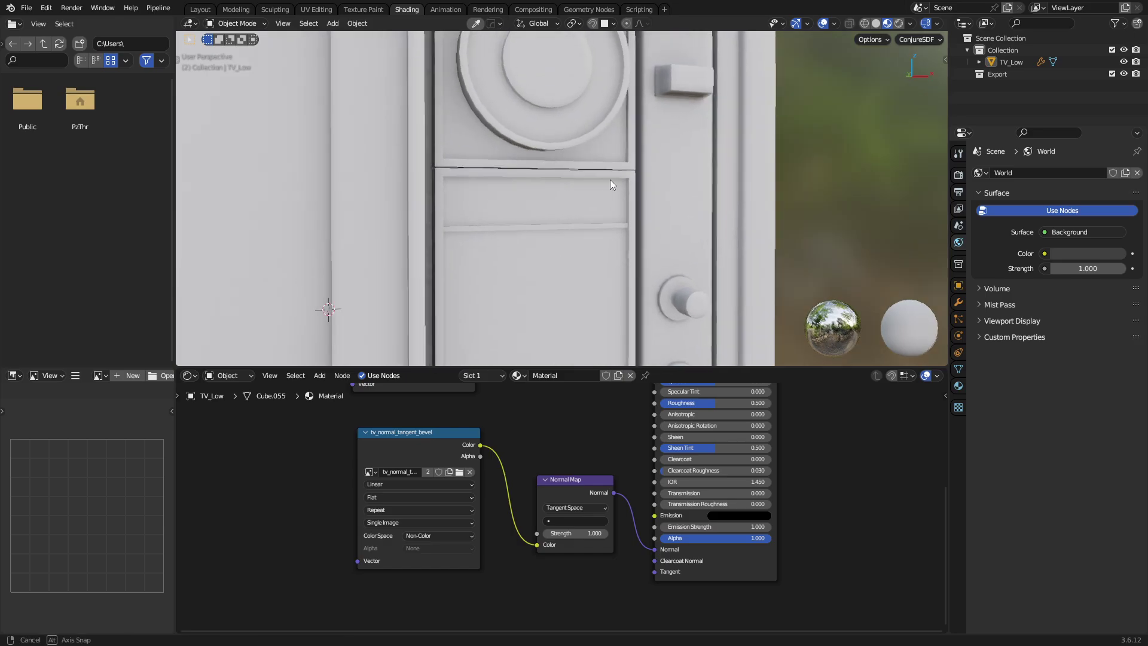
pyautogui.scroll(5, 547, 142)
pyautogui.scroll(-4, 572, 160)
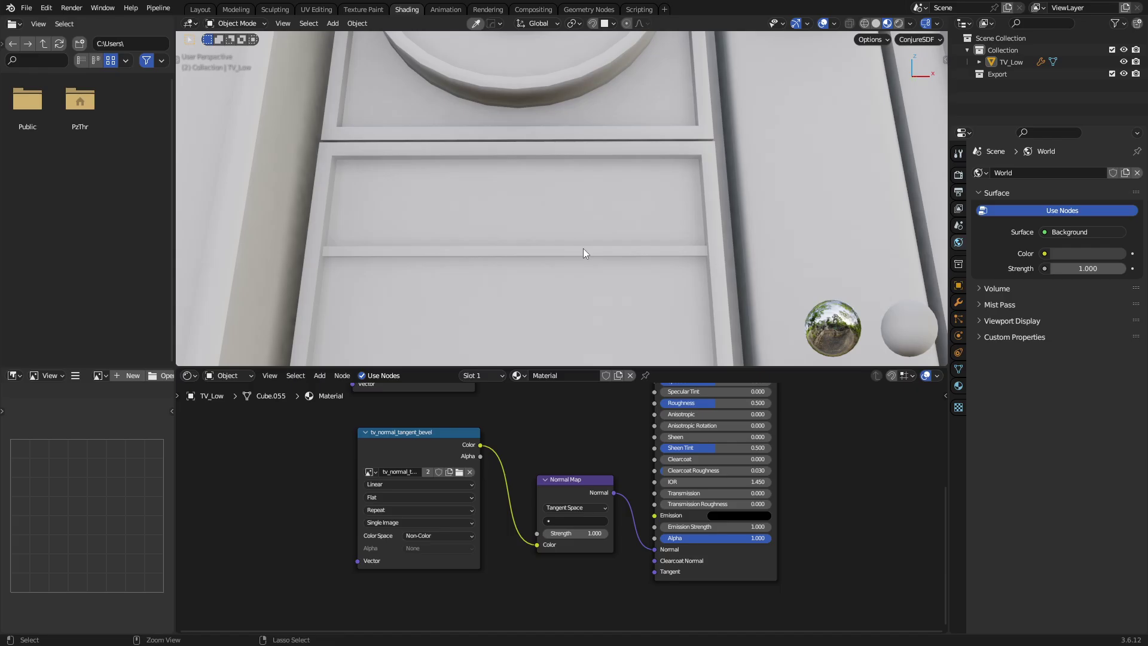
pyautogui.hotkey('ctrl', 'alt', 'space')
pyautogui.scroll(-3, 575, 192)
pyautogui.scroll(-2, 561, 238)
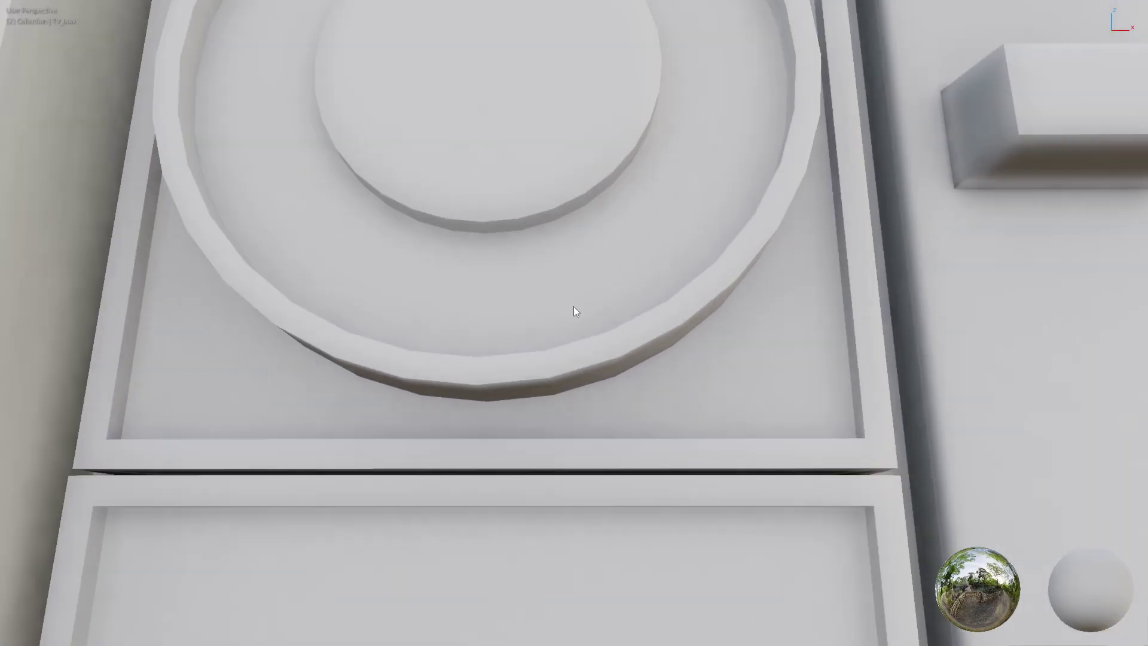
pyautogui.moveTo(574, 313)
pyautogui.mouseDown(button='middle')
pyautogui.moveTo(594, 302)
pyautogui.moveTo(582, 297)
pyautogui.mouseUp(button='middle')
pyautogui.press('Tab')
pyautogui.press('Tab')
pyautogui.scroll(-5, 579, 288)
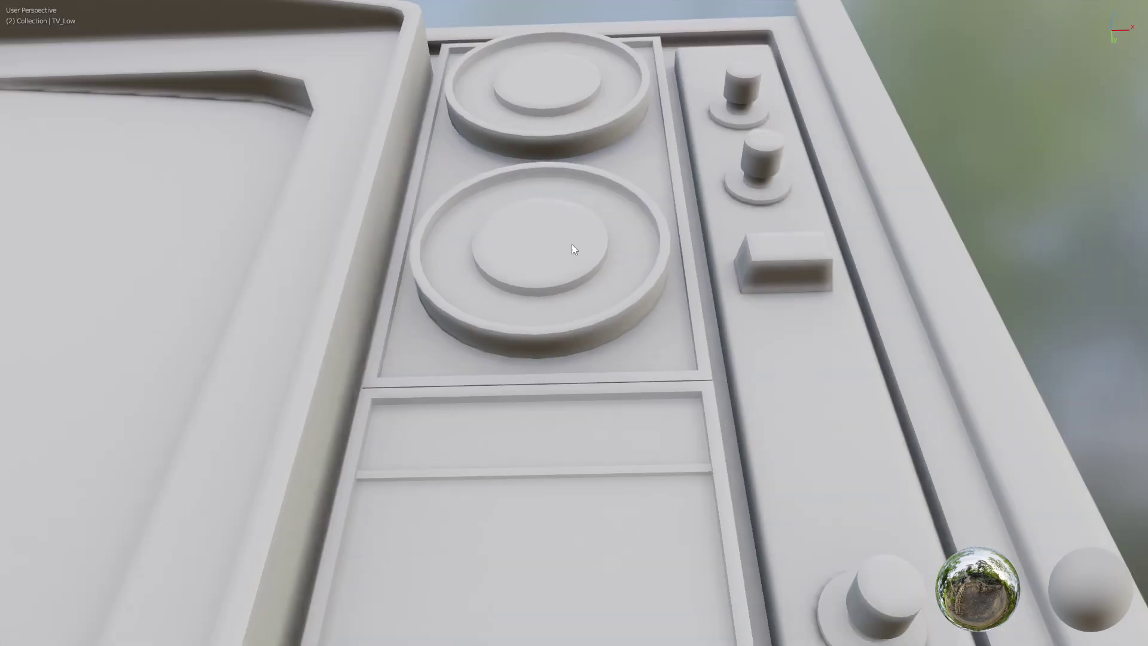
# Inspect the baked shading on the television's top and side edges and inside the recessed corner of its frame.
pyautogui.moveTo(556, 249); pyautogui.dragTo(676, 413, button='middle')
pyautogui.scroll(-3, 674, 399)
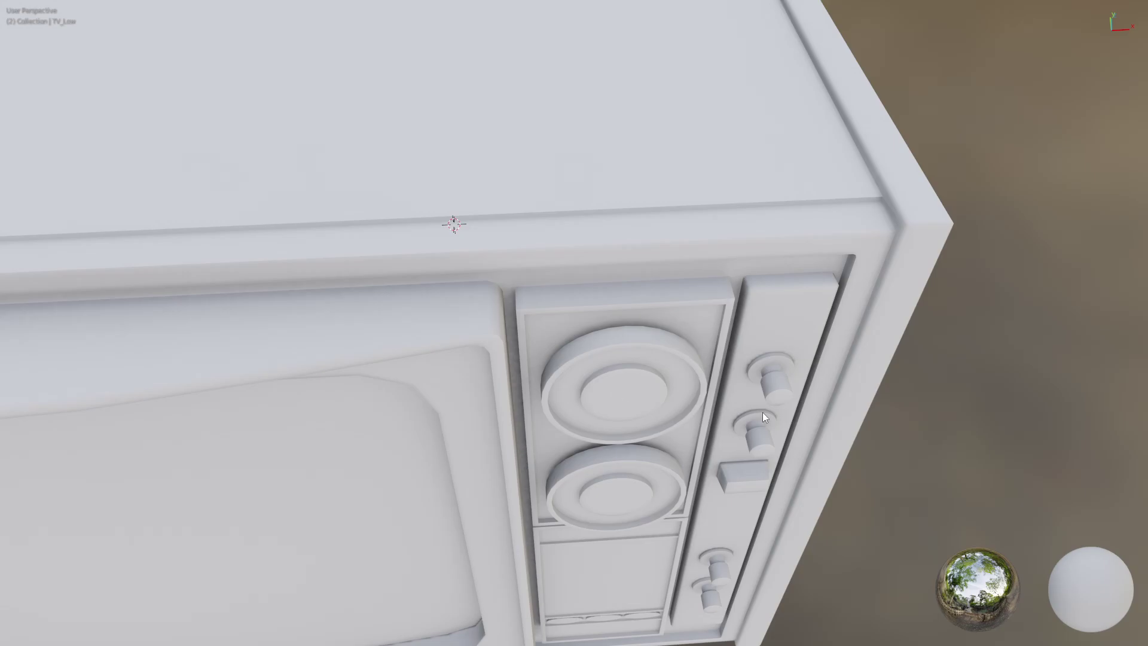
pyautogui.moveTo(763, 411); pyautogui.dragTo(321, 245, button='middle')
pyautogui.scroll(3, 422, 299)
pyautogui.scroll(4, 422, 300)
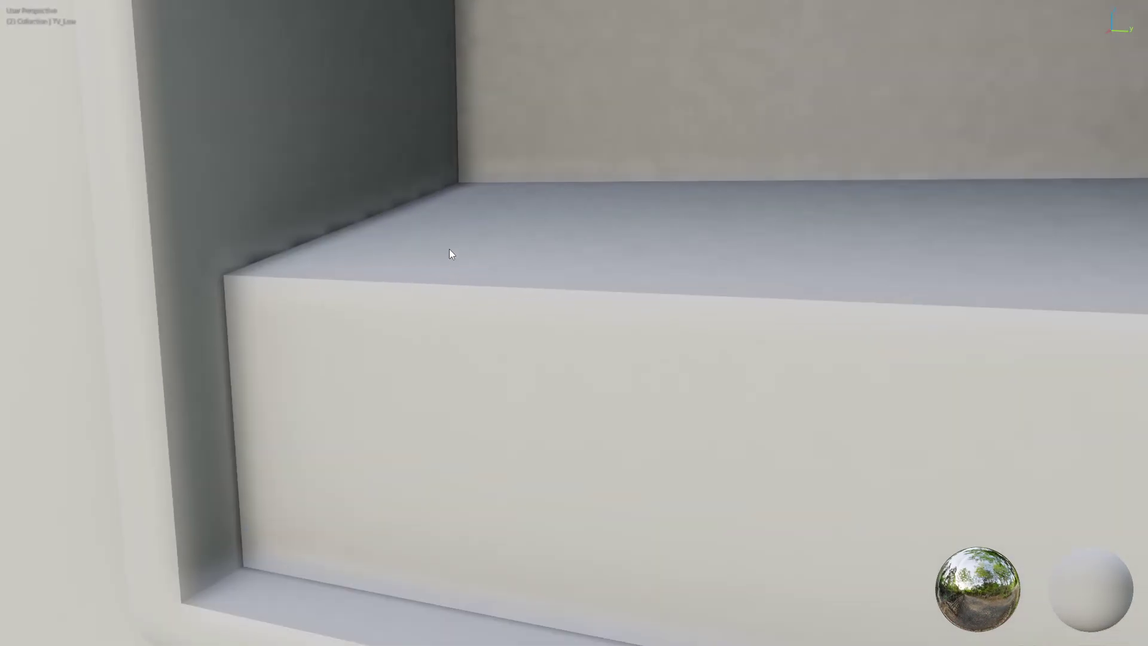
pyautogui.moveTo(454, 254); pyautogui.dragTo(601, 250, button='middle')
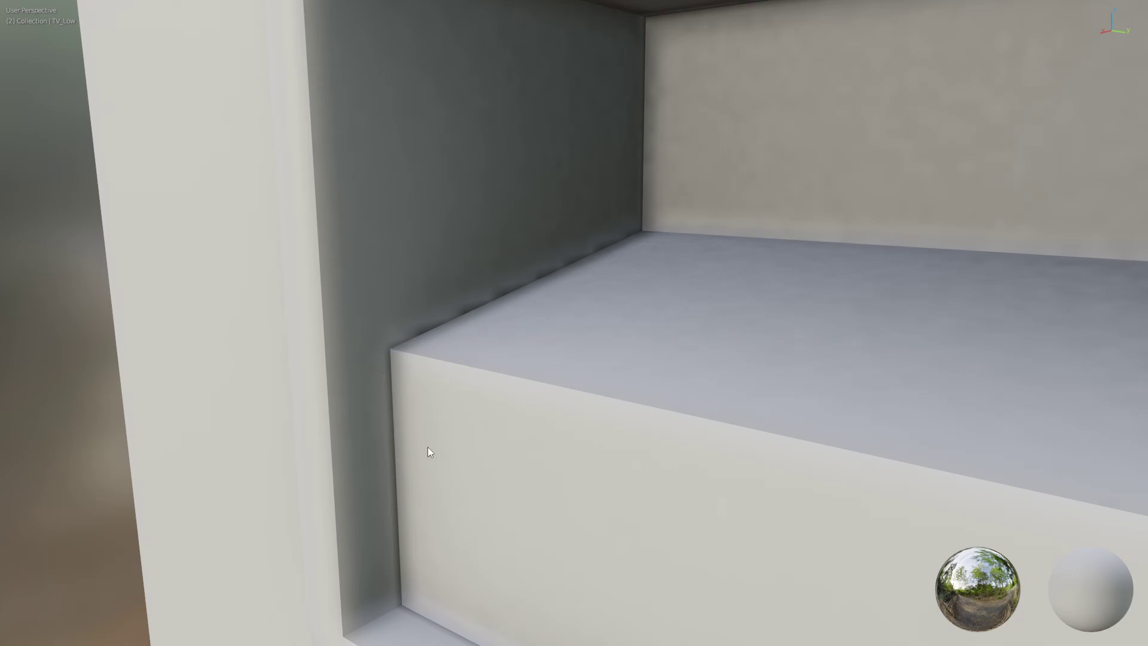
pyautogui.moveTo(429, 307); pyautogui.dragTo(418, 384, button='middle')
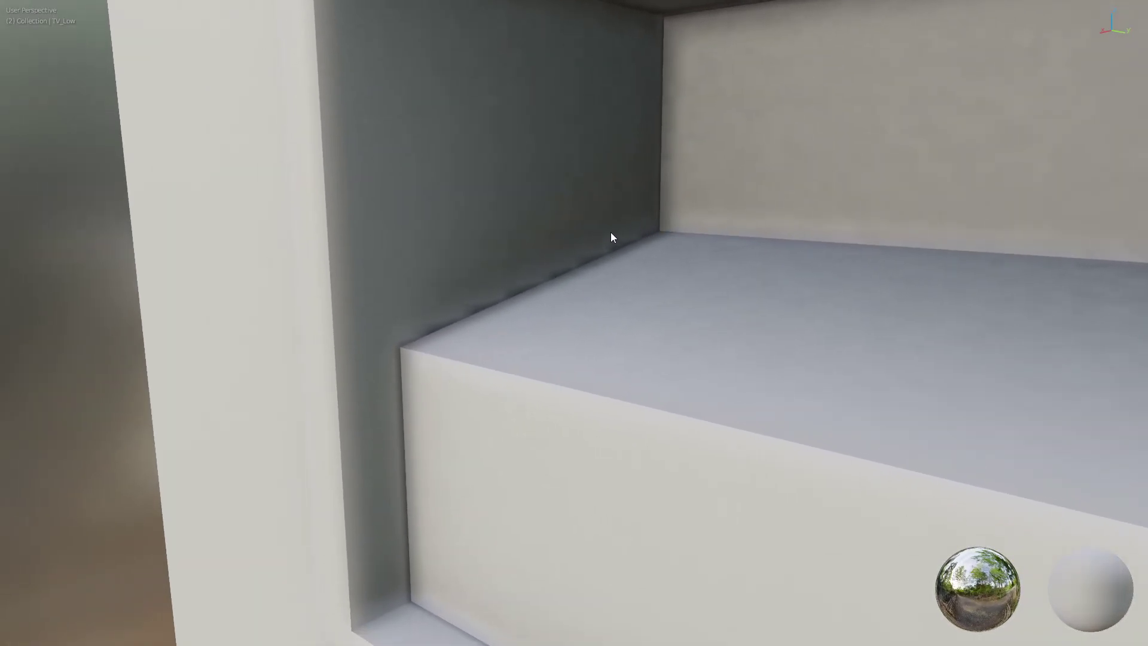
pyautogui.scroll(-1, 600, 249)
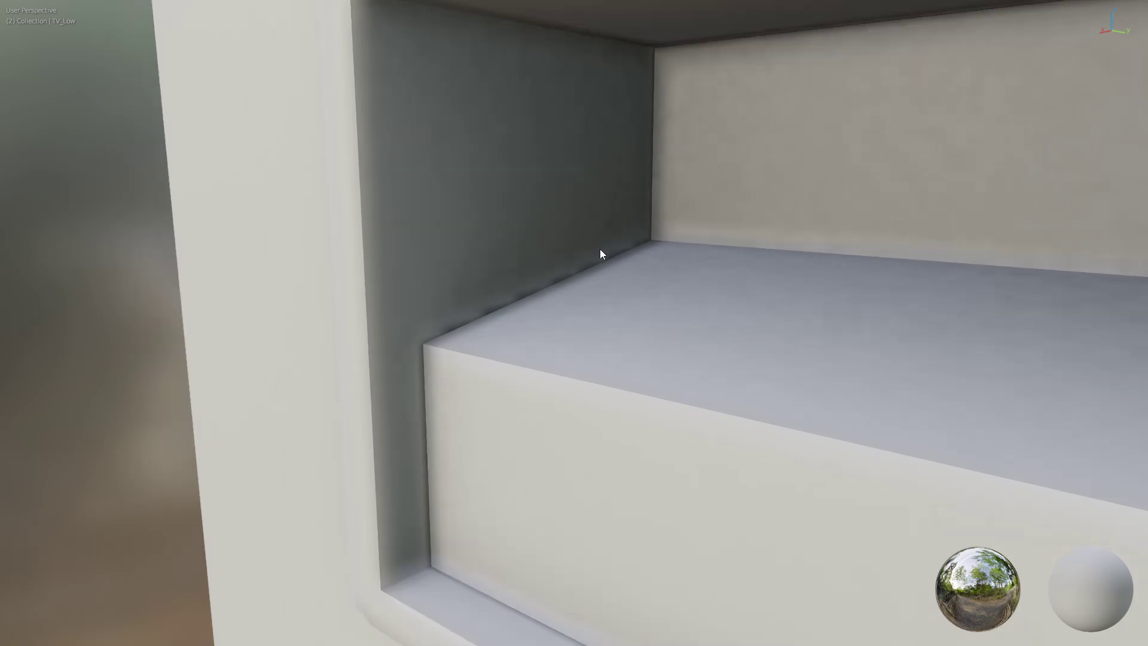
# Inspect the baked shading on the raised latch plate on the television's body from above and below, and leave the full-screen viewport.
pyautogui.scroll(-3, 601, 253)
pyautogui.moveTo(602, 251); pyautogui.dragTo(641, 368, button='middle')
pyautogui.scroll(8, 642, 367)
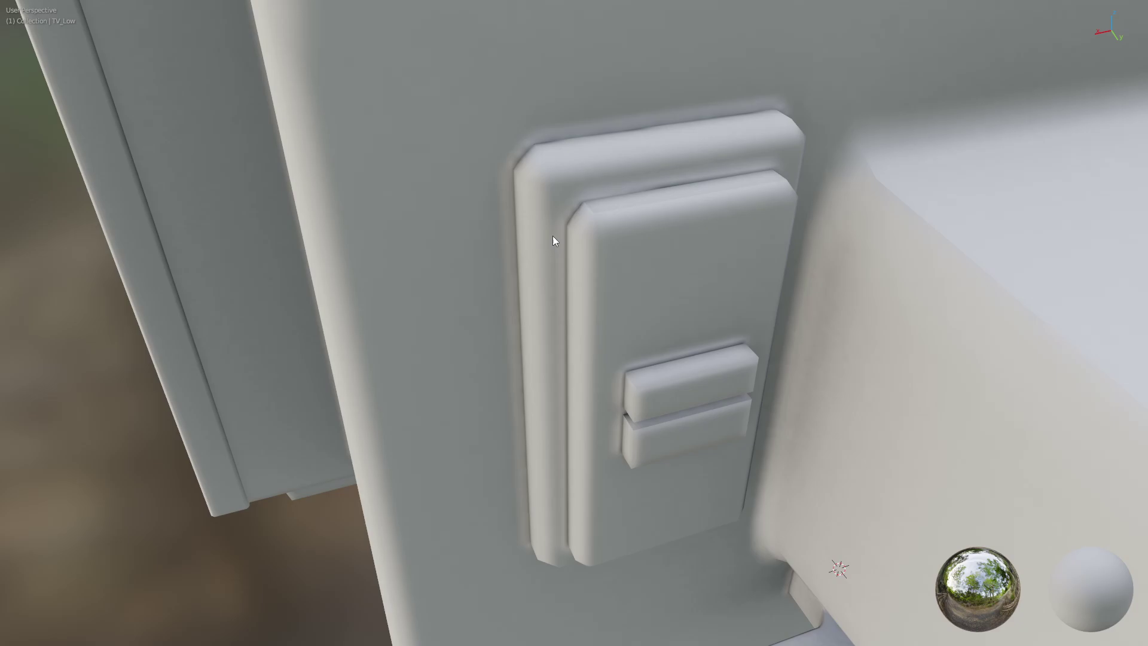
pyautogui.moveTo(554, 241); pyautogui.dragTo(553, 270, button='middle')
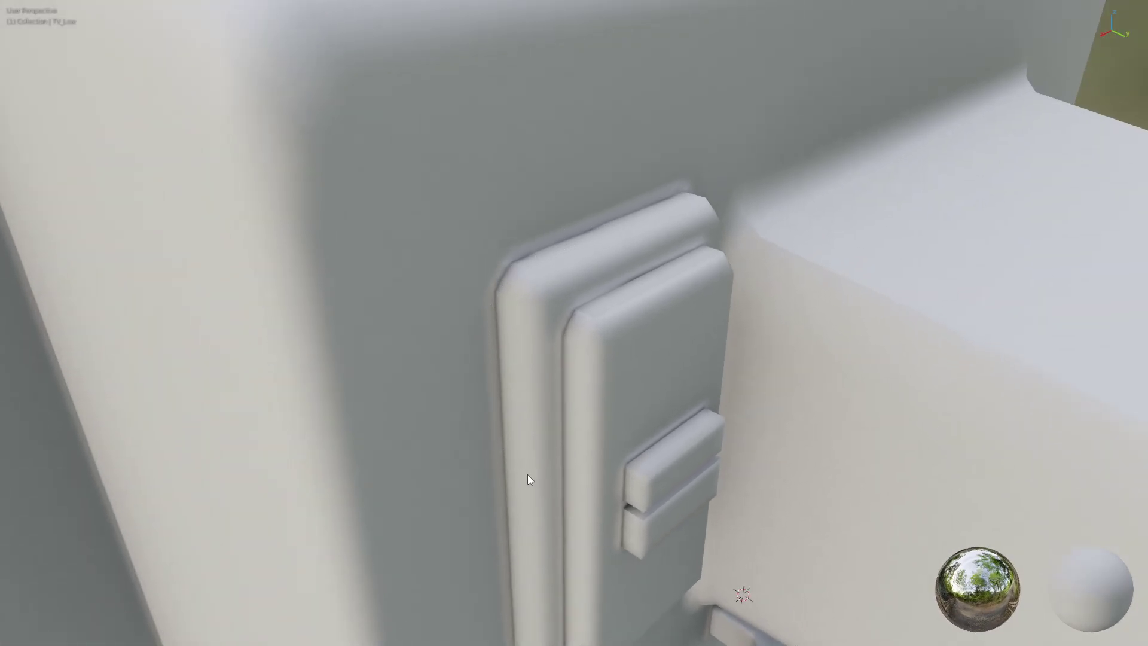
pyautogui.moveTo(528, 479); pyautogui.dragTo(596, 245, button='middle')
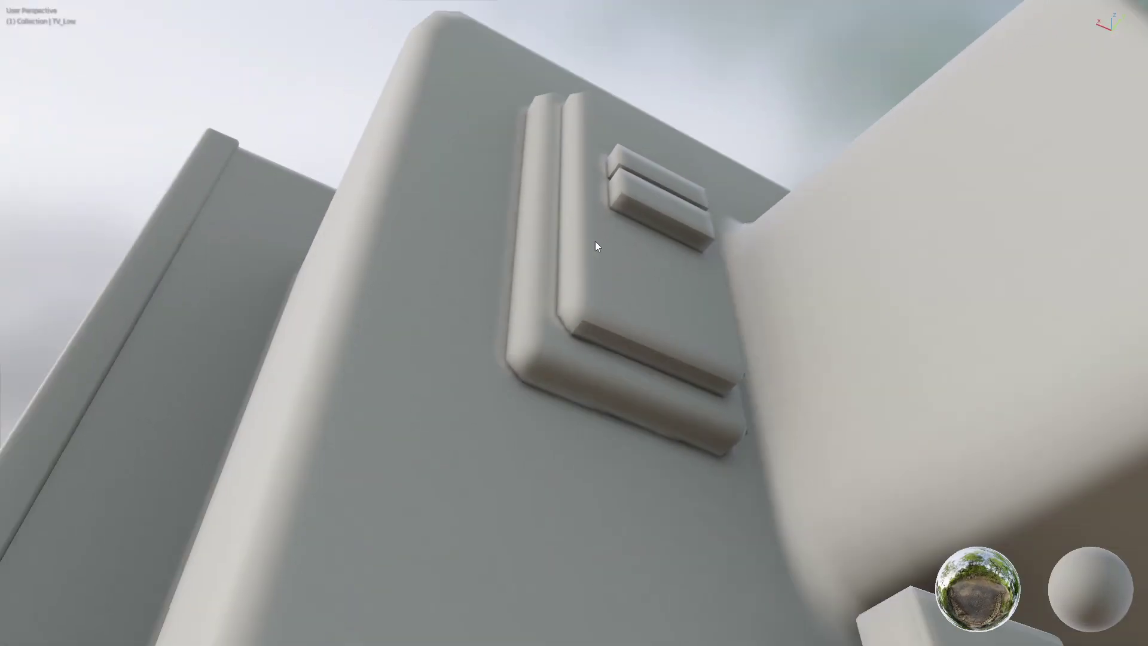
pyautogui.scroll(-3, 599, 252)
pyautogui.hotkey('ctrl', 'alt', 'space')
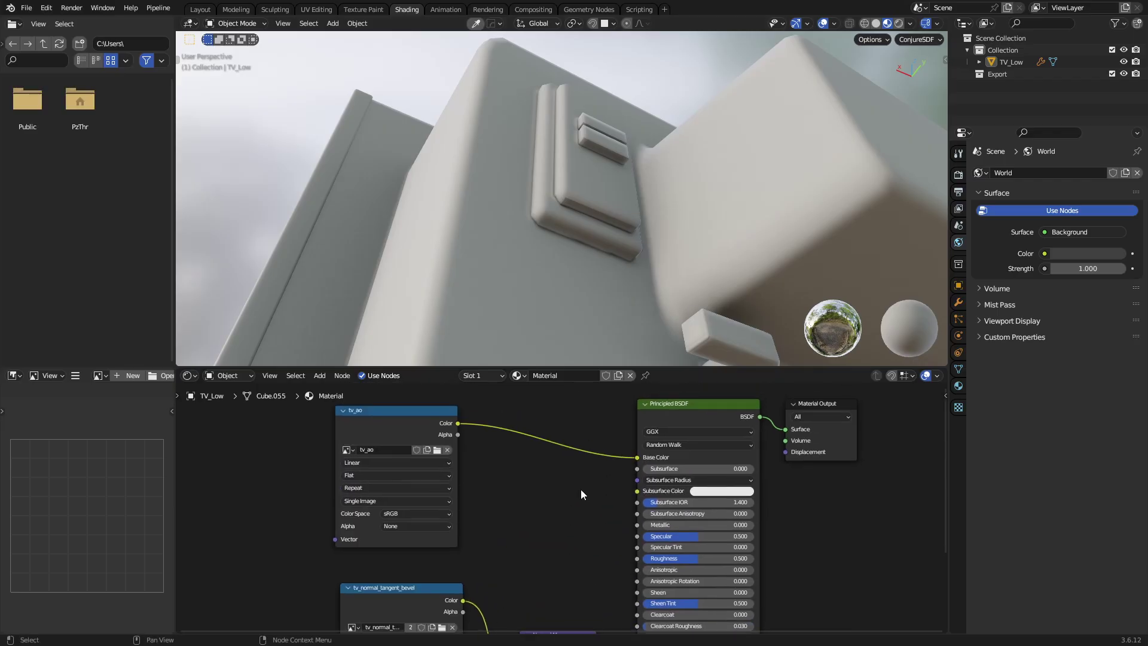
# Cut the link between tv_ao and Base Color, compare the latch plate and knobs without ambient occlusion, and reconnect tv_ao's Color to Base Color.
pyautogui.keyDown('ctrl'); pyautogui.moveTo(594, 435); pyautogui.dragTo(588, 466, button='right'); pyautogui.keyUp('ctrl')
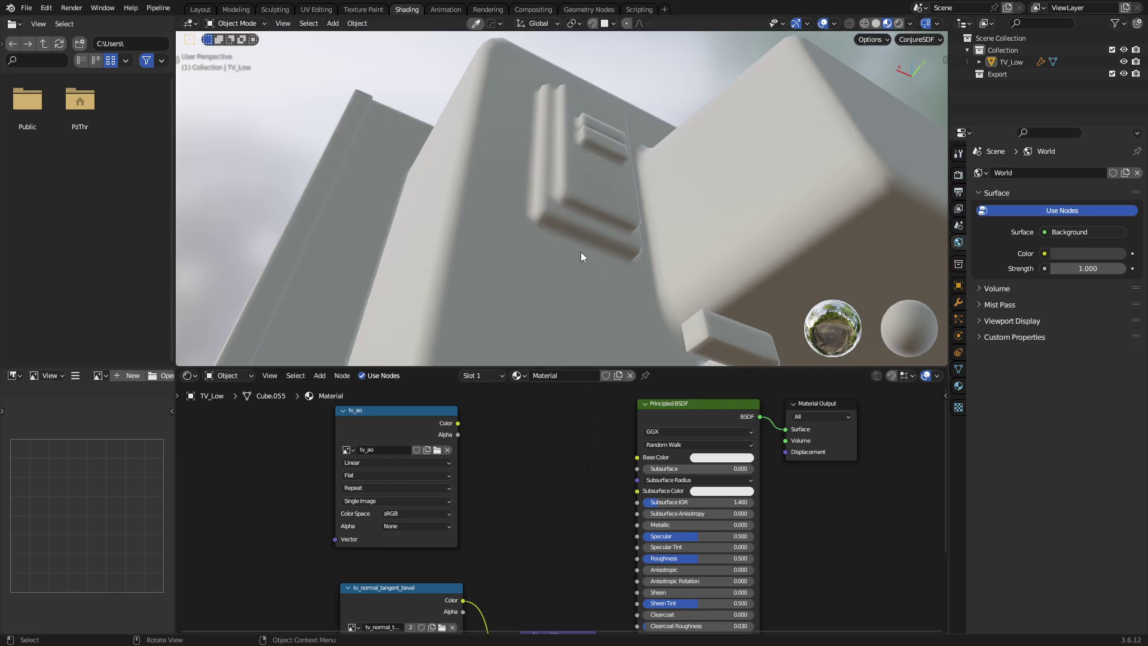
pyautogui.moveTo(572, 187); pyautogui.dragTo(584, 289, button='middle')
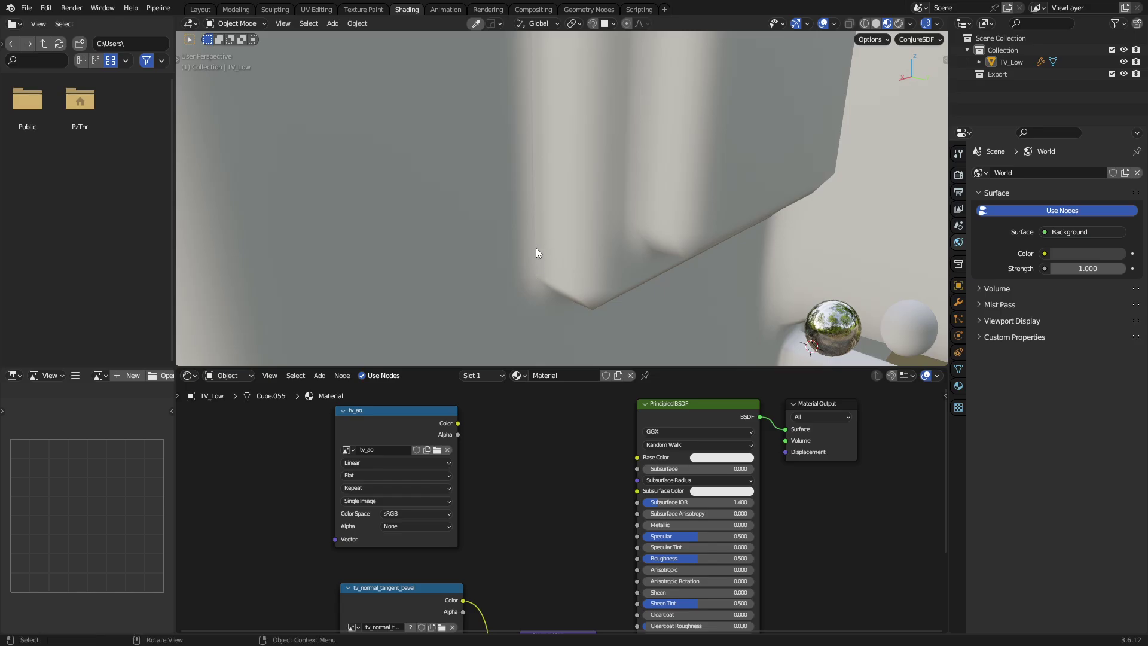
pyautogui.moveTo(536, 252); pyautogui.dragTo(443, 288, button='middle')
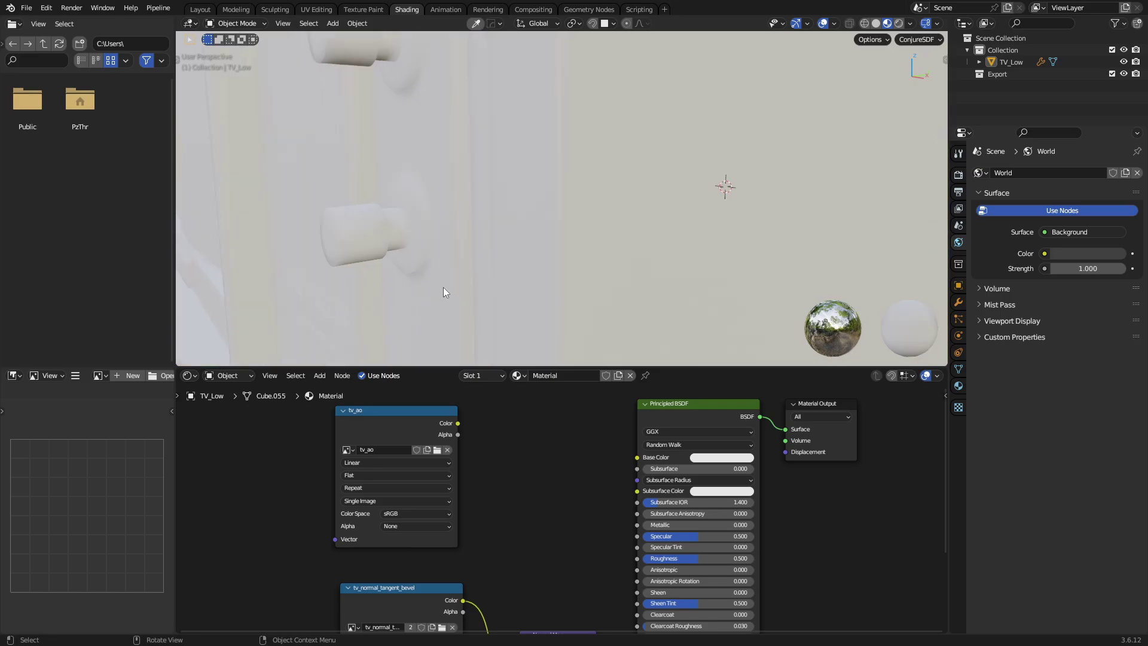
pyautogui.moveTo(459, 424); pyautogui.dragTo(638, 457)
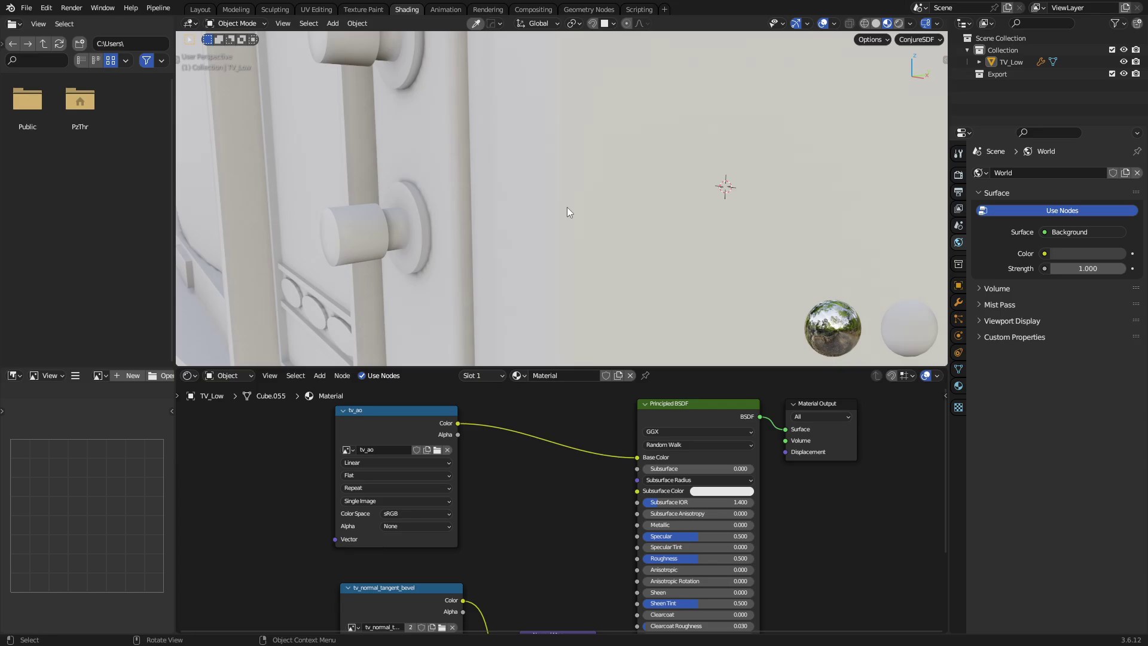
pyautogui.scroll(-5, 567, 208)
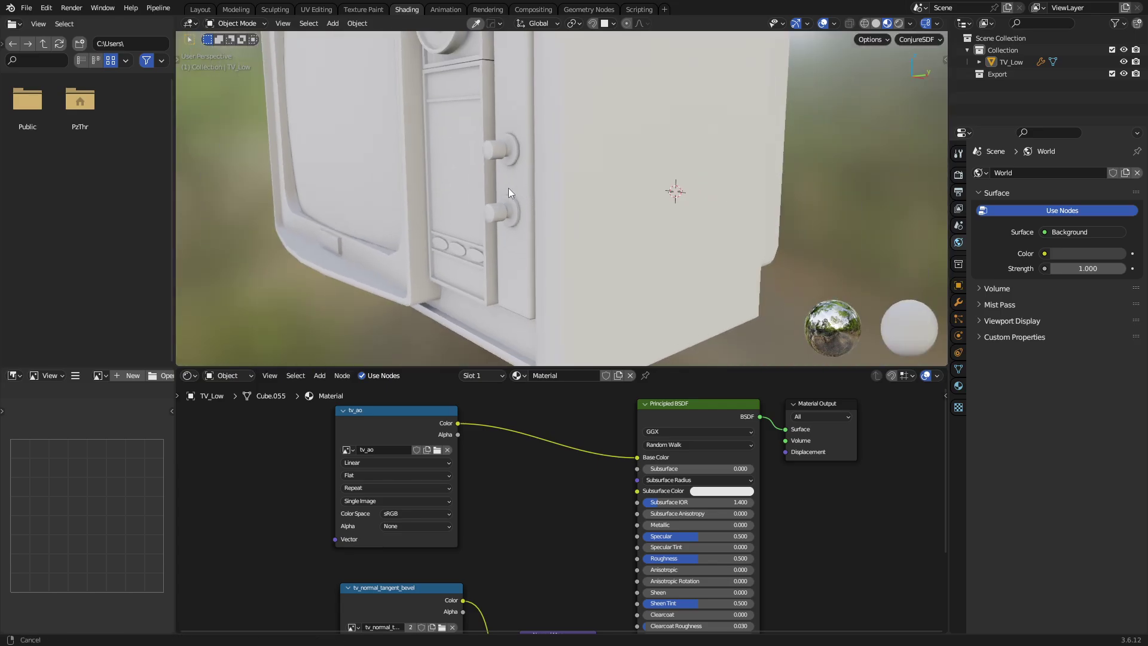
pyautogui.moveTo(509, 188)
pyautogui.keyDown('ctrl'); pyautogui.mouseDown(button='middle')
pyautogui.moveTo(486, 156)
pyautogui.moveTo(338, 40)
pyautogui.mouseUp(button='middle'); pyautogui.keyUp('ctrl')
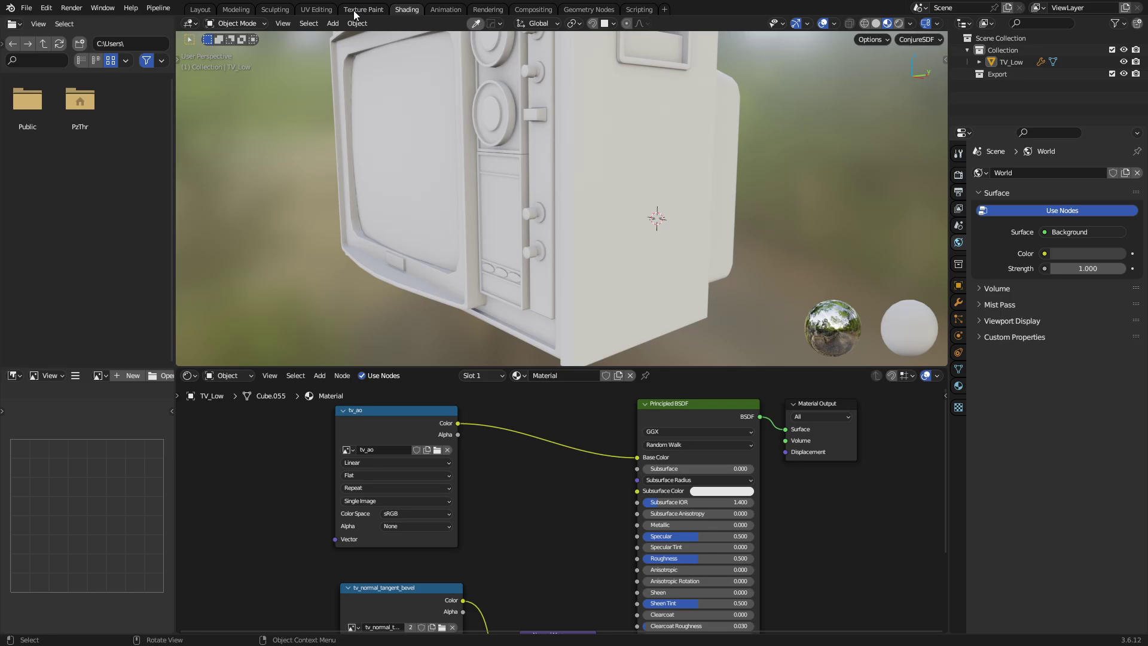
# Look over the TexTools baking and Color ID options in the UV Editing workspace and return to the Shading workspace.
pyautogui.click(316, 10)
pyautogui.scroll(-5, 422, 426)
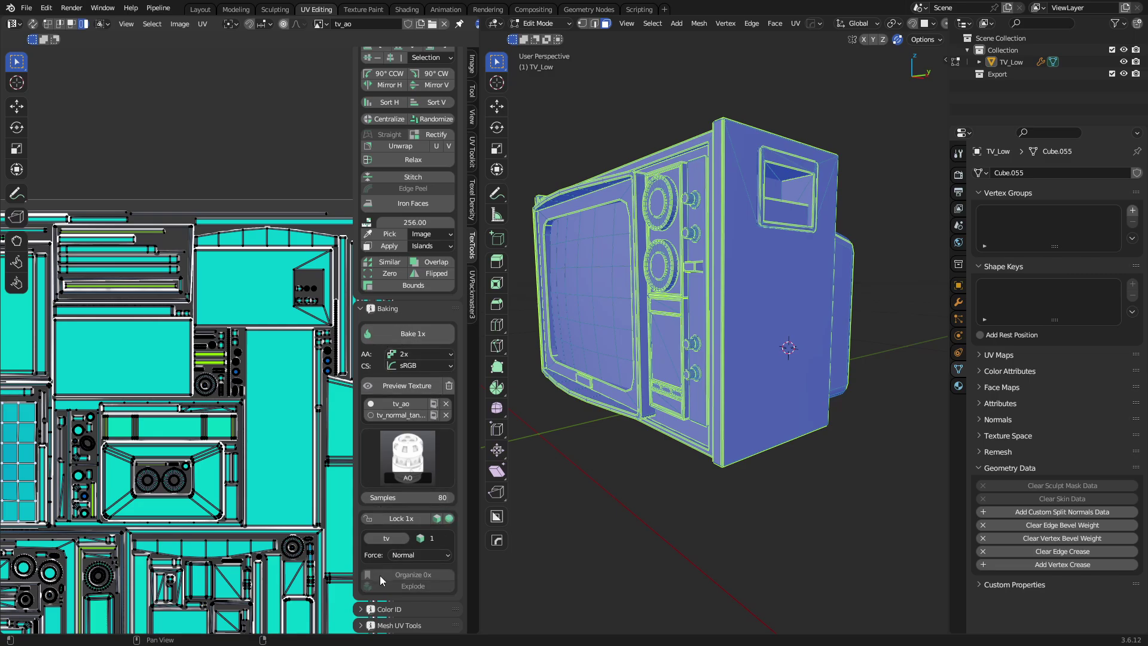
pyautogui.click(429, 608)
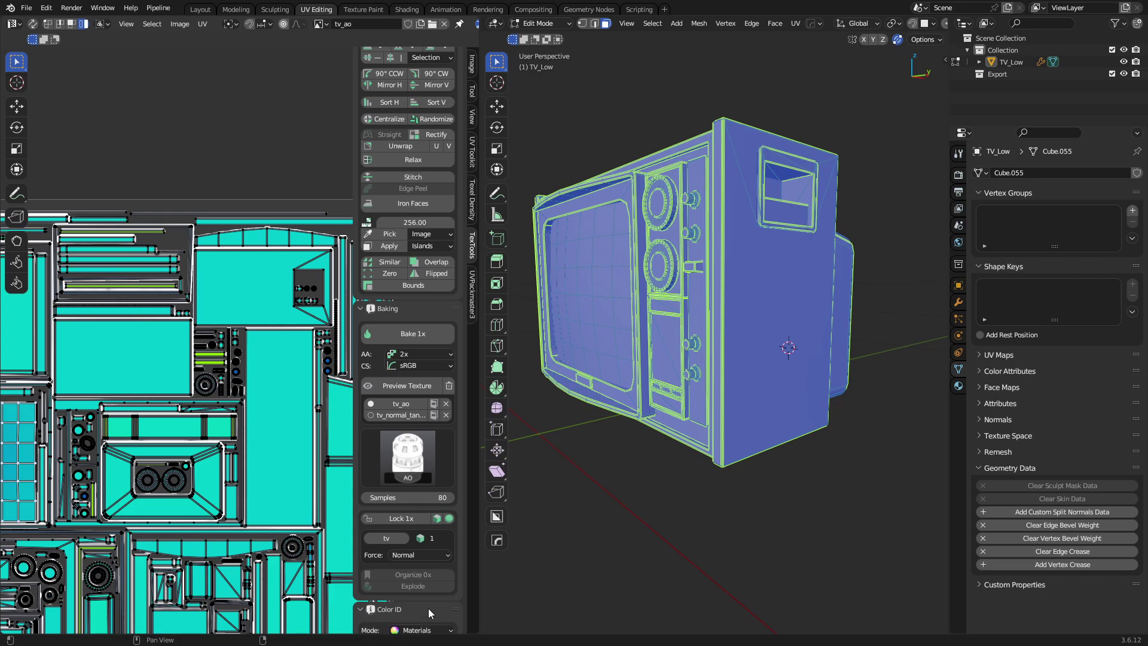
pyautogui.scroll(-5, 429, 607)
pyautogui.click(413, 496)
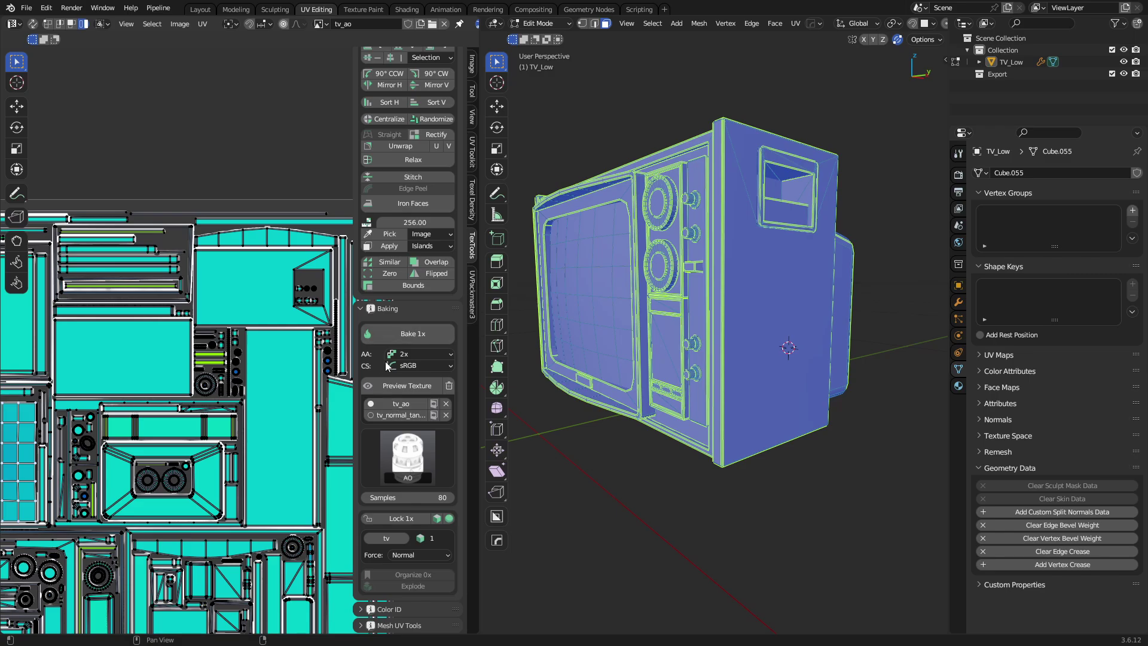
pyautogui.click(407, 9)
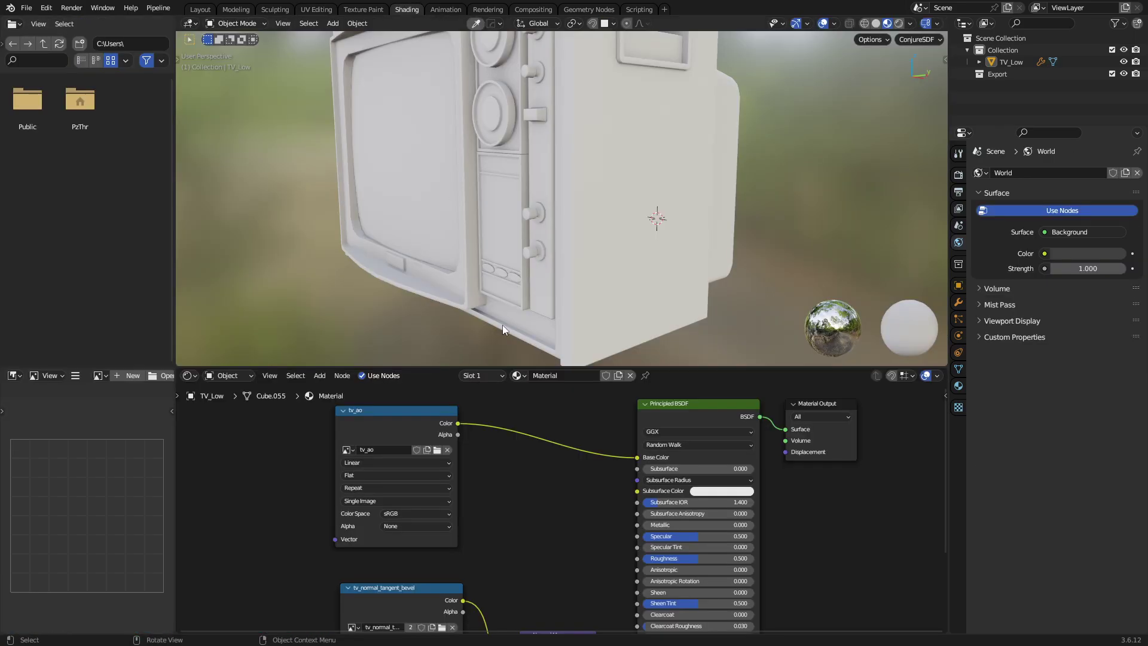
# Set the Principled BSDF's Roughness to 0.168 and bring the whole television front into view.
pyautogui.moveTo(493, 433); pyautogui.dragTo(510, 438, button='middle')
pyautogui.moveTo(527, 242); pyautogui.dragTo(543, 239, button='middle')
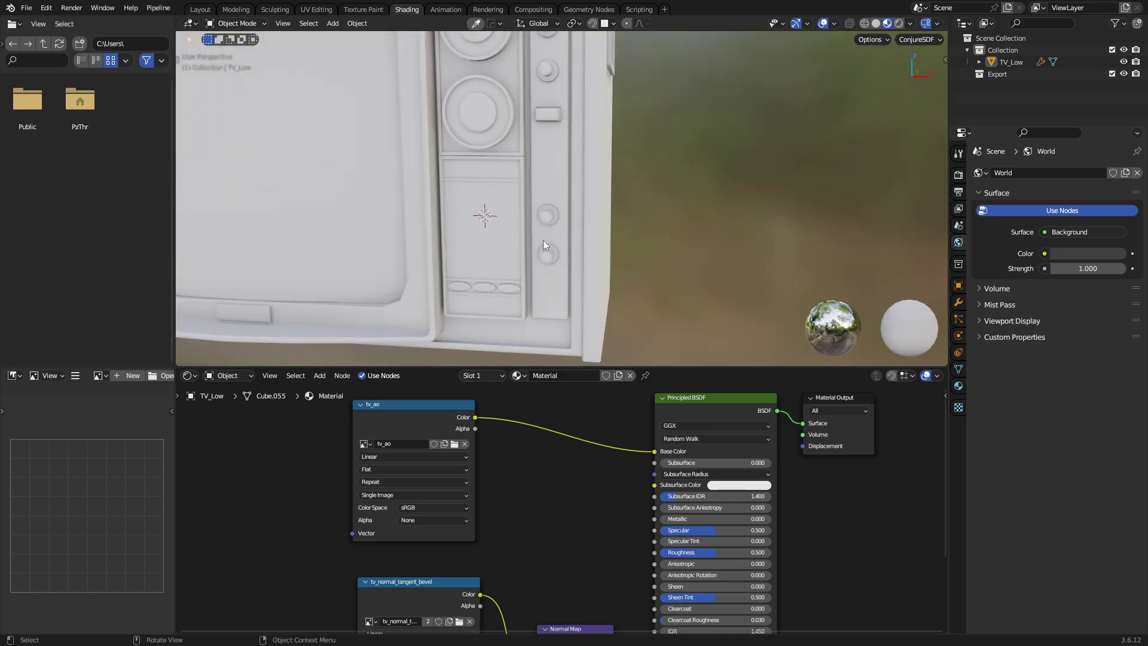
pyautogui.moveTo(724, 555); pyautogui.dragTo(687, 555)
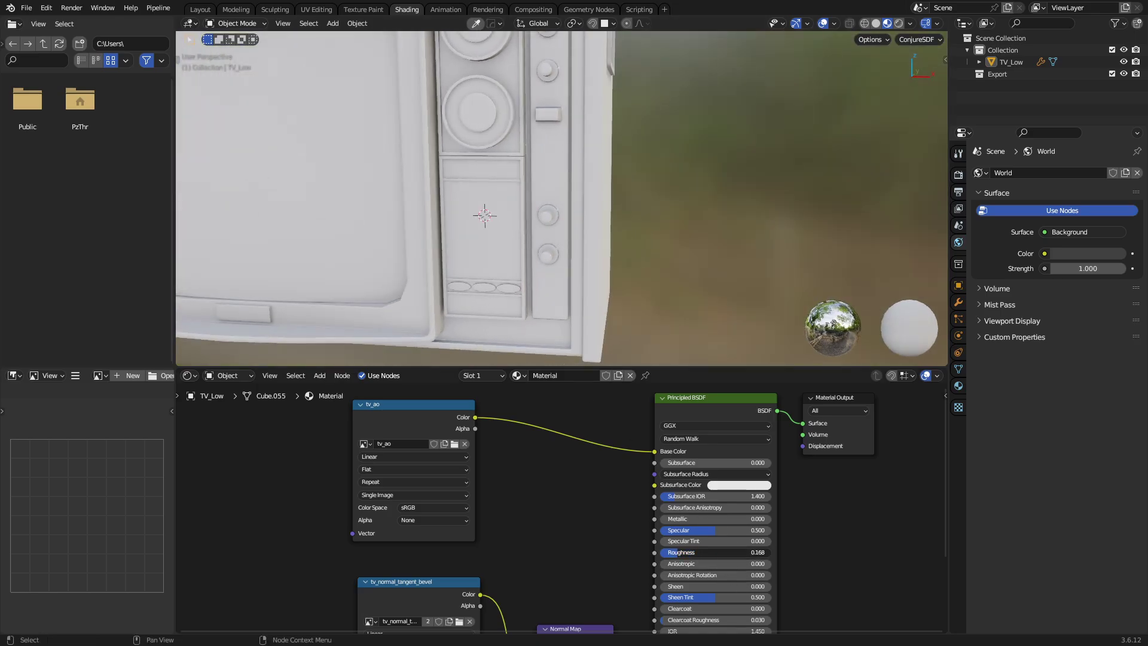
pyautogui.scroll(-5, 630, 206)
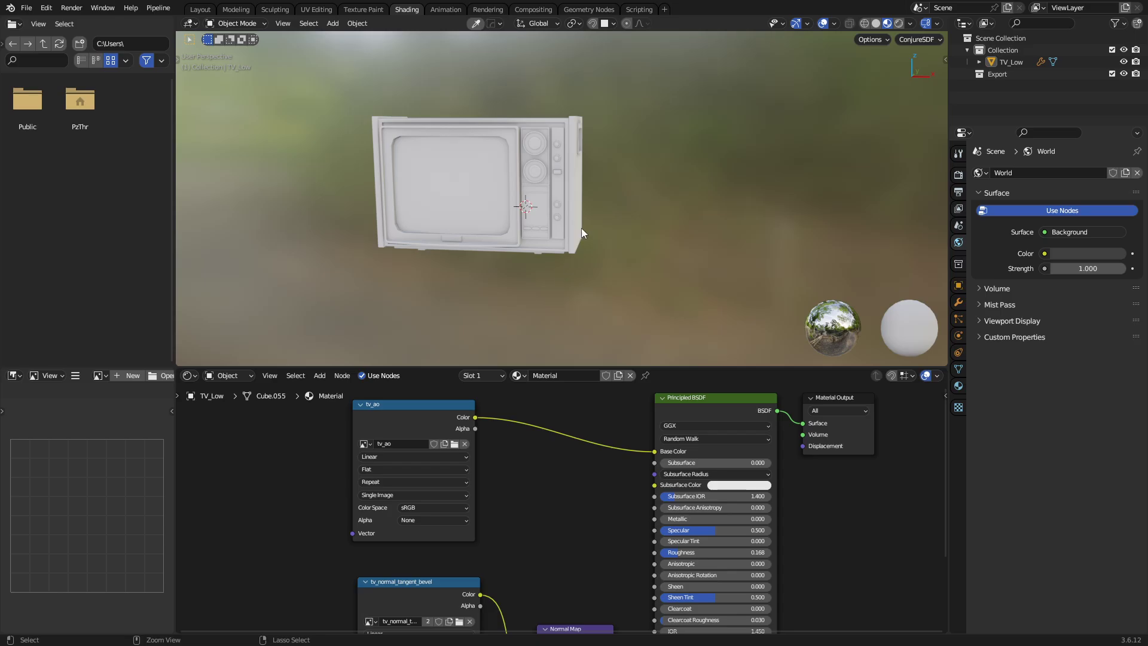
pyautogui.click(903, 24)
pyautogui.click(909, 26)
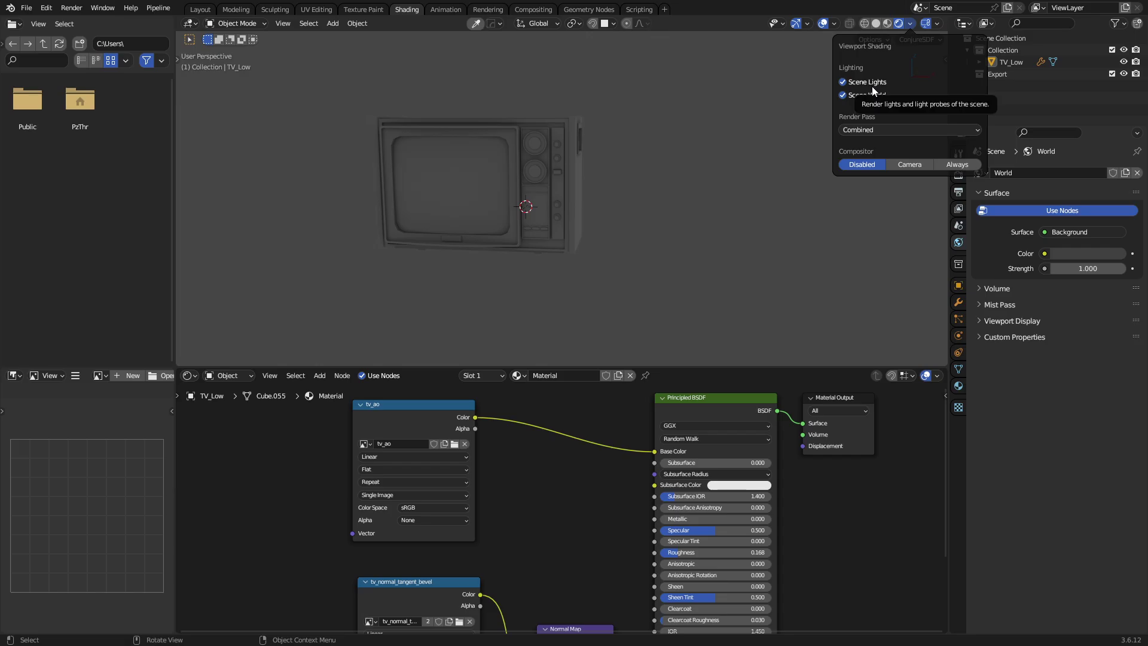
pyautogui.click(887, 23)
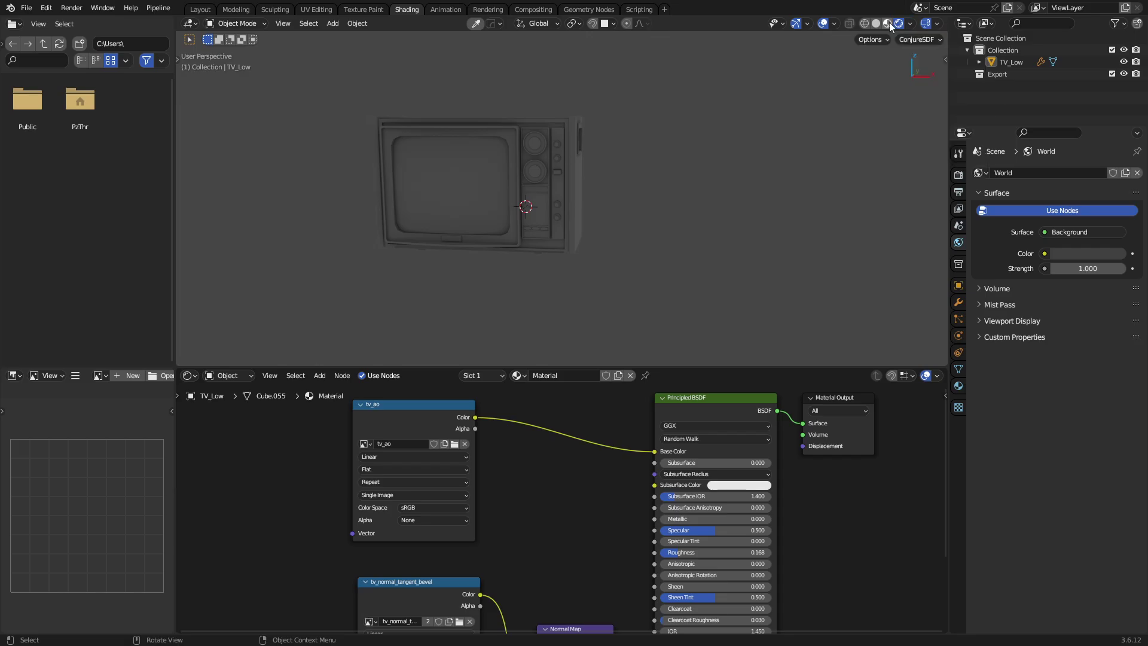
# Enable Scene Lights for the Material Preview, choose the dark studio HDRI with a bright softbox, and dim the environment lighting.
pyautogui.click(911, 24)
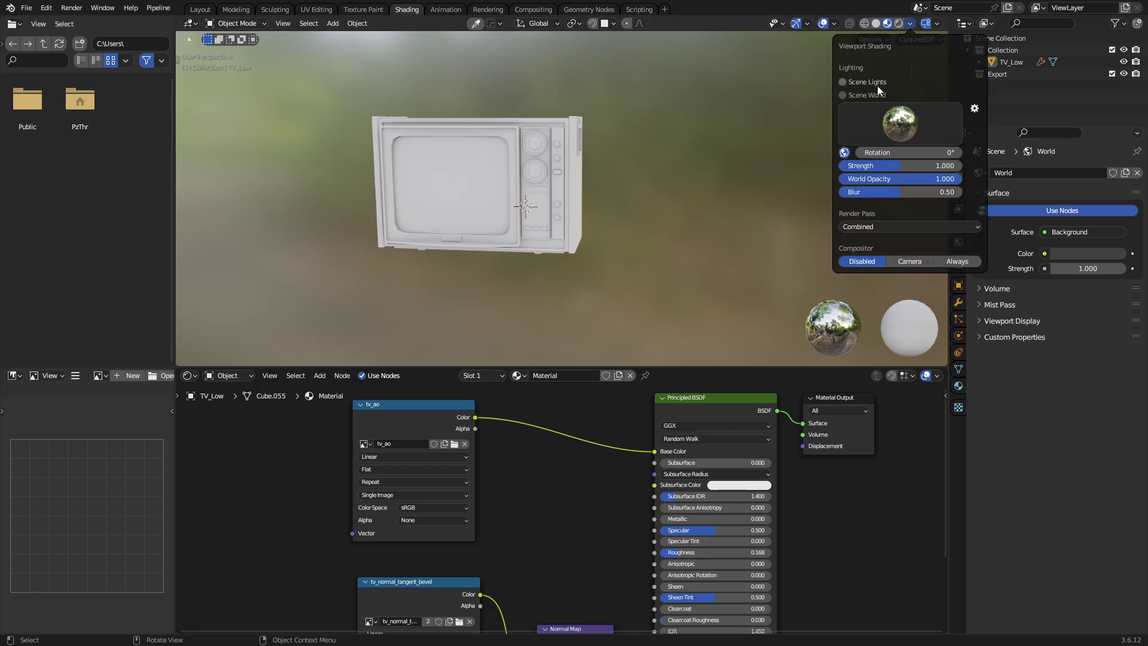
pyautogui.click(892, 120)
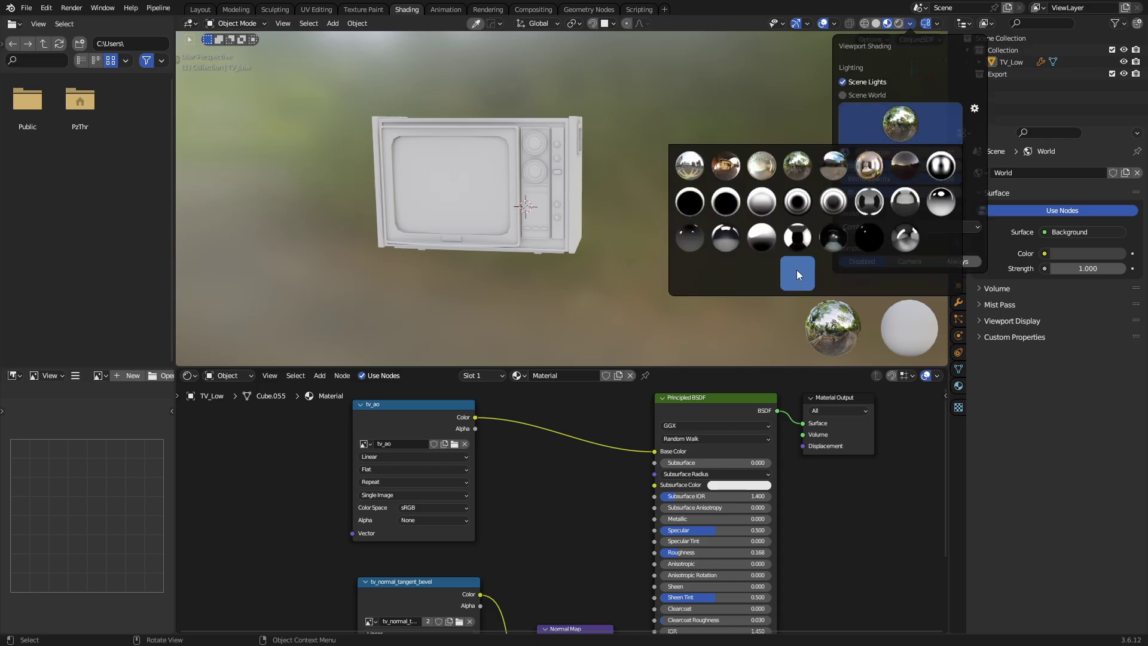
pyautogui.click(799, 275)
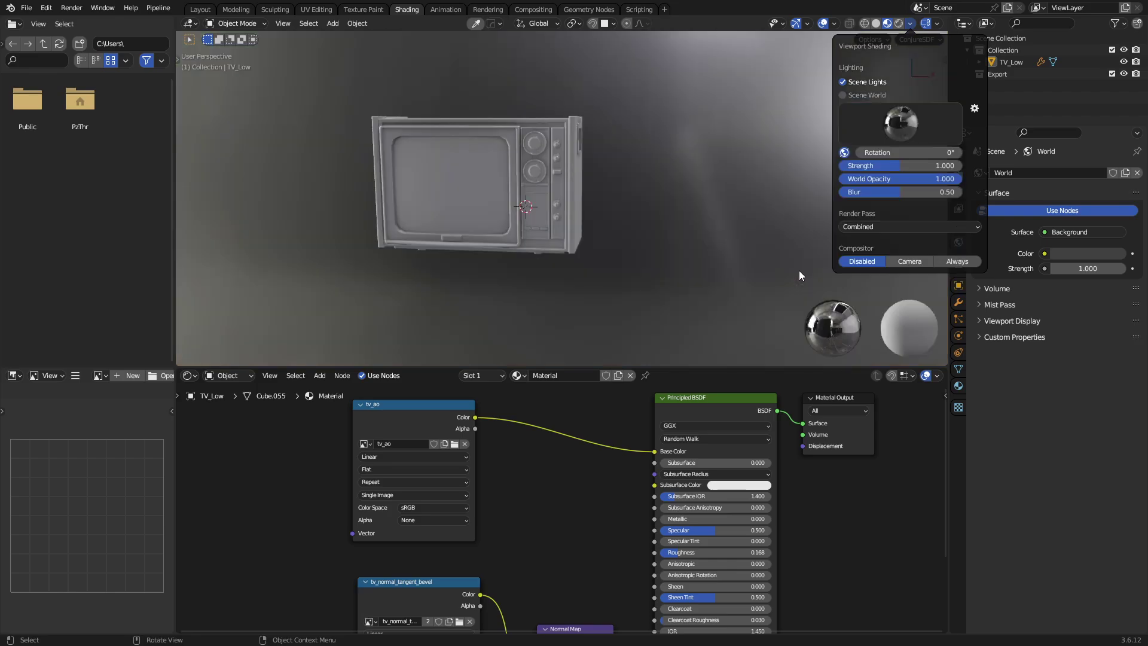
pyautogui.moveTo(880, 180); pyautogui.dragTo(784, 179)
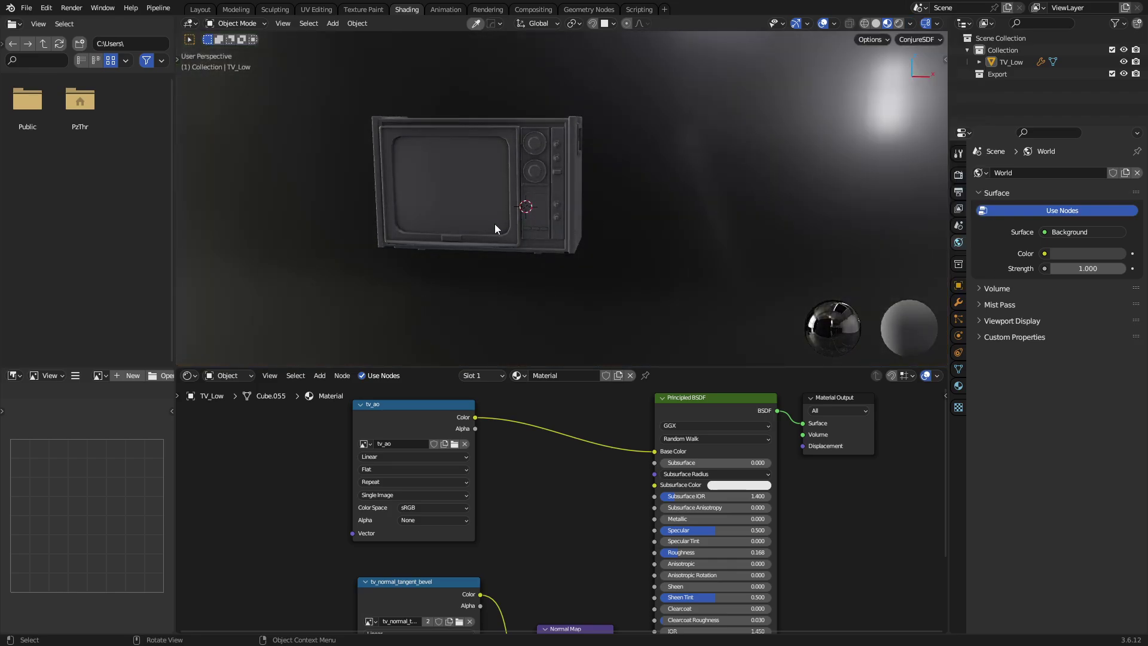
# Add a mesh plane as a floor and scale it up to about 4.39.
pyautogui.hotkey('shift', 'a')
pyautogui.moveTo(497, 223)
pyautogui.click(575, 250)
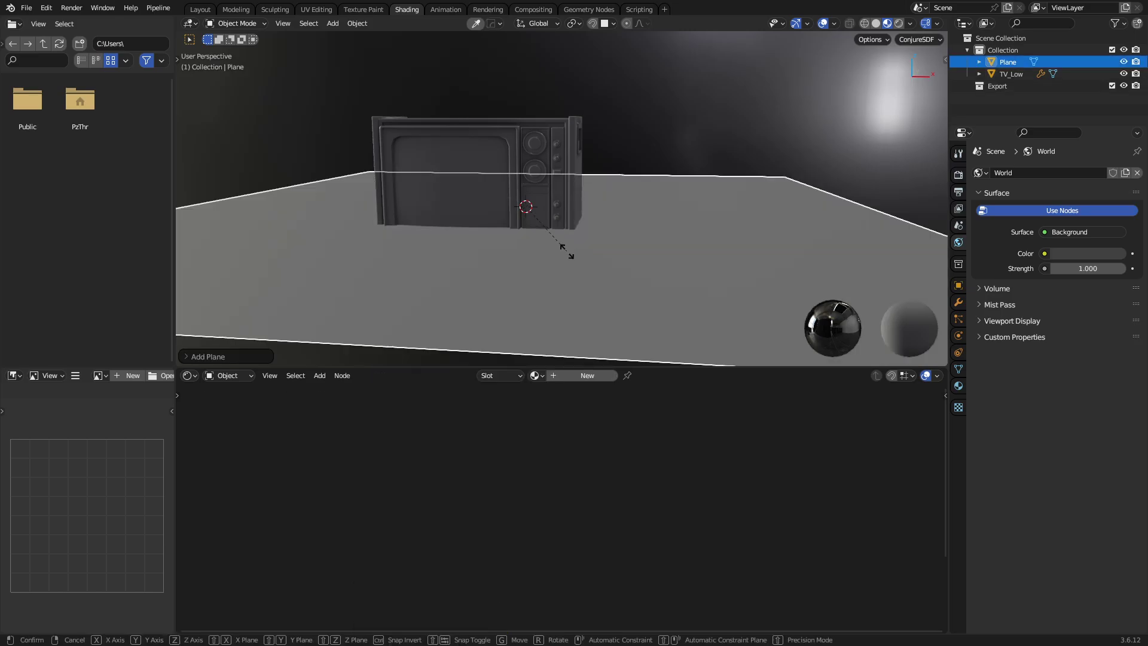
pyautogui.press('s')
pyautogui.click(781, 310)
# Lower the floor plane along Z to just beneath the television's feet, at about -5.19 mm, aligning it in front view.
pyautogui.press('g')
pyautogui.press('z')
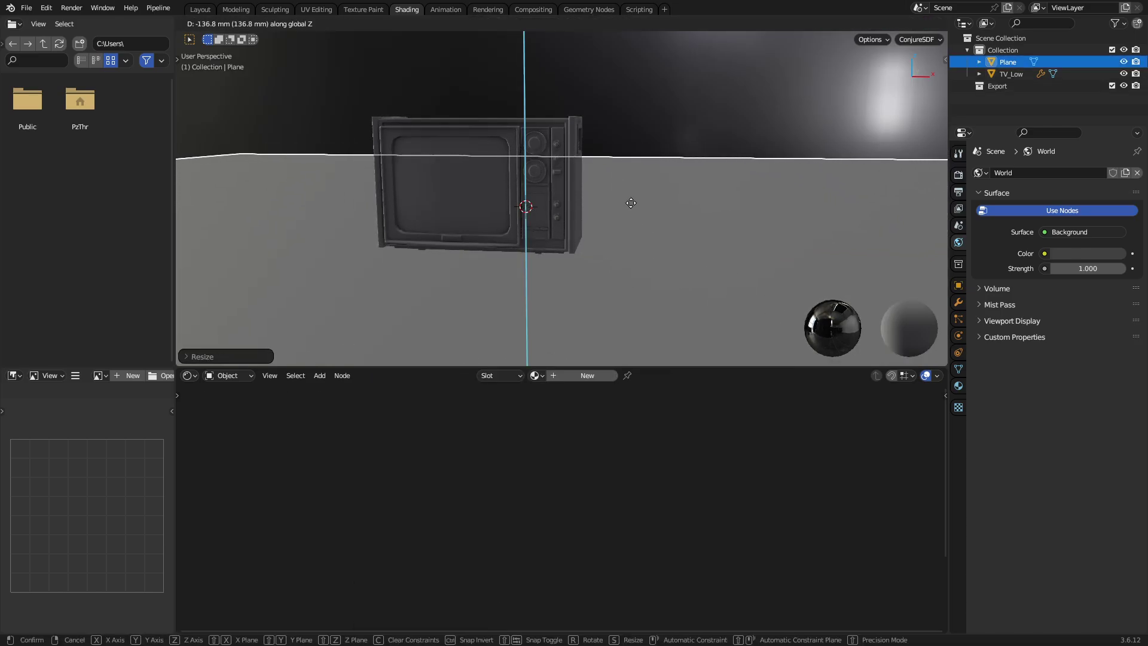
pyautogui.click(626, 333)
pyautogui.press('KP_1')
pyautogui.press('g')
pyautogui.press('z')
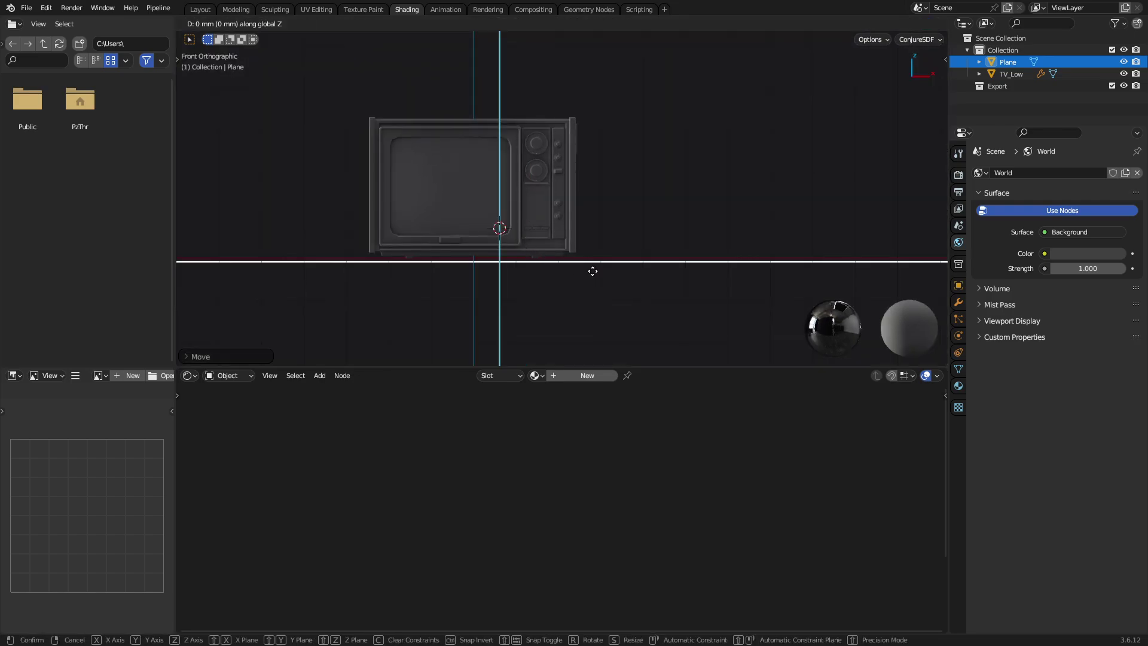
pyautogui.press('z')
pyautogui.press('z')
pyautogui.press('z')
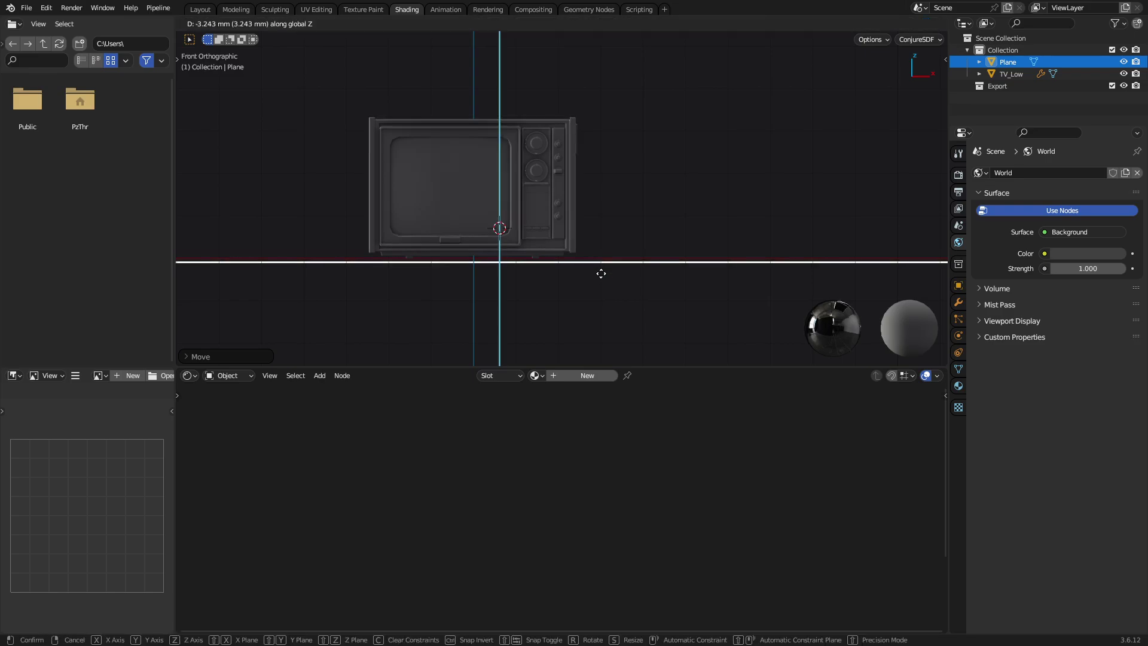
pyautogui.click(602, 265)
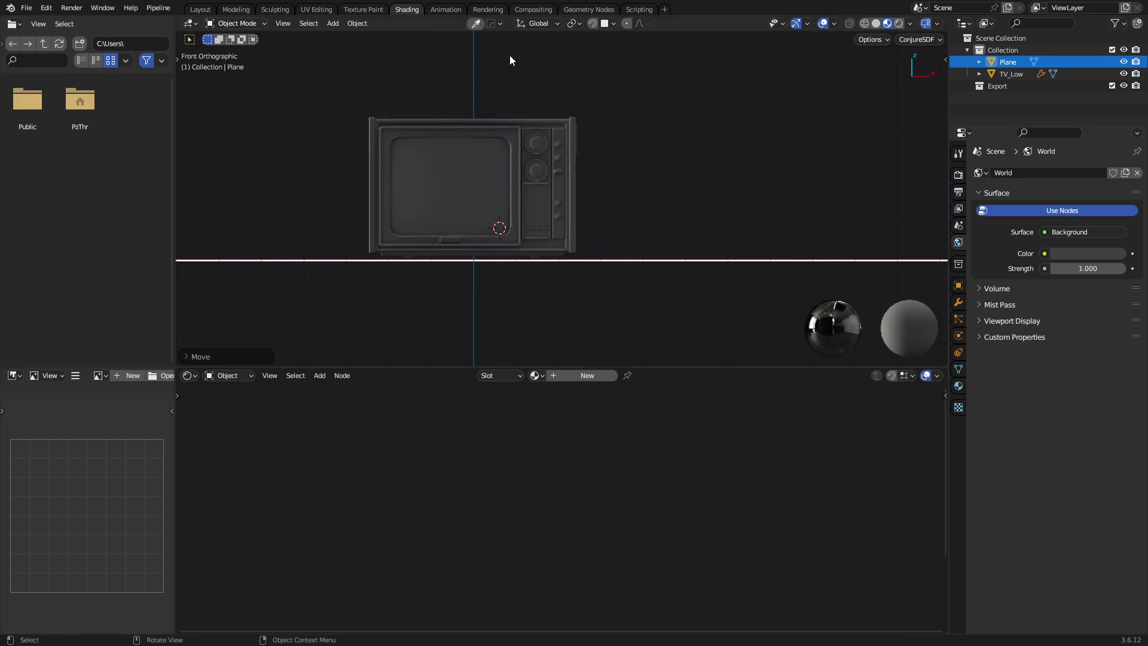
# Preview the television in Rendered shading in the Layout workspace, and deselect the floor plane.
pyautogui.click(201, 9)
pyautogui.press('z')
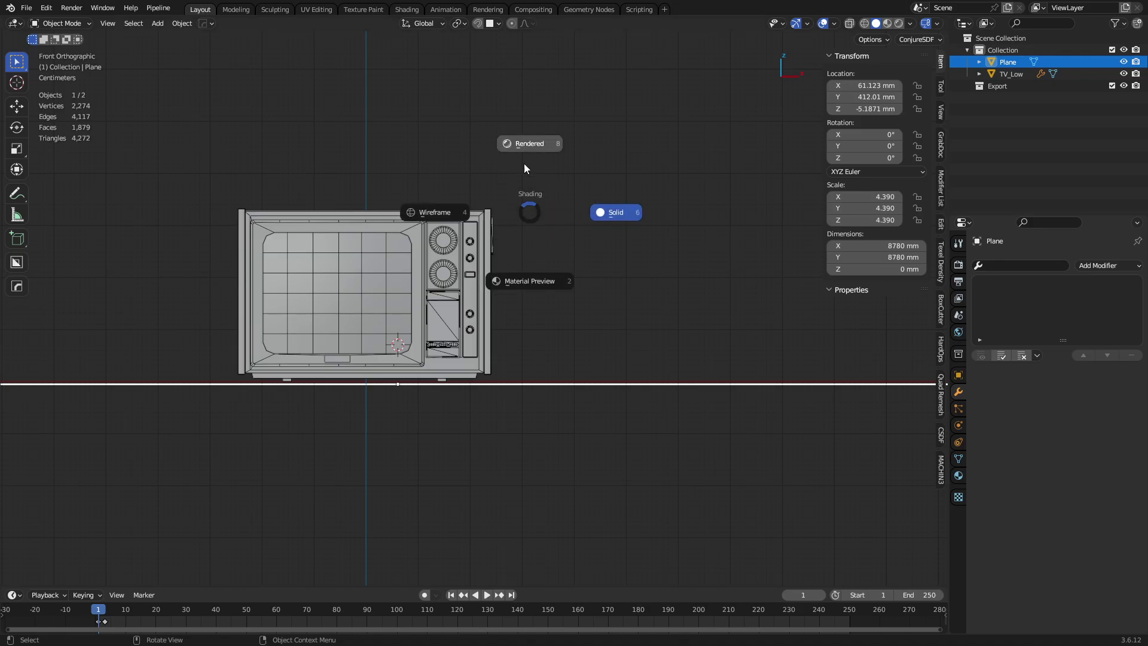
pyautogui.click(526, 146)
pyautogui.press('z')
pyautogui.click(536, 243)
pyautogui.moveTo(536, 243)
pyautogui.mouseDown(button='middle')
pyautogui.moveTo(503, 292)
pyautogui.moveTo(485, 180)
pyautogui.mouseUp(button='middle')
pyautogui.press('z')
pyautogui.click(453, 84)
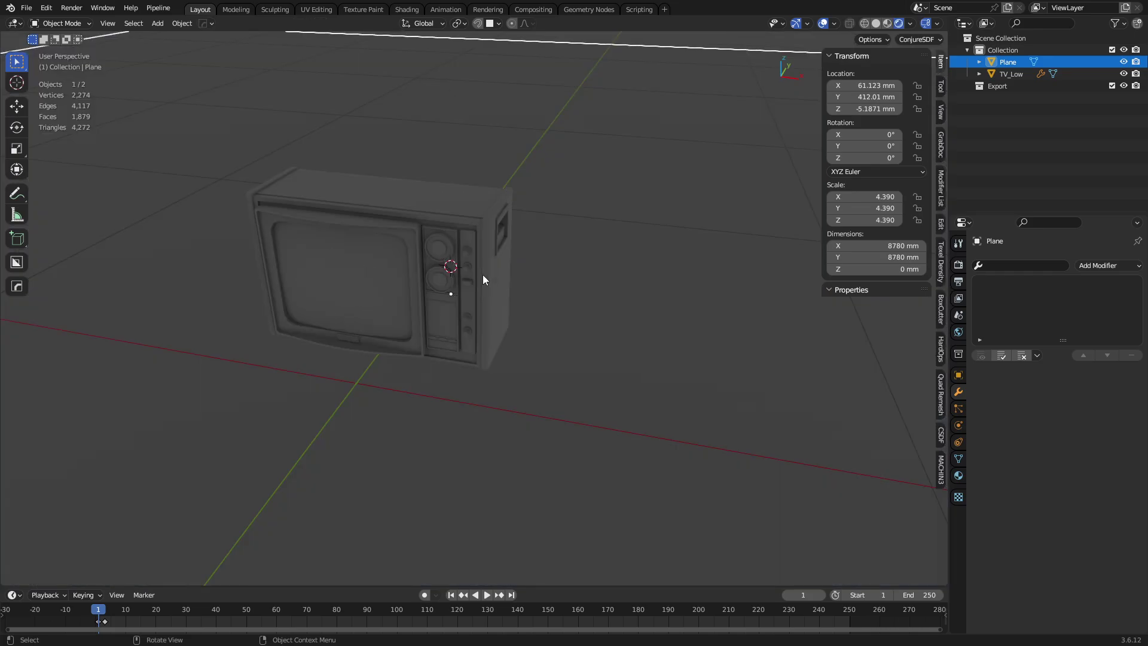
pyautogui.hotkey('alt', 'a')
pyautogui.moveTo(490, 302)
pyautogui.mouseDown(button='middle')
pyautogui.moveTo(536, 256)
pyautogui.moveTo(491, 190)
pyautogui.mouseUp(button='middle')
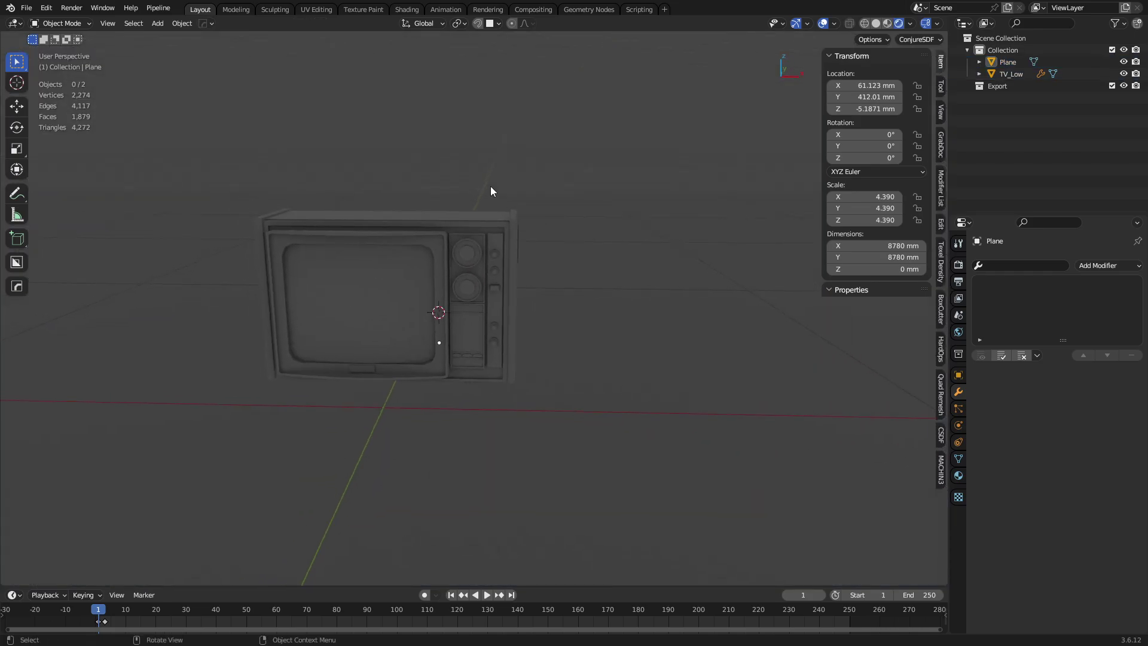
# Return to the Shading workspace, add an area light in a full-screen viewport and move it about 900 mm, above and beside the television's control side.
pyautogui.click(333, 8)
pyautogui.click(388, 7)
pyautogui.click(405, 8)
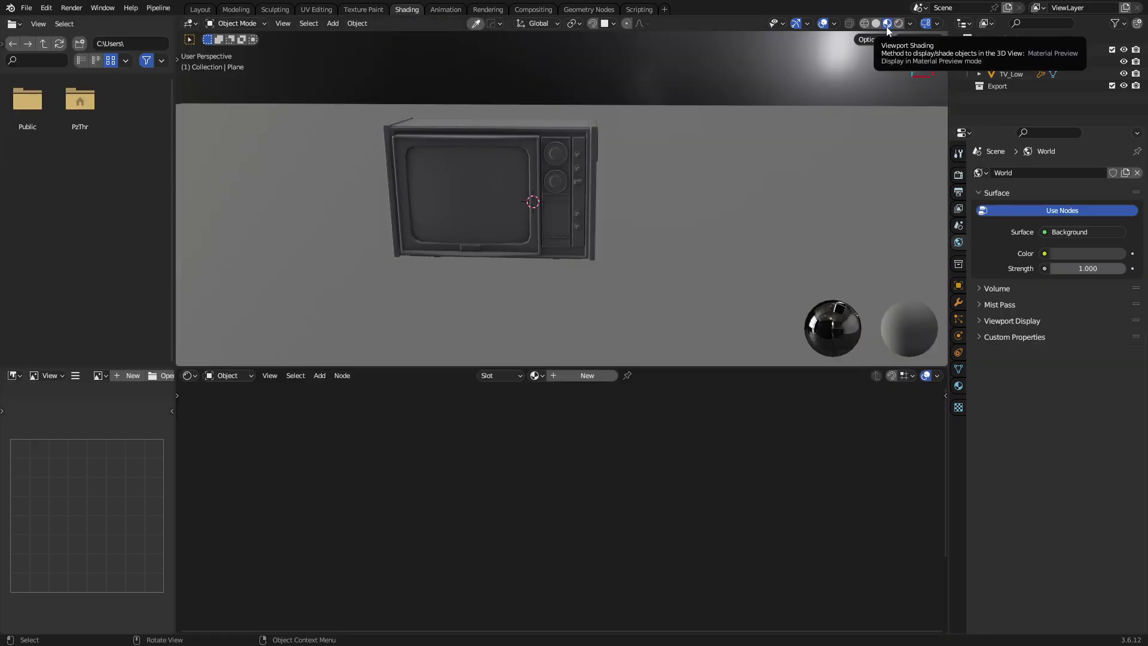
pyautogui.hotkey('ctrl', 'space')
pyautogui.moveTo(690, 293); pyautogui.dragTo(605, 352, button='middle')
pyautogui.hotkey('shift', 'a')
pyautogui.moveTo(618, 525)
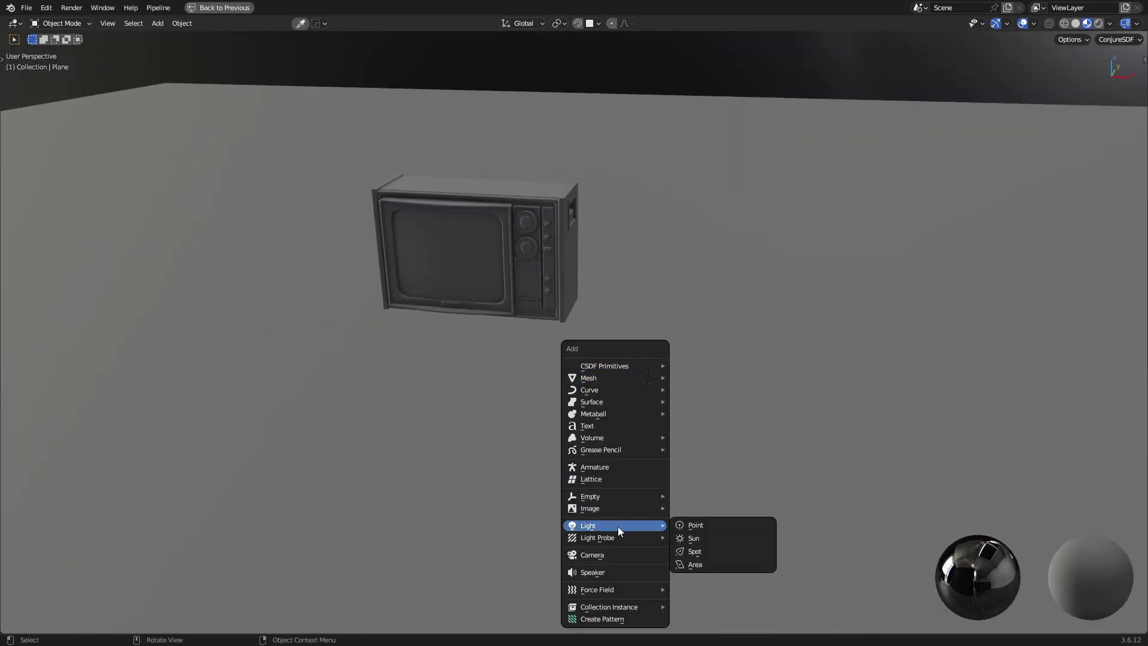
pyautogui.click(694, 562)
pyautogui.press('g')
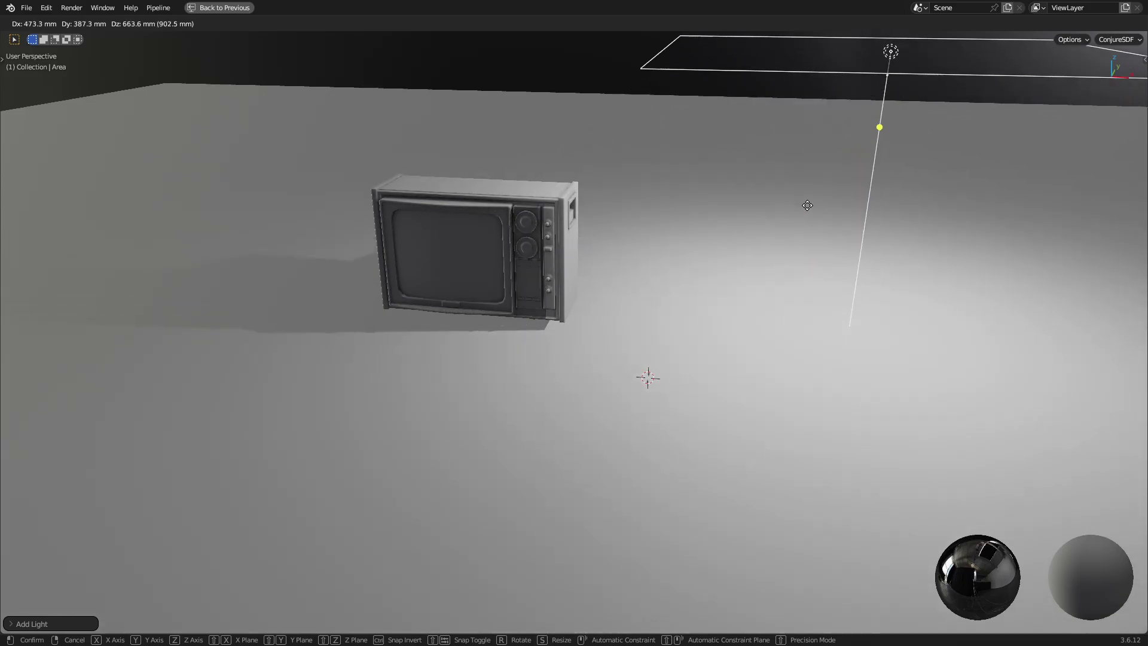
pyautogui.click(808, 205)
# Rotate the area light to angle its beam toward the television, check the lighting, and leave the full-screen viewport.
pyautogui.press('r')
pyautogui.click(608, 307)
pyautogui.moveTo(608, 307); pyautogui.dragTo(705, 320, button='middle')
pyautogui.hotkey('ctrl', 'space')
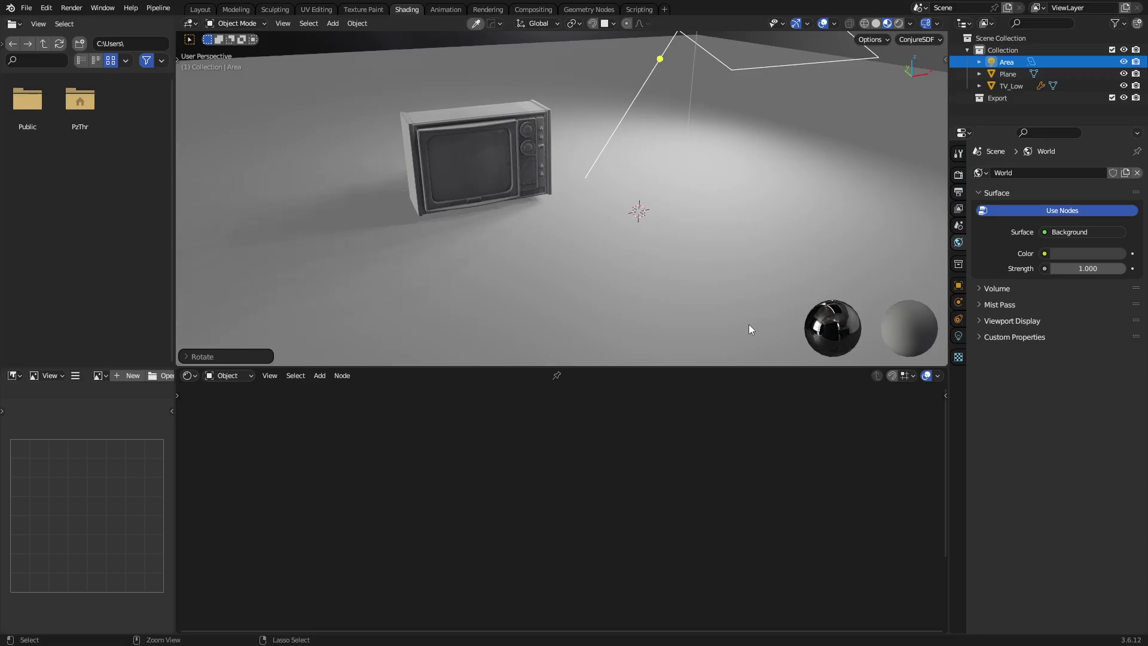
# Enable contact shadows for the area light and set its size to 400 mm.
pyautogui.moveTo(795, 234); pyautogui.dragTo(985, 346, button='middle')
pyautogui.click(958, 335)
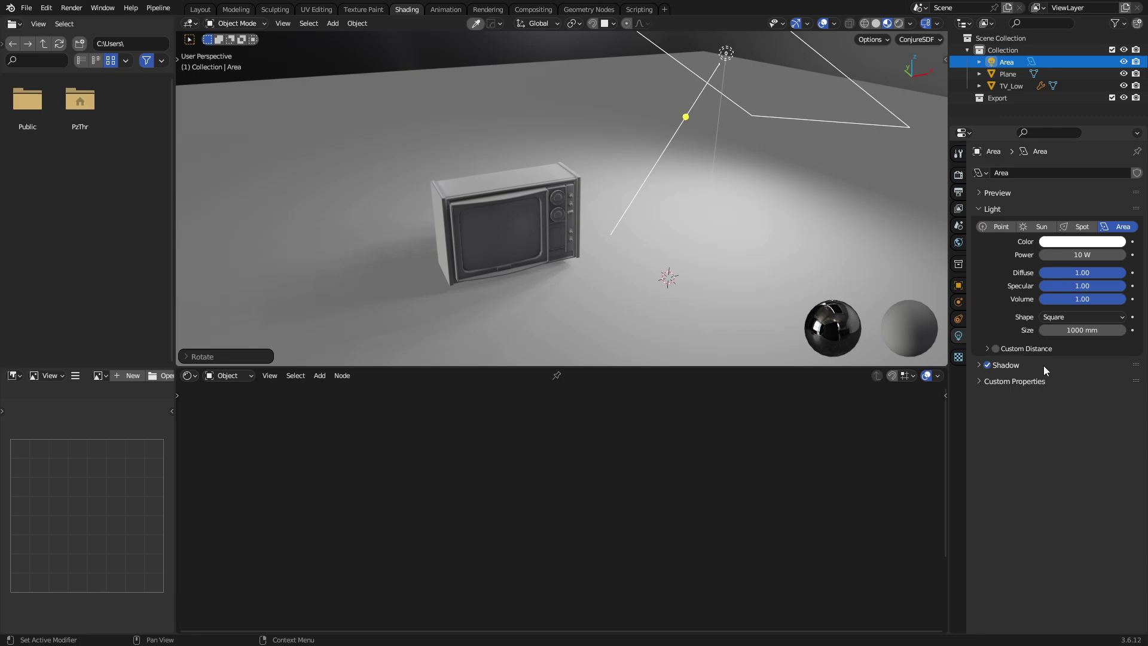
pyautogui.click(995, 366)
pyautogui.click(996, 414)
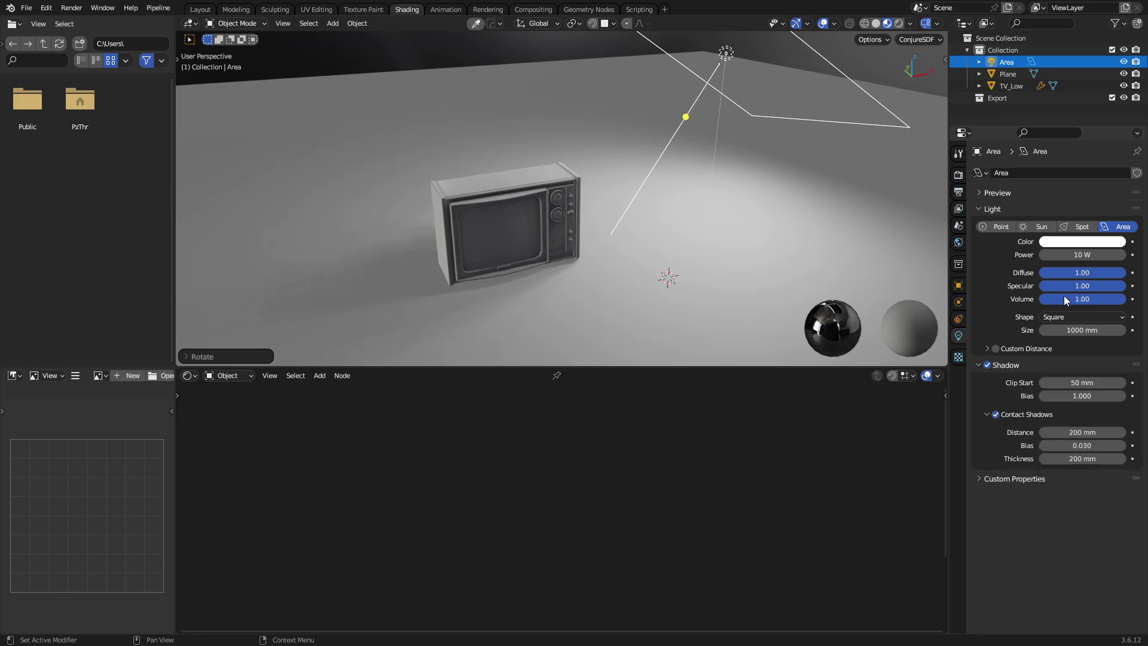
pyautogui.moveTo(1104, 331); pyautogui.dragTo(981, 331)
# Move the area light about 300 mm horizontally toward the television's front, keeping its height locked.
pyautogui.moveTo(664, 155); pyautogui.dragTo(683, 246, button='middle')
pyautogui.press('g')
pyautogui.hotkey('shift', 'z')
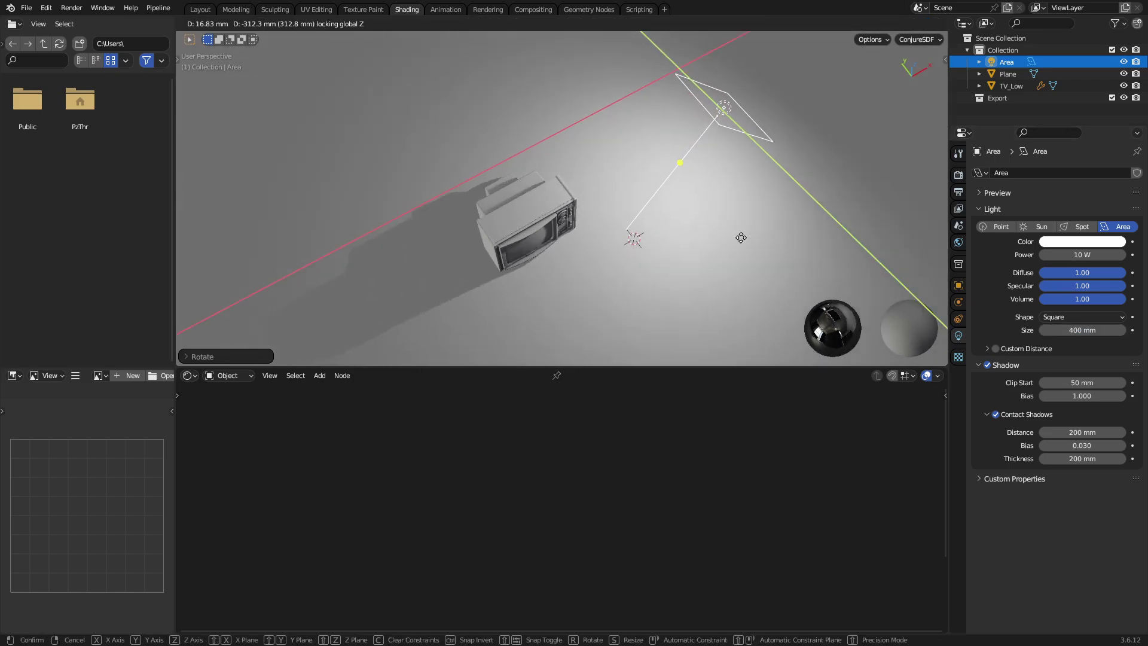
pyautogui.click(733, 242)
# Tint the area light a pale warm orange, about hue 0.098, saturation 0.385 and value 0.911.
pyautogui.click(1075, 243)
pyautogui.moveTo(1039, 167); pyautogui.dragTo(1030, 167)
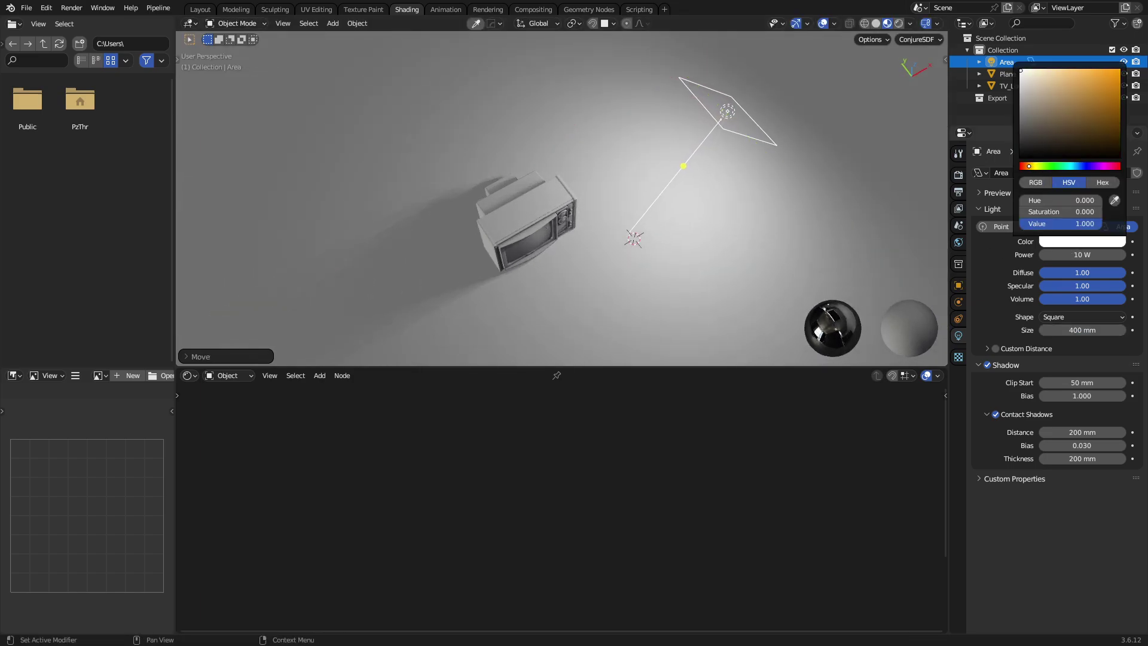
pyautogui.moveTo(1038, 120); pyautogui.dragTo(1038, 74)
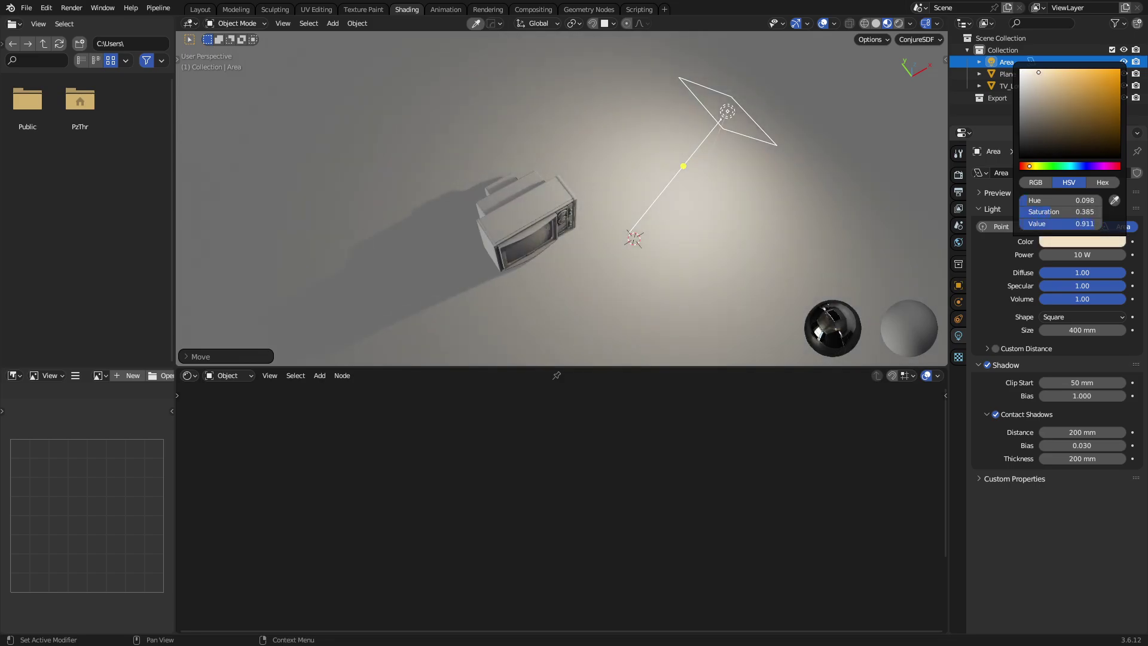
# Duplicate the warm area light along X to the television's opposite side and rotate the copy to aim back toward it.
pyautogui.moveTo(735, 257); pyautogui.dragTo(665, 314, button='middle')
pyautogui.hotkey('shift', 'd')
pyautogui.press('x')
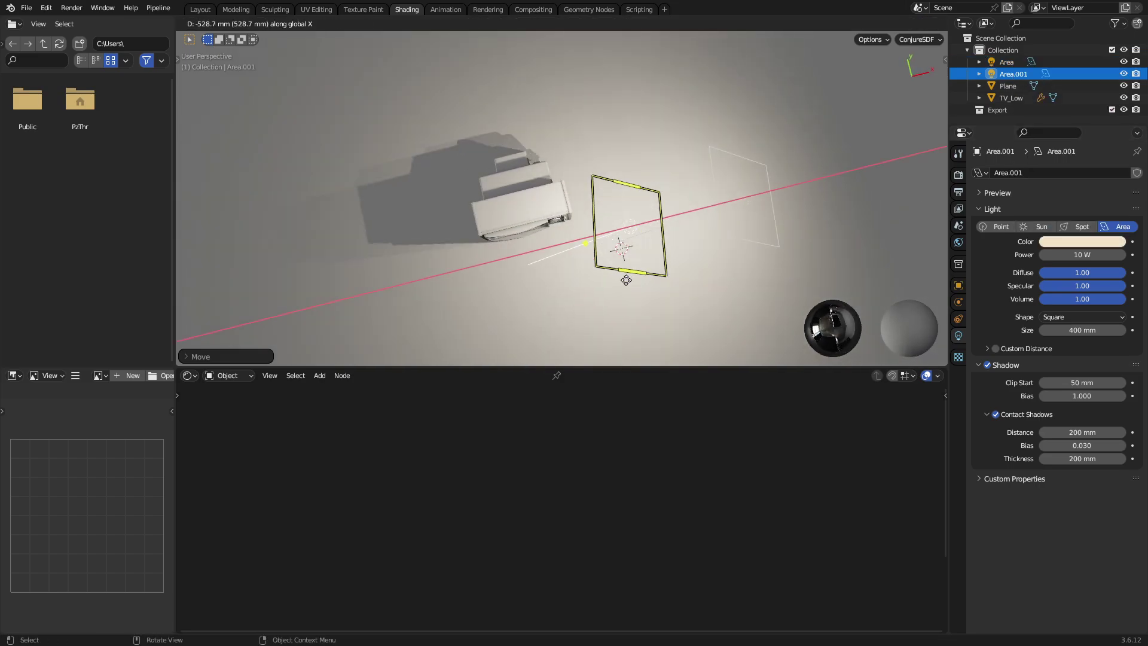
pyautogui.click(314, 332)
pyautogui.moveTo(314, 332); pyautogui.dragTo(450, 179, button='middle')
pyautogui.press('r')
pyautogui.click(702, 107)
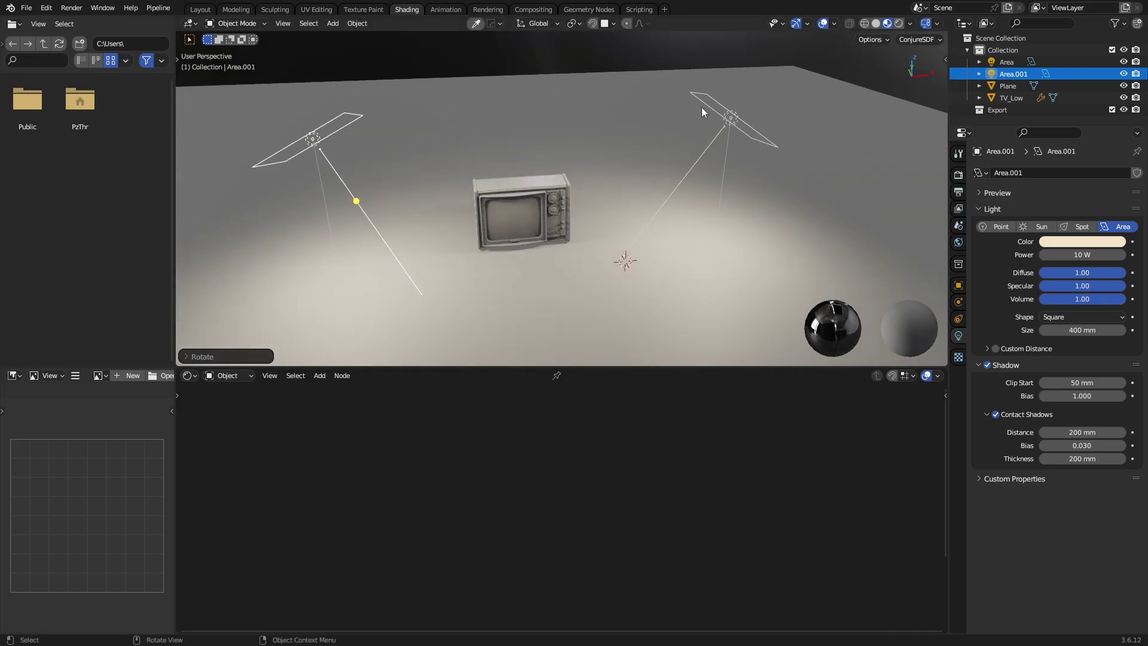
# Change the duplicated area light's color to light blue.
pyautogui.click(1064, 245)
pyautogui.moveTo(1029, 166); pyautogui.dragTo(1076, 166)
pyautogui.moveTo(1052, 90); pyautogui.dragTo(1062, 70)
# Move the blue light to about X -1139, Y 395, Z 780 mm, deselect it and check the television's front shading.
pyautogui.moveTo(589, 214); pyautogui.dragTo(700, 315, button='middle')
pyautogui.press('g')
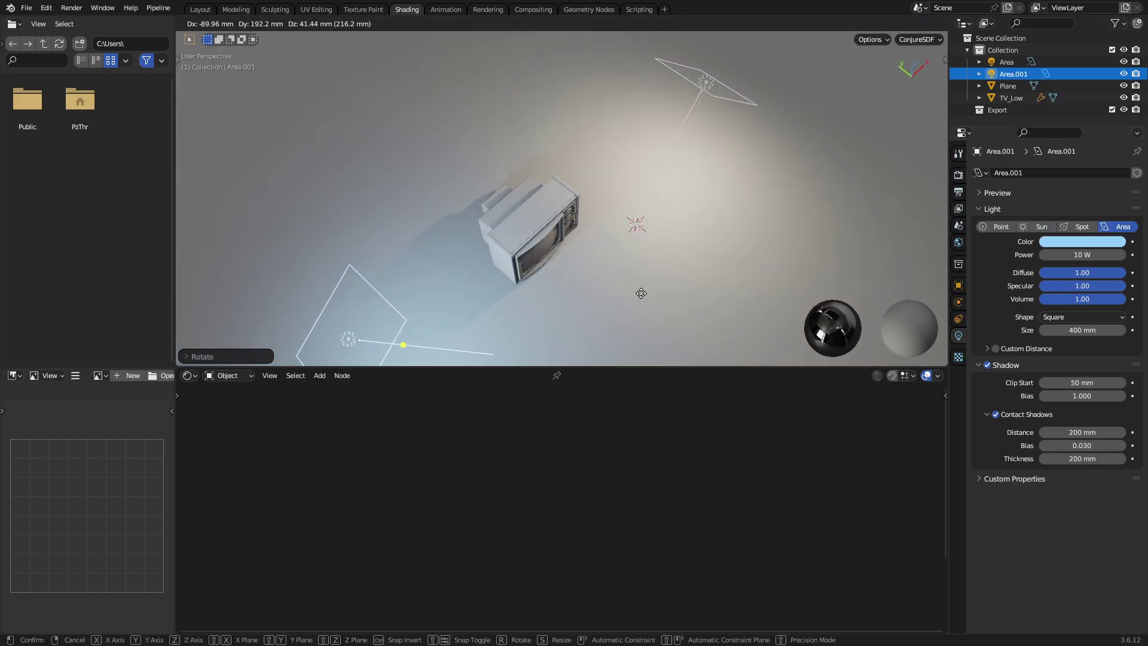
pyautogui.click(559, 269)
pyautogui.moveTo(560, 269); pyautogui.dragTo(560, 235, button='middle')
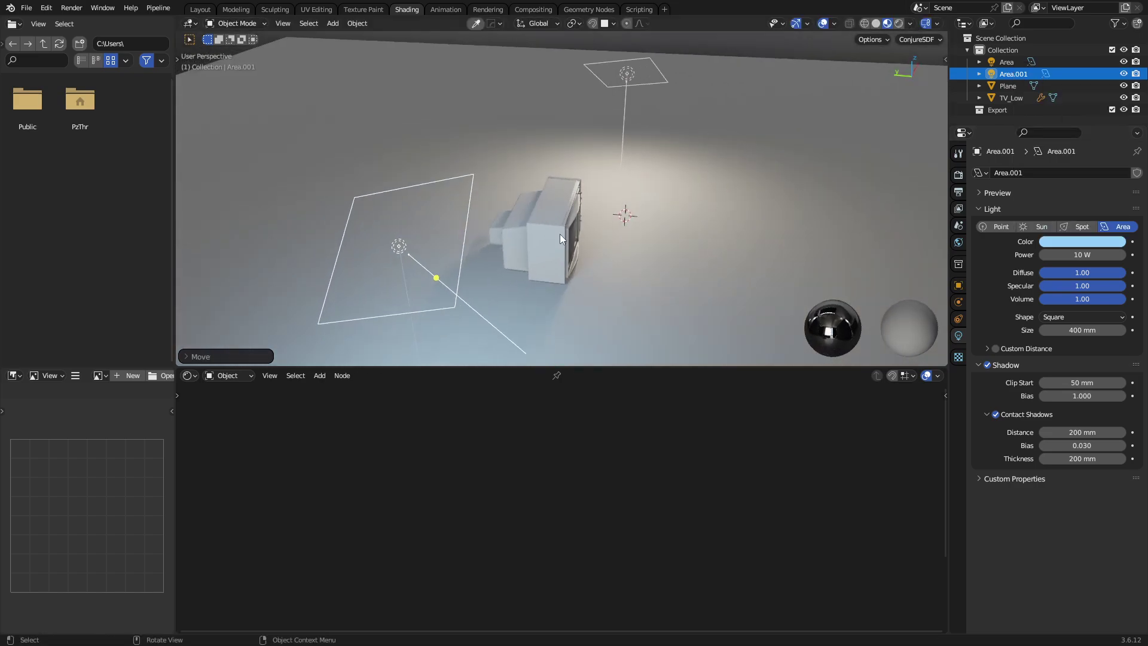
pyautogui.moveTo(544, 188); pyautogui.dragTo(483, 214, button='middle')
pyautogui.click(539, 213)
pyautogui.scroll(5, 551, 239)
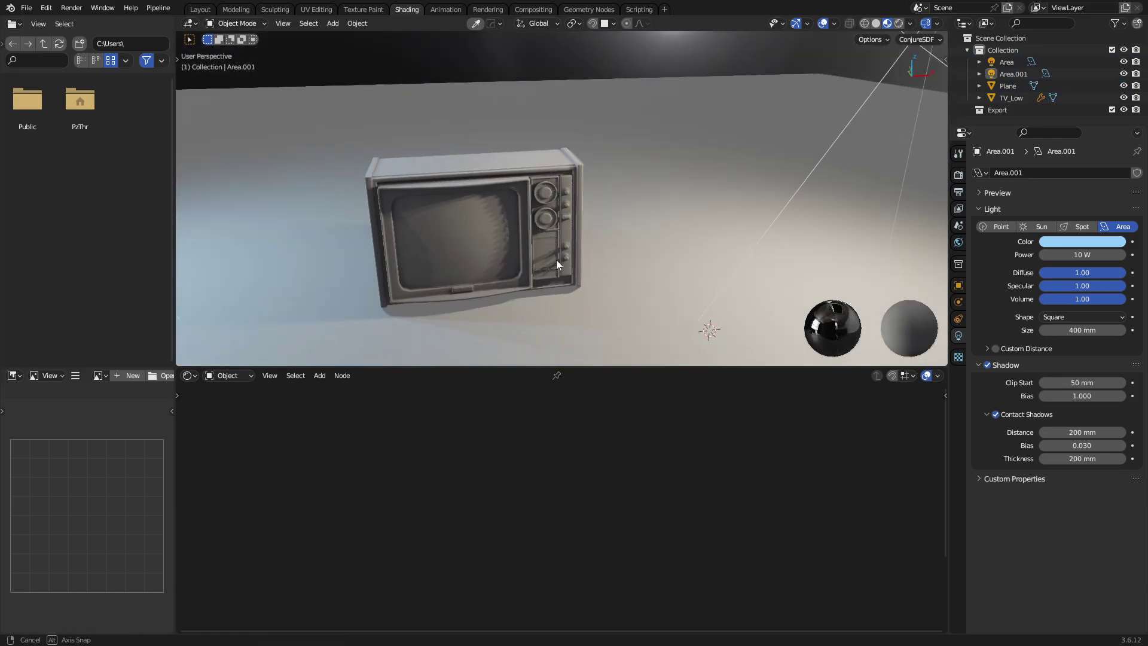
pyautogui.keyDown('ctrl'); pyautogui.moveTo(647, 246); pyautogui.dragTo(605, 252, button='middle'); pyautogui.keyUp('ctrl')
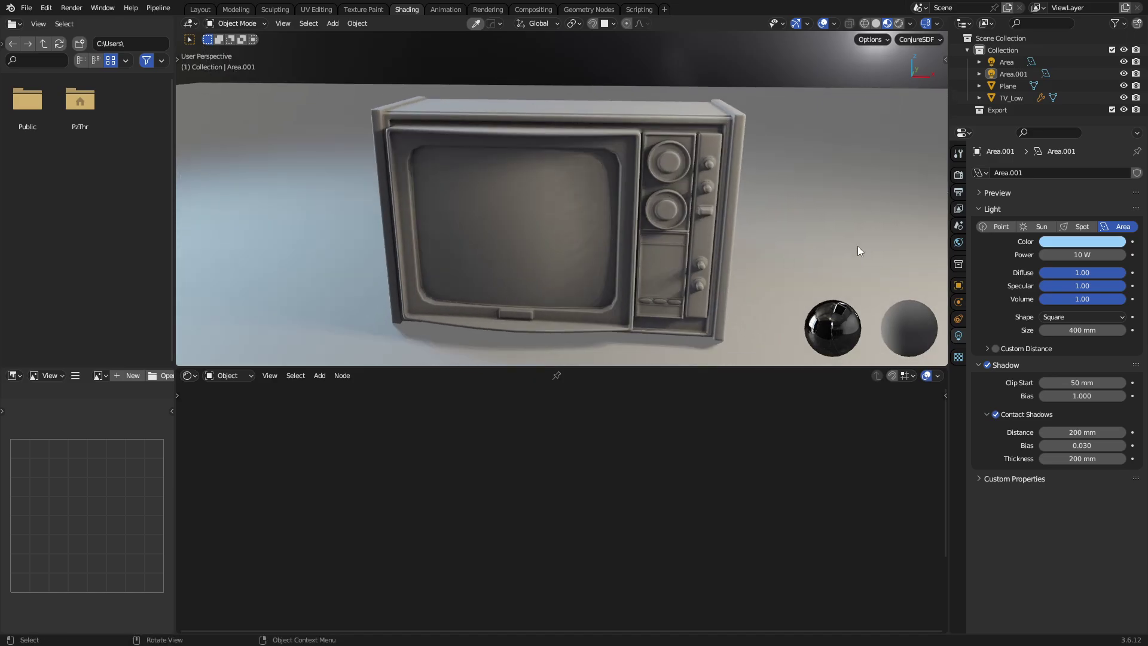
# Compare the preview with scene lights off and on, and slightly lower the viewport's environment lighting strength below 0.240.
pyautogui.click(959, 174)
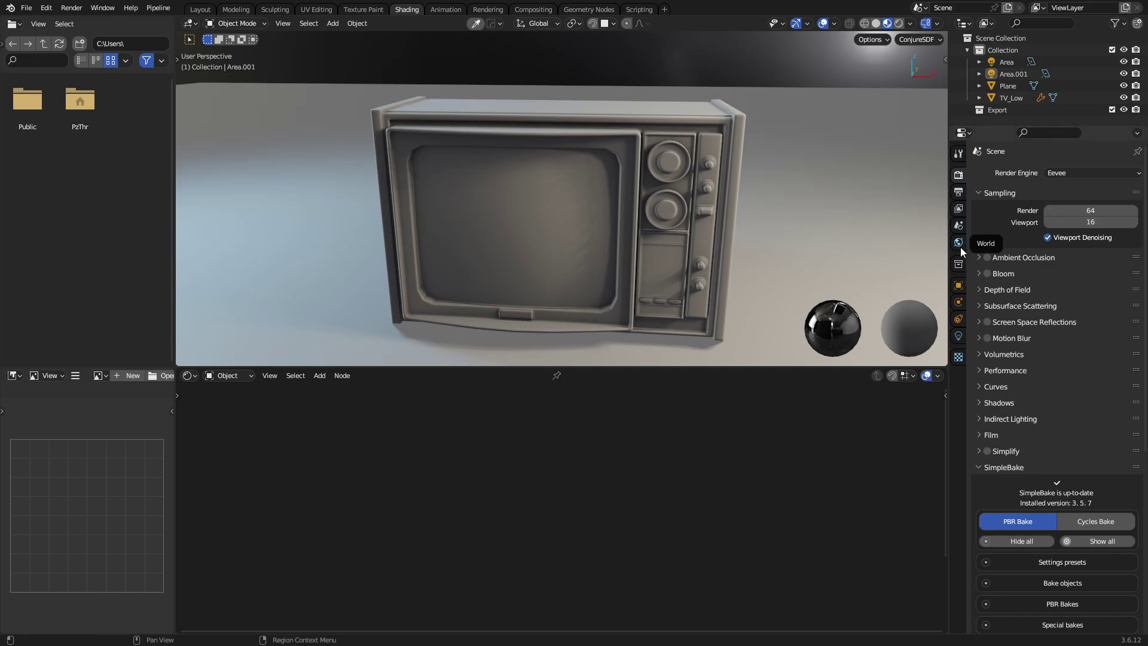
pyautogui.click(910, 23)
pyautogui.click(862, 84)
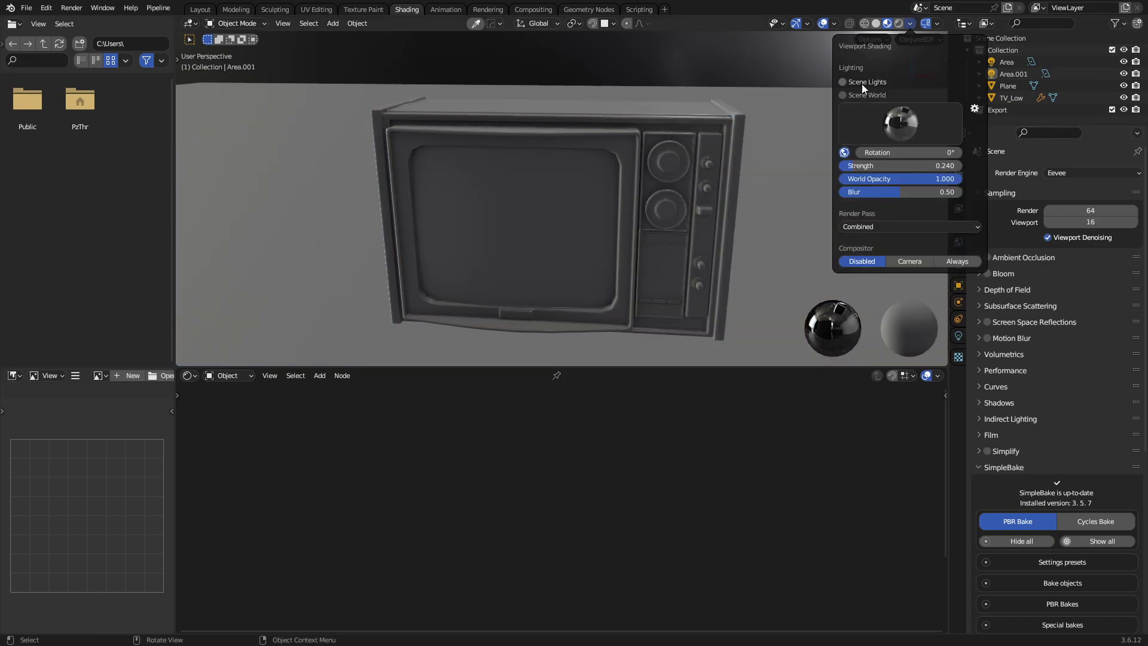
pyautogui.click(862, 84)
pyautogui.moveTo(914, 165); pyautogui.dragTo(892, 165)
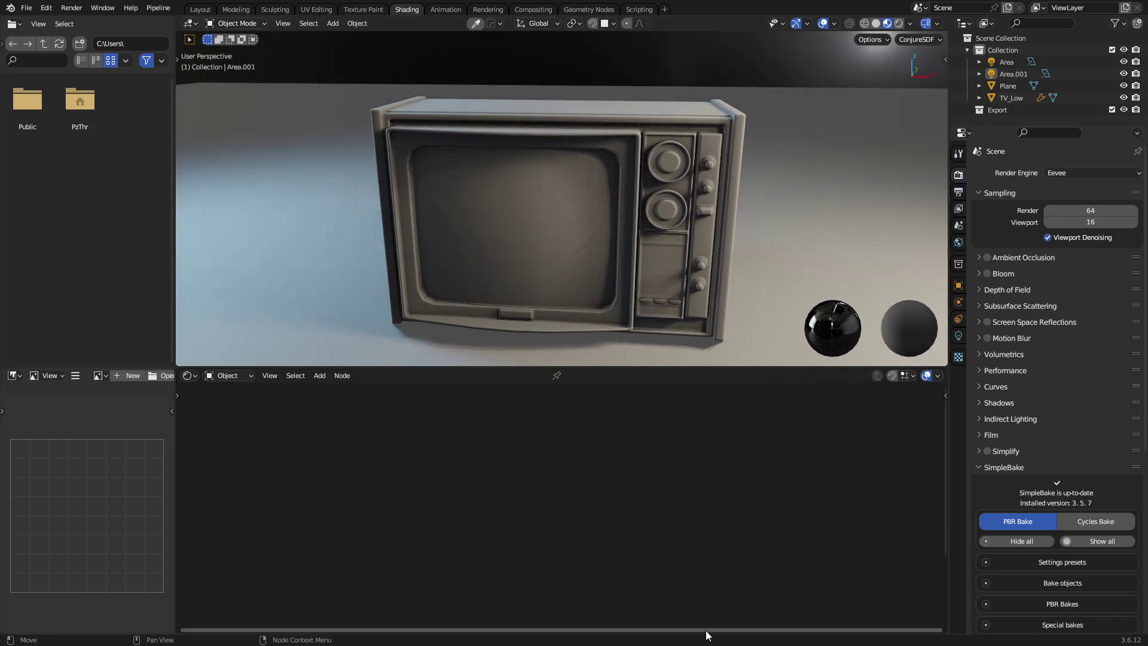
# Set both the cube and cascade shadow sizes to 2048 px in Eevee's render settings.
pyautogui.click(981, 438)
pyautogui.click(981, 439)
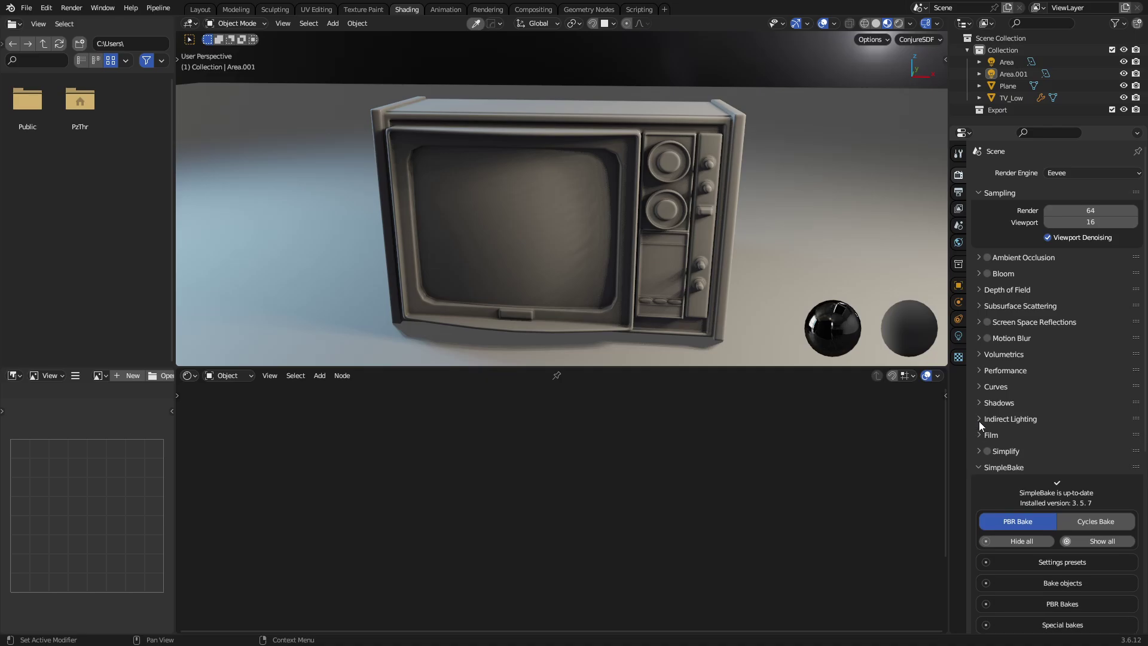
pyautogui.click(978, 419)
pyautogui.click(982, 418)
pyautogui.click(978, 403)
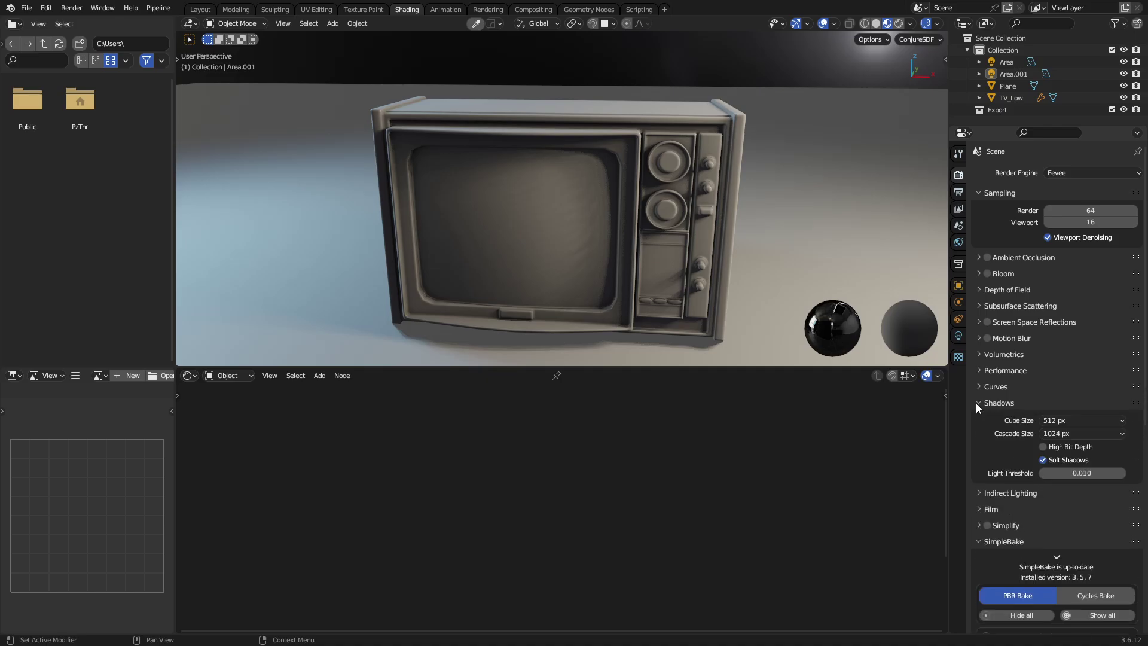
pyautogui.click(1066, 421)
pyautogui.click(1059, 491)
pyautogui.click(1064, 434)
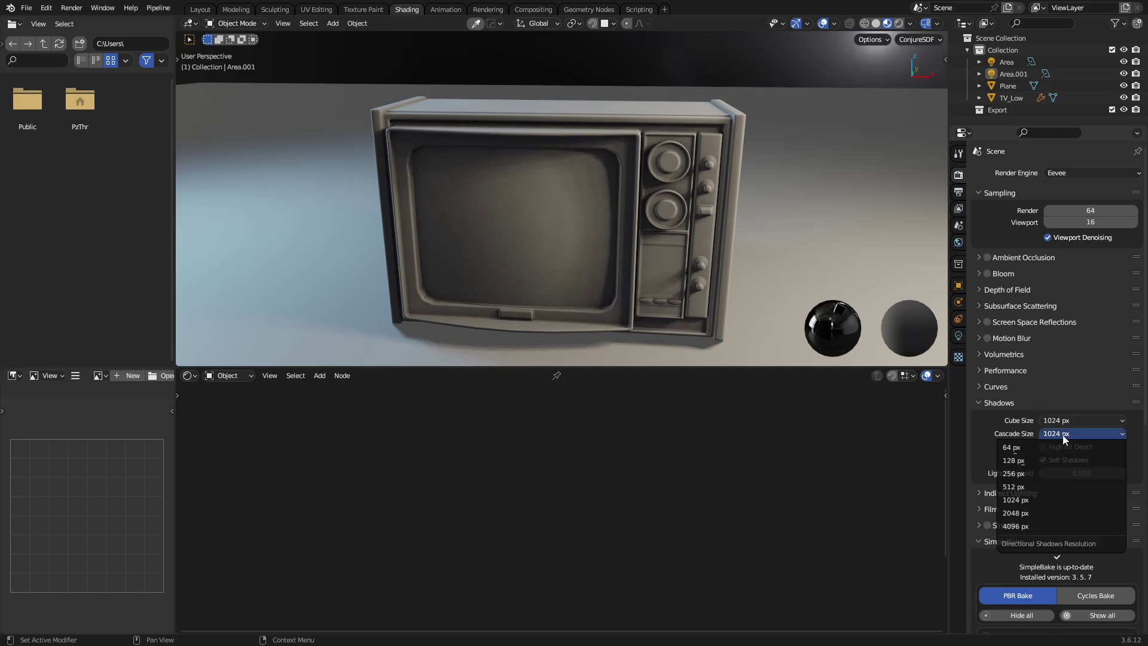
pyautogui.click(1045, 512)
pyautogui.click(1062, 421)
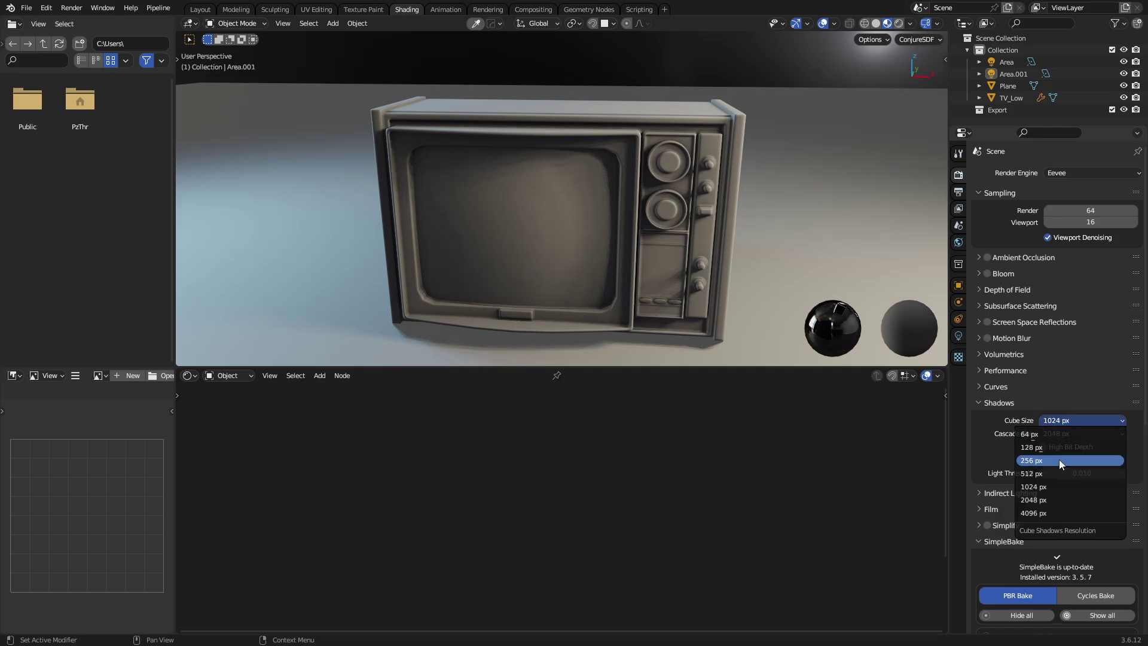
pyautogui.click(1053, 496)
# Enable High Quality Normals, Screen Space Reflections and Ambient Occlusion for the Eevee render.
pyautogui.click(984, 387)
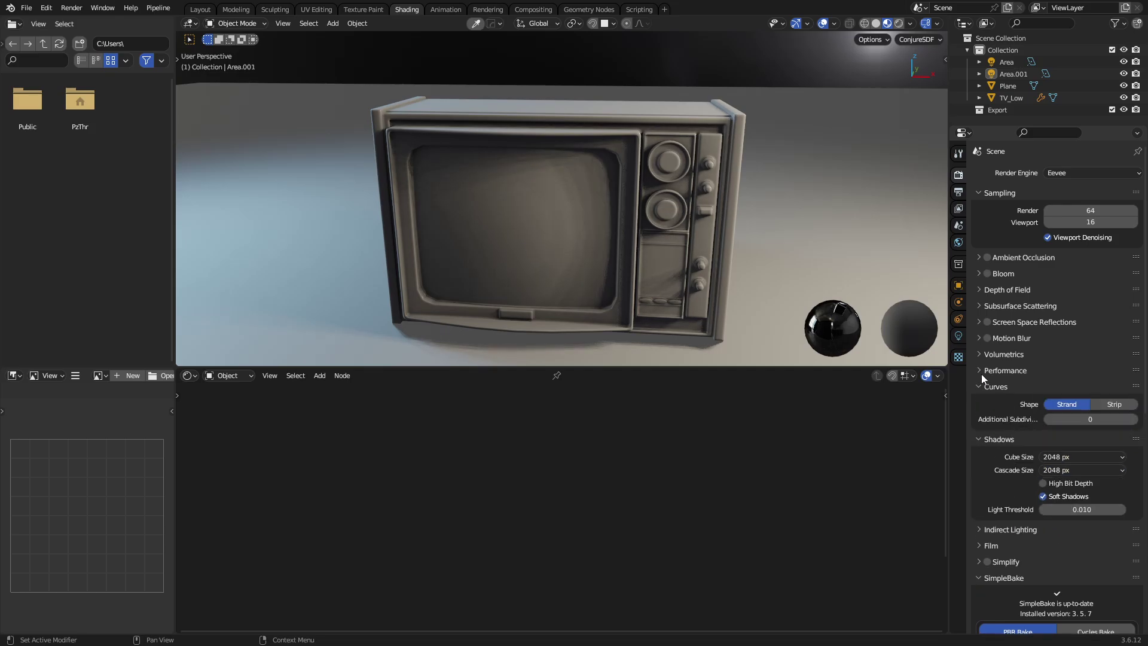
pyautogui.click(981, 372)
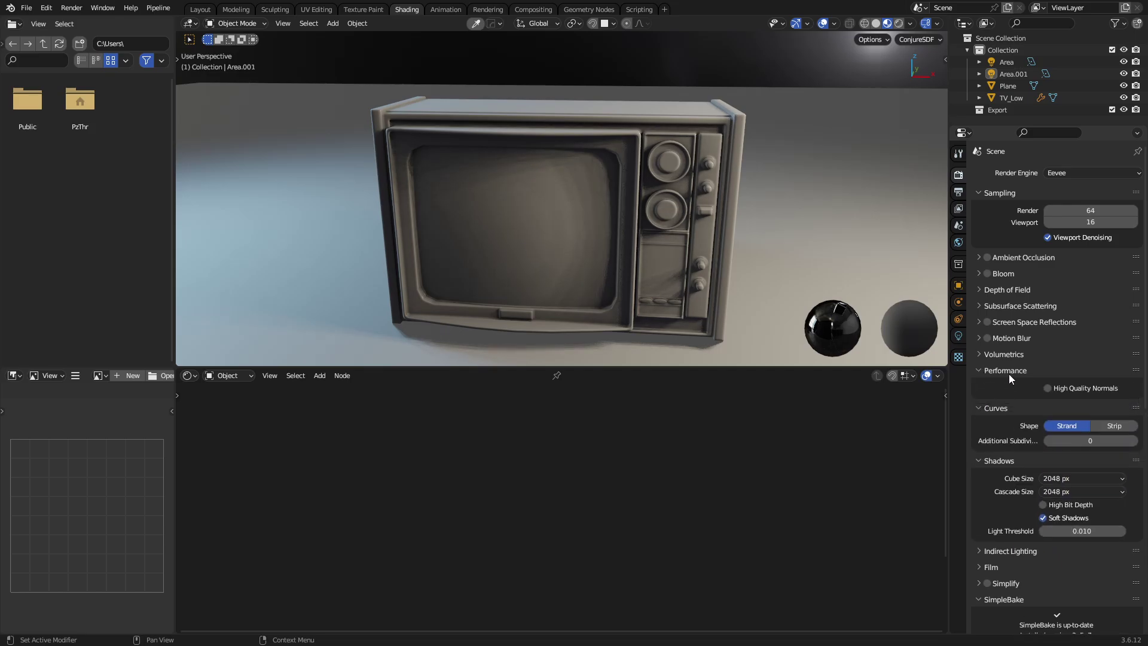
pyautogui.click(986, 321)
pyautogui.click(983, 274)
pyautogui.click(987, 258)
# Enable Bloom with a radius of about 2.827 and an intensity of about 0.011.
pyautogui.click(987, 273)
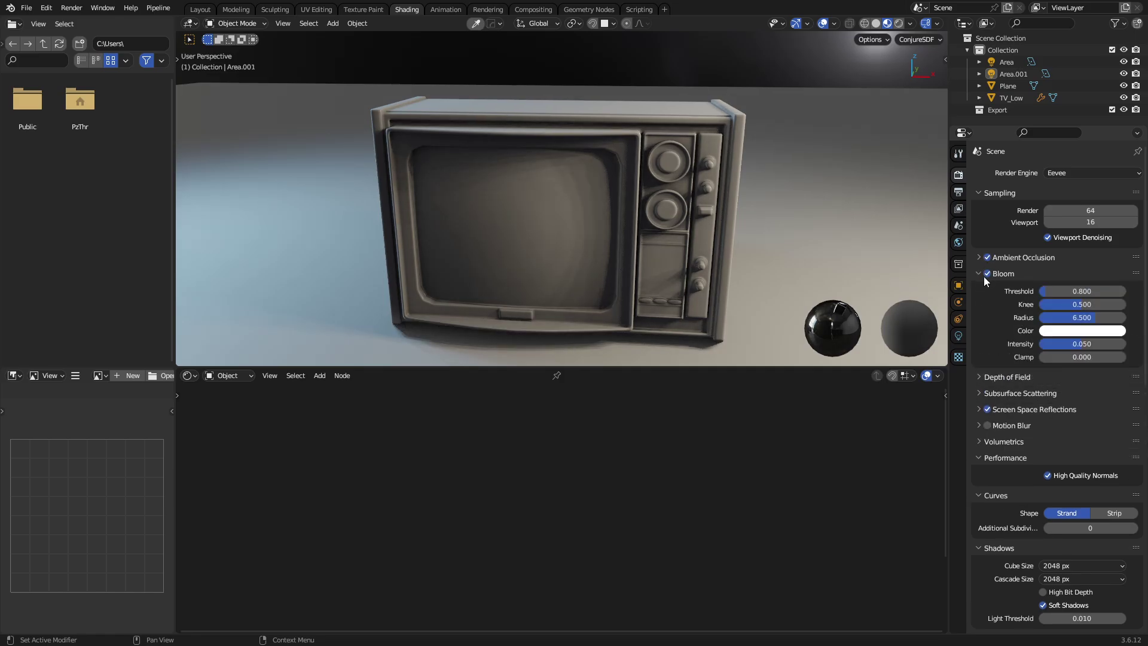
pyautogui.moveTo(1101, 344); pyautogui.dragTo(1065, 318)
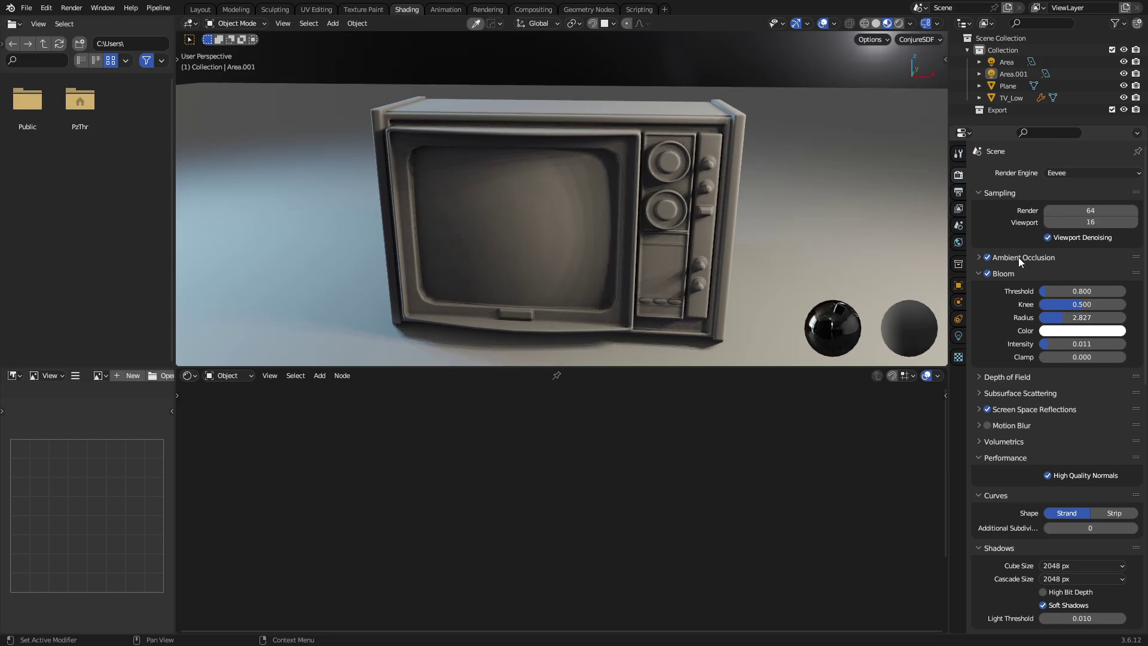
pyautogui.click(981, 274)
pyautogui.click(981, 257)
pyautogui.click(981, 257)
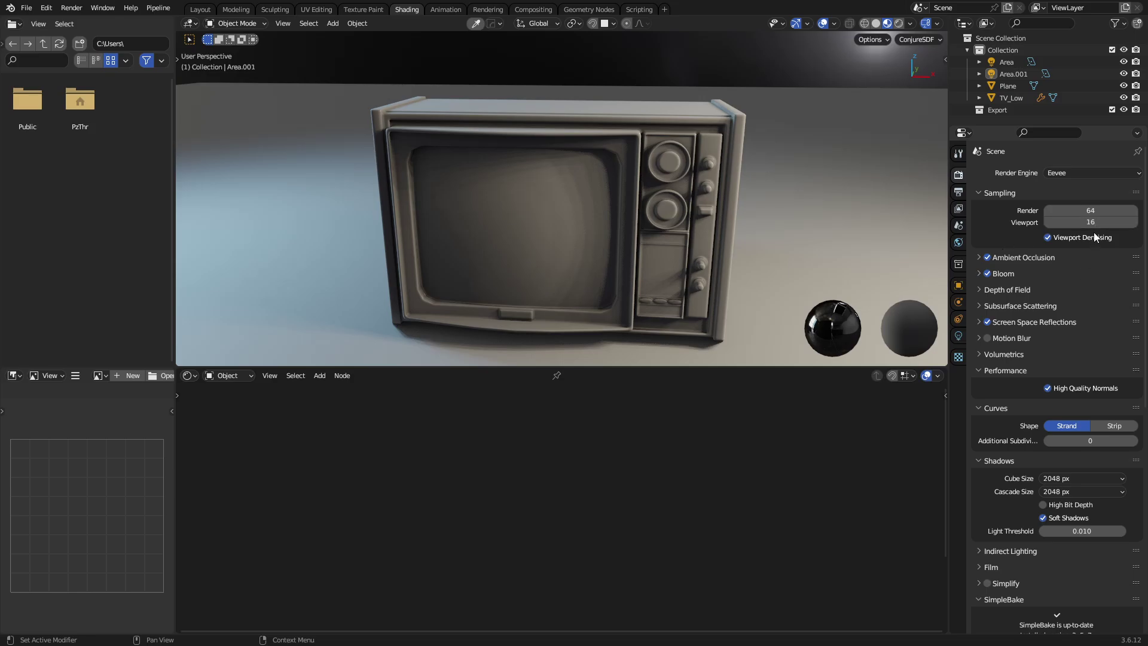
# Raise the viewport samples to 58 and enable Motion Blur.
pyautogui.moveTo(1087, 222); pyautogui.dragTo(1107, 221)
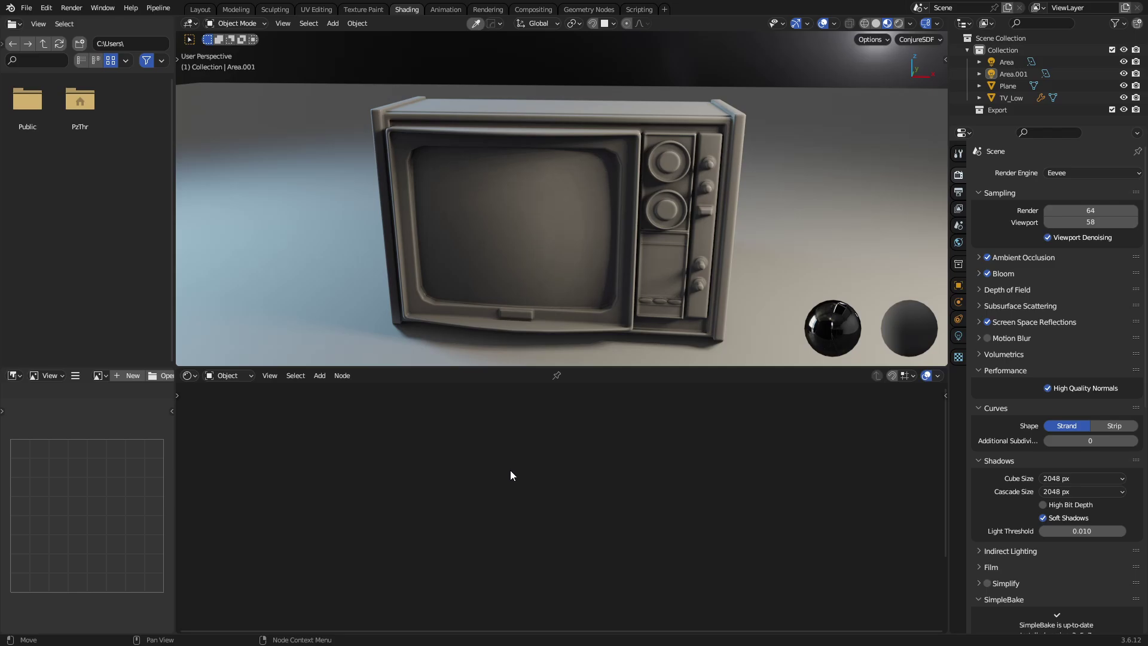
pyautogui.click(979, 338)
pyautogui.click(980, 338)
pyautogui.click(988, 338)
# Refine Screen Space Reflections with Refraction on, Half Res Trace off and Trace Precision 1.000, and adjust its edge fading.
pyautogui.click(979, 321)
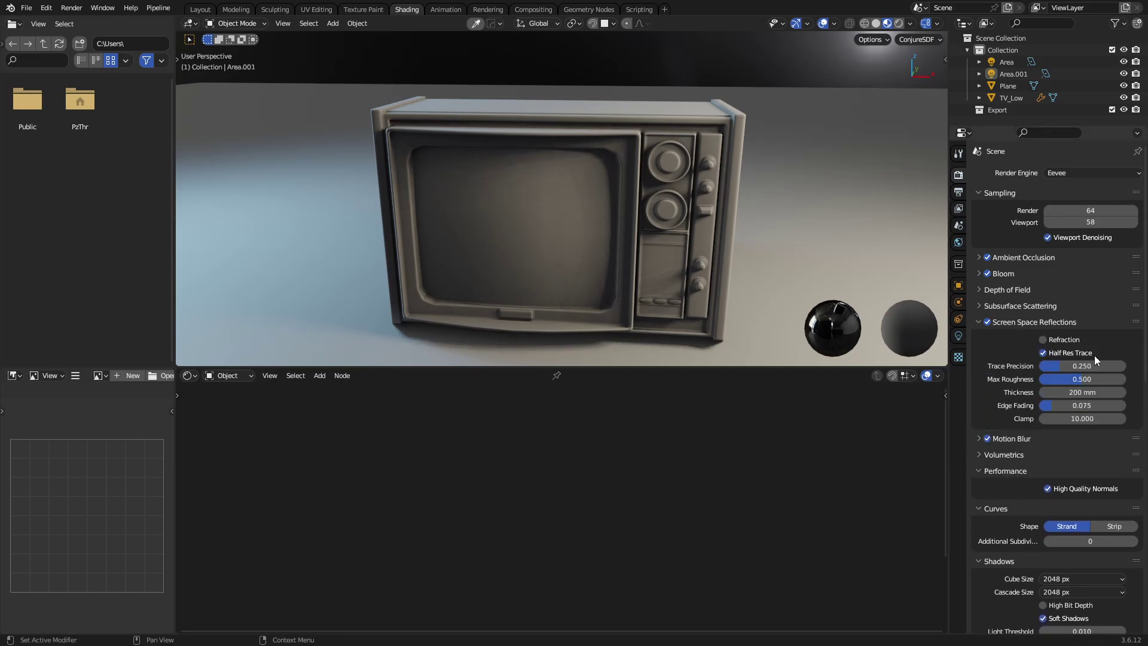
pyautogui.click(1057, 348)
pyautogui.moveTo(1068, 366); pyautogui.dragTo(1125, 366)
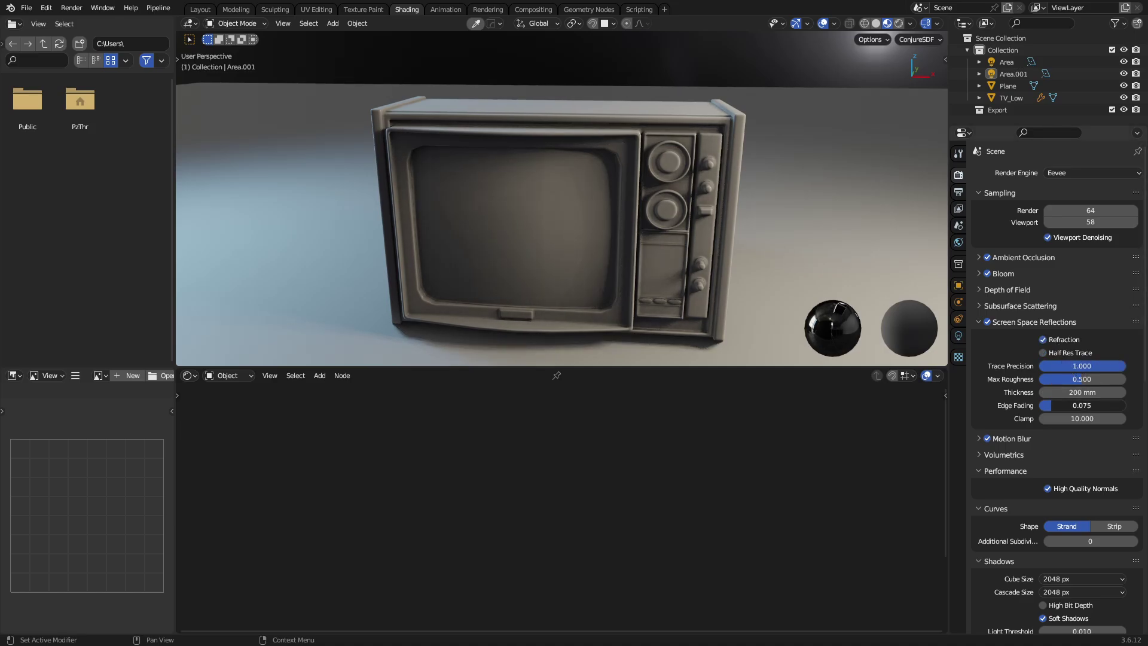
pyautogui.moveTo(1070, 405); pyautogui.dragTo(1083, 406)
pyautogui.click(981, 323)
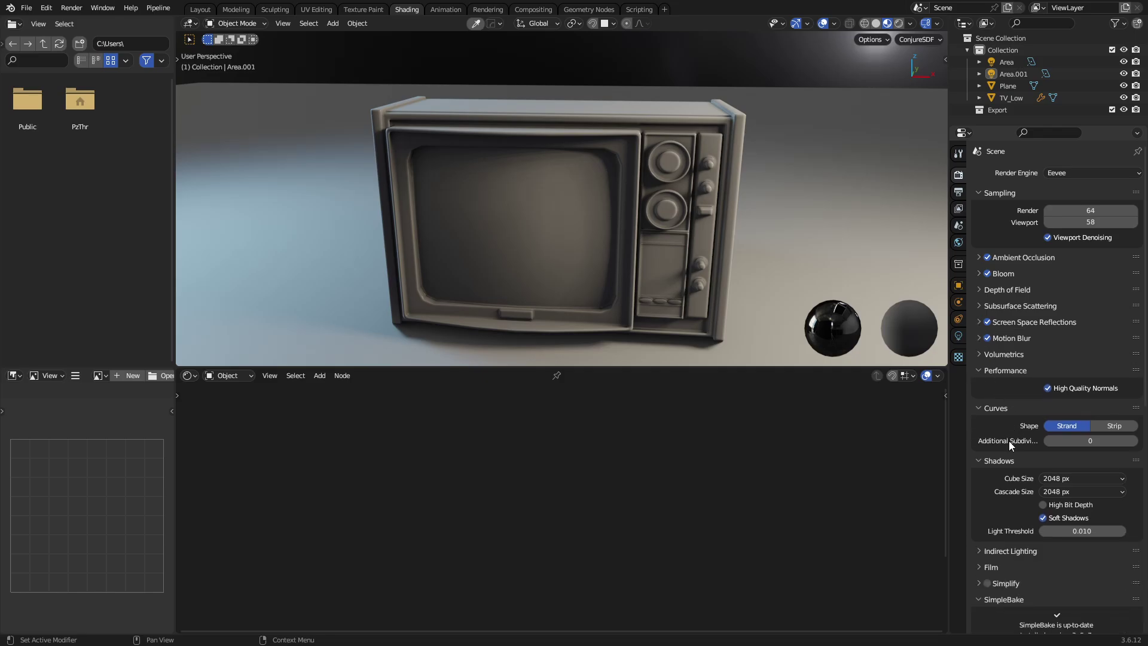
# Review the blue light's settings and compare the television's close-up shading between the Layout and Shading workspaces.
pyautogui.click(981, 374)
pyautogui.click(982, 374)
pyautogui.click(981, 375)
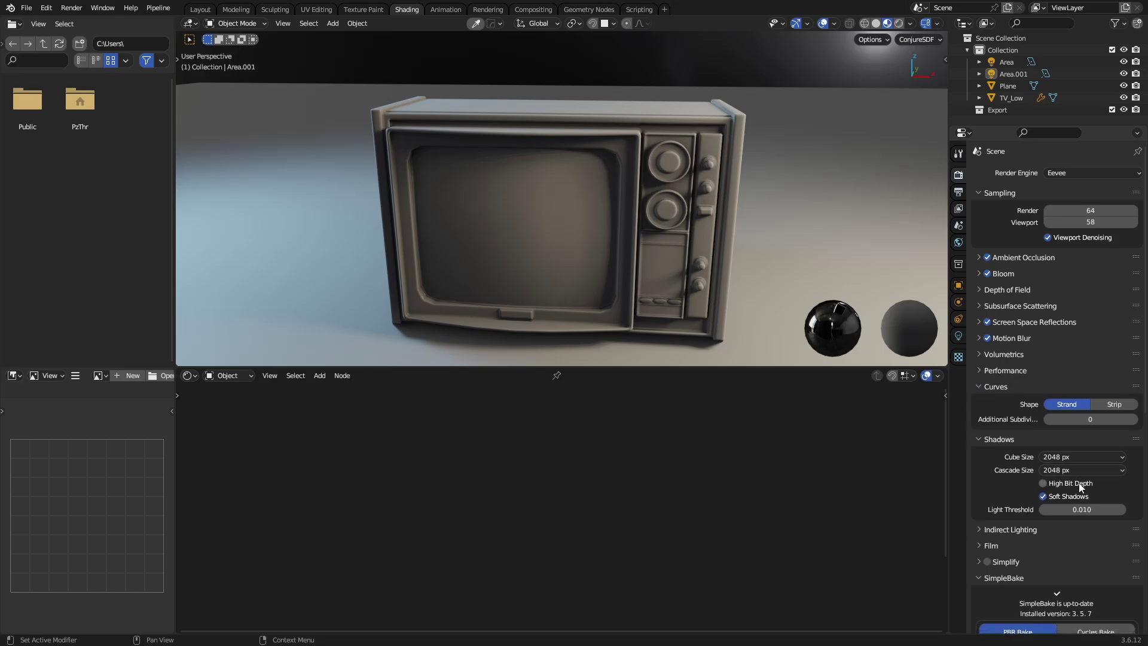
pyautogui.click(958, 336)
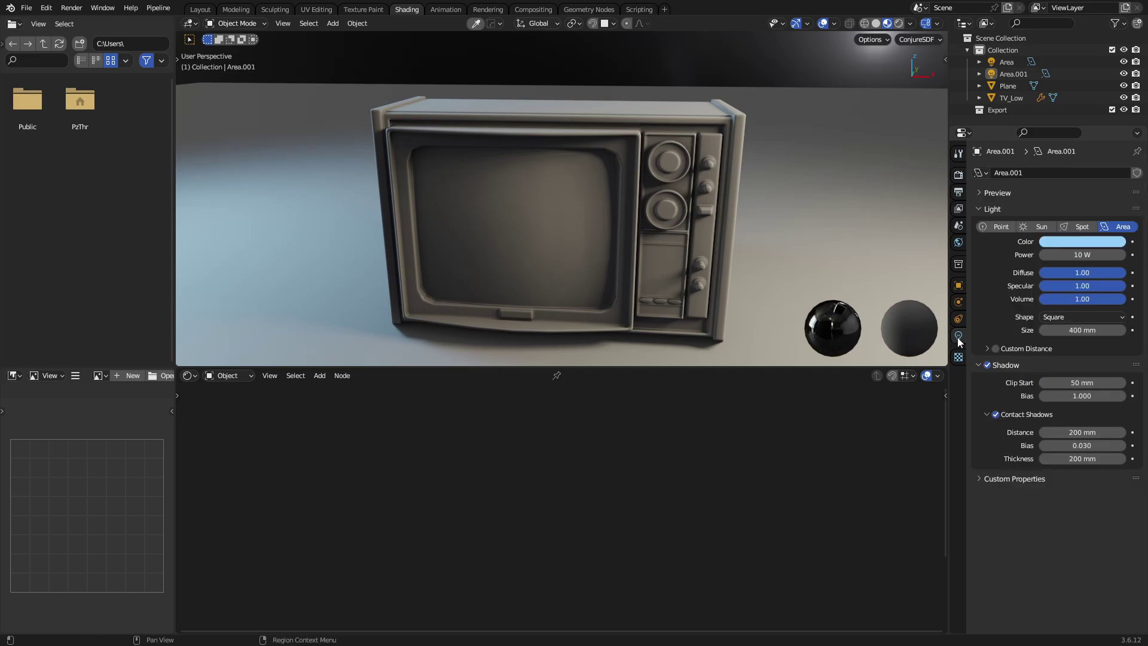
pyautogui.scroll(-3, 669, 249)
pyautogui.scroll(2, 712, 238)
pyautogui.moveTo(645, 250); pyautogui.dragTo(725, 192, button='middle')
pyautogui.scroll(1, 716, 222)
pyautogui.click(201, 10)
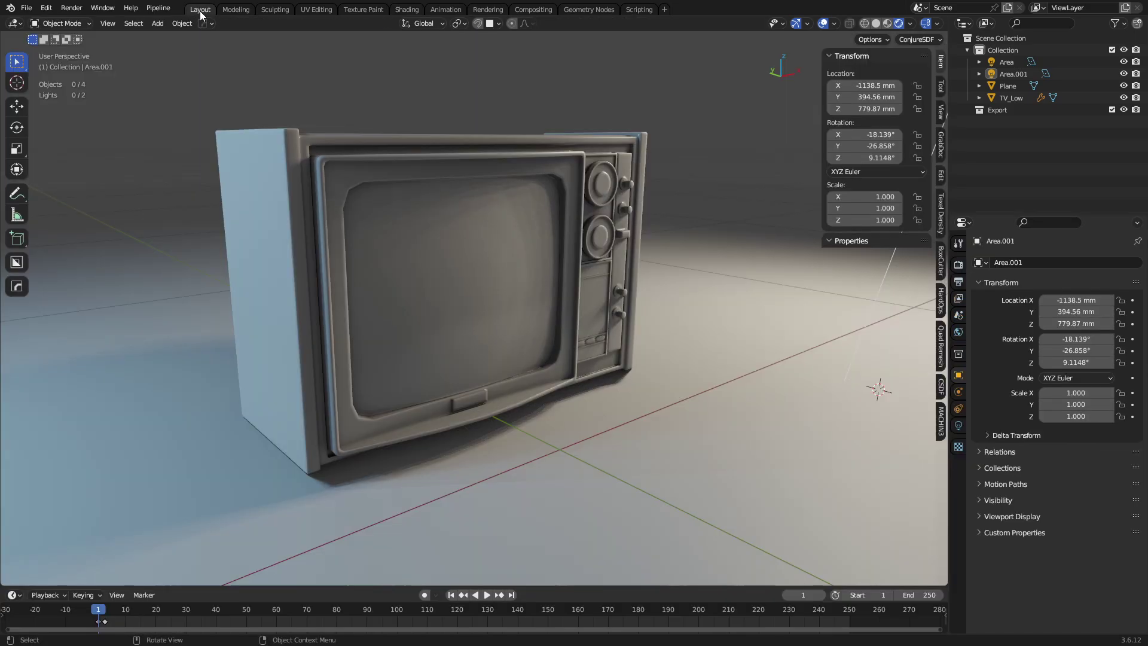
pyautogui.click(407, 9)
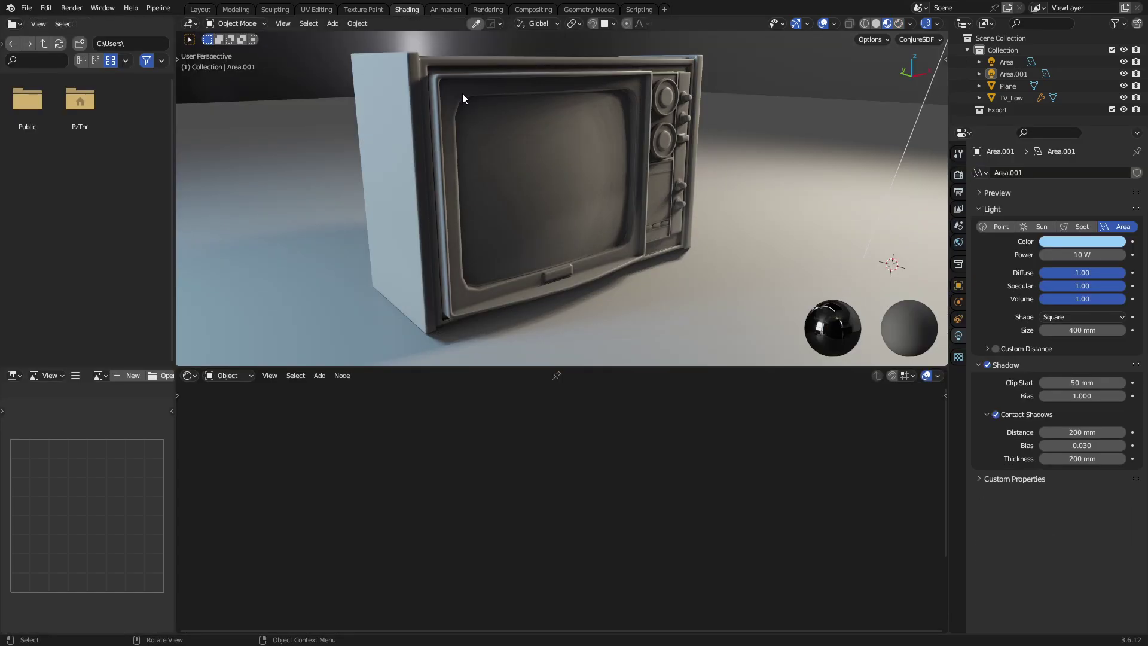
# Maximize the 3D viewport and fly around the lit television to examine its front and top shading under both area lights.
pyautogui.hotkey('ctrl', 'space')
pyautogui.moveTo(665, 244)
pyautogui.mouseDown(button='middle')
pyautogui.moveTo(690, 374)
pyautogui.moveTo(715, 370)
pyautogui.mouseUp(button='middle')
pyautogui.hotkey('shift', '`')
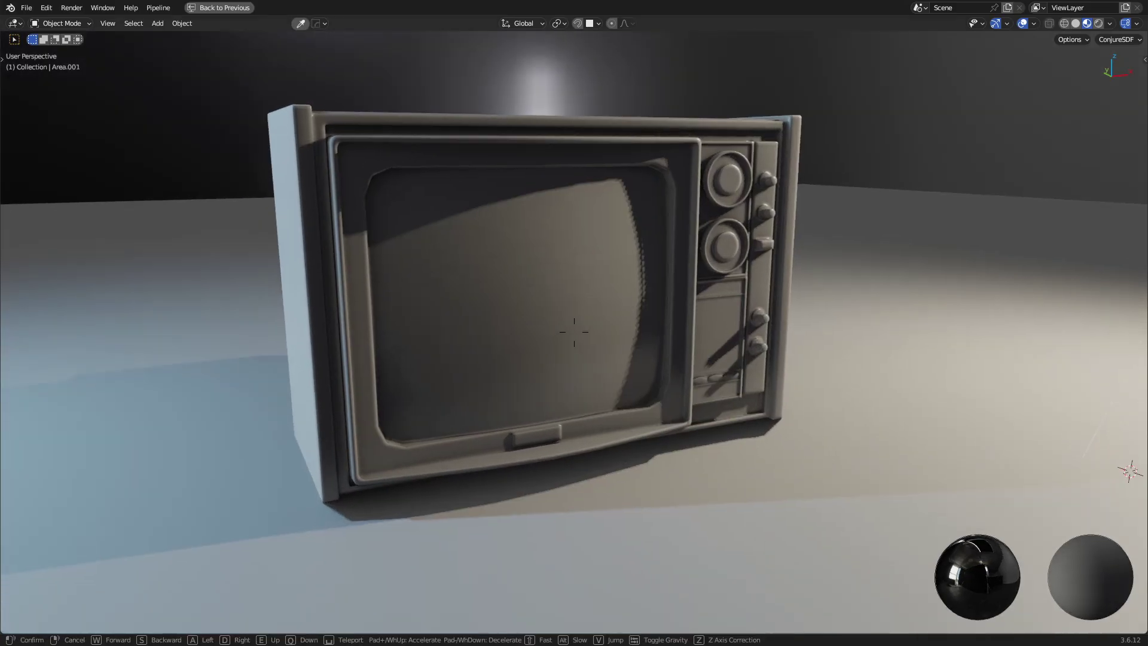
pyautogui.press('w')
pyautogui.press('s')
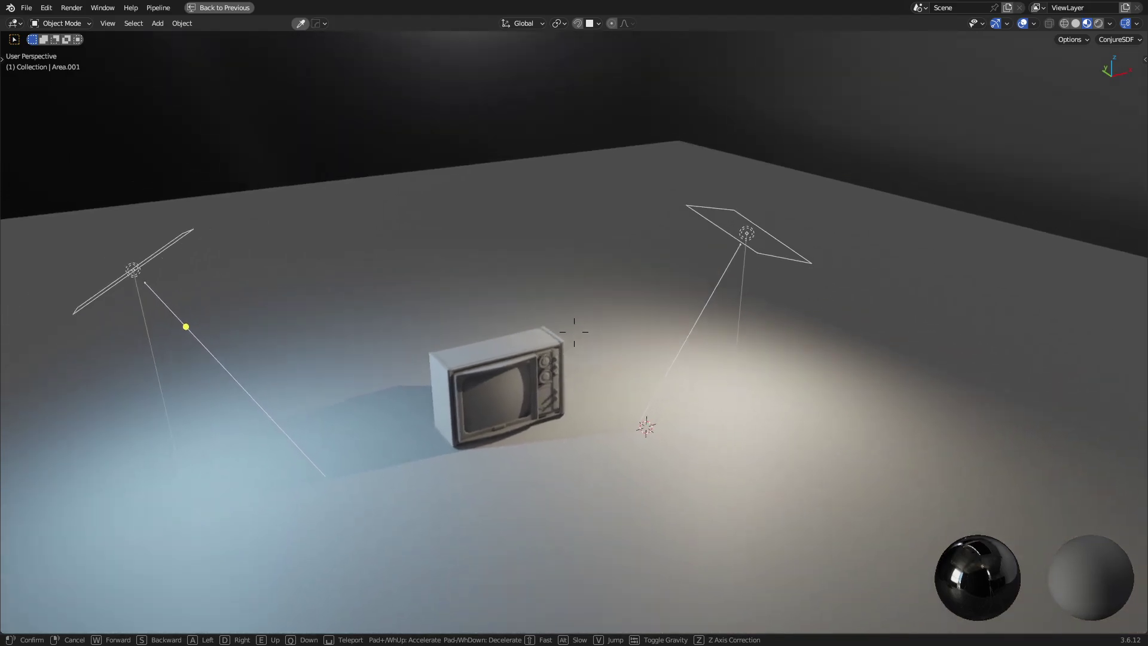
pyautogui.press('w')
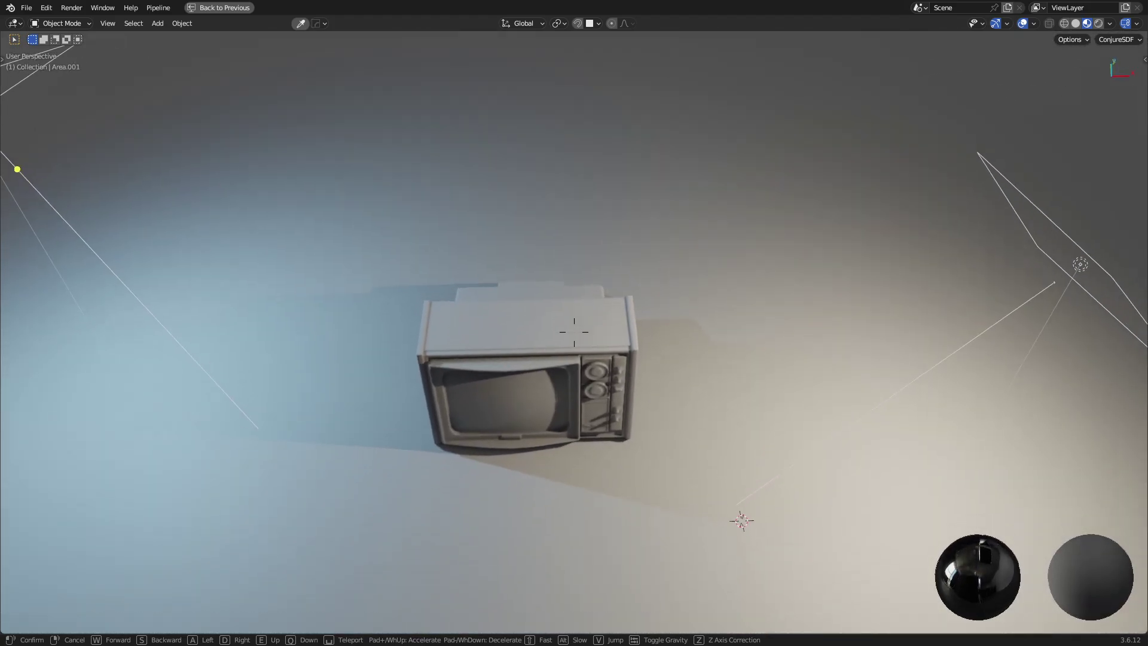
pyautogui.press('s')
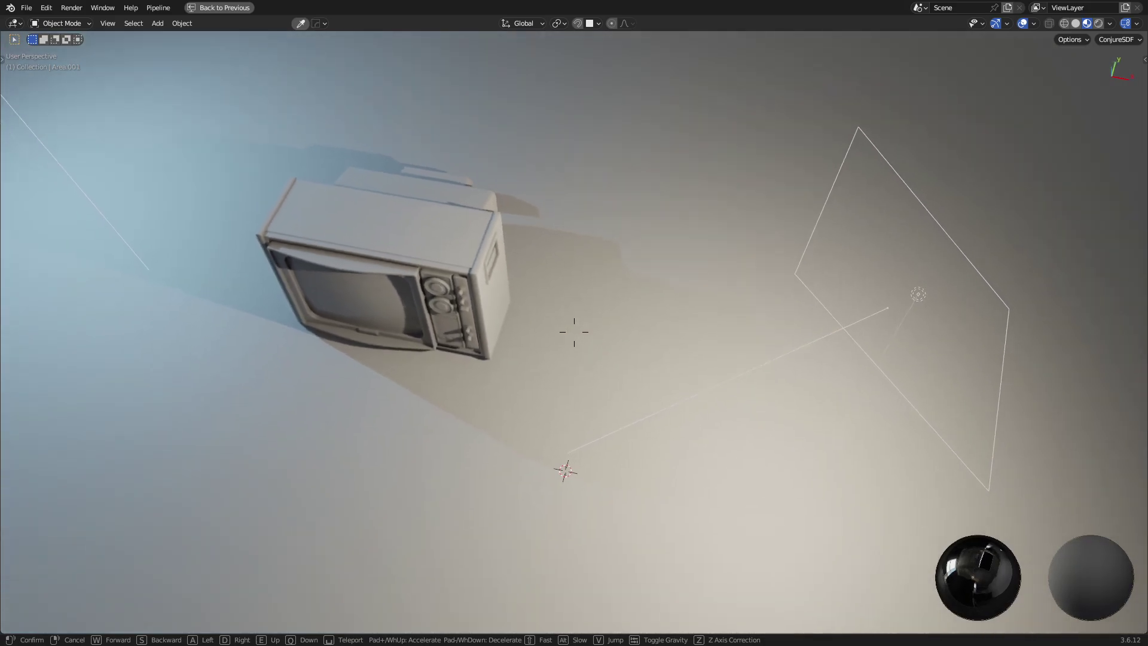
pyautogui.click(717, 374)
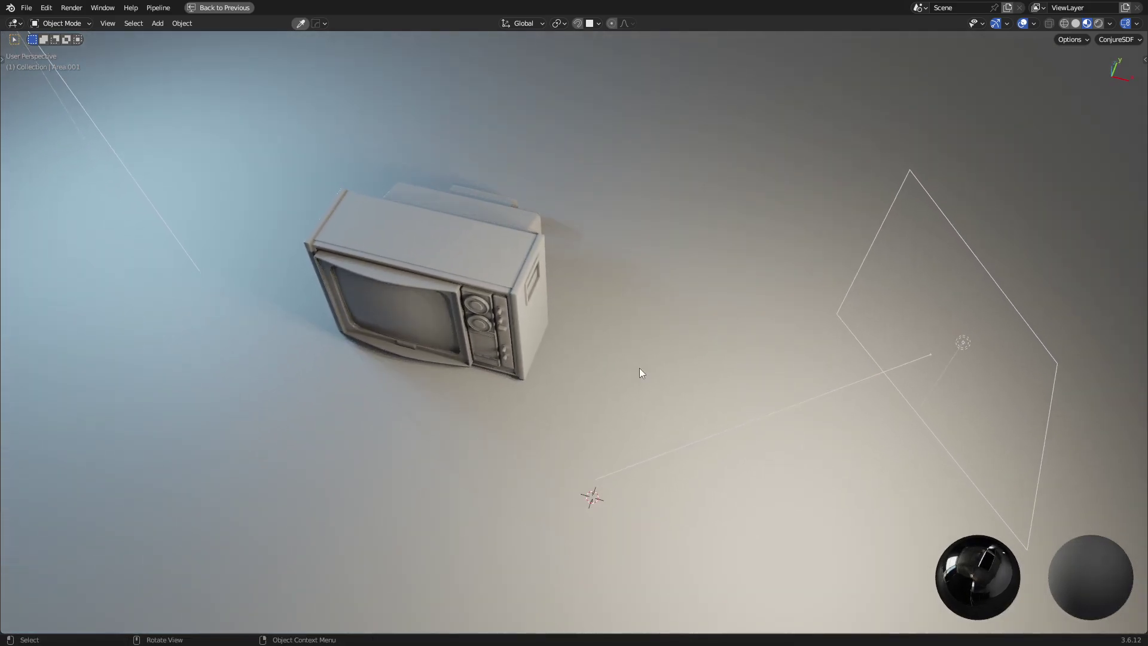
pyautogui.hotkey('shift', '`')
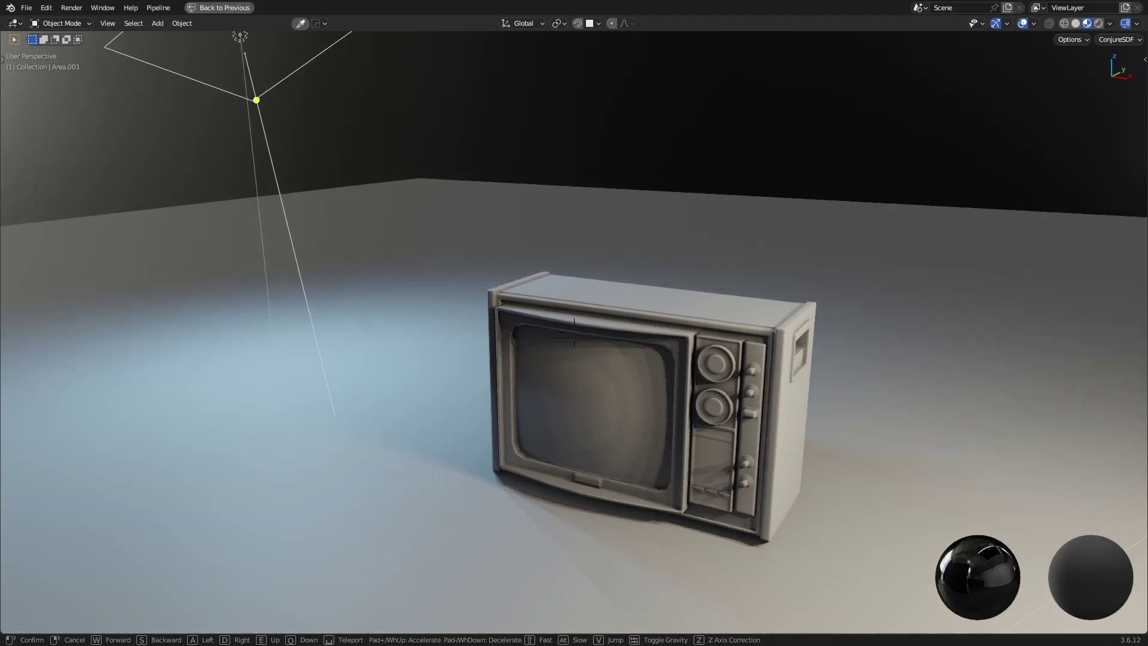
pyautogui.press('w')
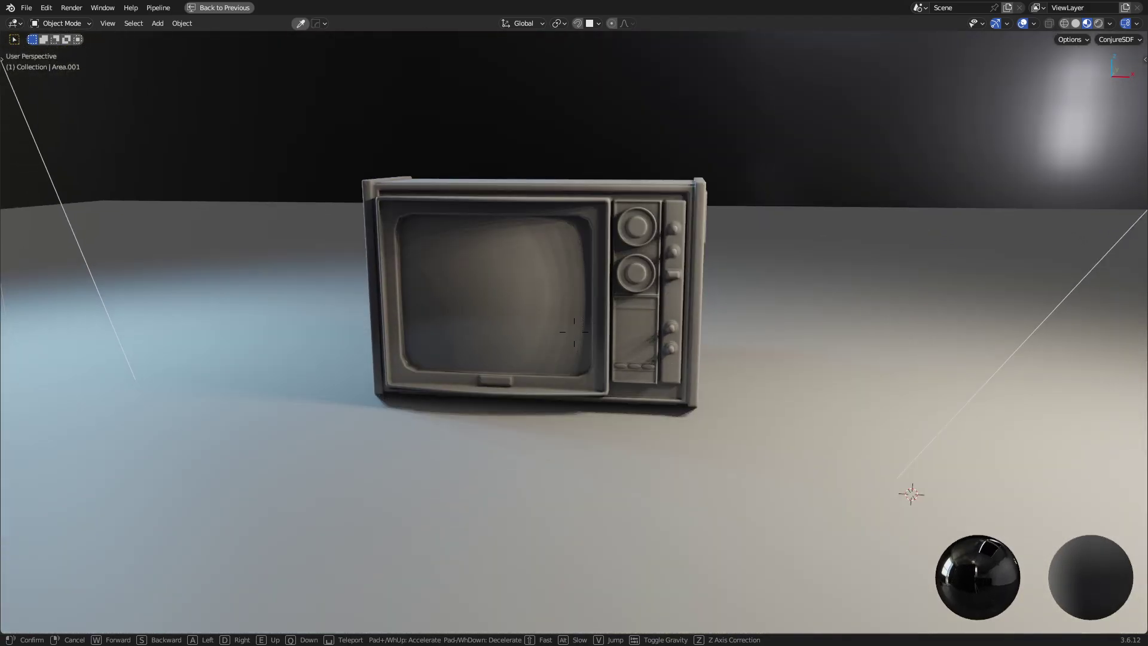
pyautogui.press('w')
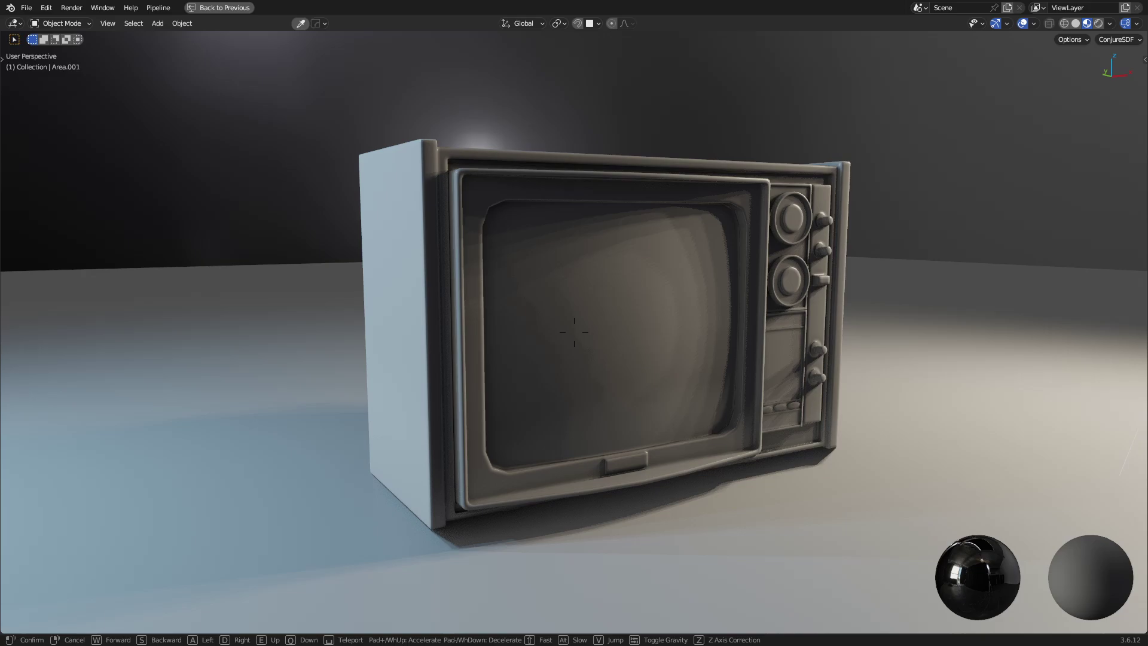
pyautogui.click(640, 366)
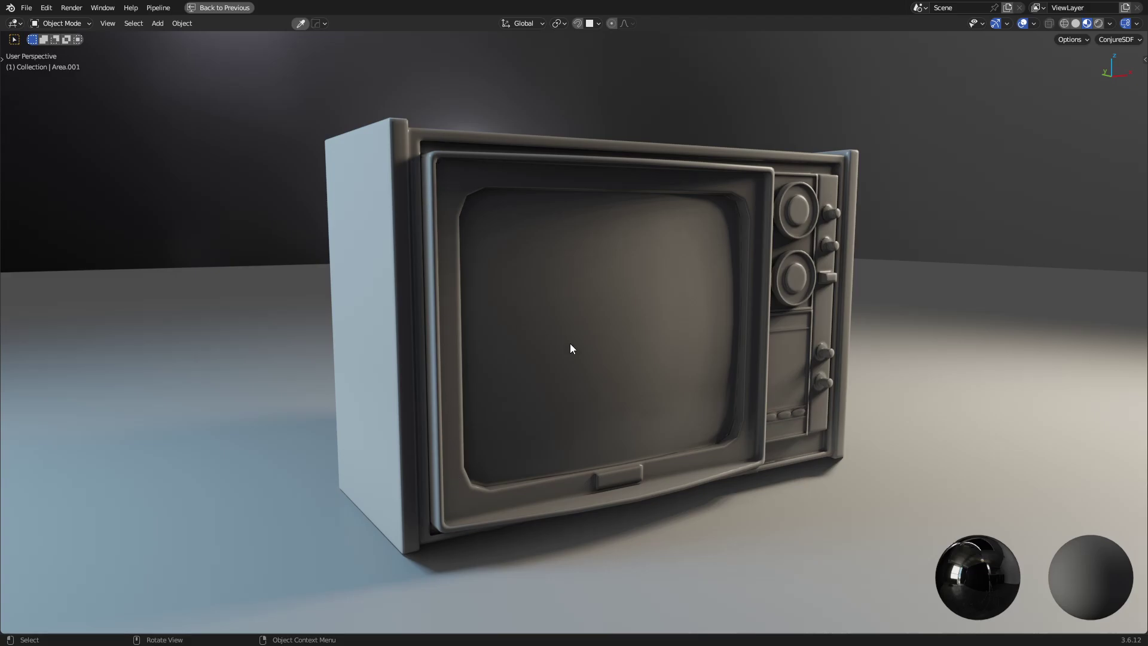
# Fly around to the television's handle side and examine the shading of its knobs, cabinet edge and recessed handle up close.
pyautogui.hotkey('shift', '`')
pyautogui.press('s')
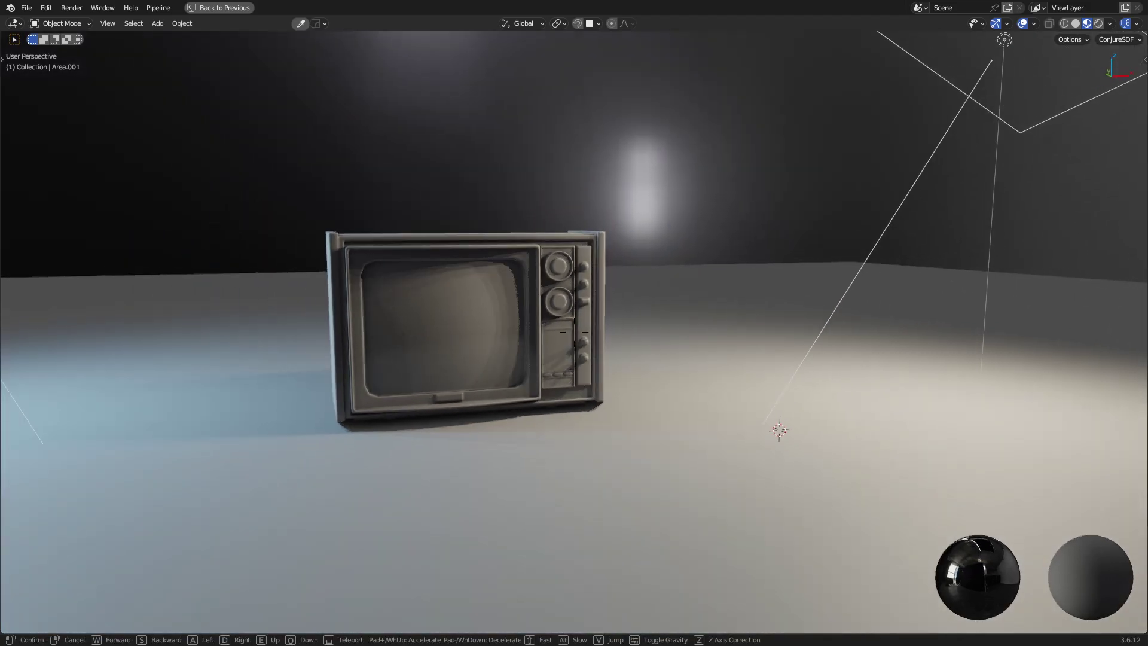
pyautogui.press('d')
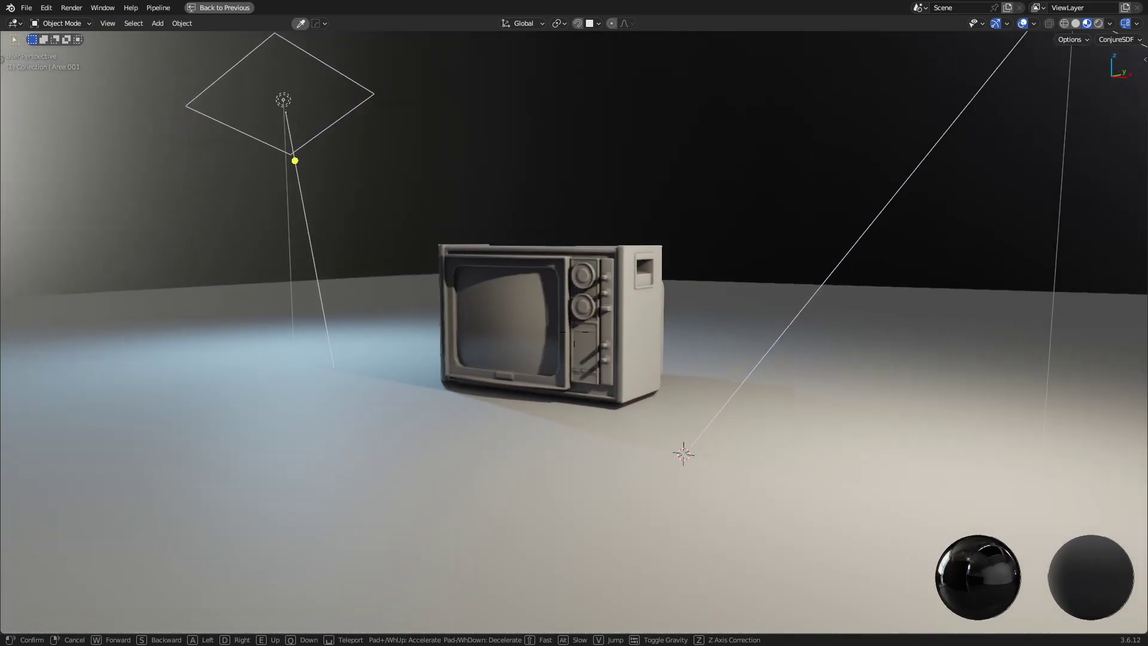
pyautogui.press('d')
pyautogui.click(670, 382)
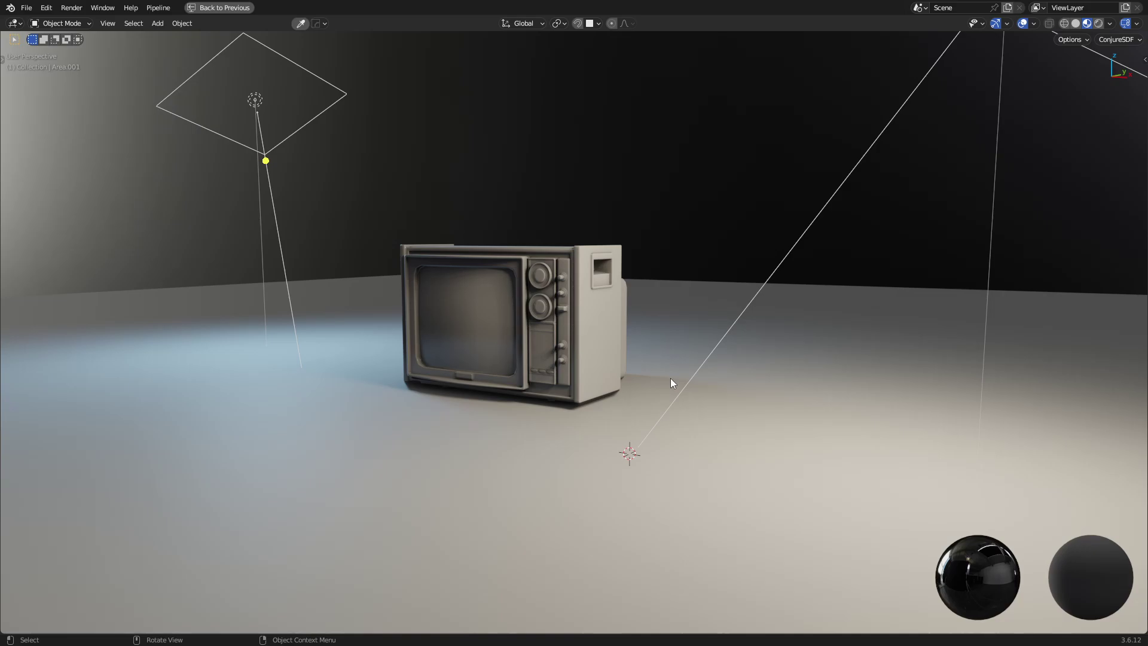
pyautogui.hotkey('shift', '`')
pyautogui.press('w')
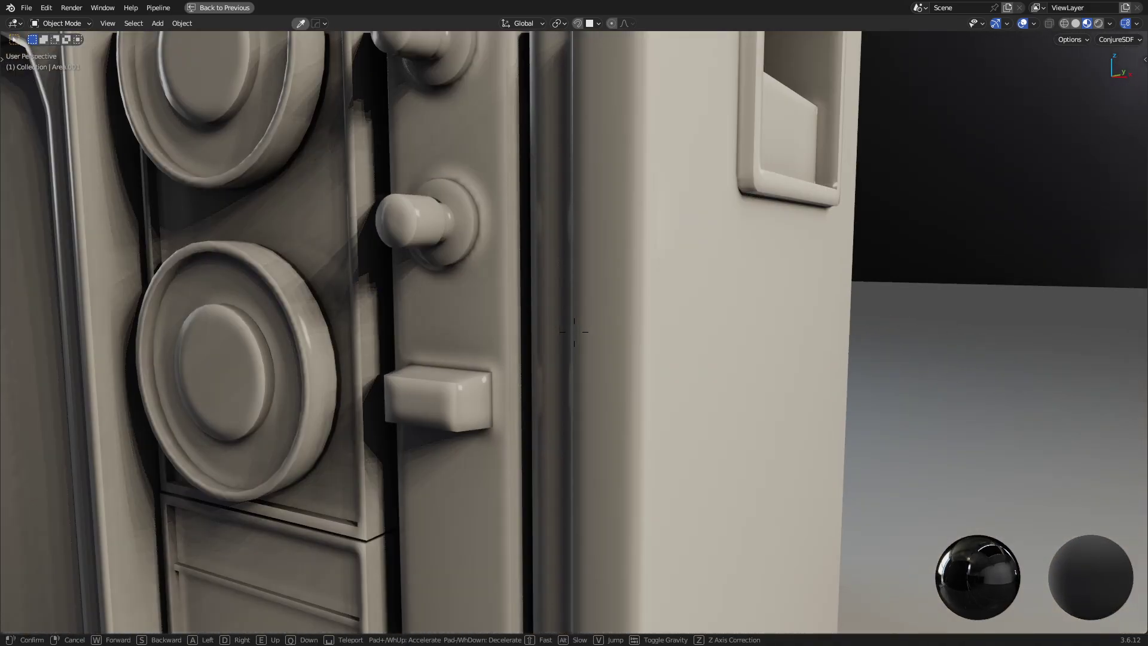
pyautogui.press('s')
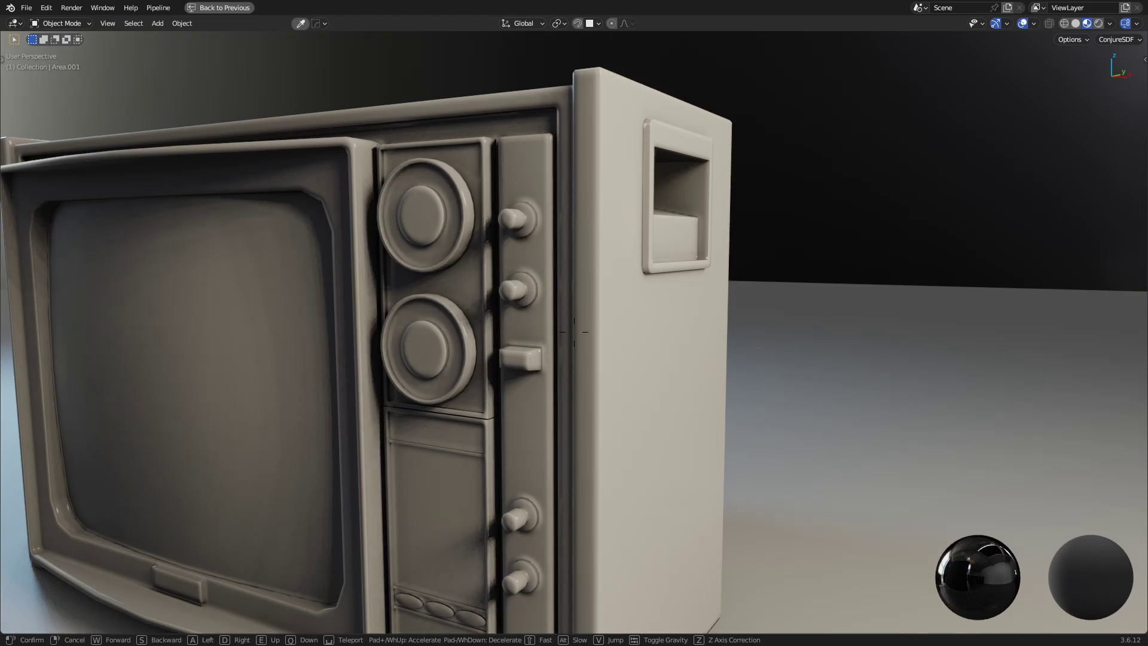
pyautogui.press('Escape')
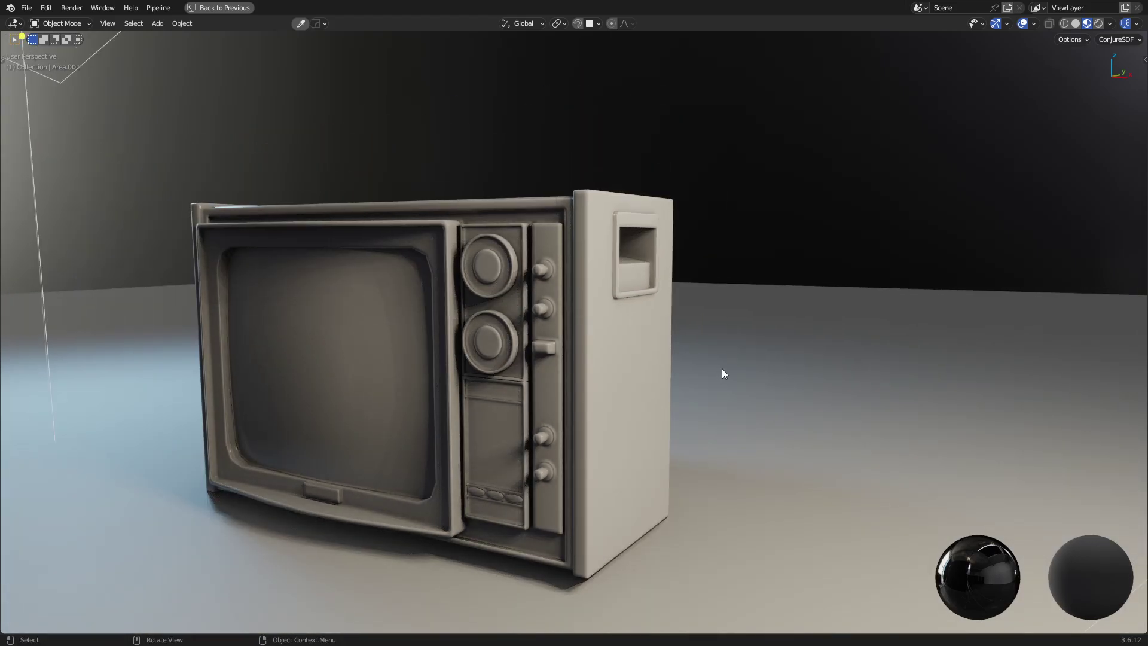
# Inspect the television from above and from the front, finishing on a view of its screen, controls and handle side.
pyautogui.hotkey('shift', '`')
pyautogui.press('w')
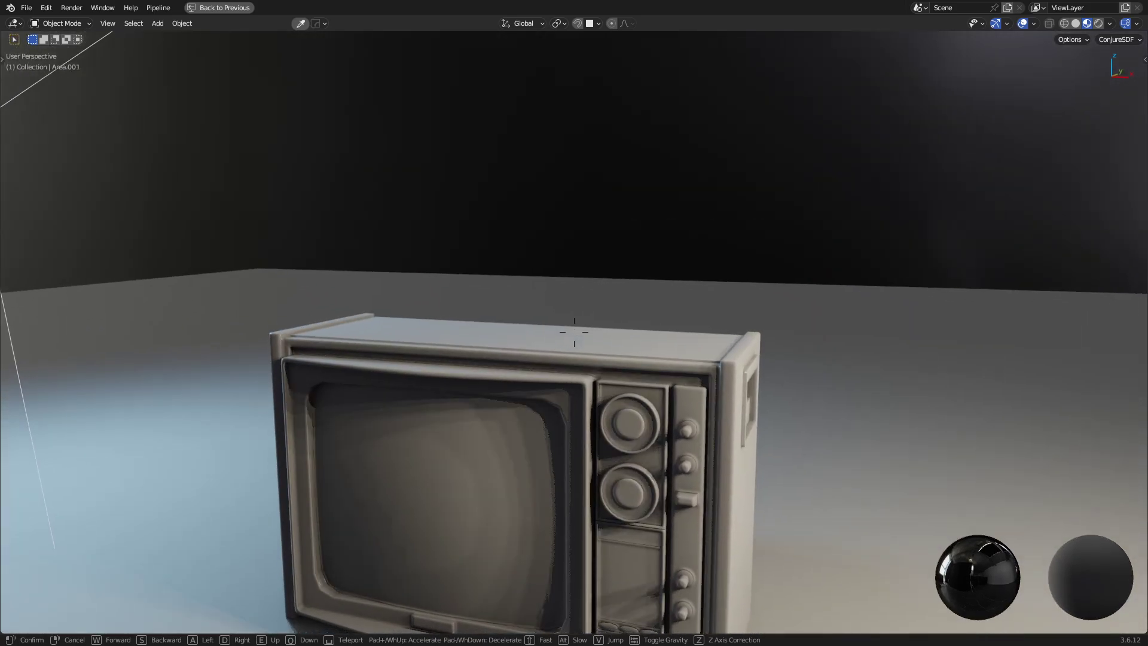
pyautogui.press('s')
pyautogui.press('e')
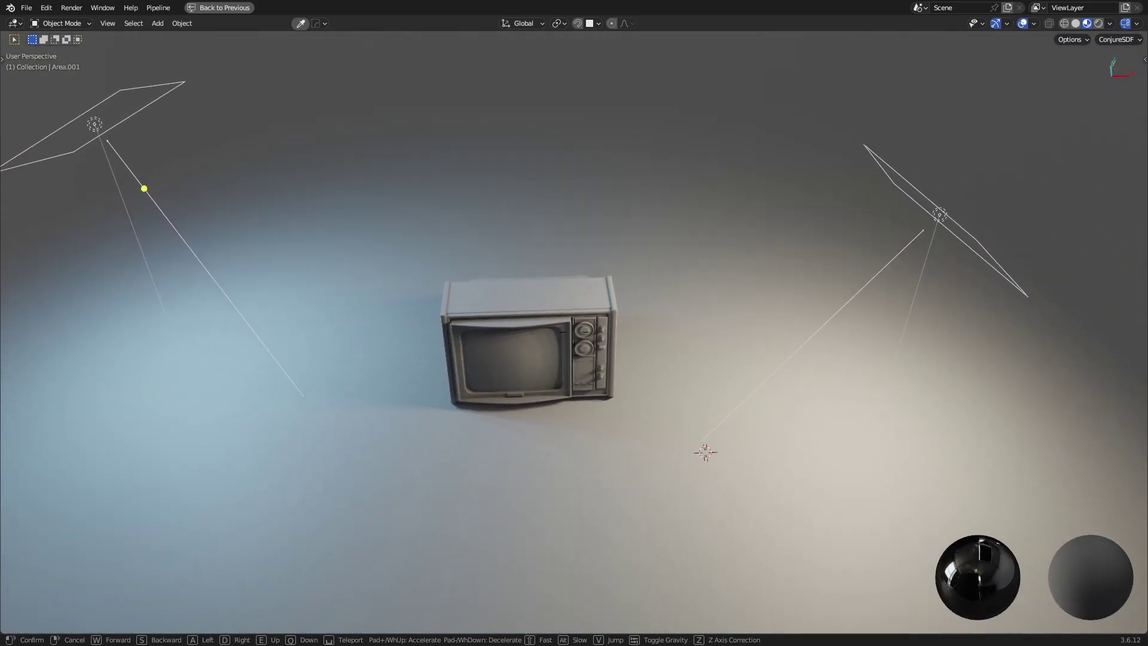
pyautogui.press('q')
pyautogui.press('w')
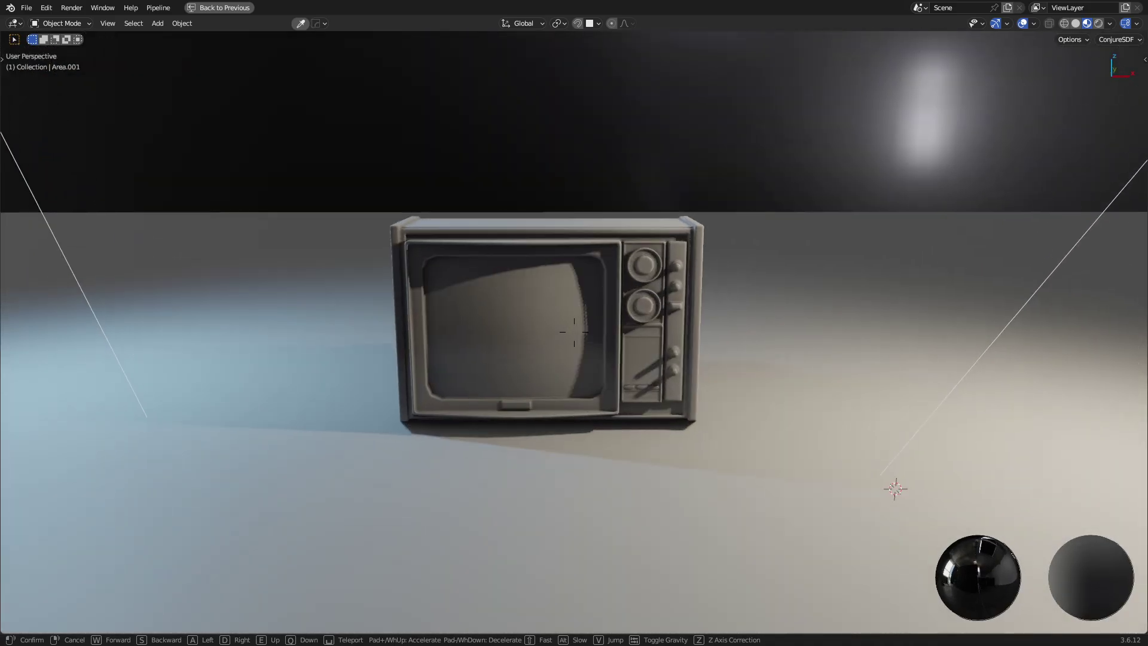
pyautogui.press('w')
pyautogui.press('d')
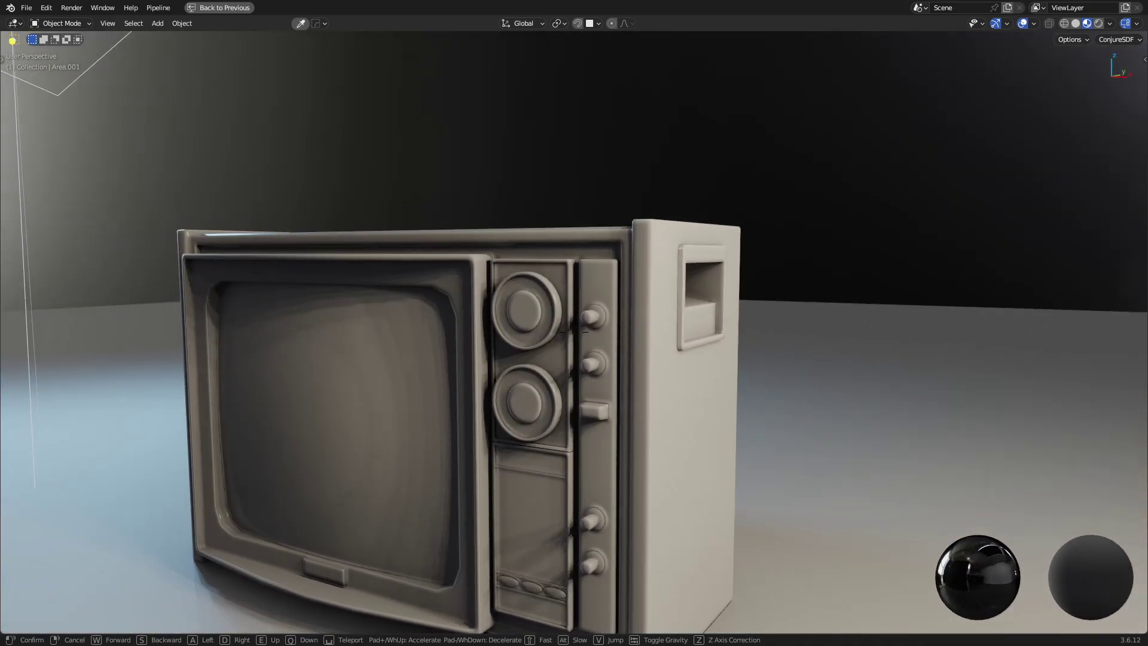
pyautogui.press('s')
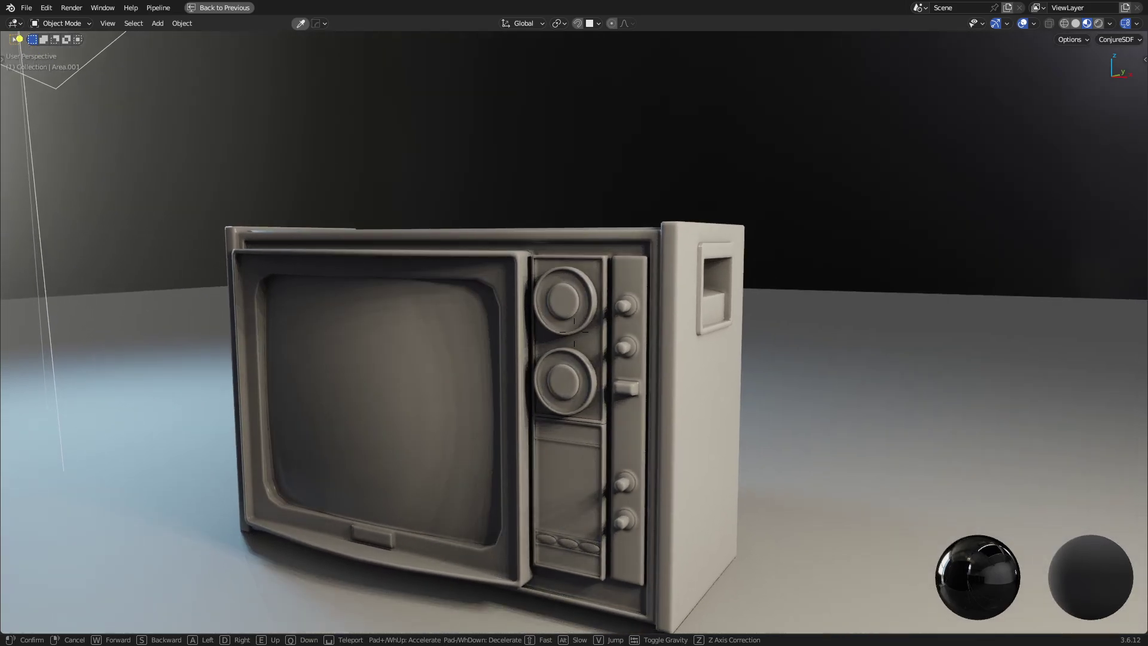
pyautogui.click(722, 368)
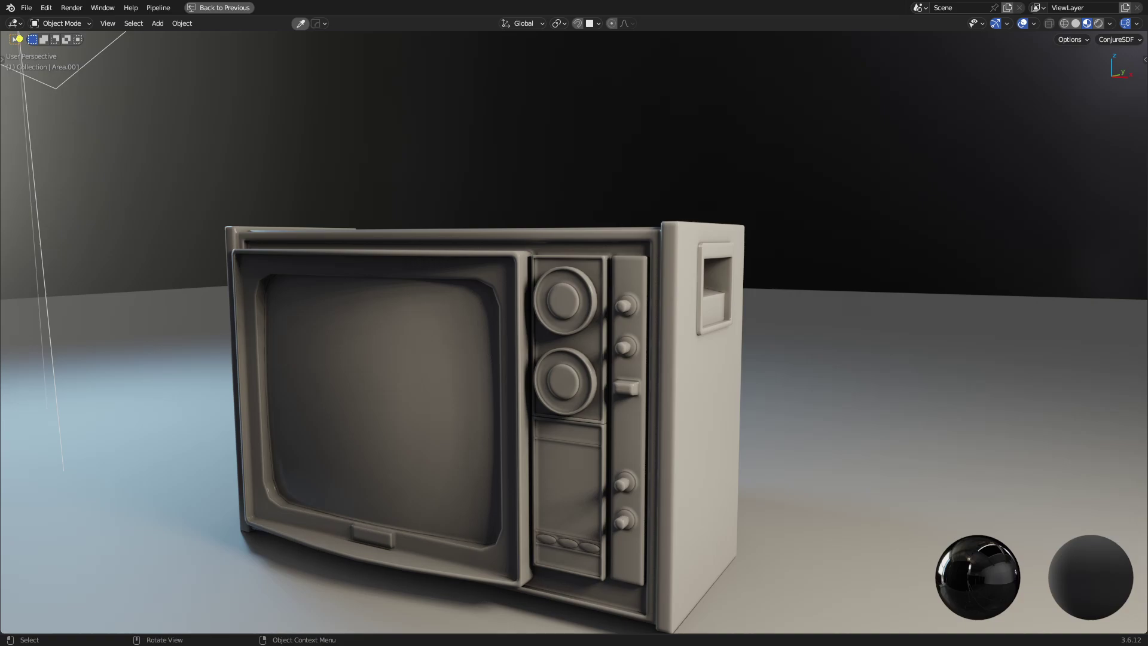
# Switch to the browser and look over the Realistic Prop Tutorial courses on the ArtStation Learning page.
pyautogui.hotkey('alt', 'Tab')
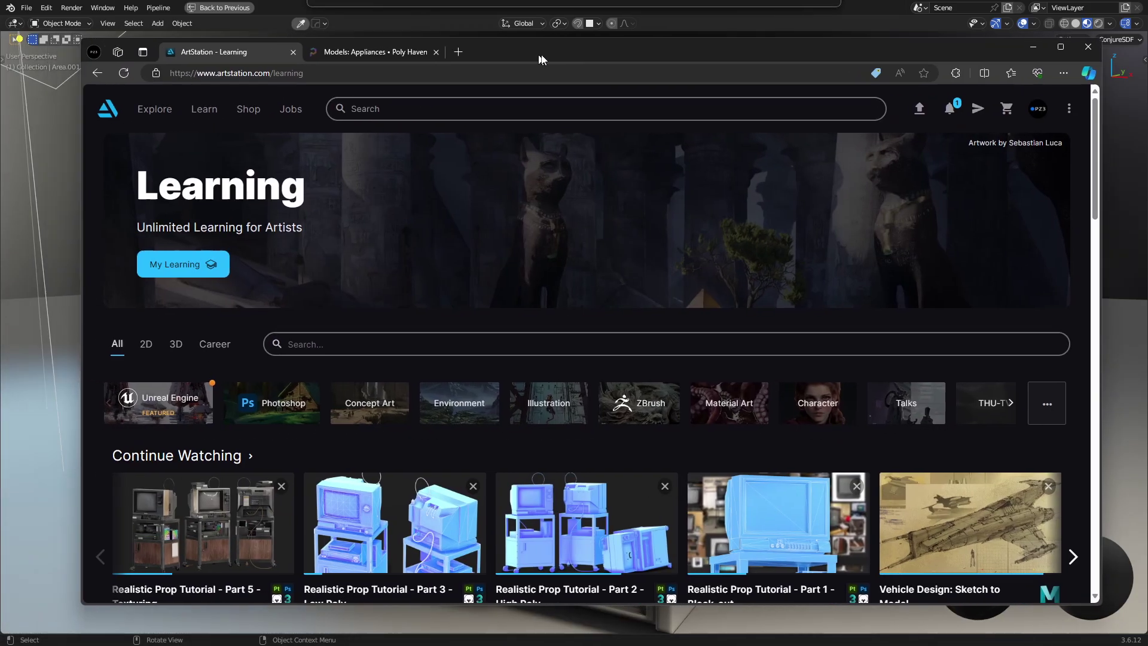
pyautogui.scroll(-3, 551, 179)
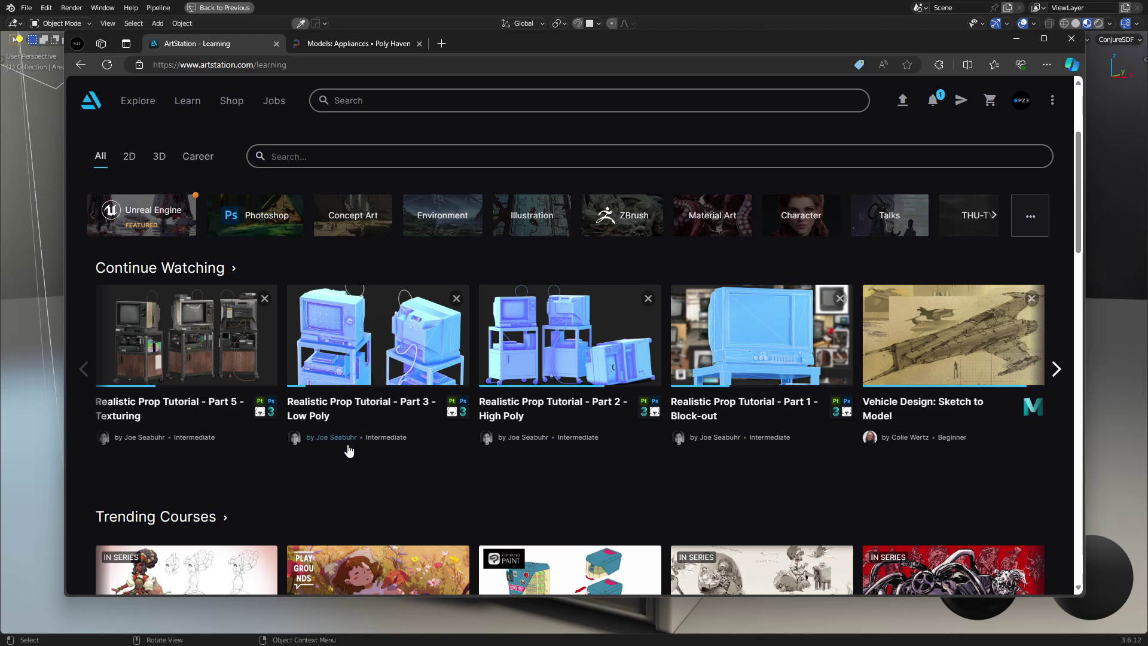
pyautogui.moveTo(328, 363)
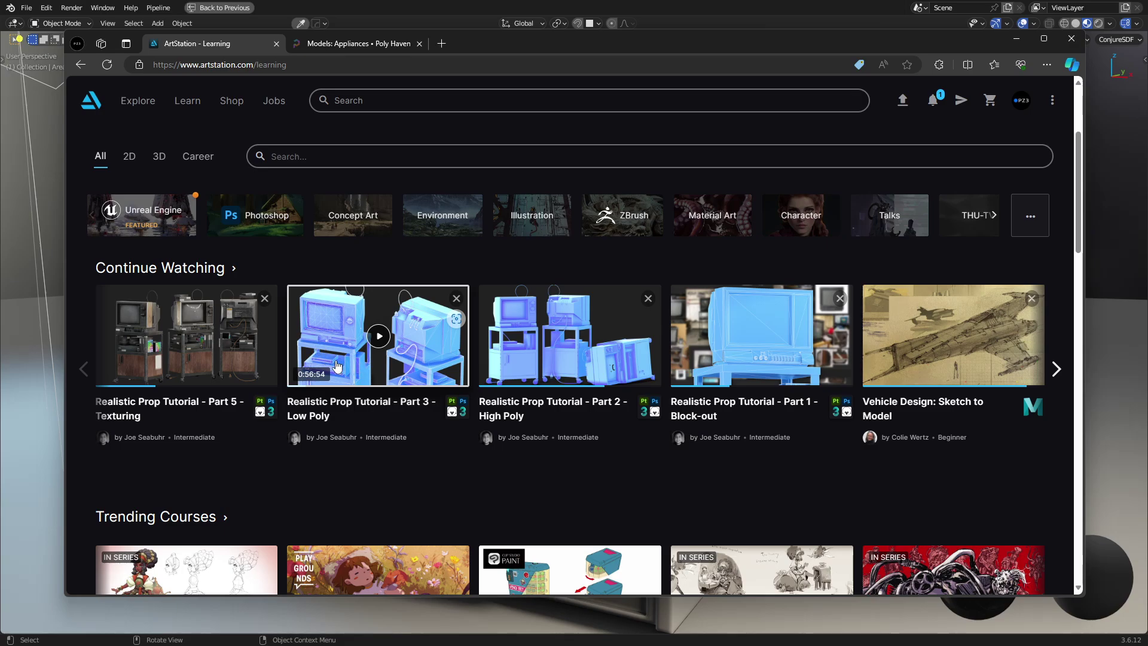
pyautogui.moveTo(602, 363)
pyautogui.moveTo(755, 363)
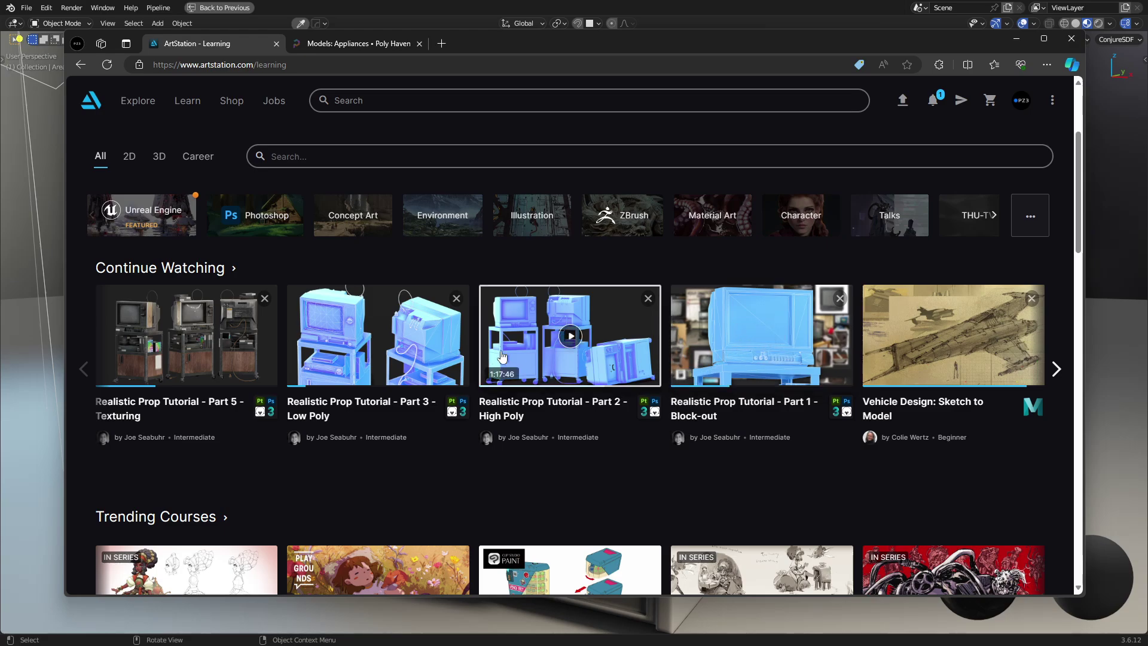
pyautogui.moveTo(378, 358)
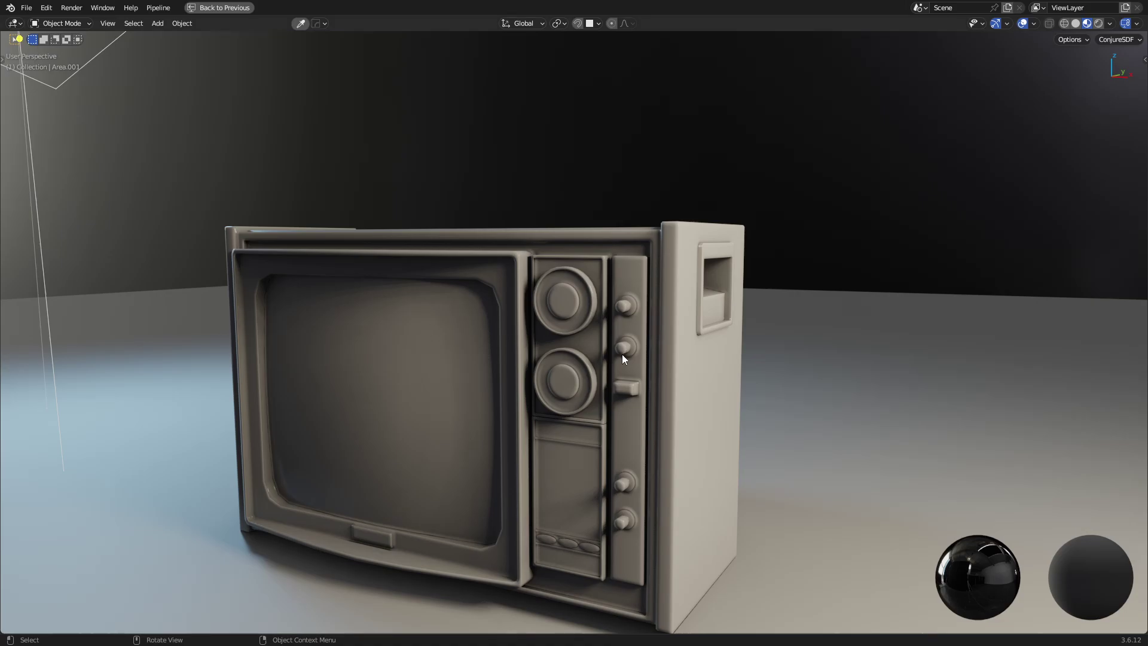
# Return to Blender and examine the television's shading all around, covering the rear housing, both sides and the front.
pyautogui.moveTo(622, 354); pyautogui.dragTo(597, 347, button='middle')
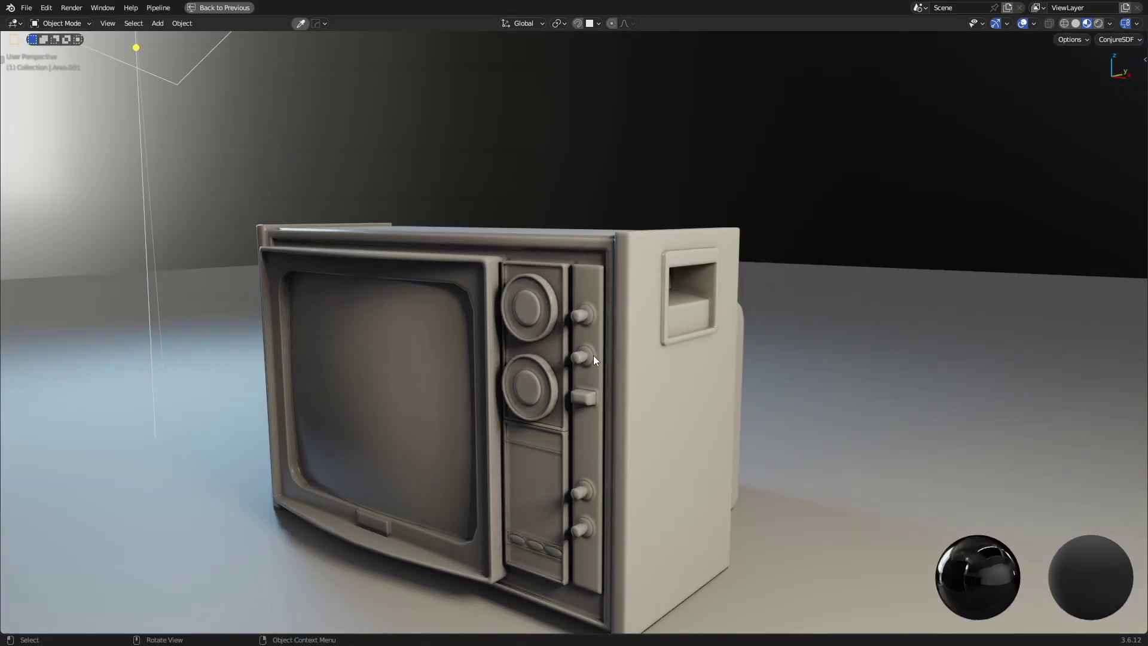
pyautogui.scroll(-3, 584, 360)
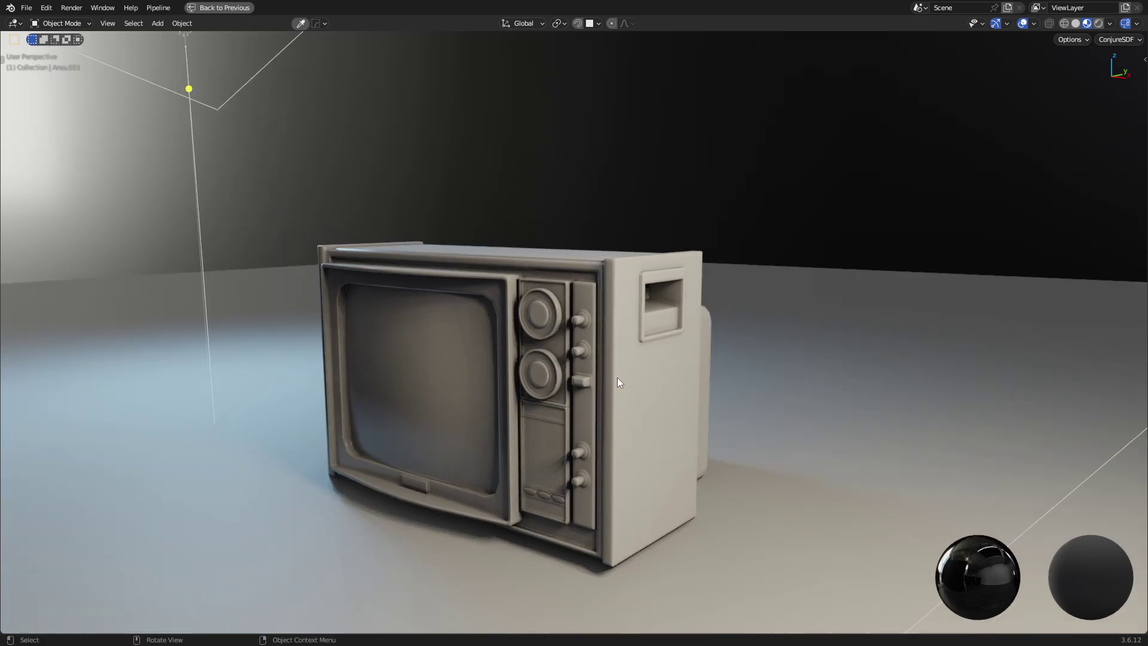
pyautogui.moveTo(618, 378); pyautogui.dragTo(323, 387, button='middle')
pyautogui.moveTo(702, 415); pyautogui.dragTo(647, 401, button='middle')
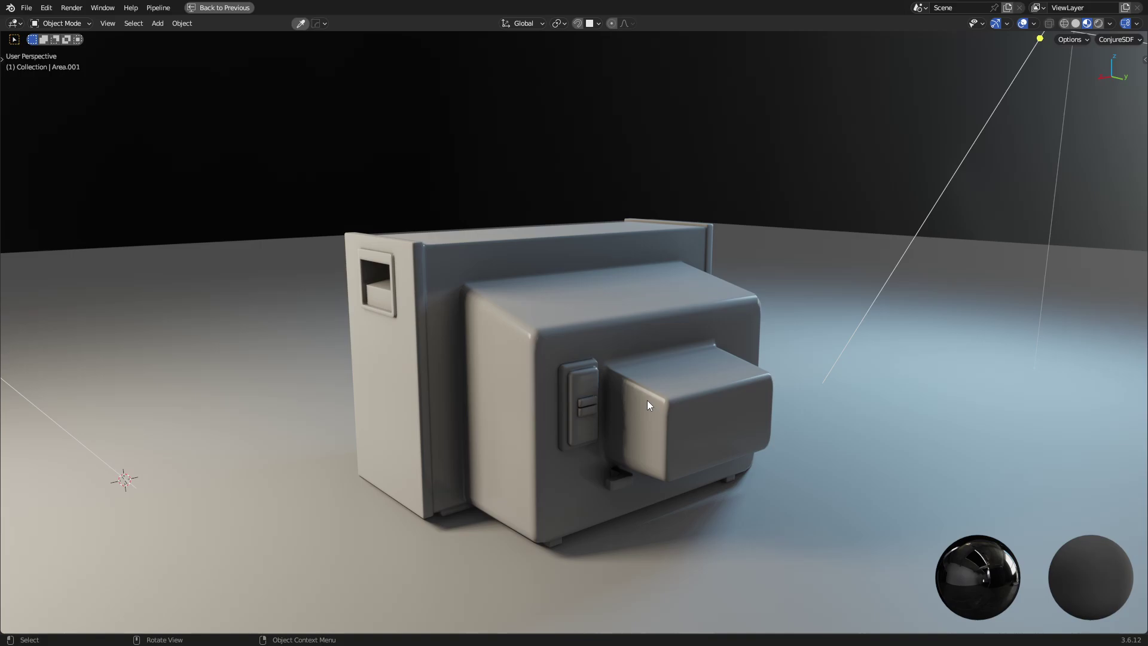
pyautogui.moveTo(679, 386); pyautogui.dragTo(744, 403, button='middle')
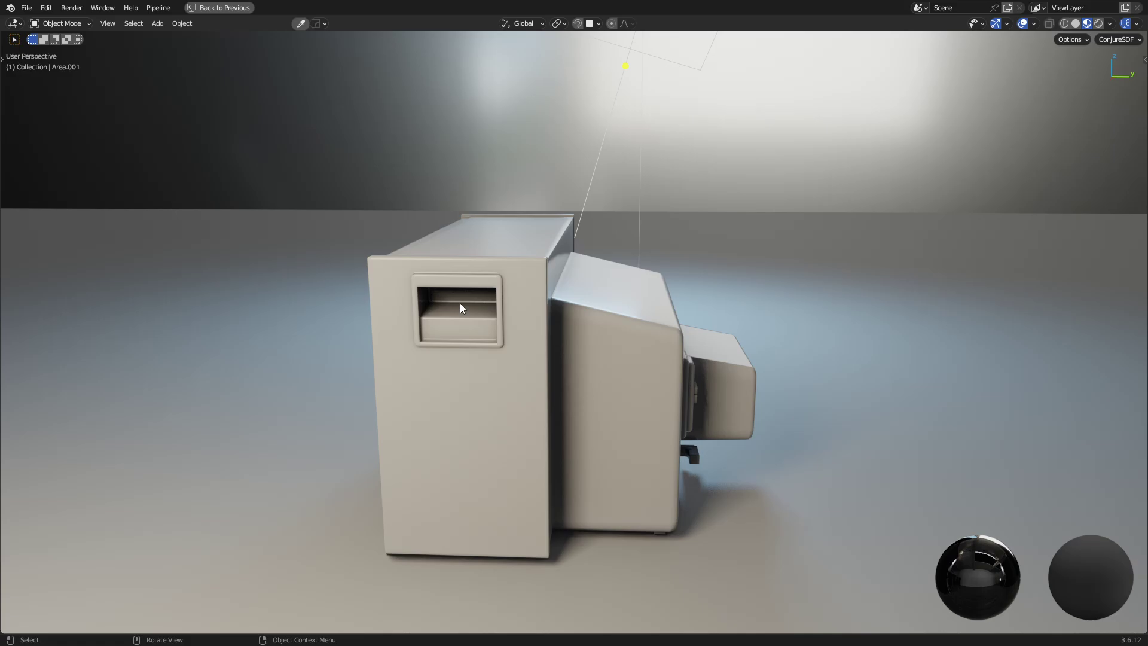
pyautogui.moveTo(473, 300); pyautogui.dragTo(734, 294, button='middle')
pyautogui.moveTo(618, 342); pyautogui.dragTo(588, 348, button='middle')
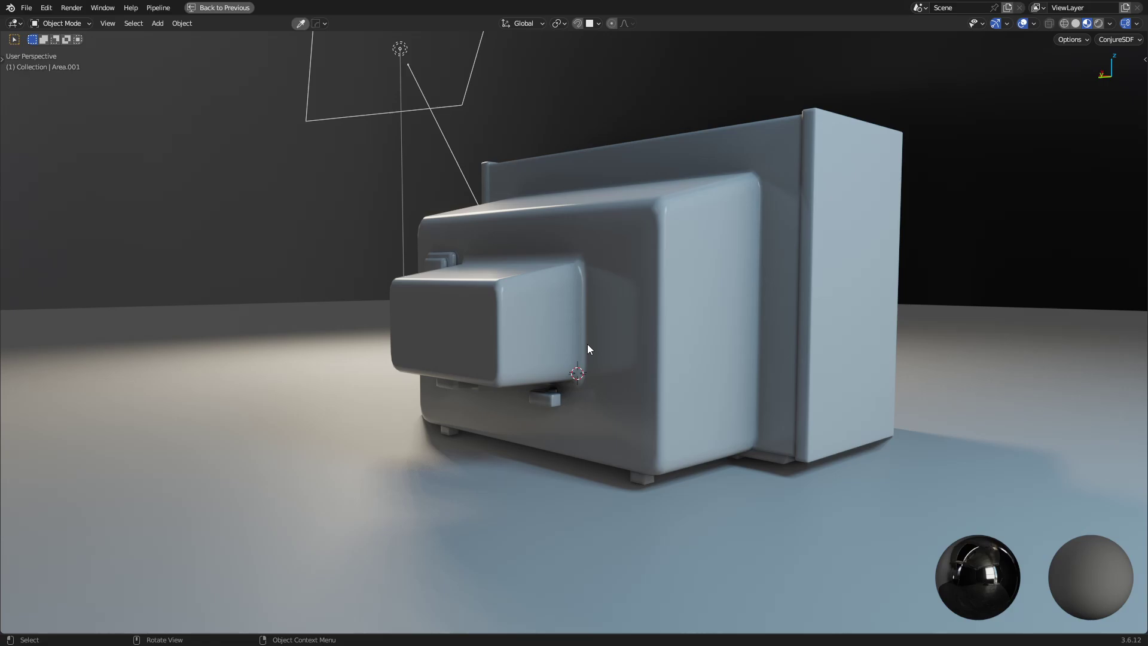
pyautogui.moveTo(588, 345); pyautogui.dragTo(500, 351, button='middle')
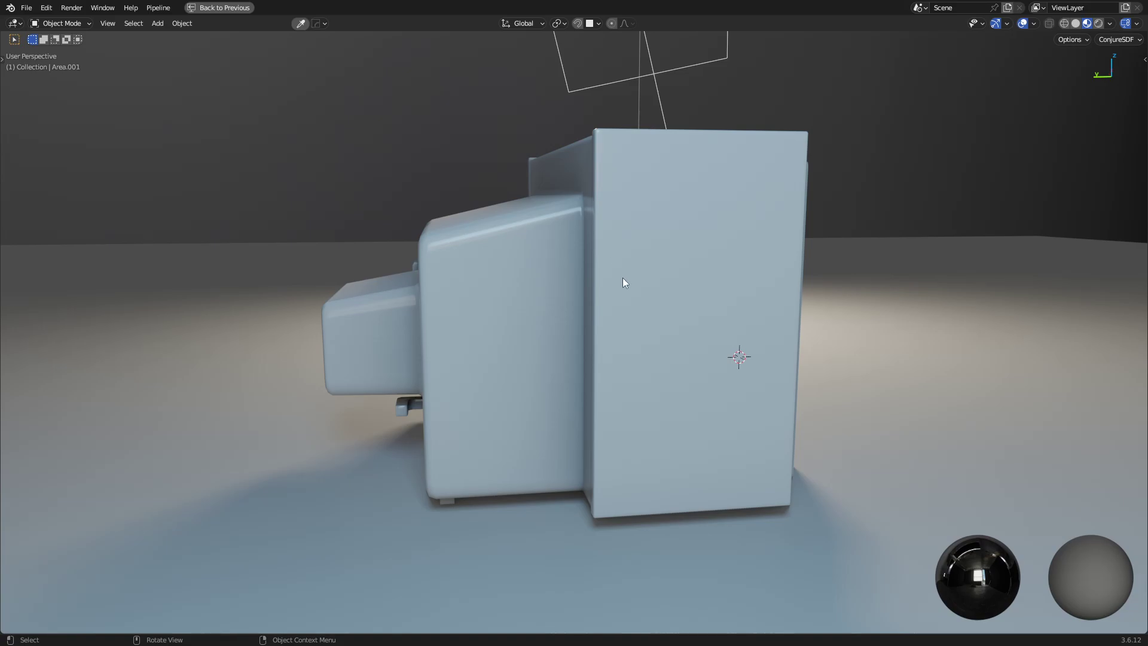
pyautogui.moveTo(622, 278); pyautogui.dragTo(481, 298, button='middle')
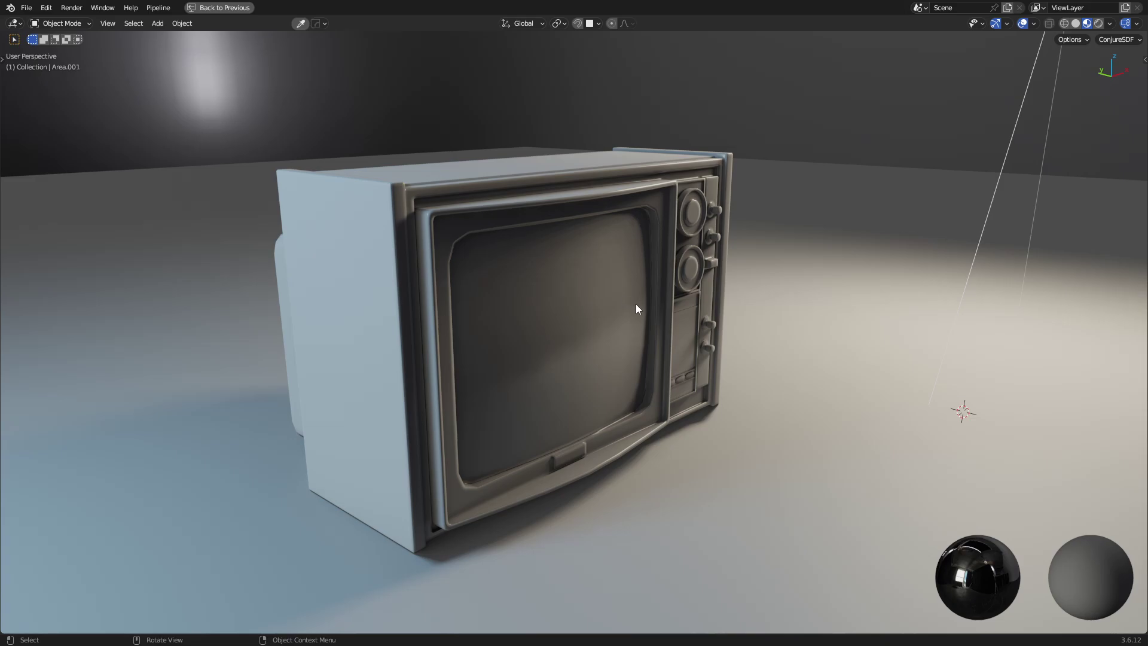
pyautogui.moveTo(635, 305); pyautogui.dragTo(678, 333, button='middle')
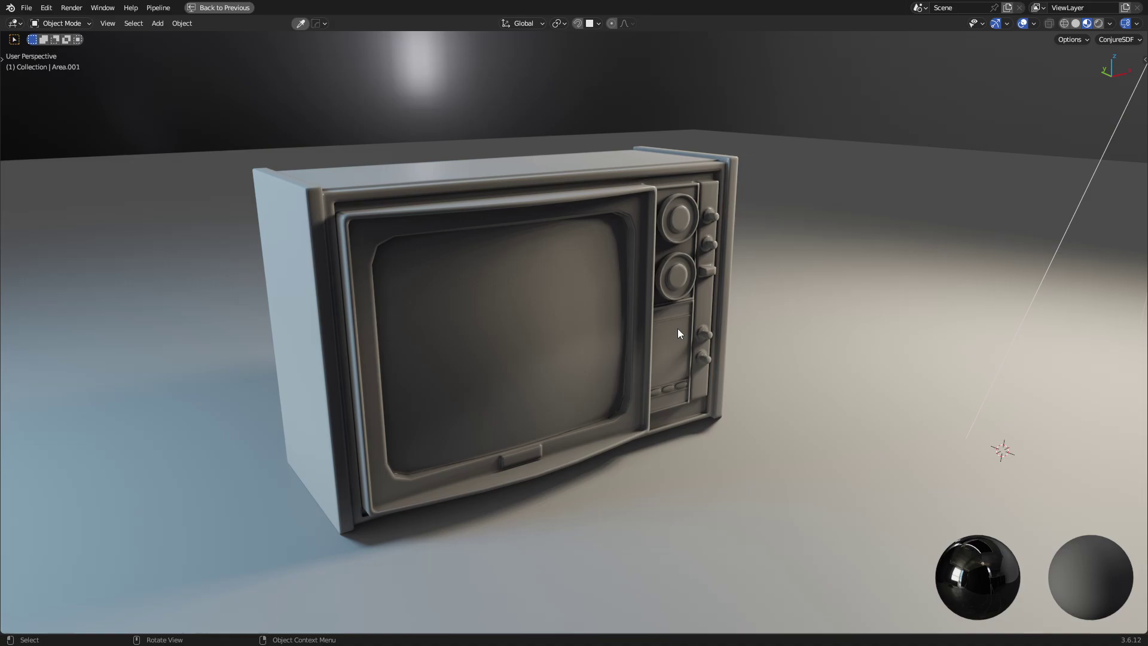
pyautogui.keyDown('shift'); pyautogui.moveTo(678, 333); pyautogui.dragTo(619, 331, button='middle'); pyautogui.keyUp('shift')
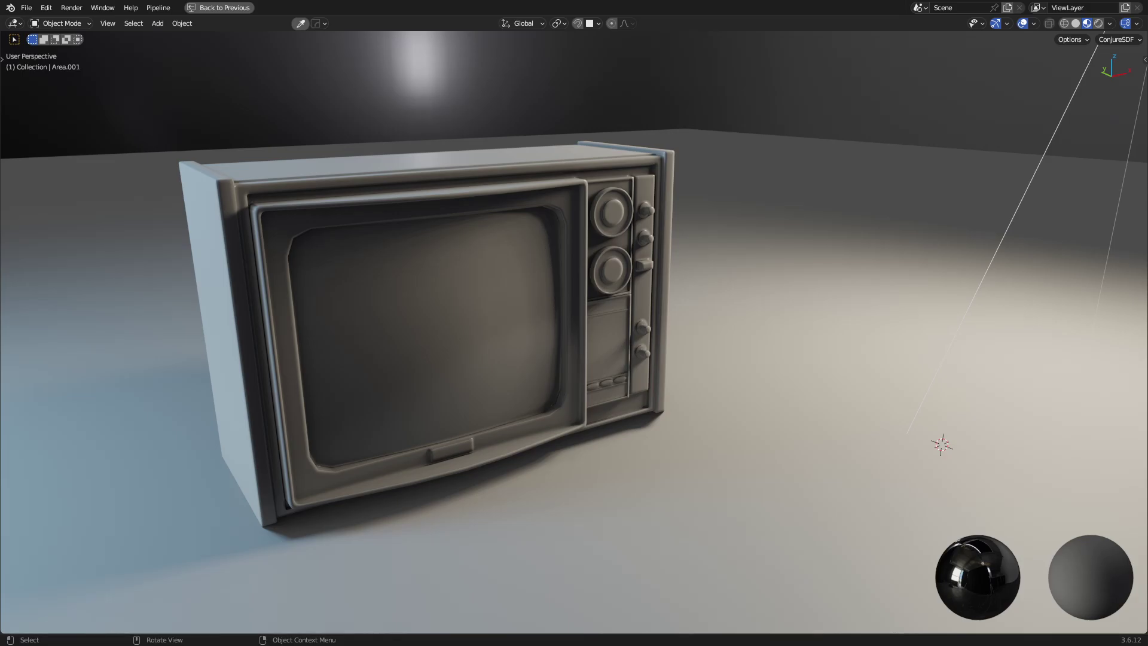
# Switch to the coffee cart file and examine the wireframe topology of the mugs, cans and coffee pots on its top.
pyautogui.hotkey('alt', 'Tab')
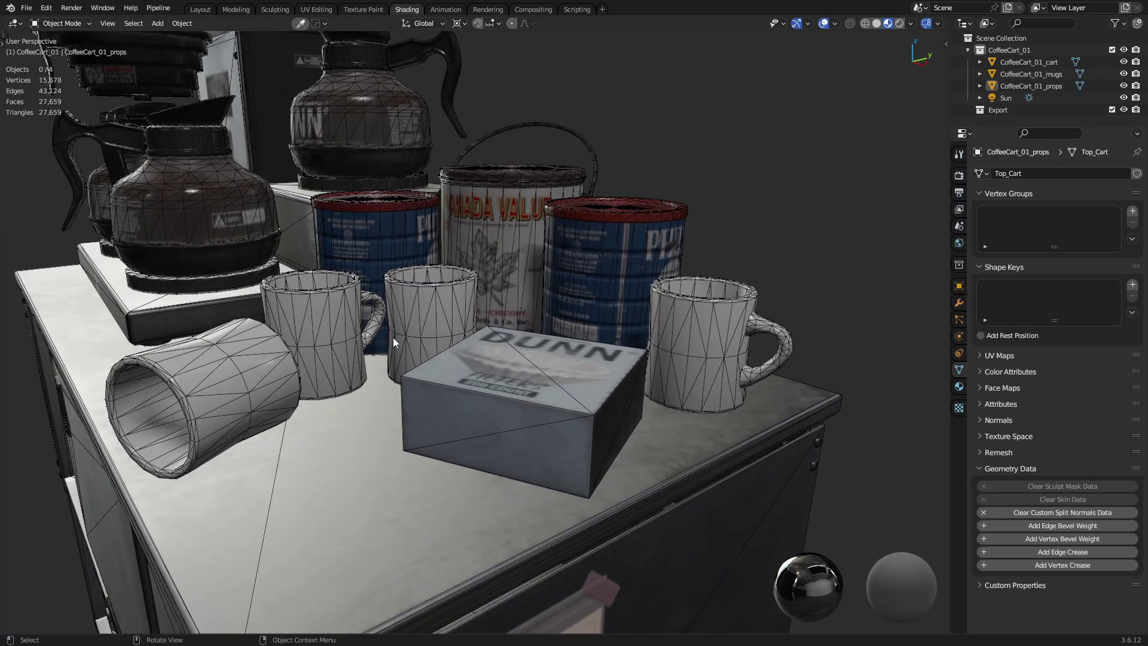
pyautogui.click(393, 338)
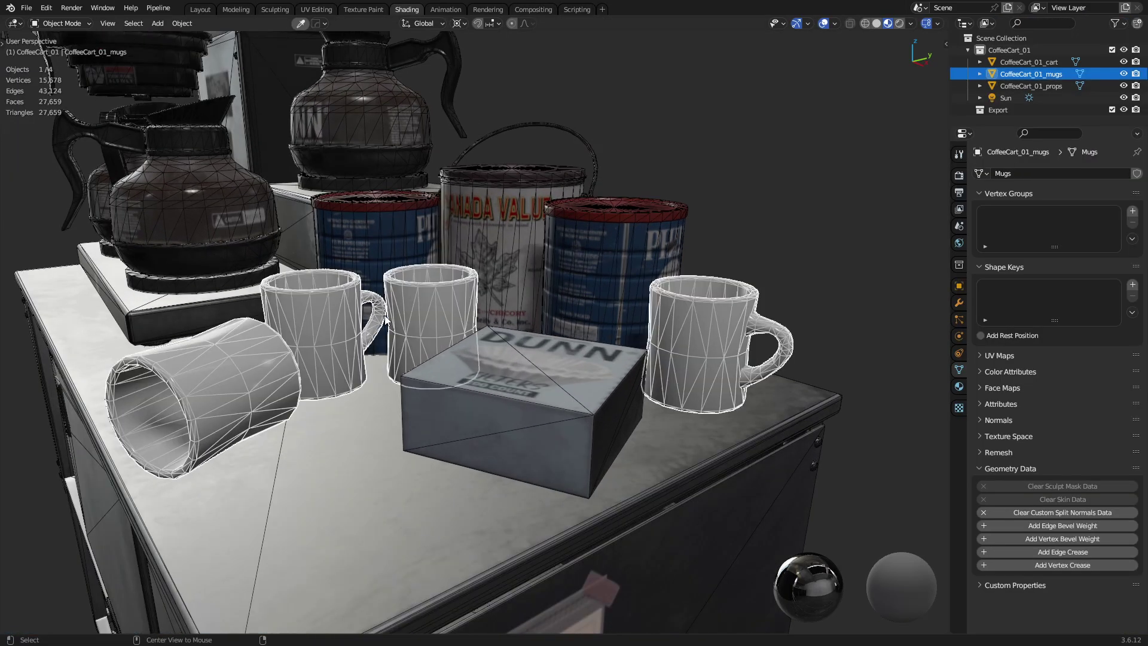
pyautogui.scroll(5, 411, 357)
pyautogui.moveTo(425, 365); pyautogui.dragTo(163, 181, button='middle')
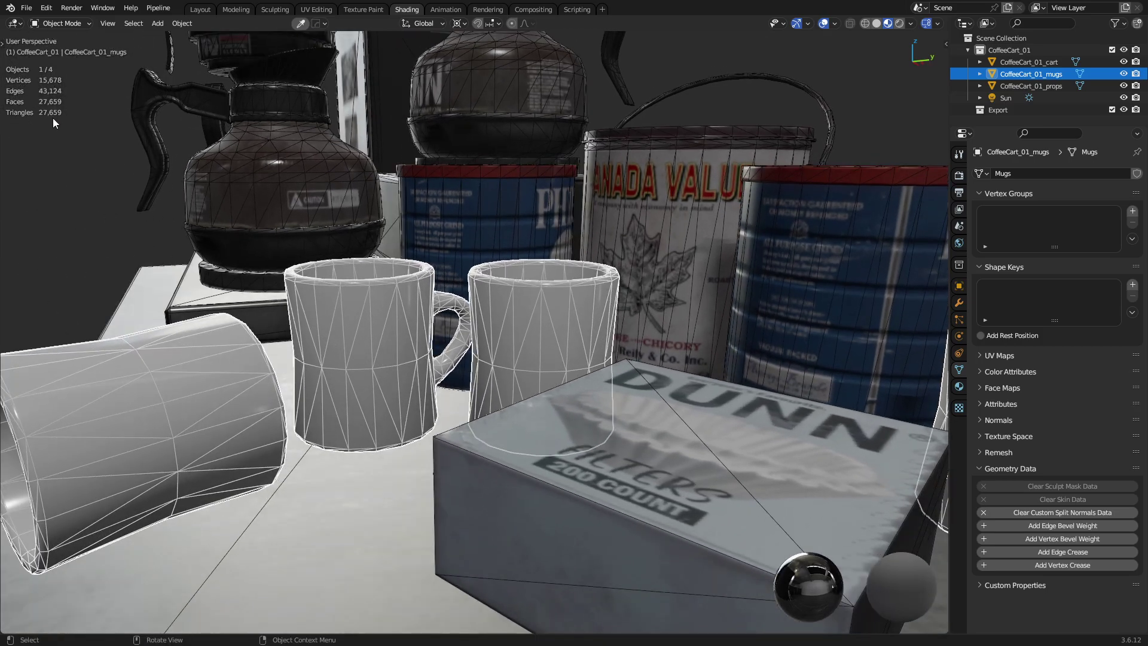
pyautogui.scroll(-3, 421, 343)
pyautogui.hotkey('alt', 'a')
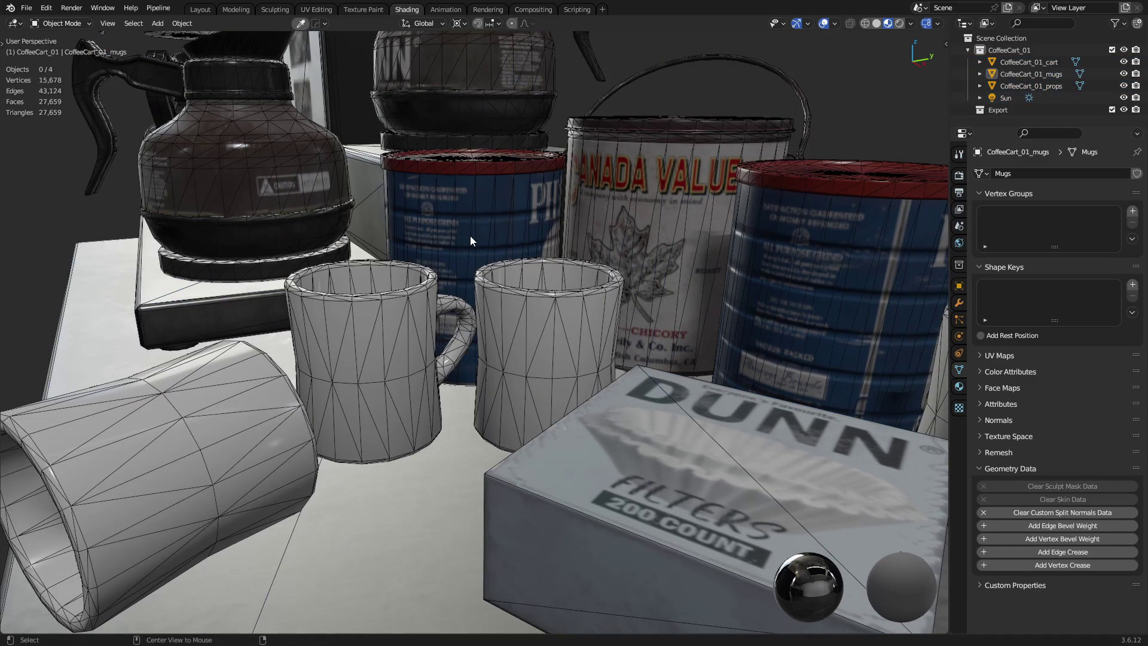
pyautogui.moveTo(470, 236); pyautogui.dragTo(385, 309, button='middle')
pyautogui.scroll(-4, 490, 299)
pyautogui.scroll(1, 573, 398)
# Try to dissolve the middle edge loop of the cable sleeve below the outlet box in CoffeeCart_01_props, undoing each attempt.
pyautogui.click(394, 288)
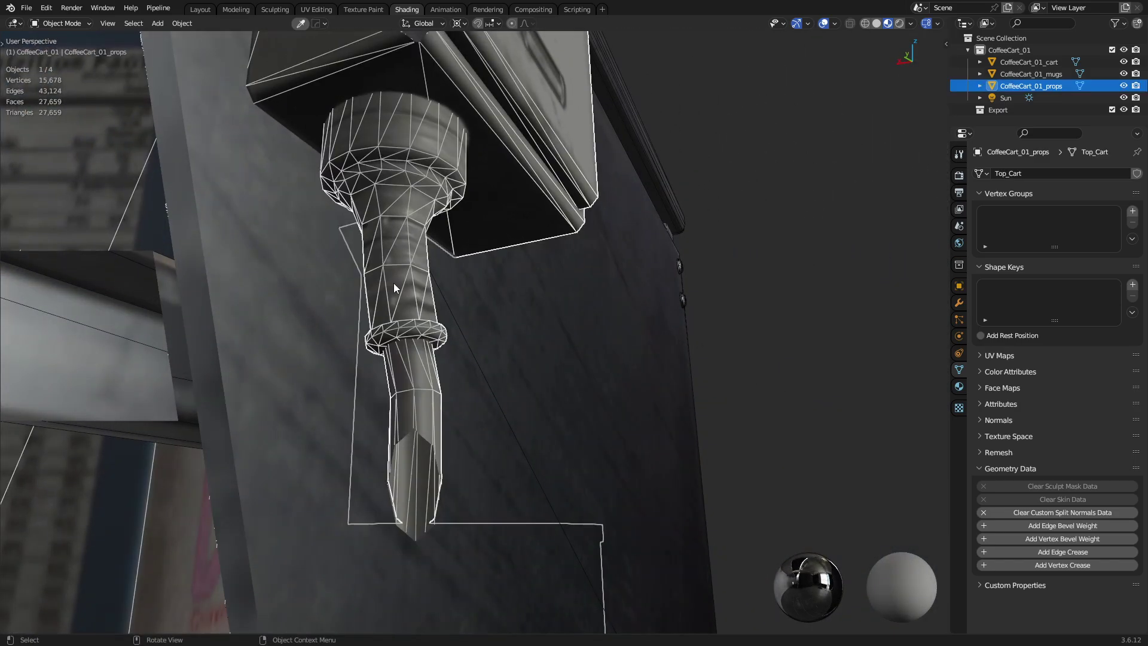
pyautogui.hotkey('ctrl', 'Tab')
pyautogui.click(479, 263)
pyautogui.hotkey('alt', 'a')
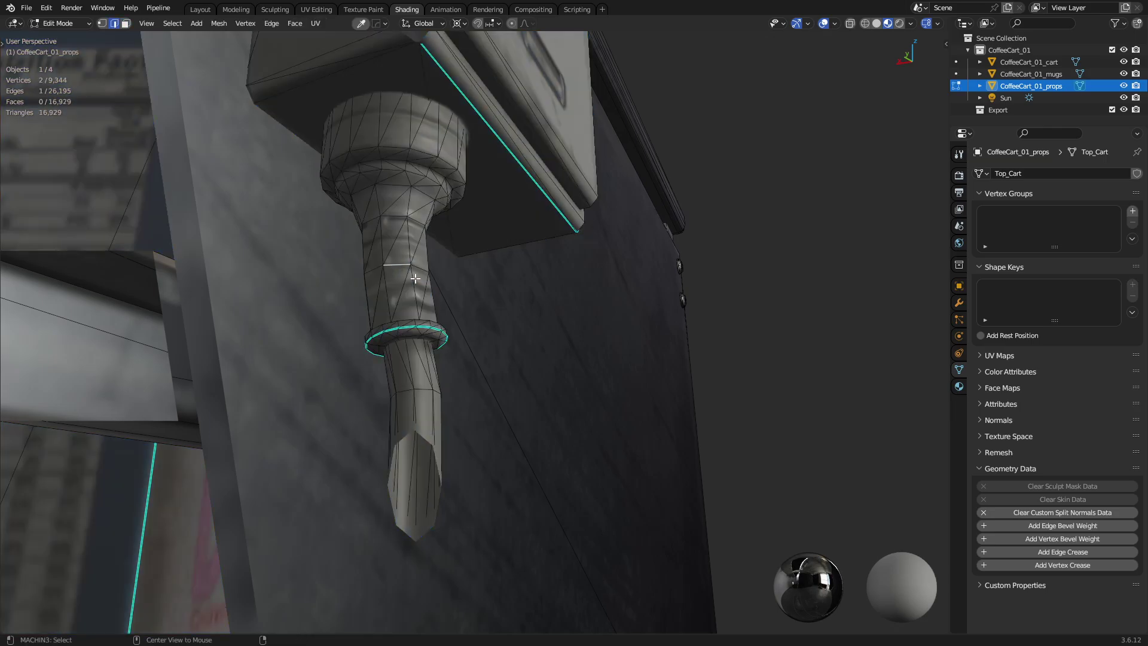
pyautogui.hotkey('ctrl', 'x')
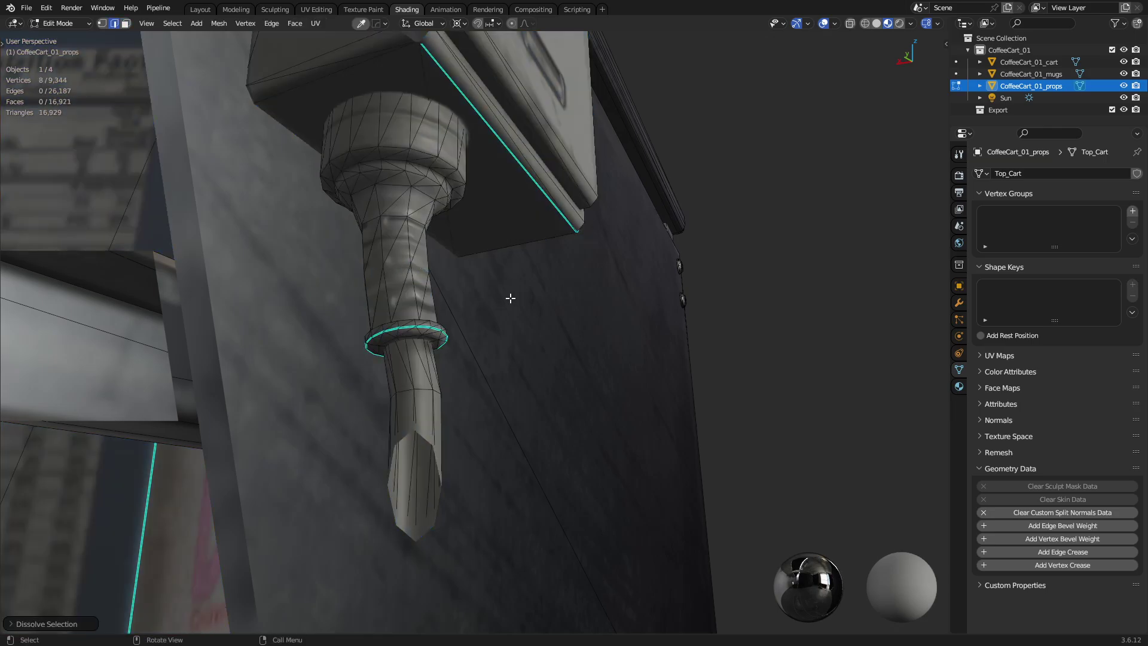
pyautogui.hotkey('ctrl', 'z')
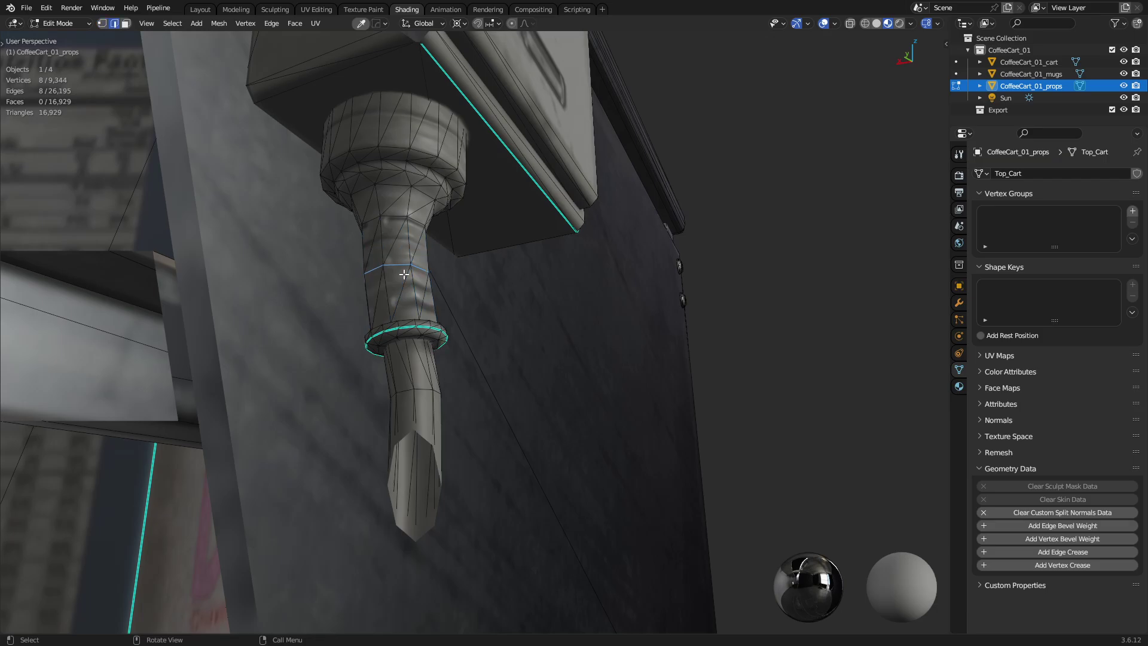
pyautogui.hotkey('ctrl', 'x')
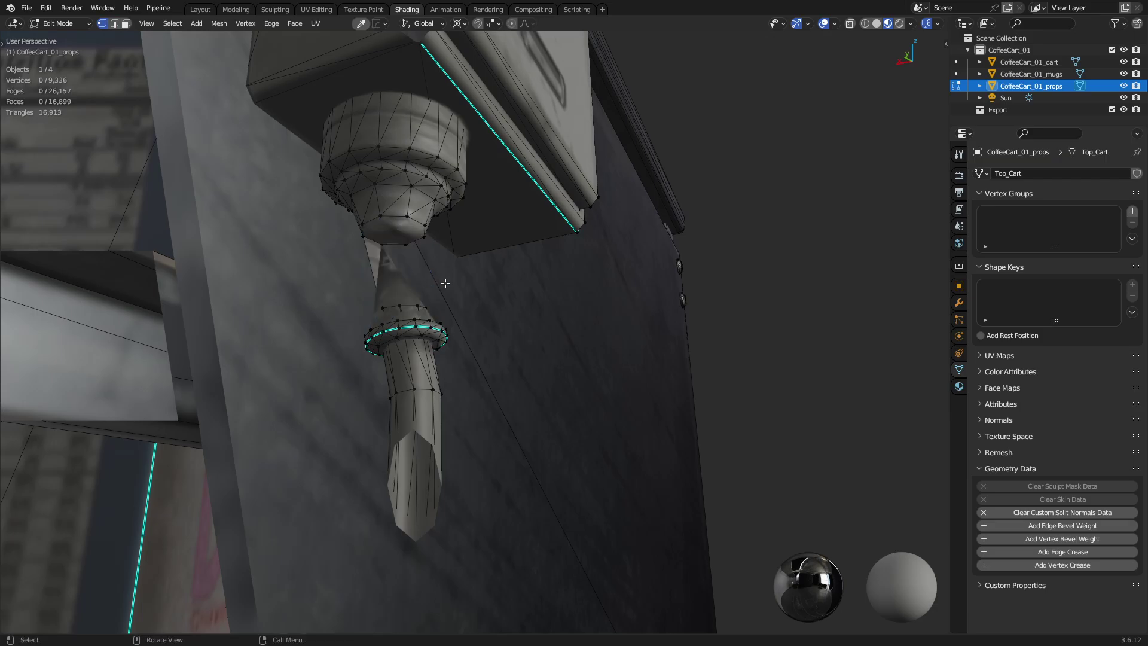
pyautogui.hotkey('ctrl', 'z')
pyautogui.hotkey('ctrl', 'x')
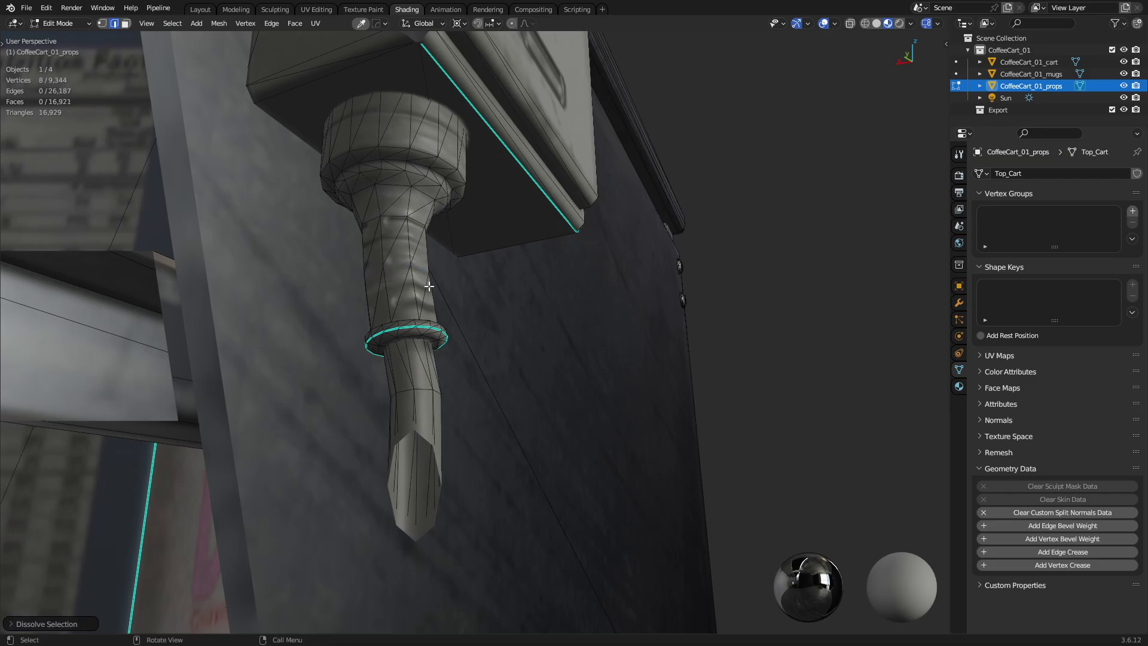
pyautogui.hotkey('ctrl', 'z')
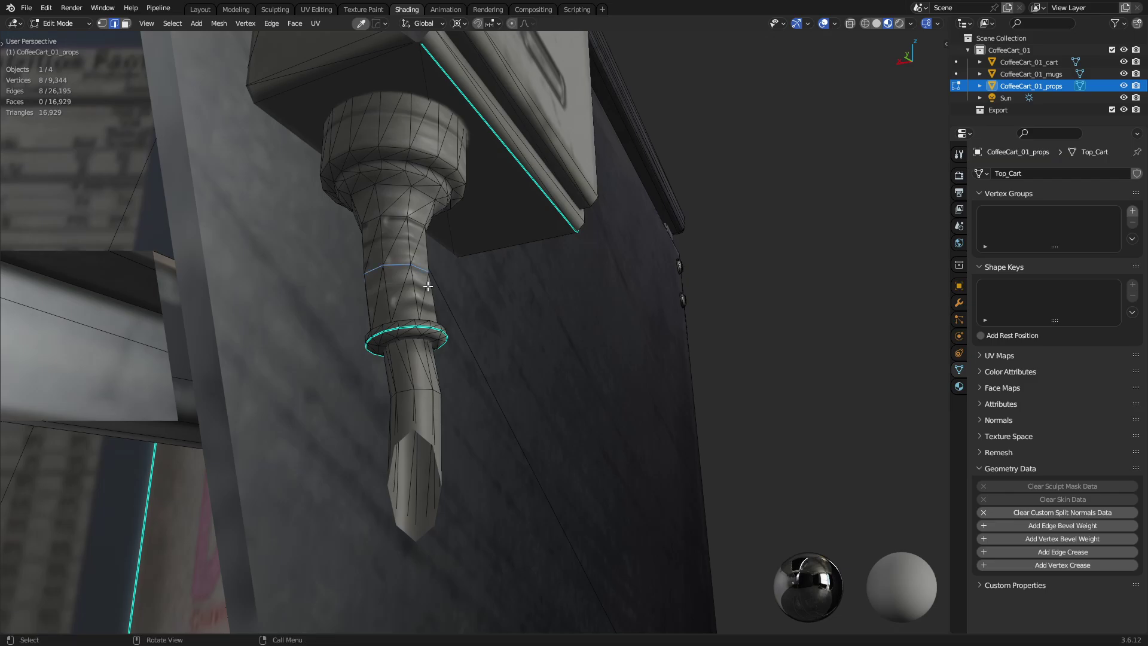
# Convert the whole props mesh from triangles to quads and dissolve the middle edge loop of the cable sleeve below the outlet box.
pyautogui.press('a')
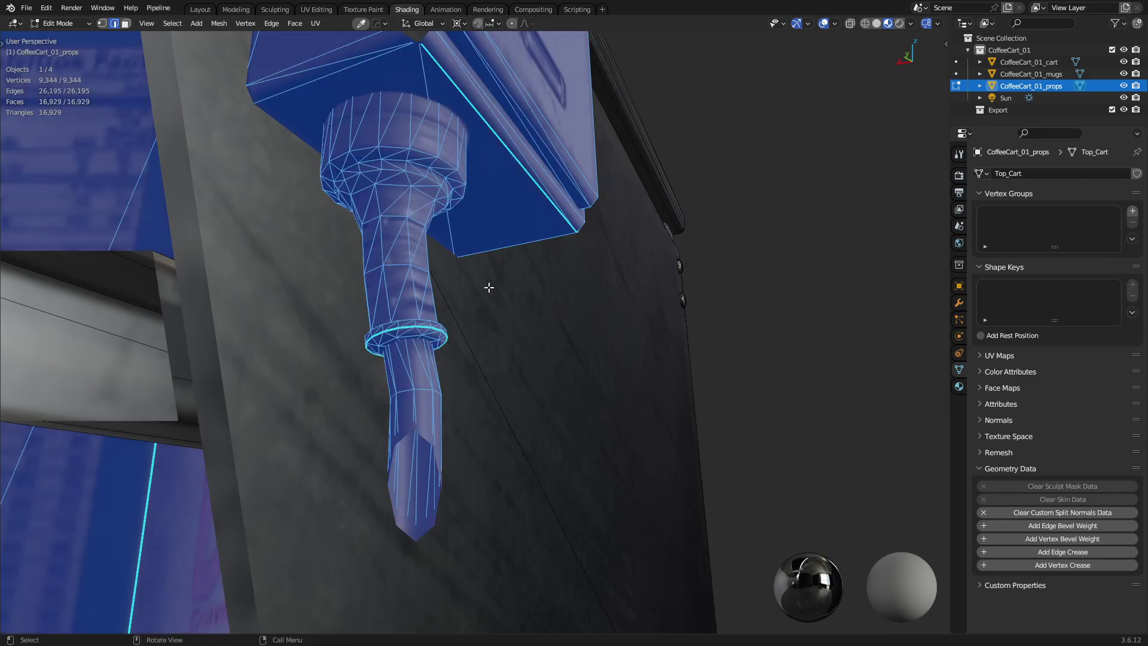
pyautogui.hotkey('alt', 'j')
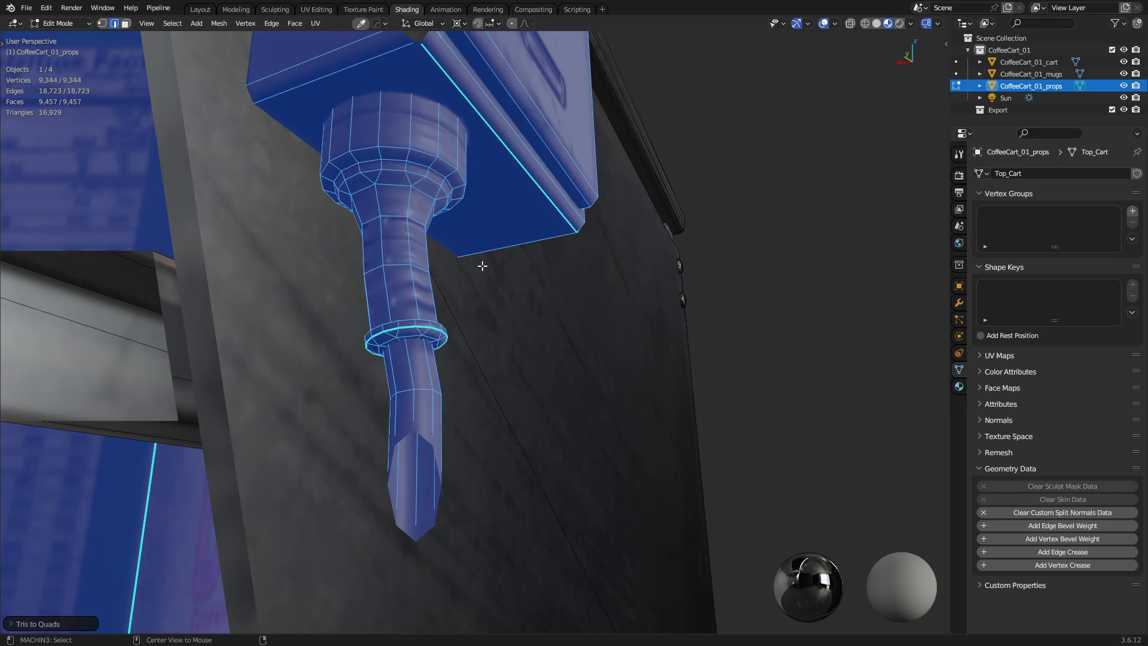
pyautogui.keyDown('alt'); pyautogui.click(401, 265); pyautogui.keyUp('alt')
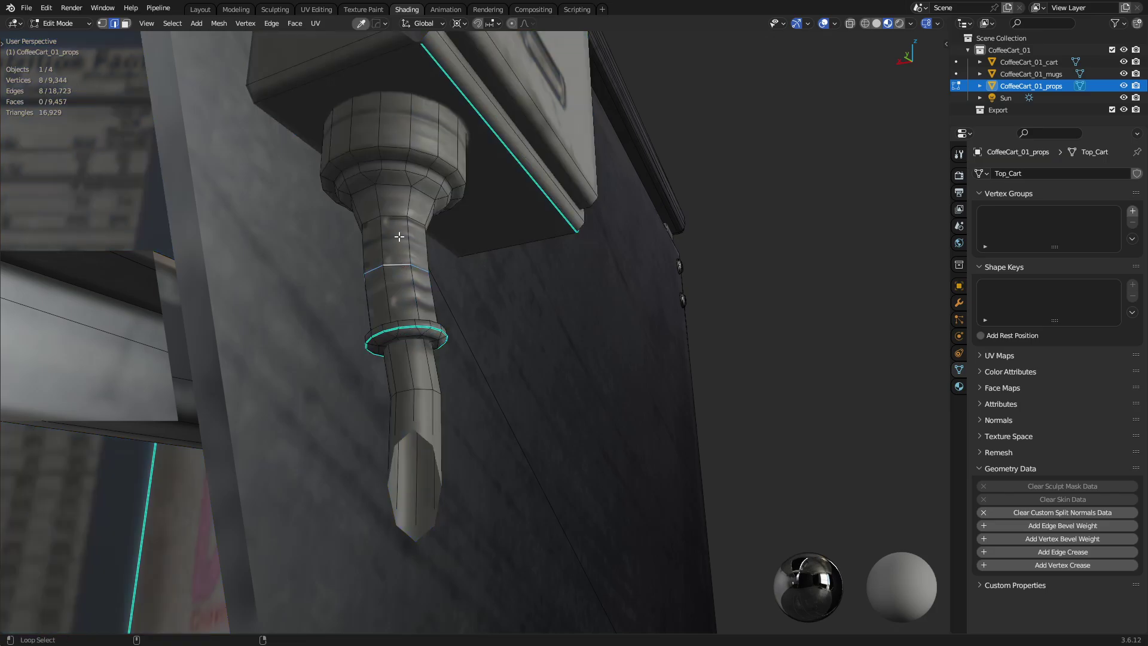
pyautogui.hotkey('ctrl', 'x')
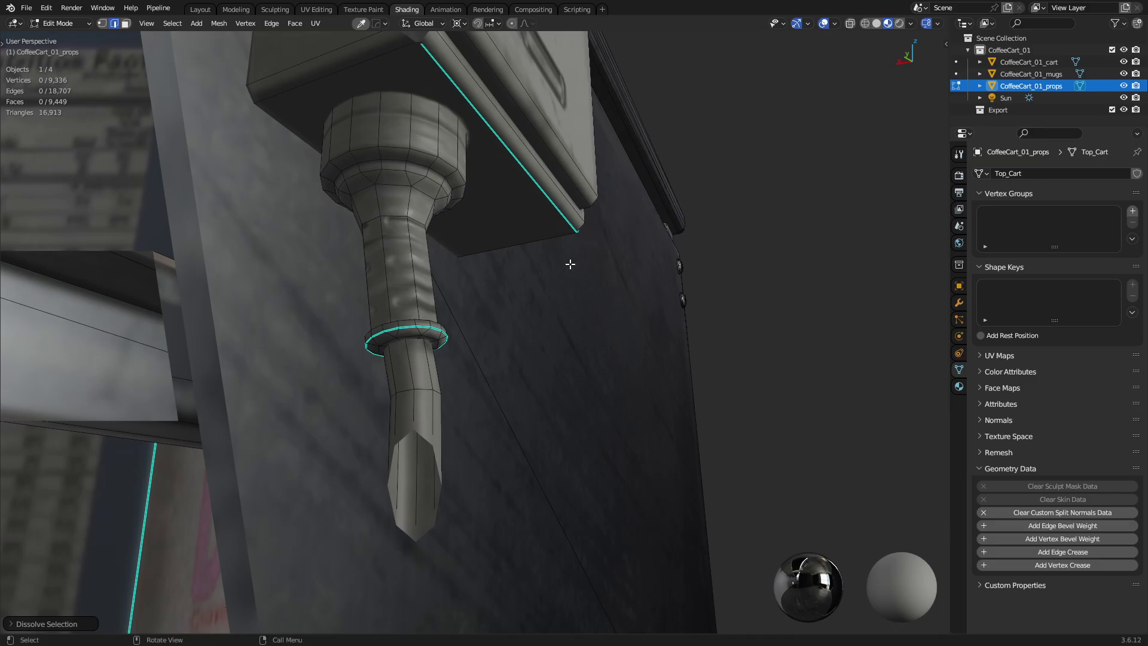
# Select the rounded adapter's linked geometry and dissolve an edge loop around the sleeve of the black plug beside it.
pyautogui.moveTo(570, 263); pyautogui.dragTo(404, 245, button='middle')
pyautogui.click(404, 245)
pyautogui.hotkey('ctrl', 'l')
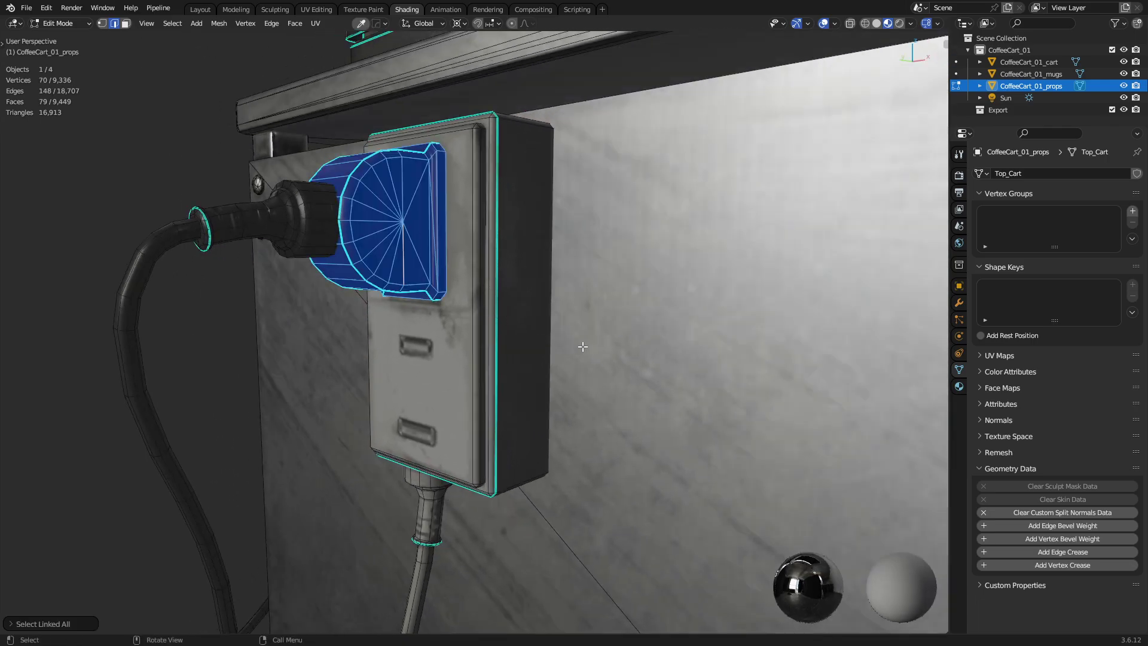
pyautogui.moveTo(570, 340); pyautogui.dragTo(656, 280, button='middle')
pyautogui.scroll(6, 603, 310)
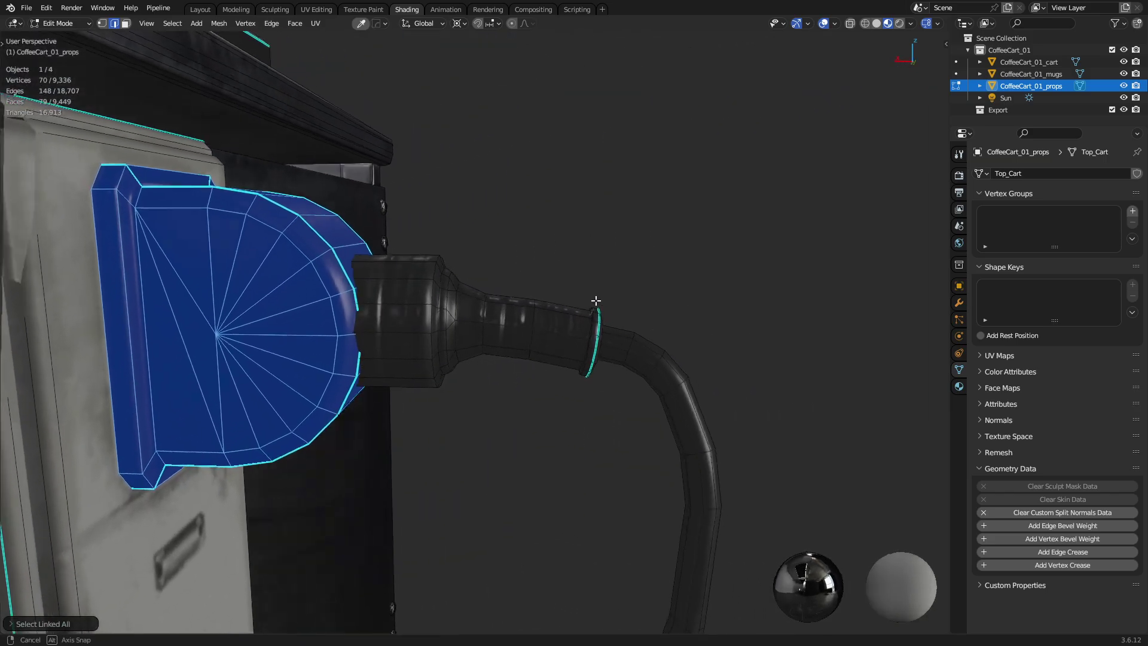
pyautogui.press('1')
pyautogui.scroll(-3, 610, 379)
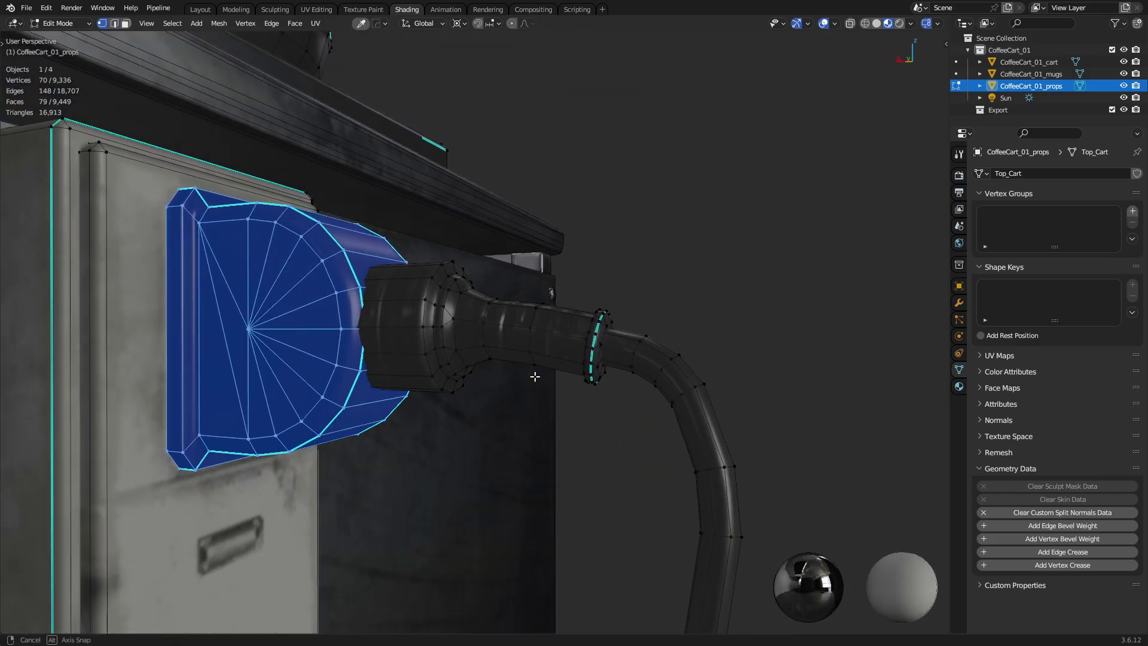
pyautogui.hotkey('ctrl', 'x')
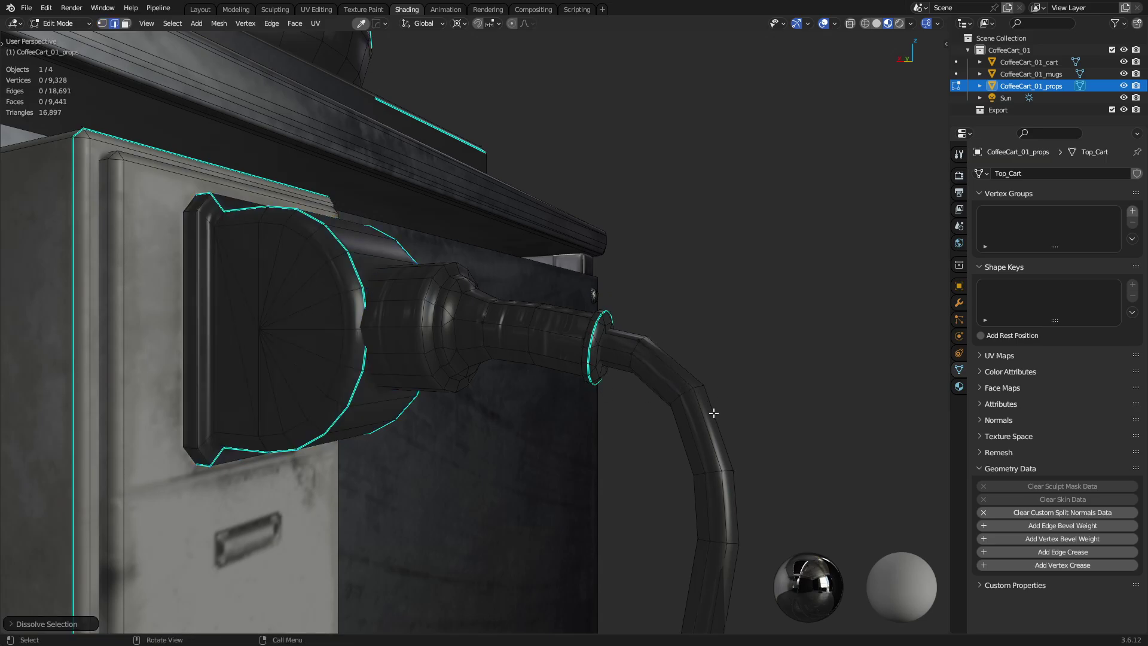
# Slide edge loops along the upper bend of the black plug's power cable.
pyautogui.moveTo(710, 398); pyautogui.dragTo(415, 385, button='middle')
pyautogui.keyDown('alt'); pyautogui.click(392, 377); pyautogui.keyUp('alt')
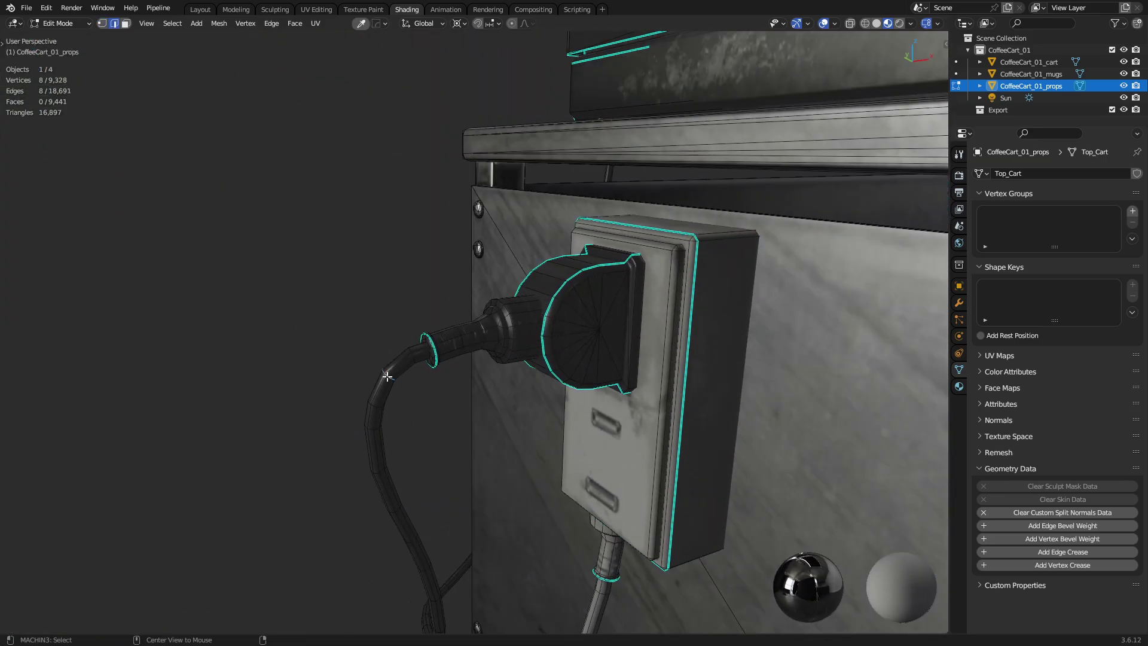
pyautogui.scroll(4, 466, 323)
pyautogui.moveTo(467, 323); pyautogui.dragTo(467, 257, button='middle')
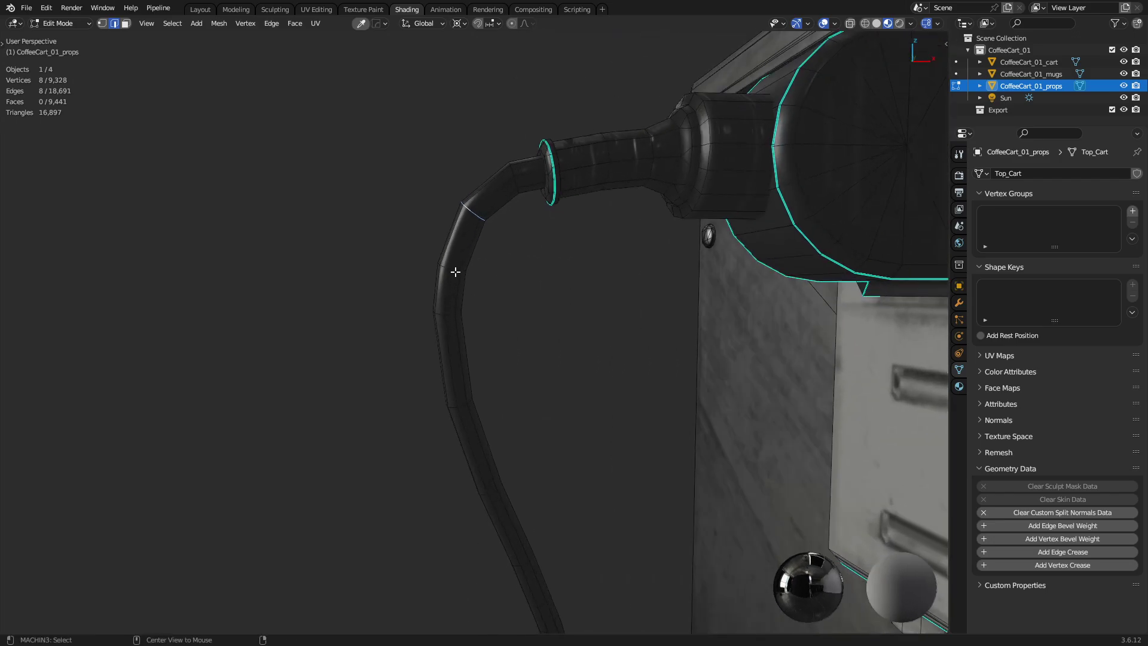
pyautogui.keyDown('alt'); pyautogui.click(456, 272); pyautogui.keyUp('alt')
pyautogui.keyDown('alt'); pyautogui.click(443, 317); pyautogui.keyUp('alt')
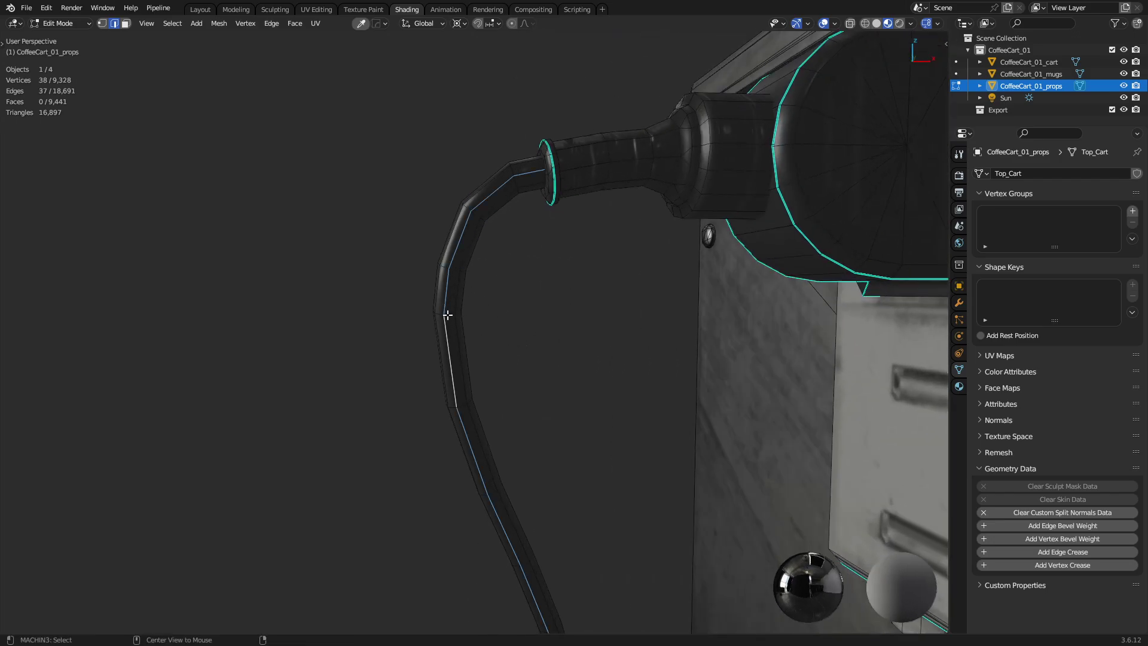
pyautogui.keyDown('alt'); pyautogui.click(447, 315); pyautogui.keyUp('alt')
pyautogui.press('g')
pyautogui.press('g')
pyautogui.click(486, 364)
pyautogui.press('g')
pyautogui.press('g')
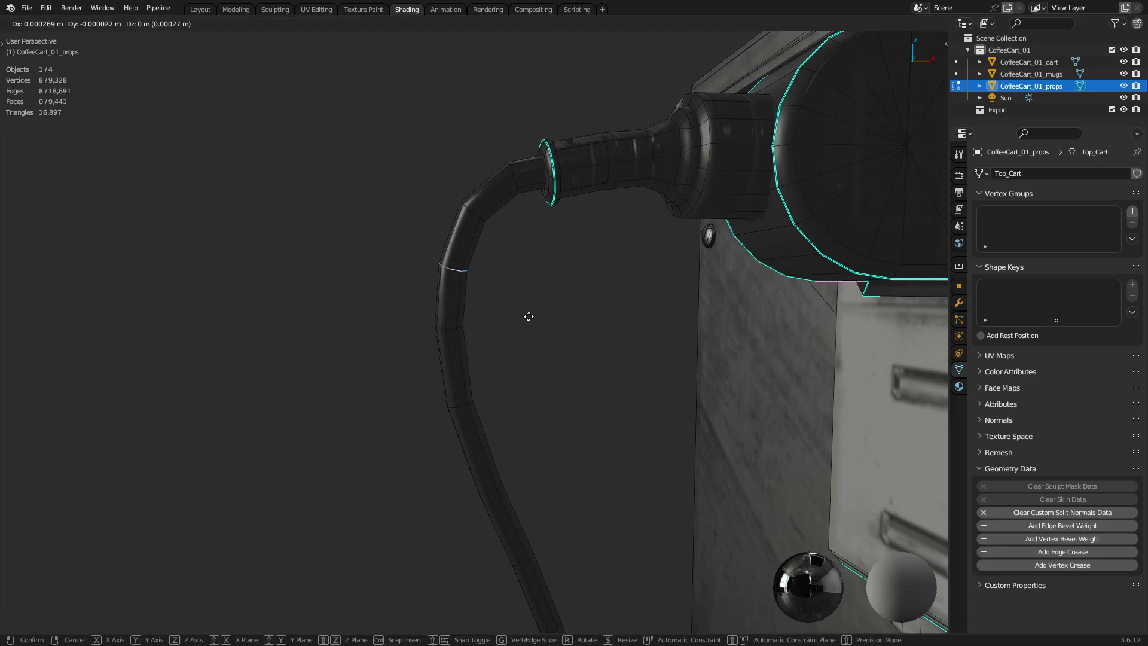
pyautogui.click(528, 313)
# Examine the topology of the cart's props, selecting a face of the small bolt on the coffee pot's base.
pyautogui.press('Tab')
pyautogui.click(450, 318)
pyautogui.click(573, 386)
pyautogui.moveTo(573, 386); pyautogui.dragTo(438, 319, button='middle')
pyautogui.click(507, 318)
pyautogui.press('Tab')
pyautogui.click(612, 334)
pyautogui.press('a')
pyautogui.hotkey('alt', 'a')
pyautogui.press('3')
pyautogui.click(417, 336)
pyautogui.hotkey('alt', 'z')
pyautogui.hotkey('alt', 'z')
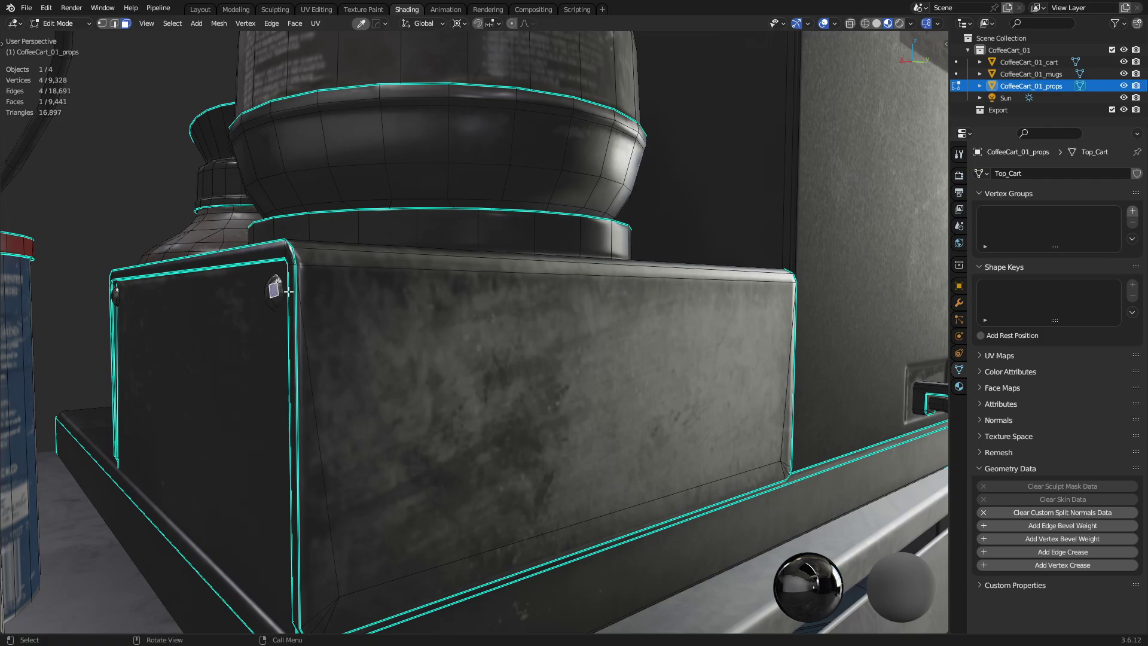
# Select all linked faces of the four rivets at the cabinet's upper corner in CoffeeCart_01_cart.
pyautogui.moveTo(403, 286); pyautogui.dragTo(553, 367, button='middle')
pyautogui.press('Tab')
pyautogui.press('a')
pyautogui.click(554, 367)
pyautogui.scroll(6, 480, 335)
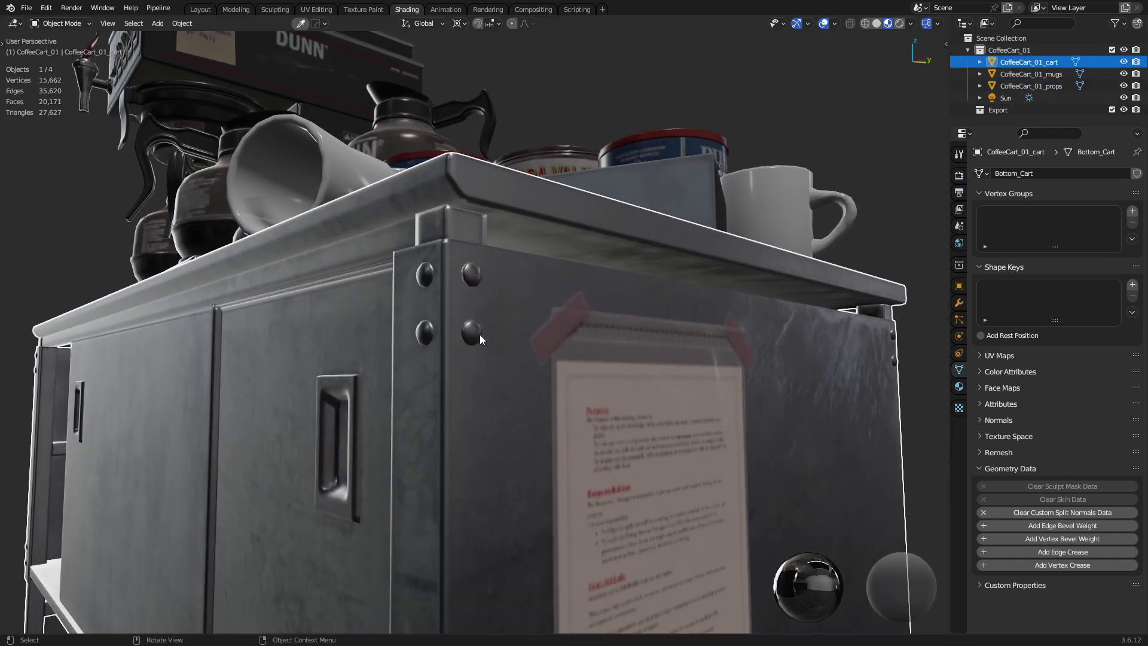
pyautogui.press('Tab')
pyautogui.click(475, 336)
pyautogui.keyDown('shift'); pyautogui.click(473, 275); pyautogui.keyUp('shift')
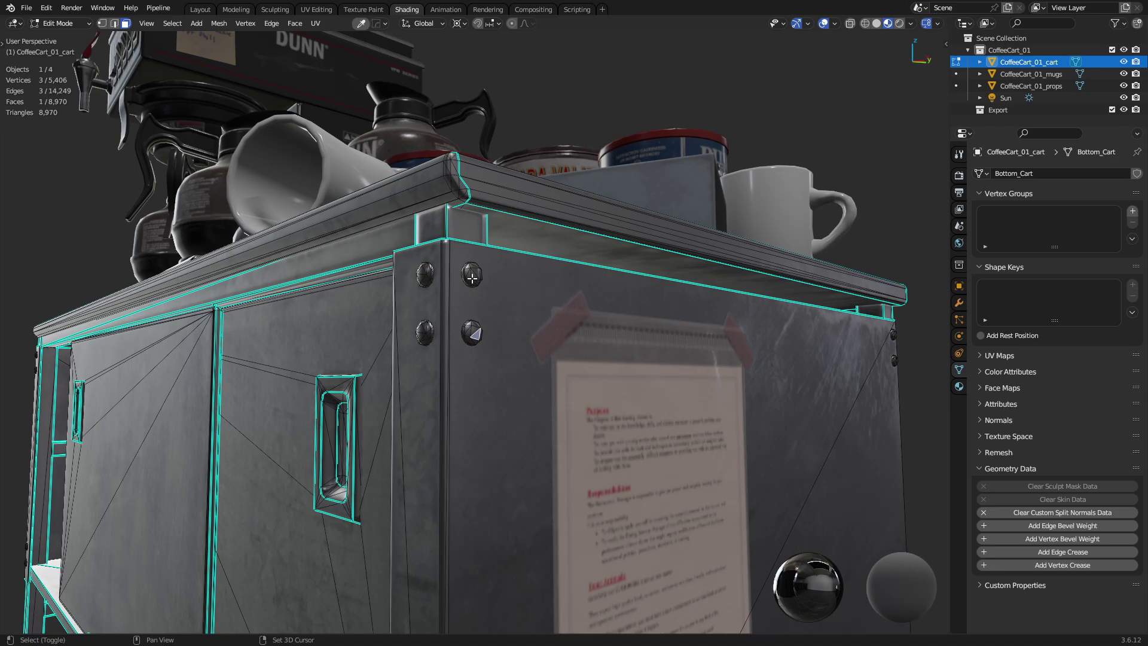
pyautogui.keyDown('shift'); pyautogui.click(428, 349); pyautogui.keyUp('shift')
pyautogui.hotkey('ctrl', 'l')
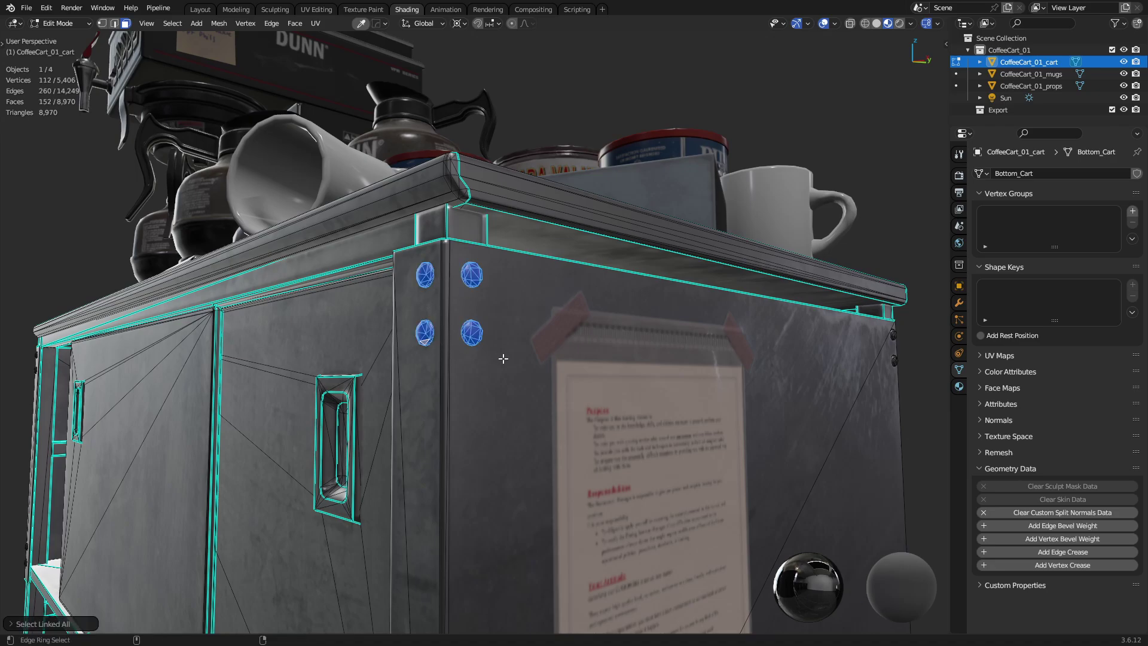
# Examine where the selected rivets' overlapping UV islands sit on the cart's diffuse texture, leaving the UVs in place.
pyautogui.scroll(1, 503, 356)
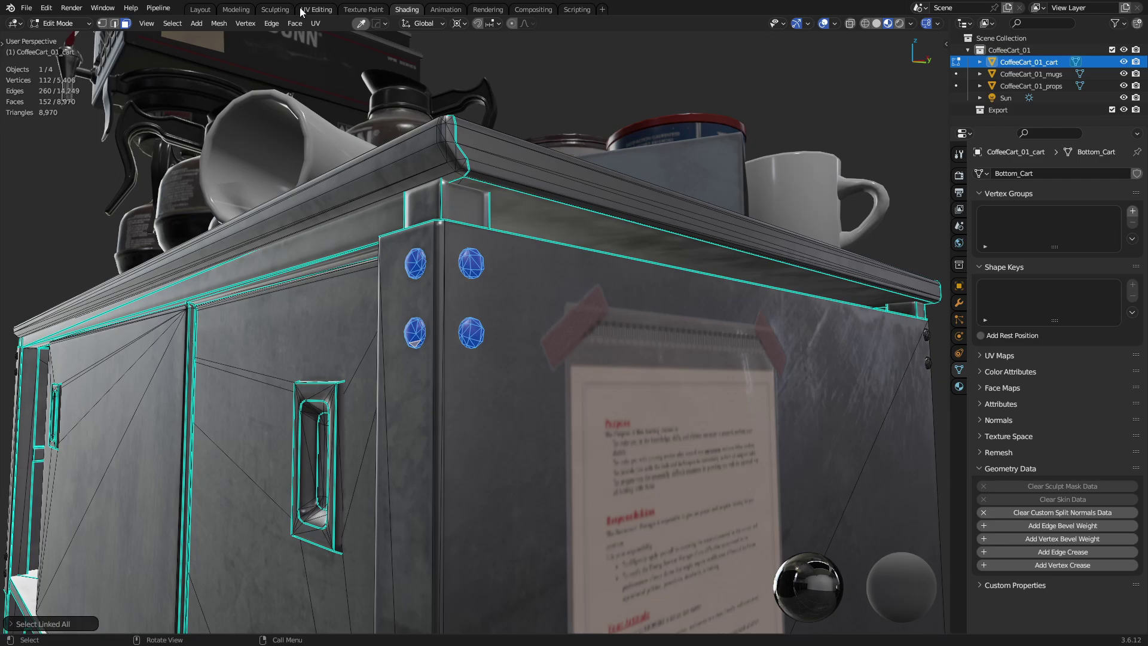
pyautogui.click(316, 9)
pyautogui.scroll(3, 353, 361)
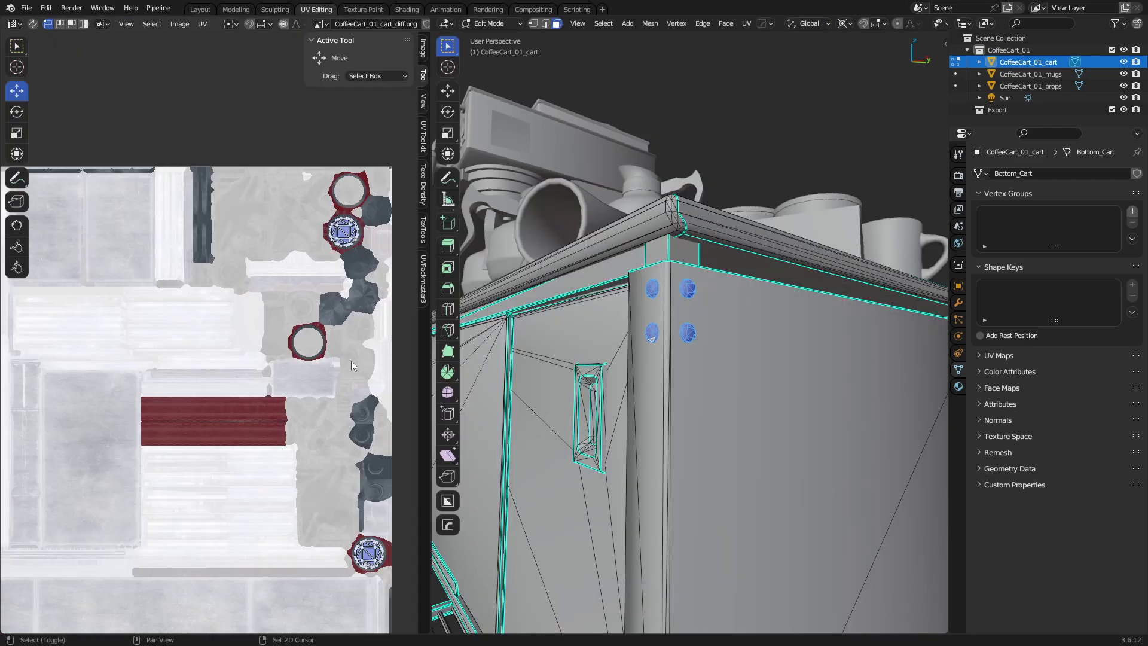
pyautogui.moveTo(350, 360); pyautogui.dragTo(279, 326, button='middle')
pyautogui.press('g')
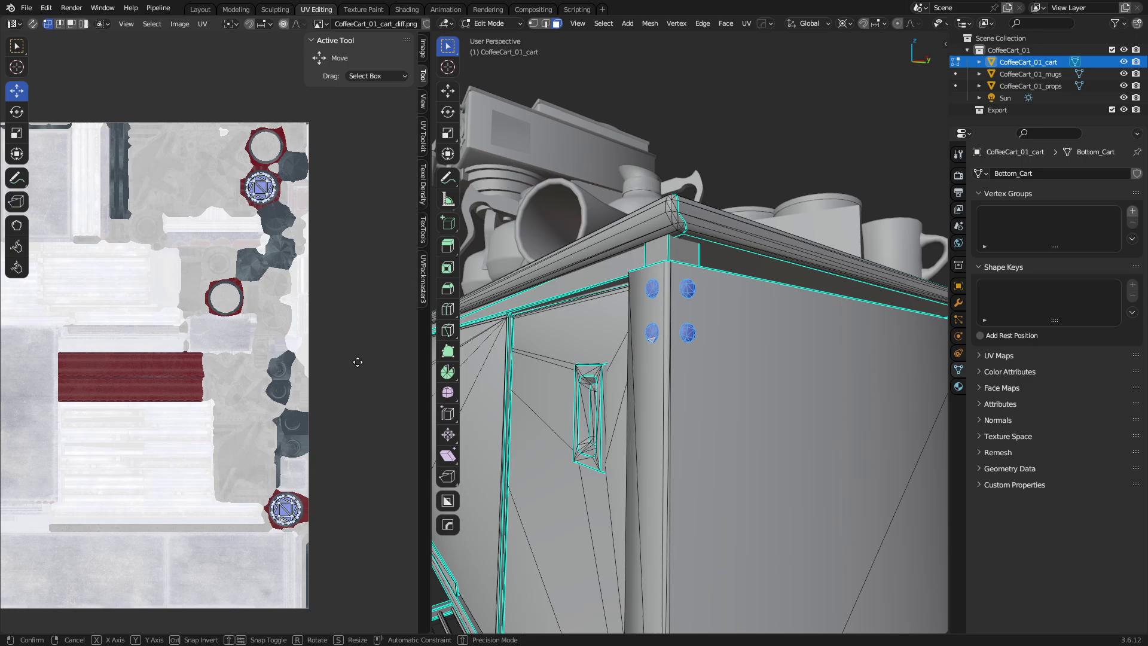
pyautogui.rightClick(342, 361)
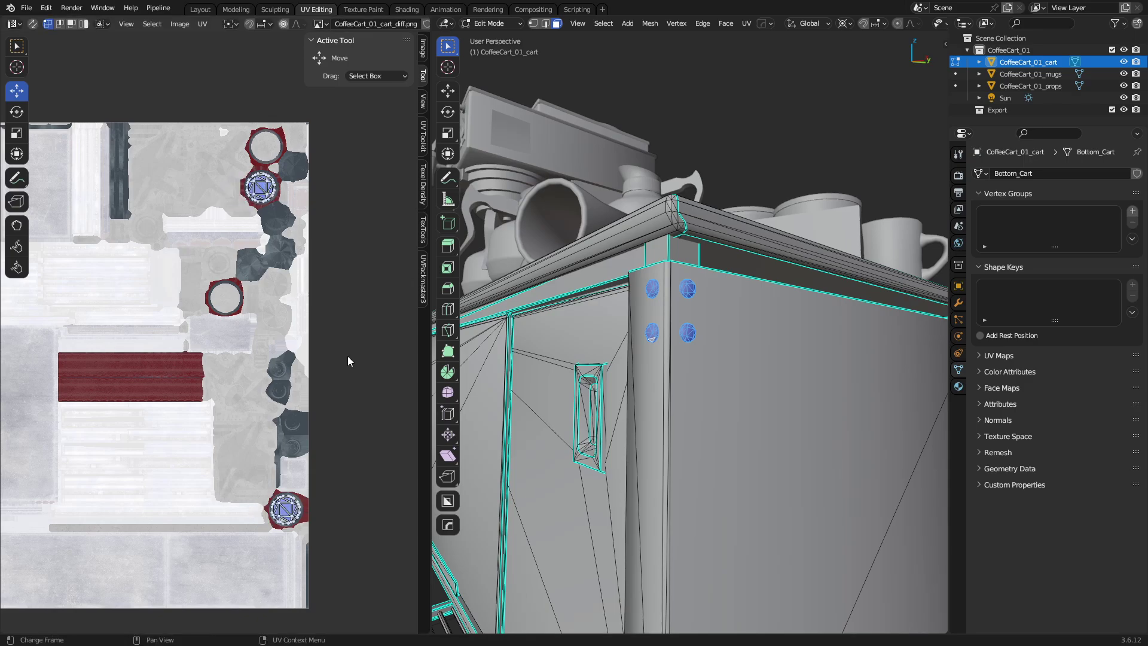
pyautogui.press('g')
pyautogui.rightClick(274, 363)
pyautogui.press('Tab')
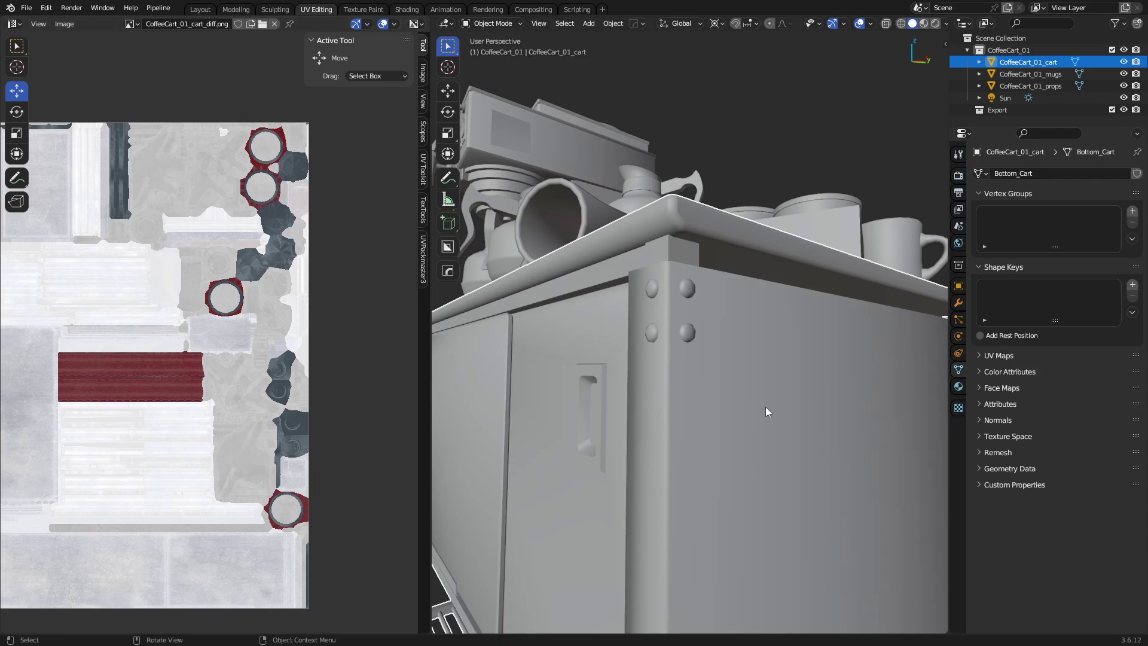
# Examine the rivets and cabinet edge at the cart's lower corner in wireframe and textured material preview.
pyautogui.hotkey('alt', 'a')
pyautogui.scroll(-4, 749, 313)
pyautogui.hotkey('shift', 'z')
pyautogui.scroll(2, 730, 431)
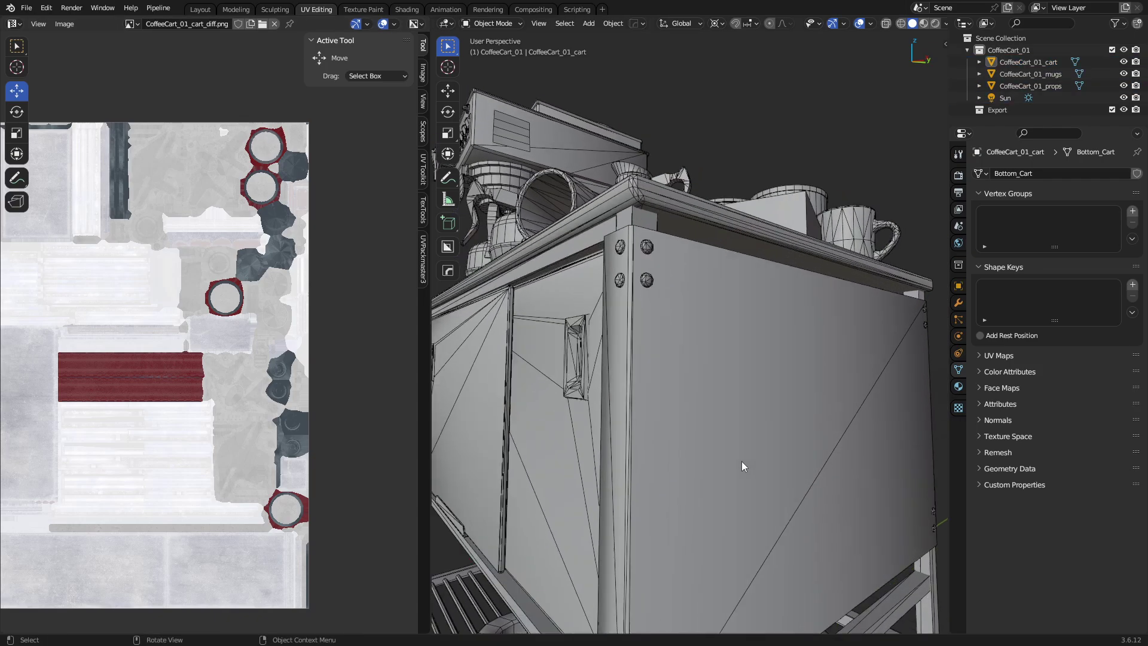
pyautogui.click(720, 487)
pyautogui.scroll(4, 712, 317)
pyautogui.moveTo(720, 325); pyautogui.dragTo(688, 336, button='middle')
pyautogui.press('z')
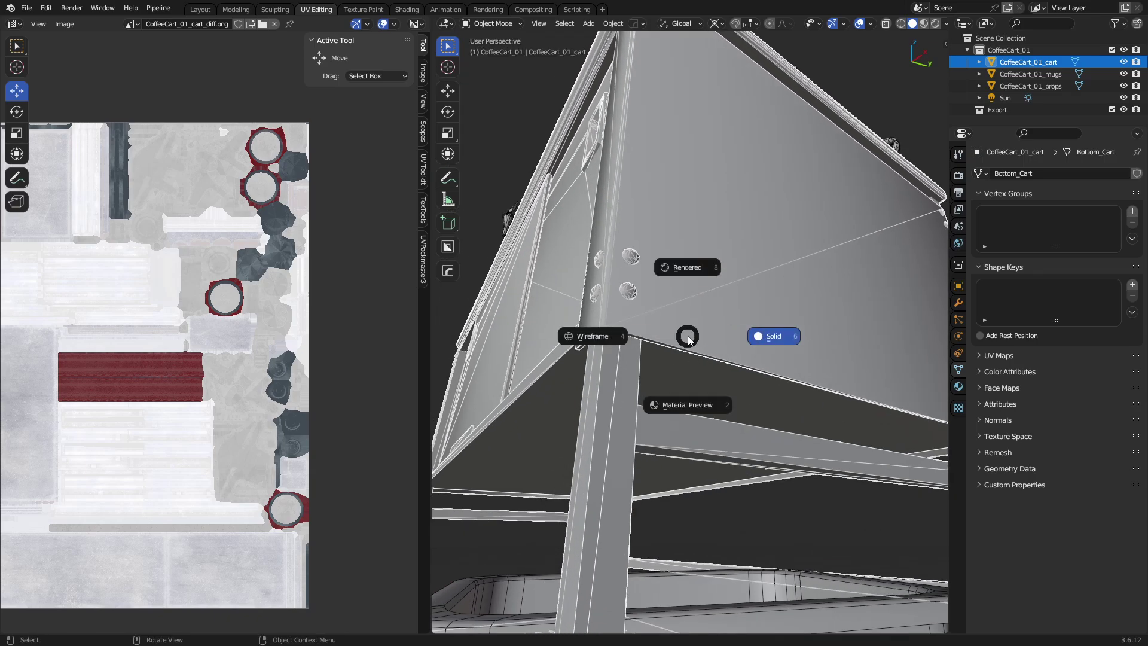
pyautogui.click(697, 301)
pyautogui.press('z')
pyautogui.click(709, 411)
pyautogui.scroll(3, 656, 342)
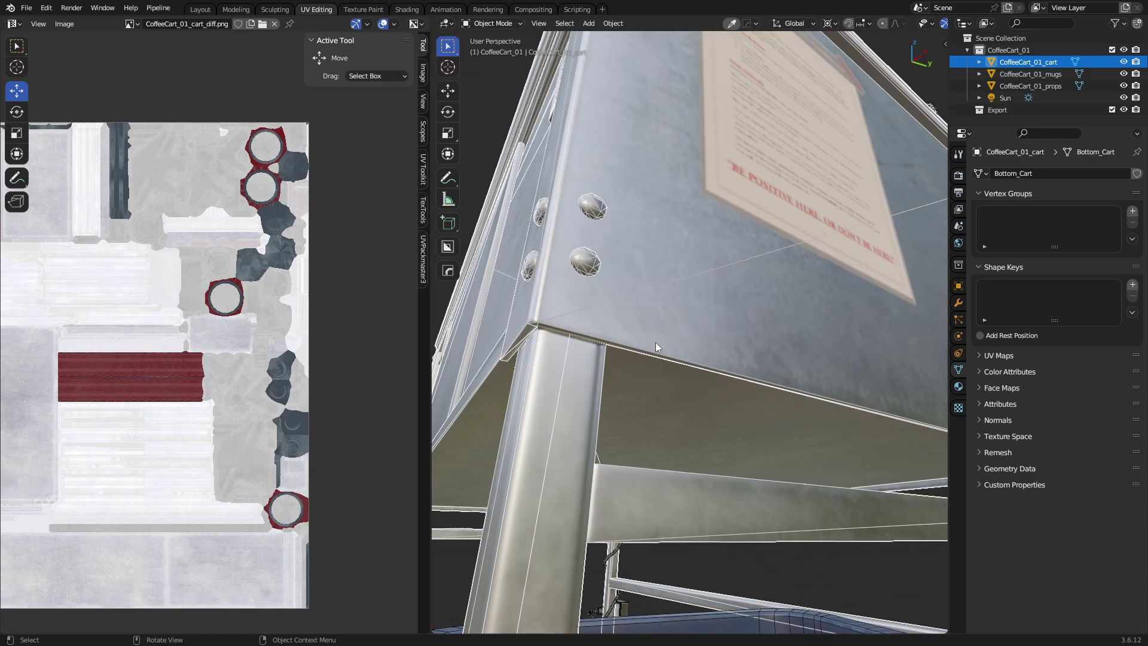
# Deselect the cart and examine its rivets and sheet edges from the lower corner up to the countertop, continuing in the Layout workspace.
pyautogui.press('a')
pyautogui.press('a')
pyautogui.moveTo(655, 342); pyautogui.dragTo(671, 309, button='middle')
pyautogui.scroll(3, 671, 309)
pyautogui.scroll(2, 671, 308)
pyautogui.scroll(-2, 671, 307)
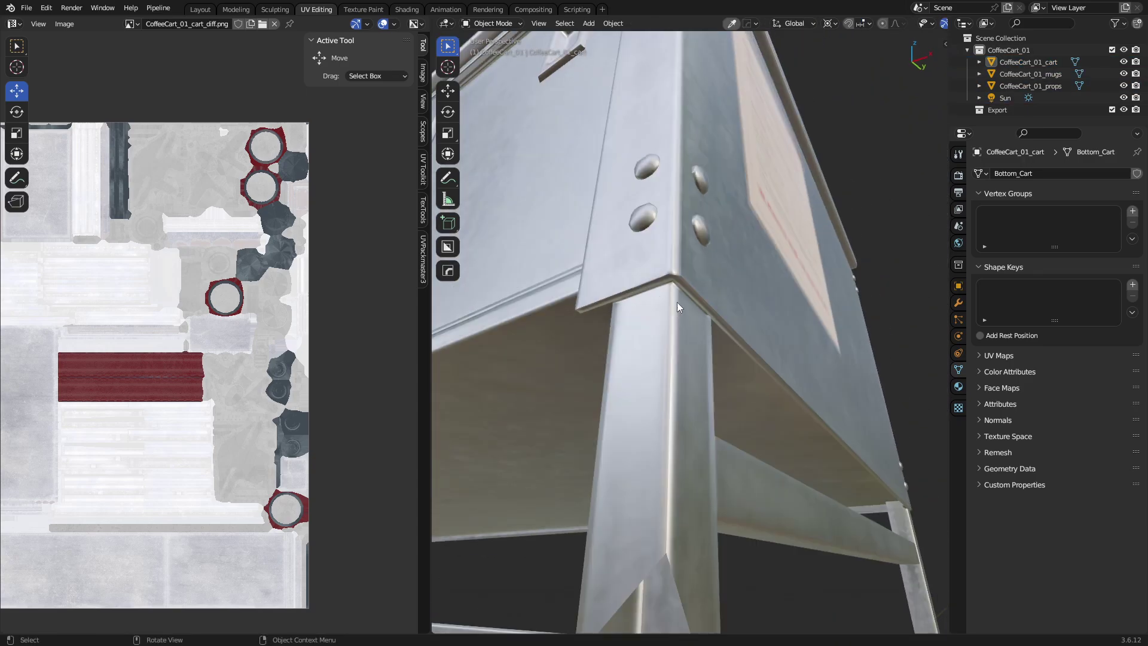
pyautogui.scroll(-2, 701, 333)
pyautogui.scroll(2, 700, 334)
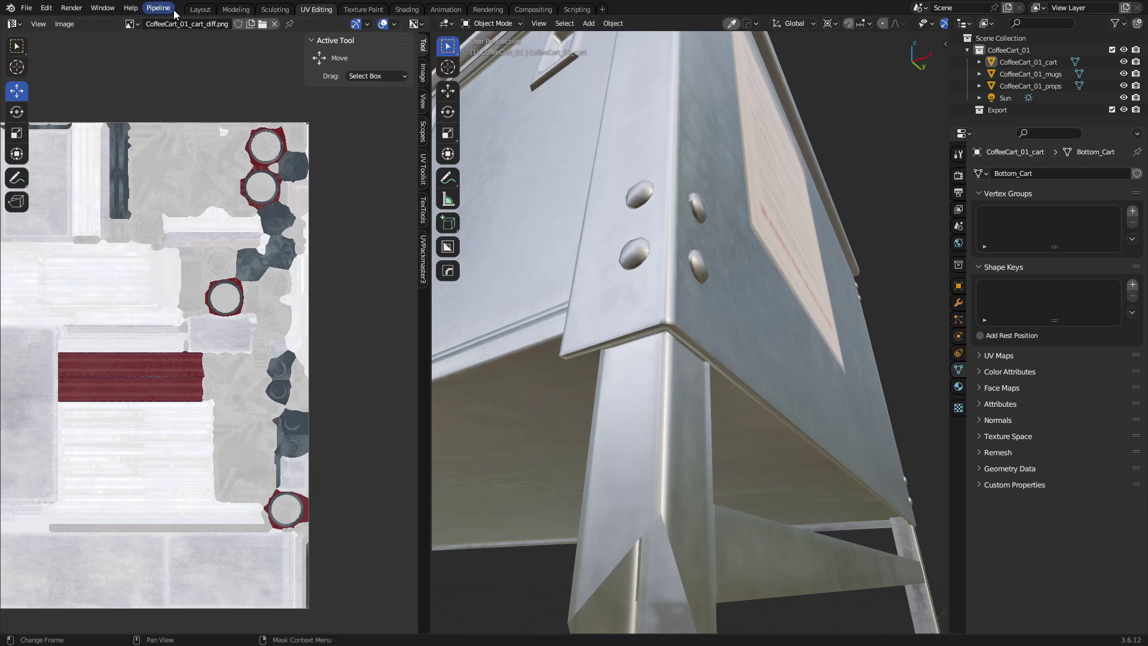
pyautogui.click(201, 10)
pyautogui.moveTo(459, 296); pyautogui.dragTo(540, 266, button='middle')
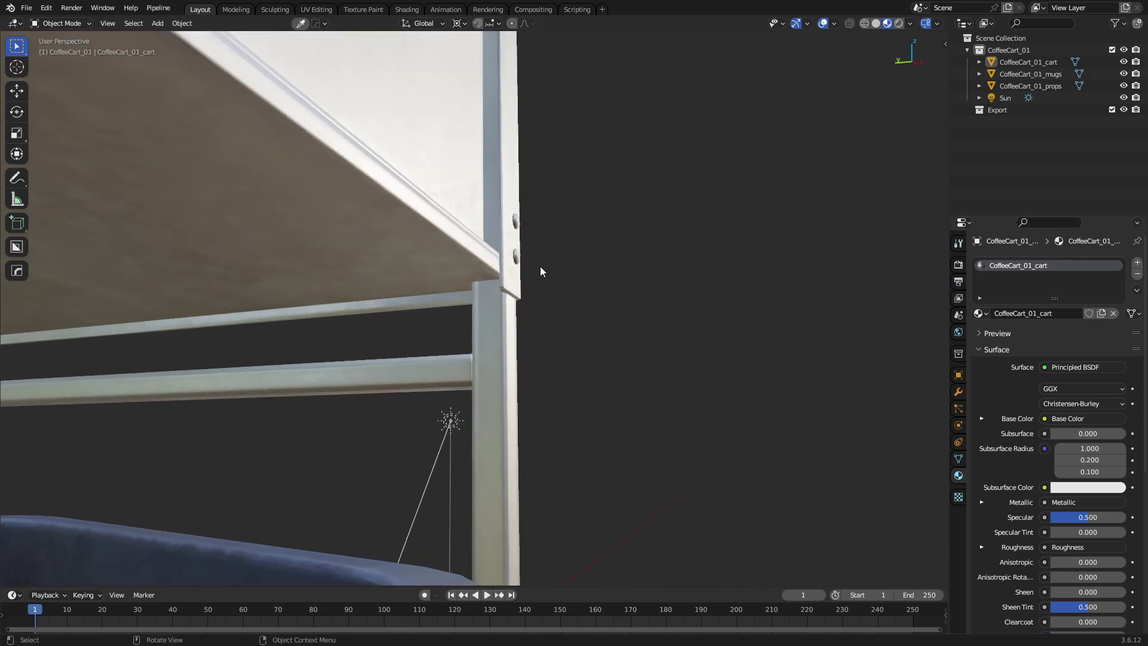
pyautogui.moveTo(454, 250); pyautogui.dragTo(447, 351, button='middle')
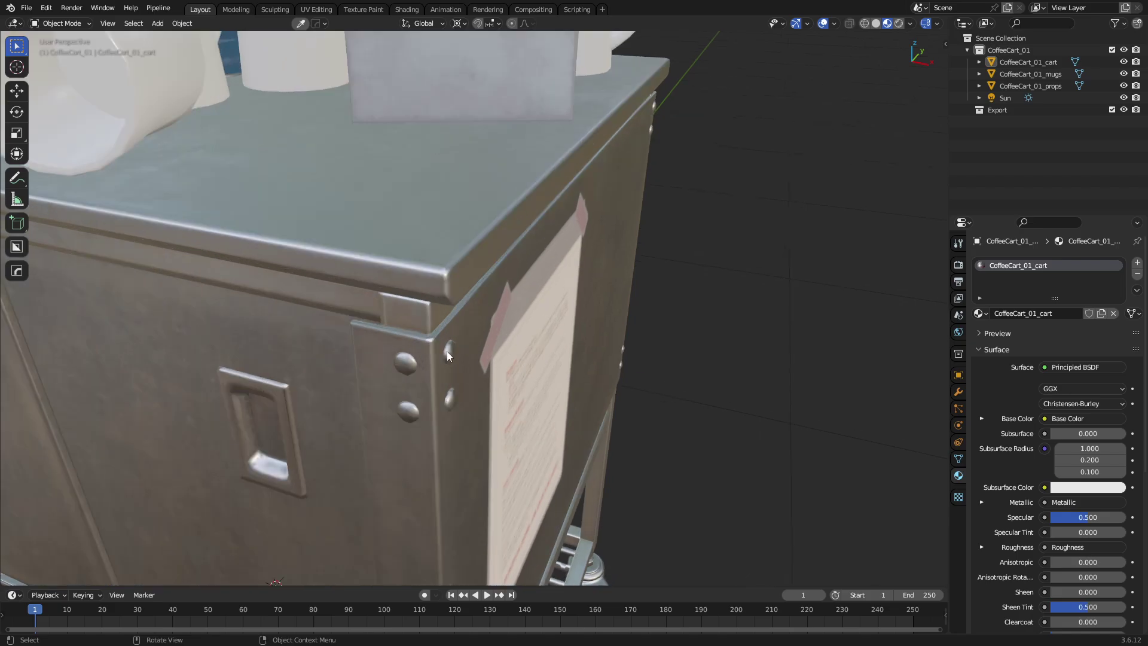
pyautogui.scroll(-6, 447, 350)
pyautogui.moveTo(472, 400); pyautogui.dragTo(390, 328, button='middle')
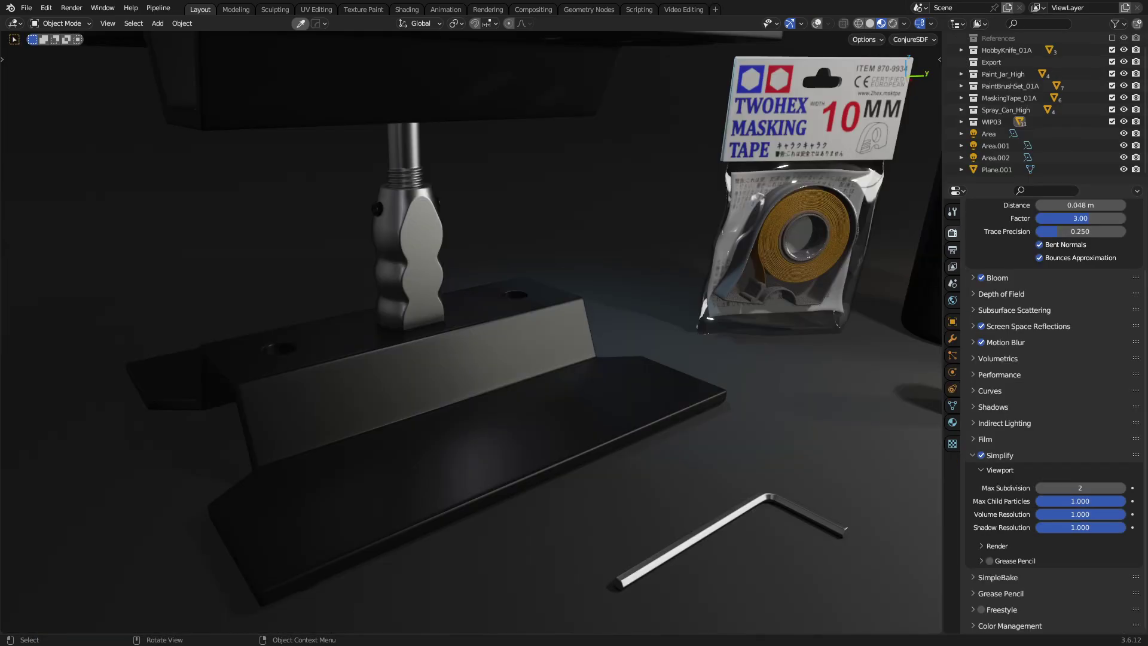
# Survey the hobby tool scene from the work stand to the spray can, closing in on the can's metal top.
pyautogui.moveTo(294, 354)
pyautogui.mouseDown(button='middle')
pyautogui.moveTo(540, 339)
pyautogui.moveTo(673, 306)
pyautogui.moveTo(602, 269)
pyautogui.moveTo(640, 304)
pyautogui.mouseUp(button='middle')
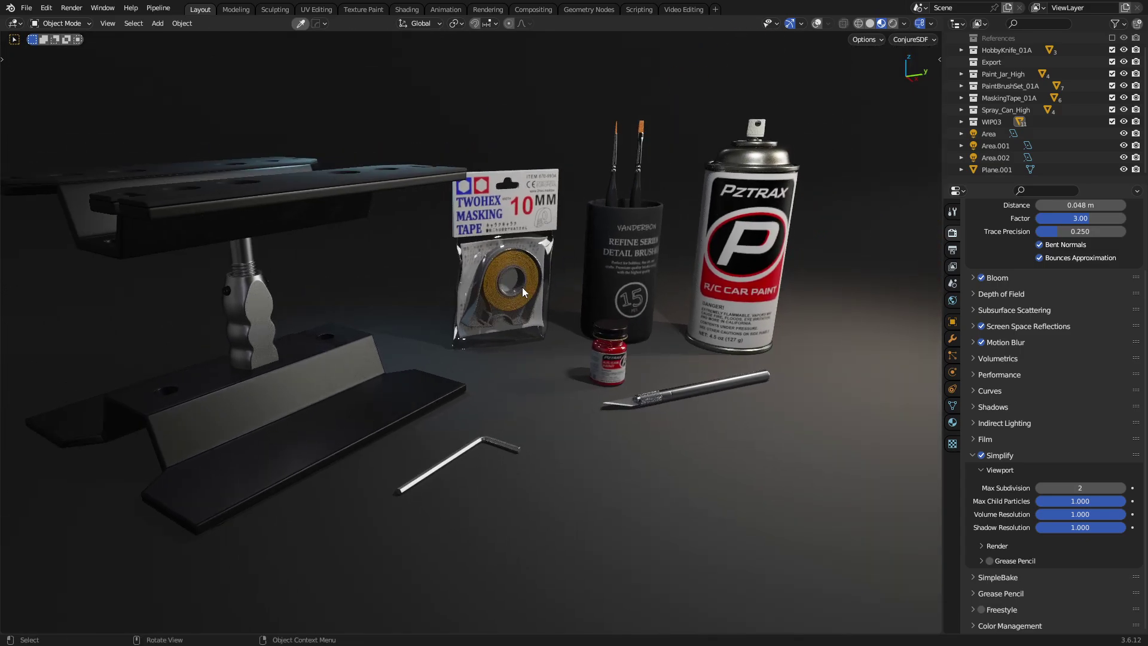
pyautogui.keyDown('alt'); pyautogui.middleClick(569, 234); pyautogui.keyUp('alt')
pyautogui.scroll(-6, 554, 279)
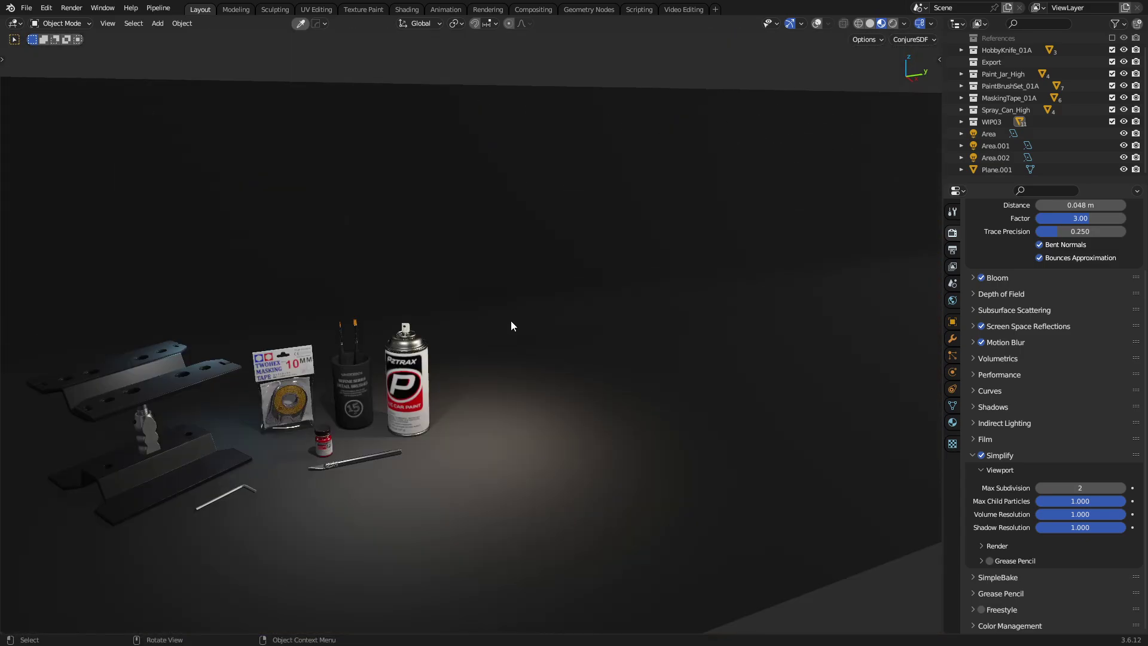
pyautogui.keyDown('alt'); pyautogui.middleClick(420, 361); pyautogui.keyUp('alt')
pyautogui.scroll(6, 437, 341)
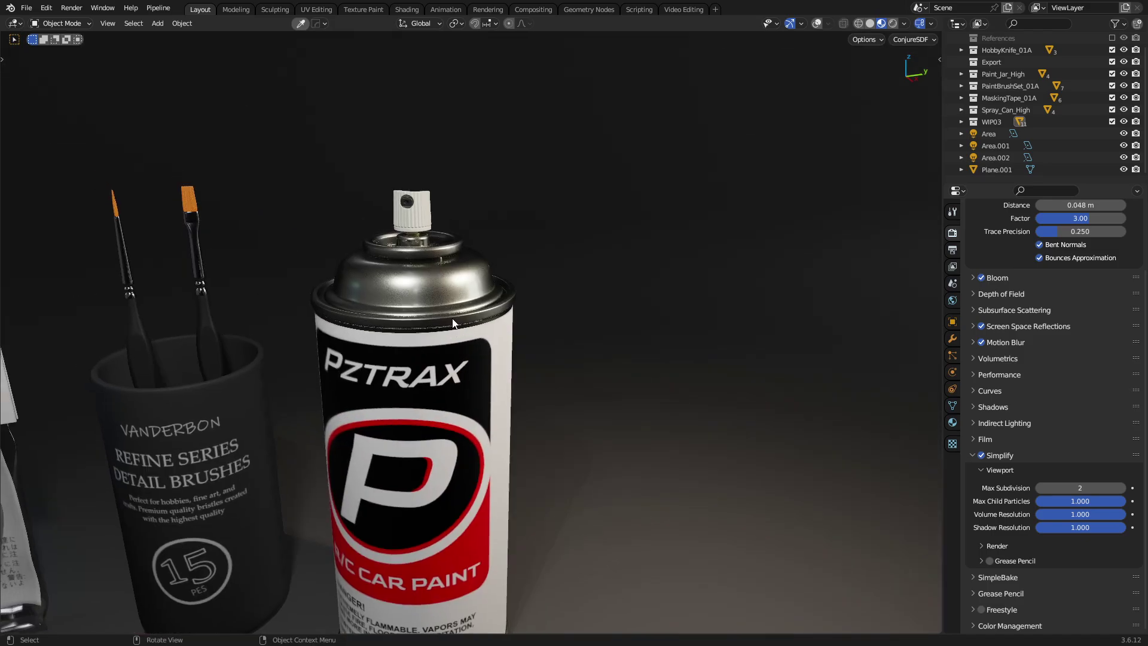
pyautogui.scroll(3, 452, 323)
pyautogui.moveTo(452, 323); pyautogui.dragTo(478, 312, button='middle')
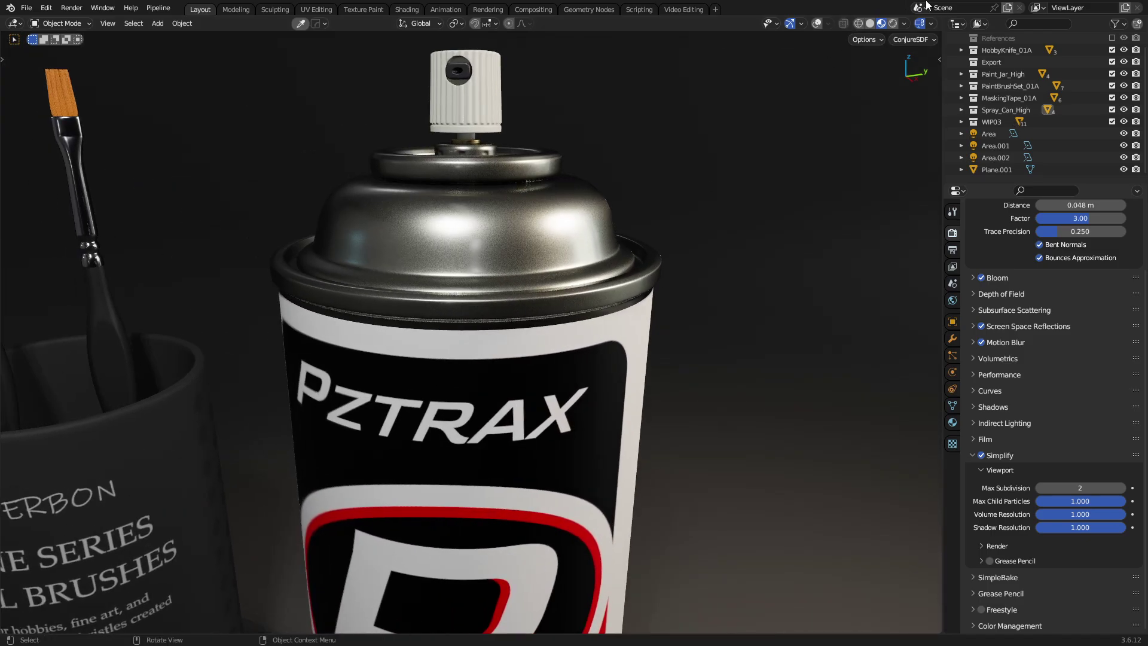
# Compare the spray can in rendered and material preview shading, with overlays enabled and the SprayCan_High material slots shown.
pyautogui.click(892, 25)
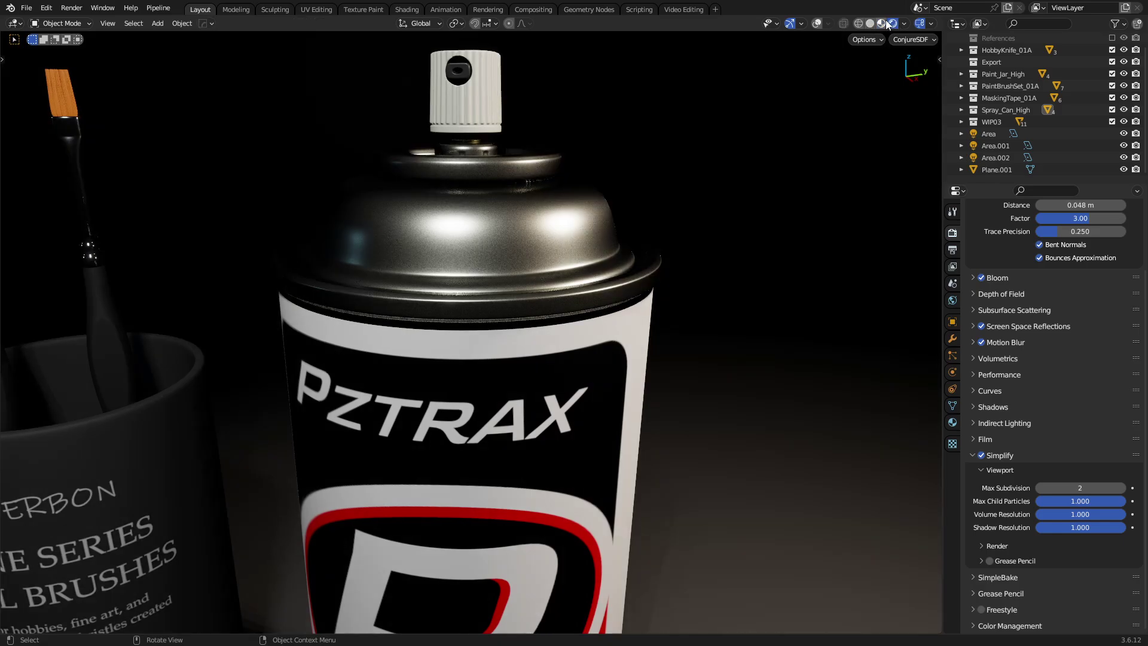
pyautogui.click(884, 24)
pyautogui.click(817, 24)
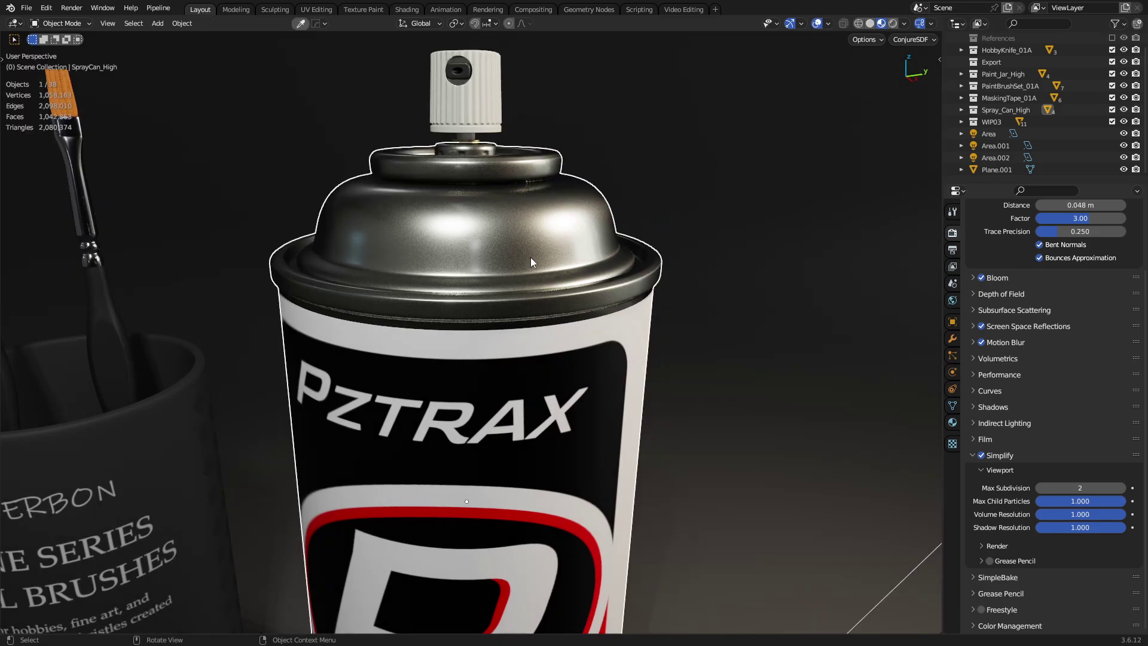
pyautogui.click(953, 423)
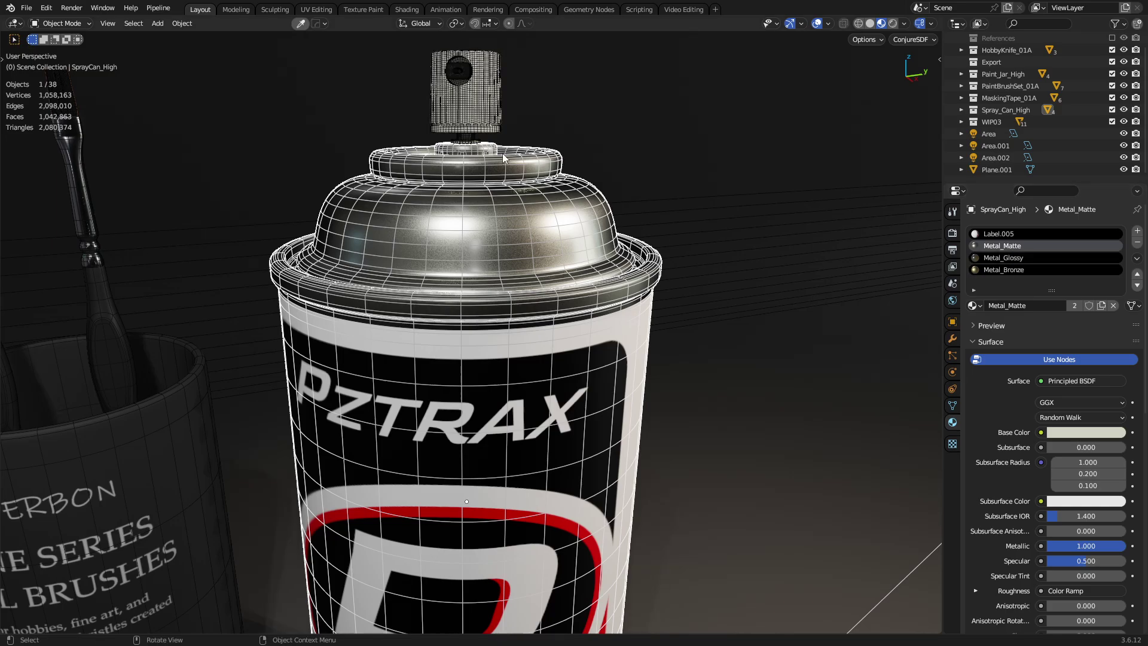
# Examine the spray can's nozzle and metal dome up close, checking the material slots of the nozzle and of SprayCan_High.
pyautogui.click(474, 112)
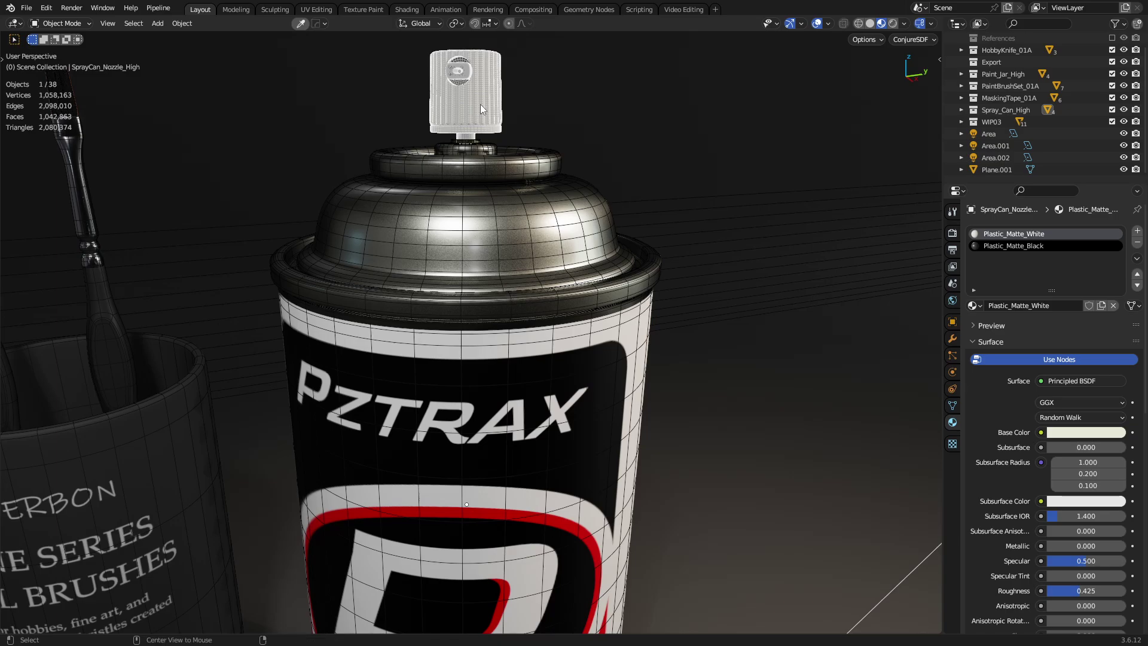
pyautogui.press('KP_Decimal')
pyautogui.moveTo(478, 299); pyautogui.dragTo(673, 393, button='middle')
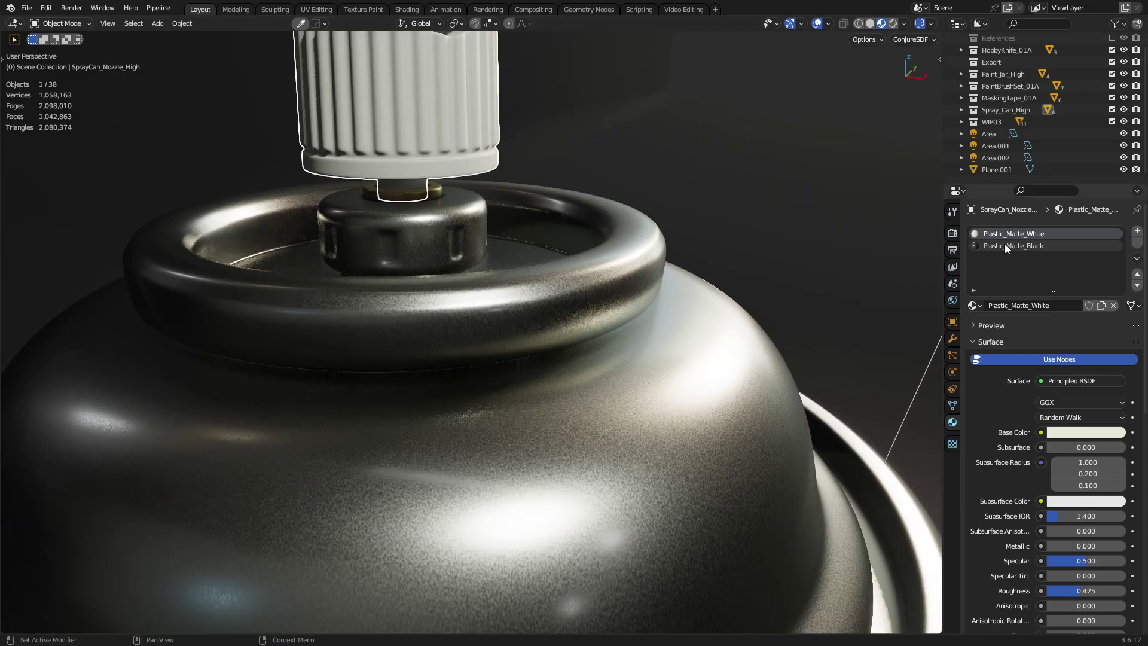
pyautogui.click(624, 284)
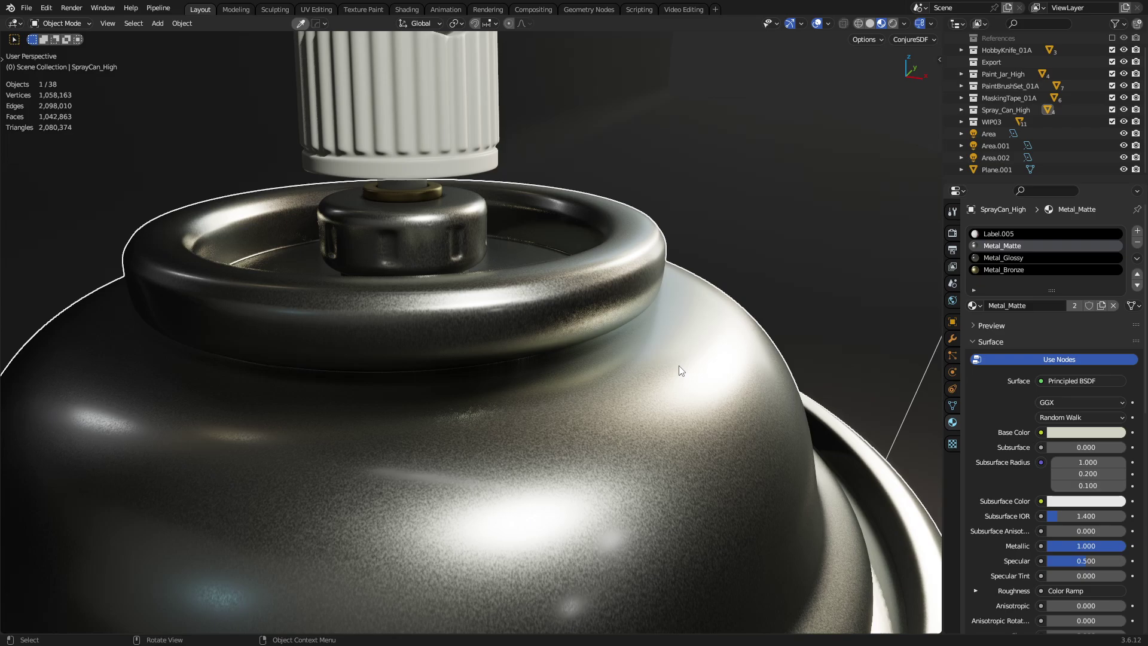
pyautogui.moveTo(680, 365)
pyautogui.mouseDown(button='middle')
pyautogui.moveTo(677, 403)
pyautogui.moveTo(569, 424)
pyautogui.moveTo(505, 413)
pyautogui.moveTo(557, 407)
pyautogui.mouseUp(button='middle')
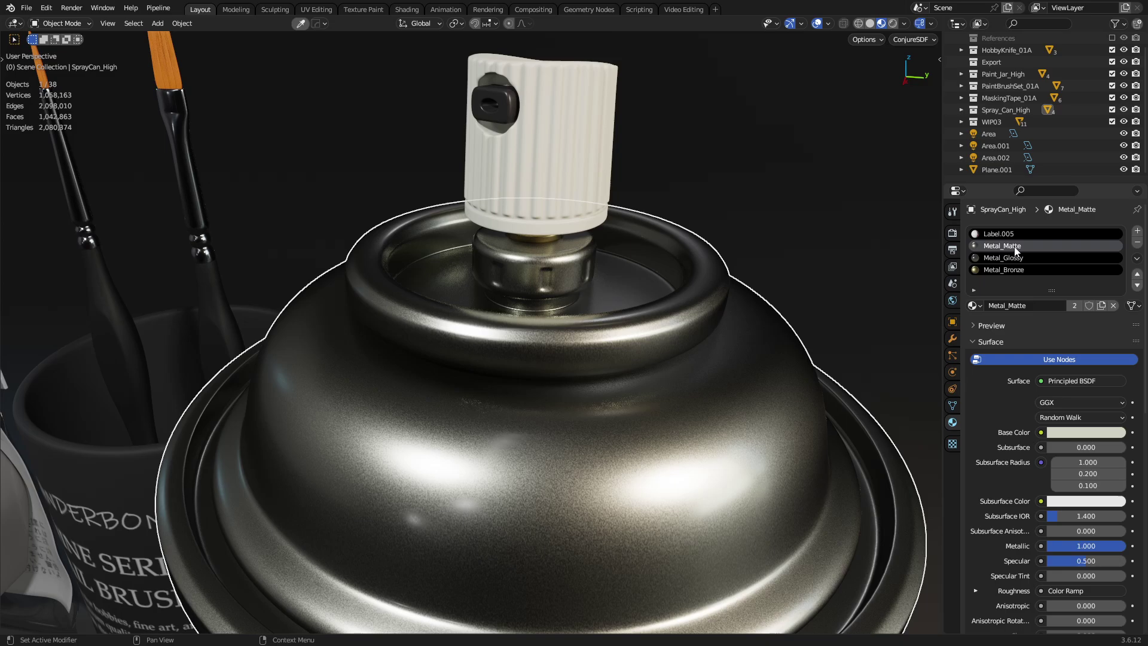
pyautogui.moveTo(568, 338); pyautogui.dragTo(648, 300, button='middle')
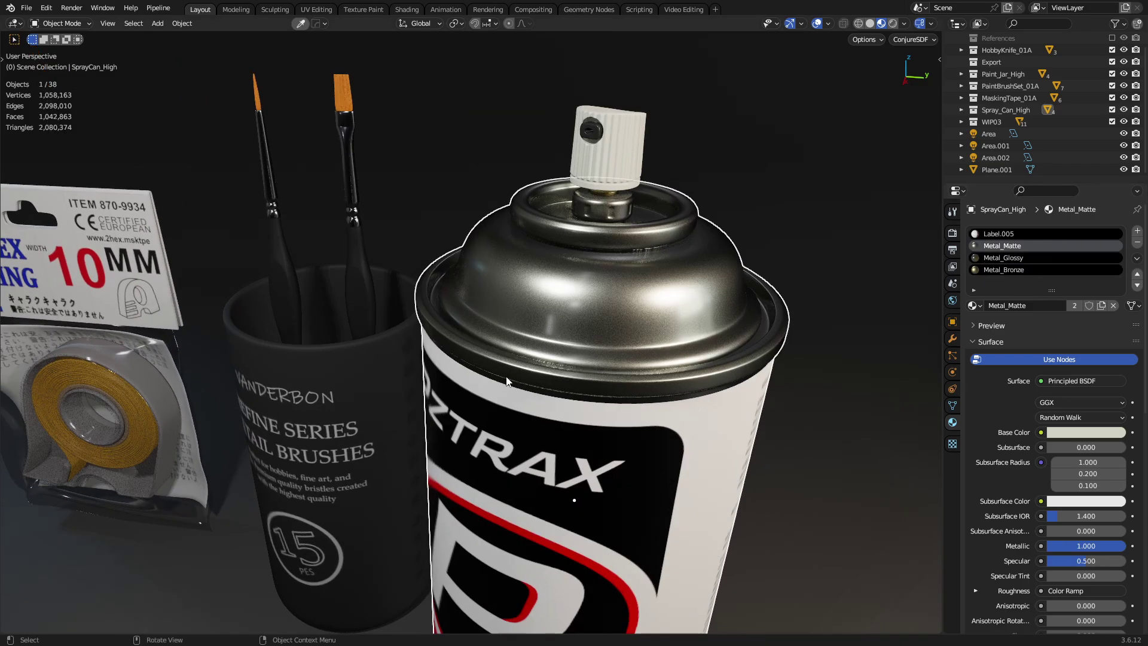
pyautogui.scroll(-5, 523, 399)
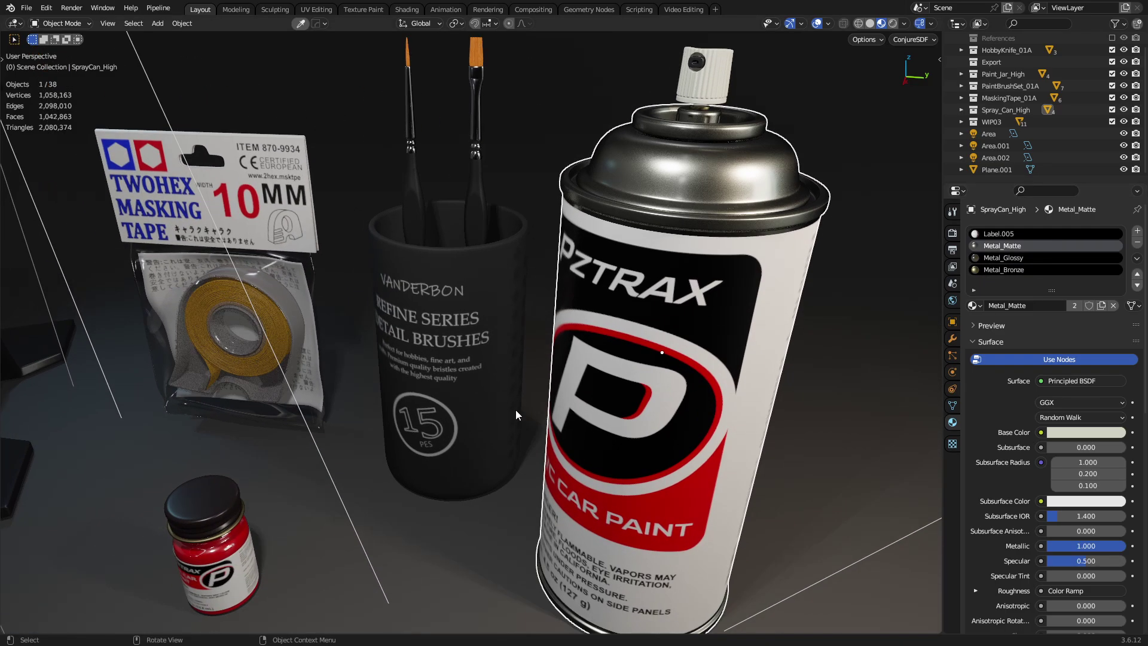
# Deselect all objects, look over the paint jar, knife and surrounding props, and enable the wireframe overlay.
pyautogui.hotkey('alt', 'a')
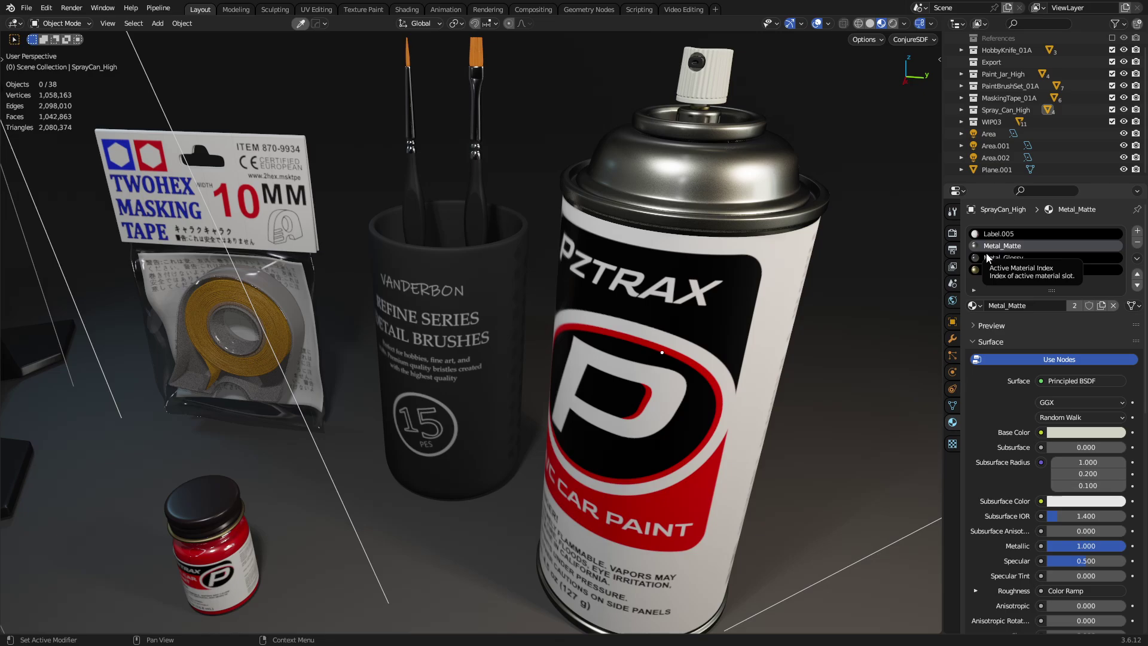
pyautogui.moveTo(674, 320)
pyautogui.mouseDown(button='middle')
pyautogui.moveTo(619, 305)
pyautogui.moveTo(575, 343)
pyautogui.moveTo(480, 484)
pyautogui.mouseUp(button='middle')
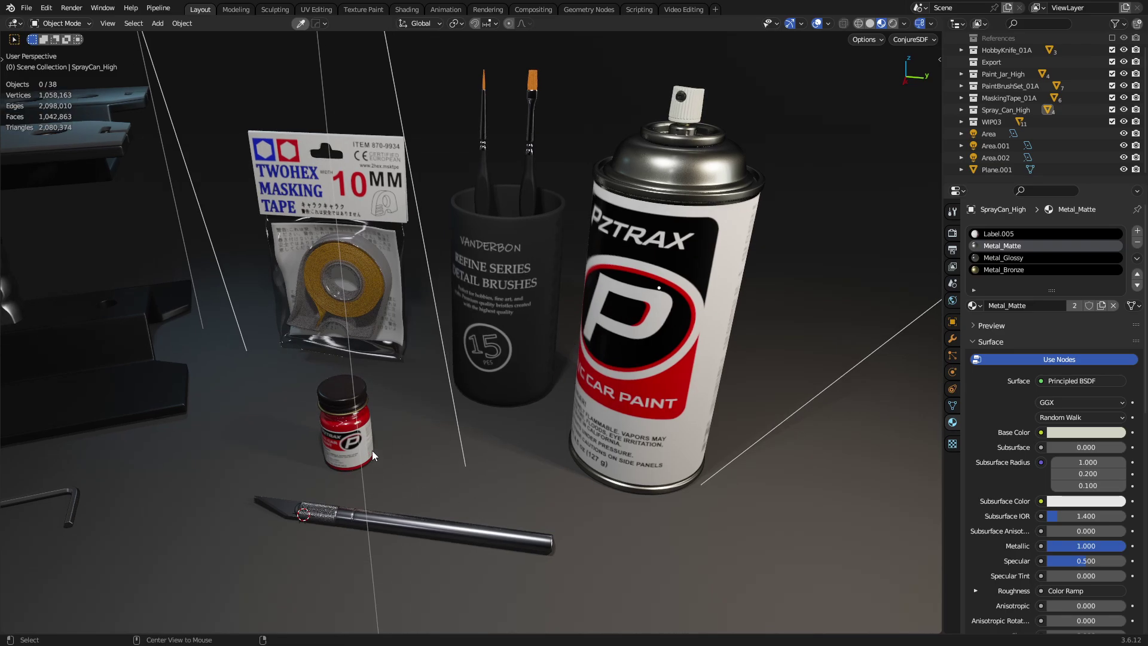
pyautogui.moveTo(372, 450)
pyautogui.mouseDown(button='middle')
pyautogui.moveTo(280, 400)
pyautogui.moveTo(384, 346)
pyautogui.moveTo(489, 351)
pyautogui.moveTo(460, 393)
pyautogui.moveTo(599, 324)
pyautogui.mouseUp(button='middle')
pyautogui.click(460, 392)
pyautogui.press('a')
pyautogui.press('a')
pyautogui.hotkey('shift', 'w')
# Duplicate the work stand's wavy metal grip and move the copy about 2 m in the negative Y direction.
pyautogui.moveTo(486, 371); pyautogui.dragTo(469, 333, button='middle')
pyautogui.scroll(4, 418, 341)
pyautogui.moveTo(366, 352); pyautogui.dragTo(475, 282, button='middle')
pyautogui.click(475, 283)
pyautogui.hotkey('shift', 'd')
pyautogui.press('x')
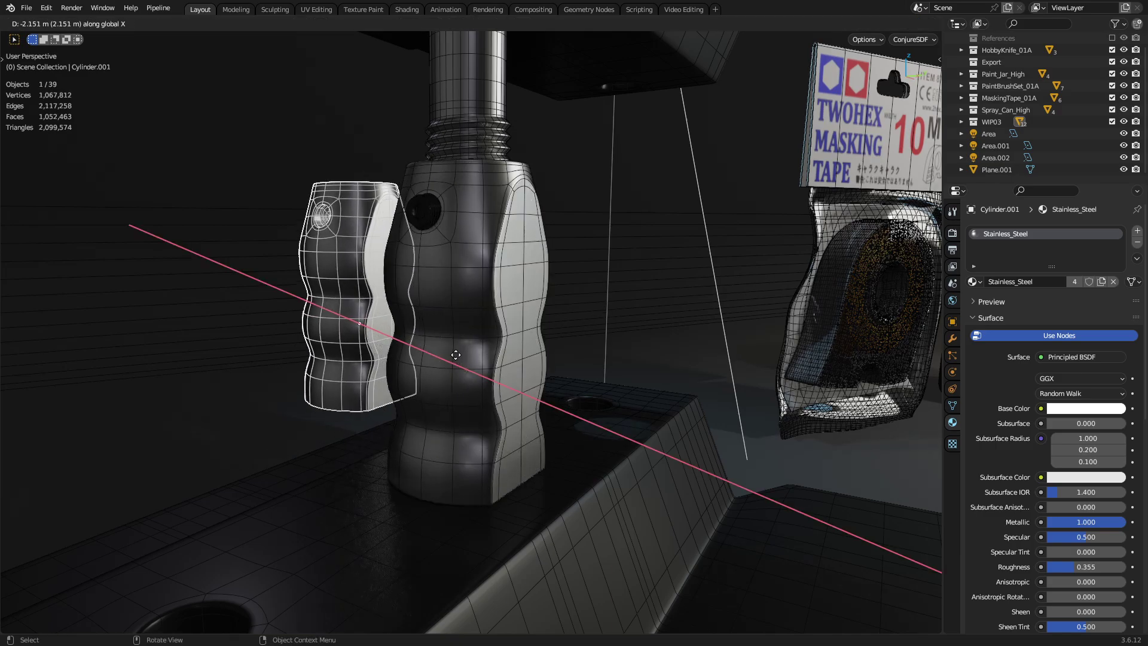
pyautogui.press('y')
pyautogui.click(303, 347)
# Remove the existing modifier from the duplicated grip to expose its base mesh.
pyautogui.moveTo(302, 346); pyautogui.dragTo(498, 375, button='middle')
pyautogui.rightClick(521, 315)
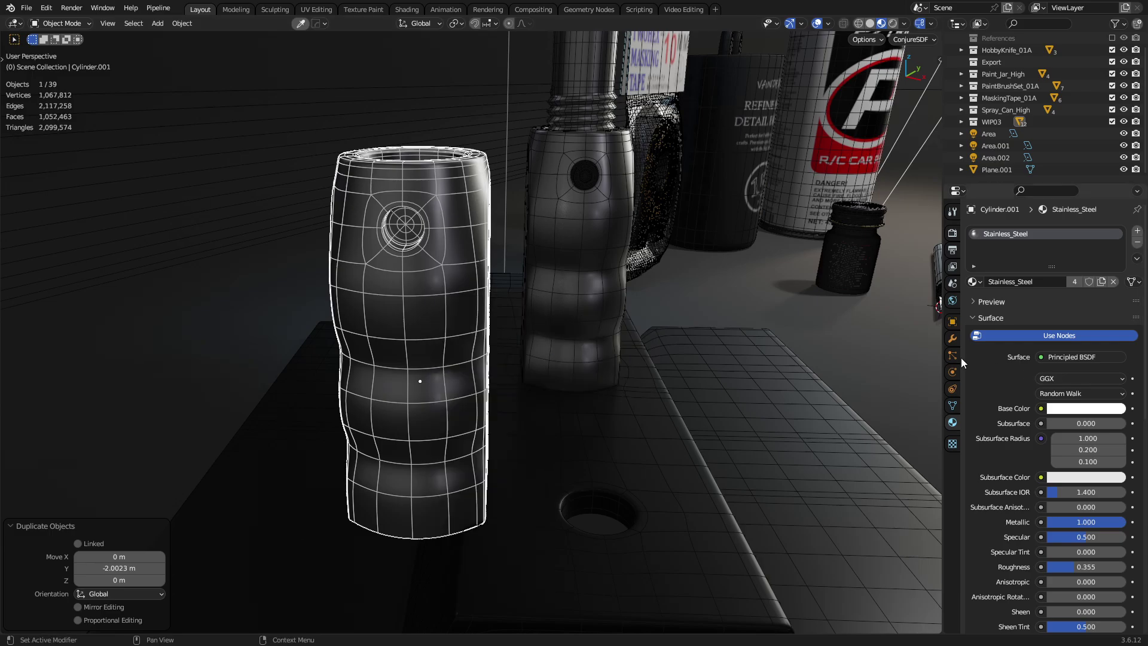
pyautogui.click(953, 339)
pyautogui.click(1133, 324)
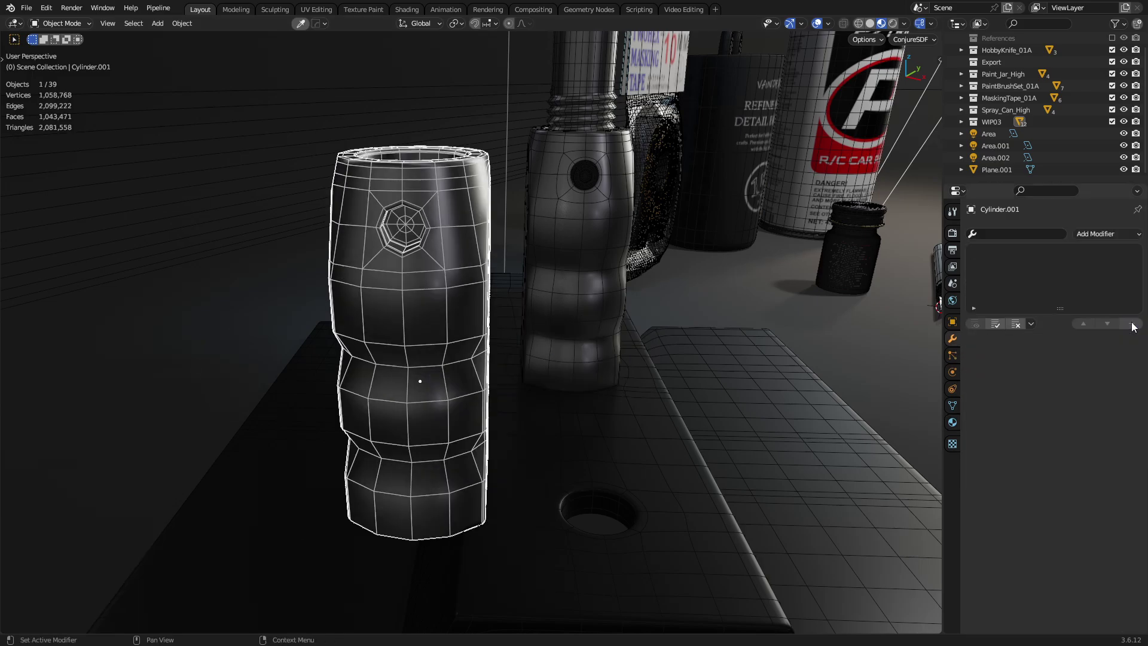
# Add a level 1 Subdivision Surface to the duplicated grip and apply it to the mesh.
pyautogui.moveTo(431, 284); pyautogui.dragTo(494, 259, button='middle')
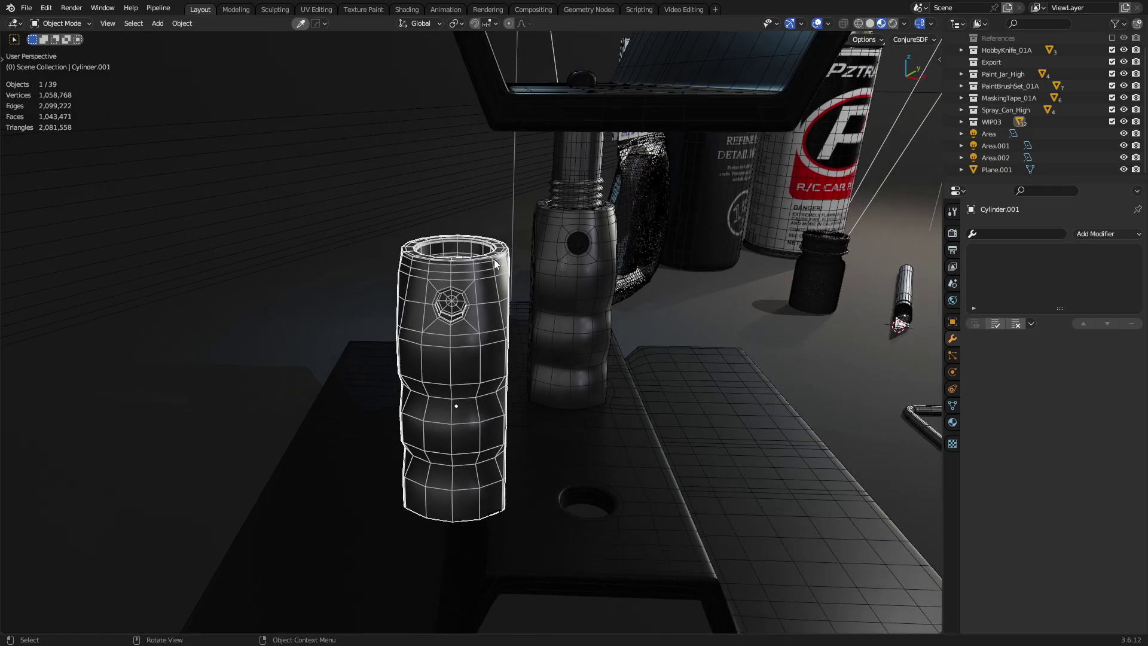
pyautogui.scroll(3, 487, 255)
pyautogui.hotkey('ctrl', '3')
pyautogui.hotkey('ctrl', '1')
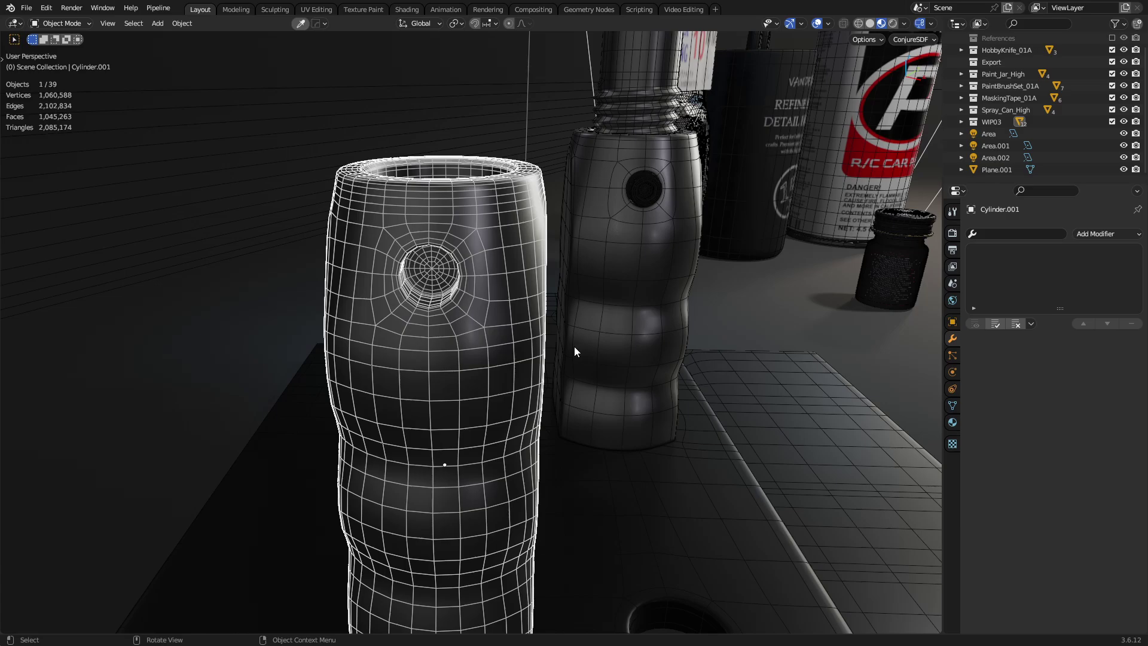
# Run Limited Dissolve on all of the grip copy's geometry with a Max Angle of 0.05°.
pyautogui.press('Tab')
pyautogui.press('a')
pyautogui.press('x')
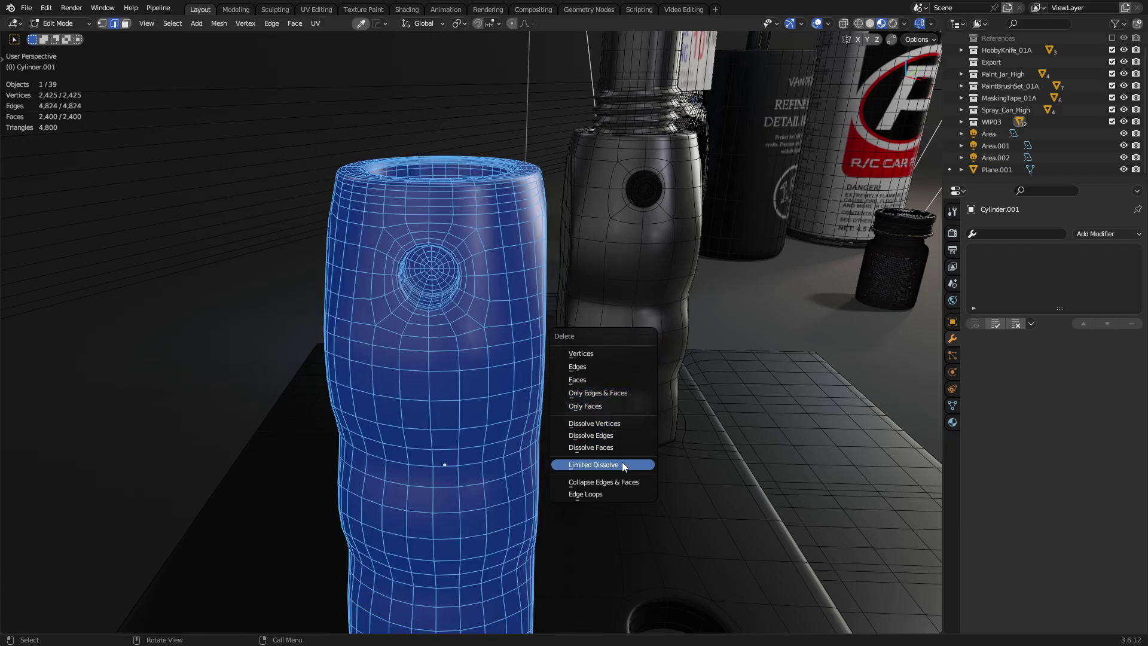
pyautogui.click(622, 464)
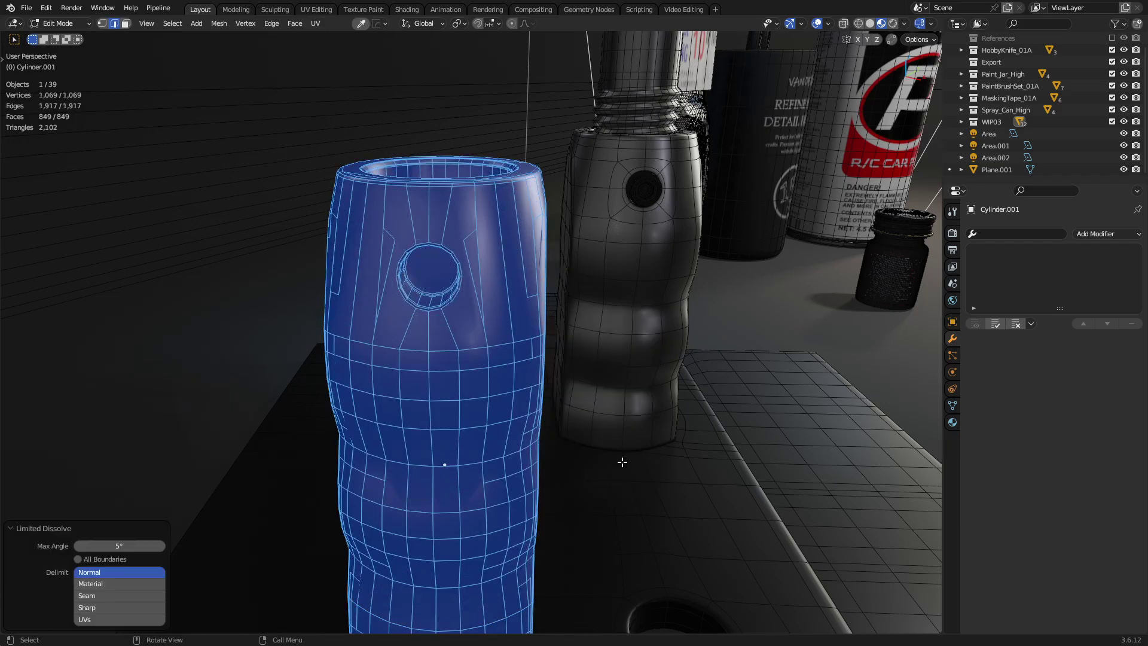
pyautogui.click(119, 546)
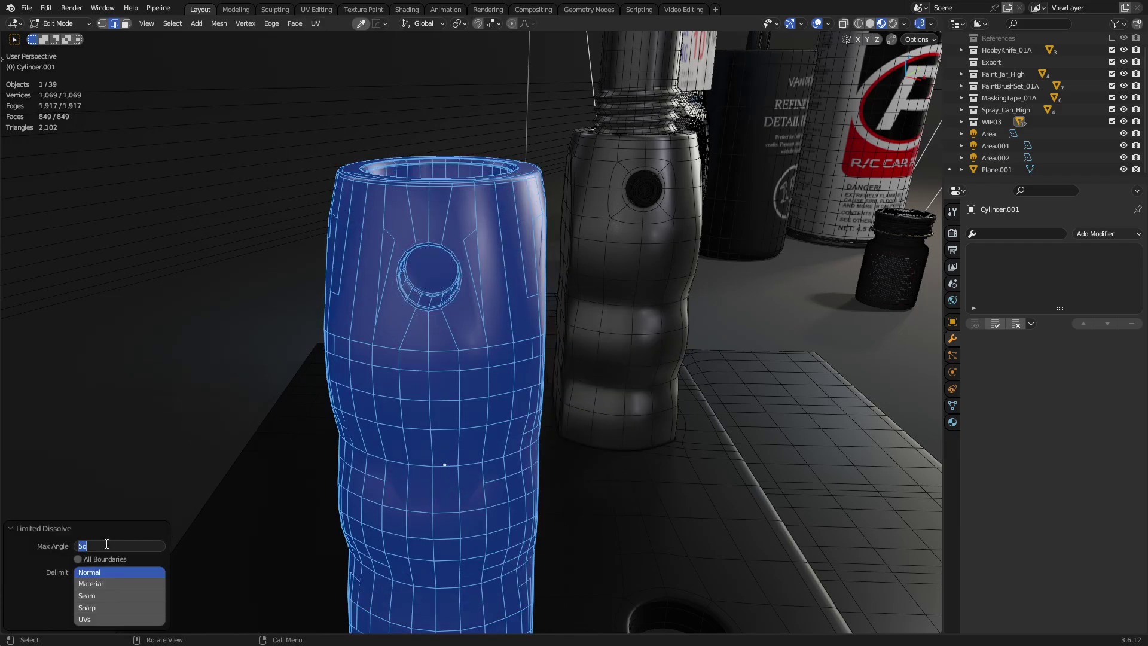
pyautogui.write('.05')
pyautogui.press('Return')
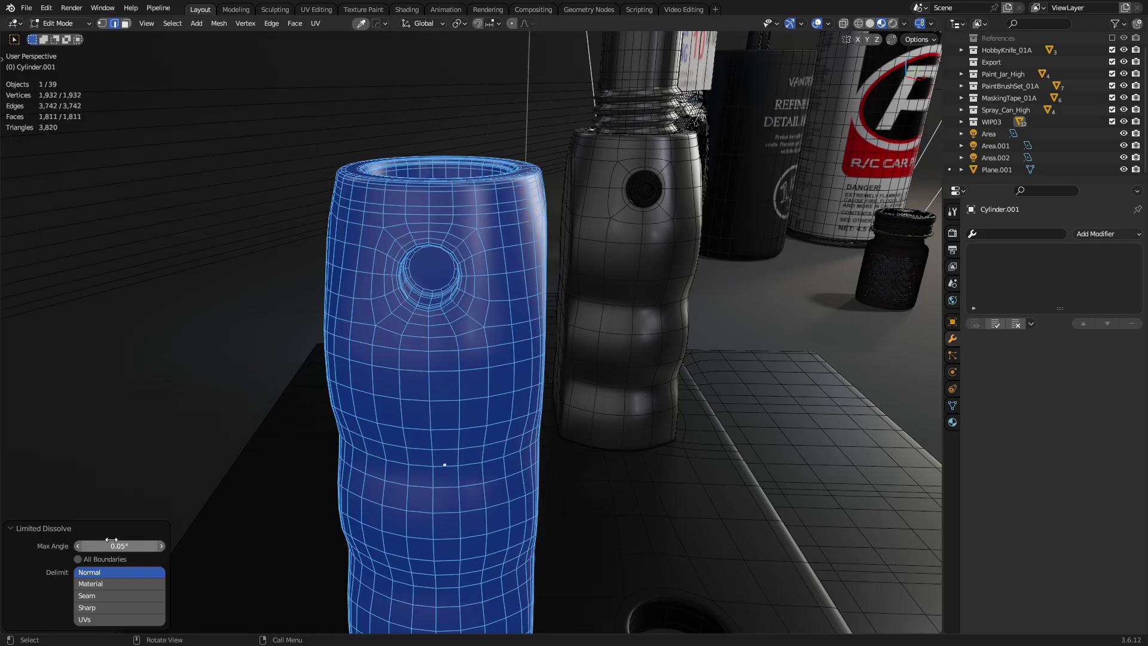
# Check the grip copy's shading and topology, and dissolve the extra support edge loops bordering its flat side together with their vertices.
pyautogui.moveTo(500, 289); pyautogui.dragTo(568, 359, button='middle')
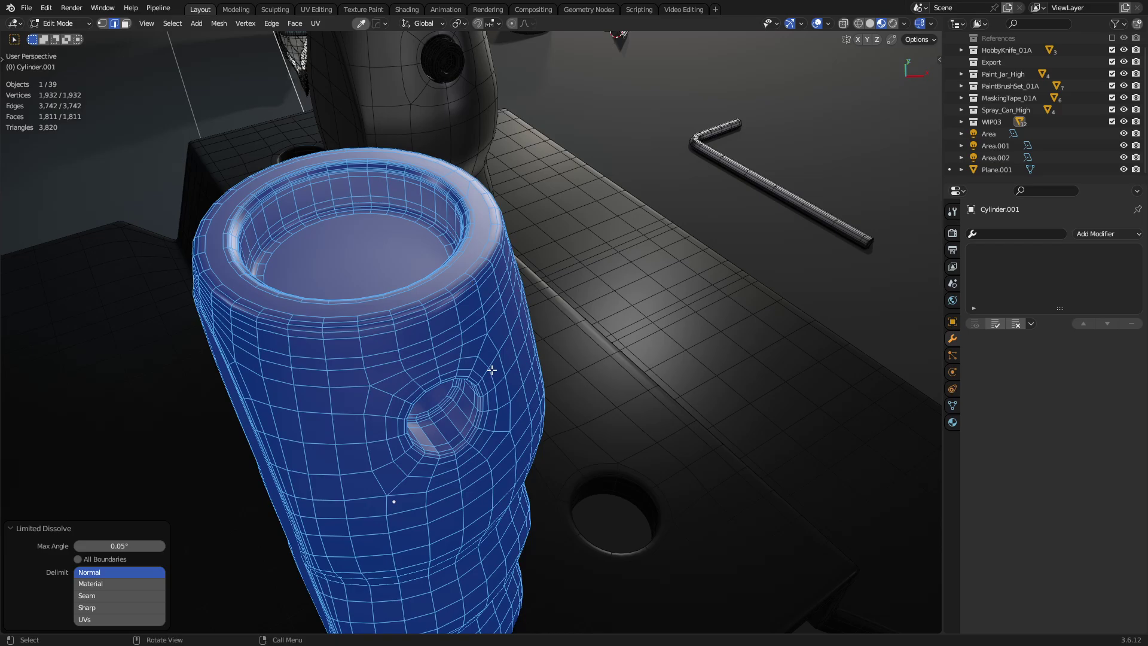
pyautogui.moveTo(549, 405); pyautogui.dragTo(609, 335, button='middle')
pyautogui.press('Tab')
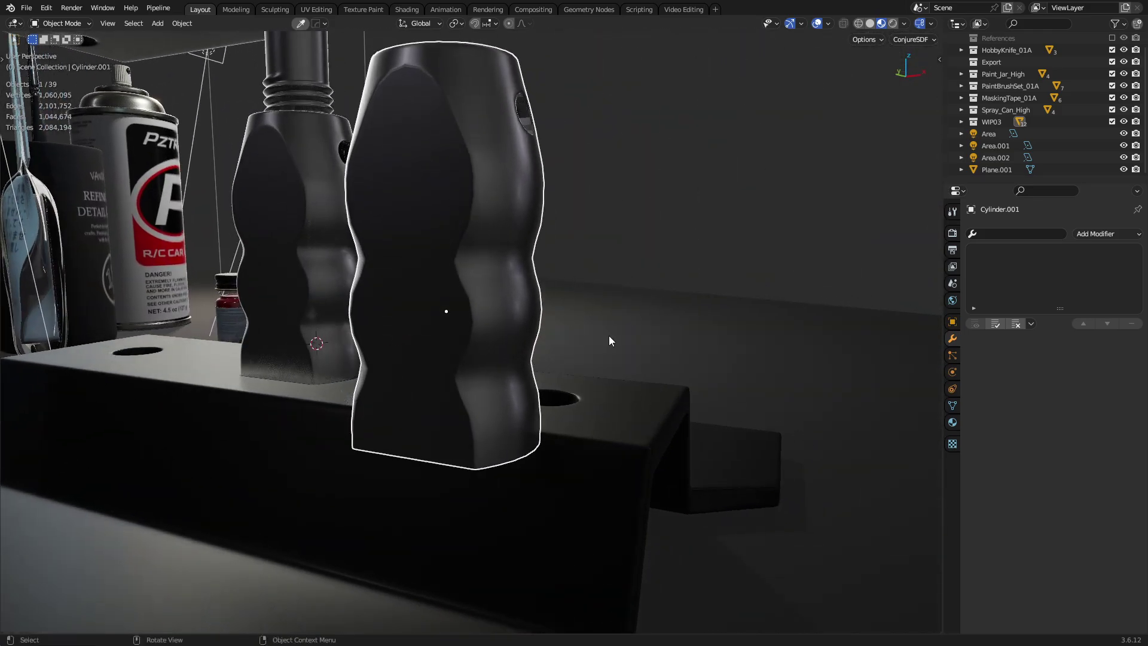
pyautogui.hotkey('shift', 'alt', 'z')
pyautogui.press('Tab')
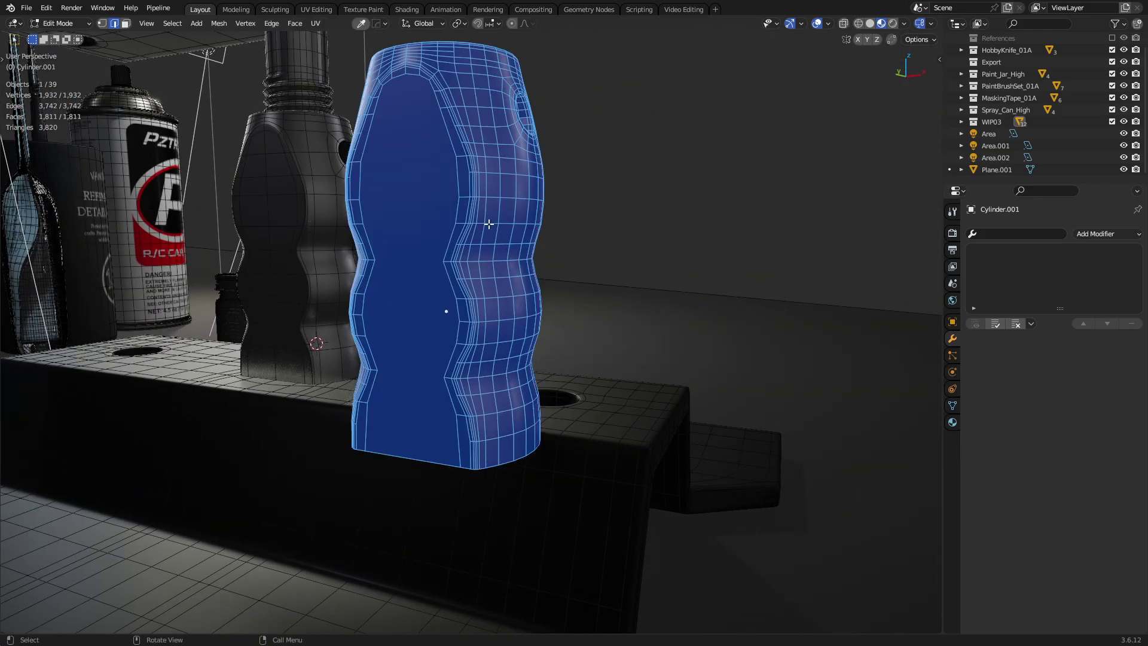
pyautogui.keyDown('alt'); pyautogui.click(470, 159); pyautogui.keyUp('alt')
pyautogui.scroll(6, 471, 158)
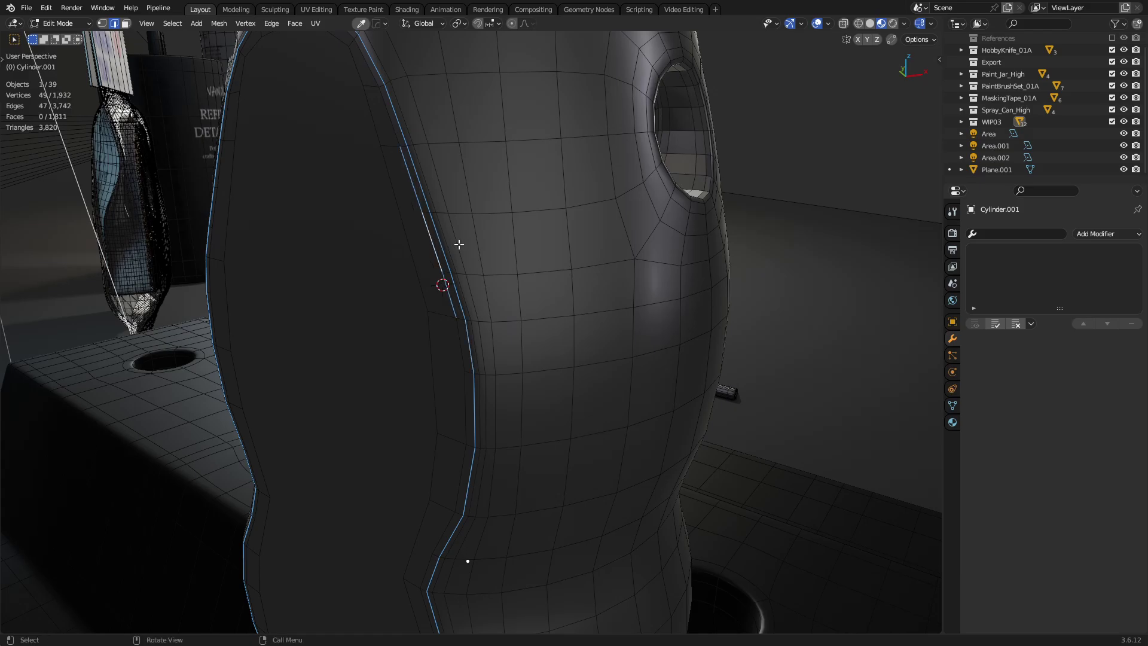
pyautogui.keyDown('alt'); pyautogui.keyDown('shift'); pyautogui.click(460, 252); pyautogui.keyUp('shift'); pyautogui.keyUp('alt')
pyautogui.scroll(-4, 472, 250)
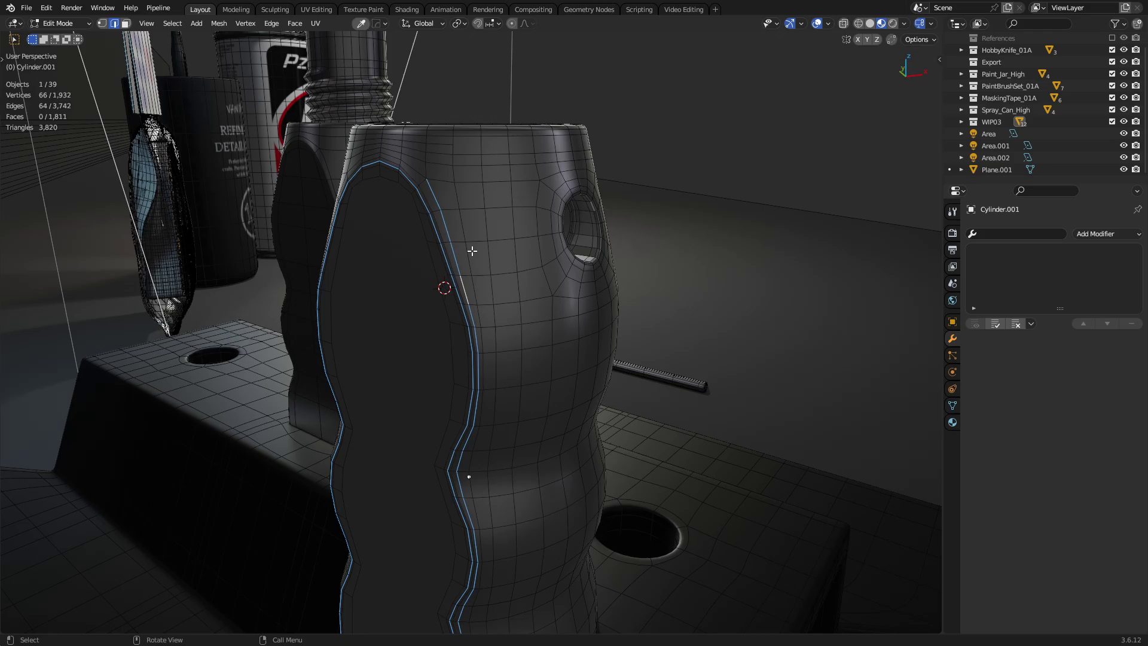
pyautogui.hotkey('ctrl', 'x')
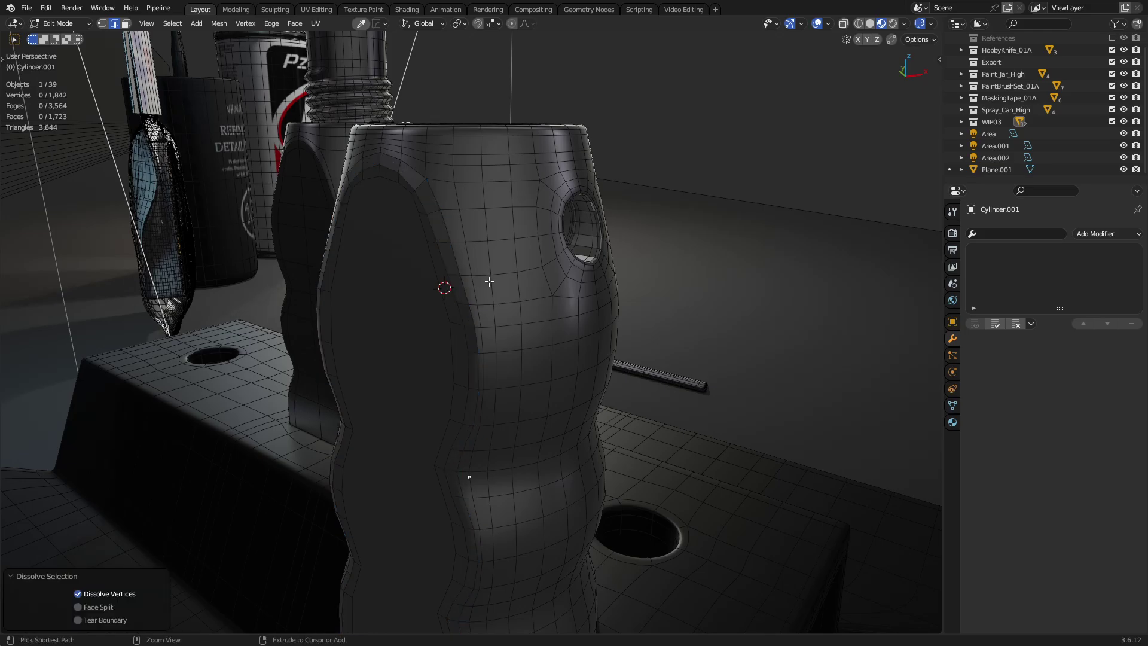
# Dissolve the remaining support edge loop around the flat side of the grip copy, including its vertices.
pyautogui.click(455, 285)
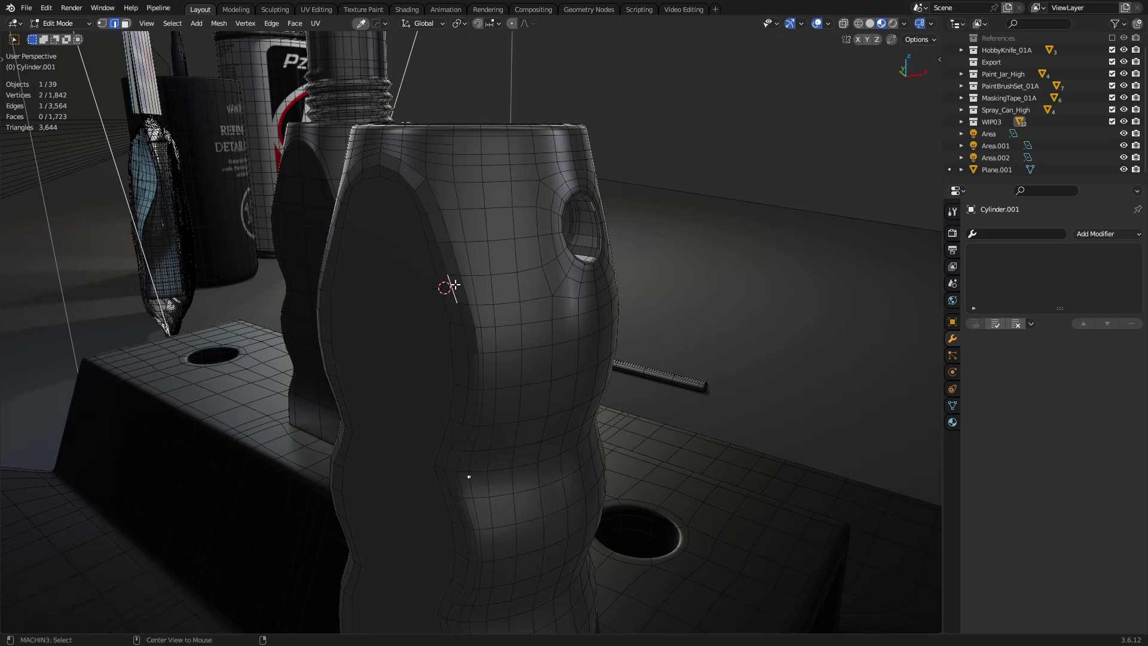
pyautogui.keyDown('alt'); pyautogui.click(454, 284); pyautogui.keyUp('alt')
pyautogui.hotkey('ctrl', 'x')
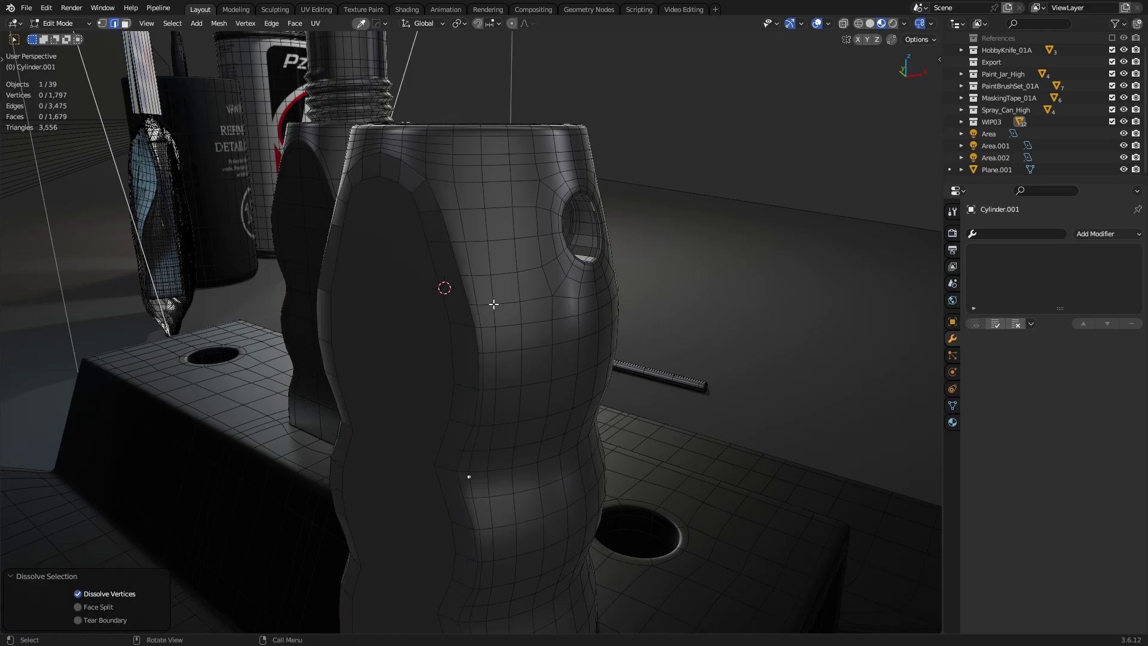
# Dissolve the two closely spaced horizontal edge loops just above the arch of the grip copy's flat side.
pyautogui.press('Tab')
pyautogui.moveTo(386, 353); pyautogui.dragTo(682, 335, button='middle')
pyautogui.press('Tab')
pyautogui.click(518, 333)
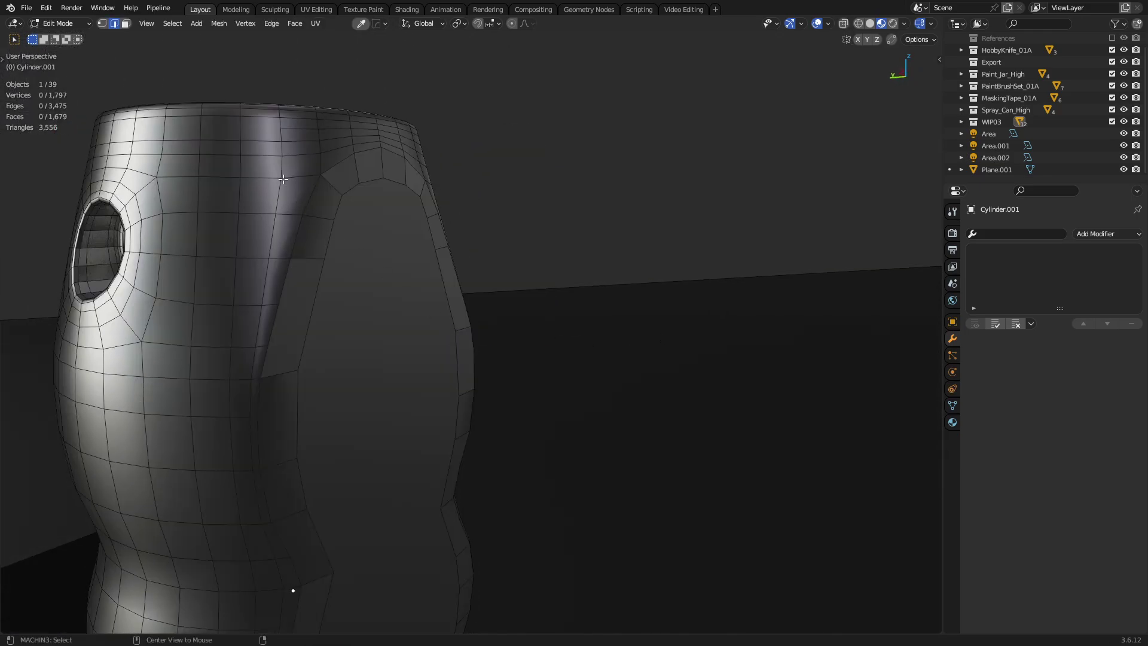
pyautogui.keyDown('alt'); pyautogui.click(254, 159); pyautogui.keyUp('alt')
pyautogui.keyDown('alt'); pyautogui.keyDown('shift'); pyautogui.click(270, 143); pyautogui.keyUp('shift'); pyautogui.keyUp('alt')
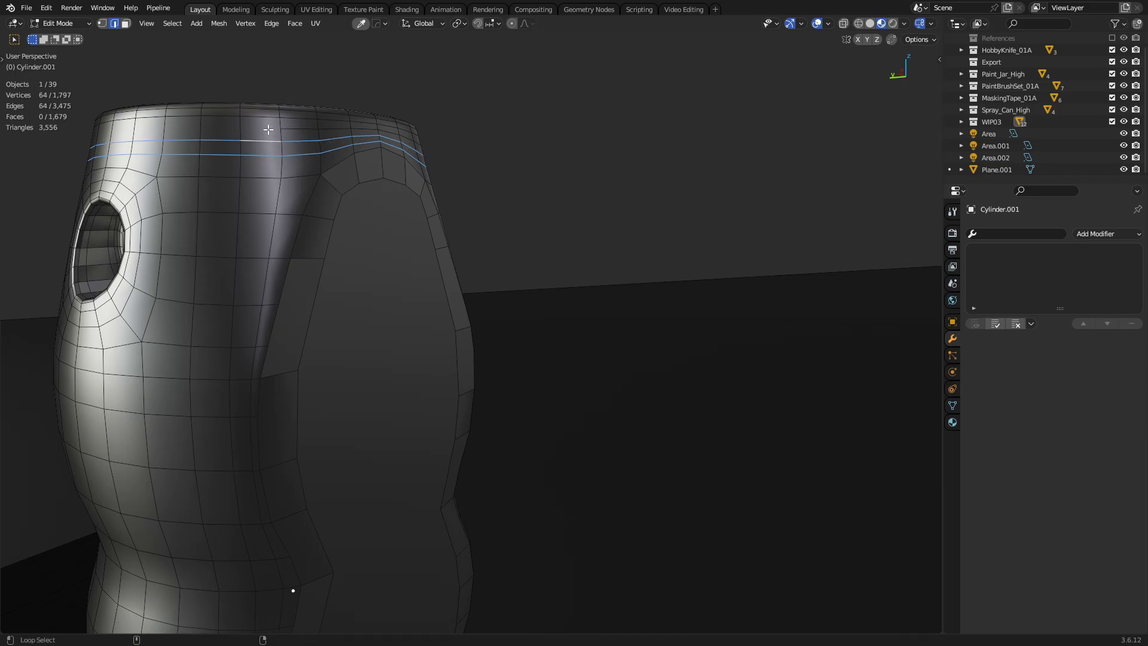
pyautogui.hotkey('ctrl', 'x')
# Dissolve the extra edge loops surrounding the round hole on the grip copy.
pyautogui.moveTo(603, 259); pyautogui.dragTo(418, 313, button='middle')
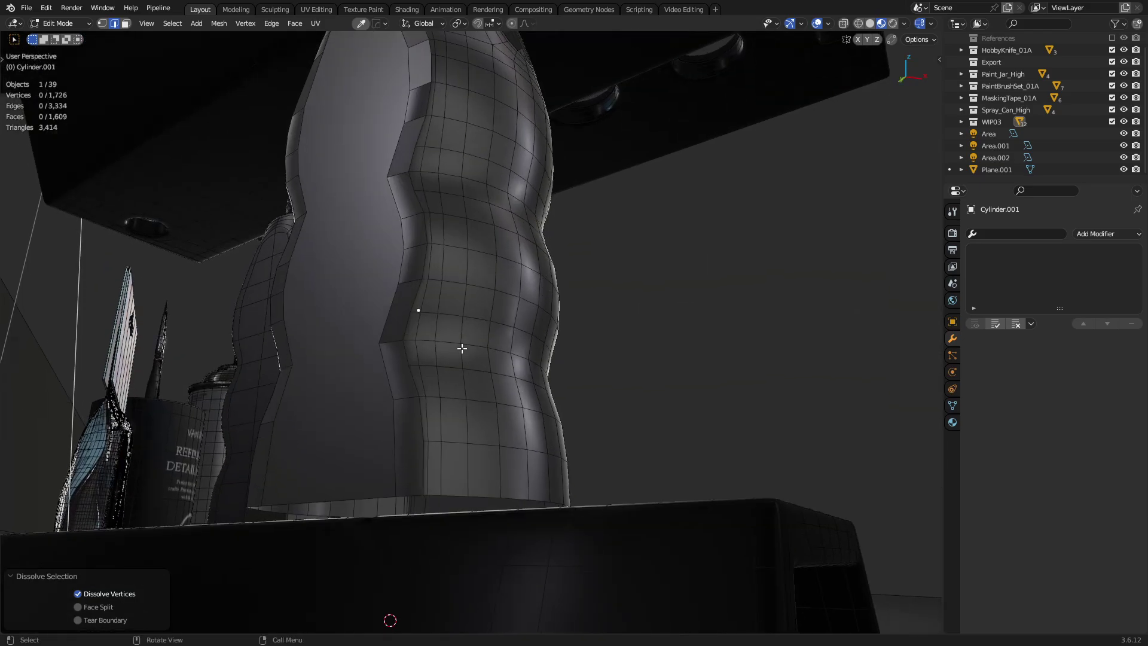
pyautogui.keyDown('alt'); pyautogui.click(434, 367); pyautogui.keyUp('alt')
pyautogui.moveTo(524, 419); pyautogui.dragTo(486, 437, button='middle')
pyautogui.press('Tab')
pyautogui.click(595, 214)
pyautogui.moveTo(595, 214); pyautogui.dragTo(449, 314, button='middle')
pyautogui.press('Tab')
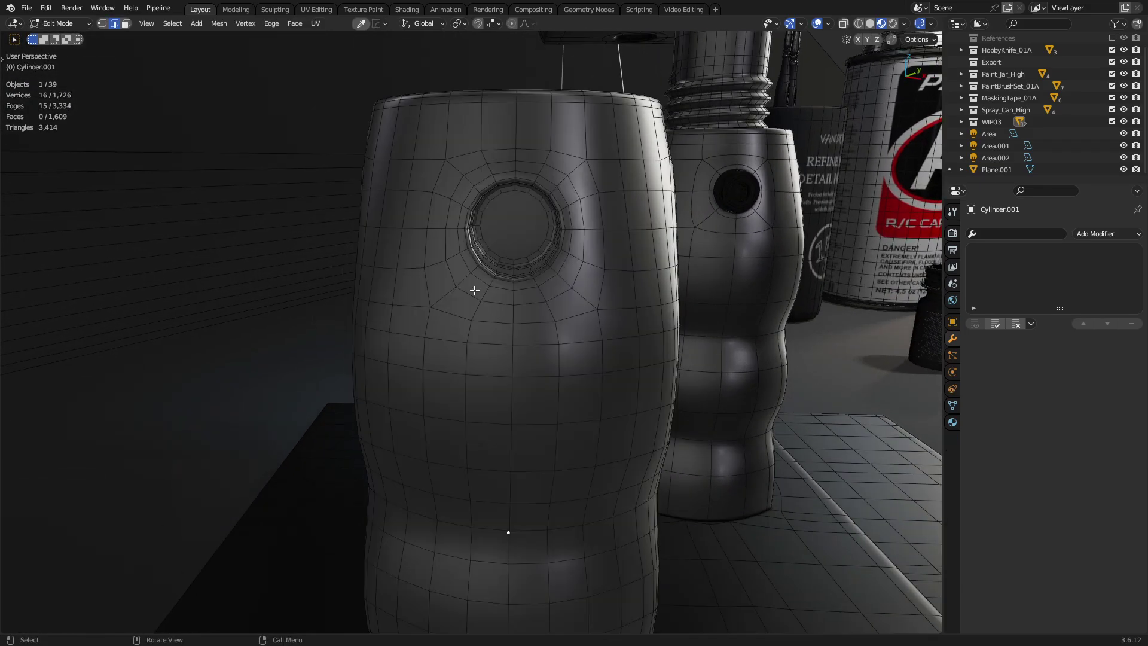
pyautogui.keyDown('alt'); pyautogui.click(474, 288); pyautogui.keyUp('alt')
pyautogui.hotkey('ctrl', 'x')
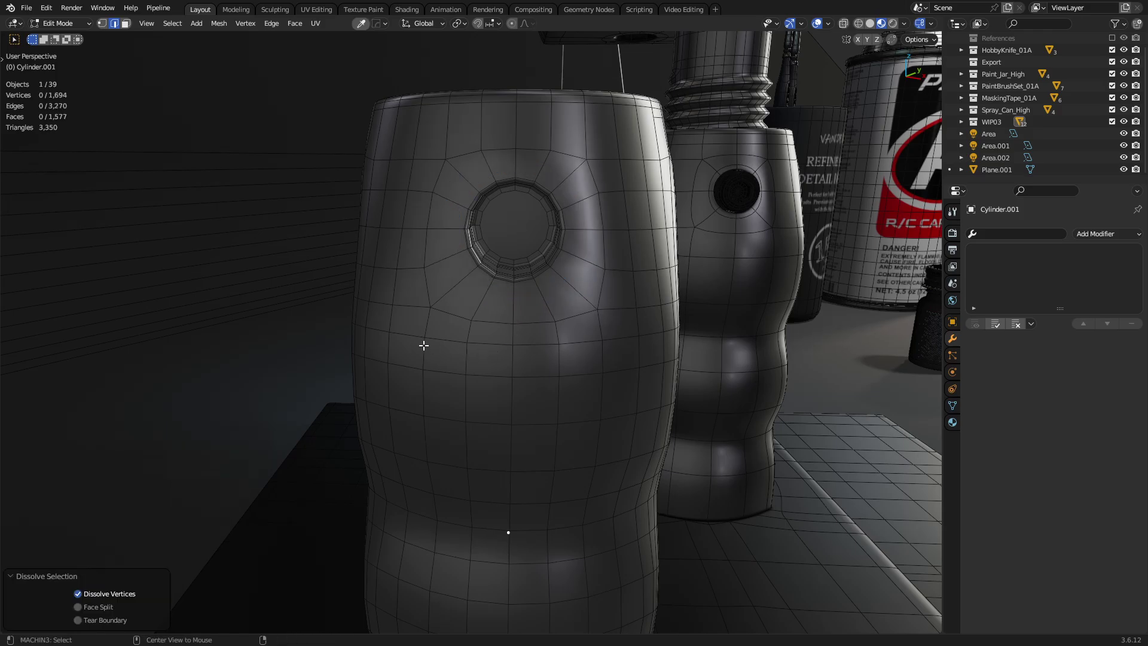
# Dissolve the full-height vertical edge loop between the flat side and the round hole of the grip copy.
pyautogui.moveTo(424, 345); pyautogui.dragTo(395, 395, button='middle')
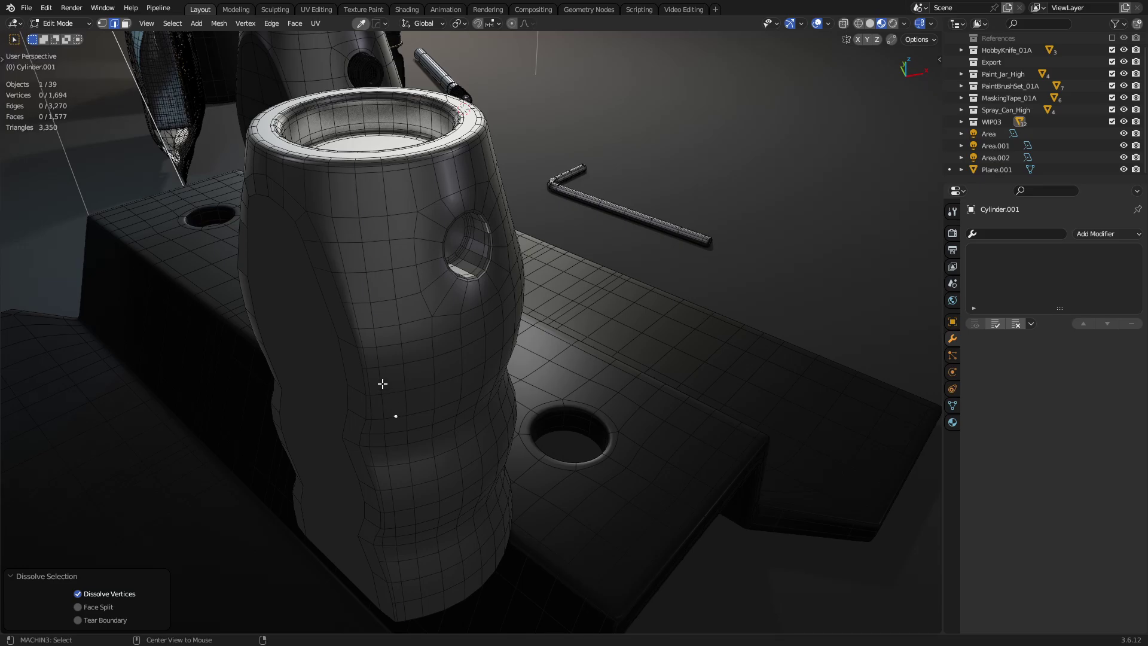
pyautogui.keyDown('alt'); pyautogui.click(380, 383); pyautogui.keyUp('alt')
pyautogui.keyDown('alt'); pyautogui.keyDown('shift'); pyautogui.click(432, 372); pyautogui.keyUp('shift'); pyautogui.keyUp('alt')
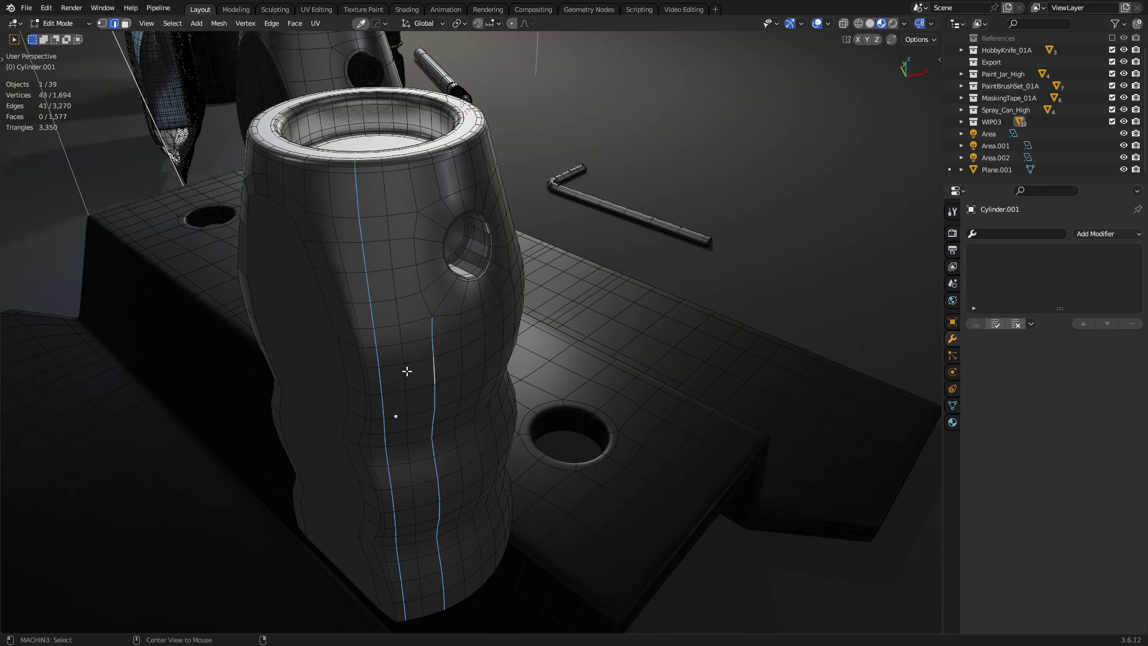
pyautogui.keyDown('alt'); pyautogui.click(407, 371); pyautogui.keyUp('alt')
pyautogui.hotkey('ctrl', 'x')
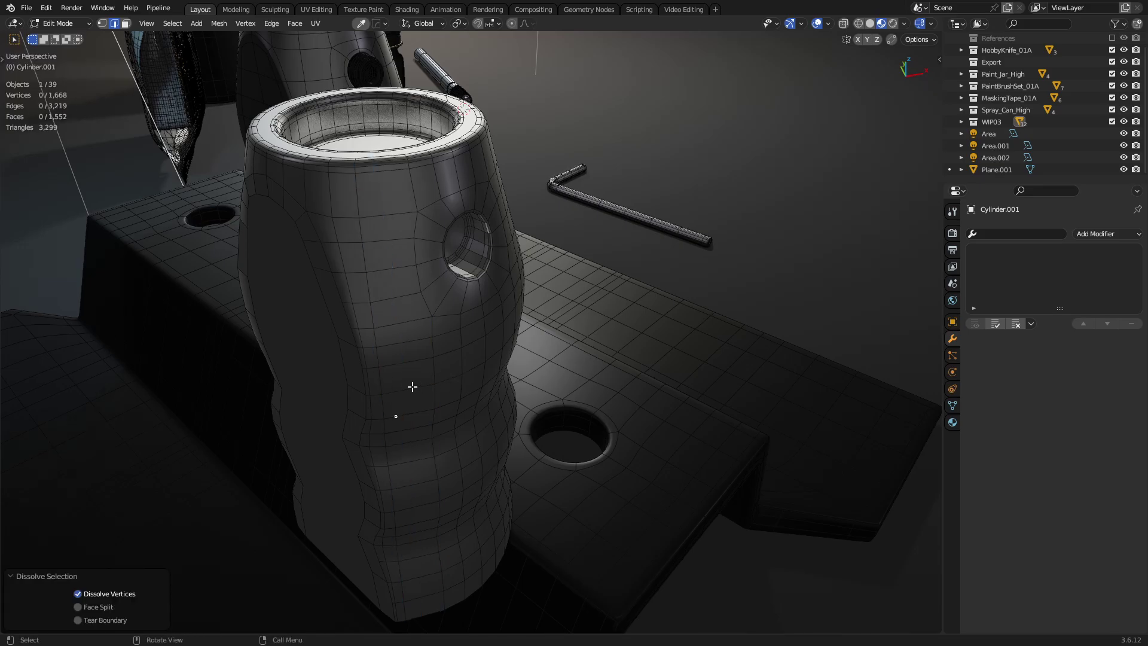
# Restore the dissolved vertical edge loop, try sliding it across the surface, and dissolve it again.
pyautogui.hotkey('ctrl', 'r')
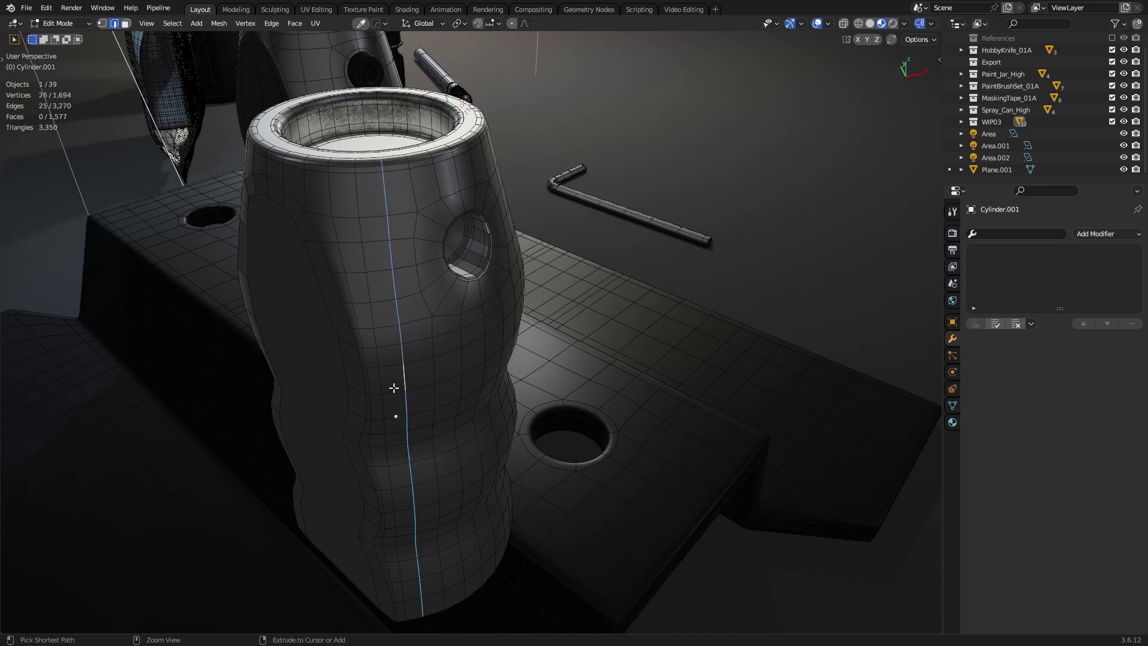
pyautogui.click(390, 385)
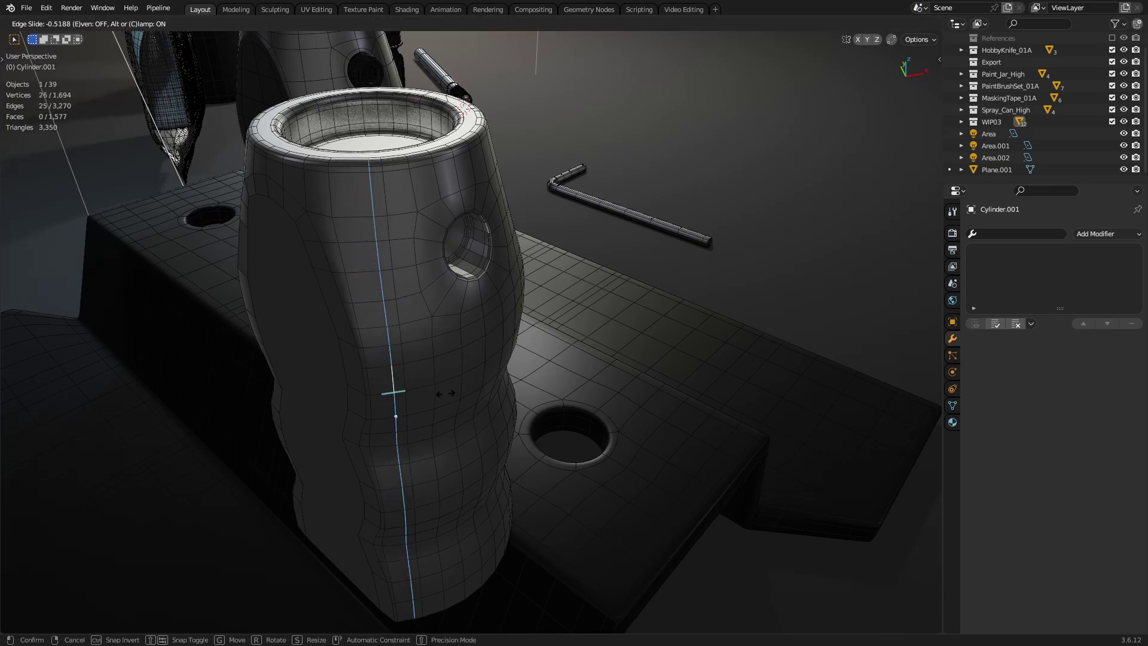
pyautogui.click(419, 425)
pyautogui.hotkey('ctrl', 'x')
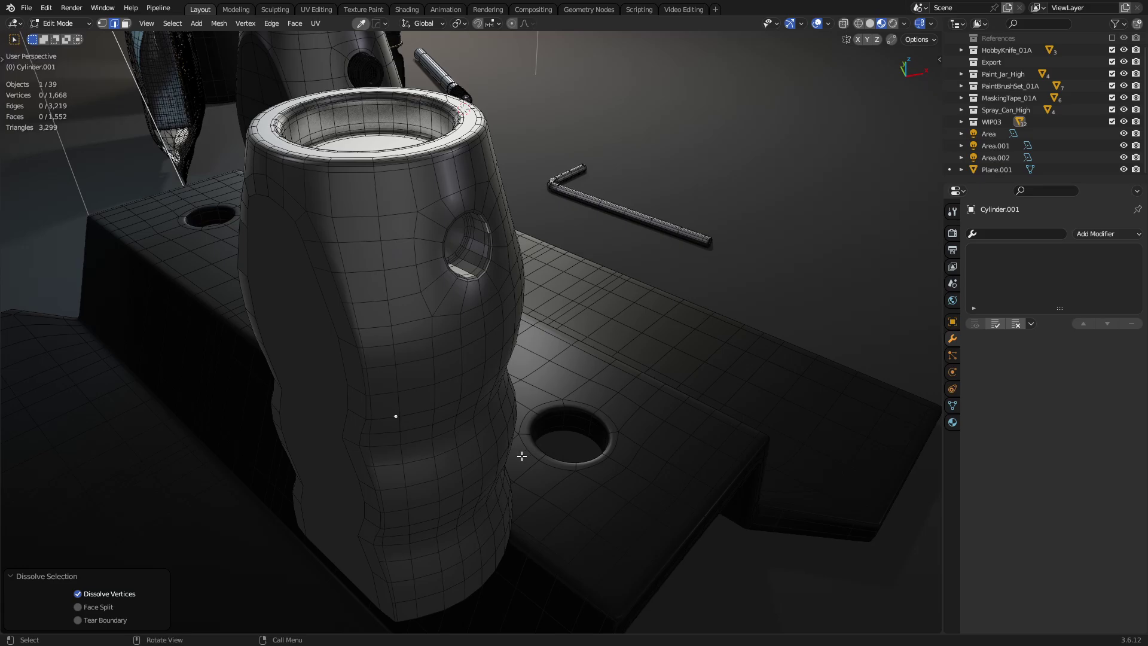
# Symmetrize the entire grip mesh to carry the simplified topology over to its other half.
pyautogui.moveTo(523, 456); pyautogui.dragTo(357, 413, button='middle')
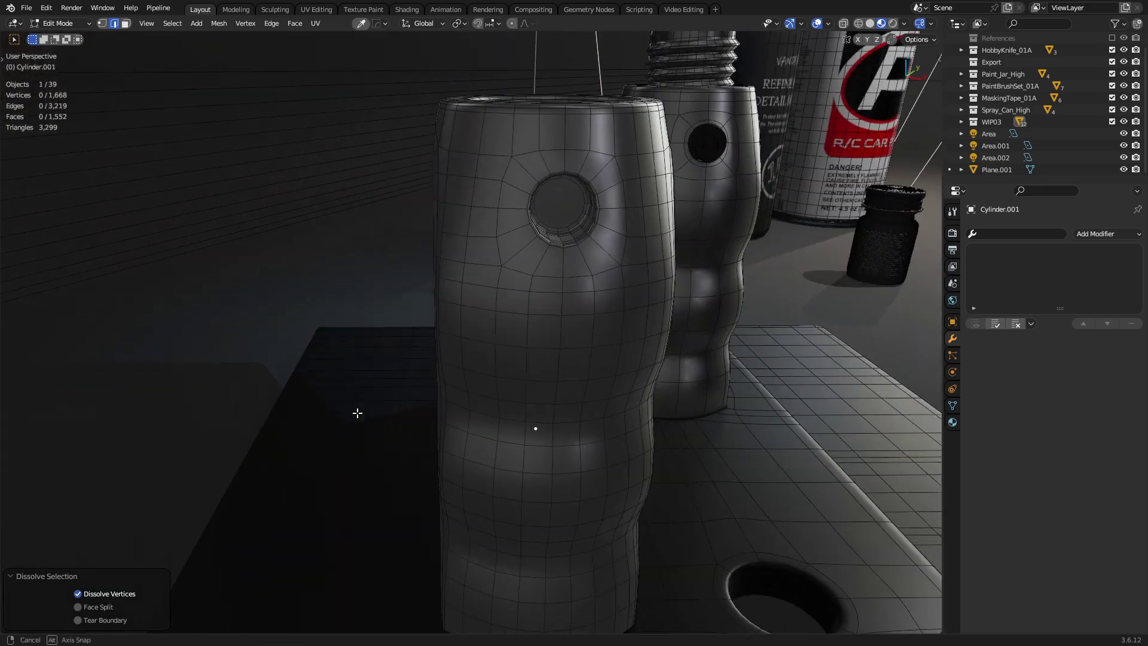
pyautogui.press('a')
pyautogui.hotkey('alt', 'x')
pyautogui.moveTo(584, 389)
pyautogui.mouseDown(button='middle')
pyautogui.moveTo(605, 390)
pyautogui.moveTo(526, 423)
pyautogui.moveTo(682, 379)
pyautogui.moveTo(492, 438)
pyautogui.mouseUp(button='middle')
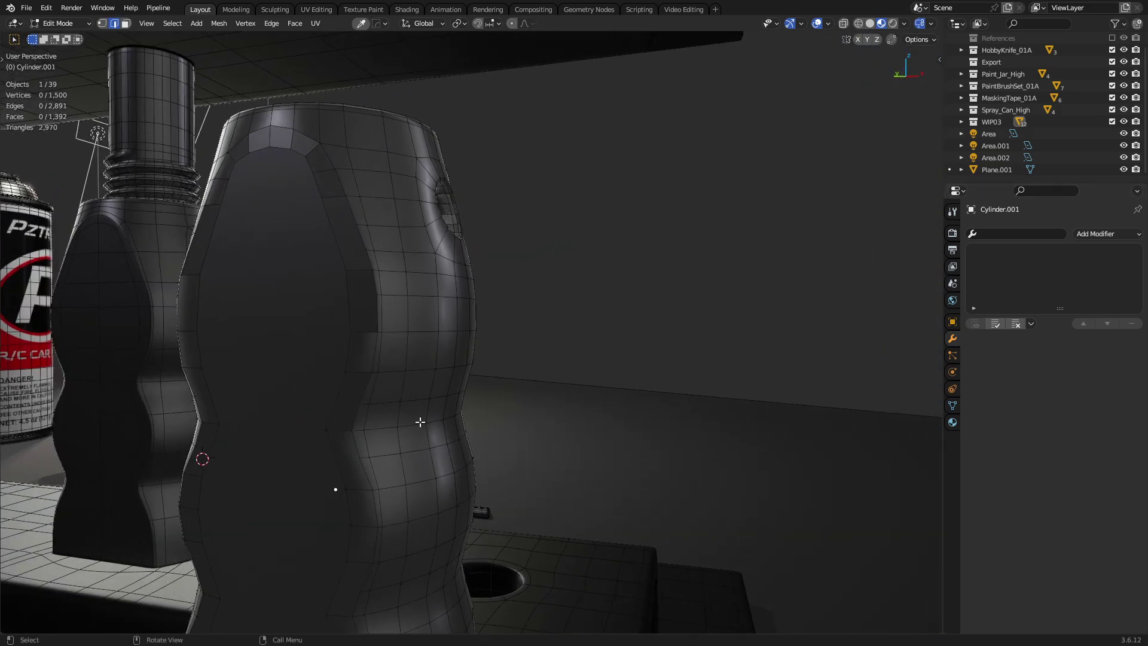
# Try dissolving the two horizontal edge segments above and below the grip's first waist, and restore them.
pyautogui.keyDown('alt'); pyautogui.click(418, 399); pyautogui.keyUp('alt')
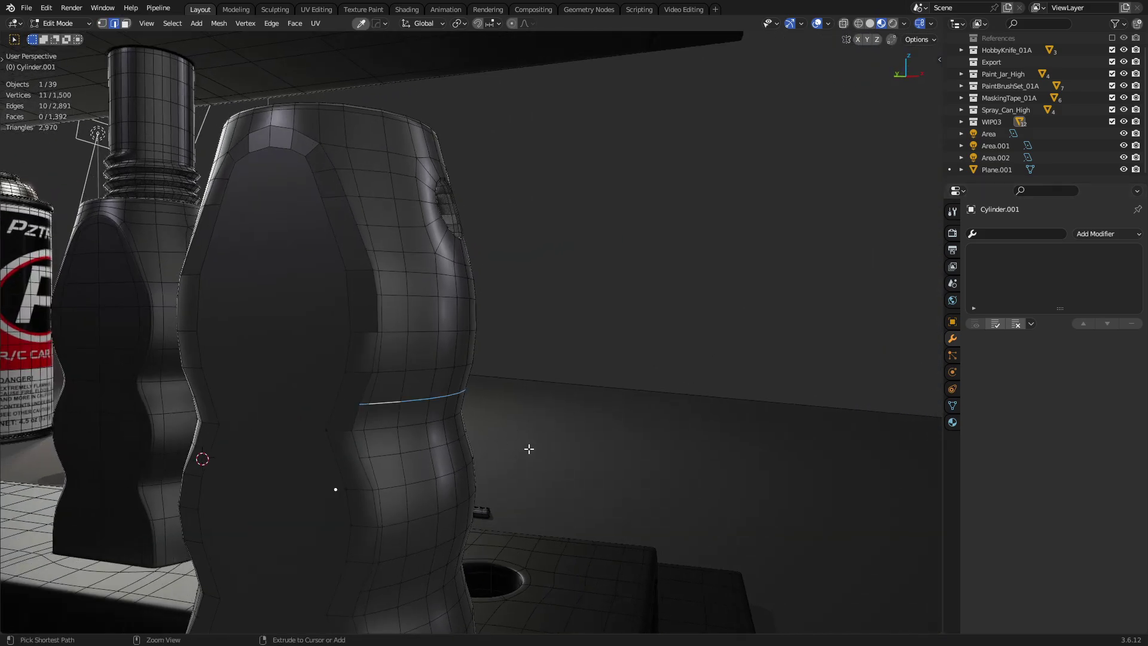
pyautogui.moveTo(423, 487); pyautogui.dragTo(418, 443, button='middle')
pyautogui.hotkey('ctrl', 'x')
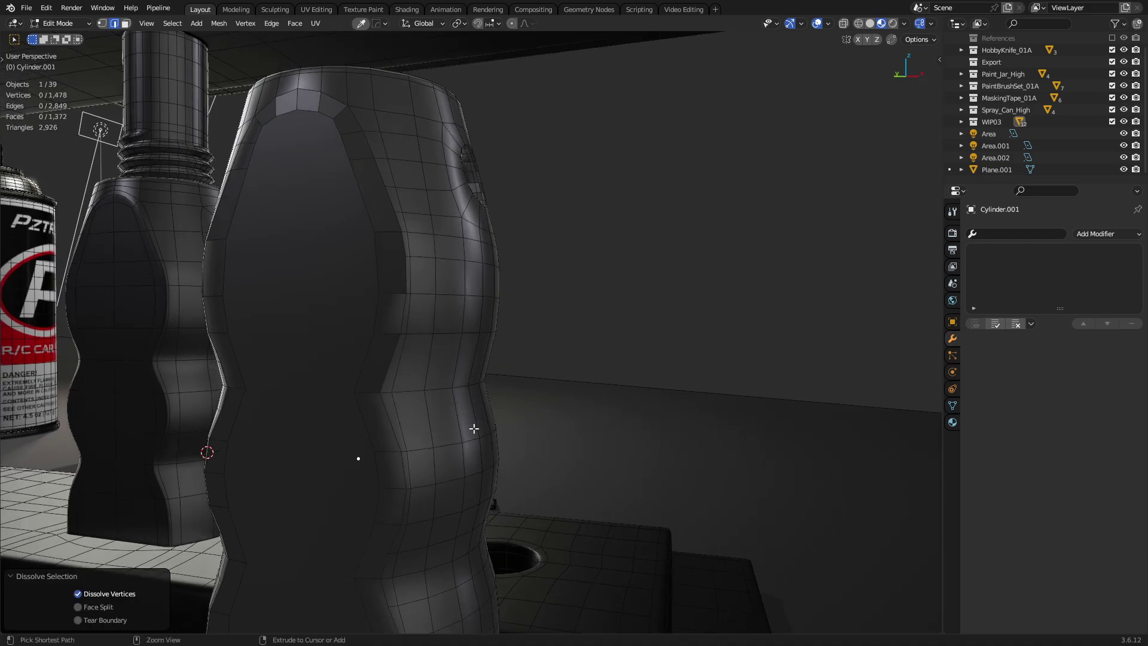
pyautogui.hotkey('ctrl', 'r')
pyautogui.scroll(1, 467, 418)
pyautogui.click(467, 419)
pyautogui.rightClick(363, 369)
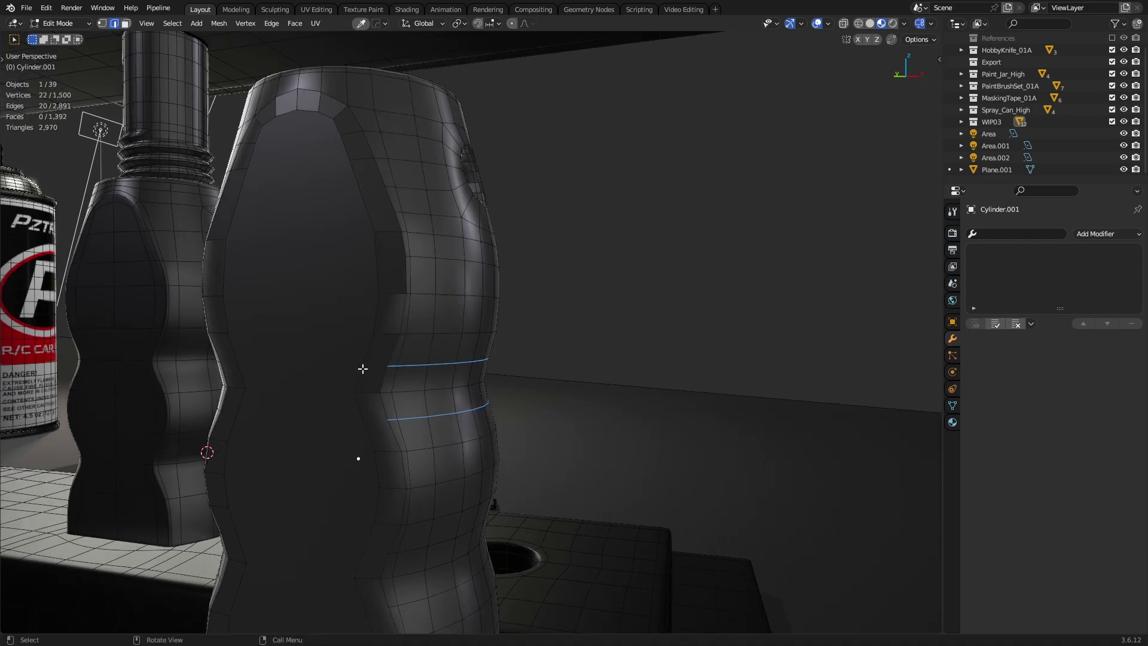
# Try merging two vertices at their center on the border of the grip's flat side.
pyautogui.click(361, 352)
pyautogui.press('1')
pyautogui.hotkey('alt', 'shift', '1')
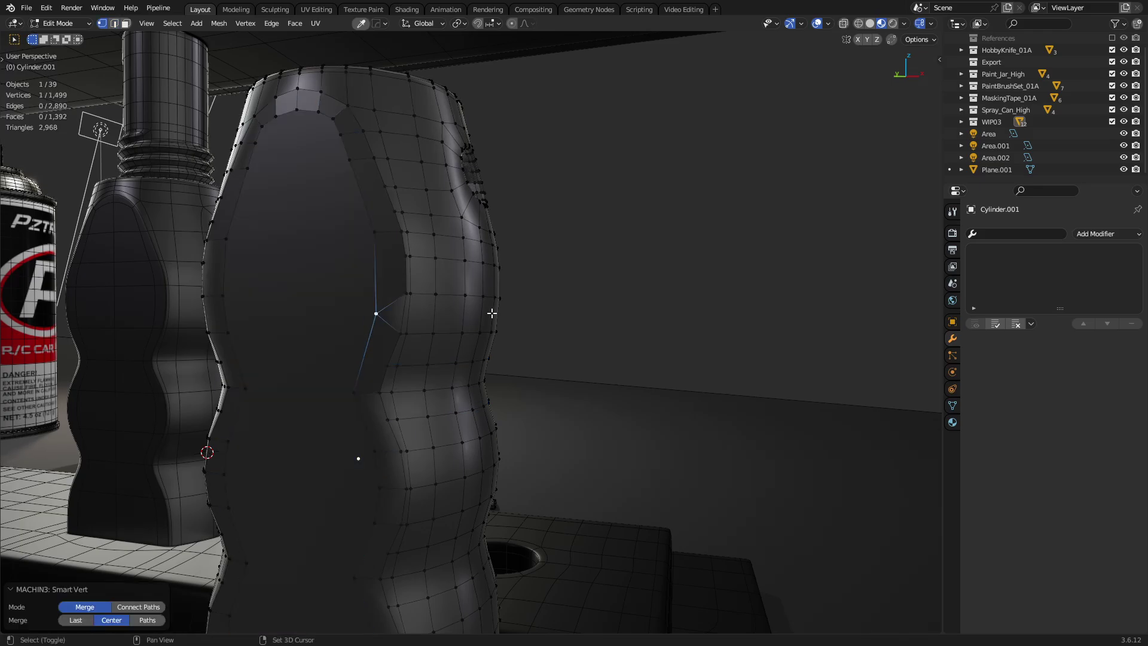
pyautogui.press('Tab')
pyautogui.click(487, 332)
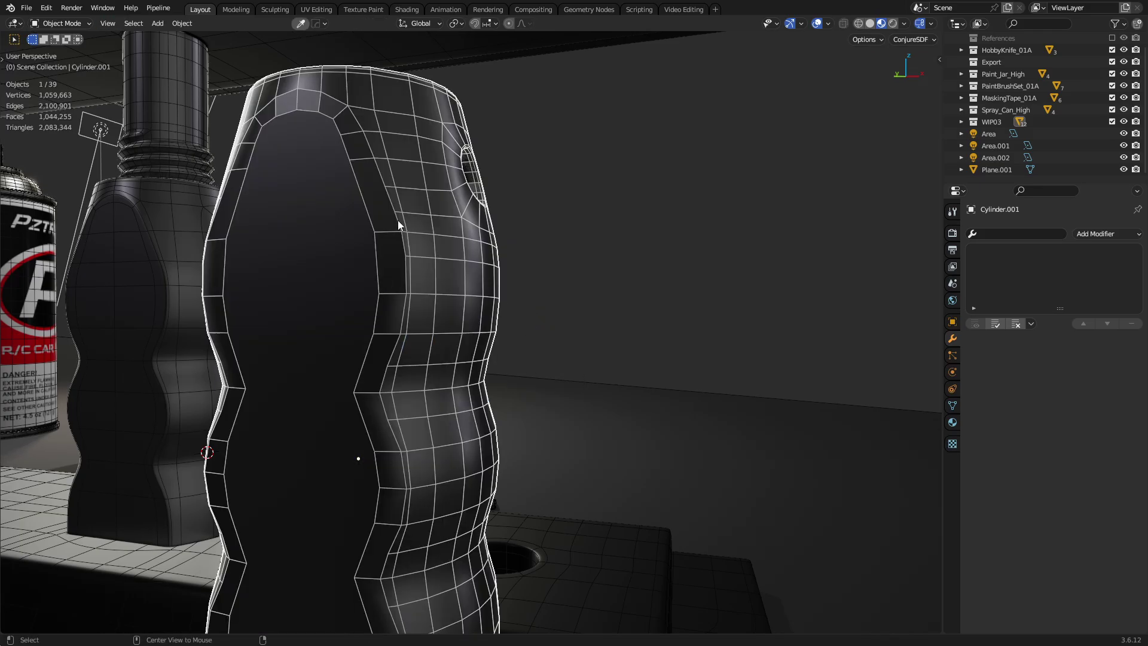
pyautogui.moveTo(398, 224); pyautogui.dragTo(484, 382, button='middle')
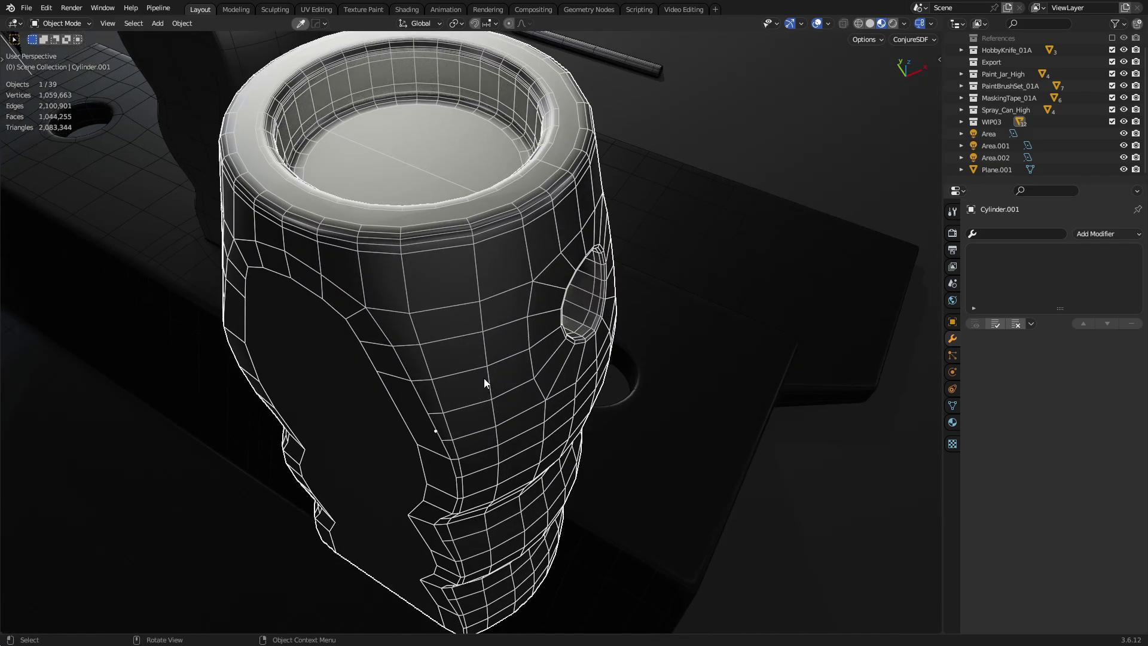
# Try collapsing two short vertical edges on the curved surface between the flat side and the round hole.
pyautogui.press('Tab')
pyautogui.click(461, 381)
pyautogui.click(439, 367)
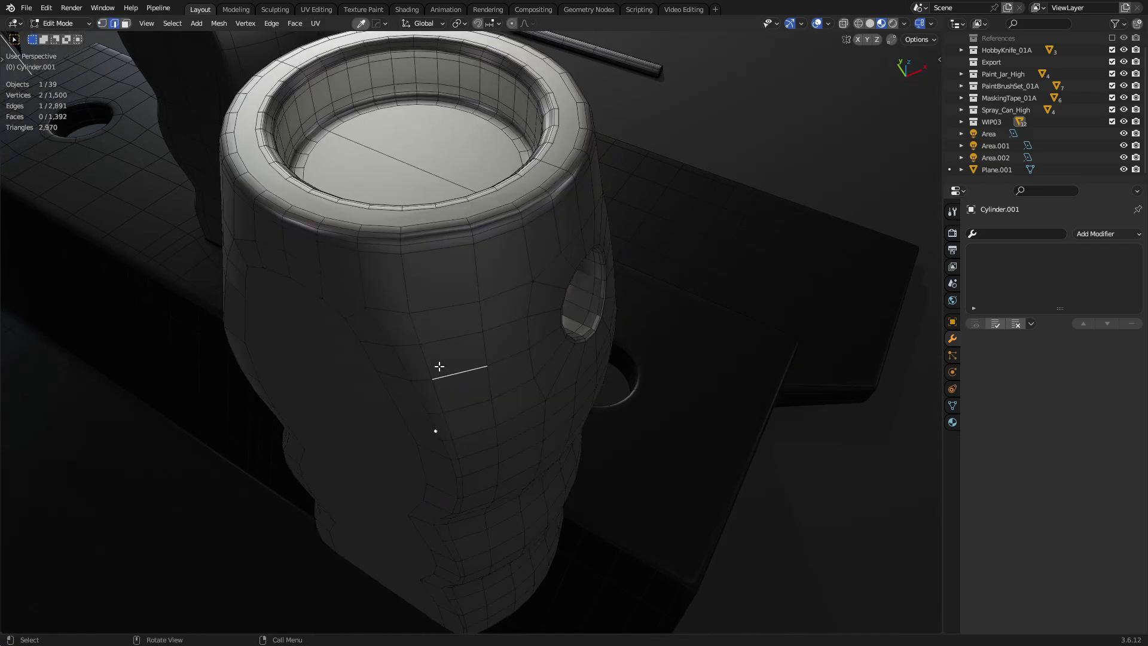
pyautogui.press('1')
pyautogui.click(439, 375)
pyautogui.moveTo(503, 456); pyautogui.dragTo(462, 357, button='middle')
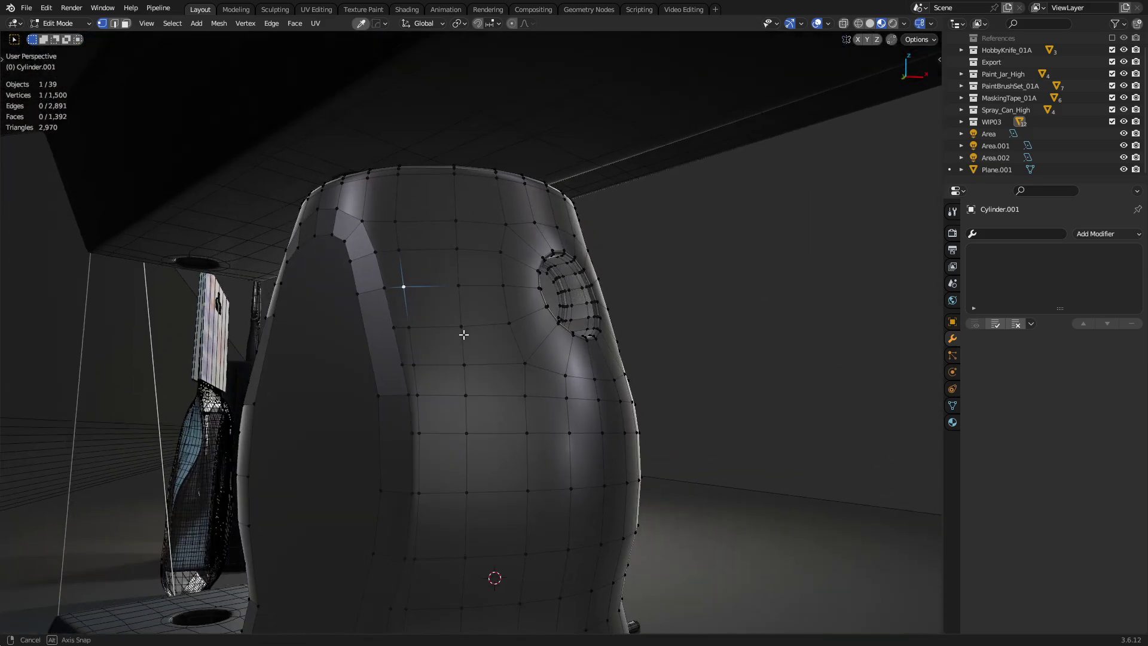
pyautogui.press('2')
pyautogui.hotkey('alt', 'm')
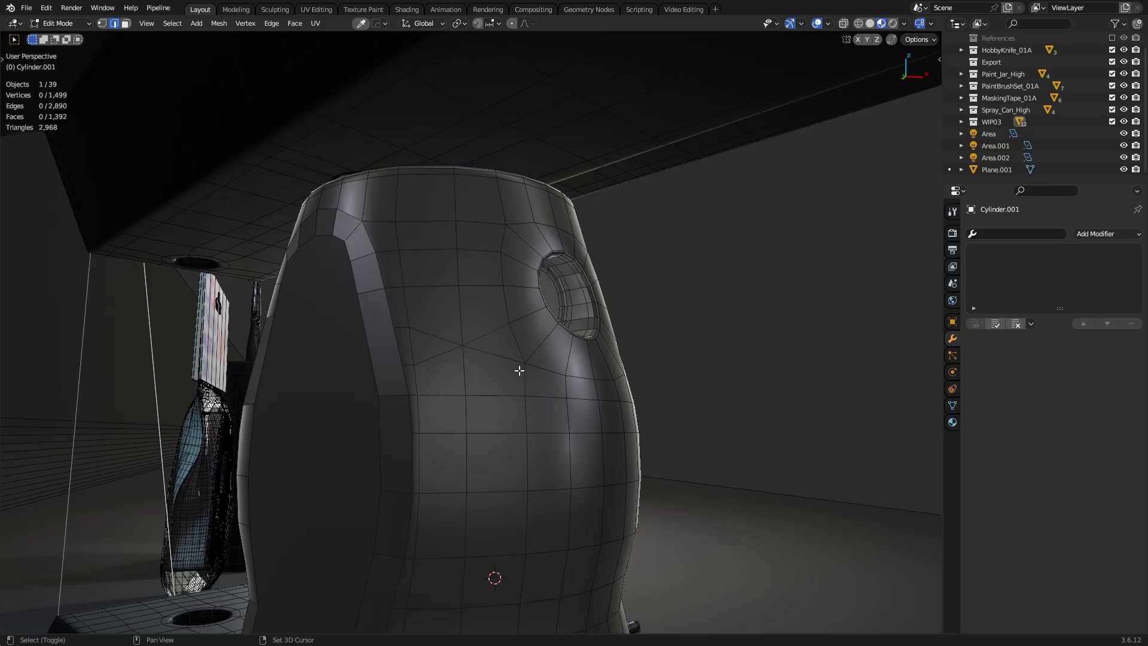
pyautogui.click(461, 413)
pyautogui.hotkey('alt', 'm')
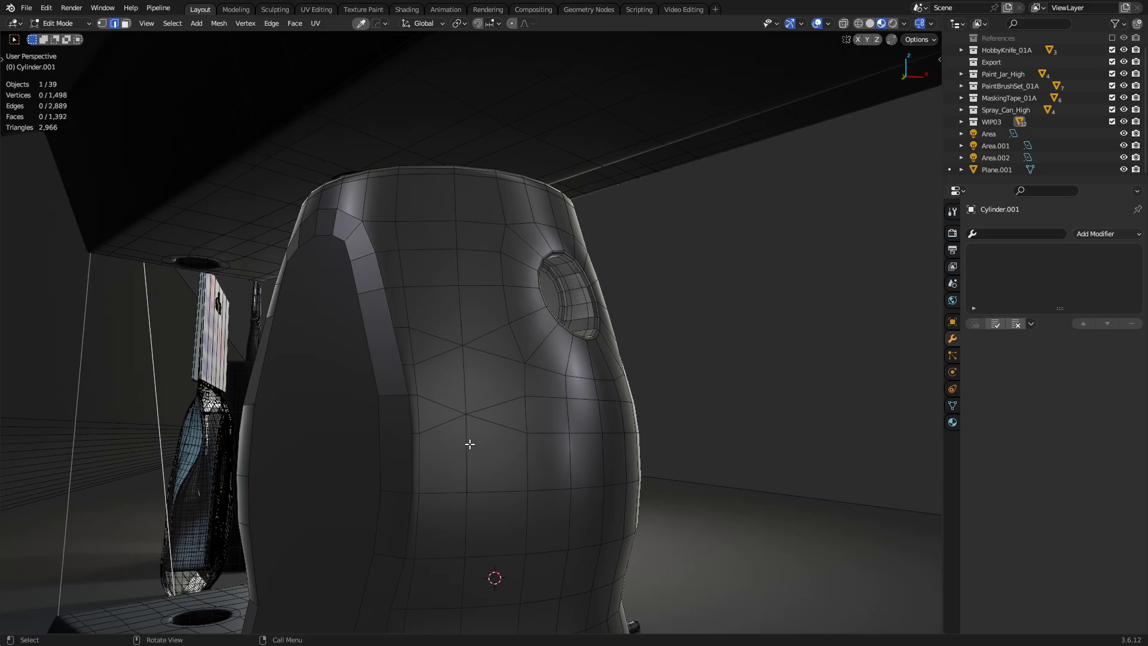
# Try merging neighbouring vertices along the flat side's border, one pair at the center and one at the last vertex.
pyautogui.press('1')
pyautogui.click(420, 440)
pyautogui.keyDown('shift'); pyautogui.click(413, 390); pyautogui.keyUp('shift')
pyautogui.hotkey('alt', '1')
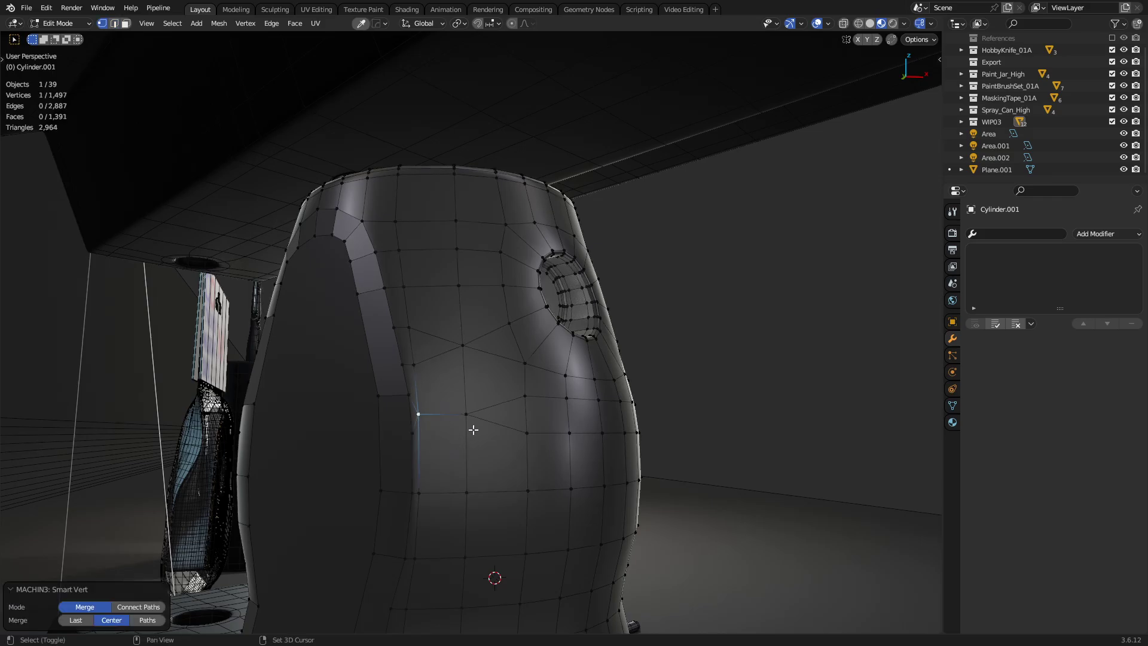
pyautogui.click(411, 498)
pyautogui.keyDown('shift'); pyautogui.click(405, 397); pyautogui.keyUp('shift')
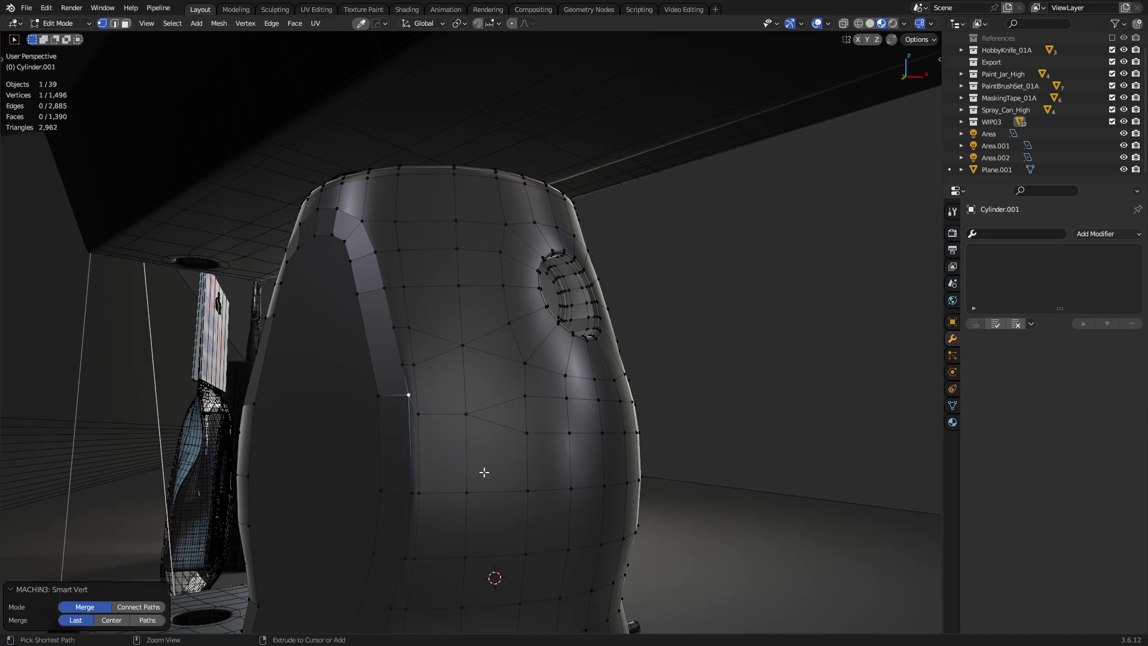
pyautogui.hotkey('alt', '1')
# Undo all the trial vertex merges and edge collapses on the grip copy.
pyautogui.hotkey('ctrl', 'z')
pyautogui.hotkey('ctrl', 'z')
pyautogui.hotkey('ctrl', 'z')
pyautogui.hotkey('ctrl', 'z')
pyautogui.hotkey('ctrl', 'z')
pyautogui.hotkey('ctrl', 'z')
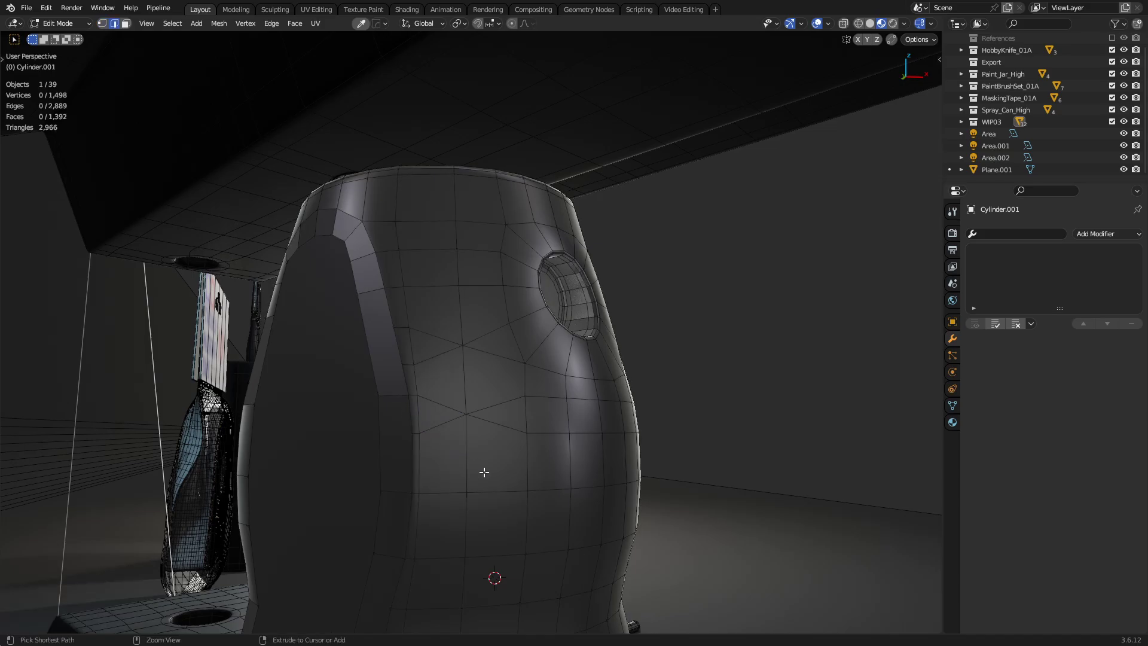
pyautogui.hotkey('ctrl', 'z')
# Apply Shade Auto Smooth with a 30° angle to the grip copy.
pyautogui.press('Tab')
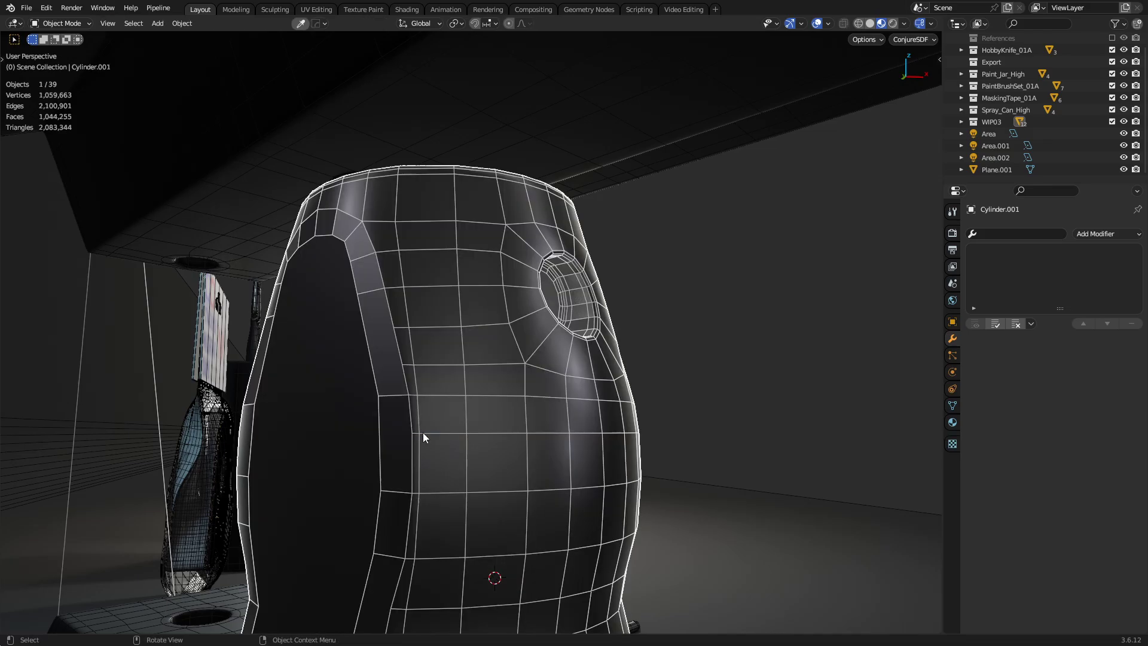
pyautogui.moveTo(557, 456)
pyautogui.mouseDown(button='middle')
pyautogui.moveTo(548, 400)
pyautogui.moveTo(572, 415)
pyautogui.moveTo(503, 357)
pyautogui.mouseUp(button='middle')
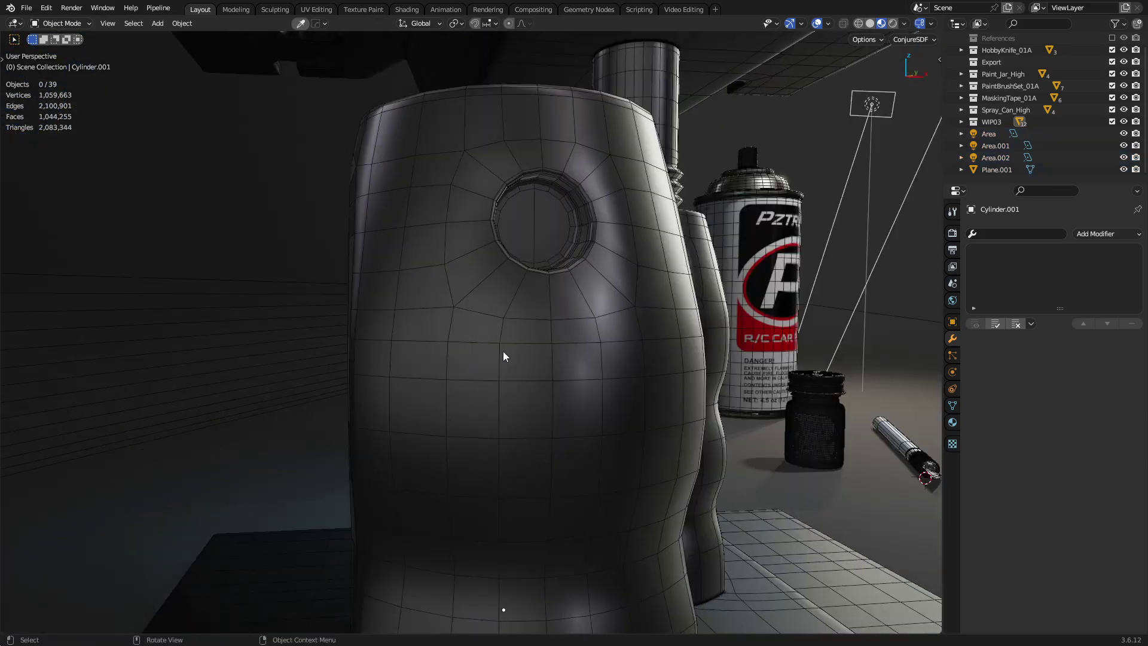
pyautogui.rightClick(503, 353)
pyautogui.moveTo(504, 352)
pyautogui.click(462, 397)
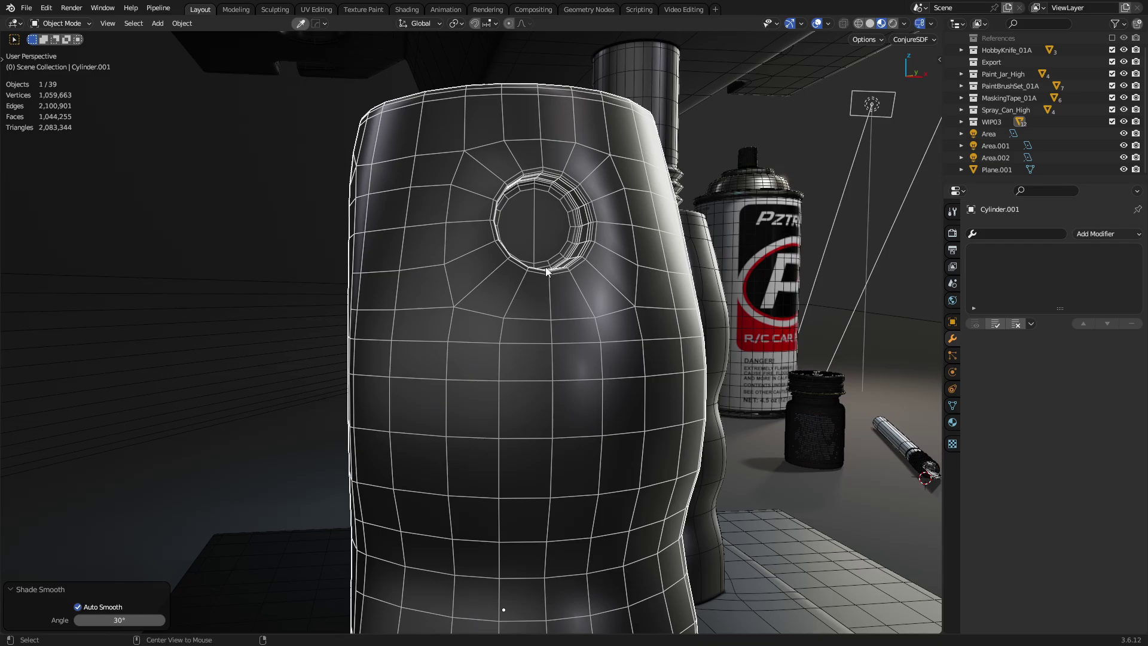
# Dissolve three edge loops inside the round hole: one along its wall and two near its end cap.
pyautogui.scroll(4, 545, 271)
pyautogui.press('Tab')
pyautogui.moveTo(541, 367); pyautogui.dragTo(617, 346, button='middle')
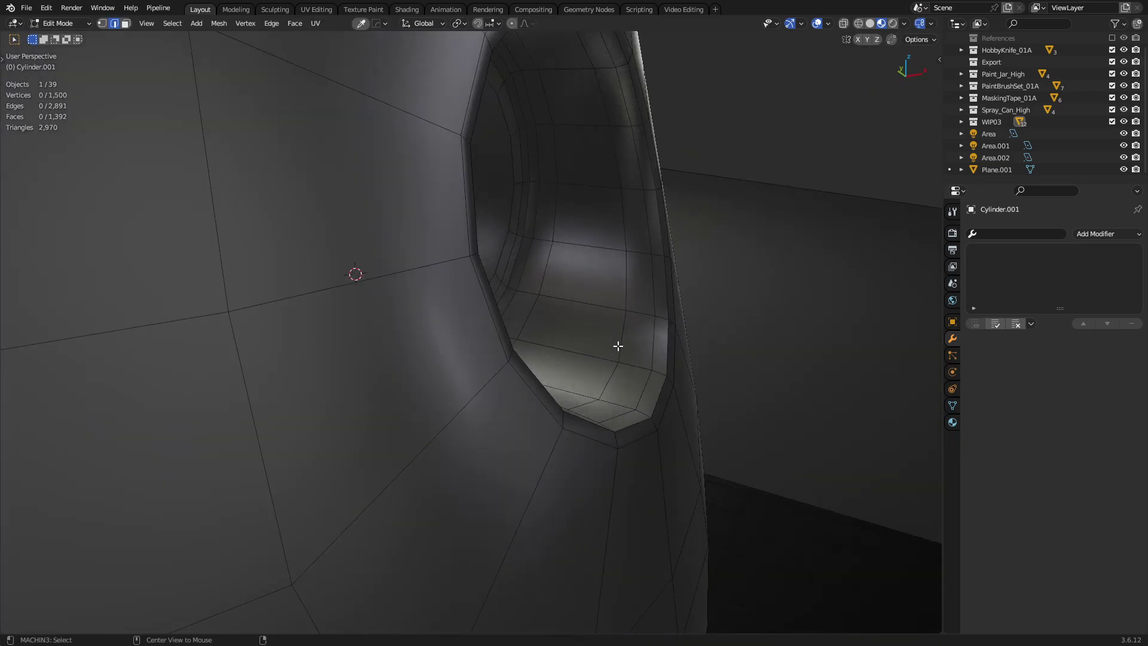
pyautogui.keyDown('alt'); pyautogui.click(618, 346); pyautogui.keyUp('alt')
pyautogui.moveTo(646, 431); pyautogui.dragTo(533, 333, button='middle')
pyautogui.keyDown('alt'); pyautogui.keyDown('shift'); pyautogui.click(503, 315); pyautogui.keyUp('shift'); pyautogui.keyUp('alt')
pyautogui.keyDown('alt'); pyautogui.keyDown('shift'); pyautogui.click(491, 305); pyautogui.keyUp('shift'); pyautogui.keyUp('alt')
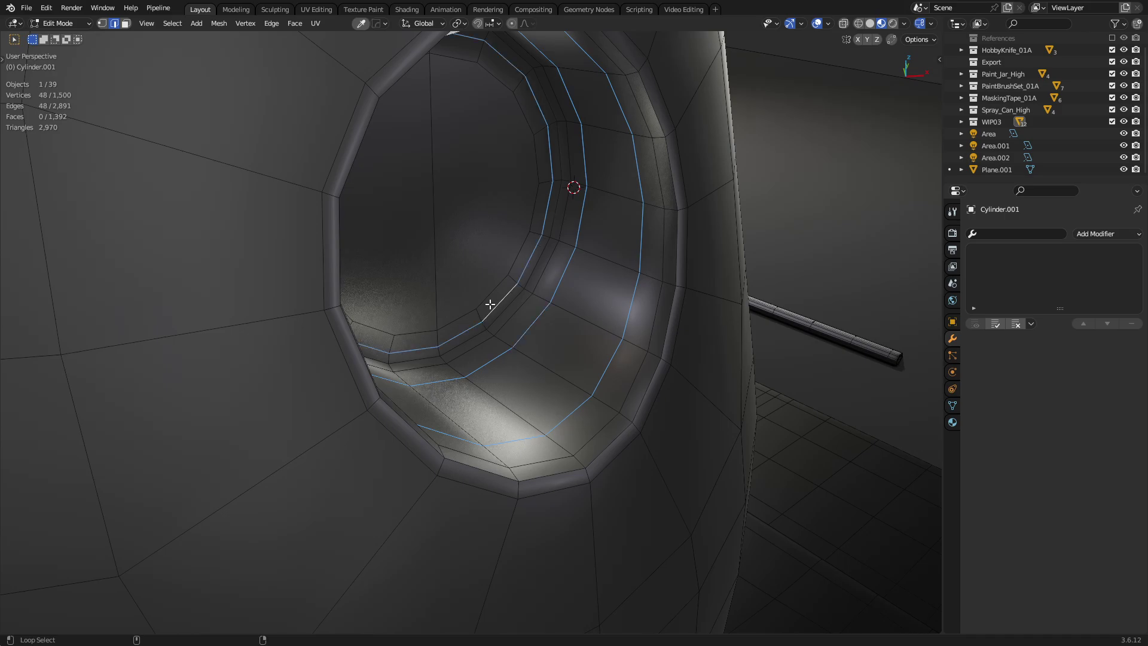
pyautogui.hotkey('ctrl', 'x')
# Select the hole's end cap faces with their surrounding ring and dissolve the extra ring and center edge.
pyautogui.press('3')
pyautogui.click(451, 276)
pyautogui.keyDown('shift'); pyautogui.click(404, 273); pyautogui.keyUp('shift')
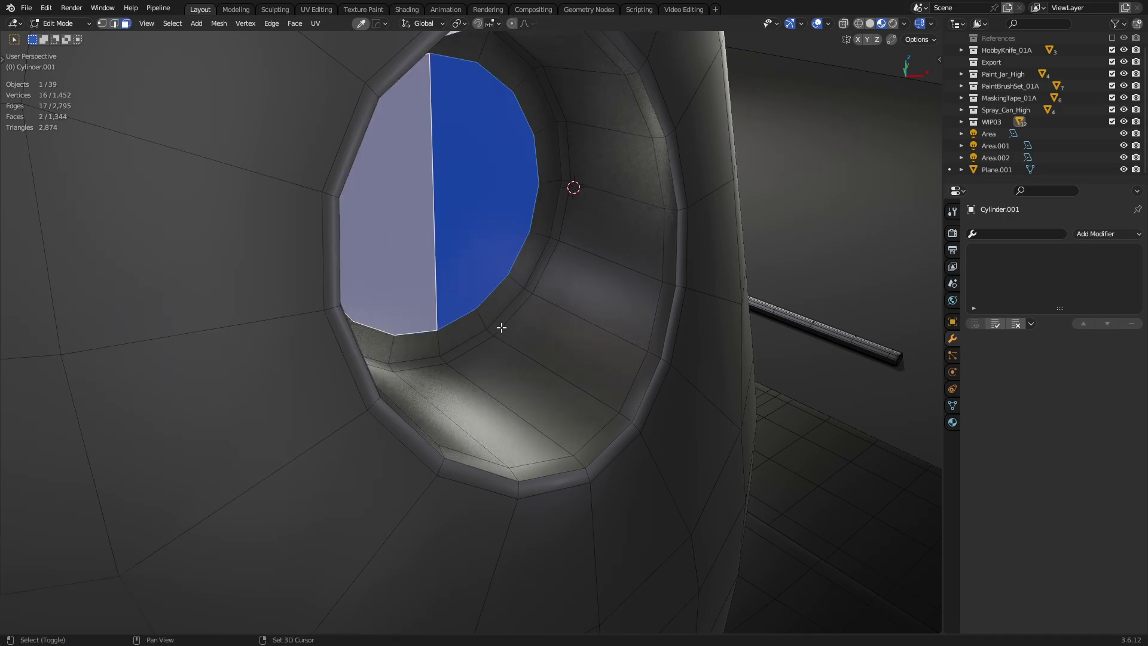
pyautogui.press('ctrl+KP_Add')
pyautogui.hotkey('ctrl', '2')
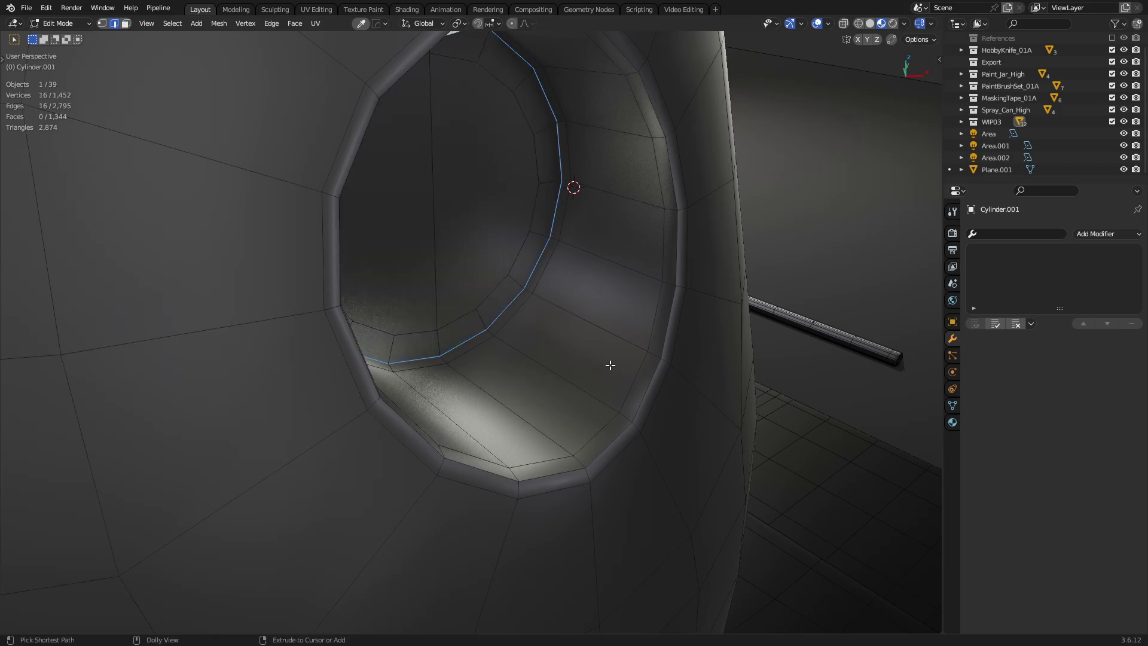
pyautogui.press('ctrl+KP_Subtract')
pyautogui.hotkey('ctrl', 'z')
pyautogui.press('ctrl+KP_Add')
pyautogui.hotkey('ctrl', 'x')
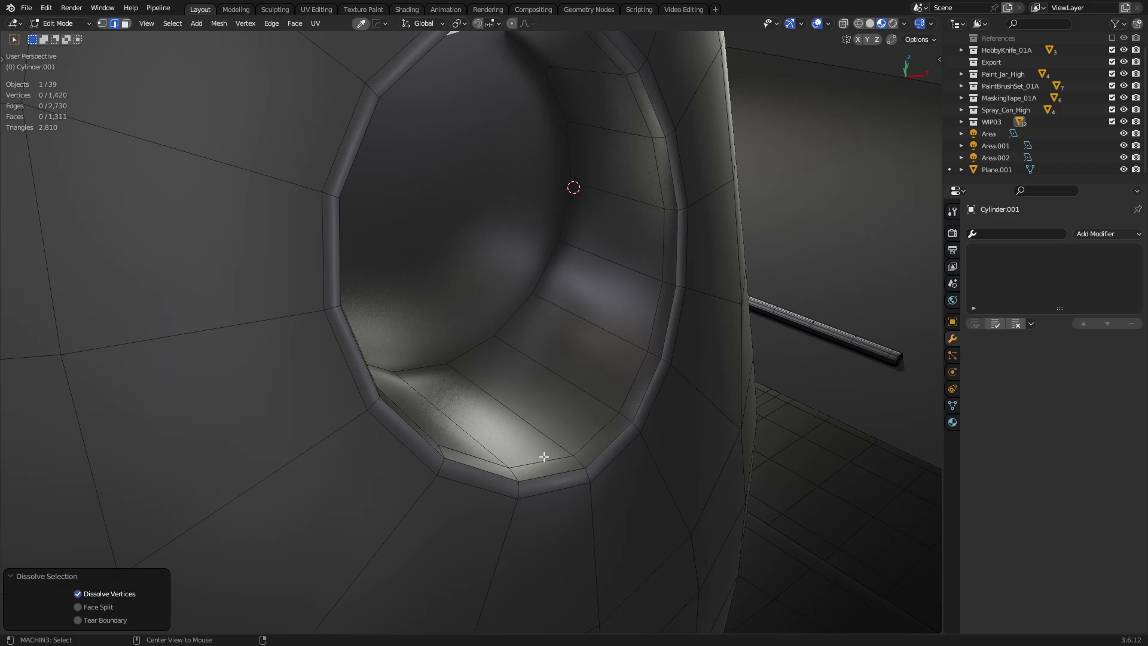
# Dissolve the two bevel edge loops at the round hole's outer rim to leave one sharp edge.
pyautogui.keyDown('alt'); pyautogui.click(630, 443); pyautogui.keyUp('alt')
pyautogui.hotkey('ctrl', 'x')
pyautogui.keyDown('alt'); pyautogui.click(567, 485); pyautogui.keyUp('alt')
pyautogui.hotkey('ctrl', 'x')
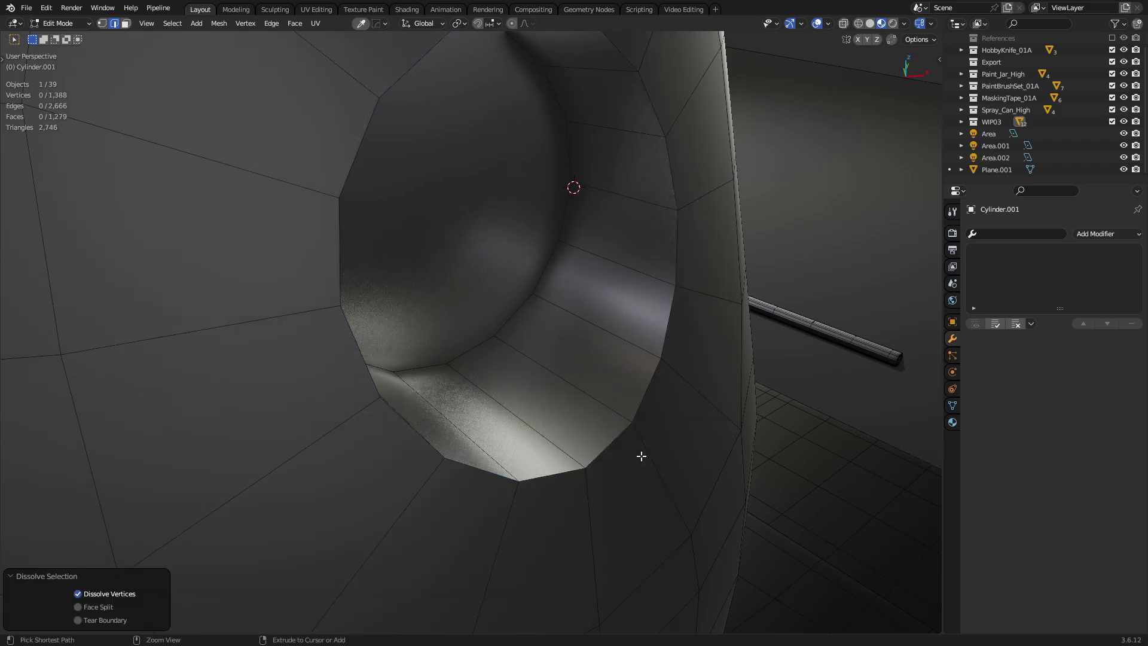
# Reapply Shade Auto Smooth at 30° to the simplified grip copy.
pyautogui.press('Tab')
pyautogui.click(494, 452)
pyautogui.scroll(-8, 540, 429)
pyautogui.rightClick(540, 405)
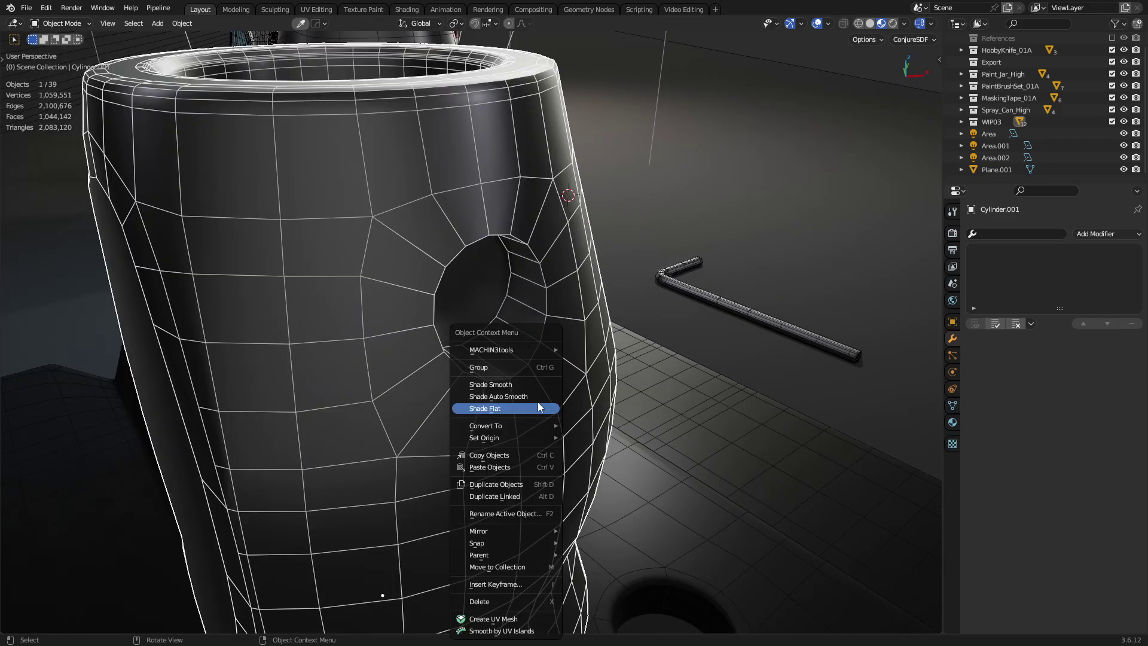
pyautogui.click(534, 396)
# Compare the simplified grip copy with the original on the stand, and delete the copy from the scene.
pyautogui.moveTo(534, 399); pyautogui.dragTo(383, 416, button='middle')
pyautogui.scroll(-3, 514, 448)
pyautogui.scroll(-3, 375, 416)
pyautogui.scroll(-4, 418, 413)
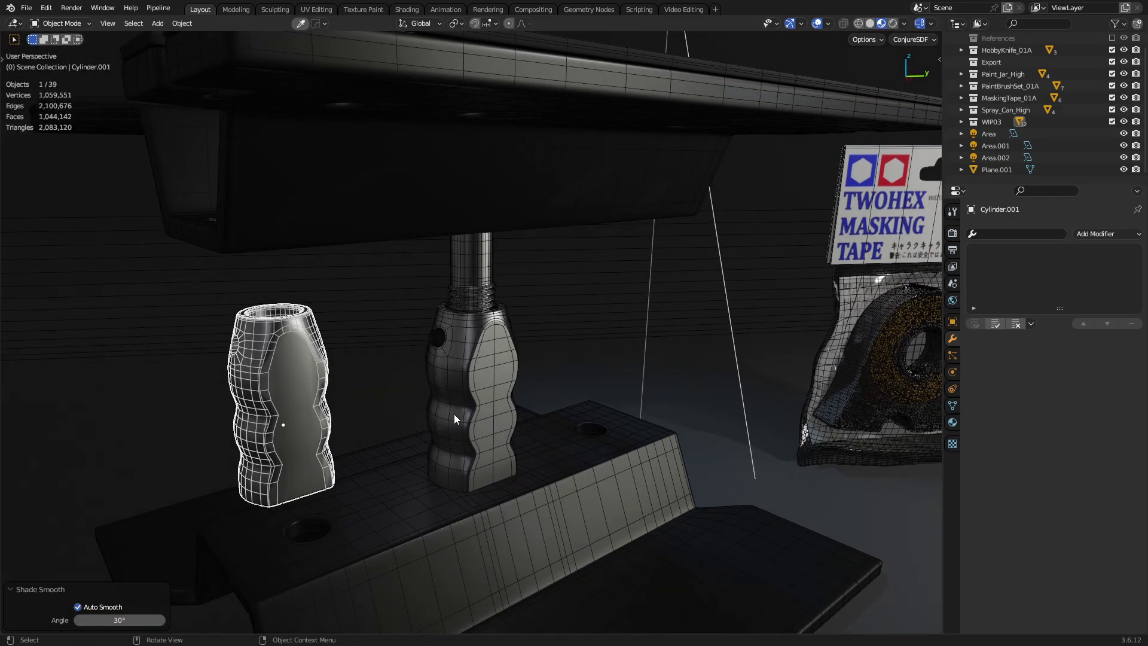
pyautogui.press('x')
pyautogui.click(451, 414)
pyautogui.scroll(-3, 478, 407)
pyautogui.moveTo(486, 406)
pyautogui.mouseDown(button='middle')
pyautogui.moveTo(408, 368)
pyautogui.moveTo(479, 369)
pyautogui.mouseUp(button='middle')
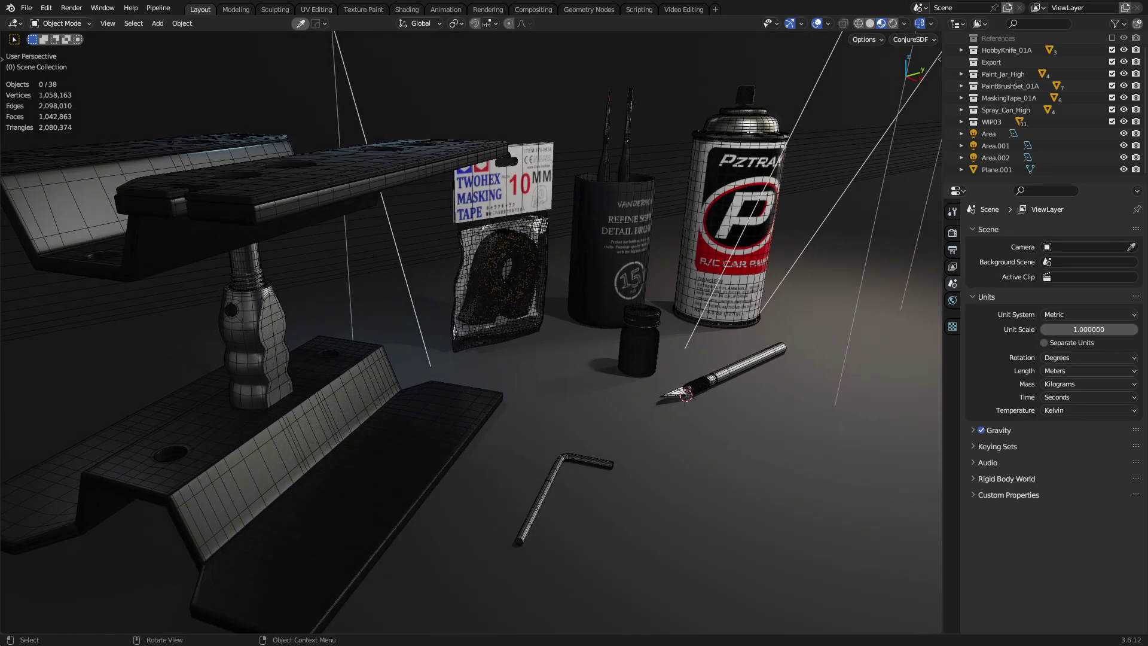